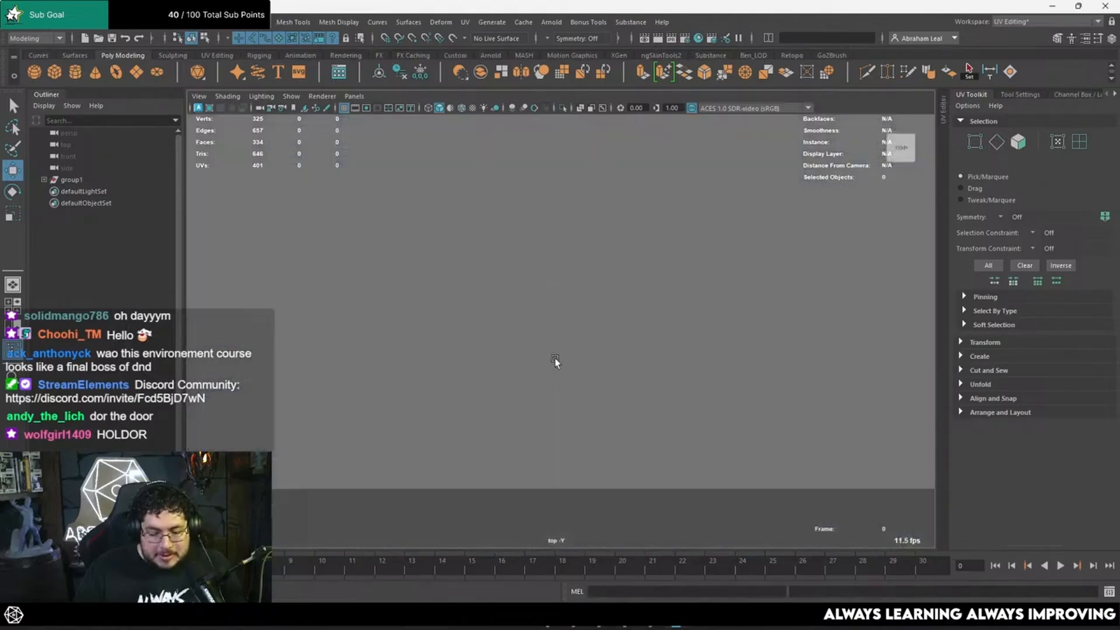
# Import the SKM_Quinn_Simple.FBX character from the project's assets/Quinn folder into the arch scene.
pyautogui.click(548, 327)
pyautogui.press('space')
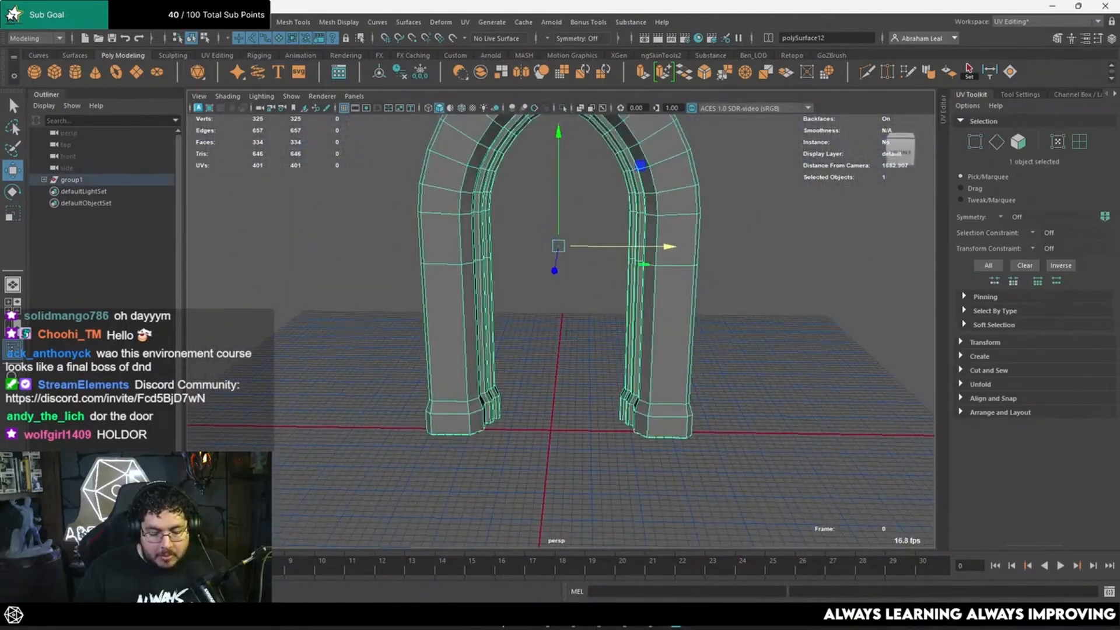
pyautogui.click(23, 22)
pyautogui.click(64, 156)
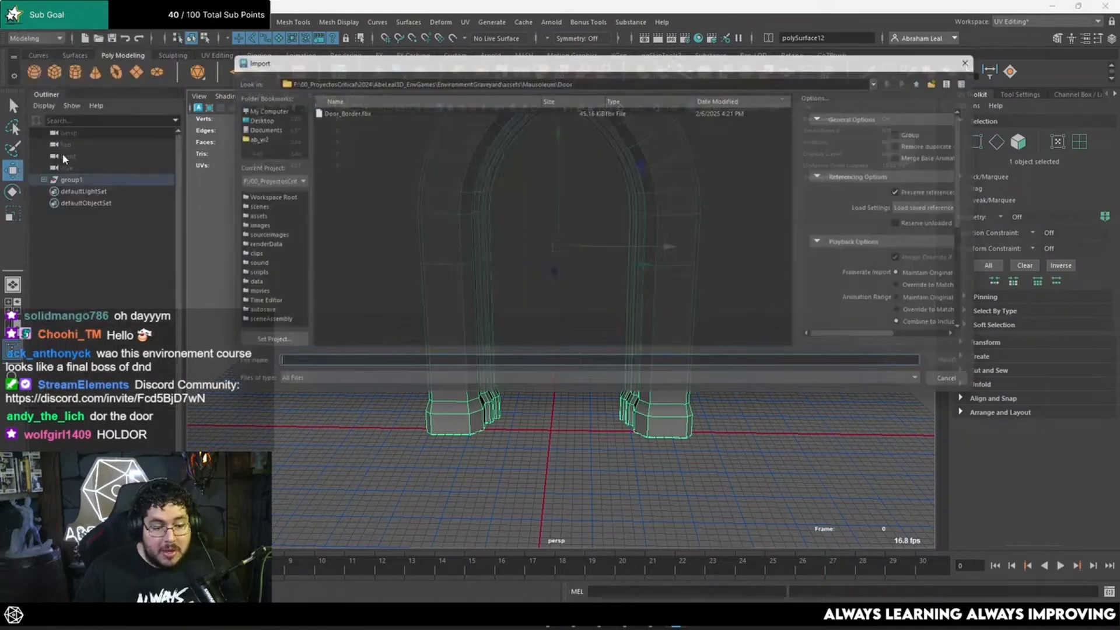
pyautogui.click(936, 77)
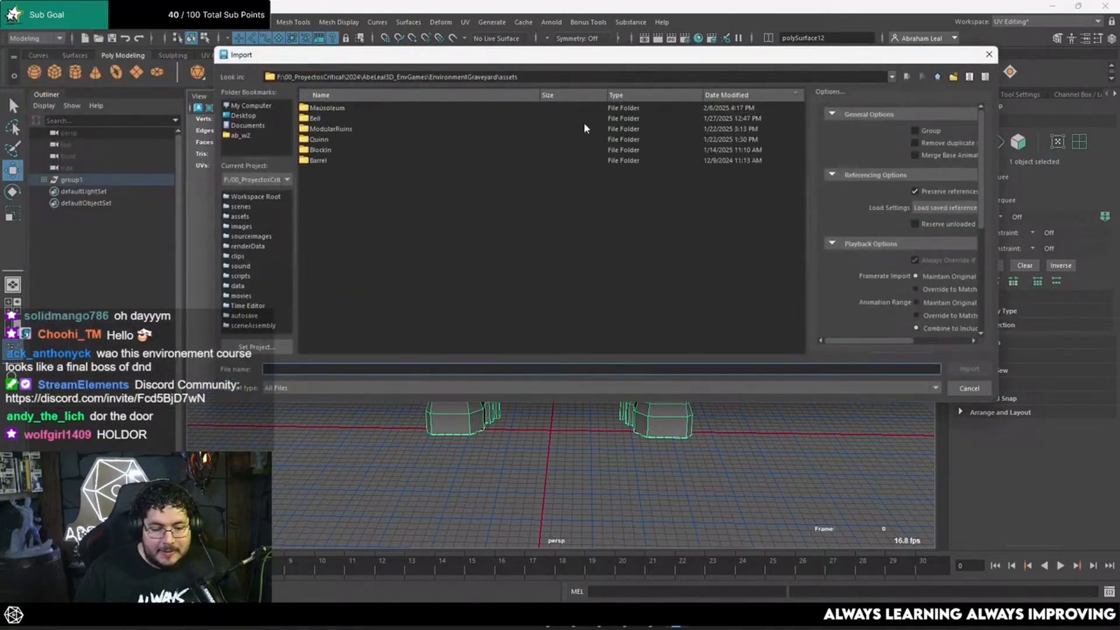
pyautogui.doubleClick(322, 139)
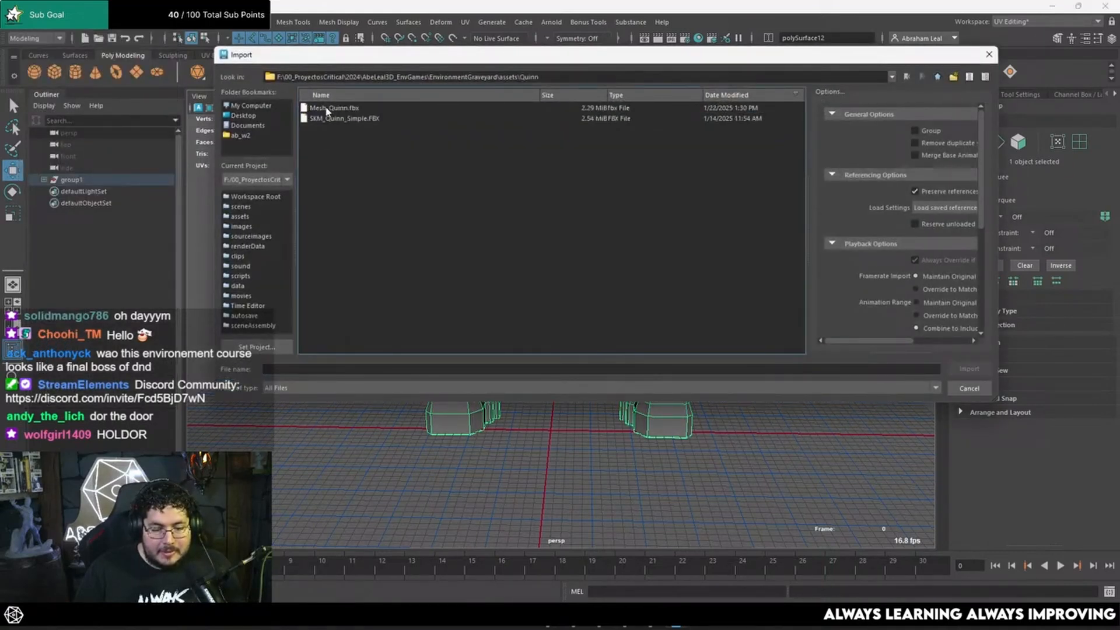
pyautogui.doubleClick(338, 119)
# Select the imported character and examine its scale and position against the arch opening.
pyautogui.scroll(5, 586, 338)
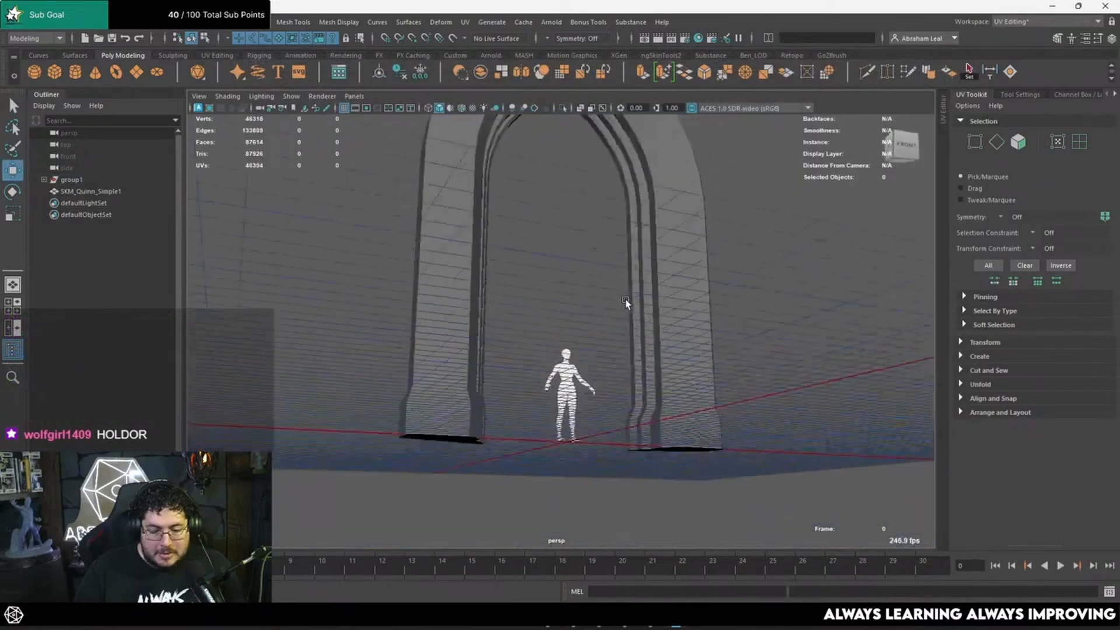
pyautogui.keyDown('alt'); pyautogui.moveTo(626, 304); pyautogui.dragTo(569, 361); pyautogui.keyUp('alt')
pyautogui.scroll(3, 618, 327)
pyautogui.click(546, 412)
pyautogui.keyDown('alt'); pyautogui.moveTo(605, 380); pyautogui.dragTo(600, 350, button='middle'); pyautogui.keyUp('alt')
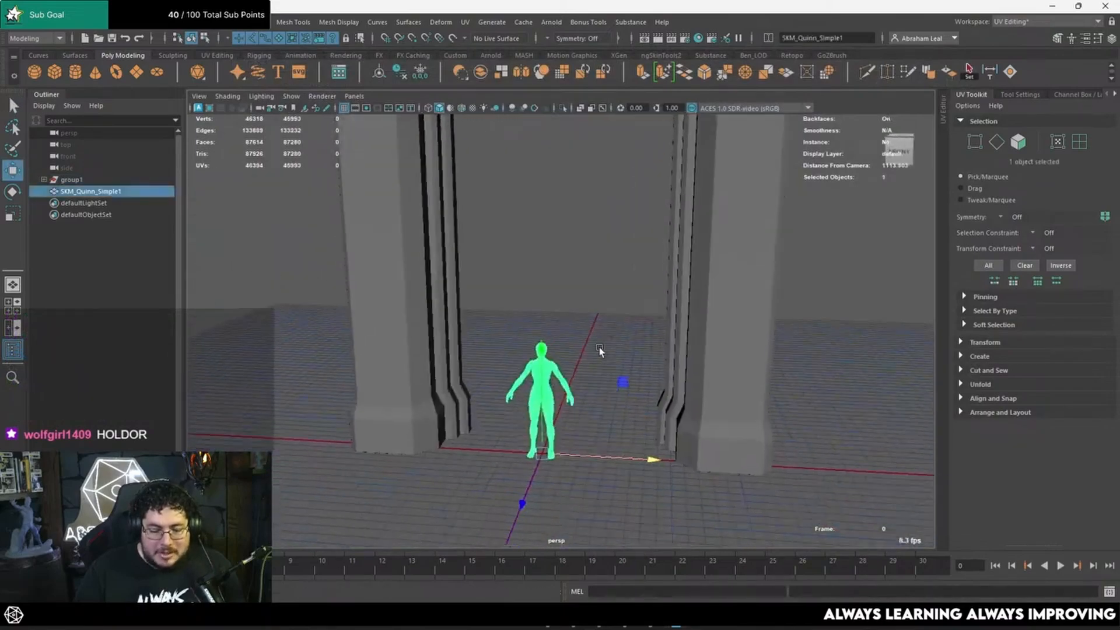
pyautogui.scroll(2, 600, 348)
pyautogui.keyDown('alt'); pyautogui.moveTo(600, 348); pyautogui.dragTo(764, 357); pyautogui.keyUp('alt')
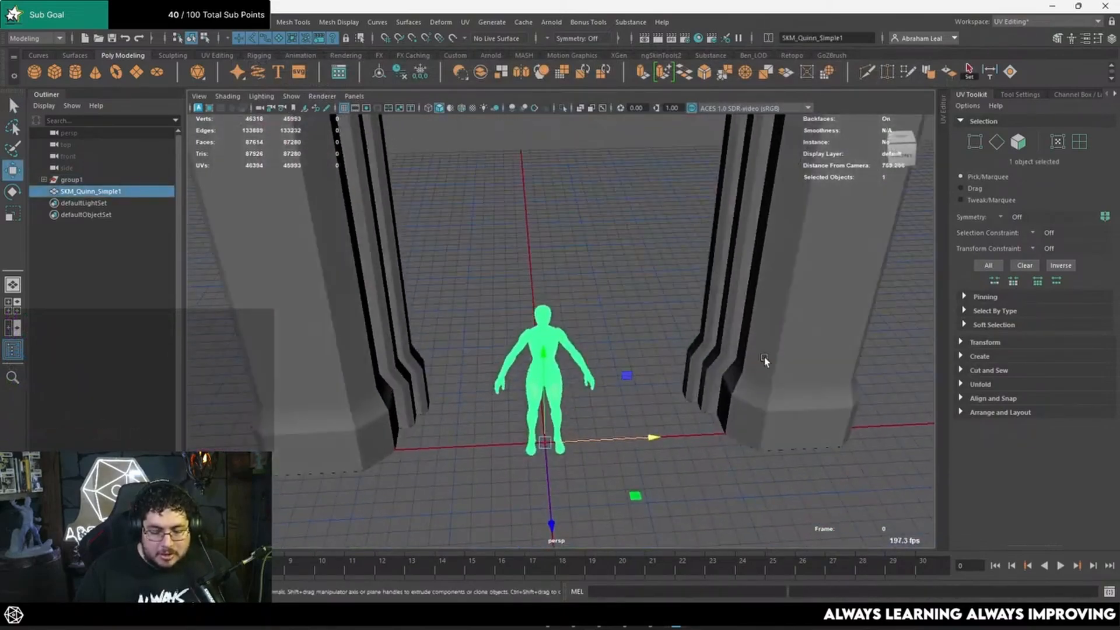
# Snap the arch horizontally onto the centre grid line in the front view.
pyautogui.click(765, 357)
pyautogui.press('space')
pyautogui.moveTo(604, 379); pyautogui.dragTo(608, 356)
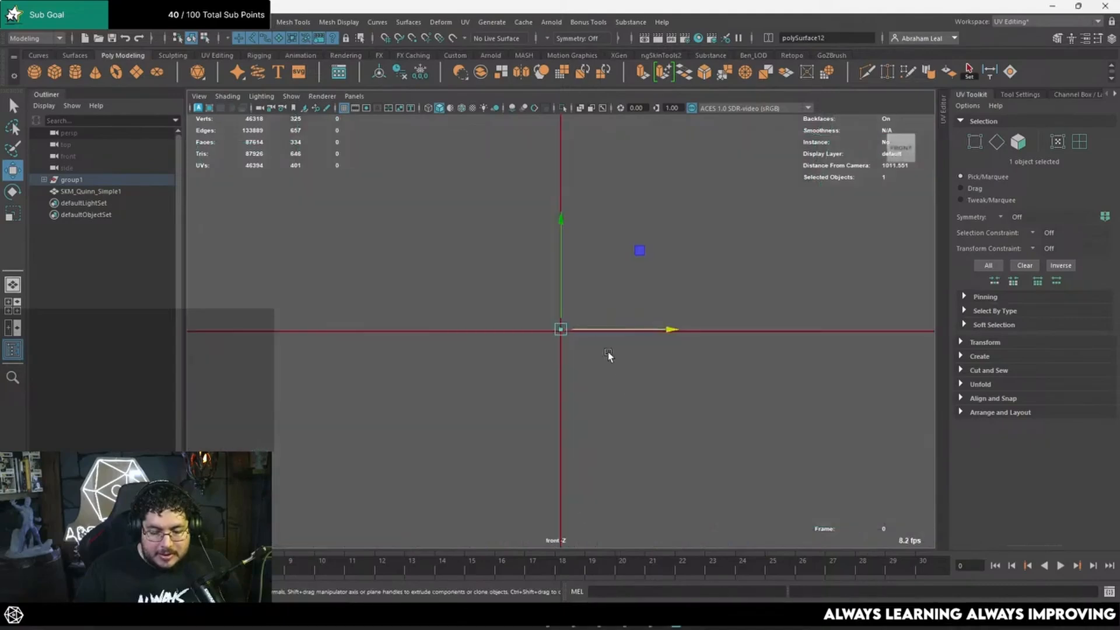
pyautogui.press('f')
pyautogui.scroll(3, 579, 323)
pyautogui.scroll(-1, 537, 329)
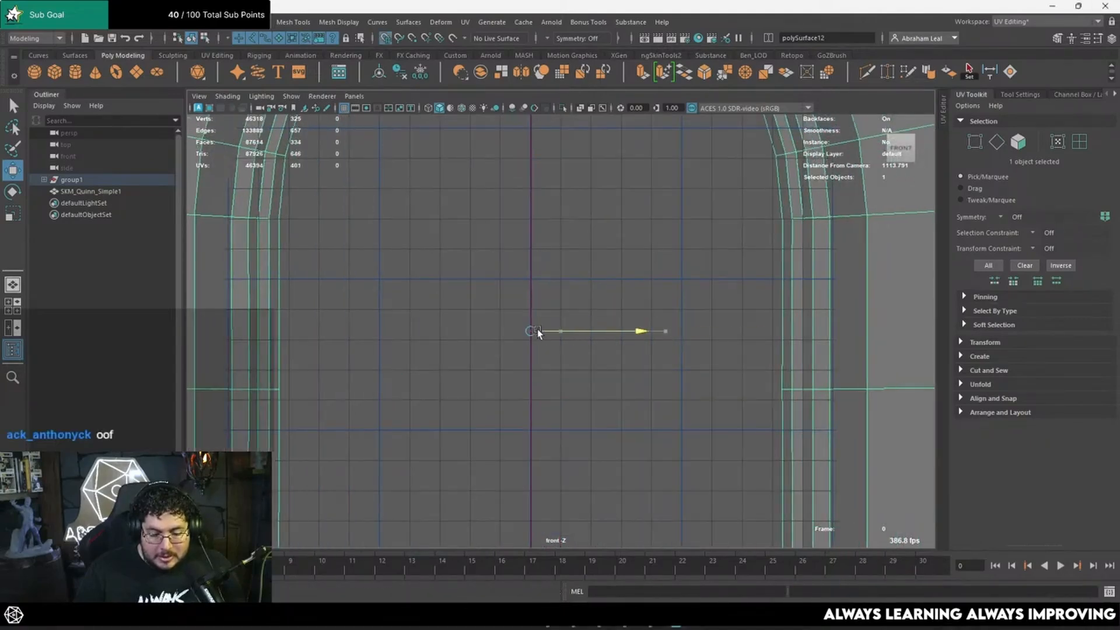
pyautogui.press('space')
pyautogui.moveTo(593, 324); pyautogui.dragTo(593, 315)
pyautogui.press('f')
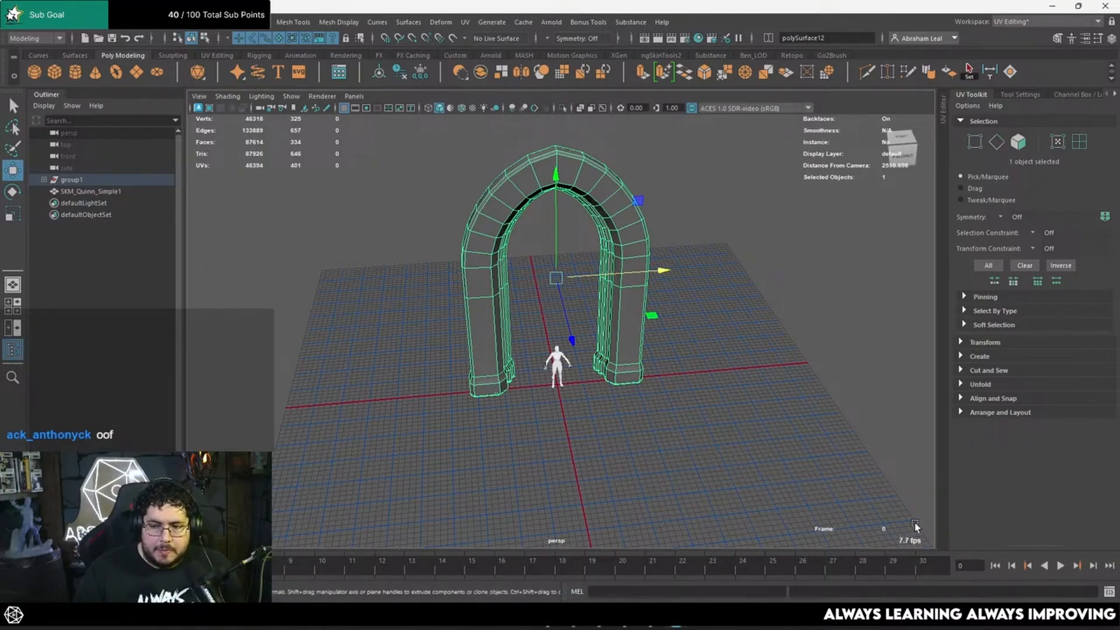
# Deselect the arch, examine its proportions, and consult the double wooden door reference photo in the image viewer.
pyautogui.click(694, 368)
pyautogui.keyDown('alt'); pyautogui.moveTo(694, 369); pyautogui.dragTo(732, 392); pyautogui.keyUp('alt')
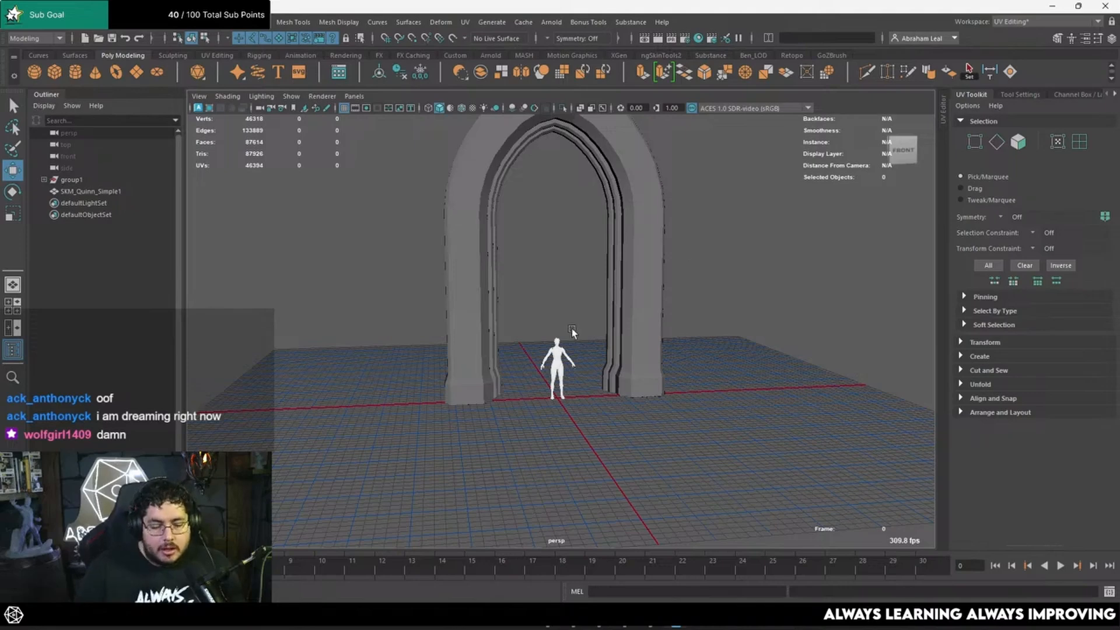
pyautogui.hotkey('alt', 'Tab')
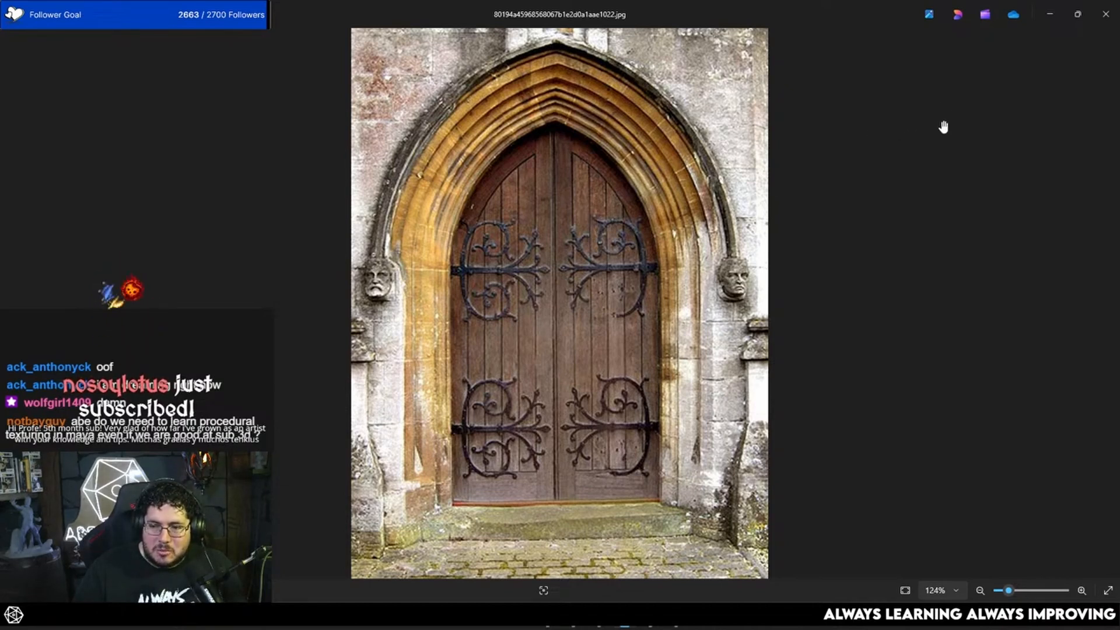
pyautogui.click(1050, 13)
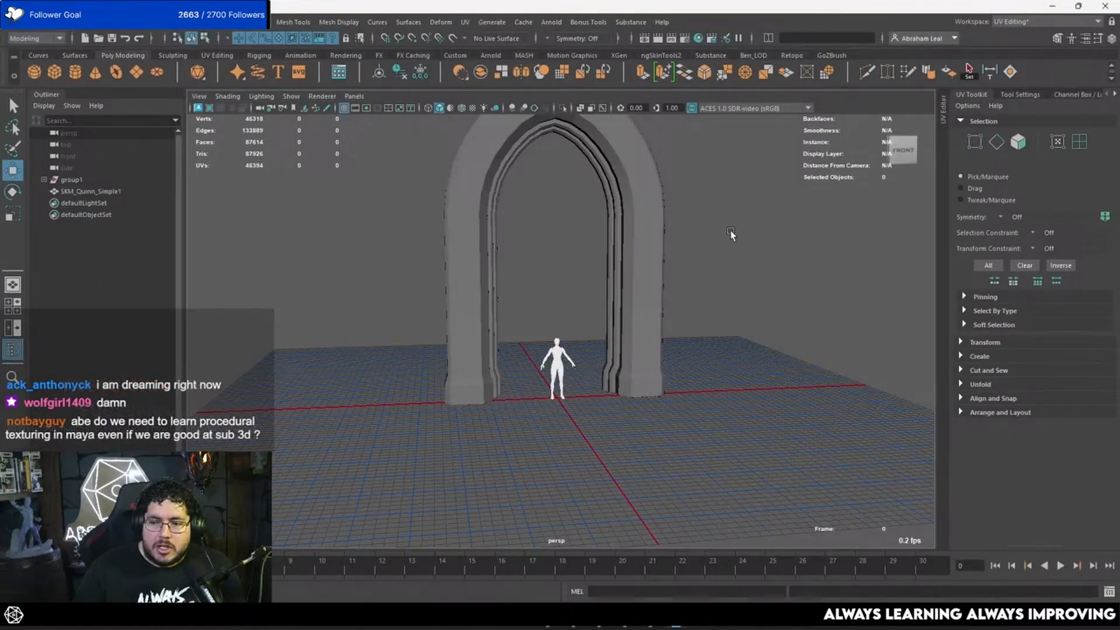
pyautogui.scroll(3, 731, 230)
pyautogui.press('space')
pyautogui.moveTo(755, 215); pyautogui.dragTo(758, 236)
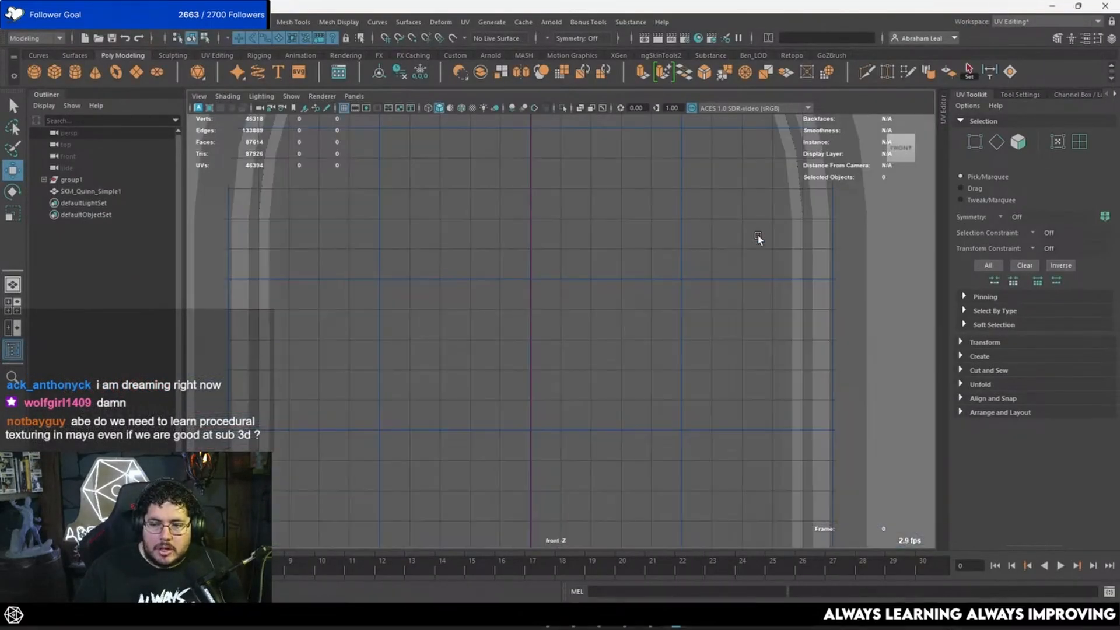
pyautogui.scroll(-5, 646, 292)
pyautogui.scroll(2, 604, 289)
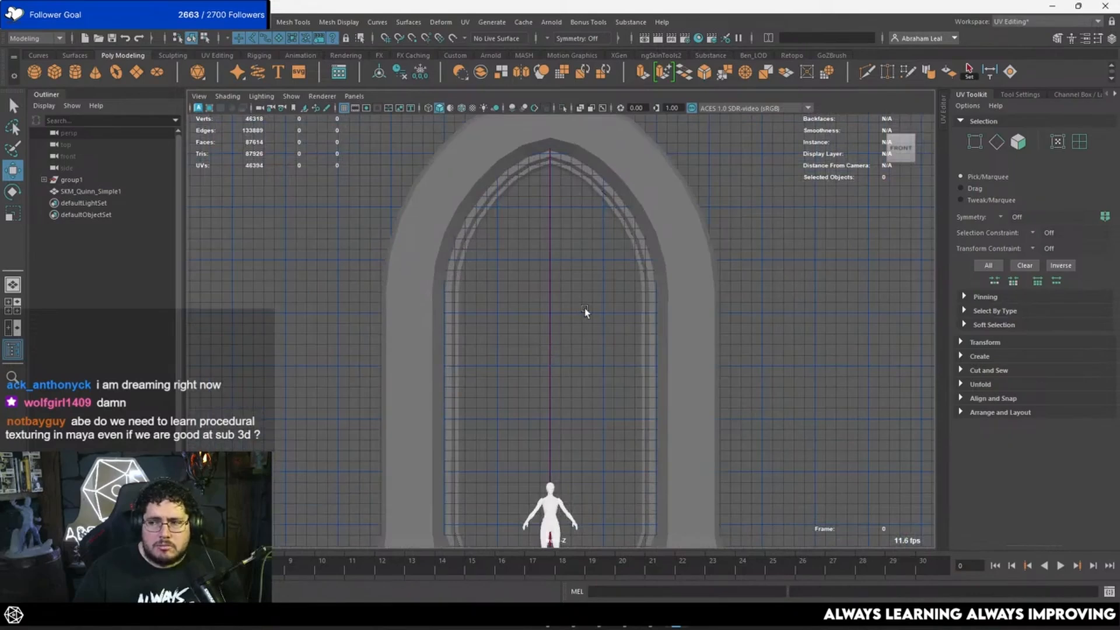
pyautogui.scroll(5, 585, 308)
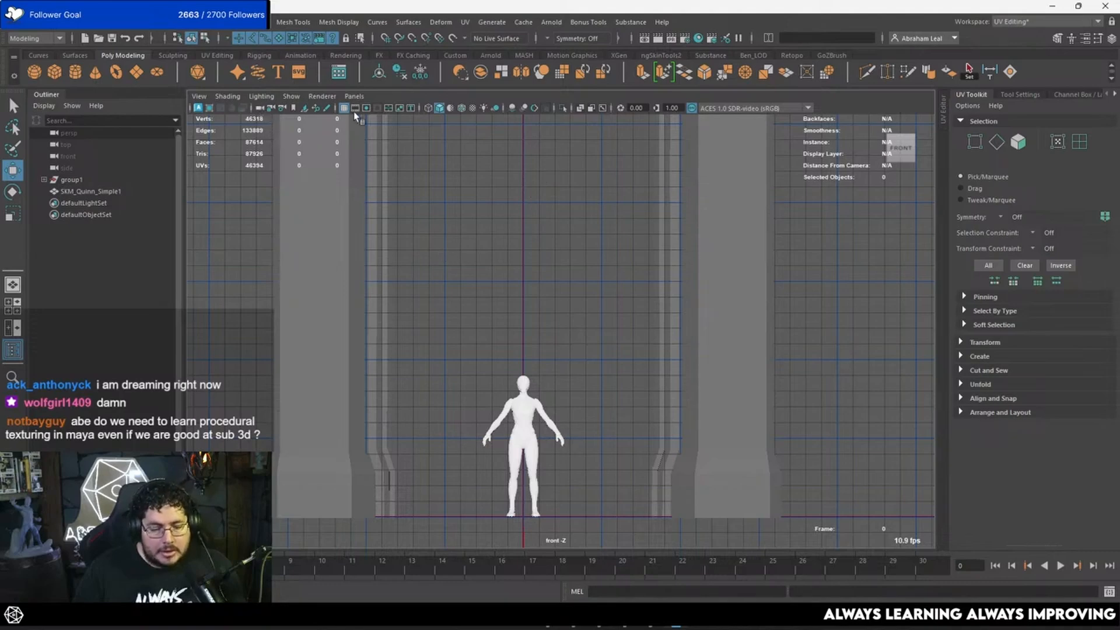
pyautogui.click(302, 107)
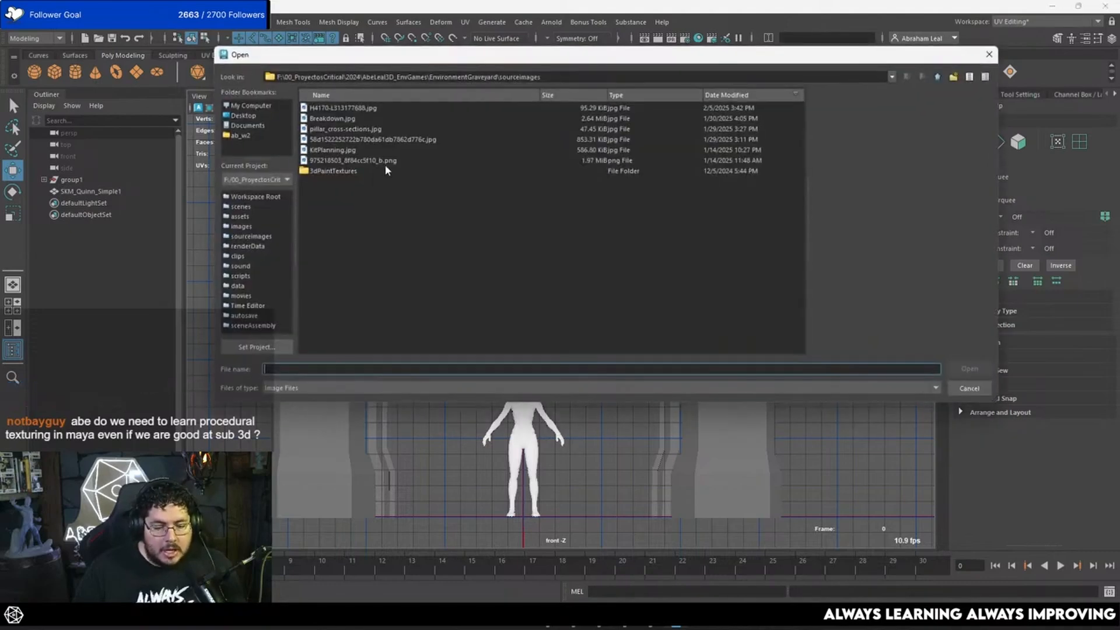
pyautogui.click(247, 116)
pyautogui.click(321, 95)
pyautogui.click(321, 95)
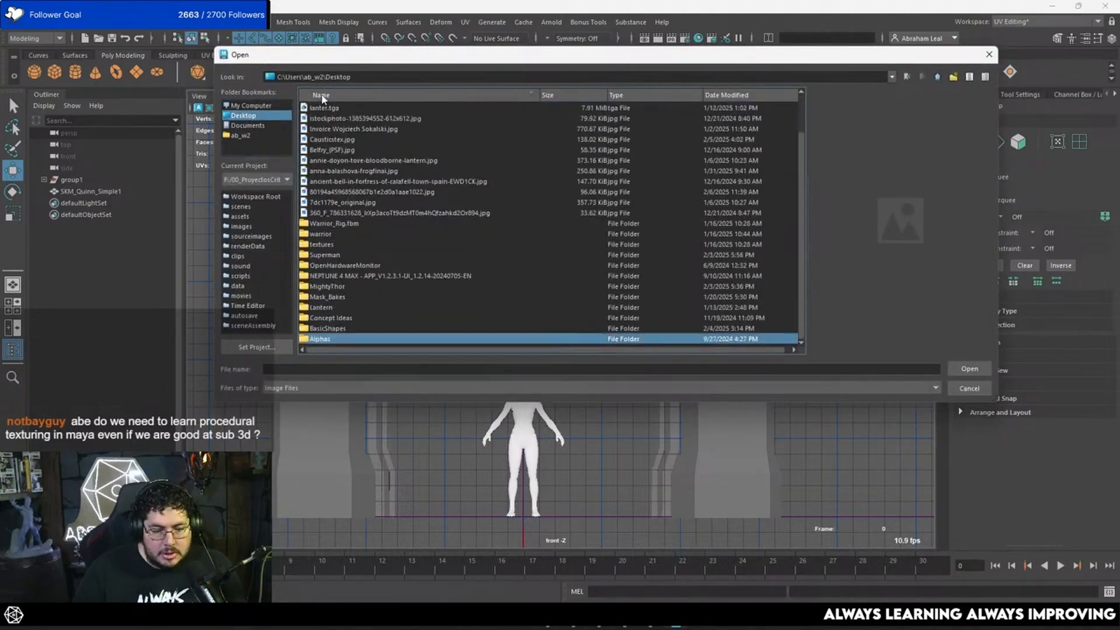
pyautogui.click(321, 95)
pyautogui.click(321, 97)
pyautogui.click(330, 119)
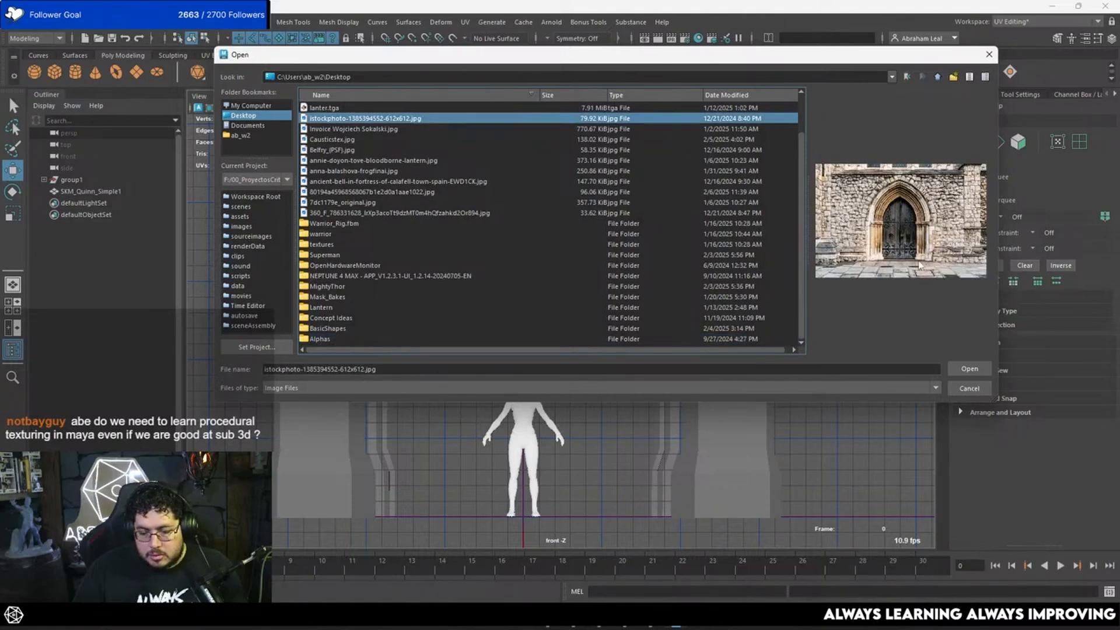
pyautogui.click(970, 369)
# Enlarge and raise the image plane until its photographed door roughly matches the arch opening.
pyautogui.scroll(-3, 590, 369)
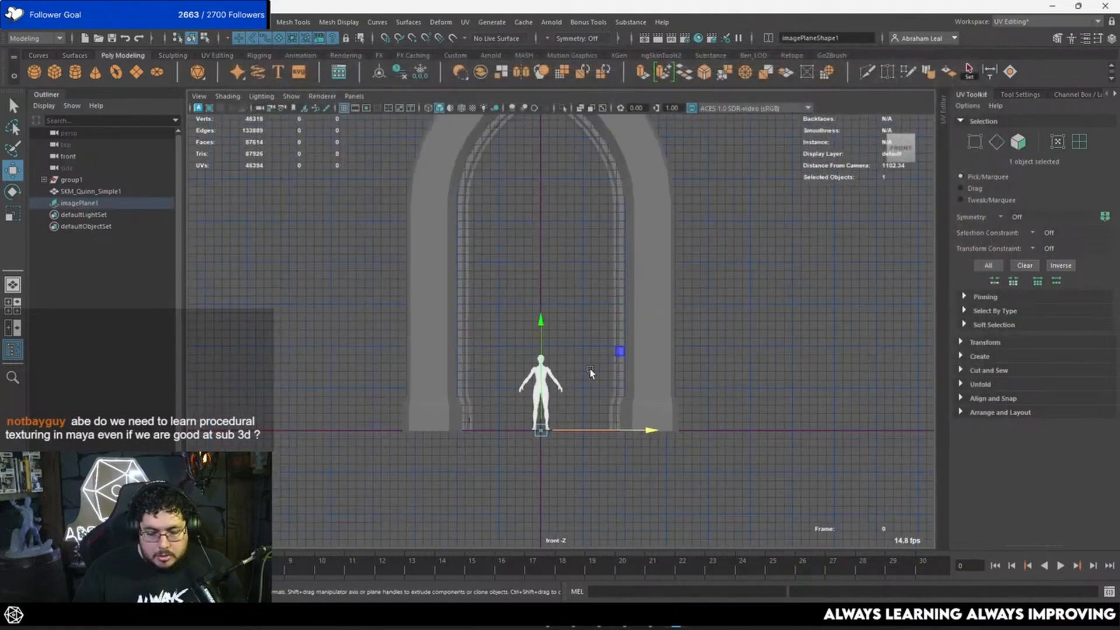
pyautogui.moveTo(749, 422); pyautogui.dragTo(799, 403)
pyautogui.press('w')
pyautogui.moveTo(542, 357); pyautogui.dragTo(542, 219)
pyautogui.press('r')
pyautogui.moveTo(542, 294); pyautogui.dragTo(765, 289)
pyautogui.keyDown('alt'); pyautogui.moveTo(651, 273); pyautogui.dragTo(632, 332, button='middle'); pyautogui.keyUp('alt')
pyautogui.press('w')
pyautogui.moveTo(523, 354); pyautogui.dragTo(528, 273)
pyautogui.press('r')
pyautogui.press('w')
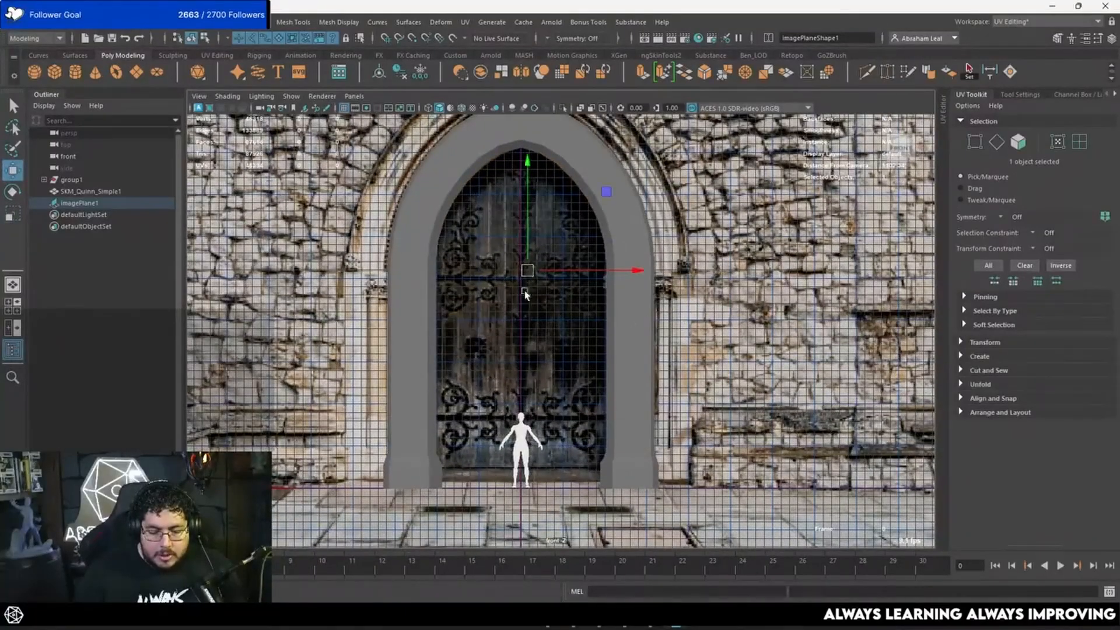
# Fine-tune the image plane's scale and position to fit the photographed door inside the arch opening.
pyautogui.keyDown('alt'); pyautogui.moveTo(525, 295); pyautogui.dragTo(550, 279, button='middle'); pyautogui.keyUp('alt')
pyautogui.scroll(4, 535, 295)
pyautogui.press('r')
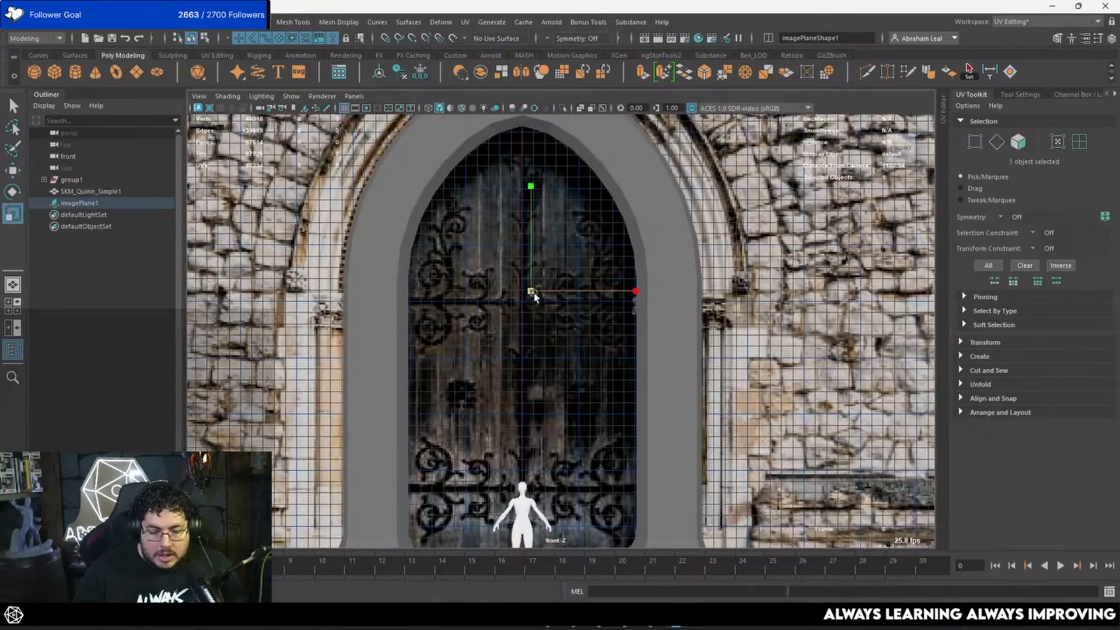
pyautogui.moveTo(534, 293); pyautogui.dragTo(532, 286)
pyautogui.press('w')
pyautogui.scroll(5, 574, 367)
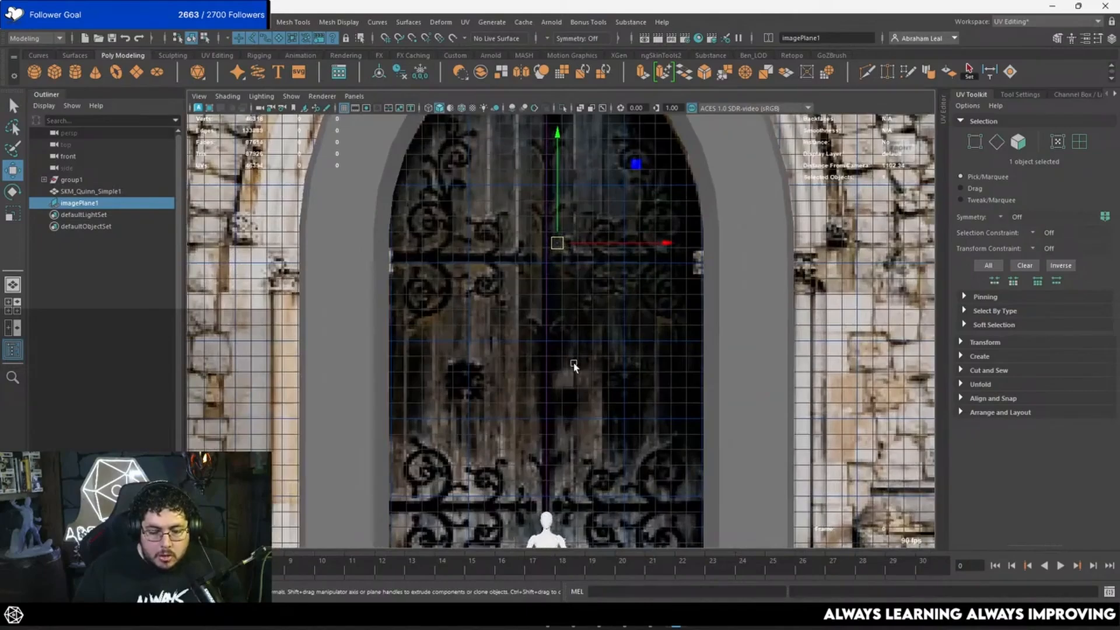
pyautogui.scroll(-3, 585, 290)
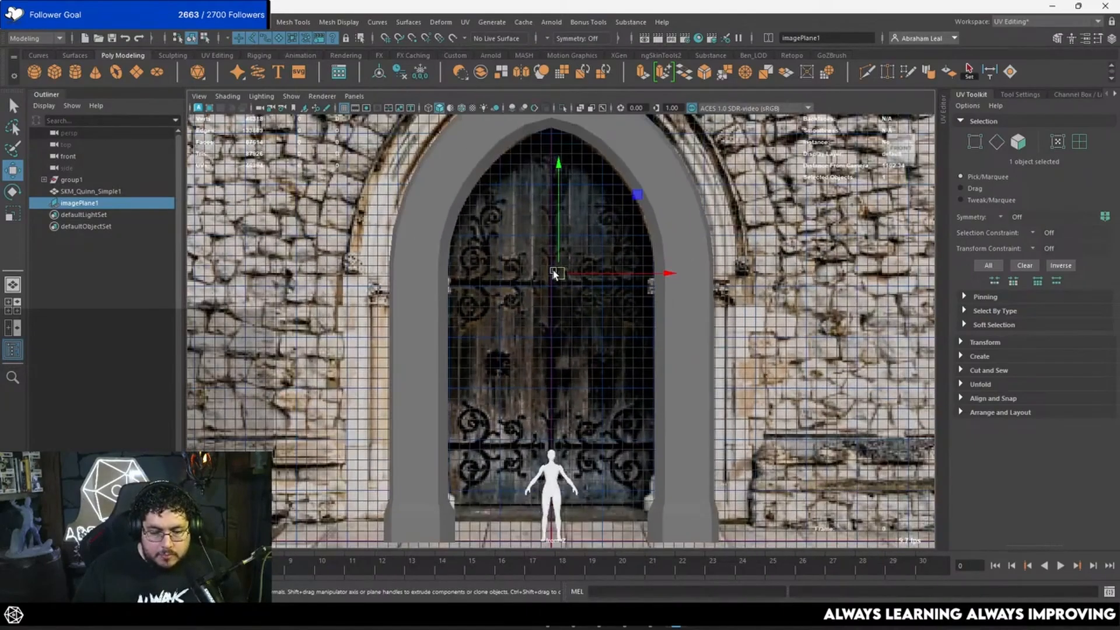
pyautogui.scroll(5, 554, 273)
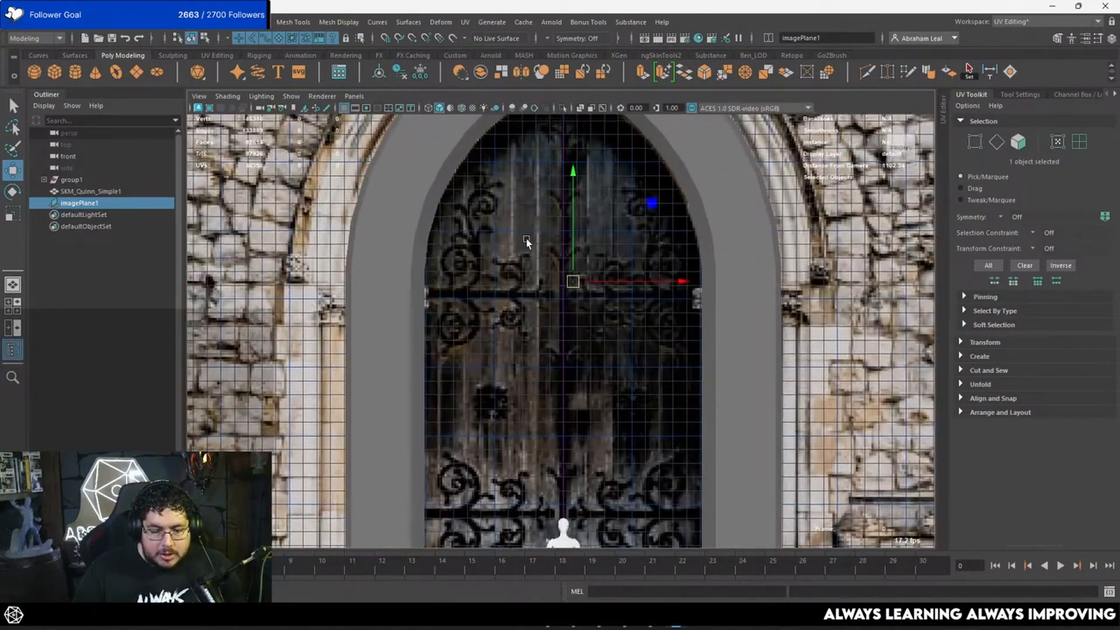
pyautogui.keyDown('alt'); pyautogui.moveTo(526, 239); pyautogui.dragTo(537, 364, button='middle'); pyautogui.keyUp('alt')
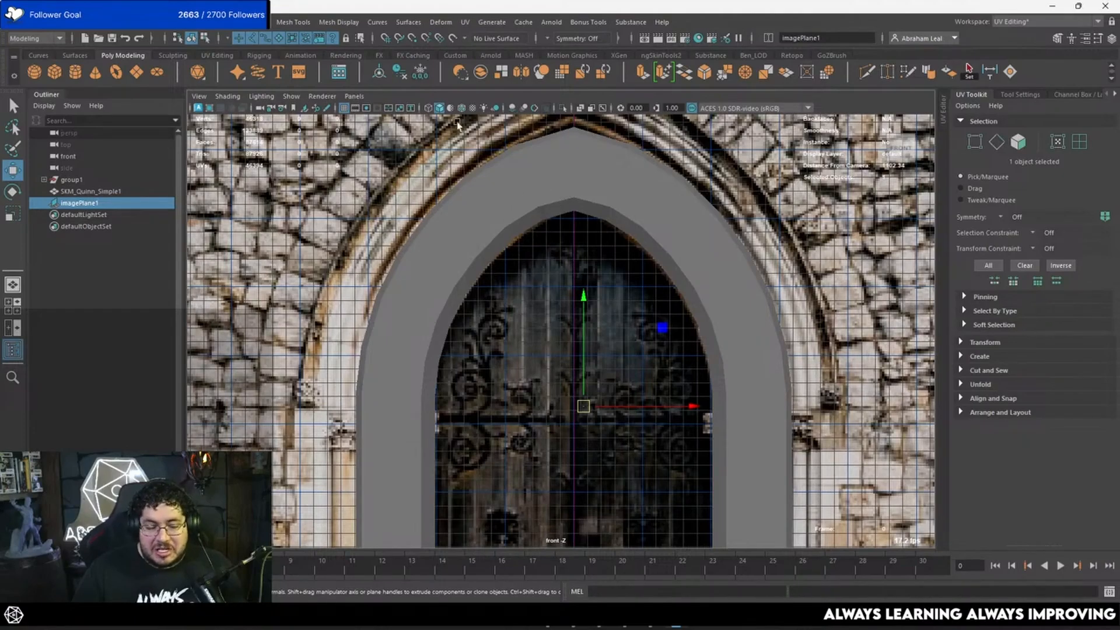
# Move the image plane well back behind the arch in the perspective view and return to the front view.
pyautogui.press('space')
pyautogui.moveTo(585, 306); pyautogui.dragTo(586, 274)
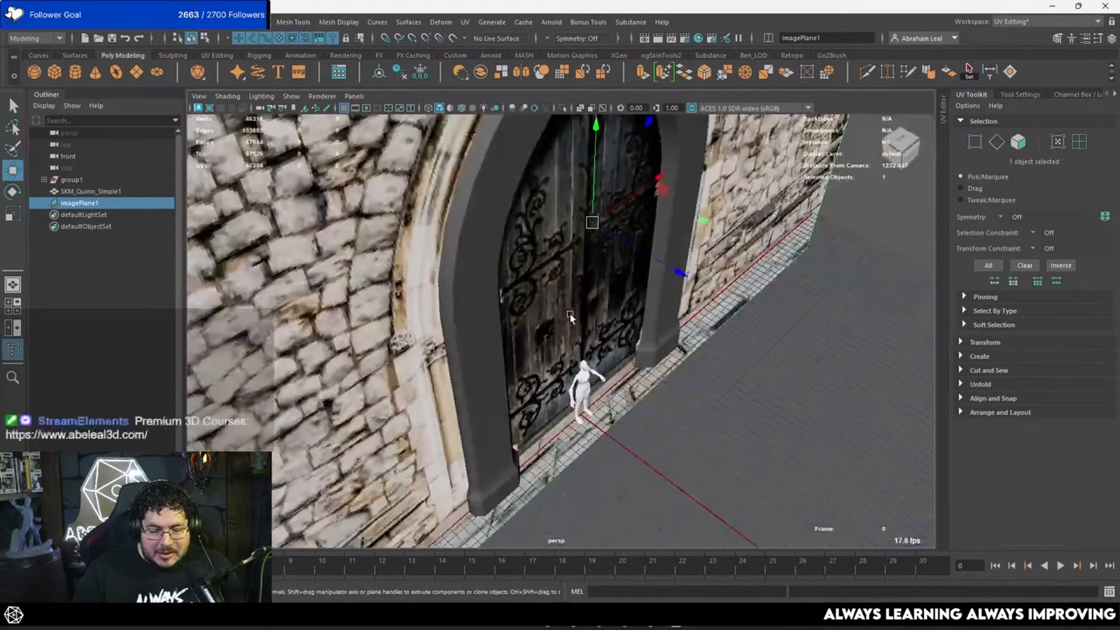
pyautogui.scroll(-5, 571, 318)
pyautogui.moveTo(662, 334); pyautogui.dragTo(399, 230)
pyautogui.press('space')
pyautogui.scroll(-6, 703, 283)
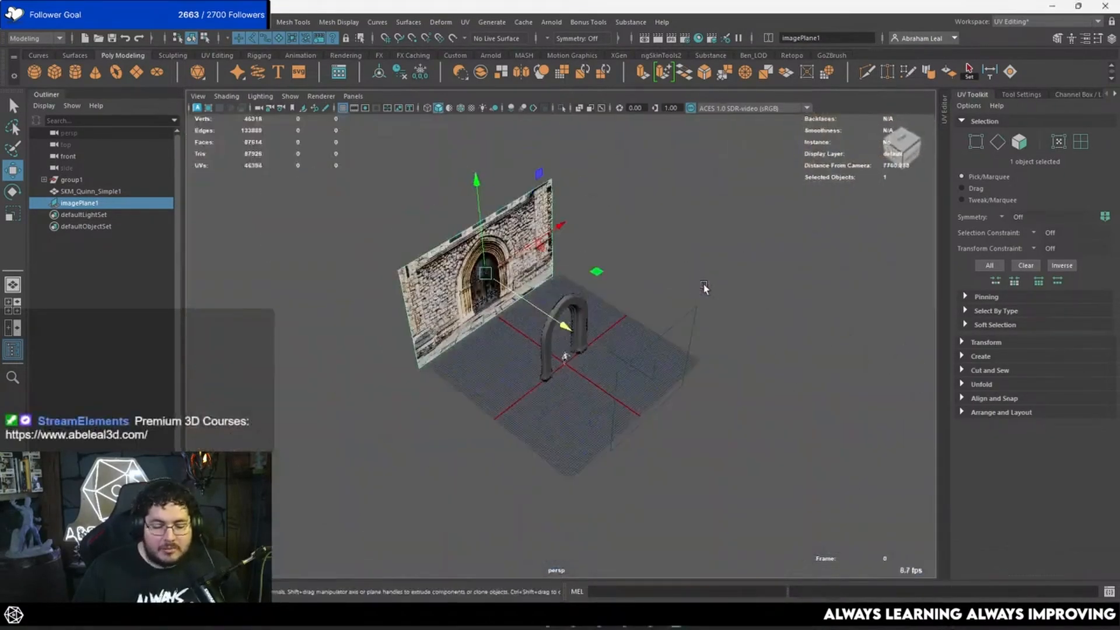
pyautogui.press('space')
pyautogui.moveTo(704, 285); pyautogui.dragTo(722, 322)
pyautogui.click(653, 300)
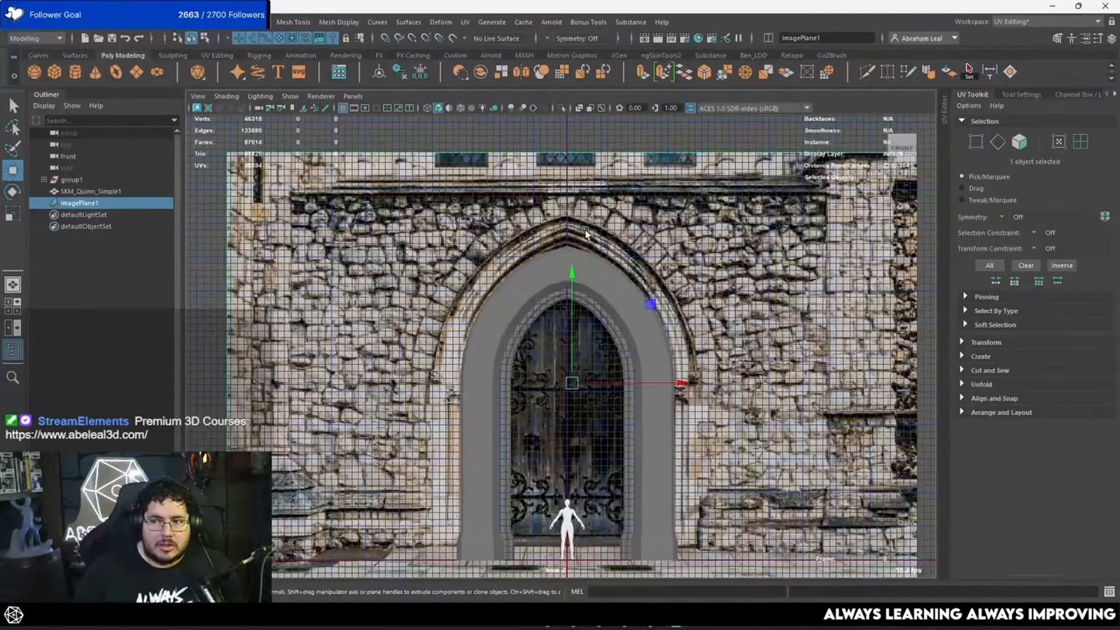
pyautogui.scroll(5, 495, 212)
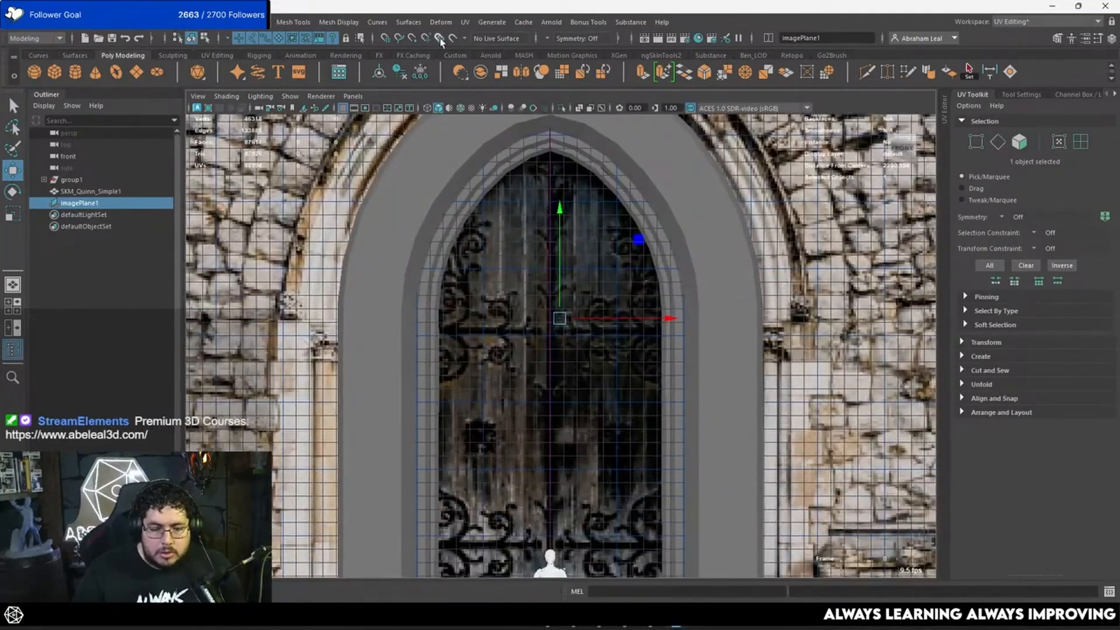
# Trace the left half of the arch's inner edge with Create Polygon, placing points from the peak down to the straight side.
pyautogui.click(295, 23)
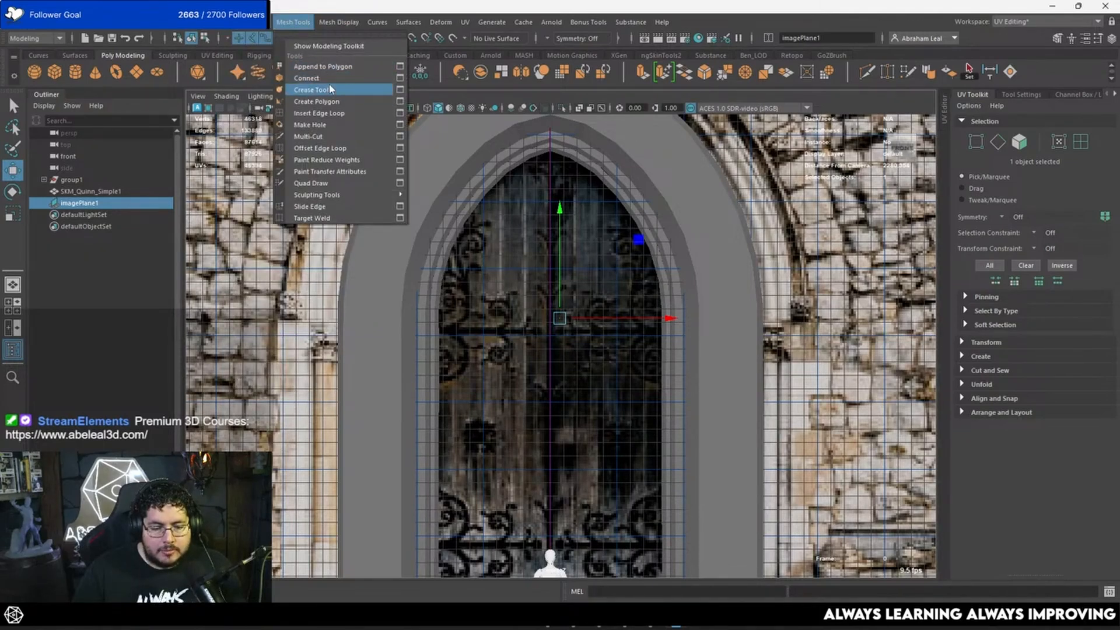
pyautogui.click(317, 102)
pyautogui.keyDown('alt'); pyautogui.moveTo(564, 214); pyautogui.dragTo(583, 302, button='middle'); pyautogui.keyUp('alt')
pyautogui.scroll(4, 582, 301)
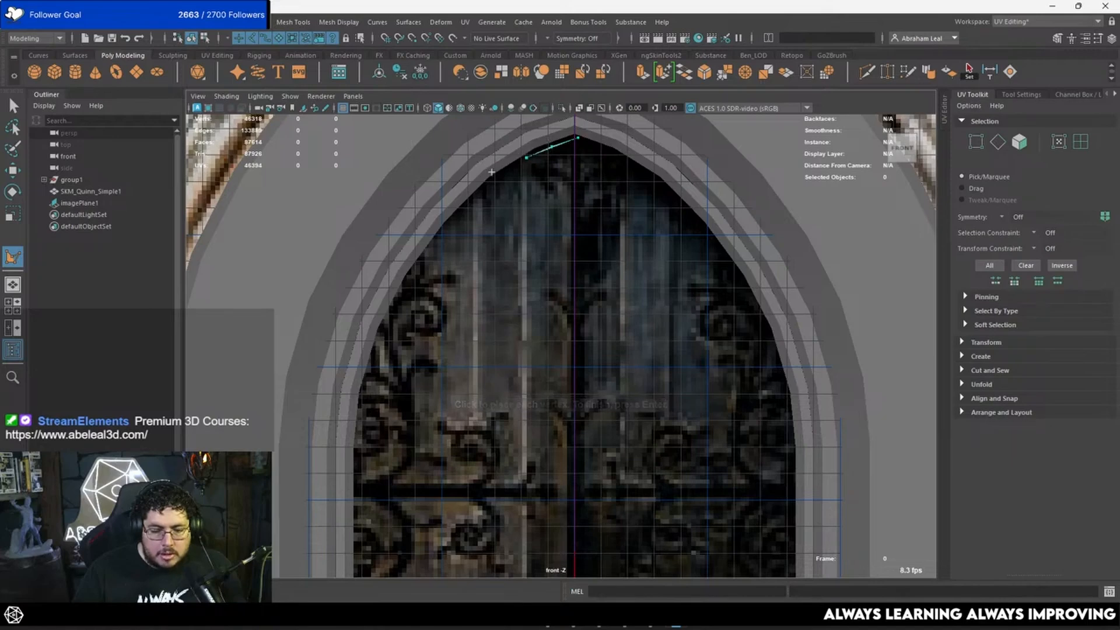
pyautogui.keyDown('alt'); pyautogui.moveTo(438, 234); pyautogui.dragTo(488, 170, button='middle'); pyautogui.keyUp('alt')
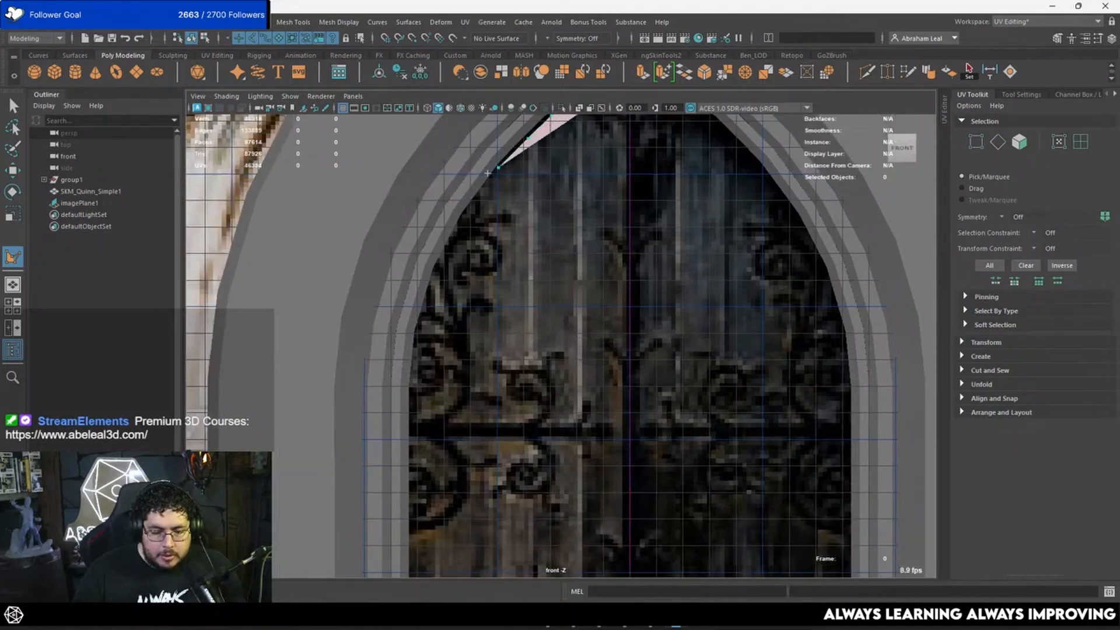
pyautogui.click(471, 203)
pyautogui.click(456, 230)
pyautogui.click(441, 261)
pyautogui.keyDown('alt'); pyautogui.moveTo(459, 266); pyautogui.dragTo(492, 195, button='middle'); pyautogui.keyUp('alt')
pyautogui.click(454, 248)
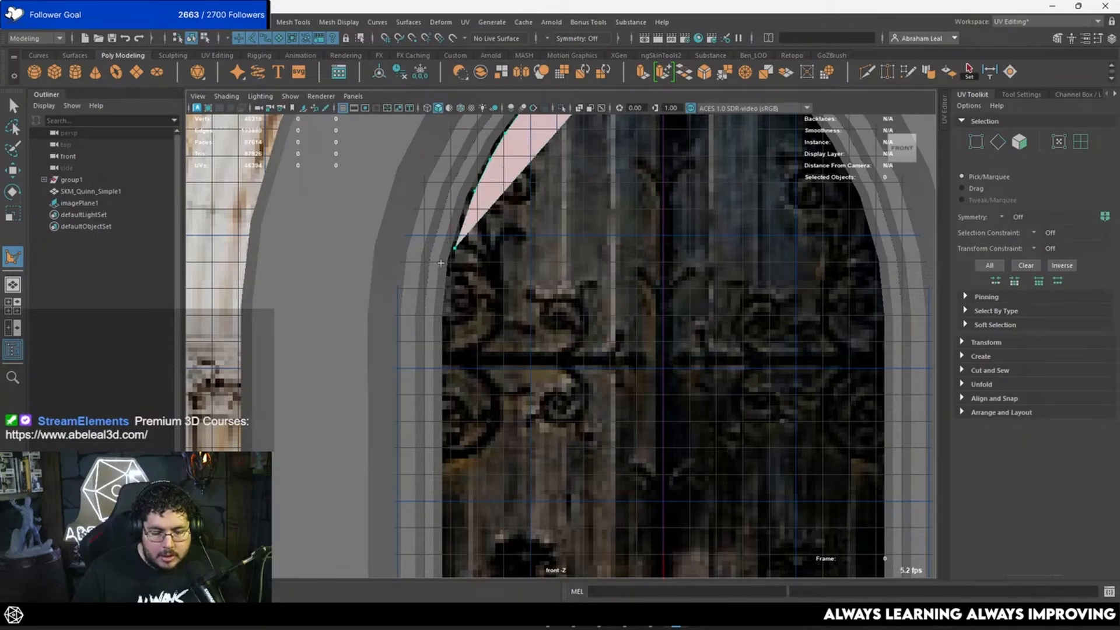
pyautogui.click(450, 265)
pyautogui.scroll(-3, 507, 262)
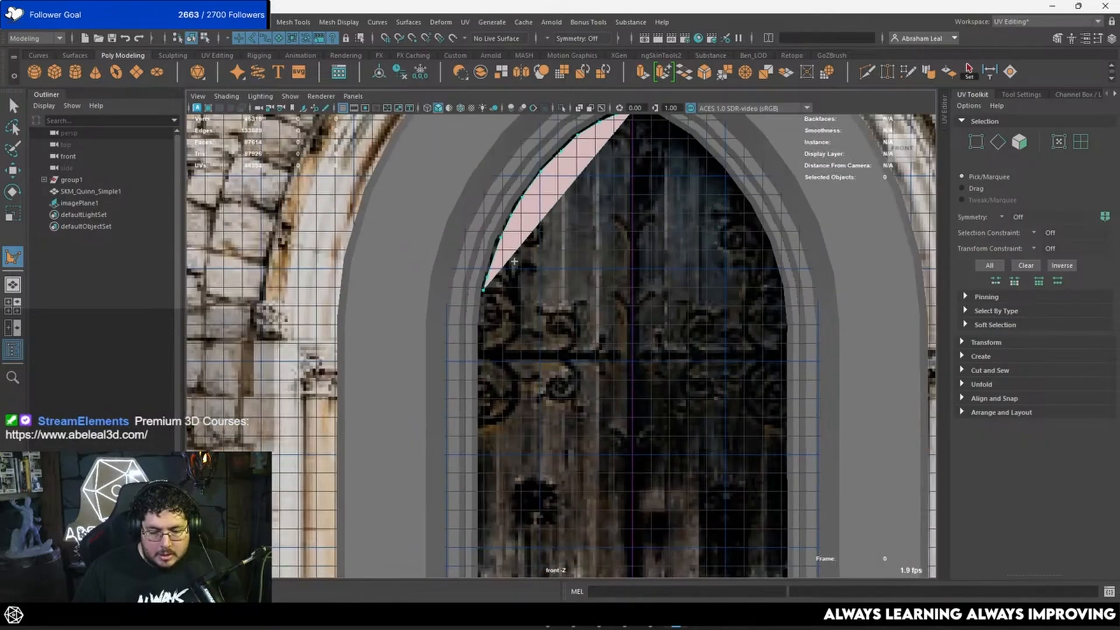
pyautogui.press('Return')
pyautogui.press('w')
# Extrude the polygon's ten curved edges that follow the arch, leaving out the straight diagonal edge.
pyautogui.scroll(3, 547, 191)
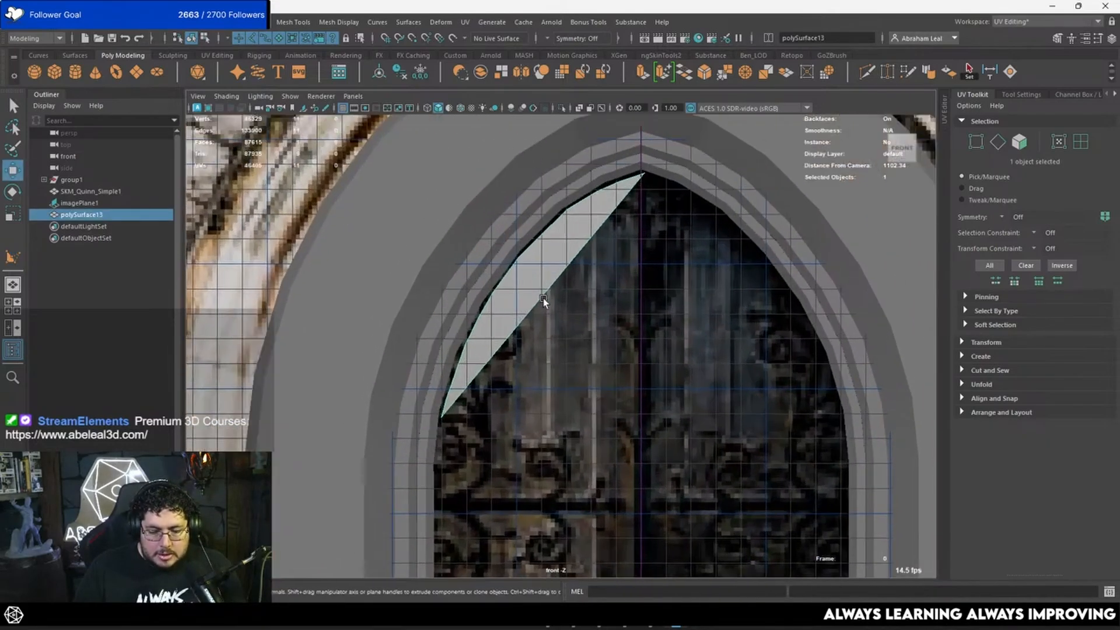
pyautogui.moveTo(553, 235); pyautogui.dragTo(557, 270, button='right')
pyautogui.click(557, 270)
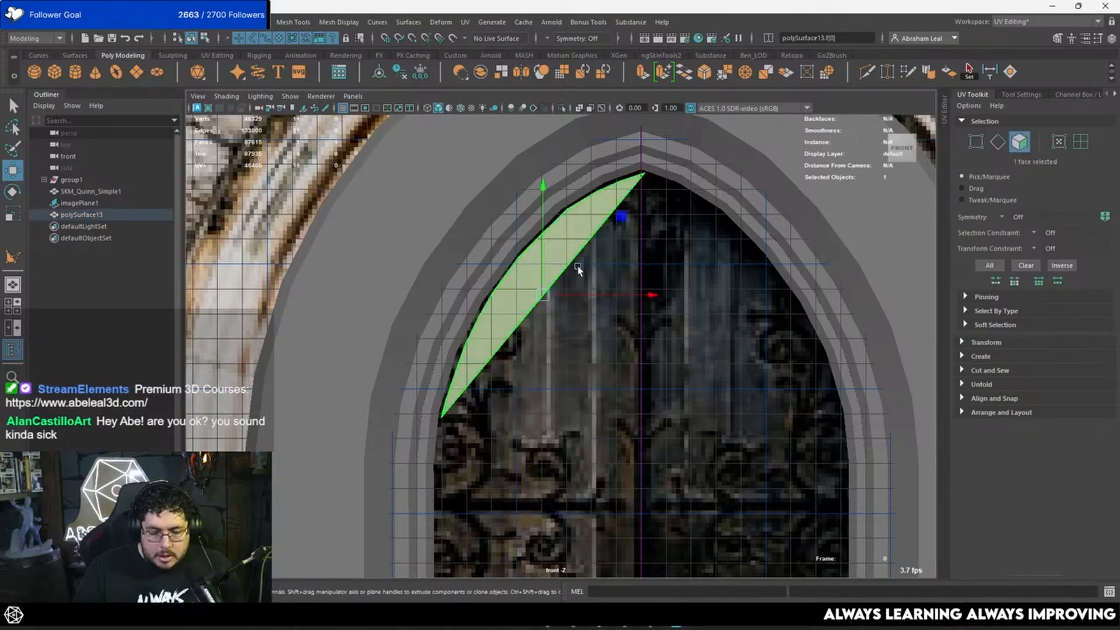
pyautogui.scroll(3, 563, 251)
pyautogui.click(570, 232)
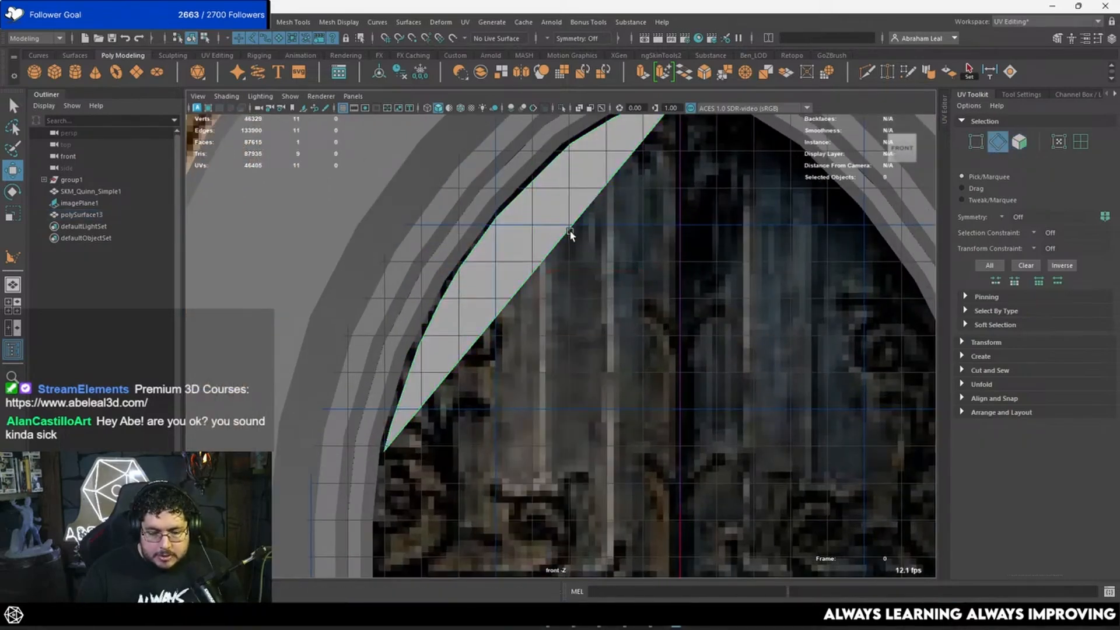
pyautogui.moveTo(480, 218); pyautogui.dragTo(484, 196, button='right')
pyautogui.scroll(-2, 502, 216)
pyautogui.keyDown('alt'); pyautogui.moveTo(520, 219); pyautogui.dragTo(518, 289, button='middle'); pyautogui.keyUp('alt')
pyautogui.moveTo(574, 259); pyautogui.dragTo(612, 183, button='right')
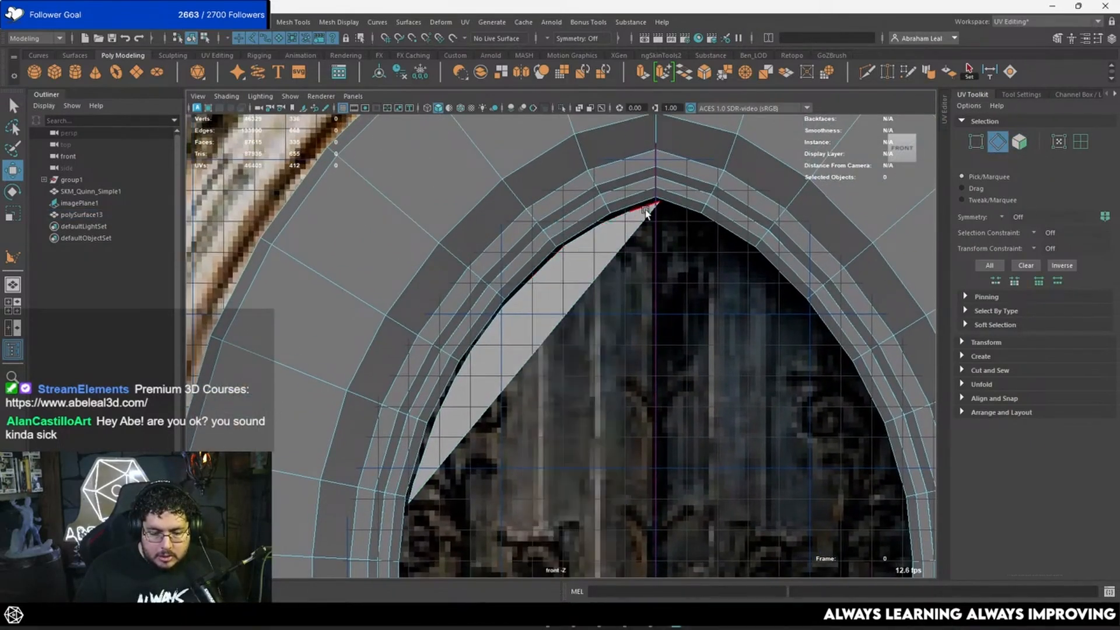
pyautogui.click(640, 214)
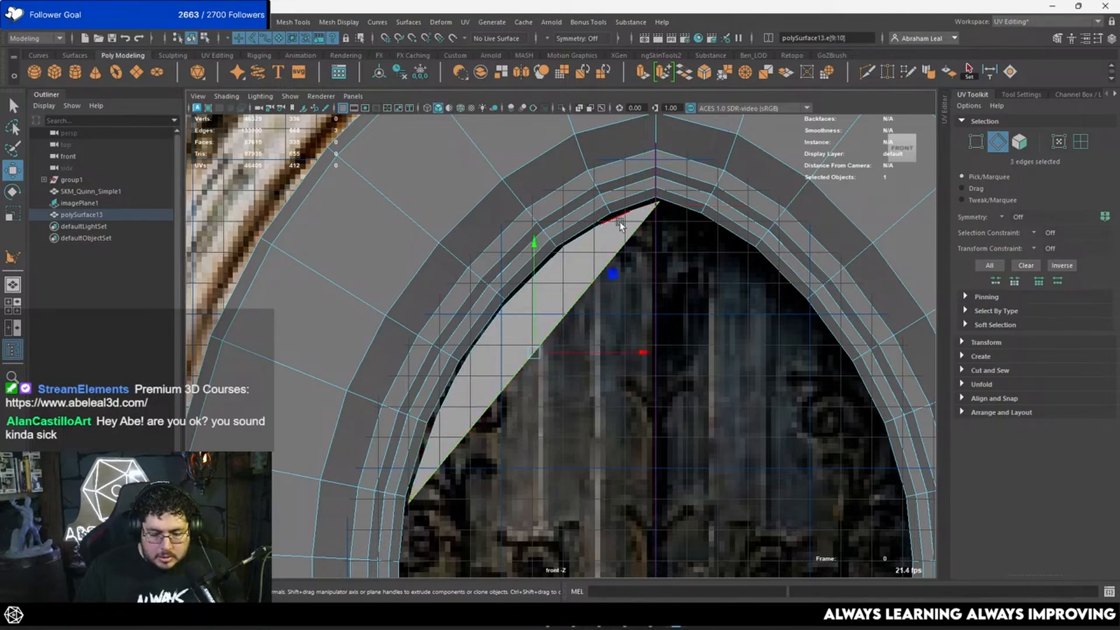
pyautogui.press('q')
pyautogui.press('4')
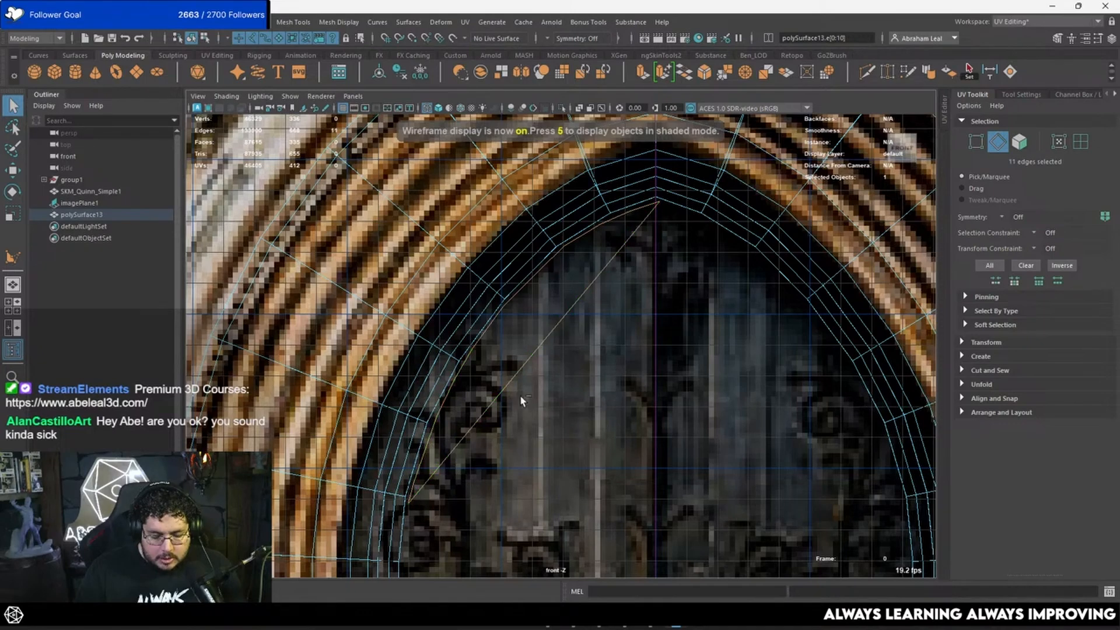
pyautogui.hotkey('ctrl', 'e')
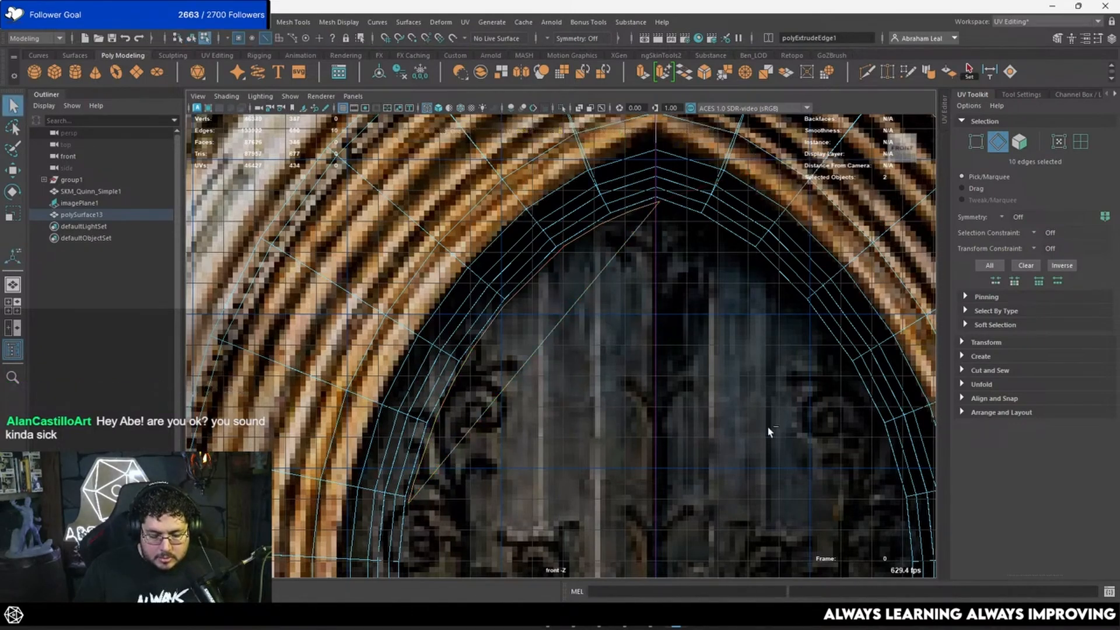
pyautogui.hotkey('ctrl', 'e')
pyautogui.press('w')
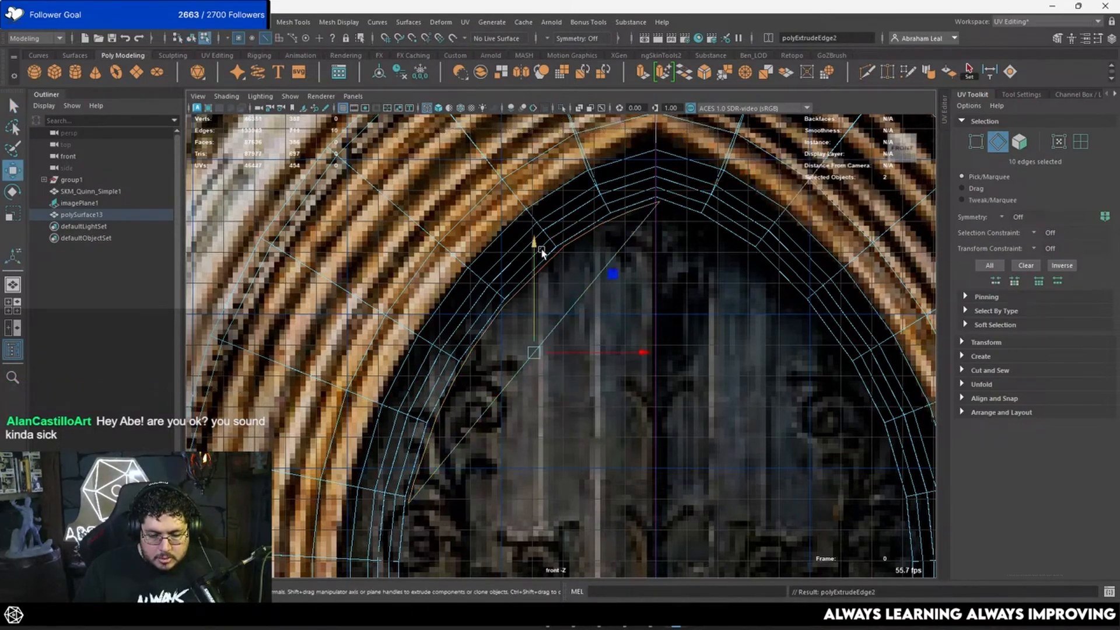
# Try adjusting the edge extrusion's Thickness, Offset and Local Translate Z in the perspective view, undoing each change.
pyautogui.press('t')
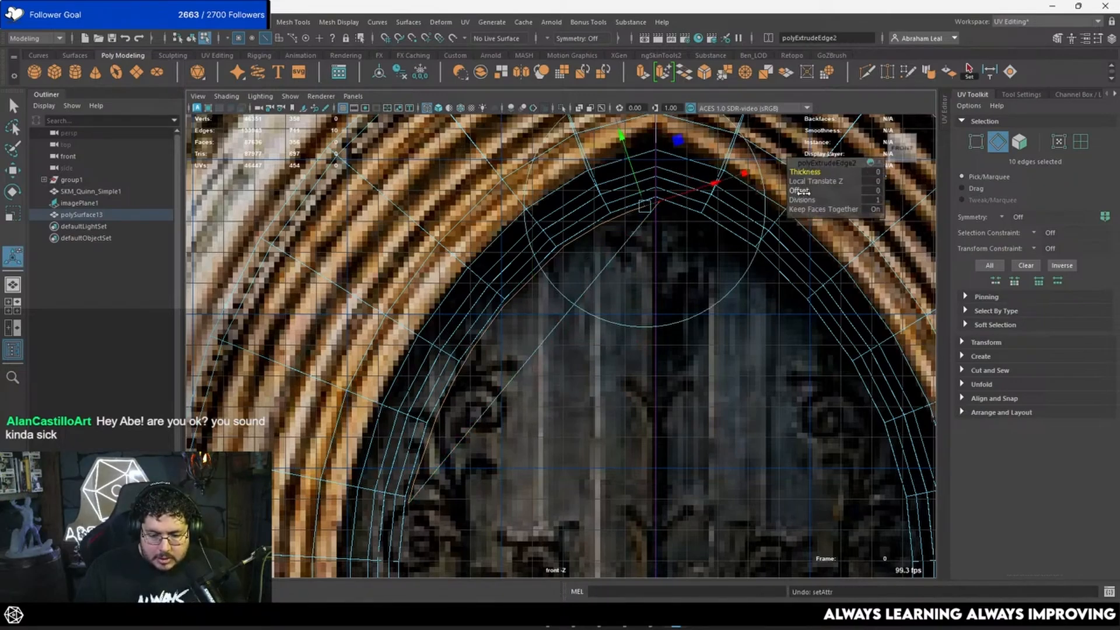
pyautogui.hotkey('ctrl', 'z')
pyautogui.press('space')
pyautogui.moveTo(671, 268); pyautogui.dragTo(674, 247)
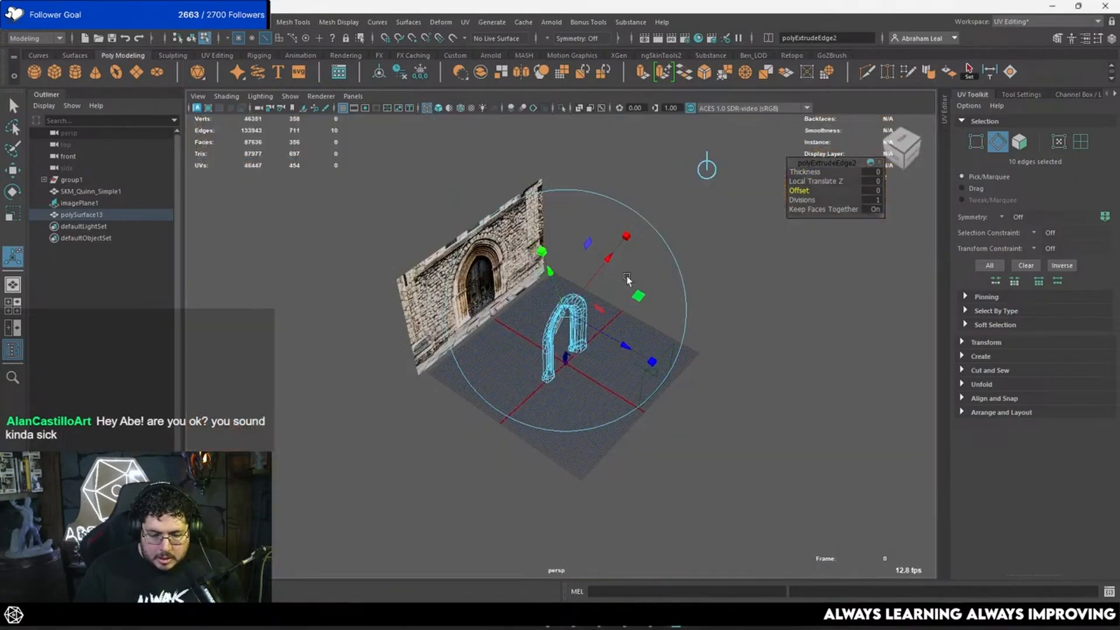
pyautogui.scroll(6, 616, 277)
pyautogui.keyDown('alt'); pyautogui.moveTo(613, 276); pyautogui.dragTo(540, 321); pyautogui.keyUp('alt')
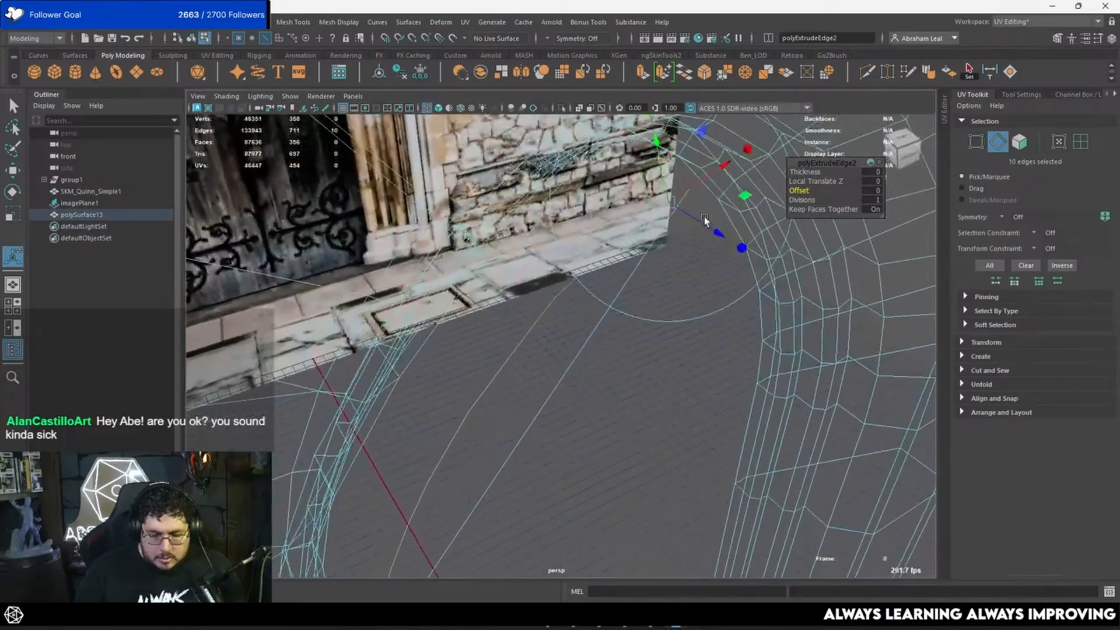
pyautogui.moveTo(716, 231)
pyautogui.mouseDown()
pyautogui.moveTo(730, 239)
pyautogui.moveTo(723, 233)
pyautogui.mouseUp()
pyautogui.hotkey('ctrl', 'z')
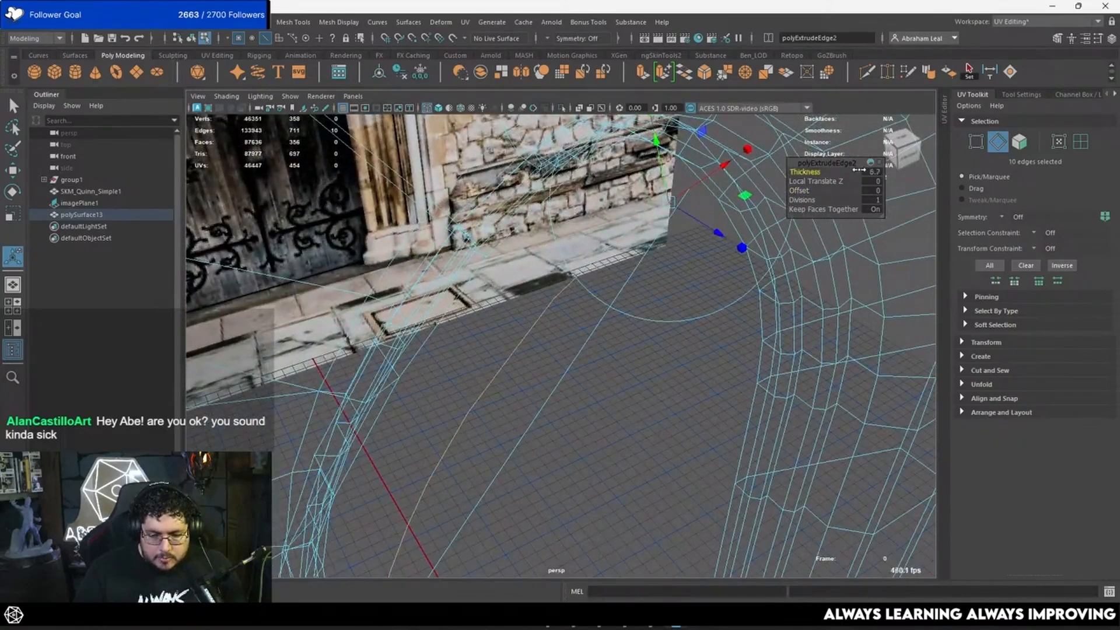
pyautogui.hotkey('ctrl', 'z')
pyautogui.moveTo(798, 182); pyautogui.dragTo(806, 184)
pyautogui.hotkey('ctrl', 'z')
pyautogui.keyDown('alt'); pyautogui.moveTo(688, 239); pyautogui.dragTo(561, 281); pyautogui.keyUp('alt')
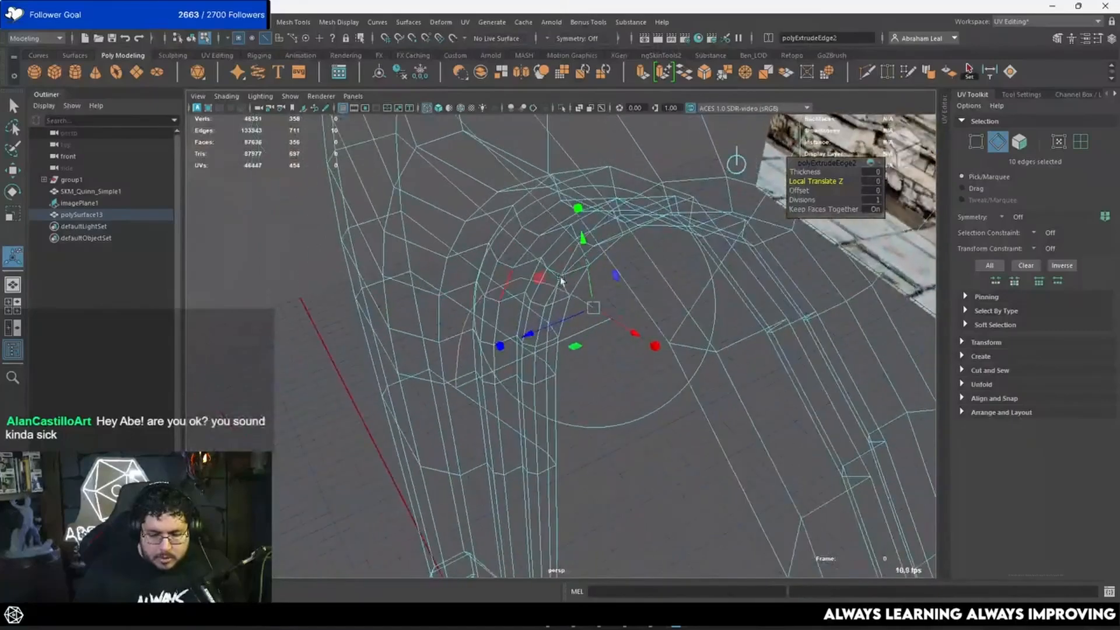
# Pull the extruded edges out in depth to form a curved strip, and delete the original polygon face.
pyautogui.moveTo(527, 333); pyautogui.dragTo(510, 338)
pyautogui.moveTo(509, 338)
pyautogui.keyDown('alt'); pyautogui.mouseDown()
pyautogui.moveTo(539, 316)
pyautogui.moveTo(527, 285)
pyautogui.moveTo(542, 237)
pyautogui.mouseUp(); pyautogui.keyUp('alt')
pyautogui.press('5')
pyautogui.scroll(3, 528, 285)
pyautogui.press('q')
pyautogui.moveTo(542, 235); pyautogui.dragTo(553, 289, button='right')
pyautogui.click(540, 283)
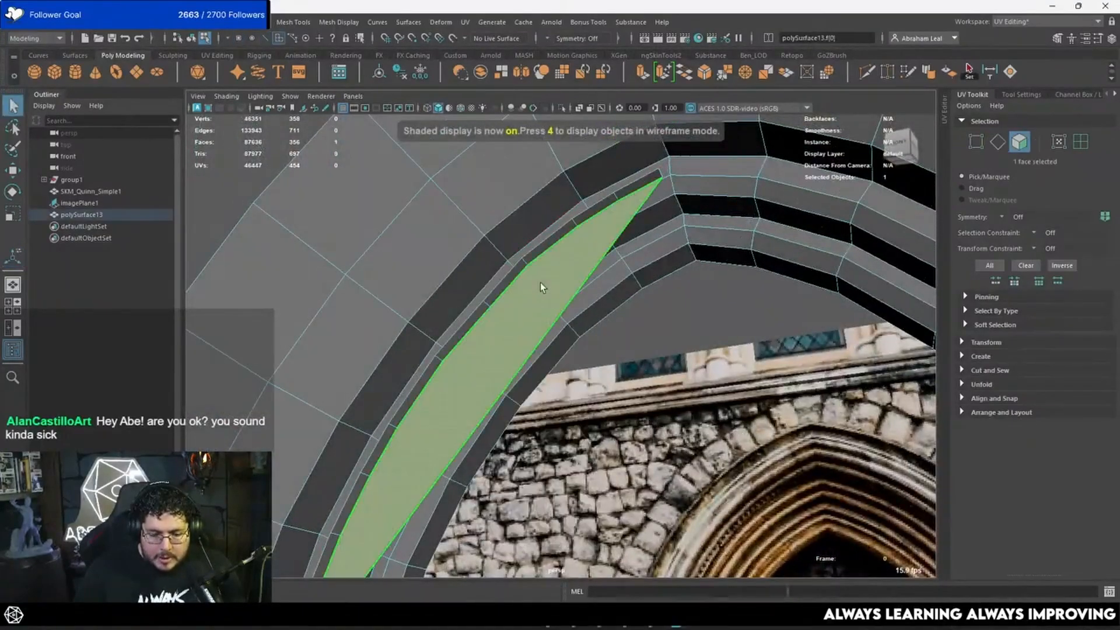
pyautogui.press('Delete')
# Remove the leftover diagonal geometry spanning the arch opening so only the curved strip is kept.
pyautogui.keyDown('alt'); pyautogui.moveTo(540, 284); pyautogui.dragTo(602, 301); pyautogui.keyUp('alt')
pyautogui.moveTo(602, 301); pyautogui.dragTo(602, 260, button='right')
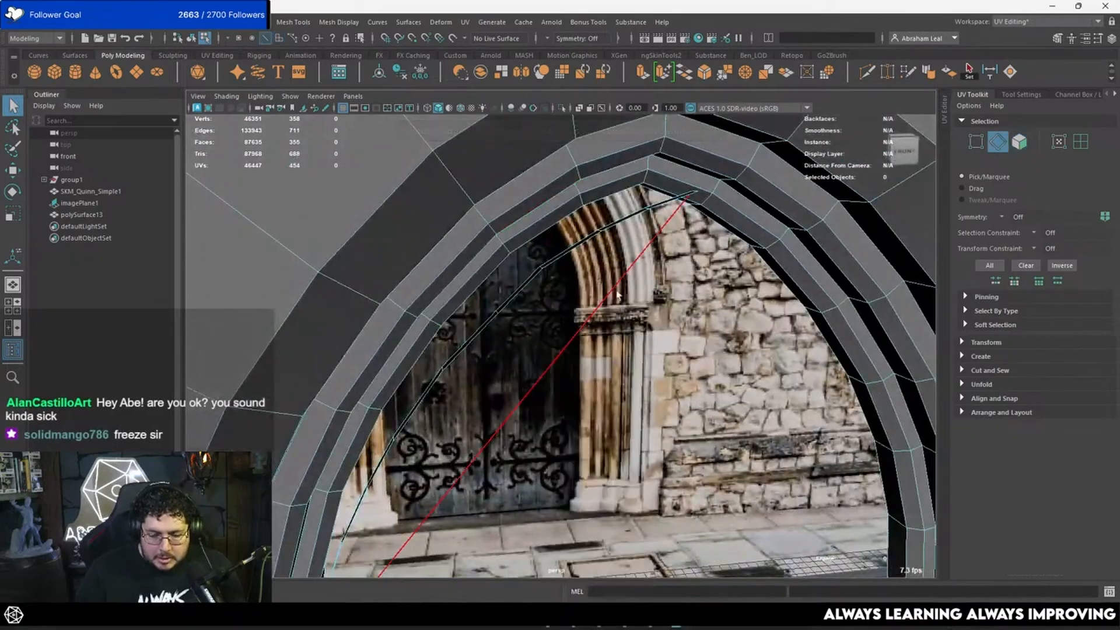
pyautogui.click(592, 324)
pyautogui.press('Delete')
pyautogui.moveTo(583, 343); pyautogui.dragTo(556, 378)
pyautogui.press('Delete')
pyautogui.press('Delete')
pyautogui.moveTo(554, 283); pyautogui.dragTo(553, 318, button='right')
pyautogui.click(534, 388)
pyautogui.press('Delete')
# Extrude all ten faces of the curved strip and pull them straight down to form the left door panel.
pyautogui.keyDown('alt'); pyautogui.moveTo(567, 282); pyautogui.dragTo(600, 205); pyautogui.keyUp('alt')
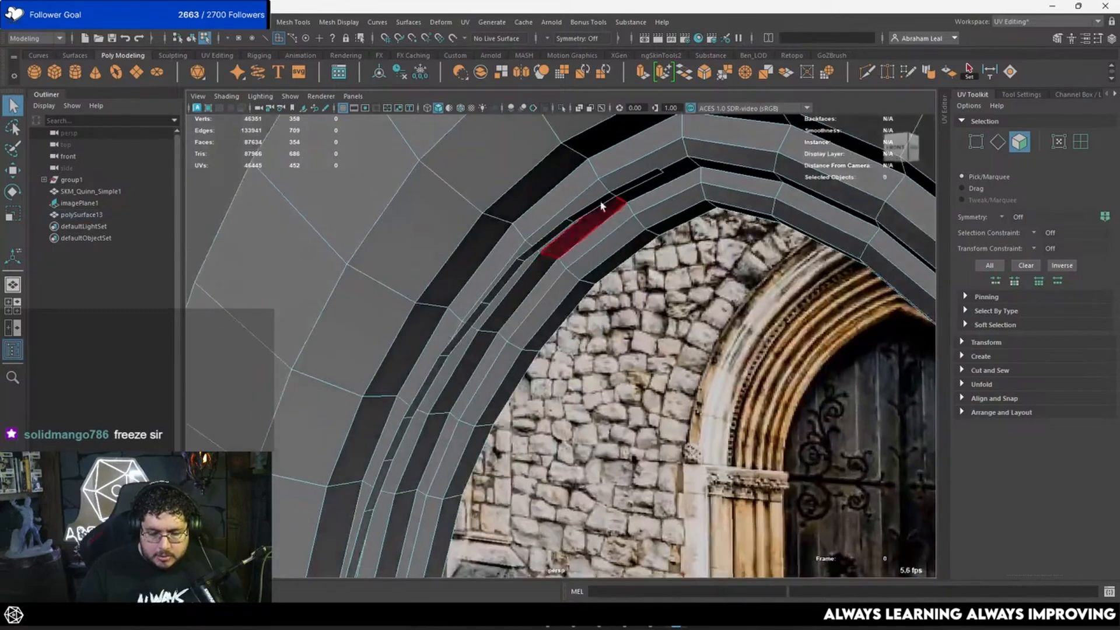
pyautogui.doubleClick(632, 193)
pyautogui.keyDown('alt'); pyautogui.moveTo(554, 338); pyautogui.dragTo(577, 238, button='middle'); pyautogui.keyUp('alt')
pyautogui.scroll(-3, 576, 239)
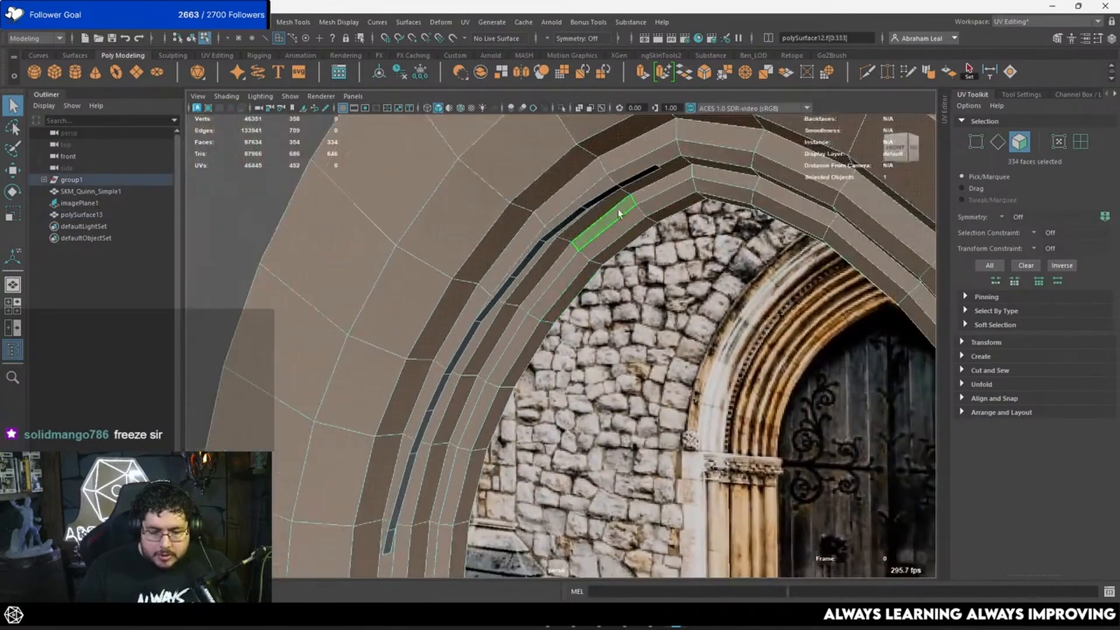
pyautogui.click(628, 185)
pyautogui.keyDown('shift'); pyautogui.doubleClick(389, 543); pyautogui.keyUp('shift')
pyautogui.scroll(-5, 390, 543)
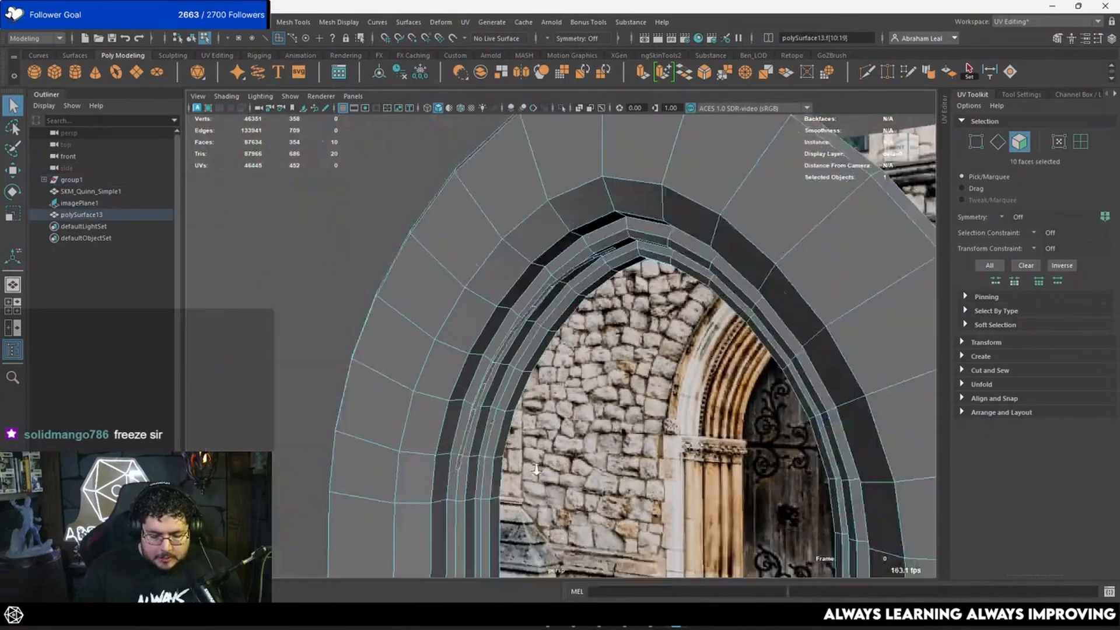
pyautogui.keyDown('alt'); pyautogui.moveTo(525, 438); pyautogui.dragTo(622, 419); pyautogui.keyUp('alt')
pyautogui.keyDown('alt'); pyautogui.moveTo(622, 419); pyautogui.dragTo(642, 316, button='middle'); pyautogui.keyUp('alt')
pyautogui.hotkey('ctrl', 'e')
pyautogui.scroll(-5, 605, 287)
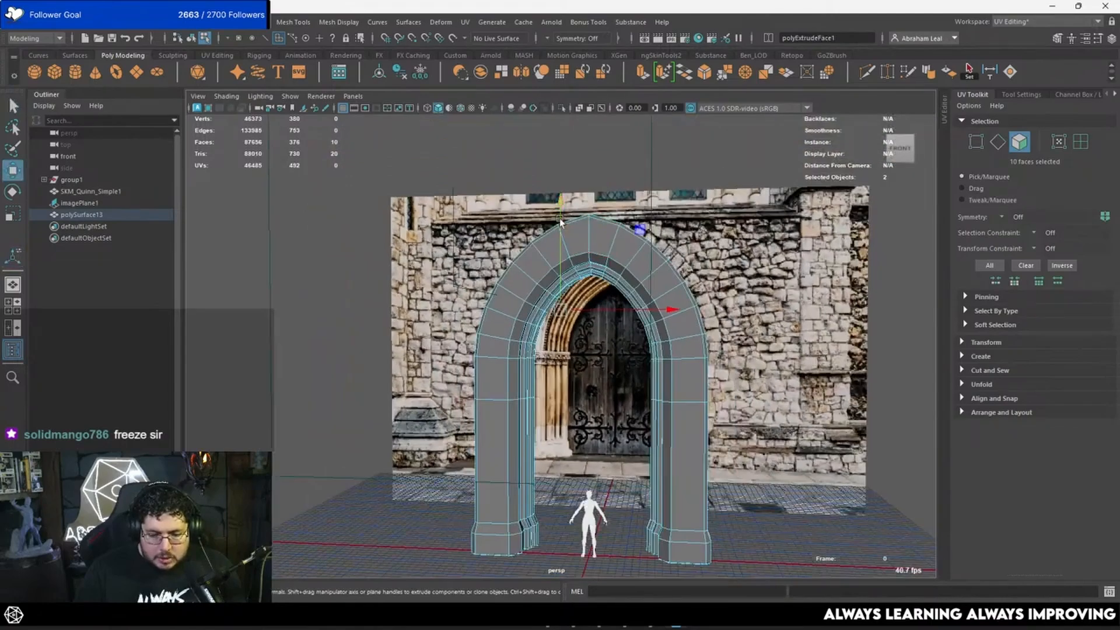
pyautogui.moveTo(561, 199); pyautogui.dragTo(572, 583)
# Lower the door panel's extruded bottom faces further towards the floor.
pyautogui.press('r')
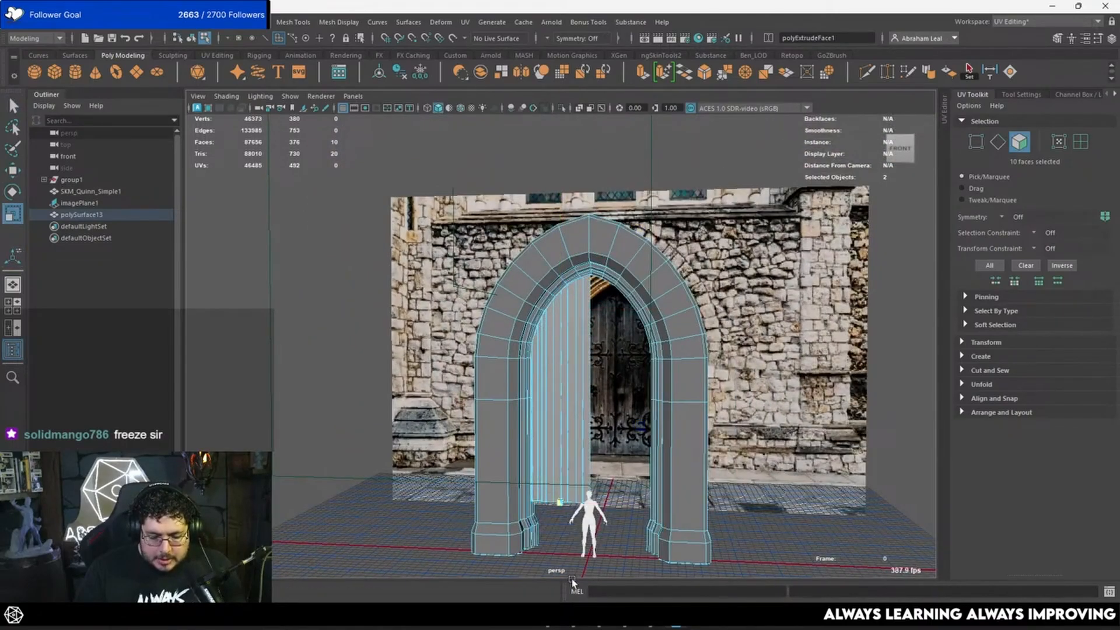
pyautogui.keyDown('alt'); pyautogui.moveTo(580, 466); pyautogui.dragTo(593, 401, button='middle'); pyautogui.keyUp('alt')
pyautogui.keyDown('alt'); pyautogui.moveTo(593, 402); pyautogui.dragTo(604, 389); pyautogui.keyUp('alt')
pyautogui.scroll(4, 604, 388)
pyautogui.keyDown('alt'); pyautogui.moveTo(604, 389); pyautogui.dragTo(580, 350, button='middle'); pyautogui.keyUp('alt')
pyautogui.scroll(4, 580, 350)
pyautogui.press('w')
pyautogui.moveTo(569, 358); pyautogui.dragTo(575, 488)
# Return to object selection and isolate the left door panel in the perspective view.
pyautogui.moveTo(553, 365); pyautogui.dragTo(609, 268, button='right')
pyautogui.click(650, 235)
pyautogui.keyDown('alt'); pyautogui.moveTo(650, 235); pyautogui.dragTo(580, 222); pyautogui.keyUp('alt')
pyautogui.click(579, 222)
pyautogui.keyDown('alt'); pyautogui.moveTo(579, 222); pyautogui.dragTo(582, 385, button='middle'); pyautogui.keyUp('alt')
pyautogui.keyDown('alt'); pyautogui.moveTo(582, 385); pyautogui.dragTo(602, 508); pyautogui.keyUp('alt')
pyautogui.click(394, 426)
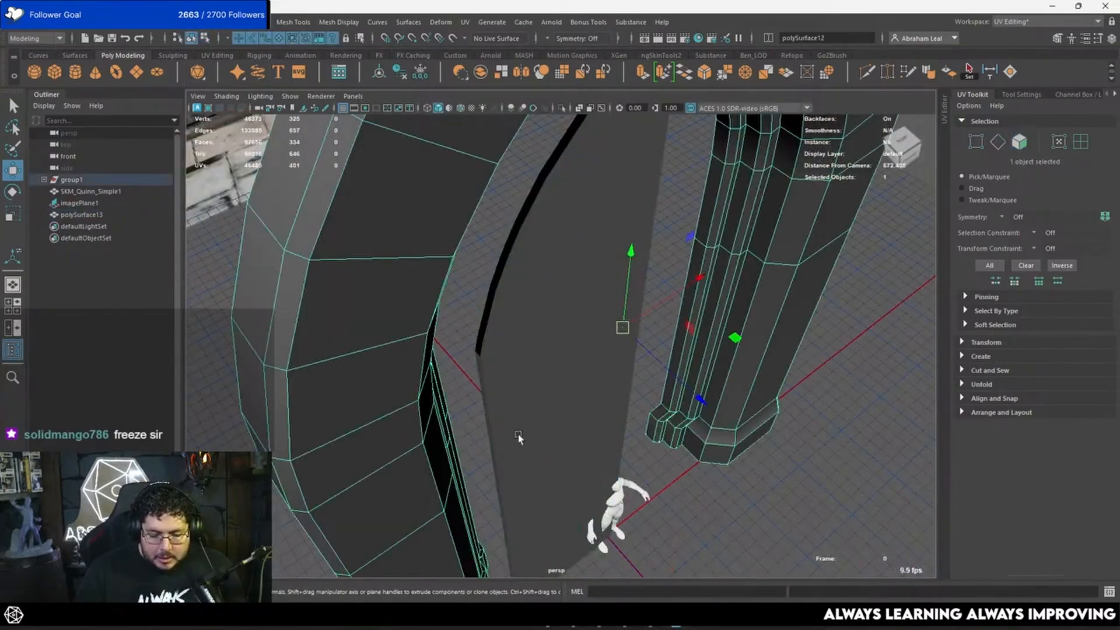
pyautogui.scroll(-3, 517, 437)
pyautogui.keyDown('alt'); pyautogui.moveTo(518, 438); pyautogui.dragTo(524, 369, button='middle'); pyautogui.keyUp('alt')
pyautogui.moveTo(694, 321); pyautogui.dragTo(659, 411)
pyautogui.moveTo(672, 439); pyautogui.dragTo(673, 442)
pyautogui.click(569, 369)
pyautogui.keyDown('alt'); pyautogui.moveTo(567, 369); pyautogui.dragTo(503, 362); pyautogui.keyUp('alt')
pyautogui.click(562, 108)
# Try to bridge or fill the selected border edge loop of the isolated door panel, undoing each attempt.
pyautogui.scroll(4, 522, 303)
pyautogui.keyDown('alt'); pyautogui.moveTo(649, 201); pyautogui.dragTo(521, 368); pyautogui.keyUp('alt')
pyautogui.moveTo(521, 368); pyautogui.dragTo(516, 348, button='right')
pyautogui.doubleClick(516, 350)
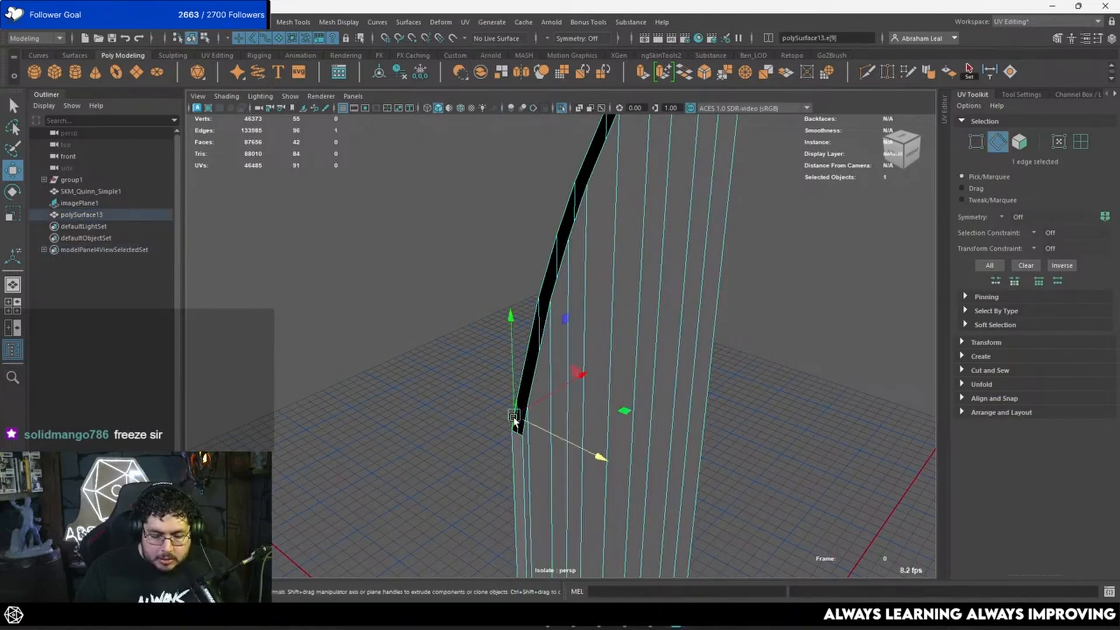
pyautogui.doubleClick(575, 343)
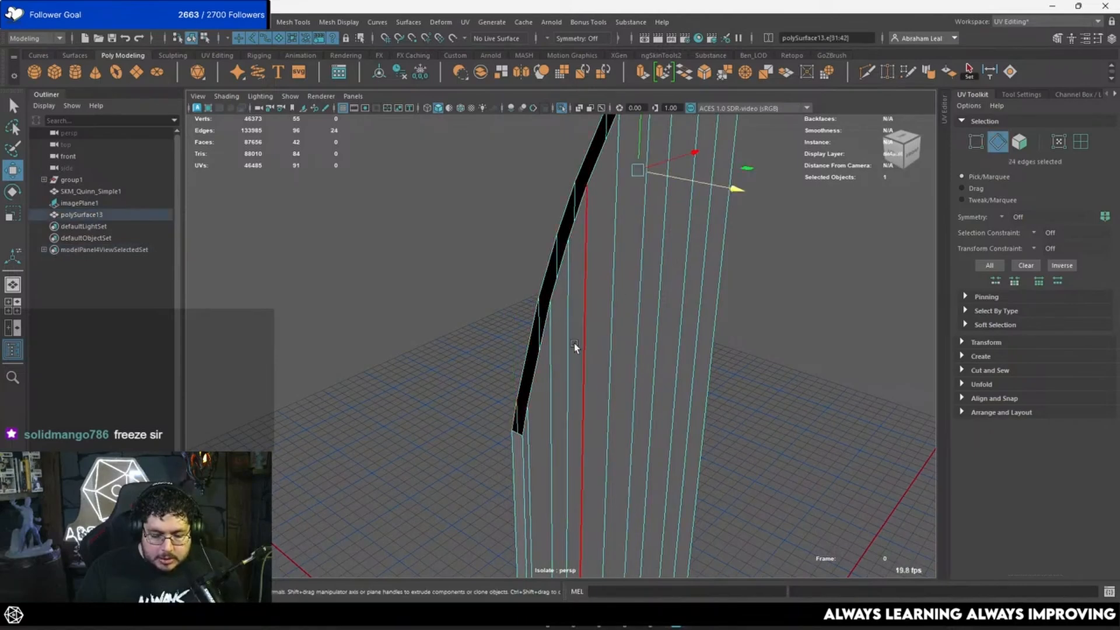
pyautogui.click(692, 78)
pyautogui.hotkey('ctrl', 'z')
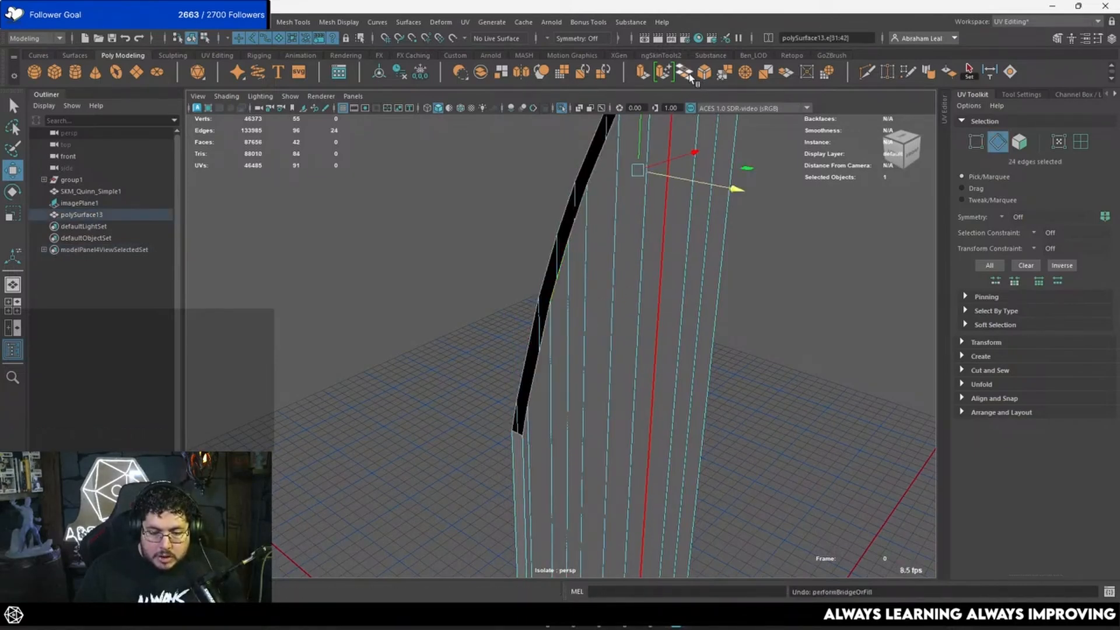
pyautogui.click(693, 78)
pyautogui.keyDown('alt'); pyautogui.moveTo(600, 251); pyautogui.dragTo(631, 205); pyautogui.keyUp('alt')
pyautogui.hotkey('ctrl', 'z')
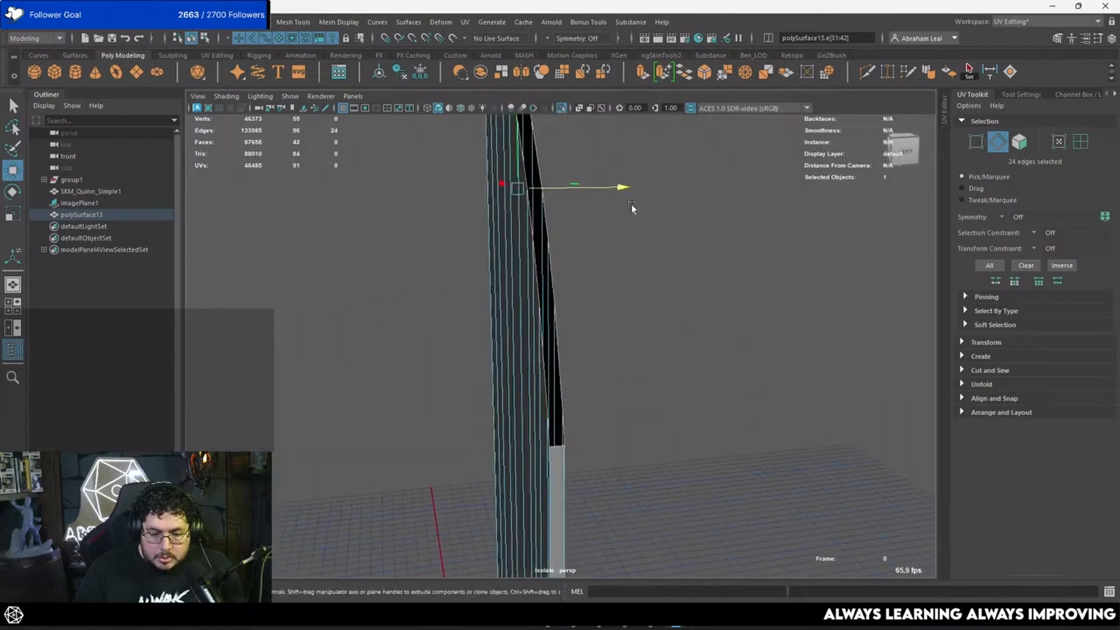
# Delete the stray extra faces along the door panel's curved upper edge.
pyautogui.press('3')
pyautogui.keyDown('alt'); pyautogui.moveTo(590, 323); pyautogui.dragTo(675, 333); pyautogui.keyUp('alt')
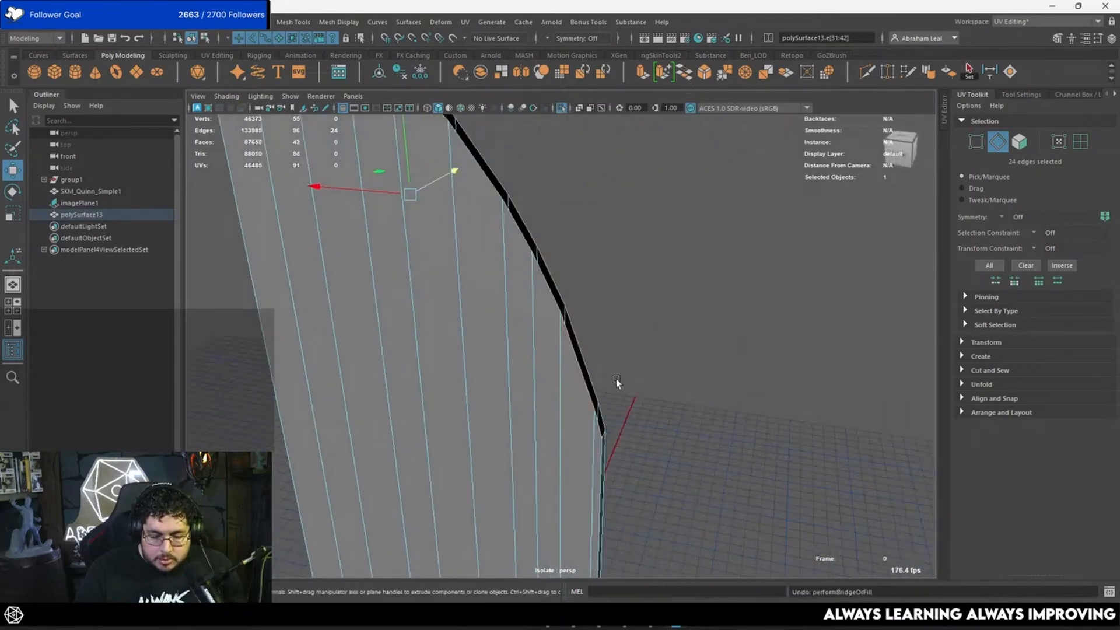
pyautogui.moveTo(527, 282); pyautogui.dragTo(471, 282, button='right')
pyautogui.keyDown('alt'); pyautogui.moveTo(501, 280); pyautogui.dragTo(537, 247); pyautogui.keyUp('alt')
pyautogui.keyDown('alt'); pyautogui.moveTo(538, 248); pyautogui.dragTo(550, 369, button='middle'); pyautogui.keyUp('alt')
pyautogui.scroll(2, 550, 369)
pyautogui.moveTo(518, 283); pyautogui.dragTo(516, 331, button='right')
pyautogui.doubleClick(491, 328)
pyautogui.press('Delete')
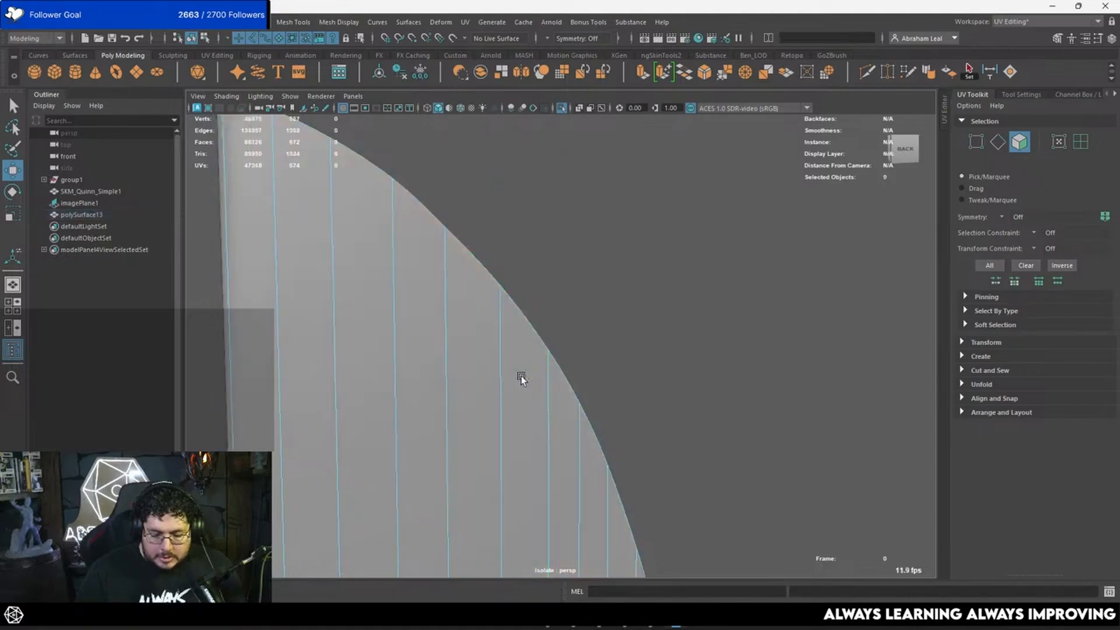
# Try bridging the front and back border edges along the panel's curved top, and undo the result.
pyautogui.keyDown('alt'); pyautogui.moveTo(520, 373); pyautogui.dragTo(498, 399); pyautogui.keyUp('alt')
pyautogui.moveTo(498, 398); pyautogui.dragTo(500, 350, button='right')
pyautogui.doubleClick(506, 321)
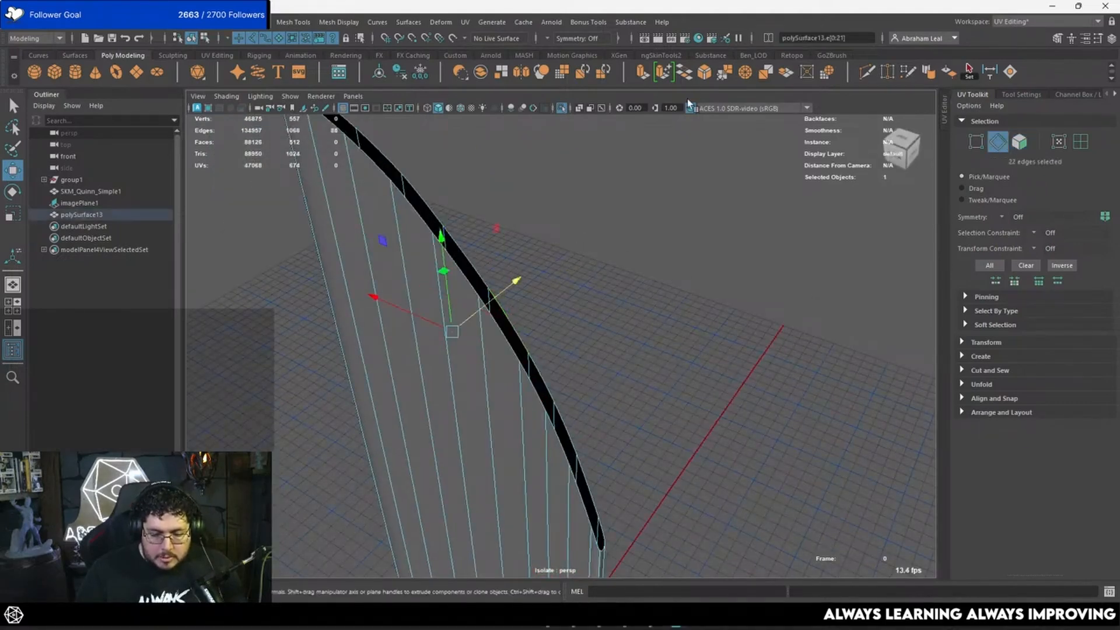
pyautogui.click(690, 75)
pyautogui.press('1')
pyautogui.keyDown('alt'); pyautogui.moveTo(588, 341); pyautogui.dragTo(547, 298); pyautogui.keyUp('alt')
pyautogui.hotkey('ctrl', 'z')
pyautogui.keyDown('alt'); pyautogui.moveTo(560, 206); pyautogui.dragTo(601, 339); pyautogui.keyUp('alt')
pyautogui.hotkey('ctrl', 'z')
# Delete the back and side faces of the isolated door panel, keeping only its flat front faces.
pyautogui.click(440, 218)
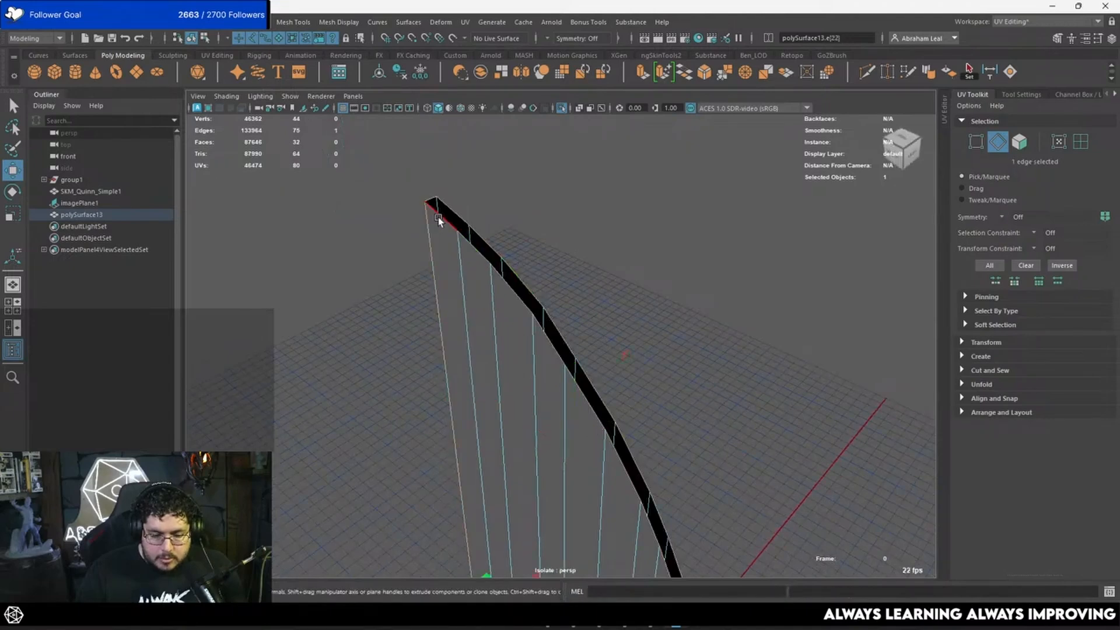
pyautogui.click(439, 216)
pyautogui.keyDown('alt'); pyautogui.moveTo(560, 234); pyautogui.dragTo(609, 304); pyautogui.keyUp('alt')
pyautogui.keyDown('alt'); pyautogui.moveTo(641, 431); pyautogui.dragTo(635, 262); pyautogui.keyUp('alt')
pyautogui.moveTo(633, 260); pyautogui.dragTo(636, 303, button='right')
pyautogui.keyDown('alt'); pyautogui.moveTo(705, 334); pyautogui.dragTo(596, 432); pyautogui.keyUp('alt')
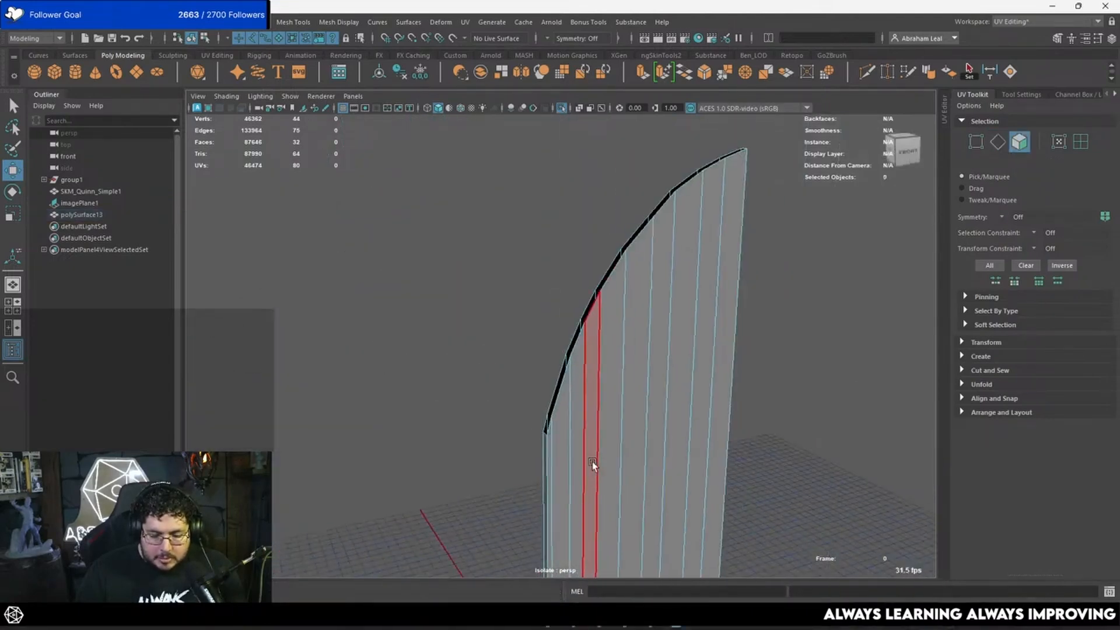
pyautogui.click(548, 481)
pyautogui.keyDown('shift'); pyautogui.doubleClick(721, 322); pyautogui.keyUp('shift')
pyautogui.scroll(-5, 741, 324)
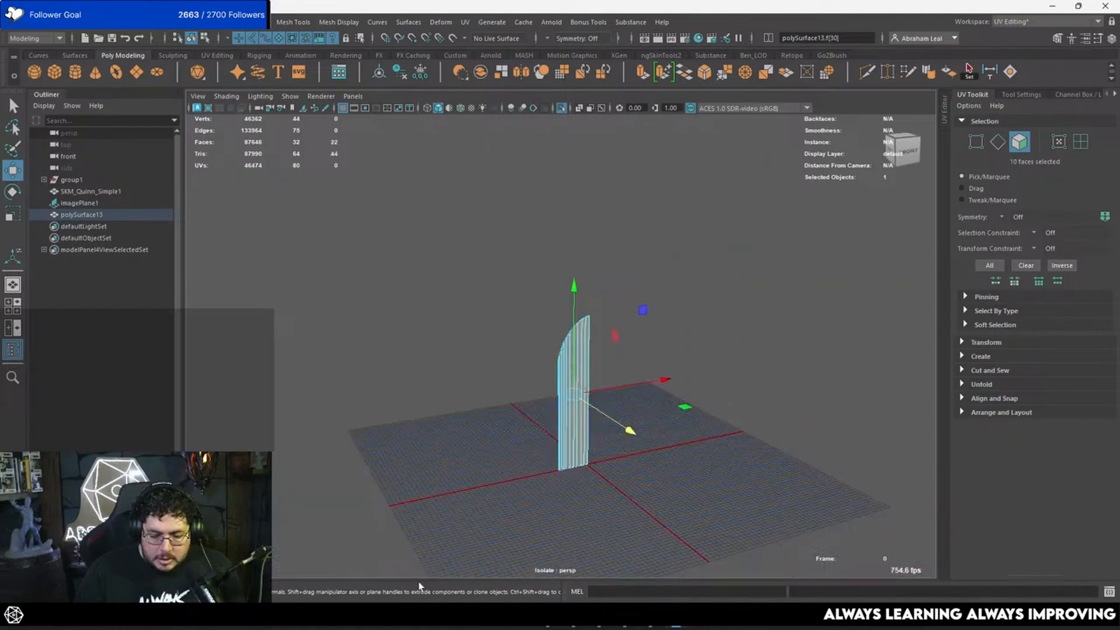
pyautogui.press('Delete')
pyautogui.scroll(8, 578, 369)
# Bevel selected vertical edges across the door panel to create narrow strips separating the planks.
pyautogui.moveTo(603, 339); pyautogui.dragTo(624, 276, button='right')
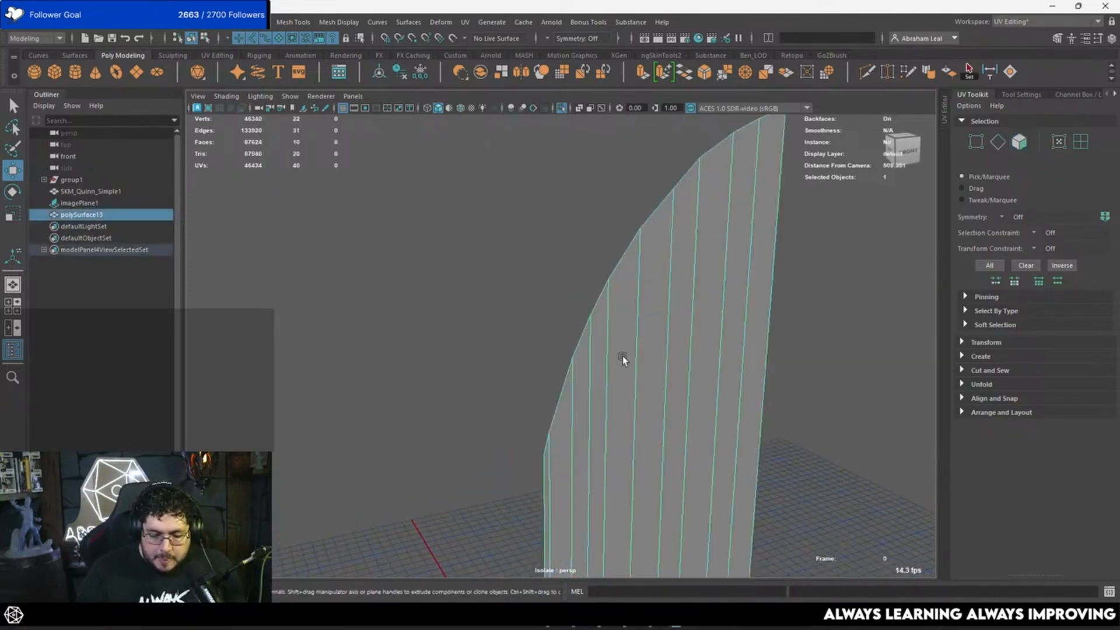
pyautogui.keyDown('alt'); pyautogui.moveTo(817, 403); pyautogui.dragTo(587, 355); pyautogui.keyUp('alt')
pyautogui.keyDown('alt'); pyautogui.moveTo(586, 355); pyautogui.dragTo(687, 367, button='middle'); pyautogui.keyUp('alt')
pyautogui.moveTo(561, 296); pyautogui.dragTo(554, 250, button='right')
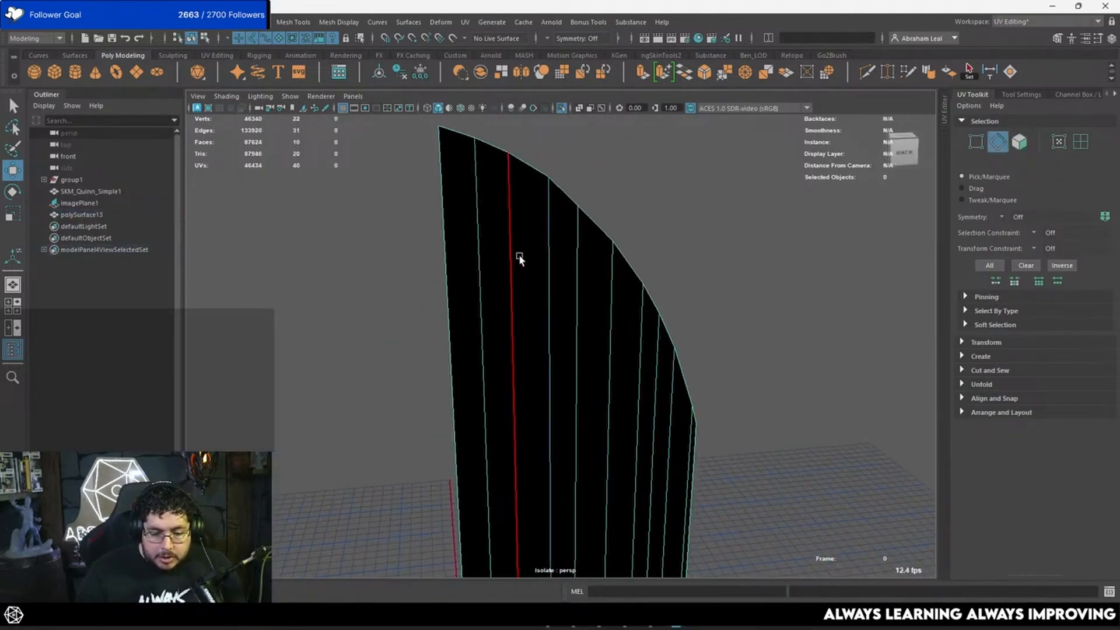
pyautogui.click(519, 255)
pyautogui.keyDown('alt'); pyautogui.moveTo(543, 332); pyautogui.dragTo(535, 253); pyautogui.keyUp('alt')
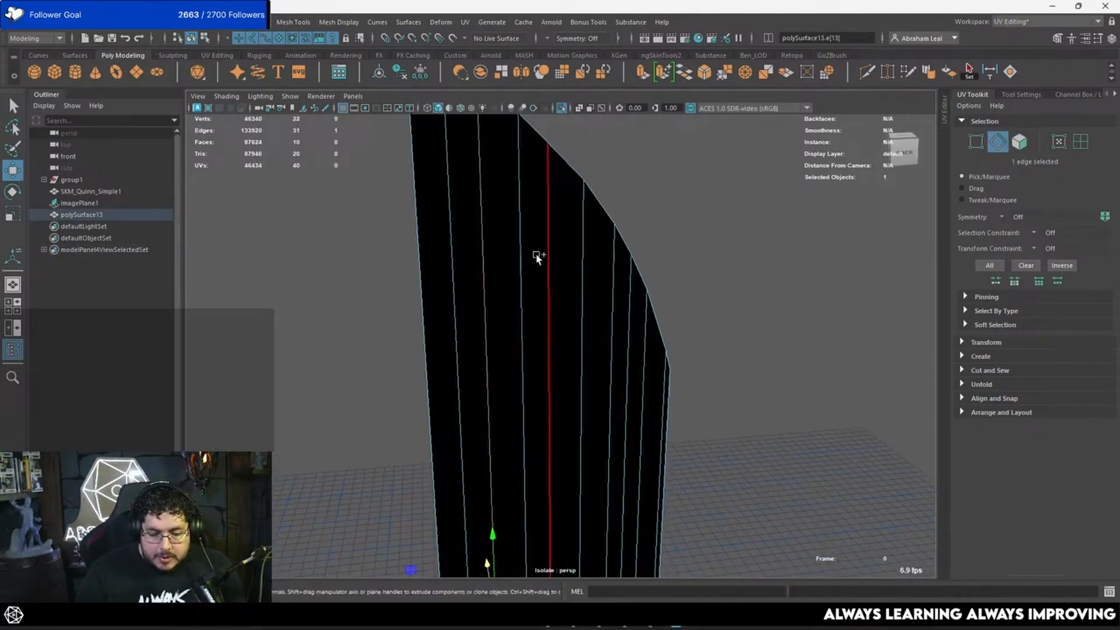
pyautogui.keyDown('shift'); pyautogui.click(643, 387); pyautogui.keyUp('shift')
pyautogui.keyDown('alt'); pyautogui.moveTo(642, 386); pyautogui.dragTo(759, 122); pyautogui.keyUp('alt')
pyautogui.hotkey('ctrl', 'b')
pyautogui.keyDown('alt'); pyautogui.moveTo(775, 202); pyautogui.dragTo(816, 179, button='right'); pyautogui.keyUp('alt')
pyautogui.moveTo(801, 171); pyautogui.dragTo(560, 177)
pyautogui.press('q')
# Select all the plank faces, invert the selection, and delete the narrow bevel strips to open gaps between the planks.
pyautogui.moveTo(663, 204); pyautogui.dragTo(625, 226)
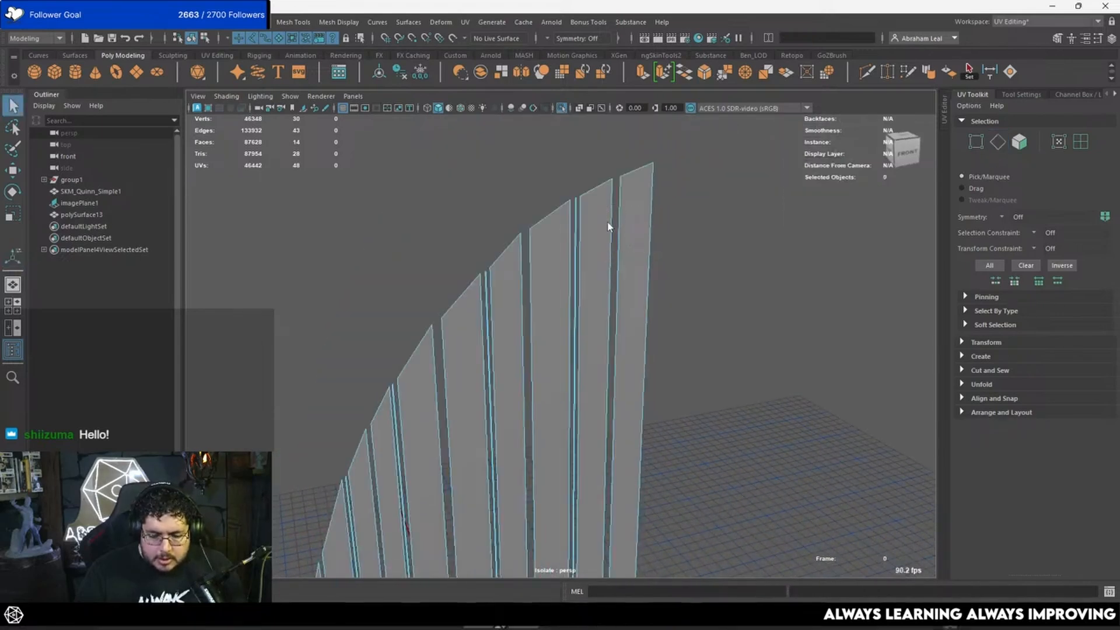
pyautogui.moveTo(607, 224); pyautogui.dragTo(607, 257, button='right')
pyautogui.moveTo(631, 199); pyautogui.dragTo(592, 233)
pyautogui.keyDown('shift'); pyautogui.moveTo(539, 278); pyautogui.dragTo(417, 356); pyautogui.keyUp('shift')
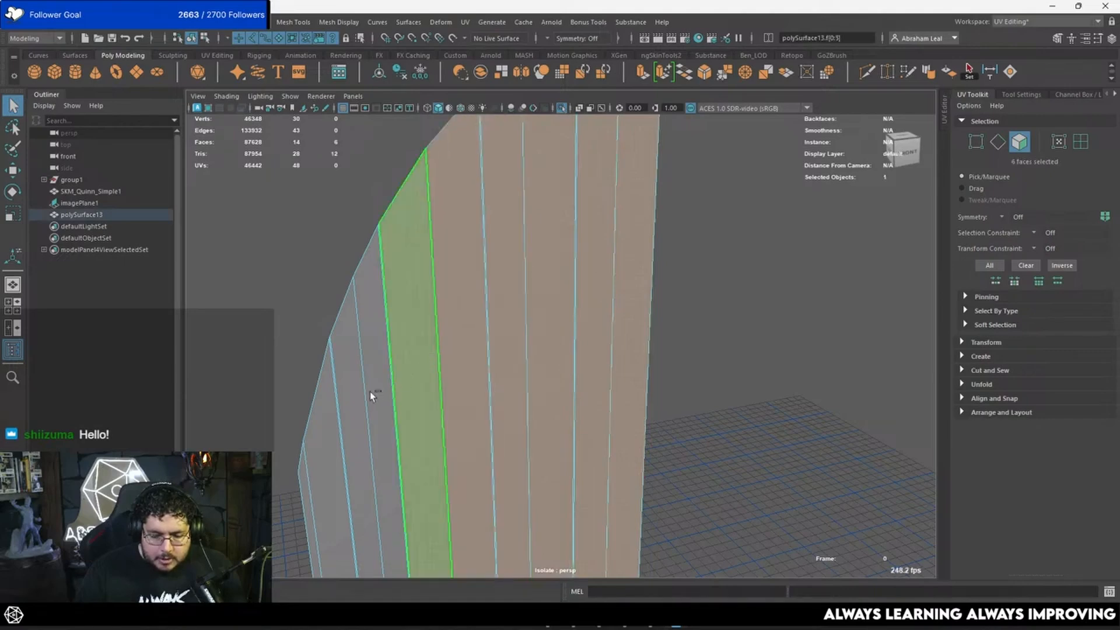
pyautogui.keyDown('shift'); pyautogui.click(369, 390); pyautogui.keyUp('shift')
pyautogui.keyDown('shift'); pyautogui.click(345, 425); pyautogui.keyUp('shift')
pyautogui.keyDown('shift'); pyautogui.click(328, 445); pyautogui.keyUp('shift')
pyautogui.keyDown('alt'); pyautogui.moveTo(351, 442); pyautogui.dragTo(401, 315, button='middle'); pyautogui.keyUp('alt')
pyautogui.keyDown('shift'); pyautogui.click(320, 389); pyautogui.keyUp('shift')
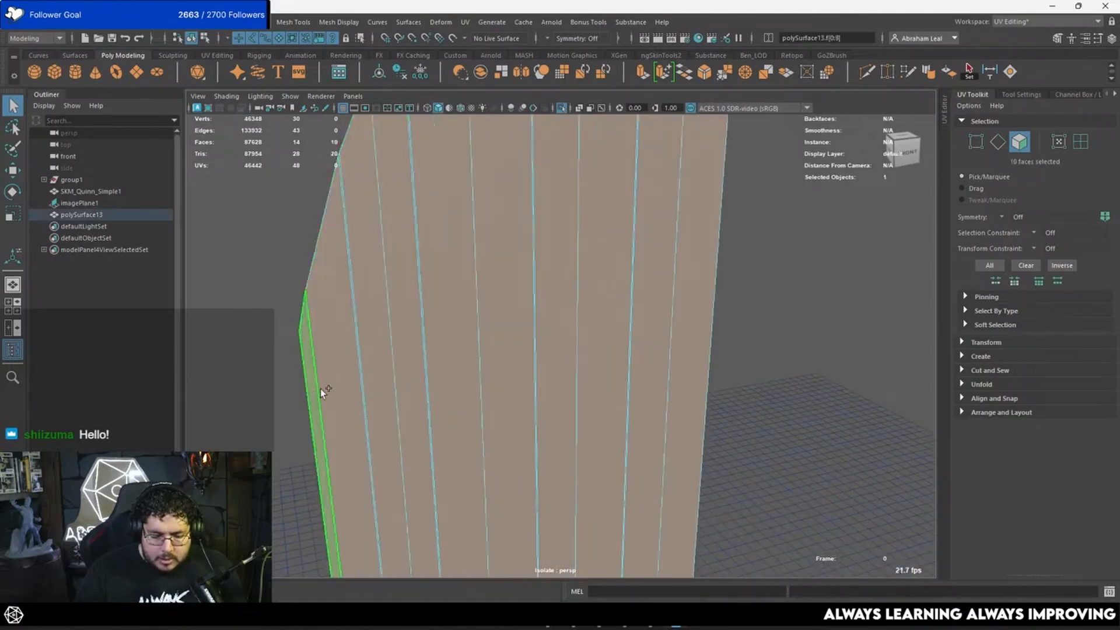
pyautogui.scroll(-10, 320, 389)
pyautogui.keyDown('shift'); pyautogui.moveTo(702, 206); pyautogui.dragTo(359, 559); pyautogui.keyUp('shift')
pyautogui.press('Delete')
# Select the whole panel in object mode and extrude its planks to give them thickness.
pyautogui.scroll(5, 580, 273)
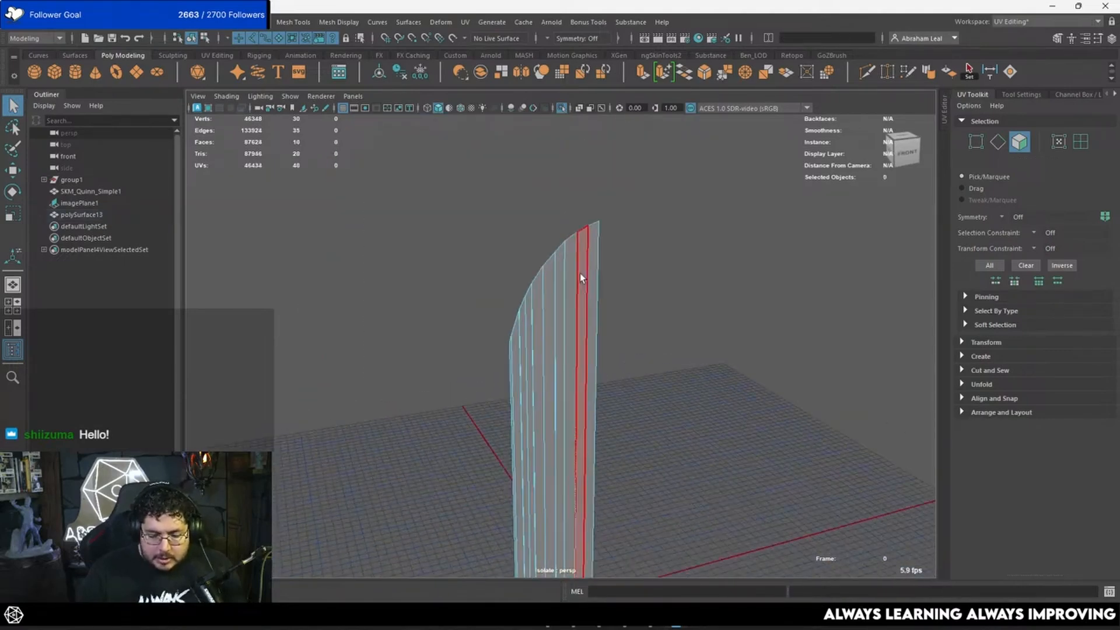
pyautogui.scroll(10, 580, 273)
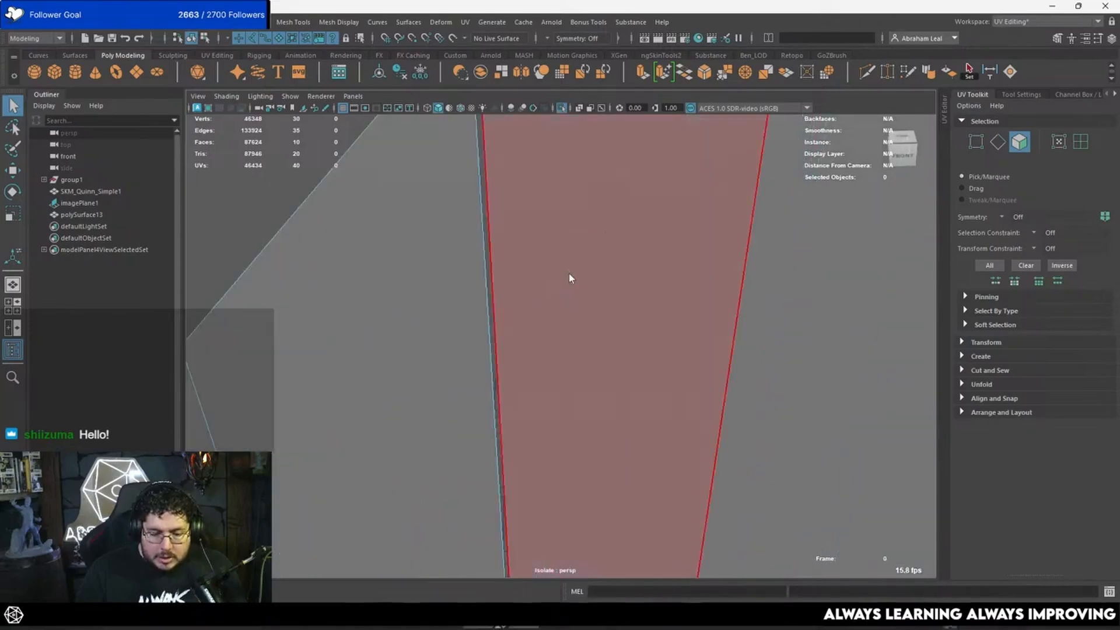
pyautogui.press('F8')
pyautogui.scroll(-8, 571, 279)
pyautogui.click(502, 155)
pyautogui.click(600, 286)
pyautogui.keyDown('alt'); pyautogui.moveTo(599, 285); pyautogui.dragTo(714, 328); pyautogui.keyUp('alt')
pyautogui.keyDown('alt'); pyautogui.moveTo(714, 328); pyautogui.dragTo(668, 308, button='middle'); pyautogui.keyUp('alt')
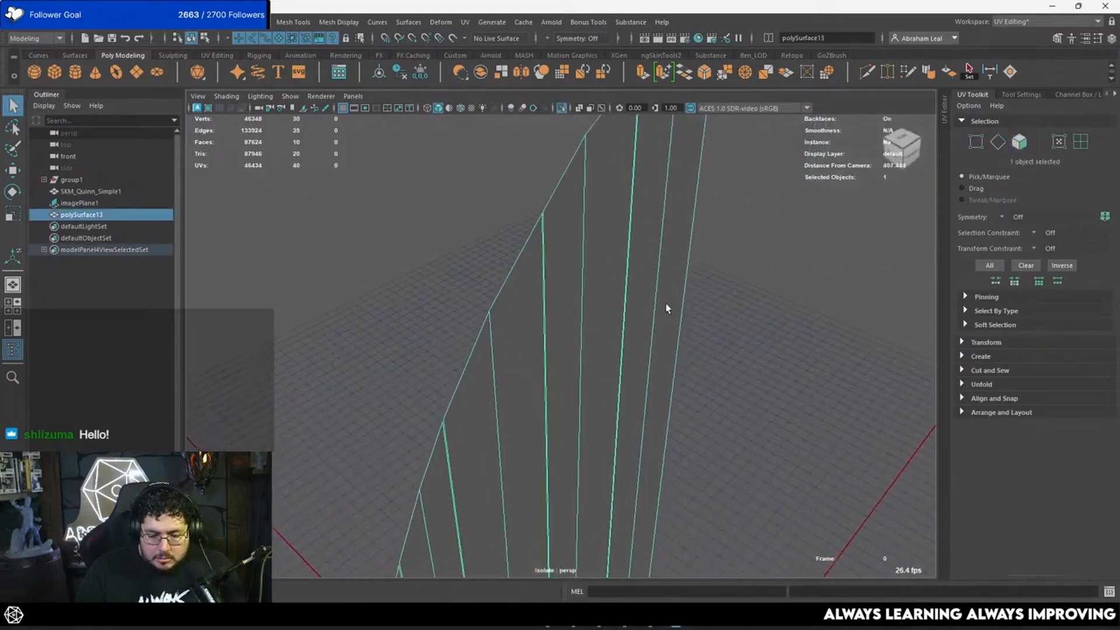
pyautogui.keyDown('alt'); pyautogui.moveTo(668, 309); pyautogui.dragTo(478, 328); pyautogui.keyUp('alt')
pyautogui.press('f')
pyautogui.hotkey('ctrl', 'e')
pyautogui.moveTo(577, 345)
pyautogui.keyDown('alt'); pyautogui.mouseDown()
pyautogui.moveTo(560, 332)
pyautogui.moveTo(588, 360)
pyautogui.mouseUp(); pyautogui.keyUp('alt')
pyautogui.keyDown('alt'); pyautogui.moveTo(587, 360); pyautogui.dragTo(442, 322); pyautogui.keyUp('alt')
pyautogui.keyDown('alt'); pyautogui.moveTo(442, 323); pyautogui.dragTo(543, 356, button='right'); pyautogui.keyUp('alt')
pyautogui.keyDown('alt'); pyautogui.moveTo(542, 356); pyautogui.dragTo(621, 359); pyautogui.keyUp('alt')
# Return to object selection and bevel all the edges of the thickened planks.
pyautogui.press('q')
pyautogui.press('F8')
pyautogui.click(665, 260)
pyautogui.click(609, 257)
pyautogui.keyDown('alt'); pyautogui.moveTo(609, 257); pyautogui.dragTo(509, 334); pyautogui.keyUp('alt')
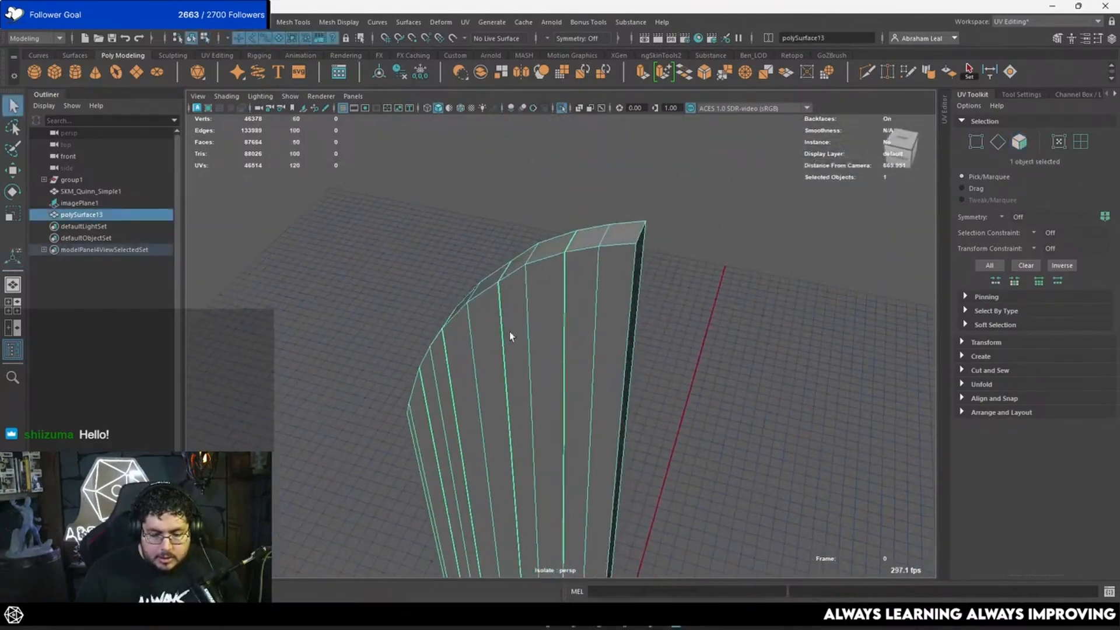
pyautogui.keyDown('alt'); pyautogui.moveTo(509, 336); pyautogui.dragTo(563, 345, button='right'); pyautogui.keyUp('alt')
pyautogui.click(732, 213)
pyautogui.click(672, 219)
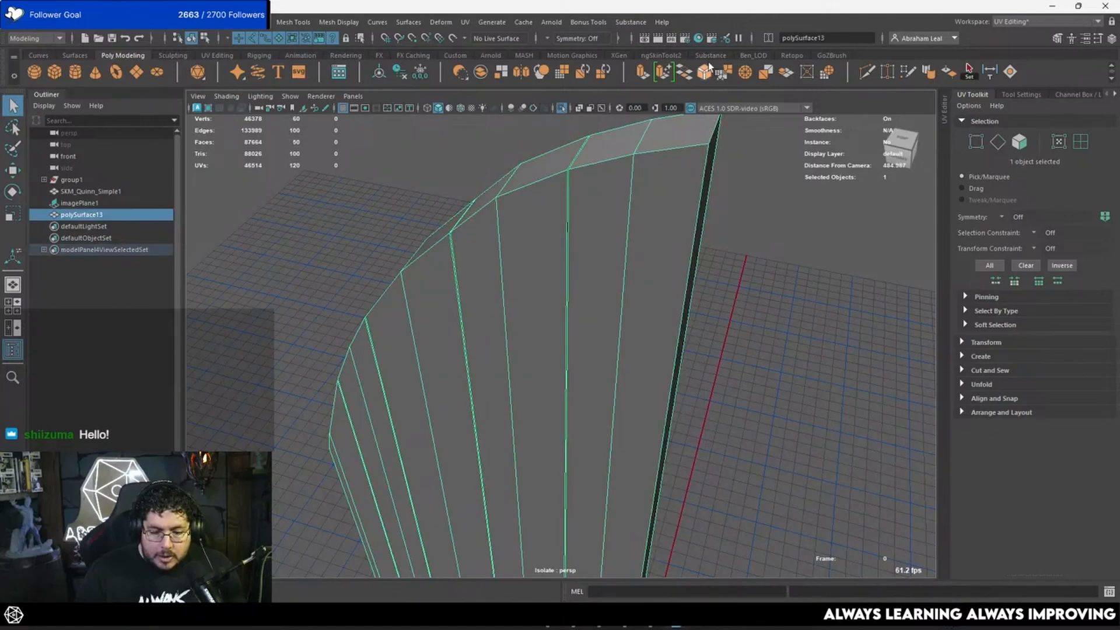
pyautogui.click(707, 74)
pyautogui.keyDown('alt'); pyautogui.moveTo(670, 212); pyautogui.dragTo(587, 218); pyautogui.keyUp('alt')
pyautogui.click(729, 162)
pyautogui.click(586, 220)
pyautogui.click(691, 208)
pyautogui.keyDown('alt'); pyautogui.moveTo(690, 207); pyautogui.dragTo(553, 279); pyautogui.keyUp('alt')
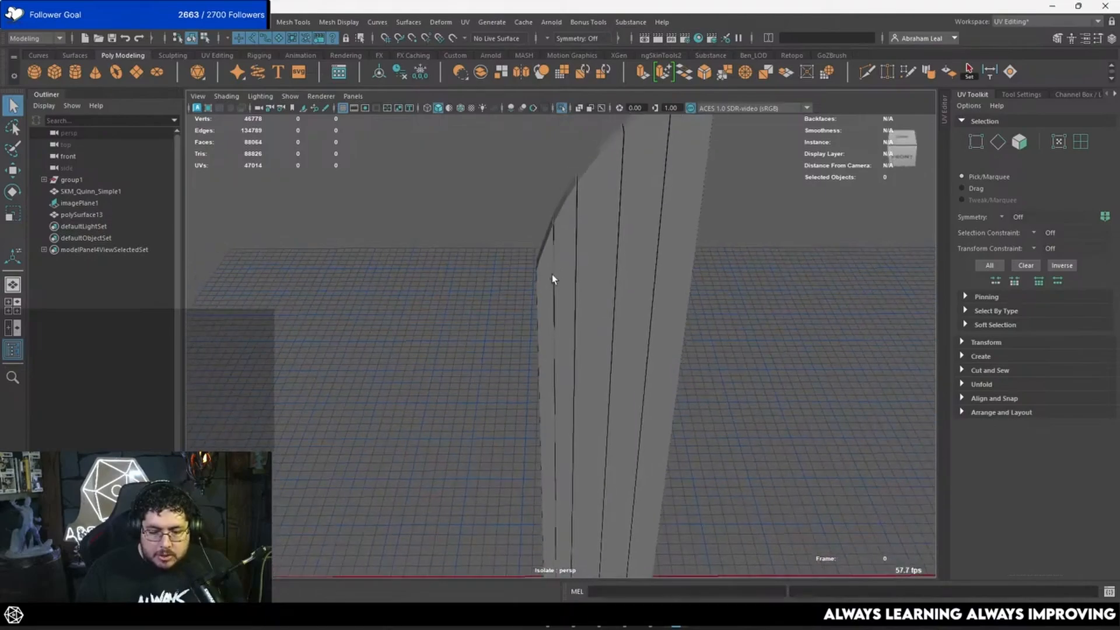
# Turn off isolation to show the beveled door panel inside the arch with the full scene.
pyautogui.click(561, 108)
pyautogui.moveTo(578, 239)
pyautogui.keyDown('alt'); pyautogui.mouseDown()
pyautogui.moveTo(569, 215)
pyautogui.moveTo(624, 264)
pyautogui.moveTo(641, 254)
pyautogui.moveTo(610, 210)
pyautogui.moveTo(500, 230)
pyautogui.moveTo(575, 221)
pyautogui.mouseUp(); pyautogui.keyUp('alt')
pyautogui.scroll(3, 575, 221)
pyautogui.scroll(3, 573, 215)
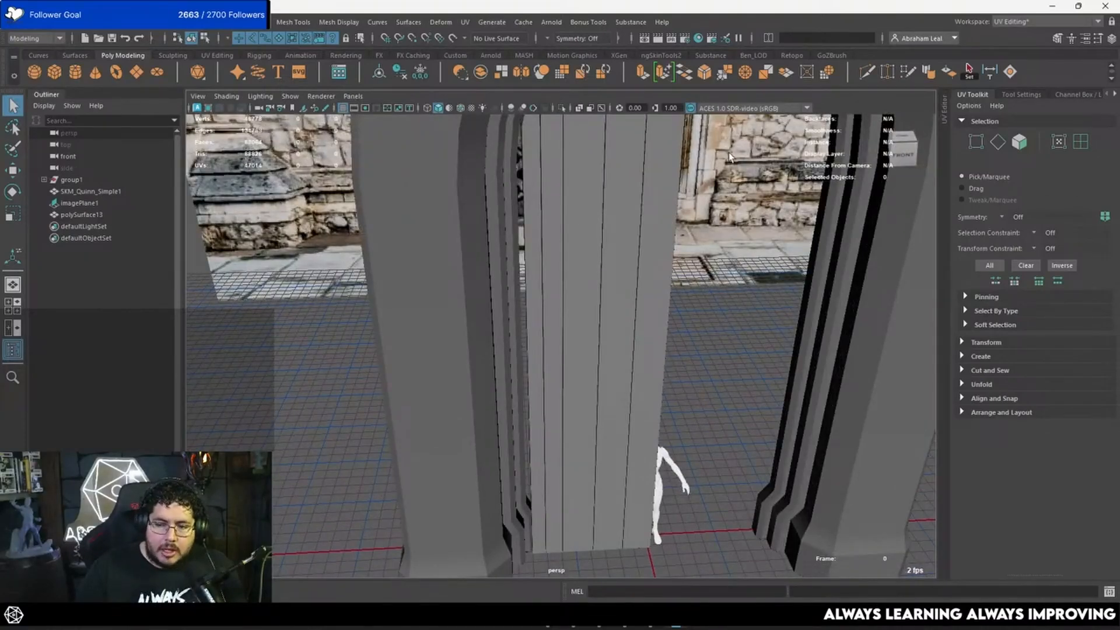
pyautogui.keyDown('alt'); pyautogui.moveTo(543, 175); pyautogui.dragTo(619, 255); pyautogui.keyUp('alt')
pyautogui.scroll(-1, 560, 216)
pyautogui.scroll(1, 592, 236)
# Delete the side and bevel face loops of the outer narrow plank where it meets its neighbor at the unwanted gap.
pyautogui.click(526, 179)
pyautogui.keyDown('alt'); pyautogui.moveTo(527, 179); pyautogui.dragTo(583, 283, button='middle'); pyautogui.keyUp('alt')
pyautogui.keyDown('alt'); pyautogui.moveTo(582, 282); pyautogui.dragTo(588, 258, button='right'); pyautogui.keyUp('alt')
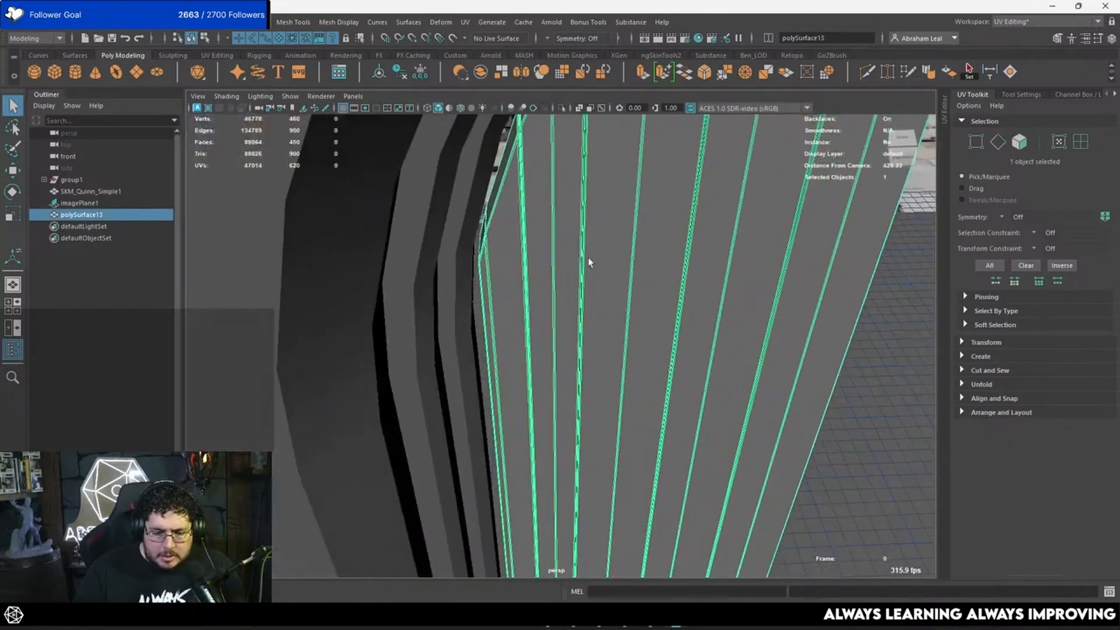
pyautogui.keyDown('alt'); pyautogui.moveTo(588, 257); pyautogui.dragTo(601, 318, button='middle'); pyautogui.keyUp('alt')
pyautogui.keyDown('alt'); pyautogui.moveTo(601, 318); pyautogui.dragTo(607, 330, button='right'); pyautogui.keyUp('alt')
pyautogui.keyDown('alt'); pyautogui.moveTo(529, 153); pyautogui.dragTo(533, 204, button='middle'); pyautogui.keyUp('alt')
pyautogui.keyDown('alt'); pyautogui.moveTo(533, 204); pyautogui.dragTo(543, 225, button='right'); pyautogui.keyUp('alt')
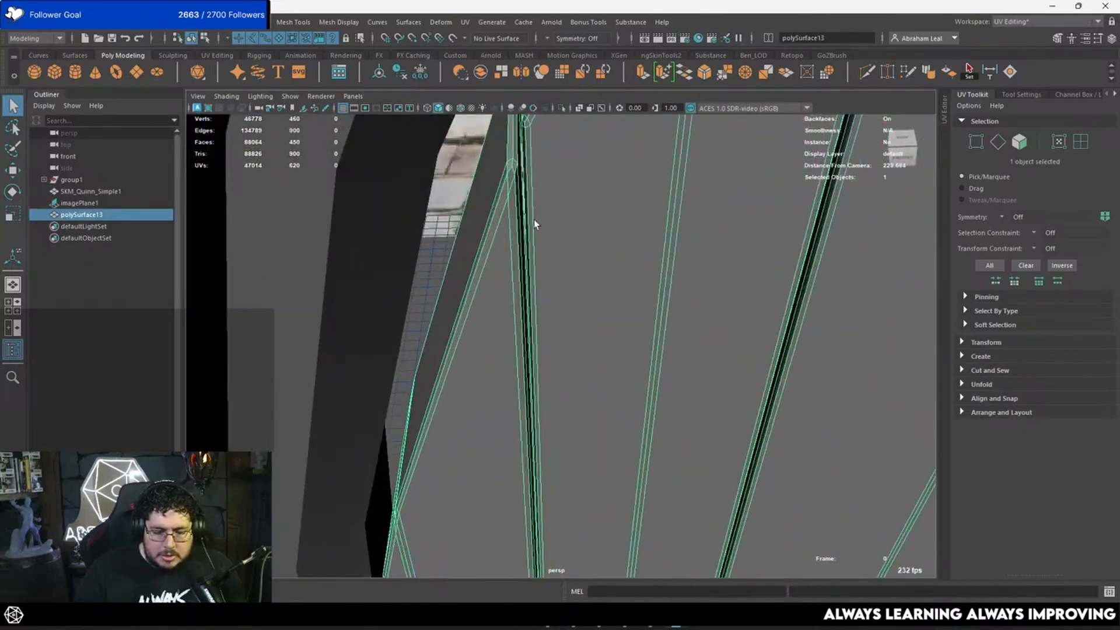
pyautogui.press('F11')
pyautogui.click(509, 182)
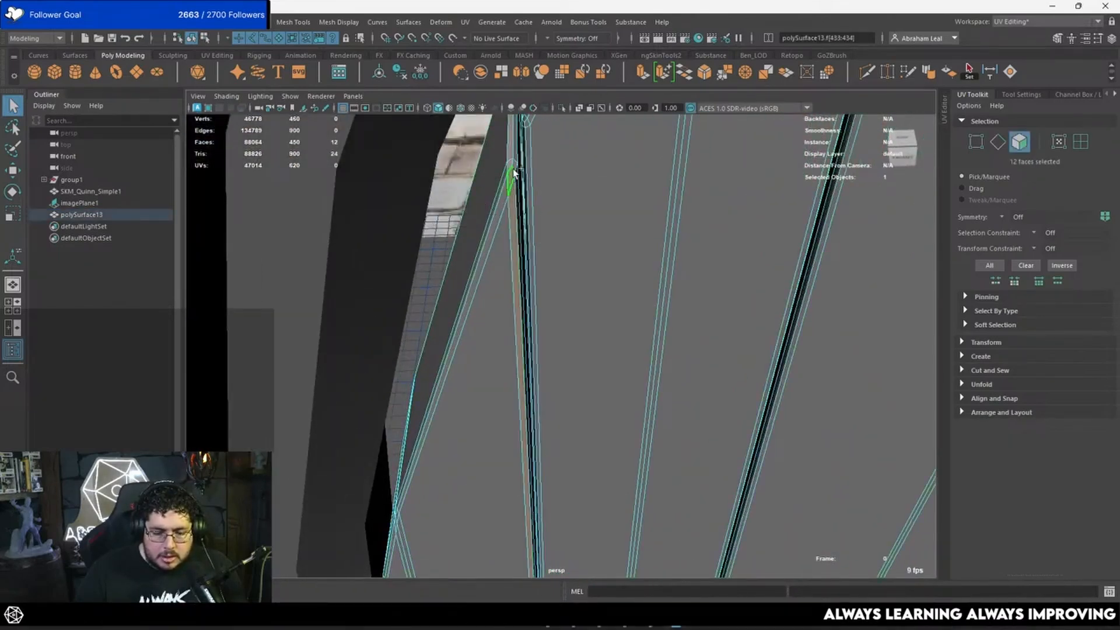
pyautogui.press('Delete')
pyautogui.doubleClick(519, 156)
pyautogui.press('Delete')
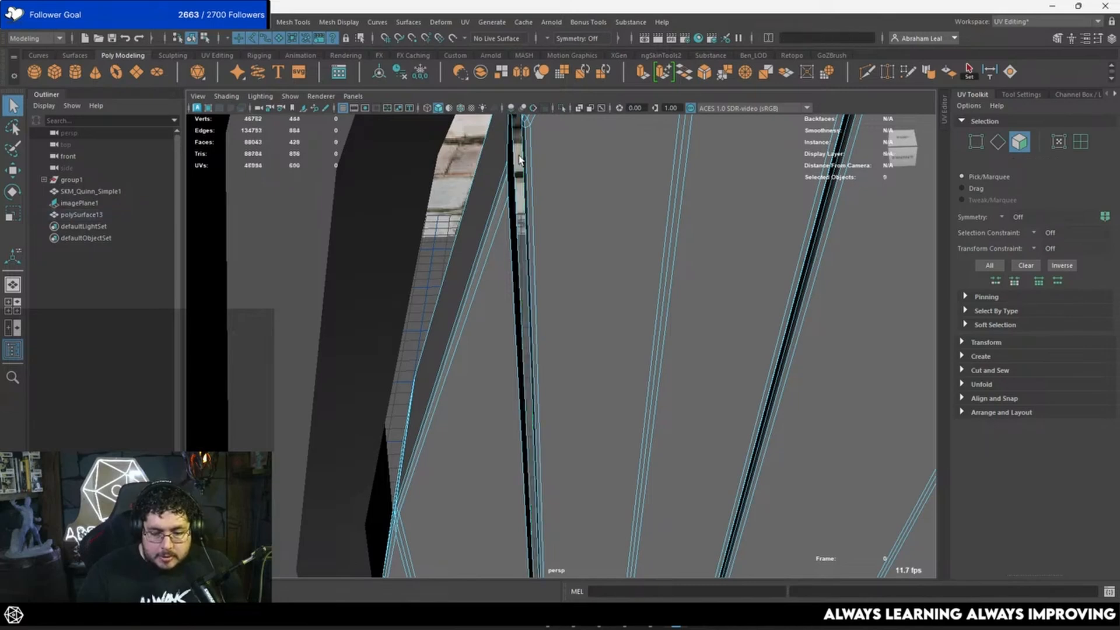
# Delete the matching bevel and side face loops on the neighboring plank across the same gap.
pyautogui.keyDown('alt'); pyautogui.moveTo(519, 158); pyautogui.dragTo(595, 141, button='middle'); pyautogui.keyUp('alt')
pyautogui.click(598, 135)
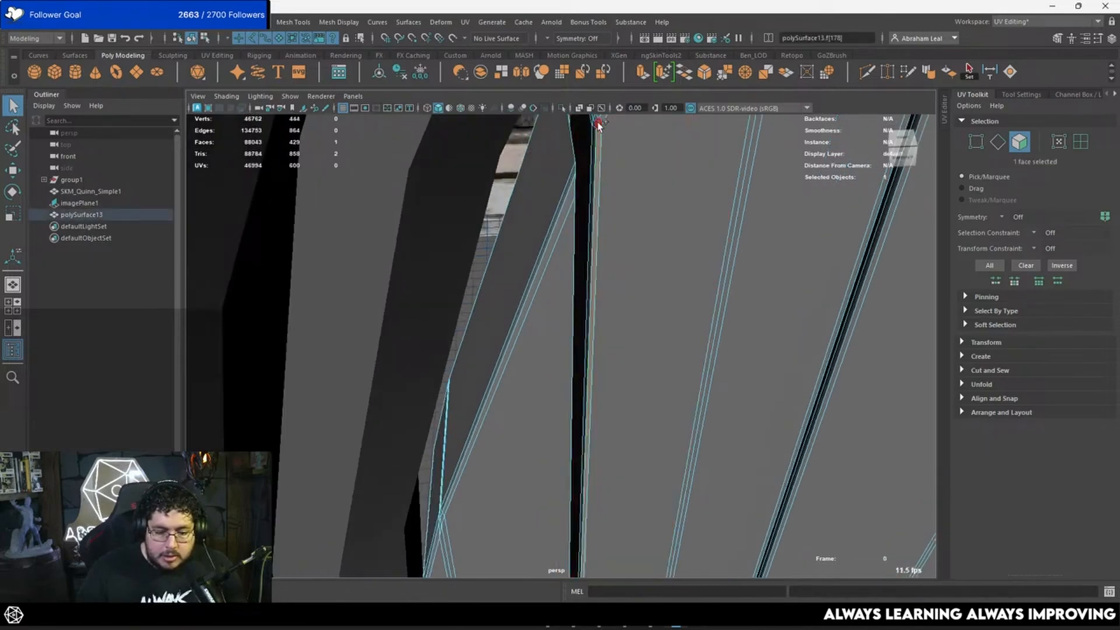
pyautogui.doubleClick(598, 124)
pyautogui.press('Delete')
pyautogui.doubleClick(588, 138)
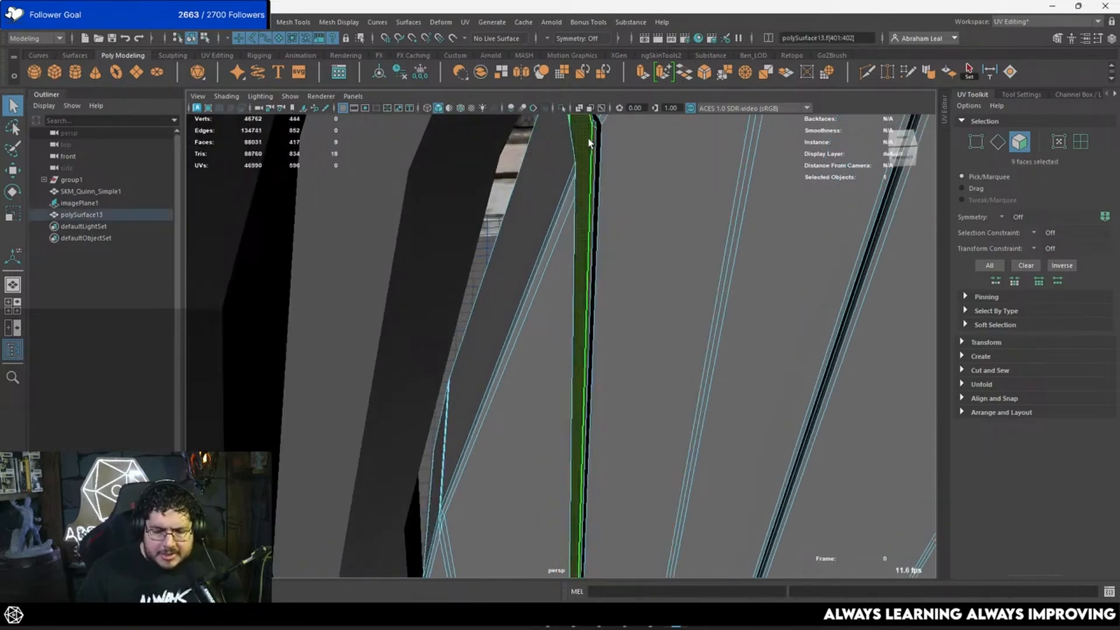
pyautogui.press('Delete')
# Bridge the open border edges of the two planks to close the unwanted gap.
pyautogui.press('F10')
pyautogui.keyDown('alt'); pyautogui.moveTo(566, 188); pyautogui.dragTo(463, 242, button='middle'); pyautogui.keyUp('alt')
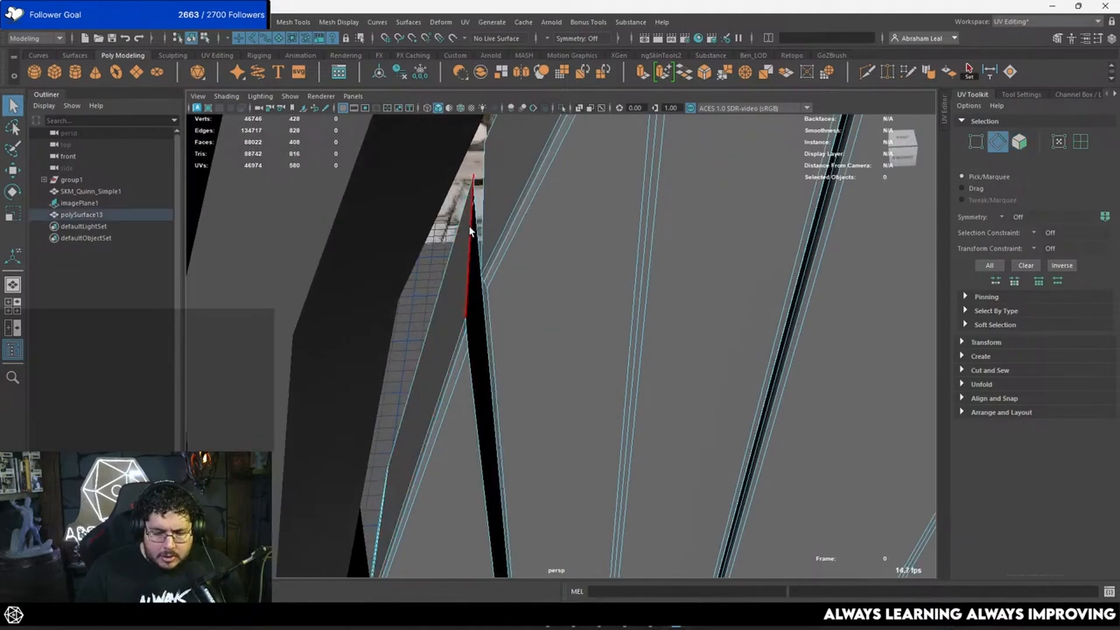
pyautogui.click(675, 78)
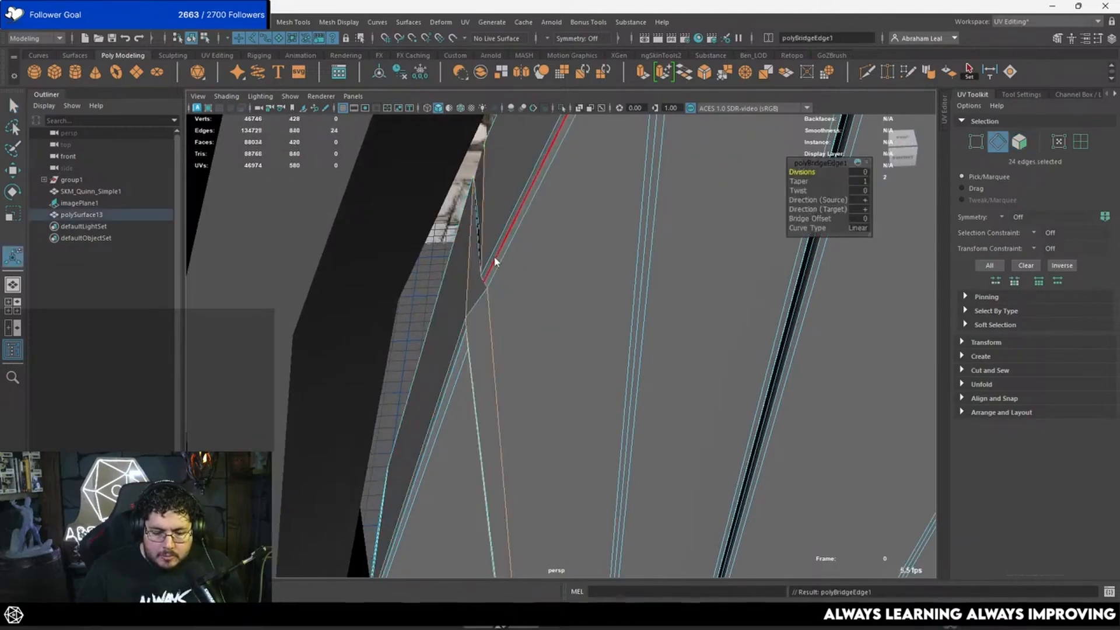
pyautogui.moveTo(495, 257); pyautogui.dragTo(496, 239, button='right')
pyautogui.keyDown('alt'); pyautogui.moveTo(503, 249); pyautogui.dragTo(537, 229); pyautogui.keyUp('alt')
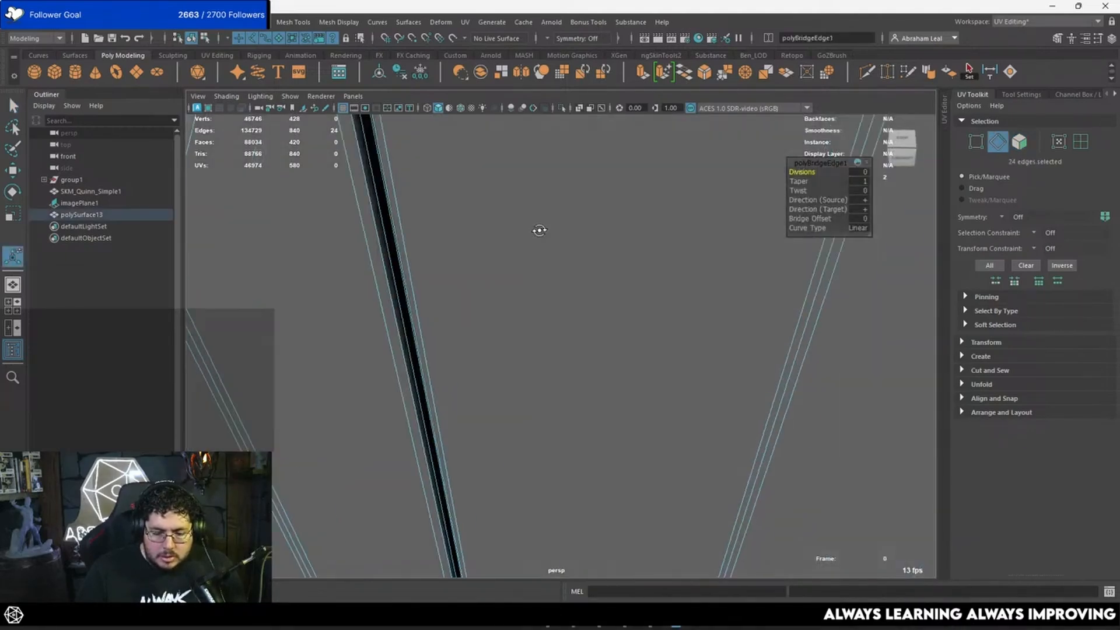
pyautogui.keyDown('alt'); pyautogui.moveTo(537, 230); pyautogui.dragTo(472, 213, button='middle'); pyautogui.keyUp('alt')
pyautogui.press('f')
pyautogui.keyDown('alt'); pyautogui.moveTo(481, 214); pyautogui.dragTo(552, 208); pyautogui.keyUp('alt')
pyautogui.keyDown('alt'); pyautogui.moveTo(552, 207); pyautogui.dragTo(601, 216, button='right'); pyautogui.keyUp('alt')
pyautogui.keyDown('alt'); pyautogui.moveTo(601, 216); pyautogui.dragTo(607, 282, button='middle'); pyautogui.keyUp('alt')
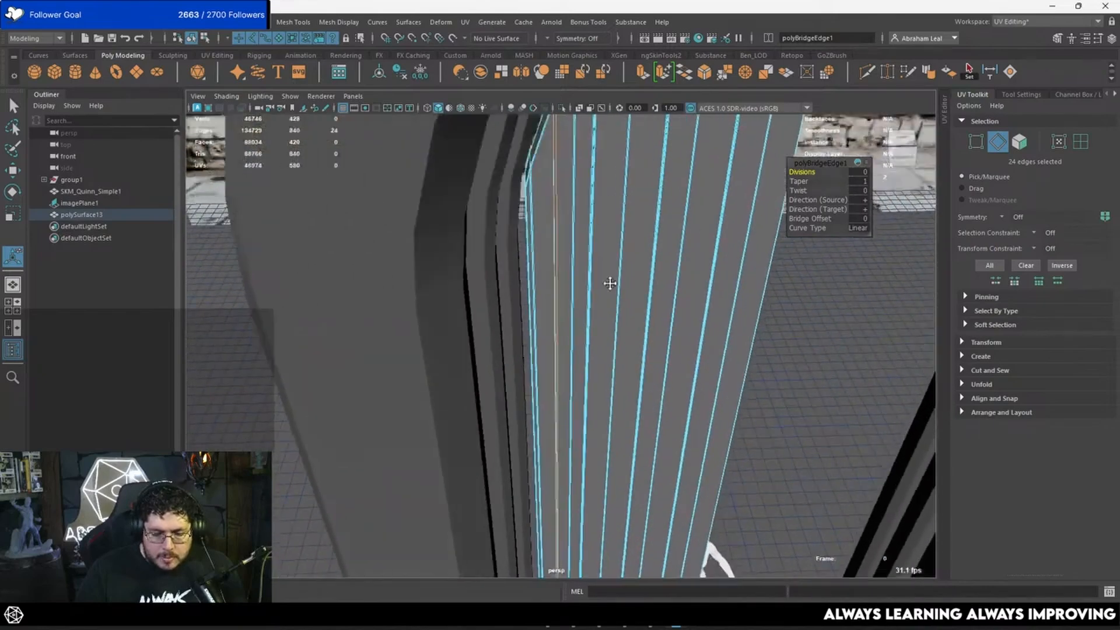
pyautogui.keyDown('alt'); pyautogui.moveTo(607, 283); pyautogui.dragTo(655, 198, button='right'); pyautogui.keyUp('alt')
pyautogui.keyDown('alt'); pyautogui.moveTo(655, 198); pyautogui.dragTo(586, 276, button='middle'); pyautogui.keyUp('alt')
pyautogui.keyDown('alt'); pyautogui.moveTo(586, 277); pyautogui.dragTo(659, 234, button='right'); pyautogui.keyUp('alt')
pyautogui.keyDown('alt'); pyautogui.moveTo(659, 233); pyautogui.dragTo(589, 240, button='middle'); pyautogui.keyUp('alt')
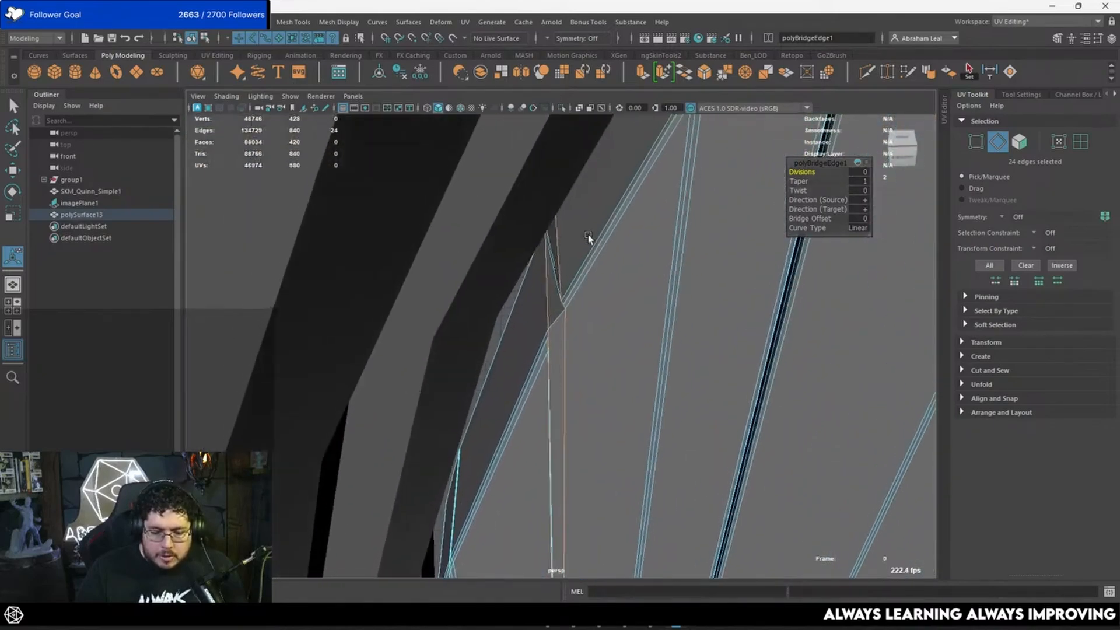
pyautogui.keyDown('alt'); pyautogui.moveTo(590, 240); pyautogui.dragTo(722, 235, button='right'); pyautogui.keyUp('alt')
# Collapse the bridge's edge ring so the two planks merge along a single edge loop.
pyautogui.moveTo(814, 187); pyautogui.dragTo(735, 203)
pyautogui.moveTo(465, 208); pyautogui.dragTo(827, 218)
pyautogui.press('q')
pyautogui.click(551, 231)
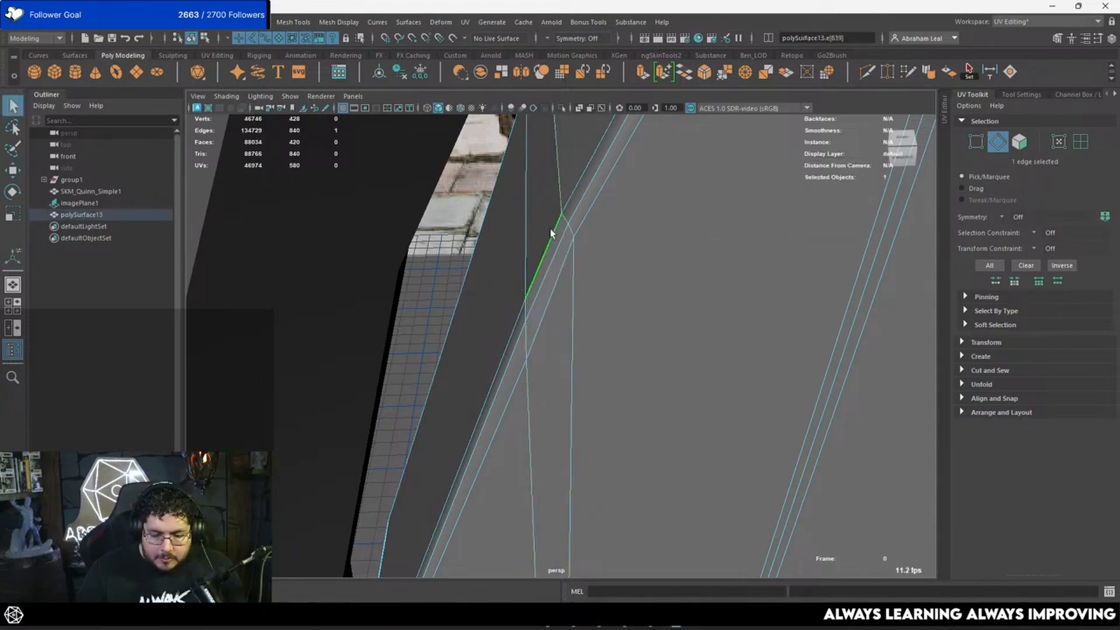
pyautogui.click(788, 78)
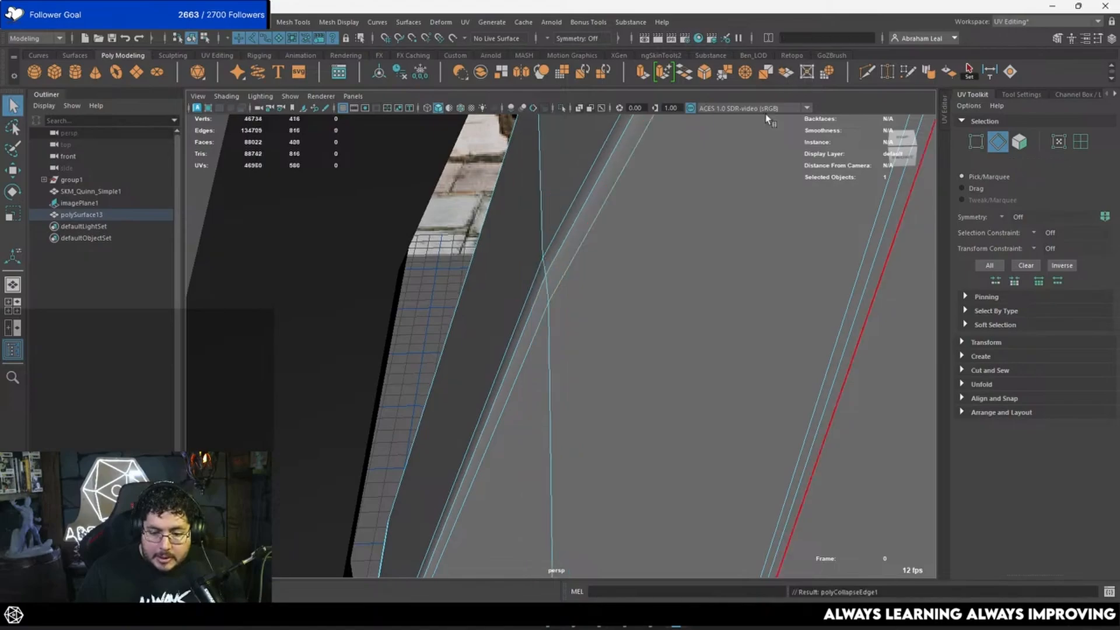
# Return to object selection and examine how the merged plank panel sits within the arch.
pyautogui.keyDown('alt'); pyautogui.moveTo(752, 192); pyautogui.dragTo(671, 253, button='right'); pyautogui.keyUp('alt')
pyautogui.click(761, 282)
pyautogui.keyDown('alt'); pyautogui.moveTo(760, 282); pyautogui.dragTo(624, 285); pyautogui.keyUp('alt')
pyautogui.click(624, 285)
pyautogui.keyDown('alt'); pyautogui.moveTo(624, 284); pyautogui.dragTo(607, 294, button='right'); pyautogui.keyUp('alt')
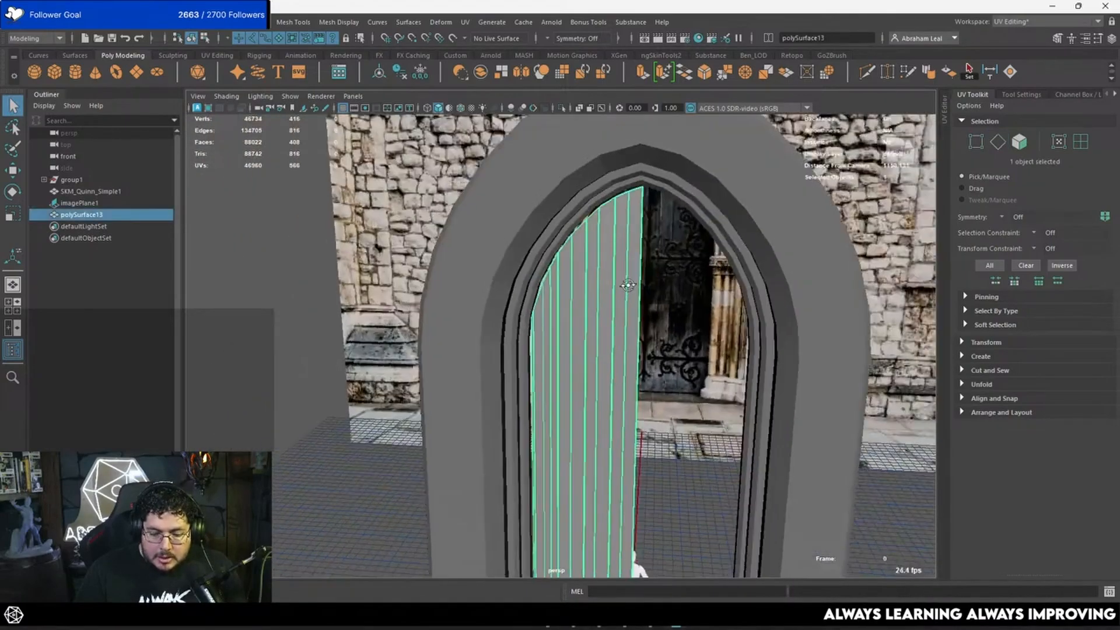
pyautogui.keyDown('alt'); pyautogui.moveTo(624, 289); pyautogui.dragTo(674, 277); pyautogui.keyUp('alt')
pyautogui.click(674, 277)
pyautogui.keyDown('alt'); pyautogui.moveTo(673, 277); pyautogui.dragTo(606, 286, button='right'); pyautogui.keyUp('alt')
pyautogui.keyDown('alt'); pyautogui.moveTo(595, 265); pyautogui.dragTo(647, 284); pyautogui.keyUp('alt')
# Compare the plank door panel and arch with the reference photo from several angles.
pyautogui.press('space')
pyautogui.keyDown('alt'); pyautogui.moveTo(649, 272); pyautogui.dragTo(647, 350, button='right'); pyautogui.keyUp('alt')
pyautogui.keyDown('alt'); pyautogui.moveTo(648, 408); pyautogui.dragTo(637, 303, button='middle'); pyautogui.keyUp('alt')
pyautogui.press('space')
pyautogui.moveTo(637, 302); pyautogui.dragTo(523, 285)
pyautogui.scroll(5, 541, 271)
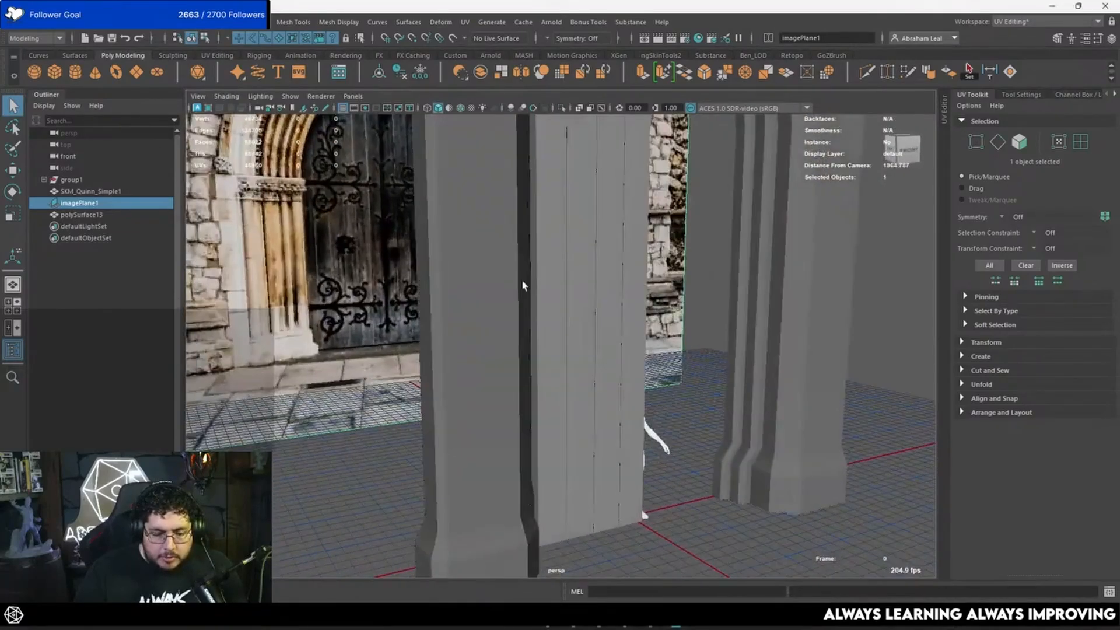
pyautogui.keyDown('alt'); pyautogui.moveTo(342, 201); pyautogui.dragTo(367, 127); pyautogui.keyUp('alt')
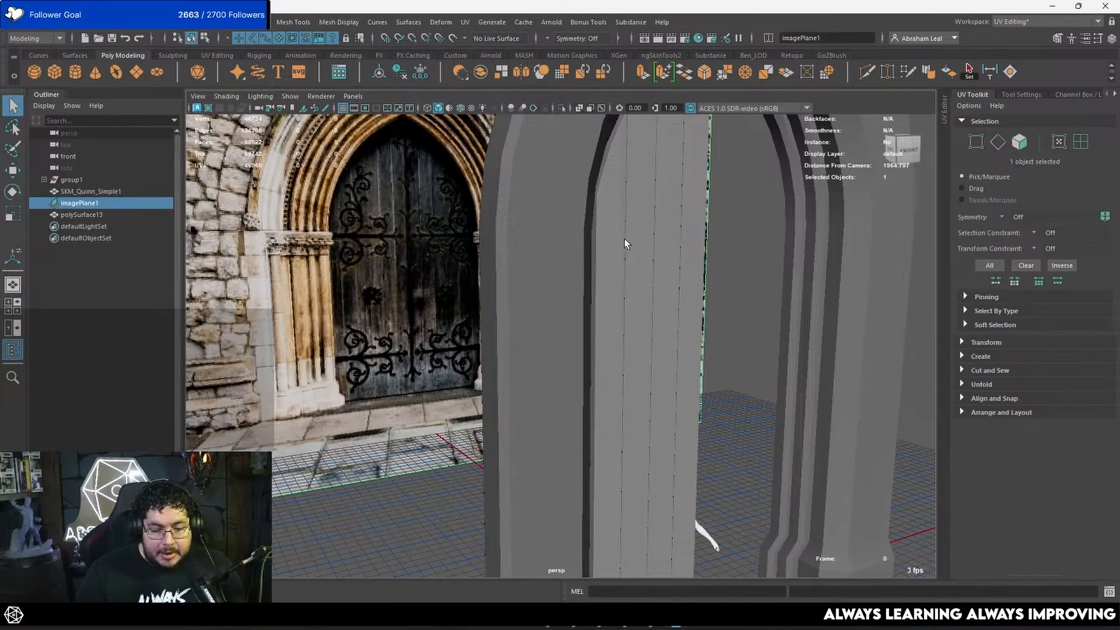
pyautogui.keyDown('alt'); pyautogui.moveTo(624, 240); pyautogui.dragTo(576, 231); pyautogui.keyUp('alt')
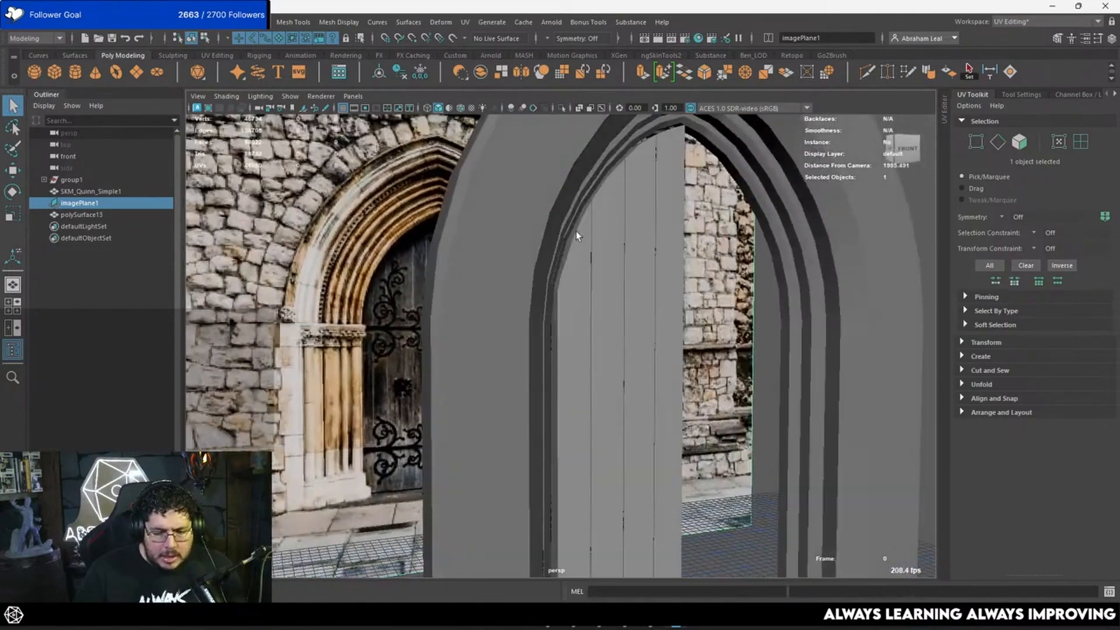
pyautogui.keyDown('alt'); pyautogui.moveTo(566, 285); pyautogui.dragTo(581, 209); pyautogui.keyUp('alt')
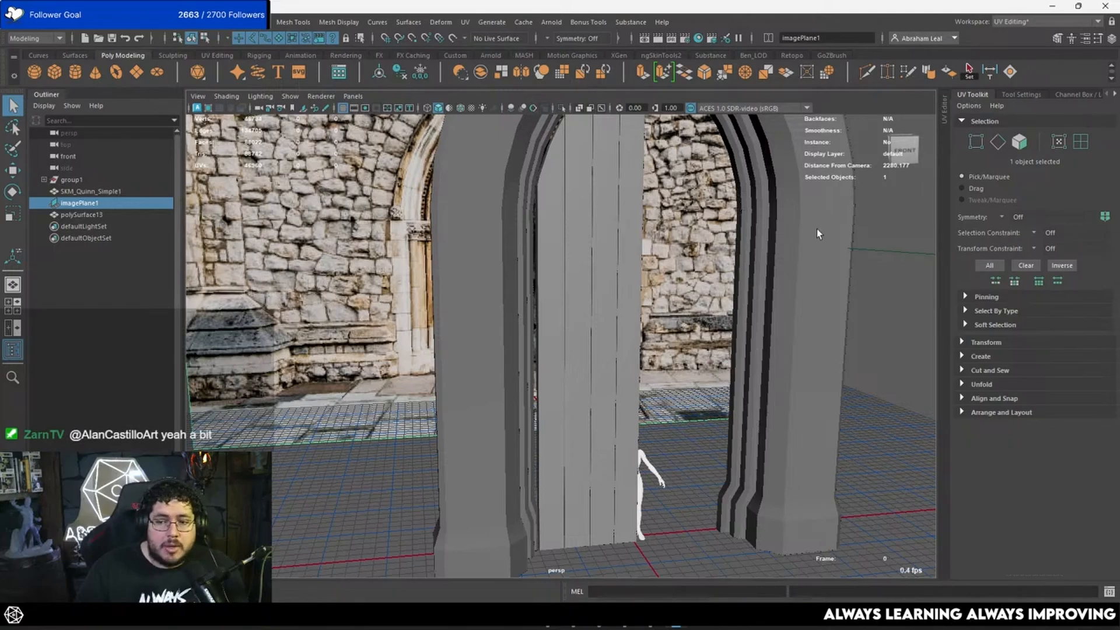
pyautogui.keyDown('alt'); pyautogui.moveTo(653, 224); pyautogui.dragTo(669, 244); pyautogui.keyUp('alt')
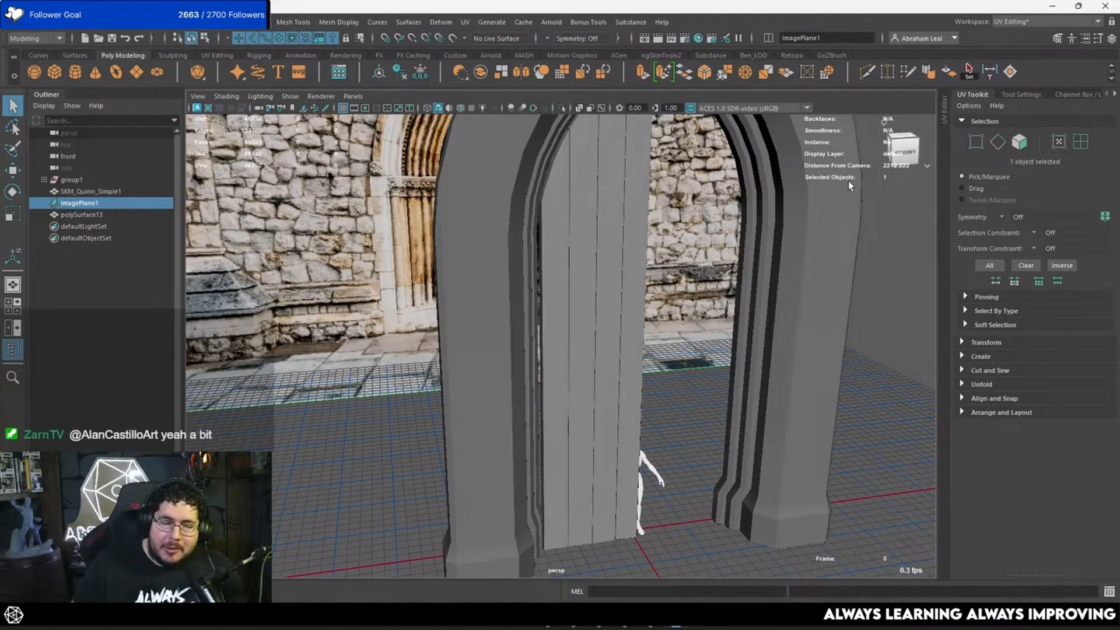
# Move the plank door panel sideways out of the arch in the front view to uncover the reference photo's door.
pyautogui.keyDown('alt'); pyautogui.moveTo(585, 144); pyautogui.dragTo(672, 308); pyautogui.keyUp('alt')
pyautogui.click(601, 260)
pyautogui.press('space')
pyautogui.scroll(-6, 671, 308)
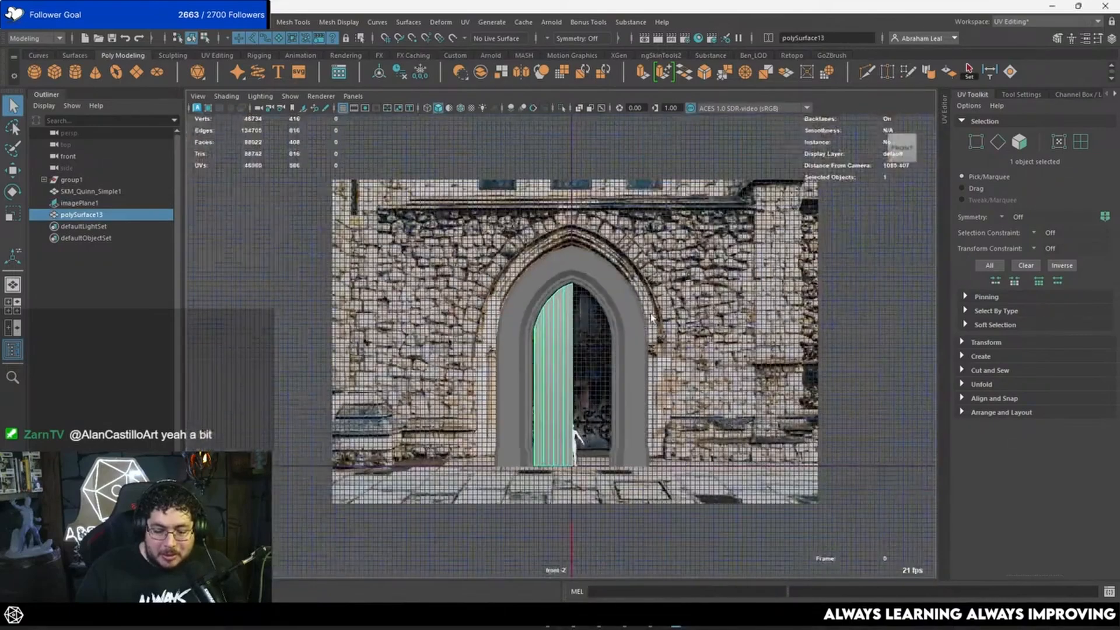
pyautogui.keyDown('alt'); pyautogui.moveTo(629, 355); pyautogui.dragTo(625, 292, button='middle'); pyautogui.keyUp('alt')
pyautogui.scroll(2, 625, 293)
pyautogui.press('w')
pyautogui.moveTo(649, 461); pyautogui.dragTo(407, 461)
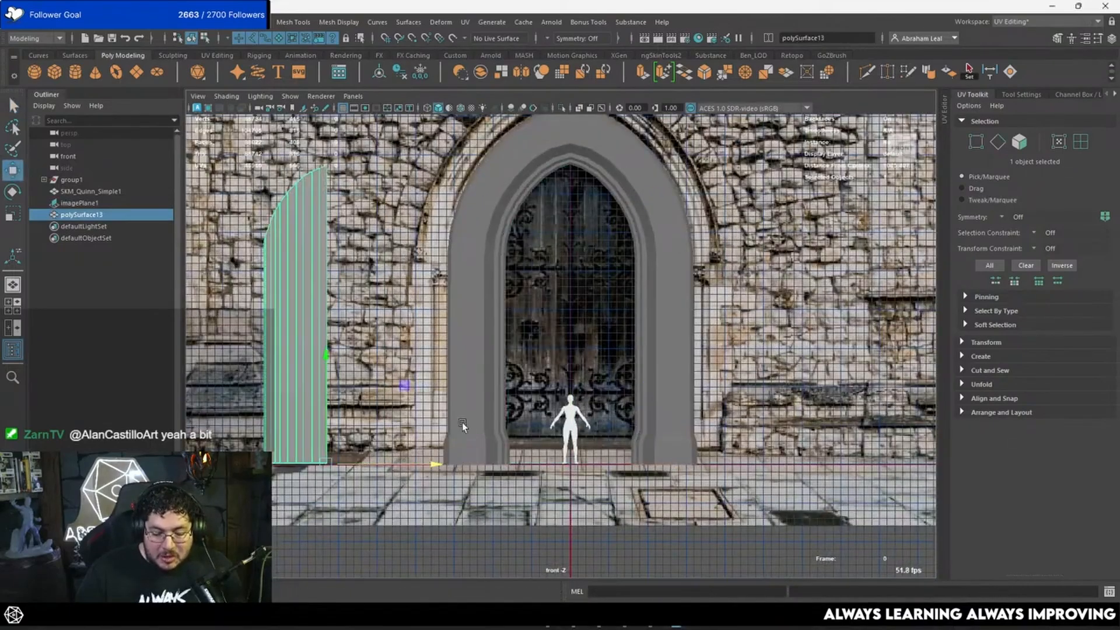
# Examine the lower iron hinge's scrollwork on the reference photo up close in wireframe display.
pyautogui.click(550, 299)
pyautogui.scroll(3, 552, 295)
pyautogui.scroll(6, 573, 353)
pyautogui.keyDown('alt'); pyautogui.moveTo(553, 295); pyautogui.dragTo(571, 192, button='middle'); pyautogui.keyUp('alt')
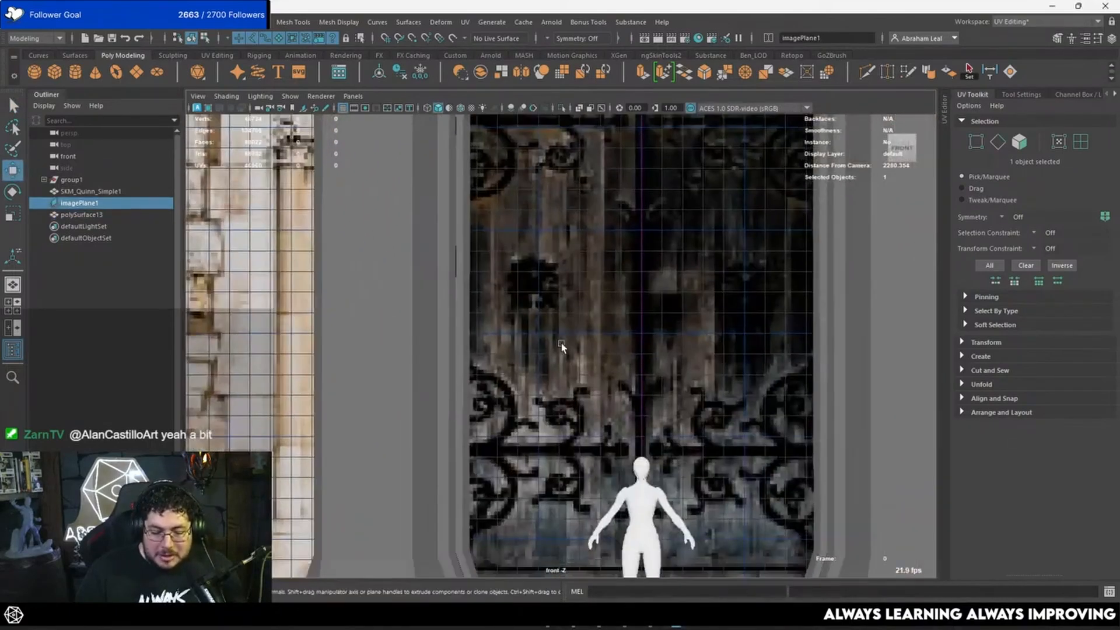
pyautogui.keyDown('alt'); pyautogui.moveTo(564, 441); pyautogui.dragTo(584, 300, button='middle'); pyautogui.keyUp('alt')
pyautogui.scroll(3, 585, 298)
pyautogui.press('4')
pyautogui.scroll(-3, 545, 265)
pyautogui.scroll(3, 525, 271)
pyautogui.keyDown('alt'); pyautogui.moveTo(496, 283); pyautogui.dragTo(510, 340, button='middle'); pyautogui.keyUp('alt')
pyautogui.scroll(4, 545, 303)
pyautogui.keyDown('alt'); pyautogui.moveTo(539, 303); pyautogui.dragTo(549, 305, button='middle'); pyautogui.keyUp('alt')
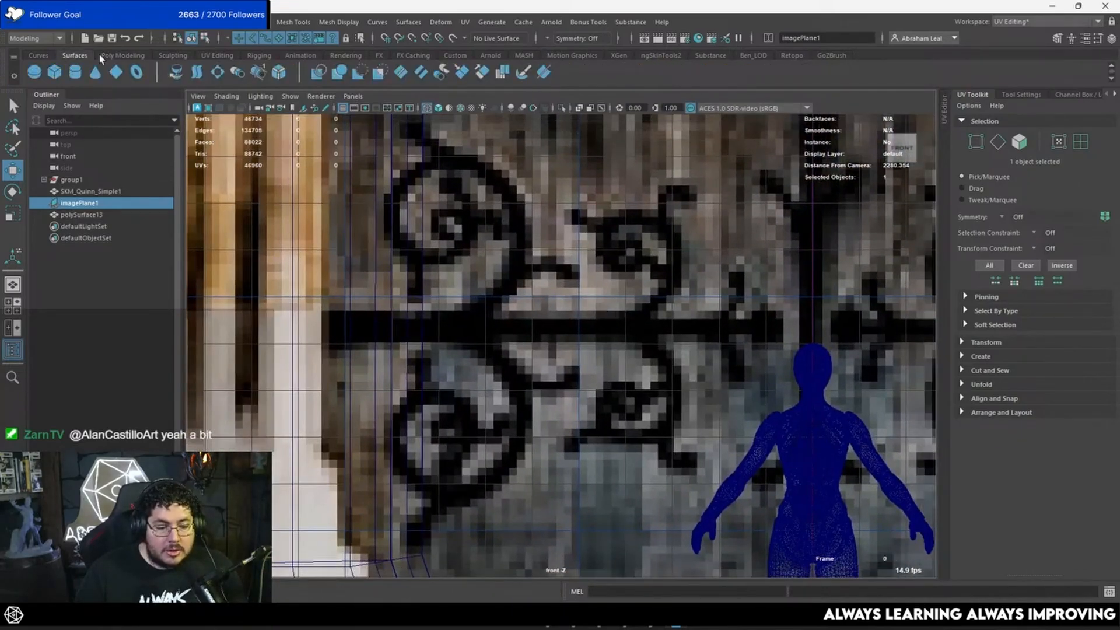
pyautogui.click(40, 56)
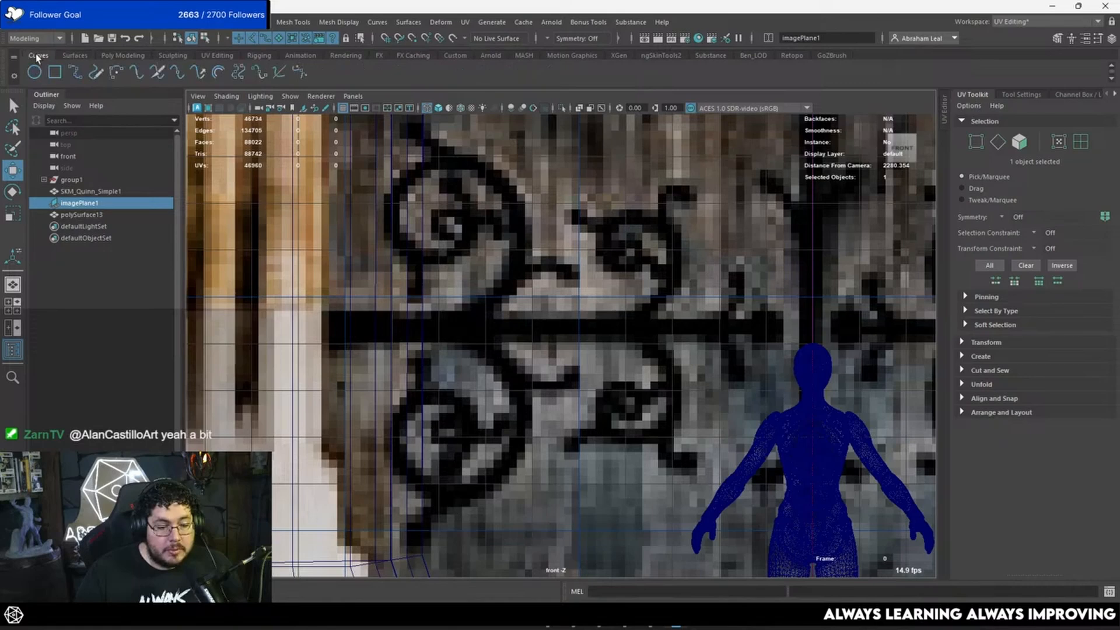
pyautogui.click(75, 72)
pyautogui.click(462, 325)
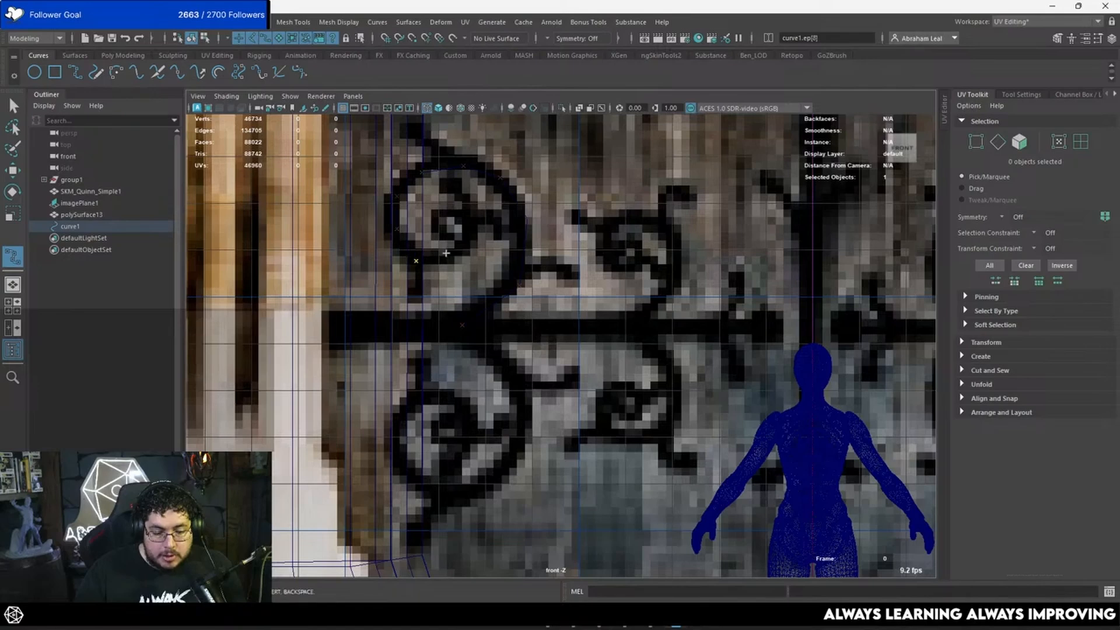
pyautogui.click(460, 217)
pyautogui.click(440, 211)
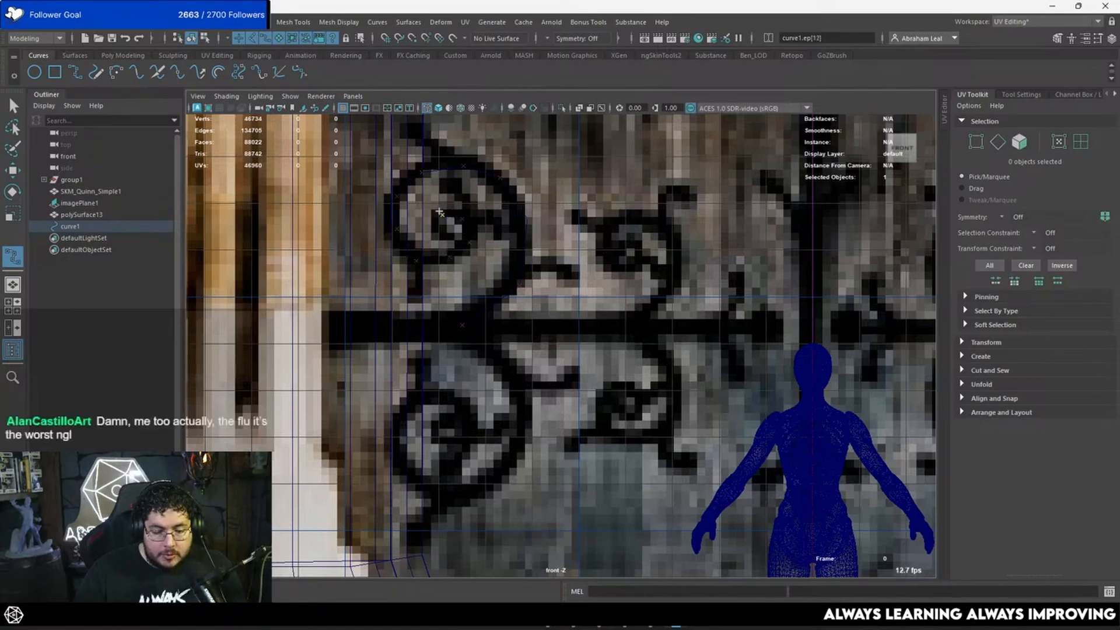
pyautogui.press('w')
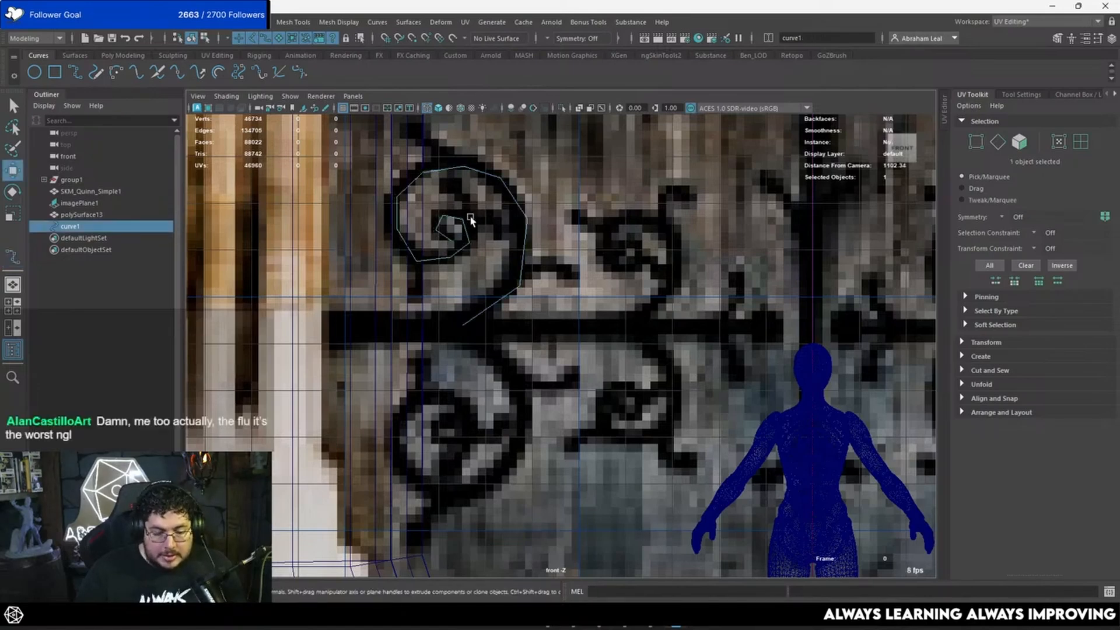
pyautogui.scroll(5, 476, 230)
pyautogui.hotkey('ctrl', 'z')
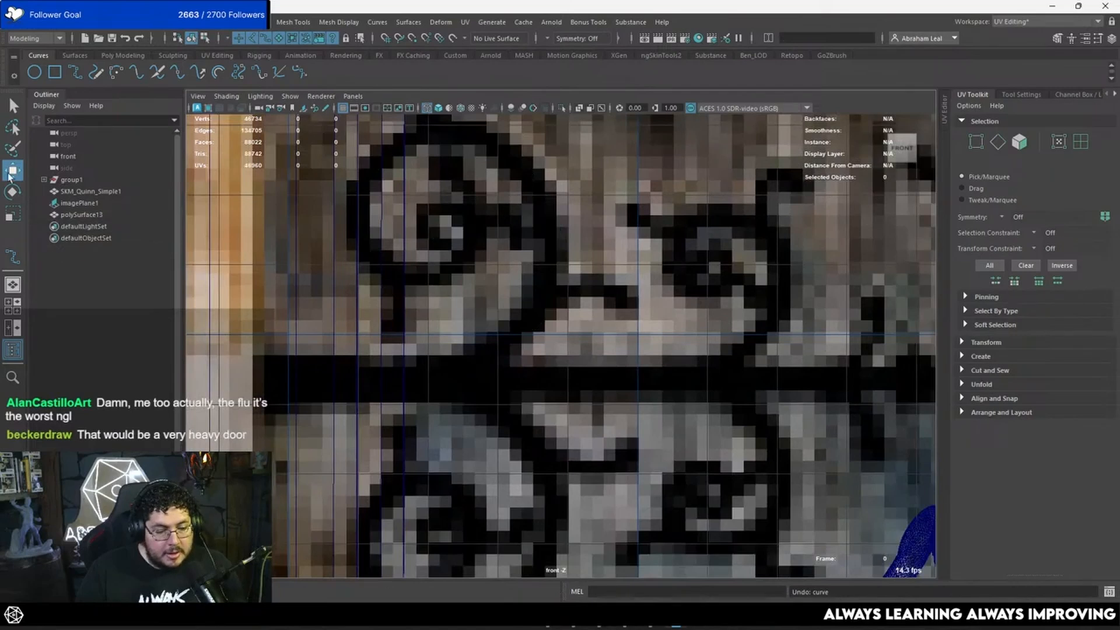
# Set the EP Curve tool to 3 Cubic and trace the hinge's large upper scroll from the bar to its centre.
pyautogui.doubleClick(9, 257)
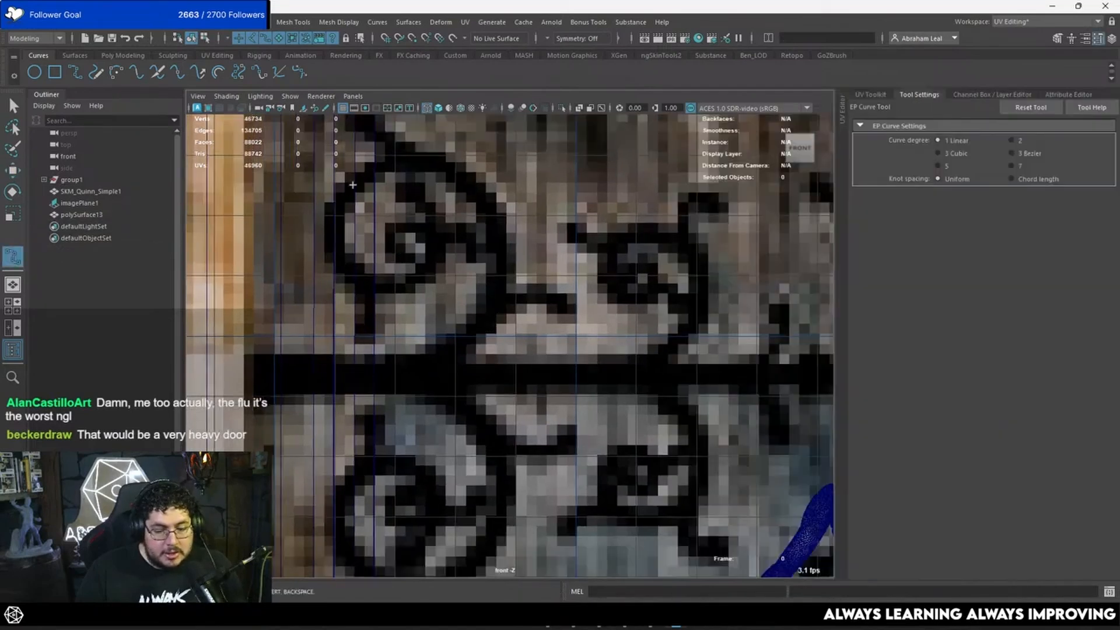
pyautogui.click(939, 154)
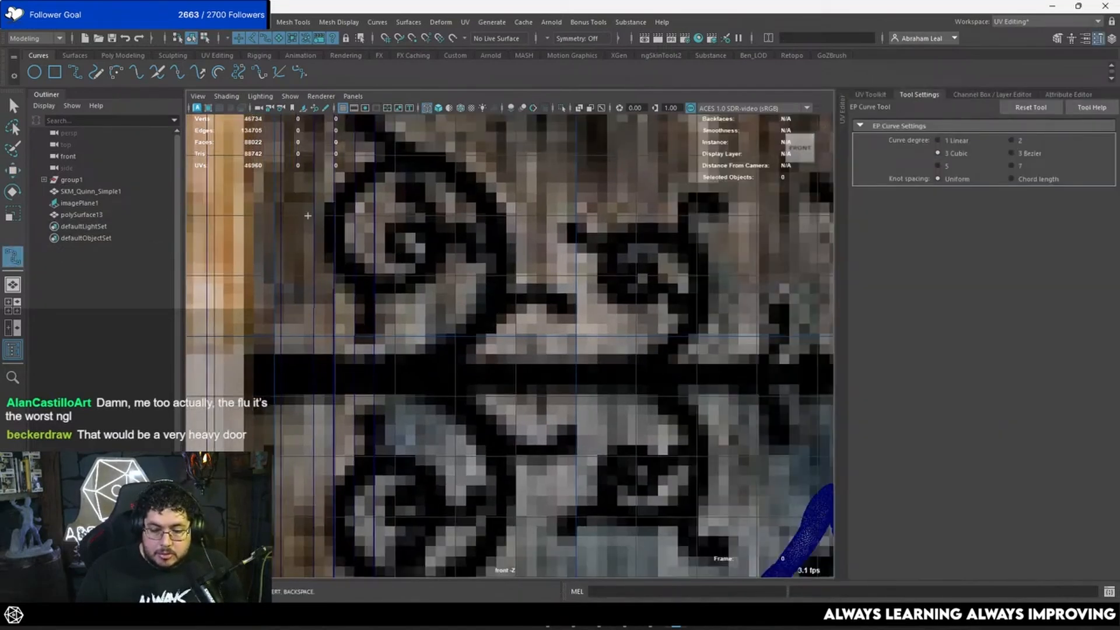
pyautogui.click(438, 362)
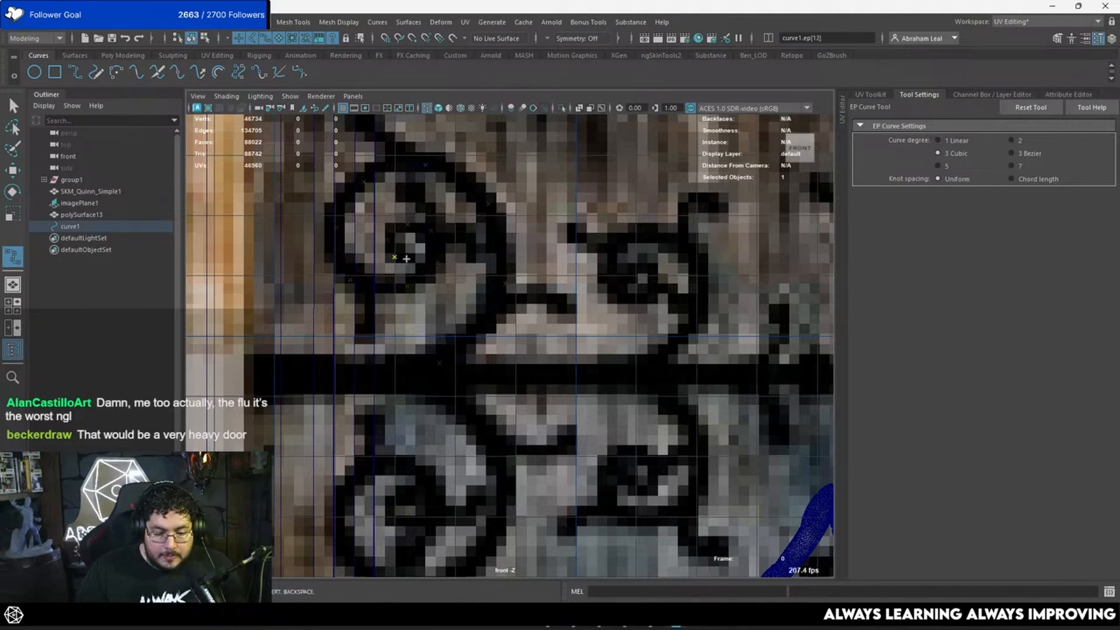
pyautogui.press('Return')
# Trace the hinge's smaller upper scroll with a second cubic EP curve starting at the bar.
pyautogui.keyDown('alt'); pyautogui.moveTo(640, 332); pyautogui.dragTo(577, 324, button='middle'); pyautogui.keyUp('alt')
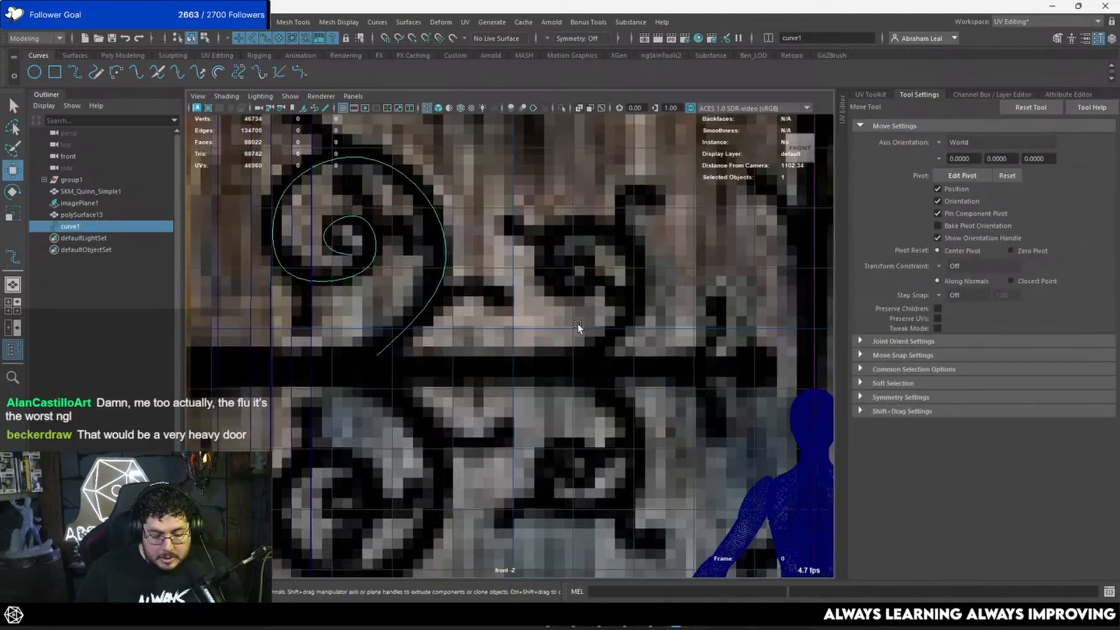
pyautogui.press('g')
pyautogui.click(589, 363)
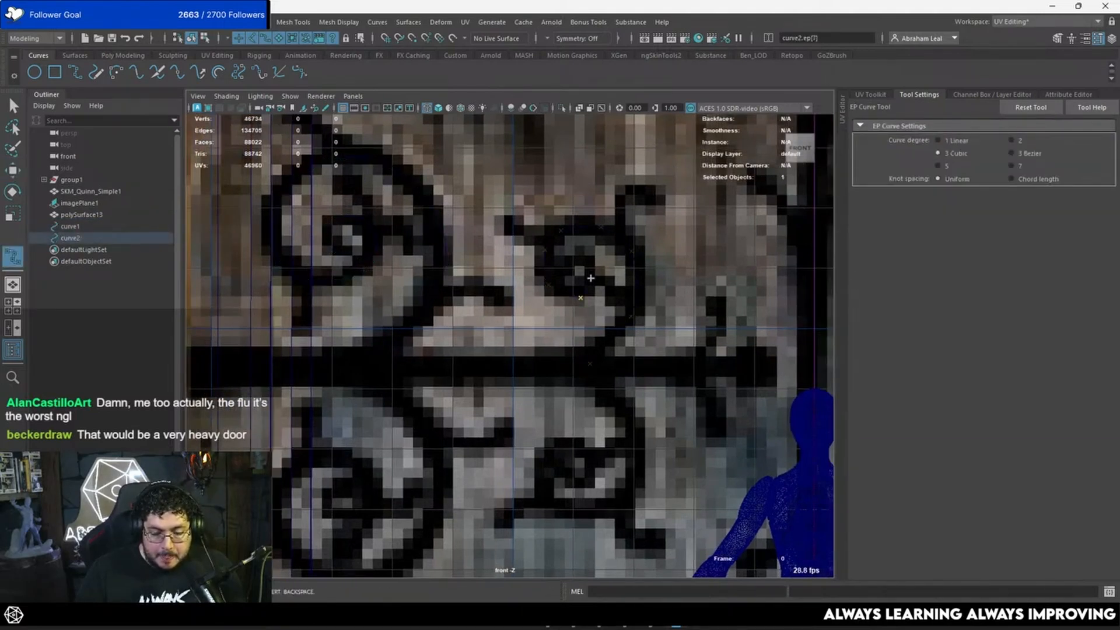
pyautogui.press('Return')
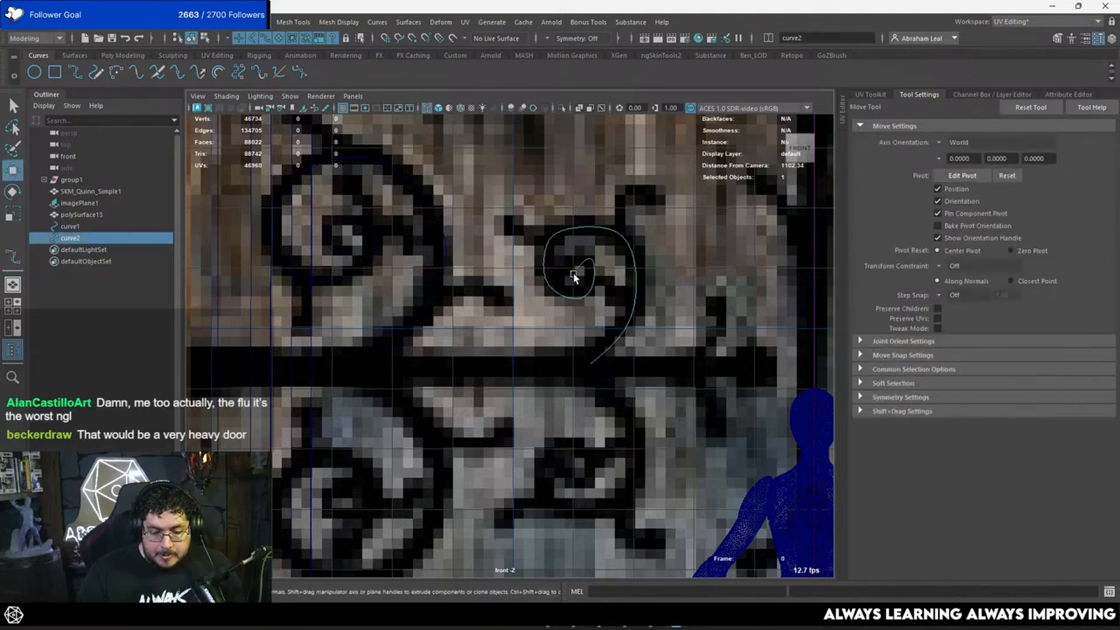
# Reposition the control vertices at the small scroll curve's inner end to open up its curl.
pyautogui.scroll(6, 584, 251)
pyautogui.moveTo(575, 243); pyautogui.dragTo(525, 232, button='right')
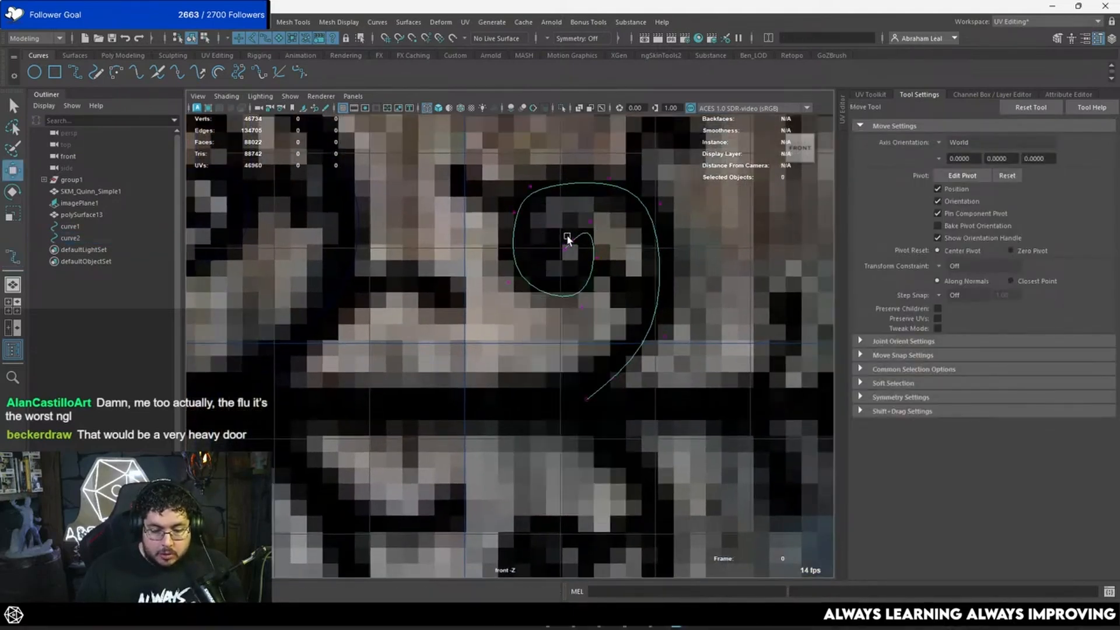
pyautogui.moveTo(558, 261); pyautogui.dragTo(558, 260)
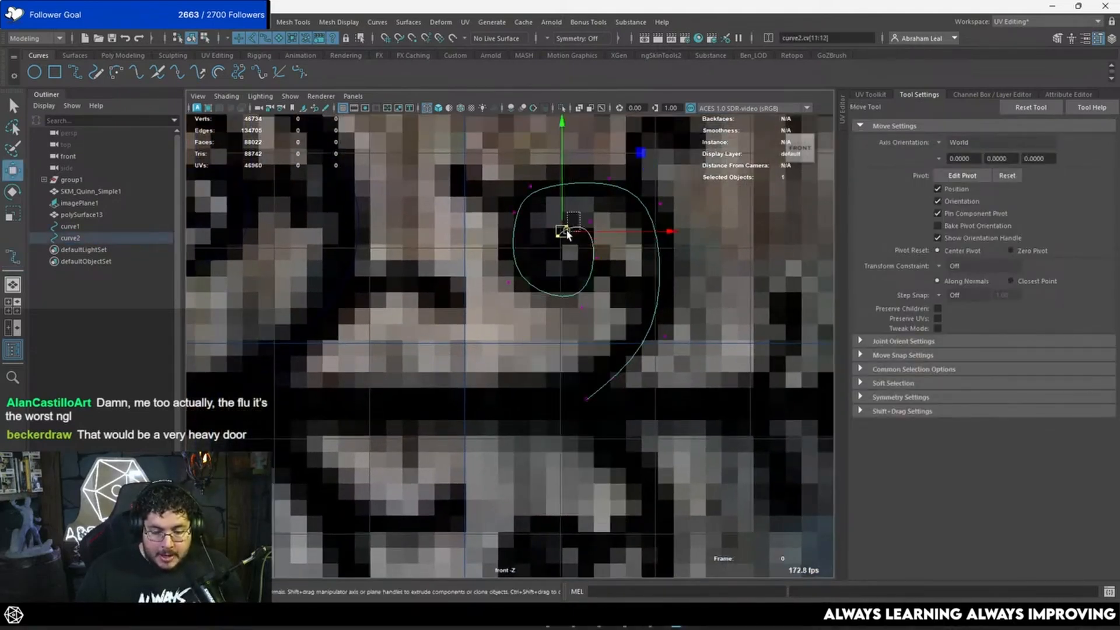
pyautogui.click(569, 226)
pyautogui.click(569, 227)
pyautogui.rightClick(569, 228)
pyautogui.moveTo(572, 229); pyautogui.dragTo(569, 229, button='right')
pyautogui.click(569, 225)
# Move the control vertices along the small scroll's left side and underside to round the curve over the photo.
pyautogui.click(514, 212)
pyautogui.moveTo(514, 213); pyautogui.dragTo(503, 226)
pyautogui.click(530, 188)
pyautogui.moveTo(530, 187); pyautogui.dragTo(540, 175)
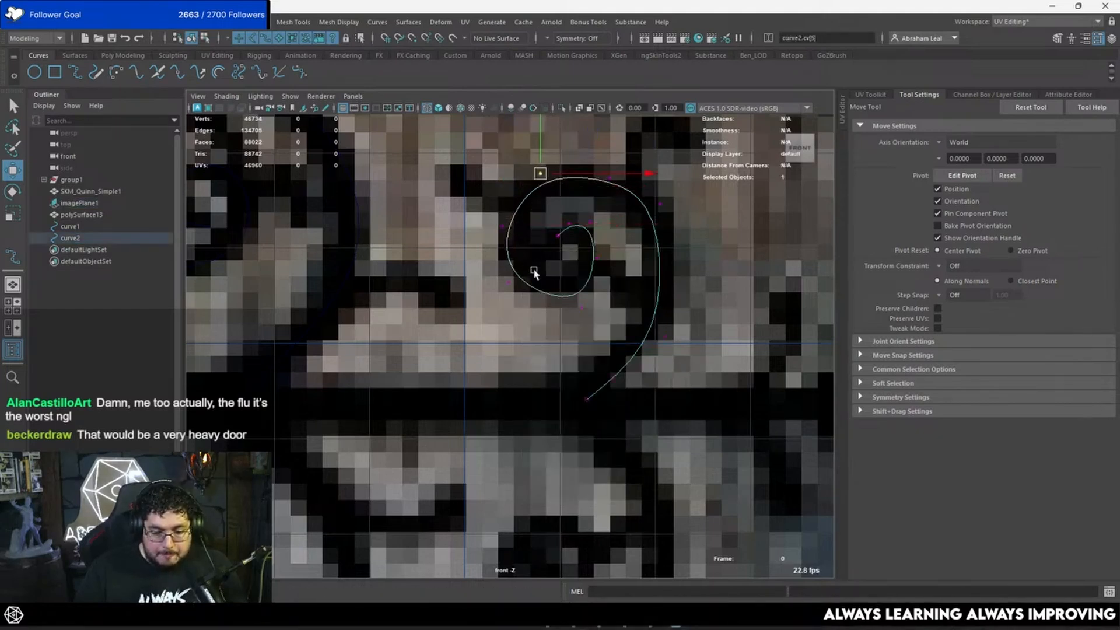
pyautogui.click(582, 309)
pyautogui.moveTo(581, 309); pyautogui.dragTo(572, 305)
pyautogui.click(504, 284)
pyautogui.moveTo(502, 284); pyautogui.dragTo(510, 284)
pyautogui.click(572, 305)
pyautogui.moveTo(570, 305); pyautogui.dragTo(564, 300)
# Adjust the control vertices at the small scroll's inner right turn and top to smooth the spiral.
pyautogui.keyDown('alt'); pyautogui.moveTo(608, 282); pyautogui.dragTo(587, 297, button='middle'); pyautogui.keyUp('alt')
pyautogui.scroll(2, 587, 298)
pyautogui.click(591, 256)
pyautogui.moveTo(590, 256); pyautogui.dragTo(596, 260)
pyautogui.keyDown('alt'); pyautogui.moveTo(622, 140); pyautogui.dragTo(583, 194, button='middle'); pyautogui.keyUp('alt')
pyautogui.click(570, 211)
pyautogui.moveTo(569, 211); pyautogui.dragTo(570, 205)
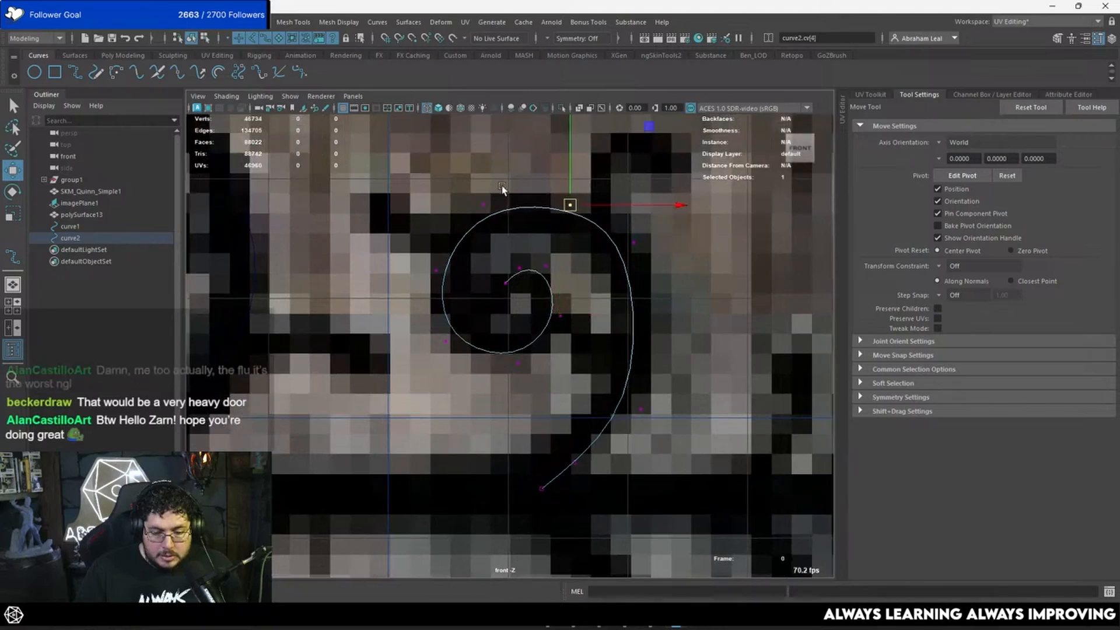
# Refine the small scroll's upper arc and push its outer right side outward to match the ironwork.
pyautogui.click(484, 204)
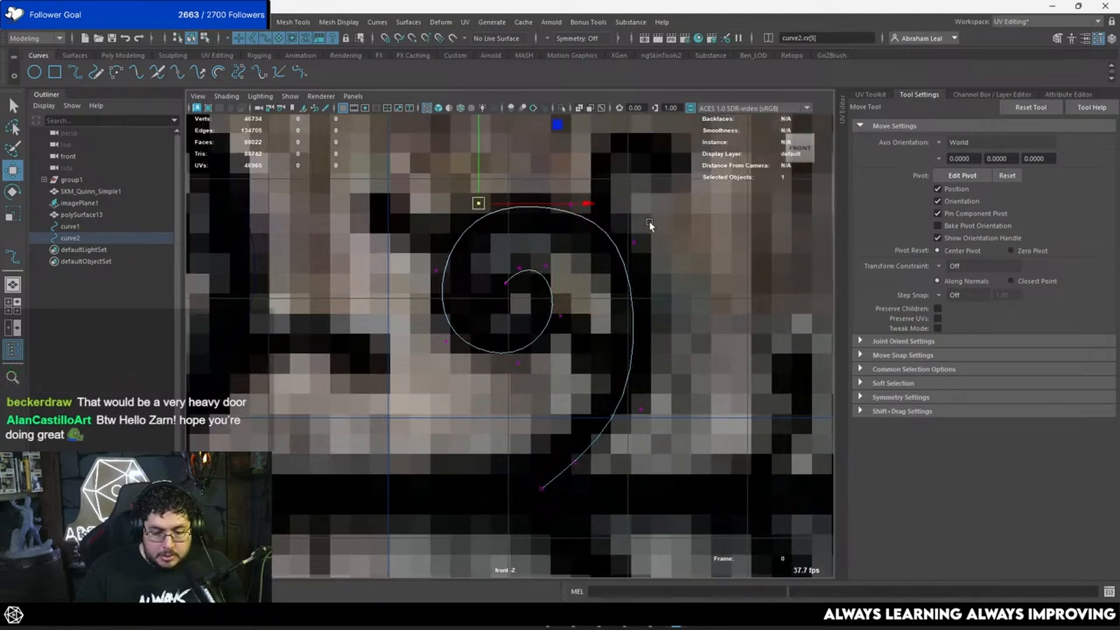
pyautogui.click(634, 242)
pyautogui.moveTo(633, 242); pyautogui.dragTo(648, 271)
pyautogui.click(569, 205)
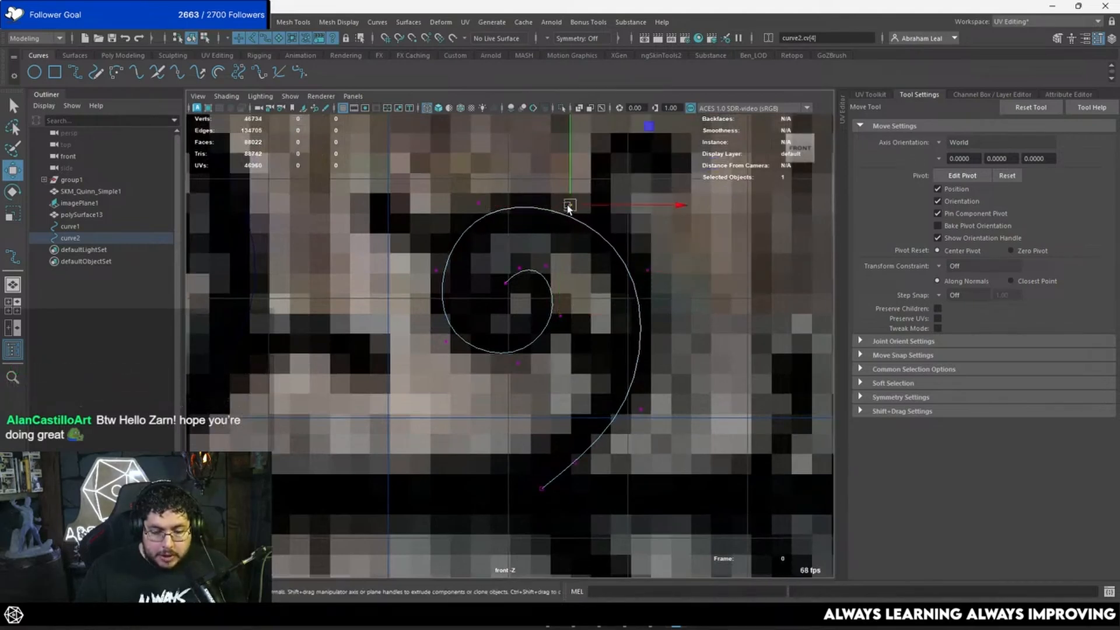
pyautogui.click(480, 202)
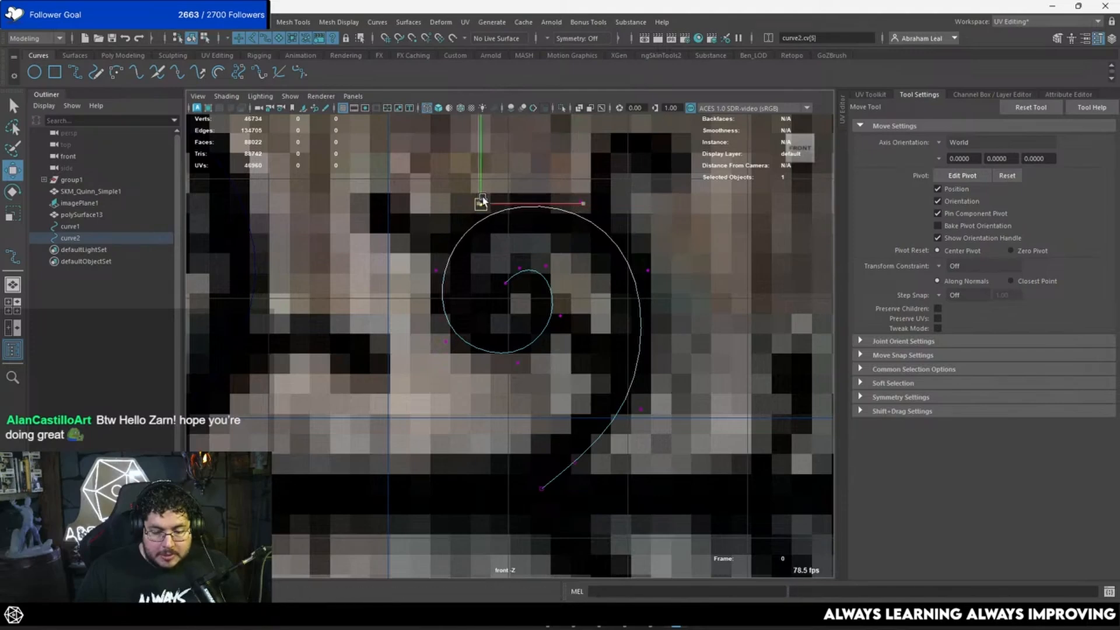
pyautogui.keyDown('alt'); pyautogui.moveTo(605, 315); pyautogui.dragTo(602, 283, button='middle'); pyautogui.keyUp('alt')
pyautogui.click(638, 376)
pyautogui.moveTo(635, 381); pyautogui.dragTo(639, 378)
pyautogui.keyDown('alt'); pyautogui.moveTo(591, 421); pyautogui.dragTo(611, 395, button='middle'); pyautogui.keyUp('alt')
# Edit the large scroll curve's control vertices to reshape its underside and inner right turn.
pyautogui.keyDown('alt'); pyautogui.moveTo(485, 338); pyautogui.dragTo(639, 377, button='middle'); pyautogui.keyUp('alt')
pyautogui.keyDown('alt'); pyautogui.moveTo(640, 377); pyautogui.dragTo(422, 314, button='right'); pyautogui.keyUp('alt')
pyautogui.keyDown('alt'); pyautogui.moveTo(422, 314); pyautogui.dragTo(606, 318, button='middle'); pyautogui.keyUp('alt')
pyautogui.click(633, 260)
pyautogui.rightClick(632, 231)
pyautogui.moveTo(625, 230); pyautogui.dragTo(554, 234, button='right')
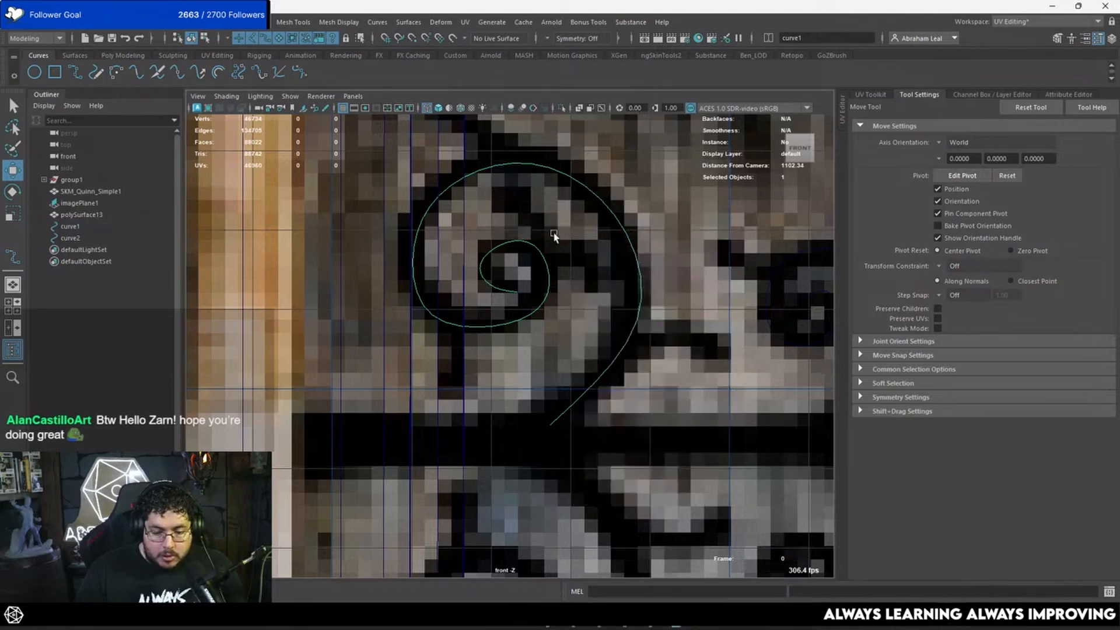
pyautogui.scroll(2, 514, 256)
pyautogui.moveTo(425, 278); pyautogui.dragTo(380, 342)
pyautogui.moveTo(536, 314); pyautogui.dragTo(507, 342)
pyautogui.moveTo(518, 326); pyautogui.dragTo(497, 341)
pyautogui.moveTo(581, 272); pyautogui.dragTo(562, 295)
pyautogui.moveTo(569, 284); pyautogui.dragTo(570, 292)
# Reposition the control vertices at the large scroll's innermost curl to round off its end.
pyautogui.click(462, 225)
pyautogui.moveTo(463, 225); pyautogui.dragTo(469, 222)
pyautogui.click(483, 274)
pyautogui.moveTo(483, 275); pyautogui.dragTo(474, 270)
pyautogui.click(507, 278)
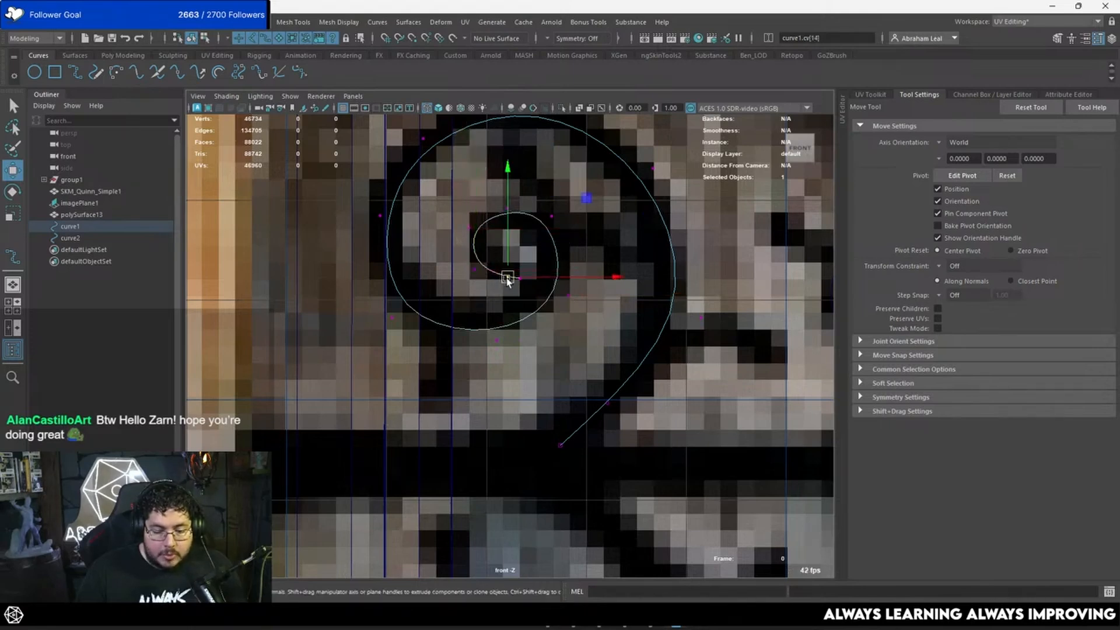
pyautogui.click(521, 268)
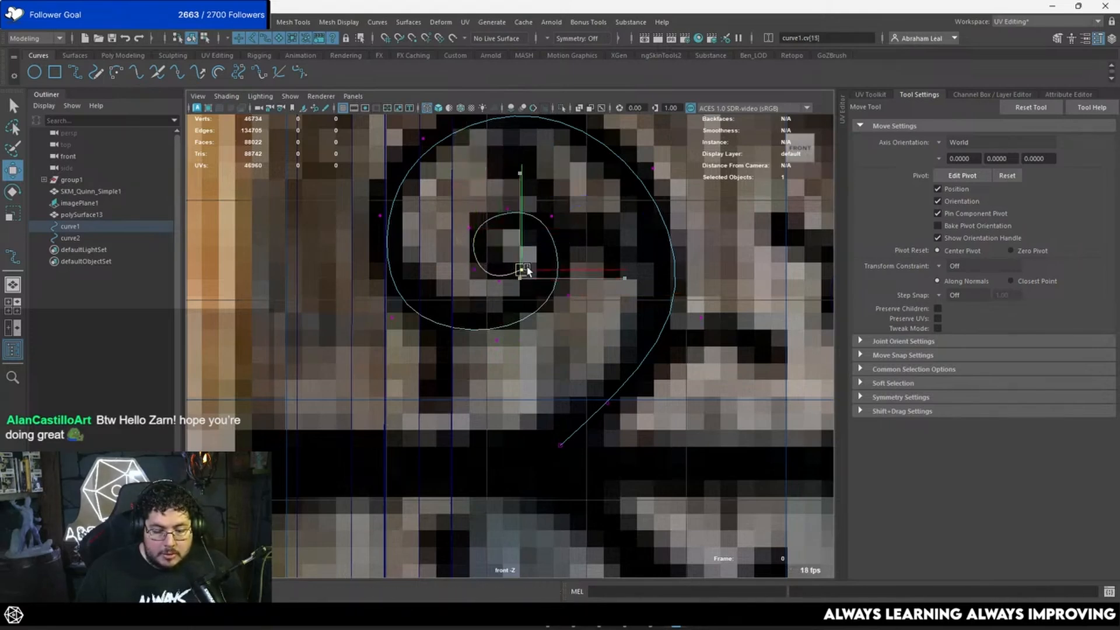
pyautogui.moveTo(526, 268); pyautogui.dragTo(527, 268)
# Adjust the control vertices on the large scroll's outer arc, from the upper left around to the lower right, to follow the photo.
pyautogui.keyDown('alt'); pyautogui.moveTo(558, 283); pyautogui.dragTo(561, 370, button='middle'); pyautogui.keyUp('alt')
pyautogui.click(429, 225)
pyautogui.moveTo(432, 223); pyautogui.dragTo(440, 213)
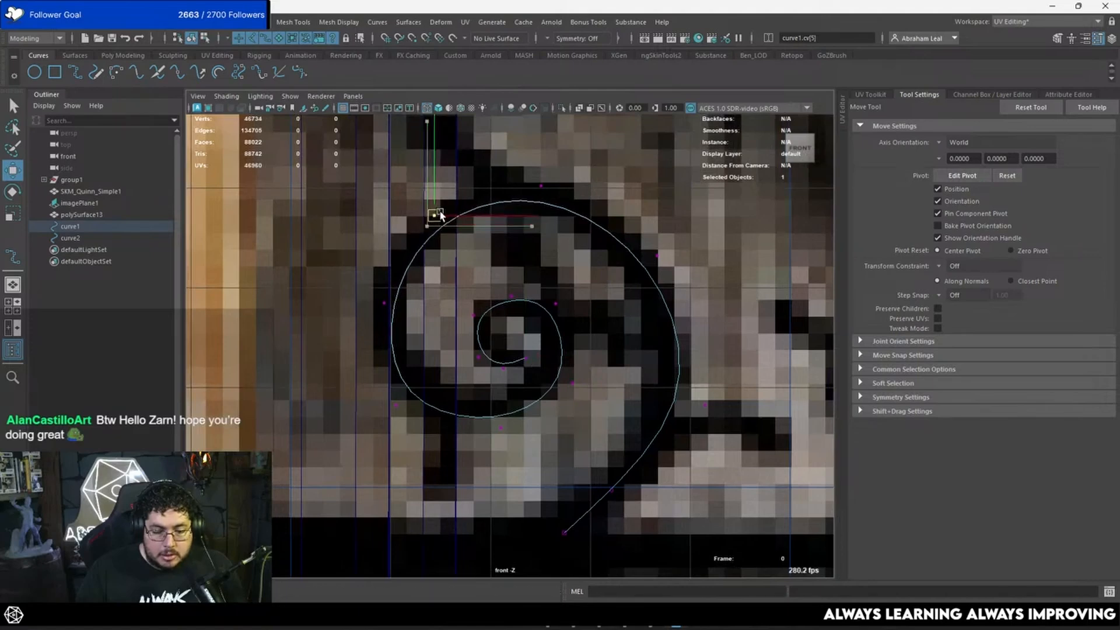
pyautogui.click(380, 297)
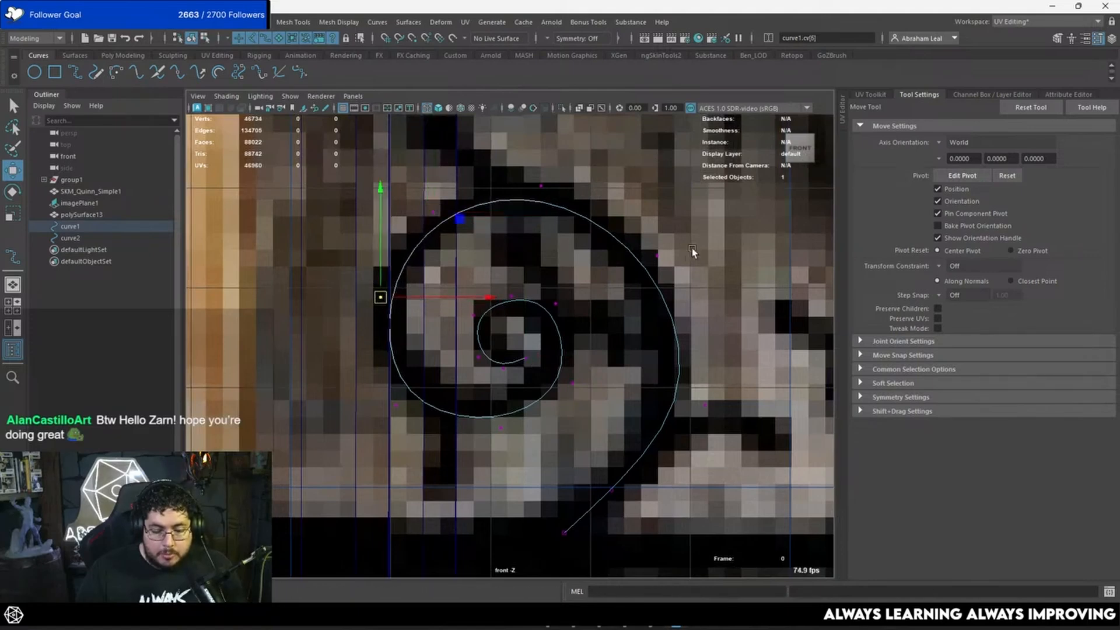
pyautogui.click(657, 255)
pyautogui.moveTo(658, 256); pyautogui.dragTo(651, 255)
pyautogui.keyDown('alt'); pyautogui.moveTo(685, 327); pyautogui.dragTo(631, 268, button='middle'); pyautogui.keyUp('alt')
pyautogui.click(650, 346)
pyautogui.moveTo(650, 348); pyautogui.dragTo(636, 354)
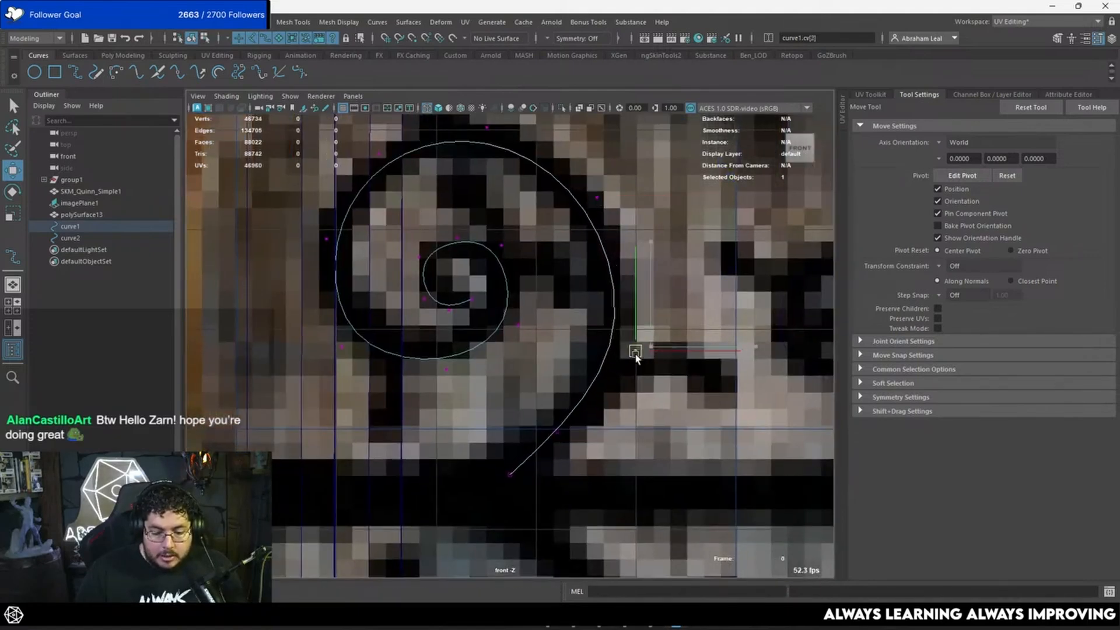
pyautogui.keyDown('alt'); pyautogui.moveTo(602, 416); pyautogui.dragTo(554, 327, button='right'); pyautogui.keyUp('alt')
# Create sweep meshes along both scroll curves and switch the view to shaded display.
pyautogui.rightClick(611, 261)
pyautogui.moveTo(564, 276); pyautogui.dragTo(607, 261, button='right')
pyautogui.click(568, 291)
pyautogui.click(568, 290)
pyautogui.keyDown('shift'); pyautogui.click(704, 295); pyautogui.keyUp('shift')
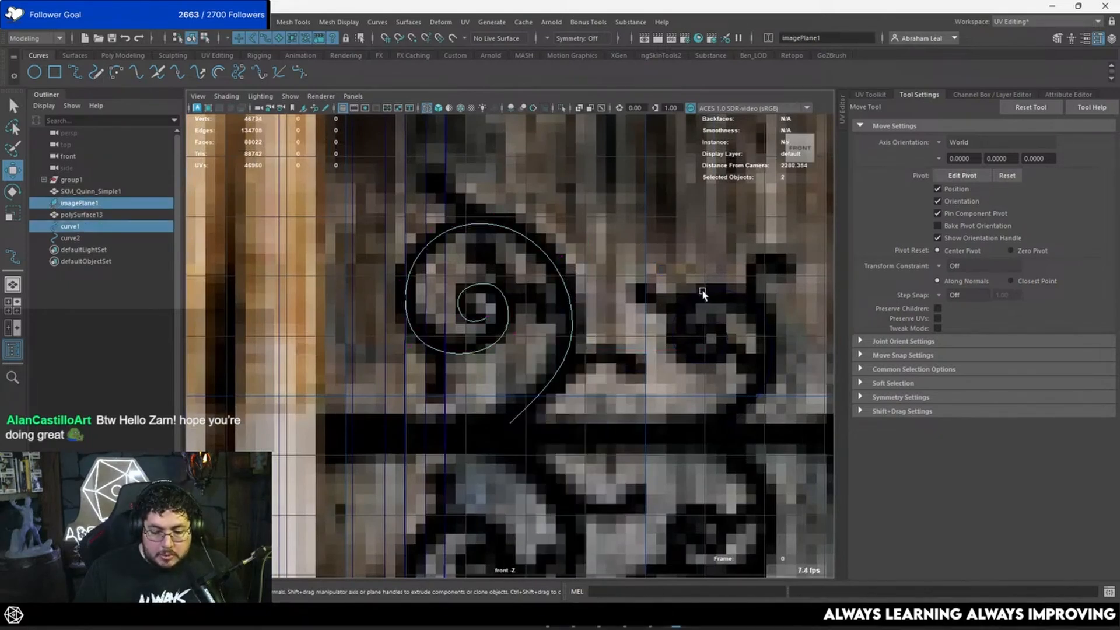
pyautogui.keyDown('shift'); pyautogui.click(703, 295); pyautogui.keyUp('shift')
pyautogui.click(136, 55)
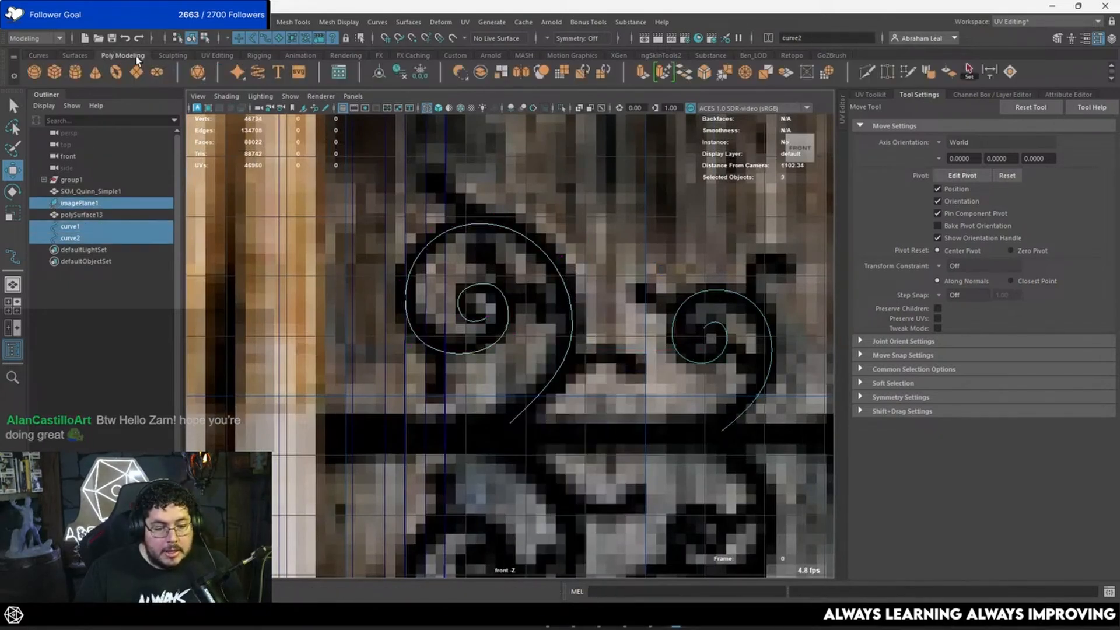
pyautogui.click(258, 71)
pyautogui.press('5')
# Set the sweep profile to 4 sides with a rotation of 45, and select the large scroll's sweep mesh.
pyautogui.scroll(5, 585, 280)
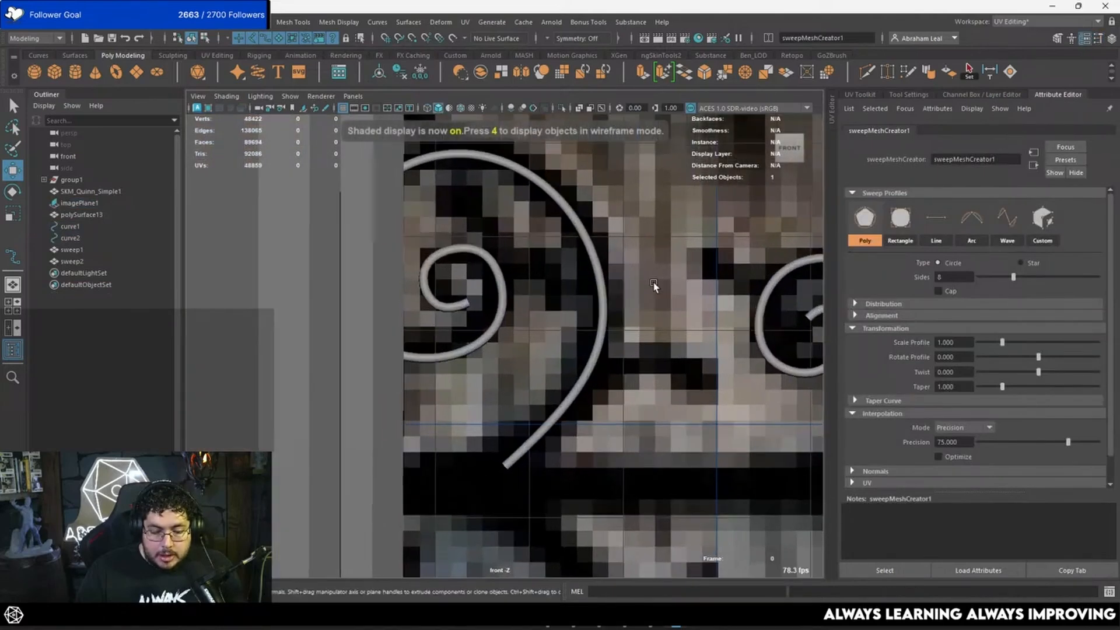
pyautogui.scroll(2, 714, 255)
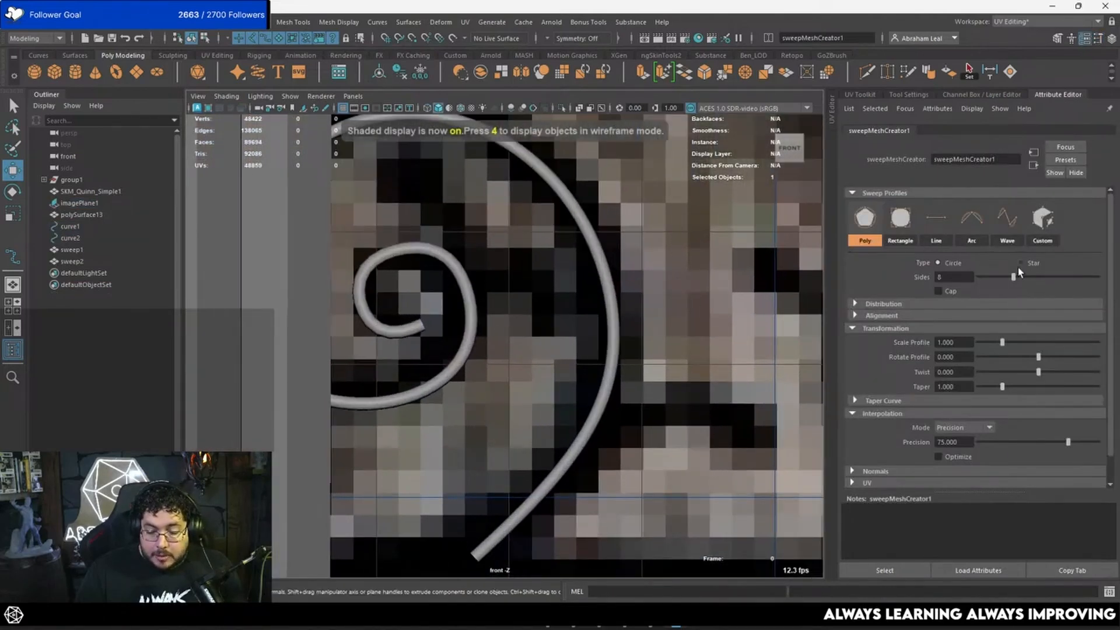
pyautogui.moveTo(1014, 276); pyautogui.dragTo(989, 278)
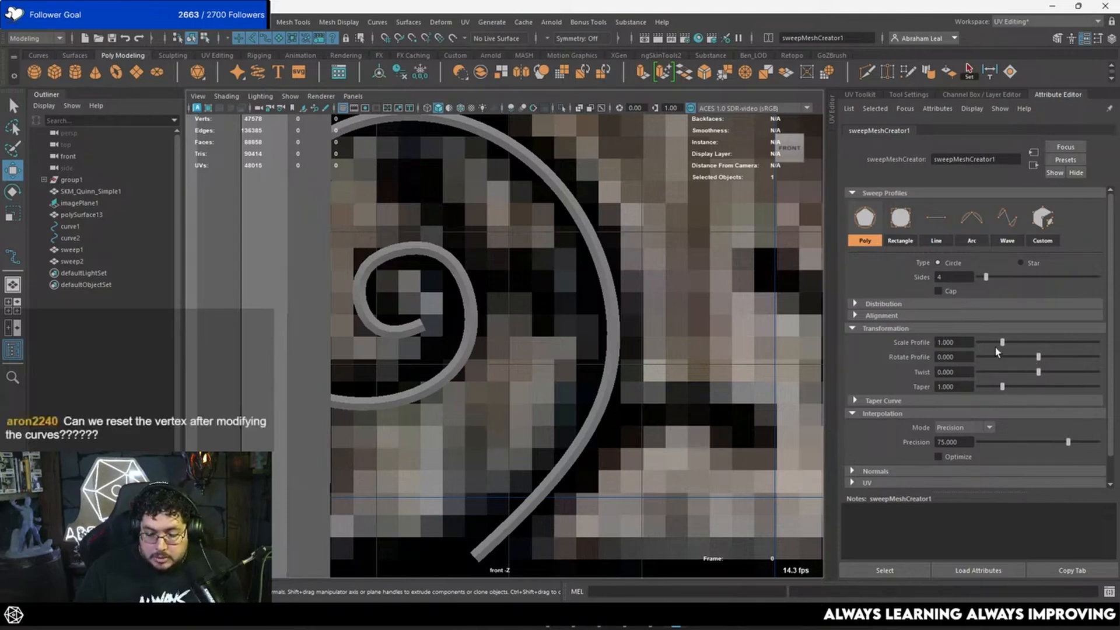
pyautogui.moveTo(1044, 361); pyautogui.dragTo(1044, 358)
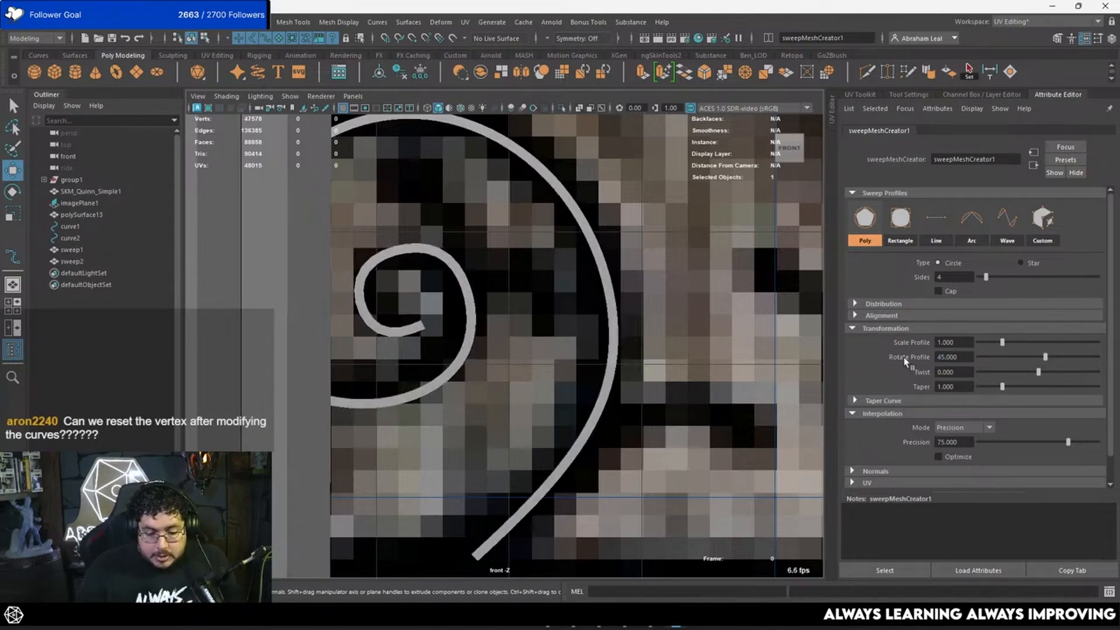
pyautogui.click(598, 266)
pyautogui.scroll(3, 607, 309)
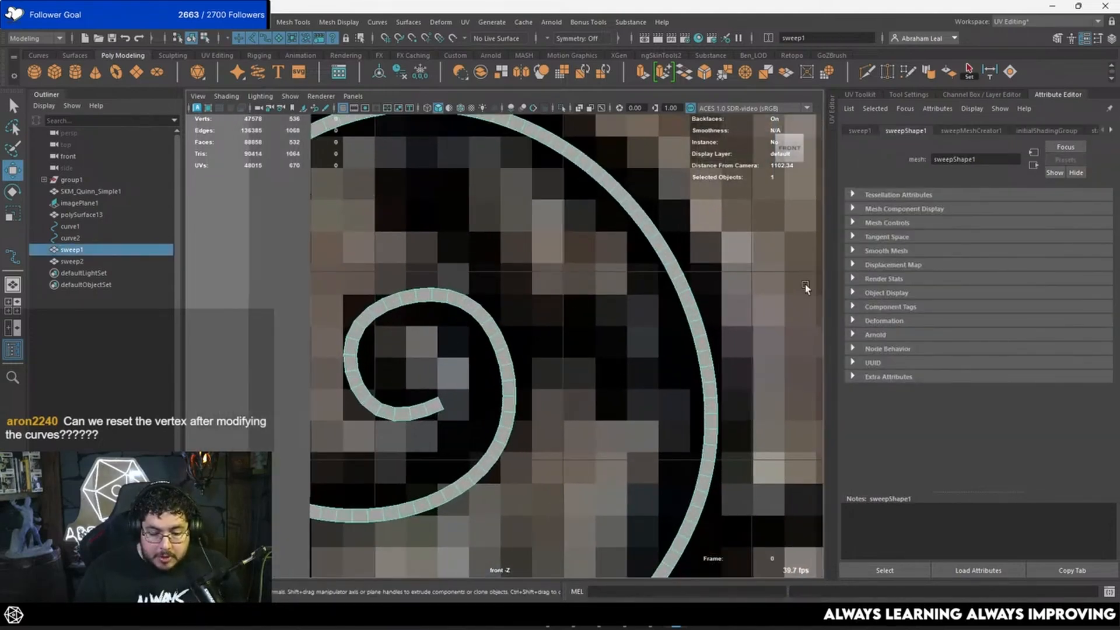
# Set the profile scale of the large scroll's sweep to about 4.604 so its width matches the ironwork in the photo.
pyautogui.scroll(-2, 663, 328)
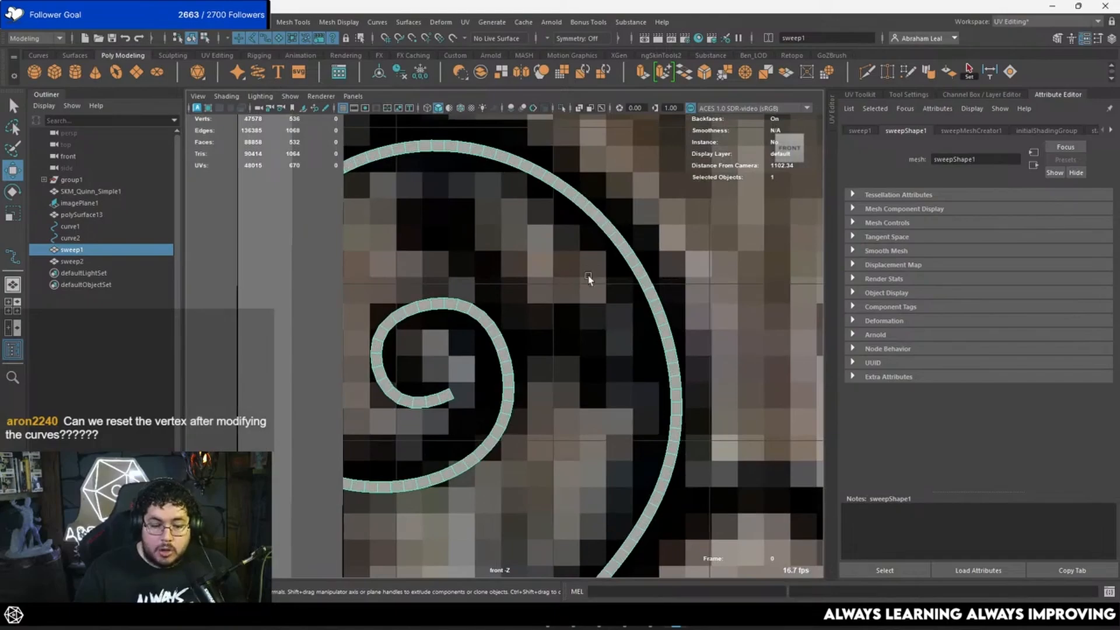
pyautogui.press('space')
pyautogui.moveTo(629, 353); pyautogui.dragTo(578, 318)
pyautogui.press('f')
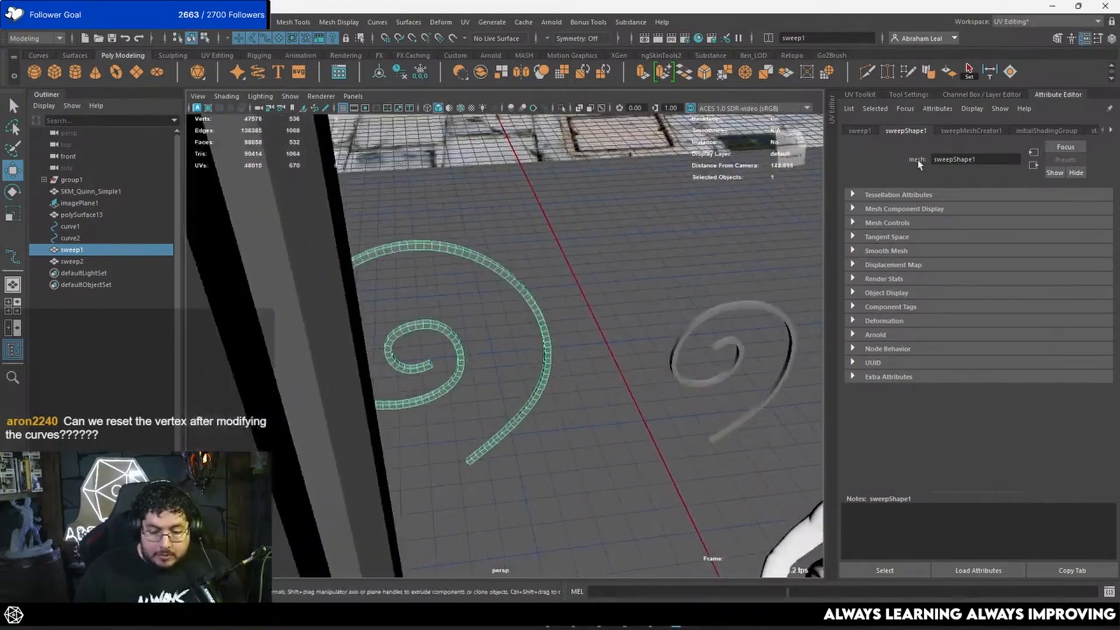
pyautogui.click(963, 130)
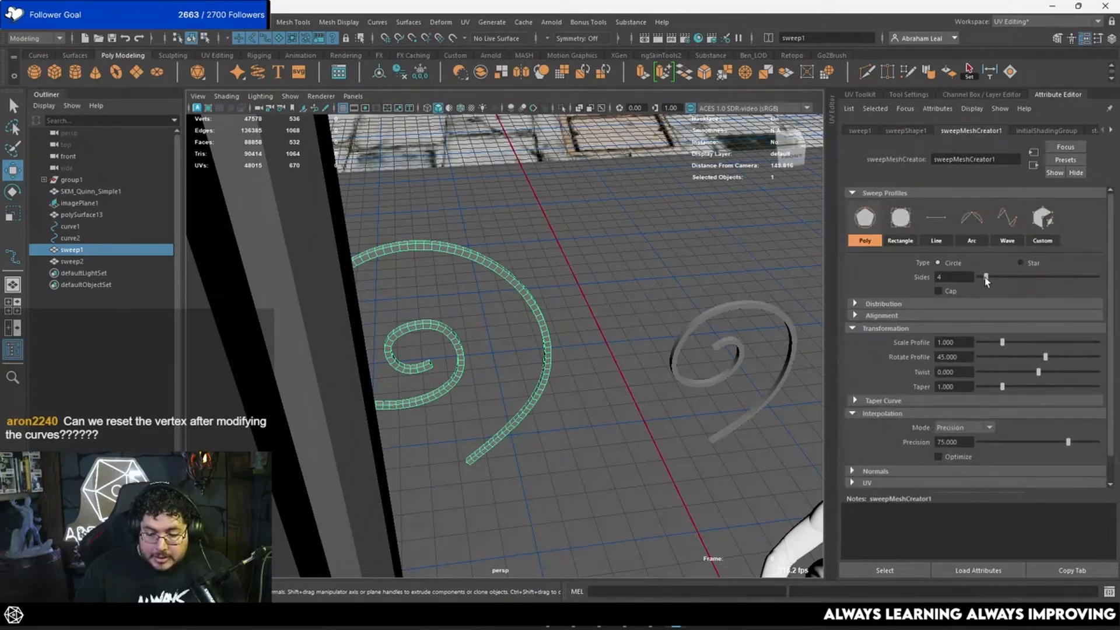
pyautogui.moveTo(1002, 342); pyautogui.dragTo(1045, 346)
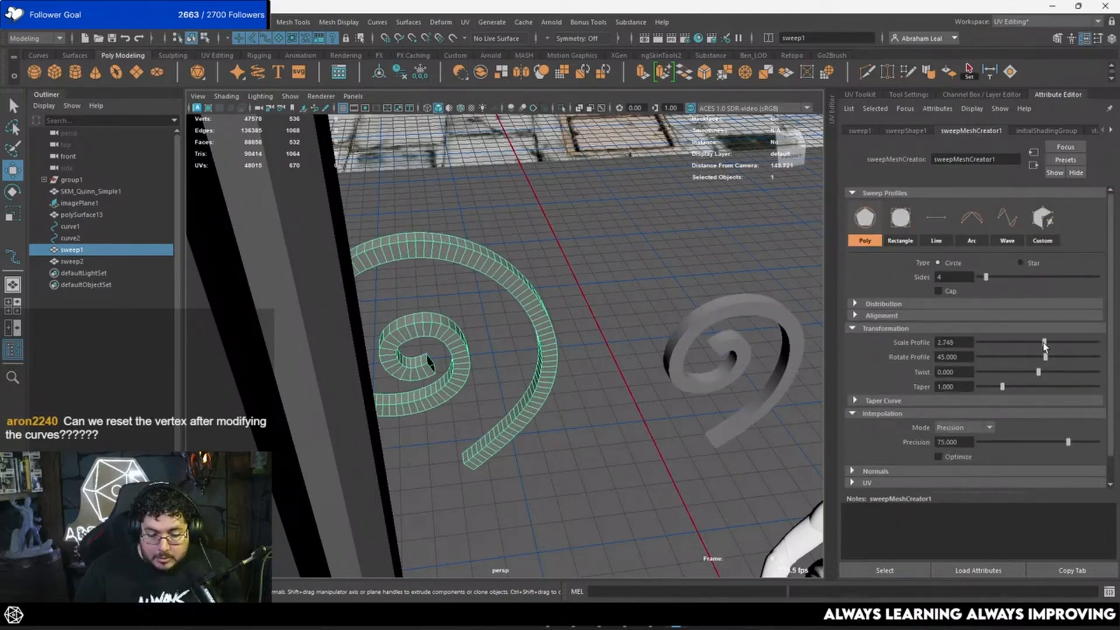
pyautogui.press('space')
pyautogui.moveTo(720, 302); pyautogui.dragTo(726, 338)
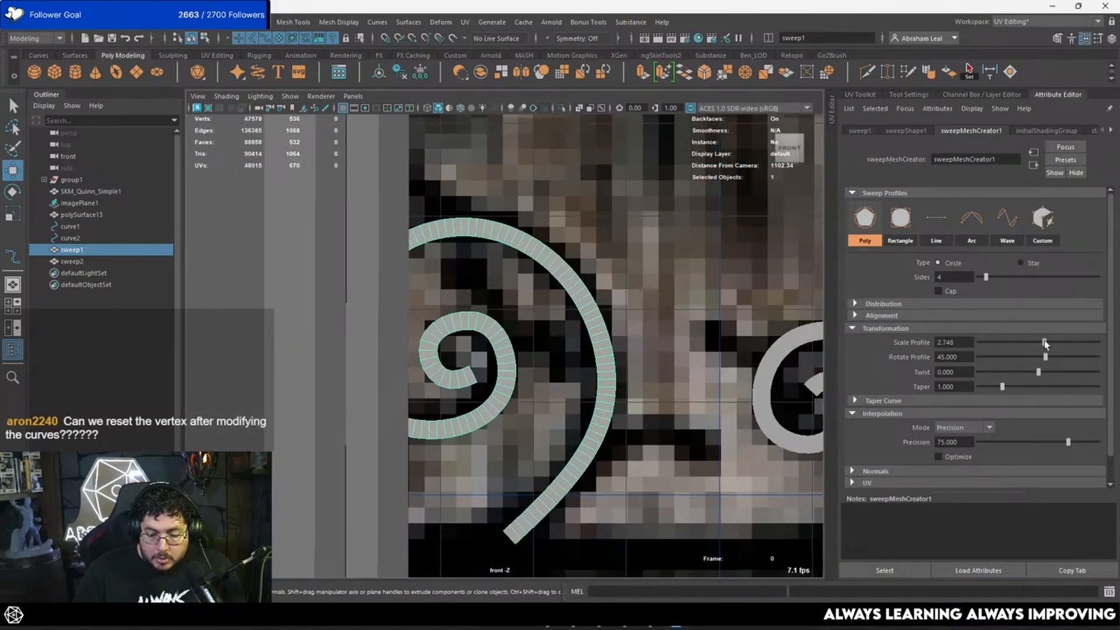
pyautogui.moveTo(1045, 343); pyautogui.dragTo(1088, 343)
# Enable Optimize for the sweep and set its precision to about 70.297.
pyautogui.click(938, 456)
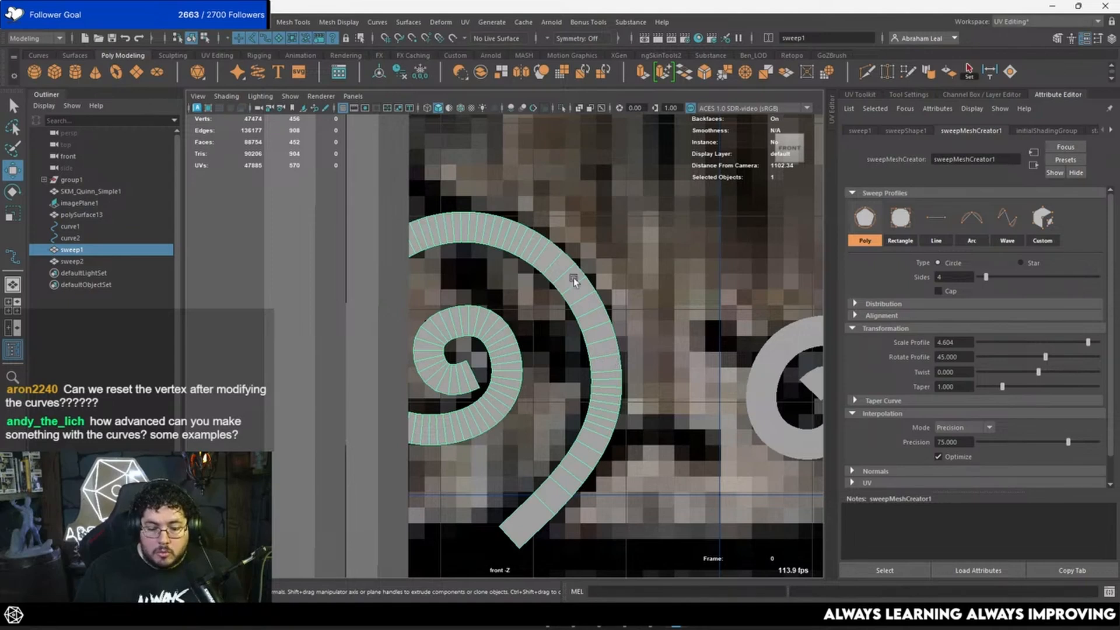
pyautogui.moveTo(1068, 443)
pyautogui.mouseDown()
pyautogui.moveTo(1049, 442)
pyautogui.moveTo(1072, 442)
pyautogui.moveTo(1062, 443)
pyautogui.mouseUp()
pyautogui.scroll(-4, 631, 343)
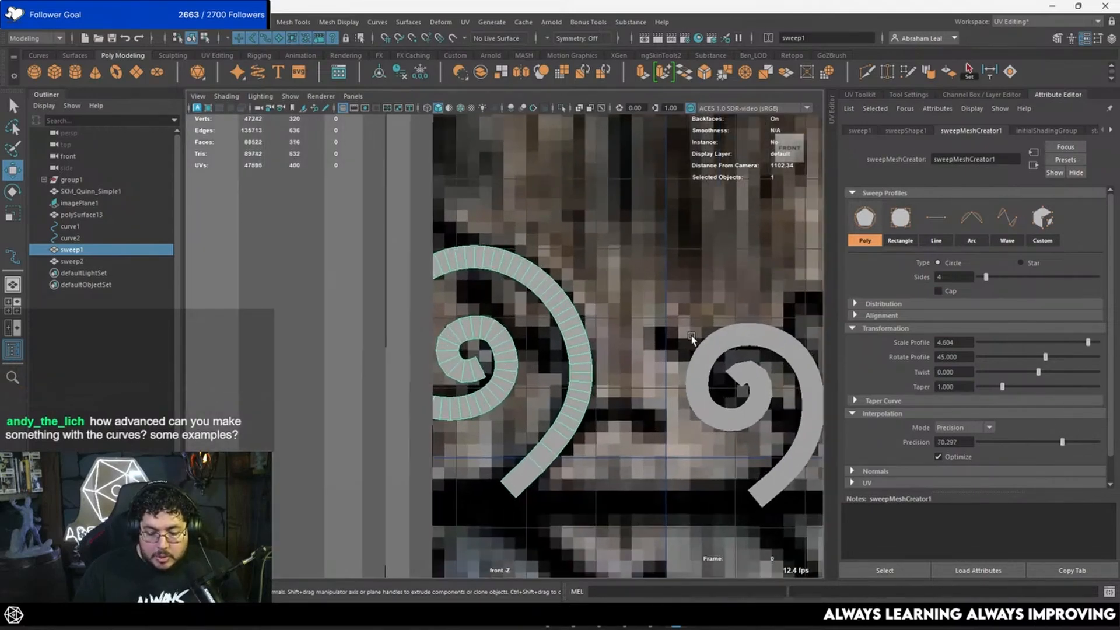
# Isolate the large scroll's mesh in the perspective view and delete the face loop along its outer side.
pyautogui.click(660, 299)
pyautogui.click(601, 329)
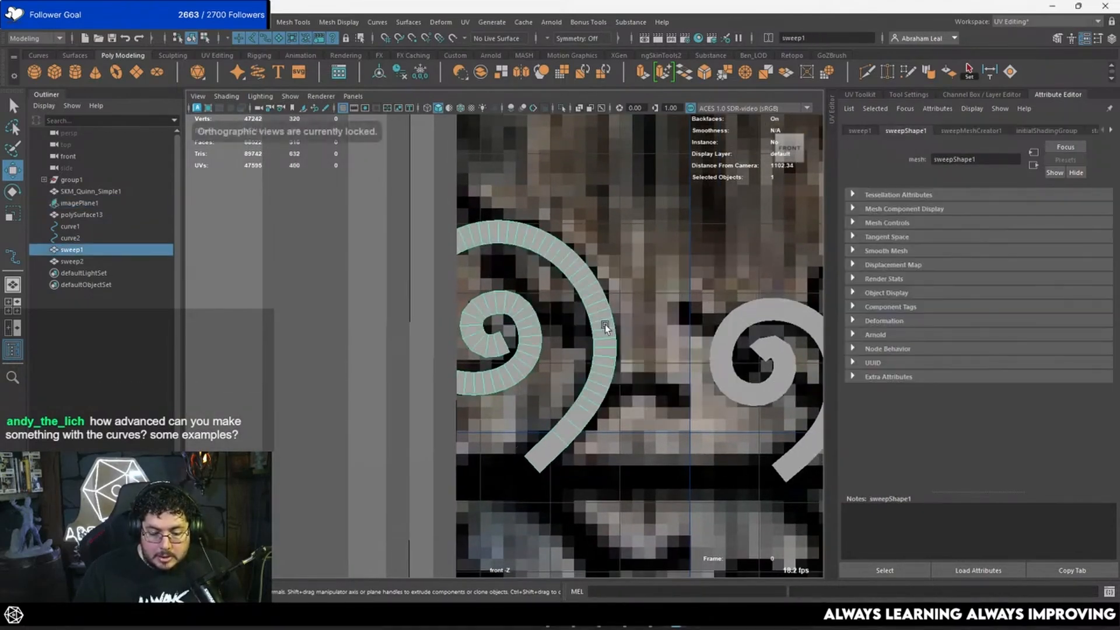
pyautogui.click(561, 109)
pyautogui.press('space')
pyautogui.moveTo(621, 288); pyautogui.dragTo(619, 254)
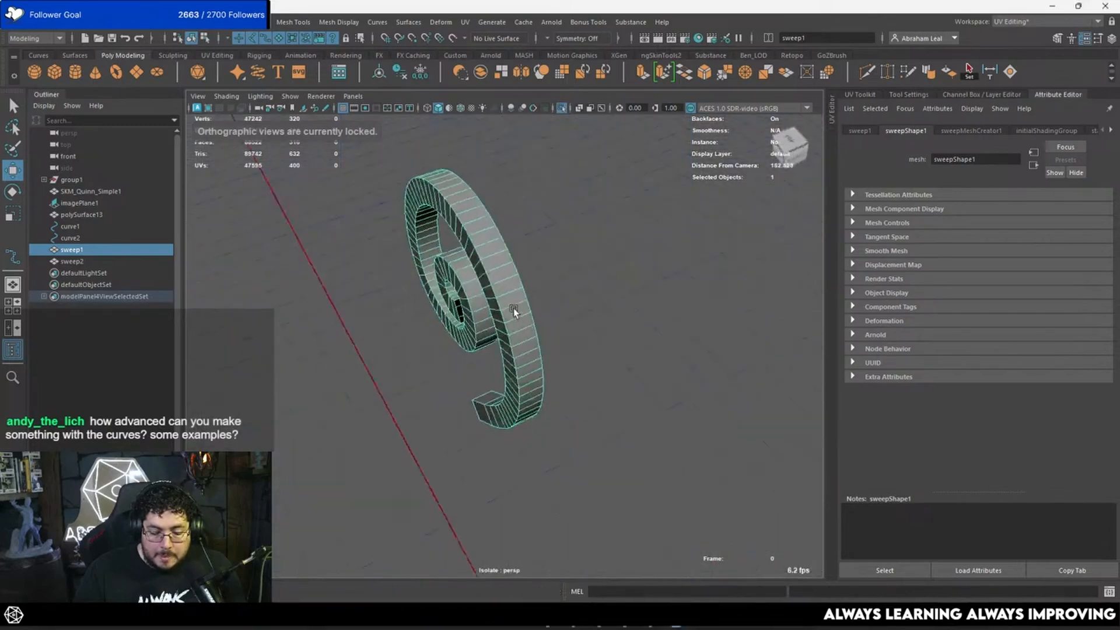
pyautogui.keyDown('alt'); pyautogui.moveTo(514, 309); pyautogui.dragTo(506, 235); pyautogui.keyUp('alt')
pyautogui.moveTo(506, 235); pyautogui.dragTo(505, 250, button='right')
pyautogui.click(505, 249)
pyautogui.press('q')
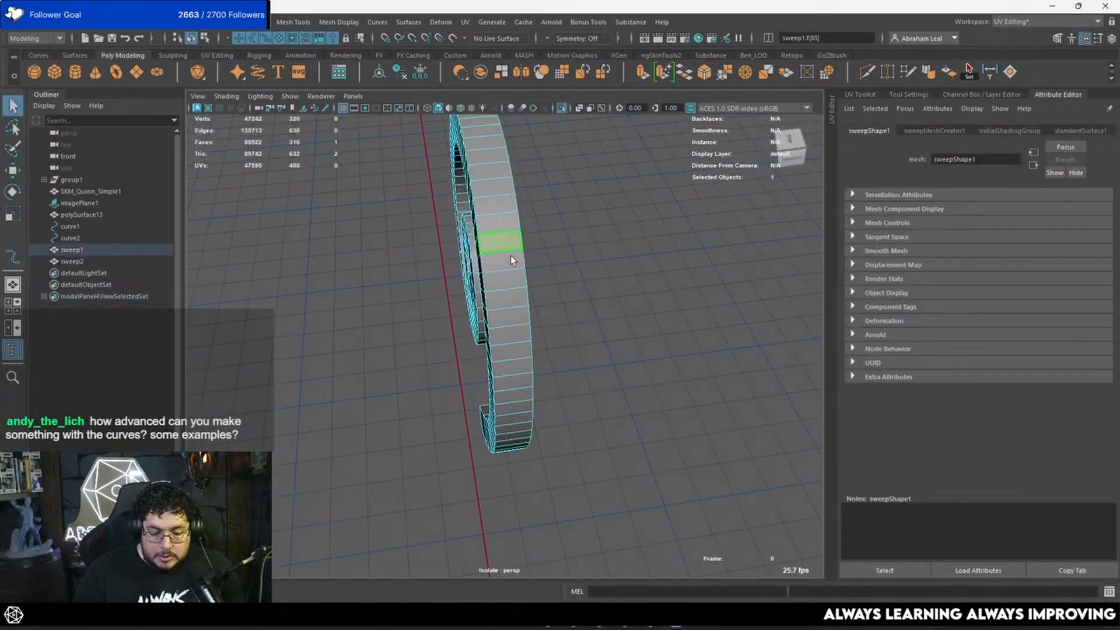
pyautogui.keyDown('shift'); pyautogui.doubleClick(510, 260); pyautogui.keyUp('shift')
pyautogui.press('Delete')
# Delete two more face loops along the large scroll, keeping only a single flat strip.
pyautogui.keyDown('shift'); pyautogui.doubleClick(495, 252); pyautogui.keyUp('shift')
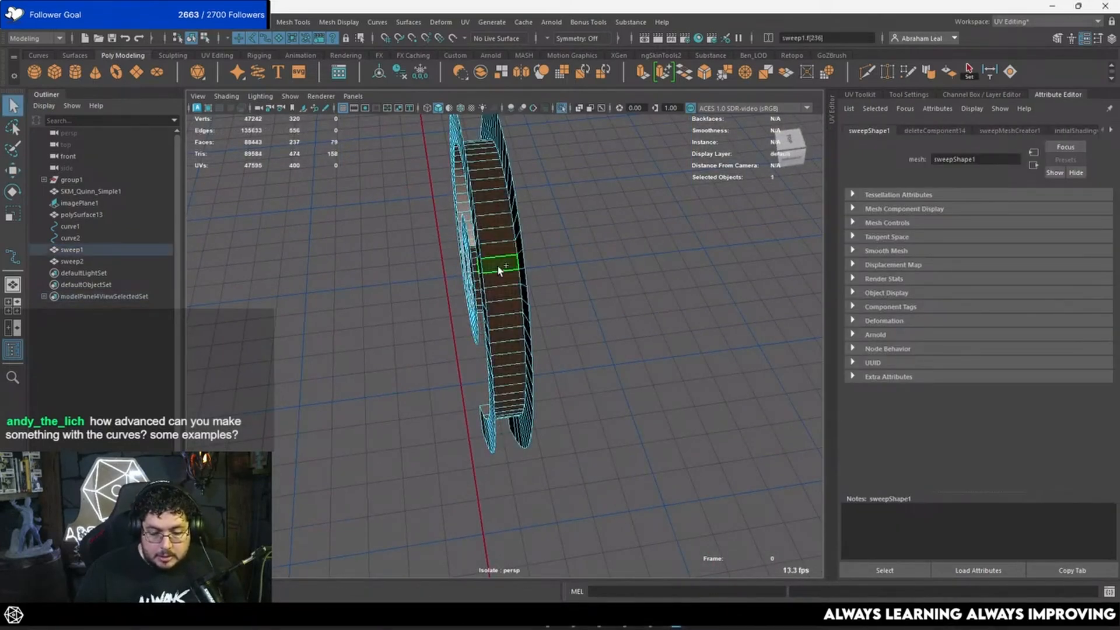
pyautogui.press('Delete')
pyautogui.doubleClick(503, 223)
pyautogui.press('Delete')
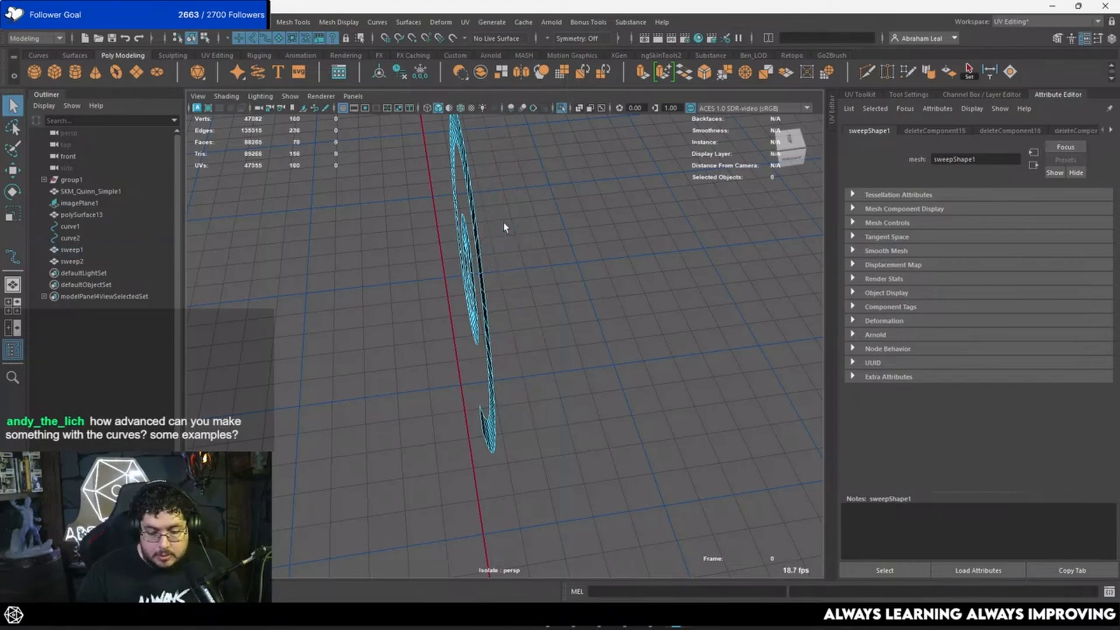
# Select the flat scroll strip as an object and end its isolation in the wireframe front view.
pyautogui.keyDown('alt'); pyautogui.moveTo(503, 222); pyautogui.dragTo(477, 244); pyautogui.keyUp('alt')
pyautogui.scroll(-3, 477, 244)
pyautogui.moveTo(477, 244); pyautogui.dragTo(537, 194, button='right')
pyautogui.click(537, 194)
pyautogui.click(496, 275)
pyautogui.press('space')
pyautogui.moveTo(495, 275); pyautogui.dragTo(527, 300)
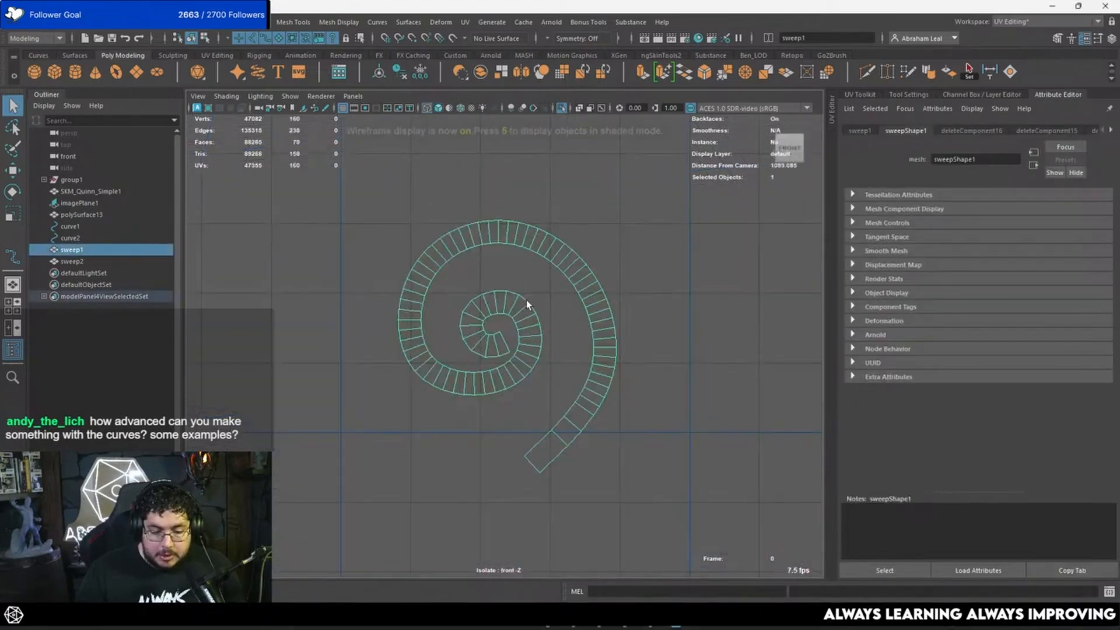
pyautogui.press('f')
pyautogui.click(562, 107)
# Delete the cross edge on the large scroll's lower outer arc where the small branch starts in the photo.
pyautogui.scroll(-5, 556, 311)
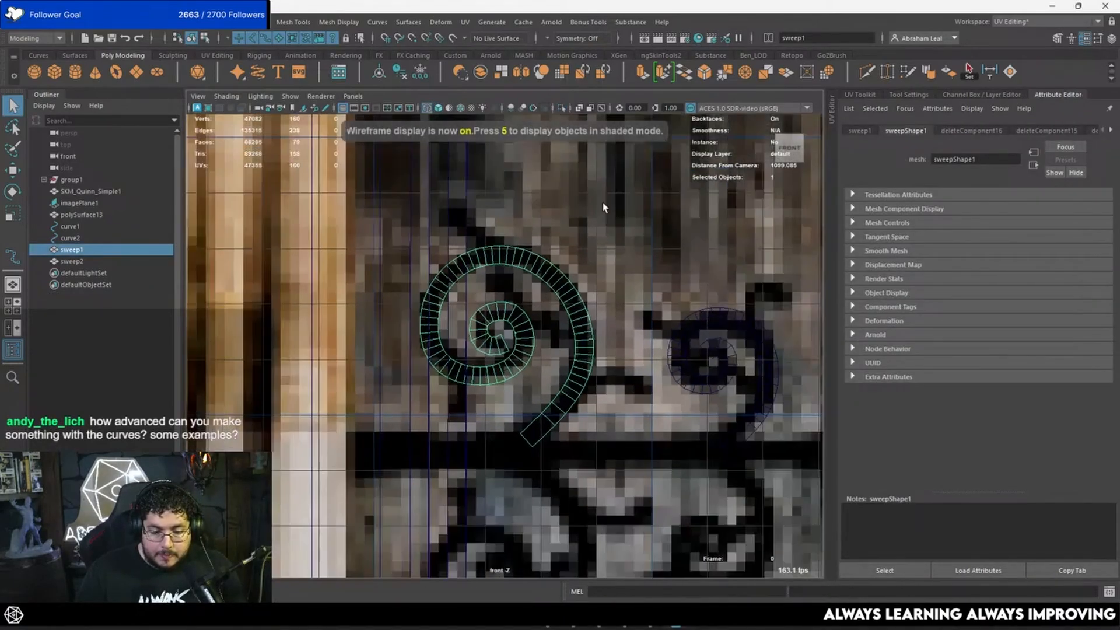
pyautogui.scroll(-5, 556, 310)
pyautogui.scroll(8, 583, 373)
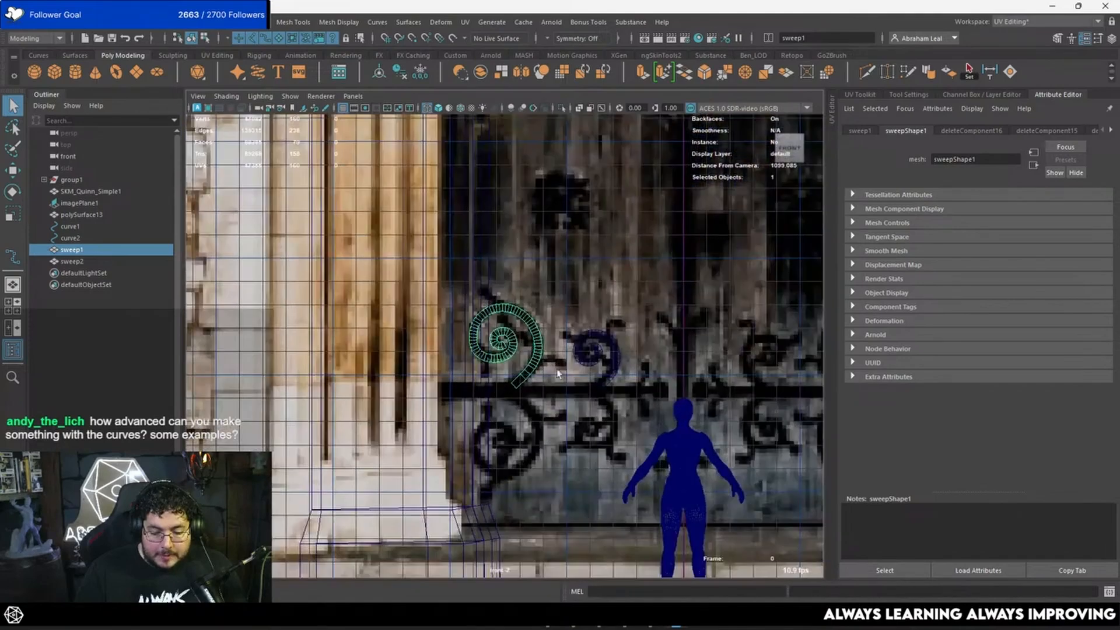
pyautogui.scroll(6, 568, 352)
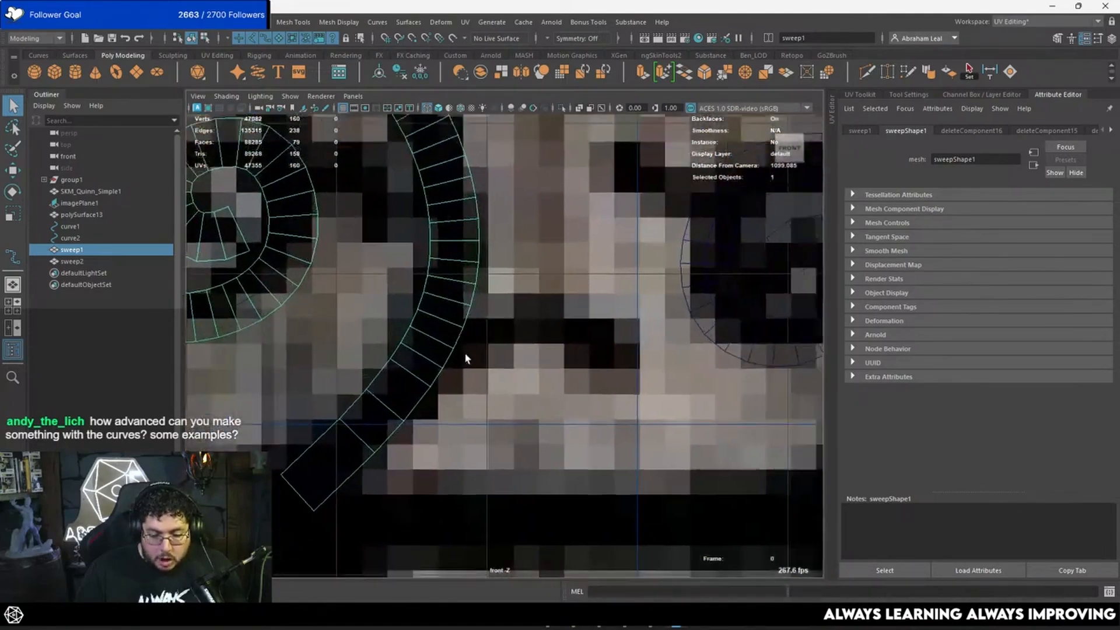
pyautogui.rightClick(455, 320)
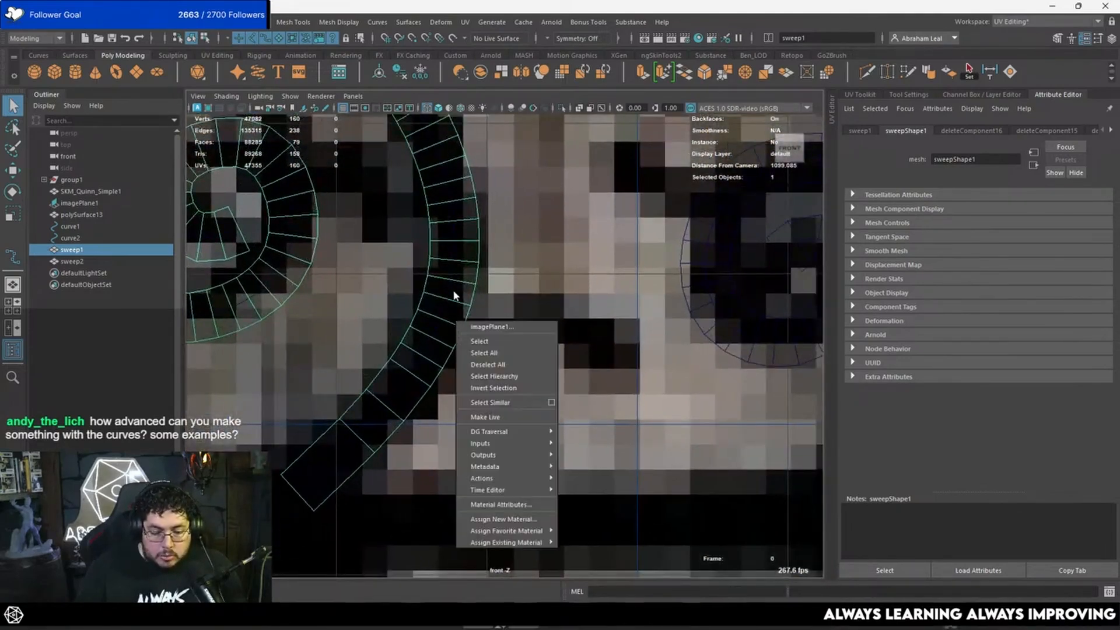
pyautogui.rightClick(467, 283)
pyautogui.press('Delete')
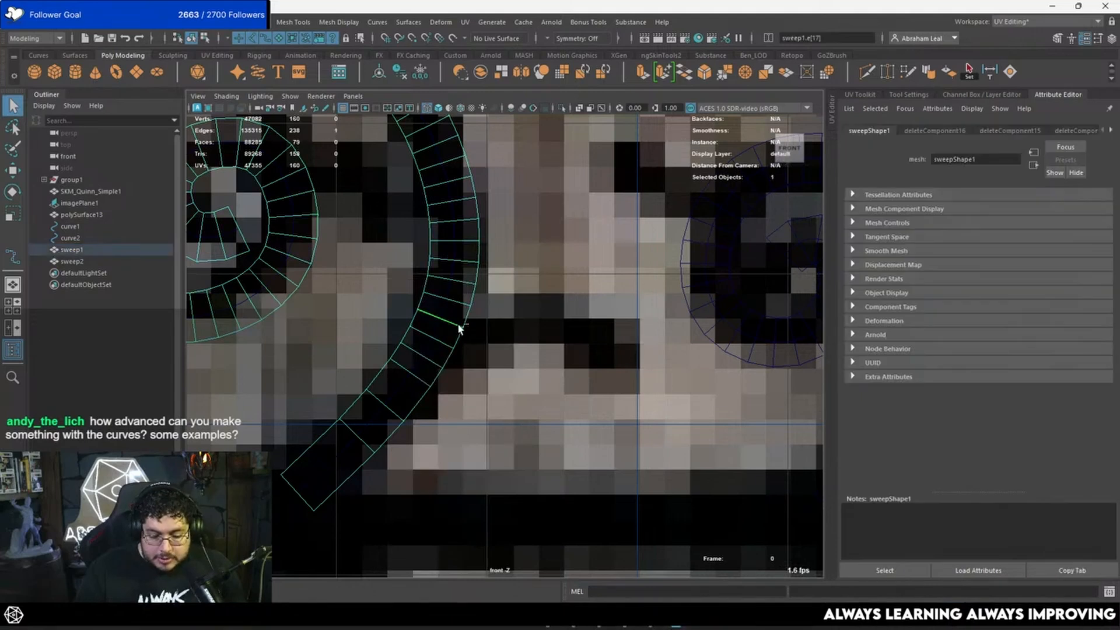
pyautogui.rightClick(458, 323)
# Extrude the widened outer edge toward the small scroll and cut three cross edges into the new branch.
pyautogui.moveTo(464, 315); pyautogui.dragTo(465, 266, button='right')
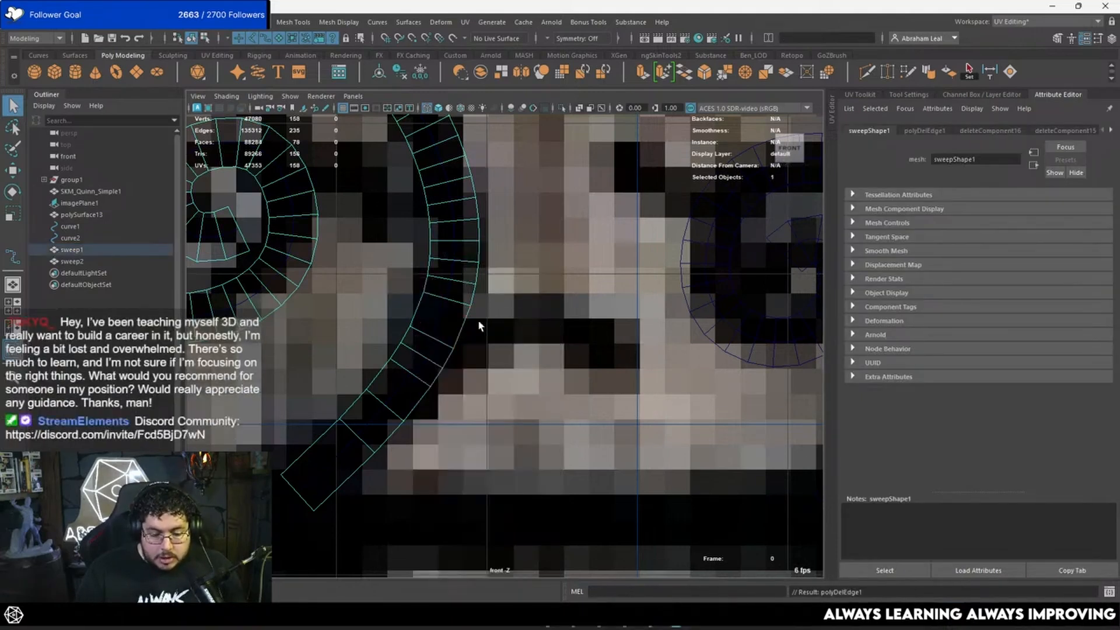
pyautogui.hotkey('ctrl', 'e')
pyautogui.moveTo(463, 325); pyautogui.dragTo(638, 382)
pyautogui.click(866, 76)
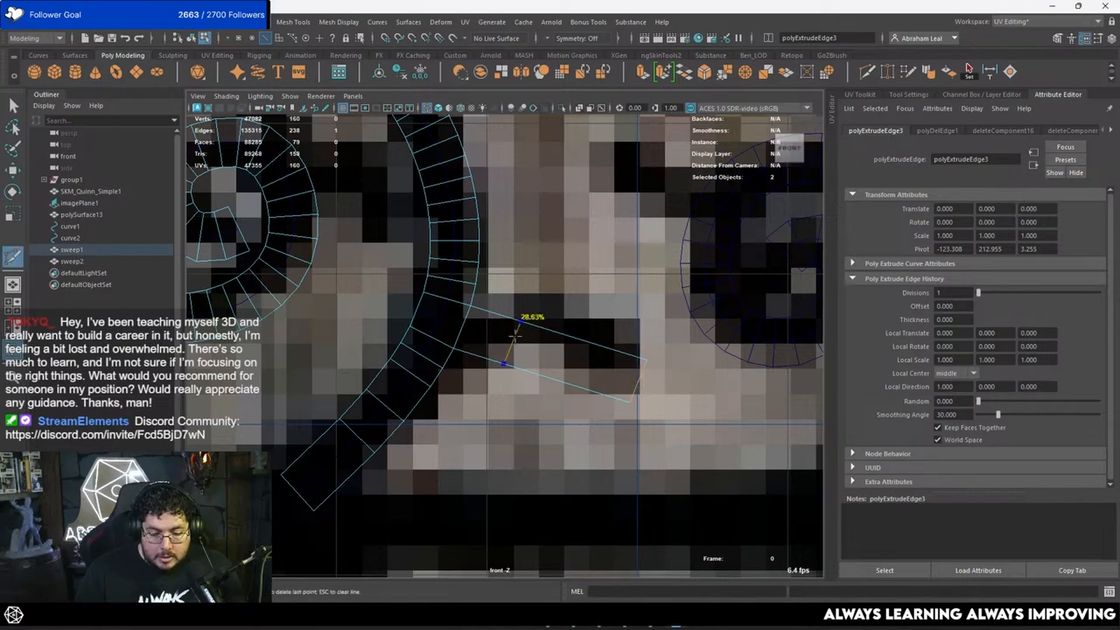
pyautogui.keyDown('ctrl'); pyautogui.click(514, 334); pyautogui.keyUp('ctrl')
pyautogui.keyDown('ctrl'); pyautogui.click(562, 337); pyautogui.keyUp('ctrl')
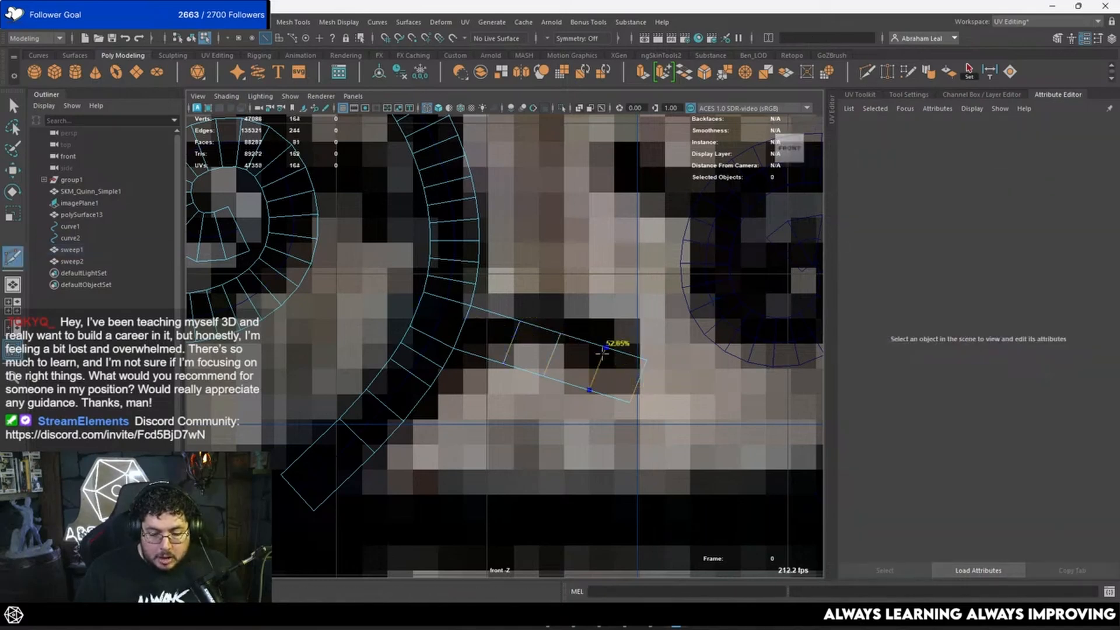
# Reposition the branch's cross edges and end edge to bend it downward along the hook in the photo.
pyautogui.press('w')
pyautogui.rightClick(528, 338)
pyautogui.click(509, 347)
pyautogui.moveTo(513, 343); pyautogui.dragTo(518, 319)
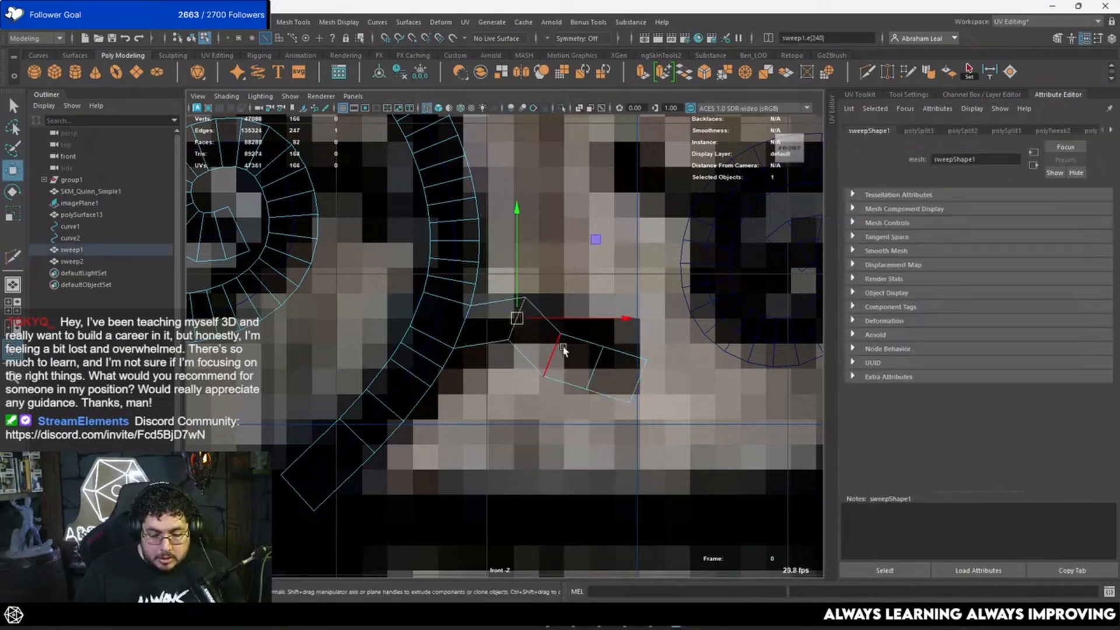
pyautogui.click(560, 349)
pyautogui.moveTo(552, 354); pyautogui.dragTo(561, 332)
pyautogui.click(598, 367)
pyautogui.moveTo(596, 367); pyautogui.dragTo(688, 400)
pyautogui.click(636, 382)
pyautogui.press('e')
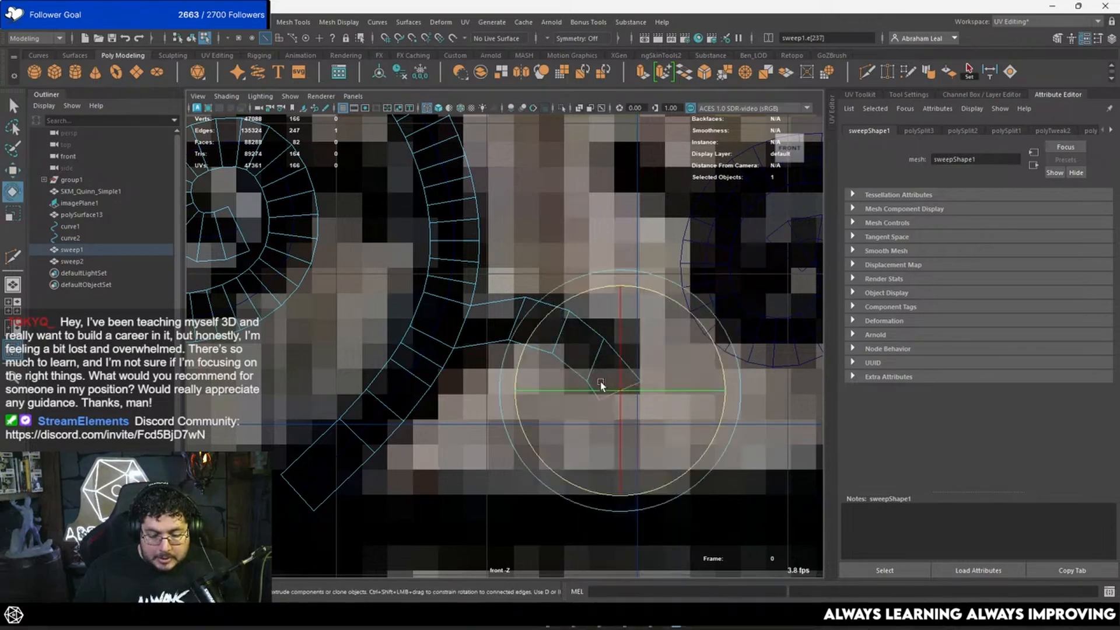
# Move the inner and outer vertices at the branch's bend to follow the photo more closely.
pyautogui.press('w')
pyautogui.moveTo(591, 389); pyautogui.dragTo(487, 307, button='right')
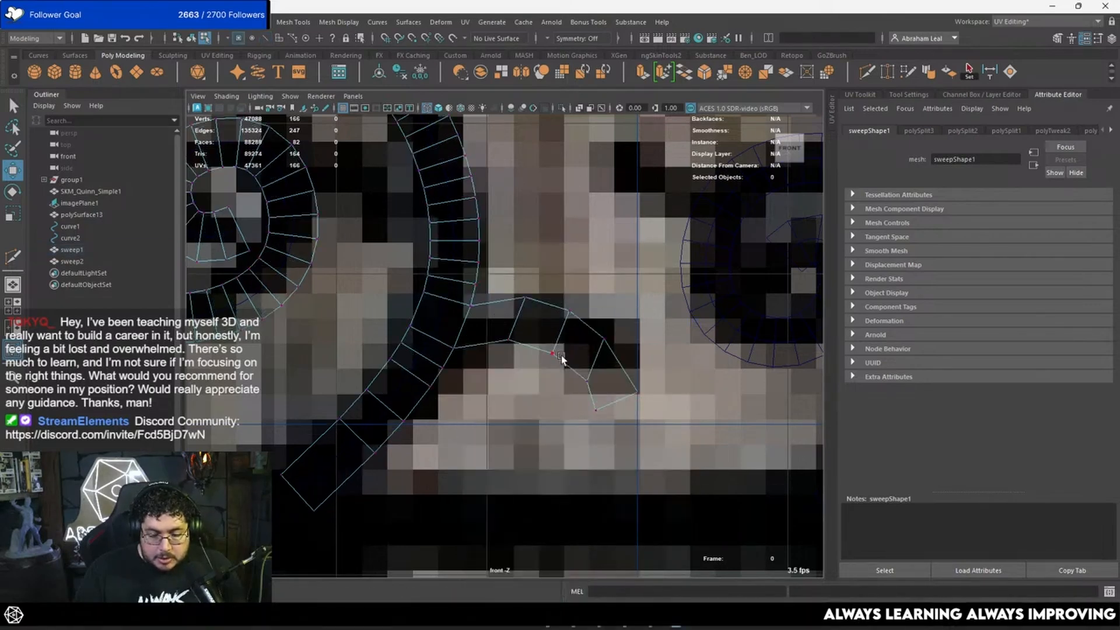
pyautogui.moveTo(595, 355); pyautogui.dragTo(578, 387)
pyautogui.click(601, 338)
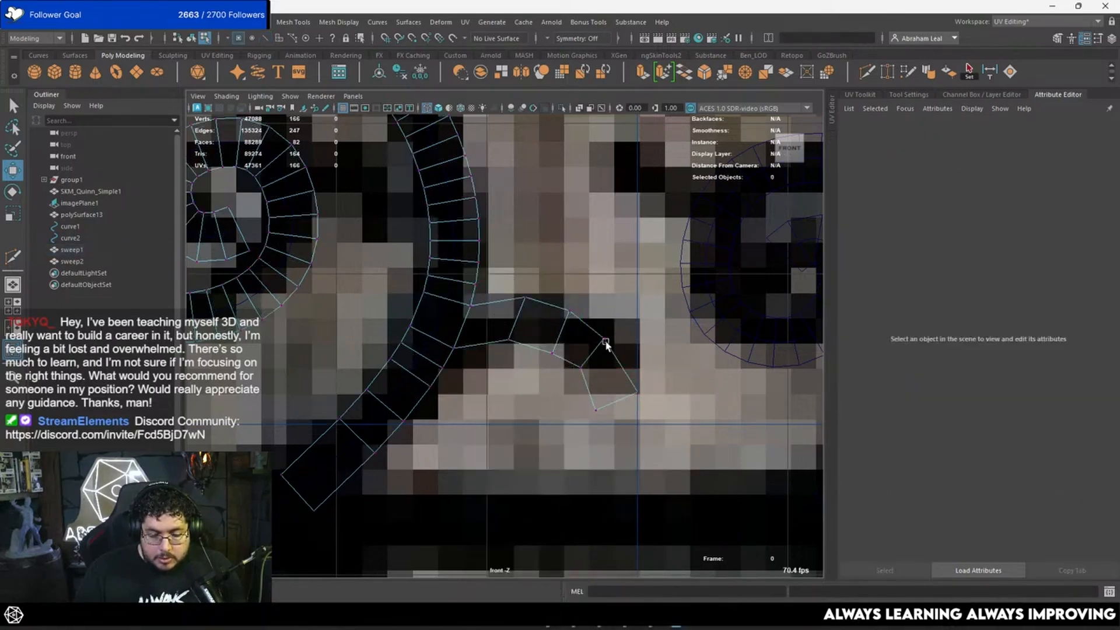
pyautogui.click(608, 337)
pyautogui.click(570, 312)
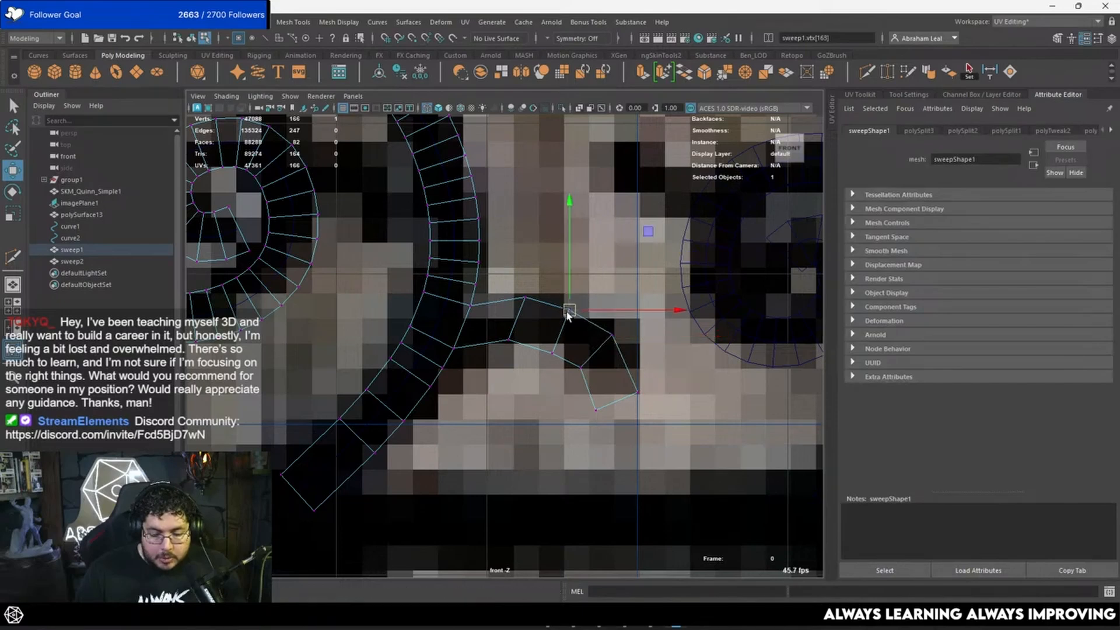
# Adjust the branch's inner bend vertex and pull the lower tip vertex inward to straighten the hook's end.
pyautogui.scroll(-5, 601, 346)
pyautogui.scroll(5, 600, 352)
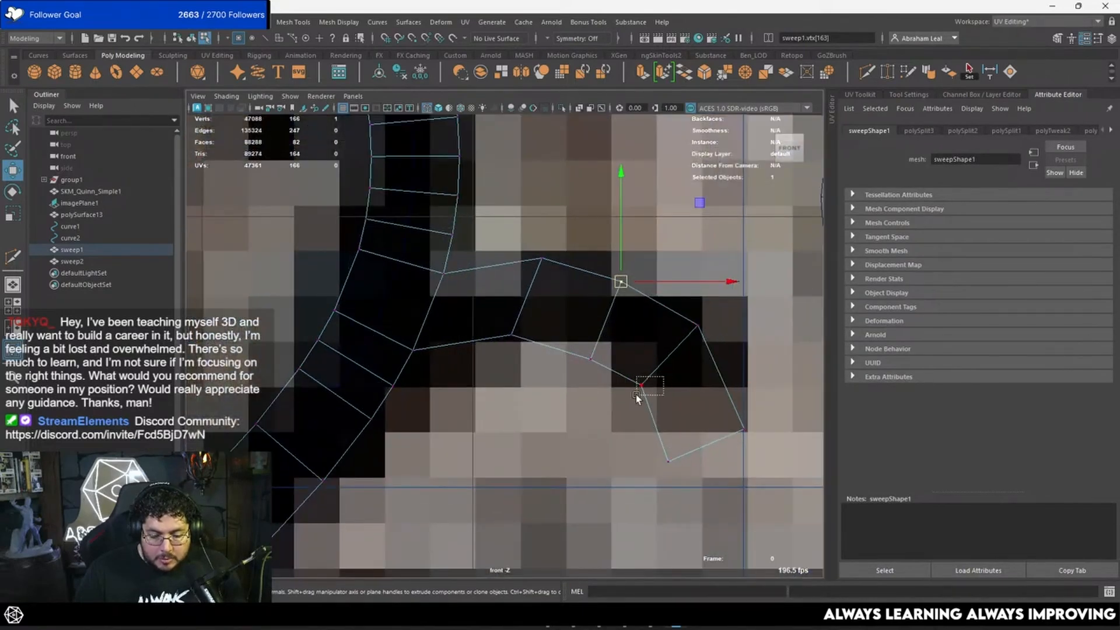
pyautogui.moveTo(637, 396); pyautogui.dragTo(636, 397)
pyautogui.moveTo(641, 386); pyautogui.dragTo(644, 381)
pyautogui.moveTo(682, 448); pyautogui.dragTo(635, 432)
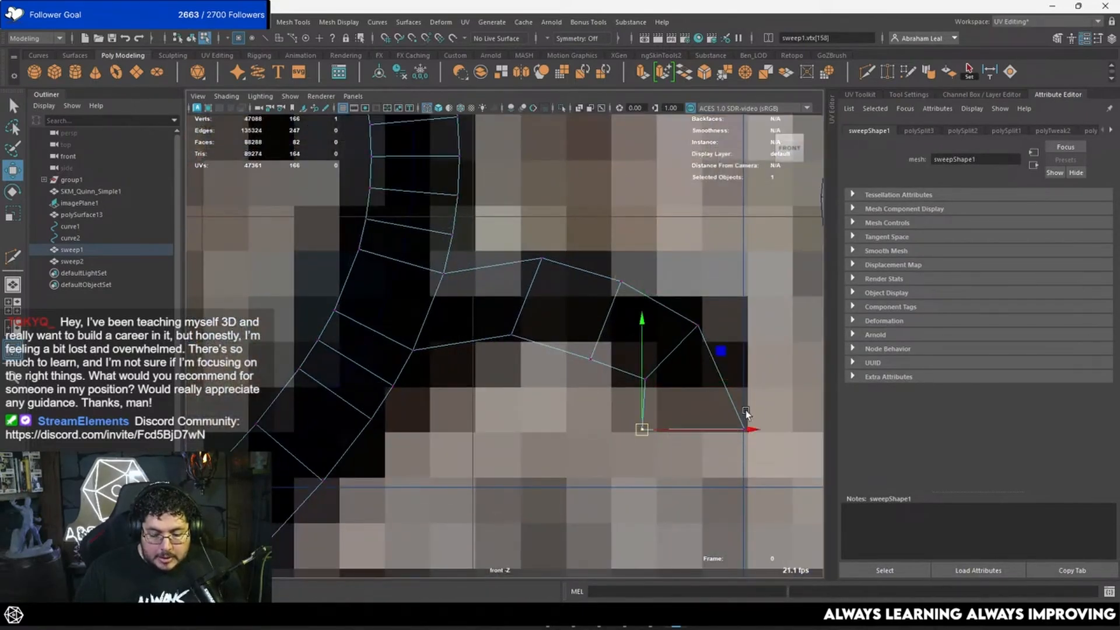
pyautogui.moveTo(752, 413)
pyautogui.mouseDown()
pyautogui.moveTo(734, 440)
pyautogui.moveTo(745, 424)
pyautogui.mouseUp()
pyautogui.scroll(-5, 688, 374)
pyautogui.scroll(5, 643, 357)
# Shift the branch's end section and middle vertices upward to smooth the hook's curve over the photo.
pyautogui.moveTo(763, 301); pyautogui.dragTo(628, 456)
pyautogui.moveTo(704, 377); pyautogui.dragTo(701, 358)
pyautogui.moveTo(616, 342); pyautogui.dragTo(580, 378)
pyautogui.moveTo(597, 354); pyautogui.dragTo(600, 330)
pyautogui.moveTo(653, 268); pyautogui.dragTo(629, 256)
pyautogui.keyDown('alt'); pyautogui.moveTo(655, 305); pyautogui.dragTo(574, 241, button='middle'); pyautogui.keyUp('alt')
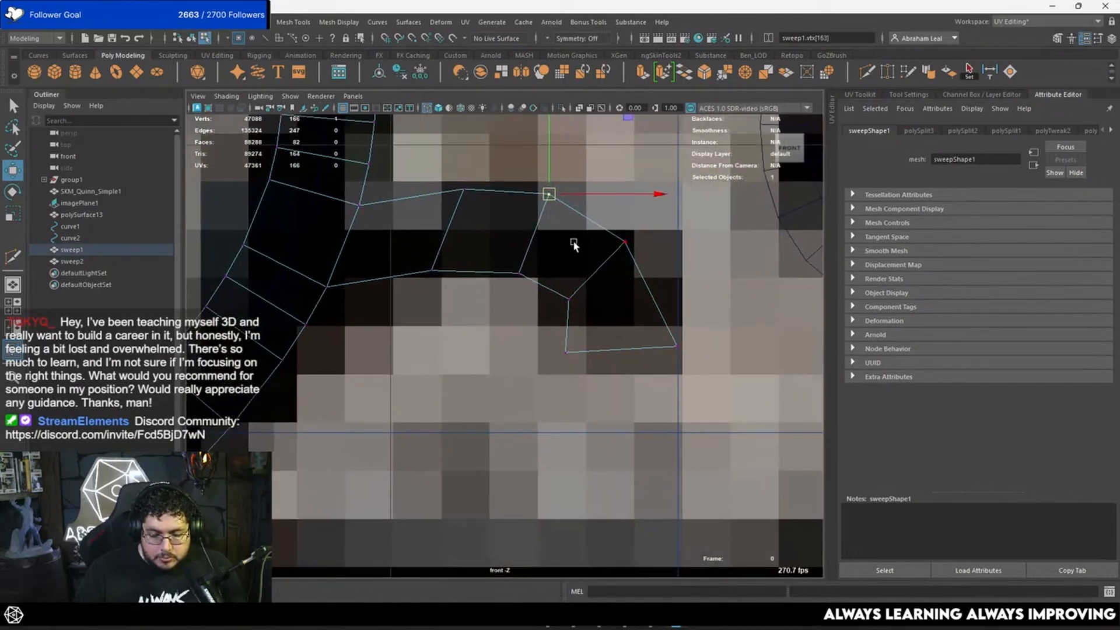
# Extrude the branch's end edge downward and scale it narrower to close off the hook's tip.
pyautogui.rightClick(637, 338)
pyautogui.rightClick(611, 357)
pyautogui.rightClick(610, 345)
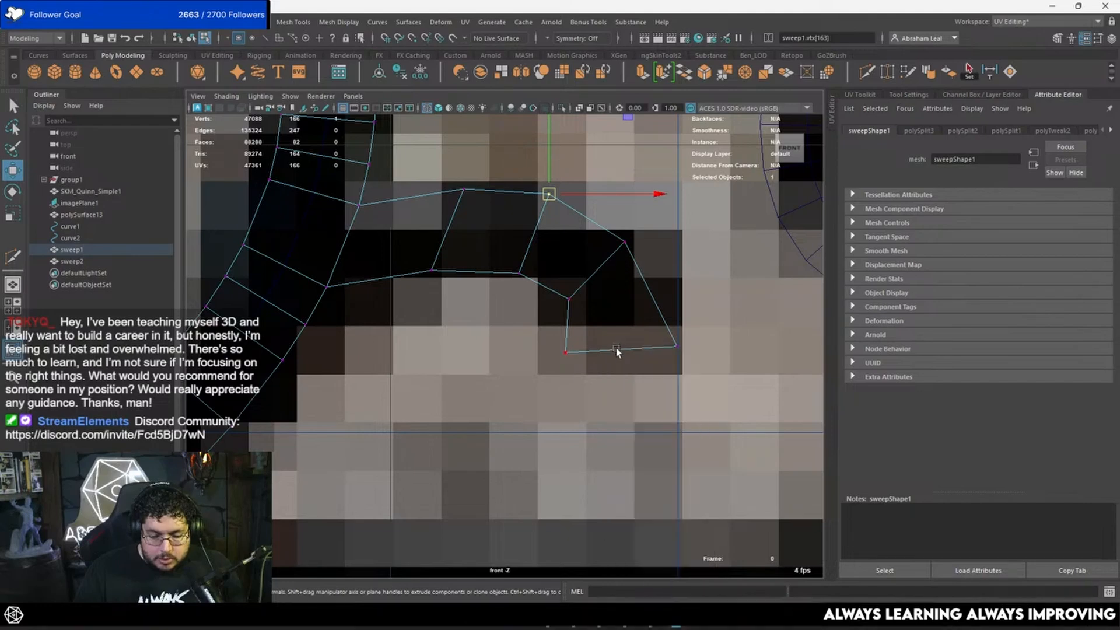
pyautogui.moveTo(617, 349); pyautogui.dragTo(618, 334, button='right')
pyautogui.click(617, 349)
pyautogui.hotkey('ctrl', 'e')
pyautogui.press('w')
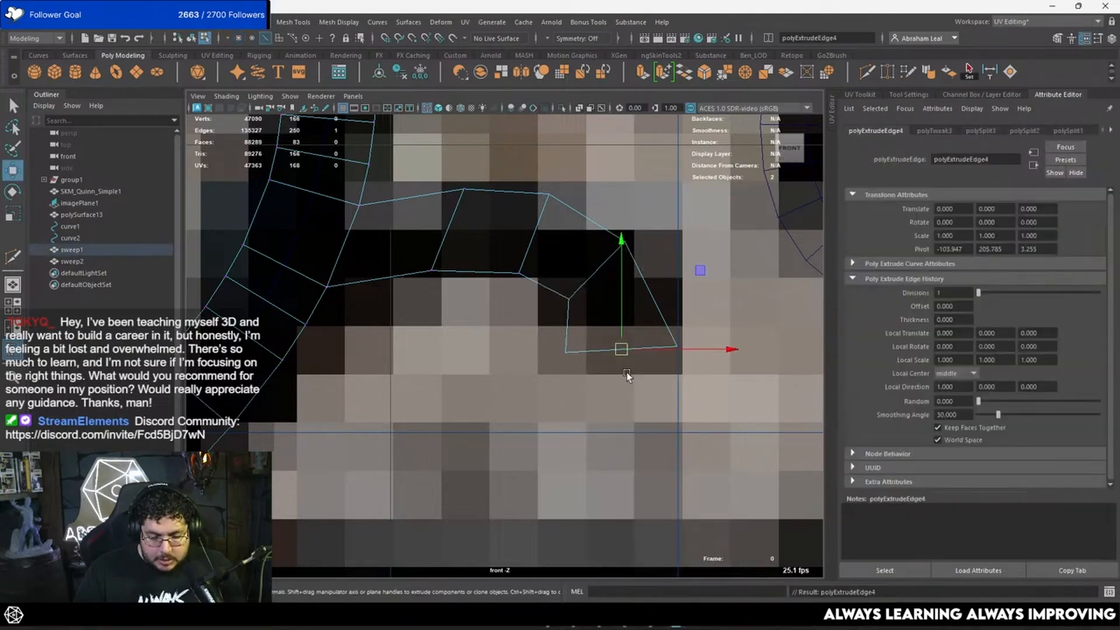
pyautogui.moveTo(627, 377); pyautogui.dragTo(637, 401, button='middle')
pyautogui.press('r')
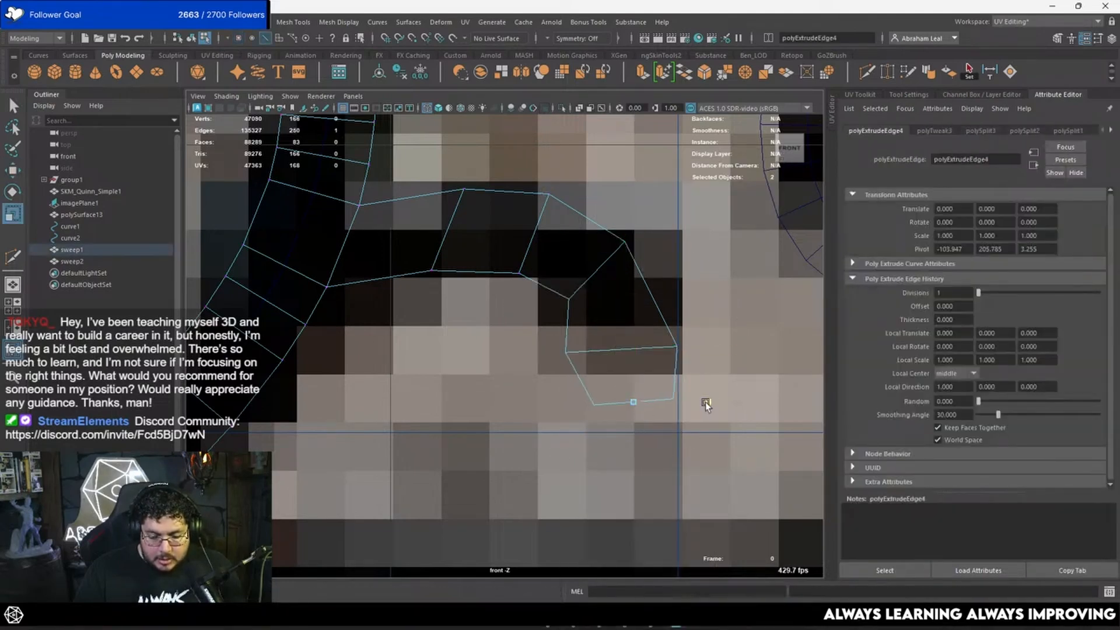
pyautogui.press('w')
# Examine the scroll's new branch in shaded display, in both the perspective and front views.
pyautogui.rightClick(624, 370)
pyautogui.press('space')
pyautogui.press('space')
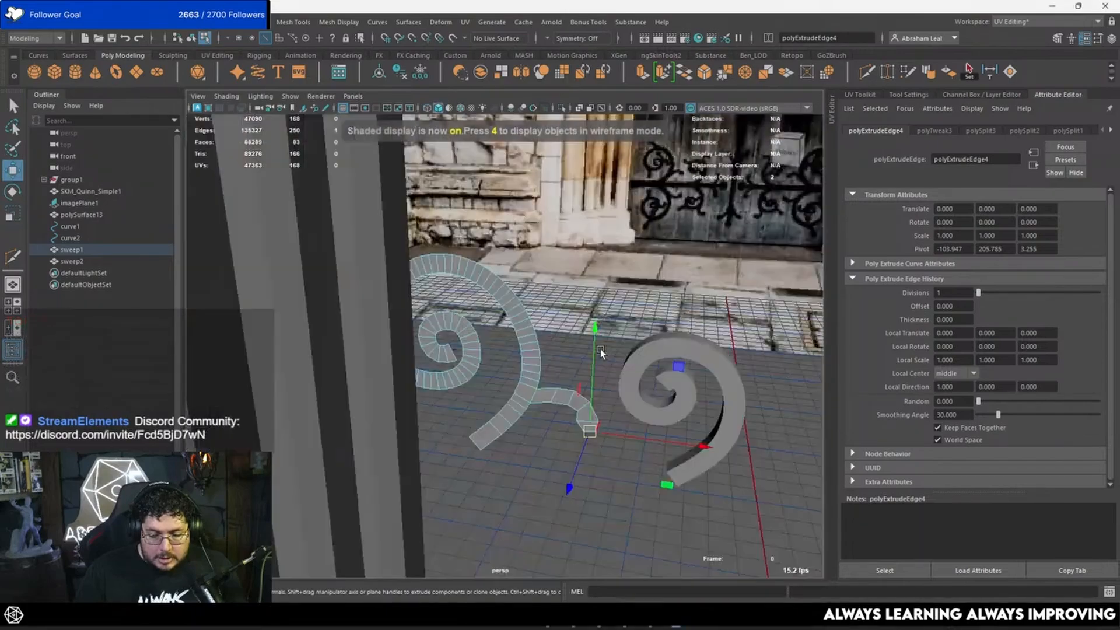
pyautogui.scroll(-6, 585, 358)
pyautogui.scroll(6, 545, 375)
pyautogui.click(622, 292)
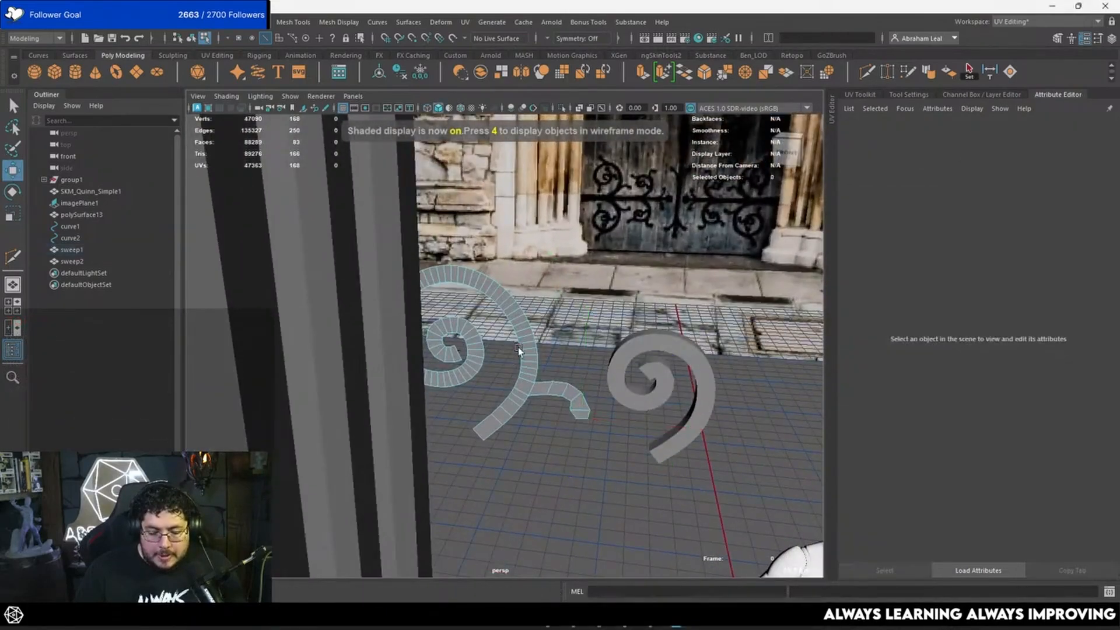
pyautogui.keyDown('alt'); pyautogui.moveTo(518, 348); pyautogui.dragTo(544, 414); pyautogui.keyUp('alt')
pyautogui.press('space')
pyautogui.press('space')
pyautogui.scroll(5, 545, 420)
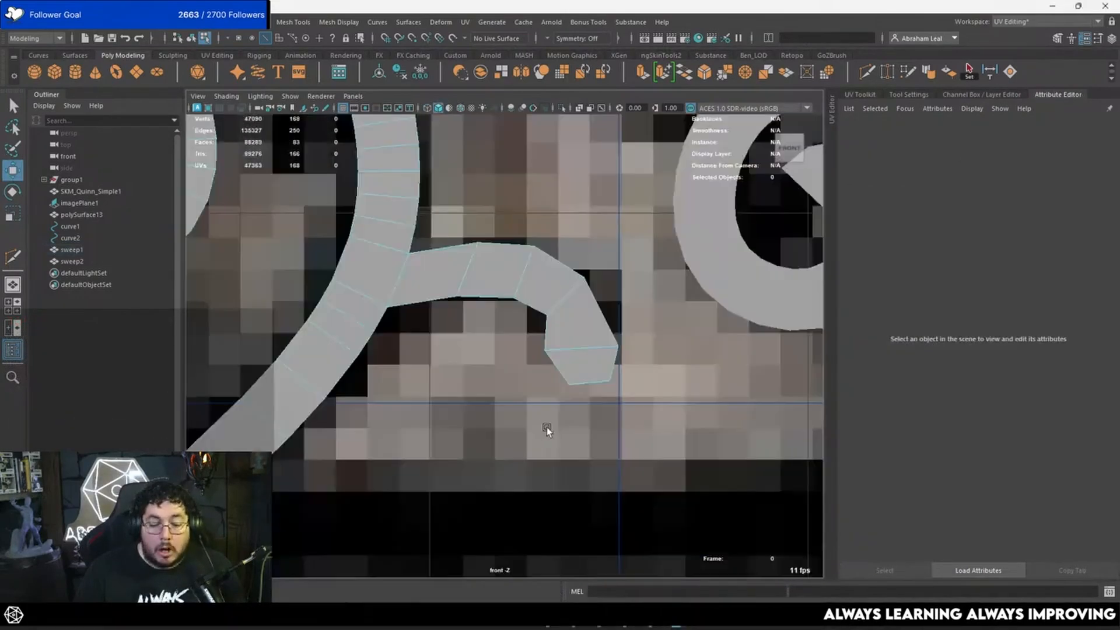
# Delete the extra edge across the scroll's stem just below the side branch junction.
pyautogui.scroll(4, 470, 316)
pyautogui.click(470, 316)
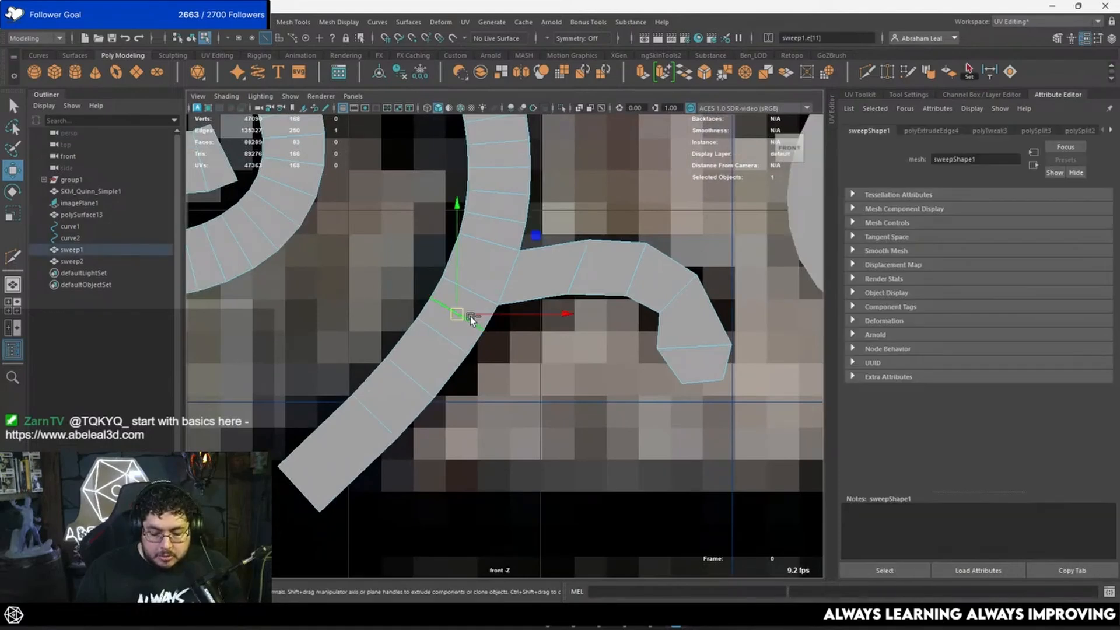
pyautogui.scroll(-4, 470, 315)
pyautogui.scroll(-3, 538, 324)
pyautogui.keyDown('alt'); pyautogui.moveTo(538, 324); pyautogui.dragTo(570, 365, button='middle'); pyautogui.keyUp('alt')
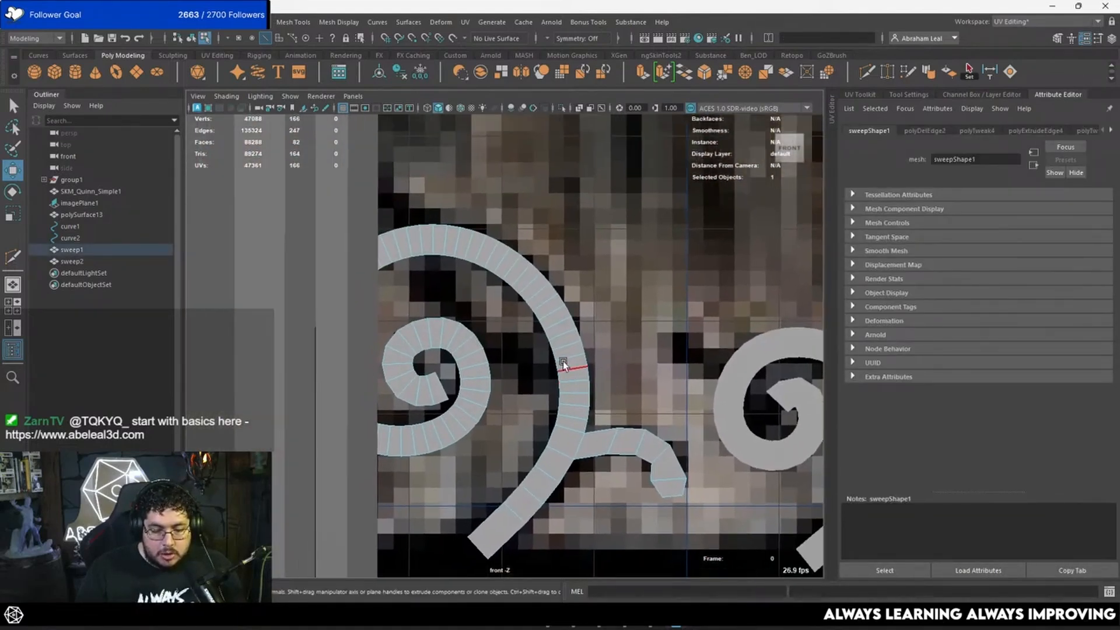
pyautogui.scroll(1, 561, 326)
# Extrude the edge on top of the inner spiral upward to start a small branch, then rotate its end.
pyautogui.moveTo(547, 286); pyautogui.dragTo(602, 262, button='right')
pyautogui.press('5')
pyautogui.scroll(-1, 592, 292)
pyautogui.keyDown('alt'); pyautogui.moveTo(507, 326); pyautogui.dragTo(552, 342, button='middle'); pyautogui.keyUp('alt')
pyautogui.scroll(8, 552, 343)
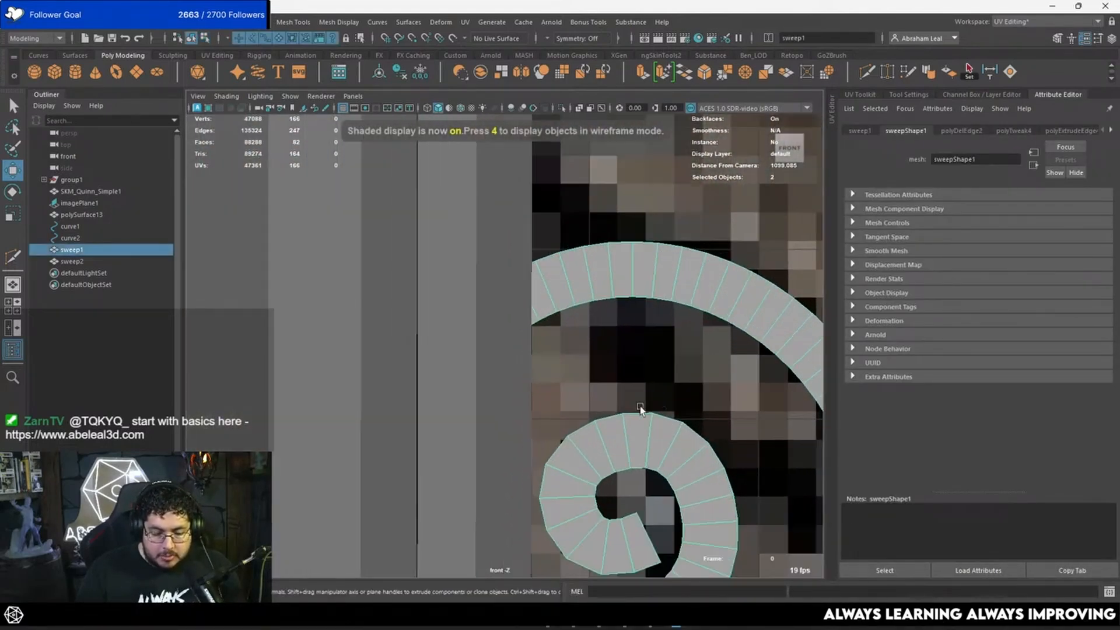
pyautogui.moveTo(551, 336); pyautogui.dragTo(555, 387, button='right')
pyautogui.click(555, 386)
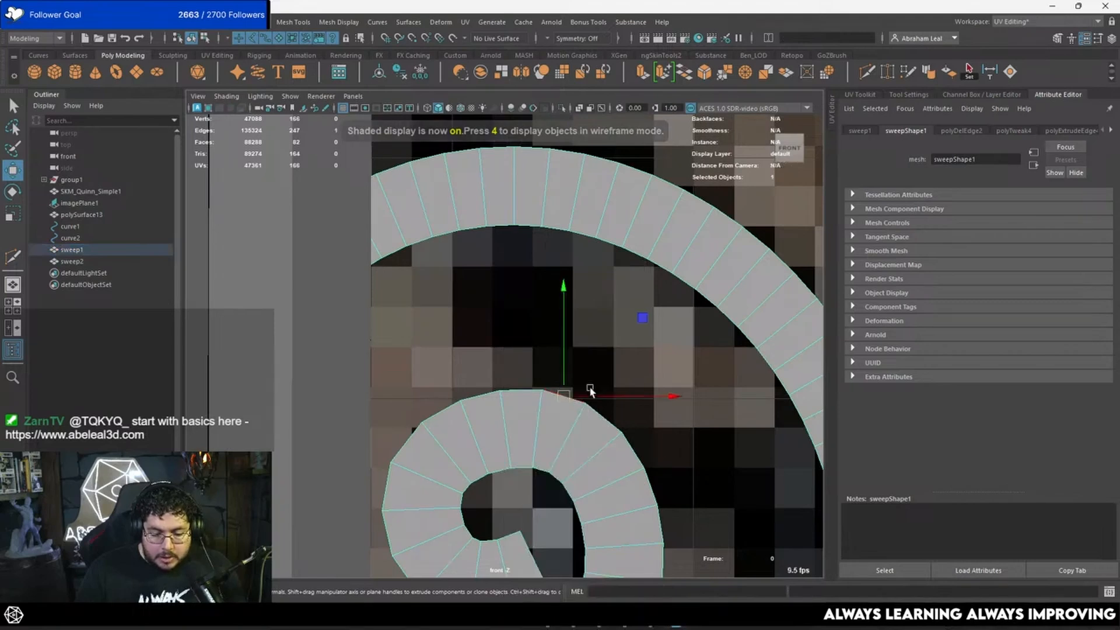
pyautogui.hotkey('ctrl', 'e')
pyautogui.moveTo(573, 399); pyautogui.dragTo(513, 267)
pyautogui.press('e')
pyautogui.moveTo(619, 313); pyautogui.dragTo(649, 210)
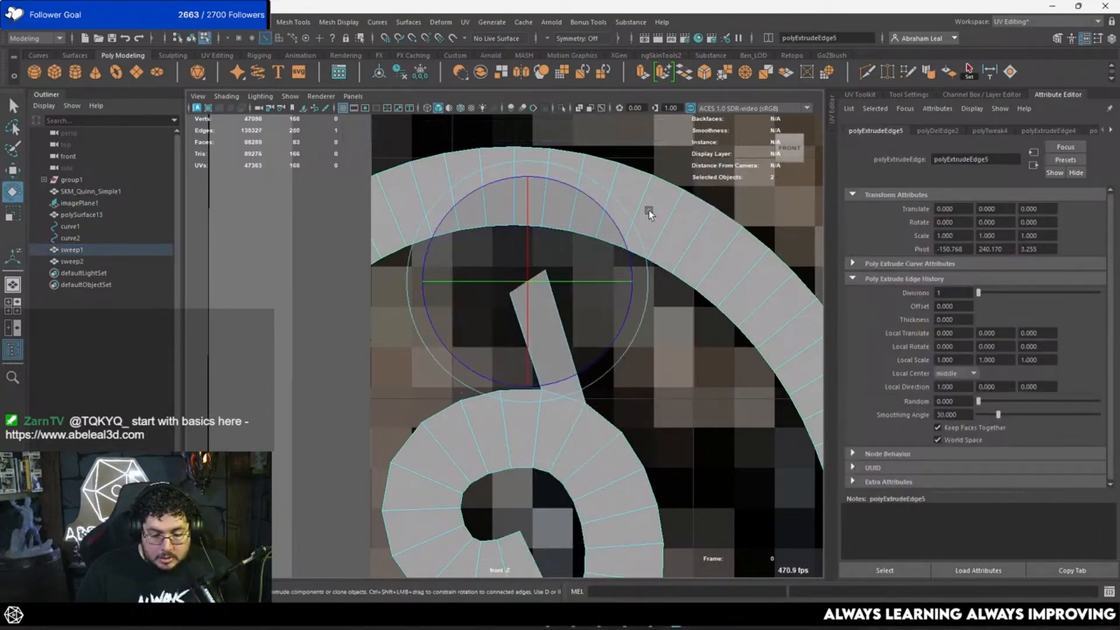
# Cut two cross edges through the small upper branch with Multi-Cut to divide it into three sections.
pyautogui.press('w')
pyautogui.click(868, 73)
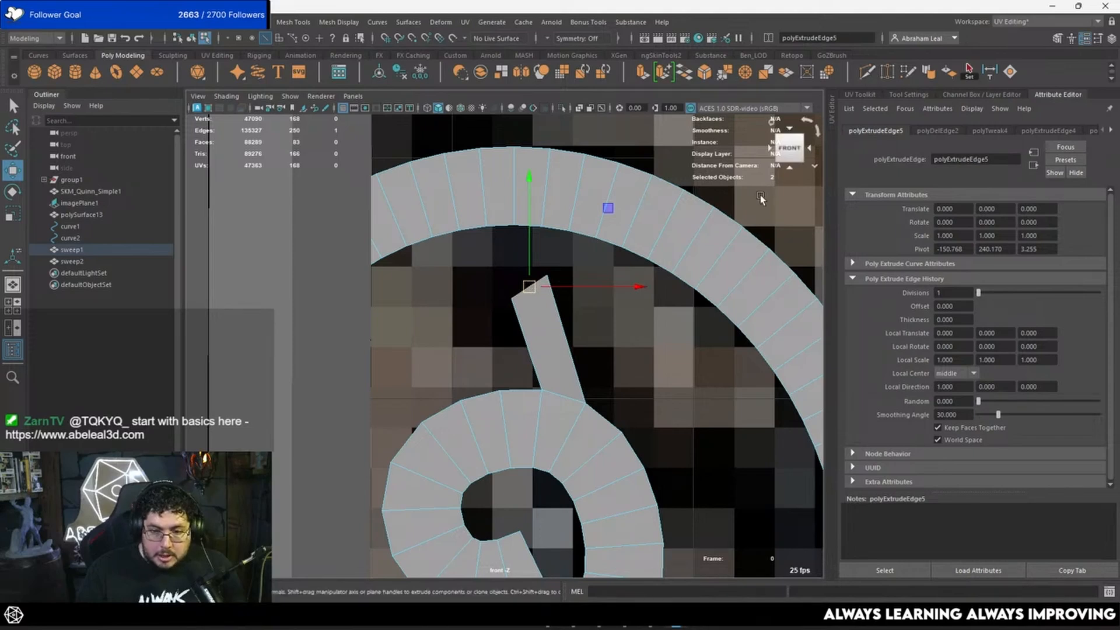
pyautogui.click(542, 389)
pyautogui.click(555, 325)
pyautogui.press('q')
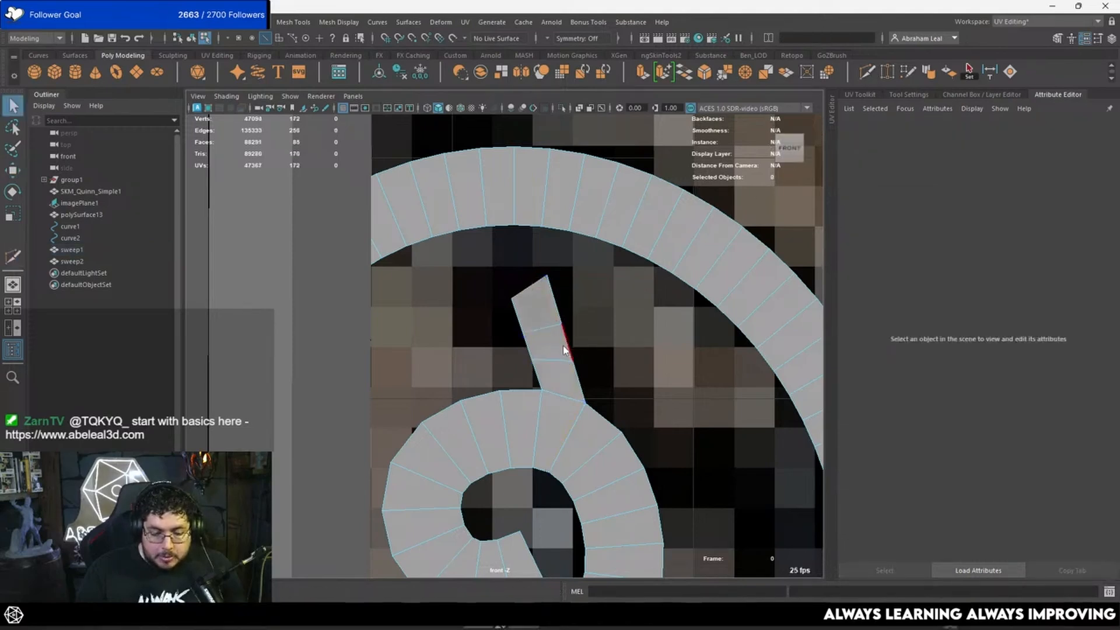
# Move the small branch's middle vertices outward to bend it into a curve.
pyautogui.rightClick(564, 337)
pyautogui.click(537, 354)
pyautogui.rightClick(563, 338)
pyautogui.click(567, 340)
pyautogui.moveTo(564, 338); pyautogui.dragTo(502, 289, button='right')
pyautogui.press('w')
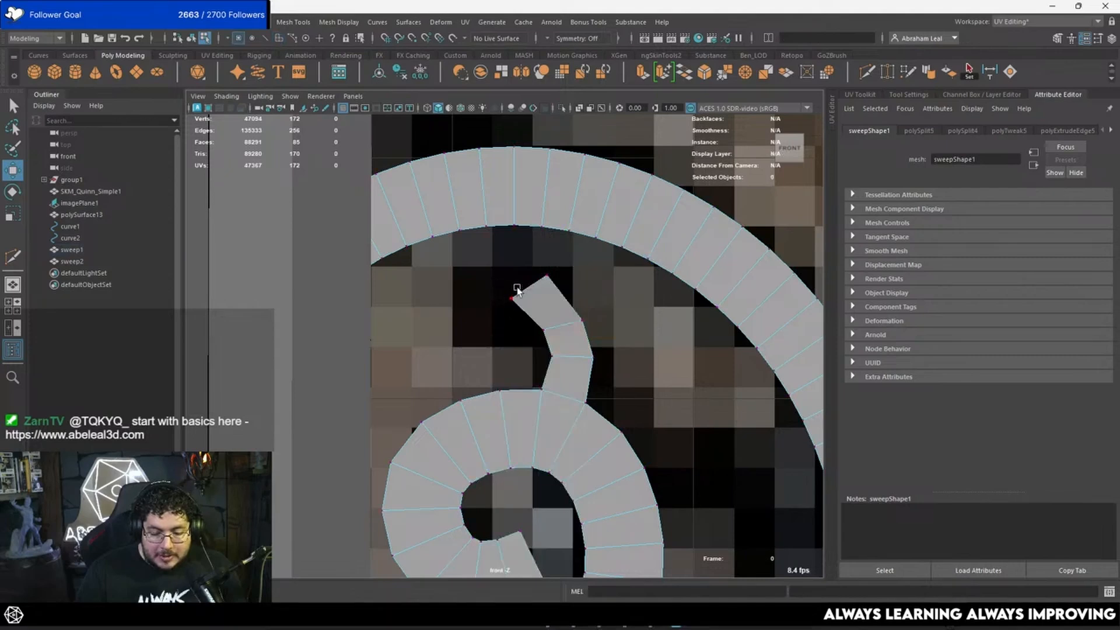
pyautogui.click(517, 290)
# Extrude the small branch's end edge, arrange its vertices into a tapered tip, and tighten the vertices at the branch's base.
pyautogui.moveTo(535, 289)
pyautogui.mouseDown()
pyautogui.moveTo(537, 304)
pyautogui.moveTo(516, 283)
pyautogui.mouseUp()
pyautogui.hotkey('ctrl', 'e')
pyautogui.moveTo(515, 283); pyautogui.dragTo(494, 290, button='right')
pyautogui.click(497, 294)
pyautogui.moveTo(499, 293); pyautogui.dragTo(564, 287)
pyautogui.click(532, 269)
pyautogui.click(549, 291)
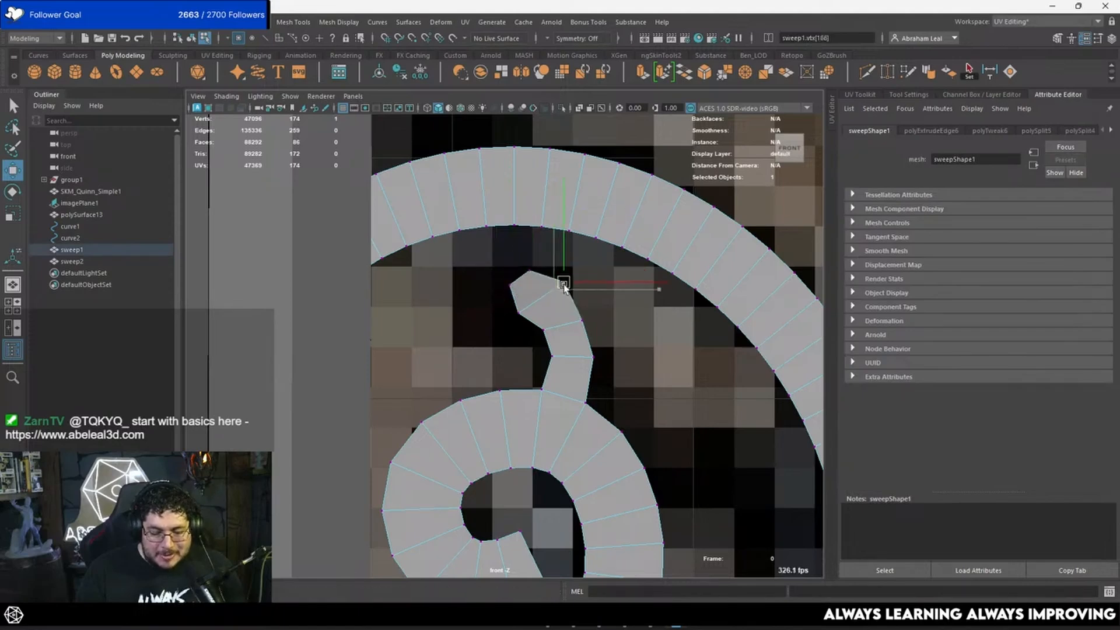
pyautogui.click(583, 402)
pyautogui.moveTo(579, 403); pyautogui.dragTo(575, 399)
pyautogui.click(542, 391)
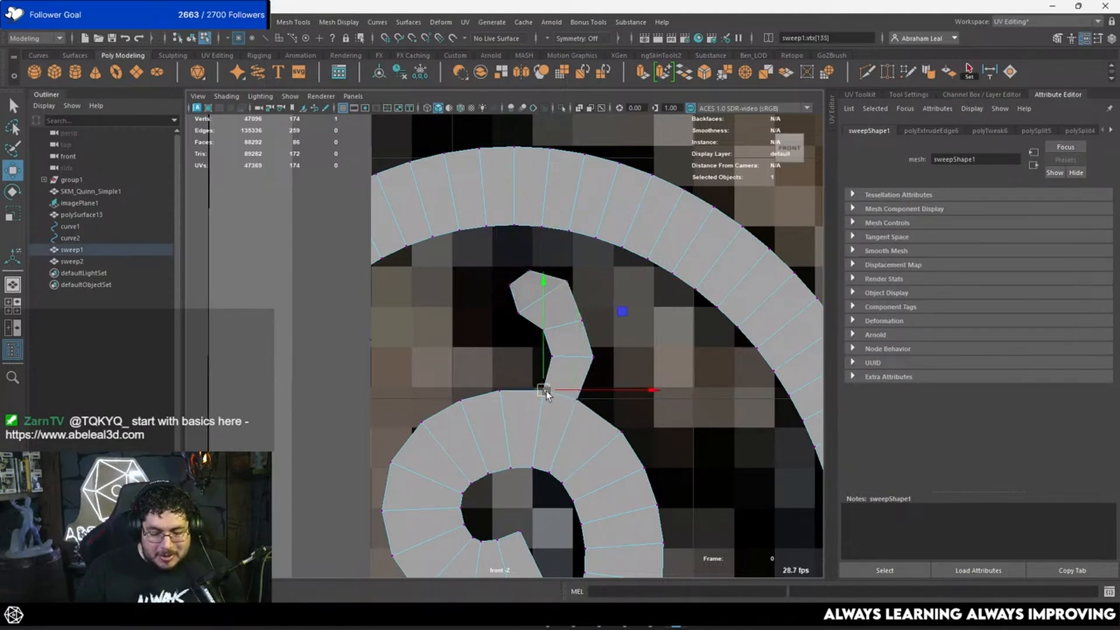
# Reposition the vertices at the inner spiral's end to taper it into a point.
pyautogui.scroll(-8, 546, 391)
pyautogui.scroll(8, 548, 360)
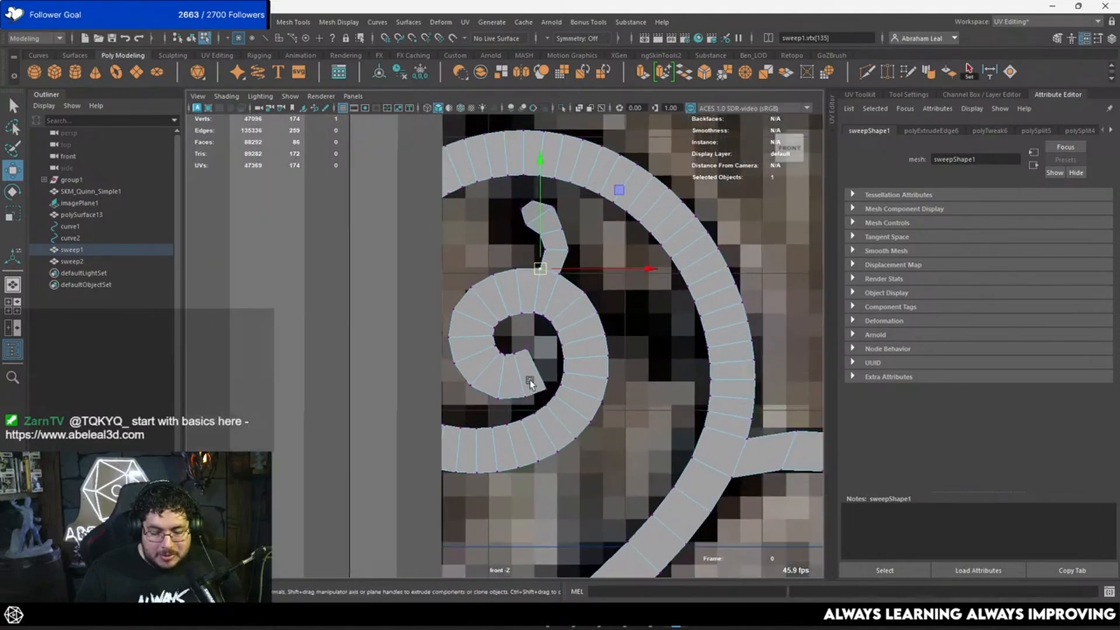
pyautogui.moveTo(547, 354); pyautogui.dragTo(550, 350)
pyautogui.moveTo(588, 432); pyautogui.dragTo(582, 401)
pyautogui.click(555, 353)
pyautogui.moveTo(557, 355); pyautogui.dragTo(529, 366)
pyautogui.click(524, 364)
pyautogui.moveTo(545, 449); pyautogui.dragTo(545, 447)
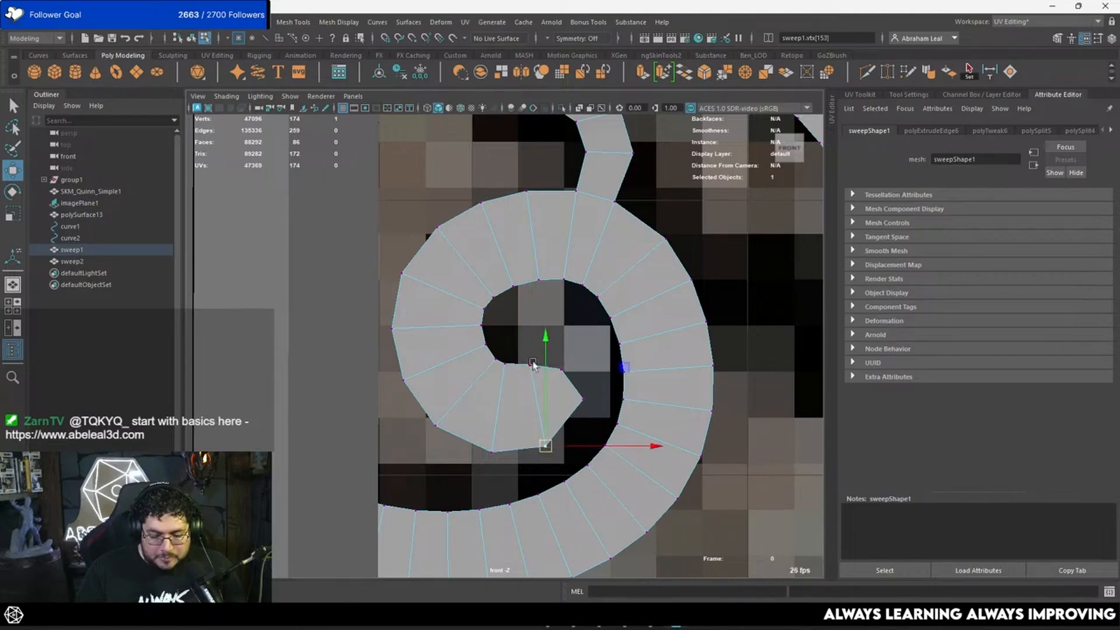
pyautogui.click(528, 366)
pyautogui.moveTo(526, 366); pyautogui.dragTo(537, 349)
# Examine the scroll with its new branches in shaded display, in both the perspective and front views.
pyautogui.scroll(-5, 529, 368)
pyautogui.press('space')
pyautogui.press('5')
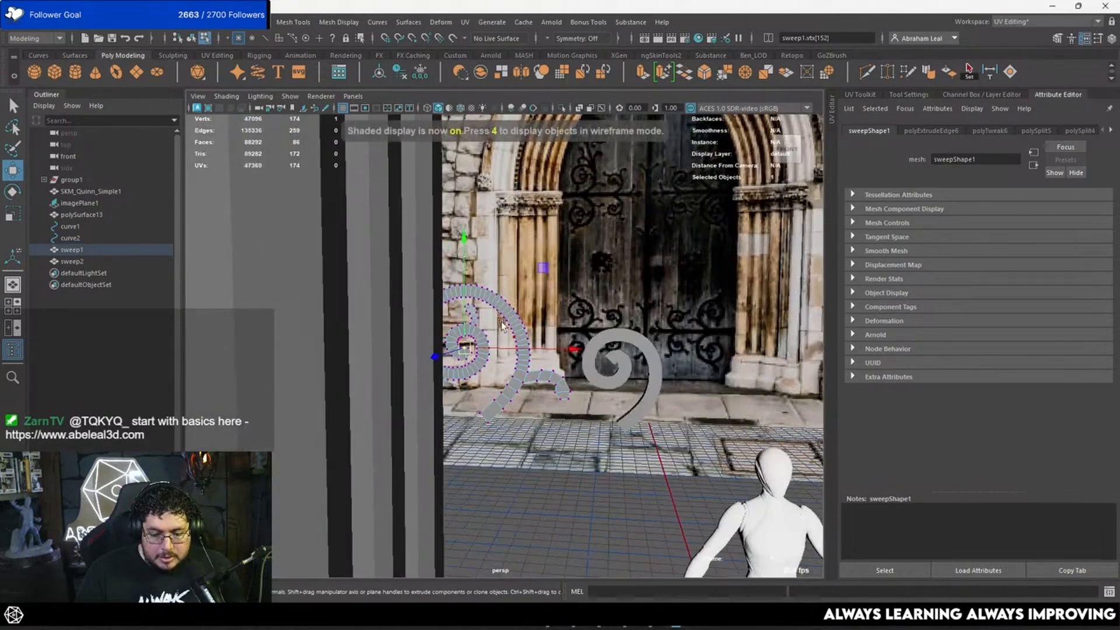
pyautogui.scroll(5, 532, 327)
pyautogui.press('F8')
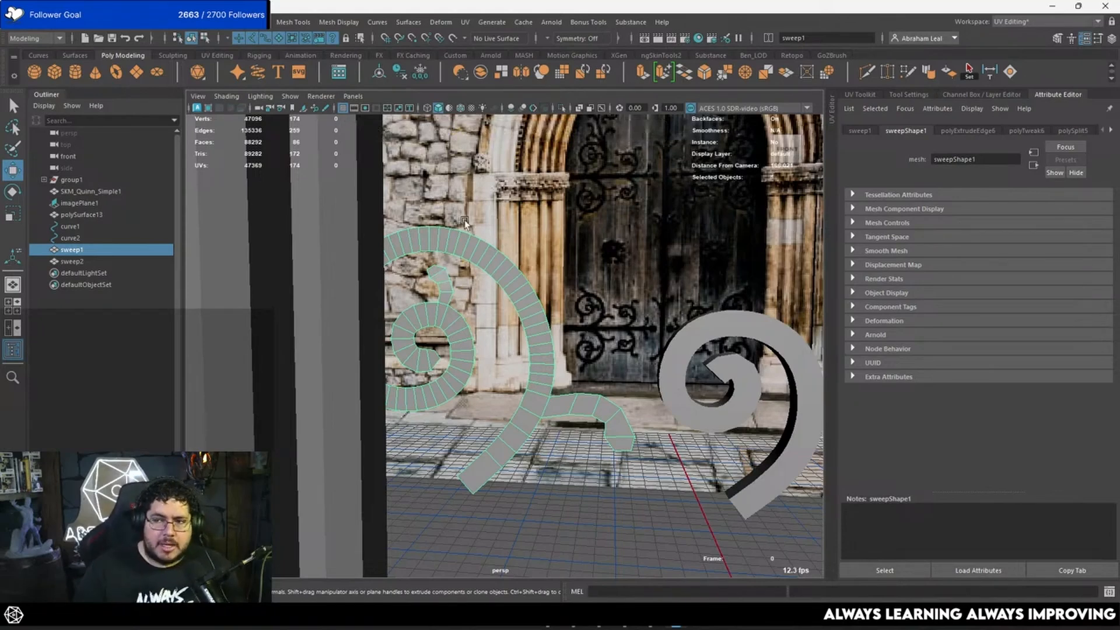
pyautogui.scroll(5, 458, 264)
pyautogui.press('space')
pyautogui.moveTo(537, 269); pyautogui.dragTo(540, 291)
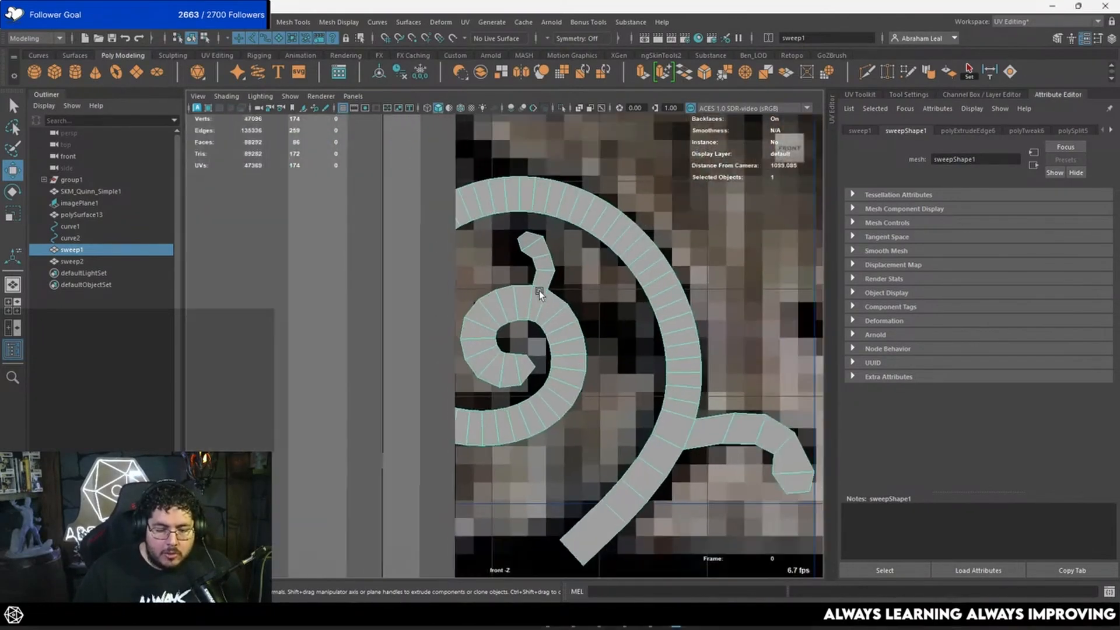
# In wireframe display, extrude two adjoining edges from the underside of the scroll's outer curl downward along the photo's lower branch.
pyautogui.scroll(-6, 607, 377)
pyautogui.press('4')
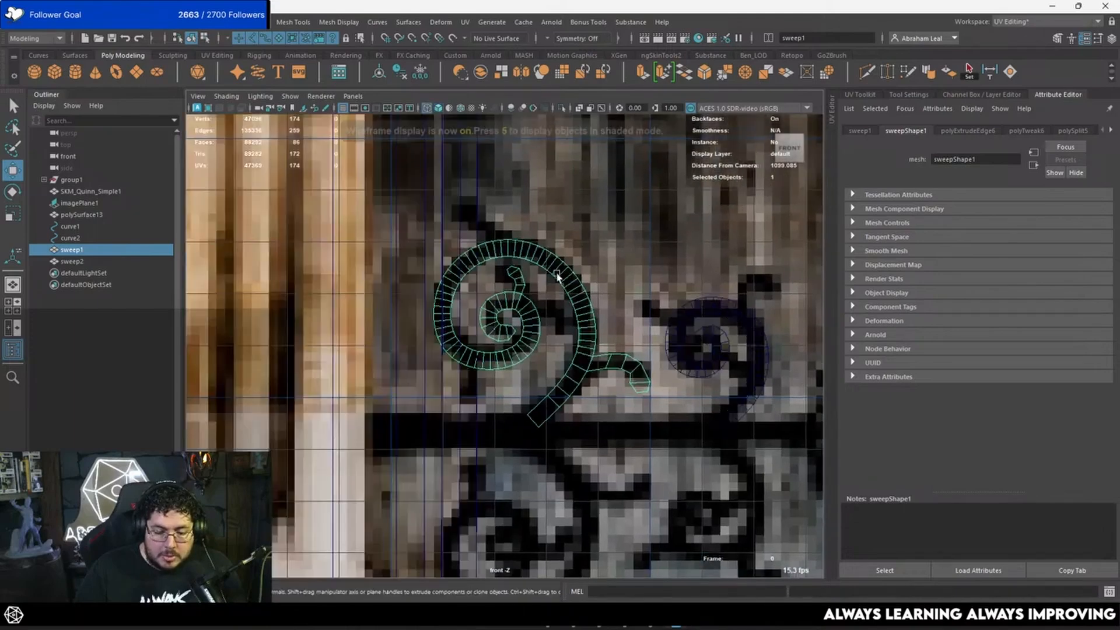
pyautogui.keyDown('alt'); pyautogui.moveTo(524, 384); pyautogui.dragTo(520, 264, button='middle'); pyautogui.keyUp('alt')
pyautogui.keyDown('alt'); pyautogui.moveTo(521, 263); pyautogui.dragTo(571, 236, button='right'); pyautogui.keyUp('alt')
pyautogui.rightClick(567, 251)
pyautogui.click(577, 247)
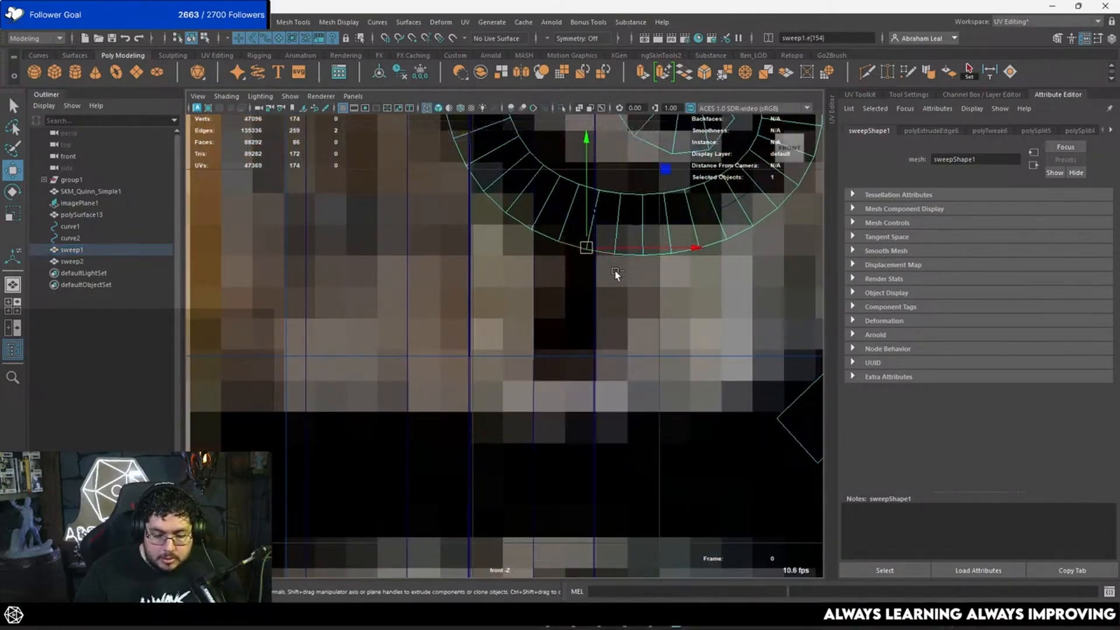
pyautogui.hotkey('ctrl', 'e')
pyautogui.press('w')
pyautogui.moveTo(579, 250); pyautogui.dragTo(527, 387)
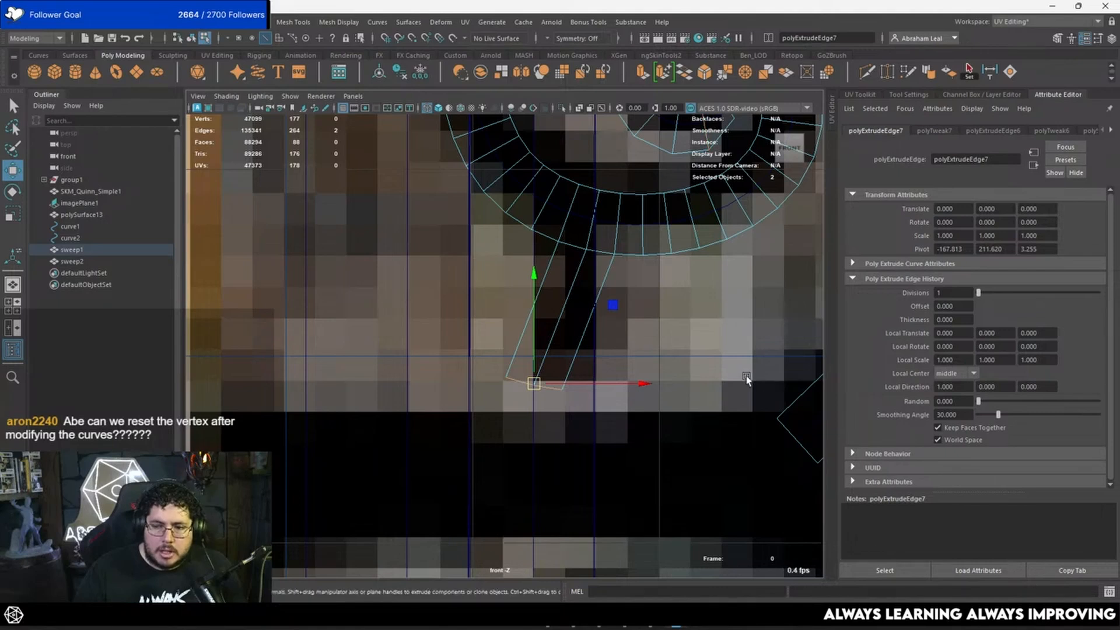
# Cut two cross edges through the lower branch with Multi-Cut to divide it into three sections.
pyautogui.scroll(3, 578, 228)
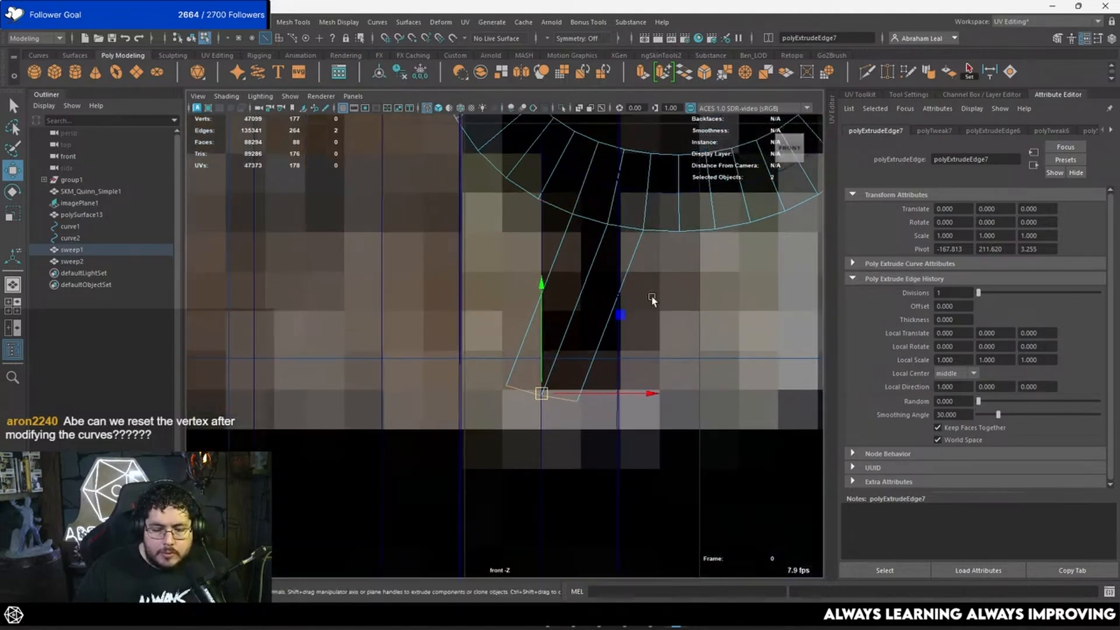
pyautogui.keyDown('shift'); pyautogui.moveTo(642, 304); pyautogui.dragTo(589, 315, button='right'); pyautogui.keyUp('shift')
pyautogui.click(535, 320)
pyautogui.click(602, 336)
pyautogui.hotkey('ctrl', 'z')
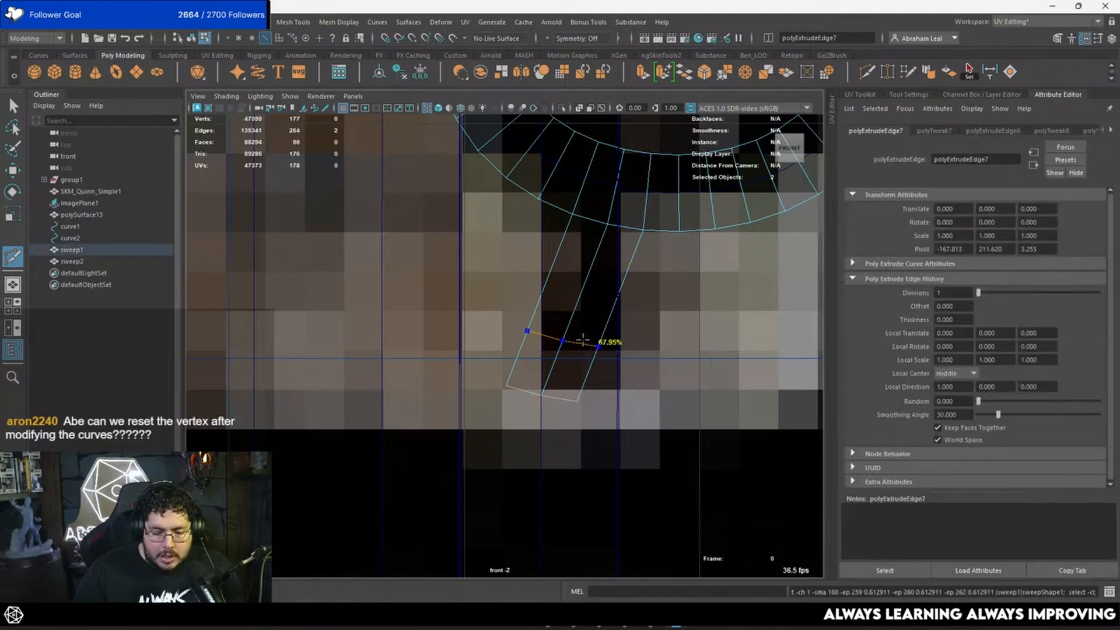
pyautogui.keyDown('ctrl'); pyautogui.click(583, 340); pyautogui.keyUp('ctrl')
pyautogui.press('q')
# Move the vertices of the lower branch's upper cross edge individually to begin curving the branch.
pyautogui.moveTo(606, 280); pyautogui.dragTo(509, 265, button='right')
pyautogui.press('w')
pyautogui.moveTo(583, 250); pyautogui.dragTo(558, 272)
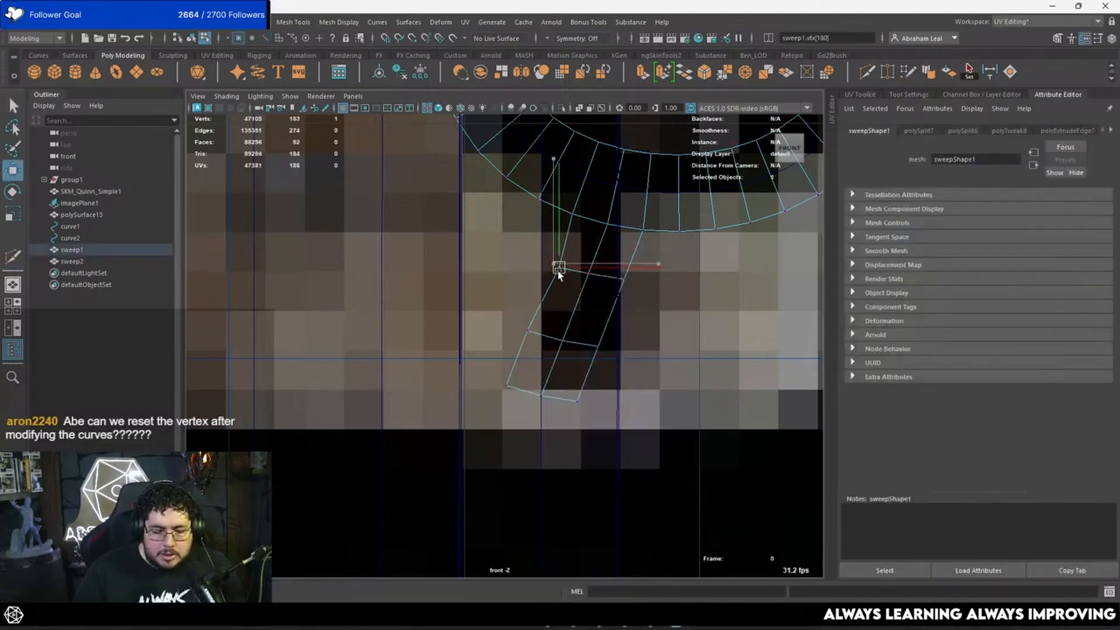
pyautogui.click(625, 279)
pyautogui.moveTo(624, 280); pyautogui.dragTo(598, 274)
pyautogui.click(589, 274)
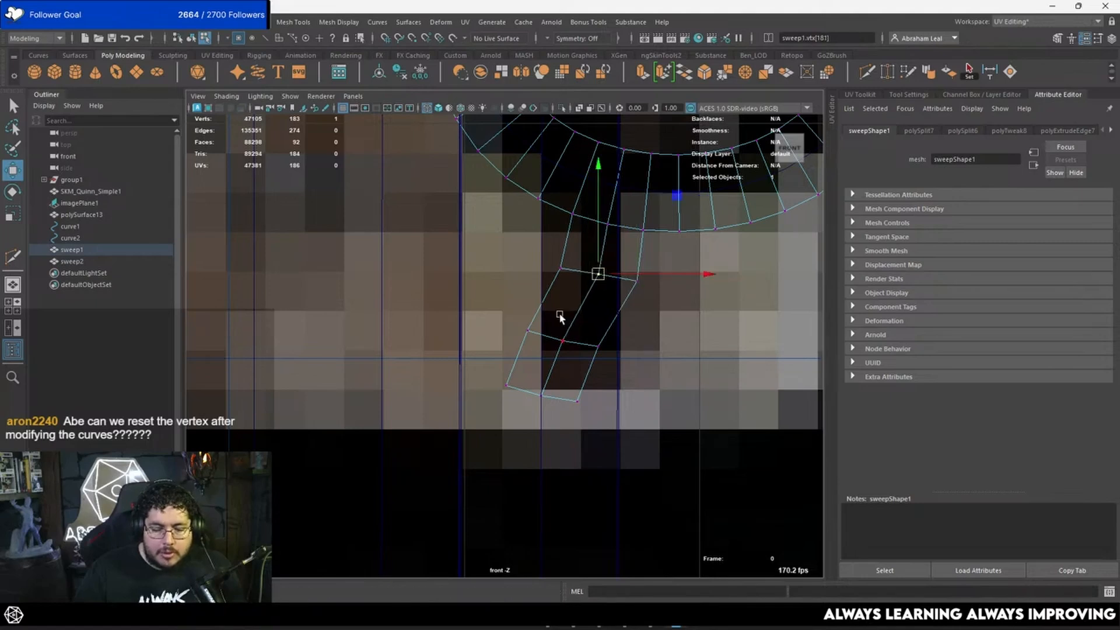
# Shift the vertices of the lower branch's second cross edge sideways to continue the curve.
pyautogui.click(527, 331)
pyautogui.moveTo(527, 331); pyautogui.dragTo(611, 349)
pyautogui.hotkey('ctrl', 'z')
pyautogui.click(564, 340)
pyautogui.click(599, 346)
# Reposition the lower branch's three end vertices to angle and widen its tip.
pyautogui.moveTo(508, 393); pyautogui.dragTo(506, 390)
pyautogui.moveTo(507, 388); pyautogui.dragTo(506, 356)
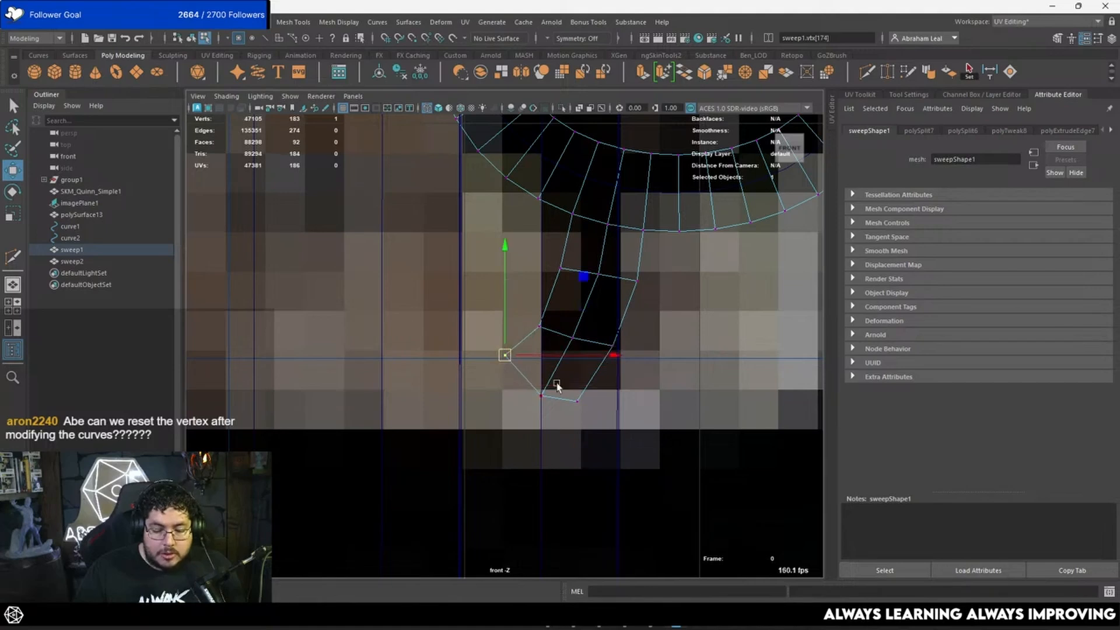
pyautogui.moveTo(557, 385); pyautogui.dragTo(540, 399)
pyautogui.moveTo(542, 397); pyautogui.dragTo(586, 403)
pyautogui.click(575, 402)
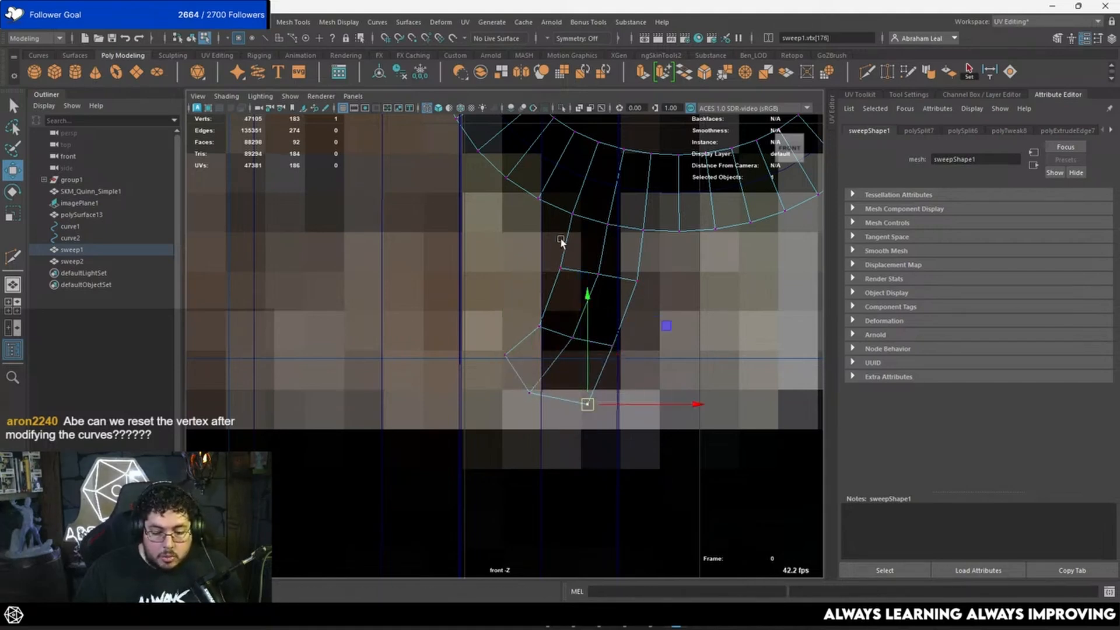
# Adjust the outer-curl vertices where the lower branch joins the scroll to refine the junction.
pyautogui.keyDown('alt'); pyautogui.moveTo(563, 237); pyautogui.dragTo(549, 286, button='middle'); pyautogui.keyUp('alt')
pyautogui.moveTo(550, 276); pyautogui.dragTo(635, 284)
pyautogui.press('q')
pyautogui.click(592, 277)
pyautogui.press('w')
pyautogui.click(626, 282)
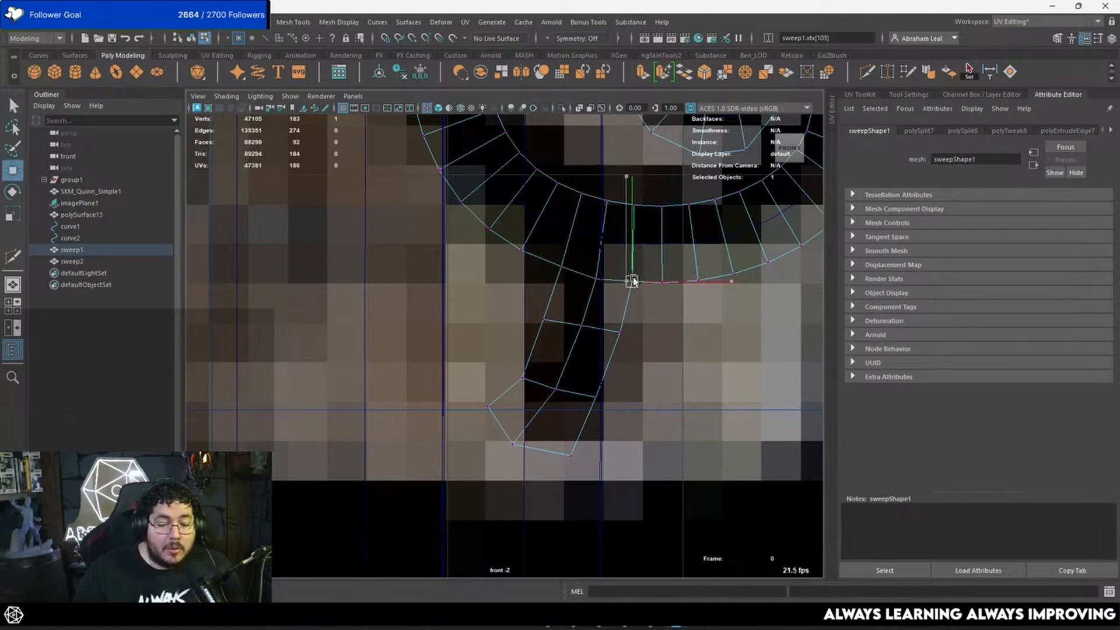
# Shift the lower branch's two middle cross edges sideways so the branch follows the dark ironwork in the photo.
pyautogui.click(550, 320)
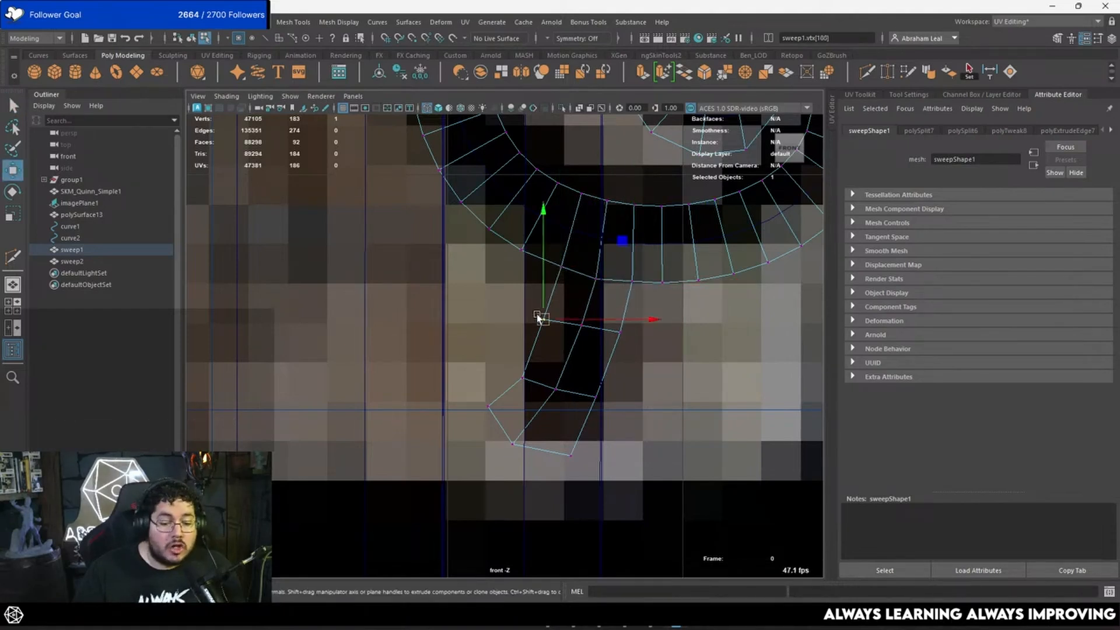
pyautogui.click(630, 339)
pyautogui.moveTo(631, 338); pyautogui.dragTo(616, 333)
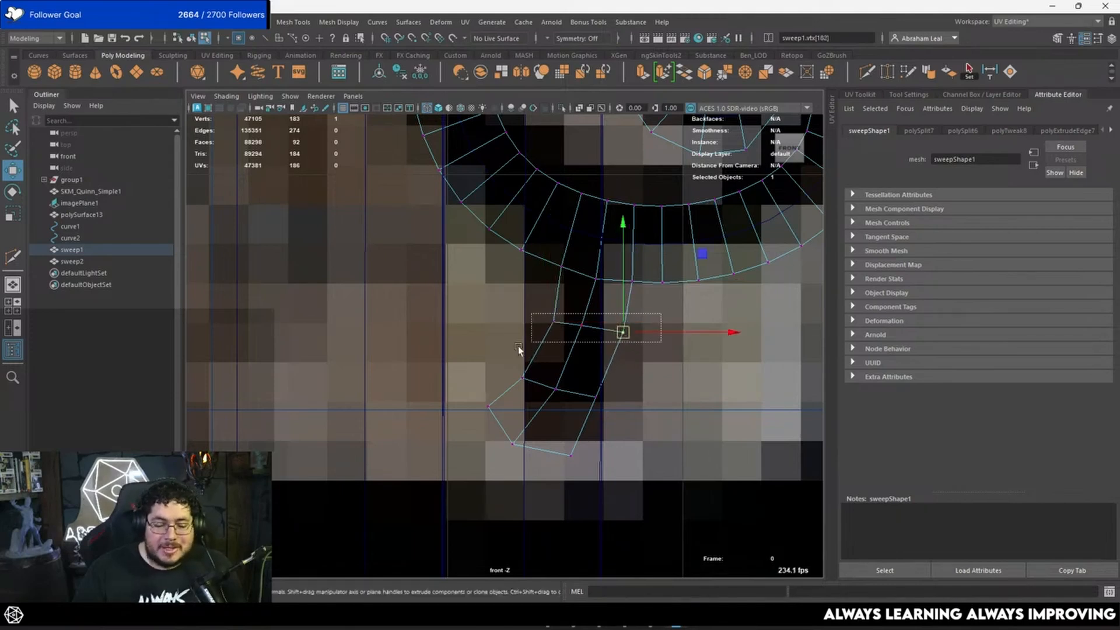
pyautogui.hotkey('ctrl', 'z')
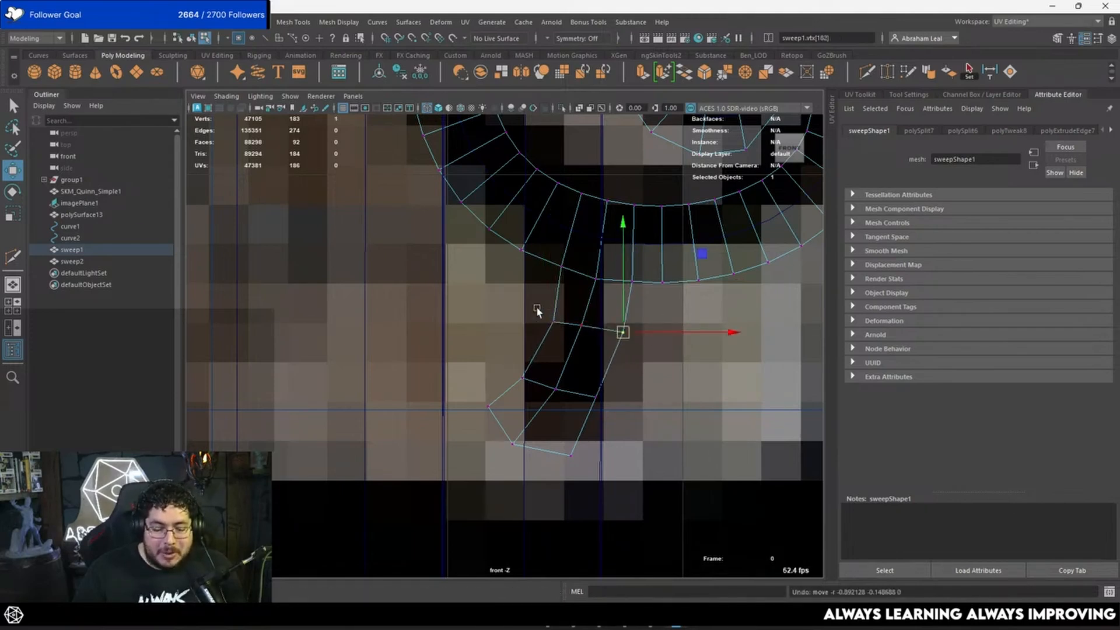
pyautogui.moveTo(537, 306); pyautogui.dragTo(597, 332)
pyautogui.moveTo(621, 375); pyautogui.dragTo(568, 395)
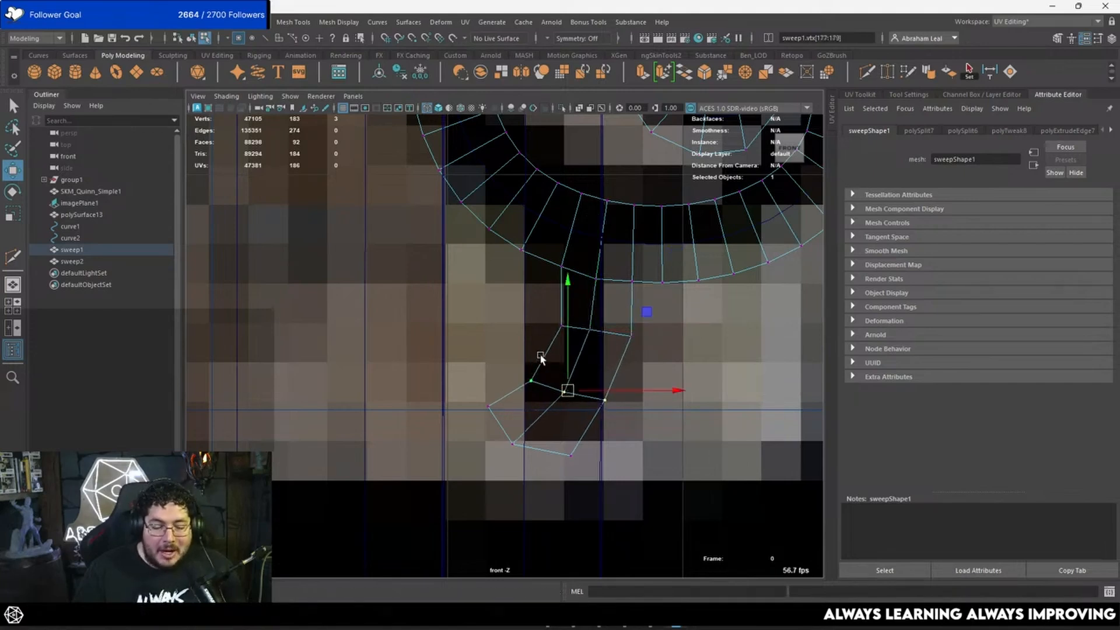
# Pull the lower branch's tip vertices inward to narrow its end and nudge the central vertex above them.
pyautogui.moveTo(500, 394); pyautogui.dragTo(479, 416)
pyautogui.moveTo(488, 407); pyautogui.dragTo(498, 403)
pyautogui.moveTo(582, 445); pyautogui.dragTo(565, 468)
pyautogui.moveTo(570, 458); pyautogui.dragTo(572, 457)
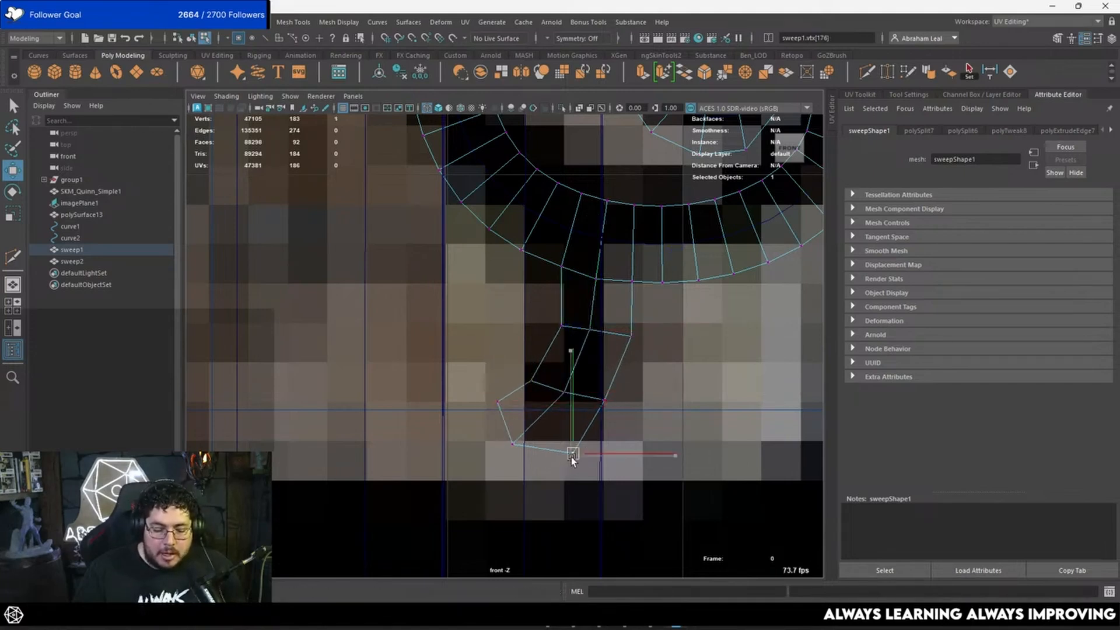
pyautogui.moveTo(506, 450); pyautogui.dragTo(504, 451)
pyautogui.moveTo(509, 445); pyautogui.dragTo(516, 447)
pyautogui.moveTo(581, 389); pyautogui.dragTo(561, 394)
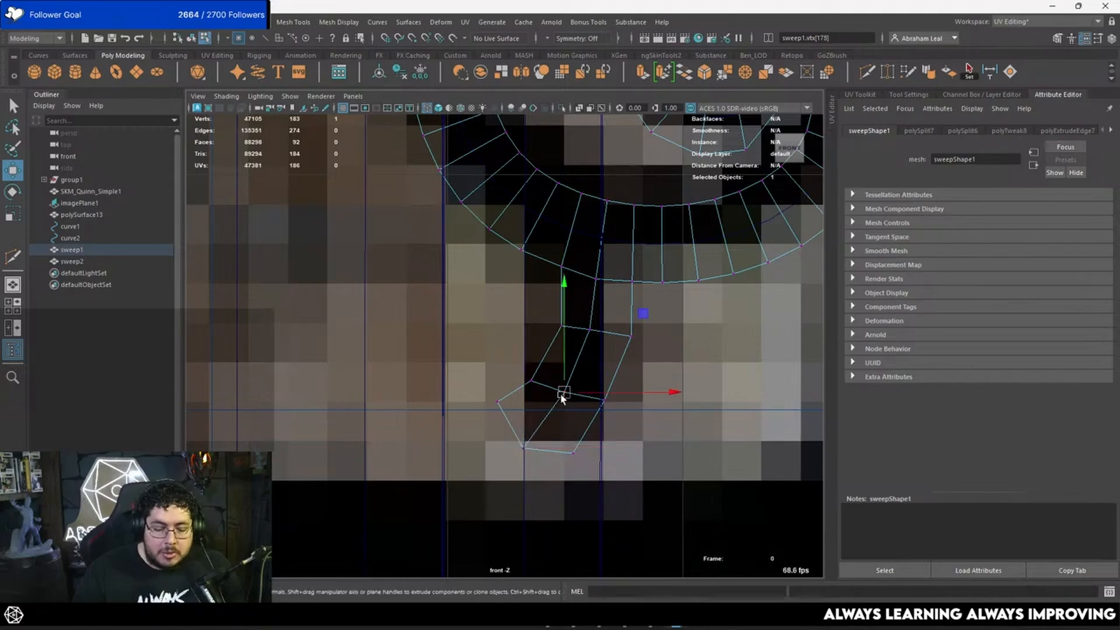
# Draw the two side vertices at the lower branch's base inward to narrow the junction with the scroll.
pyautogui.scroll(3, 583, 370)
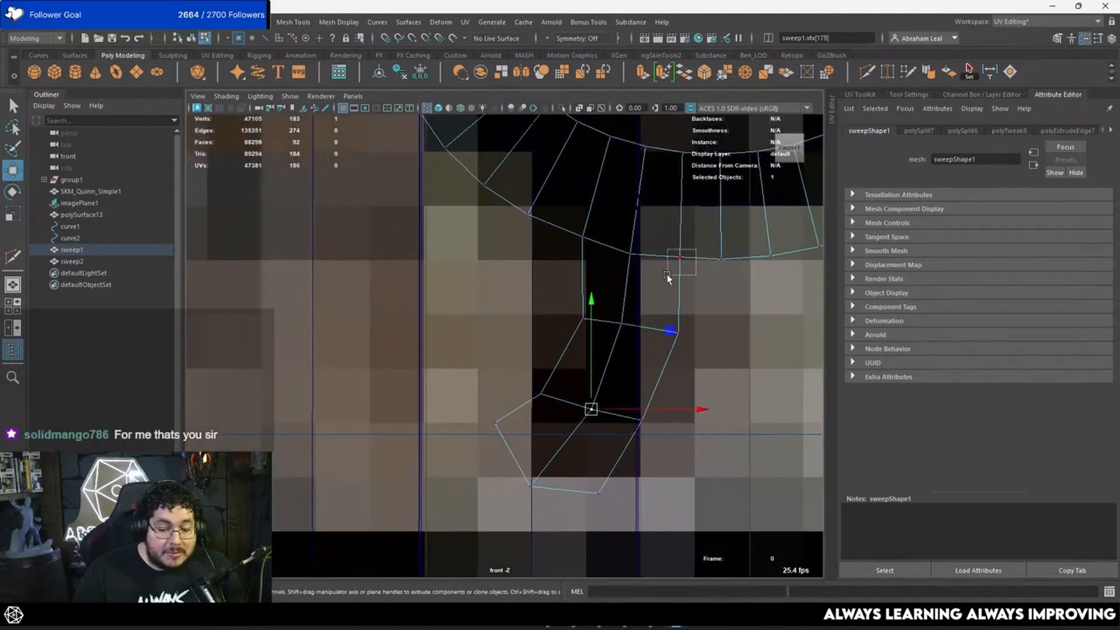
pyautogui.moveTo(667, 274); pyautogui.dragTo(667, 275)
pyautogui.click(586, 236)
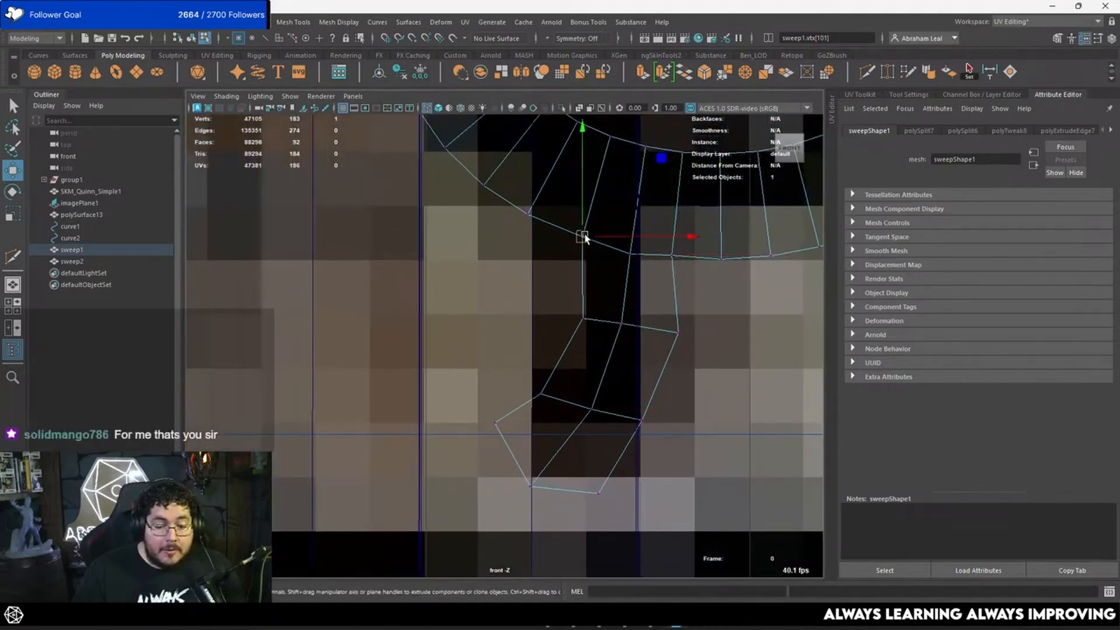
# Nudge the side vertices of the lower branch's two middle cross edges to smooth the outline of its bend.
pyautogui.click(624, 323)
pyautogui.moveTo(717, 323); pyautogui.dragTo(674, 332)
pyautogui.hotkey('ctrl', 'z')
pyautogui.press('q')
pyautogui.click(679, 333)
pyautogui.press('w')
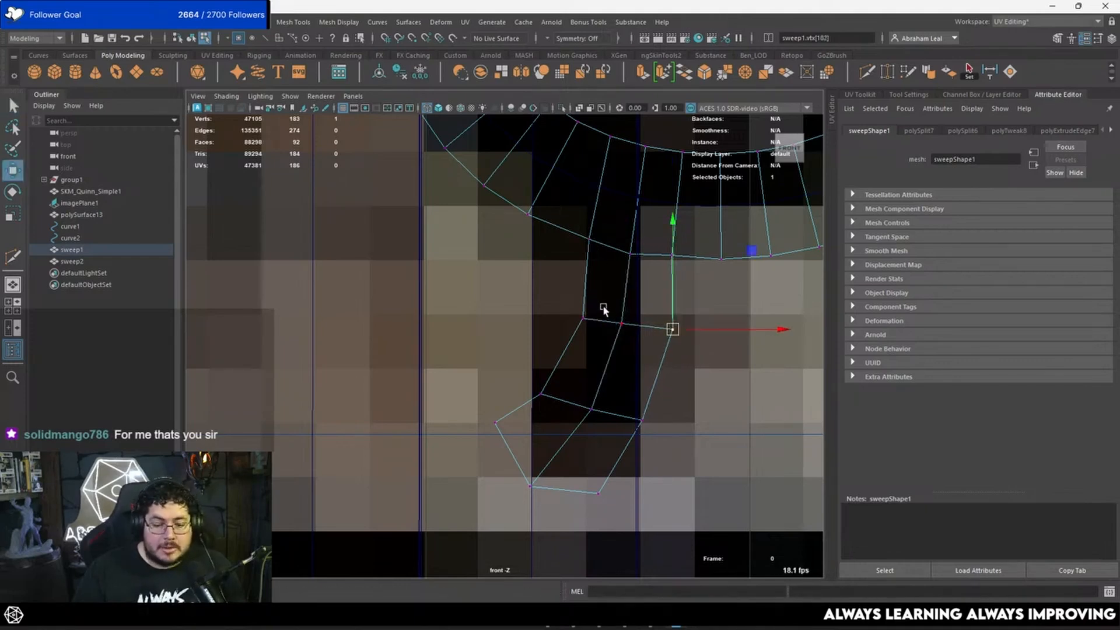
pyautogui.click(583, 318)
pyautogui.click(539, 389)
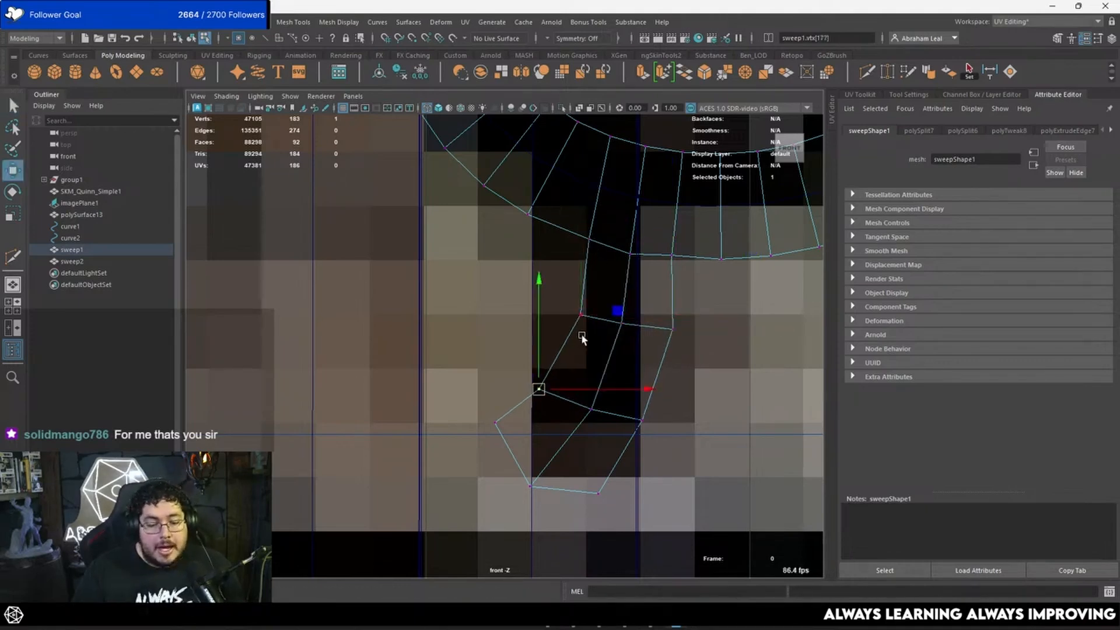
# Delete a cross edge at the top of the first scroll's outer curve to widen the segment for a new branch.
pyautogui.scroll(-5, 581, 334)
pyautogui.scroll(6, 581, 308)
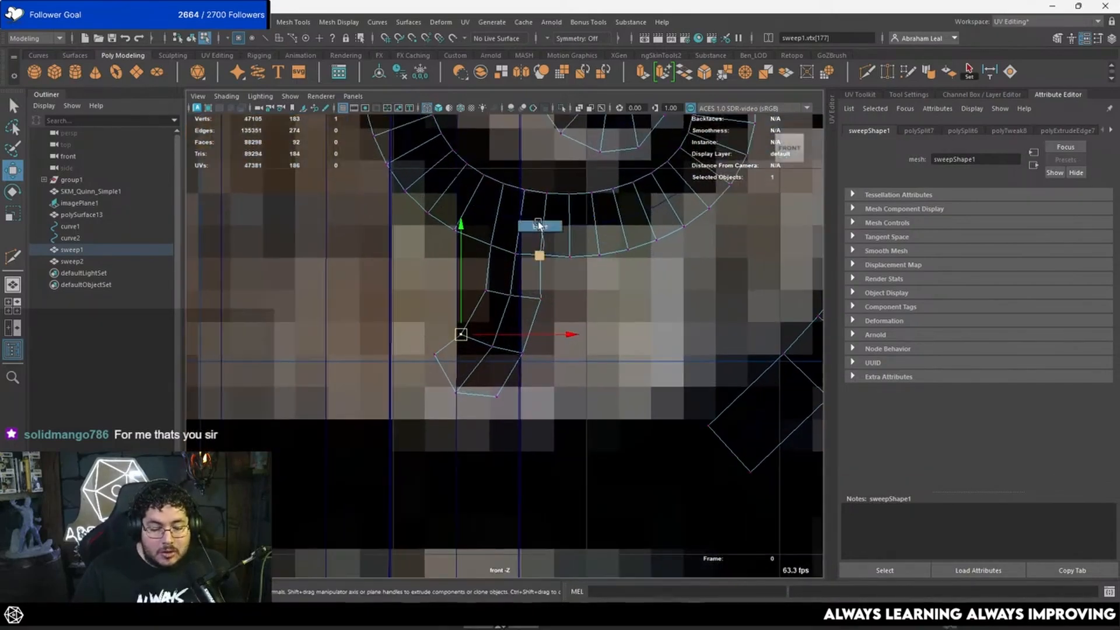
pyautogui.moveTo(540, 256); pyautogui.dragTo(539, 225, button='right')
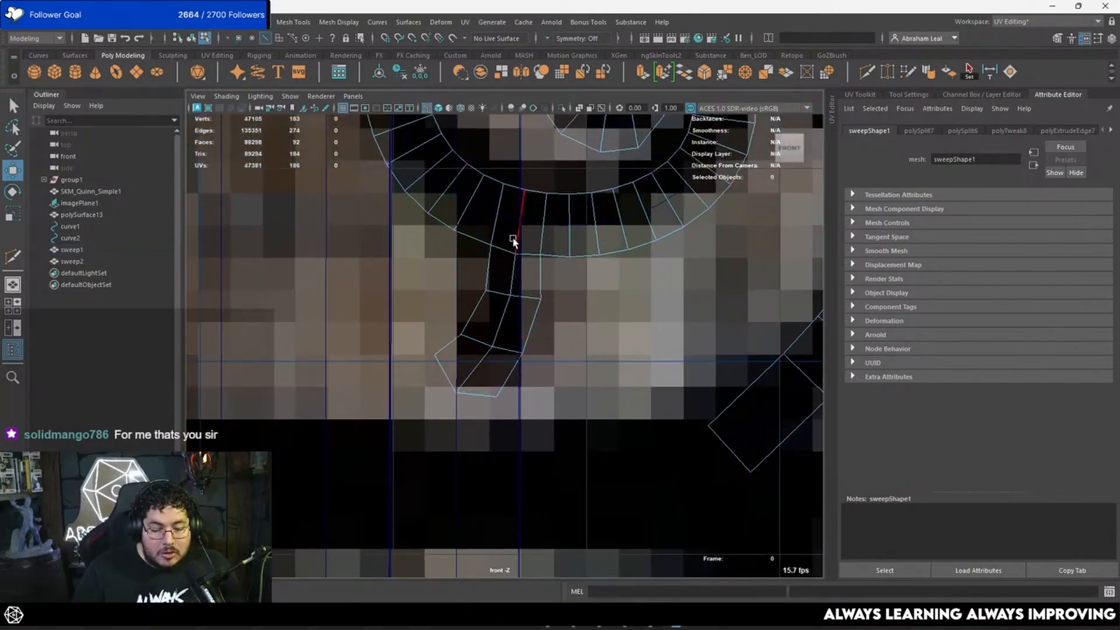
pyautogui.scroll(-5, 516, 241)
pyautogui.keyDown('alt'); pyautogui.moveTo(559, 252); pyautogui.dragTo(556, 390, button='middle'); pyautogui.keyUp('alt')
pyautogui.keyDown('alt'); pyautogui.moveTo(498, 240); pyautogui.dragTo(502, 333, button='middle'); pyautogui.keyUp('alt')
pyautogui.scroll(4, 507, 327)
pyautogui.keyDown('alt'); pyautogui.moveTo(556, 256); pyautogui.dragTo(518, 345, button='middle'); pyautogui.keyUp('alt')
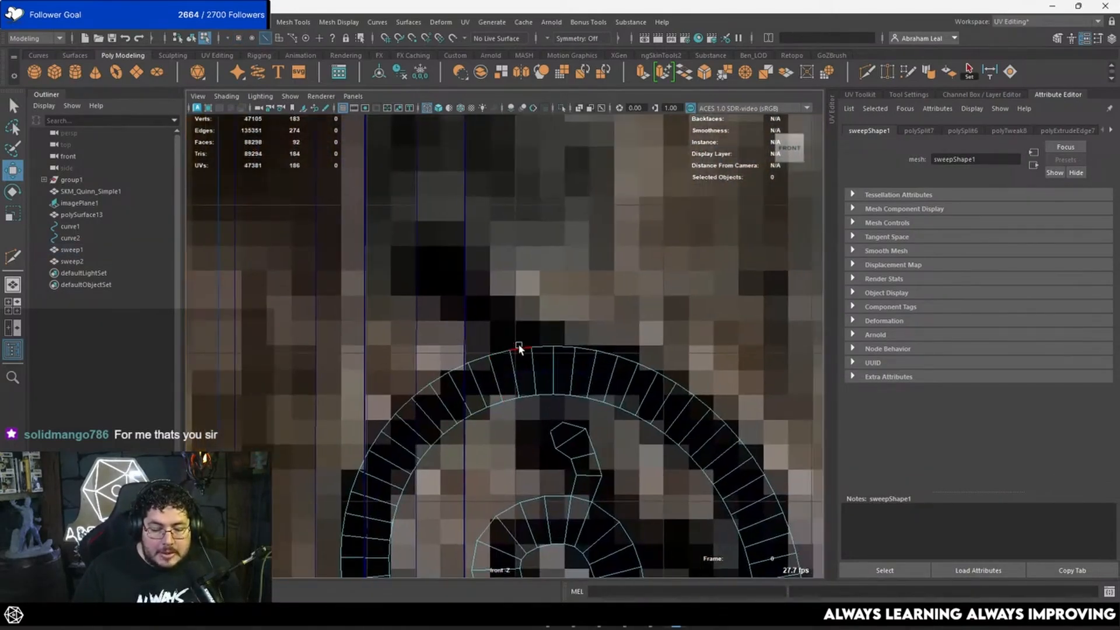
pyautogui.moveTo(518, 346); pyautogui.dragTo(522, 281, button='right')
pyautogui.click(521, 349)
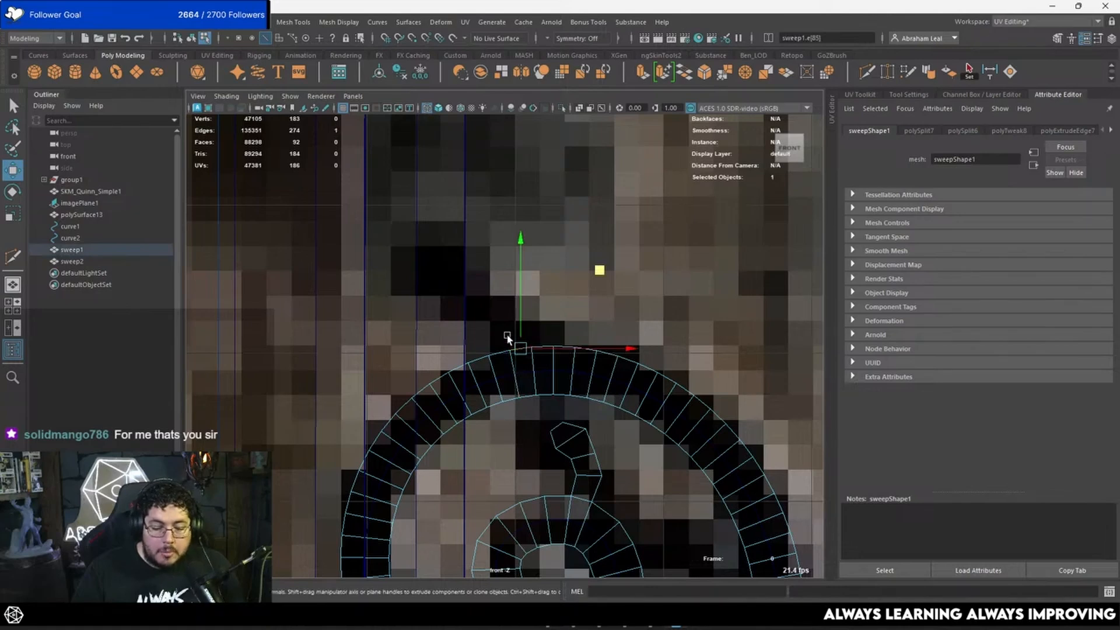
pyautogui.click(559, 402)
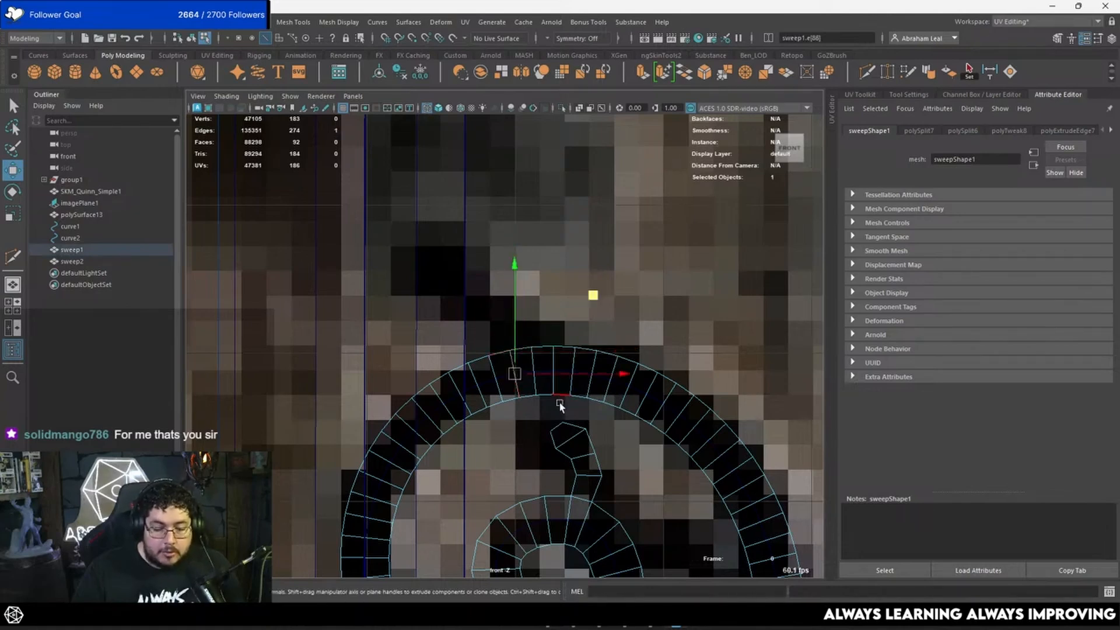
pyautogui.press('Delete')
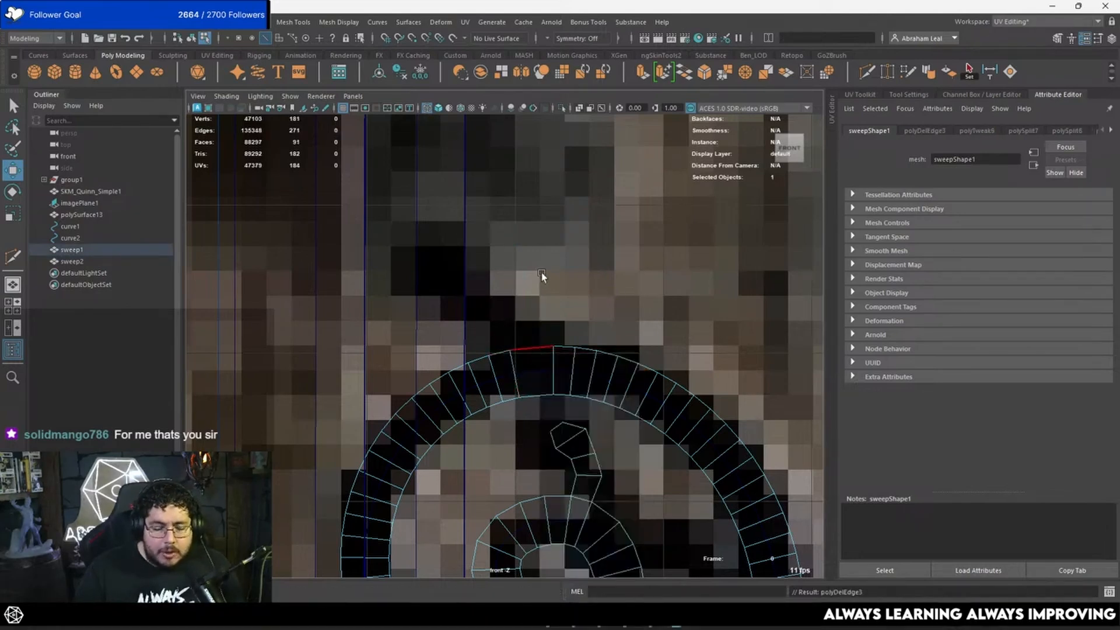
# Extrude the widened top edge up and left over the dark ironwork, rotating its end to follow the branch direction.
pyautogui.hotkey('ctrl', 'e')
pyautogui.moveTo(528, 349); pyautogui.dragTo(420, 261)
pyautogui.press('e')
pyautogui.moveTo(535, 241); pyautogui.dragTo(481, 169)
pyautogui.press('w')
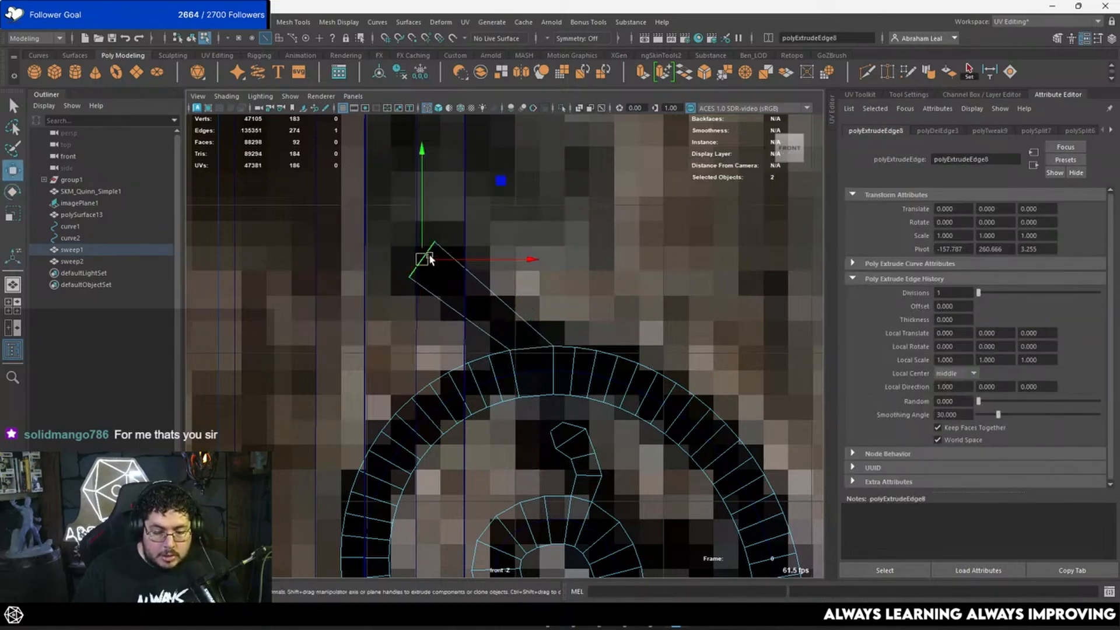
pyautogui.moveTo(430, 257); pyautogui.dragTo(438, 251)
# Cut two cross edges into the new upper branch to divide it into three segments.
pyautogui.click(867, 73)
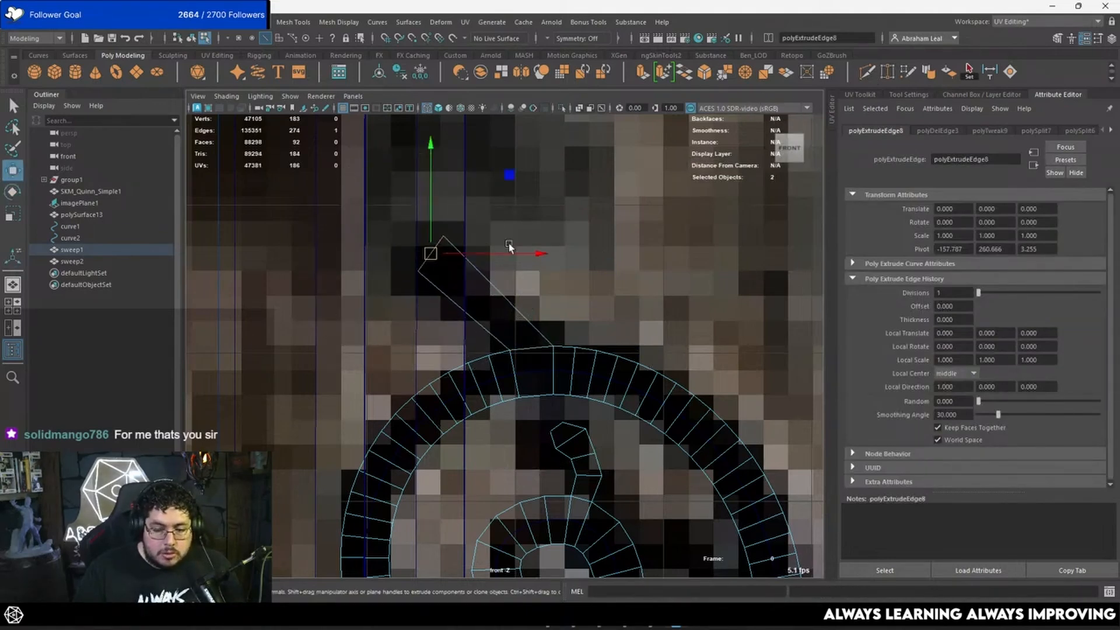
pyautogui.keyDown('ctrl'); pyautogui.click(475, 269); pyautogui.keyUp('ctrl')
pyautogui.click(508, 303)
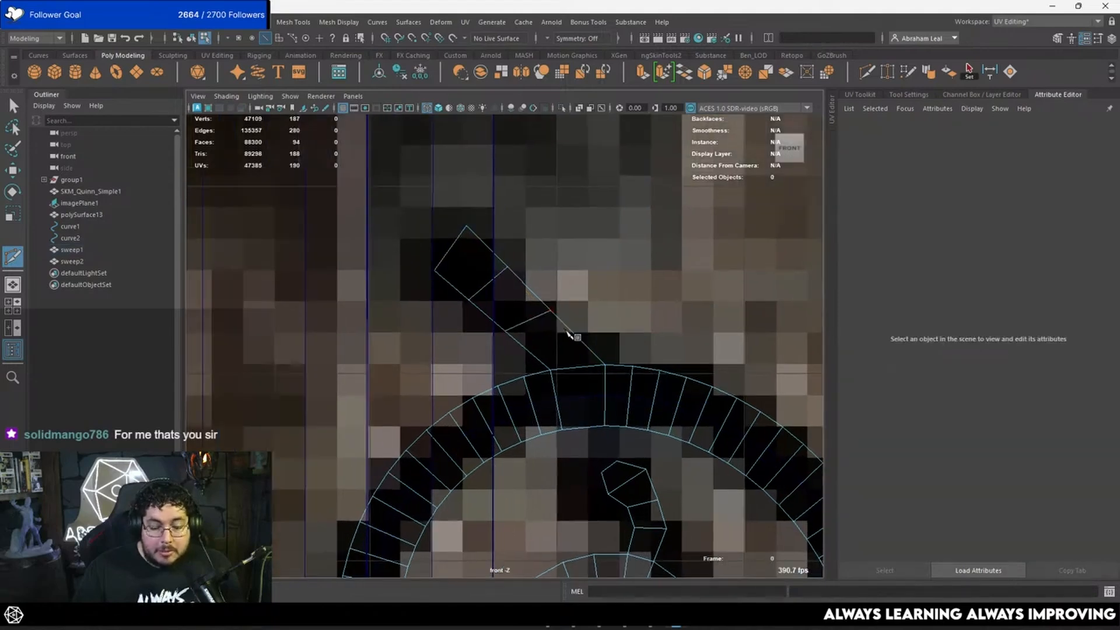
pyautogui.scroll(2, 508, 292)
# Extrude the upper branch's end edge a little farther outward to form its tip.
pyautogui.press('q')
pyautogui.click(509, 257)
pyautogui.hotkey('ctrl', 'e')
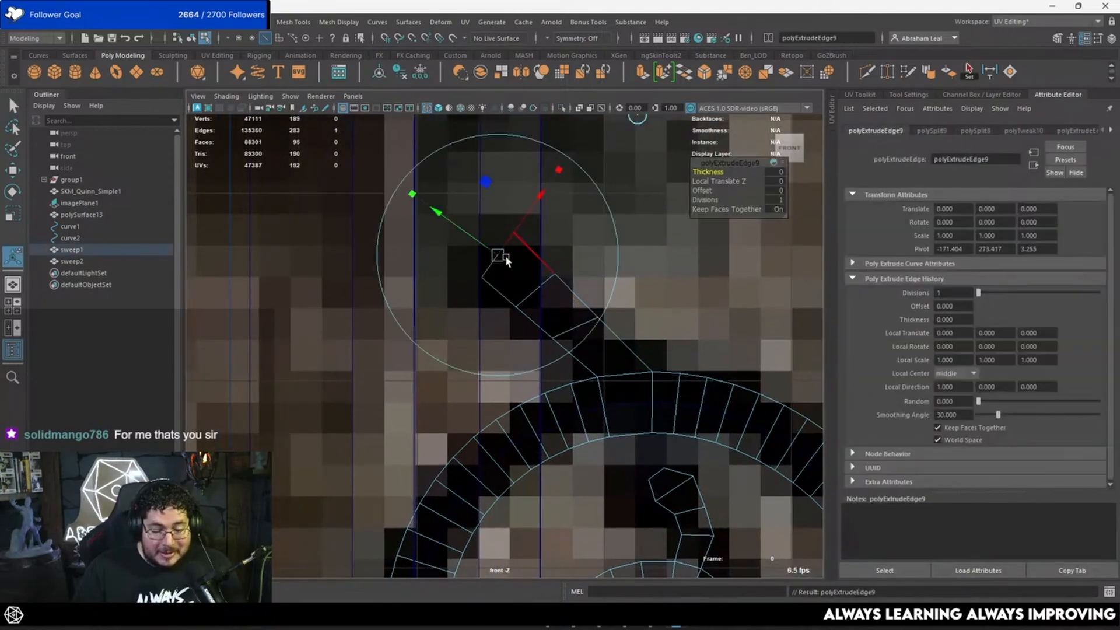
pyautogui.press('w')
pyautogui.moveTo(501, 255); pyautogui.dragTo(468, 242)
# Move the vertices around the upper branch's head outward to widen it over the dark shape in the photo.
pyautogui.press('F9')
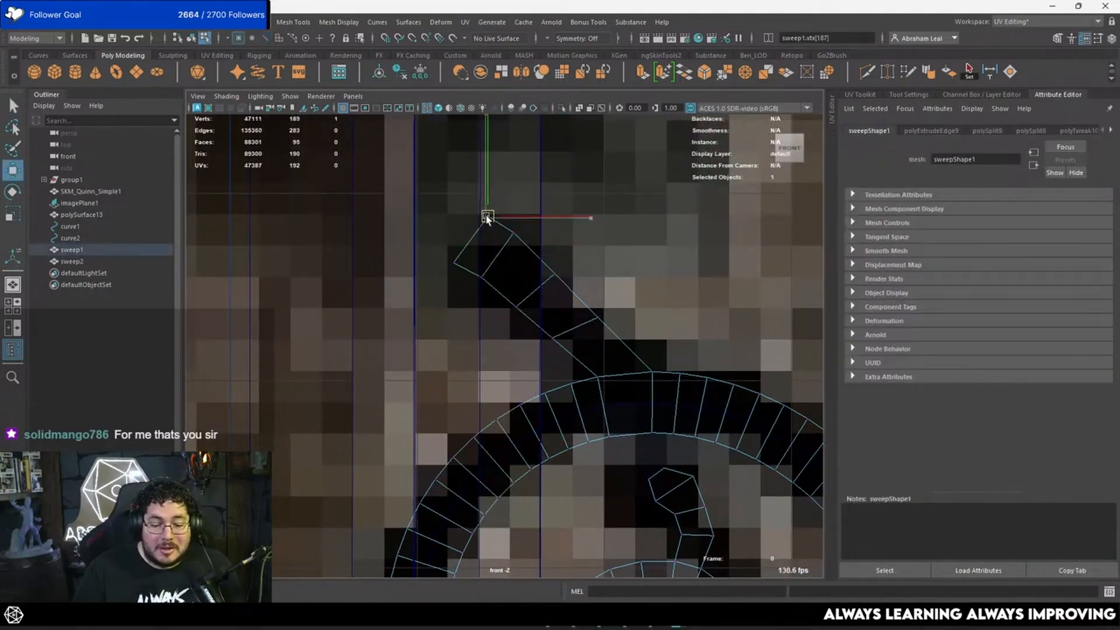
pyautogui.click(455, 261)
pyautogui.click(482, 278)
pyautogui.moveTo(481, 278); pyautogui.dragTo(471, 294)
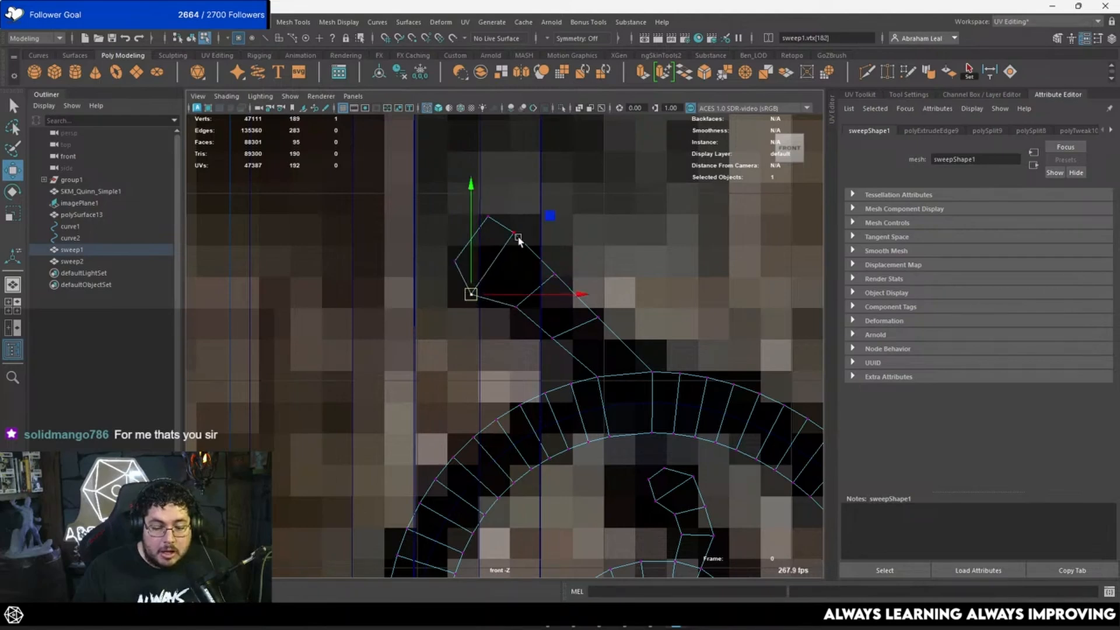
pyautogui.click(514, 234)
pyautogui.moveTo(513, 234); pyautogui.dragTo(570, 270)
pyautogui.click(555, 274)
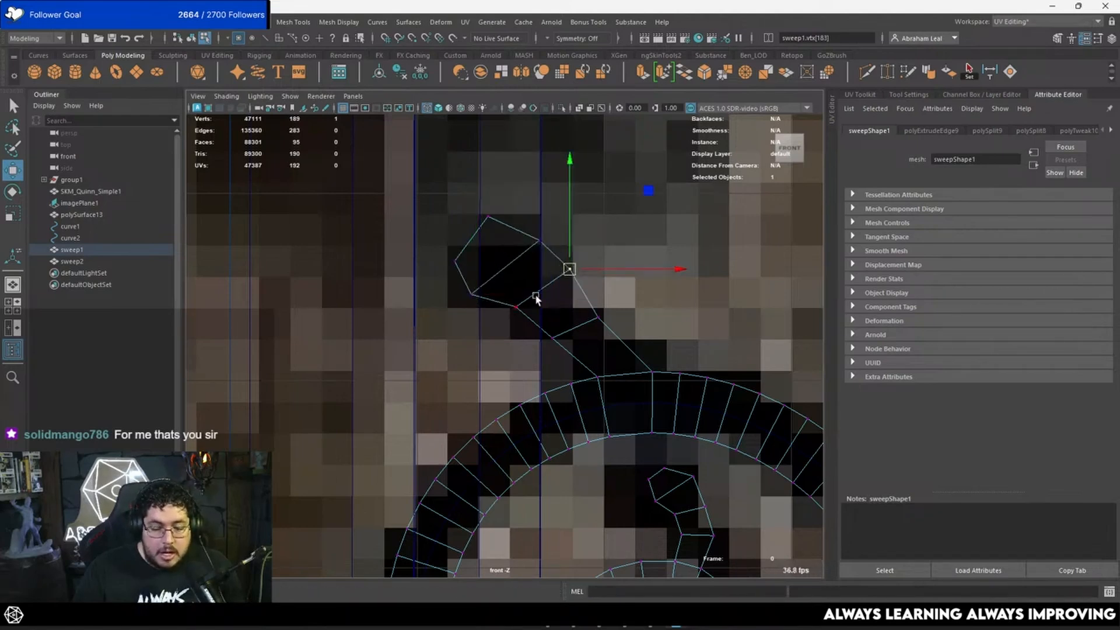
# Shift the upper branch's neck, middle and base vertices so the stem bends along the dark ironwork.
pyautogui.click(518, 307)
pyautogui.moveTo(519, 306); pyautogui.dragTo(537, 302)
pyautogui.click(552, 339)
pyautogui.moveTo(552, 339); pyautogui.dragTo(617, 305)
pyautogui.click(598, 318)
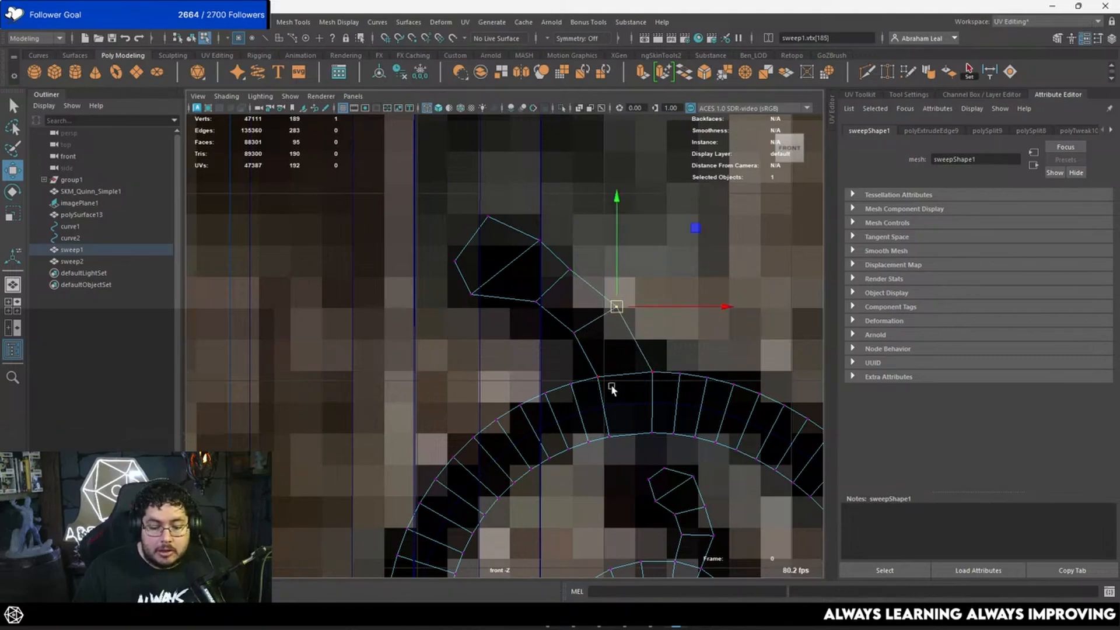
pyautogui.click(602, 375)
pyautogui.click(574, 332)
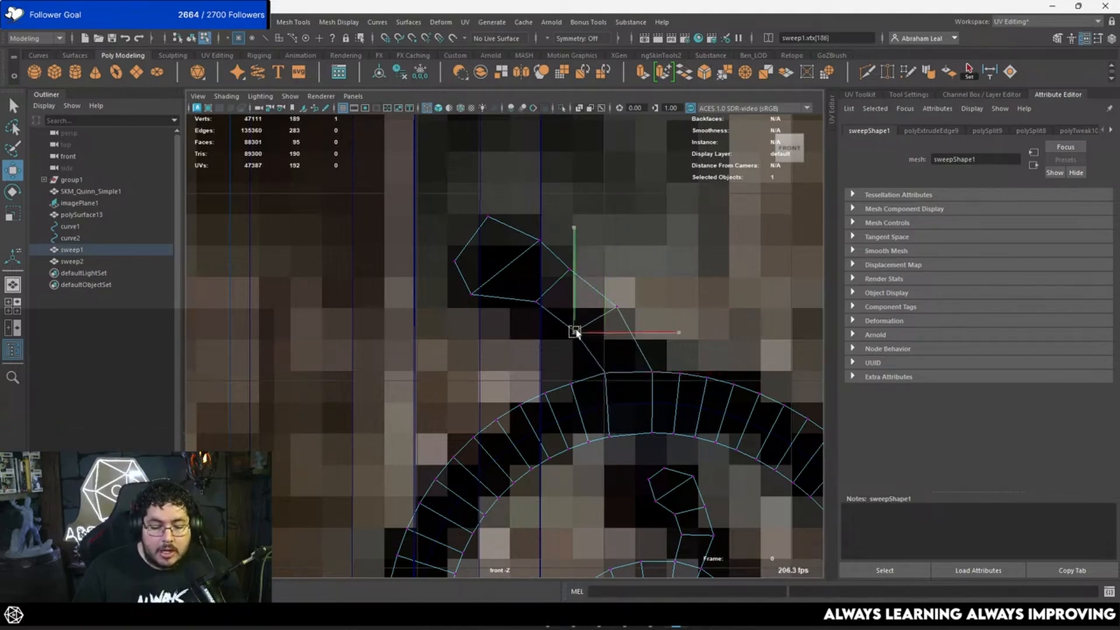
pyautogui.click(537, 302)
# Adjust the corner and tip vertices of the upper branch's head to give it a rounded outline.
pyautogui.click(471, 295)
pyautogui.moveTo(472, 295); pyautogui.dragTo(485, 301)
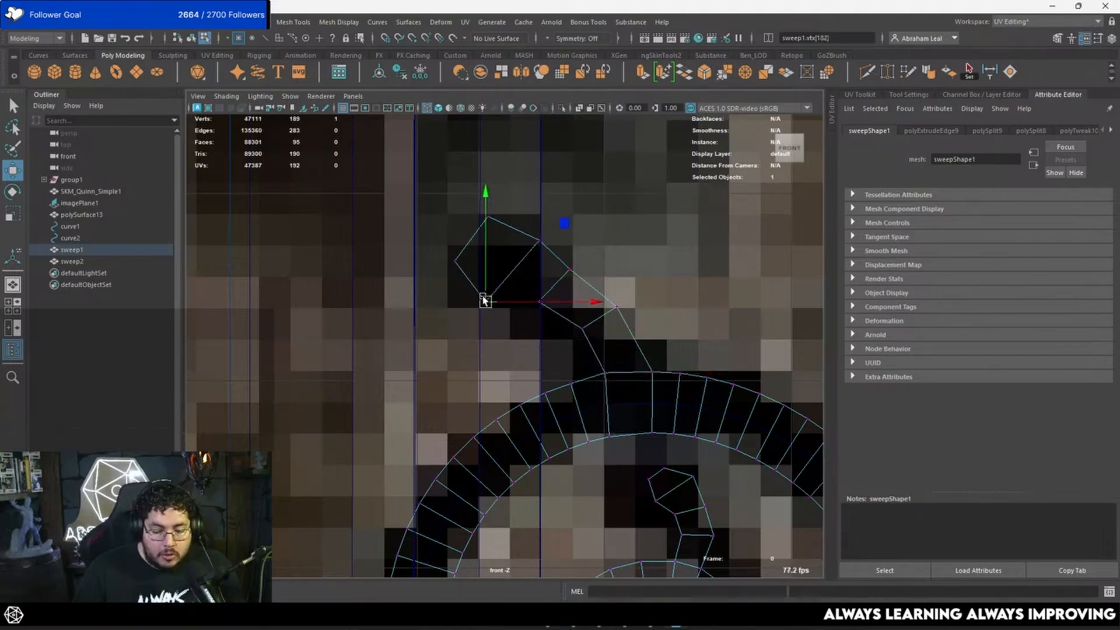
pyautogui.click(542, 237)
pyautogui.moveTo(542, 236); pyautogui.dragTo(480, 217)
pyautogui.click(487, 216)
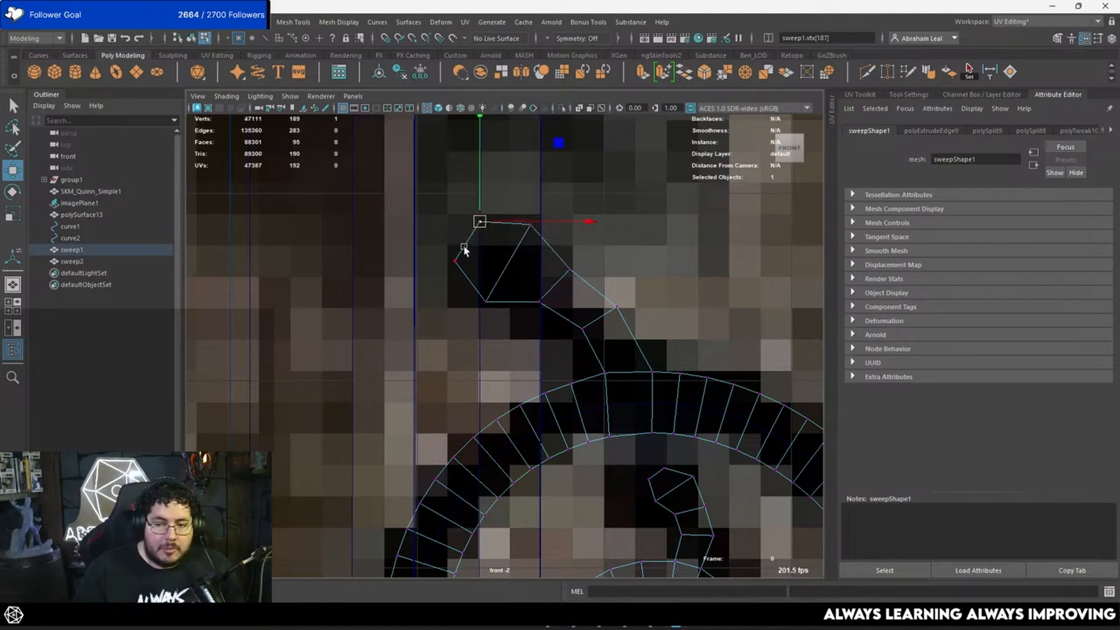
pyautogui.click(456, 260)
pyautogui.moveTo(455, 261); pyautogui.dragTo(457, 263)
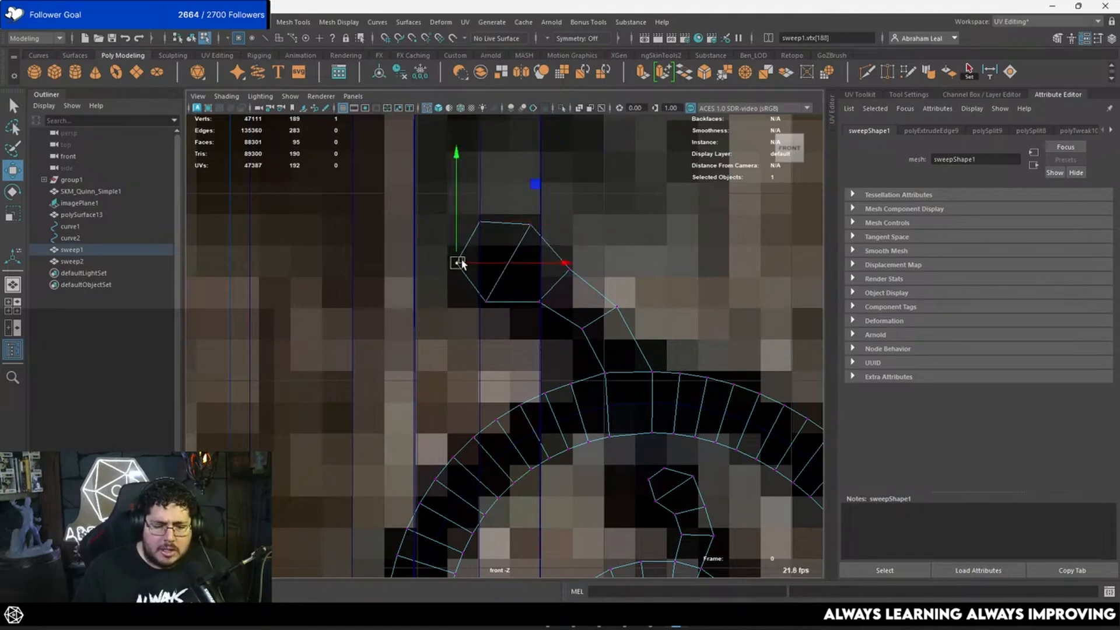
# Return to the shaded perspective view in object mode and select the second scroll mesh.
pyautogui.scroll(-3, 606, 317)
pyautogui.scroll(-5, 619, 336)
pyautogui.press('space')
pyautogui.click(633, 354)
pyautogui.press('5')
pyautogui.moveTo(641, 351)
pyautogui.keyDown('alt'); pyautogui.mouseDown()
pyautogui.moveTo(569, 363)
pyautogui.moveTo(468, 330)
pyautogui.mouseUp(); pyautogui.keyUp('alt')
pyautogui.moveTo(498, 271); pyautogui.dragTo(609, 362, button='right')
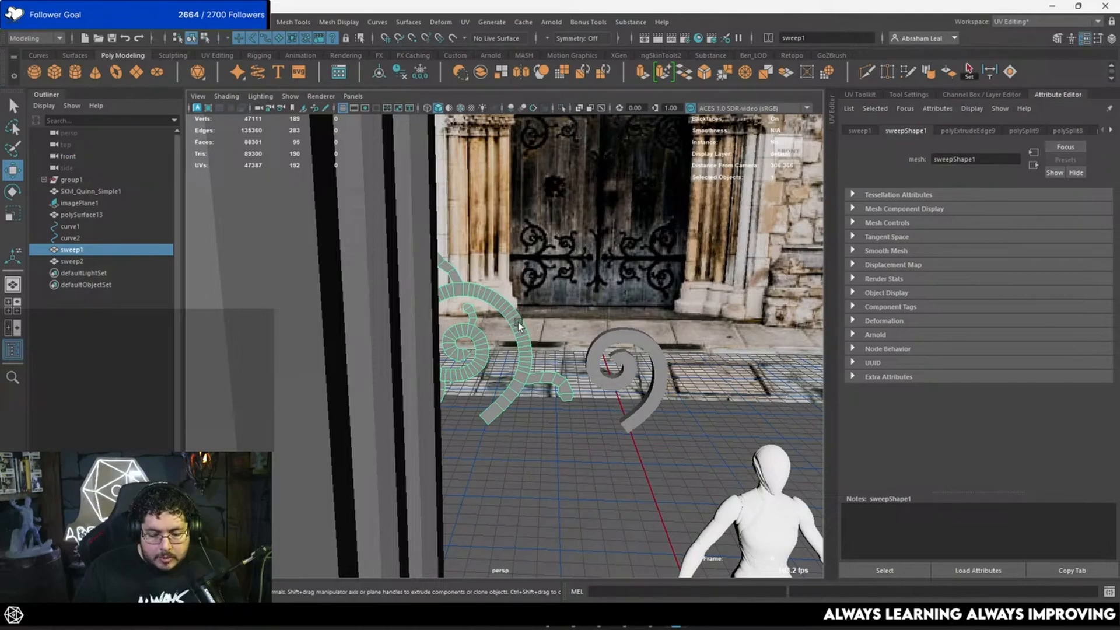
pyautogui.click(620, 344)
pyautogui.keyDown('alt'); pyautogui.moveTo(681, 368); pyautogui.dragTo(616, 338, button='middle'); pyautogui.keyUp('alt')
pyautogui.keyDown('alt'); pyautogui.moveTo(616, 339); pyautogui.dragTo(638, 332, button='right'); pyautogui.keyUp('alt')
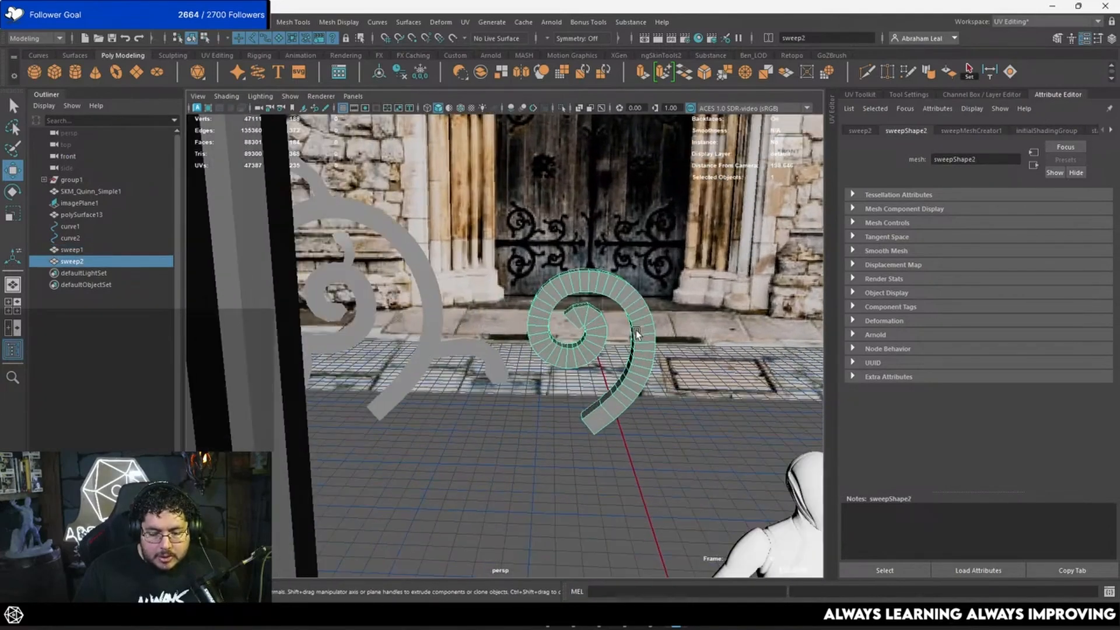
pyautogui.press('space')
pyautogui.moveTo(639, 332); pyautogui.dragTo(532, 381)
pyautogui.press('space')
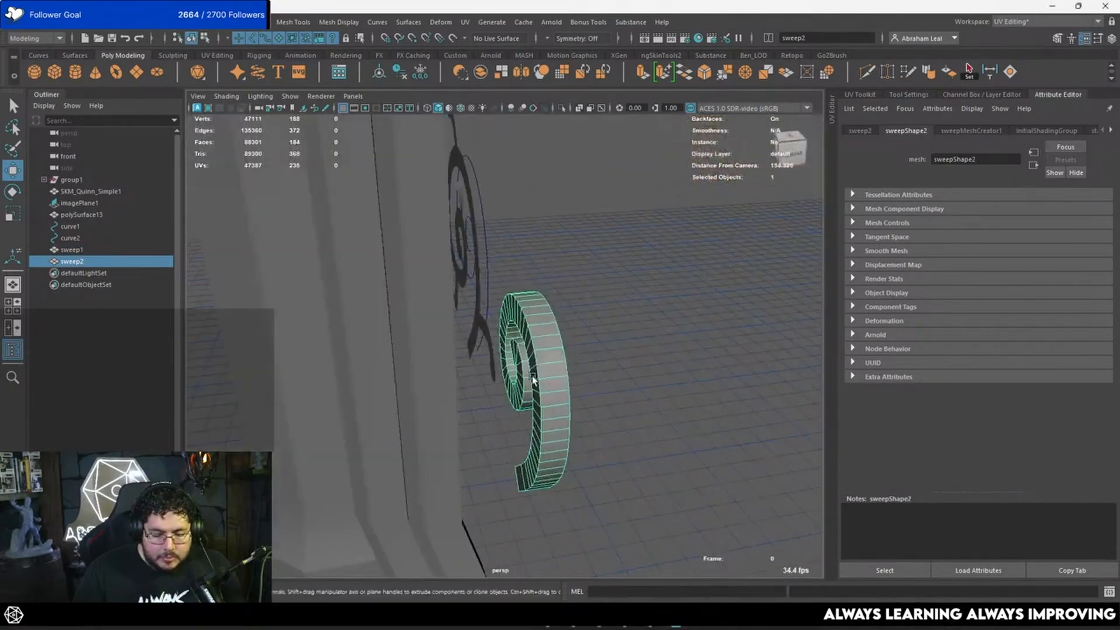
# Delete the loop of faces along the second scroll's outer side.
pyautogui.moveTo(533, 381); pyautogui.dragTo(534, 409, button='right')
pyautogui.click(551, 335)
pyautogui.press('q')
pyautogui.doubleClick(549, 340)
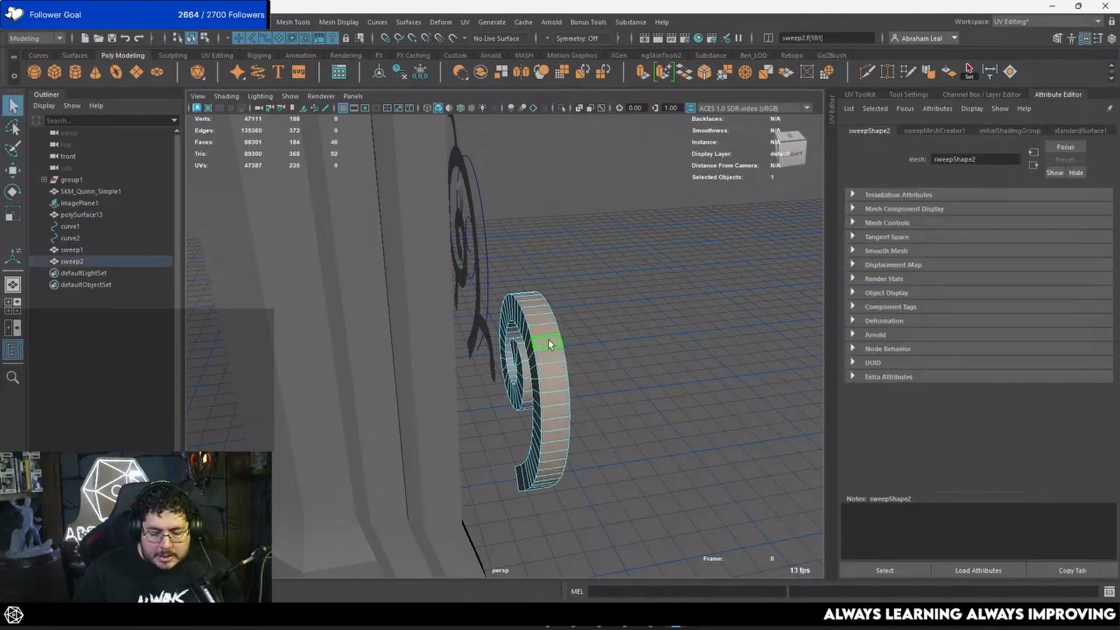
pyautogui.press('Delete')
# Delete the second scroll's remaining side face loop and one of its two flat face strips.
pyautogui.click(546, 354)
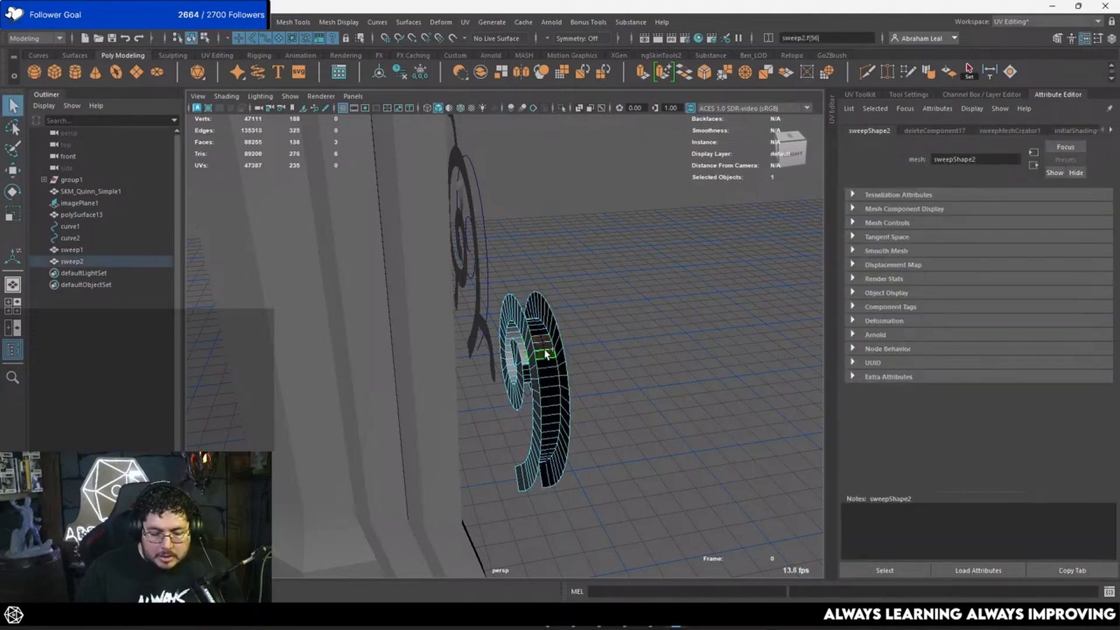
pyautogui.keyDown('shift'); pyautogui.doubleClick(549, 343); pyautogui.keyUp('shift')
pyautogui.press('Delete')
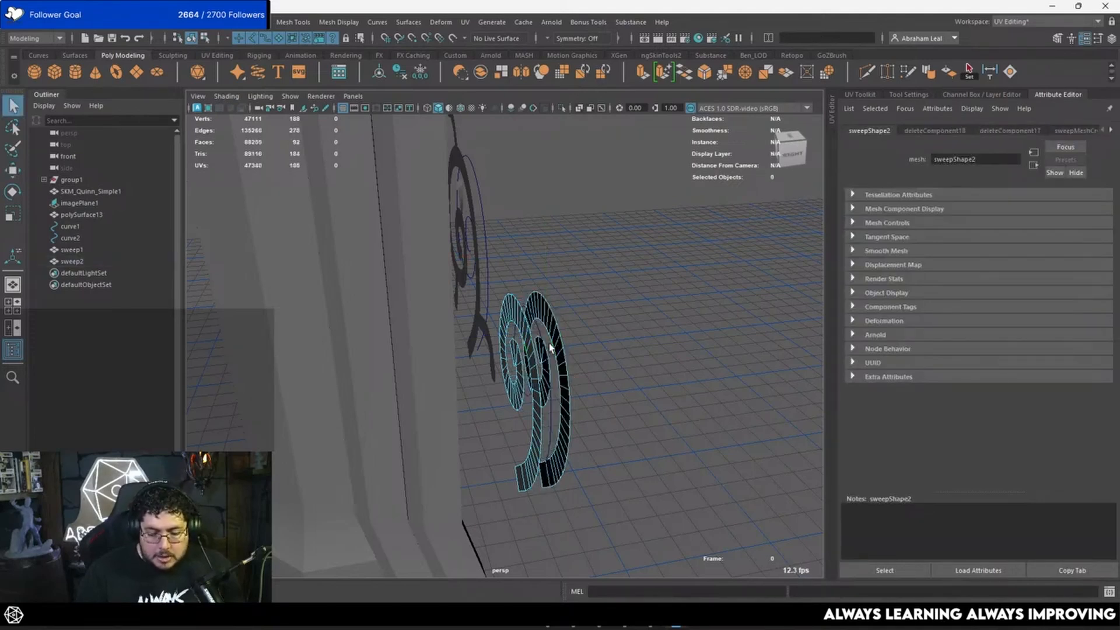
pyautogui.click(548, 319)
pyautogui.keyDown('shift'); pyautogui.doubleClick(547, 323); pyautogui.keyUp('shift')
pyautogui.press('Delete')
# In the front view, delete cross edges on the second scroll's outer curve to widen segments for branches.
pyautogui.press('space')
pyautogui.moveTo(547, 323); pyautogui.dragTo(566, 359)
pyautogui.scroll(-4, 558, 333)
pyautogui.press('space')
pyautogui.scroll(-4, 575, 368)
pyautogui.keyDown('alt'); pyautogui.moveTo(607, 393); pyautogui.dragTo(600, 392, button='middle'); pyautogui.keyUp('alt')
pyautogui.scroll(8, 600, 392)
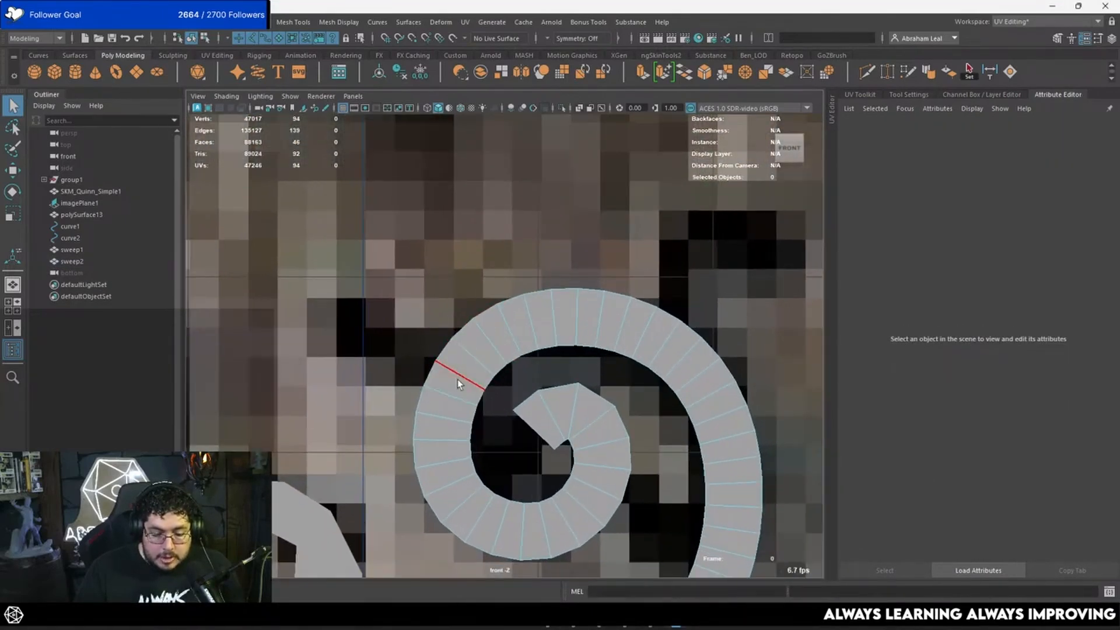
pyautogui.click(457, 384)
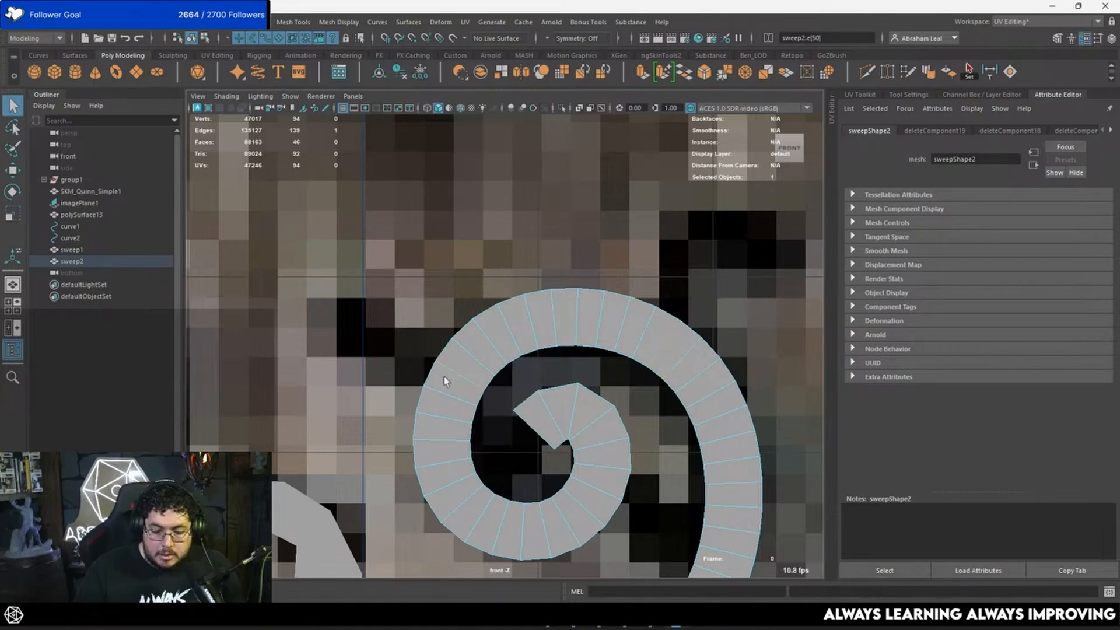
pyautogui.press('Delete')
# Delete a cross edge on the second scroll's lower stem to widen the segment there.
pyautogui.keyDown('alt'); pyautogui.moveTo(638, 478); pyautogui.dragTo(603, 315, button='middle'); pyautogui.keyUp('alt')
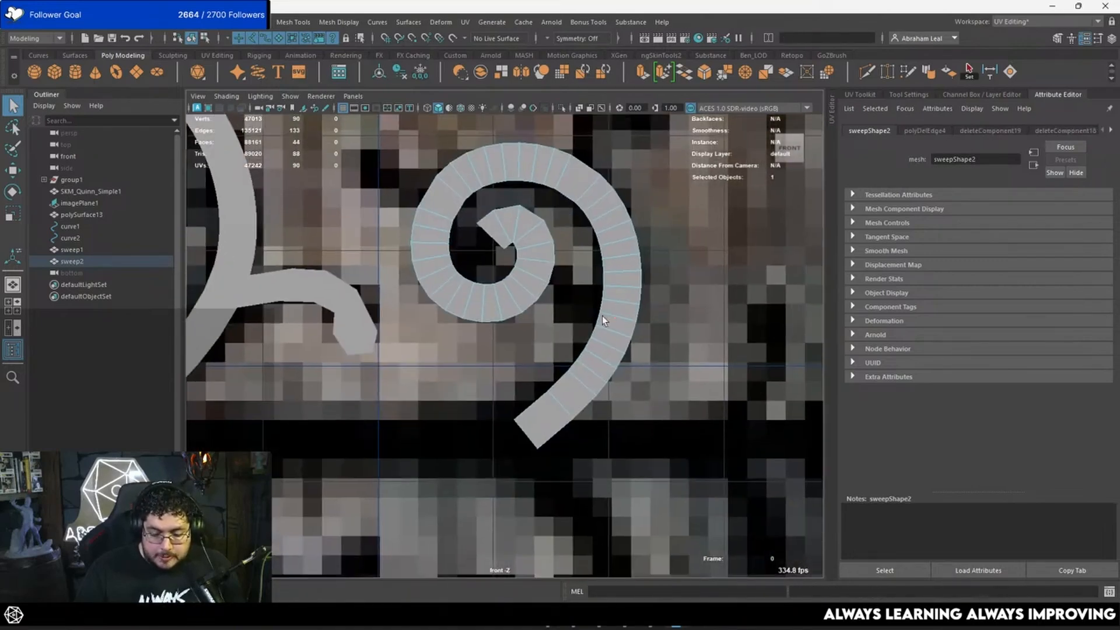
pyautogui.moveTo(603, 315)
pyautogui.keyDown('alt'); pyautogui.mouseDown(button='right')
pyautogui.moveTo(583, 333)
pyautogui.moveTo(619, 310)
pyautogui.mouseUp(button='right'); pyautogui.keyUp('alt')
pyautogui.keyDown('alt'); pyautogui.moveTo(618, 310); pyautogui.dragTo(559, 394, button='middle'); pyautogui.keyUp('alt')
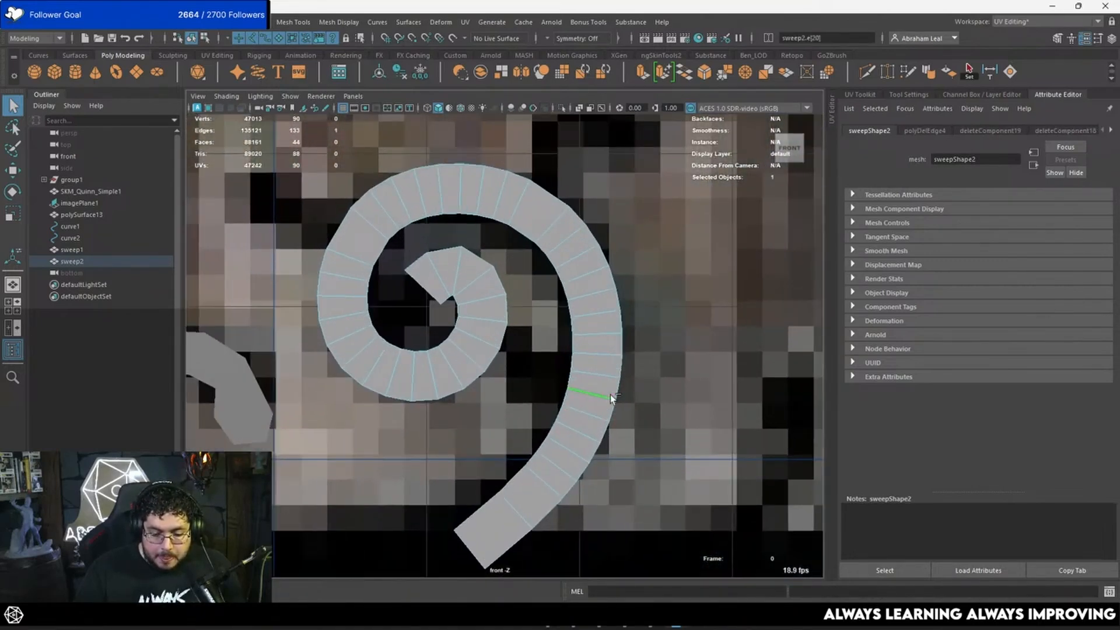
pyautogui.hotkey('ctrl', 'Delete')
# Extrude the inner edge of the second scroll's widened lower segment twice, angling the branch inward and up.
pyautogui.moveTo(554, 363); pyautogui.dragTo(576, 390, button='right')
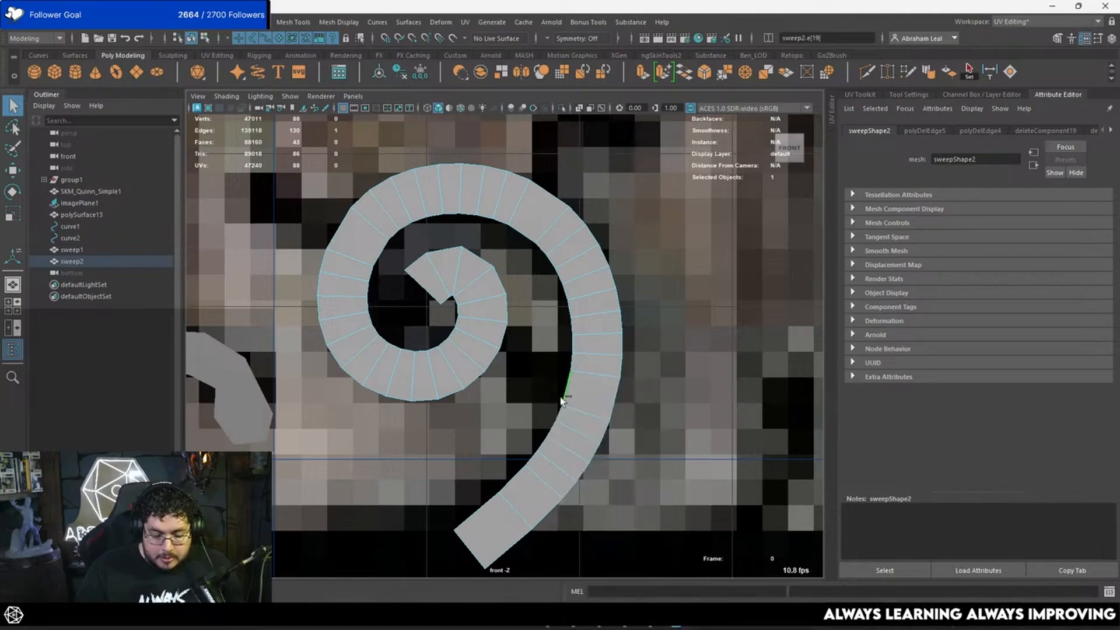
pyautogui.hotkey('ctrl', 'e')
pyautogui.moveTo(561, 385); pyautogui.dragTo(537, 370)
pyautogui.press('e')
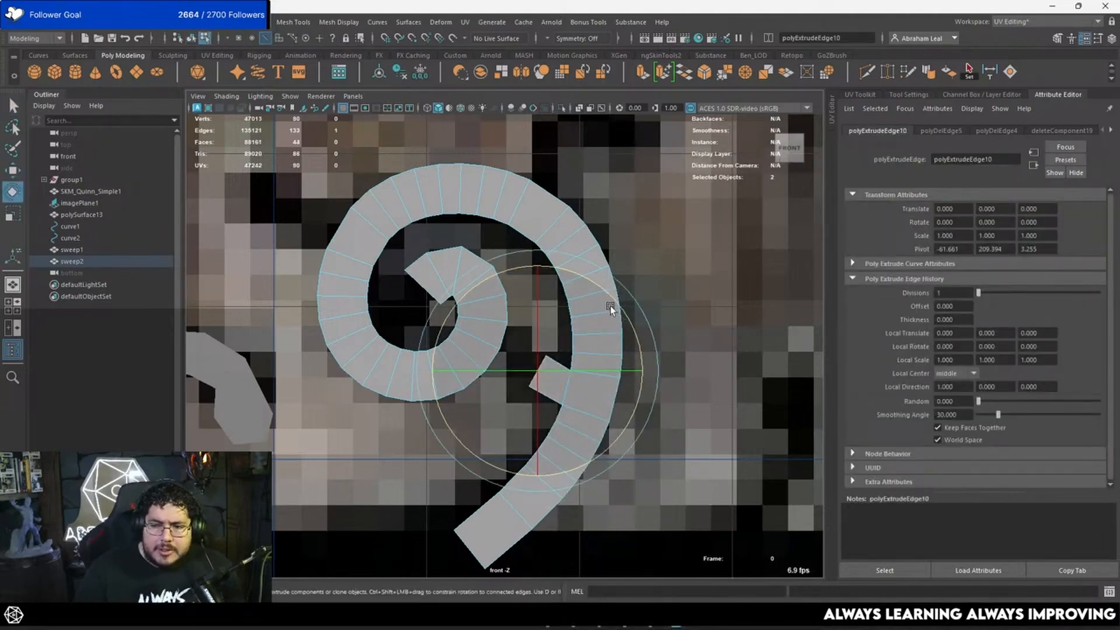
pyautogui.scroll(3, 569, 351)
pyautogui.press('w')
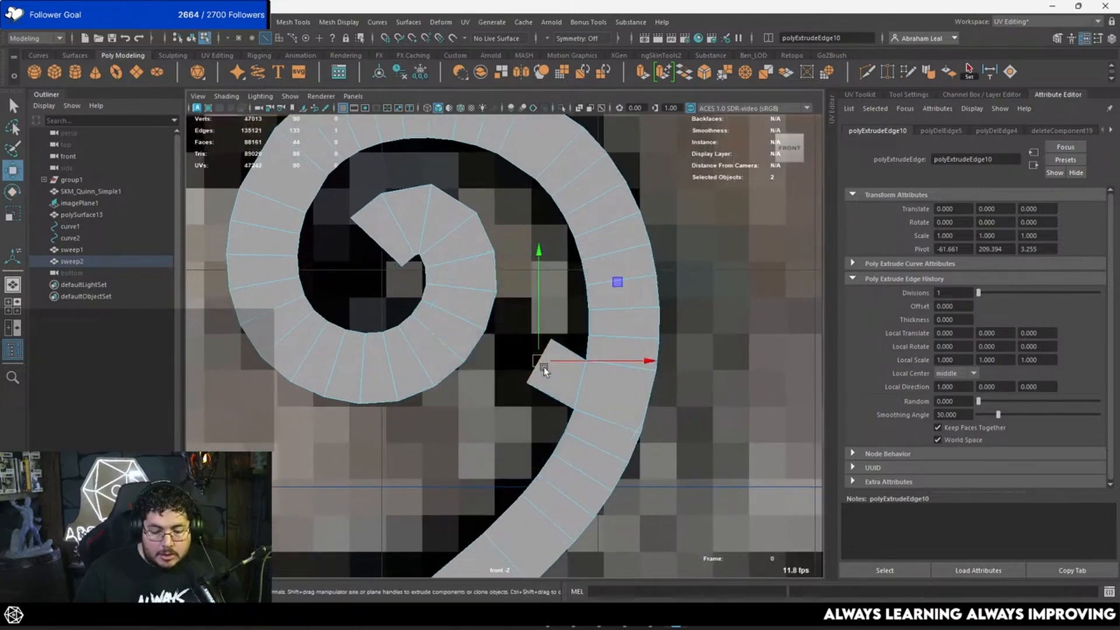
pyautogui.hotkey('ctrl', 'e')
pyautogui.moveTo(544, 367); pyautogui.dragTo(528, 322)
pyautogui.press('e')
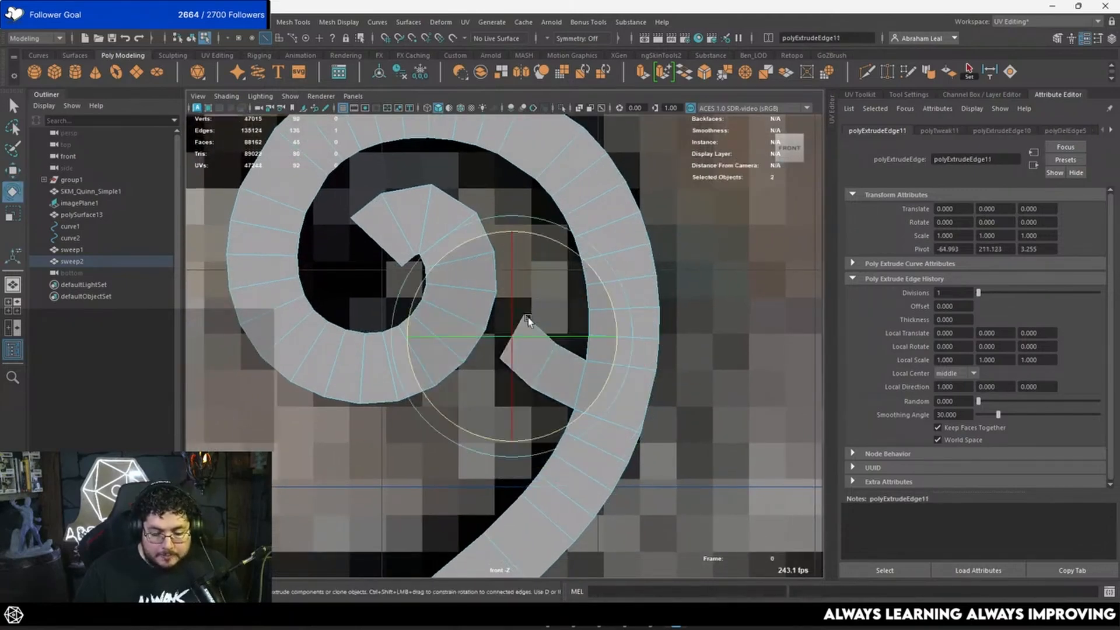
pyautogui.moveTo(596, 274); pyautogui.dragTo(599, 310)
# Extrude the outer edge of the second scroll's widened upper segment upward to start a branch over the ironwork.
pyautogui.keyDown('alt'); pyautogui.moveTo(625, 266); pyautogui.dragTo(638, 511, button='middle'); pyautogui.keyUp('alt')
pyautogui.click(574, 343)
pyautogui.hotkey('ctrl', 'e')
pyautogui.moveTo(576, 339); pyautogui.dragTo(619, 252)
pyautogui.hotkey('ctrl', 'e')
pyautogui.press('w')
# Extrude the second scroll's upper branch farther to the right along the dark ironwork.
pyautogui.hotkey('ctrl', 'e')
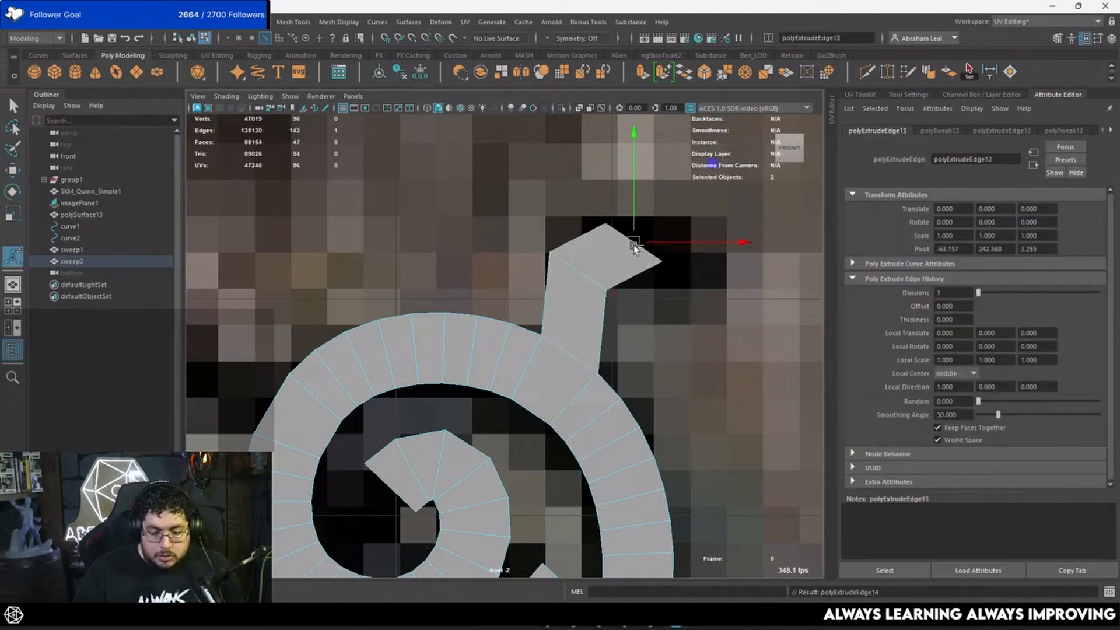
pyautogui.hotkey('ctrl', 'q')
pyautogui.press('Escape')
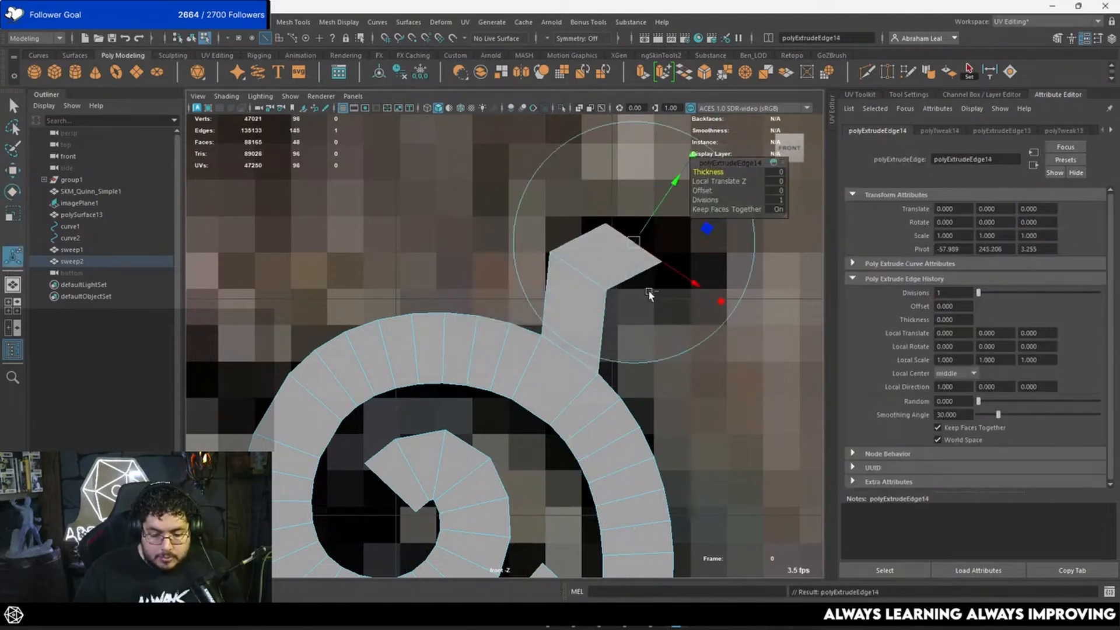
pyautogui.press('w')
pyautogui.moveTo(634, 244); pyautogui.dragTo(700, 231)
pyautogui.press('3')
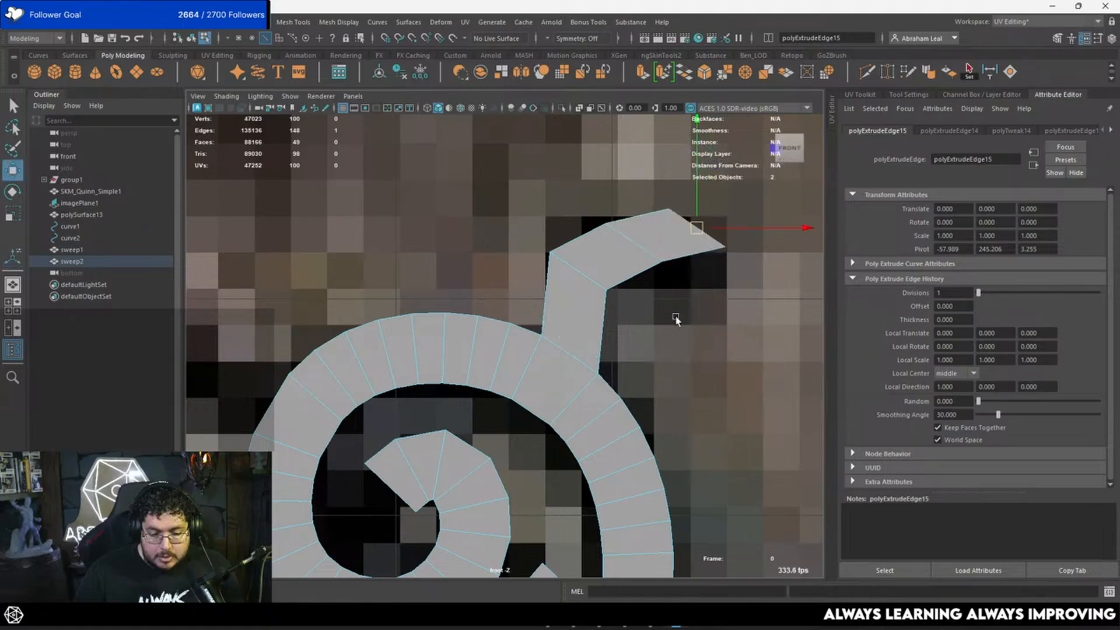
# Delete a cross edge on the second scroll's upper-right branch and reposition its two tip vertices to square off the end.
pyautogui.click(642, 236)
pyautogui.press('Delete')
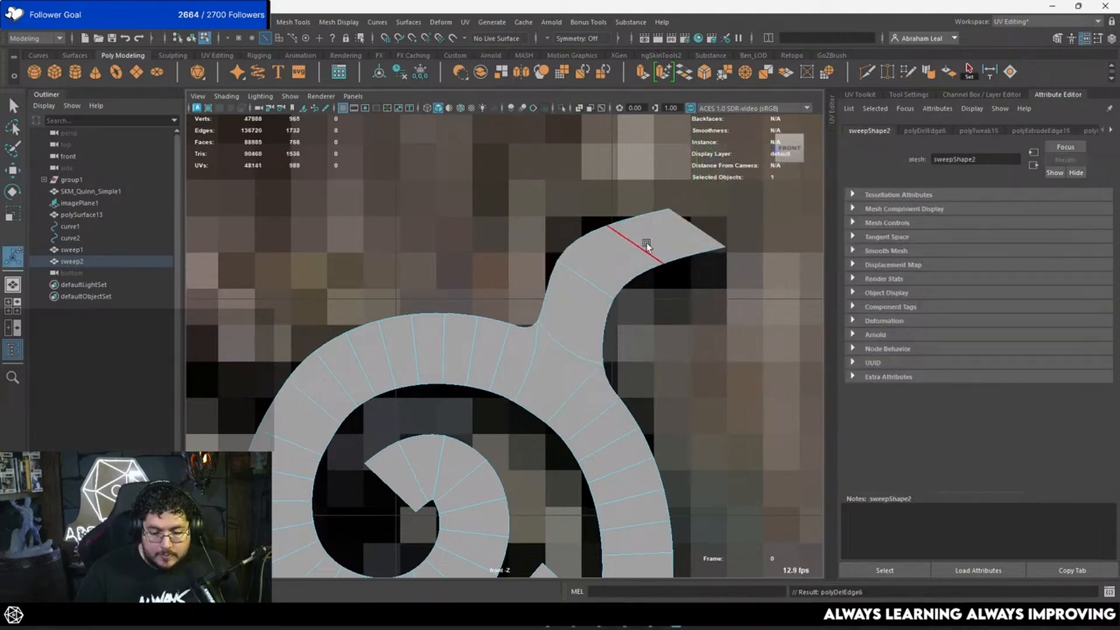
pyautogui.press('1')
pyautogui.moveTo(725, 252); pyautogui.dragTo(712, 256, button='right')
pyautogui.click(725, 247)
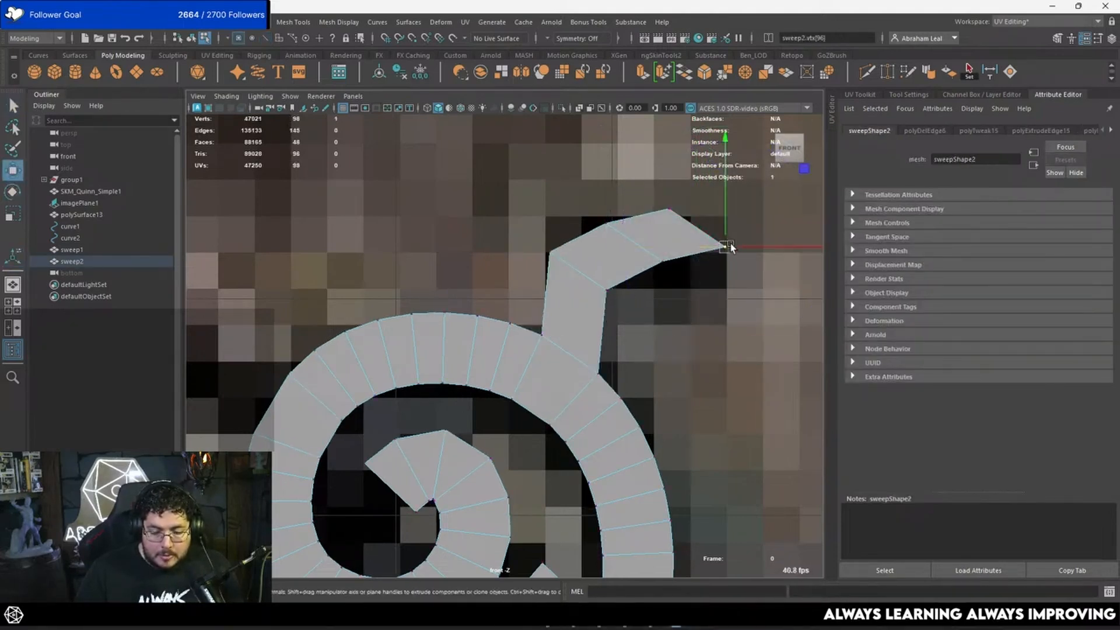
pyautogui.press('w')
pyautogui.moveTo(726, 247); pyautogui.dragTo(701, 265)
pyautogui.moveTo(670, 210); pyautogui.dragTo(692, 204)
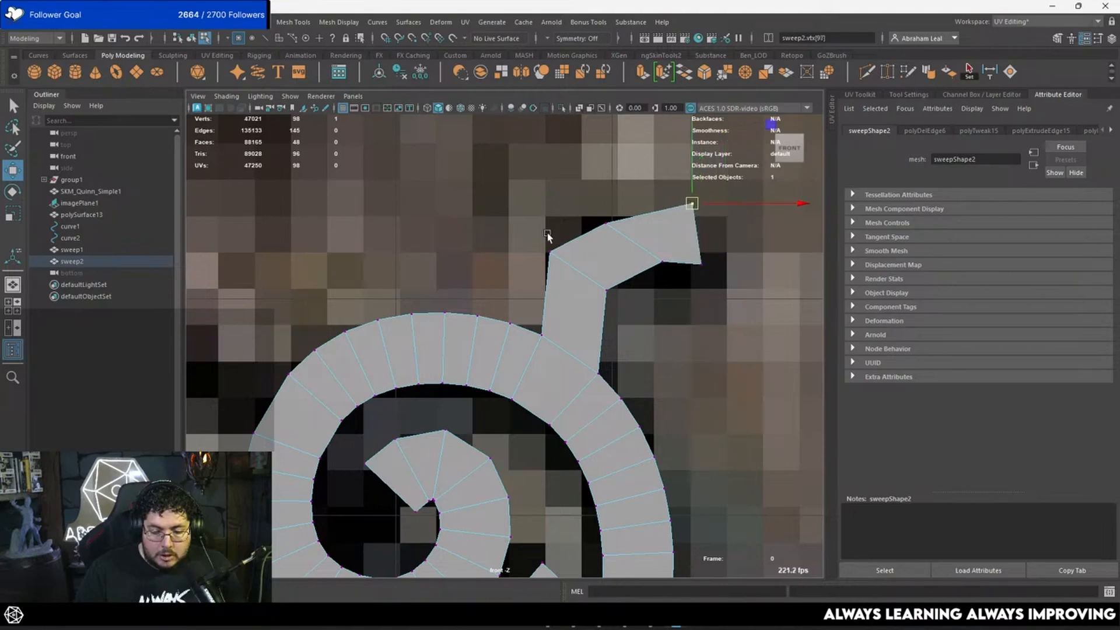
# Move the middle vertices of the second scroll's upper-right branch so its bend follows the dark ironwork.
pyautogui.click(550, 240)
pyautogui.click(552, 252)
pyautogui.moveTo(551, 252); pyautogui.dragTo(564, 253)
pyautogui.click(606, 290)
pyautogui.moveTo(607, 290); pyautogui.dragTo(626, 297)
pyautogui.click(606, 224)
pyautogui.moveTo(605, 223); pyautogui.dragTo(615, 226)
pyautogui.click(662, 261)
pyautogui.moveTo(662, 262); pyautogui.dragTo(664, 273)
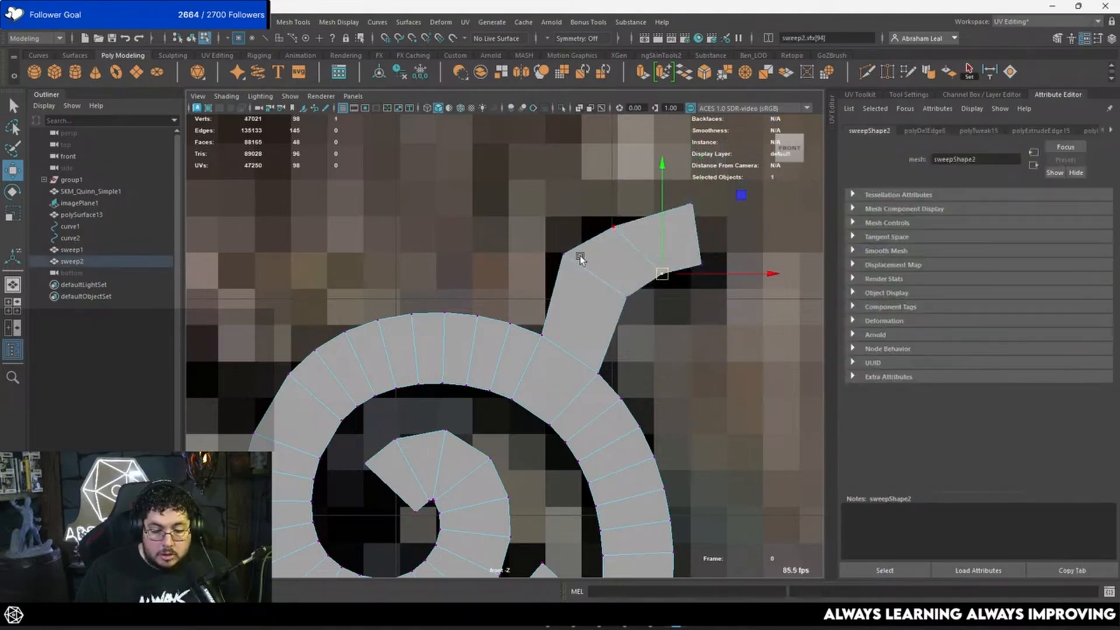
pyautogui.click(564, 254)
pyautogui.moveTo(562, 254); pyautogui.dragTo(561, 280)
pyautogui.click(621, 309)
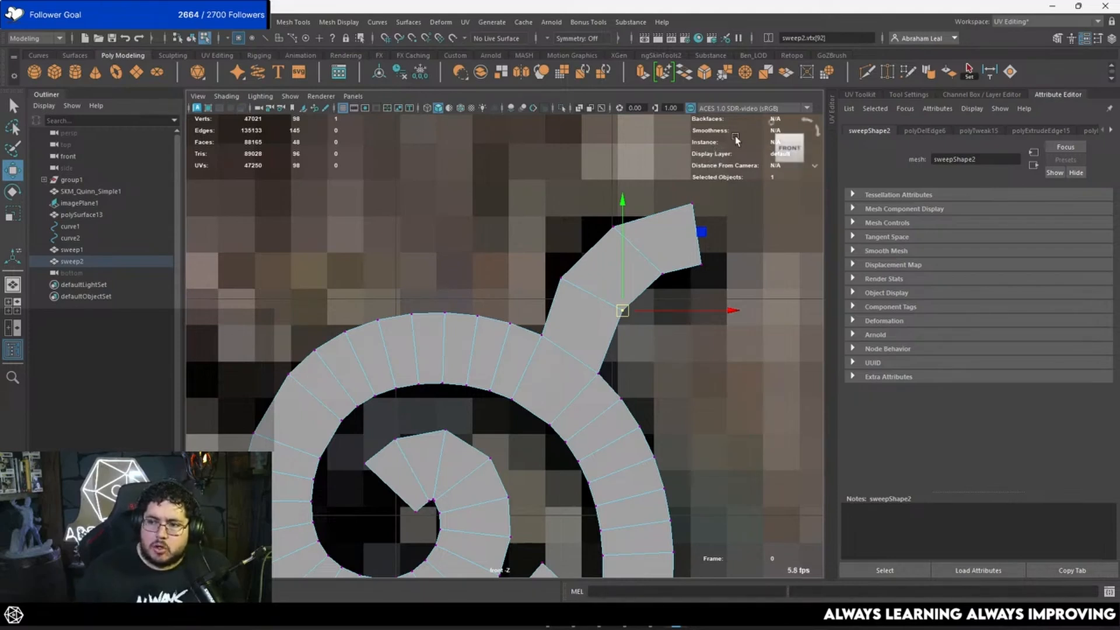
# Pull the upper-right branch's tip and underside vertices inward to shorten and narrow it.
pyautogui.moveTo(678, 259); pyautogui.dragTo(644, 296)
pyautogui.moveTo(663, 274); pyautogui.dragTo(646, 278)
pyautogui.moveTo(717, 241); pyautogui.dragTo(689, 277)
pyautogui.moveTo(718, 173); pyautogui.dragTo(684, 217)
pyautogui.moveTo(623, 310)
pyautogui.mouseDown()
pyautogui.moveTo(578, 391)
pyautogui.moveTo(613, 297)
pyautogui.mouseUp()
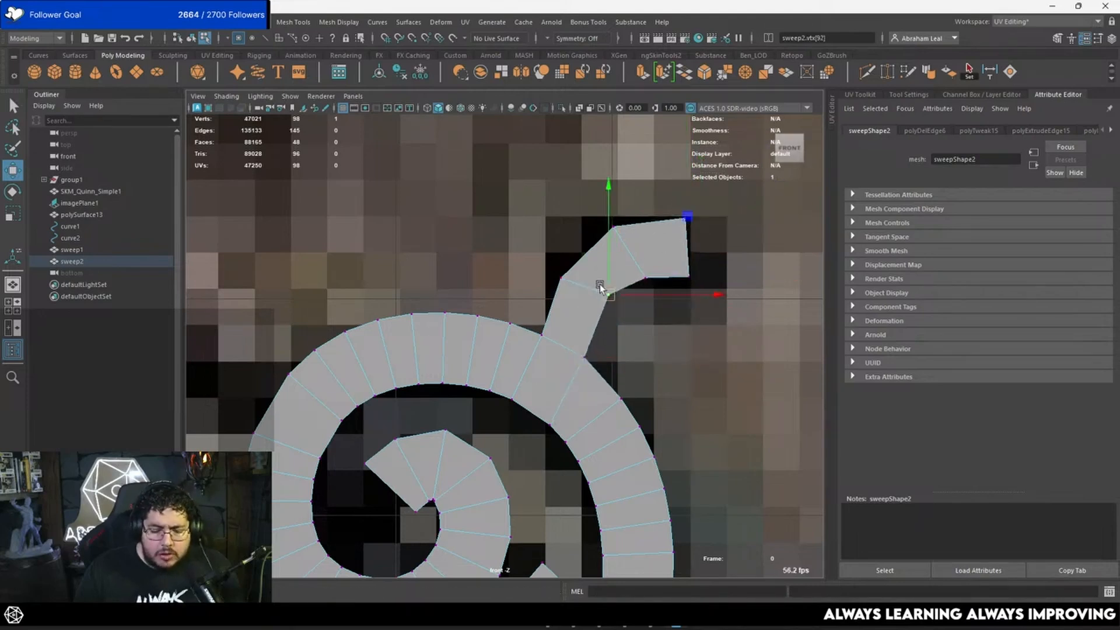
pyautogui.click(560, 276)
pyautogui.click(611, 293)
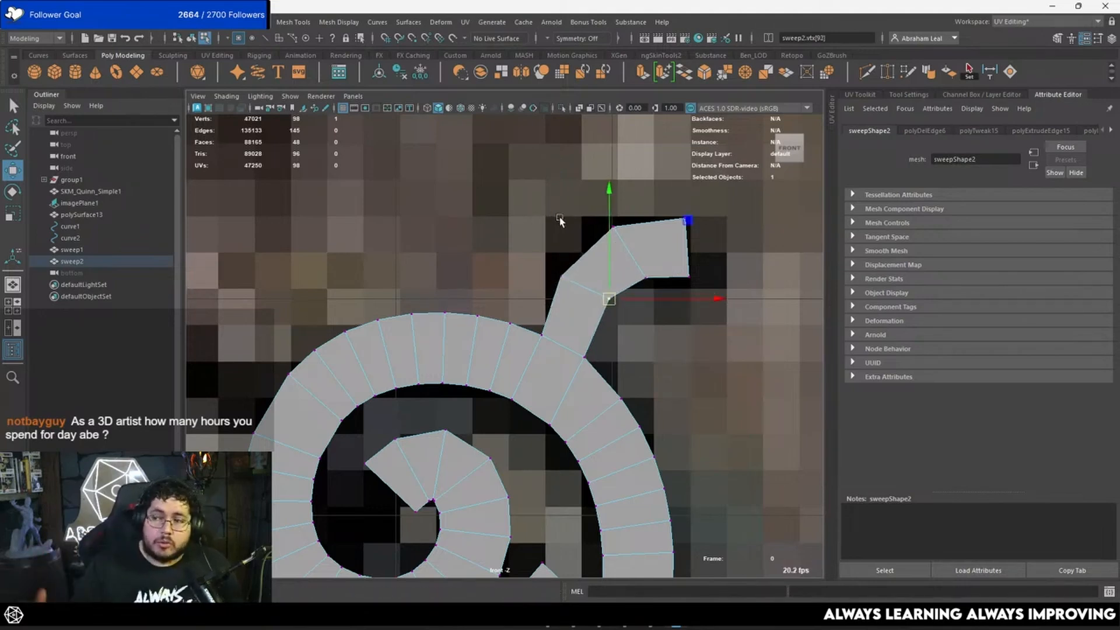
# Extrude an outer edge on the second scroll's upper-left curve outward into a new branch and cut two cross edges into it.
pyautogui.scroll(-2, 467, 327)
pyautogui.keyDown('alt'); pyautogui.moveTo(431, 429); pyautogui.dragTo(581, 293, button='middle'); pyautogui.keyUp('alt')
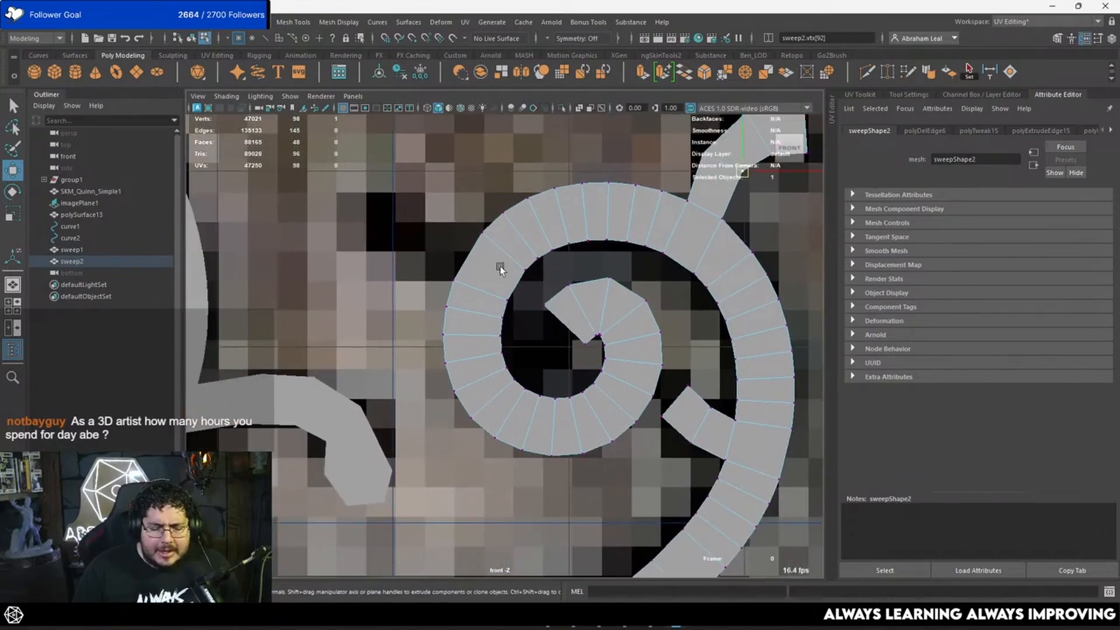
pyautogui.keyDown('alt'); pyautogui.moveTo(474, 256); pyautogui.dragTo(511, 315, button='middle'); pyautogui.keyUp('alt')
pyautogui.scroll(1, 511, 315)
pyautogui.press('F10')
pyautogui.click(509, 316)
pyautogui.keyDown('shift'); pyautogui.moveTo(509, 316); pyautogui.dragTo(386, 260); pyautogui.keyUp('shift')
pyautogui.click(867, 72)
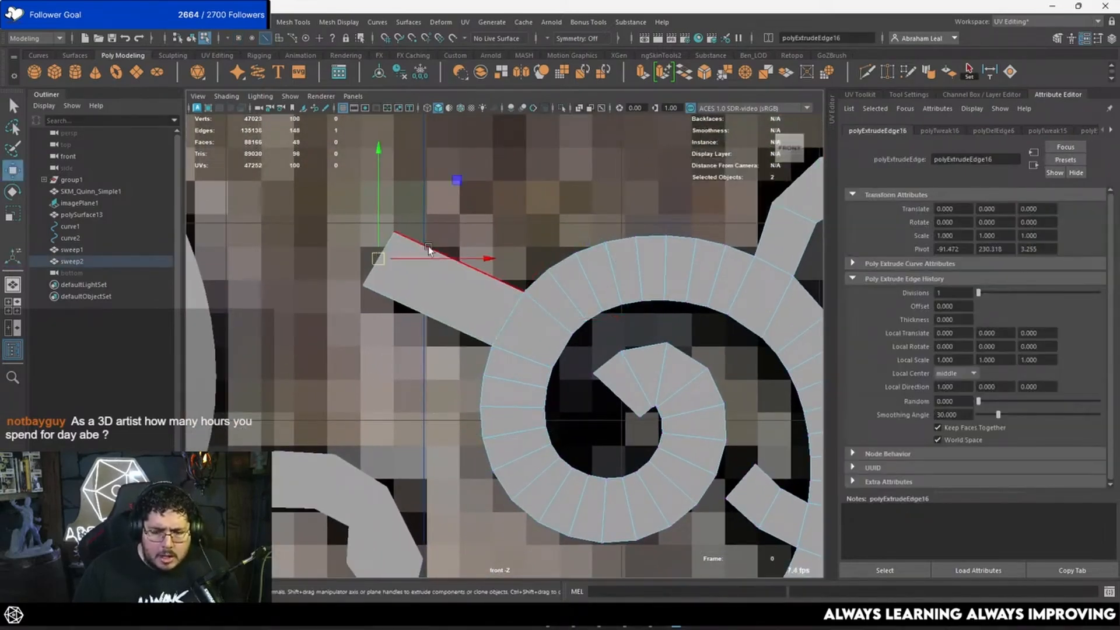
pyautogui.keyDown('ctrl'); pyautogui.click(443, 255); pyautogui.keyUp('ctrl')
pyautogui.press('q')
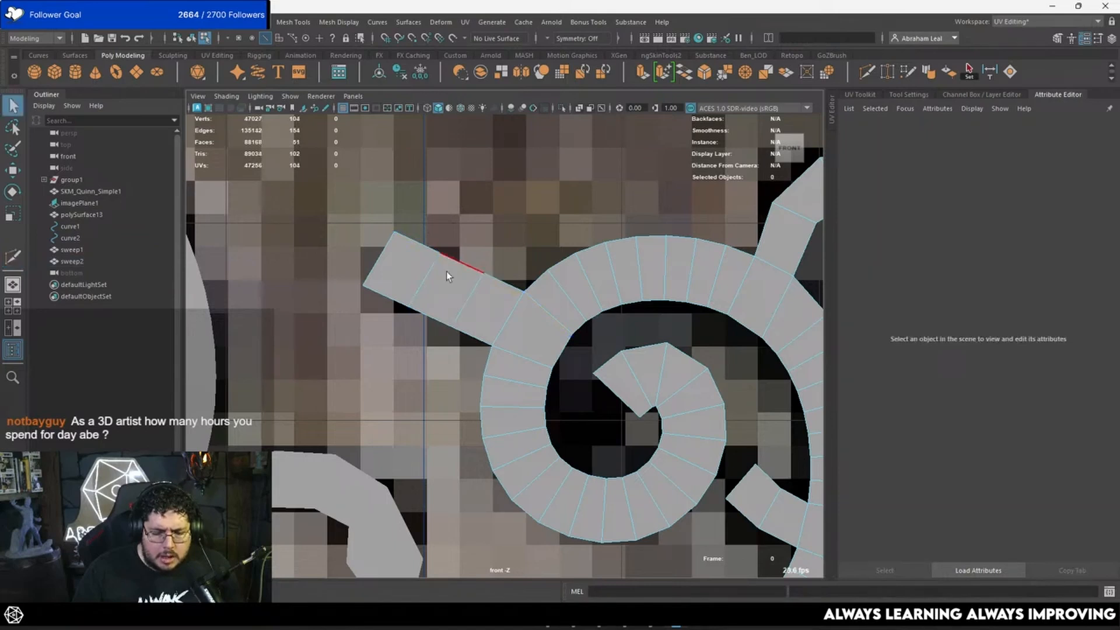
# Move the new upper-left branch's tip and lower outer vertices upward to angle its end over the photo.
pyautogui.moveTo(401, 252); pyautogui.dragTo(345, 250, button='right')
pyautogui.click(395, 231)
pyautogui.press('w')
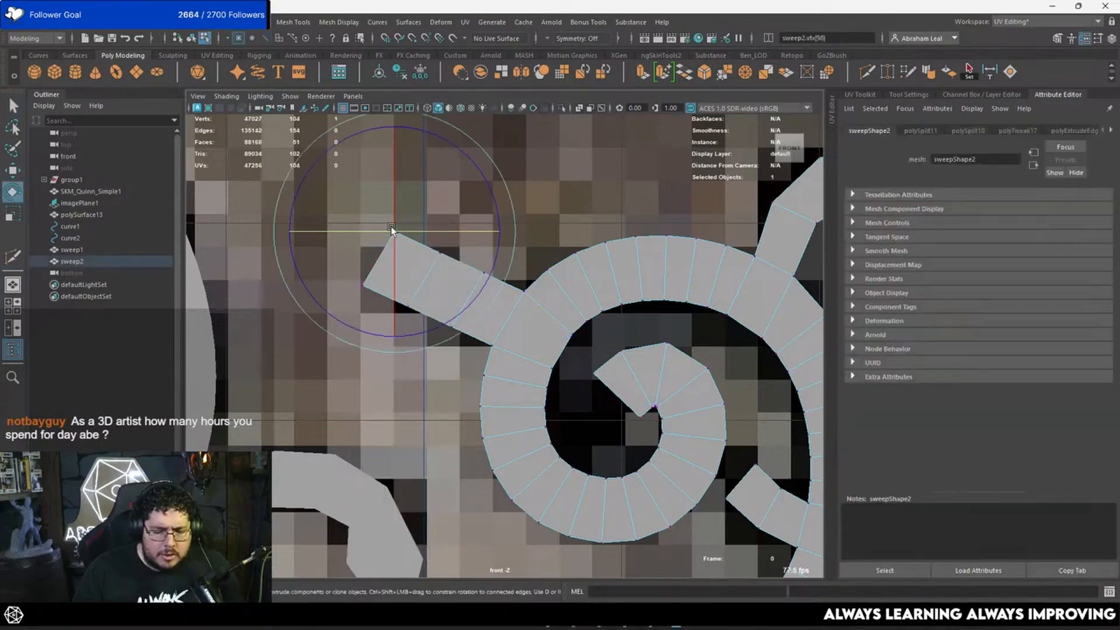
pyautogui.moveTo(394, 232); pyautogui.dragTo(392, 226)
pyautogui.click(362, 286)
pyautogui.moveTo(363, 286); pyautogui.dragTo(366, 261)
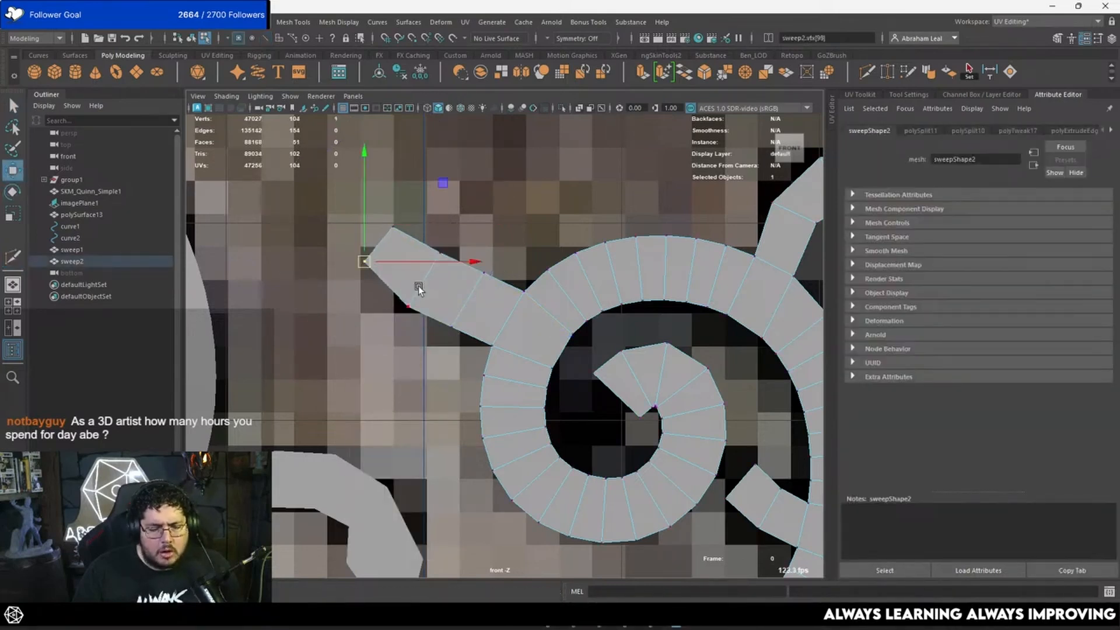
pyautogui.click(407, 305)
pyautogui.moveTo(407, 305); pyautogui.dragTo(401, 301)
# Reshape the upper-left branch's upper contour by lowering the vertex near its base and adjusting the next one outward.
pyautogui.click(444, 248)
pyautogui.click(440, 252)
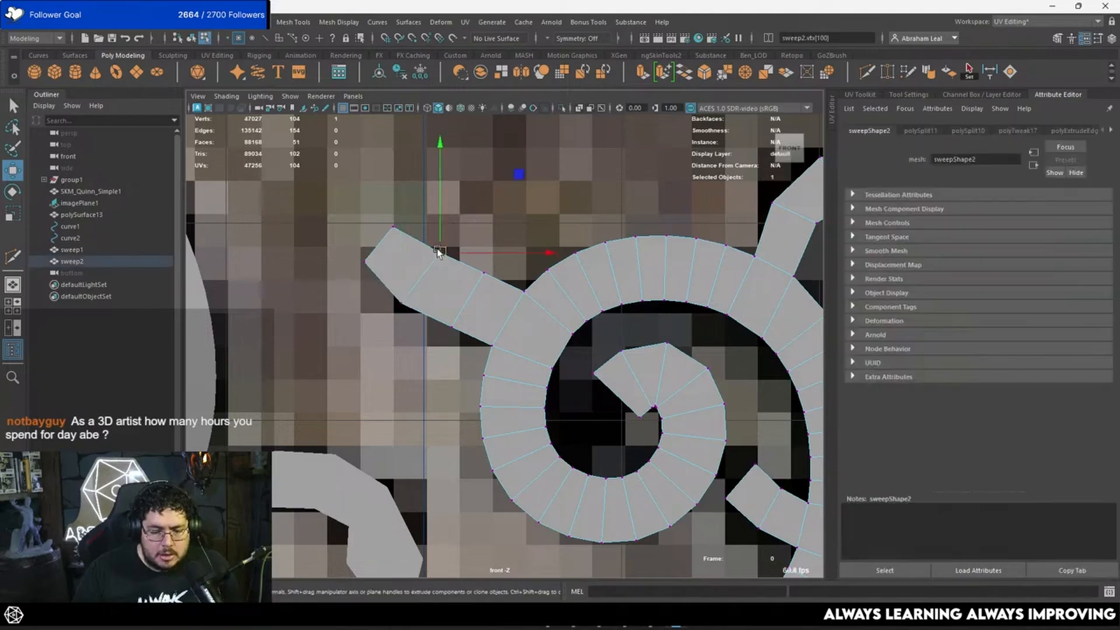
pyautogui.moveTo(439, 252); pyautogui.dragTo(474, 288)
pyautogui.click(486, 270)
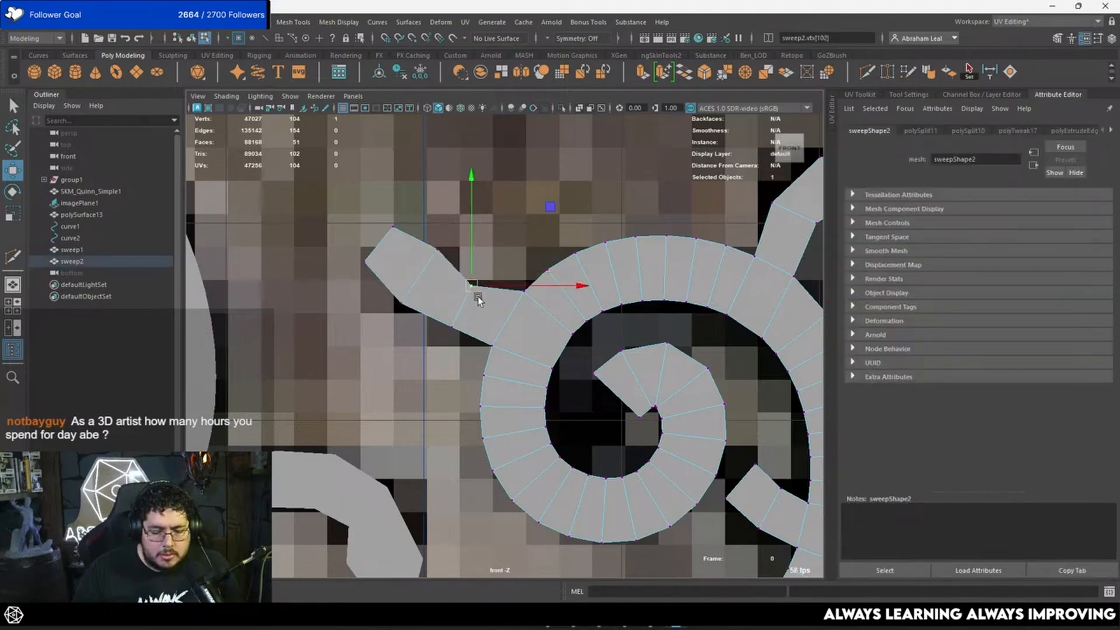
pyautogui.click(452, 330)
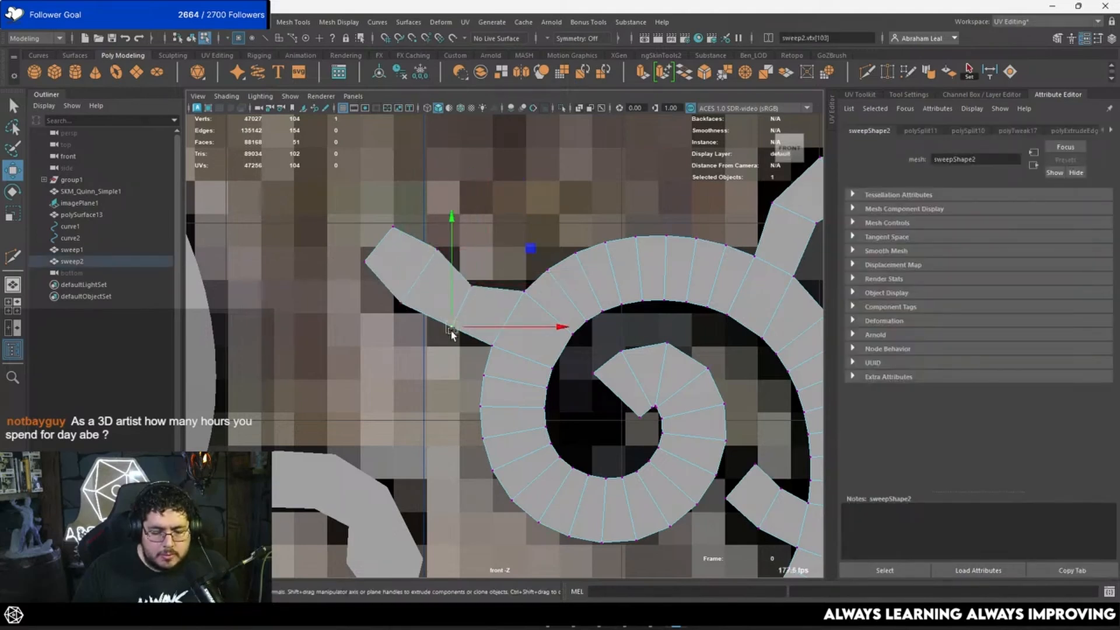
pyautogui.click(427, 243)
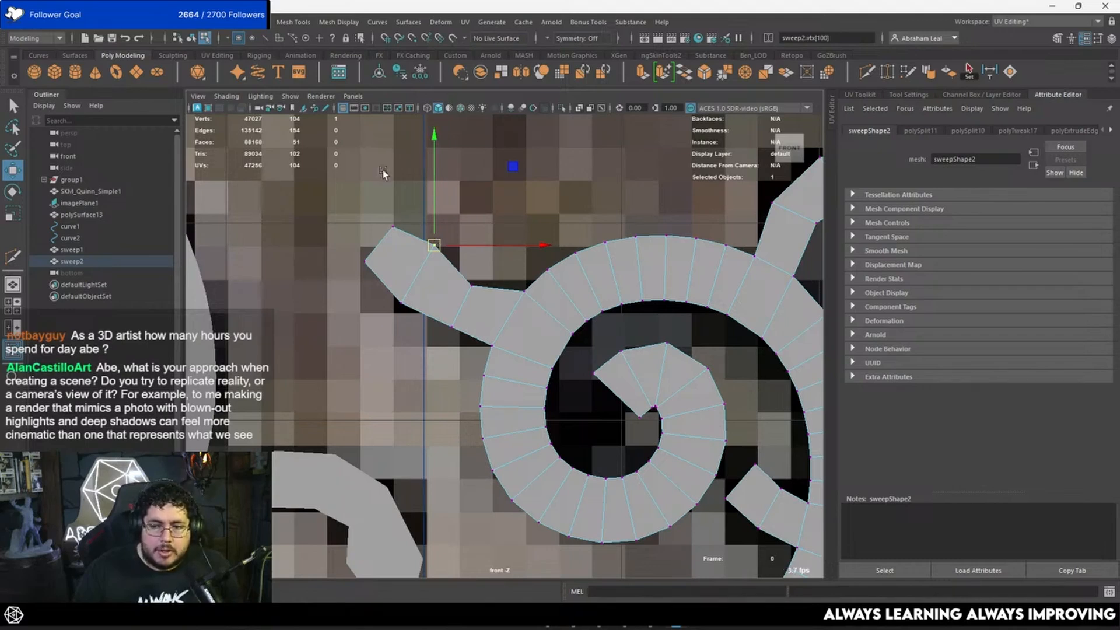
# Pull the upper-left branch's tip vertices inward to shorten the end and fine-tune its lower contour.
pyautogui.click(372, 263)
pyautogui.click(390, 228)
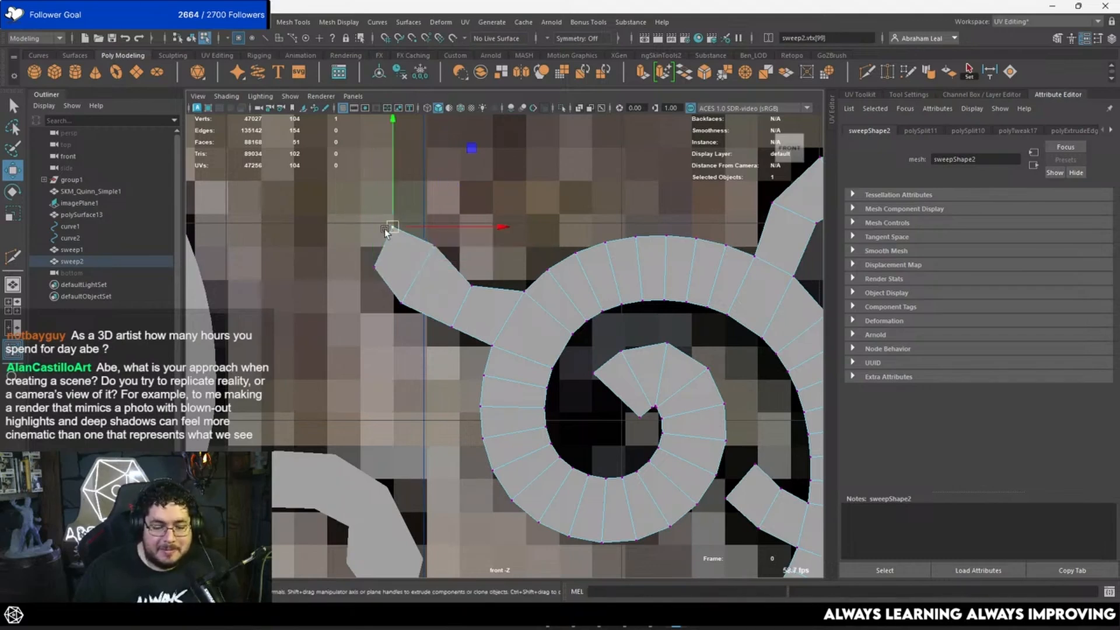
pyautogui.moveTo(393, 227); pyautogui.dragTo(403, 234)
pyautogui.click(399, 304)
pyautogui.moveTo(401, 303); pyautogui.dragTo(401, 301)
pyautogui.click(453, 326)
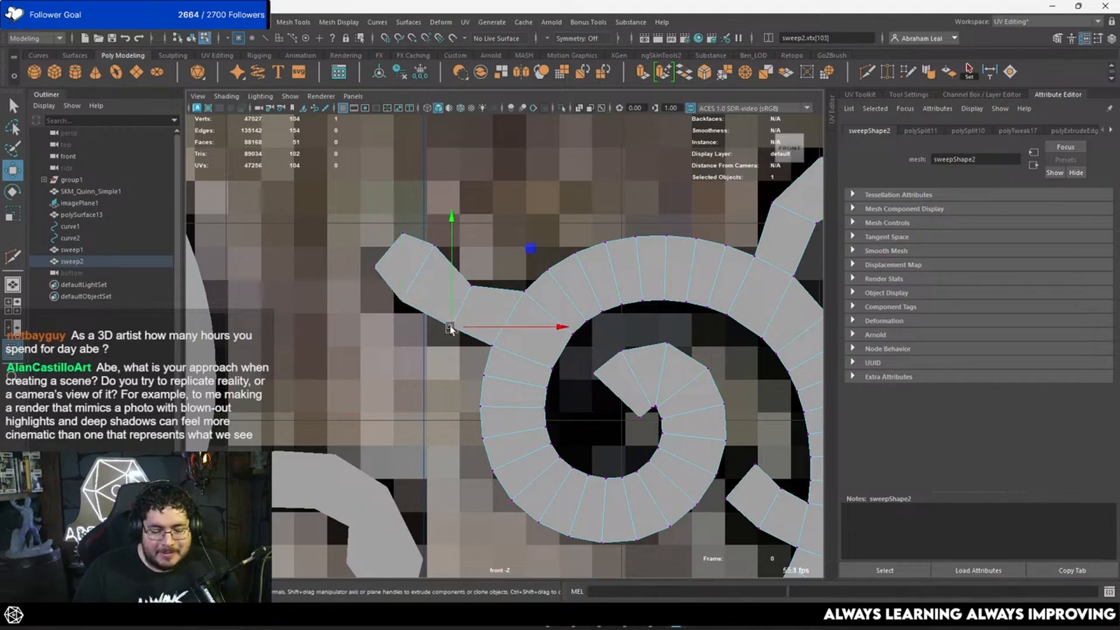
# Nudge the vertices where the upper-left branch joins the second scroll to slim and smooth the junction.
pyautogui.click(492, 344)
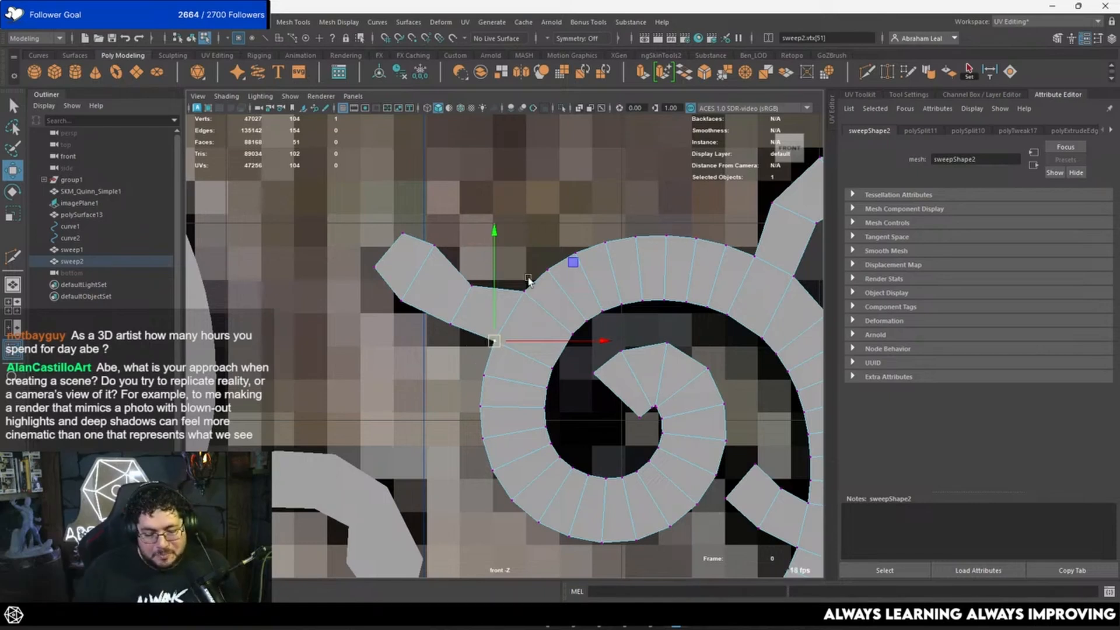
pyautogui.click(524, 290)
pyautogui.moveTo(523, 290); pyautogui.dragTo(519, 291)
pyautogui.click(492, 343)
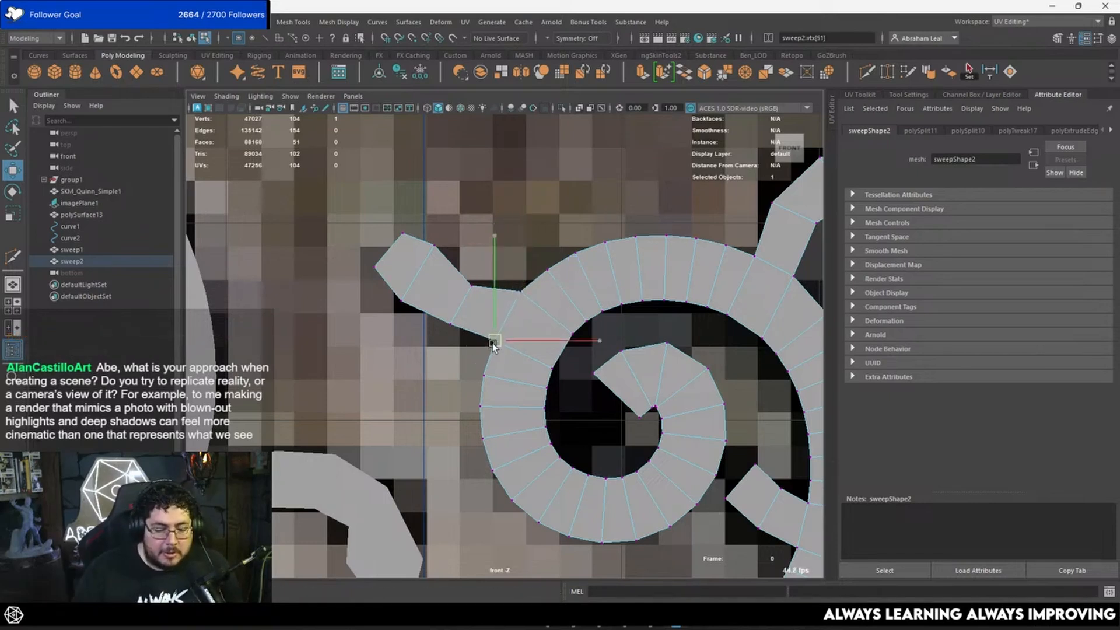
pyautogui.moveTo(492, 343); pyautogui.dragTo(494, 339)
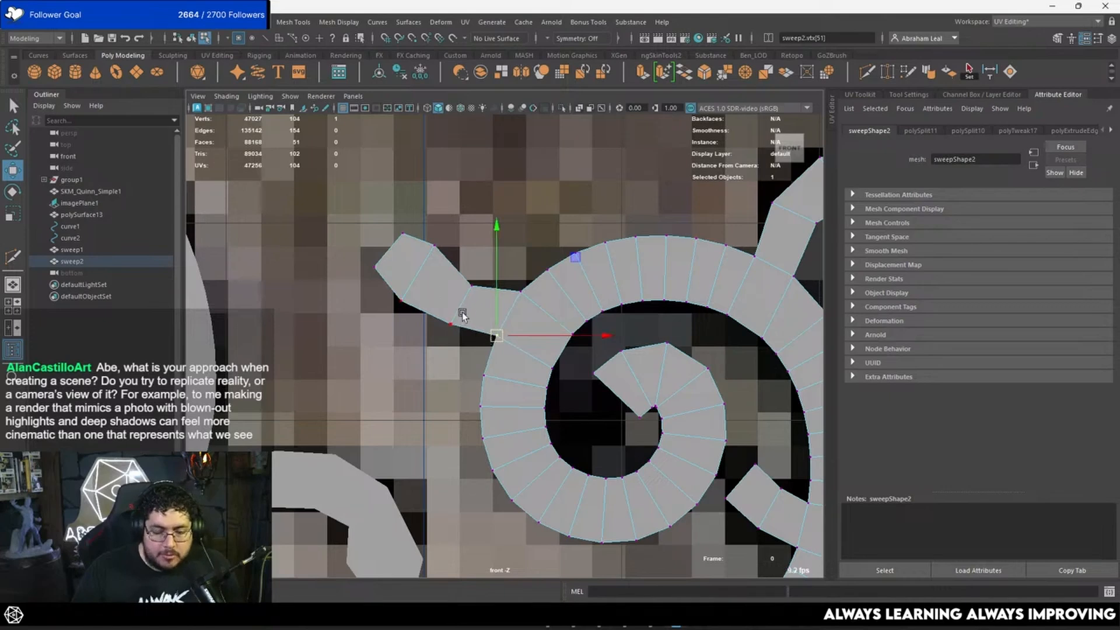
pyautogui.click(451, 323)
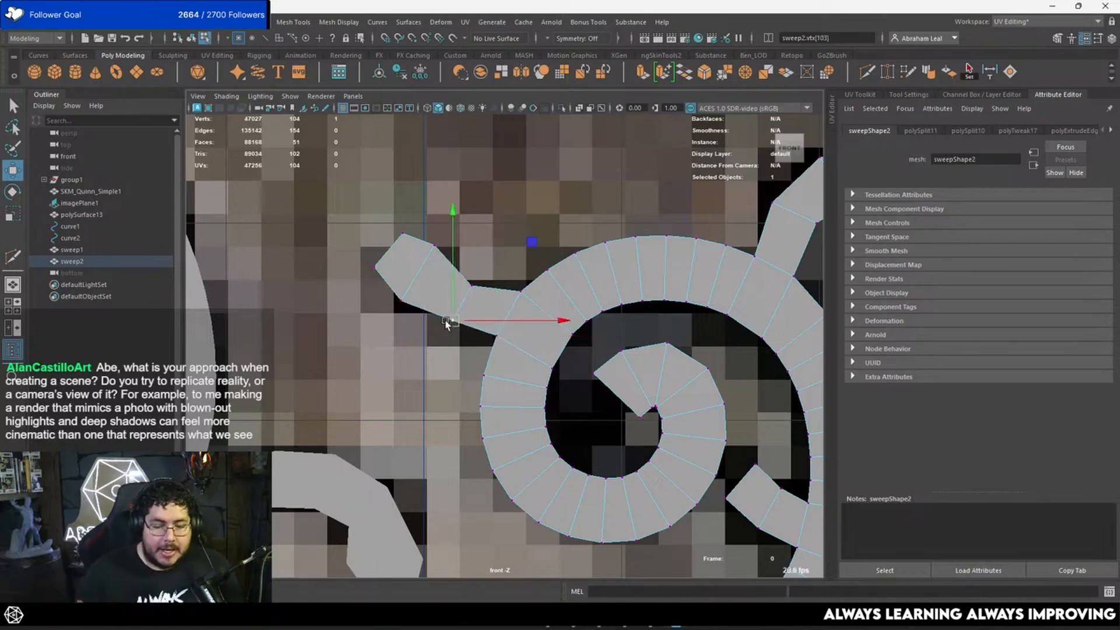
# In the perspective view, select all vertices of sweep2 and scale them flat along the depth axis.
pyautogui.press('space')
pyautogui.press('space')
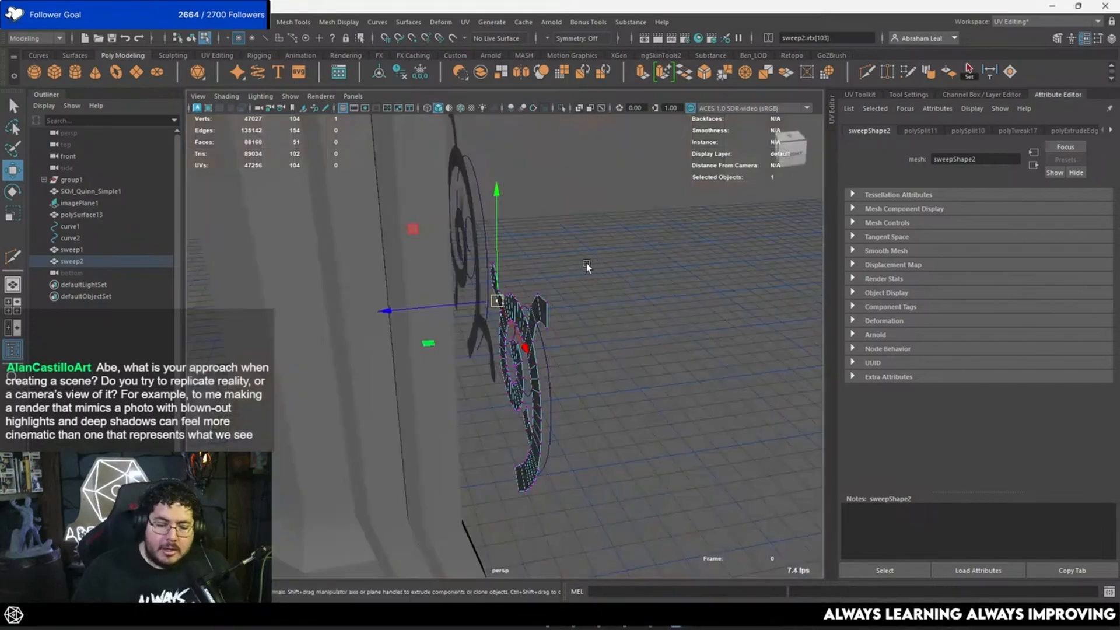
pyautogui.keyDown('alt'); pyautogui.moveTo(586, 263); pyautogui.dragTo(620, 309); pyautogui.keyUp('alt')
pyautogui.scroll(-5, 584, 266)
pyautogui.moveTo(704, 239); pyautogui.dragTo(470, 474)
pyautogui.press('r')
pyautogui.scroll(5, 503, 409)
pyautogui.moveTo(554, 425); pyautogui.dragTo(654, 337)
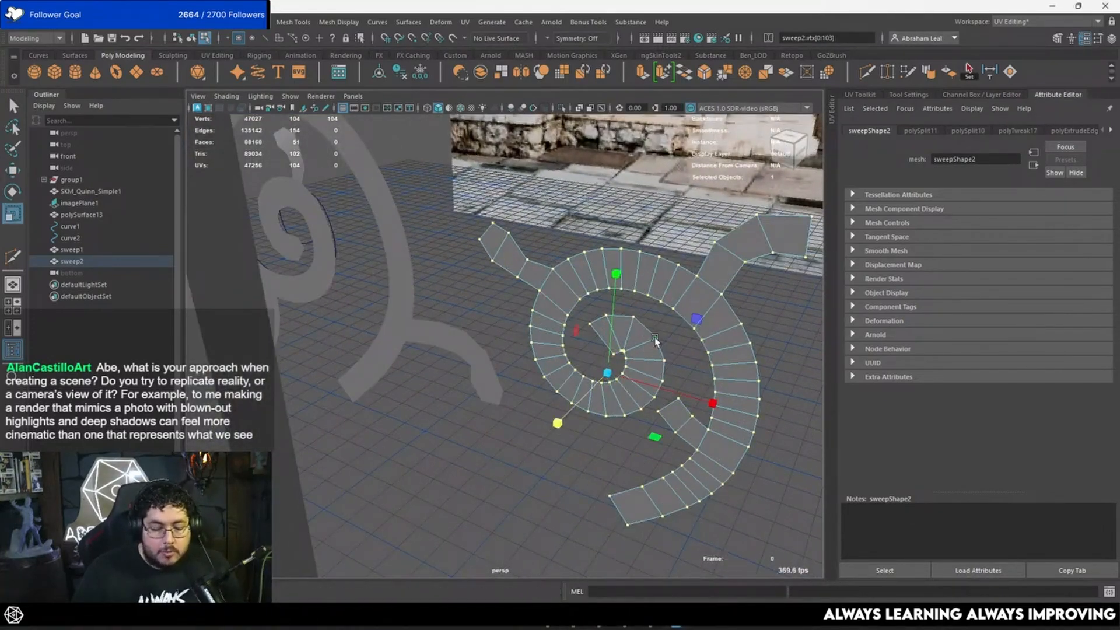
# Select all vertices of sweep1, scale them flat along the depth axis, and leave component mode.
pyautogui.click(408, 264)
pyautogui.press('F8')
pyautogui.scroll(-5, 500, 163)
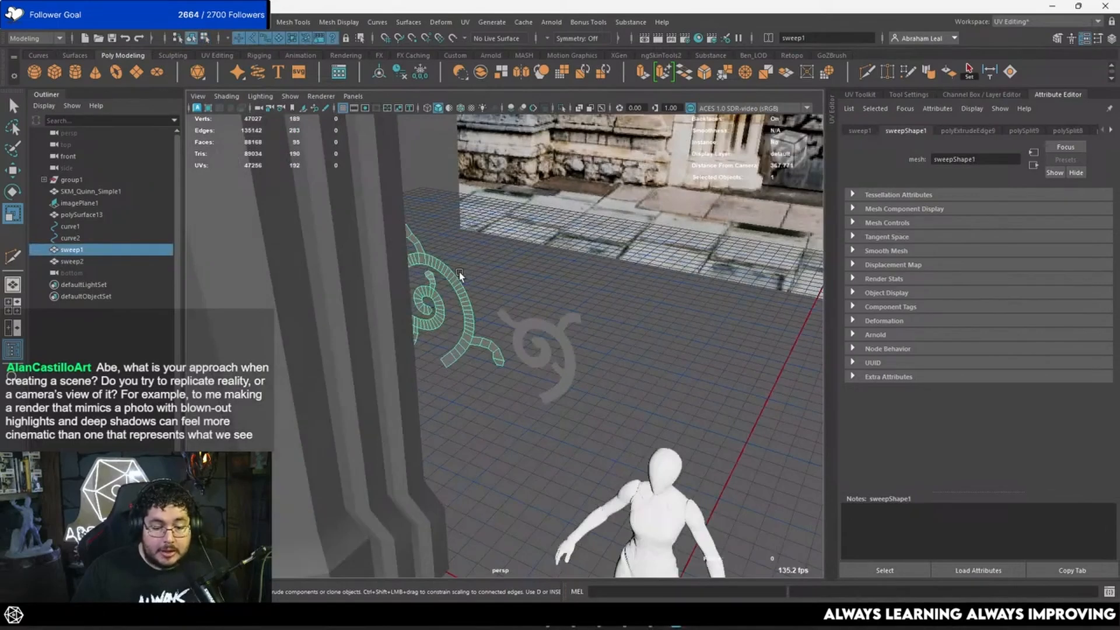
pyautogui.moveTo(459, 274); pyautogui.dragTo(403, 255, button='right')
pyautogui.moveTo(529, 169); pyautogui.dragTo(289, 445)
pyautogui.keyDown('alt'); pyautogui.moveTo(397, 280); pyautogui.dragTo(343, 345); pyautogui.keyUp('alt')
pyautogui.scroll(3, 344, 344)
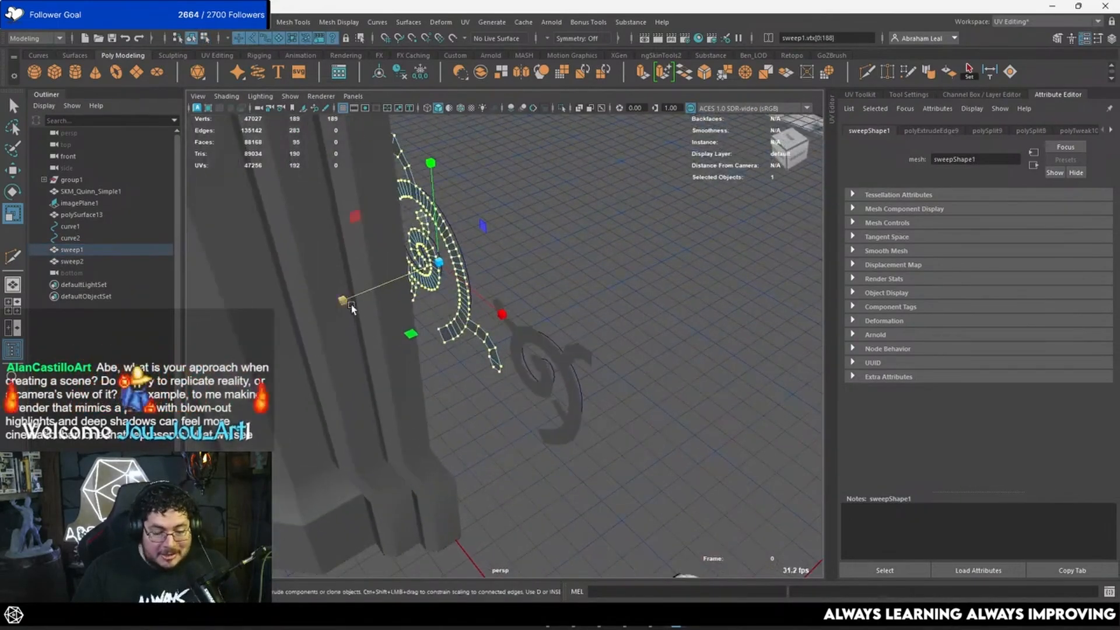
pyautogui.moveTo(347, 303); pyautogui.dragTo(431, 234)
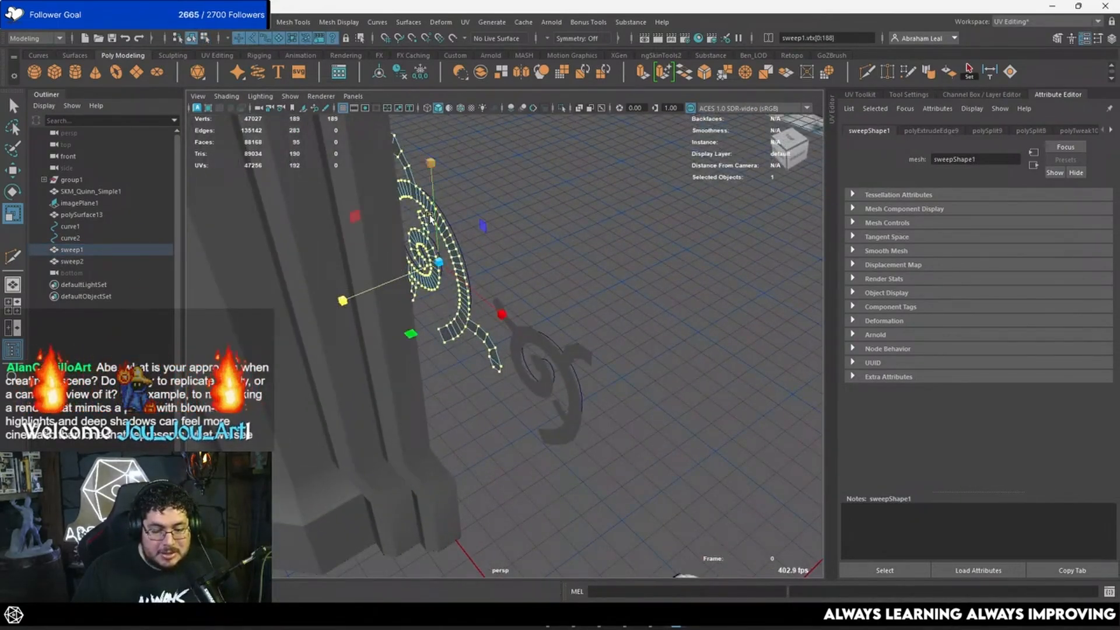
pyautogui.moveTo(431, 217); pyautogui.dragTo(501, 181, button='right')
pyautogui.click(501, 181)
# Select sweep2 and display it in wireframe in the front view, framed on its lower stem.
pyautogui.keyDown('alt'); pyautogui.moveTo(350, 312); pyautogui.dragTo(408, 244); pyautogui.keyUp('alt')
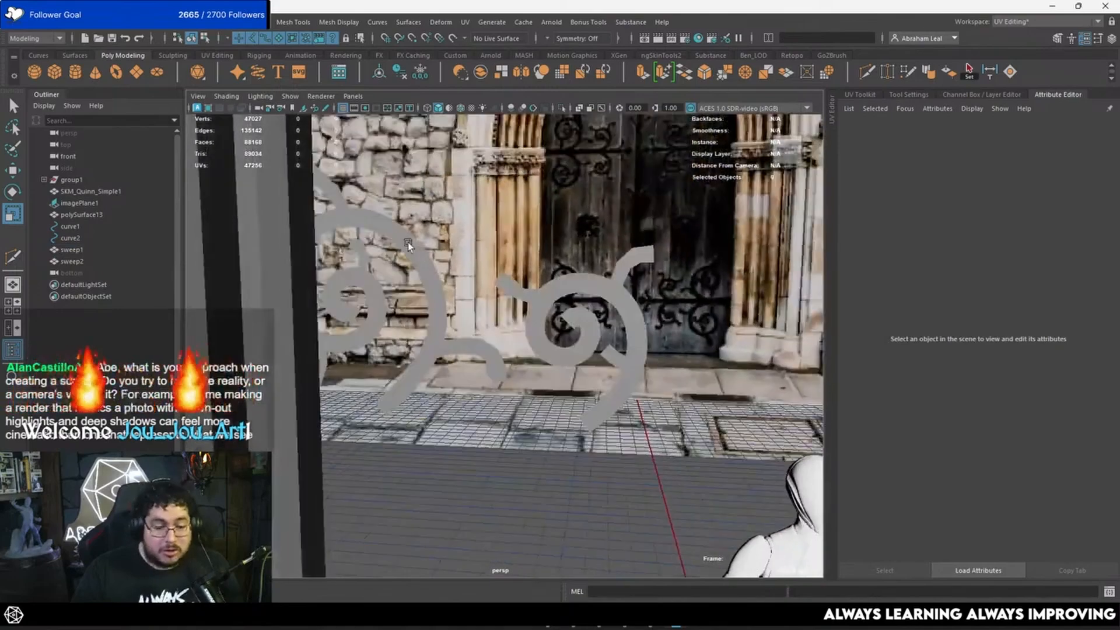
pyautogui.click(408, 243)
pyautogui.click(547, 286)
pyautogui.scroll(-5, 560, 310)
pyautogui.press('space')
pyautogui.moveTo(587, 365); pyautogui.dragTo(584, 393)
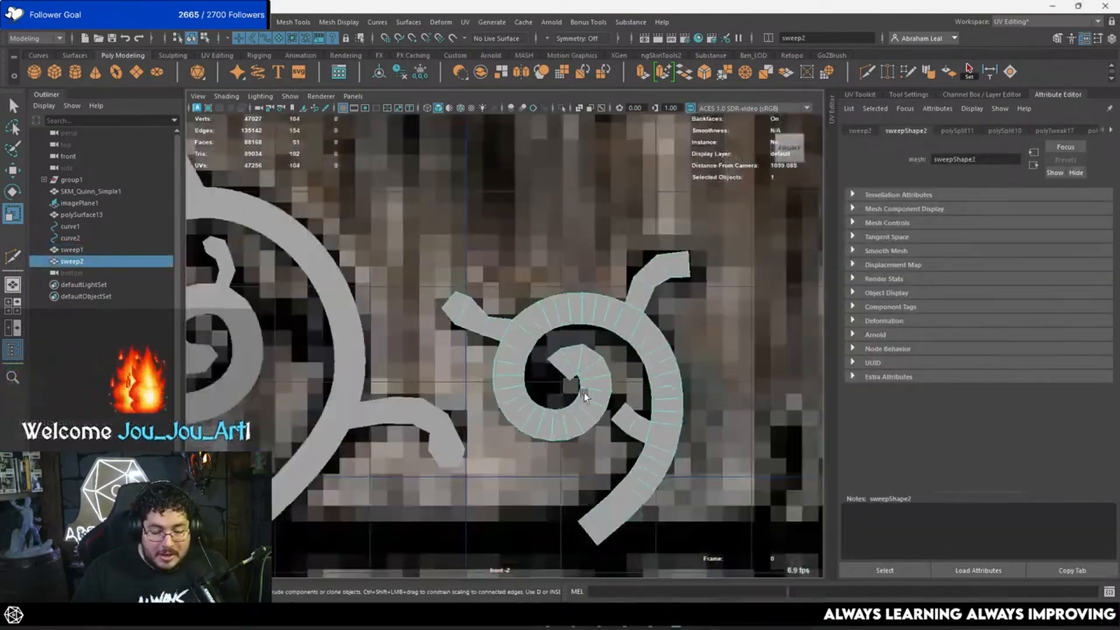
pyautogui.scroll(-4, 583, 393)
pyautogui.keyDown('alt'); pyautogui.moveTo(585, 393); pyautogui.dragTo(555, 370, button='middle'); pyautogui.keyUp('alt')
pyautogui.press('4')
pyautogui.scroll(4, 587, 375)
# Move the end vertices of the second scroll's lower stem so its end sits flat along the horizontal bar's upper edge.
pyautogui.rightClick(616, 346)
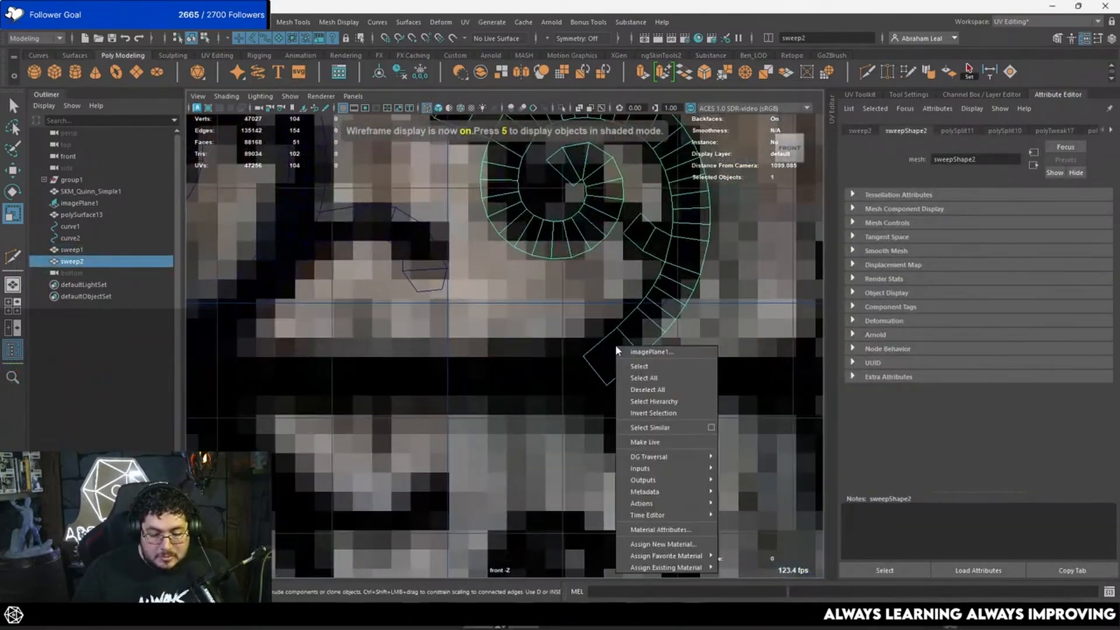
pyautogui.moveTo(597, 336); pyautogui.dragTo(547, 283, button='right')
pyautogui.click(582, 357)
pyautogui.press('w')
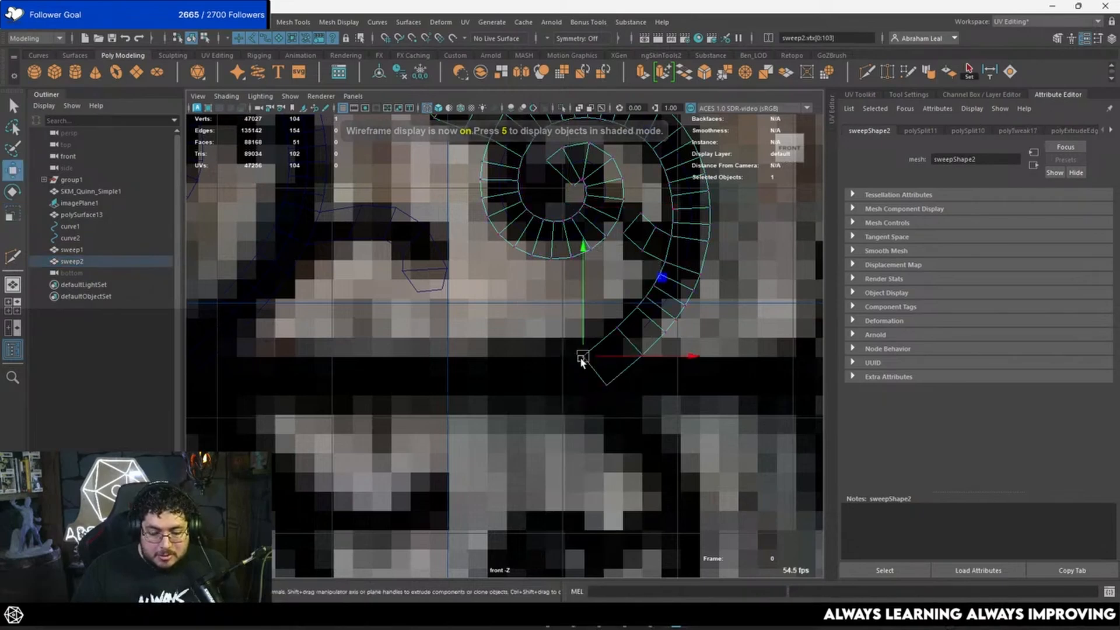
pyautogui.moveTo(580, 357); pyautogui.dragTo(572, 354)
pyautogui.moveTo(645, 353)
pyautogui.mouseDown()
pyautogui.moveTo(633, 358)
pyautogui.moveTo(644, 343)
pyautogui.mouseUp()
pyautogui.hotkey('ctrl', 'z')
pyautogui.press('q')
pyautogui.click(643, 356)
pyautogui.press('w')
pyautogui.moveTo(607, 383); pyautogui.dragTo(655, 343)
pyautogui.click(572, 352)
pyautogui.click(645, 336)
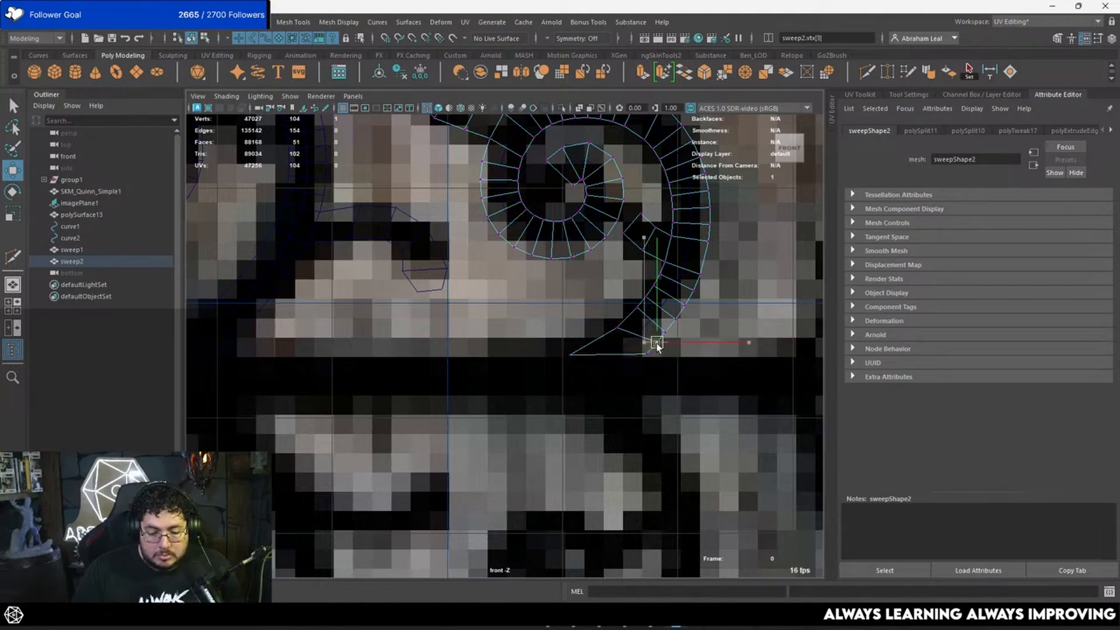
# Delete two surplus cross edges from the second scroll's lower stem.
pyautogui.moveTo(640, 306); pyautogui.dragTo(640, 257, button='right')
pyautogui.click(642, 319)
pyautogui.hotkey('ctrl', 'Delete')
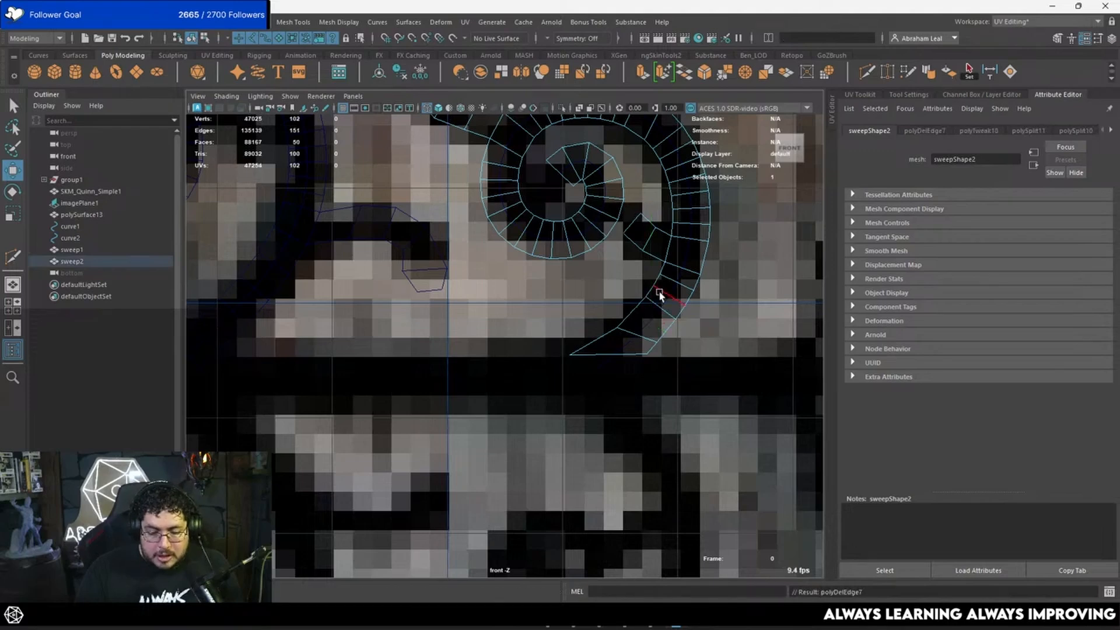
pyautogui.click(660, 296)
pyautogui.hotkey('ctrl', 'Delete')
# Move the end vertices of the first scroll's lower stem so its end sits flat along the horizontal bar's upper edge.
pyautogui.keyDown('alt'); pyautogui.moveTo(663, 271); pyautogui.dragTo(634, 349, button='middle'); pyautogui.keyUp('alt')
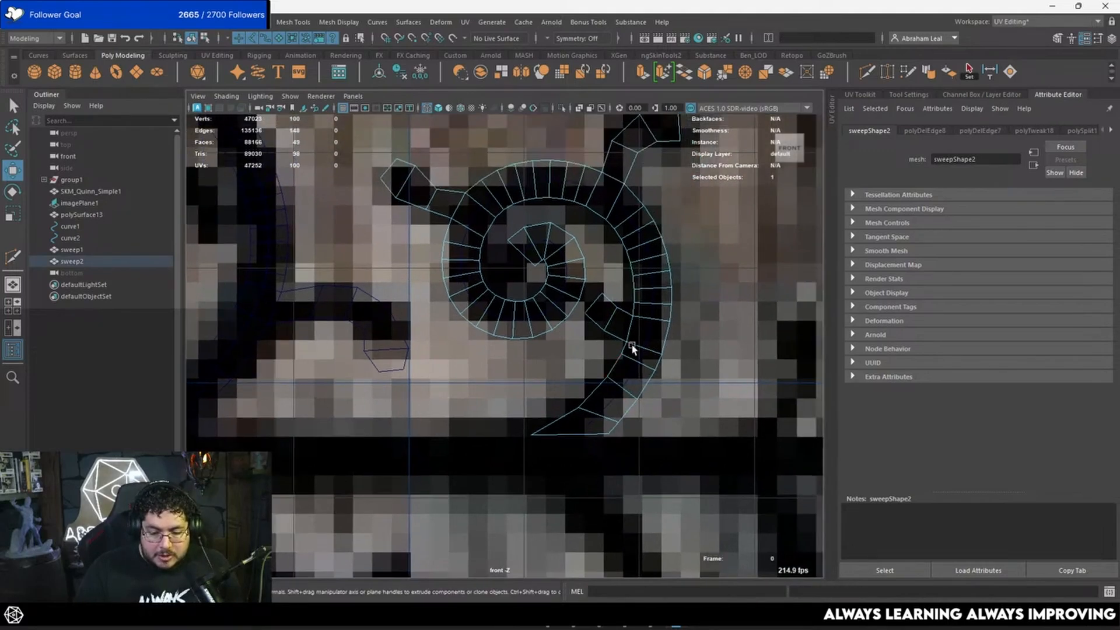
pyautogui.click(649, 304)
pyautogui.keyDown('alt'); pyautogui.moveTo(645, 299); pyautogui.dragTo(654, 330, button='middle'); pyautogui.keyUp('alt')
pyautogui.keyDown('alt'); pyautogui.moveTo(654, 329); pyautogui.dragTo(574, 449, button='right'); pyautogui.keyUp('alt')
pyautogui.keyDown('alt'); pyautogui.moveTo(574, 449); pyautogui.dragTo(811, 353, button='middle'); pyautogui.keyUp('alt')
pyautogui.keyDown('alt'); pyautogui.moveTo(484, 354); pyautogui.dragTo(429, 357, button='right'); pyautogui.keyUp('alt')
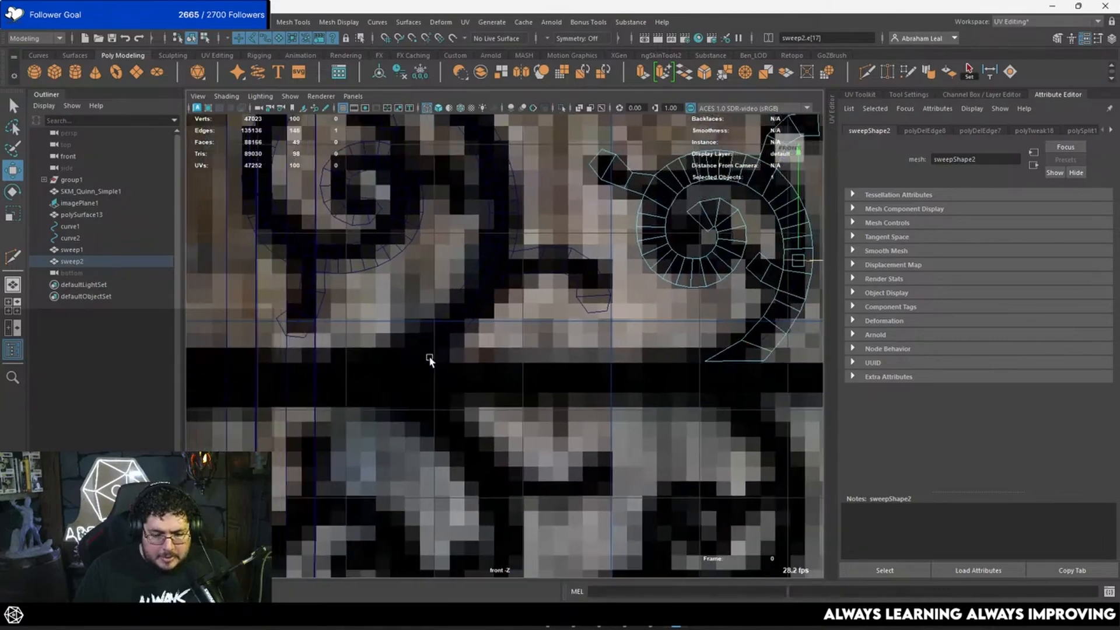
pyautogui.keyDown('alt'); pyautogui.moveTo(429, 357); pyautogui.dragTo(515, 345, button='middle'); pyautogui.keyUp('alt')
pyautogui.keyDown('alt'); pyautogui.moveTo(516, 345); pyautogui.dragTo(560, 343, button='right'); pyautogui.keyUp('alt')
pyautogui.click(519, 314)
pyautogui.click(516, 304)
pyautogui.moveTo(515, 304); pyautogui.dragTo(464, 285, button='right')
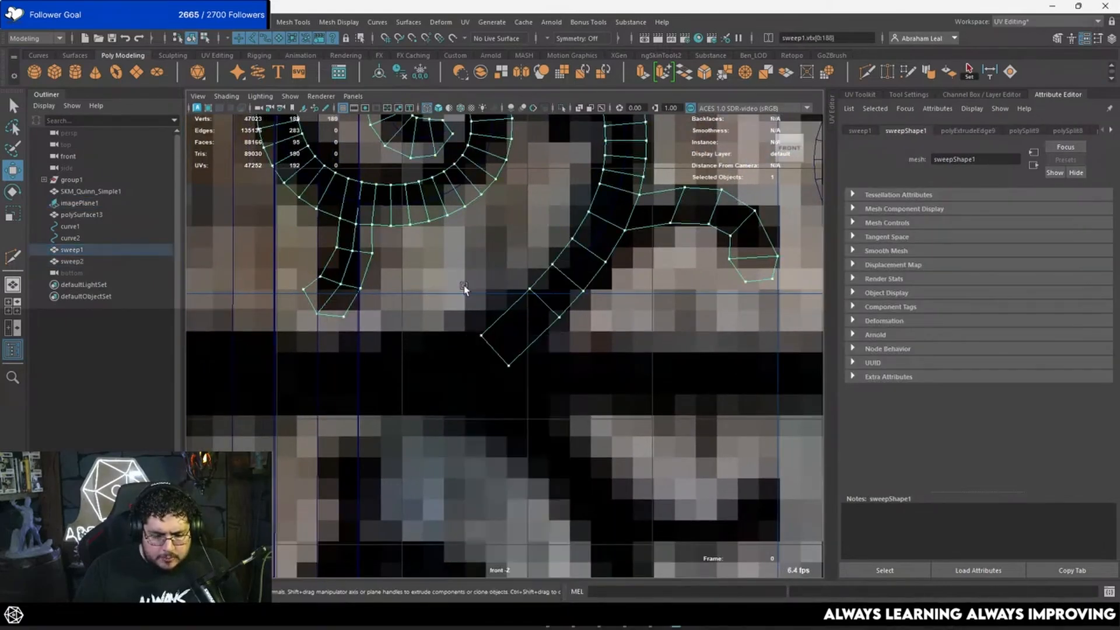
pyautogui.click(481, 335)
pyautogui.moveTo(481, 335); pyautogui.dragTo(476, 327)
pyautogui.click(509, 365)
pyautogui.moveTo(509, 366); pyautogui.dragTo(573, 305)
pyautogui.click(555, 325)
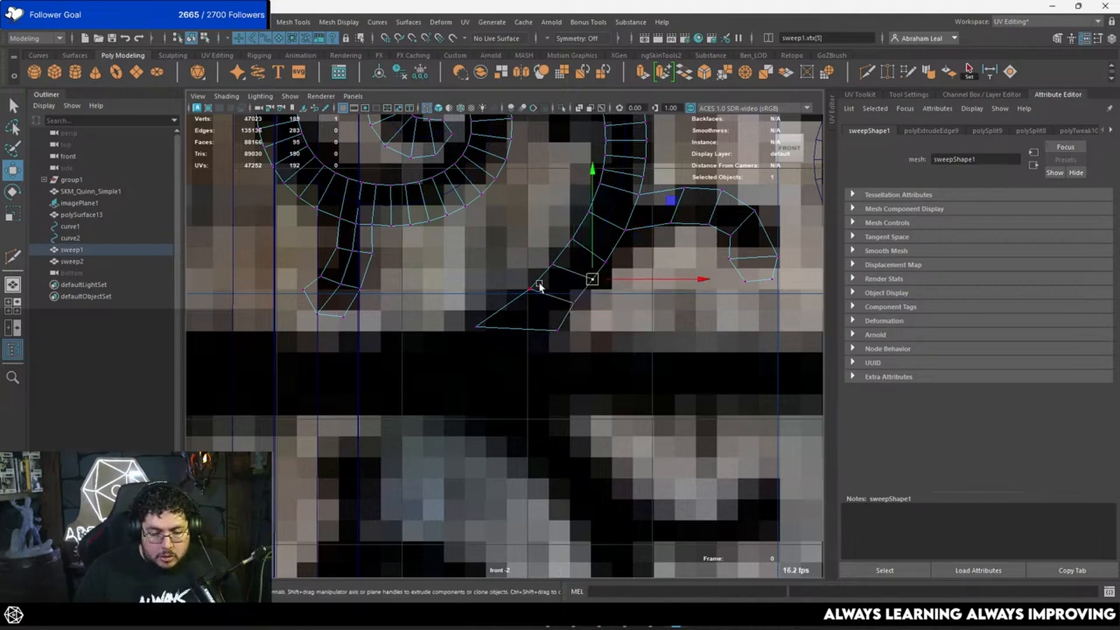
# Adjust the next vertices up the first scroll's lower stem so both sides follow the photo's curve.
pyautogui.click(524, 291)
pyautogui.moveTo(521, 291); pyautogui.dragTo(518, 294)
pyautogui.keyDown('alt'); pyautogui.moveTo(581, 273); pyautogui.dragTo(545, 322, button='middle'); pyautogui.keyUp('alt')
pyautogui.click(567, 311)
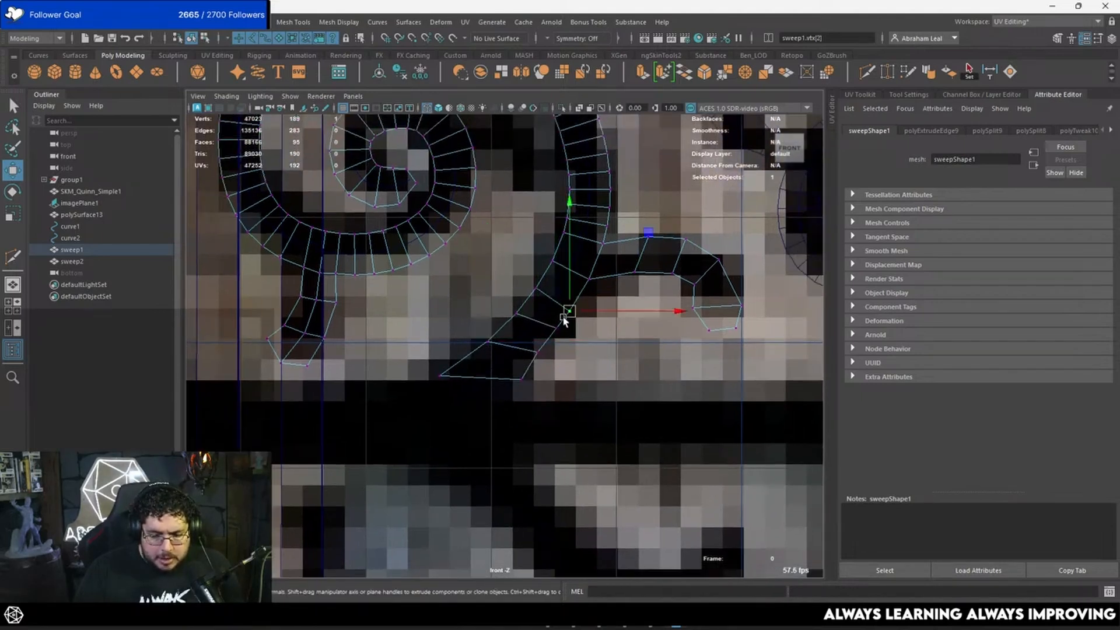
pyautogui.moveTo(570, 311); pyautogui.dragTo(577, 301)
# Extrude the flat end edge of the first scroll's lower stem downward into the horizontal bar.
pyautogui.keyDown('alt'); pyautogui.moveTo(569, 286); pyautogui.dragTo(447, 245, button='middle'); pyautogui.keyUp('alt')
pyautogui.scroll(-3, 482, 290)
pyautogui.scroll(-3, 607, 295)
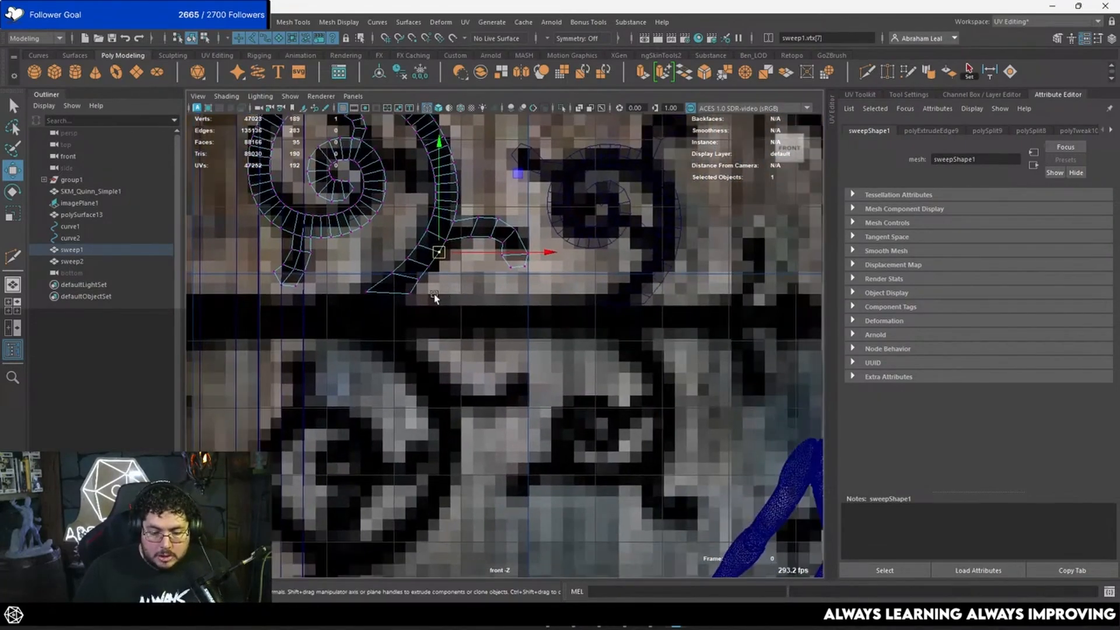
pyautogui.moveTo(389, 286); pyautogui.dragTo(394, 263, button='right')
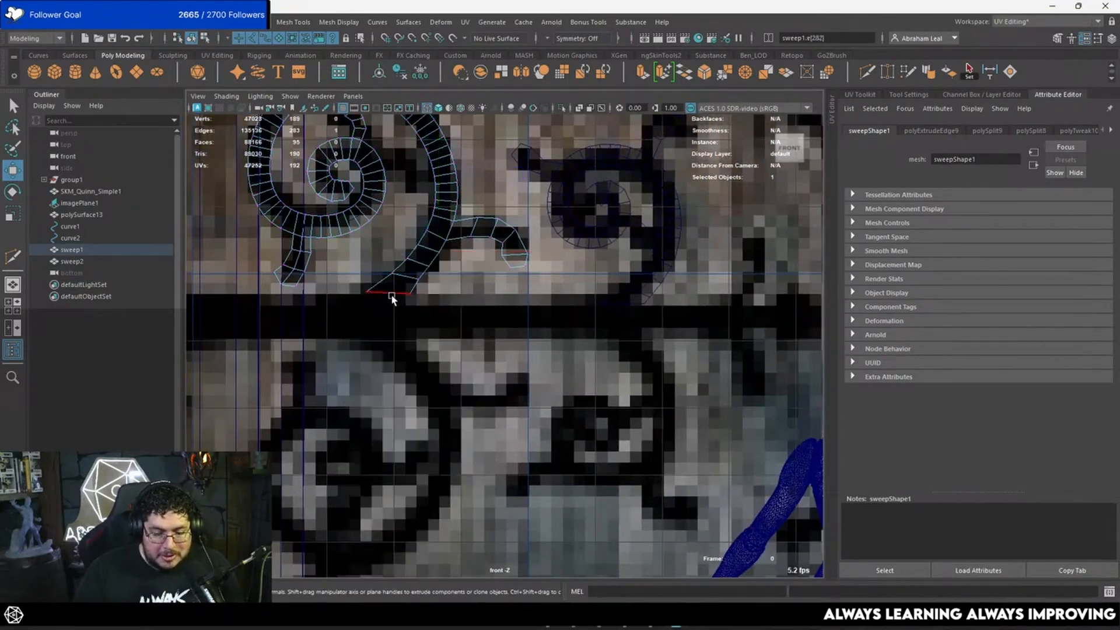
pyautogui.click(390, 293)
pyautogui.hotkey('ctrl', 'e')
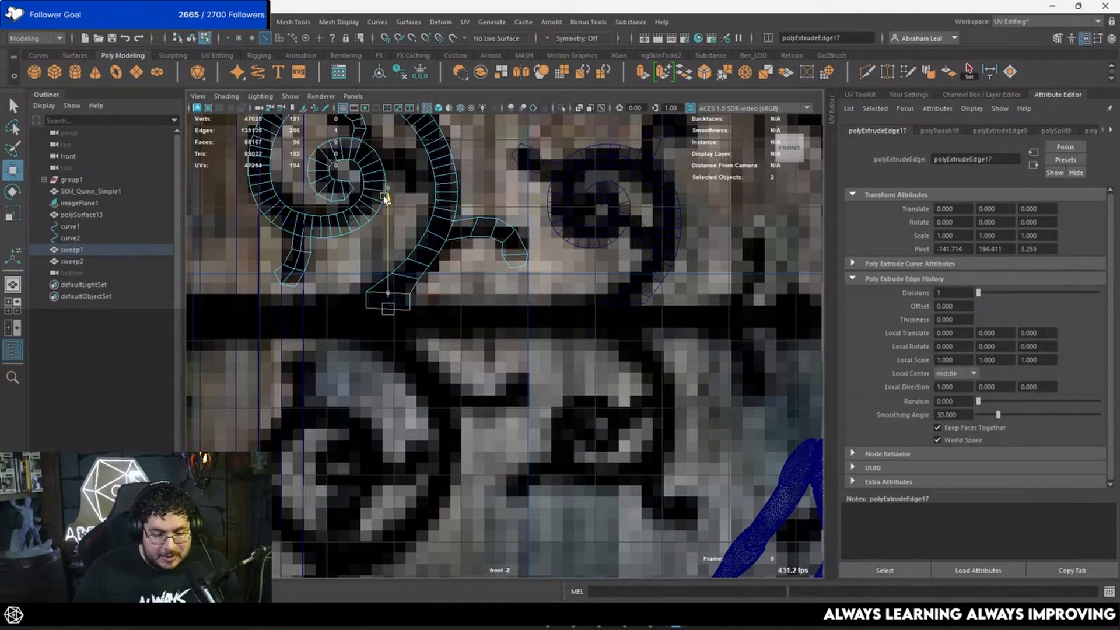
# Select sweep1 and sweep2 as objects and combine them into one mesh.
pyautogui.moveTo(437, 229); pyautogui.dragTo(523, 176, button='right')
pyautogui.keyDown('shift'); pyautogui.click(569, 205); pyautogui.keyUp('shift')
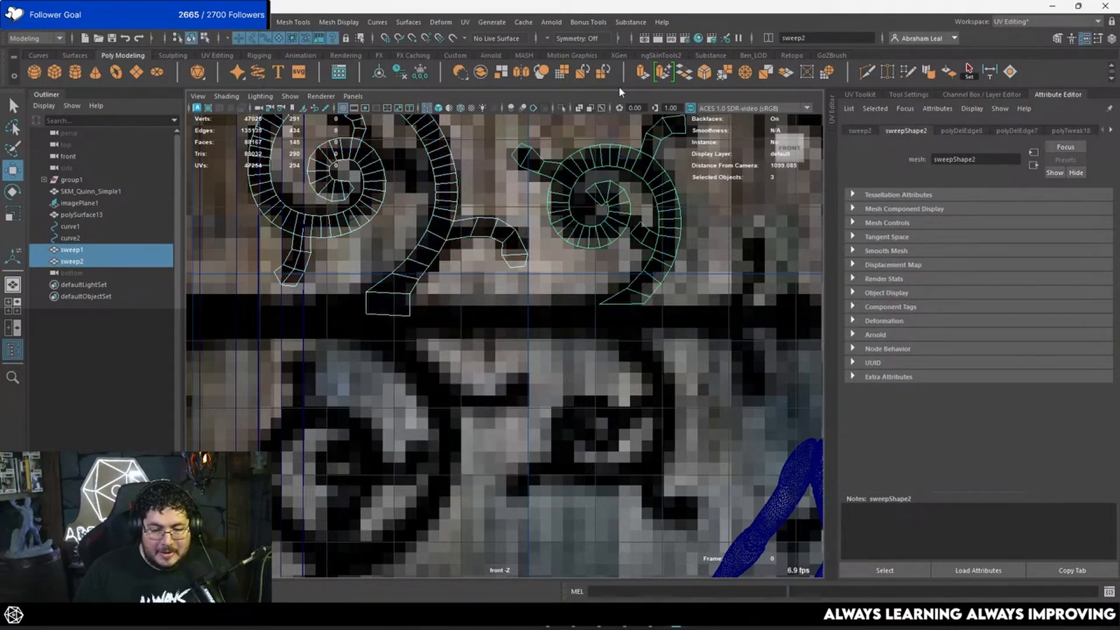
pyautogui.click(480, 76)
# Extrude the flat end edge of the second scroll's stem downward into the horizontal bar.
pyautogui.scroll(2, 630, 315)
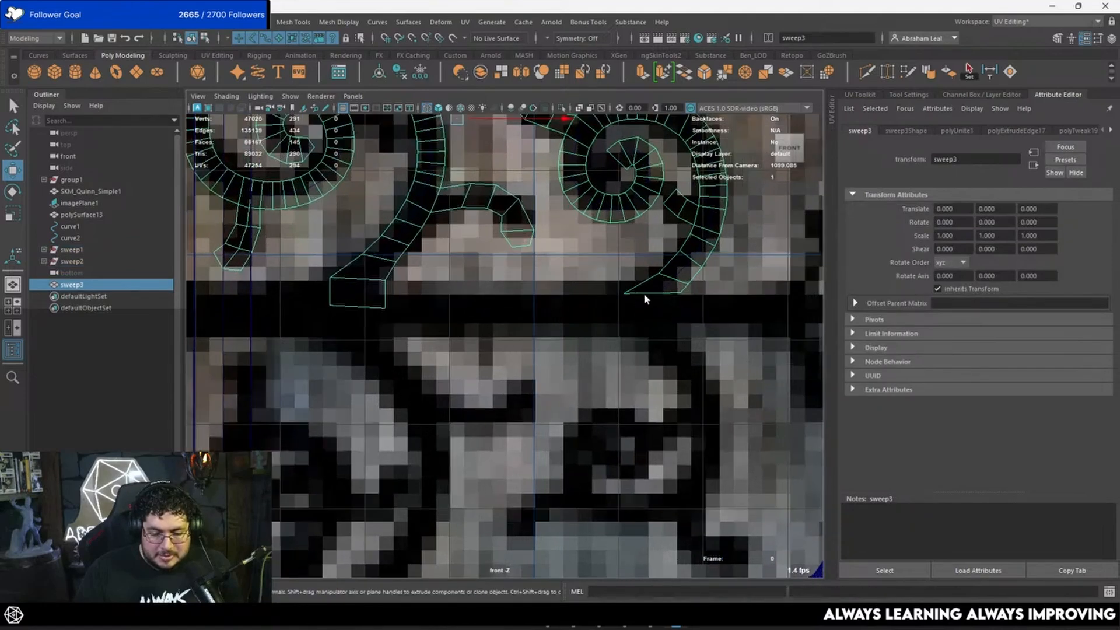
pyautogui.moveTo(645, 294); pyautogui.dragTo(646, 257, button='right')
pyautogui.click(658, 297)
pyautogui.hotkey('ctrl', 'e')
pyautogui.press('w')
pyautogui.moveTo(658, 301); pyautogui.dragTo(656, 197)
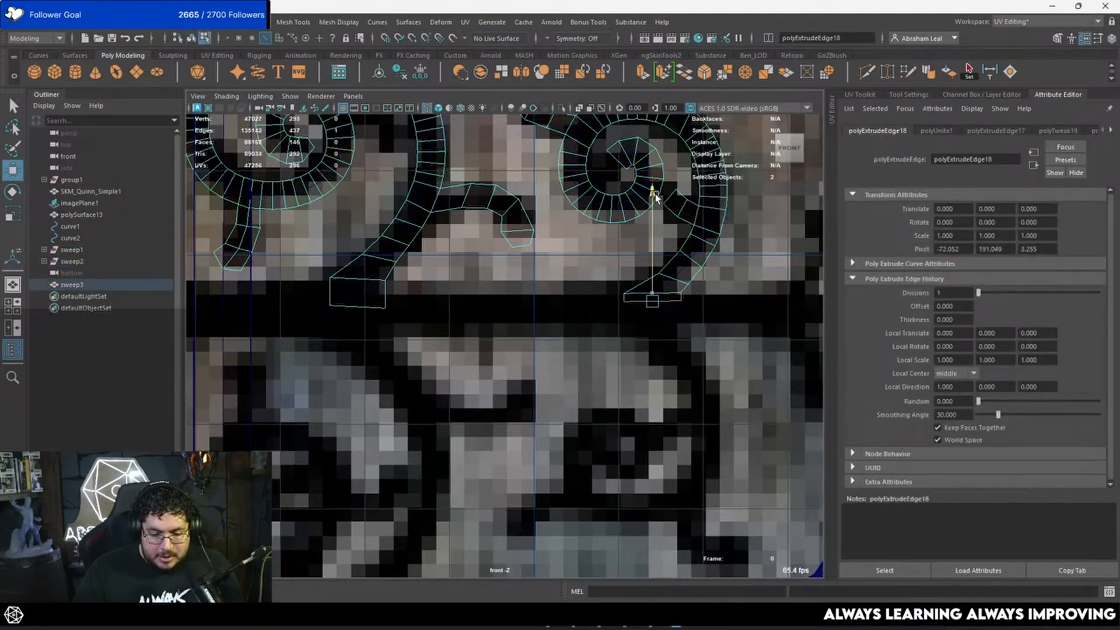
# Bridge the facing side edges of the two extruded stem bases to form the bar between the scrolls.
pyautogui.click(624, 302)
pyautogui.keyDown('shift'); pyautogui.click(386, 295); pyautogui.keyUp('shift')
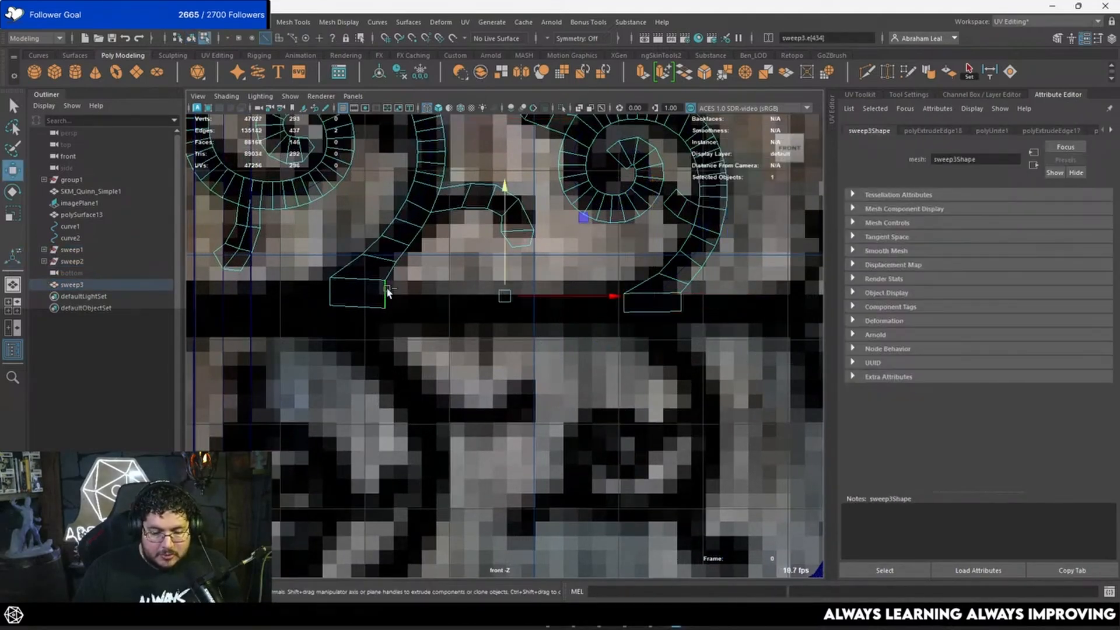
pyautogui.click(693, 78)
# Extrude the bar's end edge beside the second scroll toward the door's centre, along the photo's bar.
pyautogui.scroll(-3, 550, 318)
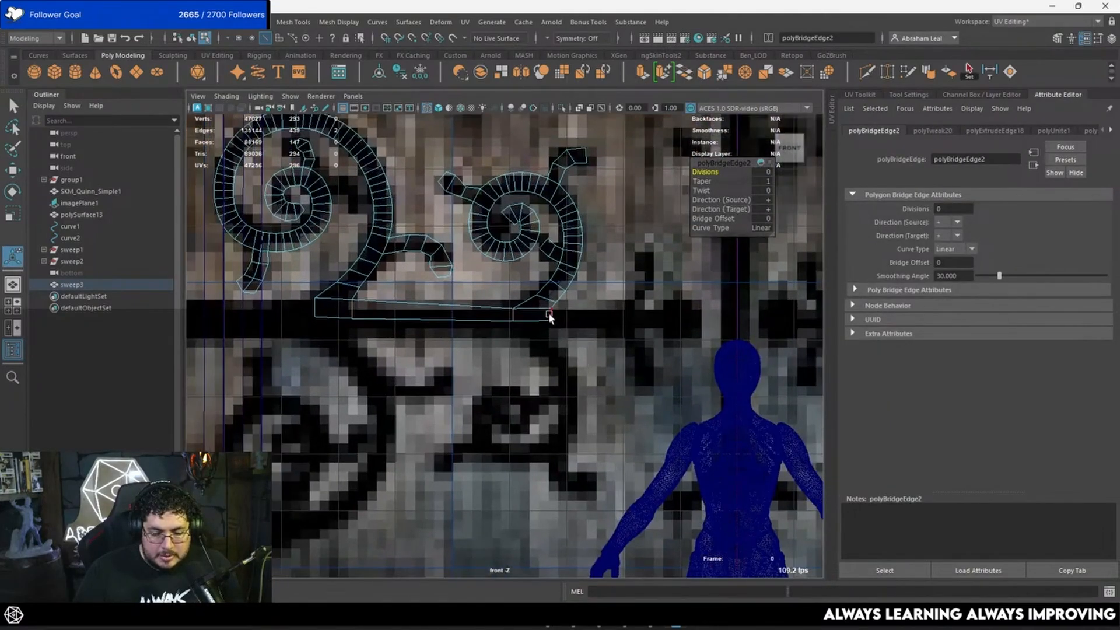
pyautogui.click(549, 313)
pyautogui.scroll(2, 598, 320)
pyautogui.moveTo(670, 302); pyautogui.dragTo(809, 308)
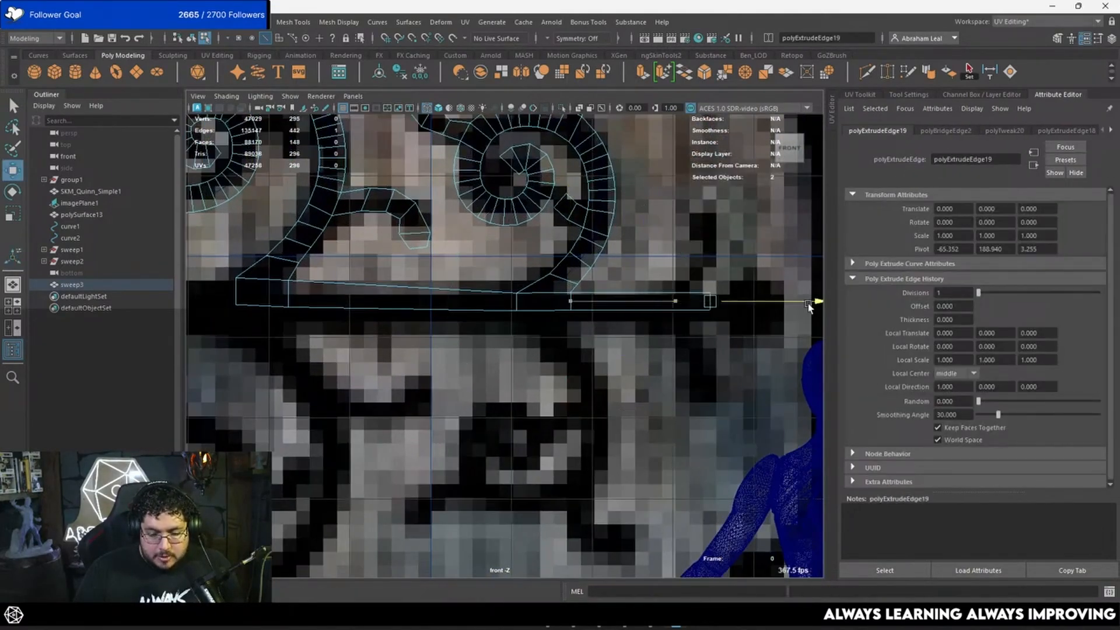
# Extrude the bar's opposite end edge outward from the first scroll toward the door's outer side.
pyautogui.keyDown('alt'); pyautogui.moveTo(673, 295); pyautogui.dragTo(895, 297, button='middle'); pyautogui.keyUp('alt')
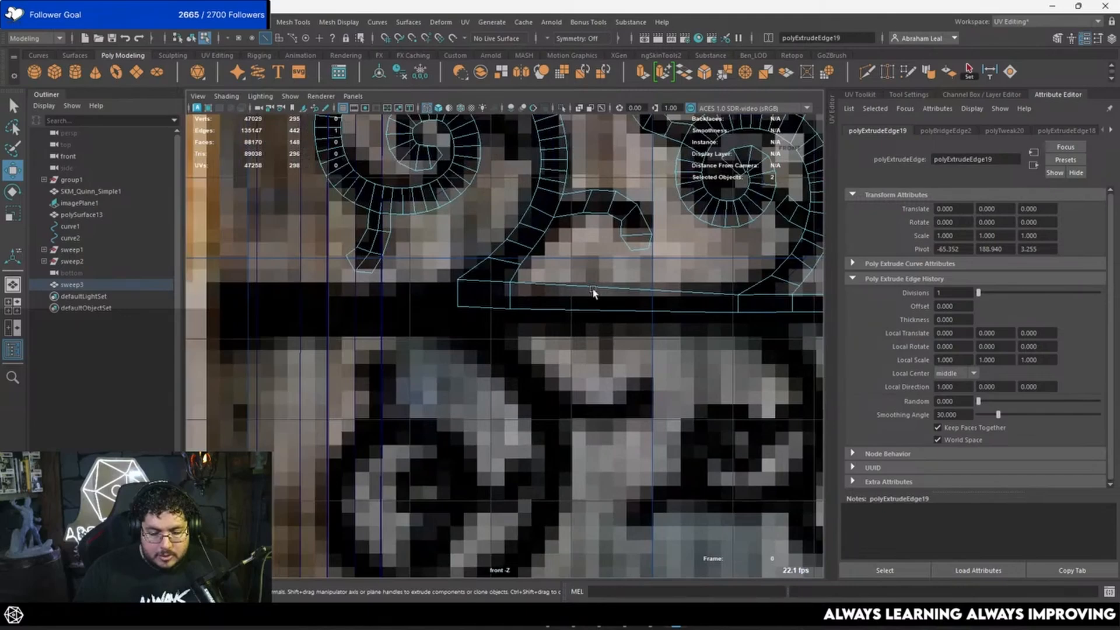
pyautogui.click(458, 294)
pyautogui.scroll(1, 419, 292)
pyautogui.keyDown('alt'); pyautogui.moveTo(420, 293); pyautogui.dragTo(526, 310, button='middle'); pyautogui.keyUp('alt')
pyautogui.hotkey('ctrl', 'e')
pyautogui.press('w')
pyautogui.moveTo(599, 307); pyautogui.dragTo(272, 313)
# Select the run of lower edges along the bar, scale it flat vertically, and clear the selection.
pyautogui.scroll(-3, 385, 319)
pyautogui.keyDown('alt'); pyautogui.moveTo(430, 321); pyautogui.dragTo(344, 323, button='middle'); pyautogui.keyUp('alt')
pyautogui.press('q')
pyautogui.click(388, 331)
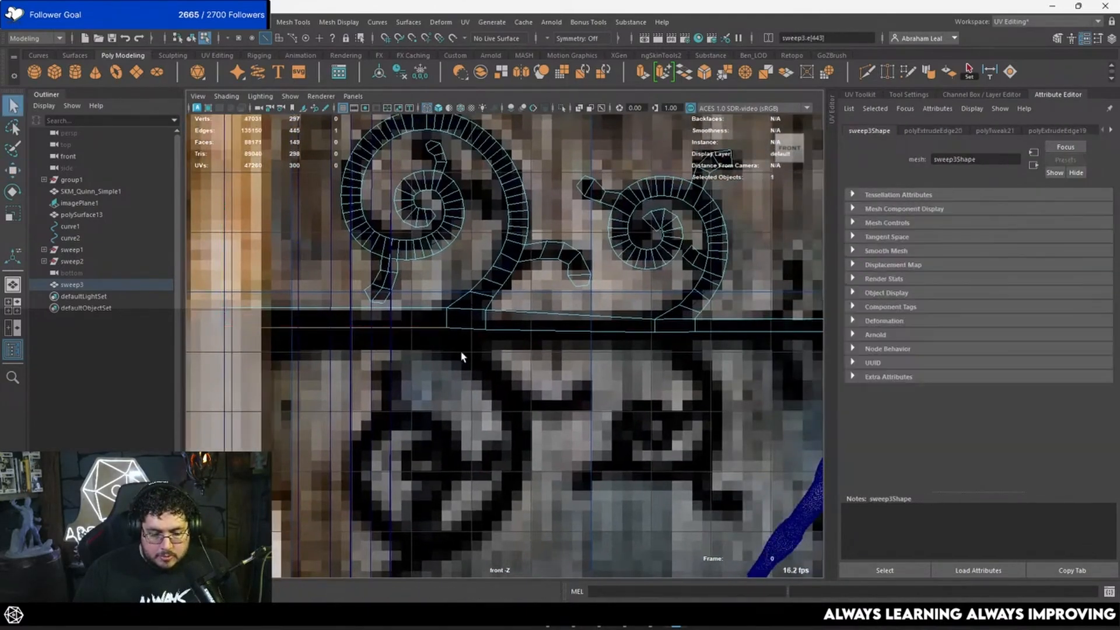
pyautogui.keyDown('alt'); pyautogui.moveTo(462, 354); pyautogui.dragTo(382, 350, button='middle'); pyautogui.keyUp('alt')
pyautogui.keyDown('shift'); pyautogui.click(689, 327); pyautogui.keyUp('shift')
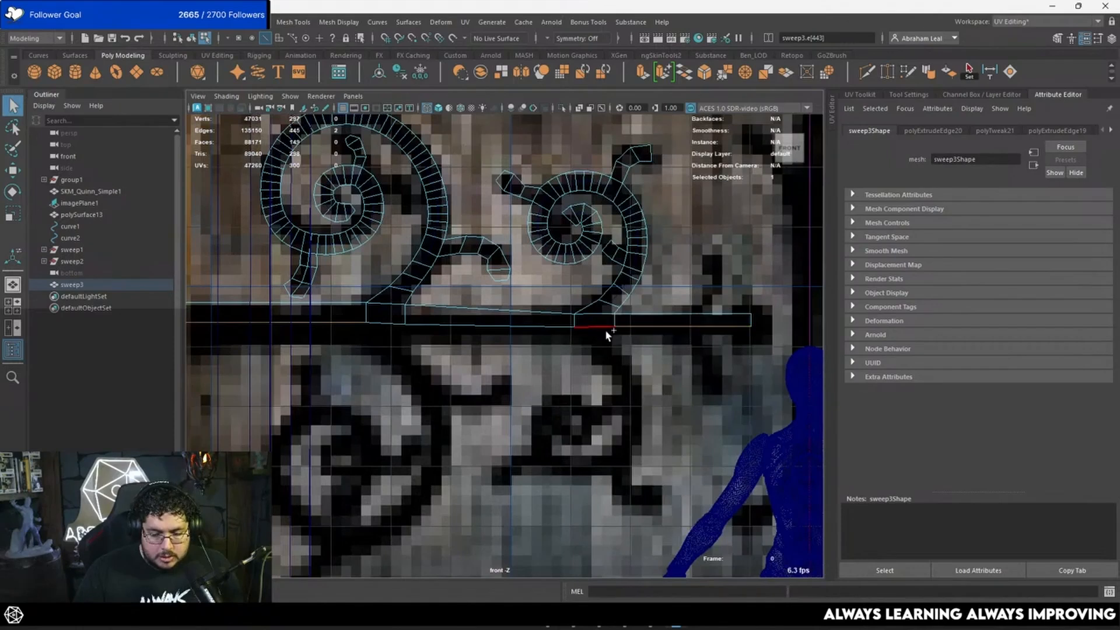
pyautogui.press('r')
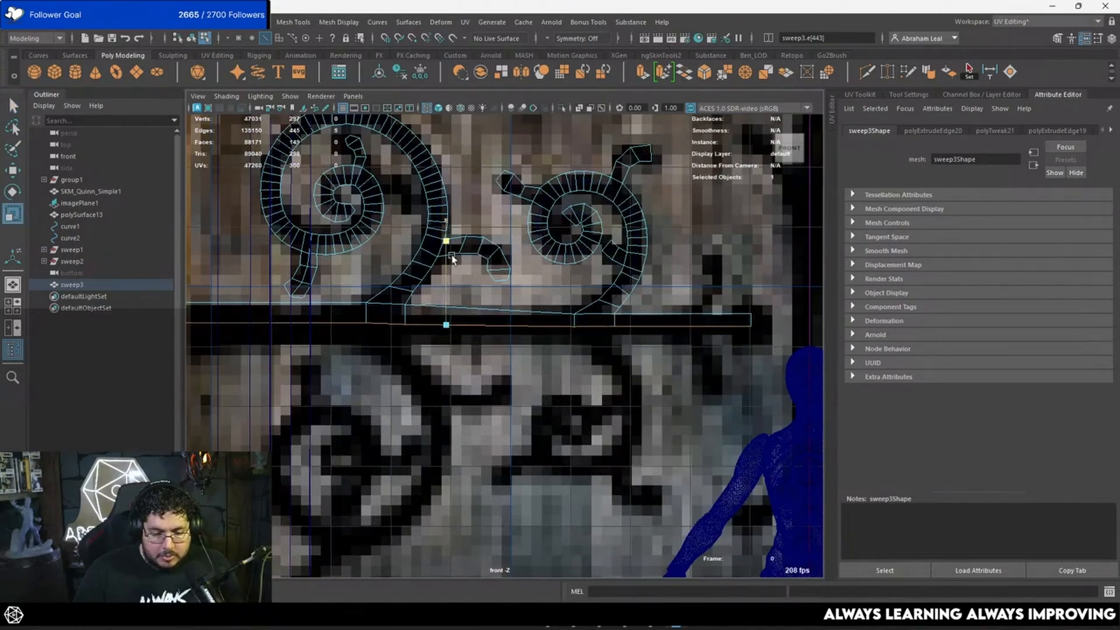
pyautogui.press('q')
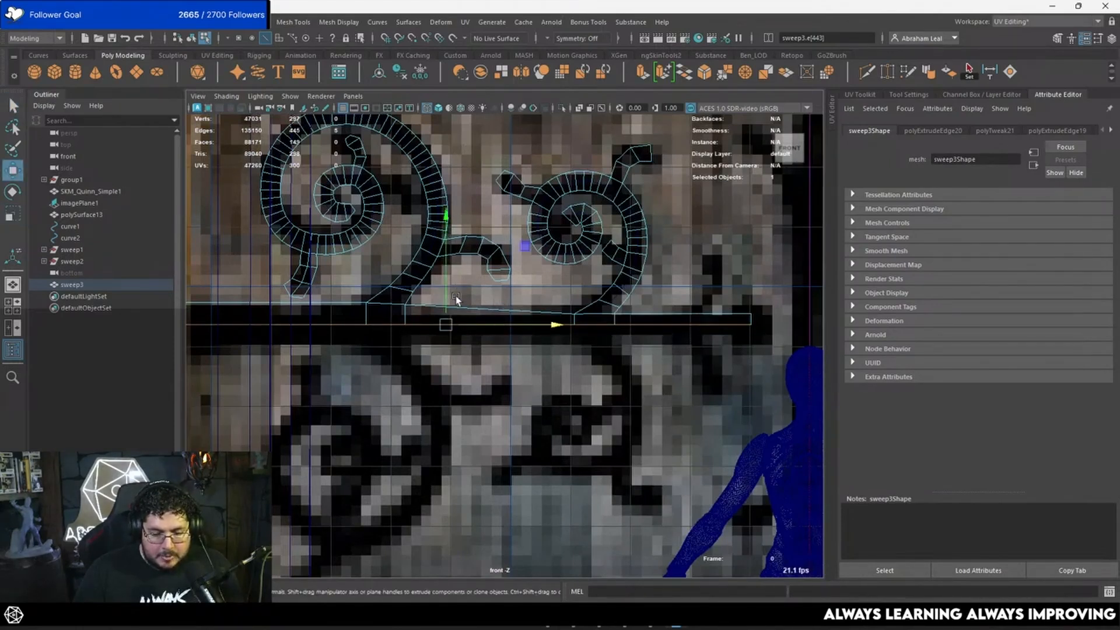
pyautogui.press('w')
pyautogui.click(510, 295)
# Raise the vertex where the second scroll's inner side meets the bar to the photo's upper bar edge.
pyautogui.scroll(6, 611, 313)
pyautogui.keyDown('alt'); pyautogui.moveTo(662, 290); pyautogui.dragTo(567, 329, button='middle'); pyautogui.keyUp('alt')
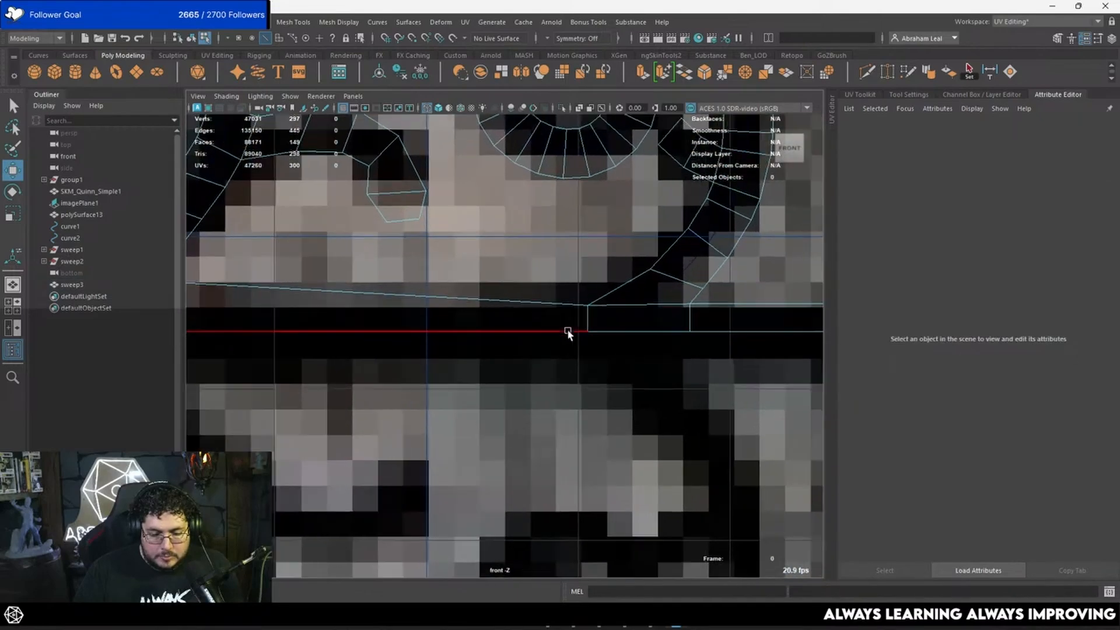
pyautogui.rightClick(585, 308)
pyautogui.moveTo(595, 283); pyautogui.dragTo(558, 276, button='right')
pyautogui.moveTo(598, 295)
pyautogui.mouseDown()
pyautogui.moveTo(584, 312)
pyautogui.moveTo(588, 301)
pyautogui.mouseUp()
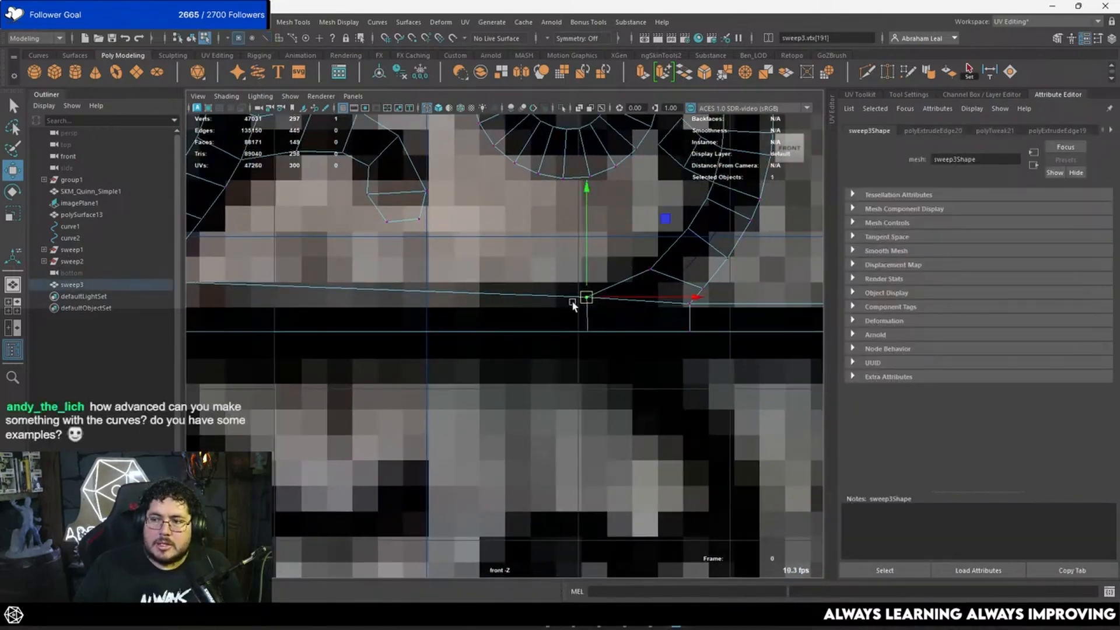
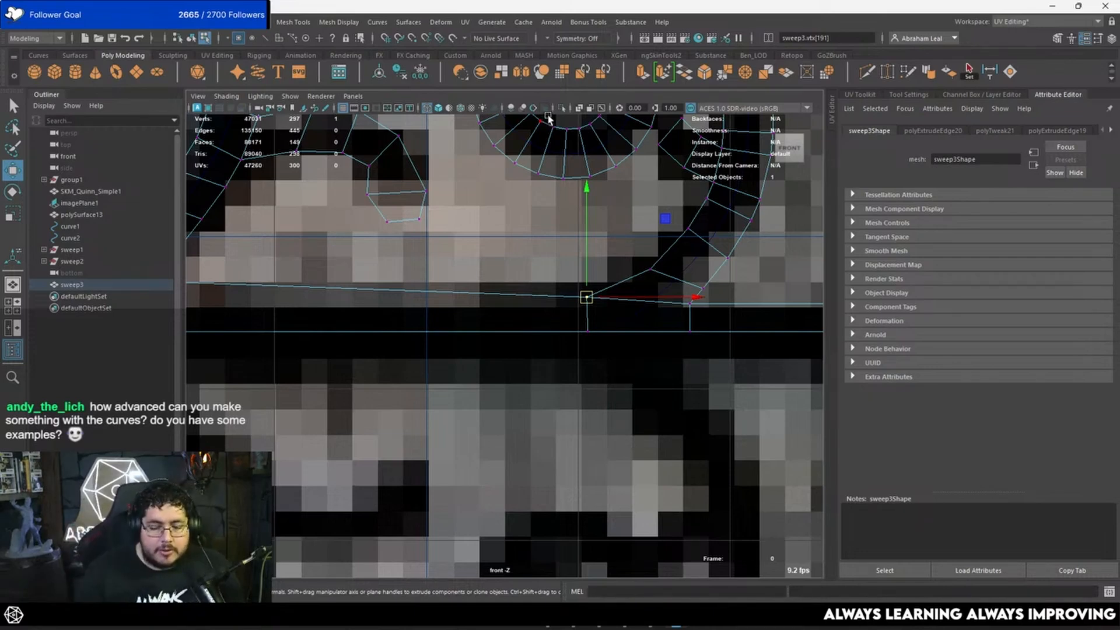
# Extrude the bar's inner end edge further toward the door's centre line as a short new segment.
pyautogui.scroll(-3, 587, 239)
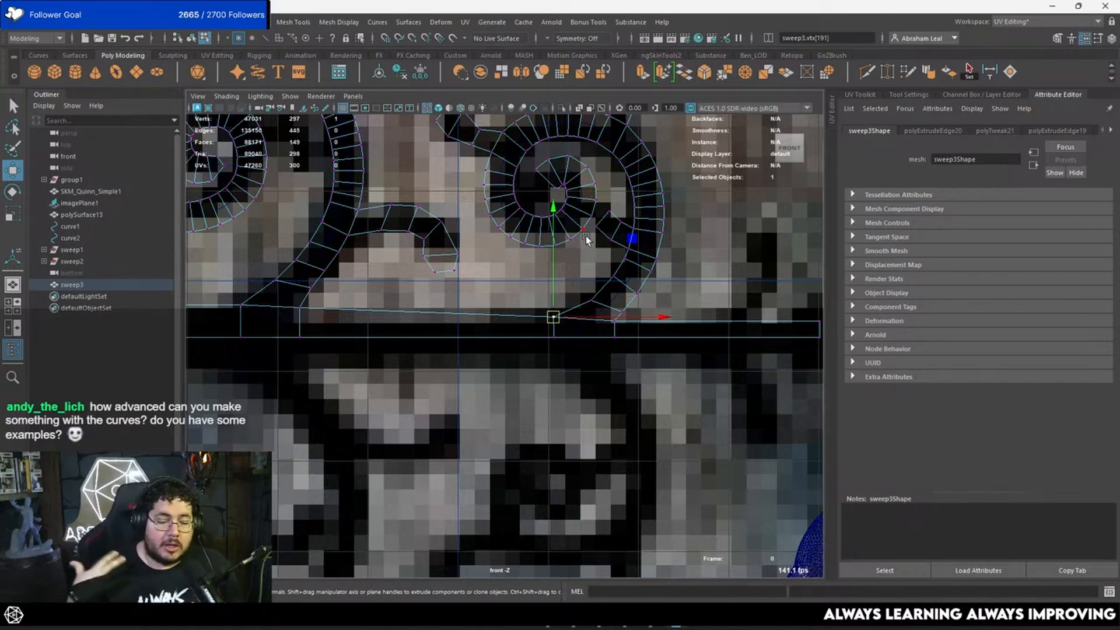
pyautogui.keyDown('alt'); pyautogui.moveTo(681, 330); pyautogui.dragTo(465, 311, button='middle'); pyautogui.keyUp('alt')
pyautogui.scroll(3, 625, 298)
pyautogui.keyDown('alt'); pyautogui.moveTo(685, 281); pyautogui.dragTo(577, 307, button='middle'); pyautogui.keyUp('alt')
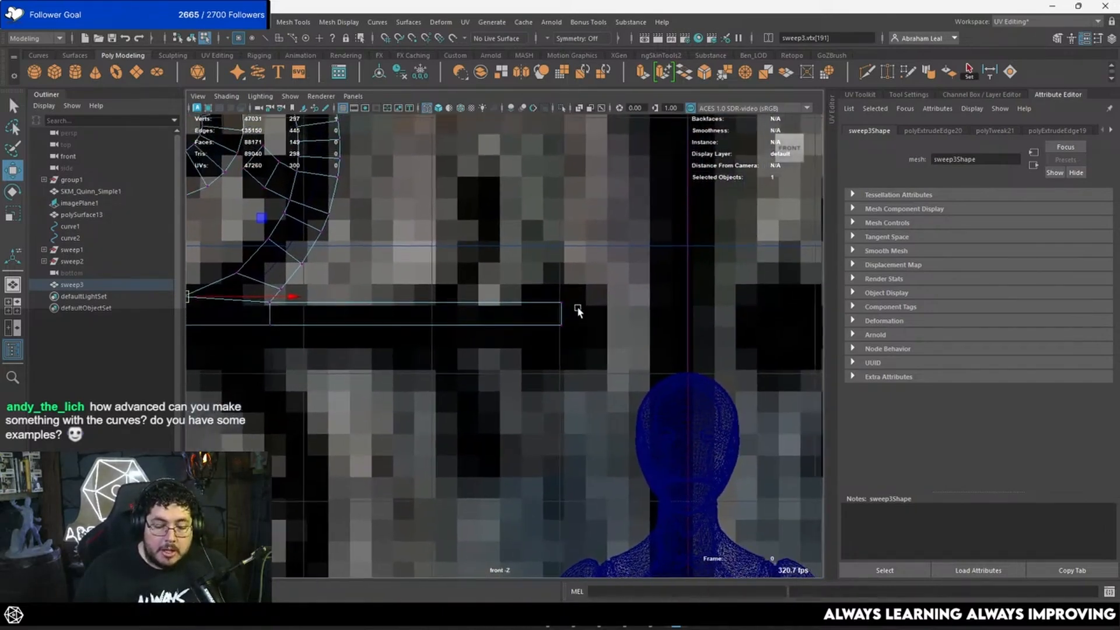
pyautogui.scroll(2, 564, 302)
pyautogui.moveTo(580, 300); pyautogui.dragTo(575, 252, button='right')
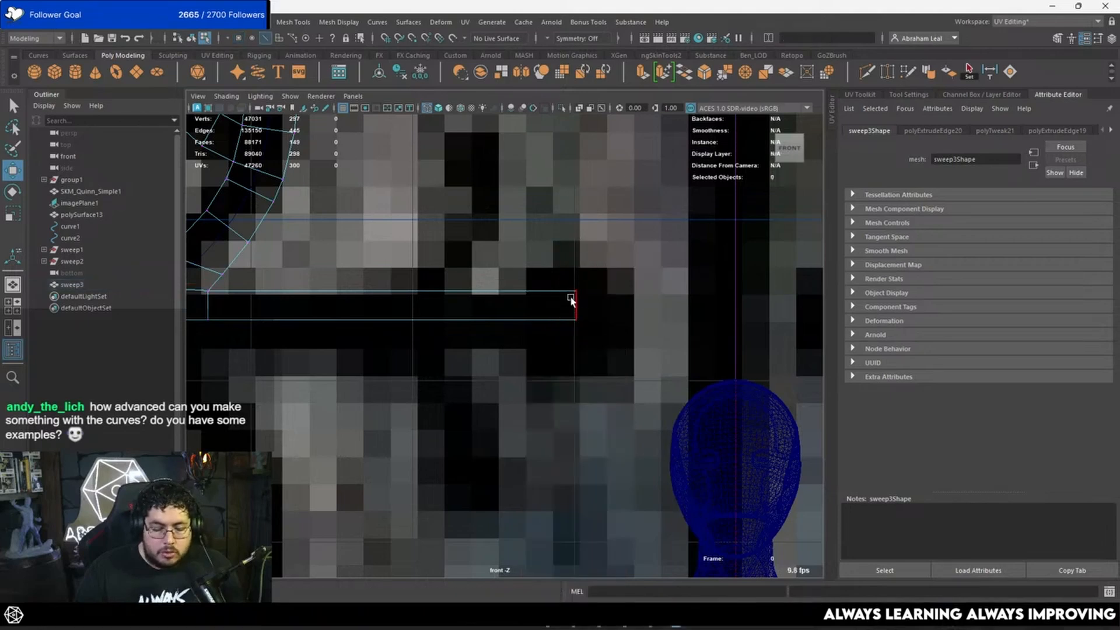
pyautogui.click(575, 303)
pyautogui.hotkey('ctrl', 'e')
pyautogui.press('w')
pyautogui.moveTo(639, 305); pyautogui.dragTo(722, 299)
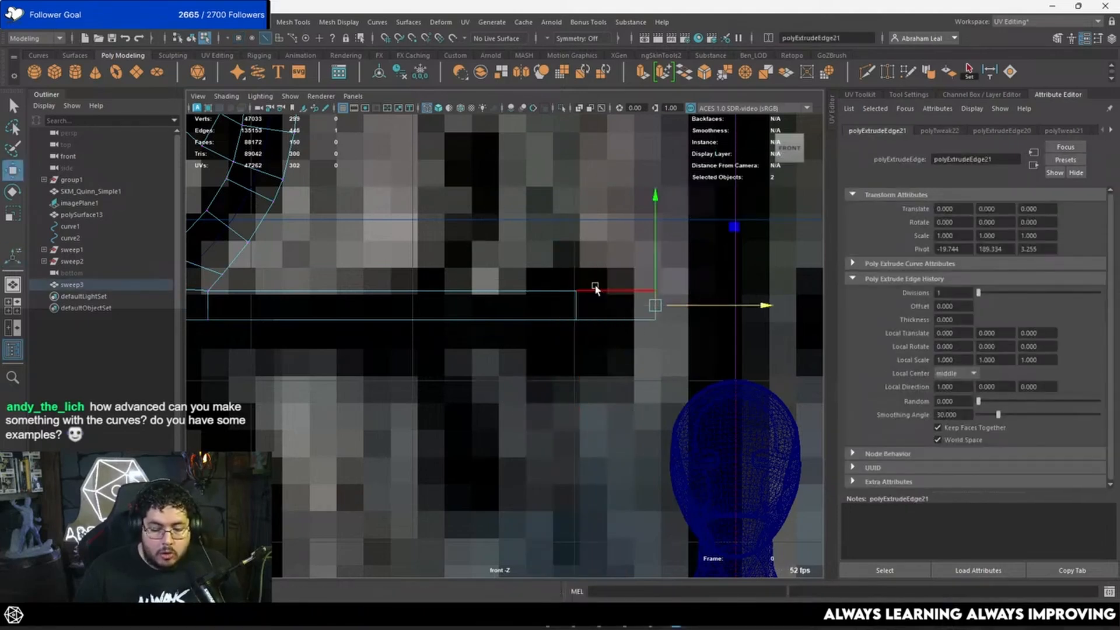
# Extrude the upper edge of the bar's new end segment upward to start the ornamental tip.
pyautogui.rightClick(596, 289)
pyautogui.click(594, 292)
pyautogui.hotkey('ctrl', 'e')
pyautogui.press('w')
pyautogui.moveTo(616, 270); pyautogui.dragTo(616, 255)
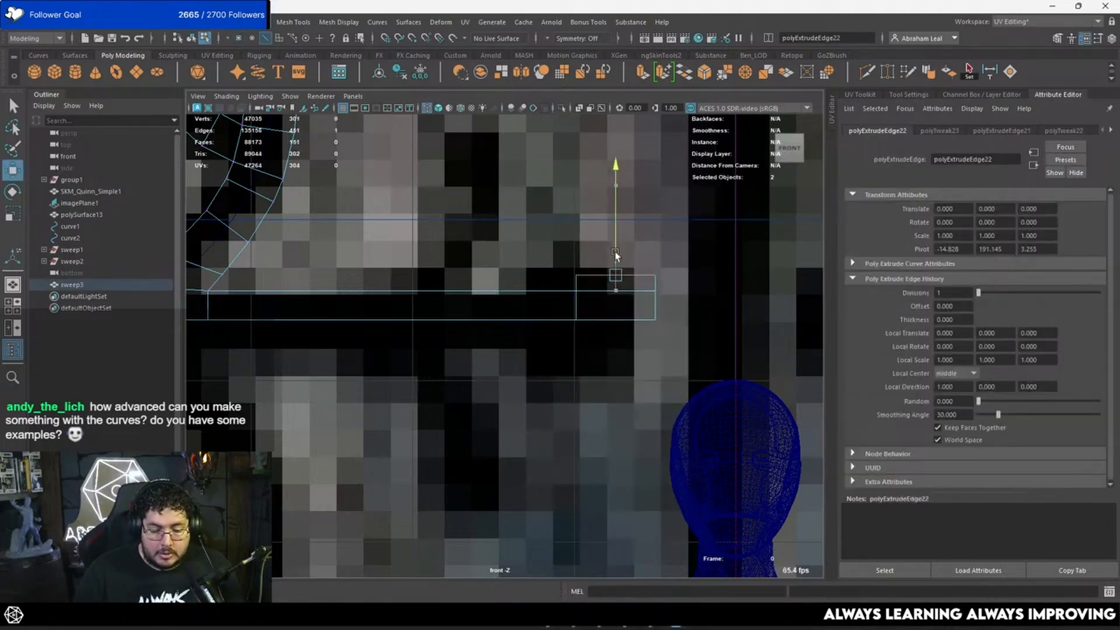
# Extrude the bar's end edge once more toward the centre line to add a narrower segment.
pyautogui.click(657, 303)
pyautogui.hotkey('ctrl', 'e')
pyautogui.press('w')
pyautogui.moveTo(704, 308); pyautogui.dragTo(737, 301)
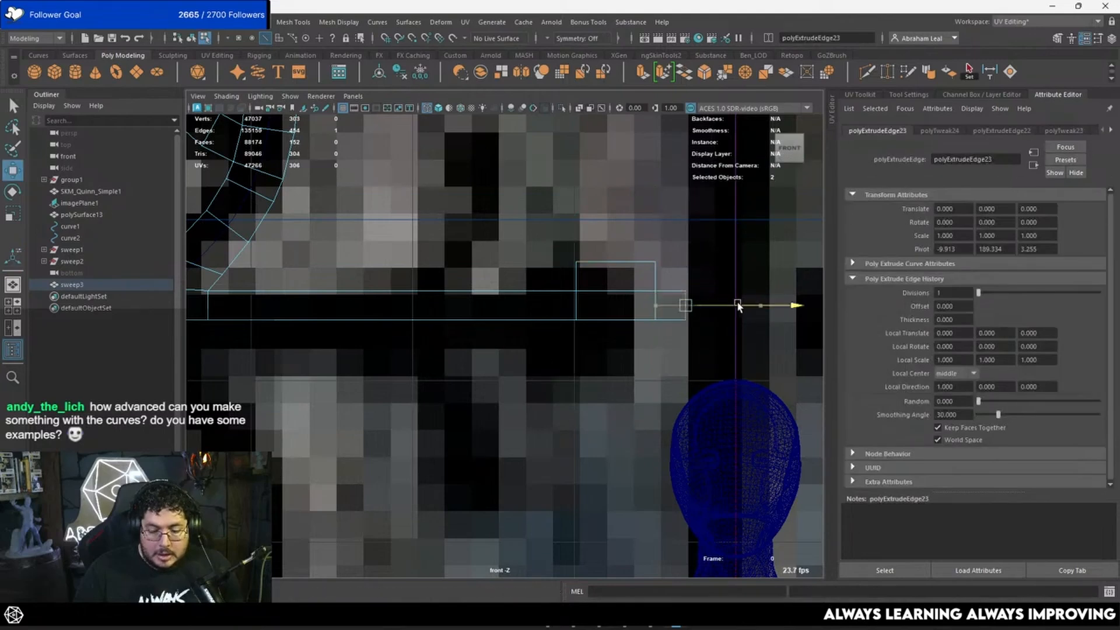
# Shift the two upper vertices of the raised tip block back toward the scrolls so its sides slant.
pyautogui.scroll(1, 554, 266)
pyautogui.moveTo(585, 250); pyautogui.dragTo(543, 250, button='right')
pyautogui.moveTo(595, 232); pyautogui.dragTo(565, 267)
pyautogui.moveTo(585, 251); pyautogui.dragTo(542, 251)
pyautogui.moveTo(684, 248); pyautogui.dragTo(636, 259)
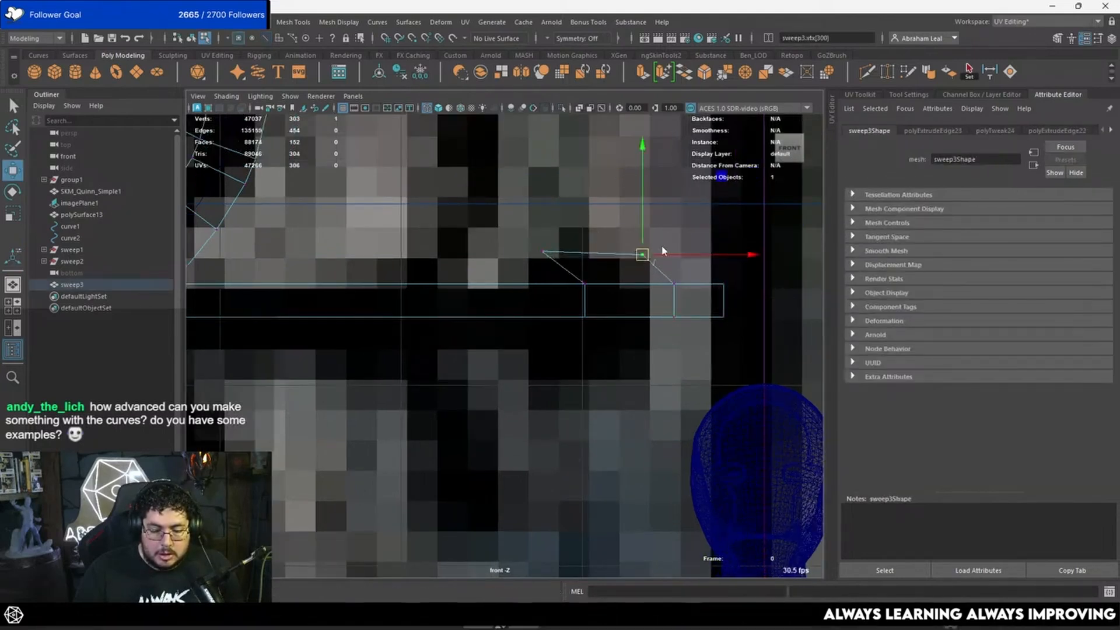
# Extrude the slanted side edge of the raised tip block across toward the bar's end.
pyautogui.press('F8')
pyautogui.click(655, 260)
pyautogui.click(654, 262)
pyautogui.moveTo(654, 265); pyautogui.dragTo(656, 235, button='right')
pyautogui.click(650, 261)
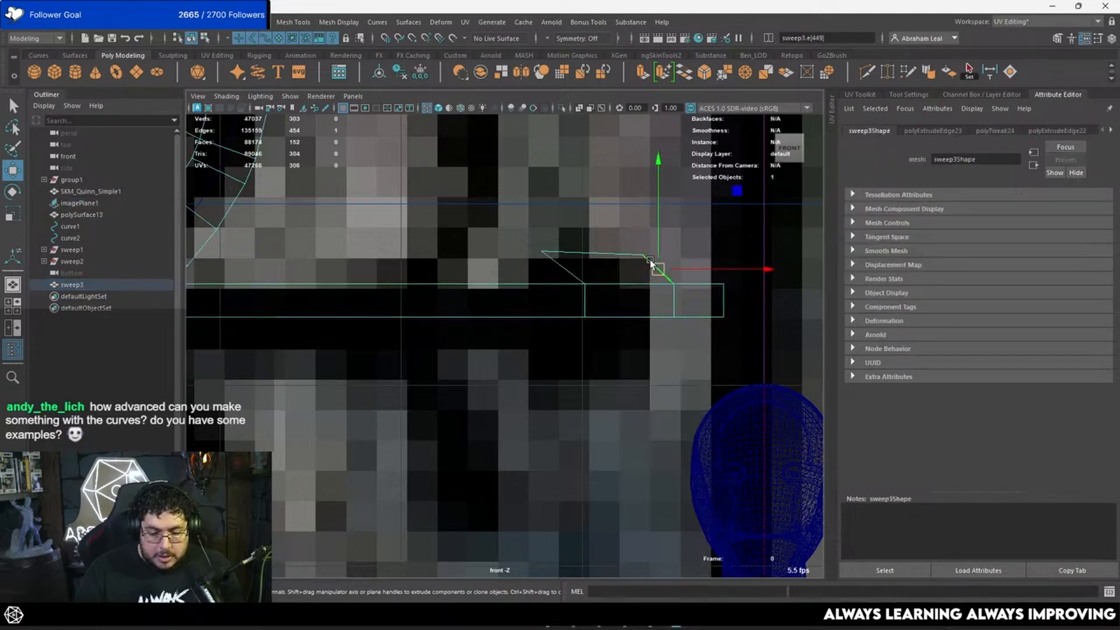
pyautogui.keyDown('shift'); pyautogui.moveTo(660, 269); pyautogui.dragTo(713, 266); pyautogui.keyUp('shift')
# Merge the extruded face's lower corner into the bar's end corner and shift the bar's end vertices slightly.
pyautogui.moveTo(712, 279); pyautogui.dragTo(666, 267, button='right')
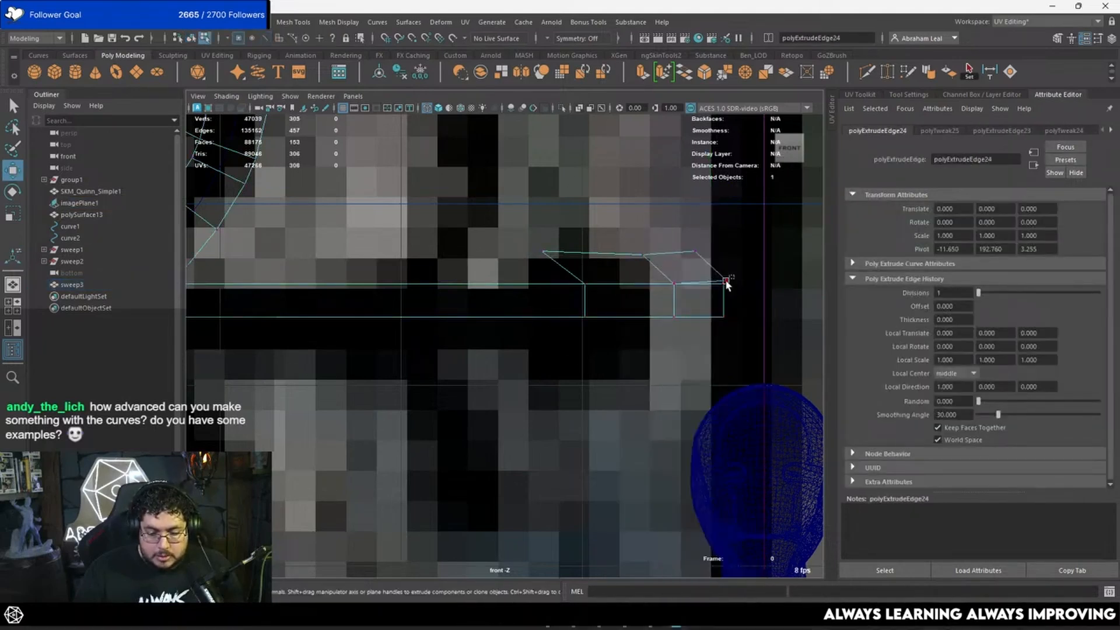
pyautogui.click(726, 282)
pyautogui.keyDown('shift'); pyautogui.click(722, 318); pyautogui.keyUp('shift')
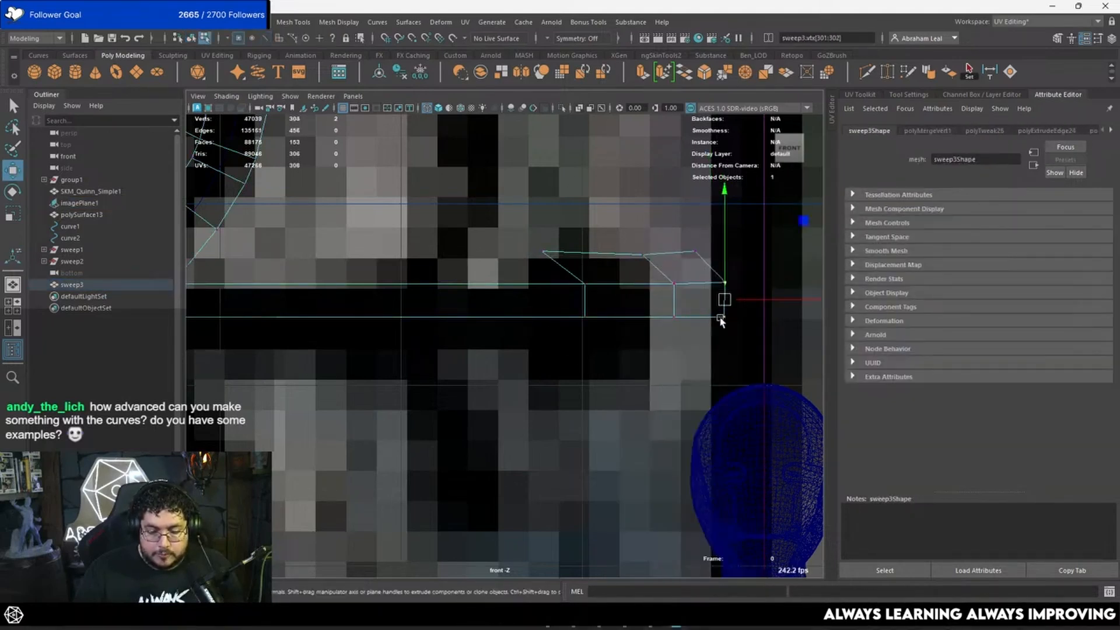
pyautogui.moveTo(762, 302); pyautogui.dragTo(741, 301)
# Reposition the tip's outer and inner vertices so the extruded face slopes down to the bar's lower edge.
pyautogui.moveTo(728, 231); pyautogui.dragTo(679, 258)
pyautogui.moveTo(699, 253); pyautogui.dragTo(656, 338)
pyautogui.moveTo(723, 301); pyautogui.dragTo(653, 293)
pyautogui.moveTo(664, 282); pyautogui.dragTo(689, 317)
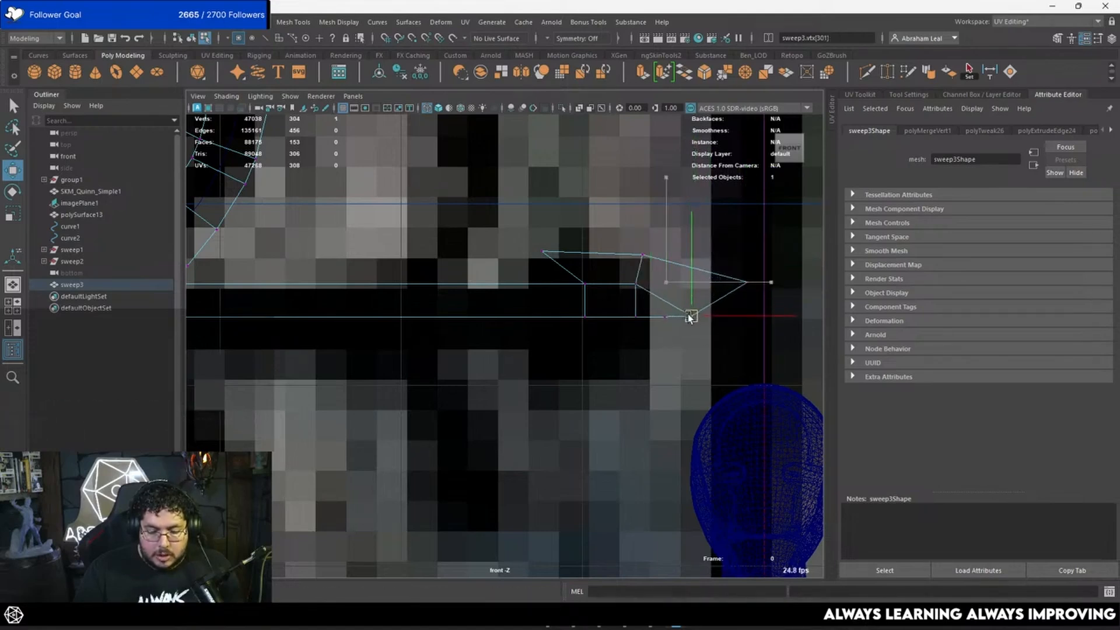
# Select the tip's lower and outer vertices and scale them flat vertically in line with the bar's lower edge.
pyautogui.click(755, 280)
pyautogui.moveTo(747, 283); pyautogui.dragTo(574, 342)
pyautogui.press('r')
pyautogui.moveTo(654, 264); pyautogui.dragTo(653, 419)
pyautogui.rightClick(622, 298)
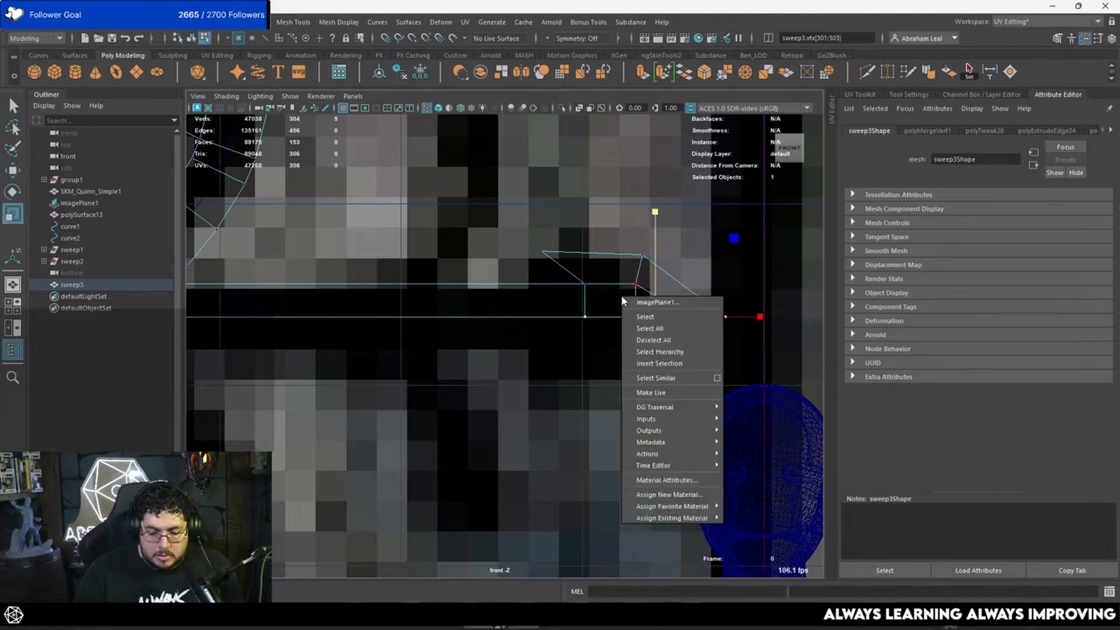
pyautogui.click(622, 299)
pyautogui.click(664, 316)
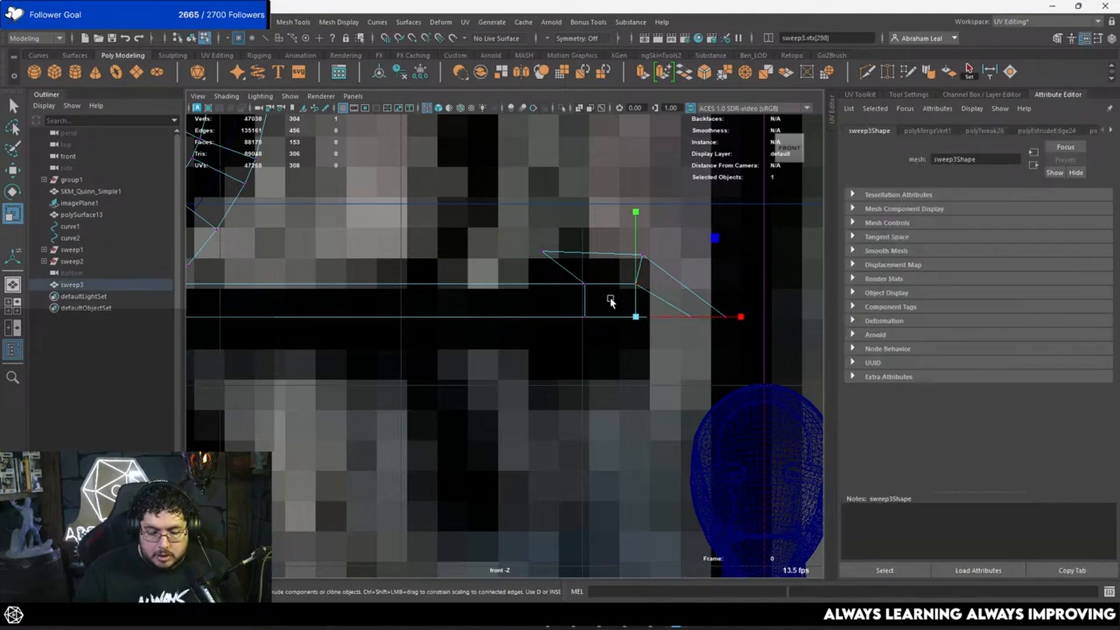
# Insert an edge loop through the middle of the raised tip block at the bar's end.
pyautogui.scroll(-5, 605, 312)
pyautogui.moveTo(545, 282); pyautogui.dragTo(628, 247, button='right')
pyautogui.click(489, 264)
pyautogui.scroll(-2, 489, 262)
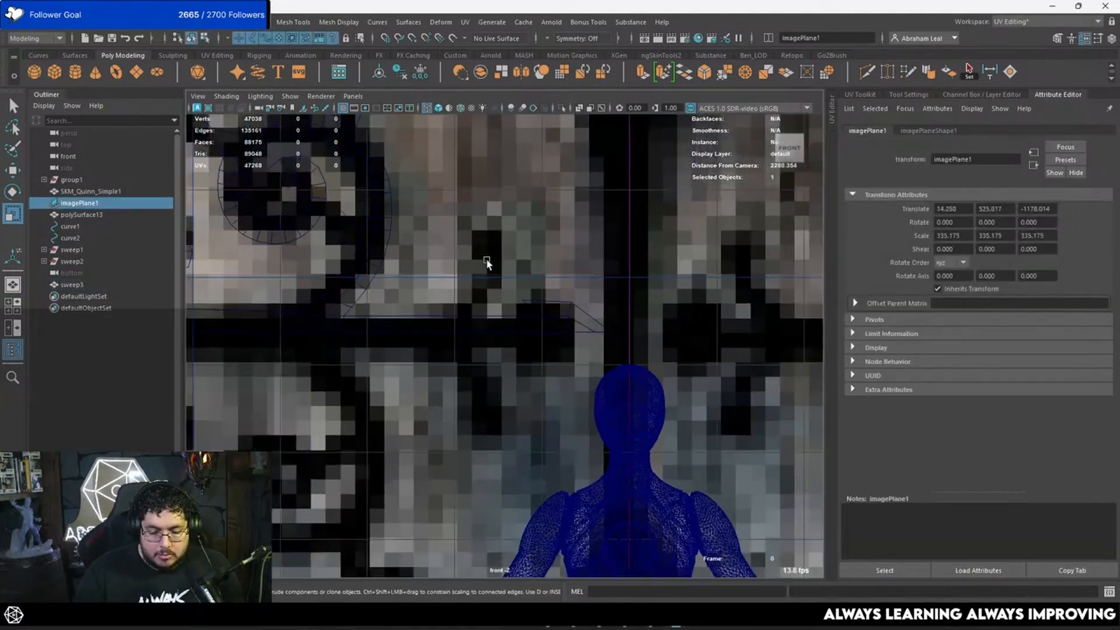
pyautogui.keyDown('alt'); pyautogui.moveTo(489, 264); pyautogui.dragTo(612, 263, button='middle'); pyautogui.keyUp('alt')
pyautogui.scroll(3, 627, 304)
pyautogui.scroll(-3, 661, 299)
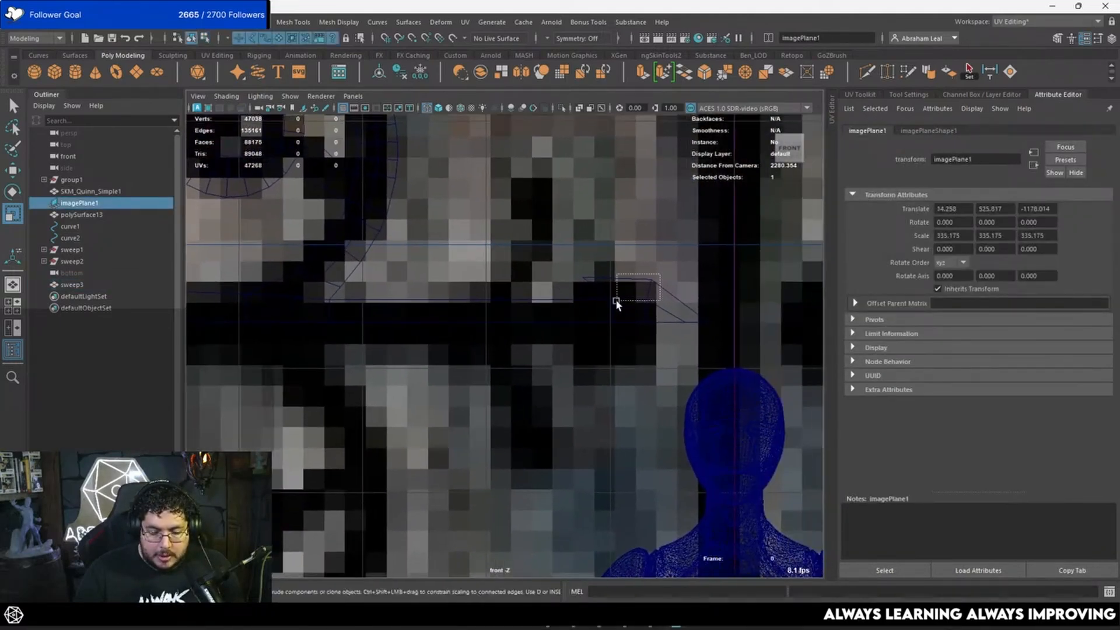
pyautogui.click(649, 287)
pyautogui.scroll(3, 719, 258)
pyautogui.keyDown('alt'); pyautogui.moveTo(719, 258); pyautogui.dragTo(562, 273, button='middle'); pyautogui.keyUp('alt')
pyautogui.click(867, 72)
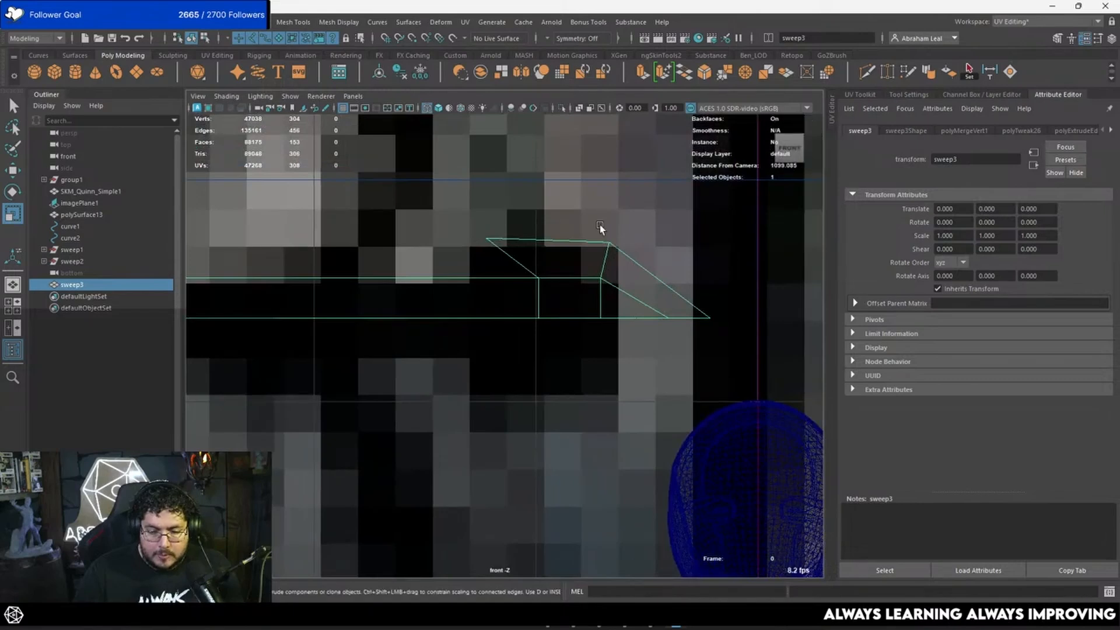
pyautogui.keyDown('ctrl'); pyautogui.click(553, 241); pyautogui.keyUp('ctrl')
pyautogui.press('q')
# Reposition the three vertices along the tip's upper edge so its outline arcs down toward the point.
pyautogui.moveTo(654, 220); pyautogui.dragTo(631, 218, button='right')
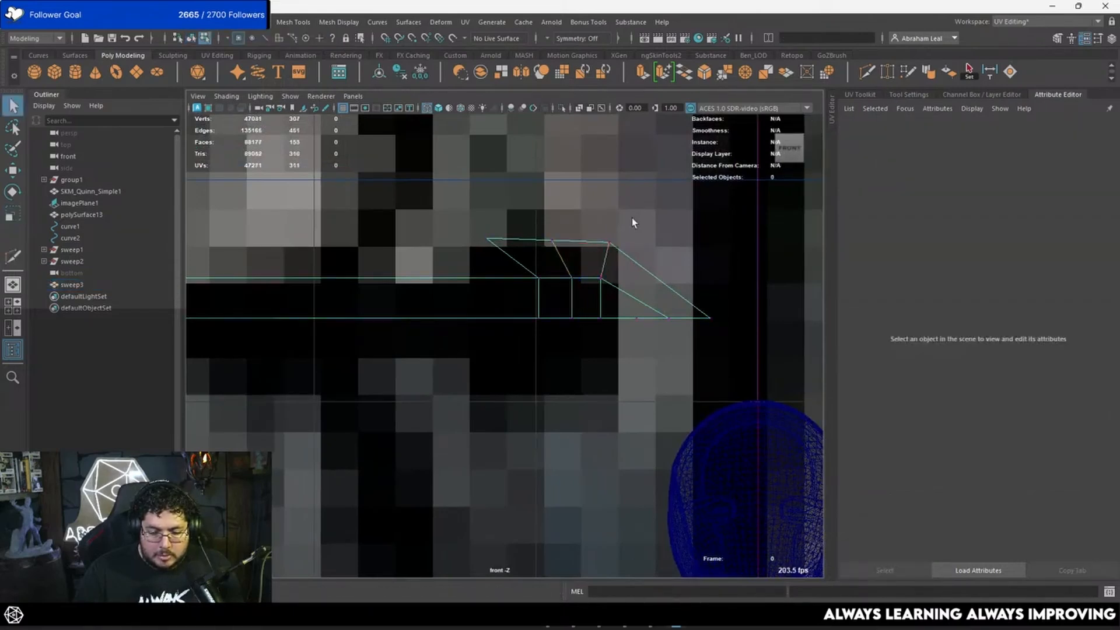
pyautogui.press('w')
pyautogui.moveTo(632, 218); pyautogui.dragTo(621, 258)
pyautogui.moveTo(584, 226); pyautogui.dragTo(542, 254)
pyautogui.moveTo(552, 240); pyautogui.dragTo(492, 226)
# Cut an edge path from the bar's lower edge through the tip to its inner slanted side, and shift its inner end vertex.
pyautogui.press('y')
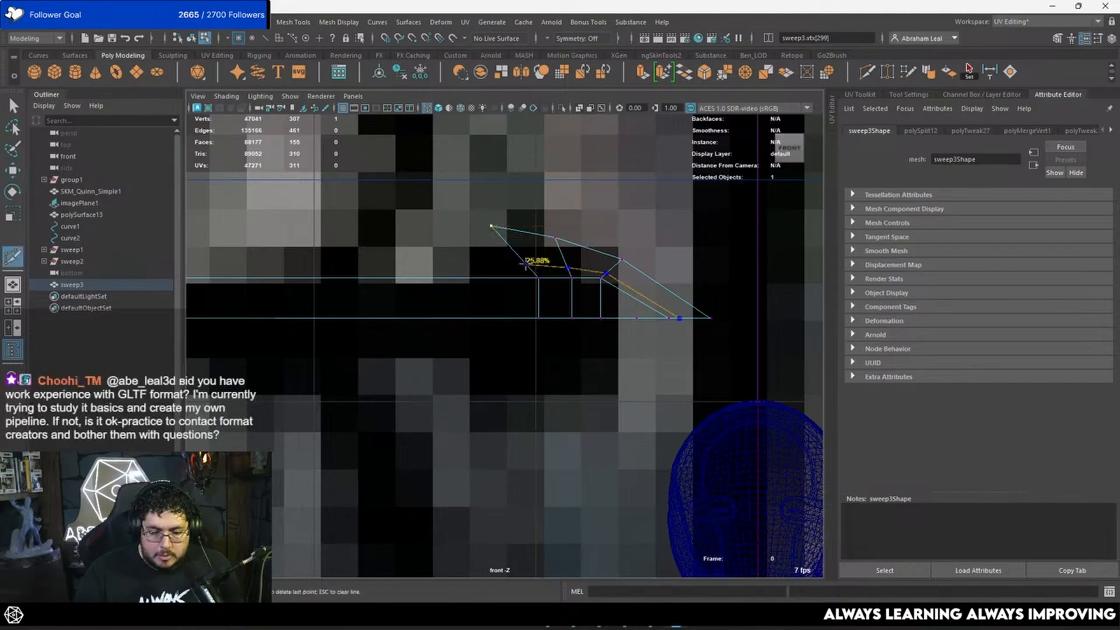
pyautogui.click(515, 252)
pyautogui.press('q')
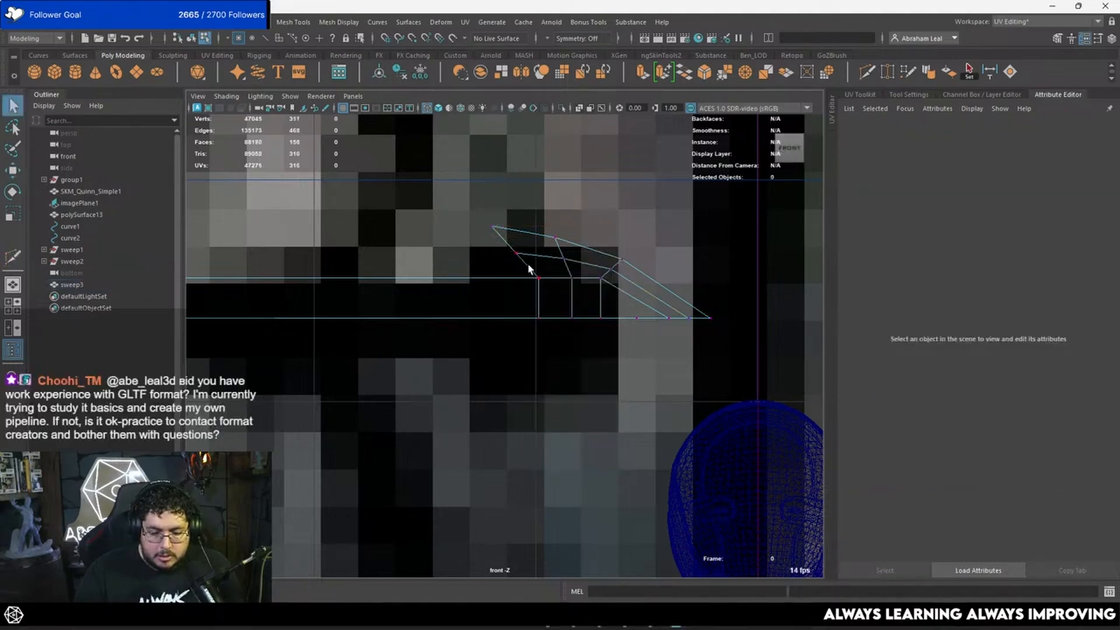
pyautogui.scroll(3, 530, 262)
pyautogui.press('w')
pyautogui.click(514, 204)
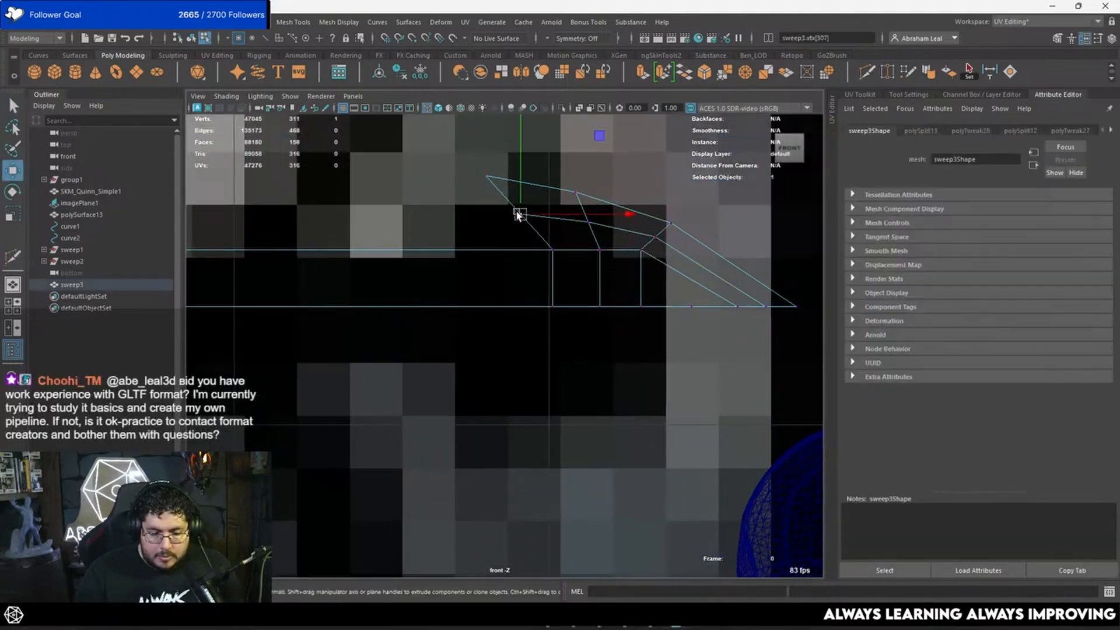
# Cut a short edge from the tip's middle to its inner side, and offset the side's vertices into a concave curve.
pyautogui.press('y')
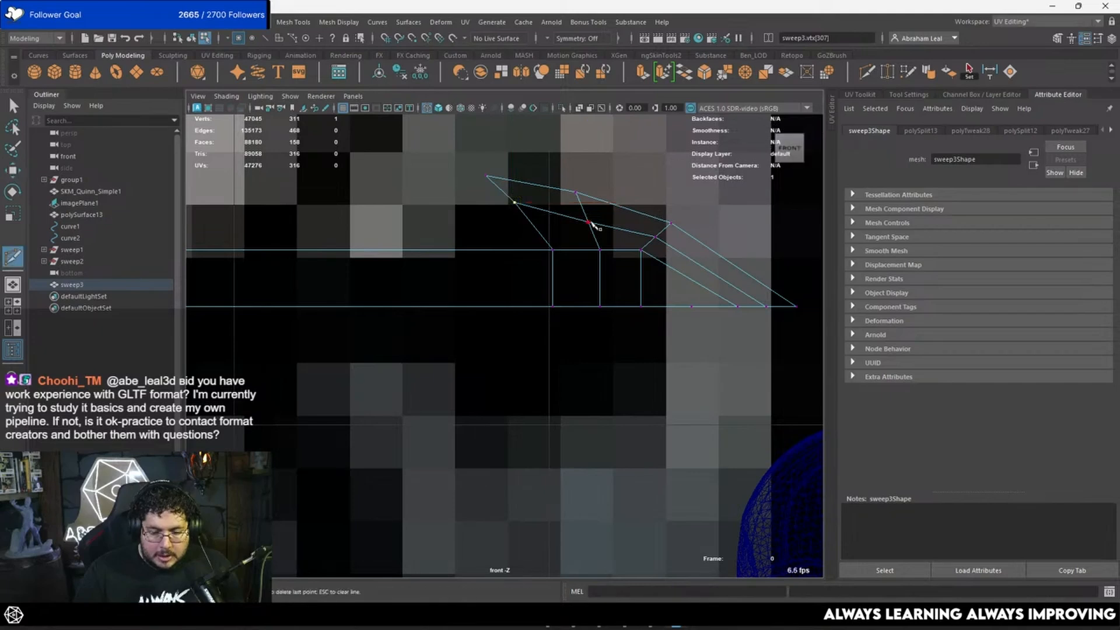
pyautogui.click(537, 230)
pyautogui.press('Return')
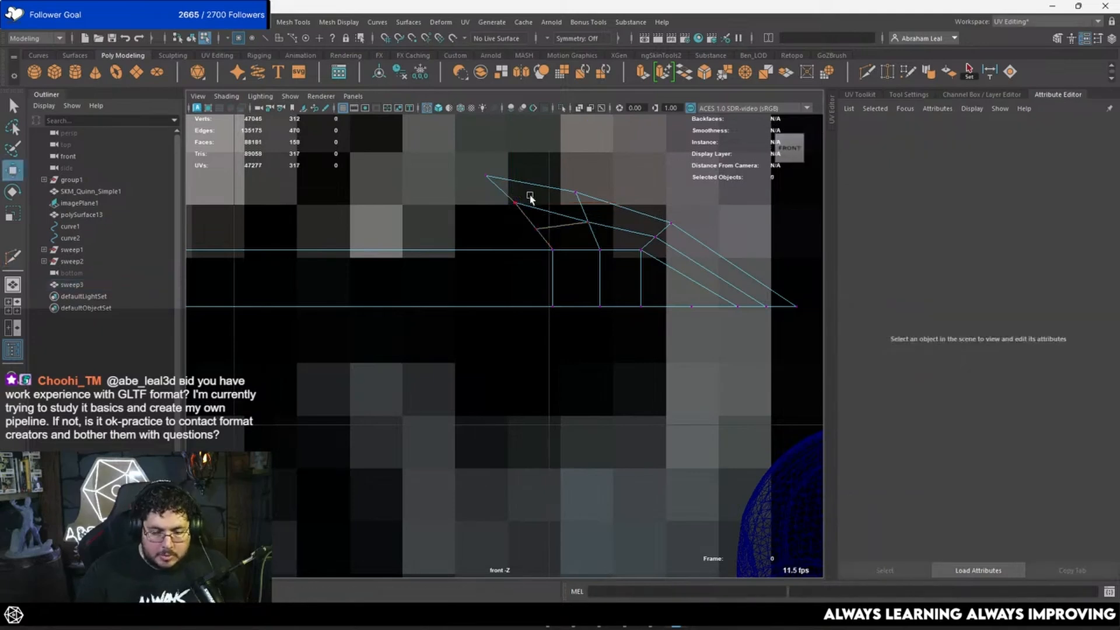
pyautogui.click(516, 203)
pyautogui.moveTo(517, 204); pyautogui.dragTo(570, 228)
pyautogui.click(536, 230)
# Try to pull the tip's upper point and the vertex beneath it into a steeper outline.
pyautogui.click(485, 175)
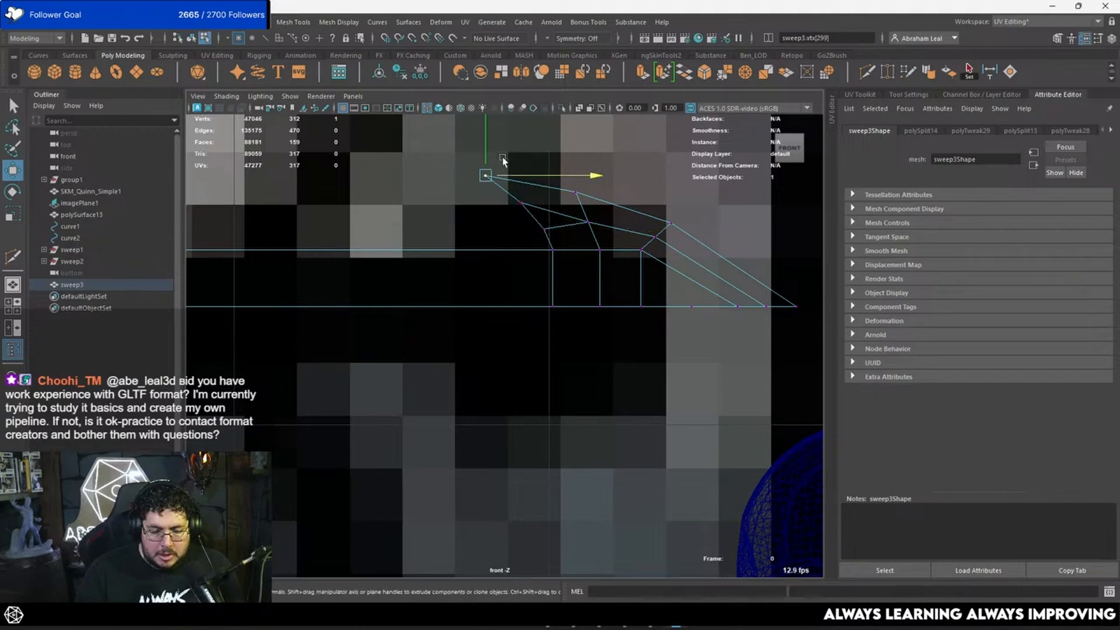
pyautogui.moveTo(485, 175); pyautogui.dragTo(511, 197)
pyautogui.click(520, 203)
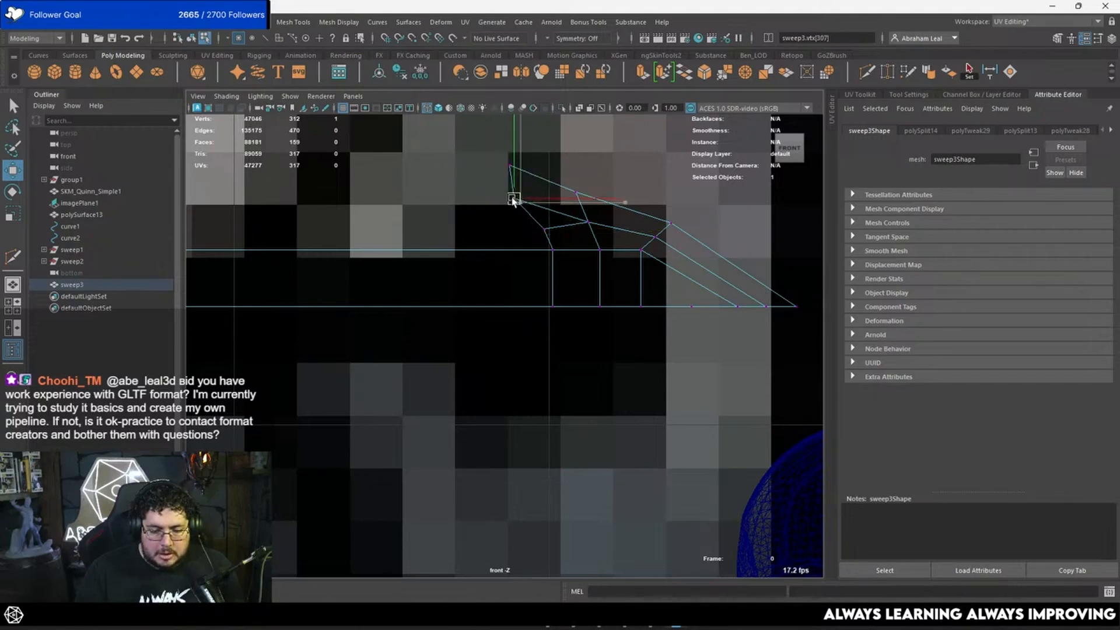
pyautogui.hotkey('ctrl', 'z')
pyautogui.hotkey('ctrl', 'z')
pyautogui.hotkey('ctrl', 'z')
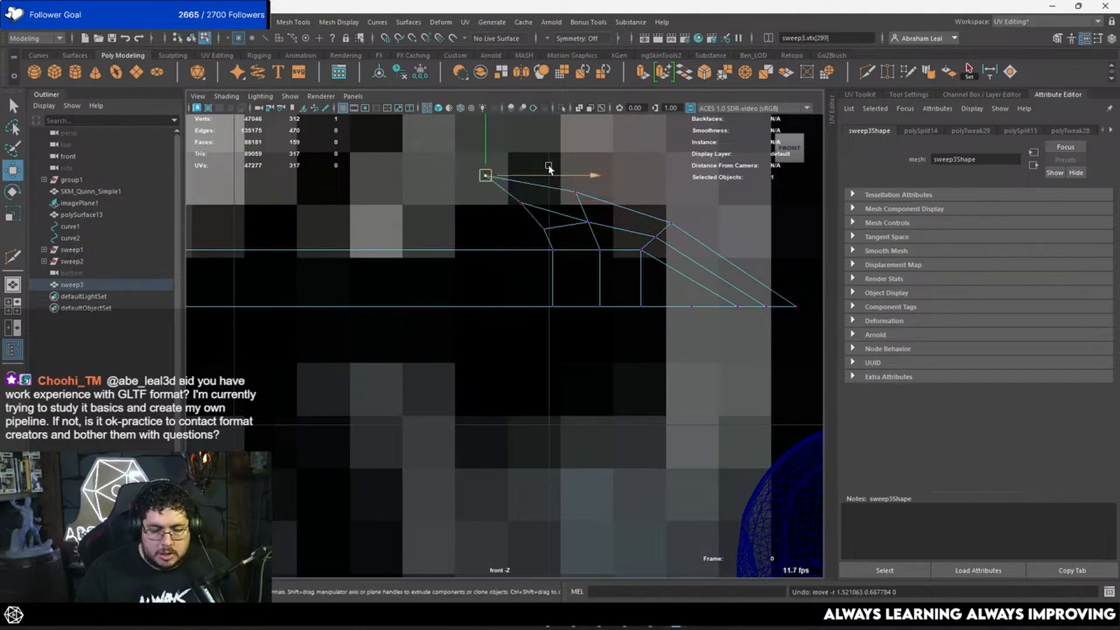
# Readjust the vertices along the tip's inner side to refine its concave curve.
pyautogui.moveTo(521, 202)
pyautogui.mouseDown()
pyautogui.moveTo(499, 171)
pyautogui.moveTo(537, 196)
pyautogui.moveTo(530, 211)
pyautogui.moveTo(550, 231)
pyautogui.mouseUp()
pyautogui.click(545, 229)
pyautogui.moveTo(575, 221); pyautogui.dragTo(627, 189, button='right')
# Show the hinge shaded in the perspective view and isolate it from the rest of the scene.
pyautogui.press('5')
pyautogui.press('space')
pyautogui.moveTo(625, 279); pyautogui.dragTo(626, 248)
pyautogui.keyDown('alt'); pyautogui.moveTo(631, 303); pyautogui.dragTo(805, 407, button='right'); pyautogui.keyUp('alt')
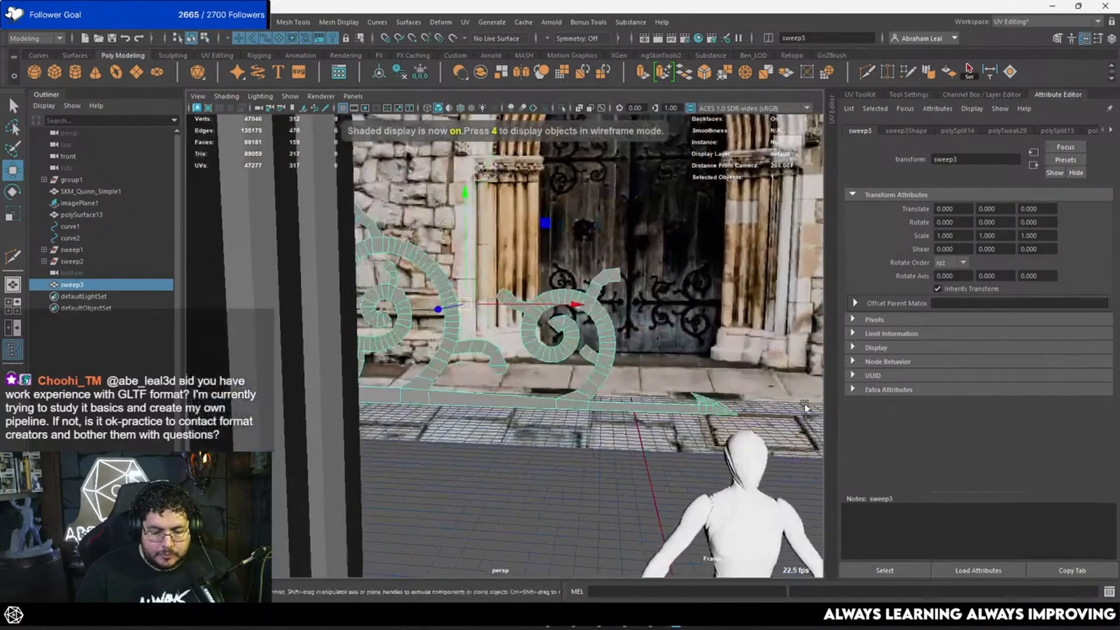
pyautogui.keyDown('alt'); pyautogui.moveTo(805, 406); pyautogui.dragTo(836, 402); pyautogui.keyUp('alt')
pyautogui.keyDown('alt'); pyautogui.moveTo(555, 309); pyautogui.dragTo(501, 290, button='right'); pyautogui.keyUp('alt')
pyautogui.click(562, 109)
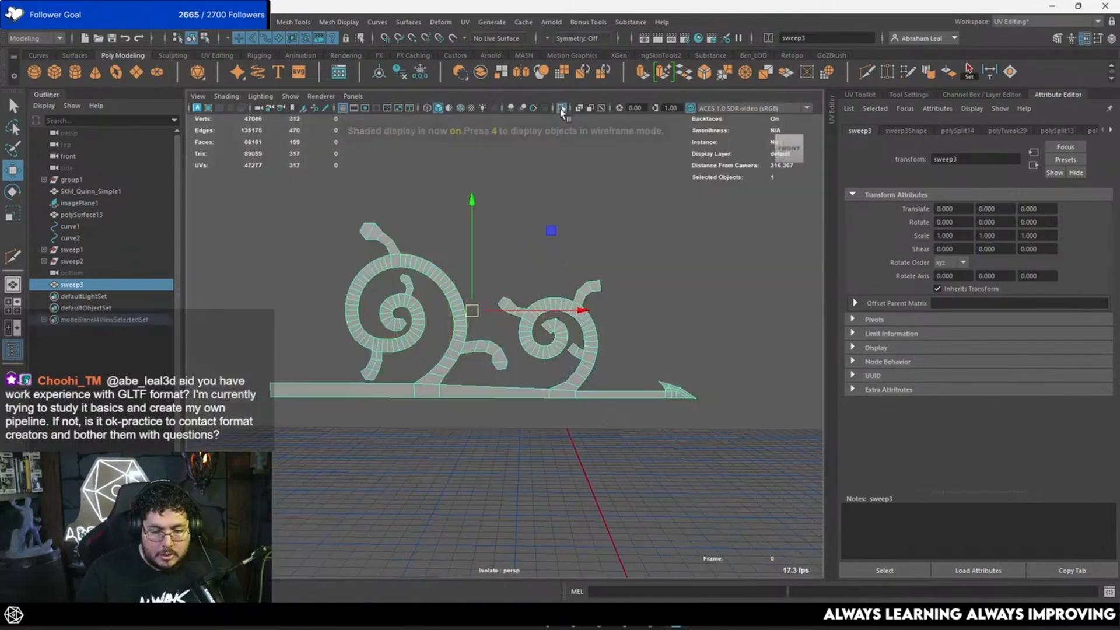
# Select all vertices along the bar's lower edge in the front view and scale them flat vertically.
pyautogui.press('space')
pyautogui.moveTo(581, 422); pyautogui.dragTo(580, 421)
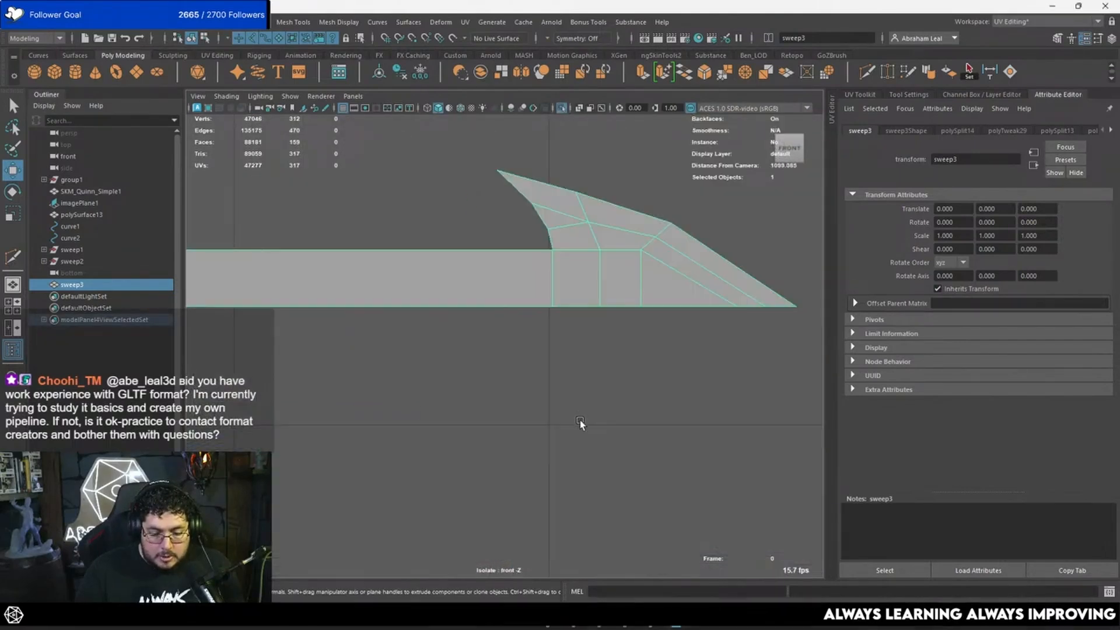
pyautogui.keyDown('alt'); pyautogui.moveTo(580, 420); pyautogui.dragTo(467, 350, button='right'); pyautogui.keyUp('alt')
pyautogui.keyDown('alt'); pyautogui.moveTo(500, 364); pyautogui.dragTo(671, 330, button='middle'); pyautogui.keyUp('alt')
pyautogui.keyDown('alt'); pyautogui.moveTo(563, 333); pyautogui.dragTo(496, 319, button='right'); pyautogui.keyUp('alt')
pyautogui.moveTo(252, 306); pyautogui.dragTo(748, 329)
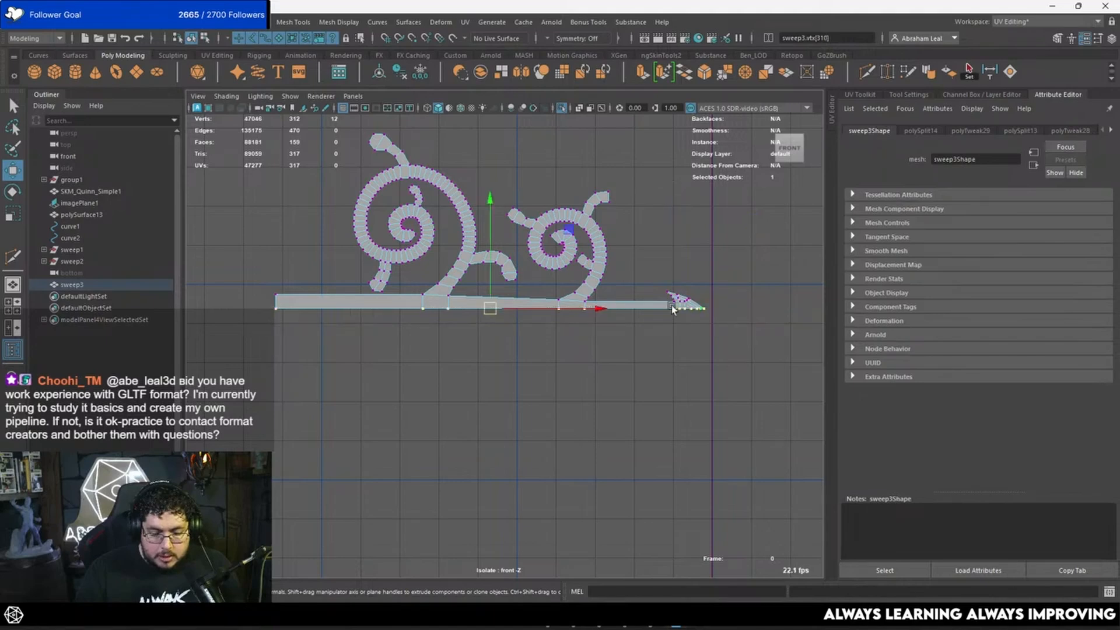
pyautogui.press('r')
pyautogui.moveTo(488, 202); pyautogui.dragTo(554, 501)
# Examine the isolated hinge's bar and large scroll up close in the perspective view.
pyautogui.keyDown('alt'); pyautogui.moveTo(528, 379); pyautogui.dragTo(759, 274, button='right'); pyautogui.keyUp('alt')
pyautogui.click(663, 211)
pyautogui.click(569, 236)
pyautogui.click(642, 295)
pyautogui.click(640, 301)
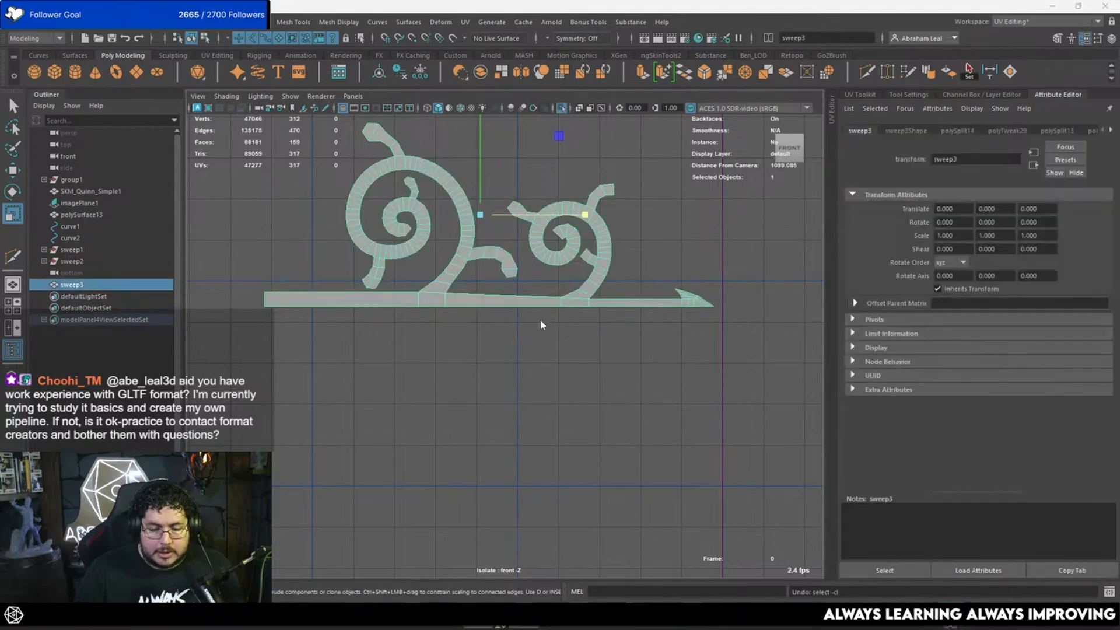
pyautogui.press('space')
pyautogui.moveTo(546, 380); pyautogui.dragTo(541, 299)
pyautogui.keyDown('alt'); pyautogui.moveTo(541, 297); pyautogui.dragTo(551, 374, button='middle'); pyautogui.keyUp('alt')
pyautogui.keyDown('alt'); pyautogui.moveTo(551, 373); pyautogui.dragTo(583, 387, button='right'); pyautogui.keyUp('alt')
pyautogui.keyDown('alt'); pyautogui.moveTo(583, 387); pyautogui.dragTo(575, 286, button='middle'); pyautogui.keyUp('alt')
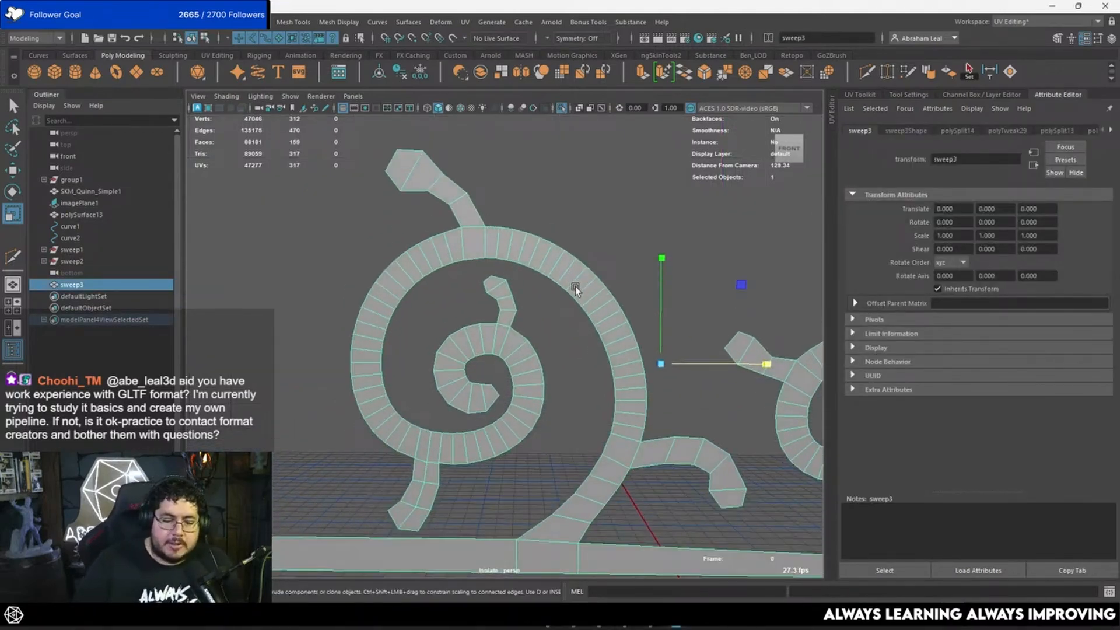
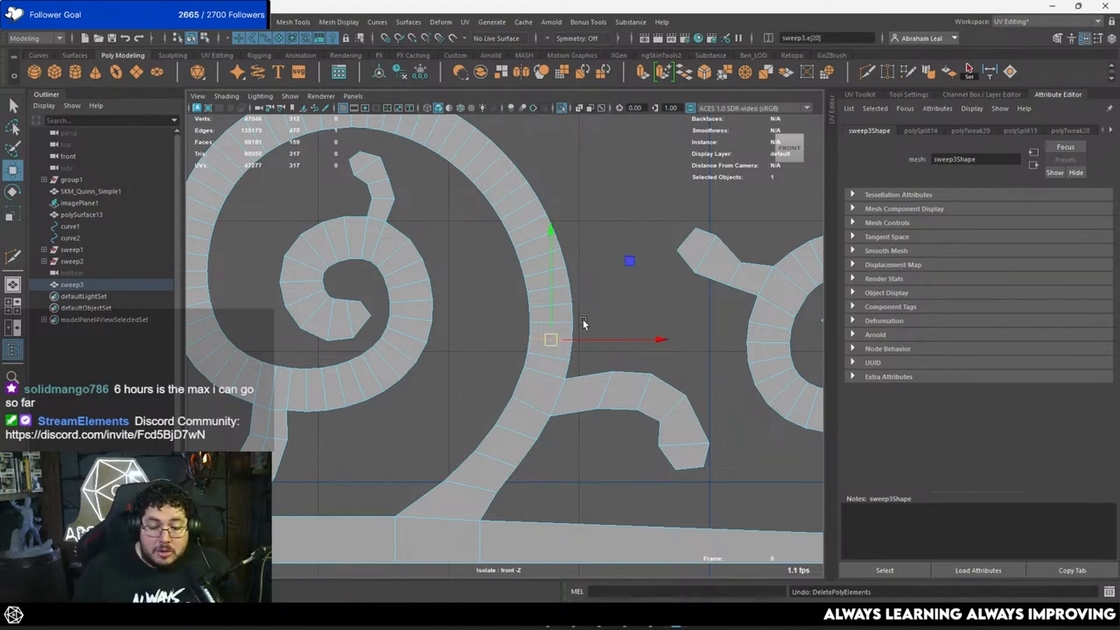
# Reposition the outer-edge vertices of the small scroll just below its left branch to smooth the contour.
pyautogui.keyDown('alt'); pyautogui.moveTo(665, 315); pyautogui.dragTo(562, 332, button='middle'); pyautogui.keyUp('alt')
pyautogui.scroll(3, 613, 309)
pyautogui.moveTo(670, 289); pyautogui.dragTo(659, 290, button='right')
pyautogui.moveTo(662, 303); pyautogui.dragTo(649, 316)
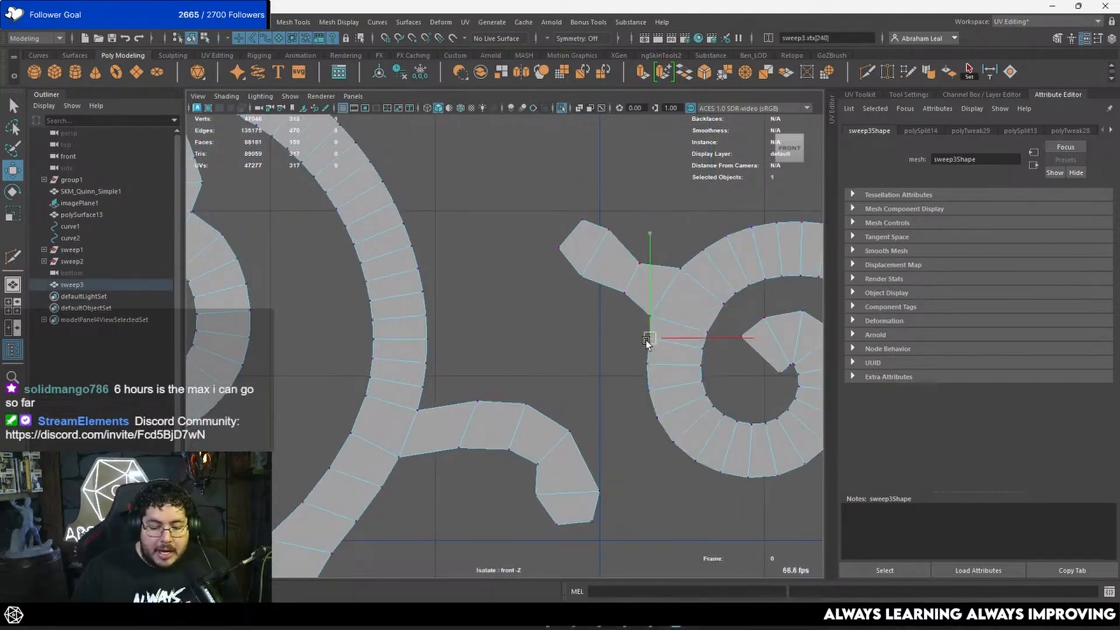
pyautogui.click(646, 341)
pyautogui.moveTo(666, 343); pyautogui.dragTo(681, 270, button='right')
# Shift the two innermost vertices at the small scroll's spiral end to open up the pinched inner curve.
pyautogui.scroll(-1, 633, 315)
pyautogui.keyDown('alt'); pyautogui.moveTo(595, 357); pyautogui.dragTo(530, 303, button='middle'); pyautogui.keyUp('alt')
pyautogui.moveTo(573, 296); pyautogui.dragTo(573, 256, button='right')
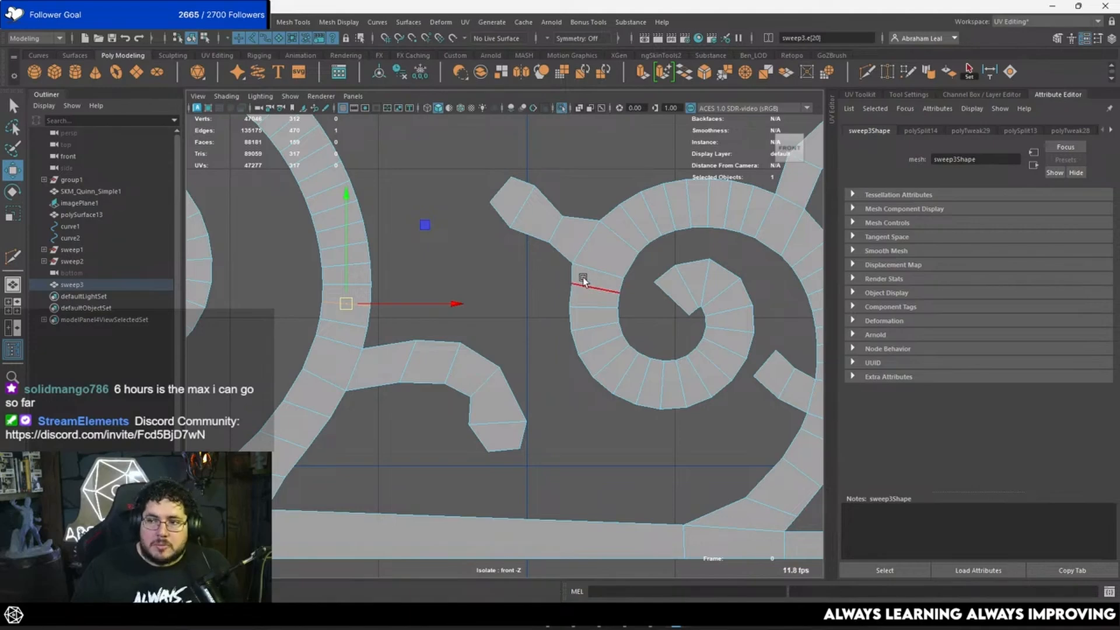
pyautogui.scroll(-2, 611, 289)
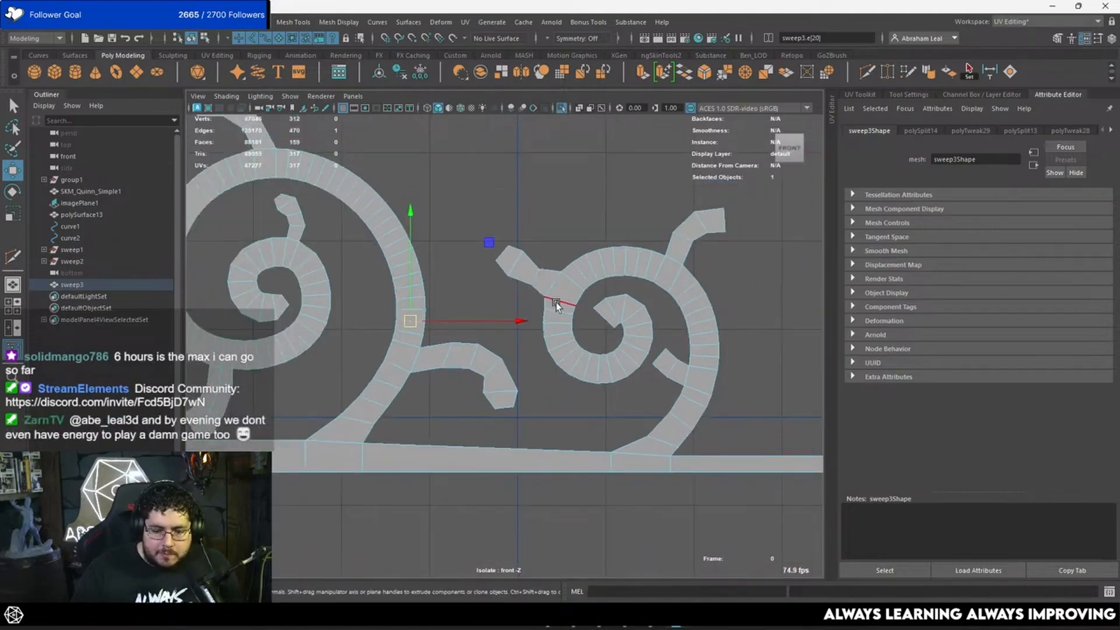
pyautogui.scroll(2, 556, 302)
pyautogui.keyDown('alt'); pyautogui.moveTo(579, 356); pyautogui.dragTo(540, 307, button='middle'); pyautogui.keyUp('alt')
pyautogui.scroll(2, 549, 280)
pyautogui.keyDown('alt'); pyautogui.moveTo(559, 252); pyautogui.dragTo(566, 289, button='middle'); pyautogui.keyUp('alt')
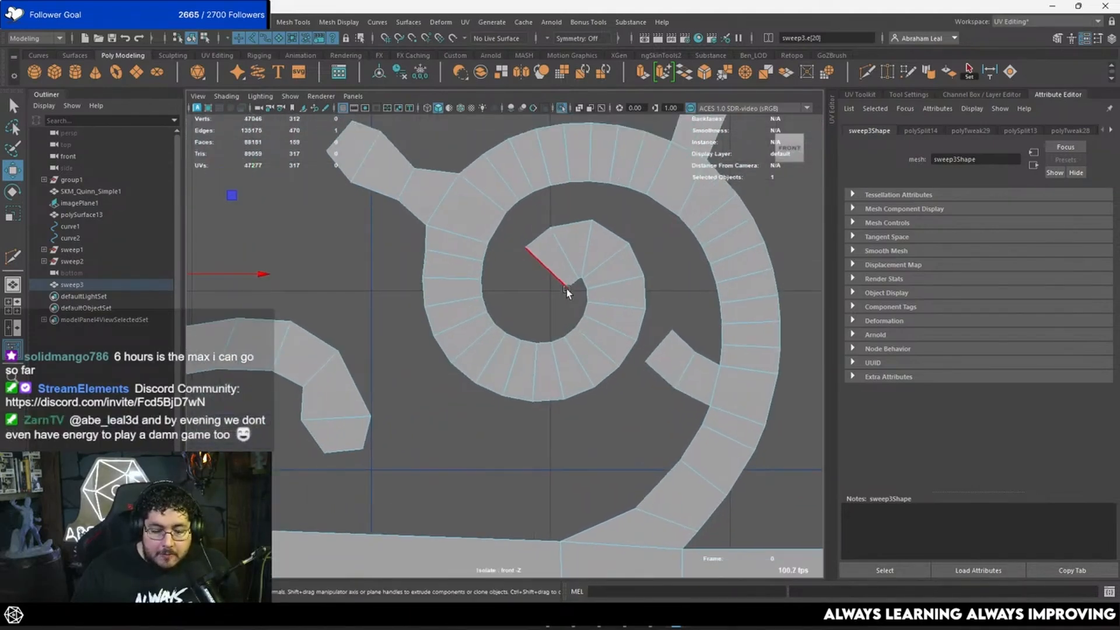
pyautogui.moveTo(566, 284); pyautogui.dragTo(511, 281, button='right')
pyautogui.click(579, 278)
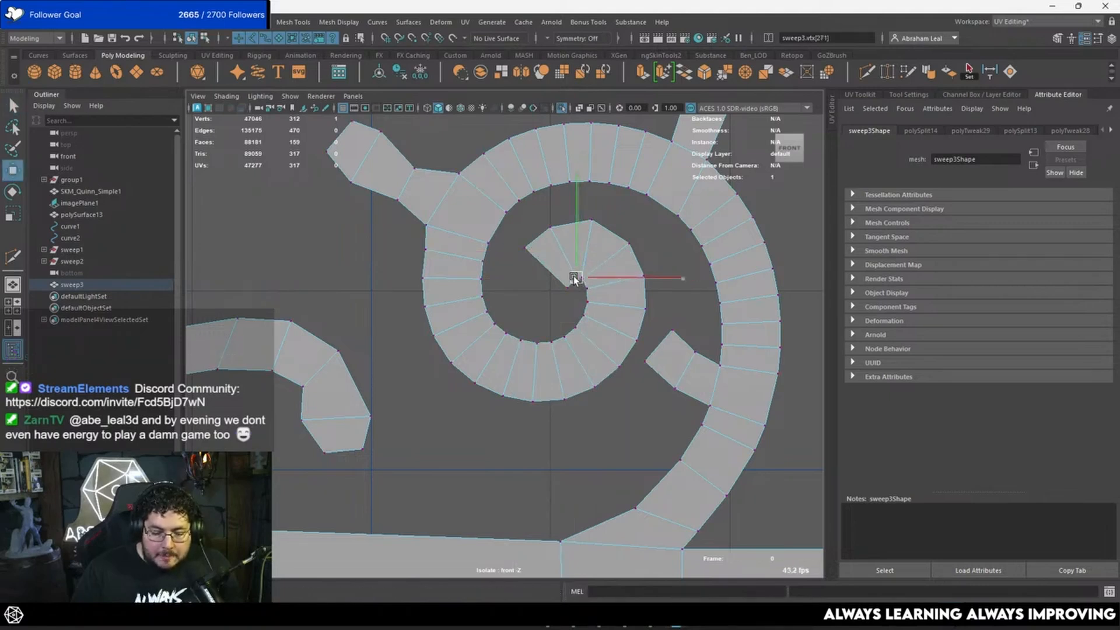
pyautogui.click(564, 289)
pyautogui.click(559, 283)
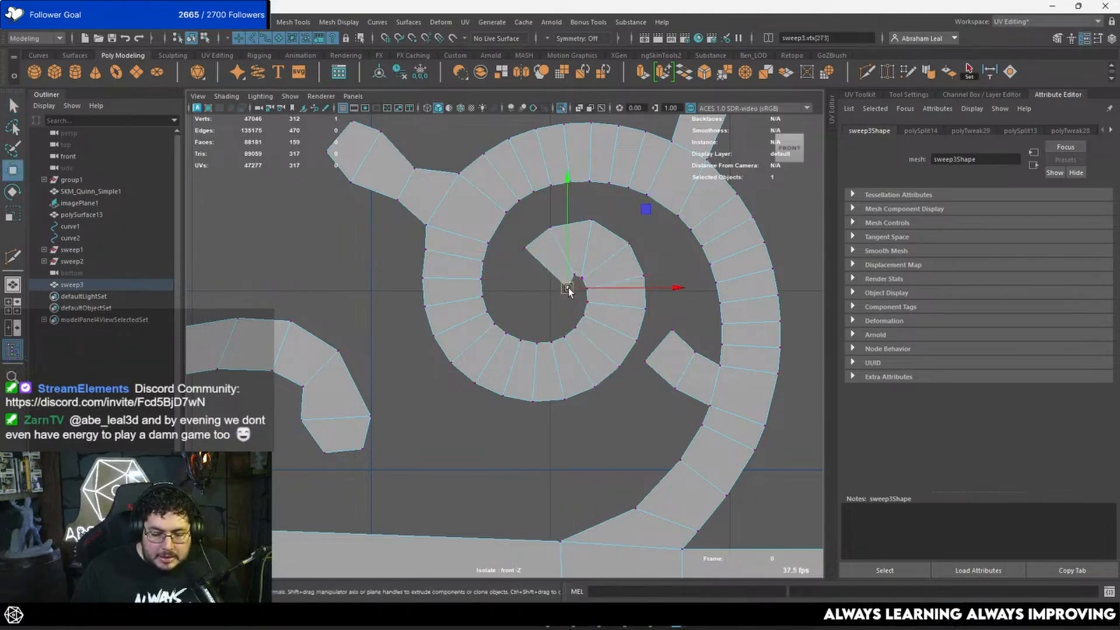
# Adjust the neighbouring inner-edge vertices near the small scroll's spiral end to even out the bend.
pyautogui.click(589, 270)
pyautogui.click(582, 278)
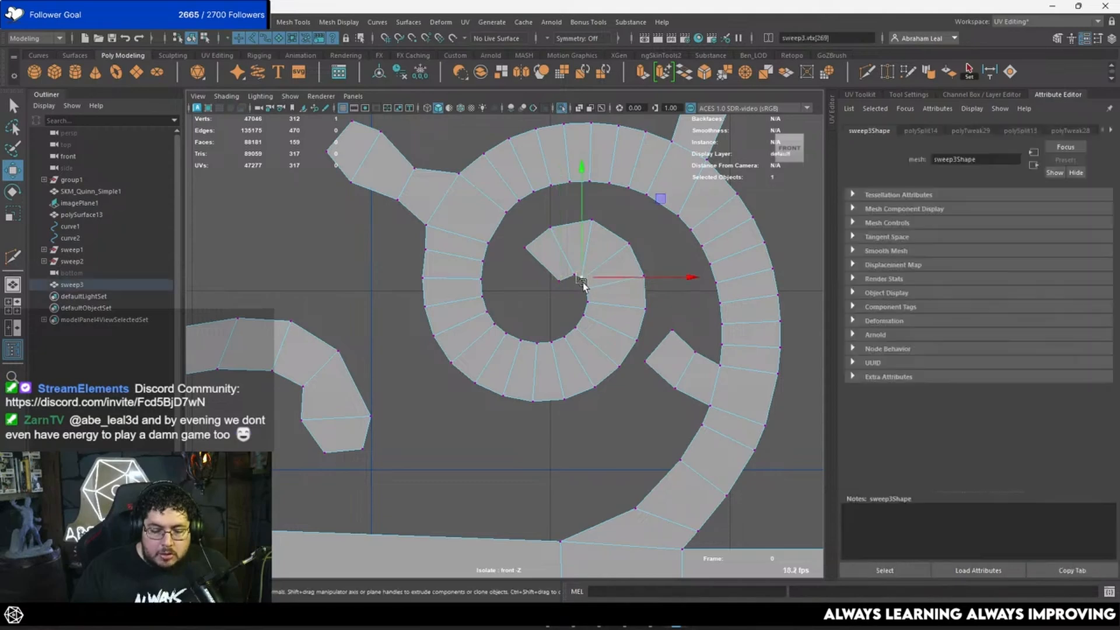
pyautogui.press('q')
pyautogui.click(573, 289)
pyautogui.scroll(3, 573, 290)
pyautogui.click(629, 240)
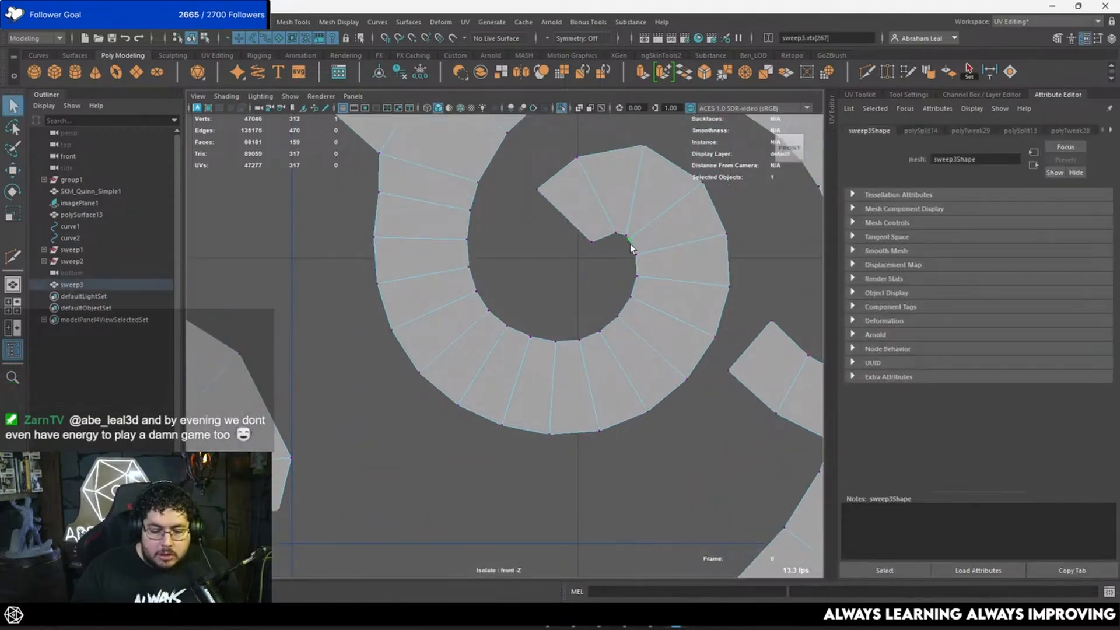
pyautogui.press('w')
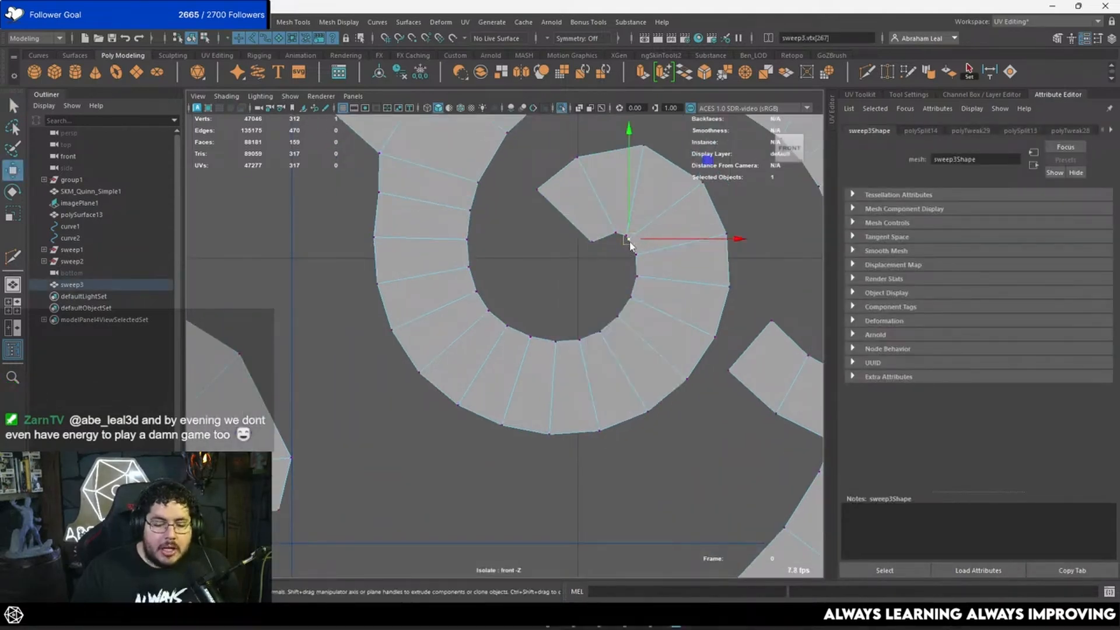
# Collapse three alternate inner-contour edges on the small scroll's right side, between the upper branch and the short inner branch.
pyautogui.scroll(-2, 633, 249)
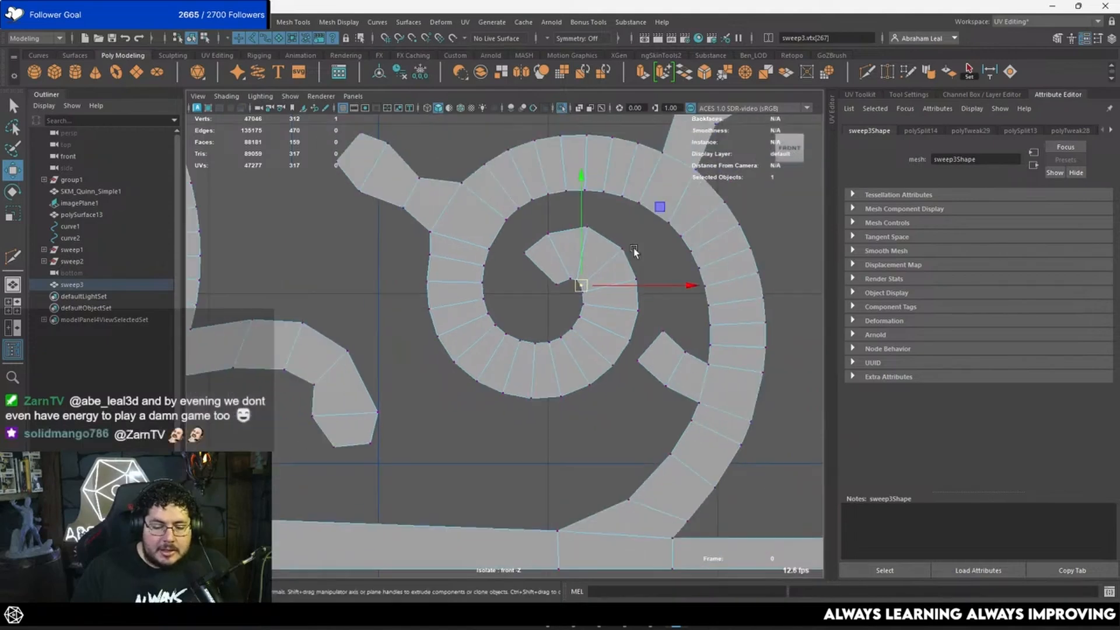
pyautogui.scroll(-3, 633, 247)
pyautogui.scroll(4, 554, 256)
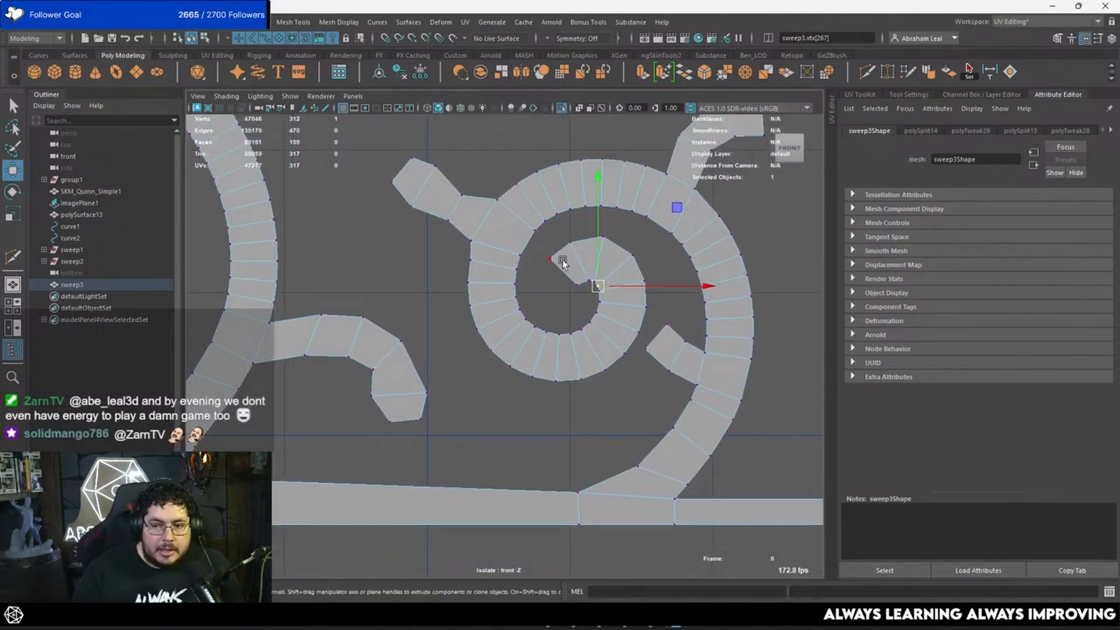
pyautogui.scroll(-2, 637, 215)
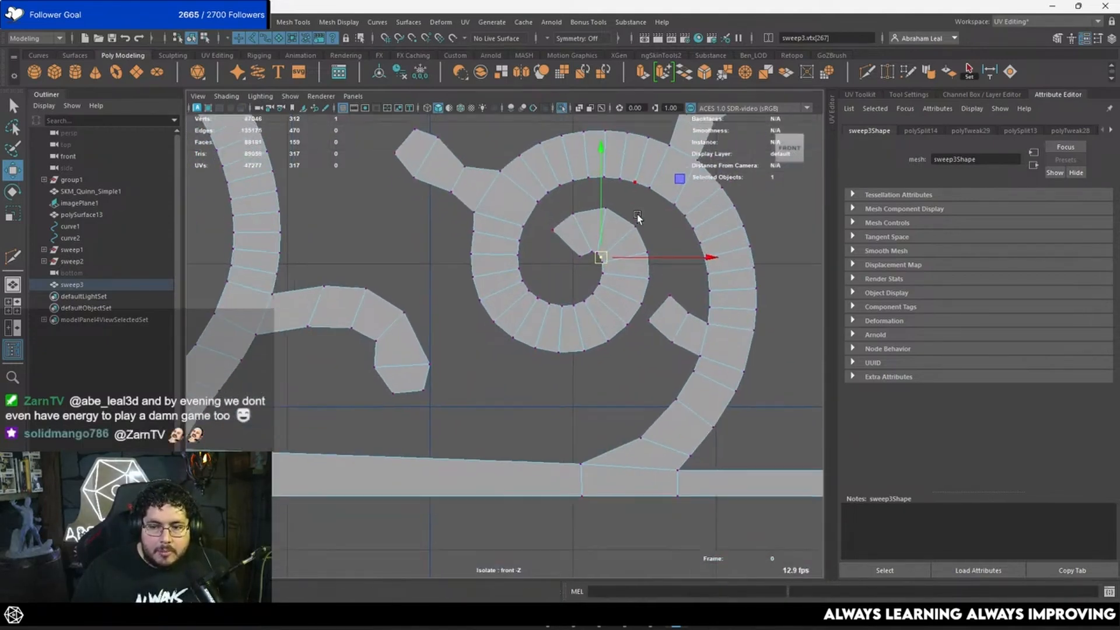
pyautogui.scroll(-2, 628, 222)
pyautogui.scroll(5, 580, 282)
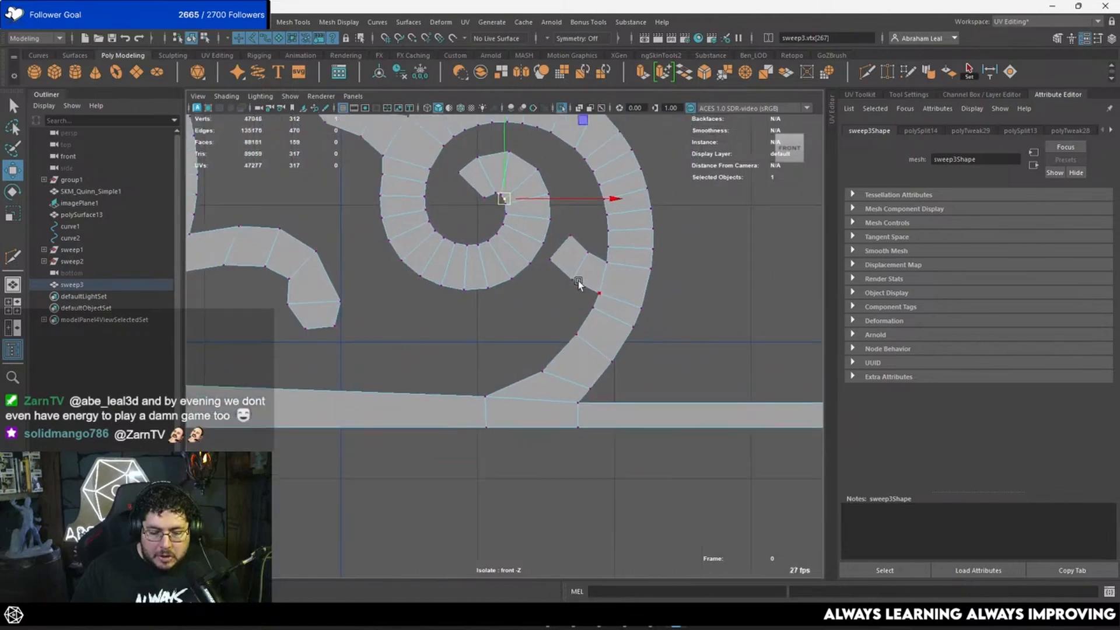
pyautogui.scroll(-4, 601, 286)
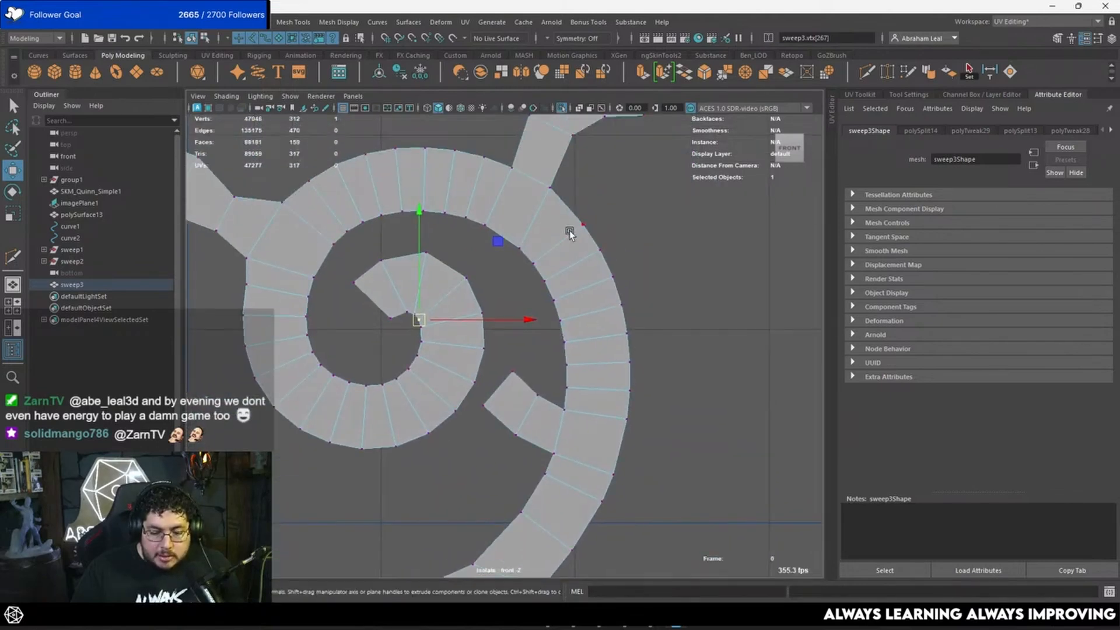
pyautogui.press('F10')
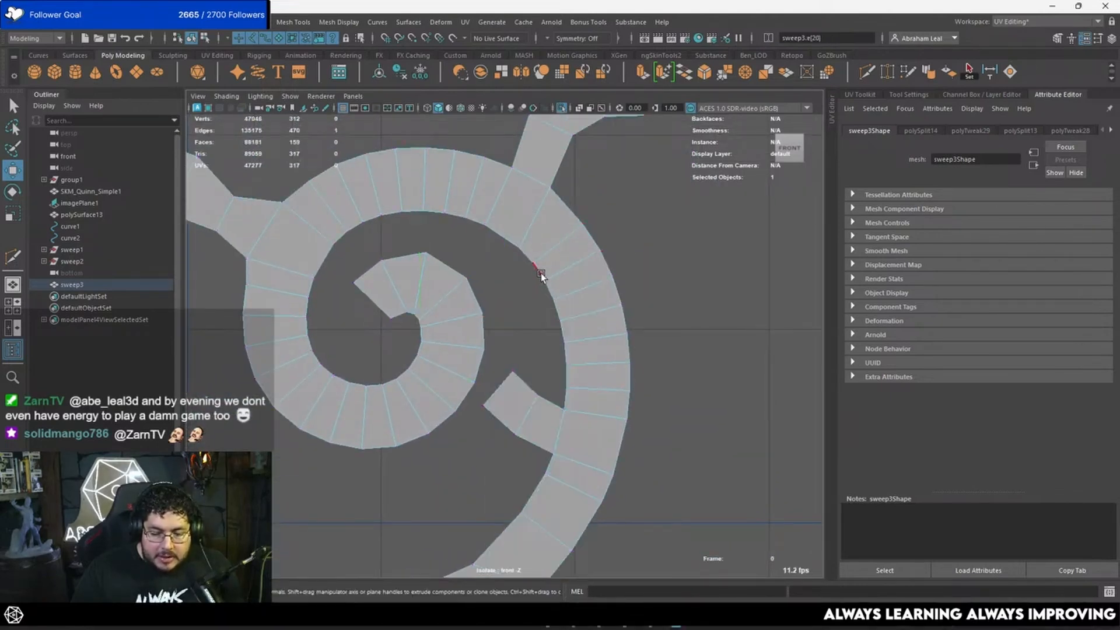
pyautogui.click(563, 351)
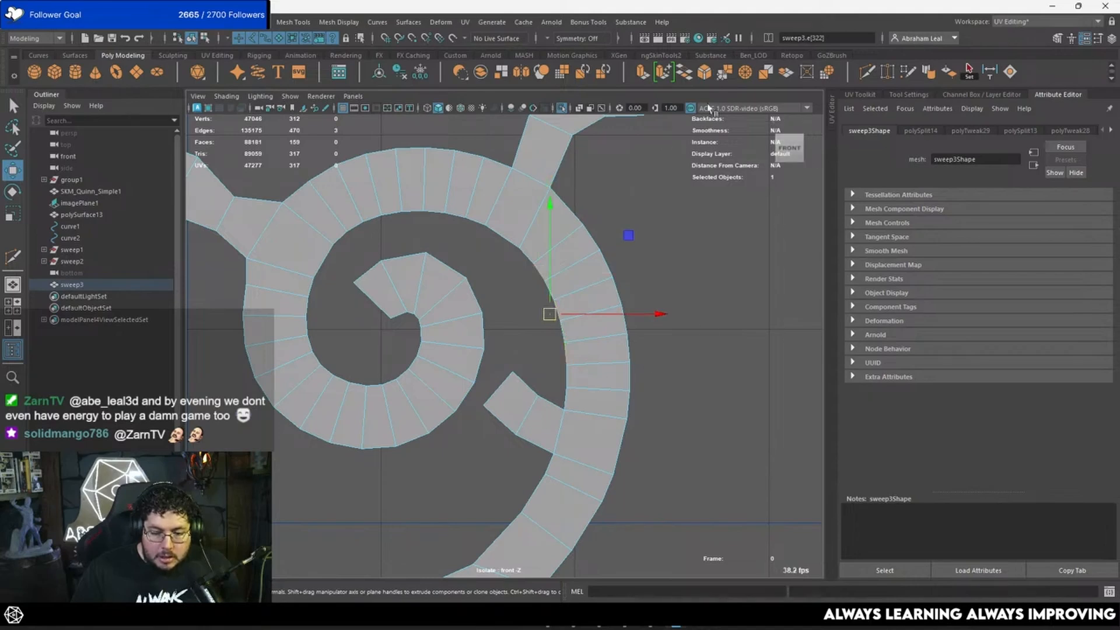
pyautogui.click(798, 77)
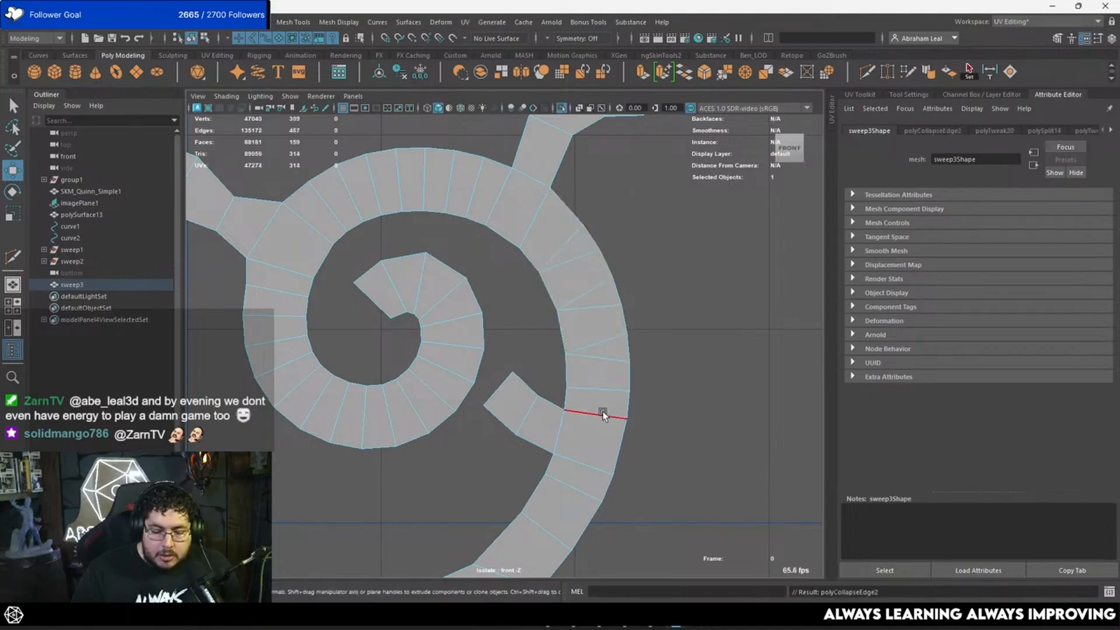
# Collapse four alternate inner-contour edges along the small scroll's top arc, between its two outer branches.
pyautogui.keyDown('alt'); pyautogui.moveTo(513, 253); pyautogui.dragTo(593, 309, button='middle'); pyautogui.keyUp('alt')
pyautogui.click(517, 268)
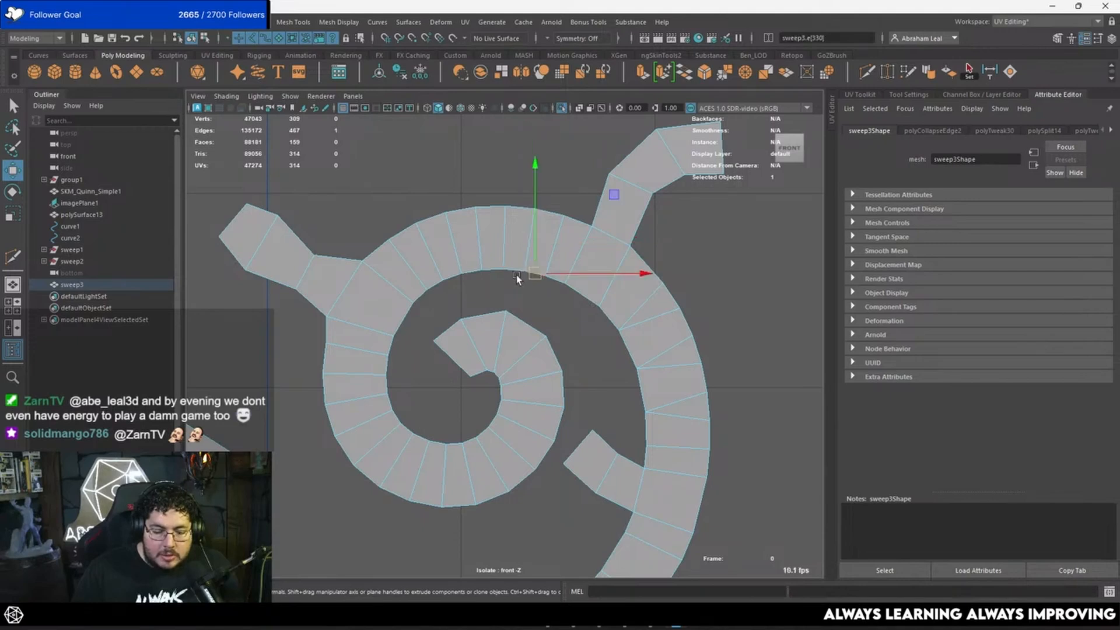
pyautogui.click(489, 266)
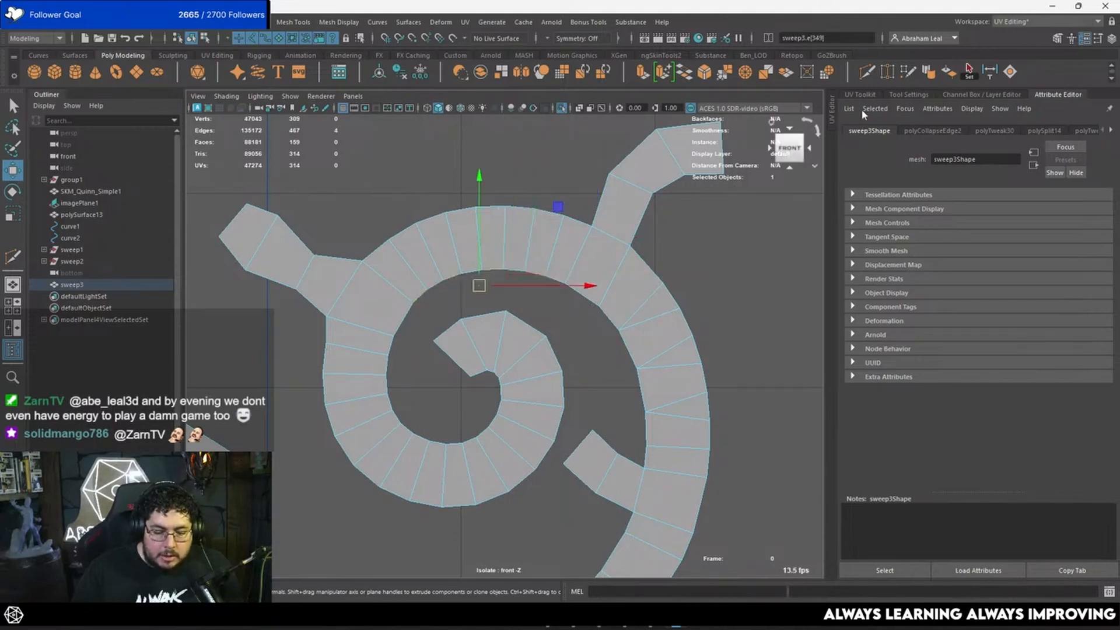
pyautogui.click(806, 72)
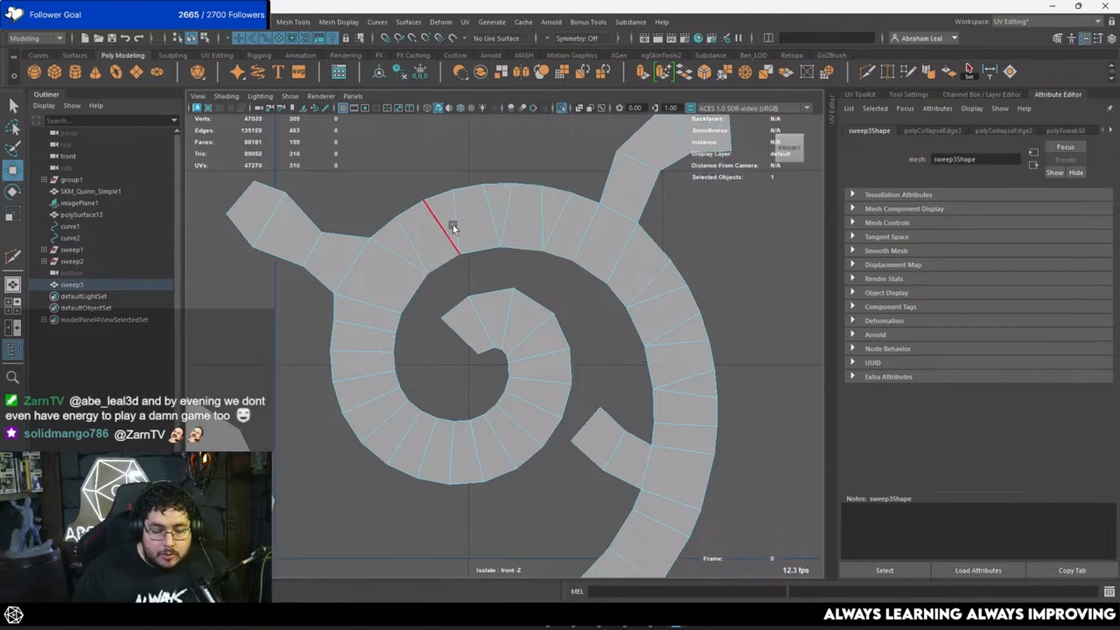
# Collapse alternate inner-contour edges down the small scroll's left side and around its lower curve, including the short edge near the spiral end.
pyautogui.keyDown('alt'); pyautogui.moveTo(385, 370); pyautogui.dragTo(414, 295, button='middle'); pyautogui.keyUp('alt')
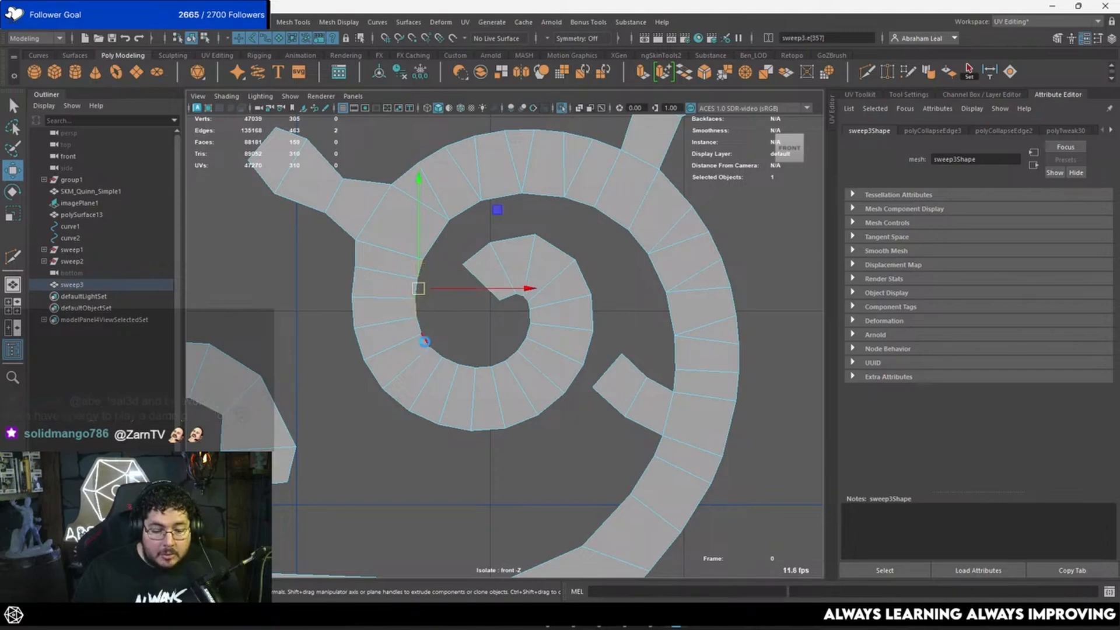
pyautogui.keyDown('shift'); pyautogui.click(450, 363); pyautogui.keyUp('shift')
pyautogui.keyDown('shift'); pyautogui.click(481, 368); pyautogui.keyUp('shift')
pyautogui.keyDown('shift'); pyautogui.click(511, 358); pyautogui.keyUp('shift')
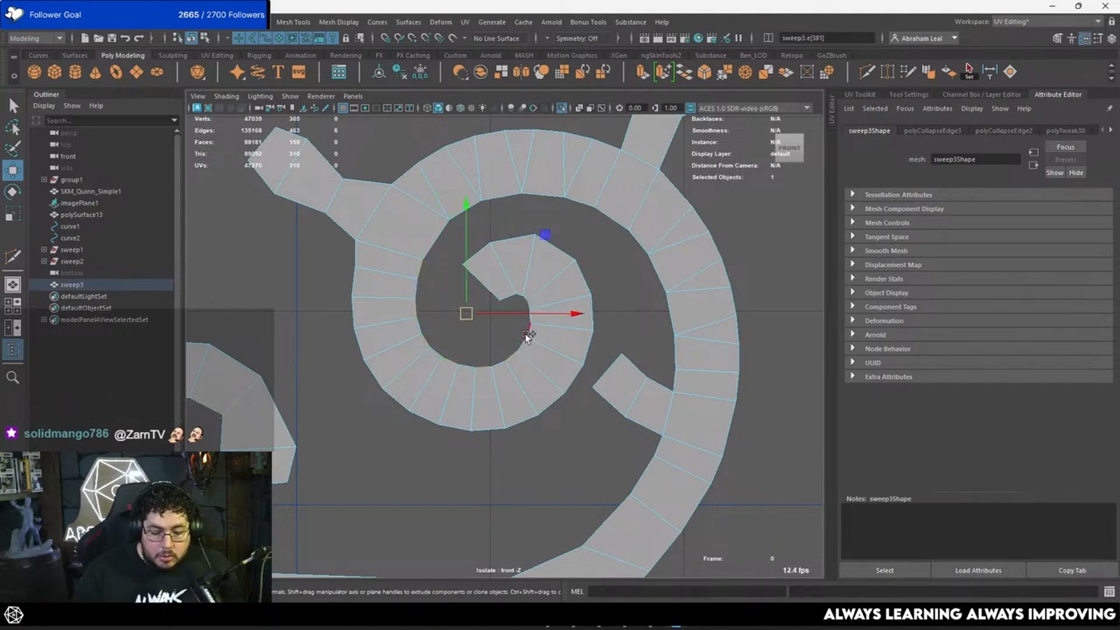
pyautogui.click(806, 71)
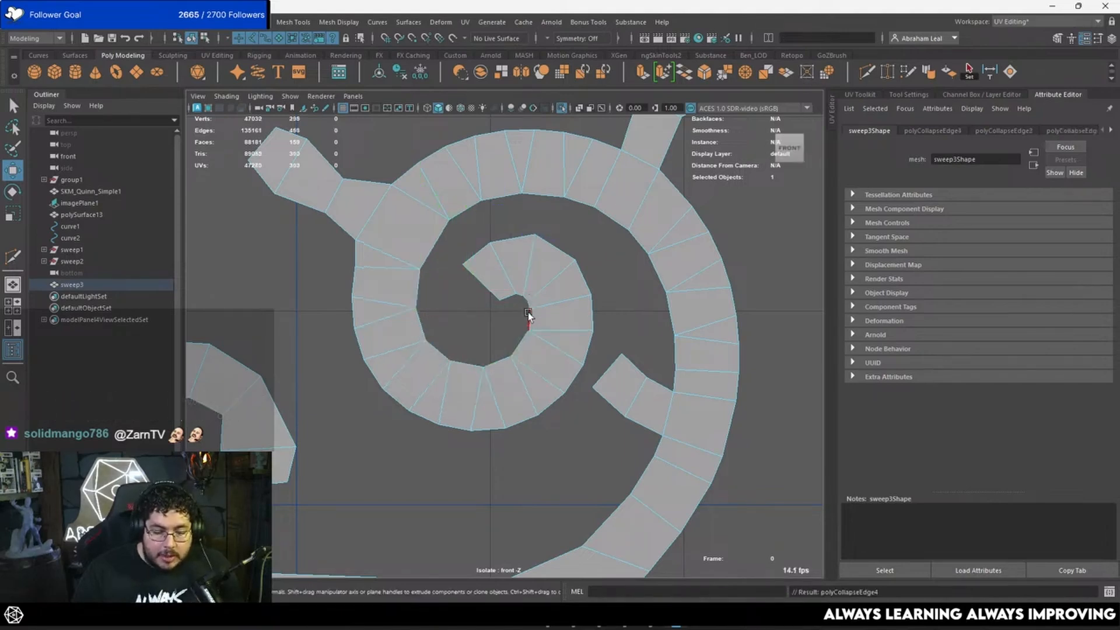
pyautogui.click(527, 303)
pyautogui.click(807, 71)
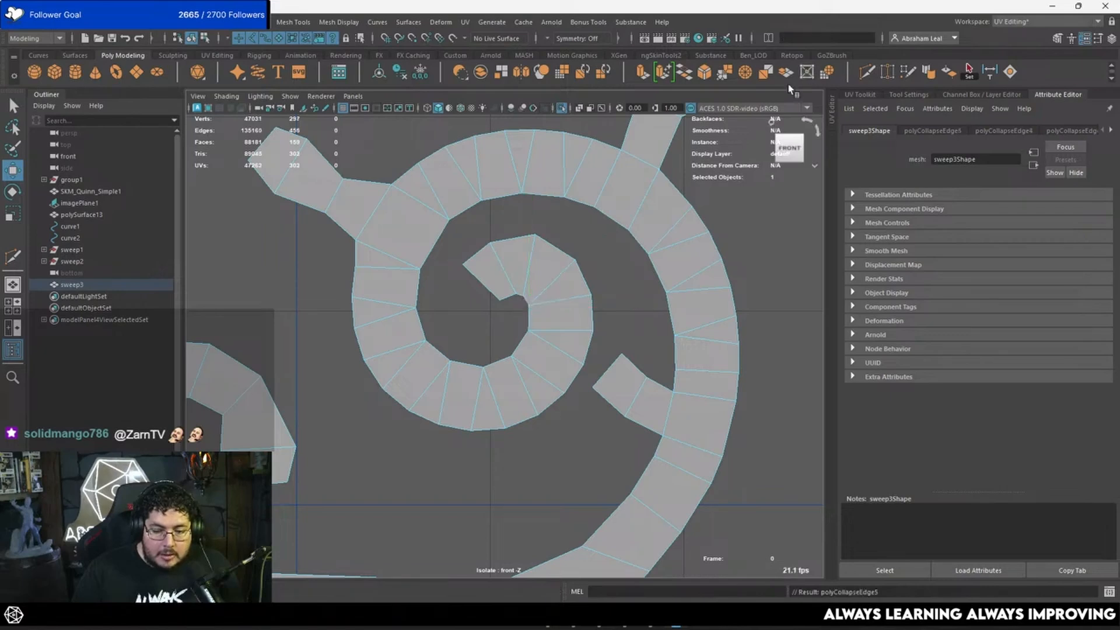
# Collapse the short inner edge near the inner end of the small spiral.
pyautogui.scroll(2, 511, 286)
pyautogui.click(523, 280)
pyautogui.click(807, 71)
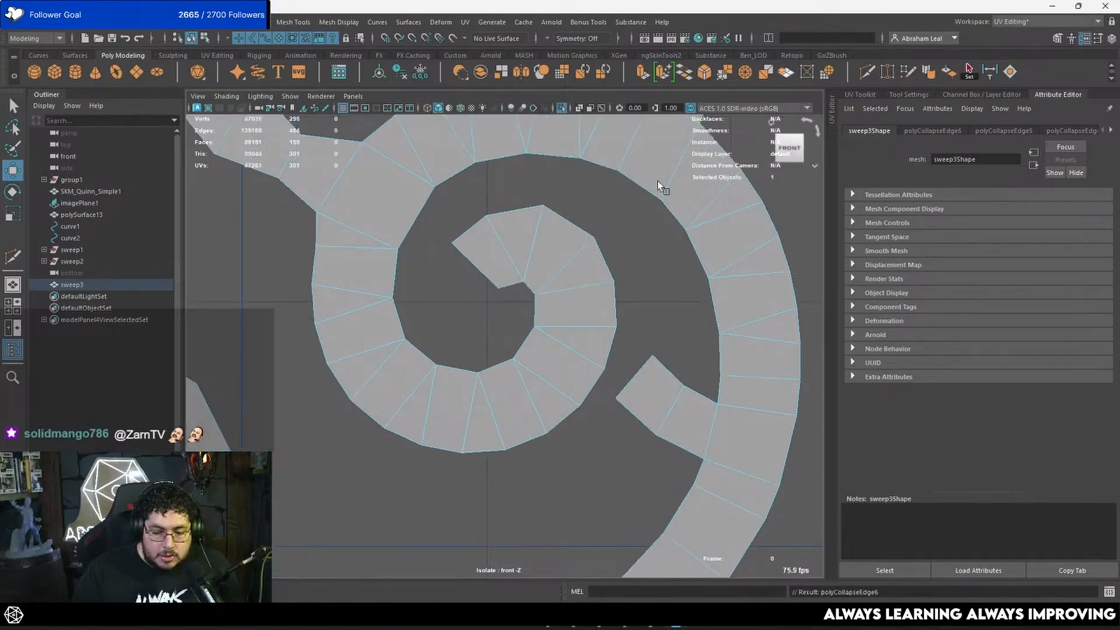
# Reposition the vertices at the small spiral's inner end to round its tip, and return to object mode.
pyautogui.moveTo(477, 309); pyautogui.dragTo(528, 275)
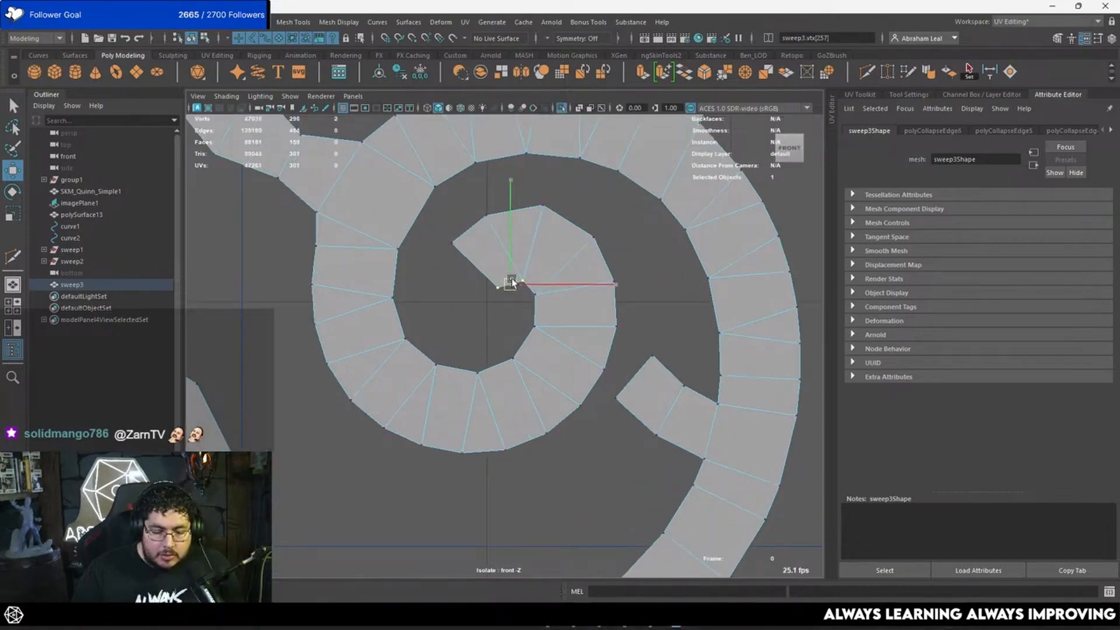
pyautogui.click(453, 241)
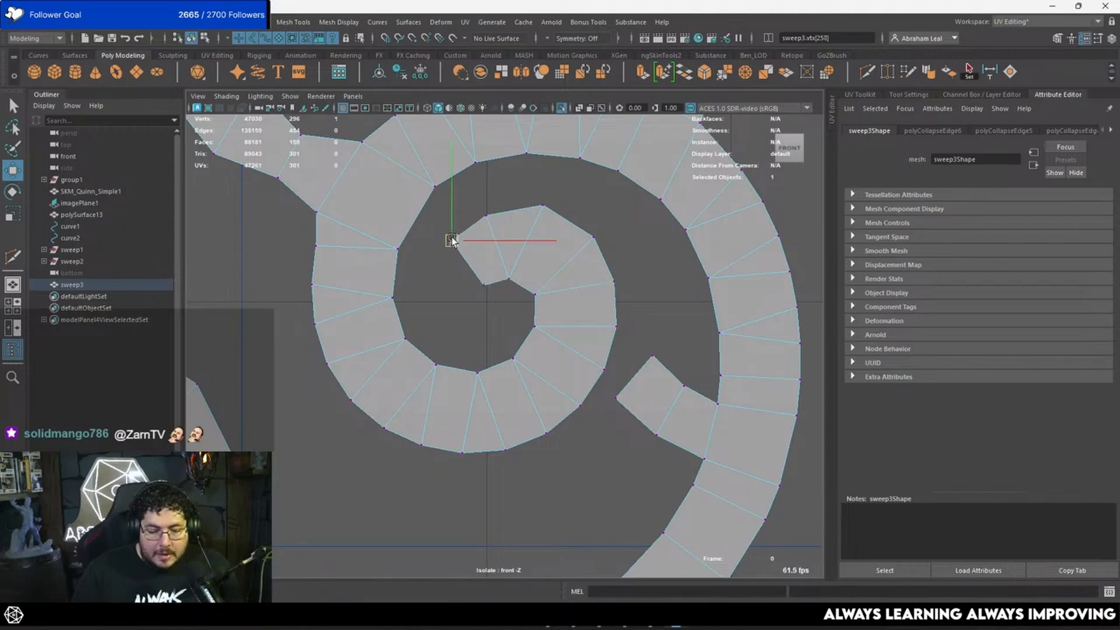
pyautogui.click(479, 281)
pyautogui.click(489, 205)
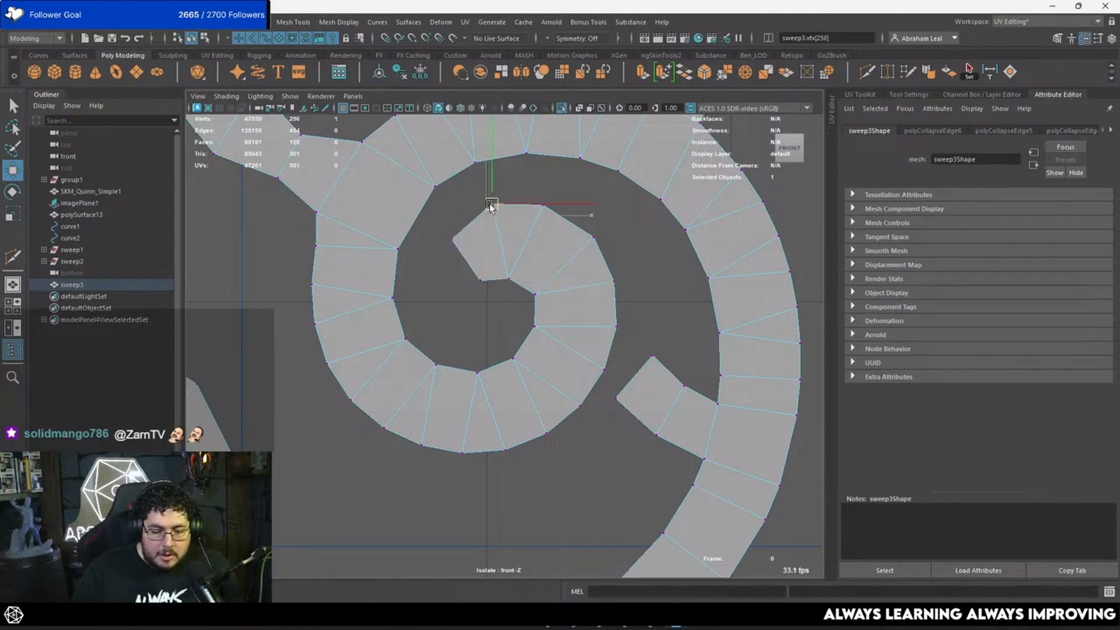
pyautogui.scroll(-2, 511, 245)
pyautogui.moveTo(515, 257); pyautogui.dragTo(566, 227, button='right')
pyautogui.scroll(-6, 610, 296)
pyautogui.click(631, 309)
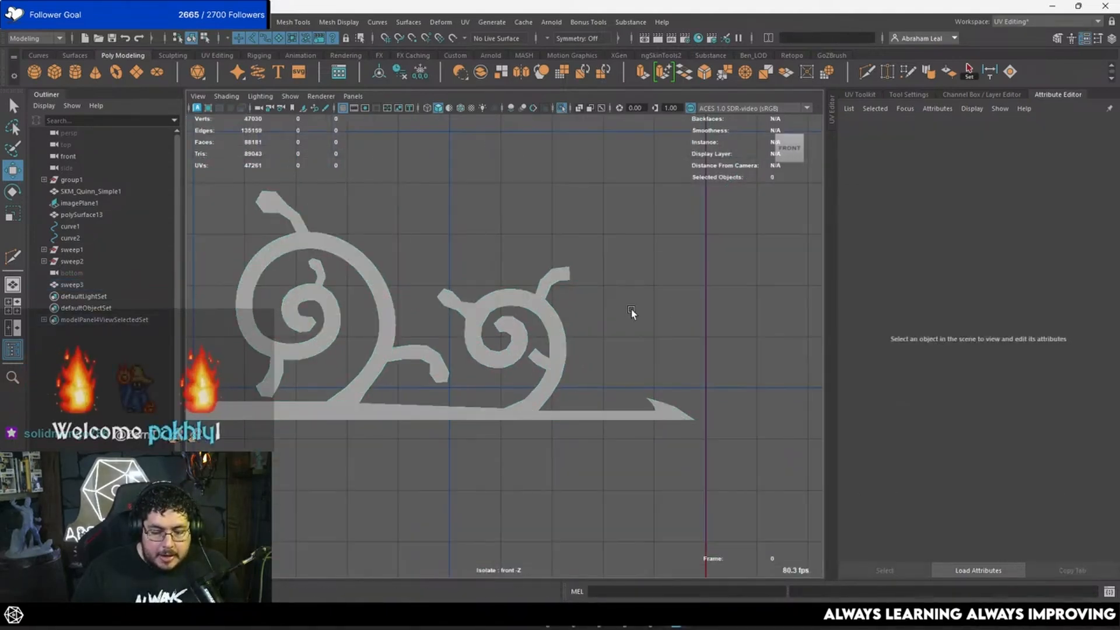
# Delete every other cross edge along the right and upper outer arc of the large spiral.
pyautogui.scroll(3, 504, 322)
pyautogui.scroll(-3, 645, 320)
pyautogui.scroll(5, 442, 272)
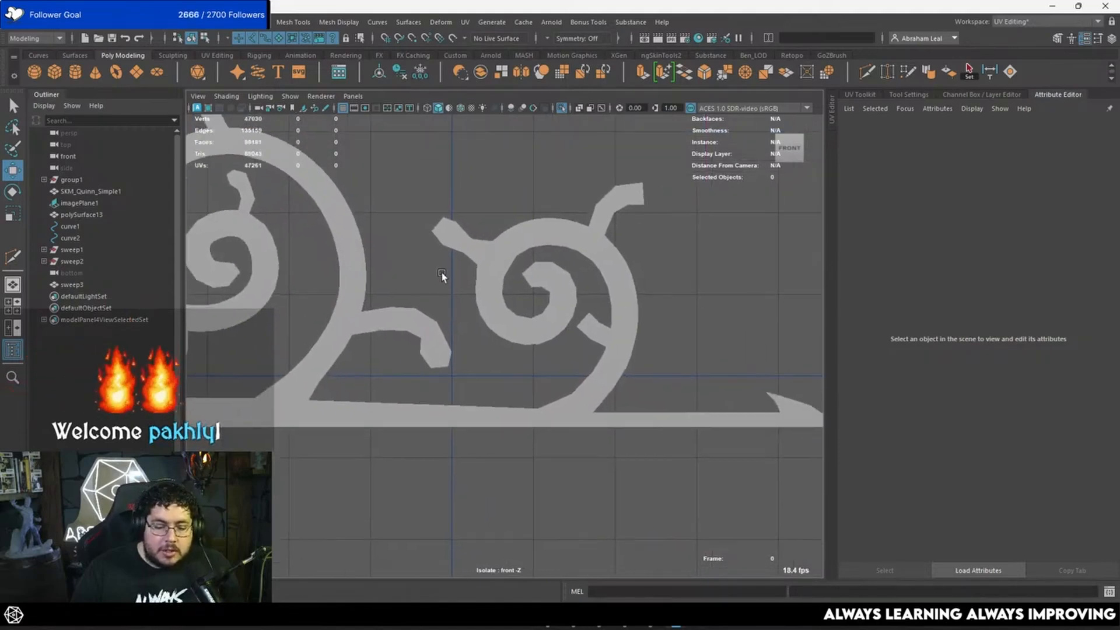
pyautogui.click(469, 248)
pyautogui.keyDown('alt'); pyautogui.moveTo(345, 212); pyautogui.dragTo(485, 261, button='middle'); pyautogui.keyUp('alt')
pyautogui.scroll(1, 467, 268)
pyautogui.keyDown('alt'); pyautogui.moveTo(403, 292); pyautogui.dragTo(540, 274, button='middle'); pyautogui.keyUp('alt')
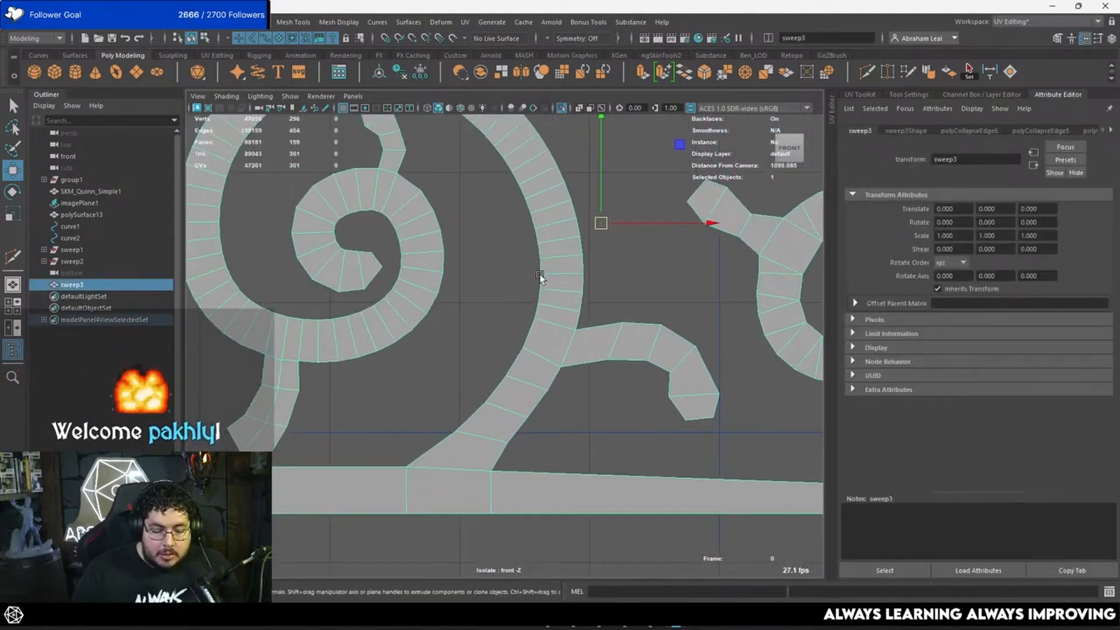
pyautogui.scroll(1, 534, 251)
pyautogui.keyDown('alt'); pyautogui.moveTo(505, 198); pyautogui.dragTo(468, 322, button='middle'); pyautogui.keyUp('alt')
pyautogui.moveTo(518, 282); pyautogui.dragTo(516, 252, button='right')
pyautogui.click(512, 416)
pyautogui.keyDown('shift'); pyautogui.click(515, 378); pyautogui.keyUp('shift')
pyautogui.keyDown('shift'); pyautogui.click(512, 342); pyautogui.keyUp('shift')
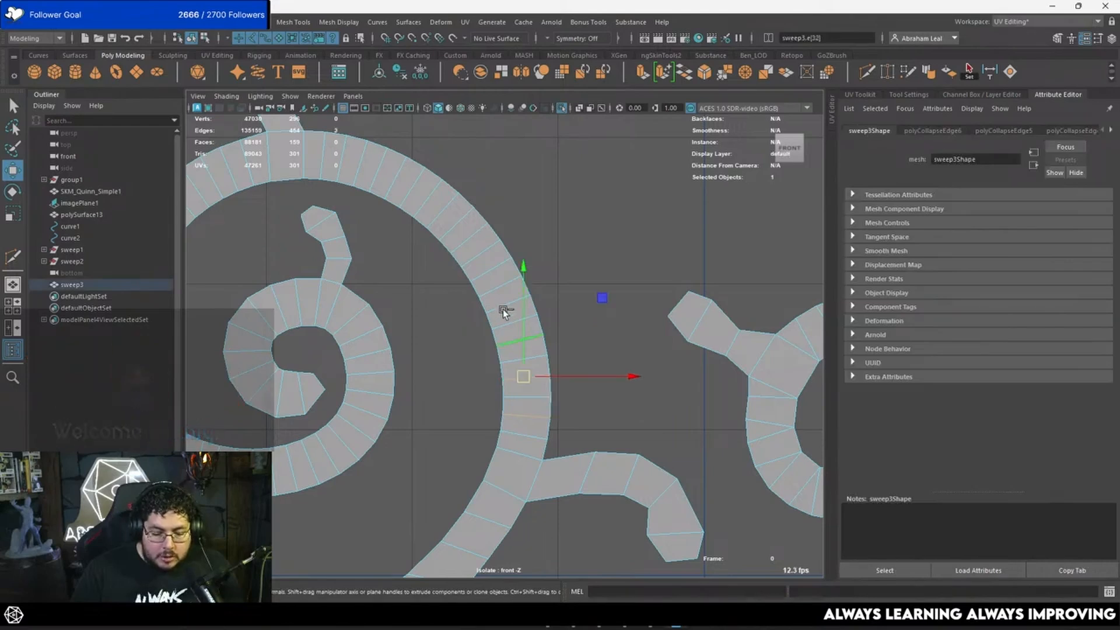
pyautogui.keyDown('shift'); pyautogui.click(503, 307); pyautogui.keyUp('shift')
pyautogui.keyDown('shift'); pyautogui.click(481, 276); pyautogui.keyUp('shift')
pyautogui.keyDown('shift'); pyautogui.click(470, 241); pyautogui.keyUp('shift')
pyautogui.keyDown('shift'); pyautogui.click(442, 214); pyautogui.keyUp('shift')
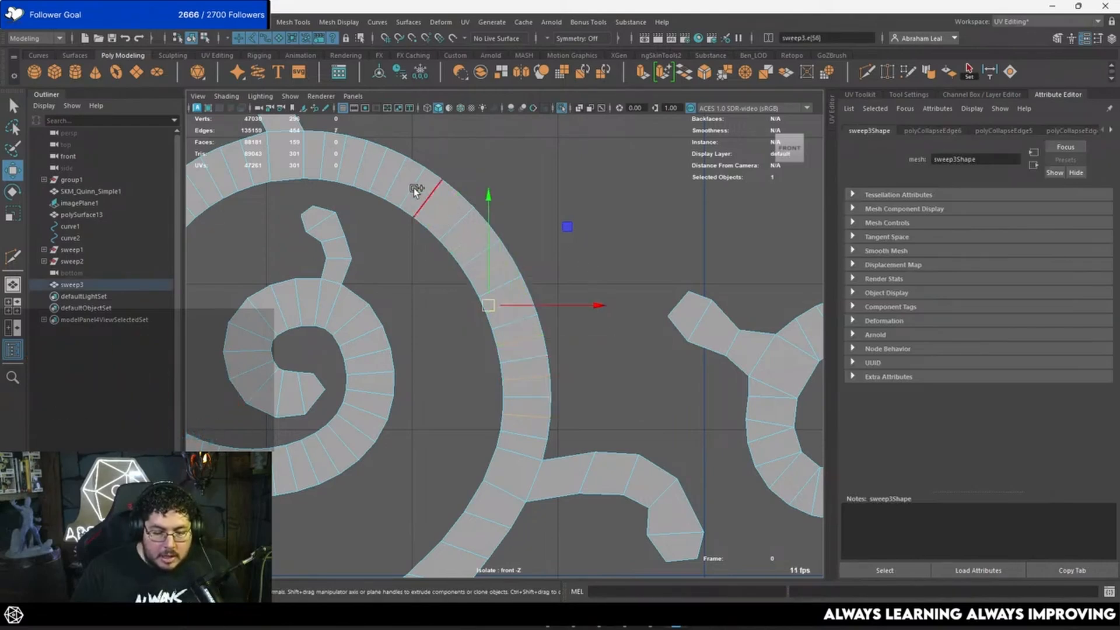
pyautogui.keyDown('shift'); pyautogui.click(415, 188); pyautogui.keyUp('shift')
pyautogui.keyDown('shift'); pyautogui.click(376, 166); pyautogui.keyUp('shift')
pyautogui.press('Delete')
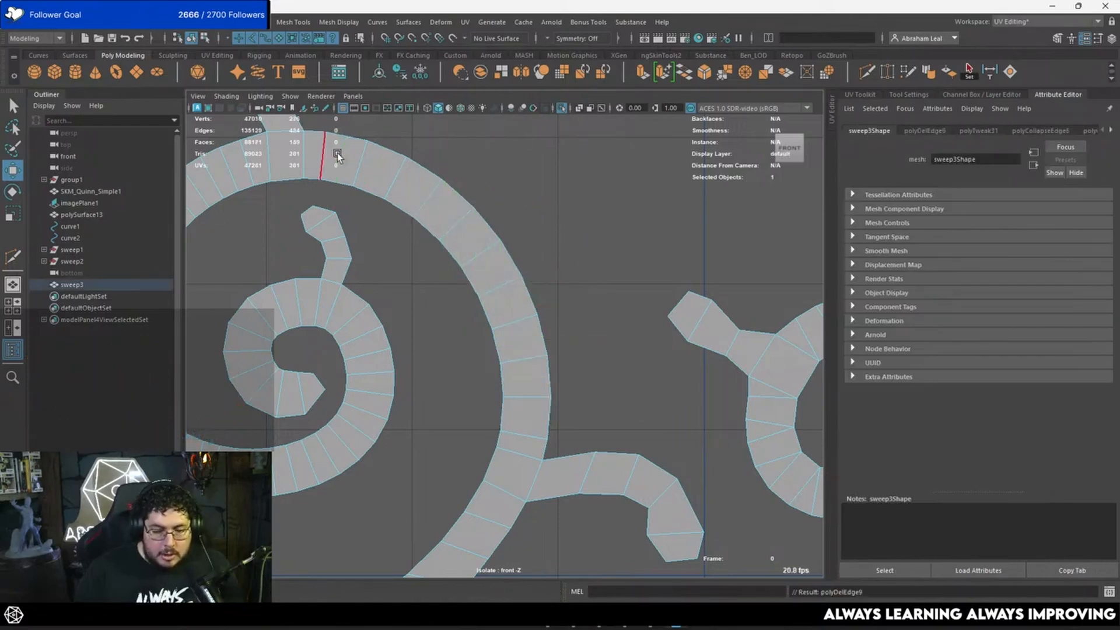
# Collapse the leftover short inner-rim edges on the right arc of the large spiral, and return to object mode.
pyautogui.keyDown('alt'); pyautogui.moveTo(337, 153); pyautogui.dragTo(567, 272, button='middle'); pyautogui.keyUp('alt')
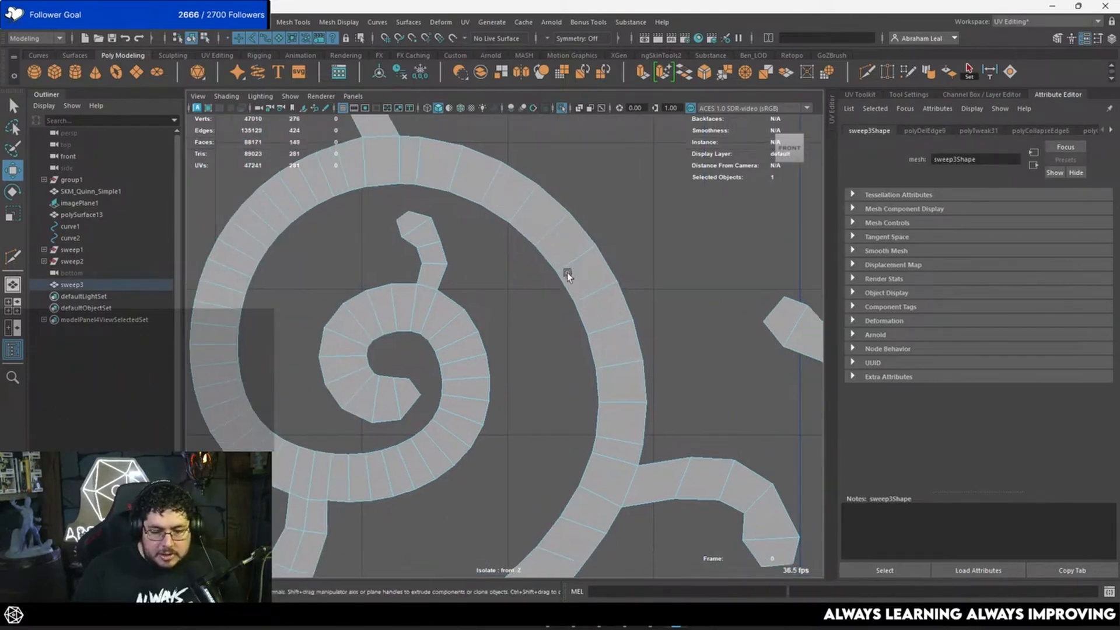
pyautogui.keyDown('shift'); pyautogui.click(520, 238); pyautogui.keyUp('shift')
pyautogui.keyDown('shift'); pyautogui.click(576, 313); pyautogui.keyUp('shift')
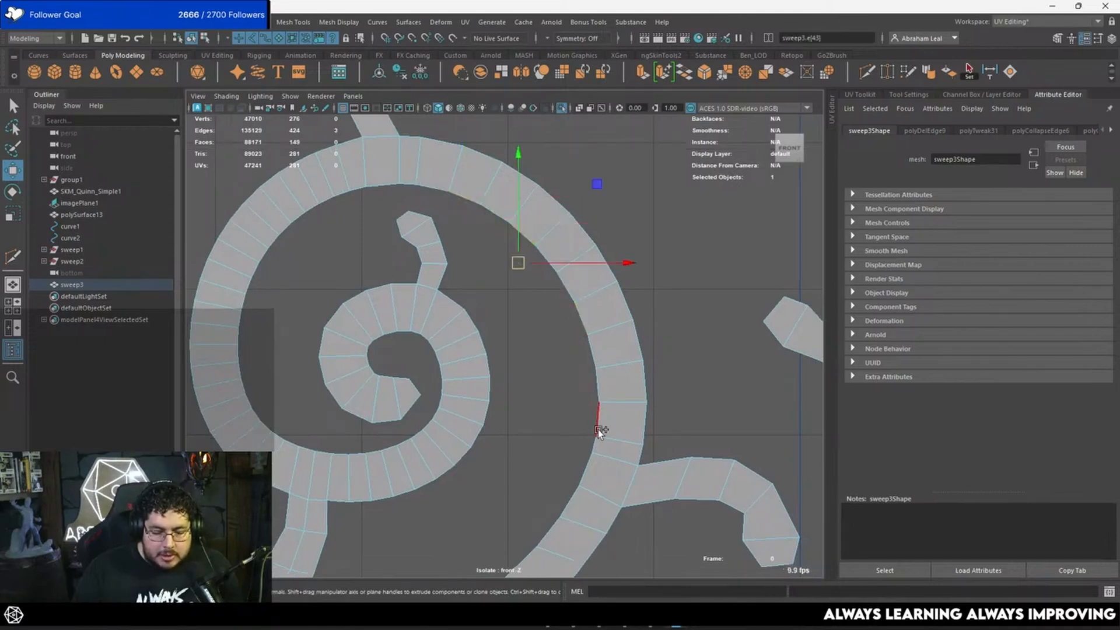
pyautogui.keyDown('shift'); pyautogui.click(594, 441); pyautogui.keyUp('shift')
pyautogui.click(806, 72)
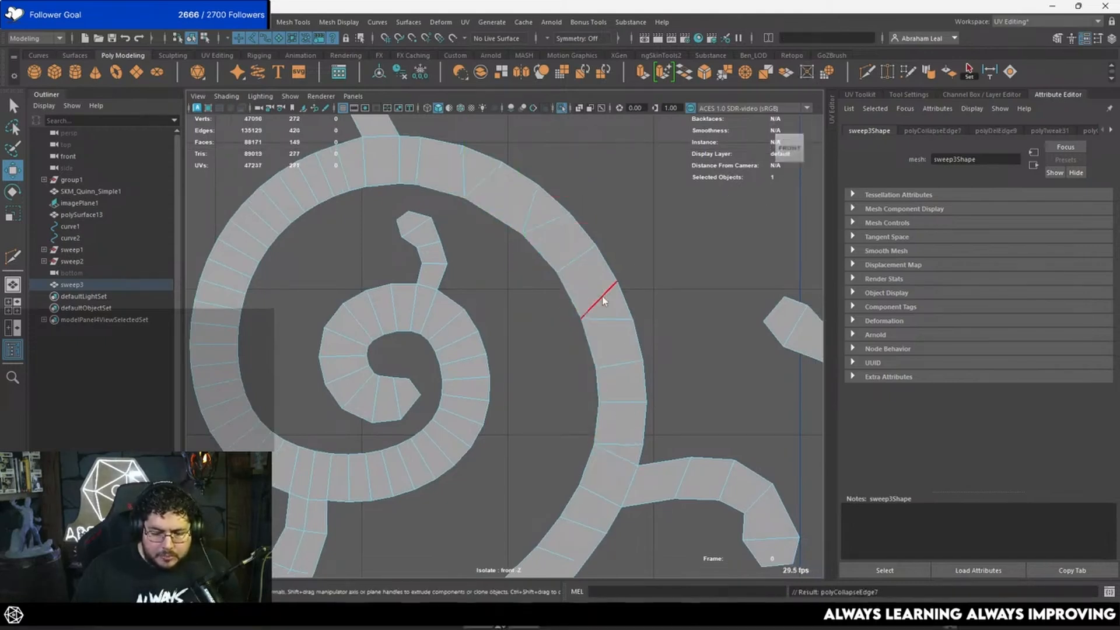
pyautogui.moveTo(603, 297); pyautogui.dragTo(632, 256, button='right')
pyautogui.click(632, 256)
# Delete every other cross edge from the large spiral's upper left, around its left side and bottom, into the inner coil.
pyautogui.scroll(-2, 633, 255)
pyautogui.scroll(3, 616, 305)
pyautogui.click(426, 237)
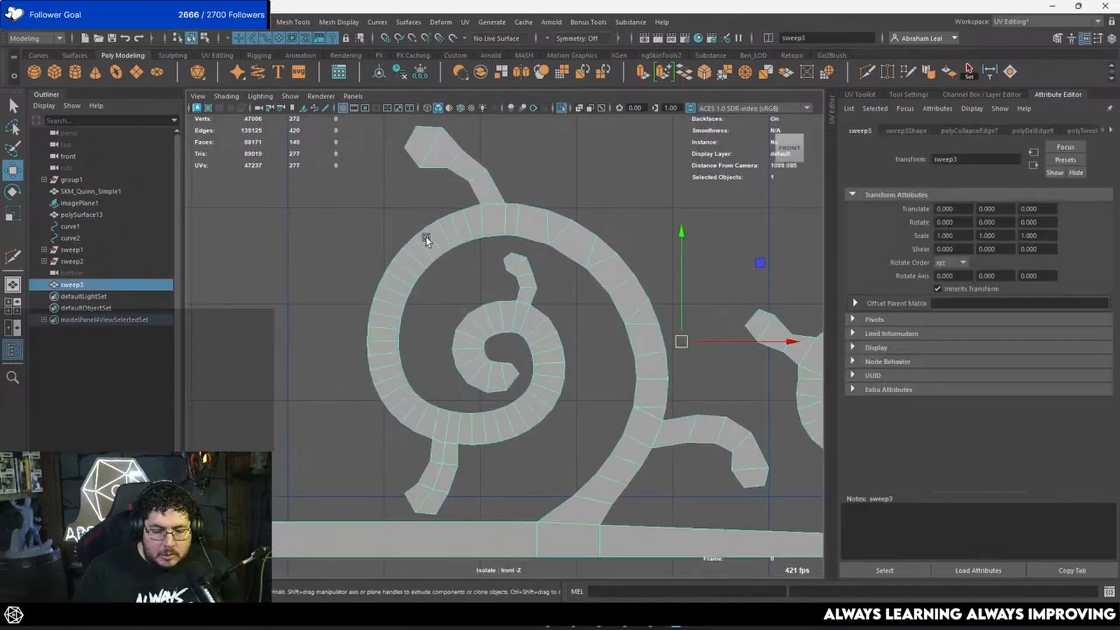
pyautogui.scroll(2, 425, 237)
pyautogui.moveTo(417, 213); pyautogui.dragTo(421, 184, button='right')
pyautogui.click(437, 179)
pyautogui.keyDown('shift'); pyautogui.click(407, 197); pyautogui.keyUp('shift')
pyautogui.keyDown('shift'); pyautogui.click(377, 223); pyautogui.keyUp('shift')
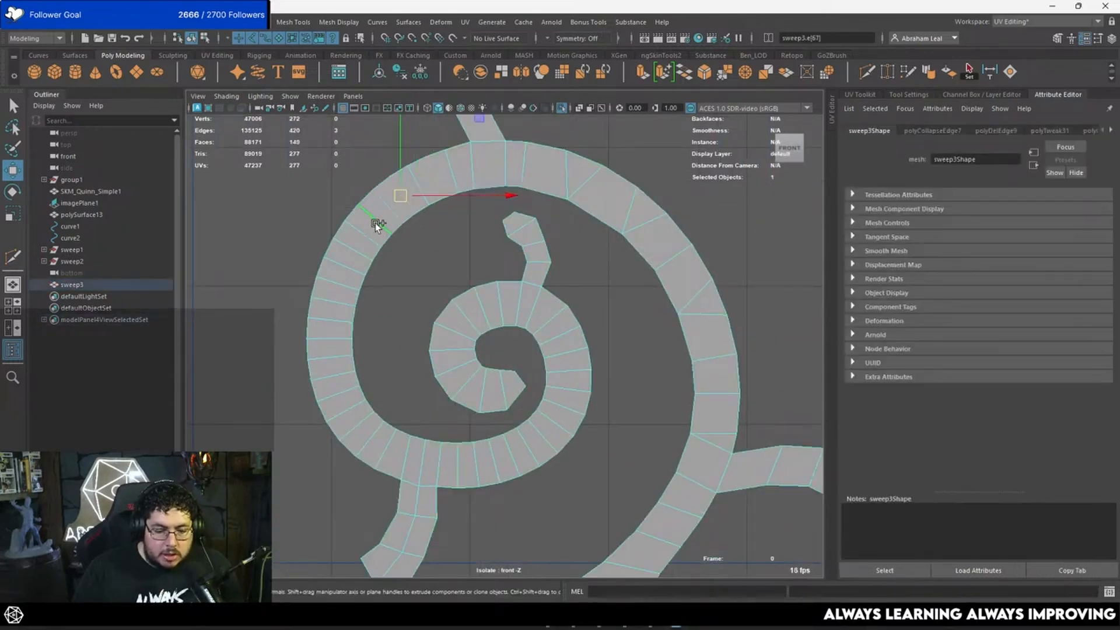
pyautogui.keyDown('shift'); pyautogui.click(353, 254); pyautogui.keyUp('shift')
pyautogui.keyDown('shift'); pyautogui.click(337, 289); pyautogui.keyUp('shift')
pyautogui.keyDown('shift'); pyautogui.click(329, 323); pyautogui.keyUp('shift')
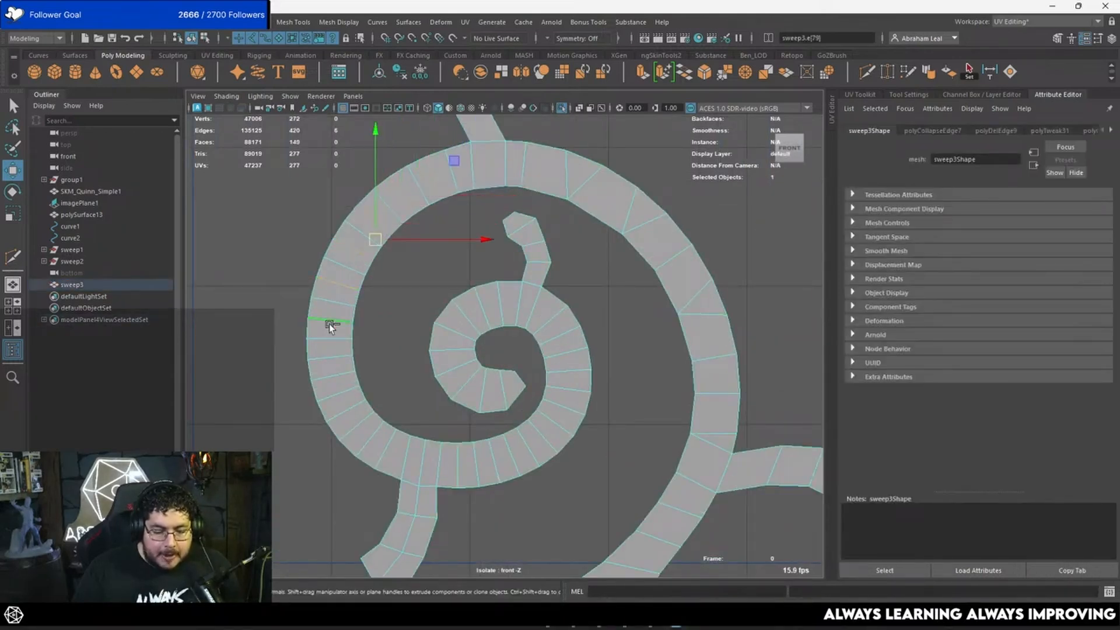
pyautogui.keyDown('shift'); pyautogui.click(327, 360); pyautogui.keyUp('shift')
pyautogui.keyDown('shift'); pyautogui.click(343, 394); pyautogui.keyUp('shift')
pyautogui.keyDown('shift'); pyautogui.click(360, 420); pyautogui.keyUp('shift')
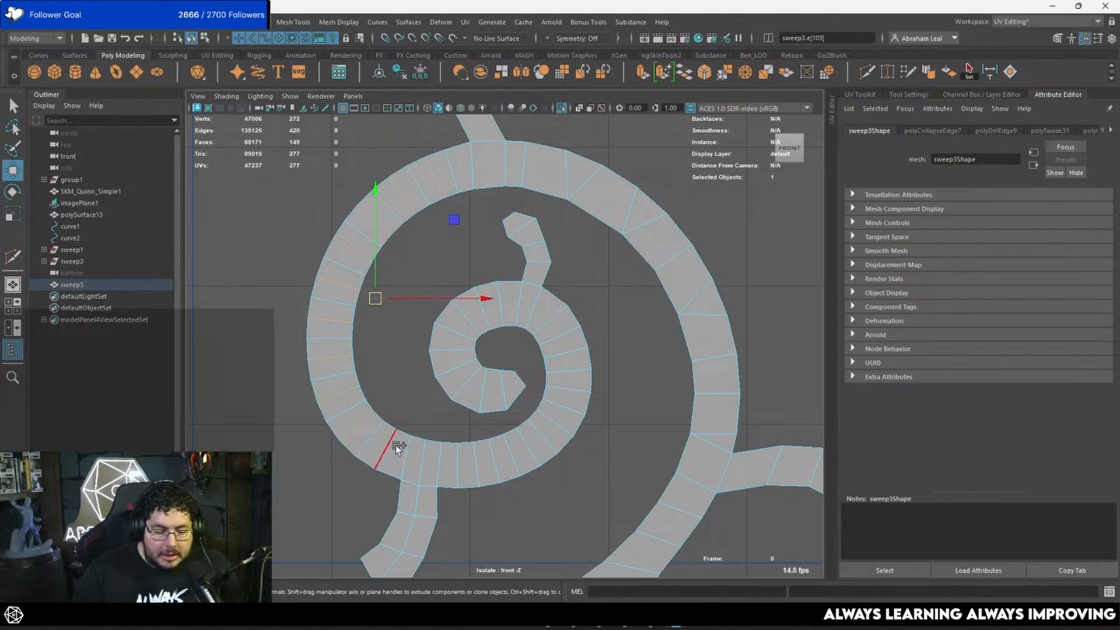
pyautogui.keyDown('shift'); pyautogui.click(397, 445); pyautogui.keyUp('shift')
pyautogui.keyDown('shift'); pyautogui.click(457, 456); pyautogui.keyUp('shift')
pyautogui.keyDown('shift'); pyautogui.click(497, 457); pyautogui.keyUp('shift')
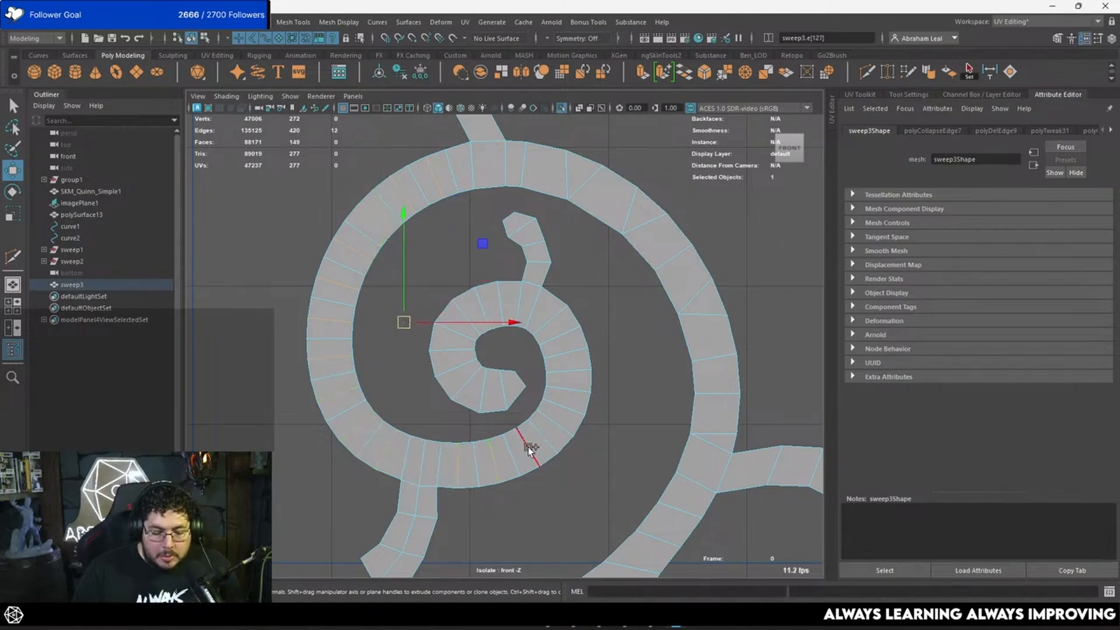
pyautogui.keyDown('shift'); pyautogui.click(527, 446); pyautogui.keyUp('shift')
pyautogui.keyDown('shift'); pyautogui.click(554, 424); pyautogui.keyUp('shift')
pyautogui.keyDown('shift'); pyautogui.click(568, 366); pyautogui.keyUp('shift')
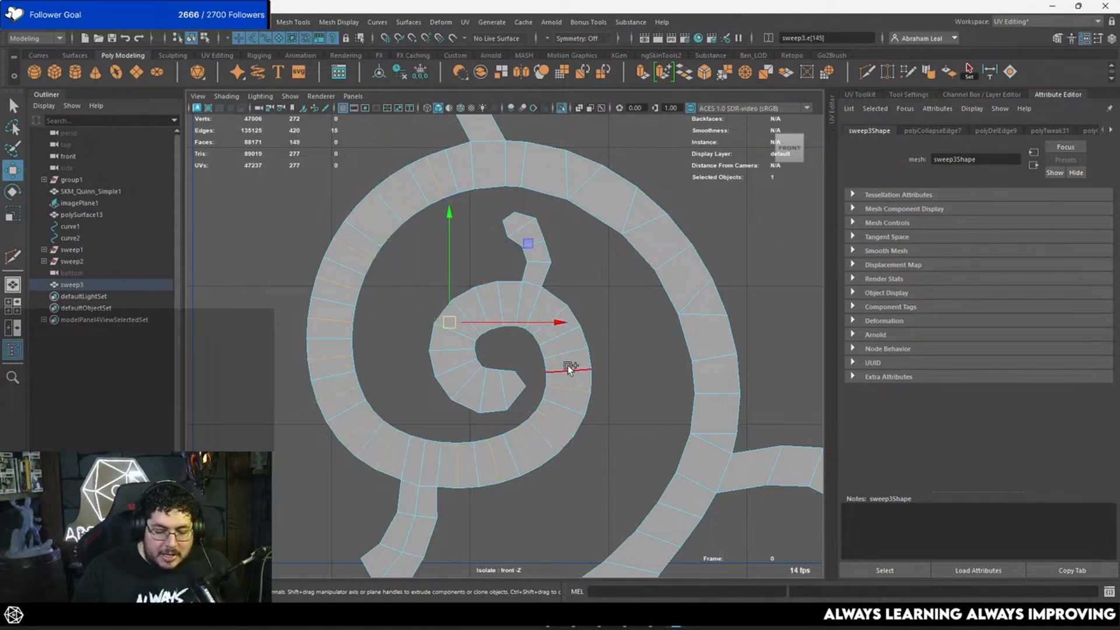
pyautogui.keyDown('ctrl'); pyautogui.click(575, 369); pyautogui.keyUp('ctrl')
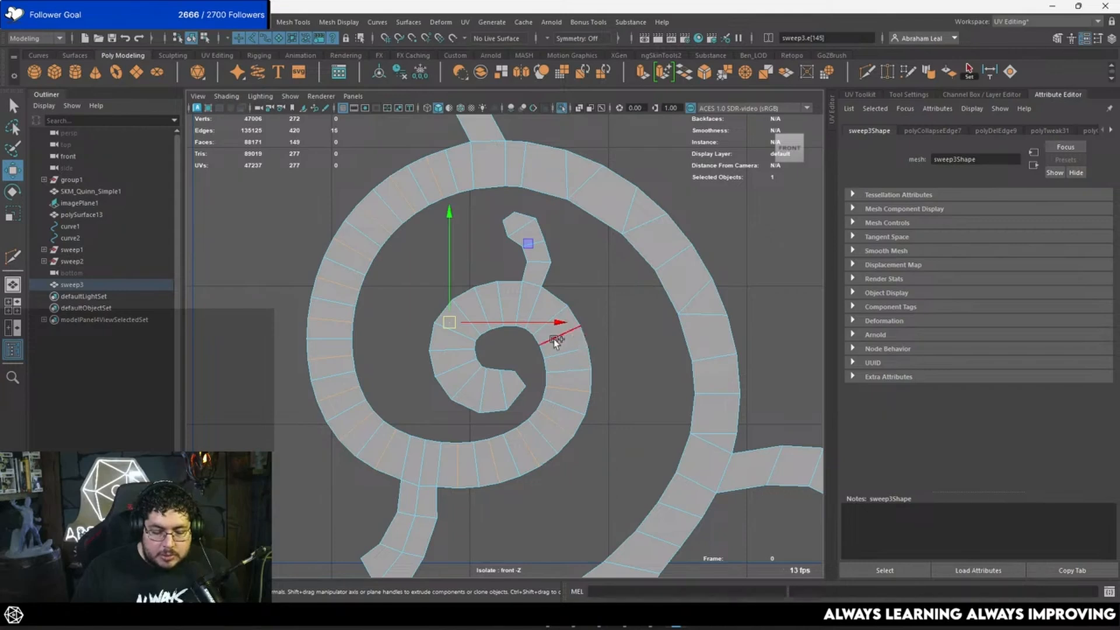
pyautogui.keyDown('shift'); pyautogui.click(568, 352); pyautogui.keyUp('shift')
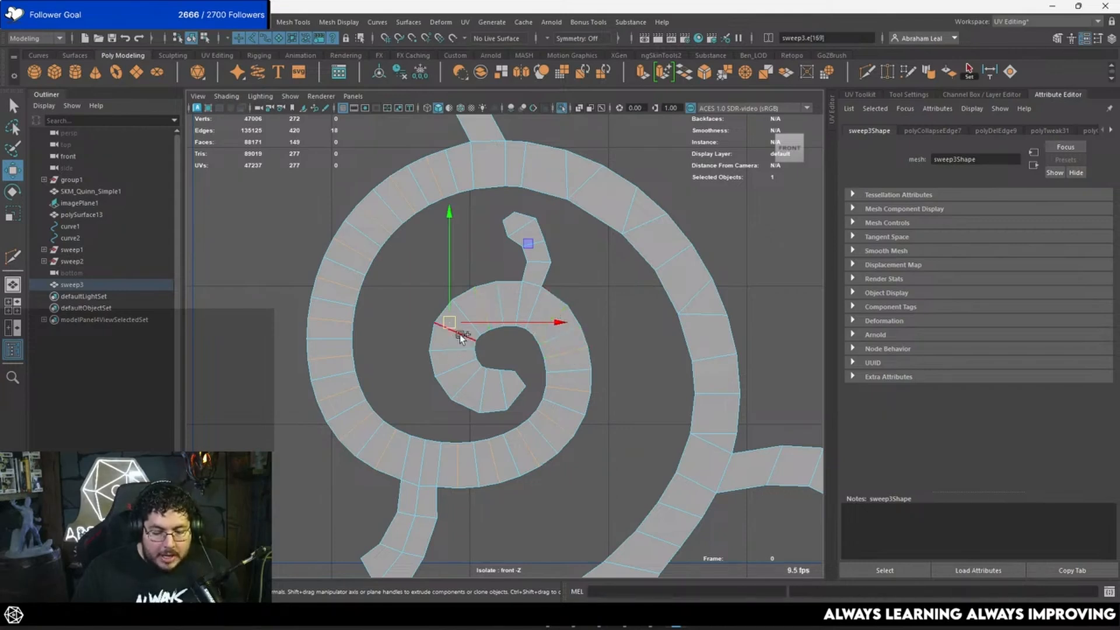
pyautogui.hotkey('ctrl', 'Delete')
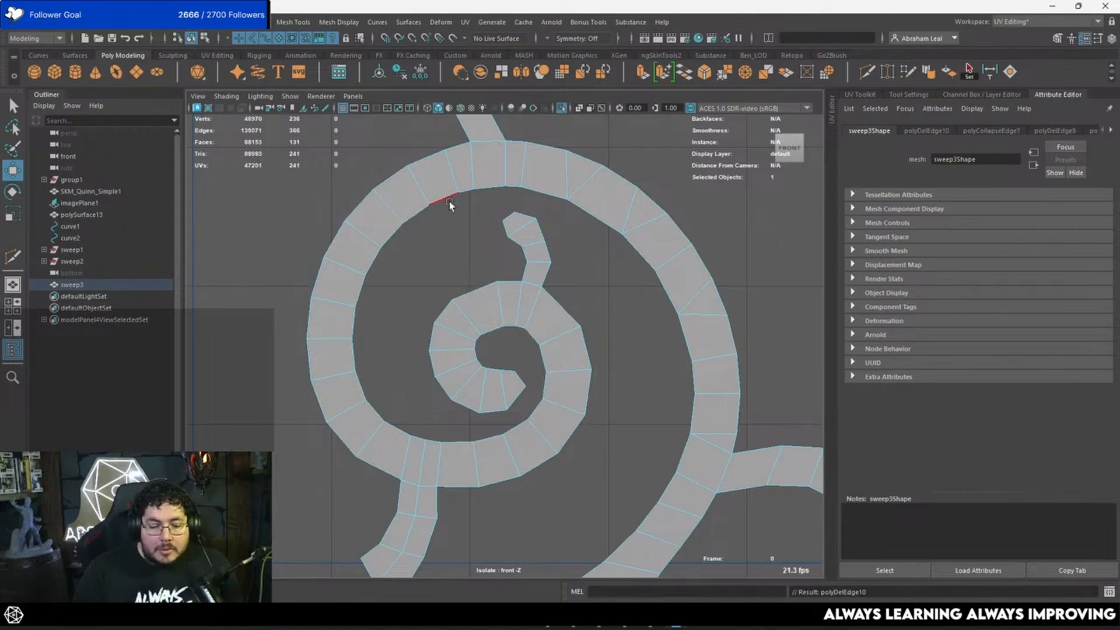
# Select and collapse the short inner-rim edges down the left side of the large spiral.
pyautogui.click(445, 200)
pyautogui.keyDown('shift'); pyautogui.click(397, 236); pyautogui.keyUp('shift')
pyautogui.keyDown('shift'); pyautogui.click(359, 292); pyautogui.keyUp('shift')
pyautogui.keyDown('shift'); pyautogui.click(355, 359); pyautogui.keyUp('shift')
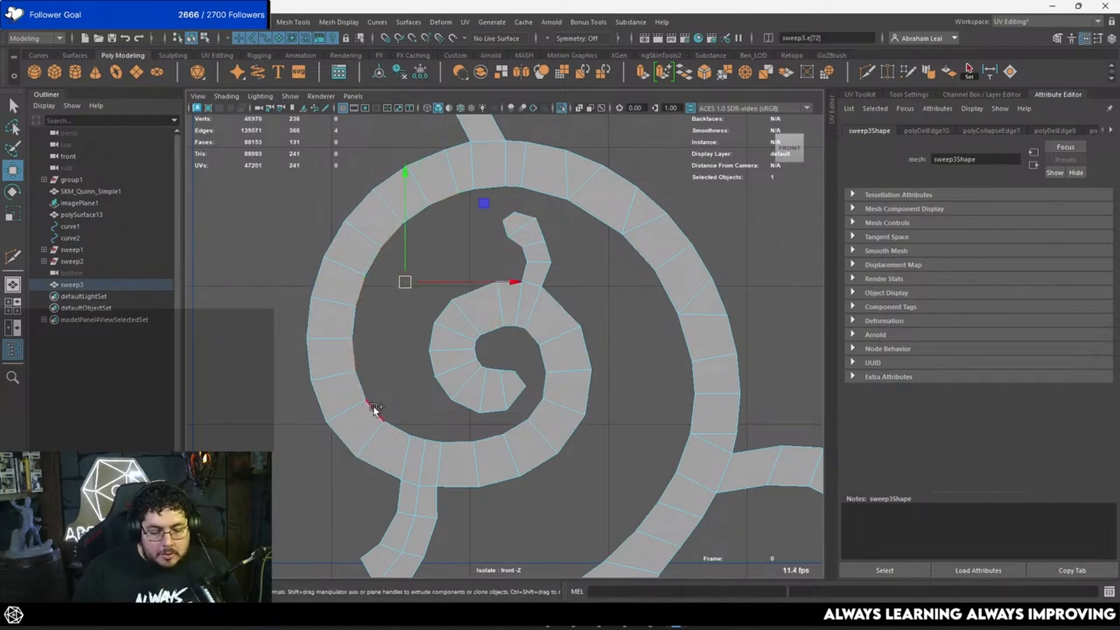
pyautogui.keyDown('shift'); pyautogui.click(374, 410); pyautogui.keyUp('shift')
# Collapse the short inner-rim edges along the bottom and right side of the large spiral's inner coil.
pyautogui.keyDown('alt'); pyautogui.moveTo(574, 315); pyautogui.dragTo(561, 230, button='middle'); pyautogui.keyUp('alt')
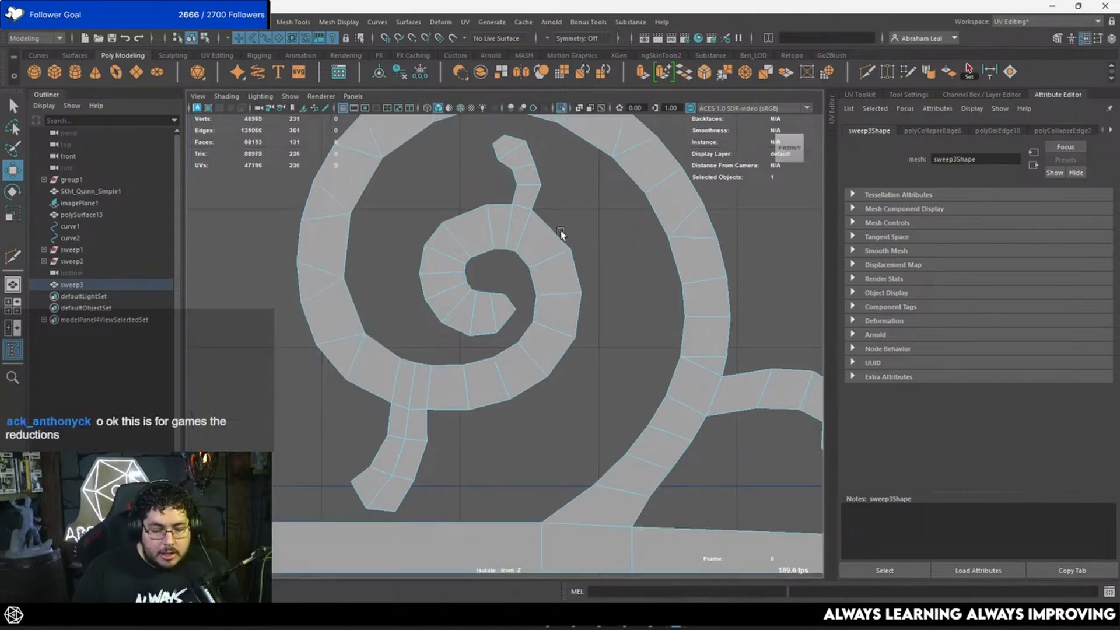
pyautogui.keyDown('alt'); pyautogui.moveTo(562, 230); pyautogui.dragTo(530, 332, button='right'); pyautogui.keyUp('alt')
pyautogui.keyDown('alt'); pyautogui.click(529, 333); pyautogui.keyUp('alt')
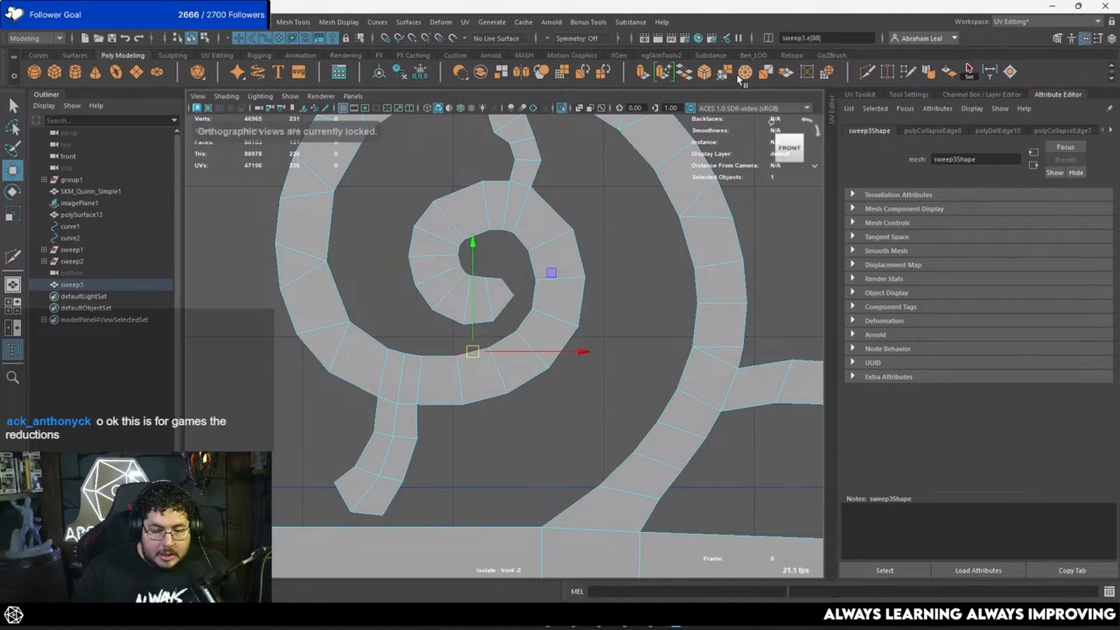
pyautogui.click(806, 72)
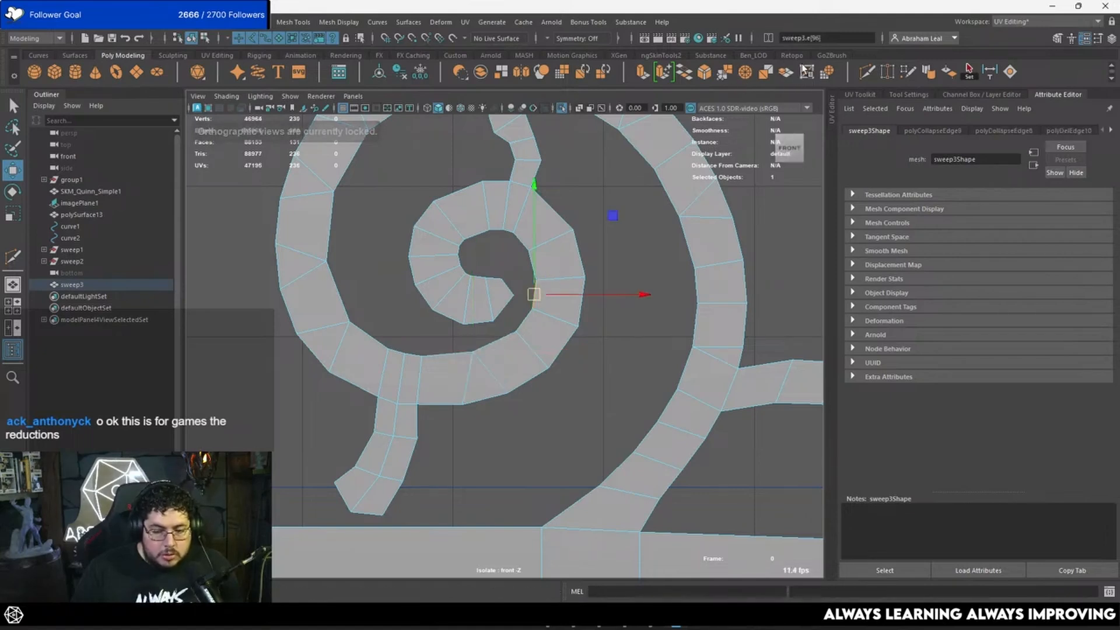
pyautogui.press('F8')
pyautogui.press('F10')
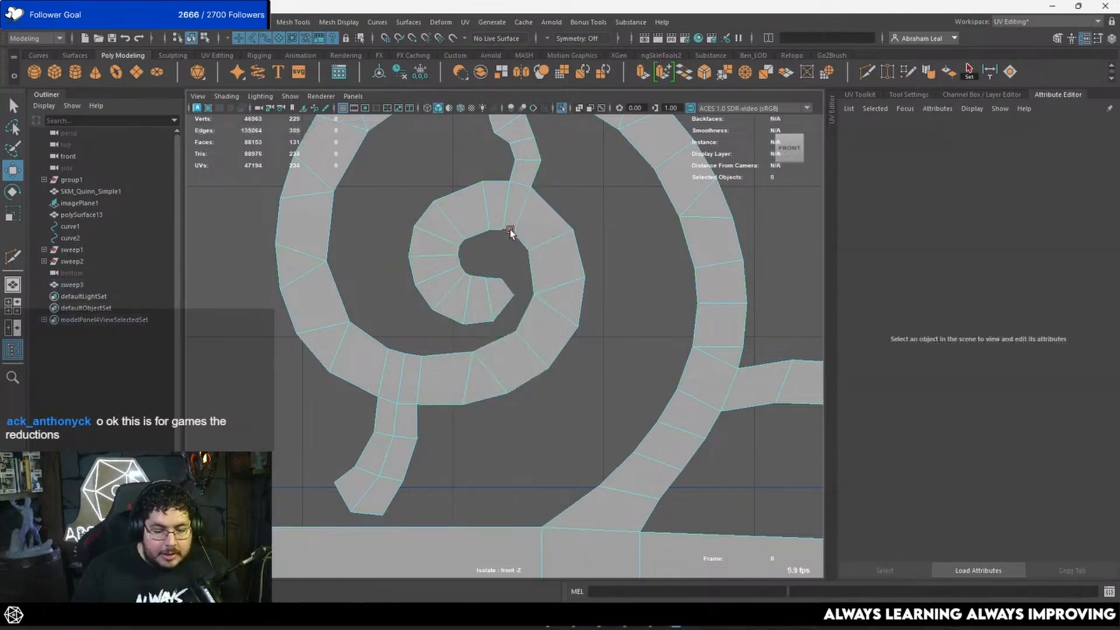
# Collapse the short inner-rim edges at the top and left of the large spiral's innermost curl, and return to object mode.
pyautogui.click(510, 230)
pyautogui.click(807, 72)
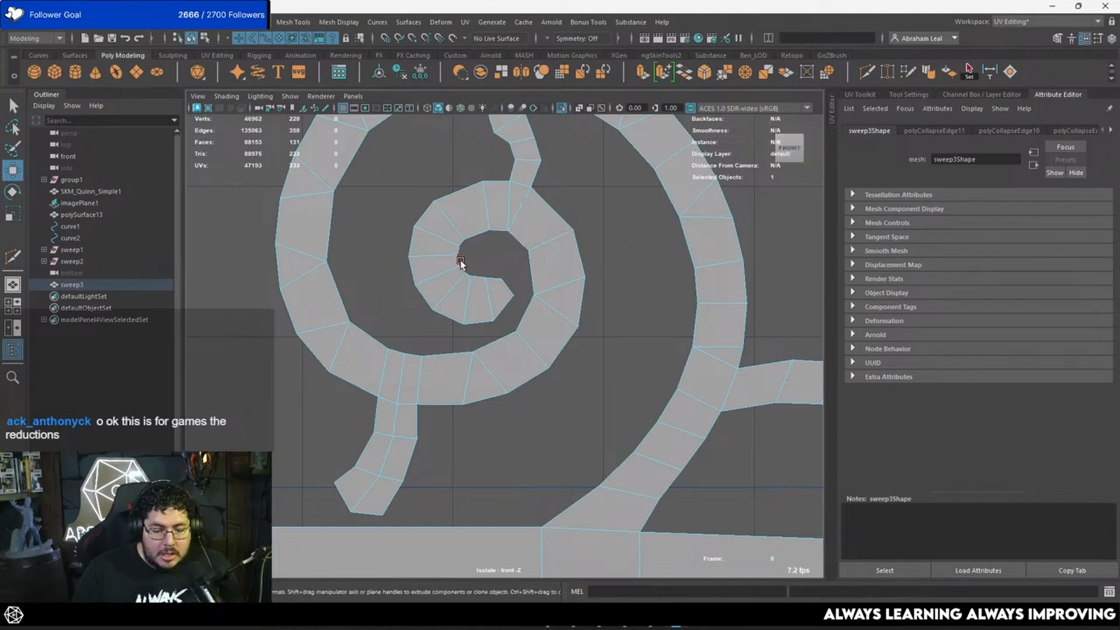
pyautogui.click(461, 260)
pyautogui.click(808, 71)
pyautogui.scroll(3, 506, 245)
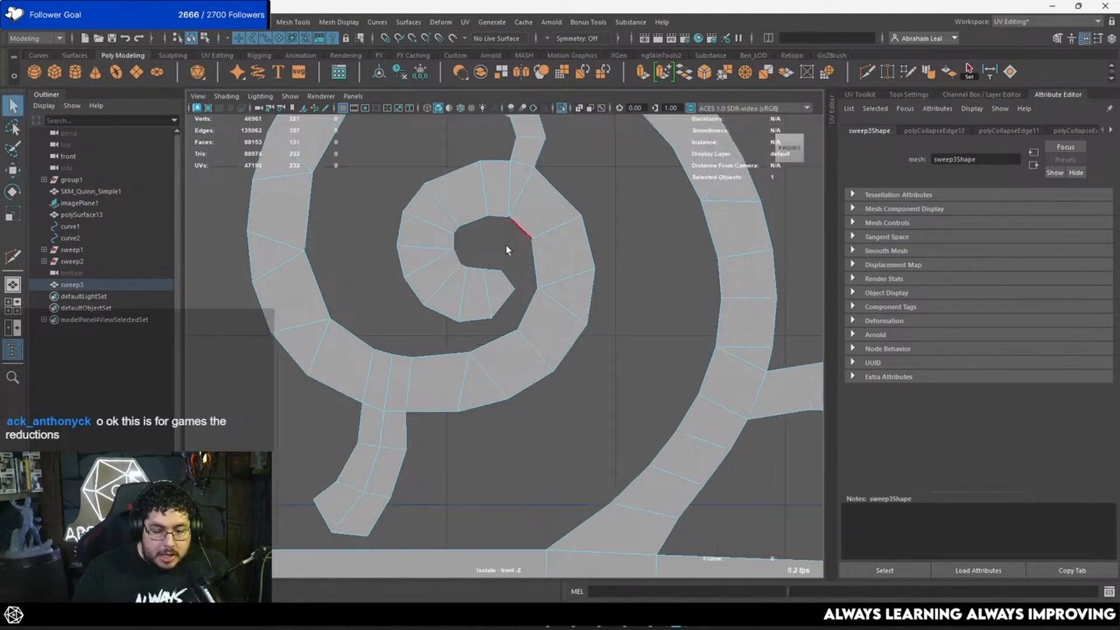
pyautogui.click(461, 256)
pyautogui.click(806, 72)
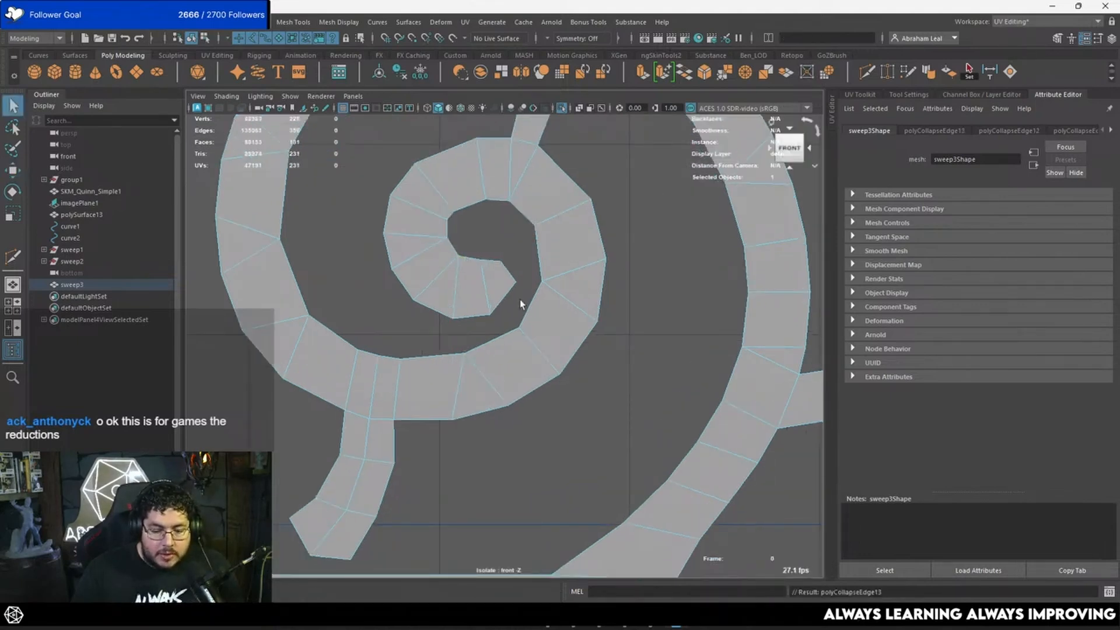
pyautogui.scroll(-3, 520, 300)
pyautogui.scroll(2, 432, 361)
pyautogui.moveTo(550, 223); pyautogui.dragTo(634, 153, button='right')
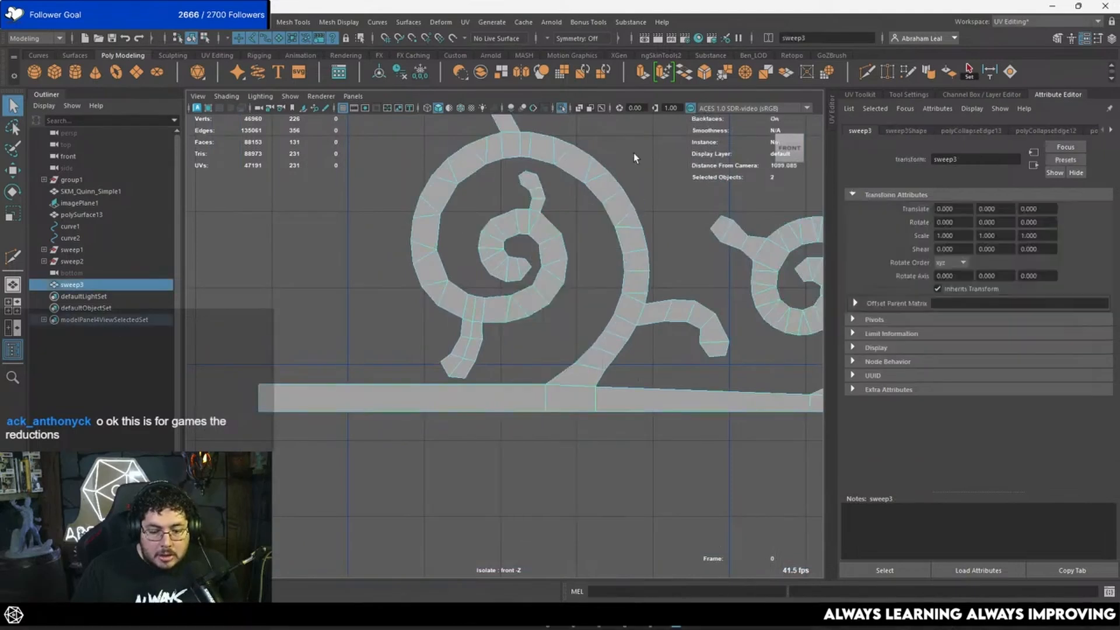
pyautogui.click(633, 153)
# Mirror the whole scroll ornament from its bounding box along the Y axis in the negative direction.
pyautogui.scroll(-3, 583, 240)
pyautogui.keyDown('alt'); pyautogui.moveTo(570, 255); pyautogui.dragTo(470, 262, button='middle'); pyautogui.keyUp('alt')
pyautogui.click(470, 263)
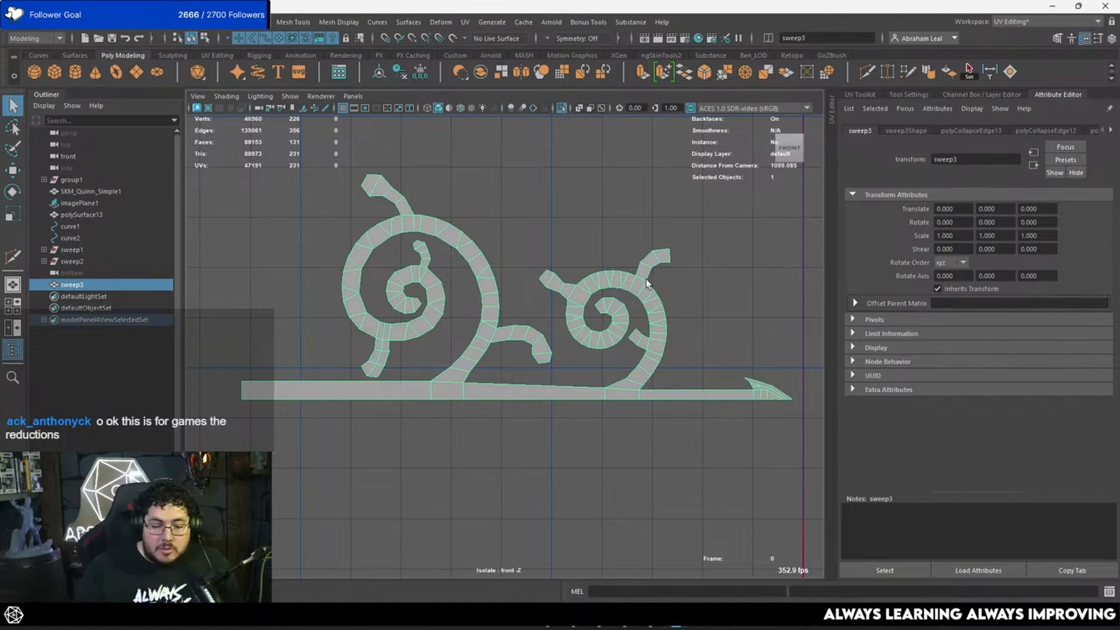
pyautogui.keyDown('alt'); pyautogui.moveTo(631, 385); pyautogui.dragTo(635, 292, button='middle'); pyautogui.keyUp('alt')
pyautogui.keyDown('shift'); pyautogui.moveTo(564, 269); pyautogui.dragTo(536, 413, button='right'); pyautogui.keyUp('shift')
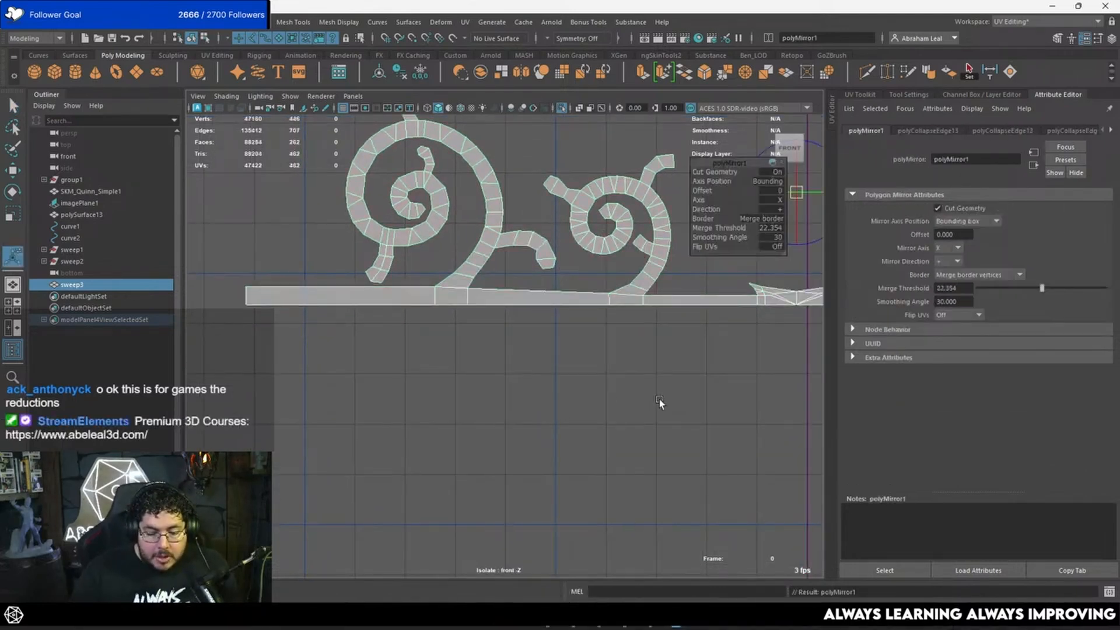
pyautogui.click(780, 200)
pyautogui.click(800, 214)
pyautogui.click(781, 209)
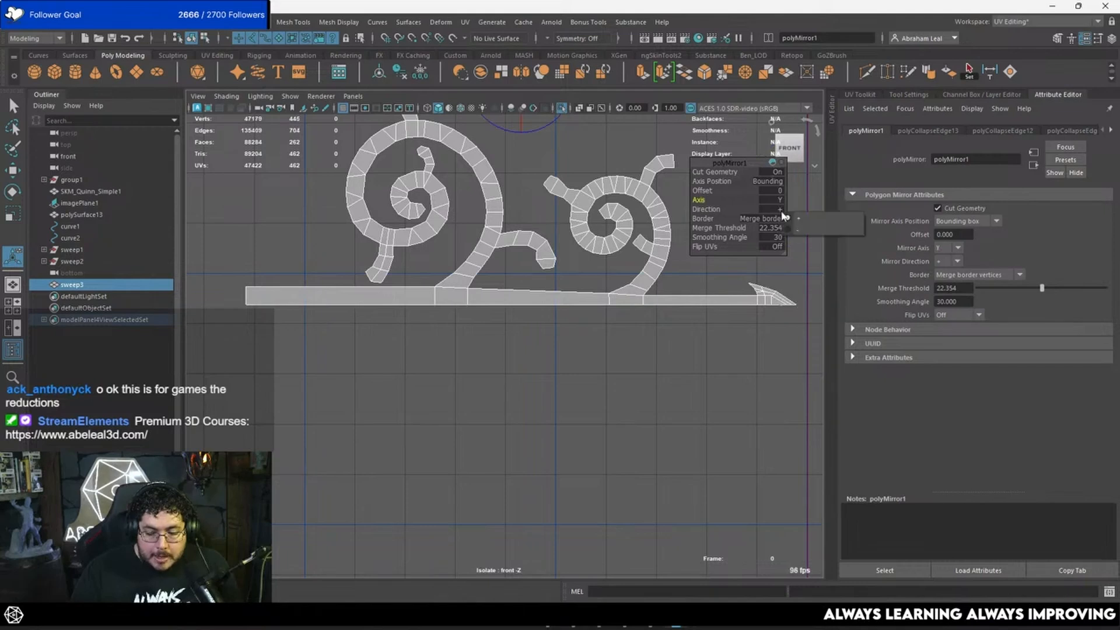
pyautogui.click(798, 229)
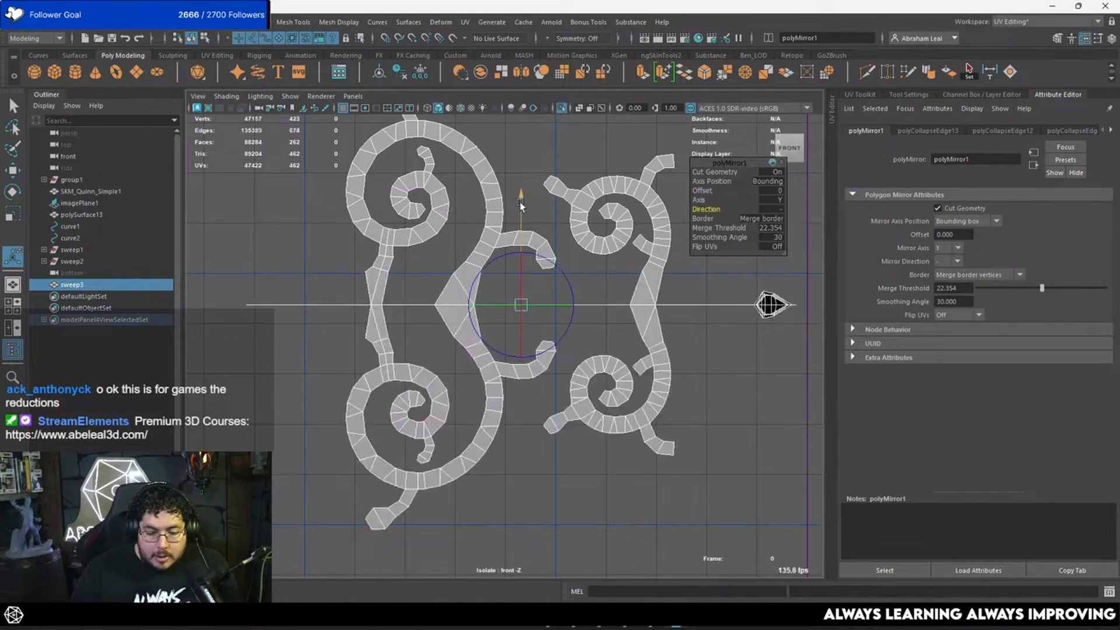
# Set the mirror's merge threshold to 1 and its offset to about -0.036 so the two ornament halves meet along the centre bar.
pyautogui.moveTo(521, 204); pyautogui.dragTo(496, 330)
pyautogui.press('x')
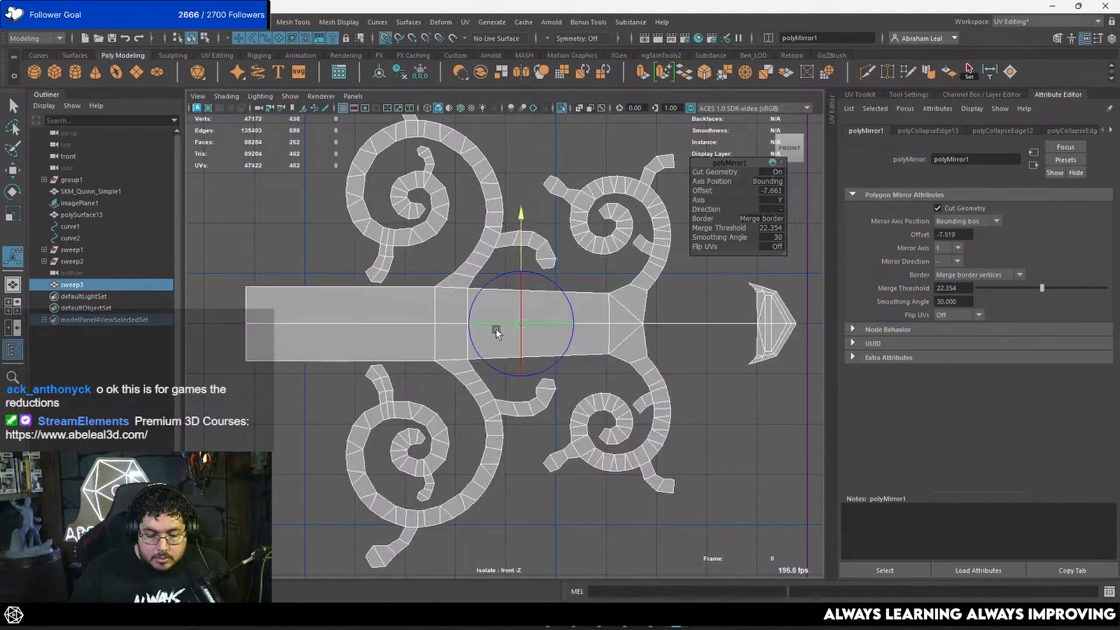
pyautogui.moveTo(522, 217)
pyautogui.mouseDown()
pyautogui.moveTo(521, 194)
pyautogui.moveTo(513, 230)
pyautogui.moveTo(514, 203)
pyautogui.mouseUp()
pyautogui.click(774, 228)
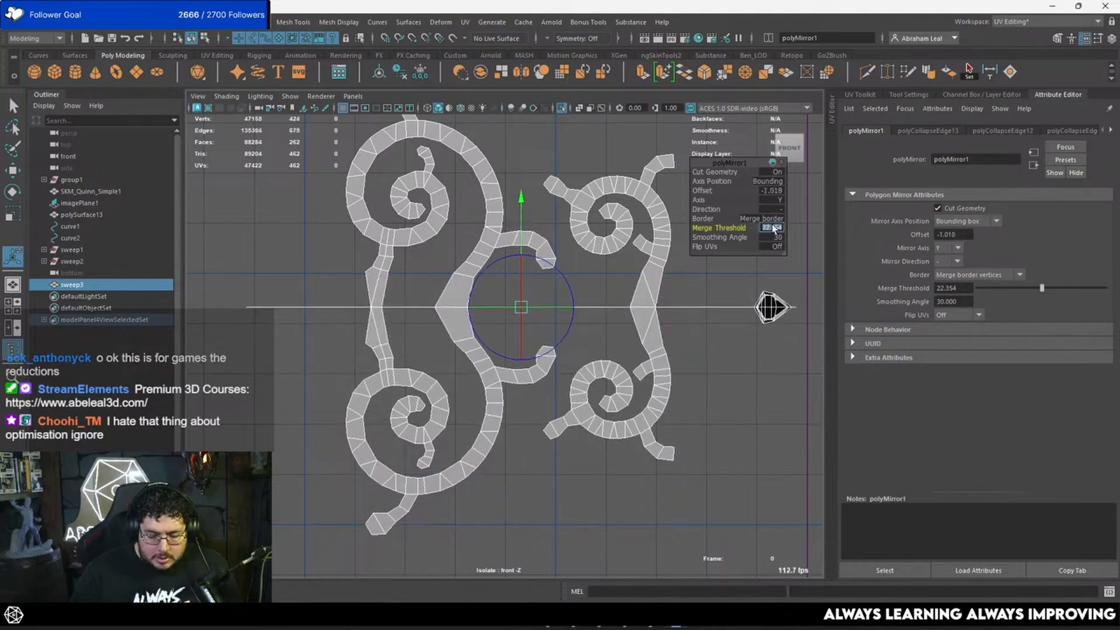
pyautogui.write('1')
pyautogui.press('Return')
pyautogui.scroll(3, 505, 255)
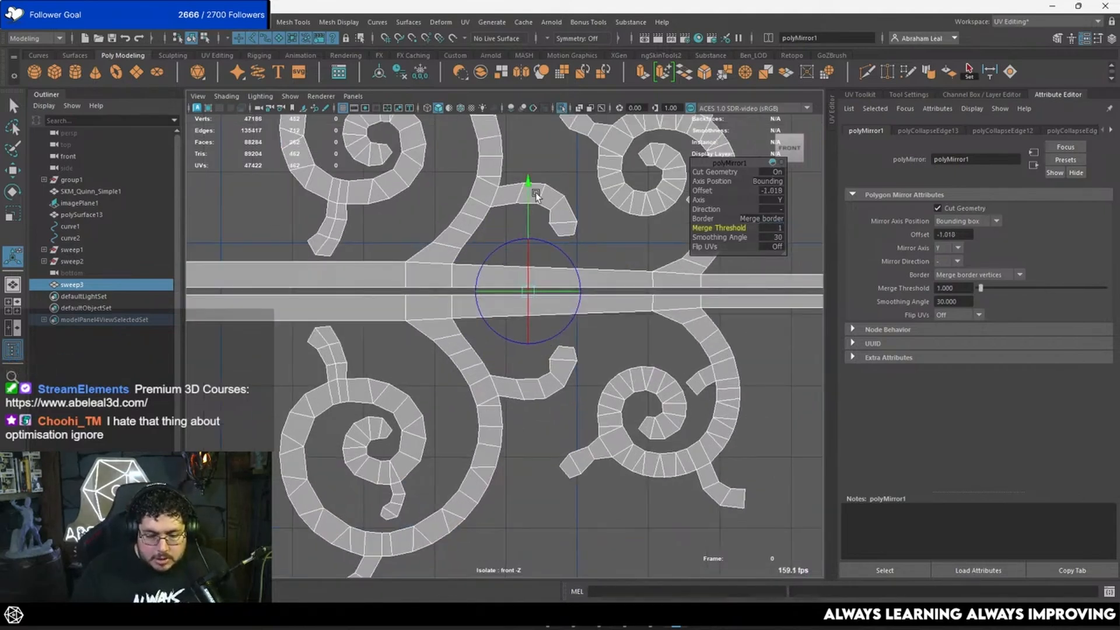
pyautogui.moveTo(528, 182); pyautogui.dragTo(528, 178)
pyautogui.keyDown('alt'); pyautogui.moveTo(761, 278); pyautogui.dragTo(538, 316, button='middle'); pyautogui.keyUp('alt')
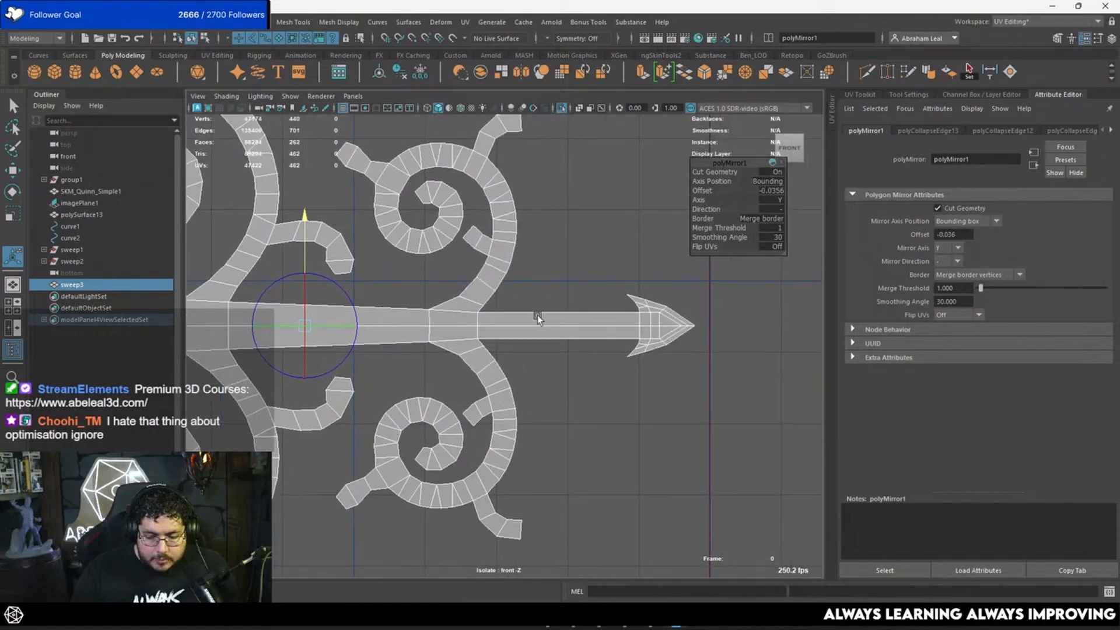
pyautogui.keyDown('alt'); pyautogui.moveTo(599, 340); pyautogui.dragTo(806, 307, button='middle'); pyautogui.keyUp('alt')
# Show the whole scene in perspective and move the plank door panel back into the archway at X 0.
pyautogui.scroll(-5, 700, 346)
pyautogui.click(616, 361)
pyautogui.press('space')
pyautogui.moveTo(617, 374); pyautogui.dragTo(501, 381)
pyautogui.scroll(-5, 633, 370)
pyautogui.scroll(-4, 484, 411)
pyautogui.click(561, 108)
pyautogui.scroll(-5, 501, 380)
pyautogui.click(290, 392)
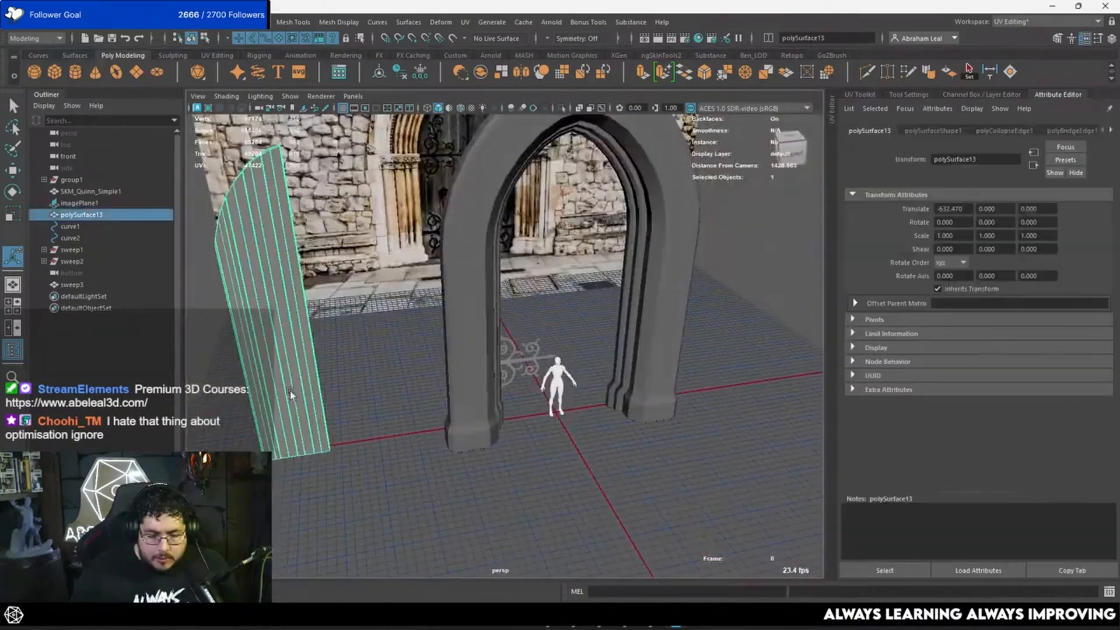
pyautogui.press('w')
pyautogui.moveTo(438, 428); pyautogui.dragTo(558, 414)
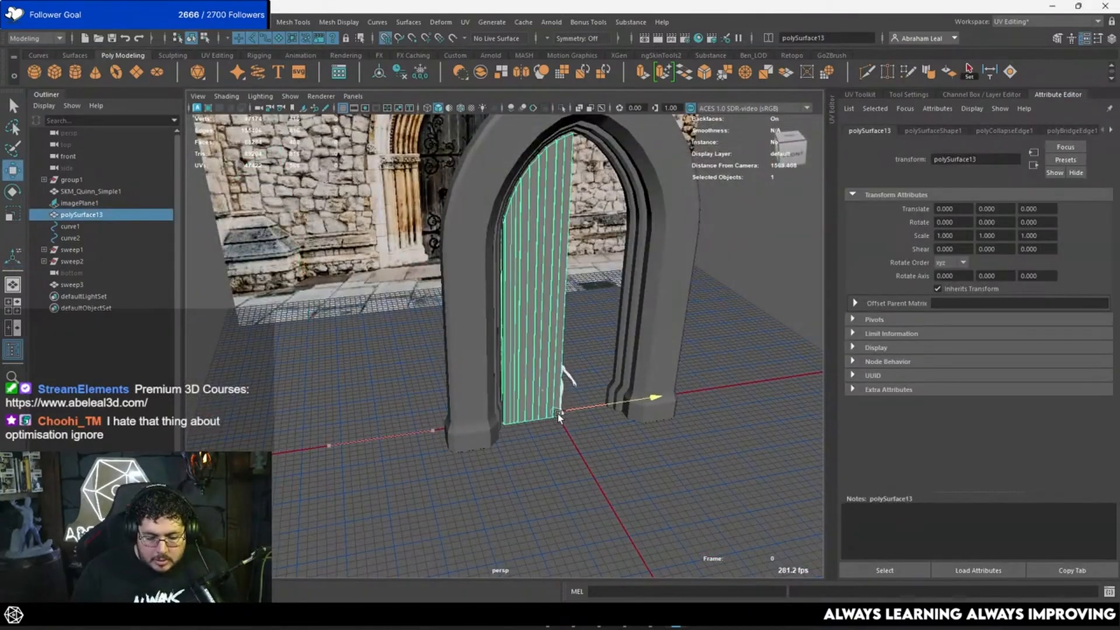
# Select the scroll ornament behind the door planks and move it forward along Z to the front of the door.
pyautogui.press('4')
pyautogui.scroll(5, 543, 406)
pyautogui.click(518, 335)
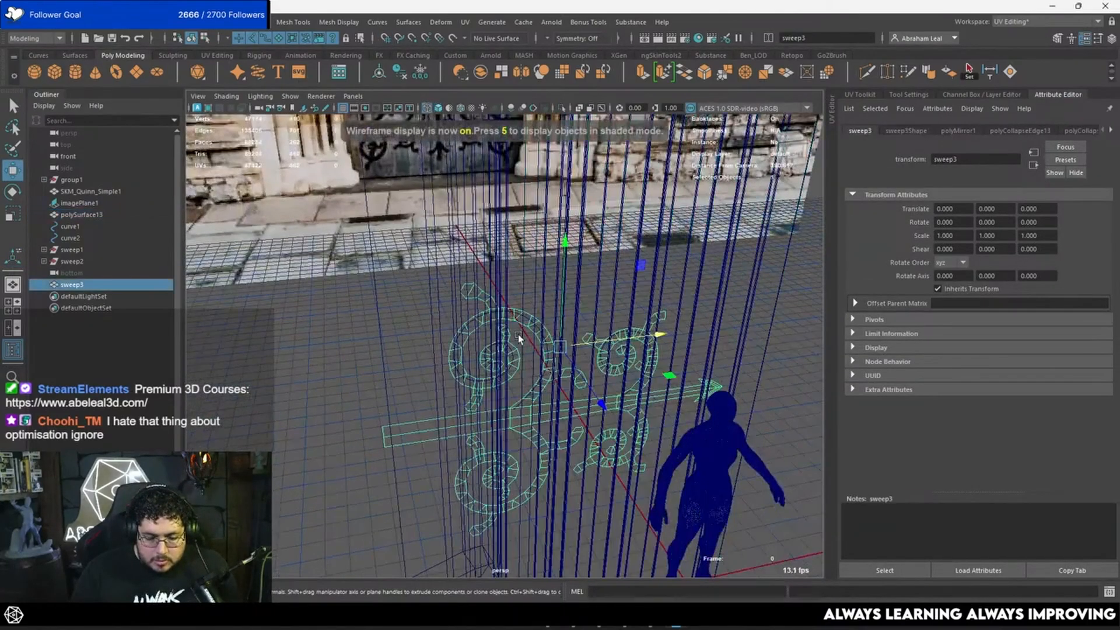
pyautogui.moveTo(602, 404)
pyautogui.mouseDown()
pyautogui.moveTo(639, 453)
pyautogui.moveTo(631, 427)
pyautogui.moveTo(592, 388)
pyautogui.moveTo(627, 429)
pyautogui.moveTo(563, 446)
pyautogui.mouseUp()
pyautogui.press('5')
pyautogui.scroll(-2, 626, 429)
# Scale the ornament uniformly to about 0.801 and position it against the door planks at about X 18.628 and Z 24.157.
pyautogui.moveTo(408, 415); pyautogui.dragTo(508, 344)
pyautogui.press('r')
pyautogui.press('w')
pyautogui.moveTo(642, 339); pyautogui.dragTo(542, 405)
pyautogui.scroll(5, 542, 406)
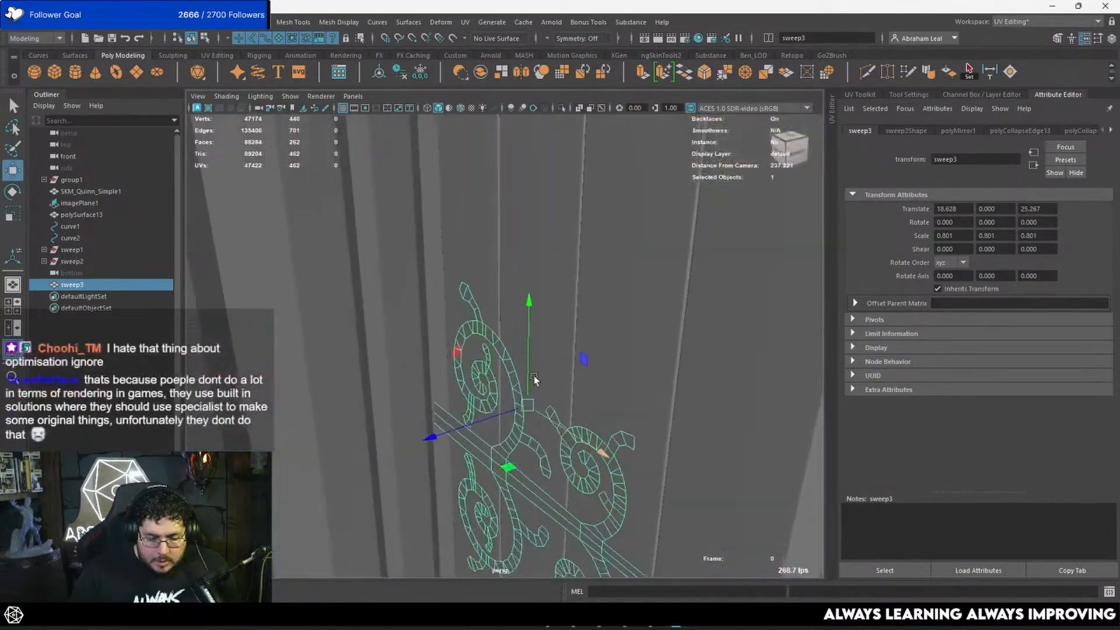
pyautogui.keyDown('alt'); pyautogui.moveTo(534, 375); pyautogui.dragTo(558, 314, button='middle'); pyautogui.keyUp('alt')
pyautogui.moveTo(459, 371); pyautogui.dragTo(527, 403)
# Move the vertices at the flat end of the ornament's bar inward along X to the door's edge, and return to object mode.
pyautogui.moveTo(445, 405); pyautogui.dragTo(396, 287, button='right')
pyautogui.press('4')
pyautogui.moveTo(422, 320); pyautogui.dragTo(386, 459)
pyautogui.moveTo(501, 408)
pyautogui.mouseDown()
pyautogui.moveTo(568, 410)
pyautogui.moveTo(559, 376)
pyautogui.moveTo(524, 414)
pyautogui.moveTo(579, 398)
pyautogui.mouseUp()
pyautogui.press('5')
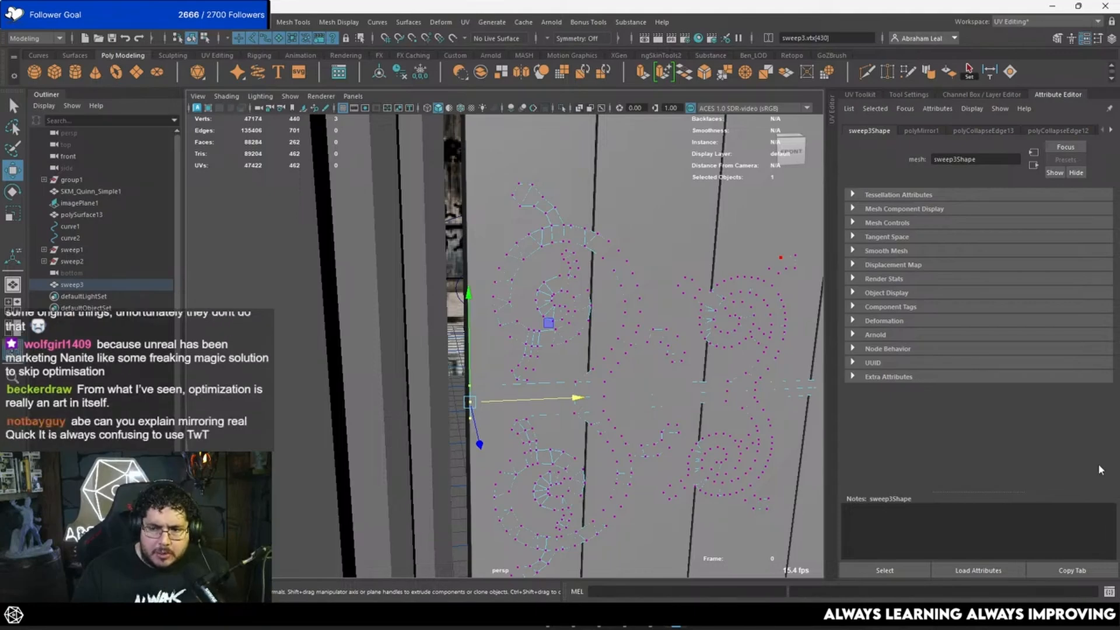
pyautogui.scroll(-5, 548, 332)
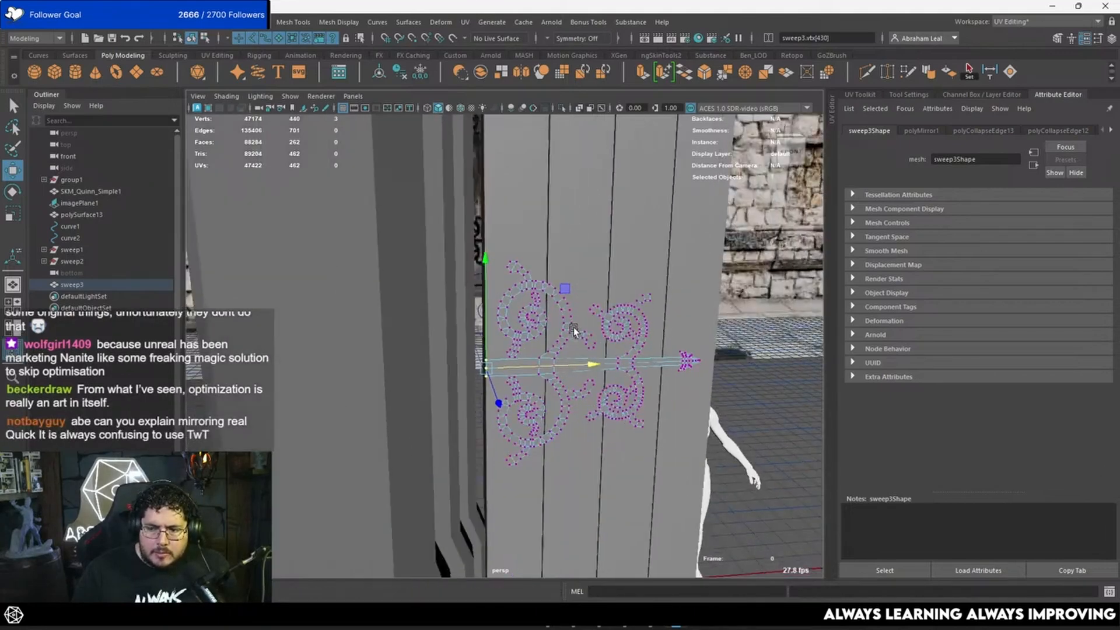
pyautogui.keyDown('alt'); pyautogui.moveTo(573, 327); pyautogui.dragTo(594, 300, button='middle'); pyautogui.keyUp('alt')
pyautogui.scroll(3, 593, 300)
pyautogui.moveTo(593, 300); pyautogui.dragTo(713, 218, button='right')
pyautogui.click(727, 245)
pyautogui.click(635, 302)
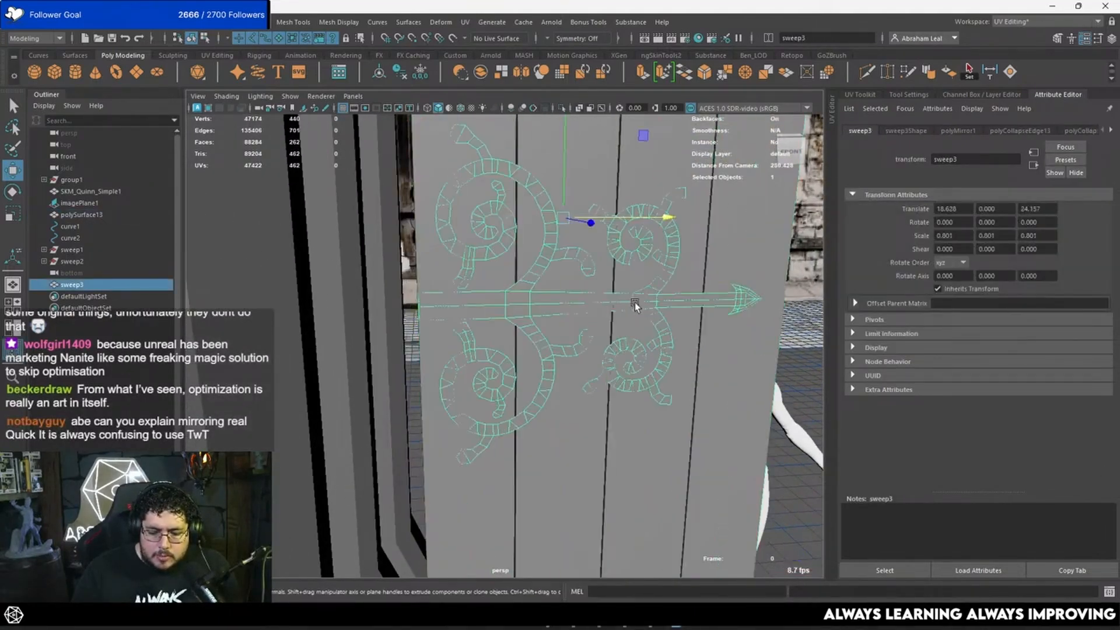
# Duplicate the scroll ornament, move the copy along X to about 172.777, and isolate it.
pyautogui.scroll(-8, 632, 309)
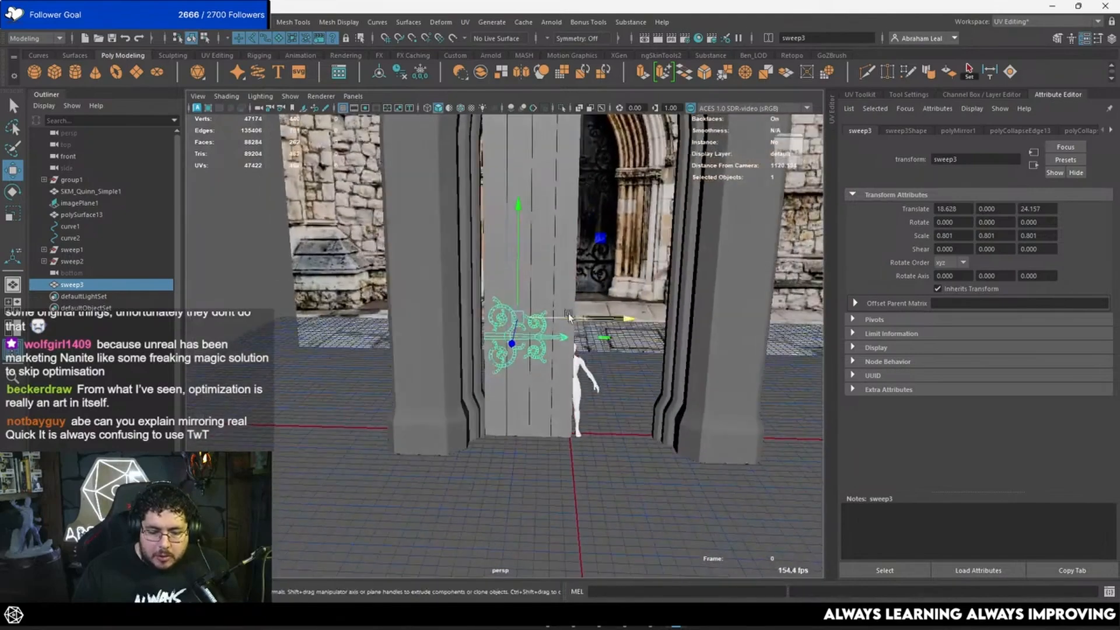
pyautogui.keyDown('shift'); pyautogui.moveTo(531, 302); pyautogui.dragTo(750, 307); pyautogui.keyUp('shift')
pyautogui.keyDown('alt'); pyautogui.moveTo(750, 306); pyautogui.dragTo(535, 337, button='middle'); pyautogui.keyUp('alt')
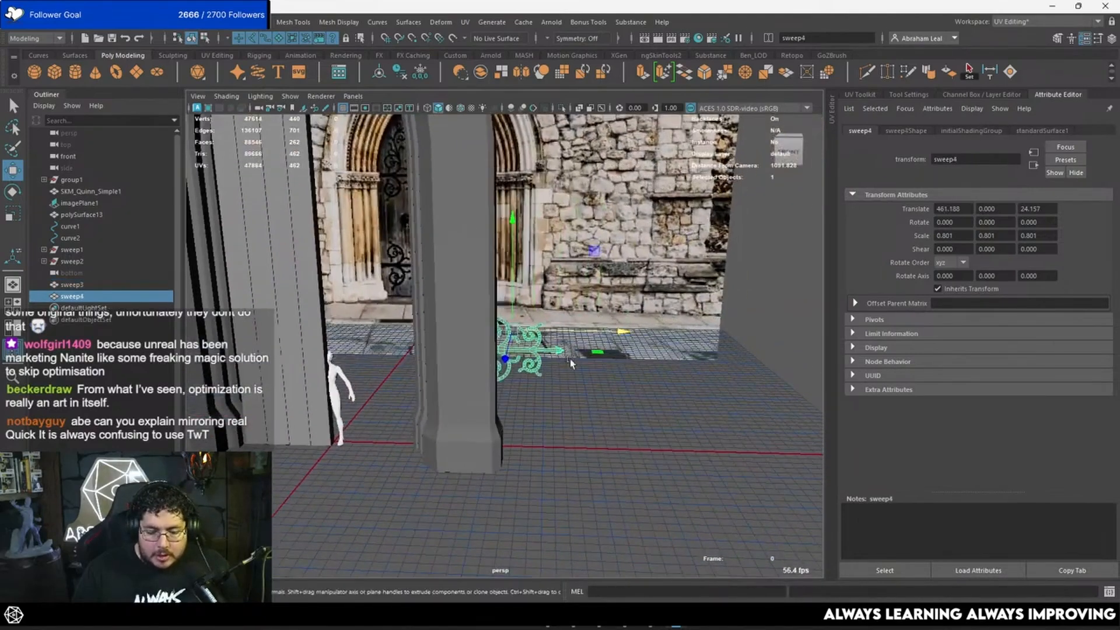
pyautogui.moveTo(534, 334); pyautogui.dragTo(428, 333)
pyautogui.click(561, 108)
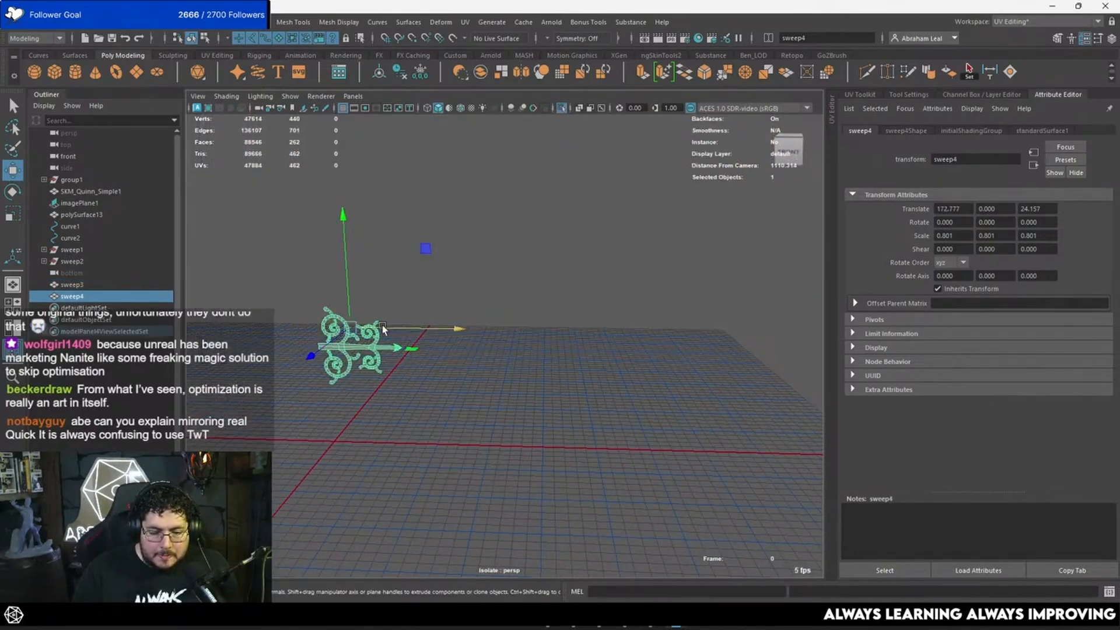
# In the front view, move the copy to about X 105.119, Y 2.819, delete its lower-half faces, and return to object mode.
pyautogui.keyDown('alt'); pyautogui.moveTo(401, 332); pyautogui.dragTo(527, 319, button='middle'); pyautogui.keyUp('alt')
pyautogui.press('space')
pyautogui.moveTo(527, 322); pyautogui.dragTo(516, 343)
pyautogui.keyDown('alt'); pyautogui.moveTo(620, 344); pyautogui.dragTo(571, 363, button='middle'); pyautogui.keyUp('alt')
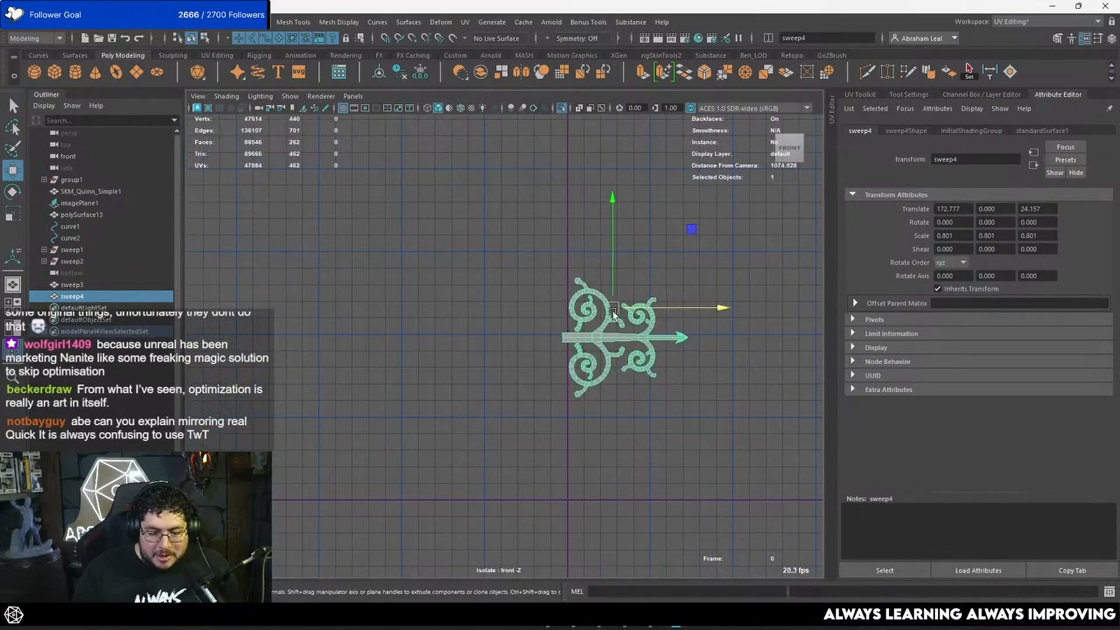
pyautogui.moveTo(612, 308); pyautogui.dragTo(557, 306)
pyautogui.moveTo(556, 313)
pyautogui.keyDown('alt'); pyautogui.mouseDown(button='right')
pyautogui.moveTo(573, 332)
pyautogui.moveTo(545, 319)
pyautogui.mouseUp(button='right'); pyautogui.keyUp('alt')
pyautogui.moveTo(758, 332); pyautogui.dragTo(369, 461)
pyautogui.press('Delete')
pyautogui.moveTo(587, 277); pyautogui.dragTo(624, 261, button='right')
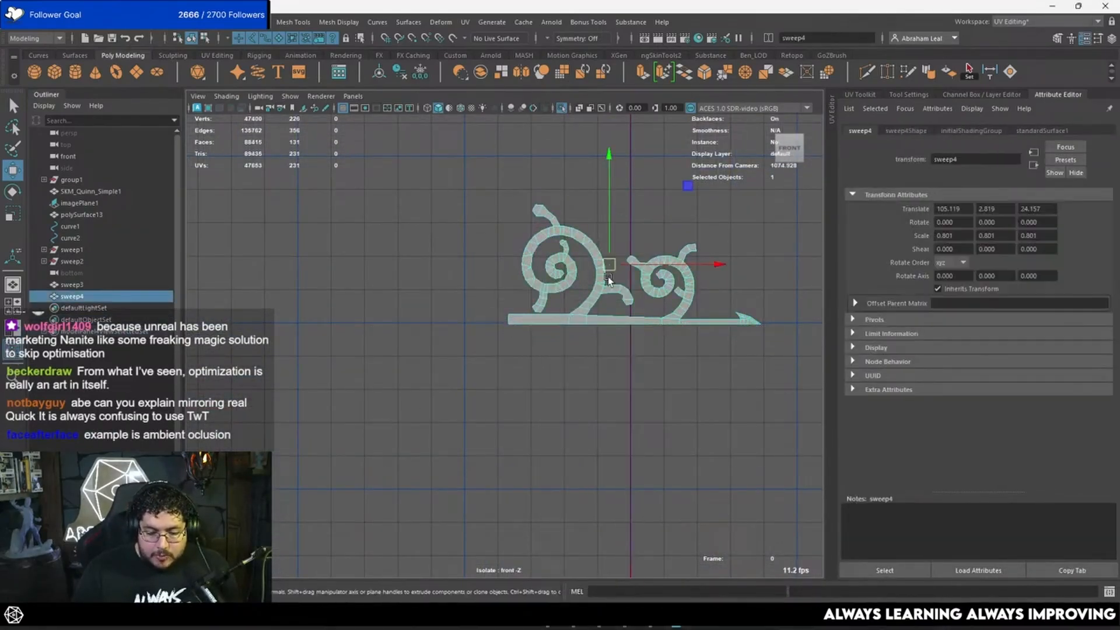
# Move the half ornament to about X 118.229 and Y 7.761 in the front view.
pyautogui.keyDown('alt'); pyautogui.moveTo(619, 273); pyautogui.dragTo(505, 323, button='middle'); pyautogui.keyUp('alt')
pyautogui.keyDown('alt'); pyautogui.moveTo(504, 323); pyautogui.dragTo(575, 294, button='right'); pyautogui.keyUp('alt')
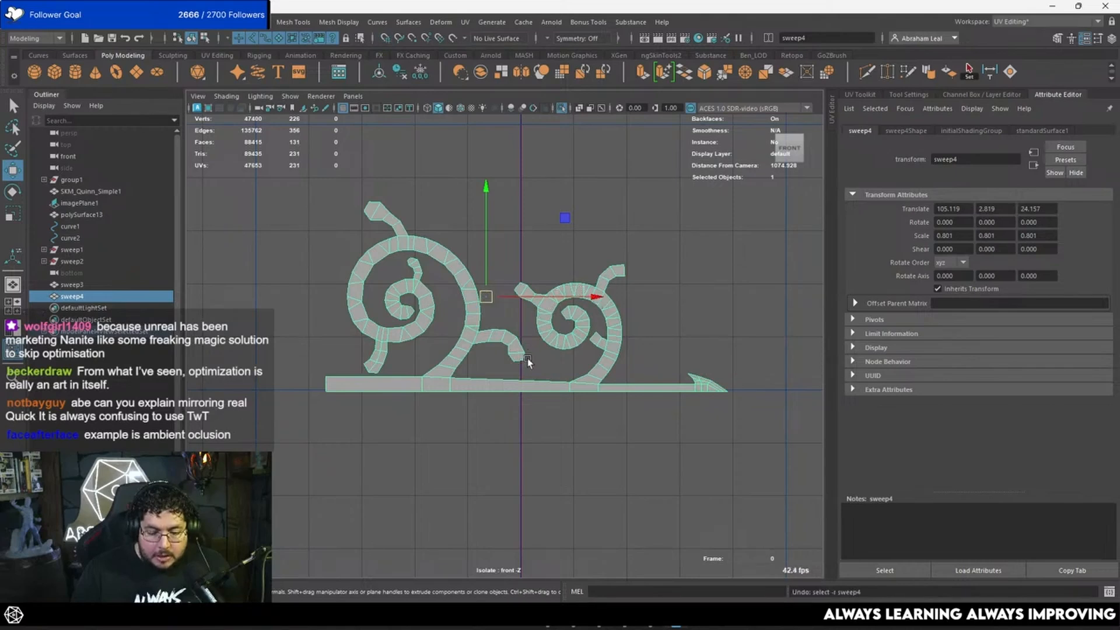
pyautogui.keyDown('alt'); pyautogui.moveTo(528, 359); pyautogui.dragTo(504, 267, button='middle'); pyautogui.keyUp('alt')
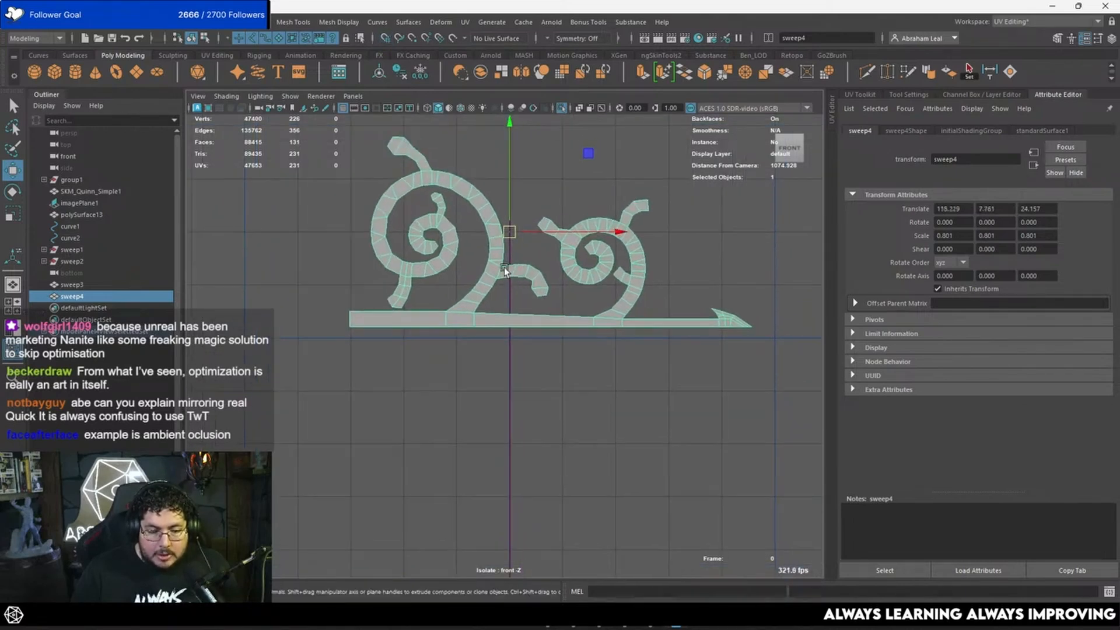
# Review the axis position choices in the Mirror options for the half ornament, and close the options without mirroring.
pyautogui.click(185, 22)
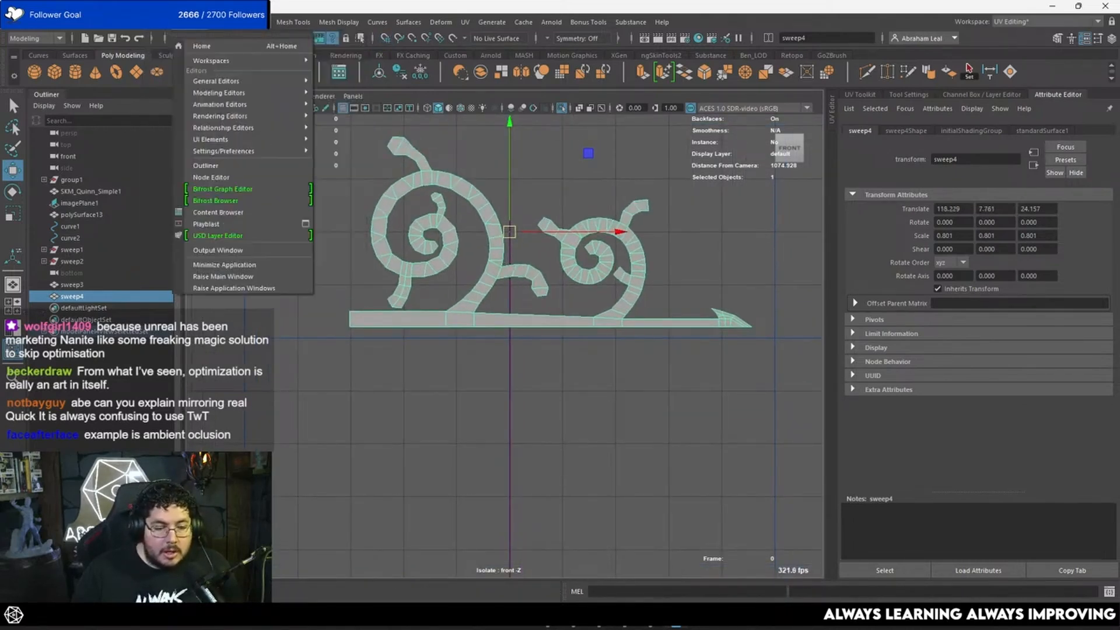
pyautogui.moveTo(252, 21)
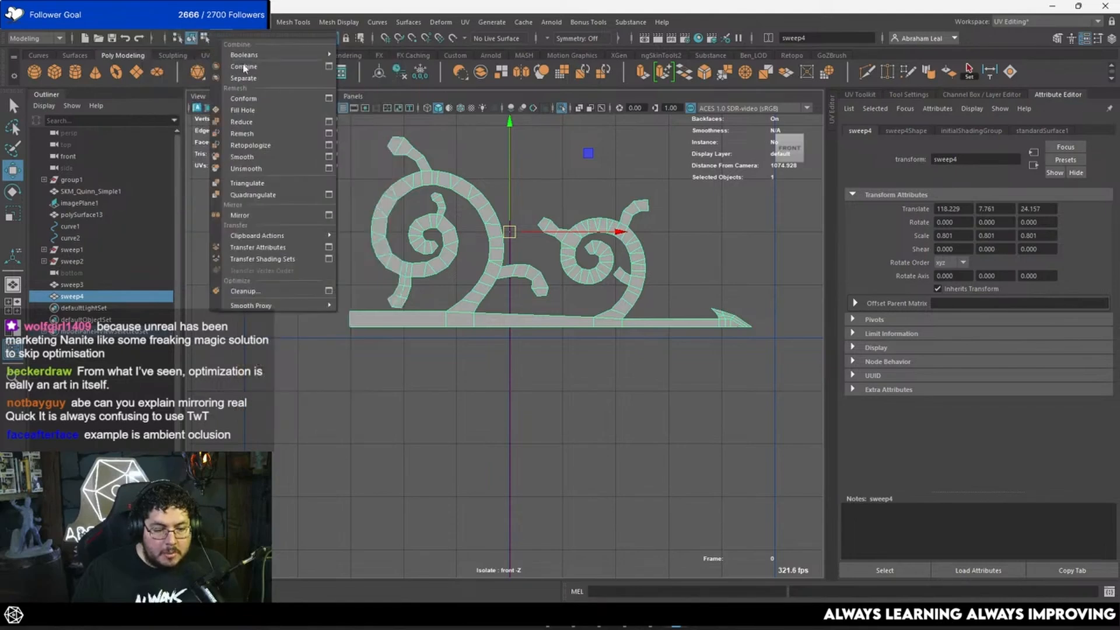
pyautogui.click(334, 217)
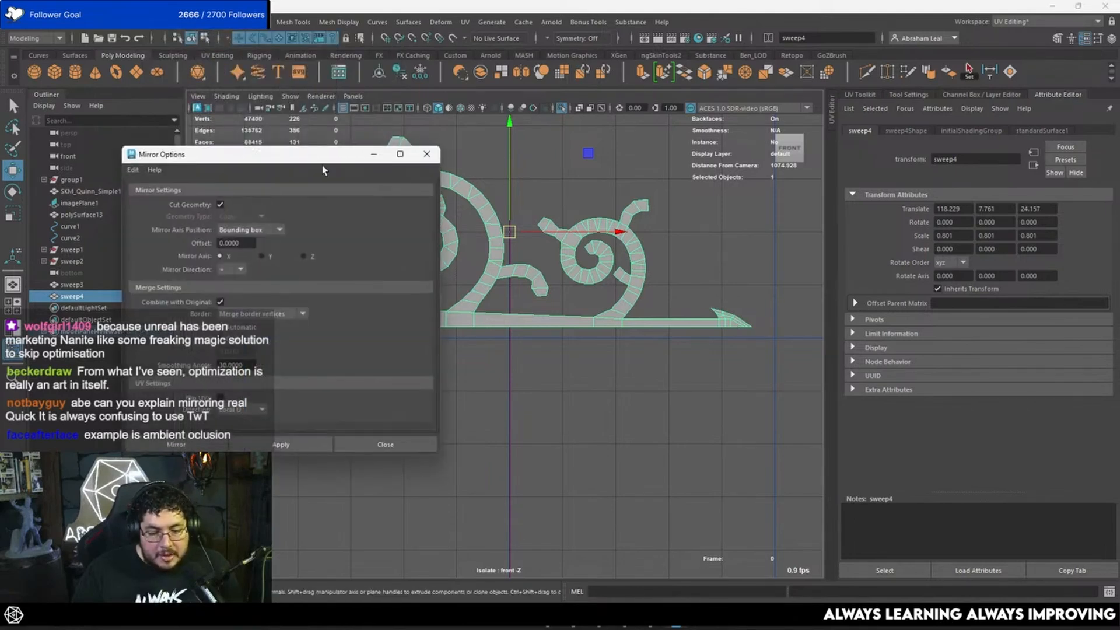
pyautogui.moveTo(315, 159); pyautogui.dragTo(283, 114)
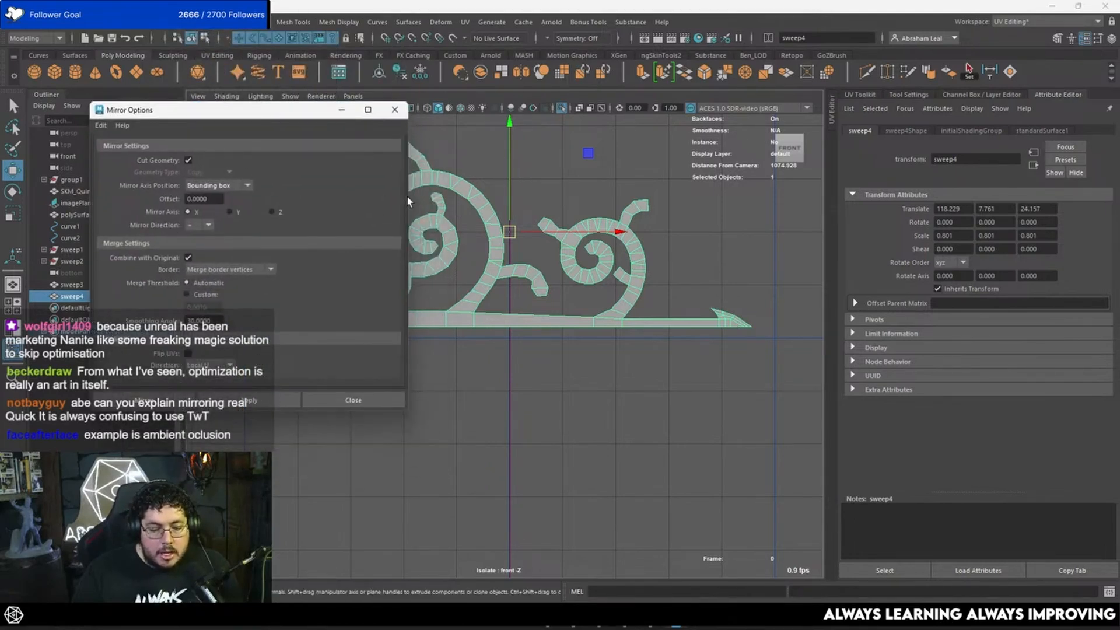
pyautogui.moveTo(408, 197); pyautogui.dragTo(348, 196)
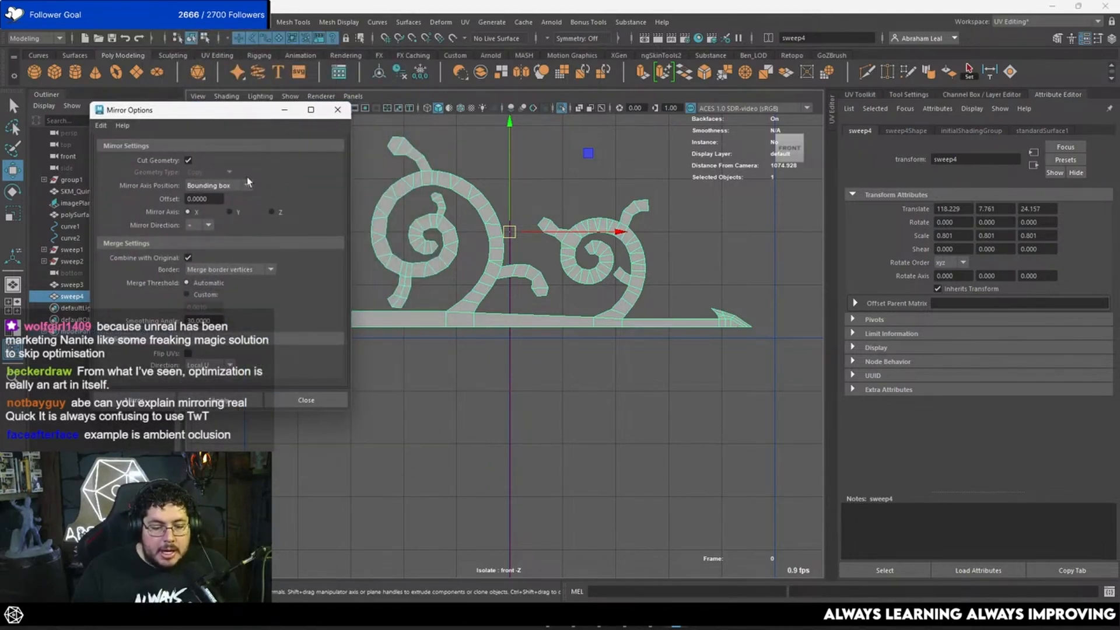
pyautogui.click(217, 186)
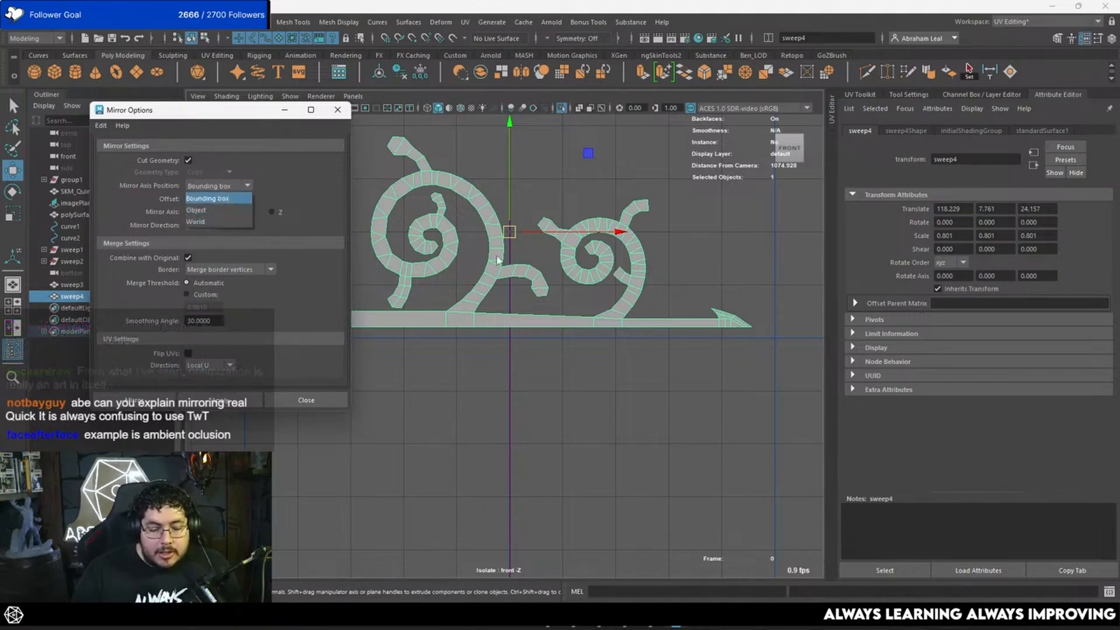
pyautogui.click(446, 253)
pyautogui.keyDown('alt'); pyautogui.moveTo(452, 251); pyautogui.dragTo(508, 265, button='middle'); pyautogui.keyUp('alt')
pyautogui.scroll(-3, 525, 264)
pyautogui.scroll(1, 477, 314)
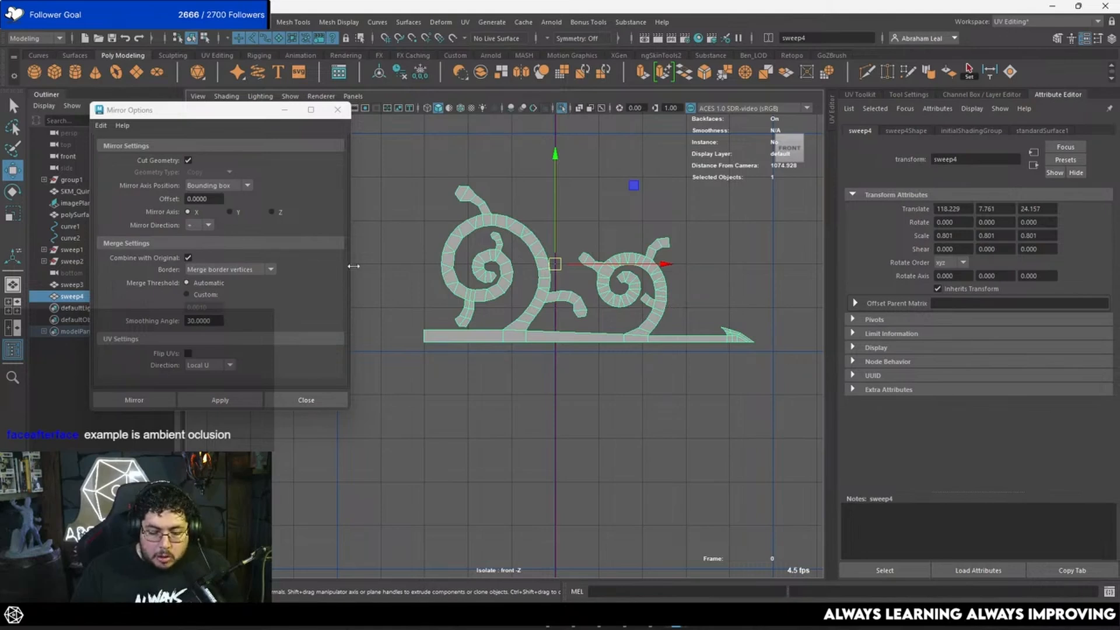
pyautogui.moveTo(792, 181)
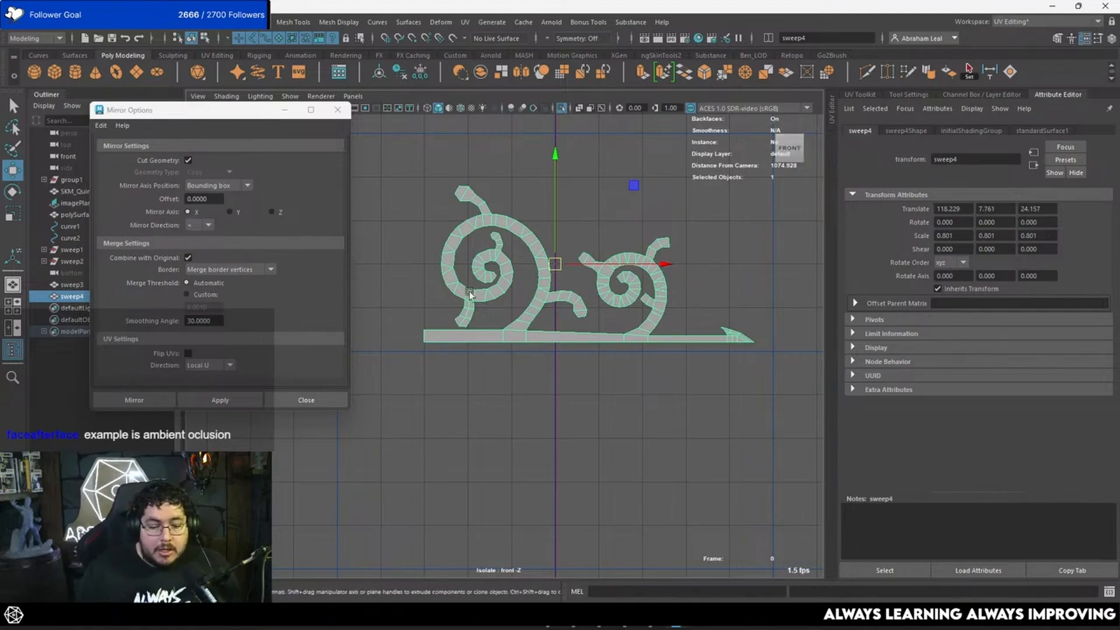
pyautogui.click(337, 110)
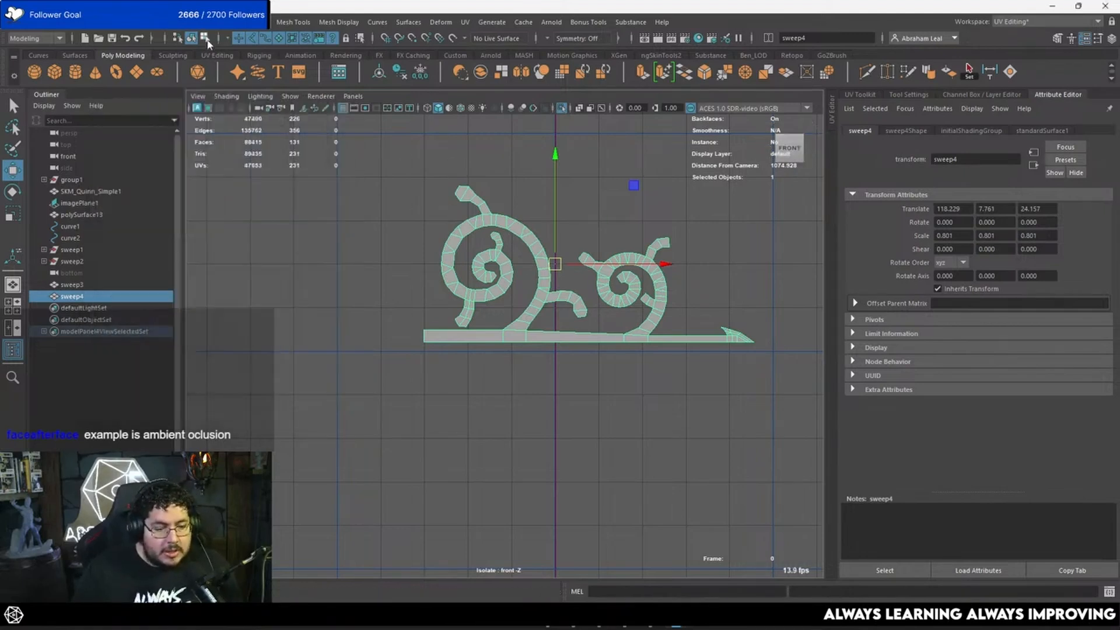
# Try displaying the half ornament as a bounding box and inspect it in the perspective view.
pyautogui.click(166, 22)
pyautogui.moveTo(233, 176)
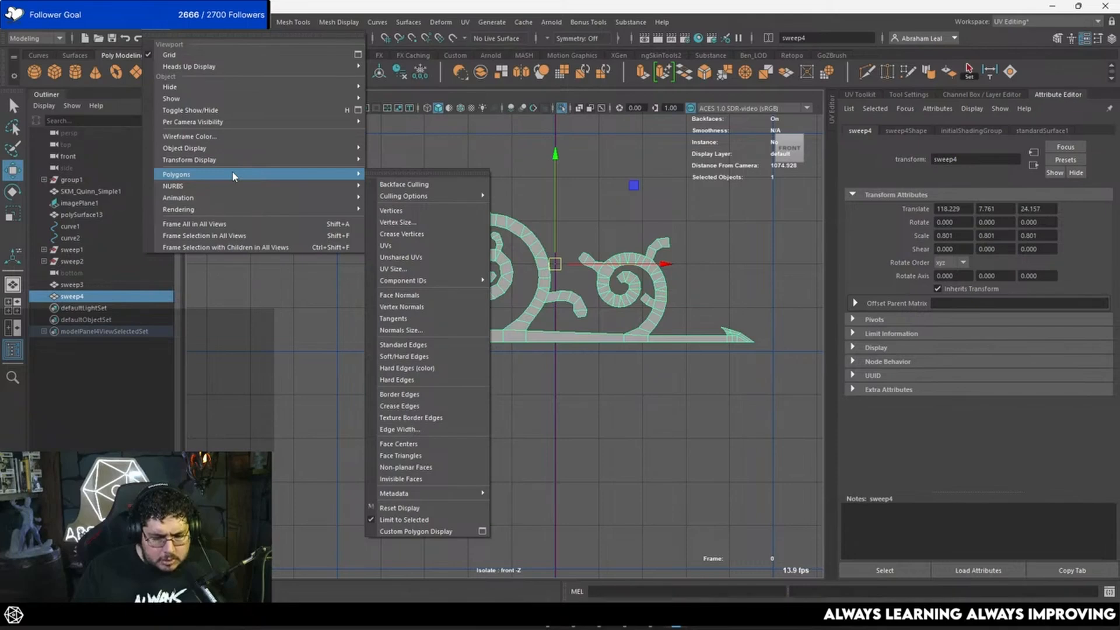
pyautogui.moveTo(236, 150)
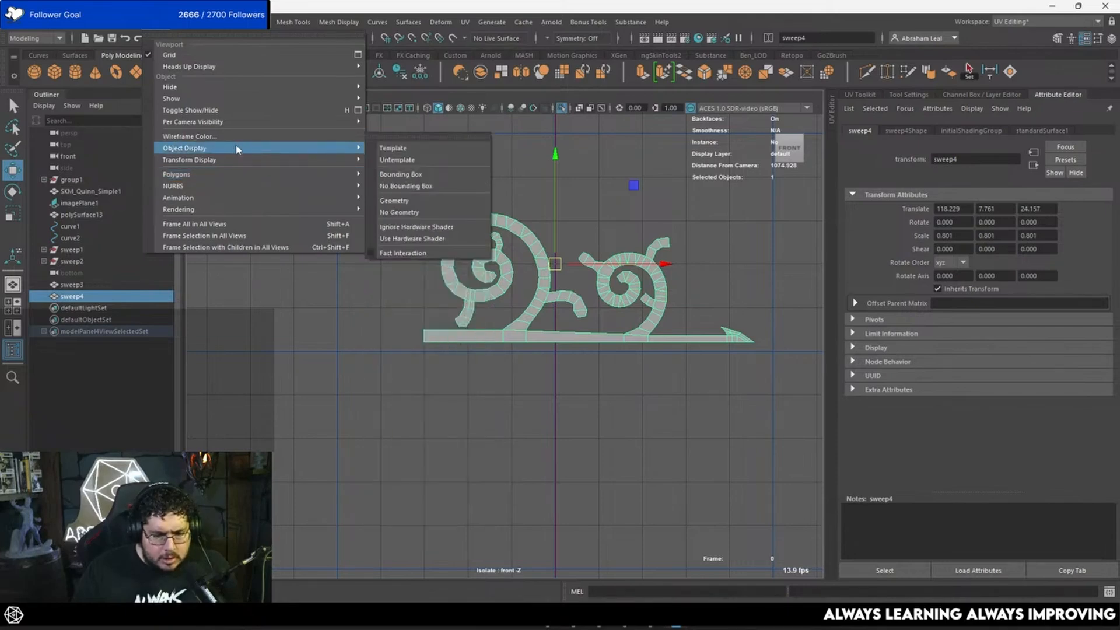
pyautogui.click(400, 174)
pyautogui.press('space')
pyautogui.moveTo(538, 228); pyautogui.dragTo(481, 272)
pyautogui.hotkey('ctrl', 'z')
pyautogui.keyDown('alt'); pyautogui.moveTo(482, 272); pyautogui.dragTo(516, 262, button='middle'); pyautogui.keyUp('alt')
pyautogui.click(194, 24)
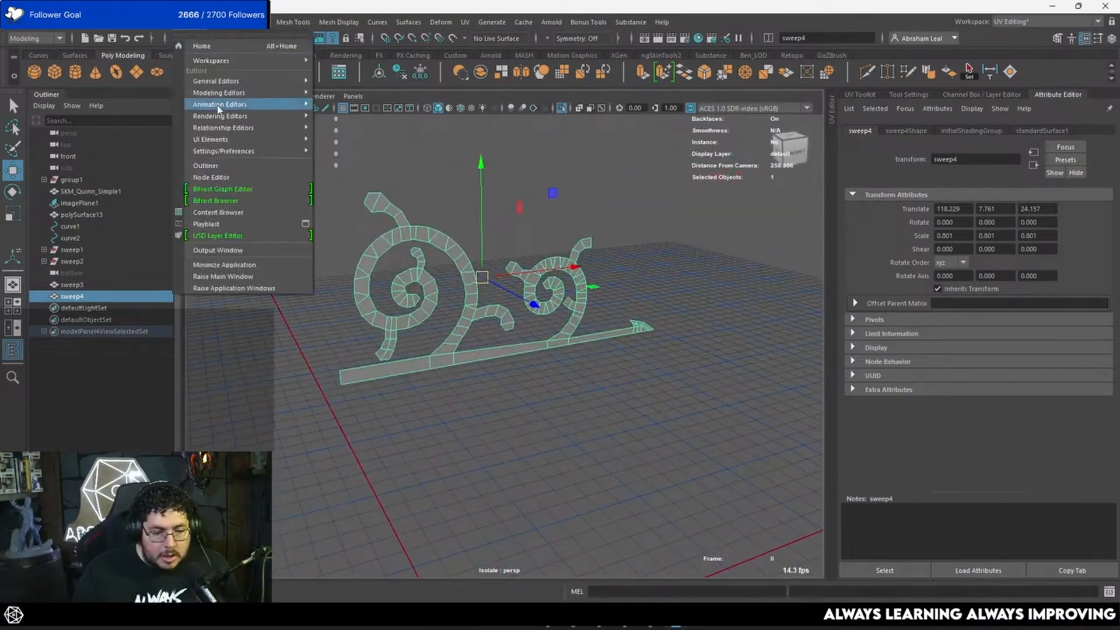
pyautogui.moveTo(164, 24)
pyautogui.moveTo(233, 148)
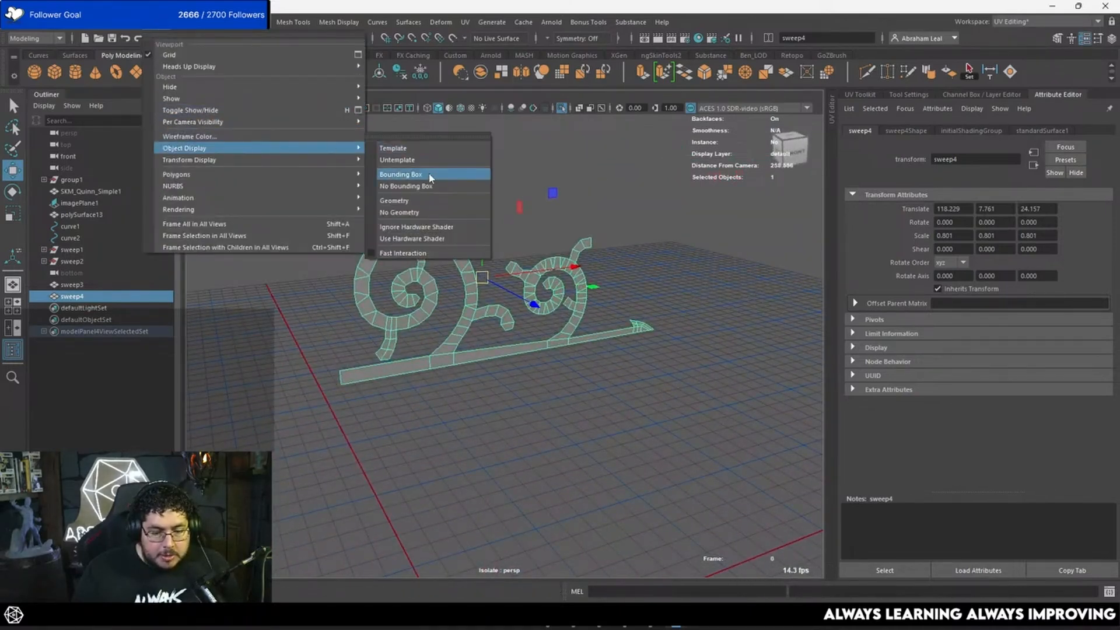
pyautogui.keyDown('alt'); pyautogui.moveTo(583, 186); pyautogui.dragTo(558, 130); pyautogui.keyUp('alt')
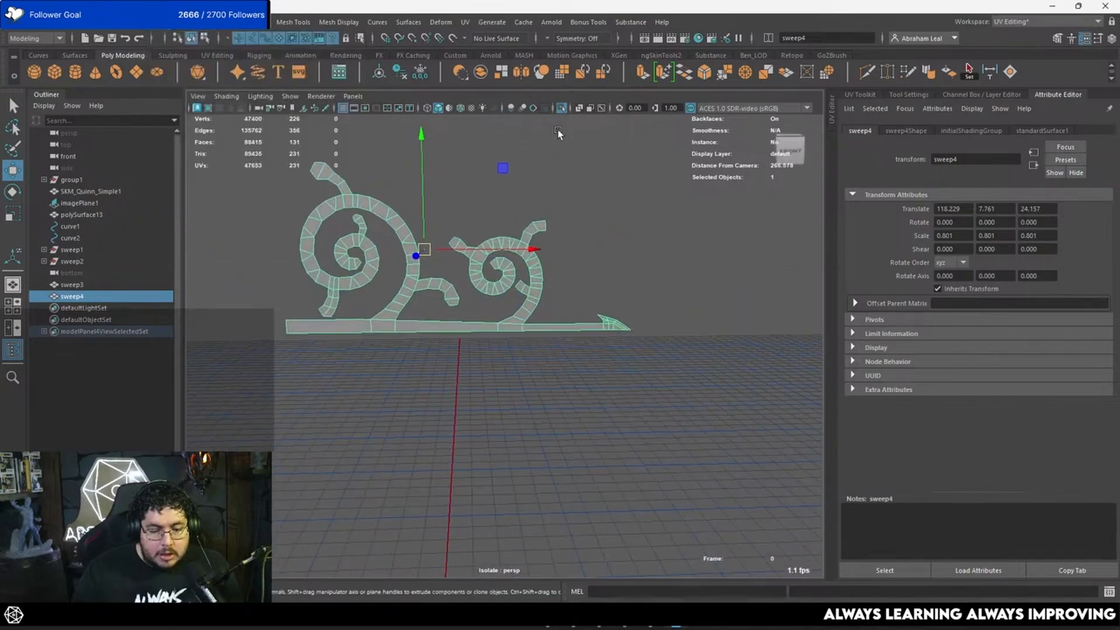
# In the front view, try mirroring the half ornament along X in the positive direction from its bounding box.
pyautogui.press('space')
pyautogui.moveTo(587, 205); pyautogui.dragTo(564, 244)
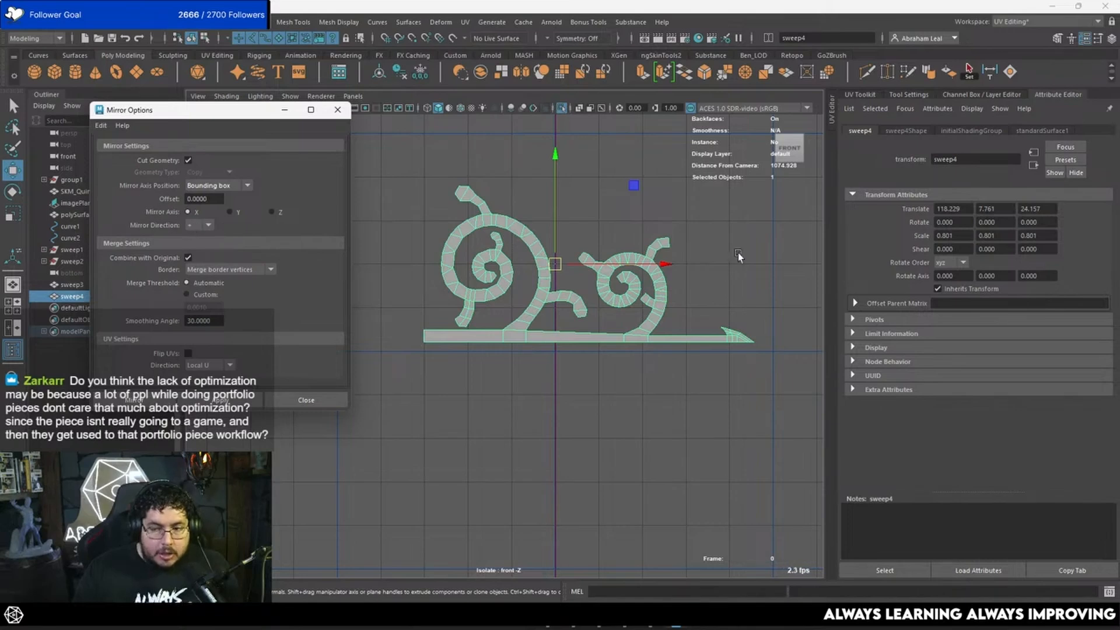
pyautogui.keyDown('alt'); pyautogui.moveTo(763, 233); pyautogui.dragTo(702, 229, button='middle'); pyautogui.keyUp('alt')
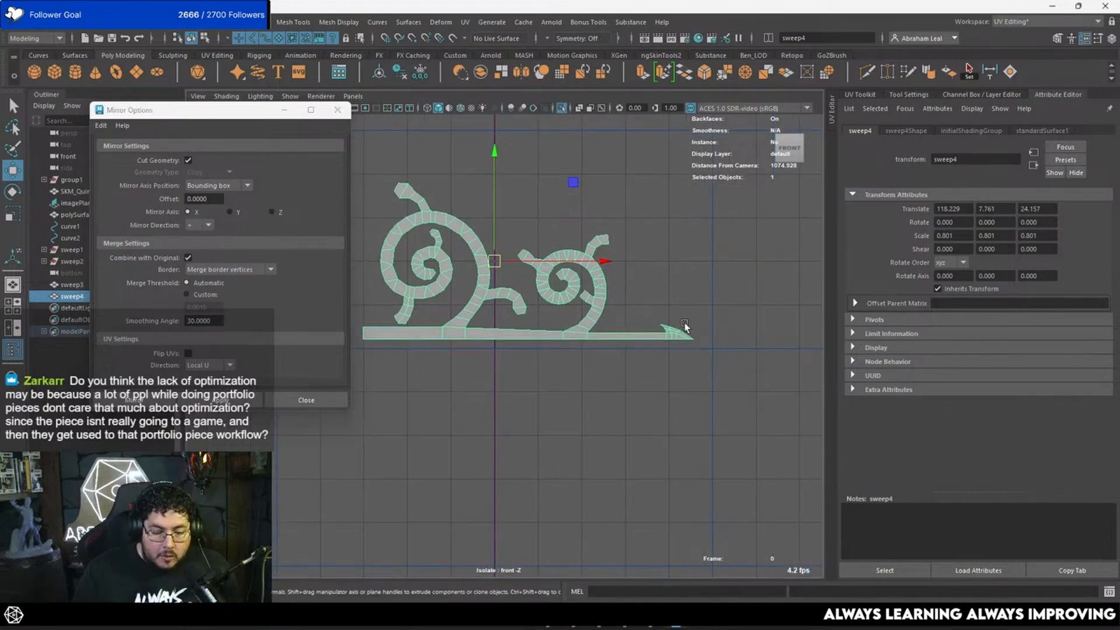
pyautogui.keyDown('alt'); pyautogui.moveTo(686, 326); pyautogui.dragTo(636, 301, button='right'); pyautogui.keyUp('alt')
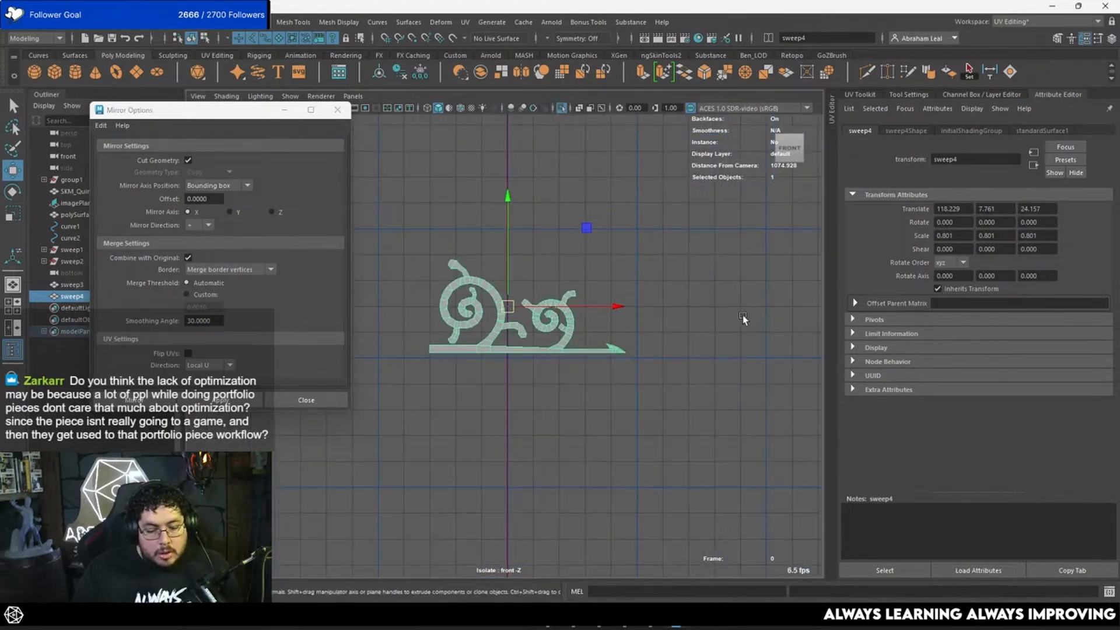
pyautogui.scroll(1, 743, 315)
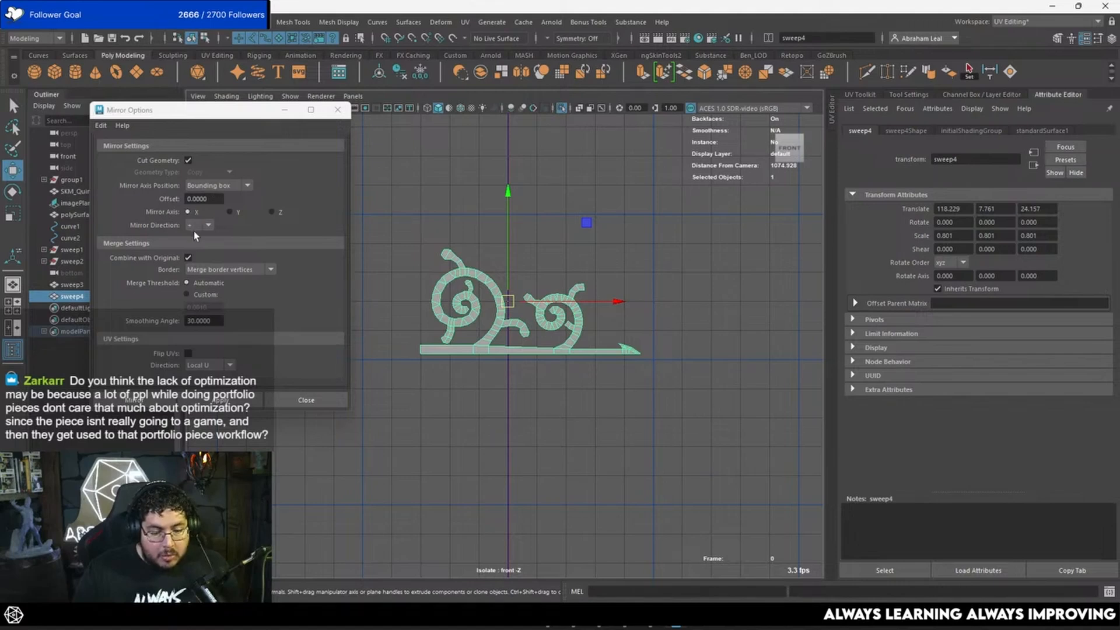
pyautogui.click(219, 402)
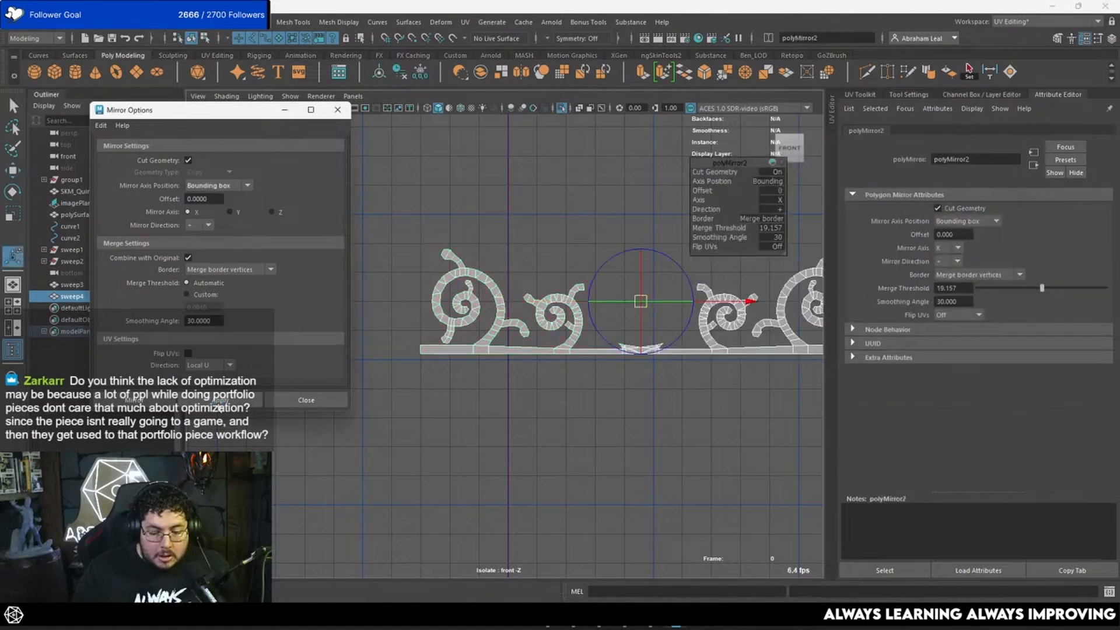
pyautogui.keyDown('alt'); pyautogui.moveTo(642, 385); pyautogui.dragTo(516, 378, button='middle'); pyautogui.keyUp('alt')
pyautogui.scroll(1, 502, 324)
pyautogui.keyDown('alt'); pyautogui.moveTo(502, 324); pyautogui.dragTo(571, 331, button='middle'); pyautogui.keyUp('alt')
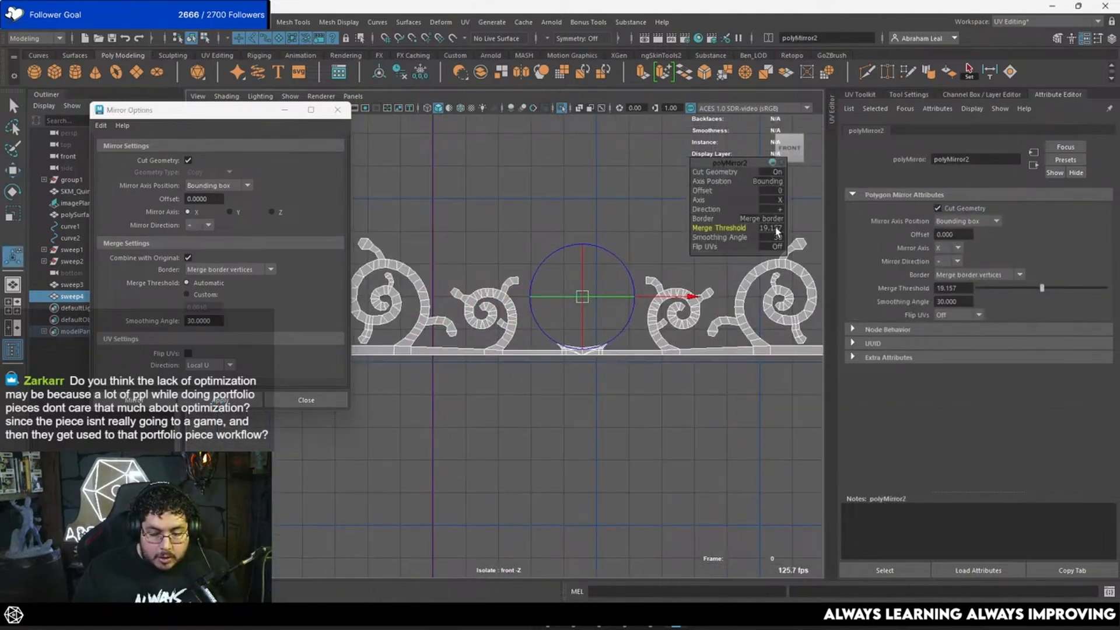
# Try a merge threshold of 1 on the X mirror, inspect the join at the arrow tips, and undo the mirror.
pyautogui.click(773, 228)
pyautogui.press('Return')
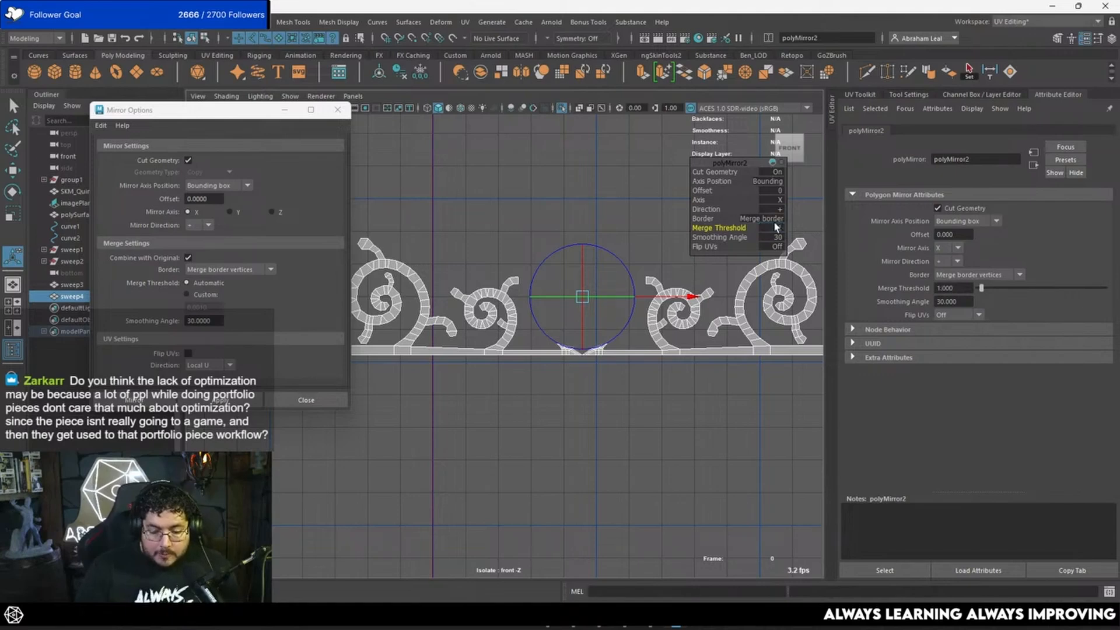
pyautogui.keyDown('alt'); pyautogui.moveTo(606, 382); pyautogui.dragTo(716, 369, button='right'); pyautogui.keyUp('alt')
pyautogui.keyDown('alt'); pyautogui.moveTo(716, 369); pyautogui.dragTo(621, 352, button='middle'); pyautogui.keyUp('alt')
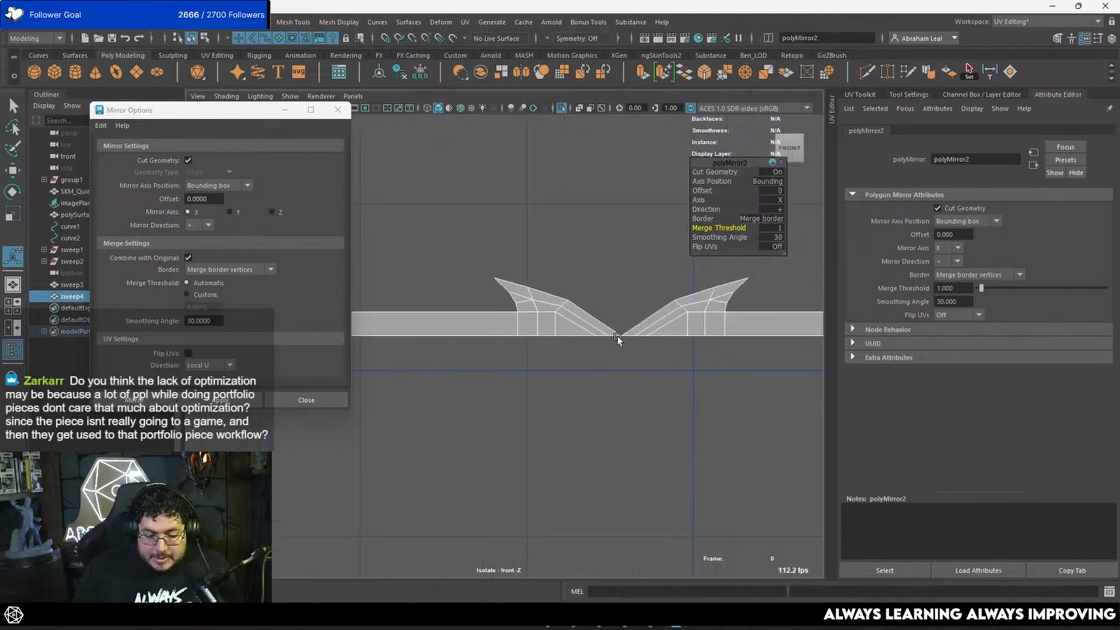
pyautogui.keyDown('alt'); pyautogui.moveTo(621, 335); pyautogui.dragTo(521, 373, button='right'); pyautogui.keyUp('alt')
pyautogui.keyDown('alt'); pyautogui.moveTo(520, 373); pyautogui.dragTo(612, 364, button='middle'); pyautogui.keyUp('alt')
pyautogui.hotkey('ctrl', 'z')
pyautogui.hotkey('ctrl', 'z')
pyautogui.hotkey('ctrl', 'z')
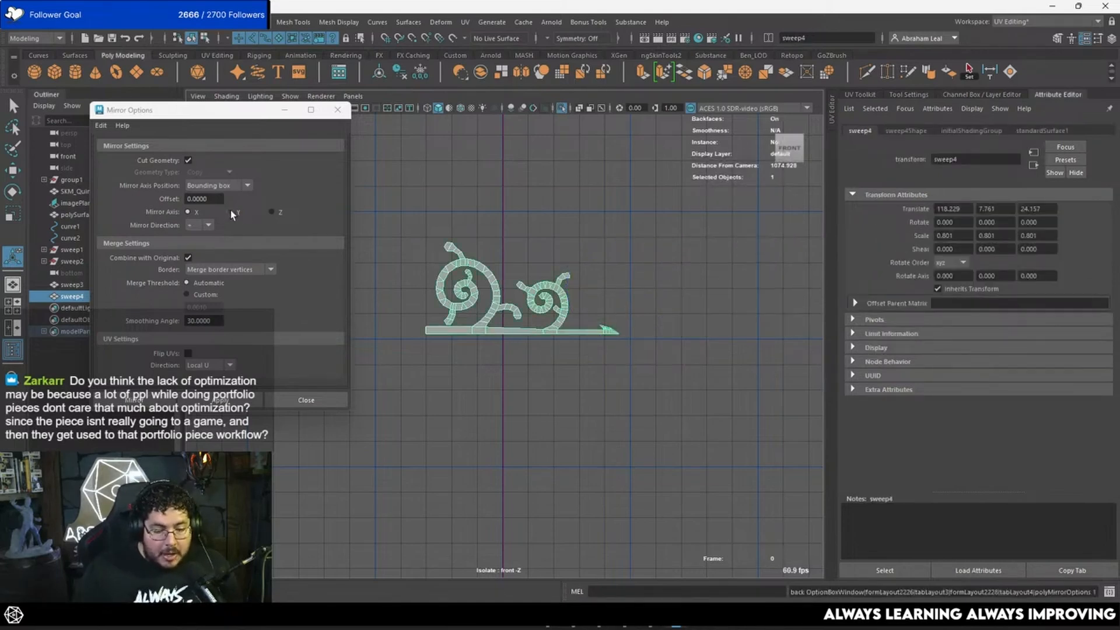
# Set the mirror axis to Y and the mirror direction to negative.
pyautogui.click(272, 213)
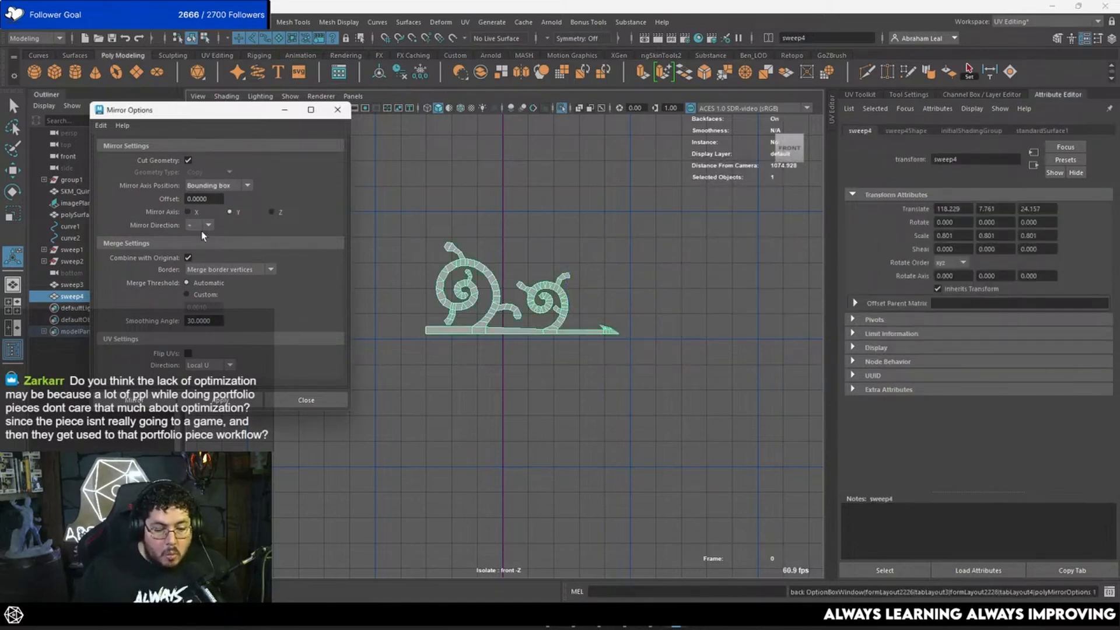
pyautogui.click(201, 226)
pyautogui.scroll(3, 531, 325)
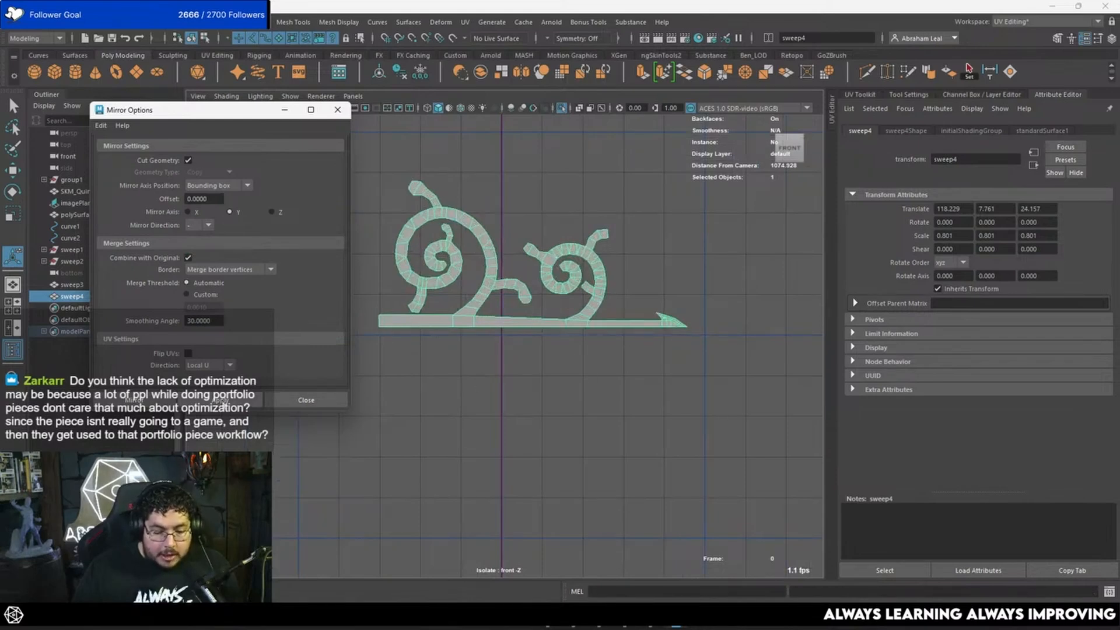
# Try the bounding-box mirror along Y with the automatic merge threshold and undo it.
pyautogui.click(220, 401)
pyautogui.scroll(3, 475, 355)
pyautogui.scroll(-2, 493, 341)
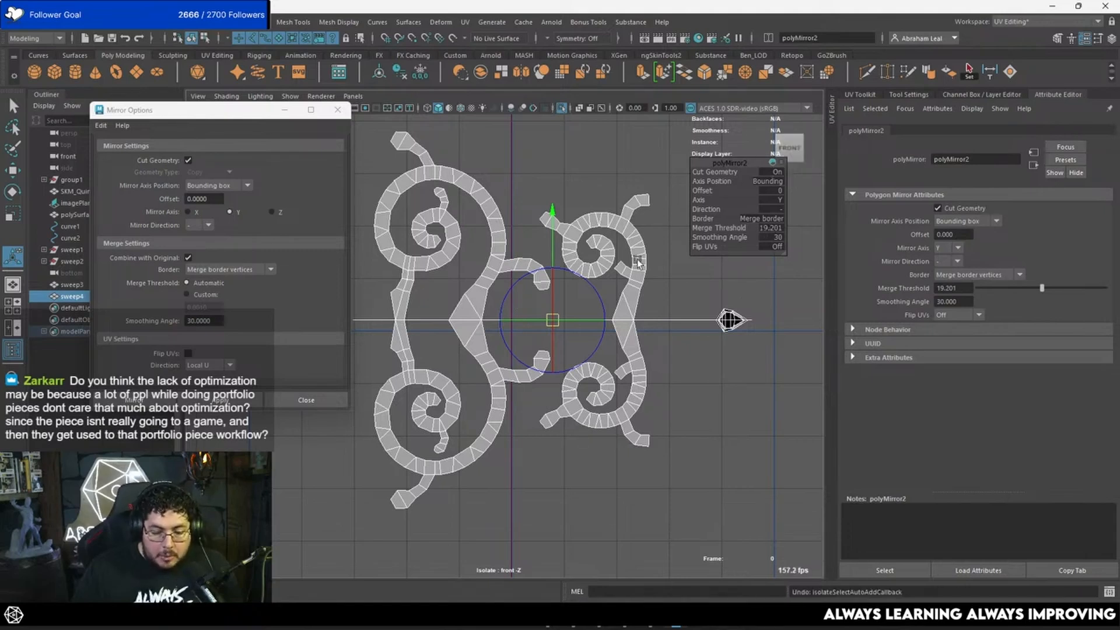
pyautogui.click(681, 206)
pyautogui.hotkey('ctrl', 'z')
pyautogui.hotkey('ctrl', 'z')
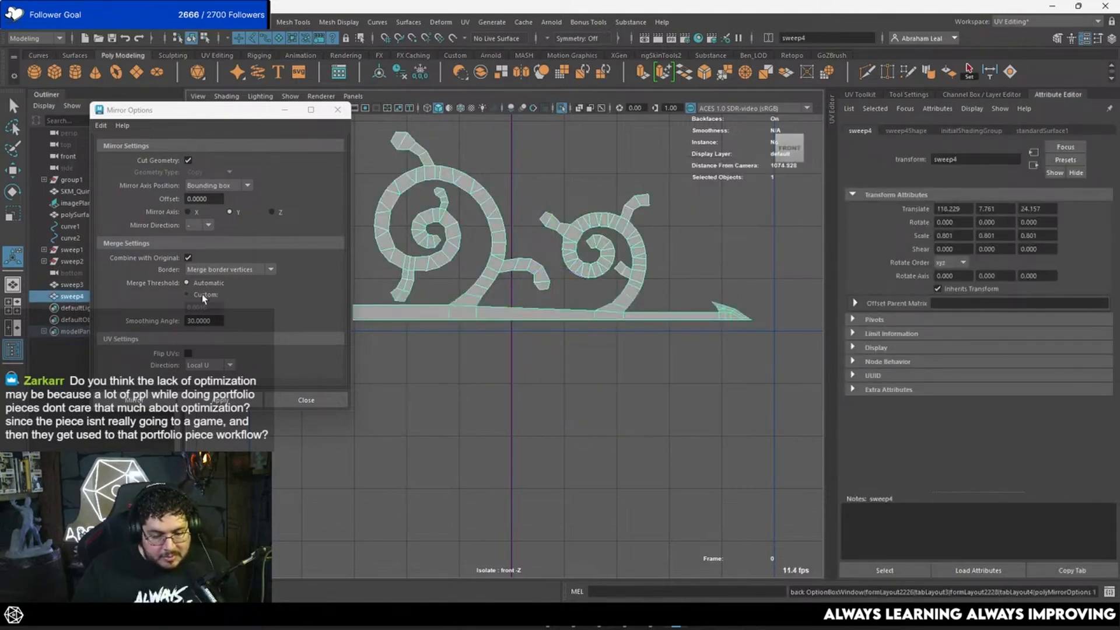
# Switch the merge threshold to Custom at 0.001, and test the Y mirror on the half ornament before undoing it.
pyautogui.click(204, 297)
pyautogui.click(220, 400)
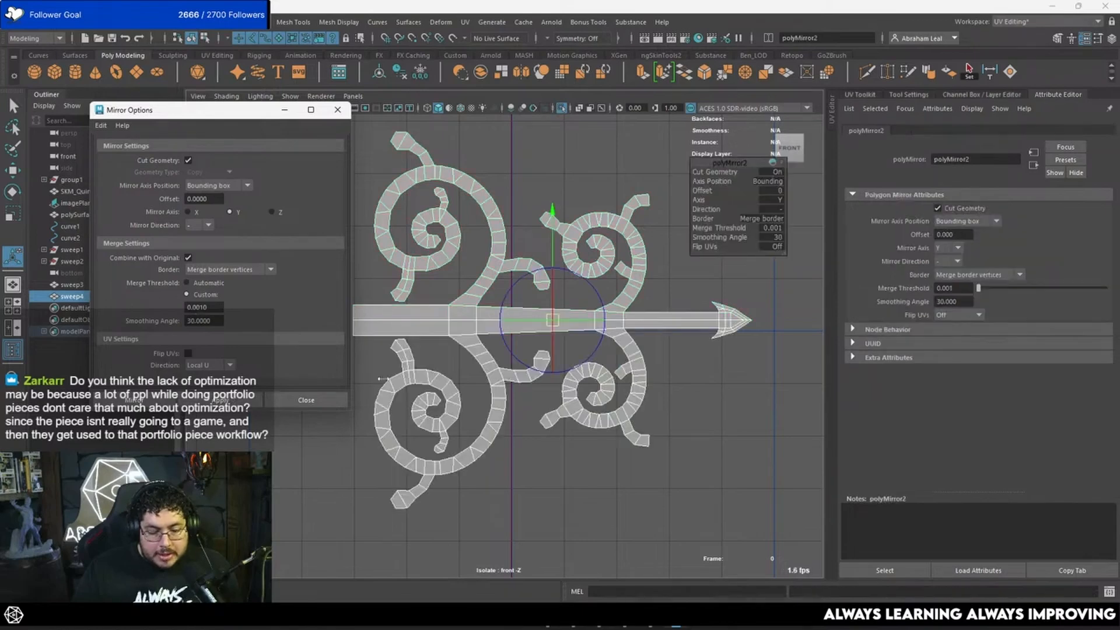
pyautogui.scroll(-2, 563, 315)
pyautogui.scroll(5, 563, 315)
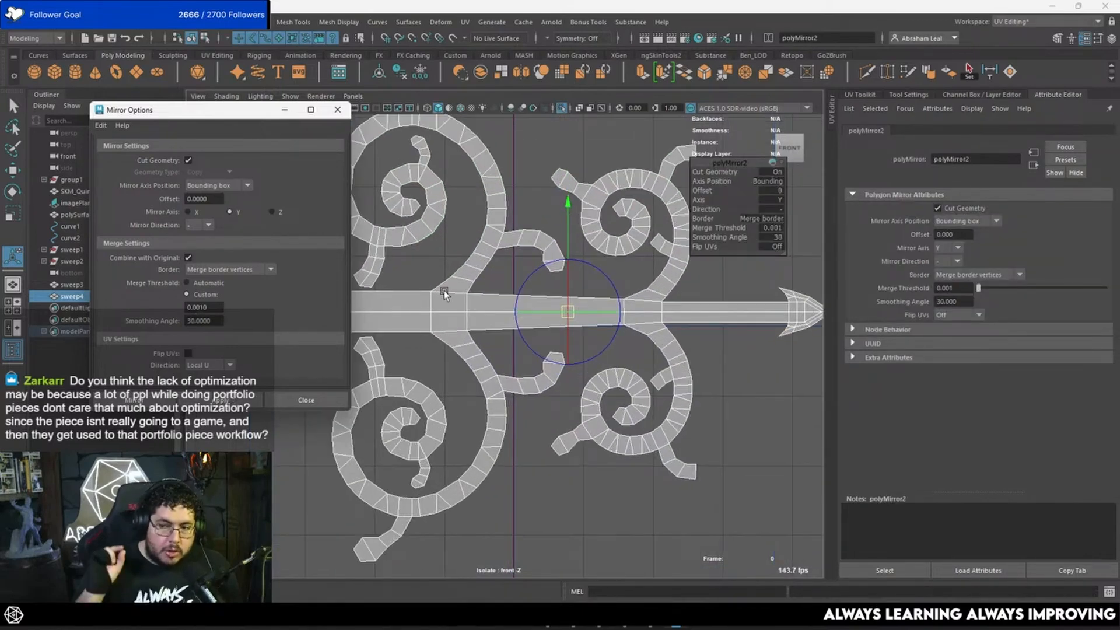
pyautogui.scroll(-1, 485, 350)
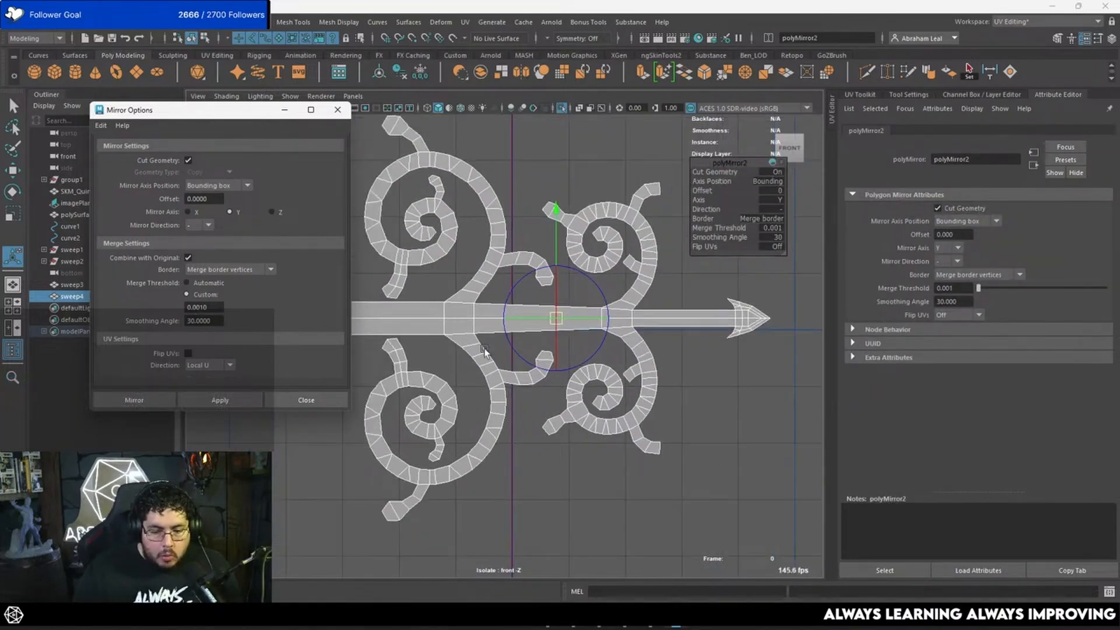
pyautogui.scroll(-1, 484, 350)
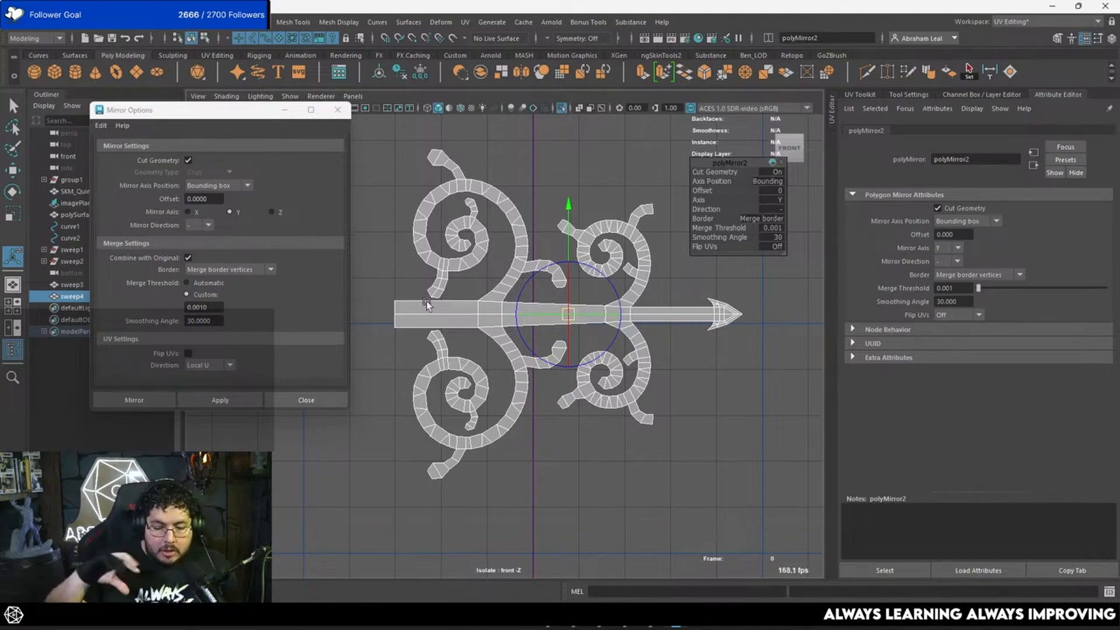
pyautogui.hotkey('ctrl', 'z')
pyautogui.hotkey('ctrl', 'z')
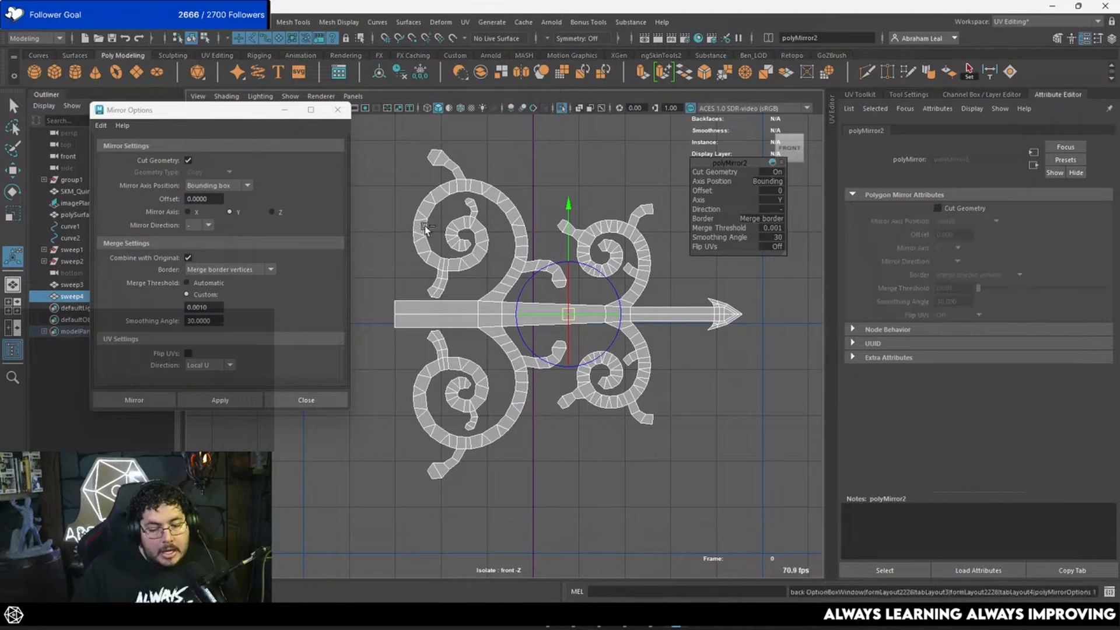
pyautogui.hotkey('ctrl', 'z')
# Try mirroring the half ornament with the axis position set to Object, and undo the mirror.
pyautogui.click(248, 184)
pyautogui.click(210, 202)
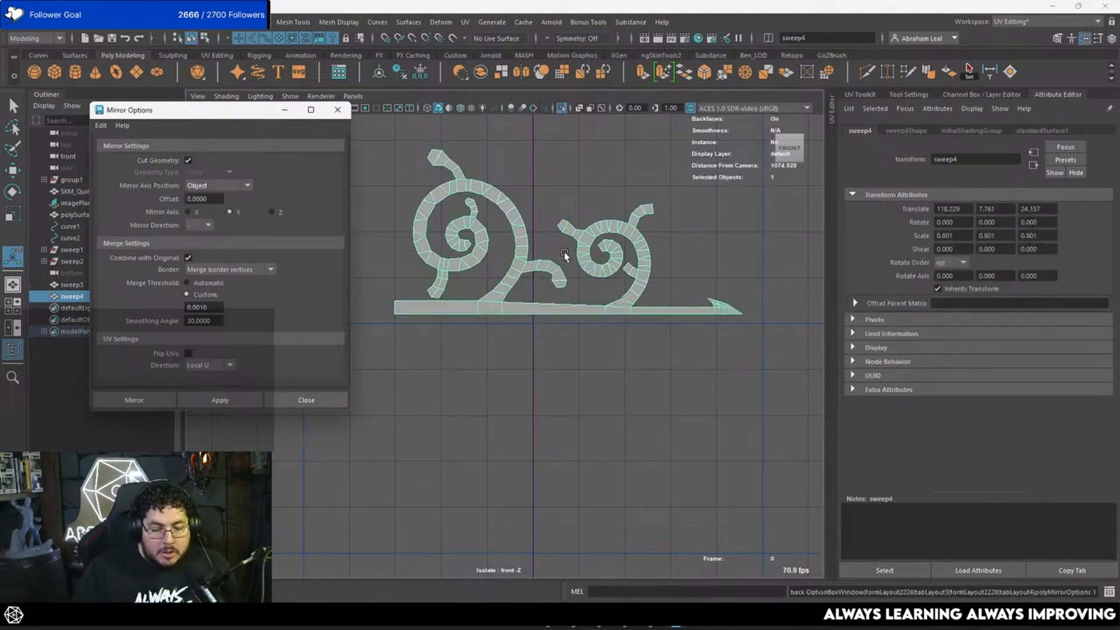
pyautogui.press('w')
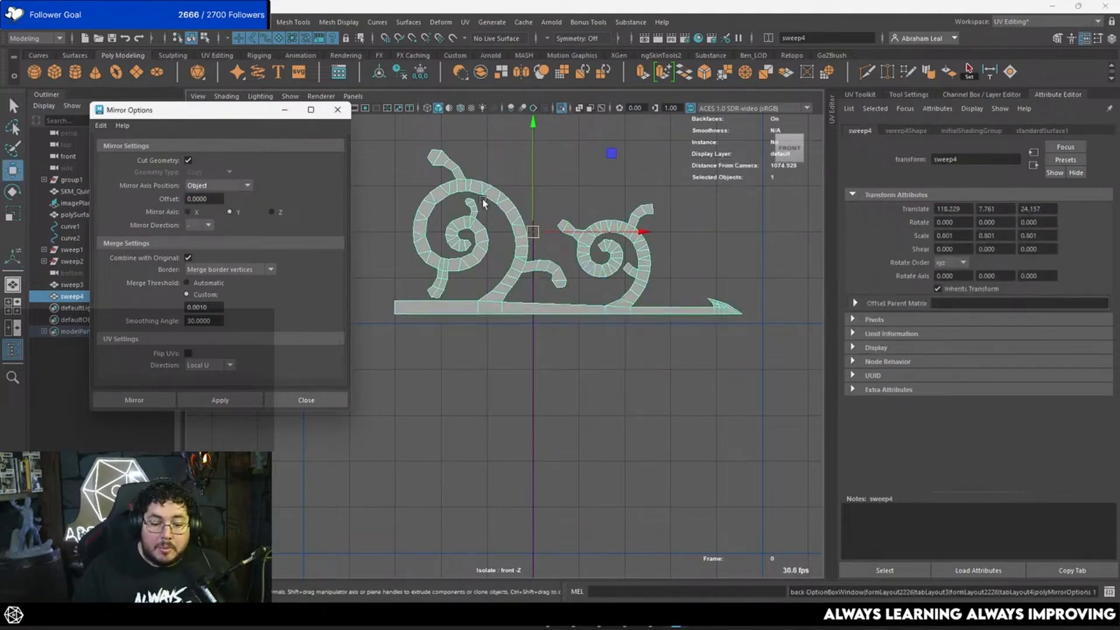
pyautogui.keyDown('alt'); pyautogui.moveTo(482, 198); pyautogui.dragTo(477, 218, button='middle'); pyautogui.keyUp('alt')
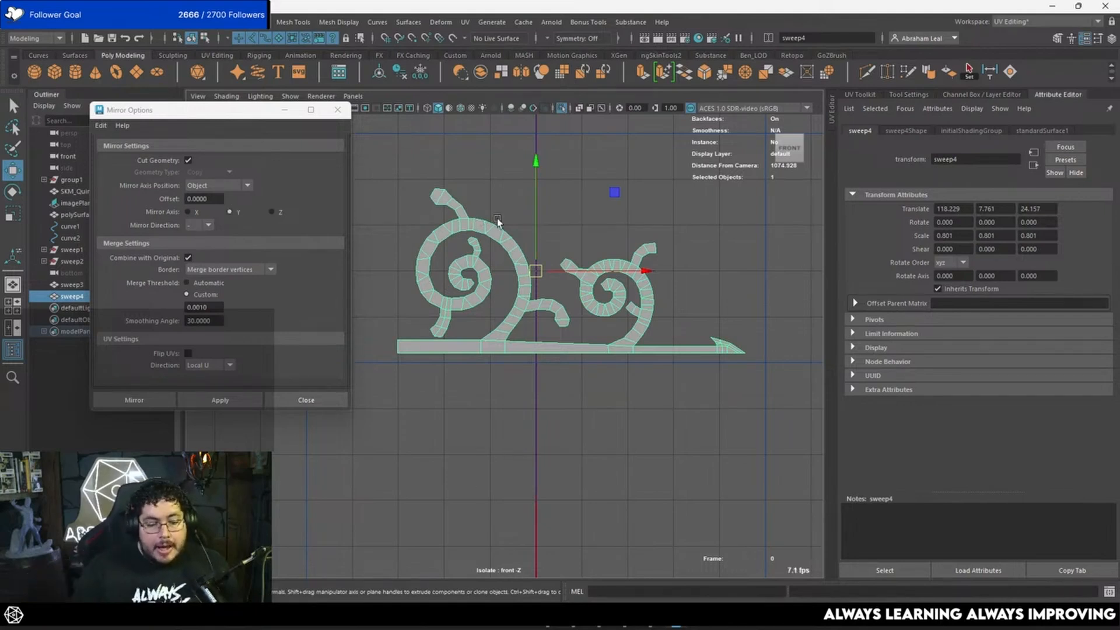
pyautogui.click(220, 400)
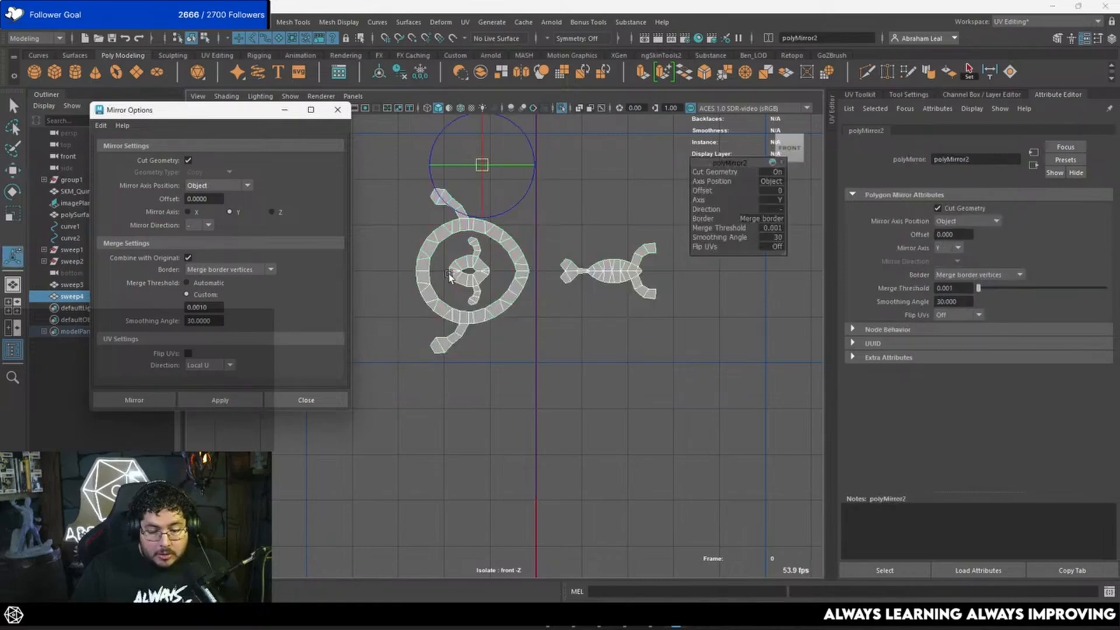
pyautogui.hotkey('ctrl', 'z')
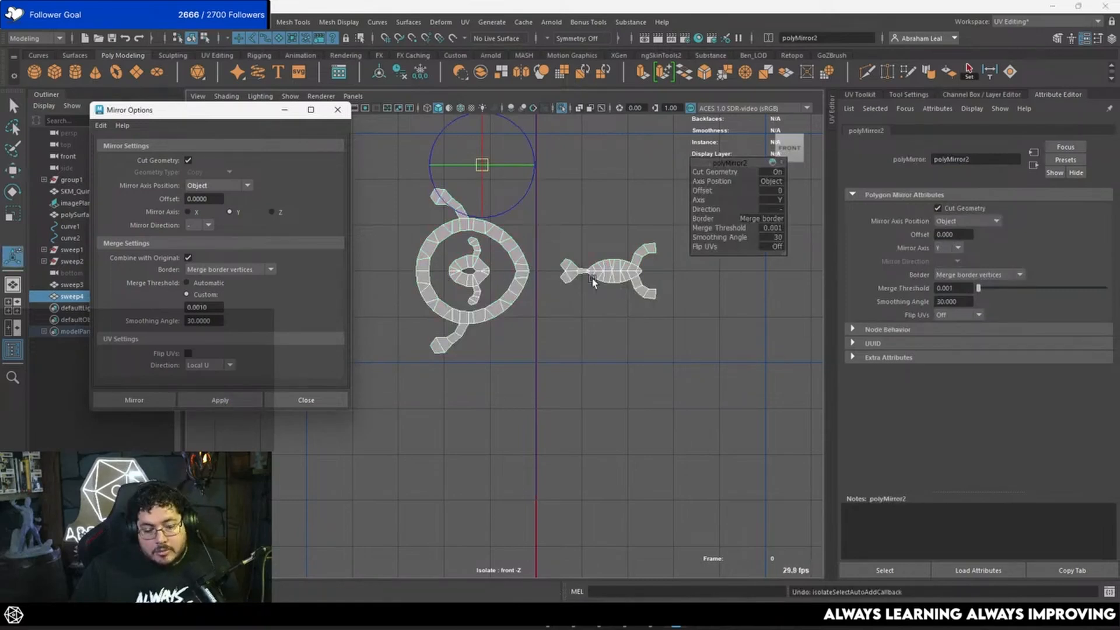
pyautogui.hotkey('ctrl', 'z')
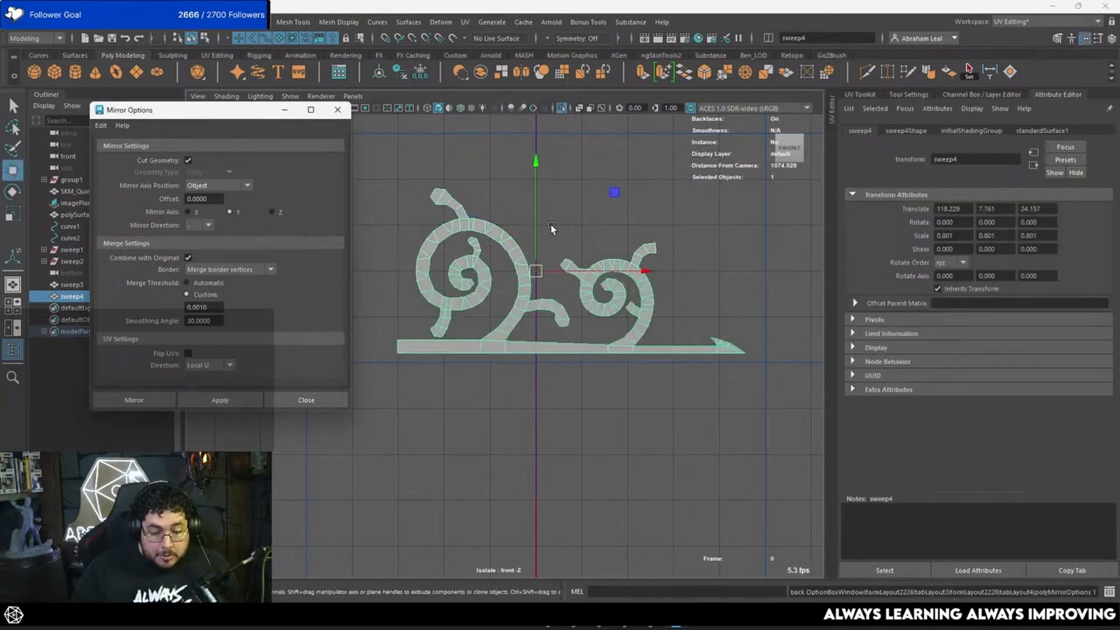
# Move the half ornament's pivot straight down, snapped to a vertex on the bottom edge of its bar.
pyautogui.press('d')
pyautogui.press('v')
pyautogui.moveTo(535, 176); pyautogui.dragTo(540, 371)
# Try the Object-based Y mirror from the relocated pivot and undo it.
pyautogui.click(220, 401)
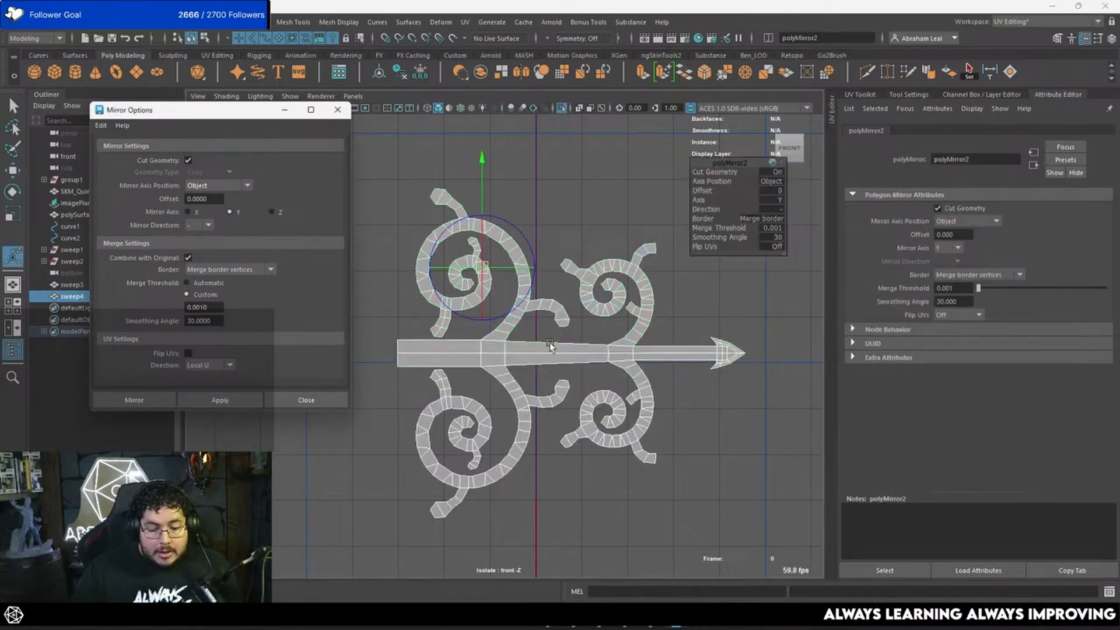
pyautogui.hotkey('ctrl', 'z')
pyautogui.hotkey('ctrl', 'z')
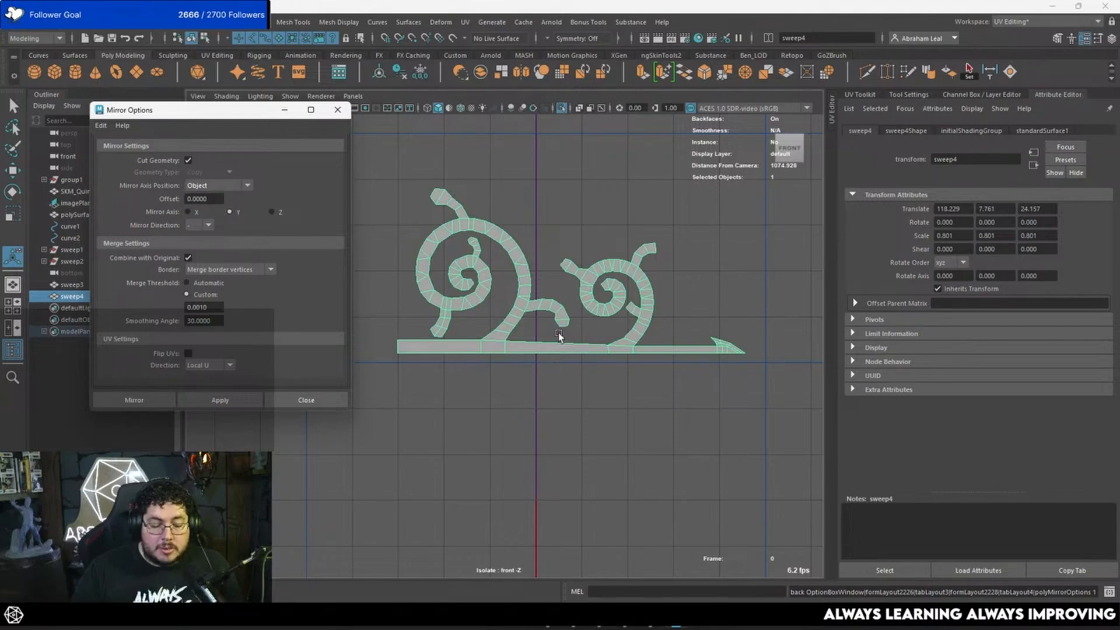
pyautogui.press('w')
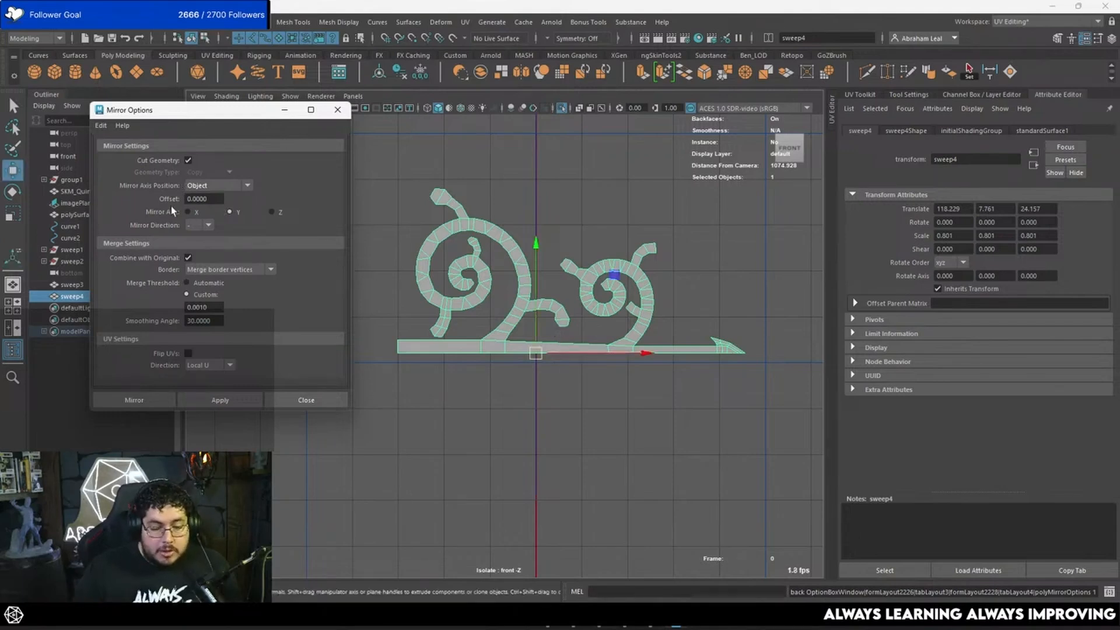
# Try mirroring the half ornament along Y with the axis position set to World, and undo the mirror.
pyautogui.click(217, 185)
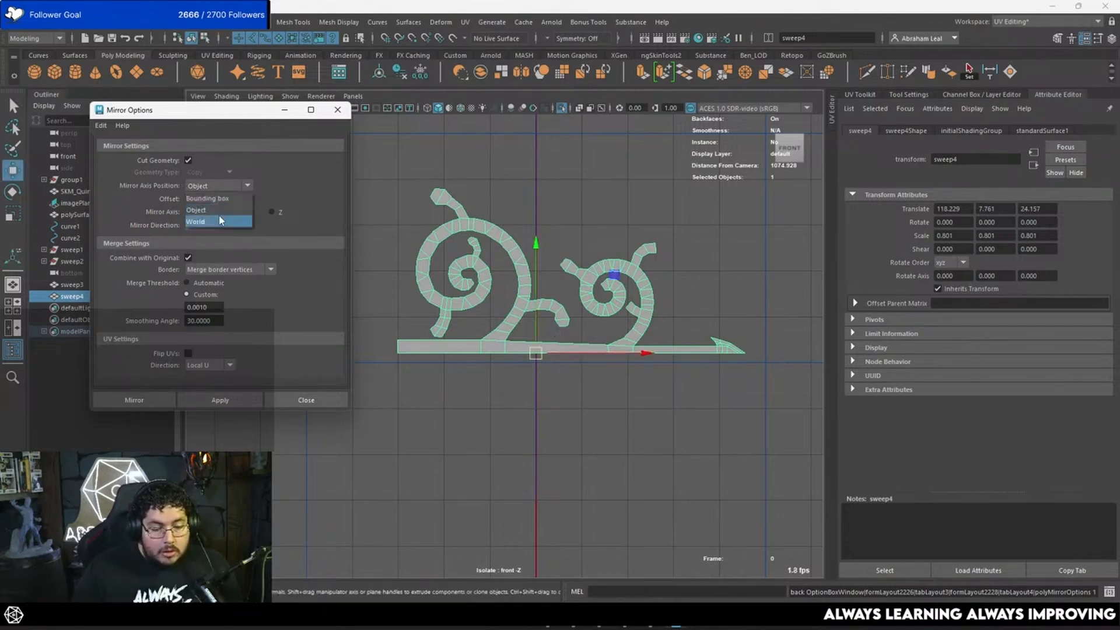
pyautogui.click(204, 222)
pyautogui.scroll(-5, 549, 348)
pyautogui.keyDown('alt'); pyautogui.moveTo(541, 478); pyautogui.dragTo(549, 368, button='middle'); pyautogui.keyUp('alt')
pyautogui.keyDown('alt'); pyautogui.moveTo(534, 366); pyautogui.dragTo(500, 401, button='right'); pyautogui.keyUp('alt')
pyautogui.scroll(-4, 508, 397)
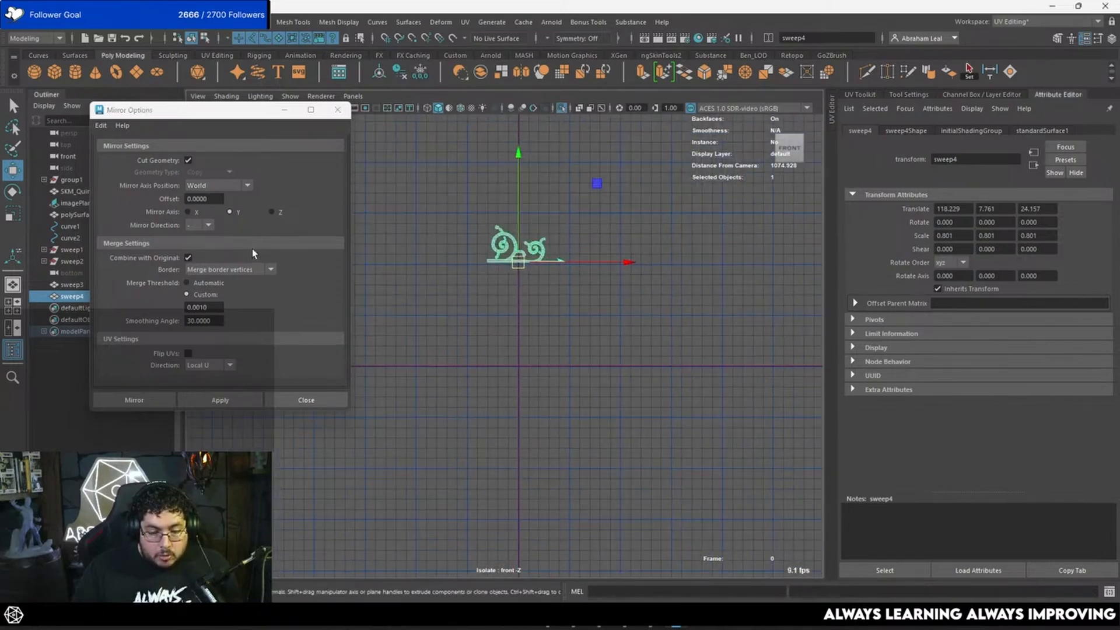
pyautogui.click(232, 400)
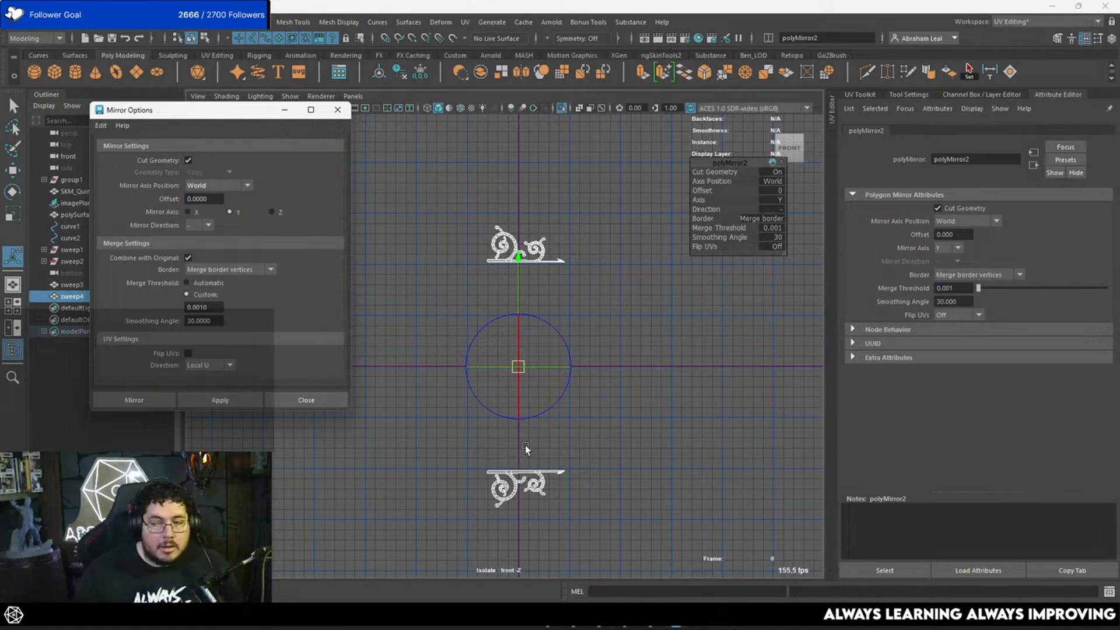
pyautogui.hotkey('ctrl', 'z')
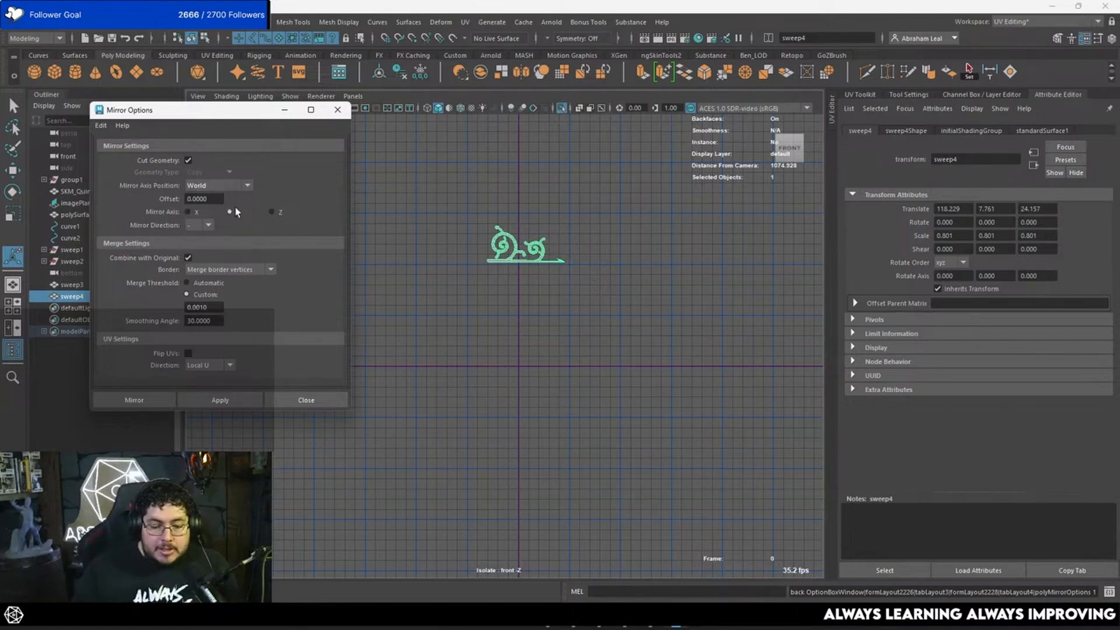
# Set the mirror axis position to Bounding box, mirror the half ornament downward along Y, and deselect it.
pyautogui.scroll(5, 525, 304)
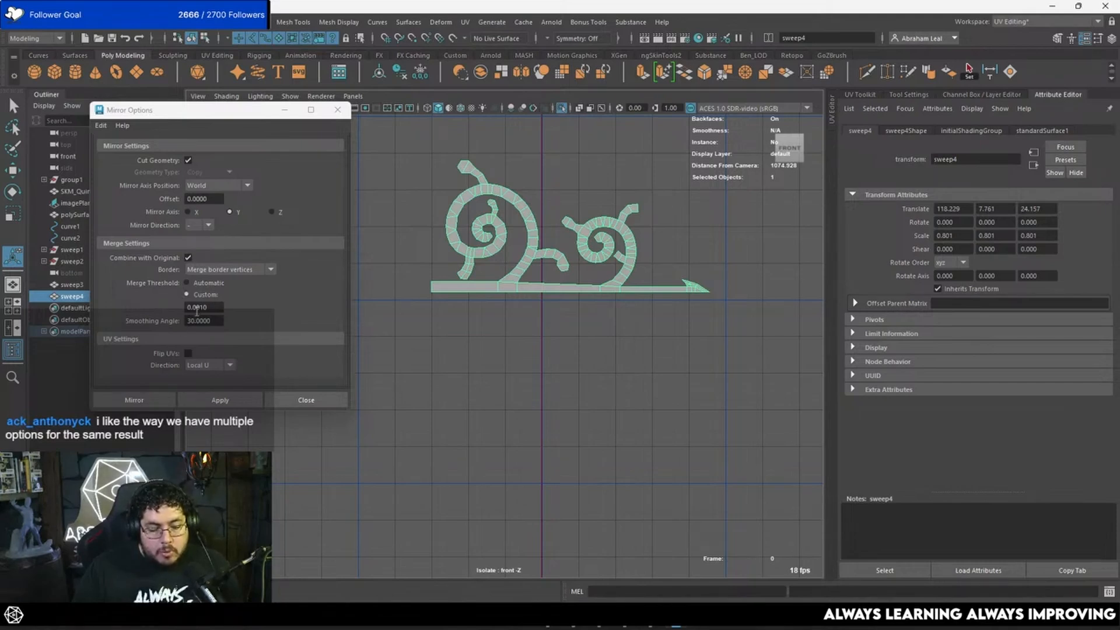
pyautogui.scroll(4, 588, 293)
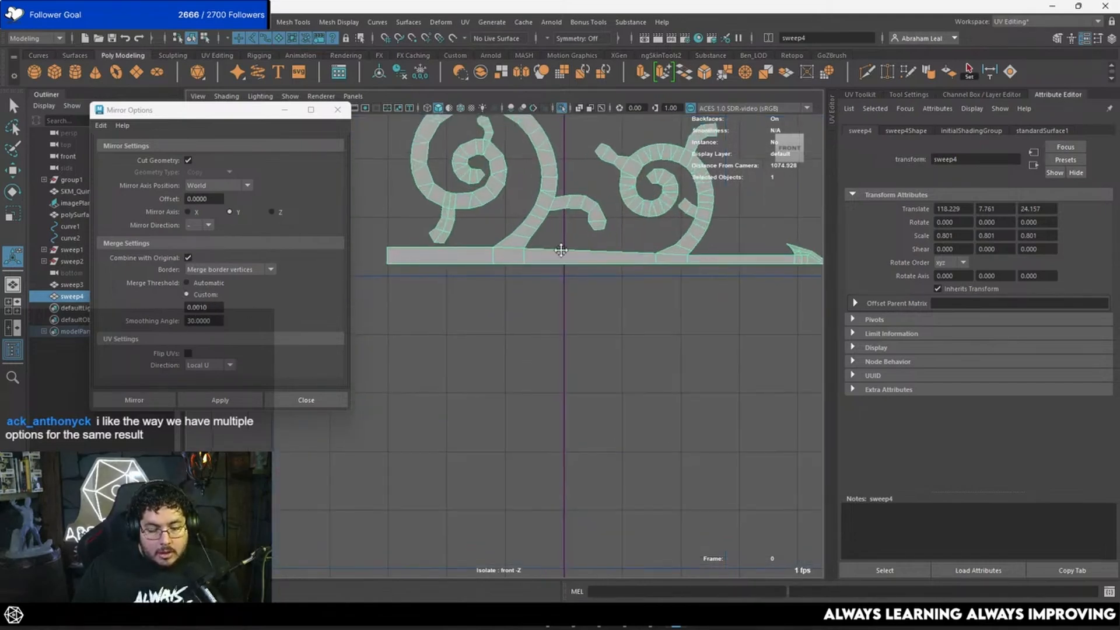
pyautogui.click(219, 186)
pyautogui.click(219, 198)
pyautogui.click(232, 397)
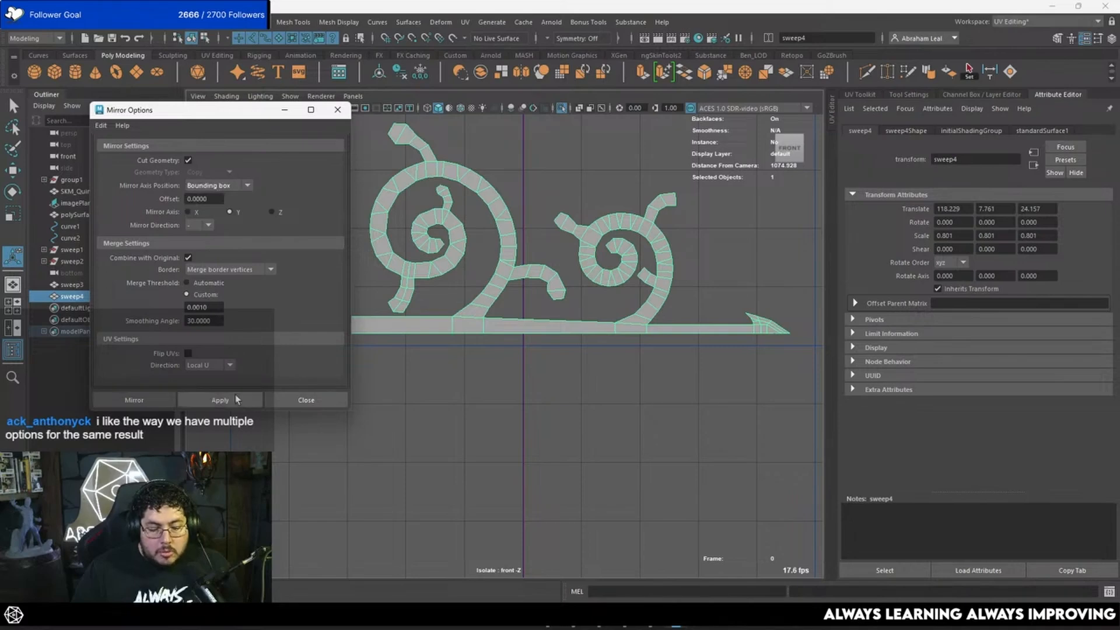
pyautogui.press('f')
pyautogui.click(703, 365)
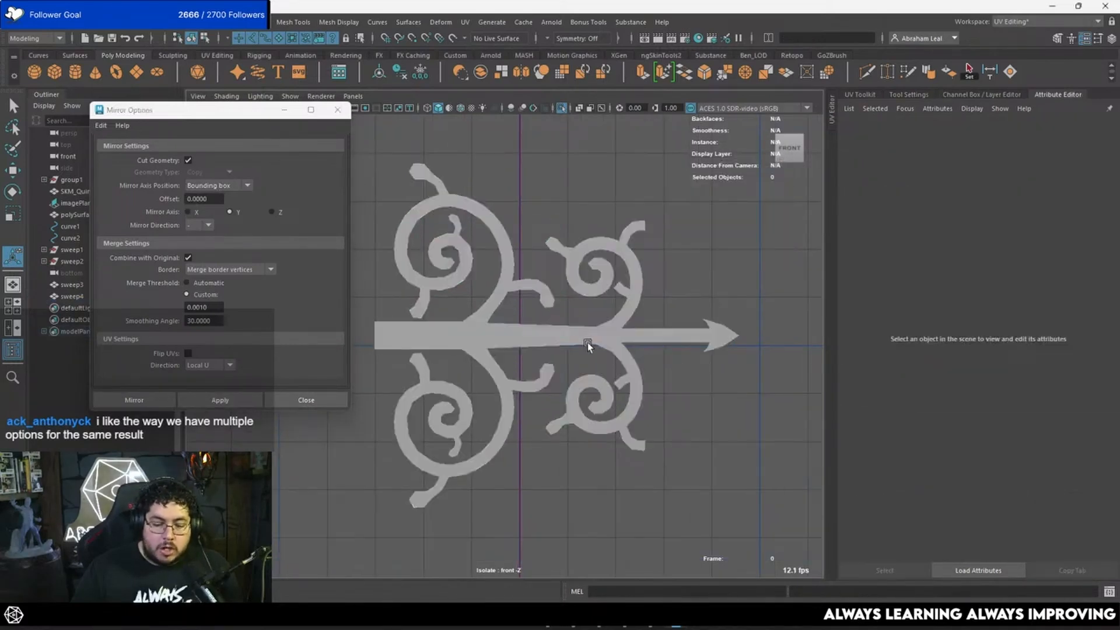
# Turn off isolation of the mirrored hinge so the door, archway and reference image are shown in perspective.
pyautogui.click(587, 342)
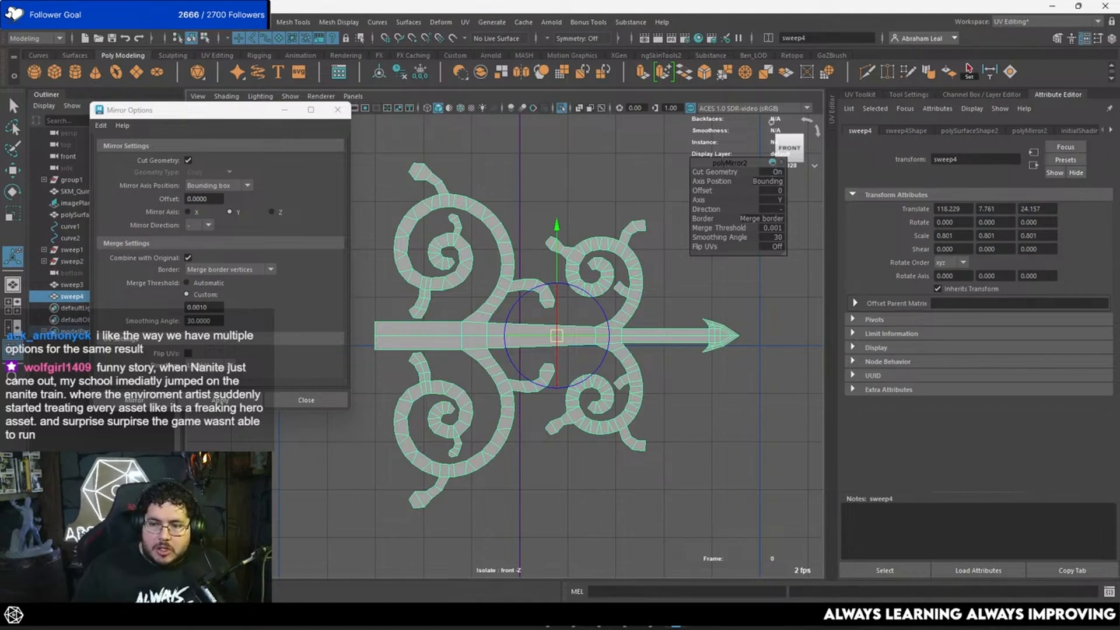
pyautogui.click(744, 408)
pyautogui.moveTo(747, 414); pyautogui.dragTo(711, 308)
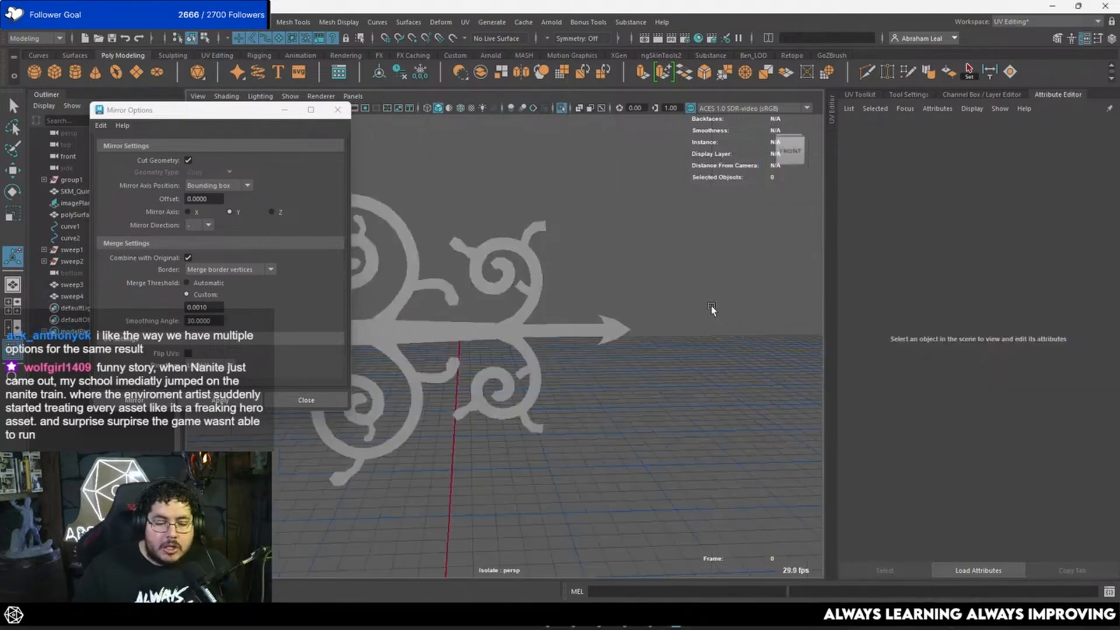
pyautogui.click(562, 108)
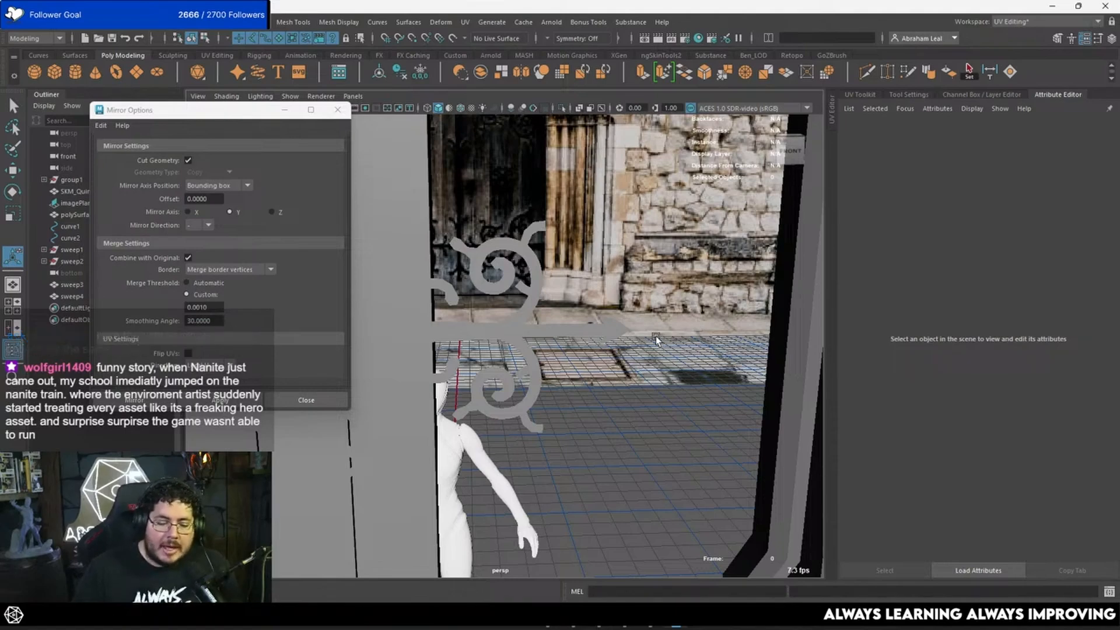
pyautogui.keyDown('alt'); pyautogui.moveTo(656, 340); pyautogui.dragTo(514, 324); pyautogui.keyUp('alt')
# Move the mirrored hinge along X to 18.716 so it sits on the door, and close the mirror options.
pyautogui.click(590, 337)
pyautogui.press('w')
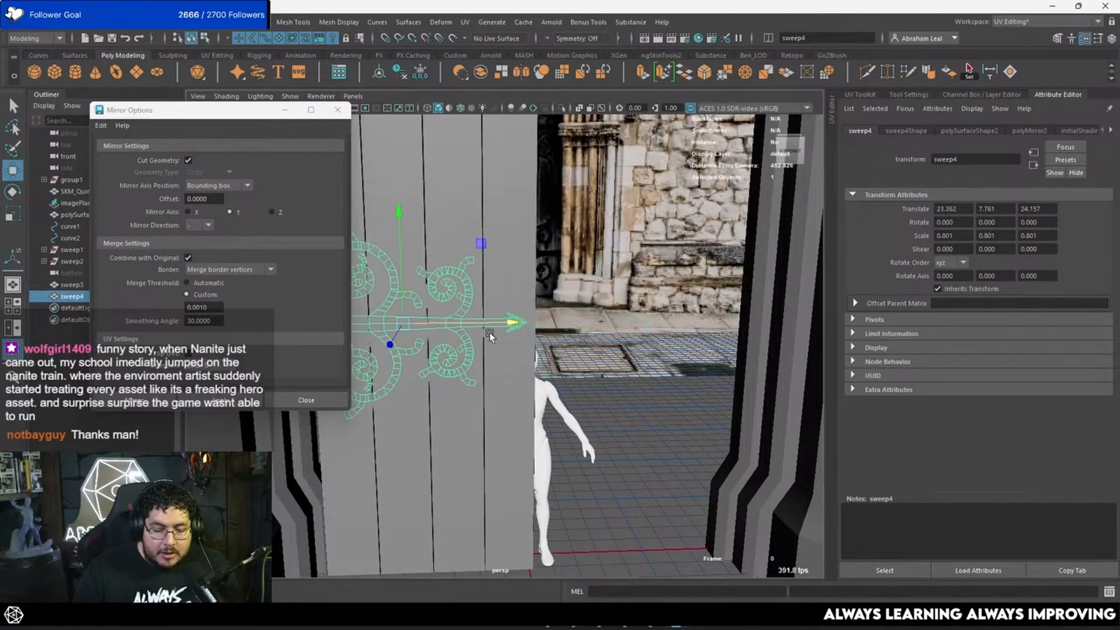
pyautogui.press('f')
pyautogui.moveTo(664, 349); pyautogui.dragTo(561, 338)
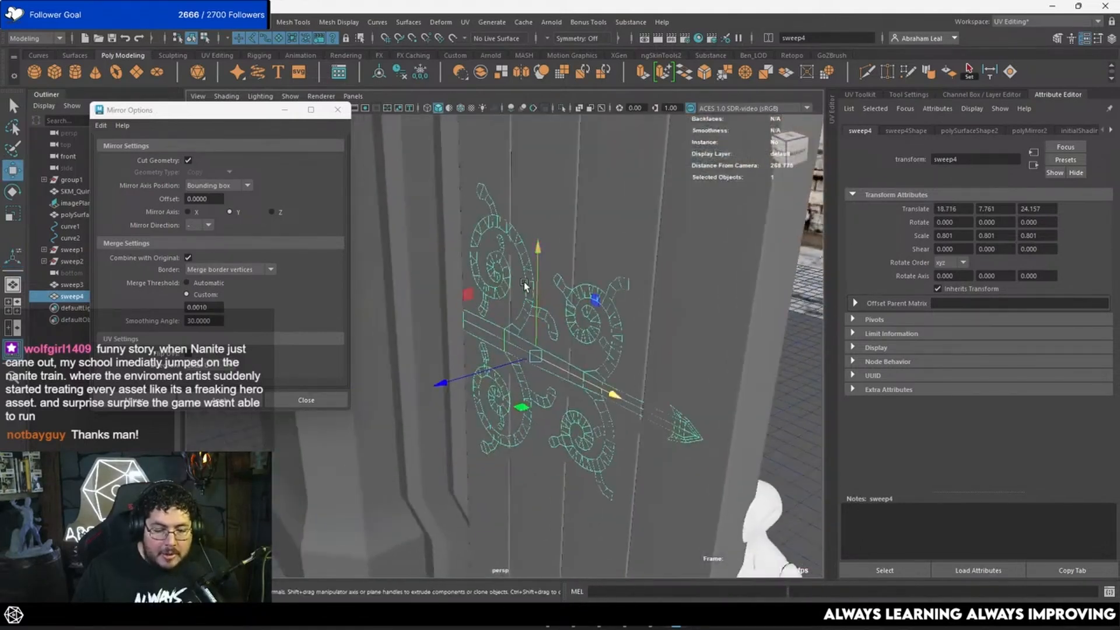
pyautogui.click(337, 111)
# Extrude all faces of the hinge with a Local Translate Z of 2.462 and an Offset of 0.45.
pyautogui.keyDown('alt'); pyautogui.moveTo(507, 257); pyautogui.dragTo(558, 276); pyautogui.keyUp('alt')
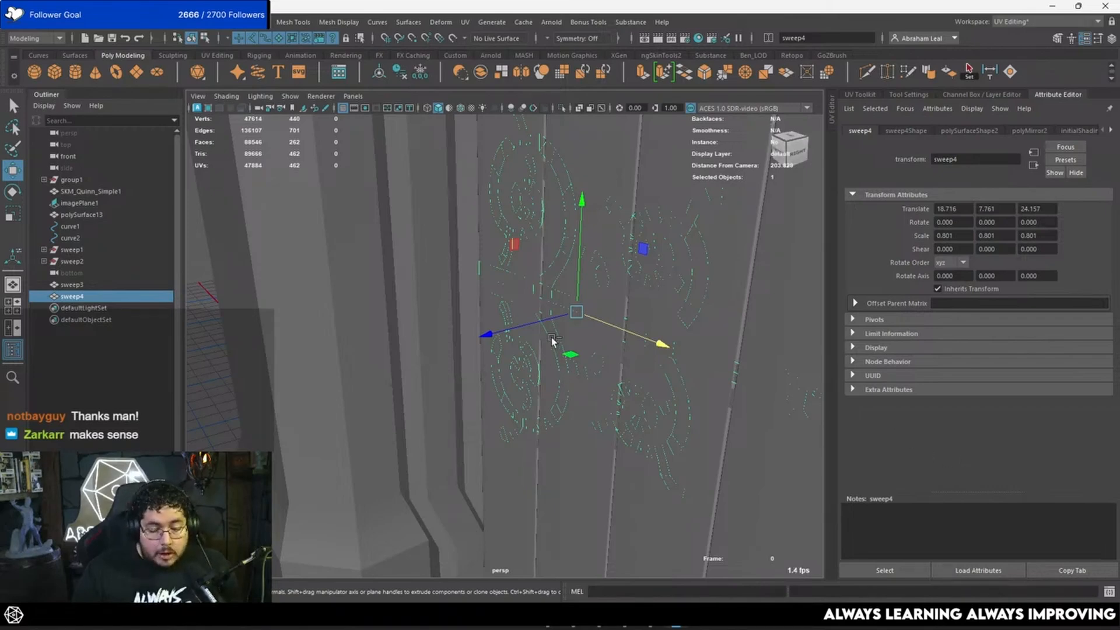
pyautogui.hotkey('ctrl', 'e')
pyautogui.moveTo(488, 293); pyautogui.dragTo(530, 299)
pyautogui.keyDown('alt'); pyautogui.moveTo(531, 299); pyautogui.dragTo(563, 303, button='right'); pyautogui.keyUp('alt')
pyautogui.keyDown('alt'); pyautogui.moveTo(528, 298); pyautogui.dragTo(521, 381, button='middle'); pyautogui.keyUp('alt')
pyautogui.keyDown('alt'); pyautogui.moveTo(521, 381); pyautogui.dragTo(569, 376, button='right'); pyautogui.keyUp('alt')
pyautogui.moveTo(699, 192); pyautogui.dragTo(725, 193)
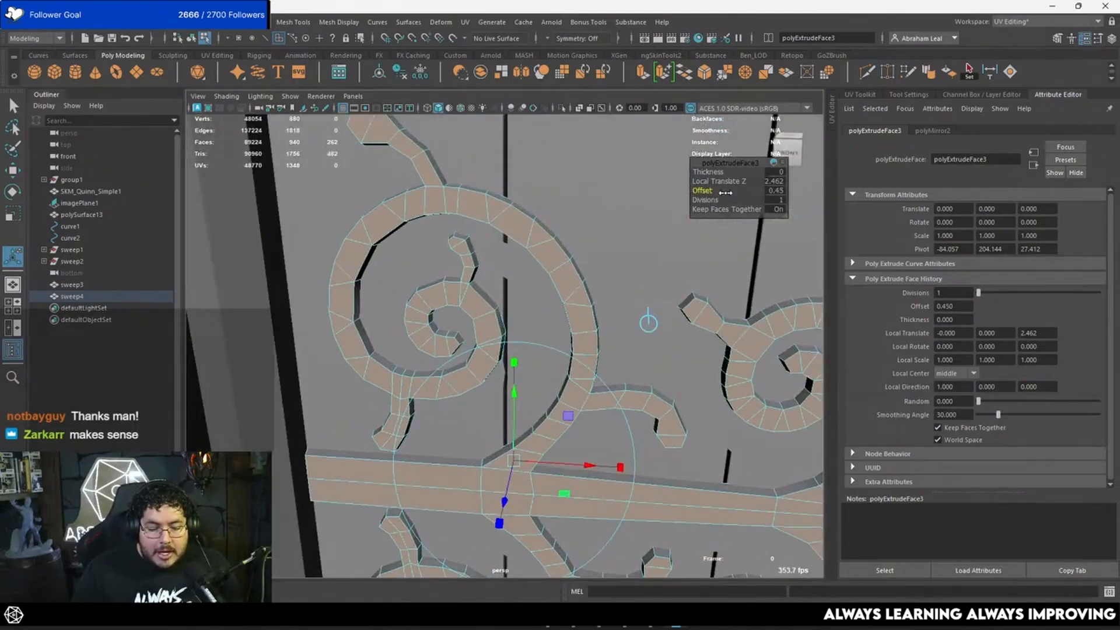
# Adjust the hinge extrusion to a Local Translate Z of 1.584 and an Offset of 0.66.
pyautogui.keyDown('alt'); pyautogui.moveTo(607, 242); pyautogui.dragTo(424, 272); pyautogui.keyUp('alt')
pyautogui.keyDown('alt'); pyautogui.moveTo(424, 271); pyautogui.dragTo(457, 253, button='middle'); pyautogui.keyUp('alt')
pyautogui.moveTo(352, 434); pyautogui.dragTo(360, 432)
pyautogui.keyDown('alt'); pyautogui.moveTo(388, 339); pyautogui.dragTo(572, 297); pyautogui.keyUp('alt')
pyautogui.keyDown('alt'); pyautogui.moveTo(571, 299); pyautogui.dragTo(567, 388, button='middle'); pyautogui.keyUp('alt')
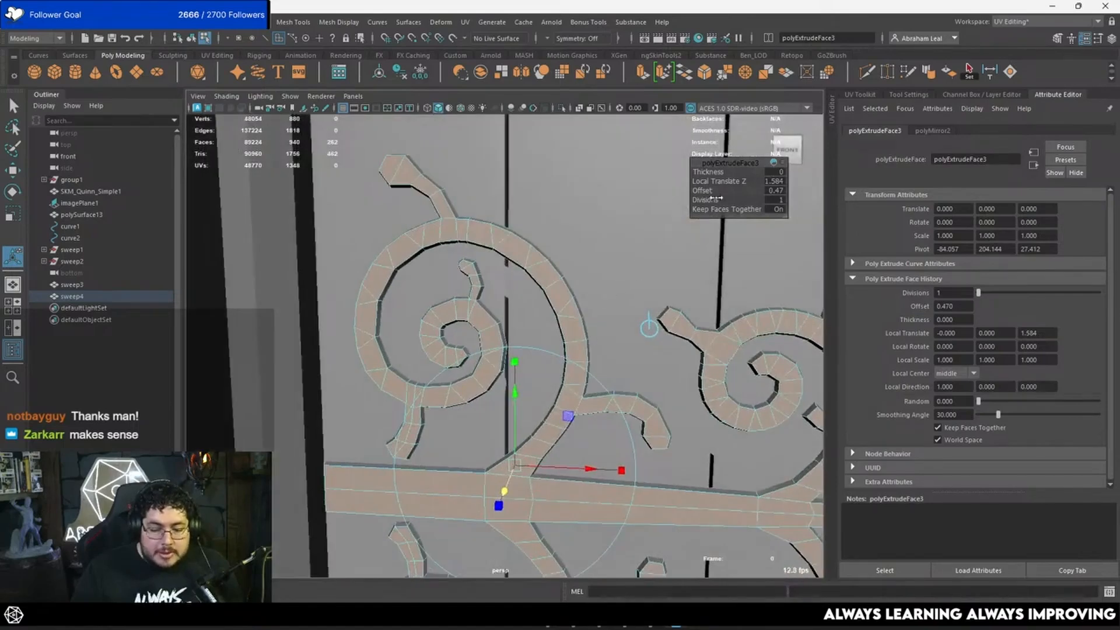
pyautogui.moveTo(701, 190); pyautogui.dragTo(713, 190)
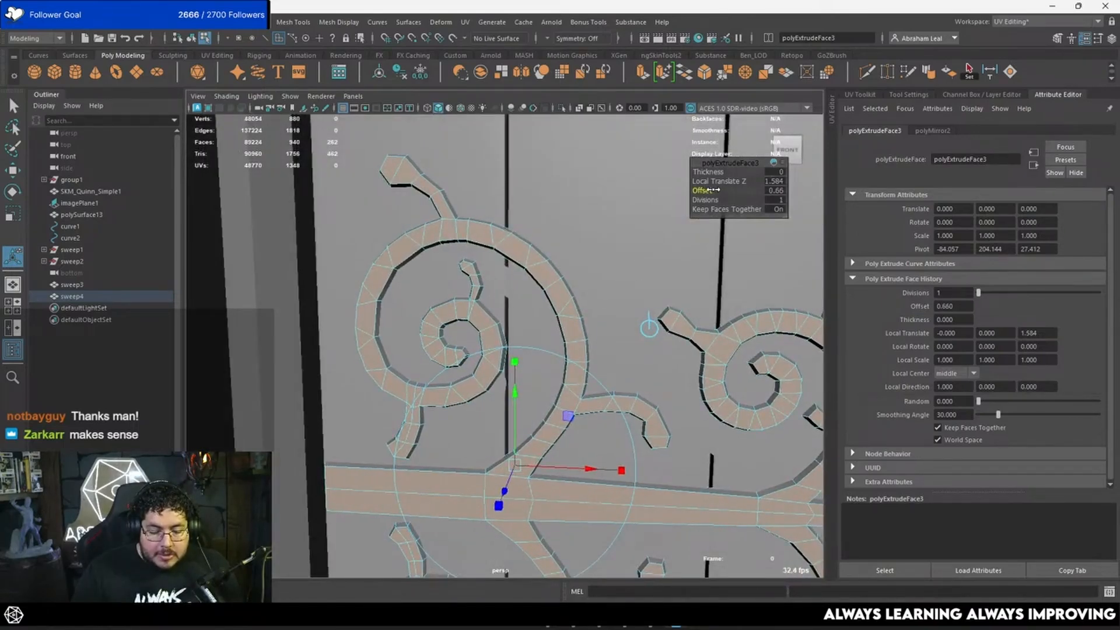
# Delete the two side faces closing the bar's flat end at the door's hinge-side edge.
pyautogui.keyDown('alt'); pyautogui.moveTo(530, 331); pyautogui.dragTo(540, 305); pyautogui.keyUp('alt')
pyautogui.click(537, 303)
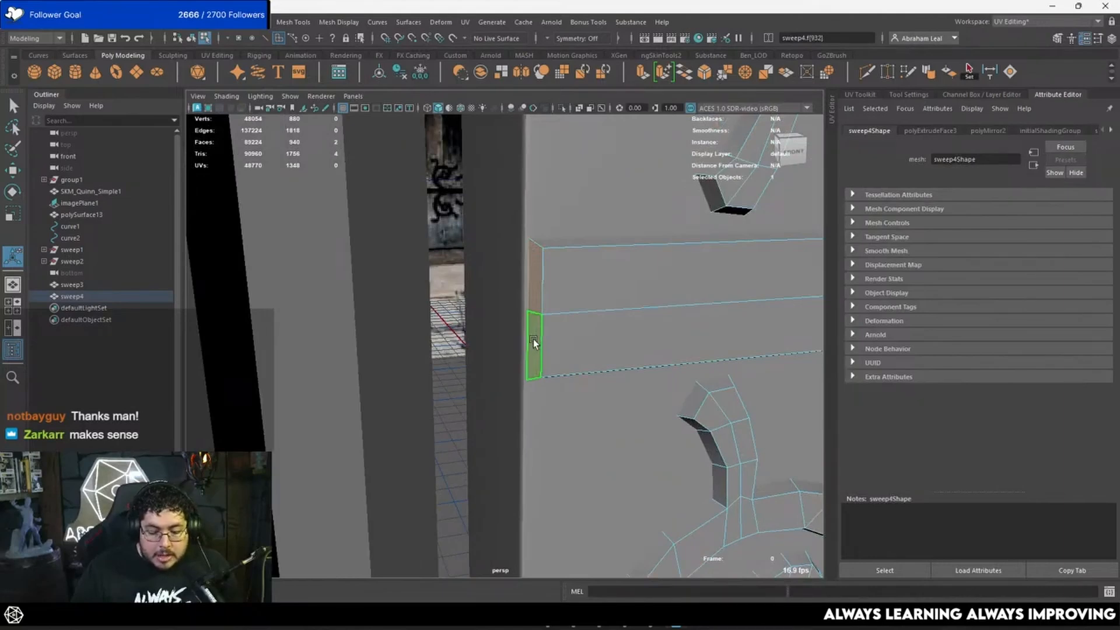
pyautogui.press('Delete')
# Move the front edges of the bar's open end along X, snapped flush with the door's hinge-side edge.
pyautogui.press('q')
pyautogui.click(544, 278)
pyautogui.press('e')
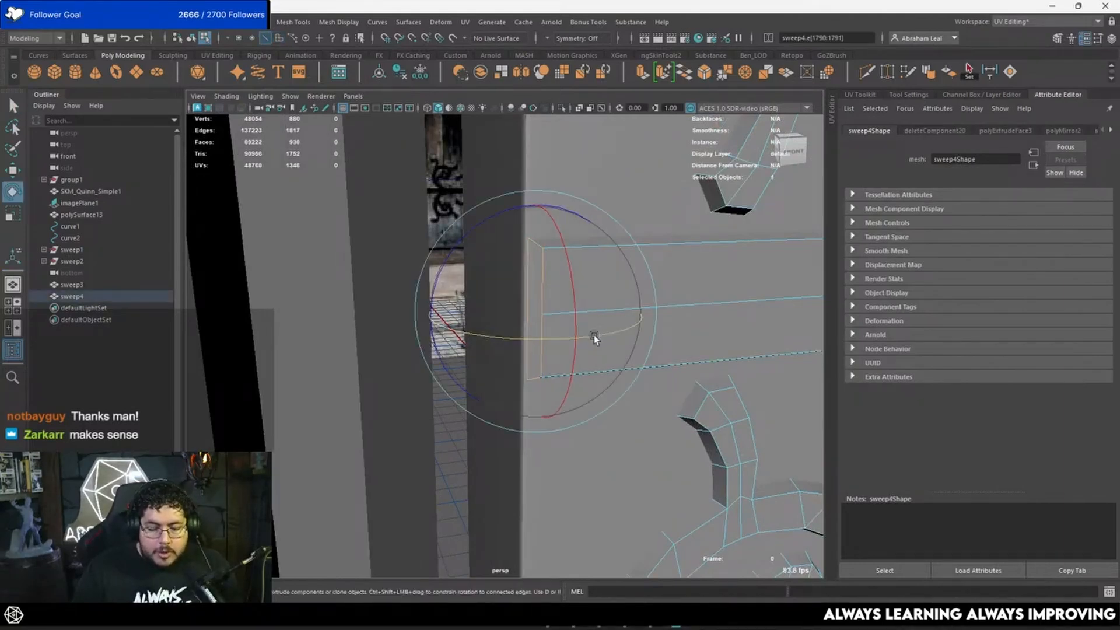
pyautogui.press('w')
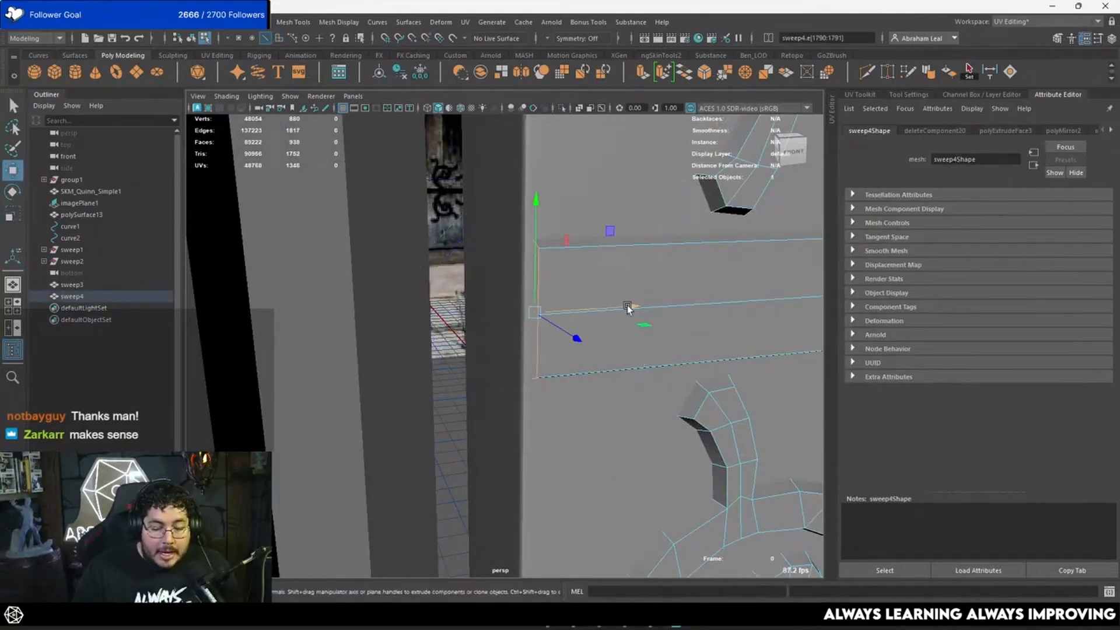
pyautogui.moveTo(628, 306); pyautogui.dragTo(628, 303)
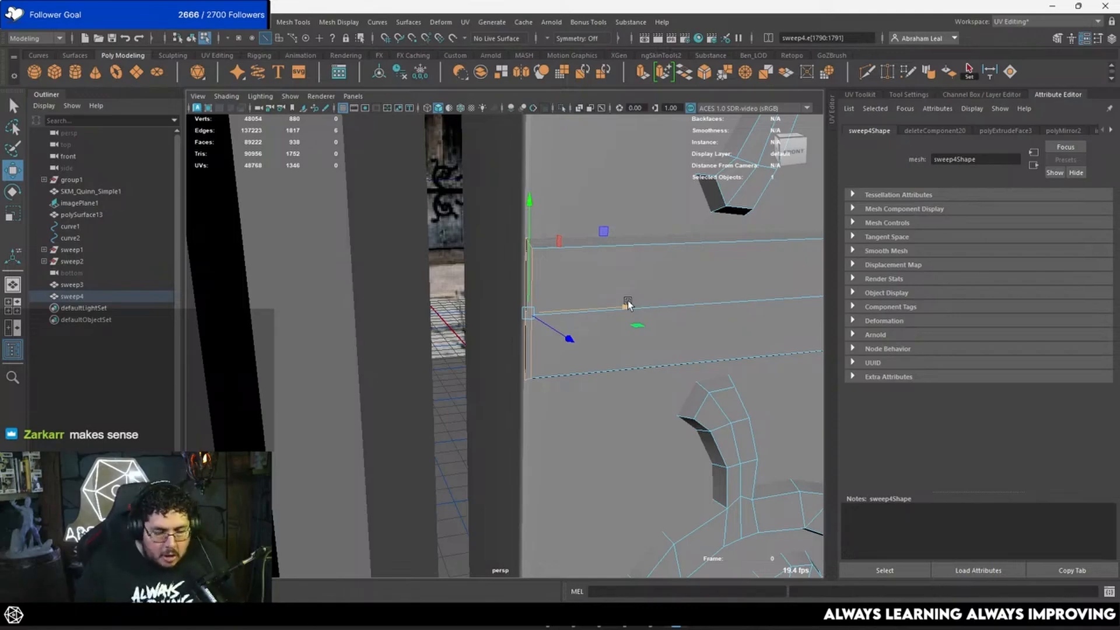
pyautogui.keyDown('alt'); pyautogui.moveTo(628, 303); pyautogui.dragTo(578, 336); pyautogui.keyUp('alt')
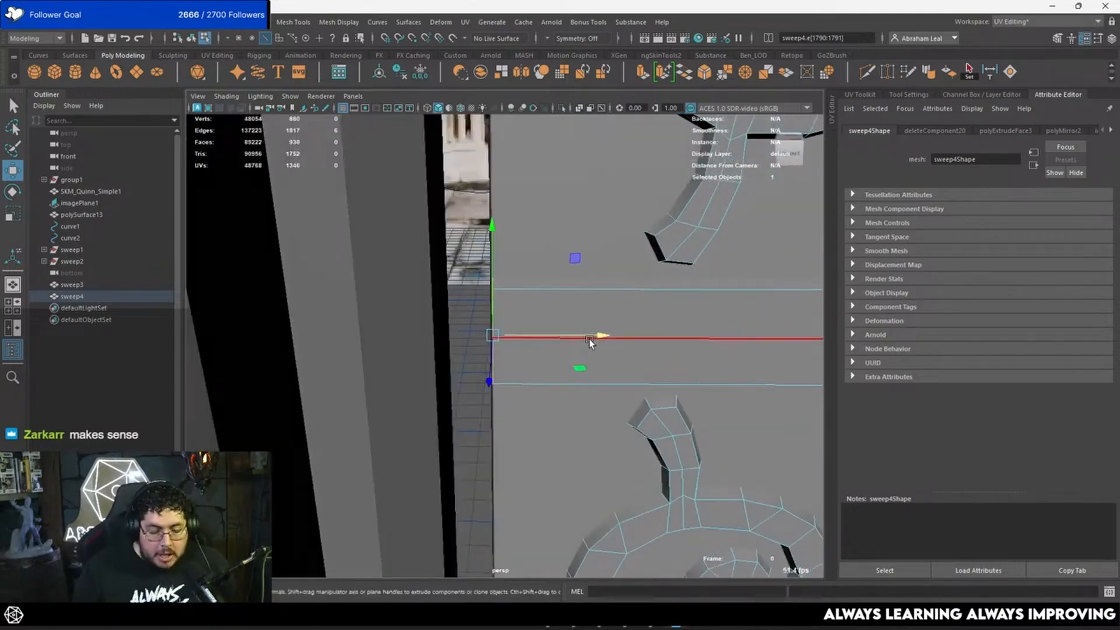
pyautogui.moveTo(572, 617)
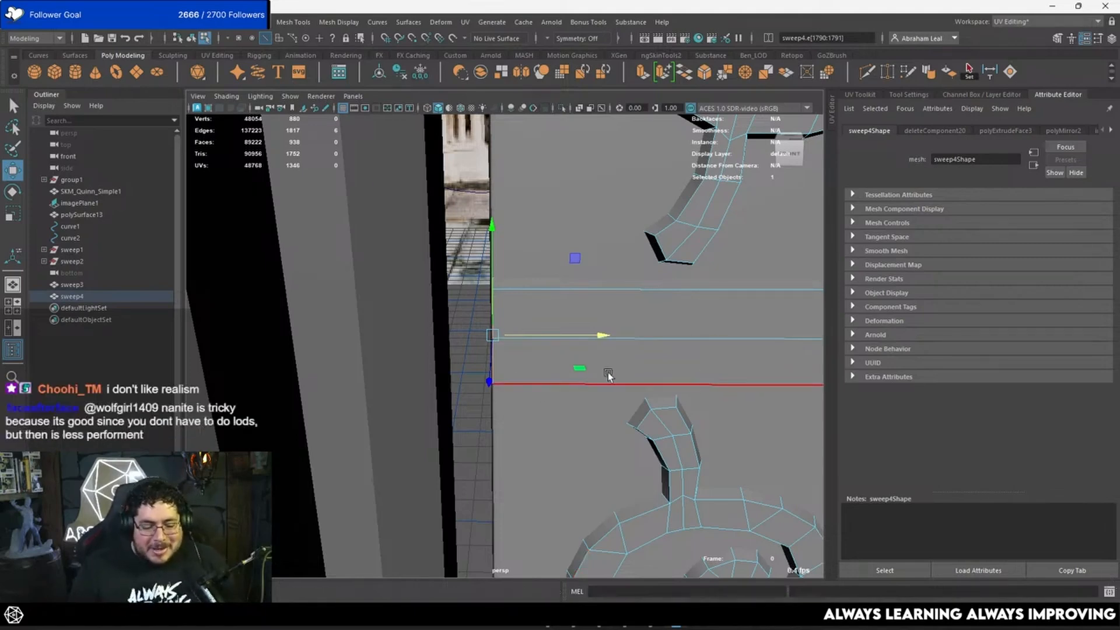
pyautogui.keyDown('alt'); pyautogui.moveTo(578, 367); pyautogui.dragTo(612, 376); pyautogui.keyUp('alt')
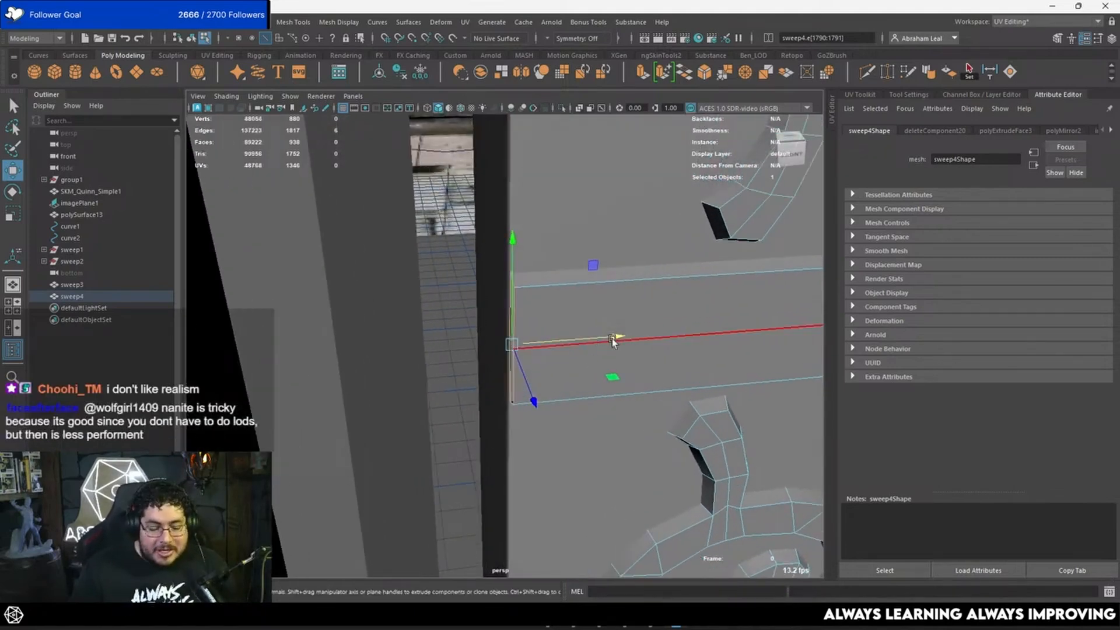
pyautogui.keyDown('shift'); pyautogui.moveTo(611, 338); pyautogui.dragTo(588, 337); pyautogui.keyUp('shift')
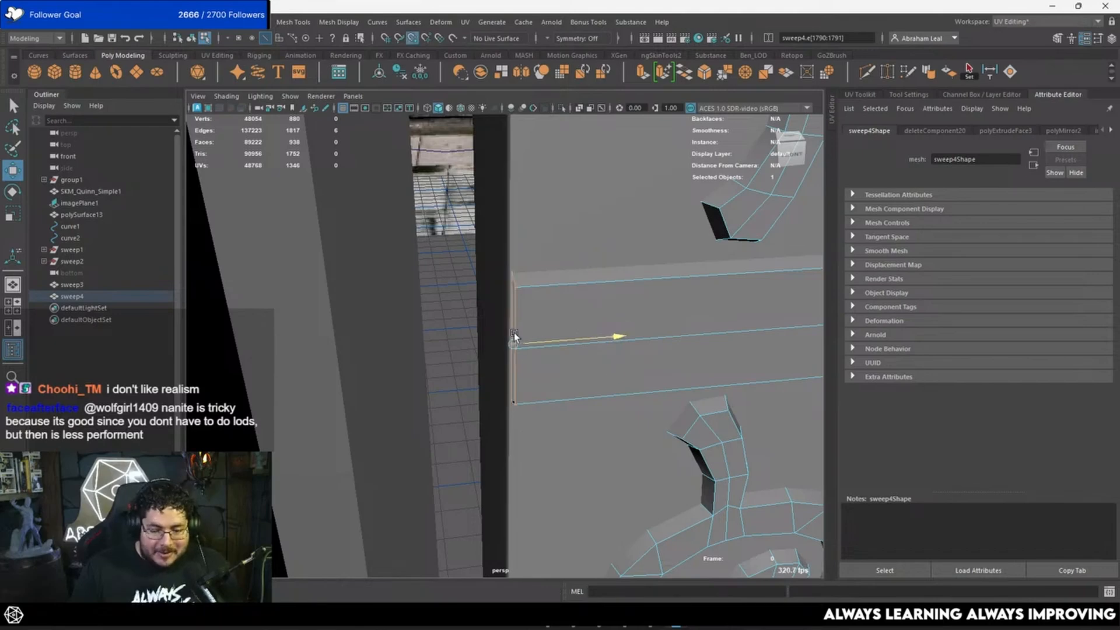
pyautogui.keyDown('shift'); pyautogui.moveTo(514, 336); pyautogui.dragTo(516, 337); pyautogui.keyUp('shift')
pyautogui.keyDown('alt'); pyautogui.moveTo(649, 325); pyautogui.dragTo(575, 279); pyautogui.keyUp('alt')
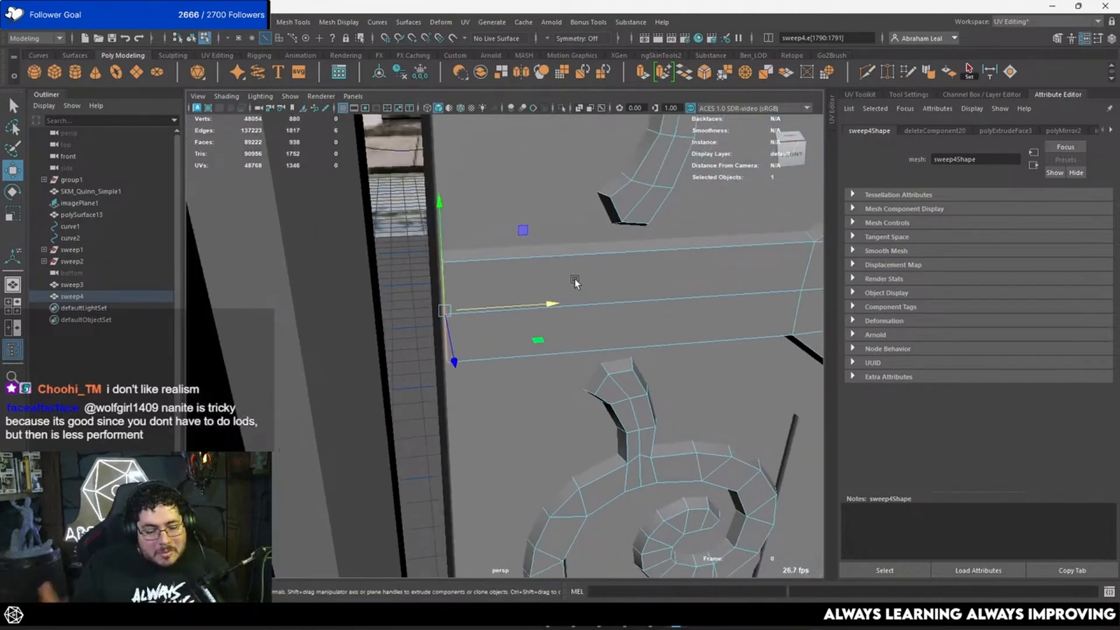
# Return the extruded hinge to object mode and deselect it.
pyautogui.scroll(-6, 575, 279)
pyautogui.scroll(-6, 574, 335)
pyautogui.keyDown('alt'); pyautogui.moveTo(671, 353); pyautogui.dragTo(637, 315); pyautogui.keyUp('alt')
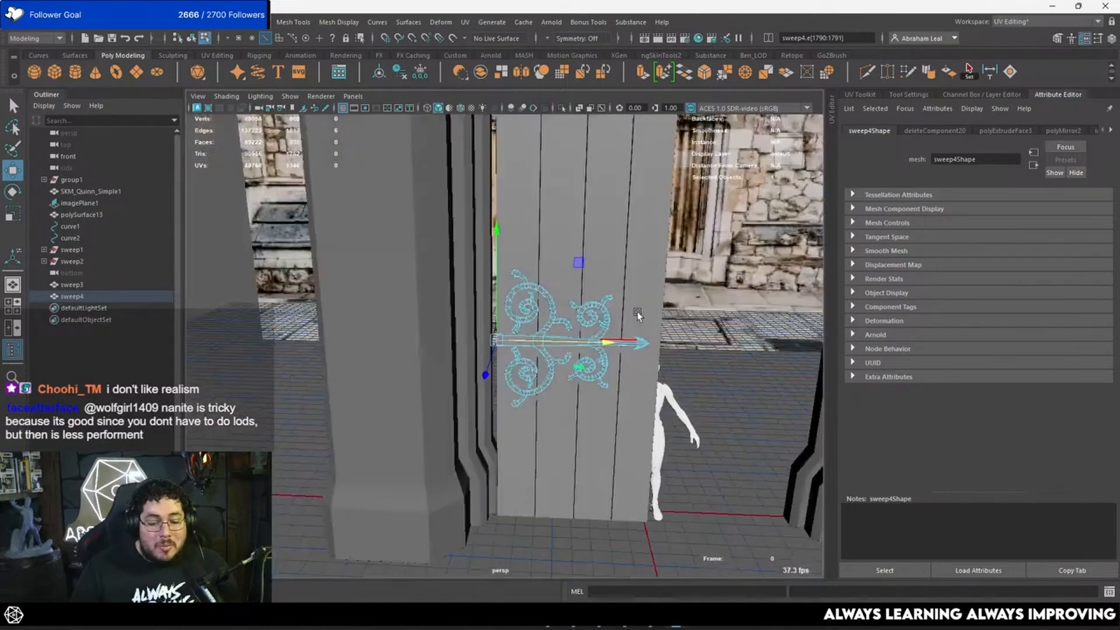
pyautogui.scroll(4, 638, 315)
pyautogui.keyDown('alt'); pyautogui.moveTo(714, 378); pyautogui.dragTo(592, 357); pyautogui.keyUp('alt')
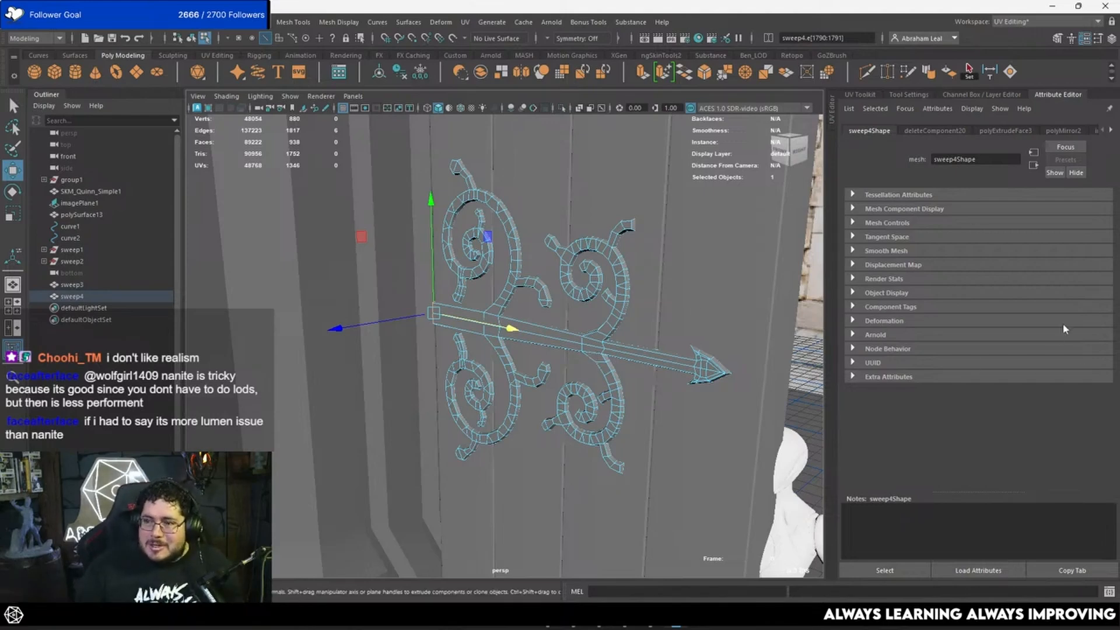
pyautogui.keyDown('alt'); pyautogui.moveTo(519, 301); pyautogui.dragTo(573, 294); pyautogui.keyUp('alt')
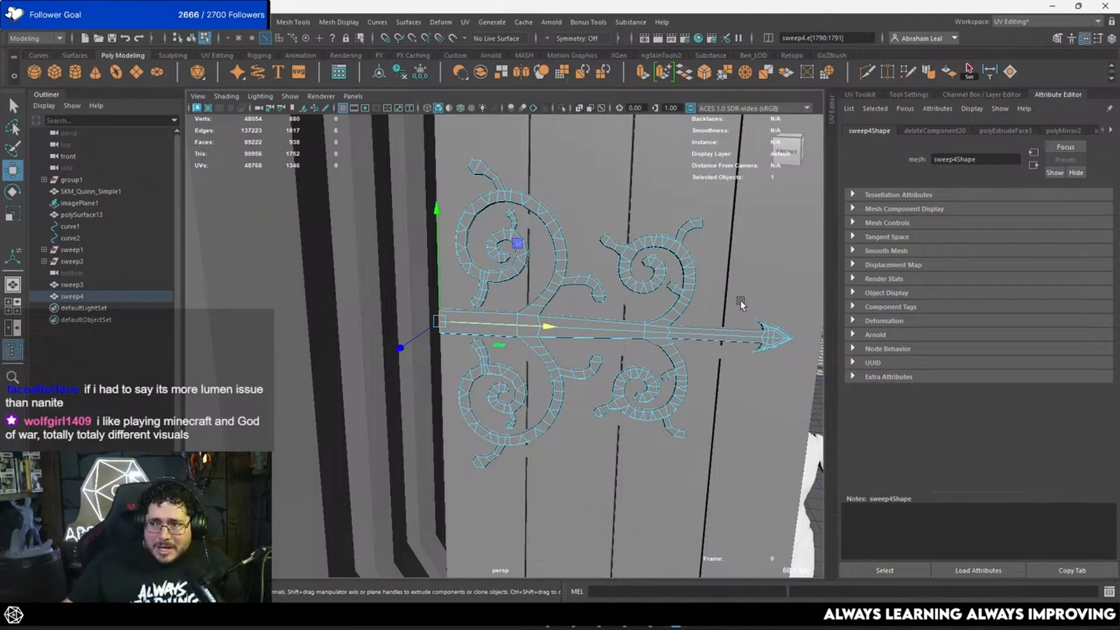
pyautogui.scroll(3, 623, 340)
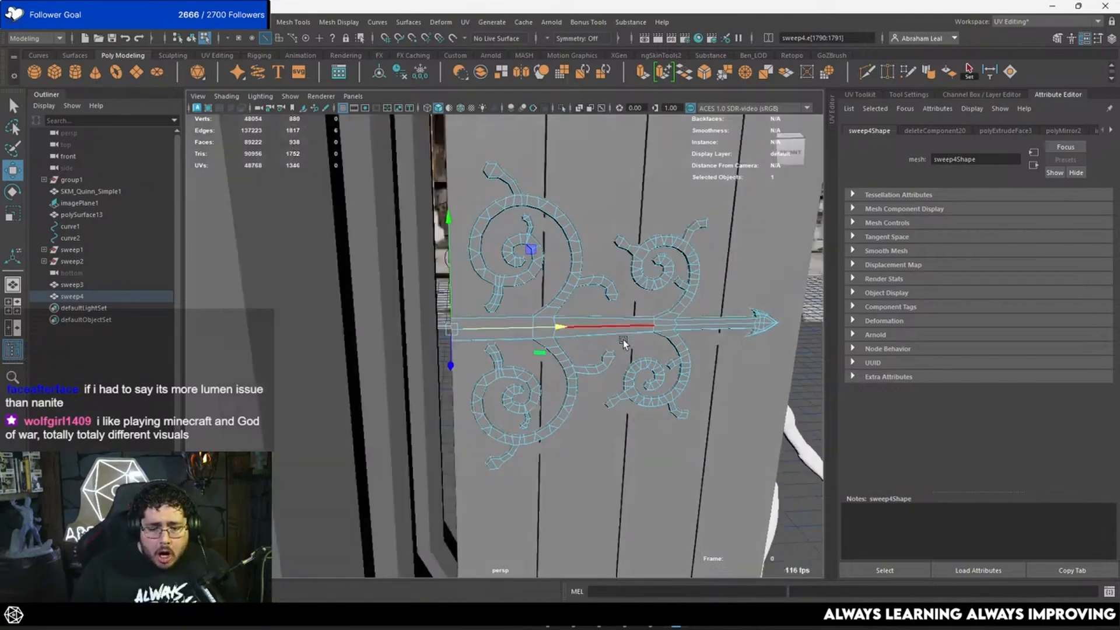
pyautogui.moveTo(626, 283); pyautogui.dragTo(702, 265, button='right')
pyautogui.scroll(-7, 730, 351)
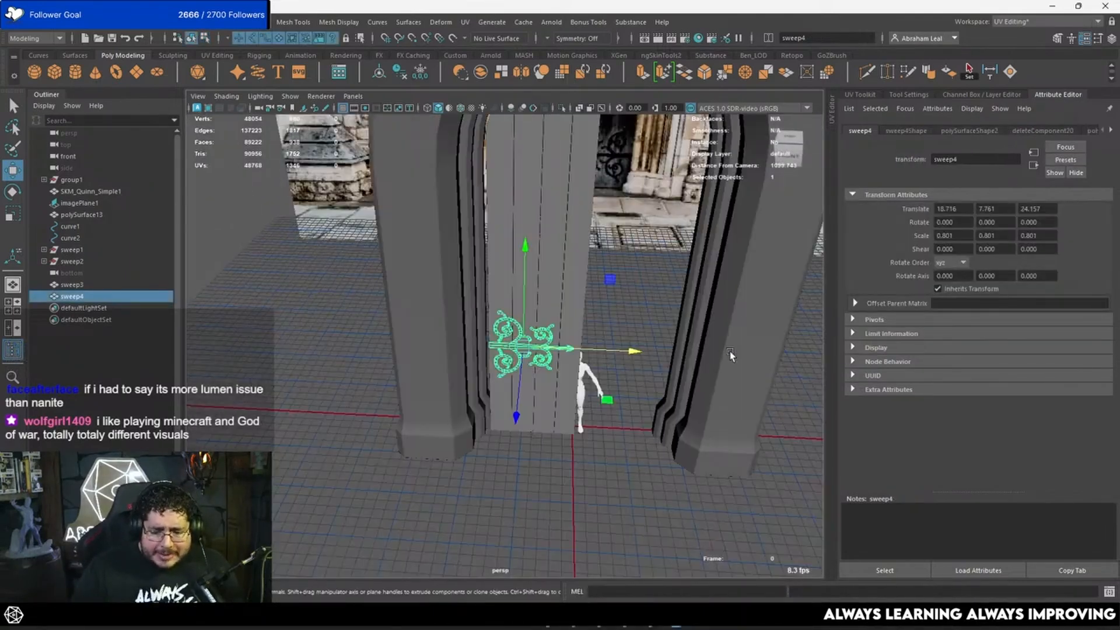
pyautogui.click(658, 306)
# Examine how the extruded hinge sits on the door and within the archway from several angles.
pyautogui.scroll(4, 657, 320)
pyautogui.keyDown('alt'); pyautogui.moveTo(661, 319); pyautogui.dragTo(633, 363); pyautogui.keyUp('alt')
pyautogui.scroll(-4, 583, 345)
pyautogui.keyDown('alt'); pyautogui.moveTo(559, 335); pyautogui.dragTo(603, 318); pyautogui.keyUp('alt')
pyautogui.press('space')
pyautogui.moveTo(602, 318); pyautogui.dragTo(627, 324)
pyautogui.scroll(-6, 611, 346)
pyautogui.press('space')
pyautogui.keyDown('alt'); pyautogui.moveTo(628, 324); pyautogui.dragTo(572, 318); pyautogui.keyUp('alt')
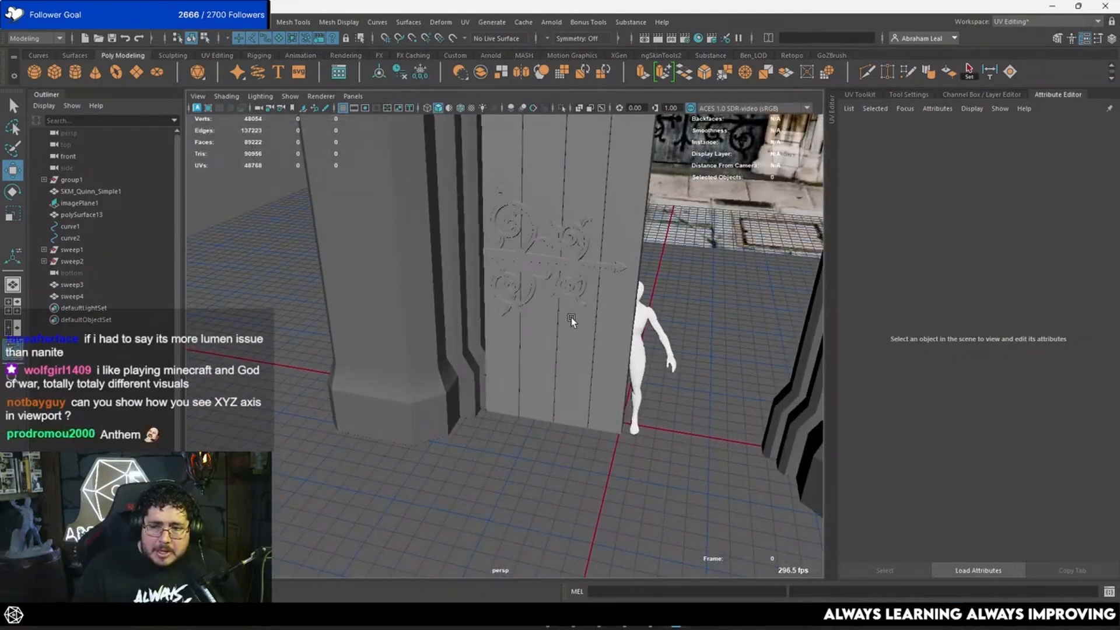
pyautogui.keyDown('alt'); pyautogui.moveTo(514, 390); pyautogui.dragTo(534, 386); pyautogui.keyUp('alt')
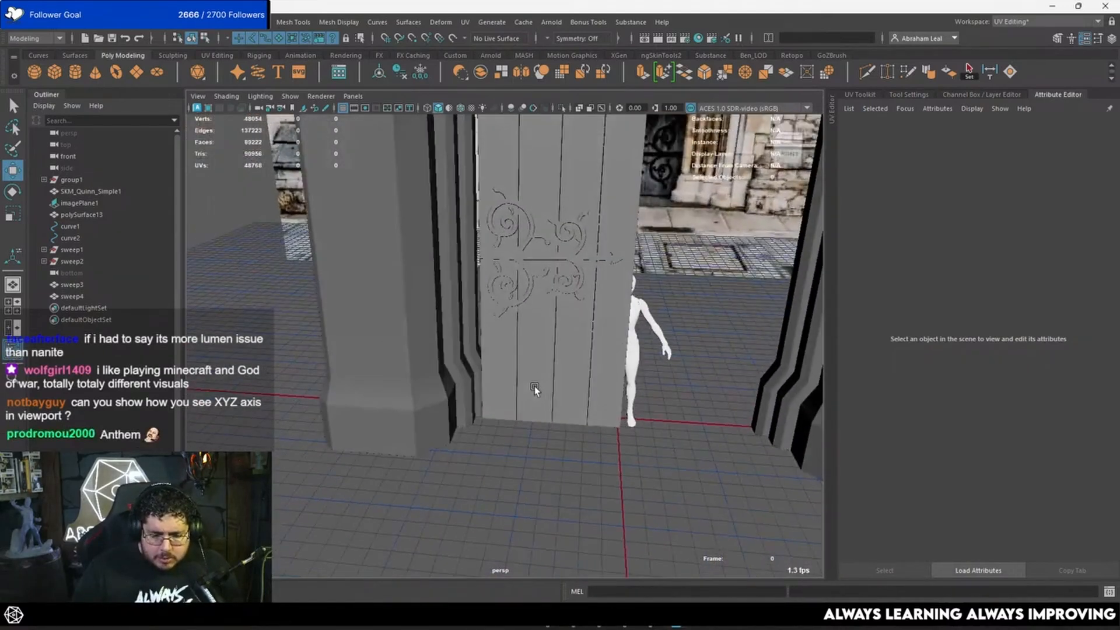
pyautogui.click(531, 349)
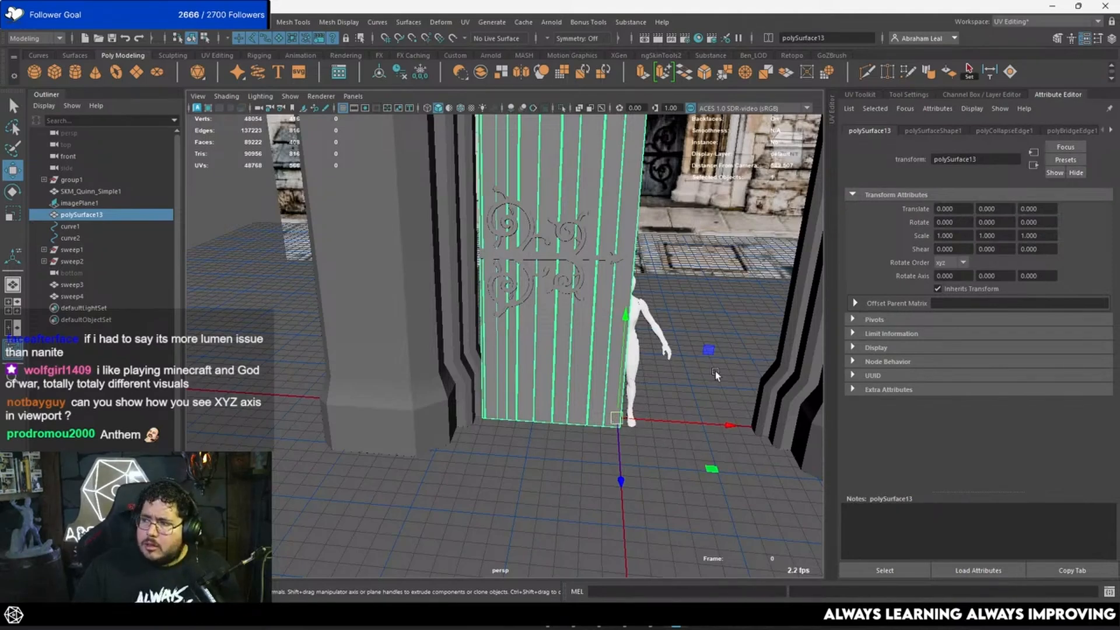
pyautogui.keyDown('alt'); pyautogui.moveTo(698, 393); pyautogui.dragTo(657, 301); pyautogui.keyUp('alt')
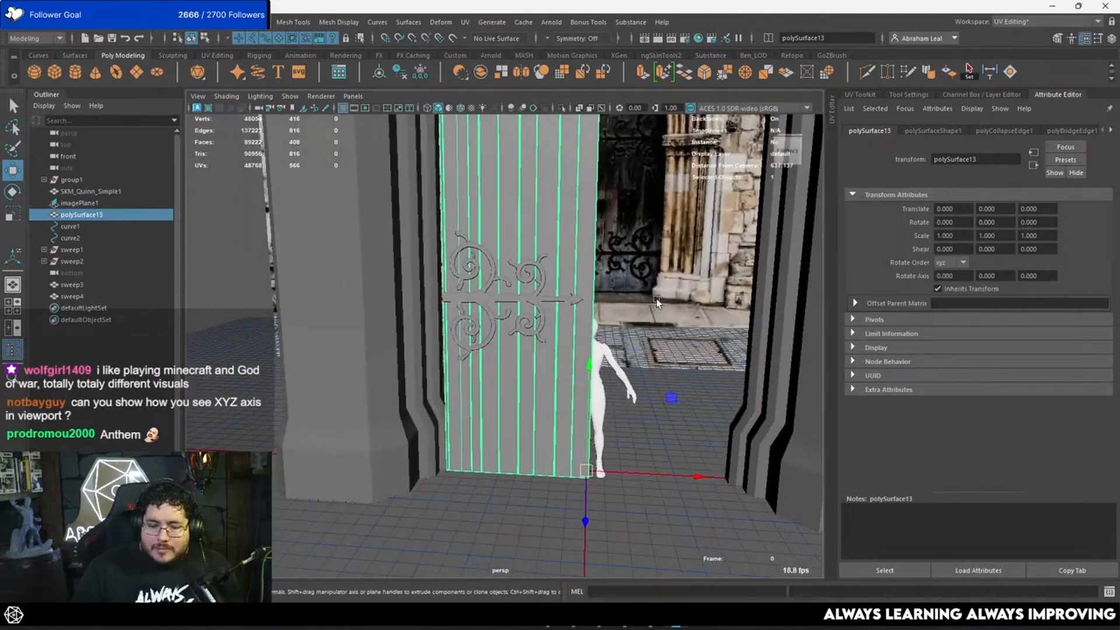
pyautogui.click(667, 392)
# Lower the hinge on the door in the front view to a Translate Y of -27.269.
pyautogui.click(530, 300)
pyautogui.press('space')
pyautogui.moveTo(529, 301); pyautogui.dragTo(529, 326)
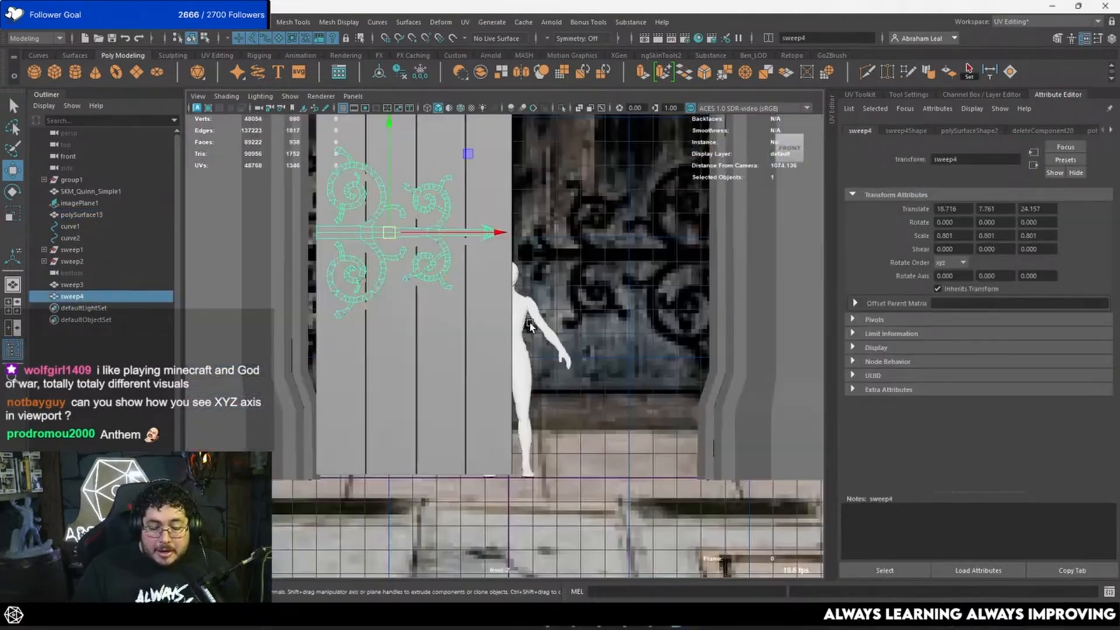
pyautogui.scroll(-5, 529, 327)
pyautogui.scroll(3, 529, 327)
pyautogui.press('5')
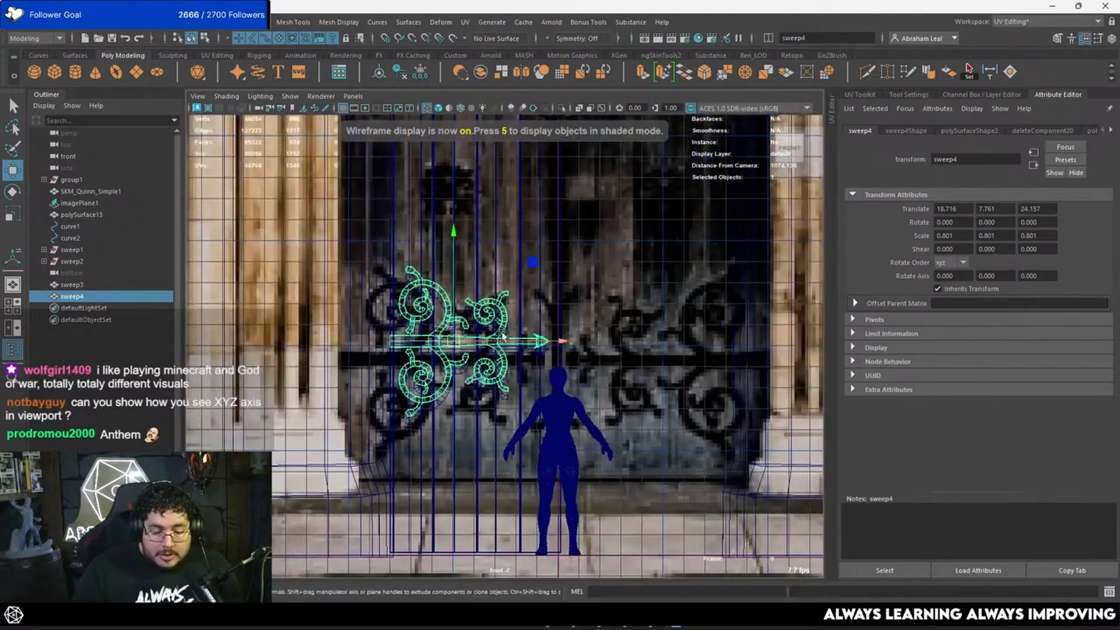
pyautogui.scroll(2, 491, 325)
pyautogui.press('r')
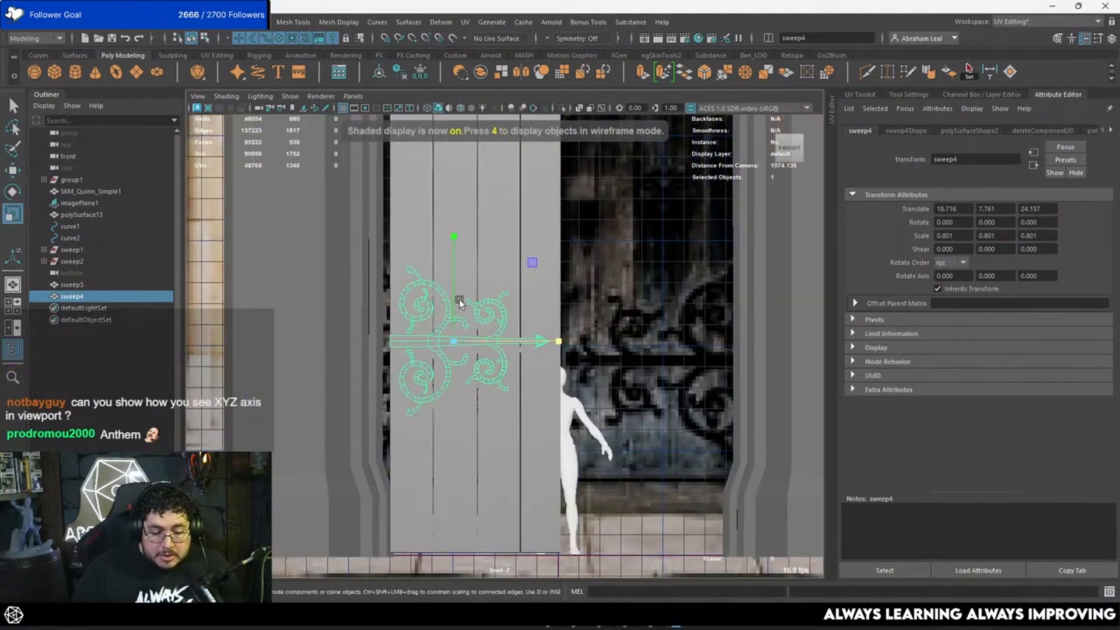
pyautogui.press('w')
pyautogui.moveTo(452, 236); pyautogui.dragTo(451, 272)
pyautogui.keyDown('alt'); pyautogui.moveTo(461, 279); pyautogui.dragTo(475, 328, button='middle'); pyautogui.keyUp('alt')
pyautogui.scroll(-2, 474, 325)
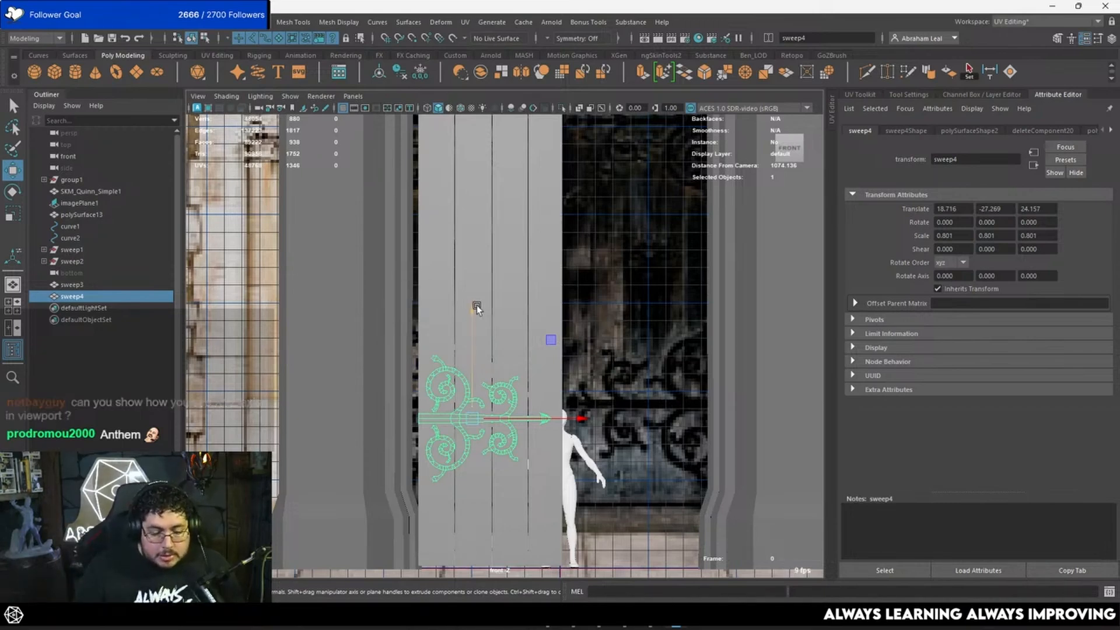
# Duplicate the hinge and raise the copy to a Translate Y of 254.077 on the upper door.
pyautogui.keyDown('alt'); pyautogui.moveTo(479, 299); pyautogui.dragTo(464, 363, button='middle'); pyautogui.keyUp('alt')
pyautogui.hotkey('ctrl', 'd')
pyautogui.moveTo(461, 373); pyautogui.dragTo(464, 124)
pyautogui.keyDown('alt'); pyautogui.moveTo(480, 210); pyautogui.dragTo(482, 257, button='middle'); pyautogui.keyUp('alt')
pyautogui.press('space')
pyautogui.moveTo(482, 270); pyautogui.dragTo(523, 256)
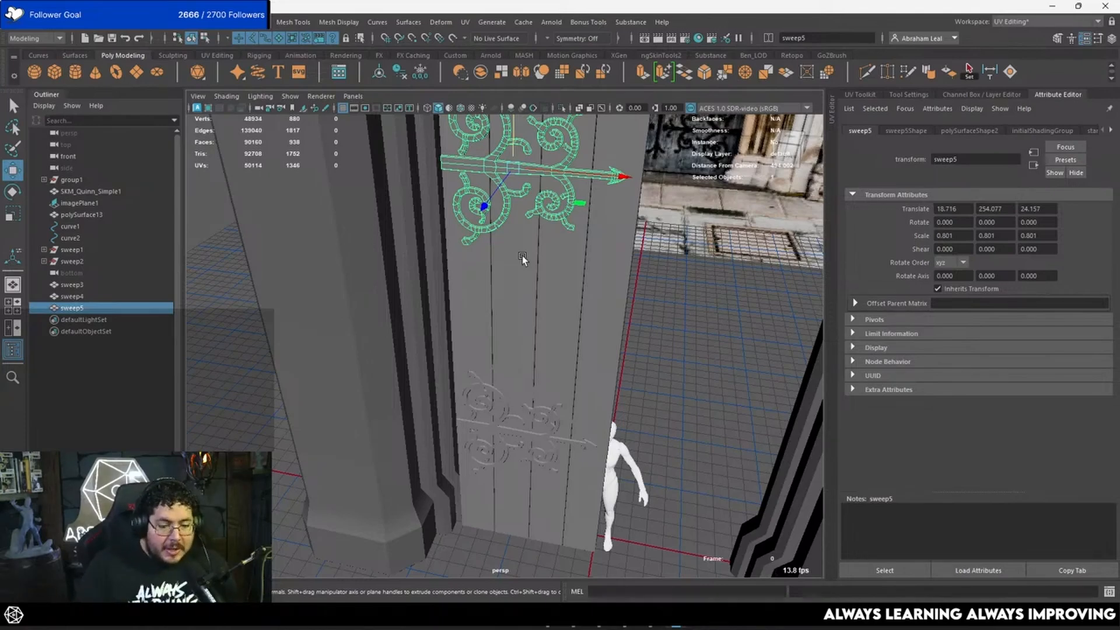
# Compare both hinges' placement on the door with the reference photo in the front wireframe view.
pyautogui.click(547, 245)
pyautogui.press('f')
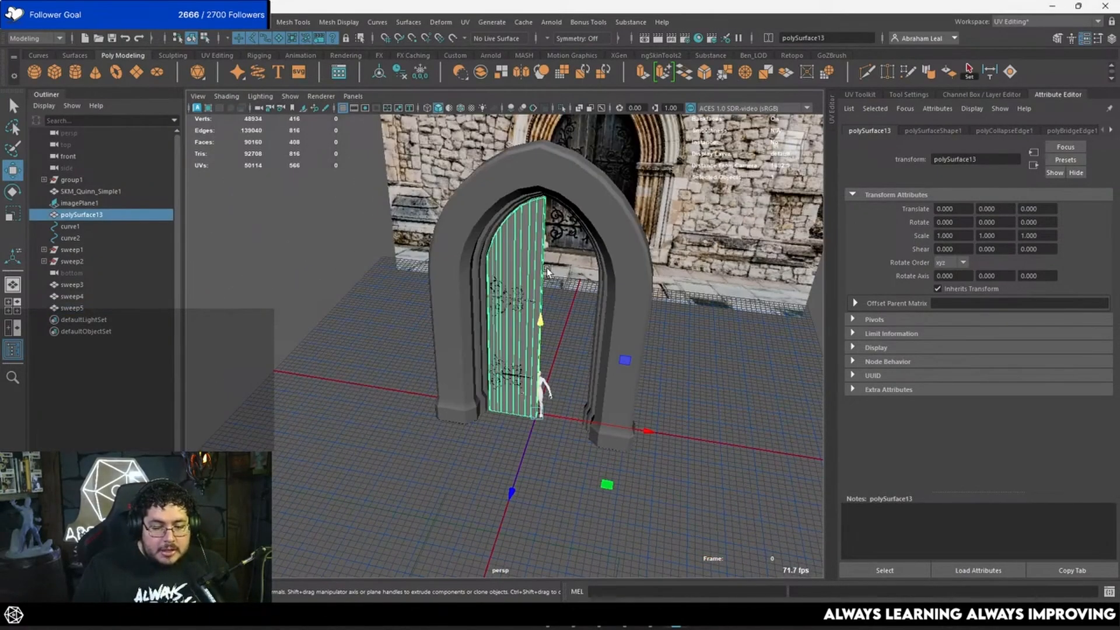
pyautogui.press('space')
pyautogui.moveTo(548, 249); pyautogui.dragTo(547, 244)
pyautogui.keyDown('alt'); pyautogui.moveTo(547, 266); pyautogui.dragTo(545, 283); pyautogui.keyUp('alt')
pyautogui.press('space')
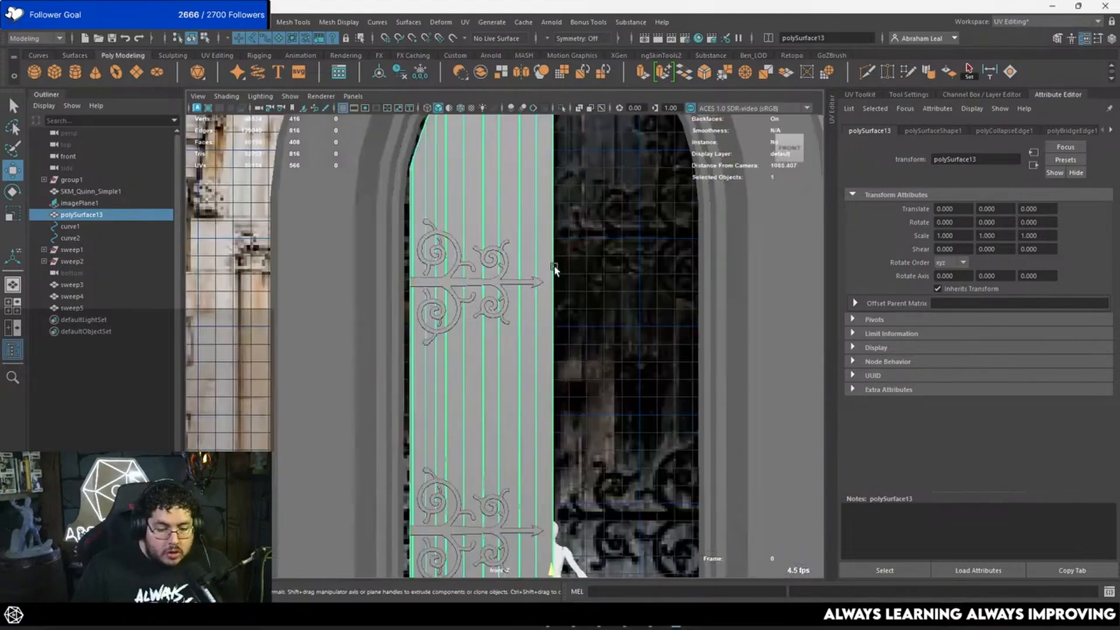
pyautogui.press('4')
pyautogui.keyDown('alt'); pyautogui.moveTo(545, 337); pyautogui.dragTo(533, 292, button='middle'); pyautogui.keyUp('alt')
pyautogui.scroll(3, 528, 290)
pyautogui.scroll(-4, 519, 236)
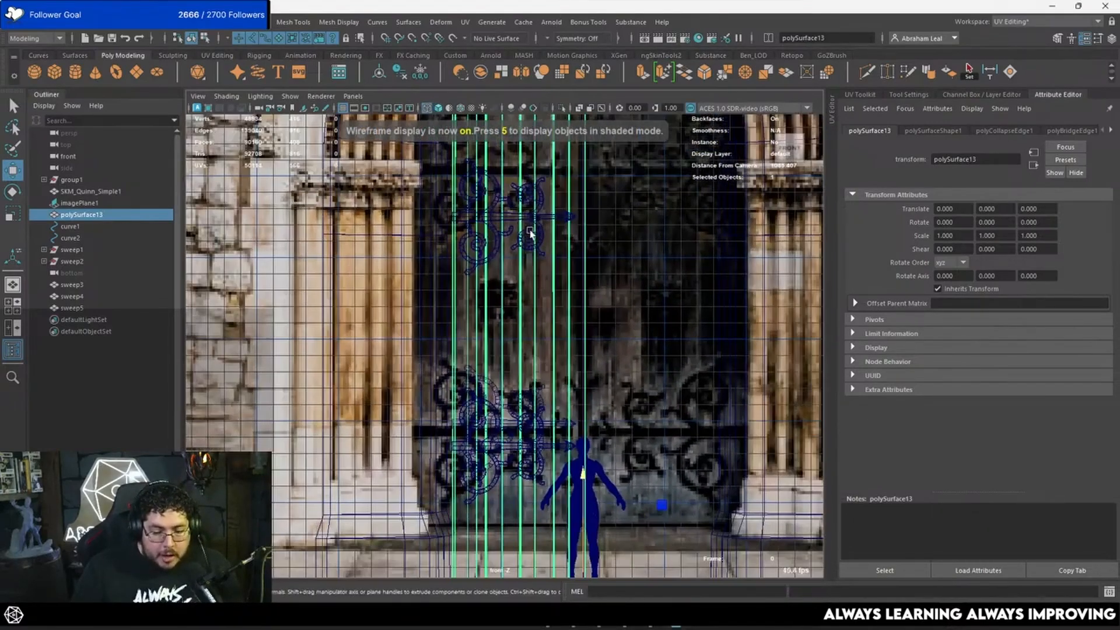
# Inspect the two hinges on the door in the front wireframe view and in the shaded perspective view.
pyautogui.keyDown('alt'); pyautogui.moveTo(530, 235); pyautogui.dragTo(534, 287, button='middle'); pyautogui.keyUp('alt')
pyautogui.scroll(2, 532, 286)
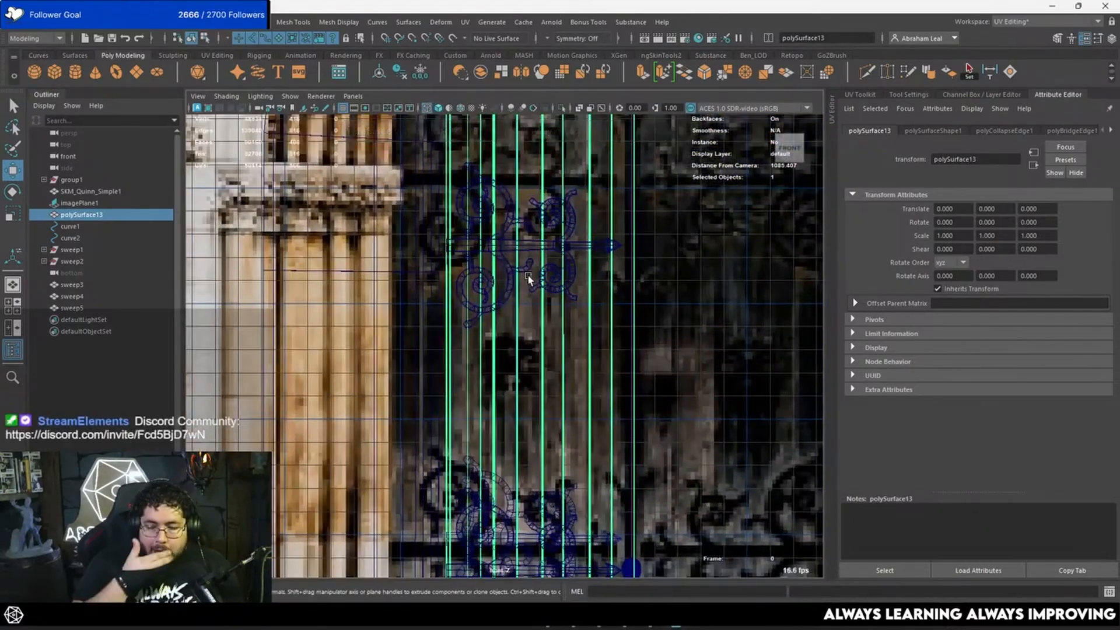
pyautogui.scroll(-4, 517, 289)
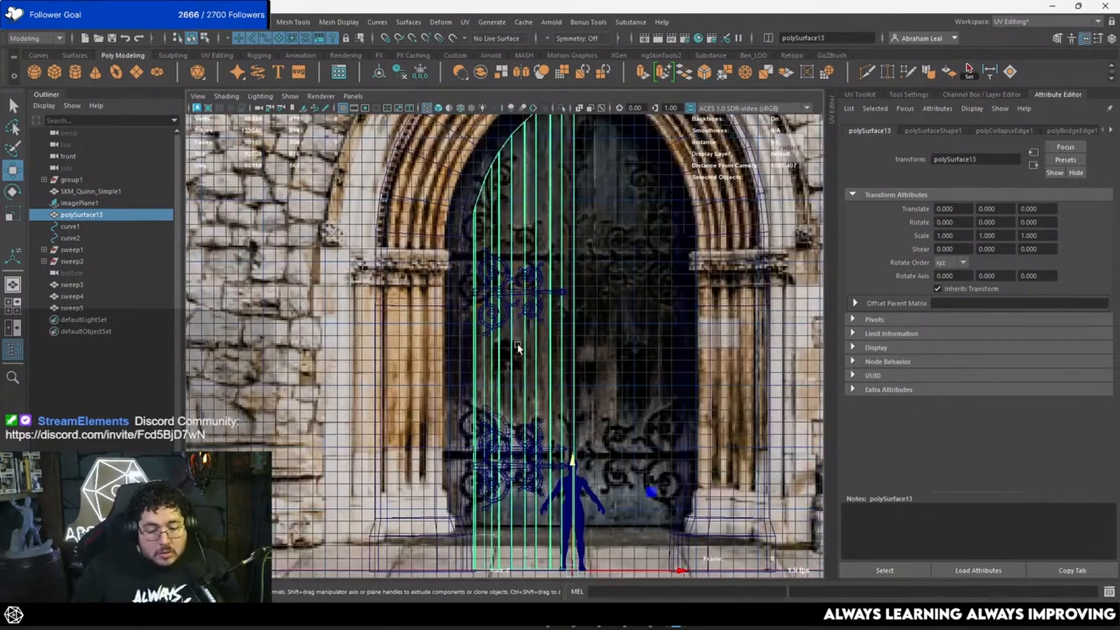
pyautogui.scroll(4, 534, 350)
pyautogui.press('space')
pyautogui.click(538, 360)
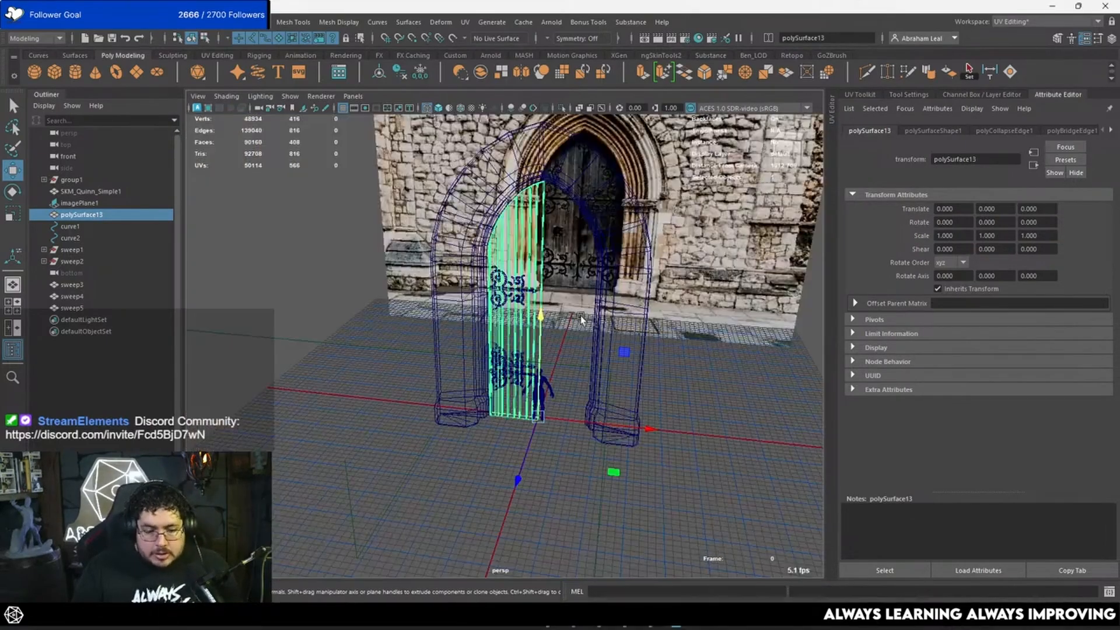
pyautogui.press('5')
pyautogui.keyDown('alt'); pyautogui.moveTo(558, 259); pyautogui.dragTo(512, 336, button='middle'); pyautogui.keyUp('alt')
pyautogui.keyDown('alt'); pyautogui.moveTo(513, 337); pyautogui.dragTo(625, 392, button='right'); pyautogui.keyUp('alt')
pyautogui.keyDown('alt'); pyautogui.moveTo(625, 393); pyautogui.dragTo(545, 325); pyautogui.keyUp('alt')
pyautogui.keyDown('alt'); pyautogui.moveTo(544, 325); pyautogui.dragTo(661, 393, button='right'); pyautogui.keyUp('alt')
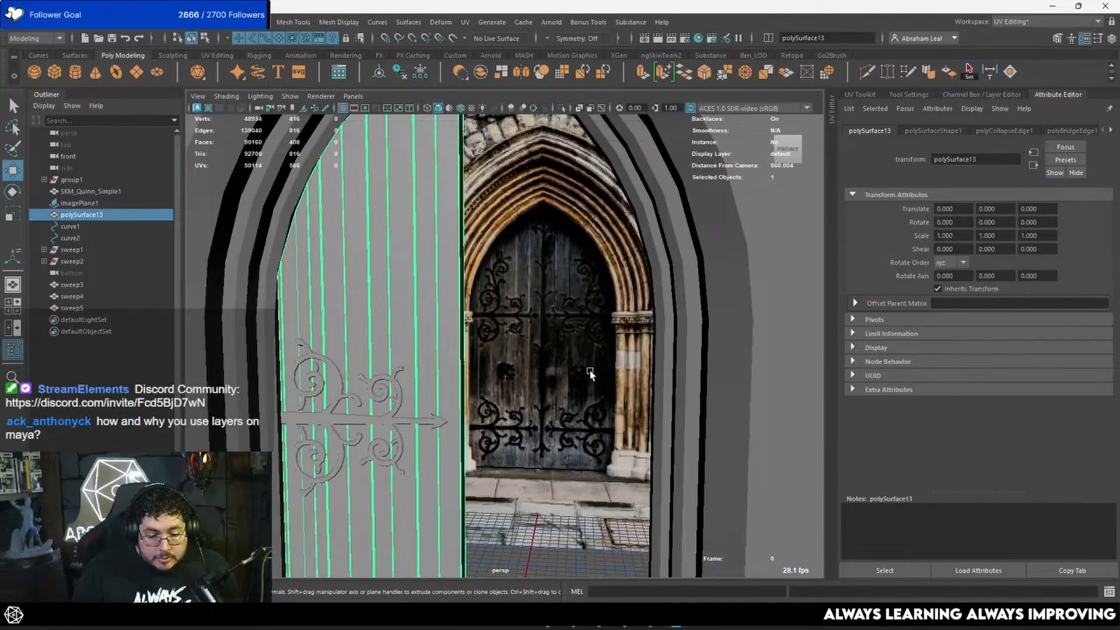
# Check both hinges on the planks in the front view, in shaded and wireframe display.
pyautogui.press('space')
pyautogui.moveTo(587, 376); pyautogui.dragTo(586, 389)
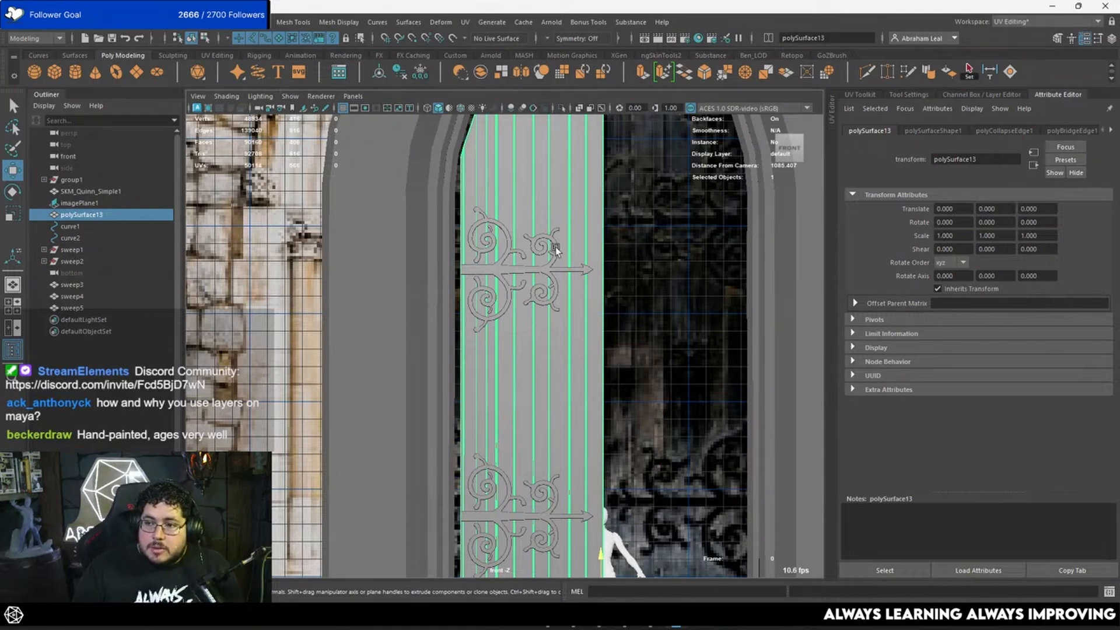
pyautogui.scroll(-1, 514, 256)
pyautogui.keyDown('alt'); pyautogui.moveTo(547, 247); pyautogui.dragTo(490, 215); pyautogui.keyUp('alt')
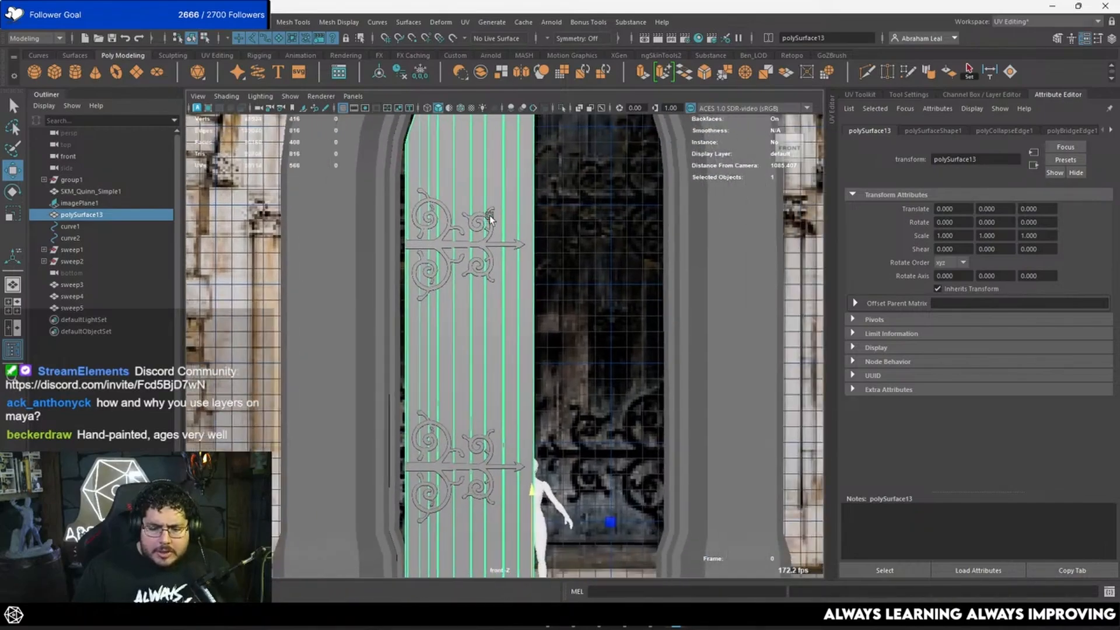
pyautogui.keyDown('alt'); pyautogui.moveTo(490, 216); pyautogui.dragTo(483, 212, button='middle'); pyautogui.keyUp('alt')
pyautogui.press('space')
pyautogui.scroll(-5, 563, 304)
pyautogui.scroll(5, 560, 306)
pyautogui.press('space')
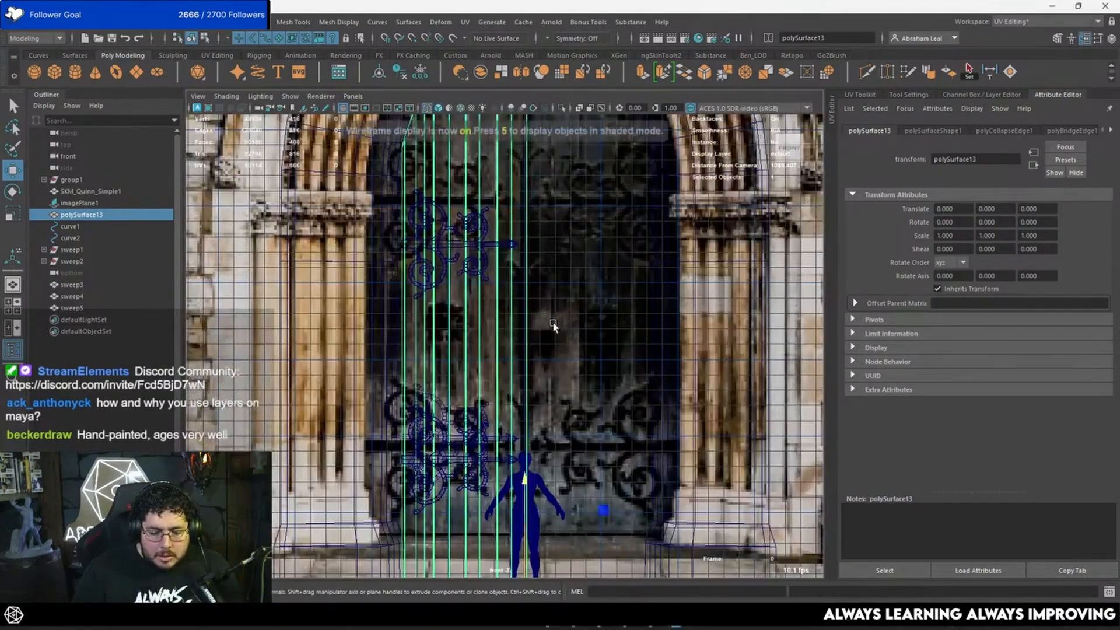
pyautogui.press('4')
pyautogui.scroll(8, 493, 362)
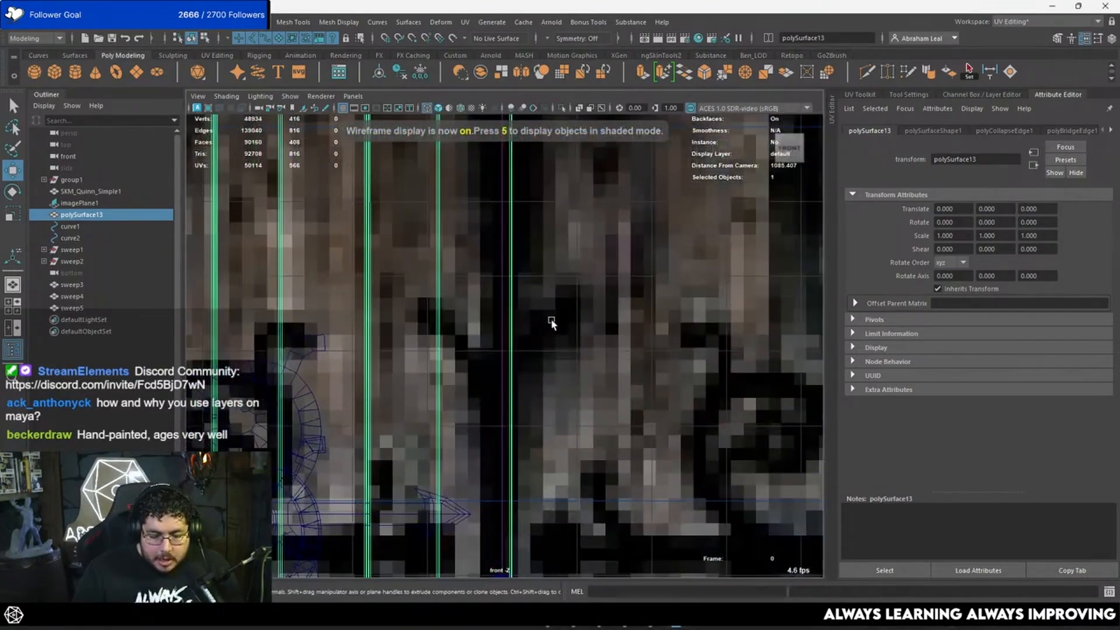
# Compare the reference photo's scrollwork and the gap between its door leaves with the modeled hinges, from the floor to the arch.
pyautogui.click(514, 304)
pyautogui.scroll(-5, 513, 303)
pyautogui.scroll(5, 513, 343)
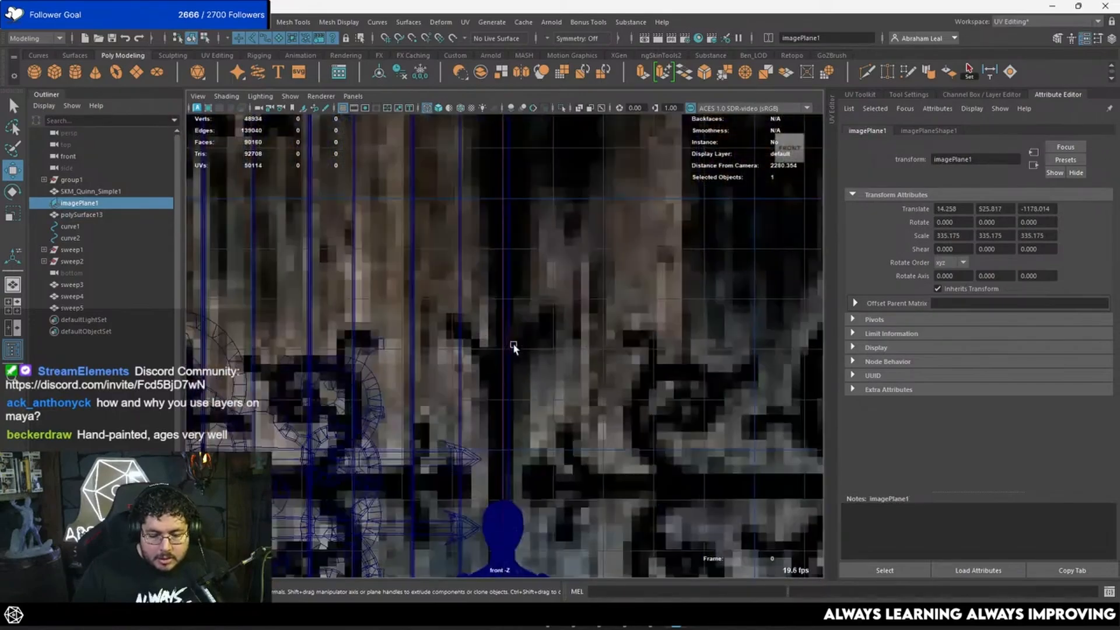
pyautogui.scroll(-5, 513, 343)
pyautogui.scroll(4, 500, 194)
pyautogui.scroll(-2, 510, 282)
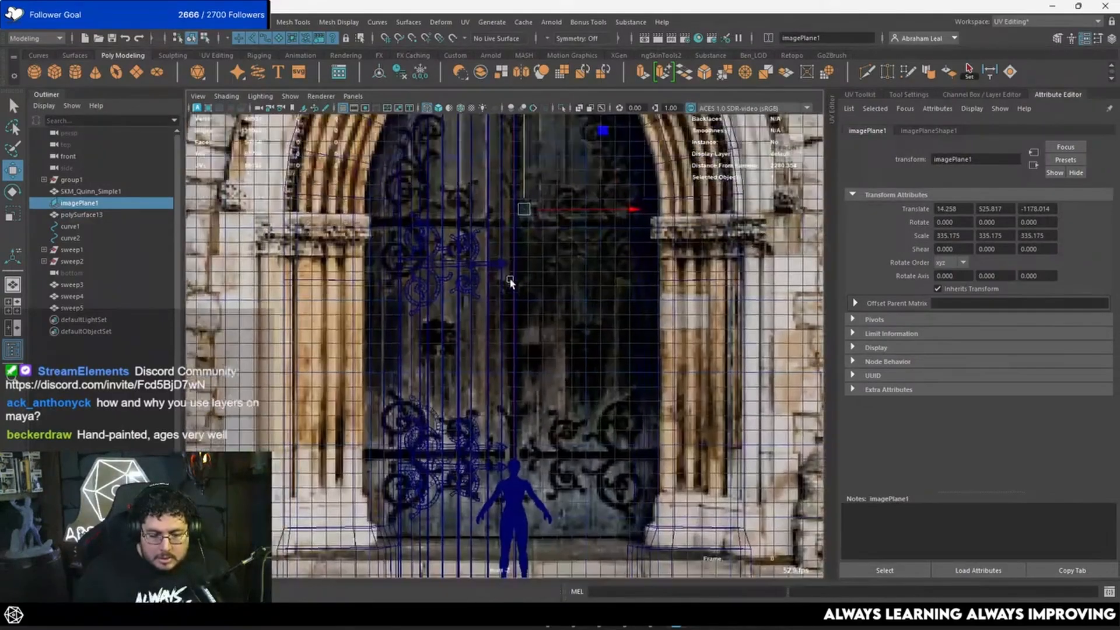
pyautogui.scroll(3, 512, 271)
pyautogui.scroll(-3, 513, 259)
pyautogui.scroll(3, 515, 261)
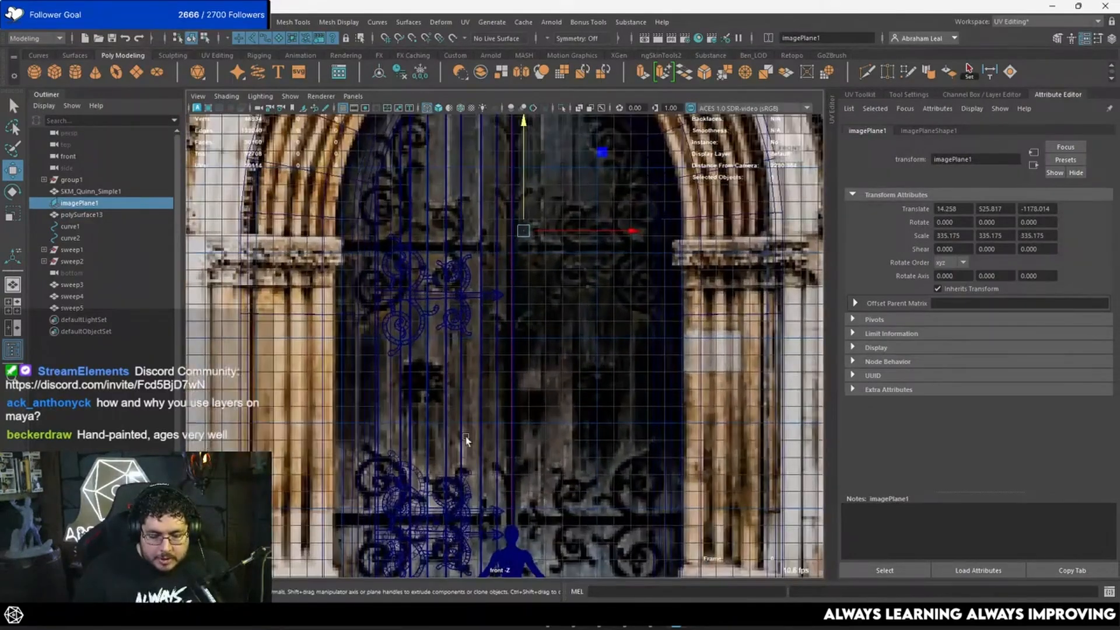
pyautogui.scroll(-4, 499, 341)
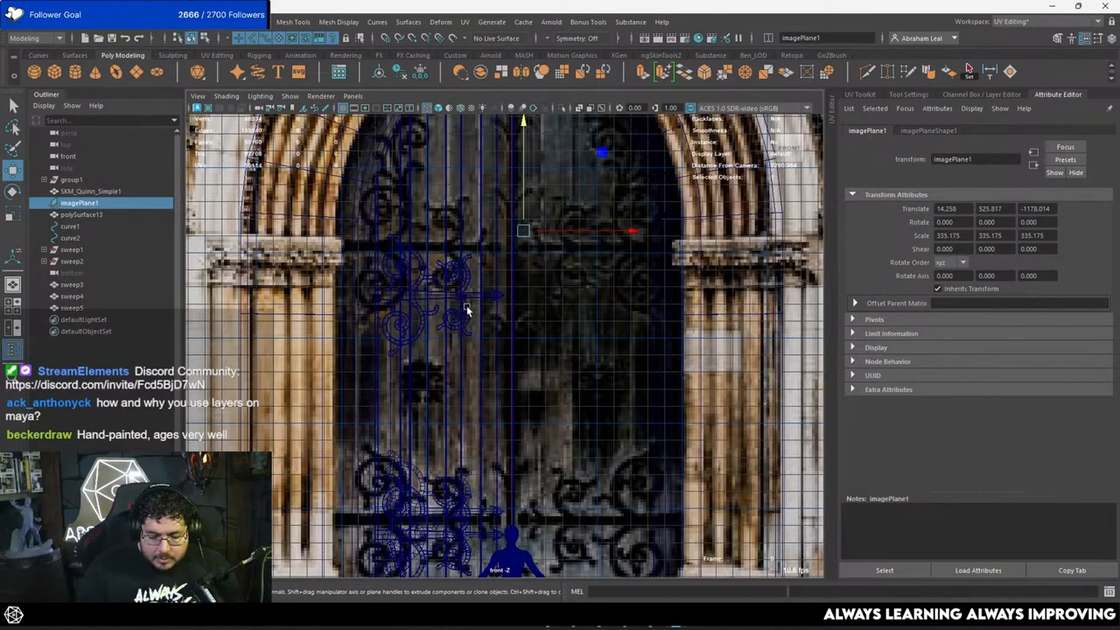
pyautogui.scroll(3, 529, 424)
pyautogui.scroll(-3, 528, 403)
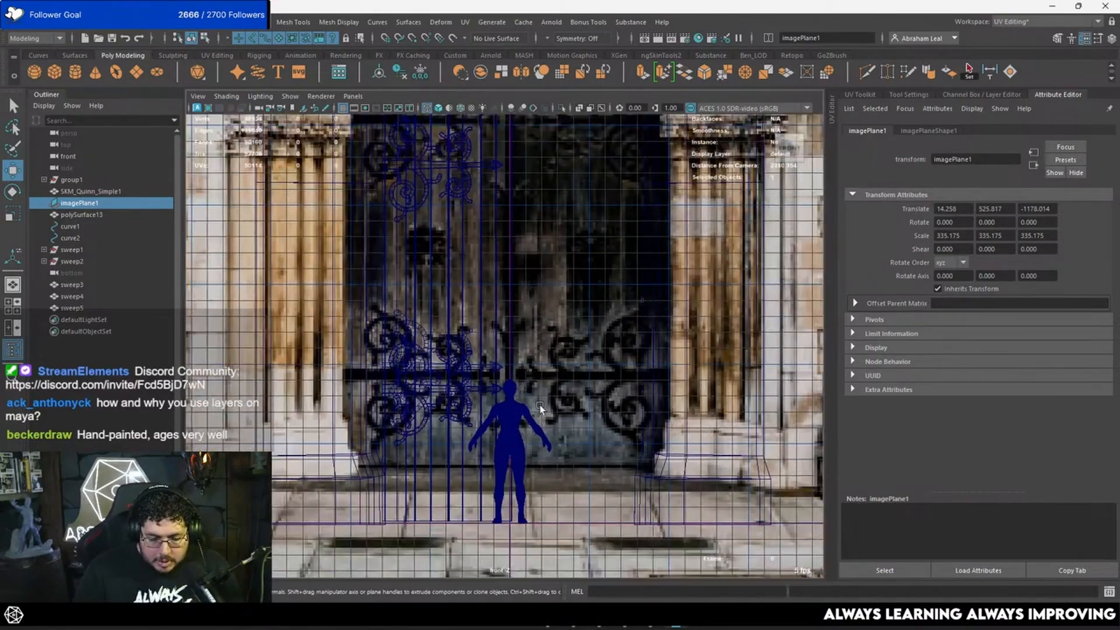
# Select the mannequin and examine its scale against the door and hinges in the shaded perspective view.
pyautogui.press('space')
pyautogui.moveTo(542, 410)
pyautogui.mouseDown()
pyautogui.moveTo(540, 393)
pyautogui.moveTo(555, 397)
pyautogui.mouseUp()
pyautogui.press('5')
pyautogui.keyDown('alt'); pyautogui.moveTo(555, 398); pyautogui.dragTo(587, 180, button='middle'); pyautogui.keyUp('alt')
pyautogui.keyDown('alt'); pyautogui.moveTo(588, 180); pyautogui.dragTo(597, 392); pyautogui.keyUp('alt')
pyautogui.click(513, 299)
pyautogui.keyDown('alt'); pyautogui.moveTo(513, 299); pyautogui.dragTo(465, 363); pyautogui.keyUp('alt')
pyautogui.moveTo(465, 362); pyautogui.dragTo(470, 444, button='middle')
pyautogui.keyDown('alt'); pyautogui.moveTo(470, 443); pyautogui.dragTo(491, 275); pyautogui.keyUp('alt')
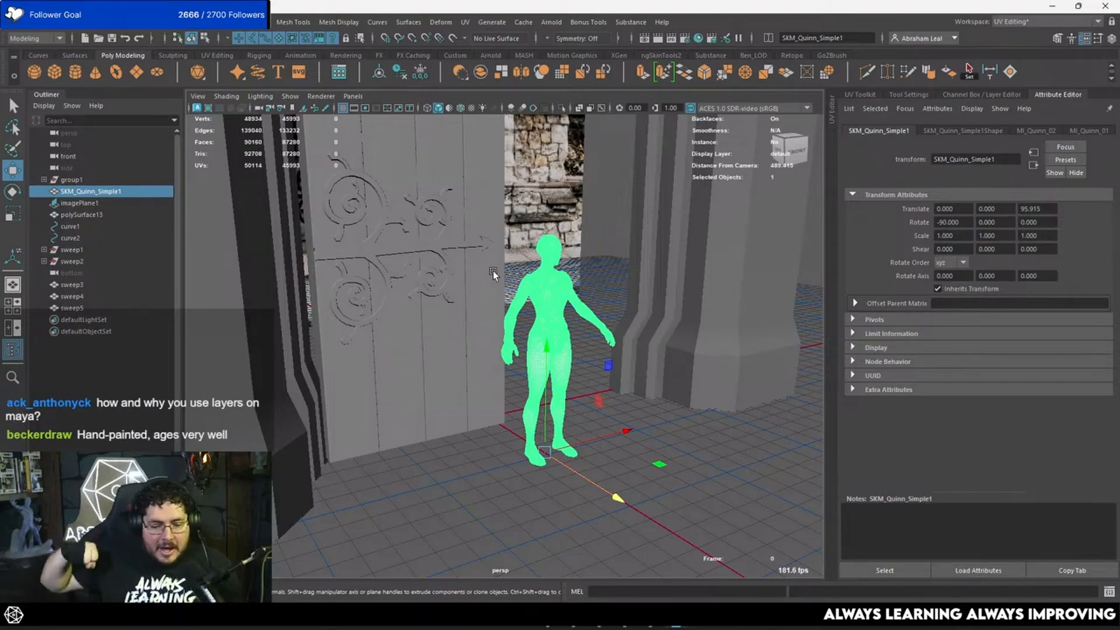
pyautogui.keyDown('alt'); pyautogui.moveTo(496, 254); pyautogui.dragTo(544, 256); pyautogui.keyUp('alt')
# Select the door and hinge pieces, center their pivots, delete their history and freeze their transformations.
pyautogui.moveTo(478, 175); pyautogui.dragTo(382, 270)
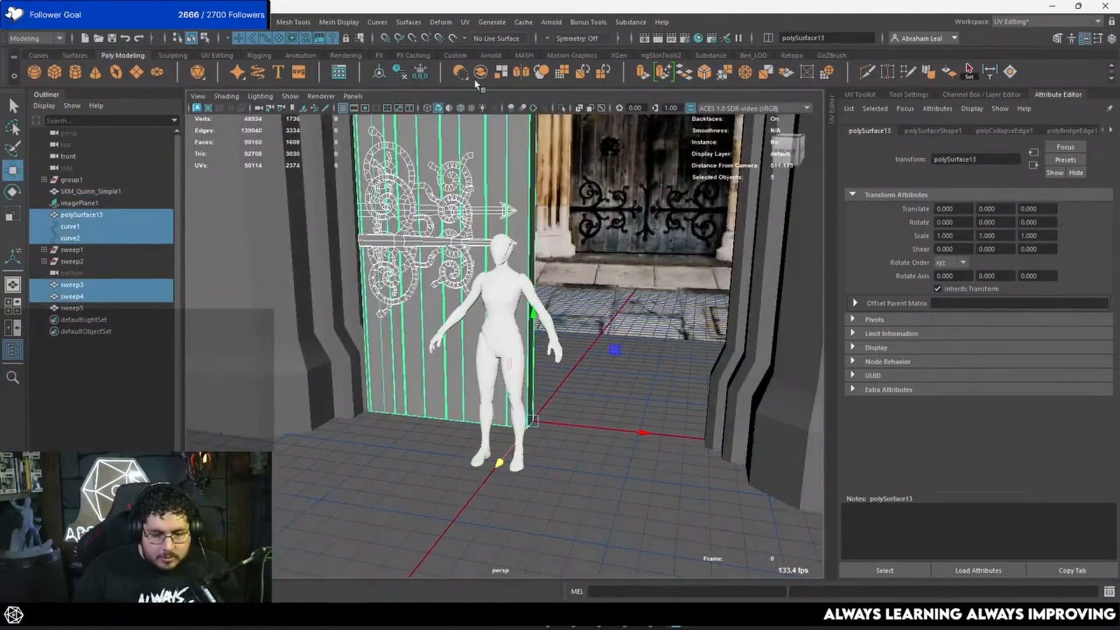
pyautogui.click(382, 75)
pyautogui.click(399, 74)
pyautogui.click(420, 74)
pyautogui.click(629, 355)
pyautogui.keyDown('alt'); pyautogui.moveTo(629, 354); pyautogui.dragTo(612, 385); pyautogui.keyUp('alt')
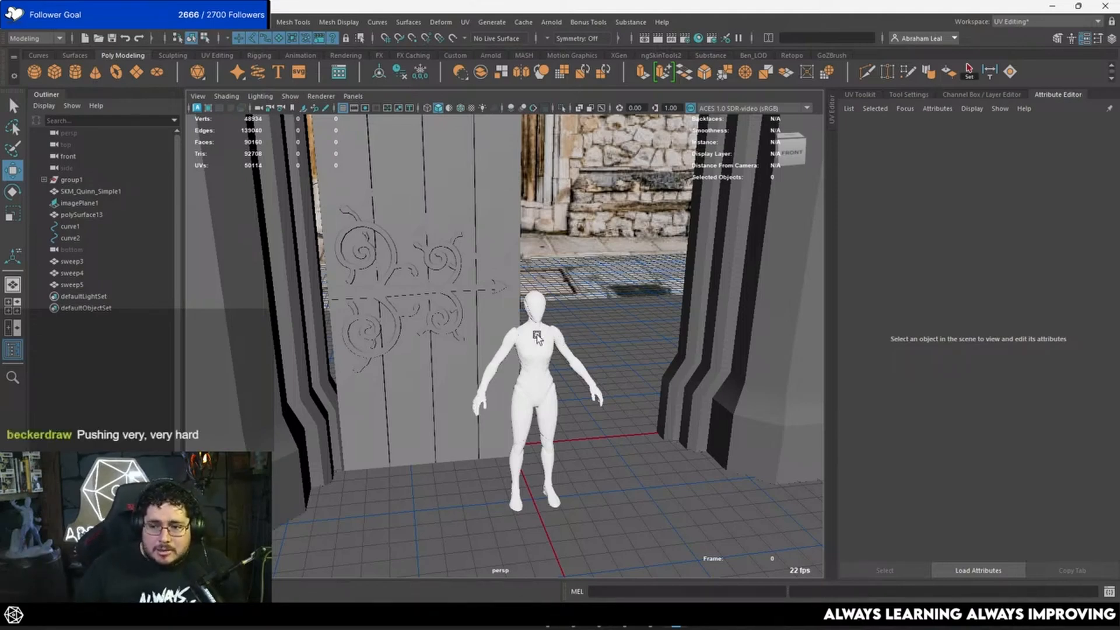
# Compare the whole doorway and its hinges with the reference photo in the front view, in shaded and wireframe display.
pyautogui.press('space')
pyautogui.moveTo(574, 318); pyautogui.dragTo(576, 335)
pyautogui.scroll(-7, 576, 332)
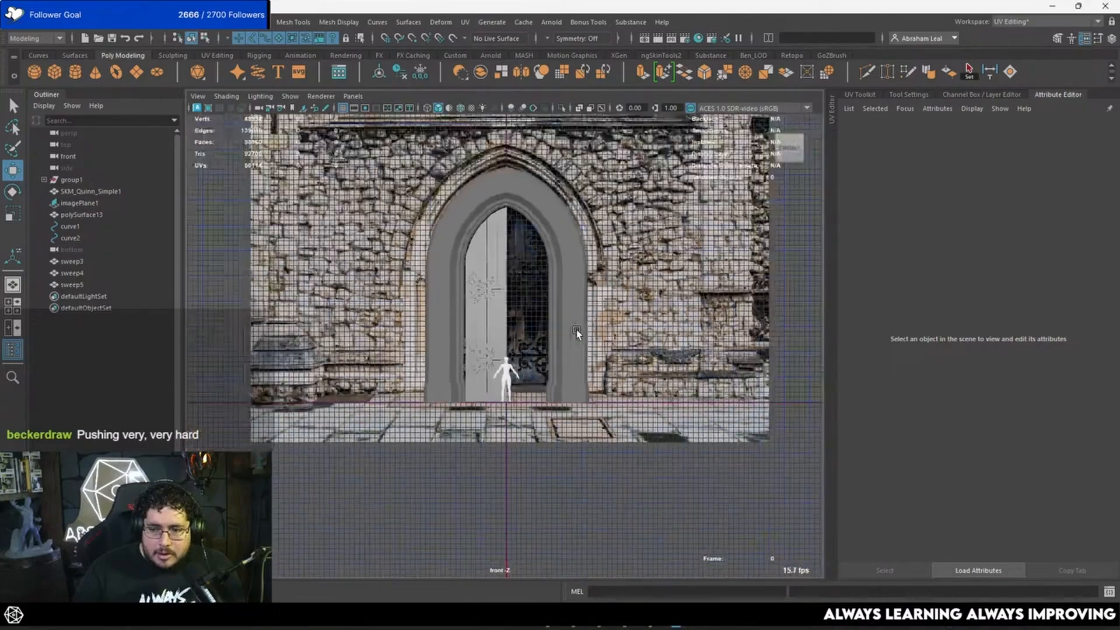
pyautogui.scroll(4, 574, 336)
pyautogui.scroll(4, 570, 341)
pyautogui.press('space')
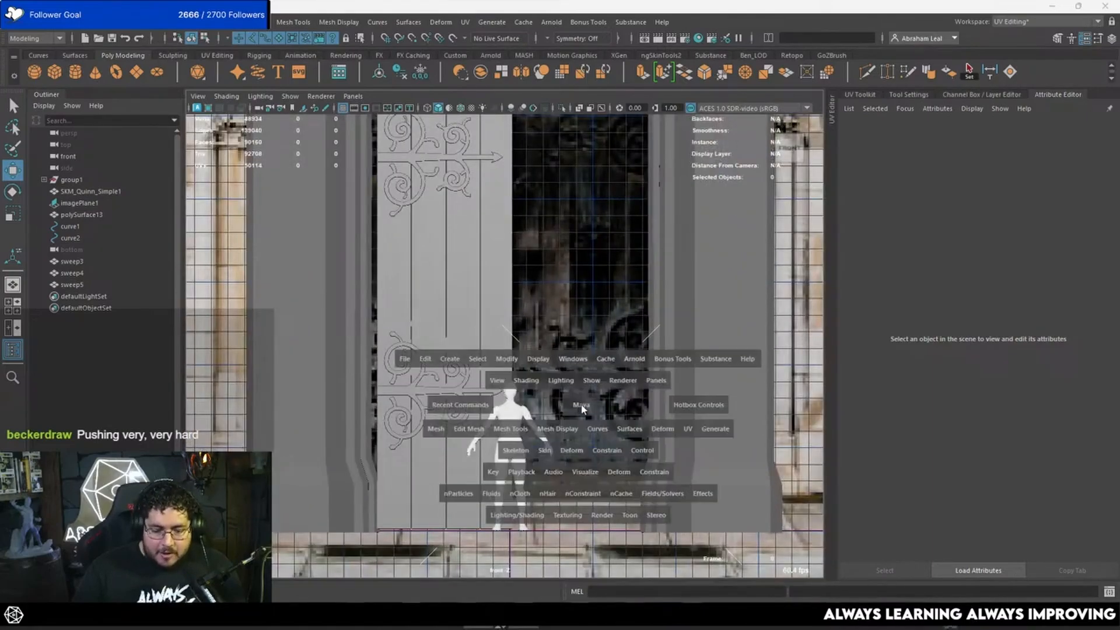
pyautogui.moveTo(581, 404); pyautogui.dragTo(554, 341)
pyautogui.press('space')
pyautogui.press('4')
pyautogui.keyDown('alt'); pyautogui.moveTo(525, 285); pyautogui.dragTo(527, 327, button='middle'); pyautogui.keyUp('alt')
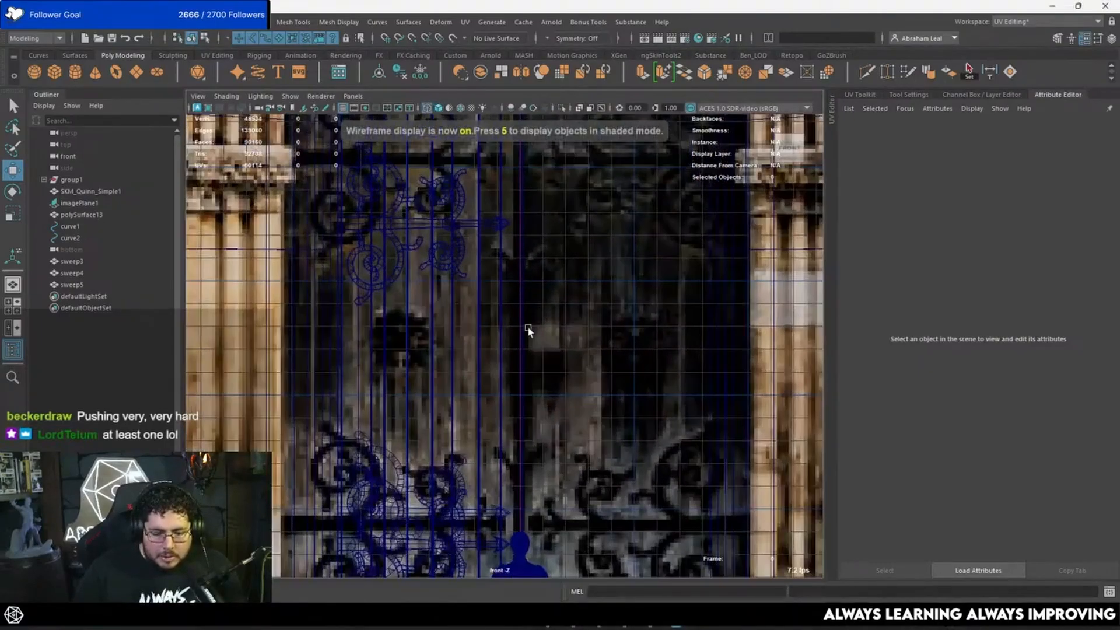
# Examine the ornament at the pointed top of the reference door in the front wireframe view.
pyautogui.scroll(5, 501, 350)
pyautogui.scroll(-3, 501, 315)
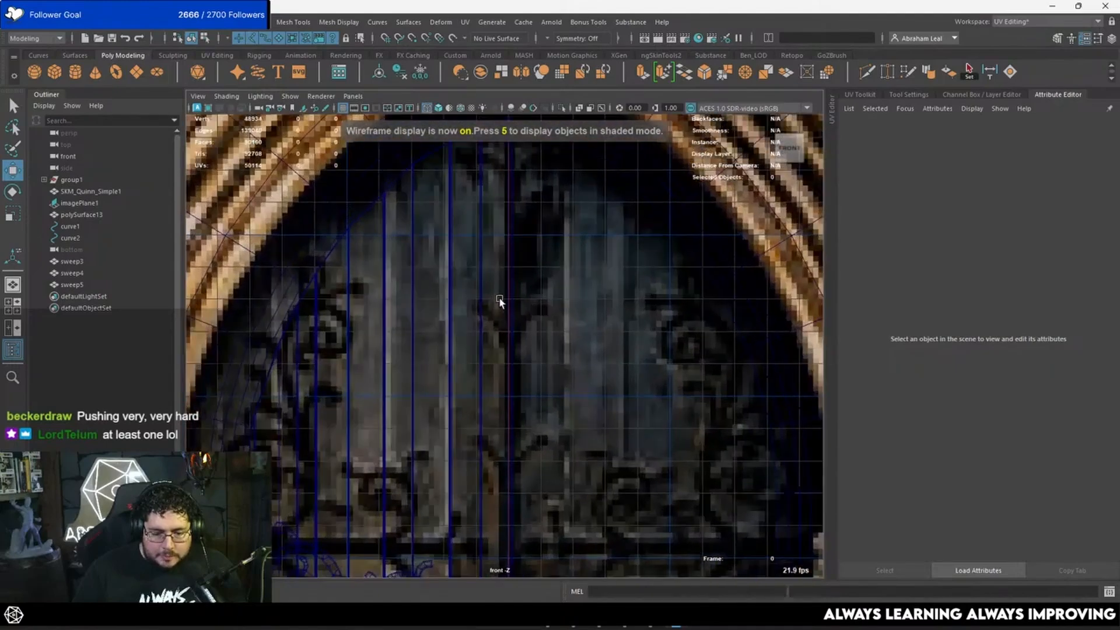
pyautogui.press('5')
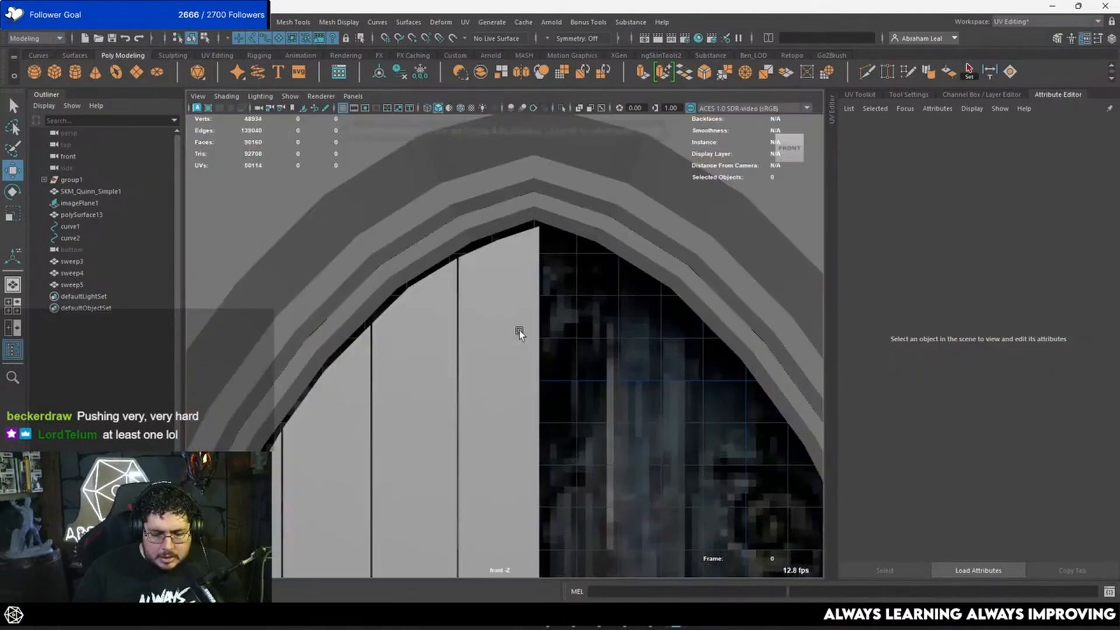
pyautogui.press('4')
pyautogui.scroll(3, 517, 333)
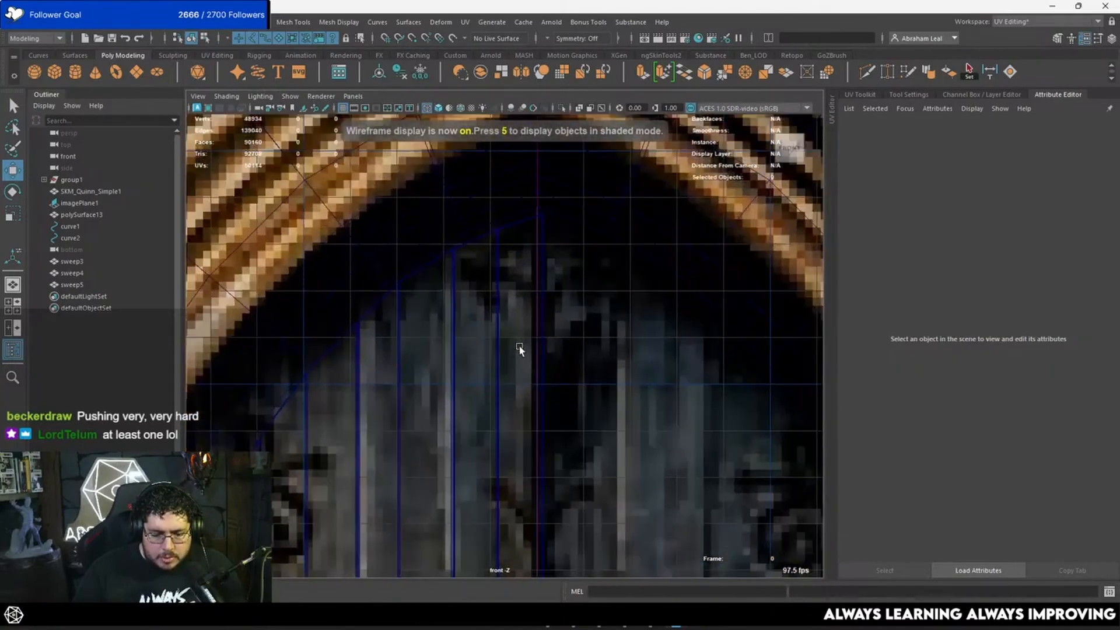
pyautogui.scroll(5, 537, 276)
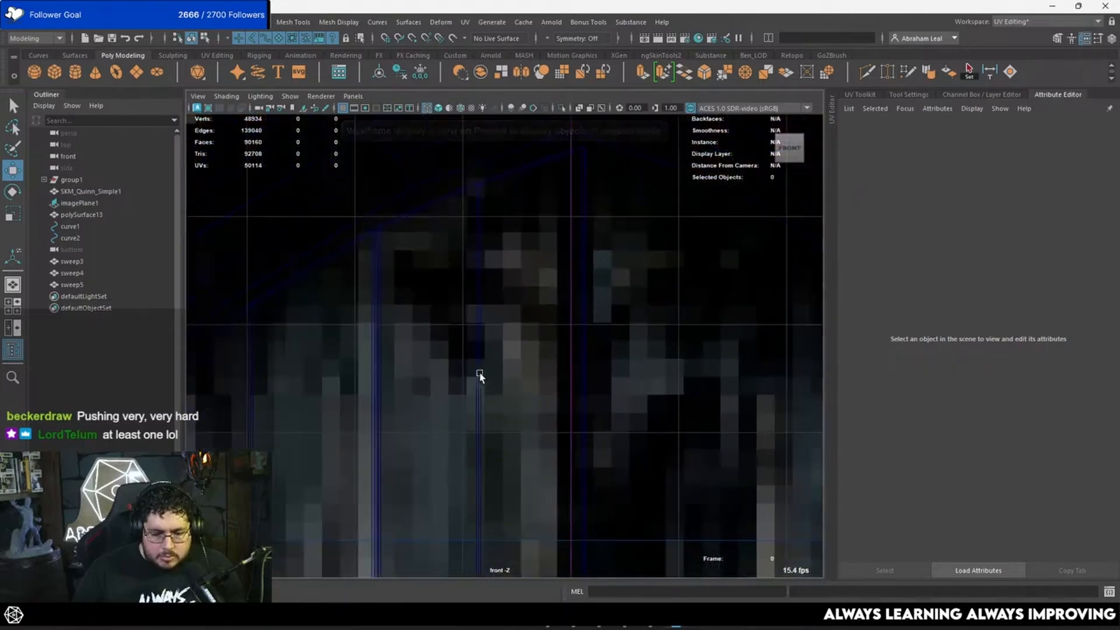
pyautogui.scroll(3, 491, 338)
pyautogui.moveTo(771, 120)
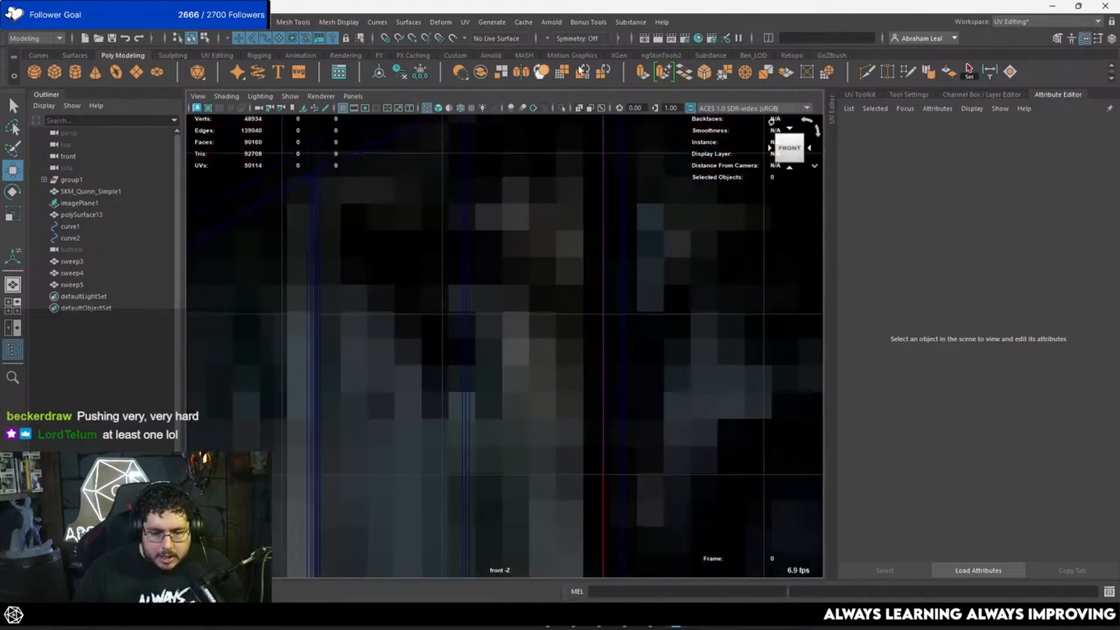
# Start a polygon with Create Polygon and trace the prong and lower edge of the ornament near the door's pointed top.
pyautogui.click(552, 23)
pyautogui.moveTo(418, 24)
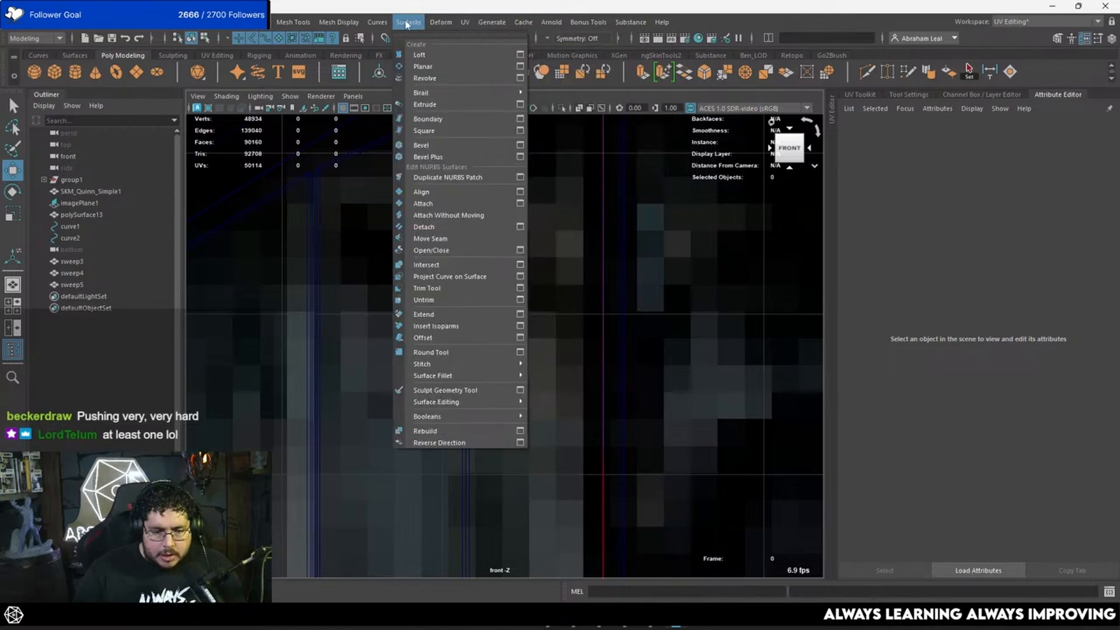
pyautogui.click(303, 24)
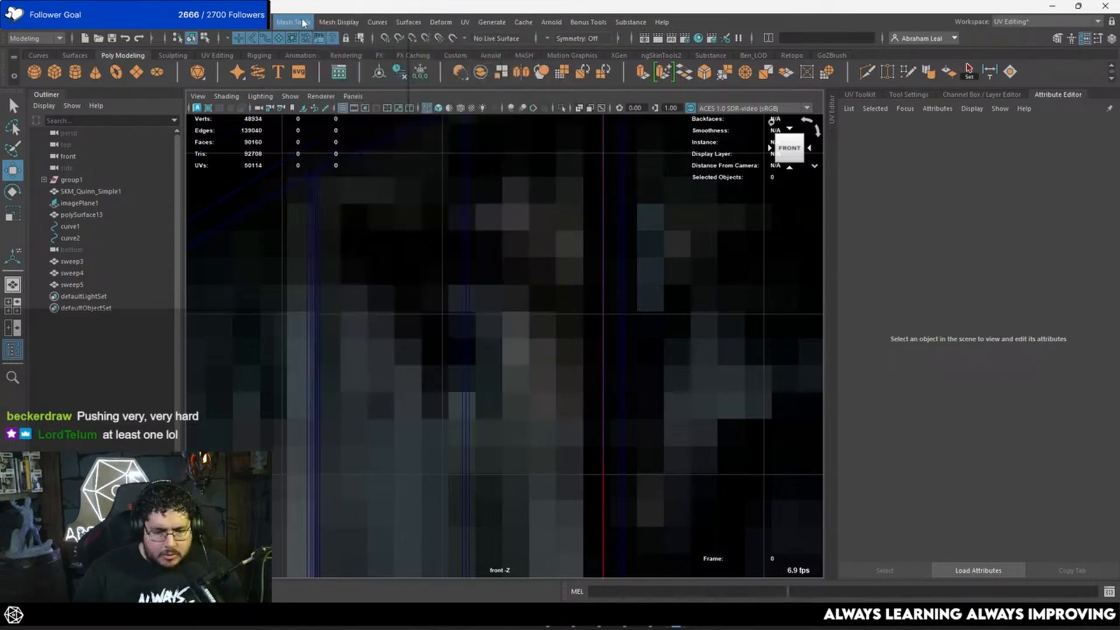
pyautogui.click(303, 23)
pyautogui.click(327, 102)
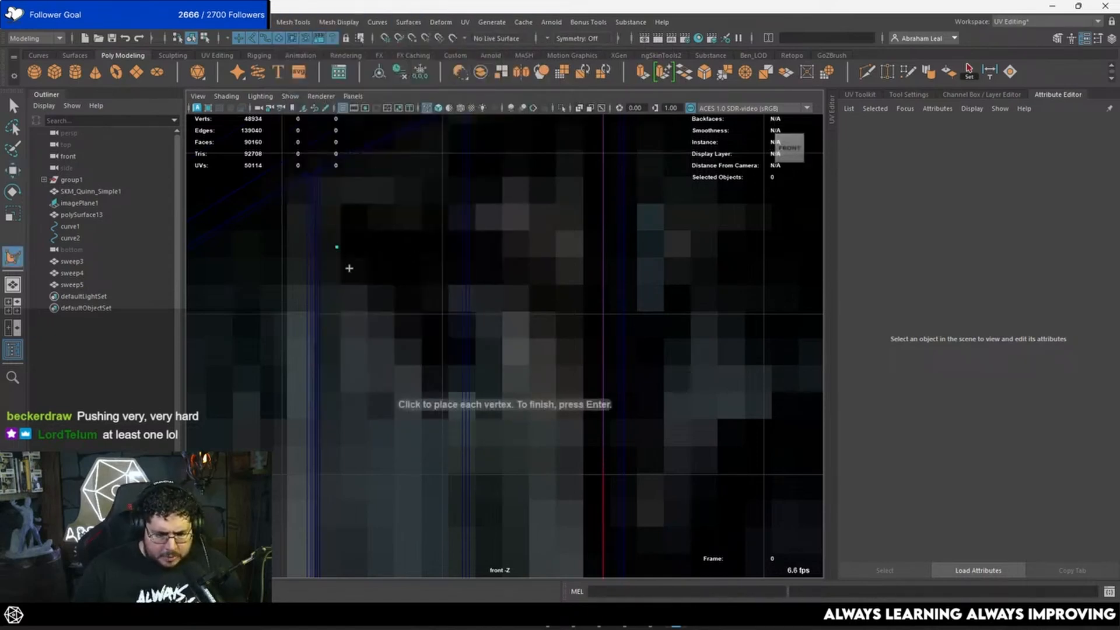
pyautogui.click(378, 298)
pyautogui.click(419, 381)
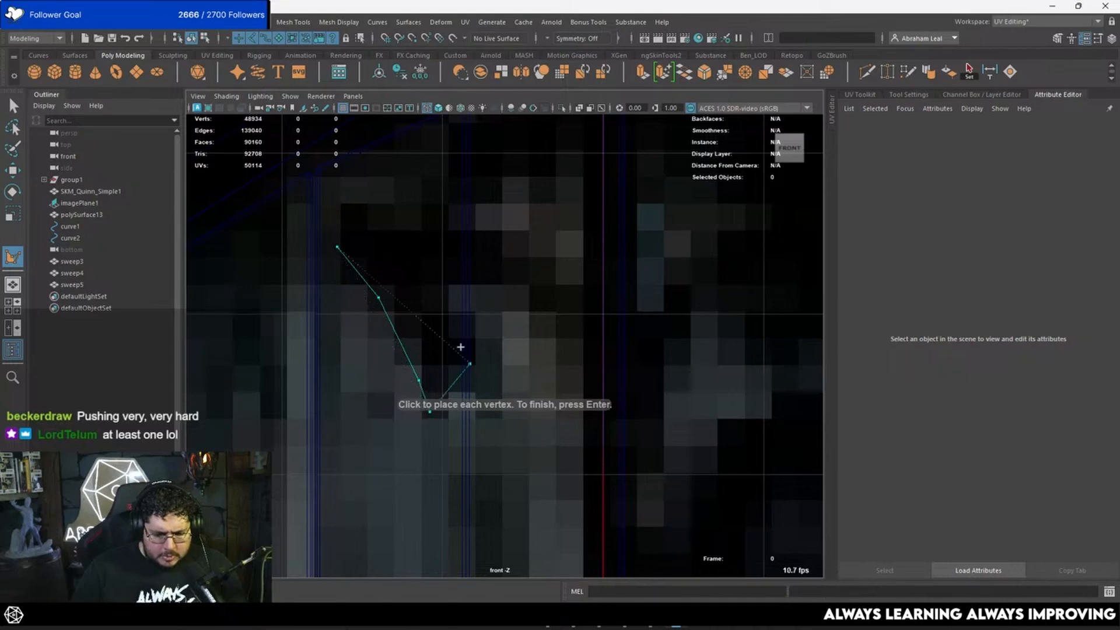
pyautogui.click(446, 318)
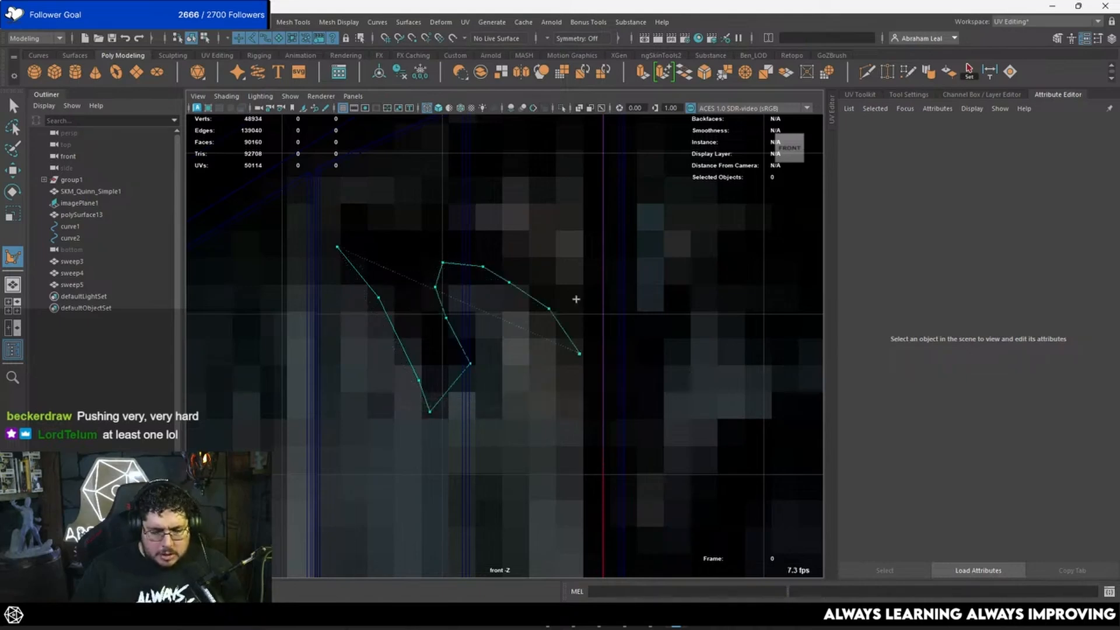
# Continue the polygon outline along the door's center line up to the ornament's upper tip.
pyautogui.keyDown('alt'); pyautogui.moveTo(577, 299); pyautogui.dragTo(511, 327, button='middle'); pyautogui.keyUp('alt')
pyautogui.scroll(-2, 506, 331)
pyautogui.scroll(3, 511, 315)
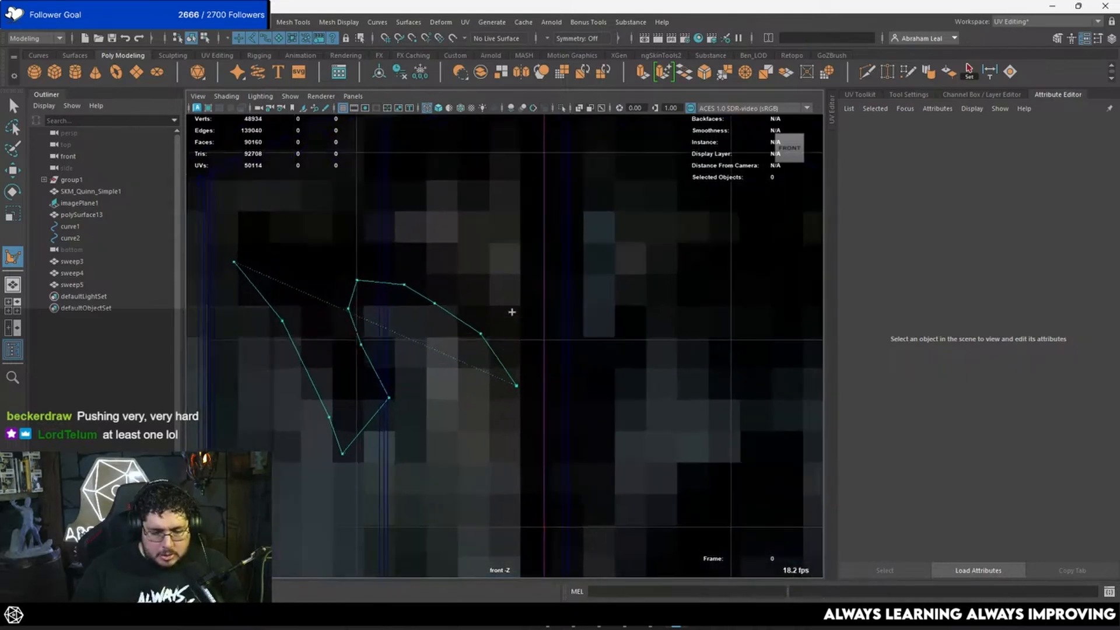
pyautogui.click(566, 389)
pyautogui.click(564, 272)
pyautogui.keyDown('alt'); pyautogui.moveTo(559, 227); pyautogui.dragTo(571, 322, button='middle'); pyautogui.keyUp('alt')
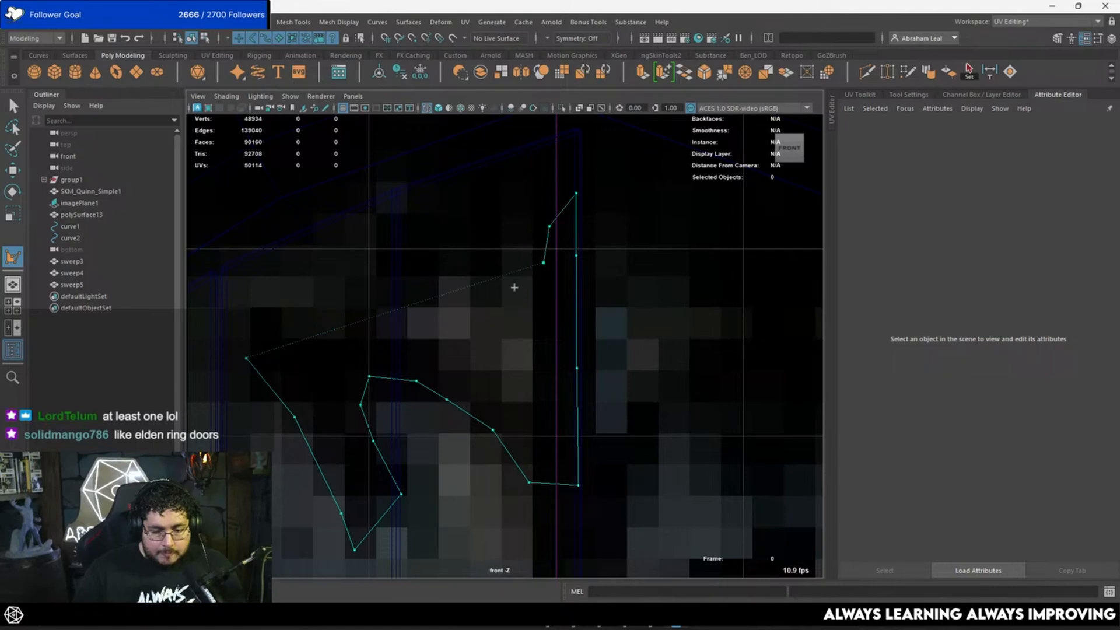
# Trace the ornament's inner notch and upper edge back toward the starting vertex and finish the polygon.
pyautogui.click(498, 313)
pyautogui.click(538, 317)
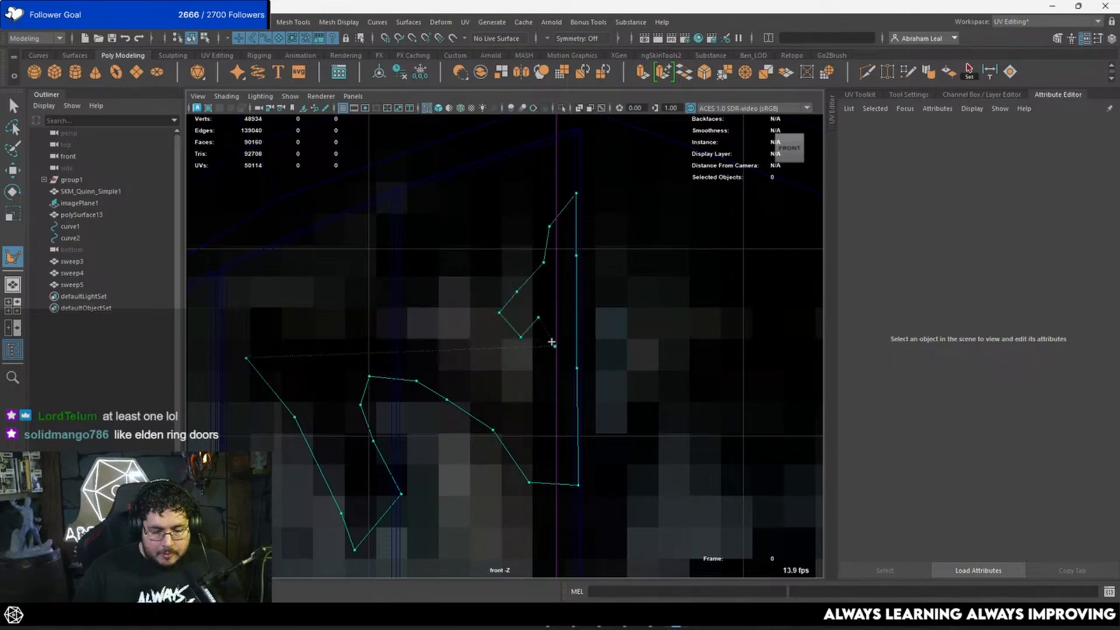
pyautogui.click(556, 345)
pyautogui.click(550, 383)
pyautogui.click(545, 436)
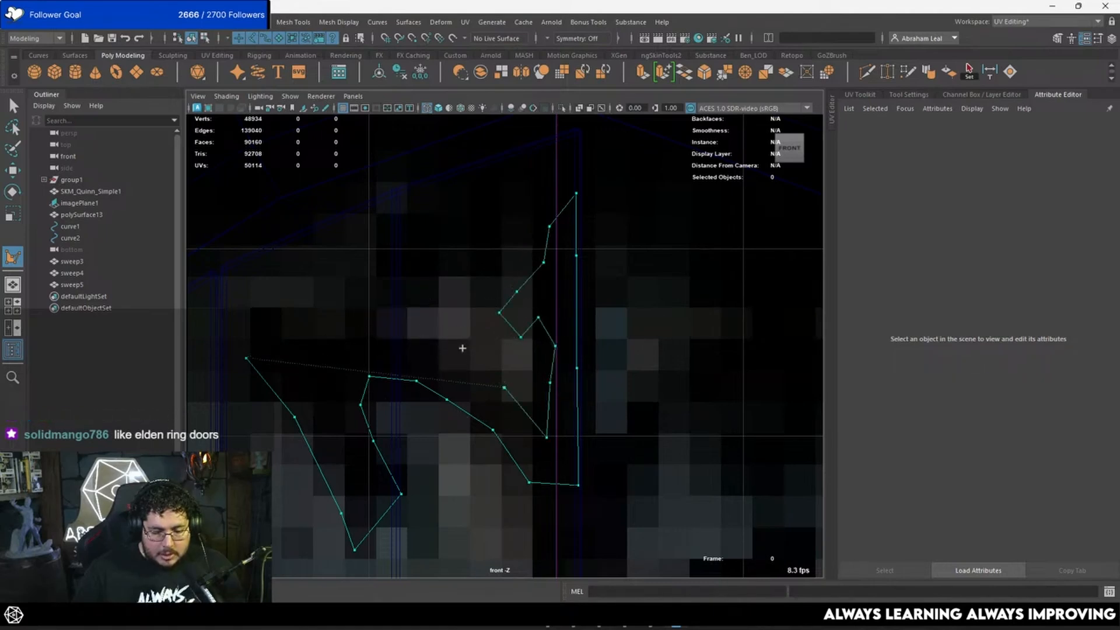
pyautogui.click(463, 351)
pyautogui.click(403, 330)
pyautogui.keyDown('alt'); pyautogui.moveTo(285, 278); pyautogui.dragTo(419, 274, button='middle'); pyautogui.keyUp('alt')
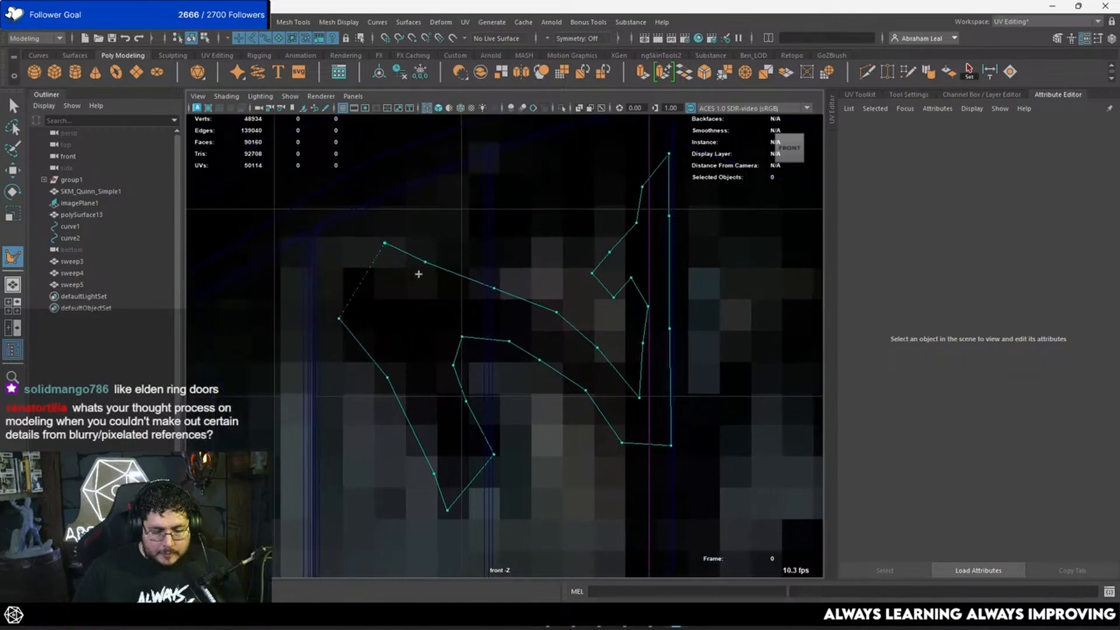
pyautogui.press('Return')
# Merge the two outermost vertices at the upper-left end of the ornament polygon into one point.
pyautogui.moveTo(367, 255); pyautogui.dragTo(385, 222, button='right')
pyautogui.click(385, 243)
pyautogui.keyDown('shift'); pyautogui.click(339, 318); pyautogui.keyUp('shift')
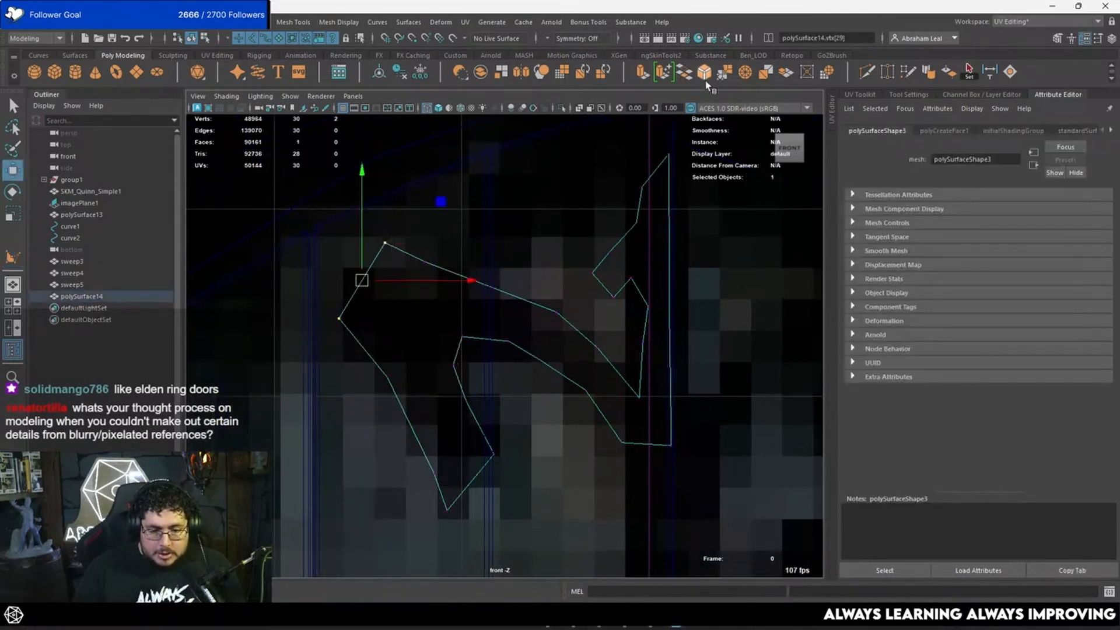
pyautogui.click(804, 72)
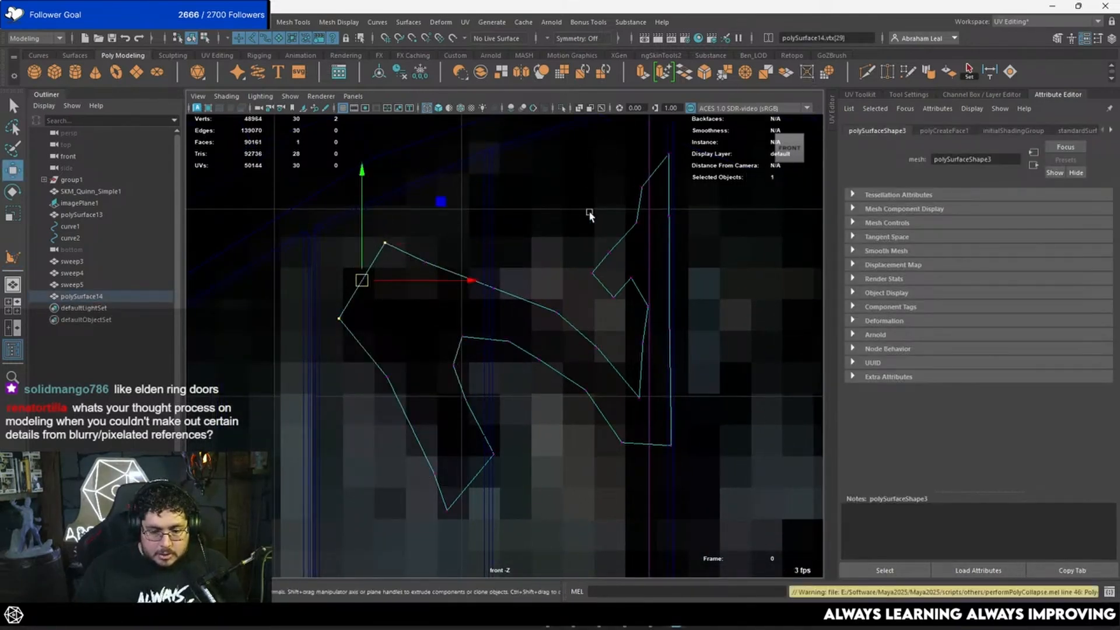
pyautogui.click(750, 73)
# Pull the merged vertex up and outward into a sharp tip and smooth the neighbouring vertices of the ornament's upper edge.
pyautogui.moveTo(358, 277); pyautogui.dragTo(334, 267)
pyautogui.moveTo(450, 238); pyautogui.dragTo(382, 298)
pyautogui.moveTo(429, 257); pyautogui.dragTo(499, 277)
pyautogui.click(494, 290)
pyautogui.click(337, 270)
pyautogui.moveTo(338, 270); pyautogui.dragTo(351, 233)
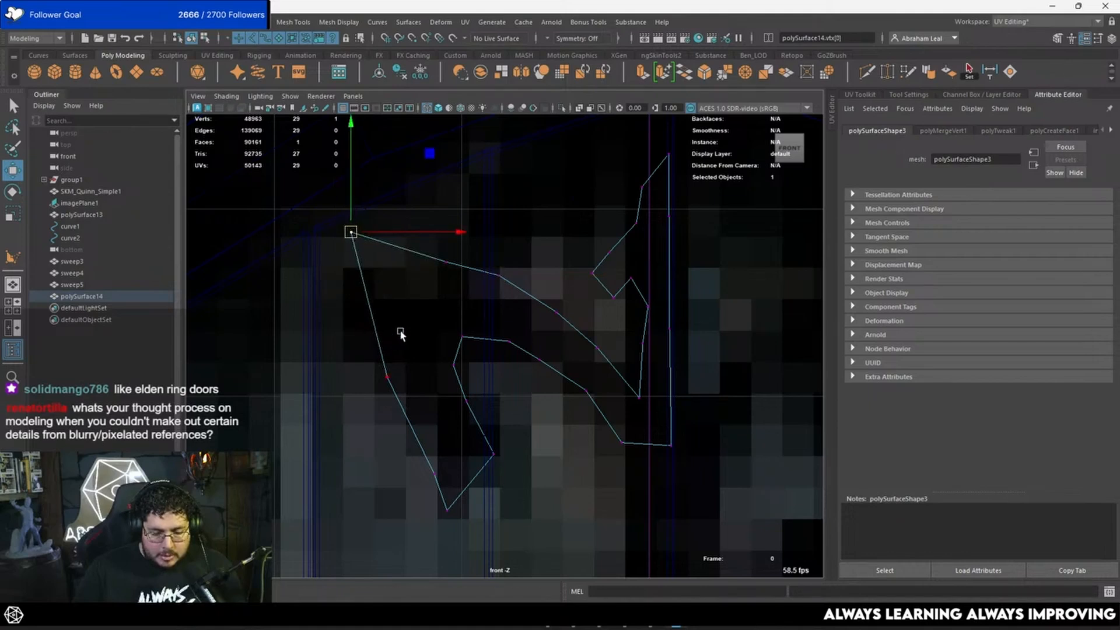
# Reshape the sides of the ornament's lower prong into a narrower taper and delete the surplus vertex on its outer edge.
pyautogui.moveTo(387, 377); pyautogui.dragTo(404, 341)
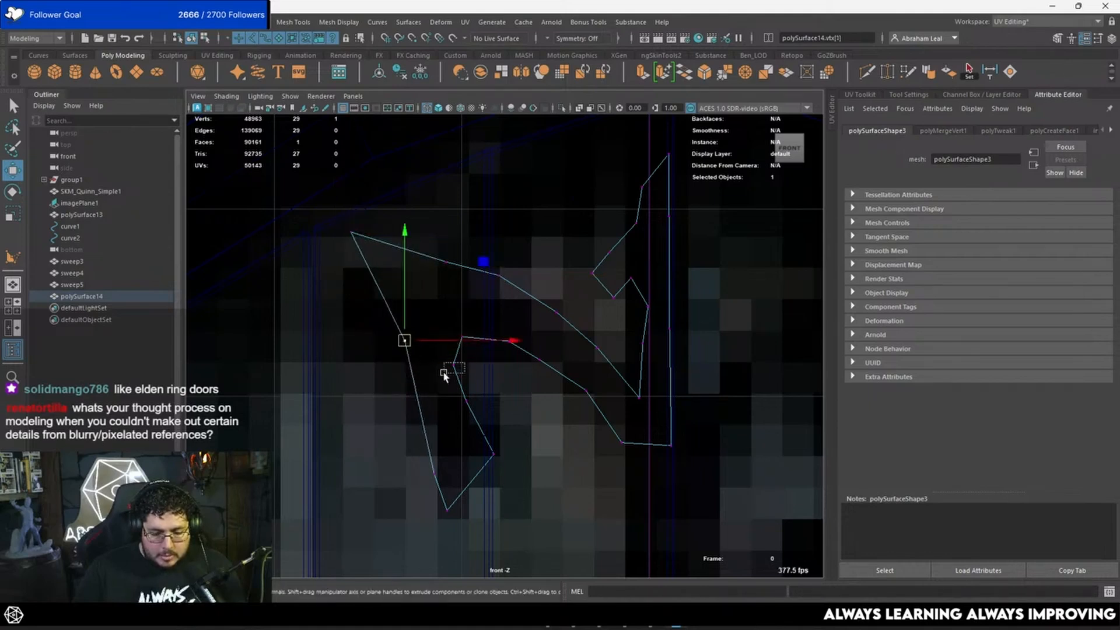
pyautogui.moveTo(444, 374); pyautogui.dragTo(445, 374)
pyautogui.moveTo(451, 368); pyautogui.dragTo(470, 364)
pyautogui.moveTo(441, 467); pyautogui.dragTo(429, 481)
pyautogui.moveTo(430, 479); pyautogui.dragTo(440, 429)
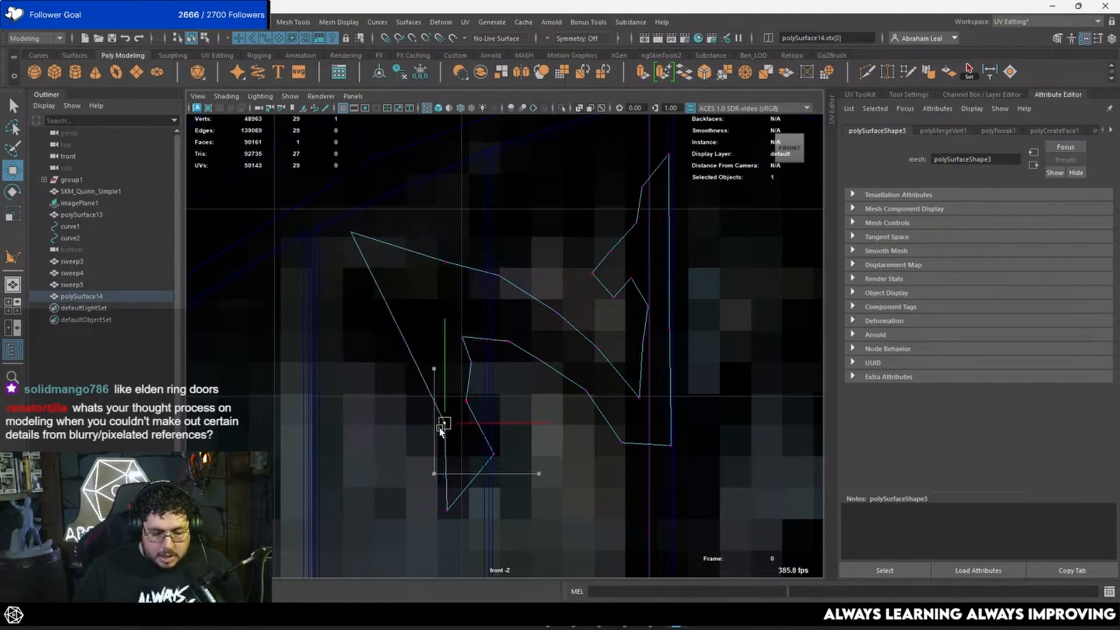
pyautogui.moveTo(403, 342); pyautogui.dragTo(406, 322)
pyautogui.moveTo(445, 428); pyautogui.dragTo(429, 413)
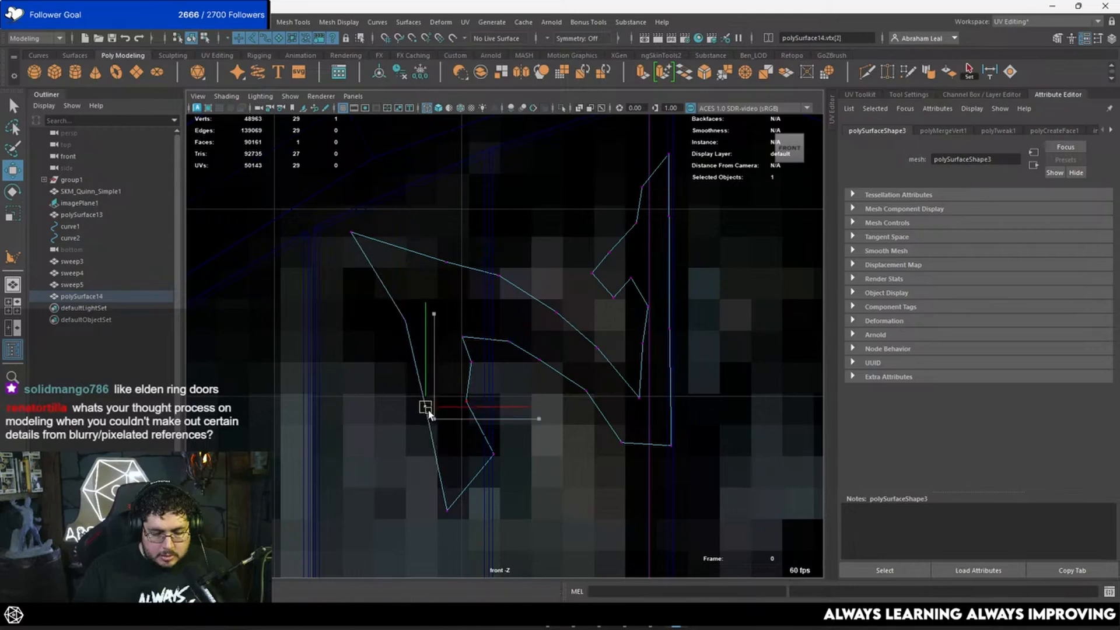
pyautogui.press('Delete')
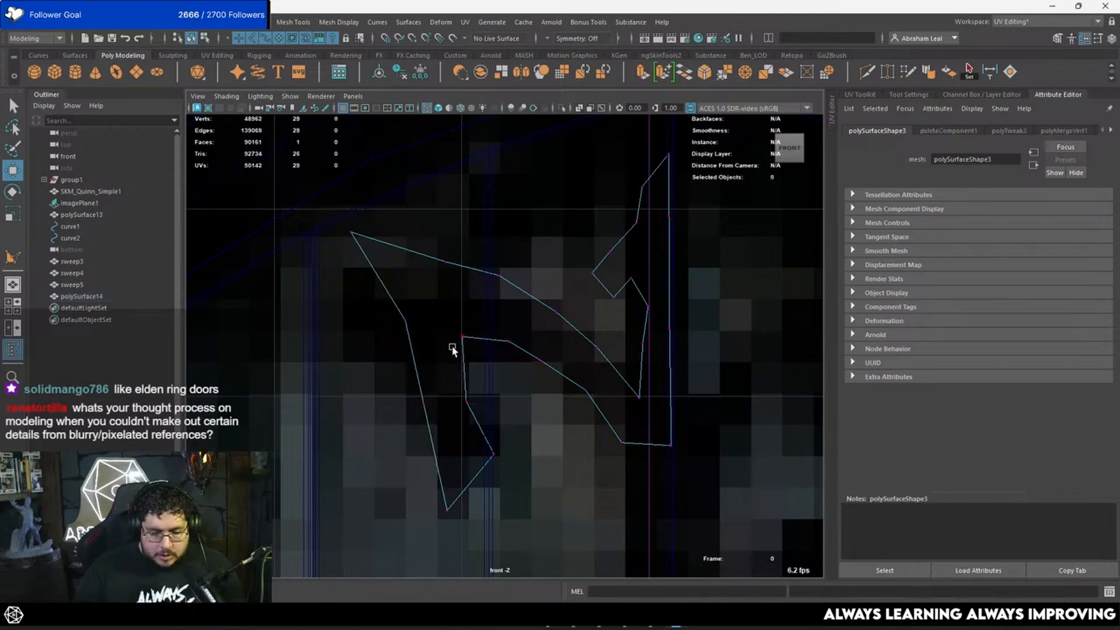
# Reposition the corner vertex inside the prong and scale the three vertices of the inner notch edge into a straight vertical line.
pyautogui.moveTo(462, 338); pyautogui.dragTo(470, 349)
pyautogui.keyDown('alt'); pyautogui.moveTo(496, 397); pyautogui.dragTo(434, 384, button='middle'); pyautogui.keyUp('alt')
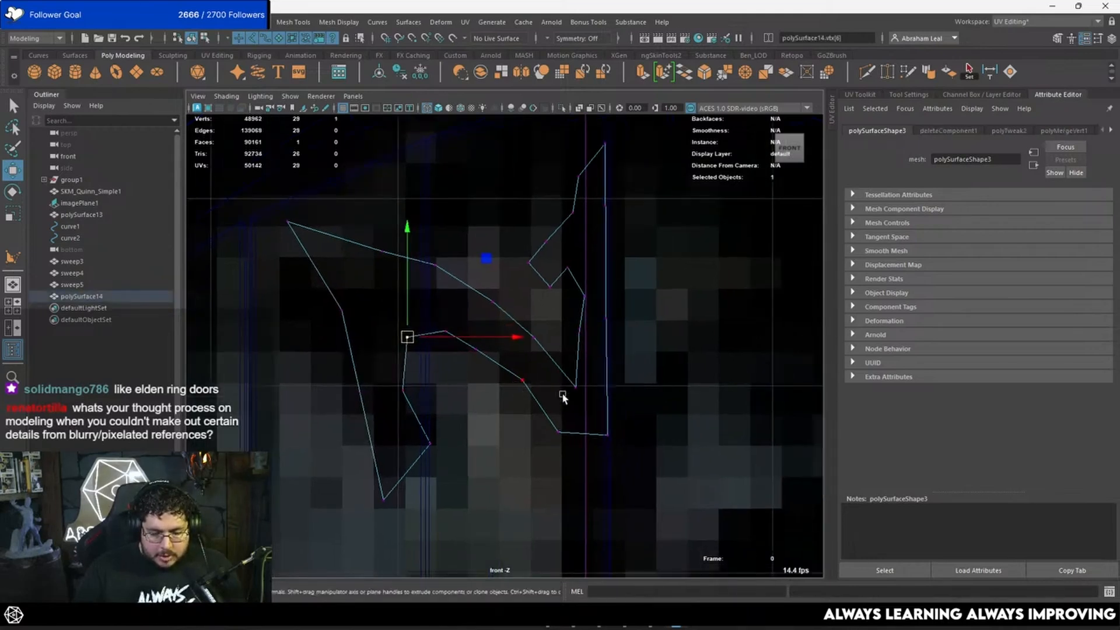
pyautogui.keyDown('alt'); pyautogui.moveTo(561, 395); pyautogui.dragTo(510, 397, button='middle'); pyautogui.keyUp('alt')
pyautogui.moveTo(542, 282); pyautogui.dragTo(516, 405)
pyautogui.press('r')
pyautogui.moveTo(630, 343)
pyautogui.mouseDown()
pyautogui.moveTo(500, 366)
pyautogui.moveTo(634, 343)
pyautogui.mouseUp()
pyautogui.press('w')
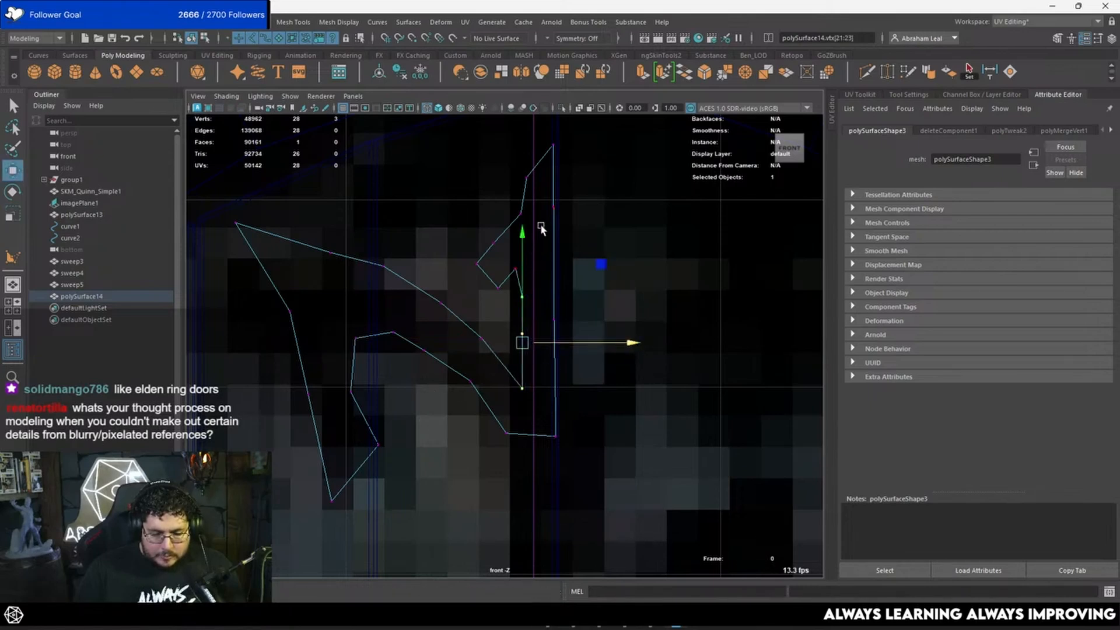
# Straighten the slanted edge of the ornament's upper spike and delete the barb's outermost vertex.
pyautogui.click(520, 214)
pyautogui.moveTo(520, 215); pyautogui.dragTo(532, 177)
pyautogui.click(526, 178)
pyautogui.click(477, 262)
pyautogui.press('Delete')
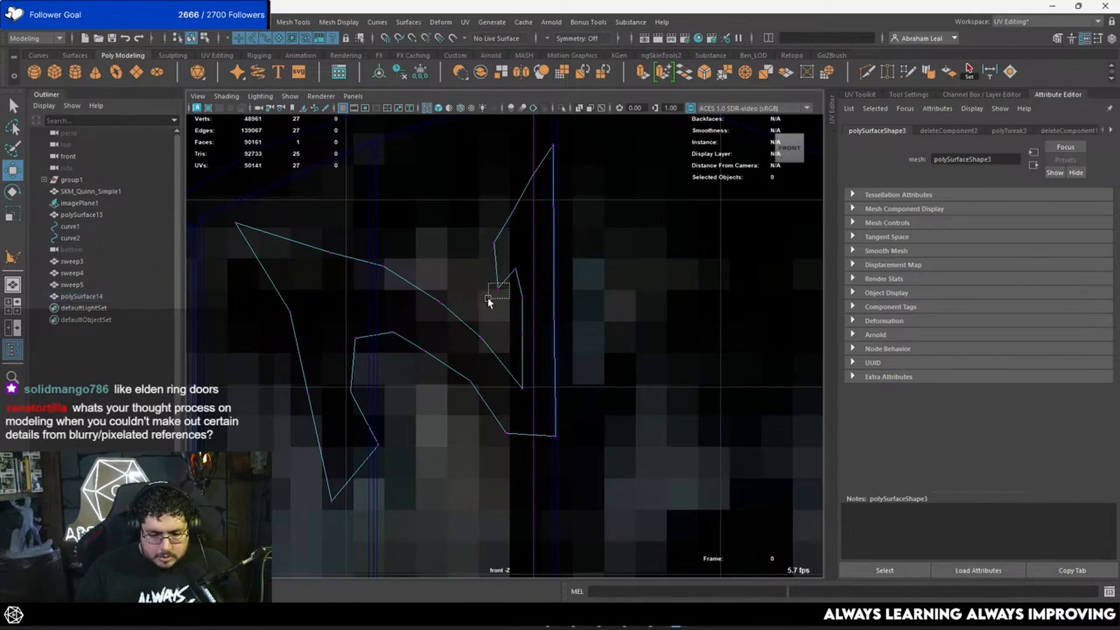
# Move the remaining barb vertex outward and adjust the inner notch vertices into a gentle curve below the upper spike.
pyautogui.moveTo(487, 299); pyautogui.dragTo(487, 299)
pyautogui.moveTo(497, 289); pyautogui.dragTo(529, 298)
pyautogui.click(521, 297)
pyautogui.click(524, 336)
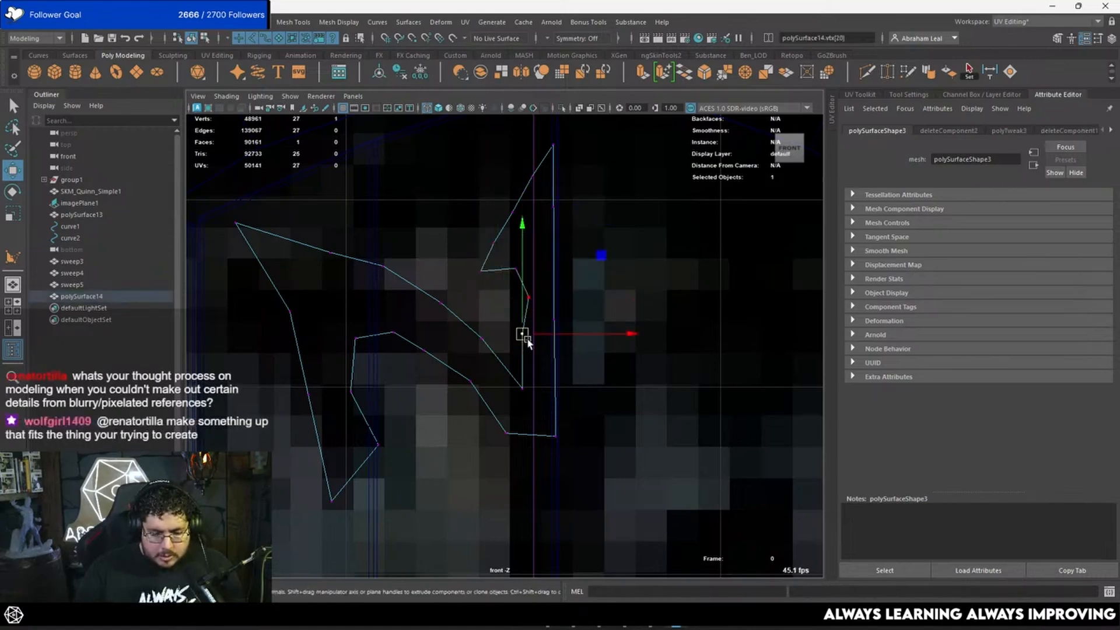
pyautogui.moveTo(590, 333); pyautogui.dragTo(598, 331)
# Scale down the vertices of the ornament's curved arm and prong slightly, and adjust the arm's middle vertices for even thickness.
pyautogui.scroll(-5, 533, 333)
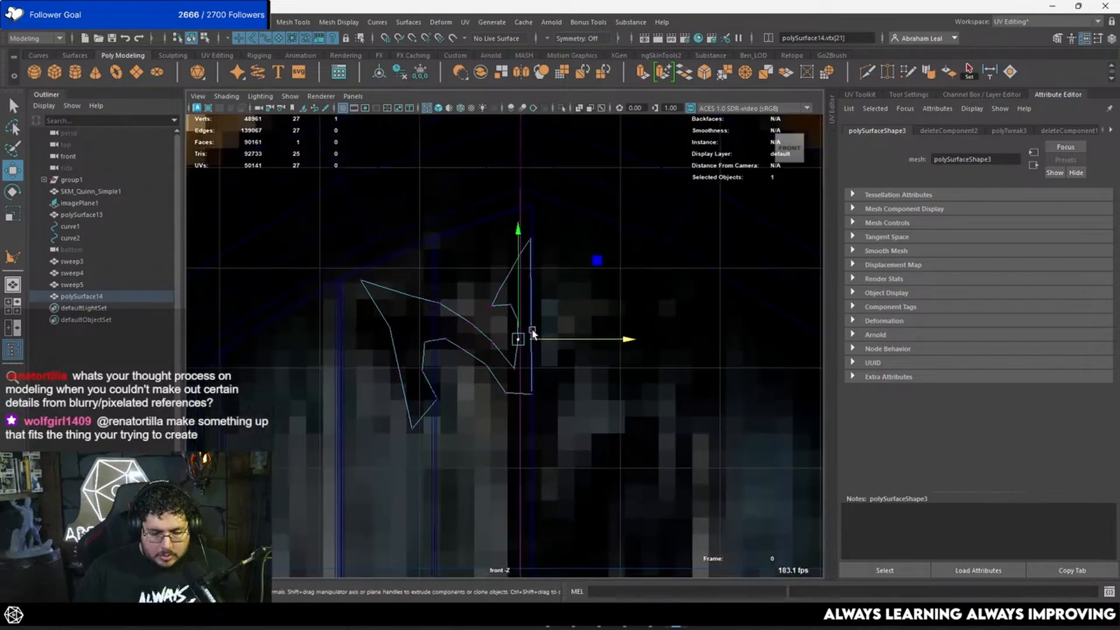
pyautogui.scroll(-3, 533, 332)
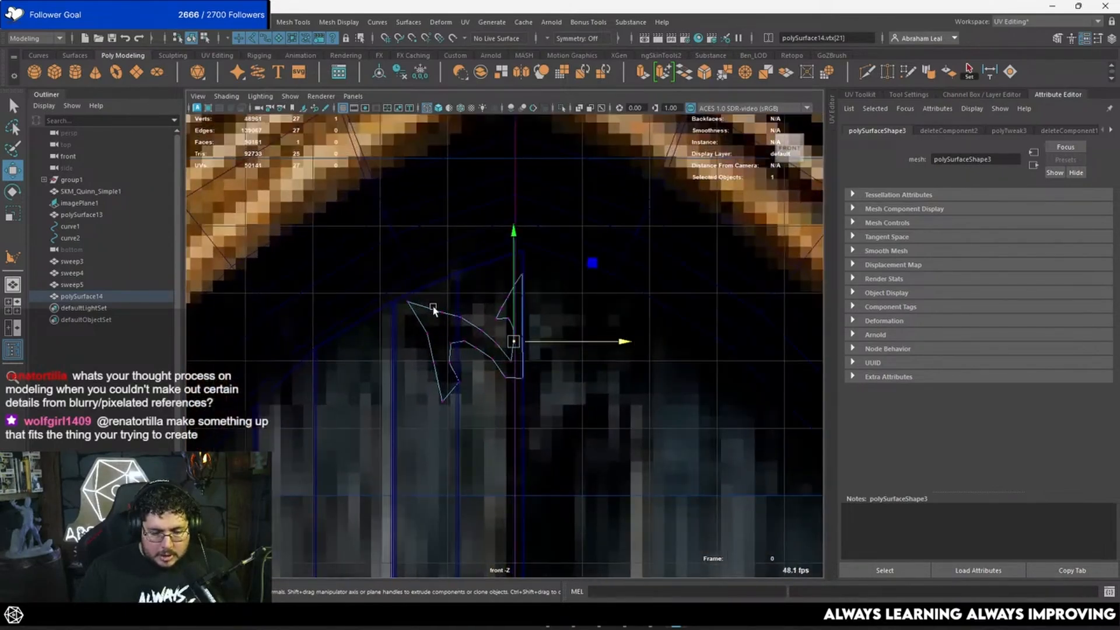
pyautogui.scroll(3, 479, 291)
pyautogui.moveTo(455, 206); pyautogui.dragTo(322, 415)
pyautogui.press('r')
pyautogui.moveTo(404, 328); pyautogui.dragTo(387, 321)
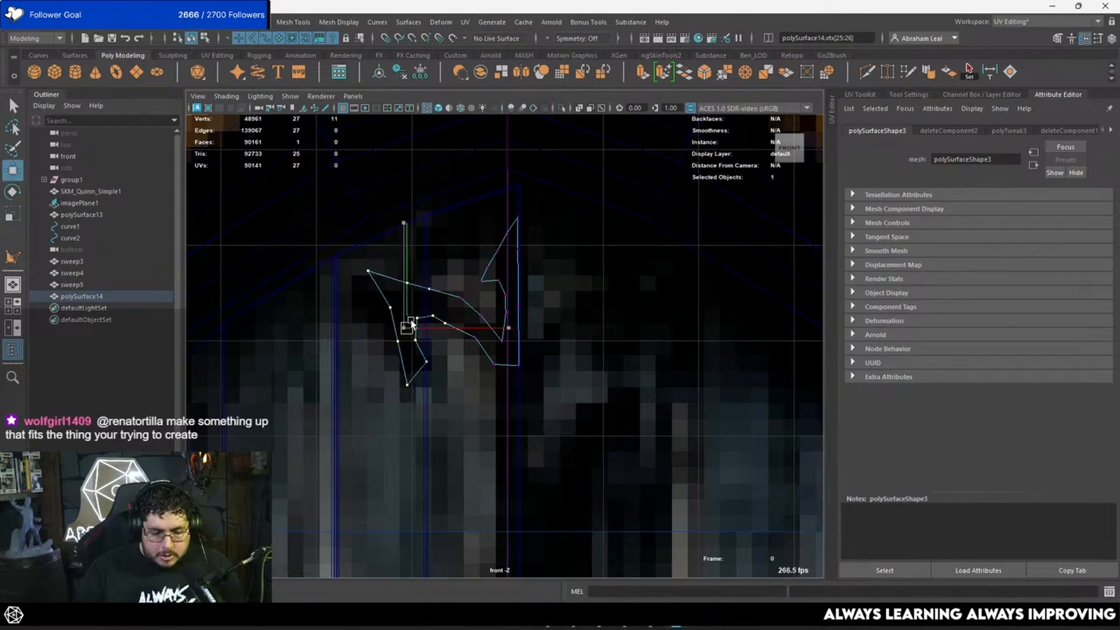
pyautogui.click(460, 299)
pyautogui.press('w')
pyautogui.click(454, 322)
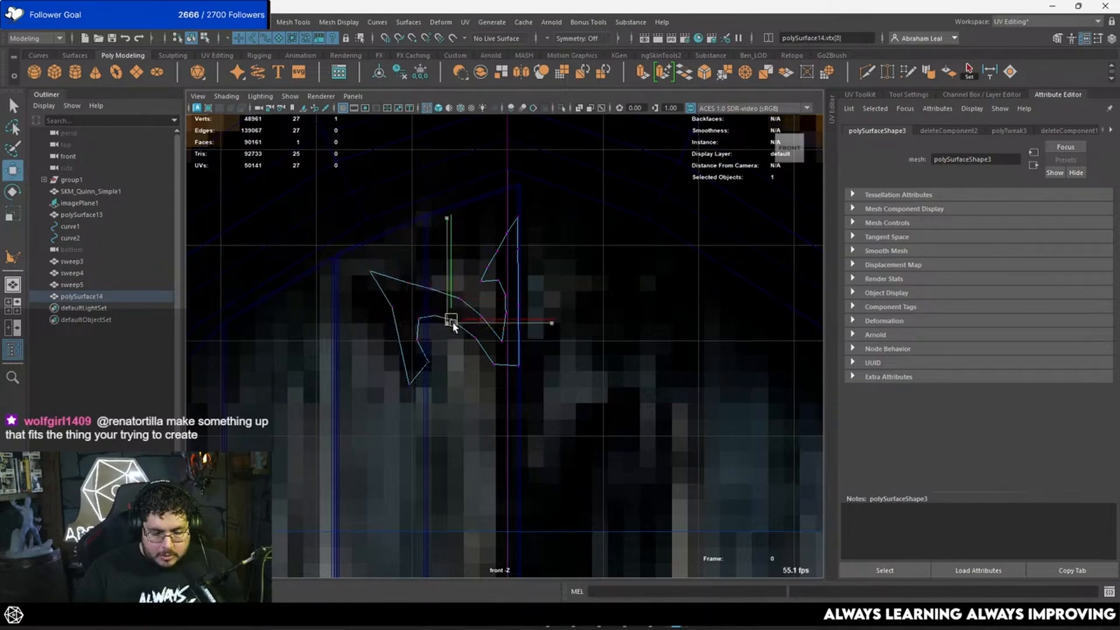
# Raise the upper spike's vertices toward the door's point and move the arm's outer tip slightly inward and down.
pyautogui.scroll(2, 455, 321)
pyautogui.moveTo(542, 170); pyautogui.dragTo(462, 274)
pyautogui.keyDown('alt'); pyautogui.moveTo(489, 266); pyautogui.dragTo(465, 329, button='middle'); pyautogui.keyUp('alt')
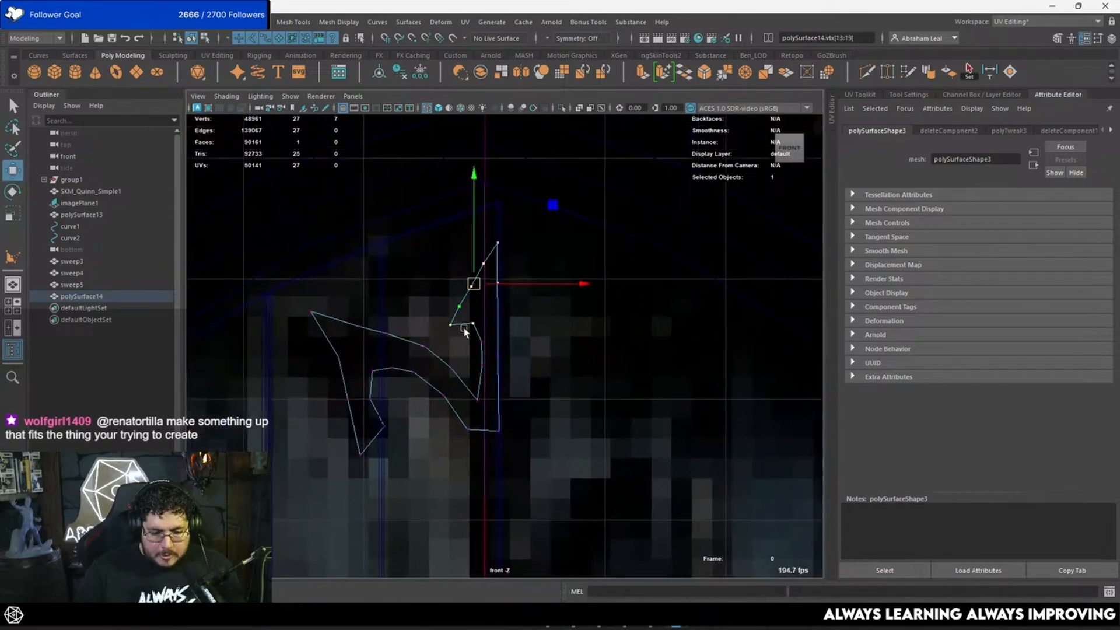
pyautogui.moveTo(475, 234); pyautogui.dragTo(475, 205)
pyautogui.keyDown('alt'); pyautogui.moveTo(488, 299); pyautogui.dragTo(501, 278, button='middle'); pyautogui.keyUp('alt')
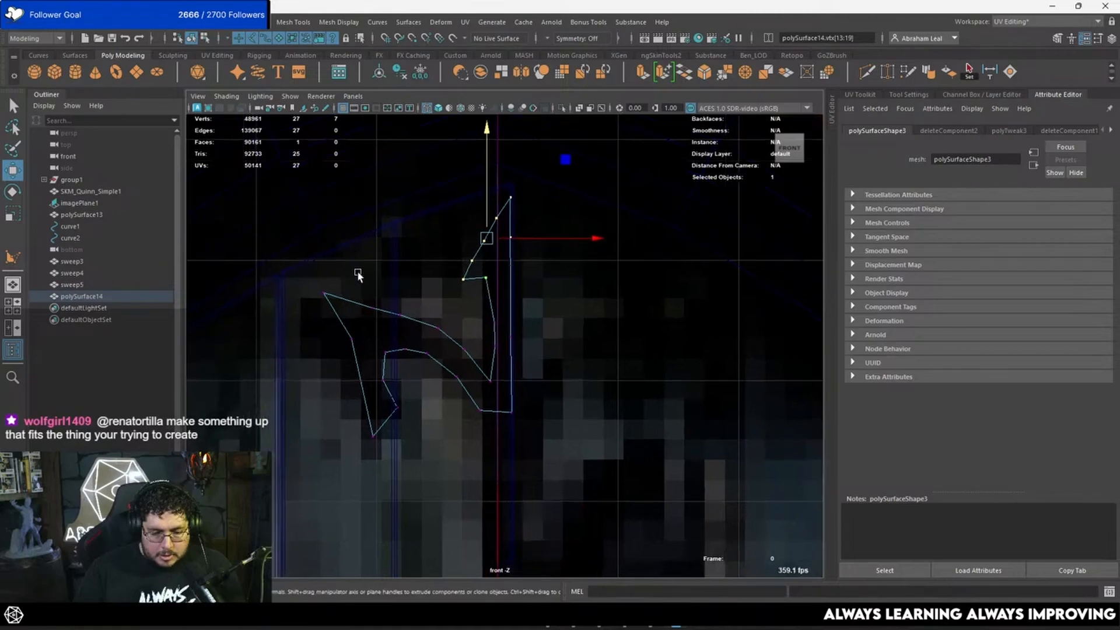
pyautogui.click(325, 292)
pyautogui.moveTo(325, 293); pyautogui.dragTo(342, 303)
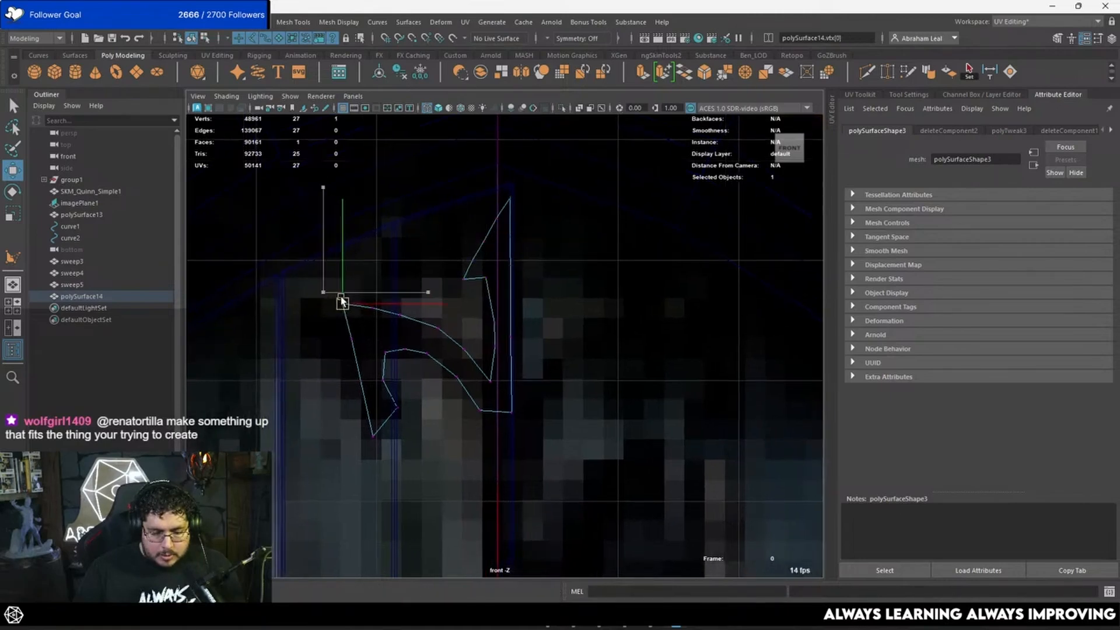
pyautogui.keyDown('alt'); pyautogui.moveTo(473, 354); pyautogui.dragTo(464, 320, button='middle'); pyautogui.keyUp('alt')
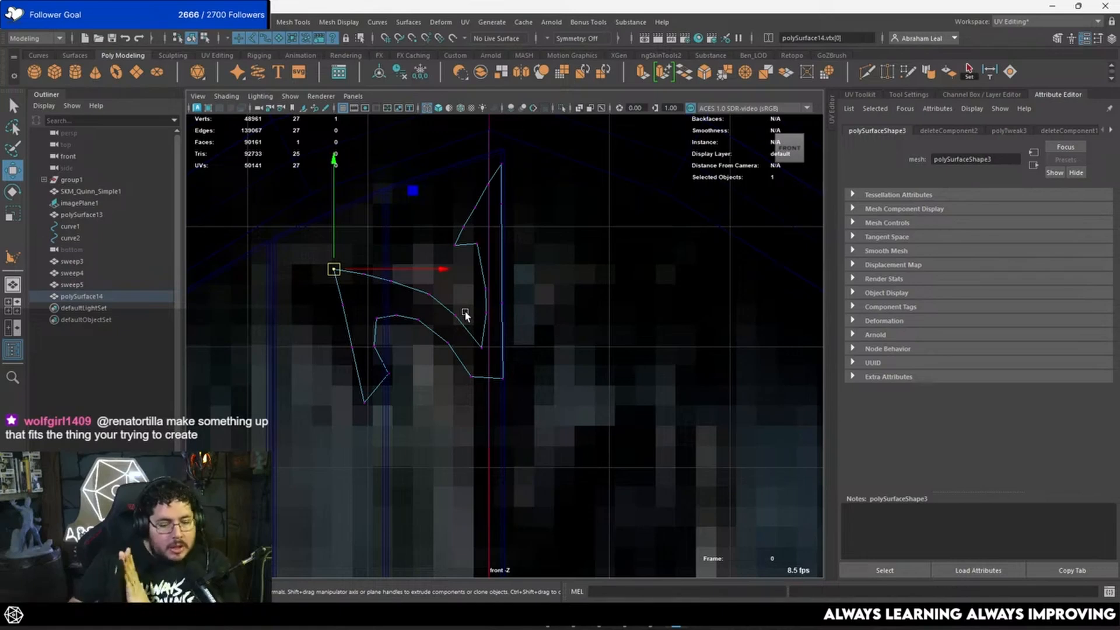
# Flatten the ornament's bottom edge horizontally and align its center-line vertices vertically by scaling them.
pyautogui.moveTo(437, 407); pyautogui.dragTo(521, 361)
pyautogui.press('r')
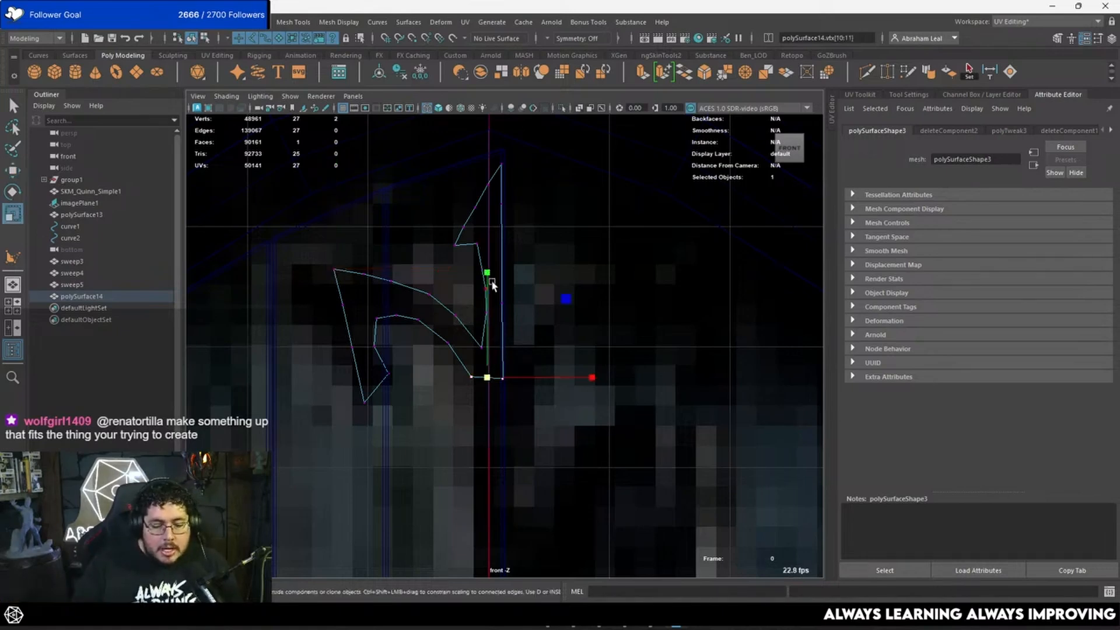
pyautogui.moveTo(492, 281); pyautogui.dragTo(499, 467)
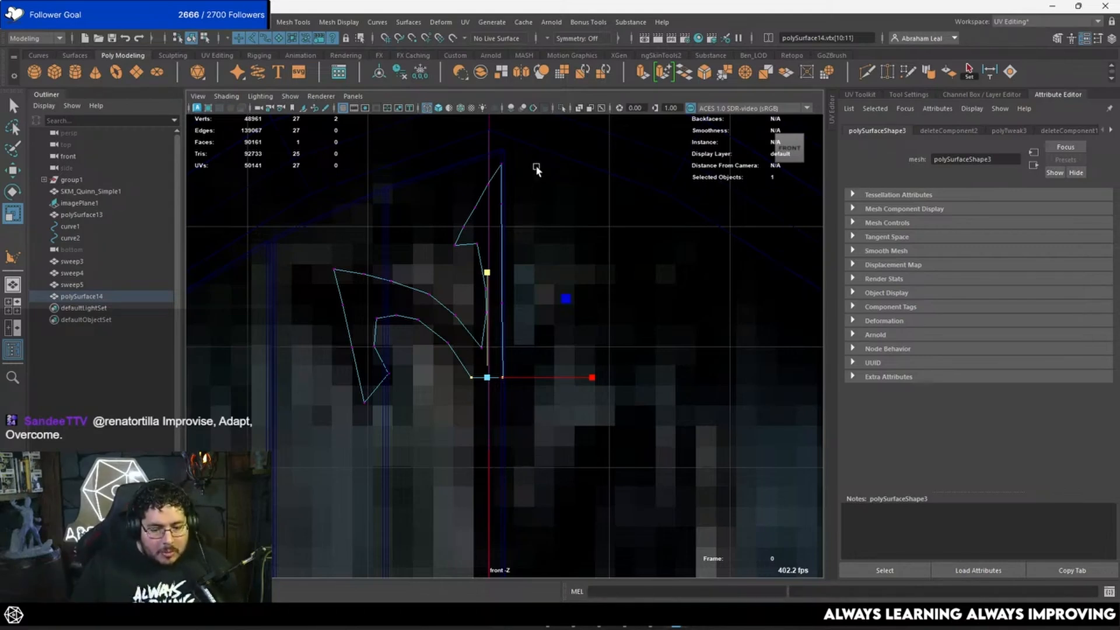
pyautogui.moveTo(541, 146); pyautogui.dragTo(501, 424)
pyautogui.click(610, 270)
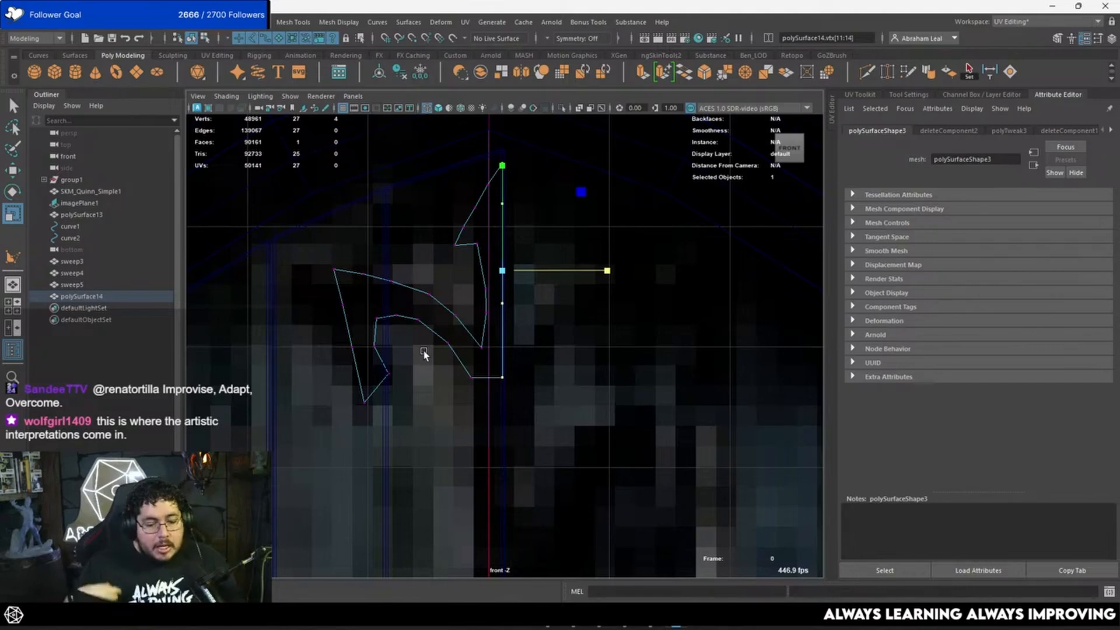
# Select the ornament's short bottom edge and extrude it down along the door's center line as a long strip.
pyautogui.rightClick(487, 370)
pyautogui.rightClick(488, 369)
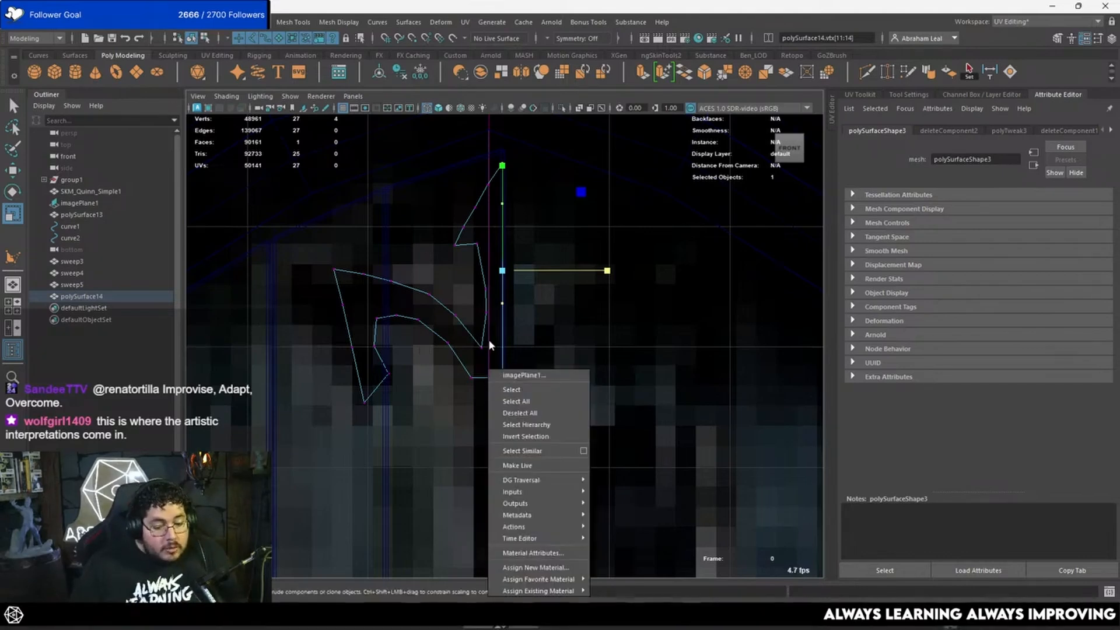
pyautogui.click(482, 372)
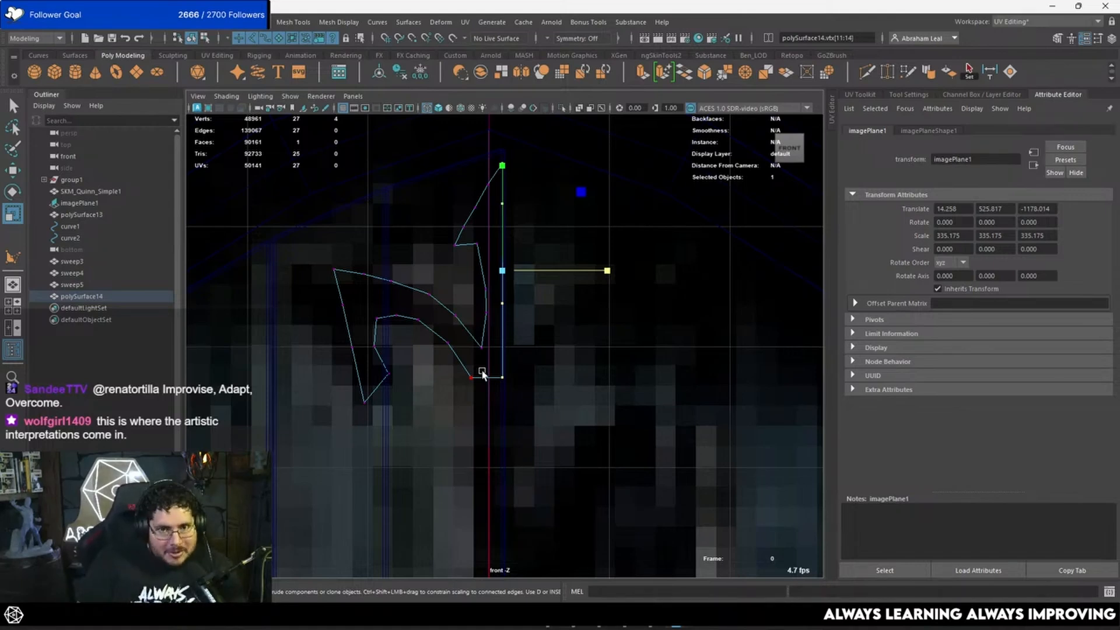
pyautogui.rightClick(481, 369)
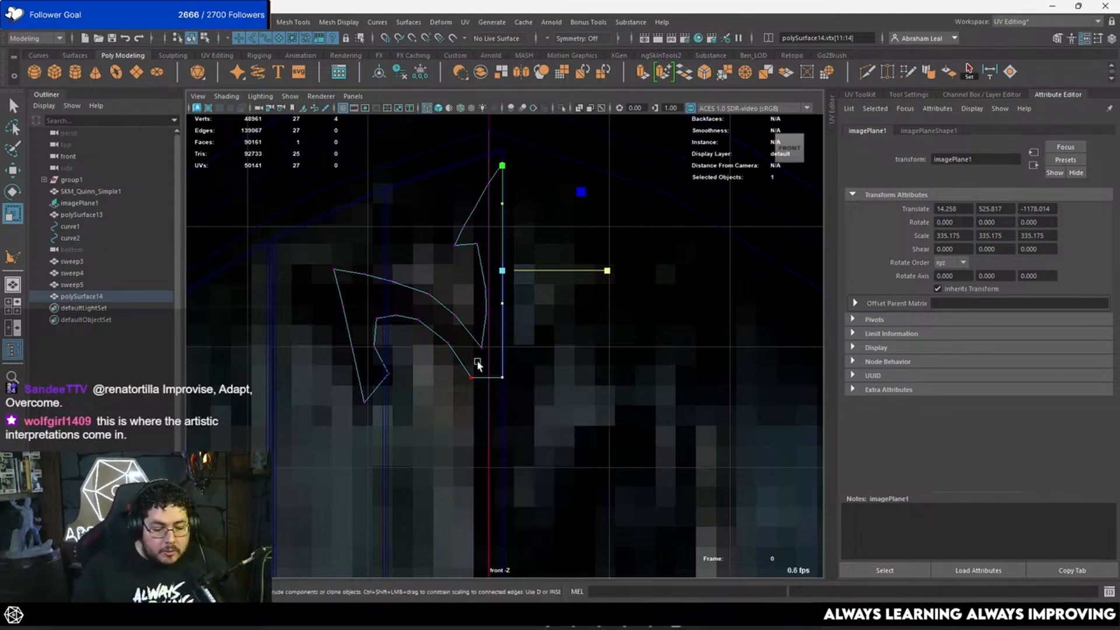
pyautogui.rightClick(480, 350)
pyautogui.rightClick(483, 343)
pyautogui.click(473, 249)
pyautogui.click(490, 380)
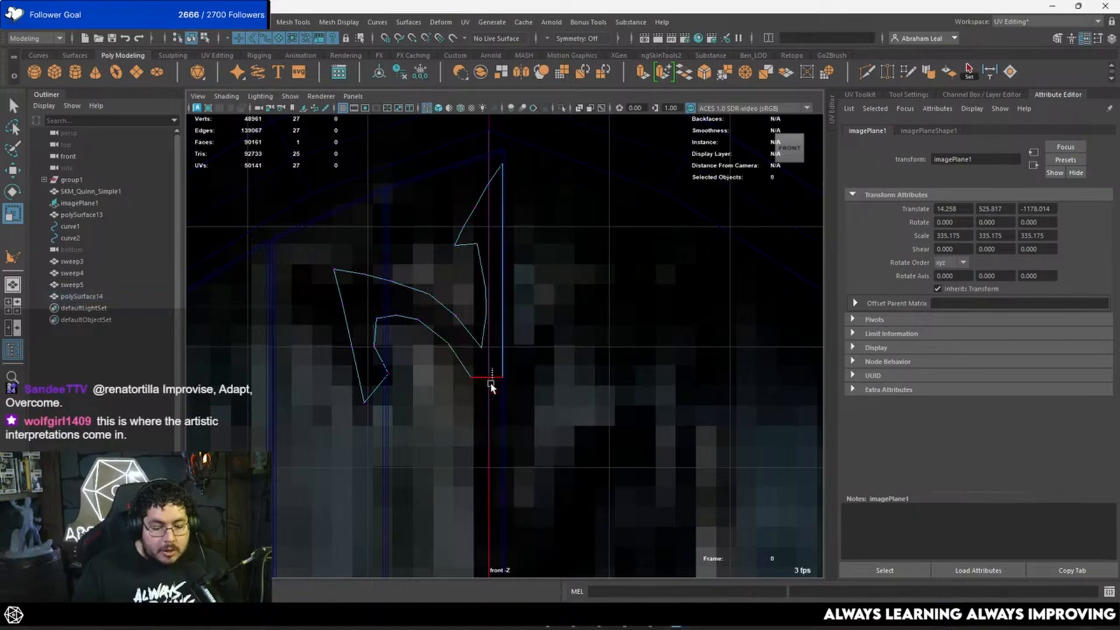
pyautogui.scroll(-5, 540, 424)
pyautogui.hotkey('ctrl', 'e')
pyautogui.press('w')
pyautogui.moveTo(499, 255); pyautogui.dragTo(513, 465)
pyautogui.keyDown('alt'); pyautogui.moveTo(515, 467); pyautogui.dragTo(544, 296, button='middle'); pyautogui.keyUp('alt')
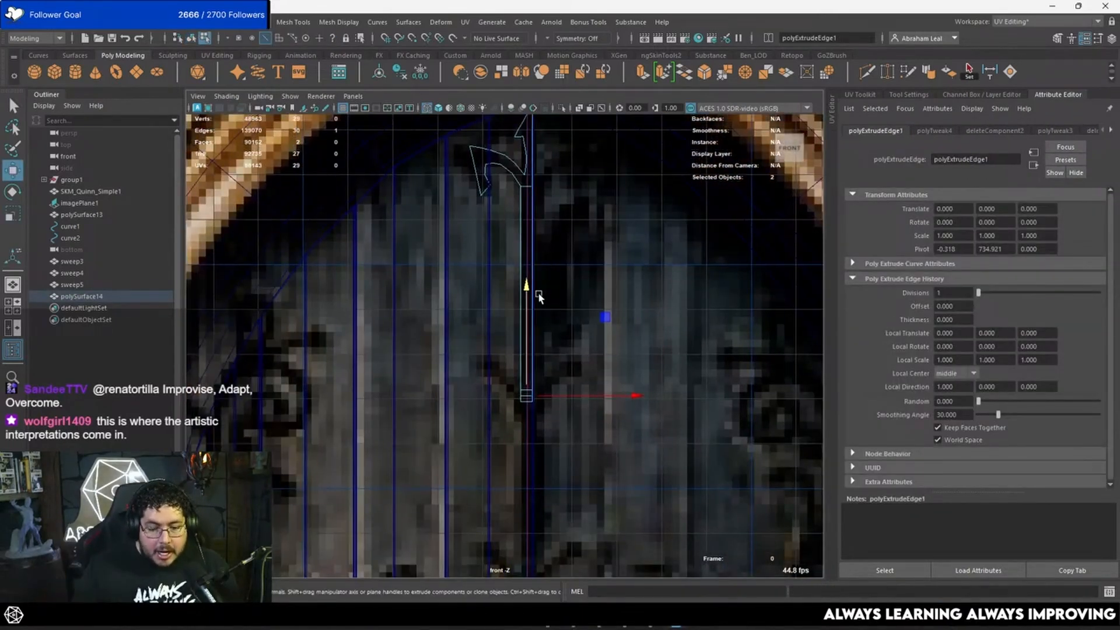
# Adjust the extruded strip's lower end so it stops just above the next scroll ornament in the reference photo.
pyautogui.keyDown('alt'); pyautogui.moveTo(534, 360); pyautogui.dragTo(492, 230, button='middle'); pyautogui.keyUp('alt')
pyautogui.scroll(5, 490, 298)
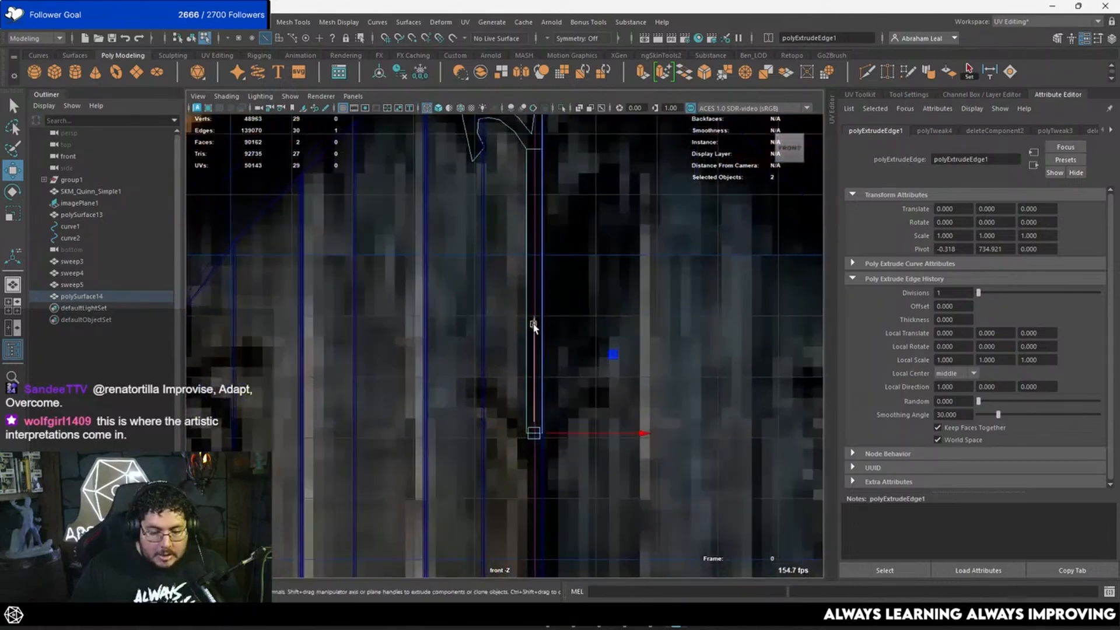
pyautogui.moveTo(533, 325); pyautogui.dragTo(520, 451)
pyautogui.scroll(-5, 525, 317)
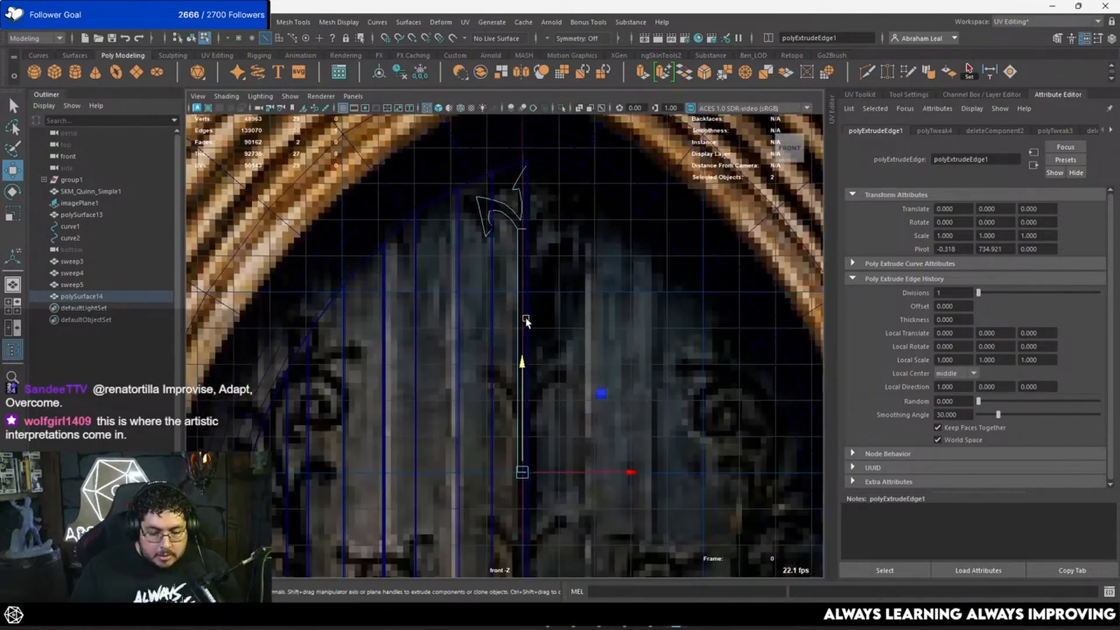
pyautogui.scroll(5, 492, 240)
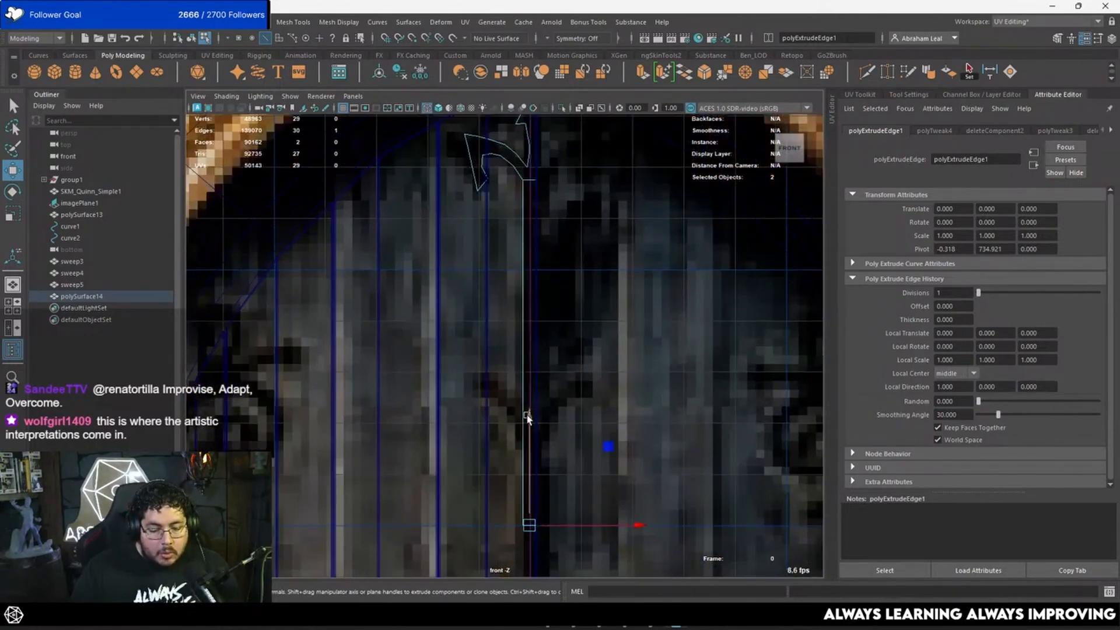
pyautogui.moveTo(528, 412); pyautogui.dragTo(535, 260)
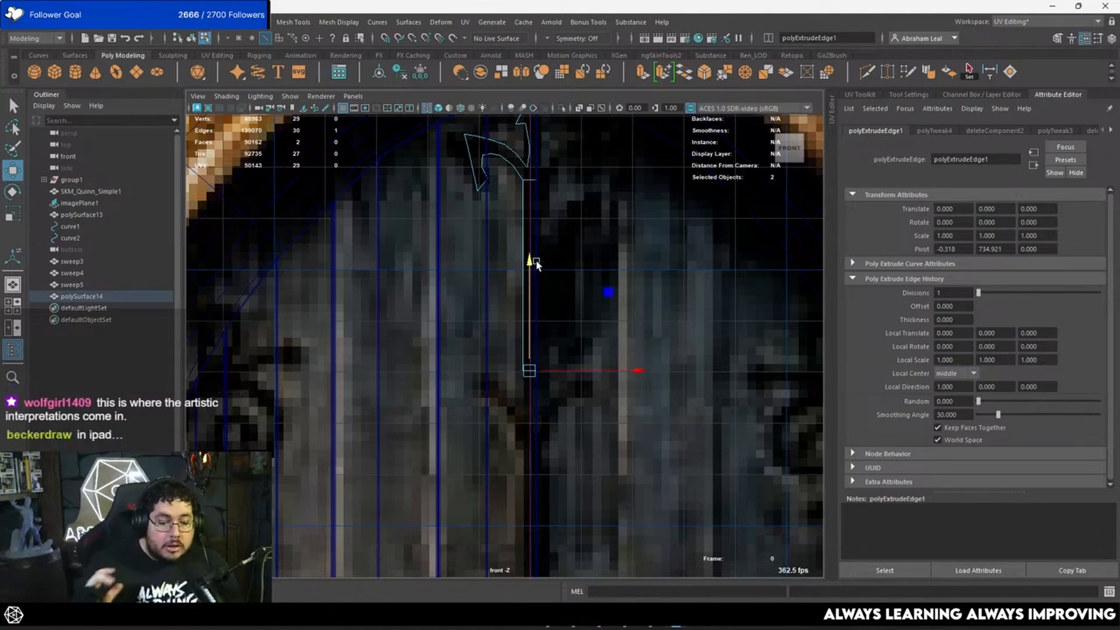
# Move the spike ornament forward to about 28.25 in Translate Z so it sits in front of the door surface.
pyautogui.press('F9')
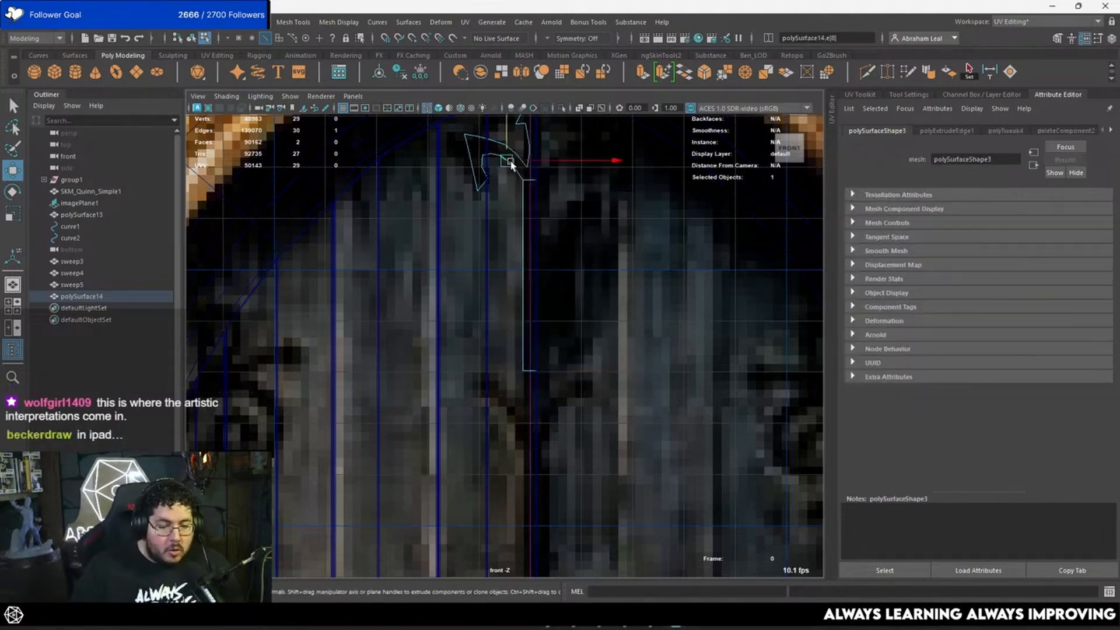
pyautogui.press('F8')
pyautogui.press('5')
pyautogui.press('space')
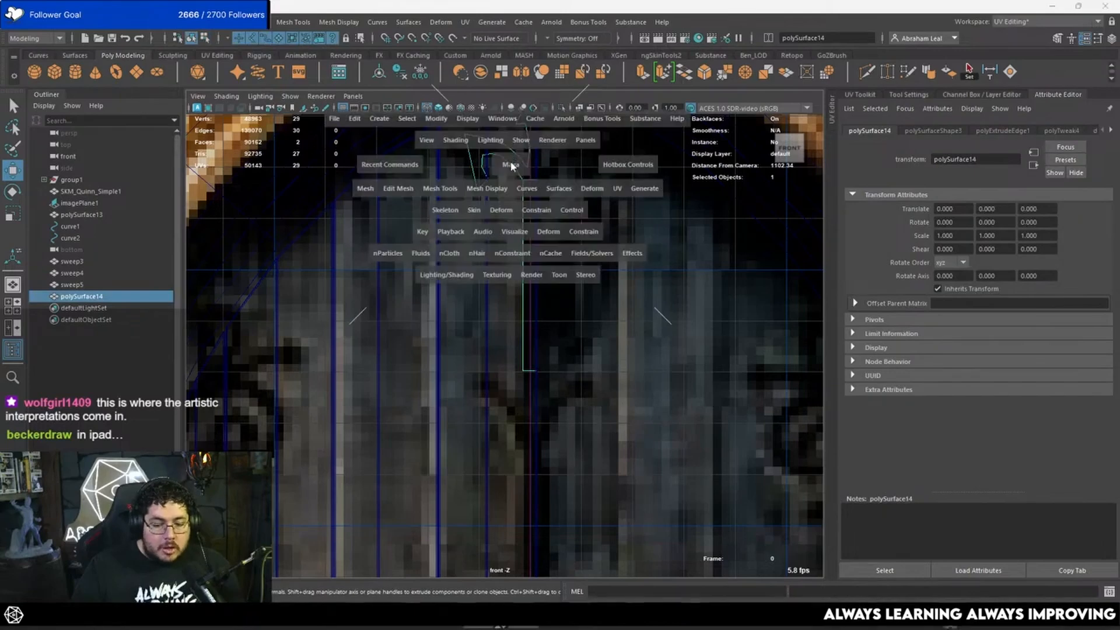
pyautogui.click(509, 211)
pyautogui.keyDown('alt'); pyautogui.moveTo(509, 212); pyautogui.dragTo(561, 401); pyautogui.keyUp('alt')
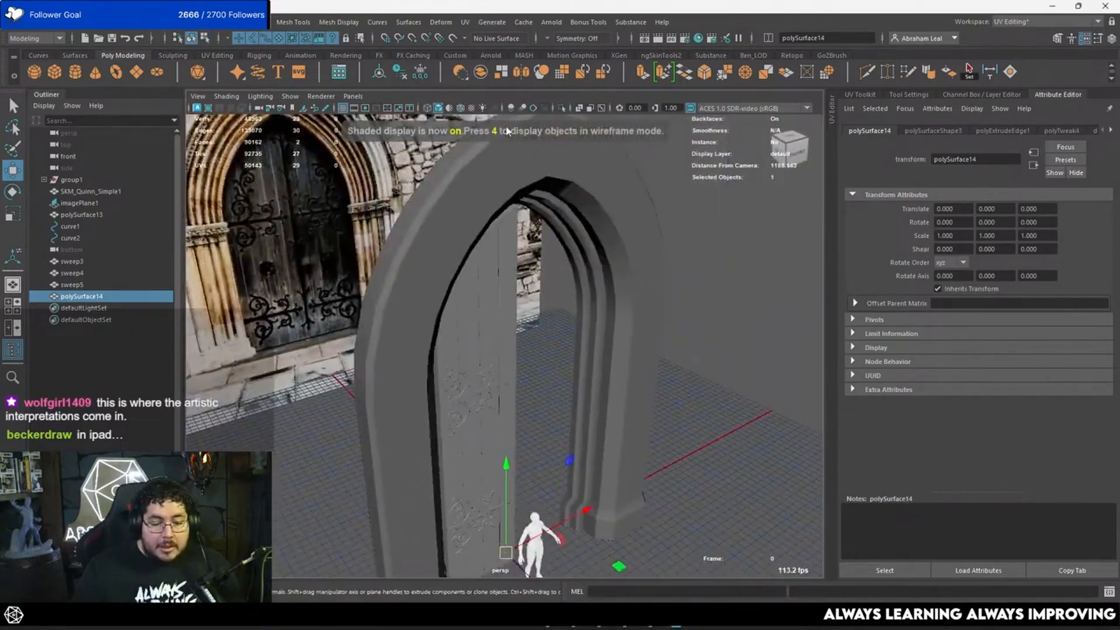
pyautogui.keyDown('alt'); pyautogui.moveTo(506, 131); pyautogui.dragTo(559, 324, button='right'); pyautogui.keyUp('alt')
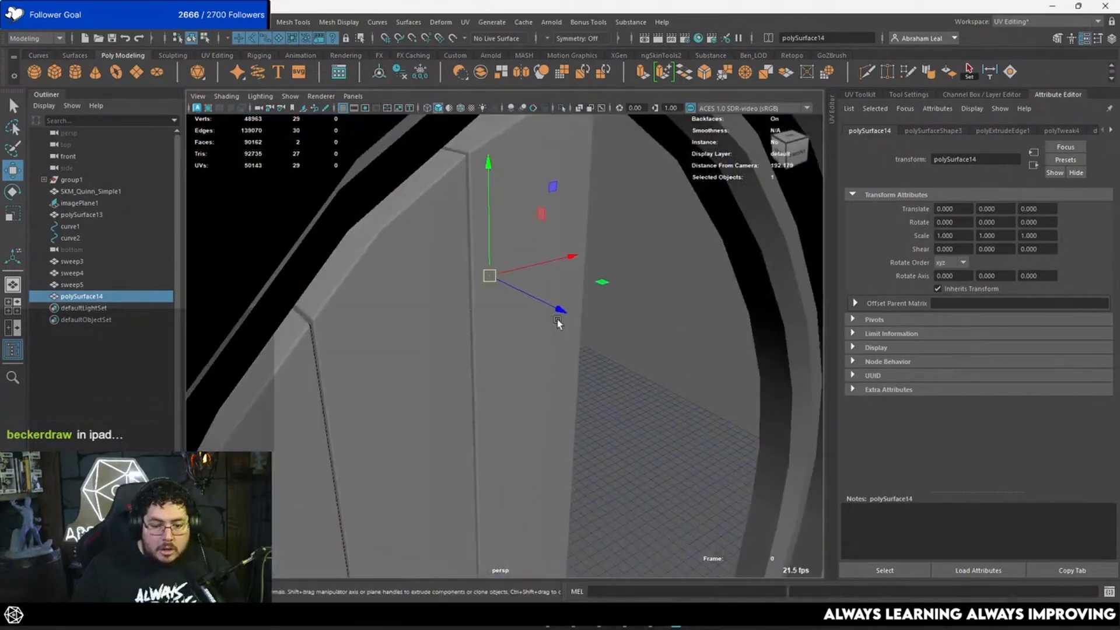
pyautogui.moveTo(559, 324); pyautogui.dragTo(622, 357)
pyautogui.press('f')
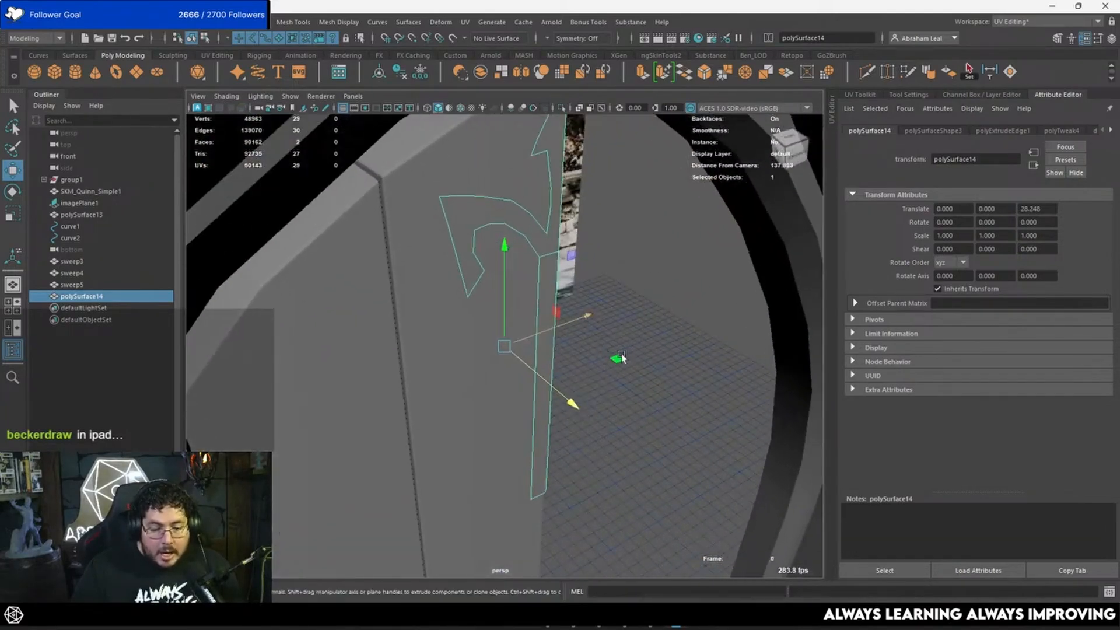
pyautogui.hotkey('ctrl', 'e')
pyautogui.moveTo(583, 243)
pyautogui.mouseDown()
pyautogui.moveTo(558, 235)
pyautogui.moveTo(575, 241)
pyautogui.mouseUp()
pyautogui.keyDown('alt'); pyautogui.moveTo(543, 240); pyautogui.dragTo(529, 444); pyautogui.keyUp('alt')
pyautogui.hotkey('ctrl', 'z')
# Isolate the ornament in the front wireframe view and cut edges across its curved arm between opposite vertices, down to the stem junction.
pyautogui.press('space')
pyautogui.press('4')
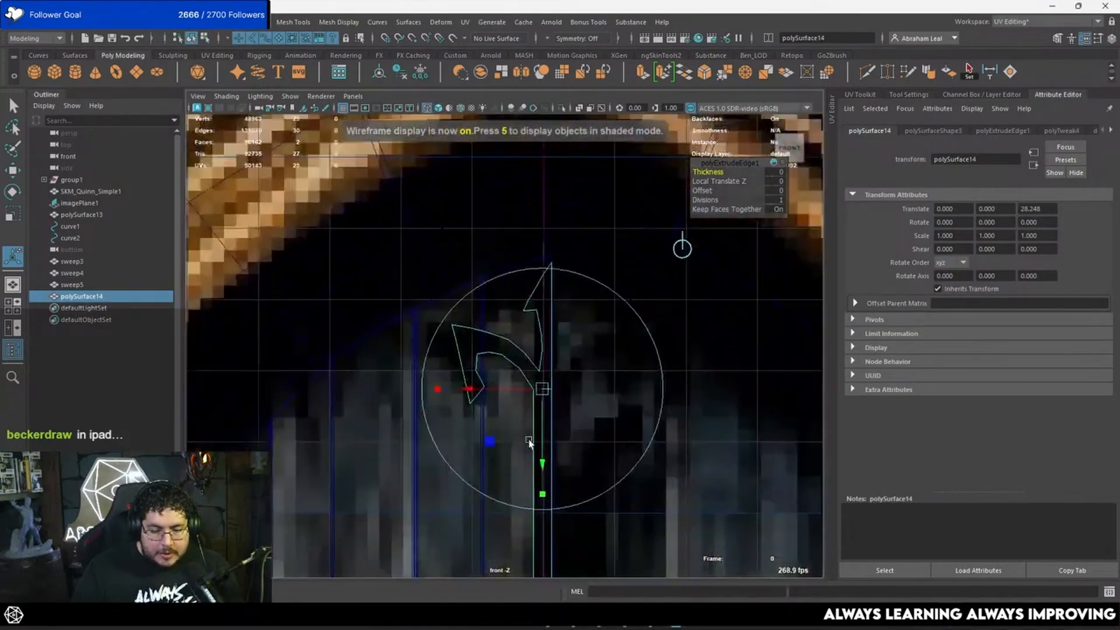
pyautogui.keyDown('alt'); pyautogui.moveTo(530, 443); pyautogui.dragTo(502, 433, button='right'); pyautogui.keyUp('alt')
pyautogui.keyDown('alt'); pyautogui.moveTo(539, 369); pyautogui.dragTo(540, 312, button='middle'); pyautogui.keyUp('alt')
pyautogui.hotkey('ctrl', '1')
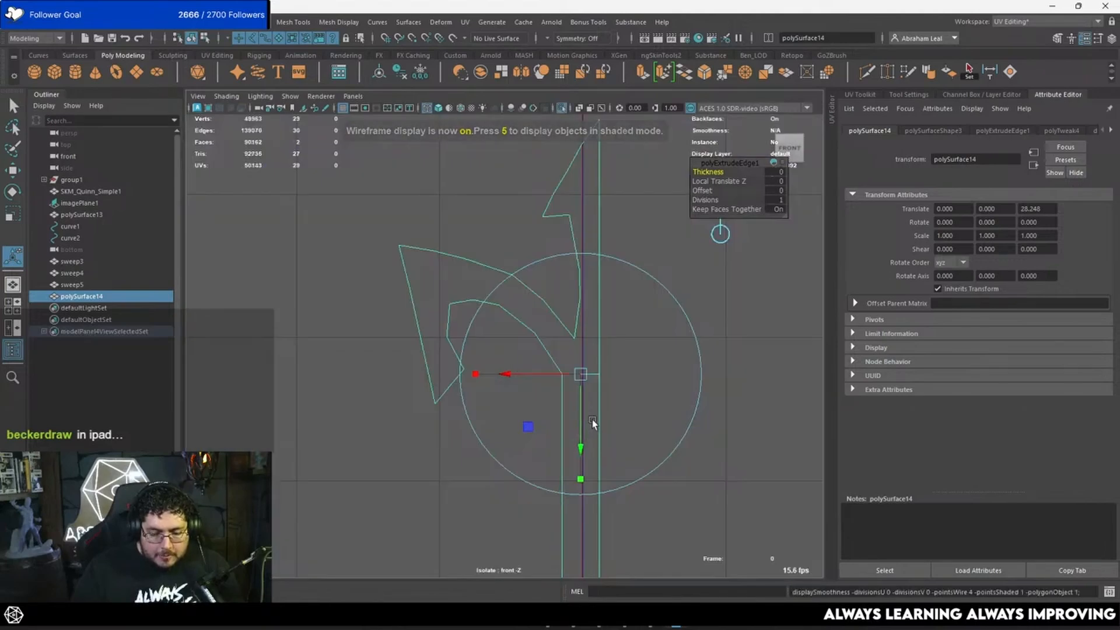
pyautogui.click(499, 315)
pyautogui.scroll(2, 499, 315)
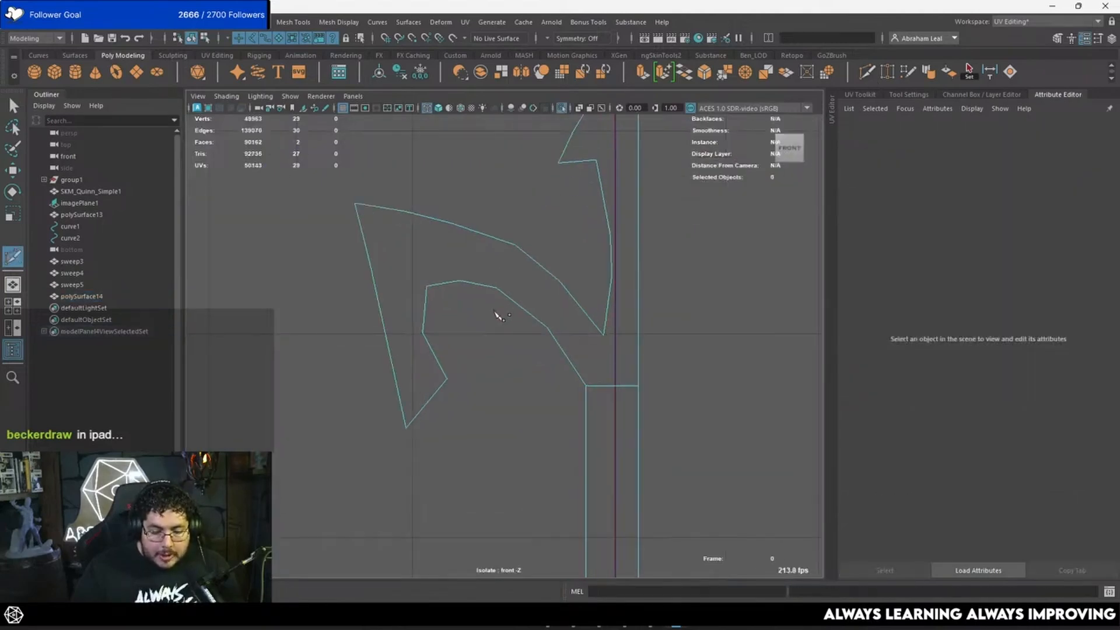
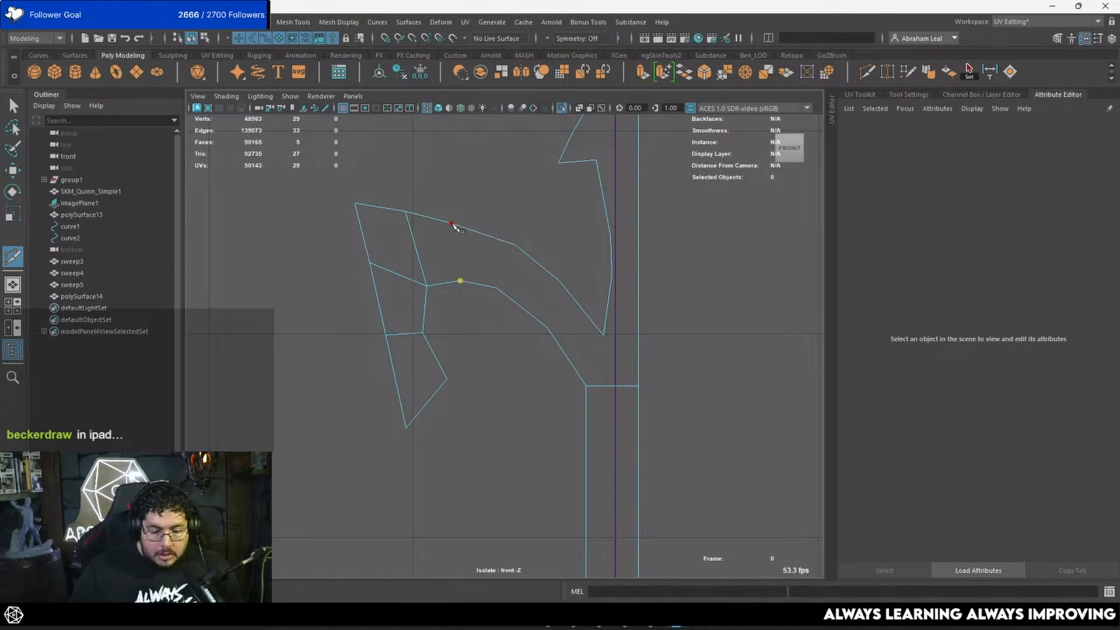
pyautogui.keyDown('ctrl'); pyautogui.click(512, 269); pyautogui.keyUp('ctrl')
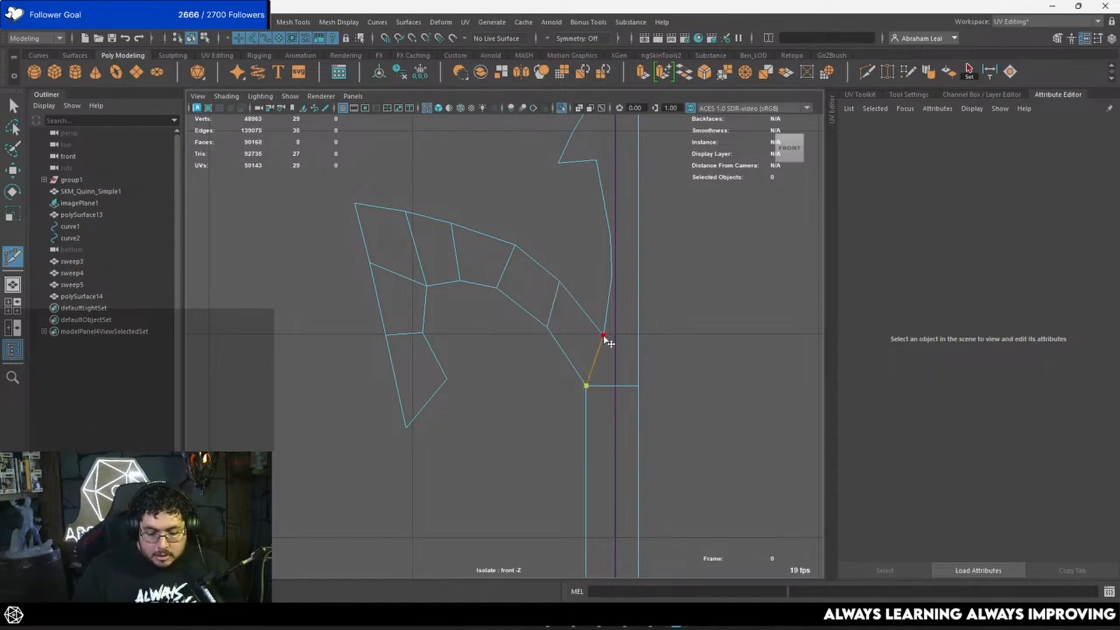
# Cut edges from the stem's outer vertices across to the center-line edge, just above the arm junction.
pyautogui.click(630, 284)
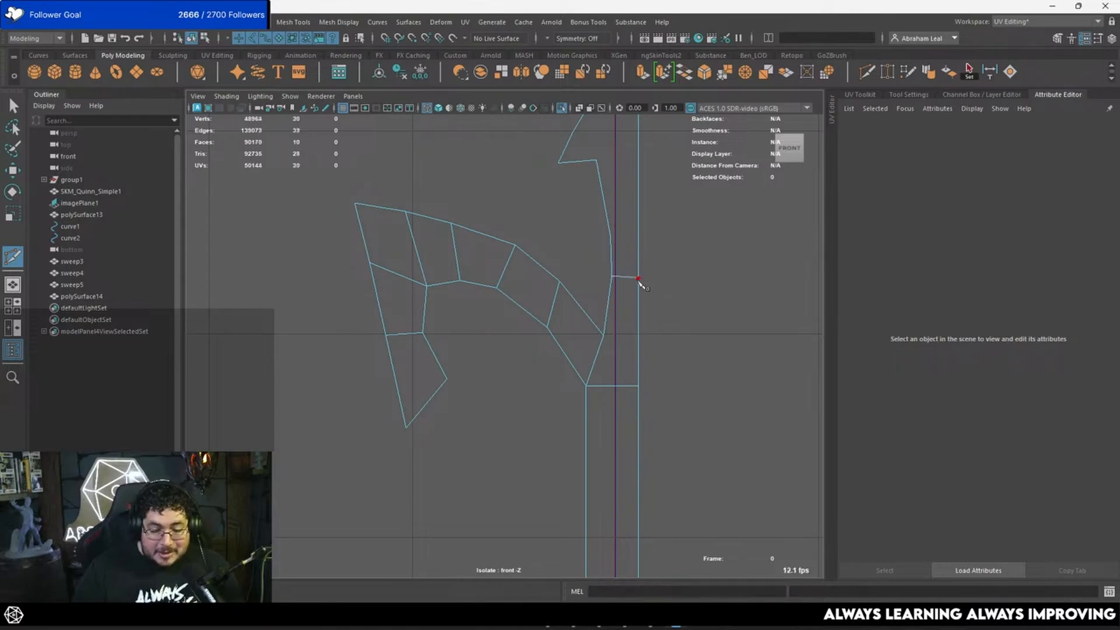
pyautogui.click(638, 278)
pyautogui.click(624, 339)
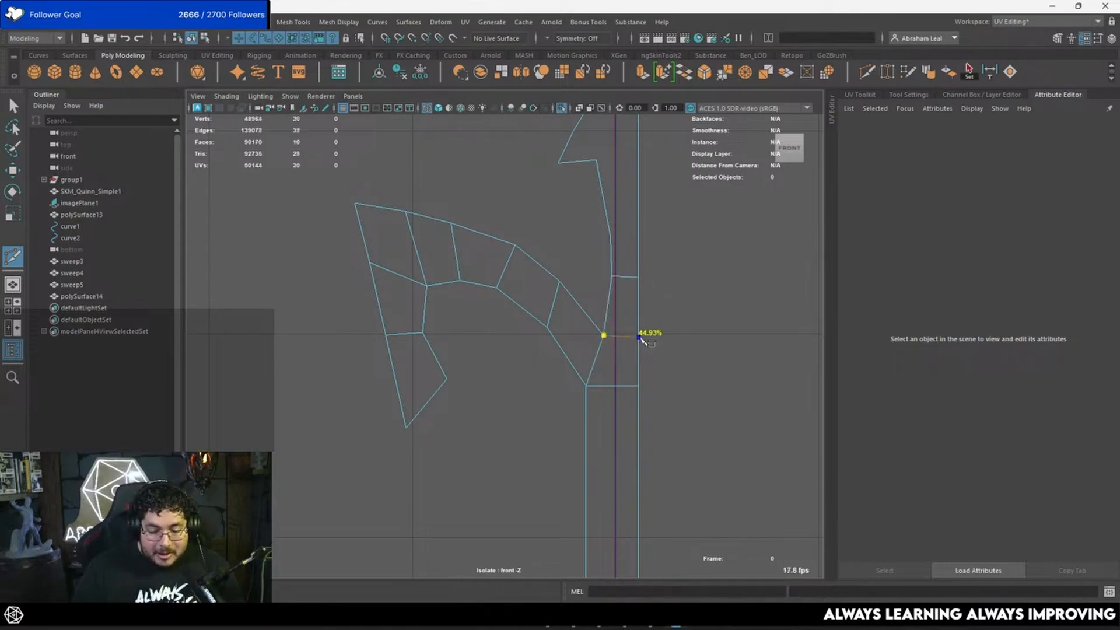
pyautogui.keyDown('alt'); pyautogui.moveTo(640, 307); pyautogui.dragTo(628, 380, button='middle'); pyautogui.keyUp('alt')
pyautogui.scroll(2, 621, 379)
pyautogui.keyDown('alt'); pyautogui.moveTo(619, 290); pyautogui.dragTo(548, 326, button='middle'); pyautogui.keyUp('alt')
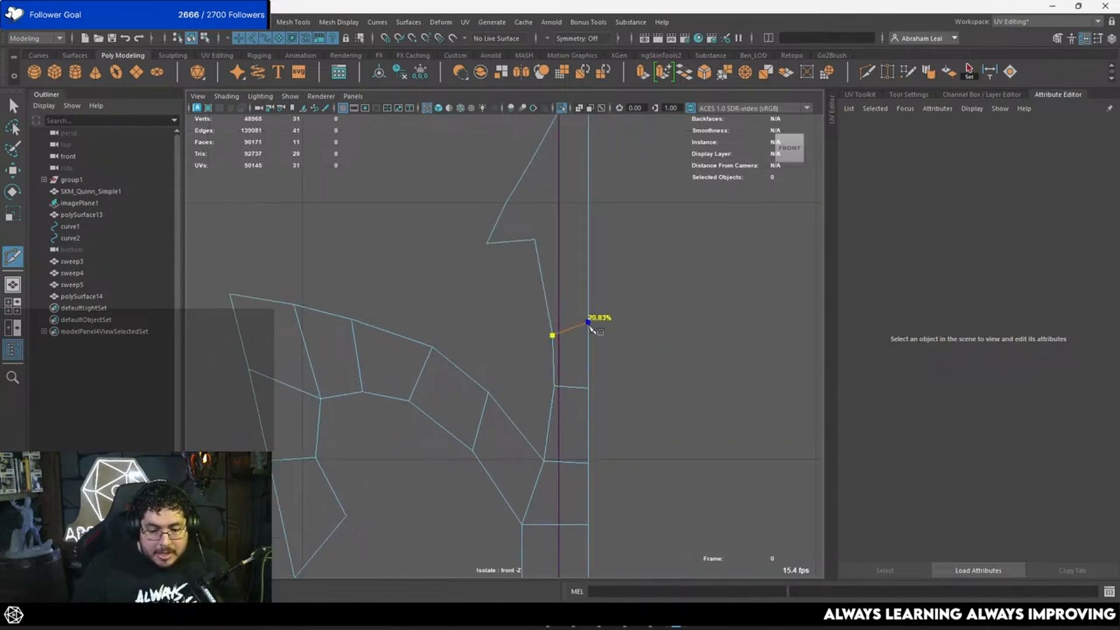
pyautogui.hotkey('ctrl', 'z')
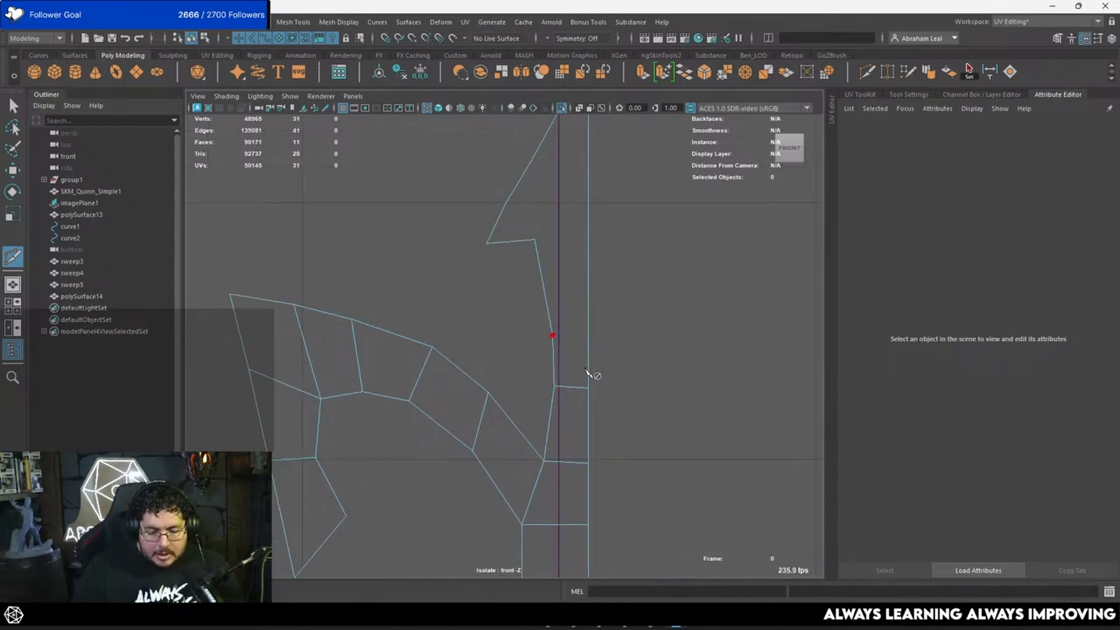
# Raise the center-line vertex of the slanted uppermost stem cut until that edge is horizontal.
pyautogui.press('w')
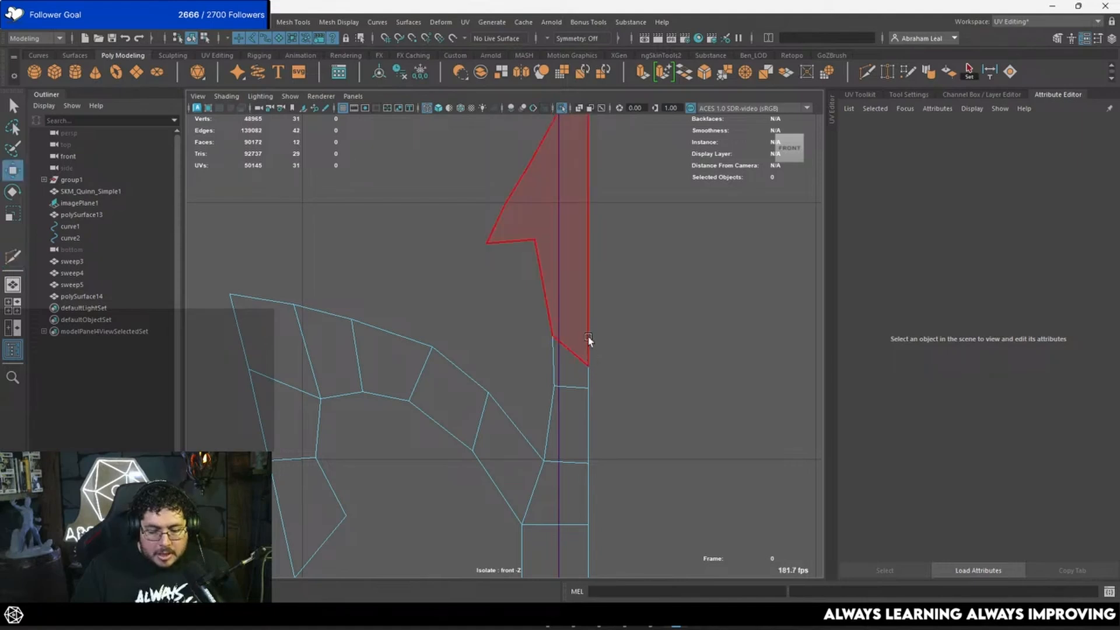
pyautogui.moveTo(590, 361); pyautogui.dragTo(535, 281, button='right')
pyautogui.moveTo(602, 356); pyautogui.dragTo(582, 380)
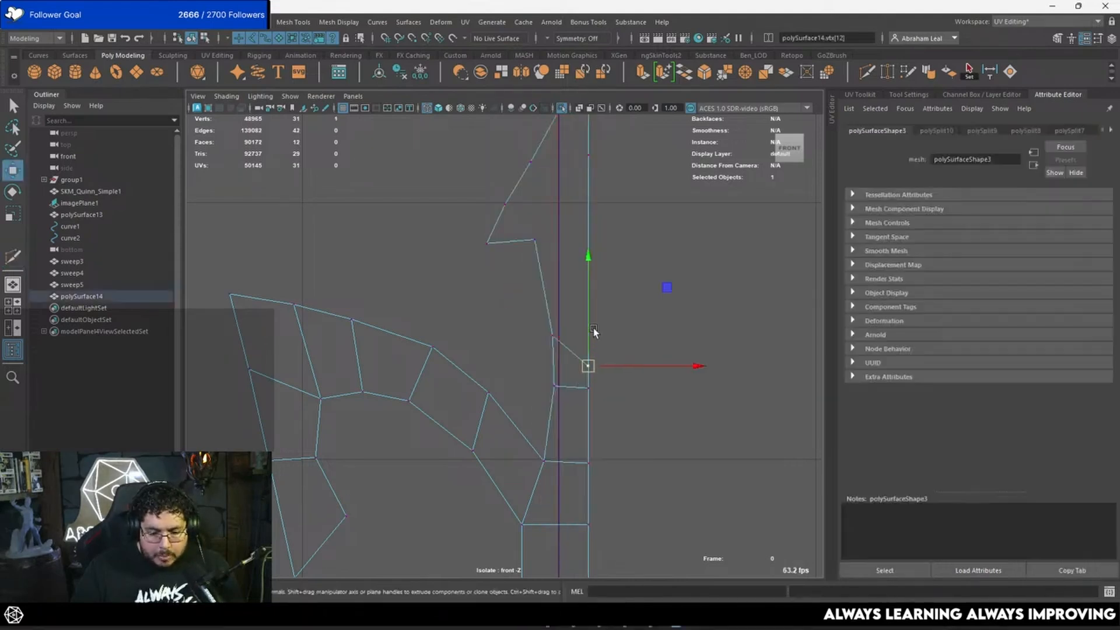
pyautogui.moveTo(589, 324); pyautogui.dragTo(587, 292)
# Cut an inner edge path through the spike's head with Multi-Cut and connect it to the outer and center-line vertices.
pyautogui.keyDown('alt'); pyautogui.moveTo(555, 222); pyautogui.dragTo(527, 289, button='middle'); pyautogui.keyUp('alt')
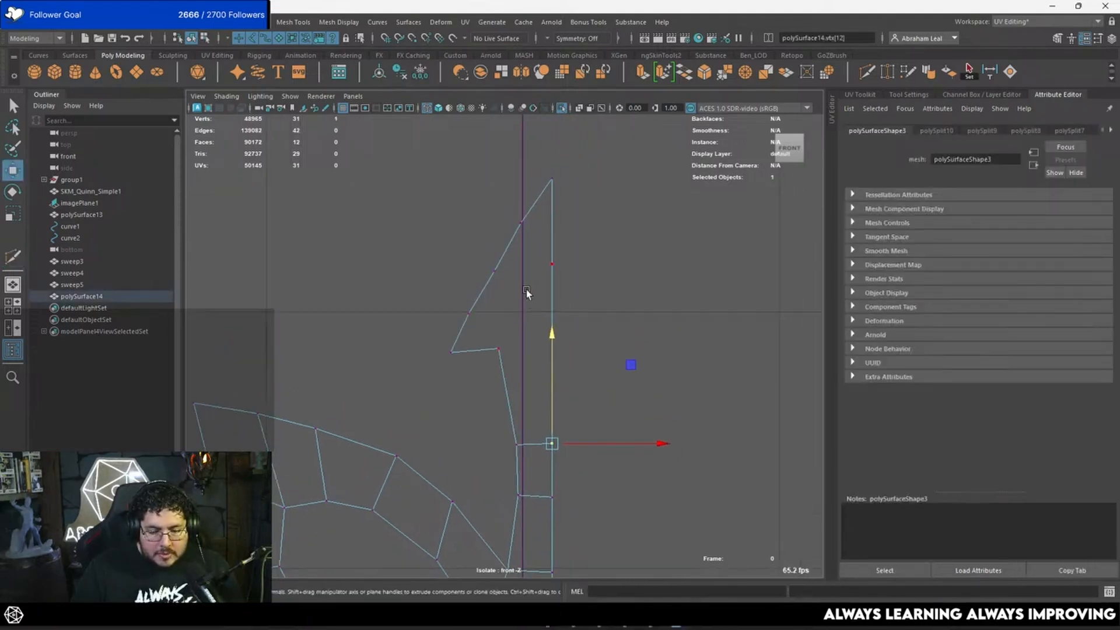
pyautogui.click(867, 73)
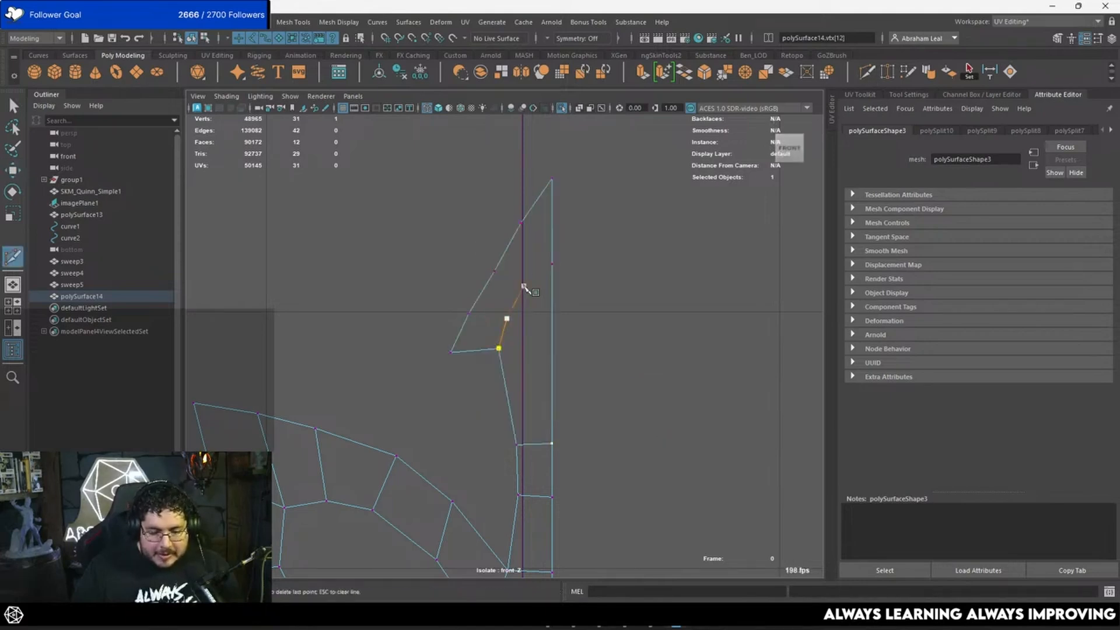
pyautogui.press('Return')
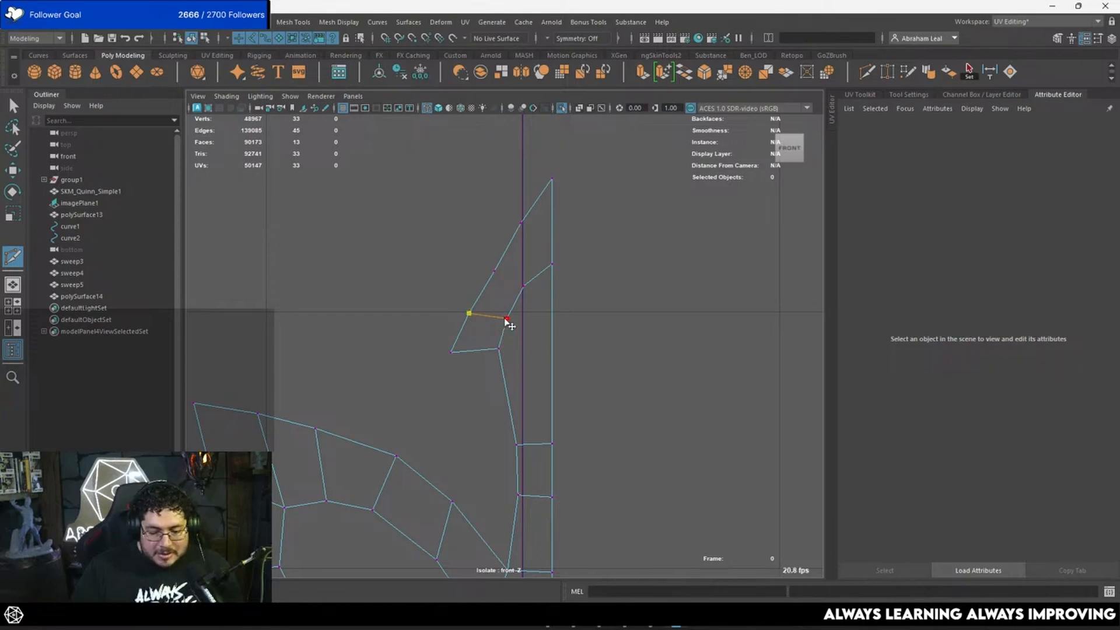
pyautogui.click(494, 272)
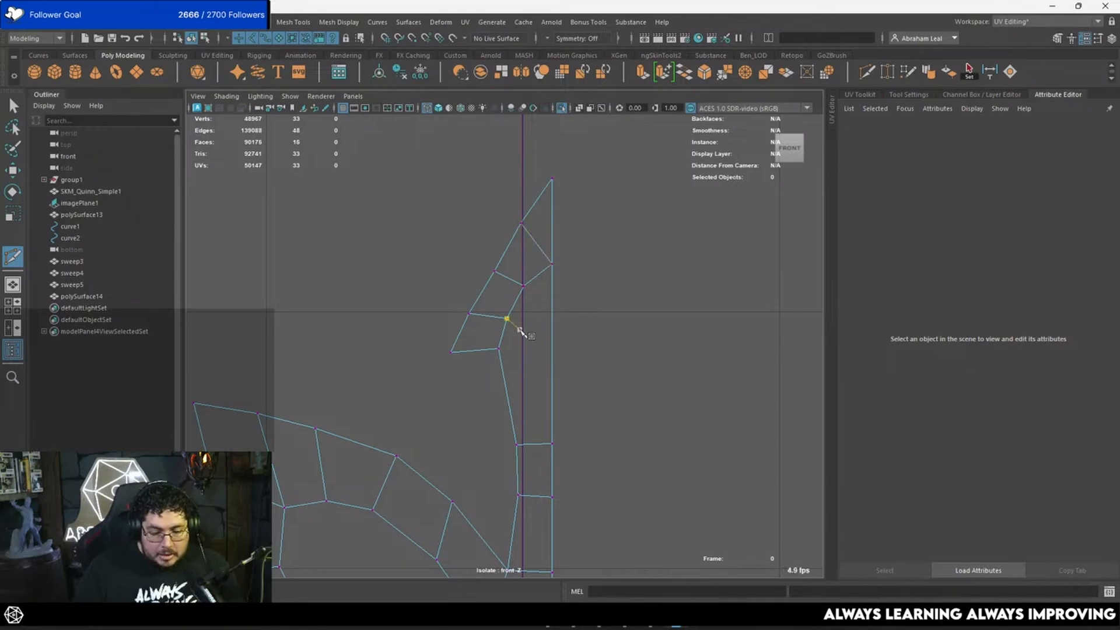
pyautogui.click(499, 348)
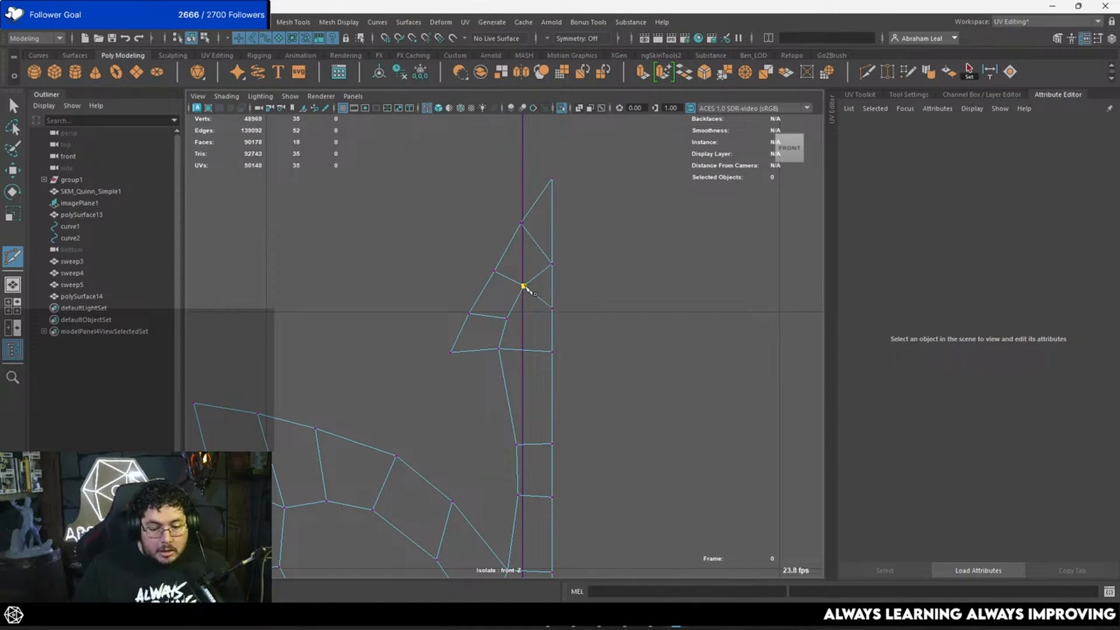
pyautogui.press('q')
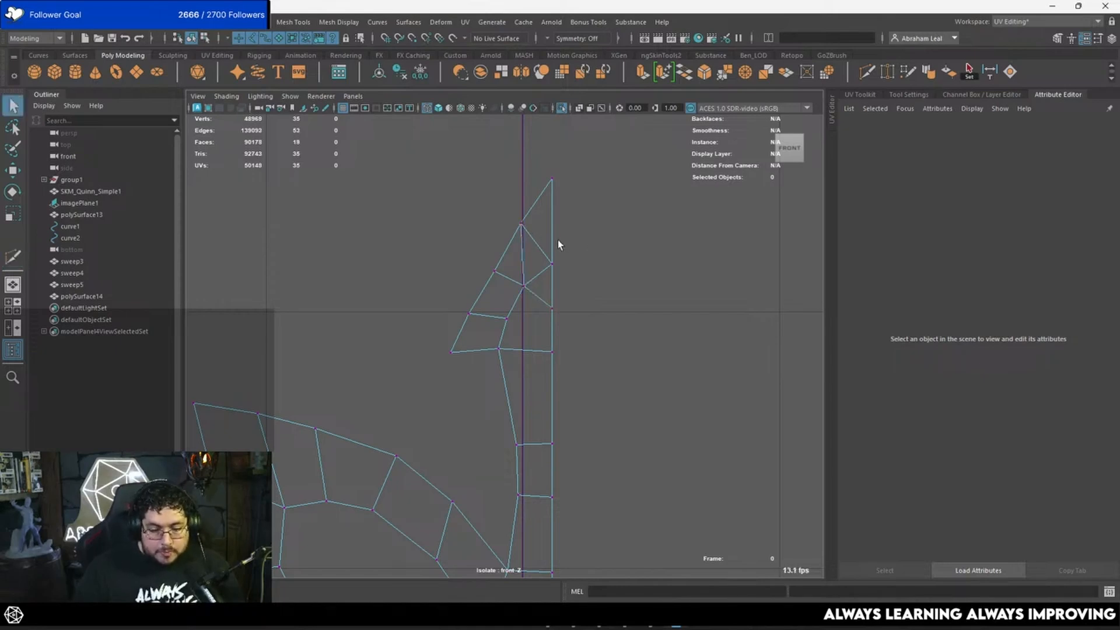
# Delete the two redundant diagonal edges meeting at the center line below the spike's point.
pyautogui.click(542, 248)
pyautogui.keyDown('shift'); pyautogui.click(533, 278); pyautogui.keyUp('shift')
pyautogui.hotkey('ctrl', 'Delete')
pyautogui.press('w')
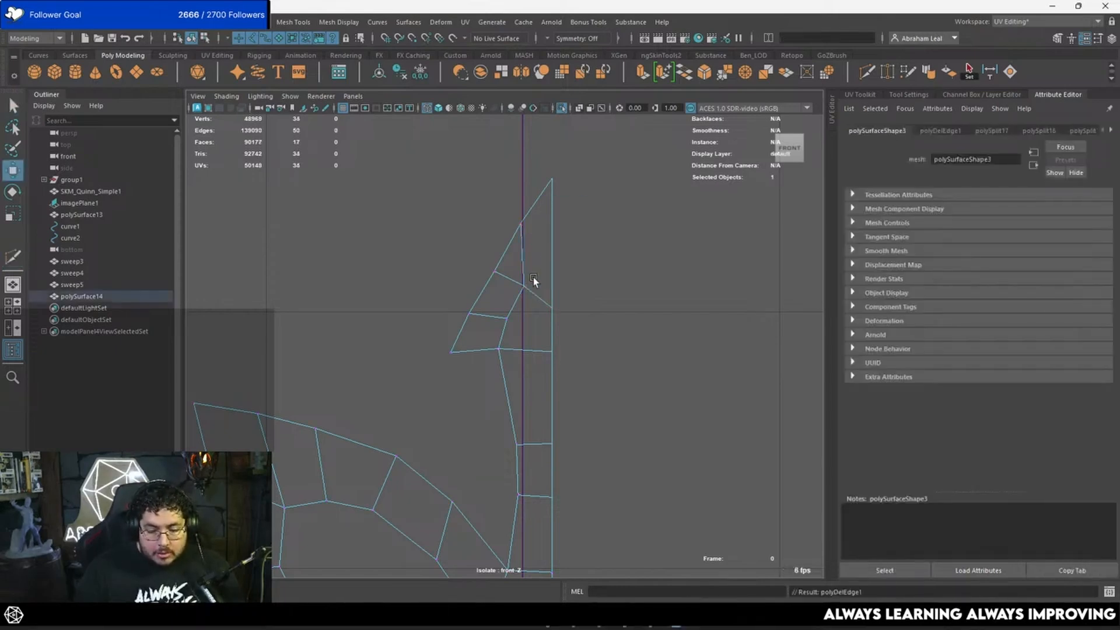
# Collapse the short inner edge of the spike's head into a single vertex and adjust the head's vertices.
pyautogui.scroll(1, 534, 278)
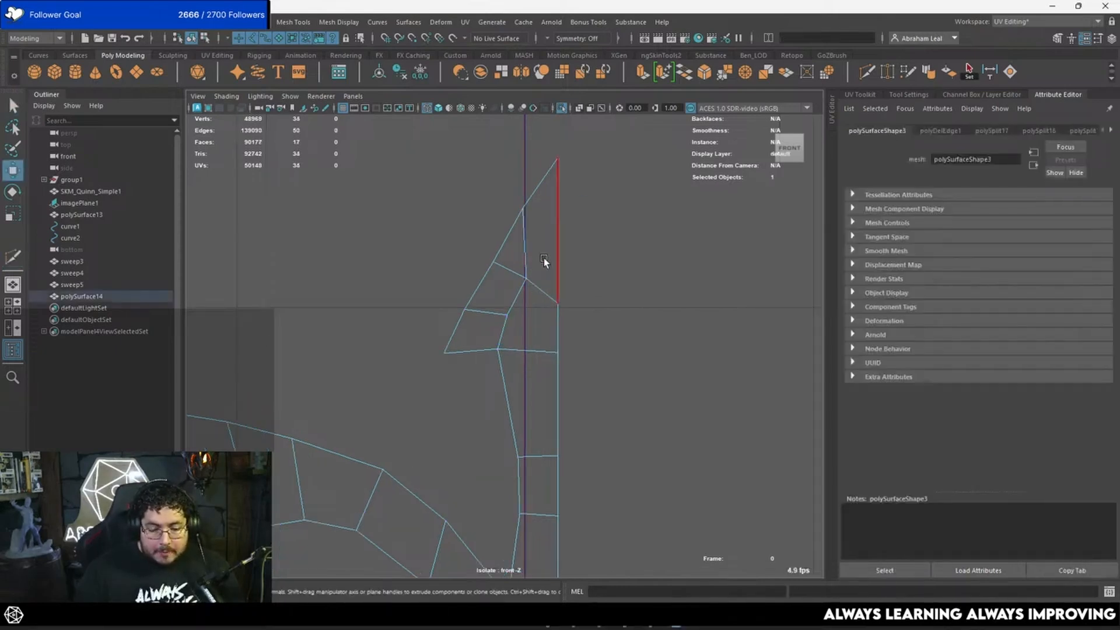
pyautogui.click(512, 310)
pyautogui.click(746, 74)
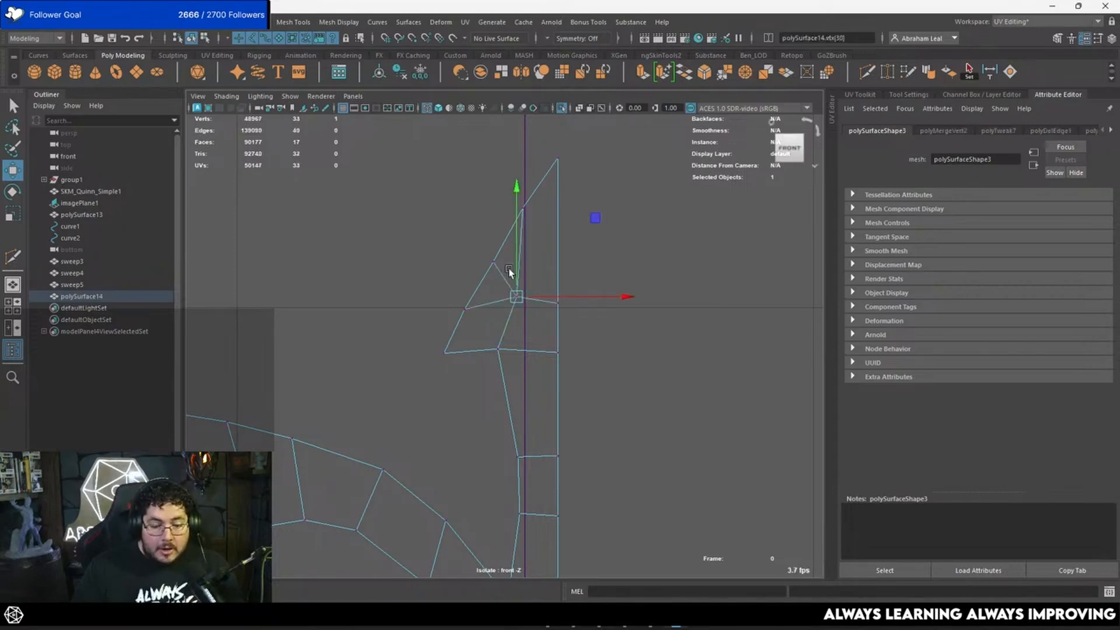
pyautogui.moveTo(517, 297)
pyautogui.mouseDown()
pyautogui.moveTo(526, 286)
pyautogui.moveTo(493, 253)
pyautogui.mouseUp()
pyautogui.click(493, 262)
pyautogui.scroll(-4, 528, 303)
pyautogui.press('5')
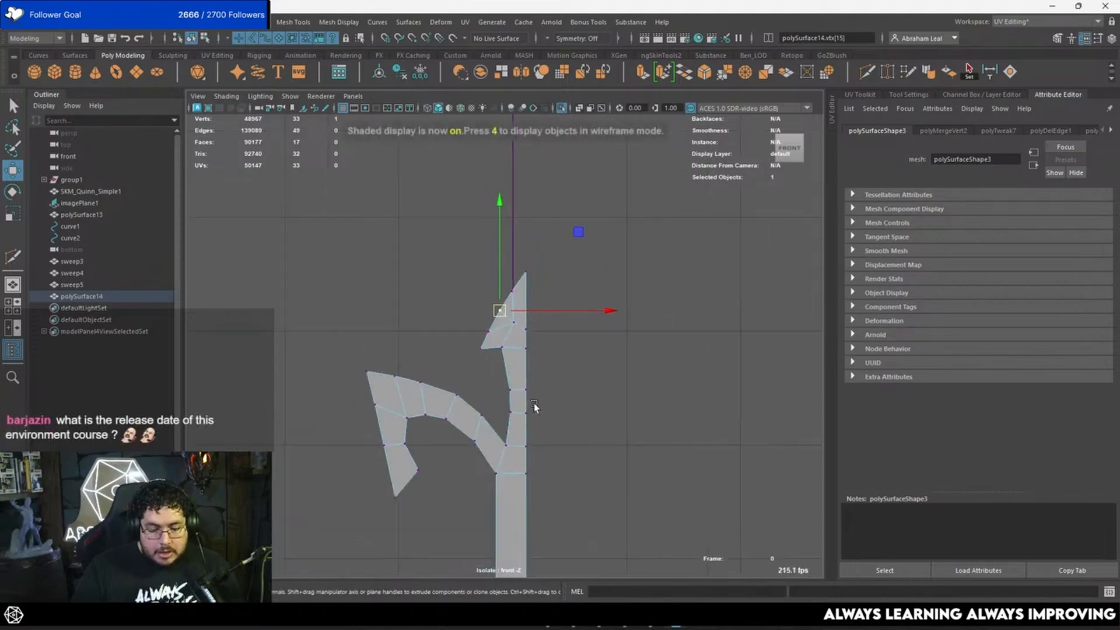
# Duplicate the whole ornament in the perspective view and move the copy down to about -113.6 in Translate Y.
pyautogui.scroll(-5, 534, 407)
pyautogui.press('space')
pyautogui.moveTo(525, 325); pyautogui.dragTo(502, 313)
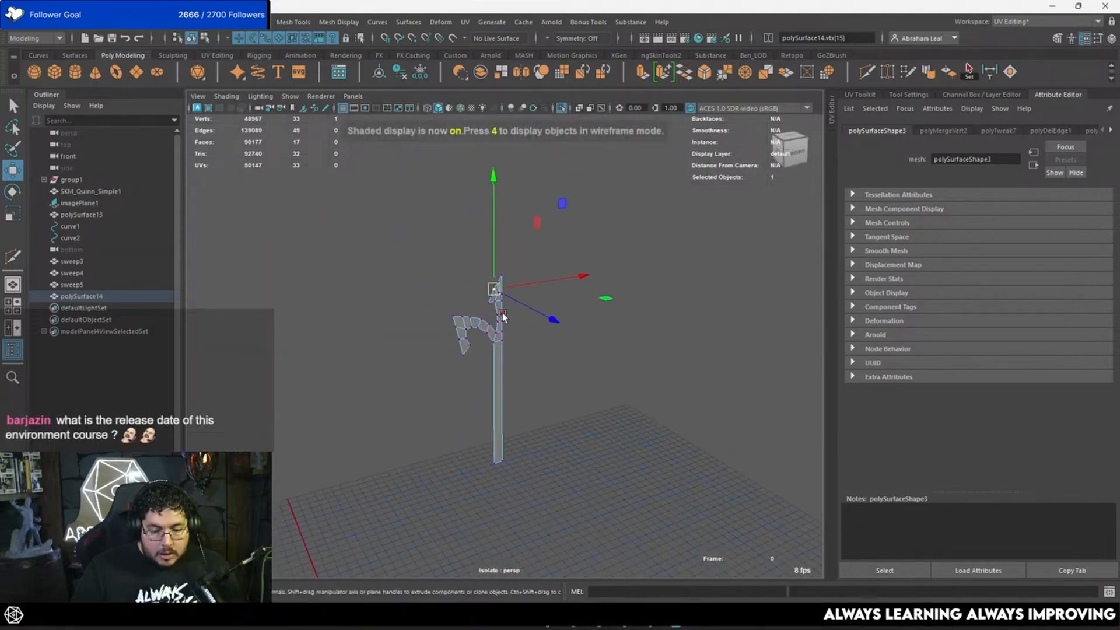
pyautogui.moveTo(502, 313); pyautogui.dragTo(636, 239, button='right')
pyautogui.click(636, 239)
pyautogui.click(500, 321)
pyautogui.hotkey('ctrl', 'd')
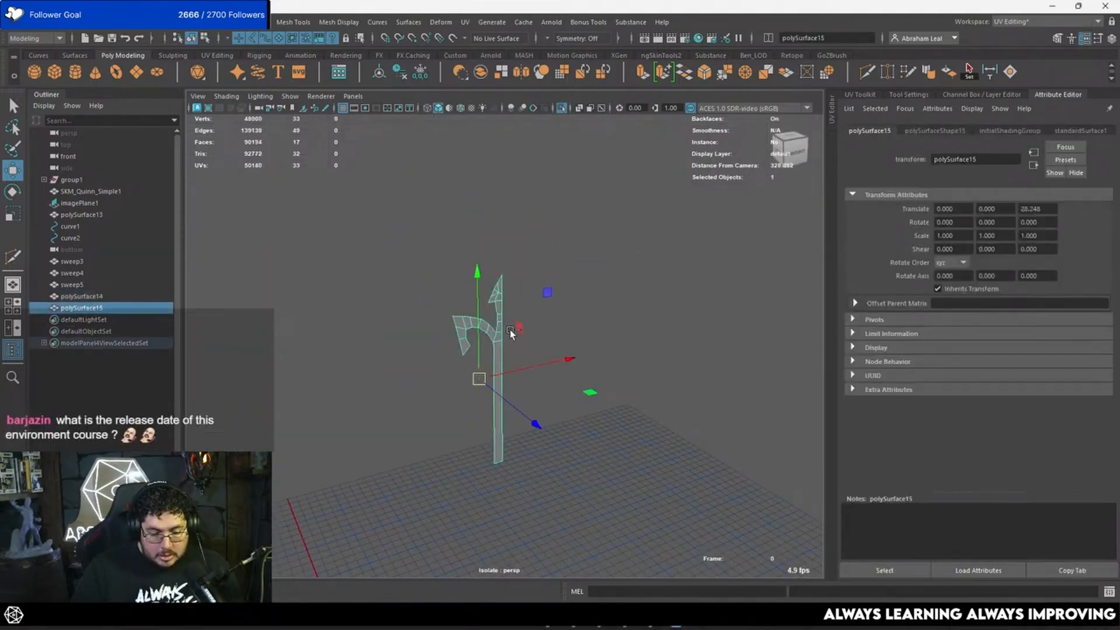
pyautogui.moveTo(478, 342); pyautogui.dragTo(481, 467)
pyautogui.scroll(5, 480, 296)
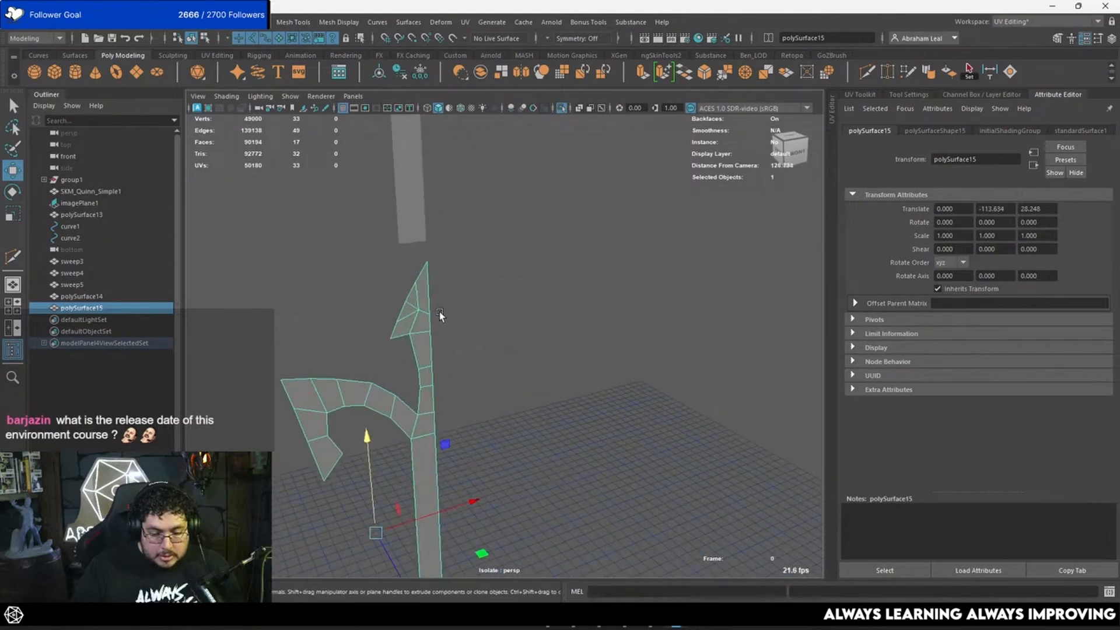
# Delete the spike faces and the long strip face from the duplicate, keeping only the curved hook piece.
pyautogui.moveTo(439, 283); pyautogui.dragTo(428, 319, button='right')
pyautogui.moveTo(471, 254); pyautogui.dragTo(412, 398)
pyautogui.press('Delete')
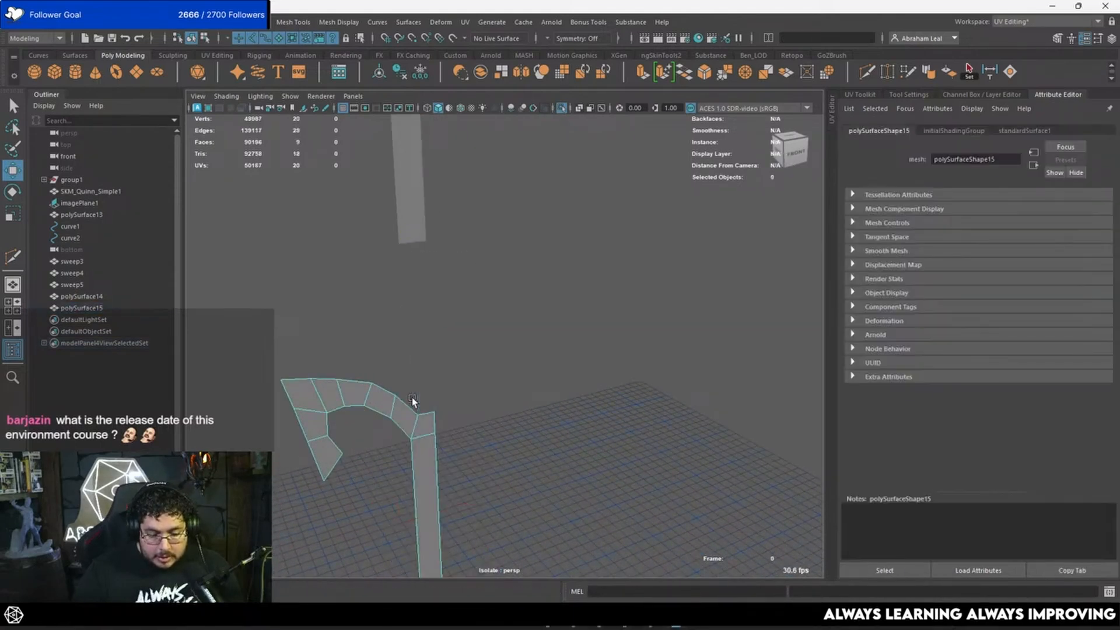
pyautogui.moveTo(462, 467); pyautogui.dragTo(397, 500)
pyautogui.press('Delete')
# Exit isolation in the front view and raise the hook piece along the center line to about -95.6 in Translate Y.
pyautogui.press('space')
pyautogui.moveTo(494, 372); pyautogui.dragTo(528, 373)
pyautogui.press('4')
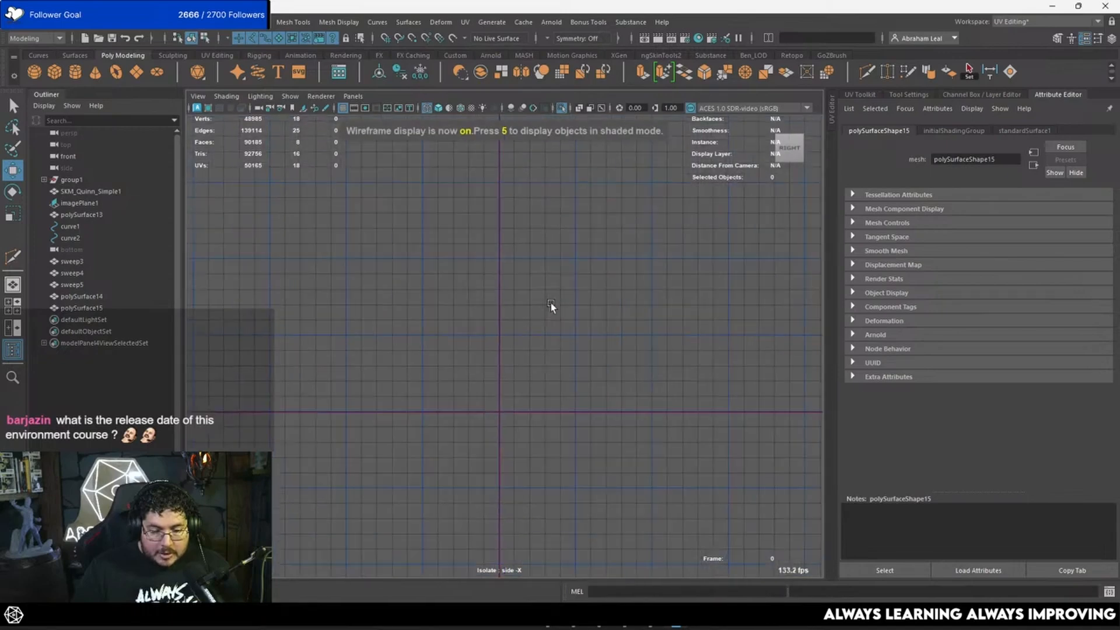
pyautogui.press('f')
pyautogui.scroll(-4, 552, 331)
pyautogui.click(562, 109)
pyautogui.press('space')
pyautogui.moveTo(505, 292); pyautogui.dragTo(508, 242)
pyautogui.scroll(3, 506, 324)
pyautogui.click(512, 305)
pyautogui.scroll(-6, 542, 271)
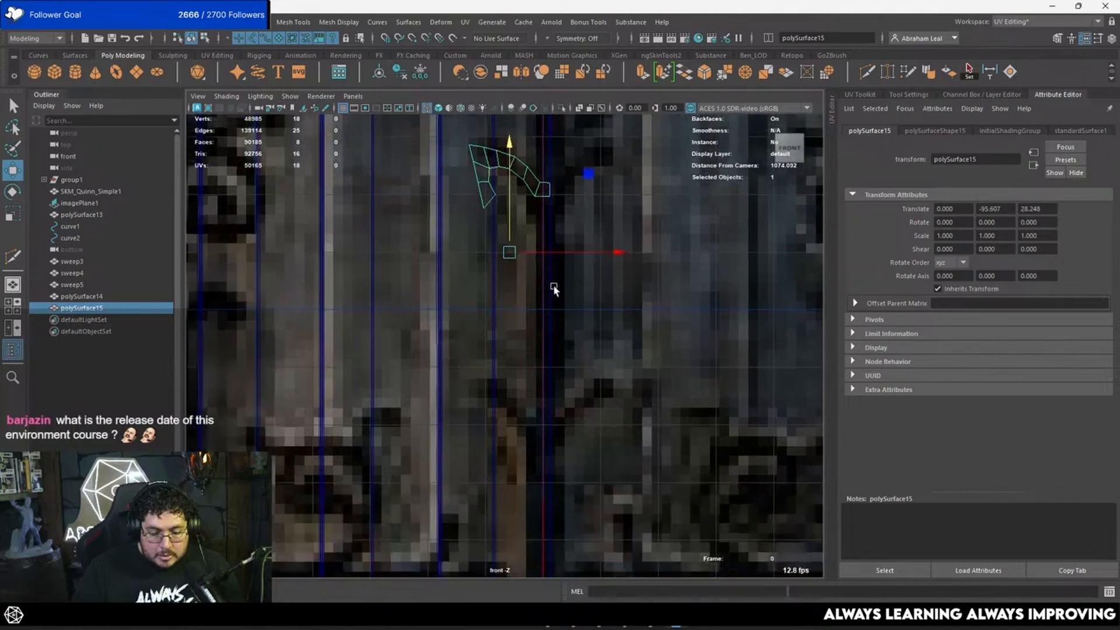
# Duplicate the hook piece twice down the center line, placing the copies at about -324.4 and -503.4 in Translate Y.
pyautogui.scroll(4, 536, 311)
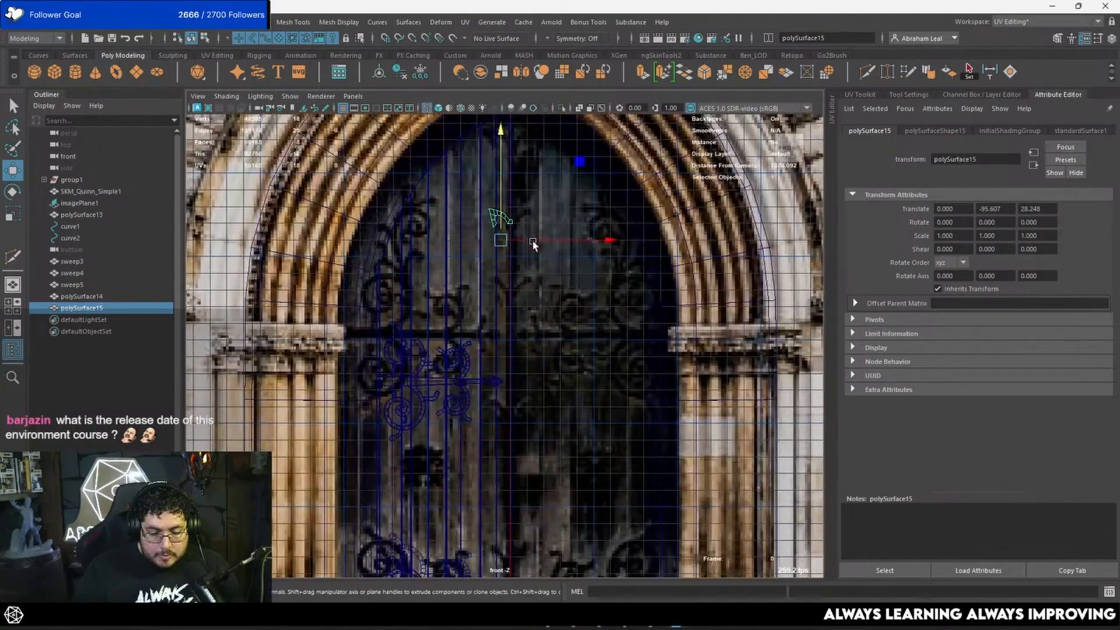
pyautogui.hotkey('ctrl', 'd')
pyautogui.moveTo(504, 146); pyautogui.dragTo(483, 413)
pyautogui.keyDown('alt'); pyautogui.moveTo(483, 414); pyautogui.dragTo(499, 289, button='middle'); pyautogui.keyUp('alt')
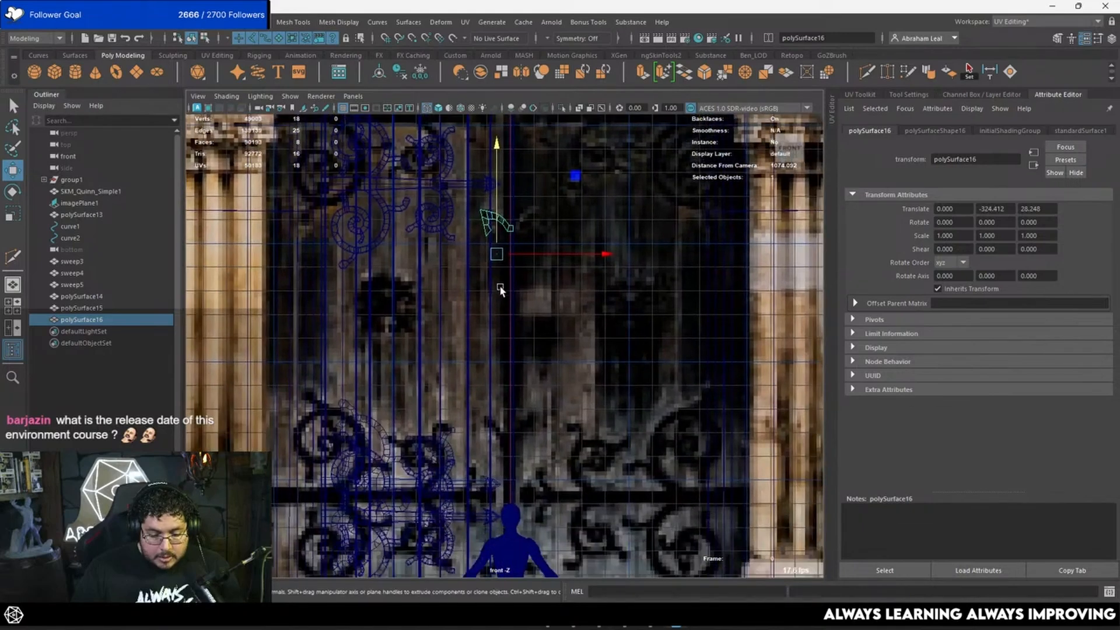
pyautogui.hotkey('ctrl', 'd')
pyautogui.moveTo(504, 211); pyautogui.dragTo(501, 426)
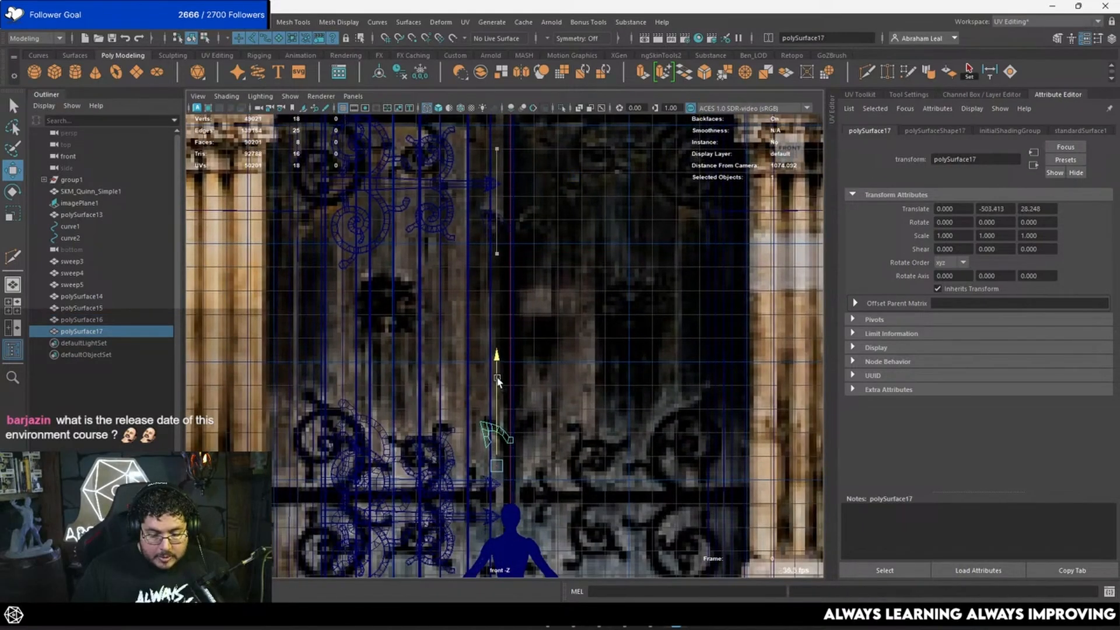
pyautogui.scroll(2, 502, 428)
pyautogui.scroll(4, 521, 349)
pyautogui.keyDown('alt'); pyautogui.moveTo(478, 461); pyautogui.dragTo(500, 303, button='middle'); pyautogui.keyUp('alt')
pyautogui.moveTo(500, 286); pyautogui.dragTo(501, 301, button='right')
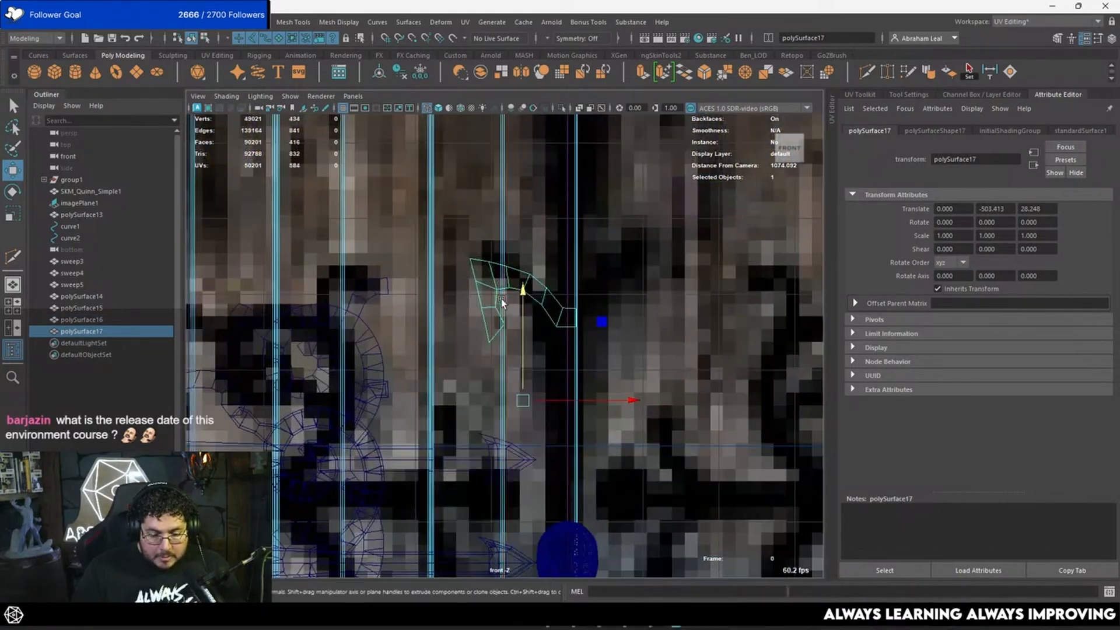
pyautogui.doubleClick(457, 364)
pyautogui.click(458, 365)
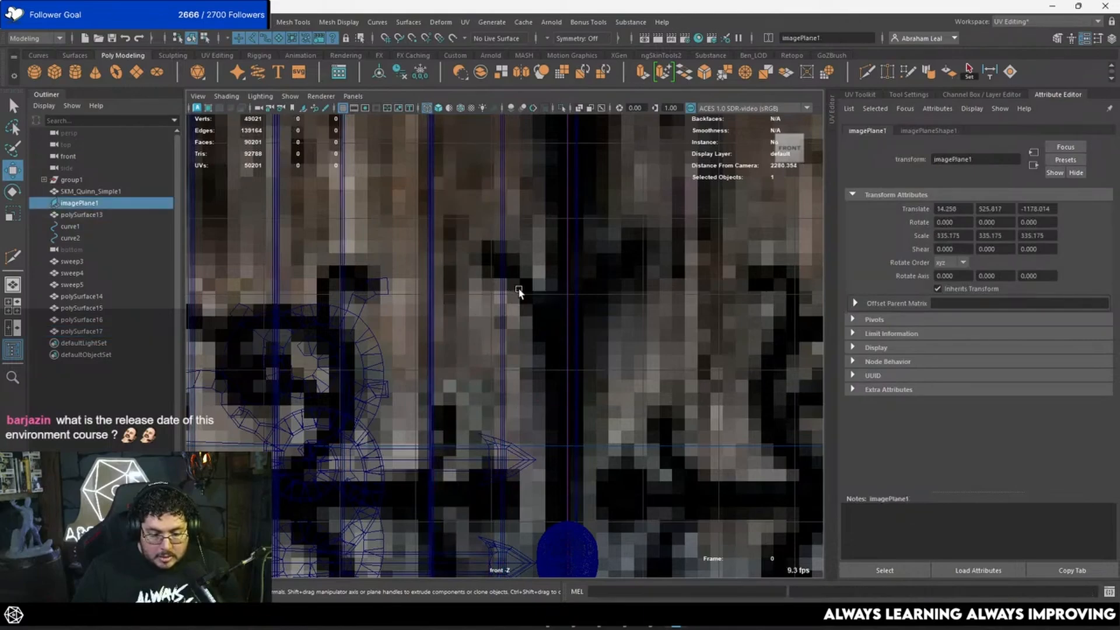
pyautogui.scroll(-5, 525, 309)
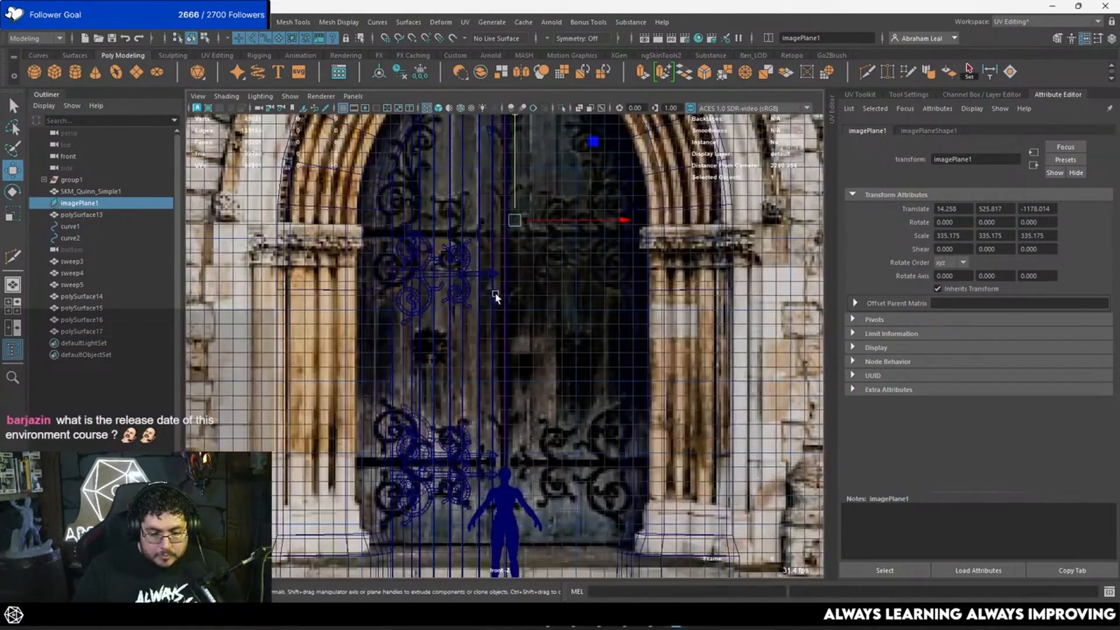
# Duplicate the center-line hook piece above the lower hinge and move the copy down to about -500.7 in Translate Y.
pyautogui.click(495, 294)
pyautogui.hotkey('ctrl', 'd')
pyautogui.moveTo(497, 207); pyautogui.dragTo(485, 333)
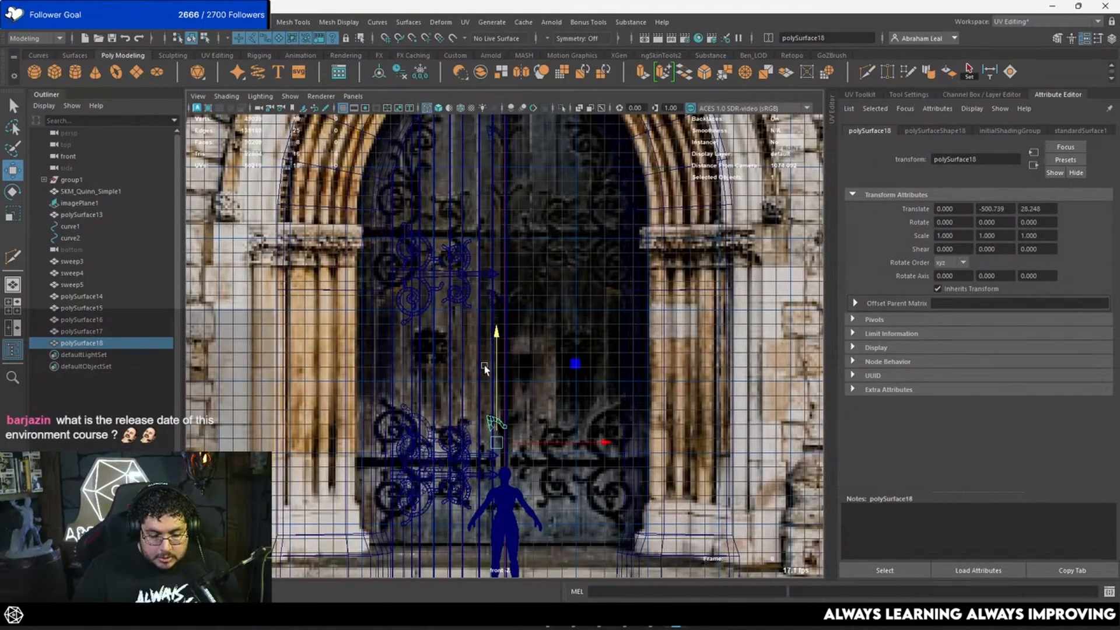
# Delete the two end faces forming the downward barb of the new hook copy.
pyautogui.keyDown('alt'); pyautogui.moveTo(485, 366); pyautogui.dragTo(498, 328, button='middle'); pyautogui.keyUp('alt')
pyautogui.keyDown('alt'); pyautogui.moveTo(498, 328); pyautogui.dragTo(559, 322, button='right'); pyautogui.keyUp('alt')
pyautogui.keyDown('alt'); pyautogui.moveTo(559, 322); pyautogui.dragTo(546, 240, button='middle'); pyautogui.keyUp('alt')
pyautogui.moveTo(483, 459); pyautogui.dragTo(479, 316, button='right')
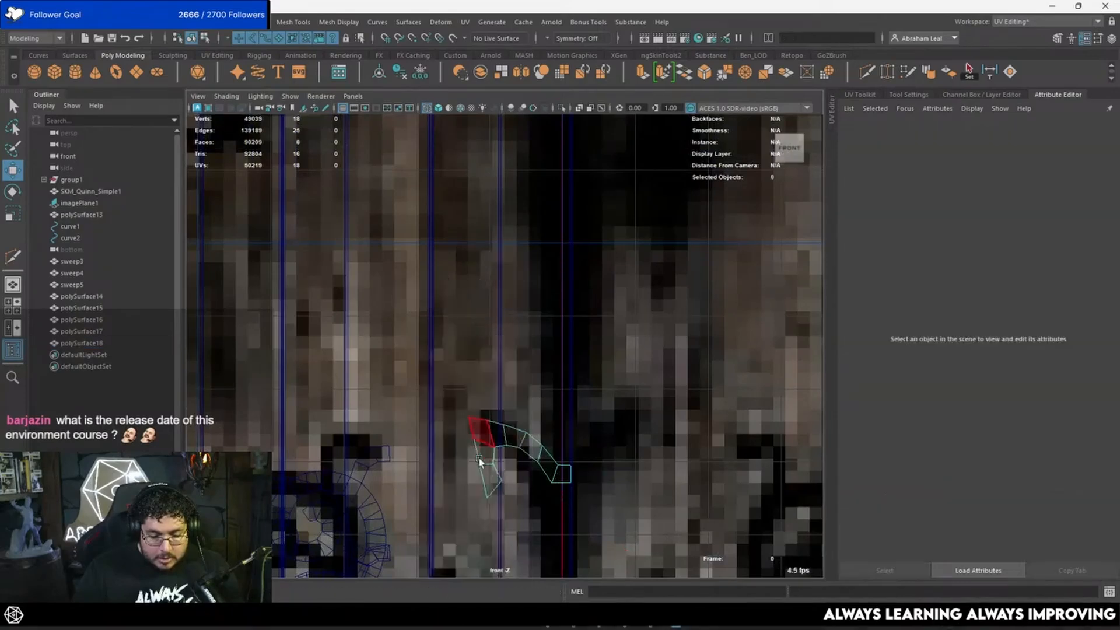
pyautogui.moveTo(491, 460); pyautogui.dragTo(472, 486)
pyautogui.press('Delete')
# Move the vertices at the free end of the shortened hook to form a tapered, rounded tip.
pyautogui.keyDown('alt'); pyautogui.moveTo(475, 395); pyautogui.dragTo(471, 346, button='middle'); pyautogui.keyUp('alt')
pyautogui.moveTo(471, 346)
pyautogui.keyDown('alt'); pyautogui.mouseDown(button='right')
pyautogui.moveTo(477, 411)
pyautogui.moveTo(460, 364)
pyautogui.mouseUp(button='right'); pyautogui.keyUp('alt')
pyautogui.moveTo(470, 390); pyautogui.dragTo(413, 287, button='right')
pyautogui.moveTo(475, 356)
pyautogui.mouseDown()
pyautogui.moveTo(458, 405)
pyautogui.moveTo(470, 353)
pyautogui.mouseUp()
pyautogui.moveTo(449, 372); pyautogui.dragTo(428, 401)
pyautogui.moveTo(440, 383); pyautogui.dragTo(438, 393)
pyautogui.moveTo(507, 378); pyautogui.dragTo(488, 402)
pyautogui.scroll(-5, 510, 308)
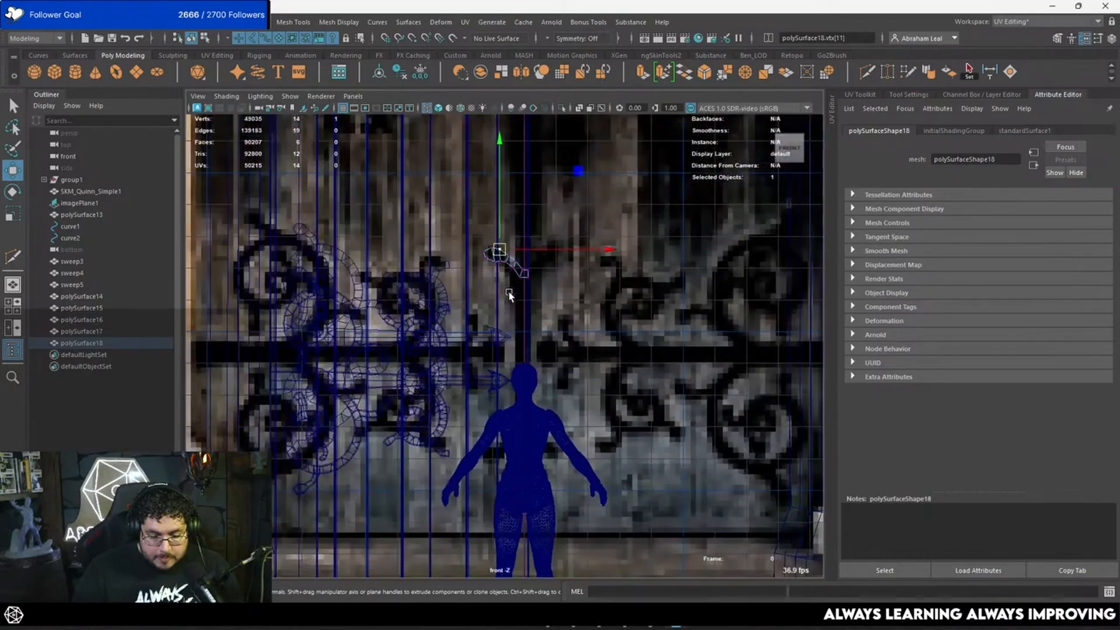
# Duplicate the shortened hook piece and move the copy down the center line to about -625.3 in Translate Y.
pyautogui.moveTo(508, 266); pyautogui.dragTo(538, 261, button='right')
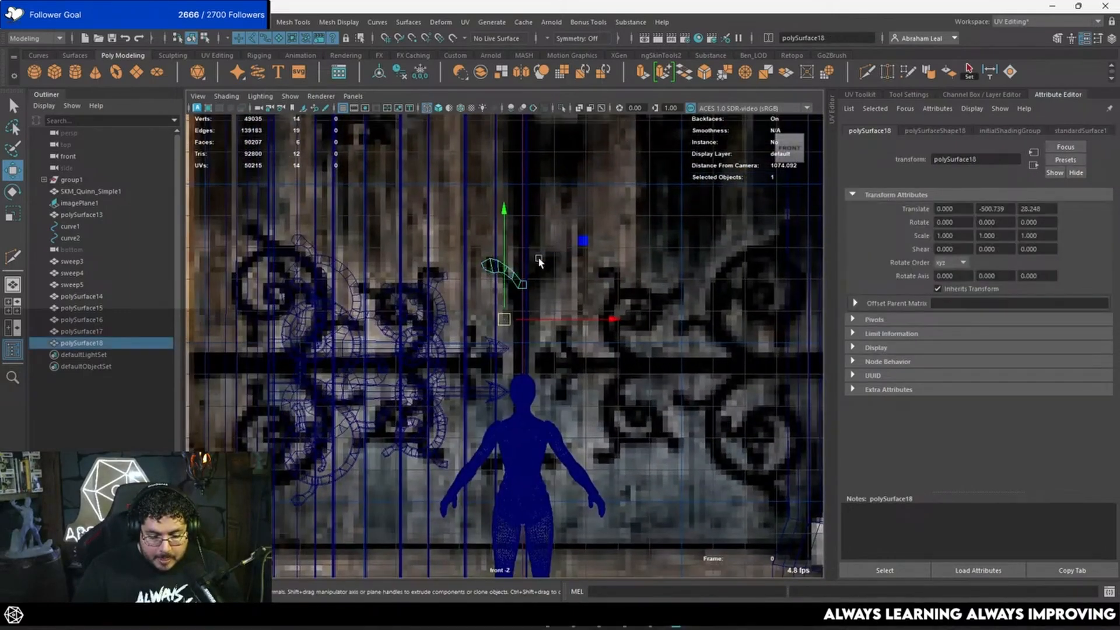
pyautogui.hotkey('ctrl', 'd')
pyautogui.moveTo(504, 213); pyautogui.dragTo(484, 408)
pyautogui.scroll(-3, 483, 398)
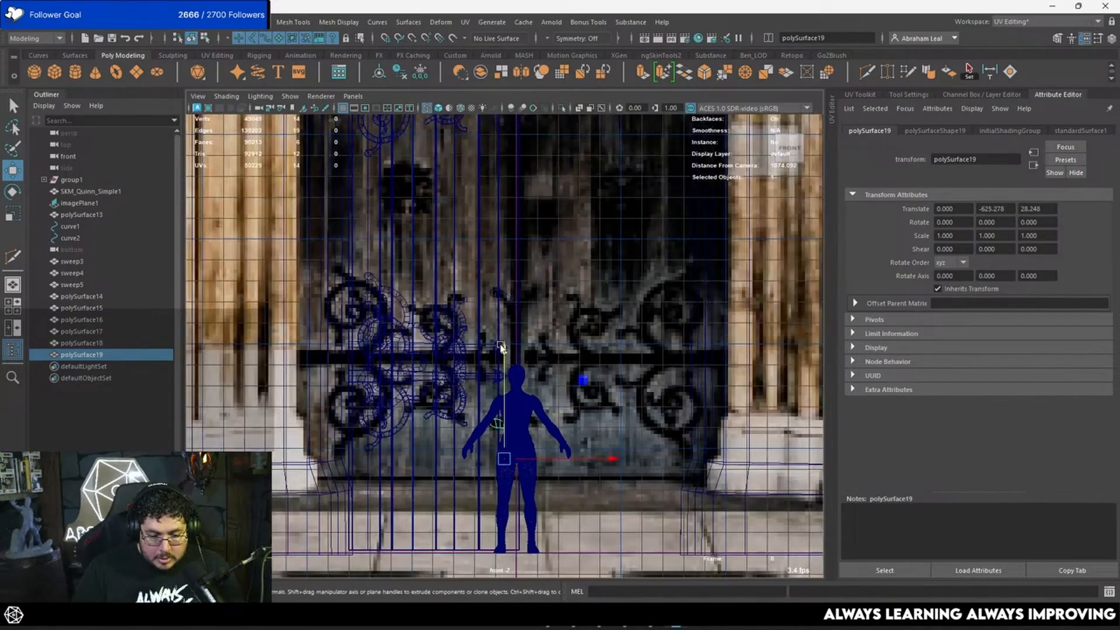
# Isolate the center-line ornament with all its hook pieces, polySurface14 to polySurface19, and combine them into one mesh.
pyautogui.keyDown('shift'); pyautogui.click(82, 296); pyautogui.keyUp('shift')
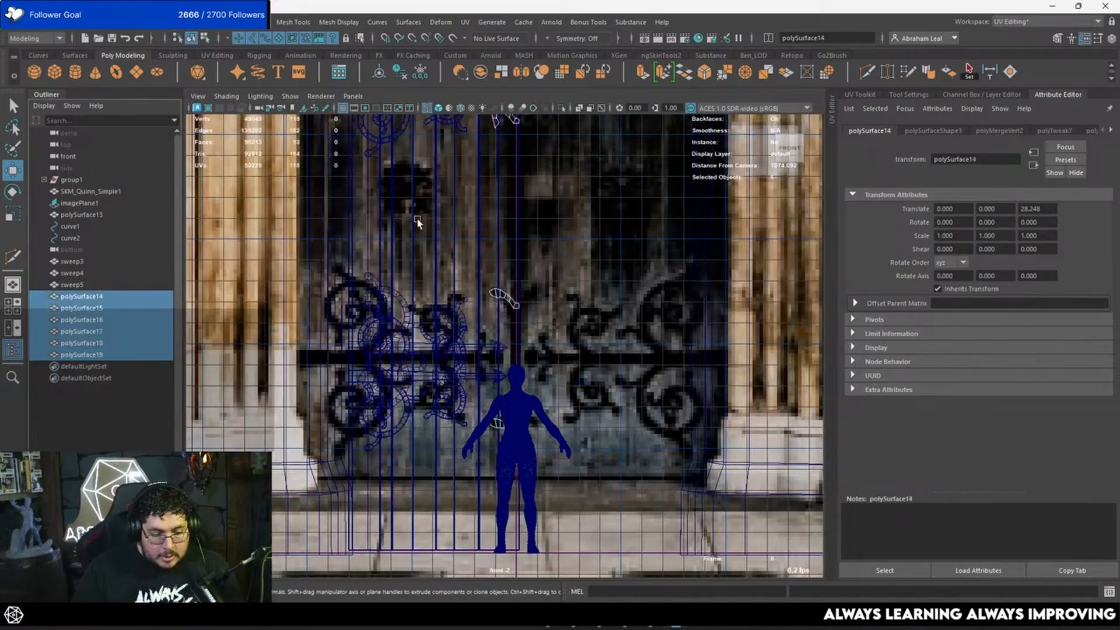
pyautogui.click(561, 108)
pyautogui.scroll(5, 536, 310)
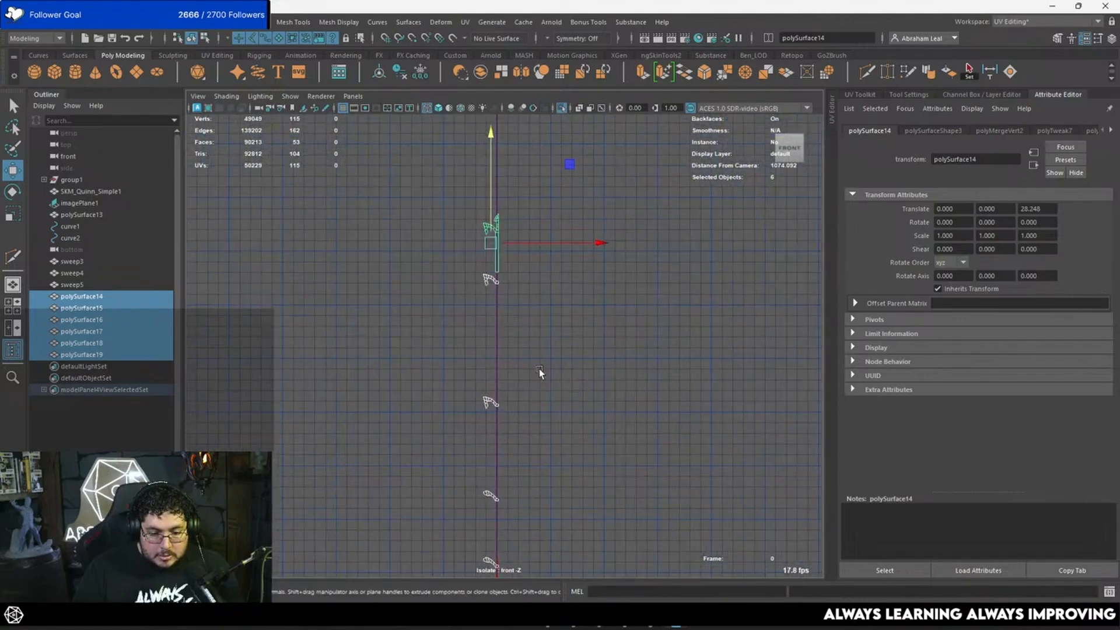
pyautogui.click(480, 72)
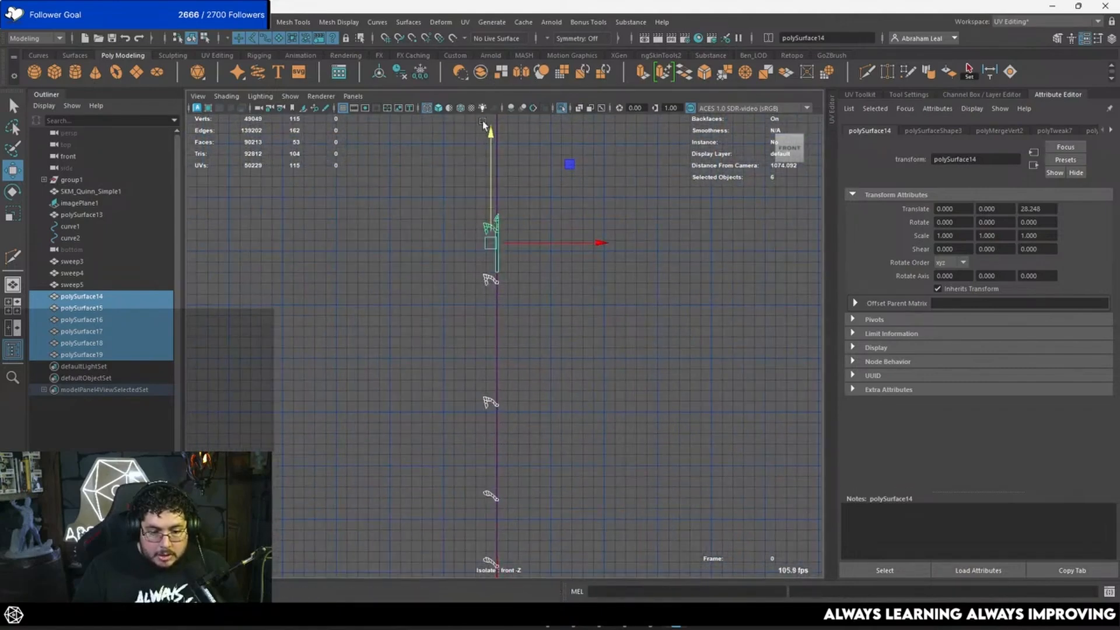
# Snap the inner corner of the first separate hook's base horizontally into line with the edge of the strip above.
pyautogui.keyDown('alt'); pyautogui.moveTo(516, 254); pyautogui.dragTo(524, 317, button='middle'); pyautogui.keyUp('alt')
pyautogui.scroll(8, 523, 317)
pyautogui.moveTo(515, 314); pyautogui.dragTo(455, 280, button='right')
pyautogui.click(510, 299)
pyautogui.scroll(3, 511, 308)
pyautogui.scroll(4, 512, 309)
pyautogui.moveTo(519, 324); pyautogui.dragTo(503, 355)
pyautogui.press('v')
pyautogui.moveTo(582, 345); pyautogui.dragTo(495, 191)
pyautogui.click(488, 330)
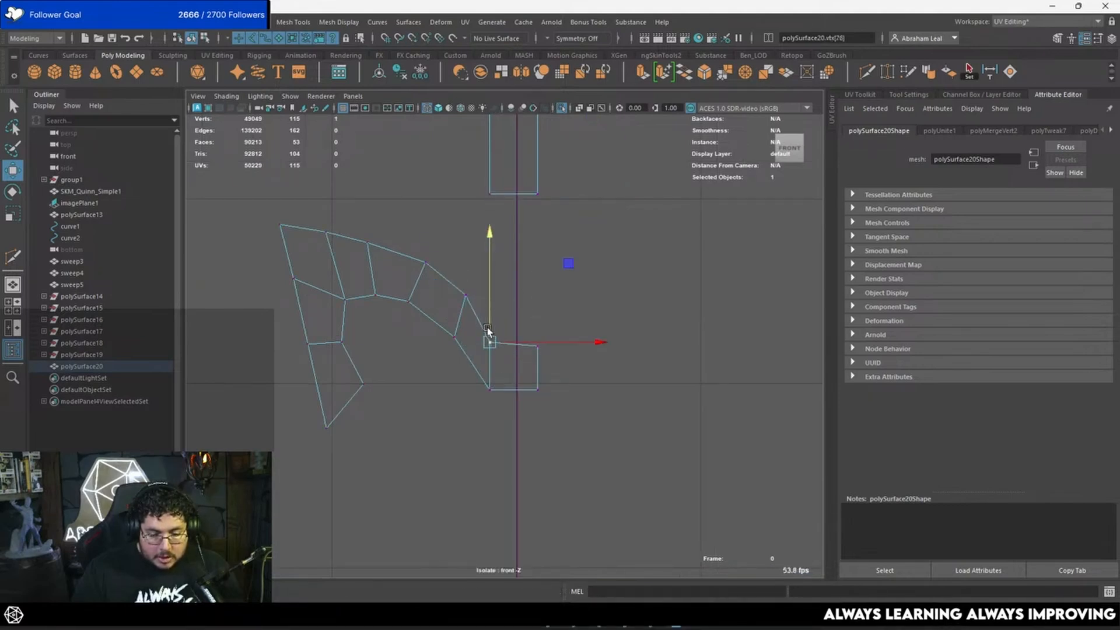
# Bridge the bottom edge of the ornament strip to the top edge of the hook base below it.
pyautogui.moveTo(513, 198); pyautogui.dragTo(513, 177, button='right')
pyautogui.click(513, 193)
pyautogui.keyDown('shift'); pyautogui.click(521, 343); pyautogui.keyUp('shift')
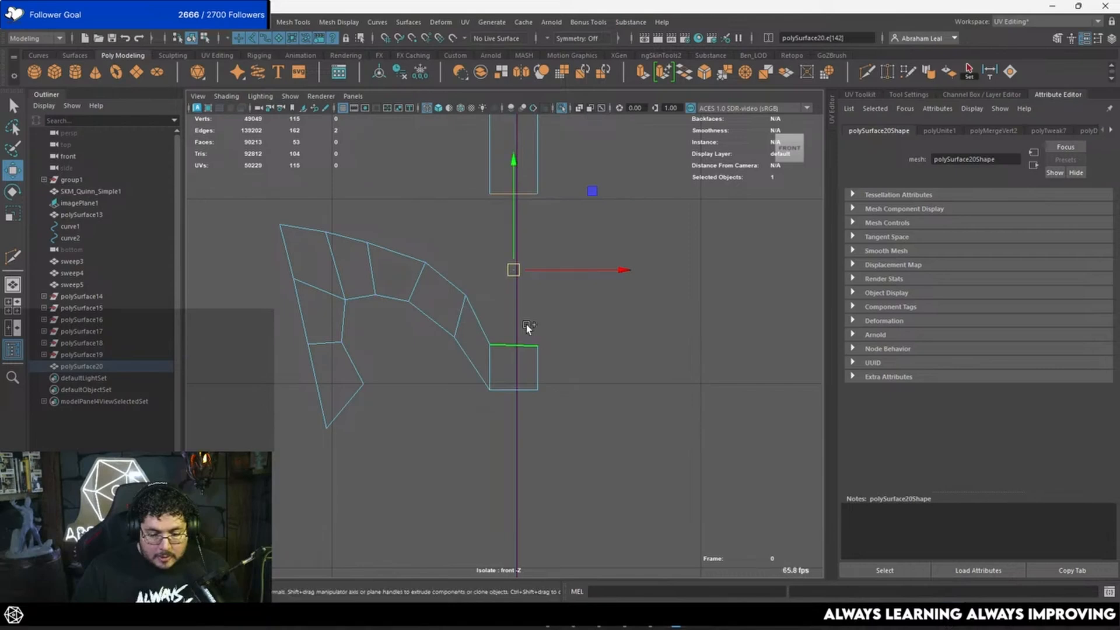
pyautogui.click(686, 73)
pyautogui.scroll(-5, 595, 323)
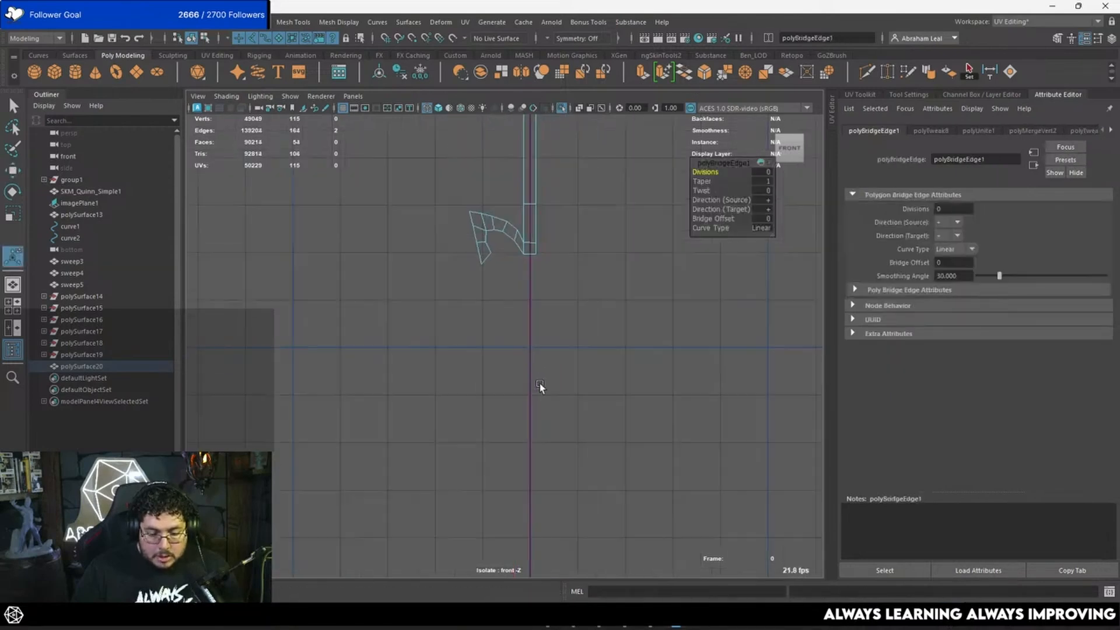
# Snap the upper inner corner vertices of the next barbed hook's base horizontally into line with the strip edge.
pyautogui.keyDown('alt'); pyautogui.moveTo(540, 383); pyautogui.dragTo(520, 309, button='right'); pyautogui.keyUp('alt')
pyautogui.keyDown('alt'); pyautogui.moveTo(502, 517); pyautogui.dragTo(498, 376, button='middle'); pyautogui.keyUp('alt')
pyautogui.scroll(3, 501, 324)
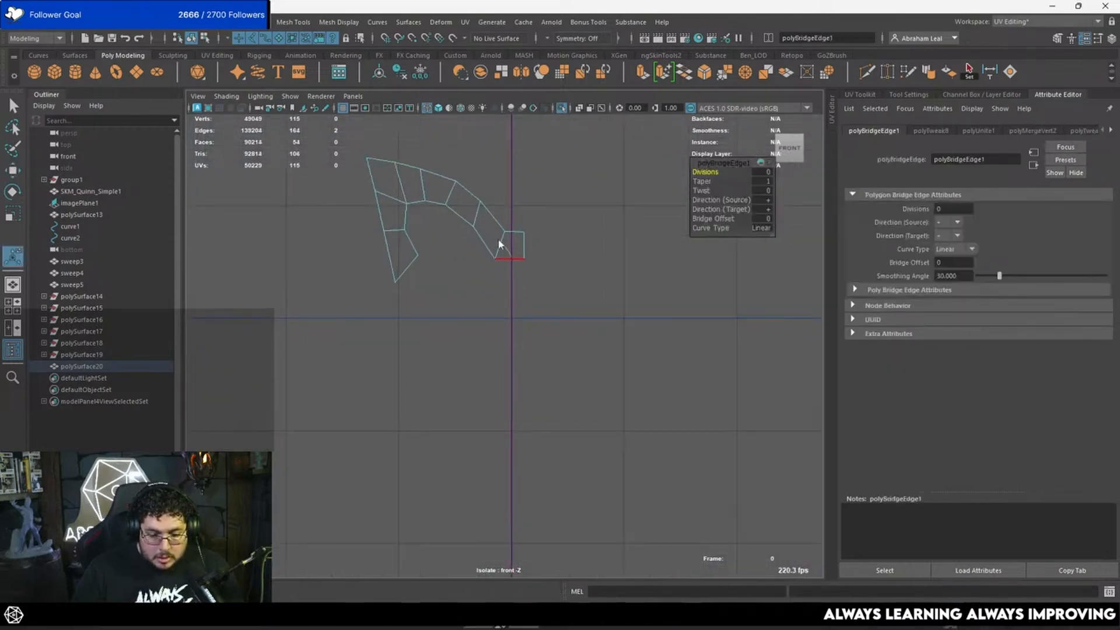
pyautogui.press('q')
pyautogui.moveTo(524, 219); pyautogui.dragTo(495, 251)
pyautogui.scroll(-1, 505, 240)
pyautogui.moveTo(508, 252); pyautogui.dragTo(467, 253, button='right')
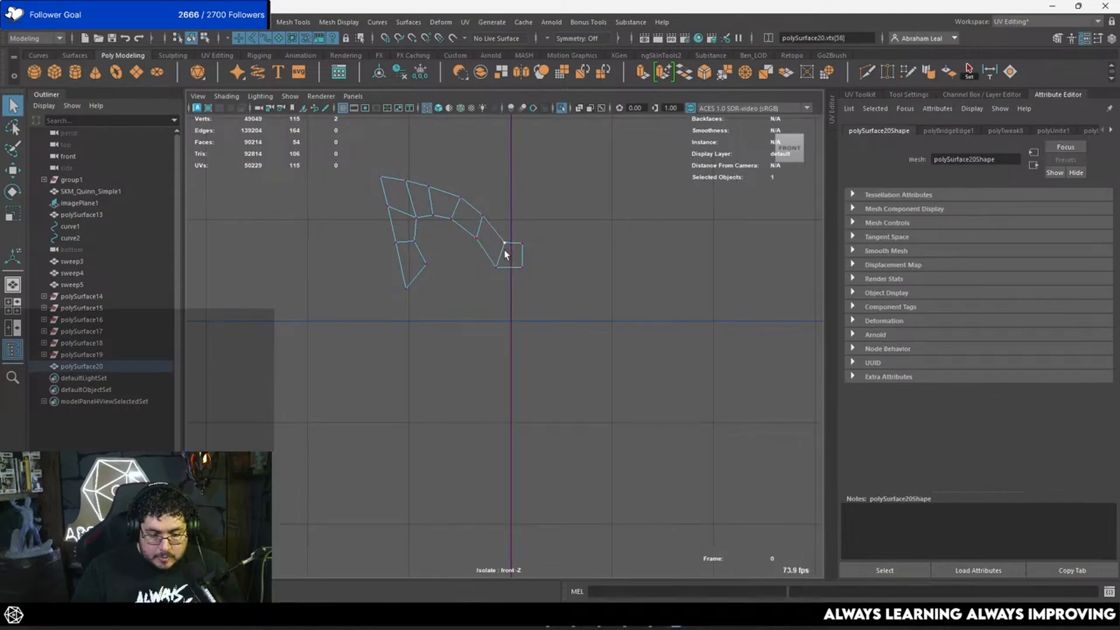
pyautogui.scroll(-5, 524, 234)
pyautogui.keyDown('alt'); pyautogui.moveTo(524, 234); pyautogui.dragTo(505, 391, button='middle'); pyautogui.keyUp('alt')
pyautogui.scroll(-3, 506, 374)
pyautogui.press('w')
pyautogui.press('v')
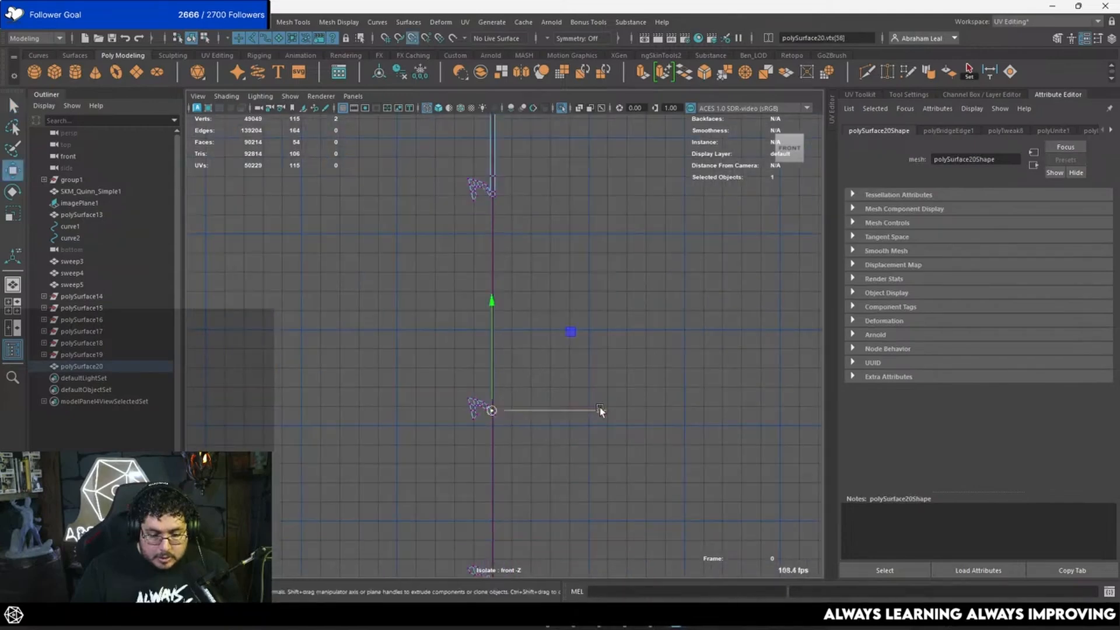
pyautogui.moveTo(600, 408)
pyautogui.mouseDown()
pyautogui.moveTo(484, 205)
pyautogui.moveTo(491, 195)
pyautogui.mouseUp()
# Snap the upper inner base corner of each of the two shortened hooks horizontally into line with the strip edge.
pyautogui.keyDown('alt'); pyautogui.moveTo(524, 356); pyautogui.dragTo(515, 257, button='middle'); pyautogui.keyUp('alt')
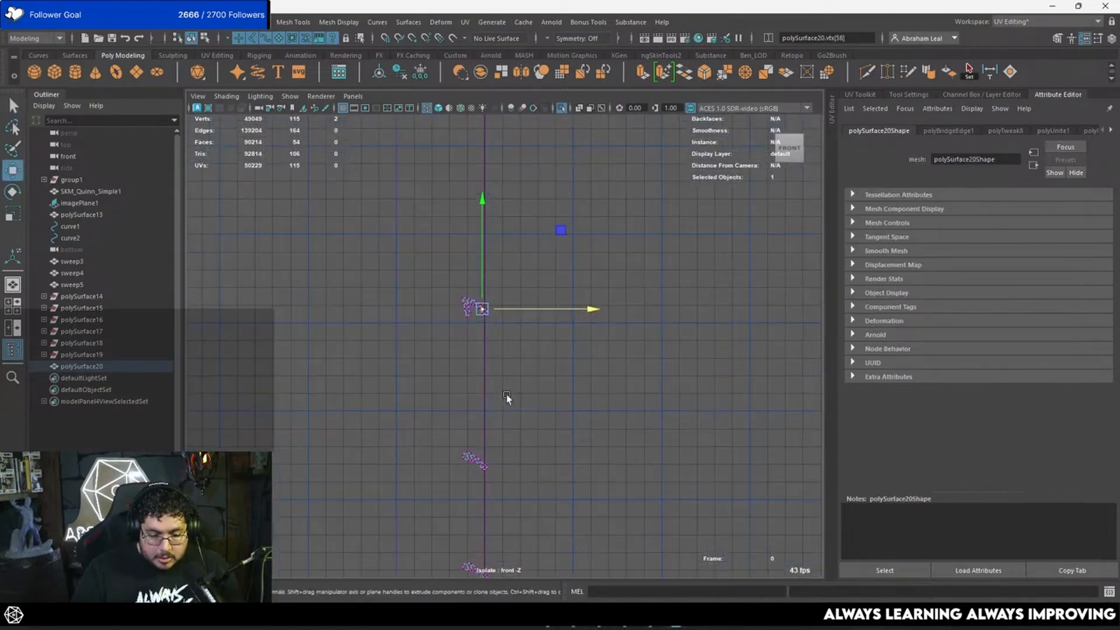
pyautogui.keyDown('alt'); pyautogui.moveTo(503, 414); pyautogui.dragTo(524, 214, button='middle'); pyautogui.keyUp('alt')
pyautogui.scroll(4, 524, 215)
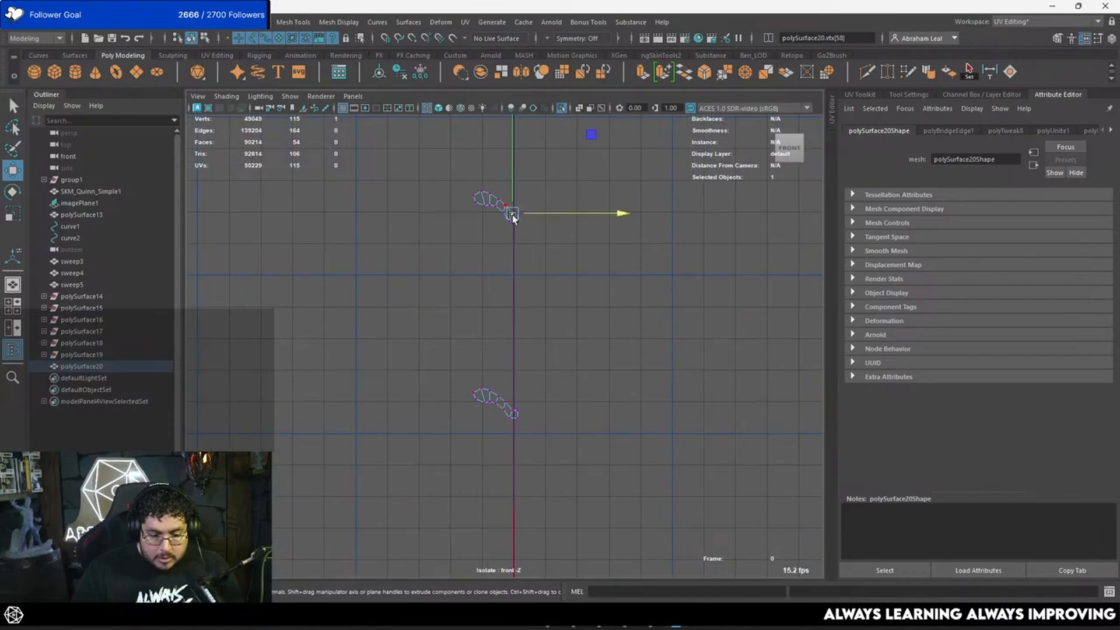
pyautogui.keyDown('alt'); pyautogui.moveTo(529, 133); pyautogui.dragTo(538, 360, button='middle'); pyautogui.keyUp('alt')
pyautogui.moveTo(621, 439); pyautogui.dragTo(519, 161)
pyautogui.keyDown('alt'); pyautogui.moveTo(547, 431); pyautogui.dragTo(520, 395, button='middle'); pyautogui.keyUp('alt')
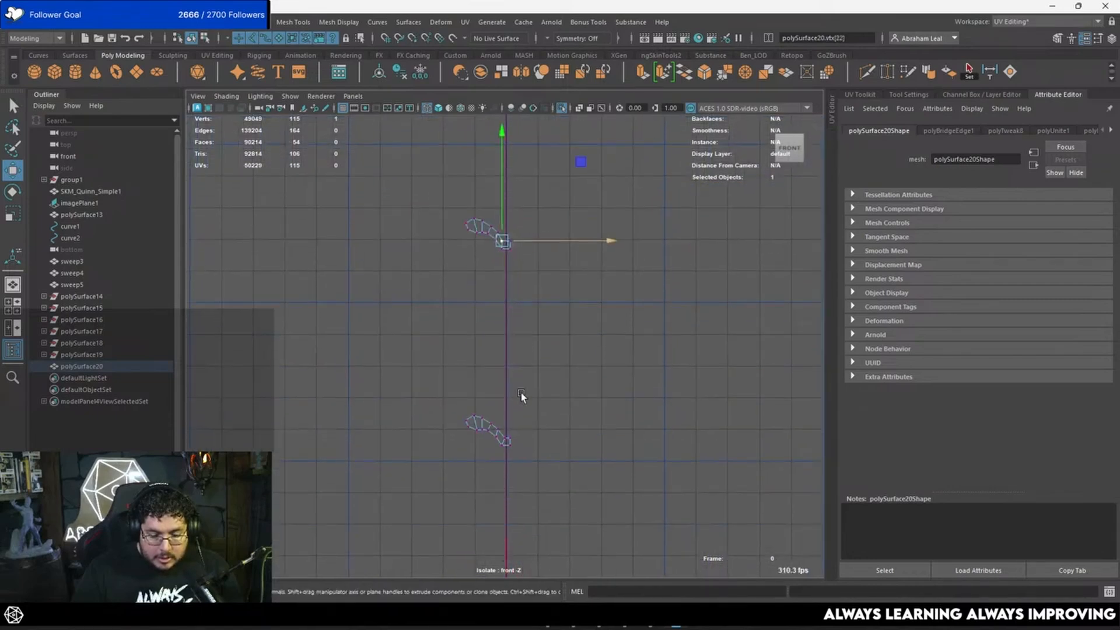
pyautogui.scroll(2, 520, 395)
pyautogui.click(503, 483)
pyautogui.press('v')
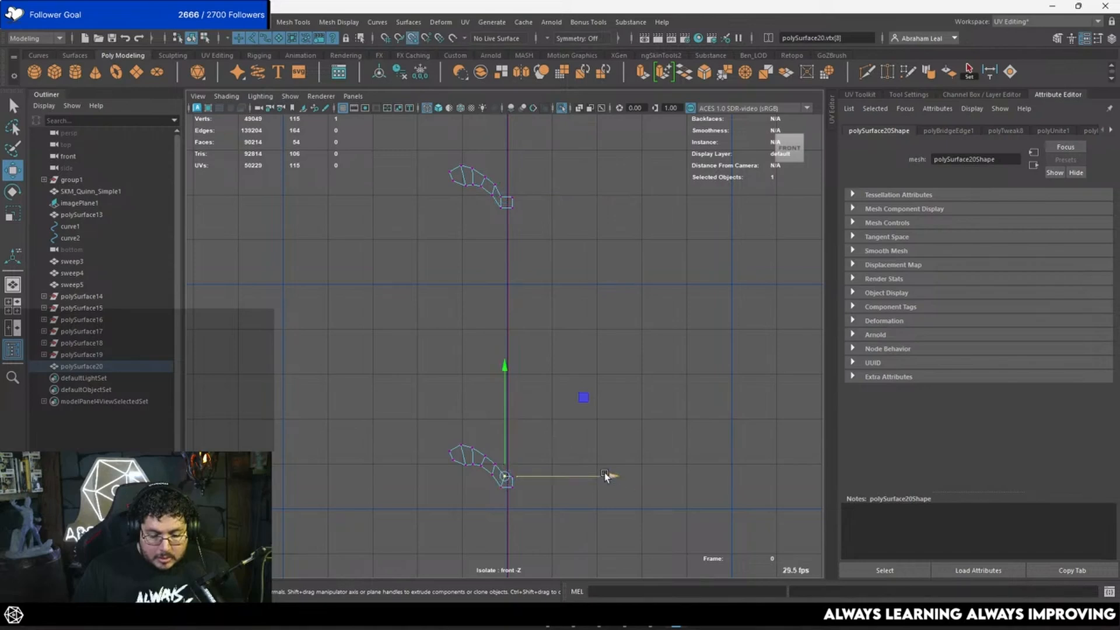
pyautogui.moveTo(604, 473); pyautogui.dragTo(497, 253)
pyautogui.keyDown('alt'); pyautogui.moveTo(527, 424); pyautogui.dragTo(527, 448, button='middle'); pyautogui.keyUp('alt')
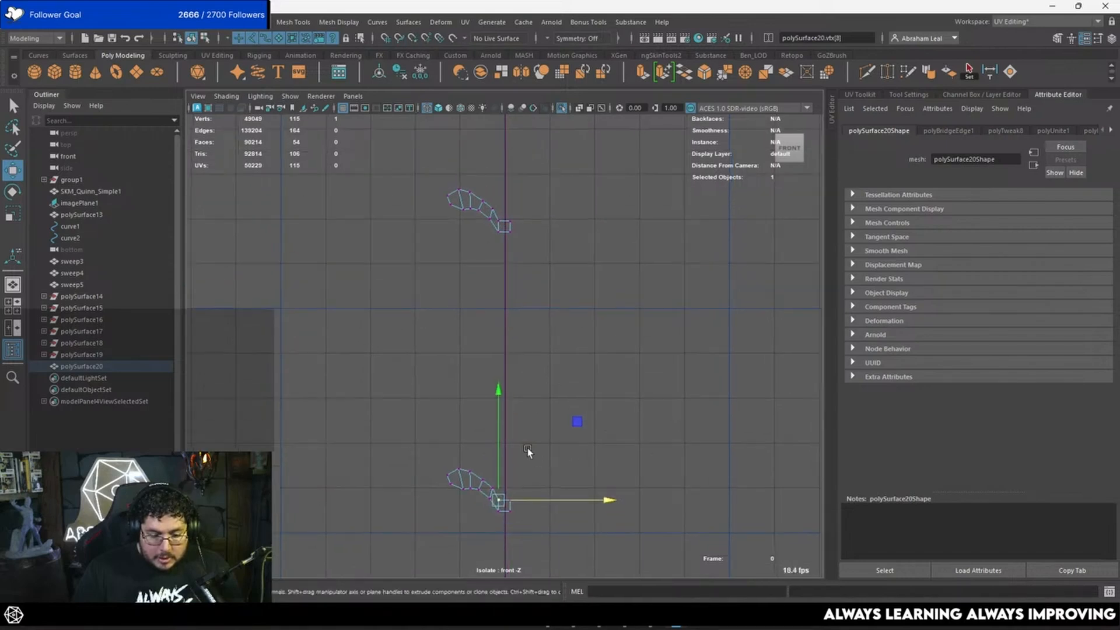
# Bridge the base edges facing each other between the two shortened hooks to form a connecting strip.
pyautogui.press('F10')
pyautogui.click(502, 231)
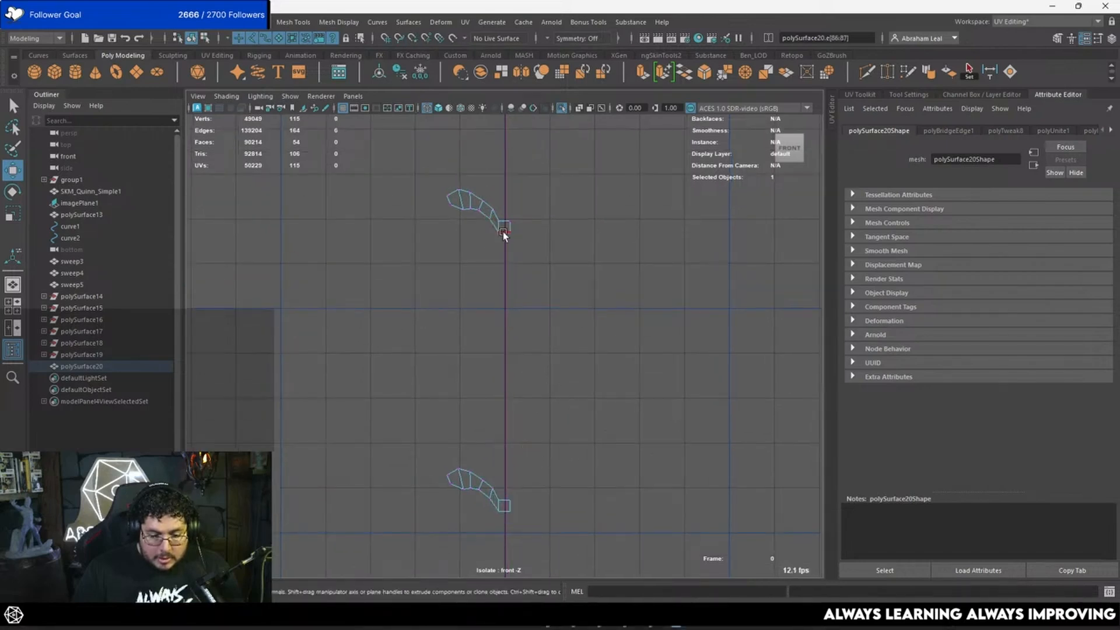
pyautogui.keyDown('shift'); pyautogui.click(505, 501); pyautogui.keyUp('shift')
pyautogui.click(676, 73)
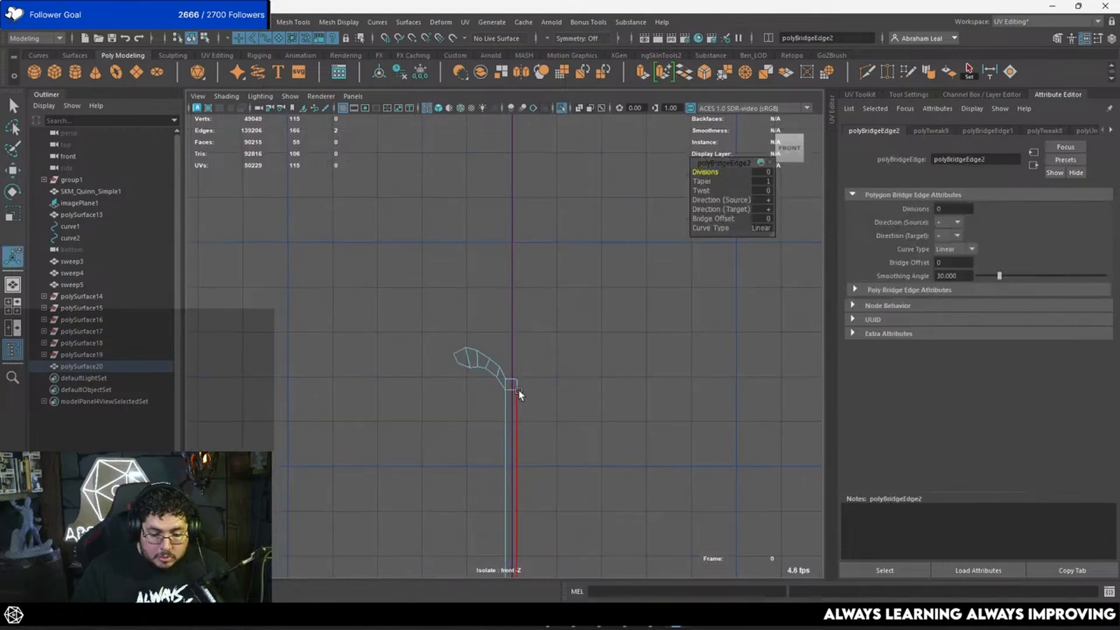
# Bridge the top base edge of the upper shortened hook to the bottom base edge of the barbed hook above.
pyautogui.click(510, 382)
pyautogui.keyDown('alt'); pyautogui.moveTo(509, 381); pyautogui.dragTo(544, 394, button='middle'); pyautogui.keyUp('alt')
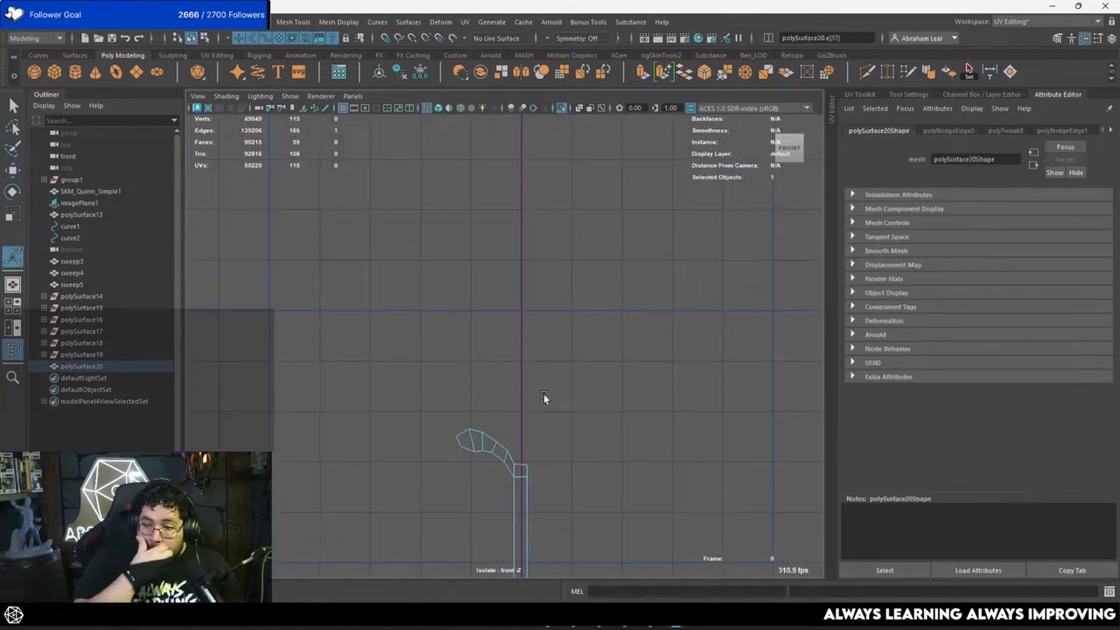
pyautogui.scroll(1, 520, 240)
pyautogui.keyDown('alt'); pyautogui.moveTo(520, 240); pyautogui.dragTo(525, 202, button='middle'); pyautogui.keyUp('alt')
pyautogui.keyDown('shift'); pyautogui.click(523, 176); pyautogui.keyUp('shift')
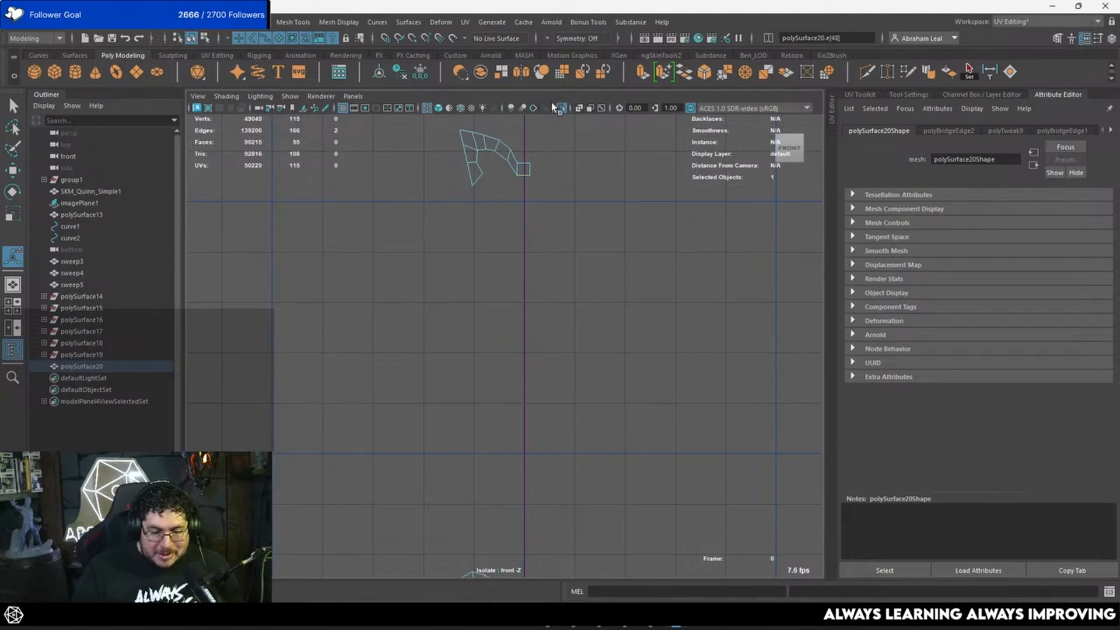
pyautogui.press('g')
# Bridge the remaining gap between the bases of the two separate barbed hooks to complete the center strip.
pyautogui.keyDown('alt'); pyautogui.moveTo(528, 151); pyautogui.dragTo(517, 388, button='middle'); pyautogui.keyUp('alt')
pyautogui.click(527, 270)
pyautogui.keyDown('alt'); pyautogui.moveTo(509, 205); pyautogui.dragTo(526, 352, button='middle'); pyautogui.keyUp('alt')
pyautogui.scroll(-3, 529, 303)
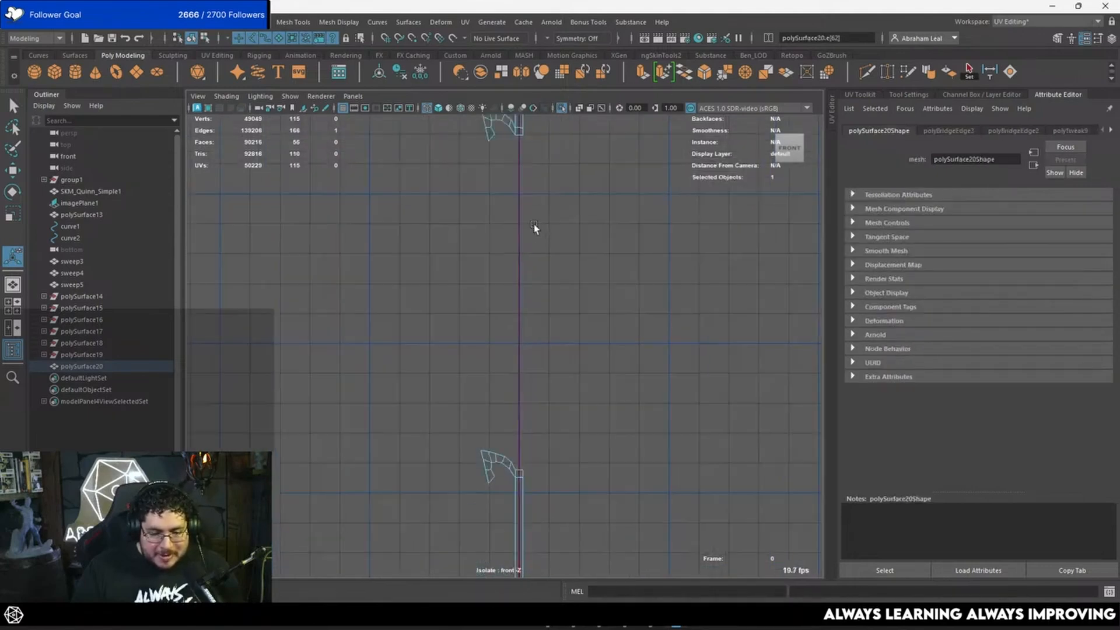
pyautogui.keyDown('shift'); pyautogui.click(518, 134); pyautogui.keyUp('shift')
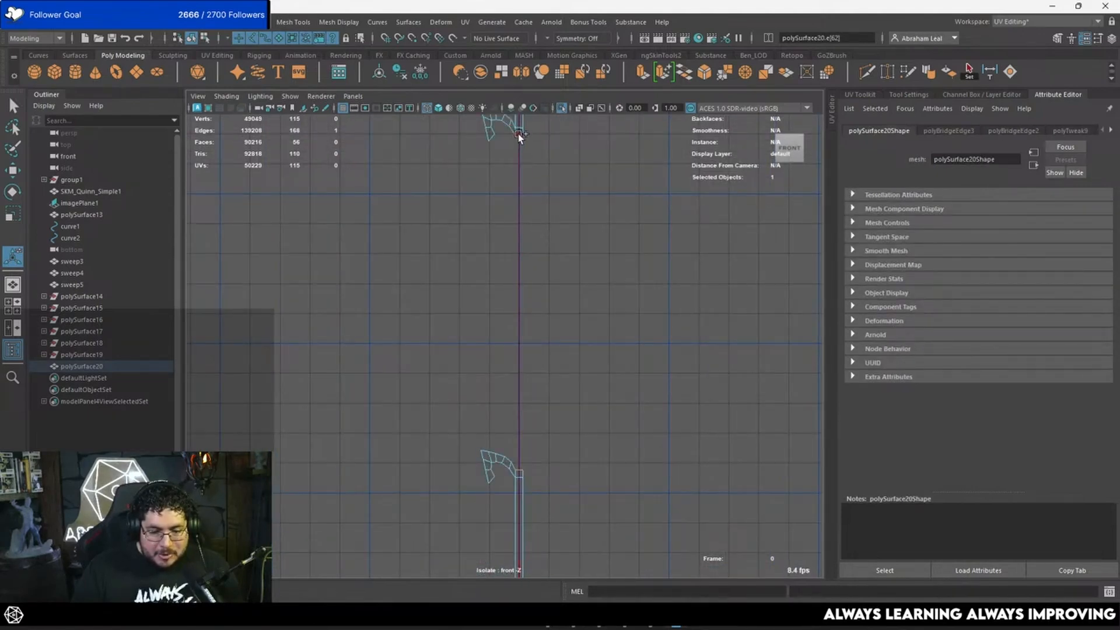
pyautogui.click(683, 74)
# Examine the bridged strip and its hooks in the perspective view, then return to the front view.
pyautogui.press('space')
pyautogui.click(518, 250)
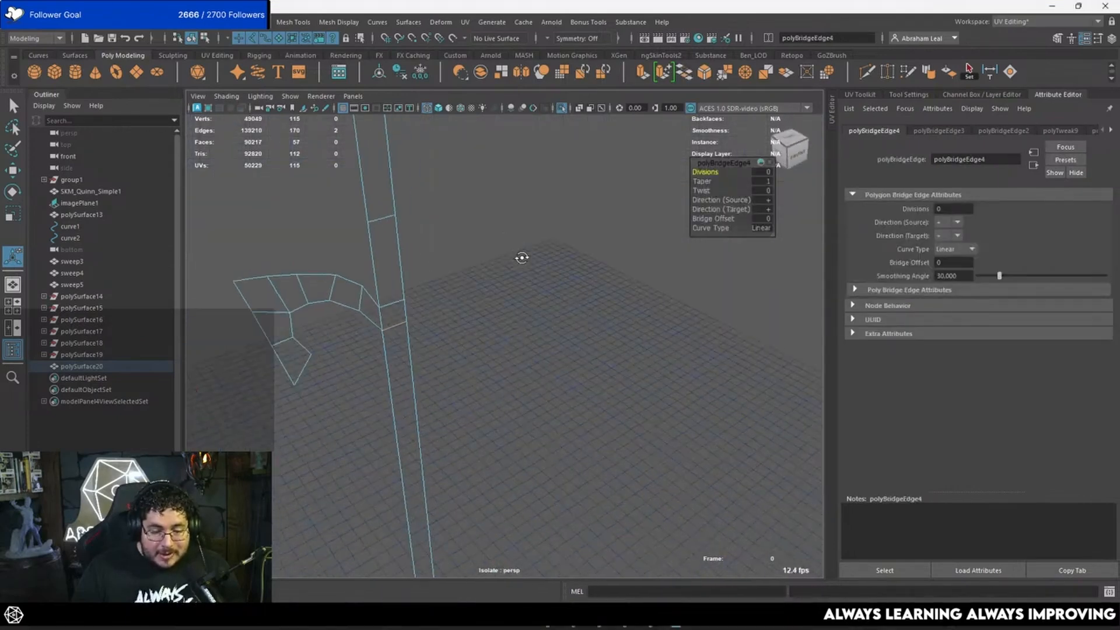
pyautogui.moveTo(402, 277); pyautogui.dragTo(429, 254, button='right')
pyautogui.moveTo(368, 283); pyautogui.dragTo(369, 314, button='right')
pyautogui.scroll(-5, 392, 299)
pyautogui.press('space')
pyautogui.moveTo(441, 292)
pyautogui.mouseDown()
pyautogui.moveTo(446, 310)
pyautogui.moveTo(498, 314)
pyautogui.moveTo(440, 307)
pyautogui.mouseUp()
pyautogui.press('space')
pyautogui.press('space')
pyautogui.moveTo(518, 300); pyautogui.dragTo(517, 331)
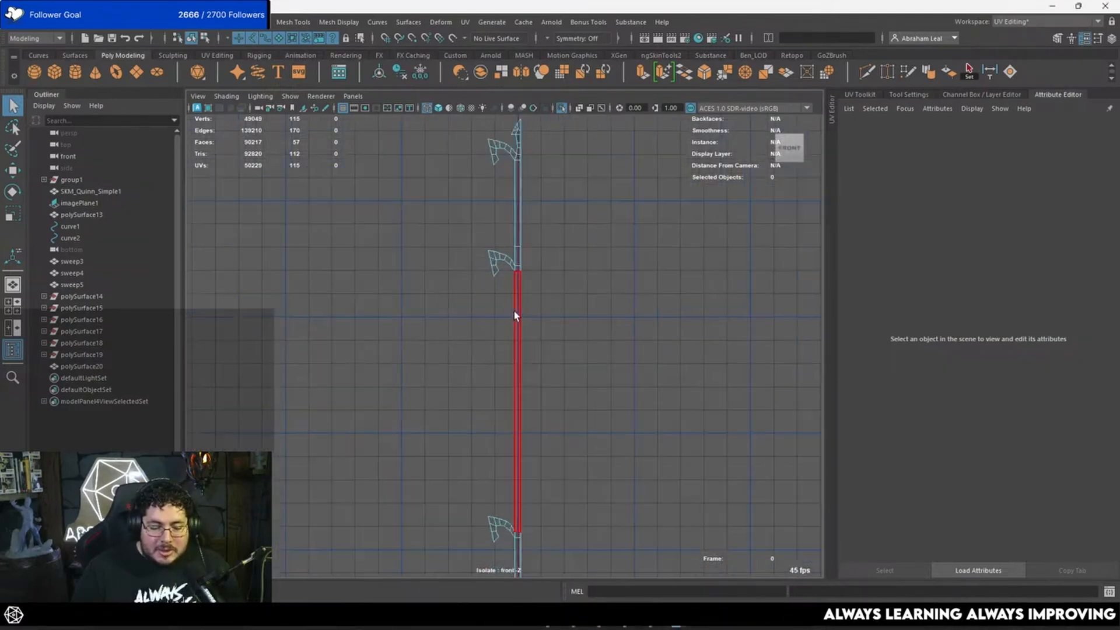
# Raise the top pair of vertices at the base of the first separate barbed hook to lengthen its junction face.
pyautogui.keyDown('alt'); pyautogui.moveTo(516, 234); pyautogui.dragTo(467, 373, button='middle'); pyautogui.keyUp('alt')
pyautogui.scroll(3, 498, 255)
pyautogui.keyDown('alt'); pyautogui.moveTo(455, 220); pyautogui.dragTo(506, 275, button='middle'); pyautogui.keyUp('alt')
pyautogui.scroll(3, 516, 261)
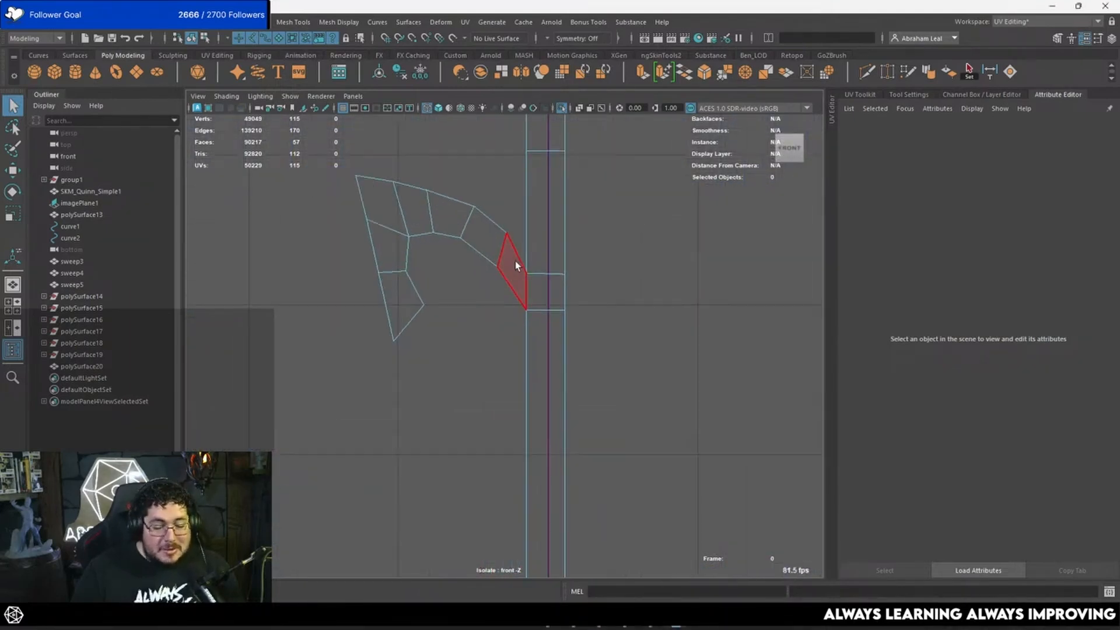
pyautogui.moveTo(516, 261); pyautogui.dragTo(477, 252, button='right')
pyautogui.click(538, 268)
pyautogui.moveTo(540, 267)
pyautogui.mouseDown(button='right')
pyautogui.moveTo(489, 252)
pyautogui.moveTo(539, 267)
pyautogui.mouseUp(button='right')
pyautogui.moveTo(596, 262); pyautogui.dragTo(539, 289)
pyautogui.press('w')
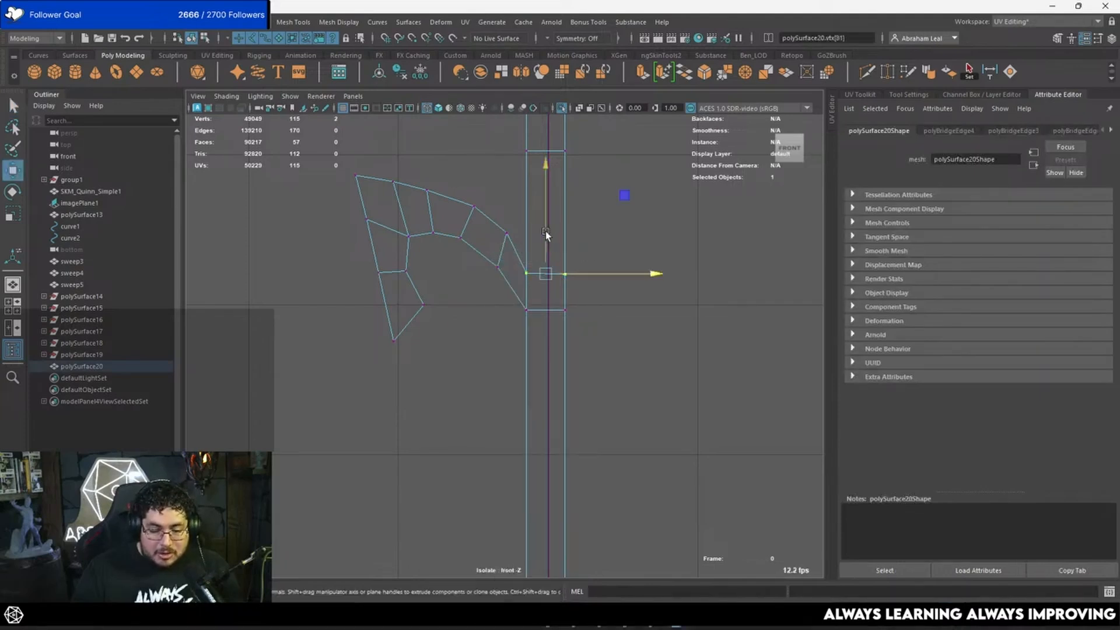
pyautogui.moveTo(545, 231); pyautogui.dragTo(544, 195)
# Raise the top vertices at the base of the next barbed hook down the strip in the same way.
pyautogui.scroll(-4, 551, 251)
pyautogui.keyDown('alt'); pyautogui.moveTo(551, 262); pyautogui.dragTo(544, 134, button='middle'); pyautogui.keyUp('alt')
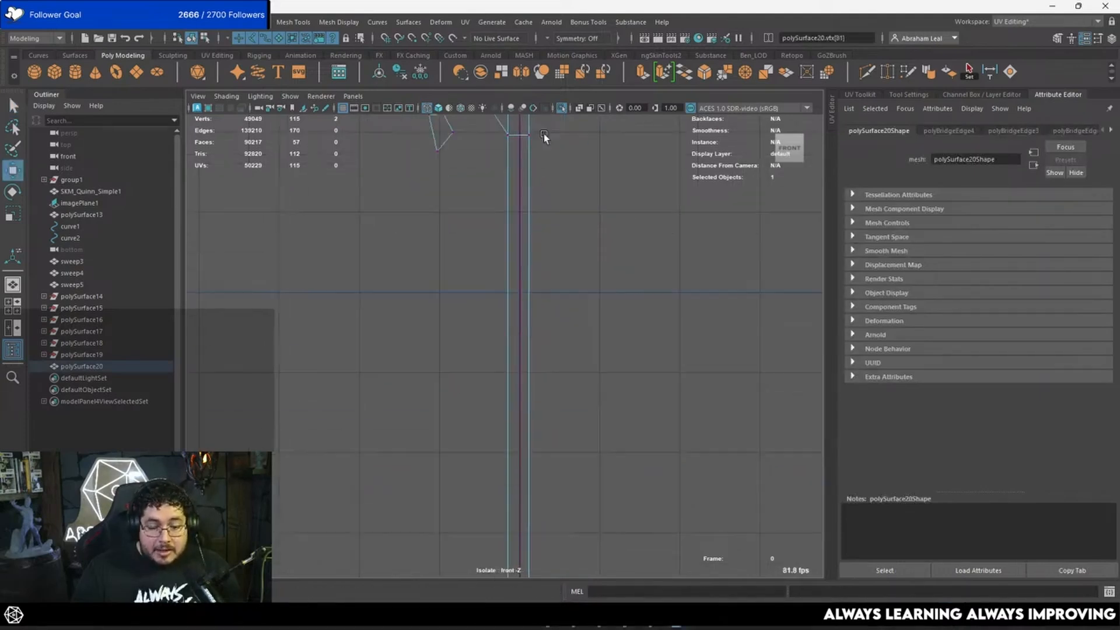
pyautogui.scroll(-3, 473, 450)
pyautogui.keyDown('alt'); pyautogui.moveTo(472, 449); pyautogui.dragTo(464, 301, button='middle'); pyautogui.keyUp('alt')
pyautogui.scroll(4, 507, 219)
pyautogui.keyDown('alt'); pyautogui.moveTo(506, 216); pyautogui.dragTo(563, 319, button='middle'); pyautogui.keyUp('alt')
pyautogui.scroll(3, 575, 324)
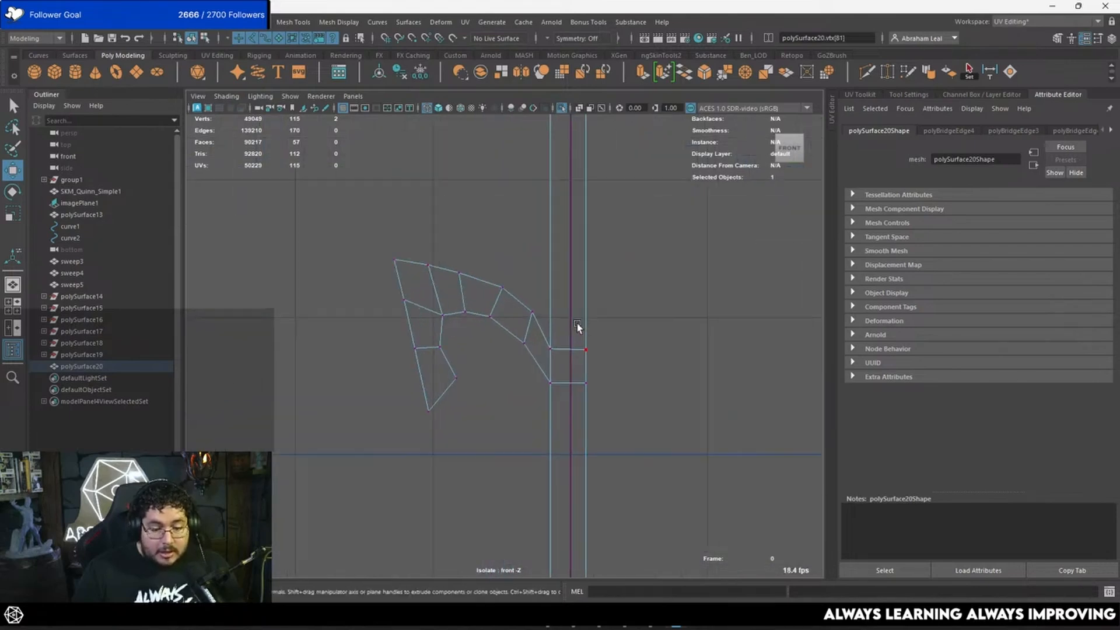
pyautogui.moveTo(580, 323); pyautogui.dragTo(538, 365)
pyautogui.keyDown('shift'); pyautogui.moveTo(601, 337); pyautogui.dragTo(553, 361); pyautogui.keyUp('shift')
pyautogui.moveTo(568, 312); pyautogui.dragTo(569, 277)
# Raise the top vertices at the base of the curled hook further down the strip to lengthen its junction face.
pyautogui.scroll(-3, 578, 326)
pyautogui.keyDown('alt'); pyautogui.moveTo(608, 490); pyautogui.dragTo(607, 268, button='middle'); pyautogui.keyUp('alt')
pyautogui.scroll(-4, 601, 327)
pyautogui.keyDown('alt'); pyautogui.moveTo(589, 437); pyautogui.dragTo(579, 334, button='middle'); pyautogui.keyUp('alt')
pyautogui.keyDown('alt'); pyautogui.moveTo(511, 500); pyautogui.dragTo(520, 260, button='middle'); pyautogui.keyUp('alt')
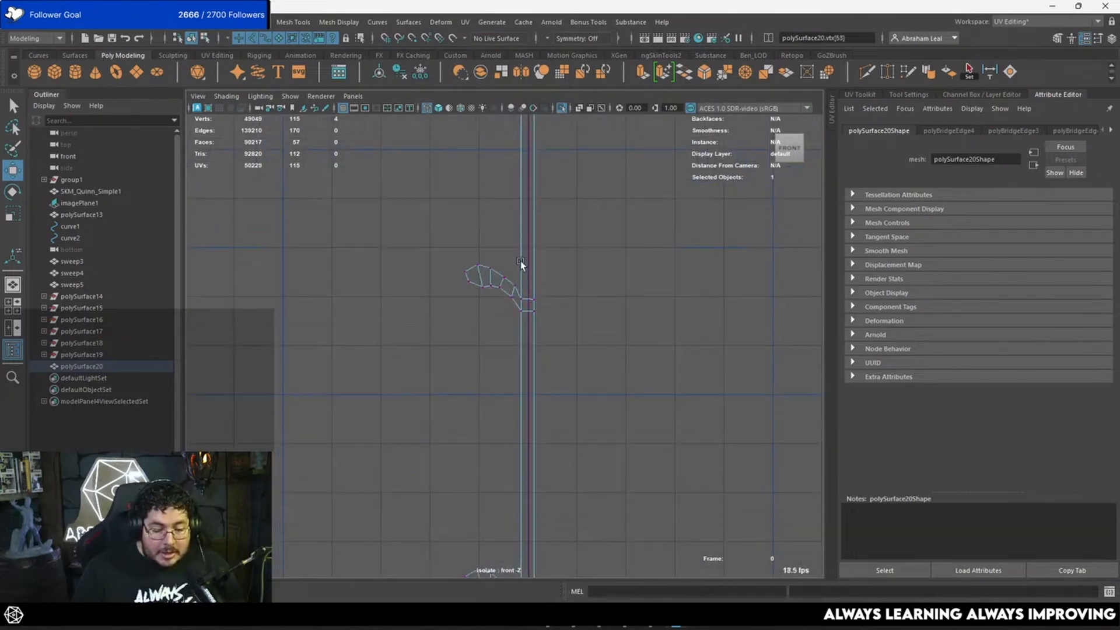
pyautogui.scroll(2, 570, 255)
pyautogui.moveTo(524, 284); pyautogui.dragTo(522, 285)
pyautogui.moveTo(547, 243); pyautogui.dragTo(547, 224)
# Select the strip's bottom edge below the lowest hook and bring the rest of the scene back into display.
pyautogui.scroll(-2, 551, 350)
pyautogui.keyDown('alt'); pyautogui.moveTo(557, 464); pyautogui.dragTo(510, 315, button='middle'); pyautogui.keyUp('alt')
pyautogui.scroll(-3, 509, 326)
pyautogui.keyDown('alt'); pyautogui.moveTo(495, 381); pyautogui.dragTo(486, 240, button='middle'); pyautogui.keyUp('alt')
pyautogui.scroll(6, 464, 298)
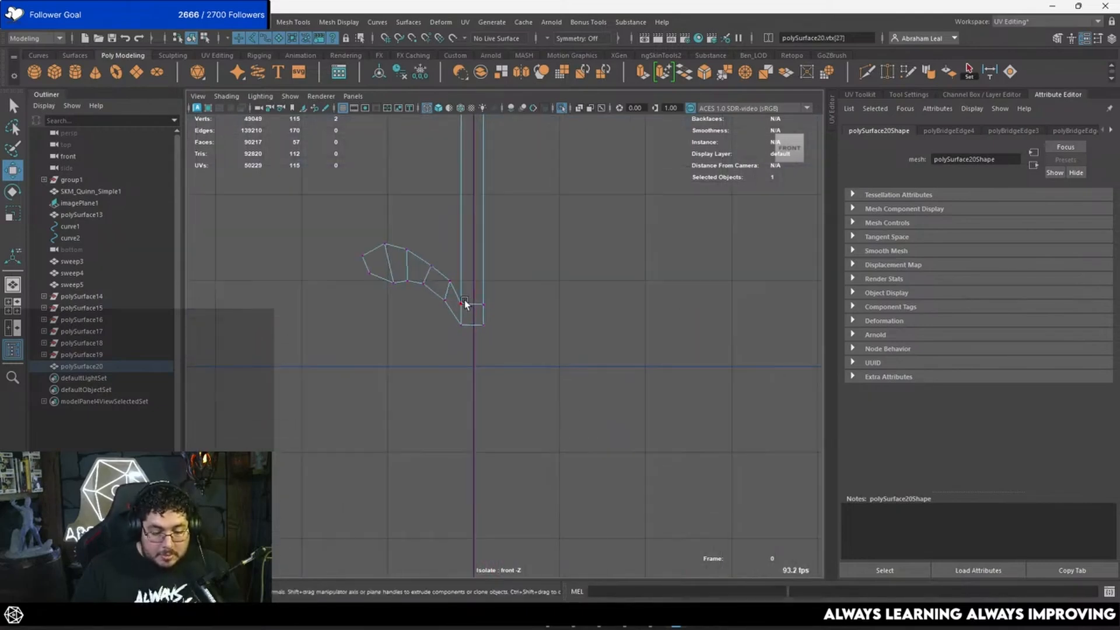
pyautogui.moveTo(455, 324); pyautogui.dragTo(457, 314, button='right')
pyautogui.click(456, 313)
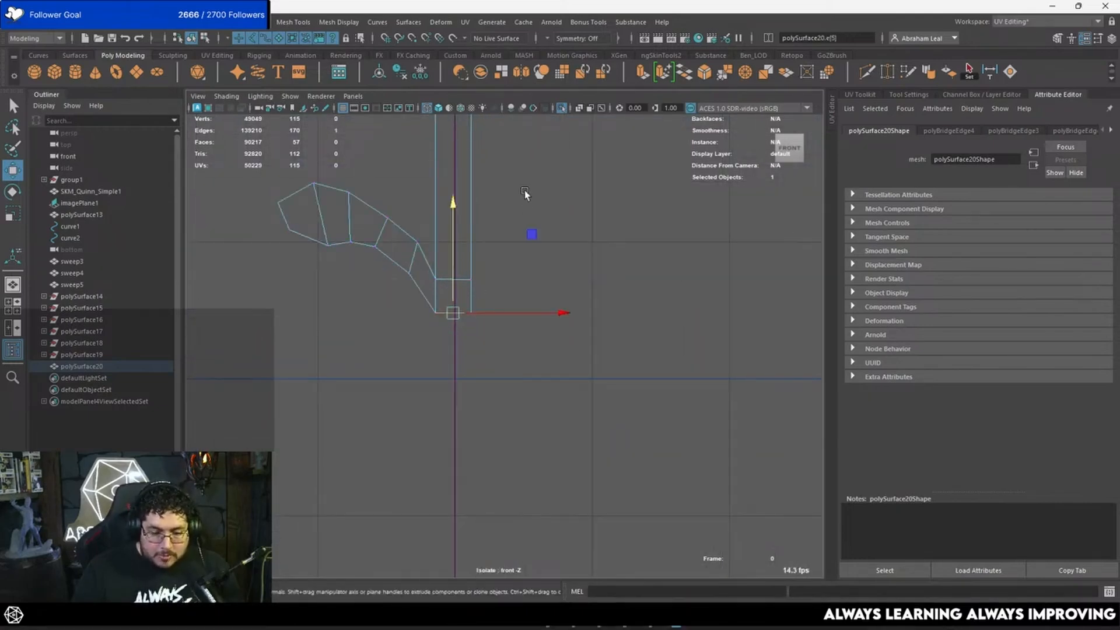
pyautogui.click(560, 109)
pyautogui.scroll(-4, 565, 302)
pyautogui.scroll(5, 551, 327)
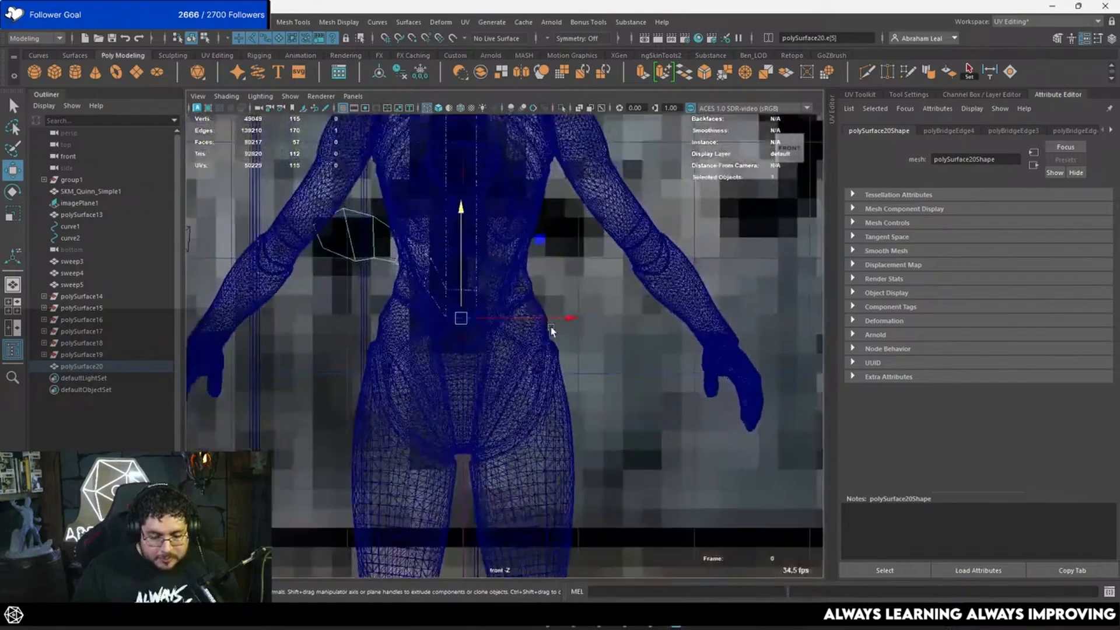
# Extrude the strip's bottom edge straight down to the bottom of the door.
pyautogui.scroll(2, 550, 327)
pyautogui.hotkey('ctrl', 'e')
pyautogui.press('w')
pyautogui.moveTo(434, 197); pyautogui.dragTo(433, 424)
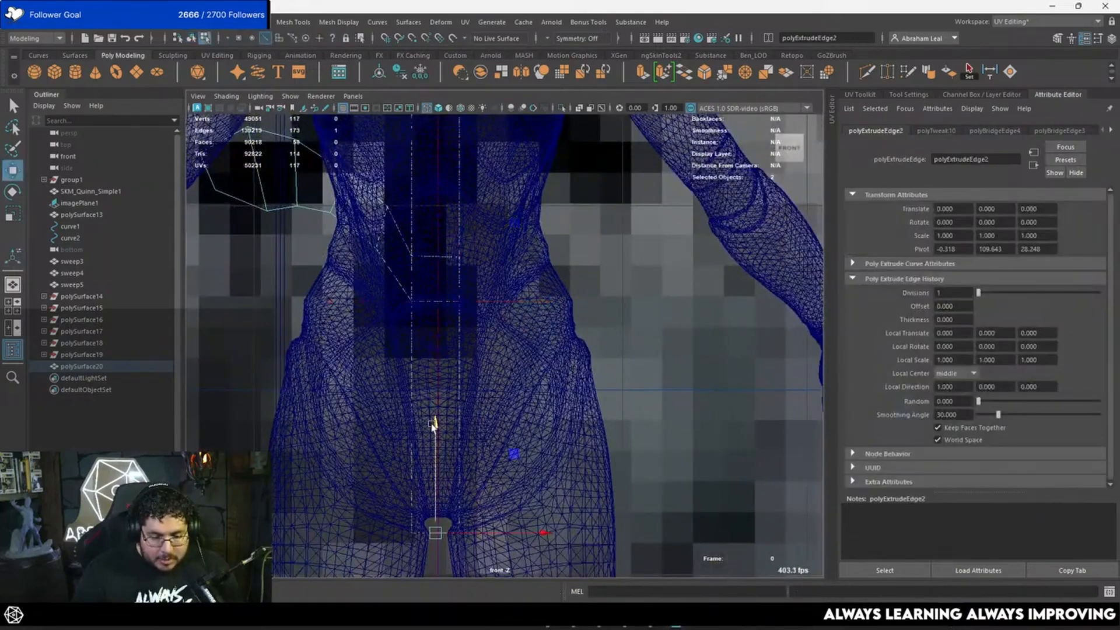
pyautogui.keyDown('alt'); pyautogui.moveTo(444, 375); pyautogui.dragTo(453, 228, button='middle'); pyautogui.keyUp('alt')
pyautogui.scroll(-5, 446, 315)
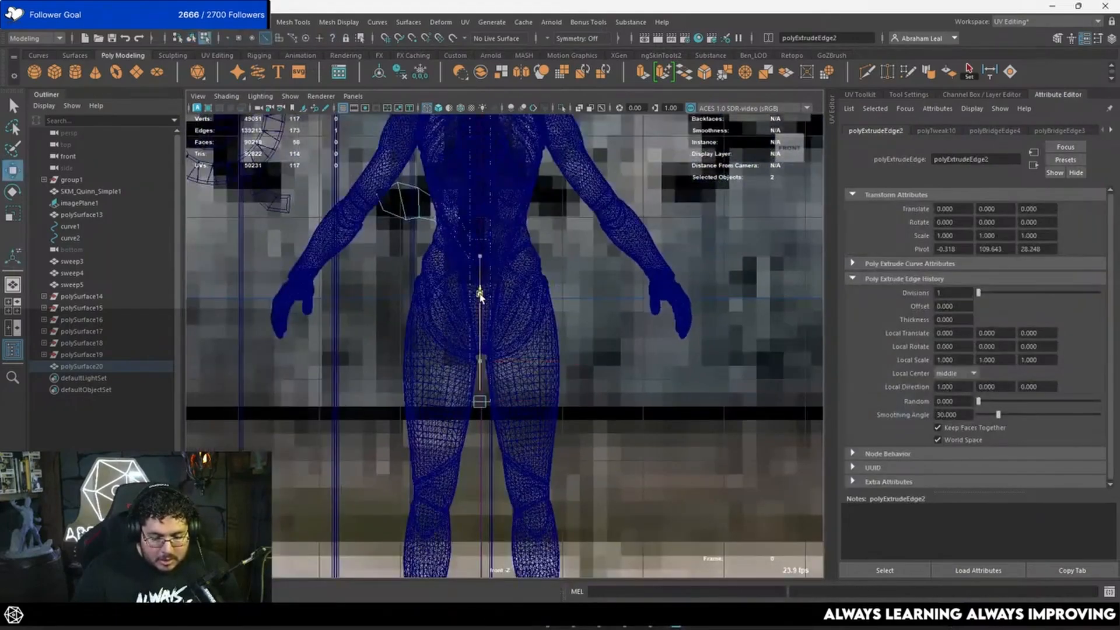
pyautogui.press('space')
pyautogui.scroll(-5, 489, 315)
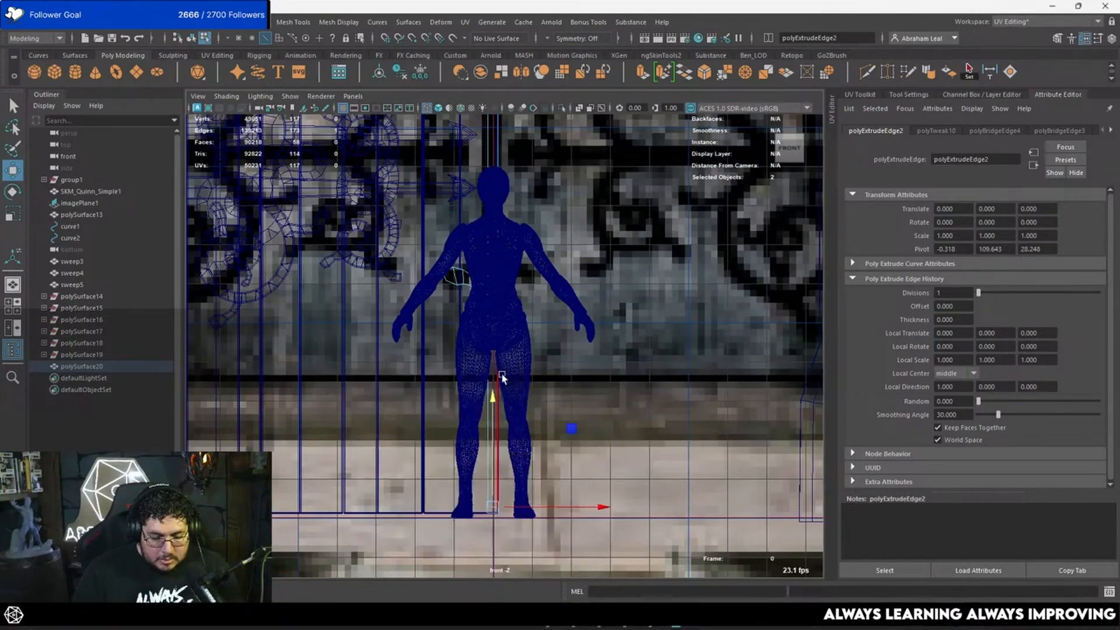
# Return to the shaded perspective view and select the extended strip as a whole object.
pyautogui.press('space')
pyautogui.press('5')
pyautogui.moveTo(502, 395)
pyautogui.keyDown('alt'); pyautogui.mouseDown()
pyautogui.moveTo(496, 347)
pyautogui.moveTo(425, 355)
pyautogui.mouseUp(); pyautogui.keyUp('alt')
pyautogui.scroll(-3, 429, 361)
pyautogui.keyDown('alt'); pyautogui.moveTo(431, 431); pyautogui.dragTo(476, 330, button='middle'); pyautogui.keyUp('alt')
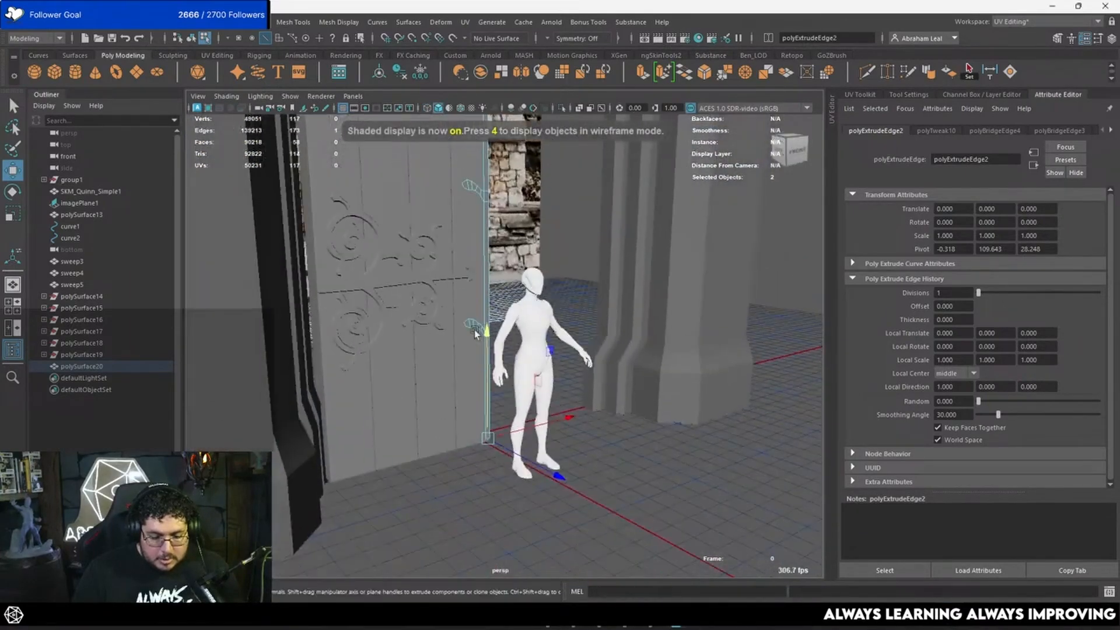
pyautogui.scroll(5, 481, 379)
pyautogui.press('f')
pyautogui.keyDown('alt'); pyautogui.moveTo(492, 348); pyautogui.dragTo(505, 367); pyautogui.keyUp('alt')
pyautogui.rightClick(505, 282)
pyautogui.moveTo(507, 349); pyautogui.dragTo(563, 267, button='right')
pyautogui.scroll(-3, 622, 242)
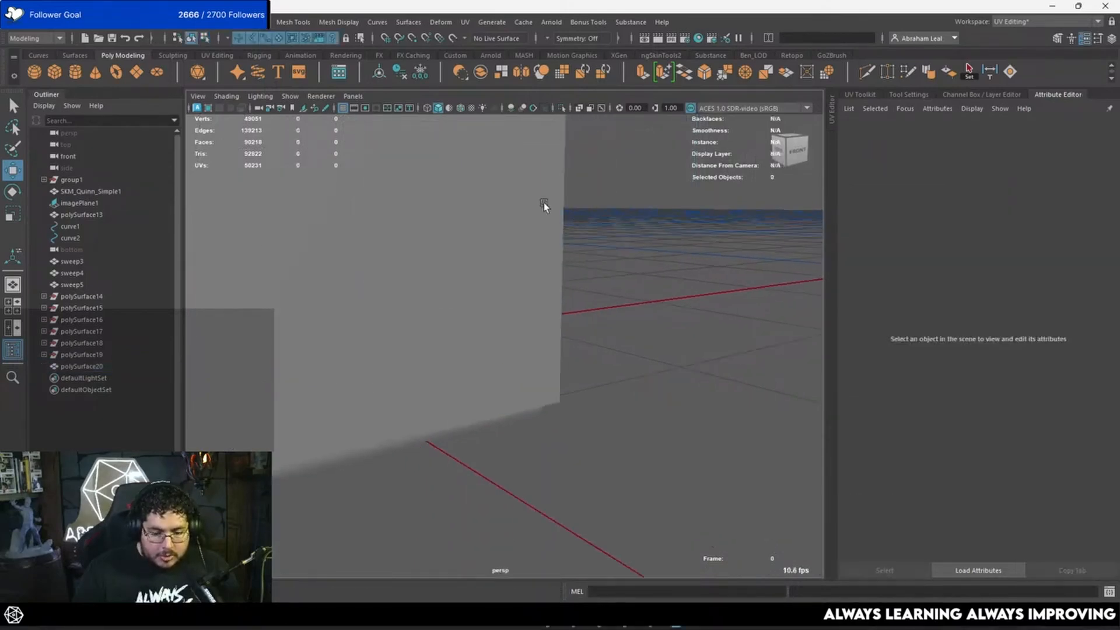
pyautogui.click(544, 202)
# Move the strip in depth against the door face, to a Translate Z of -0.723.
pyautogui.scroll(-5, 543, 201)
pyautogui.press('f')
pyautogui.keyDown('alt'); pyautogui.moveTo(544, 202); pyautogui.dragTo(510, 310); pyautogui.keyUp('alt')
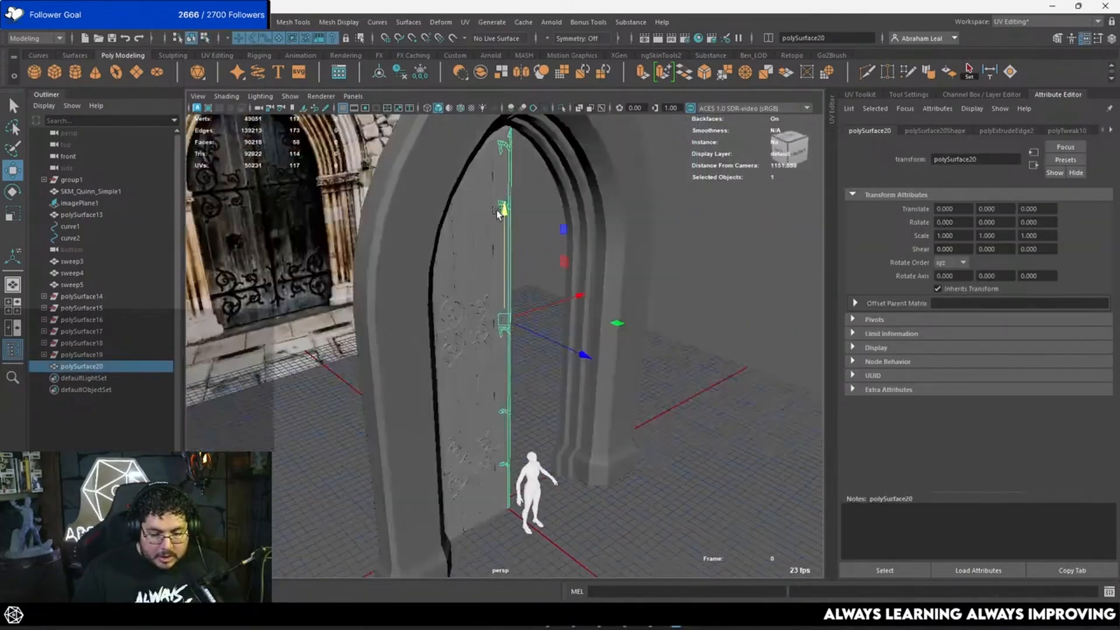
pyautogui.scroll(10, 510, 310)
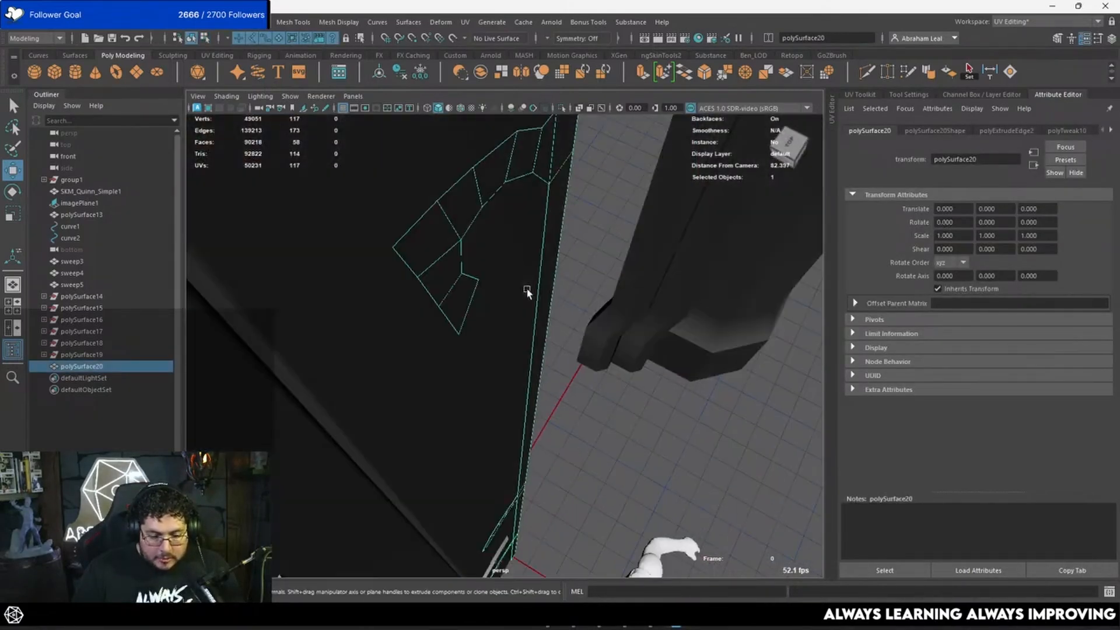
pyautogui.scroll(-2, 527, 292)
pyautogui.keyDown('alt'); pyautogui.moveTo(438, 302); pyautogui.dragTo(277, 269); pyautogui.keyUp('alt')
pyautogui.scroll(3, 425, 352)
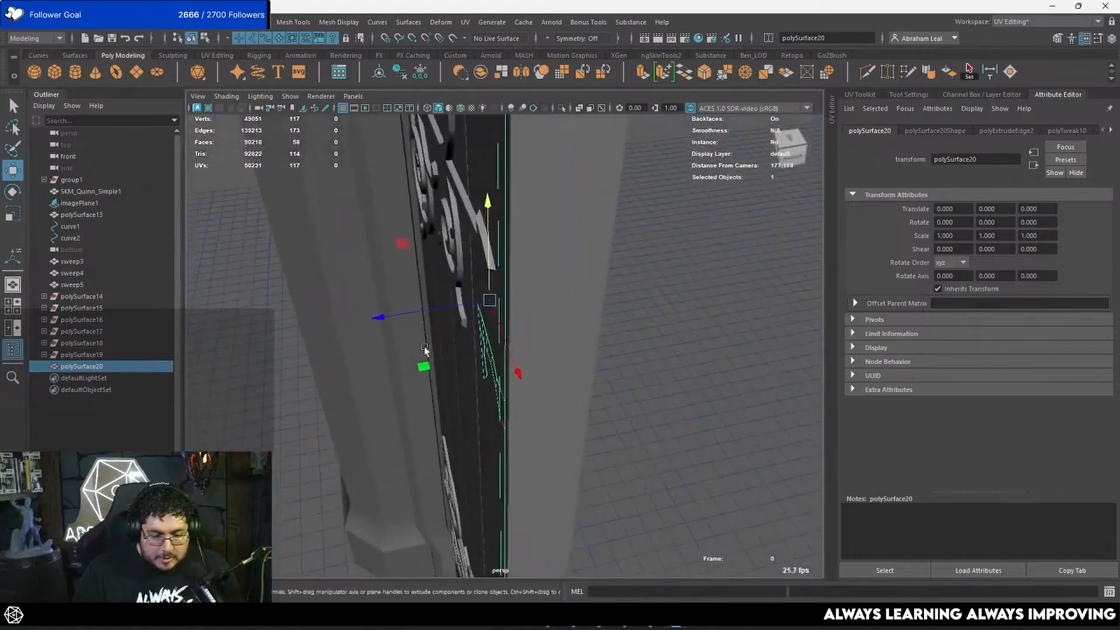
pyautogui.keyDown('alt'); pyautogui.moveTo(426, 352); pyautogui.dragTo(575, 429); pyautogui.keyUp('alt')
# Extrude all faces of the strip with an offset of 0.84 and a local Z translation of 1.454, then return to object selection.
pyautogui.scroll(3, 470, 424)
pyautogui.hotkey('ctrl', 'e')
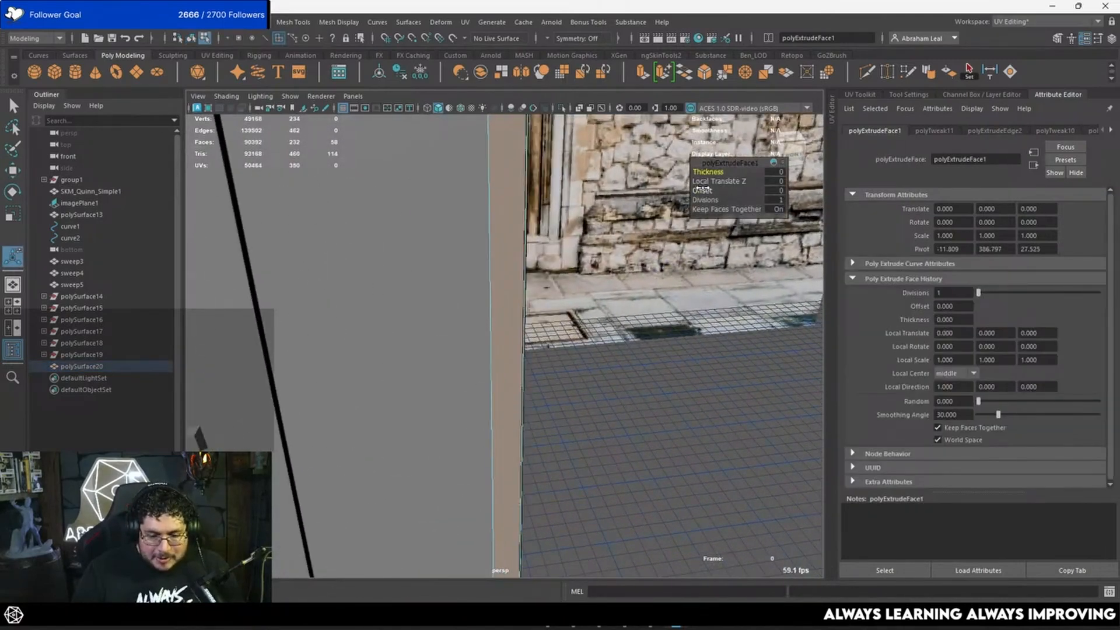
pyautogui.moveTo(703, 189); pyautogui.dragTo(751, 192)
pyautogui.keyDown('alt'); pyautogui.moveTo(703, 257); pyautogui.dragTo(505, 555); pyautogui.keyUp('alt')
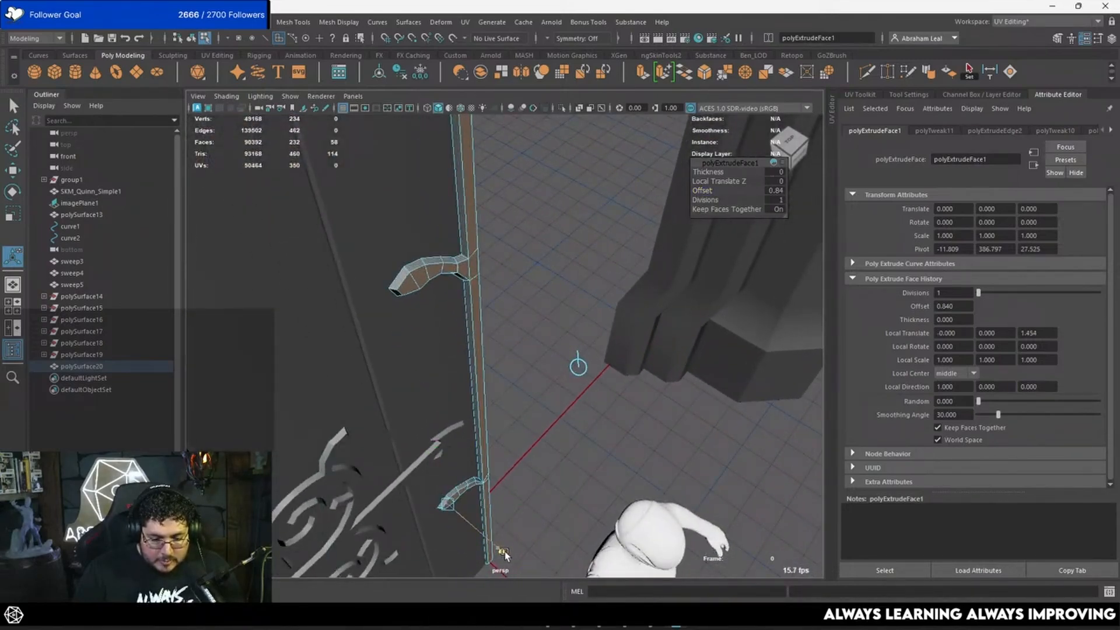
pyautogui.press('q')
pyautogui.moveTo(471, 258); pyautogui.dragTo(507, 239, button='right')
pyautogui.click(525, 294)
# Examine the thickened strip and its hooks against the door surface from several angles.
pyautogui.keyDown('alt'); pyautogui.moveTo(525, 294); pyautogui.dragTo(454, 234); pyautogui.keyUp('alt')
pyautogui.click(508, 185)
pyautogui.scroll(-5, 542, 248)
pyautogui.keyDown('alt'); pyautogui.moveTo(555, 263); pyautogui.dragTo(534, 298); pyautogui.keyUp('alt')
pyautogui.click(535, 297)
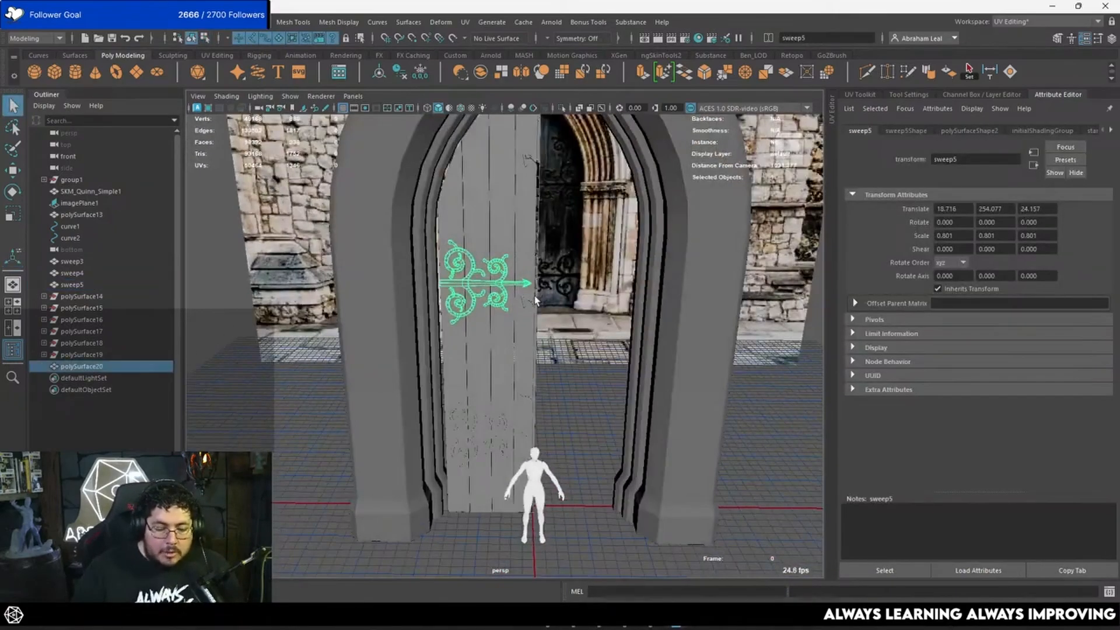
pyautogui.scroll(4, 535, 298)
pyautogui.keyDown('alt'); pyautogui.moveTo(535, 298); pyautogui.dragTo(523, 412, button='middle'); pyautogui.keyUp('alt')
pyautogui.keyDown('alt'); pyautogui.moveTo(523, 413); pyautogui.dragTo(557, 438); pyautogui.keyUp('alt')
pyautogui.scroll(4, 557, 437)
pyautogui.keyDown('alt'); pyautogui.moveTo(554, 275); pyautogui.dragTo(522, 466, button='middle'); pyautogui.keyUp('alt')
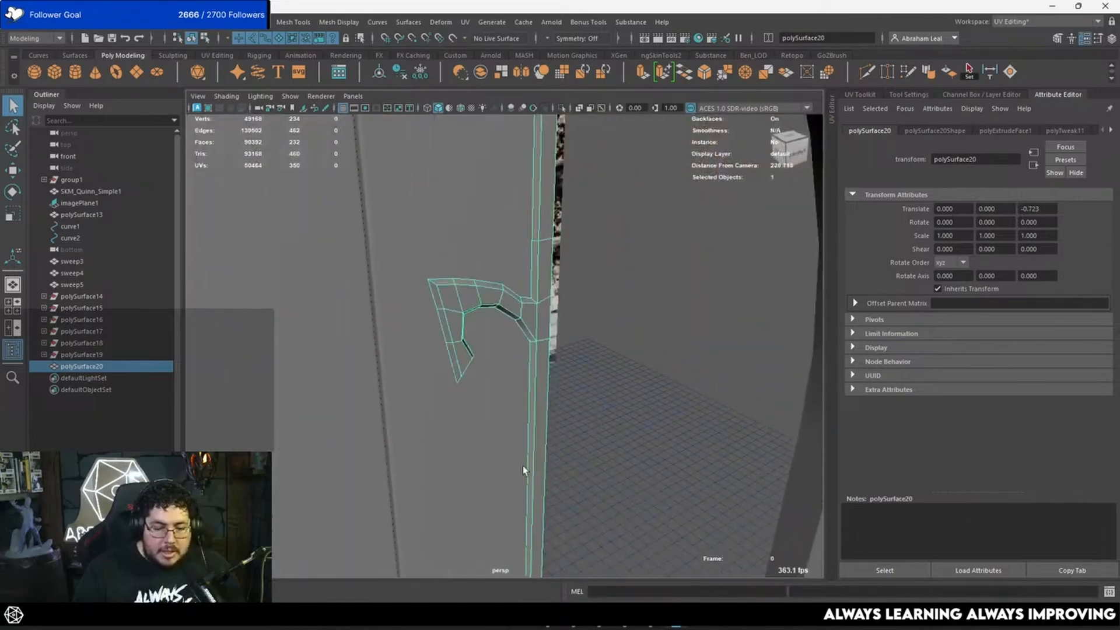
pyautogui.scroll(-3, 528, 420)
pyautogui.click(585, 374)
pyautogui.scroll(-5, 585, 375)
pyautogui.keyDown('alt'); pyautogui.moveTo(586, 375); pyautogui.dragTo(544, 311); pyautogui.keyUp('alt')
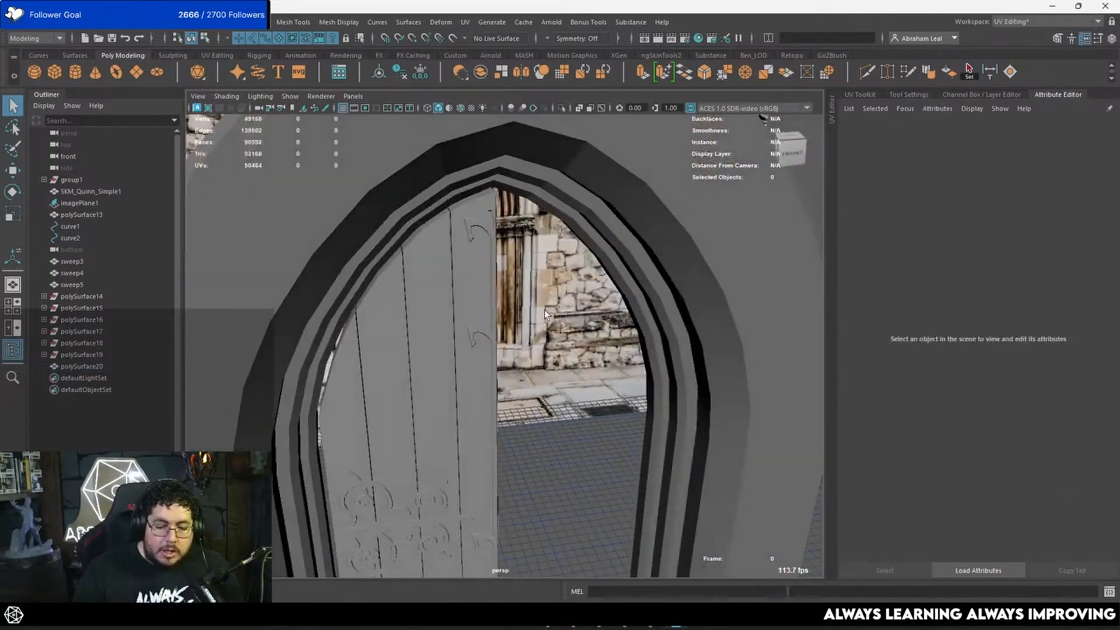
pyautogui.scroll(4, 544, 311)
pyautogui.keyDown('alt'); pyautogui.moveTo(545, 311); pyautogui.dragTo(592, 415, button='middle'); pyautogui.keyUp('alt')
pyautogui.keyDown('alt'); pyautogui.moveTo(670, 429); pyautogui.dragTo(547, 402); pyautogui.keyUp('alt')
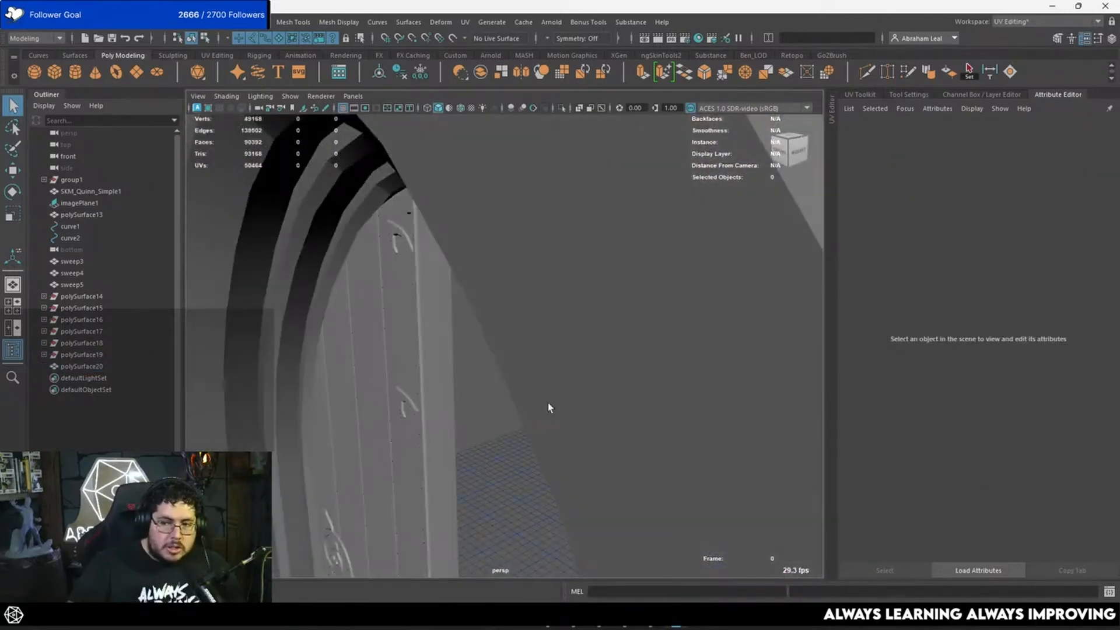
pyautogui.scroll(4, 425, 304)
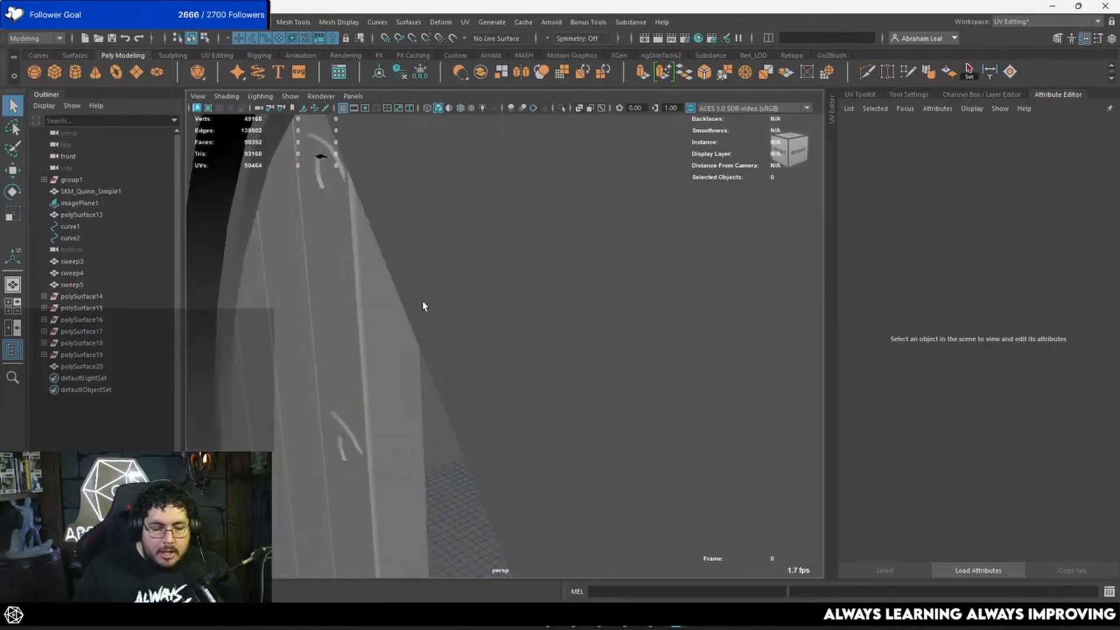
# Compare the door's scrollwork hinges and center strip with the reference photo behind the arch.
pyautogui.keyDown('alt'); pyautogui.moveTo(424, 304); pyautogui.dragTo(547, 294); pyautogui.keyUp('alt')
pyautogui.scroll(-8, 547, 294)
pyautogui.scroll(2, 520, 397)
pyautogui.keyDown('alt'); pyautogui.moveTo(519, 403); pyautogui.dragTo(518, 290, button='middle'); pyautogui.keyUp('alt')
pyautogui.scroll(6, 517, 290)
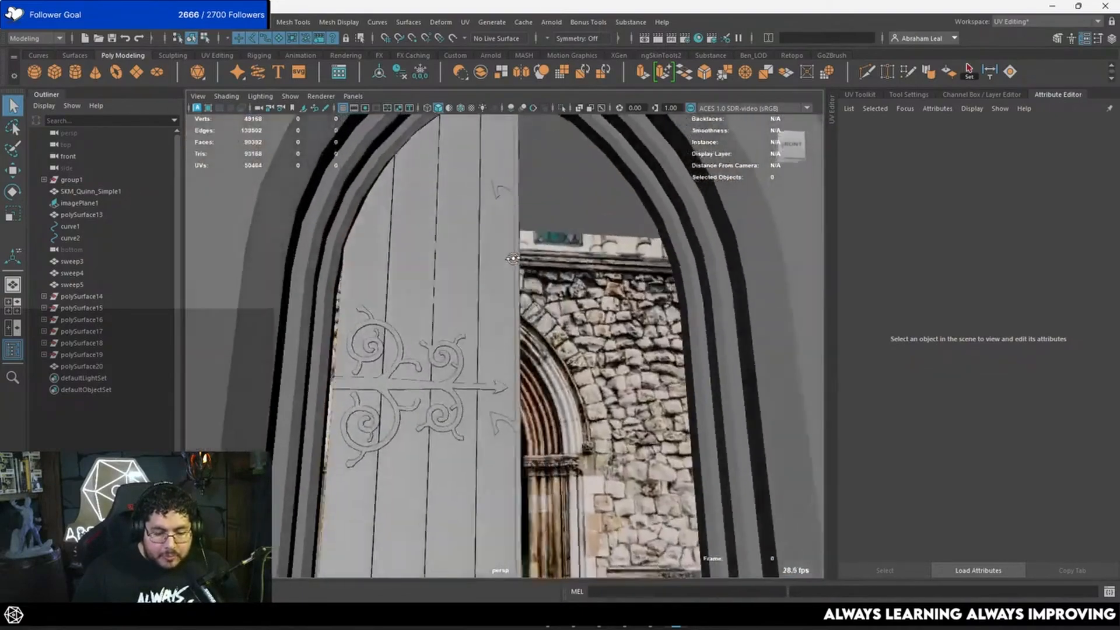
pyautogui.keyDown('alt'); pyautogui.moveTo(531, 356); pyautogui.dragTo(449, 303); pyautogui.keyUp('alt')
pyautogui.scroll(-8, 542, 391)
pyautogui.scroll(8, 549, 318)
pyautogui.scroll(-5, 475, 338)
pyautogui.scroll(5, 474, 337)
pyautogui.keyDown('alt'); pyautogui.moveTo(450, 304); pyautogui.dragTo(456, 344, button='middle'); pyautogui.keyUp('alt')
pyautogui.keyDown('alt'); pyautogui.moveTo(456, 344); pyautogui.dragTo(495, 337); pyautogui.keyUp('alt')
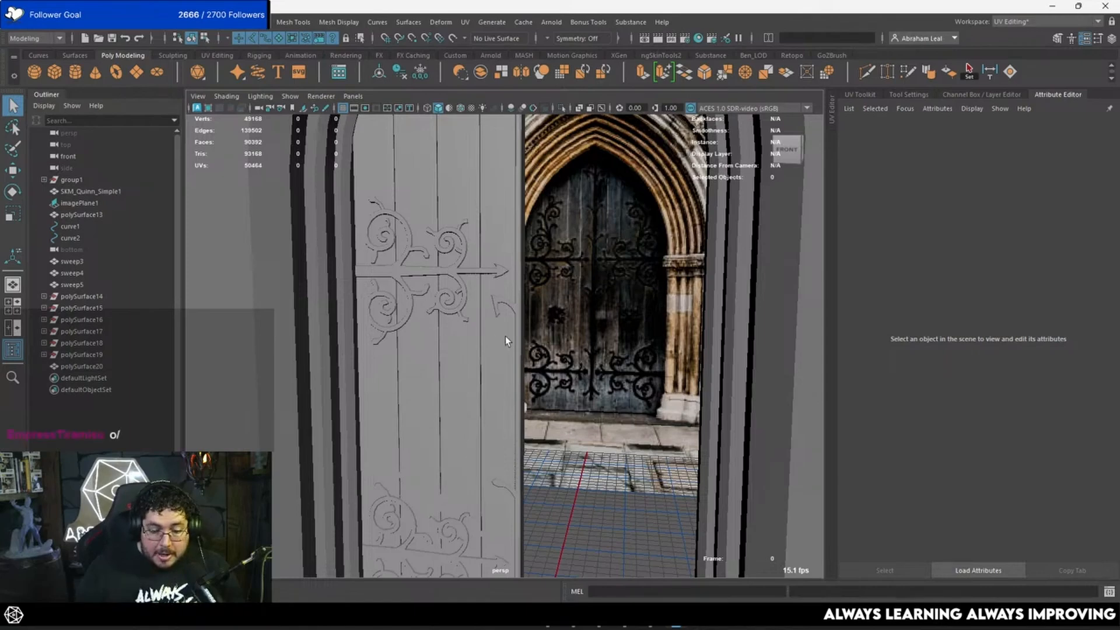
# Shift the strip sideways to a Translate X of 0.145 and fine-tune its depth against the door.
pyautogui.keyDown('alt'); pyautogui.moveTo(505, 336); pyautogui.dragTo(835, 475, button='right'); pyautogui.keyUp('alt')
pyautogui.keyDown('alt'); pyautogui.moveTo(656, 277); pyautogui.dragTo(588, 377, button='middle'); pyautogui.keyUp('alt')
pyautogui.click(534, 320)
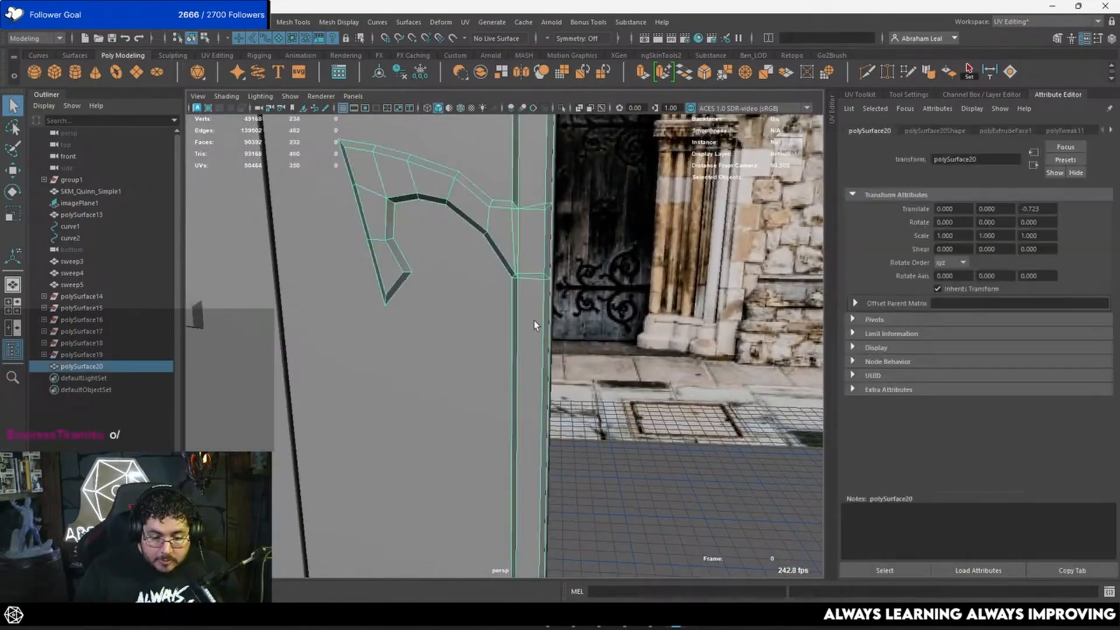
pyautogui.press('w')
pyautogui.keyDown('alt'); pyautogui.moveTo(534, 321); pyautogui.dragTo(568, 307); pyautogui.keyUp('alt')
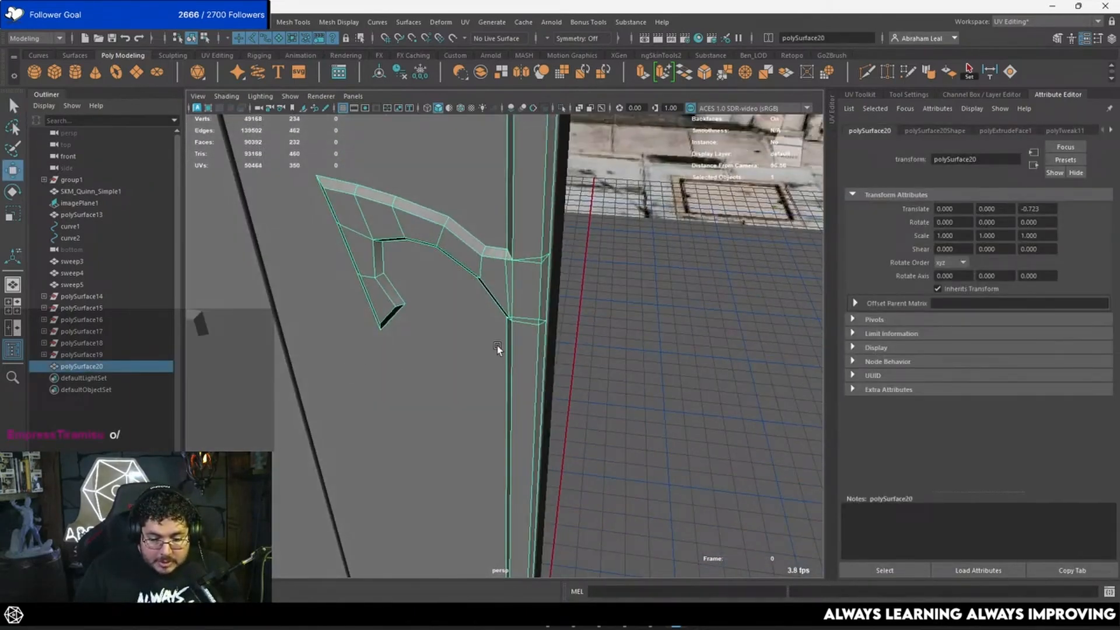
pyautogui.keyDown('shift'); pyautogui.moveTo(497, 345); pyautogui.dragTo(497, 342, button='middle'); pyautogui.keyUp('shift')
pyautogui.keyDown('alt'); pyautogui.moveTo(497, 342); pyautogui.dragTo(449, 303); pyautogui.keyUp('alt')
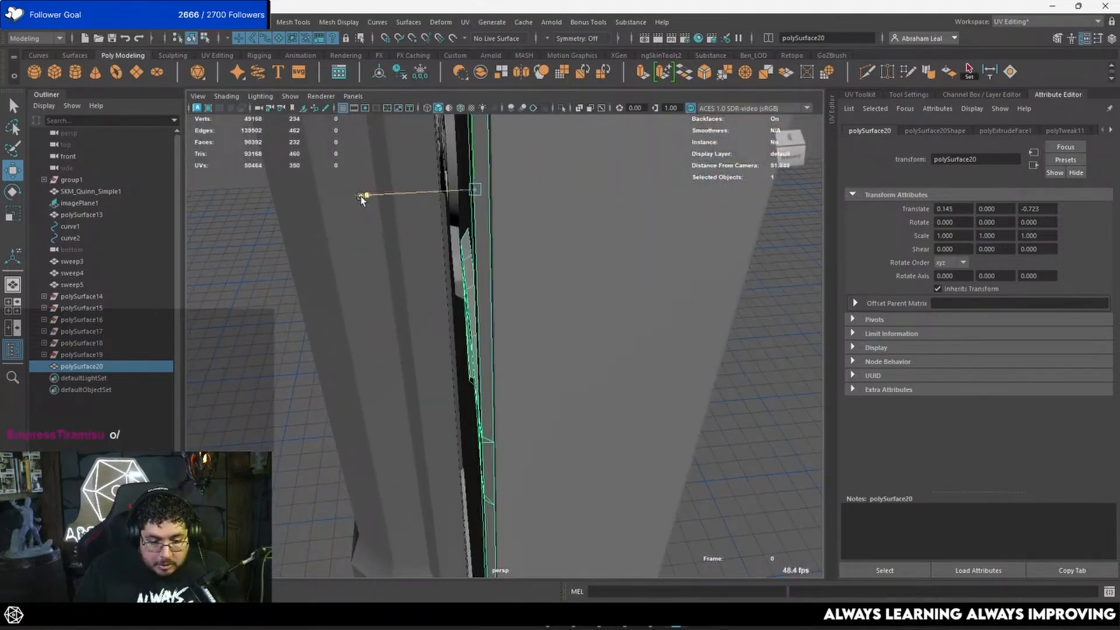
pyautogui.moveTo(360, 199); pyautogui.dragTo(364, 199)
pyautogui.click(254, 340)
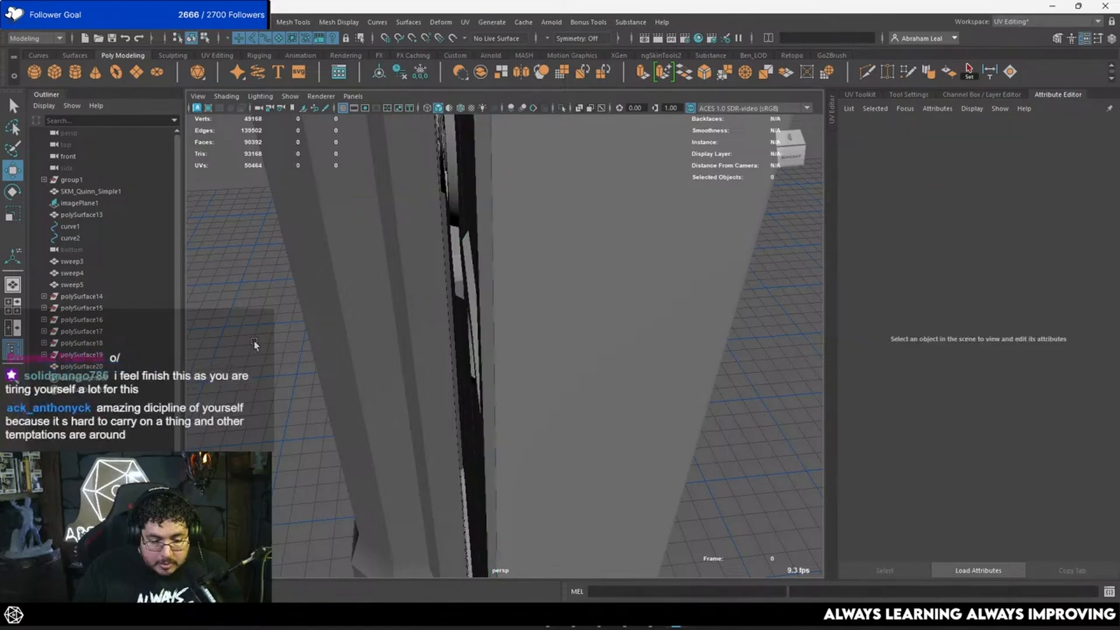
pyautogui.keyDown('alt'); pyautogui.moveTo(254, 341); pyautogui.dragTo(569, 344); pyautogui.keyUp('alt')
pyautogui.scroll(-5, 550, 289)
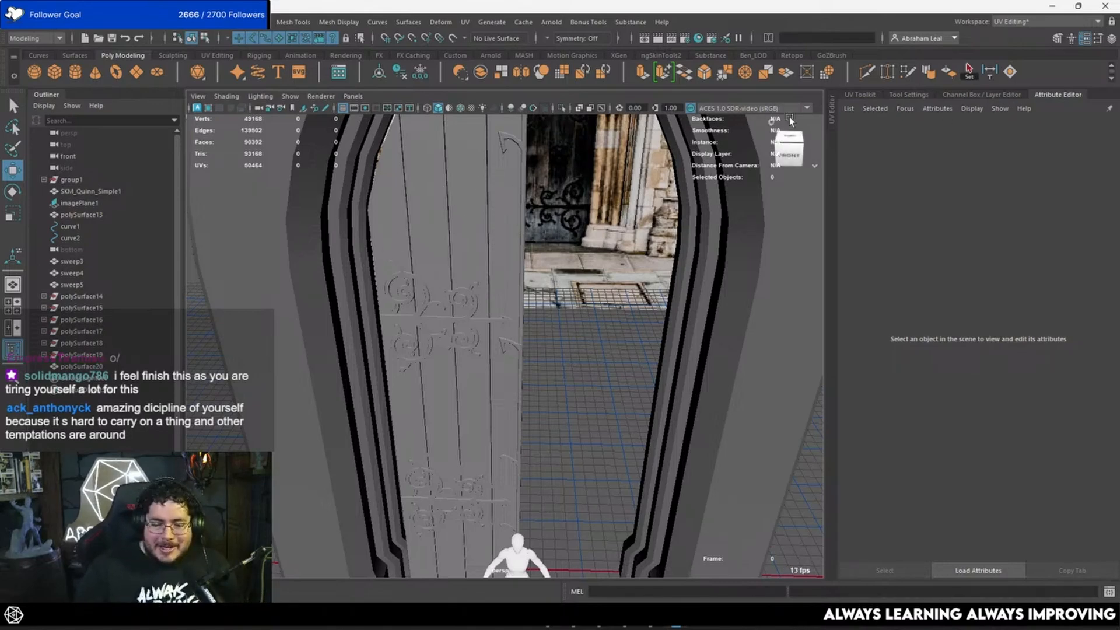
pyautogui.keyDown('alt'); pyautogui.moveTo(529, 196); pyautogui.dragTo(503, 210); pyautogui.keyUp('alt')
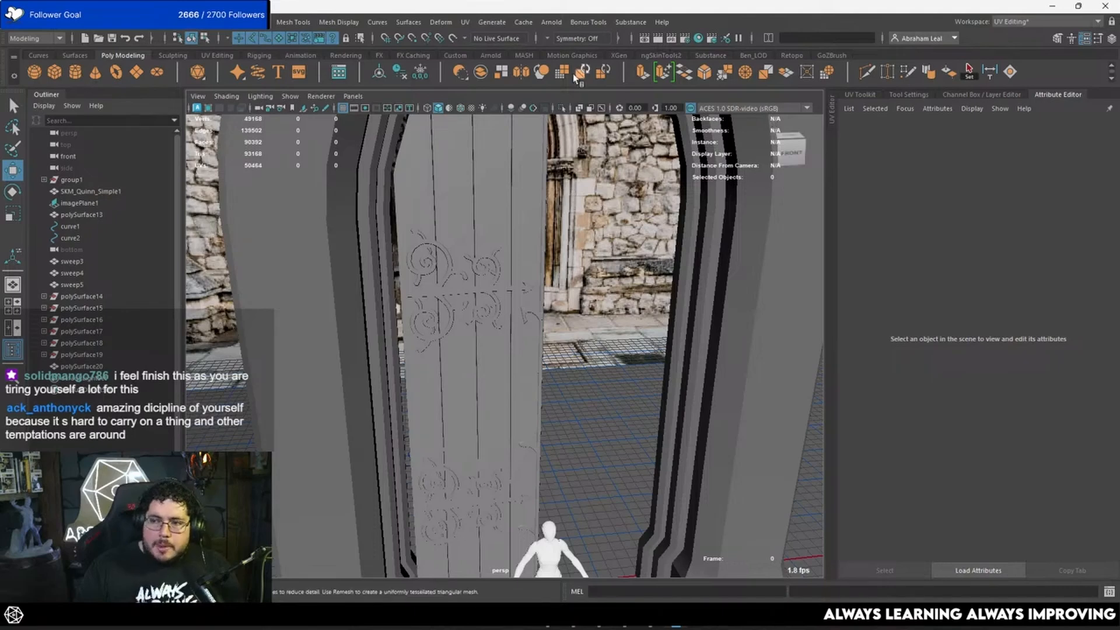
pyautogui.keyDown('alt'); pyautogui.moveTo(574, 251); pyautogui.dragTo(532, 244); pyautogui.keyUp('alt')
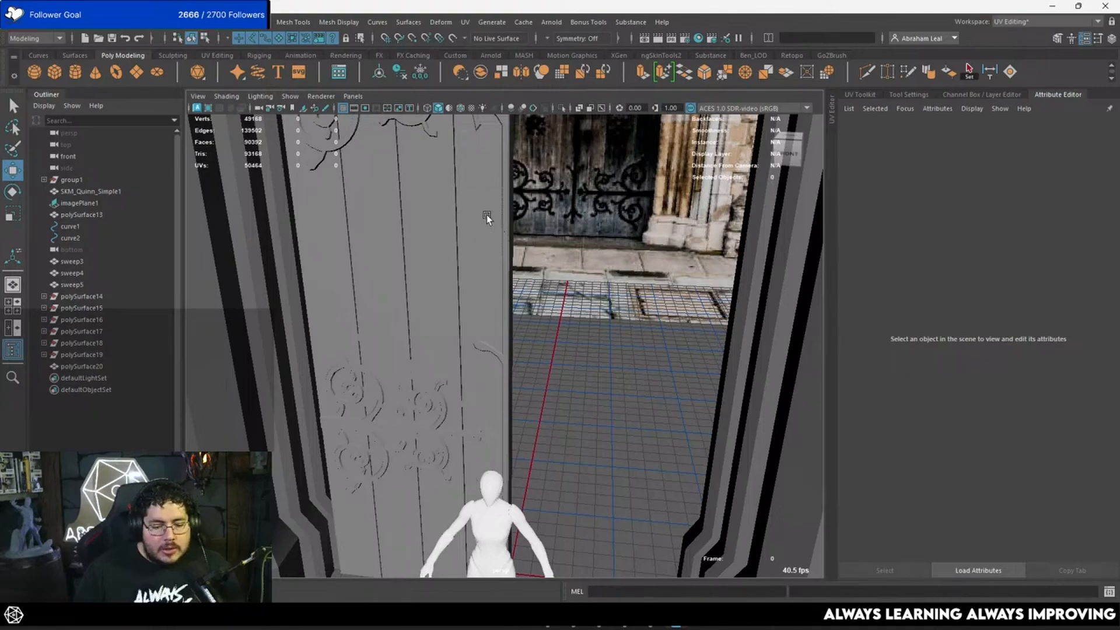
pyautogui.keyDown('alt'); pyautogui.moveTo(486, 214); pyautogui.dragTo(521, 317); pyautogui.keyUp('alt')
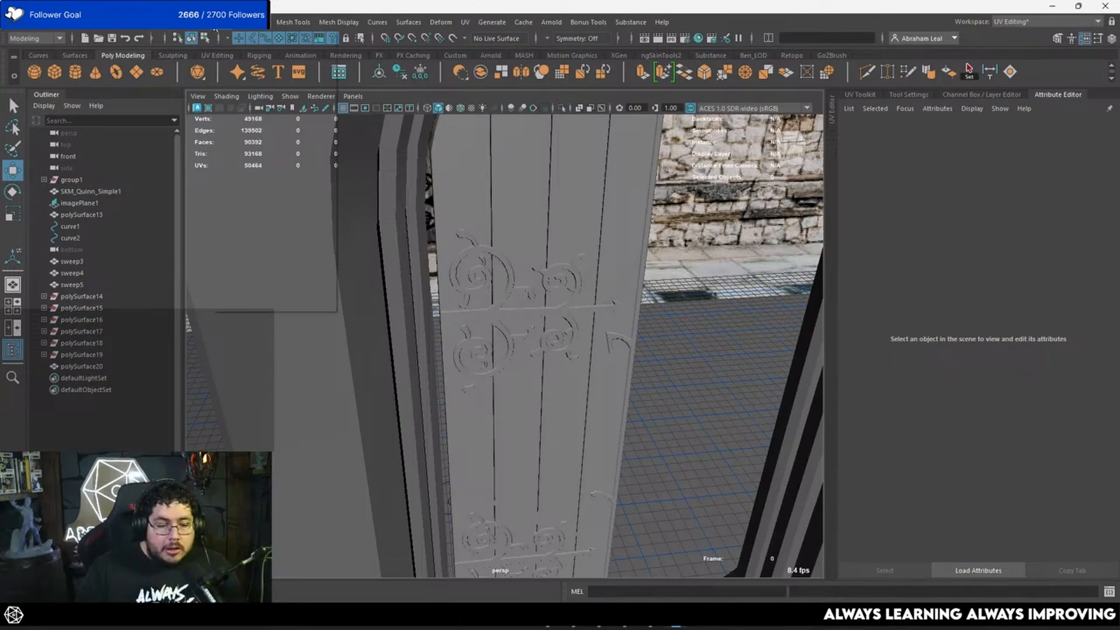
pyautogui.click(225, 22)
pyautogui.moveTo(290, 59)
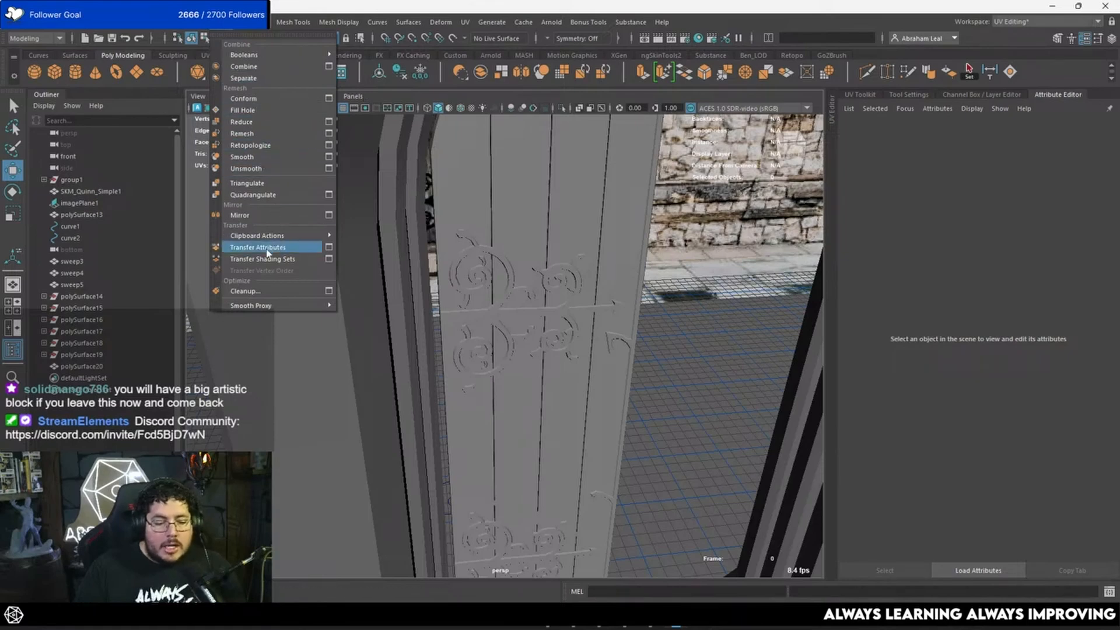
pyautogui.click(691, 372)
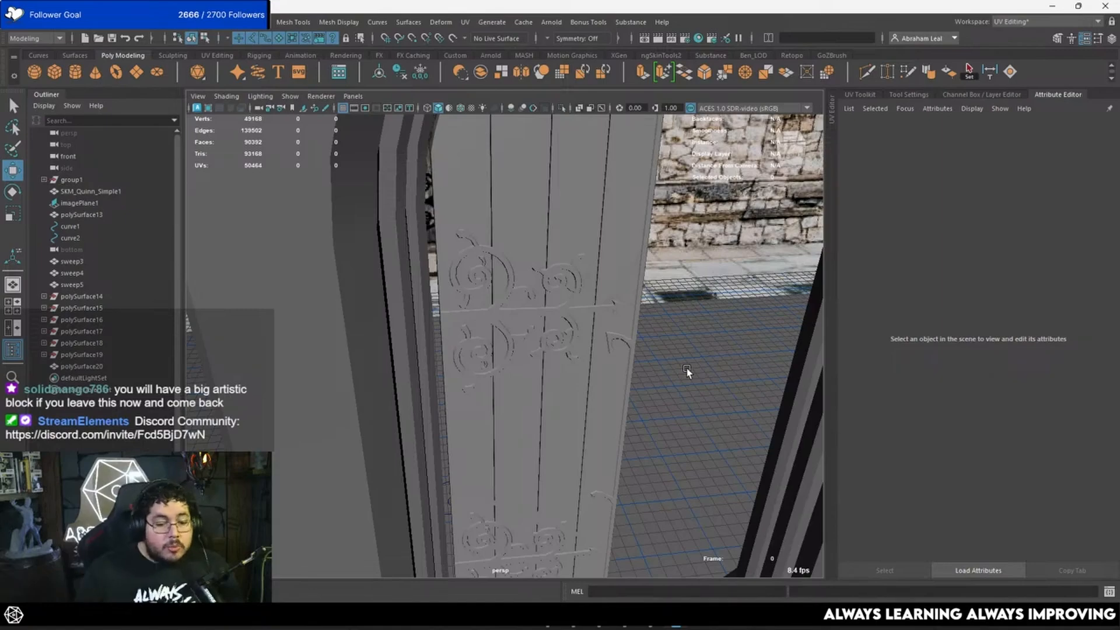
pyautogui.scroll(-5, 580, 331)
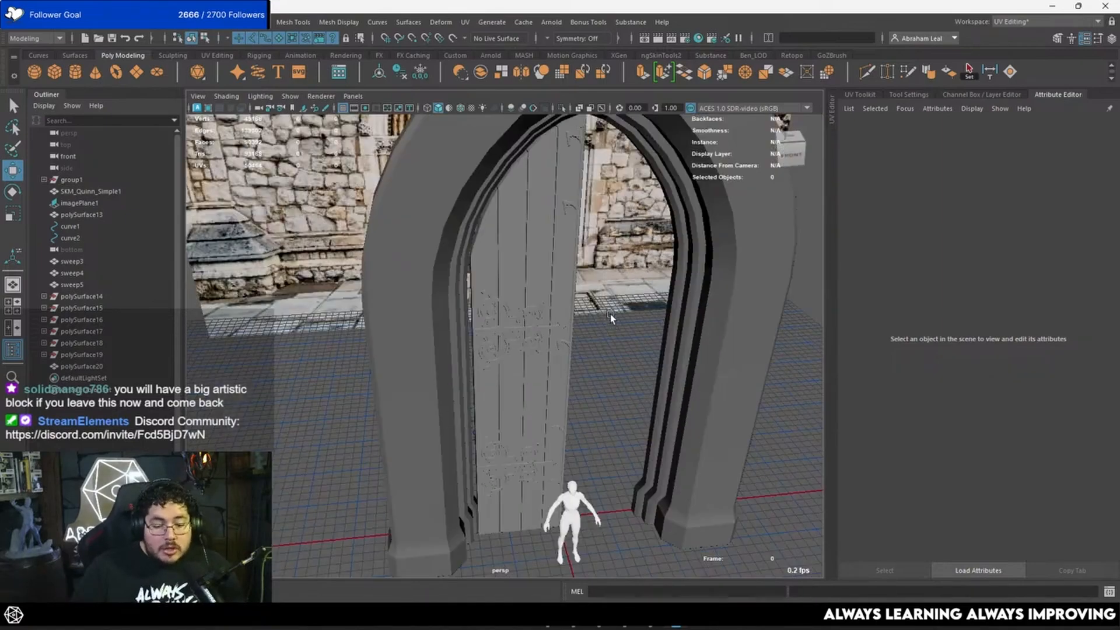
pyautogui.keyDown('alt'); pyautogui.moveTo(610, 314); pyautogui.dragTo(540, 321); pyautogui.keyUp('alt')
pyautogui.scroll(3, 632, 321)
pyautogui.scroll(-3, 527, 332)
pyautogui.scroll(2, 530, 357)
pyautogui.scroll(3, 570, 324)
pyautogui.scroll(4, 554, 321)
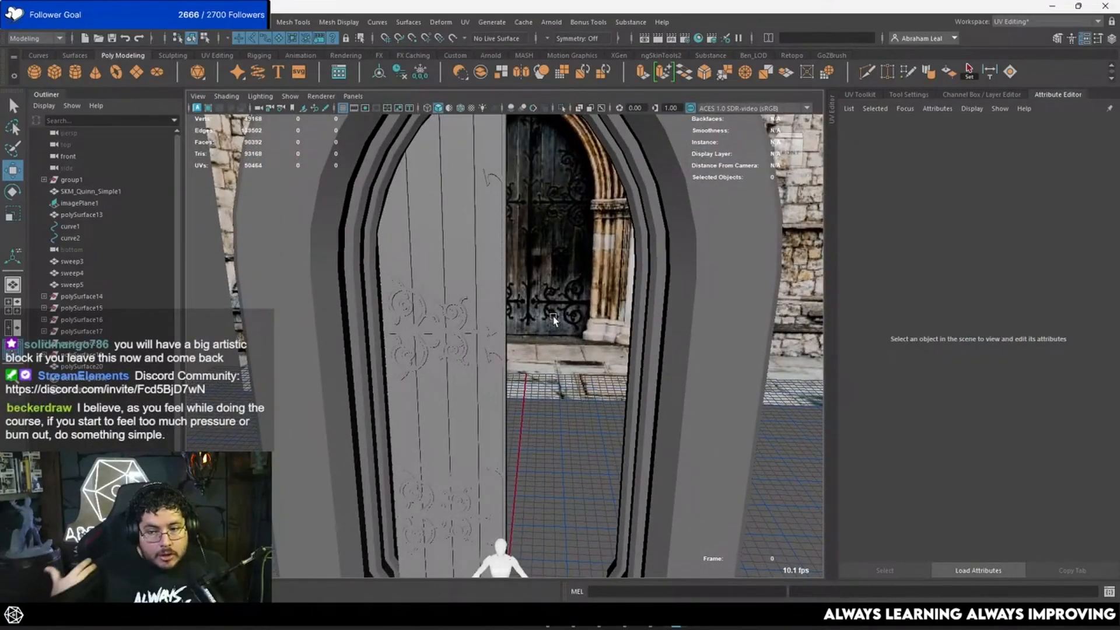
pyautogui.scroll(-5, 560, 280)
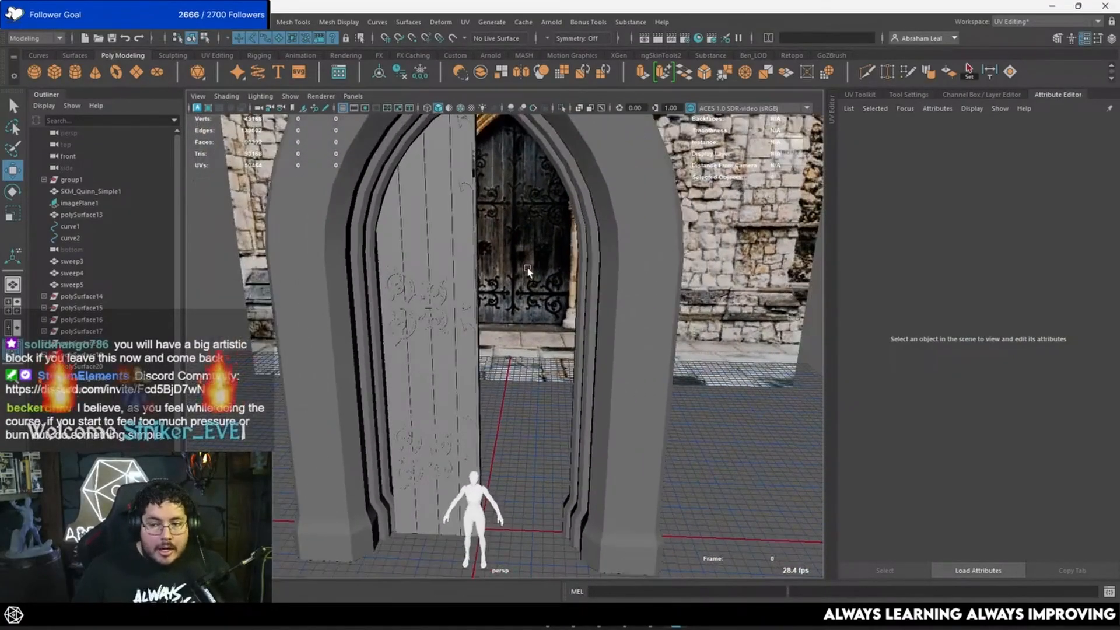
pyautogui.keyDown('alt'); pyautogui.moveTo(527, 266); pyautogui.dragTo(511, 248); pyautogui.keyUp('alt')
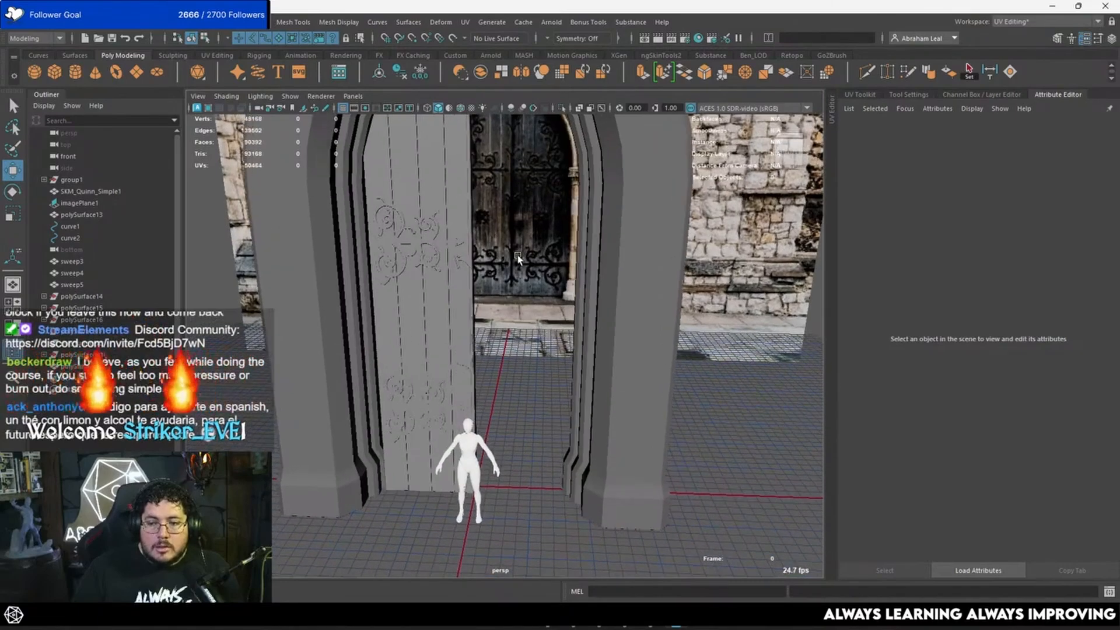
# Examine the door leaf, its hinges and the surrounding arch from several angles against the background photo.
pyautogui.keyDown('alt'); pyautogui.moveTo(512, 248); pyautogui.dragTo(518, 303, button='middle'); pyautogui.keyUp('alt')
pyautogui.keyDown('alt'); pyautogui.moveTo(518, 304); pyautogui.dragTo(532, 314, button='right'); pyautogui.keyUp('alt')
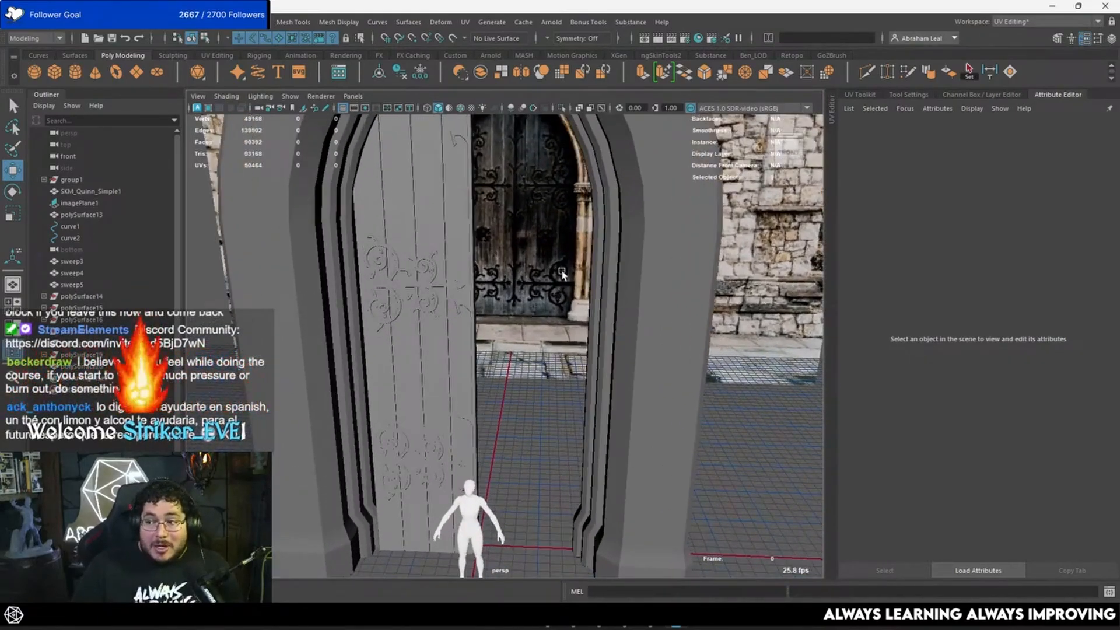
pyautogui.keyDown('alt'); pyautogui.moveTo(560, 270); pyautogui.dragTo(545, 252); pyautogui.keyUp('alt')
pyautogui.moveTo(545, 252)
pyautogui.keyDown('alt'); pyautogui.mouseDown(button='right')
pyautogui.moveTo(574, 283)
pyautogui.moveTo(559, 243)
pyautogui.mouseUp(button='right'); pyautogui.keyUp('alt')
pyautogui.click(560, 240)
pyautogui.keyDown('alt'); pyautogui.moveTo(560, 240); pyautogui.dragTo(524, 199); pyautogui.keyUp('alt')
pyautogui.keyDown('alt'); pyautogui.moveTo(390, 233); pyautogui.dragTo(473, 257); pyautogui.keyUp('alt')
pyautogui.keyDown('alt'); pyautogui.moveTo(474, 256); pyautogui.dragTo(549, 319, button='right'); pyautogui.keyUp('alt')
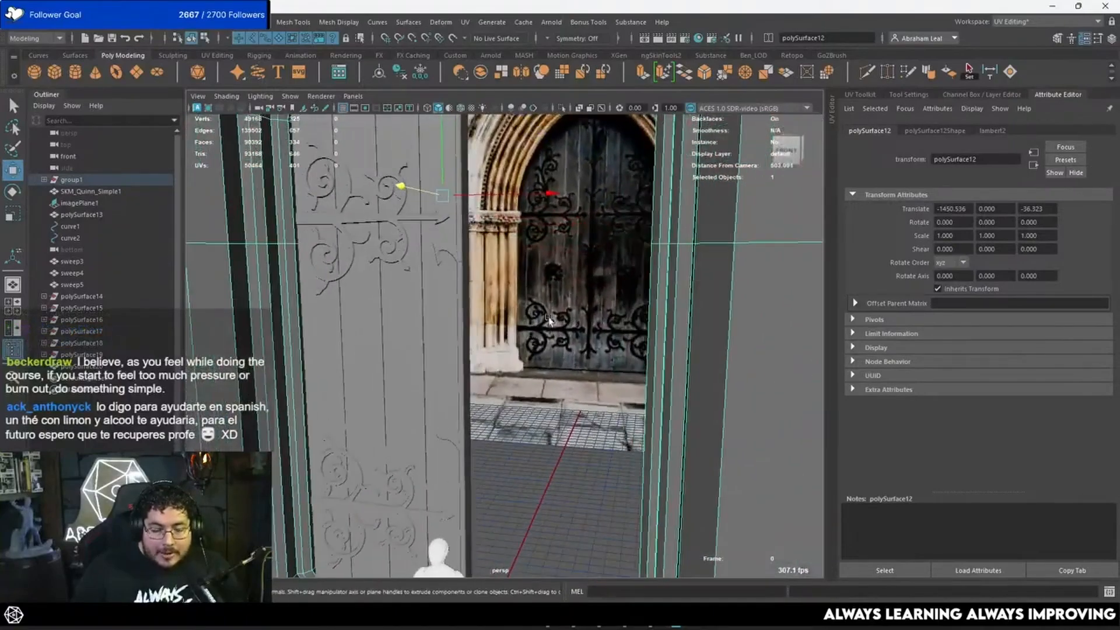
pyautogui.keyDown('alt'); pyautogui.moveTo(506, 276); pyautogui.dragTo(574, 371); pyautogui.keyUp('alt')
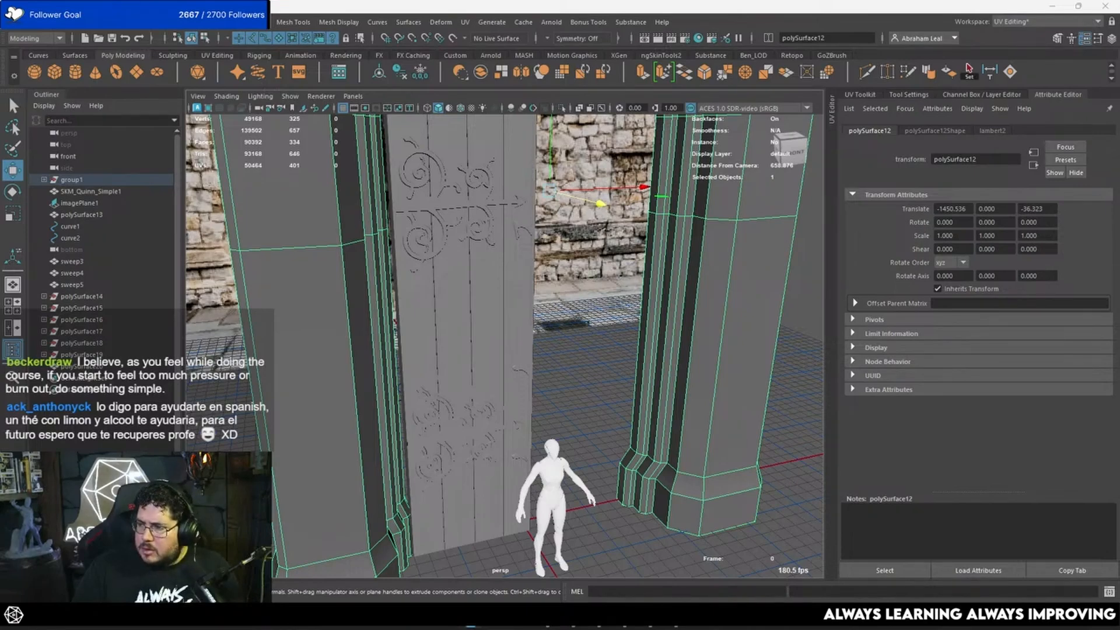
# Switch to the reference photo of the double door and study its planks, hinges and bottom board, then return to Maya.
pyautogui.hotkey('alt', 'Tab')
pyautogui.scroll(5, 555, 371)
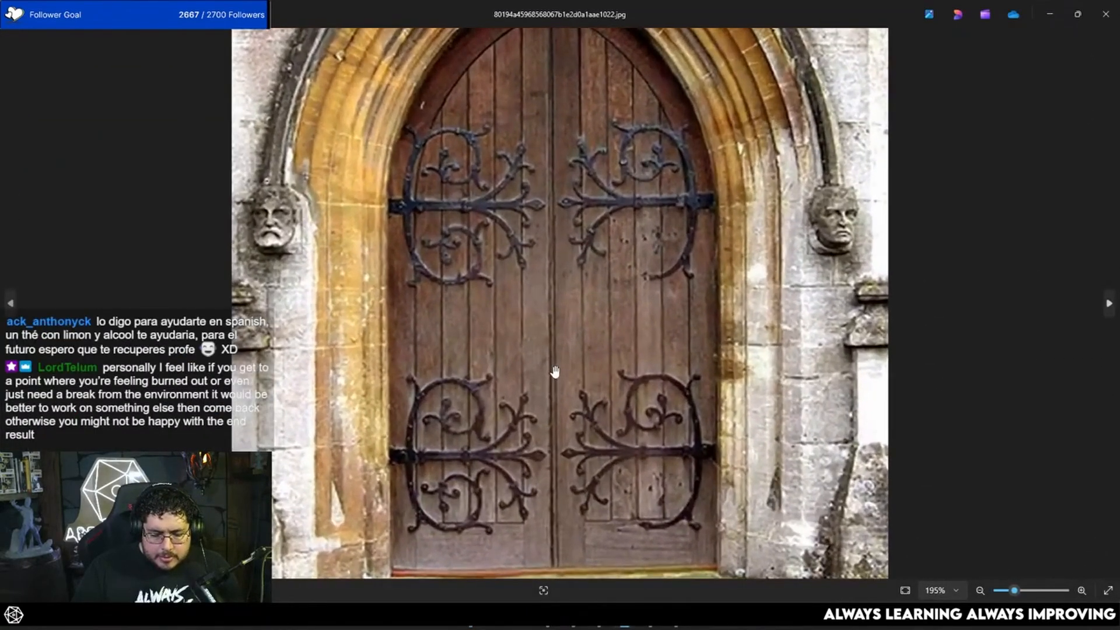
pyautogui.moveTo(551, 204); pyautogui.dragTo(547, 280)
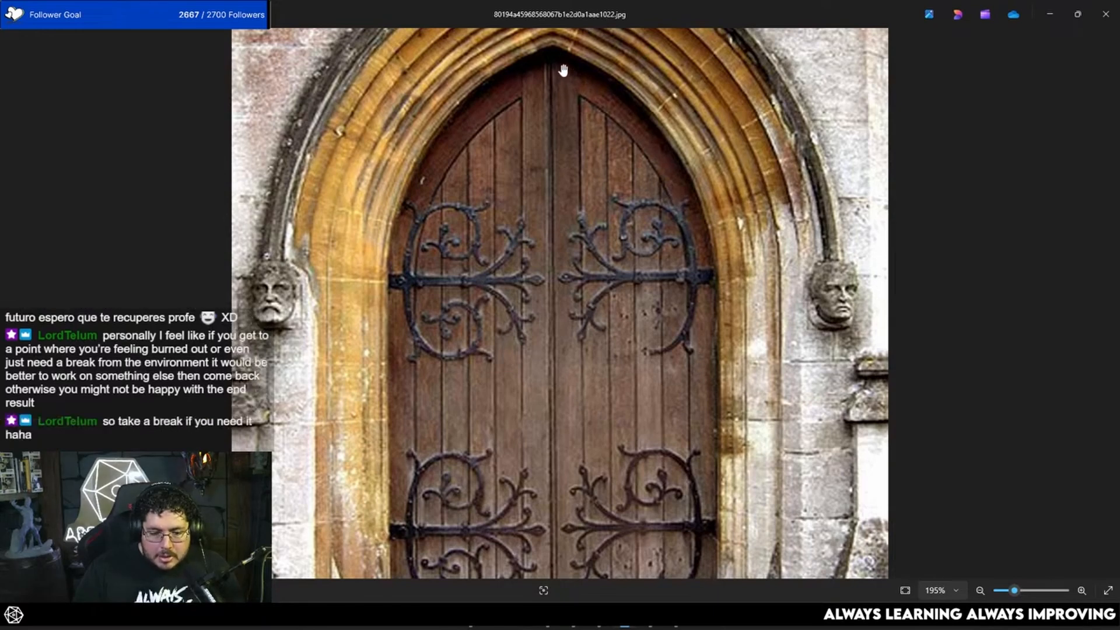
pyautogui.moveTo(569, 375); pyautogui.dragTo(561, 157)
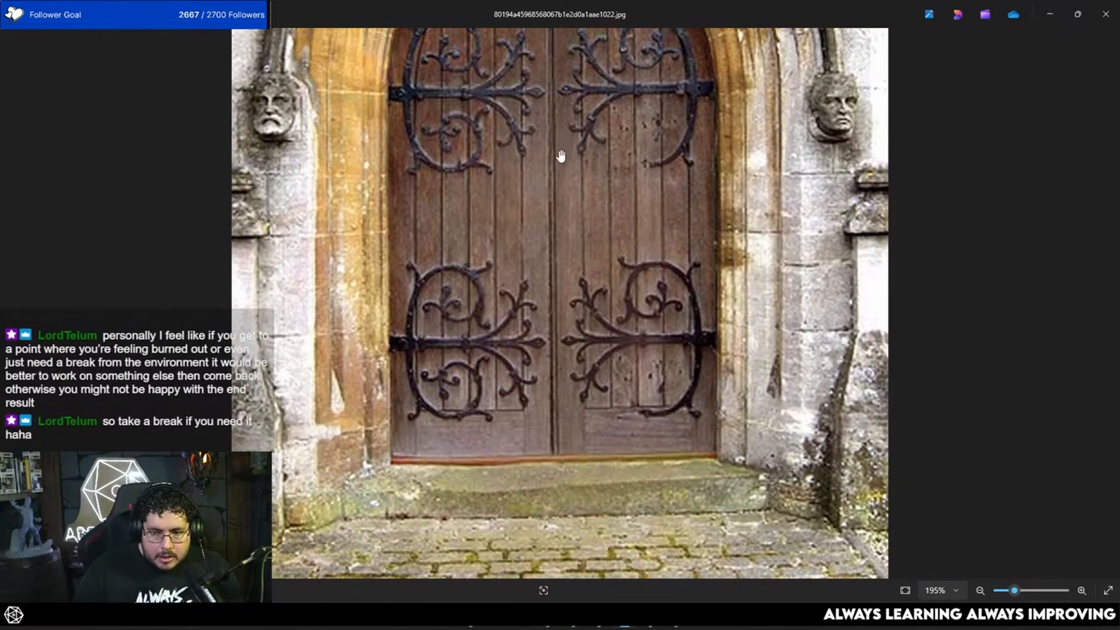
pyautogui.click(1056, 14)
# Raise the bottom vertices of the door planks to leave a gap above the floor, then return to object selection.
pyautogui.scroll(5, 557, 408)
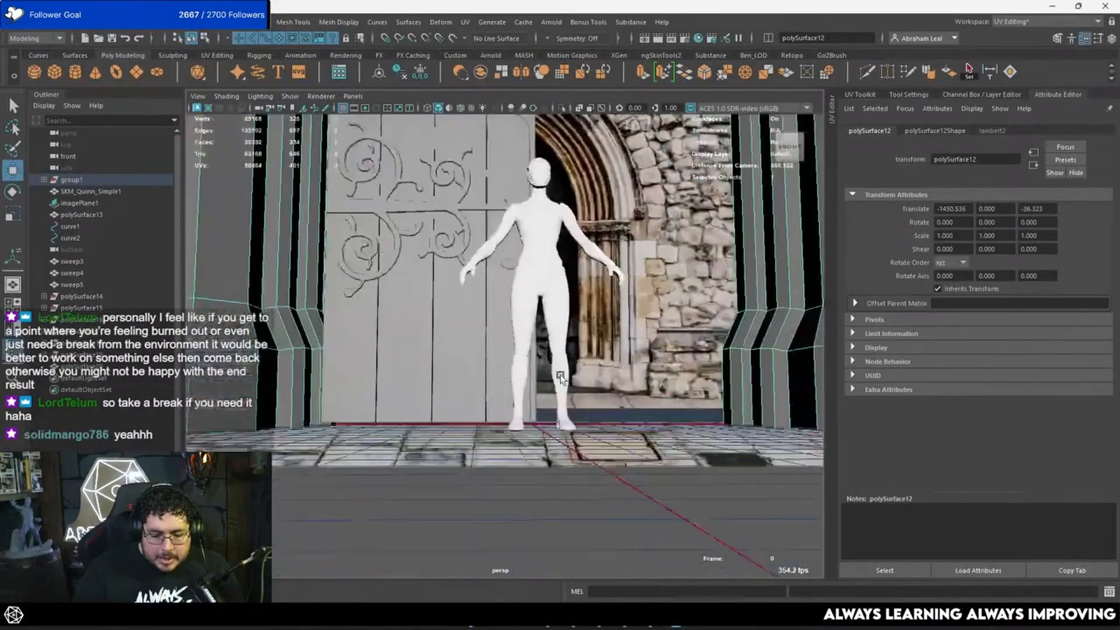
pyautogui.scroll(3, 425, 344)
pyautogui.keyDown('alt'); pyautogui.moveTo(425, 344); pyautogui.dragTo(519, 343); pyautogui.keyUp('alt')
pyautogui.click(425, 316)
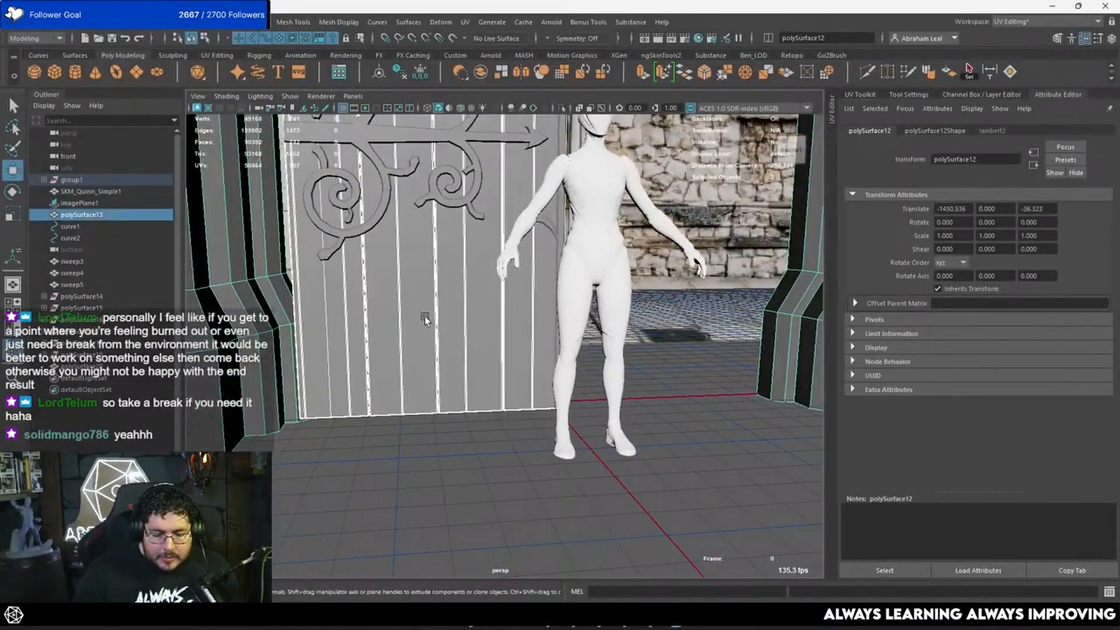
pyautogui.moveTo(425, 316); pyautogui.dragTo(431, 292, button='right')
pyautogui.click(434, 301)
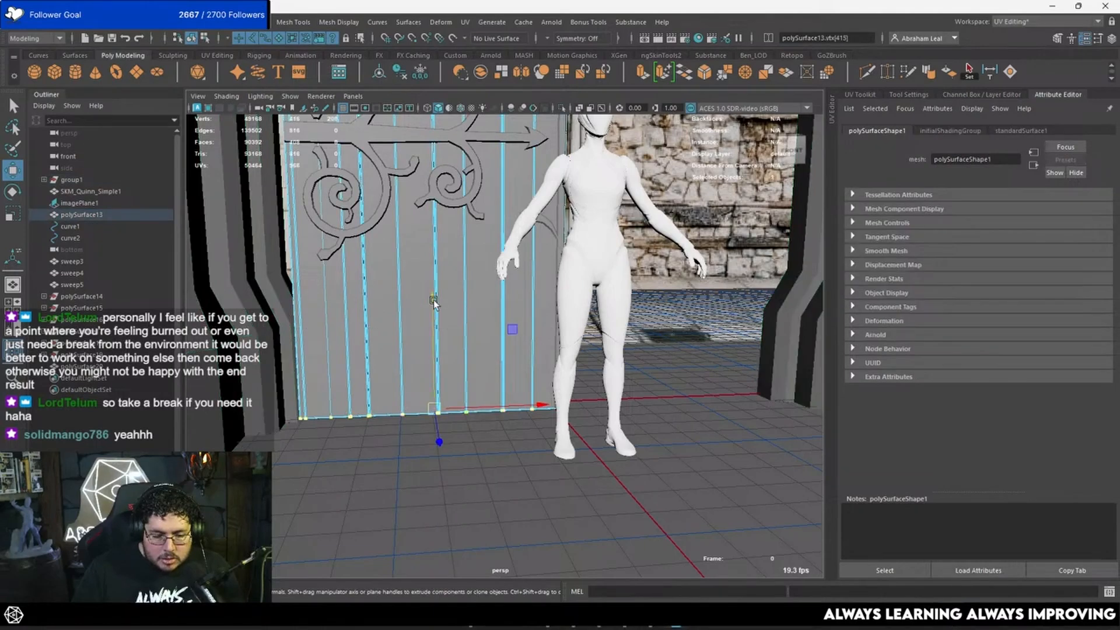
pyautogui.moveTo(433, 301); pyautogui.dragTo(445, 206)
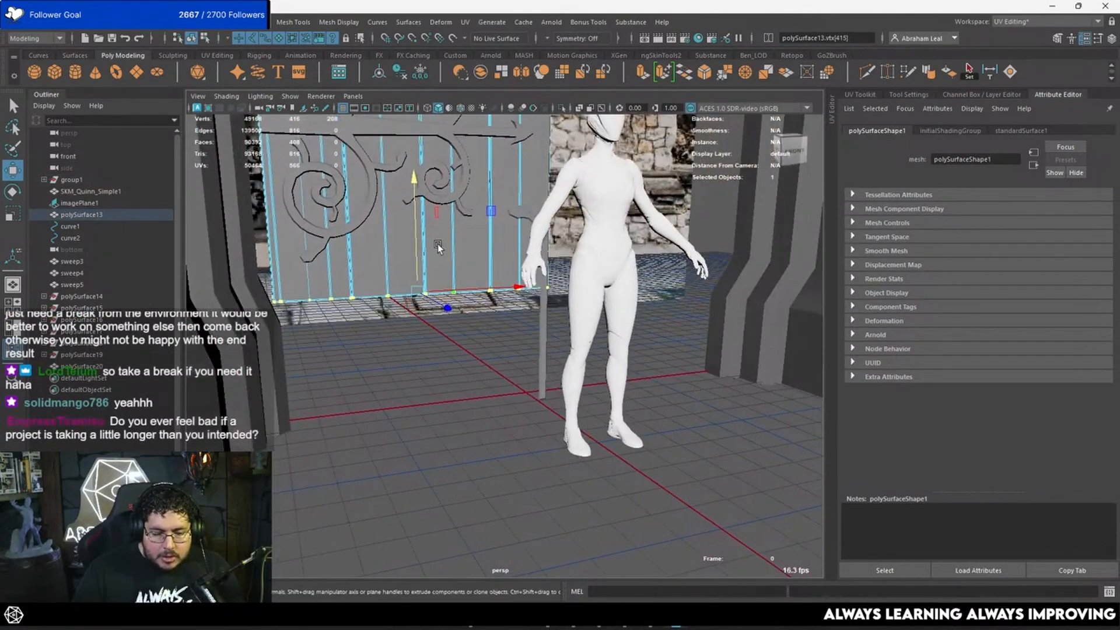
pyautogui.moveTo(437, 244); pyautogui.dragTo(468, 204, button='right')
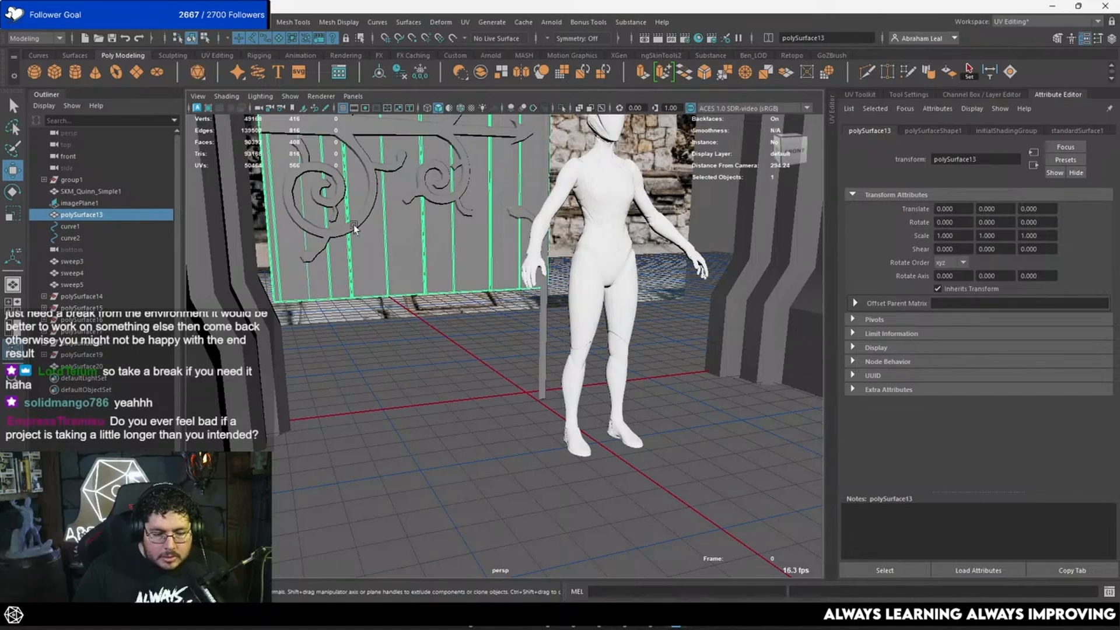
# Create a polygon cube near the foot of the door and scale it up into a wide block.
pyautogui.click(54, 72)
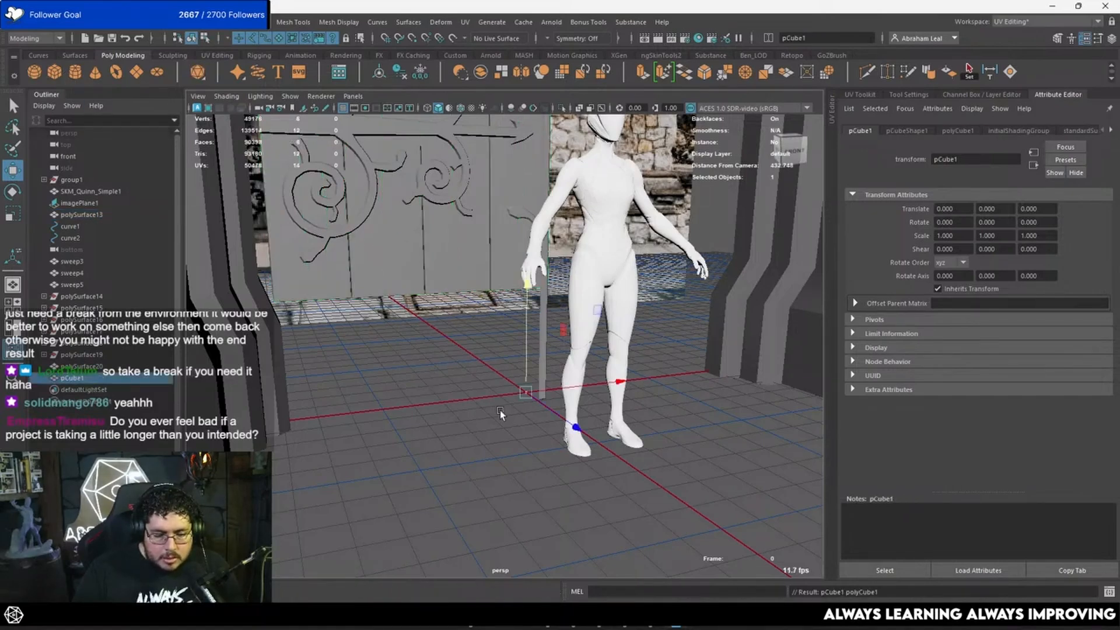
pyautogui.press('r')
pyautogui.moveTo(527, 392); pyautogui.dragTo(608, 403)
pyautogui.keyDown('alt'); pyautogui.moveTo(551, 390); pyautogui.dragTo(597, 402); pyautogui.keyUp('alt')
pyautogui.press('w')
pyautogui.moveTo(476, 288); pyautogui.dragTo(478, 223)
pyautogui.press('r')
pyautogui.moveTo(547, 304); pyautogui.dragTo(466, 315)
pyautogui.press('w')
# Move the block under the shortened planks and roughly match its proportions and depth to the door.
pyautogui.keyDown('alt'); pyautogui.moveTo(466, 316); pyautogui.dragTo(408, 305); pyautogui.keyUp('alt')
pyautogui.keyDown('alt'); pyautogui.moveTo(408, 305); pyautogui.dragTo(408, 328, button='middle'); pyautogui.keyUp('alt')
pyautogui.keyDown('alt'); pyautogui.moveTo(408, 328); pyautogui.dragTo(467, 356, button='right'); pyautogui.keyUp('alt')
pyautogui.press('r')
pyautogui.moveTo(508, 375); pyautogui.dragTo(516, 375)
pyautogui.keyDown('alt'); pyautogui.moveTo(516, 375); pyautogui.dragTo(496, 395); pyautogui.keyUp('alt')
pyautogui.press('w')
pyautogui.moveTo(514, 330); pyautogui.dragTo(385, 408)
pyautogui.press('r')
pyautogui.press('w')
pyautogui.moveTo(468, 413); pyautogui.dragTo(514, 421)
# Fit the block beneath the planks at Translate -82.718, 42.338, 16.882 with Scale 163.021, 67.364, 20.033.
pyautogui.keyDown('alt'); pyautogui.moveTo(515, 422); pyautogui.dragTo(321, 399); pyautogui.keyUp('alt')
pyautogui.keyDown('alt'); pyautogui.moveTo(434, 409); pyautogui.dragTo(525, 353); pyautogui.keyUp('alt')
pyautogui.press('r')
pyautogui.press('w')
pyautogui.keyDown('alt'); pyautogui.moveTo(504, 332); pyautogui.dragTo(448, 309, button='middle'); pyautogui.keyUp('alt')
pyautogui.keyDown('alt'); pyautogui.moveTo(447, 309); pyautogui.dragTo(423, 293, button='right'); pyautogui.keyUp('alt')
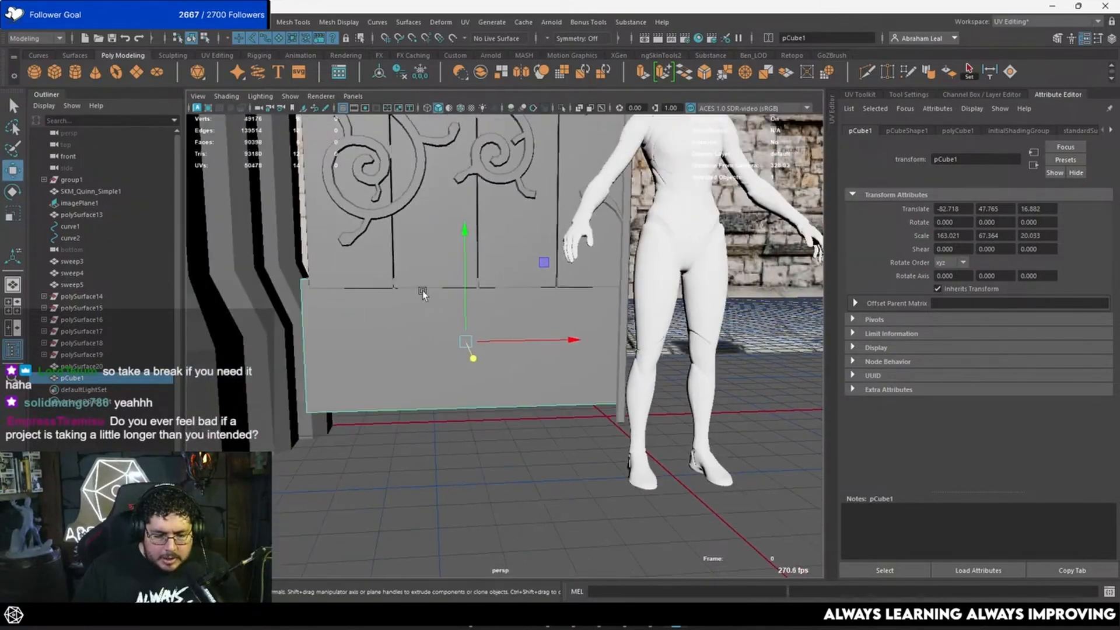
pyautogui.moveTo(464, 232); pyautogui.dragTo(458, 287)
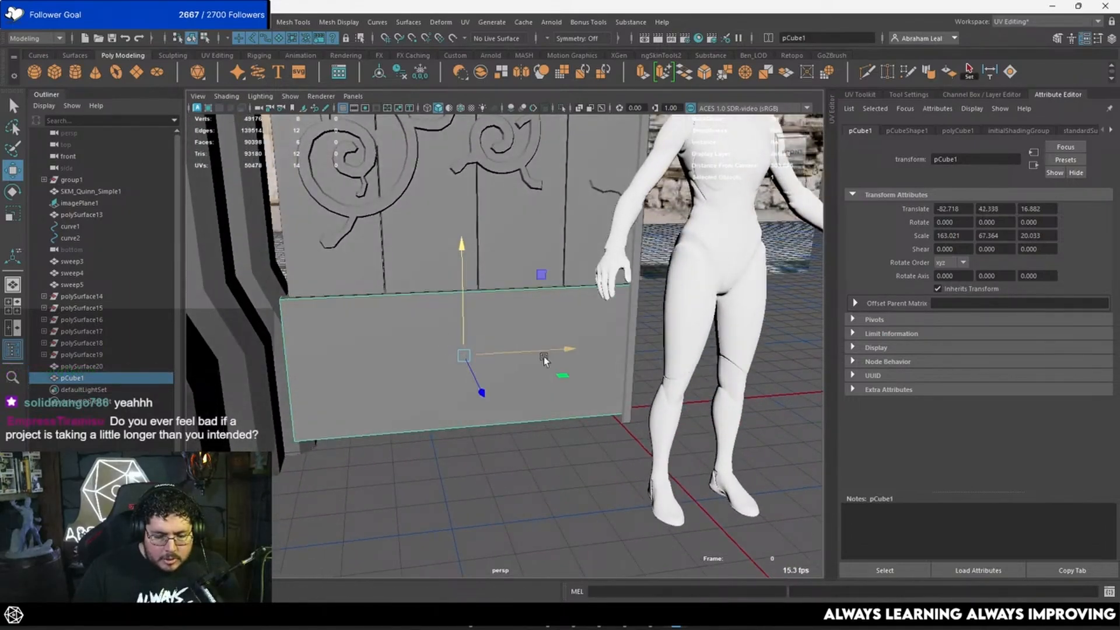
# Select the vertices at the block's pillar-side end and align them with the door's outer edge.
pyautogui.press('r')
pyautogui.moveTo(317, 284); pyautogui.dragTo(261, 284, button='right')
pyautogui.moveTo(233, 248); pyautogui.dragTo(329, 522)
pyautogui.press('w')
pyautogui.moveTo(391, 356); pyautogui.dragTo(502, 335)
pyautogui.moveTo(502, 335); pyautogui.dragTo(504, 373, button='right')
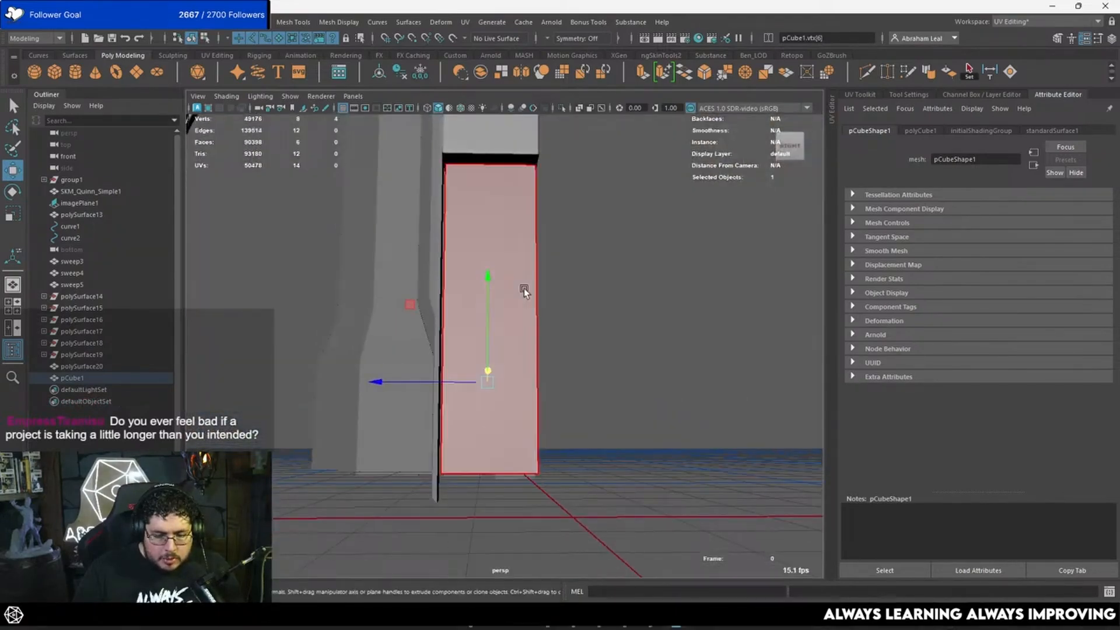
# Move the block's opposite end face outward until it is flush with the door's inner edge.
pyautogui.click(521, 290)
pyautogui.press('r')
pyautogui.keyDown('alt'); pyautogui.moveTo(536, 330); pyautogui.dragTo(472, 342); pyautogui.keyUp('alt')
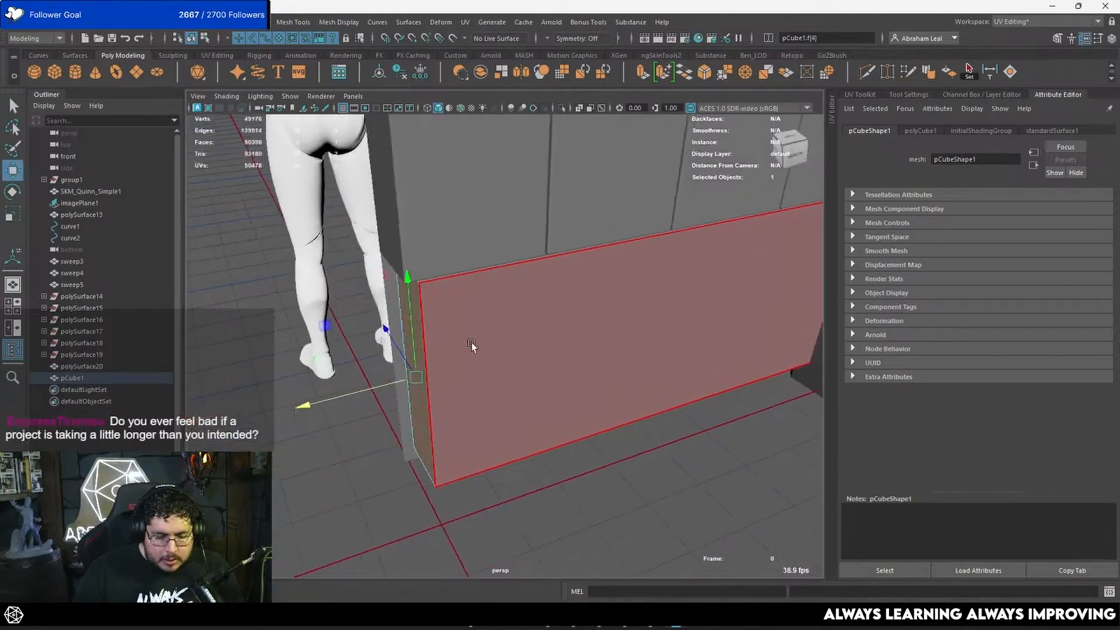
pyautogui.press('w')
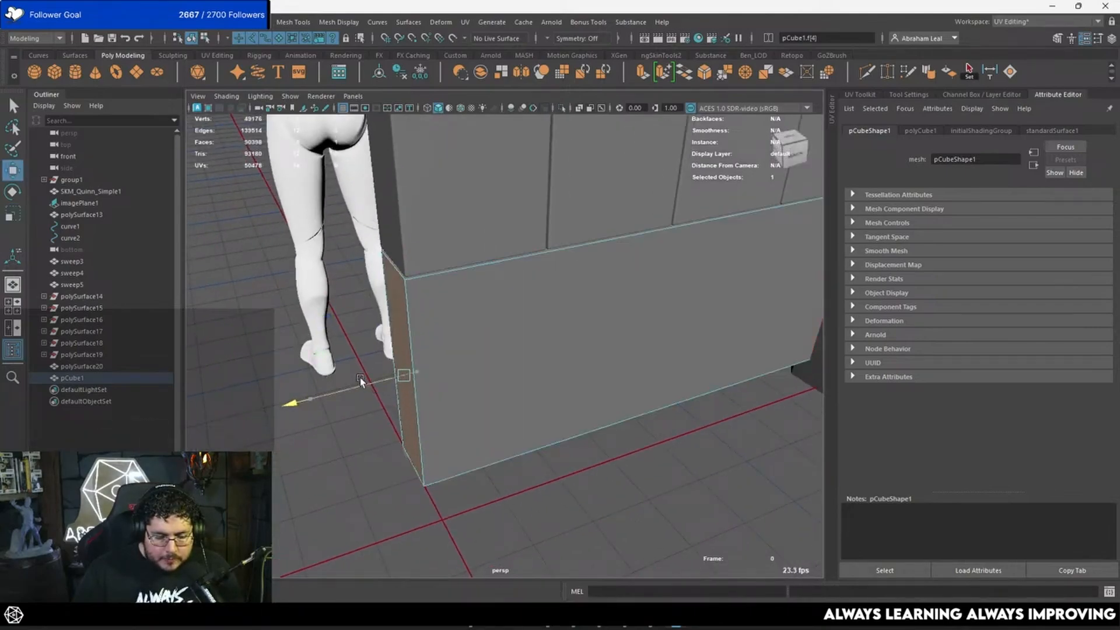
# Examine how the bottom block fits against the planks, center strip and pillar from several angles.
pyautogui.keyDown('alt'); pyautogui.moveTo(359, 377); pyautogui.dragTo(538, 307); pyautogui.keyUp('alt')
pyautogui.keyDown('alt'); pyautogui.moveTo(538, 307); pyautogui.dragTo(300, 218, button='right'); pyautogui.keyUp('alt')
pyautogui.keyDown('alt'); pyautogui.moveTo(300, 217); pyautogui.dragTo(435, 290); pyautogui.keyUp('alt')
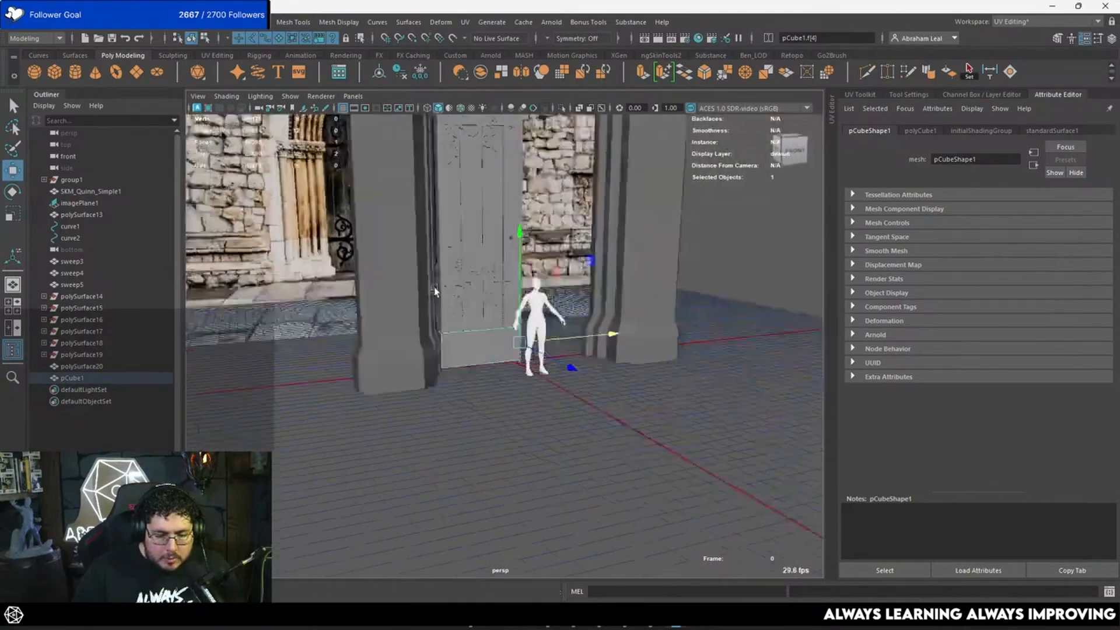
pyautogui.keyDown('alt'); pyautogui.moveTo(435, 290); pyautogui.dragTo(525, 305, button='right'); pyautogui.keyUp('alt')
pyautogui.keyDown('alt'); pyautogui.moveTo(525, 305); pyautogui.dragTo(425, 336); pyautogui.keyUp('alt')
pyautogui.keyDown('alt'); pyautogui.moveTo(425, 336); pyautogui.dragTo(479, 331, button='right'); pyautogui.keyUp('alt')
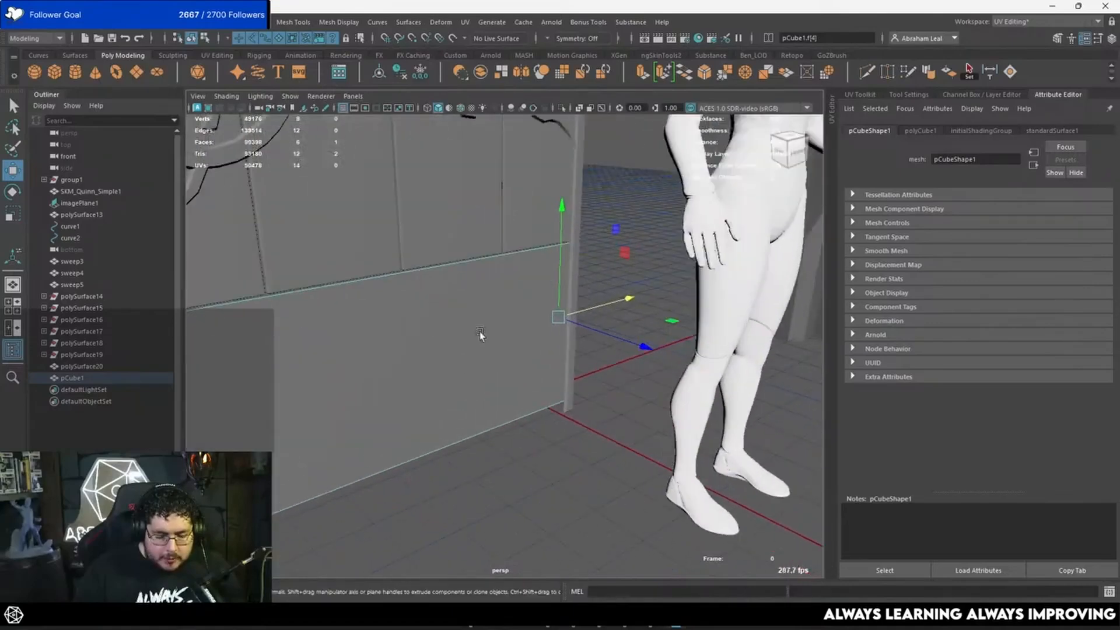
pyautogui.keyDown('alt'); pyautogui.moveTo(480, 331); pyautogui.dragTo(285, 266); pyautogui.keyUp('alt')
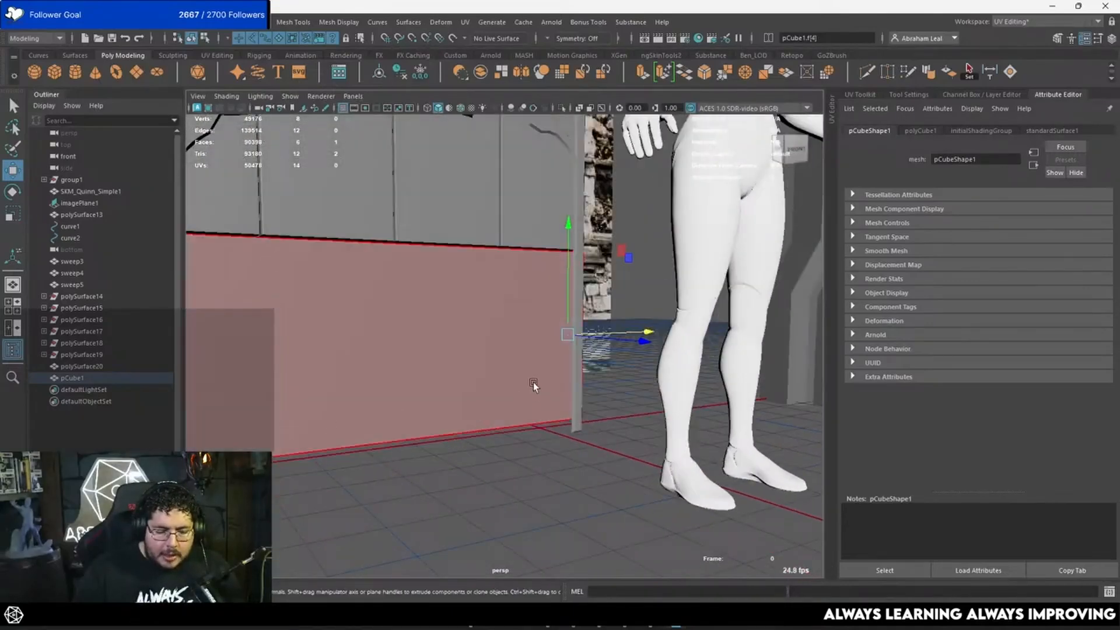
pyautogui.keyDown('alt'); pyautogui.moveTo(533, 382); pyautogui.dragTo(344, 324); pyautogui.keyUp('alt')
pyautogui.keyDown('alt'); pyautogui.moveTo(344, 324); pyautogui.dragTo(356, 311, button='right'); pyautogui.keyUp('alt')
pyautogui.keyDown('alt'); pyautogui.moveTo(355, 311); pyautogui.dragTo(304, 321); pyautogui.keyUp('alt')
pyautogui.keyDown('alt'); pyautogui.moveTo(304, 321); pyautogui.dragTo(446, 340, button='right'); pyautogui.keyUp('alt')
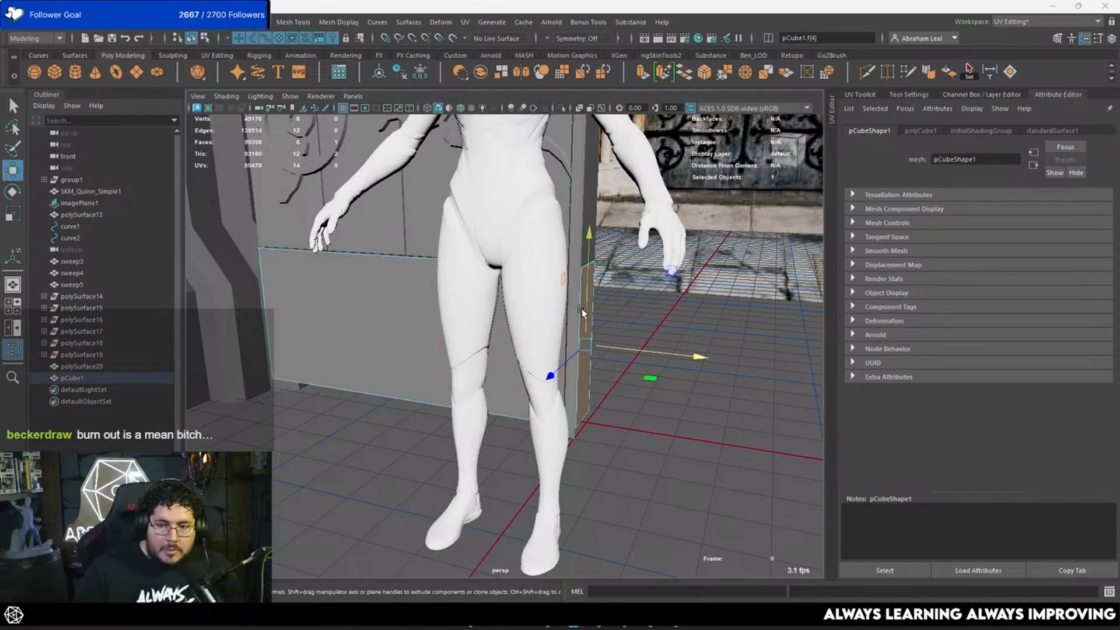
pyautogui.keyDown('alt'); pyautogui.moveTo(611, 294); pyautogui.dragTo(554, 295); pyautogui.keyUp('alt')
# Select the whole block and enlarge it to Scale Y 68.789 and Scale Z 20.929 to match the door's thickness.
pyautogui.moveTo(555, 295); pyautogui.dragTo(653, 200, button='right')
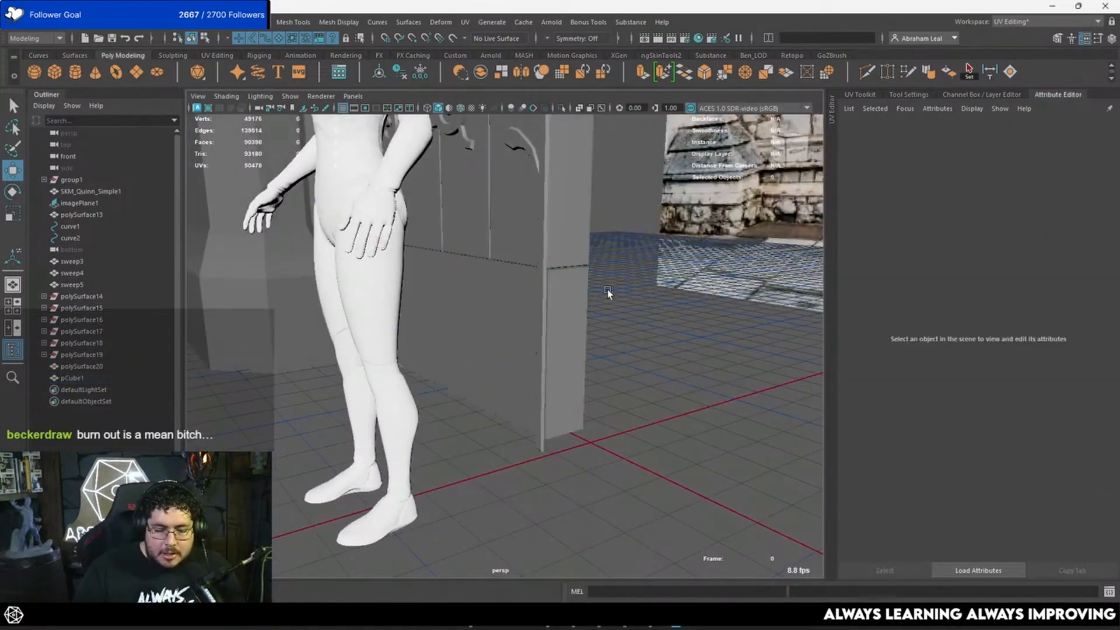
pyautogui.click(568, 302)
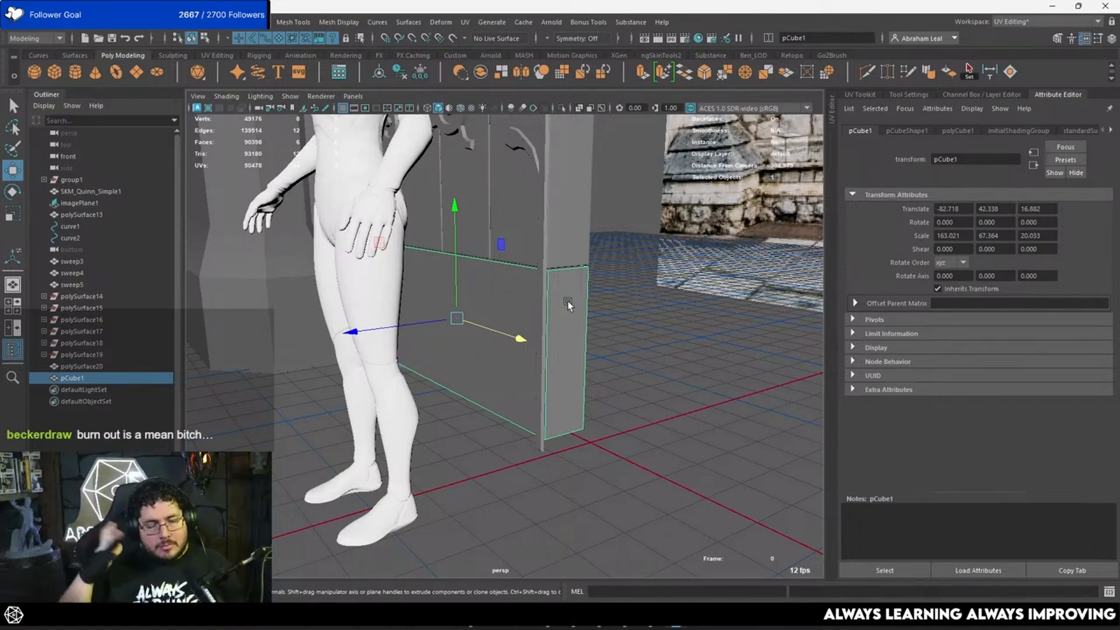
pyautogui.keyDown('alt'); pyautogui.moveTo(568, 298); pyautogui.dragTo(534, 289); pyautogui.keyUp('alt')
pyautogui.keyDown('alt'); pyautogui.moveTo(534, 290); pyautogui.dragTo(592, 326, button='right'); pyautogui.keyUp('alt')
pyautogui.keyDown('alt'); pyautogui.moveTo(537, 295); pyautogui.dragTo(533, 301); pyautogui.keyUp('alt')
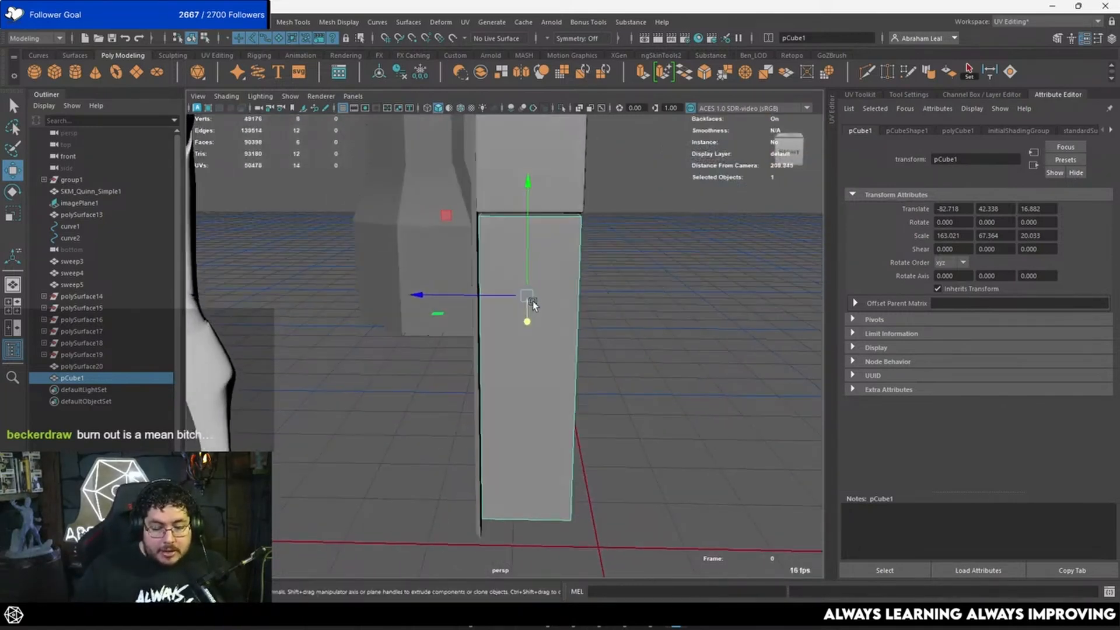
pyautogui.press('r')
pyautogui.moveTo(417, 294); pyautogui.dragTo(412, 292)
pyautogui.moveTo(528, 191); pyautogui.dragTo(531, 187)
pyautogui.press('w')
pyautogui.keyDown('alt'); pyautogui.moveTo(610, 236); pyautogui.dragTo(632, 243); pyautogui.keyUp('alt')
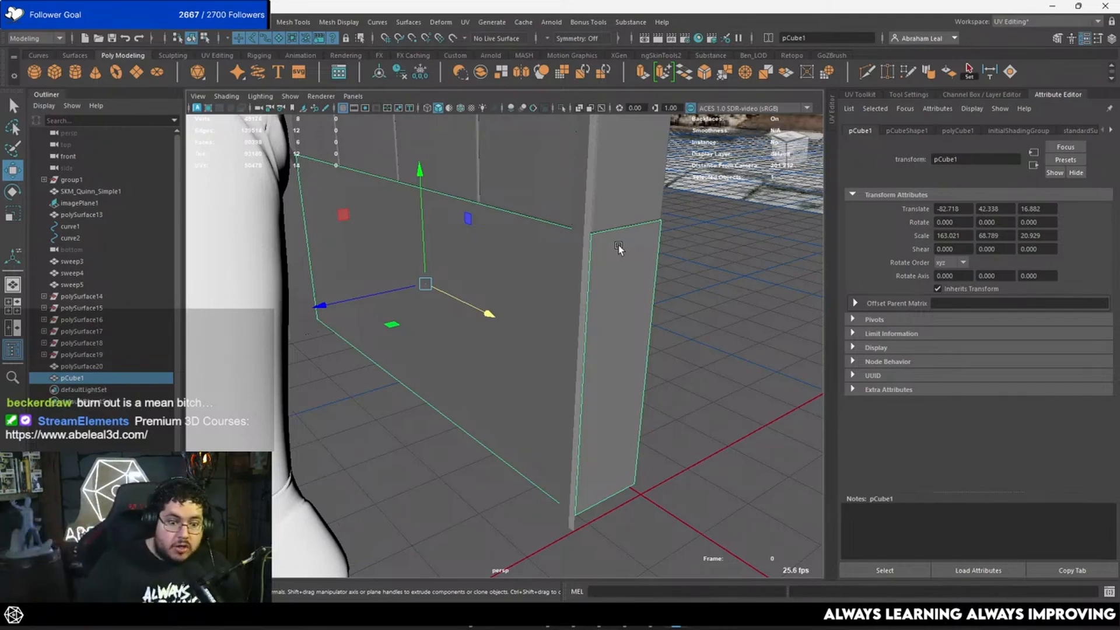
# Bevel the bottom block's edges with a fraction of 0.06 and 2 segments, then deselect it.
pyautogui.click(704, 73)
pyautogui.keyDown('alt'); pyautogui.moveTo(624, 341); pyautogui.dragTo(587, 277); pyautogui.keyUp('alt')
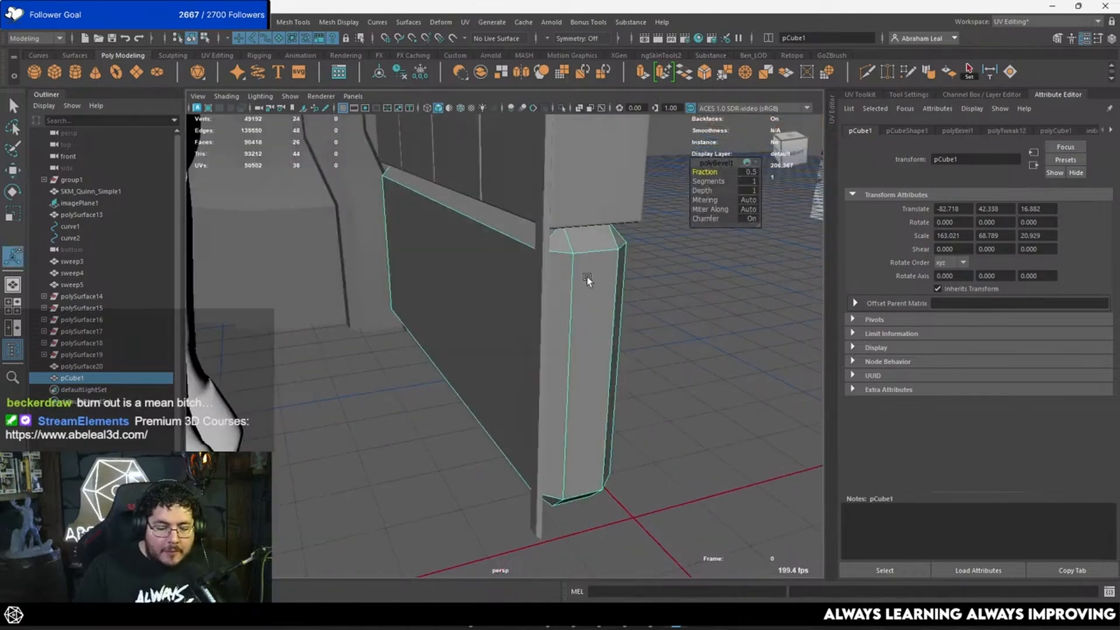
pyautogui.moveTo(704, 181); pyautogui.dragTo(685, 168)
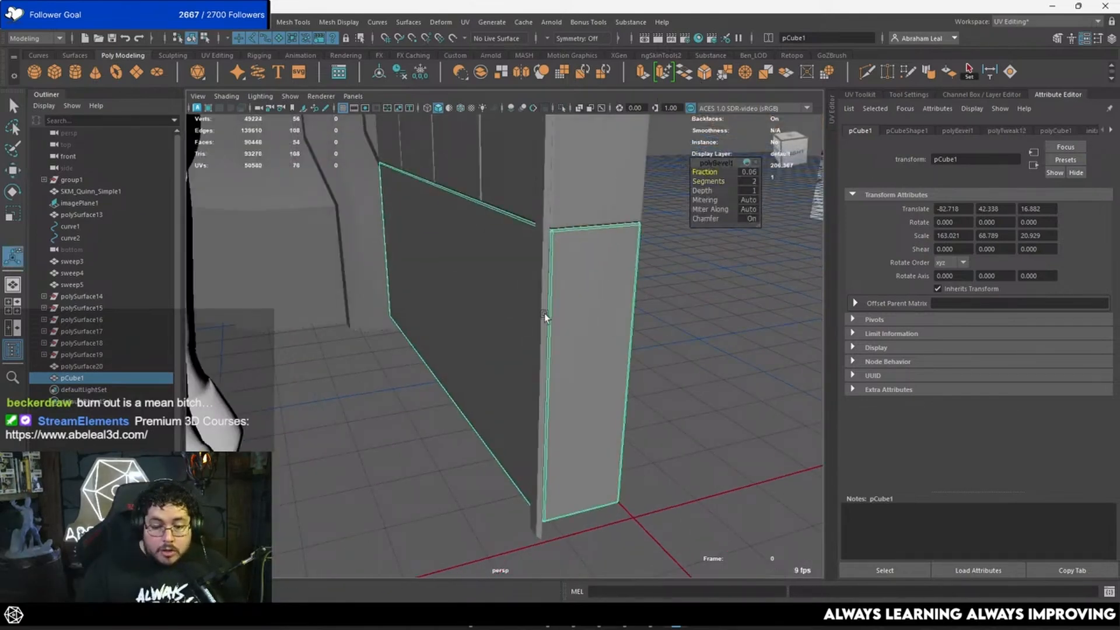
pyautogui.press('q')
pyautogui.click(660, 250)
# Thicken the beveled bottom block slightly in depth relative to the door planks, then deselect it.
pyautogui.keyDown('alt'); pyautogui.moveTo(501, 294); pyautogui.dragTo(504, 272); pyautogui.keyUp('alt')
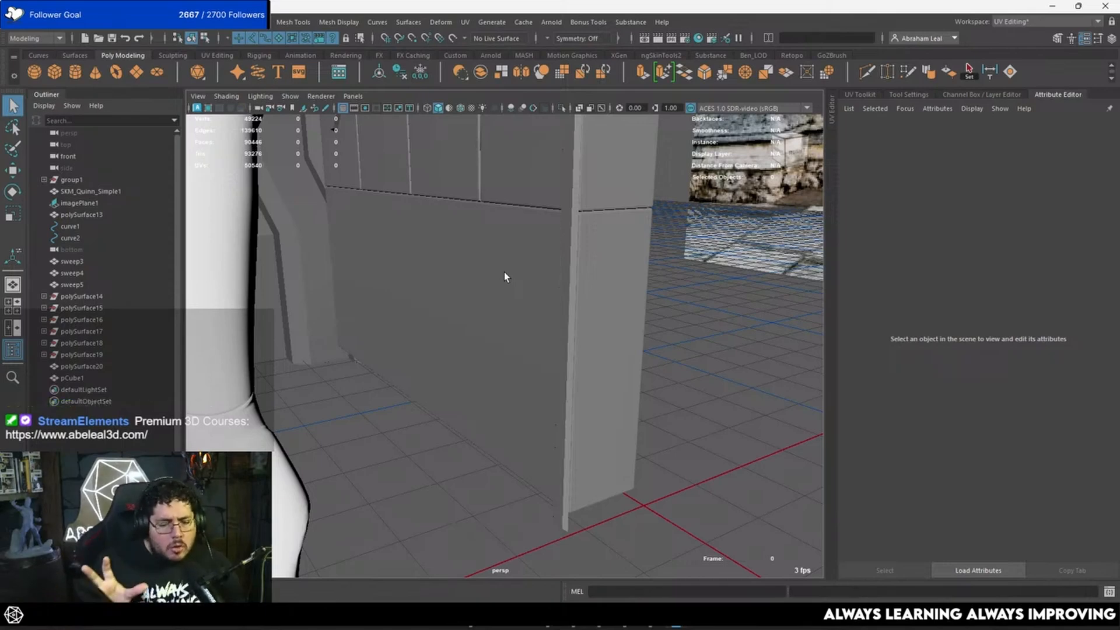
pyautogui.keyDown('alt'); pyautogui.moveTo(504, 272); pyautogui.dragTo(478, 260); pyautogui.keyUp('alt')
pyautogui.click(478, 260)
pyautogui.press('r')
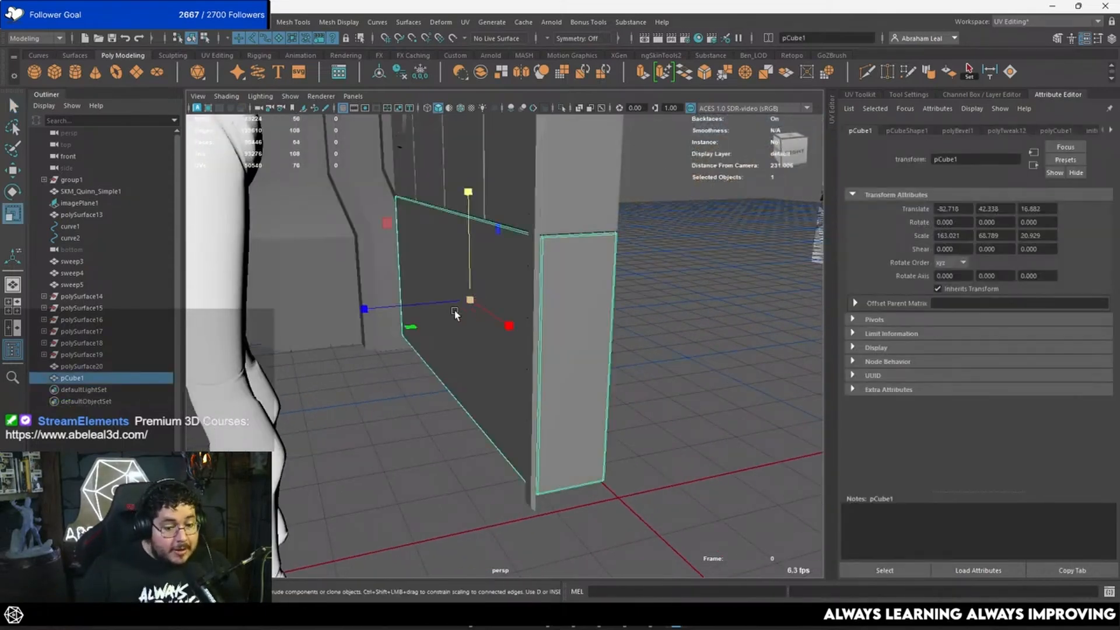
pyautogui.moveTo(361, 310); pyautogui.dragTo(357, 311)
pyautogui.keyDown('alt'); pyautogui.moveTo(361, 312); pyautogui.dragTo(516, 273); pyautogui.keyUp('alt')
pyautogui.press('w')
pyautogui.keyDown('alt'); pyautogui.moveTo(515, 273); pyautogui.dragTo(334, 382, button='right'); pyautogui.keyUp('alt')
pyautogui.click(369, 454)
# Examine the bottom board, plank gaps and lower scrollwork hinge up close and in the context of the whole door.
pyautogui.keyDown('alt'); pyautogui.moveTo(333, 382); pyautogui.dragTo(437, 354, button='middle'); pyautogui.keyUp('alt')
pyautogui.keyDown('alt'); pyautogui.moveTo(437, 355); pyautogui.dragTo(478, 333); pyautogui.keyUp('alt')
pyautogui.keyDown('alt'); pyautogui.moveTo(478, 333); pyautogui.dragTo(460, 362, button='middle'); pyautogui.keyUp('alt')
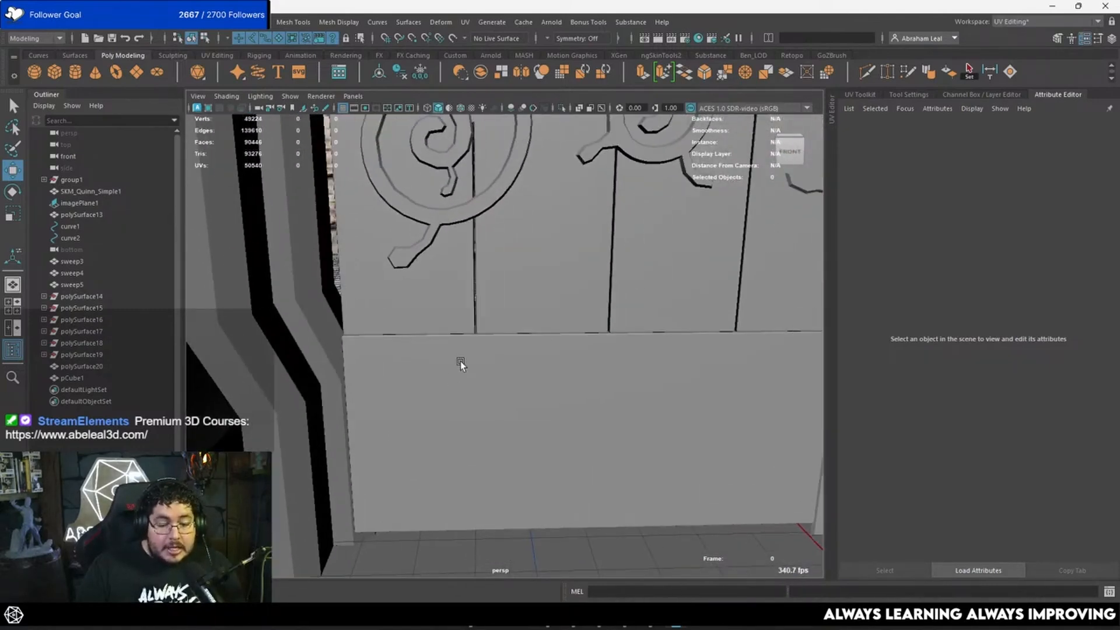
pyautogui.keyDown('alt'); pyautogui.moveTo(460, 362); pyautogui.dragTo(447, 349); pyautogui.keyUp('alt')
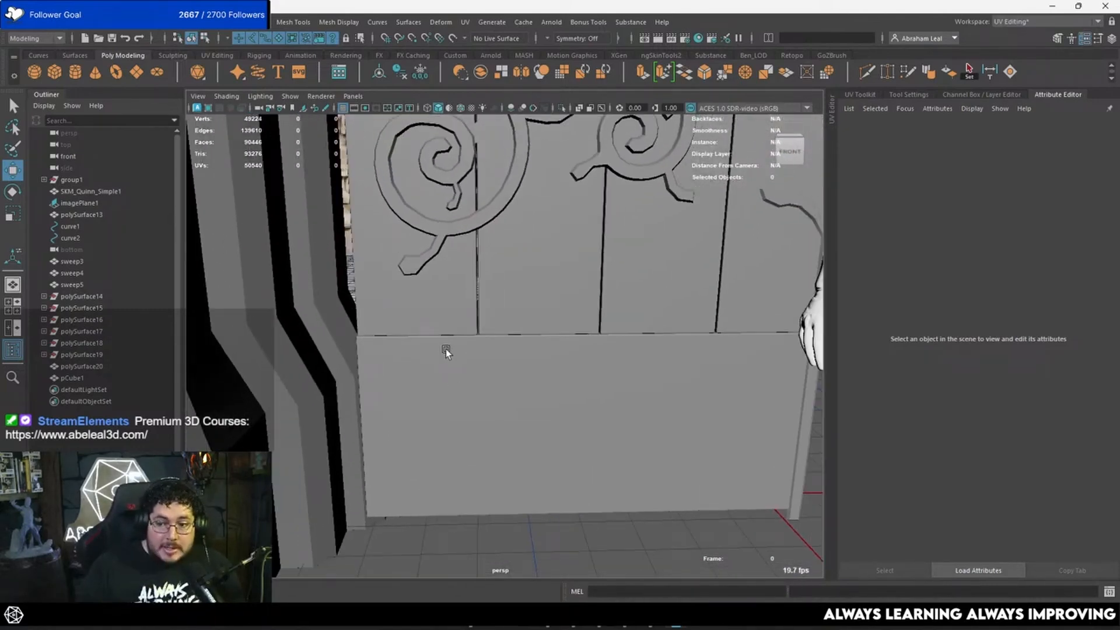
pyautogui.keyDown('alt'); pyautogui.moveTo(541, 314); pyautogui.dragTo(600, 341, button='right'); pyautogui.keyUp('alt')
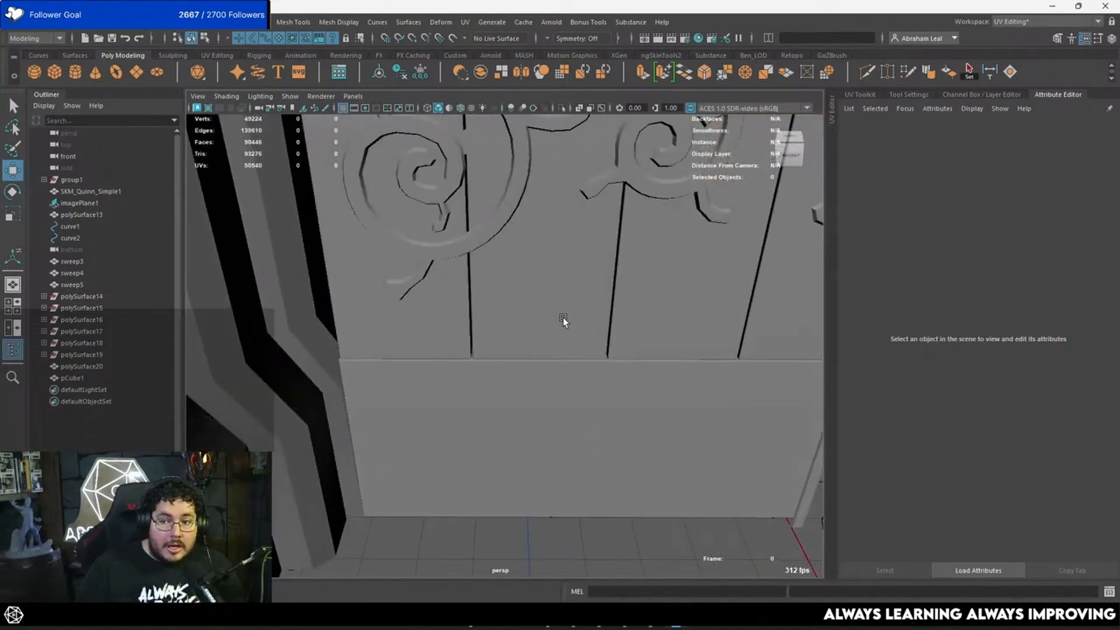
pyautogui.keyDown('alt'); pyautogui.moveTo(561, 317); pyautogui.dragTo(502, 296, button='right'); pyautogui.keyUp('alt')
pyautogui.click(506, 238)
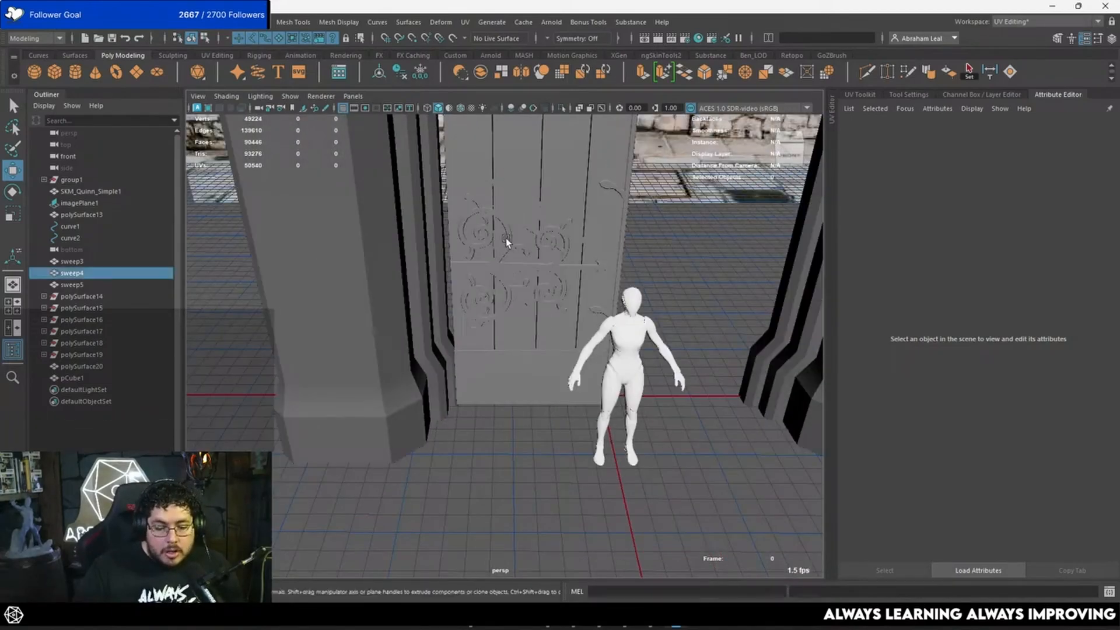
pyautogui.scroll(5, 509, 242)
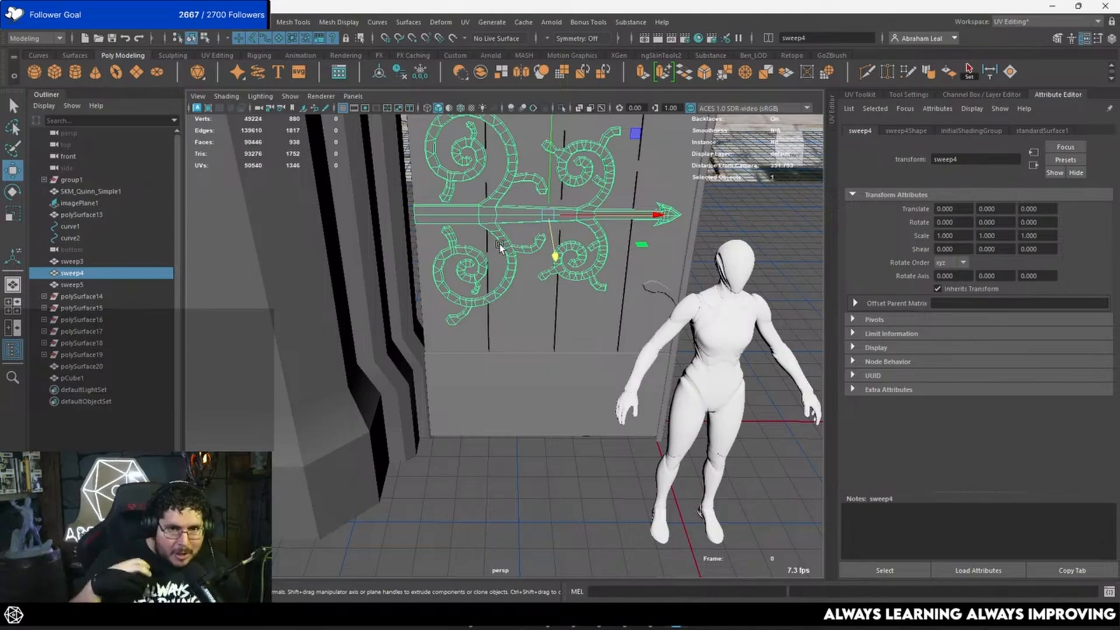
pyautogui.keyDown('alt'); pyautogui.moveTo(500, 247); pyautogui.dragTo(692, 312); pyautogui.keyUp('alt')
pyautogui.click(653, 324)
pyautogui.keyDown('alt'); pyautogui.moveTo(691, 312); pyautogui.dragTo(607, 293, button='right'); pyautogui.keyUp('alt')
pyautogui.keyDown('alt'); pyautogui.moveTo(607, 293); pyautogui.dragTo(622, 341, button='middle'); pyautogui.keyUp('alt')
pyautogui.keyDown('alt'); pyautogui.moveTo(621, 341); pyautogui.dragTo(607, 349); pyautogui.keyUp('alt')
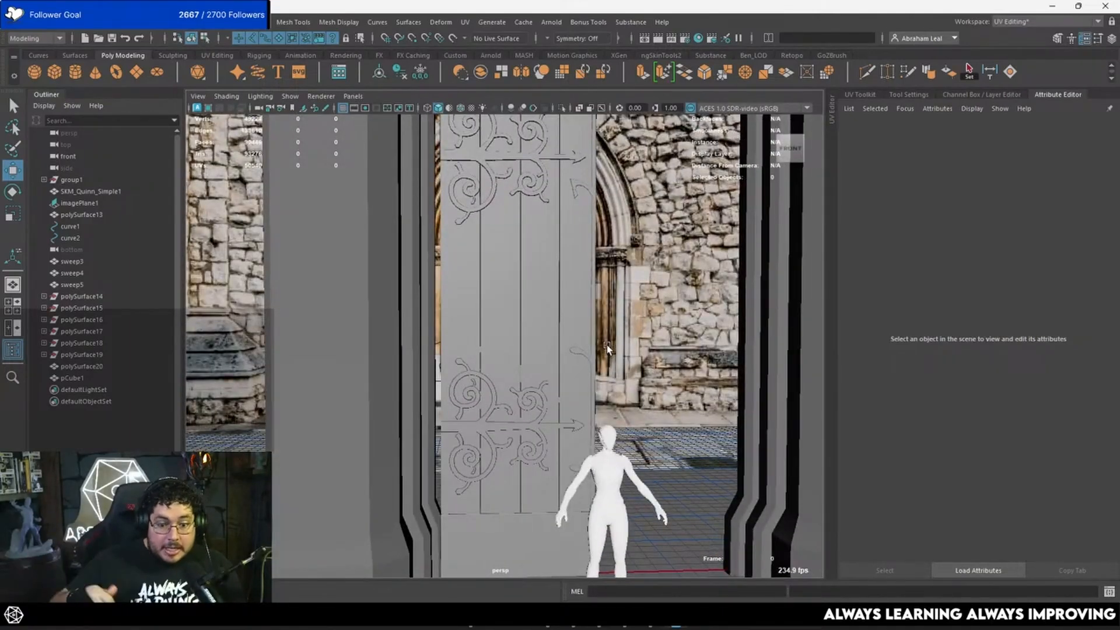
# Inspect the edges where a lower hook joins the door's center strip, then return the strip to object selection.
pyautogui.moveTo(607, 349)
pyautogui.keyDown('alt'); pyautogui.mouseDown()
pyautogui.moveTo(562, 358)
pyautogui.moveTo(602, 350)
pyautogui.moveTo(577, 347)
pyautogui.moveTo(595, 331)
pyautogui.mouseUp(); pyautogui.keyUp('alt')
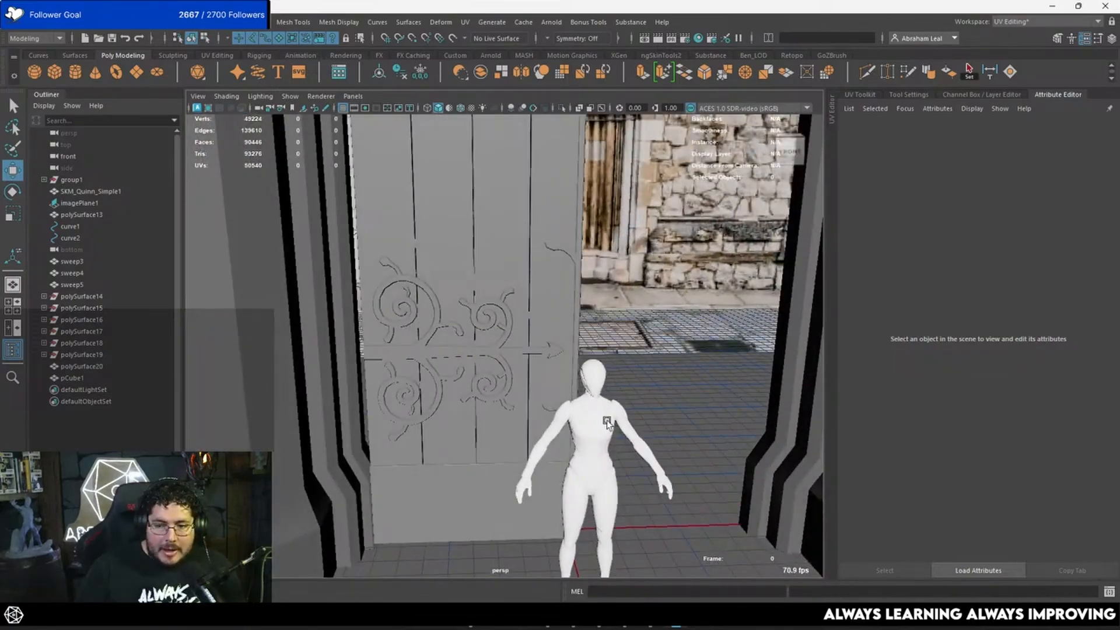
pyautogui.keyDown('alt'); pyautogui.moveTo(607, 425); pyautogui.dragTo(569, 350); pyautogui.keyUp('alt')
pyautogui.click(519, 346)
pyautogui.scroll(4, 577, 400)
pyautogui.moveTo(570, 262); pyautogui.dragTo(570, 245, button='right')
pyautogui.click(541, 328)
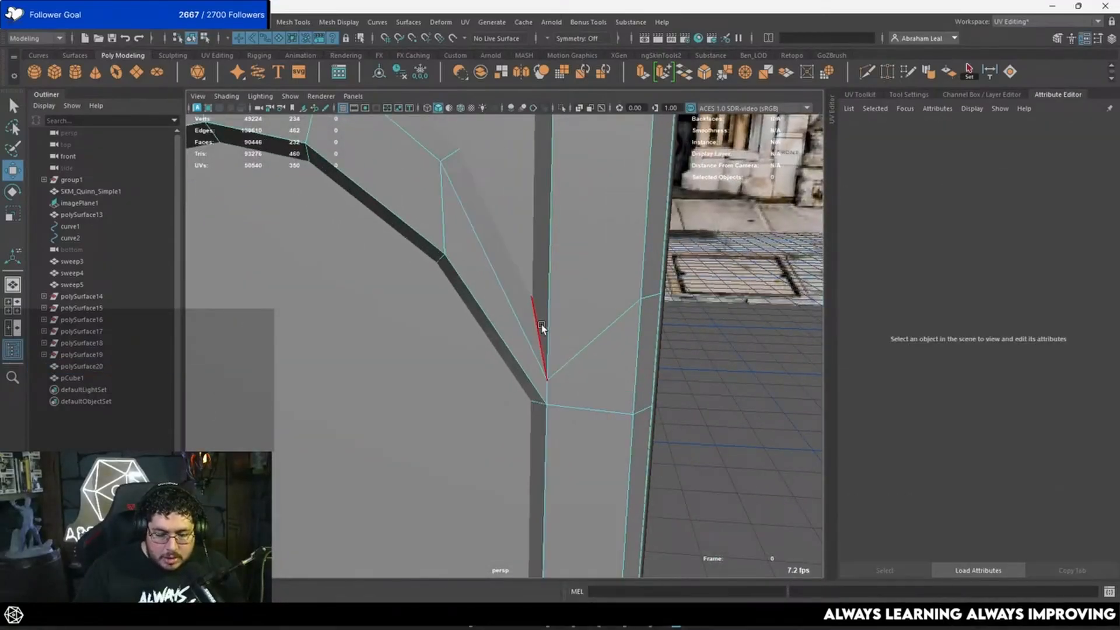
pyautogui.keyDown('alt'); pyautogui.moveTo(542, 328); pyautogui.dragTo(496, 334); pyautogui.keyUp('alt')
pyautogui.click(632, 313)
pyautogui.click(476, 313)
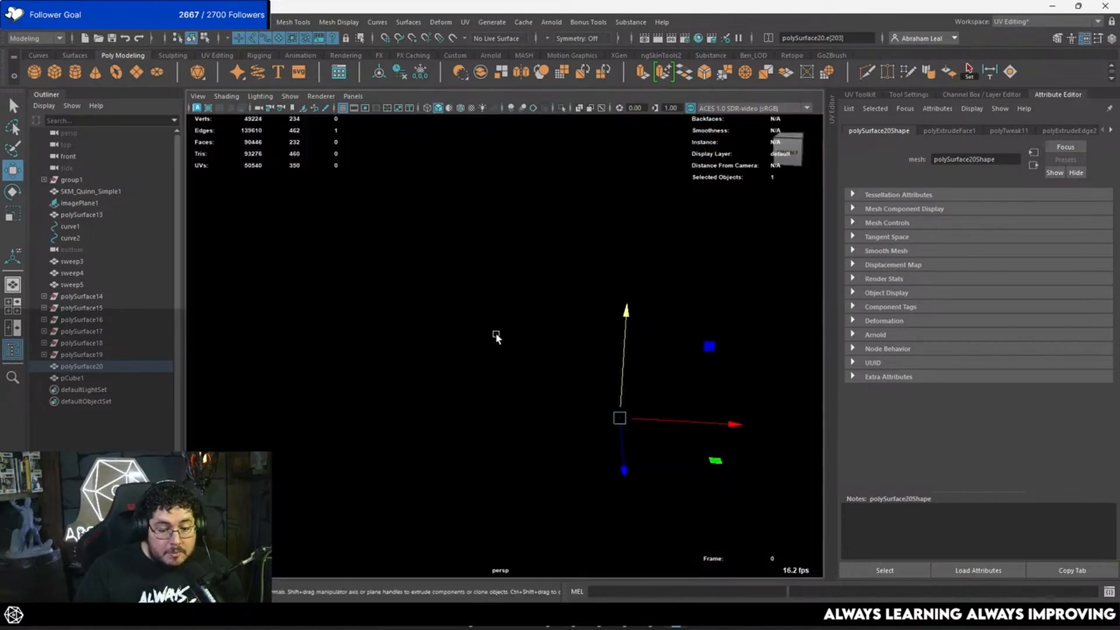
pyautogui.moveTo(500, 338); pyautogui.dragTo(535, 318, button='right')
pyautogui.press('f')
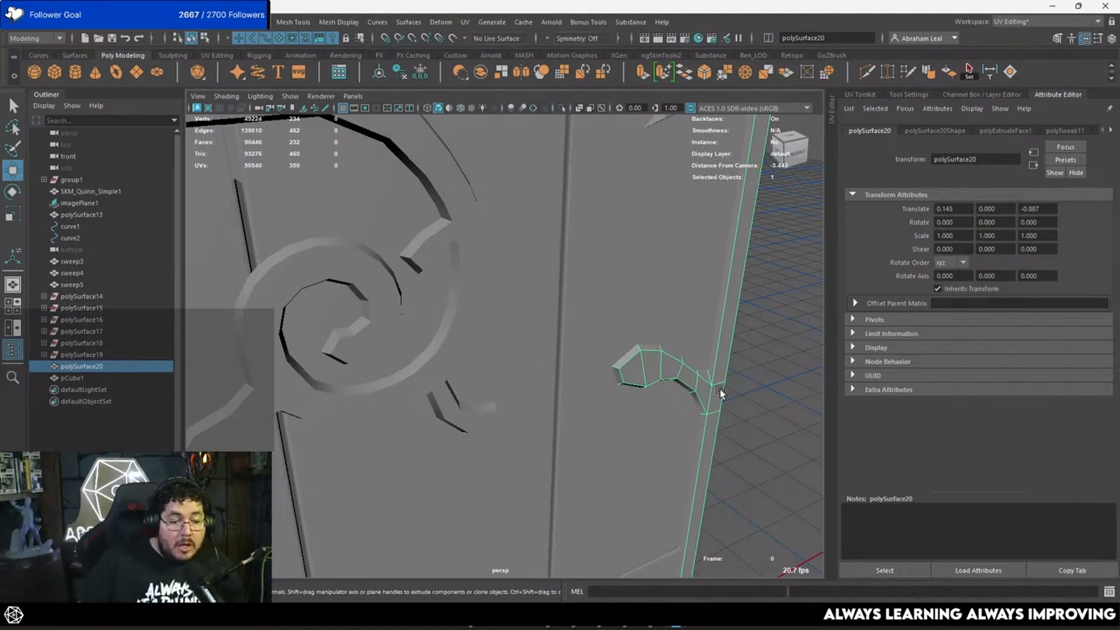
# Examine the lower scrollwork hinge and hooked center strip against the planks, then clear the selection.
pyautogui.keyDown('alt'); pyautogui.moveTo(515, 298); pyautogui.dragTo(592, 361); pyautogui.keyUp('alt')
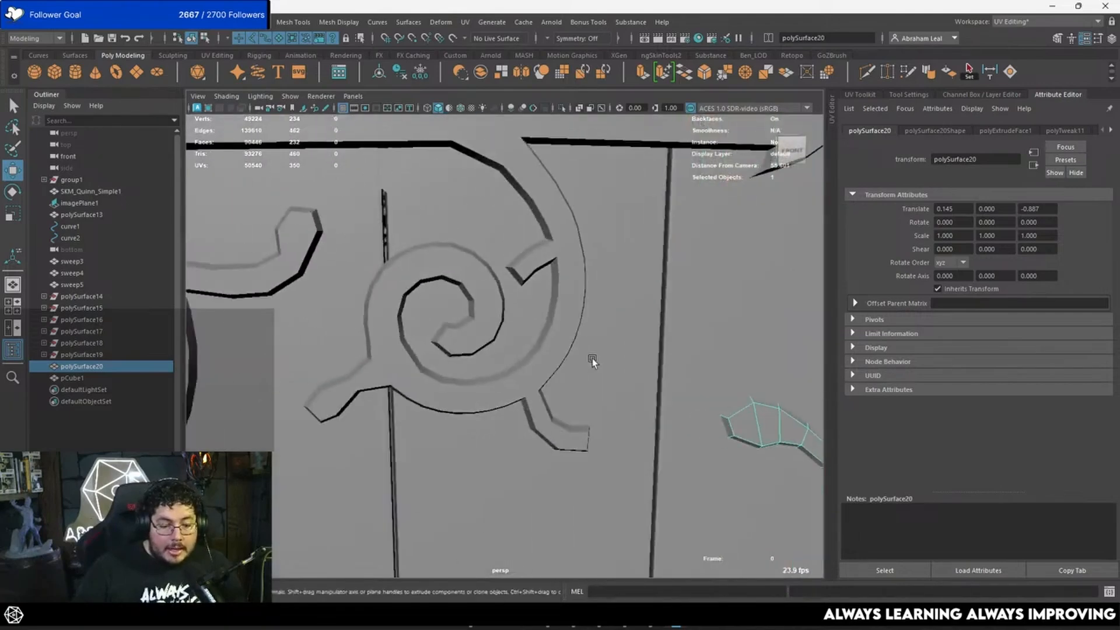
pyautogui.keyDown('alt'); pyautogui.moveTo(591, 360); pyautogui.dragTo(480, 338, button='right'); pyautogui.keyUp('alt')
pyautogui.keyDown('alt'); pyautogui.moveTo(480, 338); pyautogui.dragTo(567, 346); pyautogui.keyUp('alt')
pyautogui.click(684, 344)
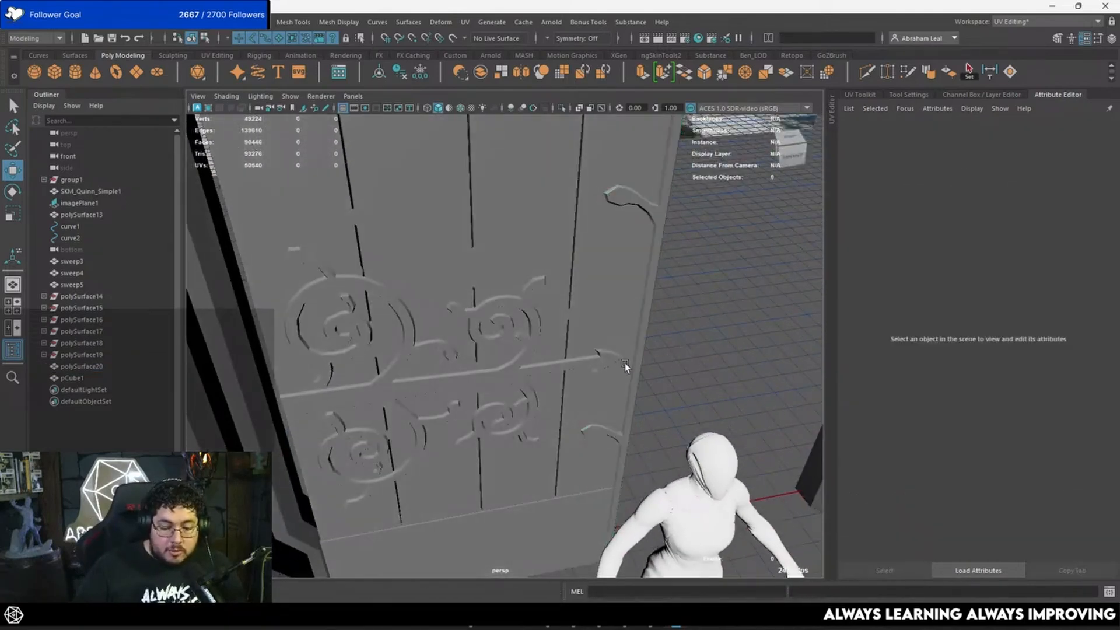
# Delete the leftover sweep3 mesh near the lower scrollwork hinge.
pyautogui.keyDown('alt'); pyautogui.moveTo(625, 366); pyautogui.dragTo(520, 388); pyautogui.keyUp('alt')
pyautogui.scroll(5, 365, 300)
pyautogui.click(353, 285)
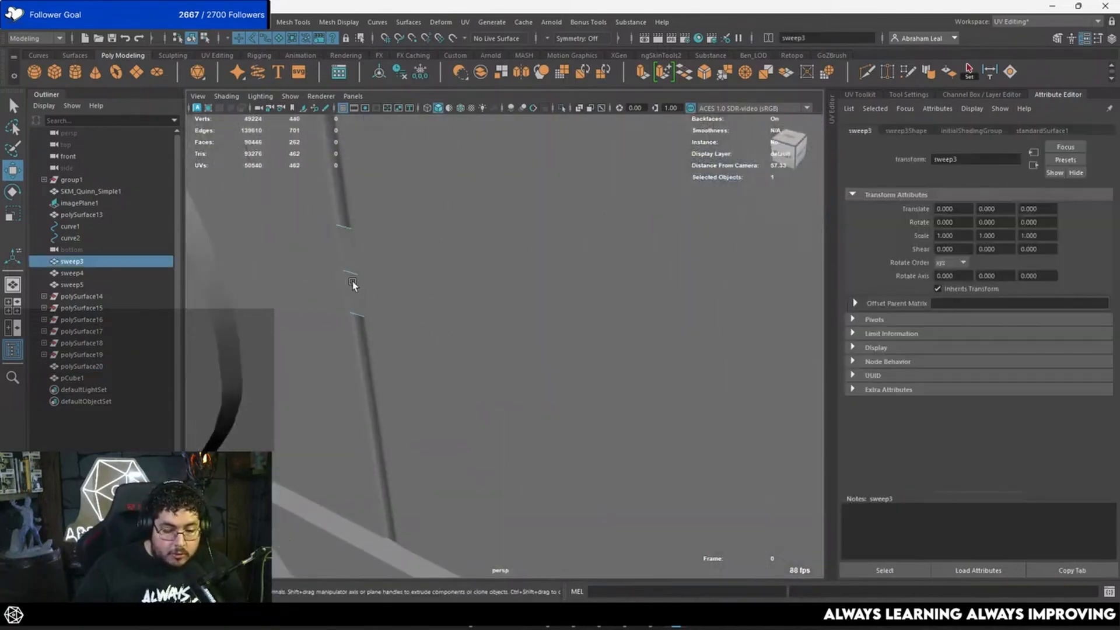
pyautogui.scroll(-5, 353, 285)
pyautogui.press('Delete')
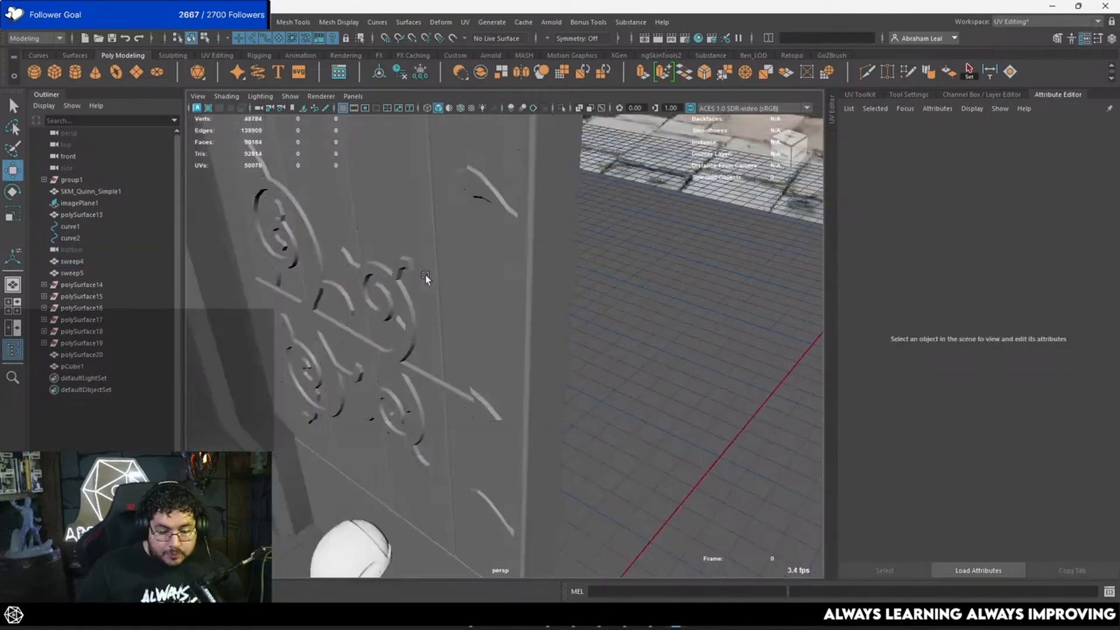
# Delete the two leftover spiral curves behind the door leaf.
pyautogui.keyDown('alt'); pyautogui.moveTo(425, 278); pyautogui.dragTo(417, 262); pyautogui.keyUp('alt')
pyautogui.keyDown('alt'); pyautogui.moveTo(418, 263); pyautogui.dragTo(562, 313, button='middle'); pyautogui.keyUp('alt')
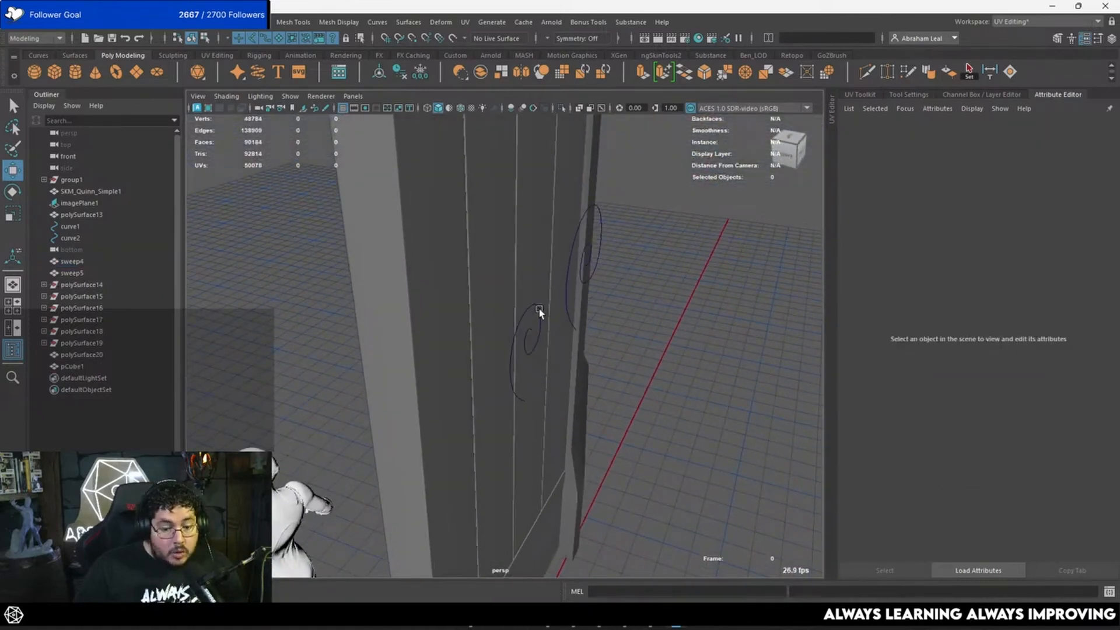
pyautogui.click(539, 311)
pyautogui.keyDown('shift'); pyautogui.click(567, 273); pyautogui.keyUp('shift')
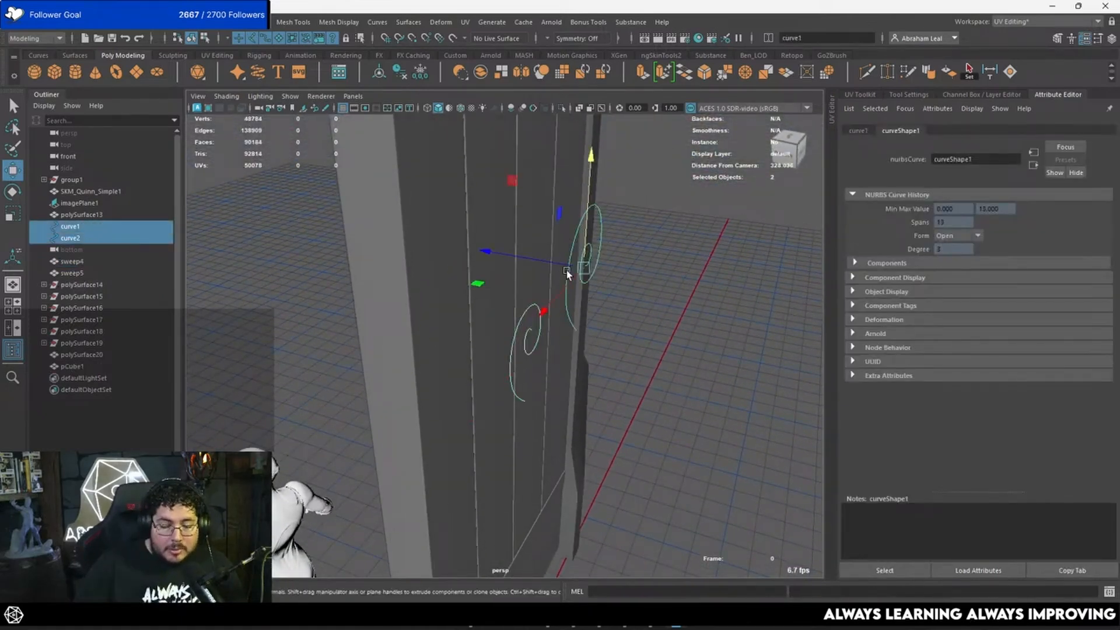
pyautogui.press('Delete')
# Examine the scroll ironwork on the door leaf up close and against the reference photo.
pyautogui.moveTo(484, 350)
pyautogui.keyDown('alt'); pyautogui.mouseDown()
pyautogui.moveTo(572, 338)
pyautogui.moveTo(495, 312)
pyautogui.moveTo(570, 331)
pyautogui.moveTo(470, 332)
pyautogui.moveTo(495, 353)
pyautogui.mouseUp(); pyautogui.keyUp('alt')
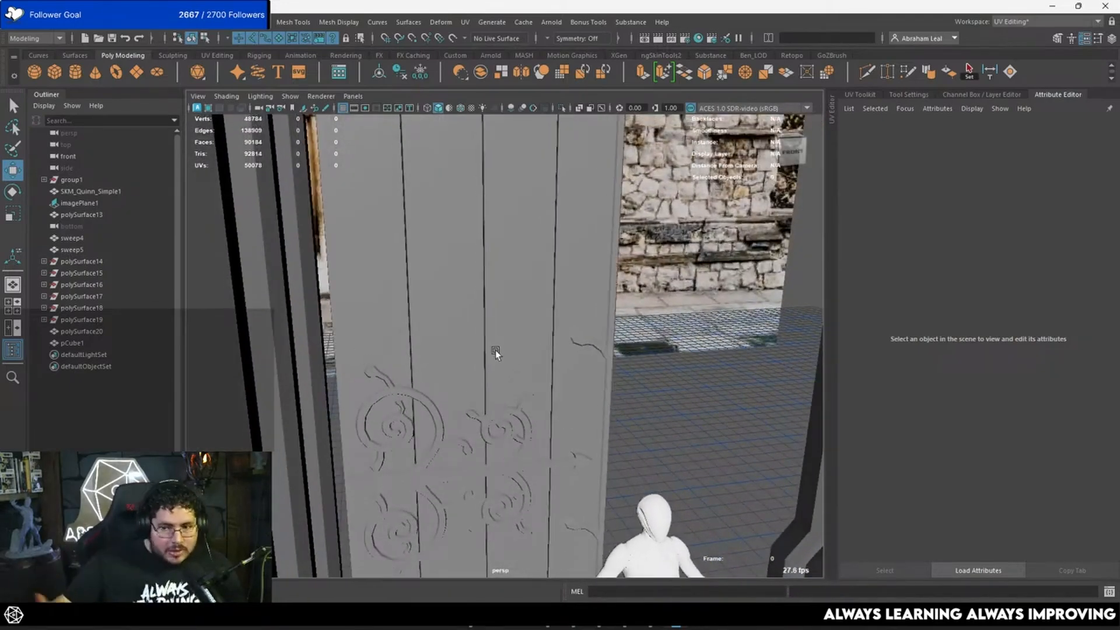
pyautogui.keyDown('alt'); pyautogui.moveTo(563, 307); pyautogui.dragTo(567, 418); pyautogui.keyUp('alt')
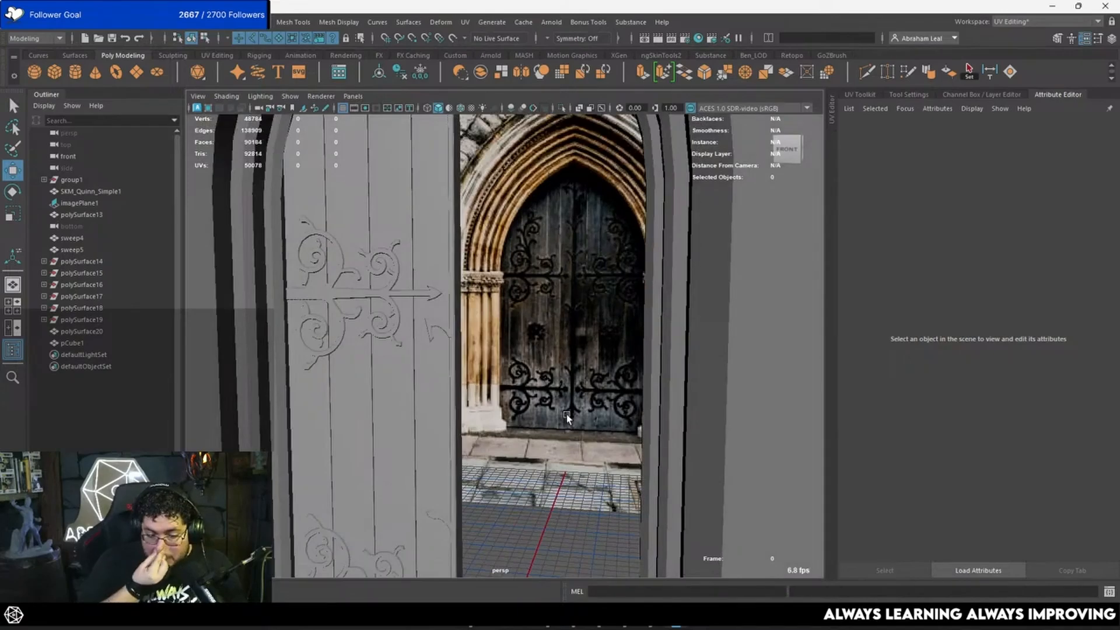
pyautogui.keyDown('alt'); pyautogui.moveTo(535, 409); pyautogui.dragTo(500, 328, button='middle'); pyautogui.keyUp('alt')
pyautogui.keyDown('alt'); pyautogui.moveTo(500, 328); pyautogui.dragTo(530, 370); pyautogui.keyUp('alt')
pyautogui.keyDown('alt'); pyautogui.moveTo(531, 370); pyautogui.dragTo(648, 448, button='right'); pyautogui.keyUp('alt')
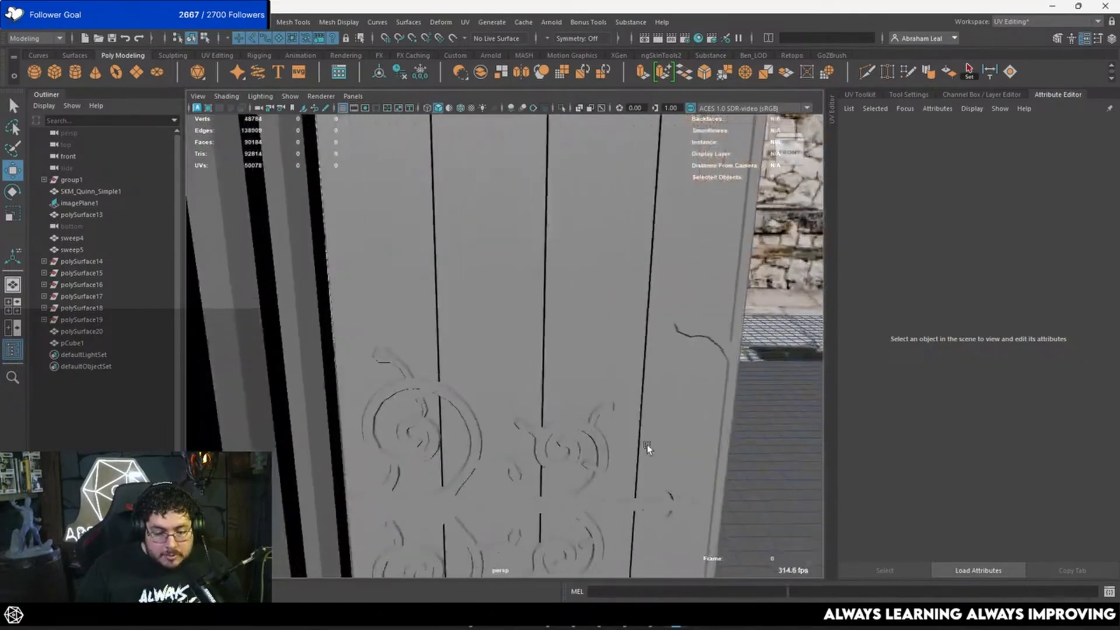
pyautogui.keyDown('alt'); pyautogui.moveTo(648, 448); pyautogui.dragTo(677, 378, button='middle'); pyautogui.keyUp('alt')
pyautogui.keyDown('alt'); pyautogui.moveTo(677, 378); pyautogui.dragTo(550, 341); pyautogui.keyUp('alt')
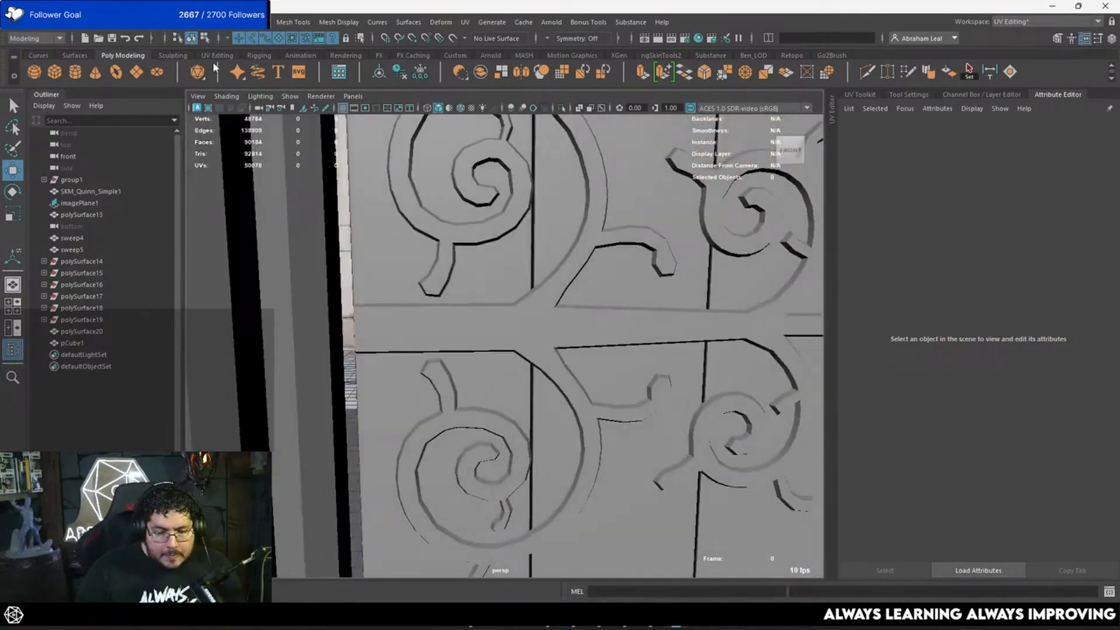
pyautogui.keyDown('alt'); pyautogui.moveTo(607, 373); pyautogui.dragTo(475, 340, button='right'); pyautogui.keyUp('alt')
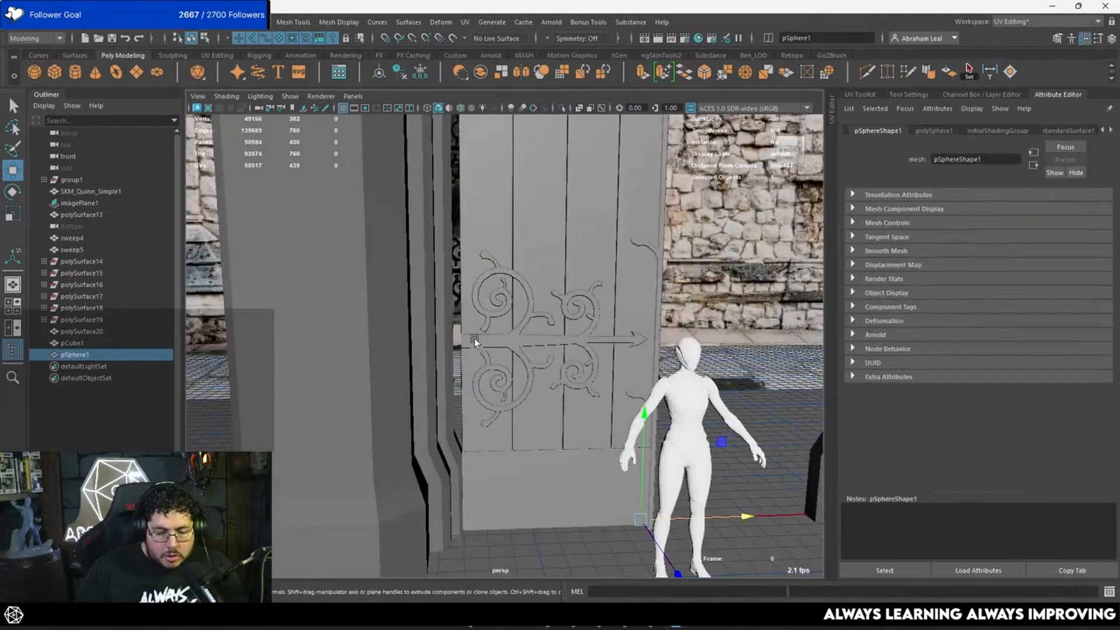
pyautogui.keyDown('alt'); pyautogui.moveTo(619, 405); pyautogui.dragTo(525, 427); pyautogui.keyUp('alt')
pyautogui.moveTo(471, 363); pyautogui.dragTo(471, 354)
pyautogui.moveTo(388, 315)
pyautogui.keyDown('alt'); pyautogui.mouseDown(button='right')
pyautogui.moveTo(445, 318)
pyautogui.moveTo(395, 320)
pyautogui.mouseUp(button='right'); pyautogui.keyUp('alt')
pyautogui.keyDown('alt'); pyautogui.moveTo(395, 321); pyautogui.dragTo(454, 327); pyautogui.keyUp('alt')
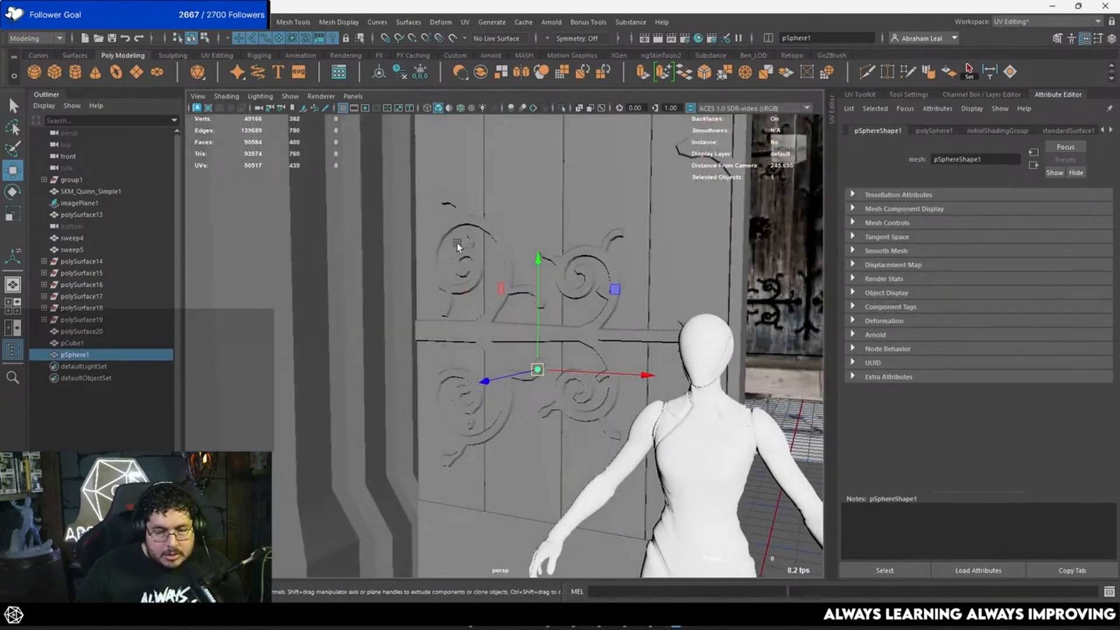
pyautogui.press('Delete')
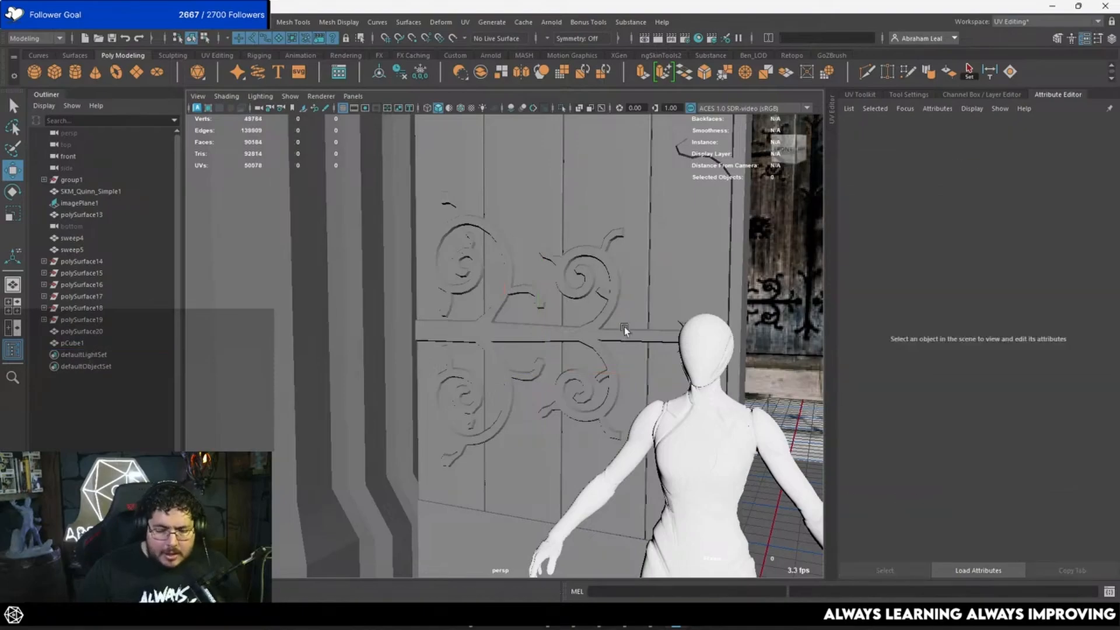
# Examine the door leaf and its plain lower part from near and far inside the archway.
pyautogui.keyDown('alt'); pyautogui.moveTo(625, 325); pyautogui.dragTo(347, 283, button='right'); pyautogui.keyUp('alt')
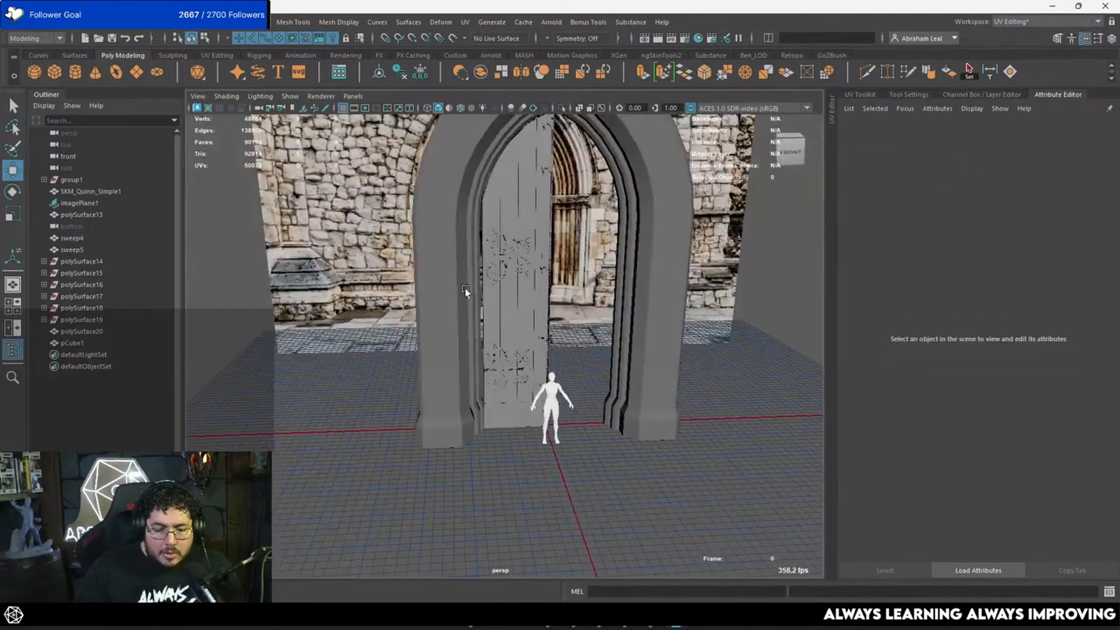
pyautogui.keyDown('alt'); pyautogui.moveTo(465, 291); pyautogui.dragTo(564, 340, button='right'); pyautogui.keyUp('alt')
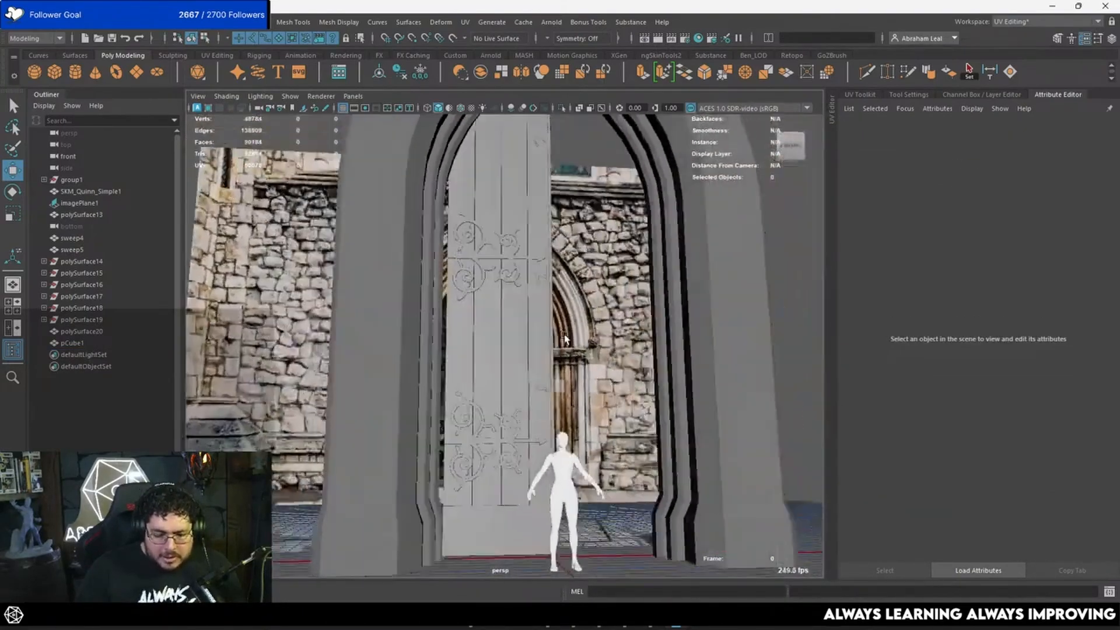
pyautogui.keyDown('alt'); pyautogui.moveTo(564, 339); pyautogui.dragTo(569, 369); pyautogui.keyUp('alt')
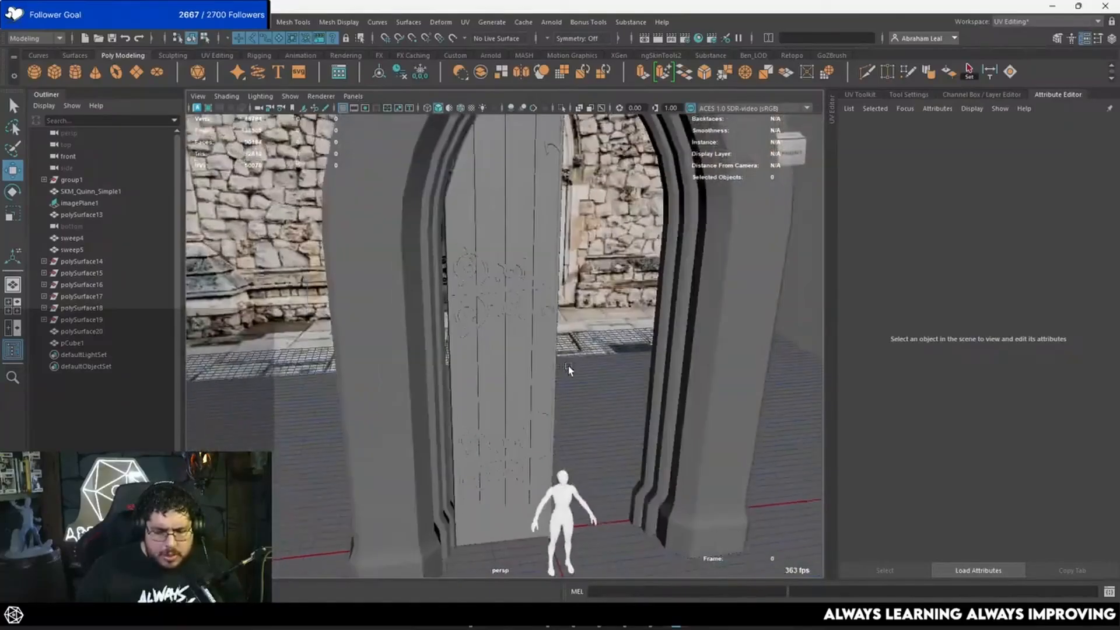
pyautogui.keyDown('alt'); pyautogui.moveTo(569, 369); pyautogui.dragTo(759, 458, button='right'); pyautogui.keyUp('alt')
pyautogui.click(463, 334)
pyautogui.keyDown('alt'); pyautogui.moveTo(607, 356); pyautogui.dragTo(484, 301, button='right'); pyautogui.keyUp('alt')
pyautogui.click(603, 318)
pyautogui.keyDown('alt'); pyautogui.moveTo(603, 318); pyautogui.dragTo(563, 306); pyautogui.keyUp('alt')
pyautogui.keyDown('alt'); pyautogui.moveTo(563, 306); pyautogui.dragTo(528, 289, button='right'); pyautogui.keyUp('alt')
pyautogui.keyDown('alt'); pyautogui.moveTo(490, 260); pyautogui.dragTo(499, 344); pyautogui.keyUp('alt')
pyautogui.keyDown('alt'); pyautogui.moveTo(499, 344); pyautogui.dragTo(487, 292, button='middle'); pyautogui.keyUp('alt')
pyautogui.keyDown('alt'); pyautogui.moveTo(488, 291); pyautogui.dragTo(505, 320, button='right'); pyautogui.keyUp('alt')
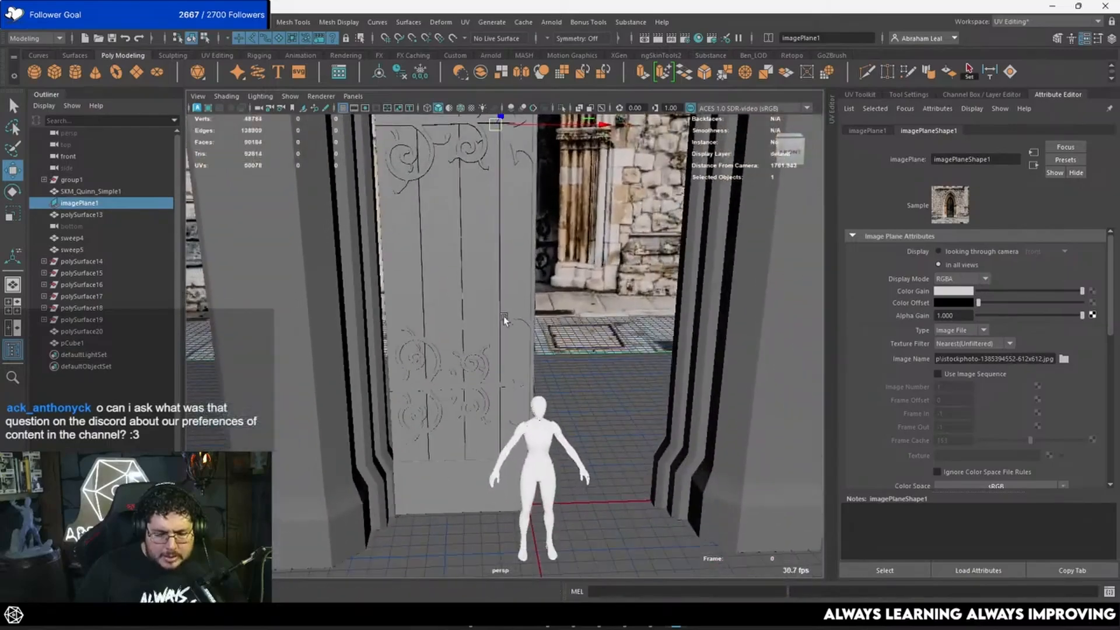
# Extrude the front face of the door's bottom panel and inset it to leave an even border.
pyautogui.keyDown('alt'); pyautogui.moveTo(471, 435); pyautogui.dragTo(467, 412); pyautogui.keyUp('alt')
pyautogui.click(495, 406)
pyautogui.keyDown('alt'); pyautogui.moveTo(467, 413); pyautogui.dragTo(513, 403, button='right'); pyautogui.keyUp('alt')
pyautogui.keyDown('alt'); pyautogui.moveTo(514, 403); pyautogui.dragTo(515, 244, button='middle'); pyautogui.keyUp('alt')
pyautogui.keyDown('alt'); pyautogui.moveTo(516, 244); pyautogui.dragTo(521, 325, button='right'); pyautogui.keyUp('alt')
pyautogui.click(554, 264)
pyautogui.keyDown('alt'); pyautogui.moveTo(555, 262); pyautogui.dragTo(515, 288, button='middle'); pyautogui.keyUp('alt')
pyautogui.hotkey('ctrl', 'e')
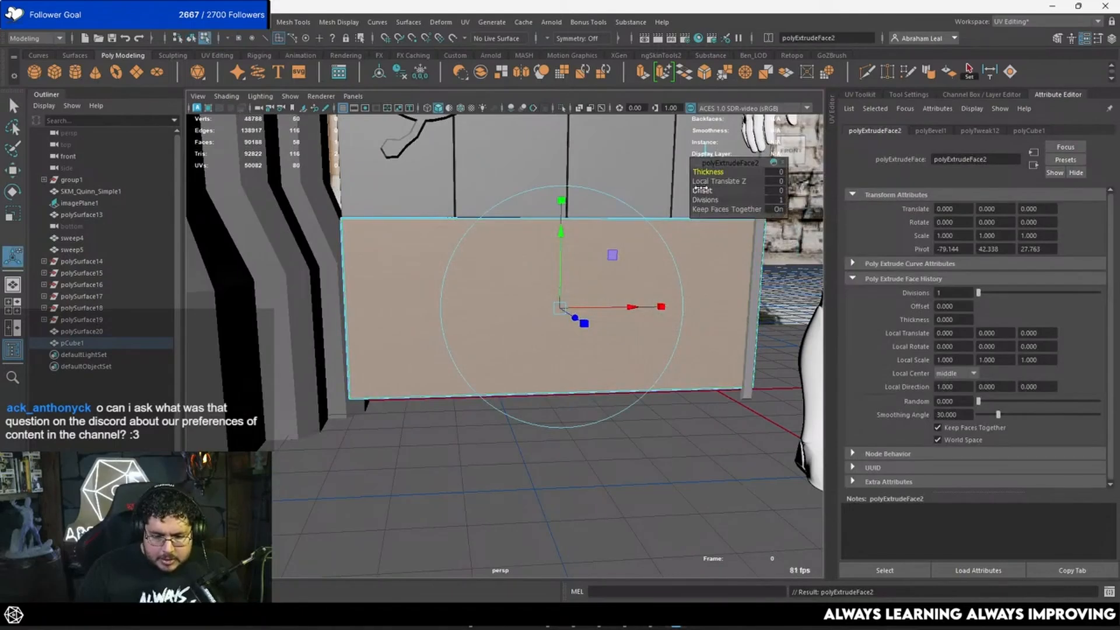
pyautogui.keyDown('alt'); pyautogui.moveTo(528, 318); pyautogui.dragTo(578, 343); pyautogui.keyUp('alt')
pyautogui.keyDown('alt'); pyautogui.moveTo(578, 343); pyautogui.dragTo(605, 357, button='right'); pyautogui.keyUp('alt')
# Extrude the inset face of the bottom panel inward by -5.710 in local Z and shrink it so the recess walls slope.
pyautogui.hotkey('ctrl', 'e')
pyautogui.moveTo(627, 360); pyautogui.dragTo(558, 321)
pyautogui.press('r')
pyautogui.keyDown('alt'); pyautogui.moveTo(558, 321); pyautogui.dragTo(523, 288); pyautogui.keyUp('alt')
pyautogui.moveTo(547, 198); pyautogui.dragTo(548, 199)
pyautogui.keyDown('alt'); pyautogui.moveTo(510, 248); pyautogui.dragTo(543, 227); pyautogui.keyUp('alt')
# Bevel the outer edge loop of the bottom panel's recess with a fraction of 0.33 and 2 segments, and return to object mode.
pyautogui.press('F10')
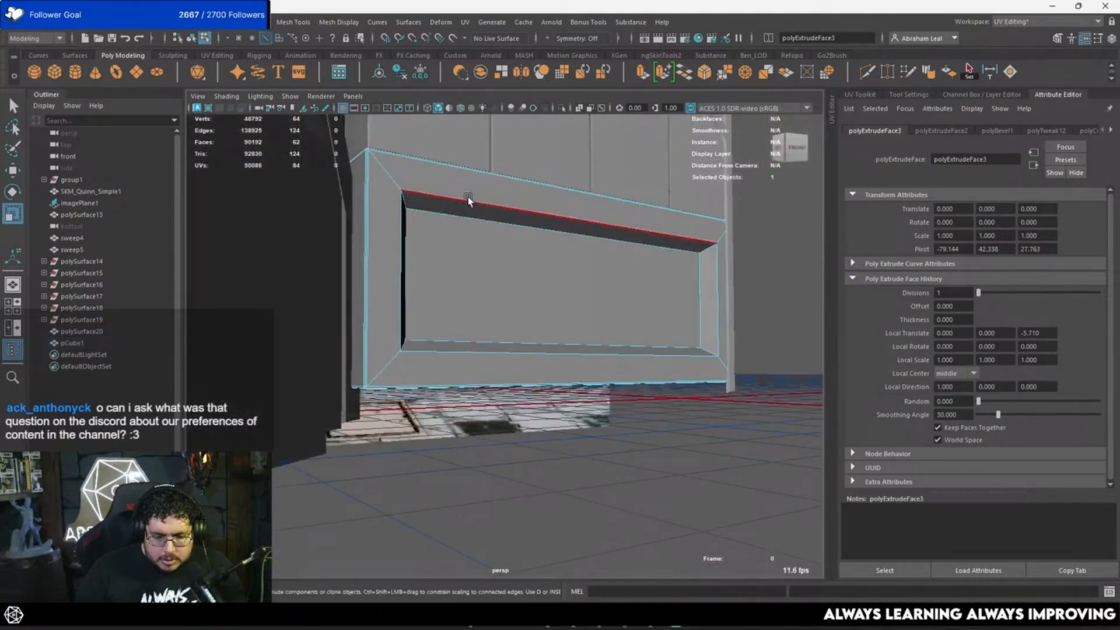
pyautogui.click(458, 213)
pyautogui.click(704, 72)
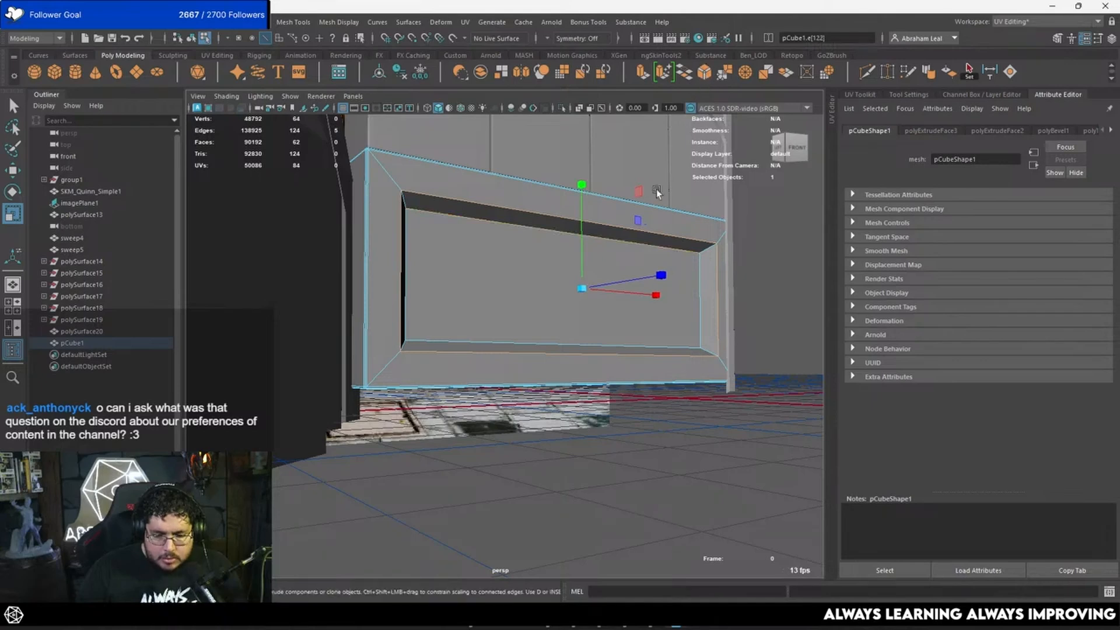
pyautogui.hotkey('ctrl', 'z')
pyautogui.keyDown('ctrl'); pyautogui.click(651, 245); pyautogui.keyUp('ctrl')
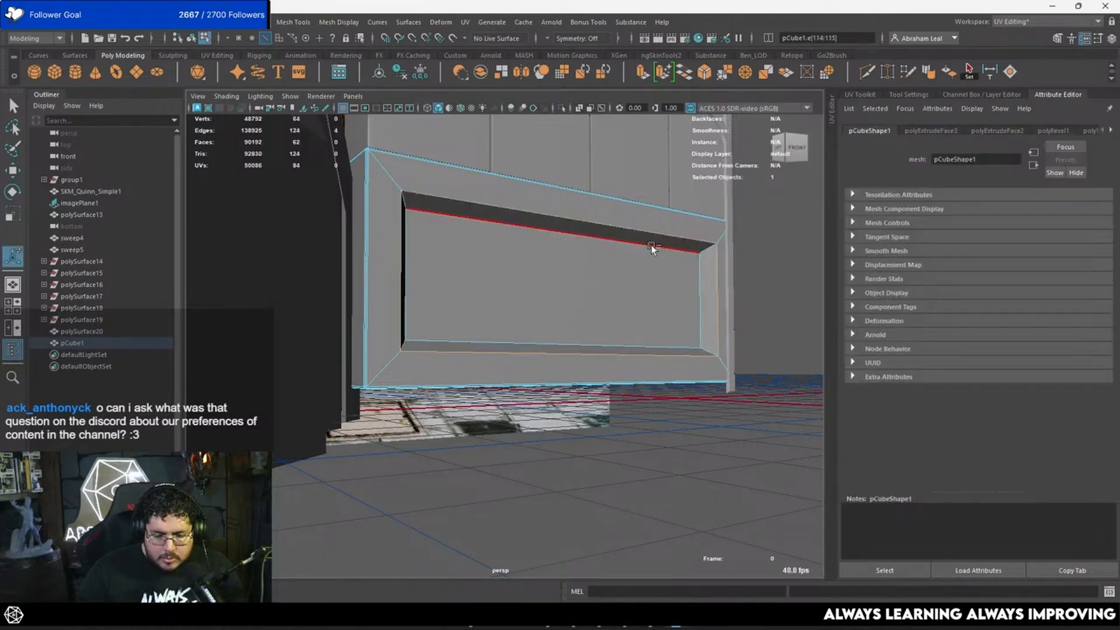
pyautogui.click(706, 75)
pyautogui.moveTo(708, 181); pyautogui.dragTo(701, 171)
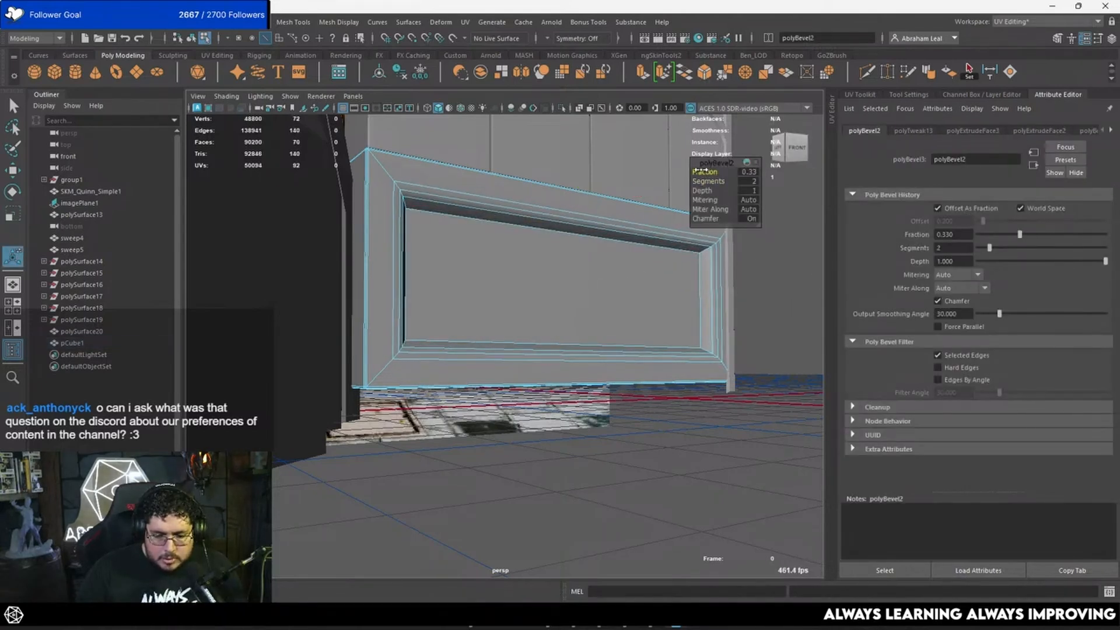
pyautogui.press('q')
pyautogui.click(779, 241)
pyautogui.keyDown('alt'); pyautogui.moveTo(779, 241); pyautogui.dragTo(668, 296, button='right'); pyautogui.keyUp('alt')
pyautogui.moveTo(612, 267); pyautogui.dragTo(674, 248, button='right')
pyautogui.click(726, 254)
# Check the recessed bottom panel and the door leaf within the whole archway against the reference photo.
pyautogui.keyDown('alt'); pyautogui.moveTo(726, 257); pyautogui.dragTo(621, 317, button='right'); pyautogui.keyUp('alt')
pyautogui.keyDown('alt'); pyautogui.moveTo(621, 316); pyautogui.dragTo(584, 344); pyautogui.keyUp('alt')
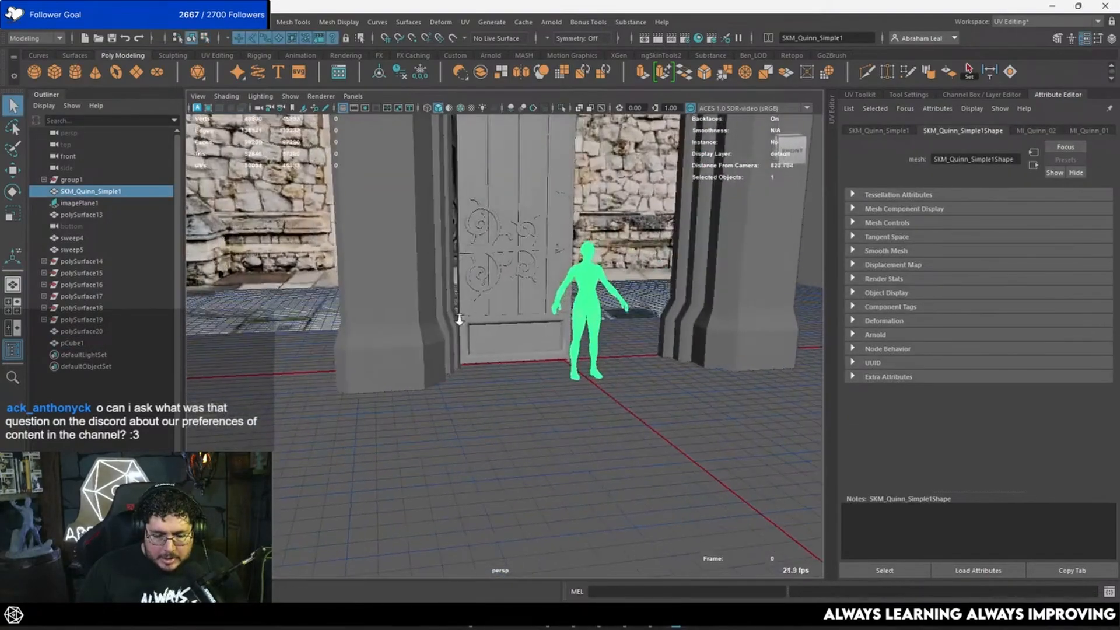
pyautogui.keyDown('alt'); pyautogui.moveTo(583, 344); pyautogui.dragTo(507, 291, button='right'); pyautogui.keyUp('alt')
pyautogui.keyDown('alt'); pyautogui.moveTo(496, 251); pyautogui.dragTo(465, 302, button='middle'); pyautogui.keyUp('alt')
pyautogui.keyDown('alt'); pyautogui.moveTo(454, 293); pyautogui.dragTo(496, 289); pyautogui.keyUp('alt')
pyautogui.keyDown('alt'); pyautogui.moveTo(496, 289); pyautogui.dragTo(428, 265, button='right'); pyautogui.keyUp('alt')
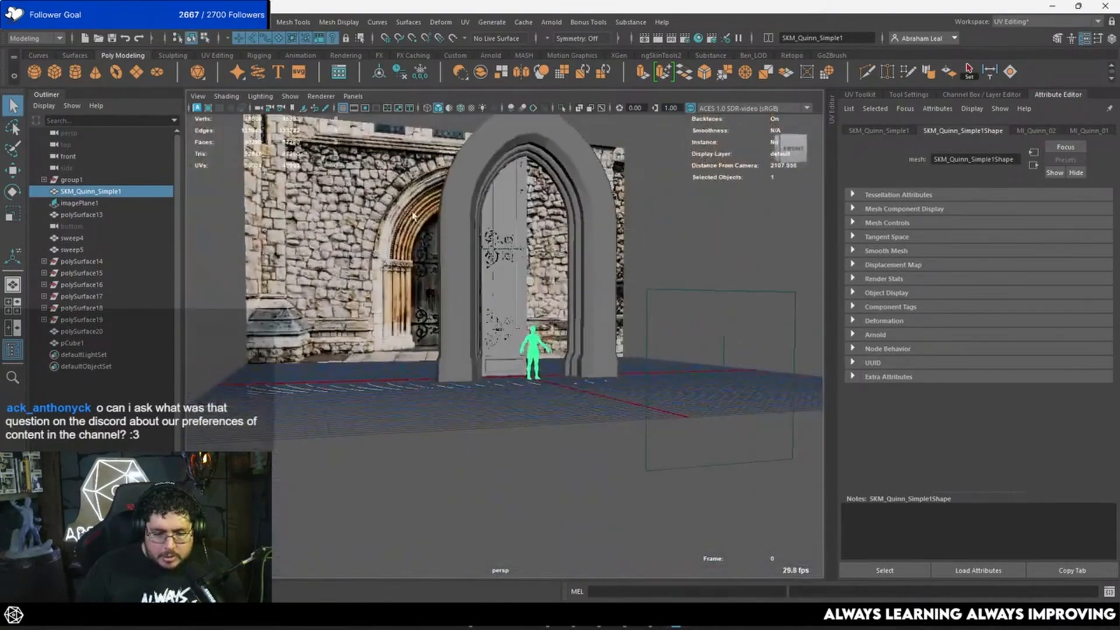
pyautogui.keyDown('alt'); pyautogui.moveTo(429, 265); pyautogui.dragTo(438, 320, button='middle'); pyautogui.keyUp('alt')
pyautogui.keyDown('alt'); pyautogui.moveTo(437, 319); pyautogui.dragTo(529, 338, button='right'); pyautogui.keyUp('alt')
pyautogui.keyDown('alt'); pyautogui.moveTo(528, 338); pyautogui.dragTo(491, 324); pyautogui.keyUp('alt')
pyautogui.keyDown('alt'); pyautogui.moveTo(491, 324); pyautogui.dragTo(489, 348, button='middle'); pyautogui.keyUp('alt')
pyautogui.keyDown('alt'); pyautogui.moveTo(489, 349); pyautogui.dragTo(605, 379, button='right'); pyautogui.keyUp('alt')
pyautogui.keyDown('alt'); pyautogui.moveTo(505, 219); pyautogui.dragTo(477, 219); pyautogui.keyUp('alt')
pyautogui.keyDown('alt'); pyautogui.moveTo(477, 220); pyautogui.dragTo(455, 283, button='middle'); pyautogui.keyUp('alt')
pyautogui.keyDown('alt'); pyautogui.moveTo(455, 283); pyautogui.dragTo(456, 289); pyautogui.keyUp('alt')
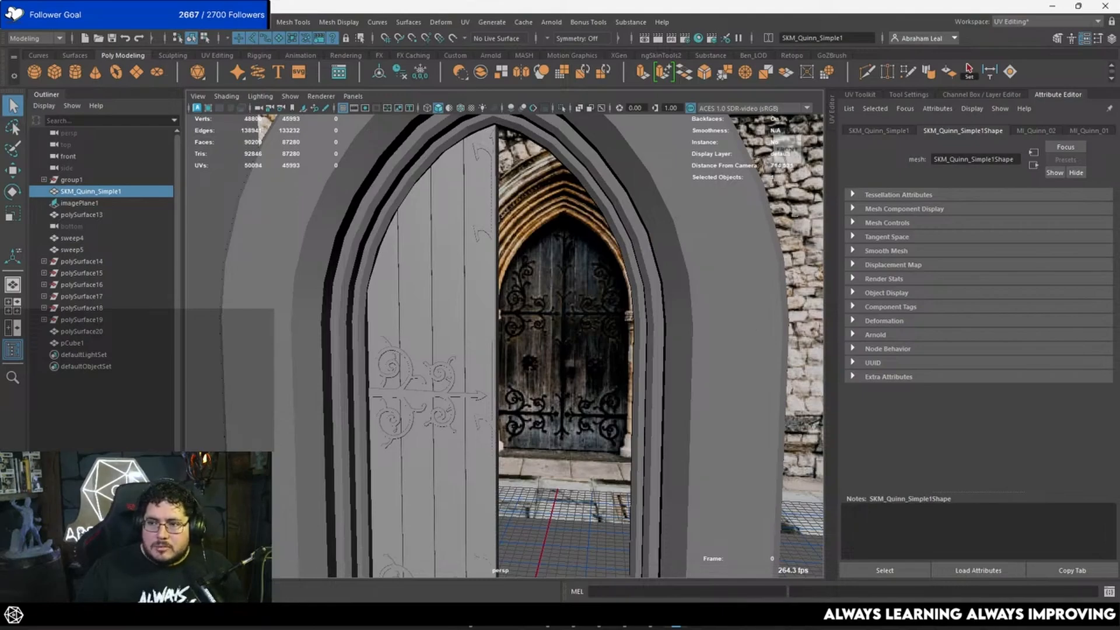
# Examine the arch mouldings and the overall proportions of the doorway from several angles.
pyautogui.keyDown('alt'); pyautogui.moveTo(416, 297); pyautogui.dragTo(470, 271); pyautogui.keyUp('alt')
pyautogui.keyDown('alt'); pyautogui.moveTo(470, 270); pyautogui.dragTo(467, 309, button='right'); pyautogui.keyUp('alt')
pyautogui.moveTo(467, 309)
pyautogui.keyDown('alt'); pyautogui.mouseDown()
pyautogui.moveTo(517, 318)
pyautogui.moveTo(479, 309)
pyautogui.mouseUp(); pyautogui.keyUp('alt')
pyautogui.keyDown('alt'); pyautogui.moveTo(479, 309); pyautogui.dragTo(533, 306, button='right'); pyautogui.keyUp('alt')
pyautogui.keyDown('alt'); pyautogui.moveTo(533, 307); pyautogui.dragTo(475, 316); pyautogui.keyUp('alt')
pyautogui.keyDown('alt'); pyautogui.moveTo(475, 315); pyautogui.dragTo(463, 295, button='right'); pyautogui.keyUp('alt')
pyautogui.keyDown('alt'); pyautogui.moveTo(463, 295); pyautogui.dragTo(487, 309); pyautogui.keyUp('alt')
pyautogui.click(517, 295)
pyautogui.keyDown('alt'); pyautogui.moveTo(487, 309); pyautogui.dragTo(594, 334, button='right'); pyautogui.keyUp('alt')
pyautogui.keyDown('alt'); pyautogui.moveTo(594, 334); pyautogui.dragTo(561, 350); pyautogui.keyUp('alt')
pyautogui.click(595, 402)
pyautogui.keyDown('alt'); pyautogui.moveTo(595, 403); pyautogui.dragTo(618, 251, button='middle'); pyautogui.keyUp('alt')
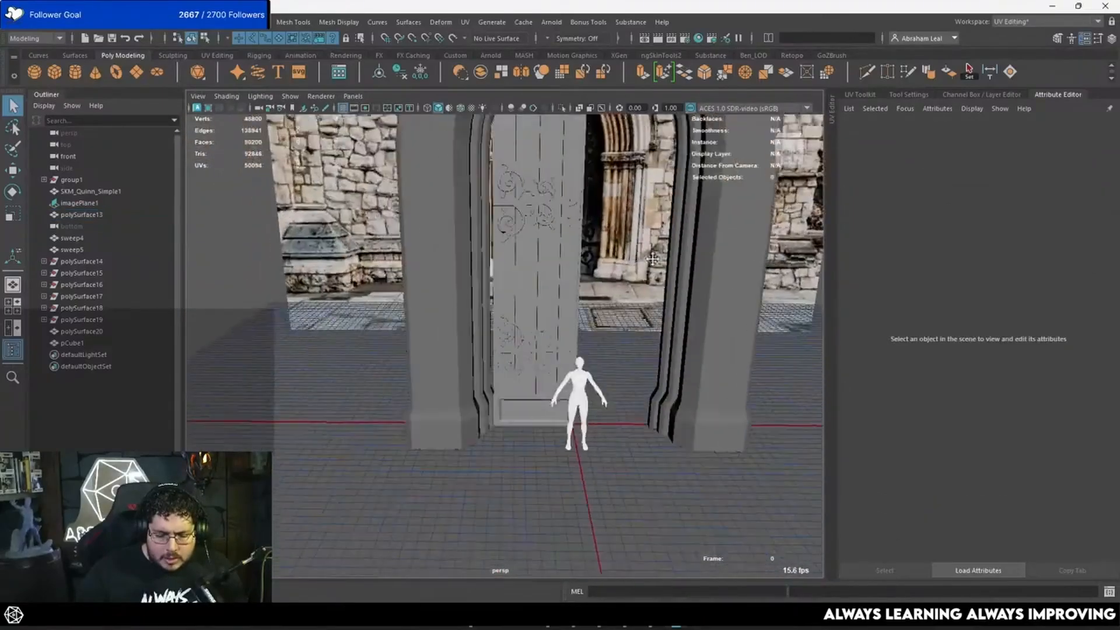
pyautogui.keyDown('alt'); pyautogui.moveTo(619, 251); pyautogui.dragTo(525, 230, button='right'); pyautogui.keyUp('alt')
pyautogui.keyDown('alt'); pyautogui.moveTo(525, 231); pyautogui.dragTo(392, 303); pyautogui.keyUp('alt')
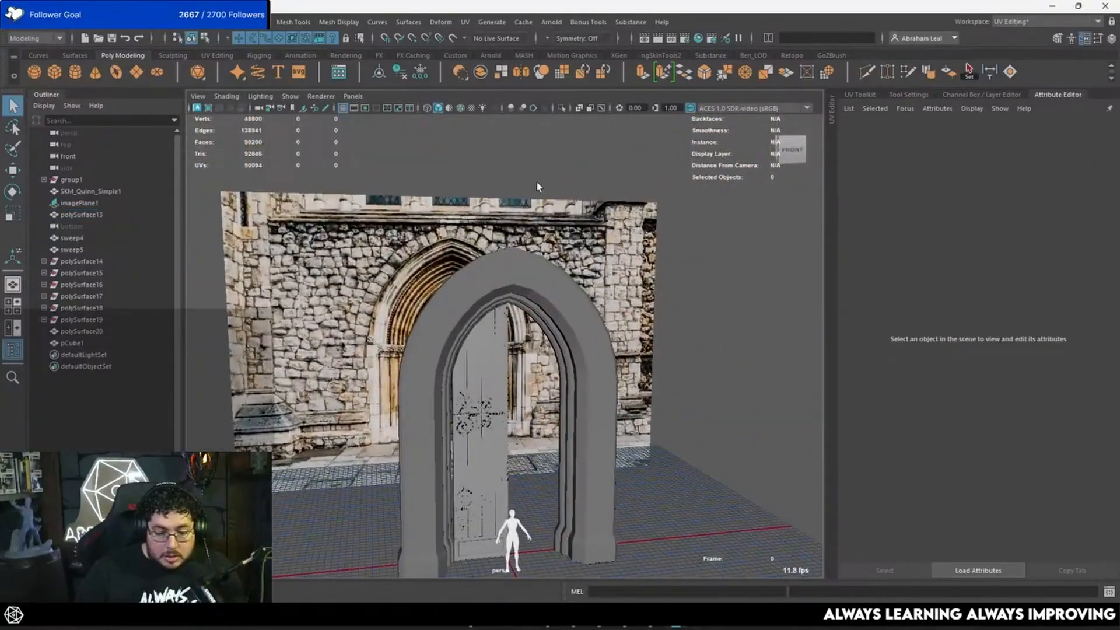
pyautogui.keyDown('alt'); pyautogui.moveTo(497, 350); pyautogui.dragTo(463, 327); pyautogui.keyUp('alt')
pyautogui.keyDown('alt'); pyautogui.moveTo(462, 327); pyautogui.dragTo(513, 323, button='right'); pyautogui.keyUp('alt')
pyautogui.keyDown('alt'); pyautogui.moveTo(470, 318); pyautogui.dragTo(506, 328); pyautogui.keyUp('alt')
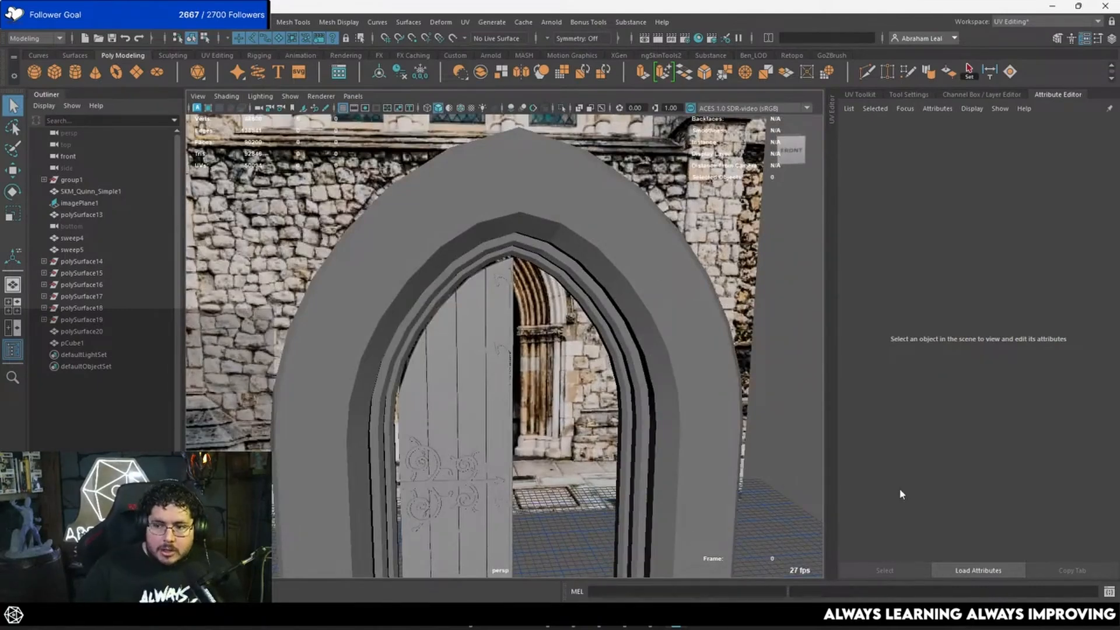
# Study the arched wooden double-door reference photo in the image viewer and return to Maya.
pyautogui.hotkey('alt', 'Tab')
pyautogui.hotkey('alt', 'Tab')
pyautogui.hotkey('alt', 'Tab')
pyautogui.hotkey('alt', 'Tab')
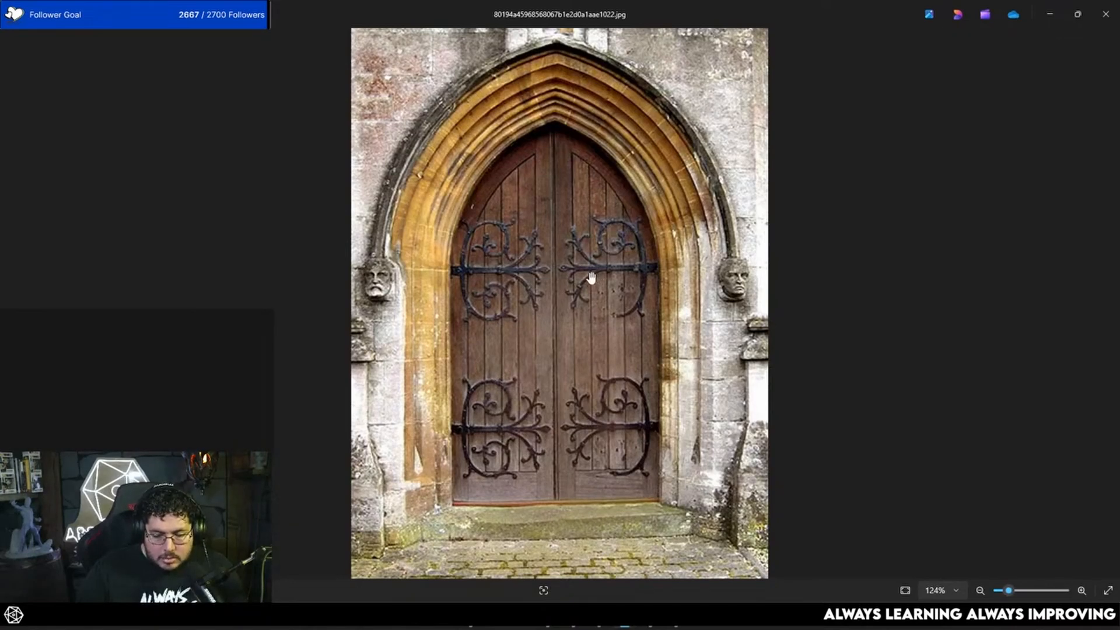
pyautogui.hotkey('alt', 'Tab')
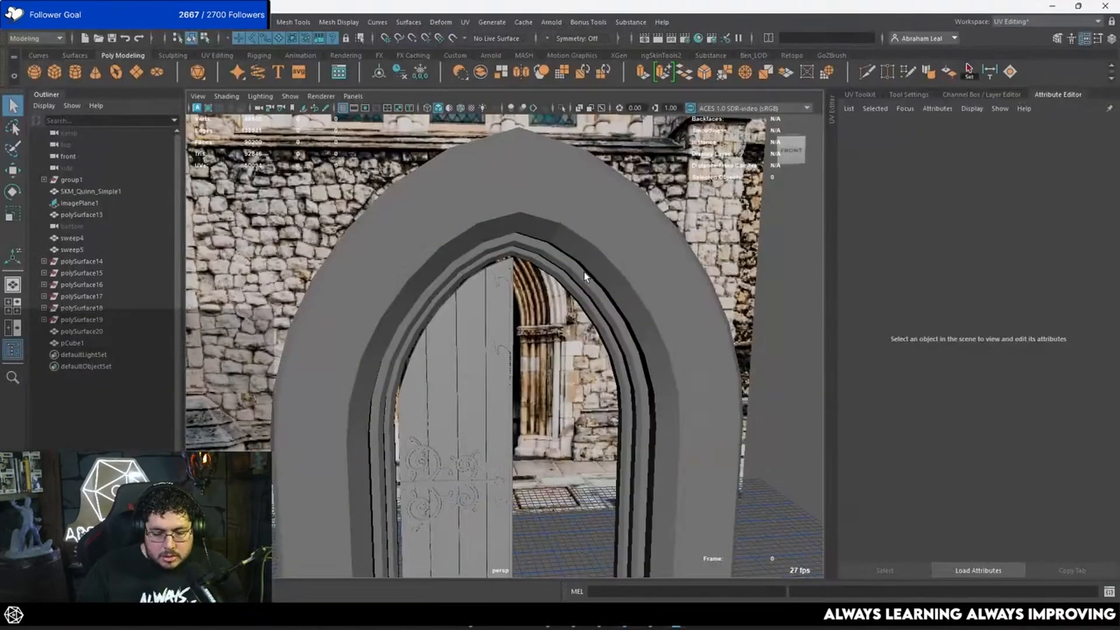
# Send the door's wooden plank mesh to ZBrush with GoZ.
pyautogui.keyDown('alt'); pyautogui.moveTo(509, 435); pyautogui.dragTo(508, 376, button='middle'); pyautogui.keyUp('alt')
pyautogui.keyDown('alt'); pyautogui.moveTo(508, 376); pyautogui.dragTo(539, 385, button='right'); pyautogui.keyUp('alt')
pyautogui.keyDown('alt'); pyautogui.moveTo(540, 385); pyautogui.dragTo(482, 288); pyautogui.keyUp('alt')
pyautogui.click(484, 289)
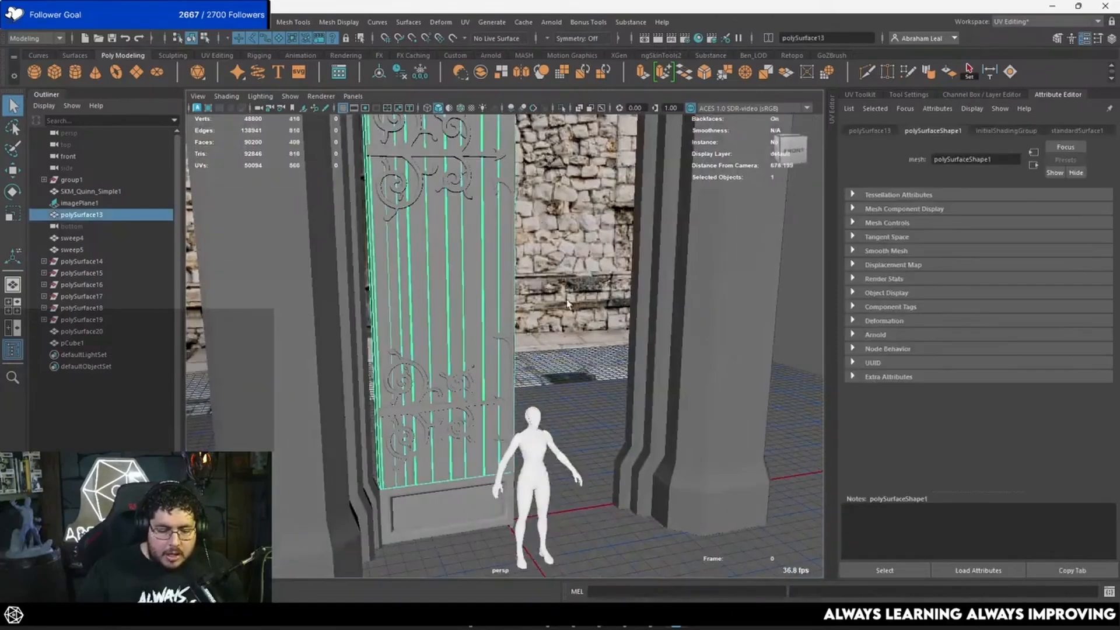
pyautogui.click(830, 56)
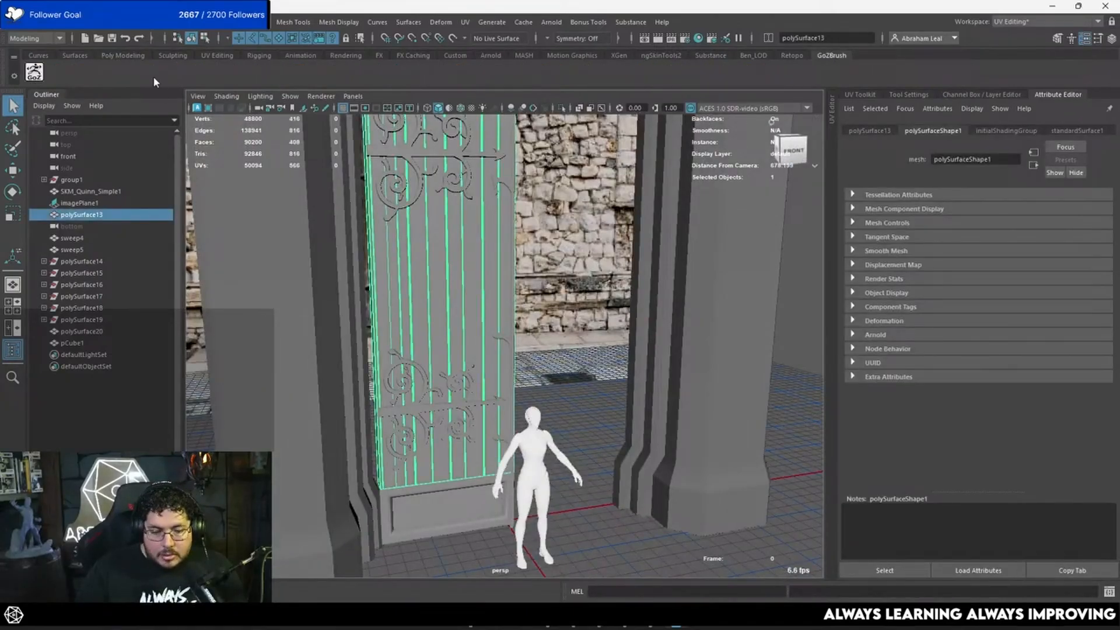
pyautogui.click(27, 77)
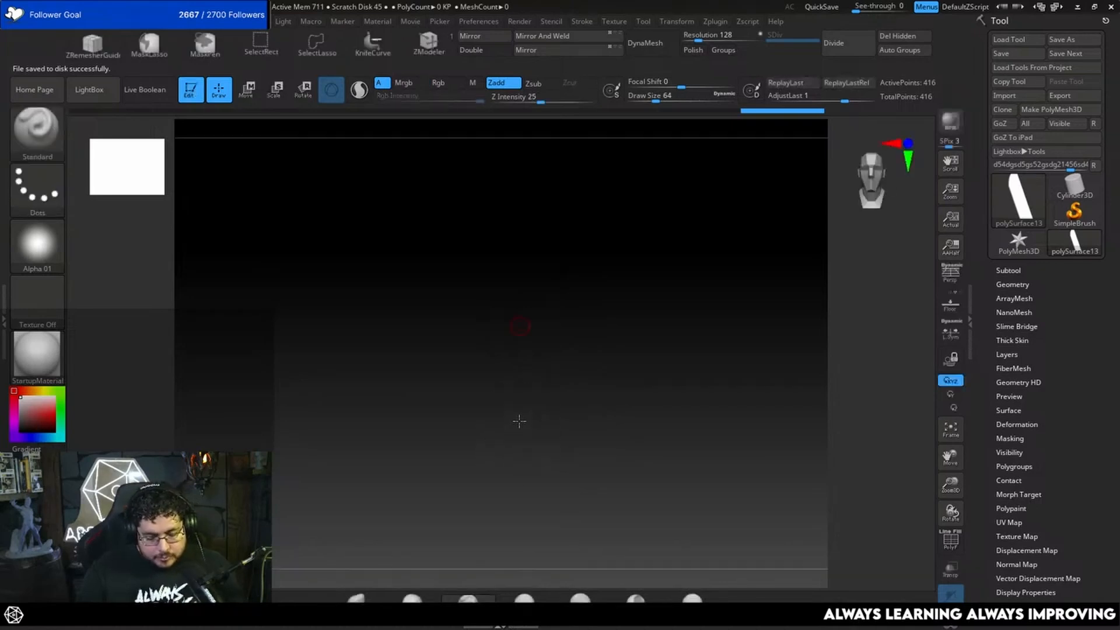
# Place the plank mesh on the canvas and turn it to a close front view of its arched side.
pyautogui.moveTo(663, 403); pyautogui.dragTo(697, 405)
pyautogui.keyDown('alt'); pyautogui.moveTo(697, 406); pyautogui.dragTo(669, 386); pyautogui.keyUp('alt')
pyautogui.keyDown('alt'); pyautogui.moveTo(638, 303); pyautogui.dragTo(640, 401); pyautogui.keyUp('alt')
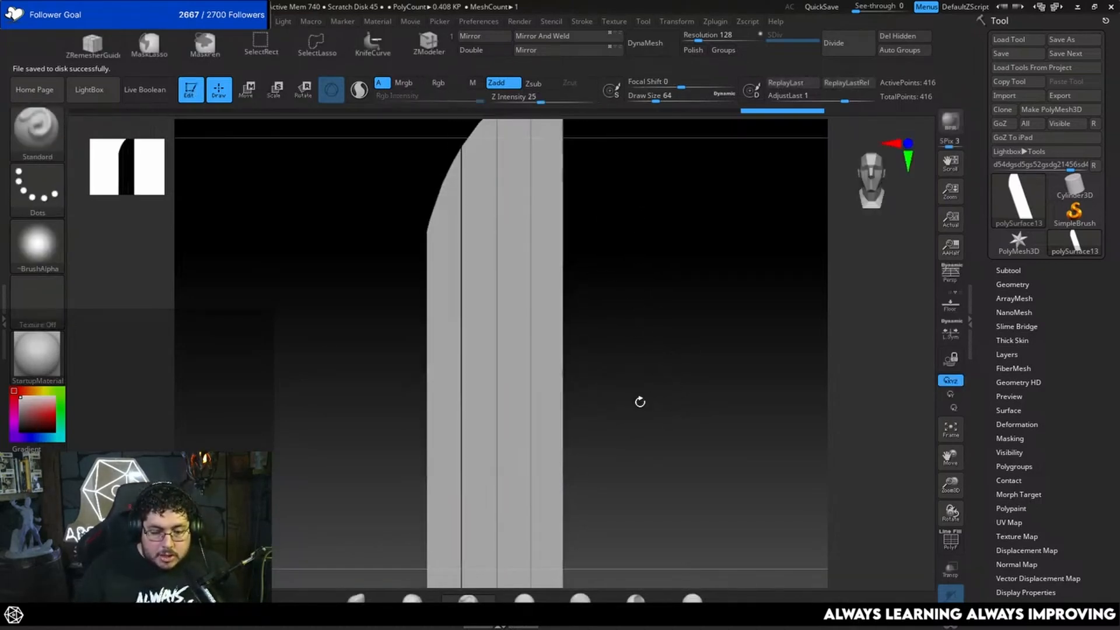
# Show the polyframe on the door mesh and split its planks into separate polygroups with Auto Groups.
pyautogui.click(1008, 271)
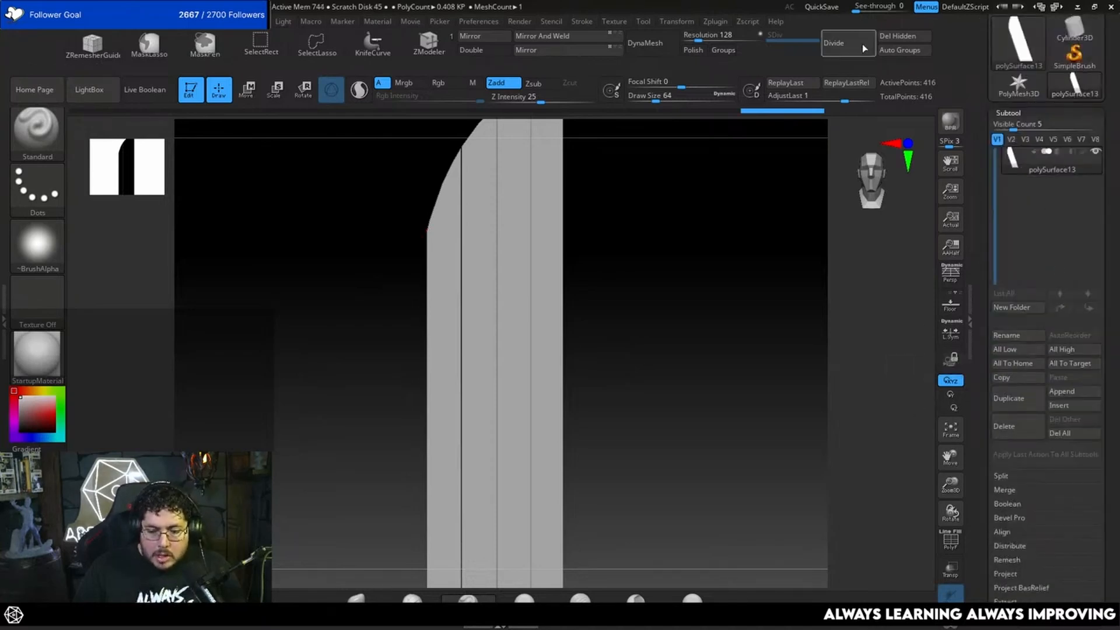
pyautogui.click(962, 547)
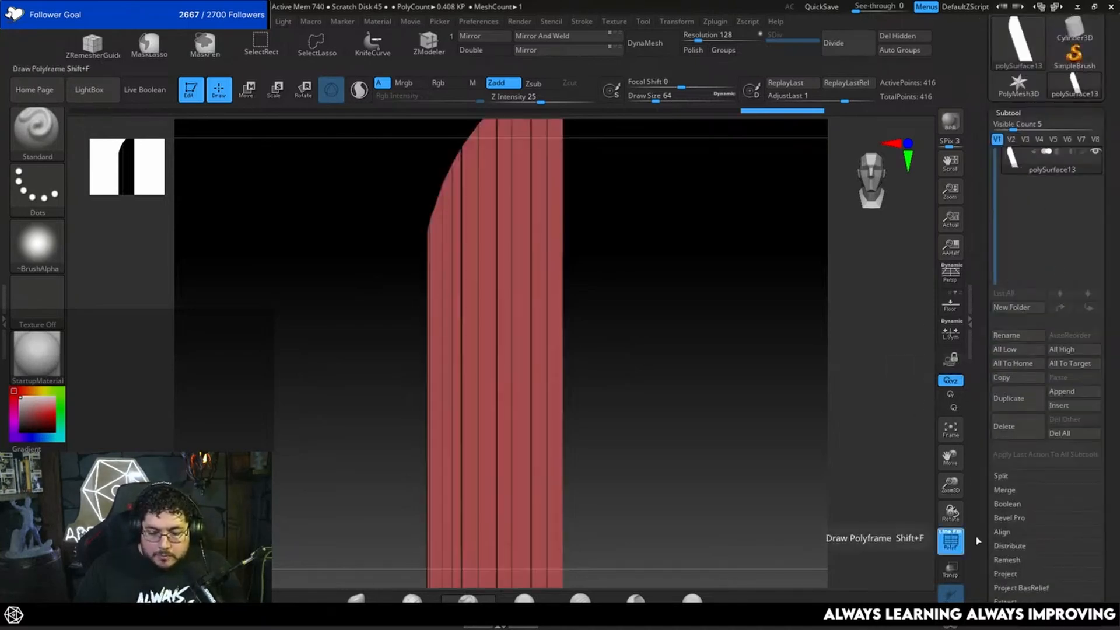
pyautogui.click(909, 52)
pyautogui.moveTo(648, 295); pyautogui.dragTo(648, 245)
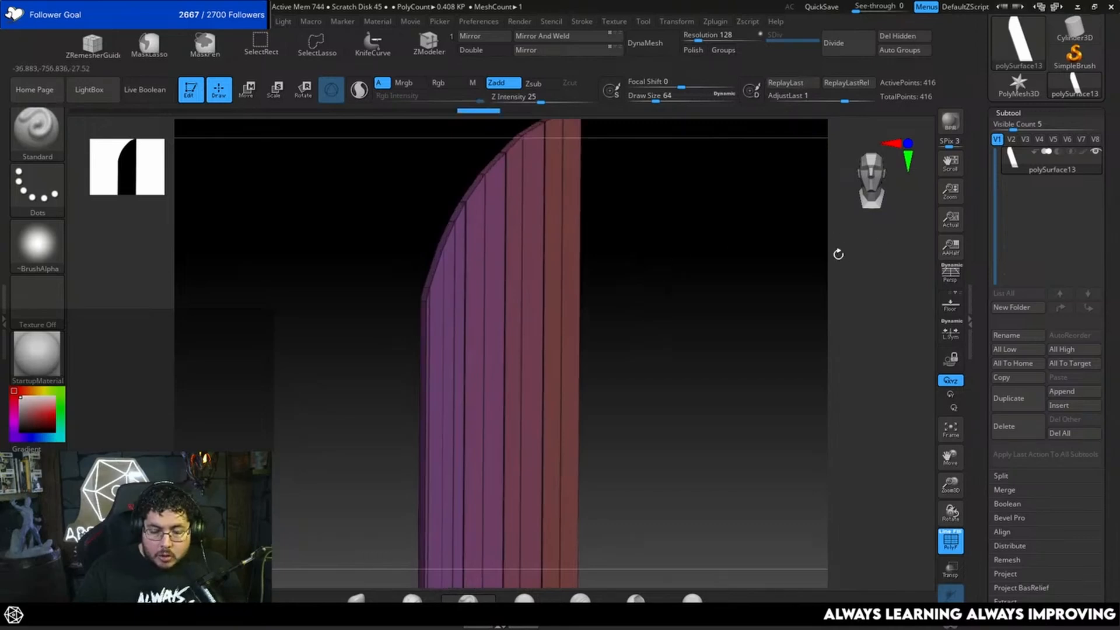
# Try to DynaMesh the door planks with Groups enabled at resolution 784, and undo it.
pyautogui.click(723, 51)
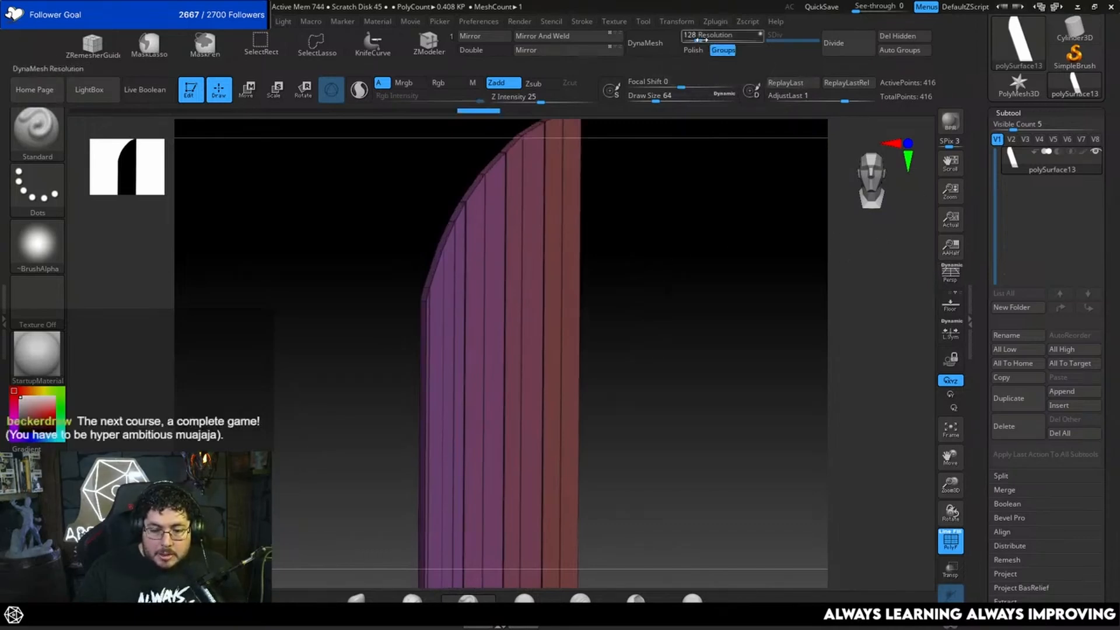
pyautogui.click(719, 37)
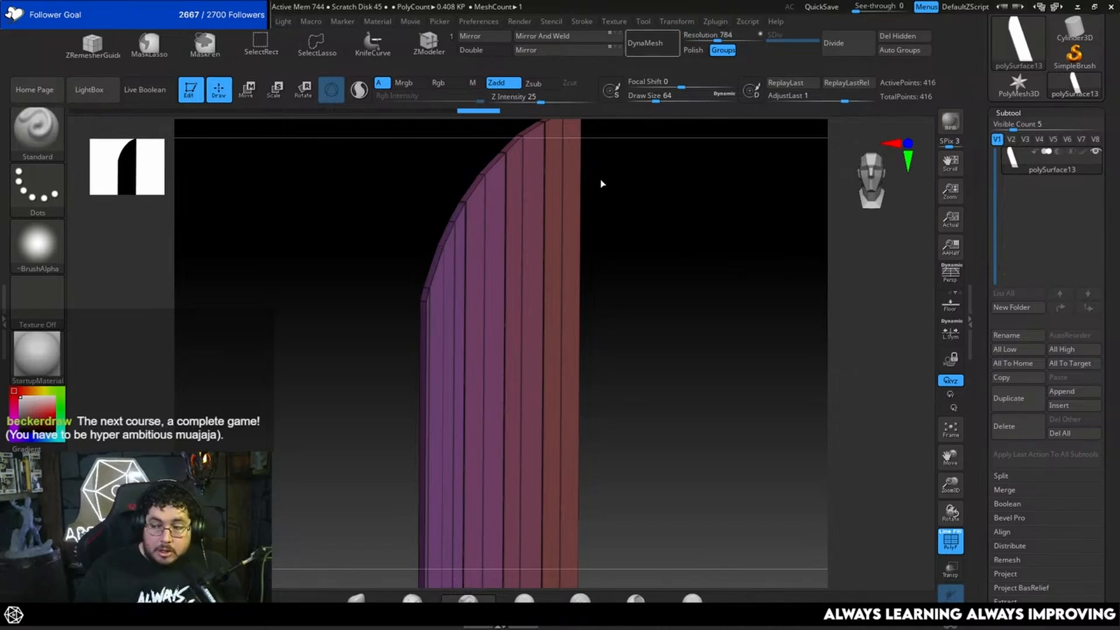
pyautogui.keyDown('ctrl'); pyautogui.moveTo(601, 184); pyautogui.dragTo(600, 181); pyautogui.keyUp('ctrl')
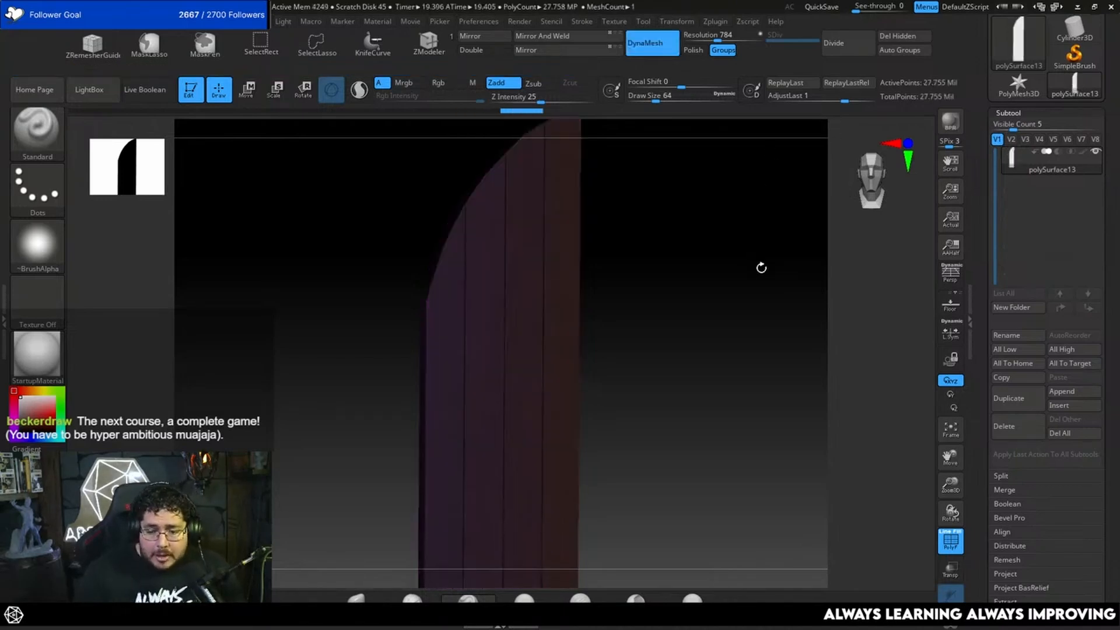
pyautogui.hotkey('ctrl', 'z')
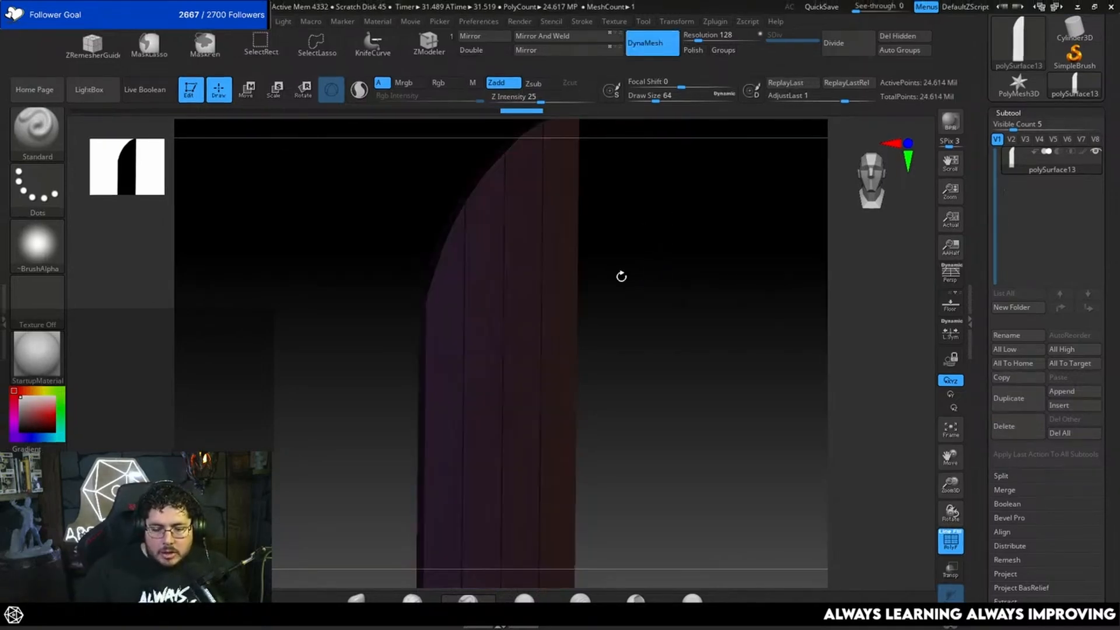
pyautogui.moveTo(620, 275); pyautogui.dragTo(662, 274)
# Switch to Maya and send the selected door plank mesh to ZBrush again with GoZ.
pyautogui.hotkey('alt', 'Tab')
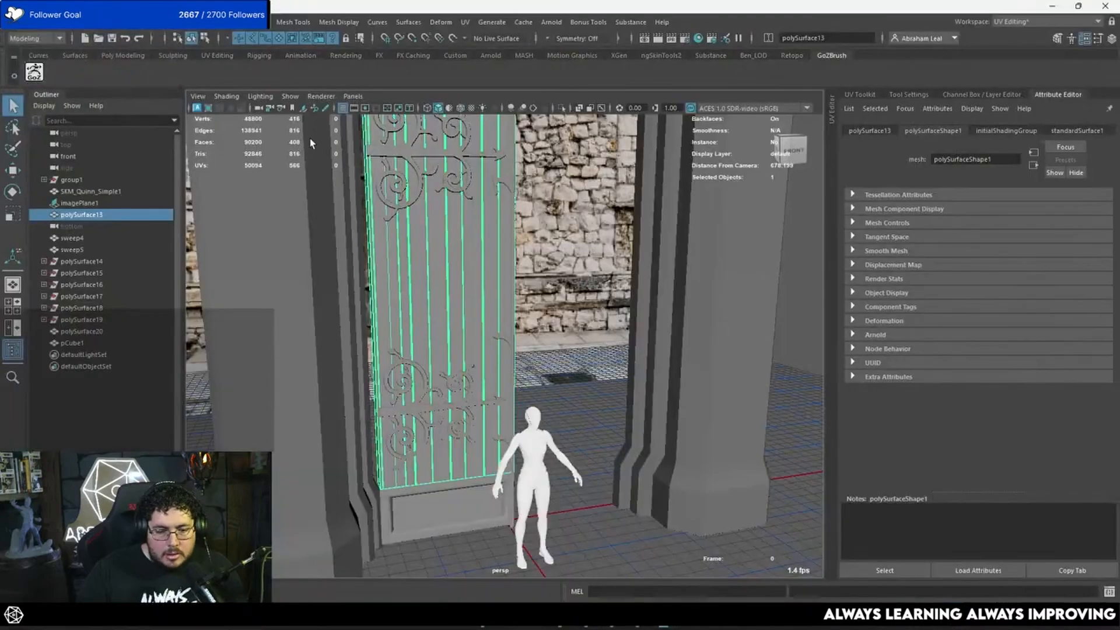
pyautogui.click(41, 67)
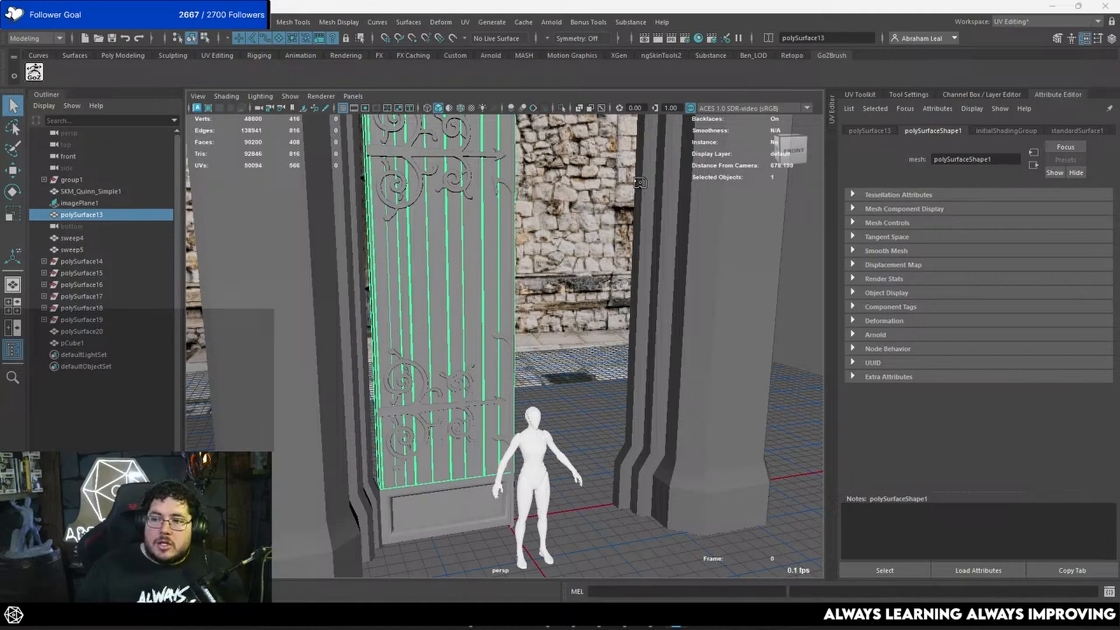
# Search the system for Blender and launch Blender 4.3.
pyautogui.press('super')
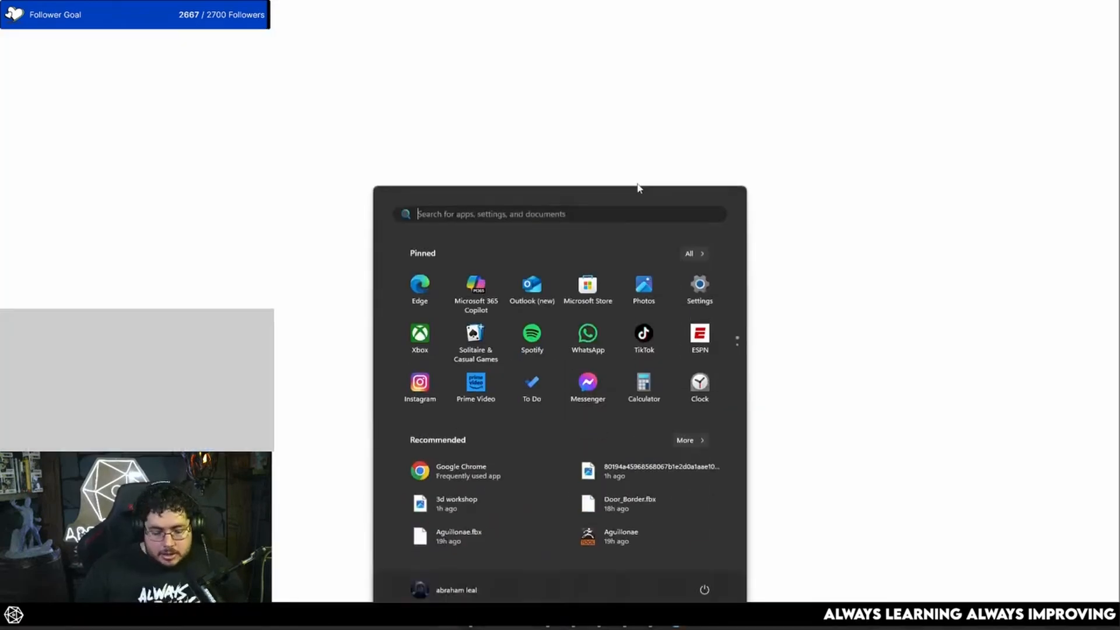
pyautogui.write('bva')
pyautogui.press('BackSpace')
pyautogui.press('BackSpace')
pyautogui.write('le')
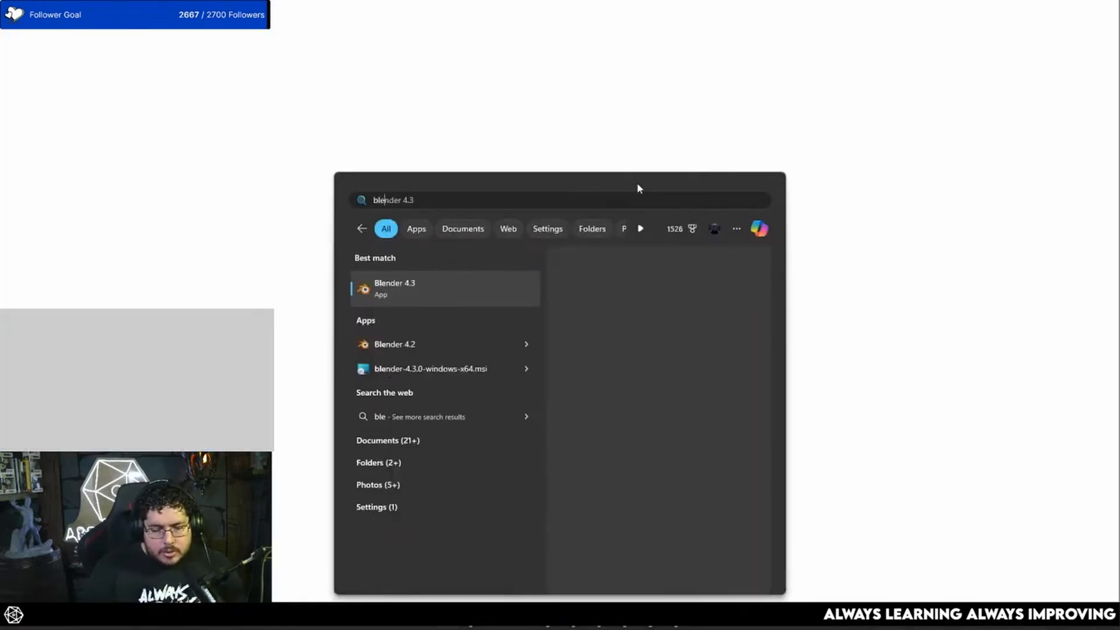
pyautogui.press('Return')
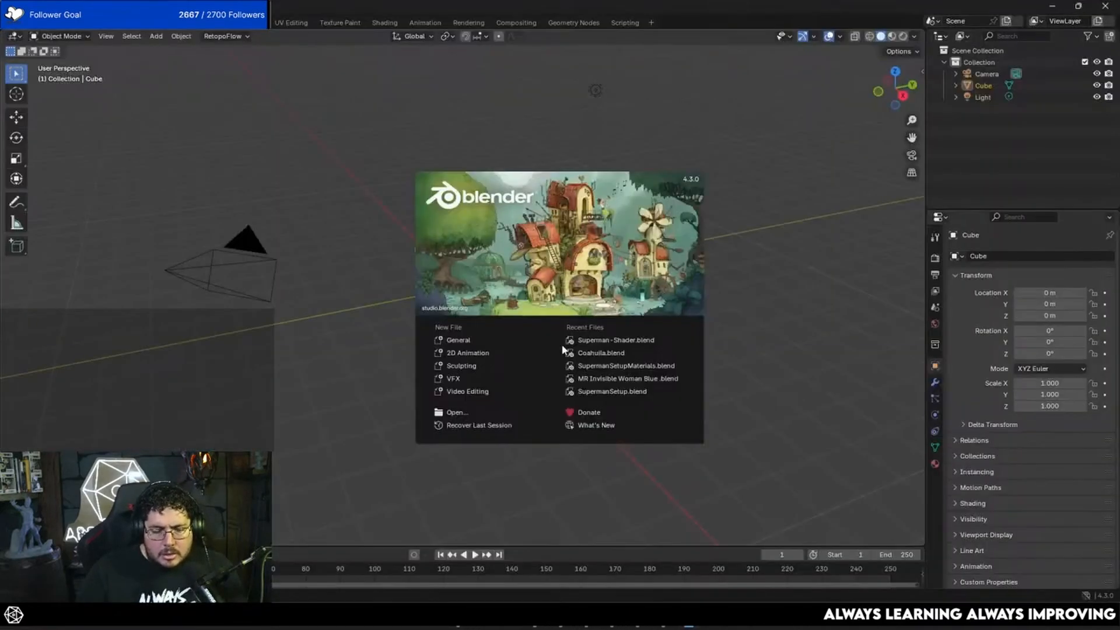
# Open Blender's sculpting workspace, expand the brush shelf to view all sculpt brushes, and close Blender.
pyautogui.click(411, 229)
pyautogui.click(252, 22)
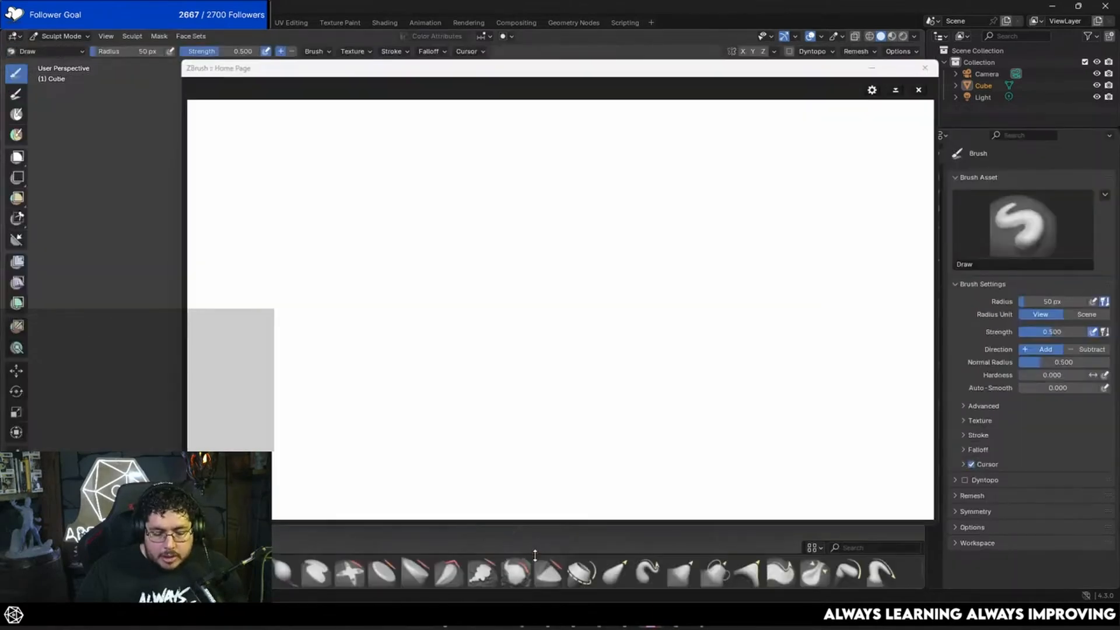
pyautogui.click(924, 68)
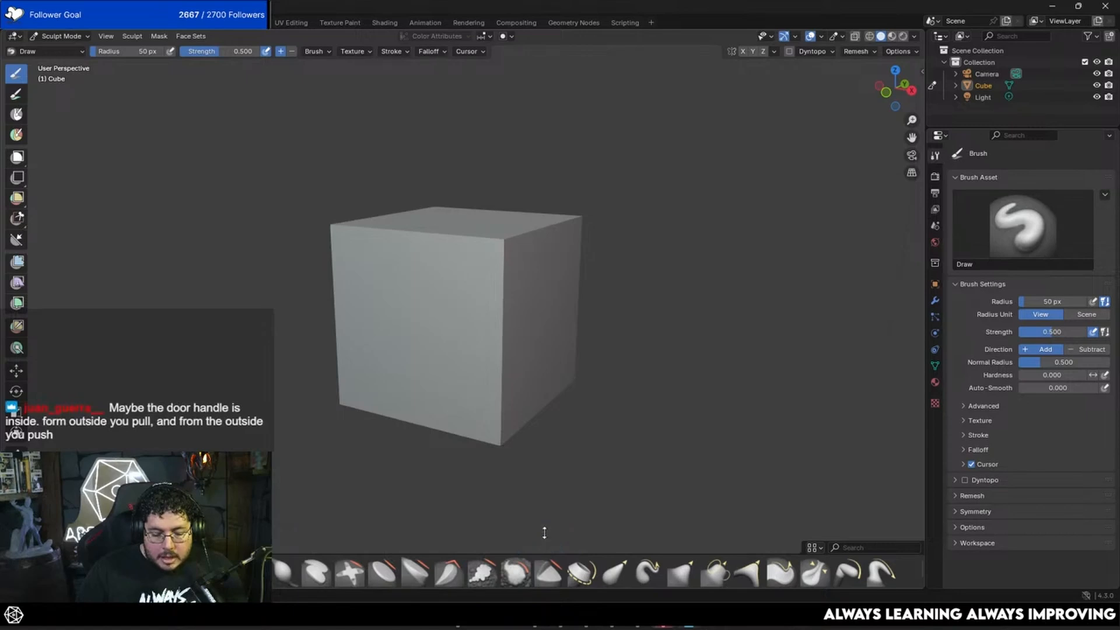
pyautogui.moveTo(544, 533)
pyautogui.mouseDown()
pyautogui.moveTo(548, 440)
pyautogui.moveTo(551, 465)
pyautogui.mouseUp()
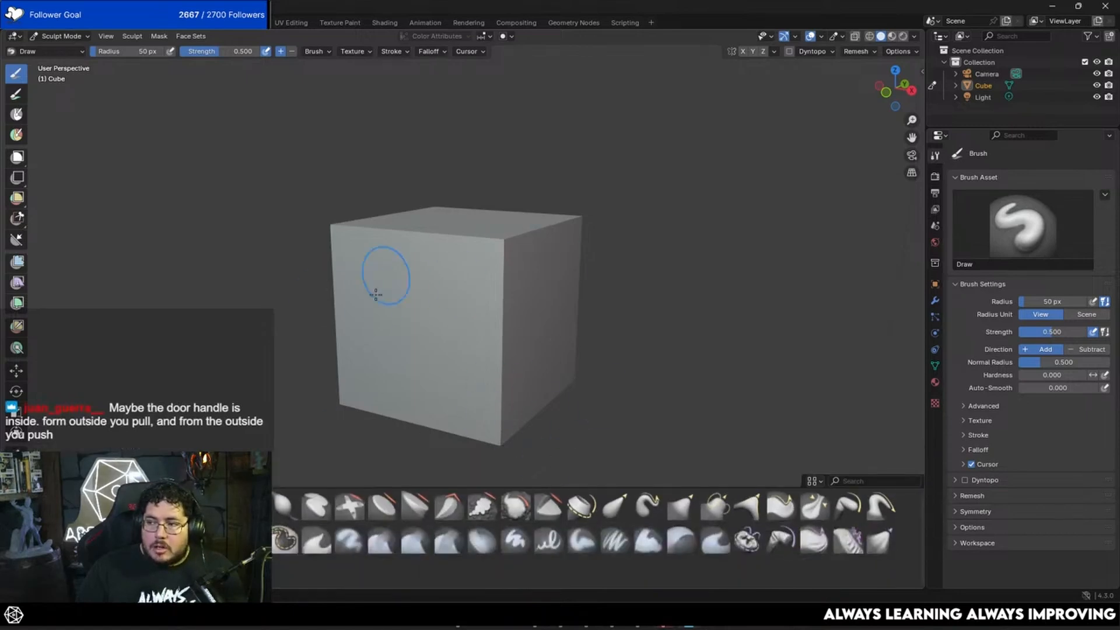
pyautogui.click(984, 86)
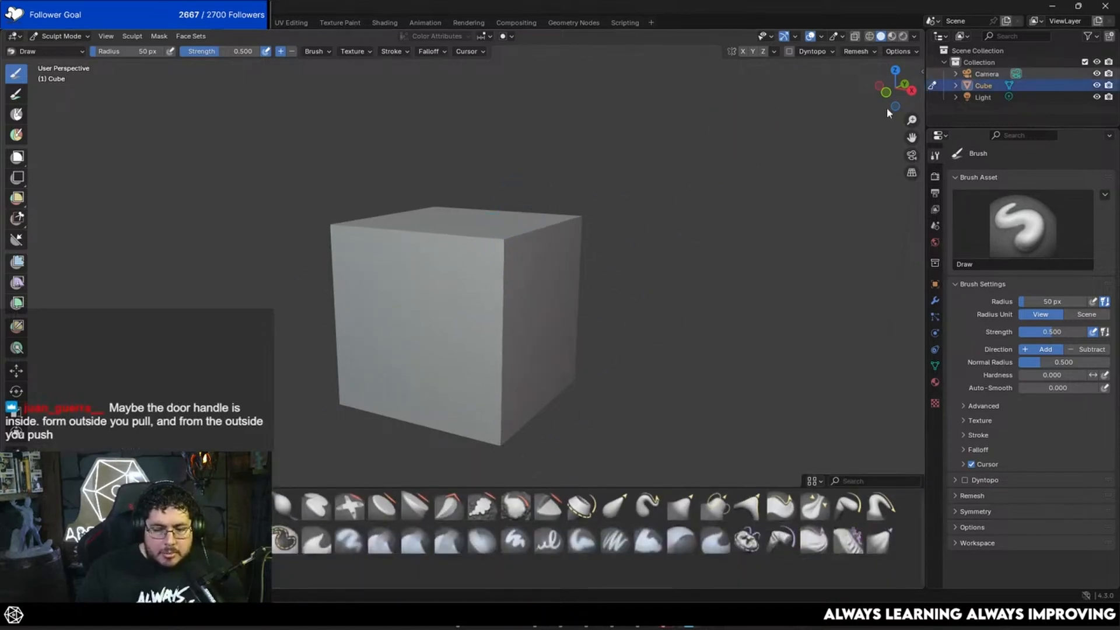
pyautogui.click(1105, 6)
pyautogui.click(582, 329)
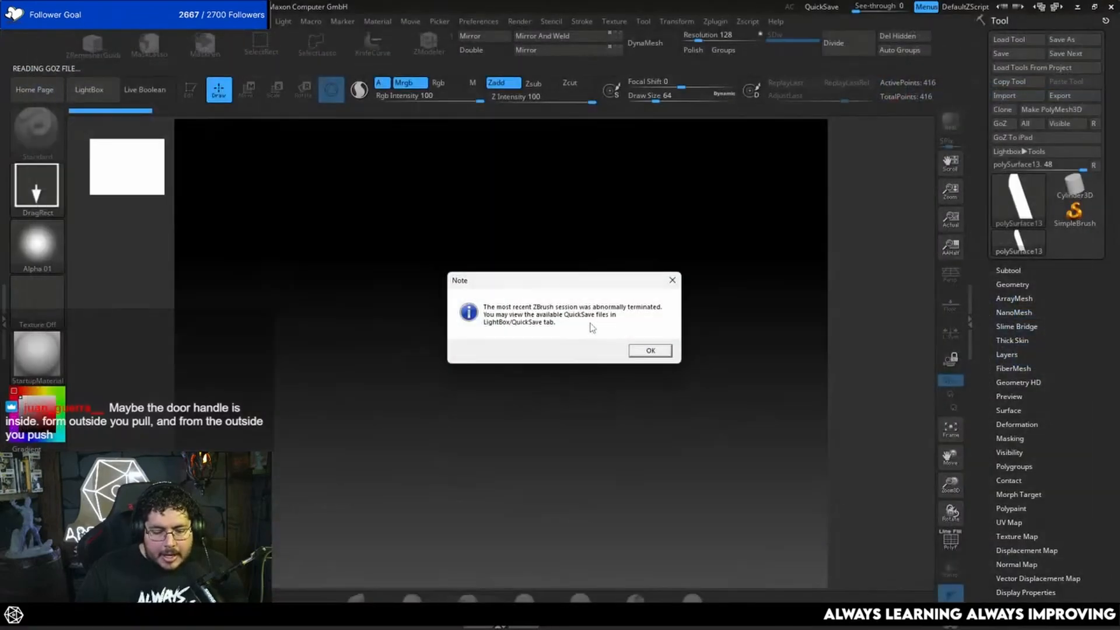
# Dismiss the ZBrush startup note, place the plank mesh on the canvas in Edit mode, and turn it to a straight front view.
pyautogui.click(652, 351)
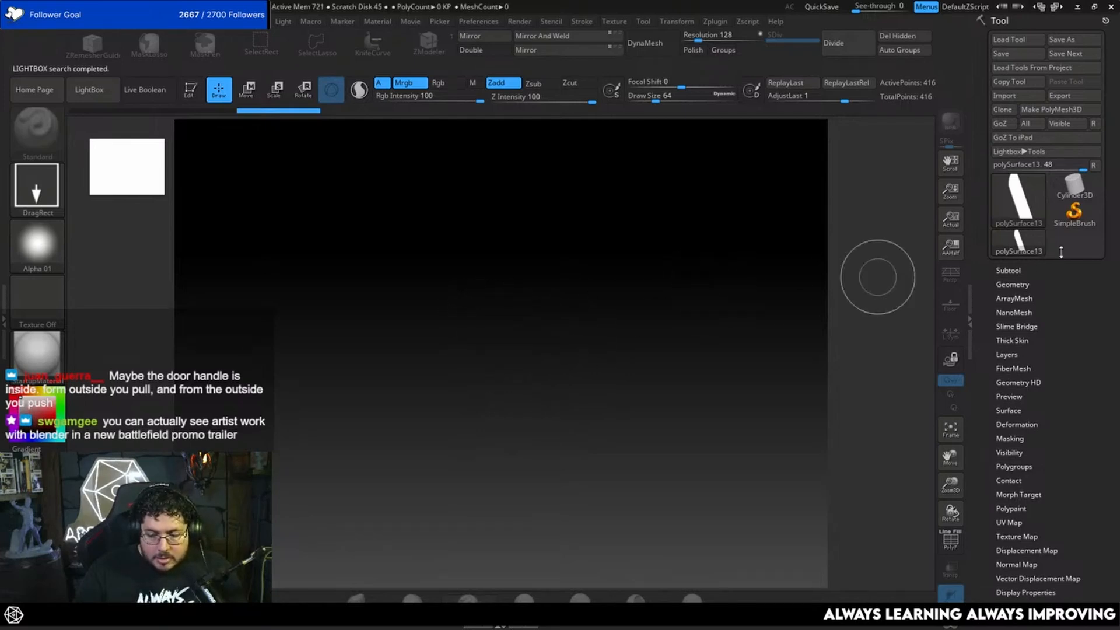
pyautogui.click(1022, 269)
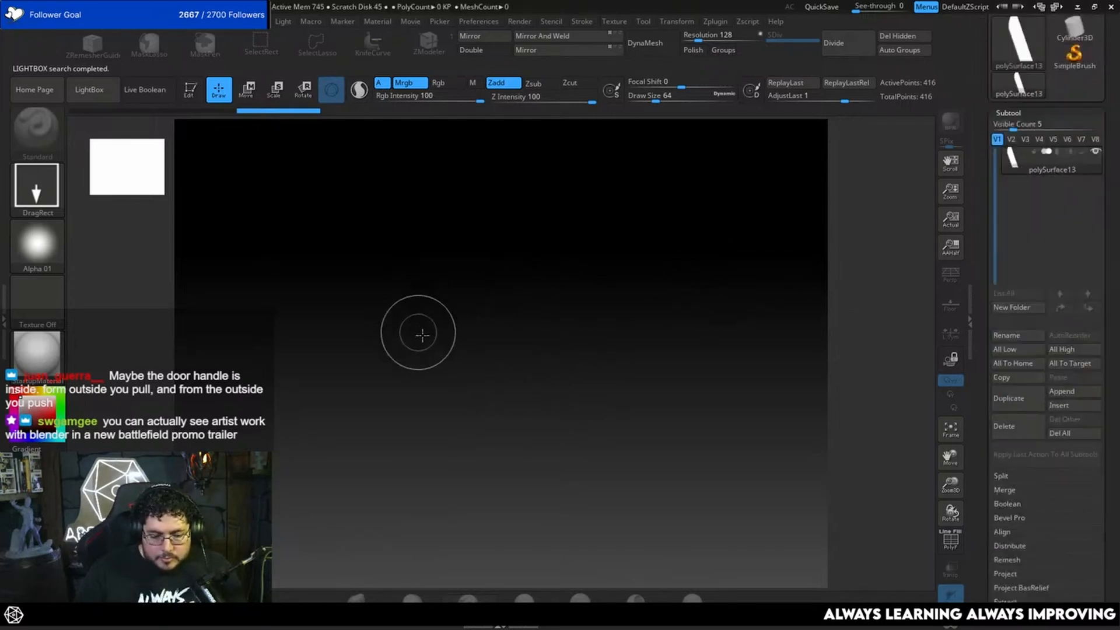
pyautogui.press('t')
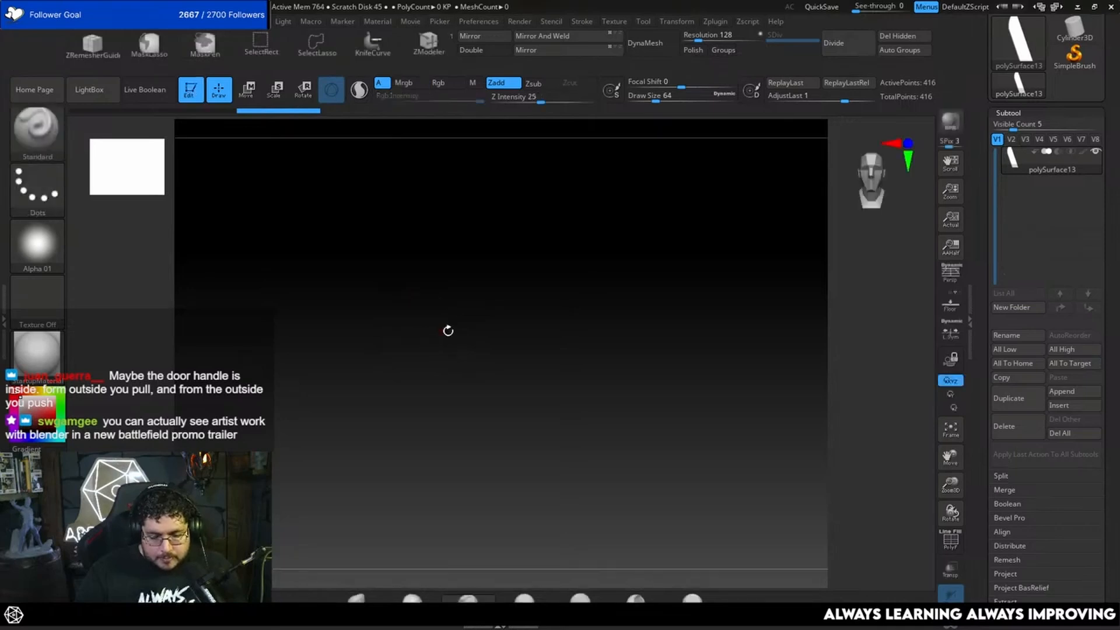
pyautogui.press('f')
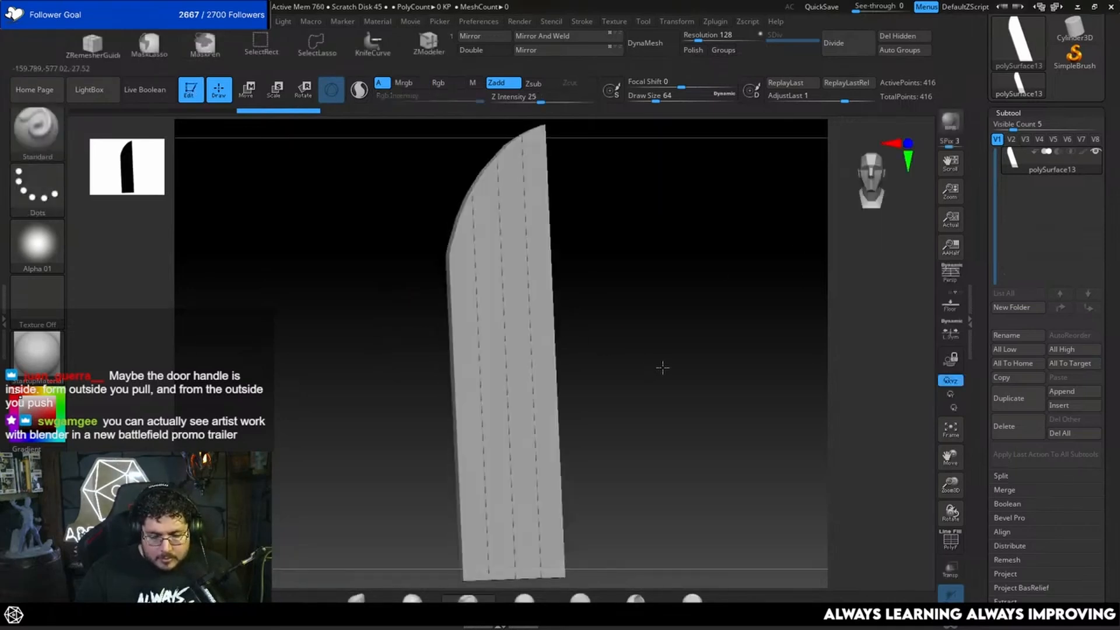
pyautogui.keyDown('shift'); pyautogui.moveTo(663, 367); pyautogui.dragTo(662, 330); pyautogui.keyUp('shift')
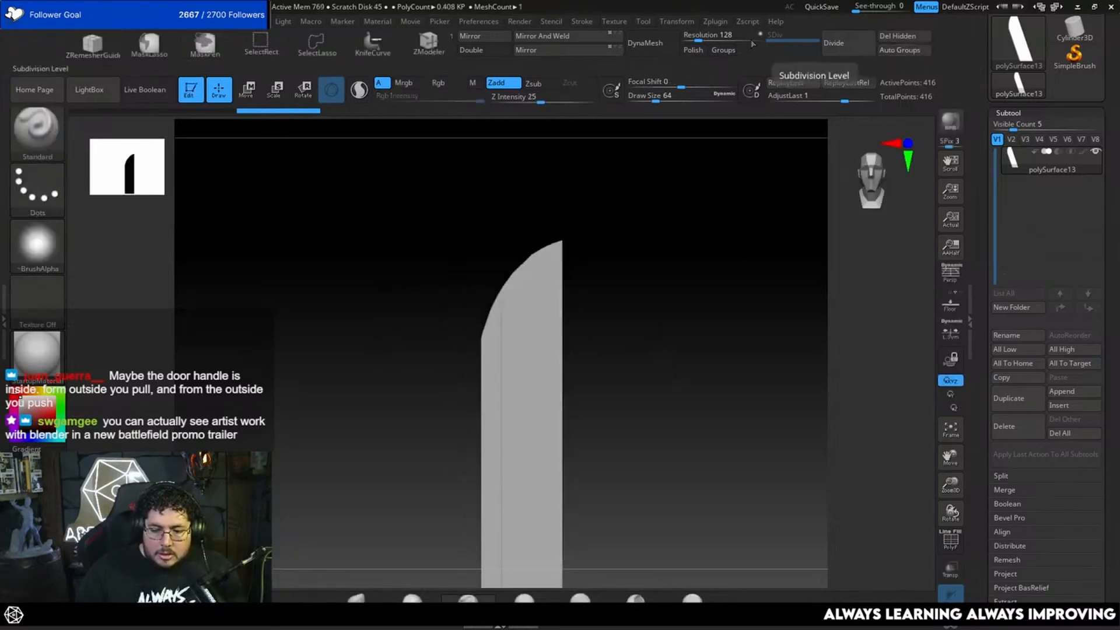
# Try to DynaMesh the planks with Groups enabled at resolution 128, and undo it.
pyautogui.click(728, 51)
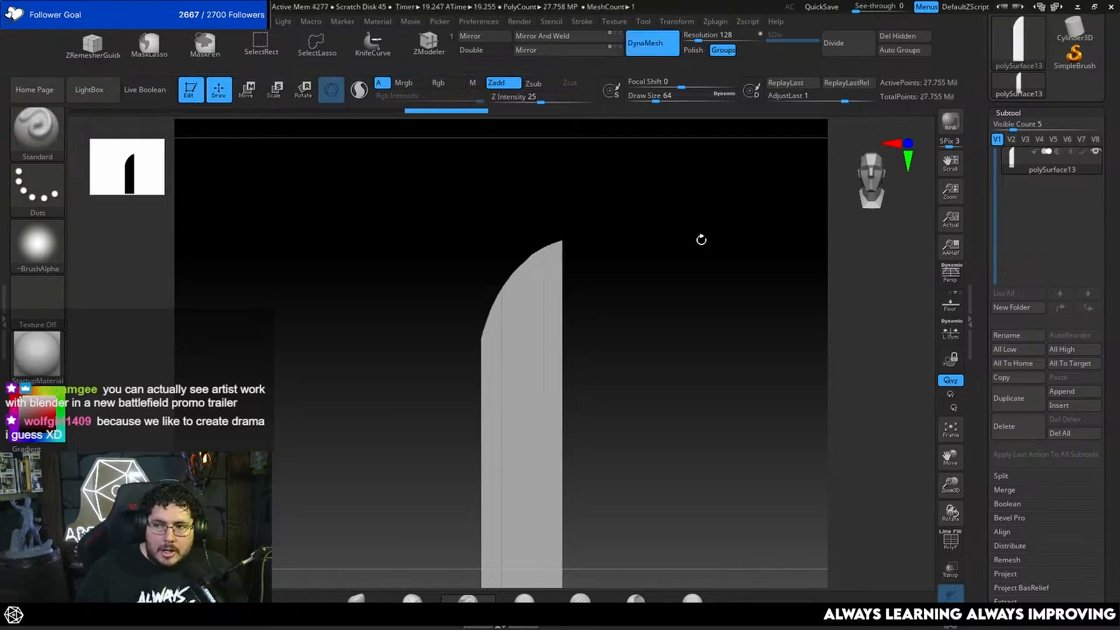
pyautogui.moveTo(682, 263); pyautogui.dragTo(706, 319)
pyautogui.hotkey('ctrl', 'z')
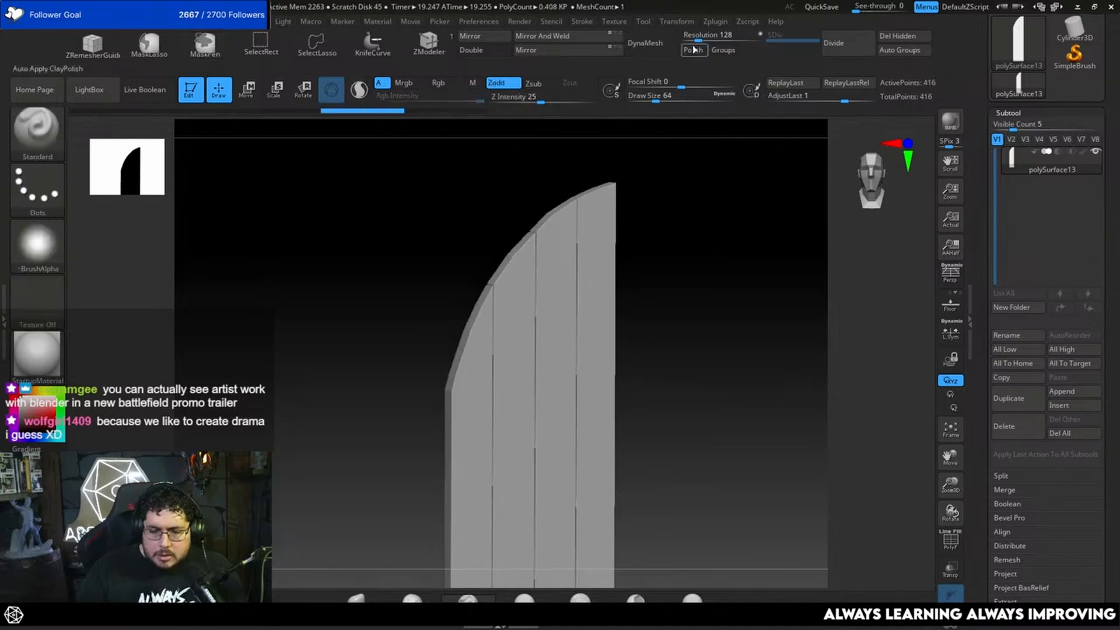
# Try to DynaMesh the planks with Groups enabled at resolution 24, and undo it.
pyautogui.moveTo(692, 37); pyautogui.dragTo(691, 40)
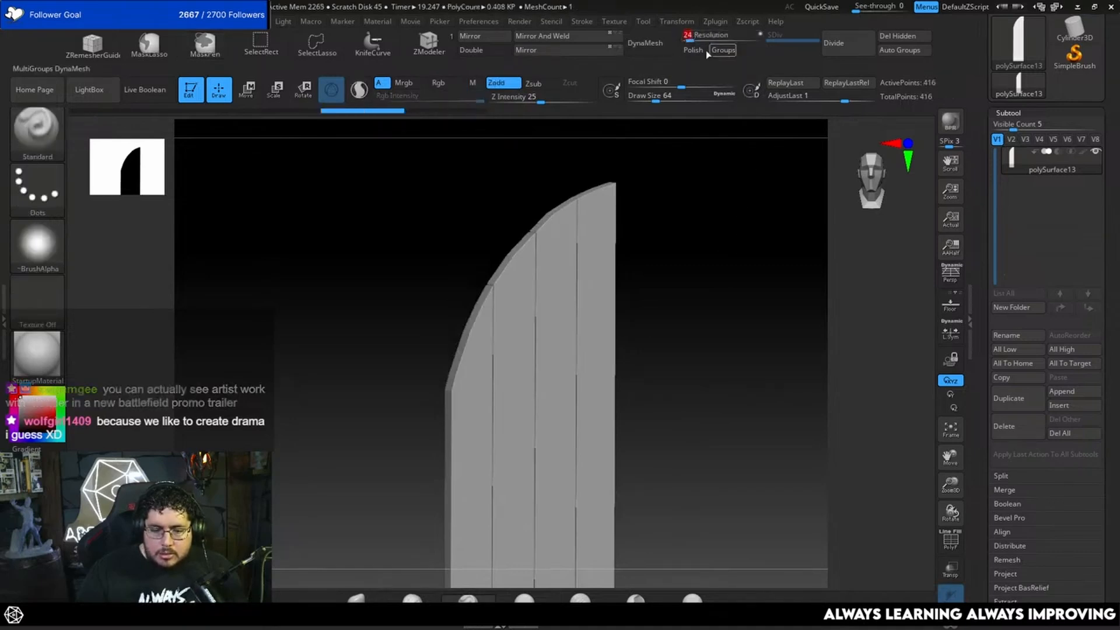
pyautogui.click(723, 50)
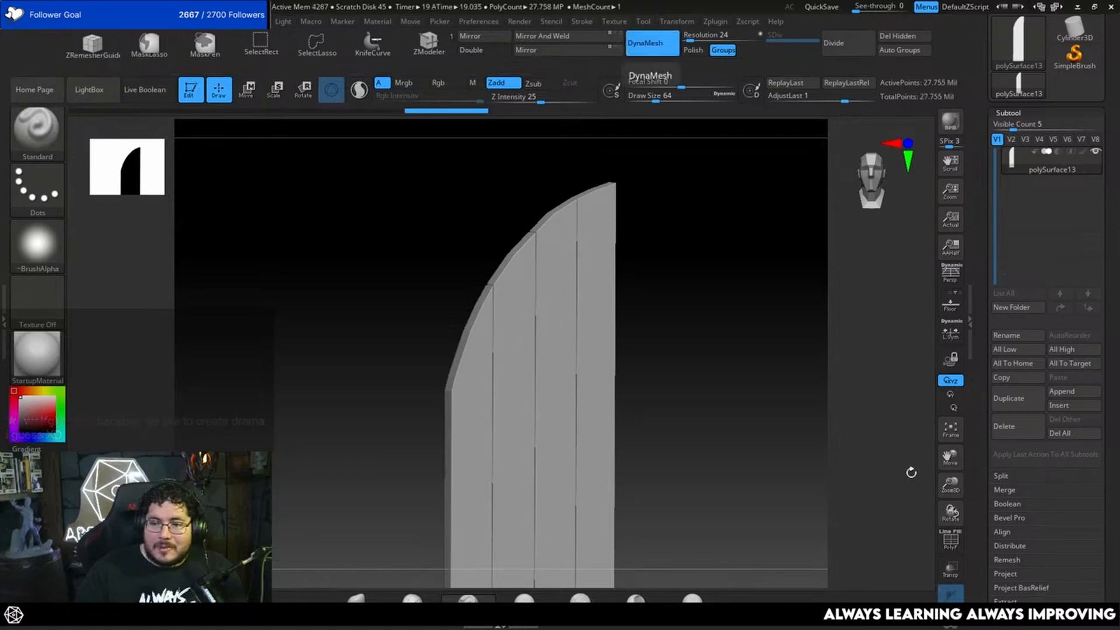
pyautogui.moveTo(692, 318); pyautogui.dragTo(712, 211)
pyautogui.keyDown('alt'); pyautogui.moveTo(711, 344); pyautogui.dragTo(688, 333); pyautogui.keyUp('alt')
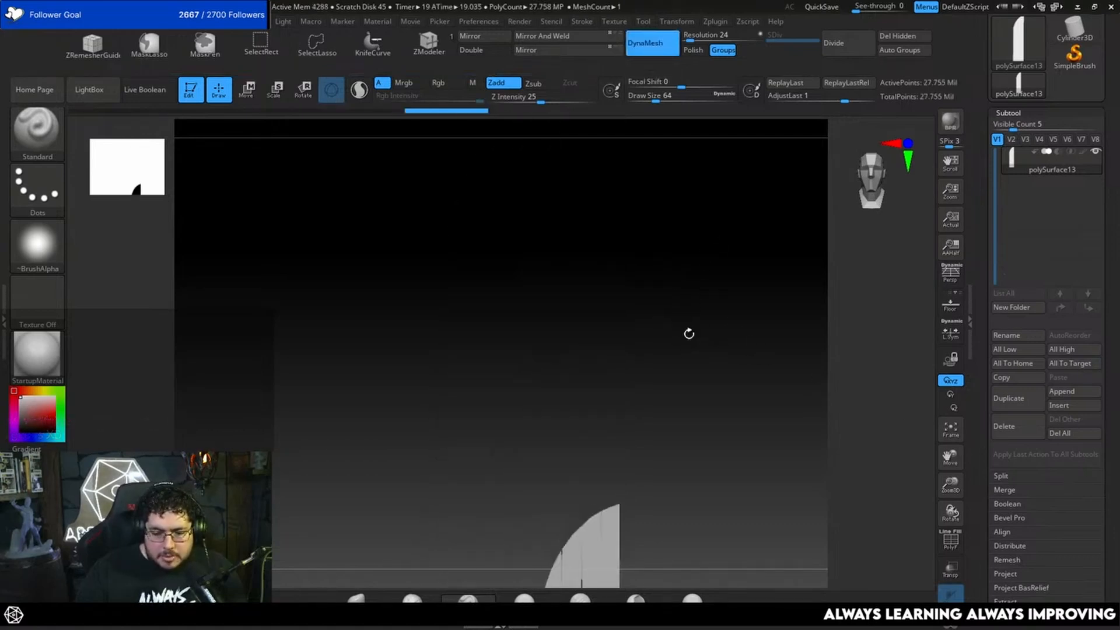
pyautogui.keyDown('alt'); pyautogui.moveTo(695, 374); pyautogui.dragTo(706, 307); pyautogui.keyUp('alt')
pyautogui.hotkey('ctrl', 'z')
pyautogui.keyDown('shift'); pyautogui.moveTo(705, 215); pyautogui.dragTo(715, 210); pyautogui.keyUp('shift')
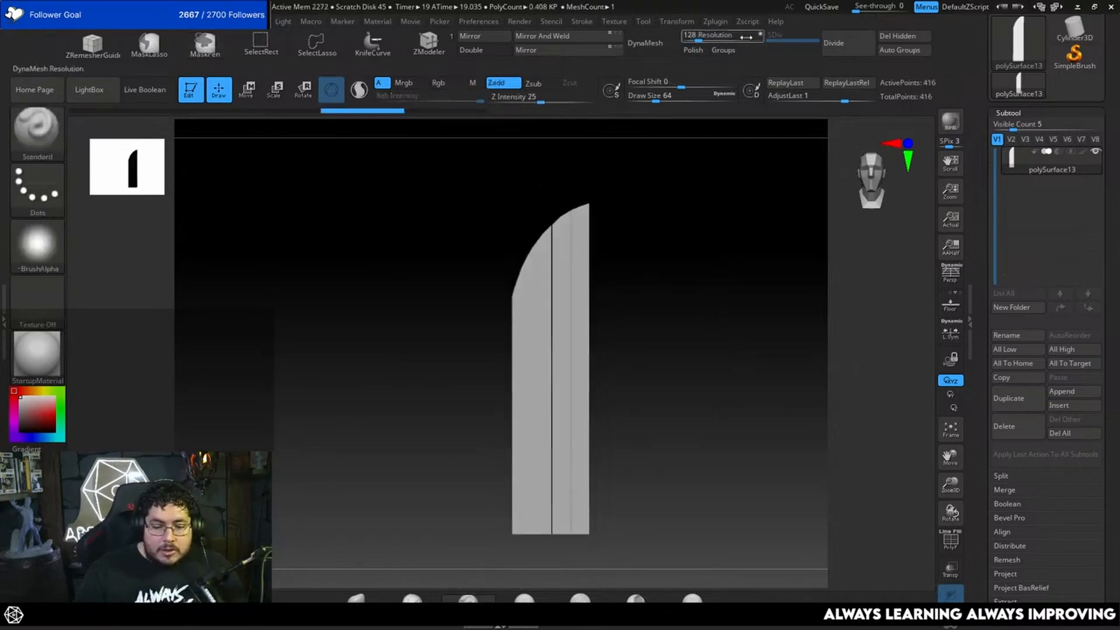
# Unify the plank mesh's scale with Scale Master's ZBrush Scale Unify.
pyautogui.click(715, 21)
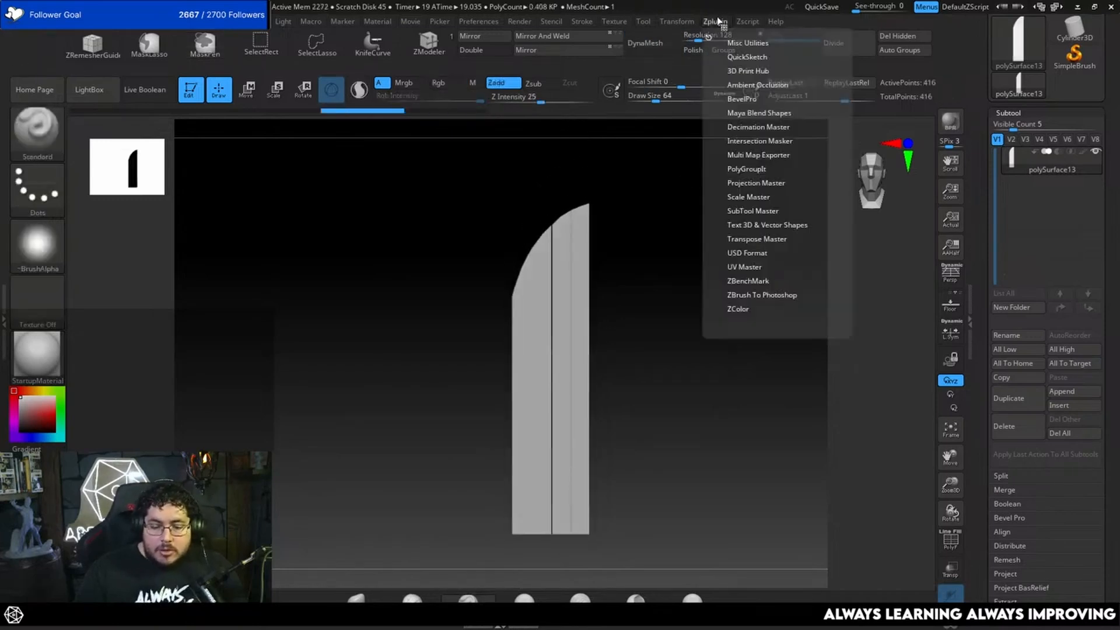
pyautogui.click(744, 197)
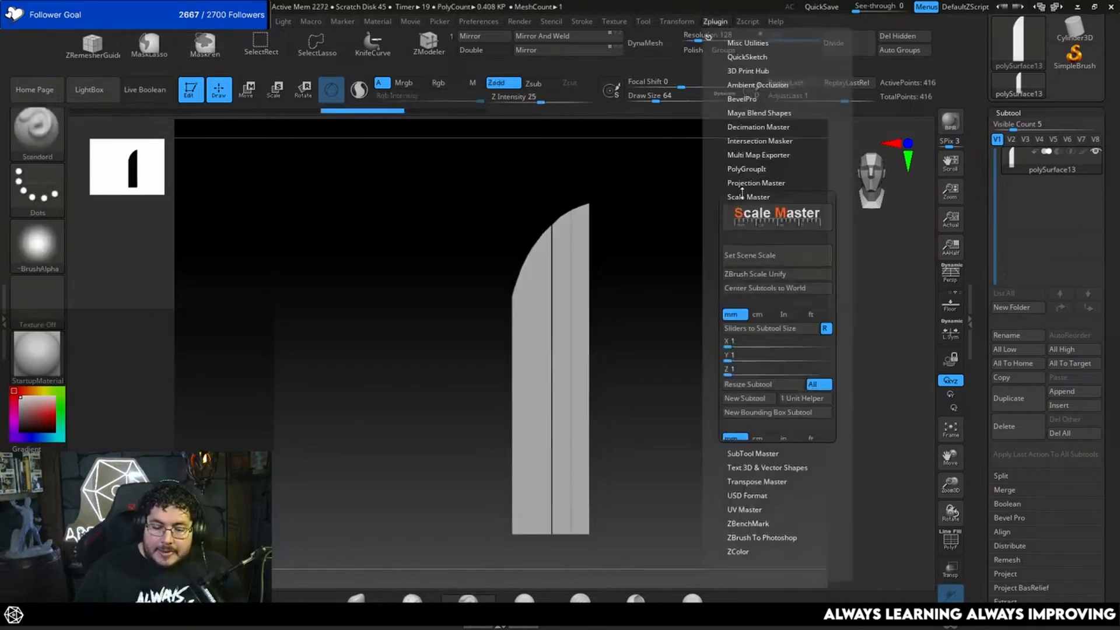
pyautogui.click(757, 274)
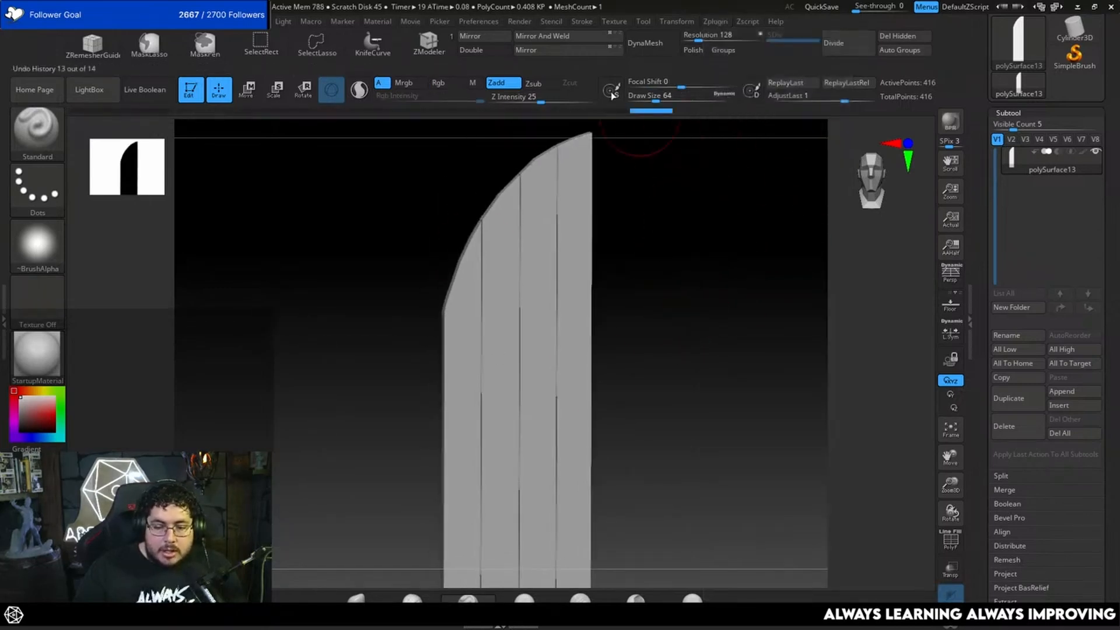
# Show the polyframe, try a grouped DynaMesh of the rescaled planks at resolution 128, and undo it.
pyautogui.click(723, 50)
pyautogui.click(951, 540)
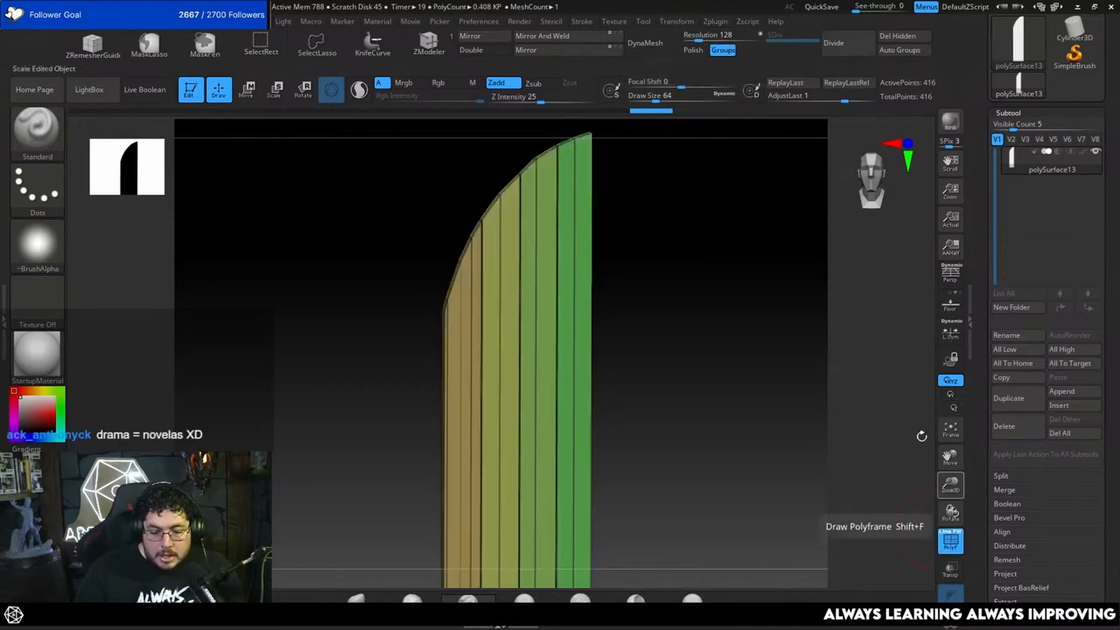
pyautogui.click(645, 43)
pyautogui.keyDown('alt'); pyautogui.moveTo(657, 141); pyautogui.dragTo(702, 532); pyautogui.keyUp('alt')
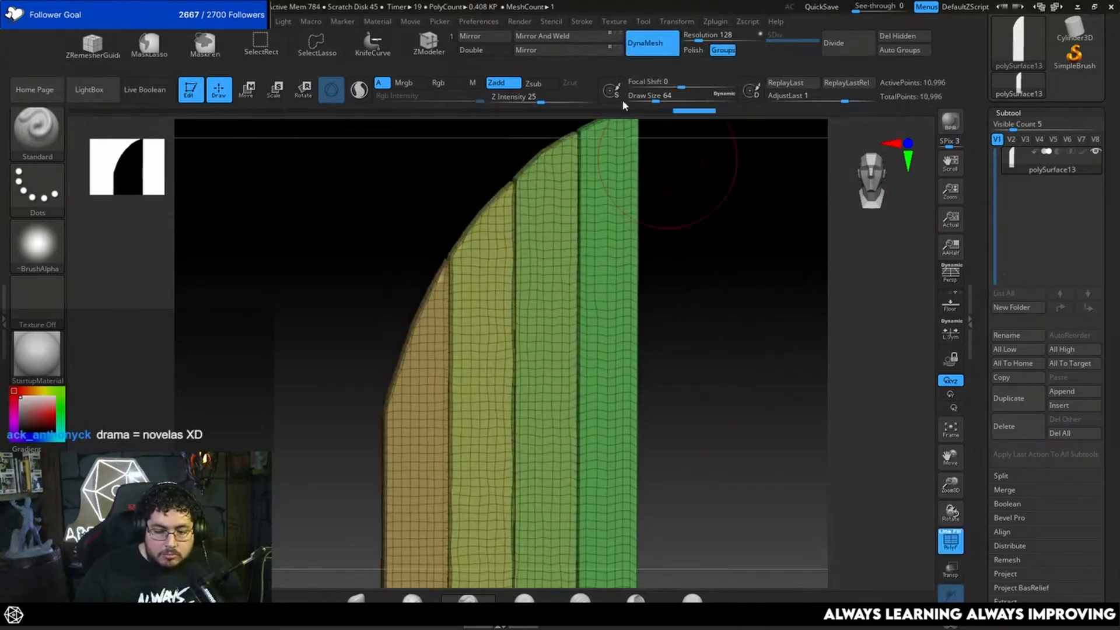
pyautogui.hotkey('ctrl', 'z')
# DynaMesh the planks with Groups enabled at resolution 872.
pyautogui.moveTo(693, 37); pyautogui.dragTo(709, 36)
pyautogui.click(645, 44)
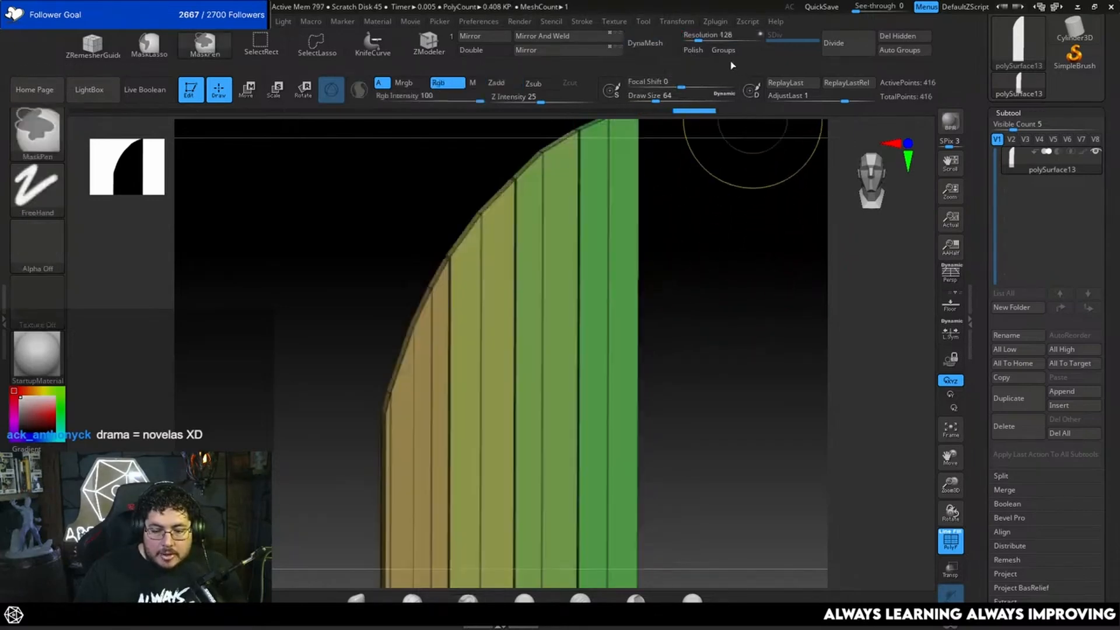
pyautogui.hotkey('ctrl', 'z')
pyautogui.click(645, 43)
pyautogui.moveTo(725, 237); pyautogui.dragTo(788, 292)
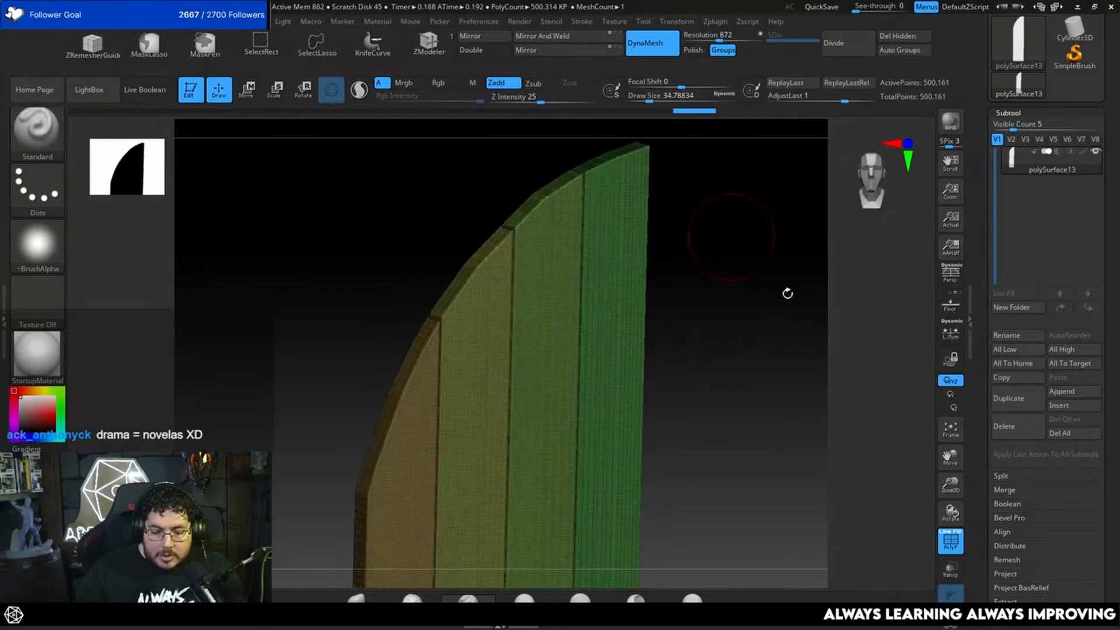
# Split the plank mesh into a separate subtool for each plank and hide the polyframe.
pyautogui.click(1017, 473)
pyautogui.click(1048, 505)
pyautogui.click(911, 519)
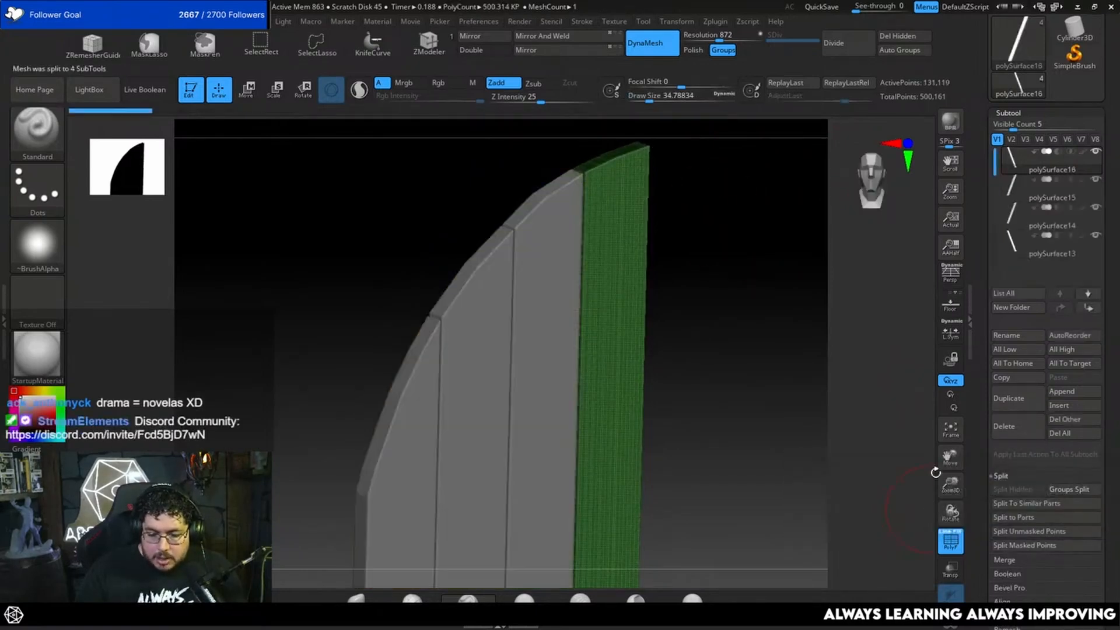
pyautogui.click(950, 541)
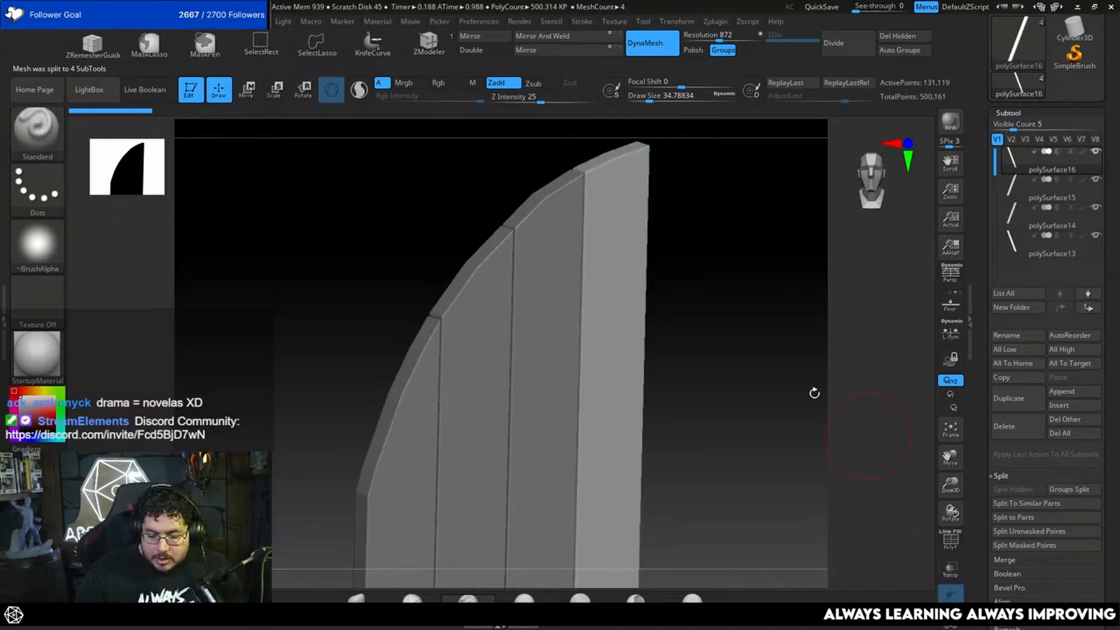
# Isolate the tallest plank's subtool and bring its slanted top end into view.
pyautogui.moveTo(858, 543); pyautogui.dragTo(876, 577)
pyautogui.keyDown('alt'); pyautogui.moveTo(753, 338); pyautogui.dragTo(797, 463); pyautogui.keyUp('alt')
pyautogui.keyDown('alt'); pyautogui.moveTo(851, 432); pyautogui.dragTo(749, 501); pyautogui.keyUp('alt')
pyautogui.keyDown('alt'); pyautogui.moveTo(774, 305); pyautogui.dragTo(685, 578); pyautogui.keyUp('alt')
pyautogui.keyDown('alt'); pyautogui.moveTo(679, 489); pyautogui.dragTo(720, 343); pyautogui.keyUp('alt')
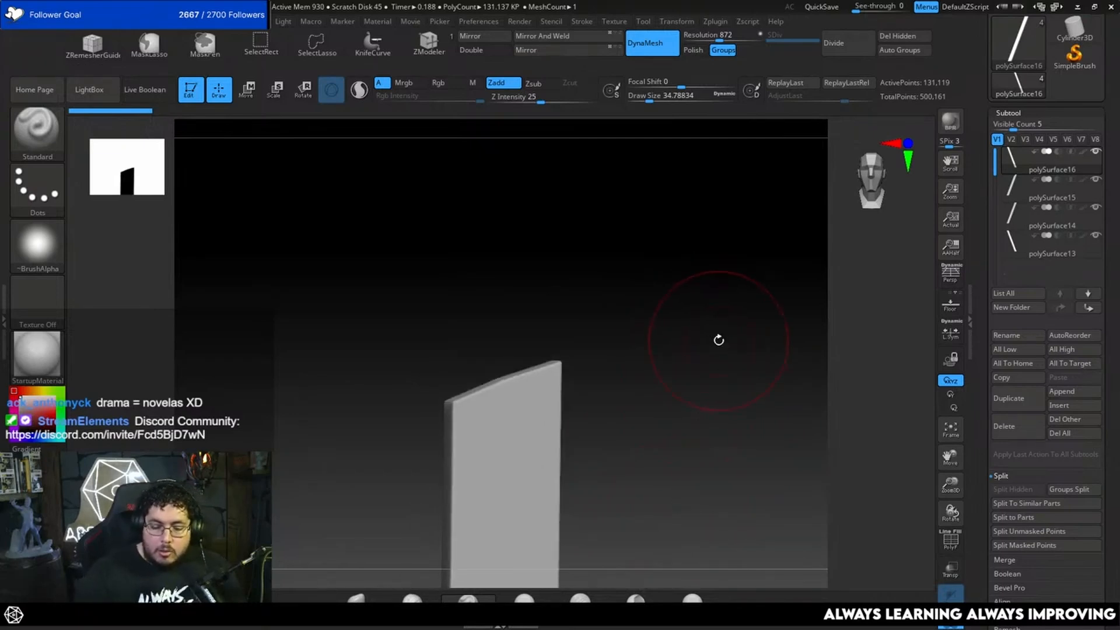
pyautogui.moveTo(646, 414)
pyautogui.keyDown('alt'); pyautogui.mouseDown()
pyautogui.moveTo(687, 357)
pyautogui.moveTo(673, 390)
pyautogui.moveTo(683, 365)
pyautogui.moveTo(702, 367)
pyautogui.moveTo(677, 367)
pyautogui.mouseUp(); pyautogui.keyUp('alt')
pyautogui.press('b')
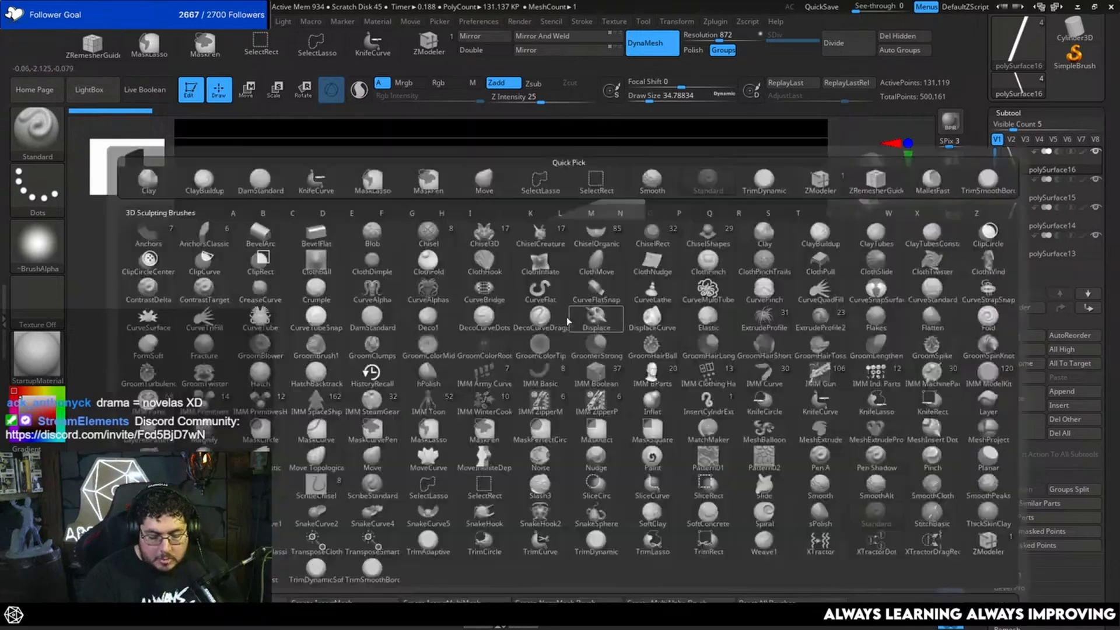
pyautogui.press('c')
pyautogui.press('b')
pyautogui.press('space')
# Shave the plank's upper front corner at the low side of the slanted top with TrimSmoothBorder at draw size 6.57639.
pyautogui.moveTo(553, 309); pyautogui.dragTo(724, 301)
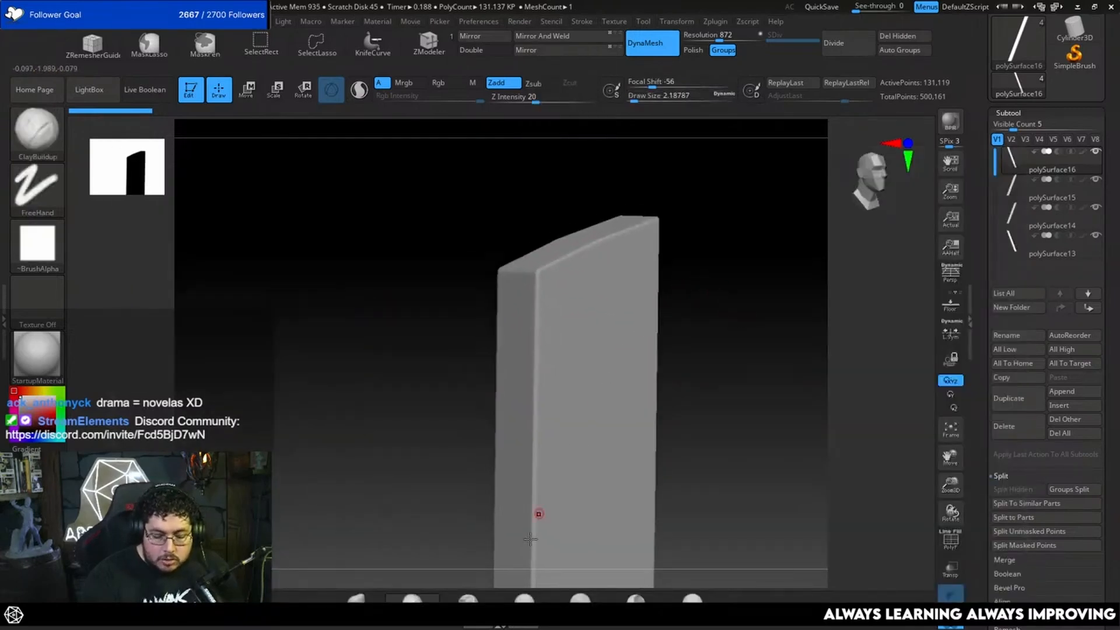
pyautogui.press('b')
pyautogui.press('t')
pyautogui.press('s')
pyautogui.press('space')
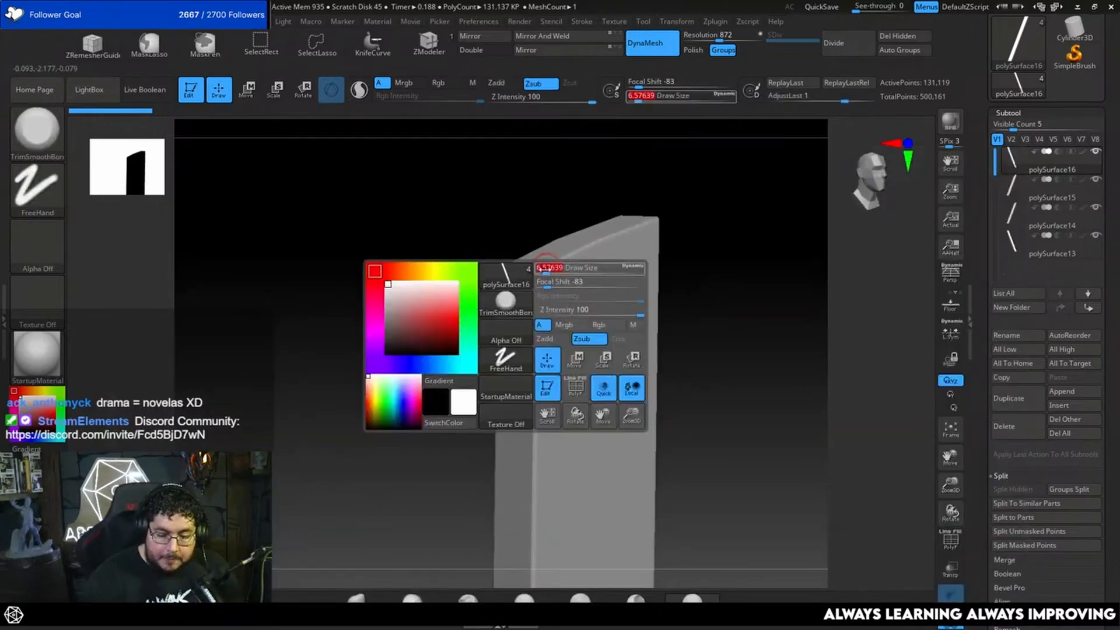
pyautogui.moveTo(542, 271); pyautogui.dragTo(538, 281)
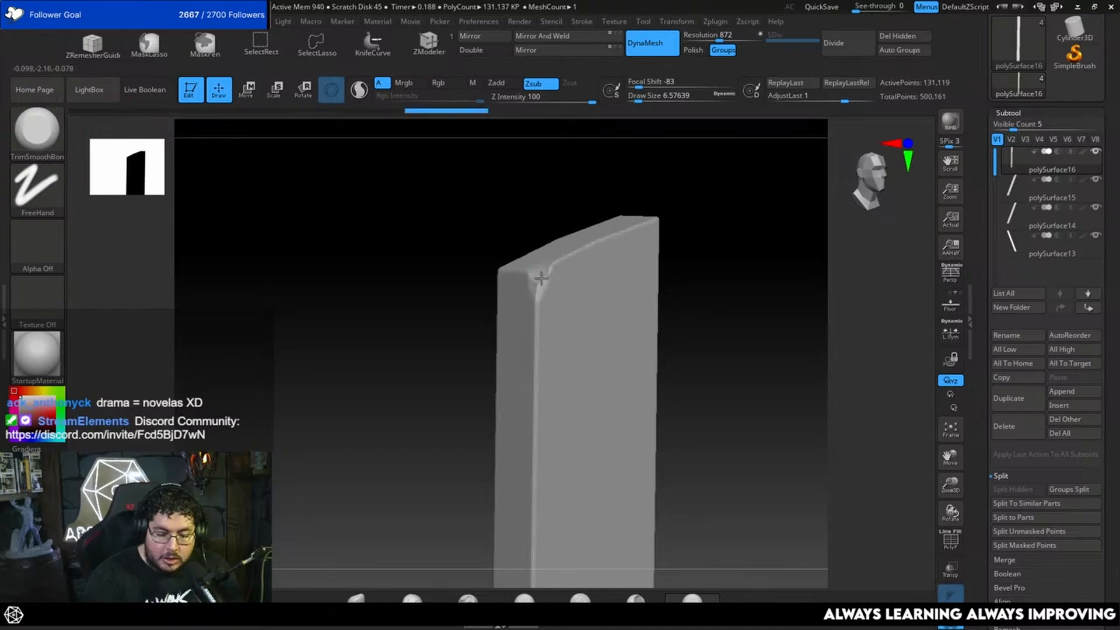
# Chip the shaved upper corner and the adjoining slanted top edge with the MalletFast brush.
pyautogui.press('b')
pyautogui.press('m')
pyautogui.press('f')
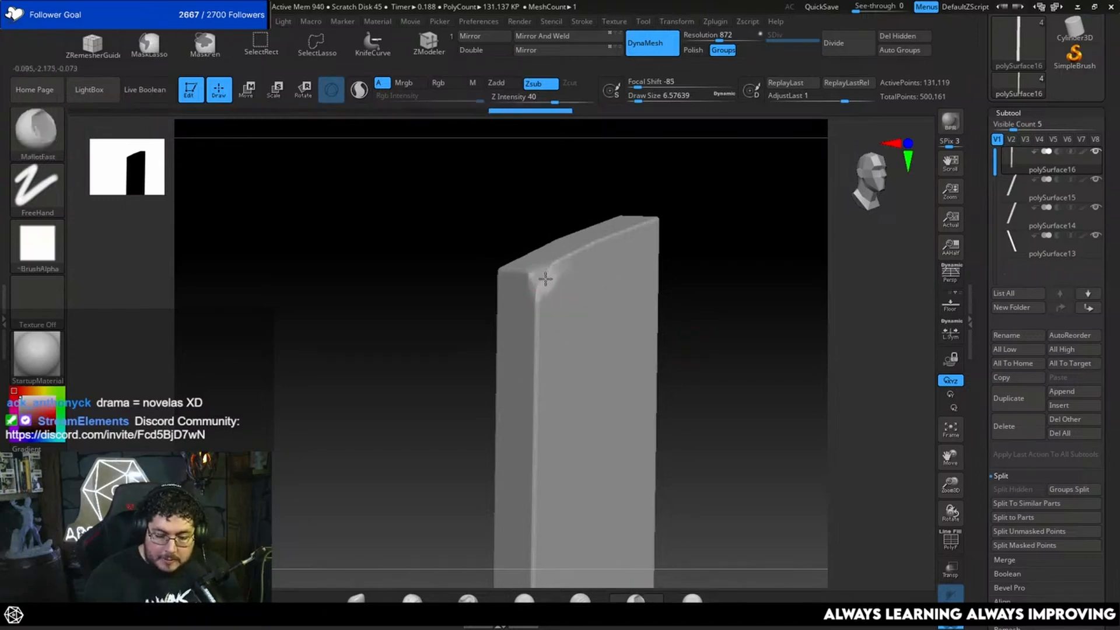
pyautogui.moveTo(546, 279)
pyautogui.mouseDown()
pyautogui.moveTo(542, 318)
pyautogui.moveTo(532, 275)
pyautogui.mouseUp()
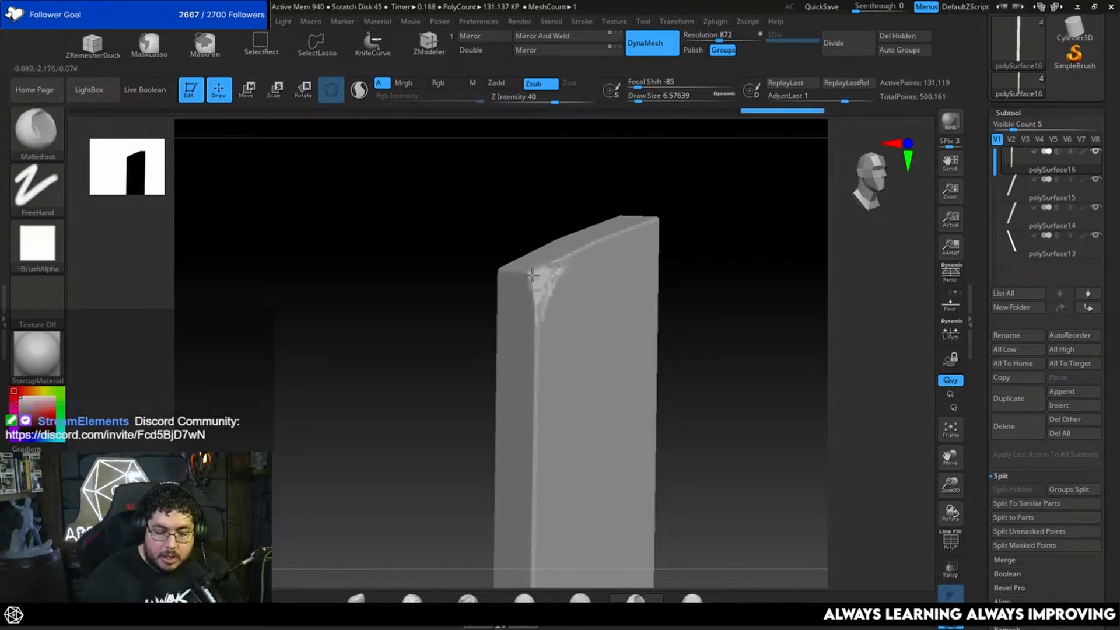
pyautogui.moveTo(579, 246); pyautogui.dragTo(594, 243)
# DynaMesh the plank at resolution 1304 and chip more damage around the upper corner and slanted edge with MalletFast.
pyautogui.moveTo(666, 225); pyautogui.dragTo(840, 217)
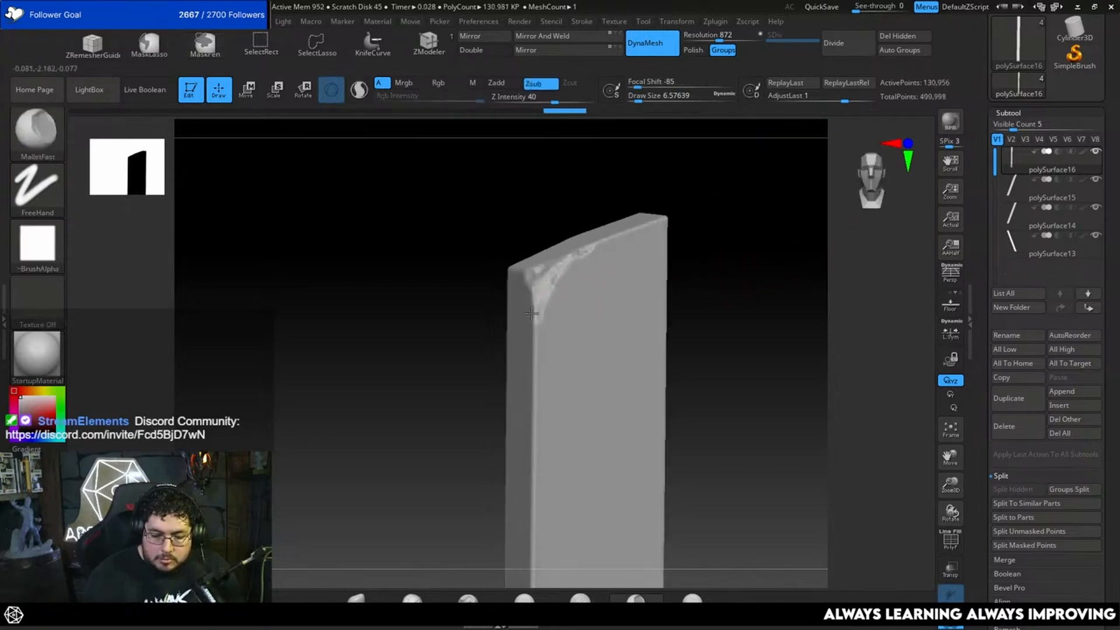
pyautogui.click(727, 38)
pyautogui.moveTo(660, 318)
pyautogui.mouseDown()
pyautogui.moveTo(667, 285)
pyautogui.moveTo(730, 265)
pyautogui.mouseUp()
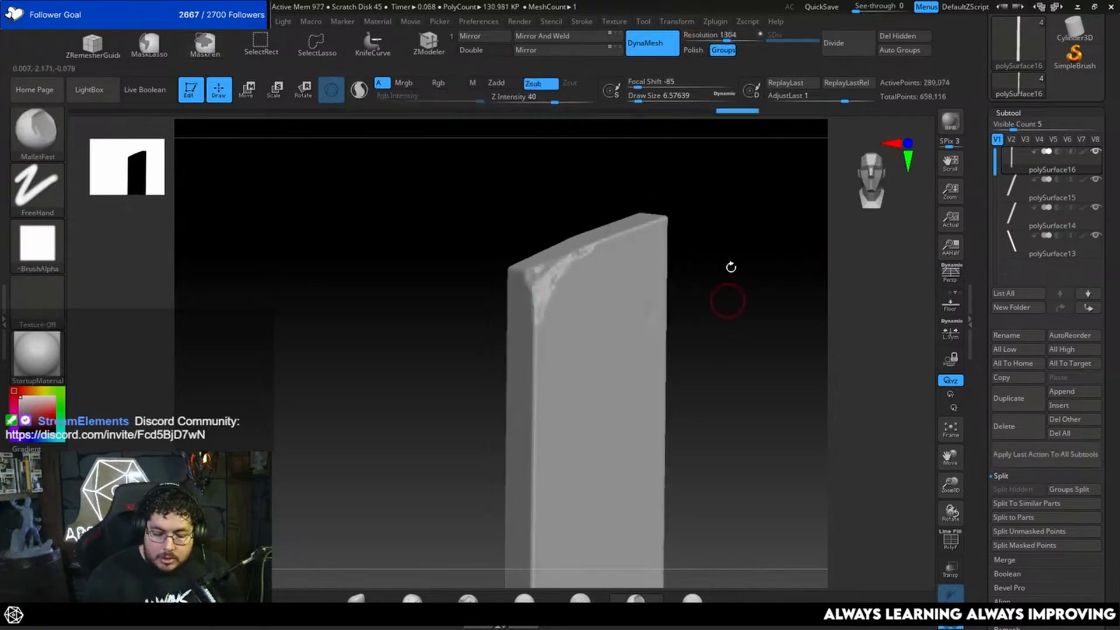
pyautogui.moveTo(542, 310); pyautogui.dragTo(538, 337)
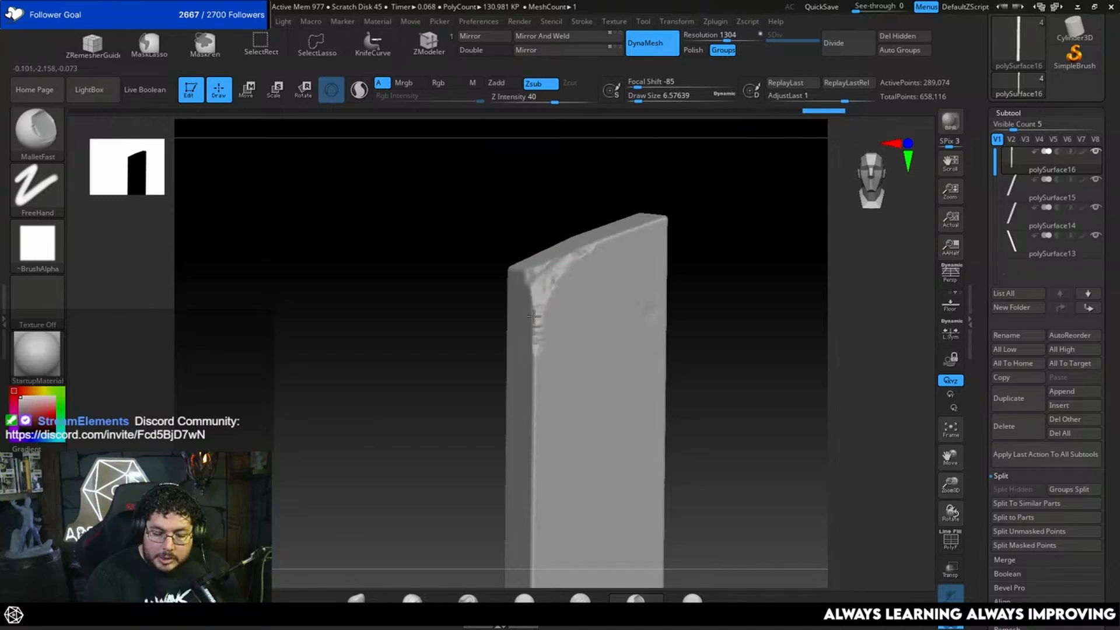
pyautogui.moveTo(591, 246); pyautogui.dragTo(572, 260)
# Chip both long front edges in the plank's upper part with MalletFast at draw size 10.53596.
pyautogui.moveTo(677, 275); pyautogui.dragTo(627, 341)
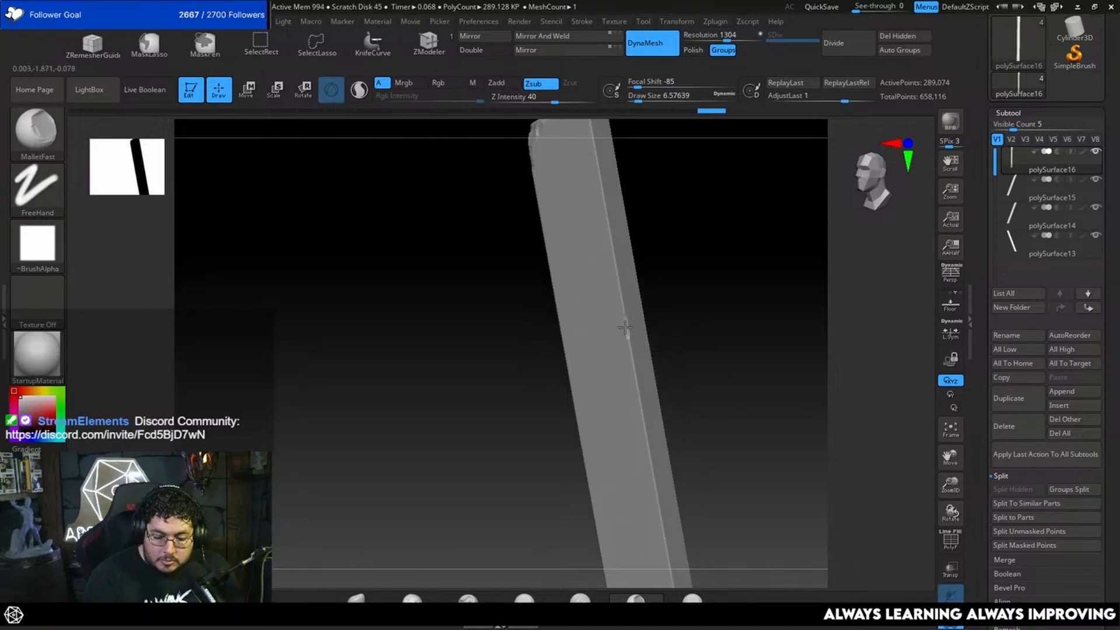
pyautogui.press('space')
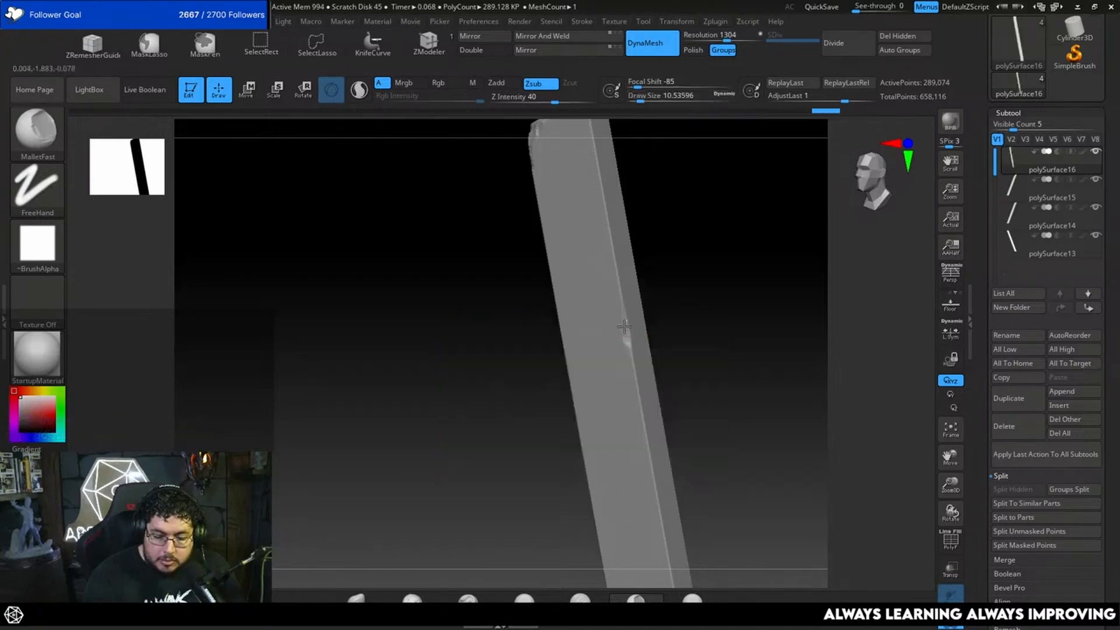
pyautogui.moveTo(622, 291)
pyautogui.mouseDown()
pyautogui.moveTo(615, 325)
pyautogui.moveTo(624, 338)
pyautogui.moveTo(627, 328)
pyautogui.mouseUp()
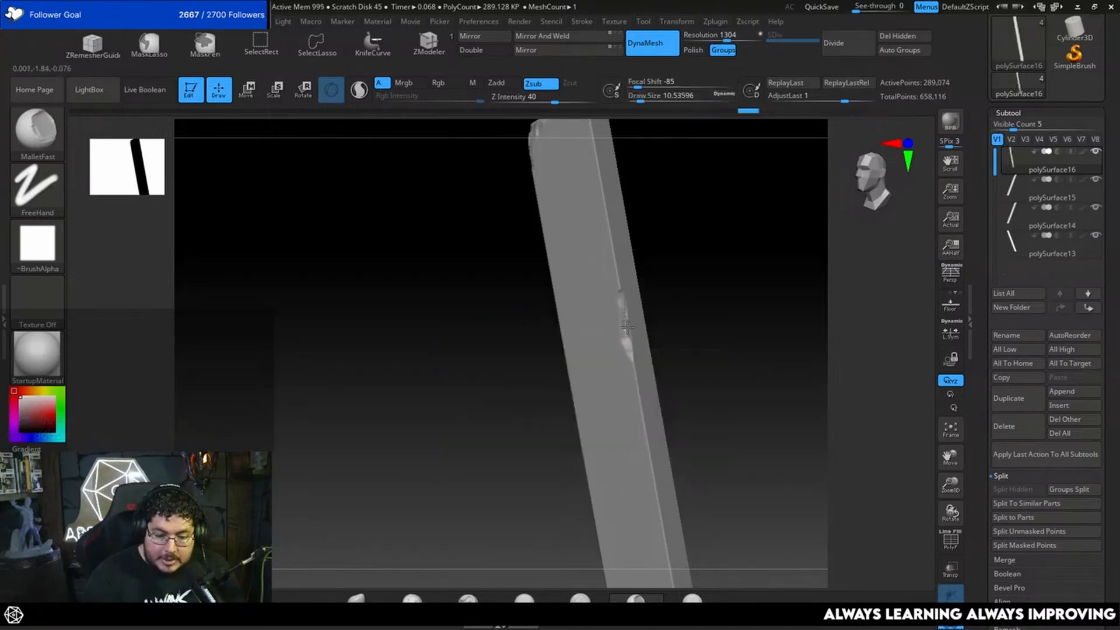
pyautogui.keyDown('shift'); pyautogui.moveTo(620, 292); pyautogui.dragTo(589, 328, button='right'); pyautogui.keyUp('shift')
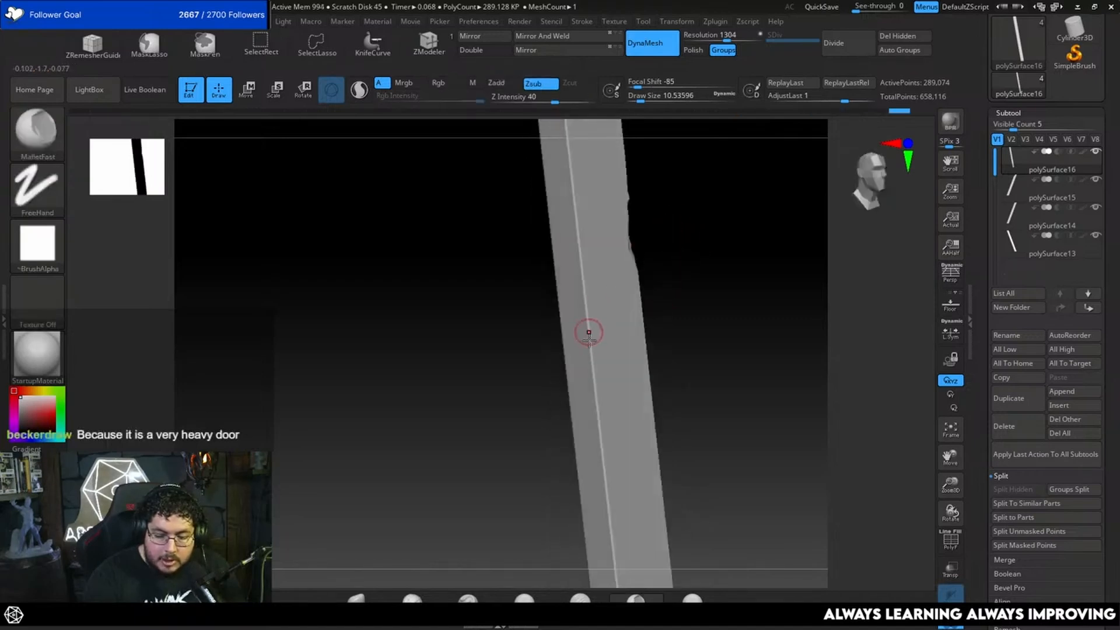
pyautogui.moveTo(589, 332); pyautogui.dragTo(589, 311)
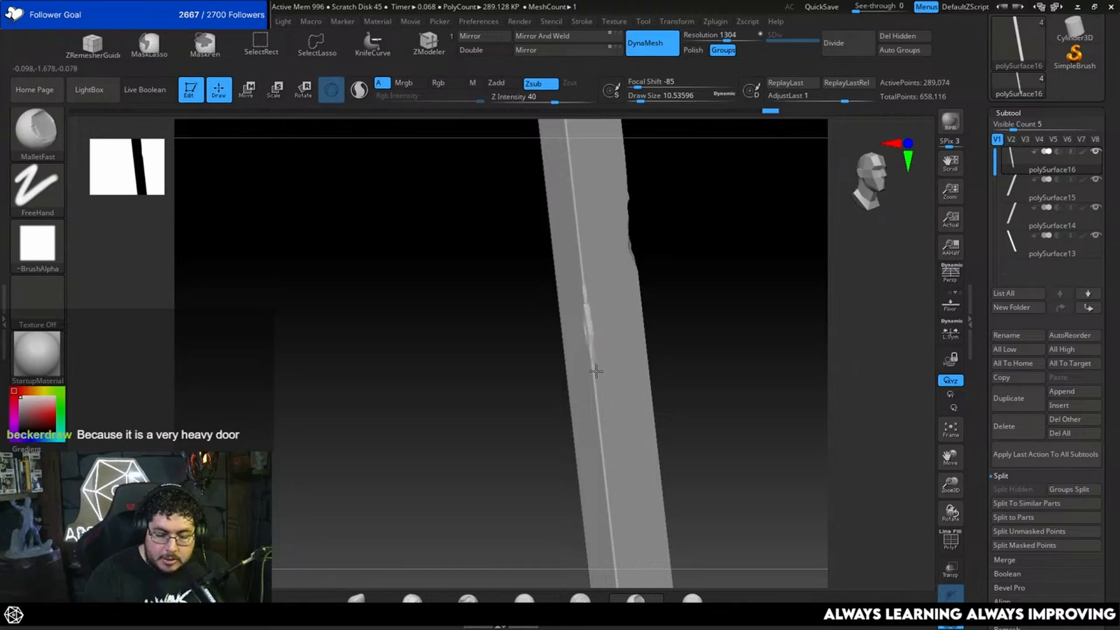
pyautogui.moveTo(590, 361); pyautogui.dragTo(589, 310)
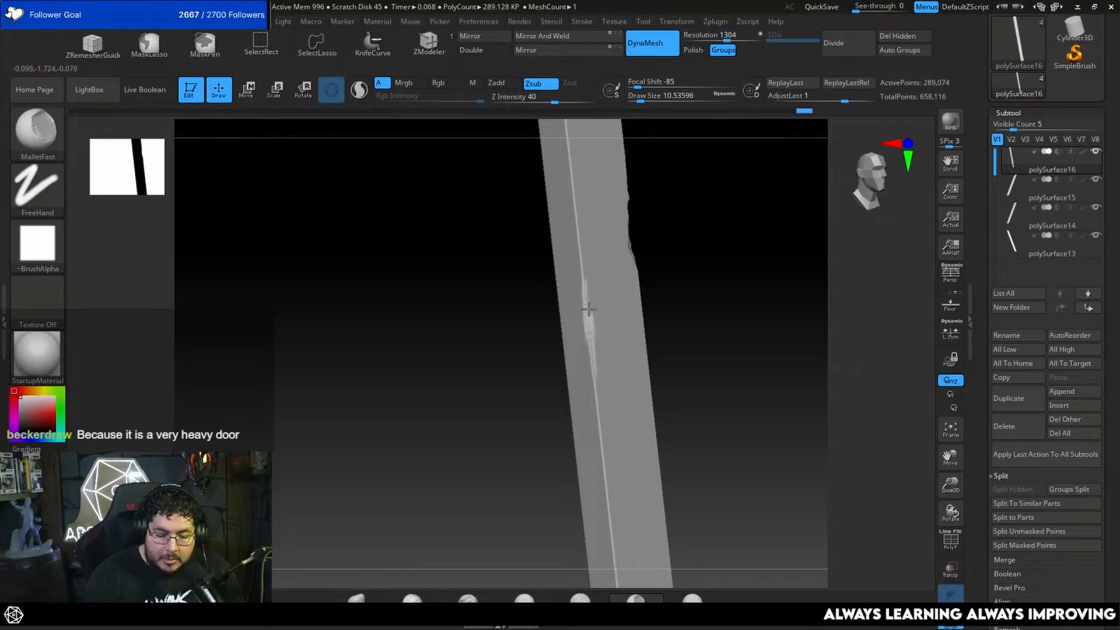
# Chip both long front edges near the plank's lower end with MalletFast and plane the damage with TrimSmoothBorder.
pyautogui.moveTo(688, 327); pyautogui.dragTo(555, 411)
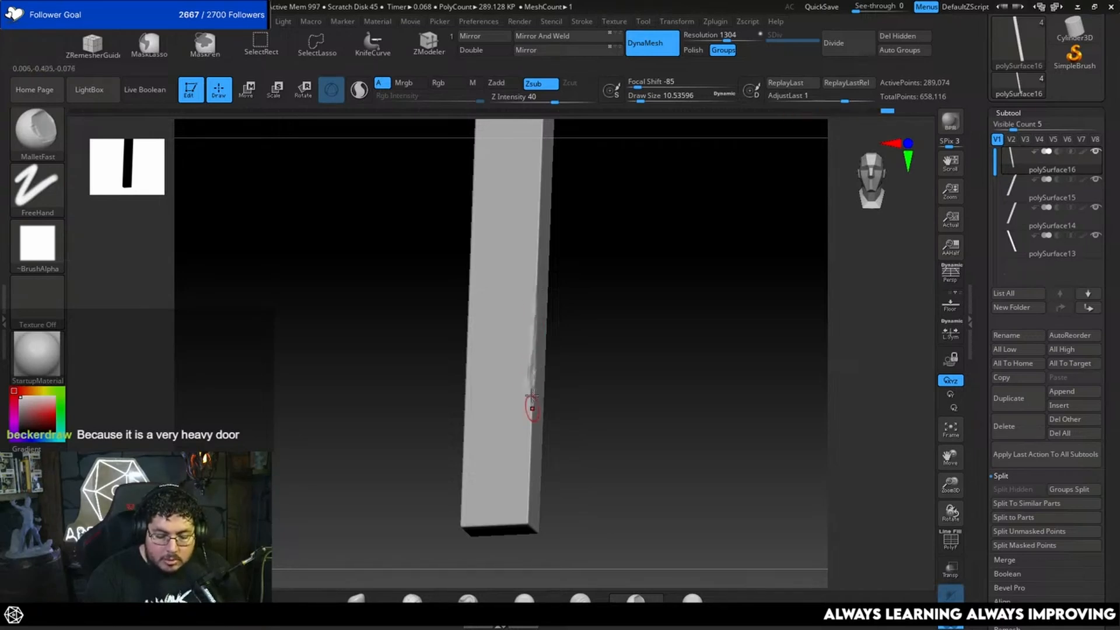
pyautogui.moveTo(563, 379); pyautogui.dragTo(560, 325)
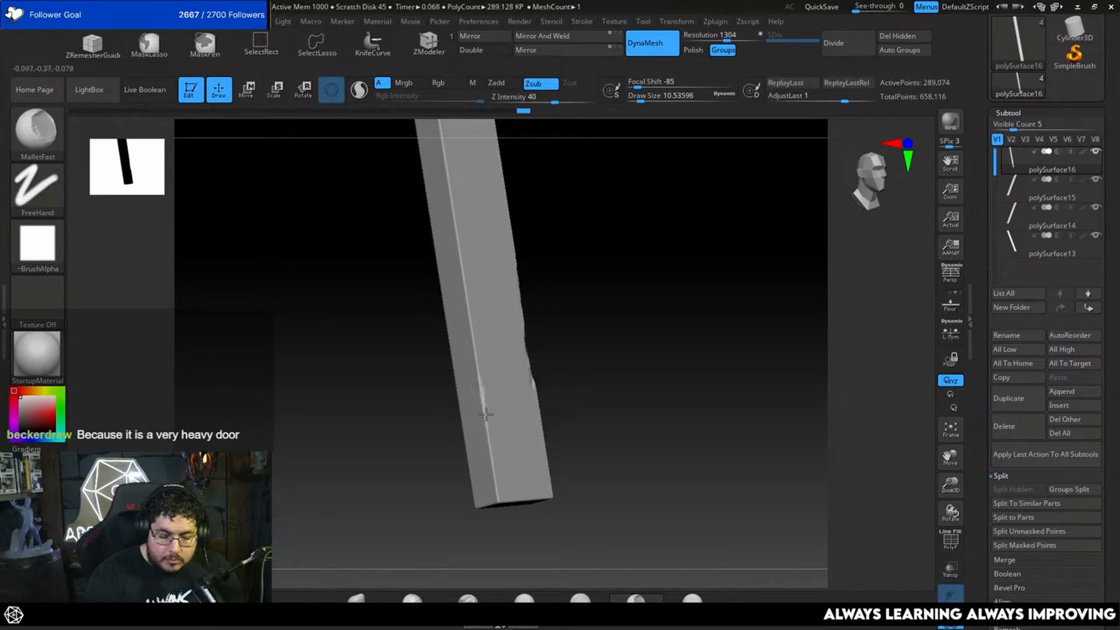
pyautogui.press('shift')
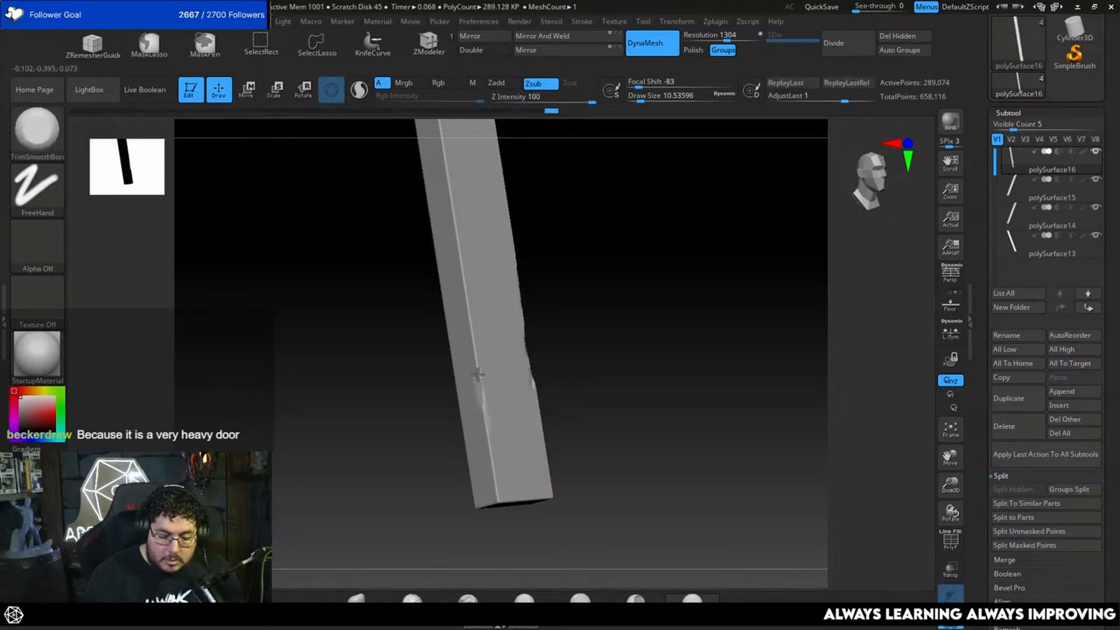
pyautogui.keyDown('shift'); pyautogui.moveTo(483, 405); pyautogui.dragTo(470, 327); pyautogui.keyUp('shift')
pyautogui.moveTo(489, 441); pyautogui.dragTo(486, 413)
pyautogui.moveTo(495, 473)
pyautogui.mouseDown()
pyautogui.moveTo(490, 448)
pyautogui.moveTo(497, 485)
pyautogui.mouseUp()
pyautogui.keyDown('shift'); pyautogui.moveTo(566, 415); pyautogui.dragTo(568, 364); pyautogui.keyUp('shift')
pyautogui.moveTo(488, 443); pyautogui.dragTo(489, 516)
# Carve away the damaged edge's bottom corner at the plank's lower end with TrimSmoothBorder.
pyautogui.moveTo(638, 392); pyautogui.dragTo(656, 339)
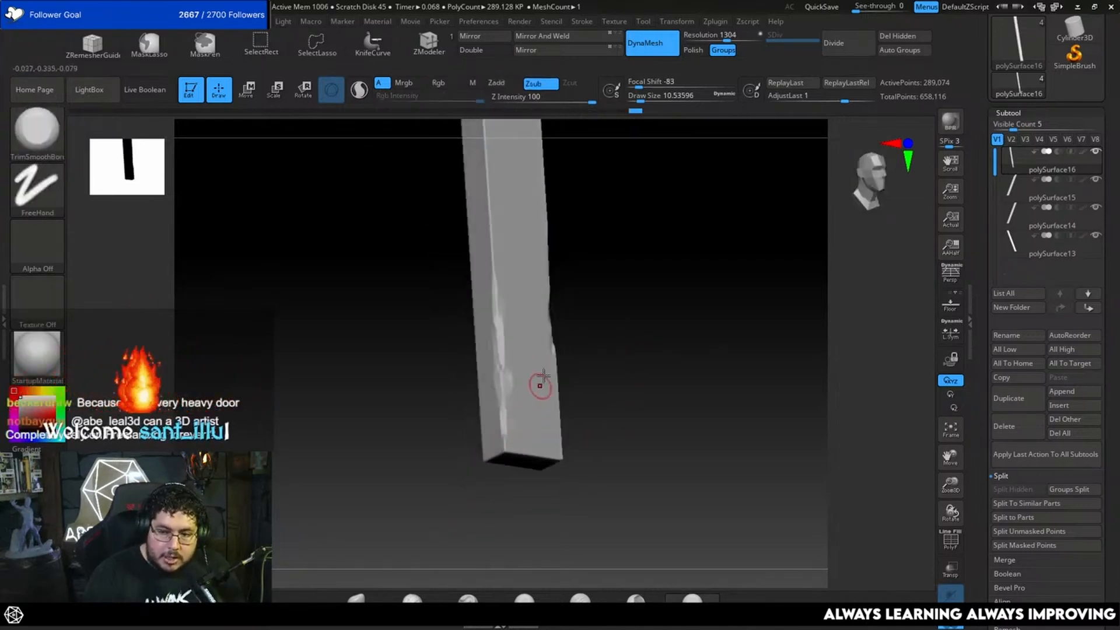
pyautogui.keyDown('alt'); pyautogui.moveTo(576, 376); pyautogui.dragTo(607, 334); pyautogui.keyUp('alt')
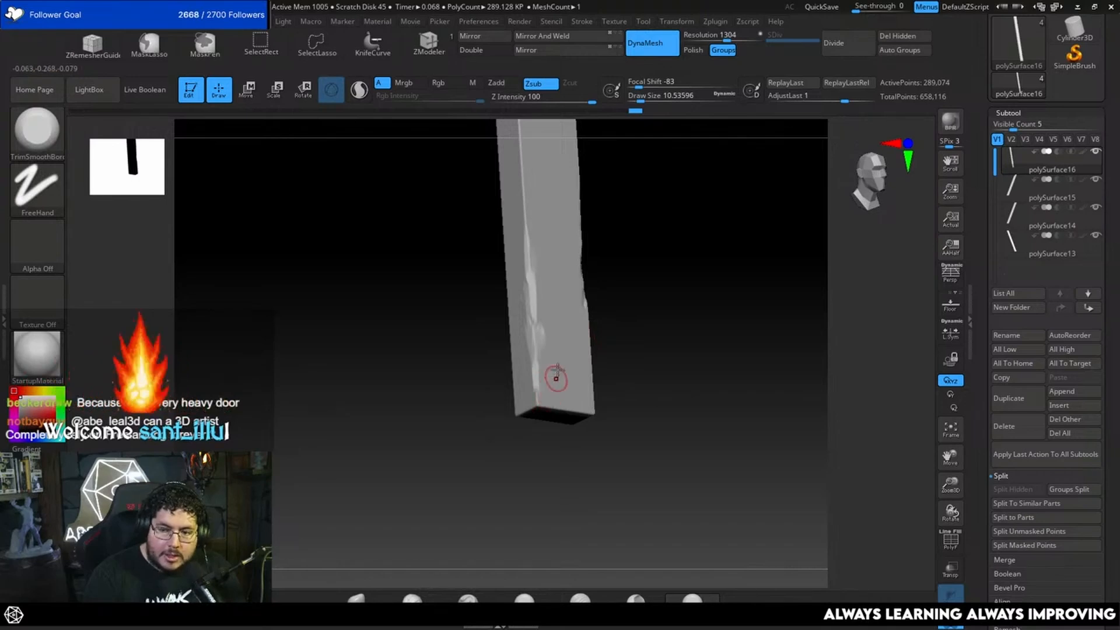
pyautogui.moveTo(540, 403); pyautogui.dragTo(536, 403)
pyautogui.moveTo(537, 394); pyautogui.dragTo(542, 415)
pyautogui.moveTo(543, 418); pyautogui.dragTo(533, 411, button='right')
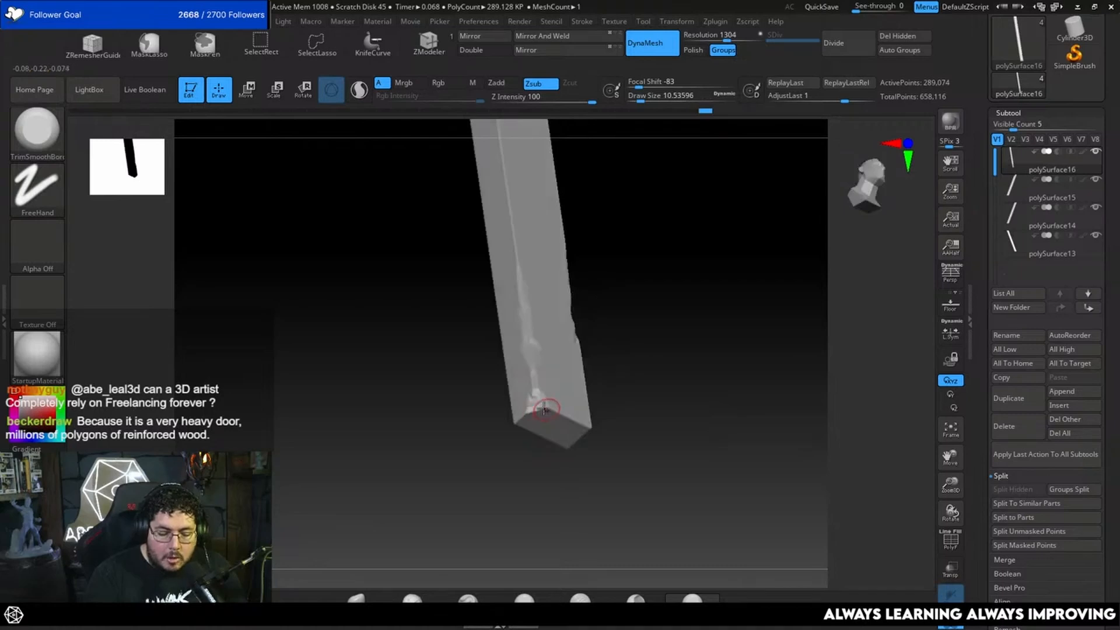
pyautogui.moveTo(544, 406); pyautogui.dragTo(545, 401)
pyautogui.keyDown('shift'); pyautogui.moveTo(624, 349); pyautogui.dragTo(613, 362); pyautogui.keyUp('shift')
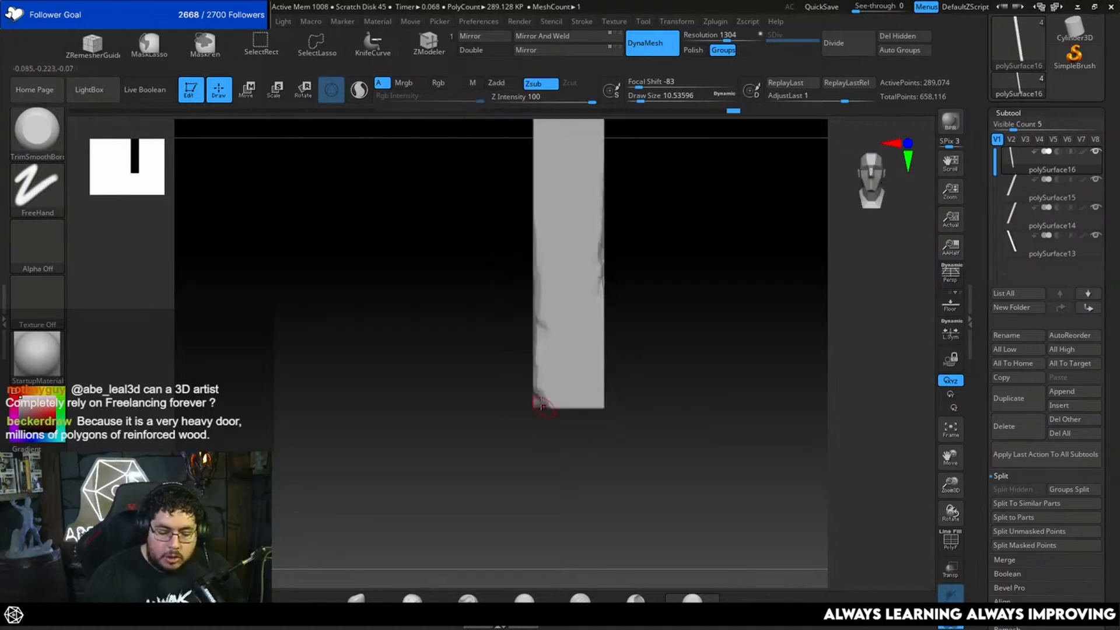
pyautogui.moveTo(539, 401); pyautogui.dragTo(545, 395)
# Trim the damaged stretch of the opposite long edge near the lower end with TrimSmoothBorder at draw size 8.42419.
pyautogui.moveTo(623, 271)
pyautogui.keyDown('alt'); pyautogui.mouseDown()
pyautogui.moveTo(616, 398)
pyautogui.moveTo(616, 375)
pyautogui.mouseUp(); pyautogui.keyUp('alt')
pyautogui.press('space')
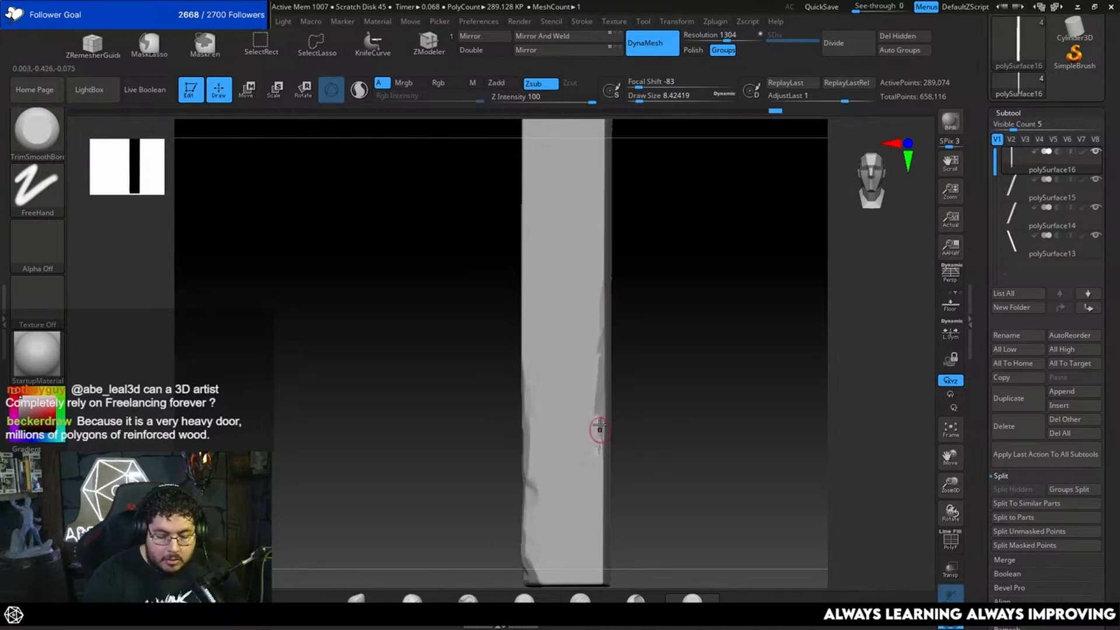
pyautogui.moveTo(596, 453); pyautogui.dragTo(607, 437)
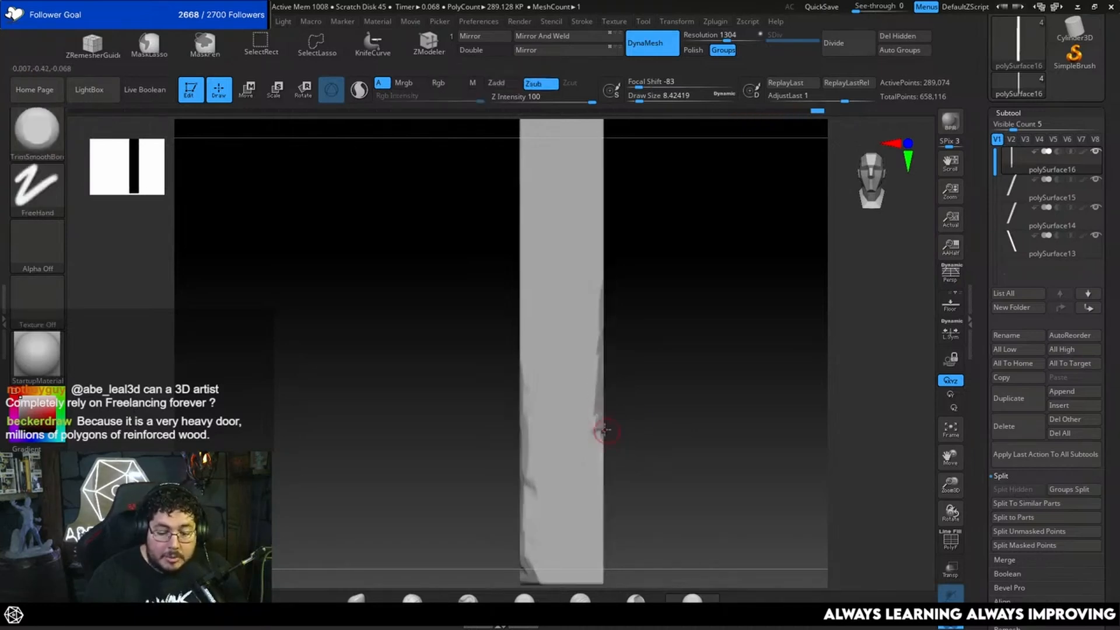
pyautogui.moveTo(638, 343); pyautogui.dragTo(666, 376)
# Chip a long worn notch into the left front edge around the plank's mid-length with MalletFast.
pyautogui.moveTo(622, 313)
pyautogui.mouseDown()
pyautogui.moveTo(668, 303)
pyautogui.moveTo(667, 457)
pyautogui.moveTo(692, 357)
pyautogui.mouseUp()
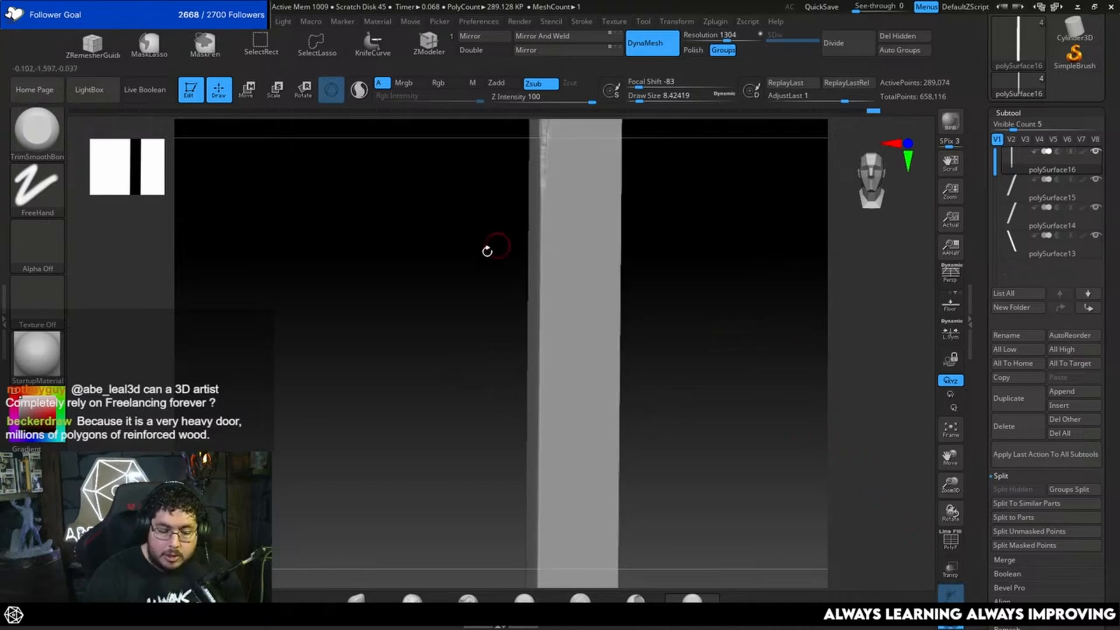
pyautogui.click(636, 598)
pyautogui.moveTo(624, 455)
pyautogui.mouseDown()
pyautogui.moveTo(651, 321)
pyautogui.moveTo(665, 315)
pyautogui.mouseUp()
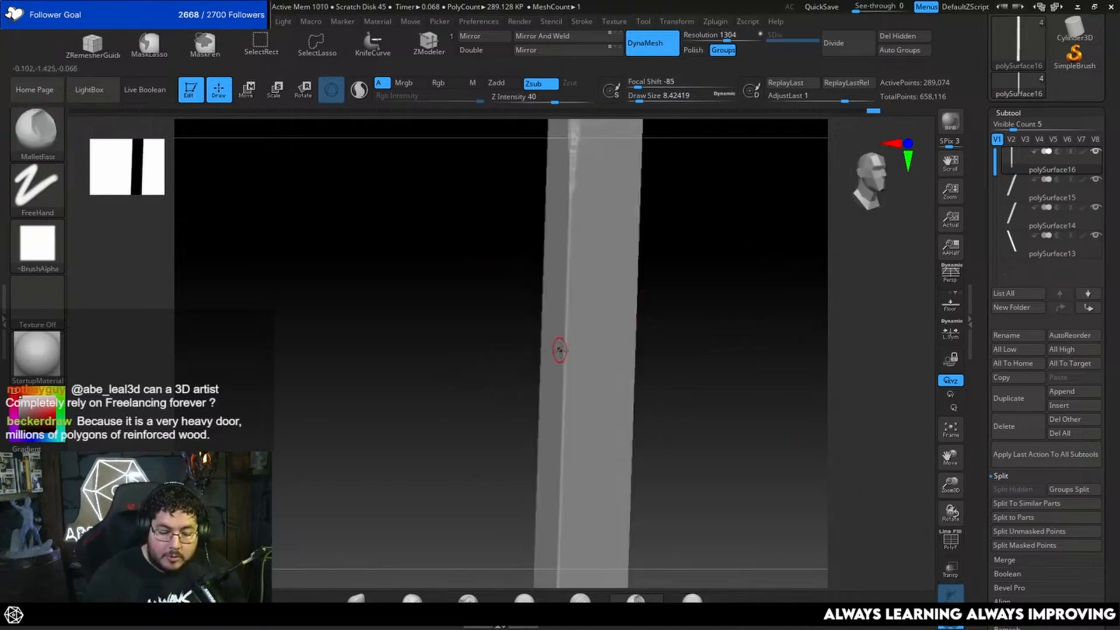
pyautogui.keyDown('alt'); pyautogui.moveTo(689, 370); pyautogui.dragTo(697, 275); pyautogui.keyUp('alt')
pyautogui.keyDown('alt'); pyautogui.moveTo(680, 380); pyautogui.dragTo(653, 309); pyautogui.keyUp('alt')
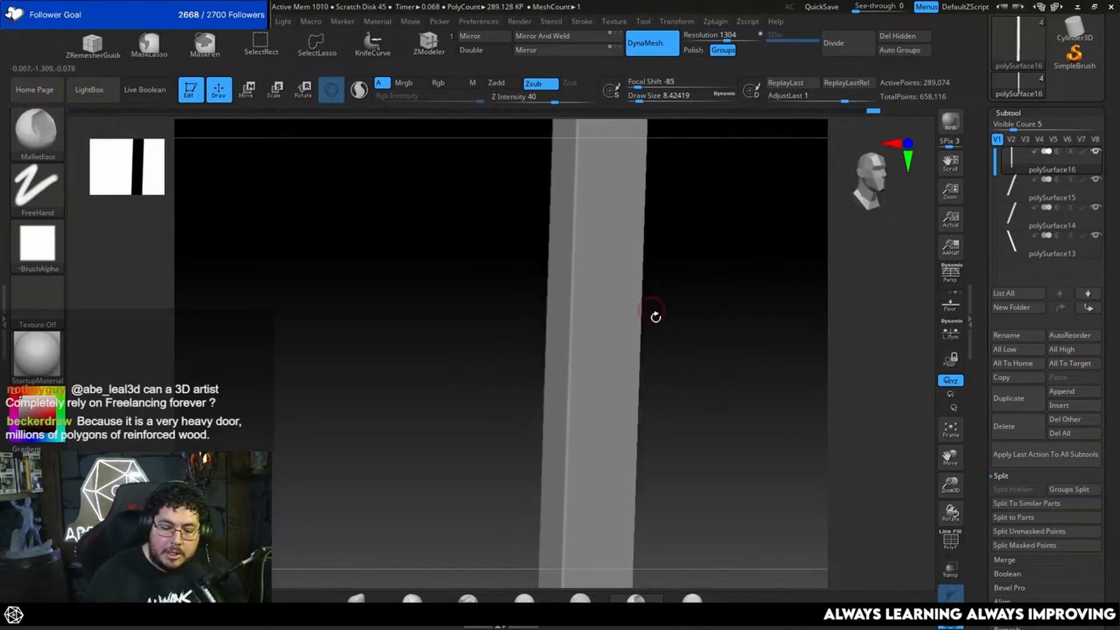
pyautogui.keyDown('alt'); pyautogui.moveTo(695, 345); pyautogui.dragTo(667, 281); pyautogui.keyUp('alt')
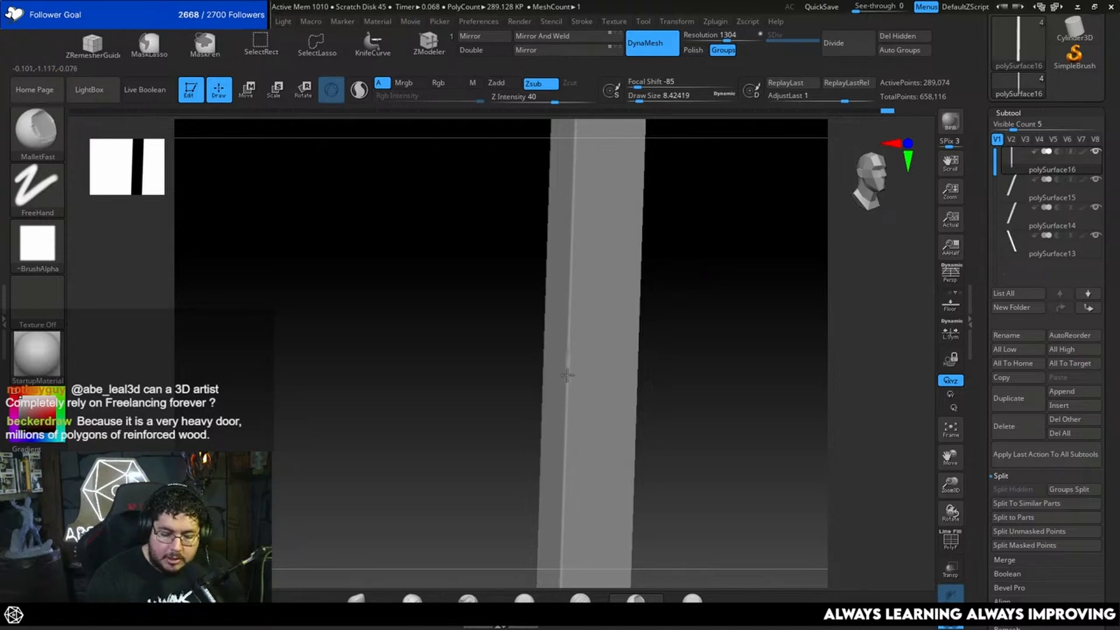
pyautogui.moveTo(570, 355); pyautogui.dragTo(571, 331)
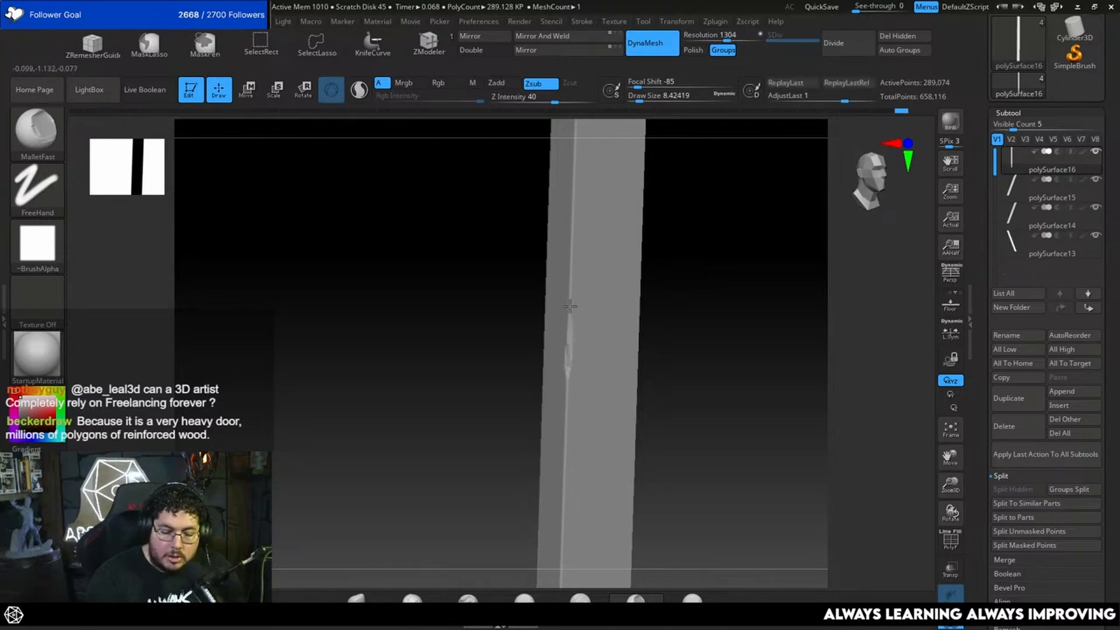
pyautogui.moveTo(572, 288); pyautogui.dragTo(571, 372)
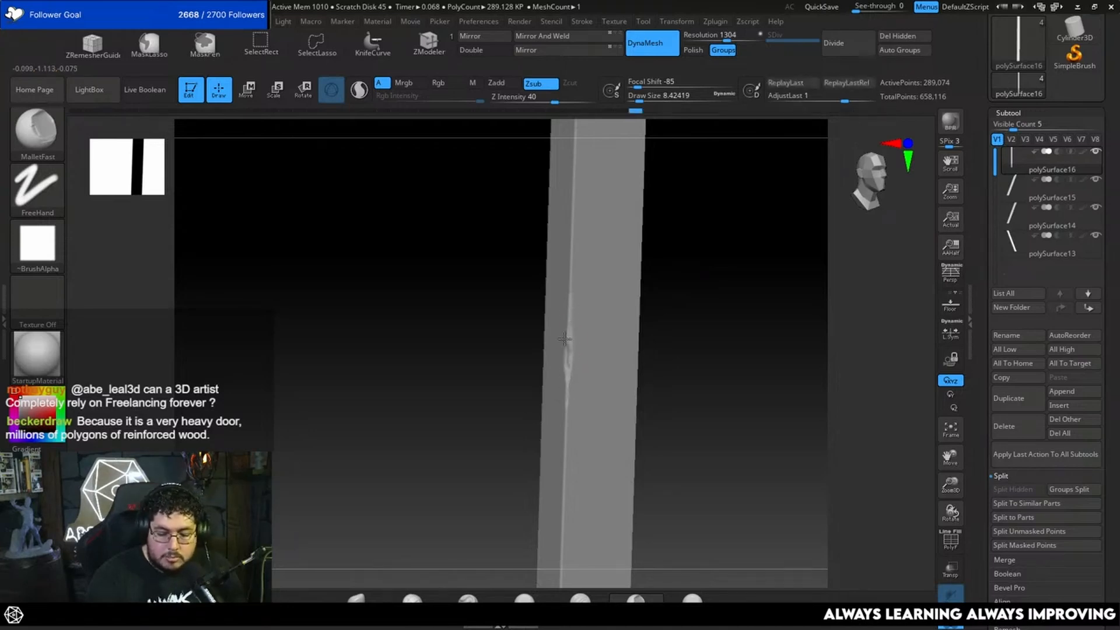
pyautogui.moveTo(565, 330); pyautogui.dragTo(568, 382)
pyautogui.moveTo(562, 425); pyautogui.dragTo(568, 360)
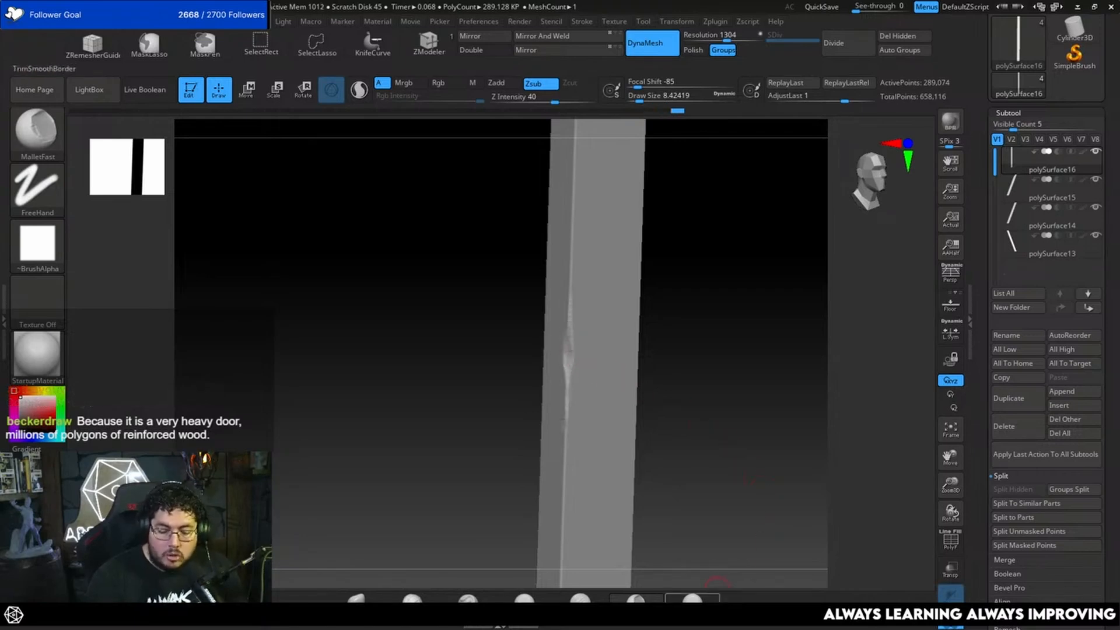
# Plane the mid-length notch with TrimSmoothBorder and wear down the opposite long edge below its upper chips.
pyautogui.click(687, 597)
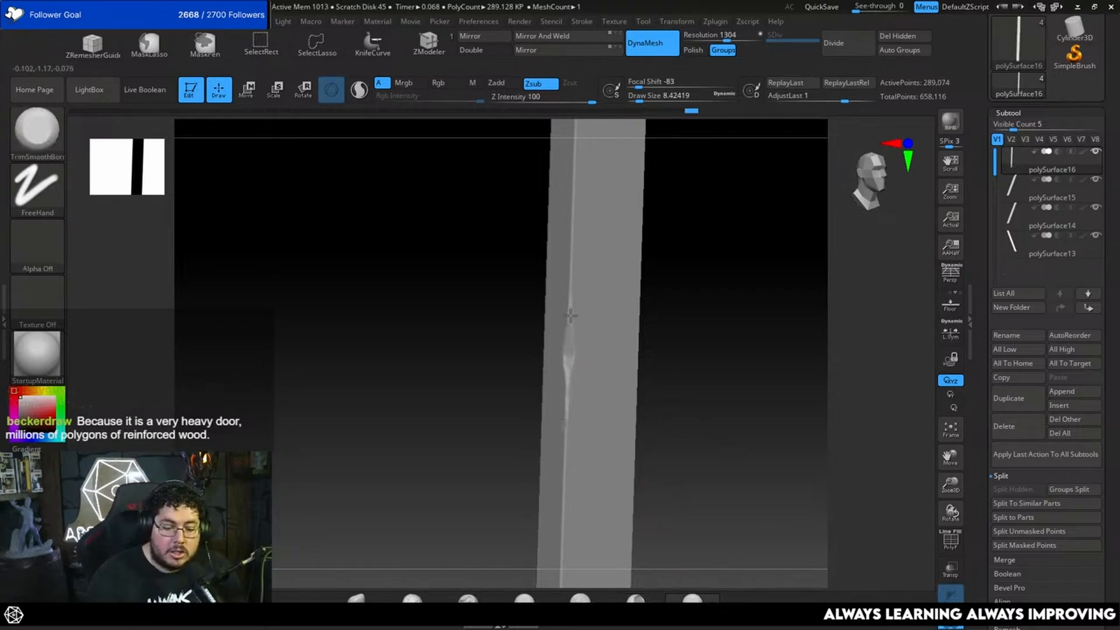
pyautogui.moveTo(571, 285); pyautogui.dragTo(574, 360)
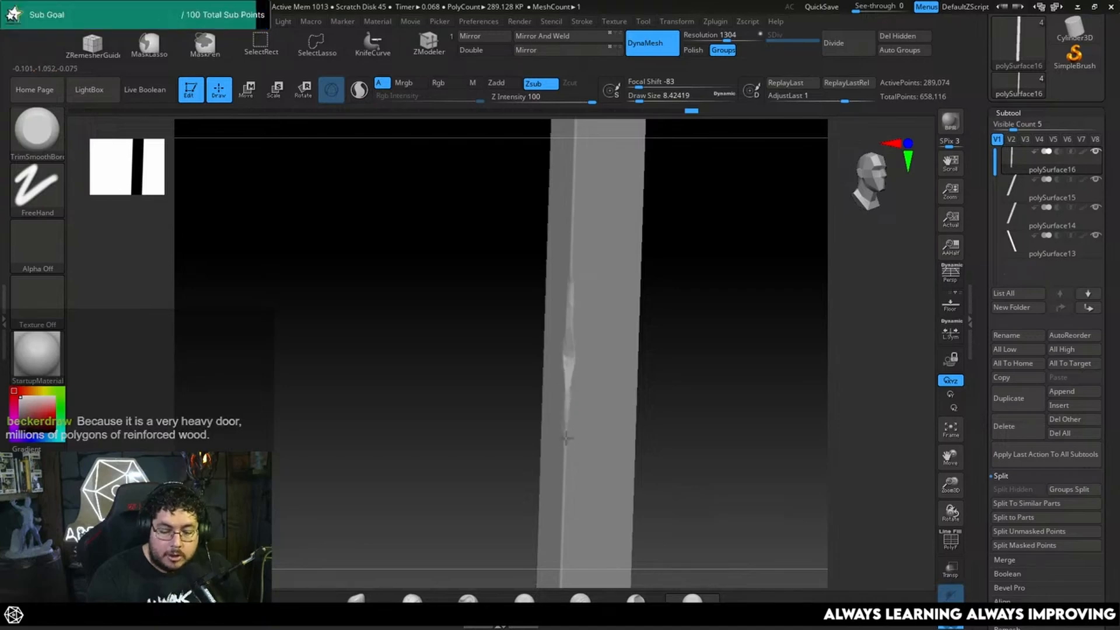
pyautogui.moveTo(682, 408)
pyautogui.mouseDown()
pyautogui.moveTo(700, 313)
pyautogui.moveTo(672, 285)
pyautogui.moveTo(650, 350)
pyautogui.moveTo(670, 432)
pyautogui.moveTo(663, 393)
pyautogui.moveTo(674, 399)
pyautogui.moveTo(608, 348)
pyautogui.mouseUp()
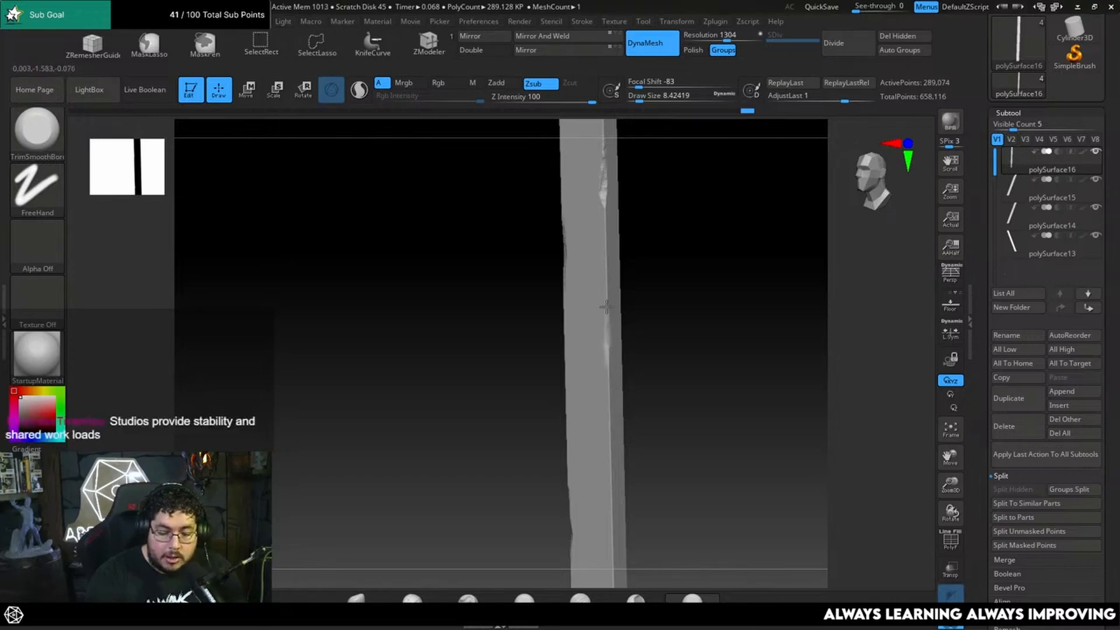
pyautogui.keyDown('shift'); pyautogui.moveTo(657, 288); pyautogui.dragTo(669, 284); pyautogui.keyUp('shift')
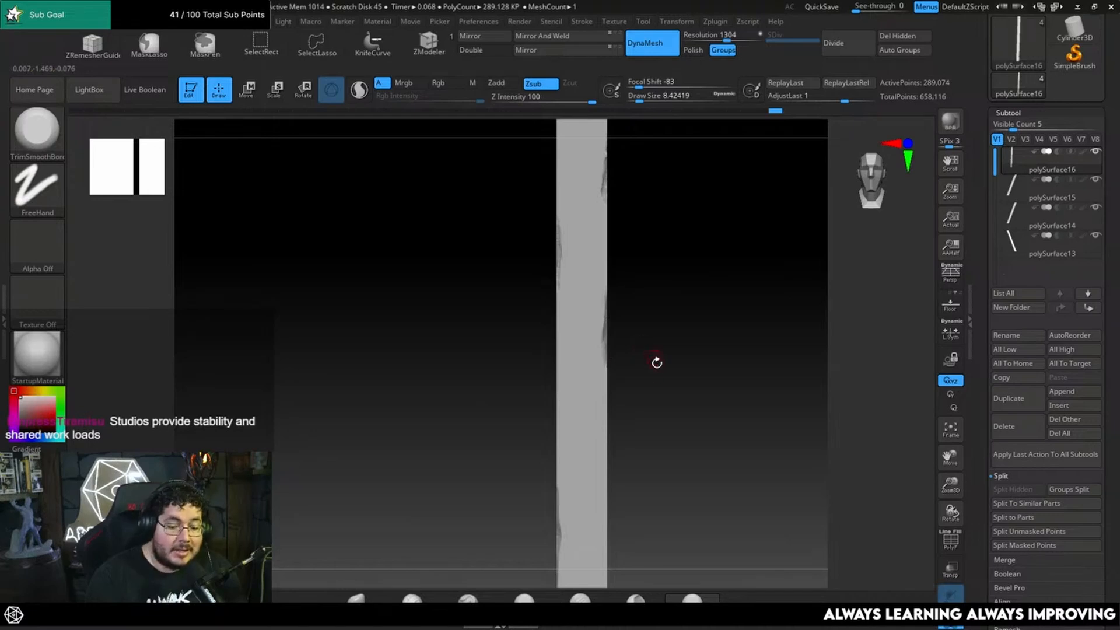
# Smooth and plane the worn front edges around the plank's mid-length with TrimSmoothBorder.
pyautogui.moveTo(657, 362); pyautogui.dragTo(683, 403)
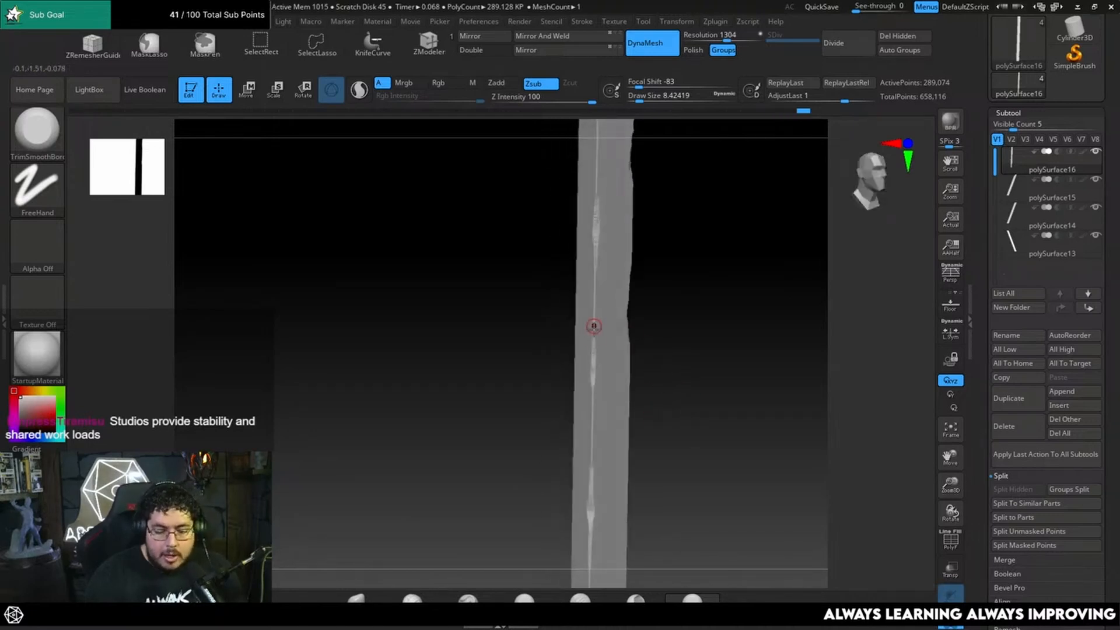
pyautogui.keyDown('shift'); pyautogui.moveTo(599, 332); pyautogui.dragTo(593, 389); pyautogui.keyUp('shift')
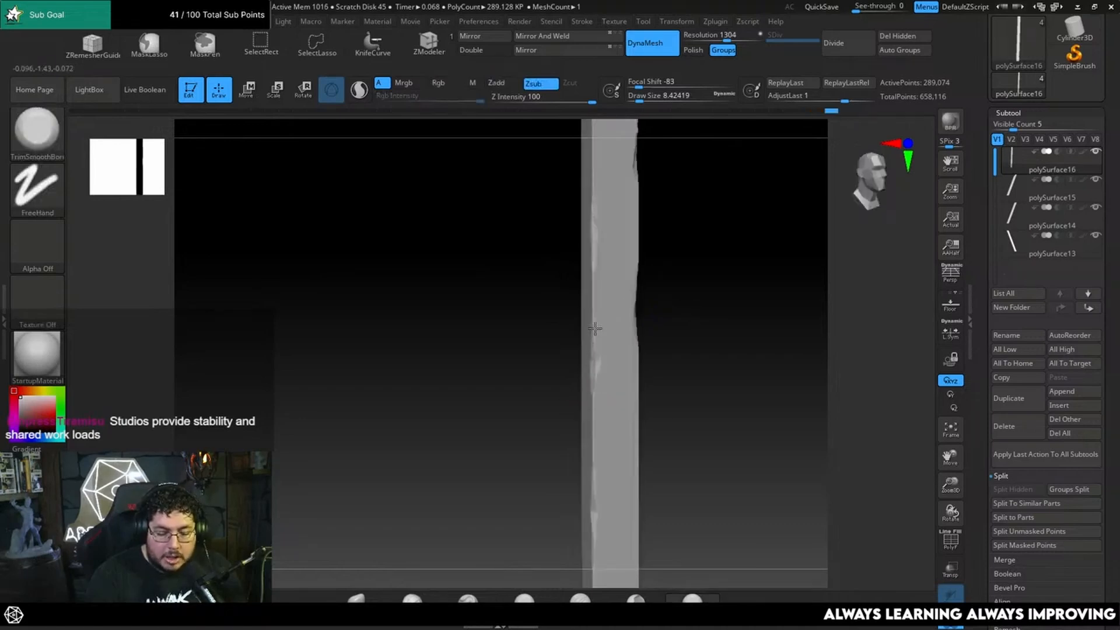
pyautogui.keyDown('shift'); pyautogui.moveTo(595, 329); pyautogui.dragTo(593, 354); pyautogui.keyUp('shift')
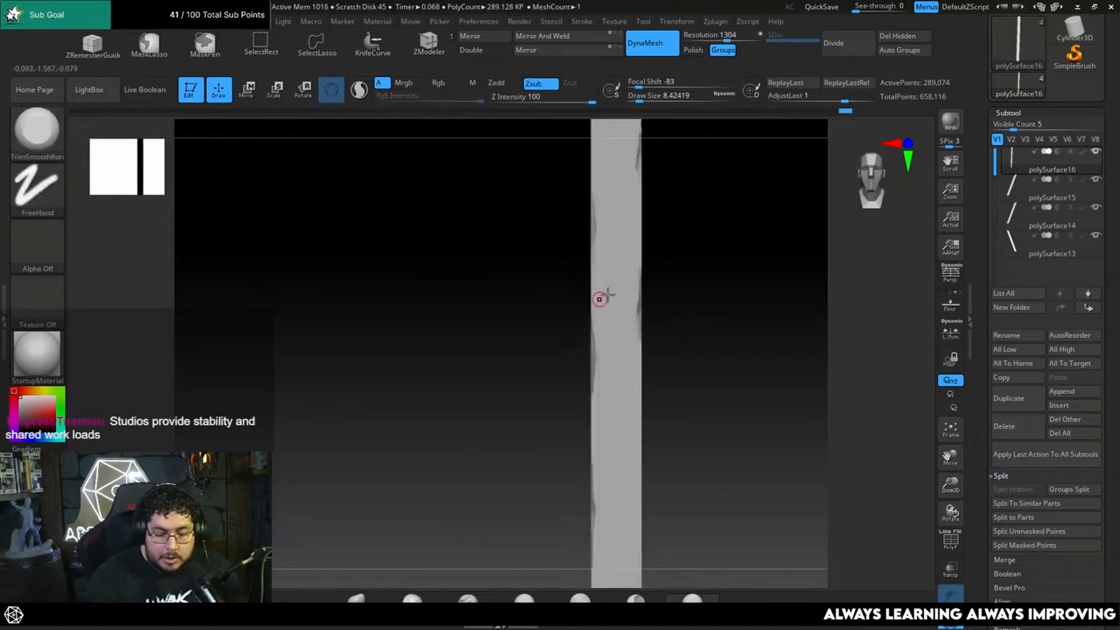
pyautogui.moveTo(600, 300); pyautogui.dragTo(674, 339)
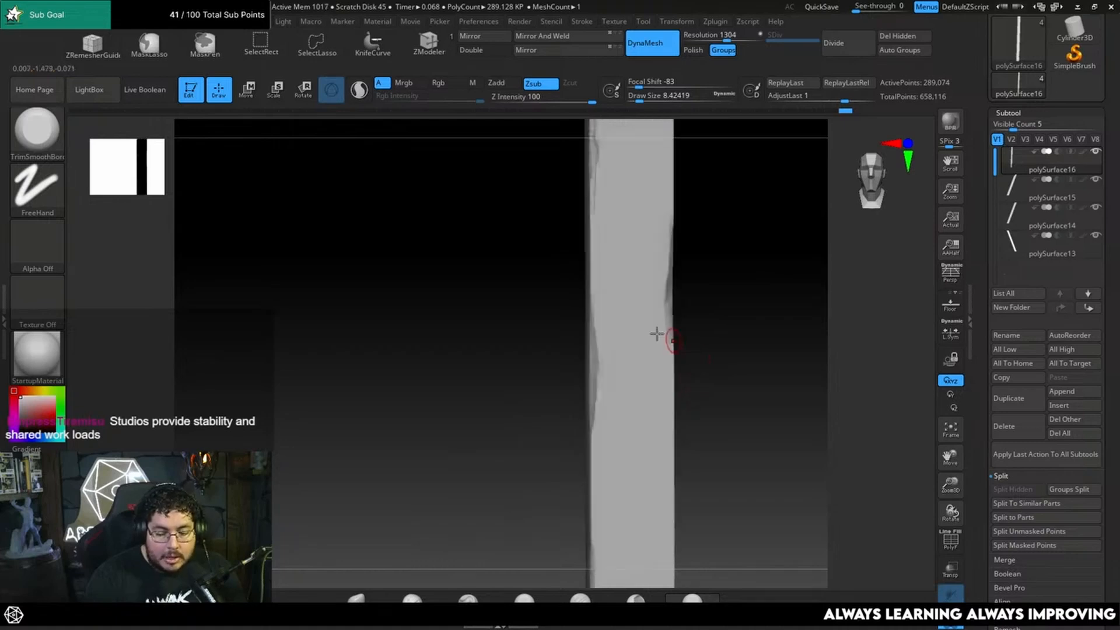
# Trim the right front corner of the plank's top end and chip it with MalletFast at draw size 8.42419.
pyautogui.moveTo(600, 324); pyautogui.dragTo(710, 401)
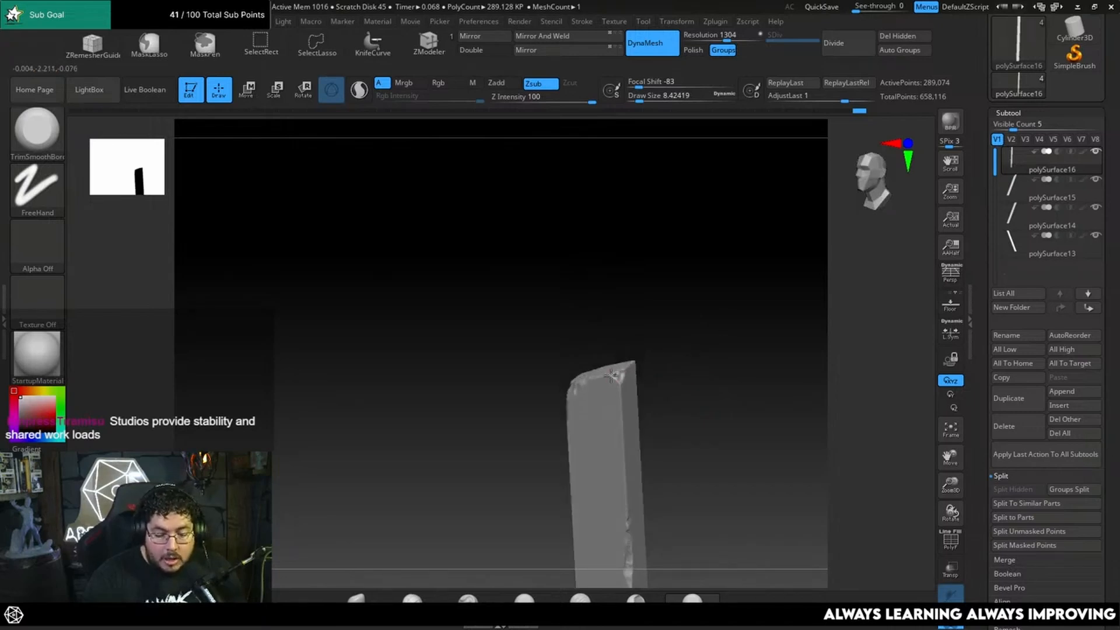
pyautogui.moveTo(621, 403); pyautogui.dragTo(668, 330)
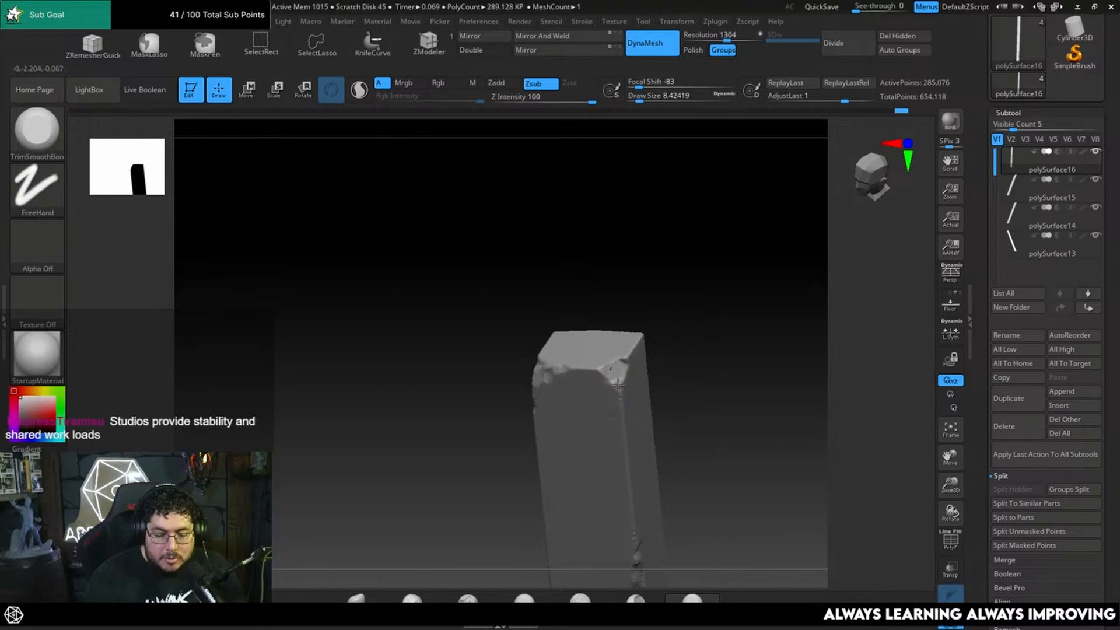
pyautogui.click(636, 600)
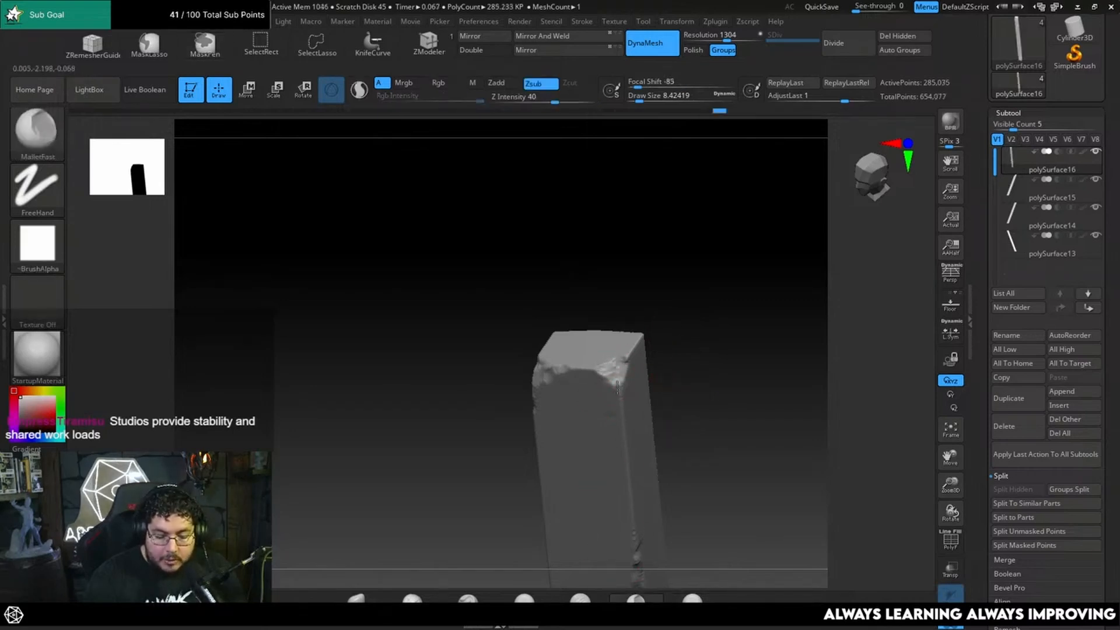
pyautogui.moveTo(671, 377)
pyautogui.mouseDown()
pyautogui.moveTo(710, 330)
pyautogui.moveTo(670, 318)
pyautogui.moveTo(721, 286)
pyautogui.mouseUp()
# Cut thin vertical wood-grain grooves below the top end's left corner with DamStandard at draw size 3.67271.
pyautogui.press('b')
pyautogui.press('d')
pyautogui.press('s')
pyautogui.press('space')
pyautogui.press('space')
pyautogui.press('space')
pyautogui.moveTo(585, 325); pyautogui.dragTo(582, 326)
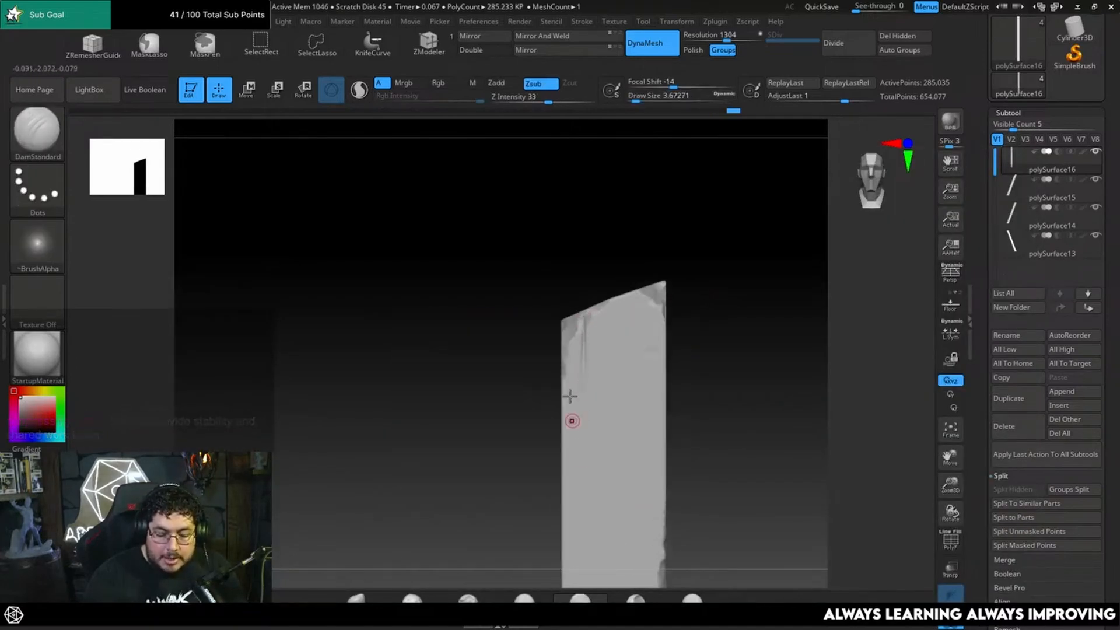
# Carve longer vertical grain grooves down the right half of the top end with DamStandard at draw sizes 5.75148 and 4.99256.
pyautogui.moveTo(703, 294)
pyautogui.mouseDown()
pyautogui.moveTo(692, 283)
pyautogui.moveTo(647, 282)
pyautogui.moveTo(642, 436)
pyautogui.moveTo(693, 281)
pyautogui.mouseUp()
pyautogui.press('space')
pyautogui.press('space')
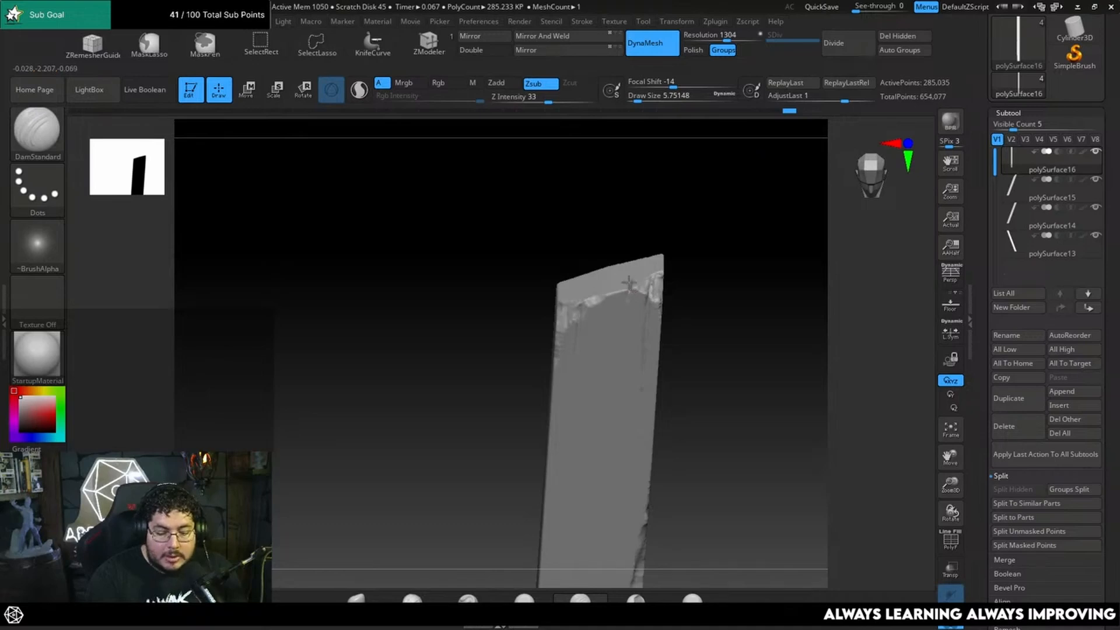
pyautogui.keyDown('shift'); pyautogui.moveTo(694, 306); pyautogui.dragTo(693, 282); pyautogui.keyUp('shift')
pyautogui.moveTo(629, 309); pyautogui.dragTo(626, 352)
pyautogui.press('space')
pyautogui.moveTo(628, 338); pyautogui.dragTo(629, 441)
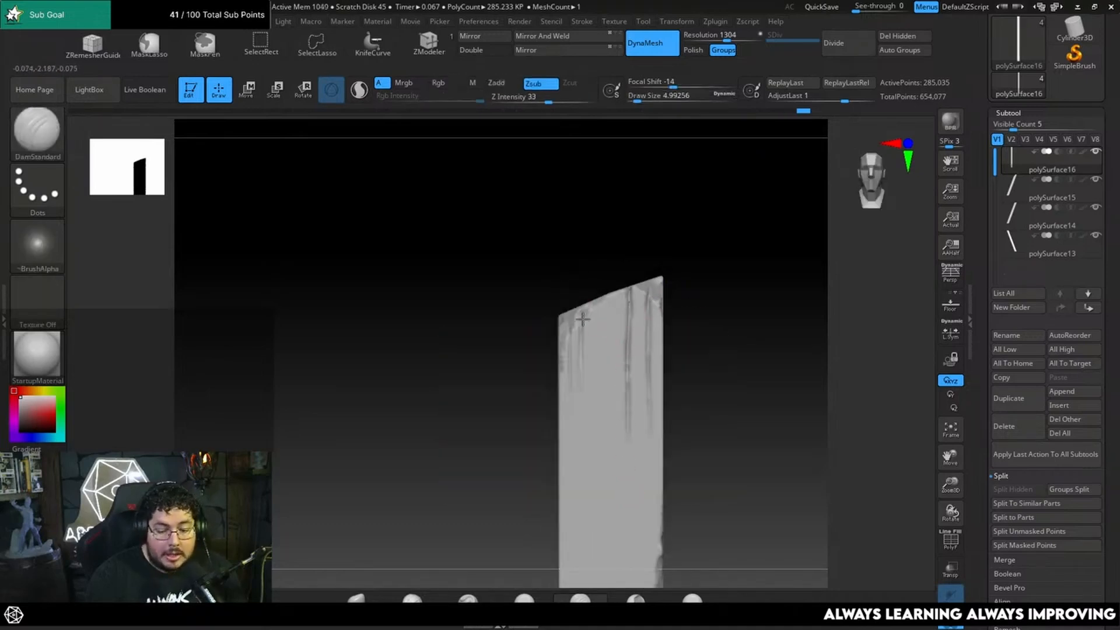
# Carve vertical grain grooves into the left half and middle of the top end with DamStandard, deepening the middle one at draw size 6.57639.
pyautogui.moveTo(581, 316)
pyautogui.mouseDown()
pyautogui.moveTo(577, 434)
pyautogui.moveTo(588, 447)
pyautogui.mouseUp()
pyautogui.press('space')
pyautogui.moveTo(604, 314); pyautogui.dragTo(603, 402)
pyautogui.press('space')
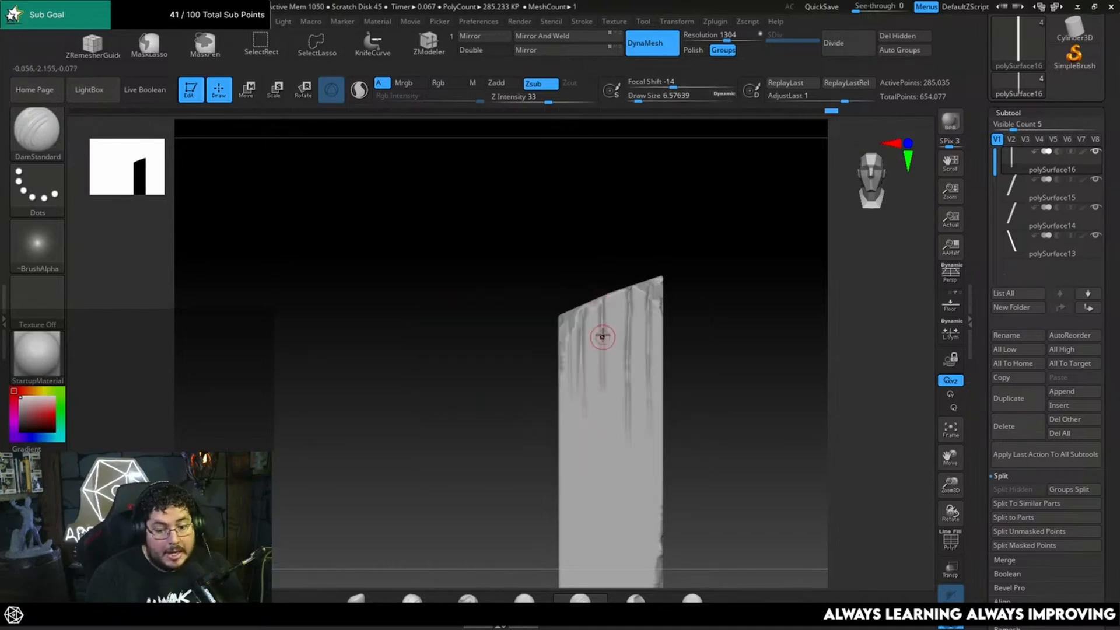
pyautogui.moveTo(603, 336); pyautogui.dragTo(605, 408)
# Flatten the front face between the grain grooves with TrimDynamic at draw sizes 21.62277 and 14.19857.
pyautogui.keyDown('alt'); pyautogui.moveTo(700, 353); pyautogui.dragTo(704, 323); pyautogui.keyUp('alt')
pyautogui.press('b')
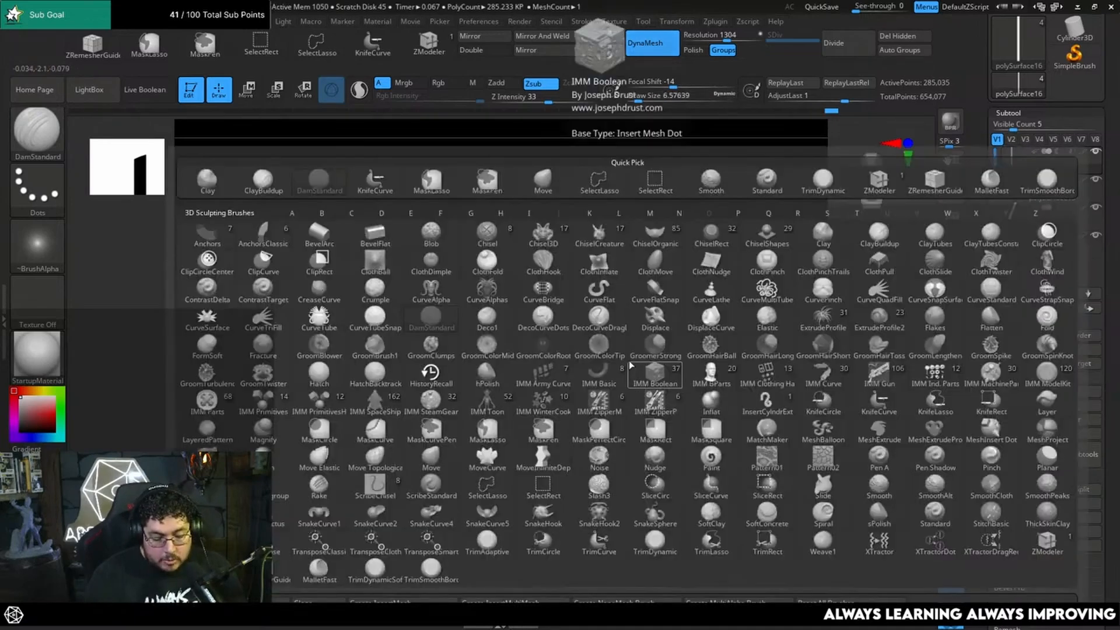
pyautogui.press('t')
pyautogui.press('d')
pyautogui.press('space')
pyautogui.moveTo(627, 346); pyautogui.dragTo(632, 345)
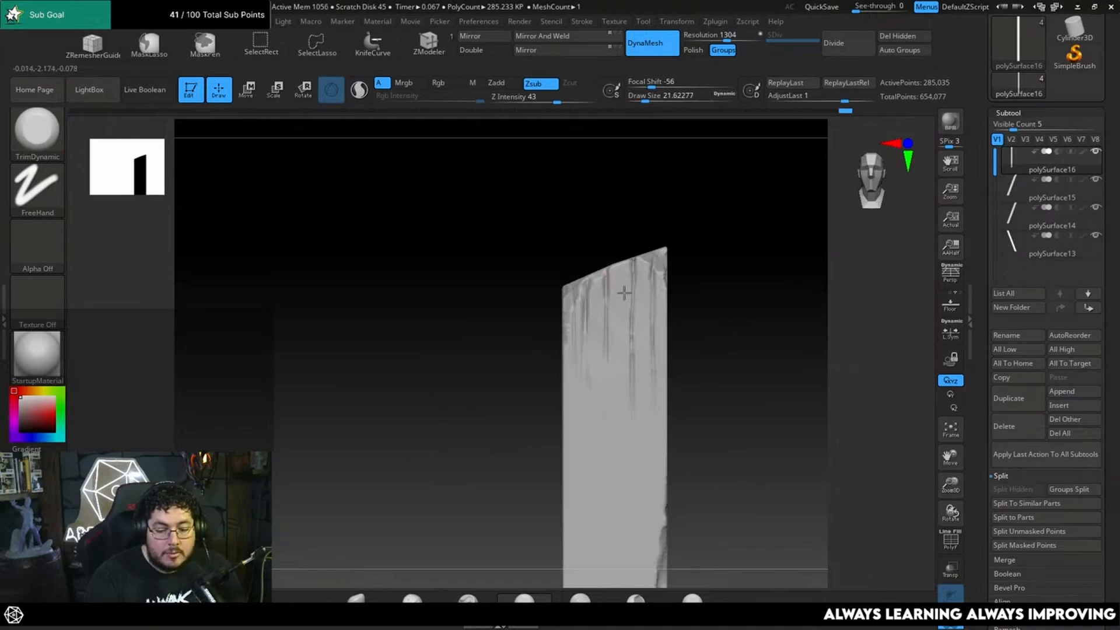
pyautogui.moveTo(696, 408)
pyautogui.keyDown('alt'); pyautogui.mouseDown()
pyautogui.moveTo(695, 367)
pyautogui.moveTo(694, 455)
pyautogui.mouseUp(); pyautogui.keyUp('alt')
pyautogui.press('space')
pyautogui.moveTo(626, 358); pyautogui.dragTo(620, 358)
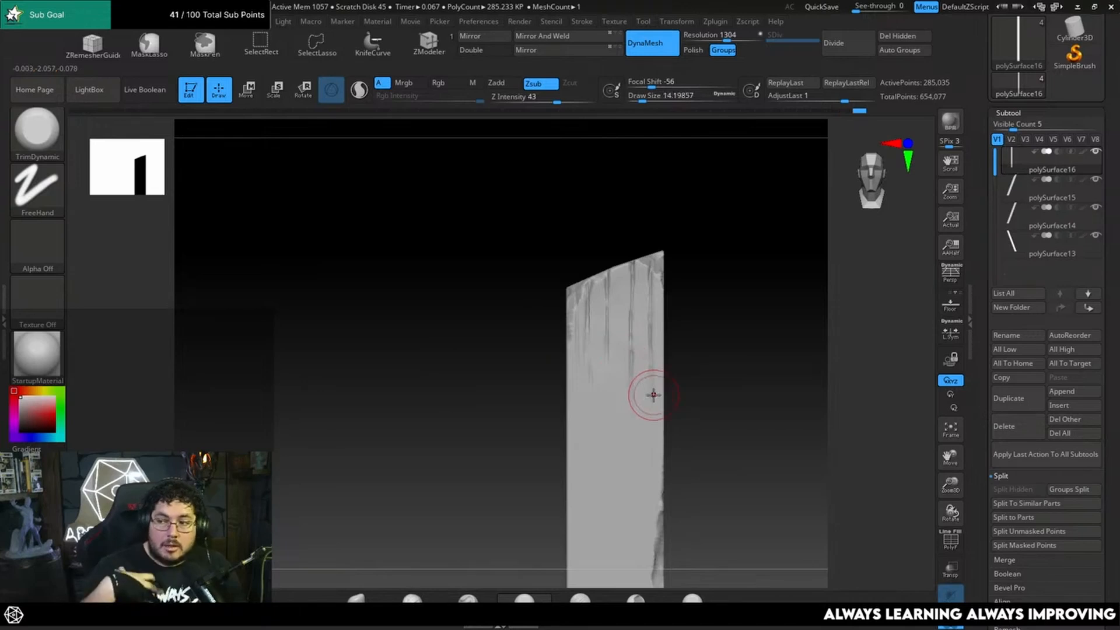
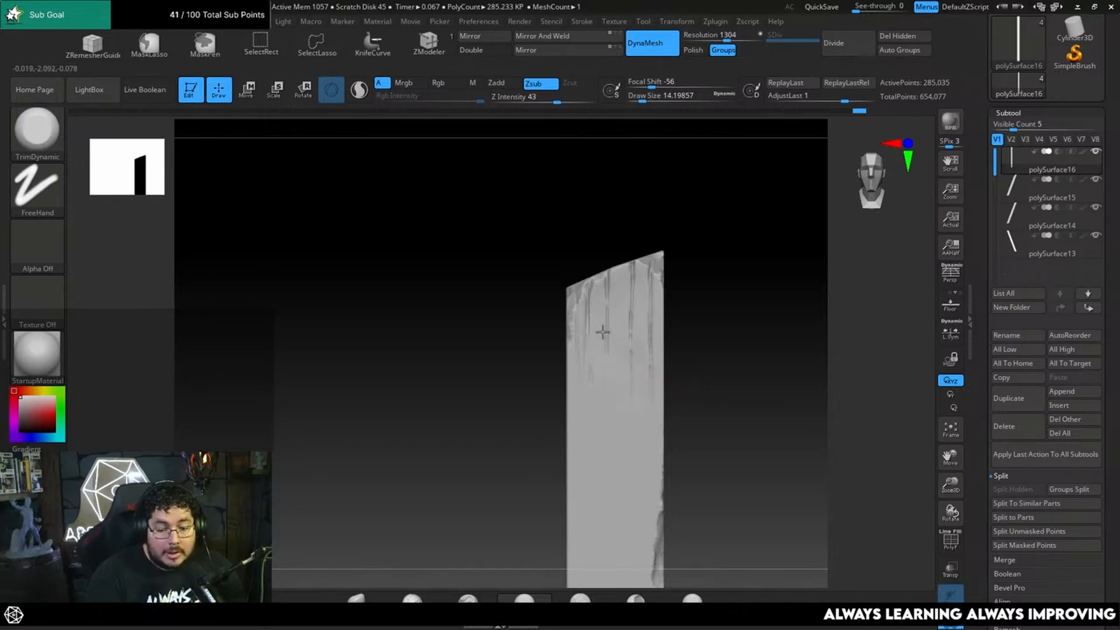
# Fade the lower ends of the vertical grooves into the front face with TrimDynamic at draw size 14.19857.
pyautogui.moveTo(656, 363); pyautogui.dragTo(647, 403, button='right')
pyautogui.press('space')
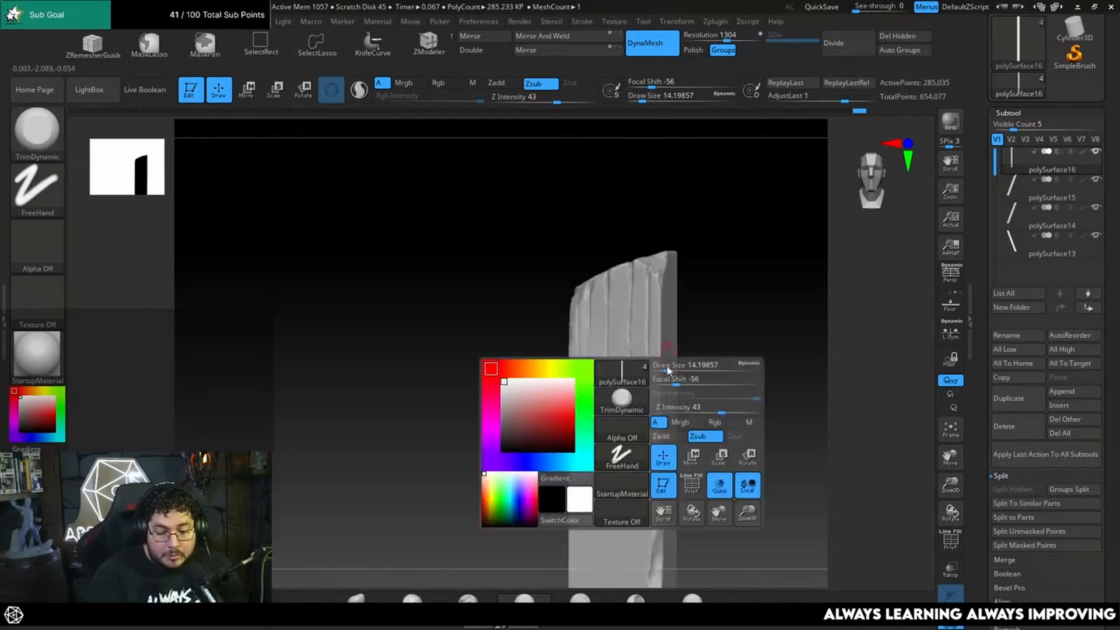
pyautogui.press('space')
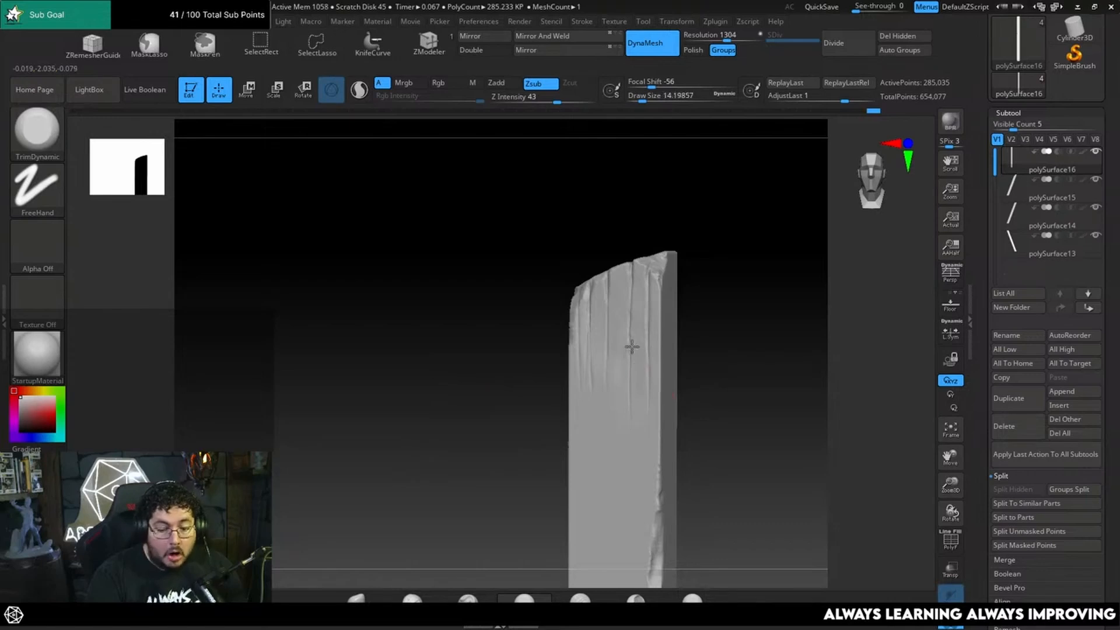
pyautogui.moveTo(616, 359); pyautogui.dragTo(600, 375, button='right')
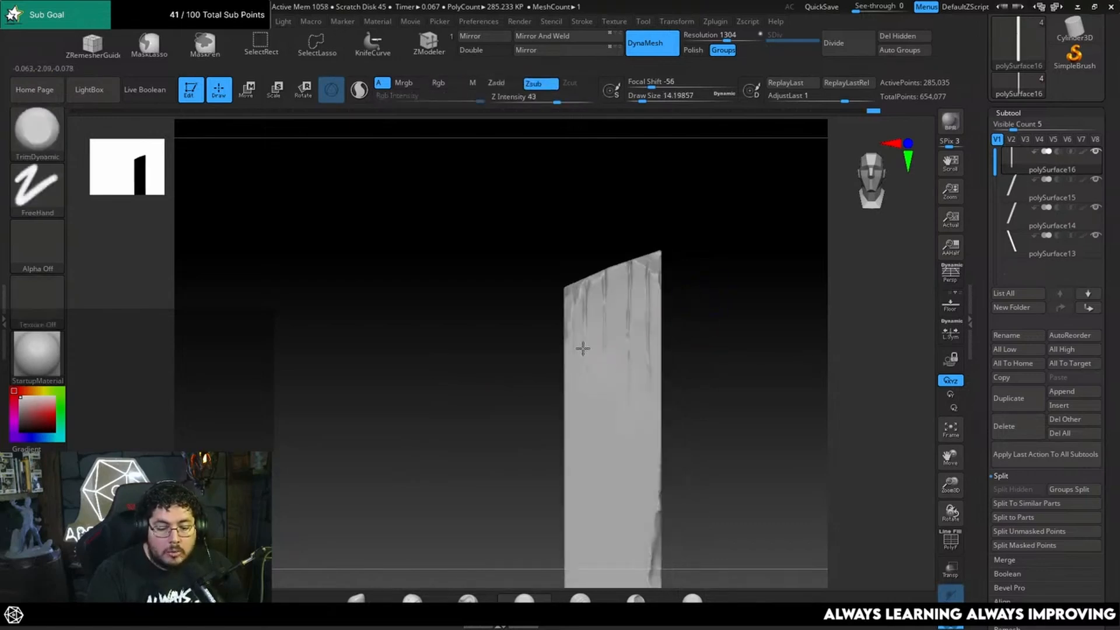
pyautogui.moveTo(710, 328); pyautogui.dragTo(702, 320, button='right')
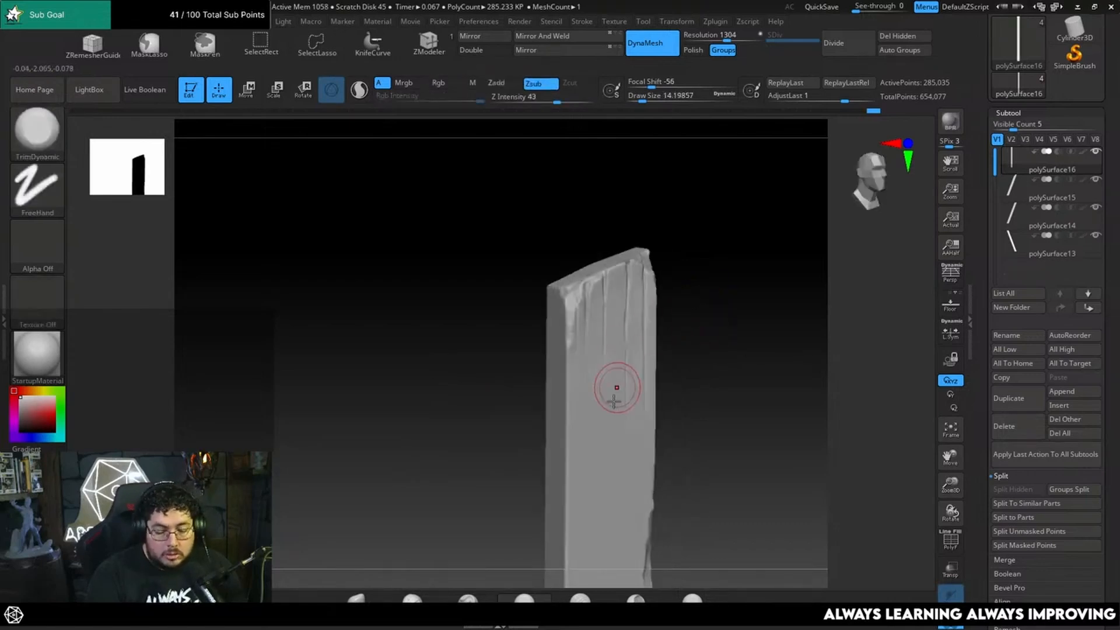
# Roughen the left front corner of the top end with ClayBuildup at draw sizes 4.29964 and 7.4673.
pyautogui.click(525, 600)
pyautogui.press('b')
pyautogui.press('c')
pyautogui.press('b')
pyautogui.press('space')
pyautogui.click(566, 296)
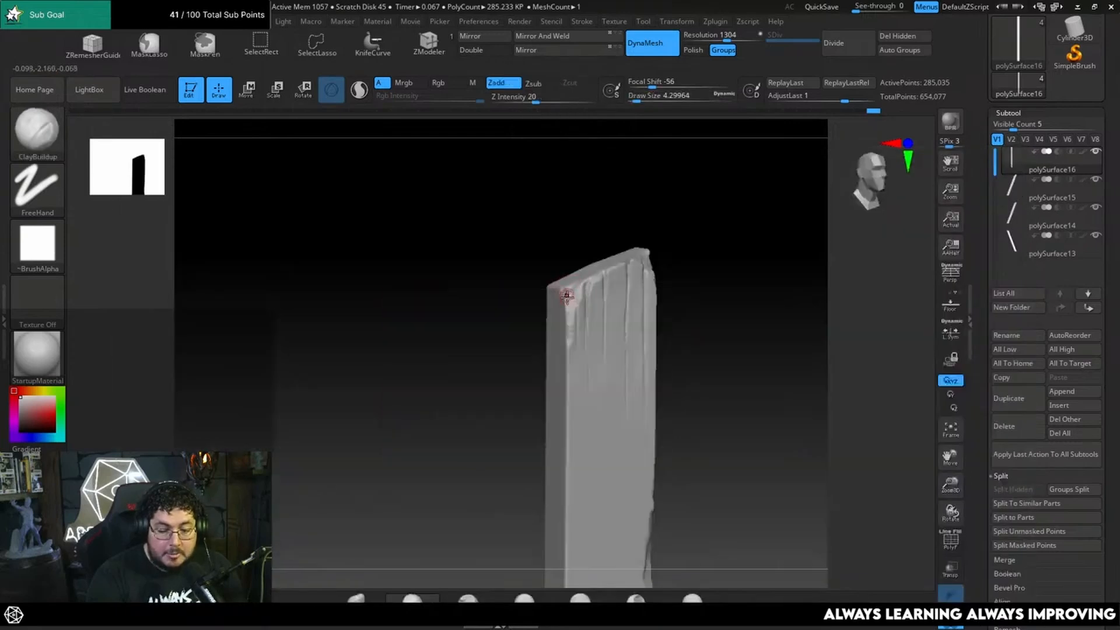
pyautogui.press('space')
pyautogui.moveTo(566, 296); pyautogui.dragTo(570, 303)
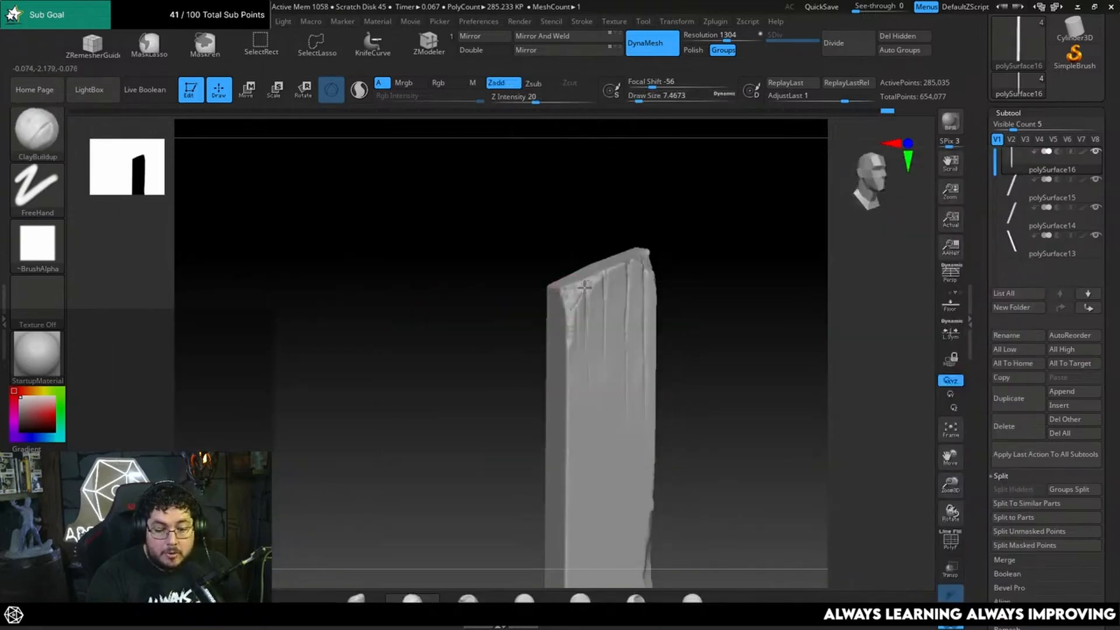
# Break up the slanted top front edge around the groove openings with ClayBuildup, finishing at draw size 6.57639.
pyautogui.keyDown('shift'); pyautogui.moveTo(585, 286); pyautogui.dragTo(687, 263, button='right'); pyautogui.keyUp('shift')
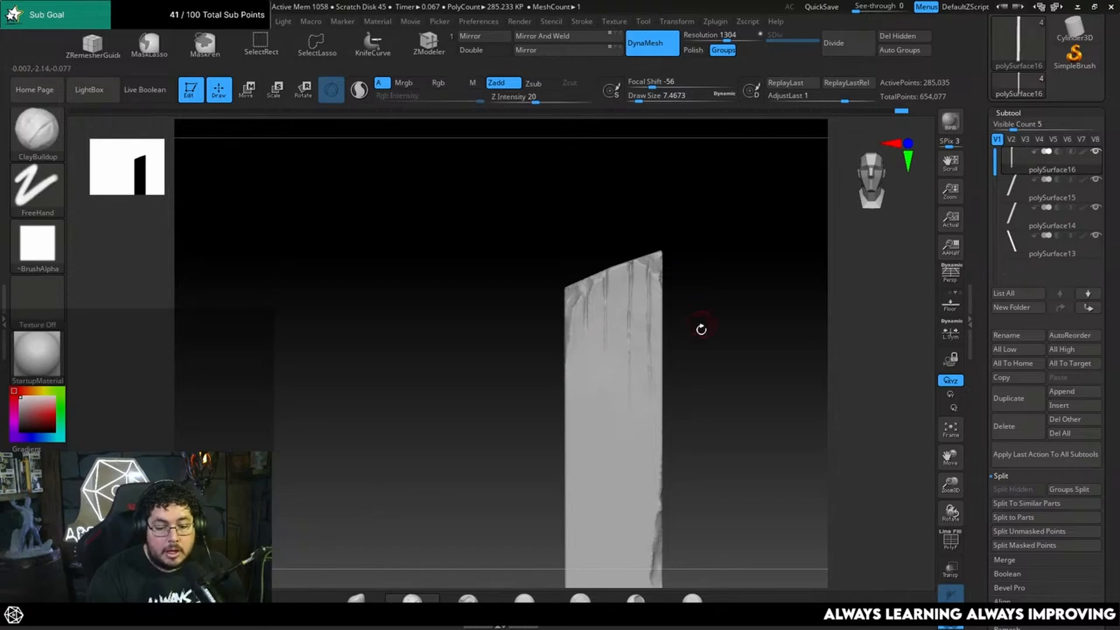
pyautogui.moveTo(702, 328)
pyautogui.mouseDown()
pyautogui.moveTo(692, 348)
pyautogui.moveTo(641, 293)
pyautogui.moveTo(603, 293)
pyautogui.mouseUp()
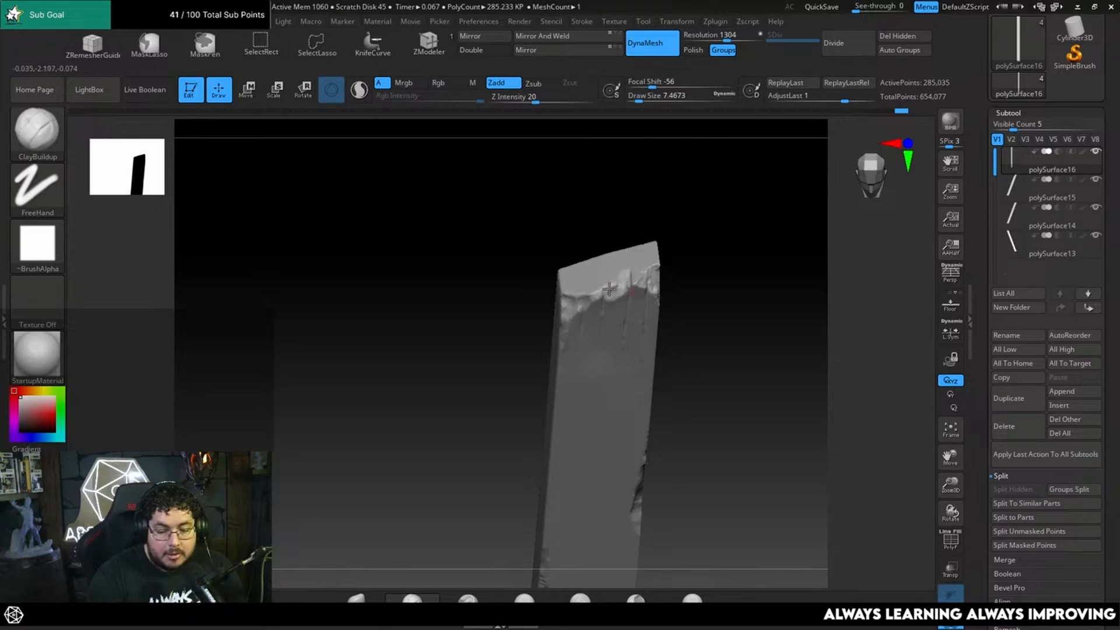
pyautogui.moveTo(665, 266); pyautogui.dragTo(698, 255)
pyautogui.press('space')
pyautogui.moveTo(645, 290); pyautogui.dragTo(642, 257)
# Soften the grooves on the upper front face with TrimDynamic at draw size 20.00594.
pyautogui.press('b')
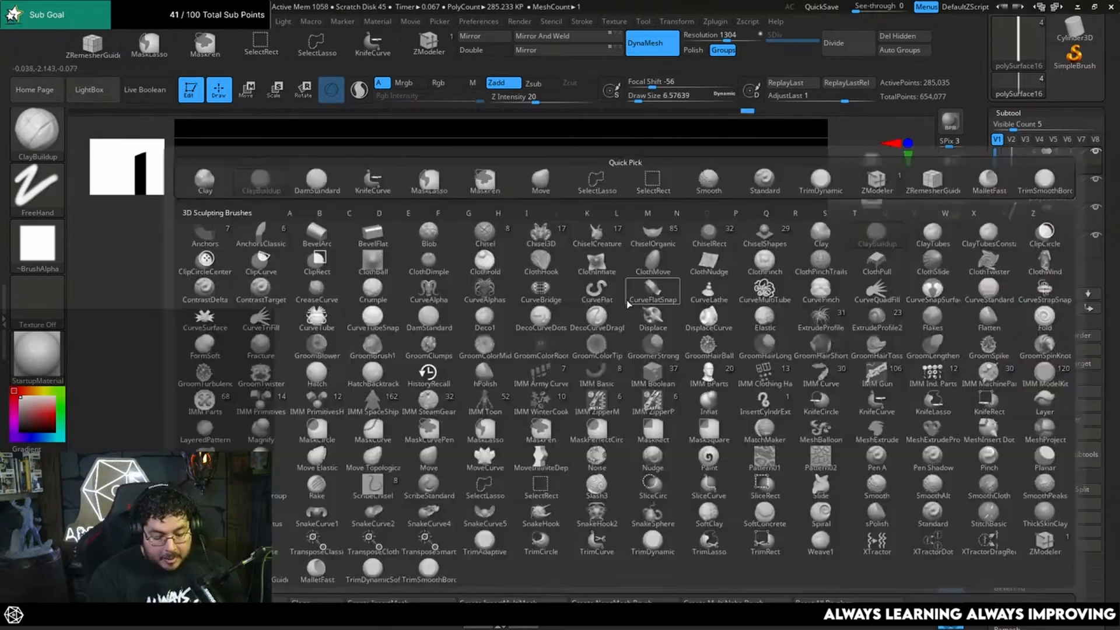
pyautogui.press('t')
pyautogui.press('d')
pyautogui.press('space')
pyautogui.moveTo(627, 299)
pyautogui.mouseDown()
pyautogui.moveTo(611, 293)
pyautogui.moveTo(644, 353)
pyautogui.mouseUp()
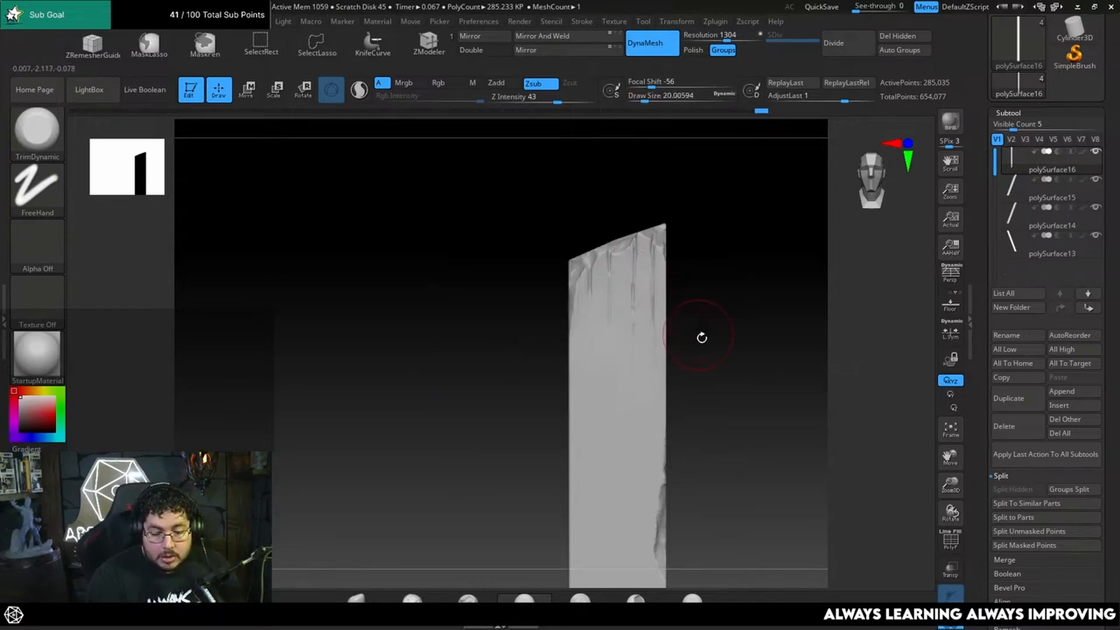
# Chip the right front edge near the plank's top with MalletFast at draw size 5.75148 and plane it with TrimSmoothBorder.
pyautogui.press('b')
pyautogui.press('c')
pyautogui.press('b')
pyautogui.press('space')
pyautogui.click(636, 599)
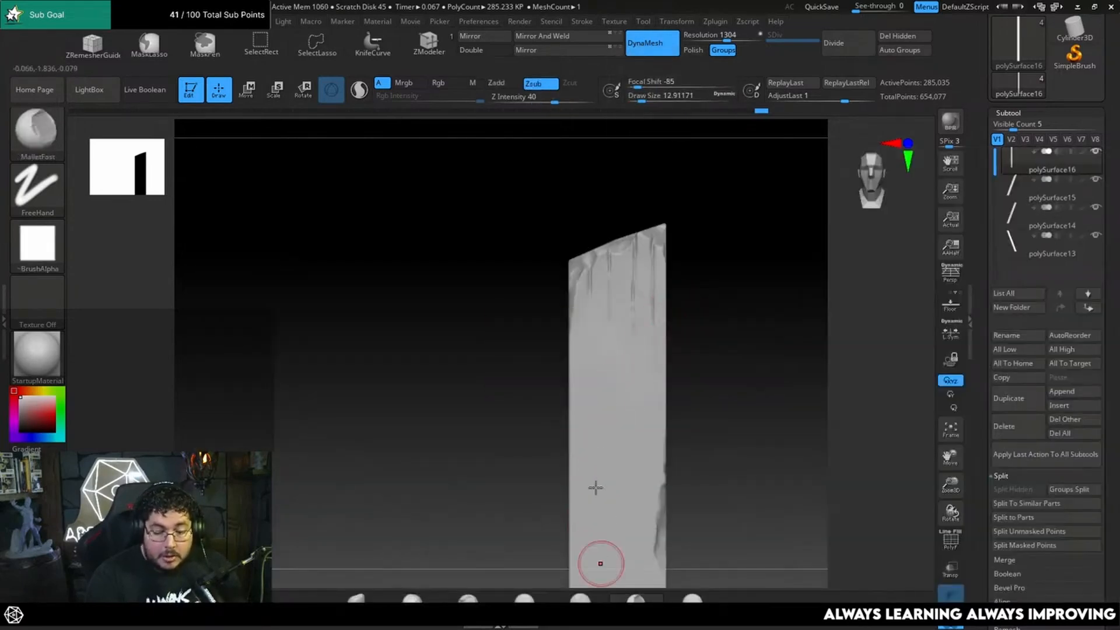
pyautogui.moveTo(700, 338); pyautogui.dragTo(692, 313)
pyautogui.press('space')
pyautogui.moveTo(694, 309); pyautogui.dragTo(651, 270)
pyautogui.press('space')
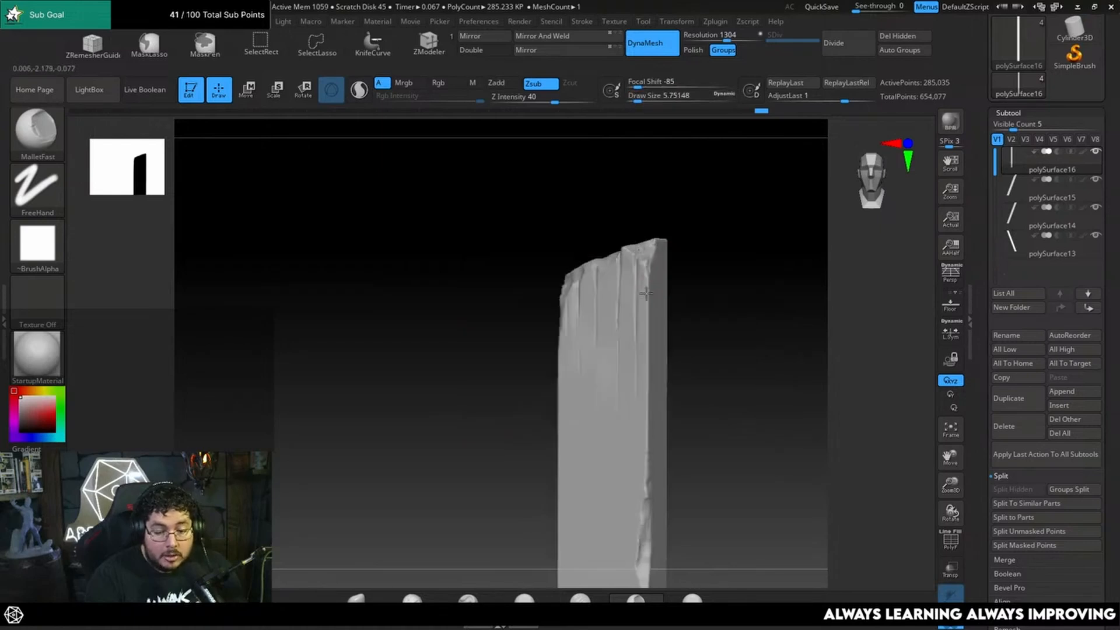
pyautogui.click(692, 600)
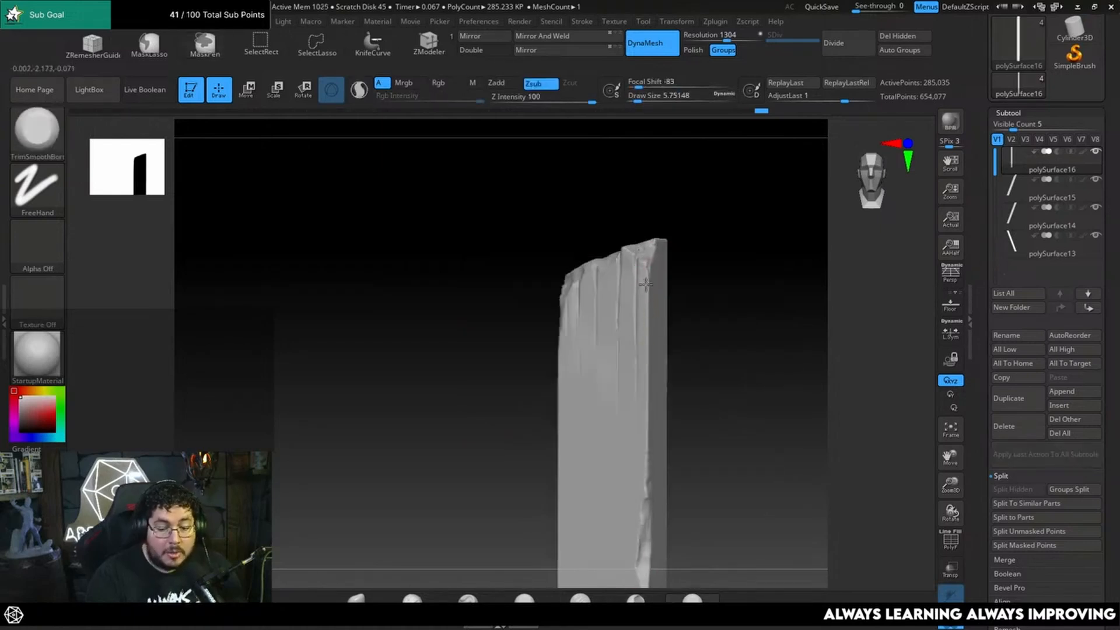
pyautogui.keyDown('shift'); pyautogui.moveTo(647, 323); pyautogui.dragTo(695, 294, button='right'); pyautogui.keyUp('shift')
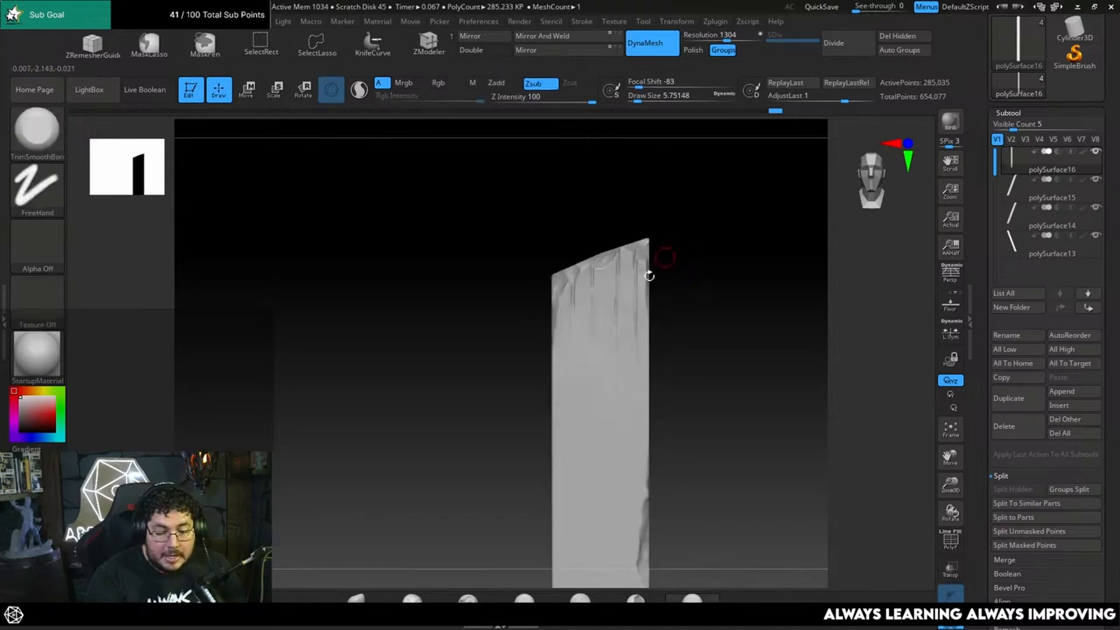
# Plane down the grooved front face below the top edge with TrimSmoothBorder at draw sizes 14.19857 and 20.00594.
pyautogui.press('space')
pyautogui.moveTo(629, 289); pyautogui.dragTo(635, 289)
pyautogui.moveTo(615, 369)
pyautogui.mouseDown()
pyautogui.moveTo(612, 341)
pyautogui.moveTo(580, 326)
pyautogui.mouseUp()
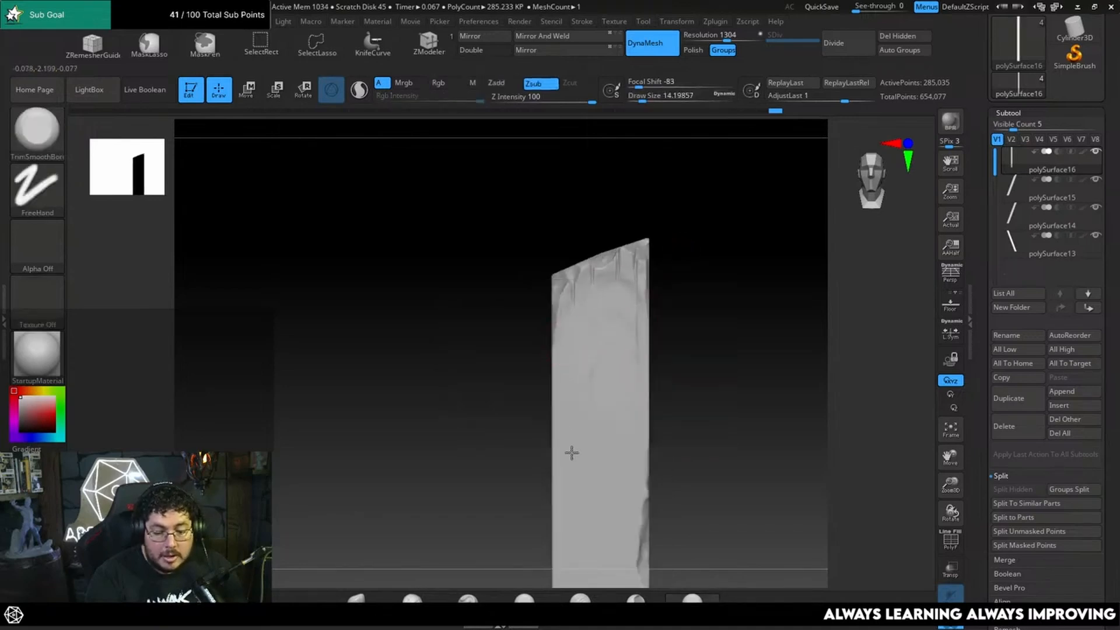
pyautogui.press('space')
pyautogui.press('space')
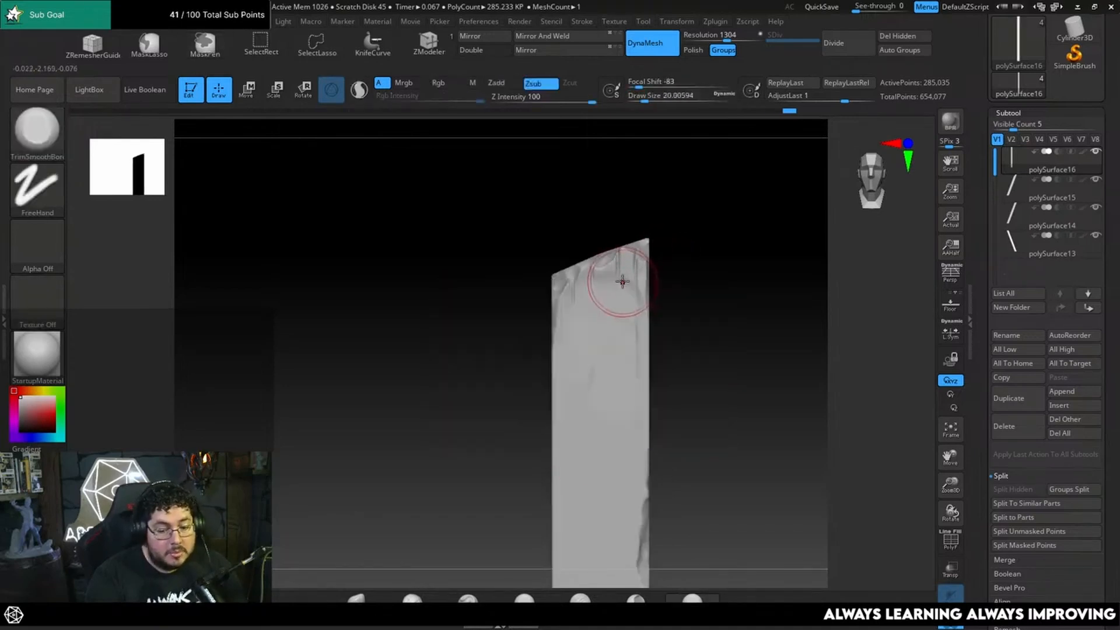
pyautogui.press('space')
pyautogui.moveTo(618, 268); pyautogui.dragTo(606, 275)
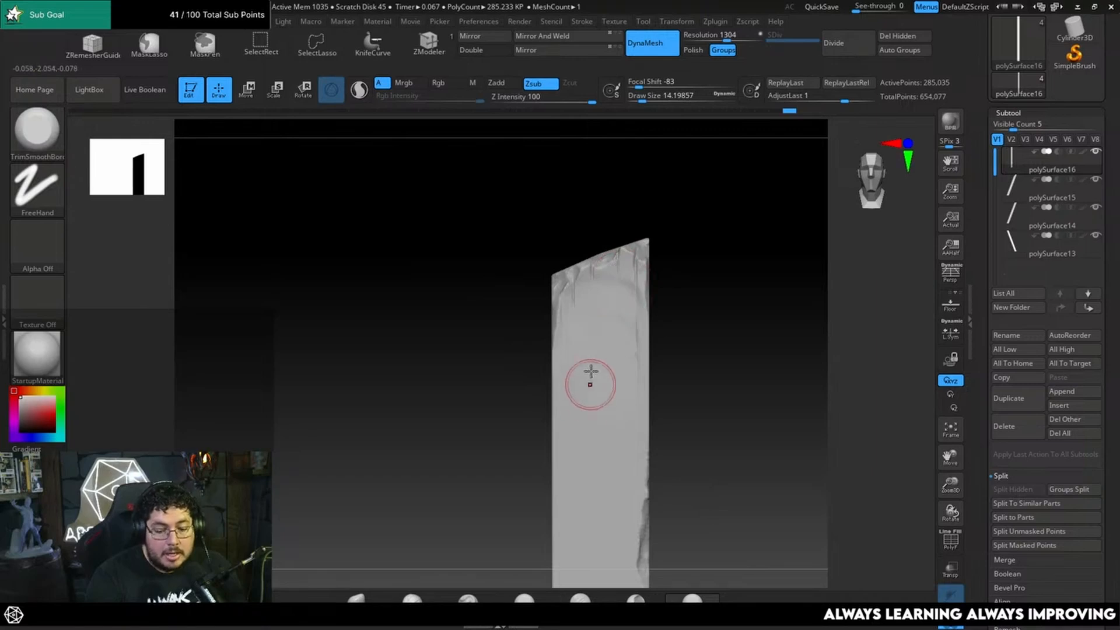
# Wear a long chip into the left front edge below the top end with TrimSmoothBorder at draw size 8.42419.
pyautogui.keyDown('alt'); pyautogui.moveTo(706, 355); pyautogui.dragTo(716, 251, button='right'); pyautogui.keyUp('alt')
pyautogui.moveTo(716, 251); pyautogui.dragTo(713, 298, button='right')
pyautogui.press('space')
pyautogui.press('space')
pyautogui.moveTo(575, 326); pyautogui.dragTo(569, 326)
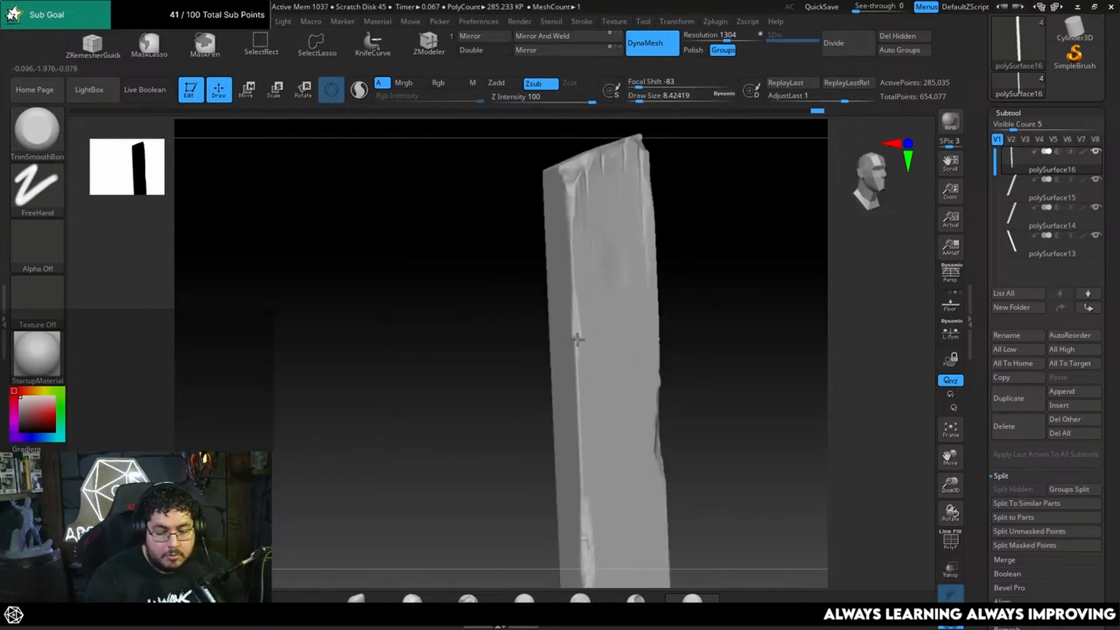
pyautogui.keyDown('shift'); pyautogui.moveTo(570, 300); pyautogui.dragTo(656, 318, button='right'); pyautogui.keyUp('shift')
pyautogui.keyDown('ctrl'); pyautogui.moveTo(675, 266); pyautogui.dragTo(683, 333, button='right'); pyautogui.keyUp('ctrl')
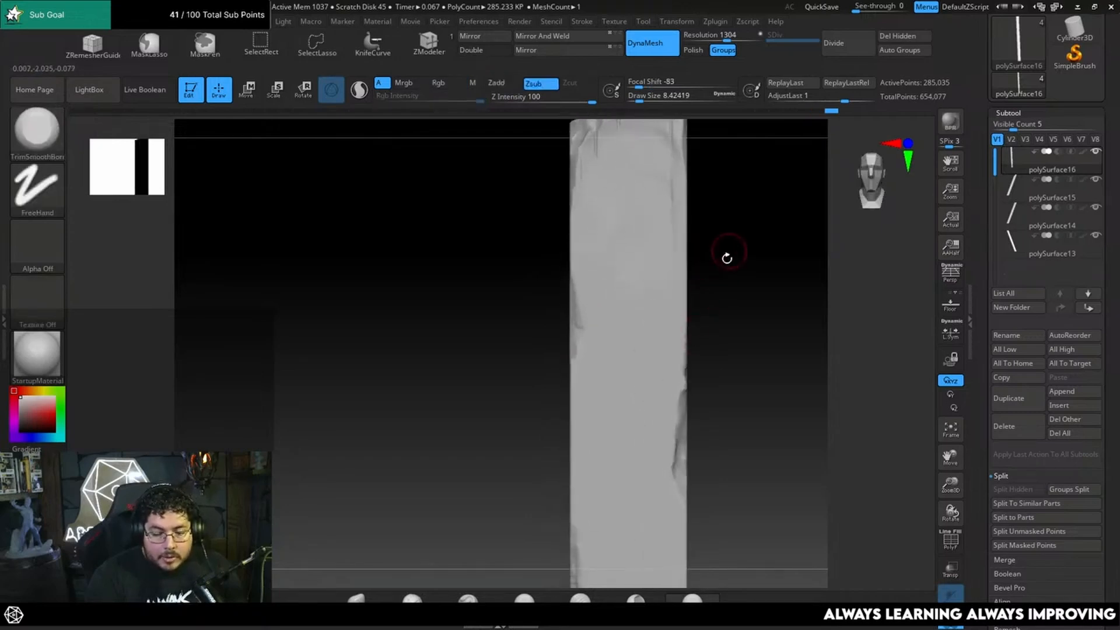
# Trim the slanted top front edge and the face just below it with TrimSmoothBorder.
pyautogui.keyDown('alt'); pyautogui.moveTo(728, 257); pyautogui.dragTo(720, 387, button='right'); pyautogui.keyUp('alt')
pyautogui.press('space')
pyautogui.moveTo(649, 250)
pyautogui.mouseDown()
pyautogui.moveTo(650, 268)
pyautogui.moveTo(605, 262)
pyautogui.mouseUp()
pyautogui.press('space')
pyautogui.moveTo(665, 310)
pyautogui.keyDown('shift'); pyautogui.mouseDown()
pyautogui.moveTo(665, 297)
pyautogui.moveTo(664, 309)
pyautogui.mouseUp(); pyautogui.keyUp('shift')
pyautogui.moveTo(608, 259); pyautogui.dragTo(610, 246)
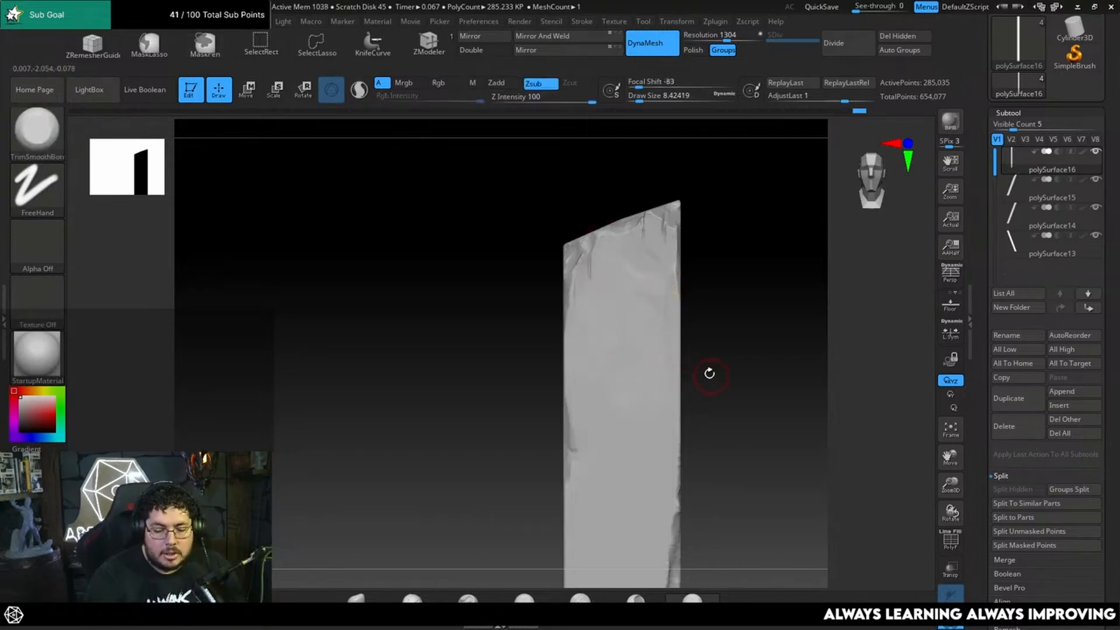
# Plane the upper front face and its left front edge with TrimSmoothBorder, raising the draw size to 14.19857.
pyautogui.moveTo(707, 375); pyautogui.dragTo(718, 281)
pyautogui.moveTo(638, 349)
pyautogui.mouseDown()
pyautogui.moveTo(638, 319)
pyautogui.moveTo(671, 312)
pyautogui.moveTo(666, 294)
pyautogui.mouseUp()
pyautogui.moveTo(711, 328)
pyautogui.mouseDown()
pyautogui.moveTo(722, 331)
pyautogui.moveTo(694, 321)
pyautogui.mouseUp()
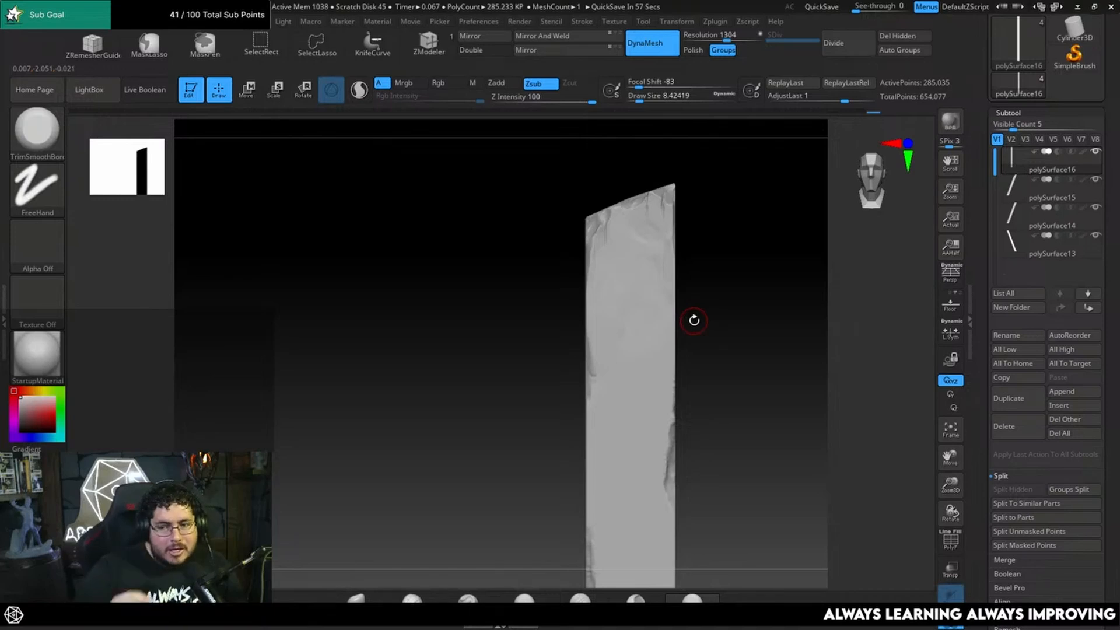
pyautogui.moveTo(719, 426)
pyautogui.mouseDown()
pyautogui.moveTo(710, 356)
pyautogui.moveTo(598, 377)
pyautogui.mouseUp()
pyautogui.press('space')
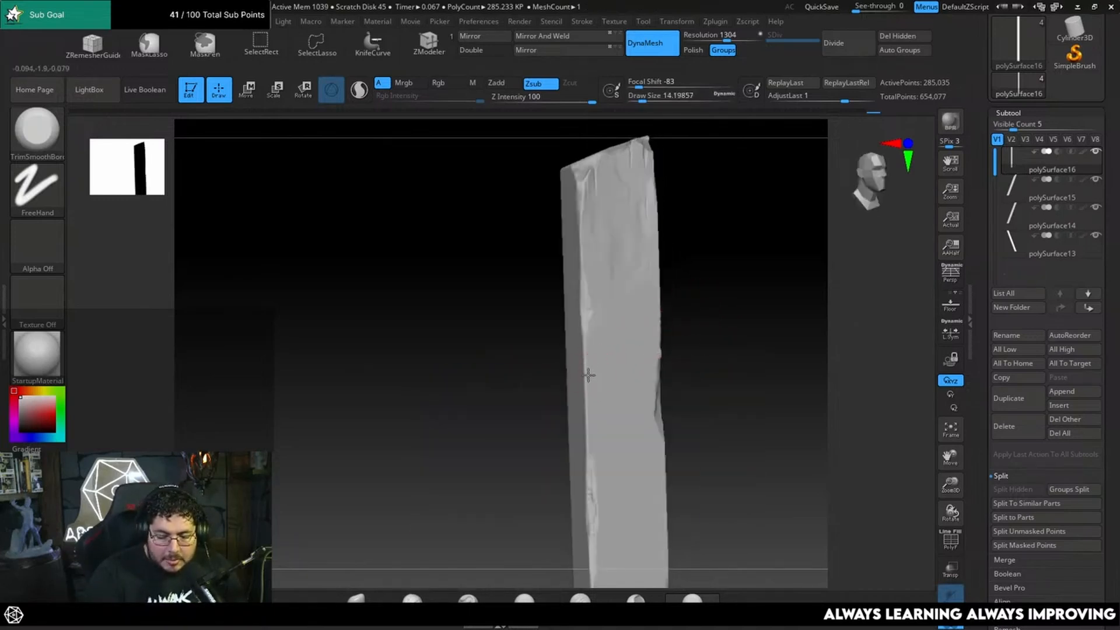
pyautogui.moveTo(595, 397)
pyautogui.mouseDown(button='right')
pyautogui.moveTo(662, 350)
pyautogui.moveTo(645, 333)
pyautogui.moveTo(666, 288)
pyautogui.moveTo(637, 315)
pyautogui.mouseUp(button='right')
# Give MalletFast the Alpha 12 shape and dent the upper front face near the left edge at draw size 14.19857.
pyautogui.click(636, 596)
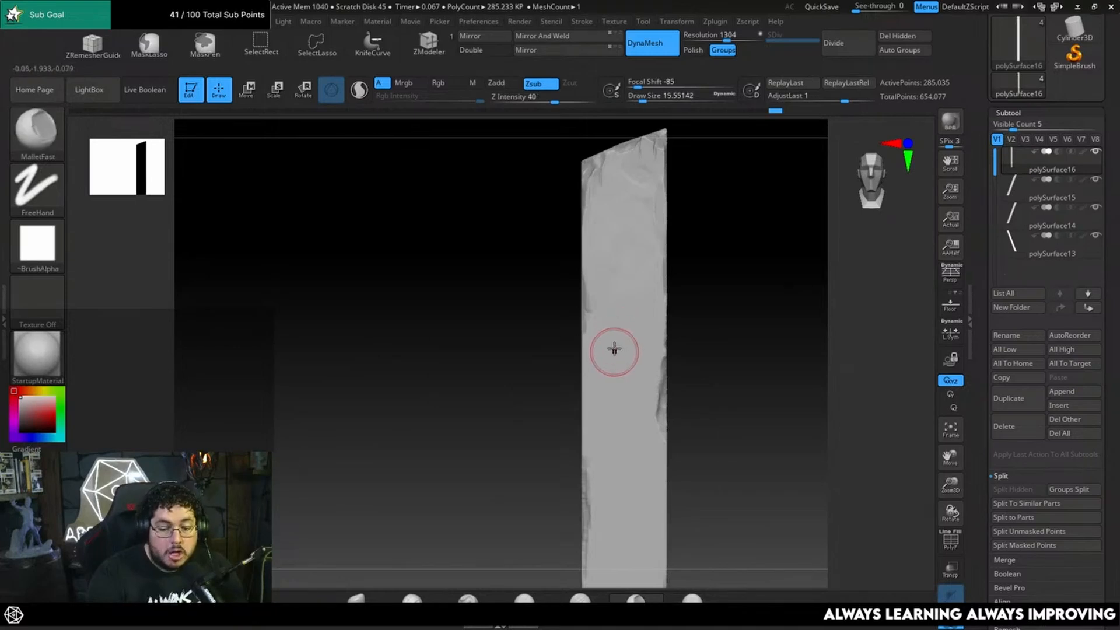
pyautogui.press('ctrl')
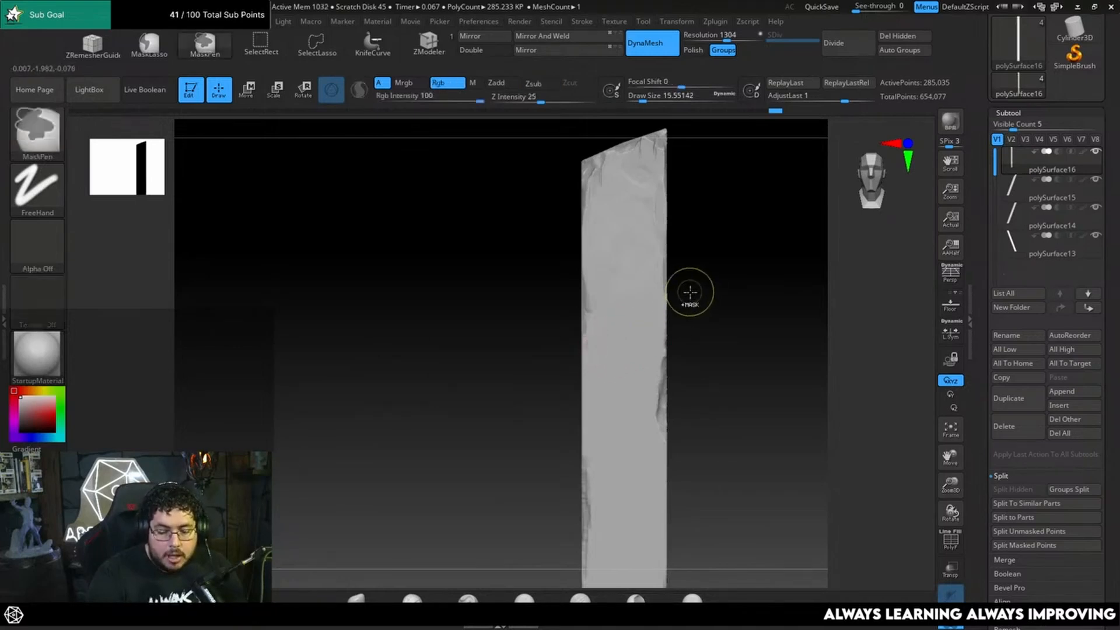
pyautogui.click(51, 249)
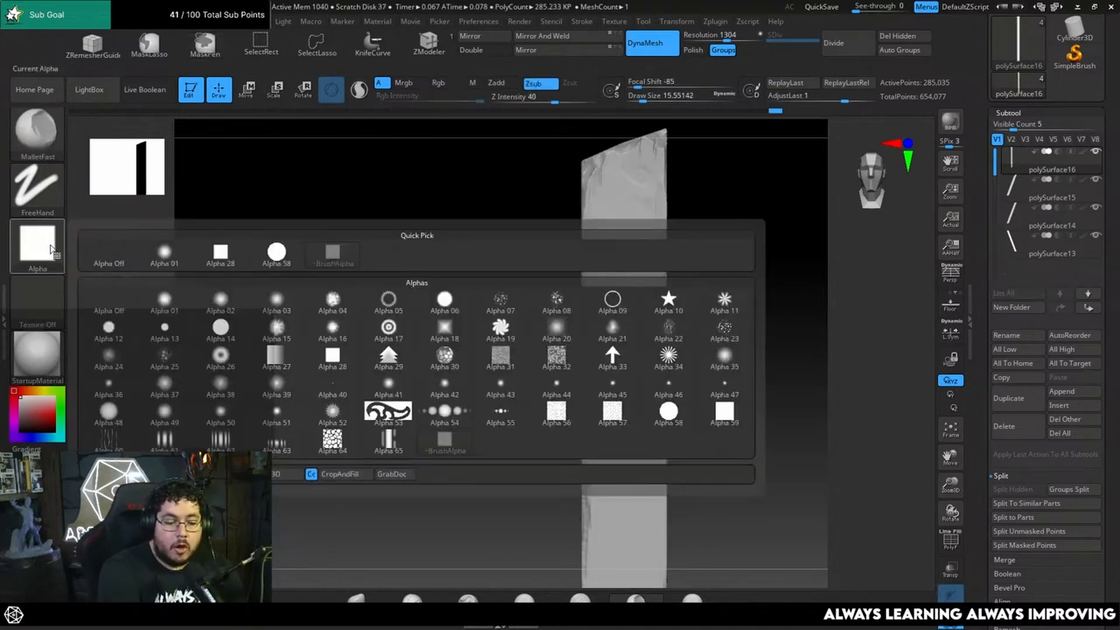
pyautogui.click(110, 328)
pyautogui.press('space')
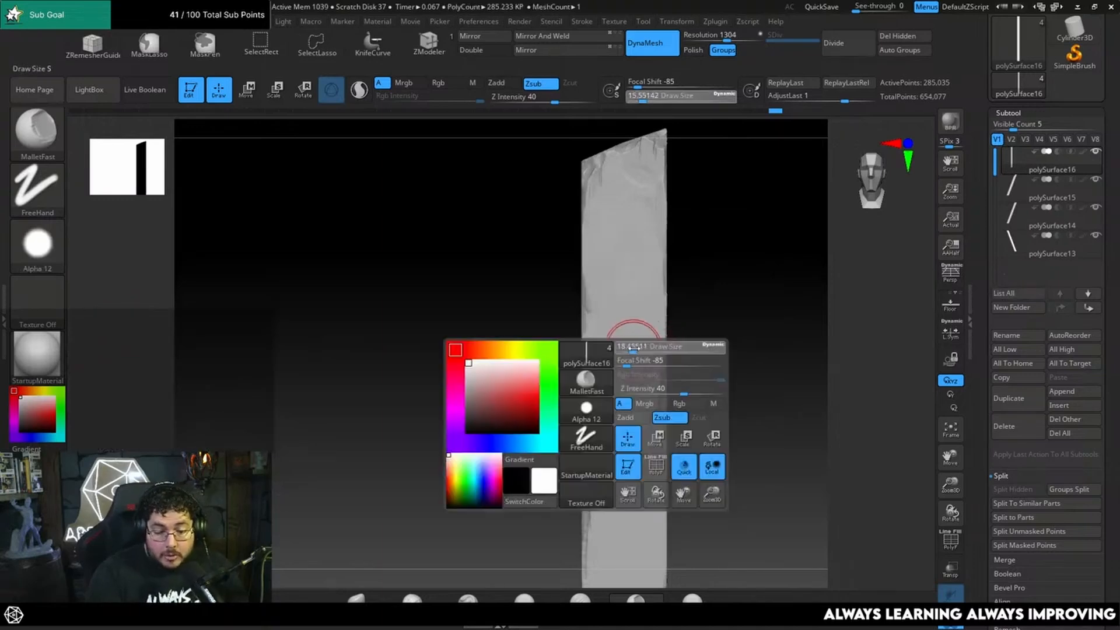
pyautogui.moveTo(634, 348)
pyautogui.mouseDown()
pyautogui.moveTo(595, 353)
pyautogui.moveTo(593, 381)
pyautogui.moveTo(608, 379)
pyautogui.moveTo(607, 349)
pyautogui.moveTo(586, 397)
pyautogui.moveTo(603, 337)
pyautogui.moveTo(607, 379)
pyautogui.mouseUp()
pyautogui.press('space')
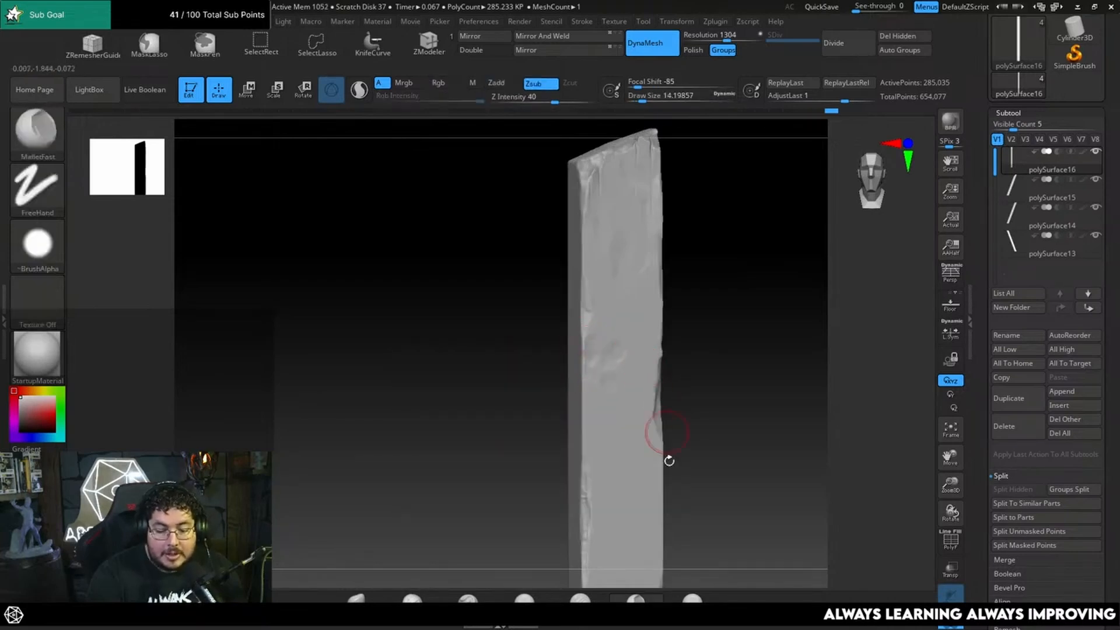
# Soften the dents on the upper front face with TrimDynamic at draw size 15.55142.
pyautogui.click(524, 598)
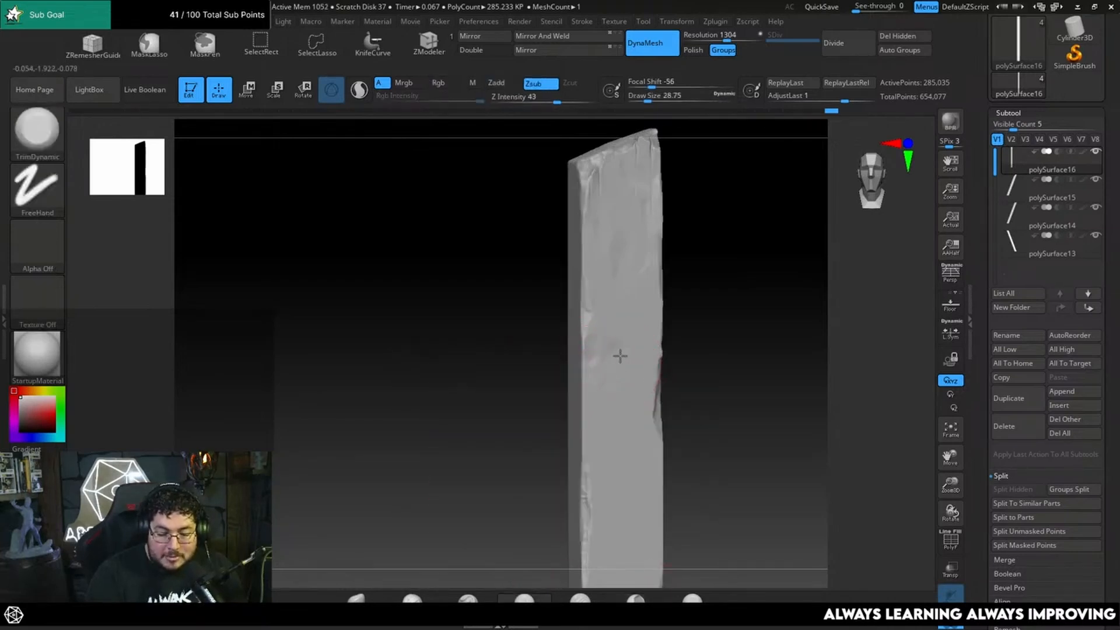
pyautogui.keyDown('shift'); pyautogui.moveTo(691, 304); pyautogui.dragTo(685, 300); pyautogui.keyUp('shift')
pyautogui.press('space')
pyautogui.moveTo(620, 363); pyautogui.dragTo(617, 364)
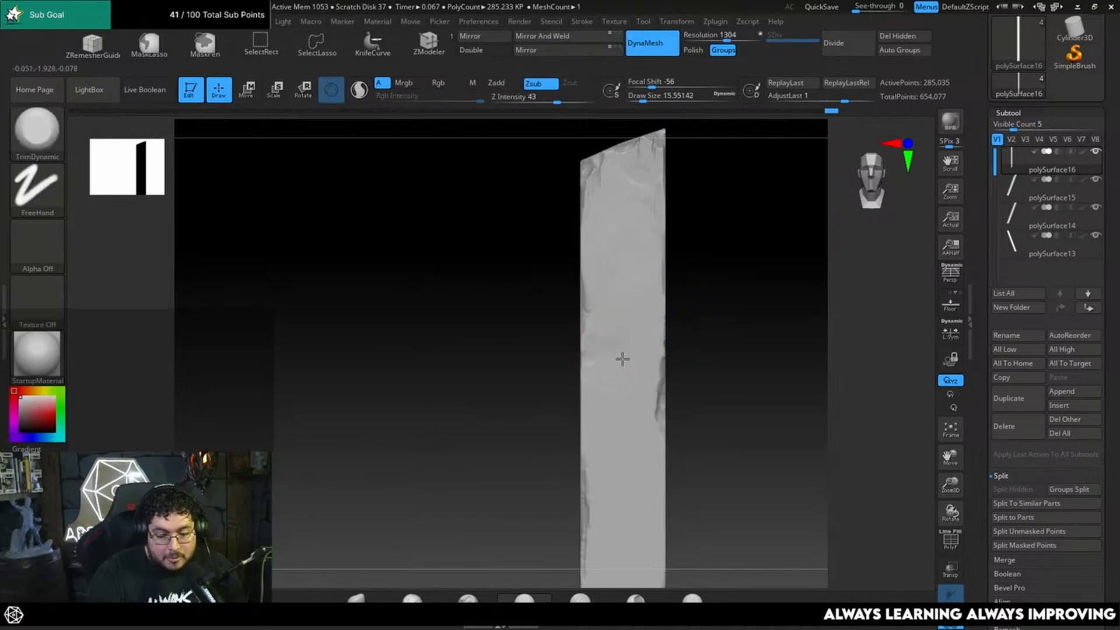
pyautogui.moveTo(692, 307); pyautogui.dragTo(683, 360)
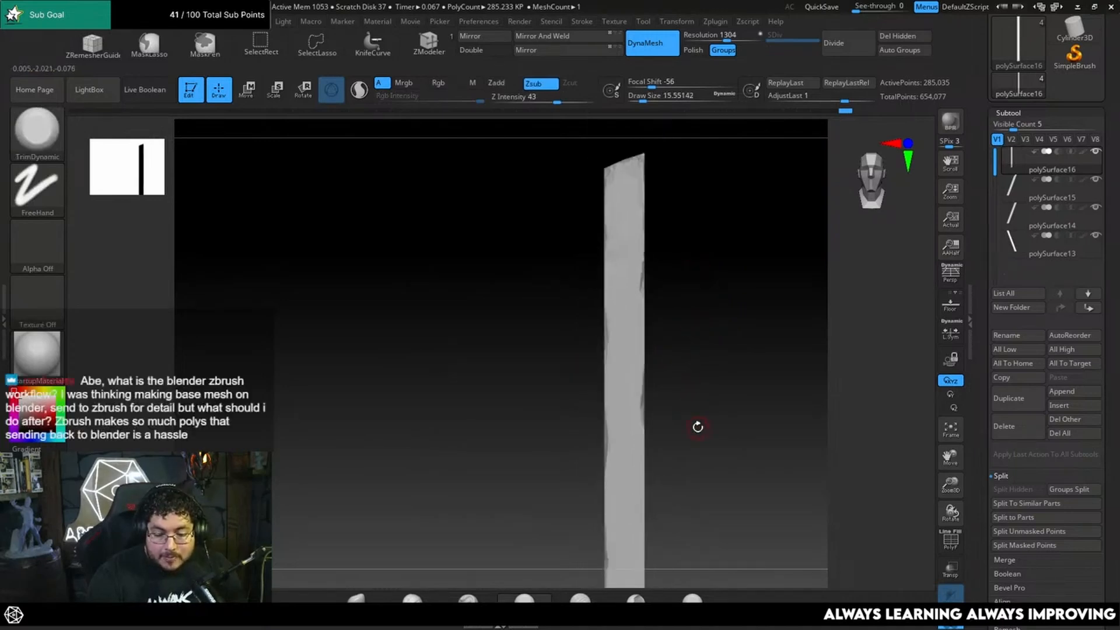
pyautogui.moveTo(698, 427); pyautogui.dragTo(694, 373)
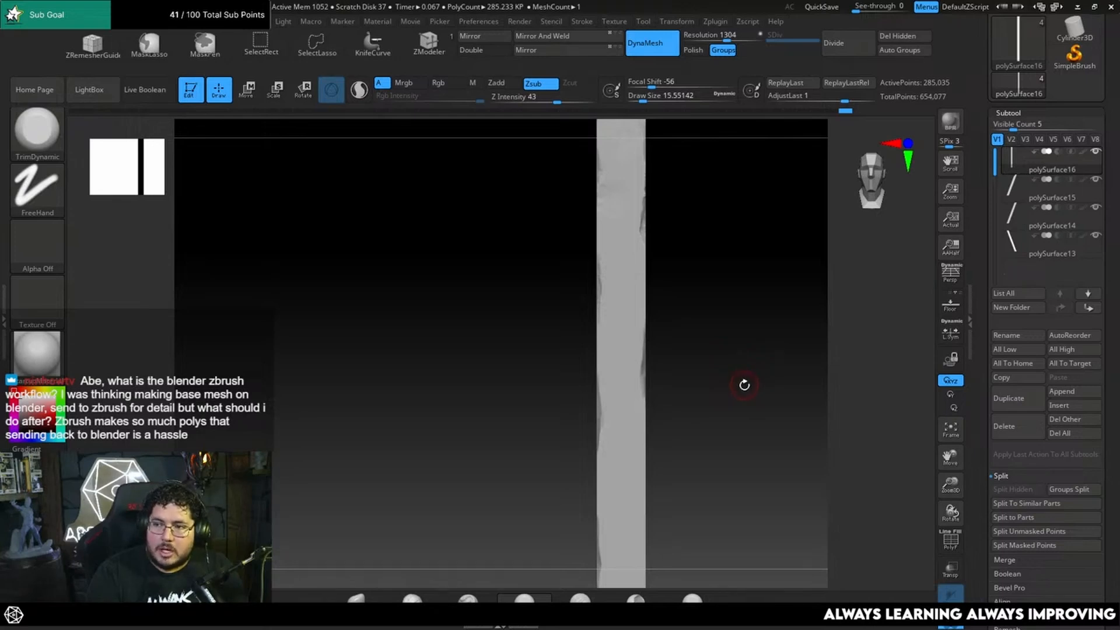
# Chip the right front edge around the plank's middle with MalletFast at draw sizes 9.44708 and 12.91171.
pyautogui.moveTo(774, 332); pyautogui.dragTo(698, 335)
pyautogui.moveTo(636, 598)
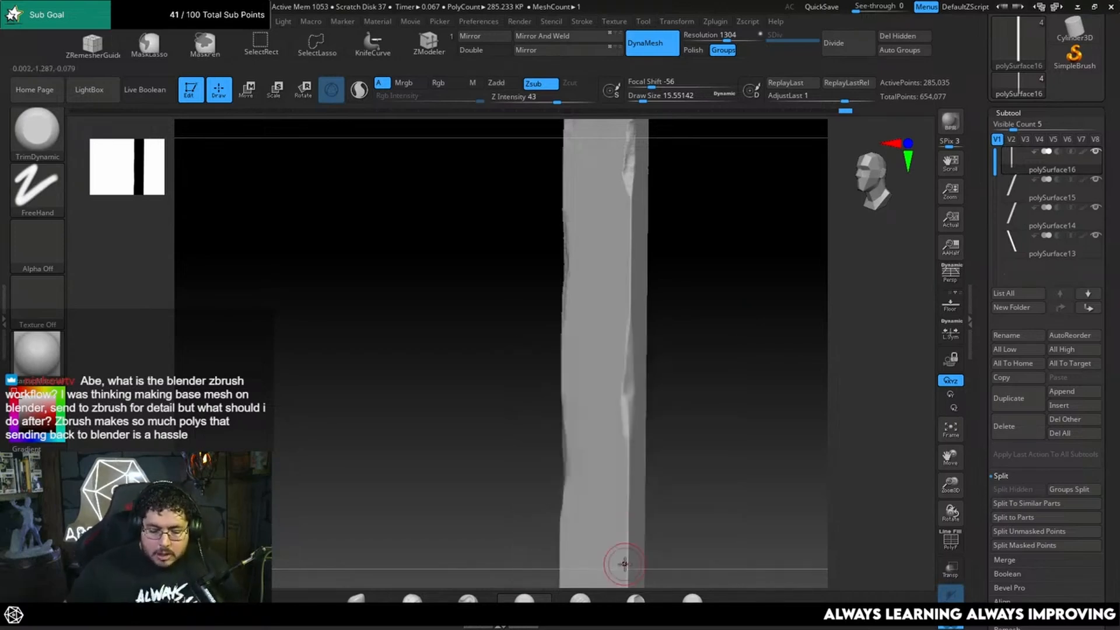
pyautogui.click(636, 598)
pyautogui.moveTo(664, 392)
pyautogui.mouseDown()
pyautogui.moveTo(685, 375)
pyautogui.moveTo(684, 415)
pyautogui.mouseUp()
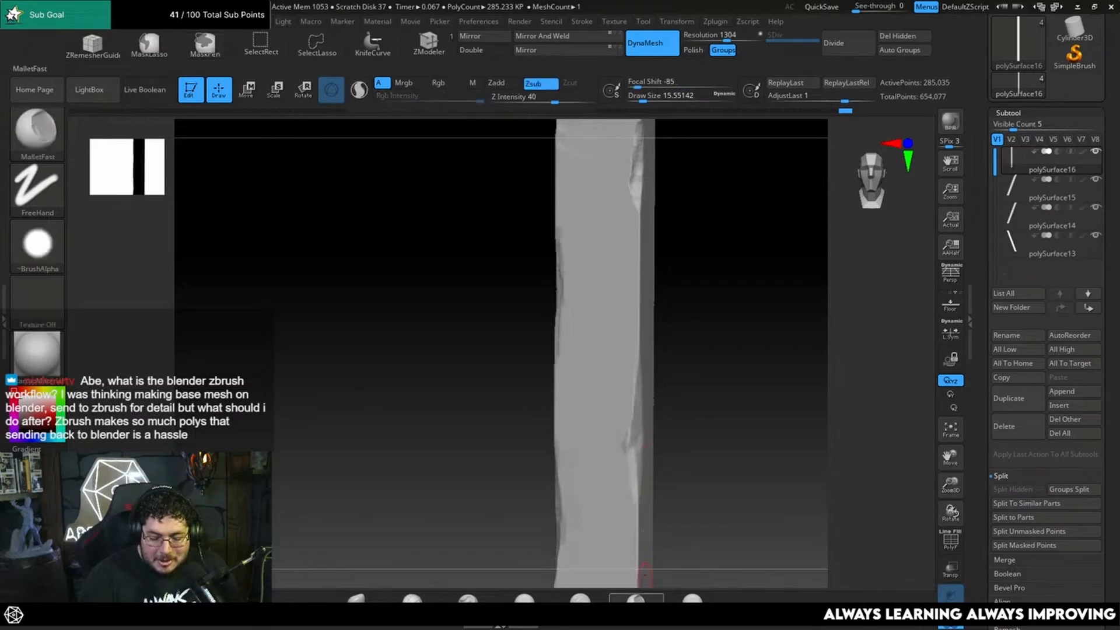
pyautogui.press('b')
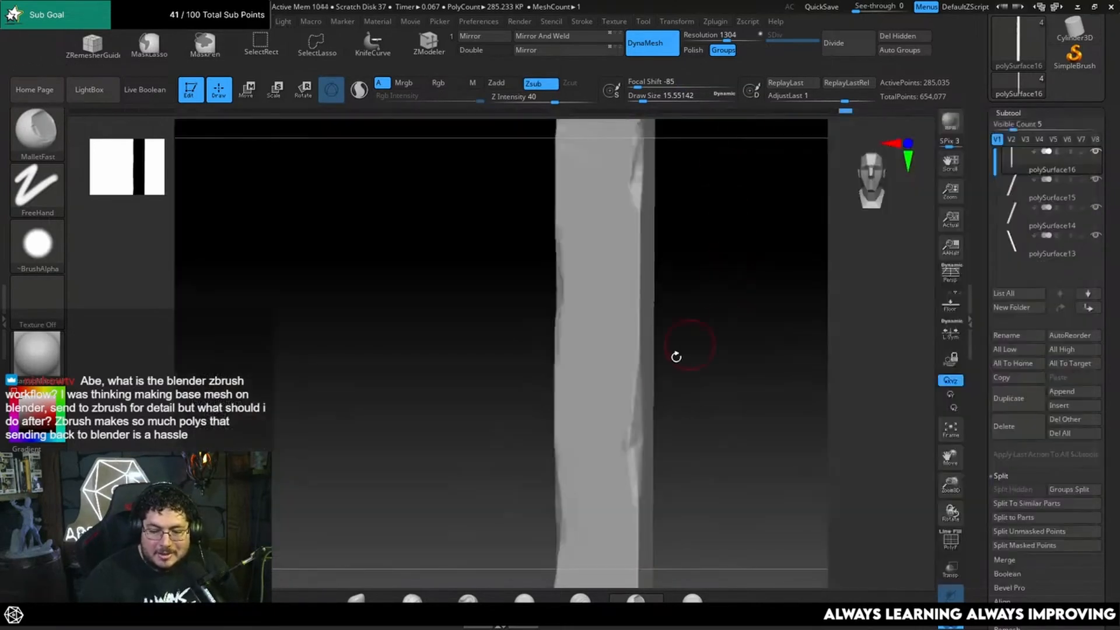
pyautogui.press('space')
pyautogui.moveTo(660, 399); pyautogui.dragTo(654, 399)
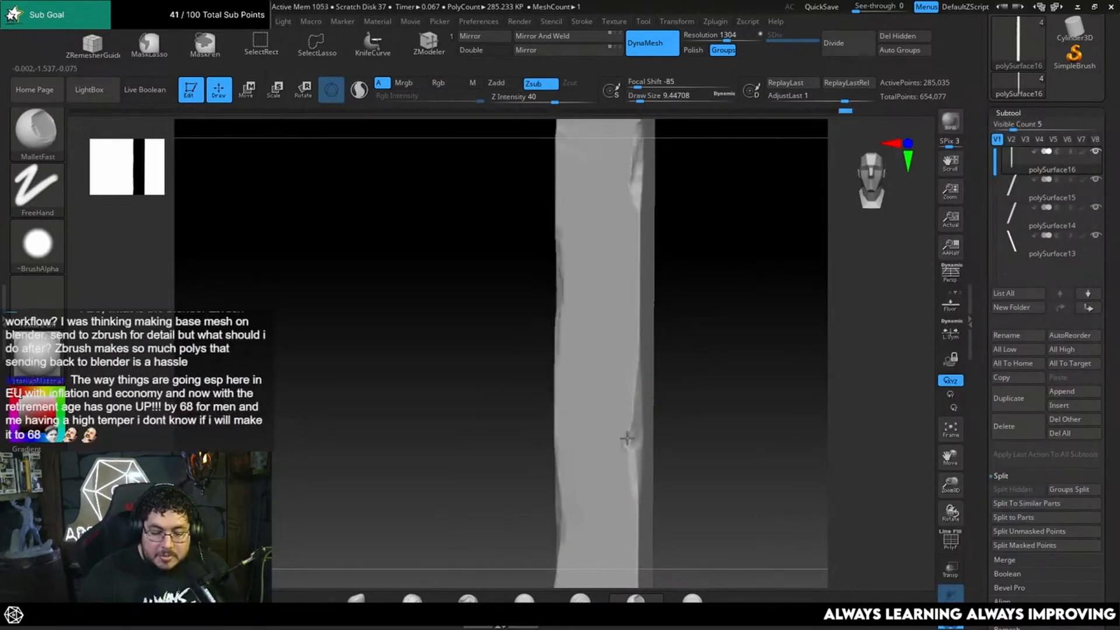
pyautogui.press('space')
pyautogui.moveTo(630, 413); pyautogui.dragTo(635, 413)
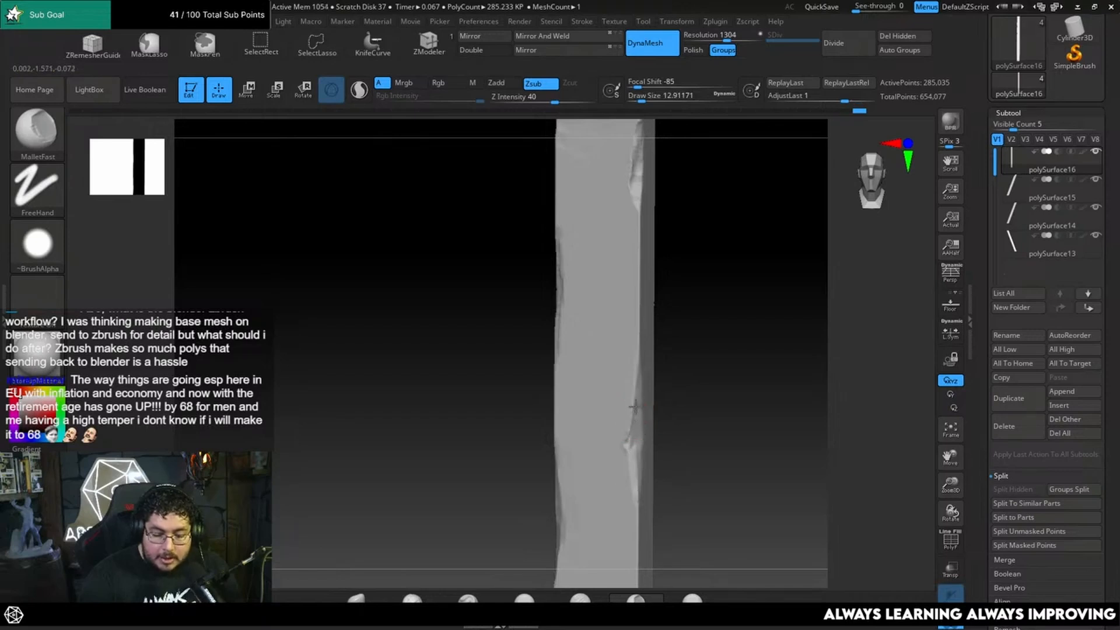
# Break up the chip on the right front edge with finer MalletFast strokes at draw size 7.4673.
pyautogui.moveTo(683, 337); pyautogui.dragTo(644, 390)
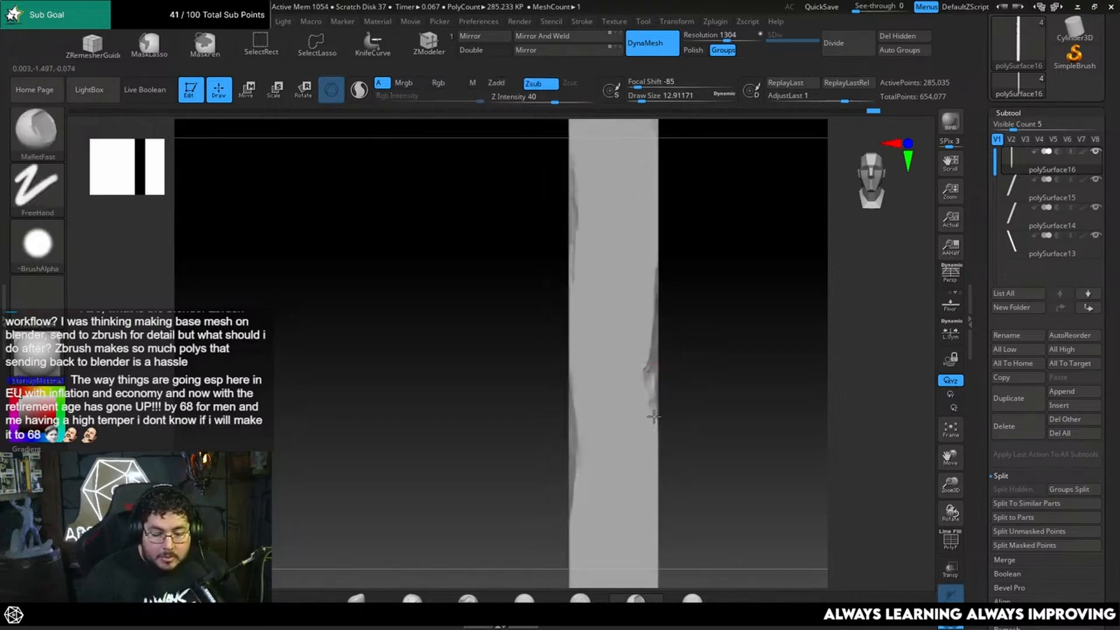
pyautogui.press('space')
pyautogui.moveTo(654, 351); pyautogui.dragTo(653, 339)
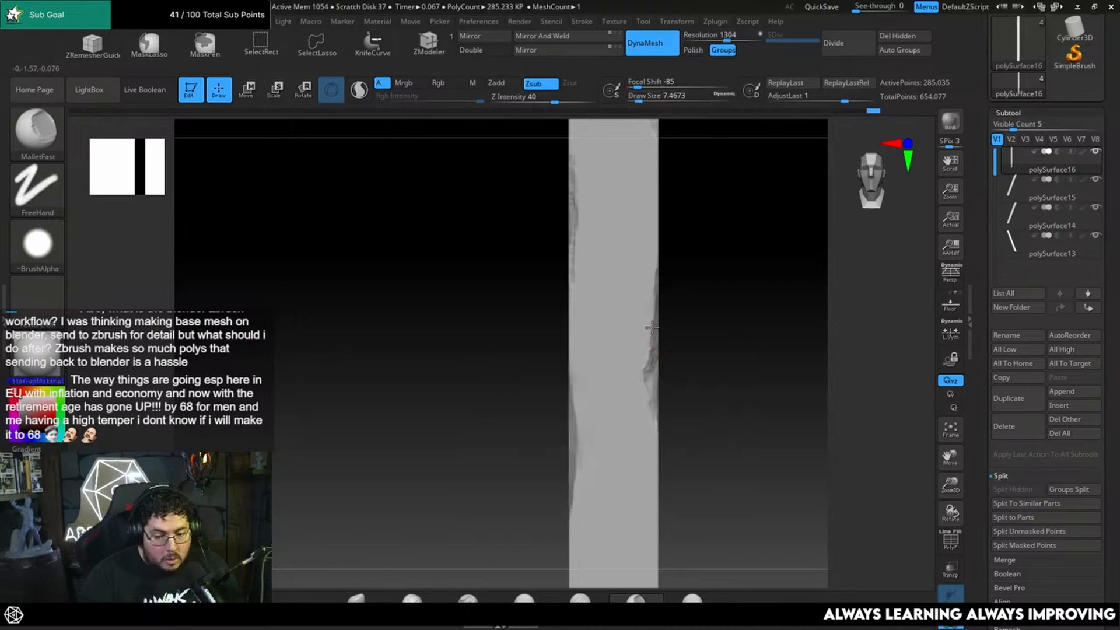
pyautogui.moveTo(647, 387); pyautogui.dragTo(655, 429)
pyautogui.moveTo(685, 391)
pyautogui.mouseDown()
pyautogui.moveTo(705, 340)
pyautogui.moveTo(696, 345)
pyautogui.mouseUp()
# Chip the front edges farther down the plank with MalletFast at draw size 12.91171.
pyautogui.press('space')
pyautogui.moveTo(616, 377)
pyautogui.mouseDown()
pyautogui.moveTo(618, 397)
pyautogui.moveTo(622, 355)
pyautogui.moveTo(622, 415)
pyautogui.mouseUp()
pyautogui.moveTo(710, 385)
pyautogui.mouseDown()
pyautogui.moveTo(720, 395)
pyautogui.moveTo(733, 300)
pyautogui.moveTo(718, 439)
pyautogui.moveTo(673, 364)
pyautogui.mouseUp()
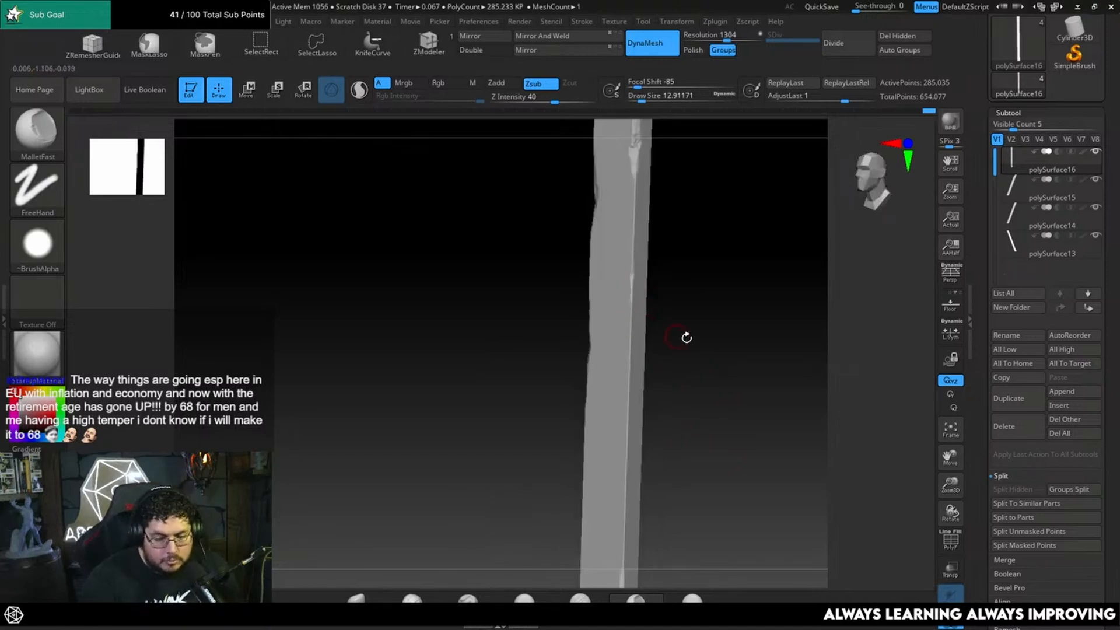
pyautogui.moveTo(686, 337)
pyautogui.keyDown('shift'); pyautogui.mouseDown()
pyautogui.moveTo(632, 382)
pyautogui.moveTo(624, 353)
pyautogui.moveTo(675, 400)
pyautogui.moveTo(681, 440)
pyautogui.moveTo(698, 291)
pyautogui.mouseUp(); pyautogui.keyUp('shift')
pyautogui.keyDown('alt'); pyautogui.moveTo(679, 378); pyautogui.dragTo(662, 256); pyautogui.keyUp('alt')
pyautogui.keyDown('alt'); pyautogui.moveTo(694, 289); pyautogui.dragTo(697, 230); pyautogui.keyUp('alt')
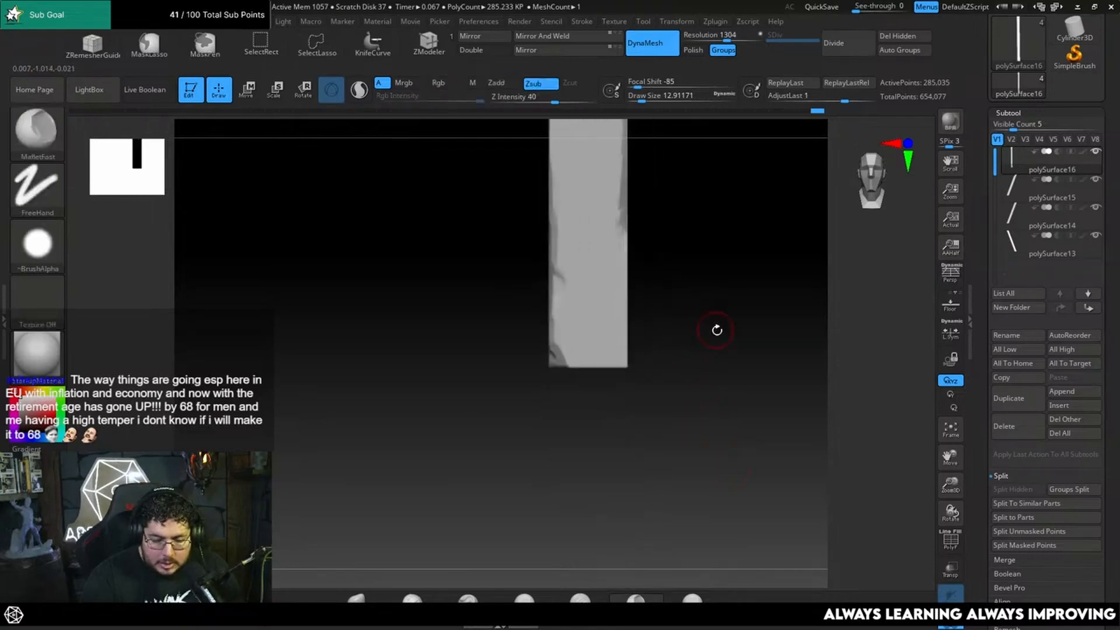
# Carve a wood-grain groove up from the bottom end beside the chipped left corner with DamStandard at draw size 4.99256.
pyautogui.keyDown('alt'); pyautogui.moveTo(715, 328); pyautogui.dragTo(715, 401); pyautogui.keyUp('alt')
pyautogui.keyDown('alt'); pyautogui.moveTo(716, 401); pyautogui.dragTo(719, 245); pyautogui.keyUp('alt')
pyautogui.press('b')
pyautogui.press('d')
pyautogui.press('s')
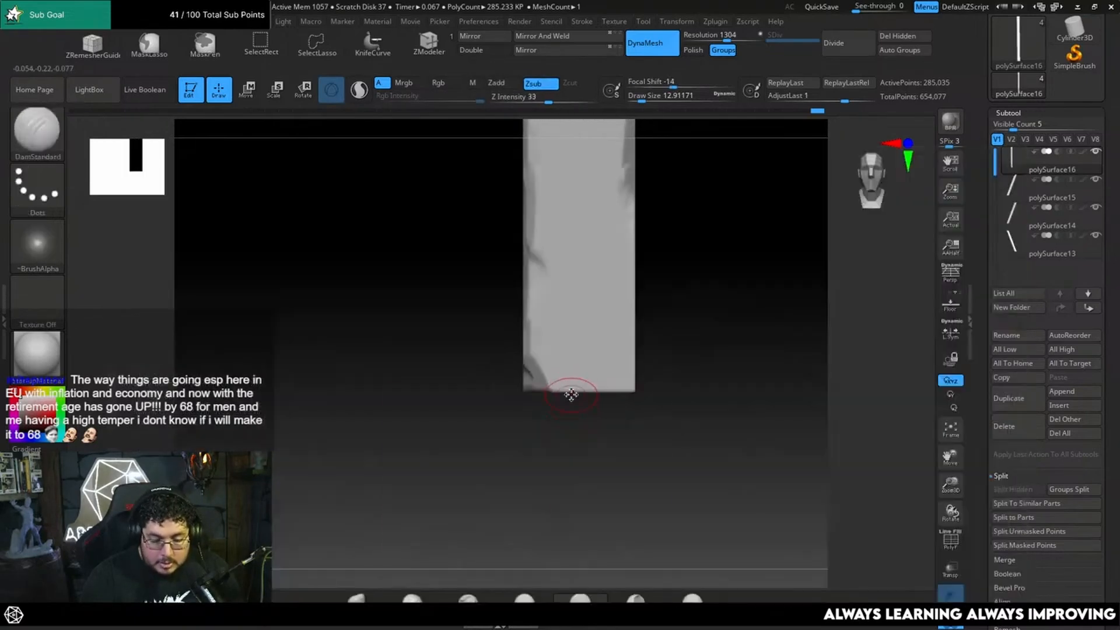
pyautogui.press('[')
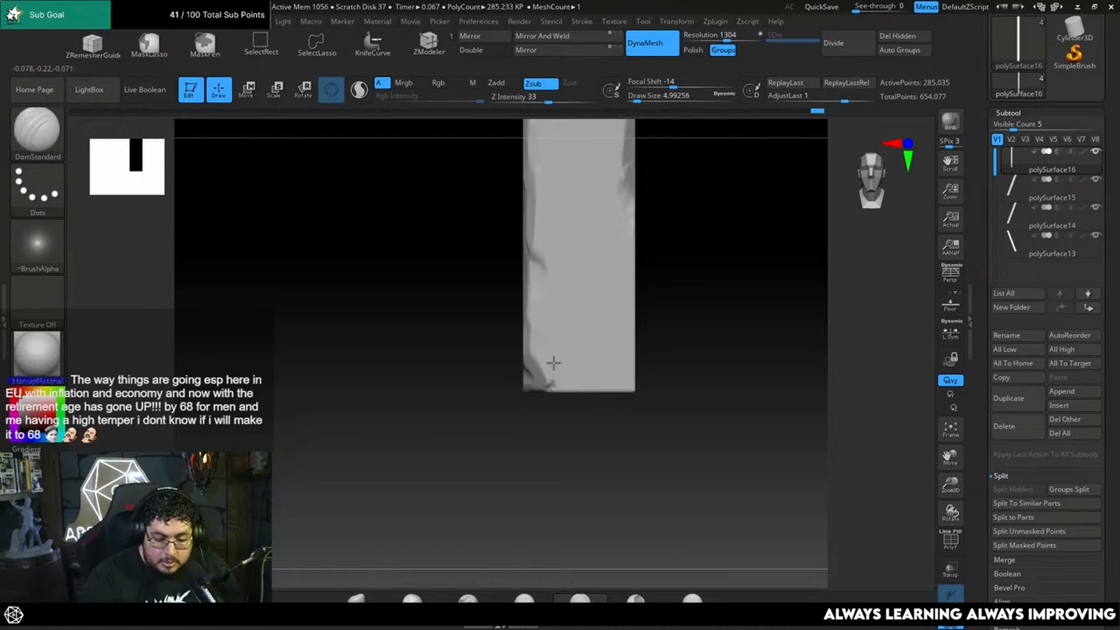
pyautogui.moveTo(550, 334); pyautogui.dragTo(549, 287)
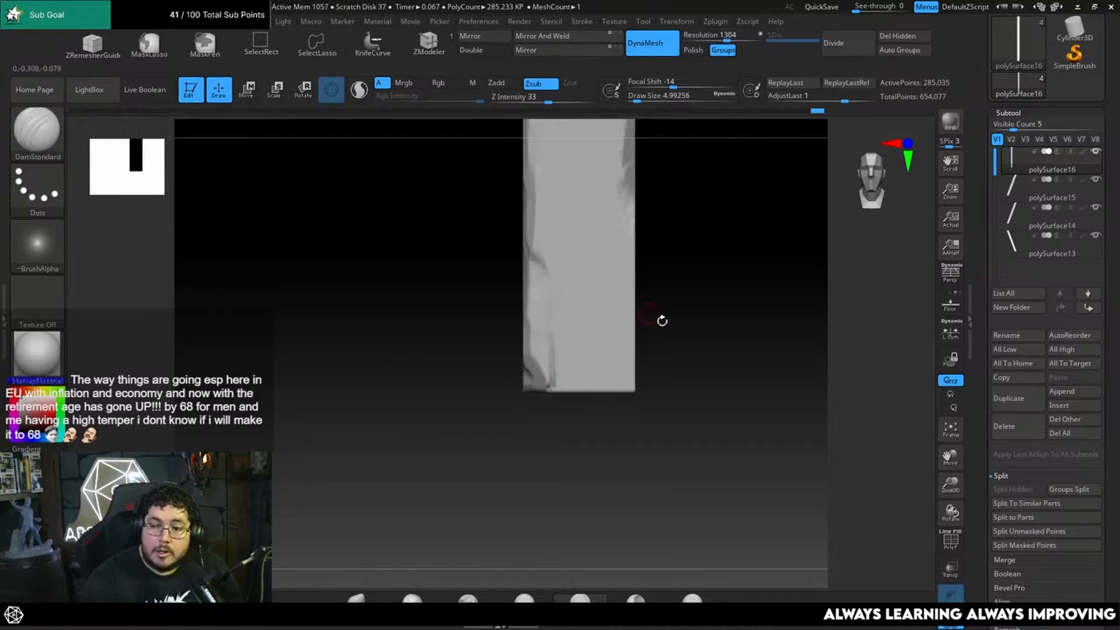
# Carve two more vertical grooves up from the bottom front edge, running the rightmost one well up the face.
pyautogui.moveTo(663, 320)
pyautogui.mouseDown()
pyautogui.moveTo(705, 333)
pyautogui.moveTo(707, 281)
pyautogui.mouseUp()
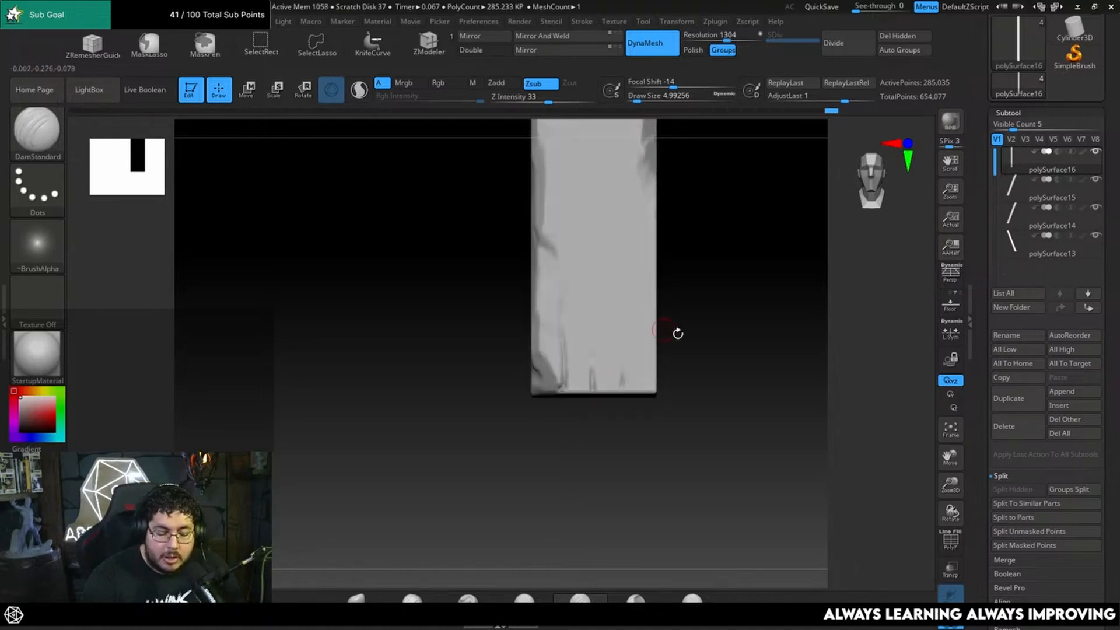
pyautogui.moveTo(677, 327); pyautogui.dragTo(616, 407)
pyautogui.moveTo(626, 317); pyautogui.dragTo(627, 267)
pyautogui.keyDown('shift'); pyautogui.moveTo(683, 298); pyautogui.dragTo(657, 338); pyautogui.keyUp('shift')
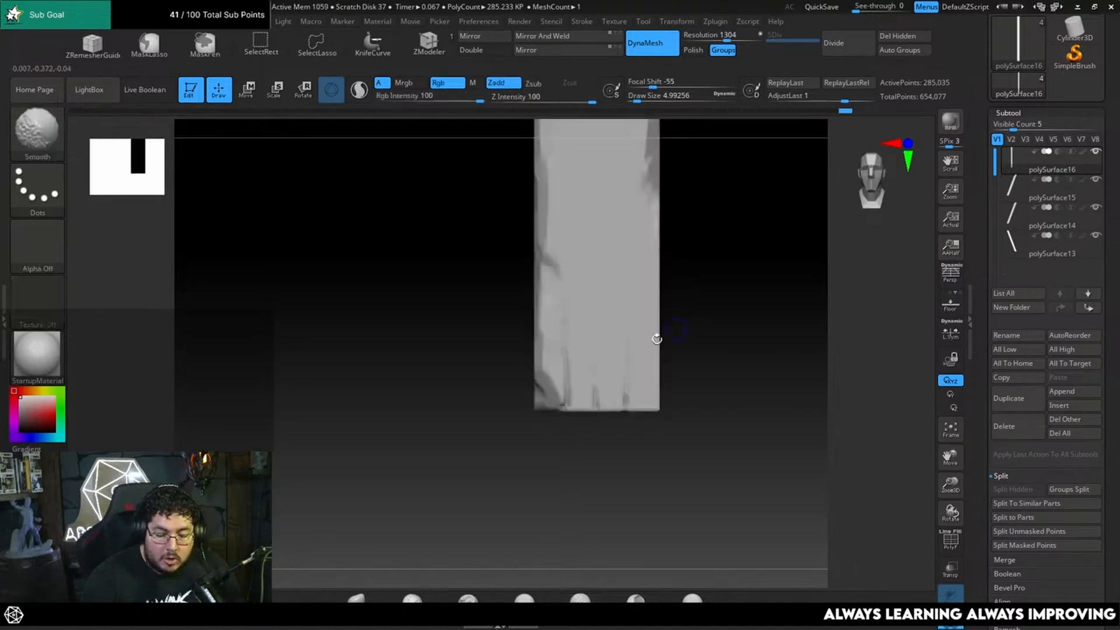
# Flatten the front face around the bottom grooves with TrimDynamic at draw sizes 14.19857 and 8.42419.
pyautogui.click(519, 597)
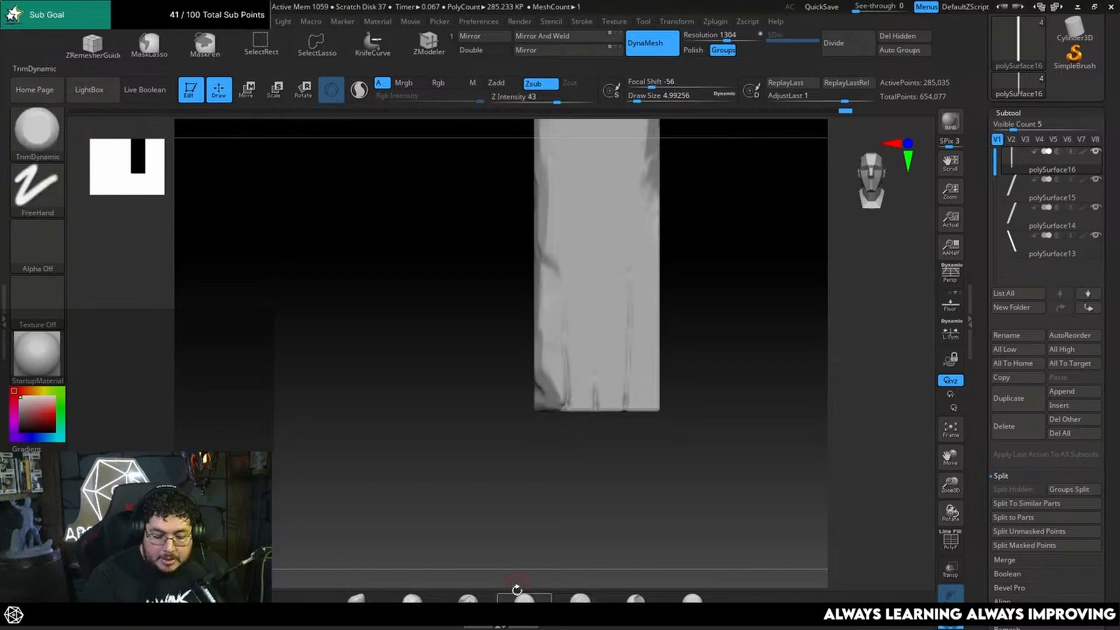
pyautogui.press('space')
pyautogui.click(578, 343)
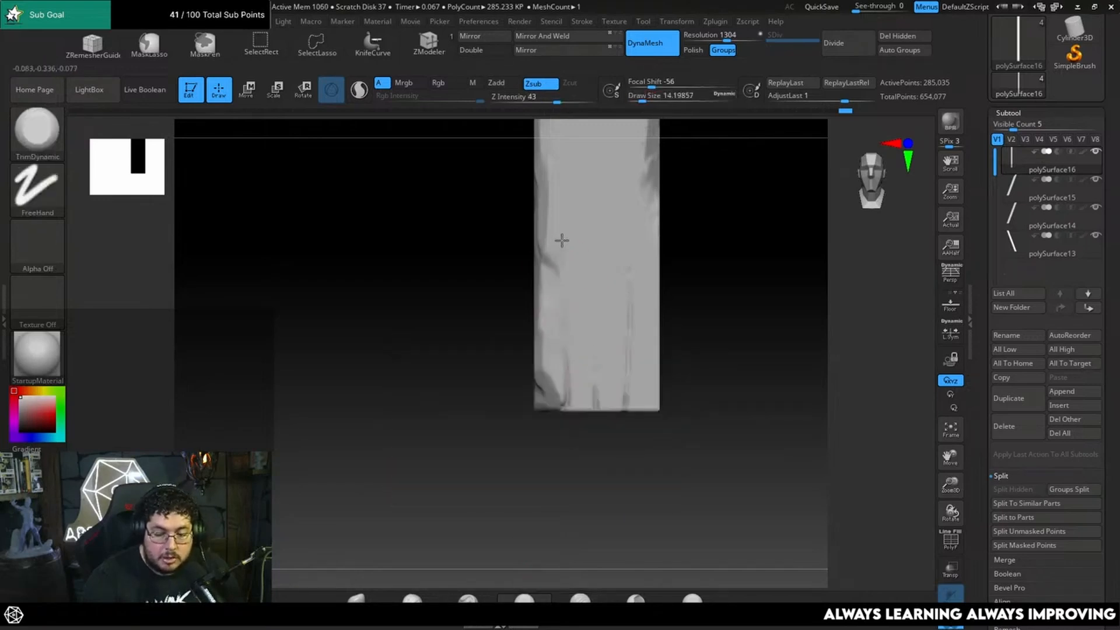
pyautogui.press('space')
pyautogui.click(662, 311)
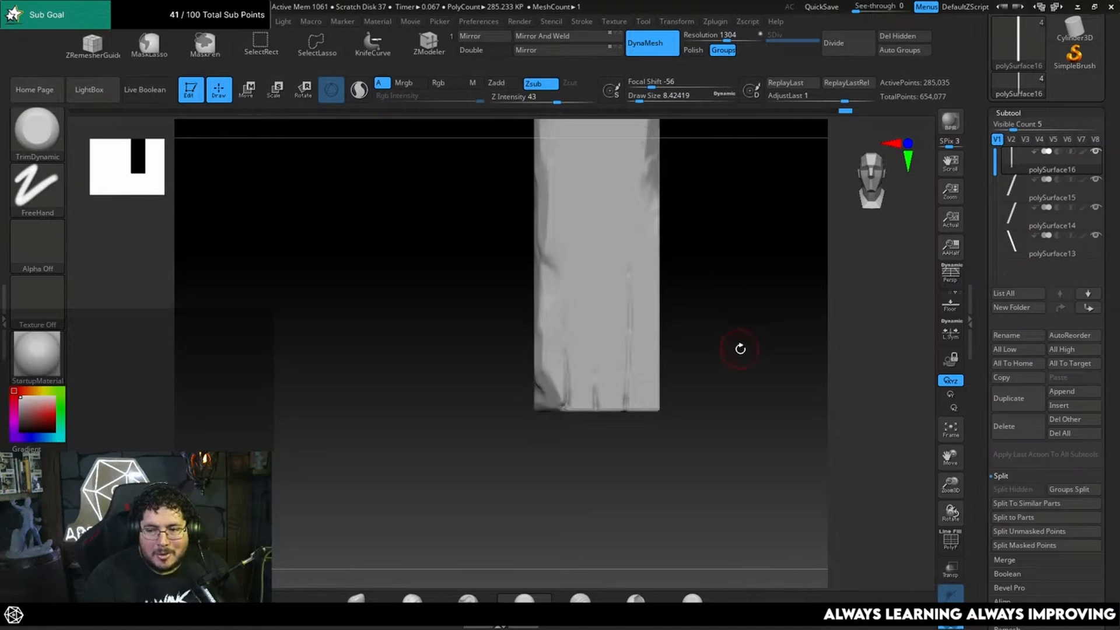
# Bevel the bottom right corner and the right front edge above it with TrimDynamic at draw size 7.4673.
pyautogui.moveTo(740, 349)
pyautogui.mouseDown()
pyautogui.moveTo(733, 360)
pyautogui.moveTo(703, 332)
pyautogui.moveTo(702, 315)
pyautogui.mouseUp()
pyautogui.press('space')
pyautogui.moveTo(694, 386)
pyautogui.mouseDown()
pyautogui.moveTo(706, 389)
pyautogui.moveTo(711, 361)
pyautogui.moveTo(672, 386)
pyautogui.moveTo(670, 403)
pyautogui.moveTo(668, 370)
pyautogui.mouseUp()
pyautogui.press('space')
pyautogui.press('space')
pyautogui.moveTo(671, 379); pyautogui.dragTo(672, 341)
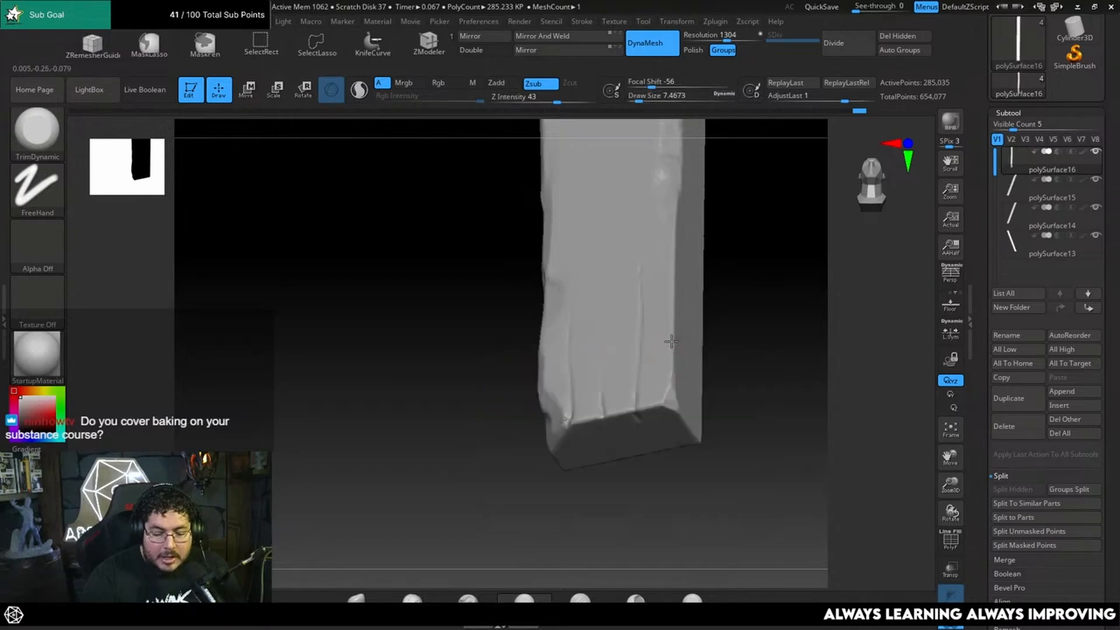
pyautogui.moveTo(673, 297); pyautogui.dragTo(667, 355)
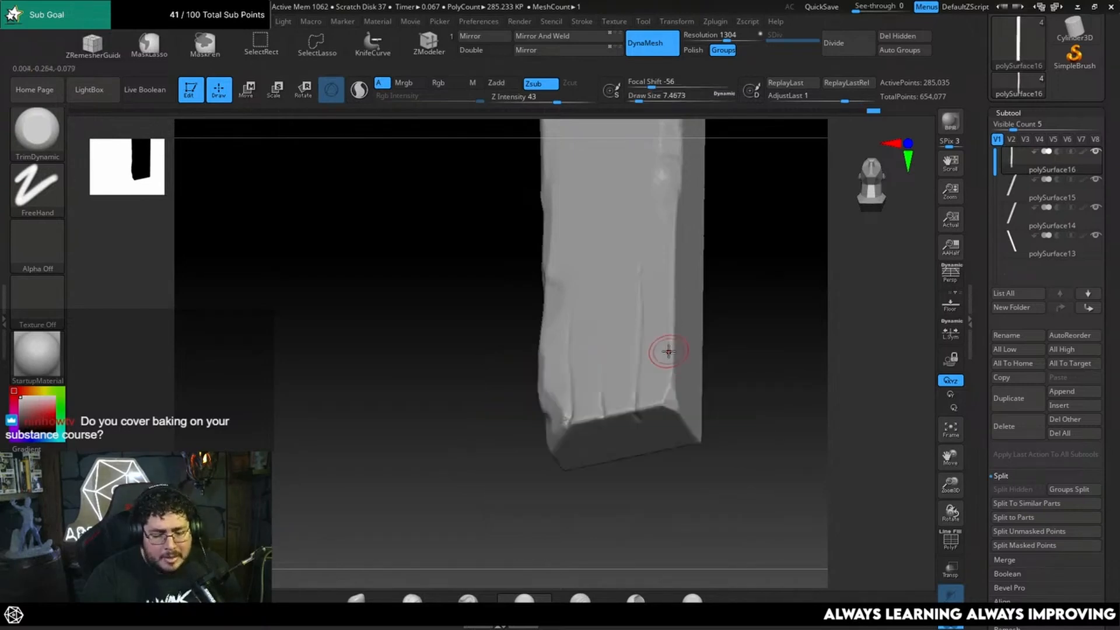
# Chip the bottom left corner of the front face with MalletFast at draw size 7.4673.
pyautogui.moveTo(743, 321); pyautogui.dragTo(578, 528)
pyautogui.press('b')
pyautogui.press('m')
pyautogui.press('f')
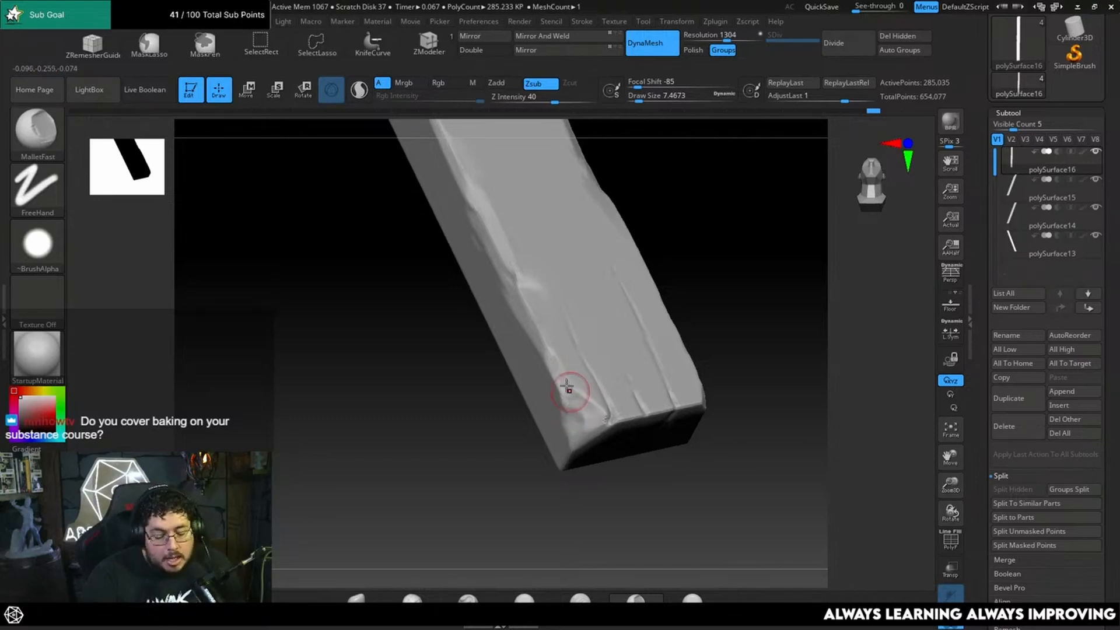
pyautogui.moveTo(565, 338); pyautogui.dragTo(599, 407, button='right')
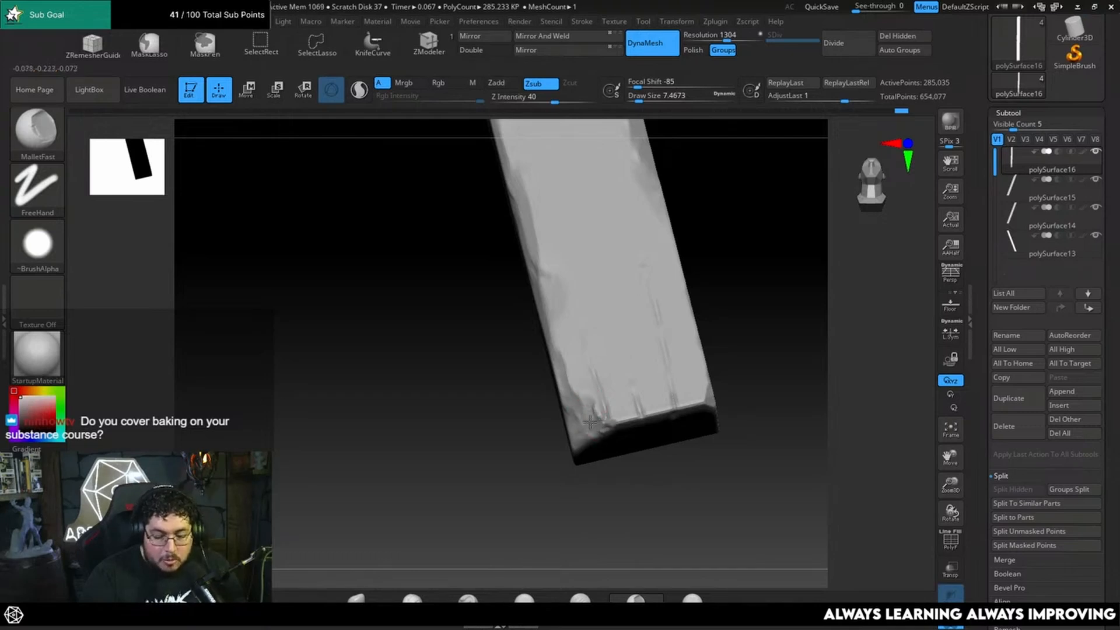
# Cut fine cracks into the chipped bottom left corner with DamStandard at draw sizes 3.11177, 5.75148 and 4.99256.
pyautogui.click(580, 599)
pyautogui.press('space')
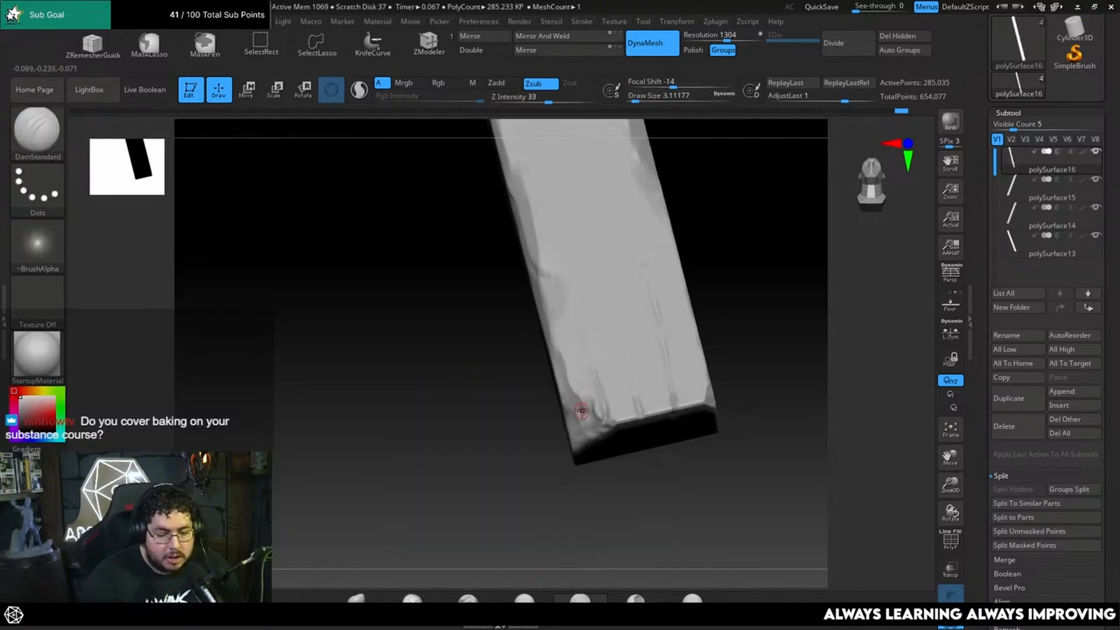
pyautogui.press('space')
pyautogui.moveTo(572, 407); pyautogui.dragTo(577, 412)
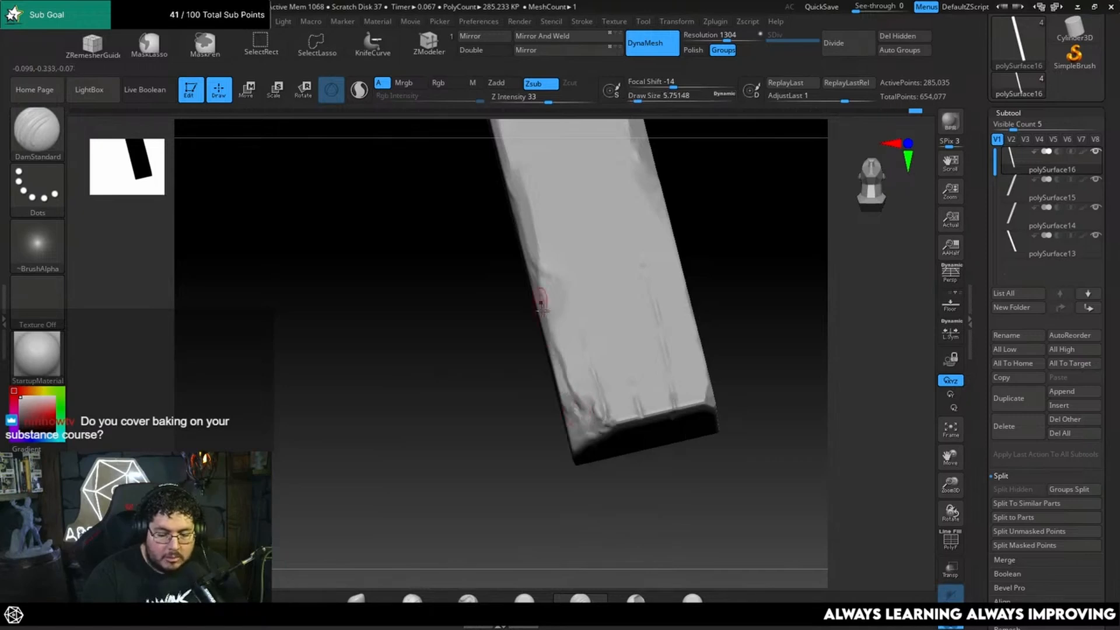
pyautogui.press('space')
pyautogui.moveTo(598, 358); pyautogui.dragTo(586, 419)
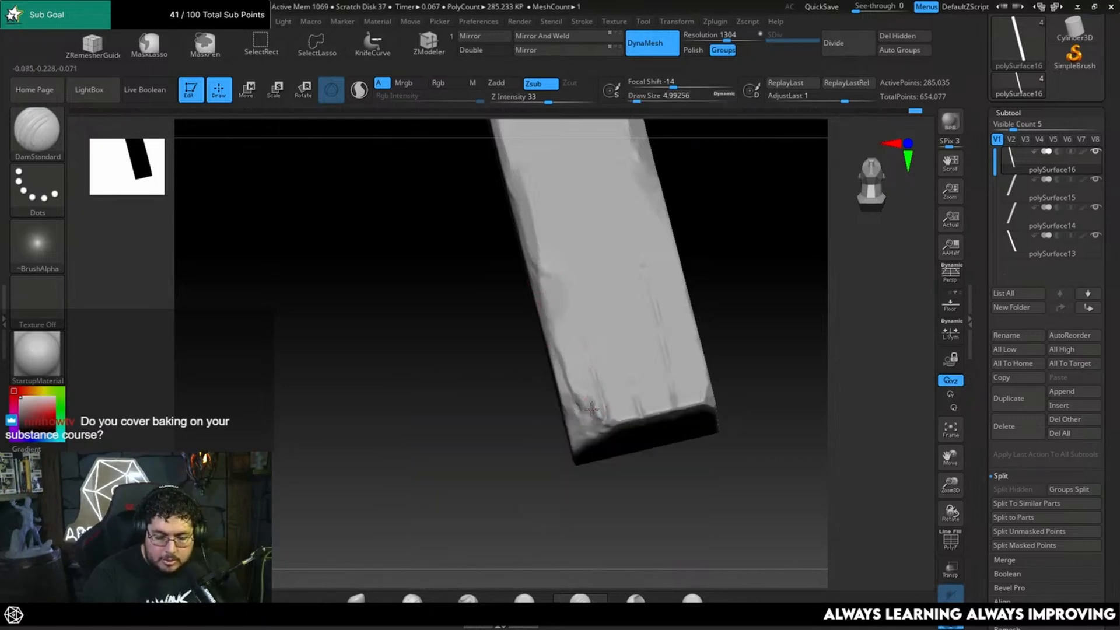
# Subdivide the plank one level to SDiv 2 for finer damage around its bottom end.
pyautogui.moveTo(655, 400); pyautogui.dragTo(636, 425, button='right')
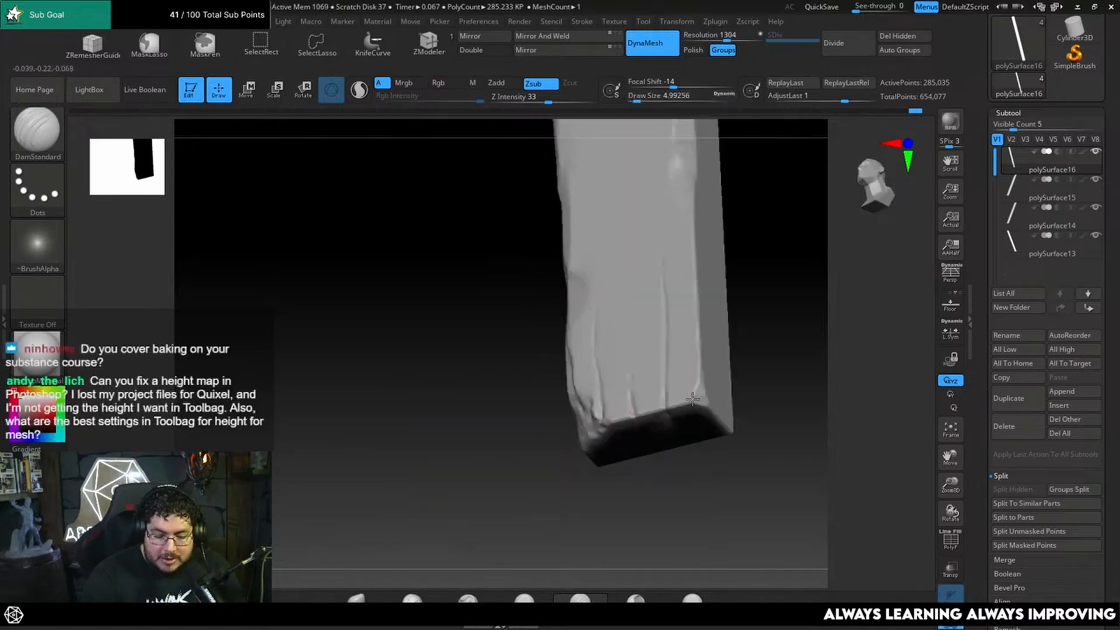
pyautogui.moveTo(708, 400); pyautogui.dragTo(708, 376, button='right')
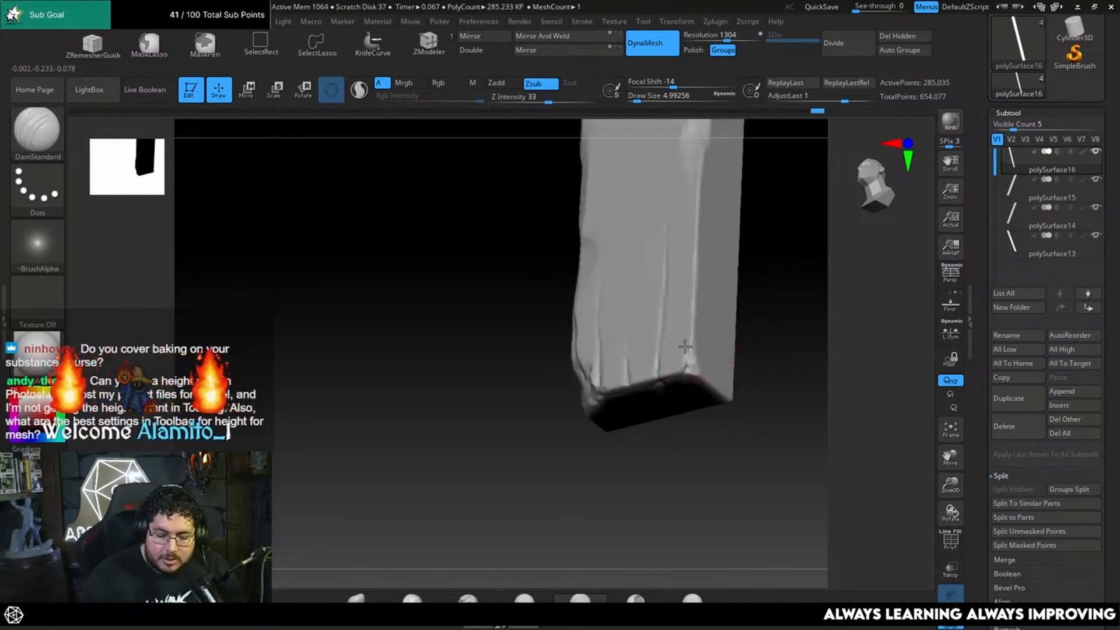
pyautogui.moveTo(752, 318); pyautogui.dragTo(759, 287, button='right')
pyautogui.rightClick(730, 345)
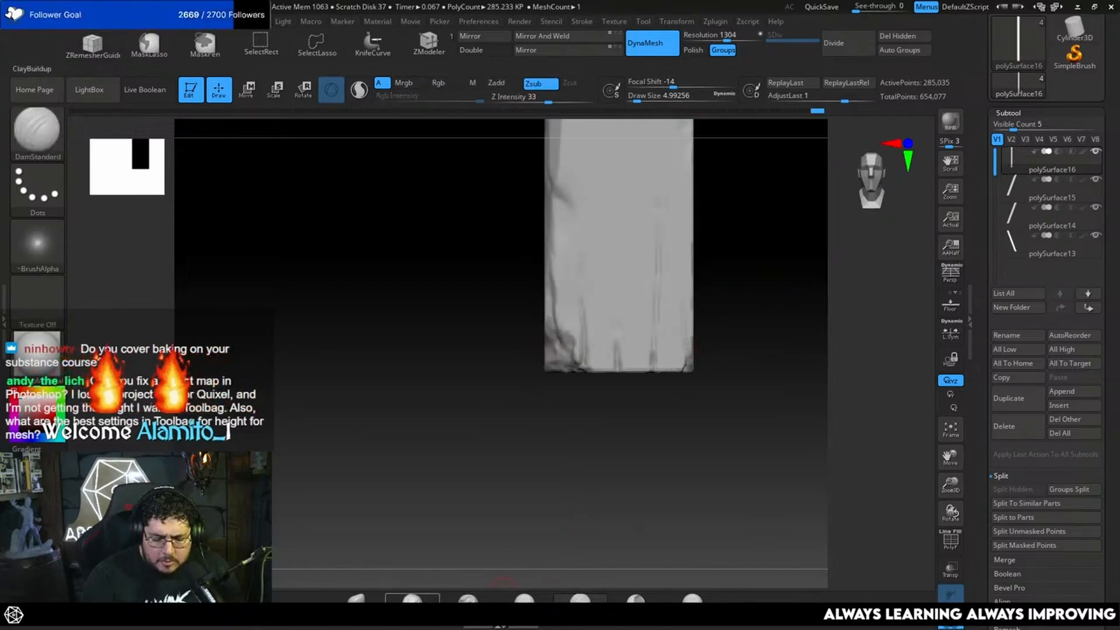
pyautogui.press('b')
pyautogui.press('c')
pyautogui.press('b')
pyautogui.moveTo(738, 368); pyautogui.dragTo(691, 343, button='right')
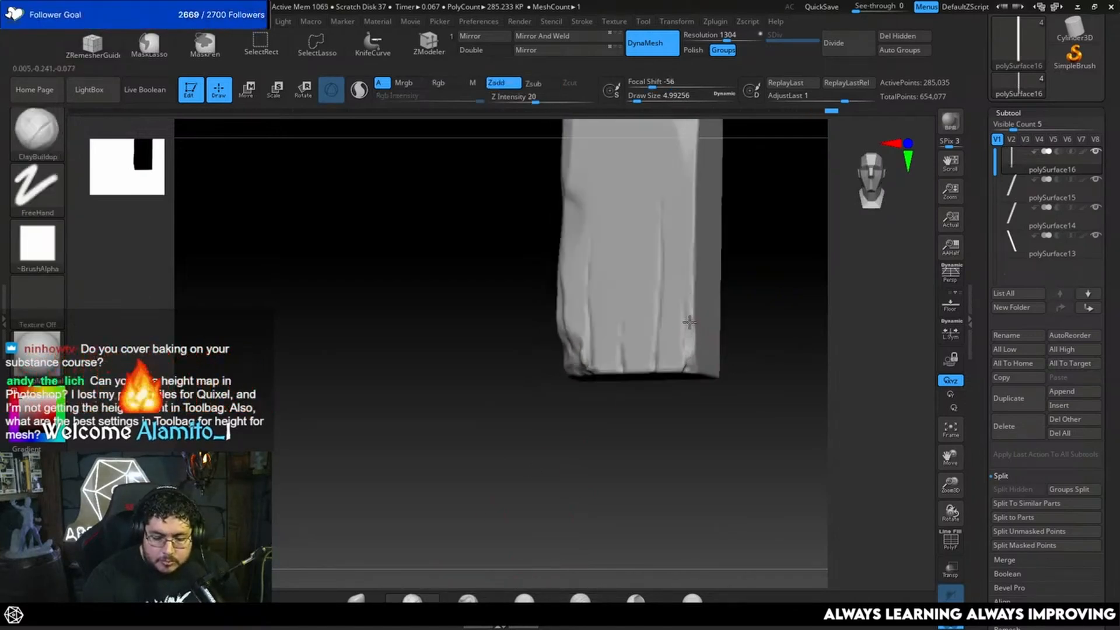
pyautogui.moveTo(762, 325)
pyautogui.keyDown('shift'); pyautogui.mouseDown(button='right')
pyautogui.moveTo(757, 290)
pyautogui.moveTo(808, 205)
pyautogui.mouseUp(button='right'); pyautogui.keyUp('shift')
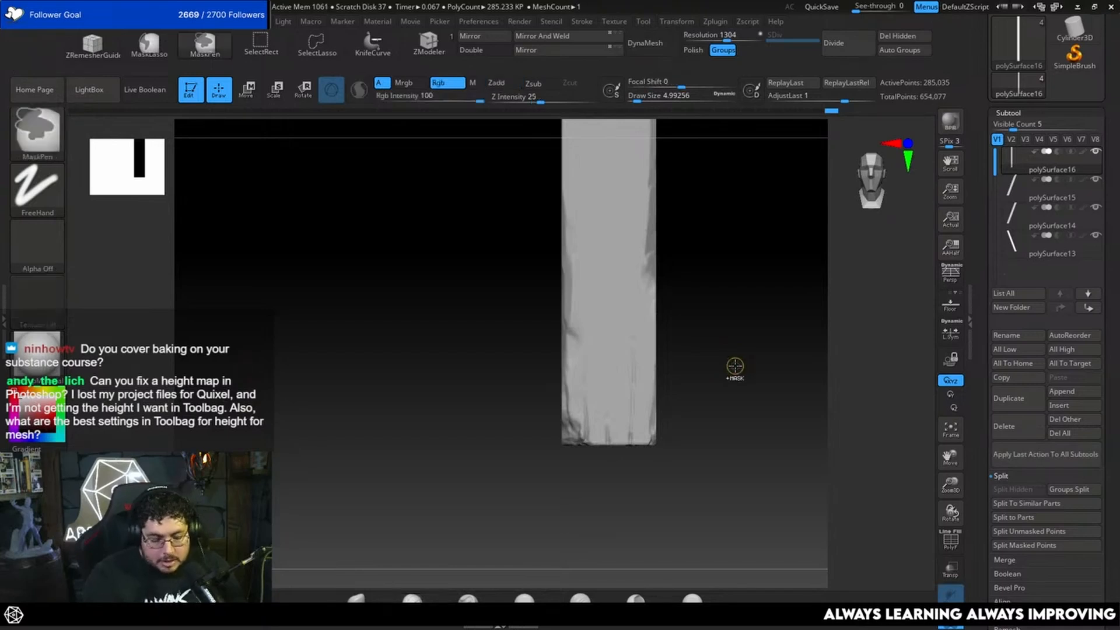
pyautogui.hotkey('ctrl', 'd')
pyautogui.moveTo(722, 370)
pyautogui.mouseDown(button='right')
pyautogui.moveTo(768, 445)
pyautogui.moveTo(735, 391)
pyautogui.moveTo(545, 393)
pyautogui.mouseUp(button='right')
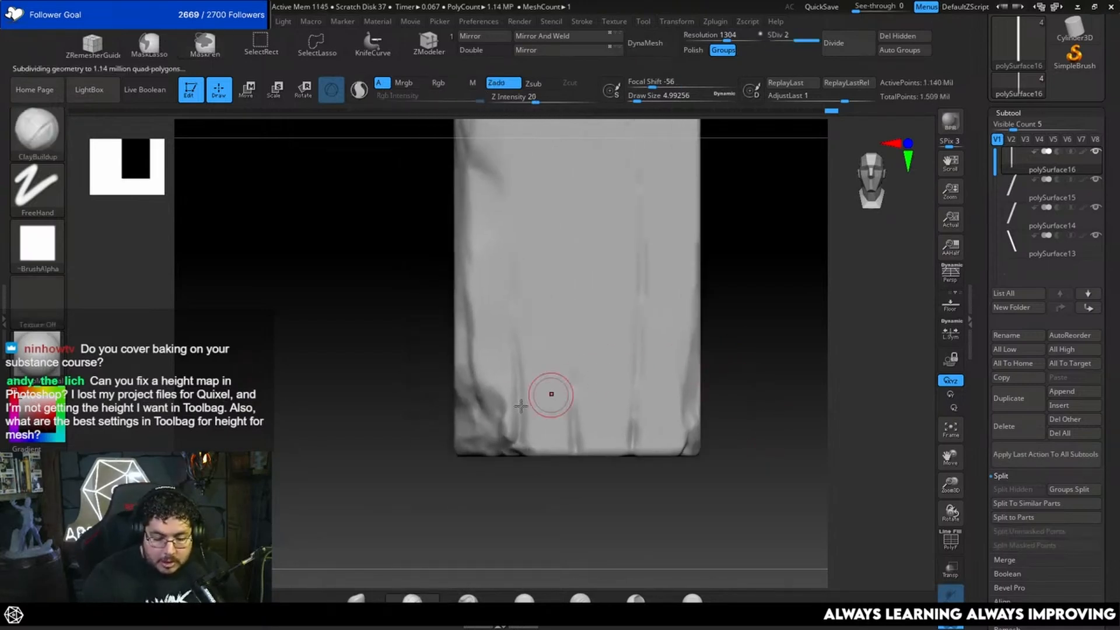
# Cut fine cracks along the left front edge and chipped bottom left corner with DamStandard at draw size 1.82491.
pyautogui.press('space')
pyautogui.moveTo(467, 360); pyautogui.dragTo(461, 360)
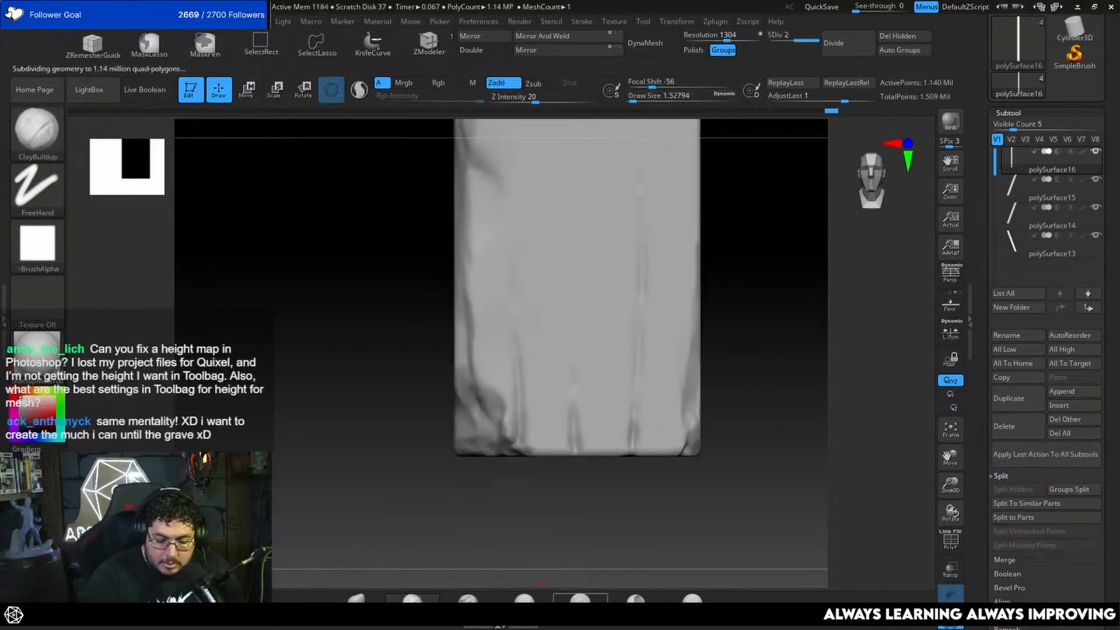
pyautogui.press('b')
pyautogui.press('d')
pyautogui.press('s')
pyautogui.press('space')
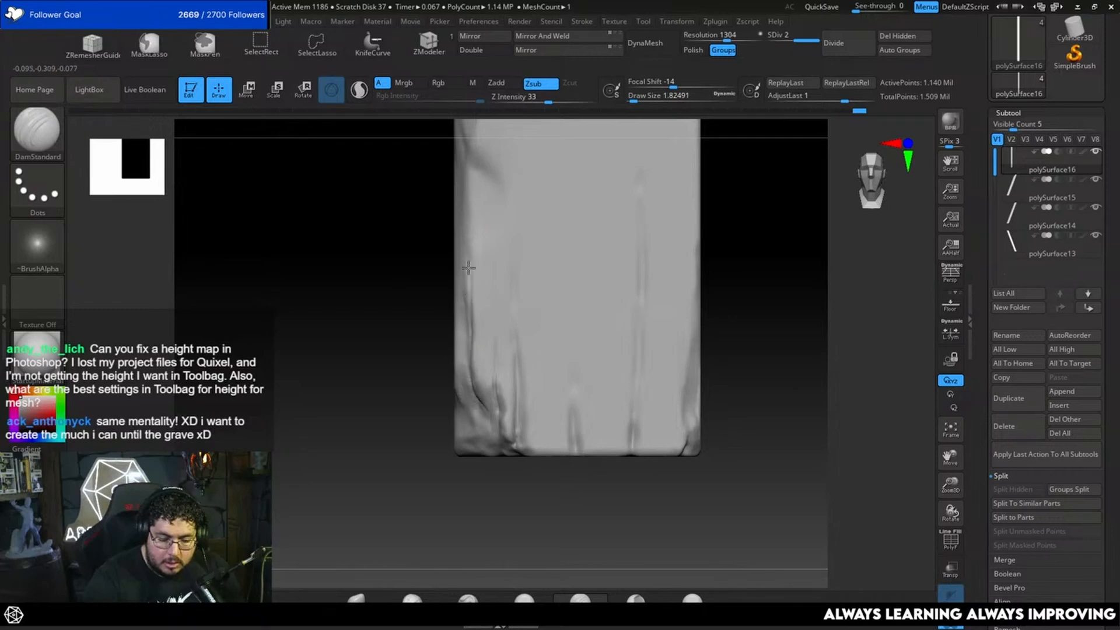
# Build up rough splinters along the lower left front edge with ClayBuildup at draw size 3.67271 and focal shift -91.
pyautogui.press('b')
pyautogui.press('c')
pyautogui.press('b')
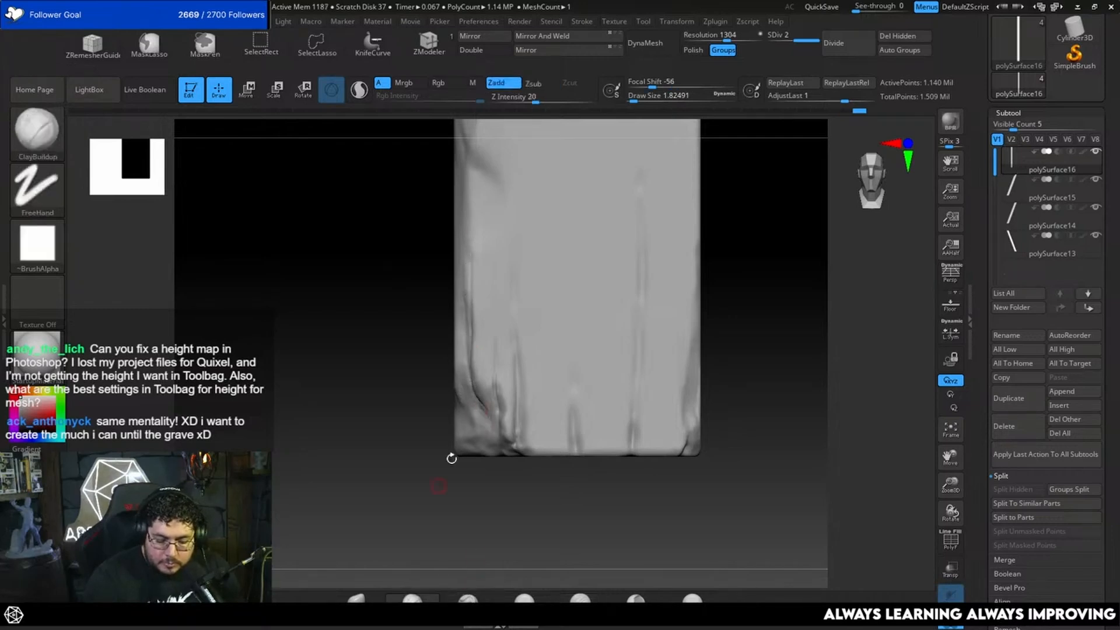
pyautogui.press('space')
pyautogui.moveTo(475, 384); pyautogui.dragTo(478, 383)
pyautogui.moveTo(455, 368); pyautogui.dragTo(462, 380, button='right')
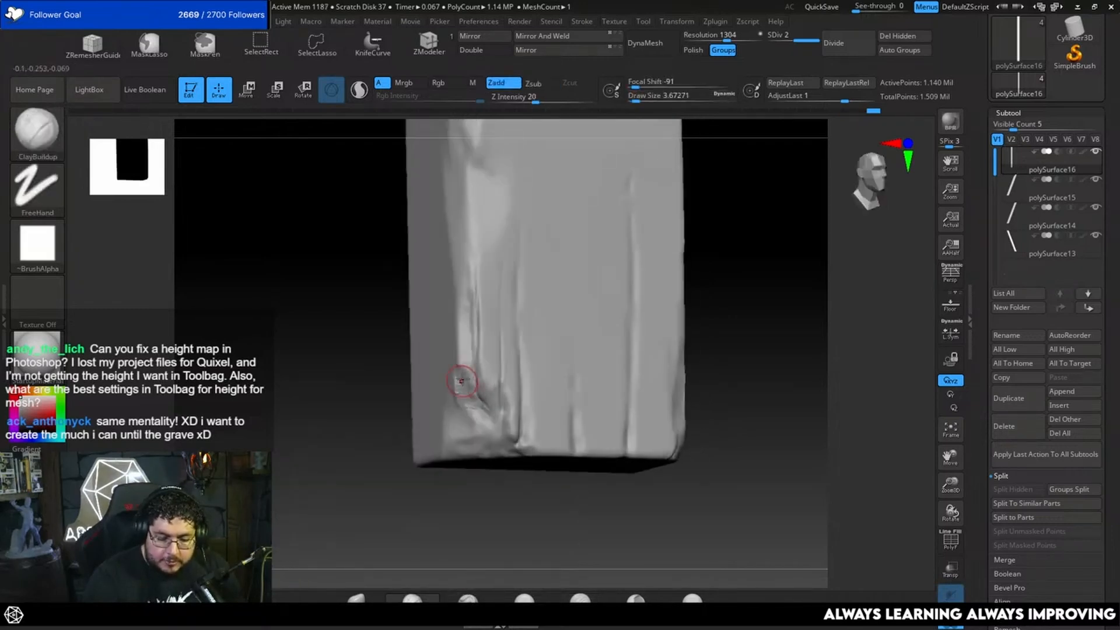
pyautogui.moveTo(459, 381); pyautogui.dragTo(464, 264)
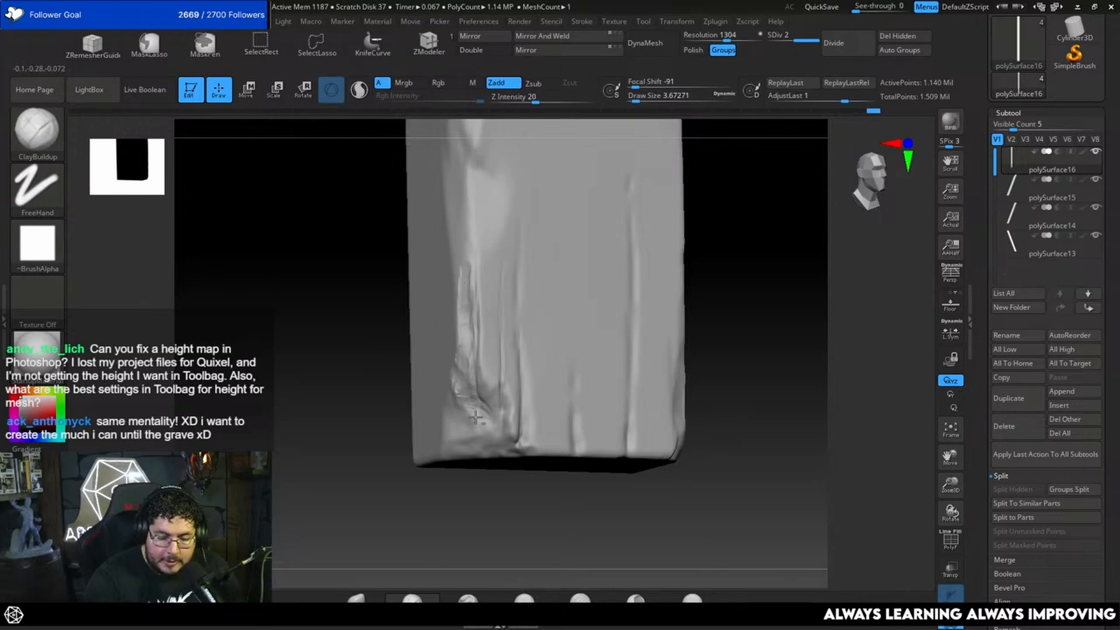
# Refine the splintered bottom left corner with small ClayBuildup strokes at draw size 1.52794.
pyautogui.press('space')
pyautogui.moveTo(502, 384); pyautogui.dragTo(491, 385)
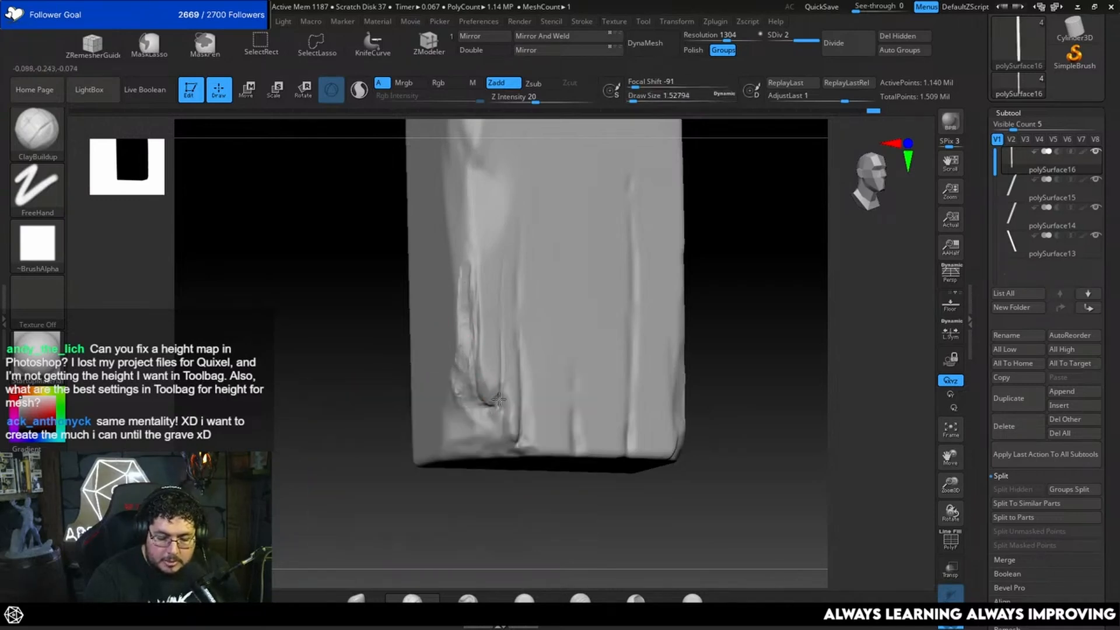
pyautogui.keyDown('shift'); pyautogui.moveTo(499, 400); pyautogui.dragTo(737, 298, button='right'); pyautogui.keyUp('shift')
pyautogui.moveTo(498, 431)
pyautogui.mouseDown()
pyautogui.moveTo(559, 426)
pyautogui.moveTo(528, 449)
pyautogui.moveTo(530, 424)
pyautogui.mouseUp()
# Chip the bottom front edge and the groove ends along it with MalletFast at draw size 3.11177.
pyautogui.click(692, 599)
pyautogui.press('space')
pyautogui.press('space')
pyautogui.click(636, 598)
pyautogui.press('space')
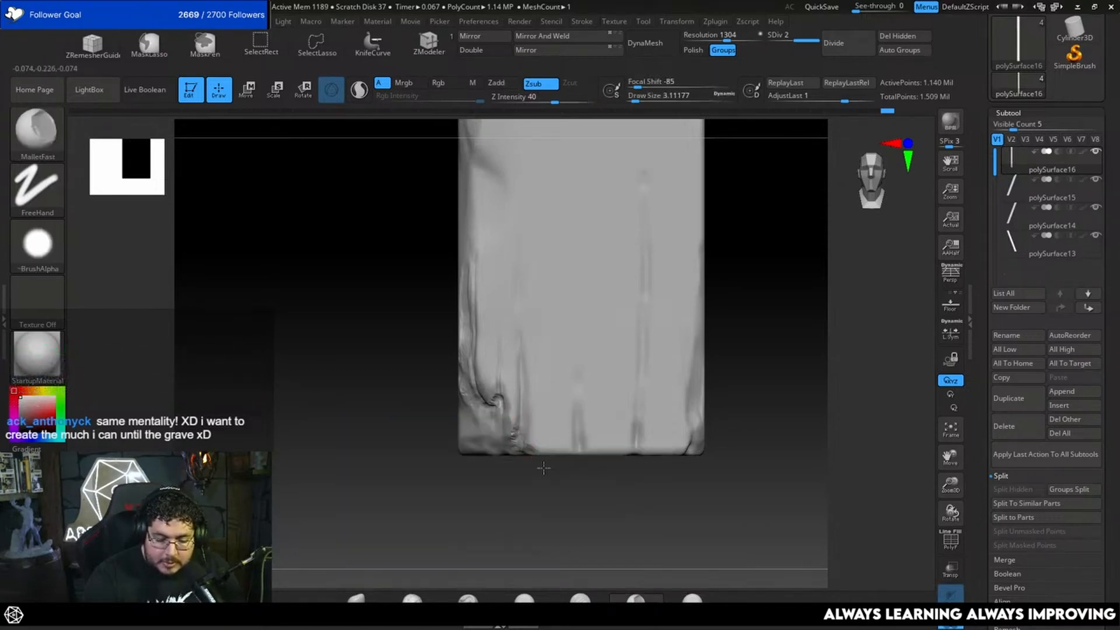
pyautogui.keyDown('alt'); pyautogui.moveTo(525, 449); pyautogui.dragTo(510, 433, button='right'); pyautogui.keyUp('alt')
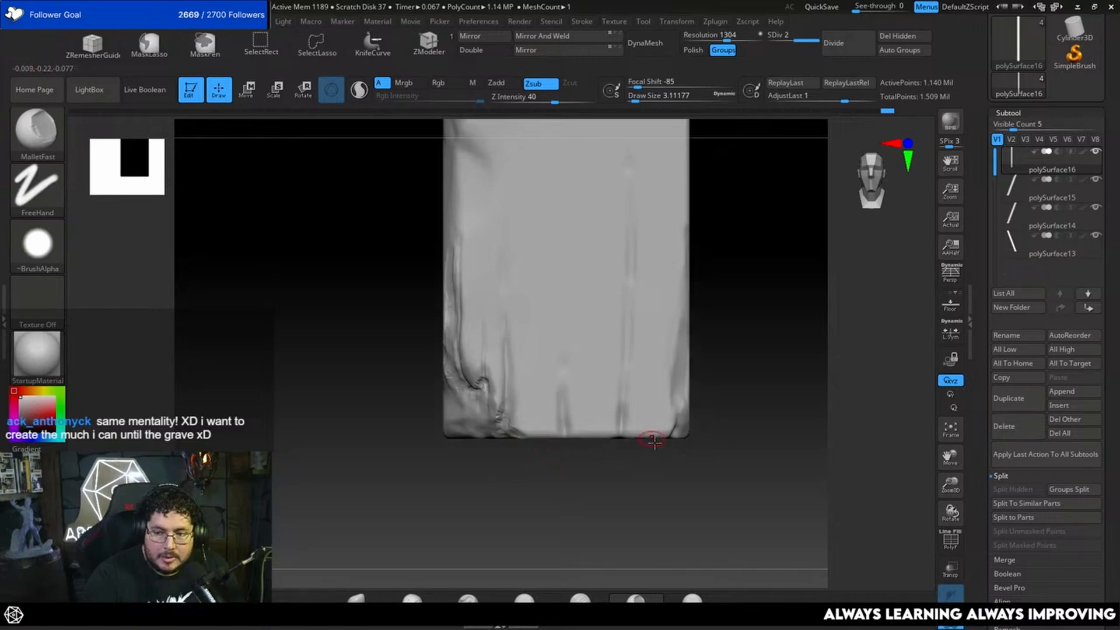
pyautogui.moveTo(621, 428); pyautogui.dragTo(614, 434)
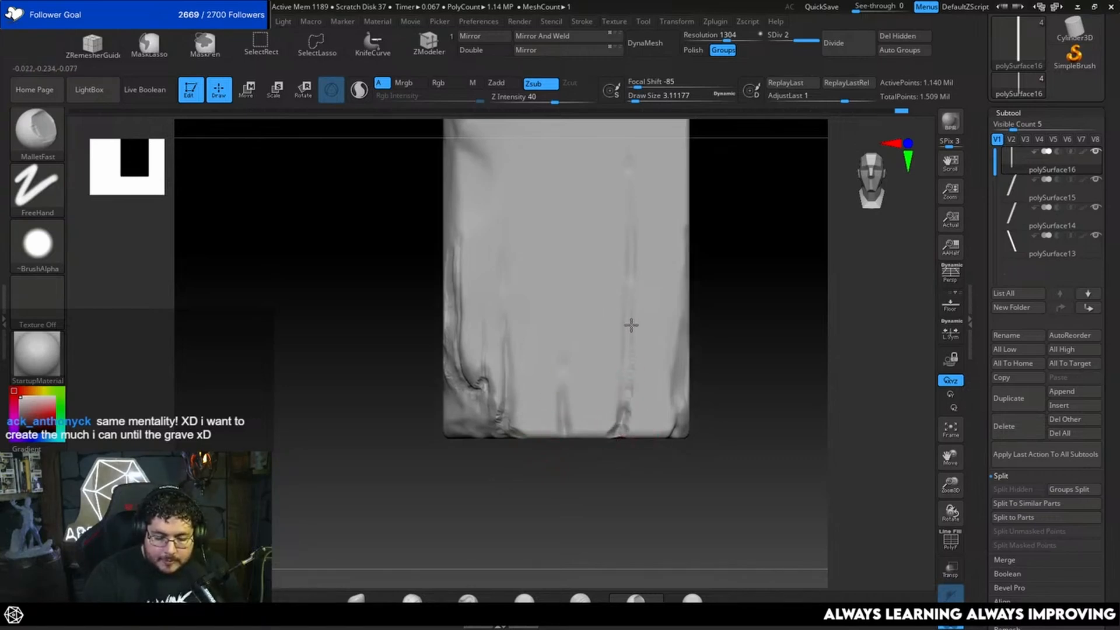
pyautogui.moveTo(567, 420); pyautogui.dragTo(564, 432, button='right')
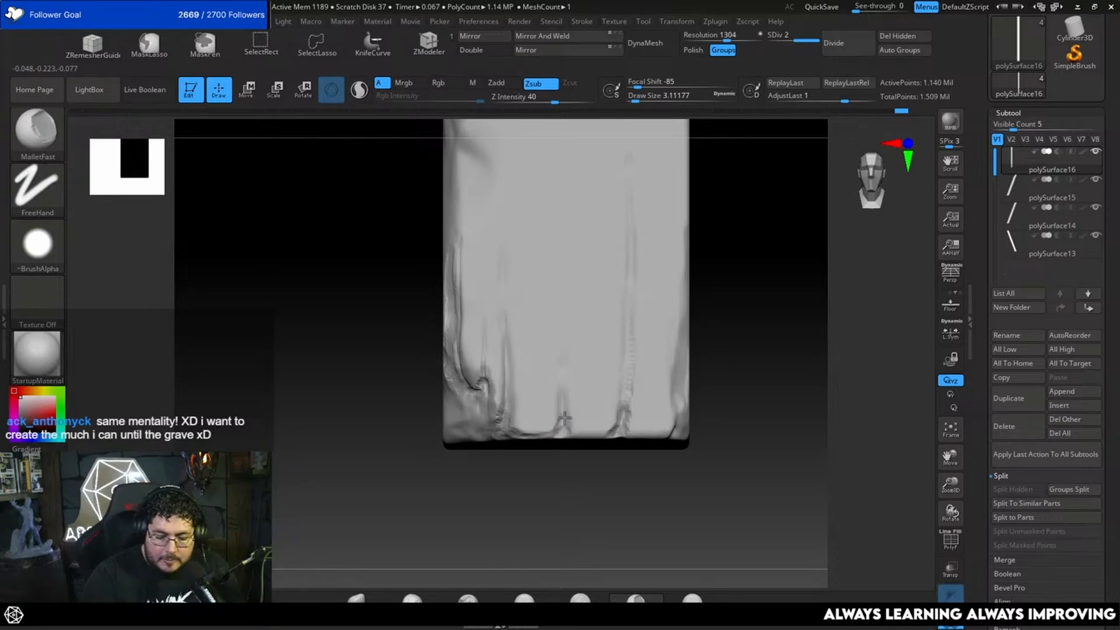
# Chip the plank's right front edge well above the bottom end with MalletFast at draw size 10.53596.
pyautogui.moveTo(568, 364)
pyautogui.mouseDown(button='right')
pyautogui.moveTo(715, 325)
pyautogui.moveTo(716, 302)
pyautogui.moveTo(698, 393)
pyautogui.moveTo(691, 385)
pyautogui.mouseUp(button='right')
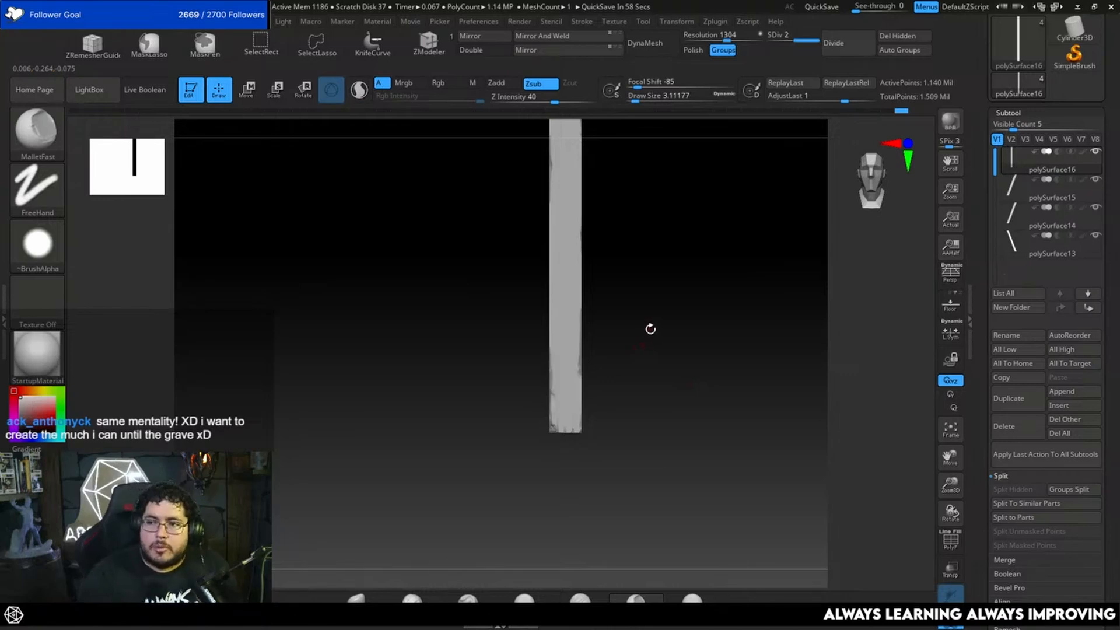
pyautogui.moveTo(675, 338)
pyautogui.mouseDown(button='right')
pyautogui.moveTo(668, 401)
pyautogui.moveTo(668, 385)
pyautogui.moveTo(693, 408)
pyautogui.moveTo(688, 350)
pyautogui.moveTo(687, 388)
pyautogui.mouseUp(button='right')
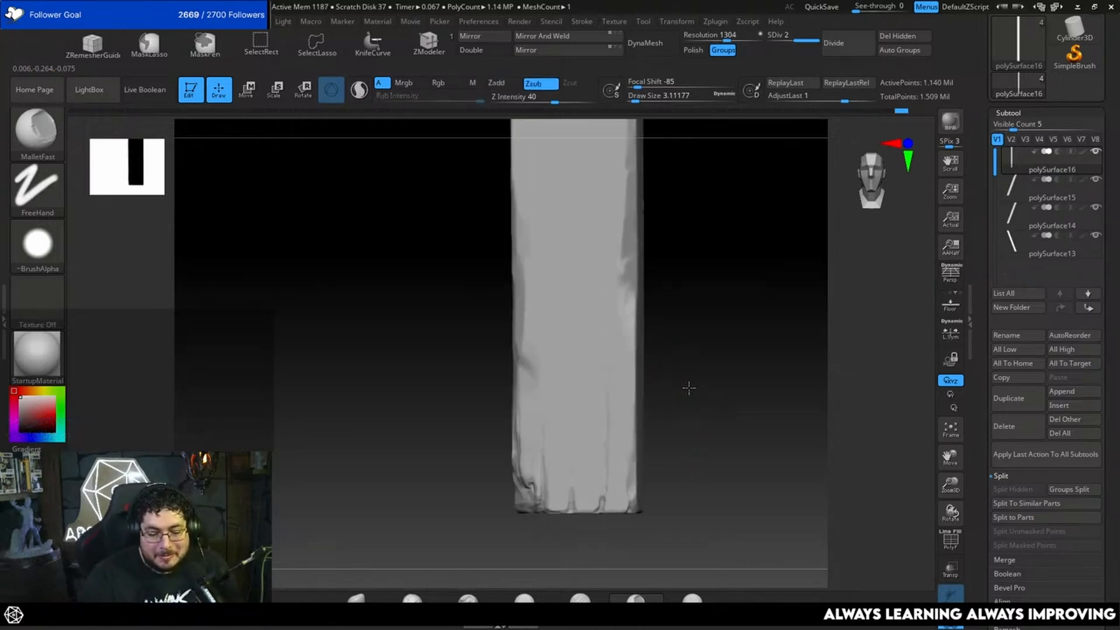
pyautogui.keyDown('alt'); pyautogui.moveTo(696, 315); pyautogui.dragTo(694, 374, button='right'); pyautogui.keyUp('alt')
pyautogui.press('space')
pyautogui.moveTo(687, 349); pyautogui.dragTo(692, 348)
pyautogui.press('space')
pyautogui.moveTo(627, 326); pyautogui.dragTo(627, 307)
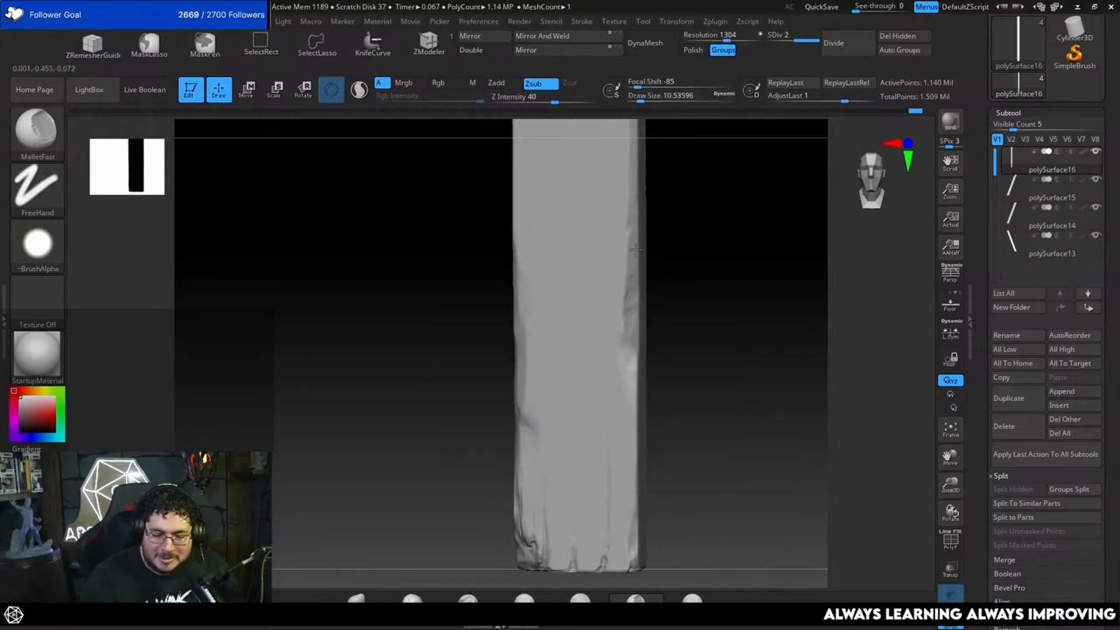
# Widen the damage on the right front edge with MalletFast at draw size 12.91171.
pyautogui.press('space')
pyautogui.moveTo(626, 226); pyautogui.dragTo(627, 296)
pyautogui.moveTo(695, 303); pyautogui.dragTo(700, 280)
pyautogui.press('space')
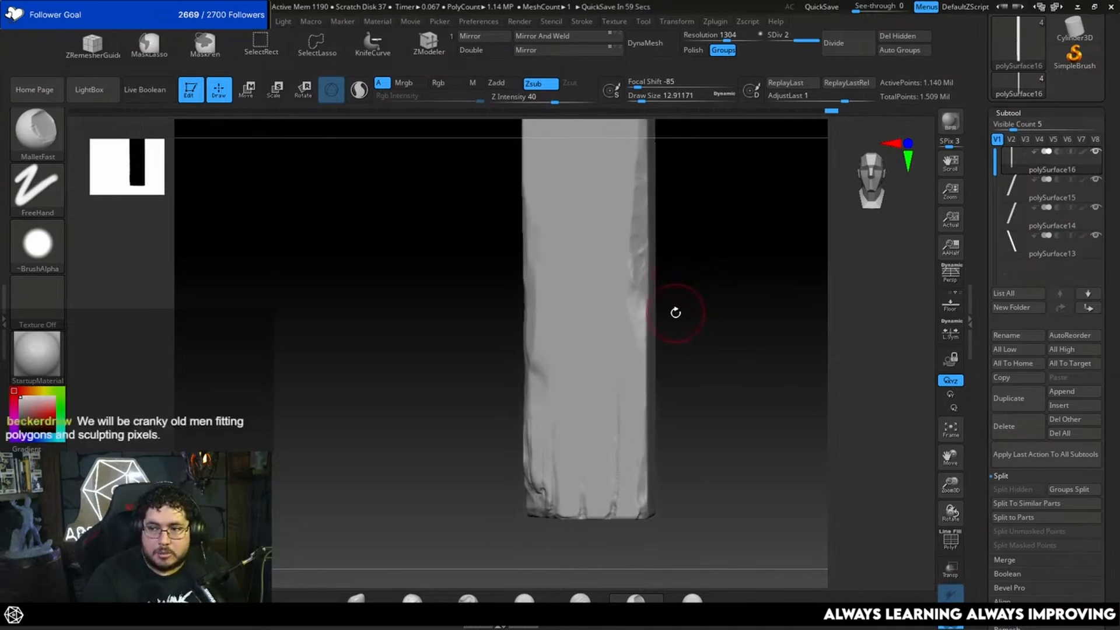
pyautogui.moveTo(675, 314); pyautogui.dragTo(680, 271)
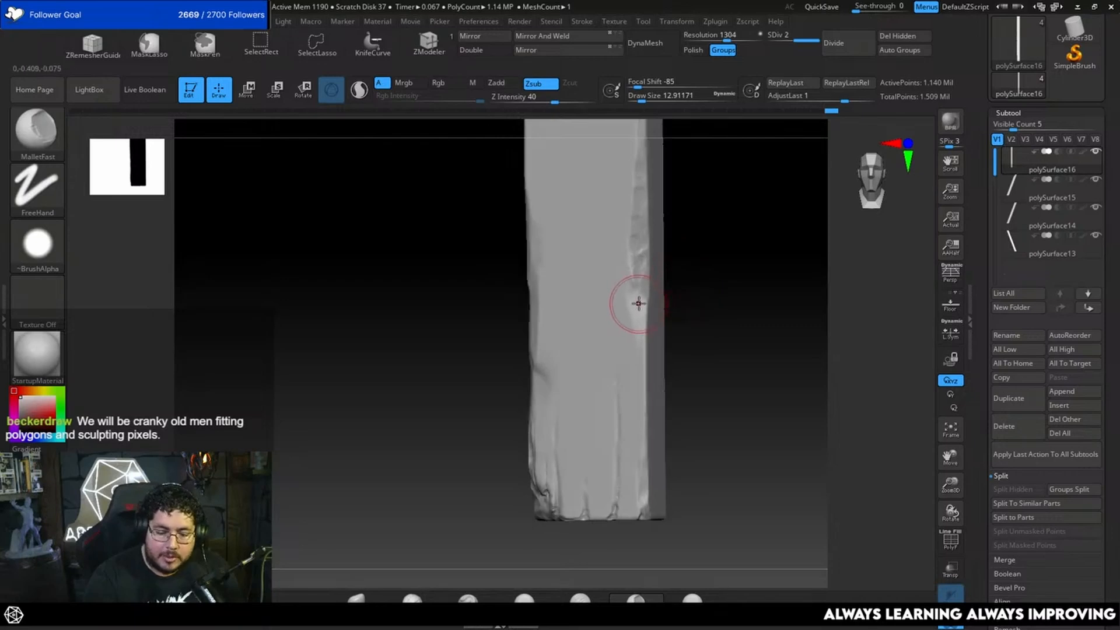
# Break up the right edge's notch and the bevel above it with MalletFast at draw size 10.53596.
pyautogui.press('space')
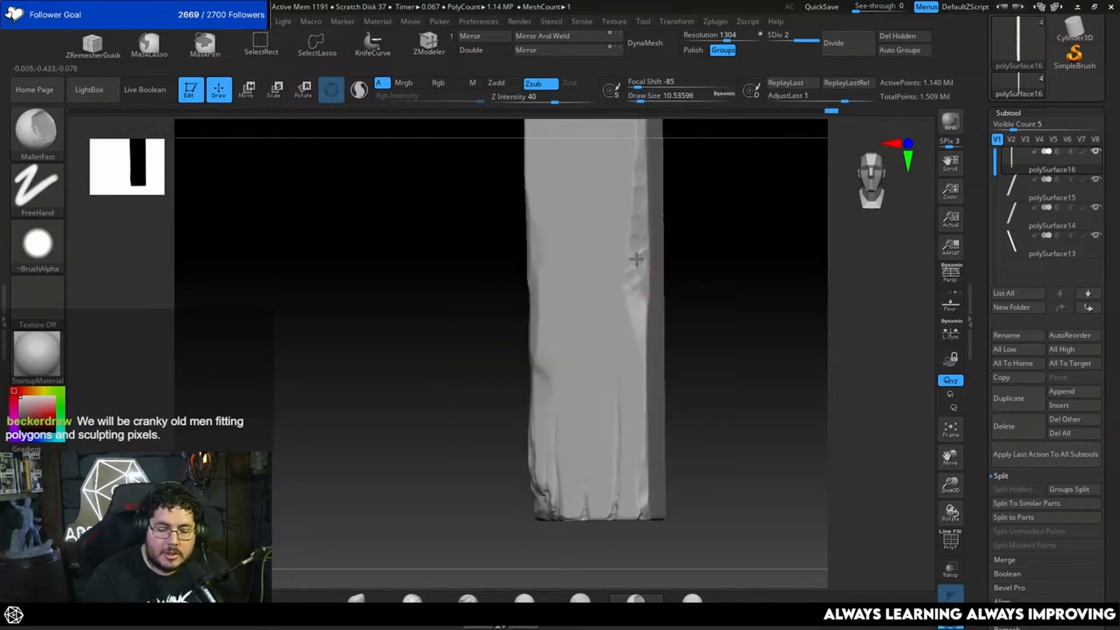
pyautogui.keyDown('alt'); pyautogui.moveTo(697, 217); pyautogui.dragTo(715, 292); pyautogui.keyUp('alt')
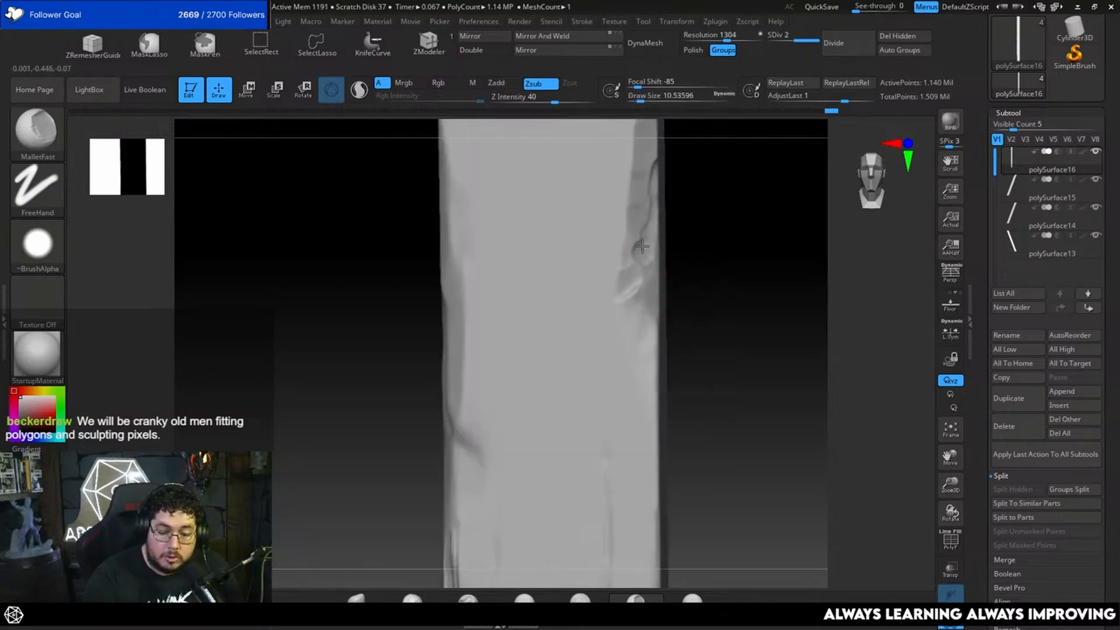
pyautogui.moveTo(634, 228); pyautogui.dragTo(656, 337)
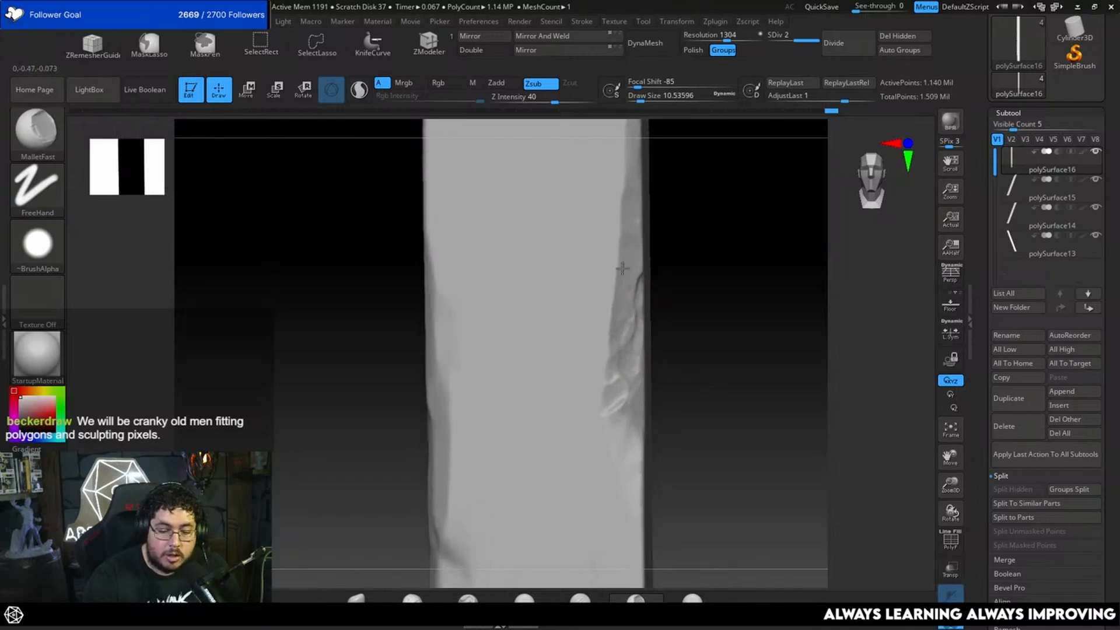
pyautogui.moveTo(634, 279)
pyautogui.mouseDown()
pyautogui.moveTo(641, 249)
pyautogui.moveTo(677, 315)
pyautogui.moveTo(647, 280)
pyautogui.mouseUp()
pyautogui.moveTo(625, 327); pyautogui.dragTo(619, 345)
pyautogui.moveTo(613, 390); pyautogui.dragTo(601, 408)
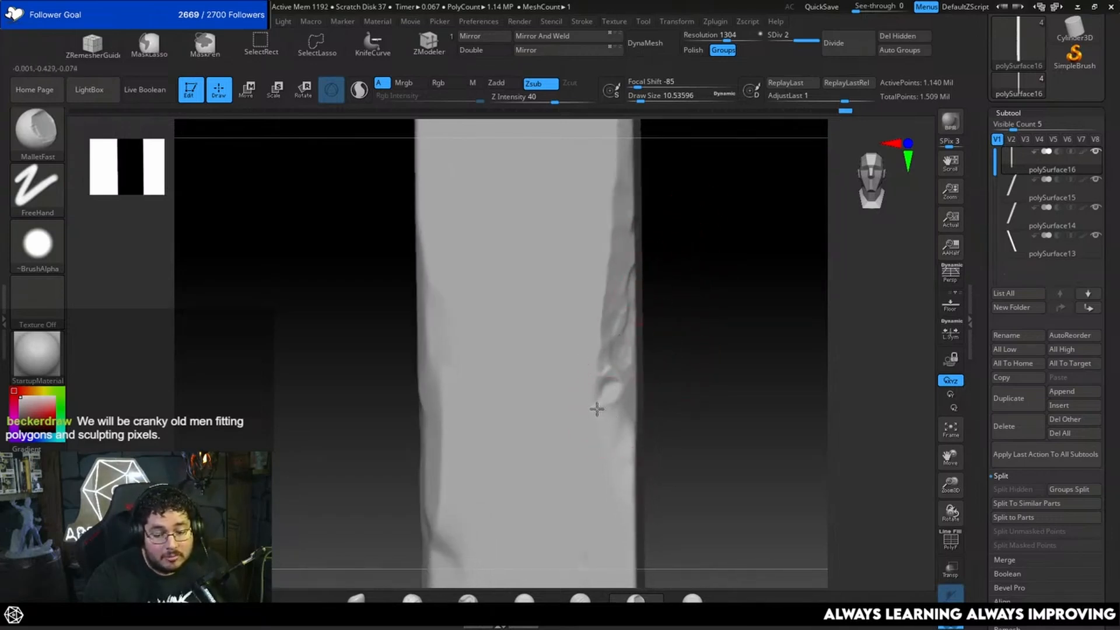
# Extend the MalletFast chipping below the right edge's notch and back up the beveled edge at draw size 10.53596.
pyautogui.keyDown('alt'); pyautogui.moveTo(670, 385); pyautogui.dragTo(681, 283); pyautogui.keyUp('alt')
pyautogui.moveTo(622, 343); pyautogui.dragTo(615, 333)
pyautogui.moveTo(622, 374); pyautogui.dragTo(639, 408)
pyautogui.moveTo(703, 361)
pyautogui.mouseDown()
pyautogui.moveTo(674, 358)
pyautogui.moveTo(632, 403)
pyautogui.mouseUp()
pyautogui.moveTo(636, 360)
pyautogui.mouseDown()
pyautogui.moveTo(647, 319)
pyautogui.moveTo(625, 317)
pyautogui.moveTo(630, 301)
pyautogui.mouseUp()
pyautogui.moveTo(634, 276); pyautogui.dragTo(630, 303)
# Add smaller chips inside the damaged right edge with MalletFast at draw size 7.4673.
pyautogui.moveTo(649, 288)
pyautogui.mouseDown(button='right')
pyautogui.moveTo(685, 273)
pyautogui.moveTo(667, 300)
pyautogui.mouseUp(button='right')
pyautogui.press('space')
pyautogui.moveTo(632, 327); pyautogui.dragTo(629, 326)
pyautogui.moveTo(631, 328); pyautogui.dragTo(615, 350)
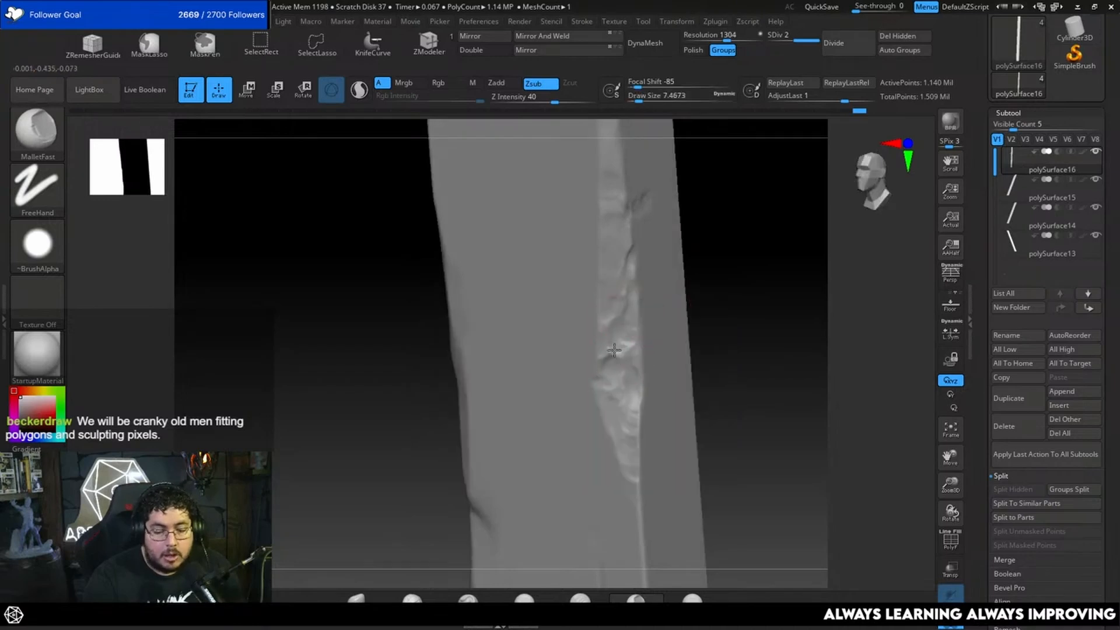
# Bevel the plank's left front edge above the splintered corner with TrimDynamic, including strokes at draw size 4.99256.
pyautogui.keyDown('alt'); pyautogui.moveTo(730, 213); pyautogui.dragTo(664, 283, button='right'); pyautogui.keyUp('alt')
pyautogui.click(524, 598)
pyautogui.press('space')
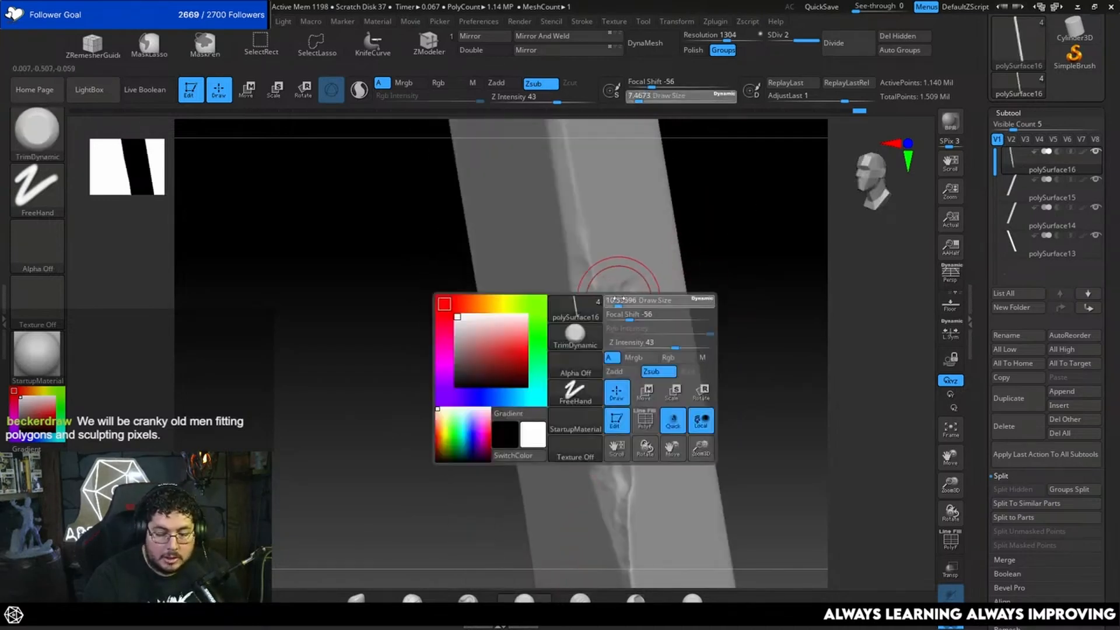
pyautogui.moveTo(629, 297)
pyautogui.mouseDown(button='right')
pyautogui.moveTo(715, 265)
pyautogui.moveTo(712, 313)
pyautogui.moveTo(762, 303)
pyautogui.moveTo(700, 278)
pyautogui.moveTo(710, 308)
pyautogui.moveTo(700, 274)
pyautogui.mouseUp(button='right')
pyautogui.moveTo(701, 274); pyautogui.dragTo(715, 286, button='right')
pyautogui.press('space')
pyautogui.click(523, 309)
pyautogui.moveTo(524, 298)
pyautogui.mouseDown()
pyautogui.moveTo(523, 255)
pyautogui.moveTo(523, 269)
pyautogui.mouseUp()
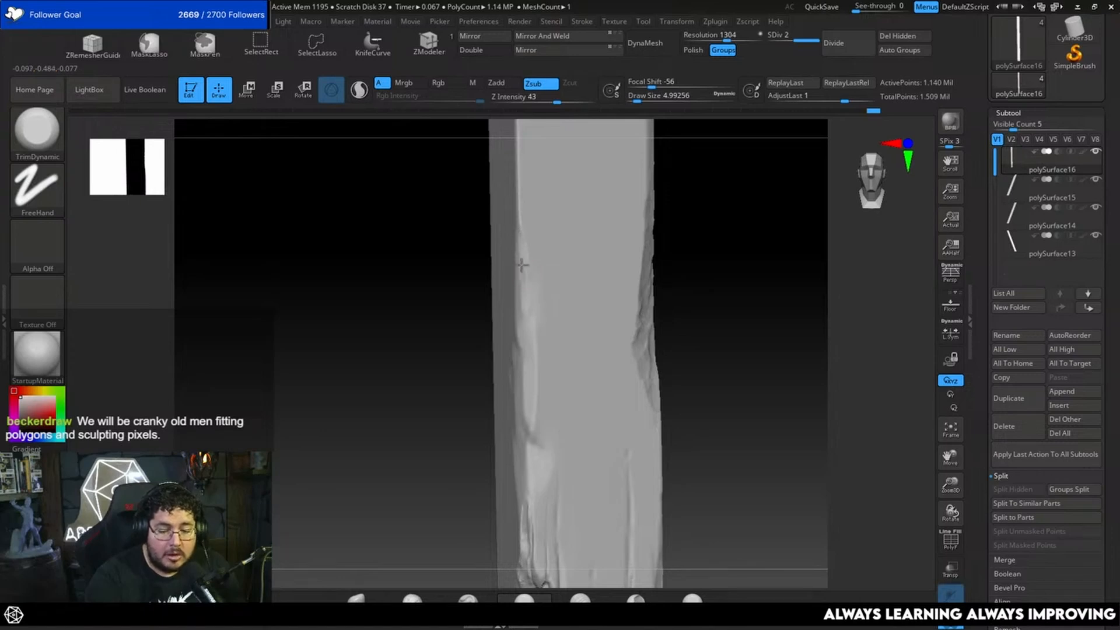
pyautogui.moveTo(517, 343)
pyautogui.mouseDown()
pyautogui.moveTo(520, 316)
pyautogui.moveTo(521, 357)
pyautogui.mouseUp()
pyautogui.press('space')
pyautogui.click(523, 314)
pyautogui.moveTo(531, 402); pyautogui.dragTo(523, 414)
# Chip the left edge's notch and extend it diagonally down the front face with MalletFast at draw size 6.57639.
pyautogui.keyDown('alt'); pyautogui.moveTo(678, 403); pyautogui.dragTo(677, 334, button='right'); pyautogui.keyUp('alt')
pyautogui.click(636, 599)
pyautogui.press('space')
pyautogui.click(528, 366)
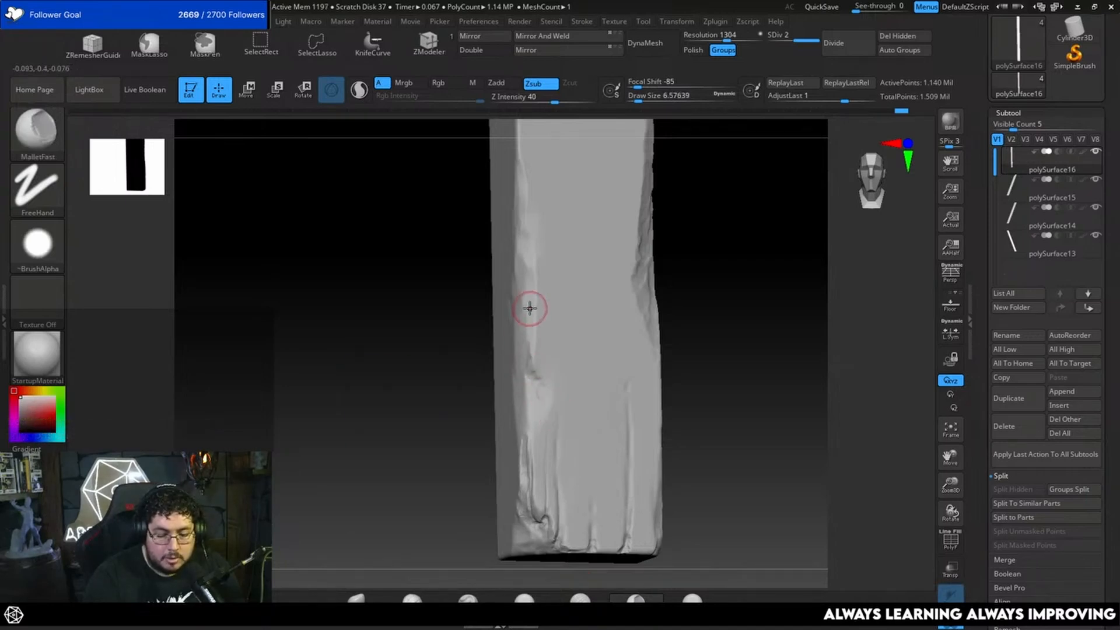
pyautogui.keyDown('shift'); pyautogui.moveTo(686, 248); pyautogui.dragTo(671, 266, button='right'); pyautogui.keyUp('shift')
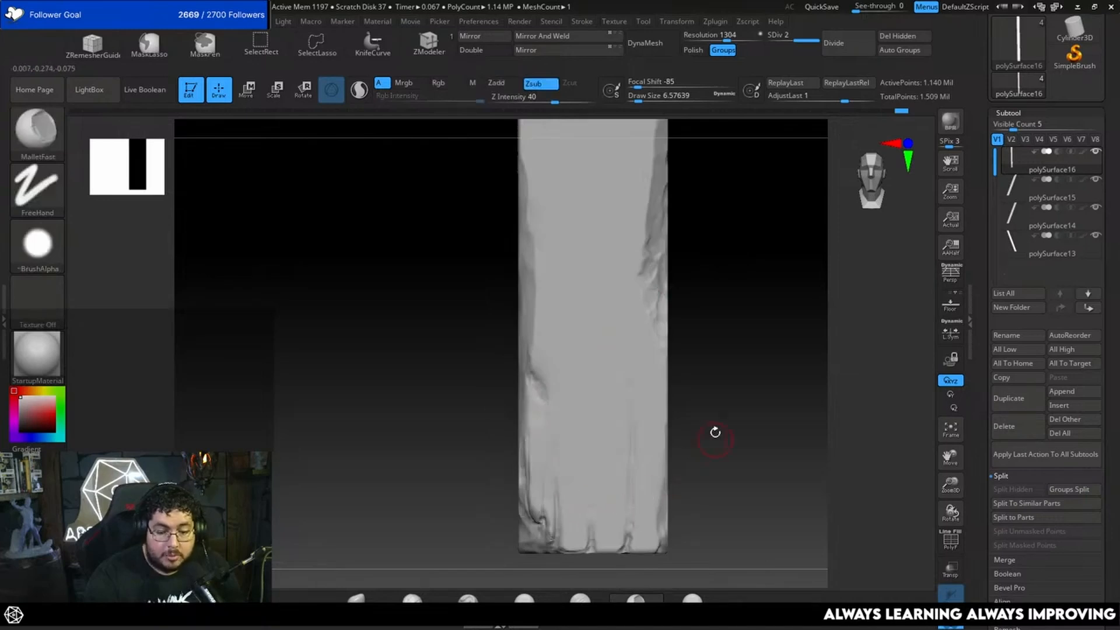
pyautogui.keyDown('ctrl'); pyautogui.moveTo(715, 433); pyautogui.dragTo(681, 277, button='right'); pyautogui.keyUp('ctrl')
pyautogui.keyDown('ctrl'); pyautogui.moveTo(669, 330); pyautogui.dragTo(668, 480, button='right'); pyautogui.keyUp('ctrl')
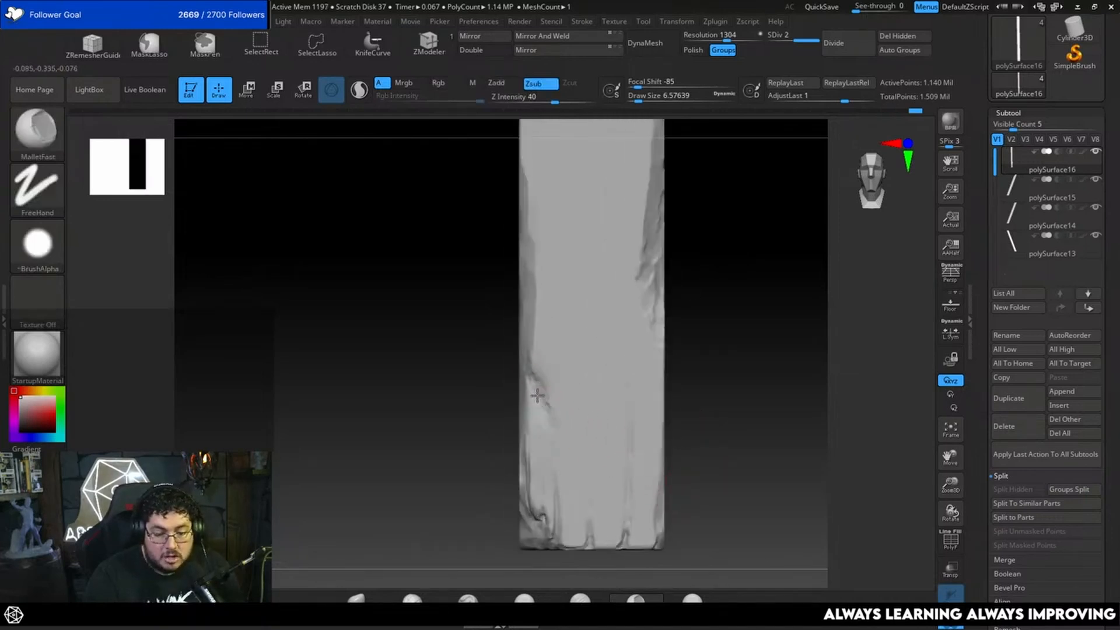
pyautogui.moveTo(497, 408)
pyautogui.mouseDown(button='right')
pyautogui.moveTo(518, 383)
pyautogui.moveTo(671, 368)
pyautogui.mouseUp(button='right')
pyautogui.moveTo(615, 393); pyautogui.dragTo(690, 350, button='right')
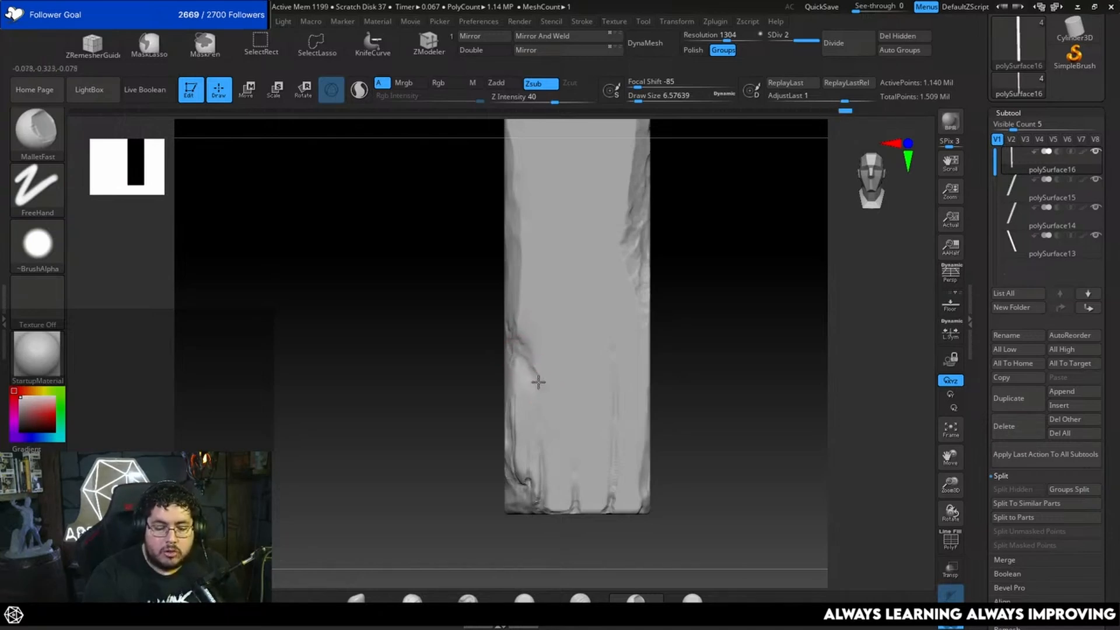
# Deepen the long right groove down to the plank's bottom edge with DamStandard, starting at draw size 2.18787.
pyautogui.moveTo(672, 470)
pyautogui.mouseDown()
pyautogui.moveTo(710, 440)
pyautogui.moveTo(691, 389)
pyautogui.mouseUp()
pyautogui.press('s')
pyautogui.moveTo(603, 377); pyautogui.dragTo(641, 408)
pyautogui.click(581, 598)
pyautogui.press('s')
pyautogui.moveTo(566, 331)
pyautogui.mouseDown()
pyautogui.moveTo(573, 295)
pyautogui.moveTo(574, 333)
pyautogui.mouseUp()
pyautogui.press('s')
pyautogui.keyDown('shift'); pyautogui.moveTo(577, 270); pyautogui.dragTo(572, 350, button='right'); pyautogui.keyUp('shift')
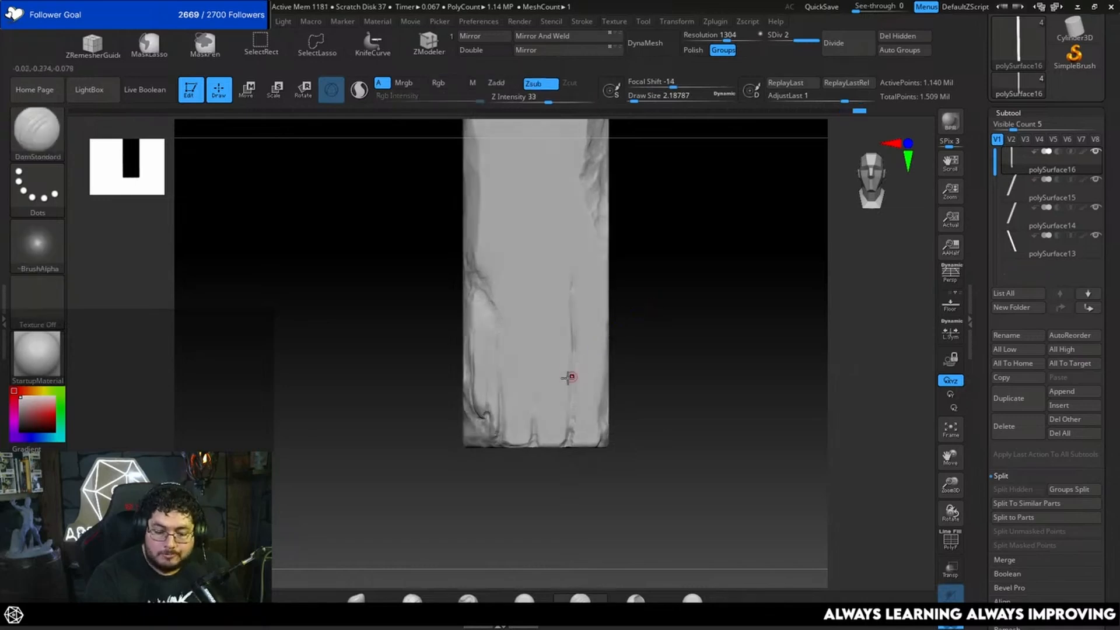
pyautogui.press('s')
pyautogui.moveTo(573, 358); pyautogui.dragTo(570, 435)
# Lengthen the short middle groove at the plank's bottom end and carve fine grooves beside it with DamStandard, using draw sizes 2.61682 and 2.18787.
pyautogui.press('space')
pyautogui.moveTo(540, 399); pyautogui.dragTo(538, 399)
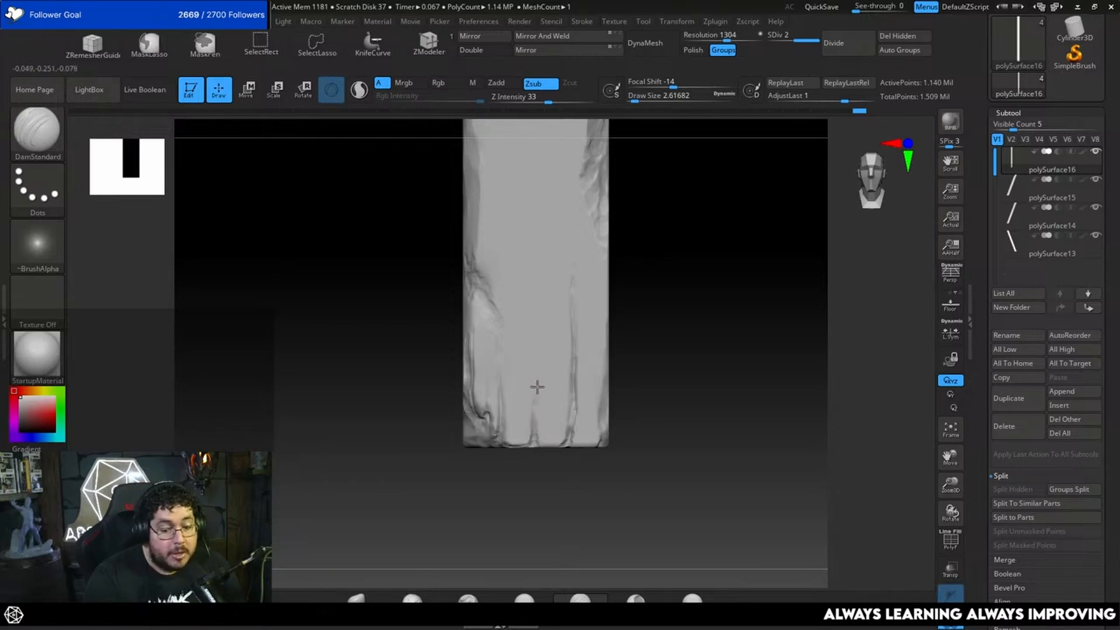
pyautogui.moveTo(539, 363); pyautogui.dragTo(539, 362)
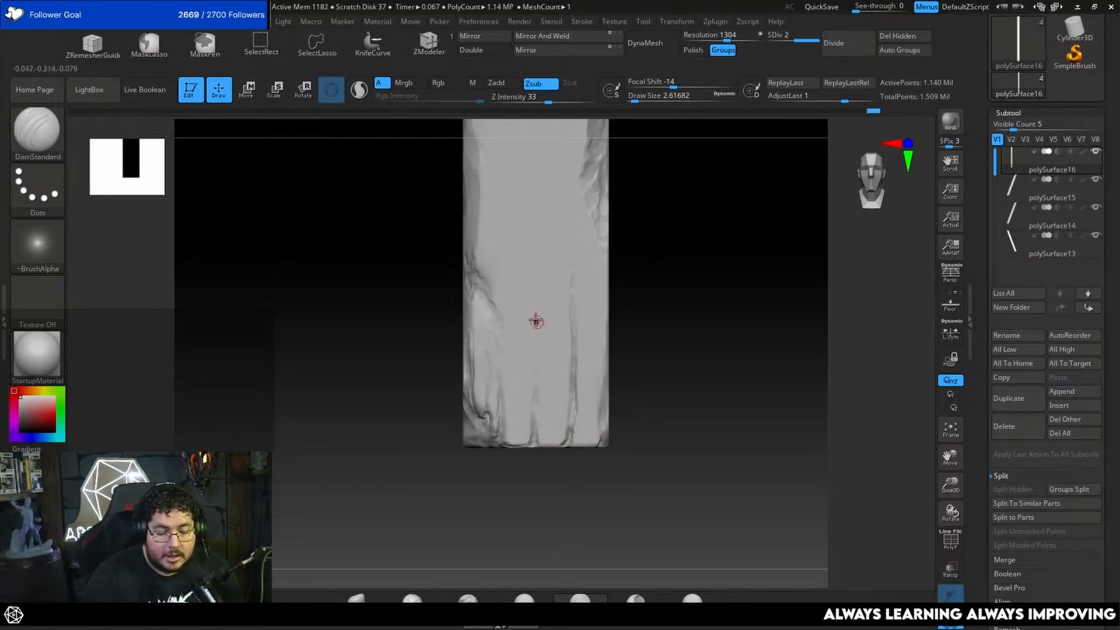
pyautogui.moveTo(526, 451); pyautogui.dragTo(517, 377)
pyautogui.moveTo(533, 431); pyautogui.dragTo(531, 442)
pyautogui.moveTo(650, 373); pyautogui.dragTo(658, 420)
pyautogui.moveTo(519, 458); pyautogui.dragTo(524, 408)
pyautogui.moveTo(630, 374)
pyautogui.keyDown('shift'); pyautogui.mouseDown()
pyautogui.moveTo(628, 408)
pyautogui.moveTo(610, 402)
pyautogui.moveTo(591, 425)
pyautogui.mouseUp(); pyautogui.keyUp('shift')
pyautogui.press('space')
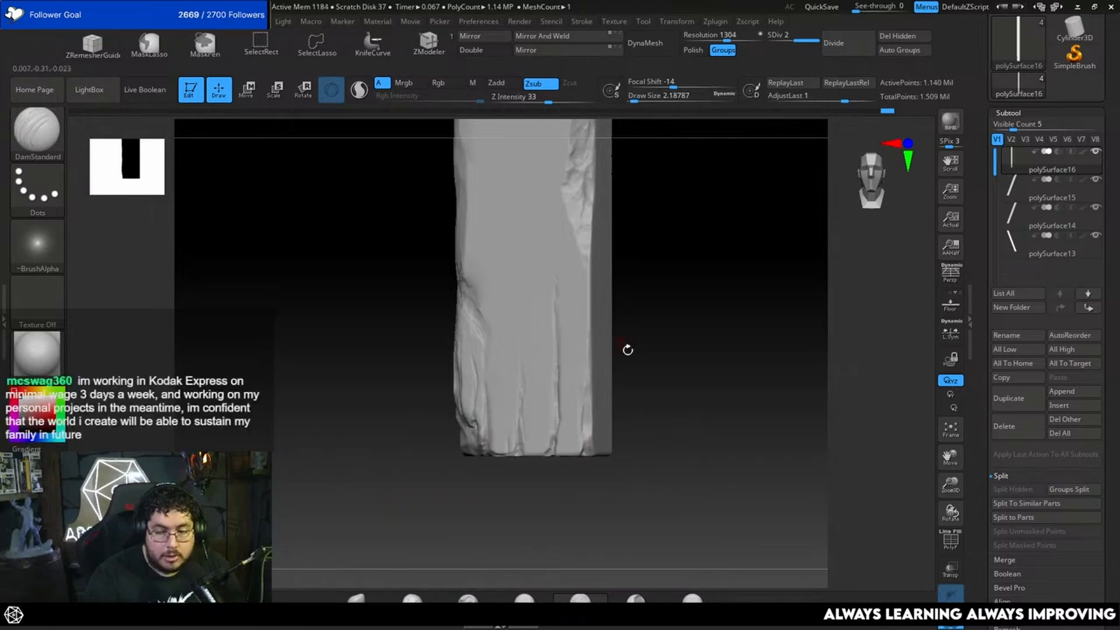
pyautogui.moveTo(628, 350); pyautogui.dragTo(632, 379)
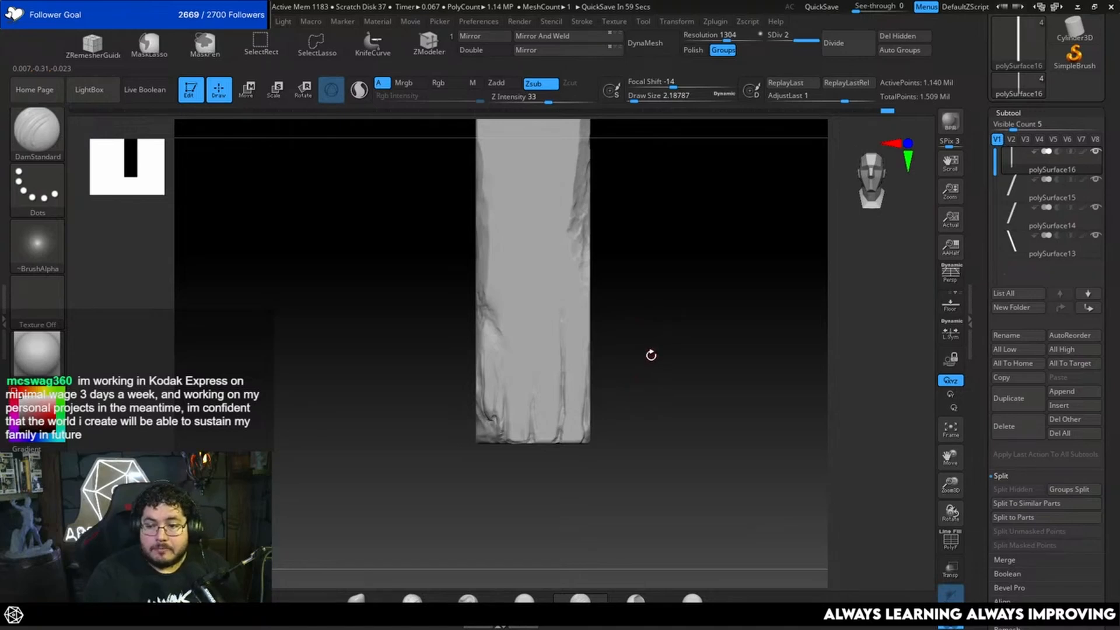
pyautogui.moveTo(651, 355); pyautogui.dragTo(681, 313)
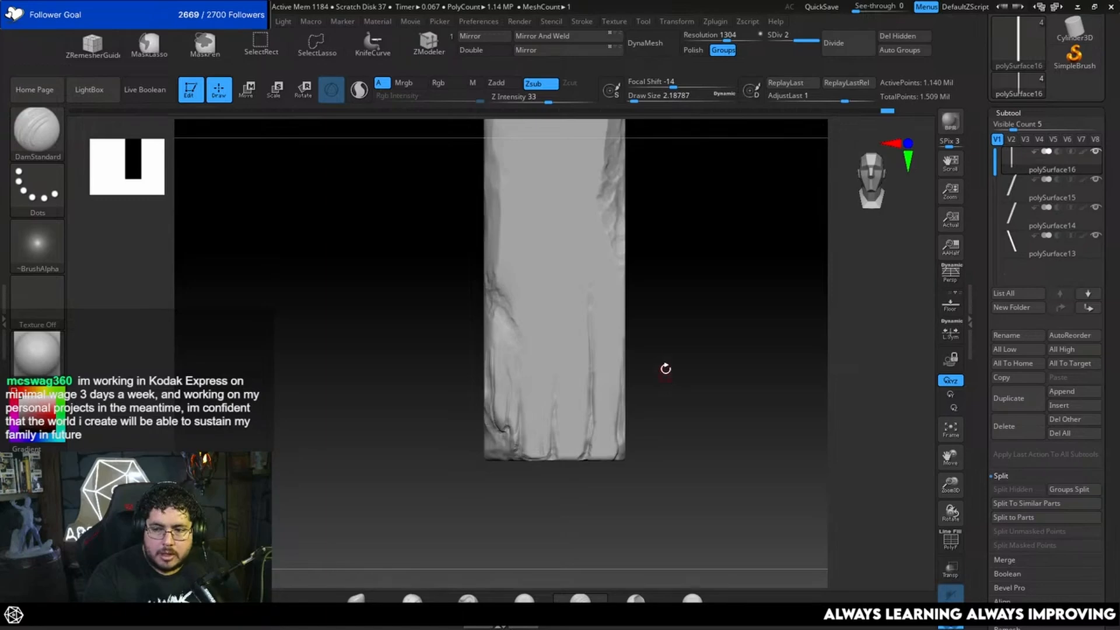
# Flatten the front face around the top of the long right groove with TrimDynamic at draw size 20.00594.
pyautogui.moveTo(674, 314)
pyautogui.mouseDown()
pyautogui.moveTo(688, 405)
pyautogui.moveTo(593, 370)
pyautogui.moveTo(603, 371)
pyautogui.mouseUp()
pyautogui.press('b')
pyautogui.press('t')
pyautogui.press('d')
pyautogui.press('space')
pyautogui.moveTo(603, 336)
pyautogui.mouseDown()
pyautogui.moveTo(600, 382)
pyautogui.moveTo(600, 372)
pyautogui.mouseUp()
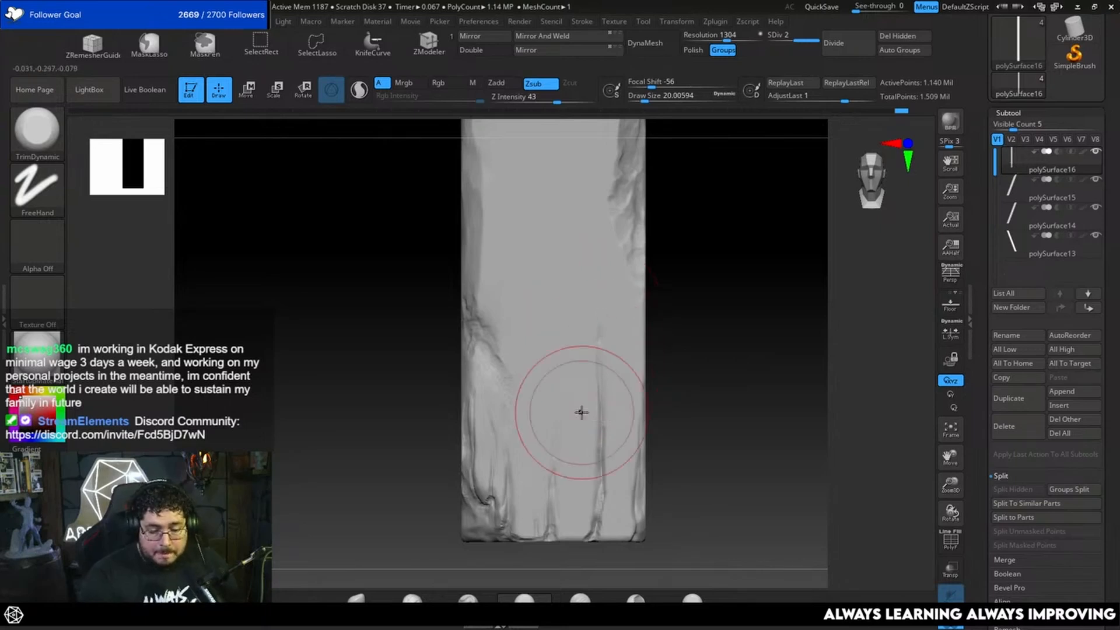
# Wear down the plank's long front edges above the damaged end with TrimDynamic at draw sizes 5.75148 and 7.4673.
pyautogui.keyDown('alt'); pyautogui.moveTo(694, 303); pyautogui.dragTo(740, 446); pyautogui.keyUp('alt')
pyautogui.press('space')
pyautogui.moveTo(675, 330); pyautogui.dragTo(662, 330)
pyautogui.moveTo(721, 280)
pyautogui.keyDown('alt'); pyautogui.mouseDown()
pyautogui.moveTo(711, 435)
pyautogui.moveTo(705, 315)
pyautogui.moveTo(720, 414)
pyautogui.moveTo(713, 350)
pyautogui.moveTo(664, 374)
pyautogui.mouseUp(); pyautogui.keyUp('alt')
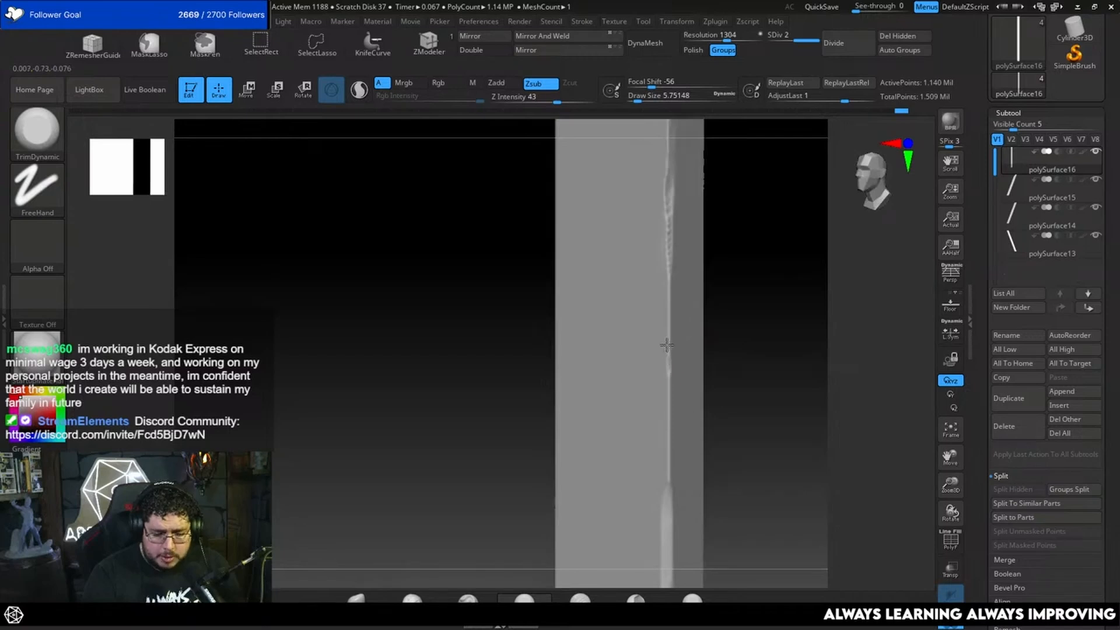
pyautogui.moveTo(732, 311); pyautogui.dragTo(762, 383)
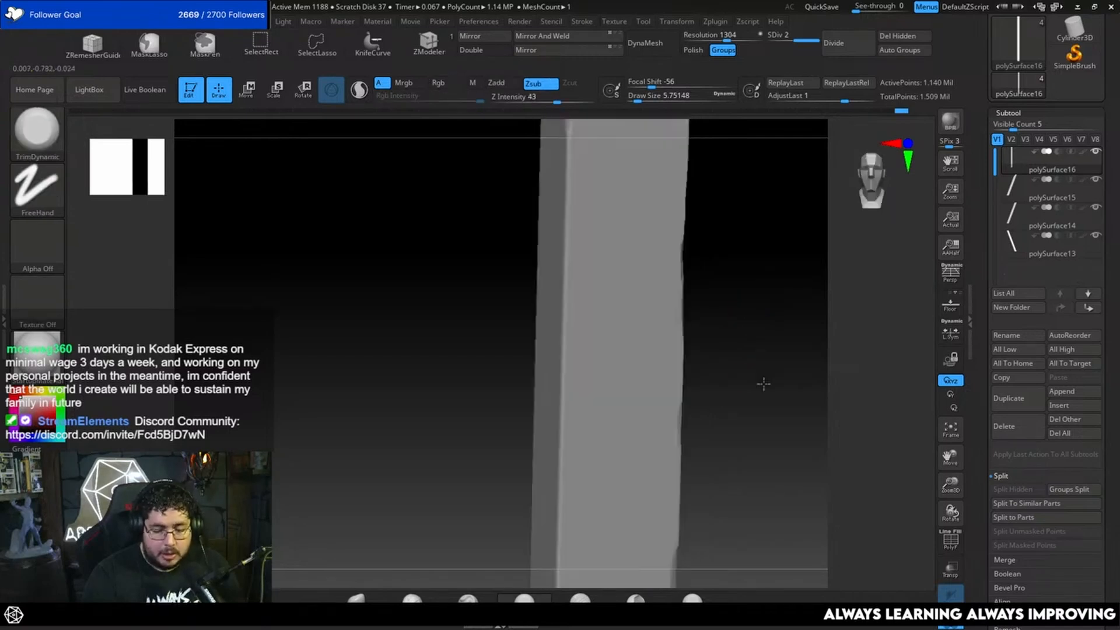
pyautogui.press(']')
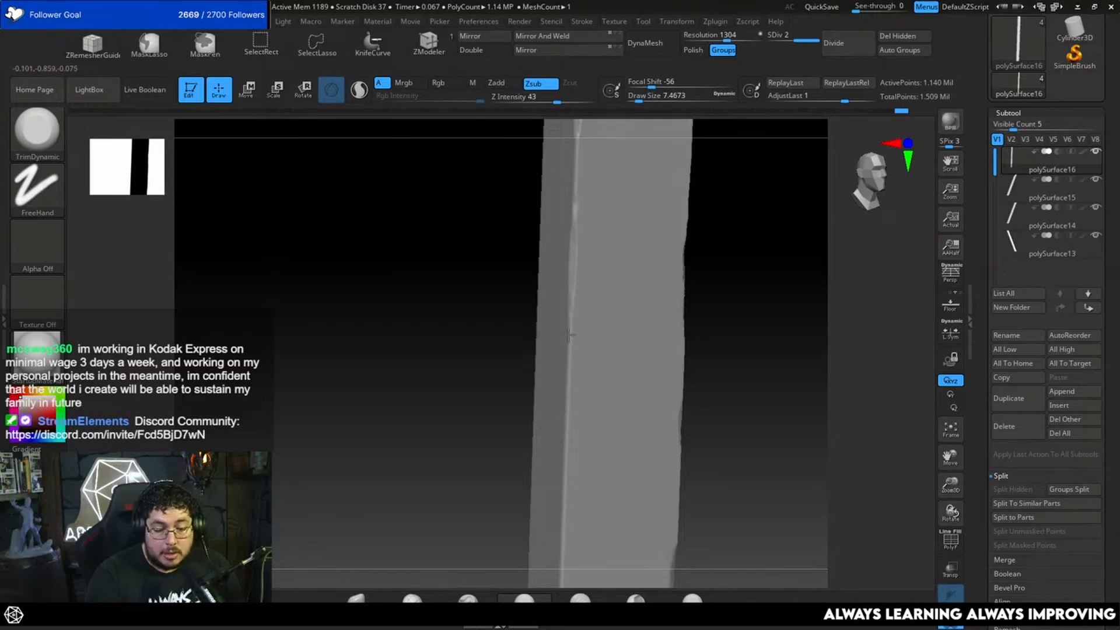
pyautogui.moveTo(729, 280); pyautogui.dragTo(674, 318)
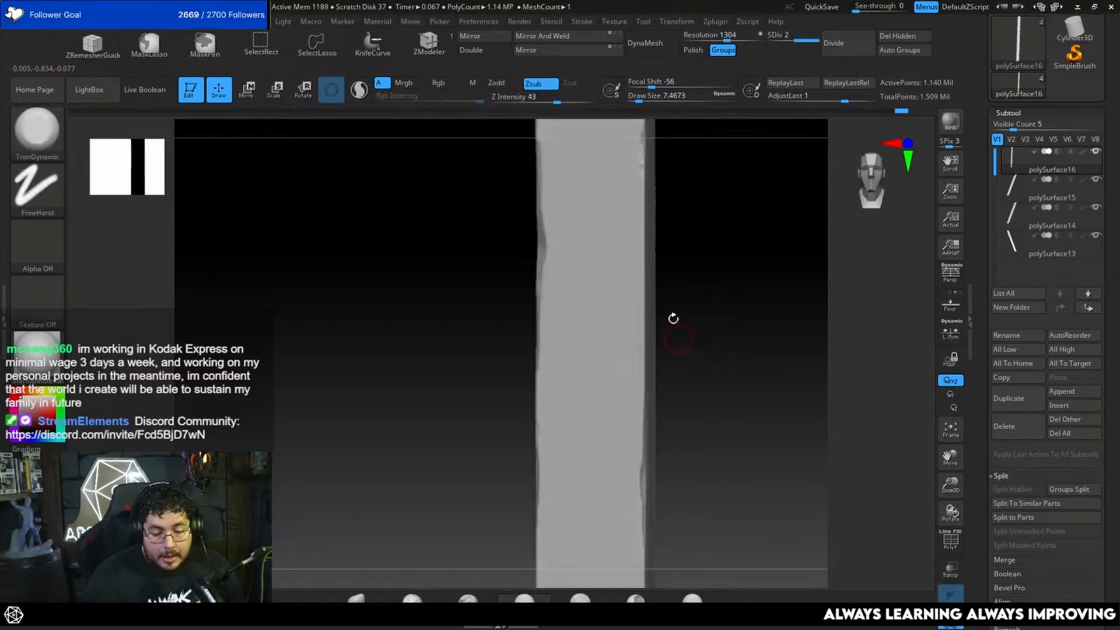
# Trim a small nick into the plank's right front edge higher up with TrimDynamic, then reduce the draw size to 3.11177.
pyautogui.moveTo(642, 351); pyautogui.dragTo(658, 338, button='right')
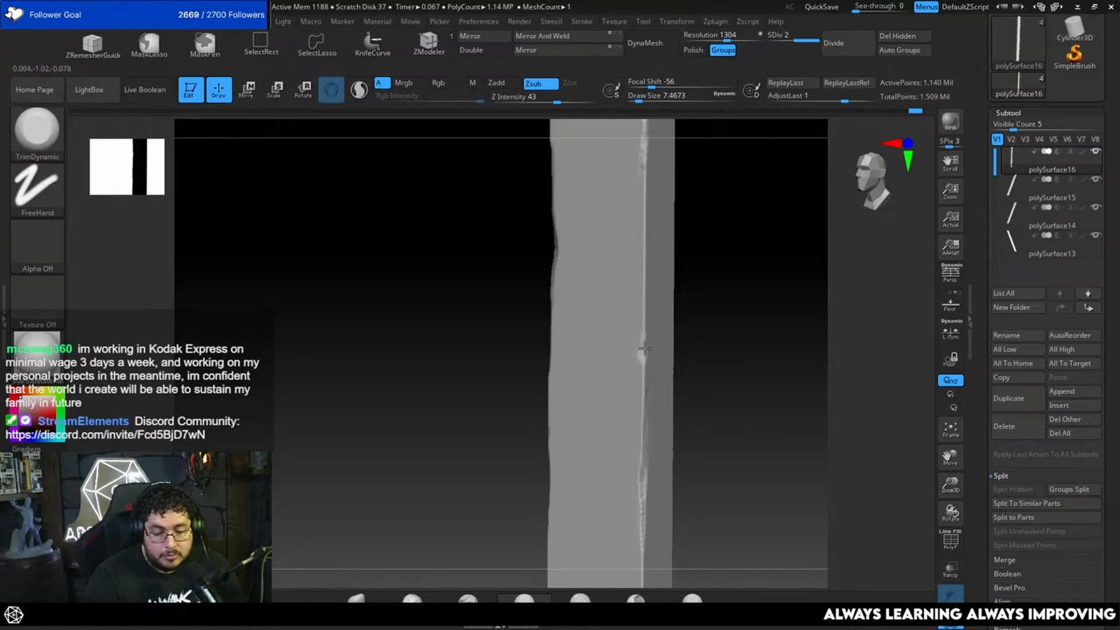
pyautogui.moveTo(644, 349); pyautogui.dragTo(643, 328)
pyautogui.moveTo(707, 320)
pyautogui.mouseDown()
pyautogui.moveTo(723, 312)
pyautogui.moveTo(687, 284)
pyautogui.mouseUp()
pyautogui.moveTo(641, 353)
pyautogui.mouseDown()
pyautogui.moveTo(644, 333)
pyautogui.moveTo(641, 344)
pyautogui.mouseUp()
pyautogui.press('space')
pyautogui.moveTo(705, 322); pyautogui.dragTo(655, 293)
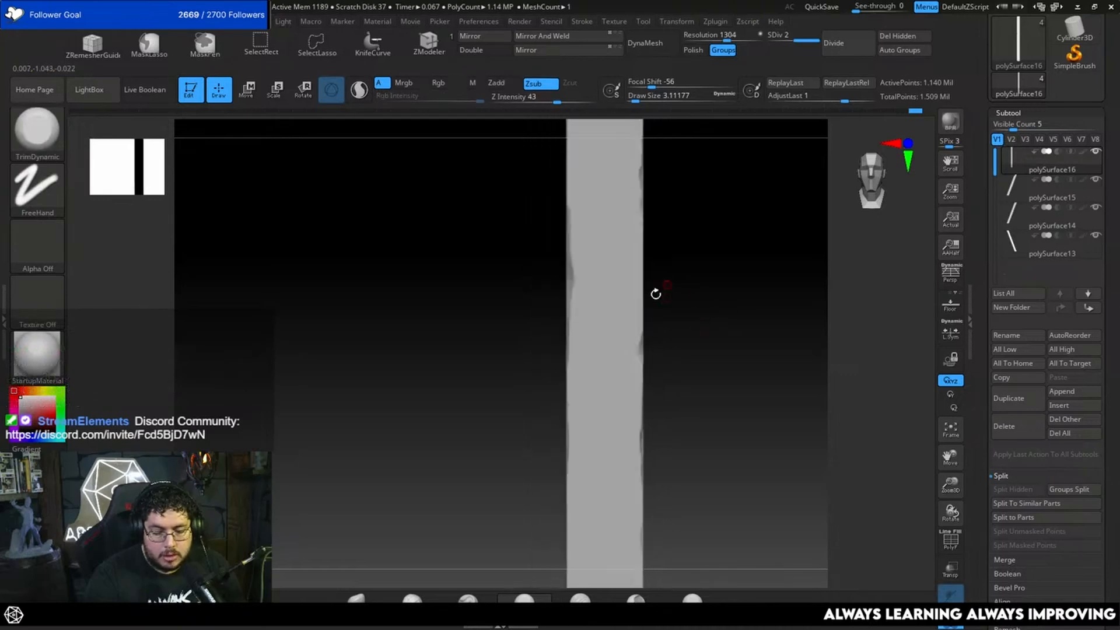
# Switch to the Standard brush with the DragRect stroke for stamping the plank's front face.
pyautogui.moveTo(685, 332); pyautogui.dragTo(483, 553)
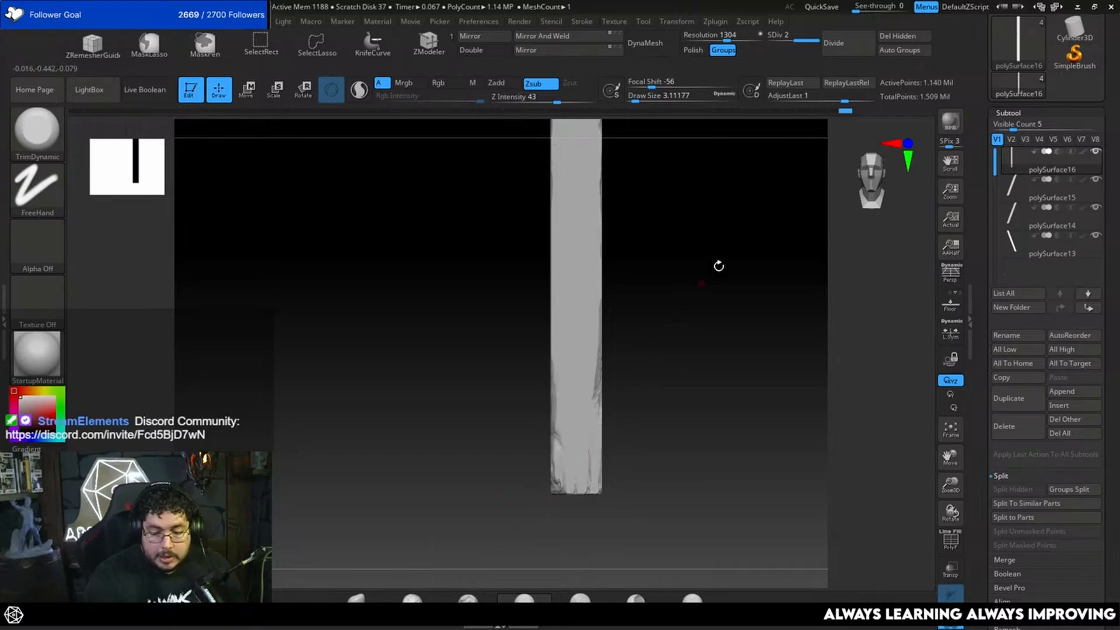
pyautogui.press('b')
pyautogui.press('s')
pyautogui.press('t')
pyautogui.click(55, 192)
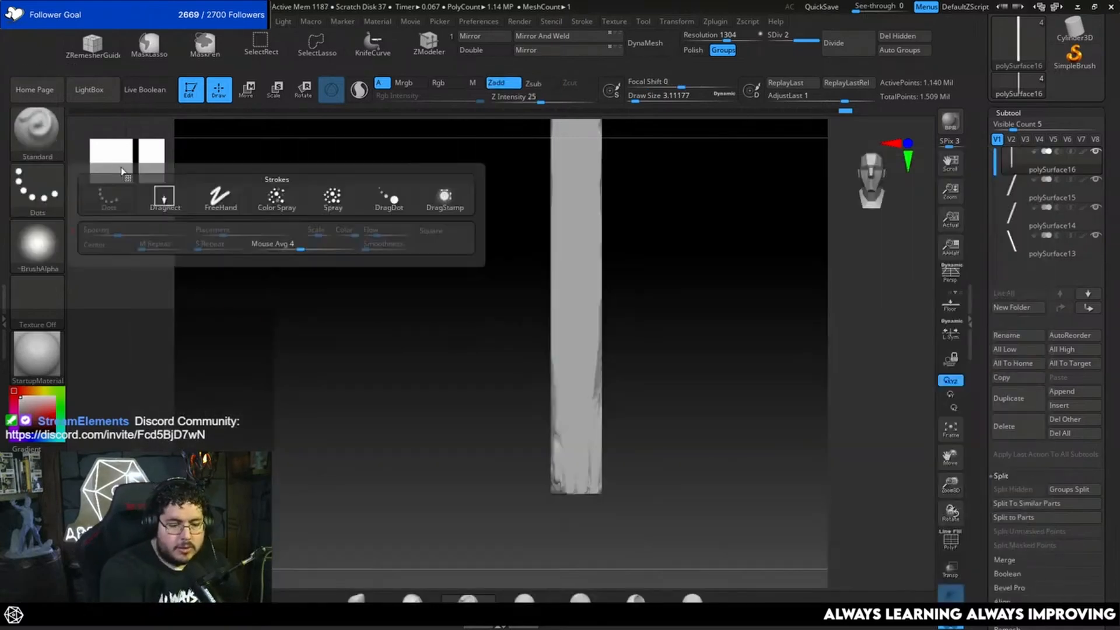
pyautogui.click(37, 188)
pyautogui.click(160, 192)
# Import WooBarkBeta from the Desktop's Alphas folder as the brush alpha.
pyautogui.click(37, 244)
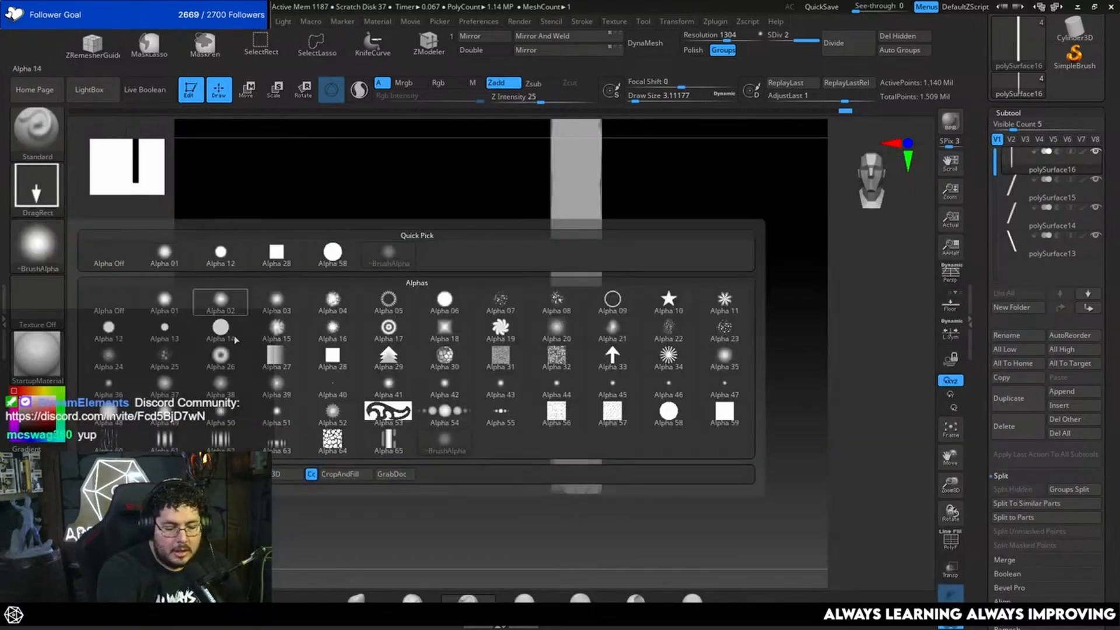
pyautogui.click(100, 475)
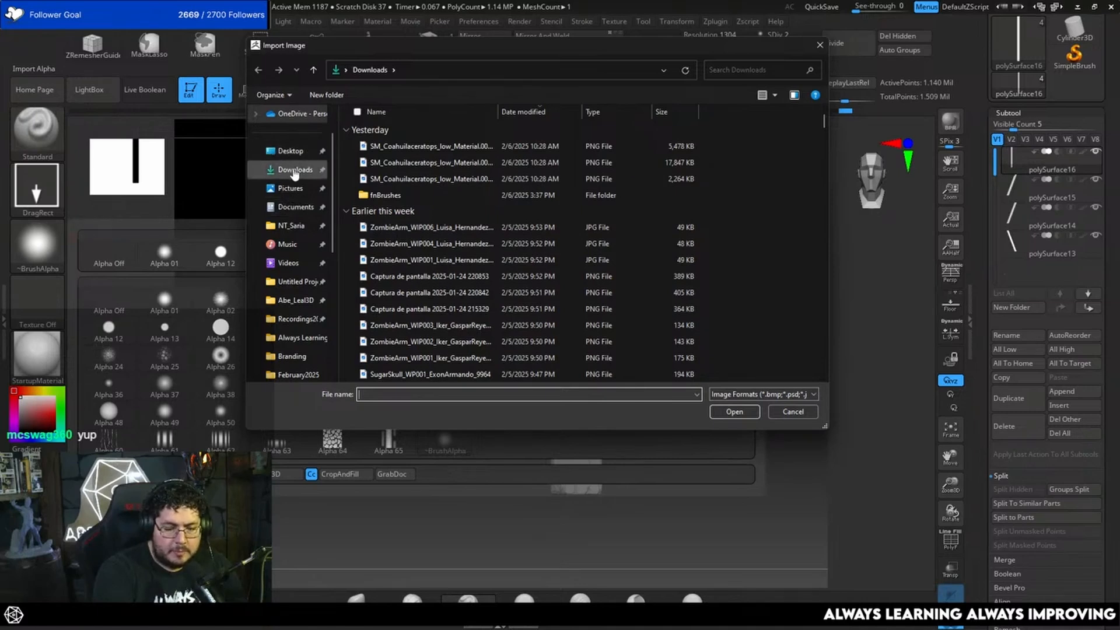
pyautogui.click(295, 156)
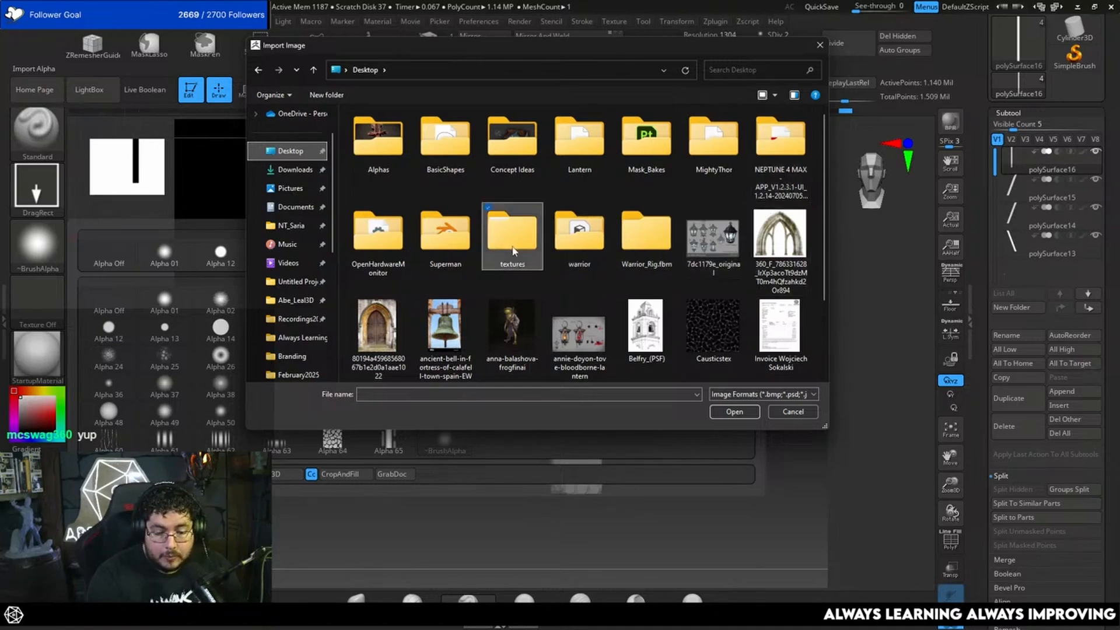
pyautogui.doubleClick(515, 245)
pyautogui.click(258, 71)
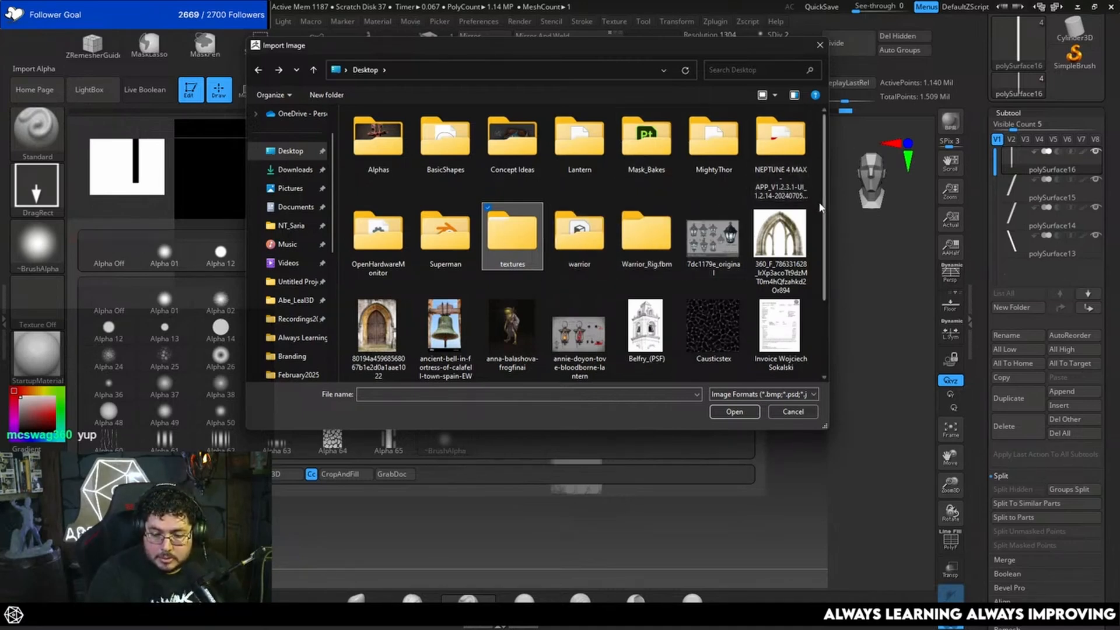
pyautogui.scroll(-1, 809, 258)
pyautogui.scroll(1, 808, 259)
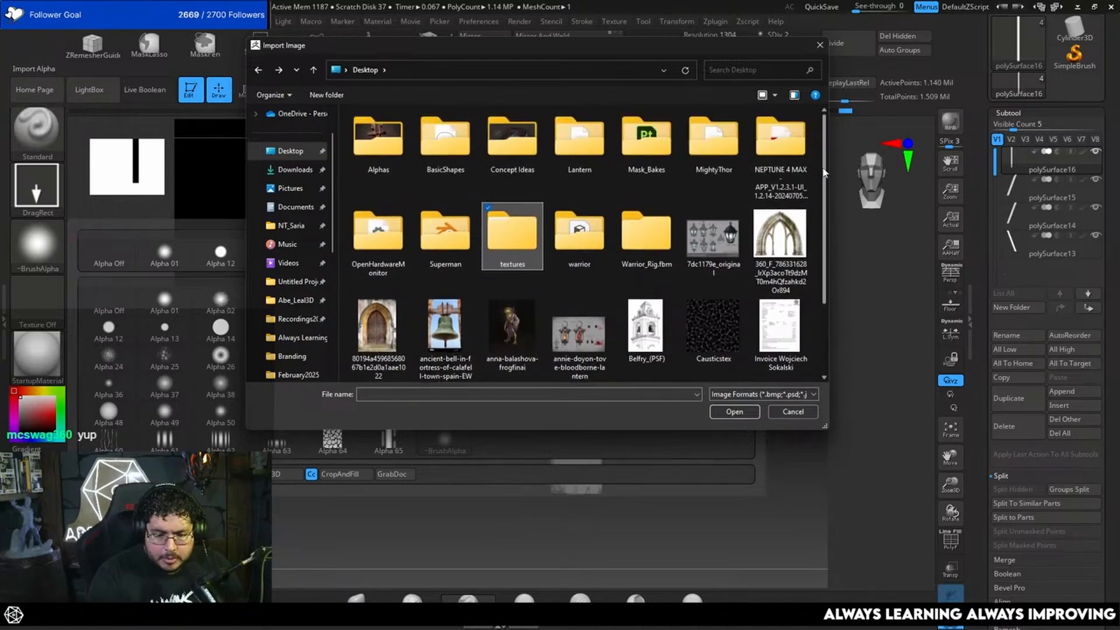
pyautogui.click(440, 159)
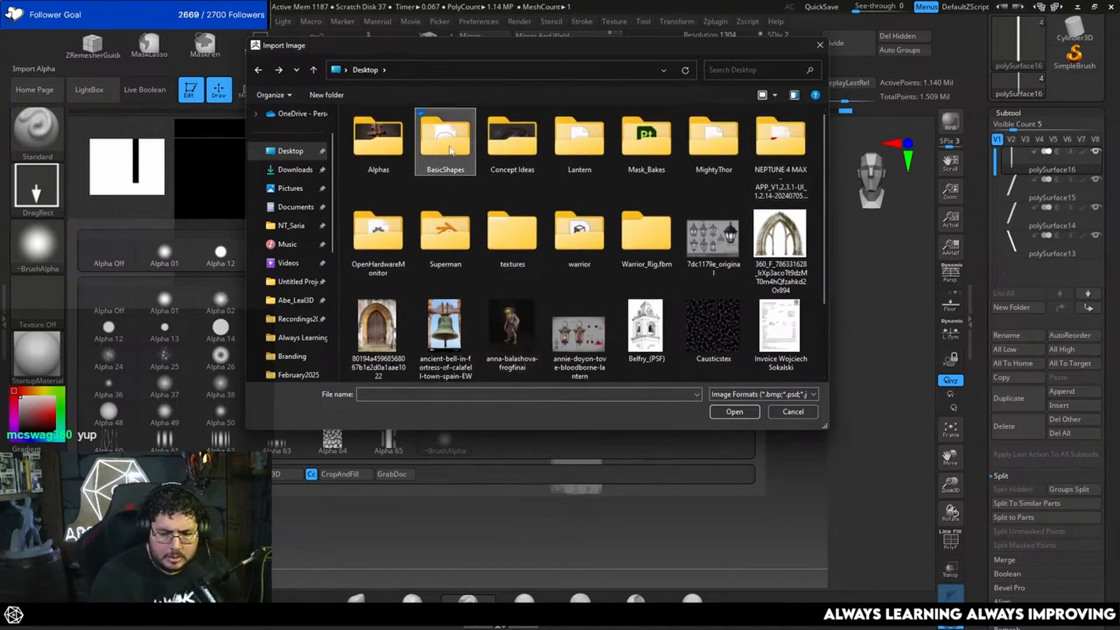
pyautogui.doubleClick(452, 149)
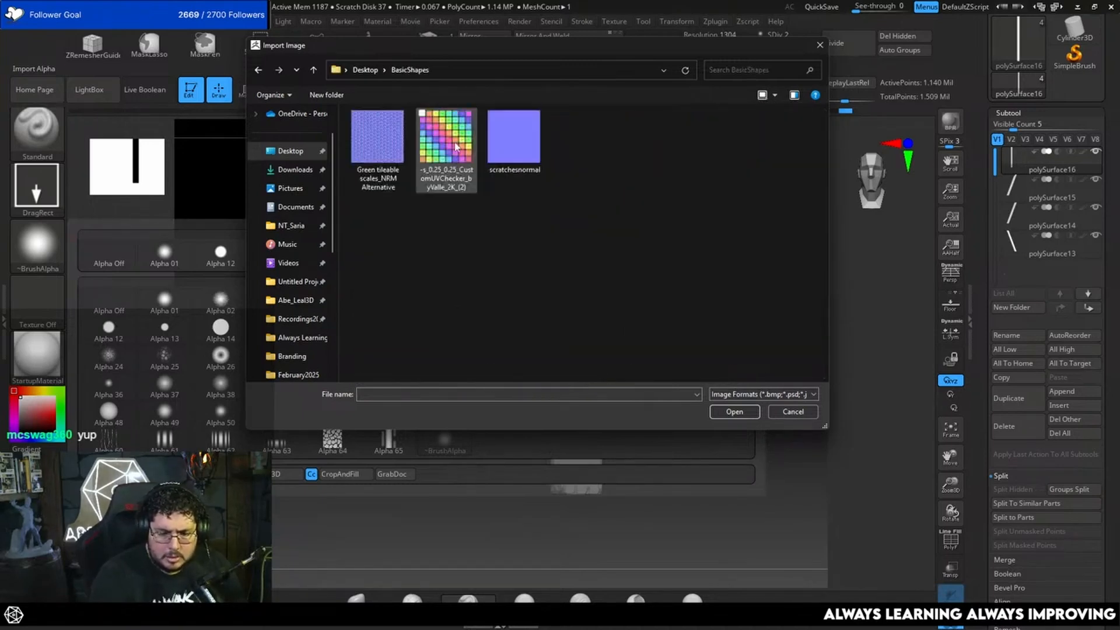
pyautogui.click(258, 70)
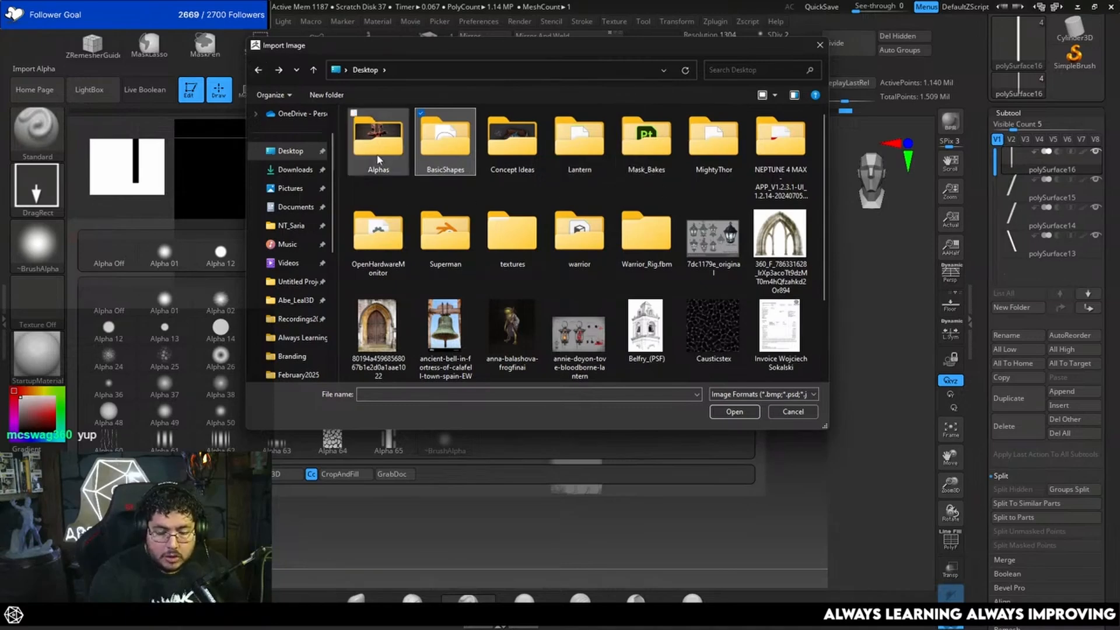
pyautogui.doubleClick(378, 139)
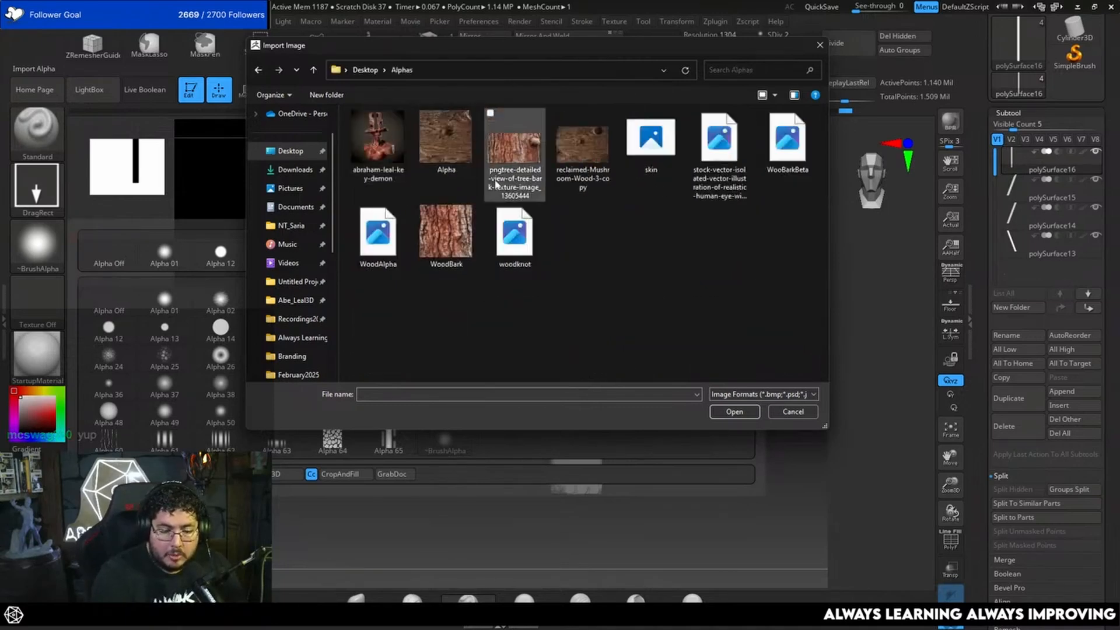
pyautogui.doubleClick(785, 163)
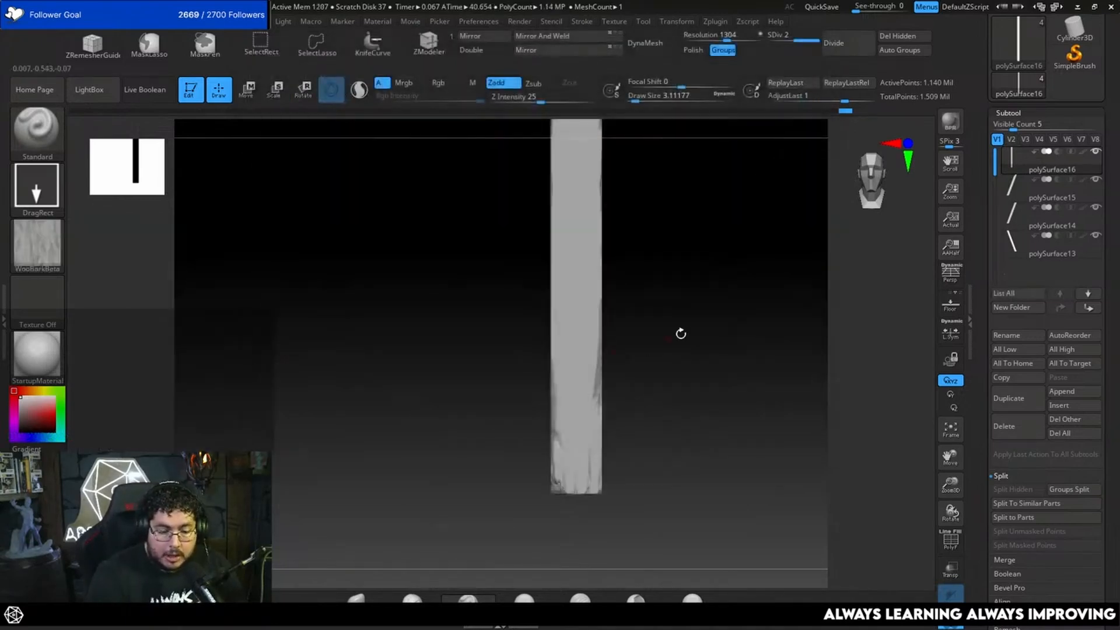
# Try stamping the bark alpha onto the plank's lower front face, and undo it.
pyautogui.keyDown('alt'); pyautogui.moveTo(661, 427); pyautogui.dragTo(690, 289); pyautogui.keyUp('alt')
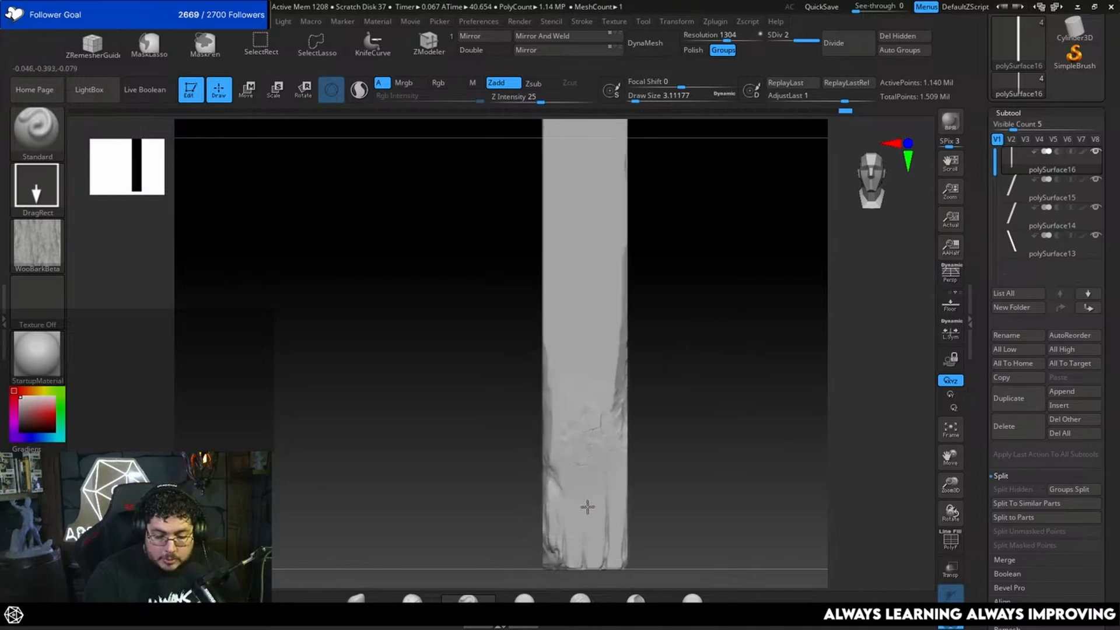
pyautogui.moveTo(573, 548); pyautogui.dragTo(571, 515)
pyautogui.moveTo(615, 461)
pyautogui.mouseDown()
pyautogui.moveTo(705, 303)
pyautogui.moveTo(653, 207)
pyautogui.mouseUp()
pyautogui.hotkey('ctrl', 'z')
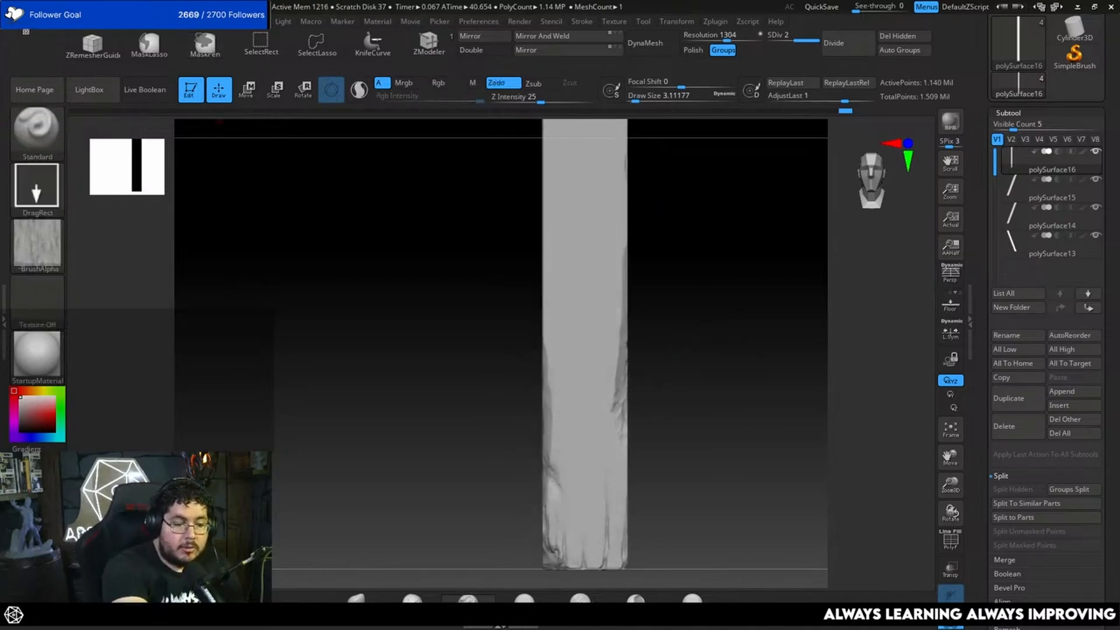
# Adjust the bark alpha's Modify settings.
pyautogui.click(14, 21)
pyautogui.click(42, 22)
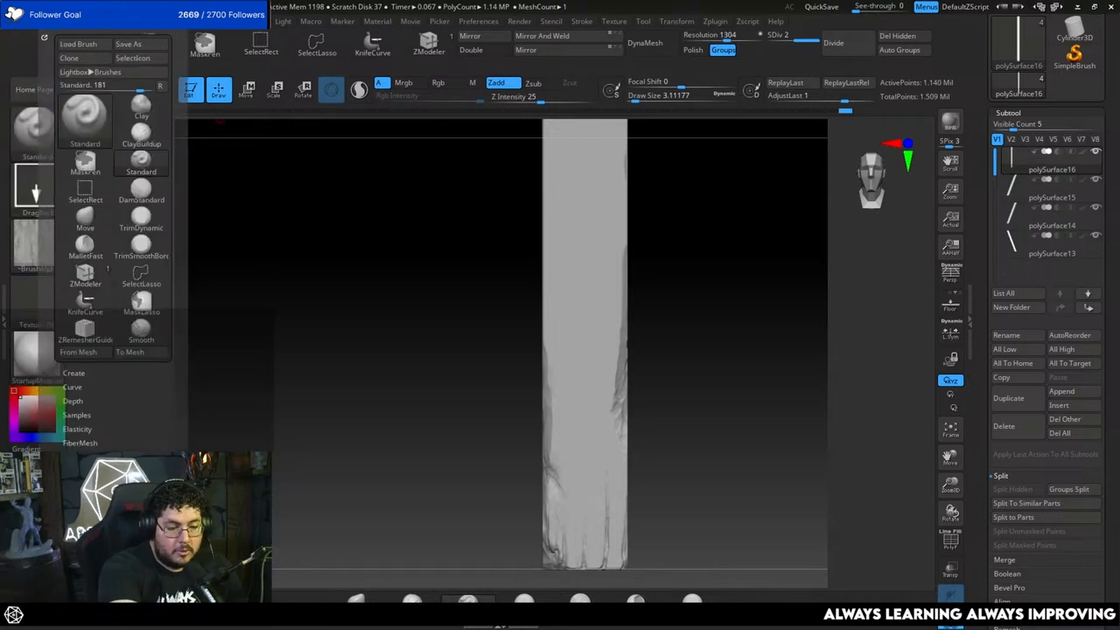
pyautogui.moveTo(14, 22)
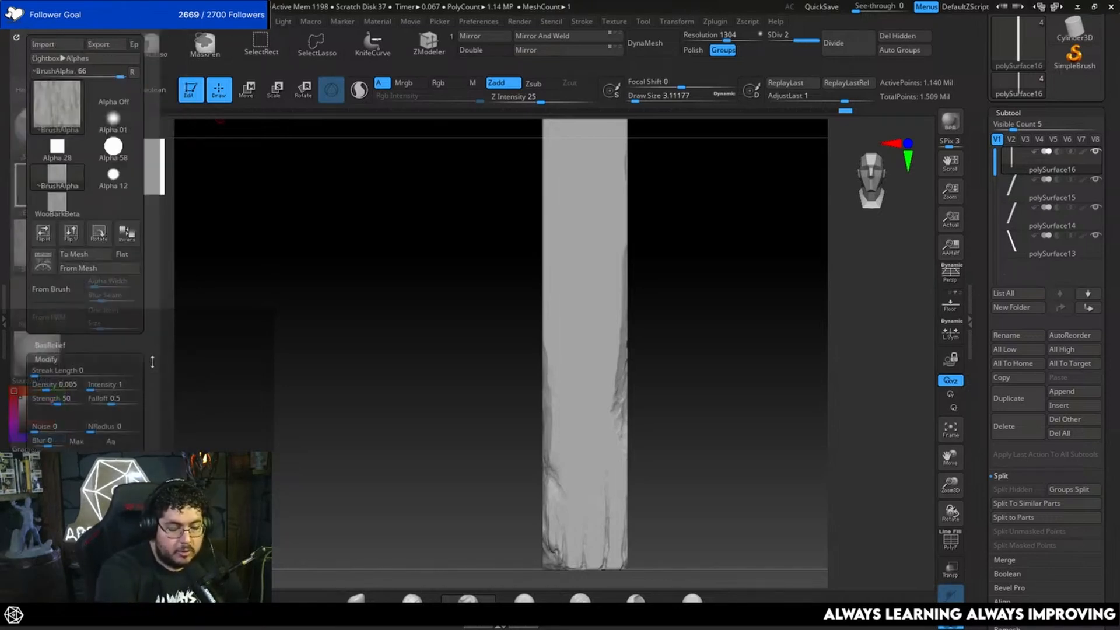
pyautogui.click(52, 359)
pyautogui.moveTo(101, 393); pyautogui.dragTo(114, 392)
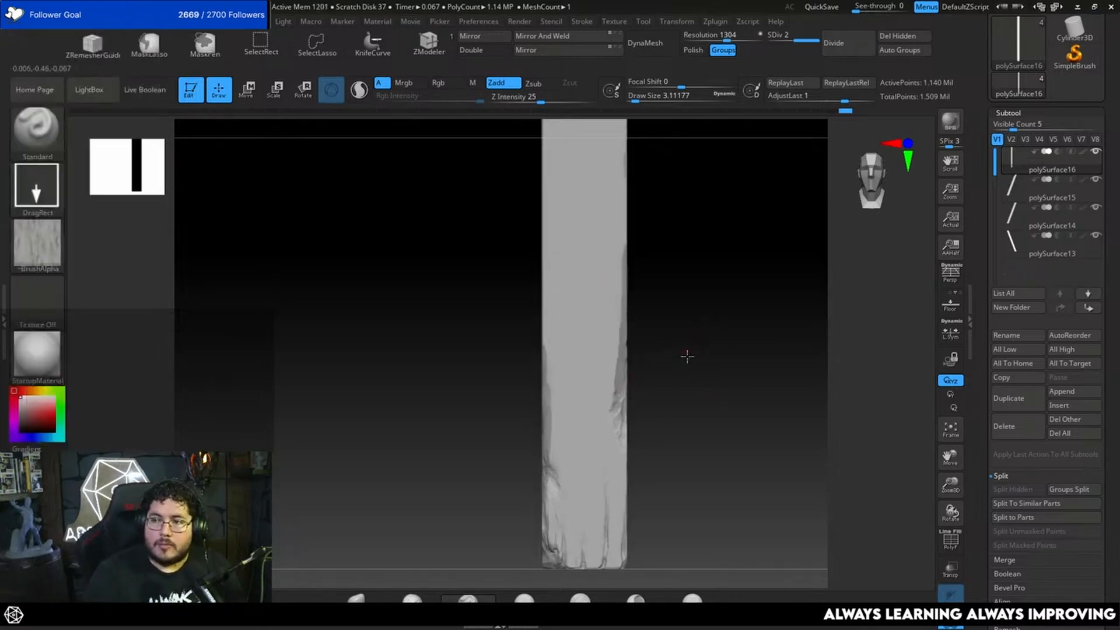
# Try stamping the modified bark alpha in large overlapping patches over the plank's lower front face.
pyautogui.moveTo(681, 396); pyautogui.dragTo(679, 374)
pyautogui.moveTo(609, 387)
pyautogui.mouseDown()
pyautogui.moveTo(583, 408)
pyautogui.moveTo(607, 475)
pyautogui.moveTo(570, 488)
pyautogui.mouseUp()
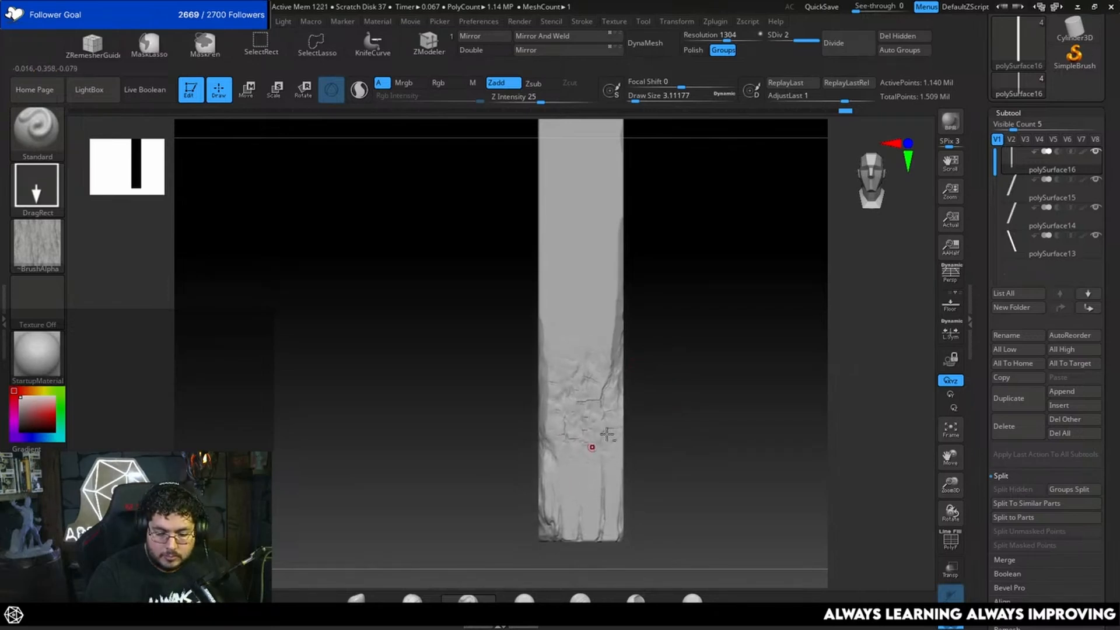
pyautogui.keyDown('alt'); pyautogui.moveTo(695, 373); pyautogui.dragTo(715, 290); pyautogui.keyUp('alt')
pyautogui.moveTo(600, 455); pyautogui.dragTo(628, 289)
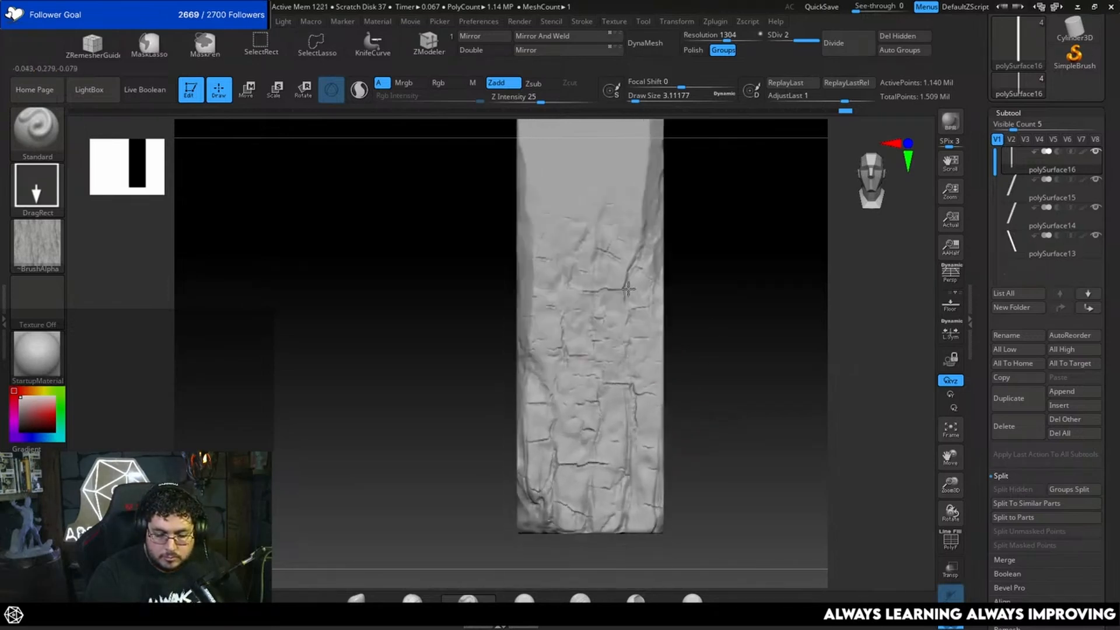
# Undo the bark alpha stamps on the plank.
pyautogui.hotkey('ctrl', 'z')
pyautogui.hotkey('ctrl', 'z')
pyautogui.hotkey('ctrl', 'z')
pyautogui.hotkey('ctrl', 'z')
pyautogui.hotkey('ctrl', 'z')
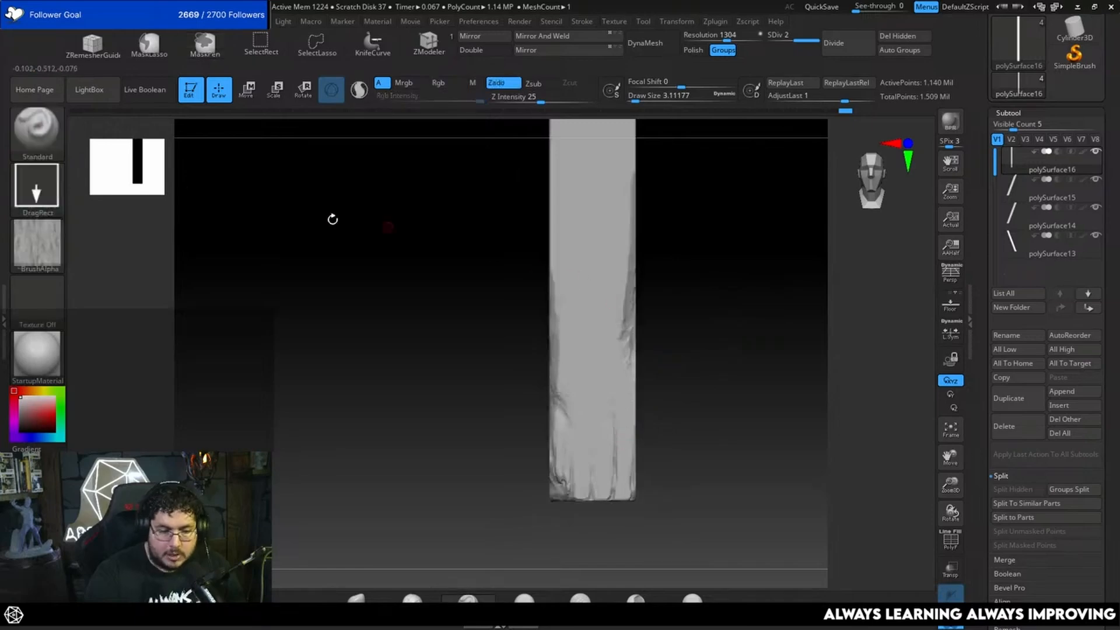
# Import WoodAlpha from the Alphas folder as the Standard brush's alpha.
pyautogui.click(41, 240)
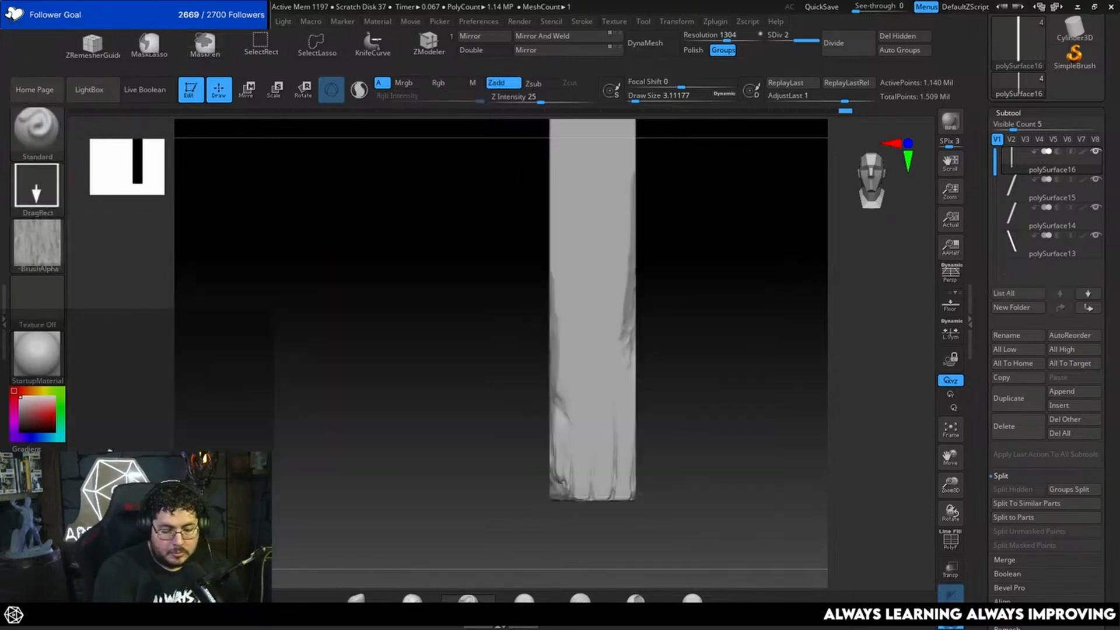
pyautogui.click(39, 242)
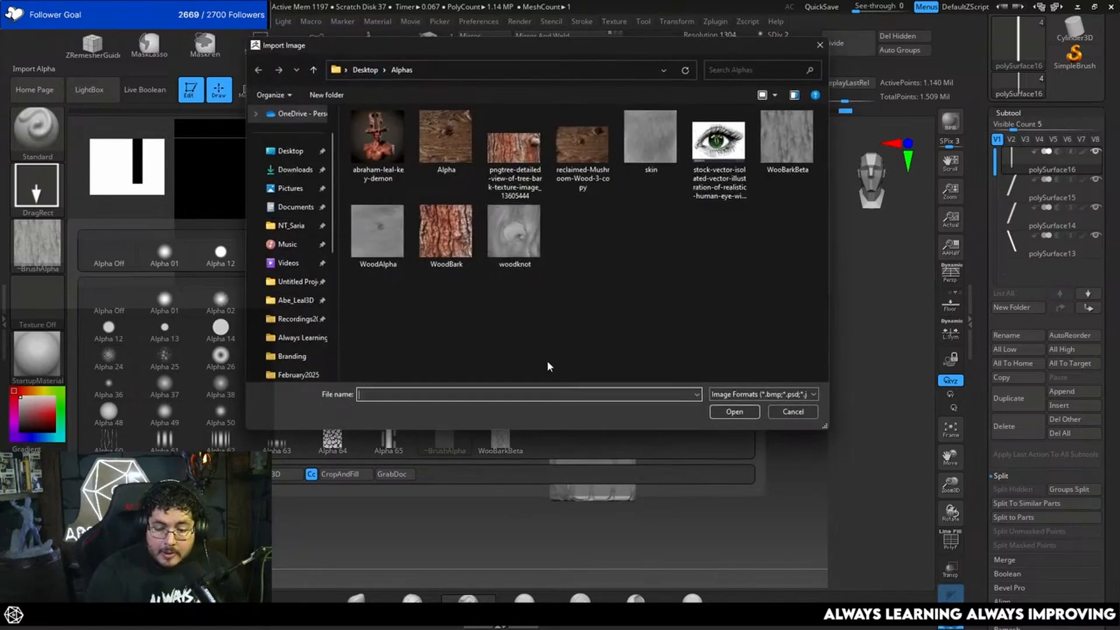
pyautogui.doubleClick(377, 236)
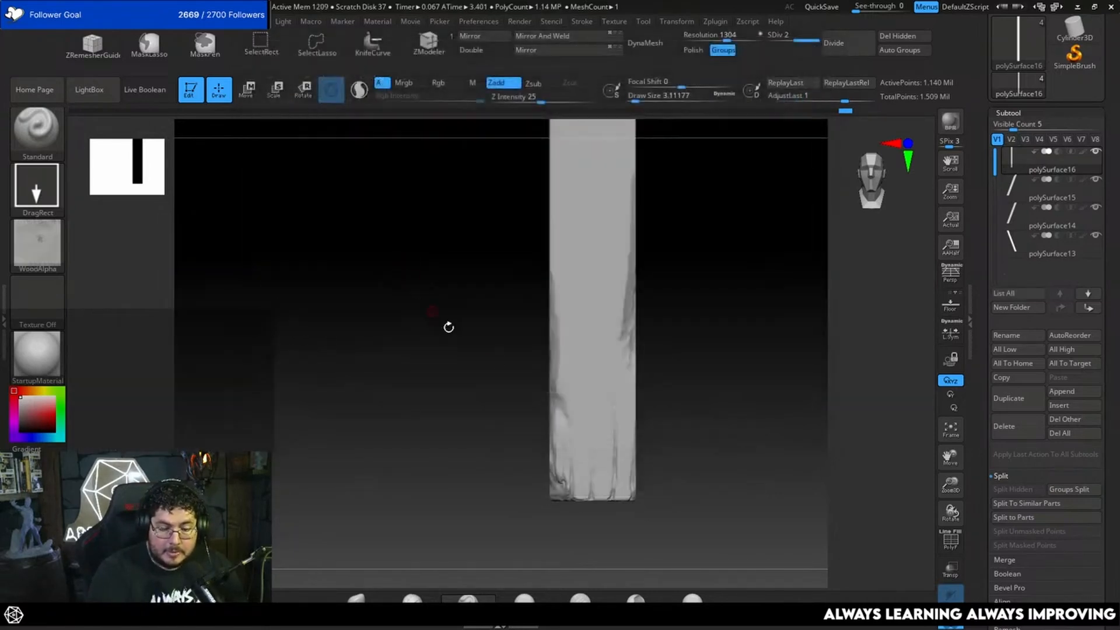
# Stamp WoodAlpha knots and grain over the plank's lower and middle front face, undoing a misplaced knot stamp.
pyautogui.moveTo(661, 332)
pyautogui.mouseDown()
pyautogui.moveTo(718, 369)
pyautogui.moveTo(710, 382)
pyautogui.moveTo(720, 387)
pyautogui.moveTo(677, 350)
pyautogui.moveTo(625, 362)
pyautogui.mouseUp()
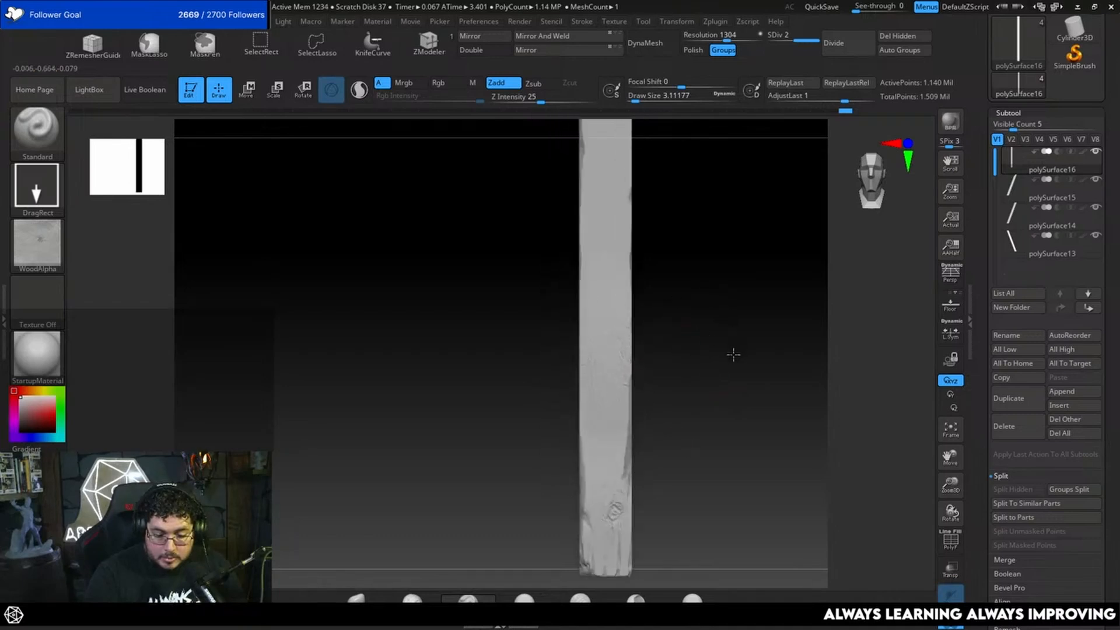
pyautogui.moveTo(730, 403); pyautogui.dragTo(606, 409)
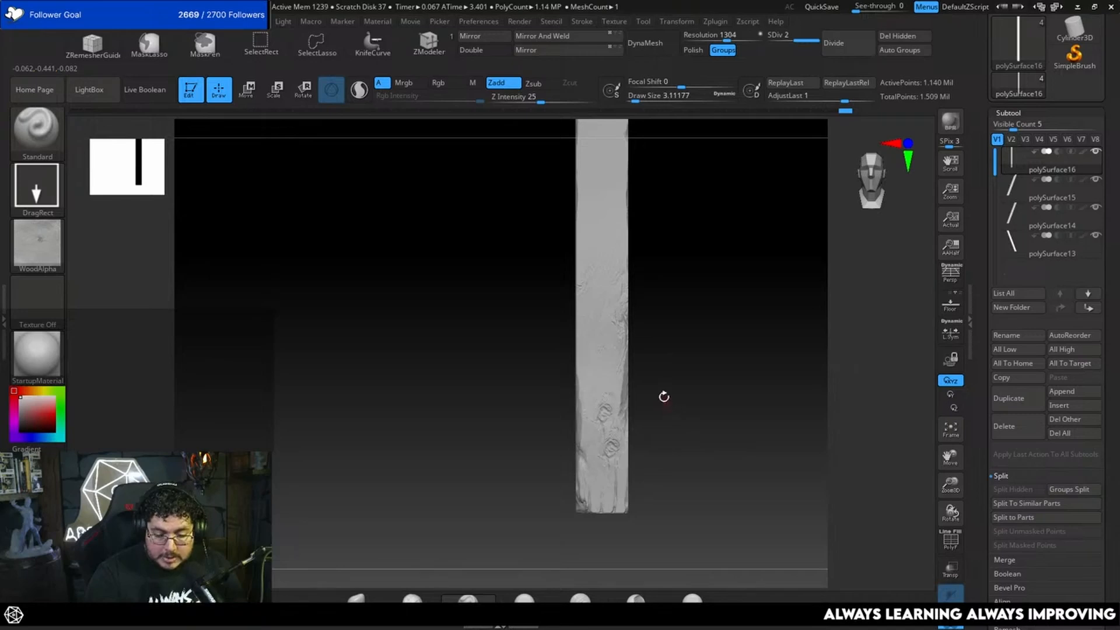
pyautogui.hotkey('ctrl', 'z')
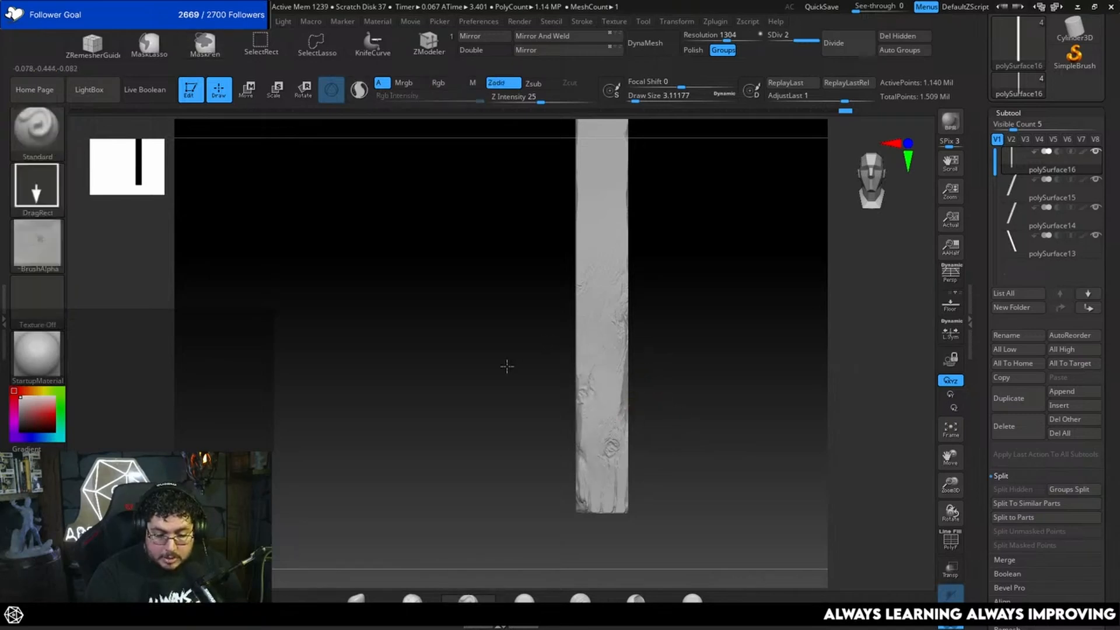
pyautogui.moveTo(696, 284); pyautogui.dragTo(625, 330)
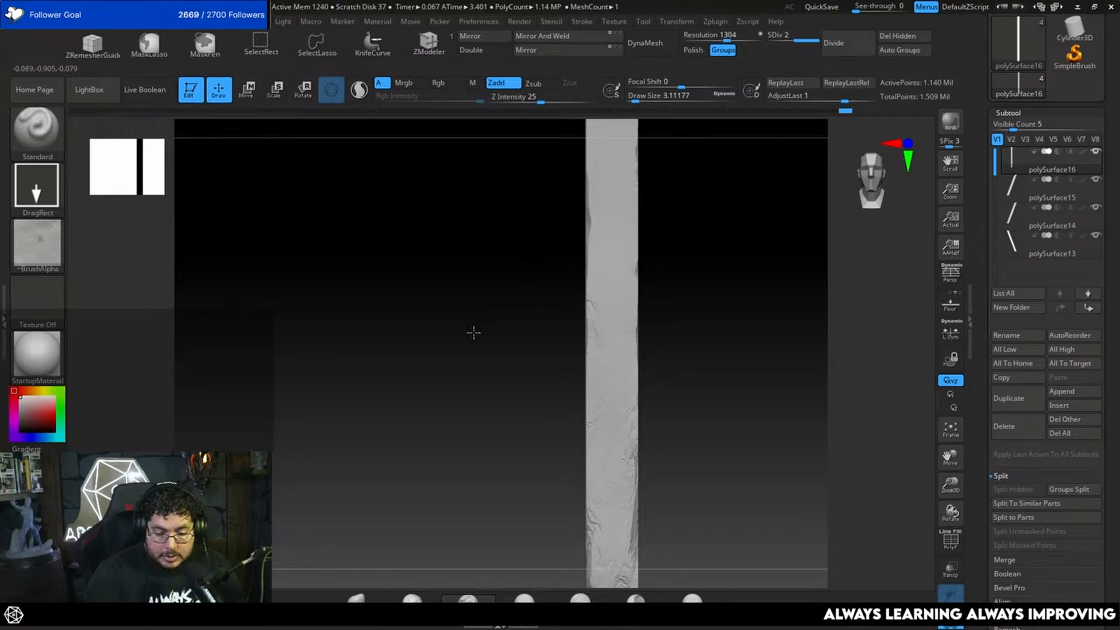
pyautogui.moveTo(473, 332); pyautogui.dragTo(651, 339)
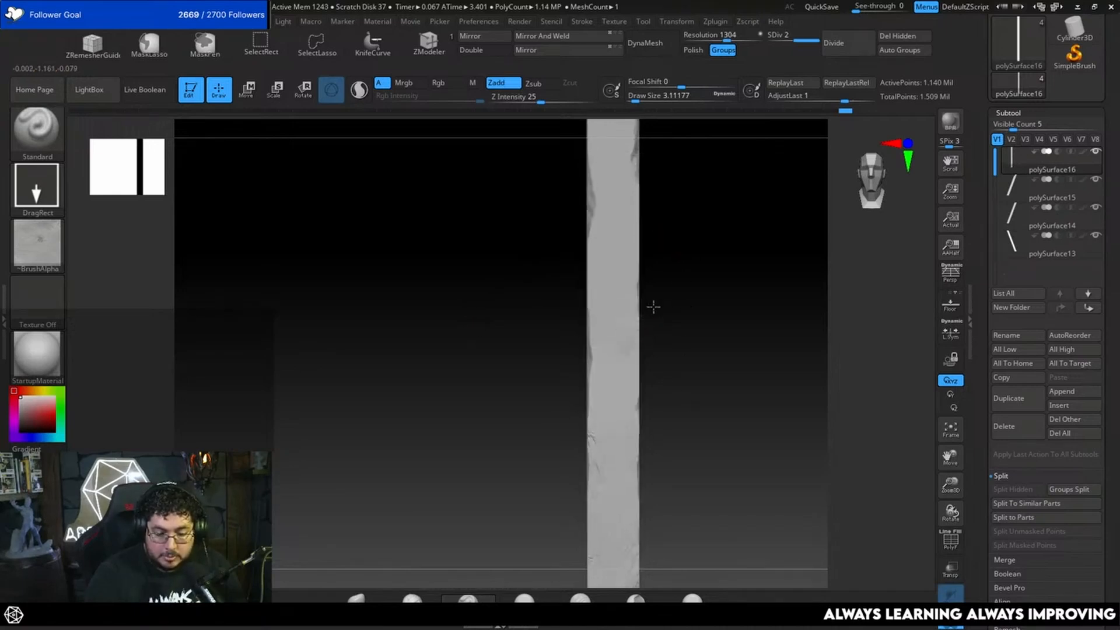
# Continue stamping WoodAlpha grain detail along the plank's upper front face to its angled top end.
pyautogui.moveTo(729, 310); pyautogui.dragTo(606, 354)
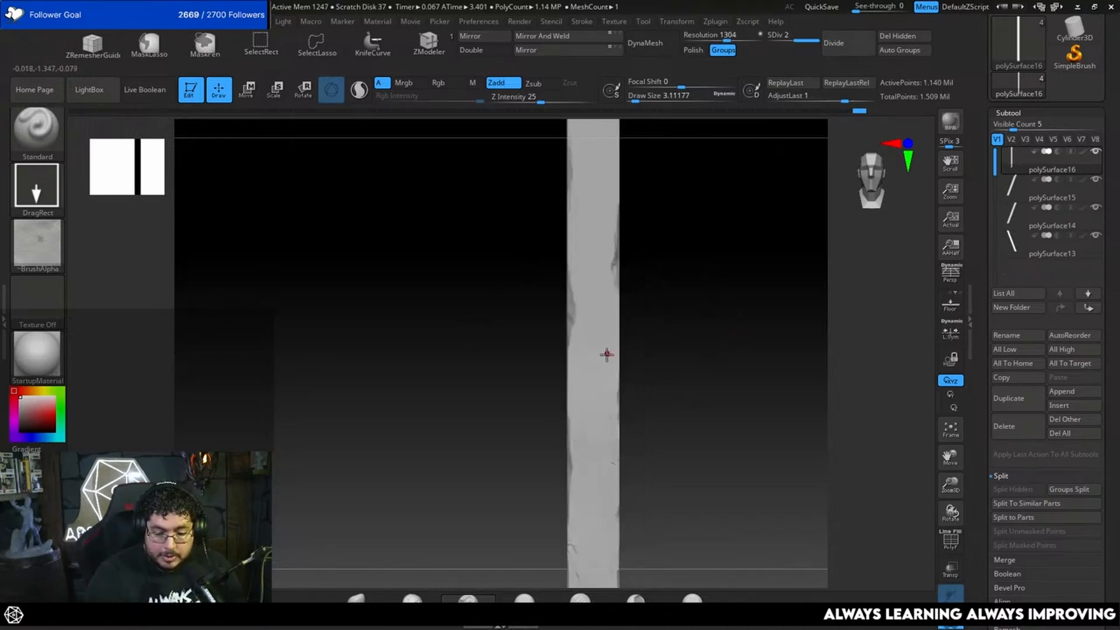
pyautogui.moveTo(714, 337); pyautogui.dragTo(694, 376)
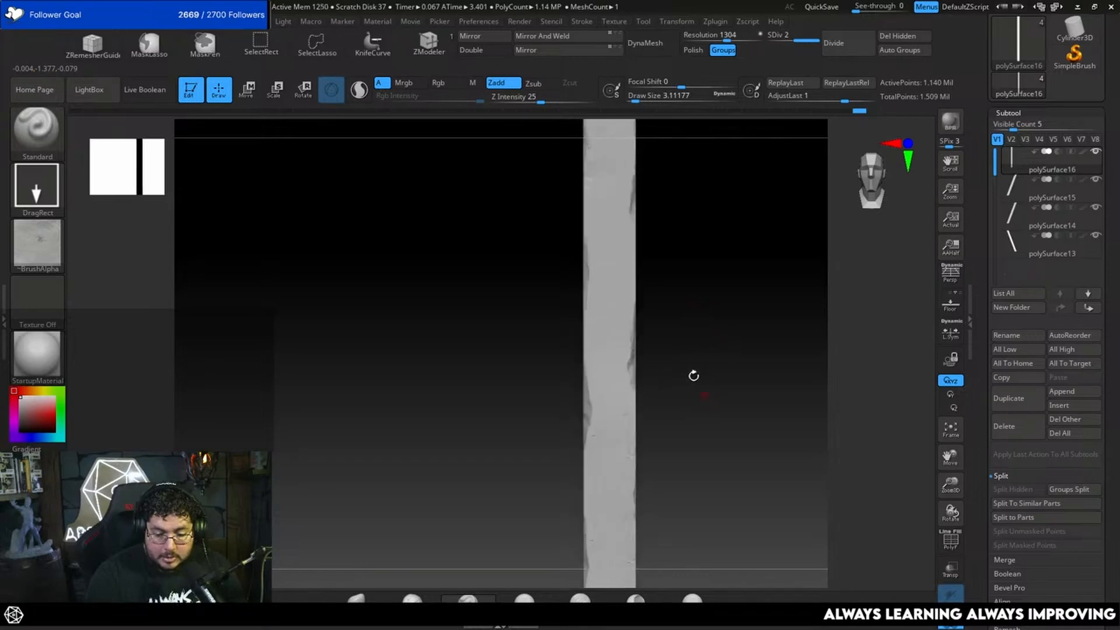
pyautogui.moveTo(659, 326); pyautogui.dragTo(717, 304)
pyautogui.moveTo(740, 370); pyautogui.dragTo(644, 349)
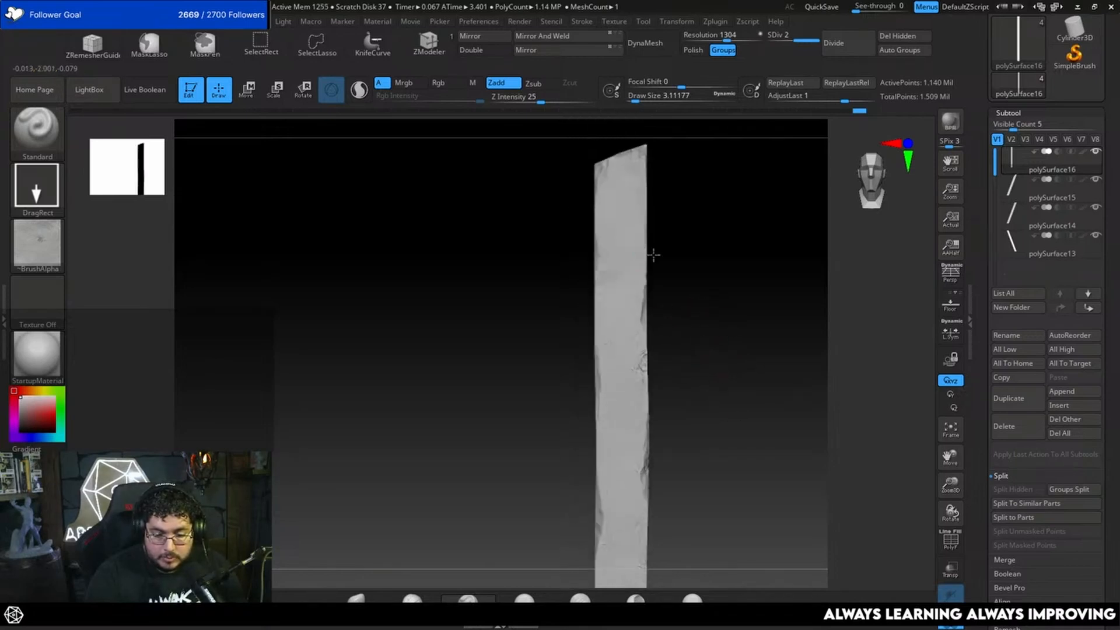
pyautogui.moveTo(740, 266)
pyautogui.mouseDown()
pyautogui.moveTo(716, 360)
pyautogui.moveTo(688, 408)
pyautogui.moveTo(619, 384)
pyautogui.mouseUp()
# Flatten the raised grain stamps along the plank's front face using TrimDynamic at a draw size of about 11.7.
pyautogui.press('b')
pyautogui.press('t')
pyautogui.press('d')
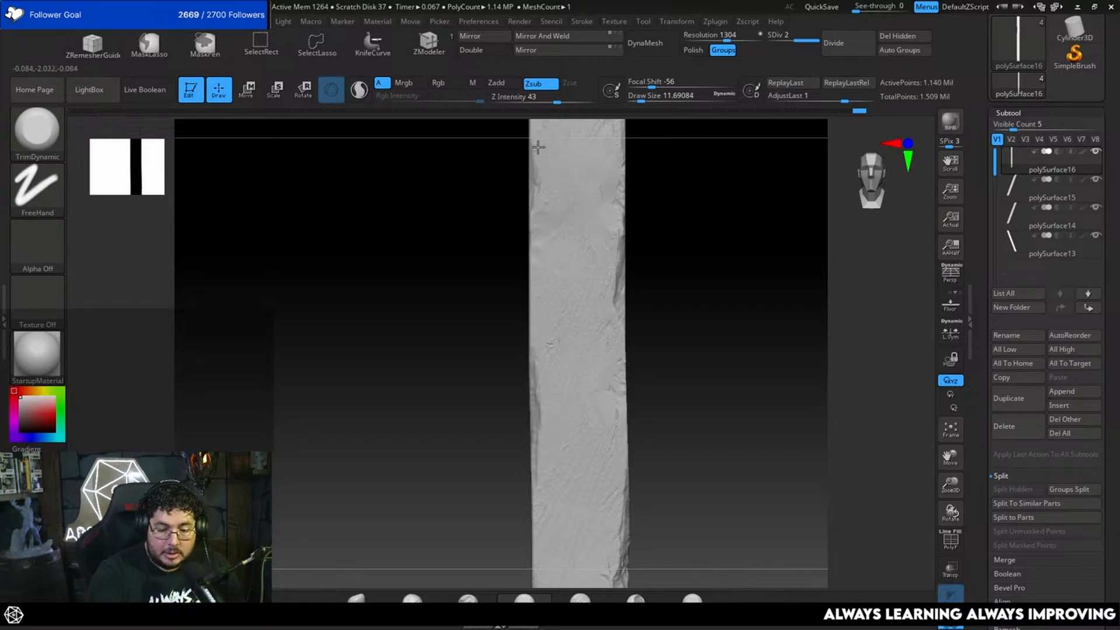
pyautogui.moveTo(698, 320)
pyautogui.keyDown('alt'); pyautogui.mouseDown()
pyautogui.moveTo(690, 355)
pyautogui.moveTo(723, 277)
pyautogui.mouseUp(); pyautogui.keyUp('alt')
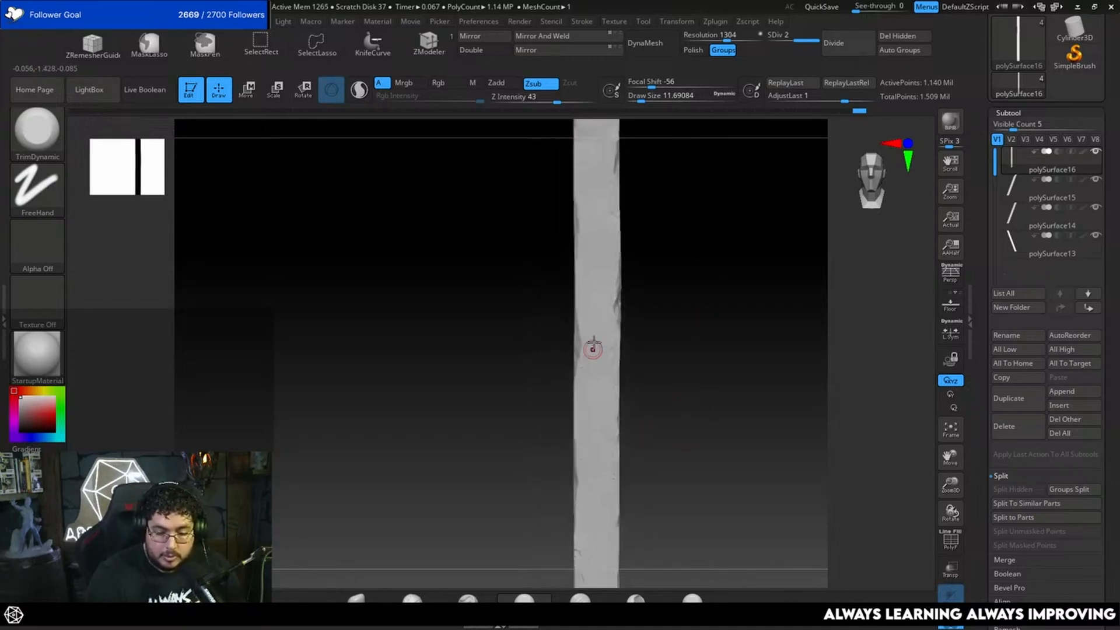
pyautogui.moveTo(612, 299); pyautogui.dragTo(612, 313)
pyautogui.moveTo(678, 448); pyautogui.dragTo(616, 373)
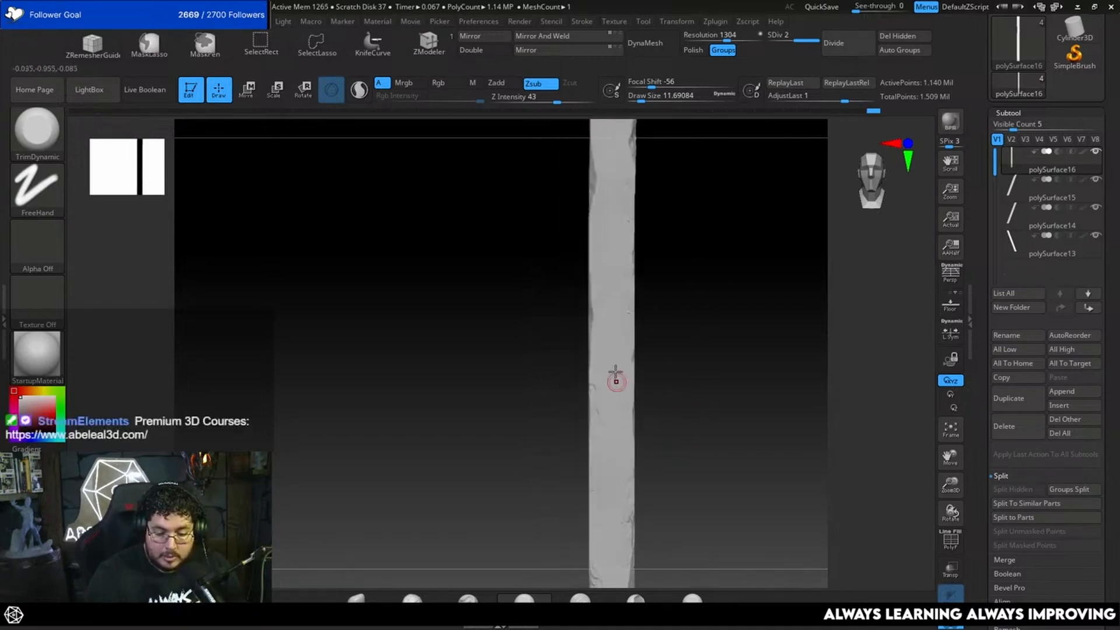
pyautogui.moveTo(606, 457); pyautogui.dragTo(609, 407)
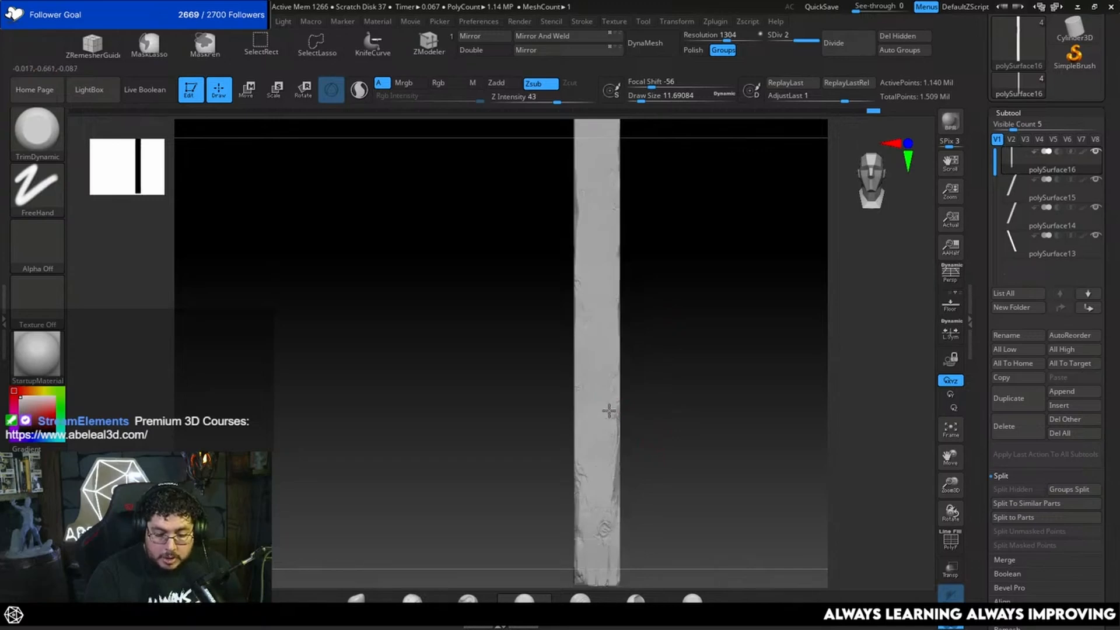
pyautogui.moveTo(592, 462); pyautogui.dragTo(584, 416, button='right')
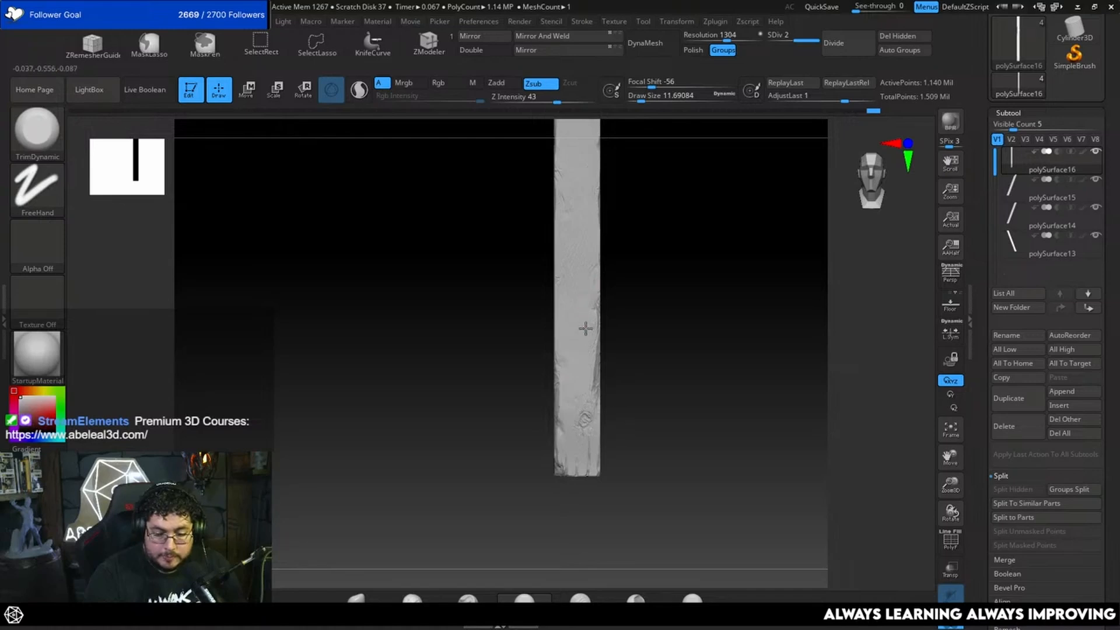
# Enlarge TrimDynamic's draw size to about 20 and trim the lower part of the plank's left front edge.
pyautogui.moveTo(567, 275); pyautogui.dragTo(692, 317, button='right')
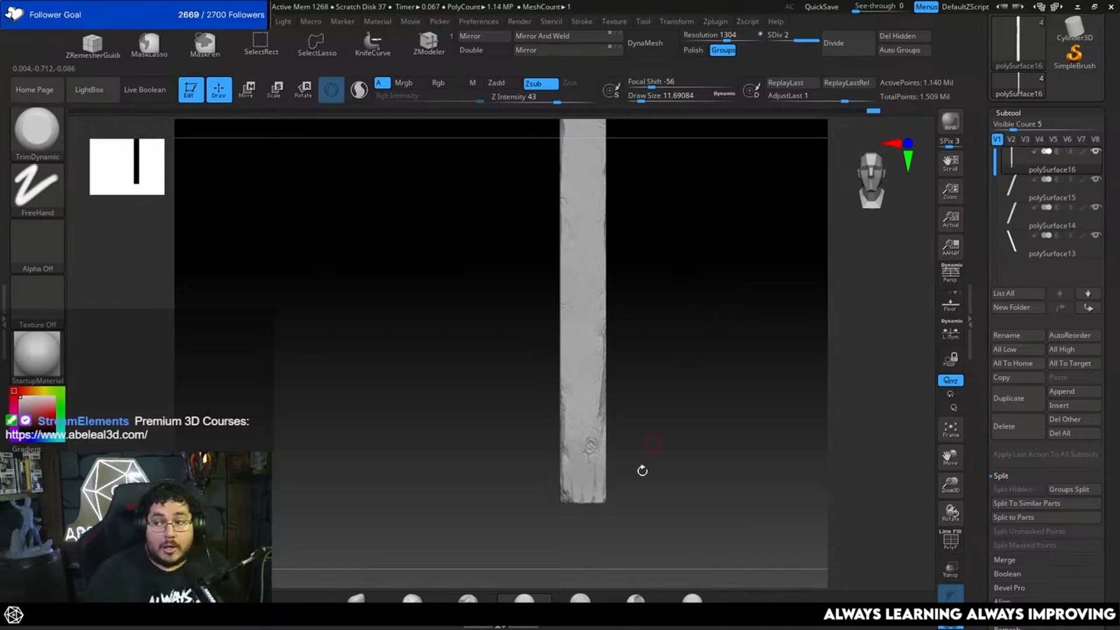
pyautogui.moveTo(679, 359); pyautogui.dragTo(670, 382, button='right')
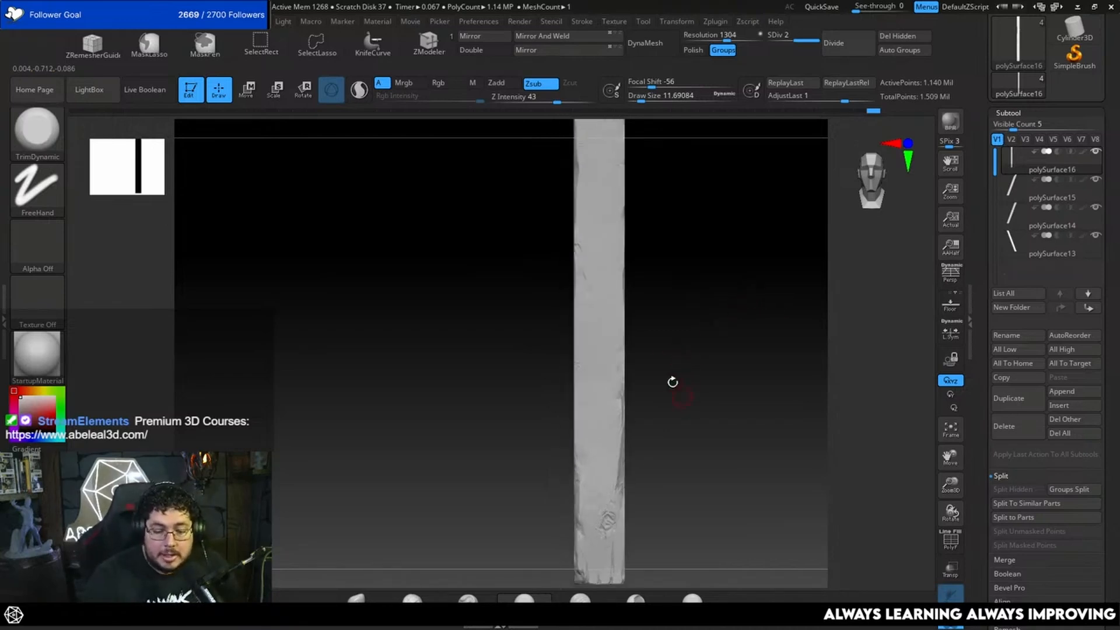
pyautogui.press('space')
pyautogui.moveTo(581, 374); pyautogui.dragTo(585, 374)
pyautogui.moveTo(567, 373); pyautogui.dragTo(578, 370, button='right')
pyautogui.moveTo(578, 370); pyautogui.dragTo(580, 368)
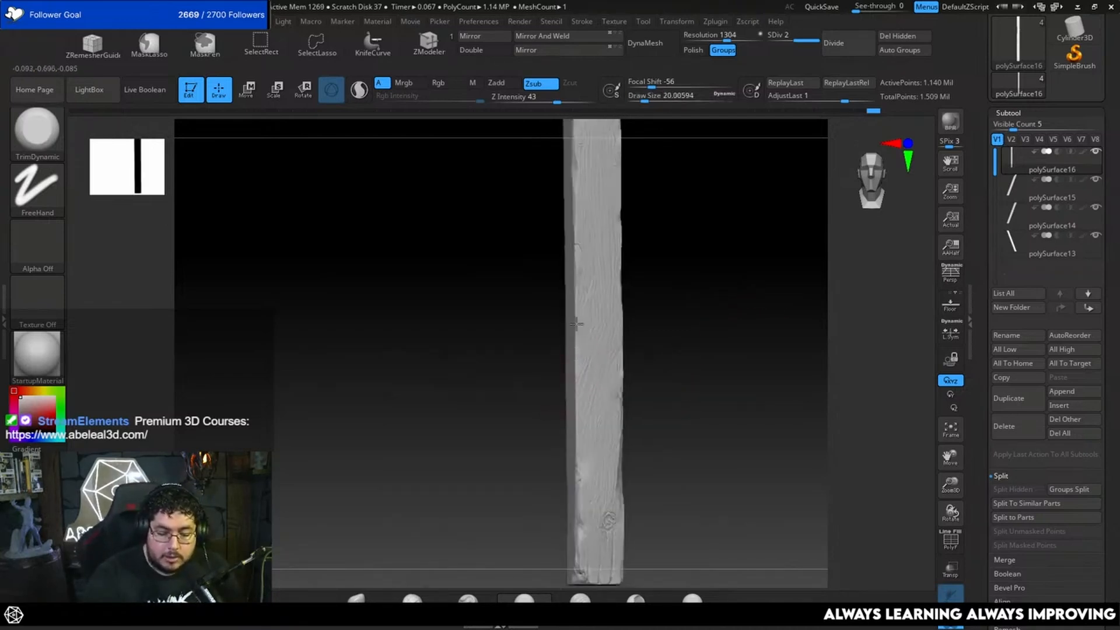
# Make the neighbouring plank polySurface13 the active subtool and re-DynaMesh it at resolution 1456.
pyautogui.moveTo(640, 288)
pyautogui.mouseDown(button='right')
pyautogui.moveTo(758, 416)
pyautogui.moveTo(737, 358)
pyautogui.moveTo(725, 425)
pyautogui.moveTo(676, 455)
pyautogui.mouseUp(button='right')
pyautogui.press('space')
pyautogui.moveTo(716, 376); pyautogui.dragTo(719, 376)
pyautogui.moveTo(719, 377)
pyautogui.mouseDown(button='right')
pyautogui.moveTo(685, 408)
pyautogui.moveTo(683, 358)
pyautogui.moveTo(710, 390)
pyautogui.moveTo(638, 412)
pyautogui.mouseUp(button='right')
pyautogui.keyDown('alt'); pyautogui.click(587, 410); pyautogui.keyUp('alt')
pyautogui.keyDown('ctrl'); pyautogui.moveTo(701, 376); pyautogui.dragTo(714, 445, button='right'); pyautogui.keyUp('ctrl')
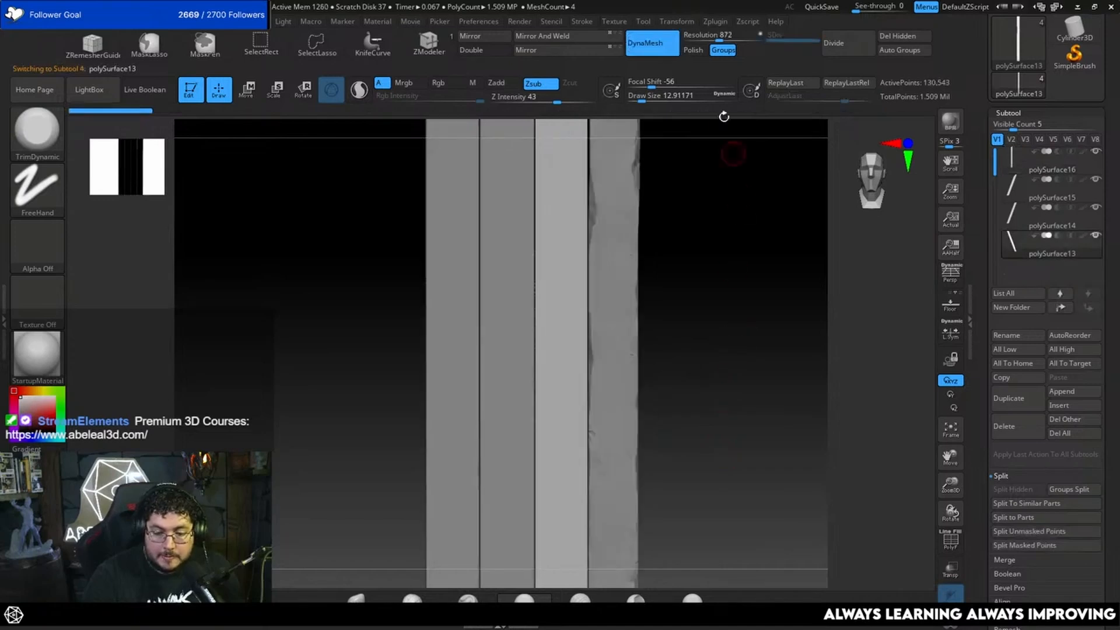
pyautogui.click(728, 40)
pyautogui.keyDown('ctrl'); pyautogui.moveTo(709, 344); pyautogui.dragTo(721, 380); pyautogui.keyUp('ctrl')
pyautogui.keyDown('alt'); pyautogui.moveTo(697, 353); pyautogui.dragTo(725, 441, button='right'); pyautogui.keyUp('alt')
pyautogui.keyDown('ctrl'); pyautogui.moveTo(725, 441); pyautogui.dragTo(720, 378); pyautogui.keyUp('ctrl')
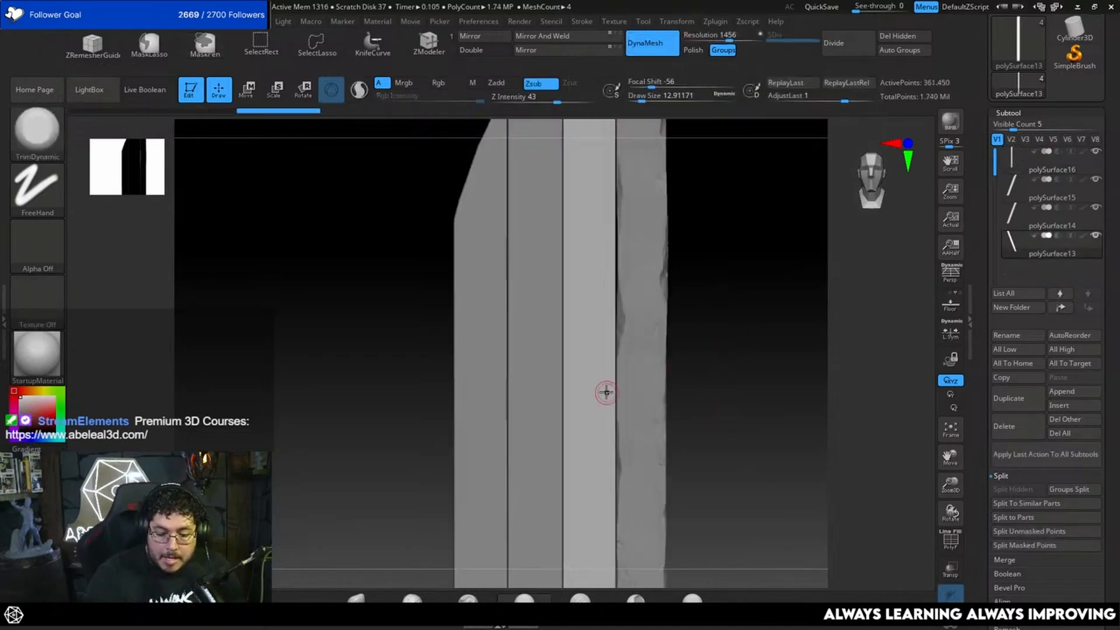
# Isolate polySurface13 and trim wear into its right front edge with TrimDynamic at a draw size of about 8.4.
pyautogui.moveTo(756, 404); pyautogui.dragTo(770, 434, button='right')
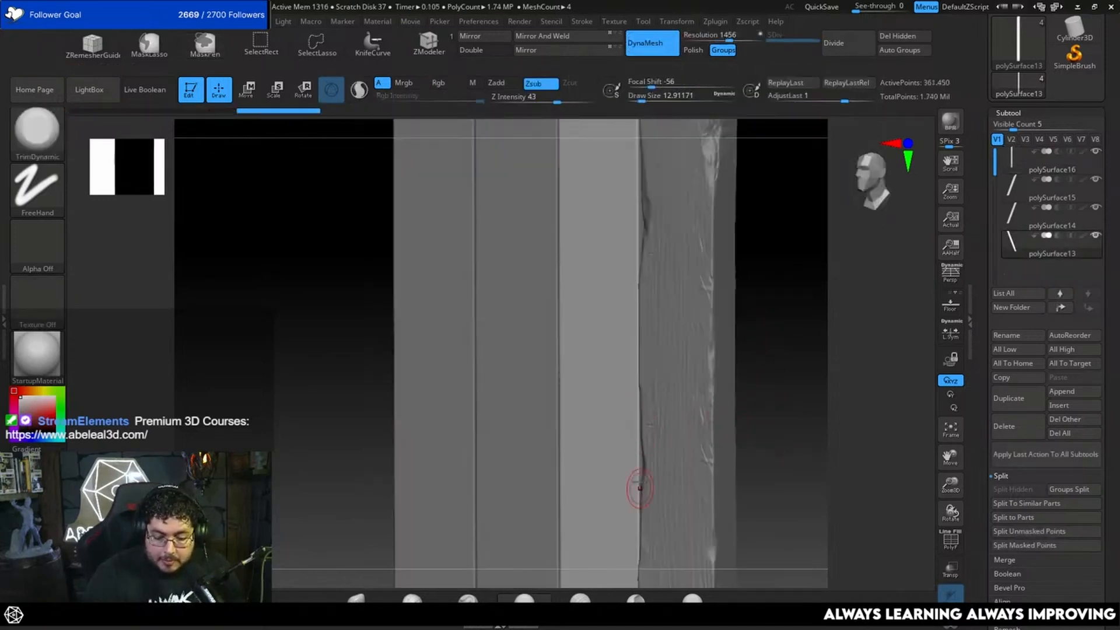
pyautogui.moveTo(630, 420); pyautogui.dragTo(726, 307, button='right')
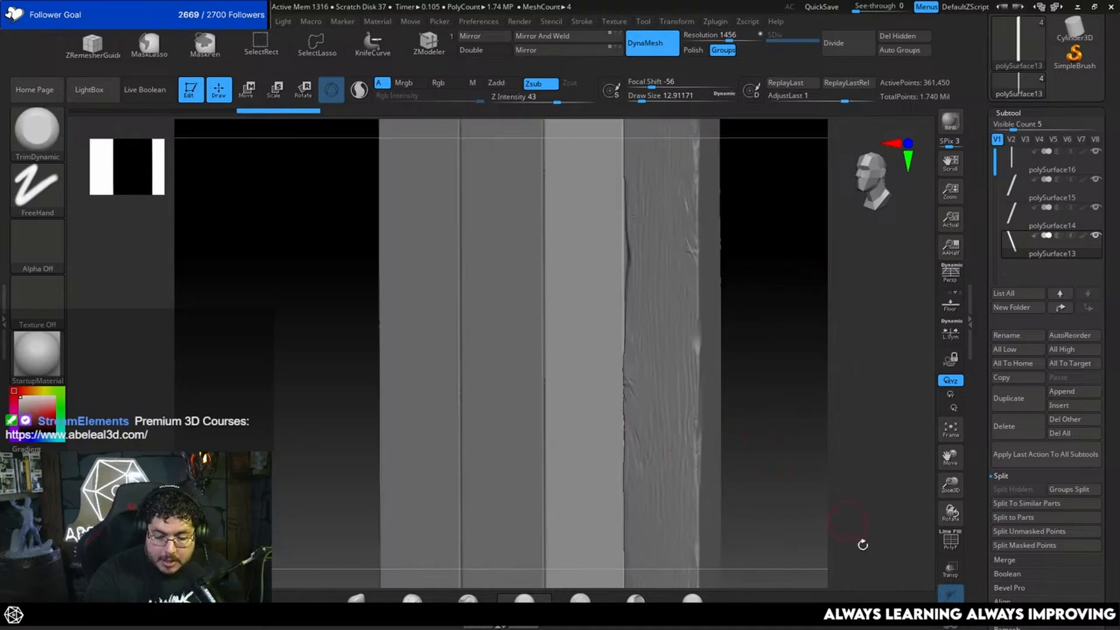
pyautogui.click(951, 623)
pyautogui.press('s')
pyautogui.moveTo(635, 388); pyautogui.dragTo(627, 388)
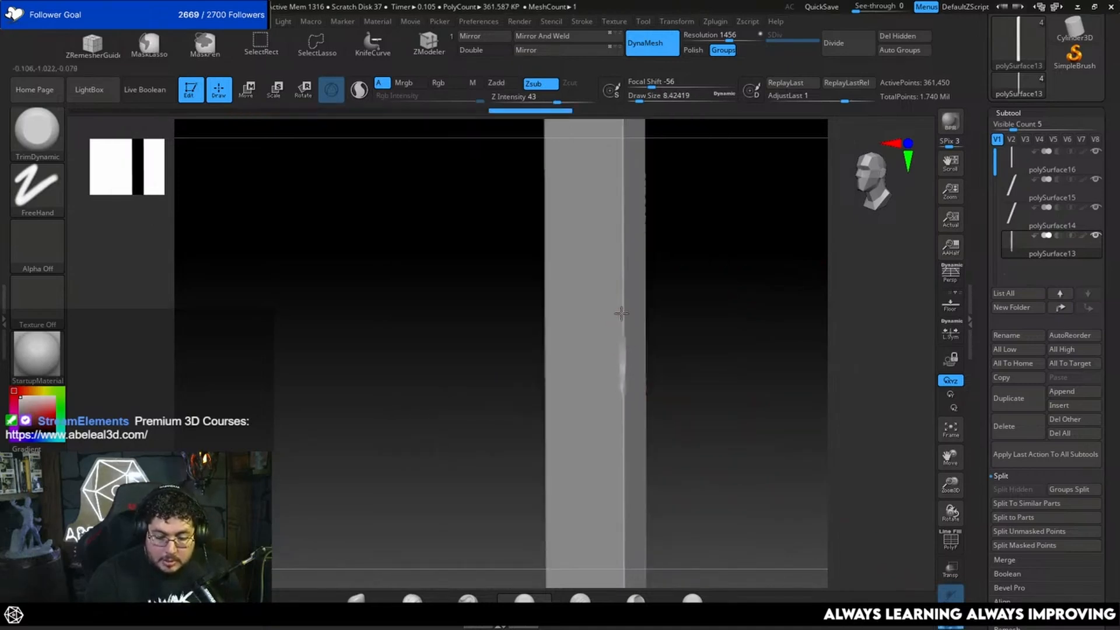
pyautogui.moveTo(624, 315); pyautogui.dragTo(620, 458)
# Trim the plank's left front edge and the corners of its angled top end.
pyautogui.moveTo(666, 376)
pyautogui.mouseDown()
pyautogui.moveTo(695, 367)
pyautogui.moveTo(715, 474)
pyautogui.moveTo(732, 333)
pyautogui.mouseUp()
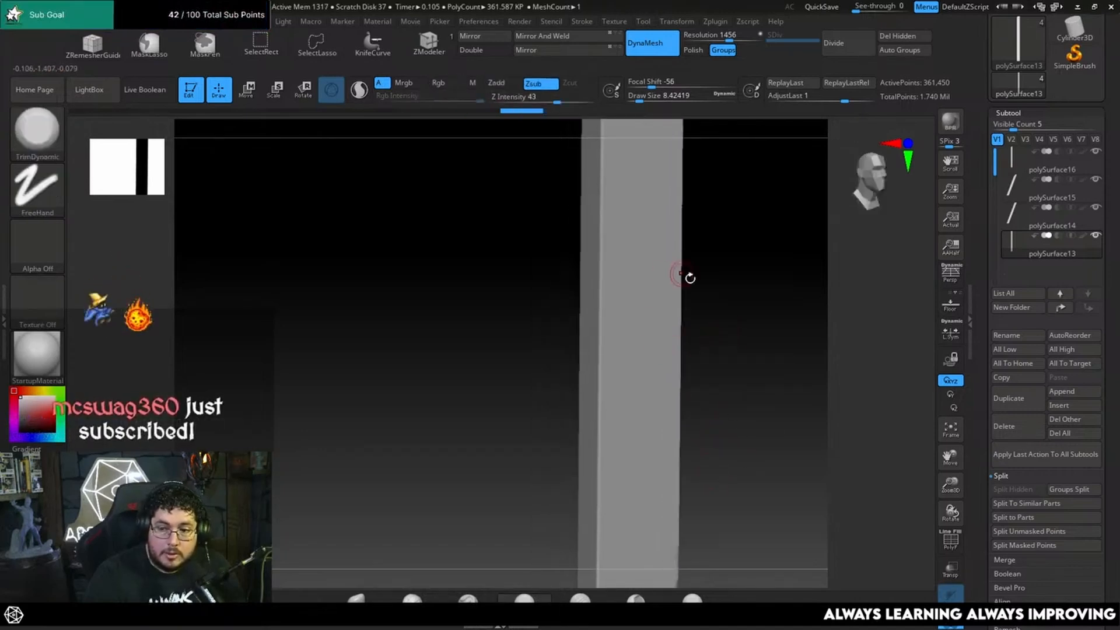
pyautogui.moveTo(688, 278); pyautogui.dragTo(714, 344)
pyautogui.moveTo(616, 313); pyautogui.dragTo(619, 311)
pyautogui.moveTo(717, 348)
pyautogui.mouseDown()
pyautogui.moveTo(745, 390)
pyautogui.moveTo(750, 341)
pyautogui.moveTo(630, 262)
pyautogui.mouseUp()
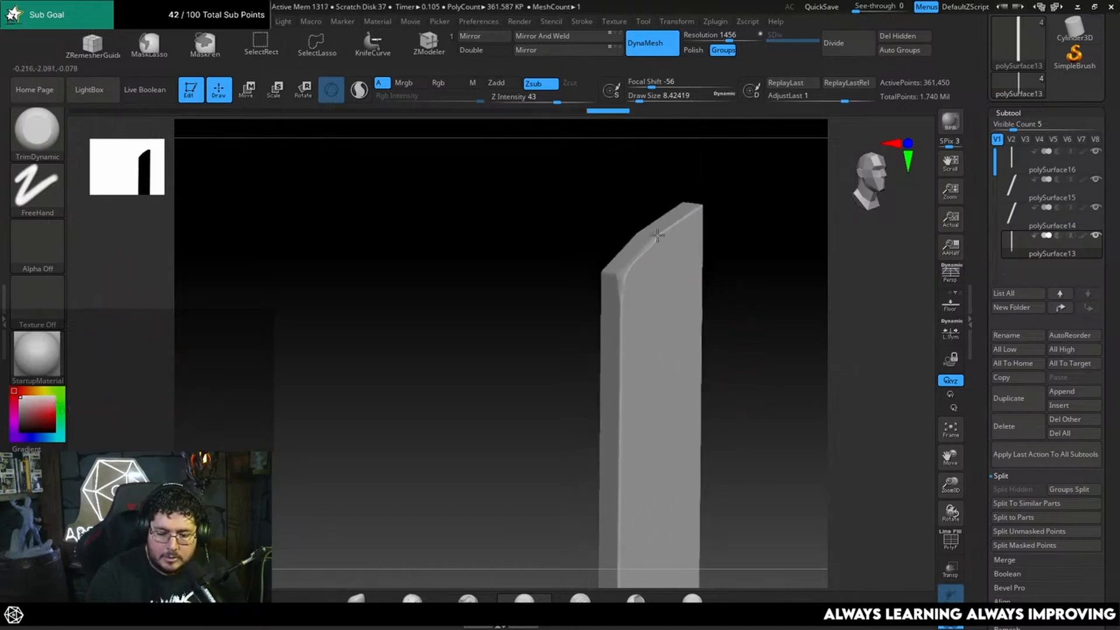
pyautogui.moveTo(752, 238); pyautogui.dragTo(709, 226)
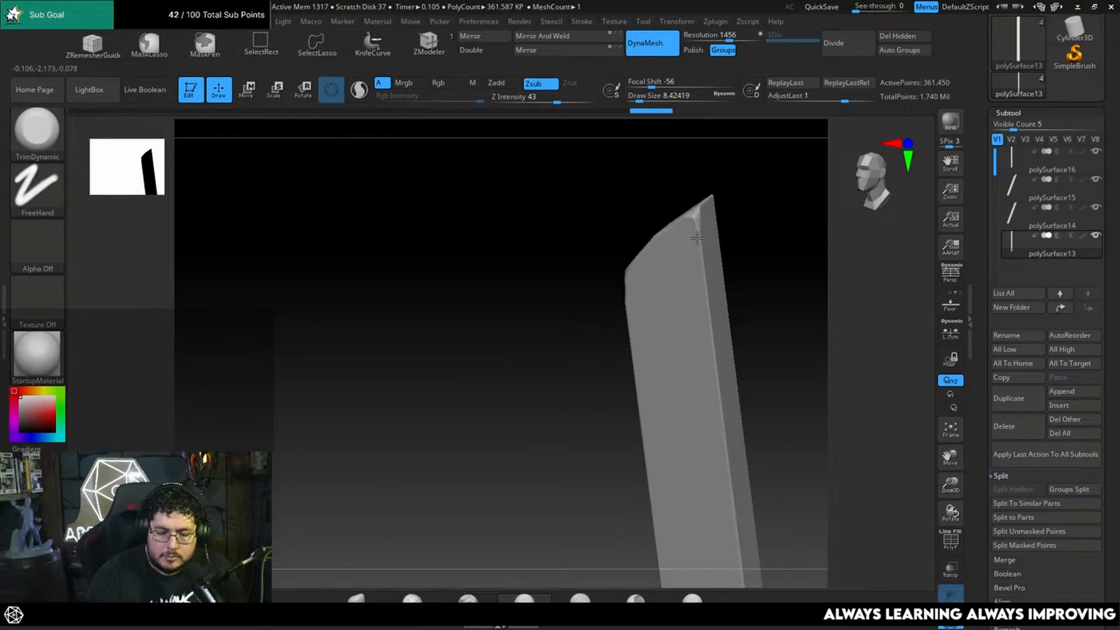
# Trim uneven chips into the upper part of the plank's right front edge.
pyautogui.keyDown('shift'); pyautogui.moveTo(708, 281); pyautogui.dragTo(695, 250); pyautogui.keyUp('shift')
pyautogui.moveTo(699, 340); pyautogui.dragTo(682, 313)
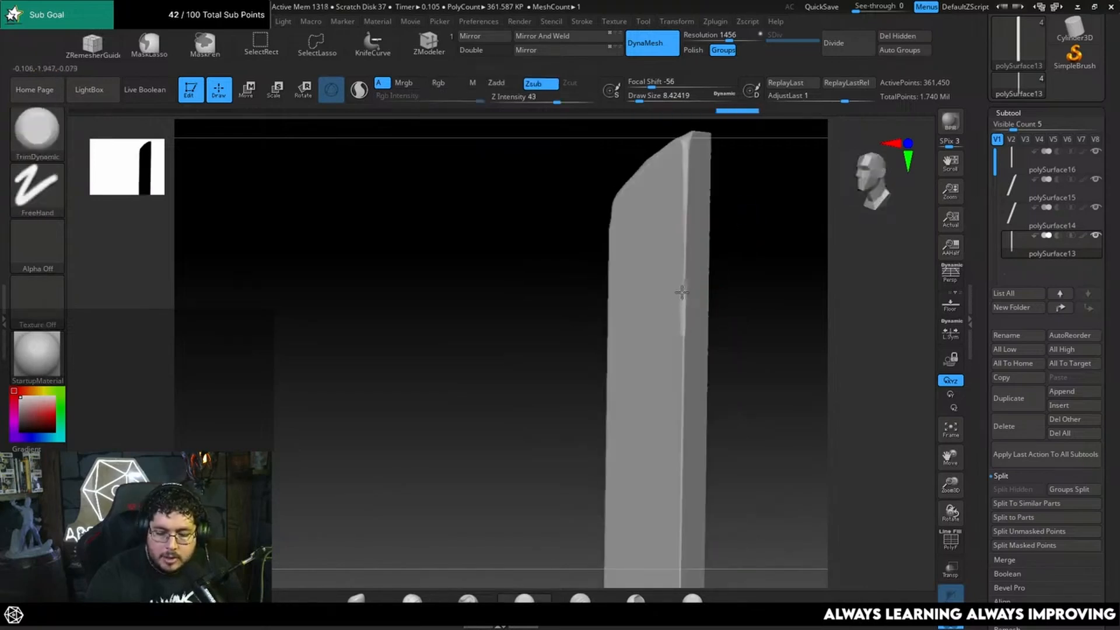
pyautogui.moveTo(751, 313); pyautogui.dragTo(681, 305)
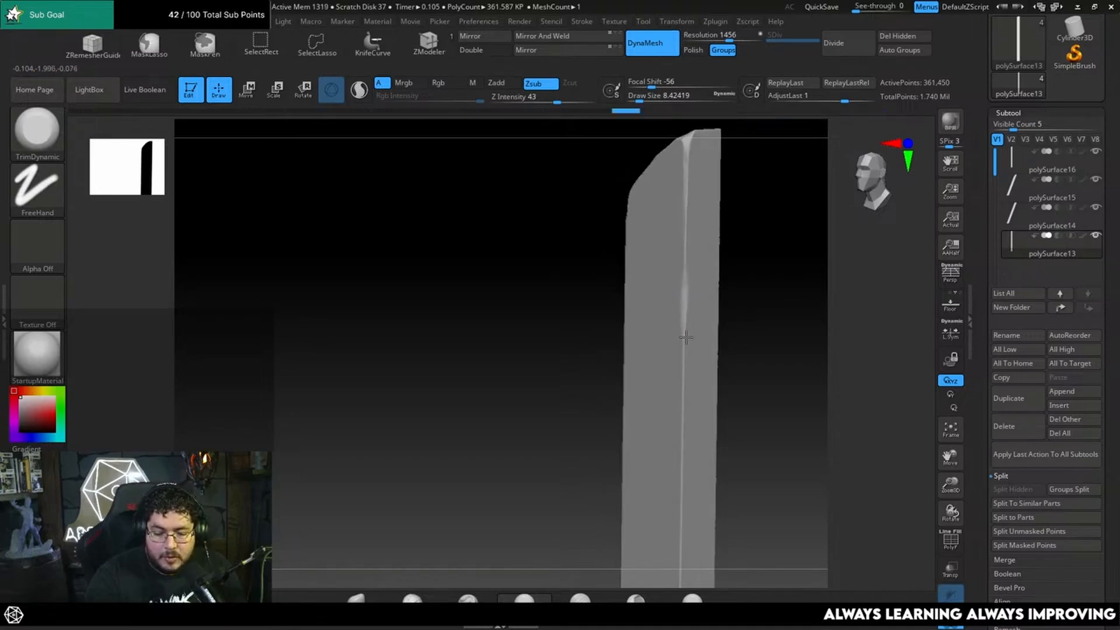
pyautogui.moveTo(687, 337); pyautogui.dragTo(671, 315, button='right')
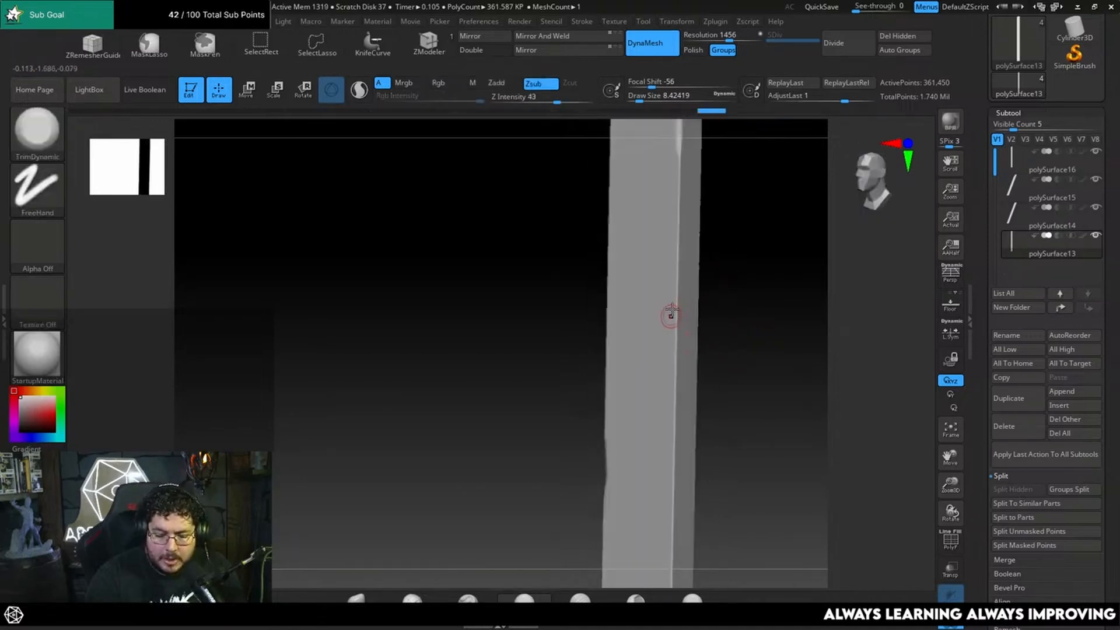
pyautogui.moveTo(672, 310)
pyautogui.mouseDown()
pyautogui.moveTo(677, 254)
pyautogui.moveTo(673, 291)
pyautogui.mouseUp()
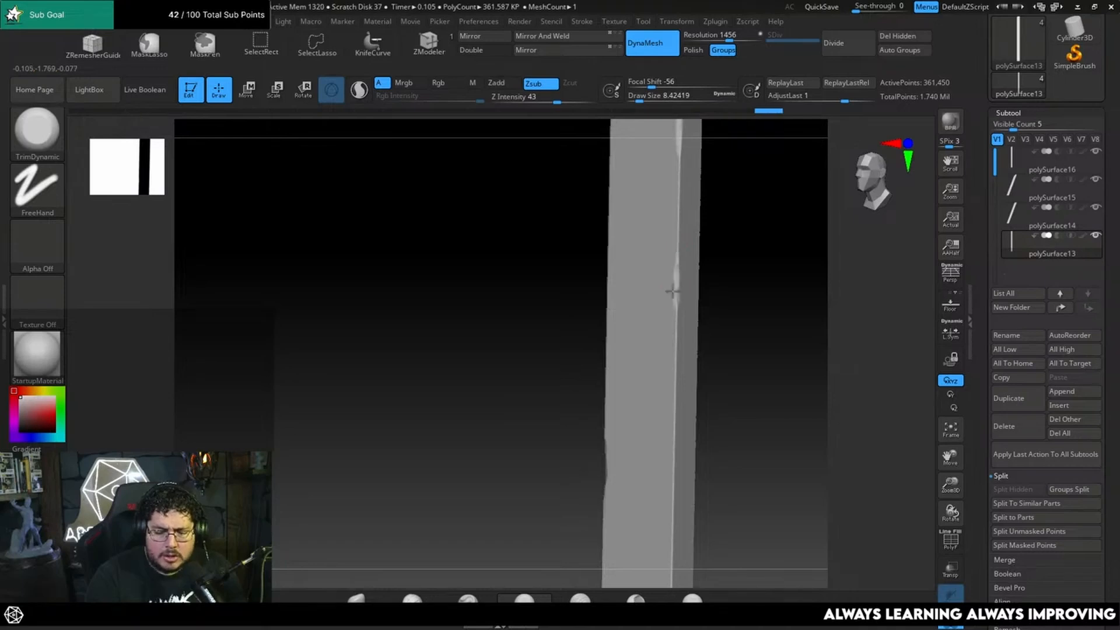
# Trim the upper part of the plank's left front edge, enlarging the draw size to about 14.2.
pyautogui.moveTo(752, 322); pyautogui.dragTo(724, 428, button='right')
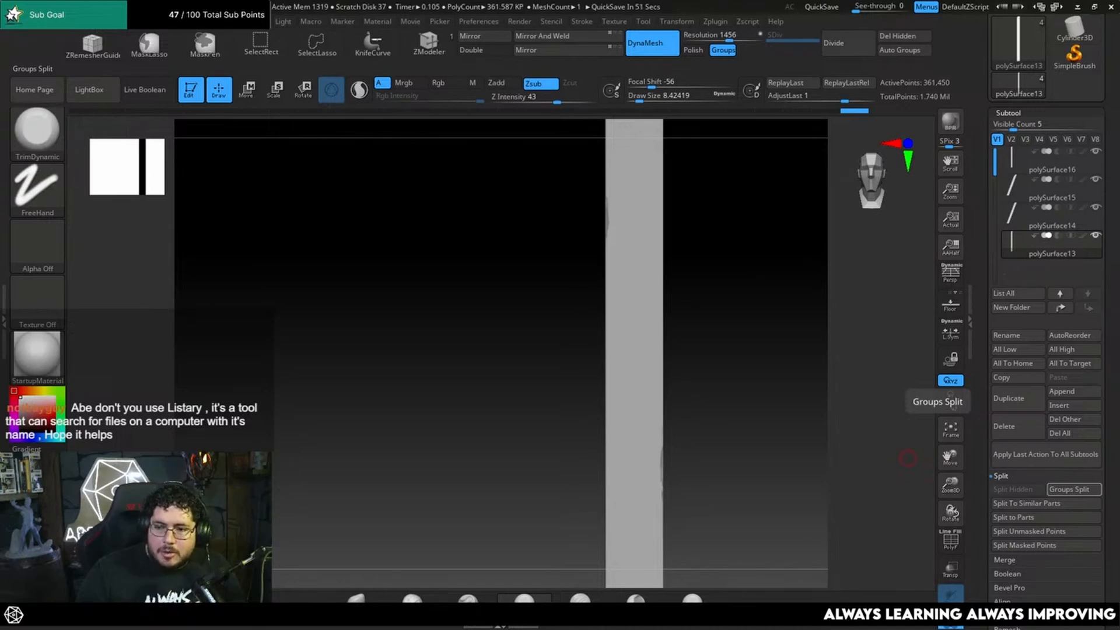
pyautogui.click(1073, 489)
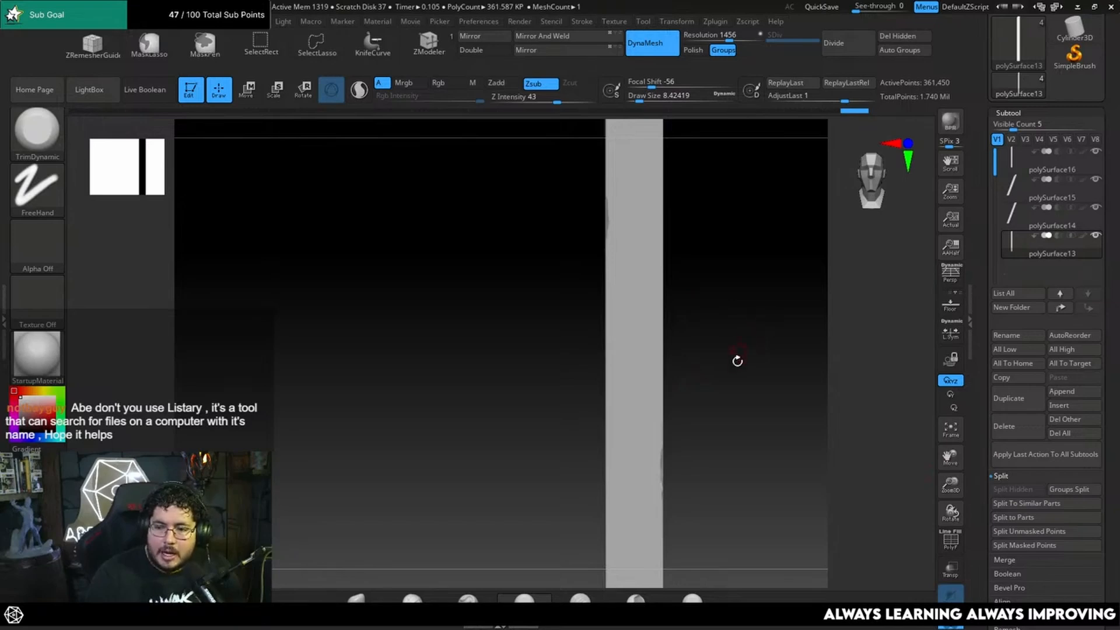
pyautogui.moveTo(738, 362); pyautogui.dragTo(688, 395)
pyautogui.moveTo(671, 339); pyautogui.dragTo(702, 310)
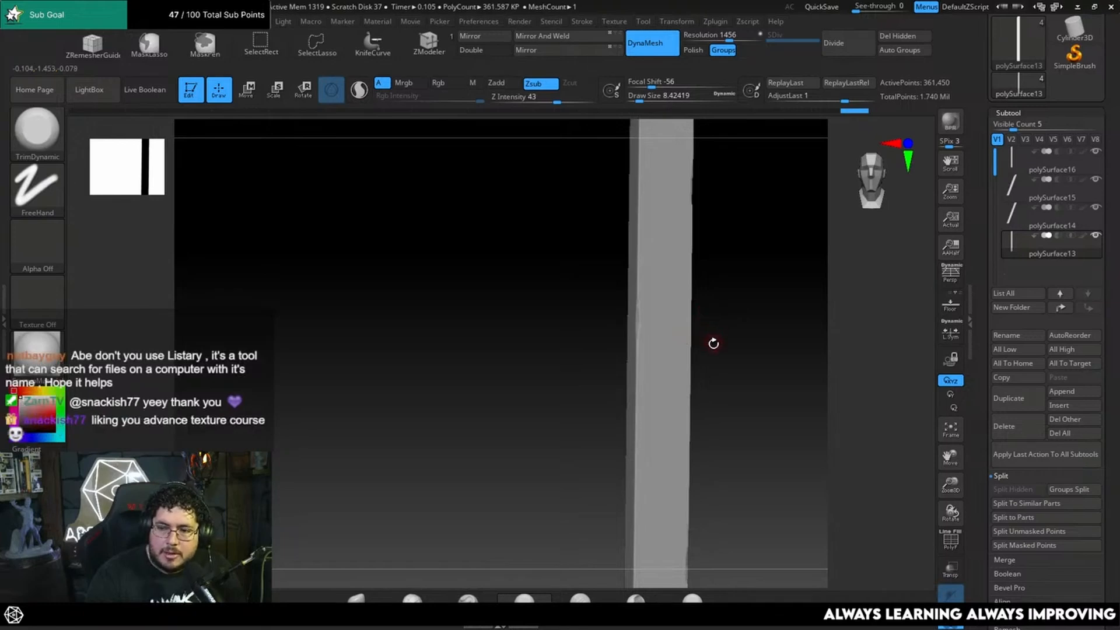
pyautogui.moveTo(724, 314)
pyautogui.mouseDown()
pyautogui.moveTo(743, 343)
pyautogui.moveTo(743, 279)
pyautogui.moveTo(642, 310)
pyautogui.mouseUp()
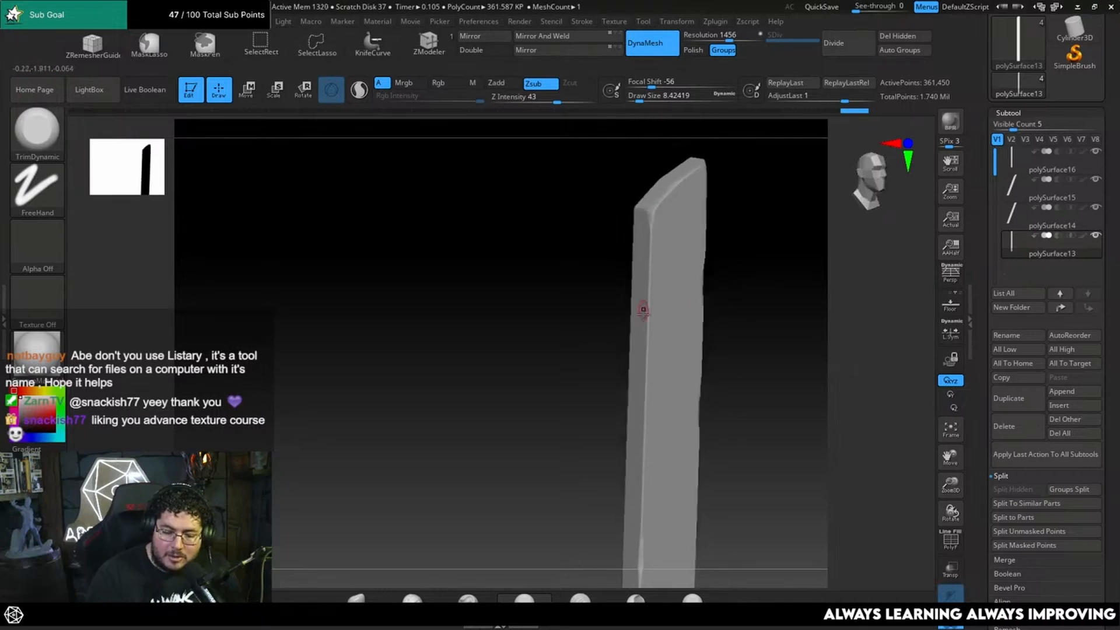
pyautogui.press('space')
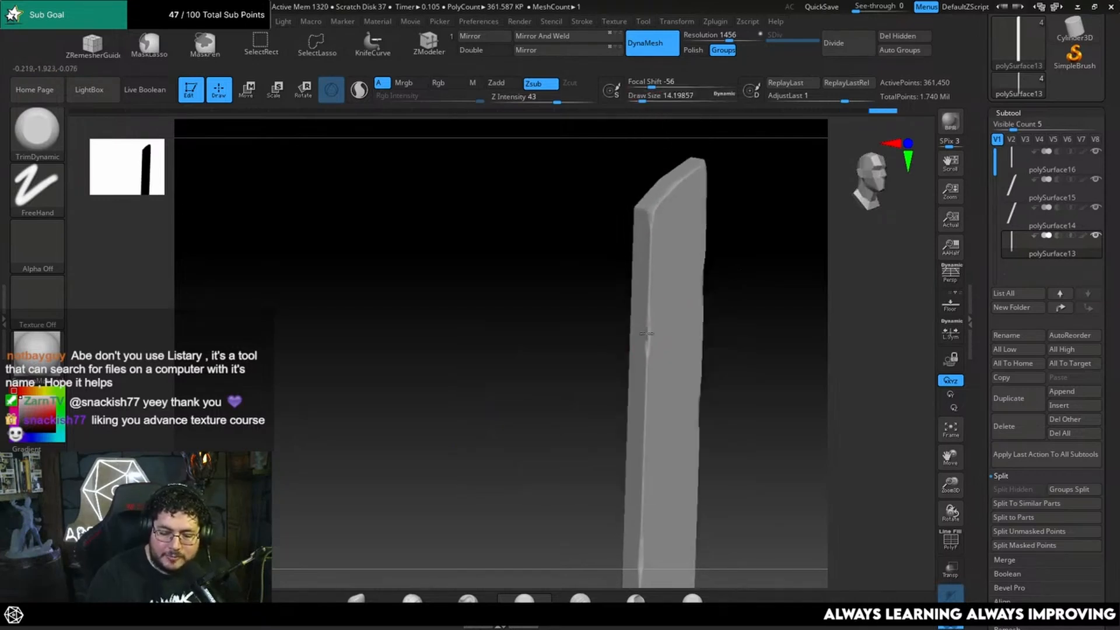
# Compare the plank with its neighbours, then isolate it and trim the lower part of its left front edge.
pyautogui.moveTo(651, 294); pyautogui.dragTo(867, 579)
pyautogui.keyDown('alt'); pyautogui.moveTo(749, 433); pyautogui.dragTo(723, 292); pyautogui.keyUp('alt')
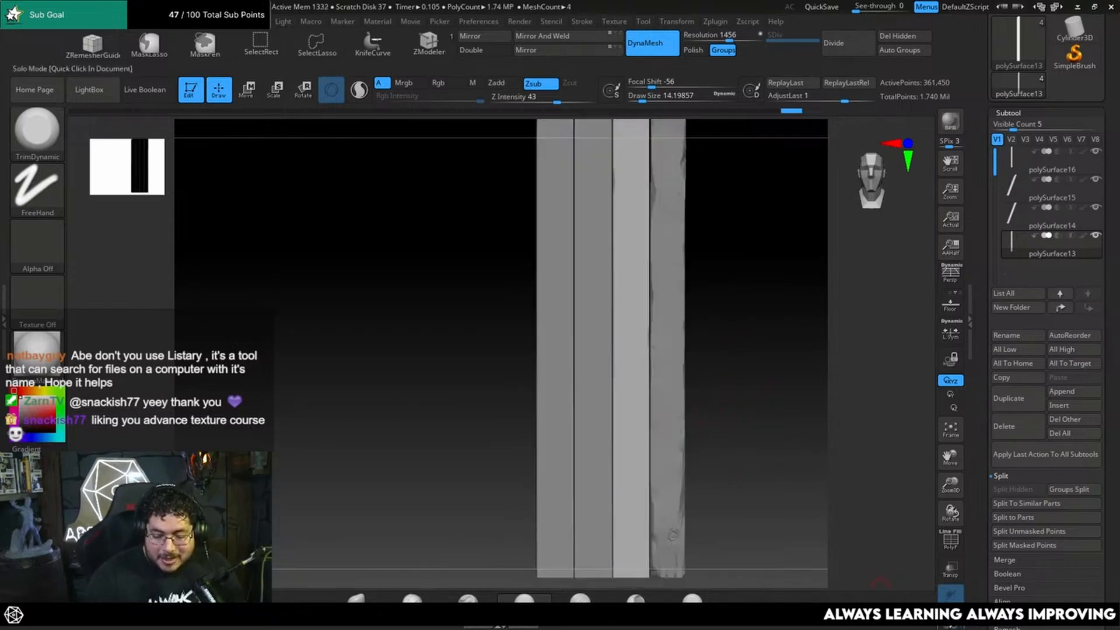
pyautogui.moveTo(740, 347); pyautogui.dragTo(617, 375)
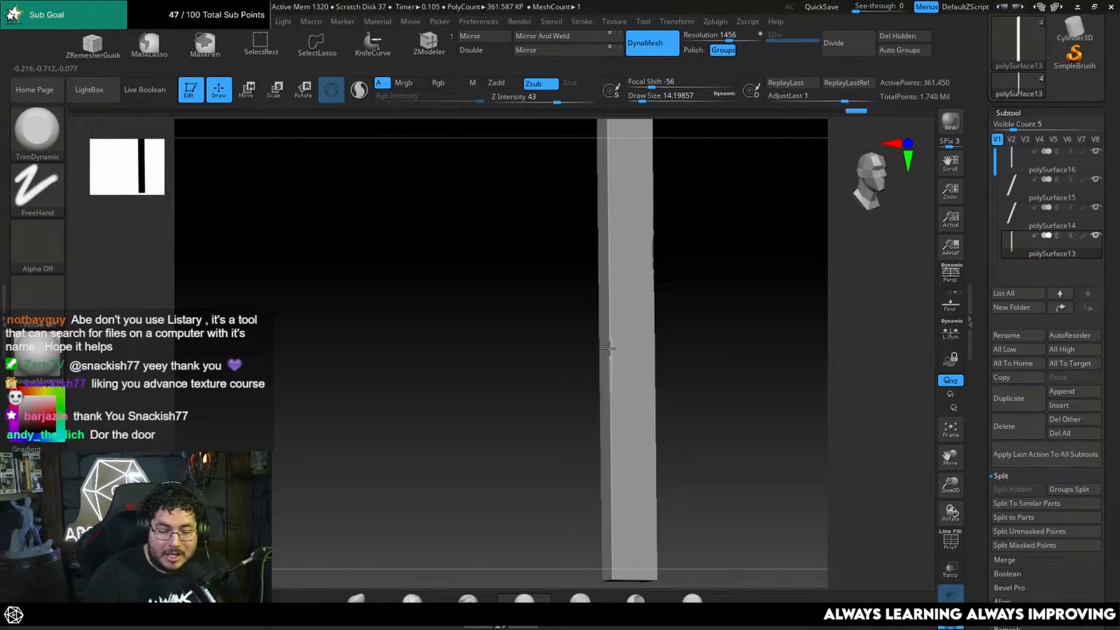
# Trim the plank's lower front edges and bottom corners with TrimDynamic, reducing the draw size to about 8.4.
pyautogui.moveTo(671, 362); pyautogui.dragTo(655, 383)
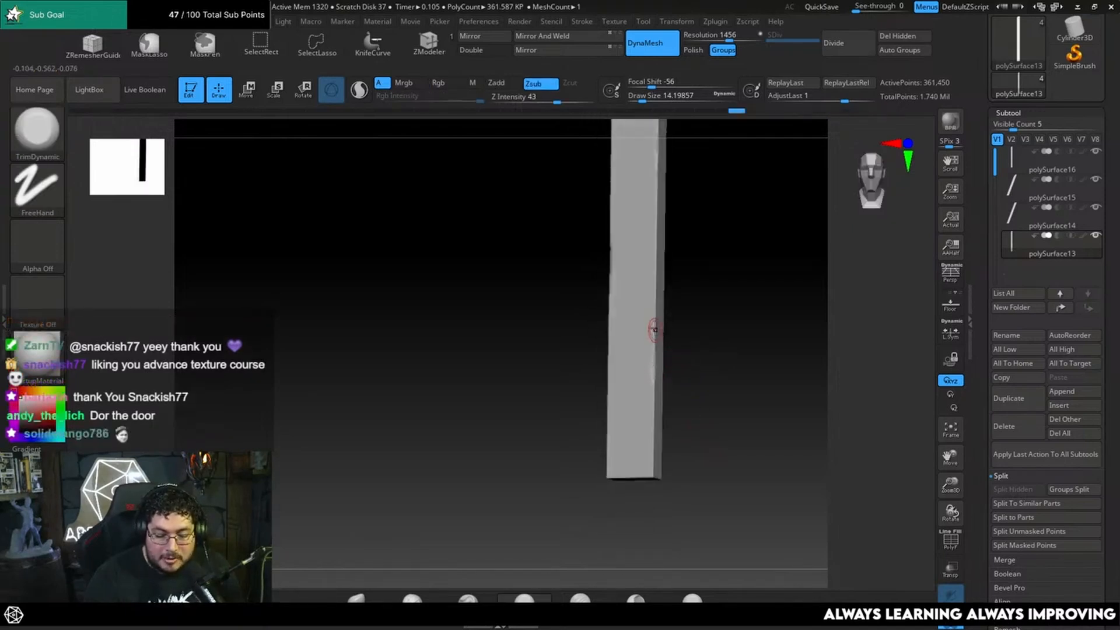
pyautogui.moveTo(655, 330); pyautogui.dragTo(608, 457)
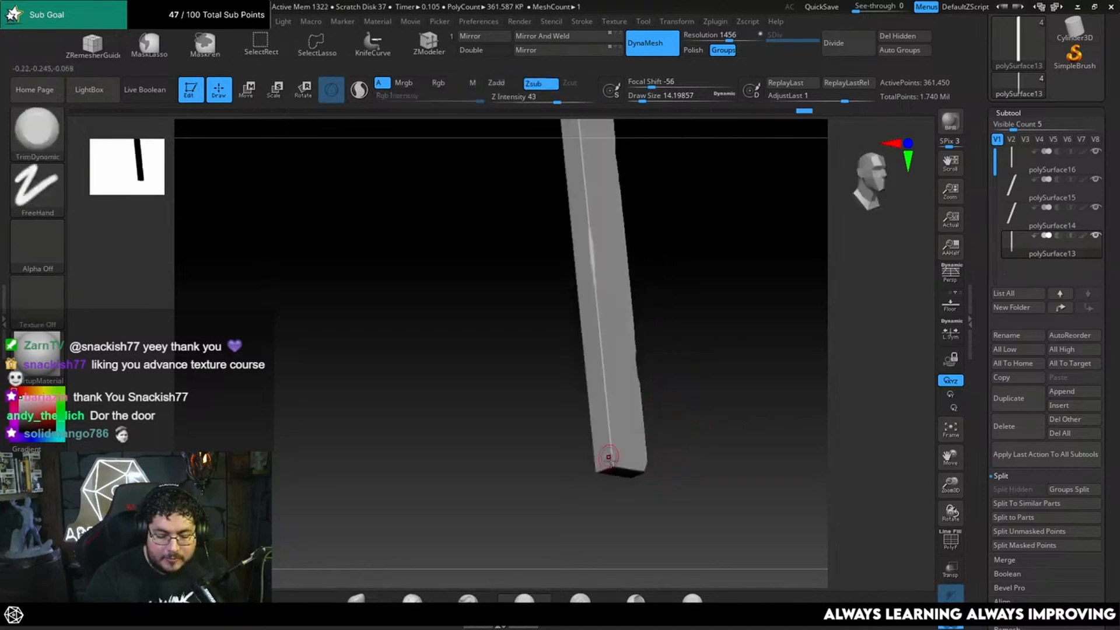
pyautogui.moveTo(620, 401); pyautogui.dragTo(741, 348)
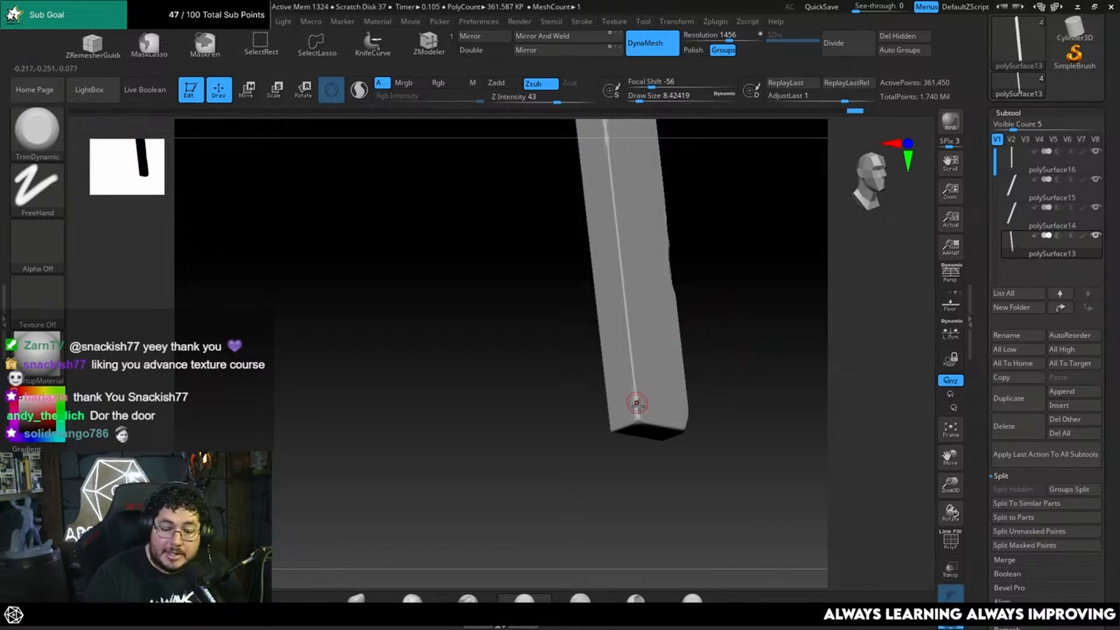
pyautogui.keyDown('shift'); pyautogui.moveTo(700, 408); pyautogui.dragTo(762, 401); pyautogui.keyUp('shift')
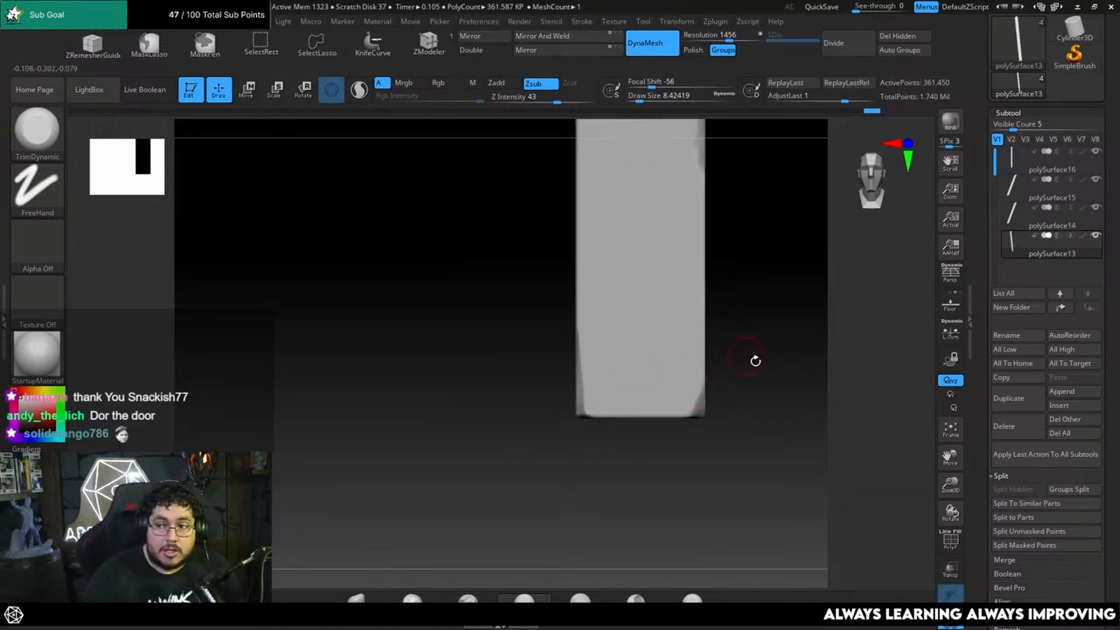
pyautogui.moveTo(752, 360); pyautogui.dragTo(695, 332)
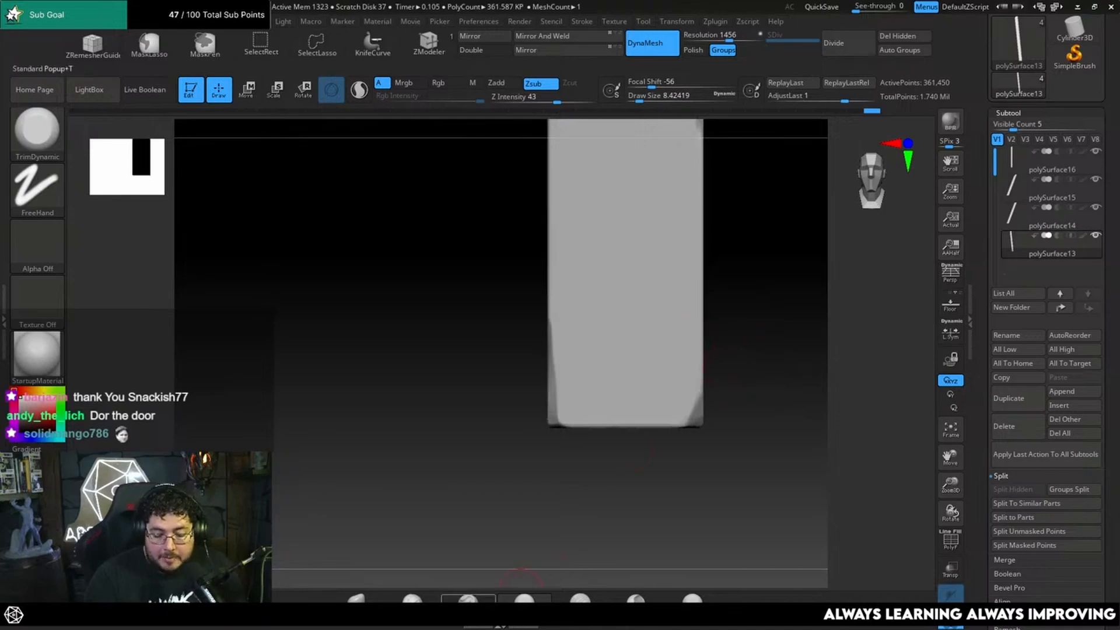
# Subdivide the plank once and carve thin vertical cracks into the left part of its bottom end with DamStandard at draw size 2.6.
pyautogui.click(581, 598)
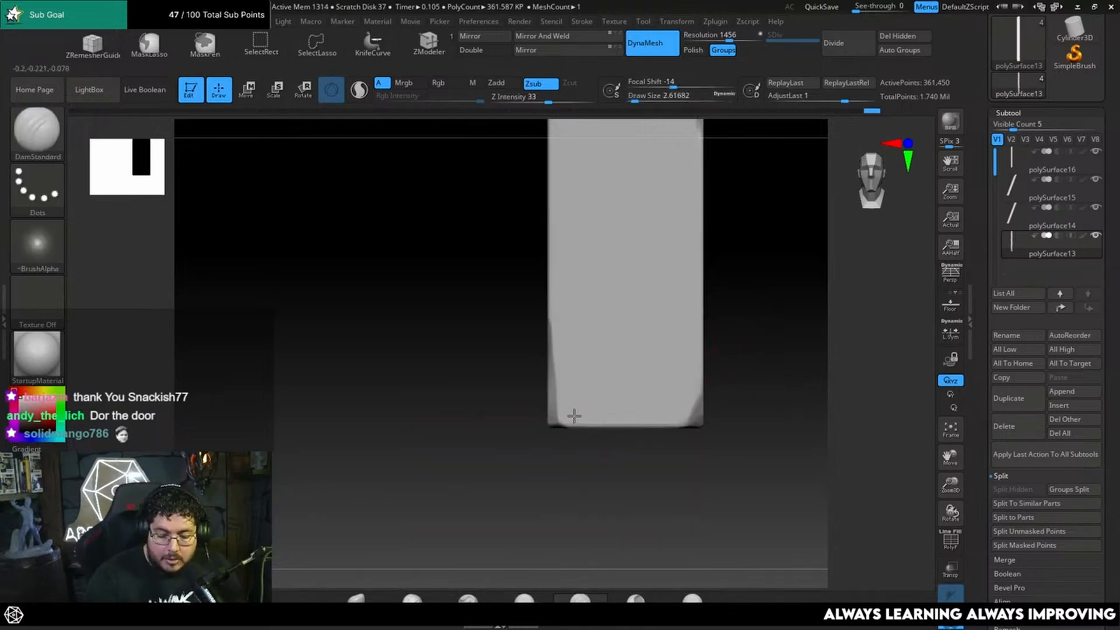
pyautogui.moveTo(570, 418); pyautogui.dragTo(730, 238, button='right')
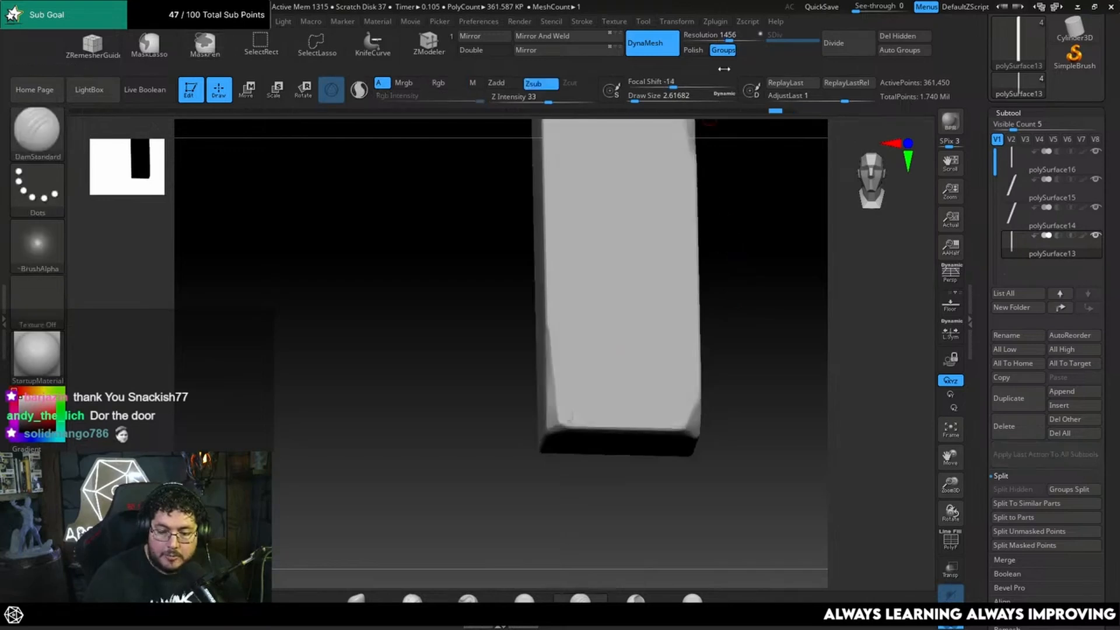
pyautogui.hotkey('ctrl', 'd')
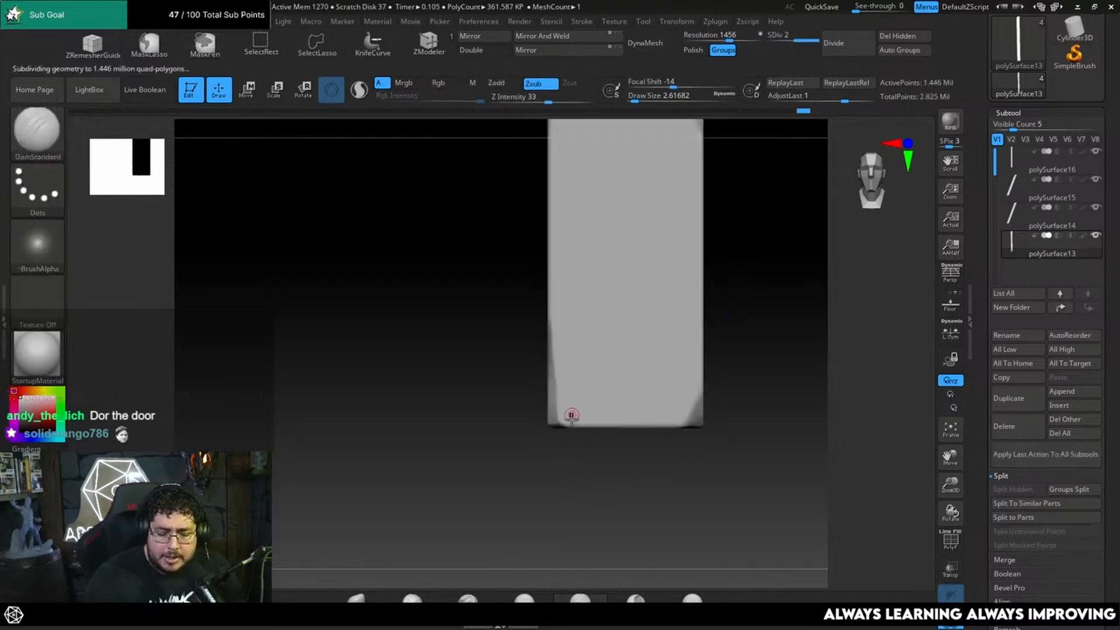
pyautogui.moveTo(570, 417); pyautogui.dragTo(568, 344)
pyautogui.moveTo(555, 424); pyautogui.dragTo(554, 354)
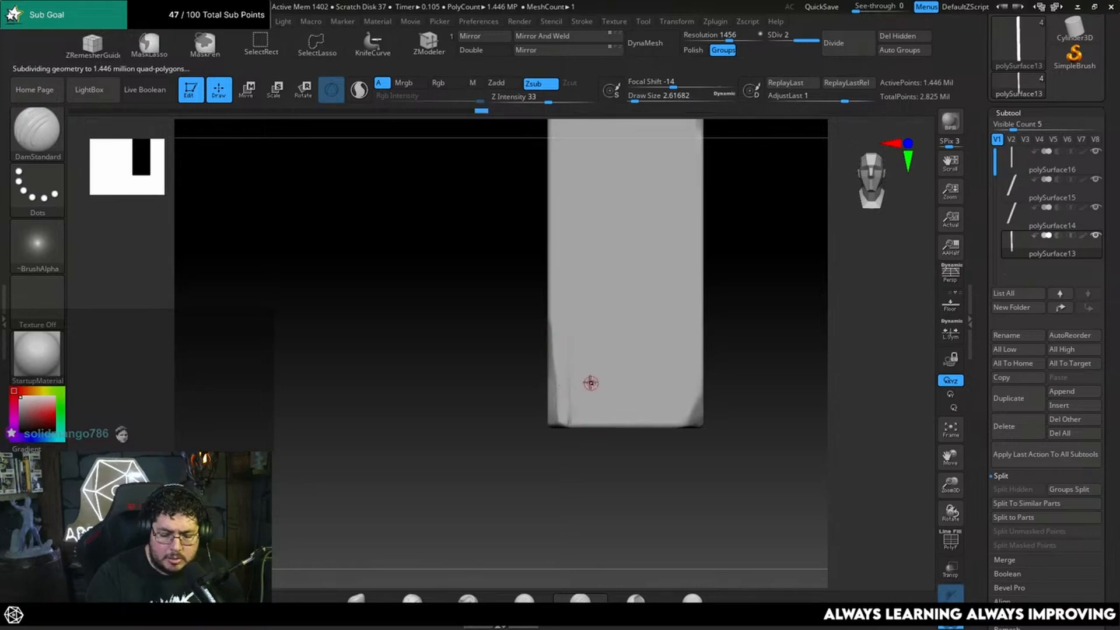
pyautogui.moveTo(589, 426); pyautogui.dragTo(589, 399)
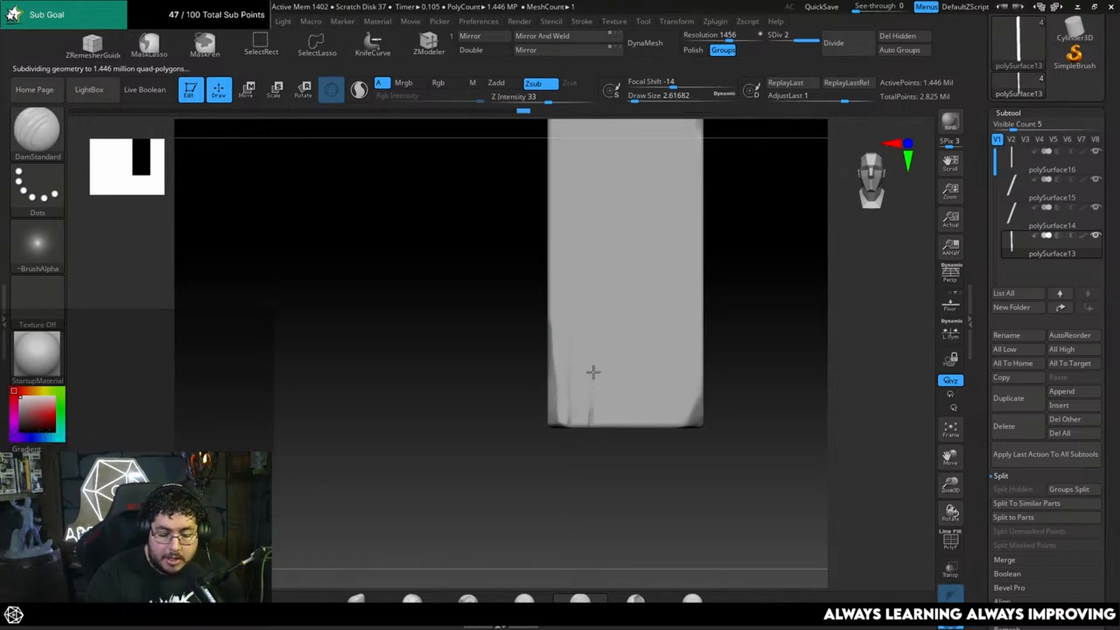
pyautogui.moveTo(590, 344); pyautogui.dragTo(592, 376)
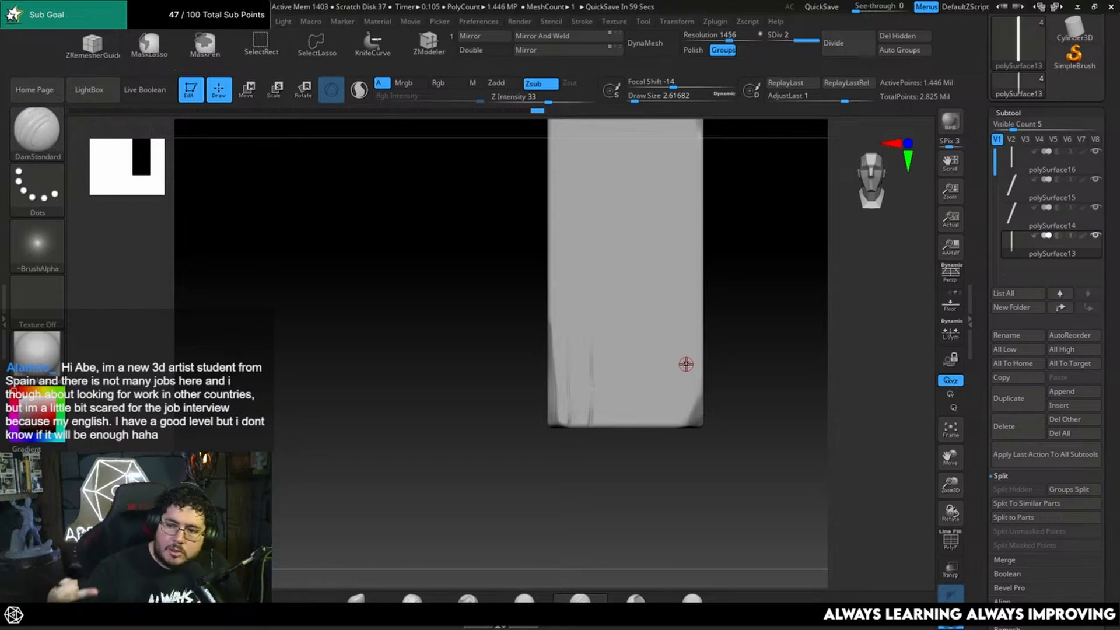
# Carve more vertical cracks upward from the bottom edge across the plank's middle and right part.
pyautogui.keyDown('alt'); pyautogui.moveTo(738, 370); pyautogui.dragTo(722, 379); pyautogui.keyUp('alt')
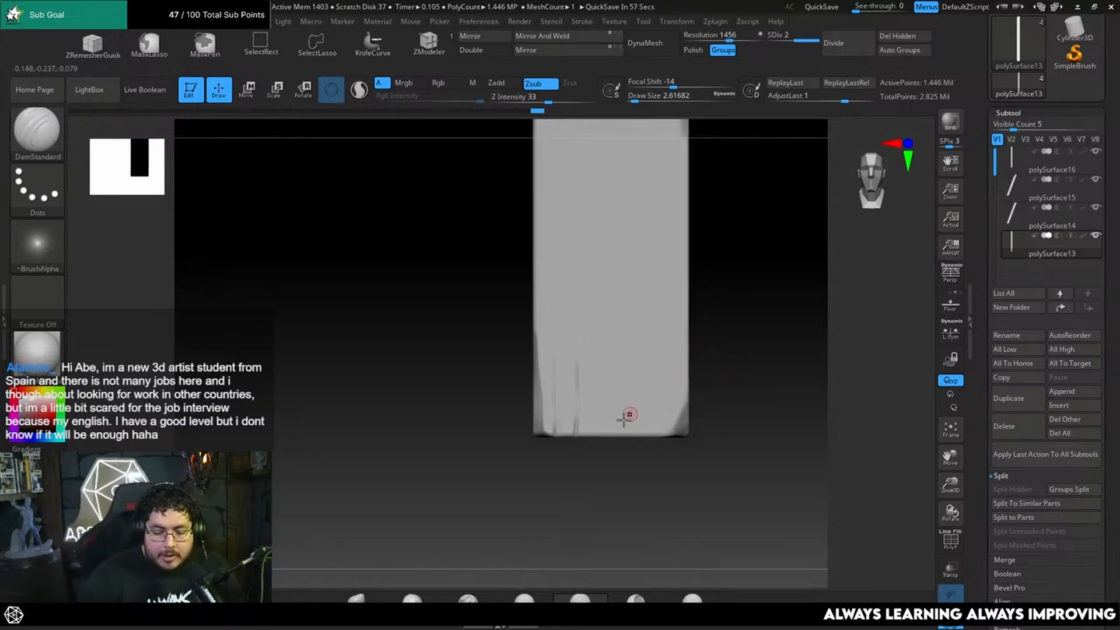
pyautogui.moveTo(608, 435)
pyautogui.mouseDown()
pyautogui.moveTo(607, 410)
pyautogui.moveTo(606, 422)
pyautogui.mouseUp()
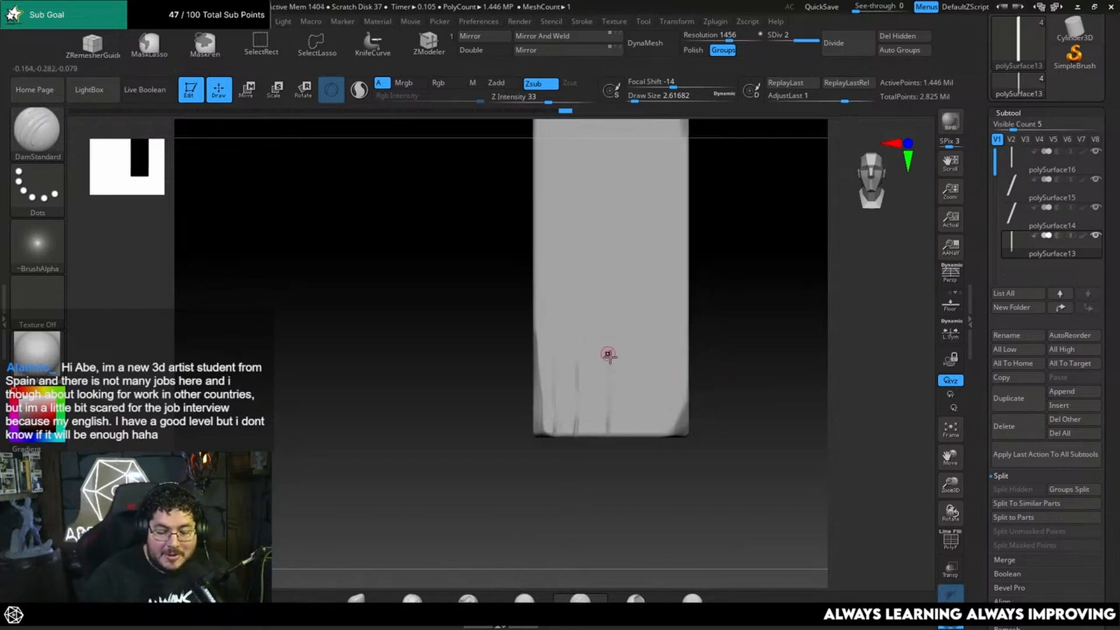
pyautogui.moveTo(602, 467); pyautogui.dragTo(607, 406)
pyautogui.moveTo(722, 365); pyautogui.dragTo(635, 409)
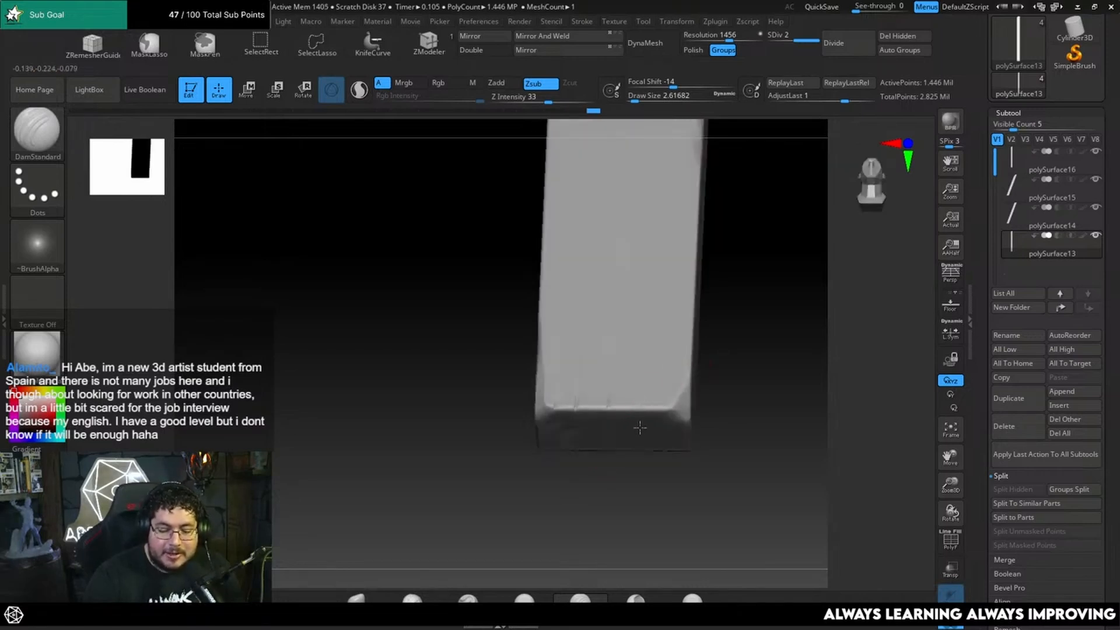
pyautogui.moveTo(710, 353); pyautogui.dragTo(704, 368)
pyautogui.moveTo(639, 409); pyautogui.dragTo(640, 334)
pyautogui.keyDown('shift'); pyautogui.moveTo(704, 294); pyautogui.dragTo(700, 307); pyautogui.keyUp('shift')
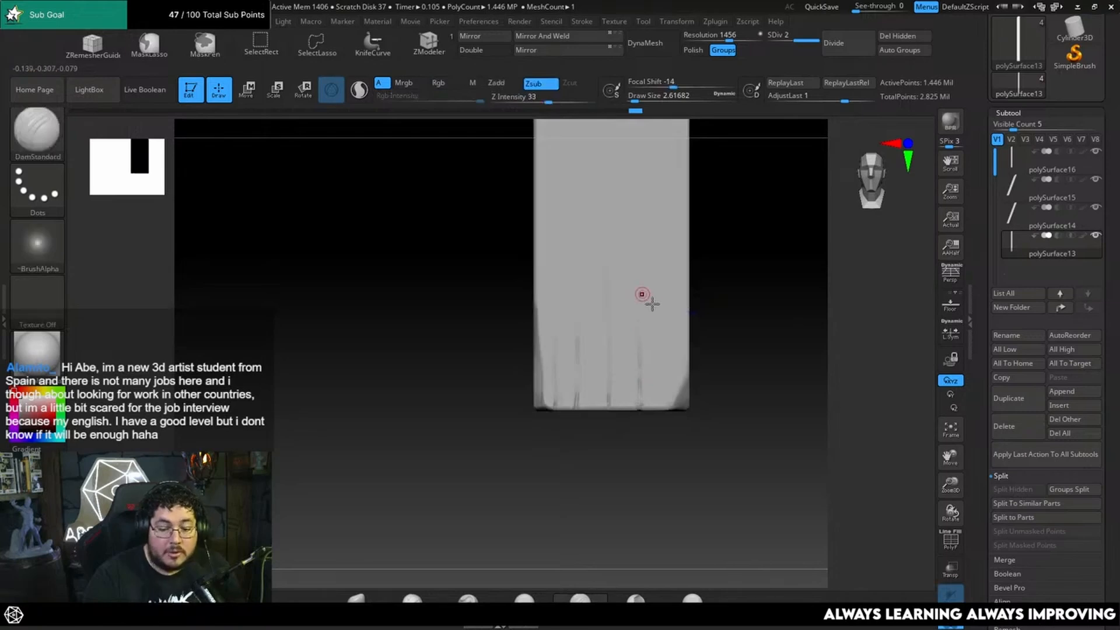
pyautogui.moveTo(668, 427); pyautogui.dragTo(692, 353)
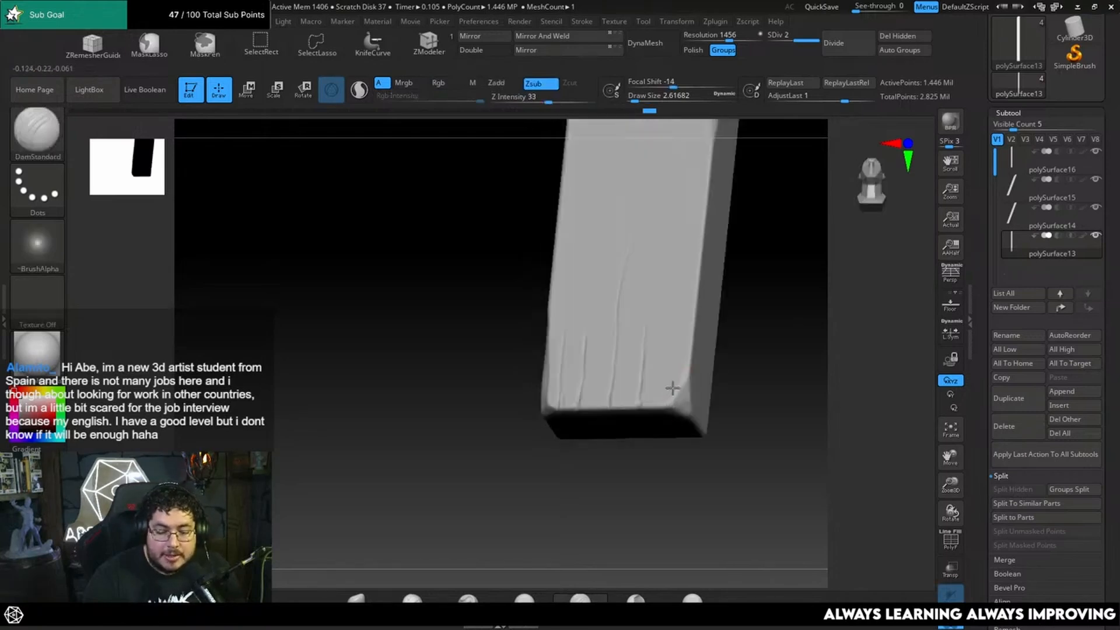
pyautogui.keyDown('shift'); pyautogui.moveTo(734, 283); pyautogui.dragTo(745, 310); pyautogui.keyUp('shift')
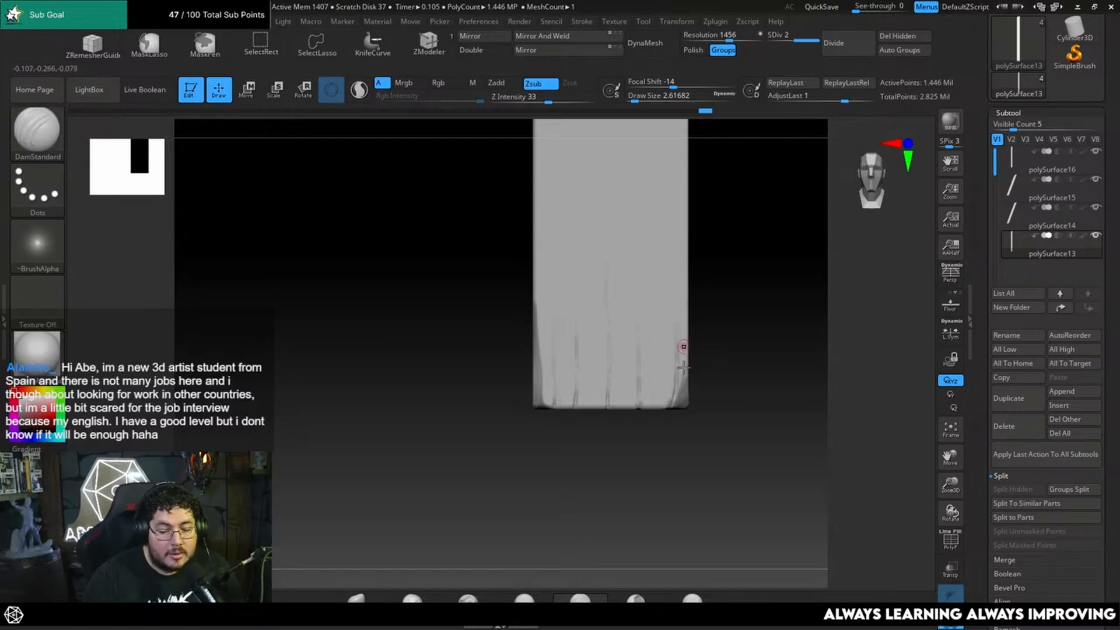
# Gouge the bottom edge around the left cracks with ClayBuildup at draw size about 4.3.
pyautogui.moveTo(579, 446)
pyautogui.mouseDown()
pyautogui.moveTo(601, 390)
pyautogui.moveTo(578, 406)
pyautogui.mouseUp()
pyautogui.press('6')
pyautogui.press('2')
pyautogui.press('space')
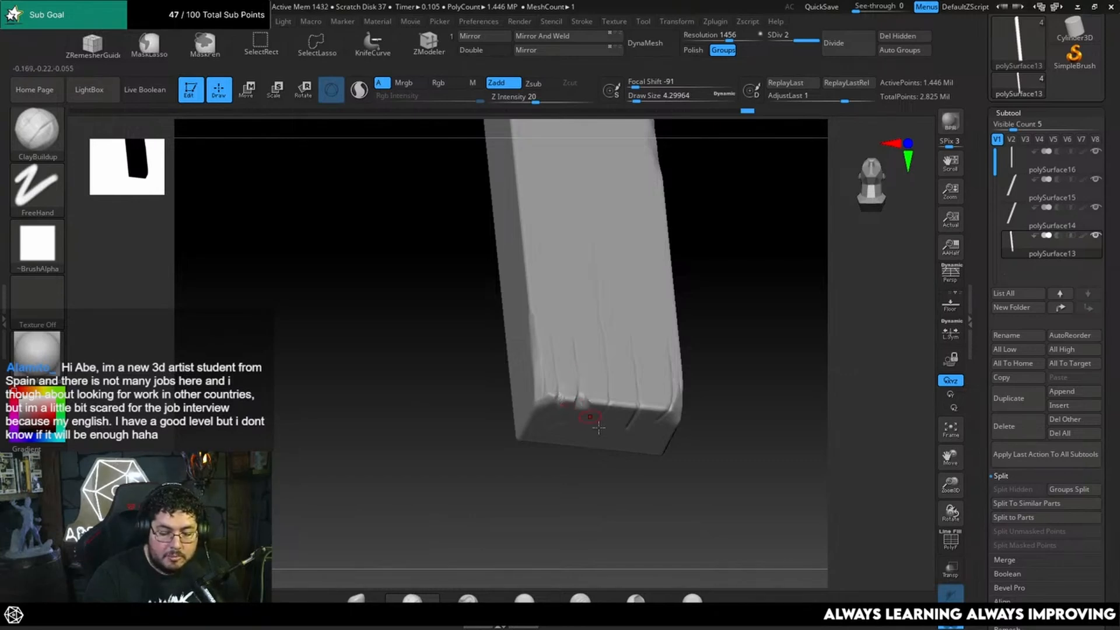
pyautogui.keyDown('shift'); pyautogui.moveTo(573, 388); pyautogui.dragTo(654, 334); pyautogui.keyUp('shift')
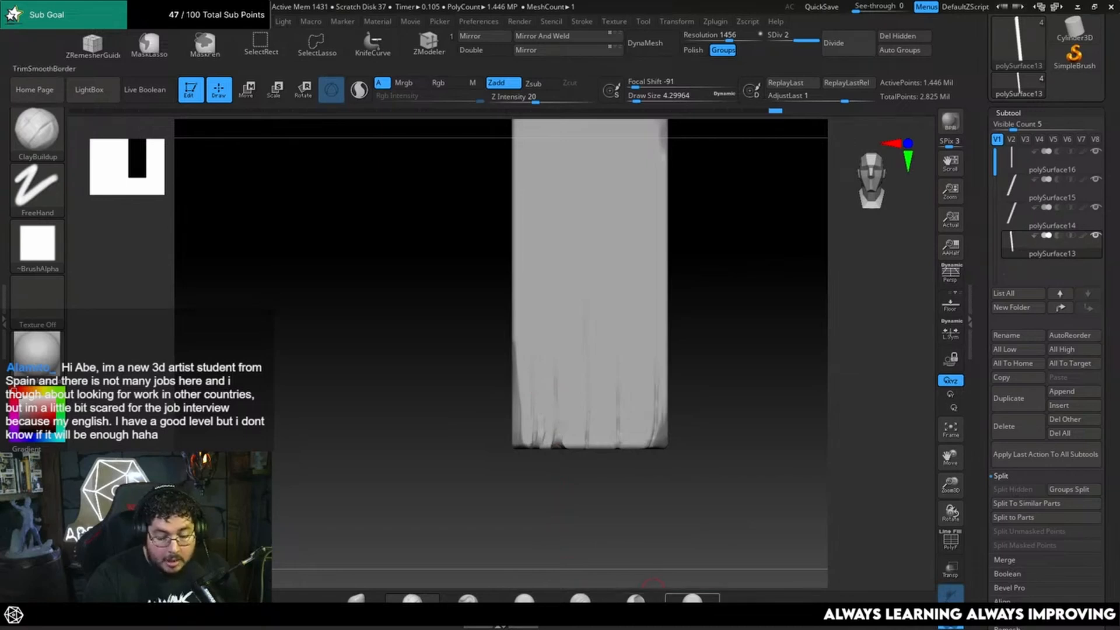
# Flatten the surface around the left cracks and the lower left front edge with TrimSmoothBorder.
pyautogui.click(693, 598)
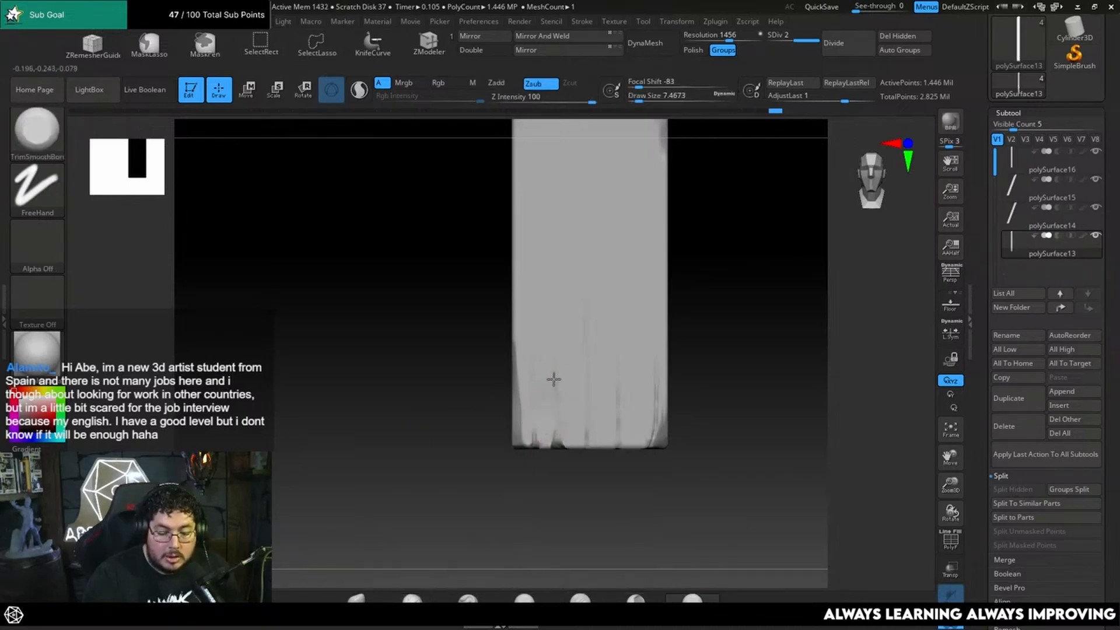
pyautogui.keyDown('alt'); pyautogui.moveTo(692, 287); pyautogui.dragTo(686, 368); pyautogui.keyUp('alt')
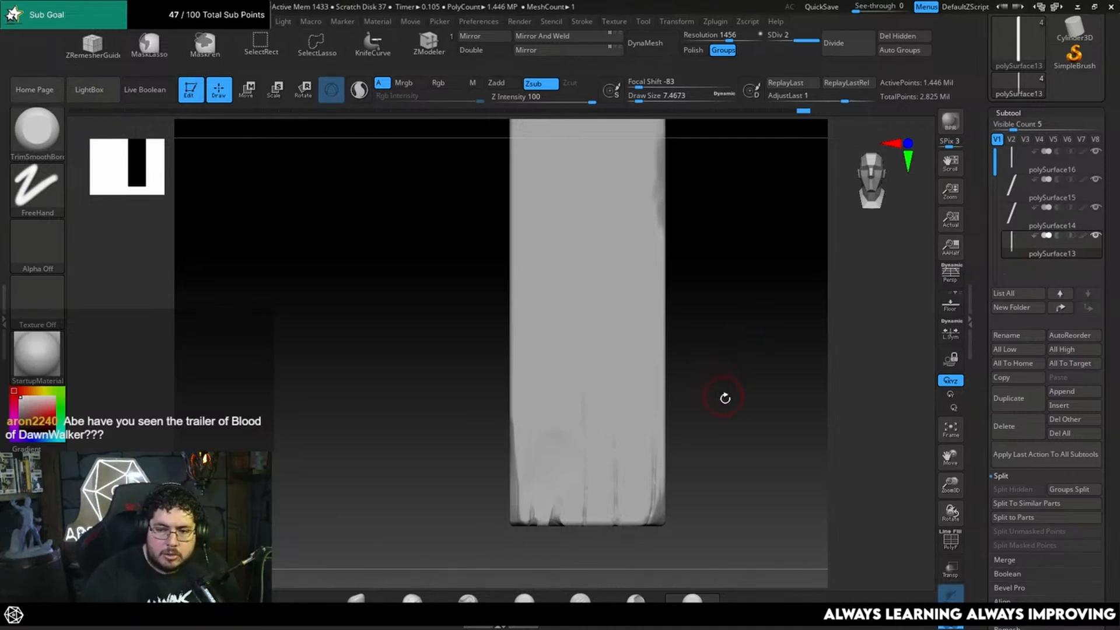
pyautogui.moveTo(725, 398); pyautogui.dragTo(670, 391)
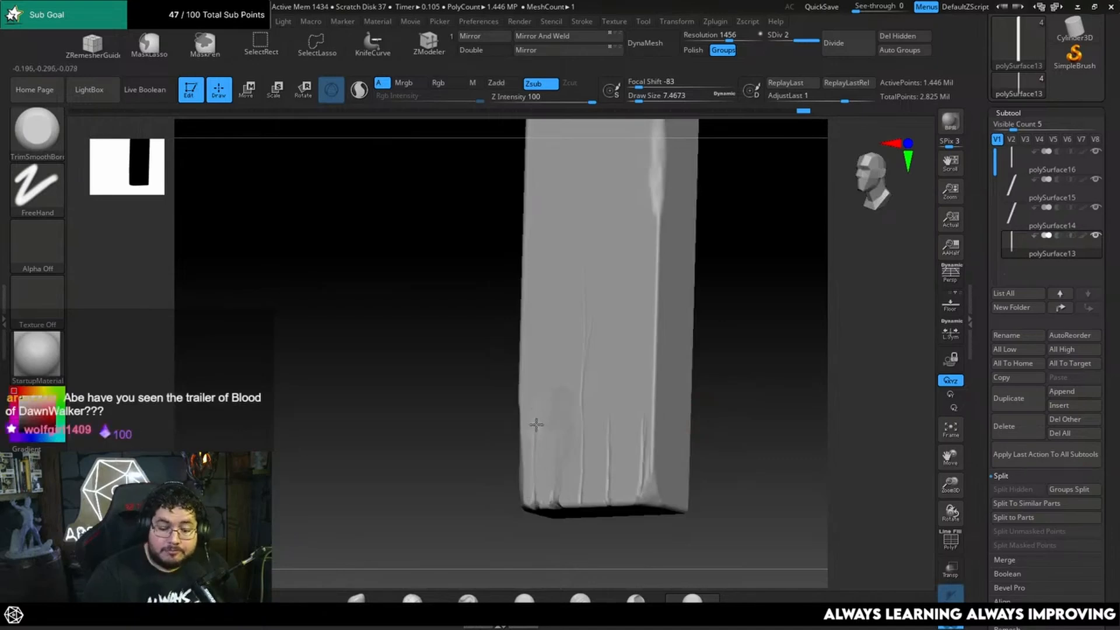
pyautogui.moveTo(536, 425); pyautogui.dragTo(535, 470)
pyautogui.moveTo(449, 466); pyautogui.dragTo(496, 478)
pyautogui.press('space')
pyautogui.moveTo(533, 425); pyautogui.dragTo(519, 392)
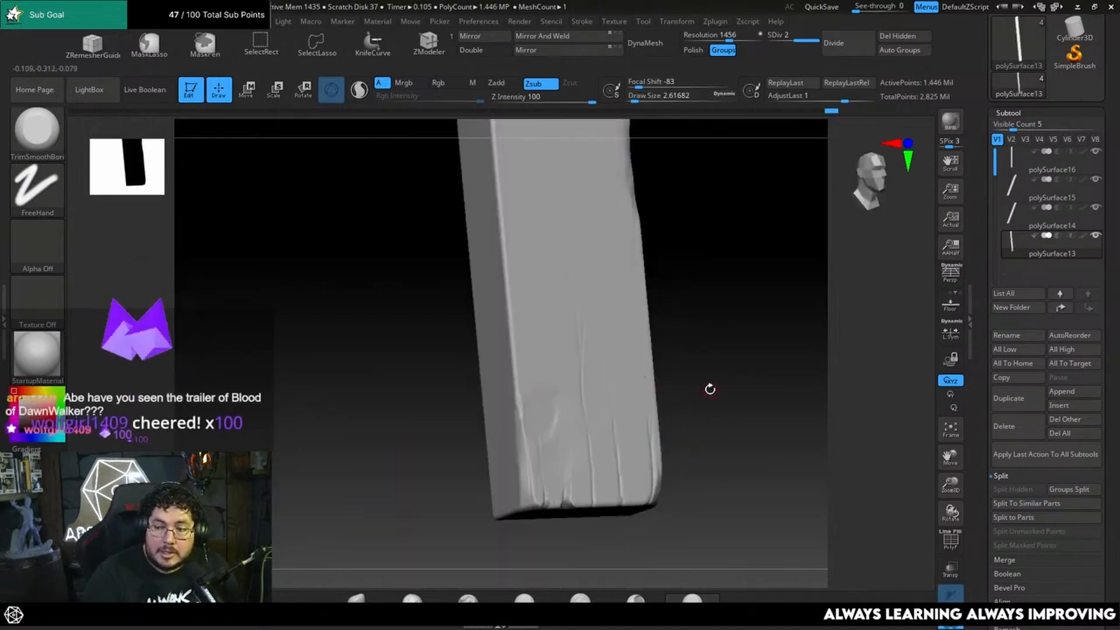
# Trim the surface along the right cracks and the lower right front edge with TrimSmoothBorder.
pyautogui.moveTo(710, 390)
pyautogui.mouseDown()
pyautogui.moveTo(745, 367)
pyautogui.moveTo(755, 387)
pyautogui.moveTo(734, 380)
pyautogui.moveTo(678, 415)
pyautogui.mouseUp()
pyautogui.press('space')
pyautogui.moveTo(600, 435); pyautogui.dragTo(618, 351)
pyautogui.keyDown('shift'); pyautogui.moveTo(703, 320); pyautogui.dragTo(685, 341); pyautogui.keyUp('shift')
pyautogui.press('space')
pyautogui.moveTo(655, 367); pyautogui.dragTo(656, 395)
# Chip the lower right front edge with MalletFast at draw size about 9.4.
pyautogui.click(637, 598)
pyautogui.press('space')
pyautogui.moveTo(617, 357); pyautogui.dragTo(609, 301)
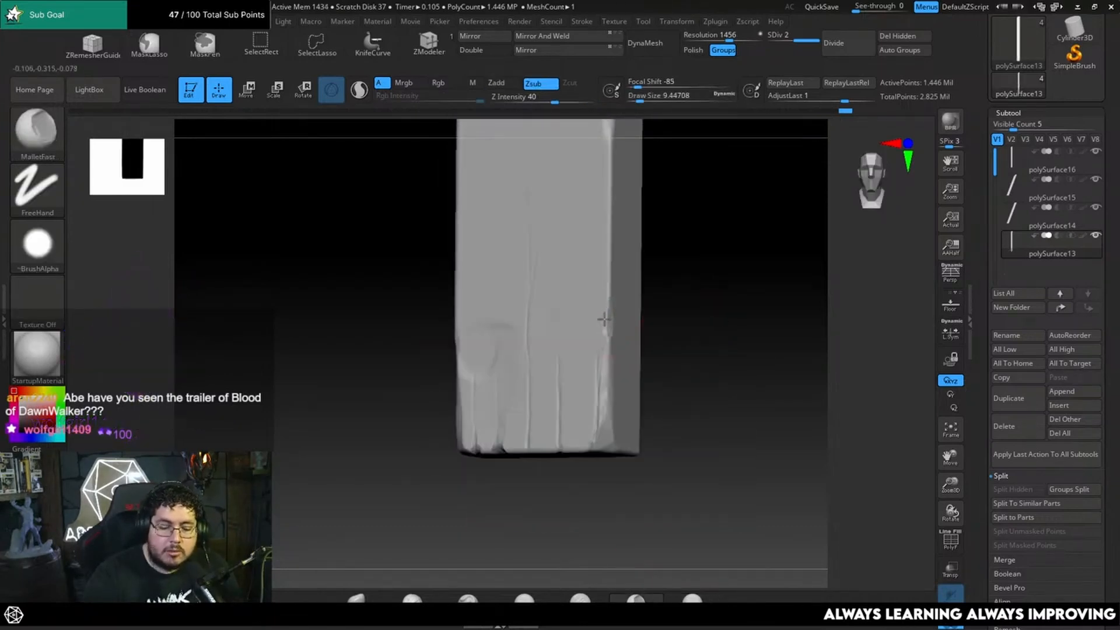
pyautogui.moveTo(604, 357)
pyautogui.mouseDown()
pyautogui.moveTo(607, 405)
pyautogui.moveTo(605, 352)
pyautogui.moveTo(640, 352)
pyautogui.mouseUp()
# Chip and widen the middle and right cracks at the bottom edge with MalletFast at draw size about 4.3.
pyautogui.press('space')
pyautogui.moveTo(666, 345)
pyautogui.mouseDown()
pyautogui.moveTo(670, 322)
pyautogui.moveTo(672, 356)
pyautogui.moveTo(696, 345)
pyautogui.mouseUp()
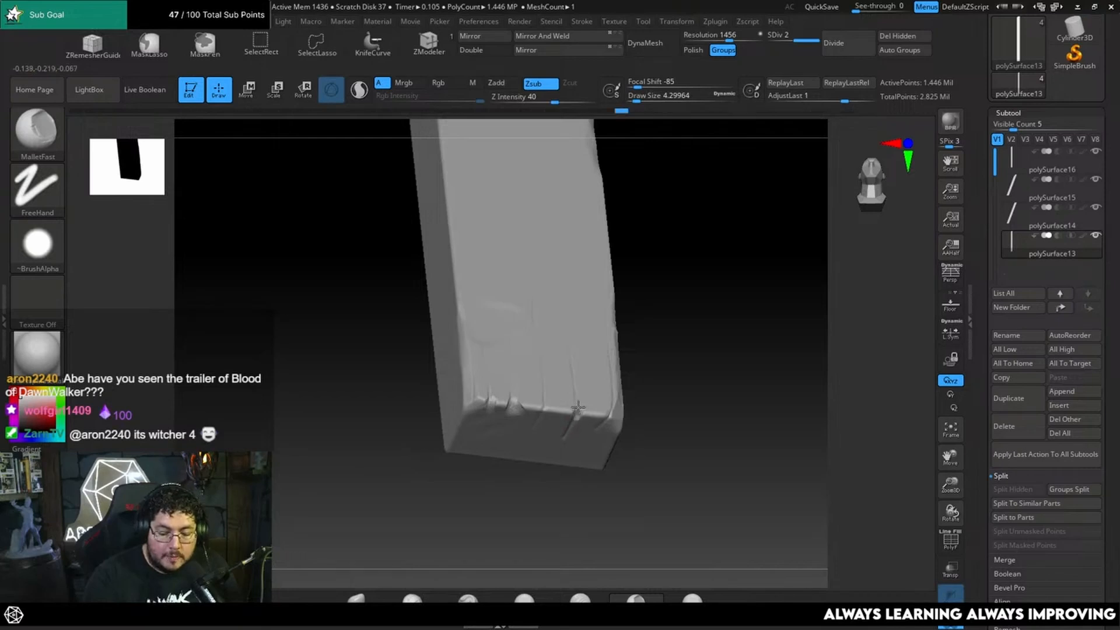
pyautogui.moveTo(579, 401); pyautogui.dragTo(581, 377)
pyautogui.moveTo(581, 378); pyautogui.dragTo(581, 401, button='right')
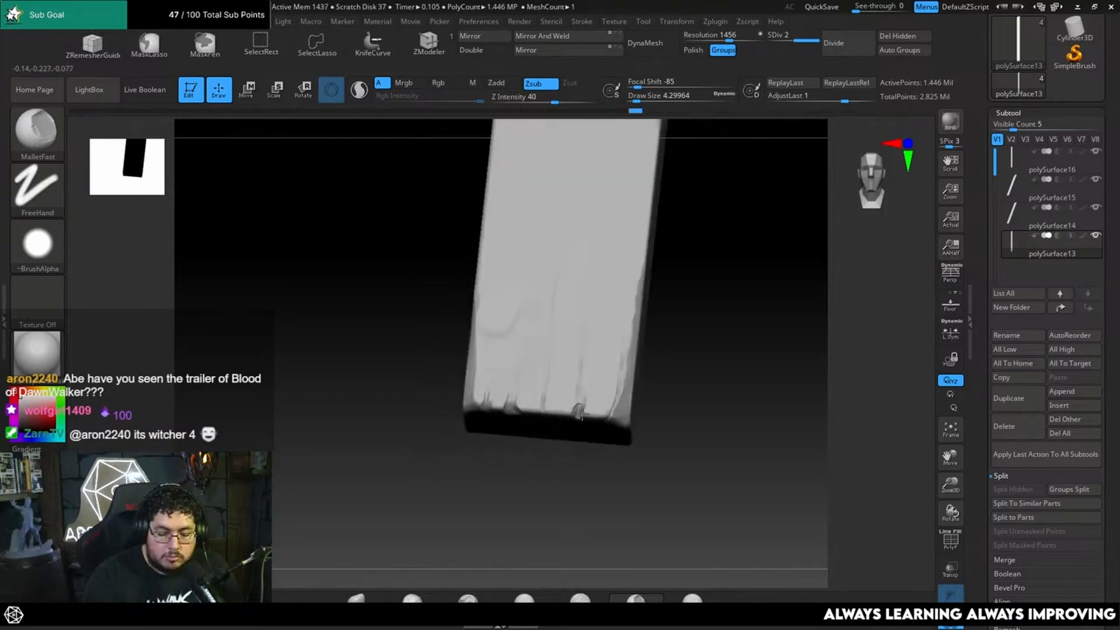
pyautogui.moveTo(579, 412); pyautogui.dragTo(583, 354)
pyautogui.keyDown('shift'); pyautogui.moveTo(603, 455); pyautogui.dragTo(607, 466); pyautogui.keyUp('shift')
pyautogui.moveTo(542, 397); pyautogui.dragTo(542, 415)
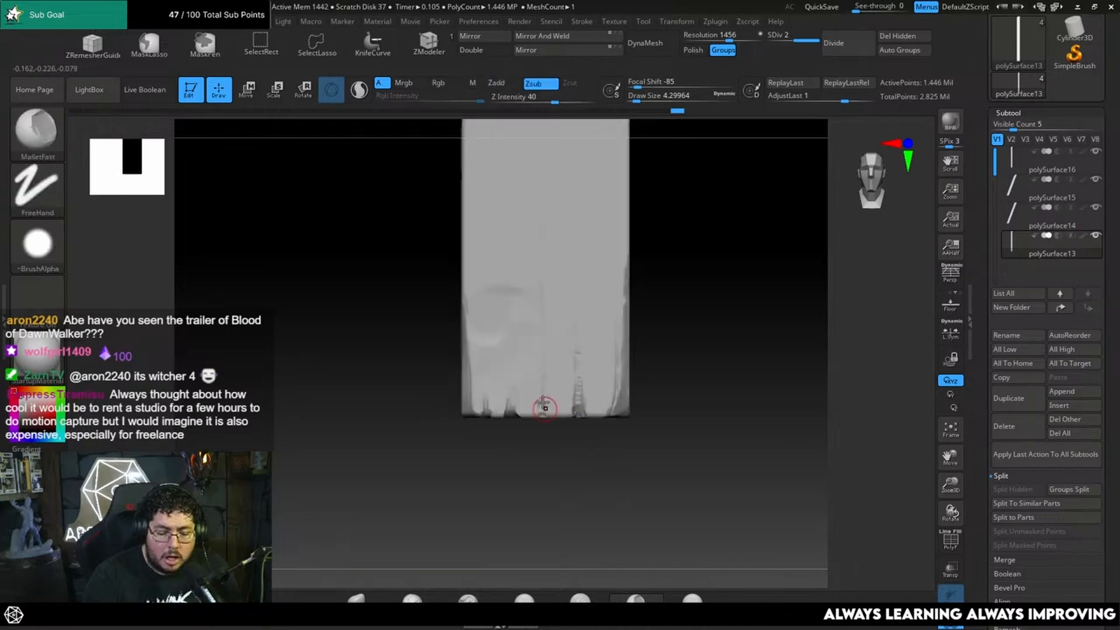
pyautogui.moveTo(702, 316)
pyautogui.keyDown('alt'); pyautogui.mouseDown()
pyautogui.moveTo(697, 365)
pyautogui.moveTo(683, 378)
pyautogui.mouseUp(); pyautogui.keyUp('alt')
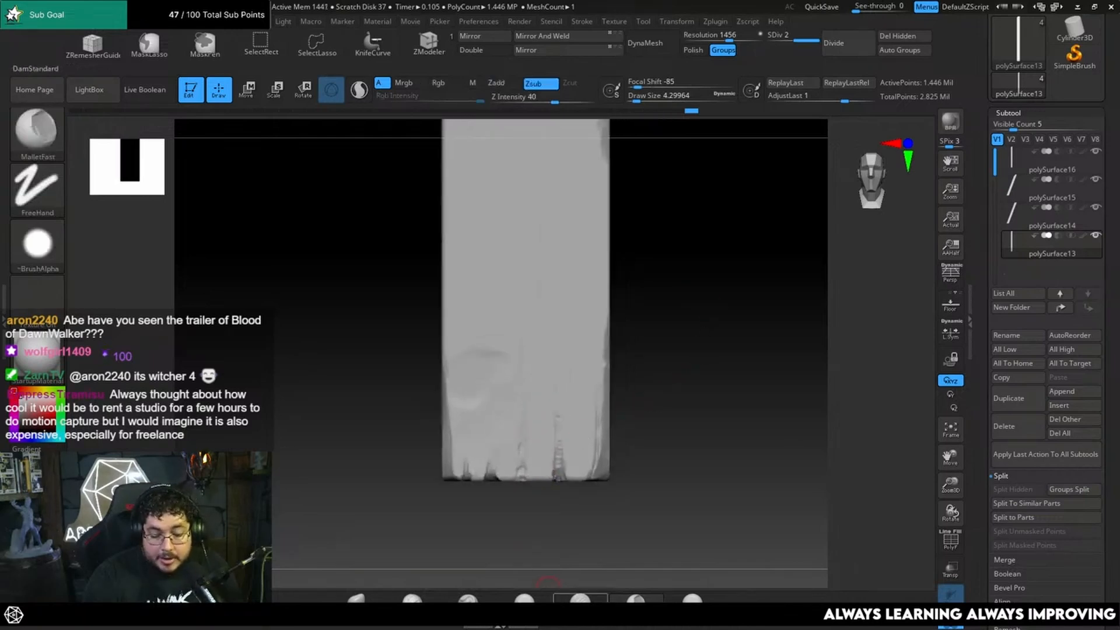
# Deepen and extend the two left cracks at the bottom end with DamStandard, reducing the draw size to about 3.1.
pyautogui.click(581, 598)
pyautogui.moveTo(490, 469); pyautogui.dragTo(490, 477)
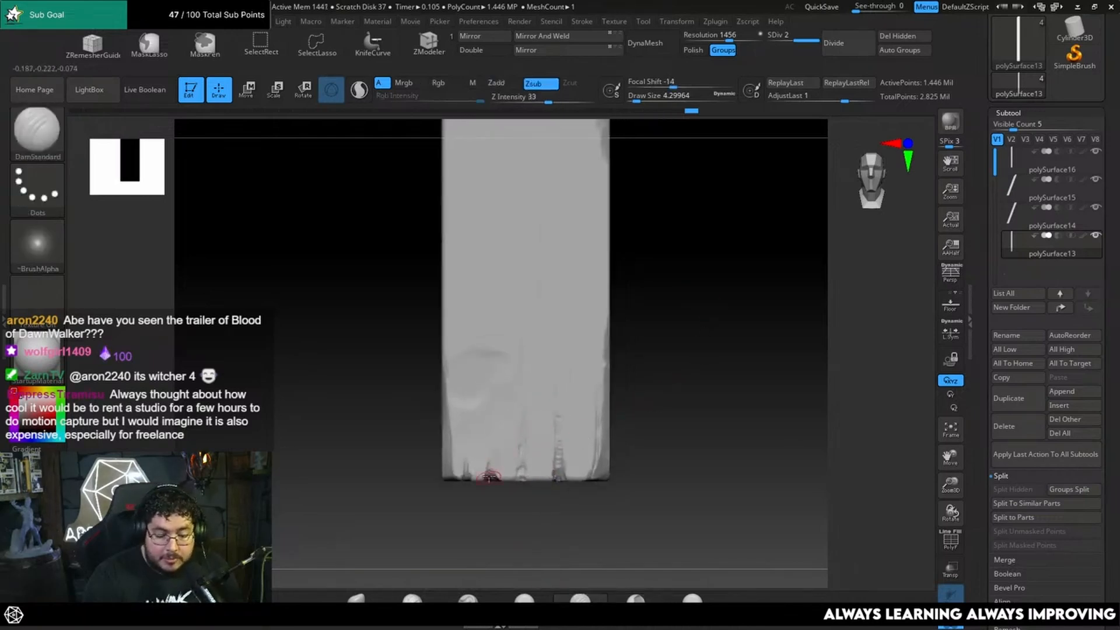
pyautogui.moveTo(493, 416); pyautogui.dragTo(495, 404)
pyautogui.press('space')
pyautogui.click(494, 406)
pyautogui.moveTo(464, 476); pyautogui.dragTo(467, 427)
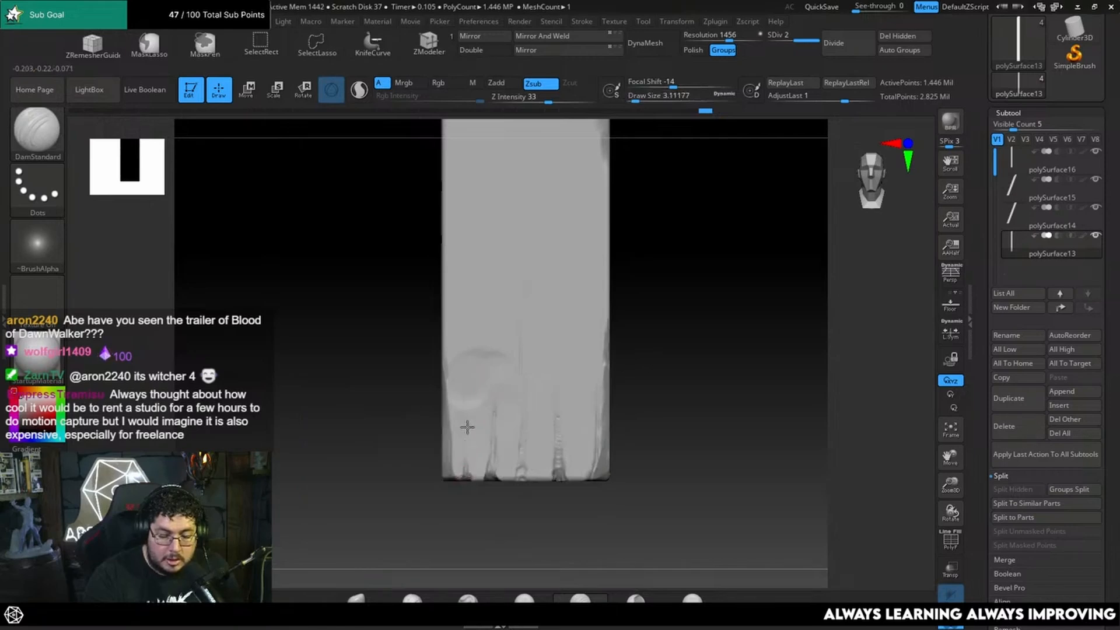
# Chip the middle section of the plank's left front edge with MalletFast at draw size about 15.6.
pyautogui.moveTo(668, 338)
pyautogui.mouseDown()
pyautogui.moveTo(653, 288)
pyautogui.moveTo(600, 348)
pyautogui.moveTo(644, 421)
pyautogui.moveTo(643, 400)
pyautogui.moveTo(675, 408)
pyautogui.moveTo(671, 453)
pyautogui.mouseUp()
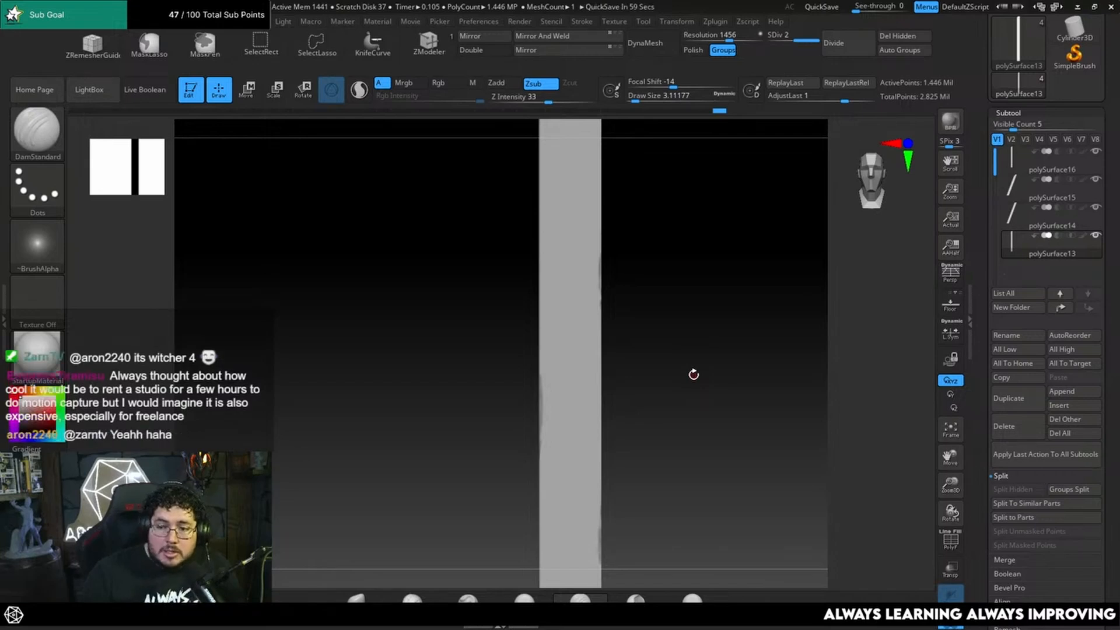
pyautogui.moveTo(685, 346)
pyautogui.mouseDown()
pyautogui.moveTo(693, 429)
pyautogui.moveTo(685, 414)
pyautogui.moveTo(705, 379)
pyautogui.moveTo(708, 321)
pyautogui.mouseUp()
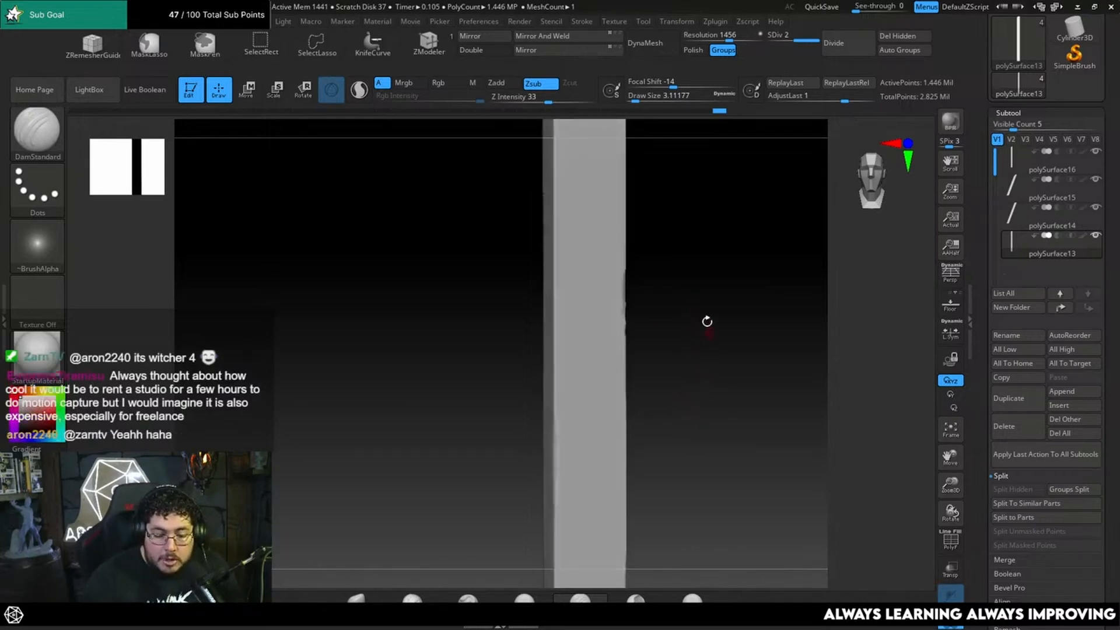
pyautogui.click(636, 600)
pyautogui.press('space')
pyautogui.moveTo(554, 322); pyautogui.dragTo(562, 297)
pyautogui.press('space')
pyautogui.press('space')
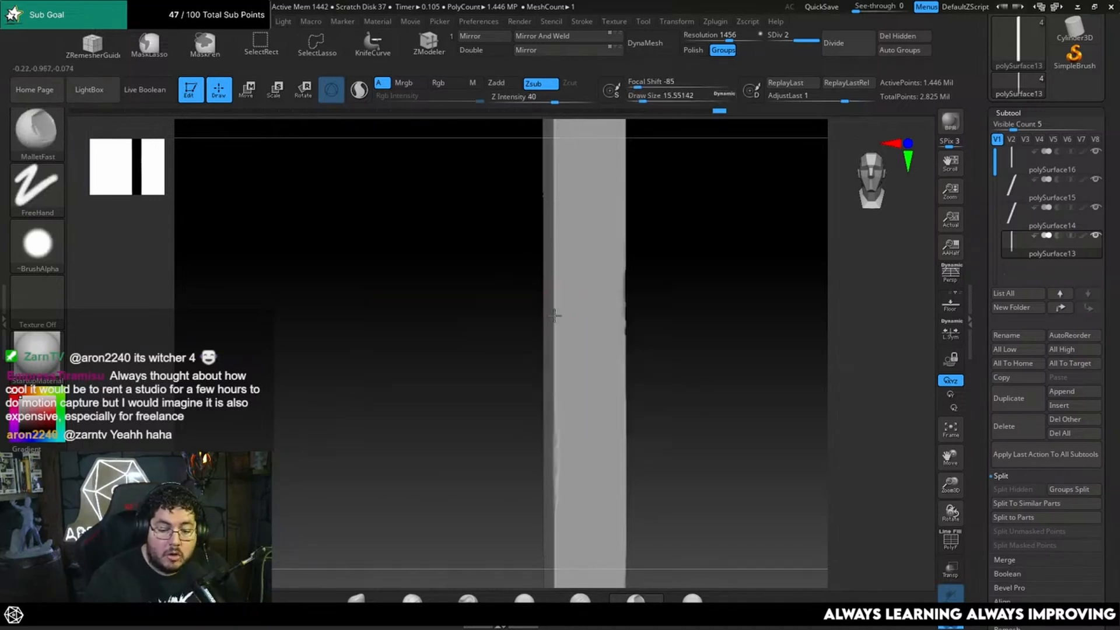
pyautogui.click(556, 303)
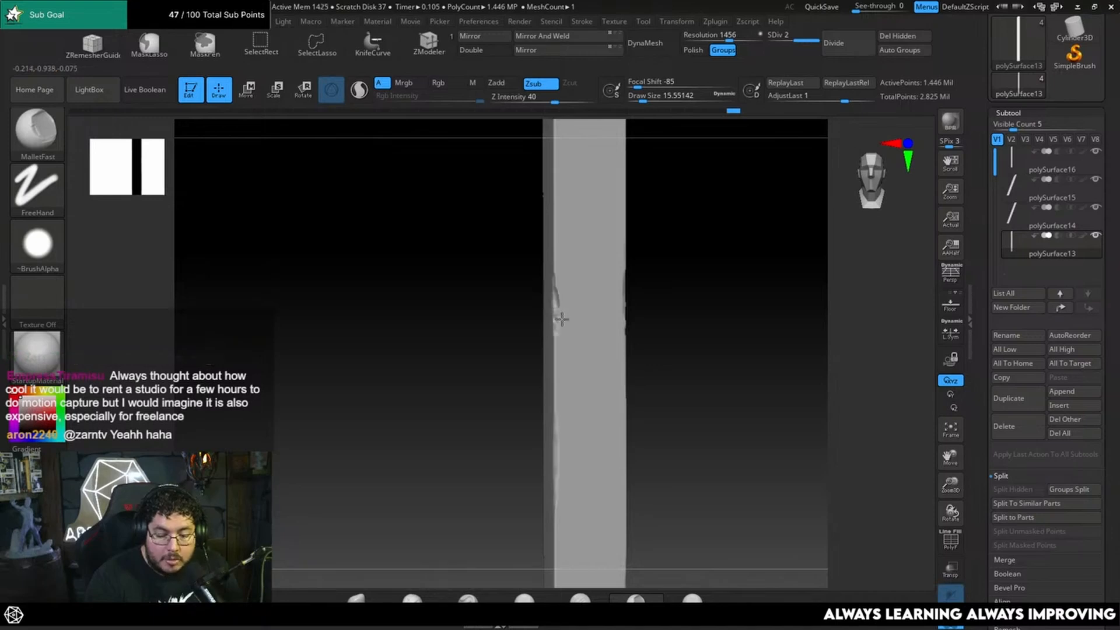
pyautogui.moveTo(564, 329); pyautogui.dragTo(556, 323)
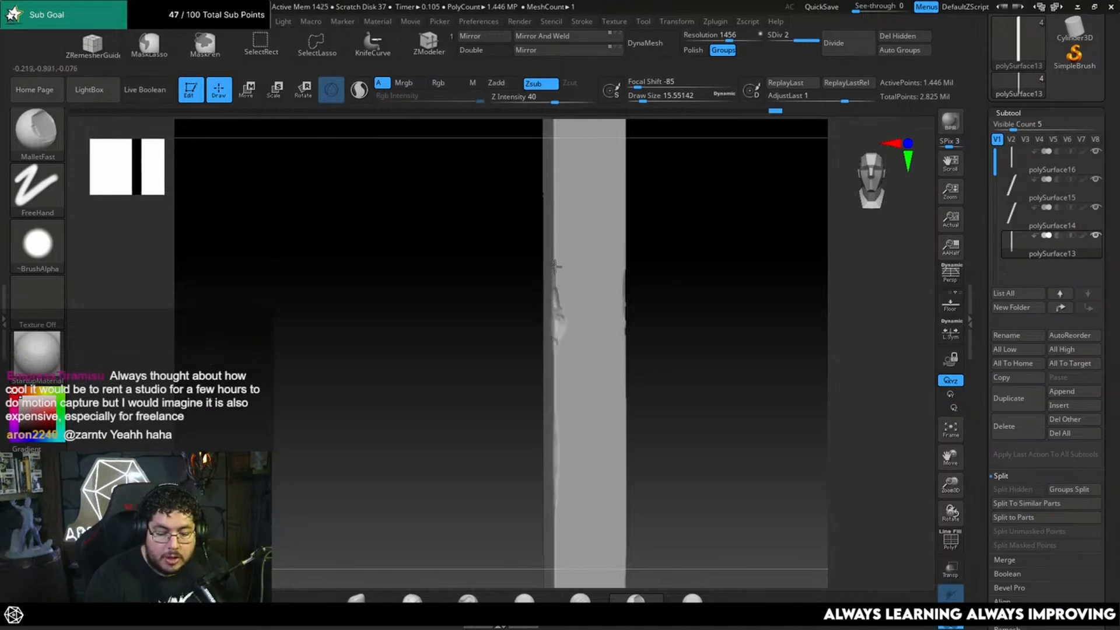
# Chip the upper part of the plank's right front edge with MalletFast, reducing the draw size from about 15.6 to 11.7.
pyautogui.moveTo(671, 294); pyautogui.dragTo(595, 467)
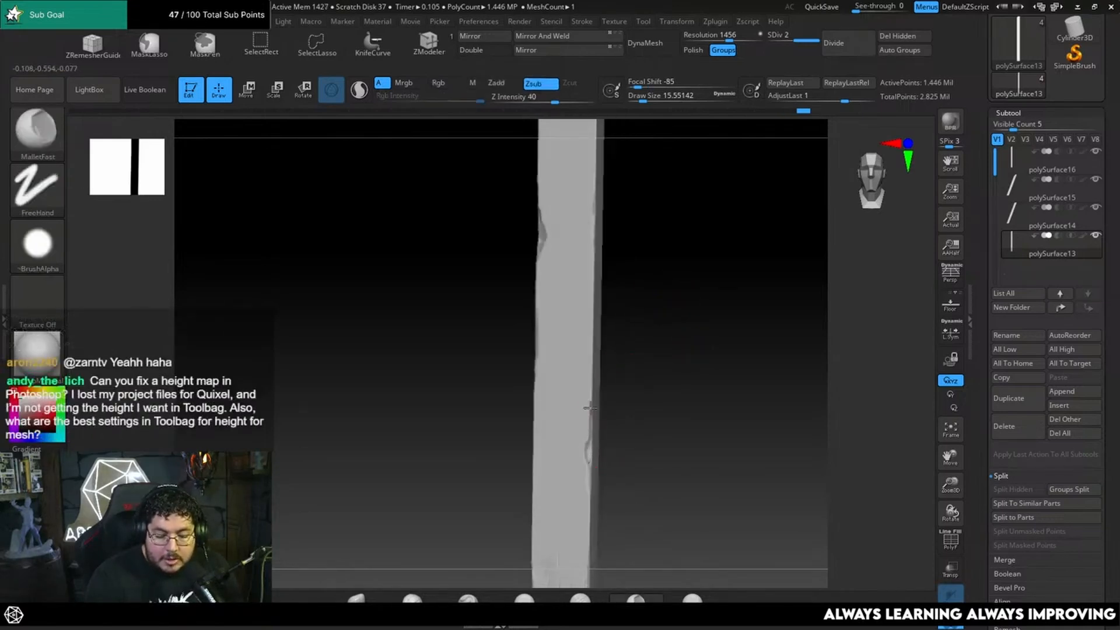
pyautogui.moveTo(604, 373)
pyautogui.mouseDown()
pyautogui.moveTo(616, 388)
pyautogui.moveTo(624, 350)
pyautogui.moveTo(724, 338)
pyautogui.moveTo(700, 306)
pyautogui.moveTo(714, 448)
pyautogui.moveTo(675, 304)
pyautogui.moveTo(633, 369)
pyautogui.moveTo(612, 376)
pyautogui.mouseUp()
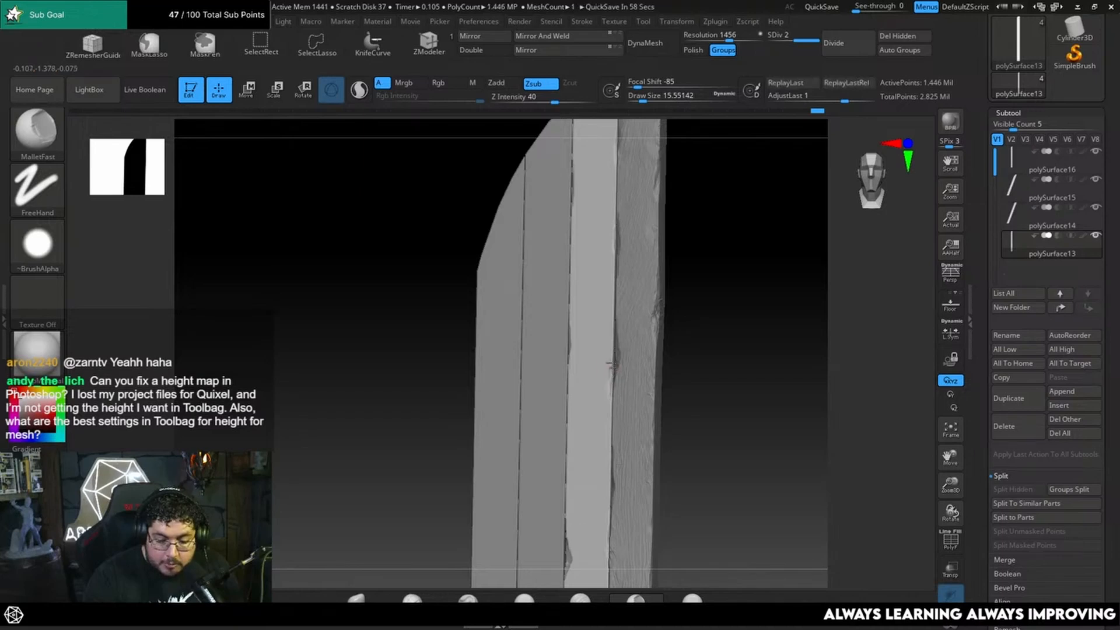
pyautogui.moveTo(671, 328); pyautogui.dragTo(692, 294)
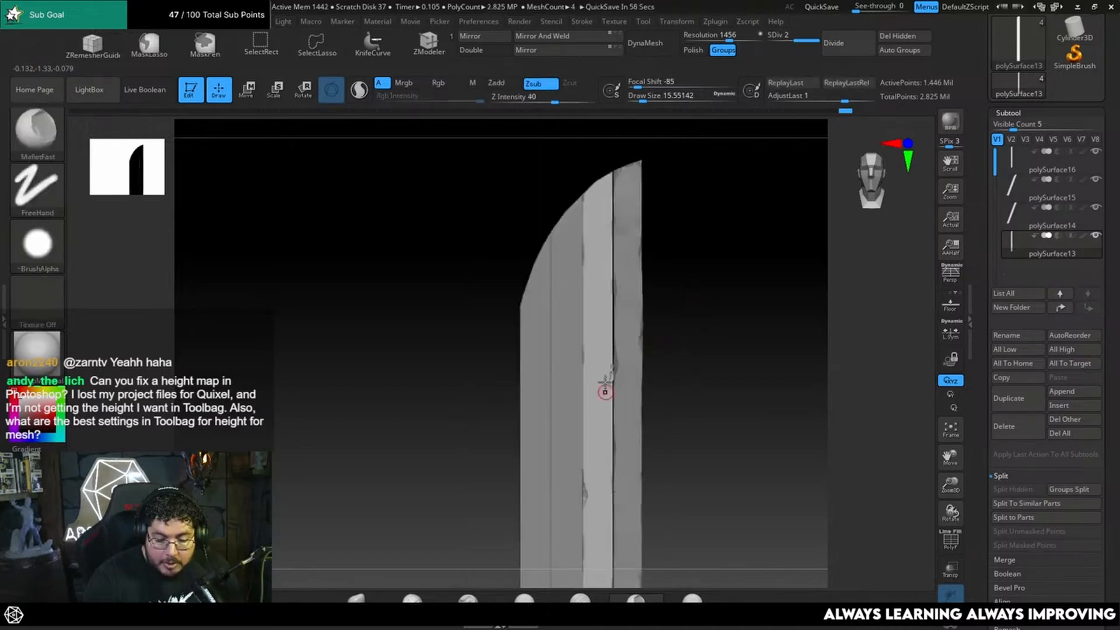
pyautogui.moveTo(609, 379)
pyautogui.mouseDown()
pyautogui.moveTo(702, 420)
pyautogui.moveTo(607, 362)
pyautogui.mouseUp()
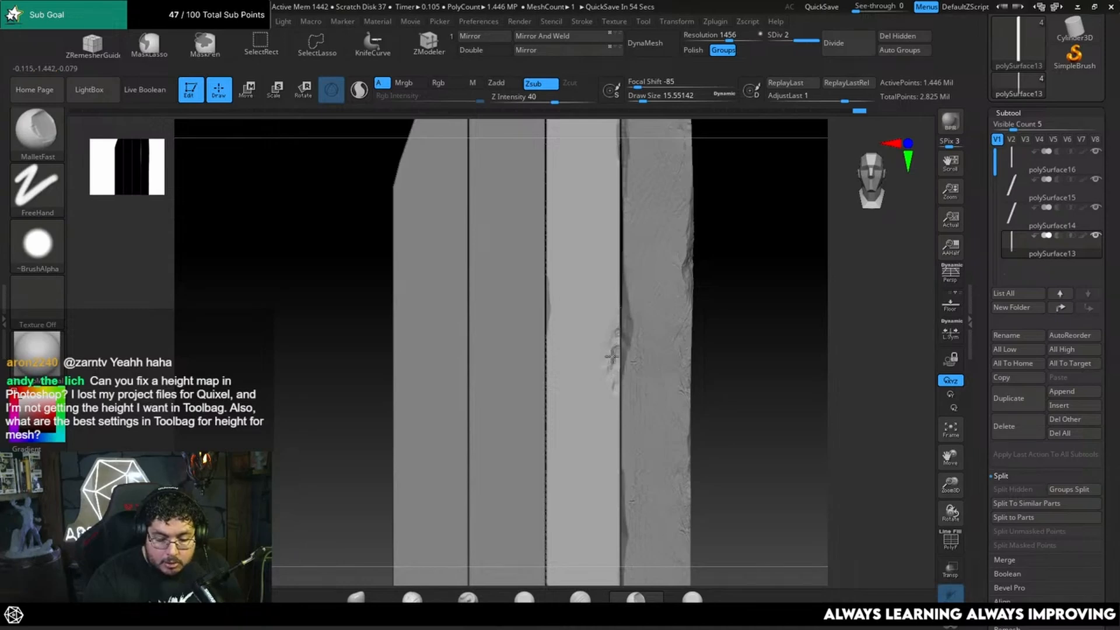
pyautogui.moveTo(617, 340)
pyautogui.mouseDown()
pyautogui.moveTo(743, 277)
pyautogui.moveTo(619, 339)
pyautogui.mouseUp()
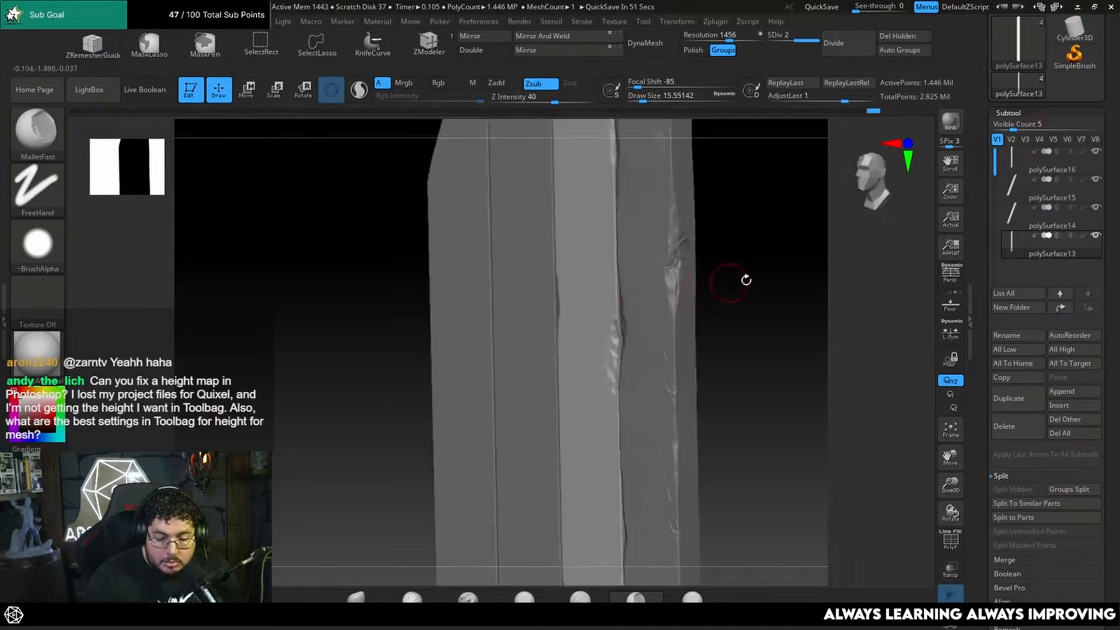
pyautogui.moveTo(746, 280)
pyautogui.mouseDown()
pyautogui.moveTo(755, 332)
pyautogui.moveTo(730, 370)
pyautogui.moveTo(671, 320)
pyautogui.moveTo(662, 344)
pyautogui.mouseUp()
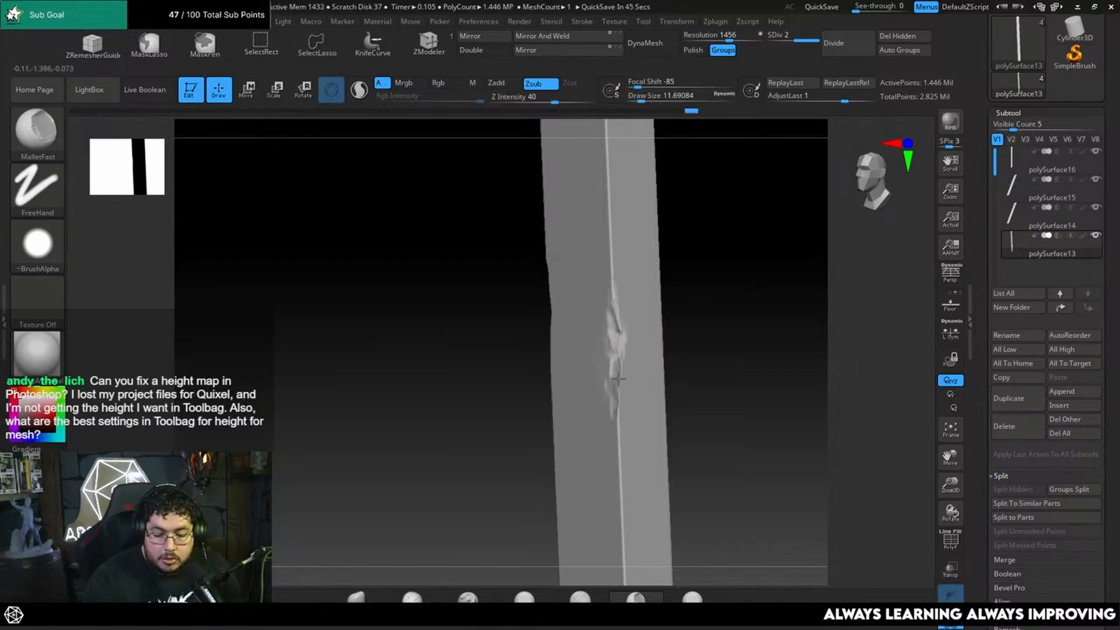
pyautogui.moveTo(682, 318); pyautogui.dragTo(914, 598)
pyautogui.moveTo(751, 400); pyautogui.dragTo(695, 370)
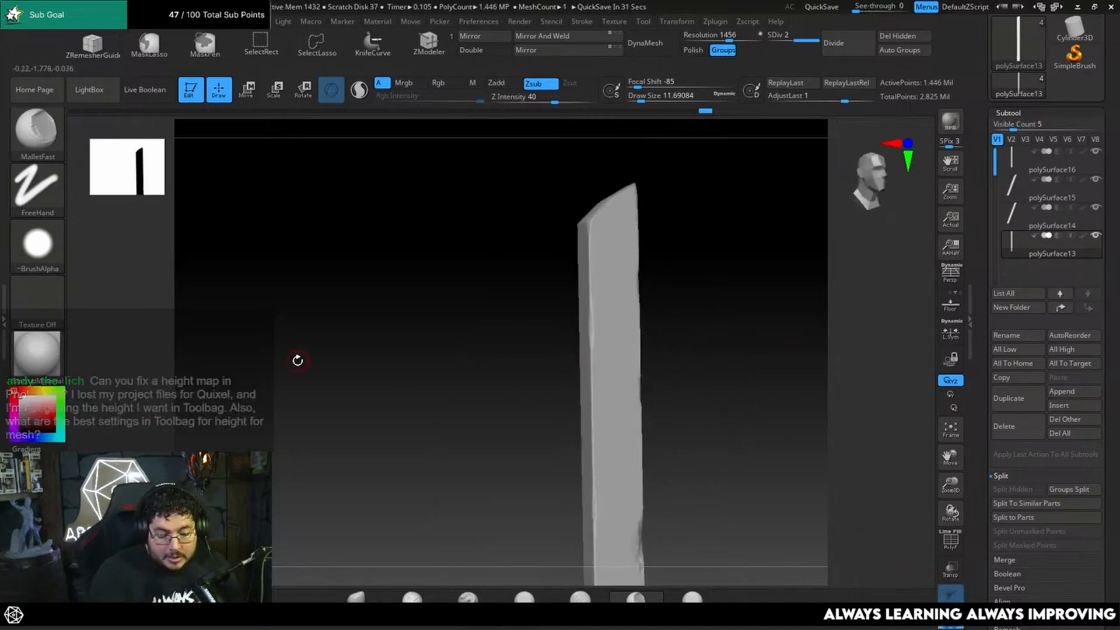
# Stamp a wood knot on the upper right edge with the Standard brush, DragRect stroke and wood-knot alpha at Z Intensity 25.
pyautogui.press('b')
pyautogui.press('s')
pyautogui.press('t')
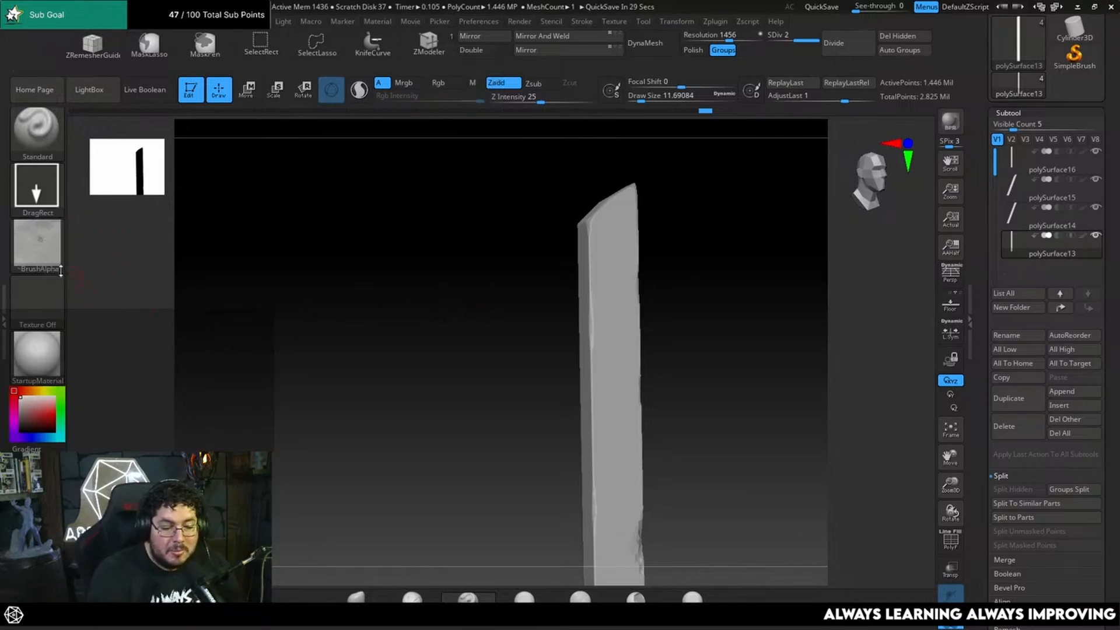
pyautogui.keyDown('shift'); pyautogui.moveTo(726, 317); pyautogui.dragTo(632, 325); pyautogui.keyUp('shift')
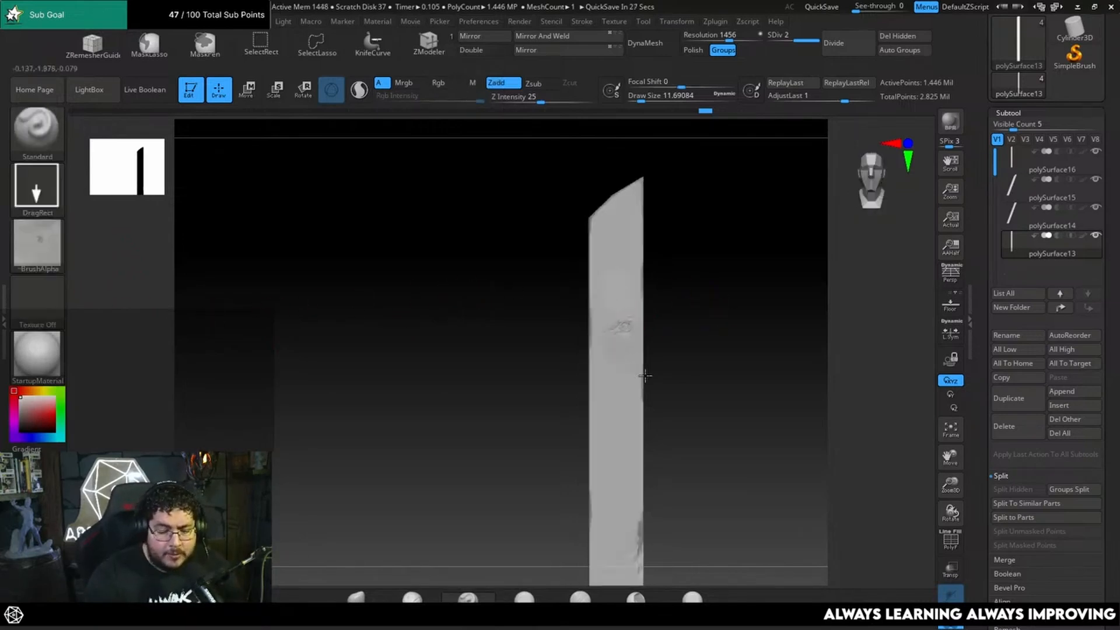
pyautogui.keyDown('shift'); pyautogui.moveTo(713, 337); pyautogui.dragTo(632, 405); pyautogui.keyUp('shift')
pyautogui.moveTo(584, 428); pyautogui.dragTo(588, 451, button='right')
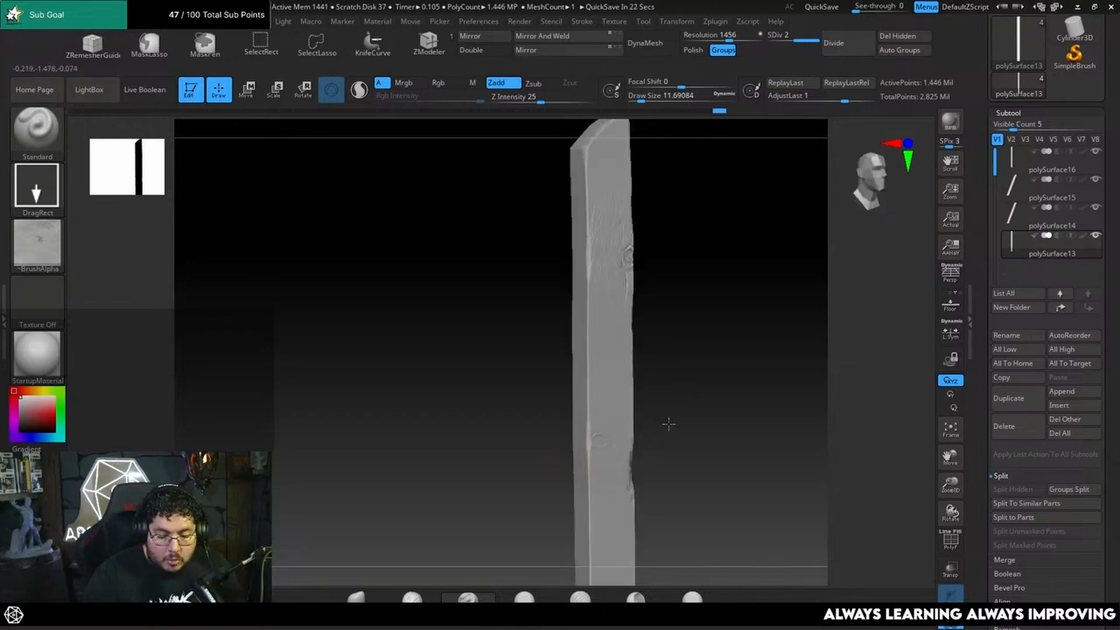
pyautogui.keyDown('shift'); pyautogui.moveTo(692, 463); pyautogui.dragTo(625, 365); pyautogui.keyUp('shift')
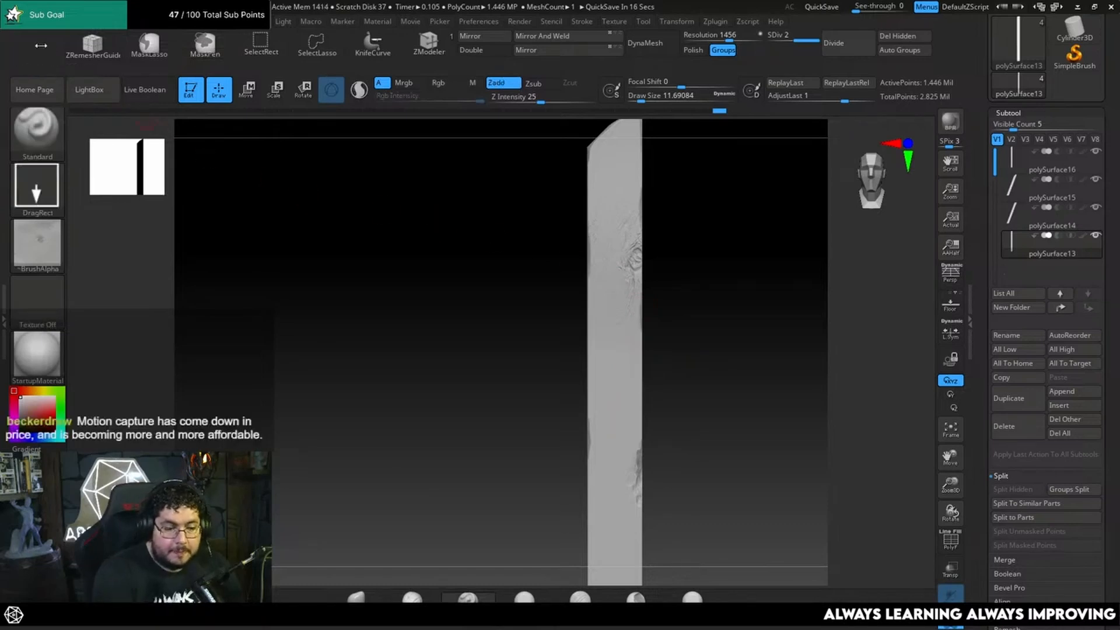
# Stamp another knot farther down the upper right edge and one near the plank's top left corner.
pyautogui.click(37, 244)
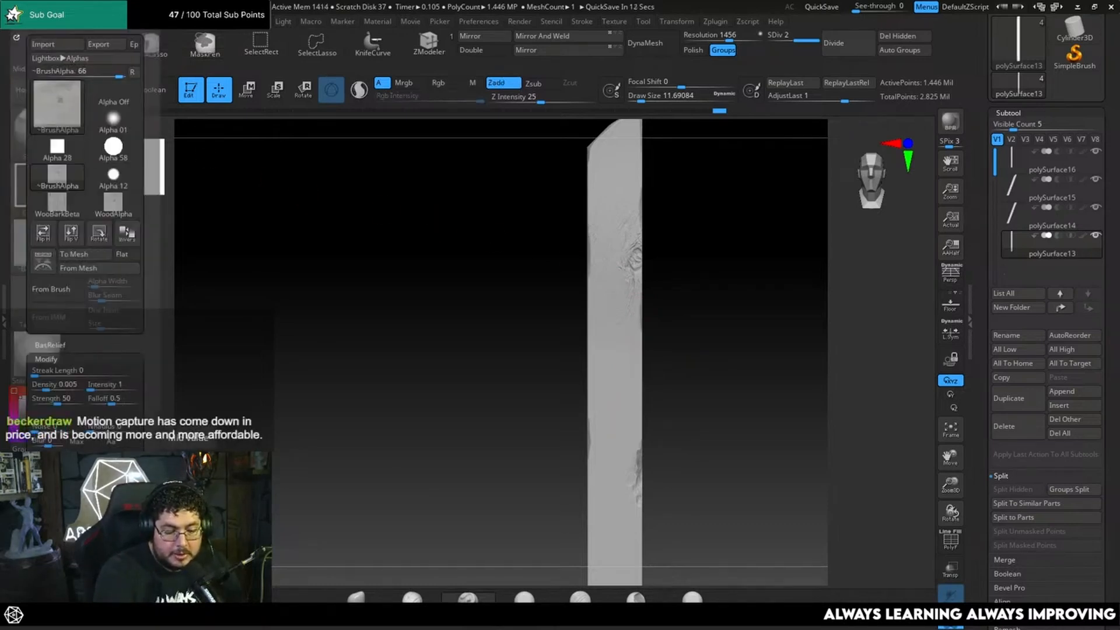
pyautogui.moveTo(623, 408)
pyautogui.mouseDown()
pyautogui.moveTo(673, 365)
pyautogui.moveTo(698, 421)
pyautogui.moveTo(712, 412)
pyautogui.mouseUp()
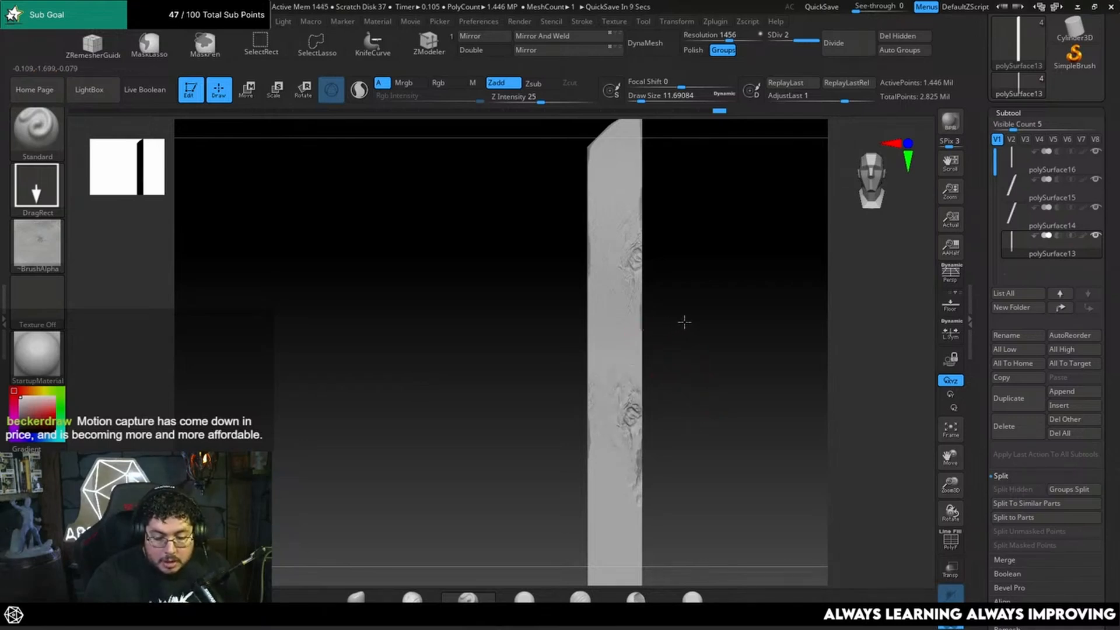
pyautogui.moveTo(748, 338); pyautogui.dragTo(607, 293)
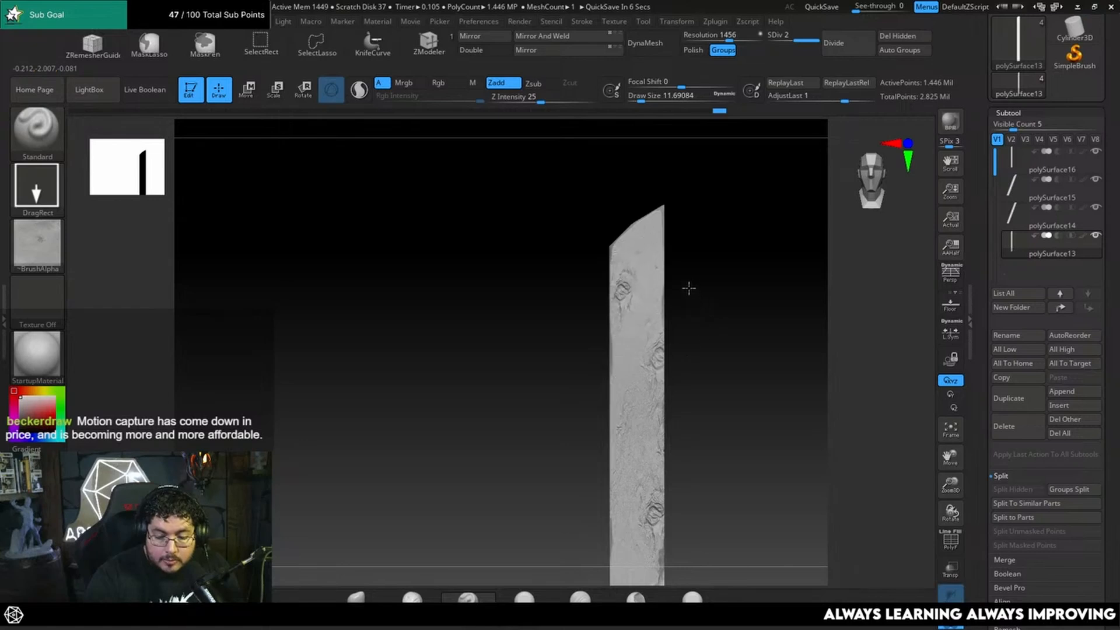
pyautogui.moveTo(702, 268); pyautogui.dragTo(630, 304)
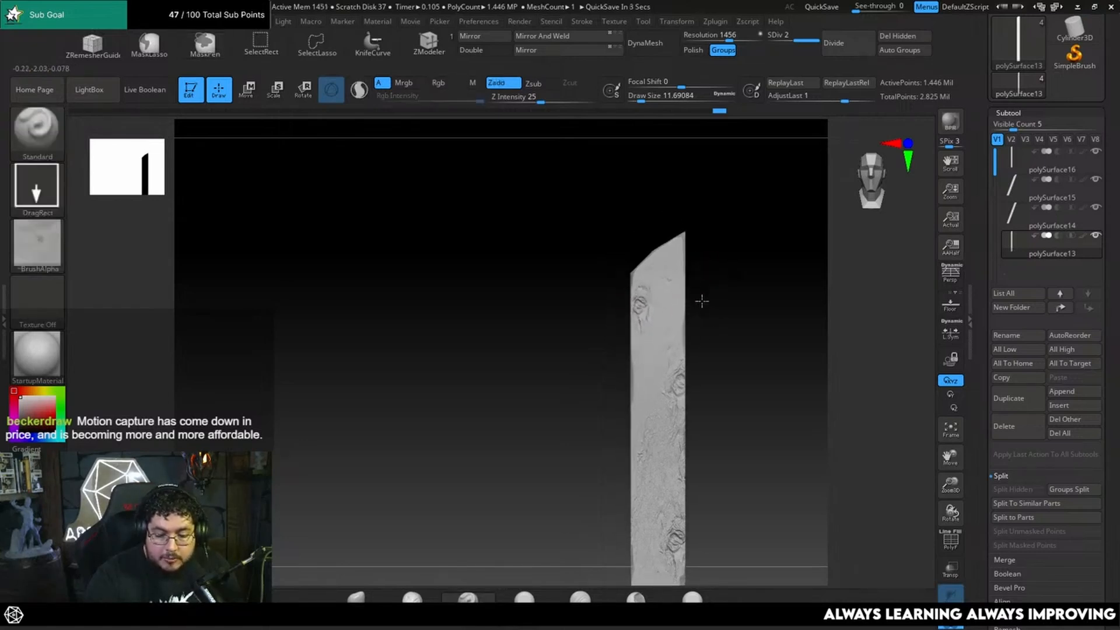
# Stamp wood grain and a central knot on the lower half of the plank's front face.
pyautogui.moveTo(706, 328); pyautogui.dragTo(675, 325)
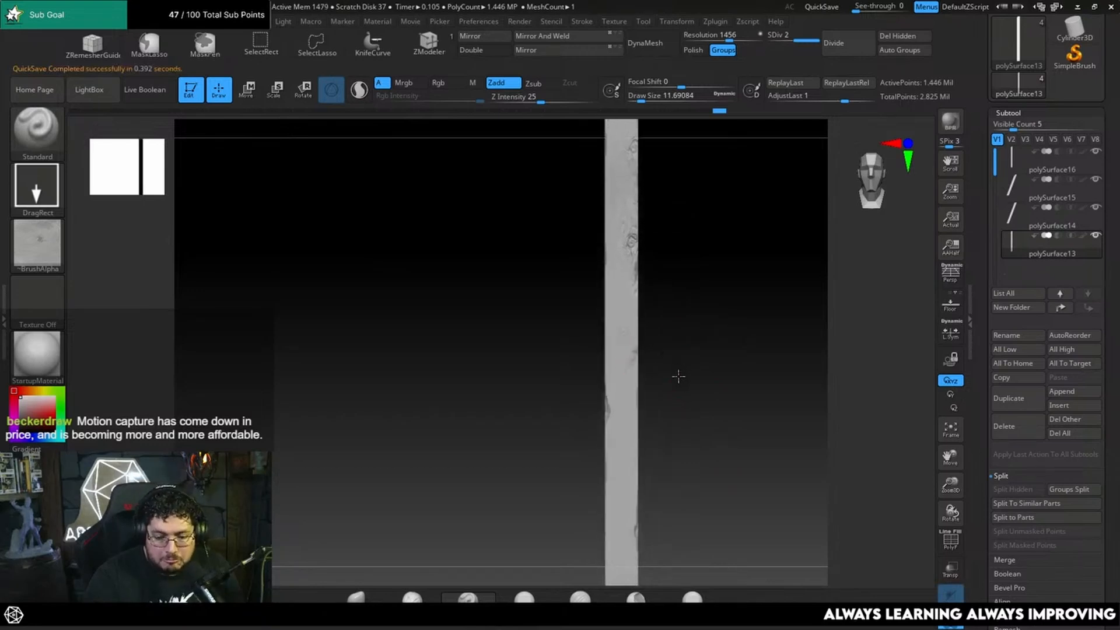
pyautogui.moveTo(688, 392); pyautogui.dragTo(616, 410)
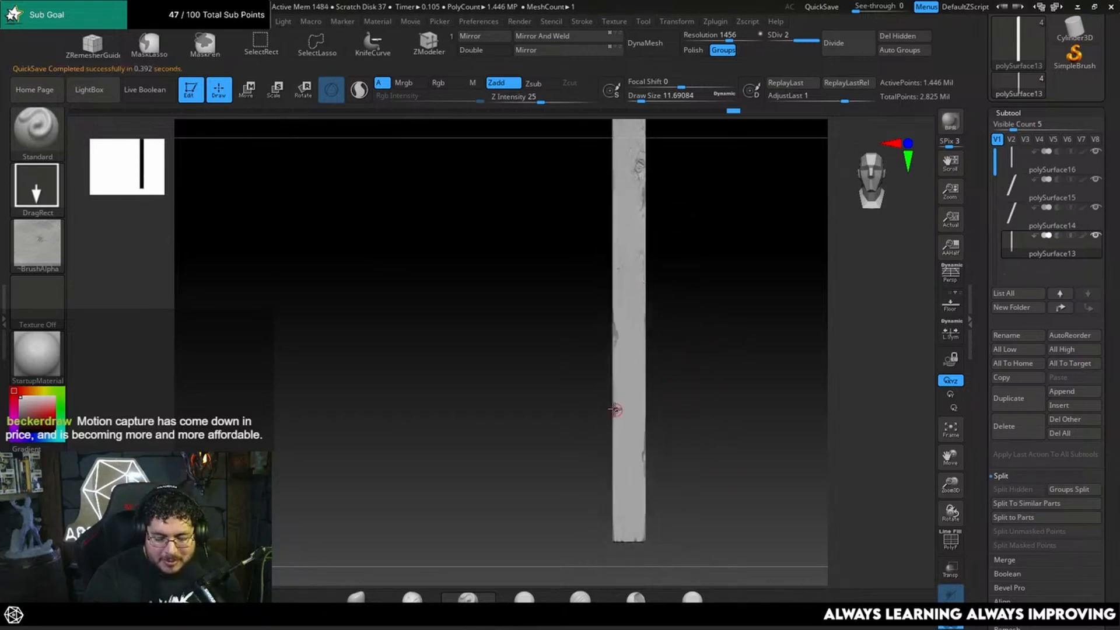
pyautogui.moveTo(651, 447); pyautogui.dragTo(637, 420)
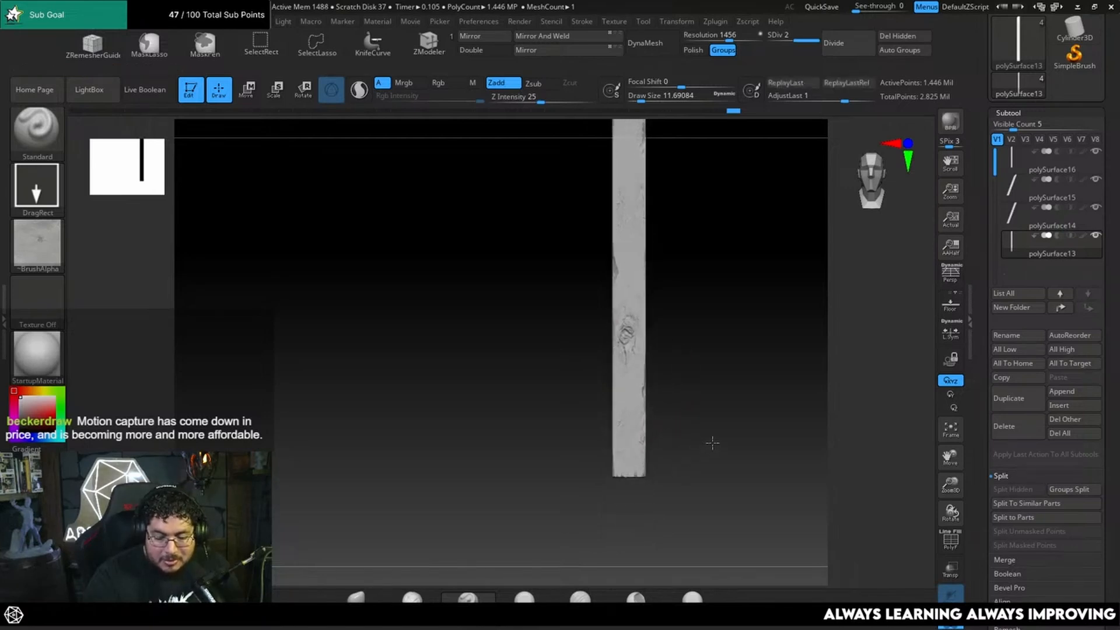
pyautogui.moveTo(718, 425)
pyautogui.mouseDown()
pyautogui.moveTo(707, 395)
pyautogui.moveTo(675, 383)
pyautogui.mouseUp()
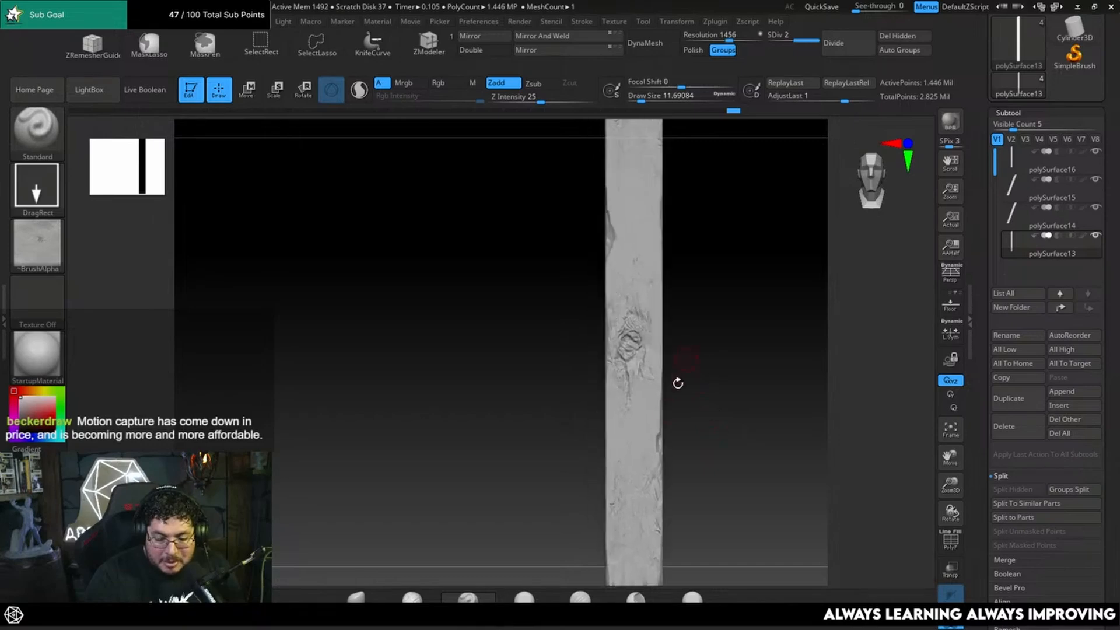
# Flatten the grain around the lower central knot with TrimDynamic at draw size about 25.
pyautogui.press('b')
pyautogui.press('t')
pyautogui.press('d')
pyautogui.press('space')
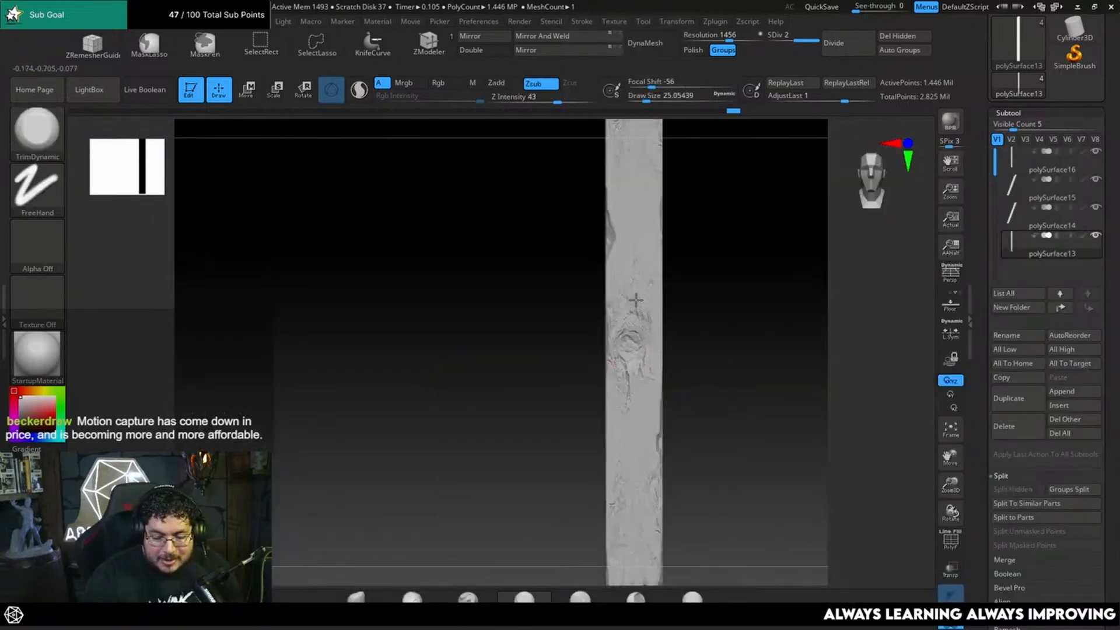
pyautogui.moveTo(620, 314)
pyautogui.mouseDown()
pyautogui.moveTo(625, 410)
pyautogui.moveTo(682, 387)
pyautogui.moveTo(676, 311)
pyautogui.moveTo(689, 495)
pyautogui.mouseUp()
# Trim the stamped grain along the upper right front edge with TrimDynamic at draw size about 11.7.
pyautogui.keyDown('alt'); pyautogui.moveTo(675, 286); pyautogui.dragTo(673, 397); pyautogui.keyUp('alt')
pyautogui.press('space')
pyautogui.moveTo(646, 301)
pyautogui.mouseDown()
pyautogui.moveTo(671, 357)
pyautogui.moveTo(640, 349)
pyautogui.mouseUp()
pyautogui.press('space')
pyautogui.moveTo(644, 386); pyautogui.dragTo(643, 392)
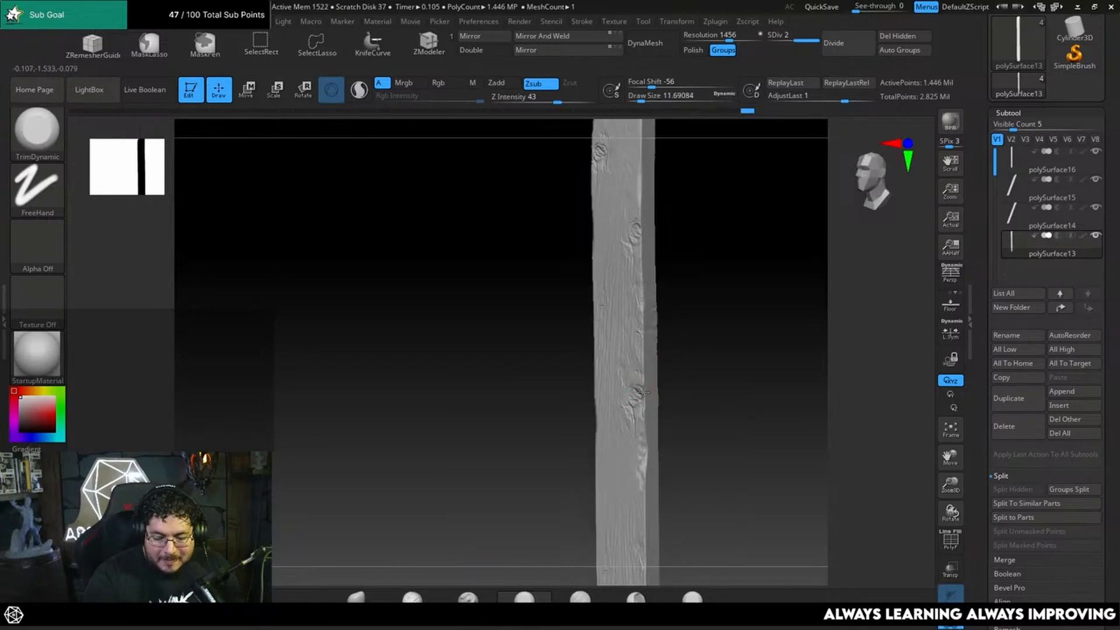
# Soften the grain on the plank's upper front face with TrimDynamic at draw size about 23.3.
pyautogui.moveTo(681, 354)
pyautogui.keyDown('shift'); pyautogui.mouseDown()
pyautogui.moveTo(681, 325)
pyautogui.moveTo(684, 379)
pyautogui.mouseUp(); pyautogui.keyUp('shift')
pyautogui.moveTo(662, 315)
pyautogui.mouseDown()
pyautogui.moveTo(673, 318)
pyautogui.moveTo(634, 298)
pyautogui.mouseUp()
pyautogui.press('space')
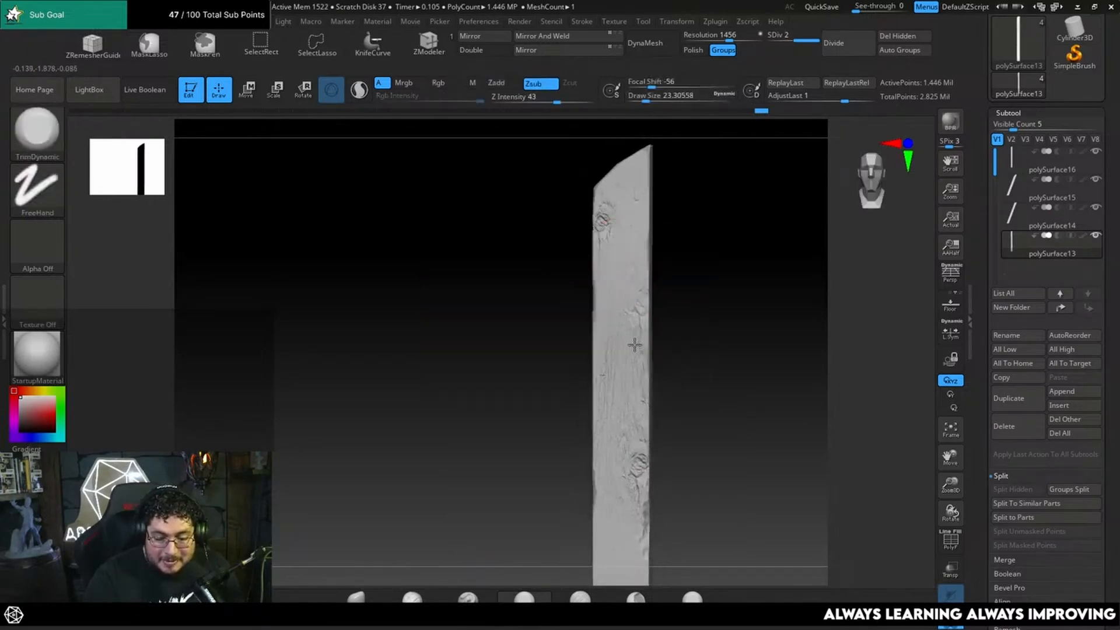
pyautogui.moveTo(704, 371); pyautogui.dragTo(708, 372)
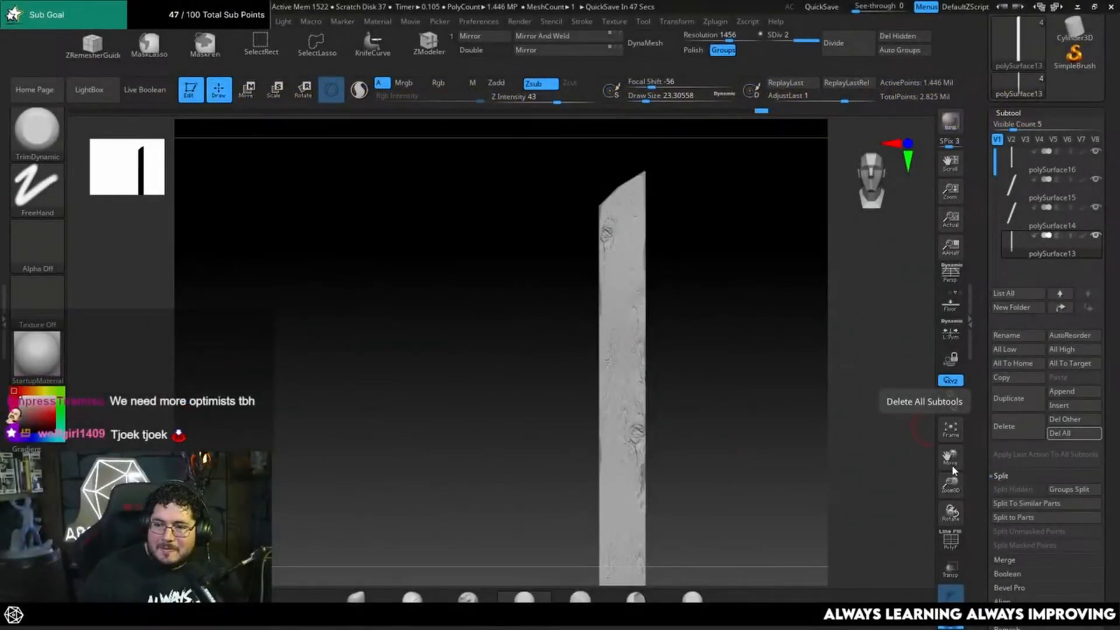
pyautogui.moveTo(699, 389); pyautogui.dragTo(720, 313)
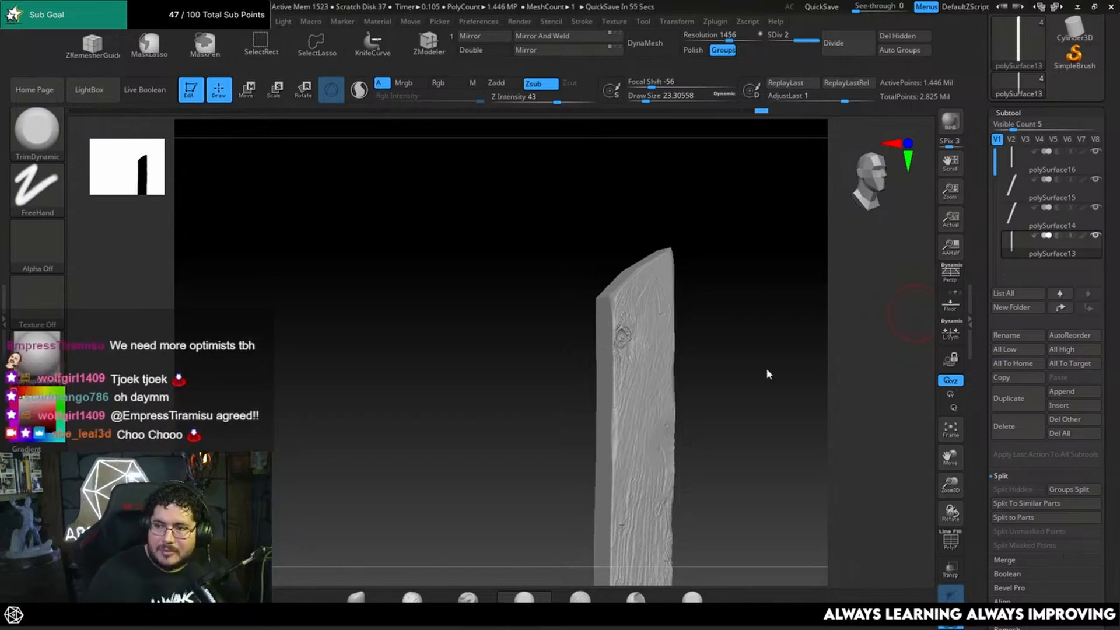
# Shave the knot at the plank's top left edge with TrimDynamic, then chip it with MalletFast at draw size about 7.5.
pyautogui.moveTo(767, 372); pyautogui.dragTo(789, 332)
pyautogui.moveTo(773, 369); pyautogui.dragTo(766, 350)
pyautogui.press('s')
pyautogui.press('s')
pyautogui.moveTo(630, 355); pyautogui.dragTo(624, 356)
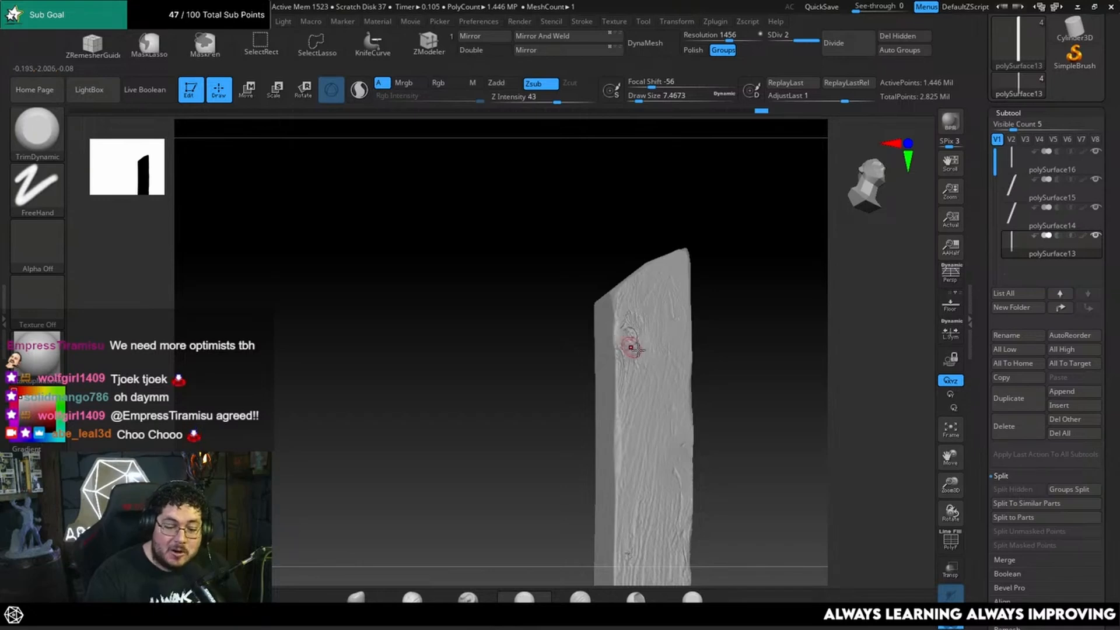
pyautogui.click(636, 597)
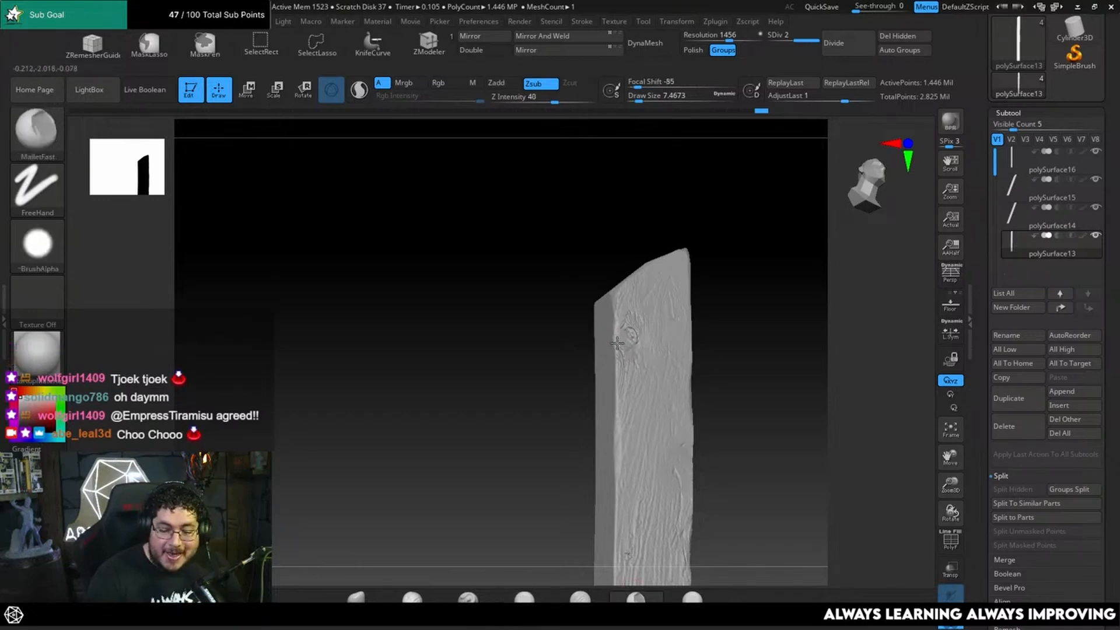
pyautogui.moveTo(724, 318); pyautogui.dragTo(814, 326)
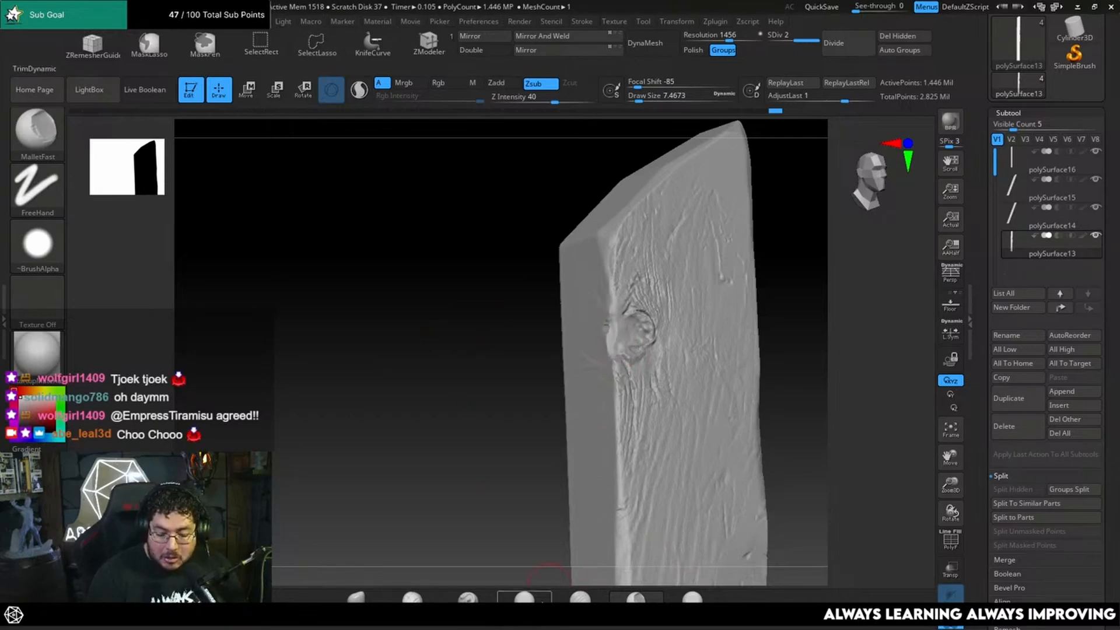
# Carve the top left knot into a deep edge notch with ClayBuildup, reducing the draw size from about 7.5 to 5.
pyautogui.click(469, 598)
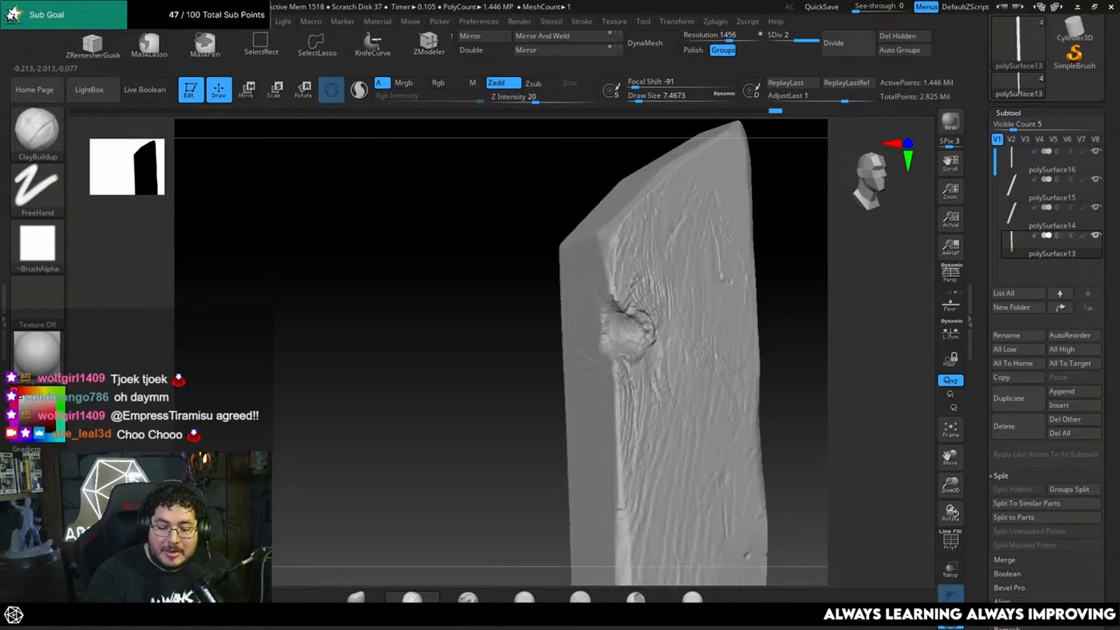
pyautogui.moveTo(627, 350); pyautogui.dragTo(621, 375)
pyautogui.keyDown('shift'); pyautogui.moveTo(630, 378); pyautogui.dragTo(655, 345, button='right'); pyautogui.keyUp('shift')
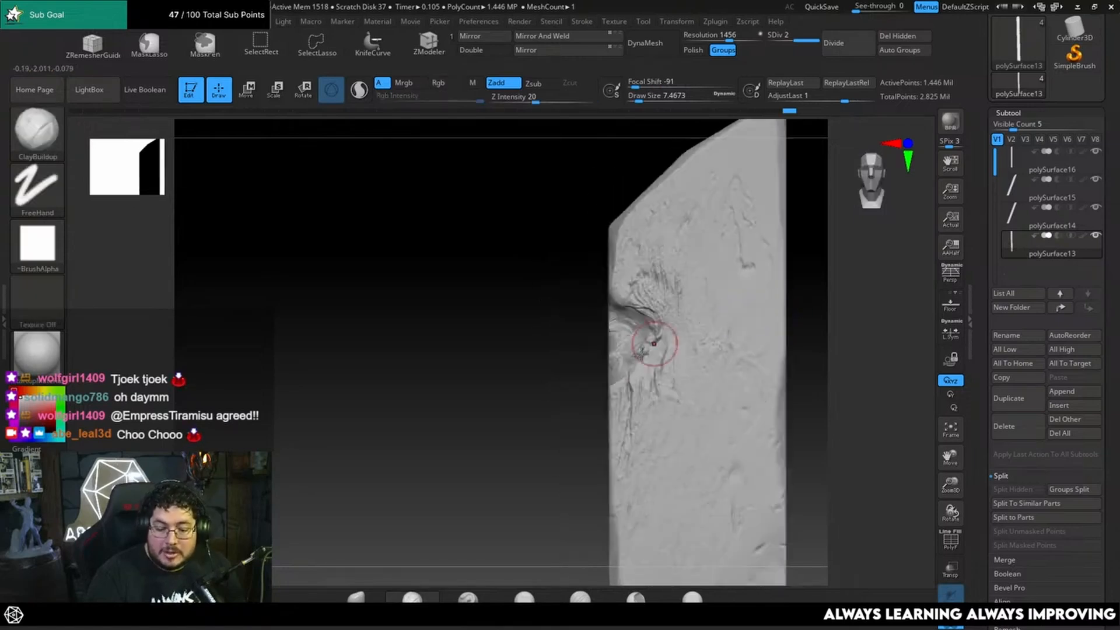
pyautogui.press('space')
pyautogui.press('space')
pyautogui.moveTo(646, 325)
pyautogui.mouseDown()
pyautogui.moveTo(615, 341)
pyautogui.moveTo(611, 317)
pyautogui.mouseUp()
pyautogui.moveTo(805, 291)
pyautogui.mouseDown()
pyautogui.moveTo(818, 285)
pyautogui.moveTo(781, 292)
pyautogui.mouseUp()
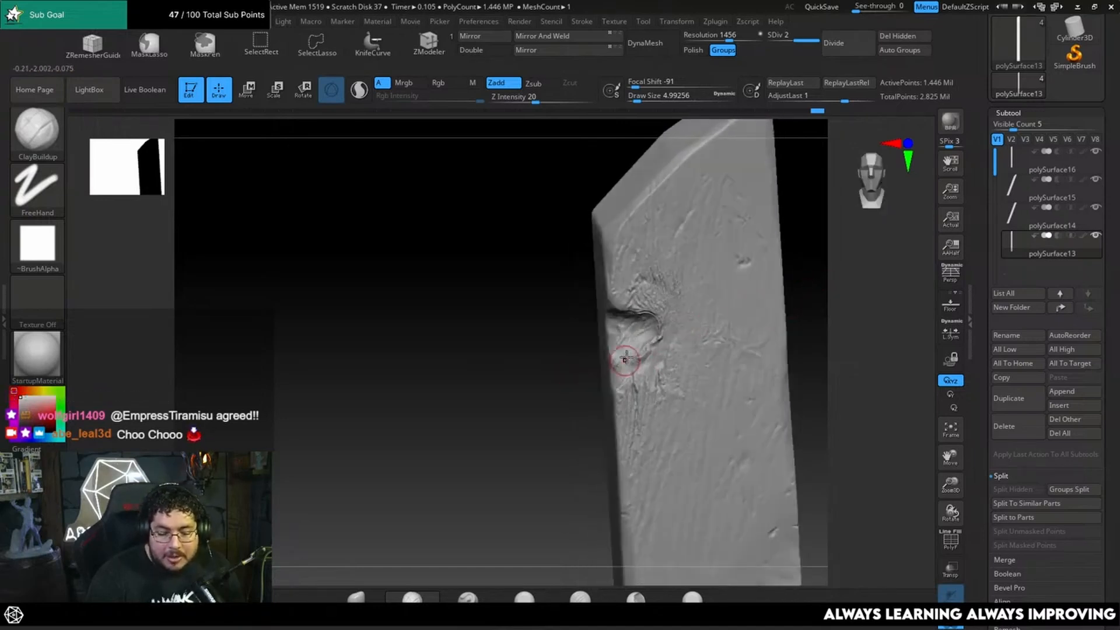
pyautogui.moveTo(623, 360); pyautogui.dragTo(654, 340)
# Trim and bevel the plank's sloped top edge with TrimDynamic at draw size about 10.5.
pyautogui.moveTo(810, 308)
pyautogui.keyDown('shift'); pyautogui.mouseDown()
pyautogui.moveTo(822, 316)
pyautogui.moveTo(770, 358)
pyautogui.moveTo(741, 336)
pyautogui.moveTo(725, 422)
pyautogui.moveTo(758, 500)
pyautogui.moveTo(739, 414)
pyautogui.mouseUp(); pyautogui.keyUp('shift')
pyautogui.press('b')
pyautogui.press('t')
pyautogui.press('d')
pyautogui.press('space')
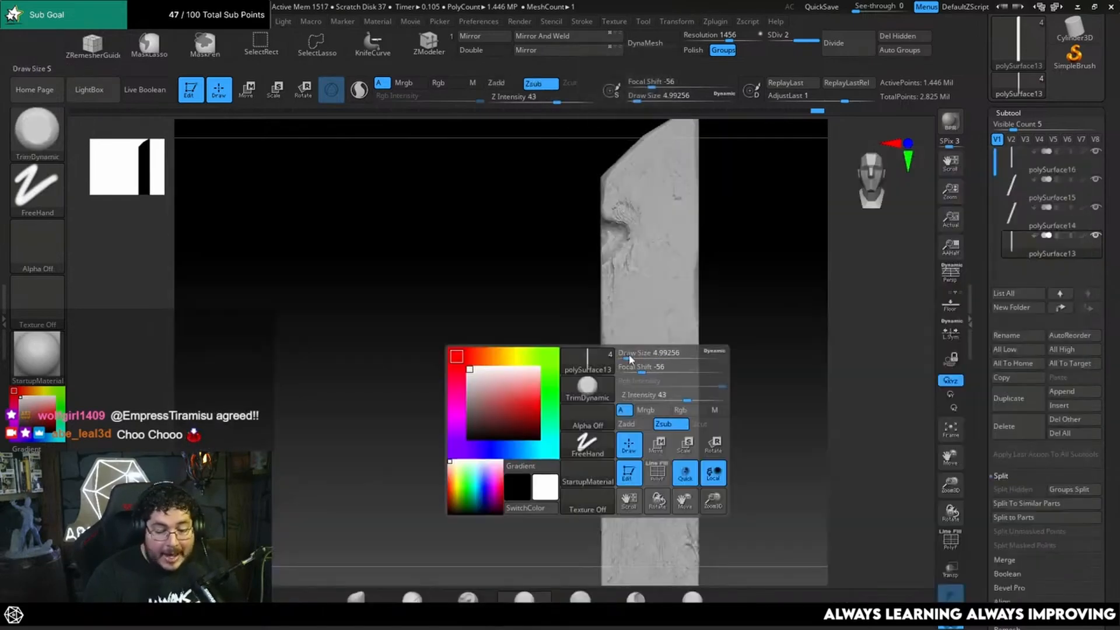
pyautogui.moveTo(630, 269)
pyautogui.mouseDown()
pyautogui.moveTo(665, 247)
pyautogui.moveTo(670, 157)
pyautogui.mouseUp()
pyautogui.press('space')
pyautogui.moveTo(740, 205)
pyautogui.keyDown('alt'); pyautogui.mouseDown()
pyautogui.moveTo(741, 264)
pyautogui.moveTo(713, 263)
pyautogui.mouseUp(); pyautogui.keyUp('alt')
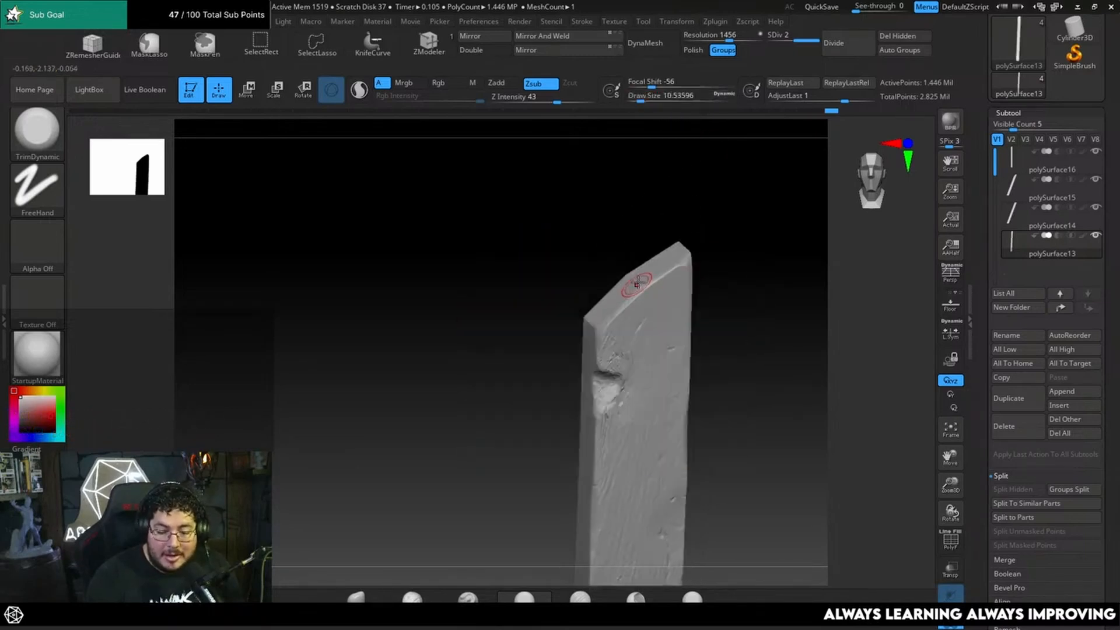
pyautogui.moveTo(608, 270); pyautogui.dragTo(633, 280)
pyautogui.press('space')
pyautogui.moveTo(709, 267)
pyautogui.keyDown('shift'); pyautogui.mouseDown()
pyautogui.moveTo(717, 254)
pyautogui.moveTo(740, 273)
pyautogui.mouseUp(); pyautogui.keyUp('shift')
pyautogui.press('space')
pyautogui.moveTo(751, 277)
pyautogui.mouseDown()
pyautogui.moveTo(738, 296)
pyautogui.moveTo(721, 288)
pyautogui.mouseUp()
# Start a vertical crack at the sloped top edge above the notch with DamStandard at draw size about 3.1.
pyautogui.press('b')
pyautogui.press('d')
pyautogui.press('s')
pyautogui.press('space')
pyautogui.moveTo(729, 287); pyautogui.dragTo(742, 297)
pyautogui.press('space')
pyautogui.moveTo(608, 320); pyautogui.dragTo(603, 314)
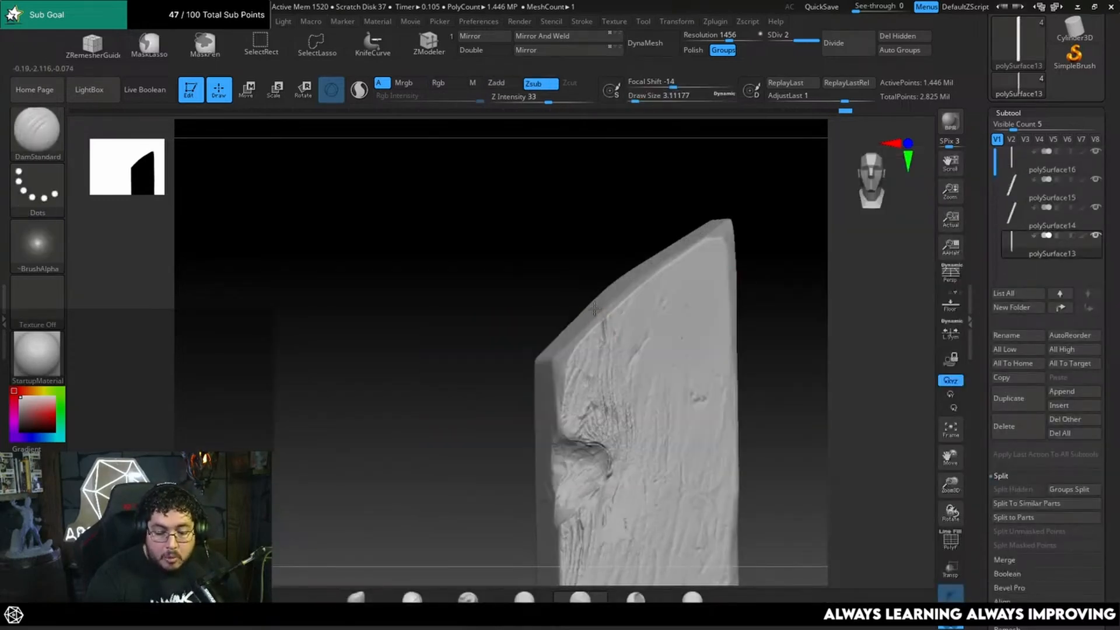
pyautogui.moveTo(594, 308); pyautogui.dragTo(630, 275, button='right')
pyautogui.moveTo(607, 363); pyautogui.dragTo(608, 380)
pyautogui.keyDown('shift'); pyautogui.moveTo(774, 279); pyautogui.dragTo(723, 284); pyautogui.keyUp('shift')
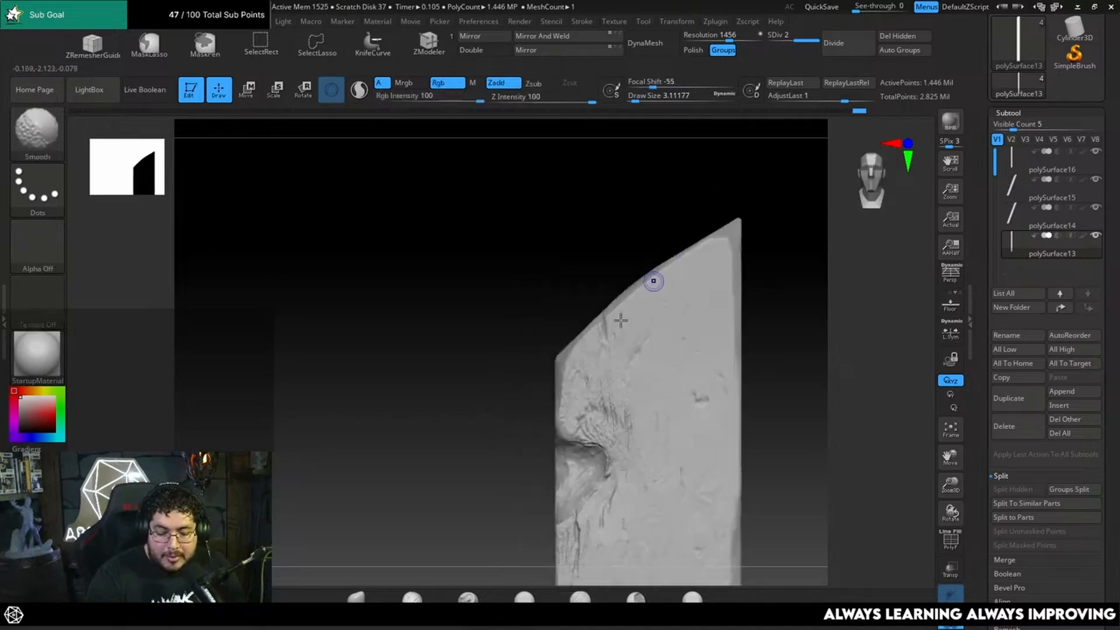
# Extend the crack from the sloped top edge down toward the notch with DamStandard at draw size about 2.6.
pyautogui.press('space')
pyautogui.moveTo(609, 322); pyautogui.dragTo(606, 420)
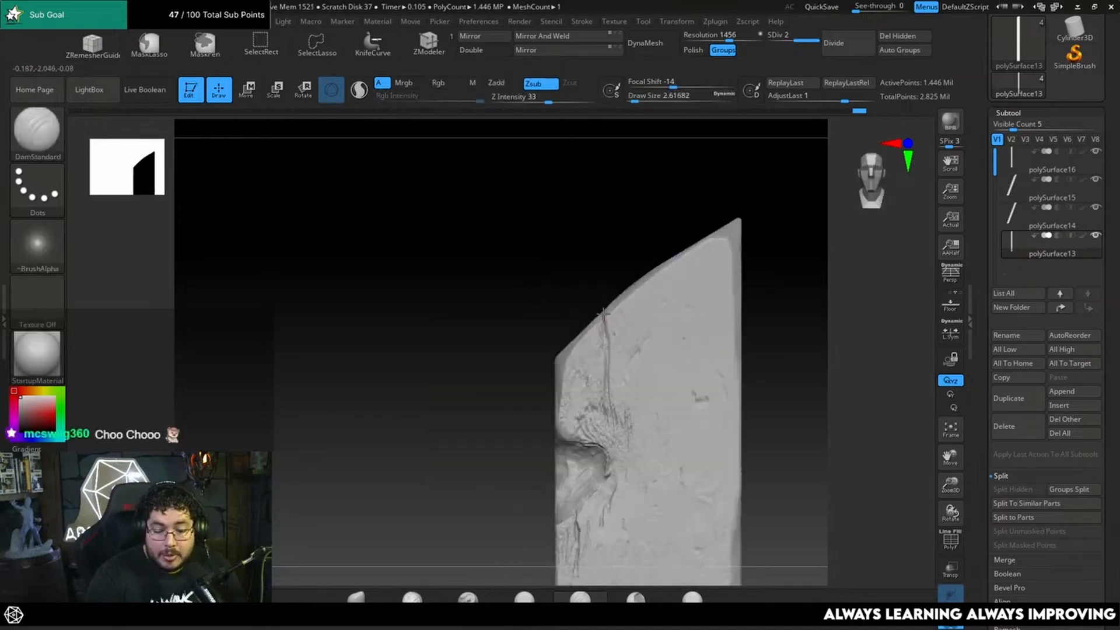
pyautogui.moveTo(606, 420)
pyautogui.mouseDown(button='right')
pyautogui.moveTo(613, 312)
pyautogui.moveTo(631, 290)
pyautogui.mouseUp(button='right')
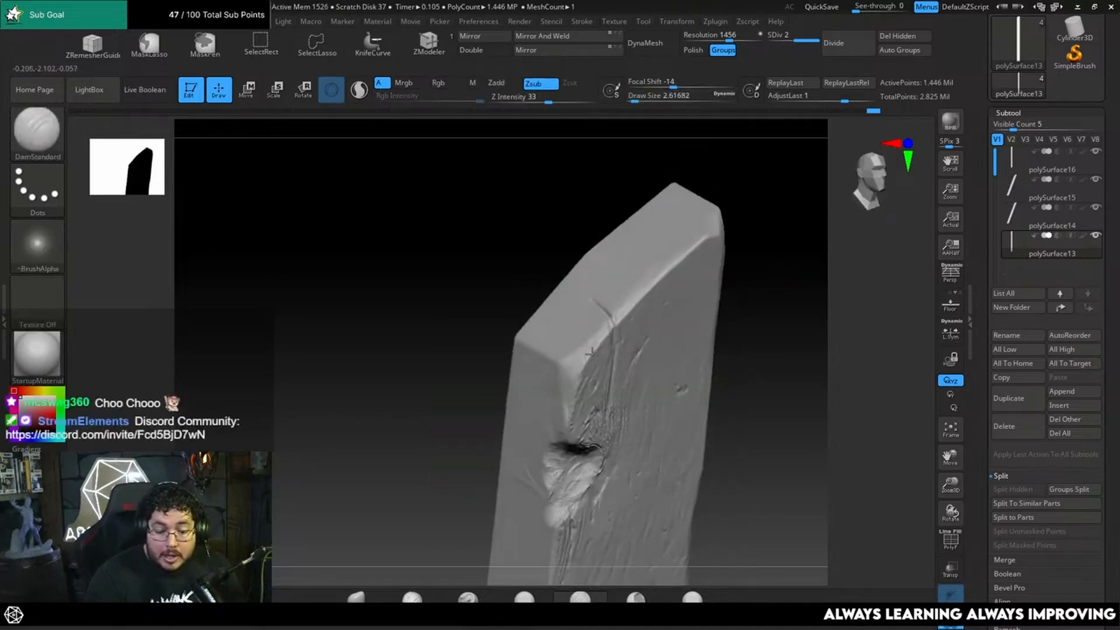
# Cut two more vertical cracks into the sloped top edge, one on each side of the existing crack, with DamStandard.
pyautogui.moveTo(778, 291); pyautogui.dragTo(734, 275)
pyautogui.moveTo(570, 335); pyautogui.dragTo(575, 409)
pyautogui.moveTo(634, 286); pyautogui.dragTo(636, 333)
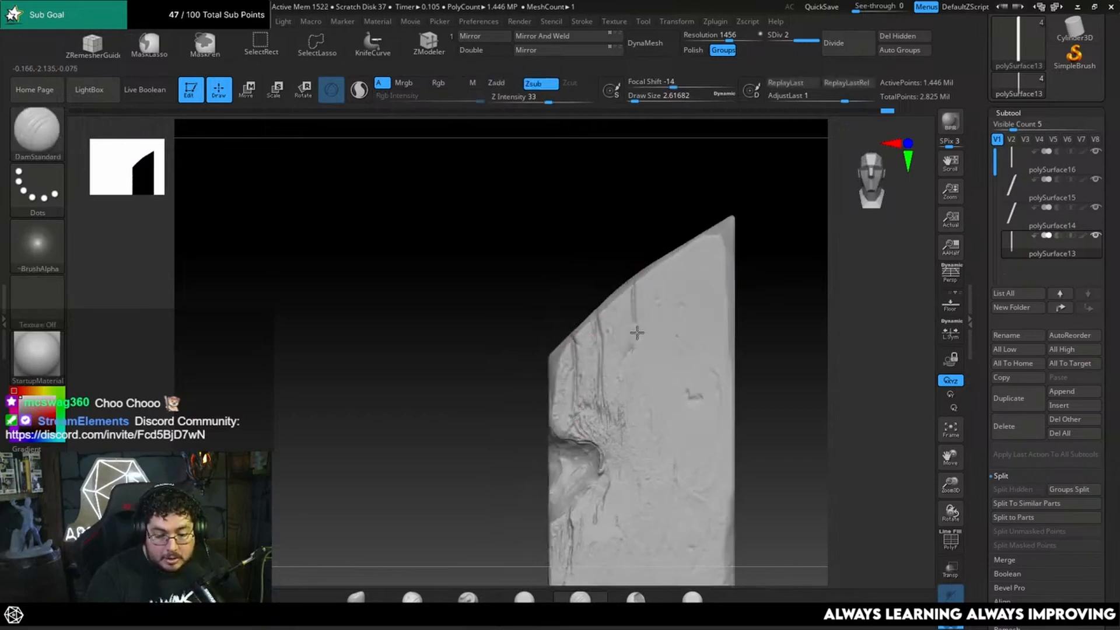
pyautogui.moveTo(635, 332); pyautogui.dragTo(641, 283, button='right')
pyautogui.moveTo(773, 286); pyautogui.dragTo(729, 239)
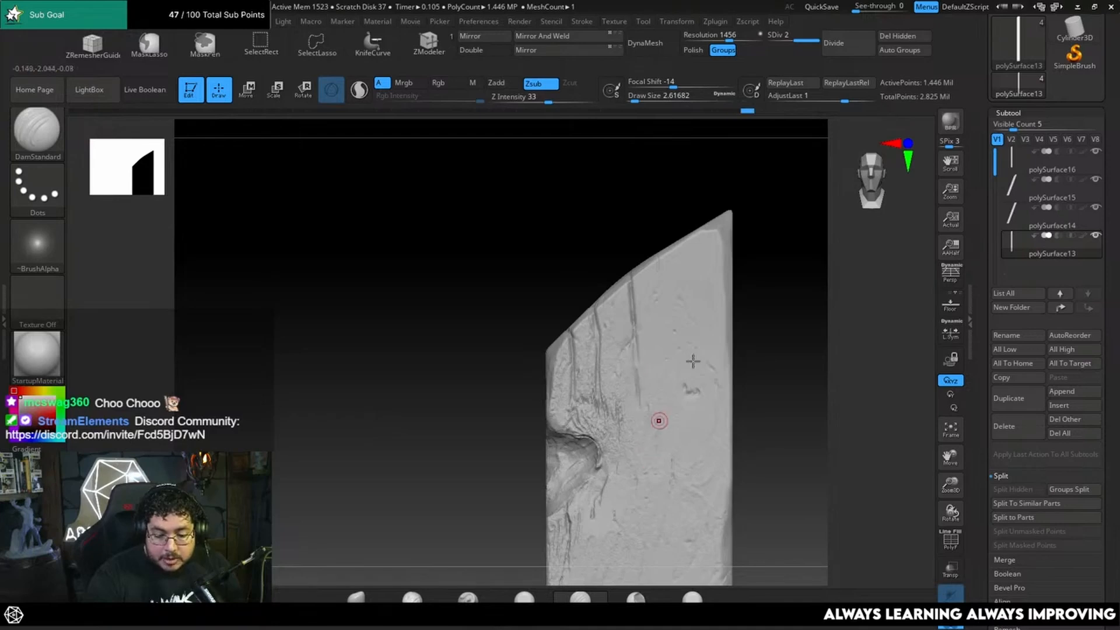
# Carve vertical wood-grain cracks down from the plank's slanted top edge with the DamStandard brush.
pyautogui.moveTo(658, 418)
pyautogui.mouseDown(button='right')
pyautogui.moveTo(707, 293)
pyautogui.moveTo(669, 297)
pyautogui.mouseUp(button='right')
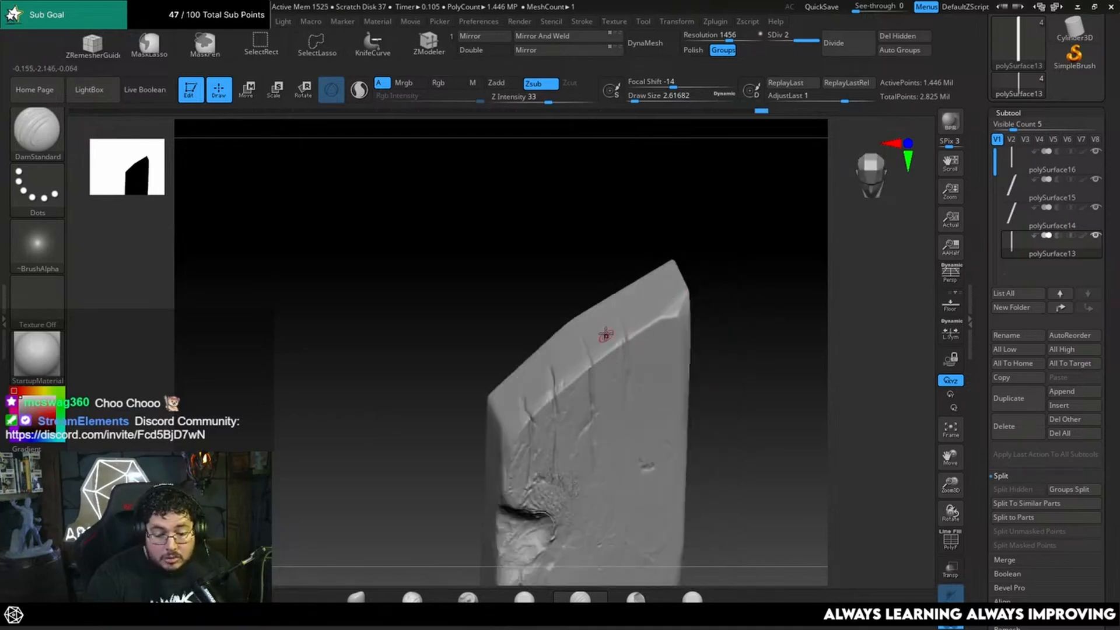
pyautogui.moveTo(714, 363); pyautogui.dragTo(613, 376, button='right')
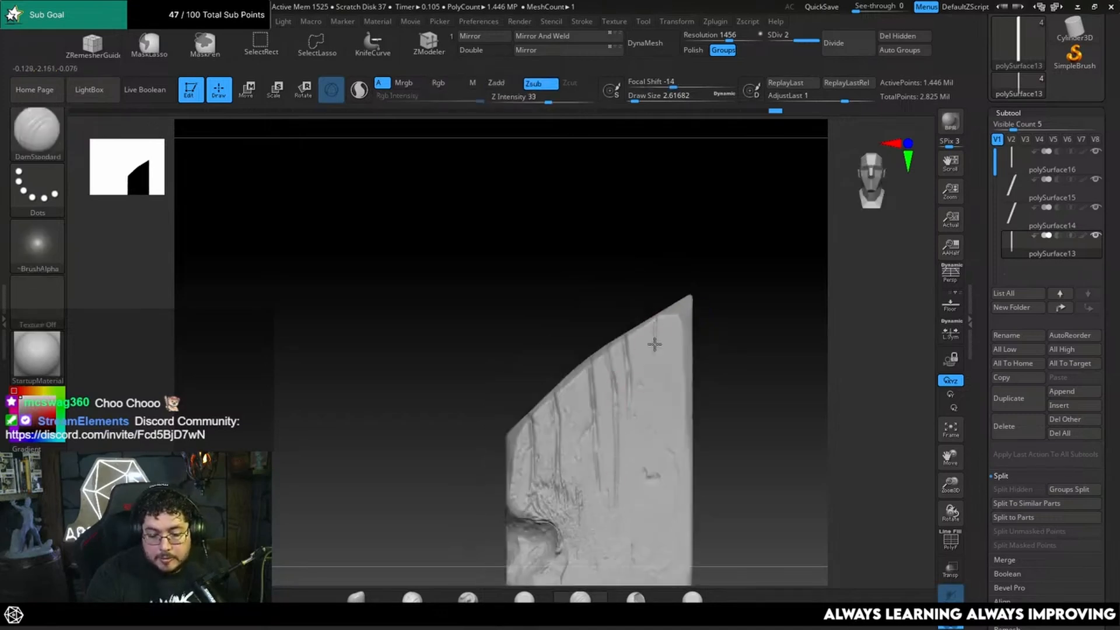
pyautogui.moveTo(651, 328); pyautogui.dragTo(656, 338, button='right')
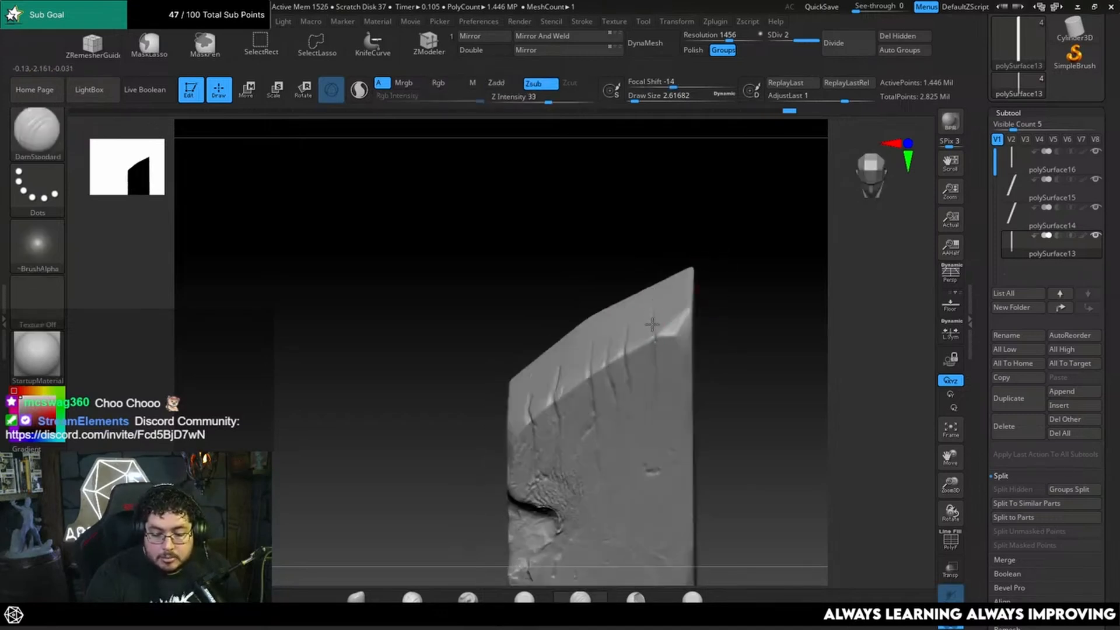
pyautogui.moveTo(658, 300); pyautogui.dragTo(735, 340, button='right')
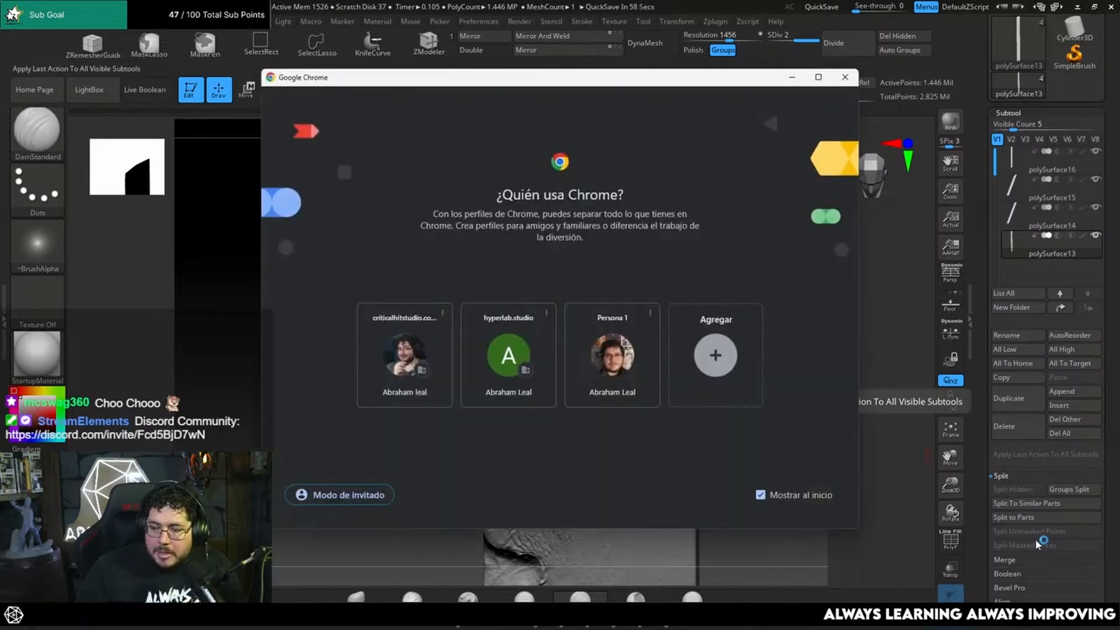
# Switch to Chrome, search Google for HUION and open the official Huion website.
pyautogui.click(412, 371)
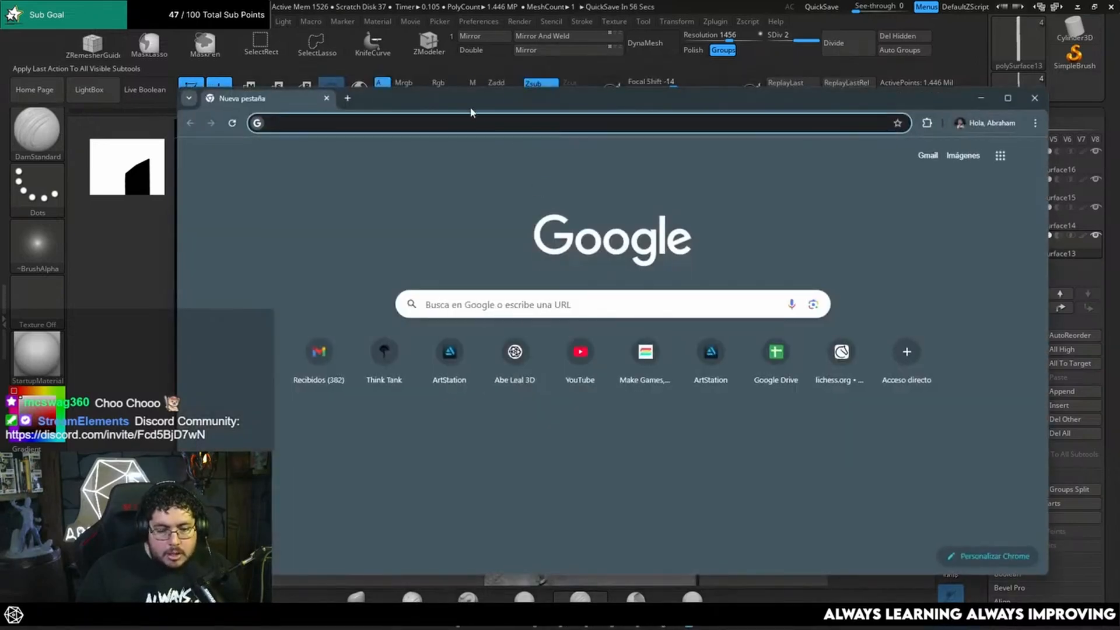
pyautogui.click(488, 123)
pyautogui.write('HUION')
pyautogui.press('Return')
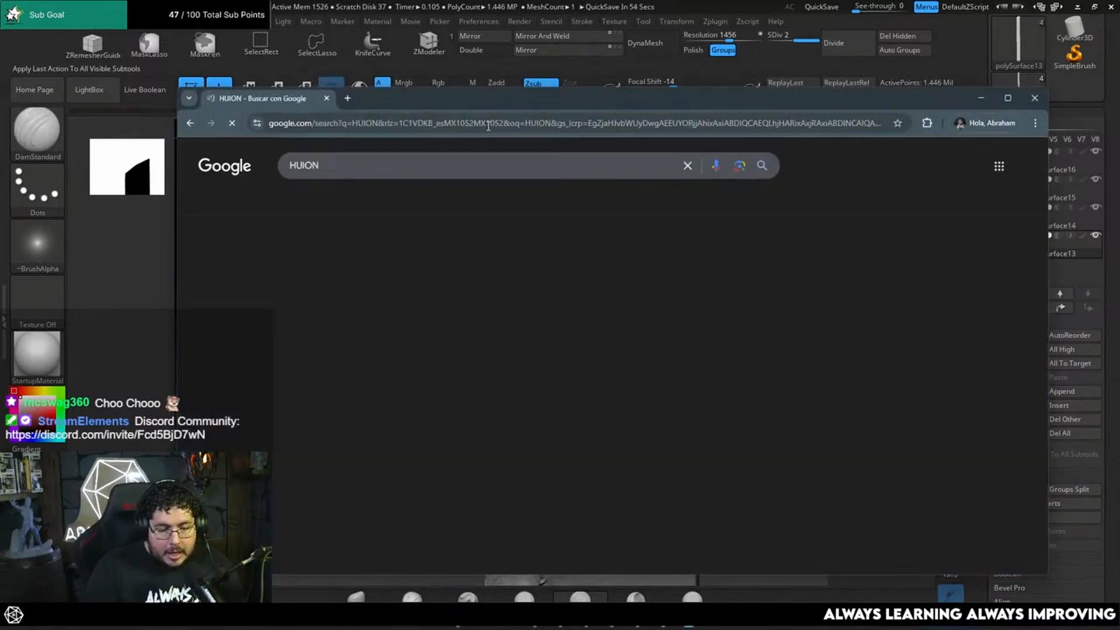
pyautogui.press('super+Up')
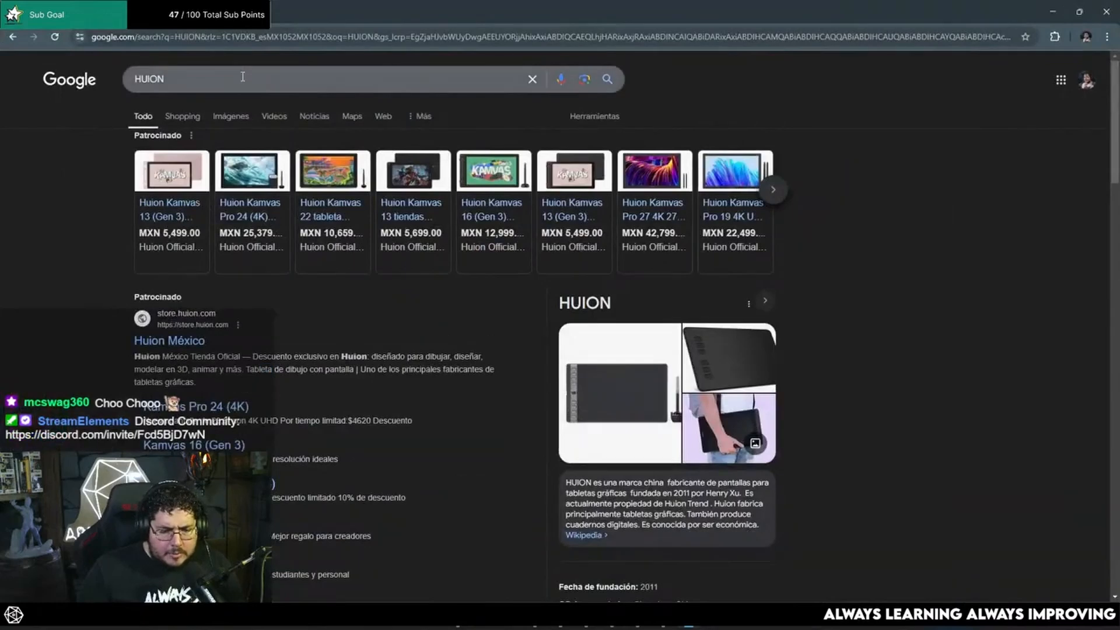
pyautogui.scroll(-5, 240, 382)
pyautogui.click(244, 292)
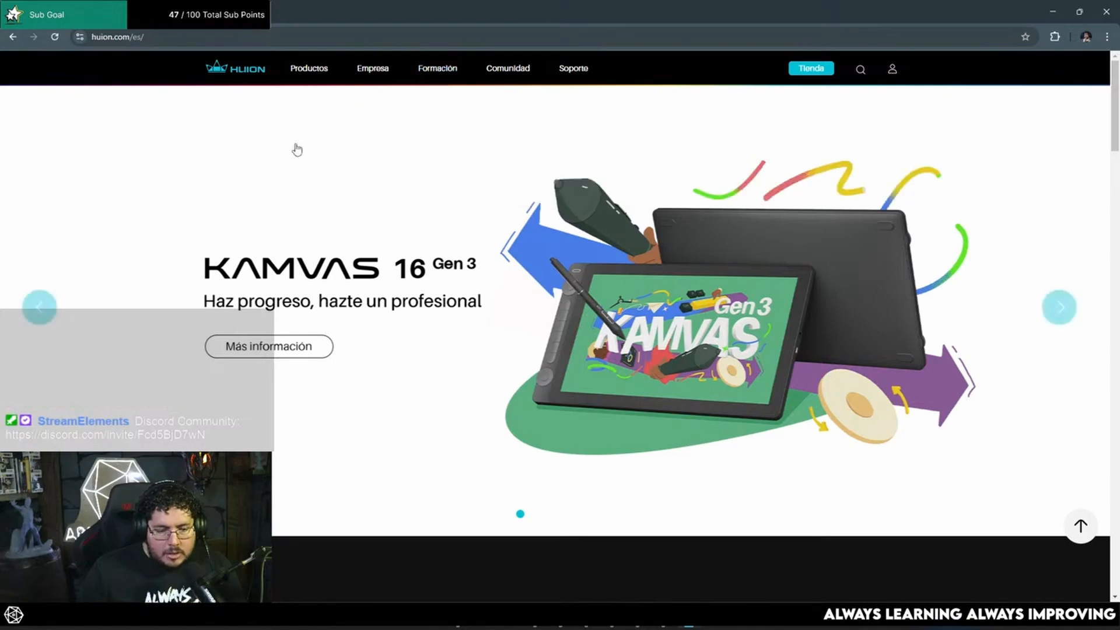
# Open the full list of Huion pen displays and browse the Kamvas category.
pyautogui.moveTo(309, 73)
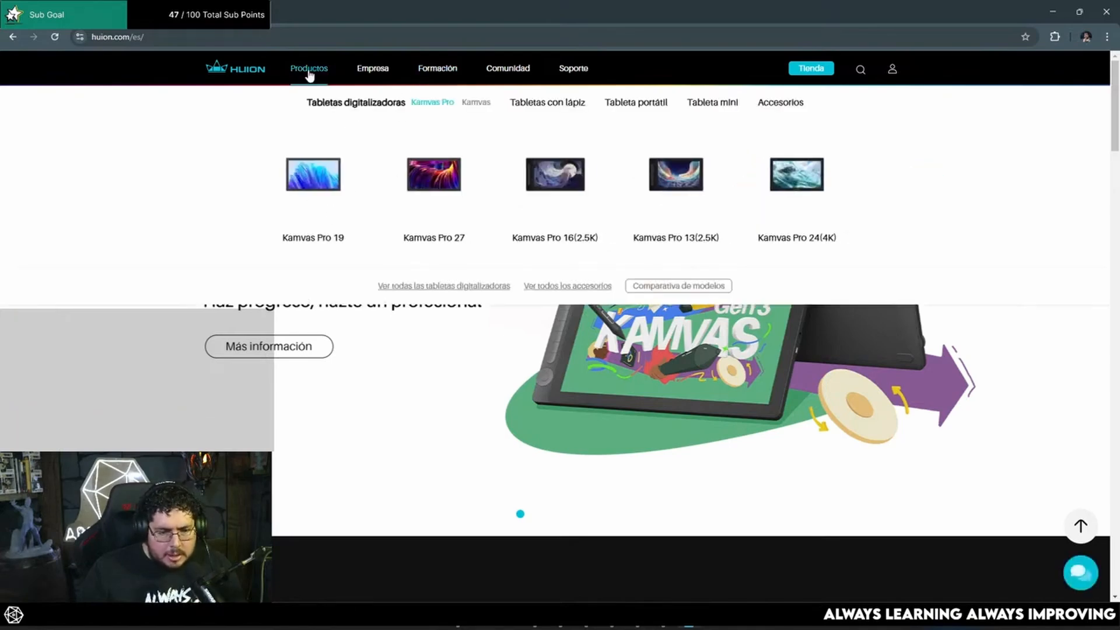
pyautogui.click(446, 286)
pyautogui.scroll(-8, 403, 321)
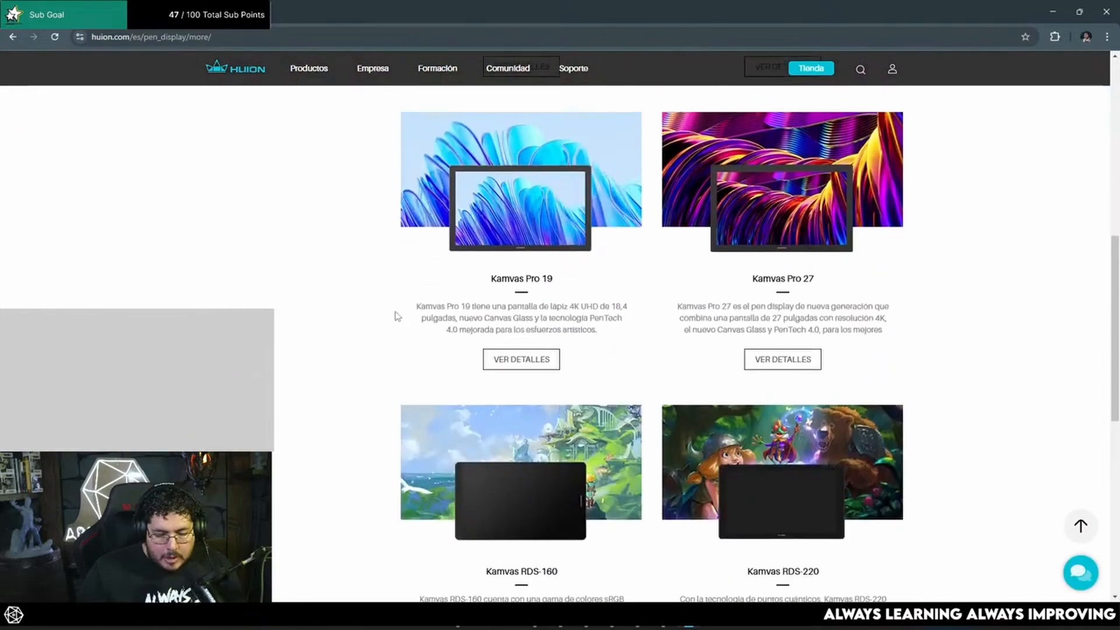
pyautogui.scroll(5, 267, 236)
pyautogui.click(267, 236)
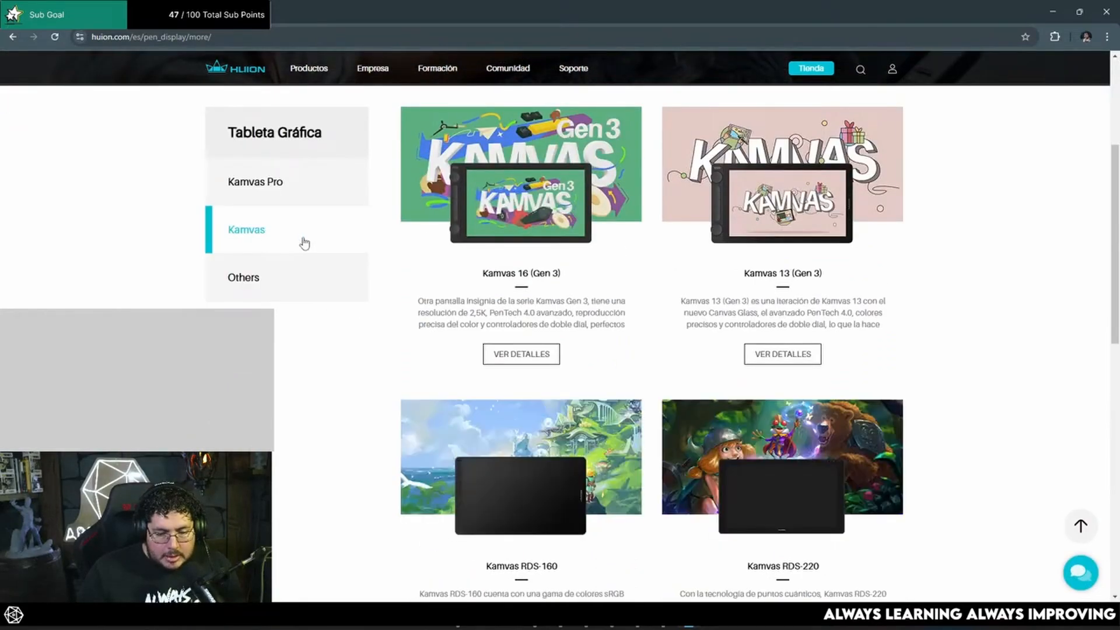
pyautogui.scroll(-4, 519, 280)
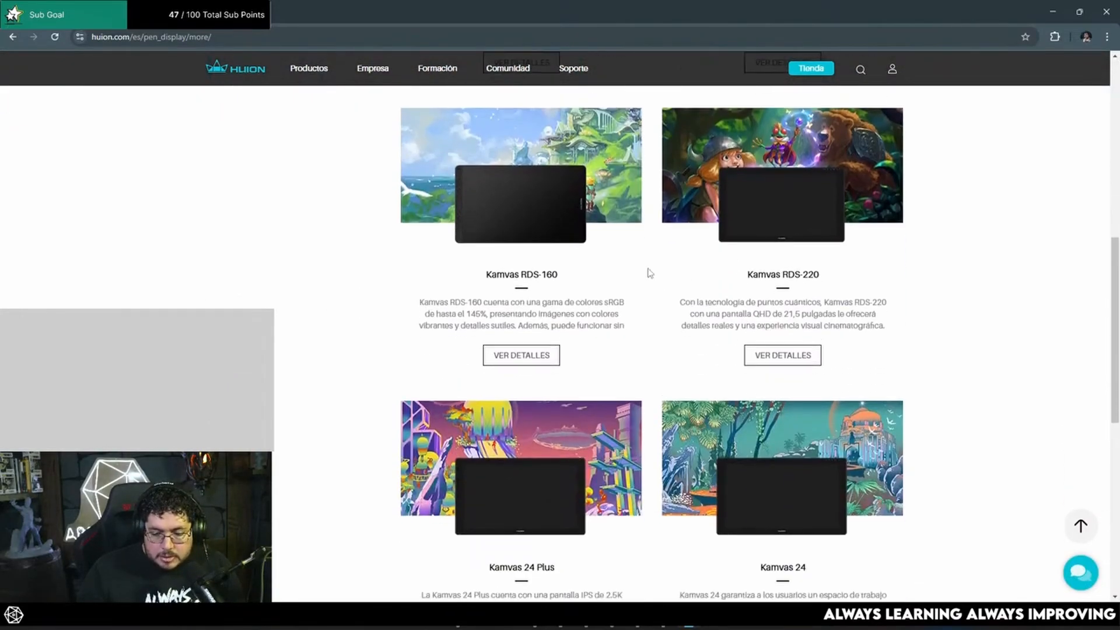
pyautogui.scroll(8, 375, 242)
# Open the full list of Huion pen tablets and choose the Inspiroy Frego M.
pyautogui.moveTo(317, 75)
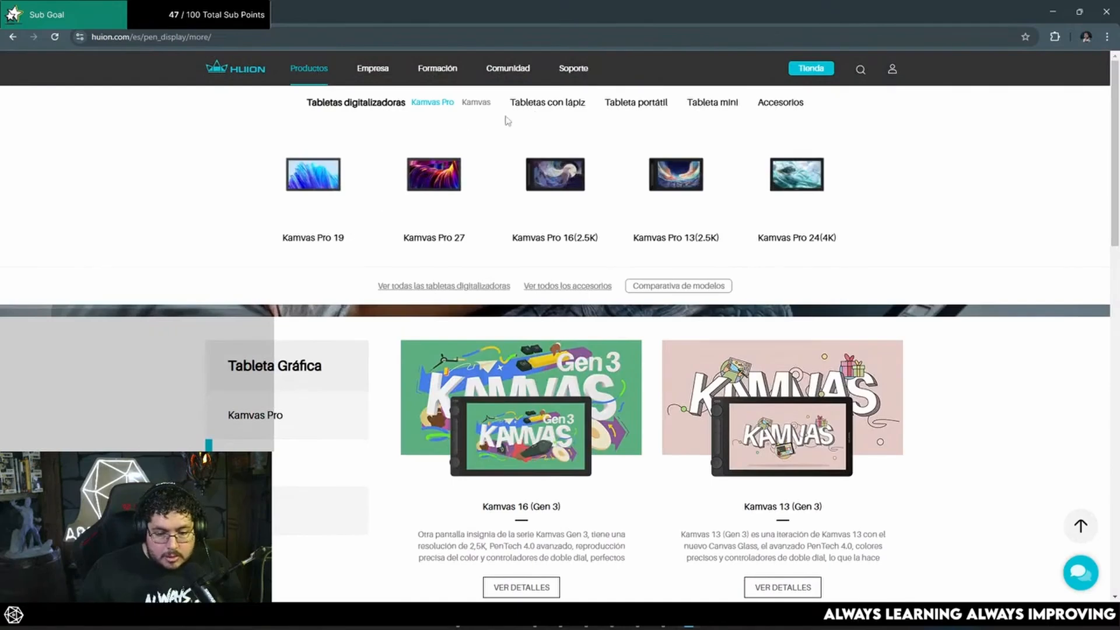
pyautogui.moveTo(564, 108)
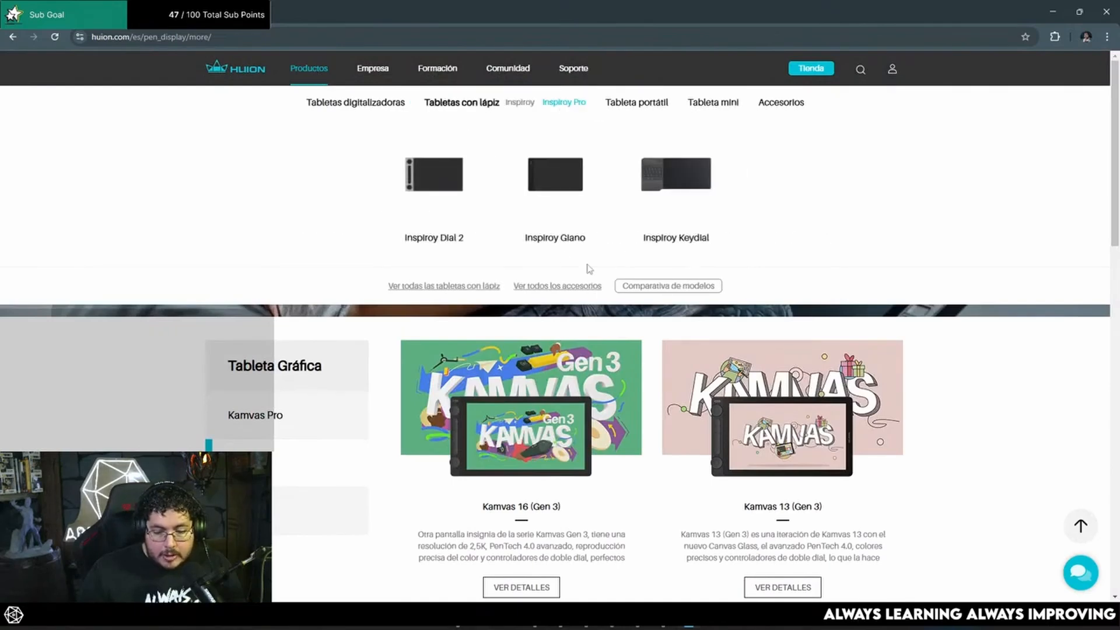
pyautogui.click(461, 287)
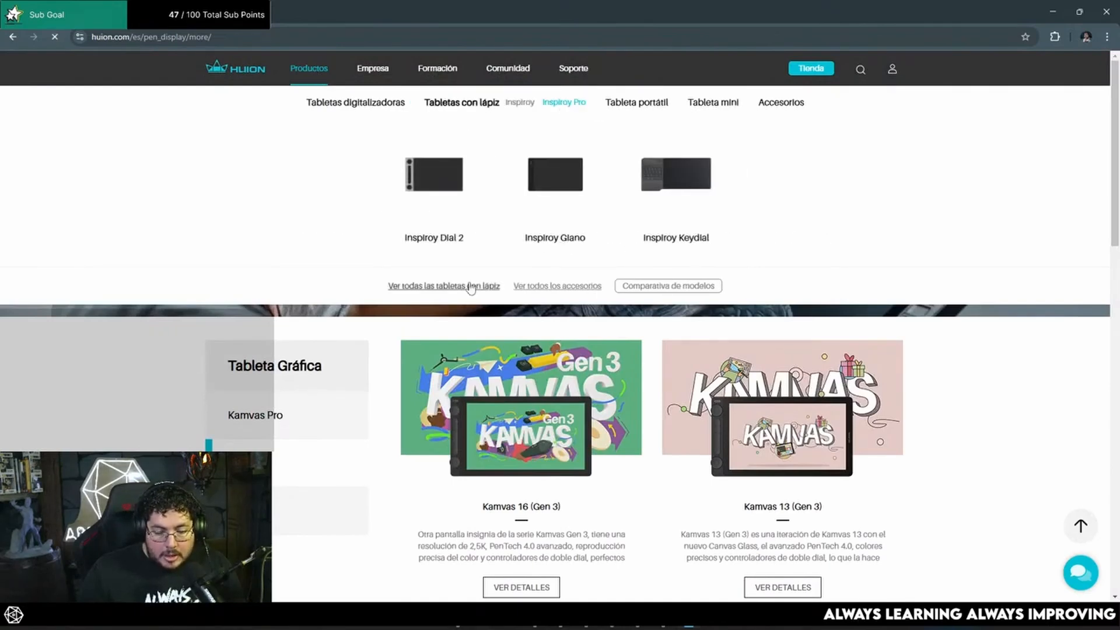
pyautogui.scroll(-3, 457, 308)
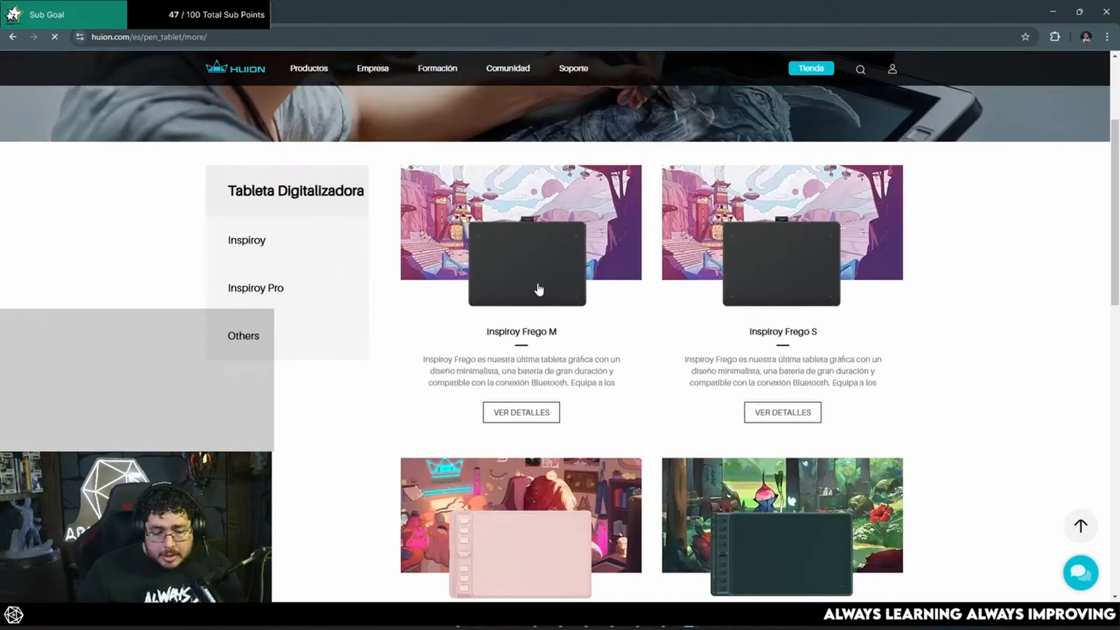
pyautogui.click(533, 284)
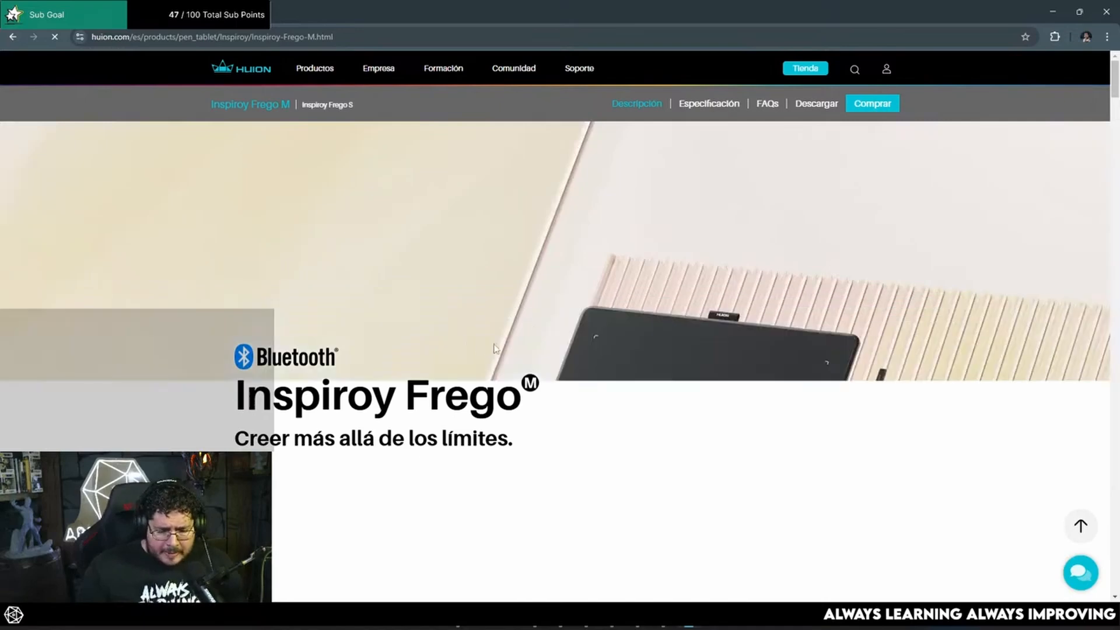
# Review the Inspiroy Frego M's description and store page, and return to ZBrush.
pyautogui.scroll(-7, 537, 314)
pyautogui.scroll(6, 538, 313)
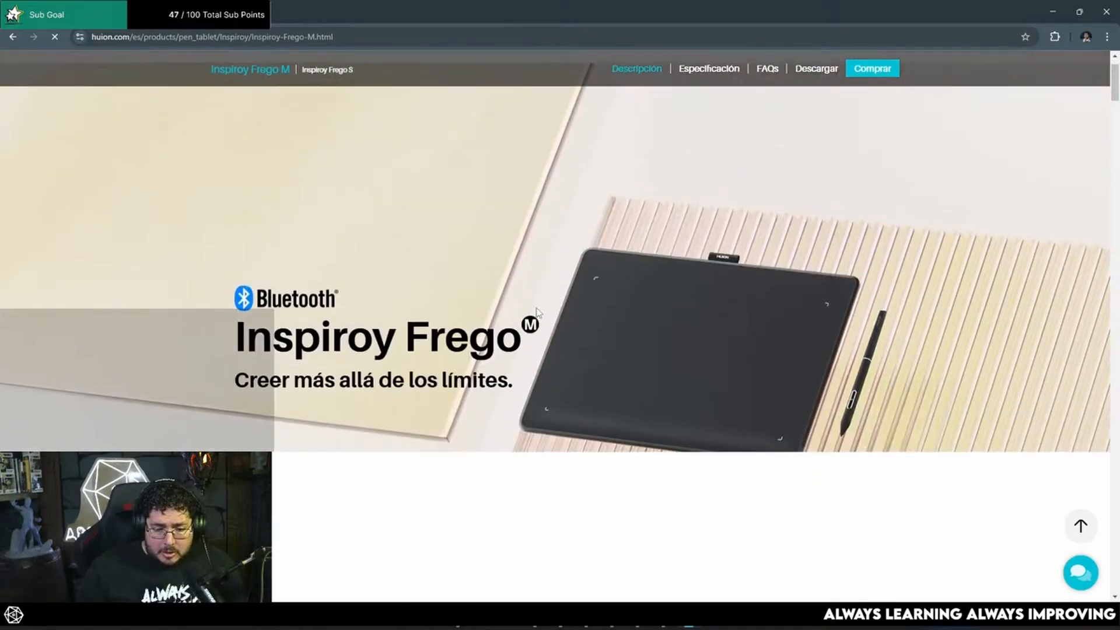
pyautogui.scroll(-2, 537, 313)
pyautogui.scroll(-10, 537, 314)
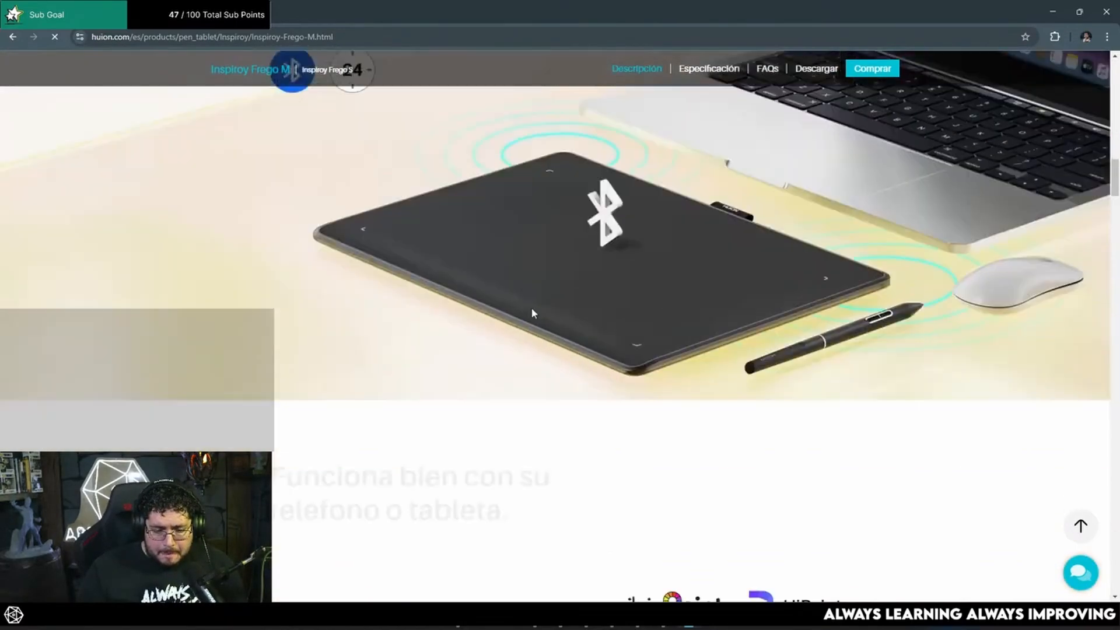
pyautogui.scroll(5, 607, 316)
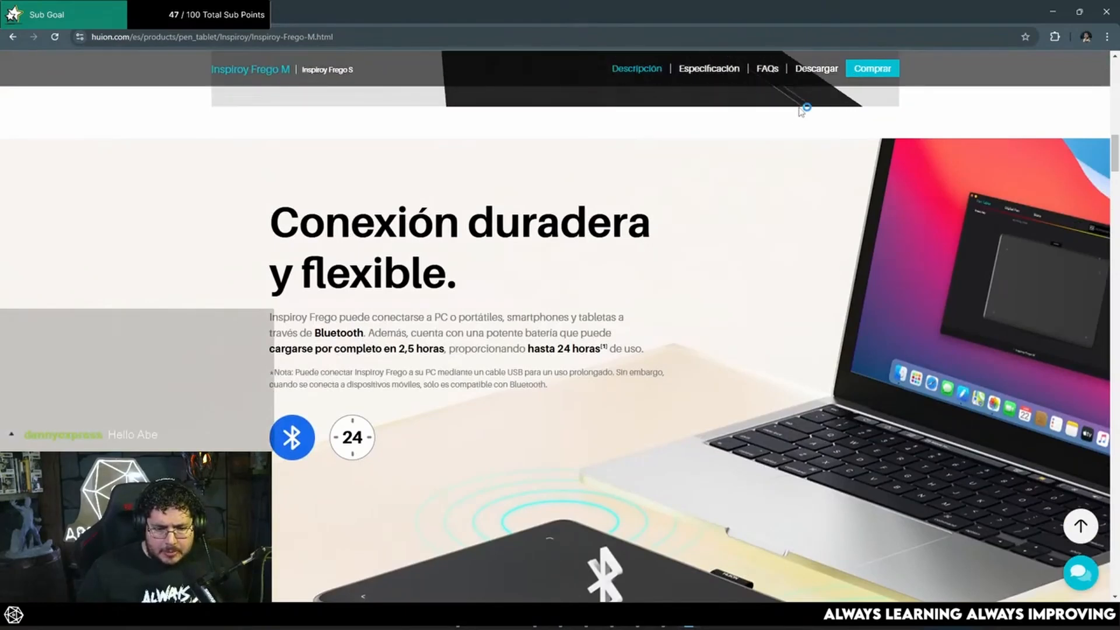
pyautogui.click(873, 70)
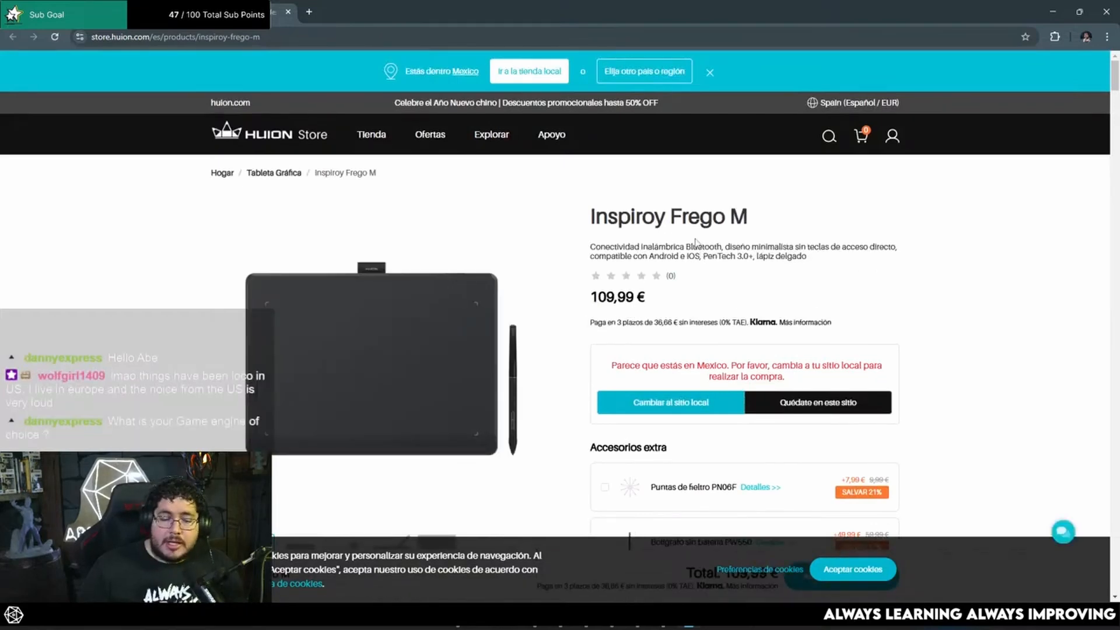
pyautogui.click(1053, 12)
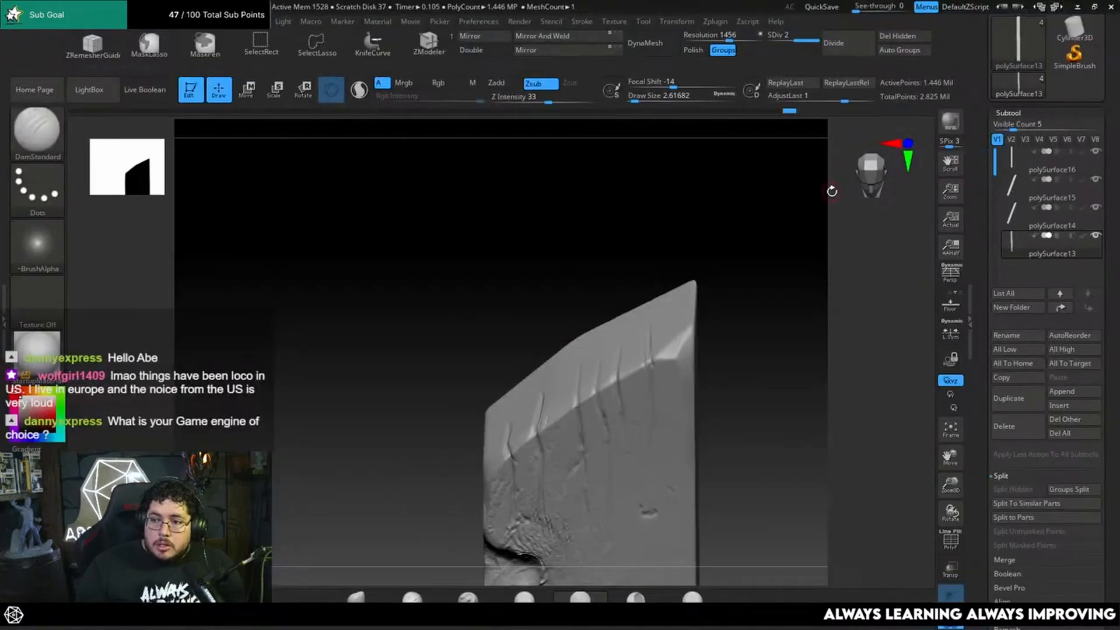
# Try to chip the plank's slanted top edge with the MalletFast brush at draw sizes of about 2.19 and 3.67.
pyautogui.moveTo(710, 413)
pyautogui.mouseDown()
pyautogui.moveTo(735, 421)
pyautogui.moveTo(603, 366)
pyautogui.mouseUp()
pyautogui.press('6')
pyautogui.hotkey('ctrl', 'z')
pyautogui.click(637, 595)
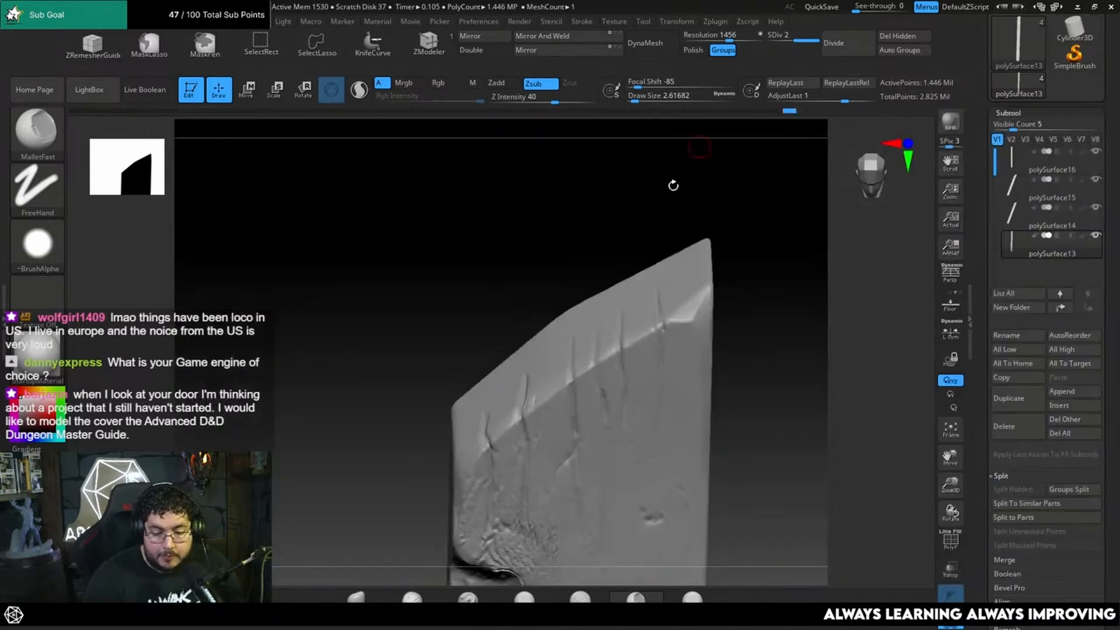
pyautogui.press('space')
pyautogui.moveTo(726, 312)
pyautogui.mouseDown()
pyautogui.moveTo(715, 286)
pyautogui.moveTo(692, 307)
pyautogui.mouseUp()
pyautogui.press('space')
pyautogui.moveTo(615, 345); pyautogui.dragTo(608, 346)
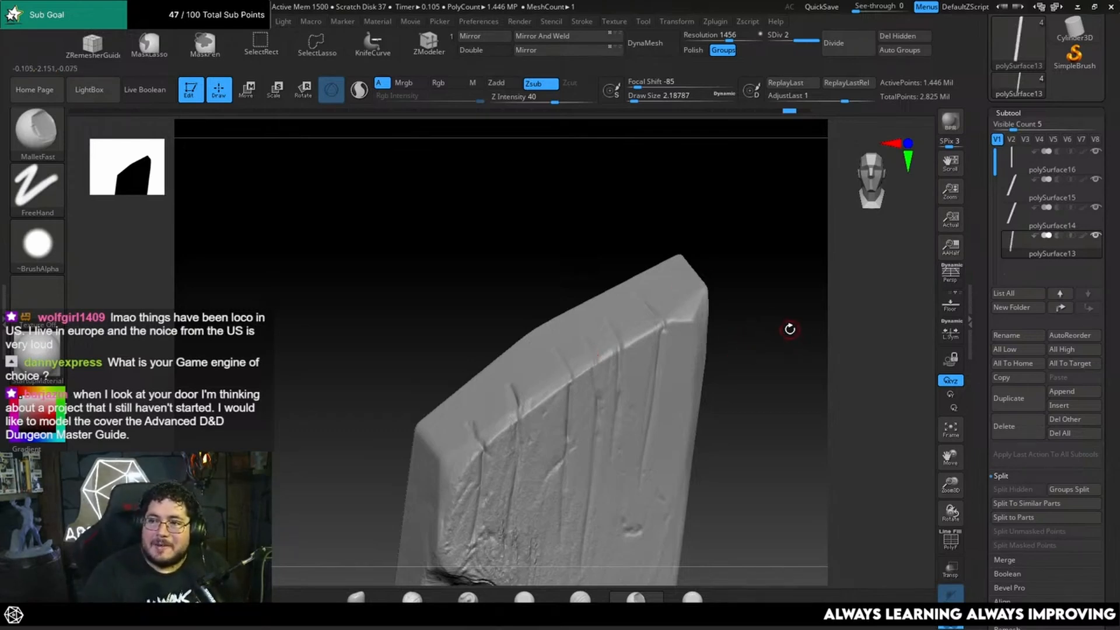
pyautogui.moveTo(795, 335); pyautogui.dragTo(629, 351)
pyautogui.press('space')
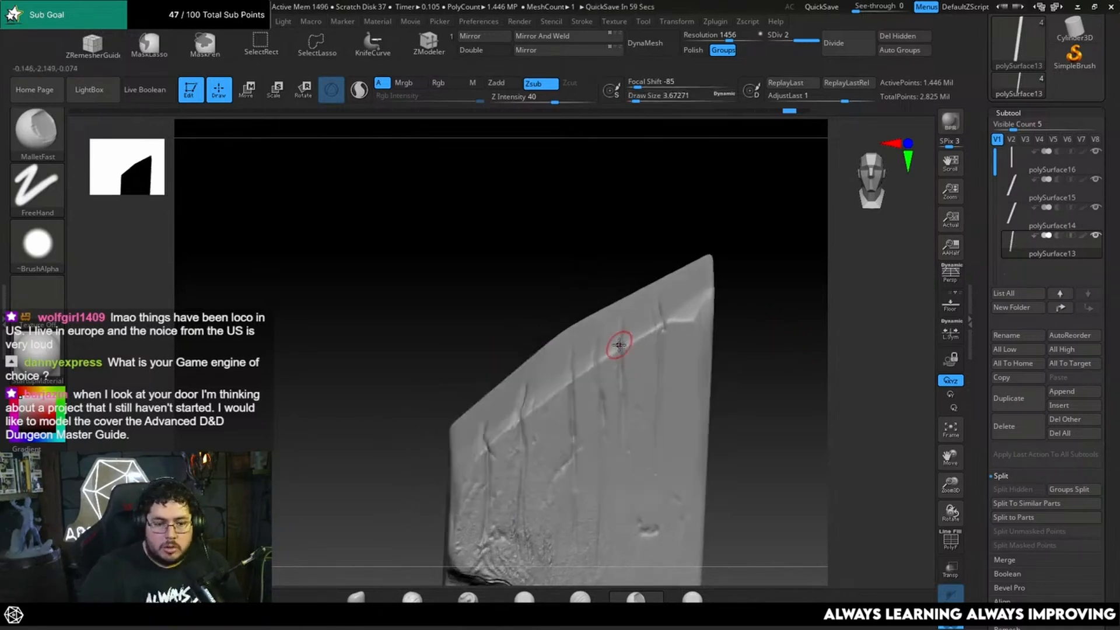
# Roughen the crack ends along the plank's slanted edge with the ClayBuildup brush at a draw size of about 2.62.
pyautogui.moveTo(743, 366); pyautogui.dragTo(733, 343)
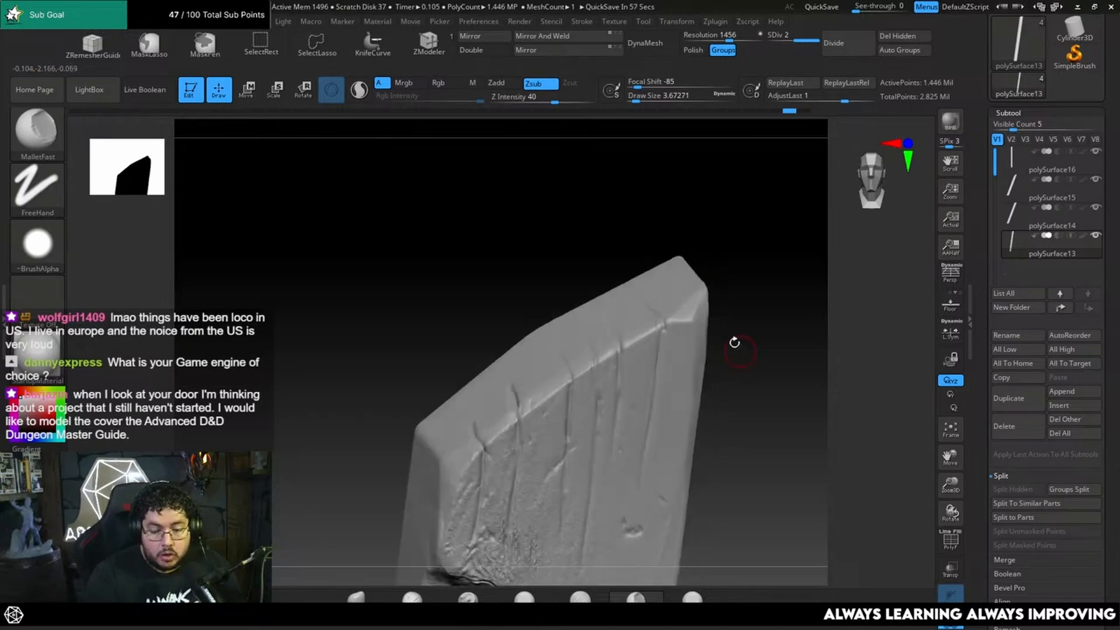
pyautogui.press('b')
pyautogui.press('c')
pyautogui.press('b')
pyautogui.press('space')
pyautogui.moveTo(650, 364); pyautogui.dragTo(645, 364)
pyautogui.keyDown('alt'); pyautogui.moveTo(754, 339); pyautogui.dragTo(751, 311); pyautogui.keyUp('alt')
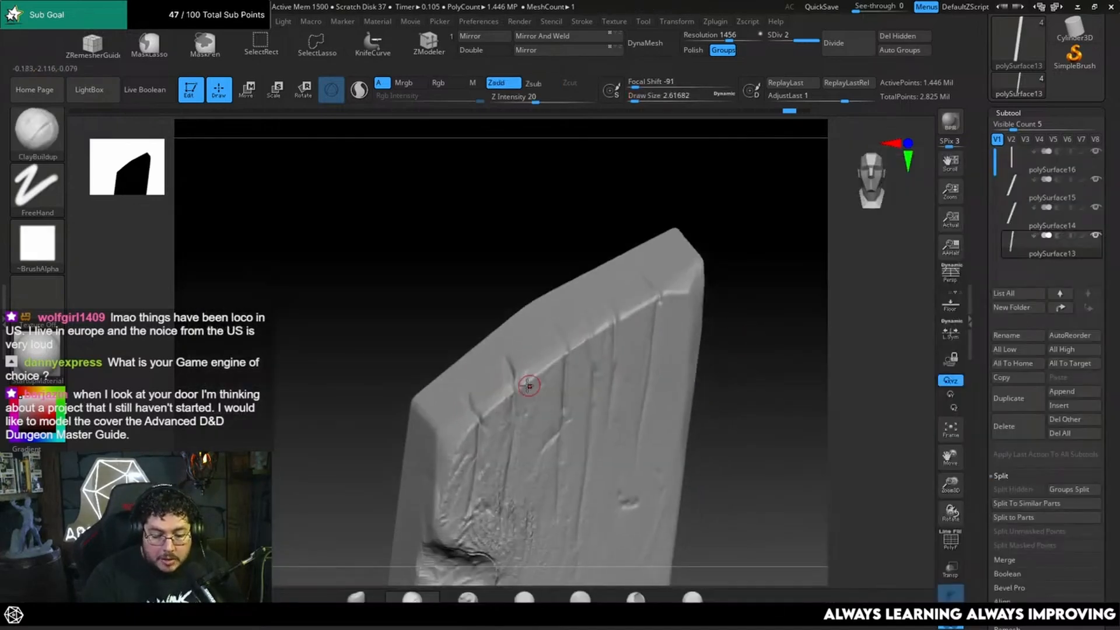
pyautogui.moveTo(518, 393); pyautogui.dragTo(517, 378)
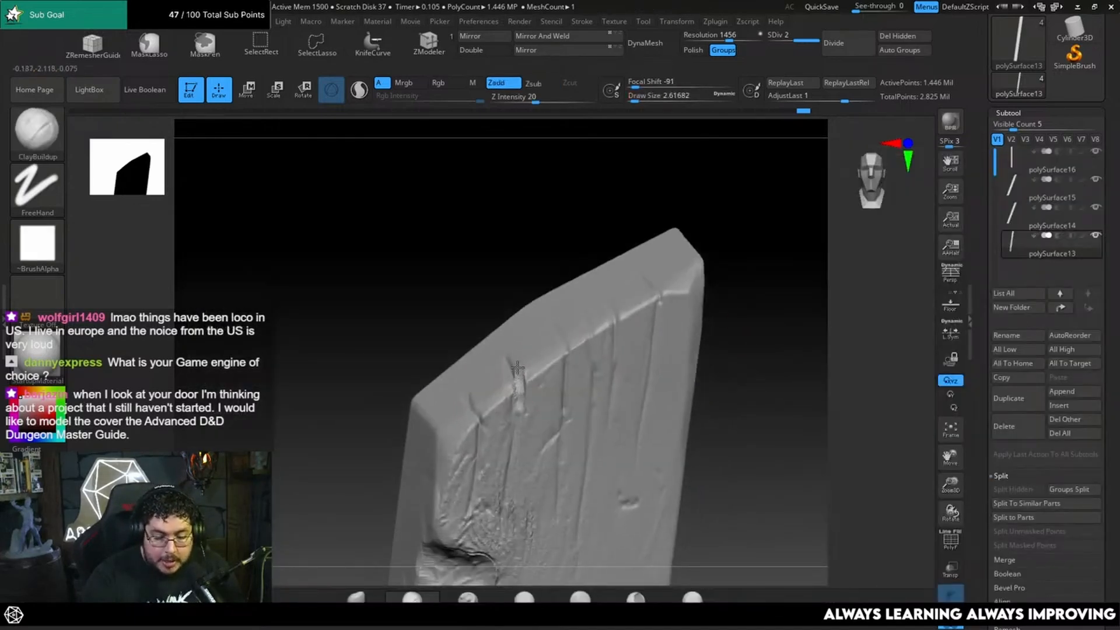
pyautogui.moveTo(748, 331); pyautogui.dragTo(700, 318)
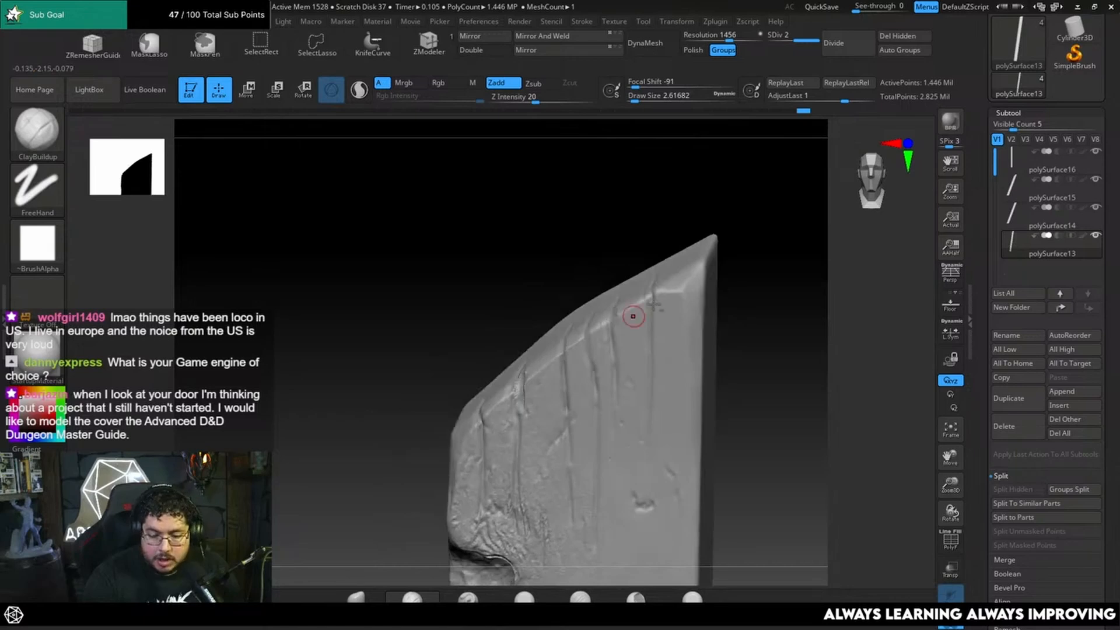
pyautogui.moveTo(633, 317); pyautogui.dragTo(613, 321, button='right')
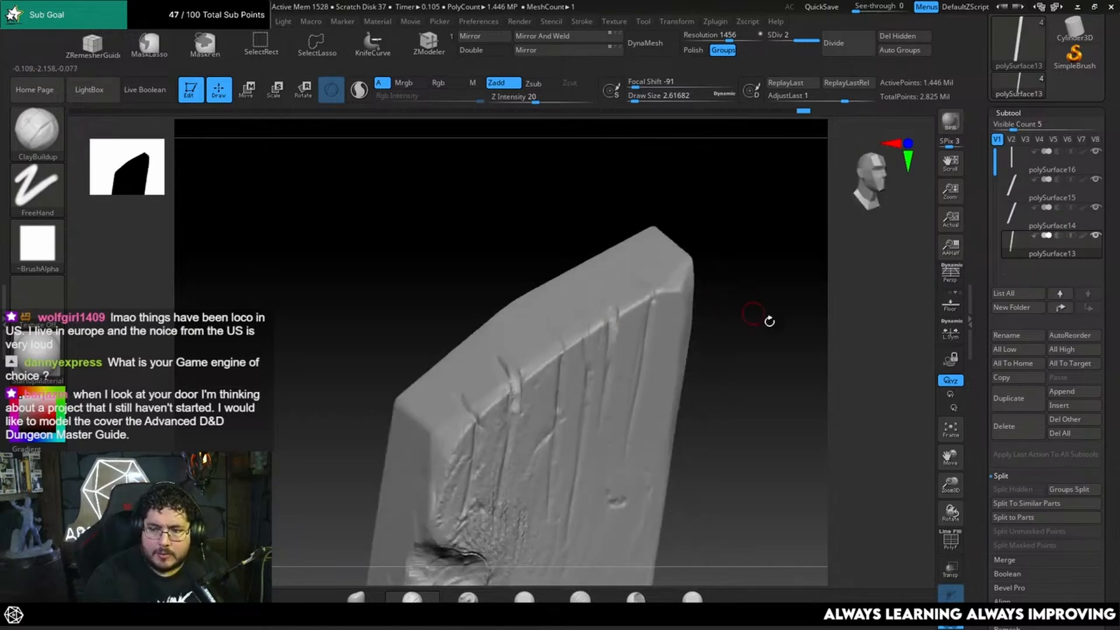
# Break up the plank's pointed top corner with ClayBuildup strokes at draw sizes of about 5.75 and 2.62.
pyautogui.keyDown('shift'); pyautogui.moveTo(769, 321); pyautogui.dragTo(773, 348); pyautogui.keyUp('shift')
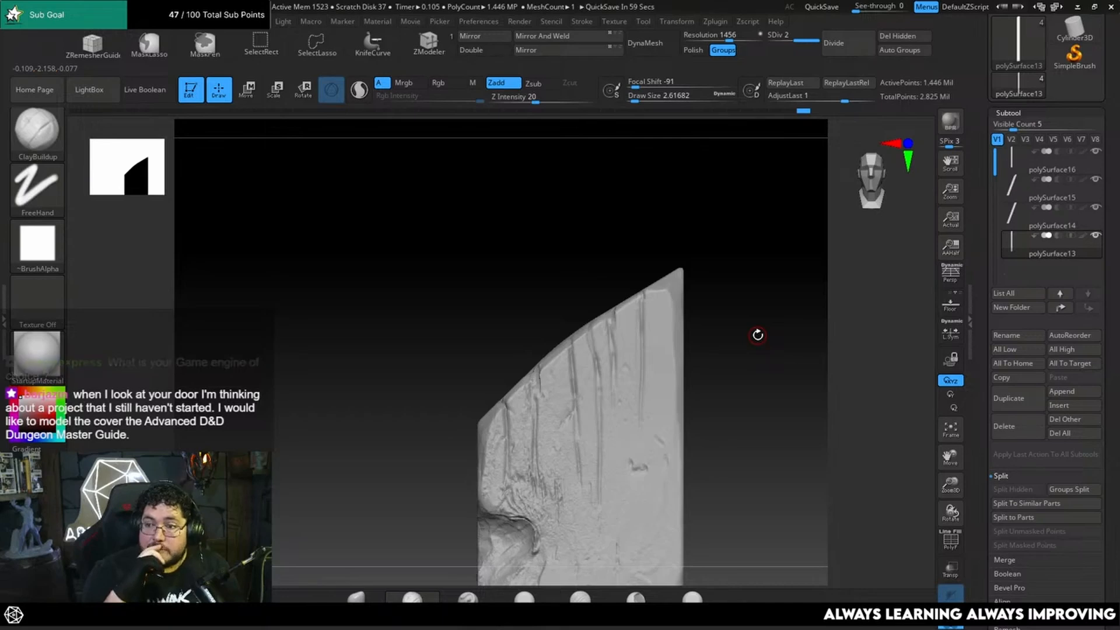
pyautogui.moveTo(758, 335); pyautogui.dragTo(728, 328)
pyautogui.press('s')
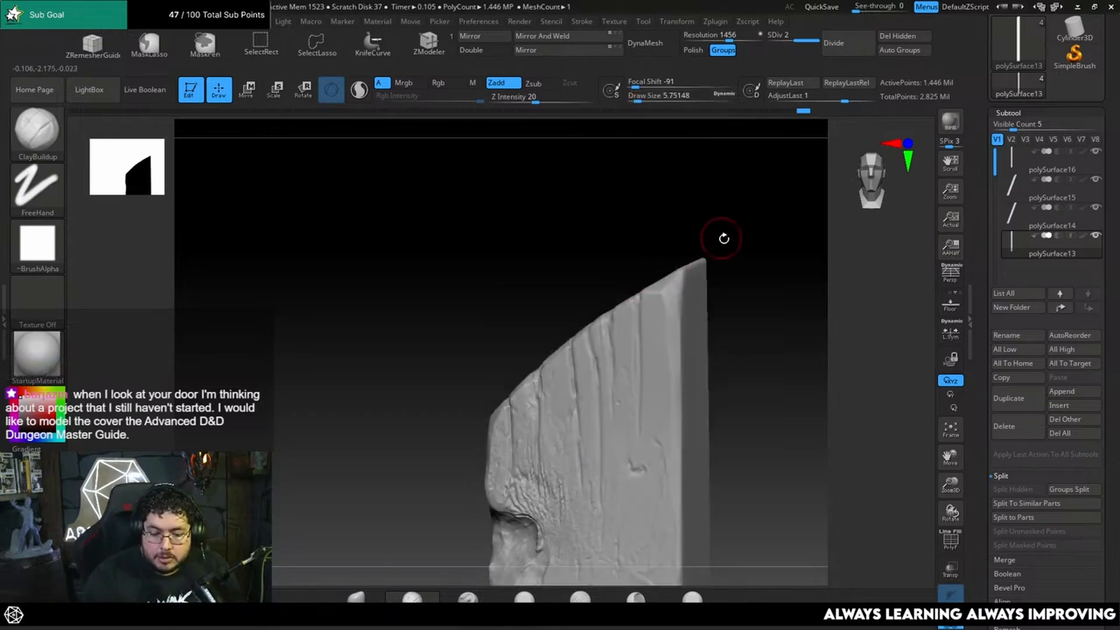
pyautogui.moveTo(723, 238)
pyautogui.mouseDown()
pyautogui.moveTo(668, 291)
pyautogui.moveTo(694, 251)
pyautogui.mouseUp()
pyautogui.moveTo(730, 217)
pyautogui.mouseDown()
pyautogui.moveTo(696, 255)
pyautogui.moveTo(721, 248)
pyautogui.mouseUp()
pyautogui.press('space')
pyautogui.moveTo(688, 288); pyautogui.dragTo(682, 288)
pyautogui.moveTo(719, 232); pyautogui.dragTo(707, 269)
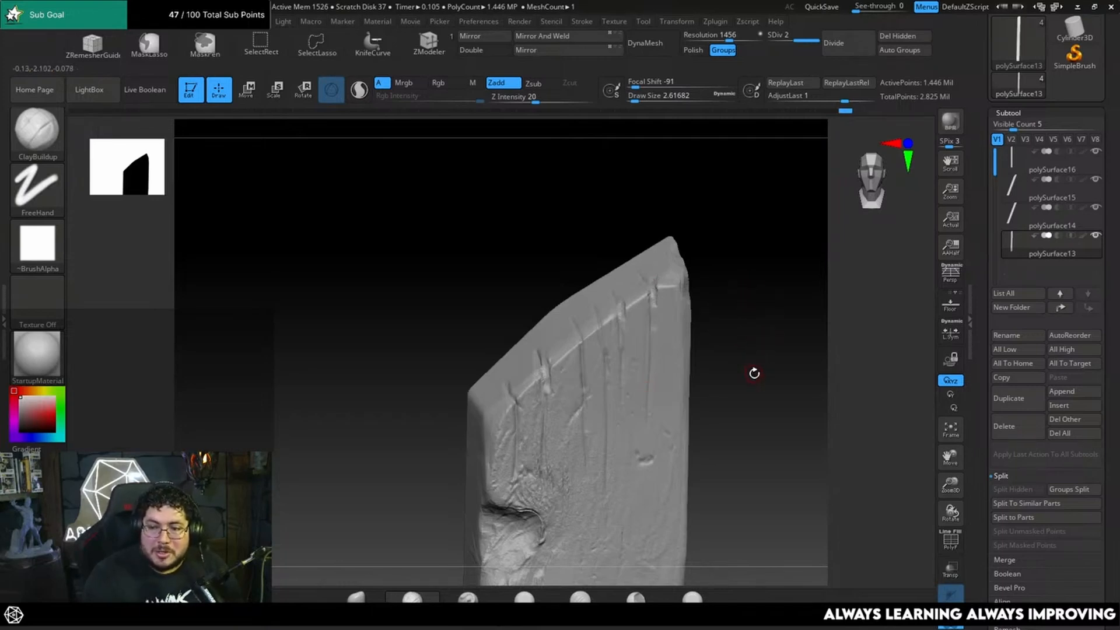
# Soften the crack in the middle of the plank's front face with ClayBuildup at about 4.99, and switch to TrimDynamic at about 8.42.
pyautogui.moveTo(780, 383)
pyautogui.mouseDown()
pyautogui.moveTo(770, 373)
pyautogui.moveTo(804, 299)
pyautogui.mouseUp()
pyautogui.keyDown('alt'); pyautogui.moveTo(782, 343); pyautogui.dragTo(782, 371); pyautogui.keyUp('alt')
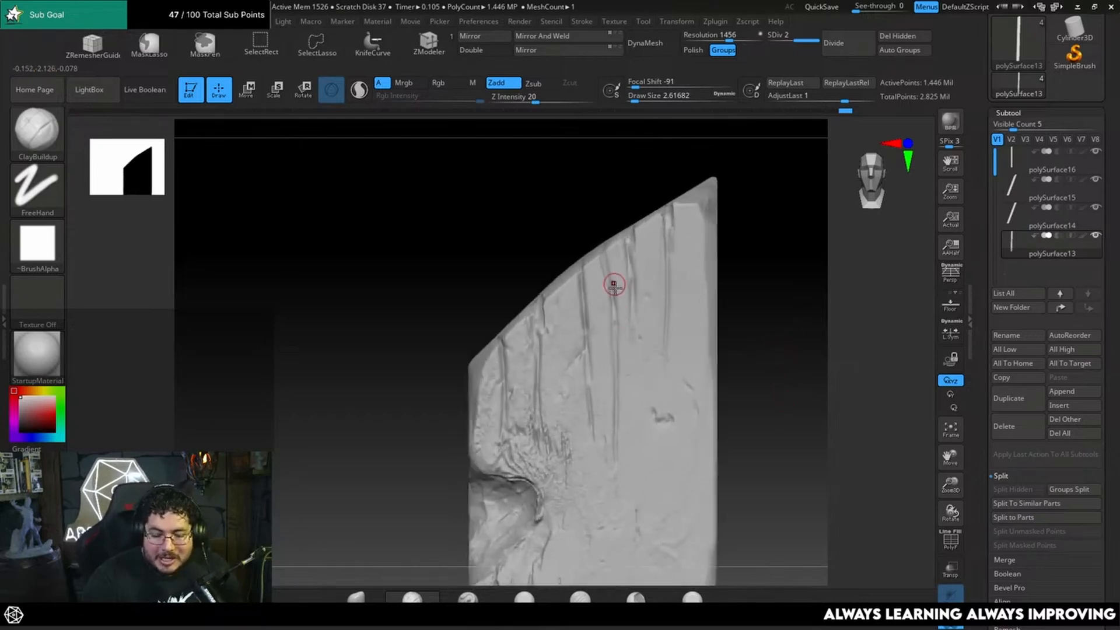
pyautogui.press(']')
pyautogui.moveTo(613, 286); pyautogui.dragTo(618, 327)
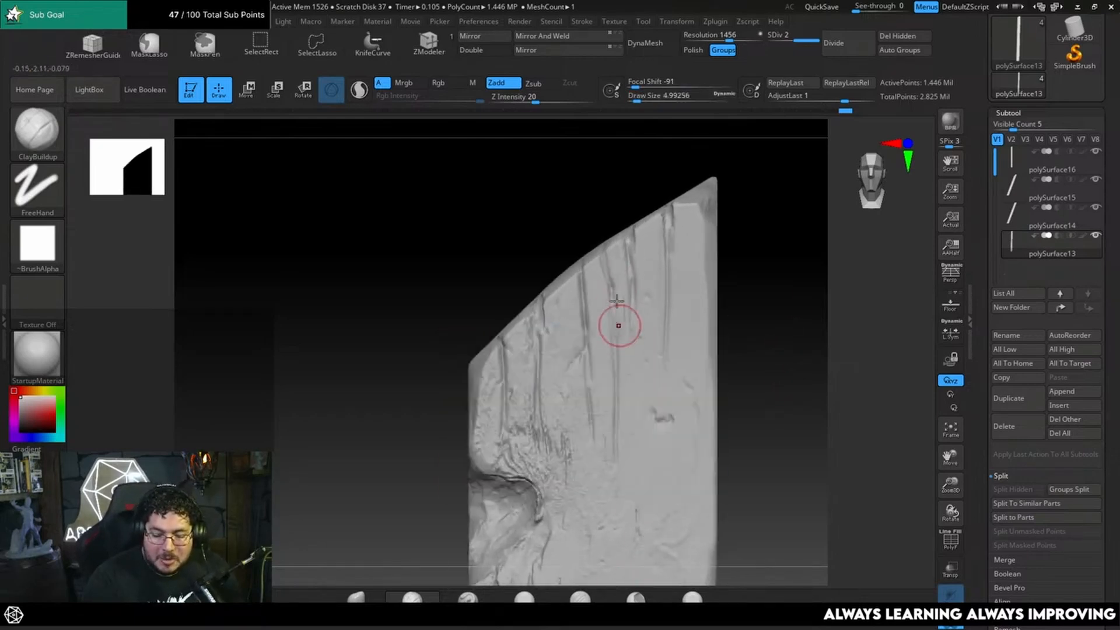
pyautogui.press('b')
pyautogui.press('t')
pyautogui.press('d')
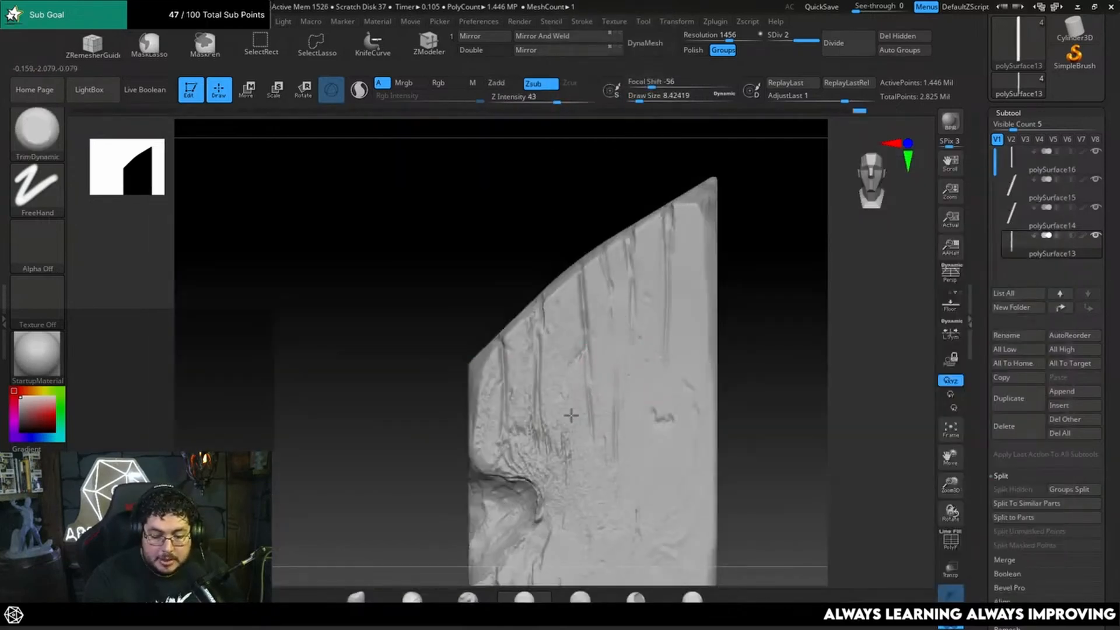
pyautogui.moveTo(722, 429); pyautogui.dragTo(857, 533)
# Leave the finished plank and isolate the neighbouring plank subtool polySurface14.
pyautogui.click(955, 628)
pyautogui.keyDown('alt'); pyautogui.moveTo(776, 449); pyautogui.dragTo(693, 436); pyautogui.keyUp('alt')
pyautogui.keyDown('alt'); pyautogui.click(549, 396); pyautogui.keyUp('alt')
pyautogui.moveTo(688, 388); pyautogui.dragTo(727, 406)
pyautogui.click(951, 622)
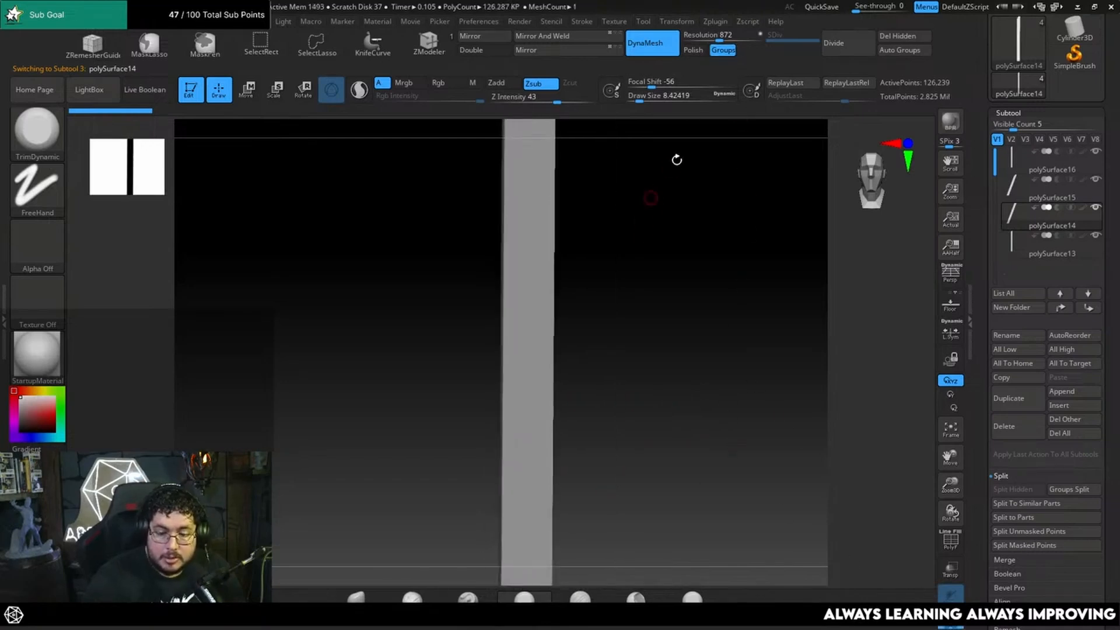
# Remesh the isolated plank with DynaMesh at a resolution of 1384 and subdivide it once to level 2.
pyautogui.moveTo(720, 36); pyautogui.dragTo(733, 38)
pyautogui.keyDown('ctrl'); pyautogui.moveTo(566, 266); pyautogui.dragTo(641, 336); pyautogui.keyUp('ctrl')
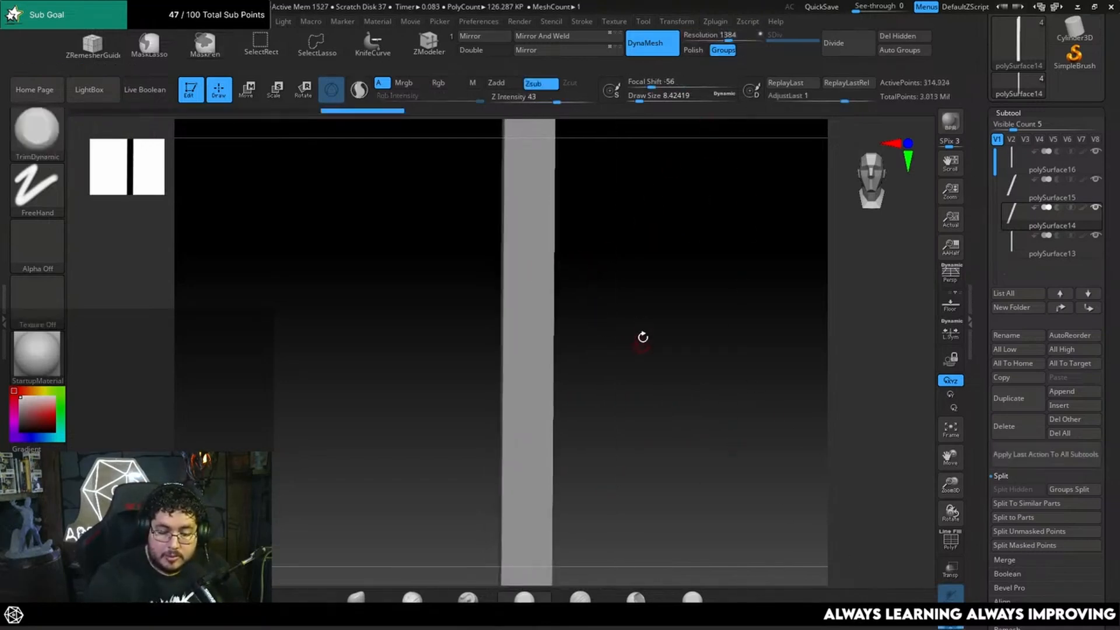
pyautogui.keyDown('alt'); pyautogui.moveTo(635, 288); pyautogui.dragTo(667, 185); pyautogui.keyUp('alt')
pyautogui.hotkey('ctrl', 'd')
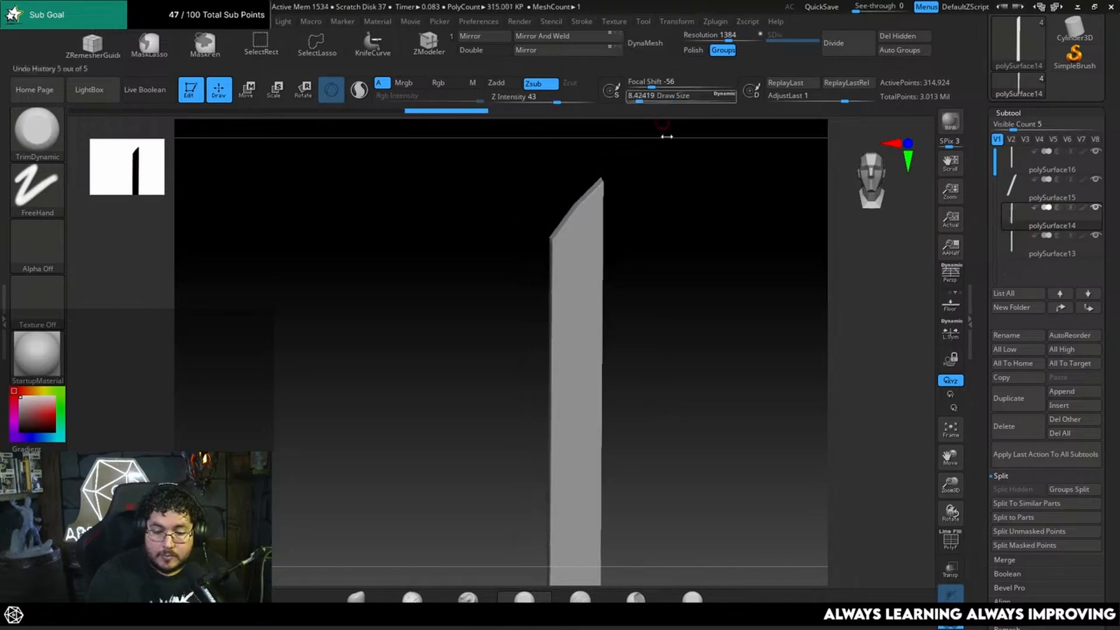
pyautogui.moveTo(653, 364)
pyautogui.mouseDown()
pyautogui.moveTo(712, 400)
pyautogui.moveTo(730, 348)
pyautogui.moveTo(715, 389)
pyautogui.mouseUp()
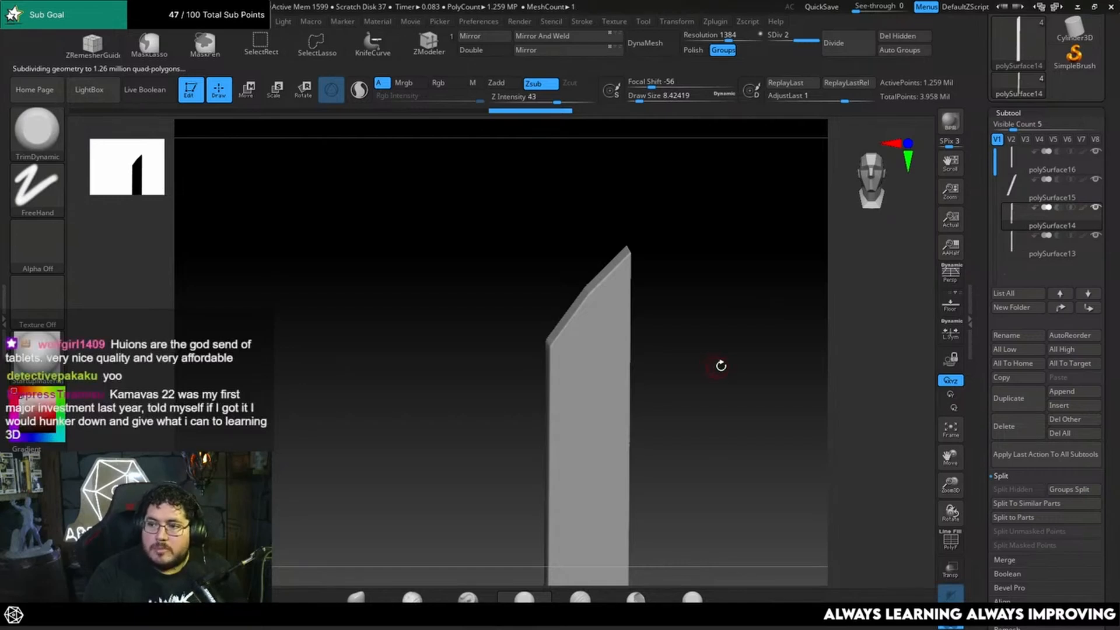
# Chip the lower corner of the plank's slanted top with TrimDynamic and MalletFast strokes at a draw size of about 8.42.
pyautogui.moveTo(721, 367); pyautogui.dragTo(812, 305)
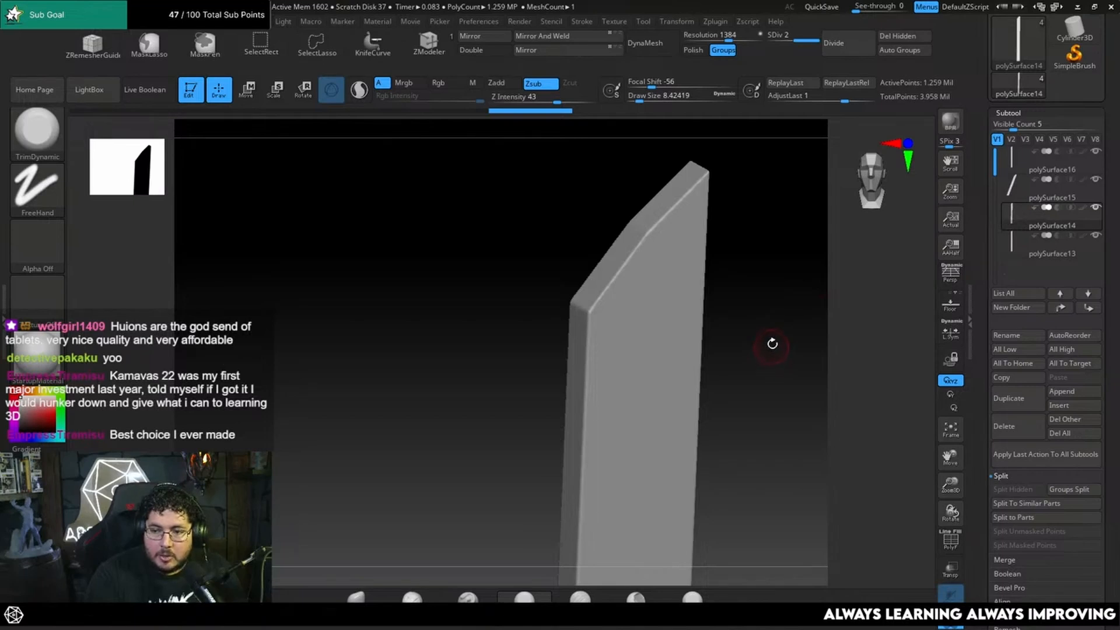
pyautogui.moveTo(773, 343); pyautogui.dragTo(778, 383)
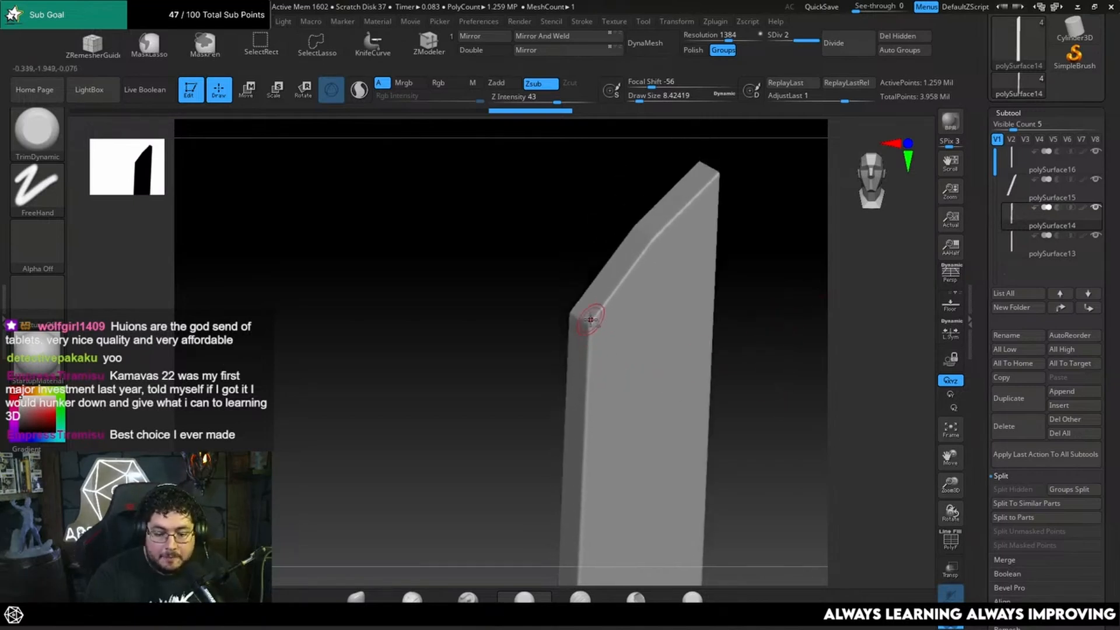
pyautogui.click(591, 321)
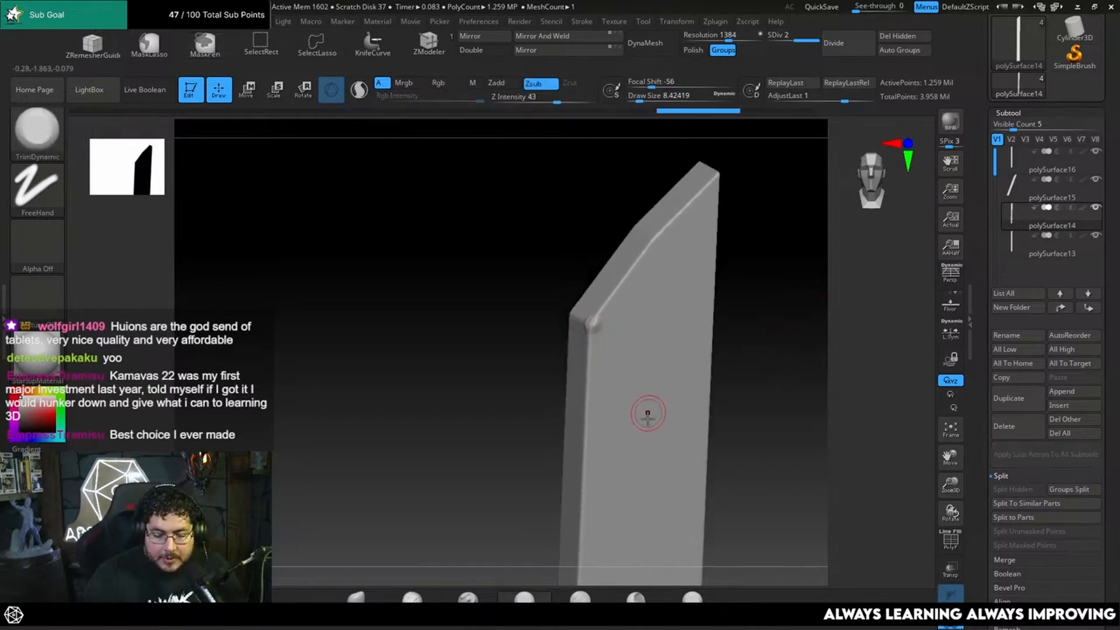
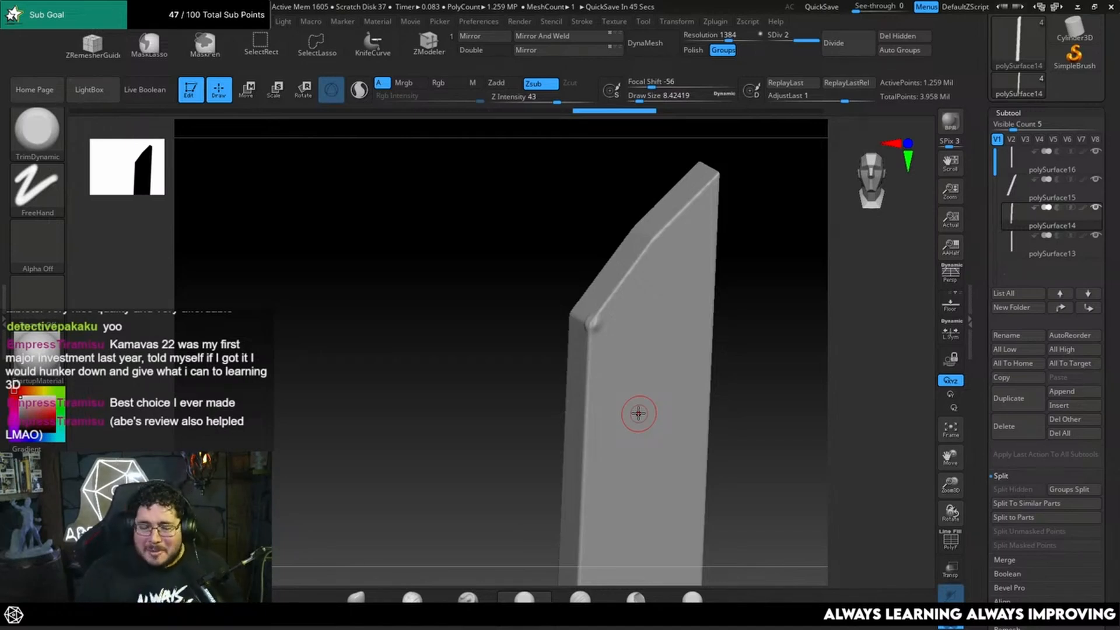
pyautogui.moveTo(724, 298); pyautogui.dragTo(796, 315)
pyautogui.click(635, 597)
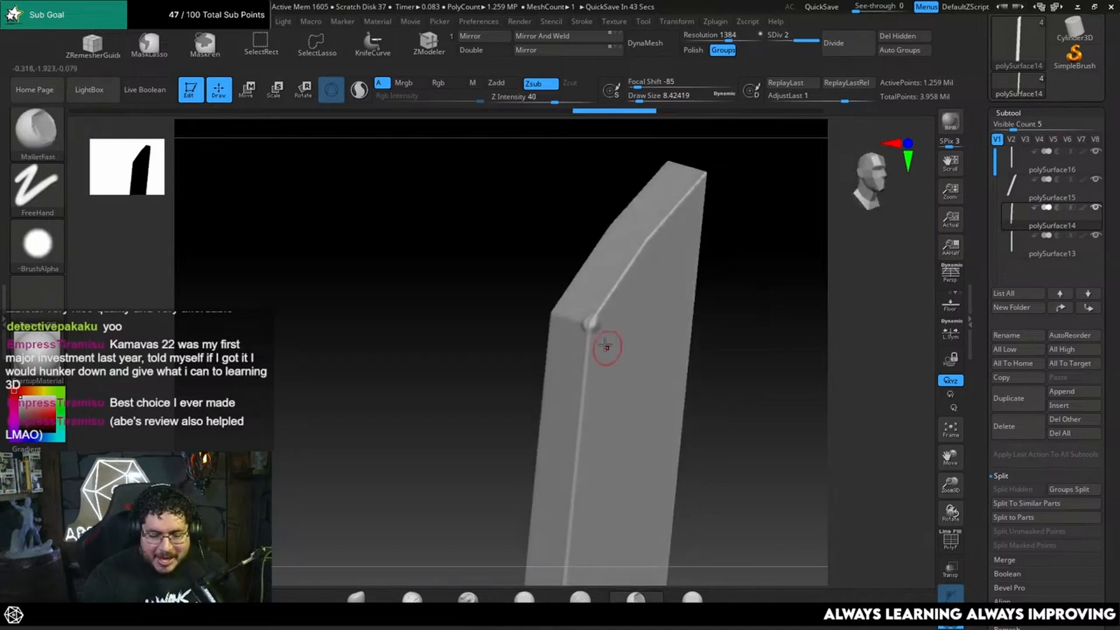
pyautogui.moveTo(592, 324); pyautogui.dragTo(581, 330)
# Cut down the lower corner and its adjoining edges with the TrimSmoothBorder brush at intensity 100 and a draw size of about 8.42.
pyautogui.click(692, 598)
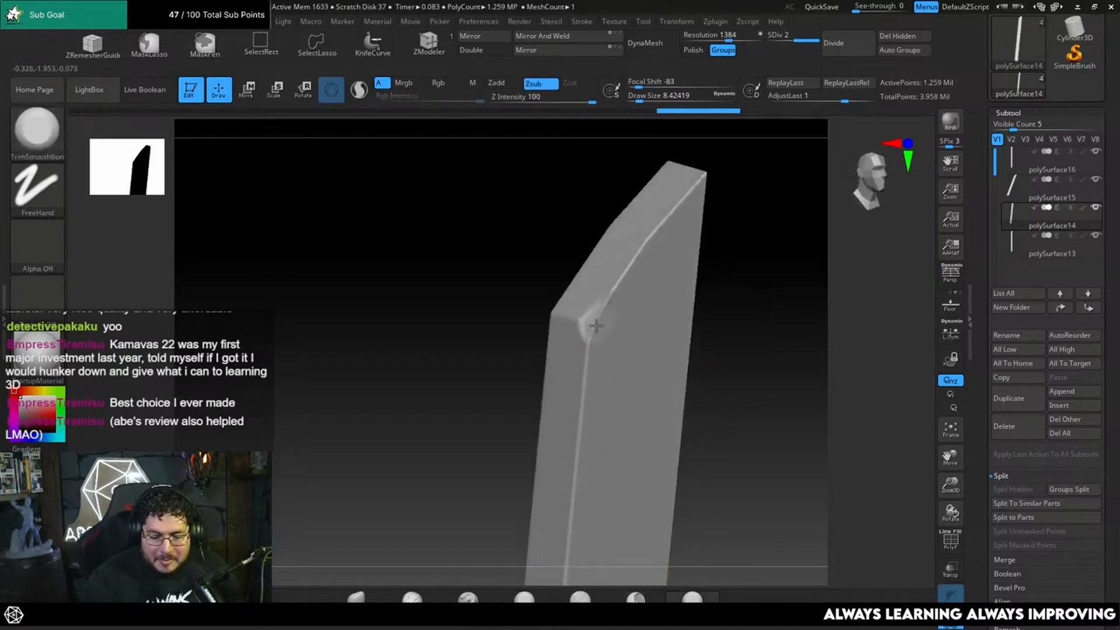
pyautogui.moveTo(596, 326); pyautogui.dragTo(590, 318)
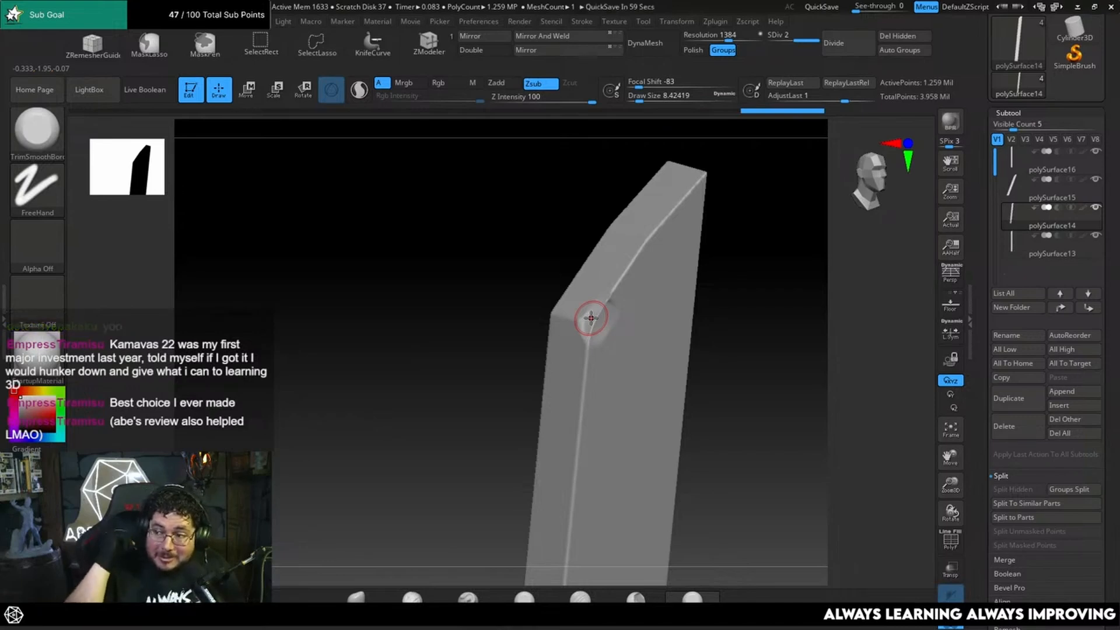
pyautogui.moveTo(592, 318); pyautogui.dragTo(593, 319)
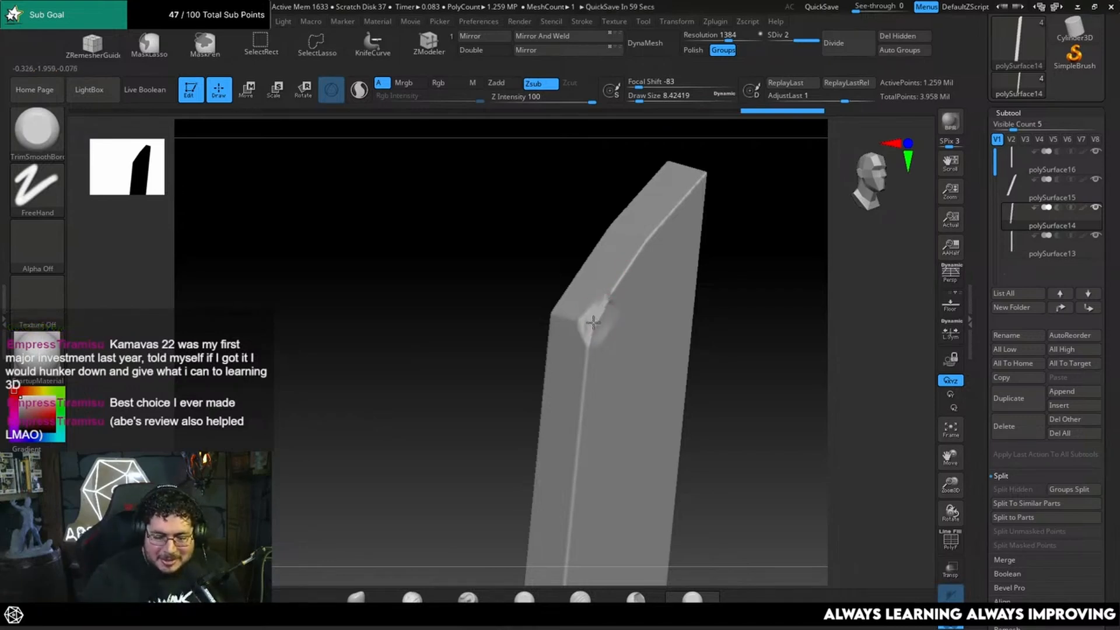
pyautogui.moveTo(624, 276); pyautogui.dragTo(620, 271)
pyautogui.keyDown('shift'); pyautogui.moveTo(734, 234); pyautogui.dragTo(726, 235); pyautogui.keyUp('shift')
pyautogui.moveTo(612, 311); pyautogui.dragTo(606, 306)
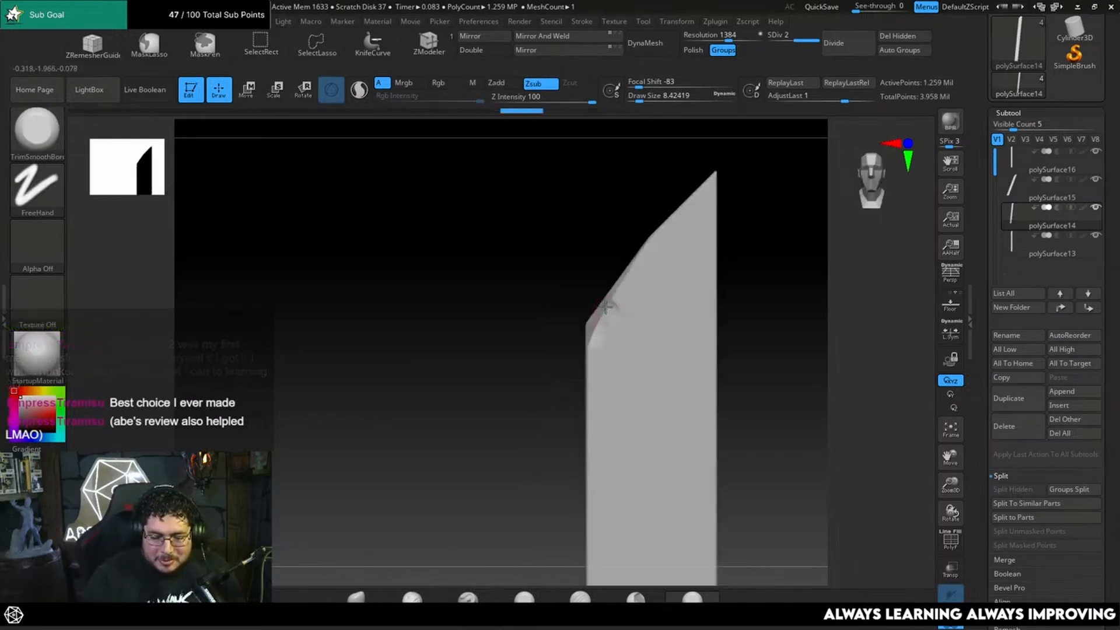
pyautogui.moveTo(588, 375); pyautogui.dragTo(587, 352)
pyautogui.moveTo(721, 297); pyautogui.dragTo(730, 282)
pyautogui.moveTo(587, 357)
pyautogui.mouseDown()
pyautogui.moveTo(590, 347)
pyautogui.moveTo(594, 388)
pyautogui.mouseUp()
pyautogui.moveTo(751, 315)
pyautogui.mouseDown()
pyautogui.moveTo(790, 332)
pyautogui.moveTo(773, 313)
pyautogui.mouseUp()
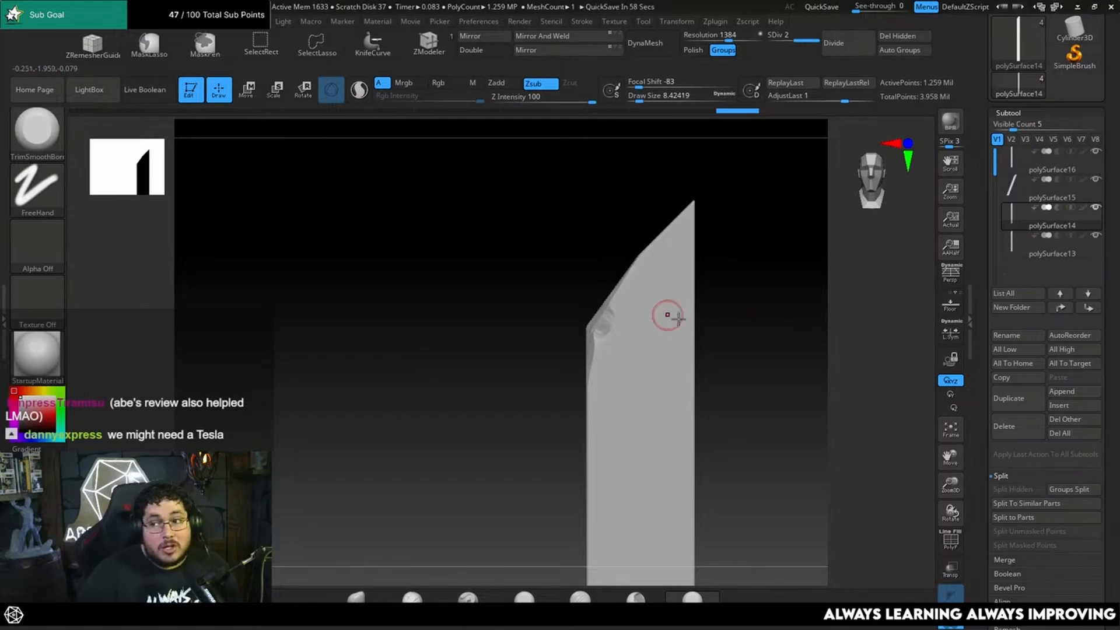
# Trim the plank's pointed top corner with the TrimSmoothBorder brush at a draw size of about 8.42.
pyautogui.moveTo(727, 290); pyautogui.dragTo(724, 325)
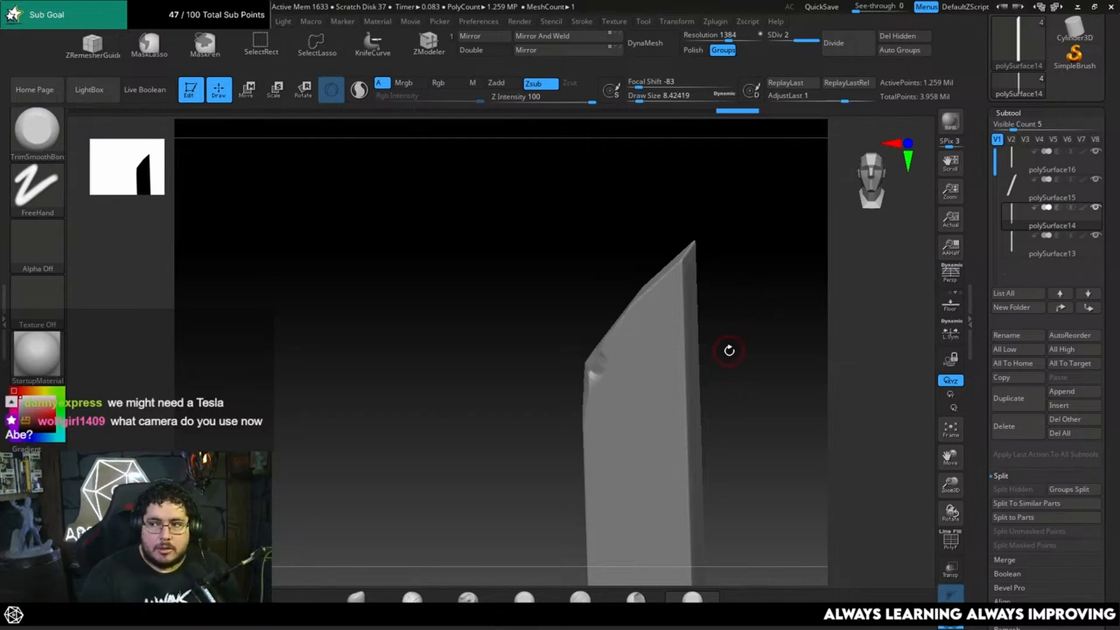
pyautogui.moveTo(732, 350)
pyautogui.mouseDown()
pyautogui.moveTo(751, 327)
pyautogui.moveTo(746, 349)
pyautogui.mouseUp()
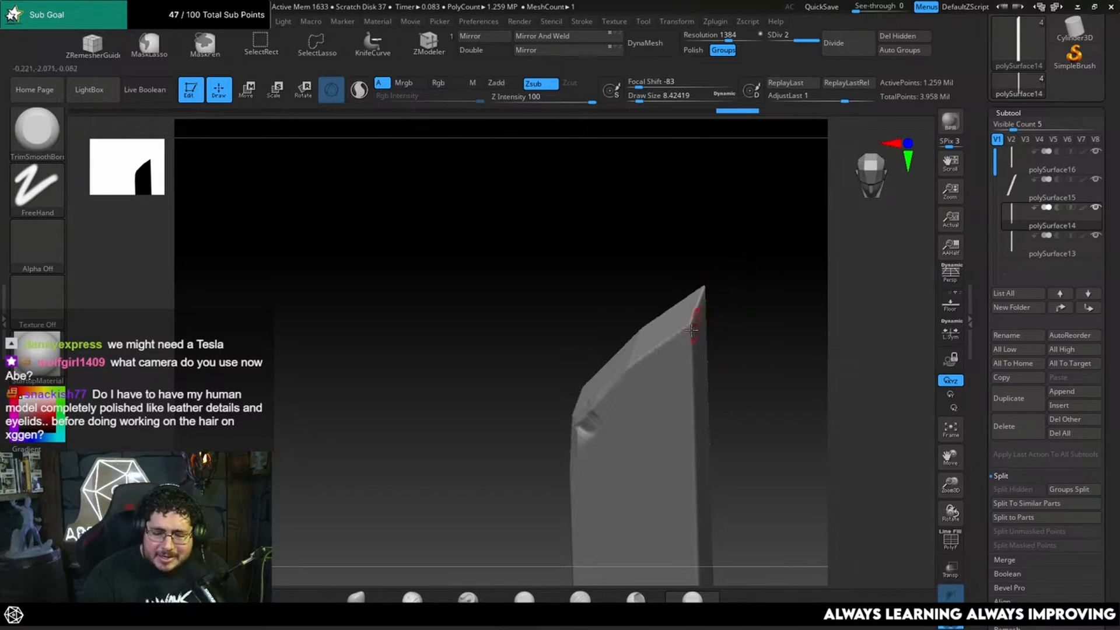
pyautogui.moveTo(690, 322)
pyautogui.mouseDown()
pyautogui.moveTo(680, 328)
pyautogui.moveTo(763, 333)
pyautogui.mouseUp()
pyautogui.press('ctrl')
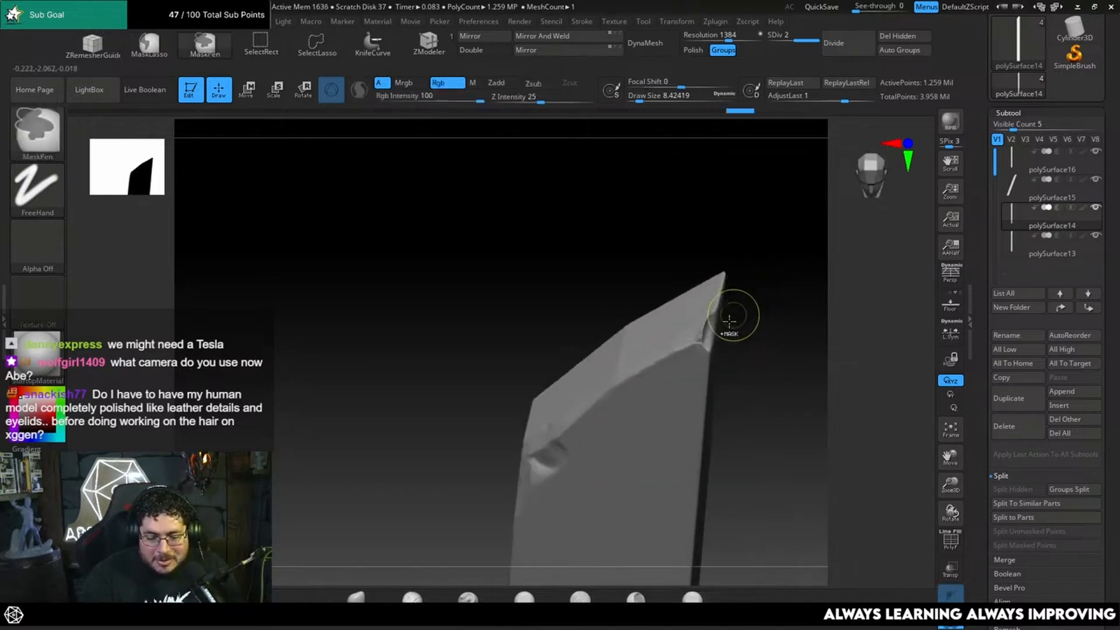
# Undo the trim strokes on the pointed corner, redo them, and step back through the last few.
pyautogui.hotkey('ctrl', 'z')
pyautogui.hotkey('ctrl', 'z')
pyautogui.hotkey('ctrl', 'z')
pyautogui.hotkey('ctrl', 'z')
pyautogui.hotkey('ctrl', 'z')
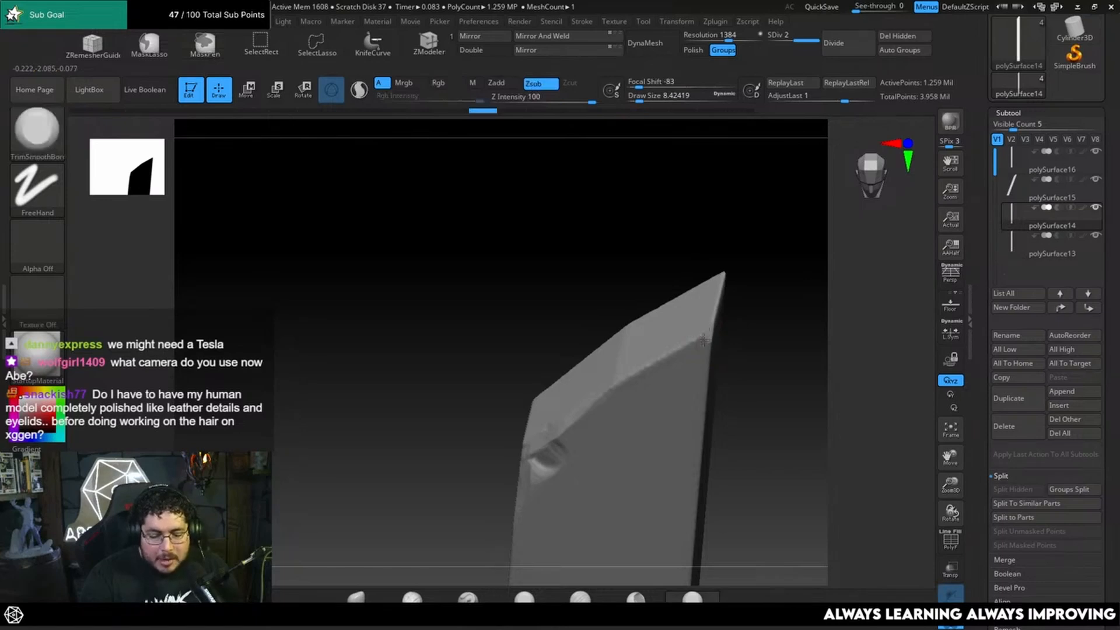
pyautogui.hotkey('ctrl', 'shift', 'z')
pyautogui.hotkey('ctrl', 'shift', 'z')
pyautogui.hotkey('ctrl', 'shift', 'z')
pyautogui.hotkey('ctrl', 'shift', 'z')
pyautogui.hotkey('ctrl', 'shift', 'z')
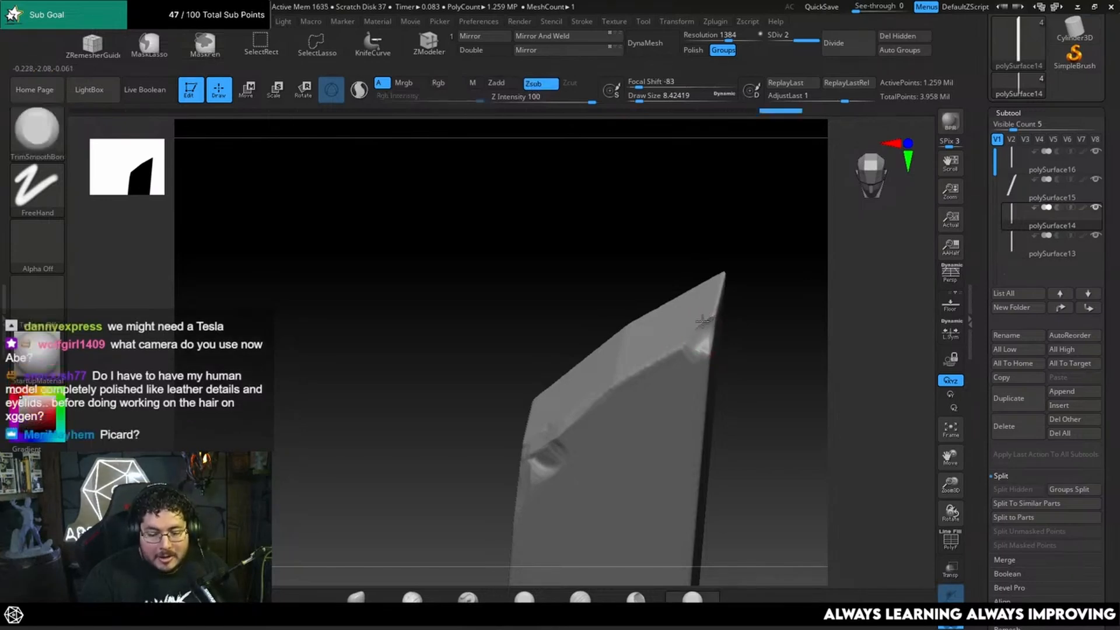
pyautogui.hotkey('ctrl', 'z')
pyautogui.hotkey('ctrl', 'z')
pyautogui.hotkey('ctrl', 'z')
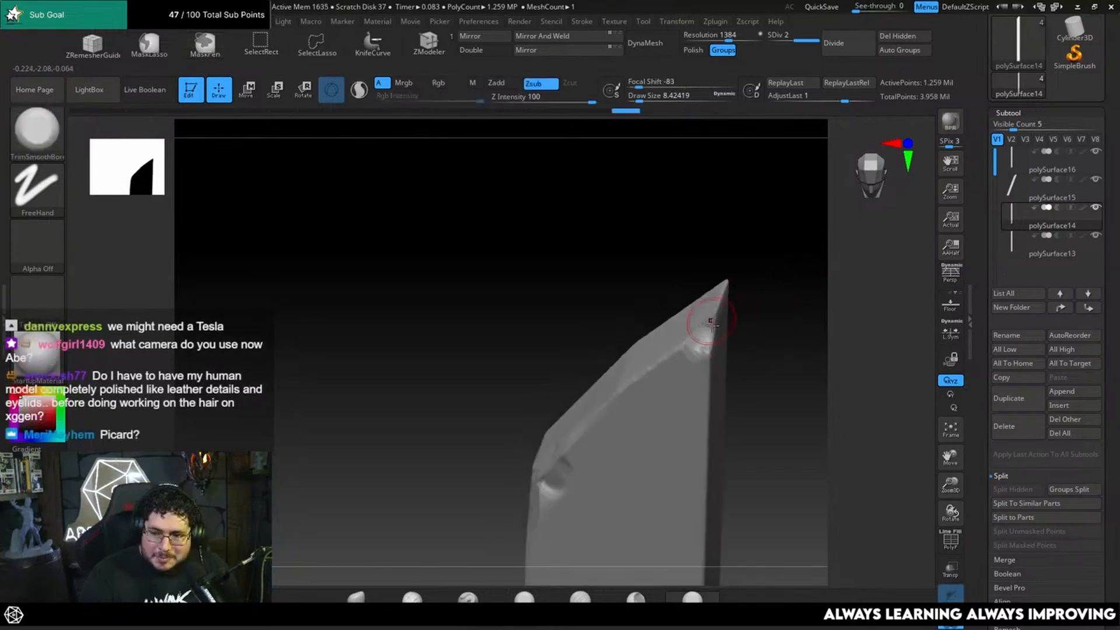
# Flatten the chipped faces around the pointed top corner with TrimDynamic strokes at a draw size of about 8.42.
pyautogui.press('b')
pyautogui.press('t')
pyautogui.press('d')
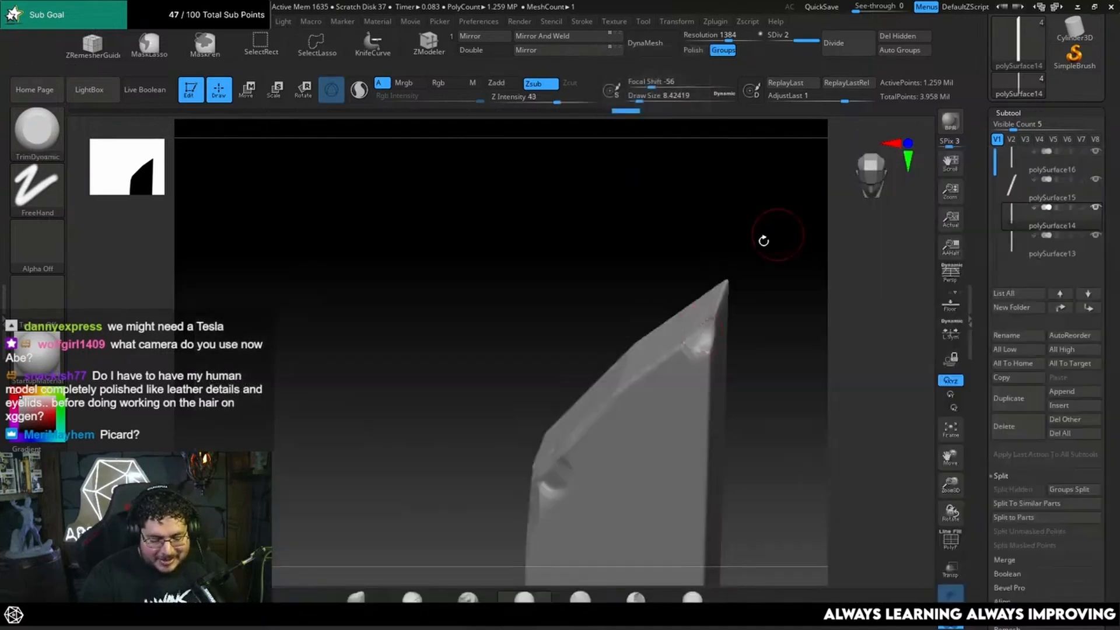
pyautogui.moveTo(711, 318); pyautogui.dragTo(710, 342)
pyautogui.moveTo(733, 326); pyautogui.dragTo(762, 290)
pyautogui.moveTo(699, 345)
pyautogui.mouseDown()
pyautogui.moveTo(674, 374)
pyautogui.moveTo(700, 370)
pyautogui.moveTo(752, 391)
pyautogui.moveTo(752, 293)
pyautogui.mouseUp()
pyautogui.press('space')
pyautogui.moveTo(724, 330)
pyautogui.mouseDown()
pyautogui.moveTo(713, 330)
pyautogui.moveTo(742, 367)
pyautogui.mouseUp()
# Carve a short vertical crack beside the chipped lower corner with the DamStandard brush at a draw size of about 2.62.
pyautogui.press('b')
pyautogui.press('d')
pyautogui.press('s')
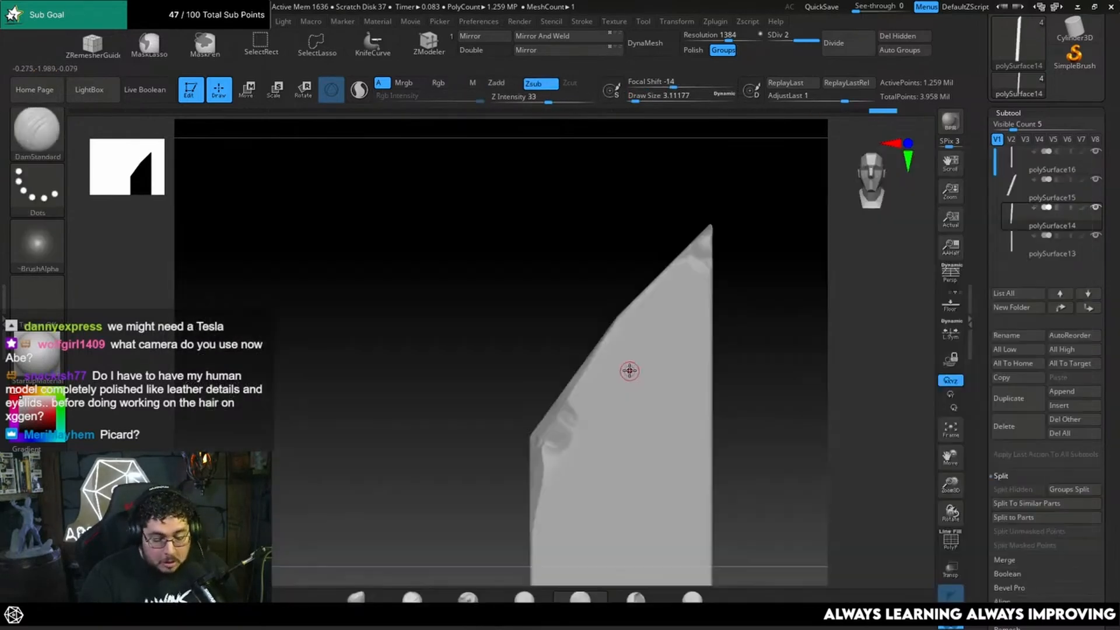
pyautogui.press('space')
pyautogui.moveTo(630, 369); pyautogui.dragTo(636, 370)
pyautogui.press('space')
pyautogui.moveTo(569, 401)
pyautogui.mouseDown()
pyautogui.moveTo(568, 446)
pyautogui.moveTo(562, 429)
pyautogui.mouseUp()
pyautogui.press('space')
pyautogui.moveTo(561, 343)
pyautogui.mouseDown()
pyautogui.moveTo(581, 363)
pyautogui.moveTo(568, 385)
pyautogui.moveTo(557, 374)
pyautogui.moveTo(574, 418)
pyautogui.mouseUp()
pyautogui.press('s')
pyautogui.keyDown('shift'); pyautogui.moveTo(717, 331); pyautogui.dragTo(570, 395); pyautogui.keyUp('shift')
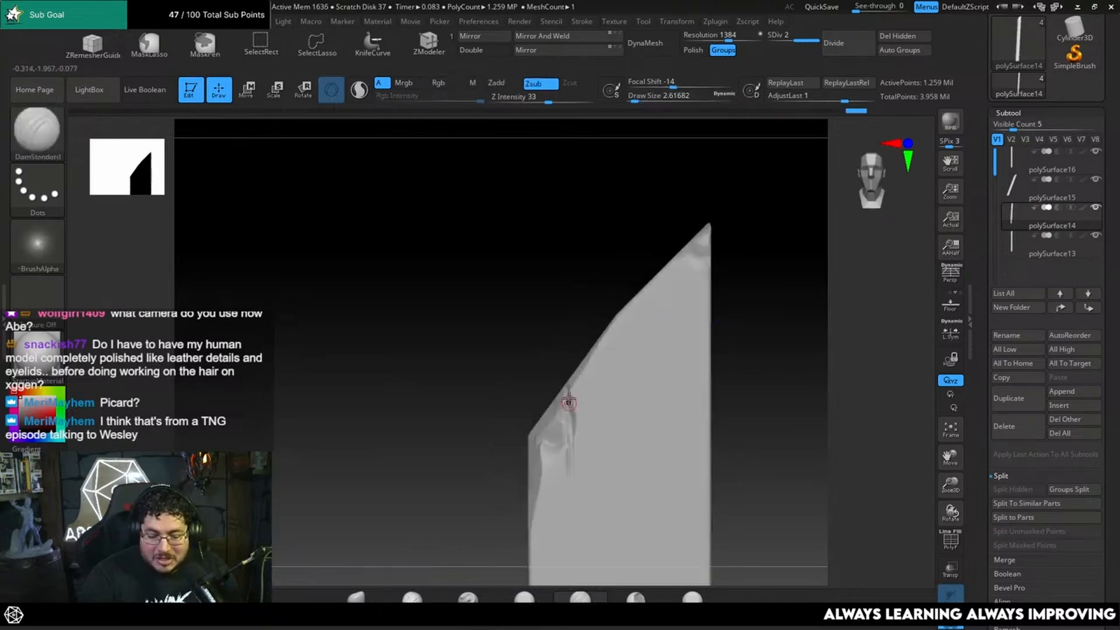
# Carve a long vertical crack down from the bend of the slanted edge with DamStandard at a draw size of about 3.67.
pyautogui.moveTo(751, 381); pyautogui.dragTo(690, 345)
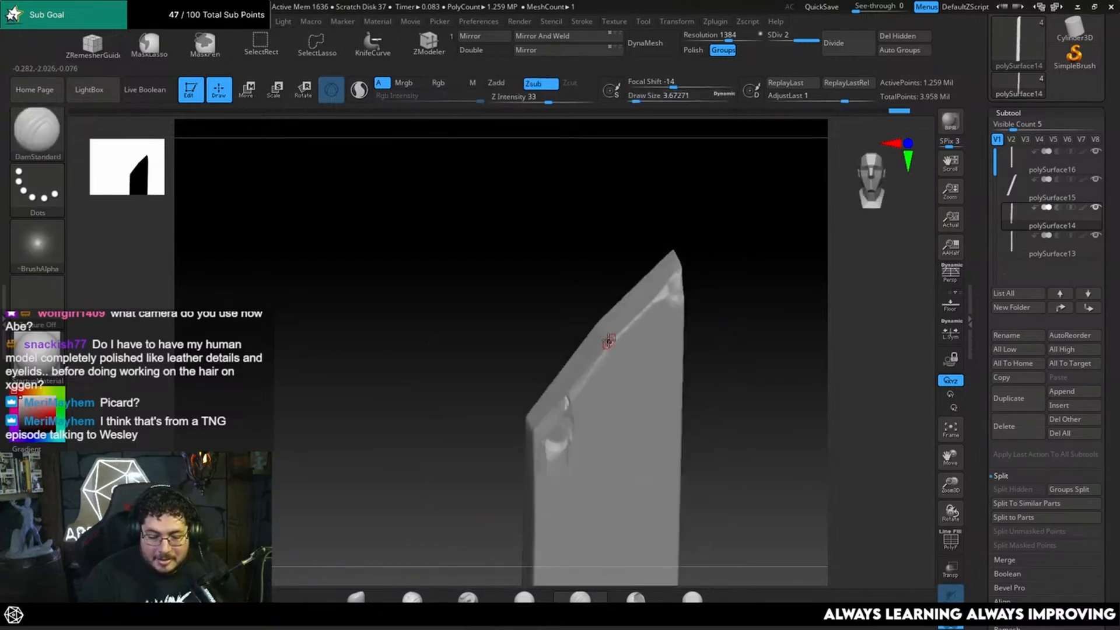
pyautogui.moveTo(609, 343); pyautogui.dragTo(613, 374)
pyautogui.keyDown('shift'); pyautogui.moveTo(648, 396); pyautogui.dragTo(637, 378, button='right'); pyautogui.keyUp('shift')
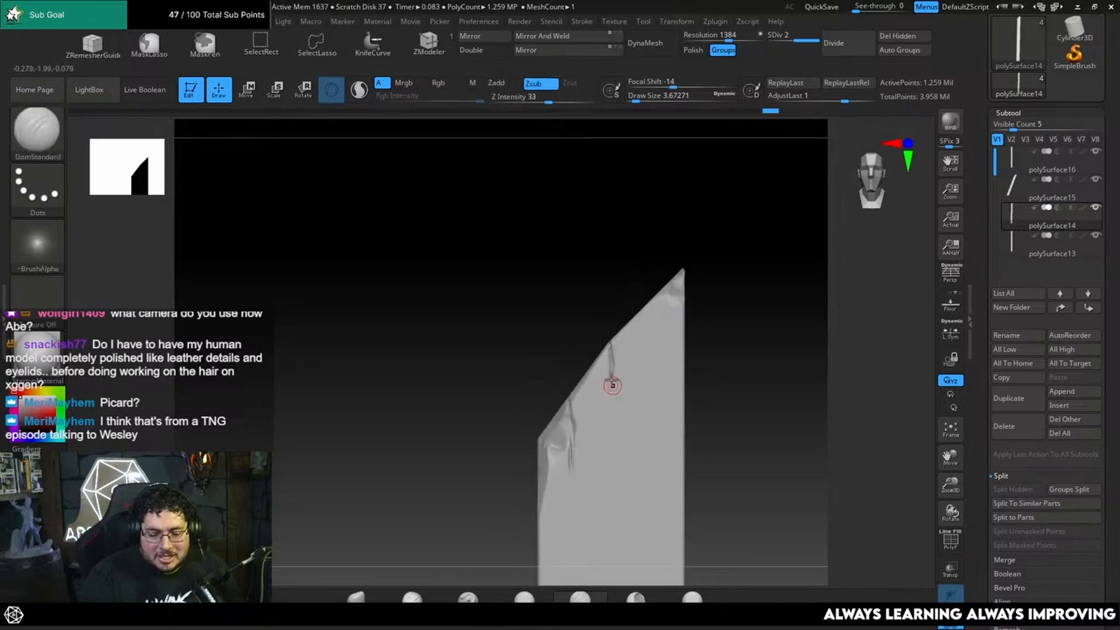
pyautogui.moveTo(611, 370); pyautogui.dragTo(611, 475)
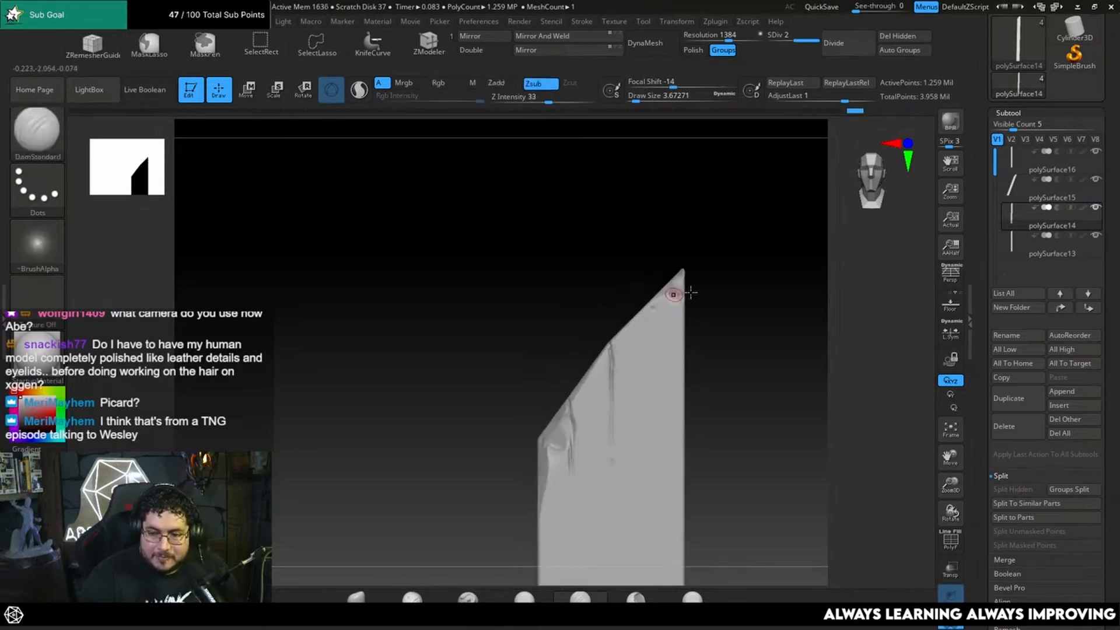
# Carve another long vertical crack just below the pointed top corner with DamStandard at a draw size of about 3.67.
pyautogui.keyDown('alt'); pyautogui.moveTo(675, 288); pyautogui.dragTo(706, 295, button='right'); pyautogui.keyUp('alt')
pyautogui.moveTo(653, 317); pyautogui.dragTo(658, 335)
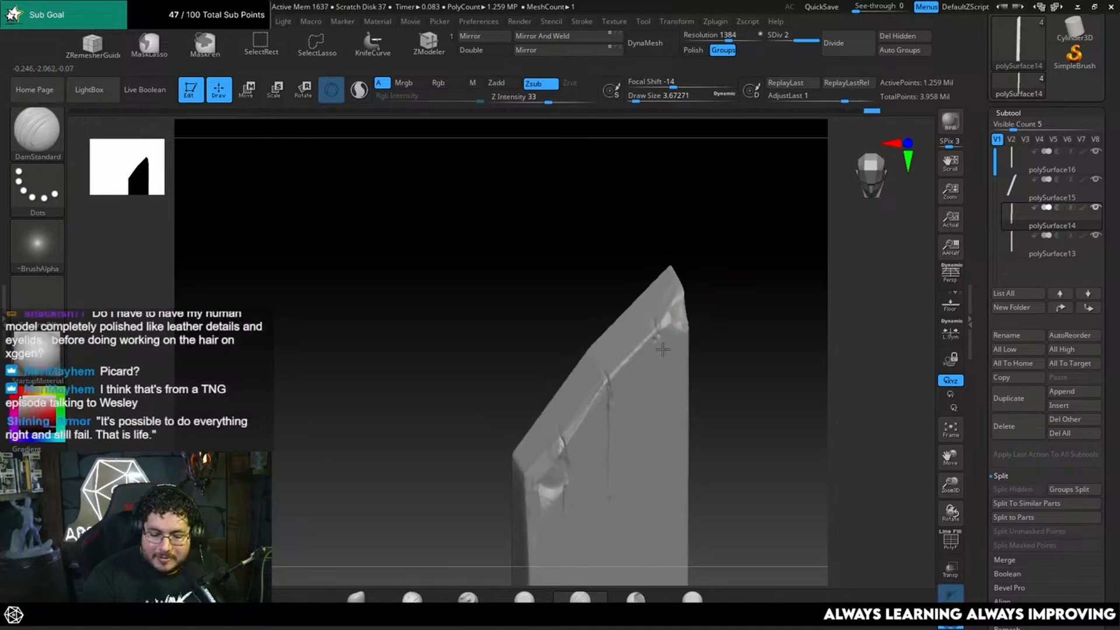
pyautogui.moveTo(658, 390); pyautogui.dragTo(658, 402)
pyautogui.moveTo(658, 350); pyautogui.dragTo(659, 436)
pyautogui.moveTo(713, 382); pyautogui.dragTo(709, 336, button='right')
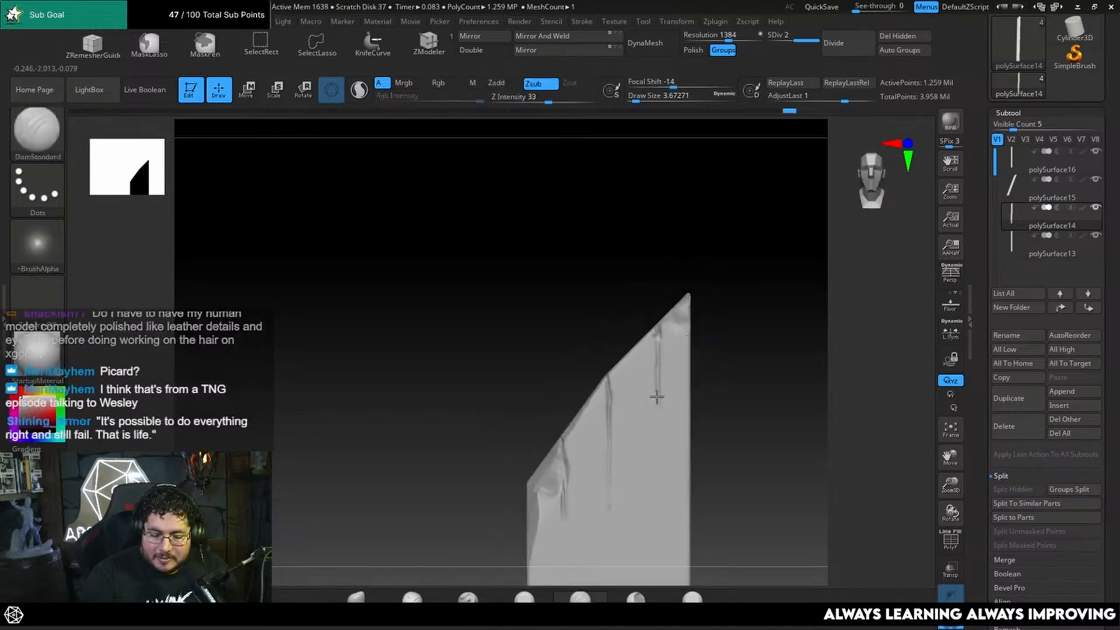
pyautogui.moveTo(658, 395); pyautogui.dragTo(659, 478)
# Chip the plank's taller long edge just below the pointed top with the MalletFast brush at a draw size of about 14.2.
pyautogui.keyDown('ctrl'); pyautogui.moveTo(707, 444); pyautogui.dragTo(707, 343, button='right'); pyautogui.keyUp('ctrl')
pyautogui.keyDown('alt'); pyautogui.moveTo(713, 539); pyautogui.dragTo(695, 334, button='right'); pyautogui.keyUp('alt')
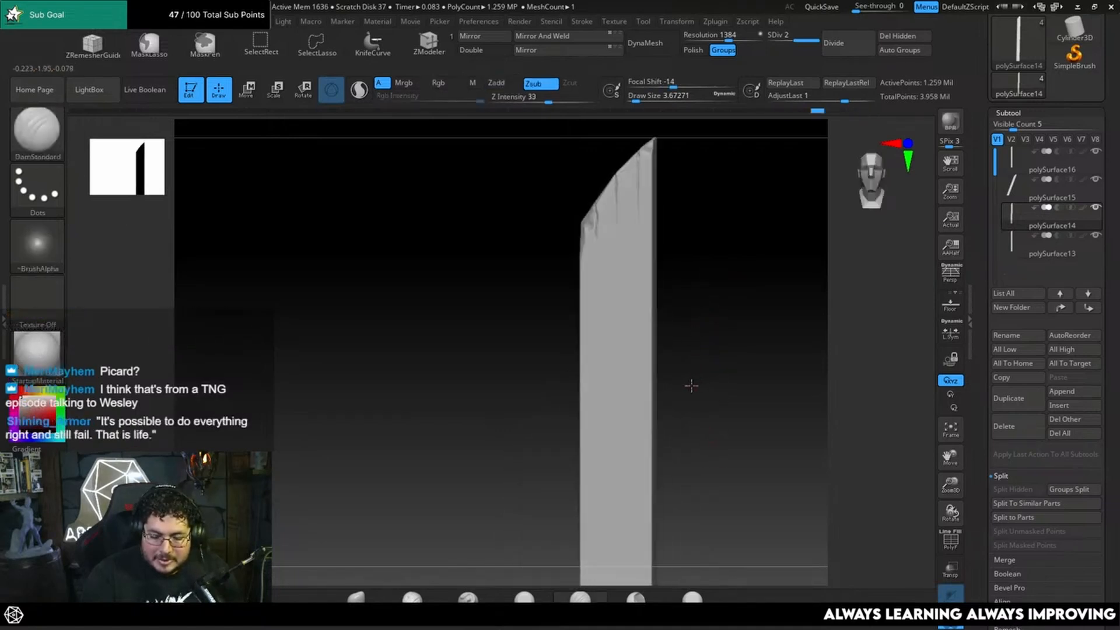
pyautogui.moveTo(690, 385)
pyautogui.mouseDown(button='right')
pyautogui.moveTo(674, 388)
pyautogui.moveTo(703, 320)
pyautogui.moveTo(702, 339)
pyautogui.moveTo(690, 335)
pyautogui.mouseUp(button='right')
pyautogui.click(620, 594)
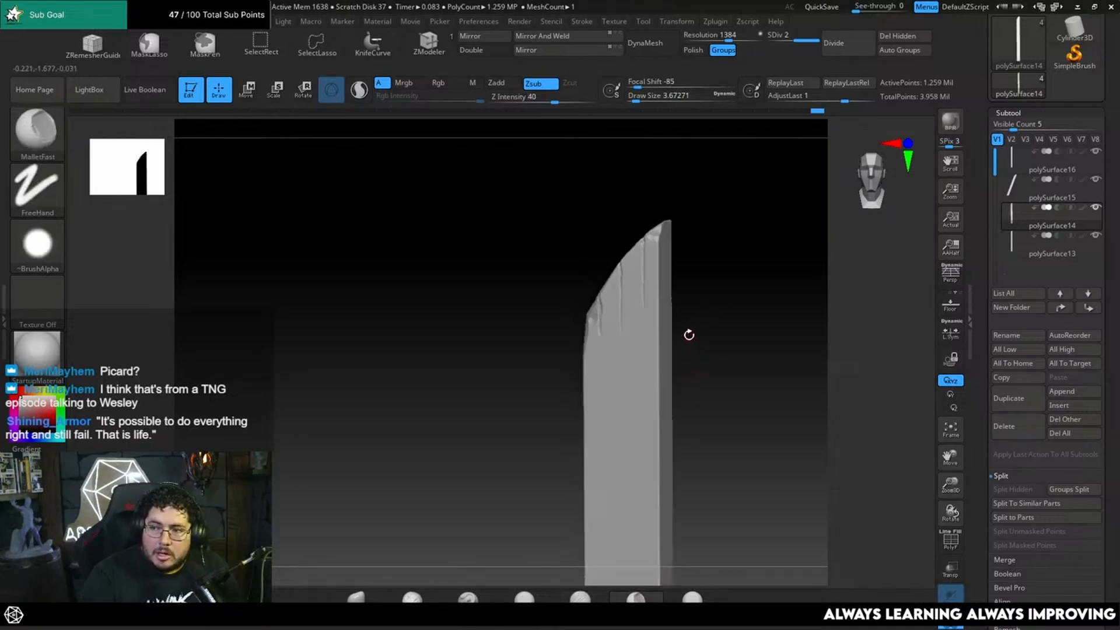
pyautogui.press('s')
pyautogui.press('s')
pyautogui.moveTo(654, 340); pyautogui.dragTo(657, 337)
pyautogui.moveTo(658, 318)
pyautogui.mouseDown()
pyautogui.moveTo(653, 339)
pyautogui.moveTo(660, 291)
pyautogui.mouseUp()
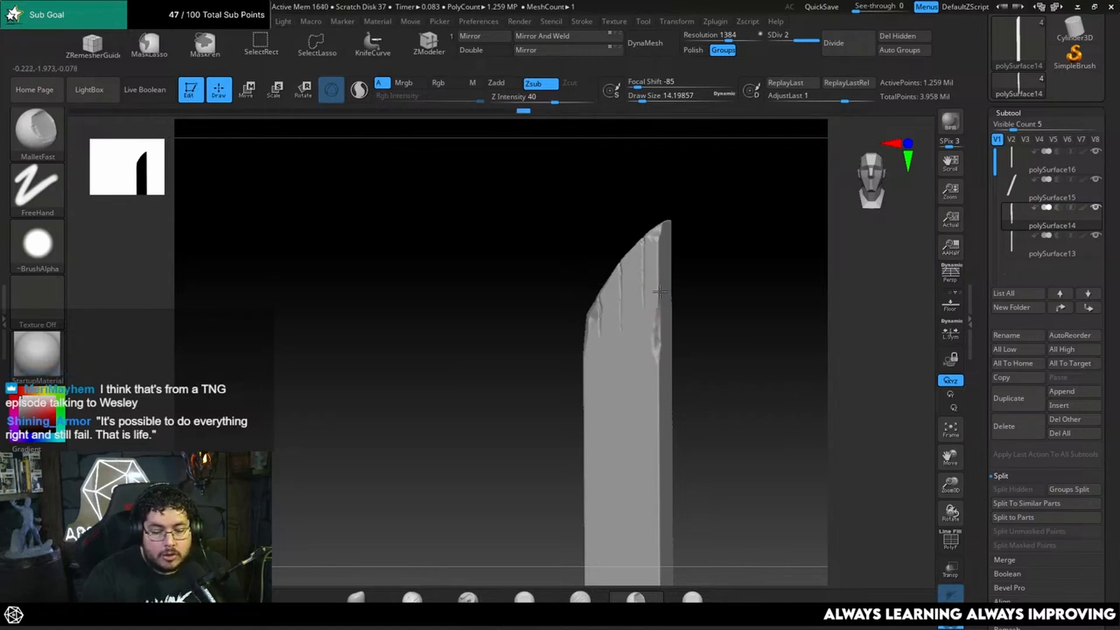
# Chip the opposite long edge further down the plank and another spot lower on the taller edge with MalletFast at a draw size of about 14.2.
pyautogui.moveTo(703, 395); pyautogui.dragTo(617, 380)
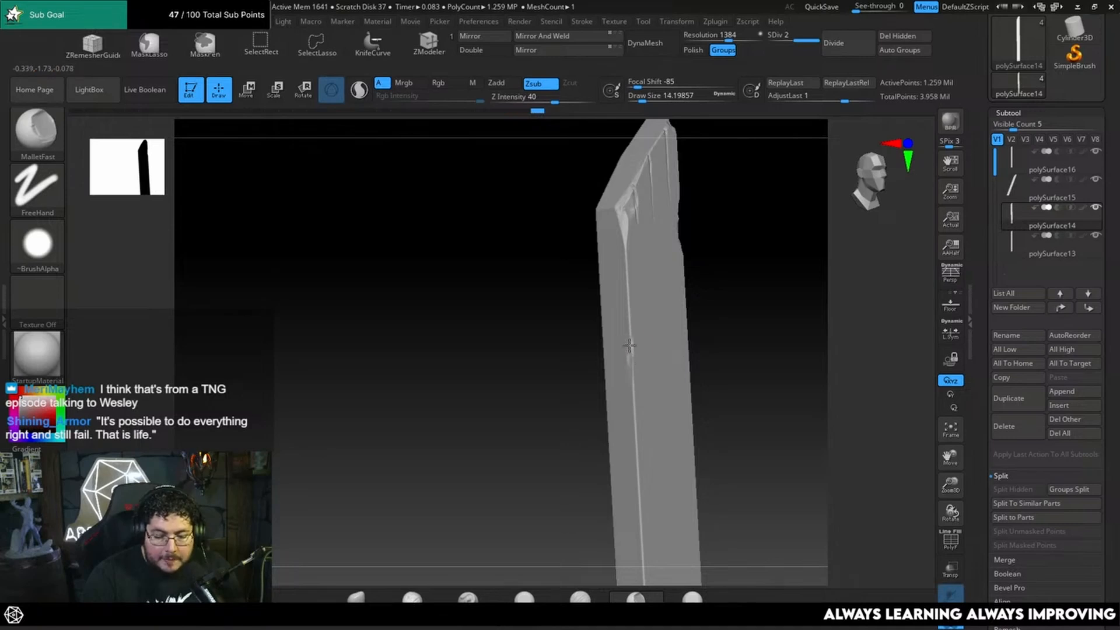
pyautogui.moveTo(627, 333); pyautogui.dragTo(631, 382)
pyautogui.moveTo(729, 364)
pyautogui.mouseDown()
pyautogui.moveTo(727, 310)
pyautogui.moveTo(719, 314)
pyautogui.mouseUp()
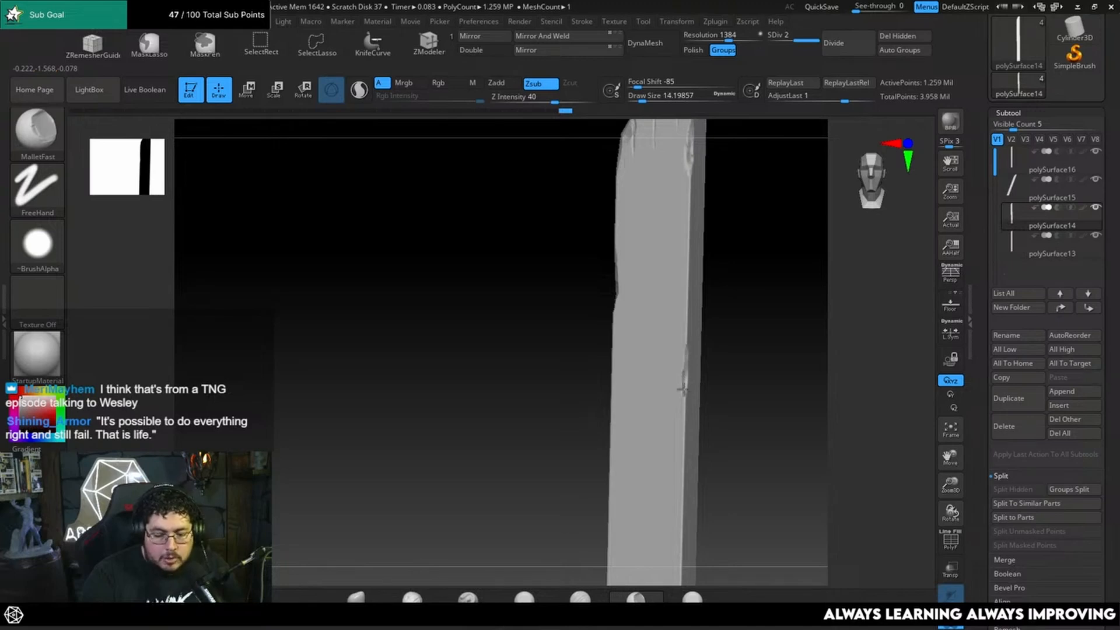
pyautogui.moveTo(684, 390); pyautogui.dragTo(682, 424)
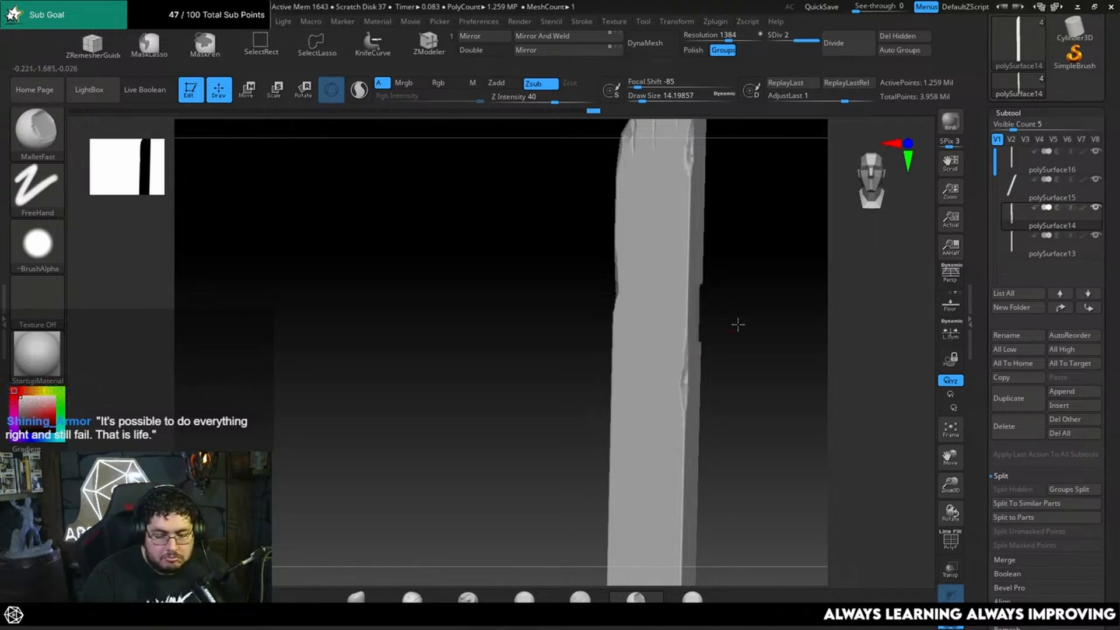
# Bring the other planks back into view and dent the smooth plank's outer long edge with MalletFast at a draw size of about 11.69.
pyautogui.moveTo(738, 325); pyautogui.dragTo(730, 342)
pyautogui.click(951, 620)
pyautogui.moveTo(792, 431)
pyautogui.mouseDown()
pyautogui.moveTo(815, 300)
pyautogui.moveTo(796, 303)
pyautogui.moveTo(846, 315)
pyautogui.mouseUp()
pyautogui.press('space')
pyautogui.click(645, 302)
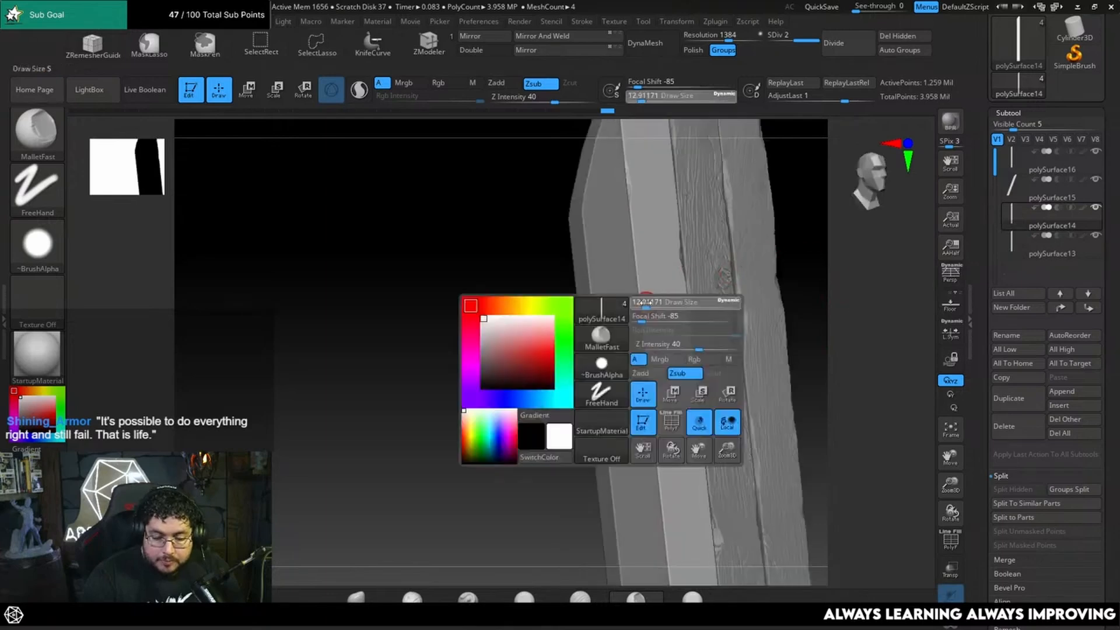
pyautogui.moveTo(645, 302); pyautogui.dragTo(643, 305)
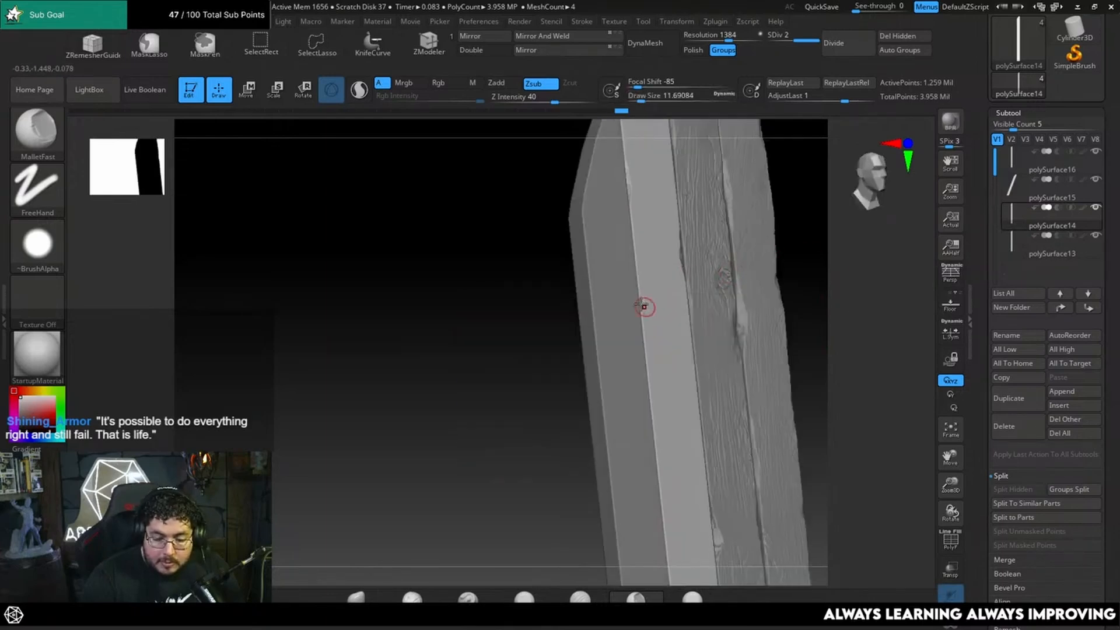
pyautogui.keyDown('shift'); pyautogui.moveTo(813, 286); pyautogui.dragTo(805, 270); pyautogui.keyUp('shift')
pyautogui.moveTo(642, 292); pyautogui.dragTo(644, 315)
# Chip the plank's inner edge just above the neighbouring plank's large notch with MalletFast at a draw size of about 11.69.
pyautogui.keyDown('alt'); pyautogui.moveTo(871, 335); pyautogui.dragTo(834, 286); pyautogui.keyUp('alt')
pyautogui.moveTo(789, 320)
pyautogui.keyDown('alt'); pyautogui.mouseDown()
pyautogui.moveTo(789, 284)
pyautogui.moveTo(748, 339)
pyautogui.moveTo(845, 299)
pyautogui.mouseUp(); pyautogui.keyUp('alt')
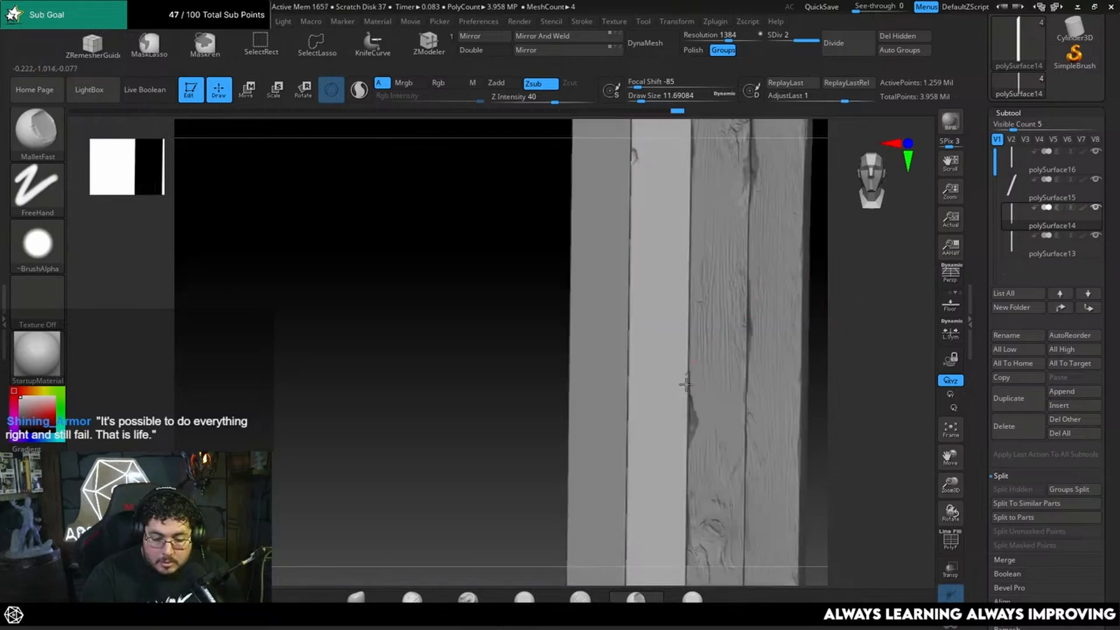
pyautogui.moveTo(686, 385); pyautogui.dragTo(685, 392)
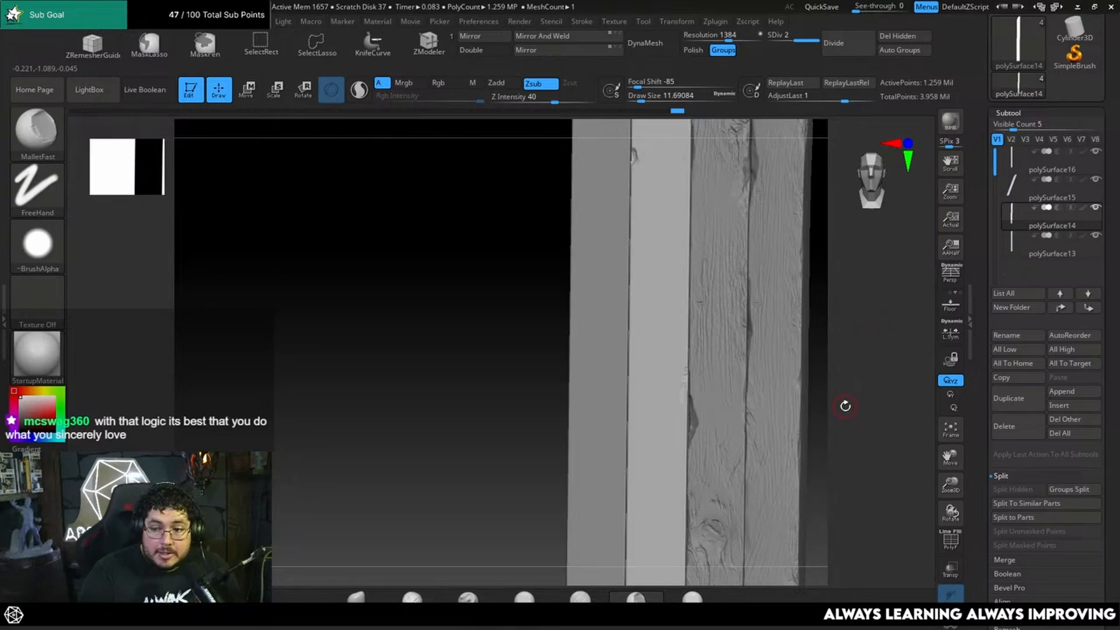
pyautogui.keyDown('shift'); pyautogui.moveTo(838, 427); pyautogui.dragTo(800, 427); pyautogui.keyUp('shift')
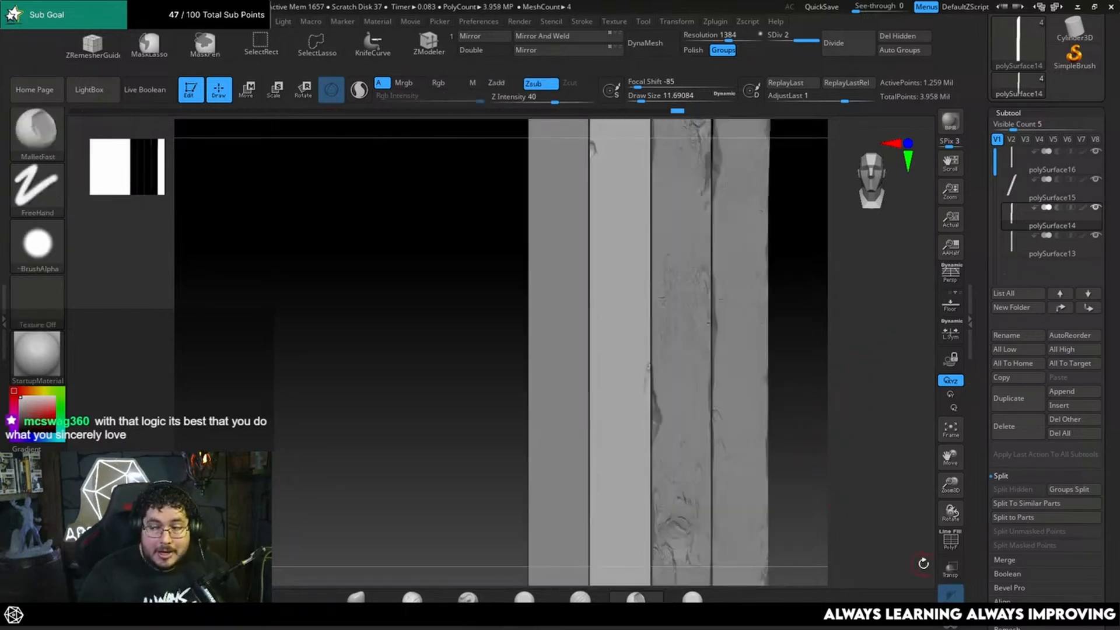
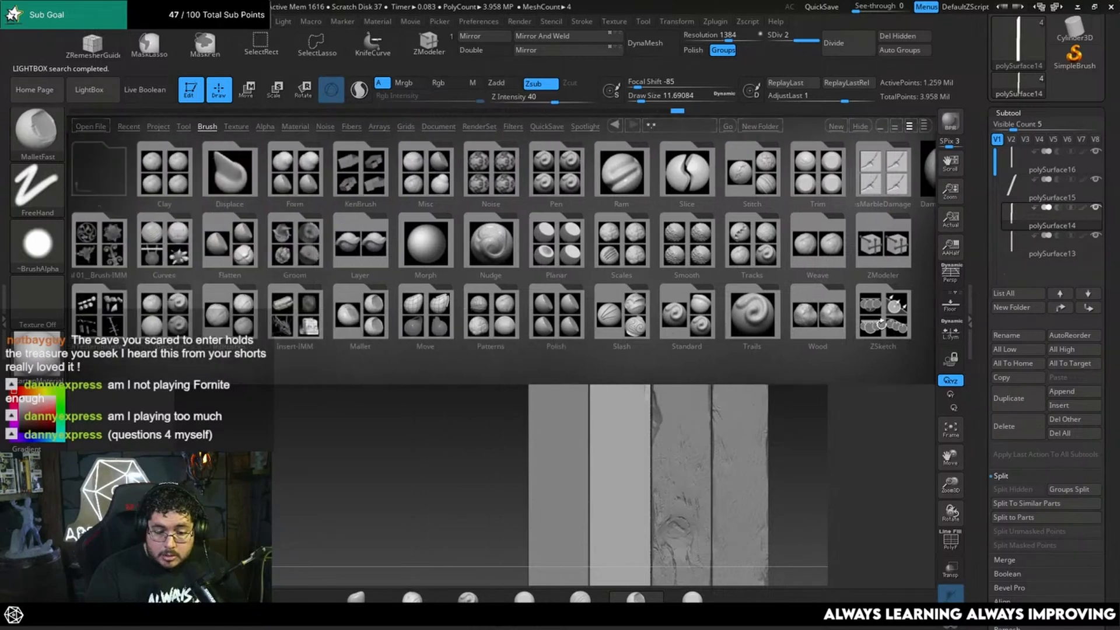
# Look through the Mallet brushes in LightBox, and deepen the chip above the neighbour's notch with MalletFast at a draw size of about 8.42.
pyautogui.click(359, 320)
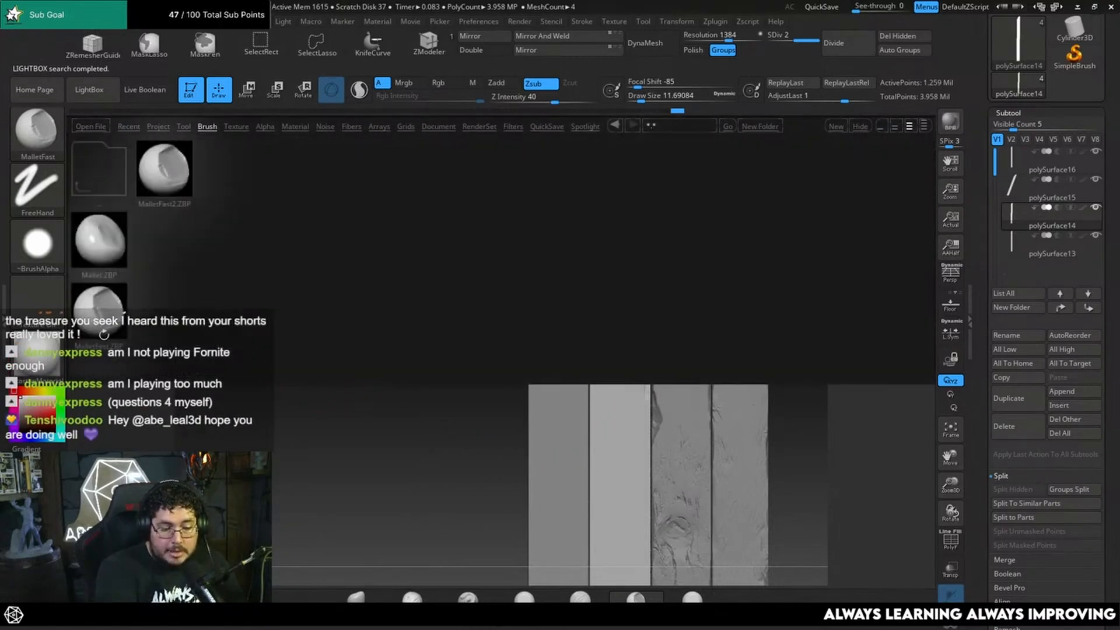
pyautogui.click(93, 90)
pyautogui.keyDown('alt'); pyautogui.moveTo(827, 353); pyautogui.dragTo(831, 415); pyautogui.keyUp('alt')
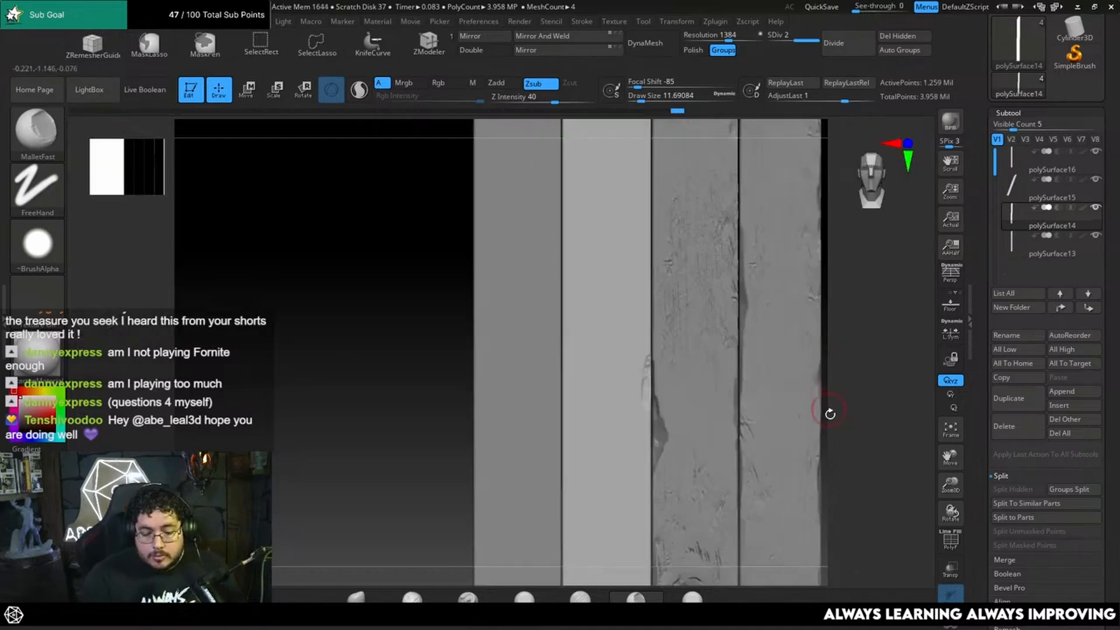
pyautogui.keyDown('alt'); pyautogui.moveTo(865, 331); pyautogui.dragTo(861, 369); pyautogui.keyUp('alt')
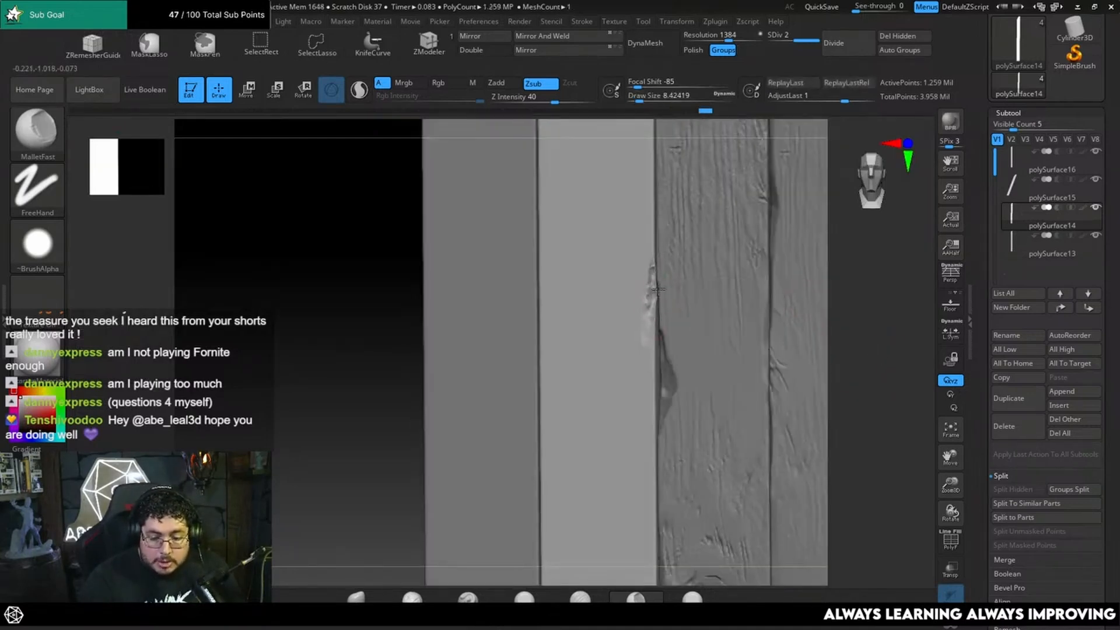
pyautogui.press('shift')
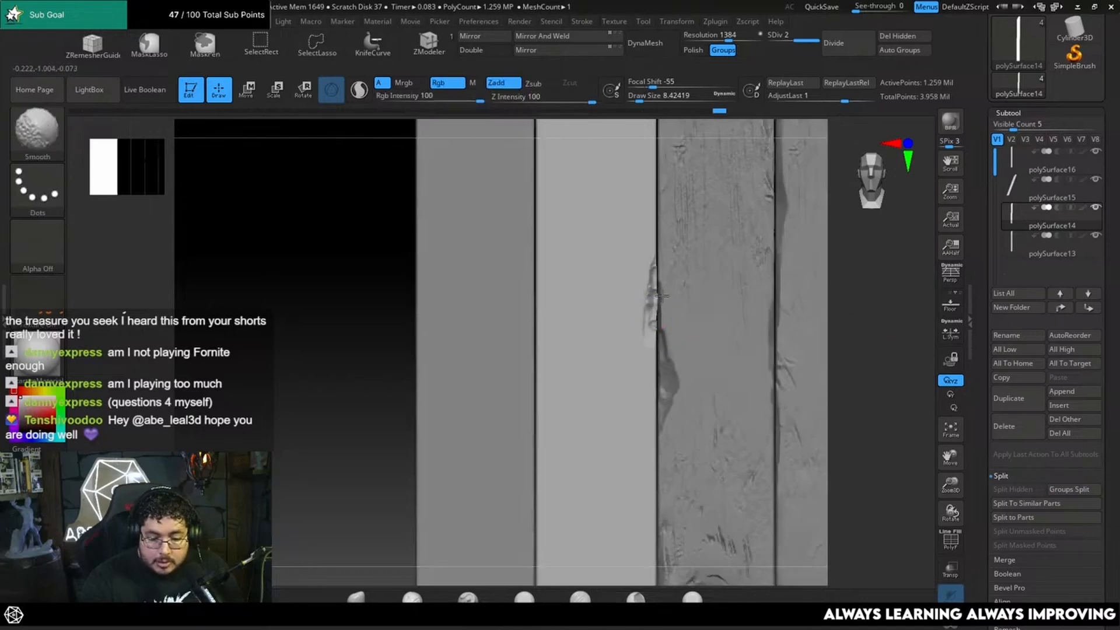
# Trim the chipped spot above the neighbour's notch with the TrimSmoothBorder brush at a draw size of about 8.42.
pyautogui.press('b')
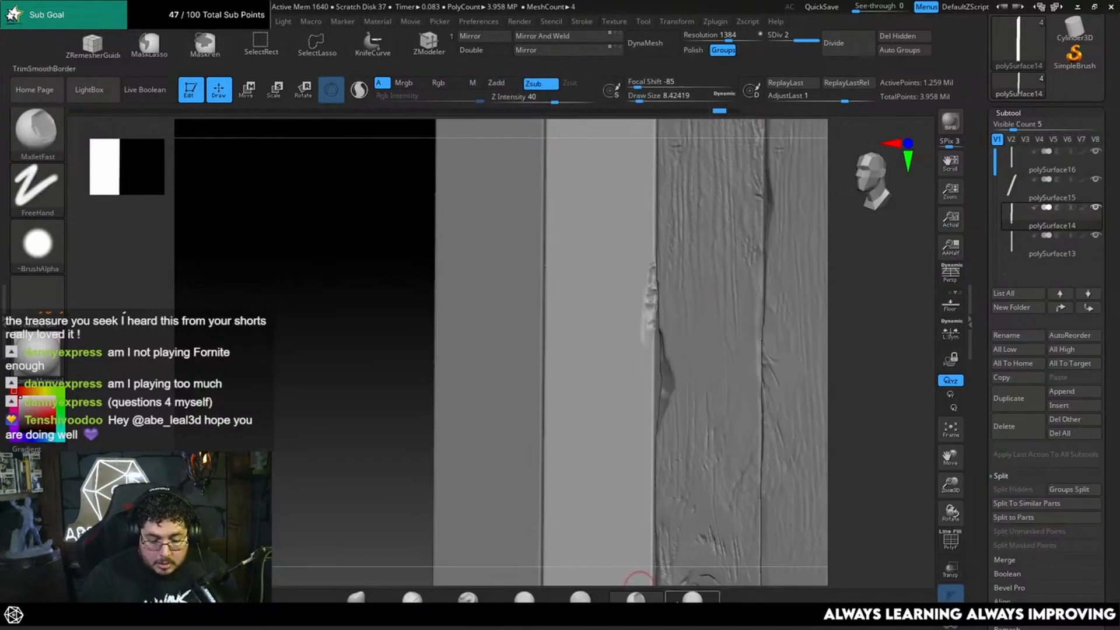
pyautogui.click(692, 597)
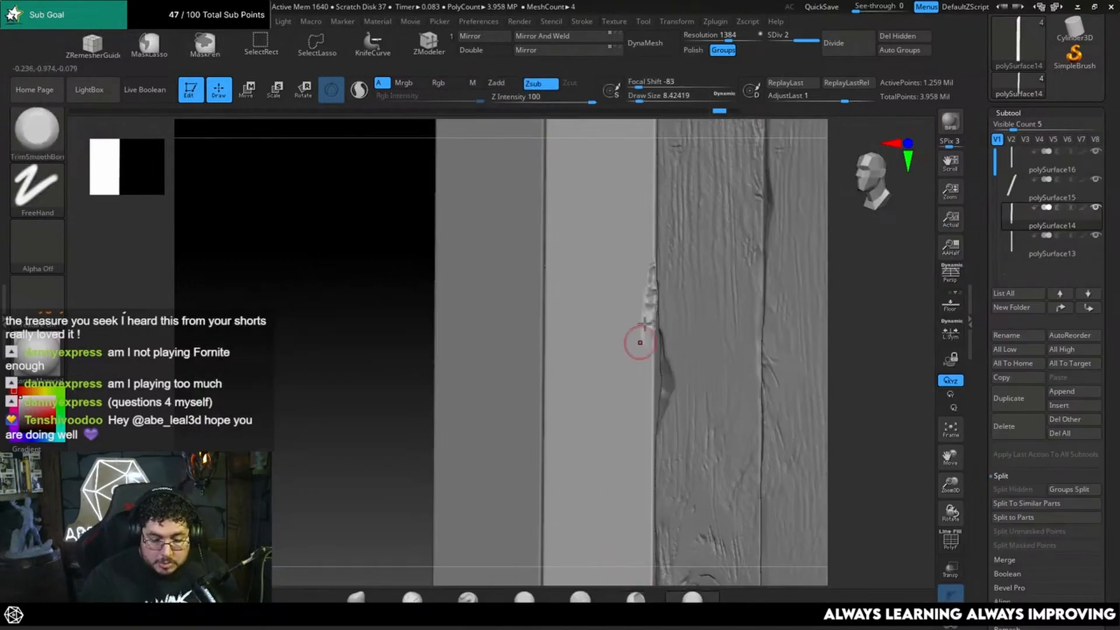
pyautogui.moveTo(640, 343); pyautogui.dragTo(658, 303)
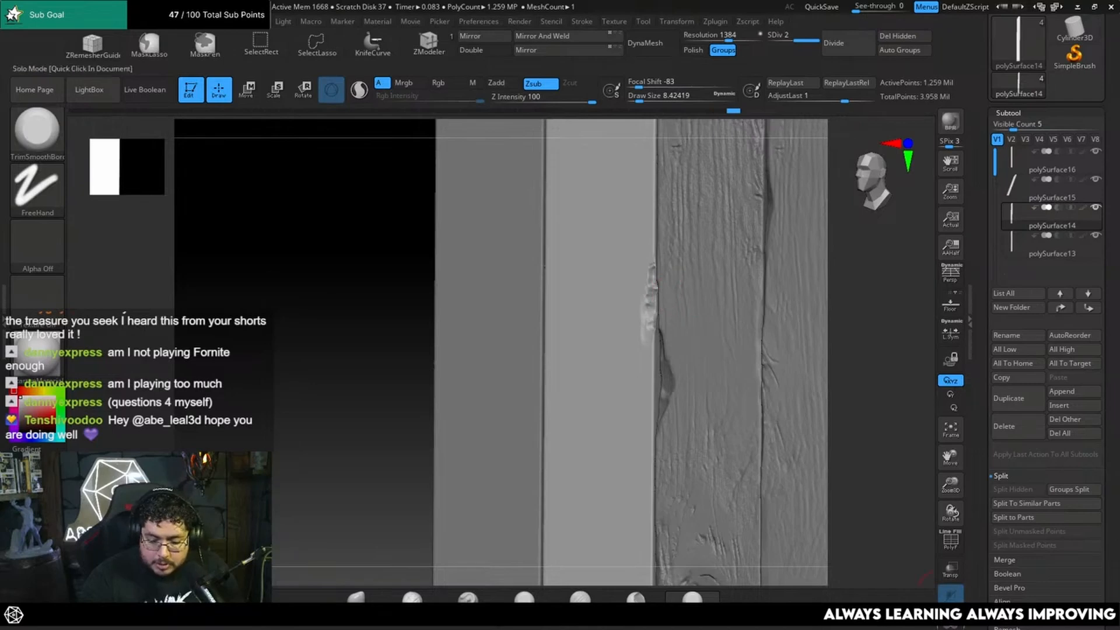
# Isolate the plank and flatten the rough chip on its inner edge with TrimDynamic at a draw size of about 5.75.
pyautogui.click(951, 358)
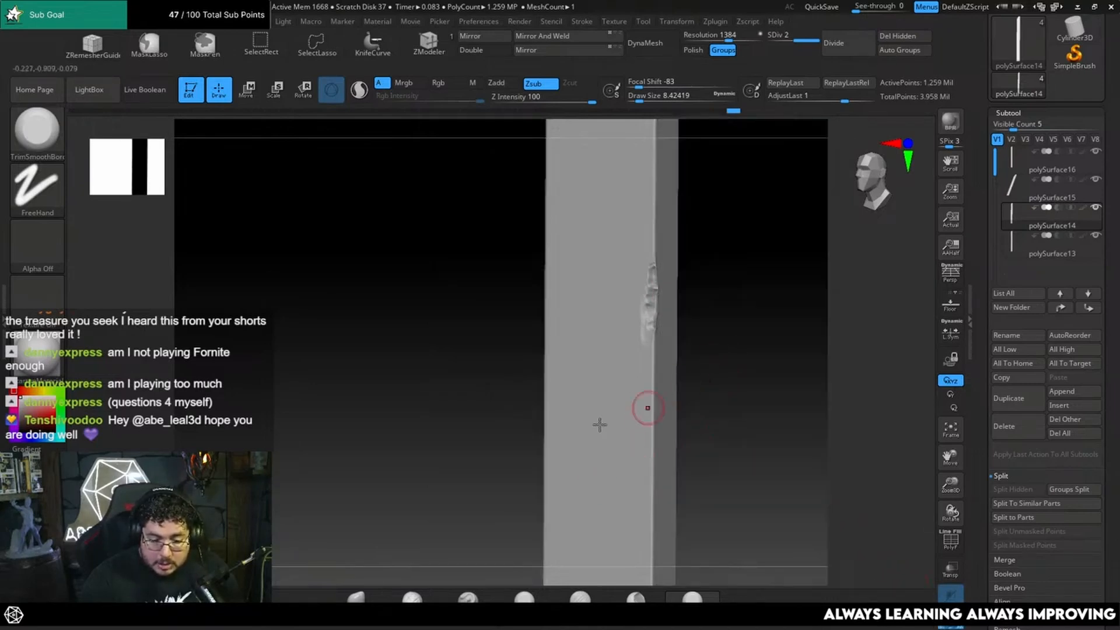
pyautogui.click(507, 592)
pyautogui.moveTo(708, 315)
pyautogui.mouseDown()
pyautogui.moveTo(752, 352)
pyautogui.moveTo(751, 322)
pyautogui.moveTo(680, 310)
pyautogui.mouseUp()
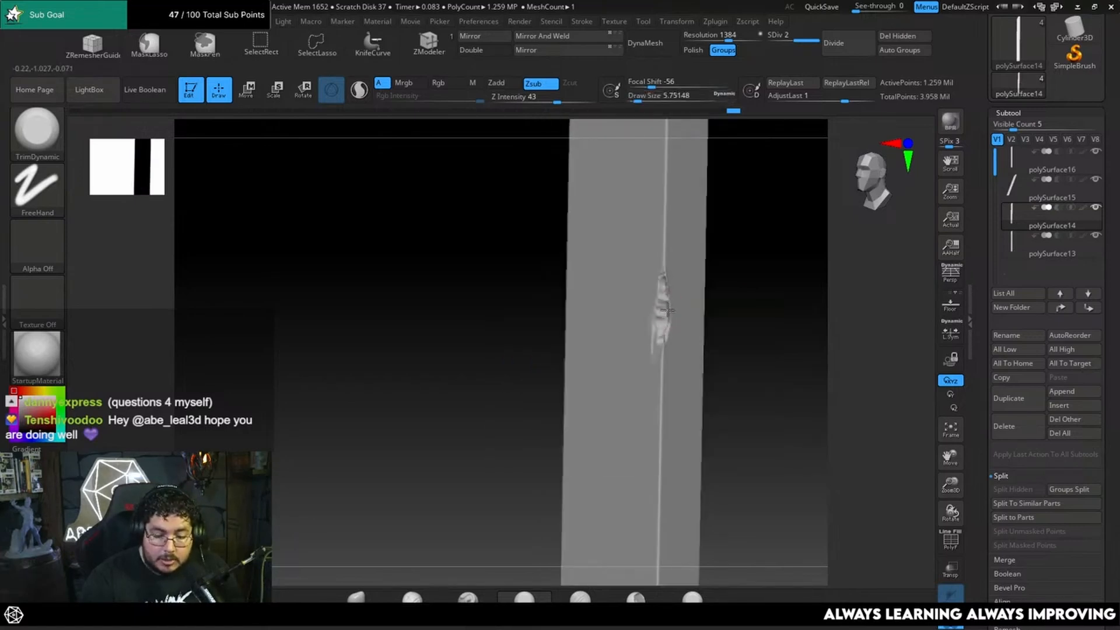
pyautogui.moveTo(663, 280)
pyautogui.mouseDown()
pyautogui.moveTo(668, 322)
pyautogui.moveTo(718, 377)
pyautogui.mouseUp()
# Wear down a stretch of the plank's opposite long edge with TrimDynamic strokes at a draw size of about 10.54.
pyautogui.moveTo(800, 525)
pyautogui.mouseDown()
pyautogui.moveTo(715, 395)
pyautogui.moveTo(715, 355)
pyautogui.moveTo(601, 392)
pyautogui.mouseUp()
pyautogui.press('space')
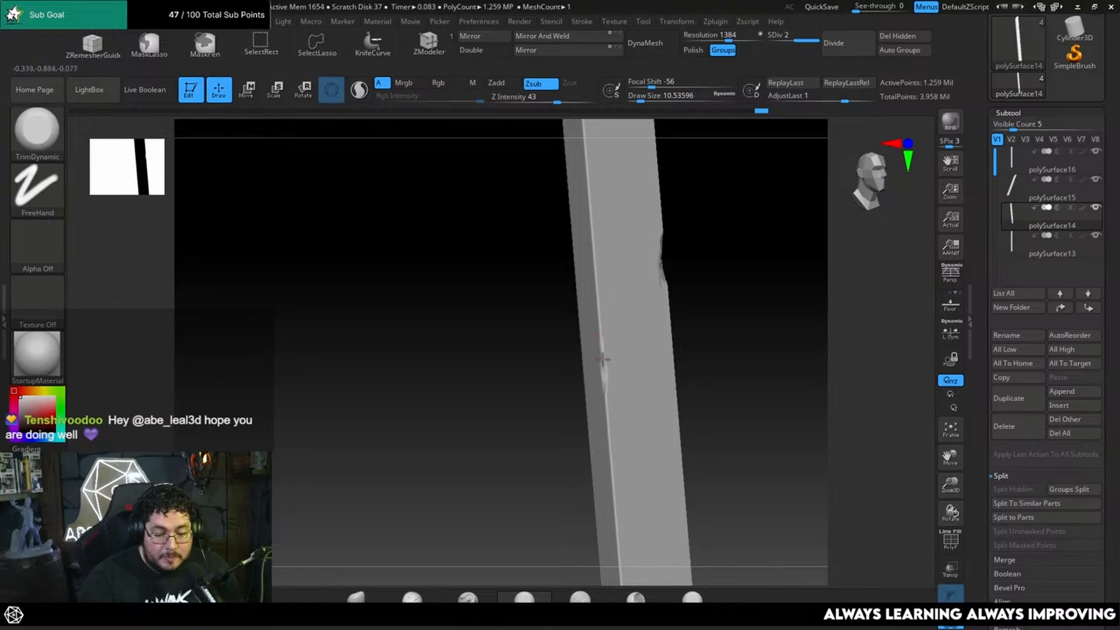
pyautogui.moveTo(600, 346); pyautogui.dragTo(607, 402)
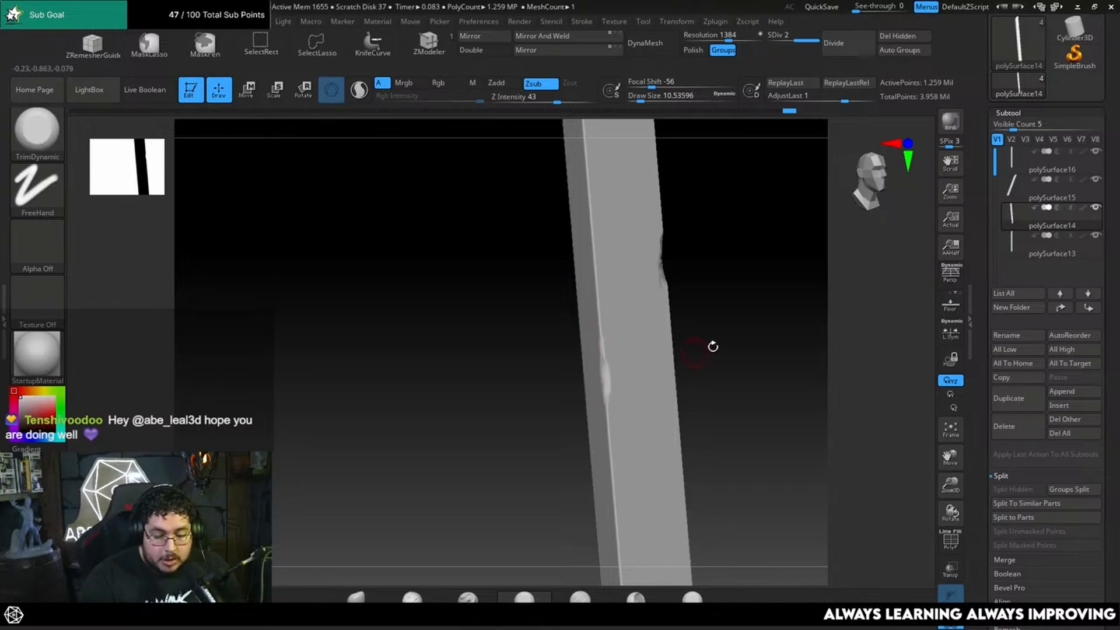
pyautogui.keyDown('shift'); pyautogui.moveTo(712, 348); pyautogui.dragTo(642, 370); pyautogui.keyUp('shift')
pyautogui.moveTo(691, 322); pyautogui.dragTo(723, 330)
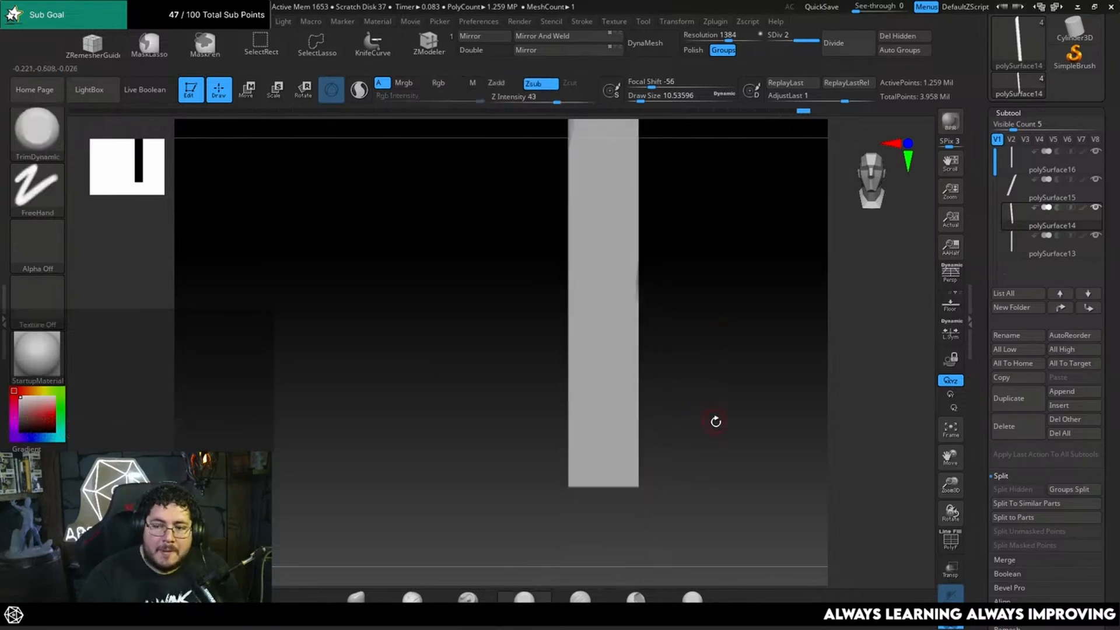
# Chip the vertical and bottom edges around the plank's lower outer corner with MalletFast at a draw size of about 4.99.
pyautogui.moveTo(723, 415); pyautogui.dragTo(713, 369)
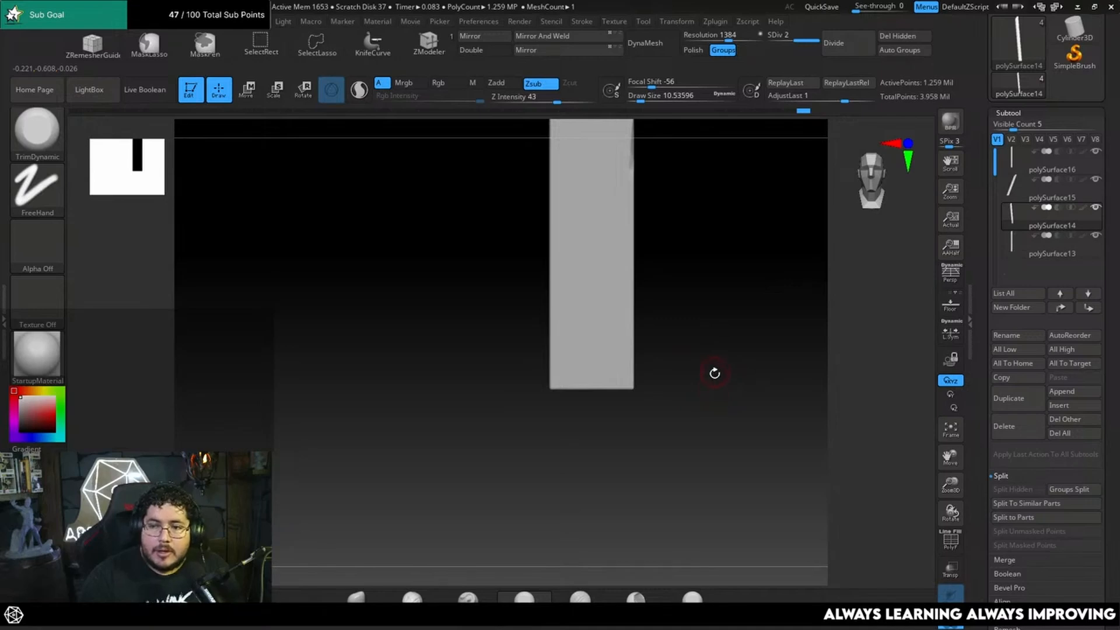
pyautogui.moveTo(714, 351)
pyautogui.mouseDown()
pyautogui.moveTo(720, 388)
pyautogui.moveTo(720, 340)
pyautogui.moveTo(739, 432)
pyautogui.moveTo(800, 380)
pyautogui.mouseUp()
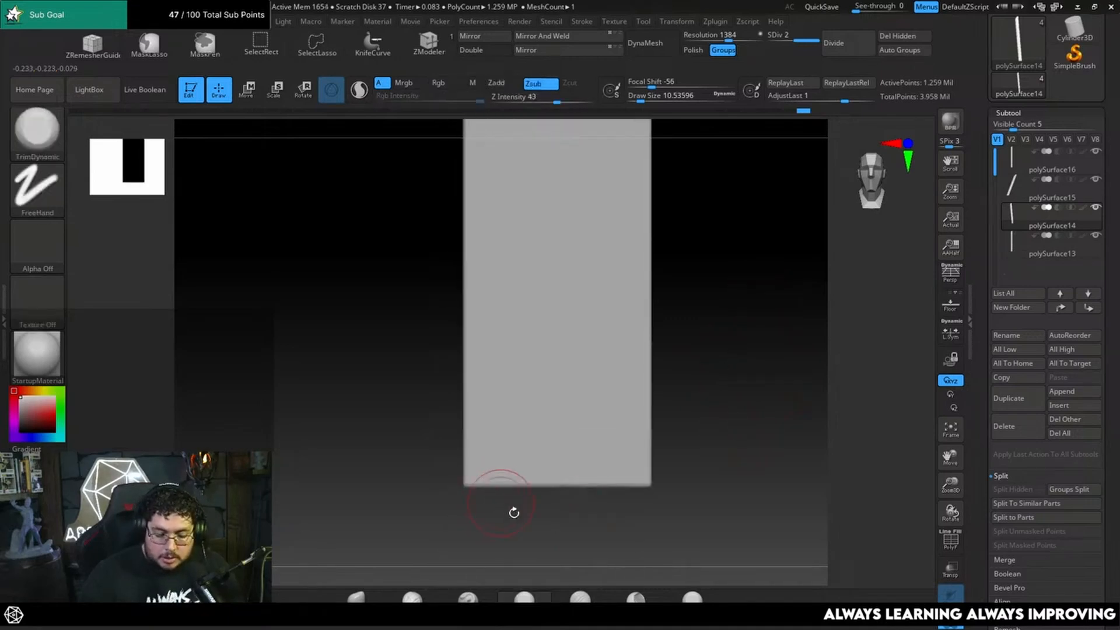
pyautogui.press('b')
pyautogui.press('m')
pyautogui.press('f')
pyautogui.moveTo(512, 513); pyautogui.dragTo(714, 379)
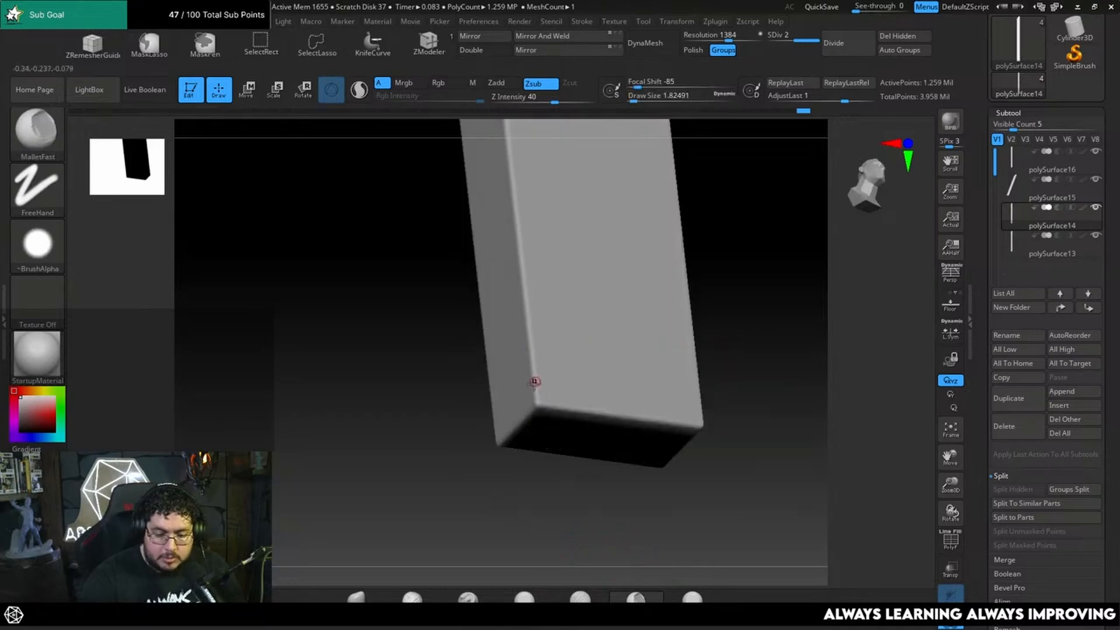
pyautogui.press('s')
pyautogui.moveTo(541, 378); pyautogui.dragTo(540, 401)
pyautogui.press('space')
pyautogui.moveTo(529, 334); pyautogui.dragTo(533, 380)
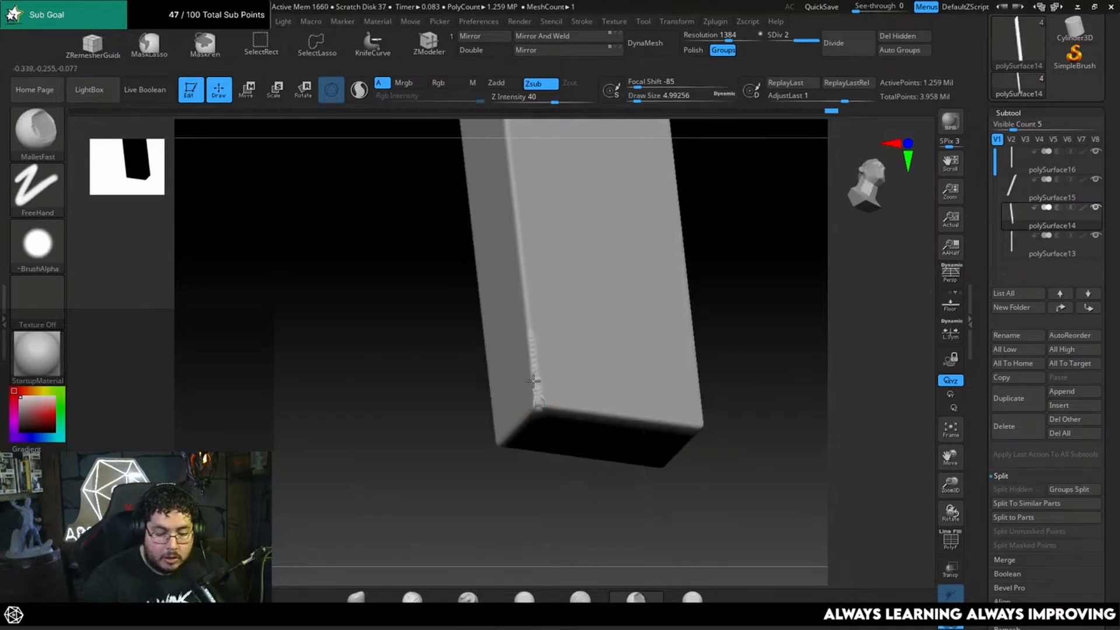
pyautogui.keyDown('shift'); pyautogui.moveTo(736, 399); pyautogui.dragTo(533, 400); pyautogui.keyUp('shift')
pyautogui.moveTo(723, 319); pyautogui.dragTo(673, 338)
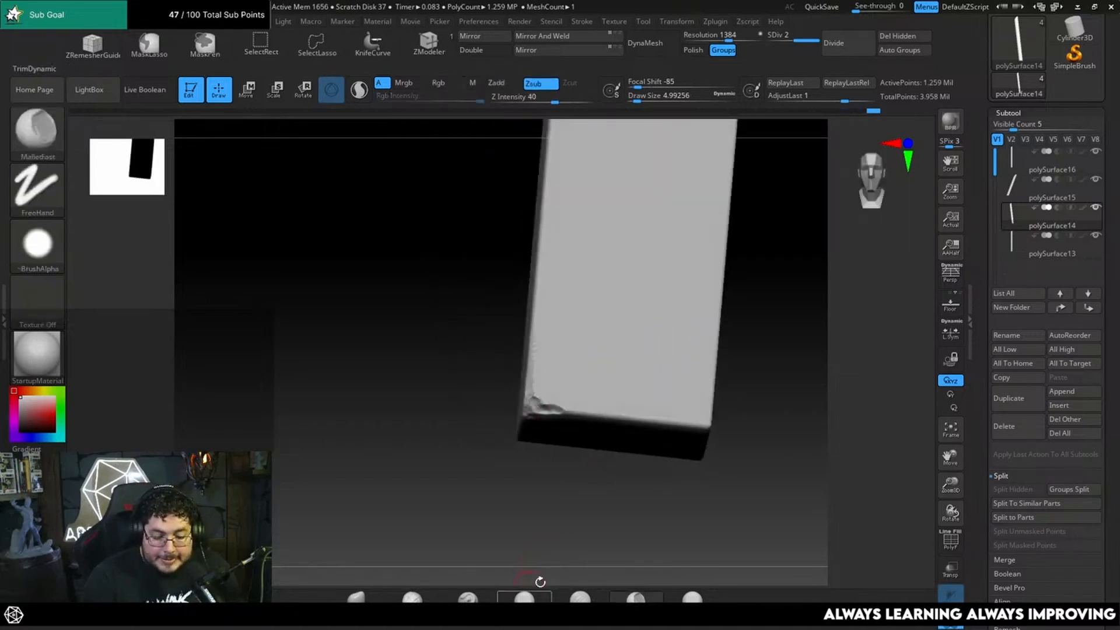
# Carve a long vertical crack up from the chipped bottom corner with DamStandard at a draw size of about 2.62.
pyautogui.keyDown('shift'); pyautogui.moveTo(752, 440); pyautogui.dragTo(730, 432); pyautogui.keyUp('shift')
pyautogui.click(577, 597)
pyautogui.press('space')
pyautogui.moveTo(573, 453)
pyautogui.mouseDown()
pyautogui.moveTo(569, 486)
pyautogui.moveTo(550, 363)
pyautogui.mouseUp()
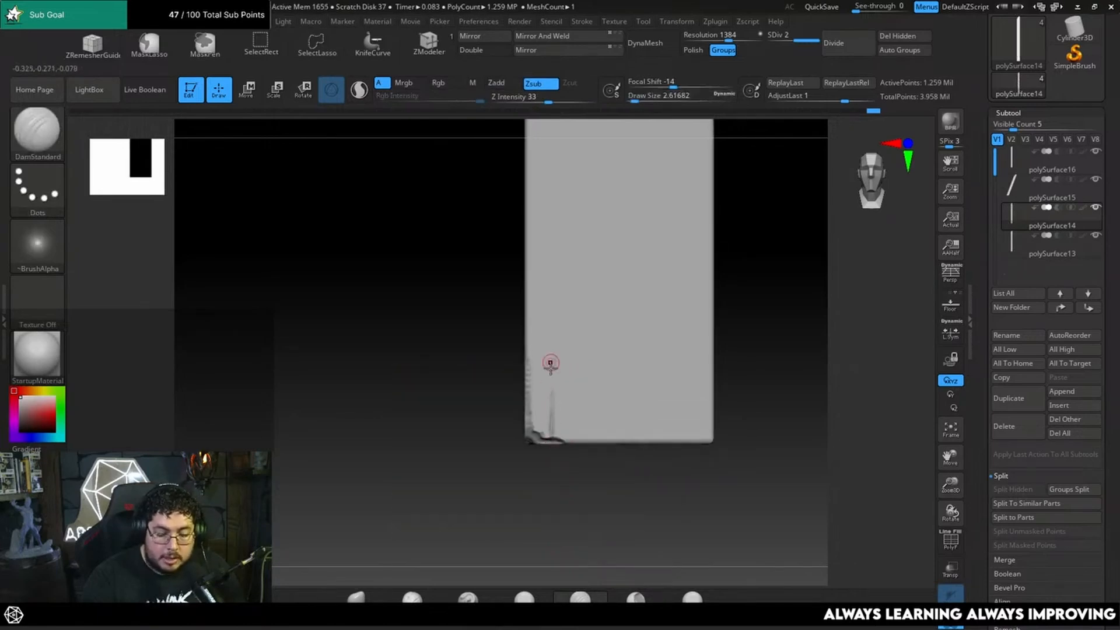
pyautogui.moveTo(552, 321); pyautogui.dragTo(550, 300)
pyautogui.moveTo(548, 332); pyautogui.dragTo(549, 288)
pyautogui.keyDown('alt'); pyautogui.moveTo(735, 246); pyautogui.dragTo(722, 267); pyautogui.keyUp('alt')
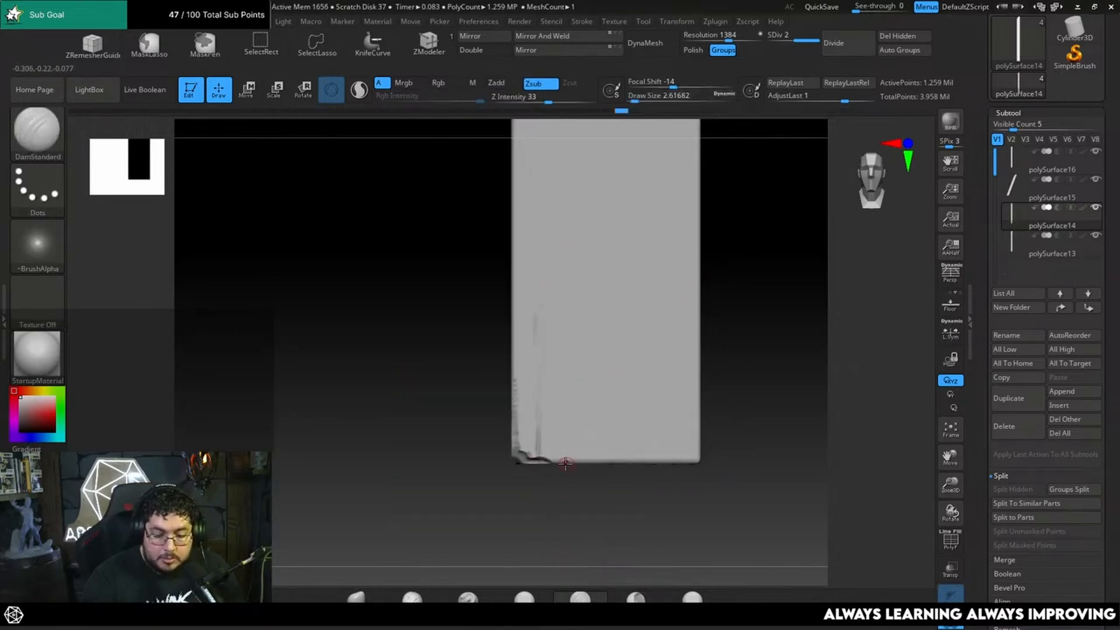
# Carve a shorter vertical crack beside the first and a long one near the opposite side of the plank's bottom end with DamStandard.
pyautogui.moveTo(567, 464)
pyautogui.mouseDown(button='right')
pyautogui.moveTo(570, 446)
pyautogui.moveTo(555, 482)
pyautogui.moveTo(638, 392)
pyautogui.mouseUp(button='right')
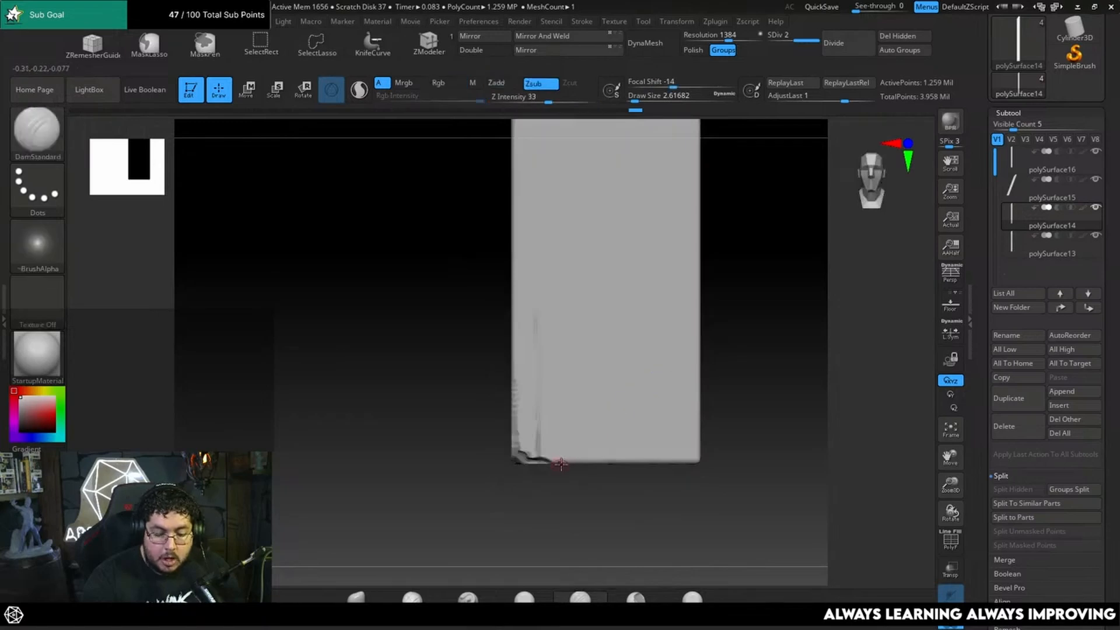
pyautogui.moveTo(564, 462); pyautogui.dragTo(566, 375)
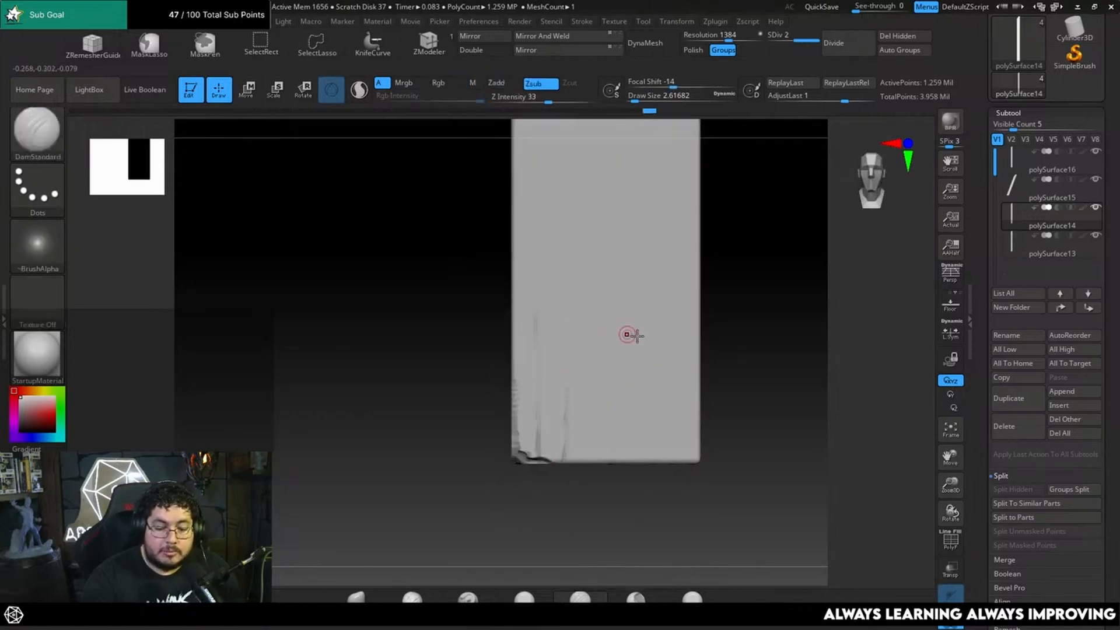
pyautogui.keyDown('alt'); pyautogui.moveTo(732, 372); pyautogui.dragTo(703, 345); pyautogui.keyUp('alt')
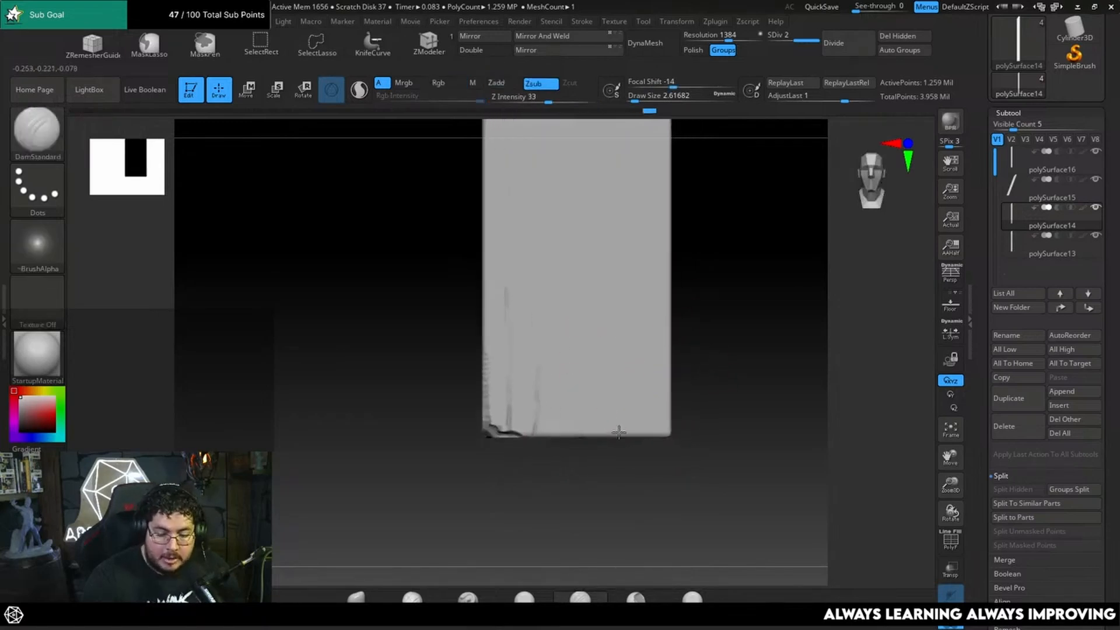
pyautogui.moveTo(624, 305); pyautogui.dragTo(625, 278)
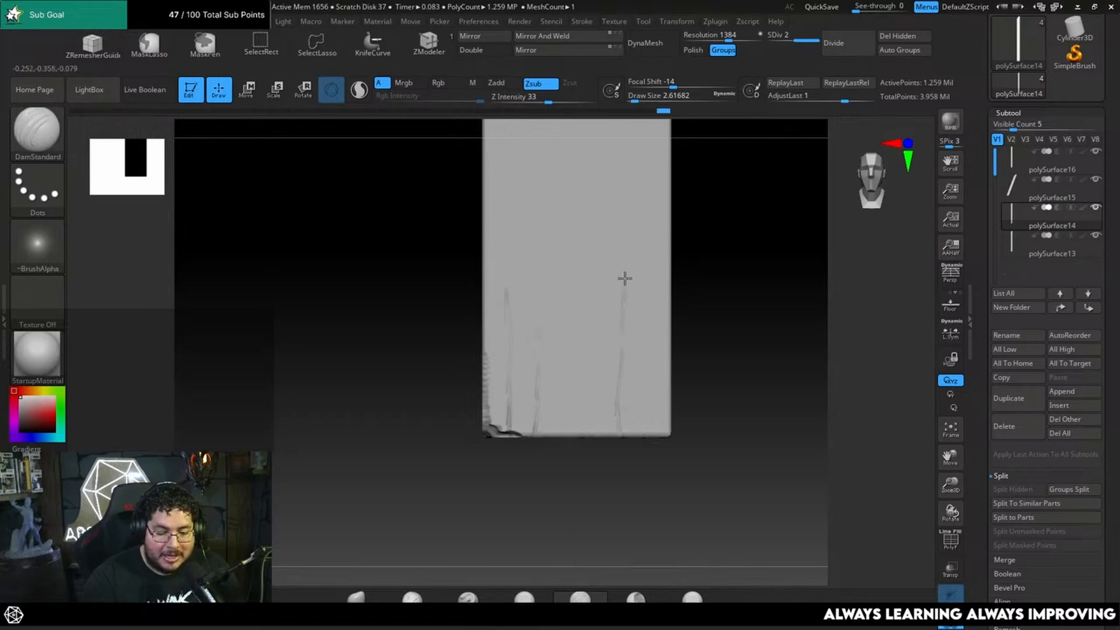
# Carve a long wavy crack up the middle of the plank's bottom end with DamStandard at a draw size of about 2.62.
pyautogui.moveTo(575, 442); pyautogui.dragTo(571, 441, button='right')
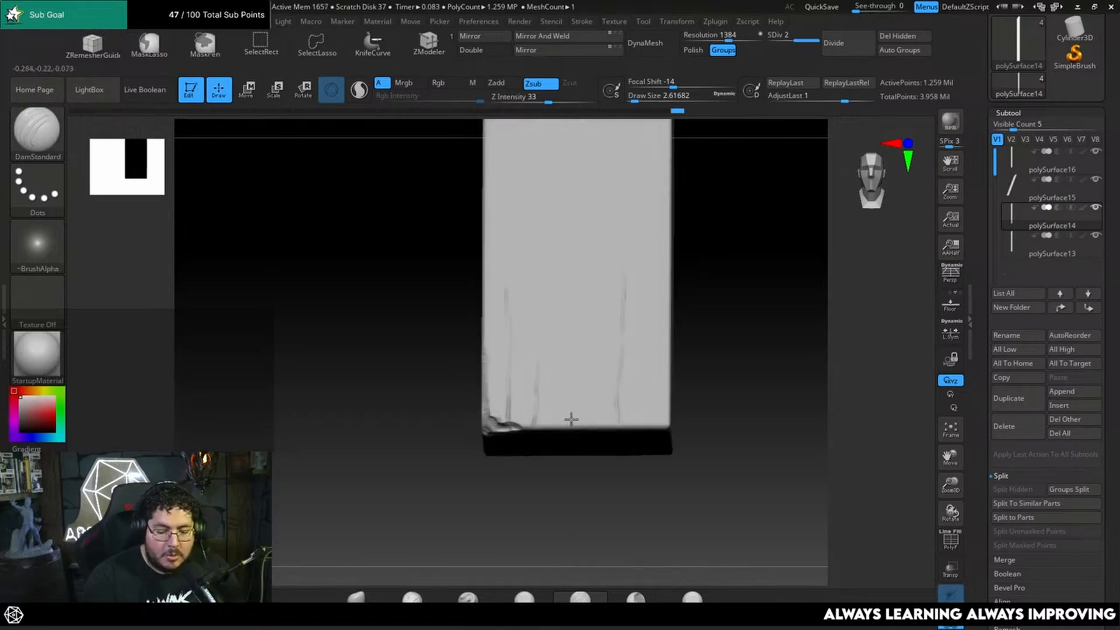
pyautogui.moveTo(575, 398); pyautogui.dragTo(579, 373)
pyautogui.keyDown('shift'); pyautogui.moveTo(703, 334); pyautogui.dragTo(708, 335); pyautogui.keyUp('shift')
pyautogui.moveTo(572, 405); pyautogui.dragTo(583, 257)
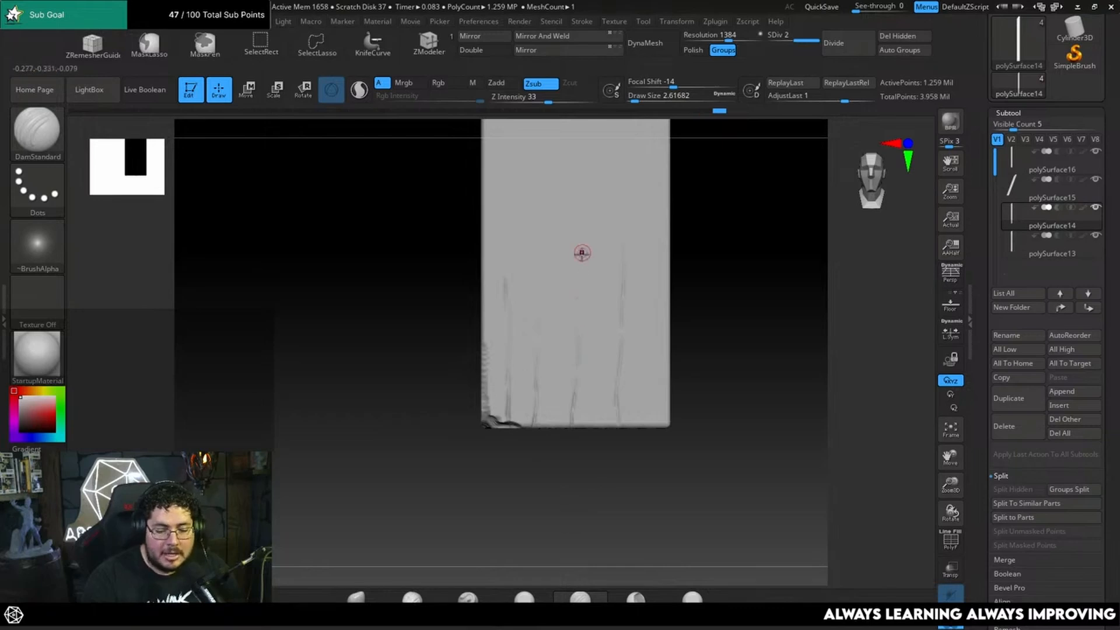
pyautogui.moveTo(572, 477); pyautogui.dragTo(576, 430)
pyautogui.keyDown('shift'); pyautogui.moveTo(695, 379); pyautogui.dragTo(681, 369); pyautogui.keyUp('shift')
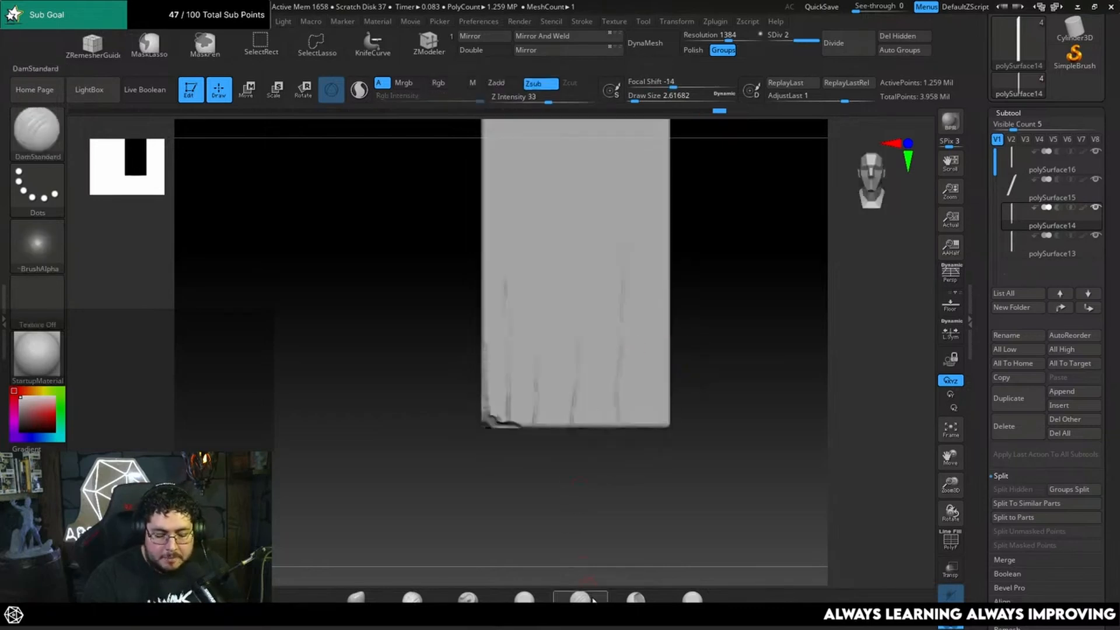
# Chip the bottom edge beside the worn corner and at the crack bases with MalletFast at about 3.67, and retrace the farthest crack.
pyautogui.click(635, 598)
pyautogui.moveTo(578, 536); pyautogui.dragTo(586, 513)
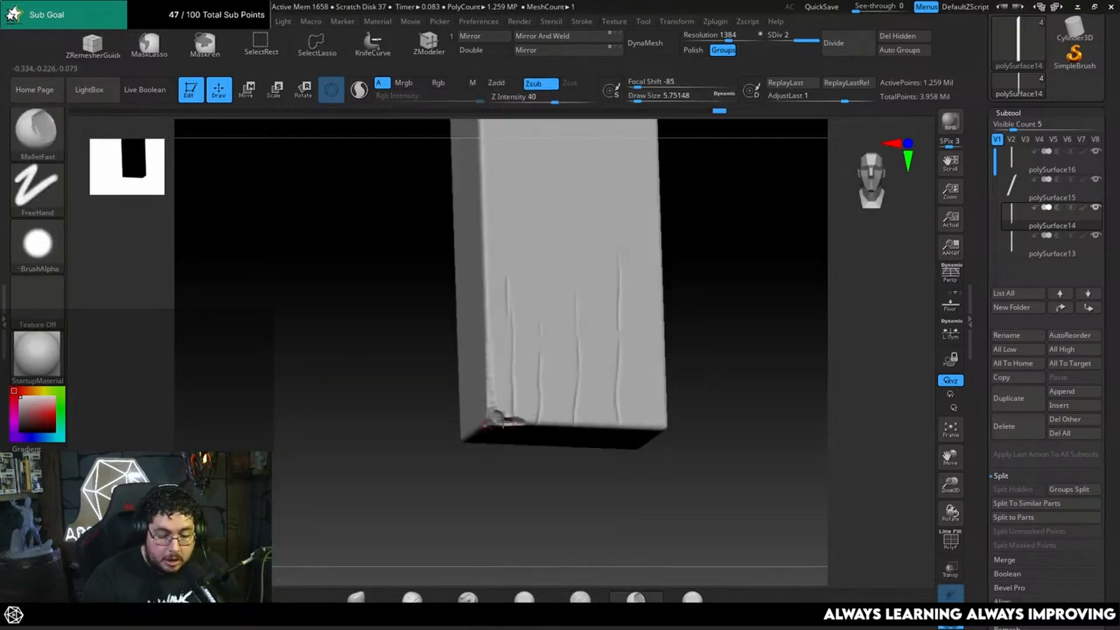
pyautogui.press('[')
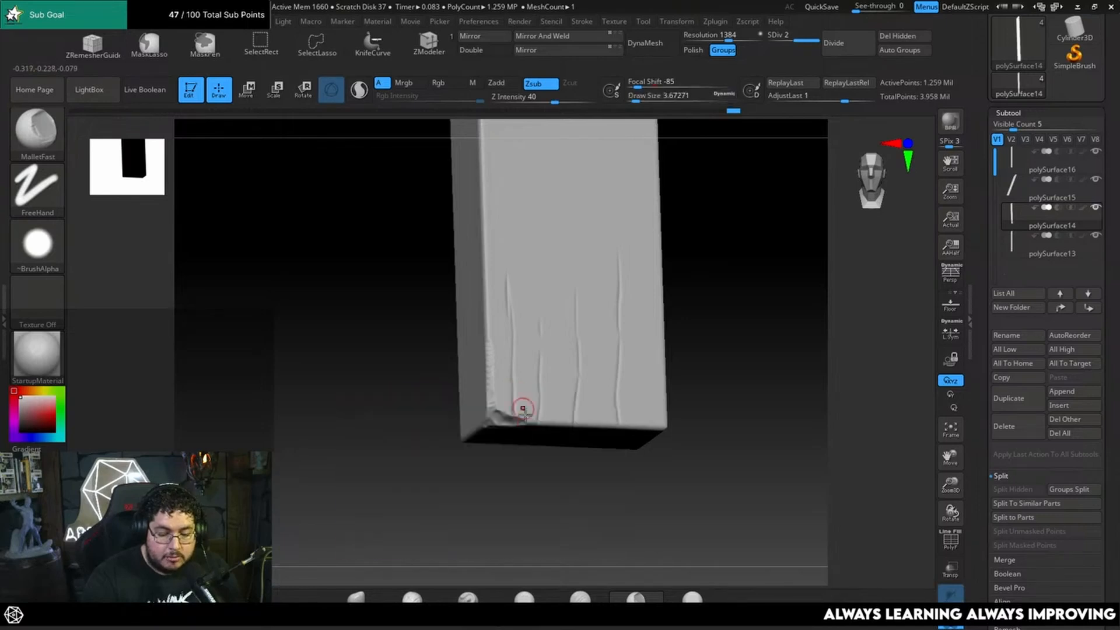
pyautogui.moveTo(530, 423); pyautogui.dragTo(533, 424)
pyautogui.keyDown('shift'); pyautogui.moveTo(676, 396); pyautogui.dragTo(660, 391); pyautogui.keyUp('shift')
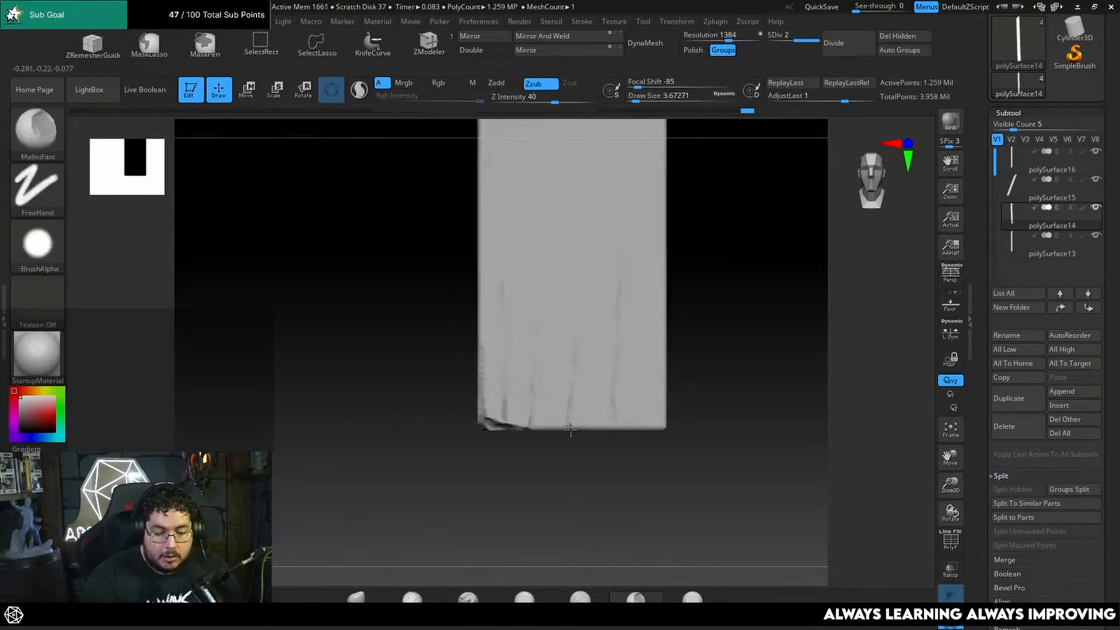
pyautogui.moveTo(566, 454); pyautogui.dragTo(569, 429)
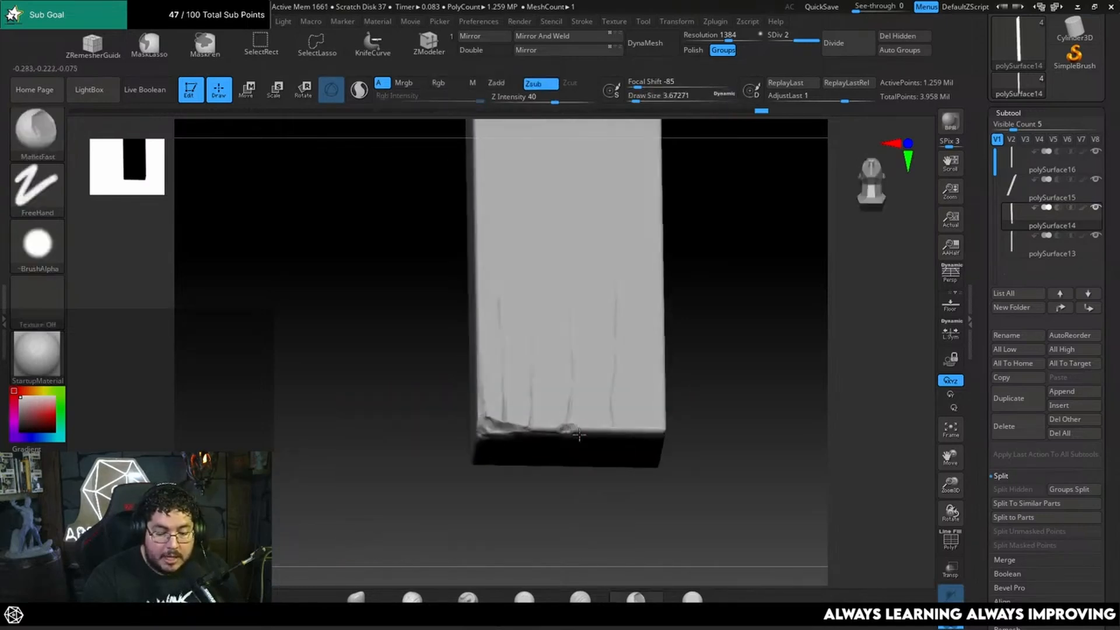
pyautogui.keyDown('shift'); pyautogui.moveTo(710, 377); pyautogui.dragTo(646, 362); pyautogui.keyUp('shift')
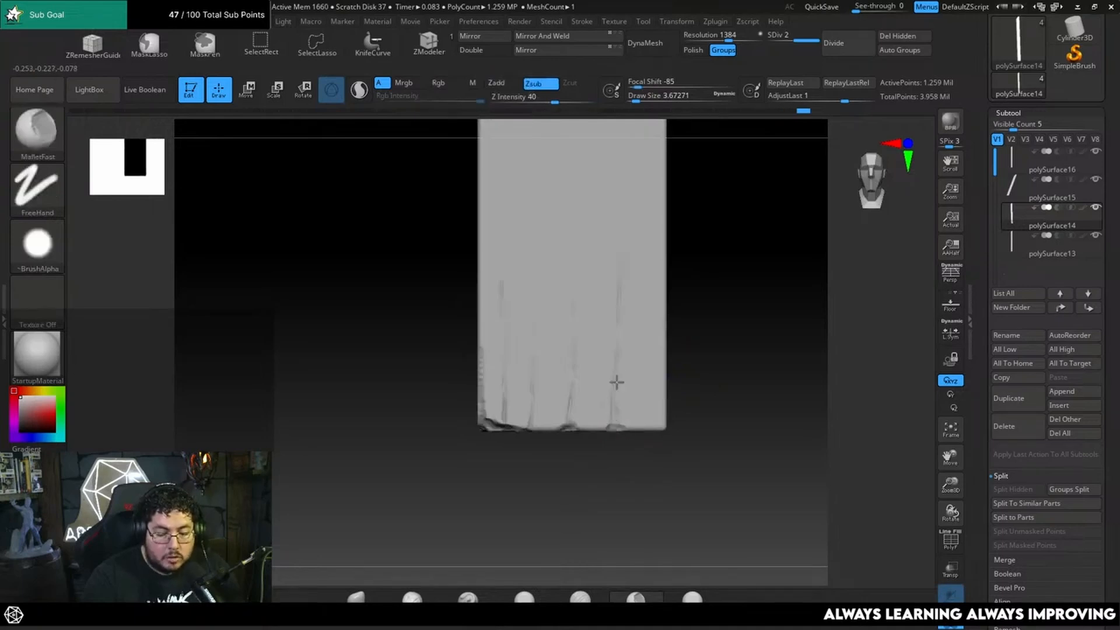
pyautogui.moveTo(616, 382); pyautogui.dragTo(625, 245)
pyautogui.keyDown('alt'); pyautogui.moveTo(687, 287); pyautogui.dragTo(680, 311); pyautogui.keyUp('alt')
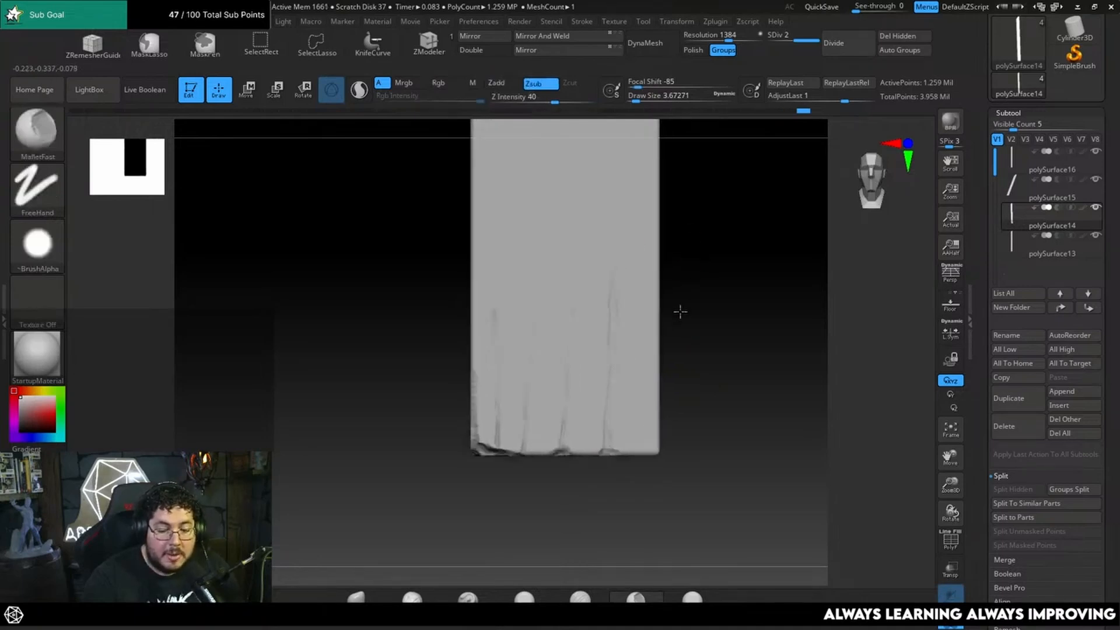
# Flatten the surface around the upper ends of the outermost cracks with TrimDynamic at a draw size of about 14.2.
pyautogui.click(524, 597)
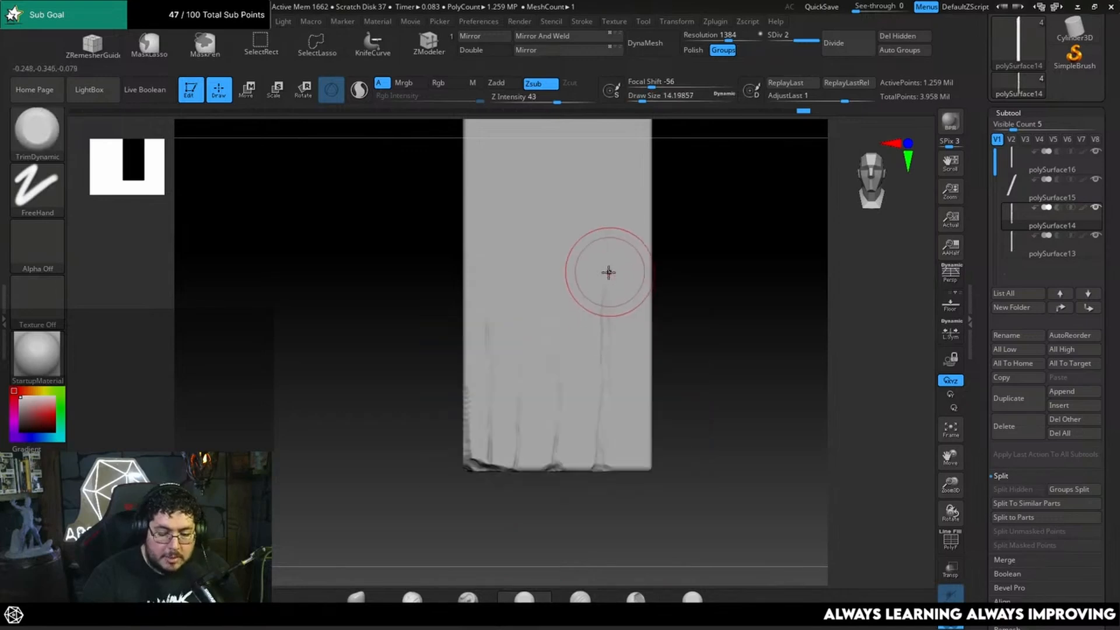
pyautogui.moveTo(609, 272)
pyautogui.mouseDown()
pyautogui.moveTo(610, 312)
pyautogui.moveTo(613, 301)
pyautogui.mouseUp()
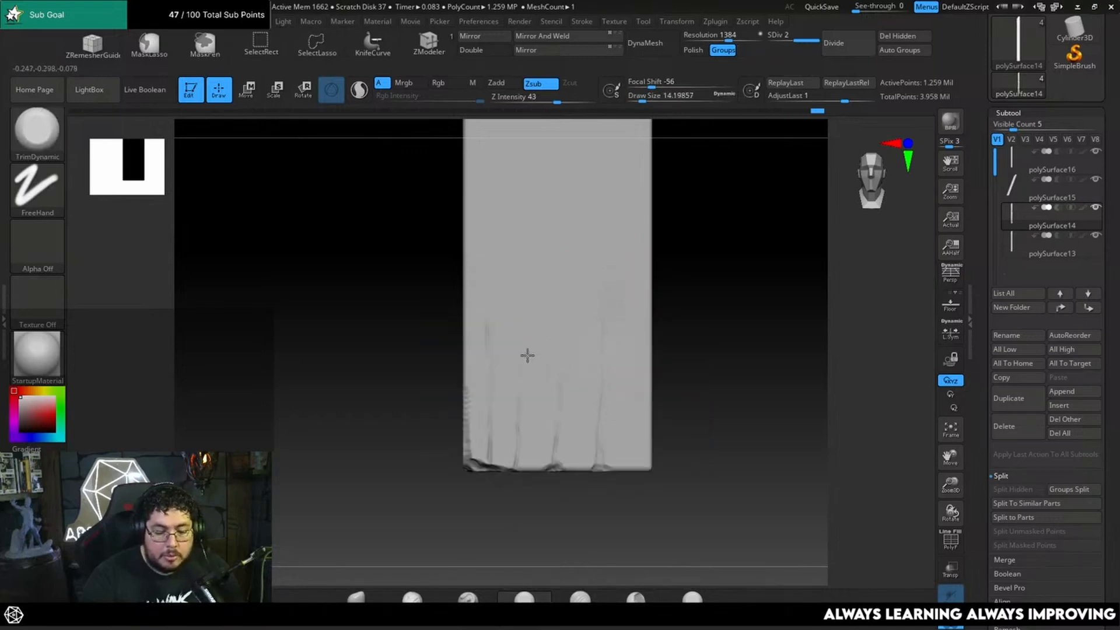
pyautogui.moveTo(485, 330); pyautogui.dragTo(486, 318)
# Wear down the plank's intact bottom corner with TrimDynamic at a draw size of about 4.99.
pyautogui.moveTo(690, 345); pyautogui.dragTo(687, 319)
pyautogui.press('s')
pyautogui.moveTo(695, 347); pyautogui.dragTo(668, 330)
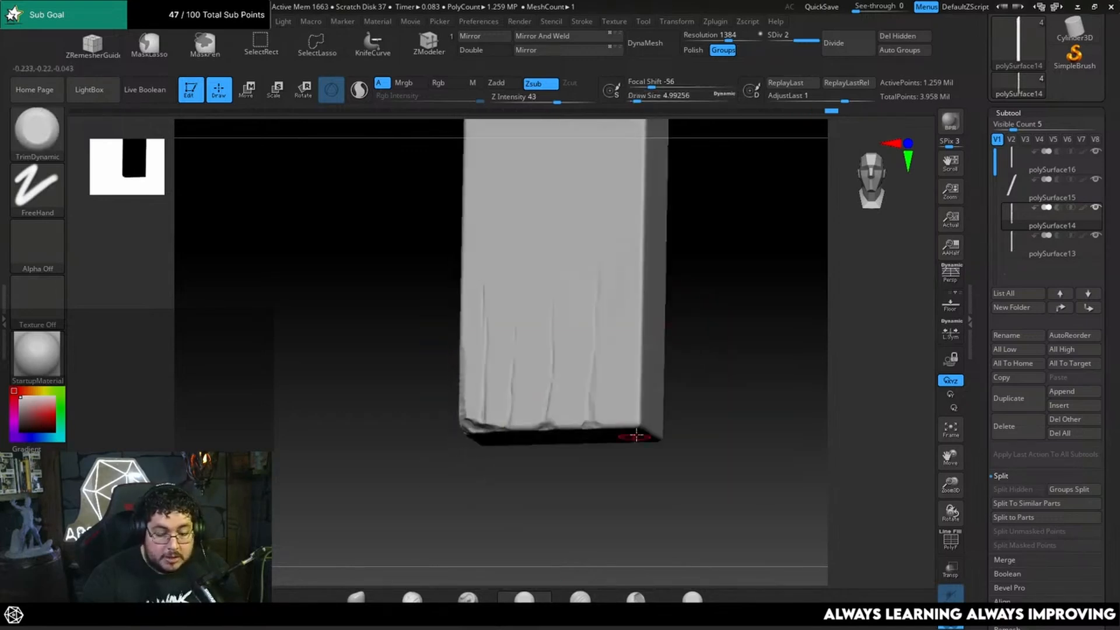
pyautogui.moveTo(613, 504); pyautogui.dragTo(620, 572)
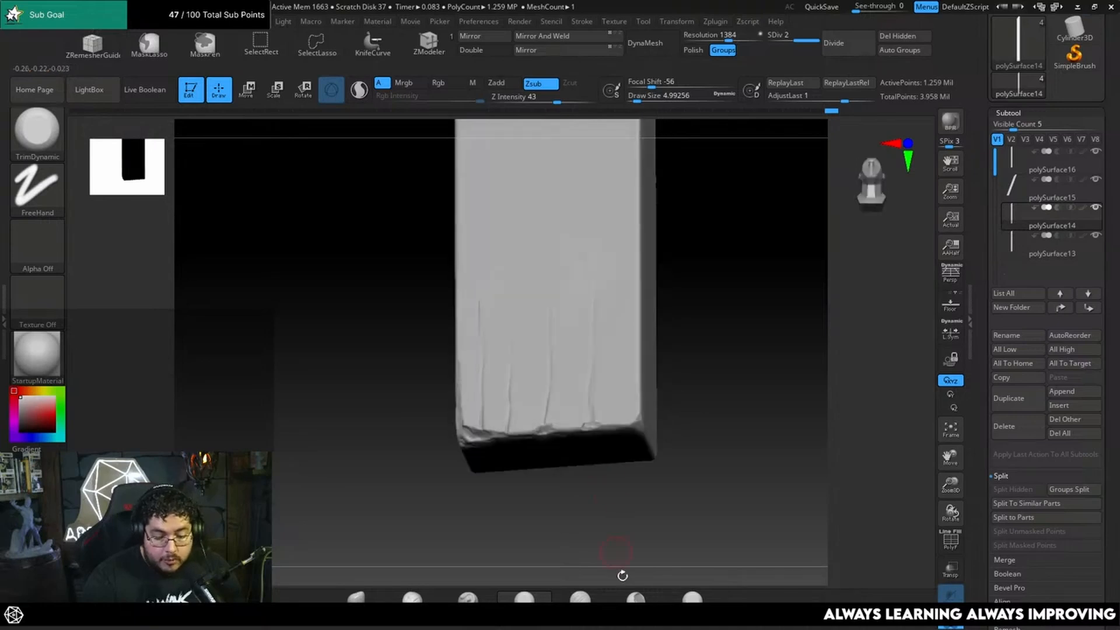
# Refine the chip at the base of the crack nearest the newly worn corner with MalletFast at a draw size of about 3.11.
pyautogui.click(635, 596)
pyautogui.press(']')
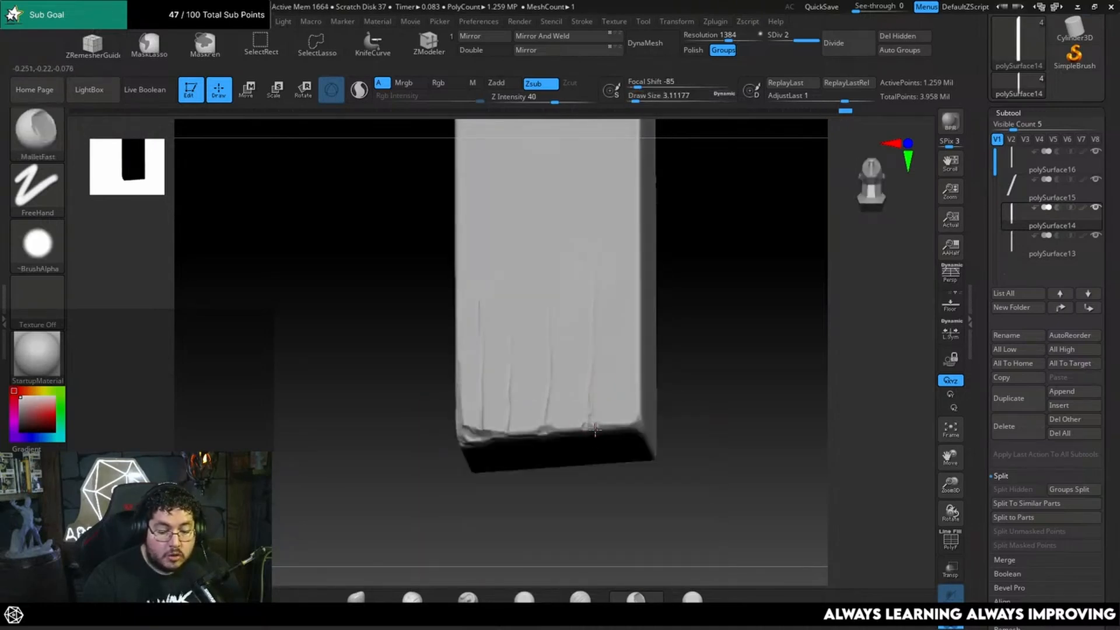
pyautogui.keyDown('shift'); pyautogui.moveTo(675, 382); pyautogui.dragTo(704, 291); pyautogui.keyUp('shift')
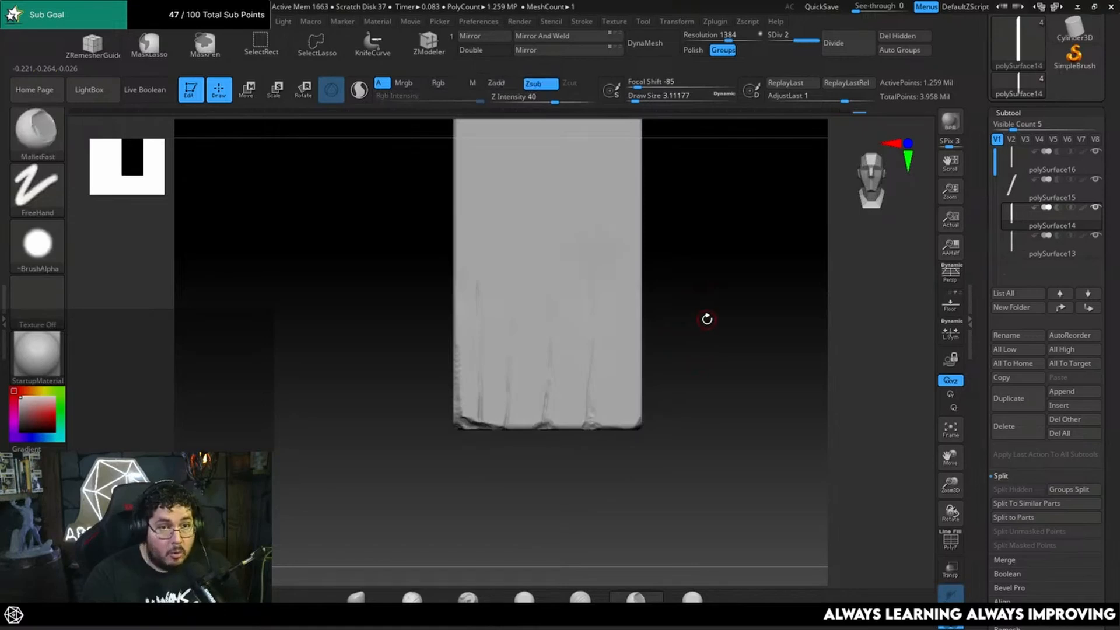
pyautogui.keyDown('alt'); pyautogui.moveTo(696, 390); pyautogui.dragTo(692, 399); pyautogui.keyUp('alt')
# Wear down the vertical edge above the newly worn bottom corner with TrimDynamic at a draw size of about 4.30.
pyautogui.click(692, 598)
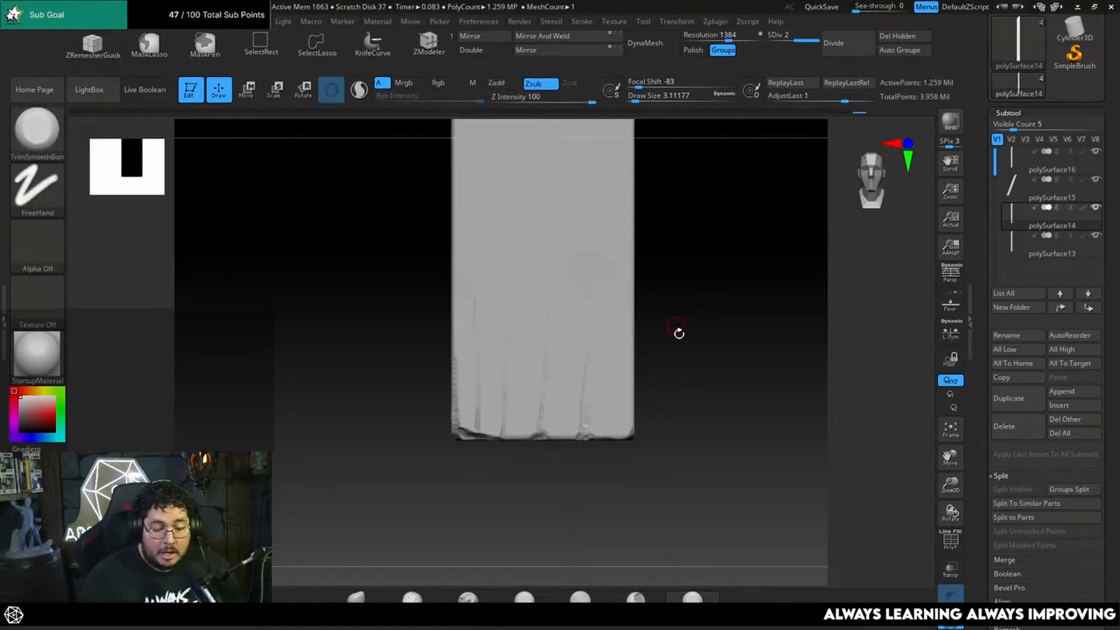
pyautogui.moveTo(679, 334)
pyautogui.mouseDown()
pyautogui.moveTo(694, 368)
pyautogui.moveTo(685, 377)
pyautogui.moveTo(695, 368)
pyautogui.mouseUp()
pyautogui.press('s')
pyautogui.click(527, 597)
pyautogui.press('space')
pyautogui.moveTo(620, 352); pyautogui.dragTo(616, 350)
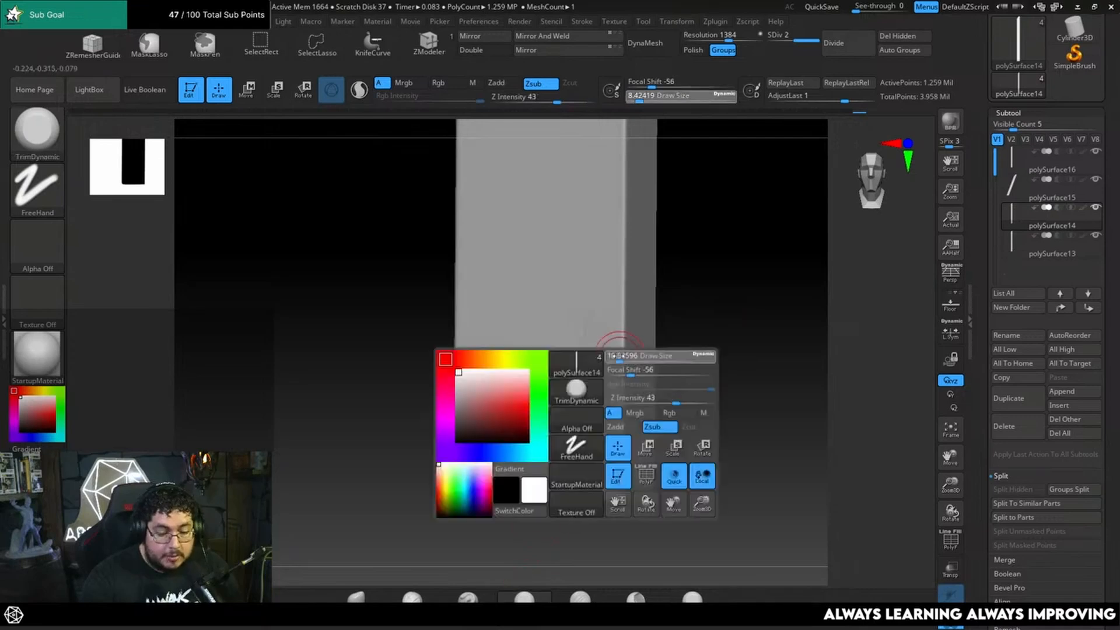
pyautogui.moveTo(704, 343)
pyautogui.mouseDown()
pyautogui.moveTo(687, 351)
pyautogui.moveTo(701, 340)
pyautogui.mouseUp()
pyautogui.press('space')
pyautogui.moveTo(630, 341); pyautogui.dragTo(626, 341)
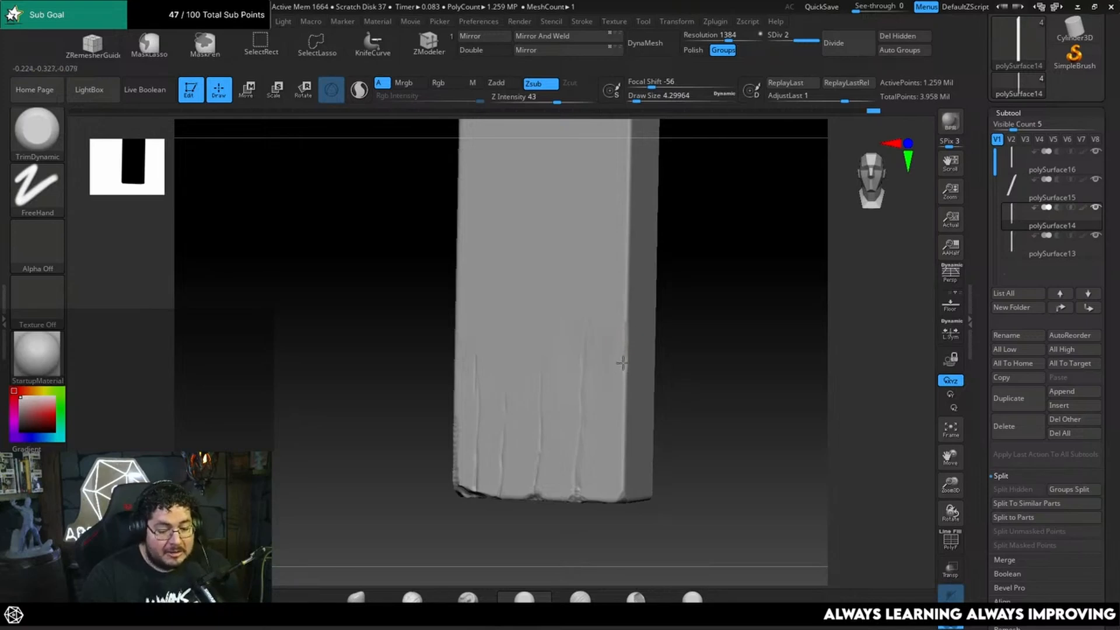
pyautogui.keyDown('shift'); pyautogui.moveTo(665, 309); pyautogui.dragTo(666, 356); pyautogui.keyUp('shift')
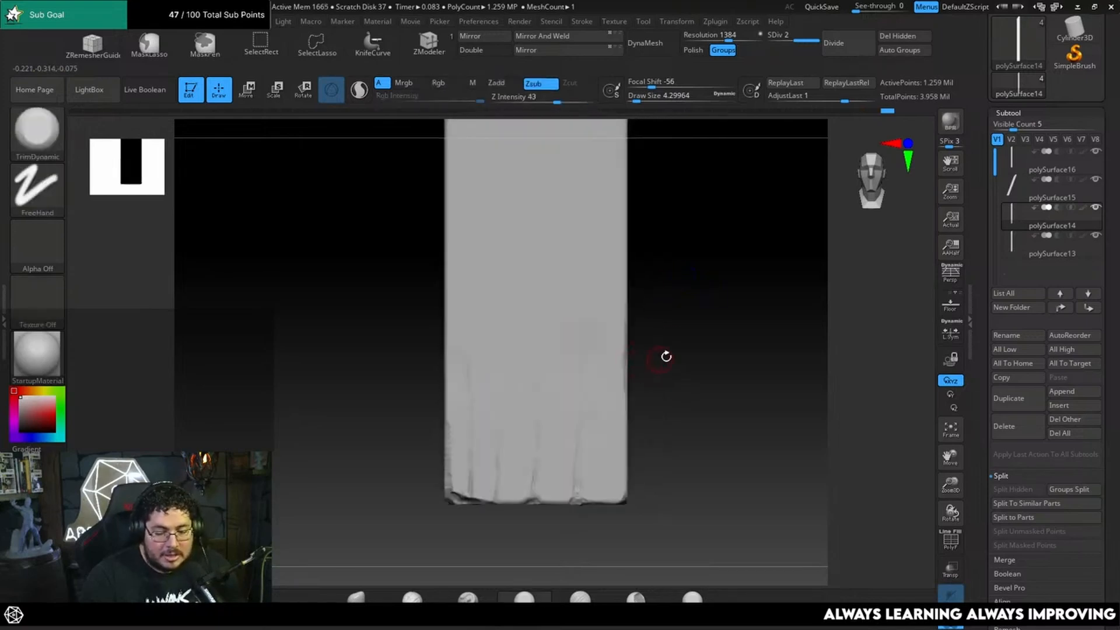
pyautogui.keyDown('alt'); pyautogui.moveTo(674, 427); pyautogui.dragTo(667, 366); pyautogui.keyUp('alt')
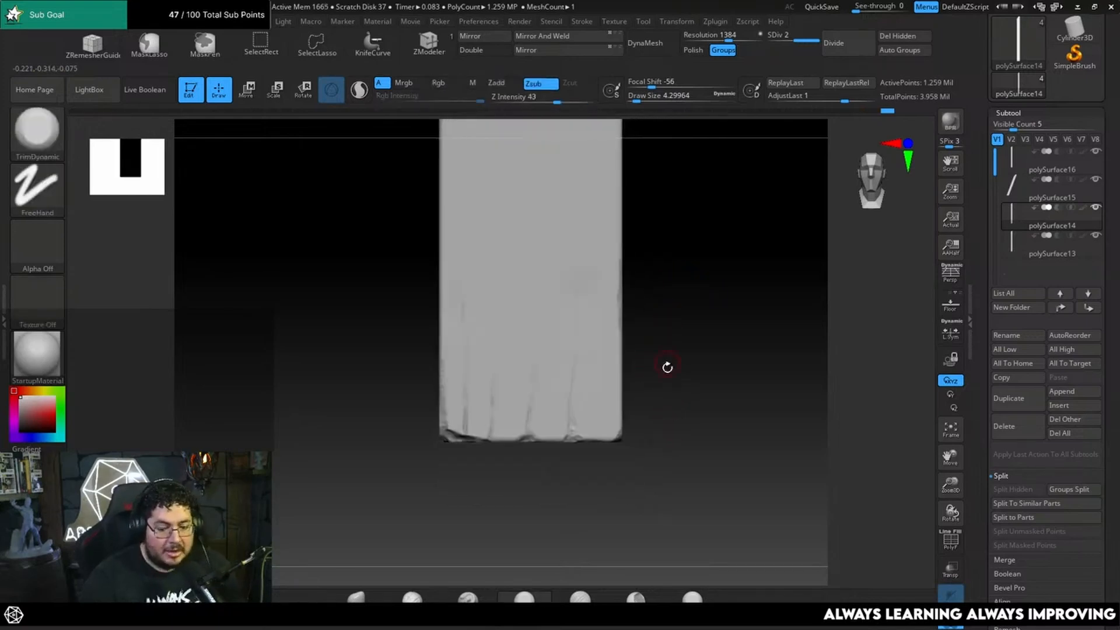
# Trim the rough, notched vertical edge and its chipped bottom corner with TrimDynamic at a draw size of about 4.30.
pyautogui.moveTo(661, 409)
pyautogui.mouseDown()
pyautogui.moveTo(611, 436)
pyautogui.moveTo(616, 387)
pyautogui.moveTo(666, 389)
pyautogui.moveTo(678, 460)
pyautogui.mouseUp()
pyautogui.press('space')
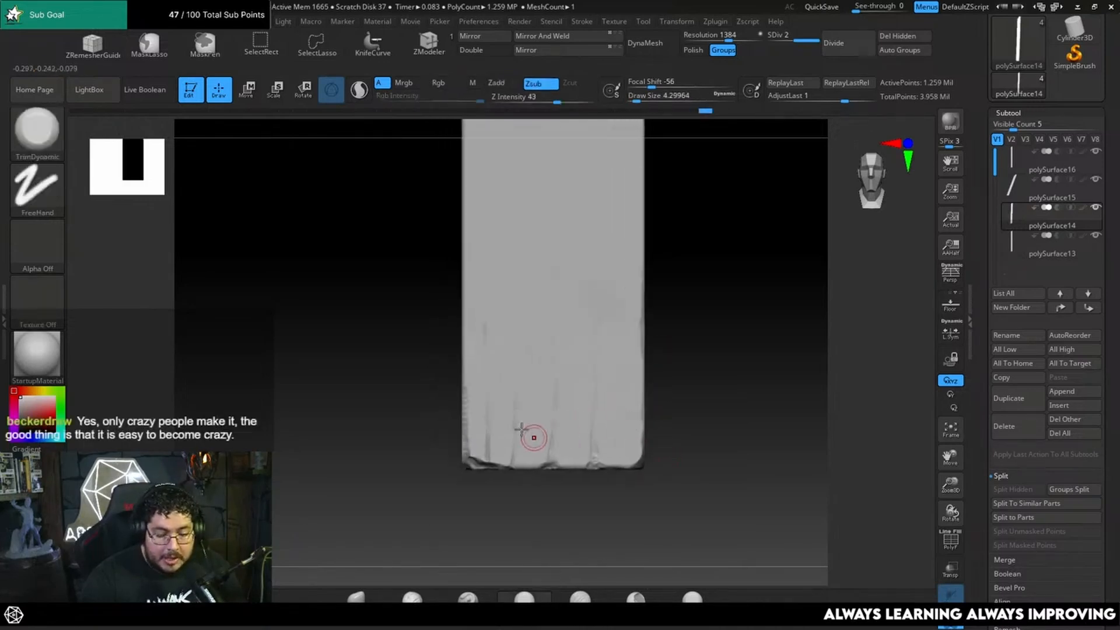
pyautogui.moveTo(425, 404); pyautogui.dragTo(461, 395)
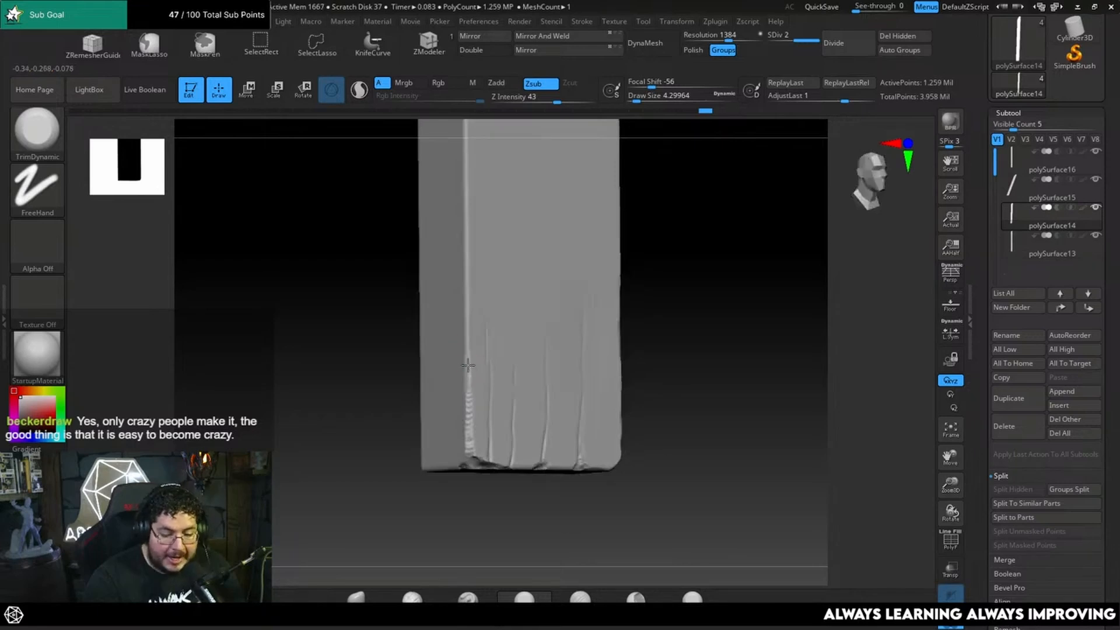
pyautogui.moveTo(463, 457); pyautogui.dragTo(467, 476)
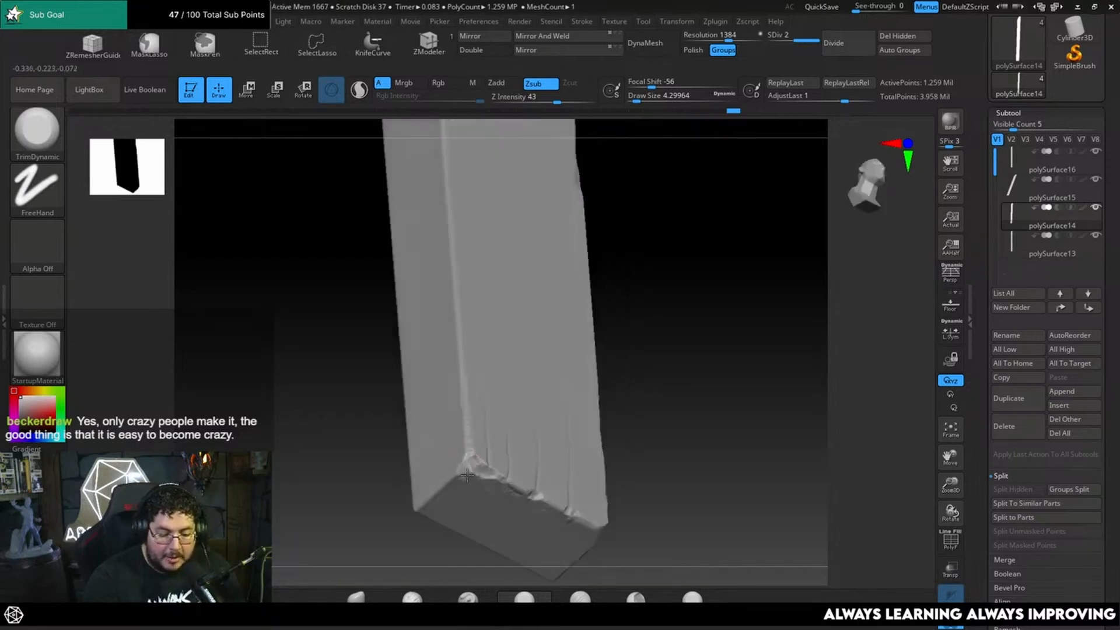
pyautogui.moveTo(686, 445)
pyautogui.mouseDown()
pyautogui.moveTo(671, 436)
pyautogui.moveTo(675, 347)
pyautogui.moveTo(677, 370)
pyautogui.mouseUp()
# Chip the bottom edge at the base of the first crack beside the chipped corner with MalletFast at a draw size of about 4.30.
pyautogui.click(636, 597)
pyautogui.keyDown('alt'); pyautogui.moveTo(665, 514); pyautogui.dragTo(671, 548); pyautogui.keyUp('alt')
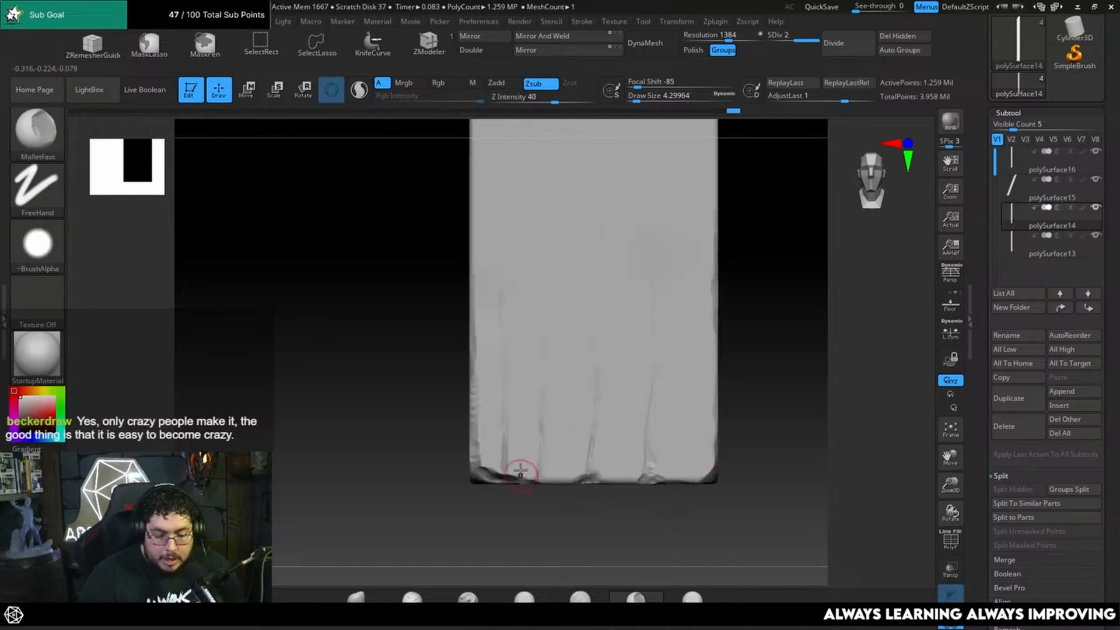
pyautogui.moveTo(520, 470); pyautogui.dragTo(510, 472)
pyautogui.keyDown('alt'); pyautogui.moveTo(533, 531); pyautogui.dragTo(524, 523); pyautogui.keyUp('alt')
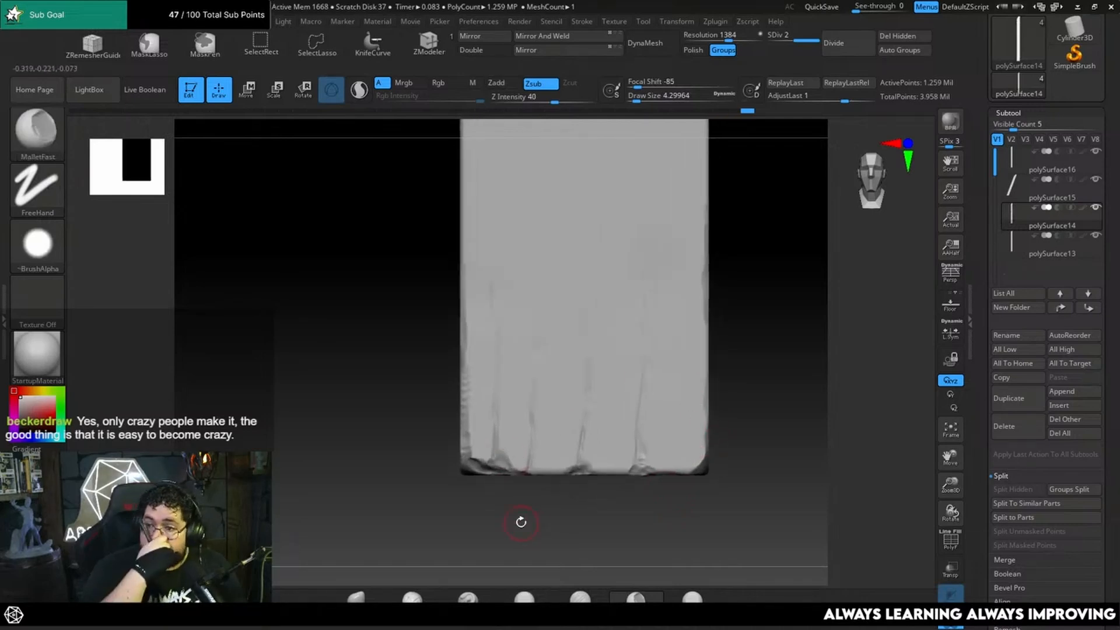
# Chip a stretch of the plank's long vertical edge well above the cracks with MalletFast at a draw size of about 4.30.
pyautogui.moveTo(740, 348); pyautogui.dragTo(691, 327)
pyautogui.keyDown('alt'); pyautogui.moveTo(686, 287); pyautogui.dragTo(655, 312); pyautogui.keyUp('alt')
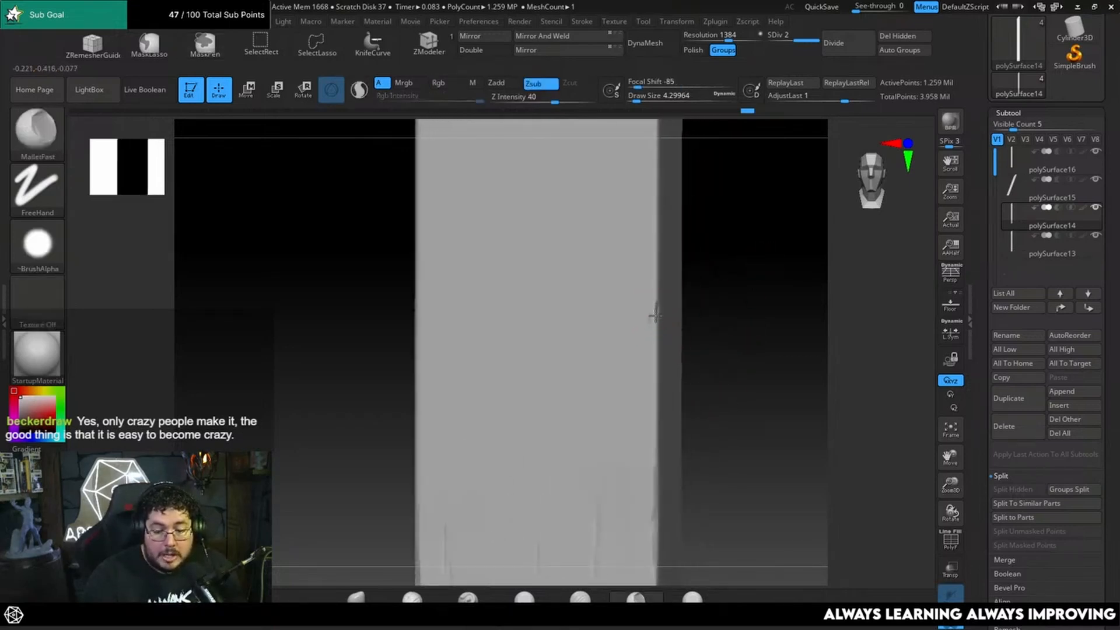
pyautogui.moveTo(650, 318); pyautogui.dragTo(655, 288)
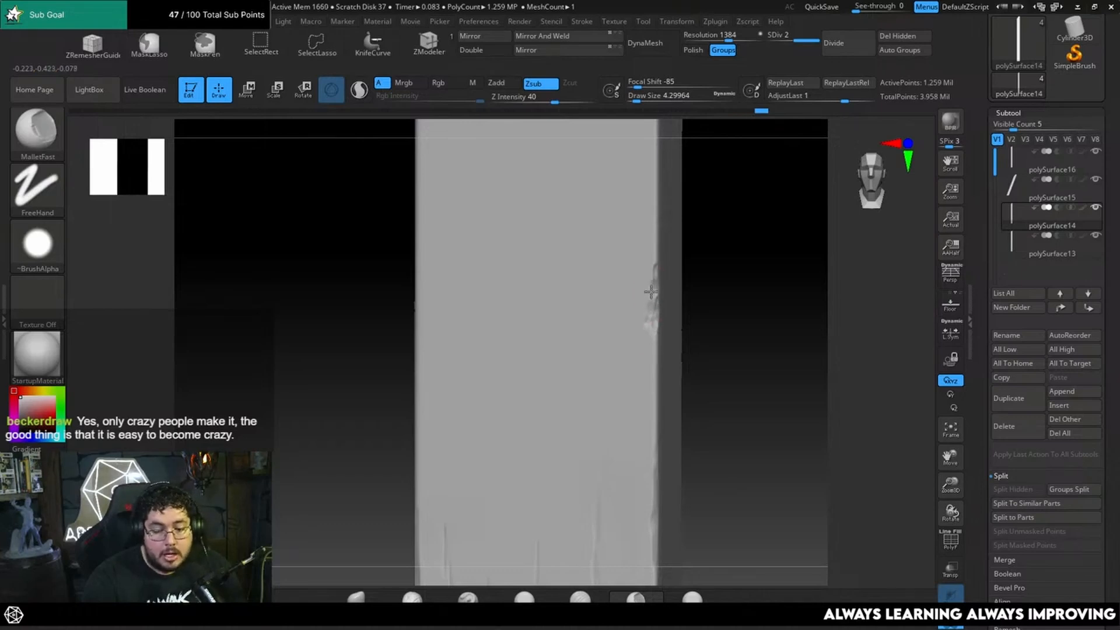
pyautogui.moveTo(645, 324); pyautogui.dragTo(700, 305, button='right')
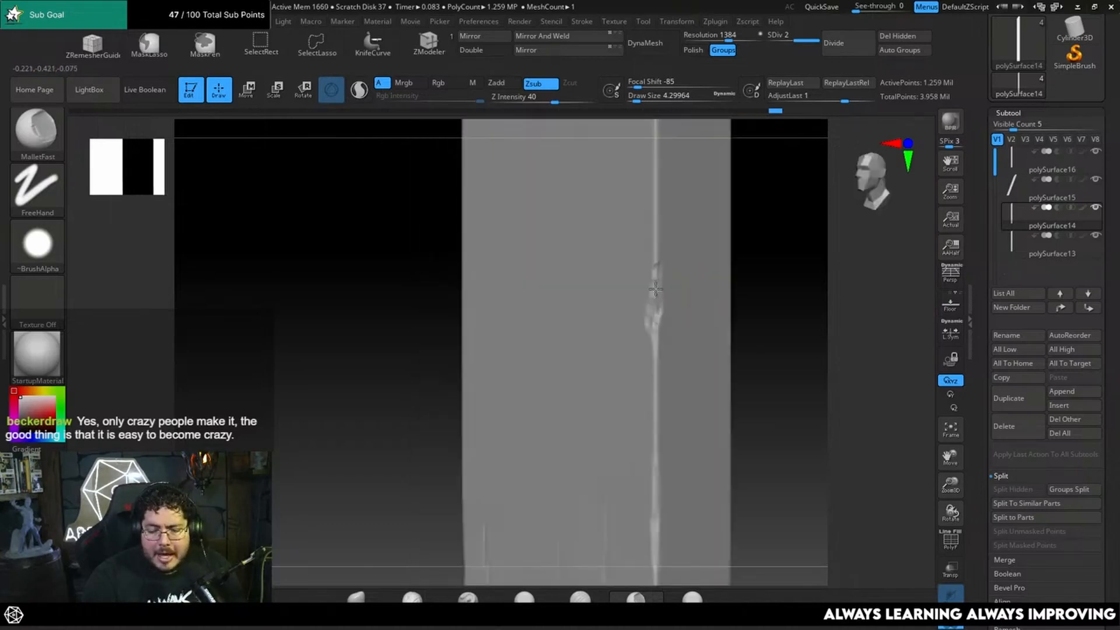
pyautogui.moveTo(650, 250); pyautogui.dragTo(653, 305)
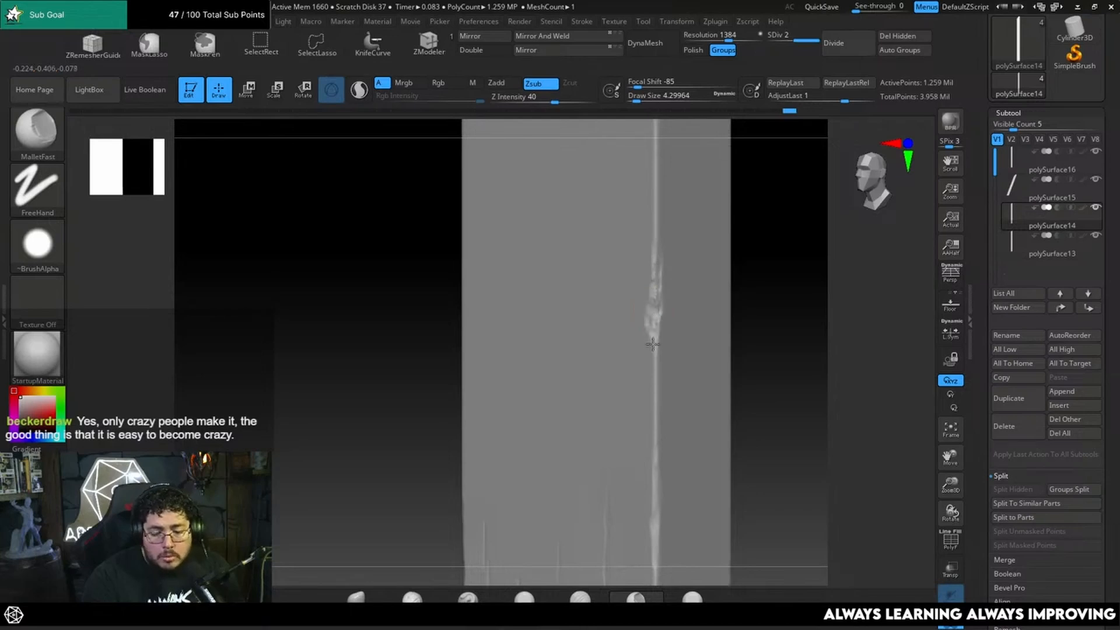
pyautogui.moveTo(741, 270); pyautogui.dragTo(719, 289, button='right')
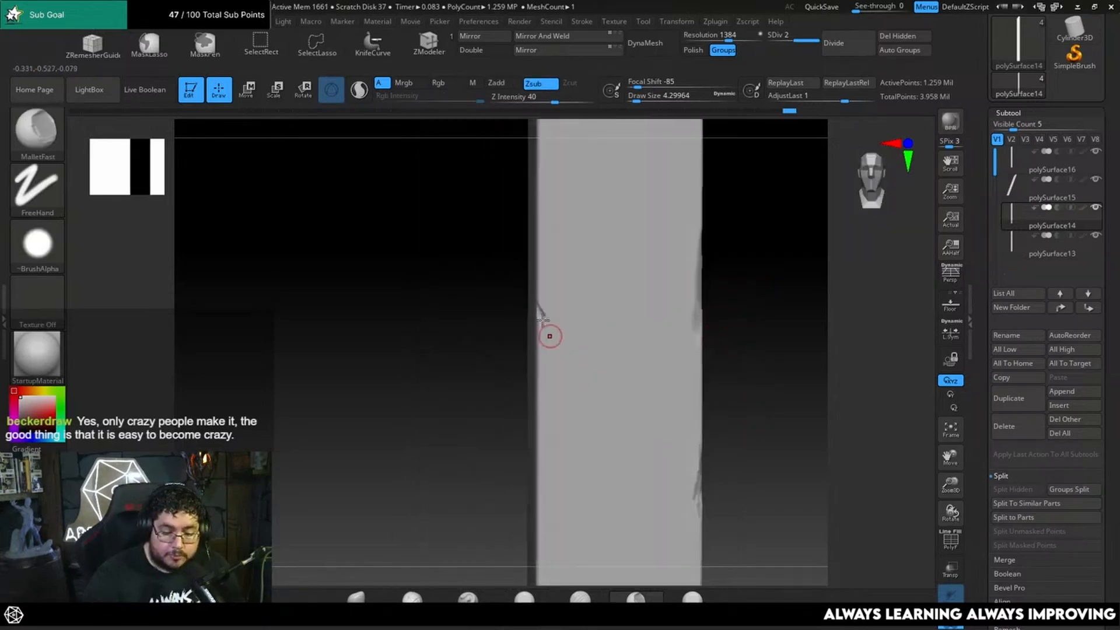
# Gouge a diagonal scratch from the plank's edge across its face with MalletFast, and soften it with TrimDynamic at a draw size of about 15.55.
pyautogui.moveTo(543, 319); pyautogui.dragTo(552, 333)
pyautogui.moveTo(591, 393); pyautogui.dragTo(622, 430)
pyautogui.moveTo(730, 497); pyautogui.dragTo(717, 501, button='right')
pyautogui.click(524, 597)
pyautogui.press('space')
pyautogui.moveTo(537, 442); pyautogui.dragTo(550, 440)
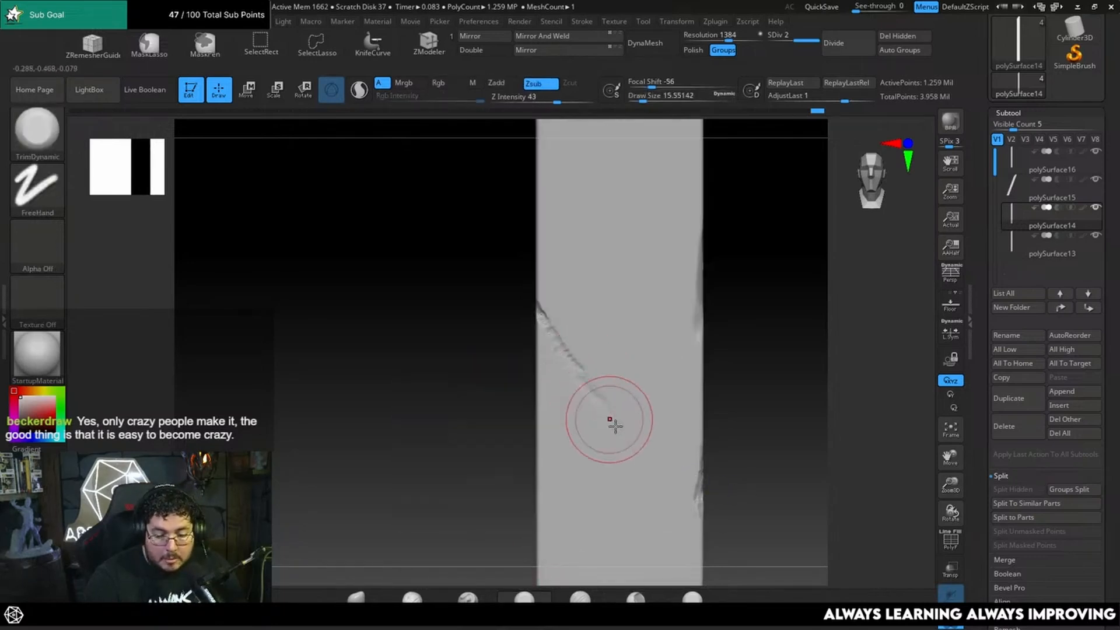
pyautogui.moveTo(619, 422); pyautogui.dragTo(594, 387)
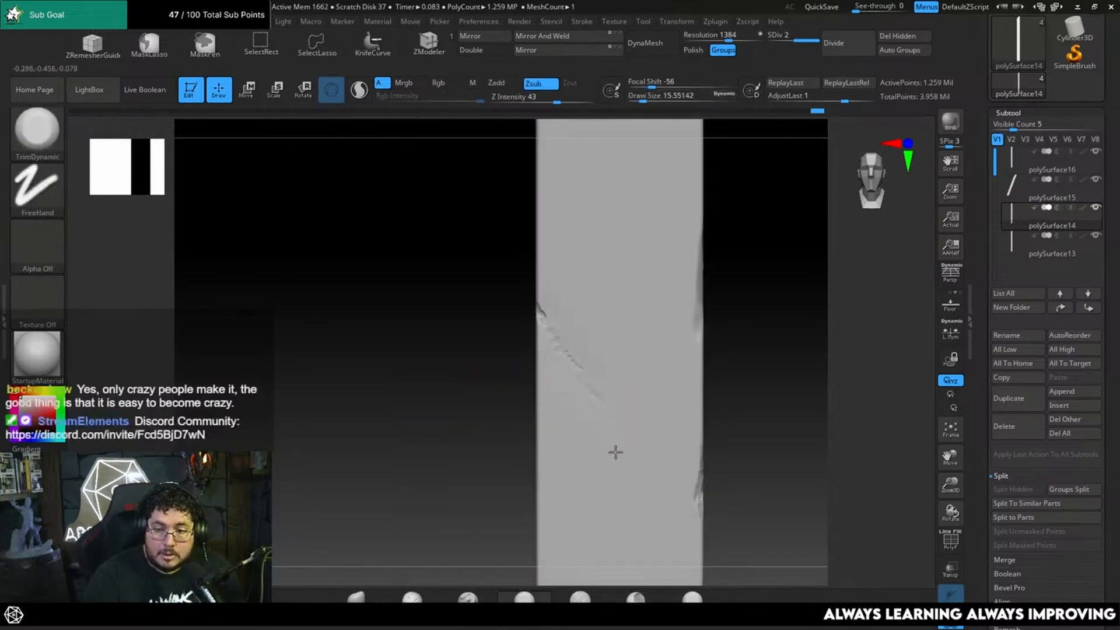
pyautogui.keyDown('ctrl'); pyautogui.moveTo(755, 403); pyautogui.dragTo(740, 373, button='right'); pyautogui.keyUp('ctrl')
pyautogui.moveTo(613, 436); pyautogui.dragTo(617, 403)
# Reduce the TrimDynamic draw size to about 10.54 and examine the plank's worn edges up to its slanted top end.
pyautogui.moveTo(727, 362)
pyautogui.keyDown('ctrl'); pyautogui.mouseDown(button='right')
pyautogui.moveTo(702, 340)
pyautogui.moveTo(719, 314)
pyautogui.moveTo(725, 450)
pyautogui.mouseUp(button='right'); pyautogui.keyUp('ctrl')
pyautogui.press('space')
pyautogui.moveTo(727, 303); pyautogui.dragTo(722, 304)
pyautogui.keyDown('alt'); pyautogui.moveTo(718, 290); pyautogui.dragTo(710, 361, button='right'); pyautogui.keyUp('alt')
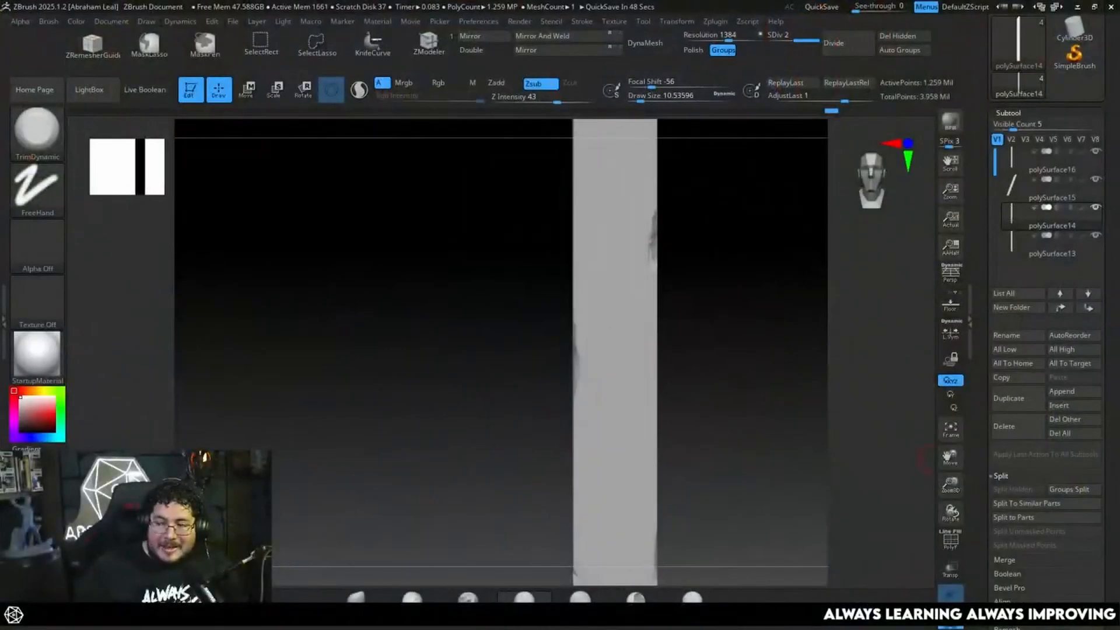
pyautogui.moveTo(701, 348); pyautogui.dragTo(706, 371)
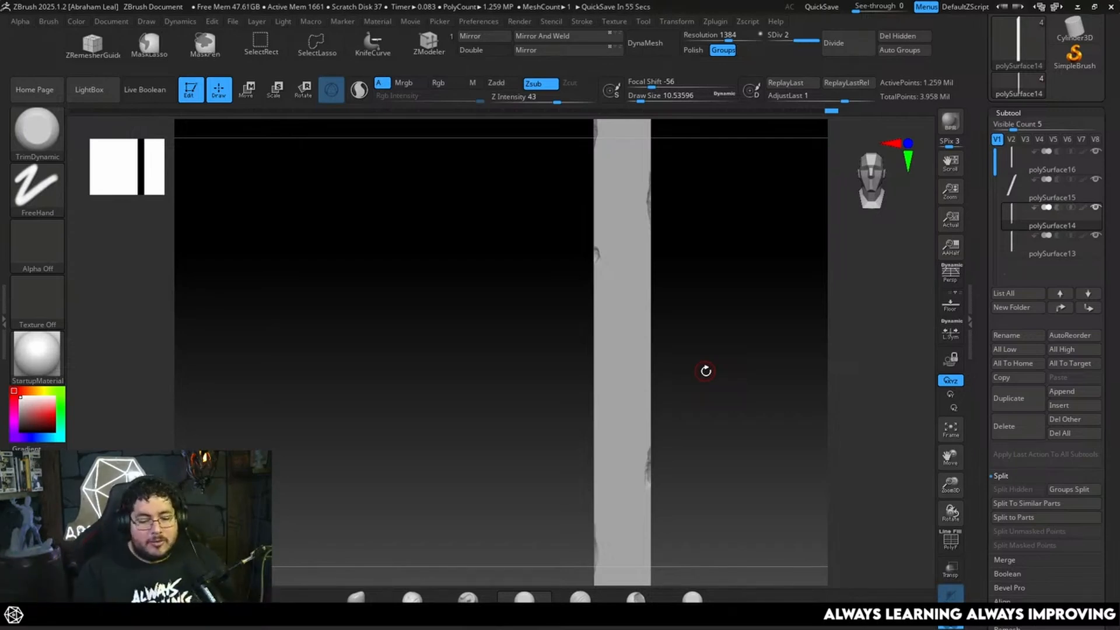
pyautogui.moveTo(706, 371); pyautogui.dragTo(740, 300)
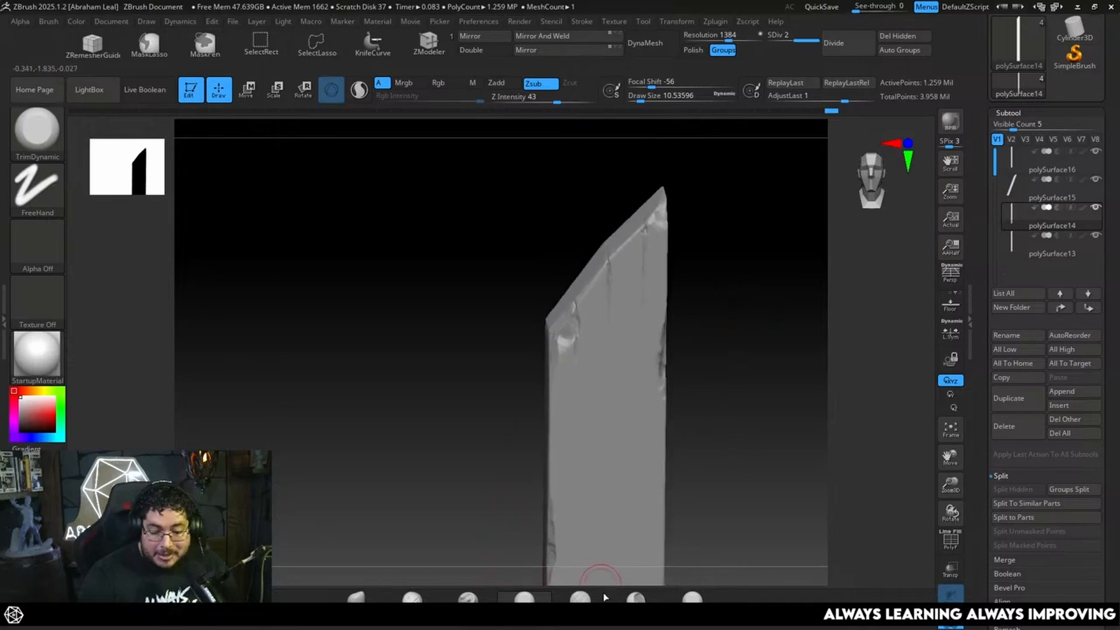
# Roughen the cracks and the lower corner of the plank's slanted top end with MalletFast at a draw size of about 5.75.
pyautogui.click(635, 598)
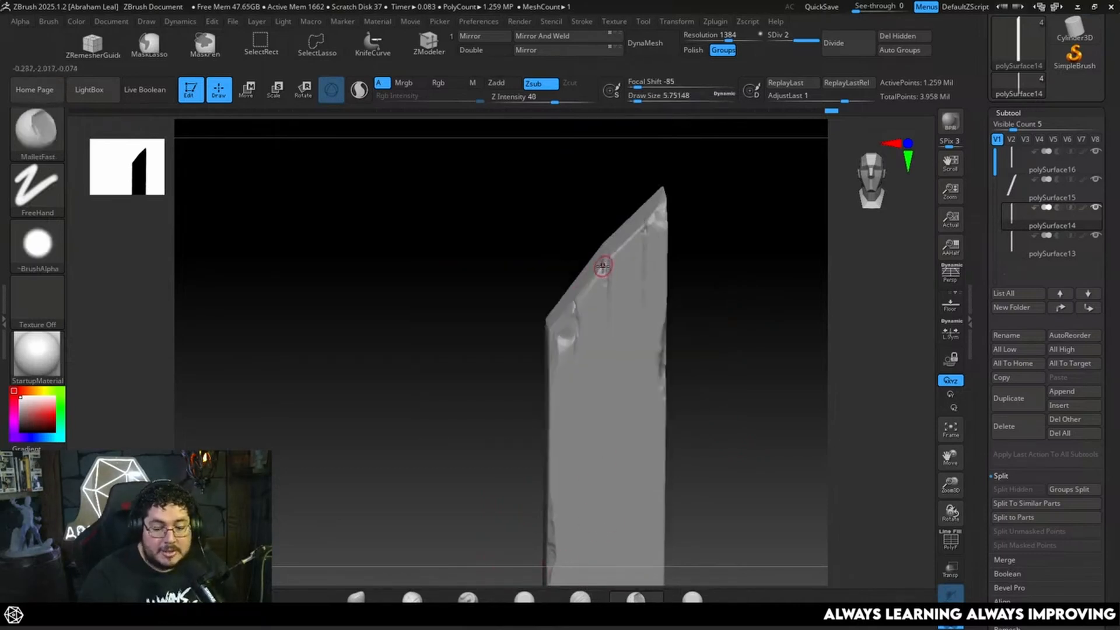
pyautogui.moveTo(676, 228); pyautogui.dragTo(683, 208)
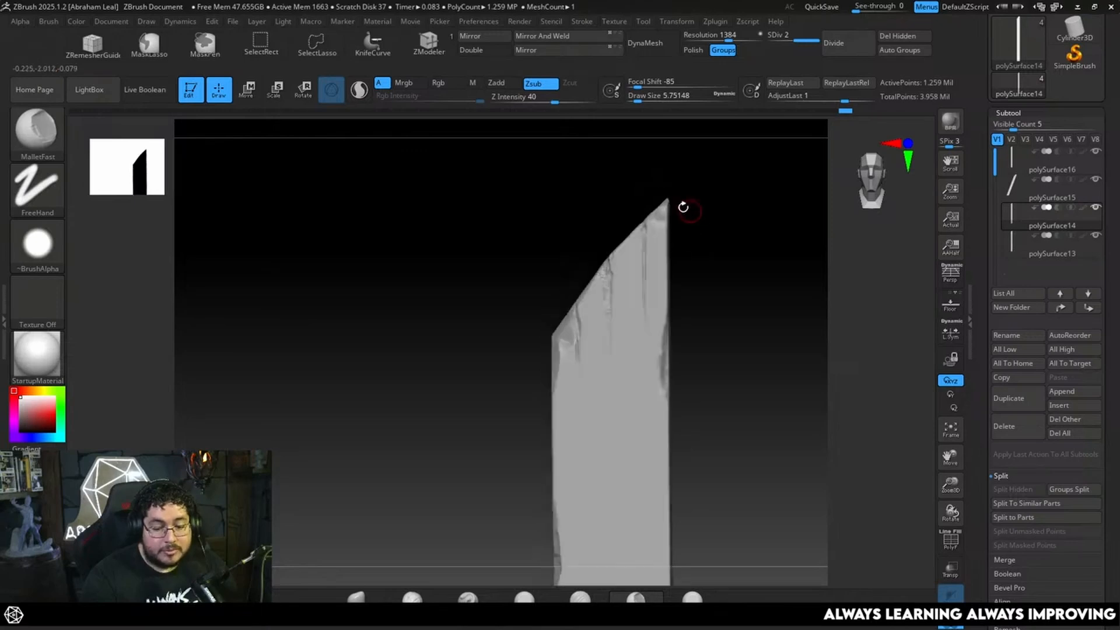
pyautogui.click(648, 233)
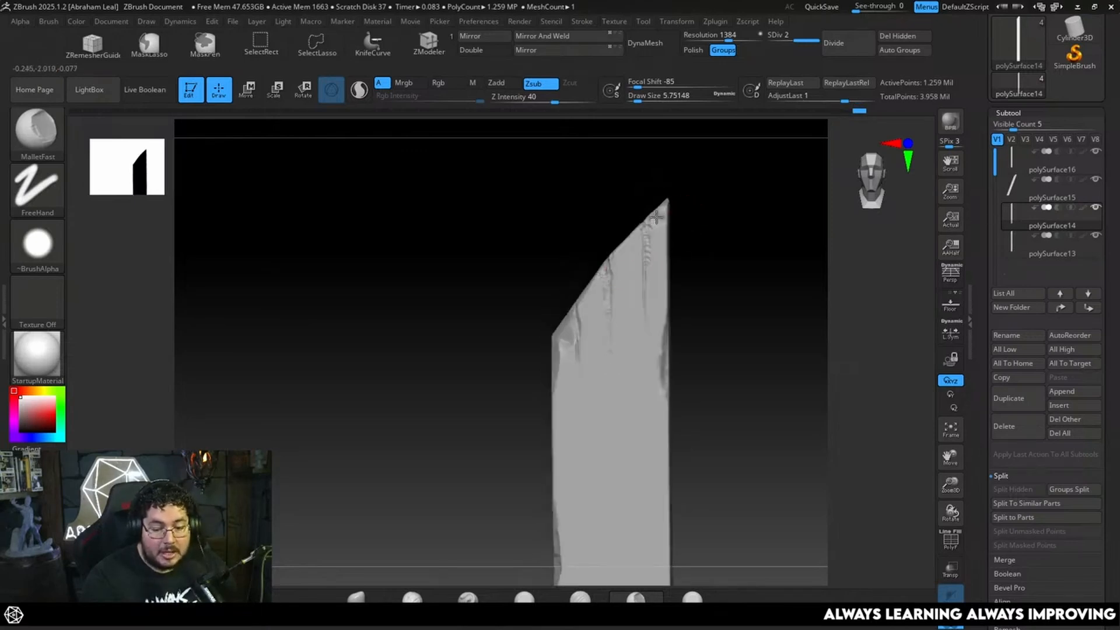
pyautogui.moveTo(649, 257); pyautogui.dragTo(658, 224)
pyautogui.moveTo(658, 223)
pyautogui.mouseDown(button='right')
pyautogui.moveTo(678, 215)
pyautogui.moveTo(662, 219)
pyautogui.moveTo(671, 224)
pyautogui.mouseUp(button='right')
pyautogui.moveTo(649, 224); pyautogui.dragTo(651, 215)
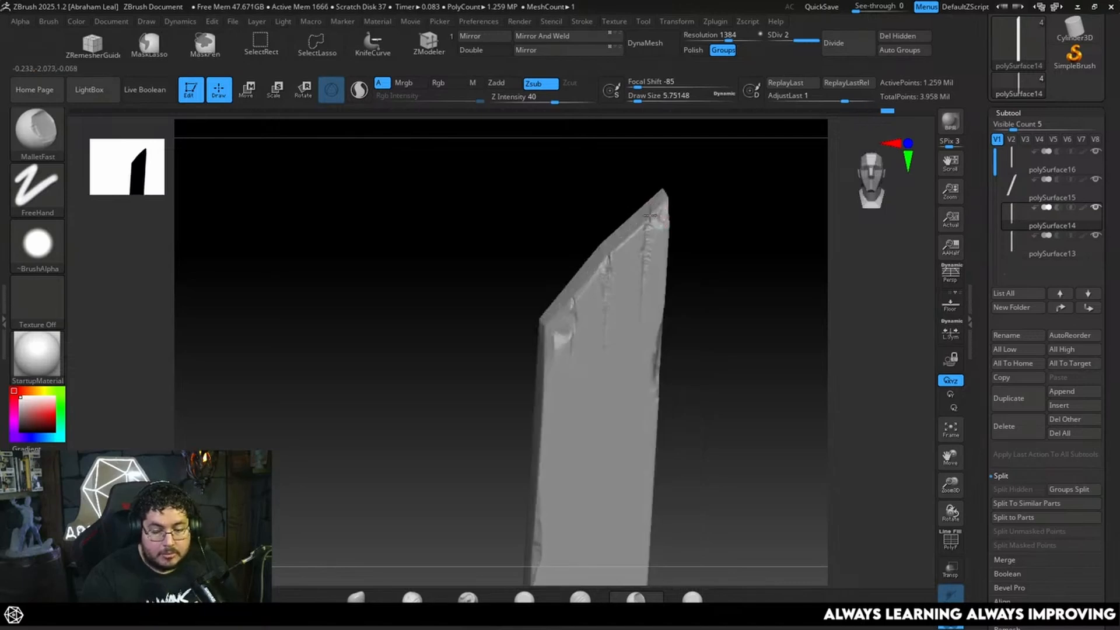
pyautogui.moveTo(726, 294)
pyautogui.mouseDown(button='right')
pyautogui.moveTo(727, 331)
pyautogui.moveTo(720, 281)
pyautogui.mouseUp(button='right')
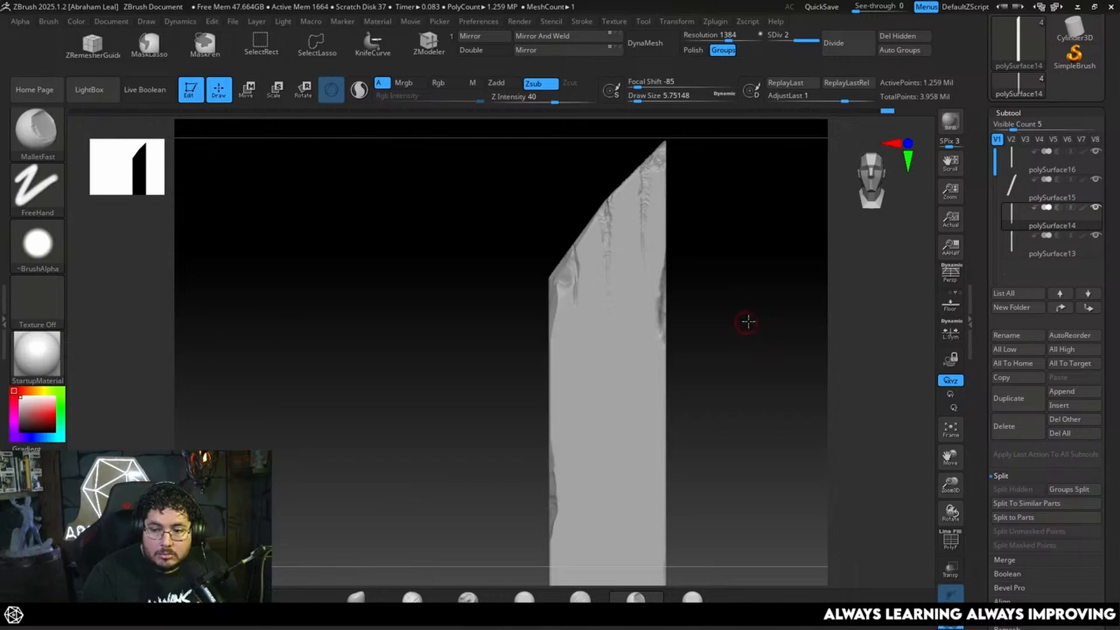
pyautogui.moveTo(748, 322); pyautogui.dragTo(757, 322)
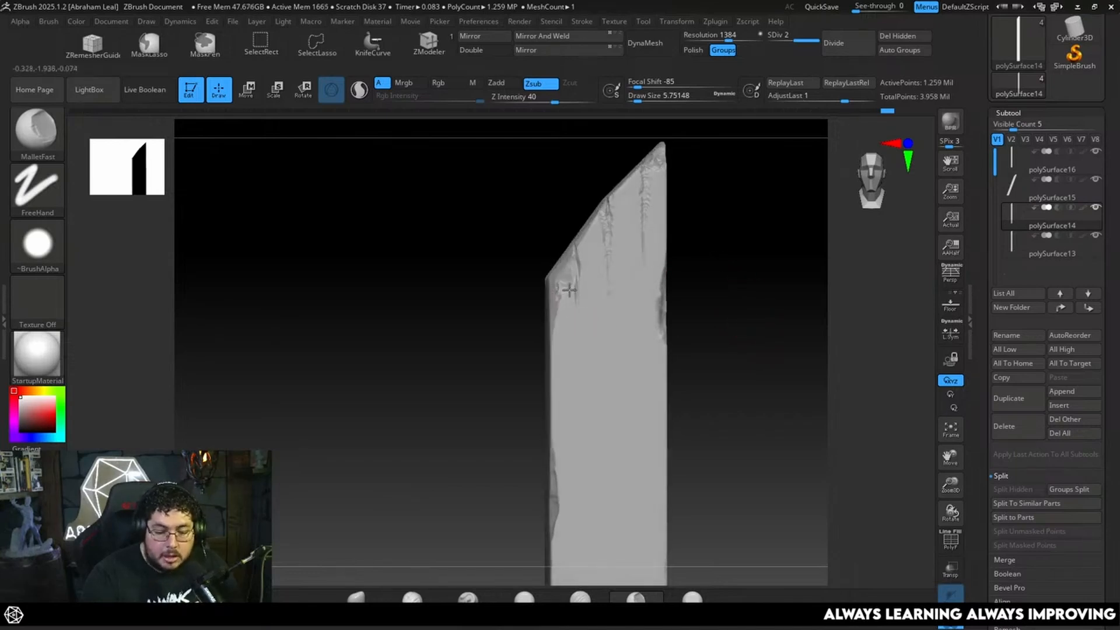
pyautogui.moveTo(724, 285); pyautogui.dragTo(717, 277)
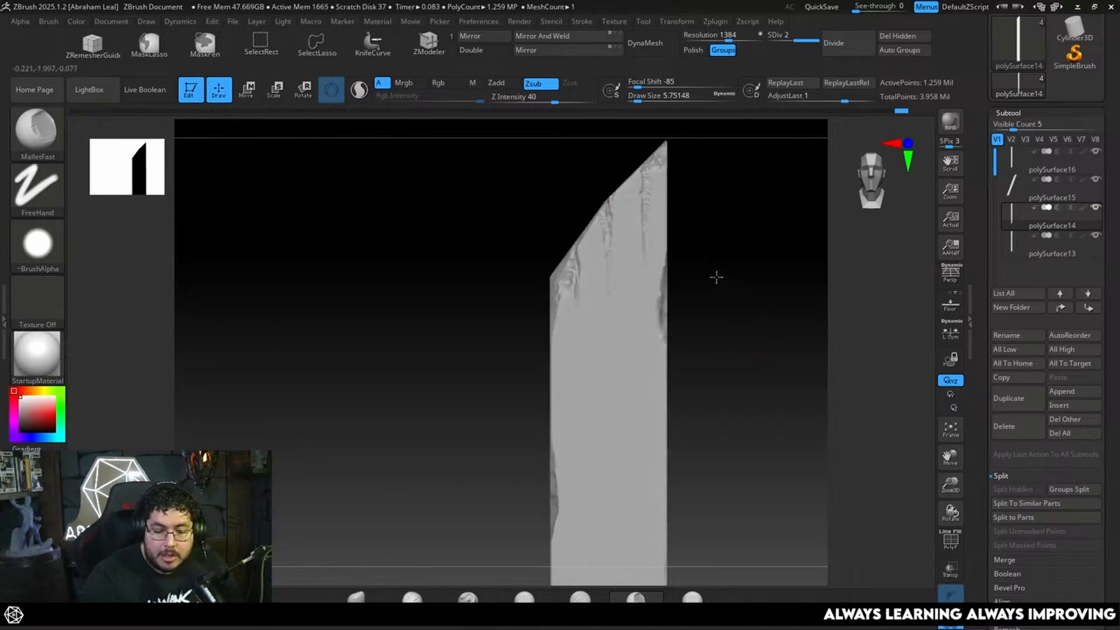
# Extend the chipped stretch on the long edge below the slanted tip with MalletFast at draw sizes of about 8.42 and 6.58.
pyautogui.moveTo(658, 315)
pyautogui.mouseDown()
pyautogui.moveTo(700, 327)
pyautogui.moveTo(718, 313)
pyautogui.moveTo(725, 345)
pyautogui.moveTo(717, 333)
pyautogui.mouseUp()
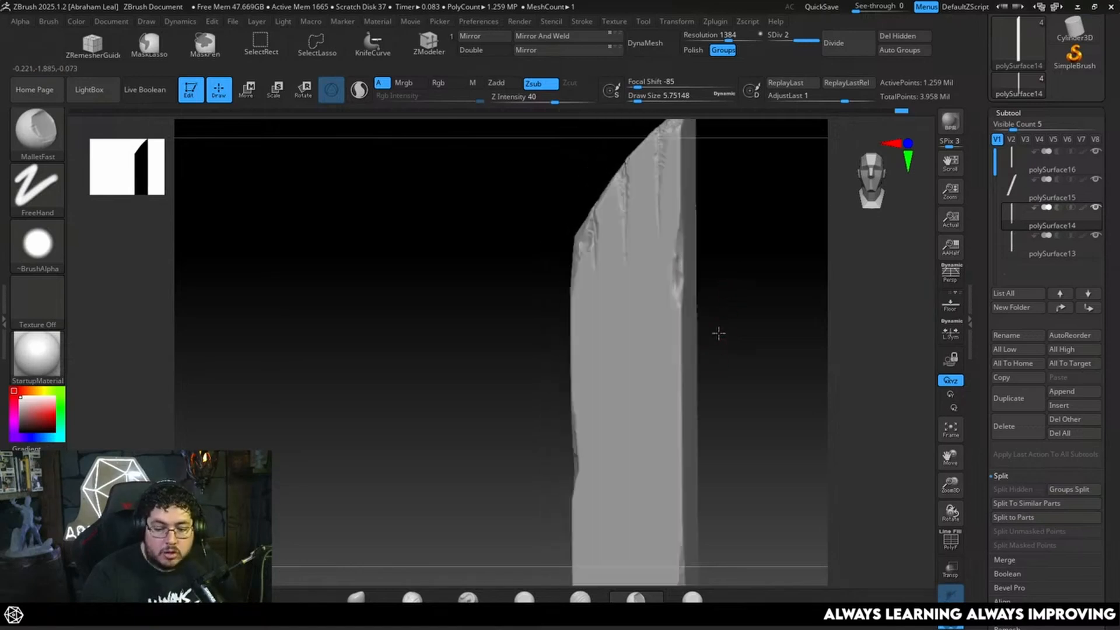
pyautogui.rightClick(718, 332)
pyautogui.moveTo(671, 284); pyautogui.dragTo(677, 268)
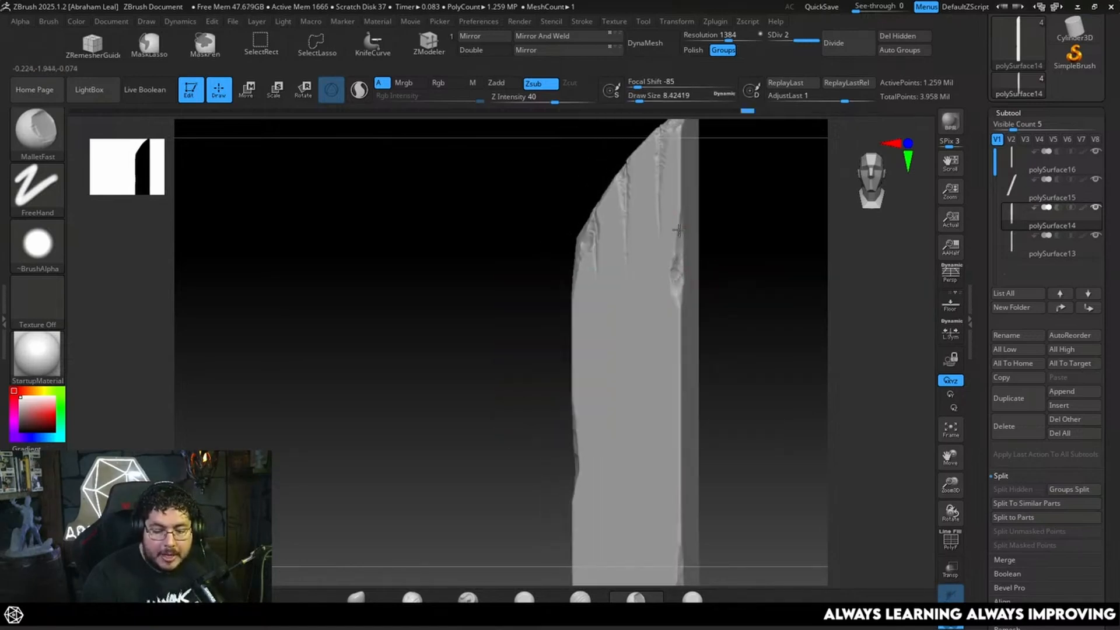
pyautogui.moveTo(723, 238); pyautogui.dragTo(680, 285)
pyautogui.moveTo(696, 328); pyautogui.dragTo(692, 295)
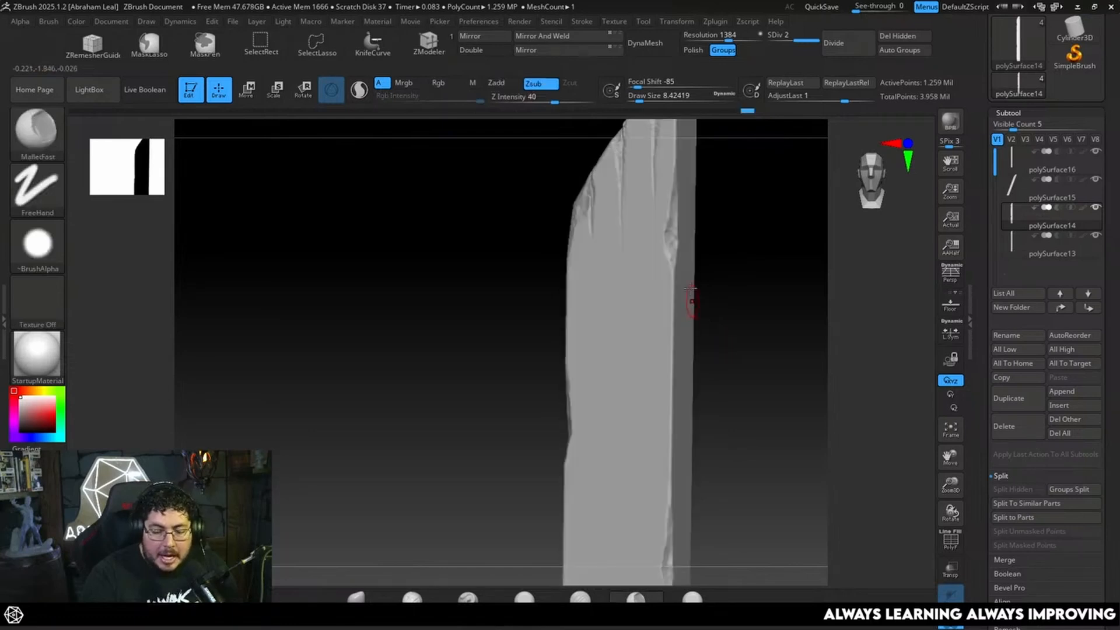
pyautogui.rightClick(669, 254)
pyautogui.moveTo(669, 254); pyautogui.dragTo(673, 283)
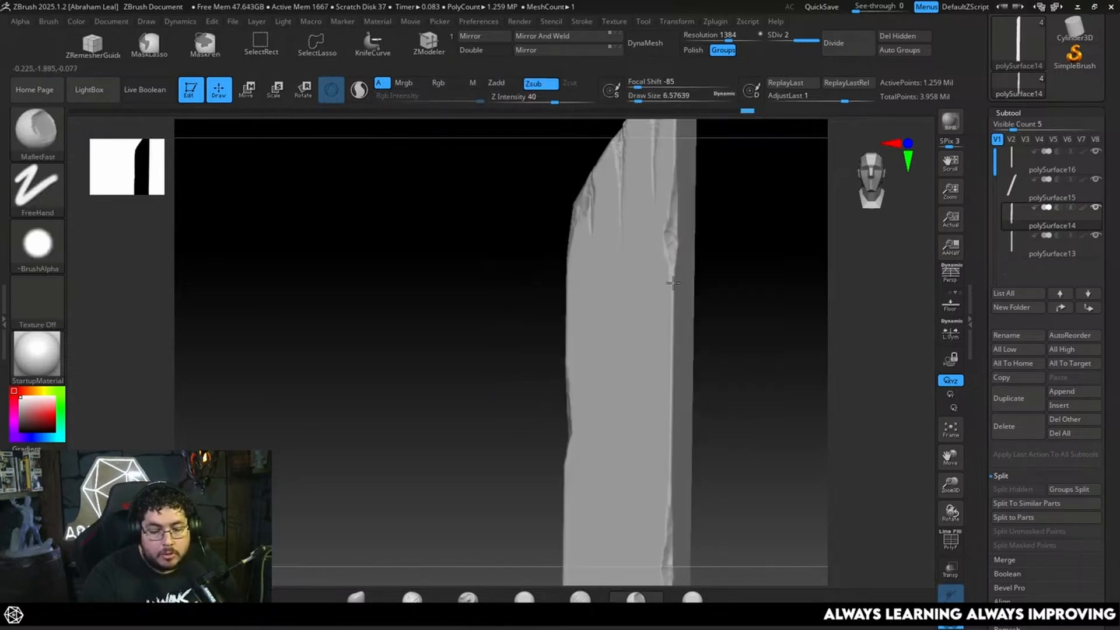
# Enlarge the chips along both long edges of the plank's upper half with MalletFast at a draw size of about 6.58.
pyautogui.moveTo(684, 226); pyautogui.dragTo(565, 356)
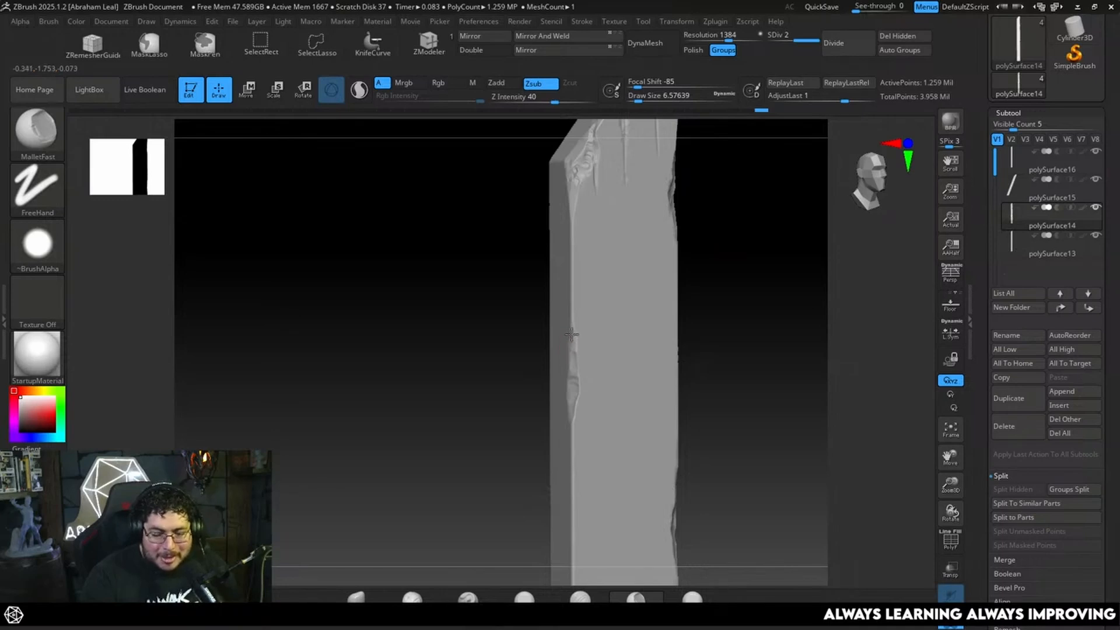
pyautogui.moveTo(695, 341); pyautogui.dragTo(651, 365)
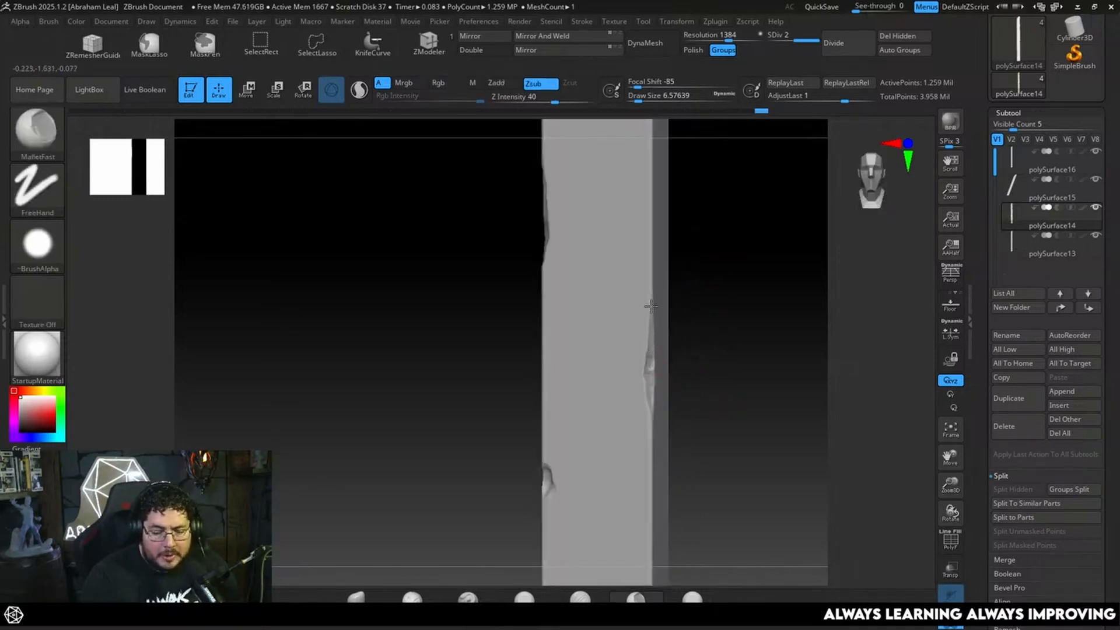
pyautogui.moveTo(652, 305); pyautogui.dragTo(607, 351)
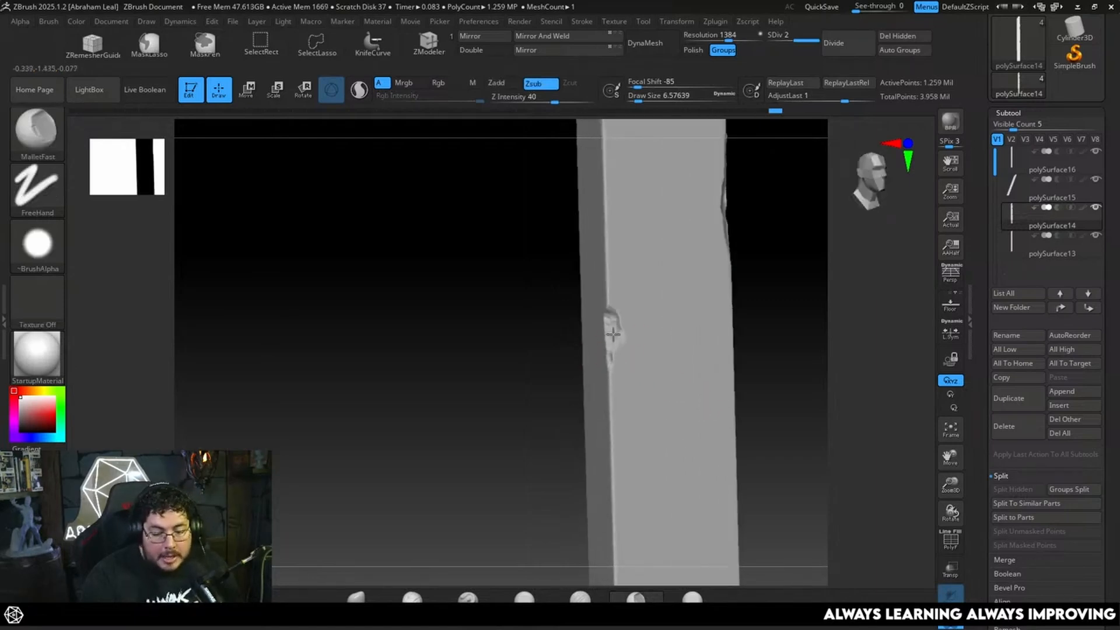
pyautogui.moveTo(611, 300)
pyautogui.keyDown('shift'); pyautogui.mouseDown()
pyautogui.moveTo(776, 325)
pyautogui.moveTo(600, 280)
pyautogui.mouseUp(); pyautogui.keyUp('shift')
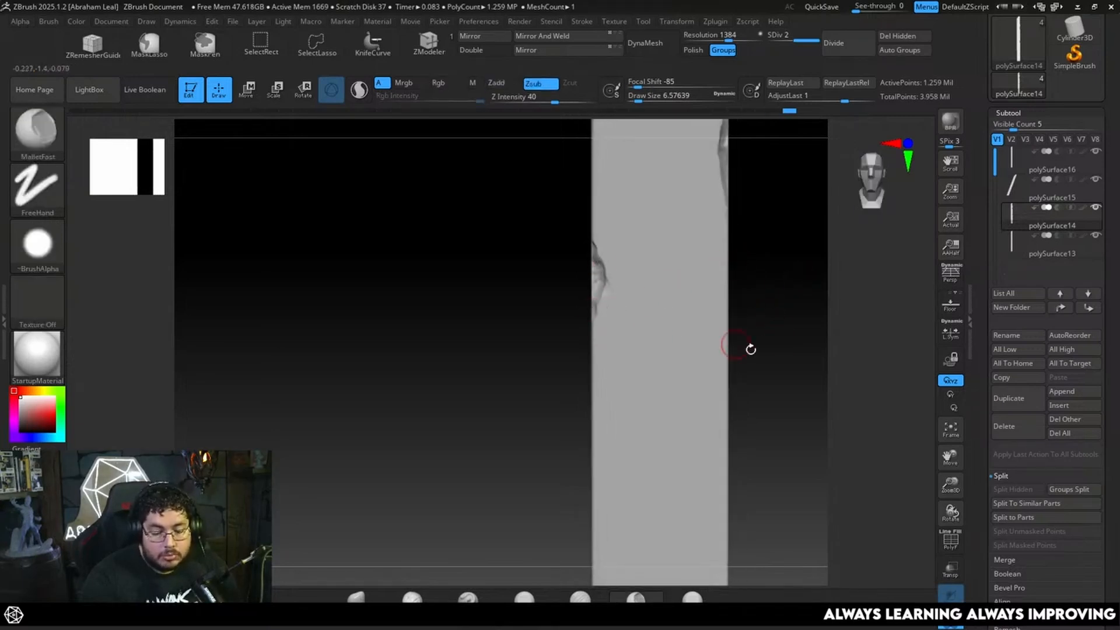
# Roughen the mid-length chip on one long edge with MalletFast at draw sizes up to about 10.54, and nick the opposite edge at 7.47.
pyautogui.moveTo(750, 348); pyautogui.dragTo(660, 340)
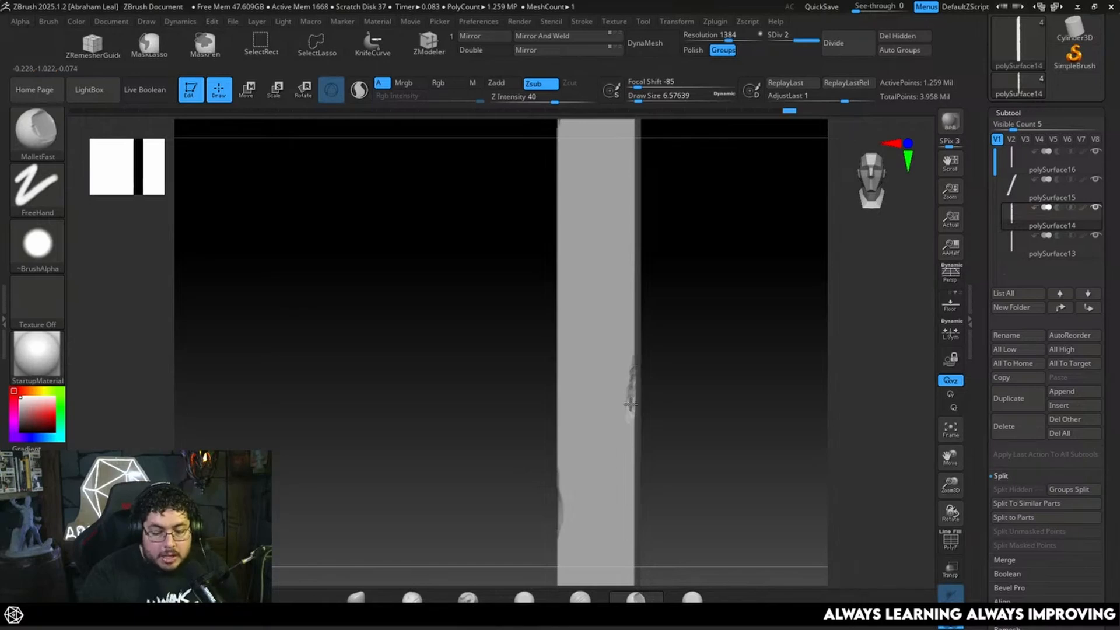
pyautogui.press(']')
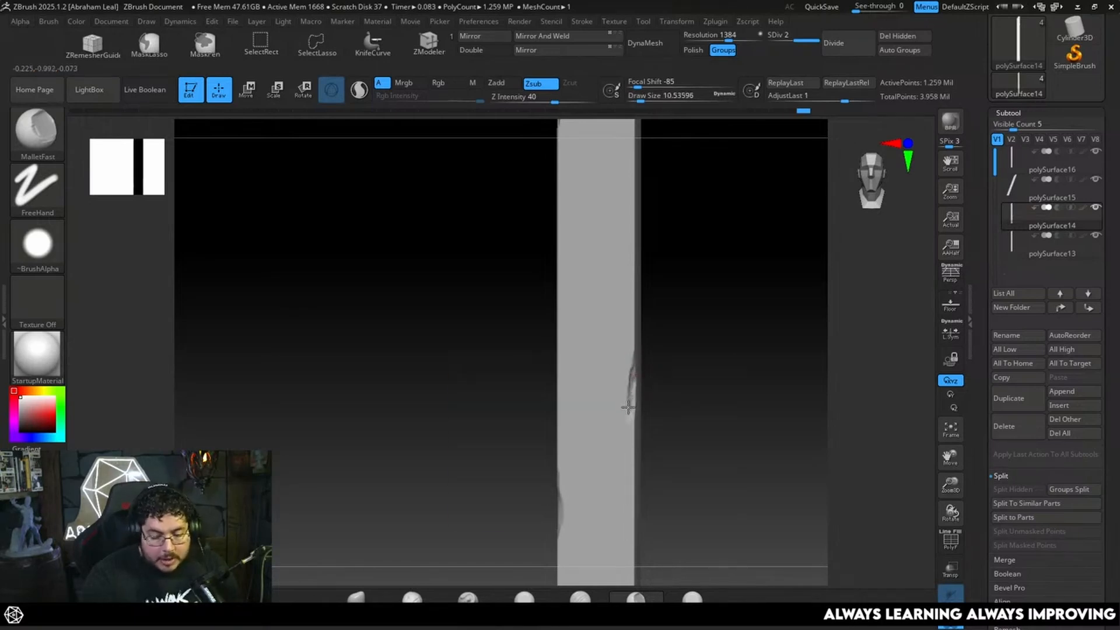
pyautogui.moveTo(683, 373)
pyautogui.mouseDown()
pyautogui.moveTo(655, 382)
pyautogui.moveTo(635, 351)
pyautogui.moveTo(623, 390)
pyautogui.moveTo(681, 350)
pyautogui.moveTo(625, 389)
pyautogui.moveTo(662, 365)
pyautogui.moveTo(630, 380)
pyautogui.mouseUp()
pyautogui.press('[')
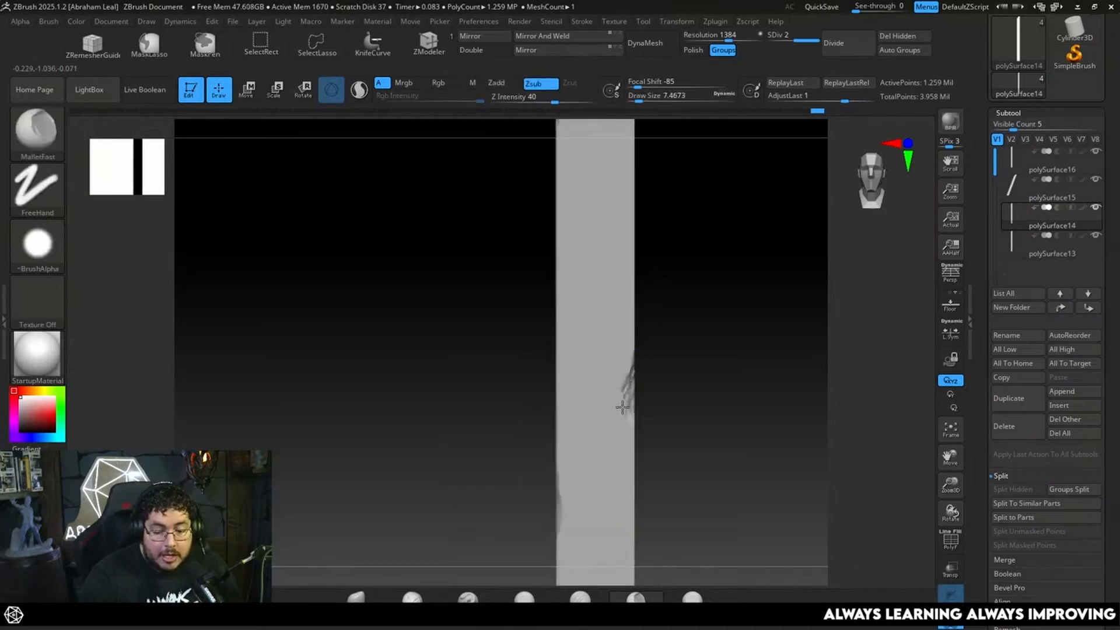
pyautogui.moveTo(628, 426); pyautogui.dragTo(643, 405)
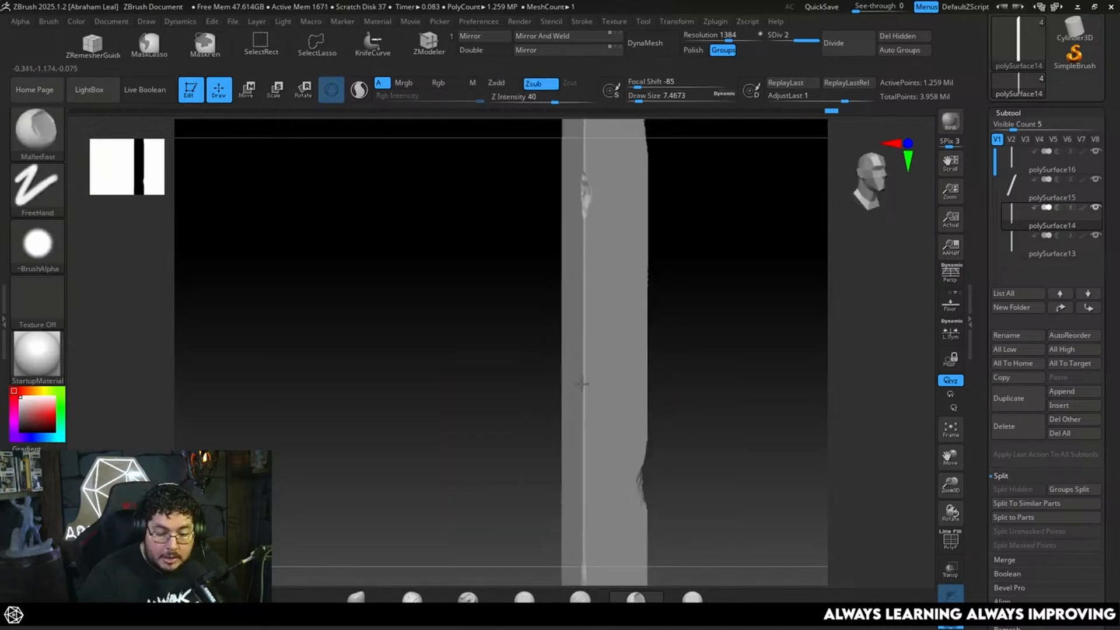
pyautogui.moveTo(585, 362); pyautogui.dragTo(587, 397)
# Chip the plank's bottom edge between the bases of the cracks with MalletFast at a draw size of about 3.67.
pyautogui.moveTo(703, 392)
pyautogui.mouseDown()
pyautogui.moveTo(647, 392)
pyautogui.moveTo(698, 354)
pyautogui.moveTo(683, 320)
pyautogui.moveTo(687, 460)
pyautogui.moveTo(663, 380)
pyautogui.moveTo(673, 380)
pyautogui.moveTo(681, 264)
pyautogui.mouseUp()
pyautogui.moveTo(700, 430)
pyautogui.keyDown('alt'); pyautogui.mouseDown()
pyautogui.moveTo(712, 268)
pyautogui.moveTo(679, 330)
pyautogui.mouseUp(); pyautogui.keyUp('alt')
pyautogui.press('s')
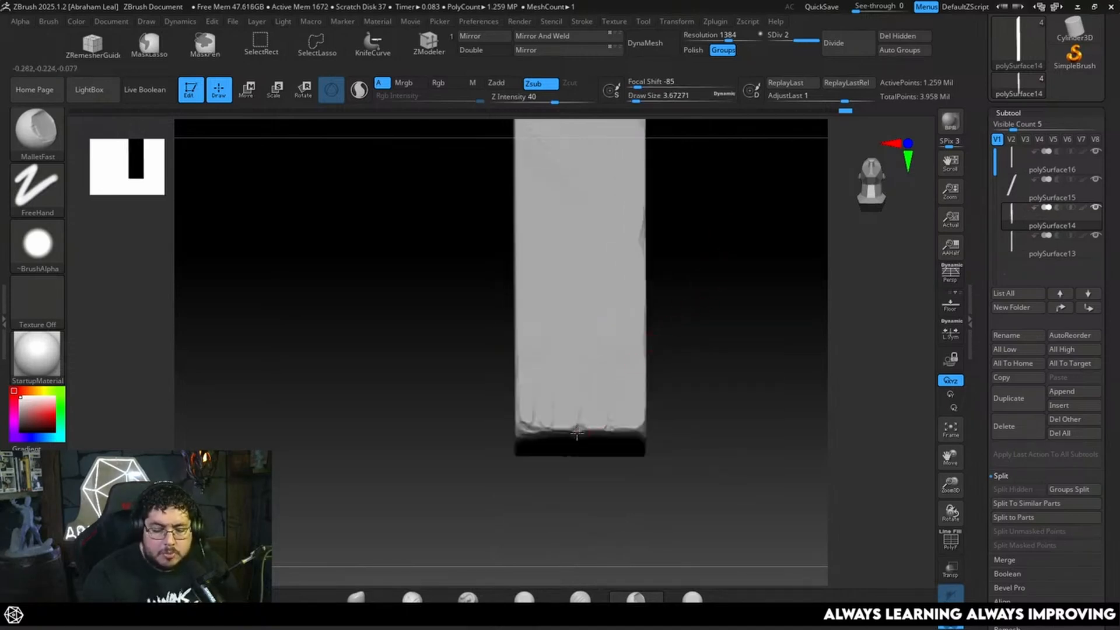
pyautogui.moveTo(676, 376)
pyautogui.mouseDown()
pyautogui.moveTo(728, 430)
pyautogui.moveTo(726, 307)
pyautogui.moveTo(582, 367)
pyautogui.mouseUp()
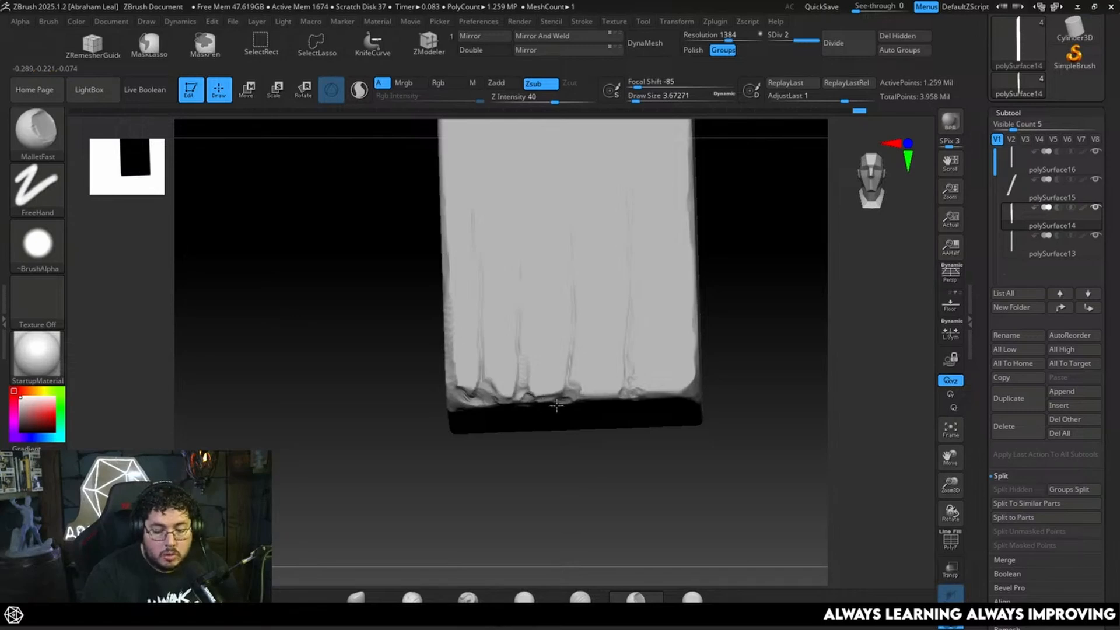
pyautogui.moveTo(556, 405); pyautogui.dragTo(566, 392)
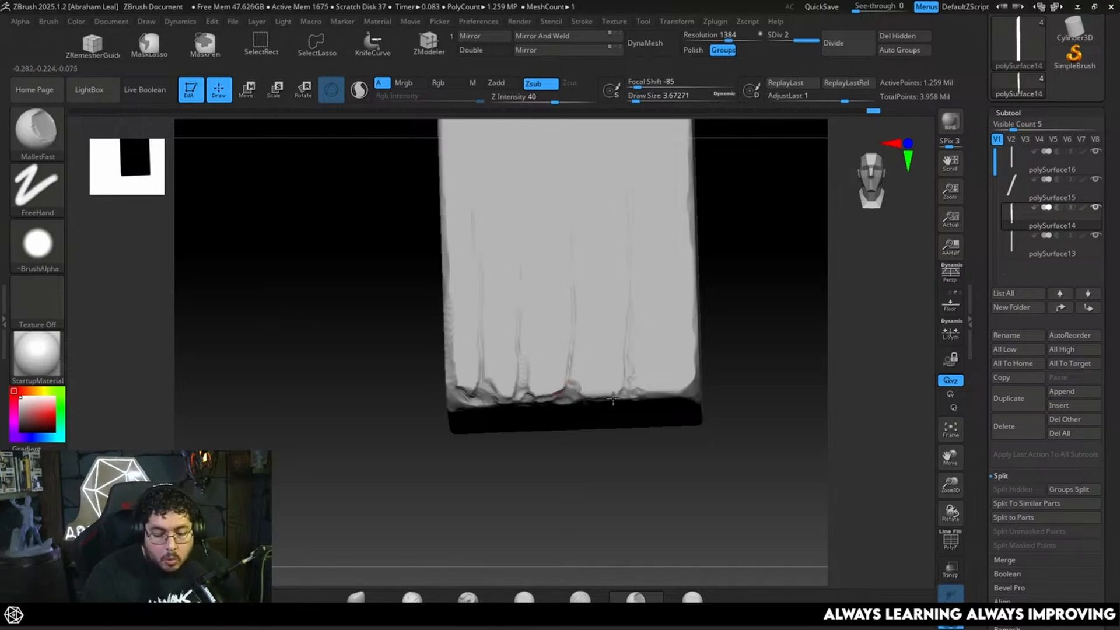
pyautogui.moveTo(652, 385); pyautogui.dragTo(681, 343, button='right')
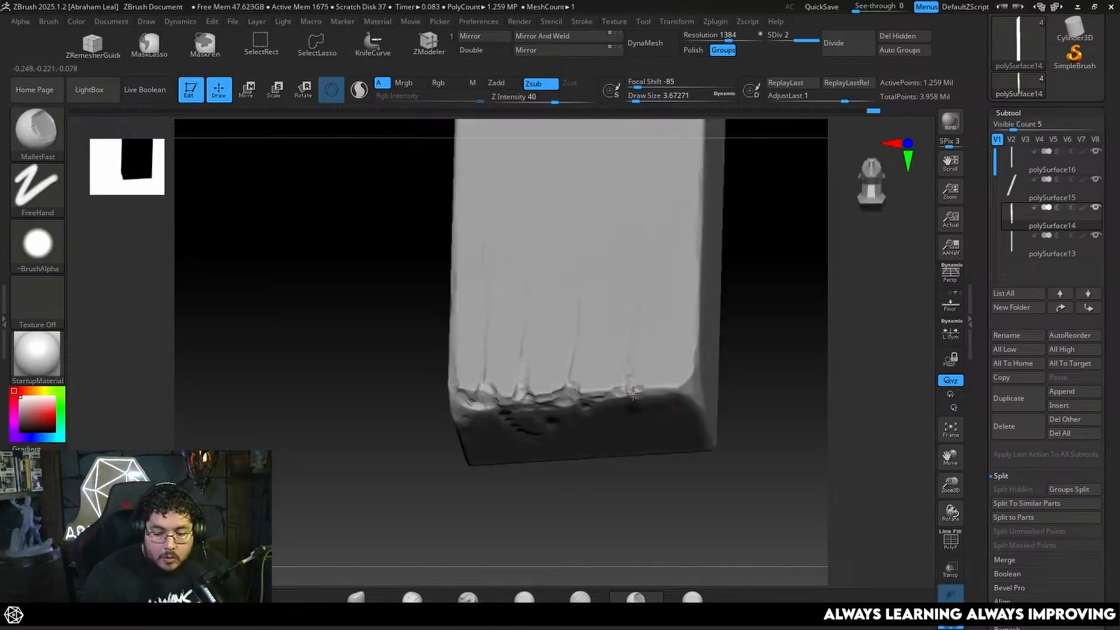
# Widen the fourth crack upward from the bottom edge with MalletFast at a draw size of about 3.67.
pyautogui.moveTo(631, 387); pyautogui.dragTo(636, 373)
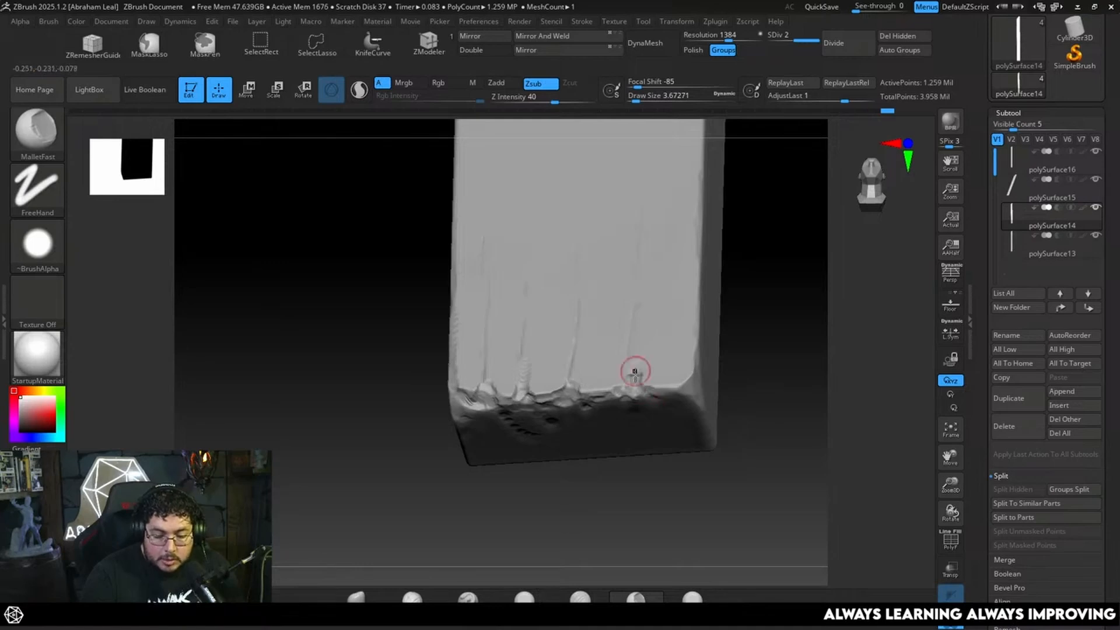
pyautogui.keyDown('shift'); pyautogui.moveTo(671, 292); pyautogui.dragTo(673, 304, button='right'); pyautogui.keyUp('shift')
pyautogui.moveTo(630, 309); pyautogui.dragTo(629, 340)
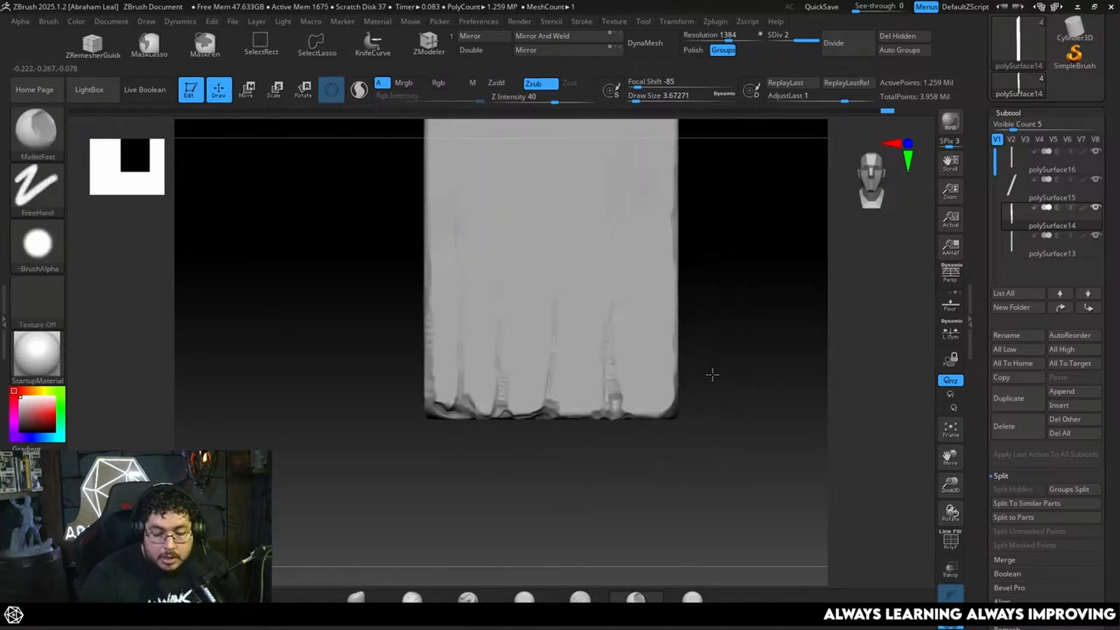
# Chip the bottom corner beside the fourth crack, and wear the long edge above it with MalletFast at a draw size of about 5.75.
pyautogui.moveTo(712, 375); pyautogui.dragTo(668, 410, button='right')
pyautogui.moveTo(661, 399); pyautogui.dragTo(664, 376)
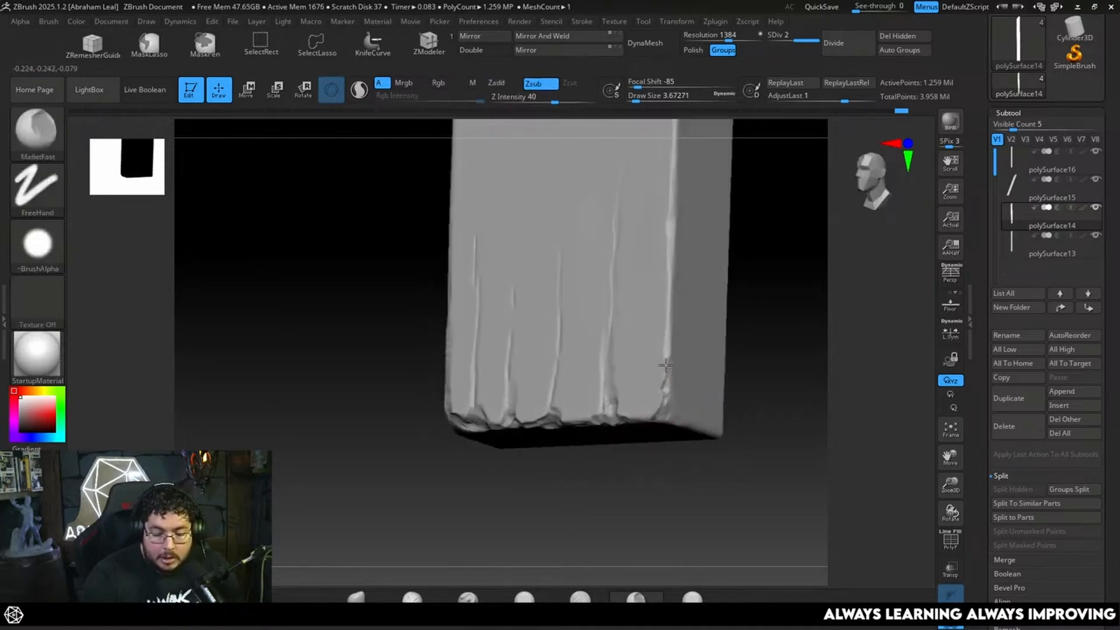
pyautogui.keyDown('ctrl'); pyautogui.moveTo(718, 323); pyautogui.dragTo(718, 338, button='right'); pyautogui.keyUp('ctrl')
pyautogui.press('space')
pyautogui.moveTo(709, 334); pyautogui.dragTo(662, 358)
pyautogui.press('space')
pyautogui.moveTo(664, 375); pyautogui.dragTo(668, 310)
pyautogui.moveTo(757, 301)
pyautogui.mouseDown(button='right')
pyautogui.moveTo(762, 329)
pyautogui.moveTo(714, 335)
pyautogui.mouseUp(button='right')
pyautogui.moveTo(714, 335)
pyautogui.keyDown('alt'); pyautogui.mouseDown(button='right')
pyautogui.moveTo(705, 377)
pyautogui.moveTo(702, 357)
pyautogui.mouseUp(button='right'); pyautogui.keyUp('alt')
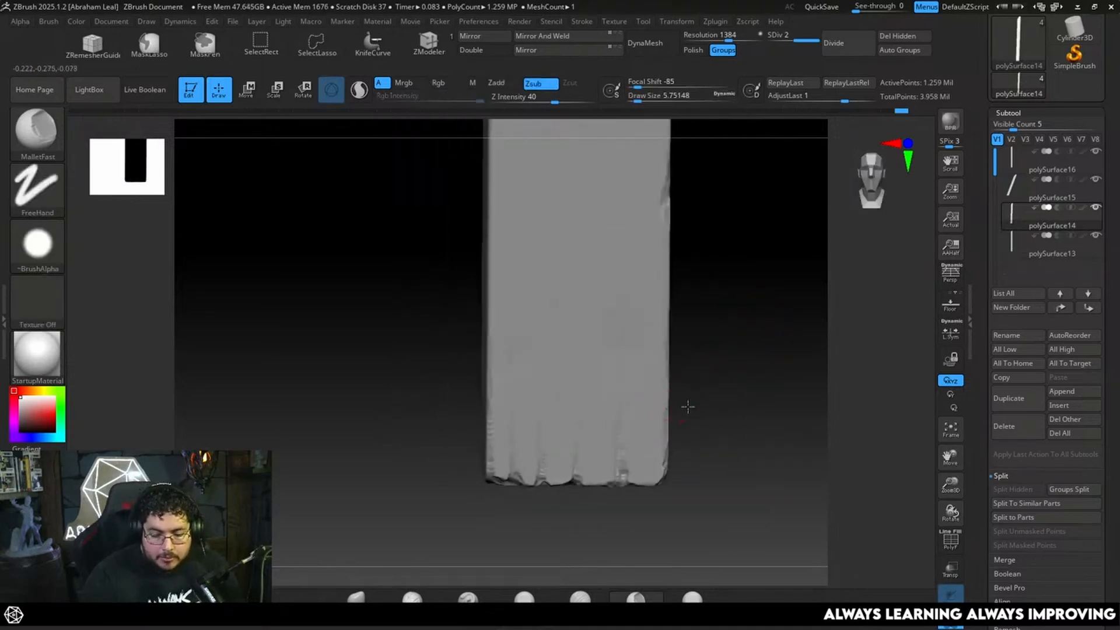
pyautogui.moveTo(688, 406); pyautogui.dragTo(676, 409, button='right')
pyautogui.moveTo(669, 421); pyautogui.dragTo(664, 400)
# Chip a long stretch of the opposite vertical edge below the diagonal scratch with MalletFast at a draw size of about 5.75.
pyautogui.moveTo(693, 340)
pyautogui.mouseDown(button='right')
pyautogui.moveTo(712, 351)
pyautogui.moveTo(702, 402)
pyautogui.mouseUp(button='right')
pyautogui.keyDown('ctrl'); pyautogui.moveTo(702, 403); pyautogui.dragTo(721, 398, button='right'); pyautogui.keyUp('ctrl')
pyautogui.keyDown('alt'); pyautogui.moveTo(721, 398); pyautogui.dragTo(712, 425, button='right'); pyautogui.keyUp('alt')
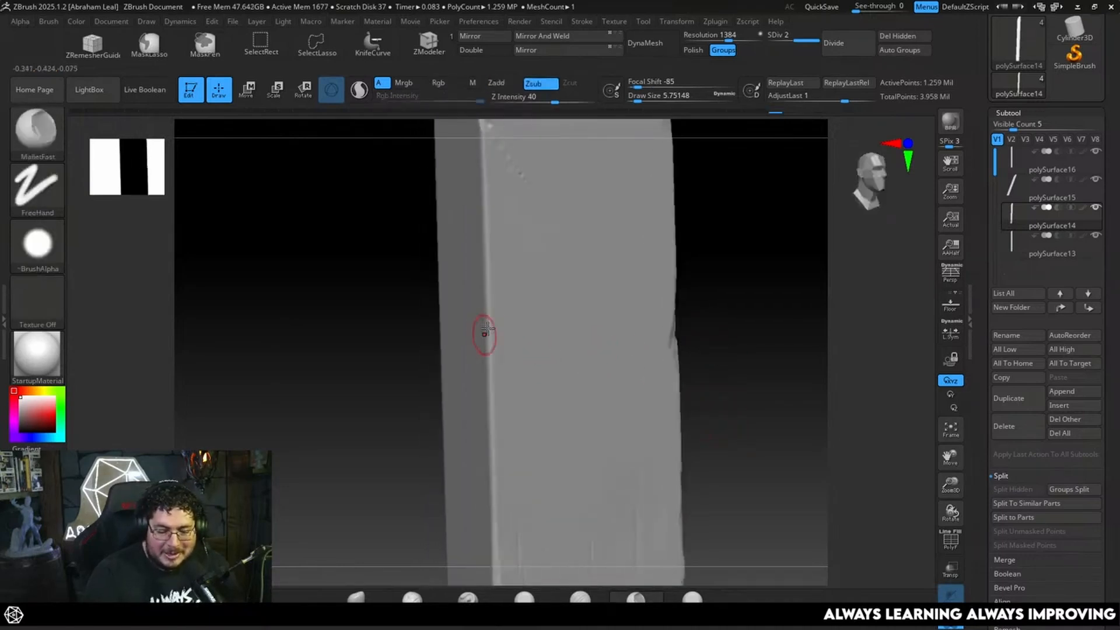
pyautogui.moveTo(492, 284); pyautogui.dragTo(491, 304)
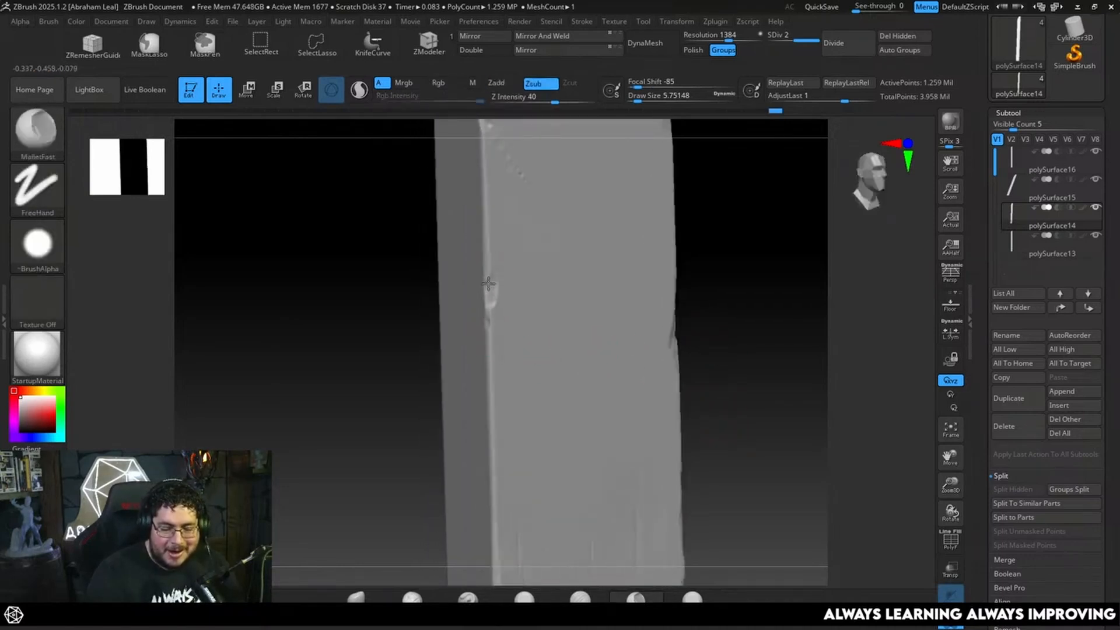
pyautogui.moveTo(489, 260); pyautogui.dragTo(490, 324)
pyautogui.moveTo(485, 233); pyautogui.dragTo(485, 300)
pyautogui.moveTo(484, 204); pyautogui.dragTo(484, 230)
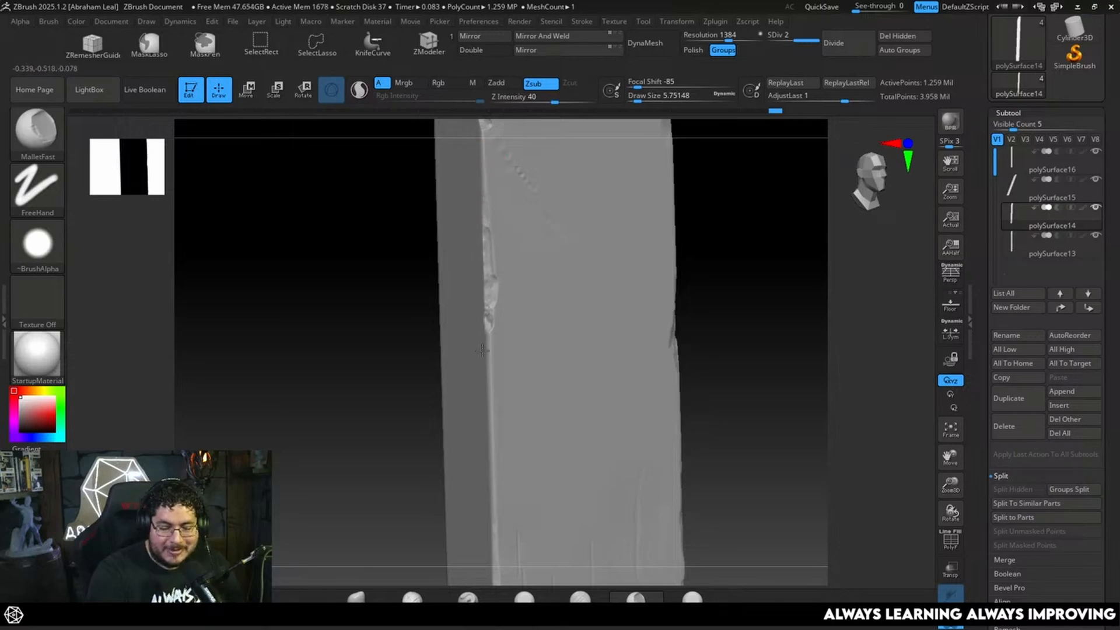
pyautogui.moveTo(683, 256); pyautogui.dragTo(482, 350)
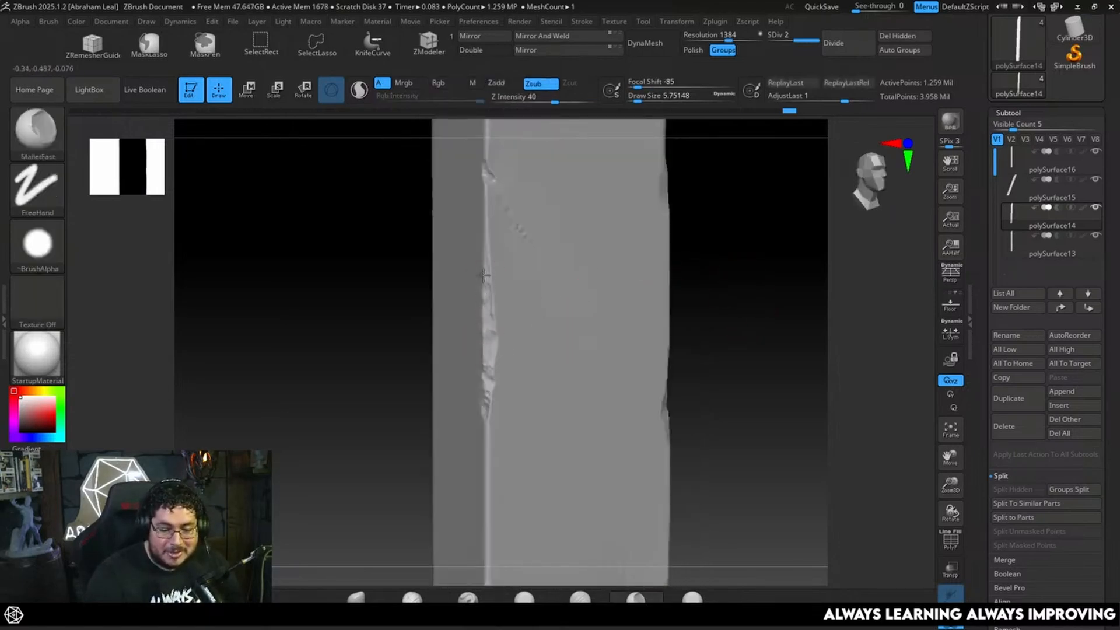
# Deepen the second, third and fourth bottom cracks and extend them upward with DamStandard at a draw size of about 1.82.
pyautogui.moveTo(689, 350)
pyautogui.mouseDown()
pyautogui.moveTo(745, 305)
pyautogui.moveTo(702, 395)
pyautogui.moveTo(680, 400)
pyautogui.moveTo(708, 464)
pyautogui.moveTo(571, 482)
pyautogui.mouseUp()
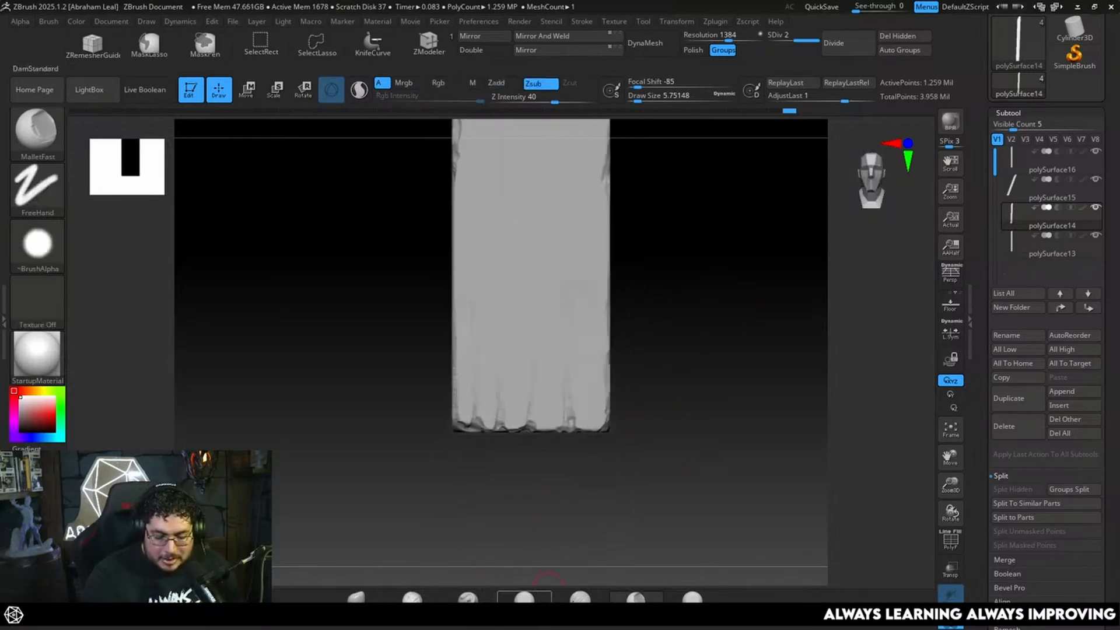
pyautogui.click(581, 598)
pyautogui.moveTo(656, 424)
pyautogui.keyDown('alt'); pyautogui.mouseDown()
pyautogui.moveTo(653, 388)
pyautogui.moveTo(681, 357)
pyautogui.moveTo(703, 370)
pyautogui.moveTo(694, 357)
pyautogui.mouseUp(); pyautogui.keyUp('alt')
pyautogui.press('[')
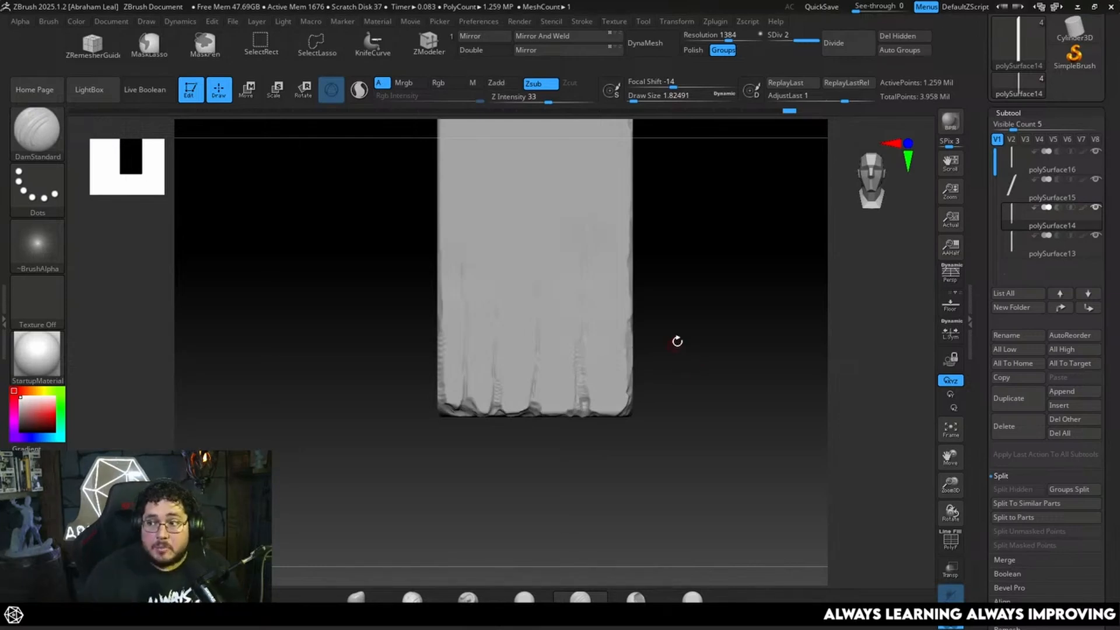
pyautogui.moveTo(701, 378)
pyautogui.mouseDown()
pyautogui.moveTo(703, 362)
pyautogui.moveTo(747, 405)
pyautogui.moveTo(733, 321)
pyautogui.moveTo(693, 348)
pyautogui.moveTo(679, 378)
pyautogui.moveTo(683, 335)
pyautogui.mouseUp()
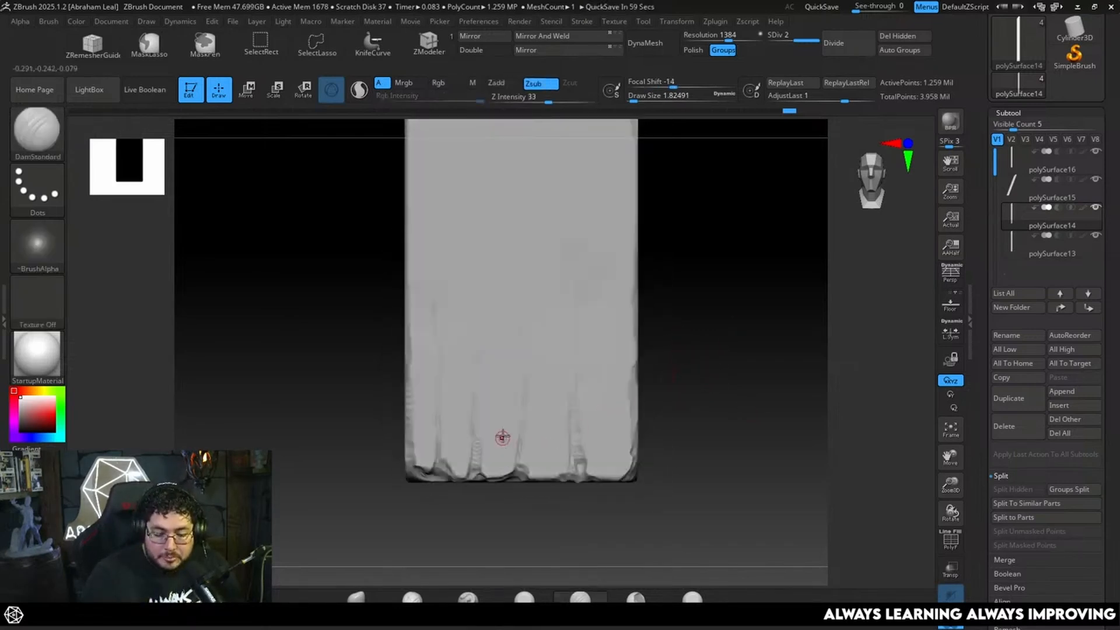
pyautogui.moveTo(516, 471); pyautogui.dragTo(470, 473)
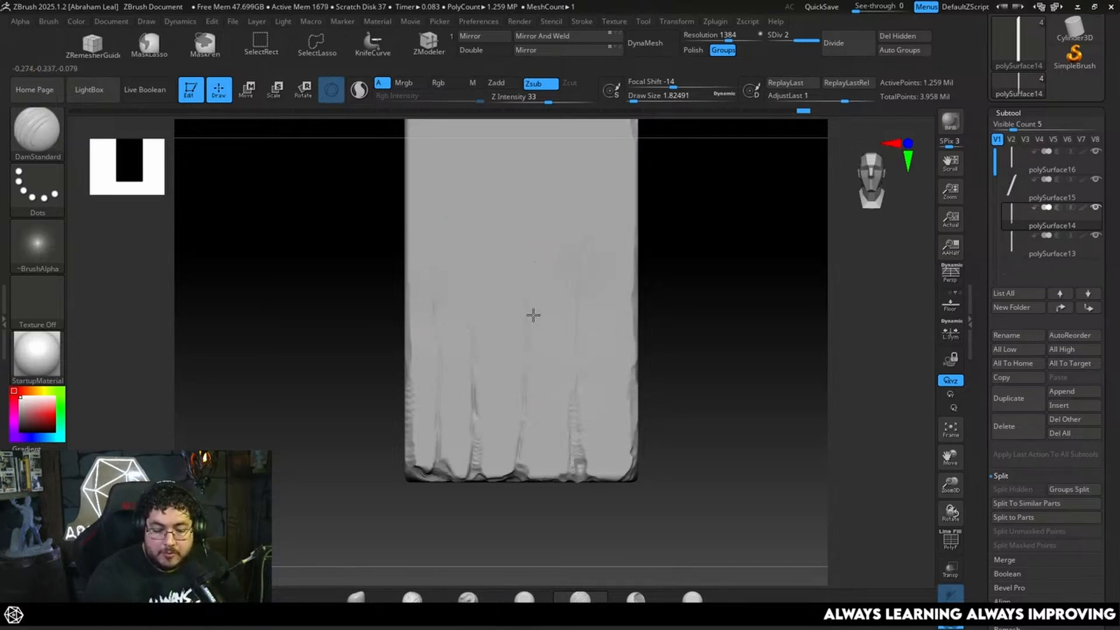
pyautogui.moveTo(529, 315); pyautogui.dragTo(524, 464)
pyautogui.moveTo(536, 278); pyautogui.dragTo(536, 204)
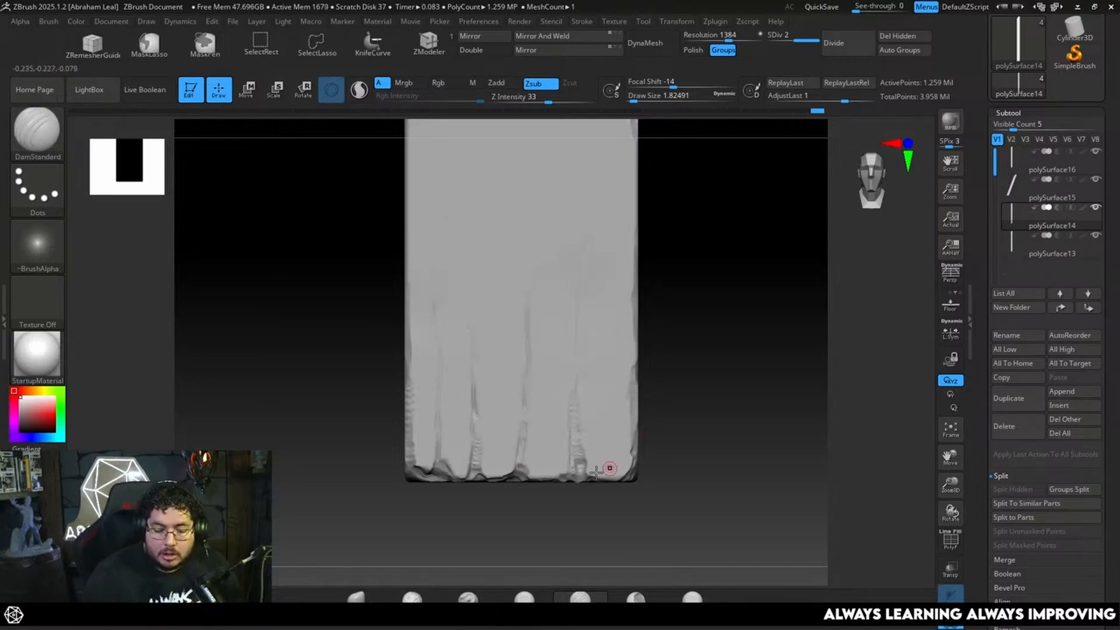
pyautogui.moveTo(580, 465); pyautogui.dragTo(583, 309)
# Stamp a large wood knot onto the inner edge of the plank's lower half with the Standard brush in DragRect mode at Z intensity 25.
pyautogui.moveTo(677, 332)
pyautogui.keyDown('alt'); pyautogui.mouseDown()
pyautogui.moveTo(676, 405)
pyautogui.moveTo(683, 342)
pyautogui.moveTo(665, 299)
pyautogui.moveTo(756, 442)
pyautogui.moveTo(717, 450)
pyautogui.moveTo(682, 354)
pyautogui.moveTo(743, 380)
pyautogui.mouseUp(); pyautogui.keyUp('alt')
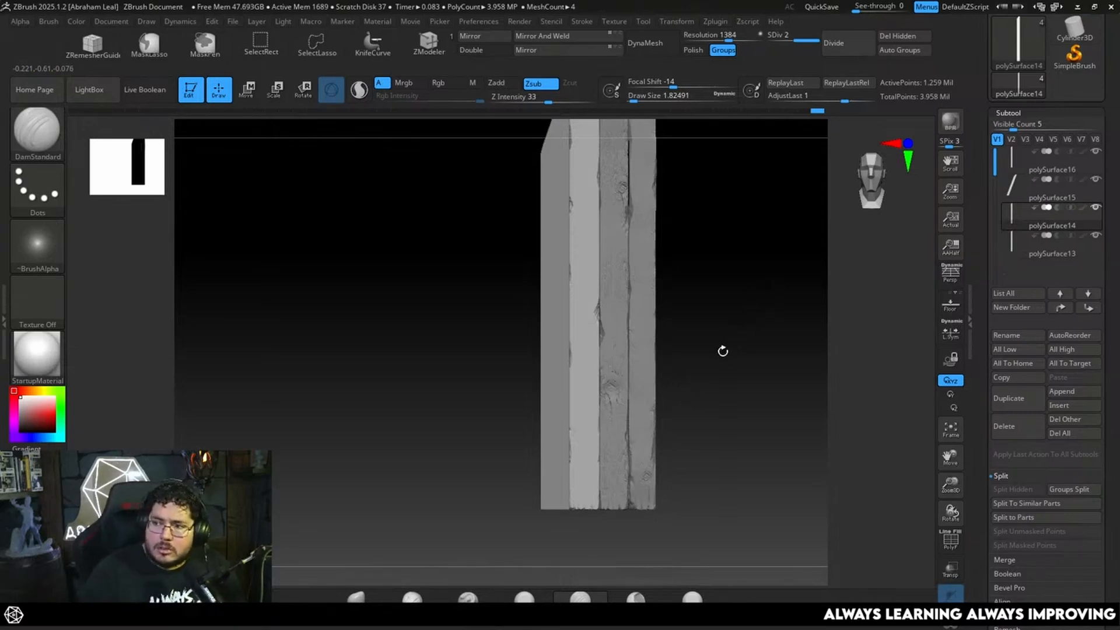
pyautogui.moveTo(727, 351); pyautogui.dragTo(671, 330)
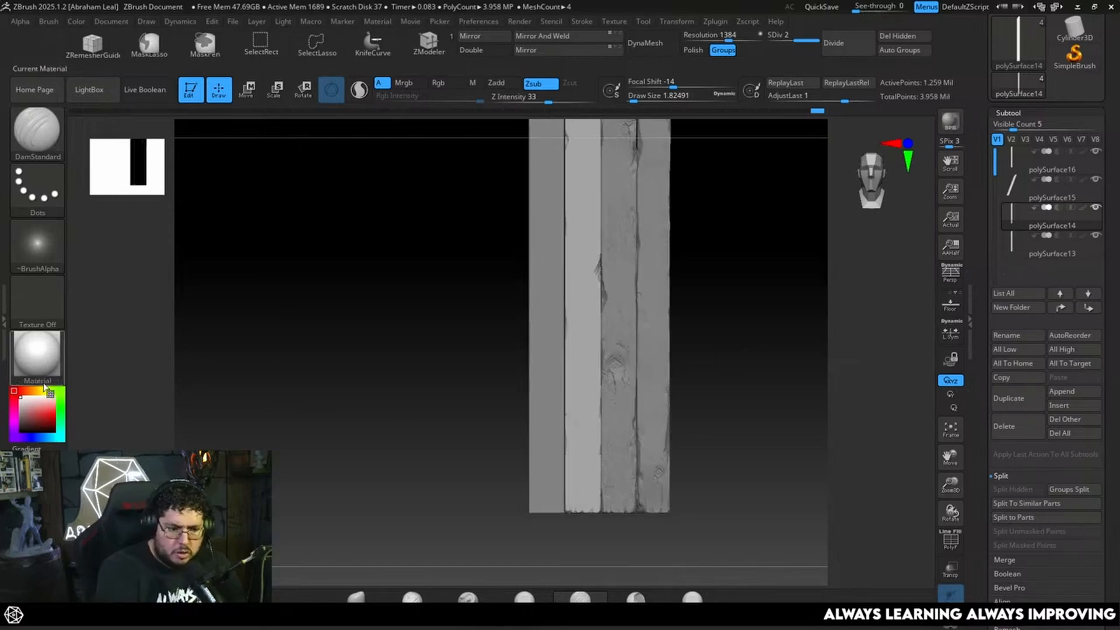
pyautogui.press('b')
pyautogui.press('s')
pyautogui.press('t')
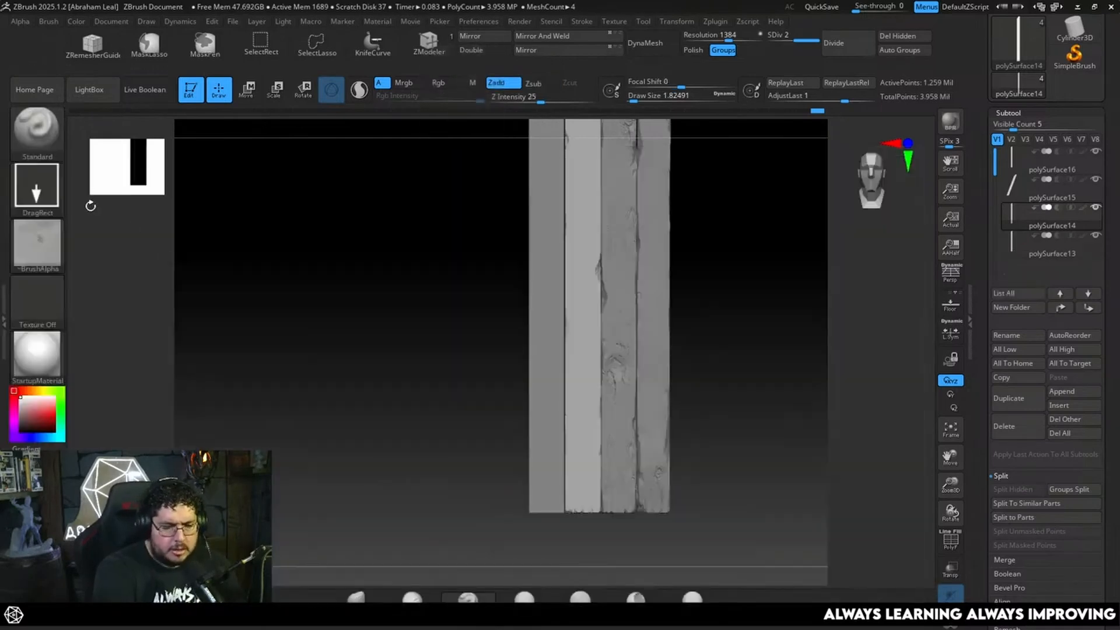
pyautogui.moveTo(737, 312); pyautogui.dragTo(701, 361)
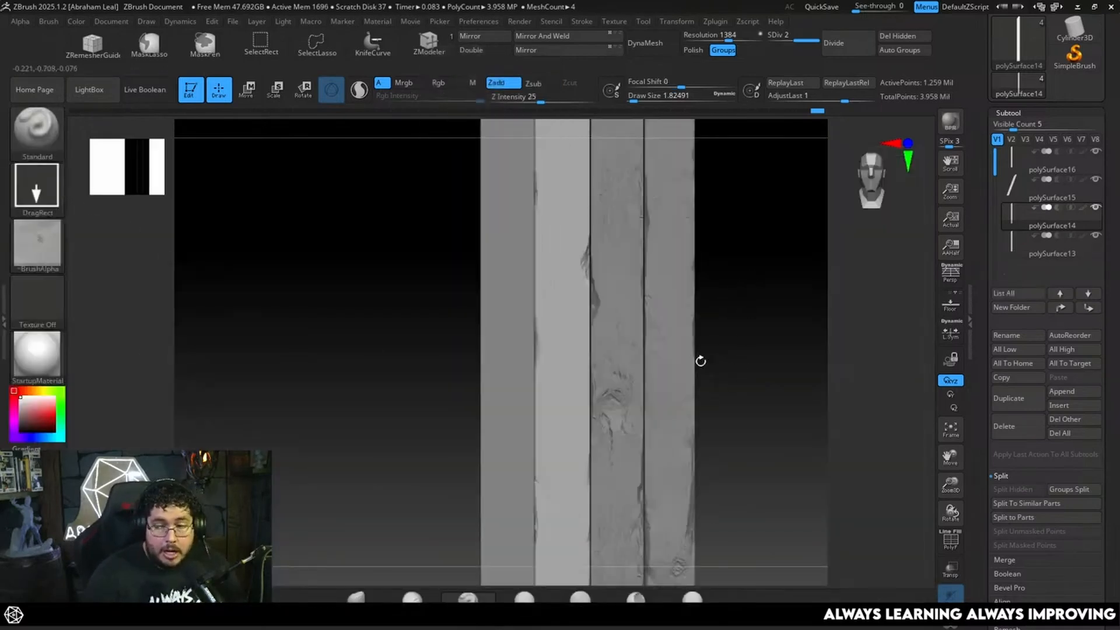
pyautogui.moveTo(577, 368)
pyautogui.mouseDown()
pyautogui.moveTo(710, 357)
pyautogui.moveTo(718, 471)
pyautogui.mouseUp()
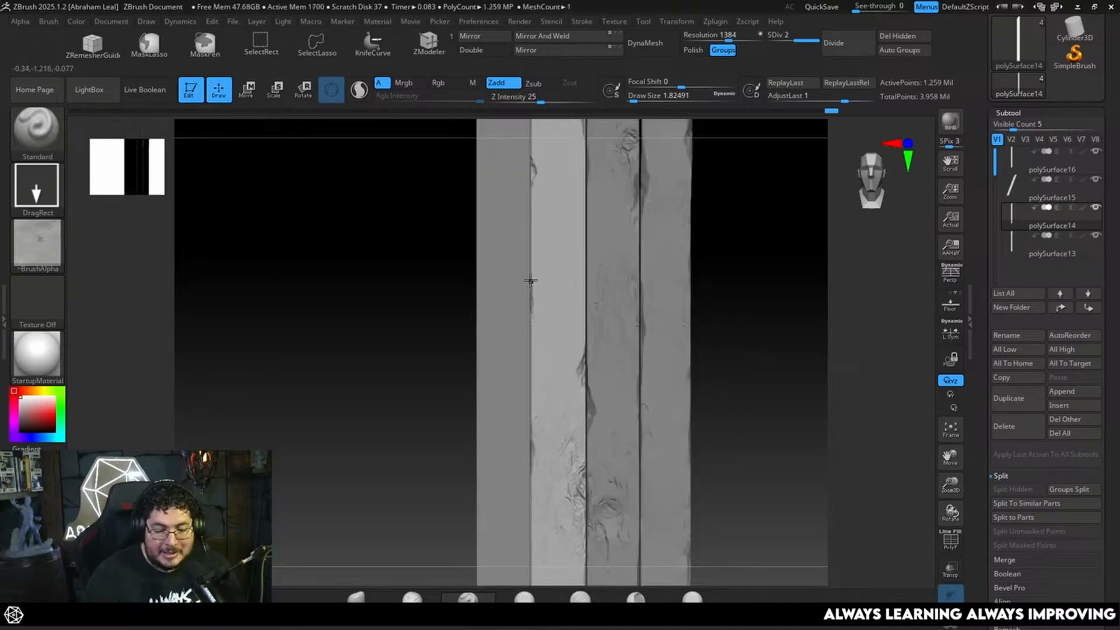
# Undo the knot stamped on the plank's opposite edge, and stamp wood grain over the plank's face up to the arched top.
pyautogui.moveTo(531, 281); pyautogui.dragTo(626, 282)
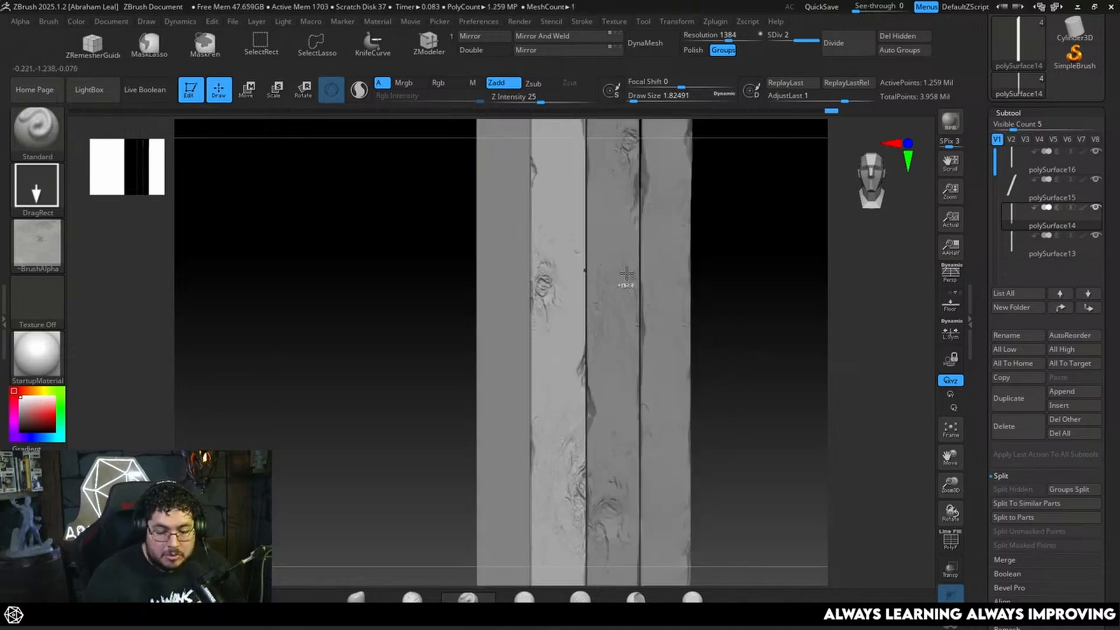
pyautogui.hotkey('ctrl', 'z')
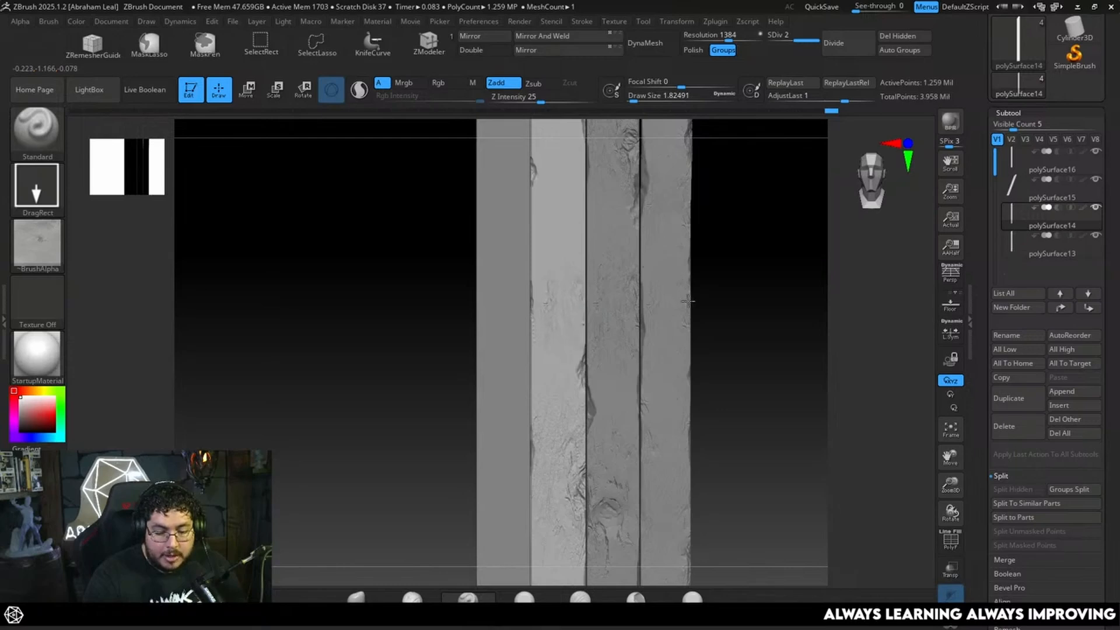
pyautogui.moveTo(708, 299); pyautogui.dragTo(734, 318)
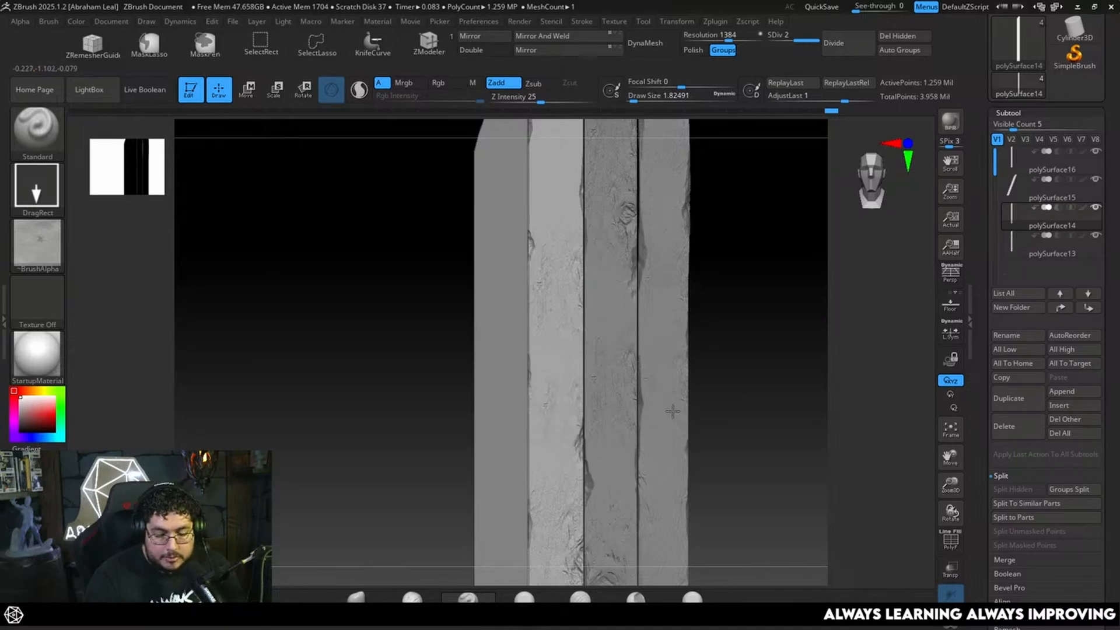
pyautogui.keyDown('alt'); pyautogui.moveTo(672, 182); pyautogui.dragTo(667, 290, button='right'); pyautogui.keyUp('alt')
pyautogui.keyDown('alt'); pyautogui.moveTo(672, 219); pyautogui.dragTo(675, 338, button='right'); pyautogui.keyUp('alt')
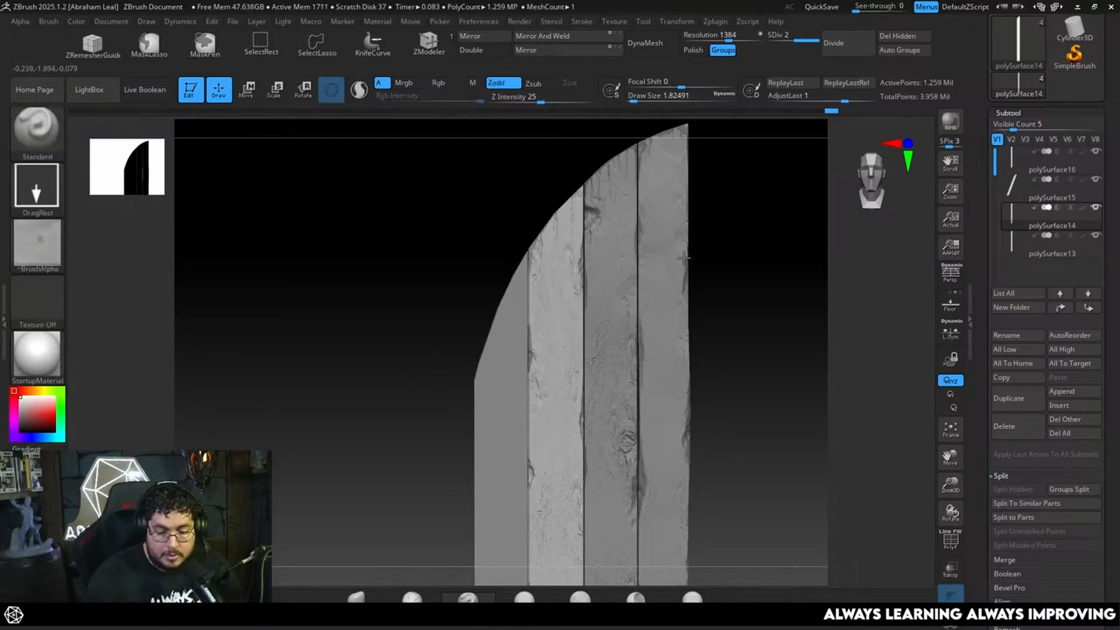
# Soften the stamped grain on the upper part of the plank with TrimDynamic, raising the draw size to about 14.2.
pyautogui.moveTo(694, 273); pyautogui.dragTo(645, 292)
pyautogui.press('b')
pyautogui.press('t')
pyautogui.press('d')
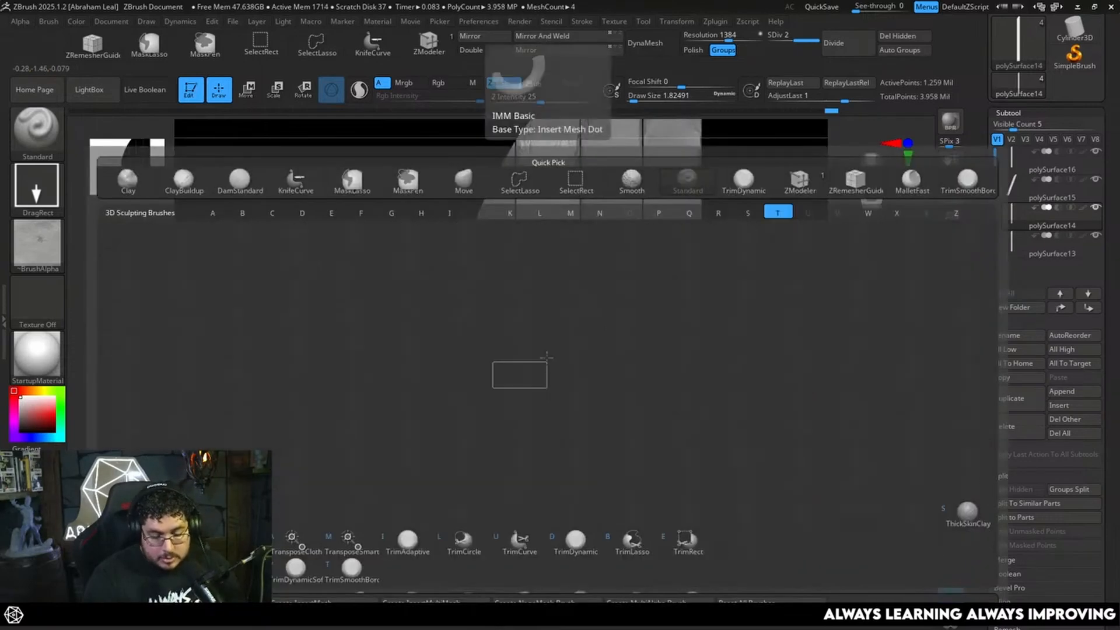
pyautogui.press('space')
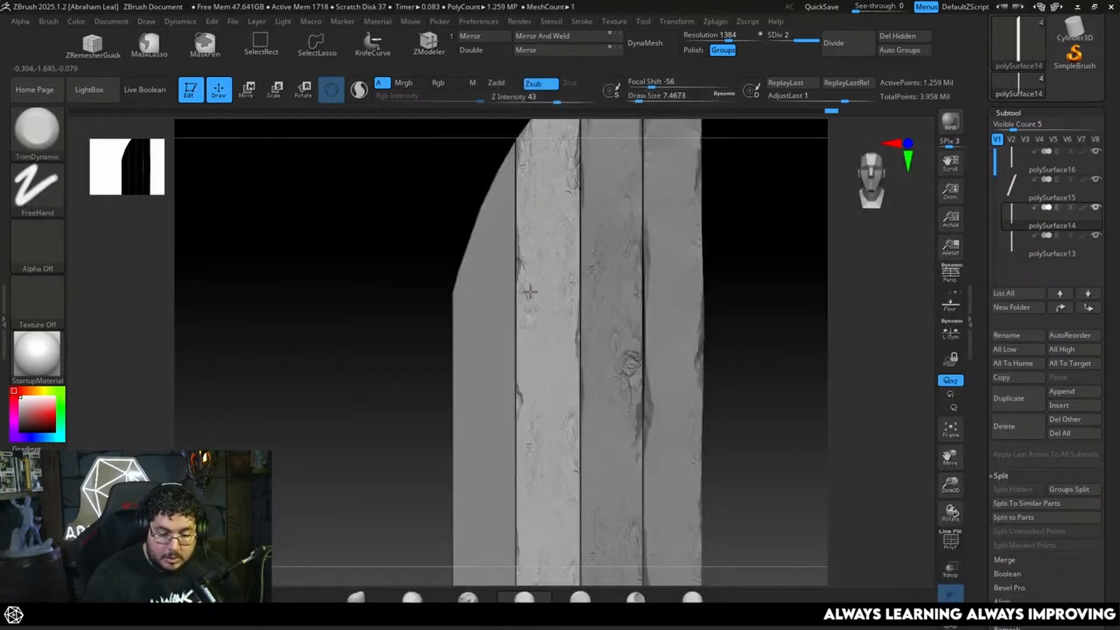
pyautogui.press('space')
pyautogui.moveTo(530, 292); pyautogui.dragTo(536, 291)
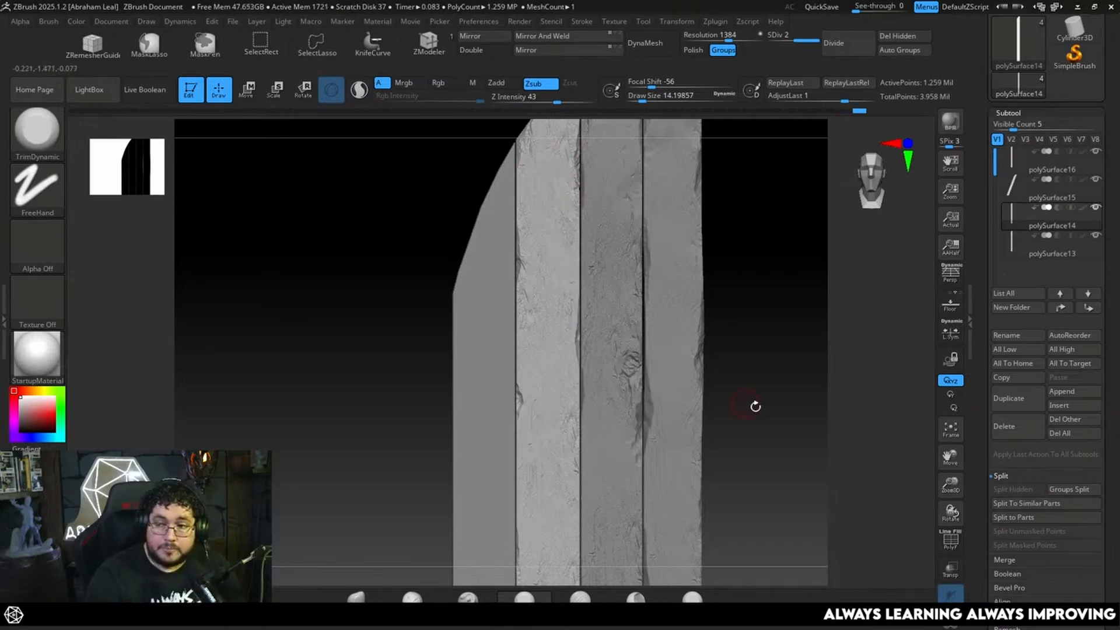
# Soften the stamped grain around the plank's knot and down its lower half with TrimDynamic at a draw size of about 14.2.
pyautogui.moveTo(755, 406); pyautogui.dragTo(703, 353)
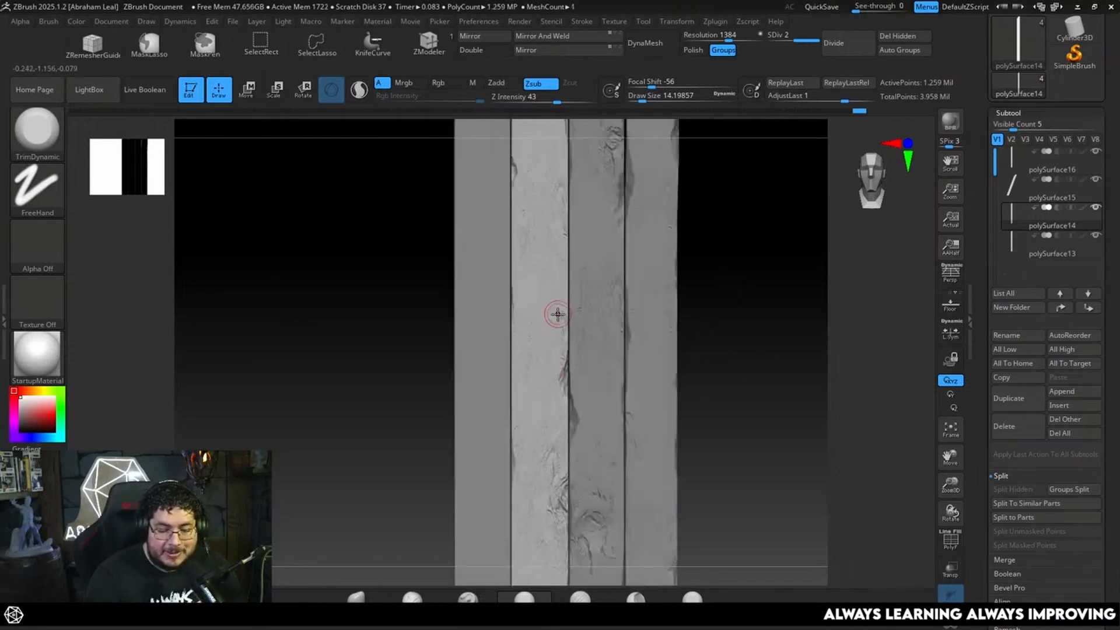
pyautogui.keyDown('alt'); pyautogui.moveTo(755, 324); pyautogui.dragTo(766, 230); pyautogui.keyUp('alt')
pyautogui.moveTo(570, 416); pyautogui.dragTo(570, 411)
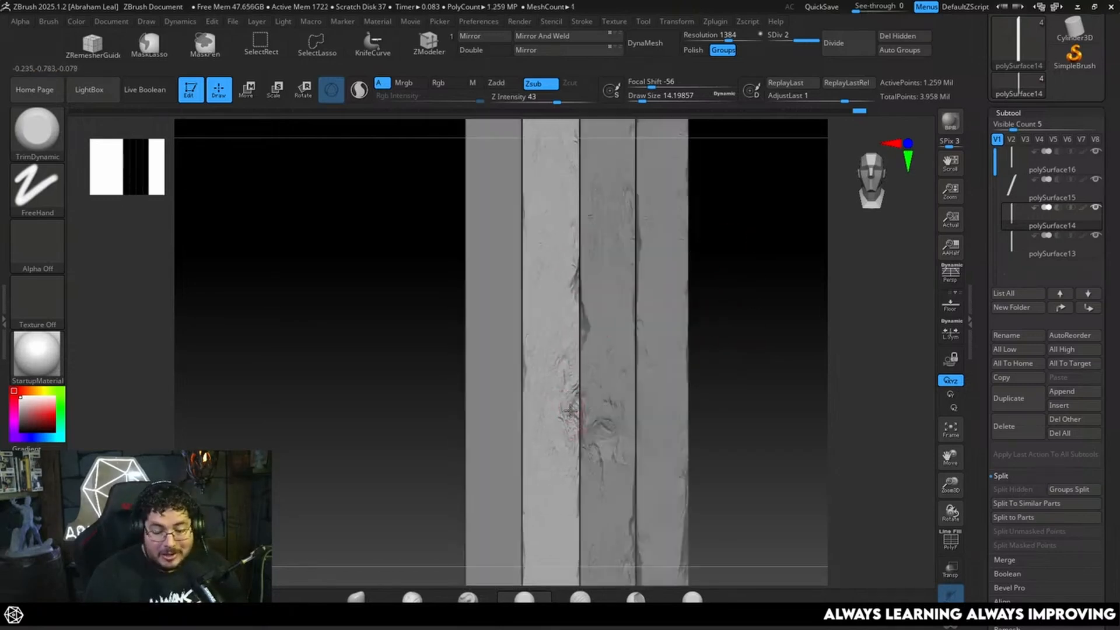
pyautogui.keyDown('alt'); pyautogui.moveTo(756, 351); pyautogui.dragTo(693, 262); pyautogui.keyUp('alt')
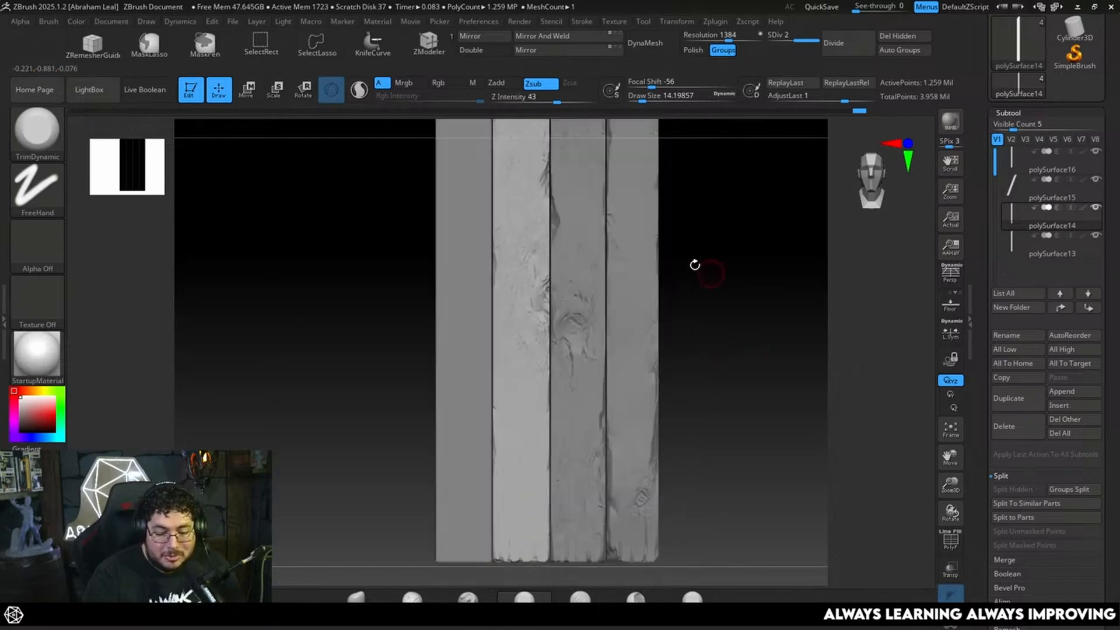
pyautogui.moveTo(519, 204); pyautogui.dragTo(521, 175)
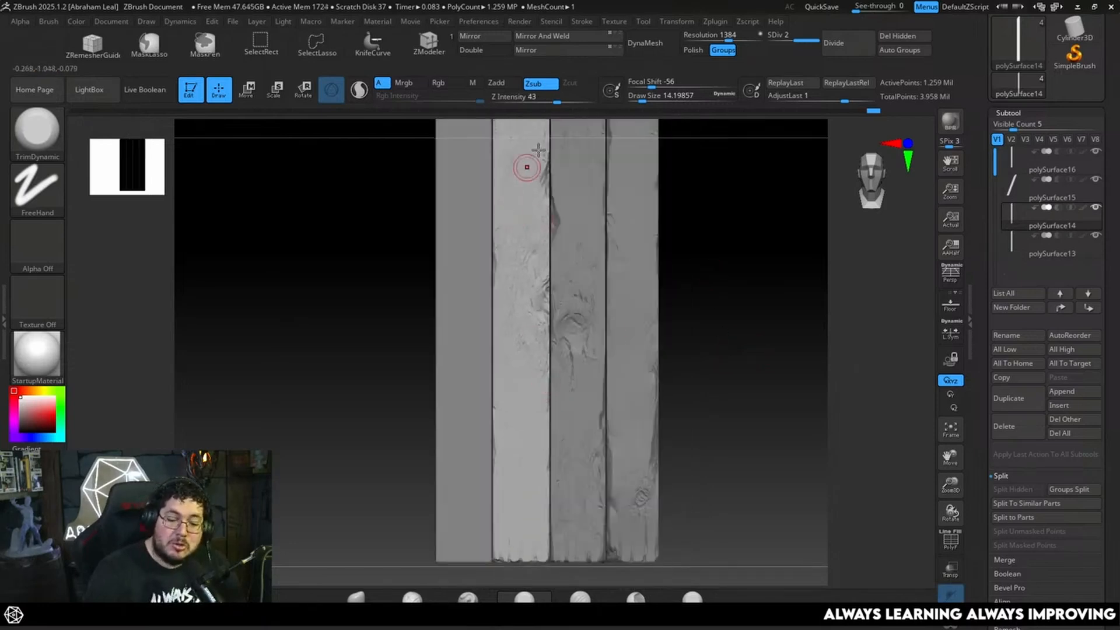
pyautogui.keyDown('alt'); pyautogui.moveTo(729, 383); pyautogui.dragTo(706, 308); pyautogui.keyUp('alt')
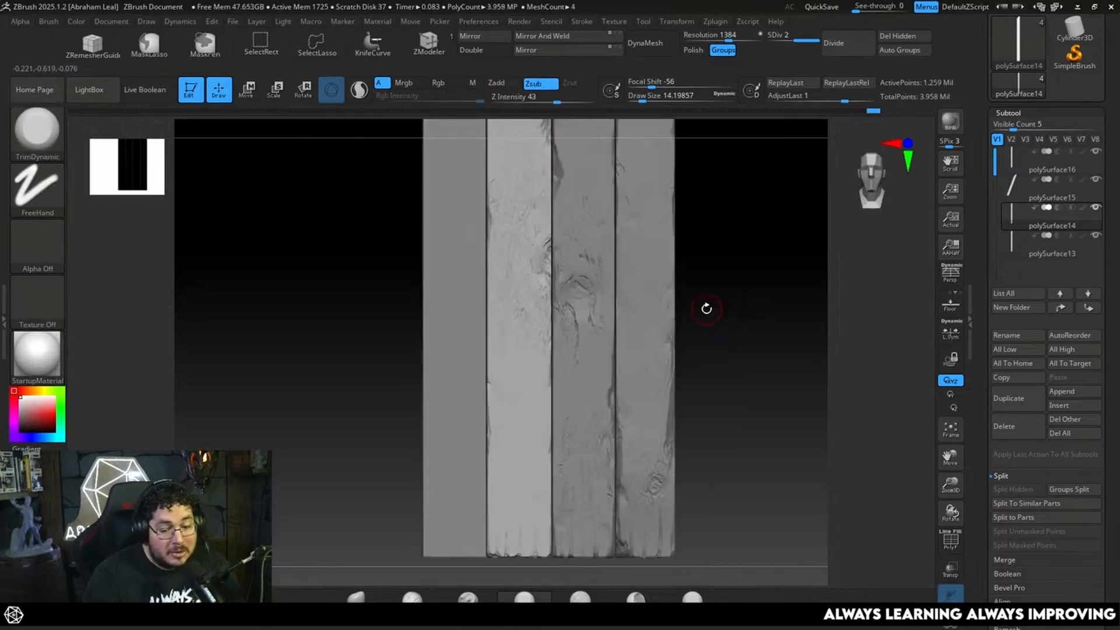
pyautogui.keyDown('alt'); pyautogui.moveTo(717, 376); pyautogui.dragTo(656, 295); pyautogui.keyUp('alt')
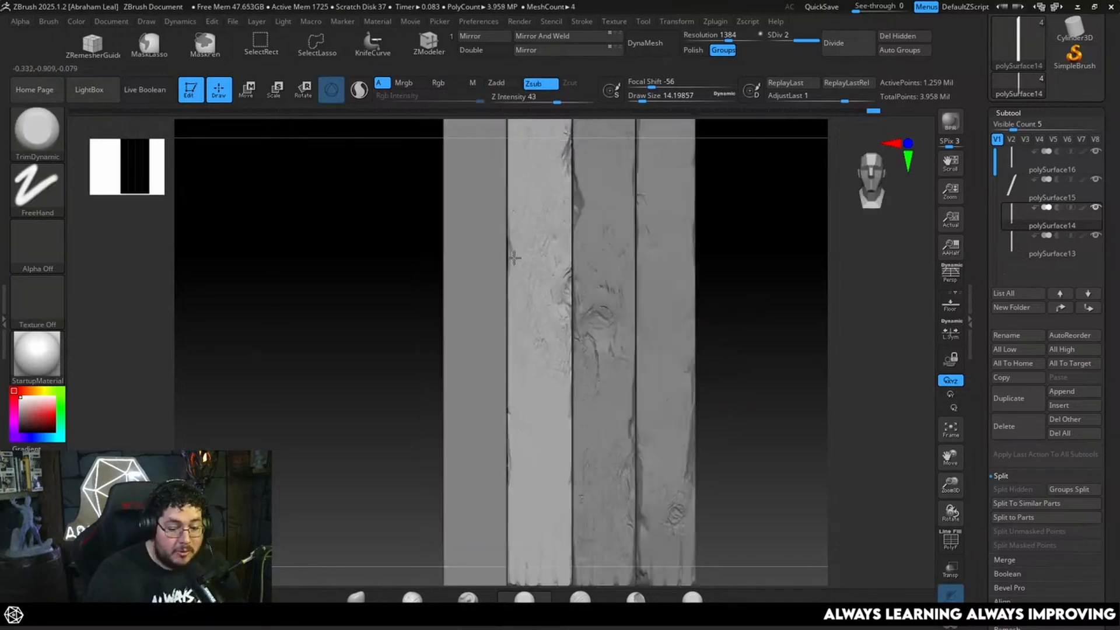
pyautogui.keyDown('alt'); pyautogui.moveTo(756, 361); pyautogui.dragTo(752, 281); pyautogui.keyUp('alt')
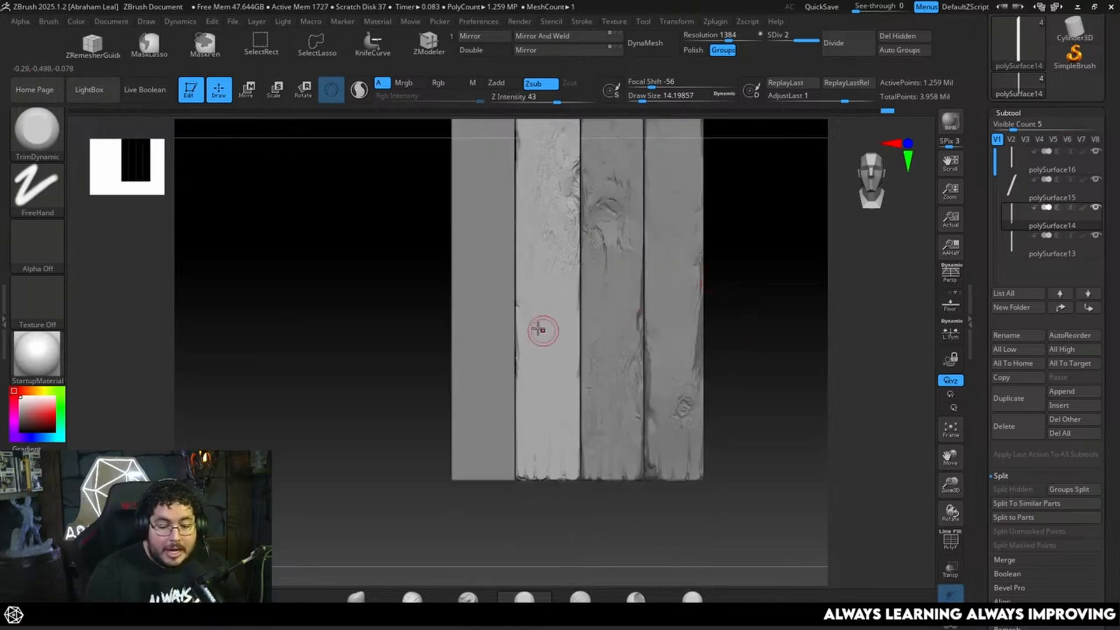
pyautogui.keyDown('alt'); pyautogui.moveTo(532, 198); pyautogui.dragTo(544, 254); pyautogui.keyUp('alt')
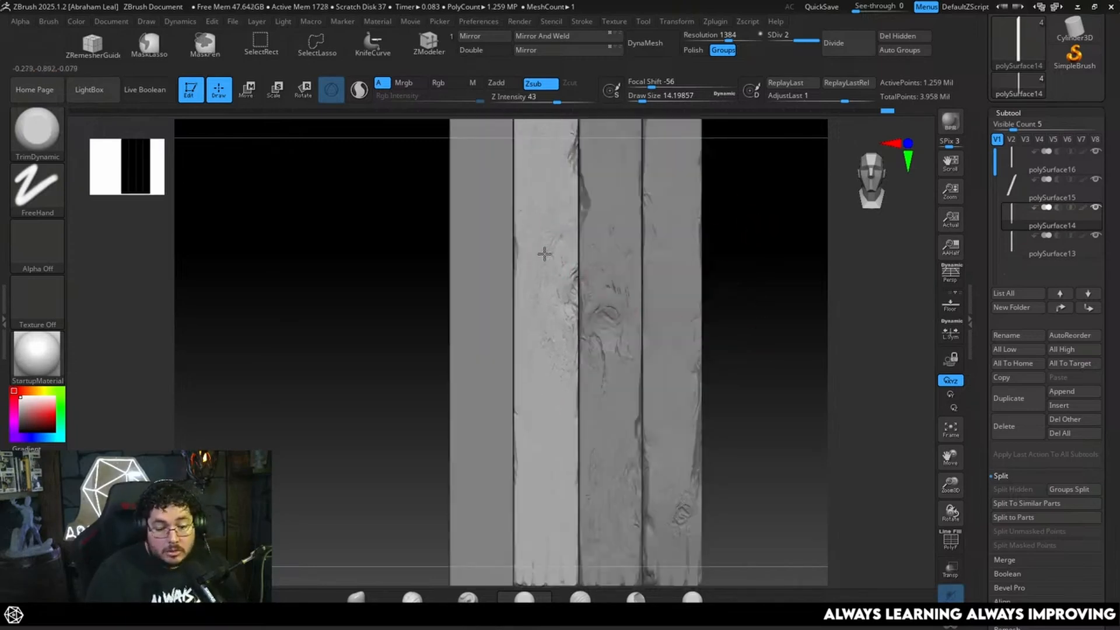
pyautogui.keyDown('alt'); pyautogui.moveTo(768, 374); pyautogui.dragTo(768, 262); pyautogui.keyUp('alt')
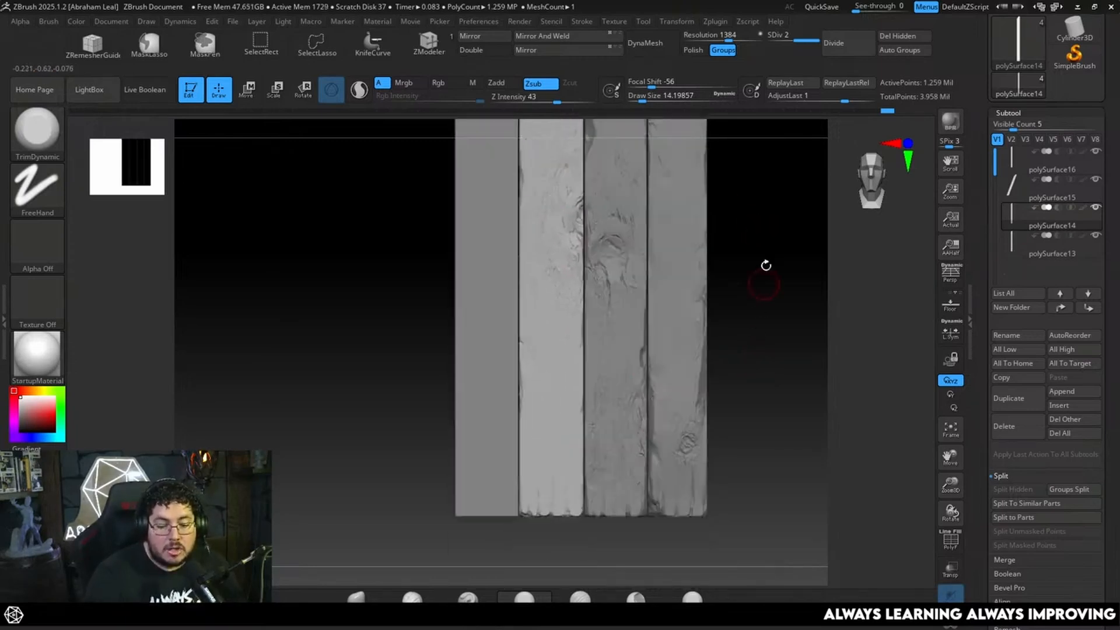
pyautogui.keyDown('alt'); pyautogui.moveTo(728, 352); pyautogui.dragTo(753, 298); pyautogui.keyUp('alt')
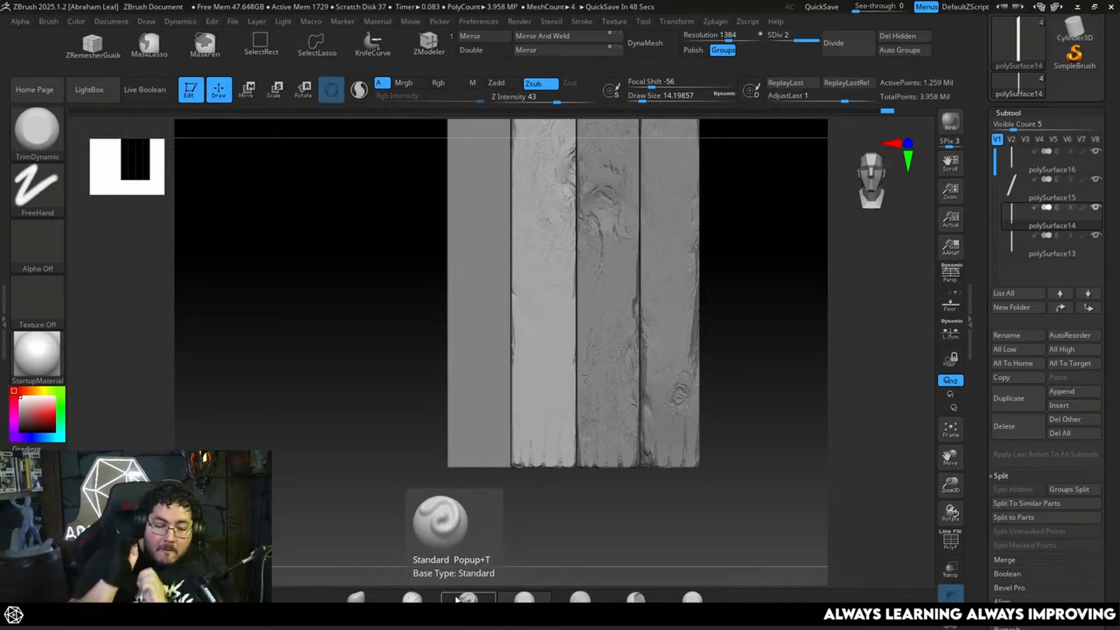
# Chip the plank's long edge beside the untouched outer plank with MalletFast at a draw size of about 5.75.
pyautogui.click(636, 599)
pyautogui.moveTo(741, 333)
pyautogui.keyDown('alt'); pyautogui.mouseDown()
pyautogui.moveTo(762, 378)
pyautogui.moveTo(780, 307)
pyautogui.mouseUp(); pyautogui.keyUp('alt')
pyautogui.press('space')
pyautogui.press('space')
pyautogui.moveTo(501, 302); pyautogui.dragTo(498, 302)
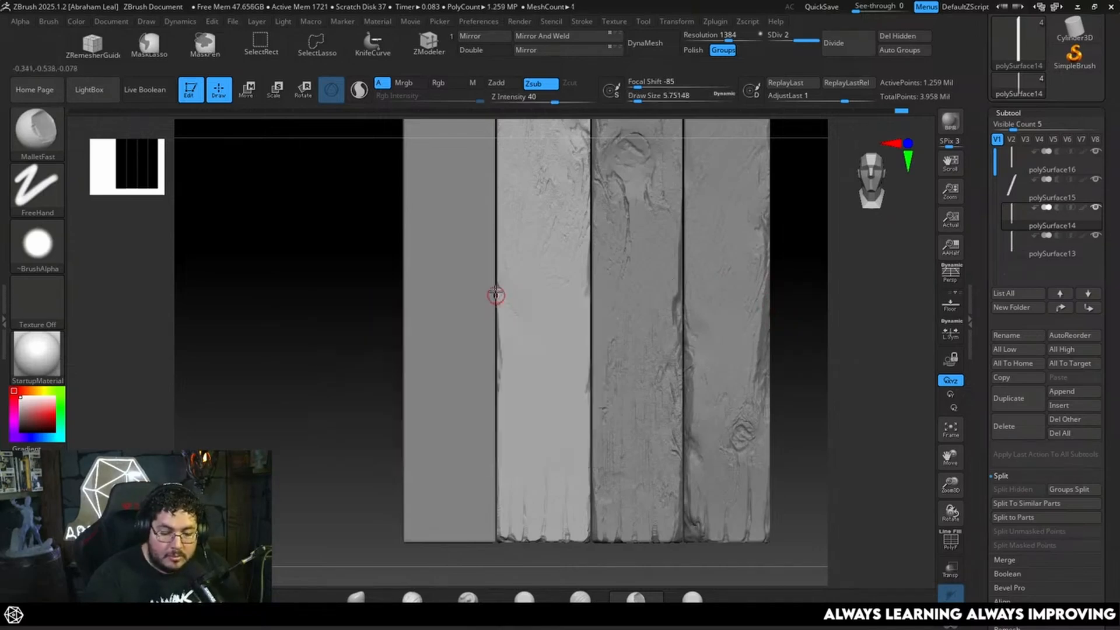
pyautogui.moveTo(783, 260); pyautogui.dragTo(808, 255)
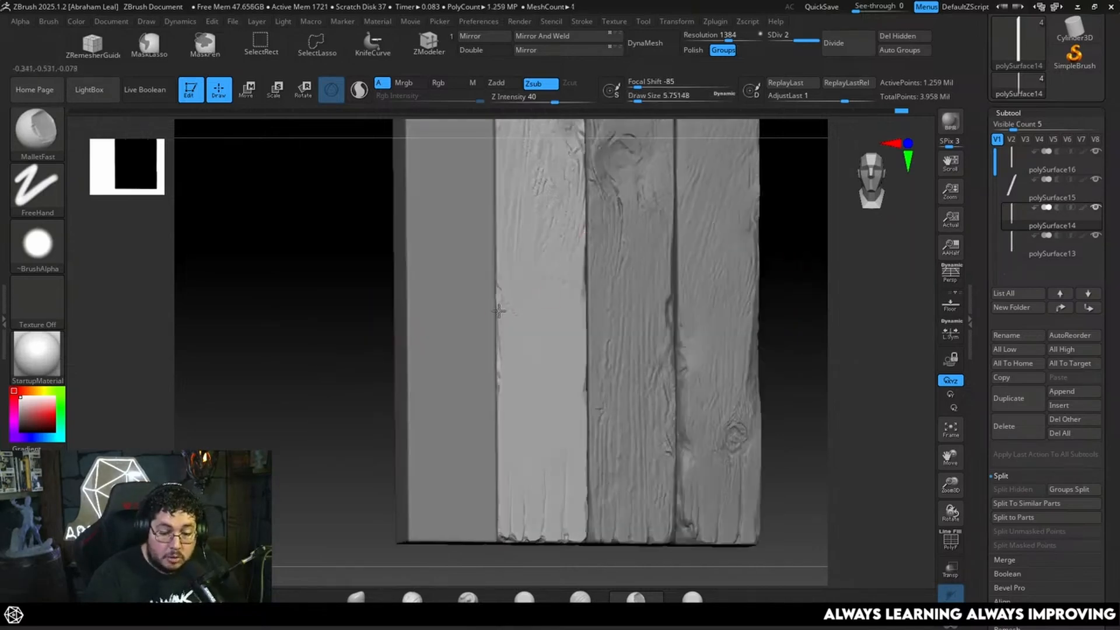
# Bevel the worn spots on the plank's two long edges with TrimSmoothBorder, raising the draw size to about 6.58.
pyautogui.click(693, 597)
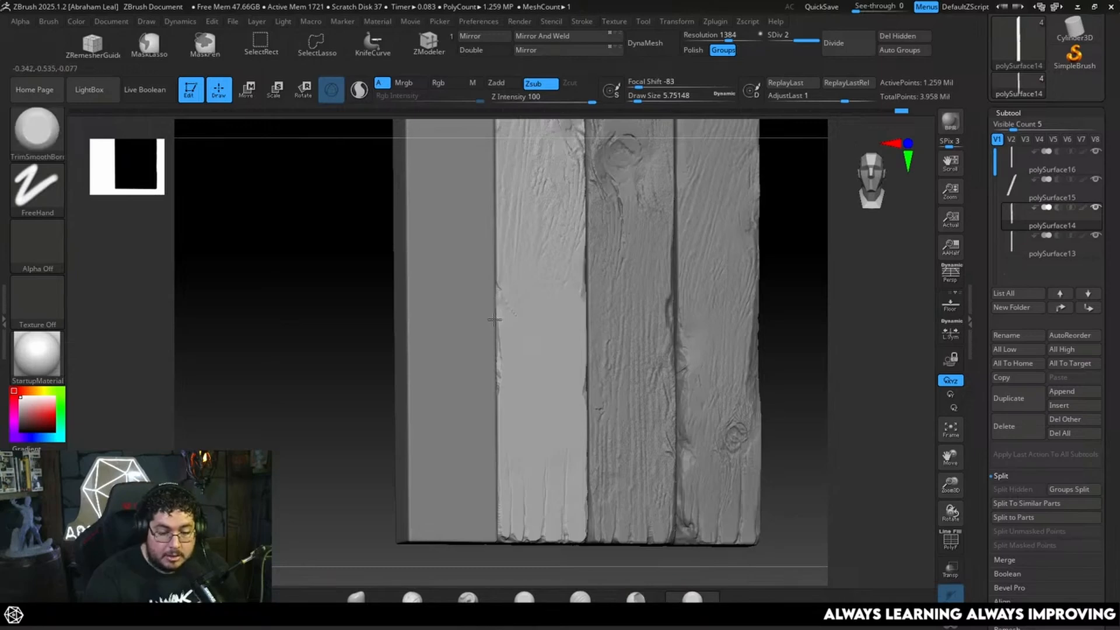
pyautogui.keyDown('shift'); pyautogui.moveTo(813, 282); pyautogui.dragTo(800, 279); pyautogui.keyUp('shift')
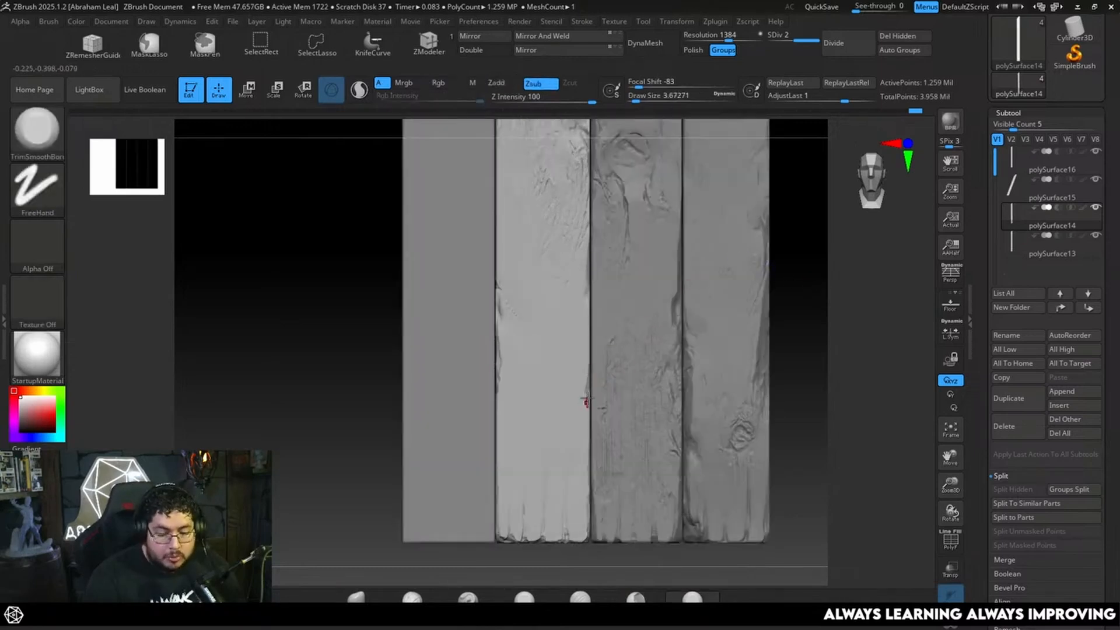
pyautogui.press('space')
pyautogui.moveTo(582, 393); pyautogui.dragTo(585, 392)
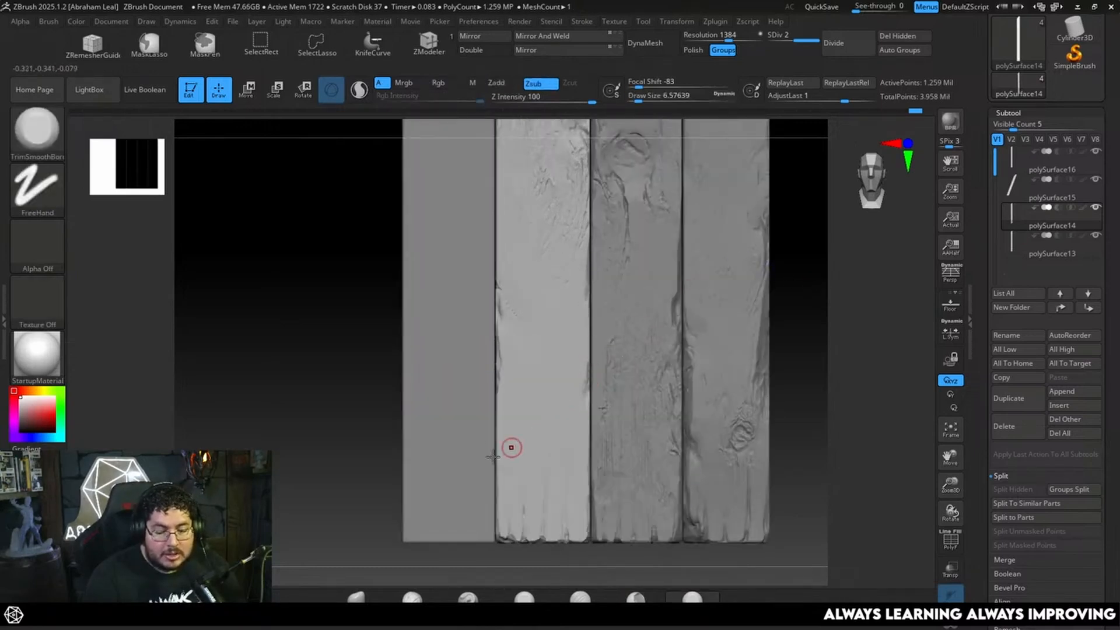
# Chip the lower end of the plank's outer edge down to the bottom corner with MalletFast at a draw size of about 6.58.
pyautogui.keyDown('alt'); pyautogui.moveTo(799, 368); pyautogui.dragTo(783, 304); pyautogui.keyUp('alt')
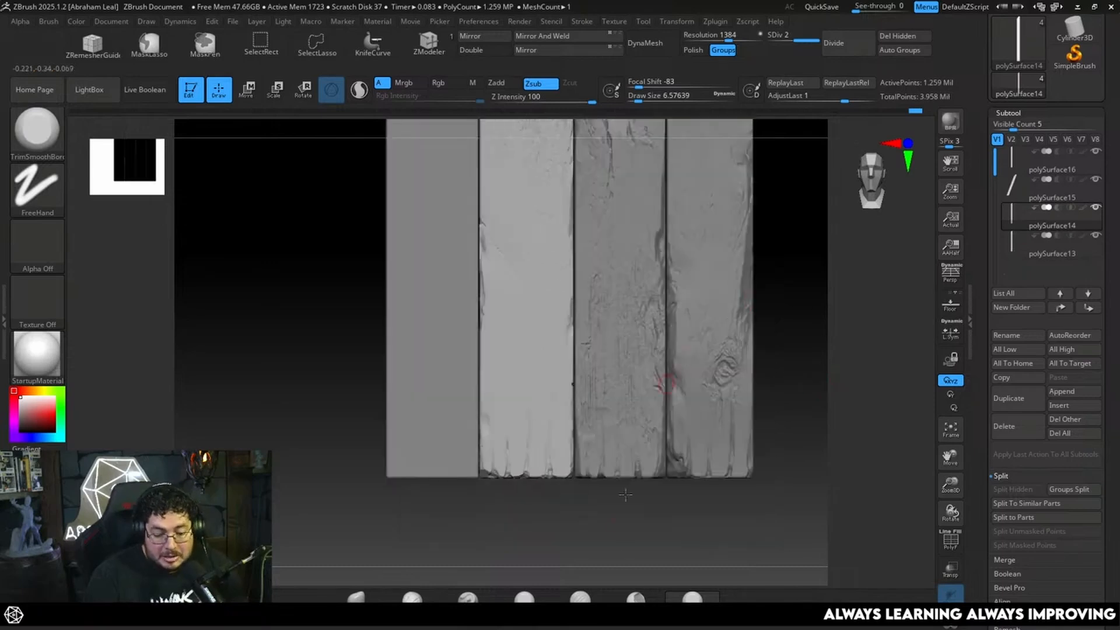
pyautogui.click(636, 597)
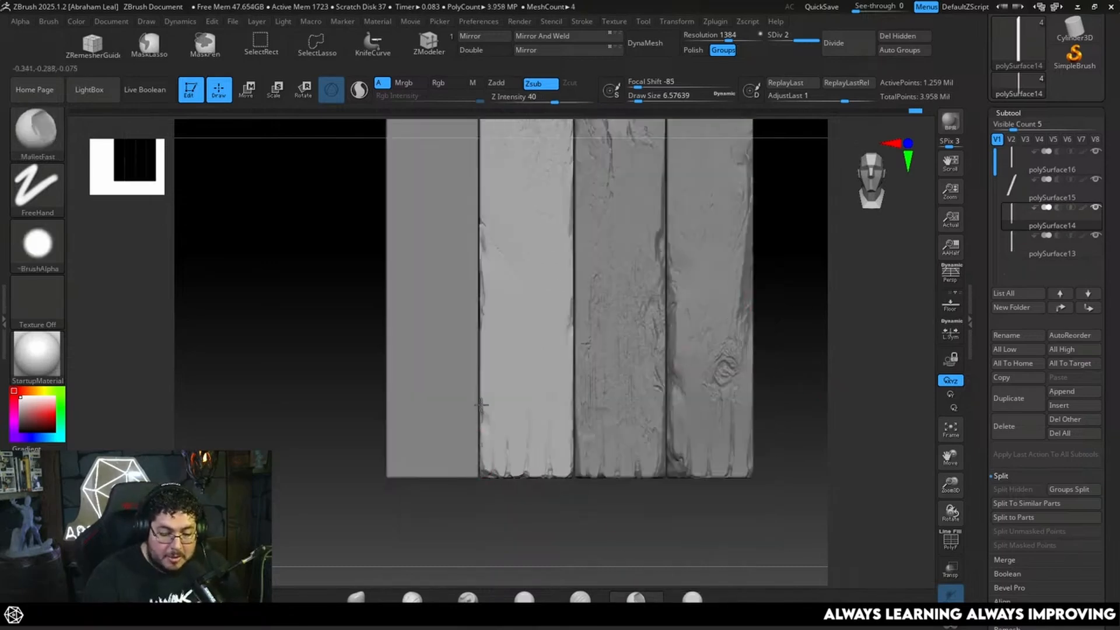
pyautogui.moveTo(480, 379); pyautogui.dragTo(505, 467)
pyautogui.keyDown('alt'); pyautogui.moveTo(779, 287); pyautogui.dragTo(769, 292); pyautogui.keyUp('alt')
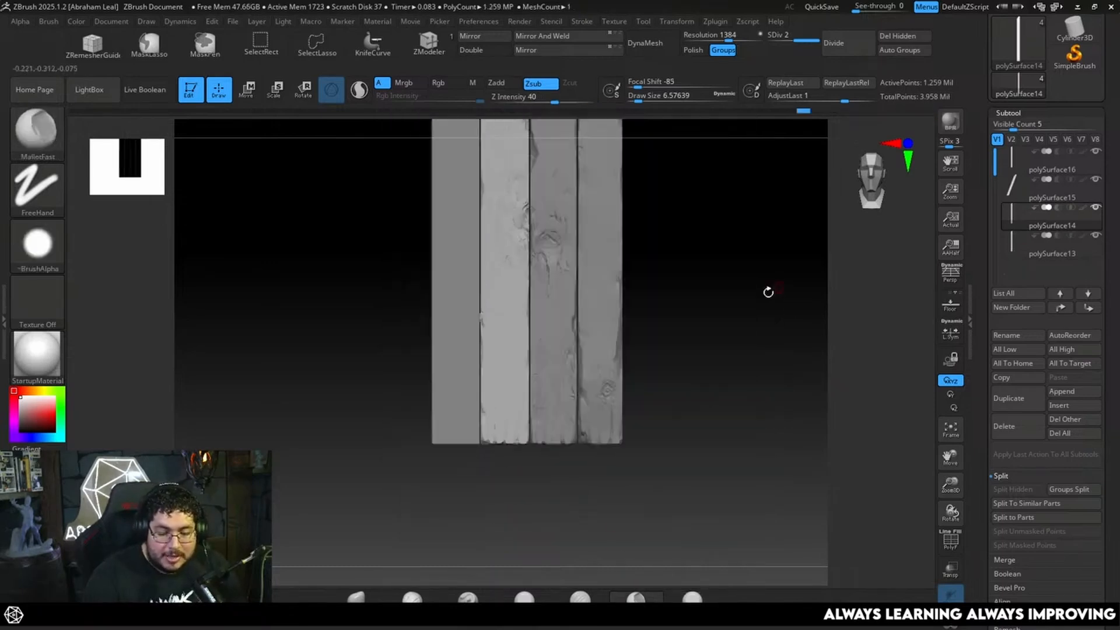
# Select the untouched outer plank with the slanted top and isolate it from the other planks.
pyautogui.moveTo(701, 309); pyautogui.dragTo(694, 393)
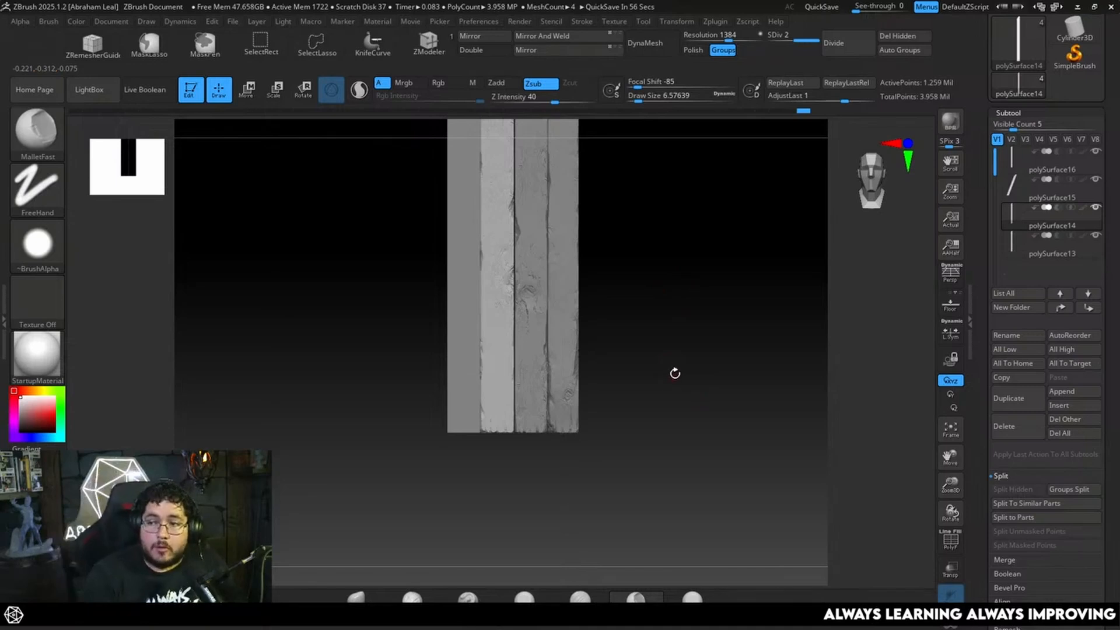
pyautogui.moveTo(675, 367); pyautogui.dragTo(708, 448)
pyautogui.keyDown('alt'); pyautogui.moveTo(805, 296); pyautogui.dragTo(860, 289); pyautogui.keyUp('alt')
pyautogui.keyDown('shift'); pyautogui.moveTo(850, 308); pyautogui.dragTo(762, 395); pyautogui.keyUp('shift')
pyautogui.keyDown('alt'); pyautogui.click(525, 431); pyautogui.keyUp('alt')
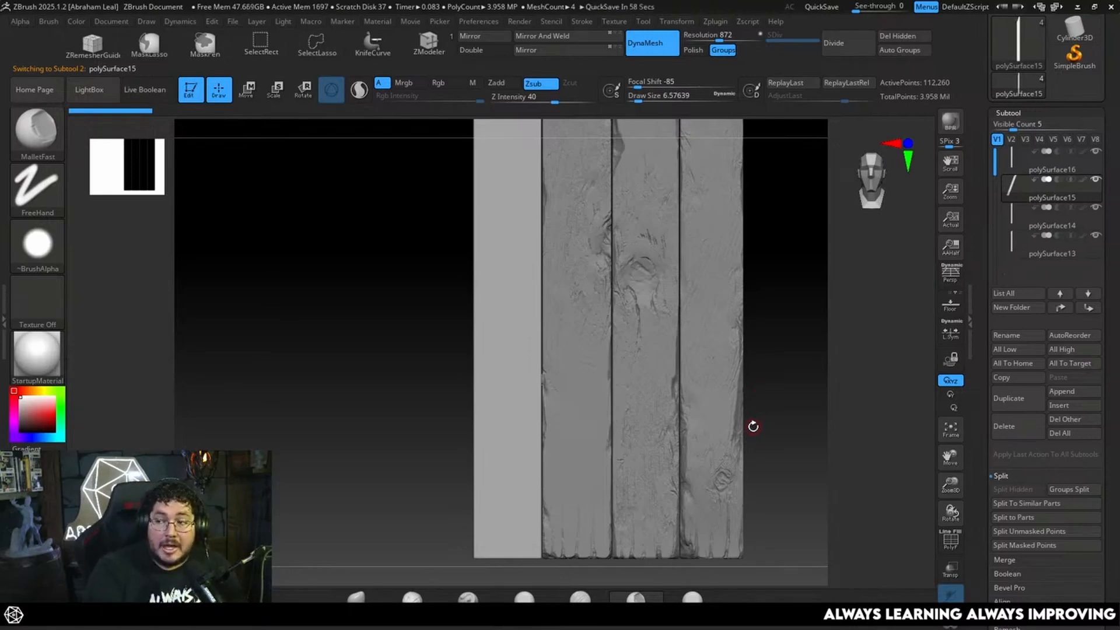
pyautogui.moveTo(753, 427); pyautogui.dragTo(740, 386)
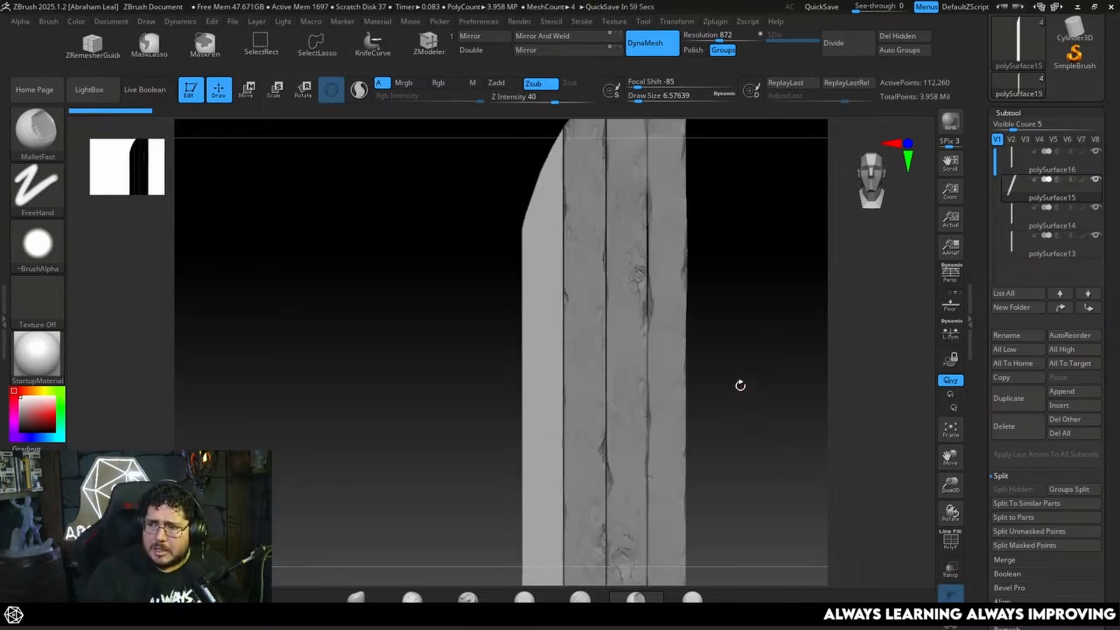
pyautogui.moveTo(743, 346)
pyautogui.mouseDown()
pyautogui.moveTo(740, 362)
pyautogui.moveTo(755, 321)
pyautogui.moveTo(743, 329)
pyautogui.mouseUp()
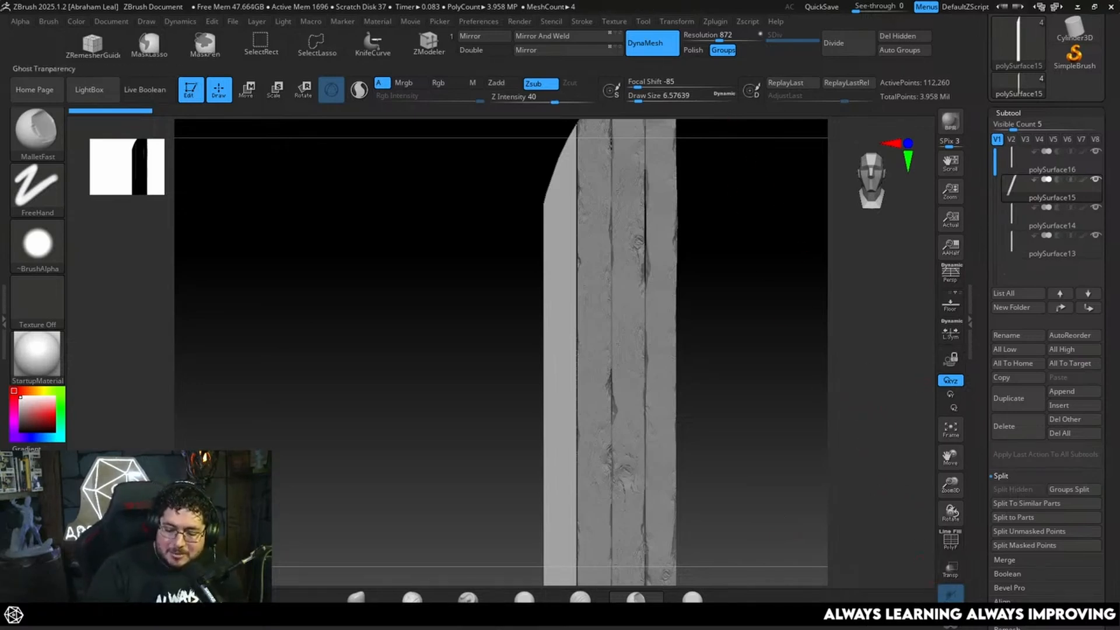
pyautogui.click(951, 623)
pyautogui.keyDown('alt'); pyautogui.moveTo(758, 291); pyautogui.dragTo(766, 366); pyautogui.keyUp('alt')
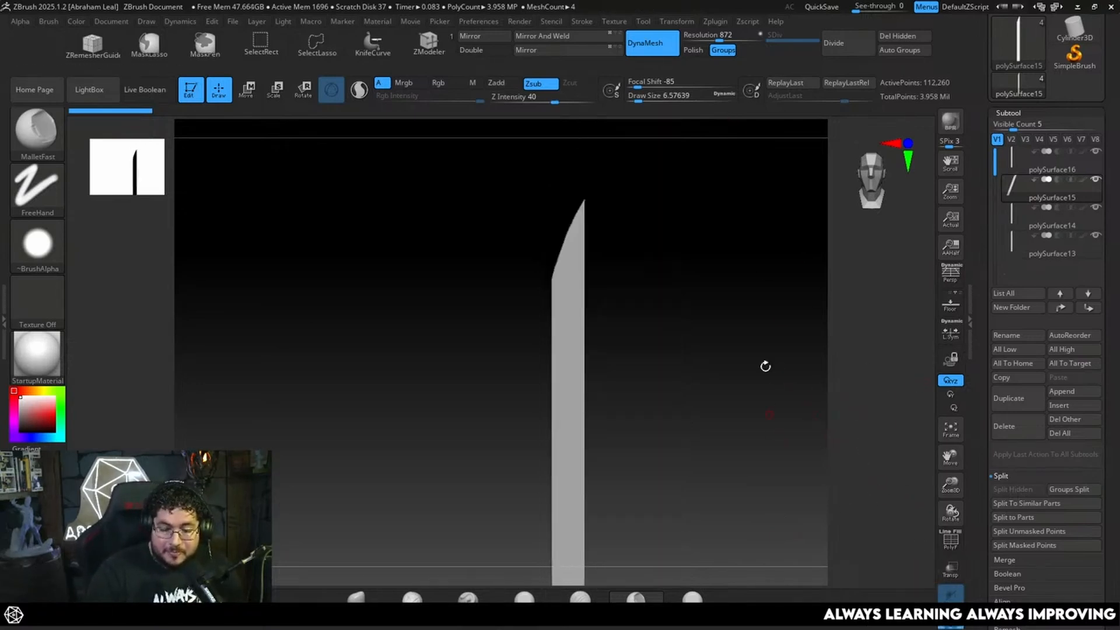
# Try remeshing the isolated plank with DynaMesh at a resolution of 1096.
pyautogui.keyDown('ctrl'); pyautogui.moveTo(691, 326); pyautogui.dragTo(704, 402); pyautogui.keyUp('ctrl')
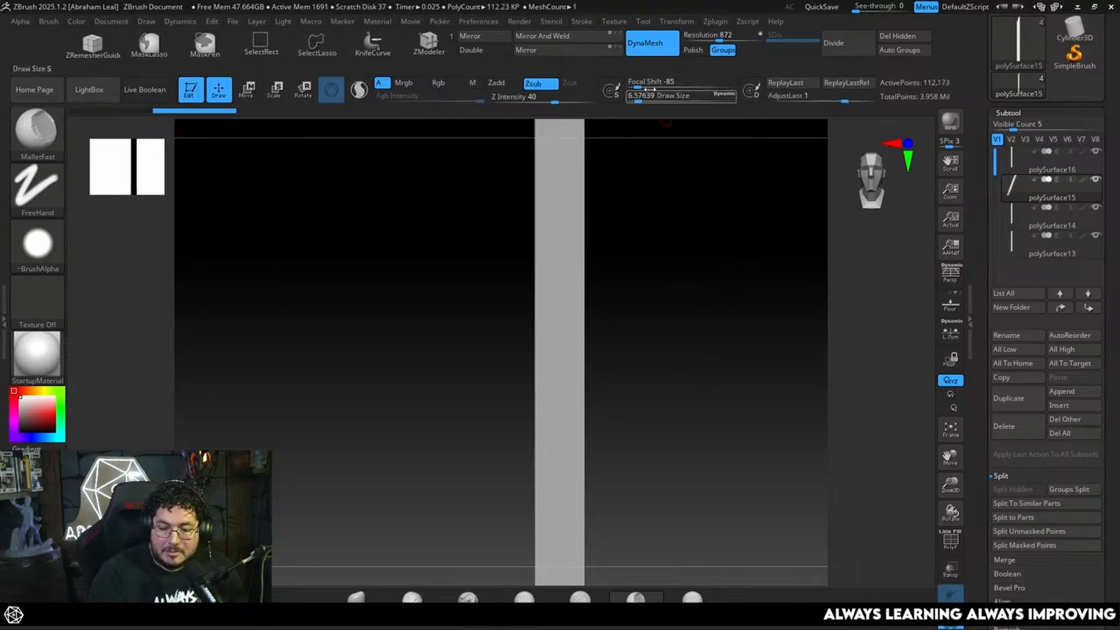
pyautogui.click(650, 47)
pyautogui.click(662, 48)
pyautogui.click(724, 39)
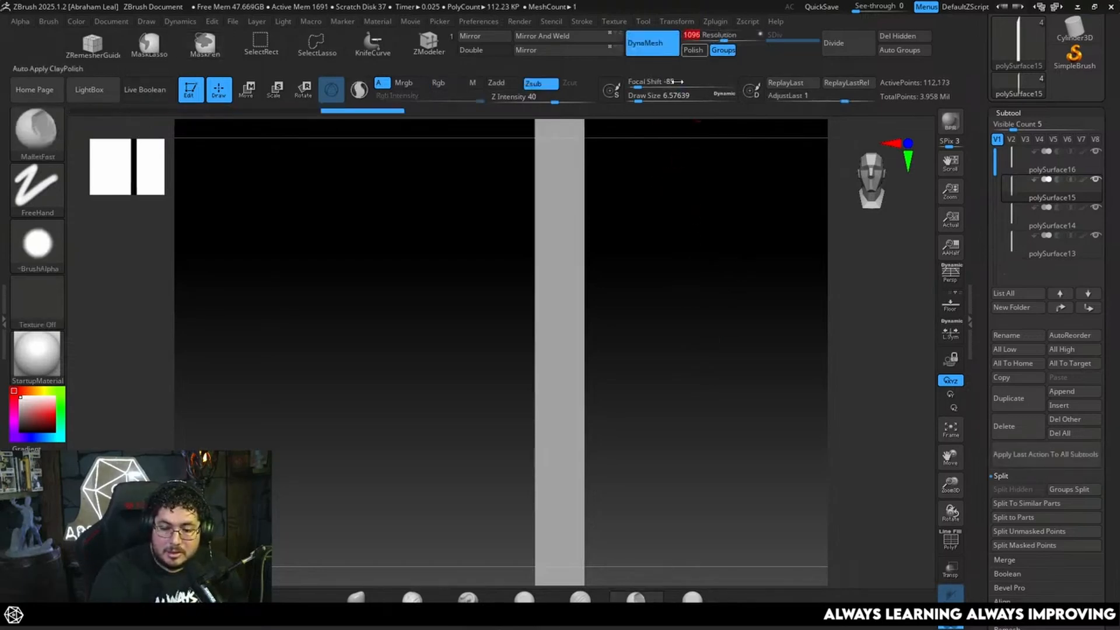
pyautogui.keyDown('ctrl'); pyautogui.moveTo(648, 205); pyautogui.dragTo(680, 368); pyautogui.keyUp('ctrl')
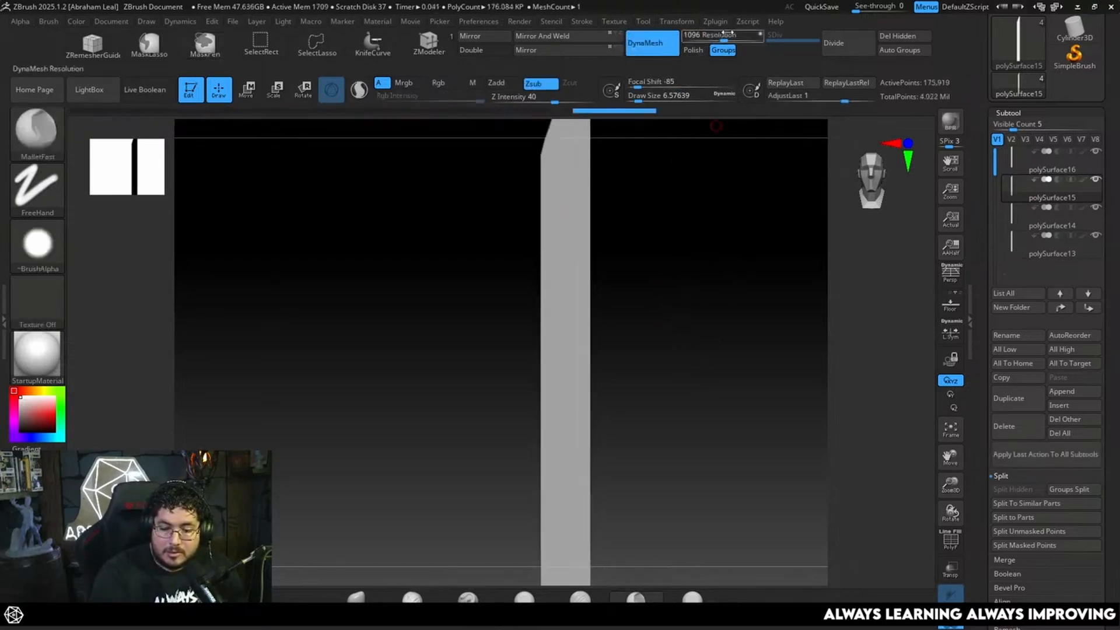
# Remesh the plank with DynaMesh at a resolution of 1696, turn DynaMesh off and subdivide the mesh once.
pyautogui.click(728, 36)
pyautogui.click(733, 36)
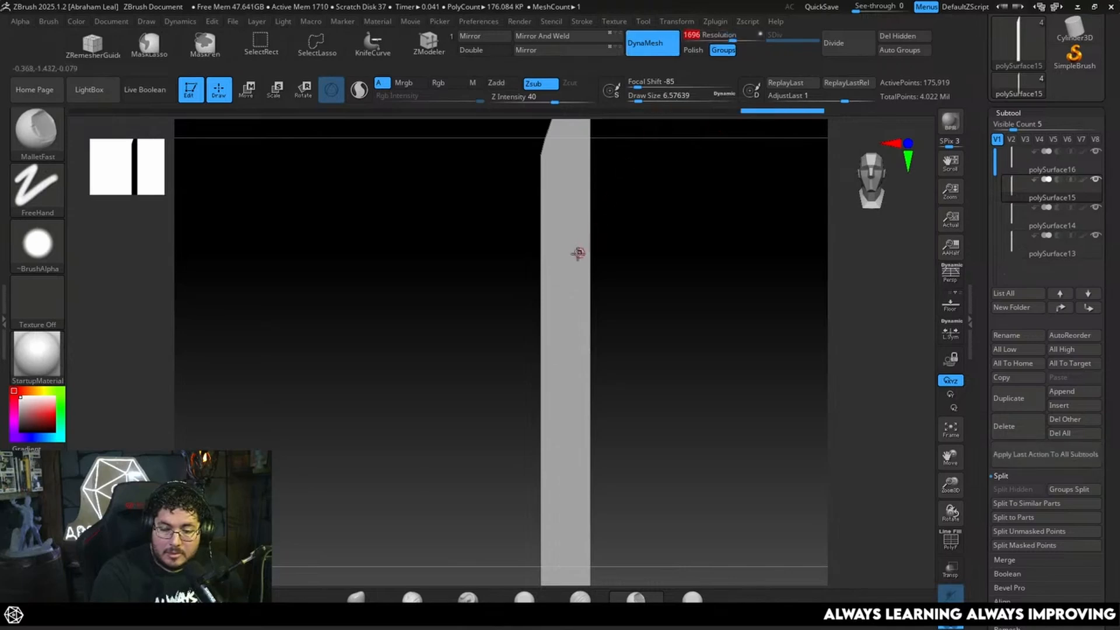
pyautogui.keyDown('ctrl'); pyautogui.moveTo(623, 225); pyautogui.dragTo(628, 236); pyautogui.keyUp('ctrl')
pyautogui.click(650, 48)
pyautogui.keyDown('ctrl'); pyautogui.moveTo(678, 292); pyautogui.dragTo(681, 368); pyautogui.keyUp('ctrl')
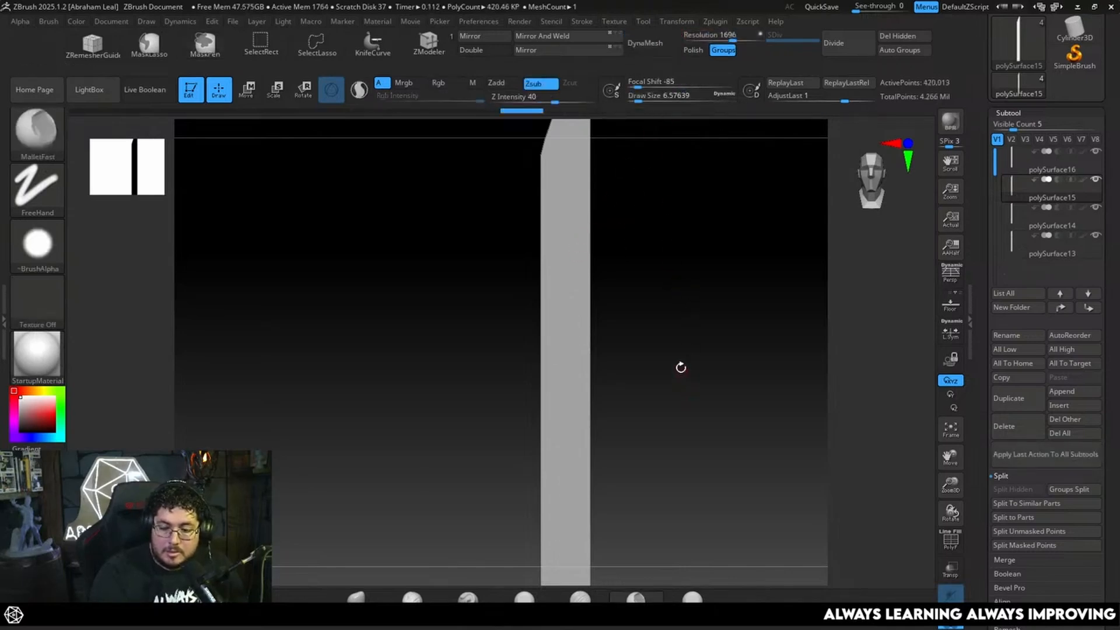
pyautogui.hotkey('ctrl', 'd')
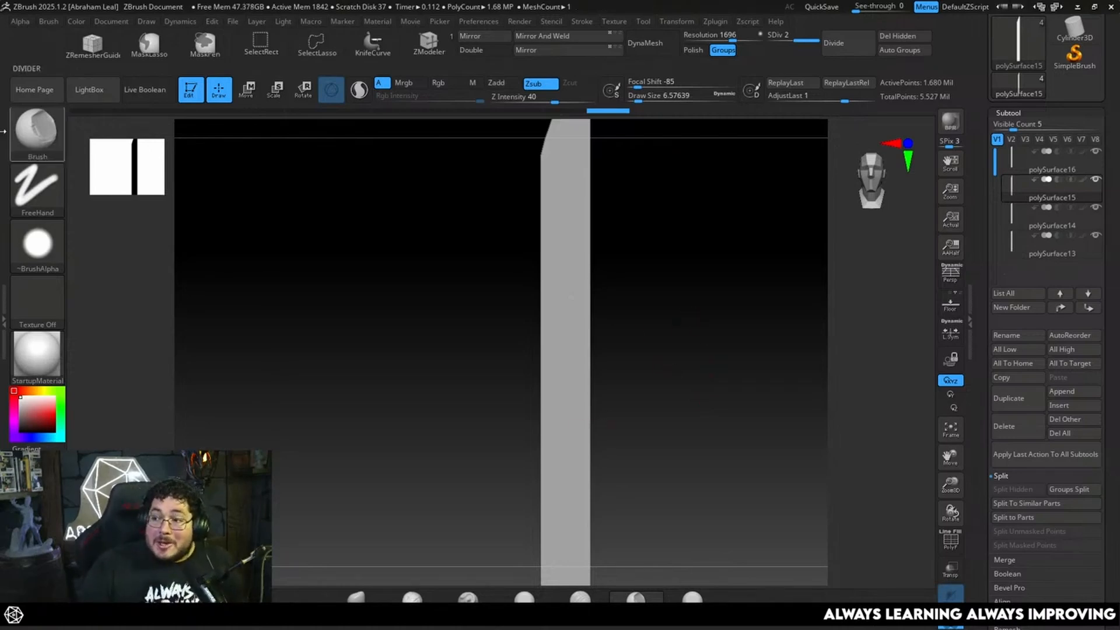
# Chip the plank's slanted edge at its lower corner and midway up with MalletFast at a draw size of about 11.7.
pyautogui.moveTo(379, 213)
pyautogui.mouseDown()
pyautogui.moveTo(473, 213)
pyautogui.moveTo(463, 335)
pyautogui.moveTo(658, 322)
pyautogui.moveTo(700, 408)
pyautogui.moveTo(620, 345)
pyautogui.moveTo(655, 315)
pyautogui.mouseUp()
pyautogui.press('space')
pyautogui.moveTo(508, 393); pyautogui.dragTo(526, 392)
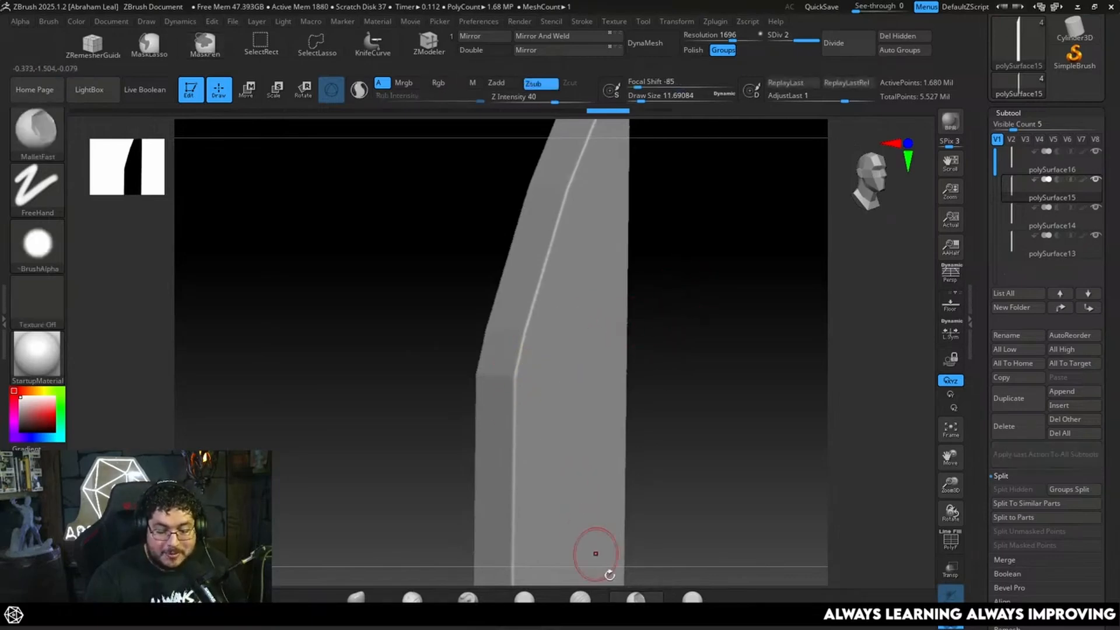
pyautogui.press('b')
pyautogui.click(529, 382)
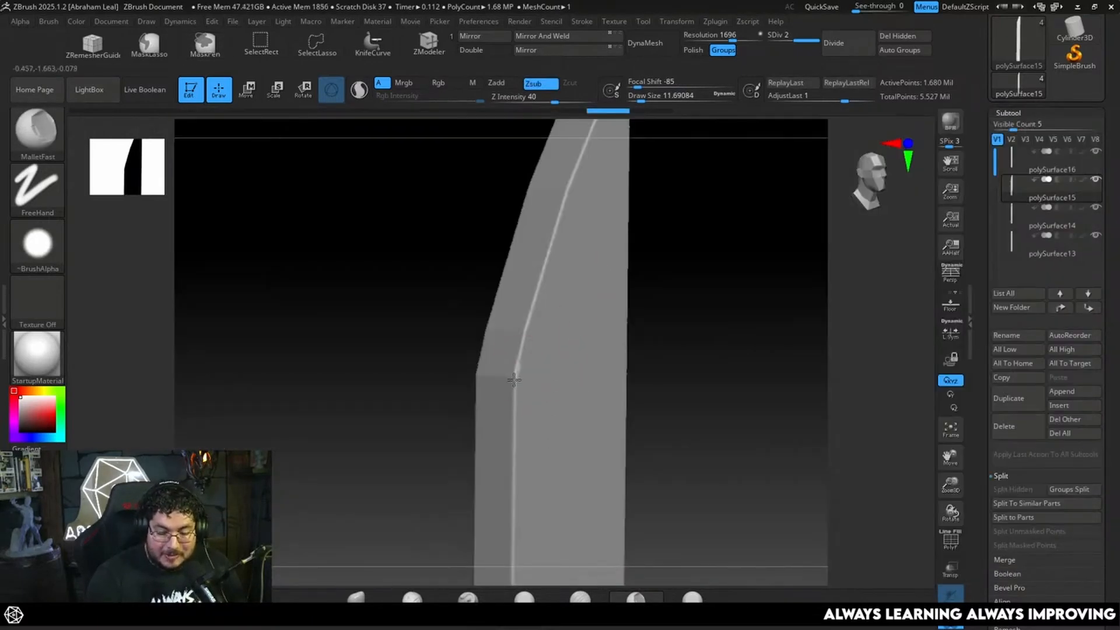
pyautogui.moveTo(510, 373); pyautogui.dragTo(515, 379)
pyautogui.moveTo(527, 333); pyautogui.dragTo(519, 403)
pyautogui.moveTo(654, 254)
pyautogui.keyDown('alt'); pyautogui.mouseDown()
pyautogui.moveTo(661, 328)
pyautogui.moveTo(664, 303)
pyautogui.mouseUp(); pyautogui.keyUp('alt')
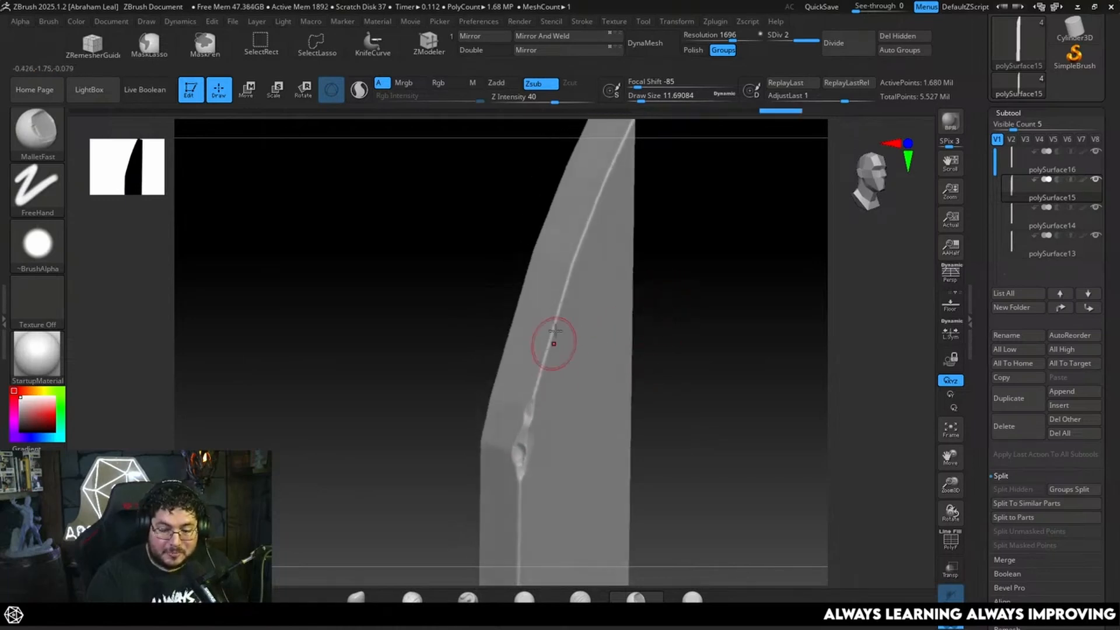
pyautogui.moveTo(555, 342); pyautogui.dragTo(561, 308)
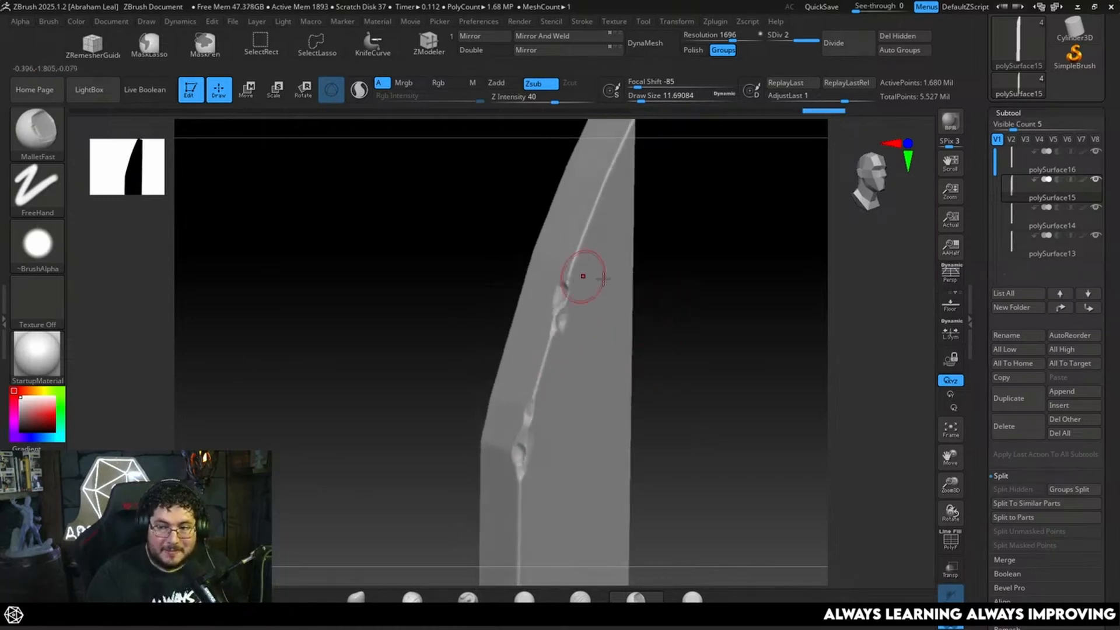
# Deepen the chip midway along the slanted edge and extend it down the front face with MalletFast at a draw size of about 7.47.
pyautogui.moveTo(695, 305); pyautogui.dragTo(725, 262)
pyautogui.moveTo(705, 325); pyautogui.dragTo(692, 260)
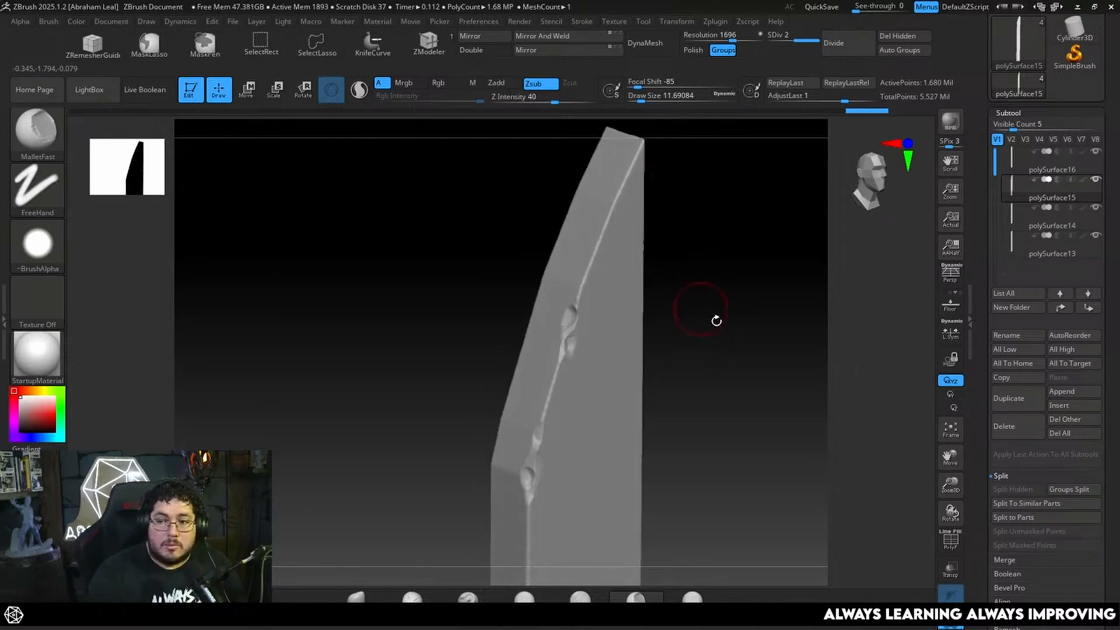
pyautogui.keyDown('shift'); pyautogui.moveTo(717, 322); pyautogui.dragTo(700, 315); pyautogui.keyUp('shift')
pyautogui.press('space')
pyautogui.moveTo(573, 313); pyautogui.dragTo(570, 314)
pyautogui.moveTo(697, 309); pyautogui.dragTo(723, 322)
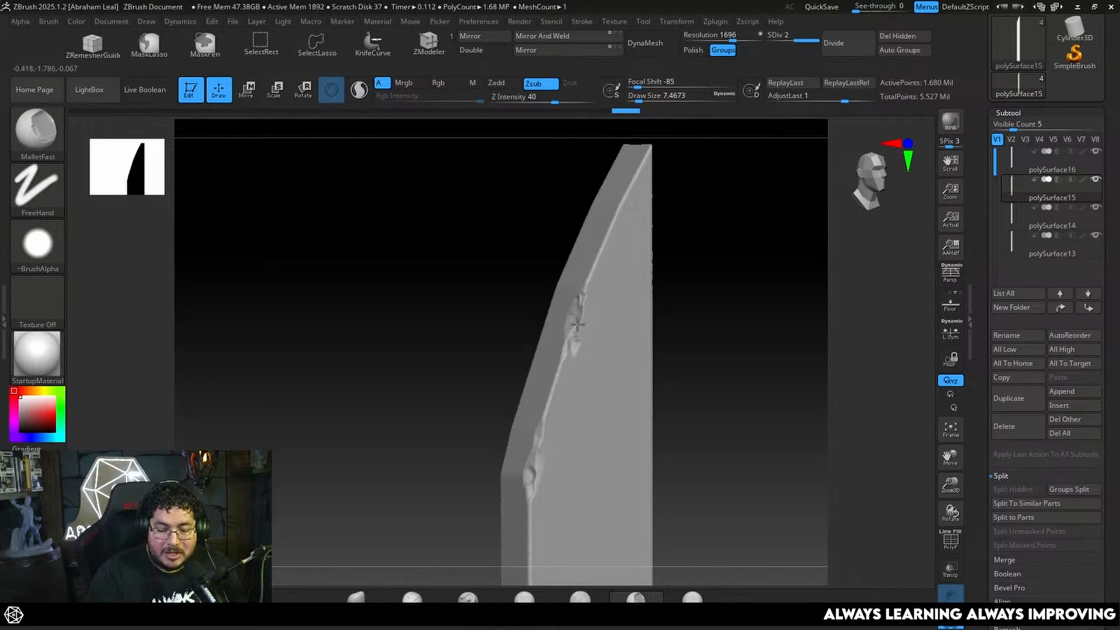
pyautogui.keyDown('shift'); pyautogui.moveTo(661, 333); pyautogui.dragTo(646, 334); pyautogui.keyUp('shift')
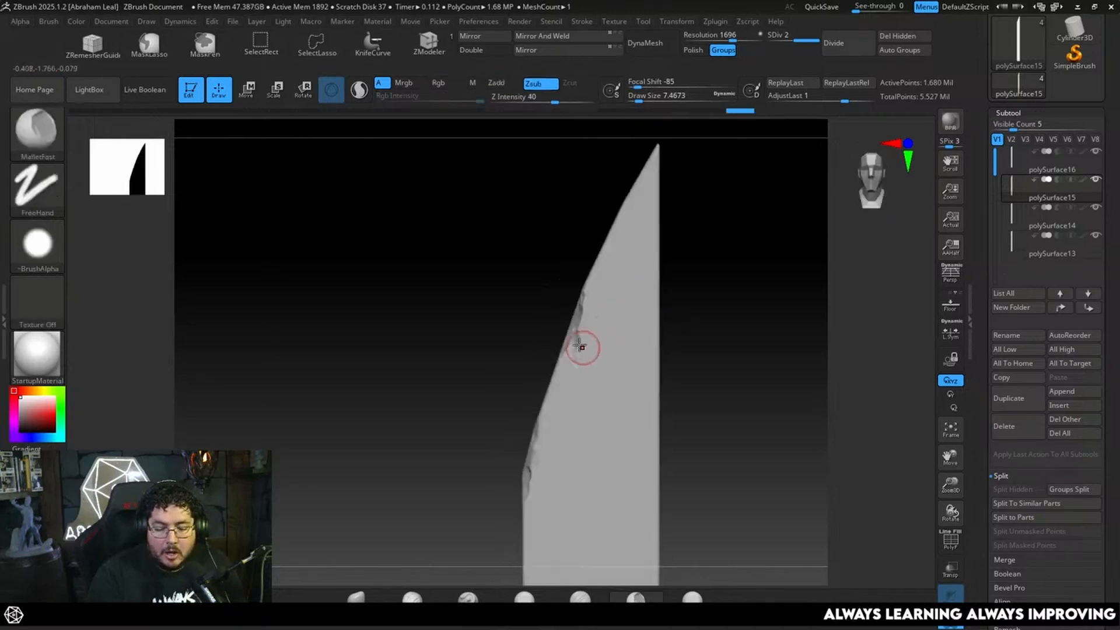
pyautogui.moveTo(581, 345); pyautogui.dragTo(577, 424)
# Break a notch into the plank's edge just below its pointed tip with MalletFast at a draw size of about 7.47.
pyautogui.keyDown('alt'); pyautogui.moveTo(663, 273); pyautogui.dragTo(678, 348); pyautogui.keyUp('alt')
pyautogui.keyDown('alt'); pyautogui.moveTo(760, 271); pyautogui.dragTo(728, 433); pyautogui.keyUp('alt')
pyautogui.moveTo(755, 269); pyautogui.dragTo(732, 310)
pyautogui.moveTo(656, 195); pyautogui.dragTo(633, 231)
pyautogui.moveTo(655, 194)
pyautogui.mouseDown()
pyautogui.moveTo(645, 218)
pyautogui.moveTo(636, 199)
pyautogui.moveTo(638, 209)
pyautogui.mouseUp()
pyautogui.moveTo(650, 202)
pyautogui.mouseDown()
pyautogui.moveTo(636, 216)
pyautogui.moveTo(652, 234)
pyautogui.moveTo(640, 212)
pyautogui.mouseUp()
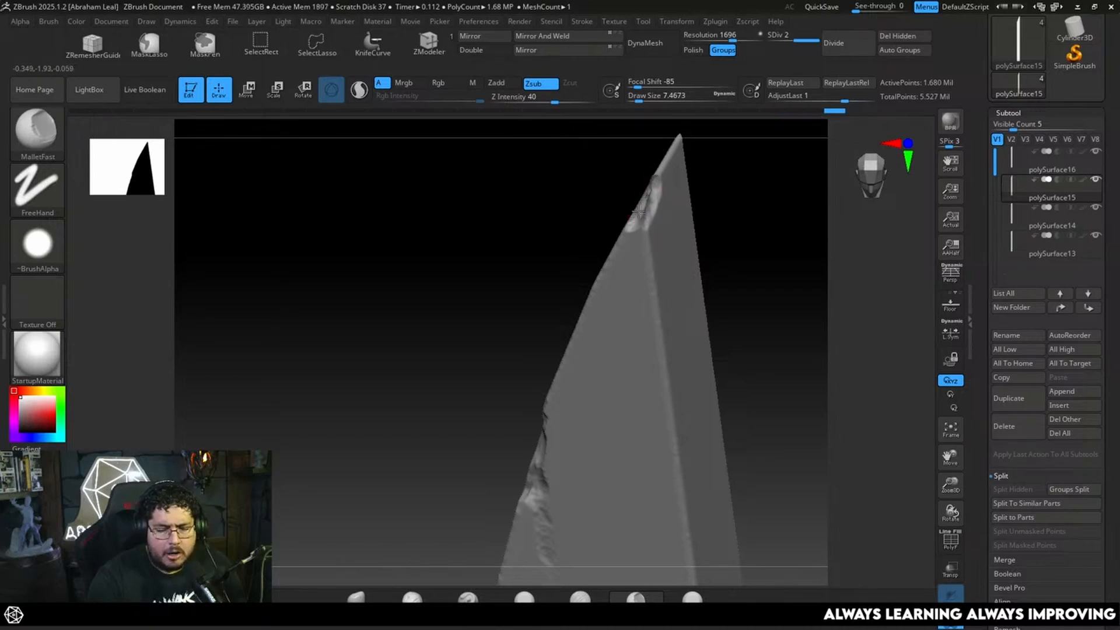
pyautogui.moveTo(578, 261); pyautogui.dragTo(615, 248)
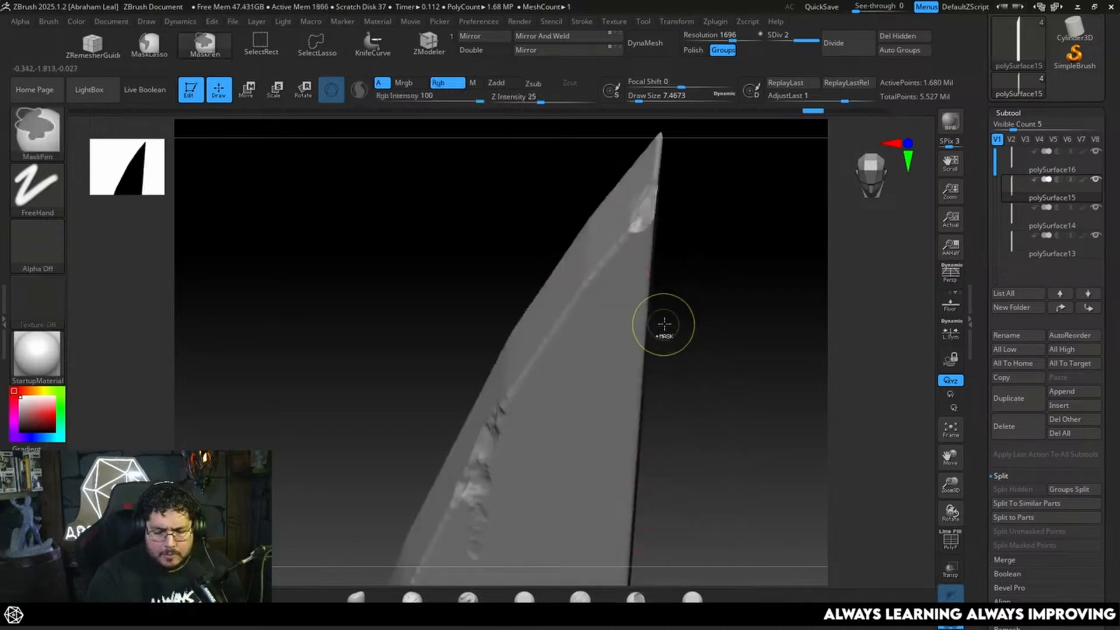
pyautogui.moveTo(665, 322); pyautogui.dragTo(628, 309)
pyautogui.moveTo(645, 200); pyautogui.dragTo(646, 221)
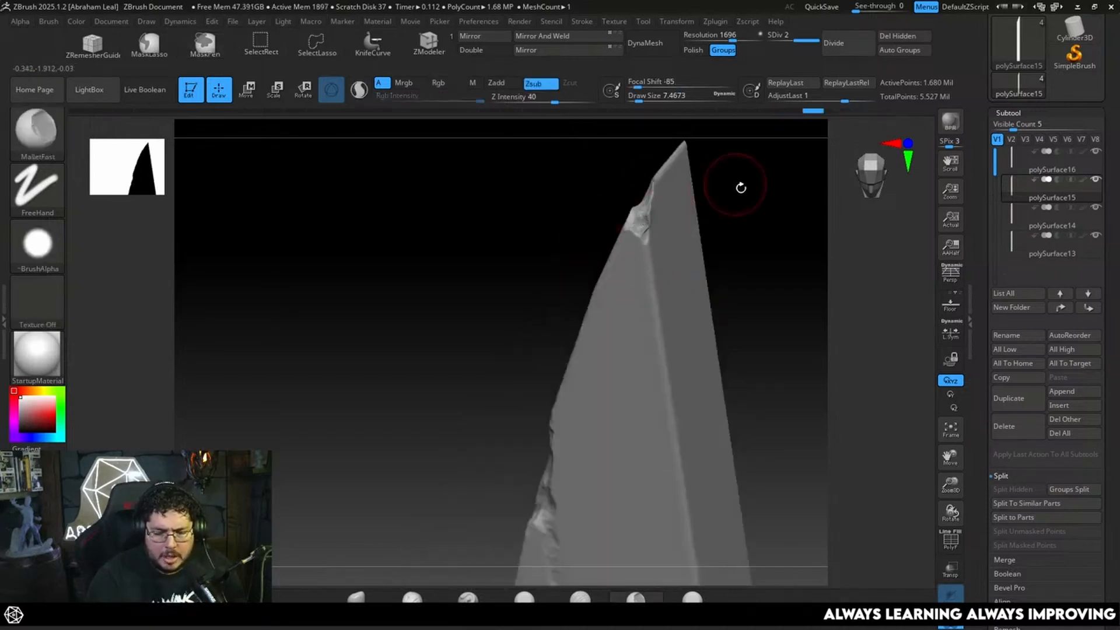
# Chip the upper part of the plank's long straight edge below the tip with MalletFast.
pyautogui.keyDown('shift'); pyautogui.moveTo(741, 187); pyautogui.dragTo(716, 201); pyautogui.keyUp('shift')
pyautogui.moveTo(699, 243); pyautogui.dragTo(708, 266)
pyautogui.moveTo(636, 296)
pyautogui.mouseDown()
pyautogui.moveTo(630, 350)
pyautogui.moveTo(635, 259)
pyautogui.mouseUp()
pyautogui.moveTo(631, 334); pyautogui.dragTo(632, 361)
pyautogui.moveTo(626, 409); pyautogui.dragTo(631, 447)
pyautogui.moveTo(708, 390)
pyautogui.mouseDown()
pyautogui.moveTo(735, 383)
pyautogui.moveTo(678, 342)
pyautogui.moveTo(705, 280)
pyautogui.mouseUp()
# Bevel the upper part of the slanted edge with TrimSmoothBorder, raising the draw size to about 4.99.
pyautogui.press('space')
pyautogui.moveTo(698, 292); pyautogui.dragTo(693, 289)
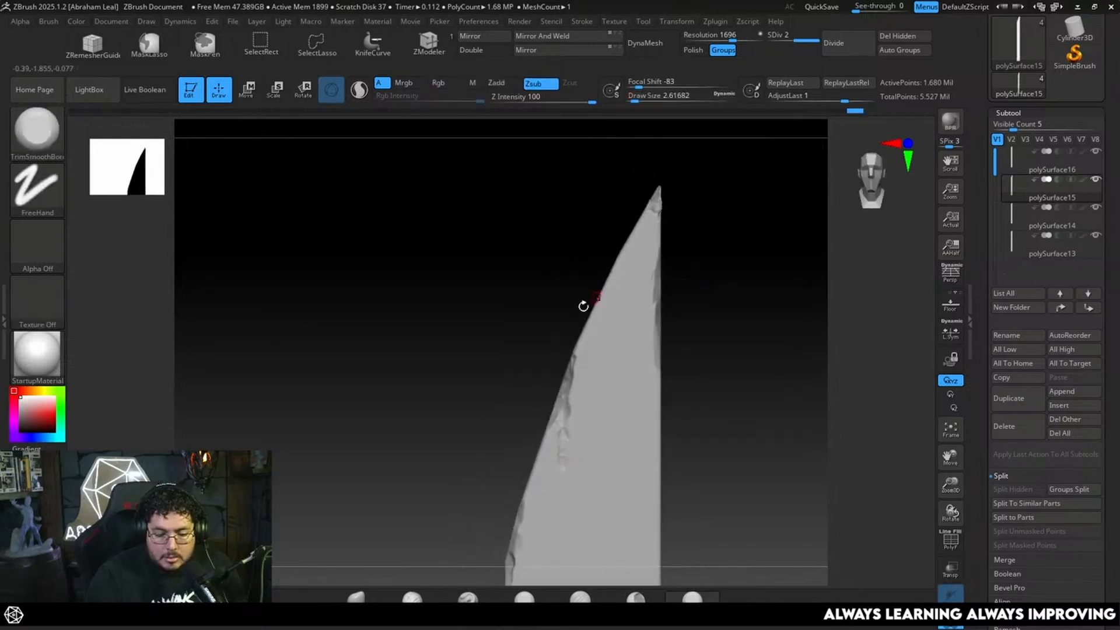
pyautogui.press('space')
pyautogui.moveTo(584, 305); pyautogui.dragTo(636, 232)
pyautogui.press('[')
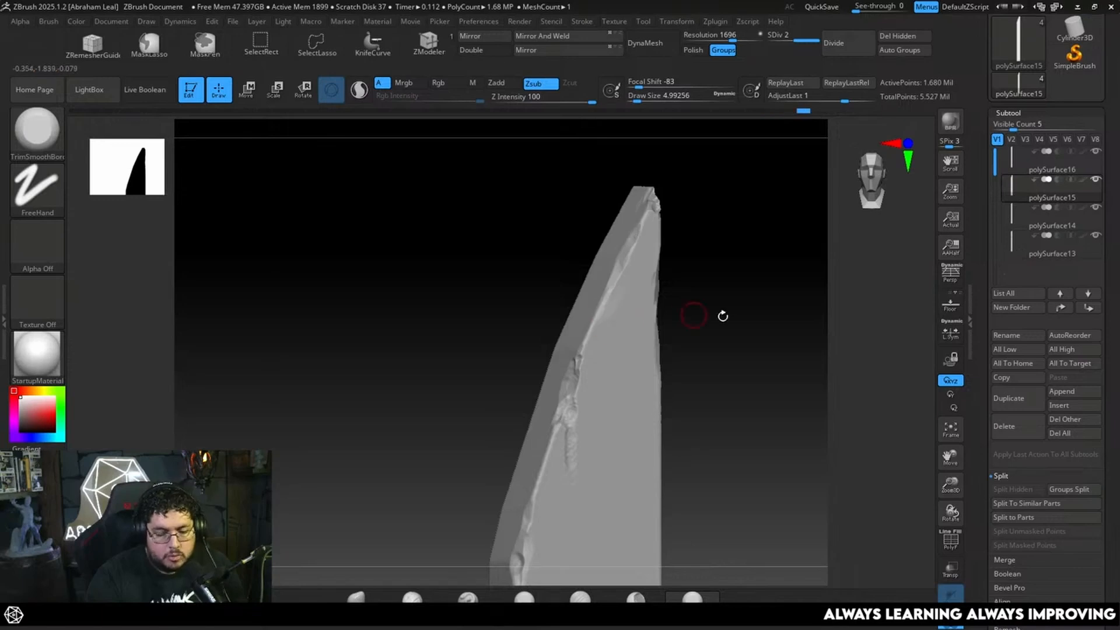
pyautogui.moveTo(723, 315); pyautogui.dragTo(668, 376)
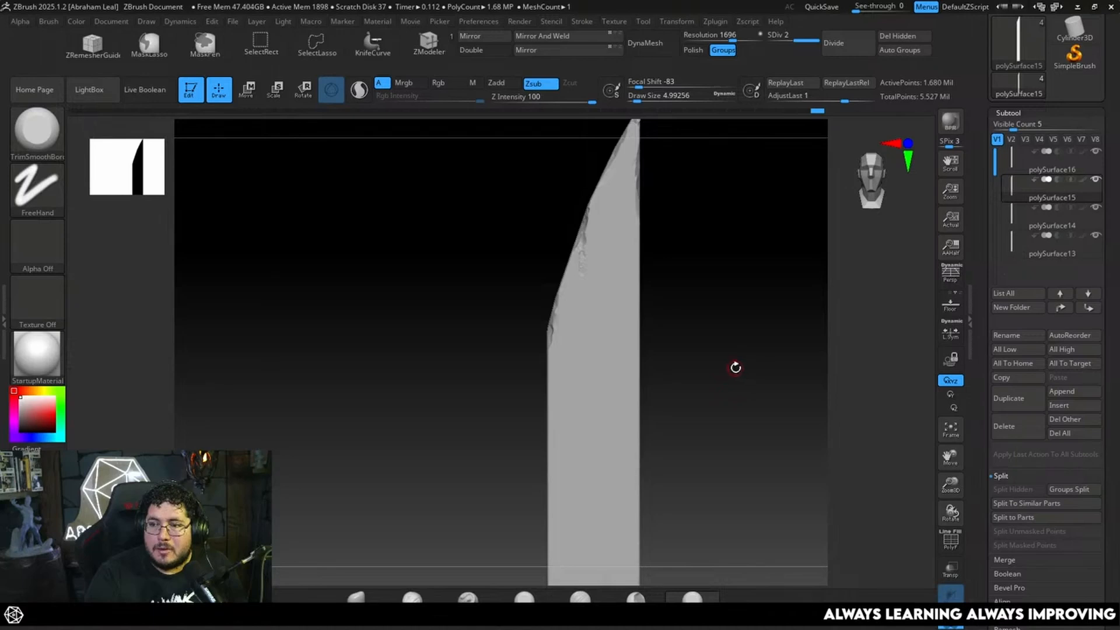
# Carve vertical cracks down from the middle and lower chips on the slanted edge with DamStandard, reducing the draw size to about 4.3.
pyautogui.moveTo(733, 263)
pyautogui.mouseDown()
pyautogui.moveTo(723, 321)
pyautogui.moveTo(595, 532)
pyautogui.mouseUp()
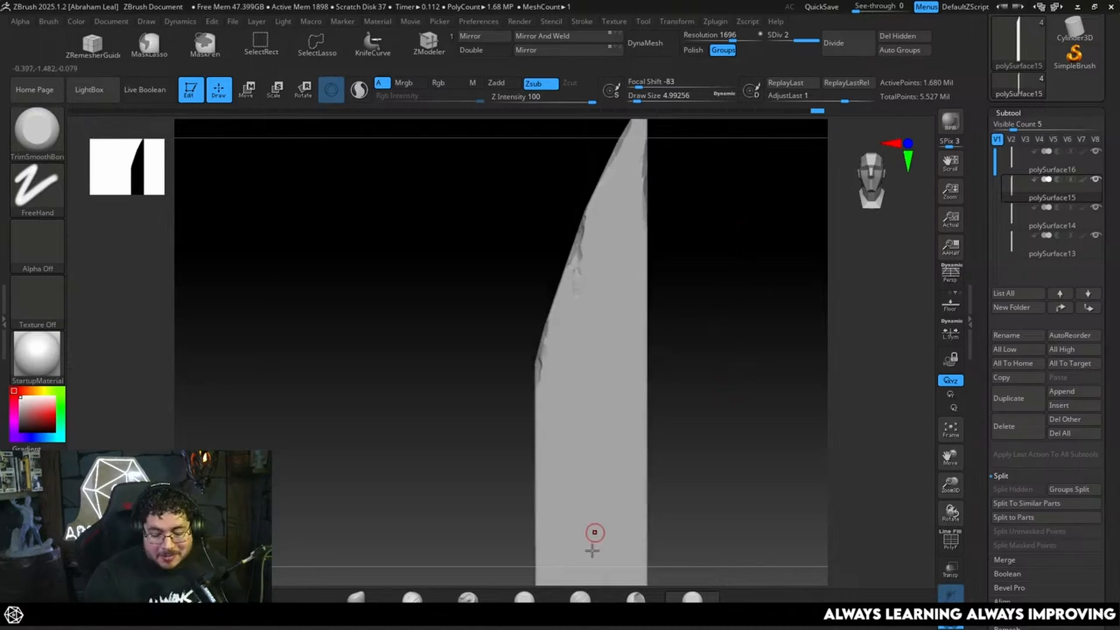
pyautogui.press('b')
pyautogui.press('d')
pyautogui.press('s')
pyautogui.moveTo(576, 256); pyautogui.dragTo(575, 288)
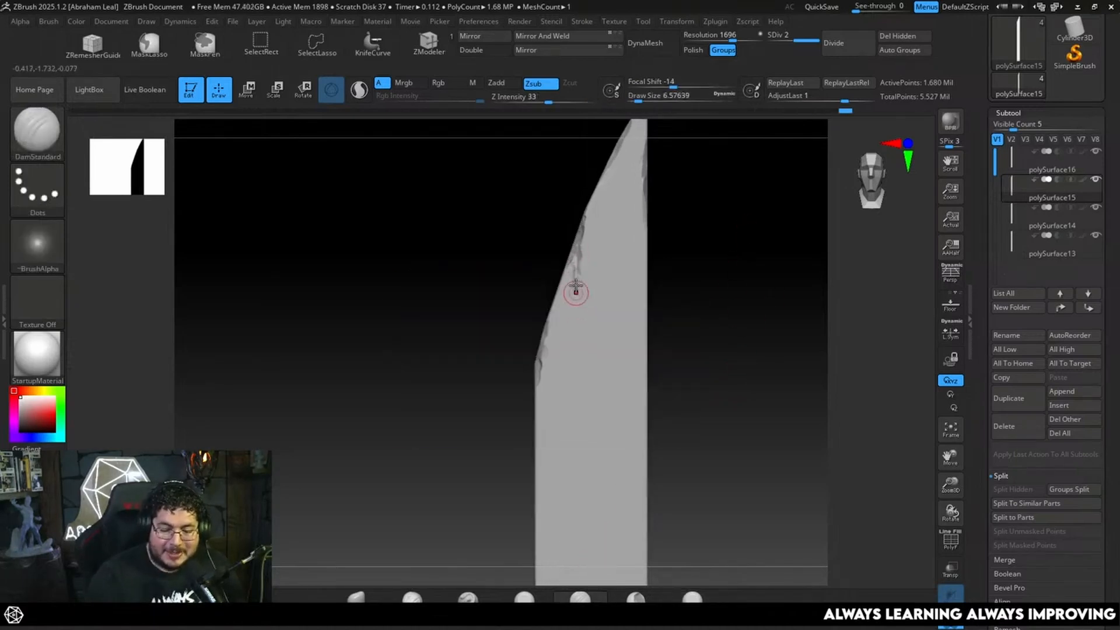
pyautogui.press('s')
pyautogui.press(']')
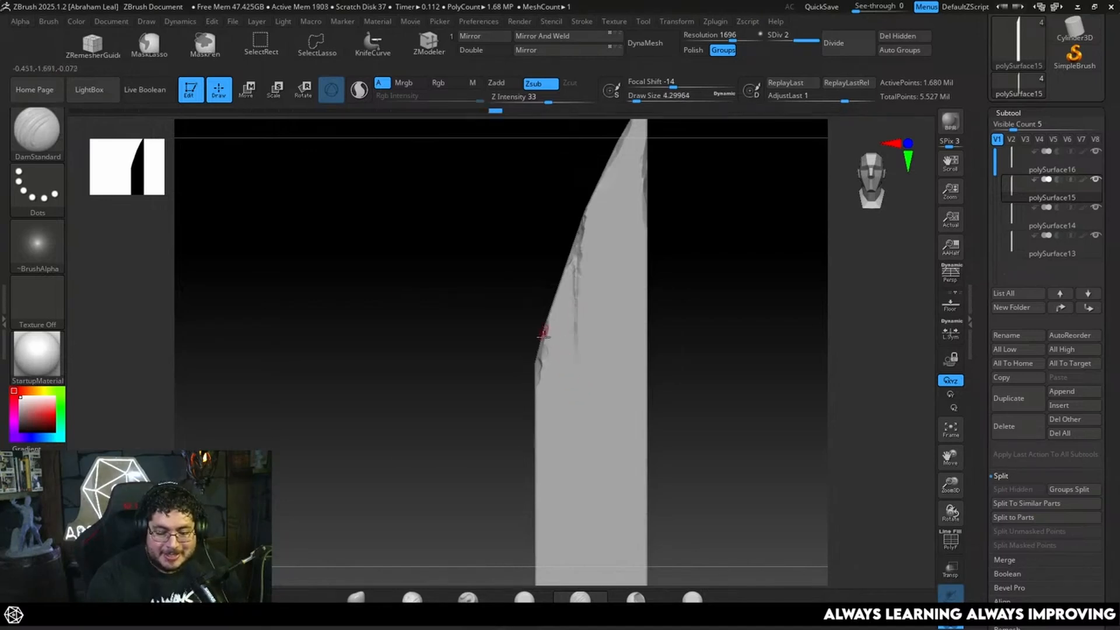
pyautogui.moveTo(545, 361); pyautogui.dragTo(545, 342, button='right')
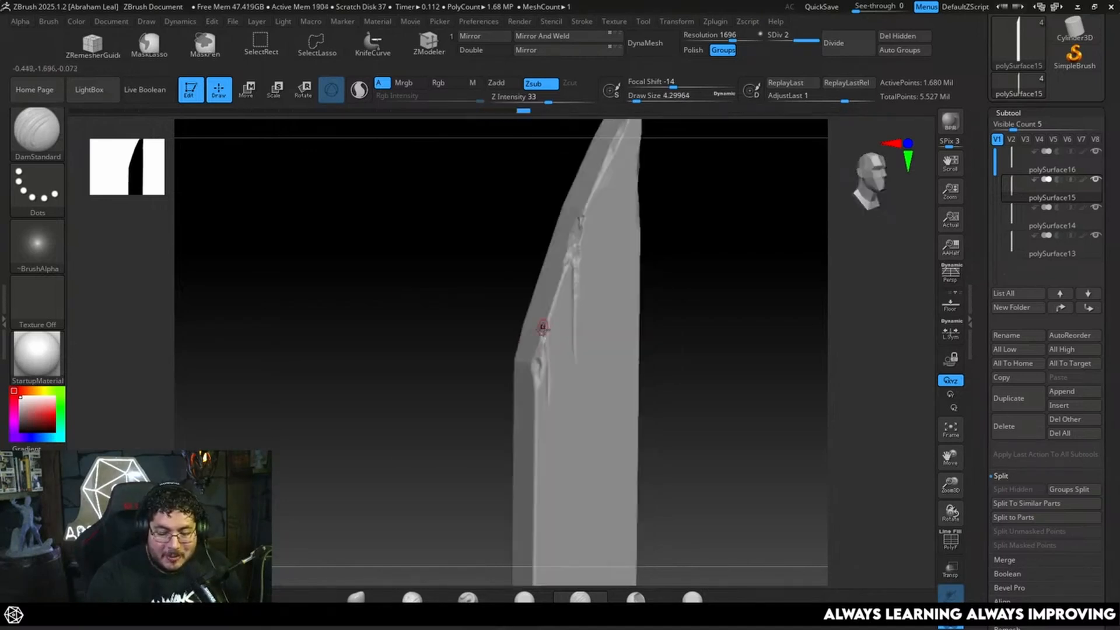
# Carve a thin crack down the front face from the slanted edge below the tip with DamStandard, reducing the draw size to about 3.11.
pyautogui.moveTo(682, 263); pyautogui.dragTo(663, 287)
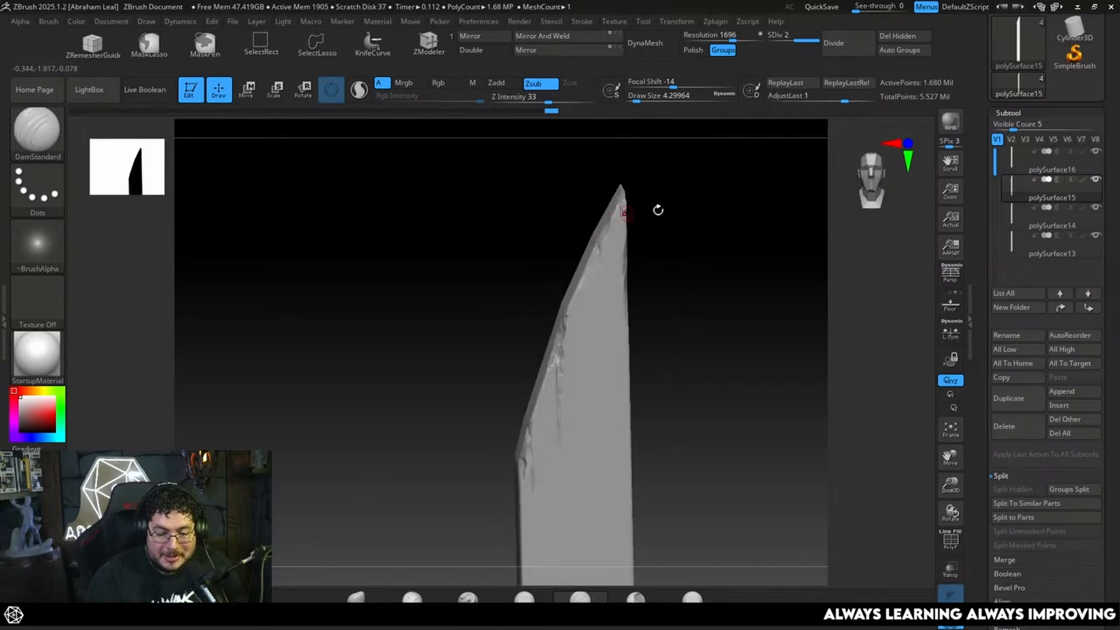
pyautogui.moveTo(657, 210); pyautogui.dragTo(656, 239)
pyautogui.moveTo(601, 259)
pyautogui.mouseDown(button='right')
pyautogui.moveTo(645, 268)
pyautogui.moveTo(600, 265)
pyautogui.mouseUp(button='right')
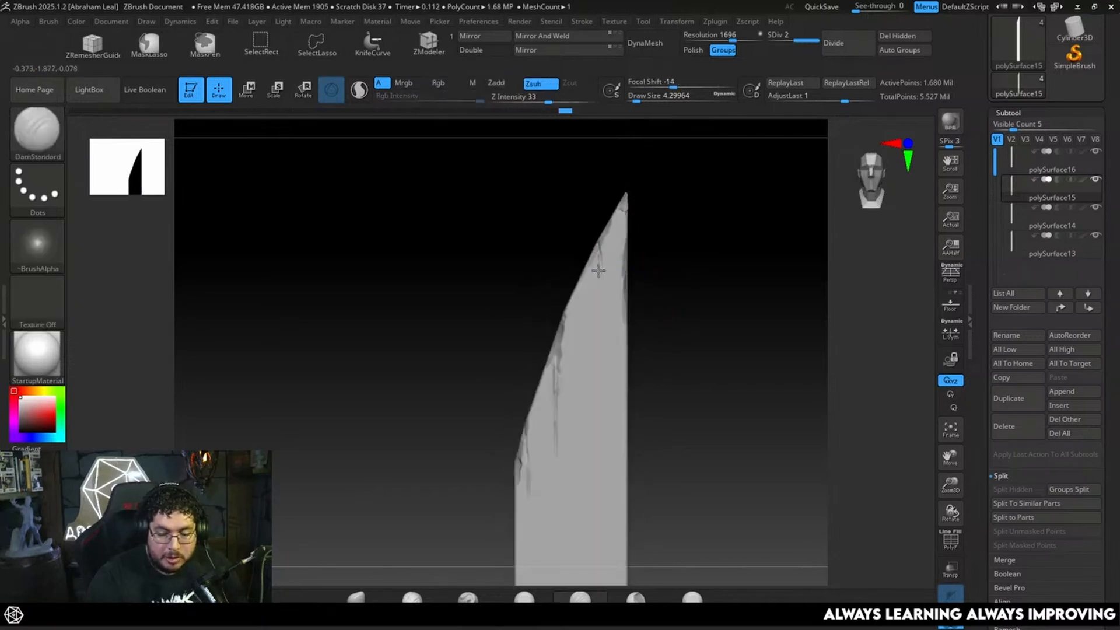
pyautogui.press('space')
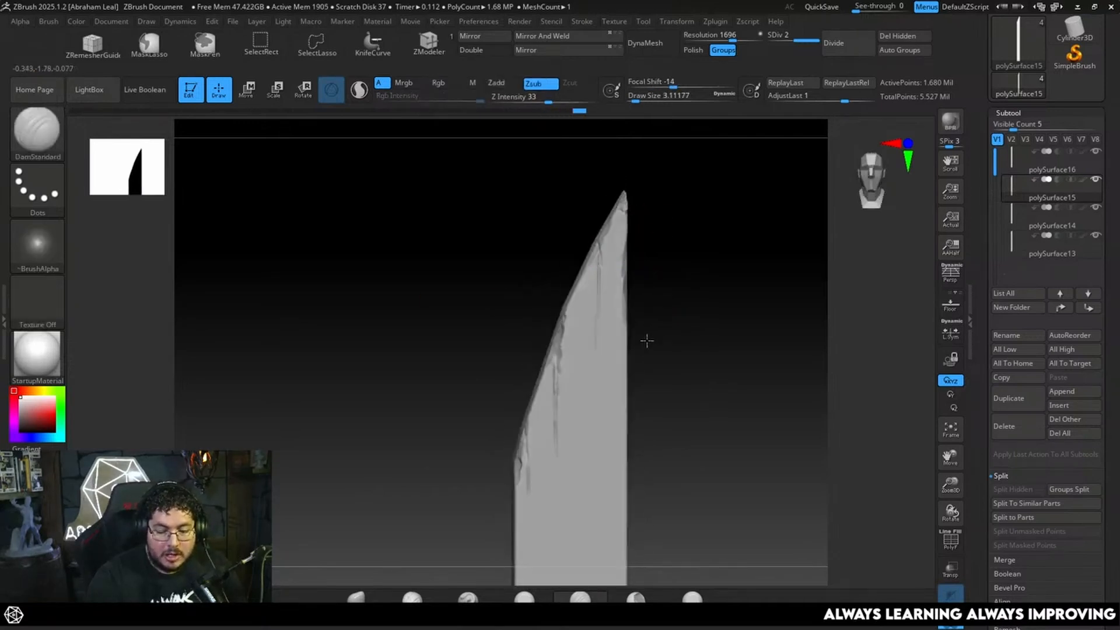
# Cut another vertical crack between the upper and middle ones with DamStandard, starting it at the slanted edge with a draw size of about 4.3.
pyautogui.moveTo(645, 338)
pyautogui.mouseDown(button='right')
pyautogui.moveTo(638, 280)
pyautogui.moveTo(607, 292)
pyautogui.mouseUp(button='right')
pyautogui.press('space')
pyautogui.moveTo(576, 296); pyautogui.dragTo(571, 292)
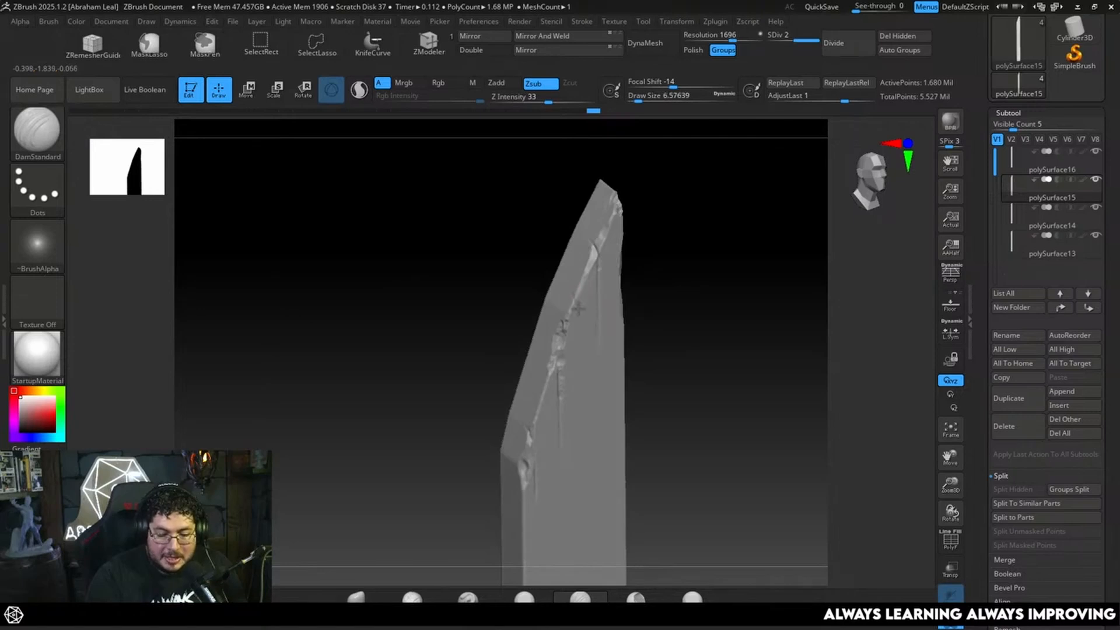
pyautogui.press('[')
pyautogui.keyDown('shift'); pyautogui.moveTo(583, 310); pyautogui.dragTo(648, 272, button='right'); pyautogui.keyUp('shift')
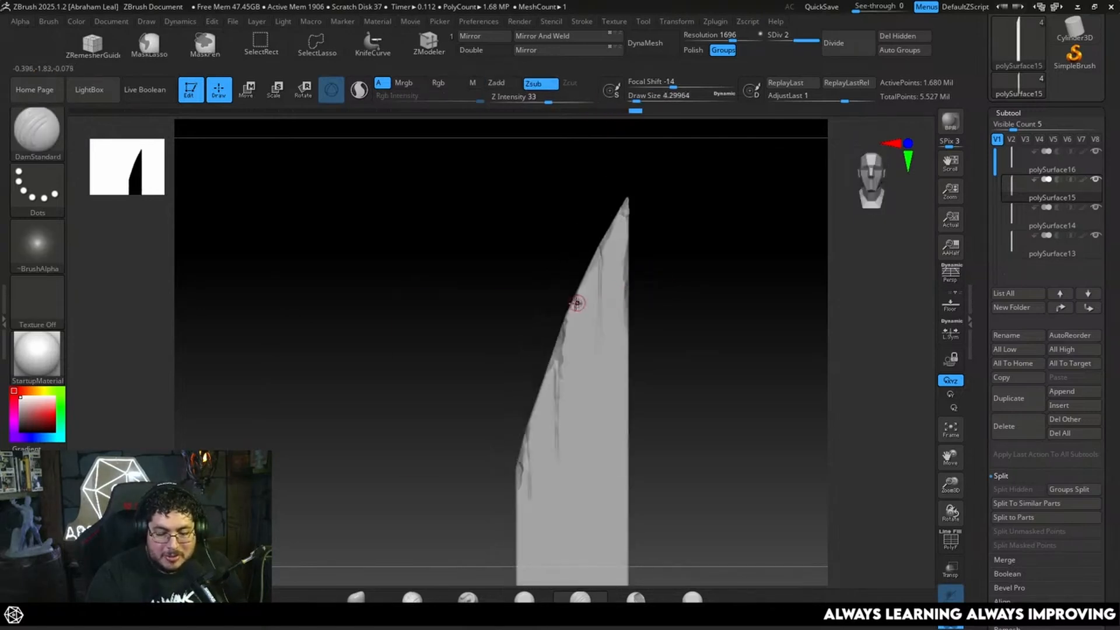
pyautogui.moveTo(577, 307); pyautogui.dragTo(578, 407)
pyautogui.keyDown('alt'); pyautogui.moveTo(663, 351); pyautogui.dragTo(660, 294, button='right'); pyautogui.keyUp('alt')
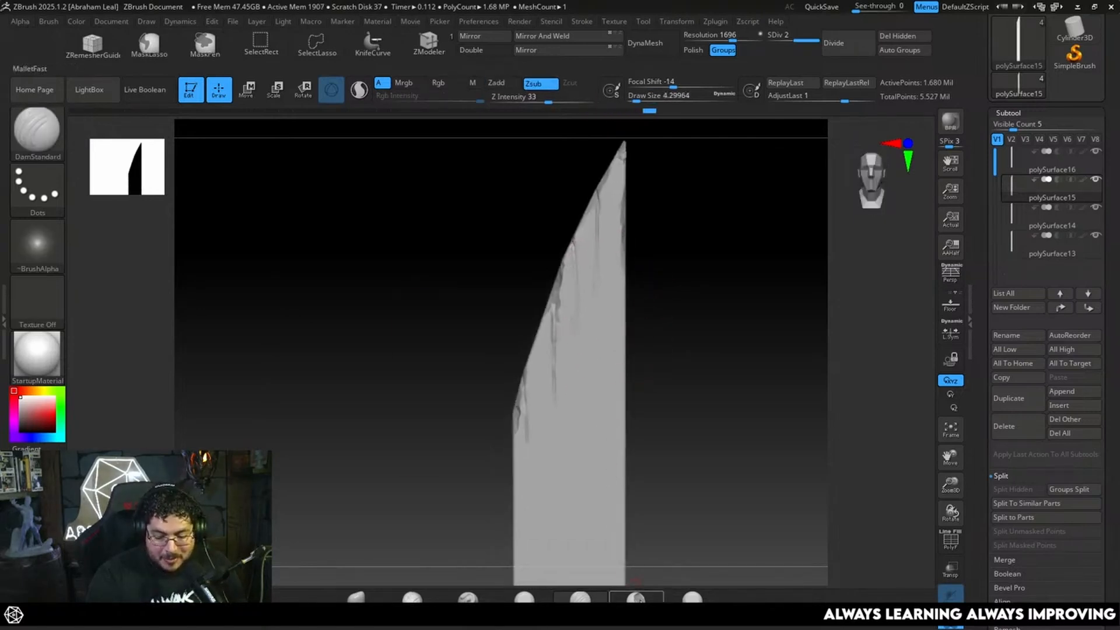
# Soften the cracks on the slanted top and shave the plank's side edge below it with TrimSmoothBorder at a draw size of about 9.45.
pyautogui.click(692, 598)
pyautogui.moveTo(584, 357); pyautogui.dragTo(601, 357)
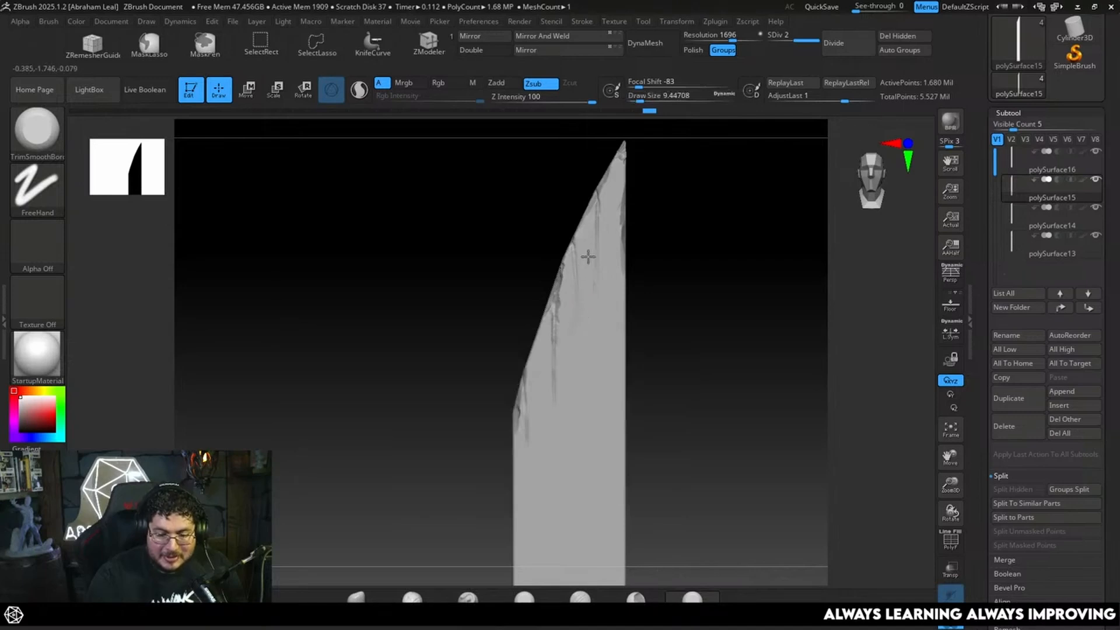
pyautogui.moveTo(671, 327); pyautogui.dragTo(602, 338, button='right')
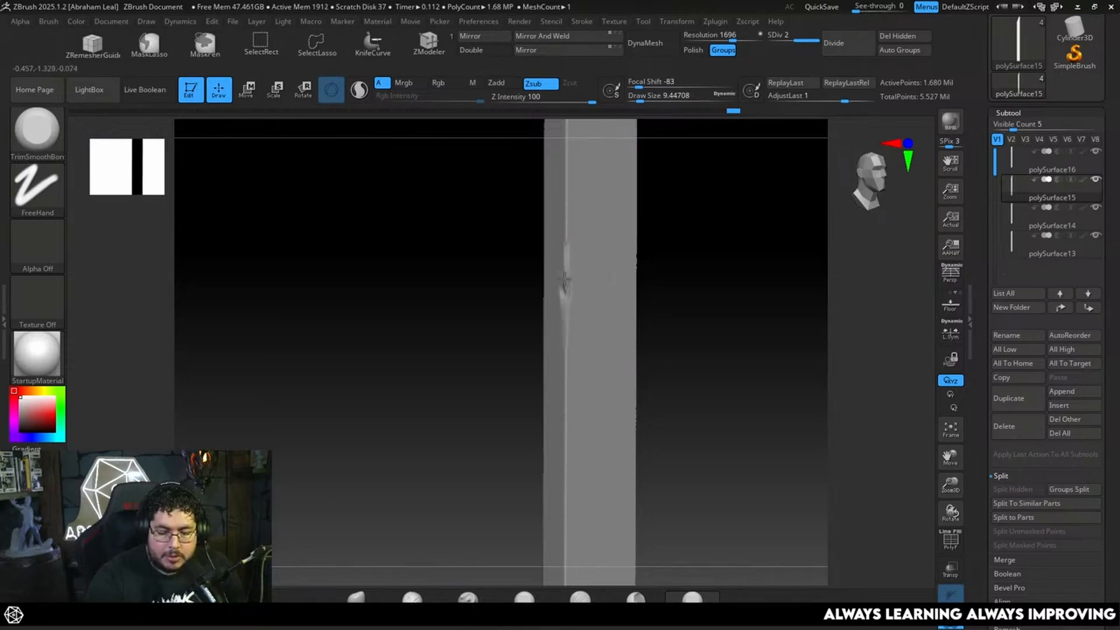
pyautogui.moveTo(576, 343); pyautogui.dragTo(628, 365, button='right')
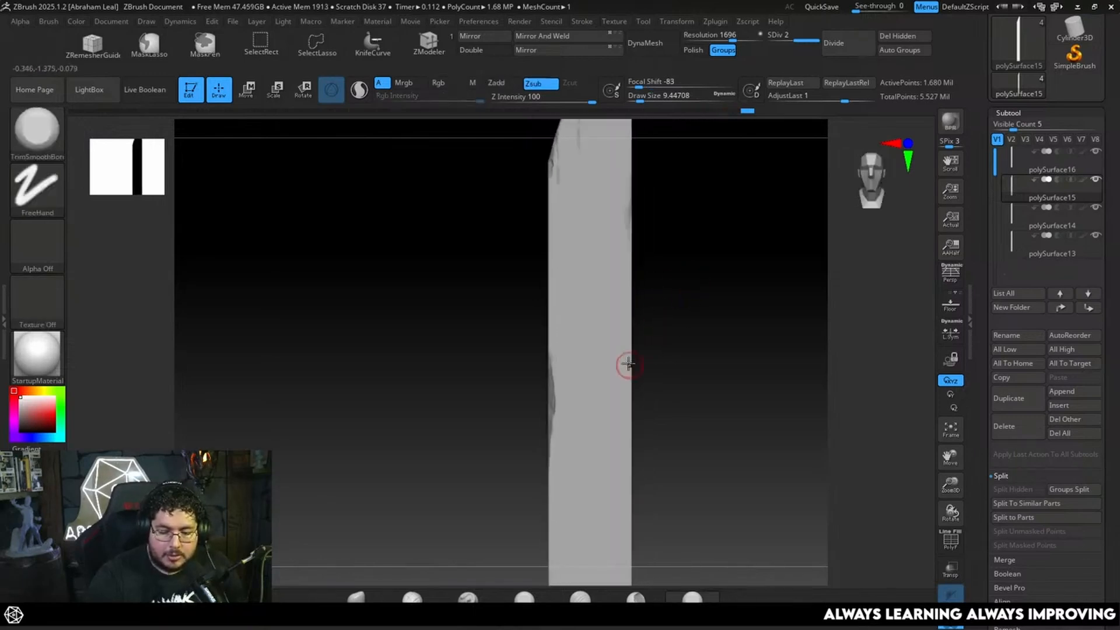
# Trim a chip into the upper part of the plank's straight long edge with TrimSmoothBorder, reducing the draw size to about 6.58.
pyautogui.moveTo(667, 290); pyautogui.dragTo(633, 299, button='right')
pyautogui.press('space')
pyautogui.moveTo(633, 298); pyautogui.dragTo(630, 298)
pyautogui.moveTo(625, 275)
pyautogui.mouseDown()
pyautogui.moveTo(623, 291)
pyautogui.moveTo(624, 264)
pyautogui.mouseUp()
pyautogui.moveTo(620, 313); pyautogui.dragTo(625, 259)
pyautogui.moveTo(667, 263)
pyautogui.mouseDown(button='right')
pyautogui.moveTo(684, 332)
pyautogui.moveTo(687, 289)
pyautogui.mouseUp(button='right')
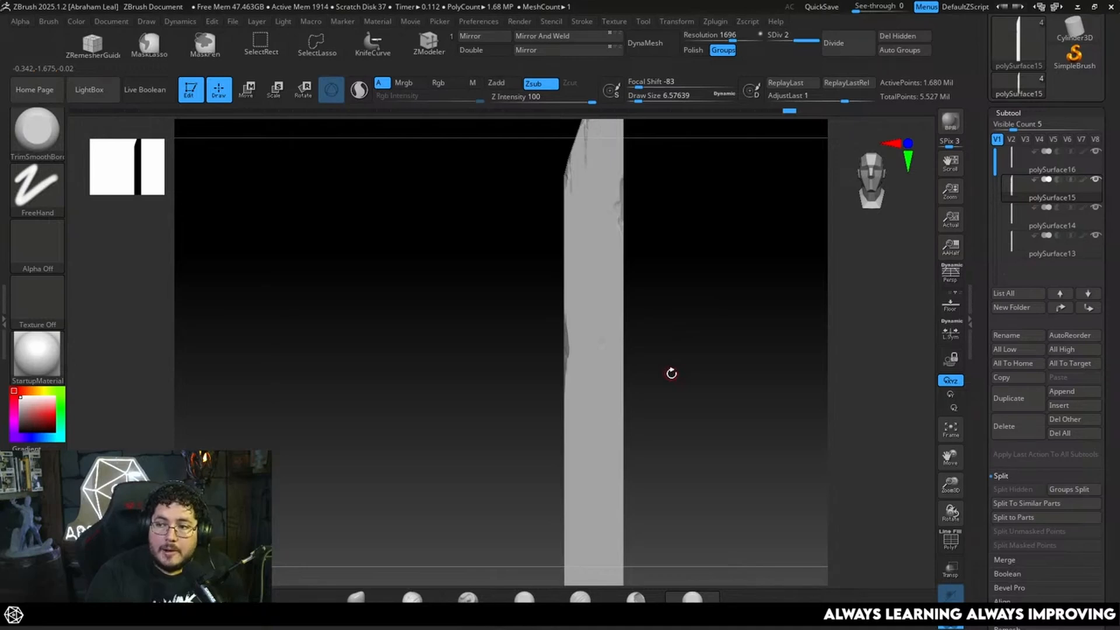
# Cut a second, broader chip further down the straight long edge with TrimSmoothBorder, raising the draw size to about 11.69.
pyautogui.moveTo(681, 382)
pyautogui.mouseDown(button='right')
pyautogui.moveTo(647, 353)
pyautogui.moveTo(660, 333)
pyautogui.moveTo(613, 348)
pyautogui.mouseUp(button='right')
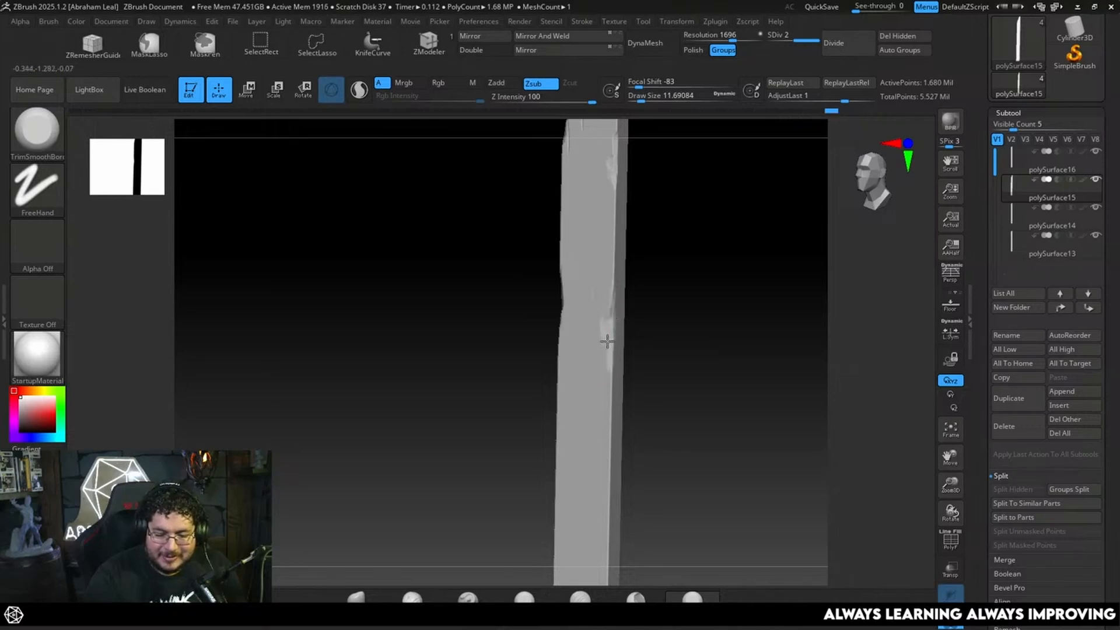
pyautogui.keyDown('shift'); pyautogui.moveTo(633, 355); pyautogui.dragTo(612, 313, button='right'); pyautogui.keyUp('shift')
pyautogui.moveTo(655, 274); pyautogui.dragTo(667, 348, button='right')
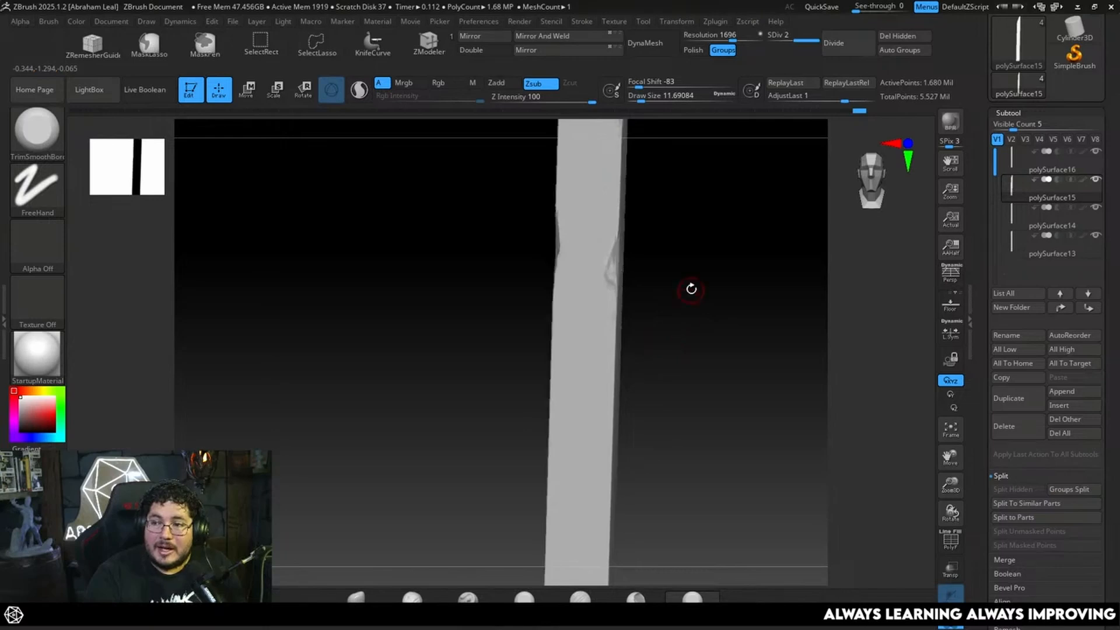
# Bevel a short stretch of the long edge below the existing chip with TrimSmoothBorder, reducing the draw size to about 8.42.
pyautogui.moveTo(692, 289)
pyautogui.mouseDown(button='right')
pyautogui.moveTo(682, 373)
pyautogui.moveTo(685, 323)
pyautogui.moveTo(702, 310)
pyautogui.mouseUp(button='right')
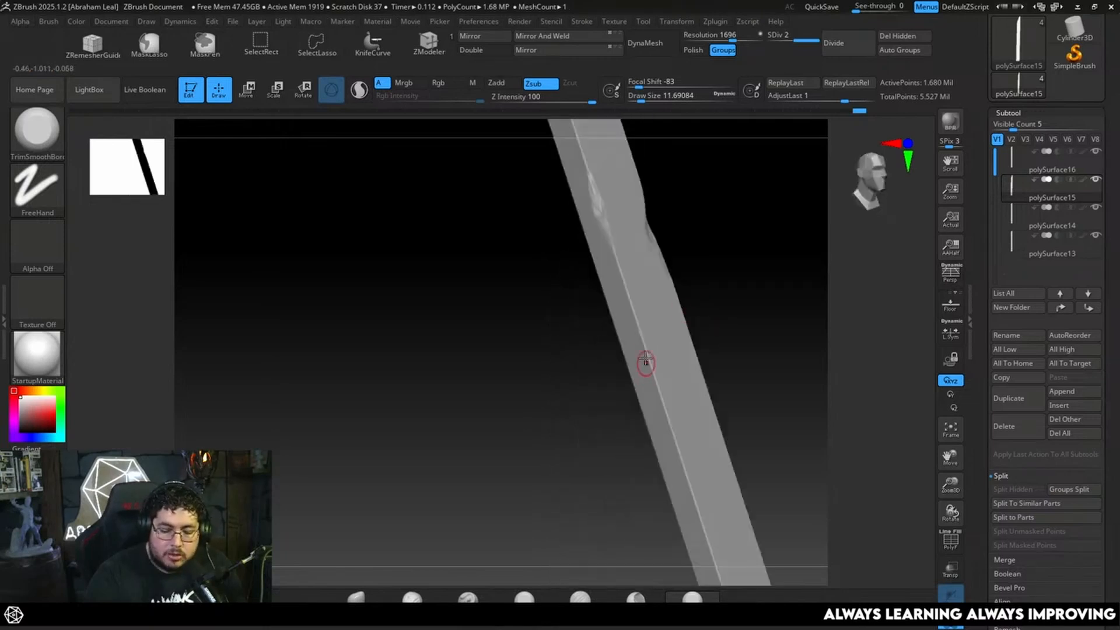
pyautogui.moveTo(638, 331); pyautogui.dragTo(636, 321)
pyautogui.press('space')
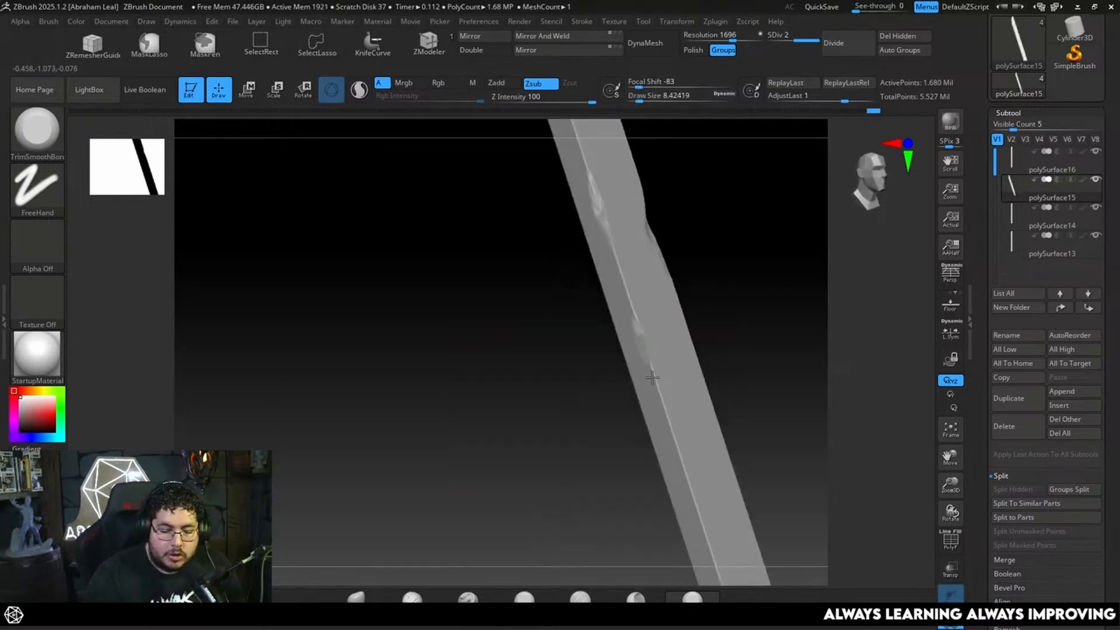
# Roughen the trimmed stretches of the long edge into broken chips with MalletFast at a draw size of about 8.42.
pyautogui.click(635, 598)
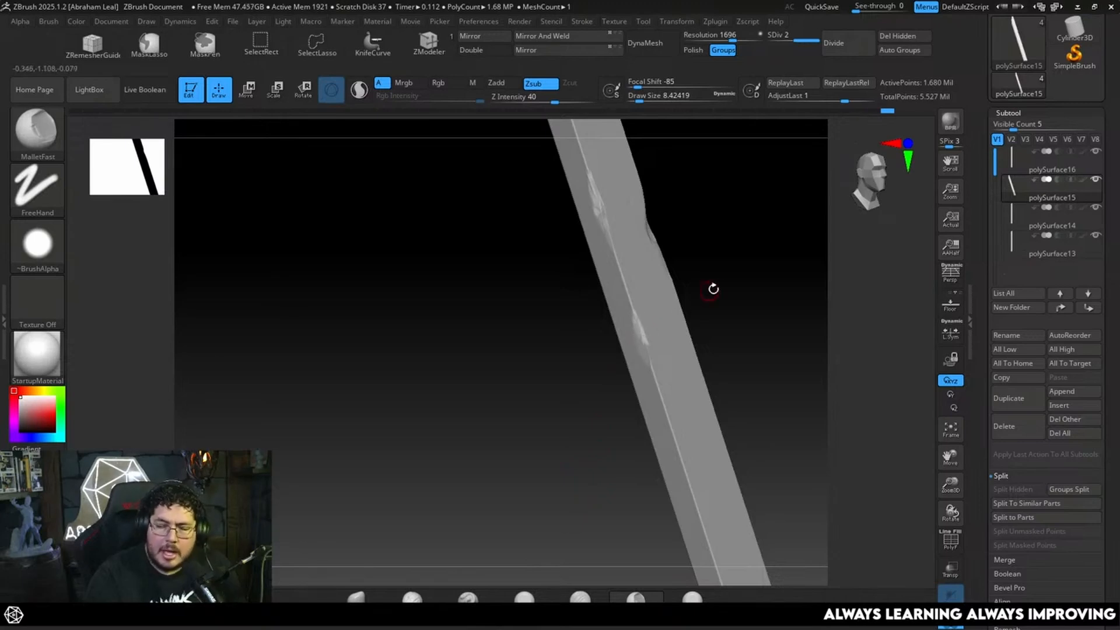
pyautogui.moveTo(736, 291); pyautogui.dragTo(715, 320, button='right')
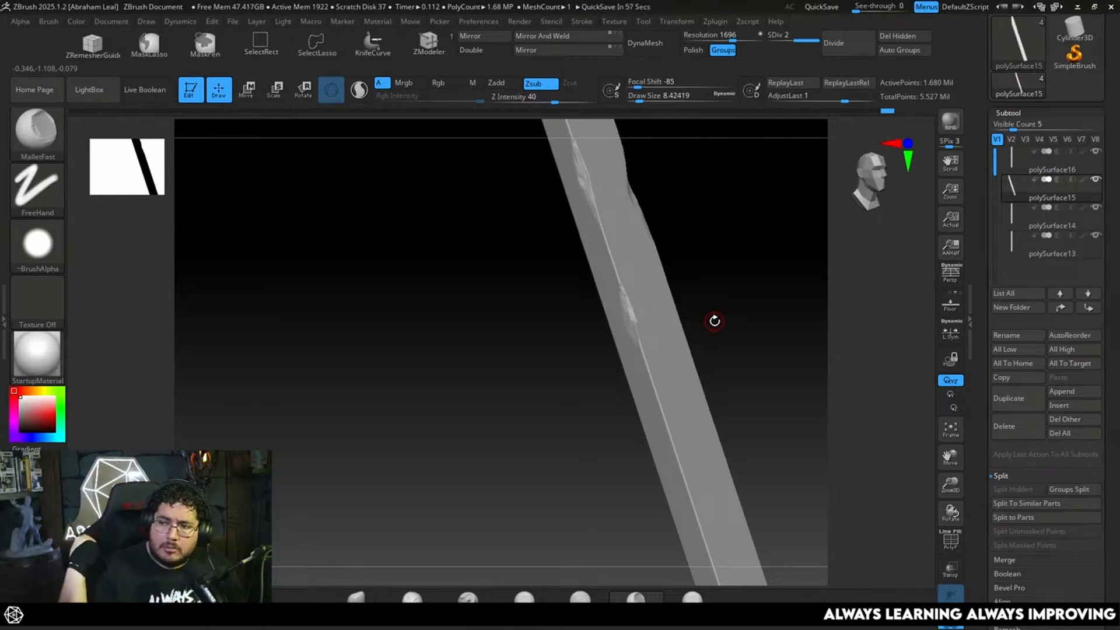
pyautogui.moveTo(737, 348); pyautogui.dragTo(746, 351)
pyautogui.moveTo(638, 326); pyautogui.dragTo(640, 318, button='right')
pyautogui.moveTo(635, 324); pyautogui.dragTo(631, 317)
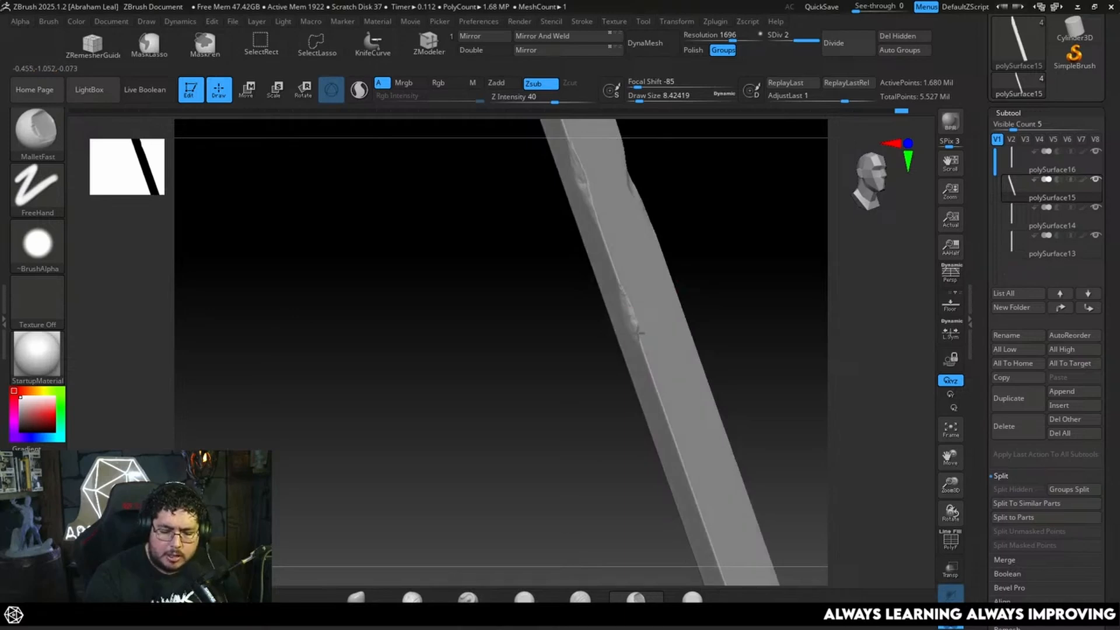
pyautogui.moveTo(634, 324); pyautogui.dragTo(712, 456, button='right')
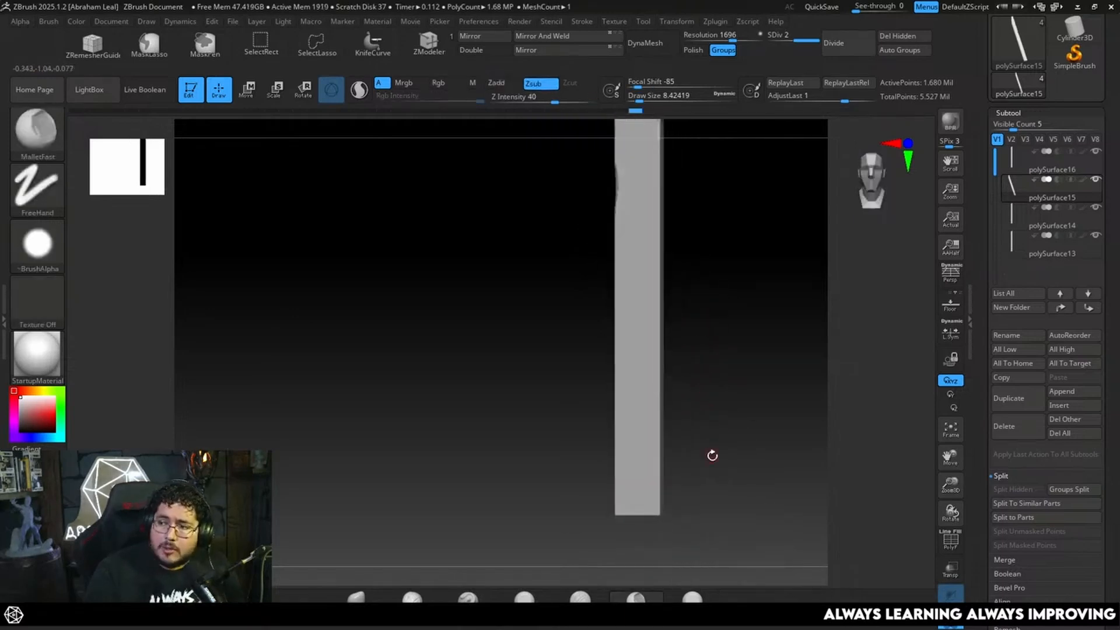
# Switch to the web browser, open abeleal3d.com and look through the course list.
pyautogui.hotkey('alt', 'Tab')
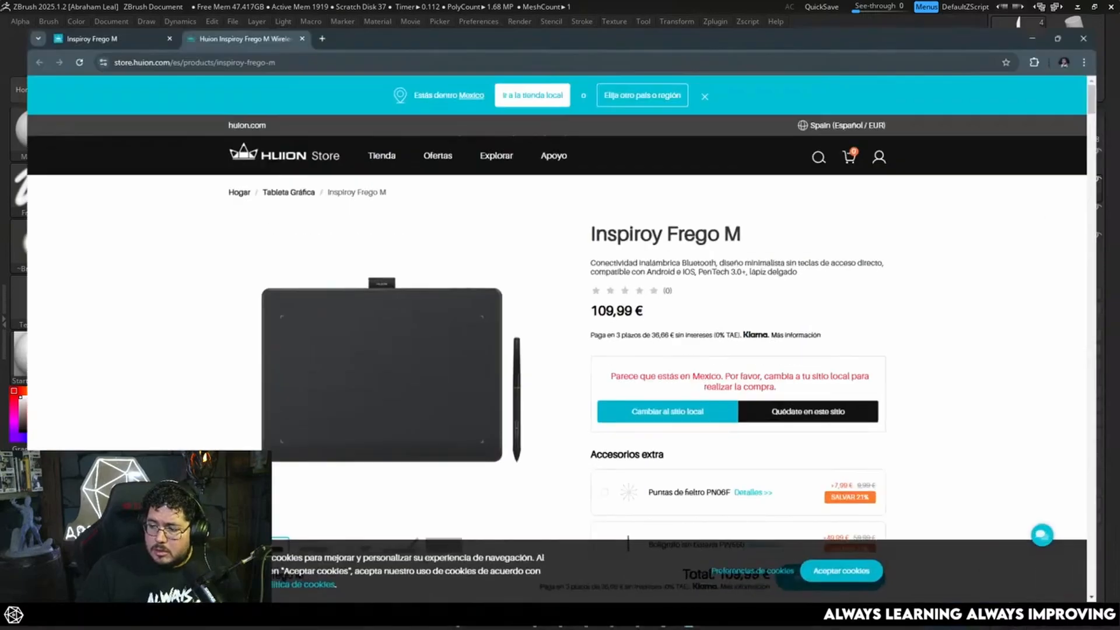
pyautogui.click(255, 38)
pyautogui.write('abe')
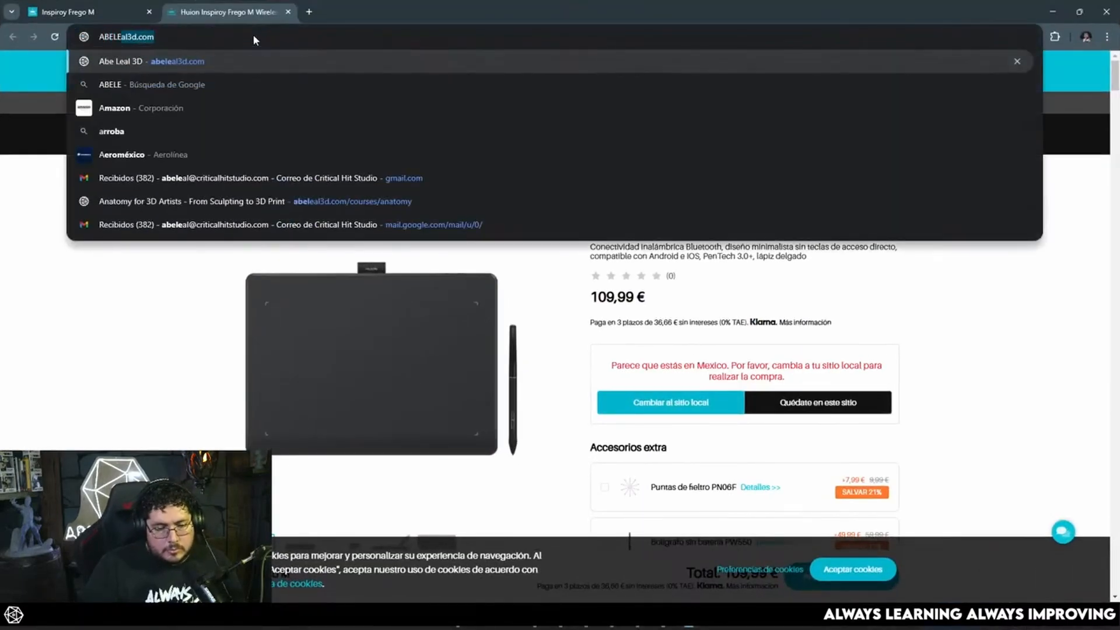
pyautogui.press('Return')
pyautogui.scroll(-4, 525, 222)
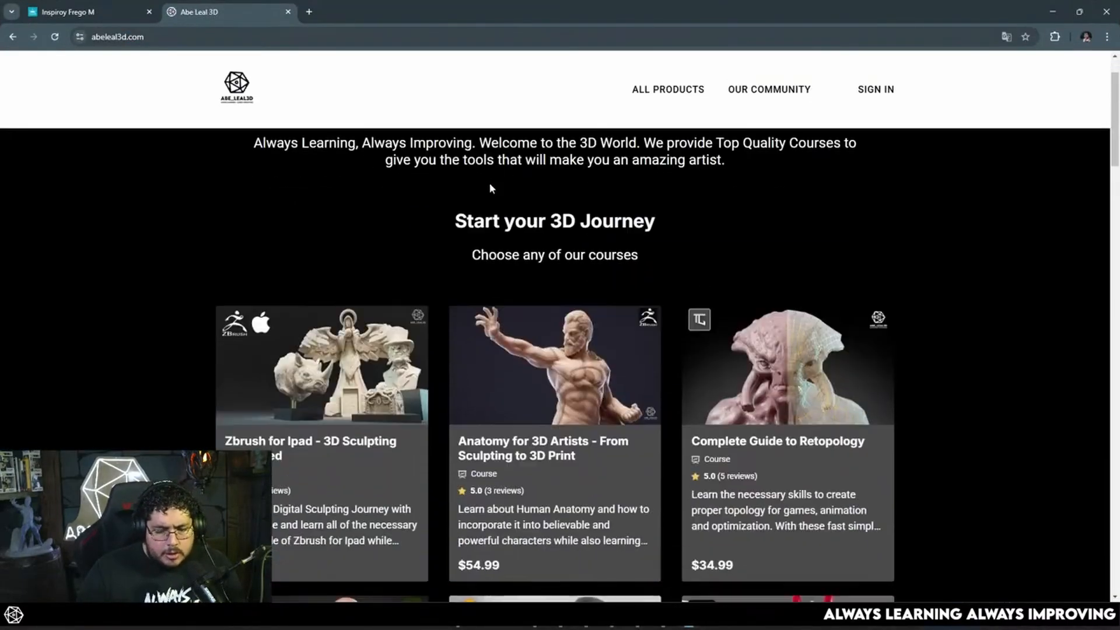
# Open the Anatomy for 3D Artists course page and examine its images and curriculum.
pyautogui.click(569, 280)
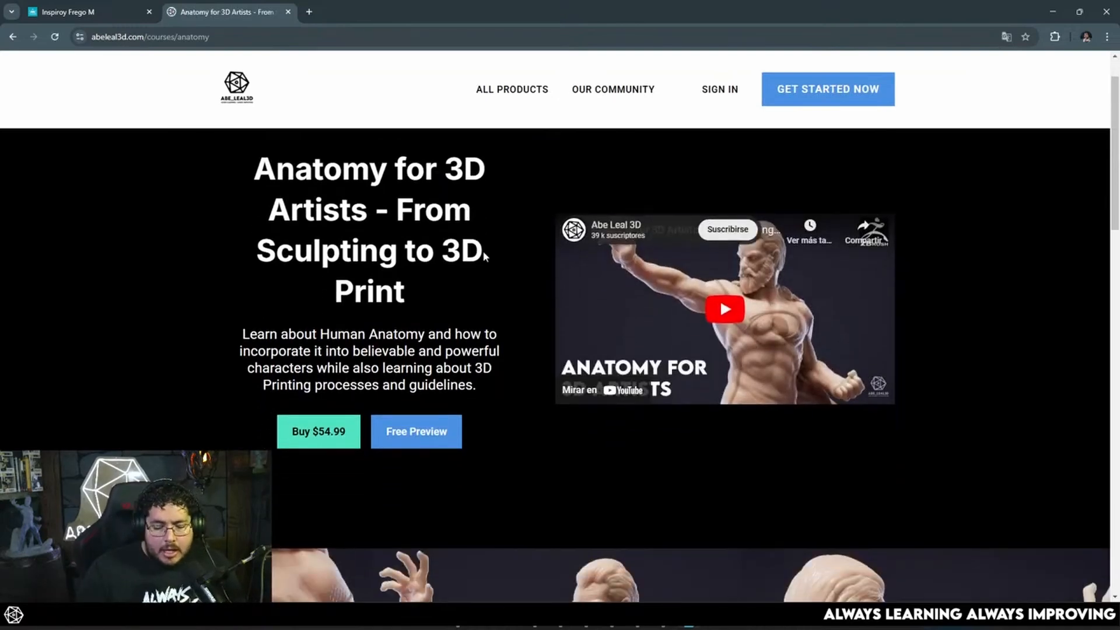
pyautogui.scroll(-5, 487, 250)
pyautogui.scroll(1, 583, 335)
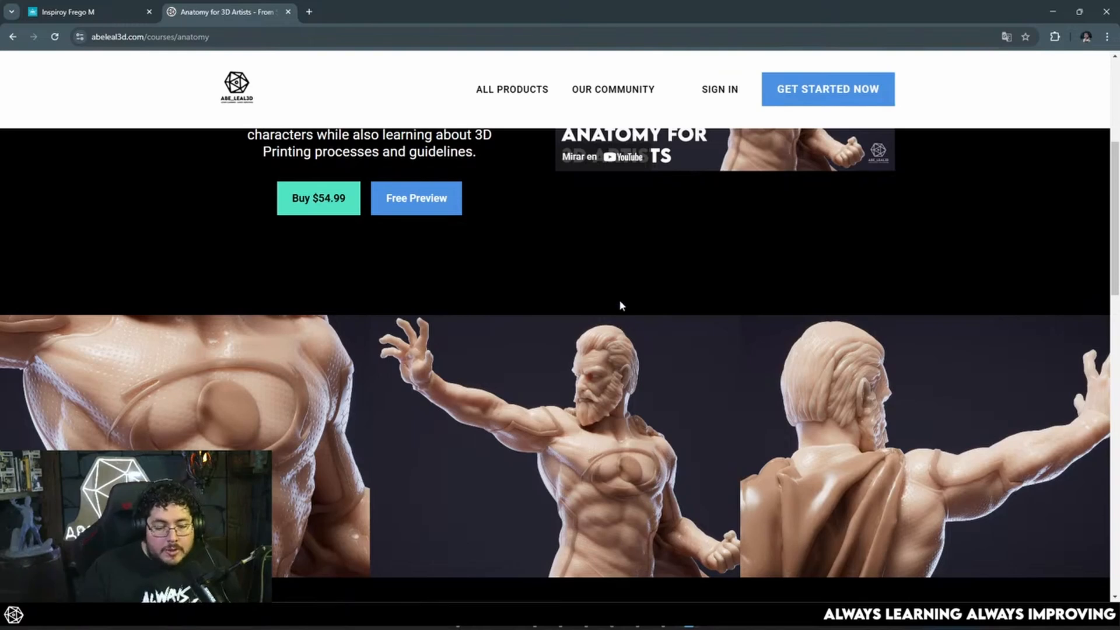
pyautogui.scroll(-12, 619, 304)
pyautogui.scroll(-4, 603, 293)
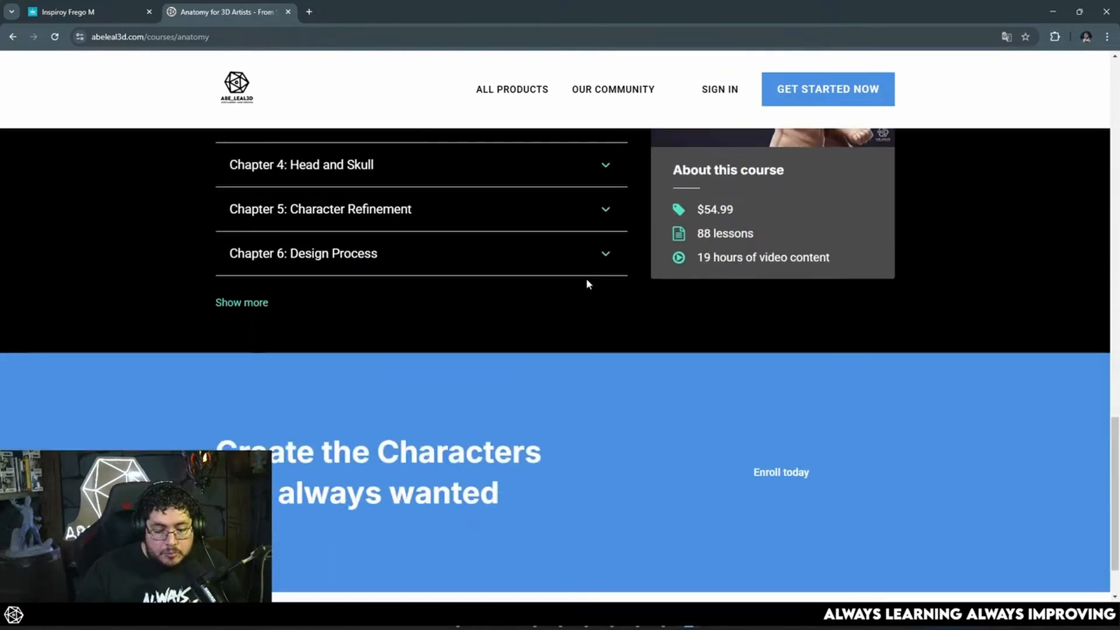
pyautogui.scroll(12, 585, 282)
pyautogui.scroll(8, 583, 283)
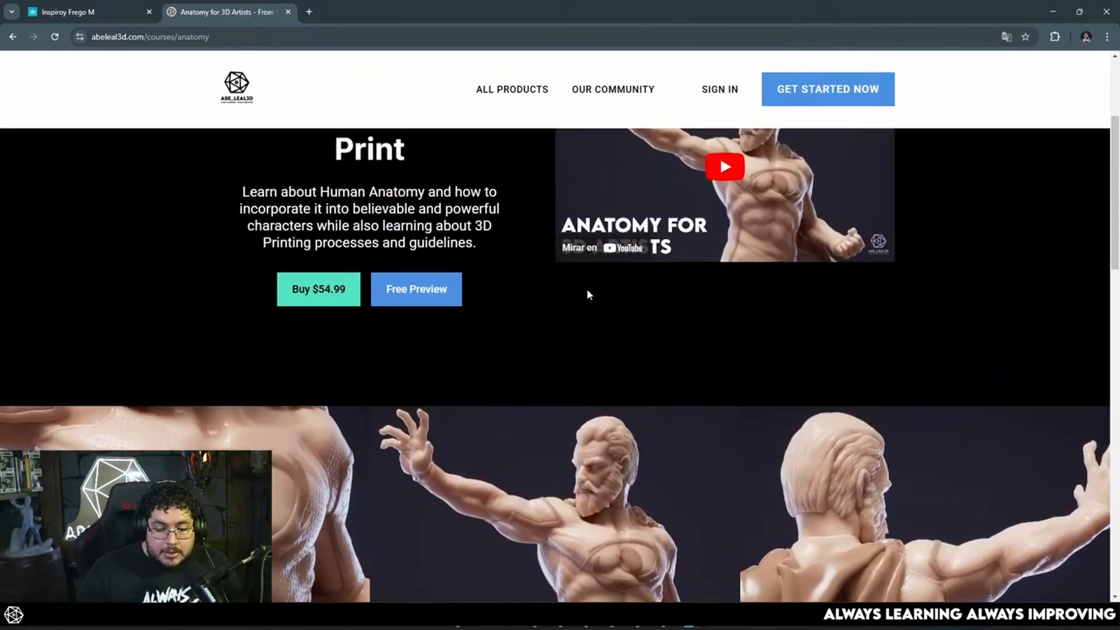
# Reopen the Anatomy for 3D Artists course from the course list, expand Chapter 2: Torso and Arms, and return to ZBrush.
pyautogui.click(12, 36)
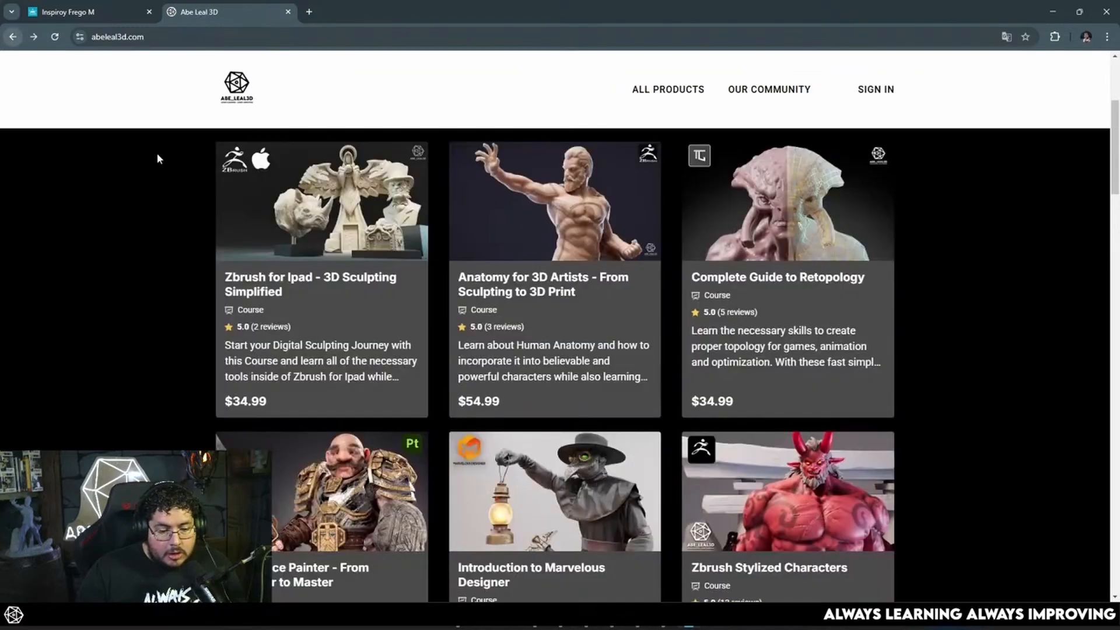
pyautogui.click(550, 289)
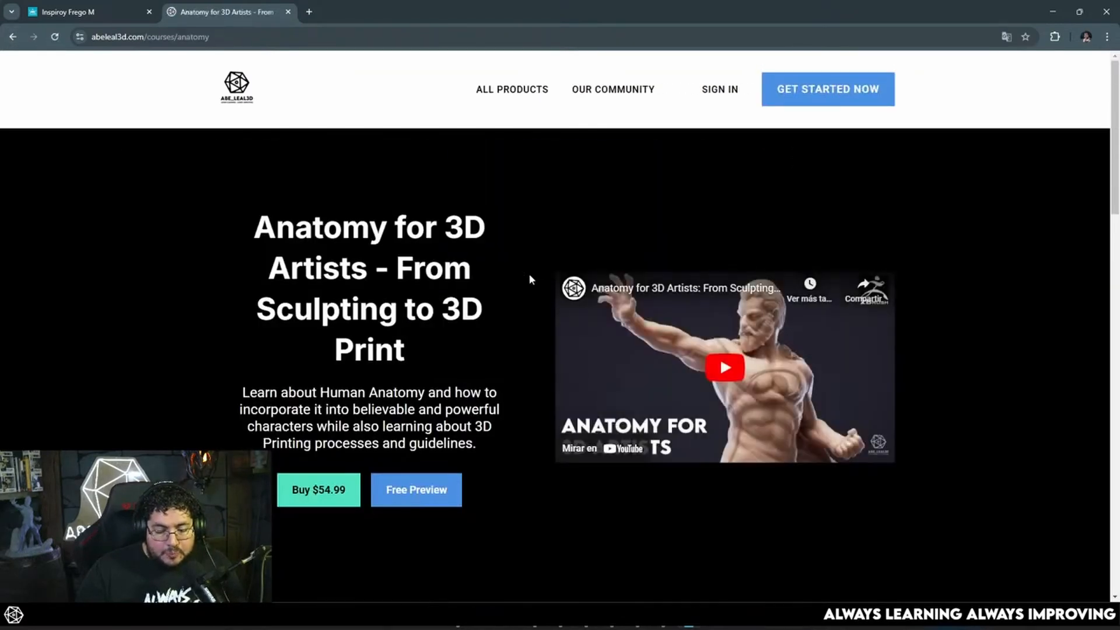
pyautogui.scroll(-6, 529, 273)
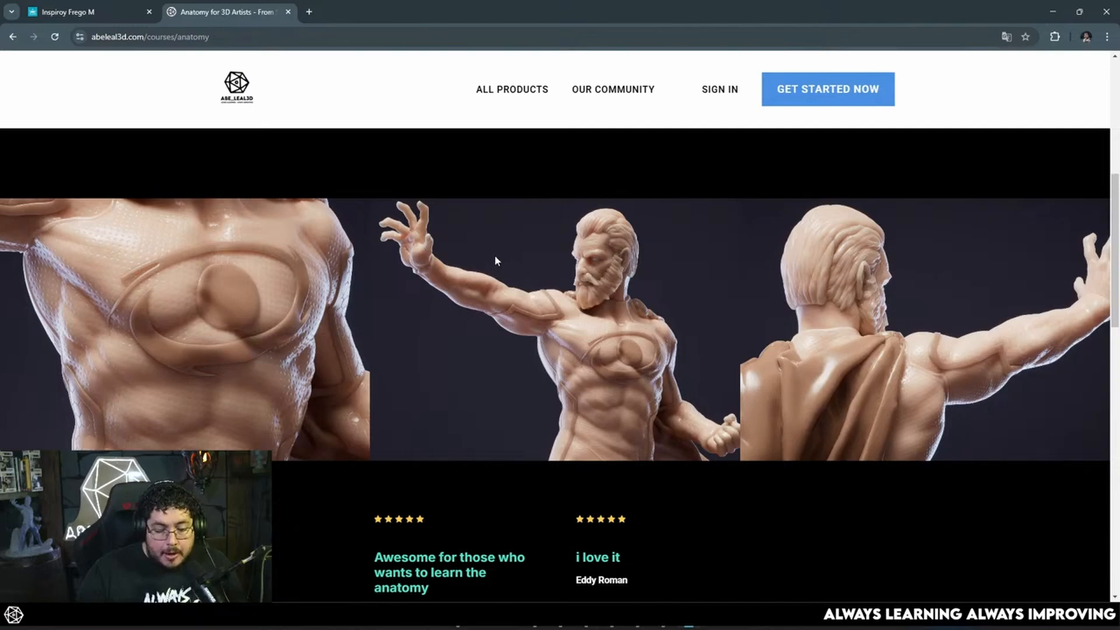
pyautogui.scroll(-8, 420, 484)
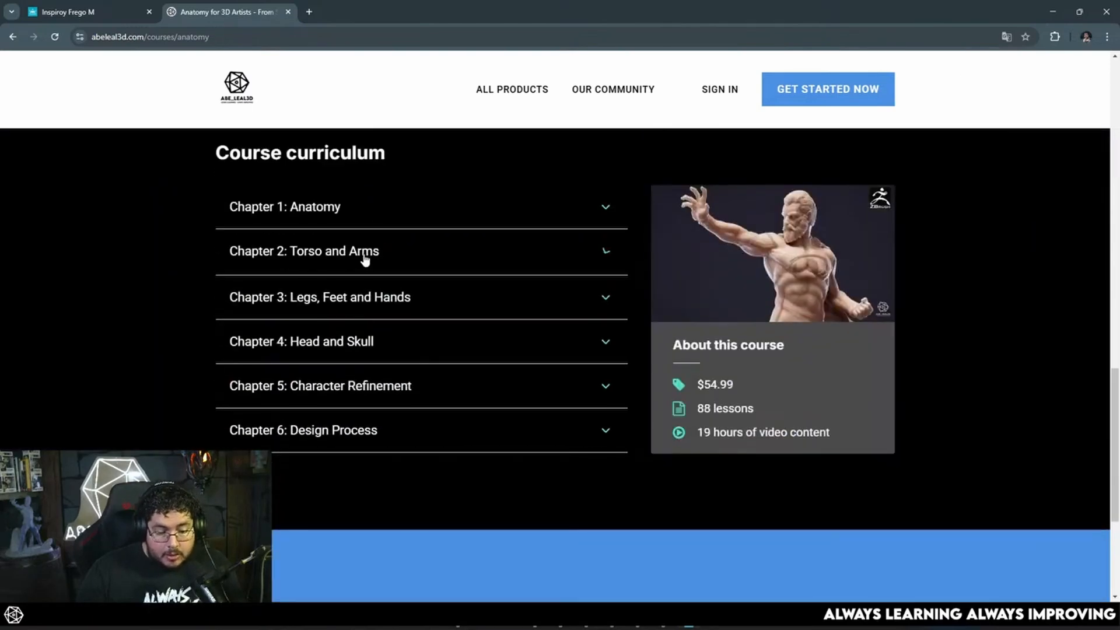
pyautogui.click(365, 252)
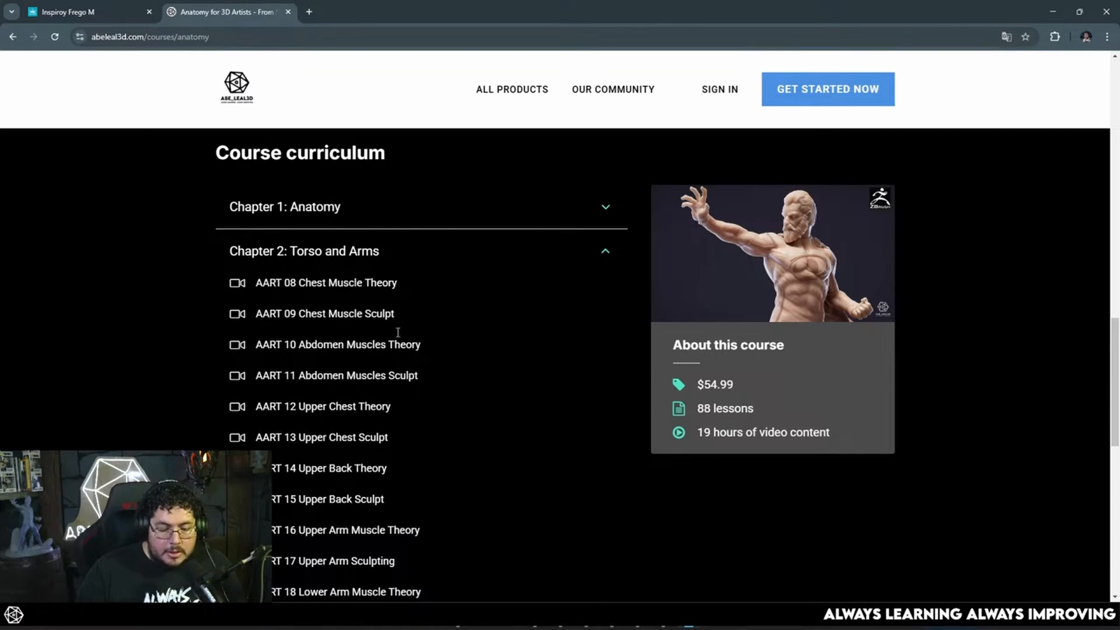
pyautogui.click(1056, 11)
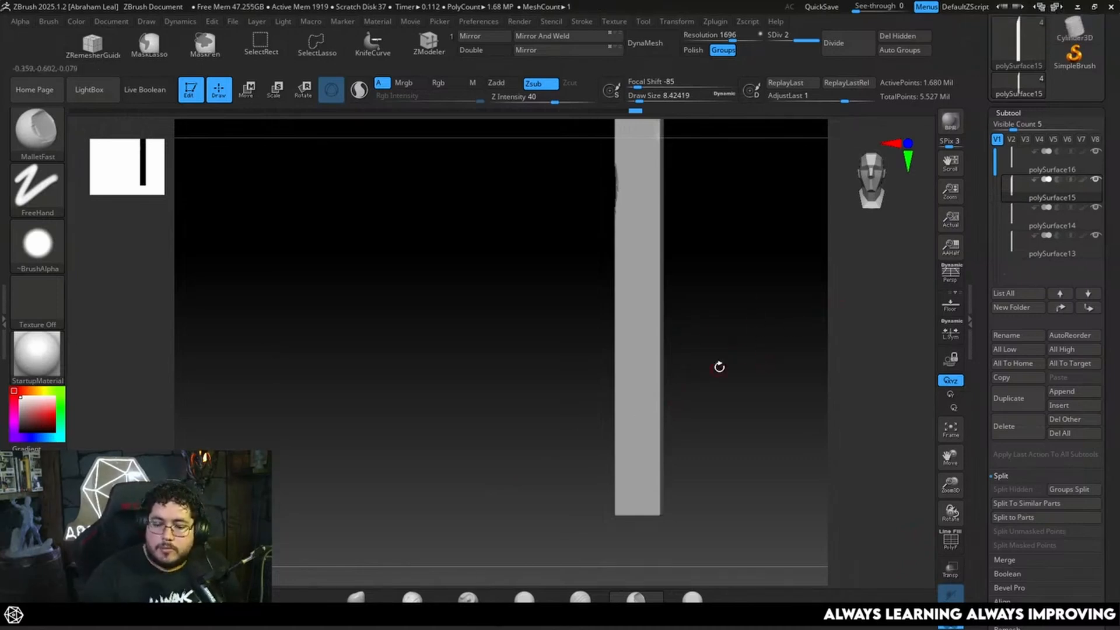
# Chip the plank's lower long edge and one corner of its bottom end with MalletFast at a draw size of about 8.42.
pyautogui.moveTo(719, 367); pyautogui.dragTo(710, 342)
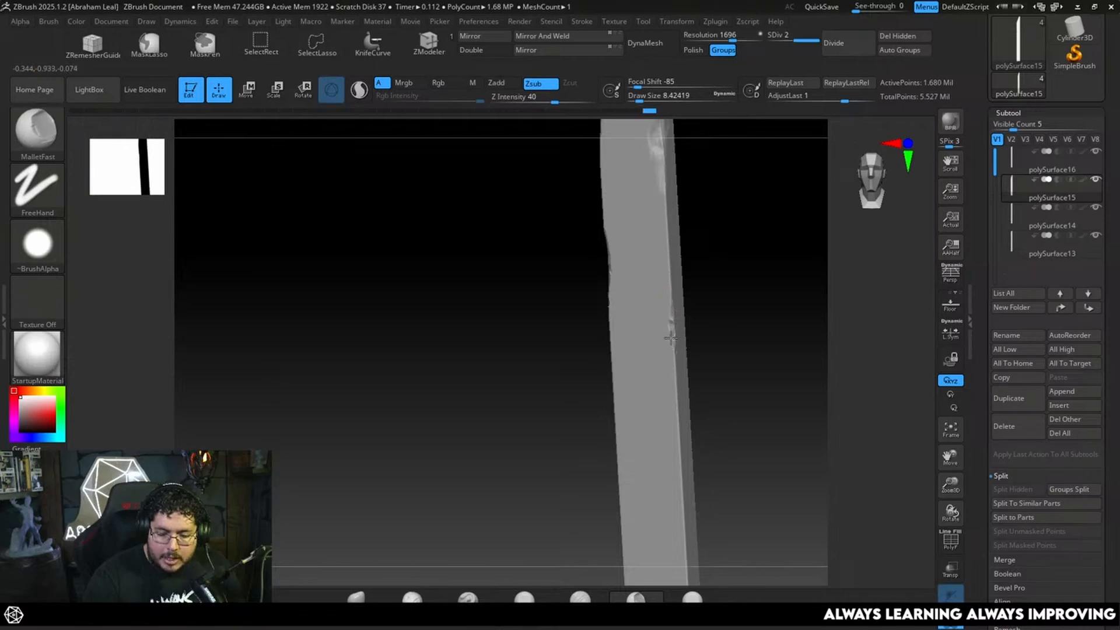
pyautogui.moveTo(716, 349); pyautogui.dragTo(730, 436)
pyautogui.moveTo(710, 370); pyautogui.dragTo(753, 415)
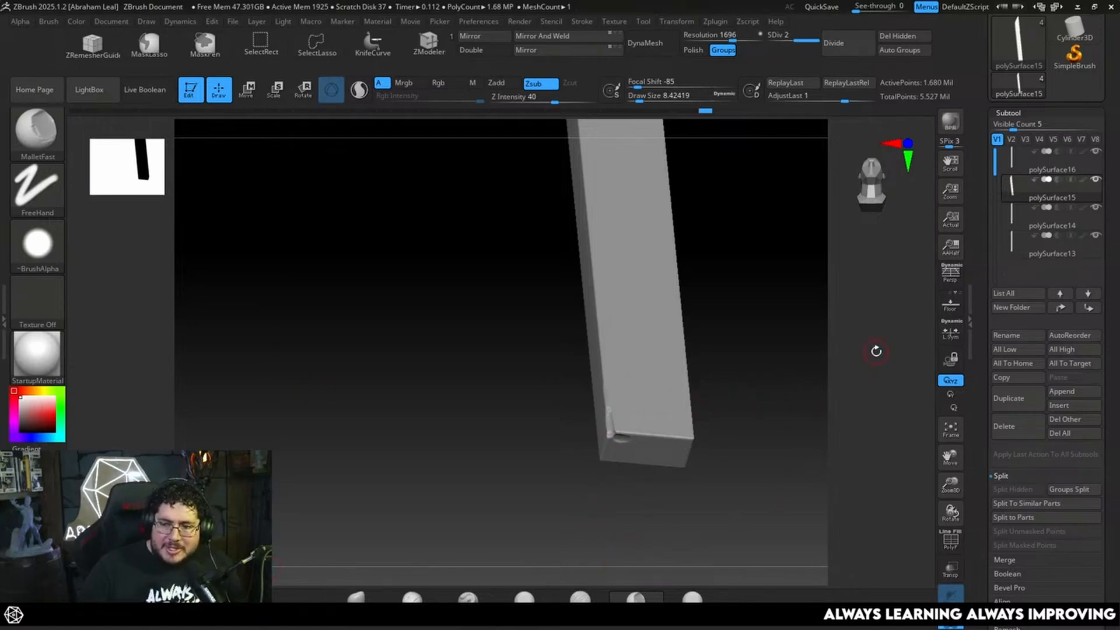
# Chip the opposite bottom corner, the bottom front edge and the side edges just above with MalletFast.
pyautogui.moveTo(876, 350); pyautogui.dragTo(732, 352)
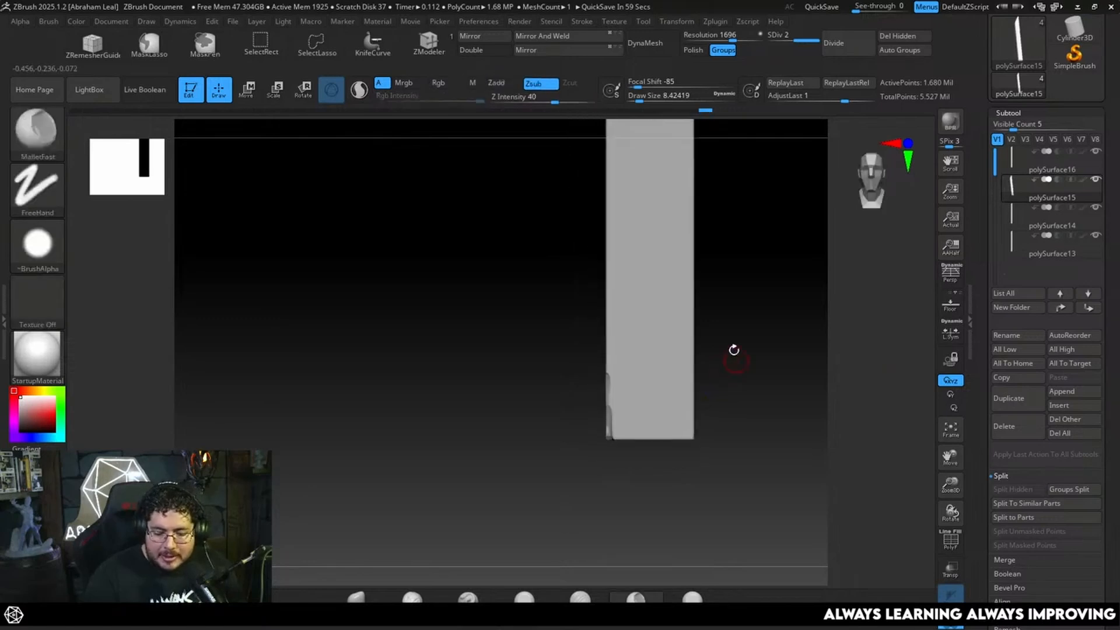
pyautogui.moveTo(705, 396)
pyautogui.mouseDown()
pyautogui.moveTo(727, 354)
pyautogui.moveTo(718, 306)
pyautogui.moveTo(671, 332)
pyautogui.moveTo(676, 416)
pyautogui.mouseUp()
pyautogui.moveTo(716, 428); pyautogui.dragTo(730, 406)
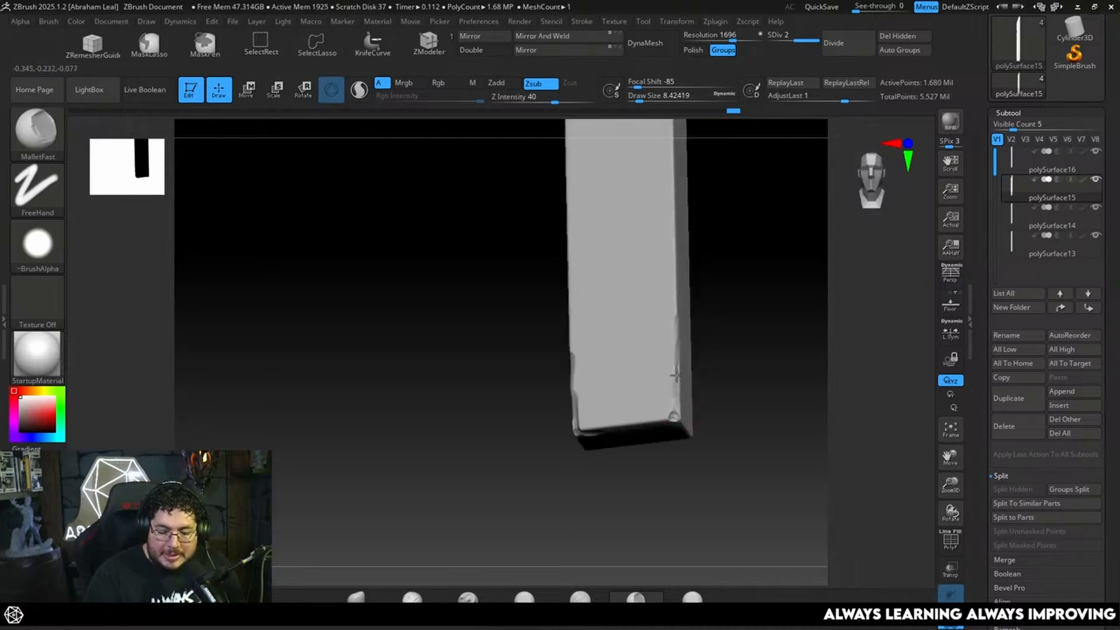
pyautogui.moveTo(697, 327)
pyautogui.mouseDown()
pyautogui.moveTo(722, 332)
pyautogui.moveTo(728, 387)
pyautogui.moveTo(657, 430)
pyautogui.moveTo(573, 436)
pyautogui.mouseUp()
# Carve two vertical cracks up the front face from the bottom end with DamStandard at a draw size of about 3.11.
pyautogui.press('space')
pyautogui.click(582, 599)
pyautogui.moveTo(703, 331); pyautogui.dragTo(683, 374)
pyautogui.press('space')
pyautogui.moveTo(604, 388); pyautogui.dragTo(600, 388)
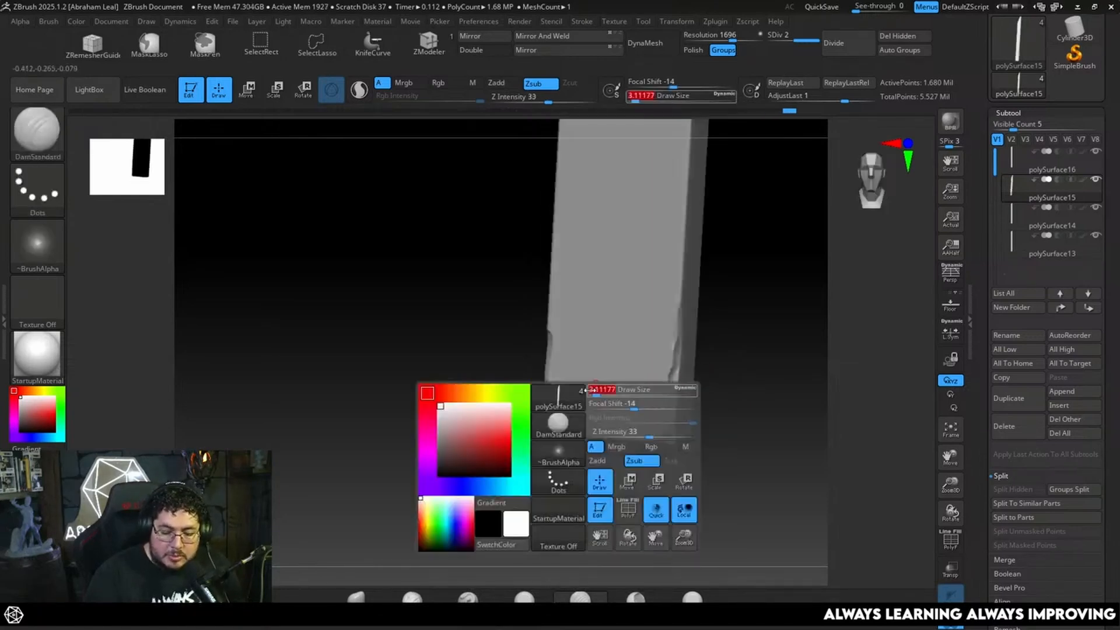
pyautogui.keyDown('shift'); pyautogui.moveTo(709, 374); pyautogui.dragTo(700, 383); pyautogui.keyUp('shift')
pyautogui.moveTo(573, 434); pyautogui.dragTo(571, 342)
pyautogui.moveTo(573, 390); pyautogui.dragTo(579, 304)
pyautogui.moveTo(607, 456); pyautogui.dragTo(609, 345)
# Carve a third, longer vertical crack up from the bottom end, beside the existing two, with DamStandard.
pyautogui.moveTo(696, 312); pyautogui.dragTo(698, 332)
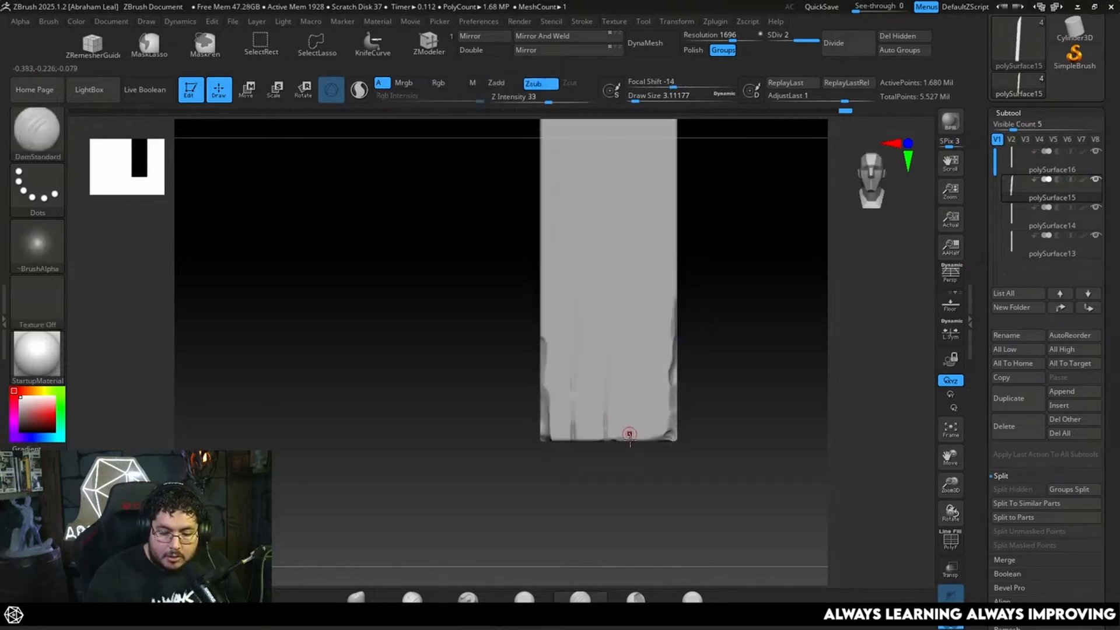
pyautogui.moveTo(629, 458); pyautogui.dragTo(633, 429)
pyautogui.moveTo(636, 385); pyautogui.dragTo(635, 310)
pyautogui.moveTo(680, 279); pyautogui.dragTo(693, 321)
# Flatten the surface around the bottom cracks and trim the bottom edge with TrimSmoothBorder, raising the draw size to about 14.2.
pyautogui.press('ctrl')
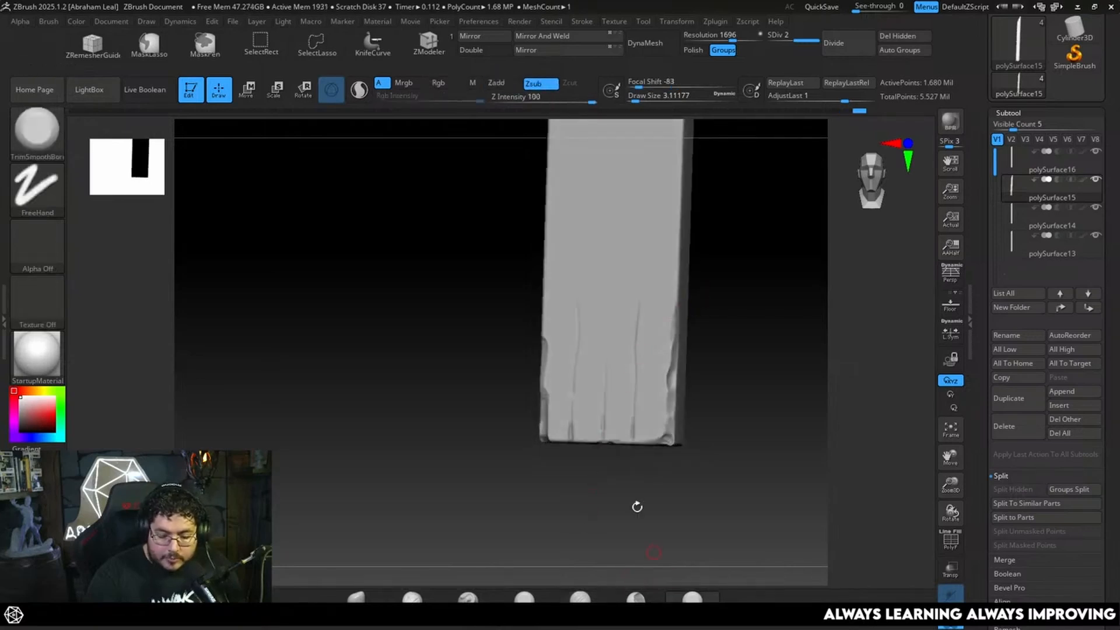
pyautogui.press('shift')
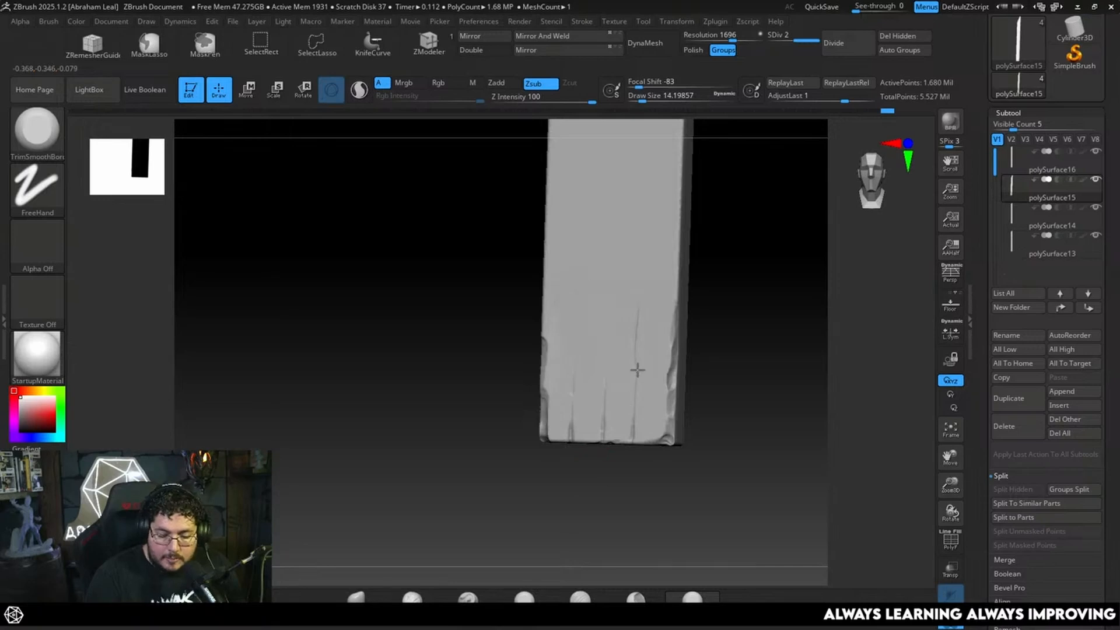
pyautogui.keyDown('shift'); pyautogui.moveTo(730, 403); pyautogui.dragTo(688, 391); pyautogui.keyUp('shift')
pyautogui.moveTo(587, 442); pyautogui.dragTo(548, 446)
pyautogui.moveTo(733, 417)
pyautogui.keyDown('alt'); pyautogui.mouseDown()
pyautogui.moveTo(745, 460)
pyautogui.moveTo(747, 379)
pyautogui.mouseUp(); pyautogui.keyUp('alt')
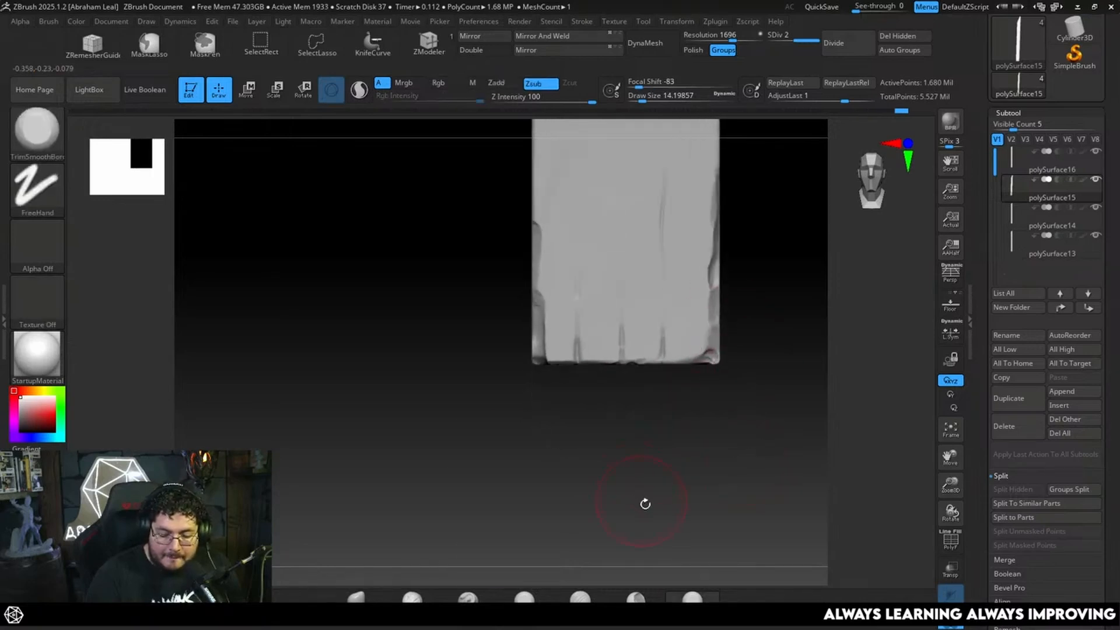
# Chip the bottom edge at the foot of the middle crack with MalletFast, reducing the draw size to about 4.99.
pyautogui.click(637, 597)
pyautogui.press('s')
pyautogui.moveTo(655, 379); pyautogui.dragTo(647, 379)
pyautogui.moveTo(645, 408)
pyautogui.mouseDown()
pyautogui.moveTo(629, 353)
pyautogui.moveTo(615, 358)
pyautogui.mouseUp()
pyautogui.press('s')
pyautogui.press('s')
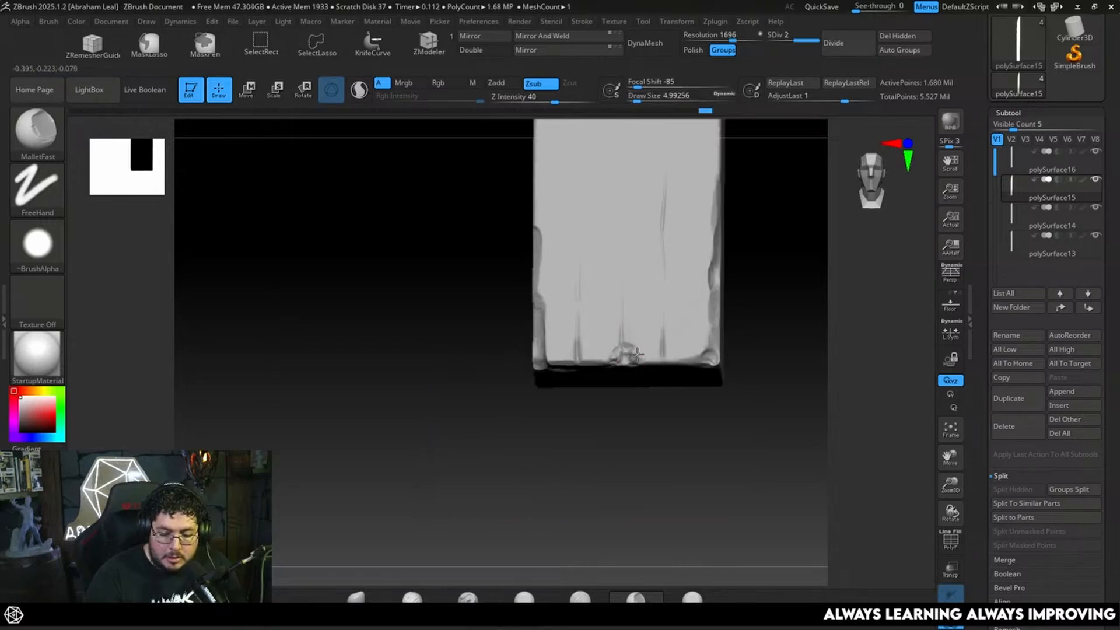
# Chip the plank's bottom edge at the feet of the outer cracks with MalletFast.
pyautogui.moveTo(627, 355)
pyautogui.mouseDown()
pyautogui.moveTo(594, 368)
pyautogui.moveTo(590, 441)
pyautogui.mouseUp()
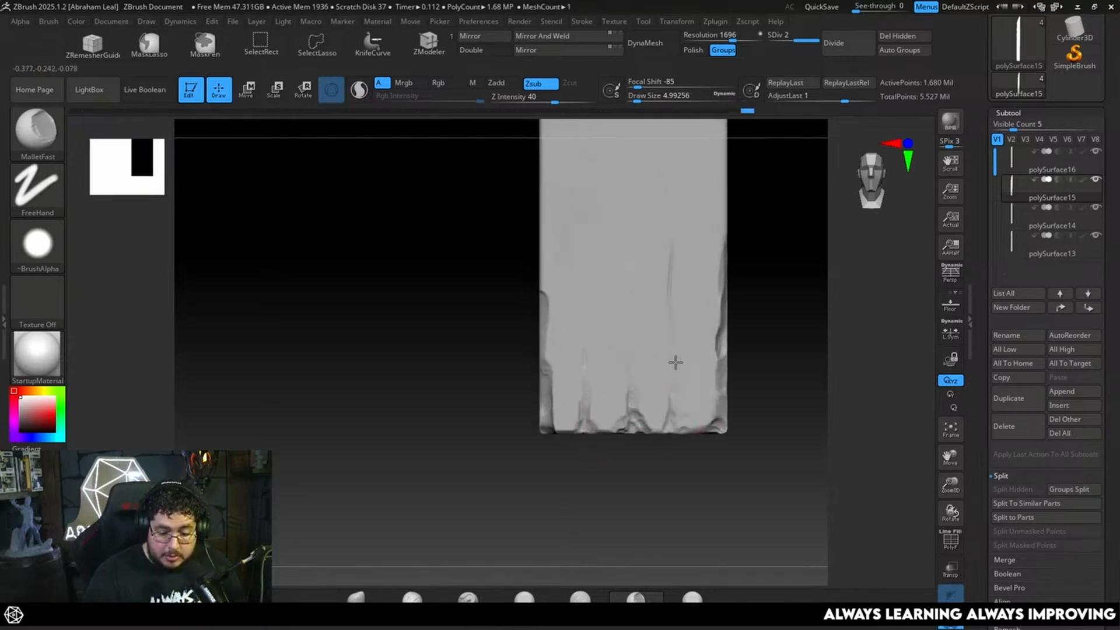
pyautogui.moveTo(672, 487); pyautogui.dragTo(671, 434)
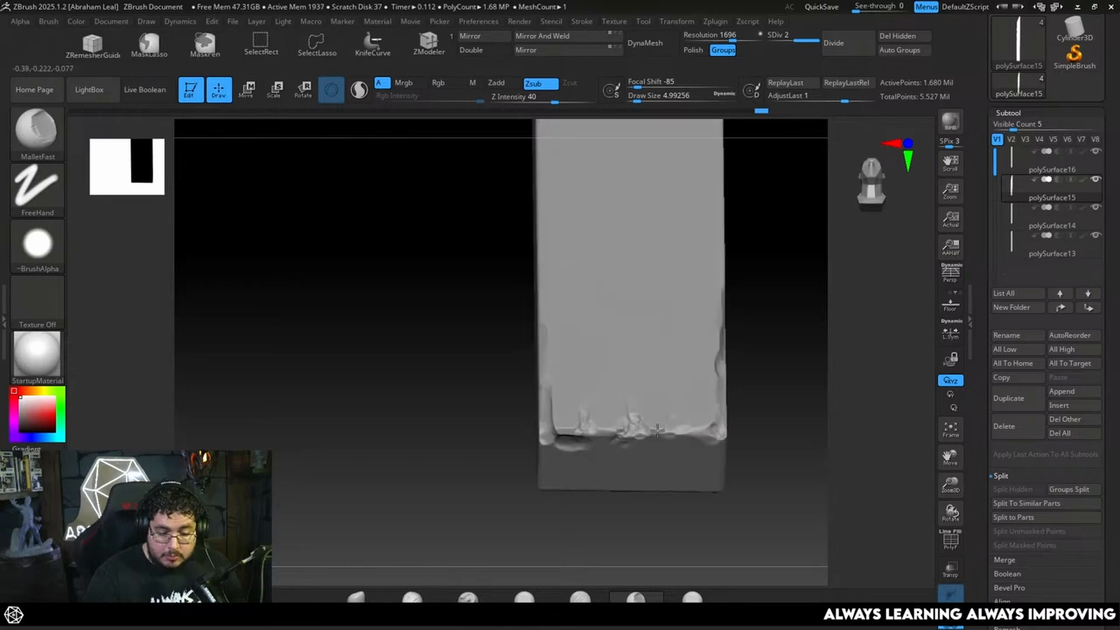
pyautogui.moveTo(734, 412); pyautogui.dragTo(760, 308)
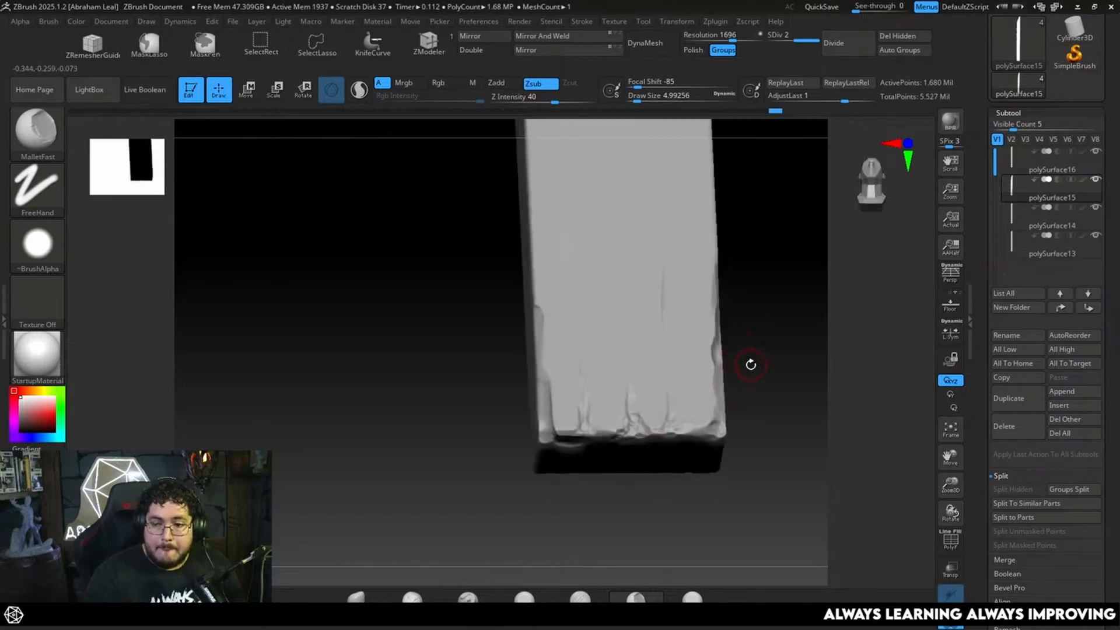
pyautogui.moveTo(750, 365); pyautogui.dragTo(718, 339)
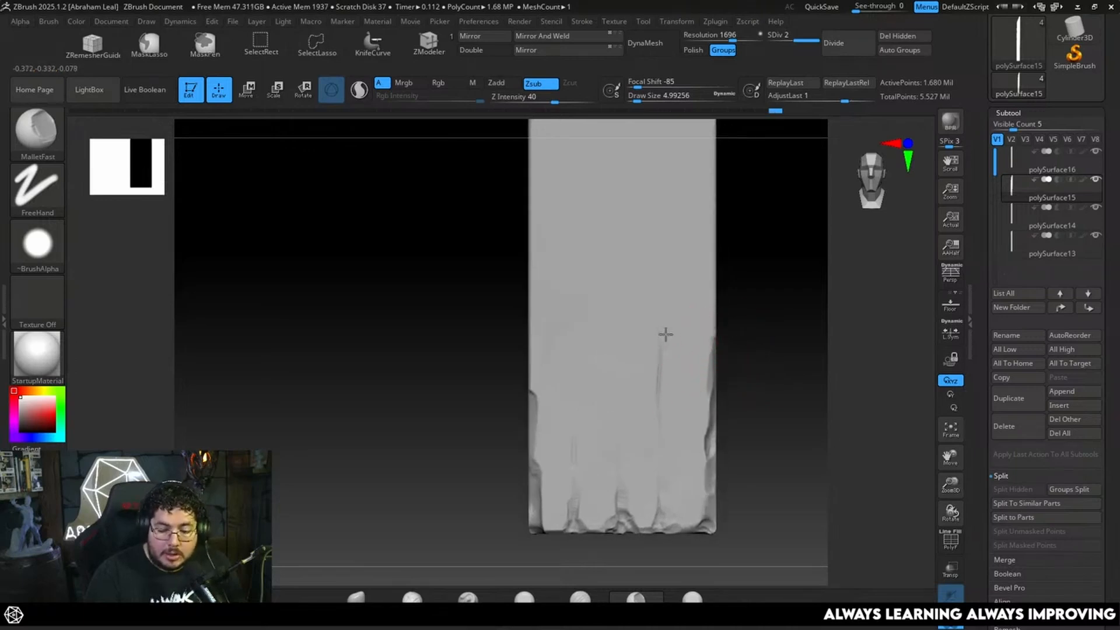
# Roughen the longest bottom crack with MalletFast and flatten it with TrimDynamic at a draw size of about 9.45.
pyautogui.moveTo(663, 326)
pyautogui.mouseDown()
pyautogui.moveTo(655, 383)
pyautogui.moveTo(665, 427)
pyautogui.moveTo(668, 277)
pyautogui.mouseUp()
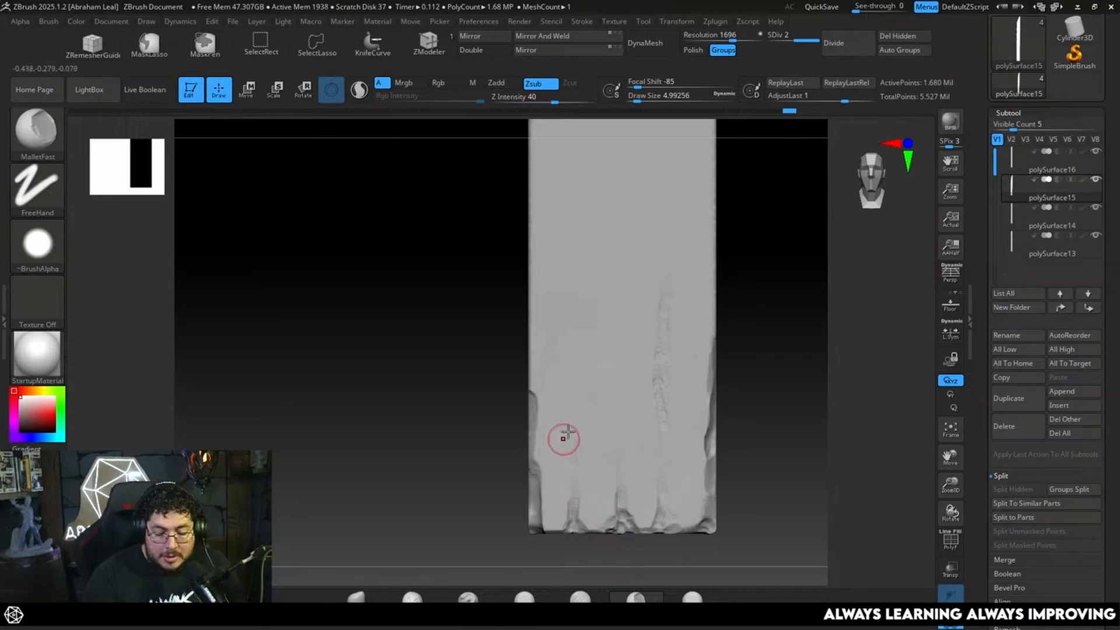
pyautogui.click(524, 596)
pyautogui.press('space')
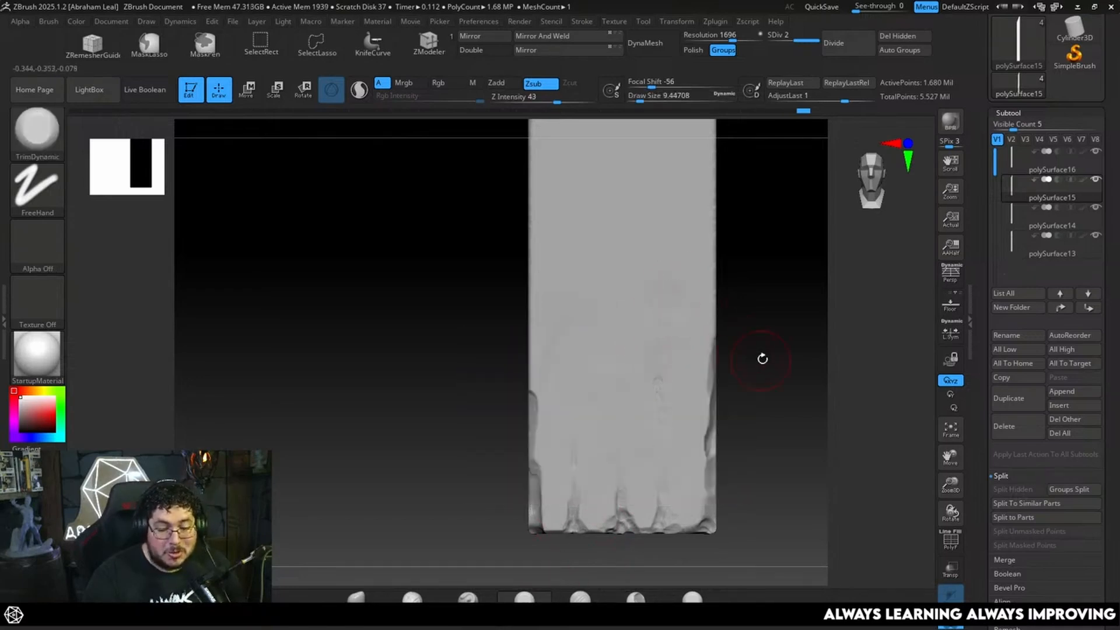
pyautogui.moveTo(763, 358); pyautogui.dragTo(710, 403)
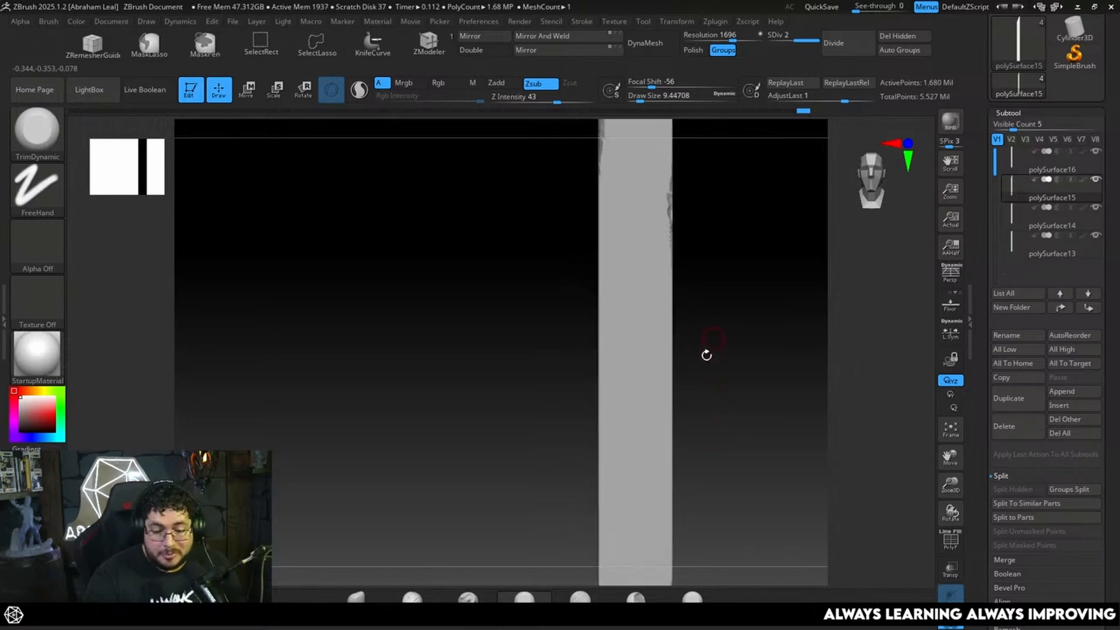
# Trim a worn chip into the plank's outer long edge around mid-length with TrimSmoothBorder at a draw size of about 9.45.
pyautogui.moveTo(707, 355); pyautogui.dragTo(654, 508)
pyautogui.click(692, 597)
pyautogui.press('space')
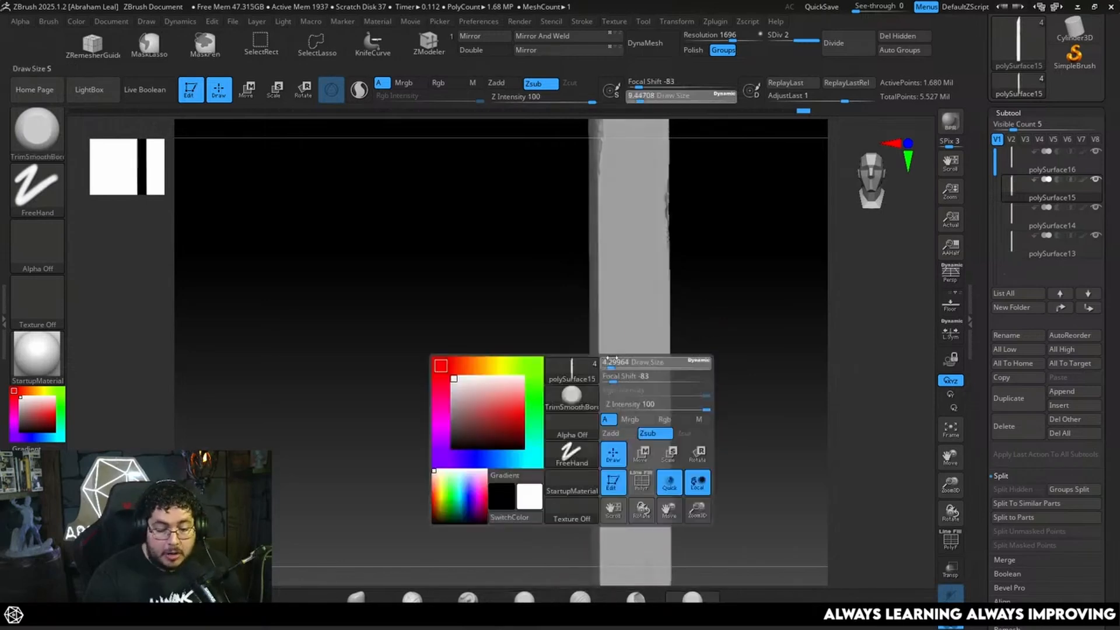
pyautogui.moveTo(611, 358); pyautogui.dragTo(613, 358)
pyautogui.moveTo(614, 359); pyautogui.dragTo(621, 344, button='right')
pyautogui.press('space')
pyautogui.moveTo(607, 362); pyautogui.dragTo(619, 361)
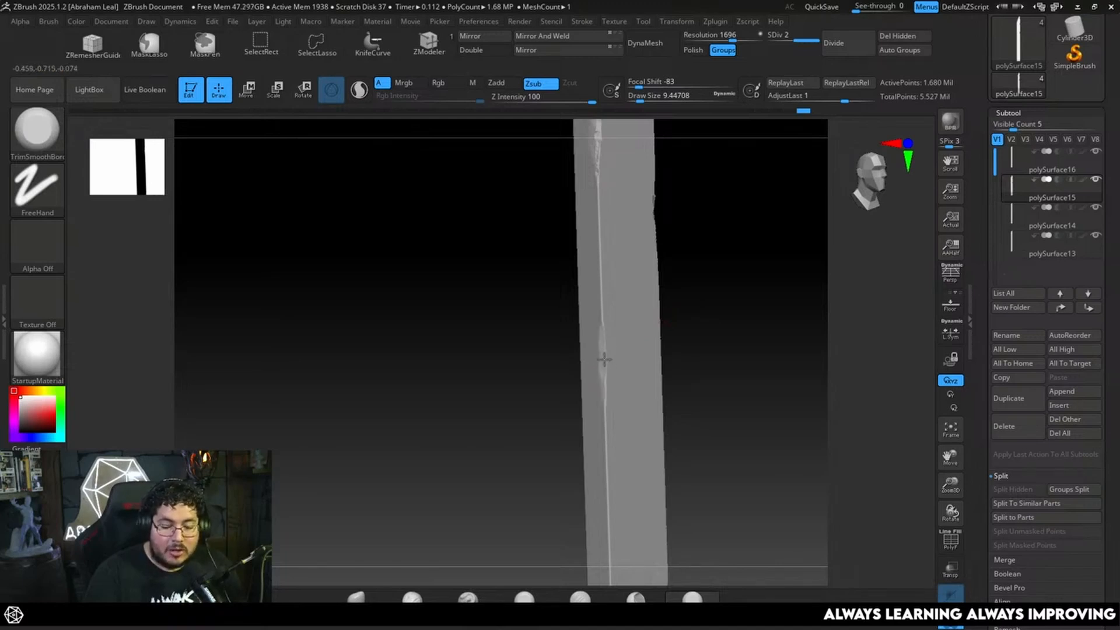
pyautogui.keyDown('shift'); pyautogui.moveTo(701, 312); pyautogui.dragTo(688, 320); pyautogui.keyUp('shift')
pyautogui.moveTo(605, 355); pyautogui.dragTo(605, 386)
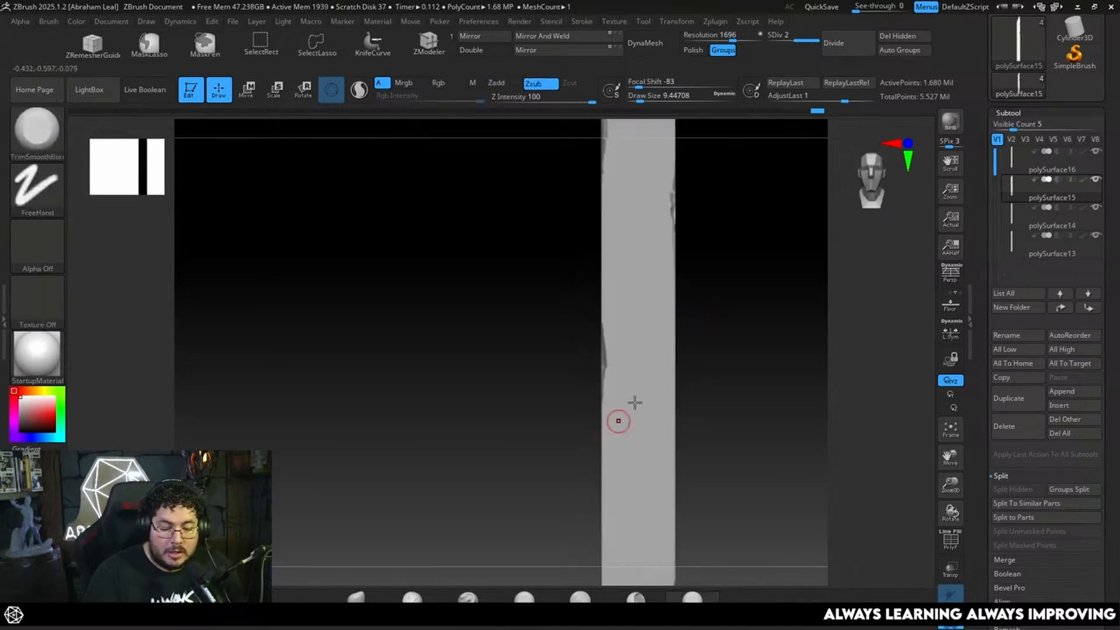
pyautogui.moveTo(709, 371); pyautogui.dragTo(718, 369)
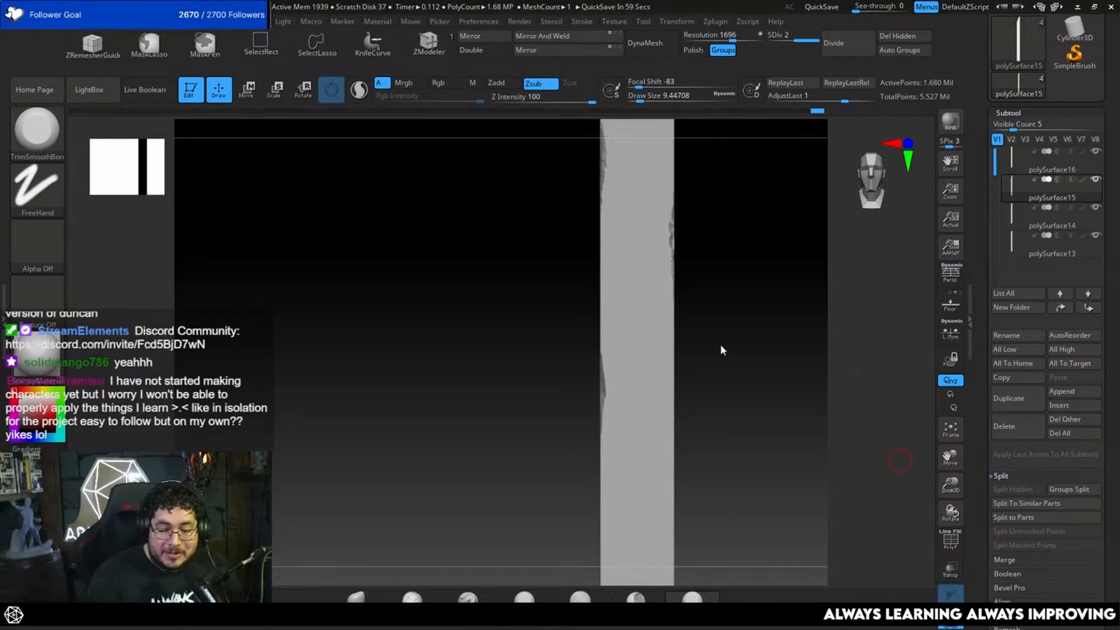
# Deepen the chip on the plank's inner long edge in its lower half with TrimSmoothBorder.
pyautogui.moveTo(721, 349); pyautogui.dragTo(628, 365)
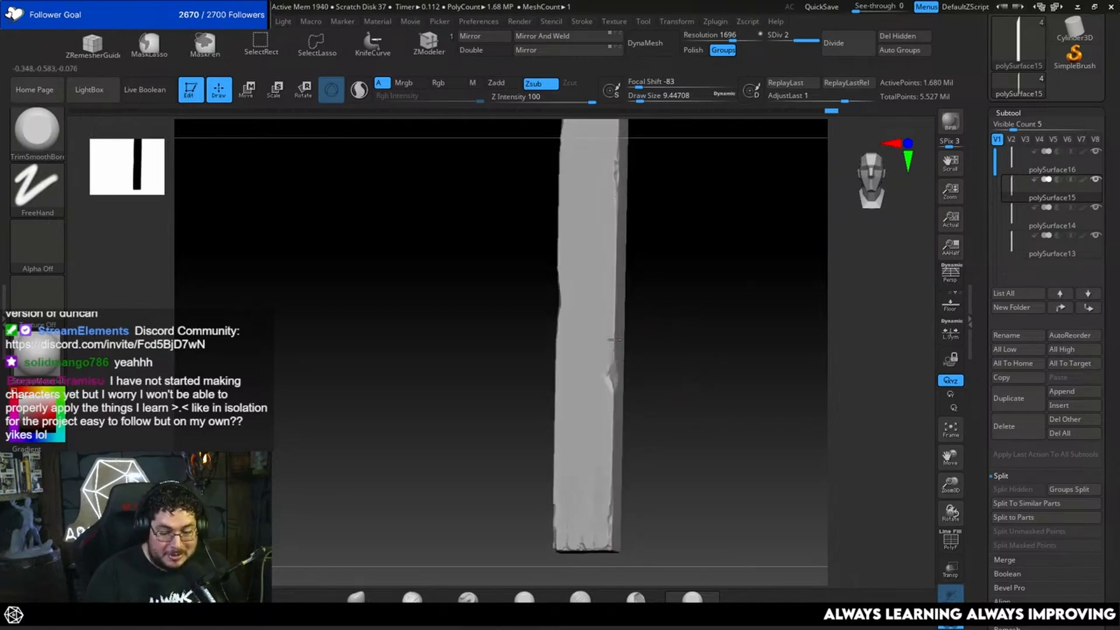
pyautogui.moveTo(654, 376); pyautogui.dragTo(613, 382)
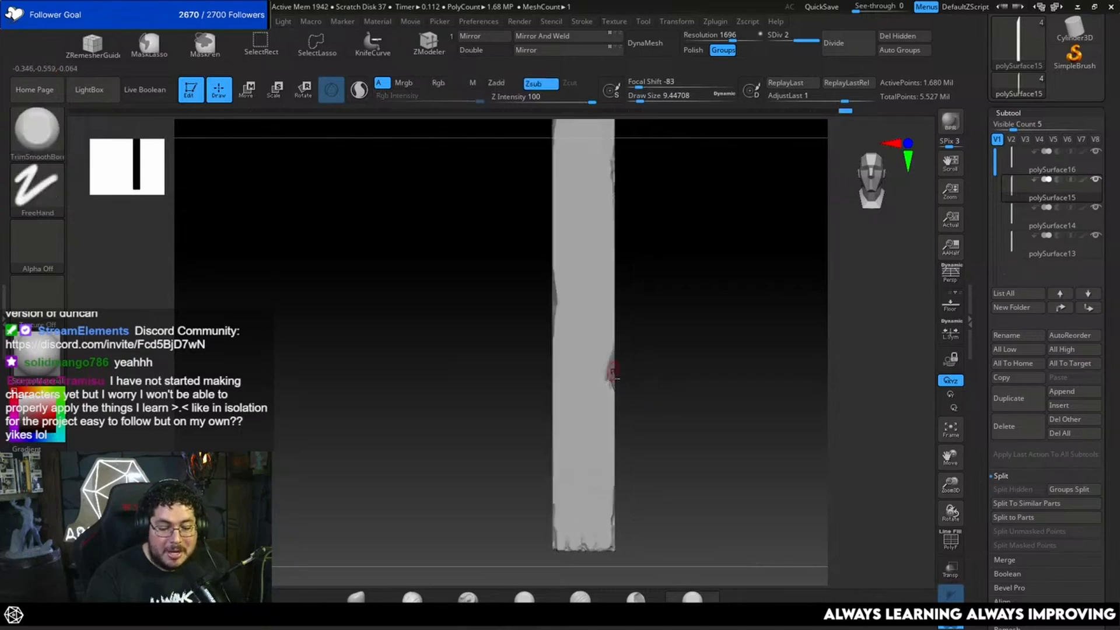
pyautogui.moveTo(640, 335); pyautogui.dragTo(652, 396)
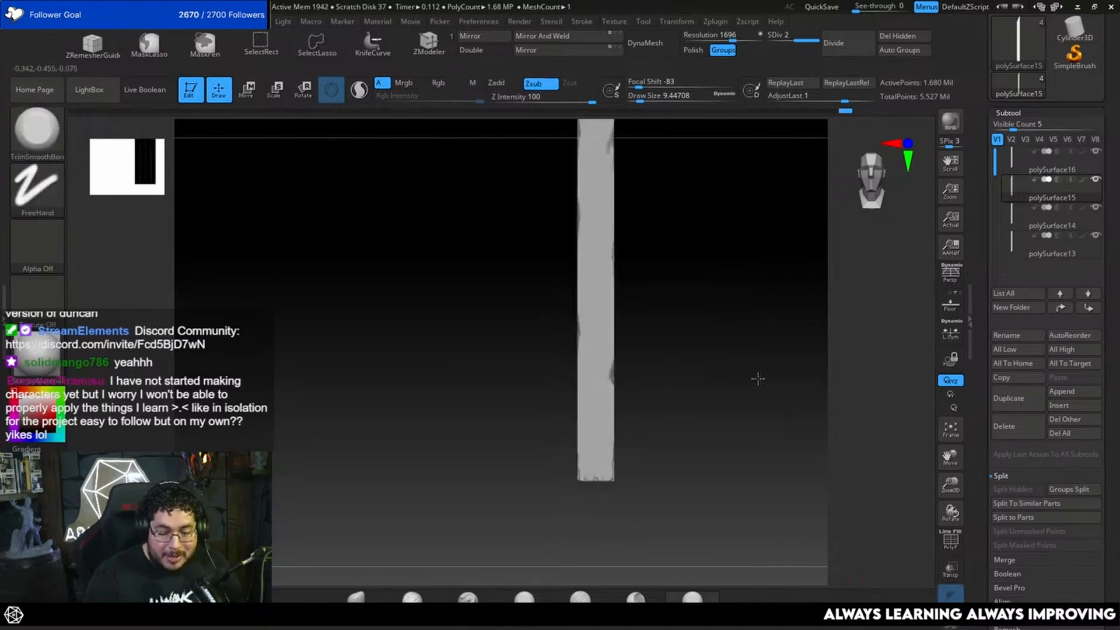
# Stamp wood grain along the slanted-top plank up to its top with the Standard brush's DragRect stroke, undoing a misplaced stamp.
pyautogui.moveTo(758, 378)
pyautogui.mouseDown()
pyautogui.moveTo(727, 435)
pyautogui.moveTo(770, 440)
pyautogui.moveTo(659, 350)
pyautogui.mouseUp()
pyautogui.press('b')
pyautogui.click(469, 322)
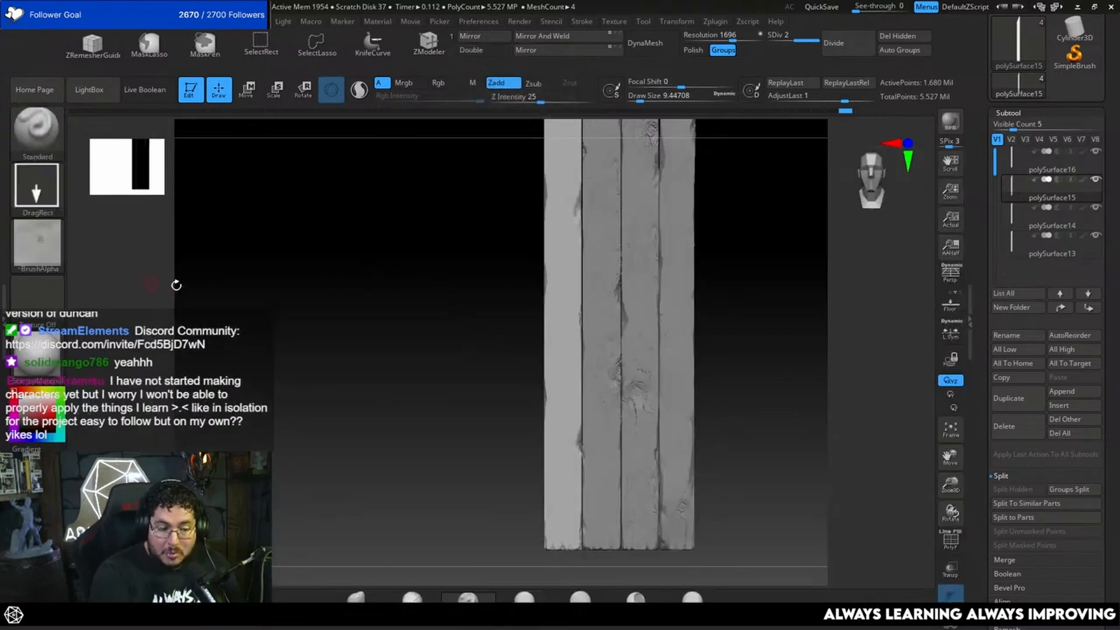
pyautogui.moveTo(576, 371)
pyautogui.mouseDown()
pyautogui.moveTo(613, 409)
pyautogui.moveTo(642, 385)
pyautogui.mouseUp()
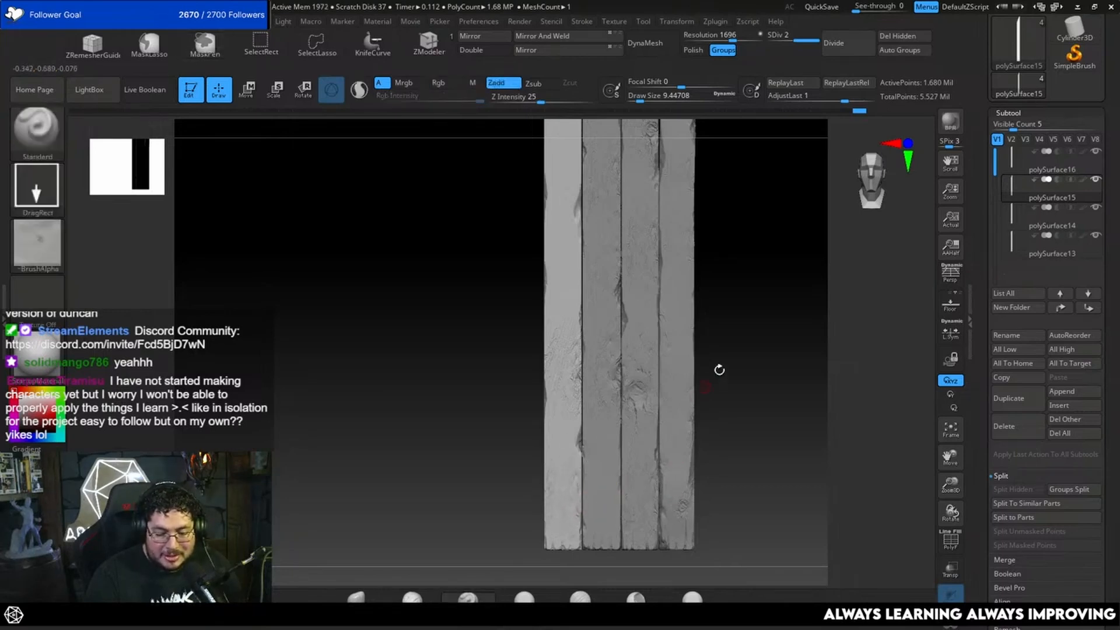
pyautogui.moveTo(718, 370); pyautogui.dragTo(612, 370)
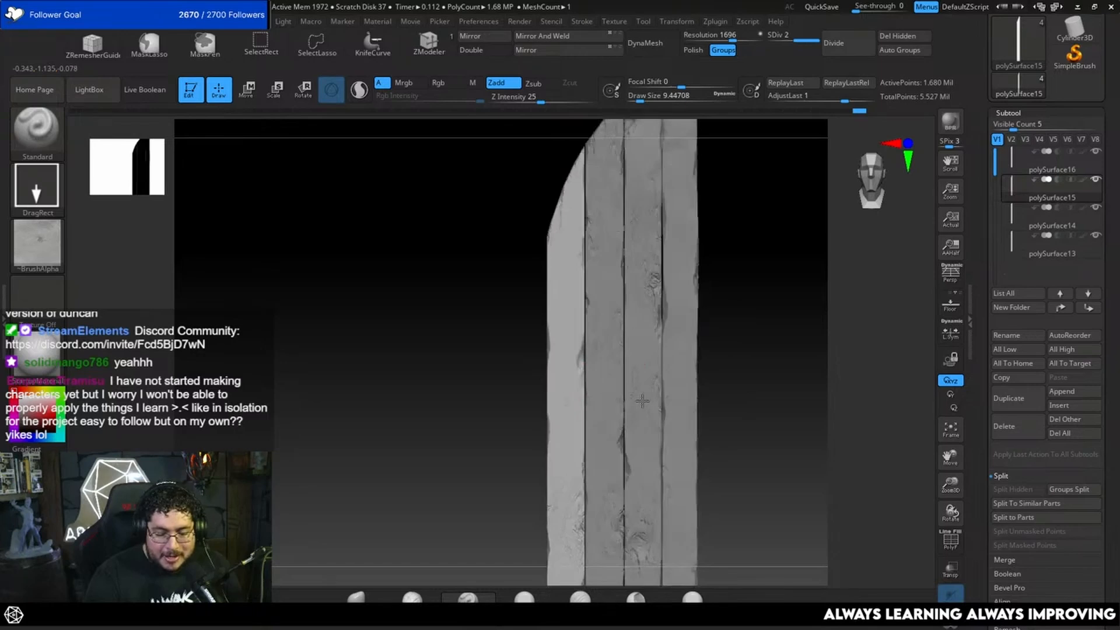
pyautogui.moveTo(686, 413); pyautogui.dragTo(580, 356)
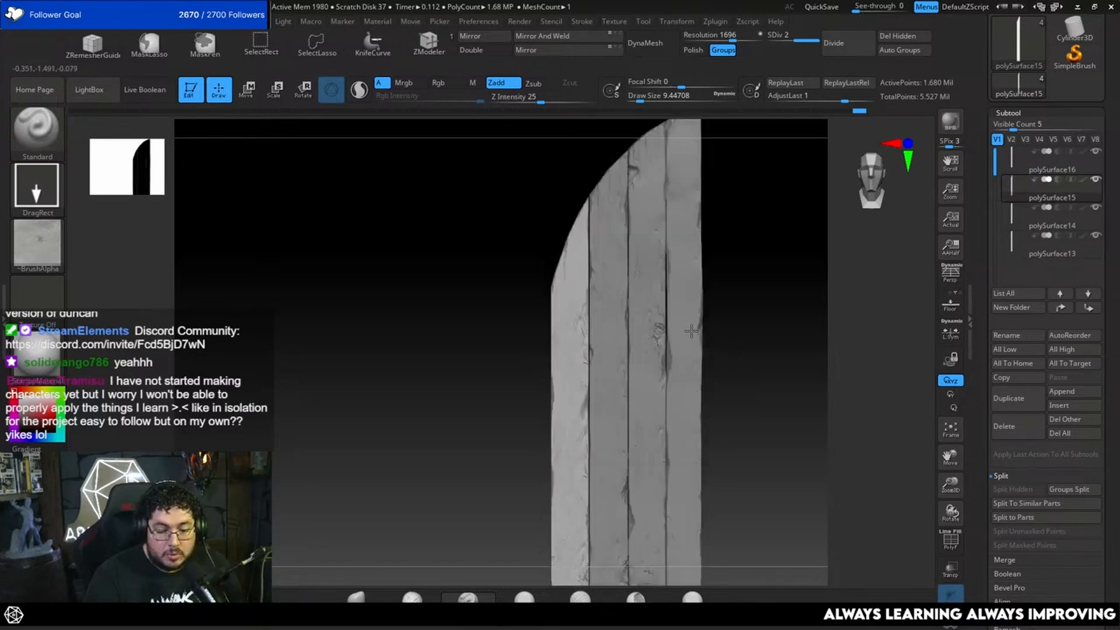
pyautogui.moveTo(740, 283); pyautogui.dragTo(592, 337)
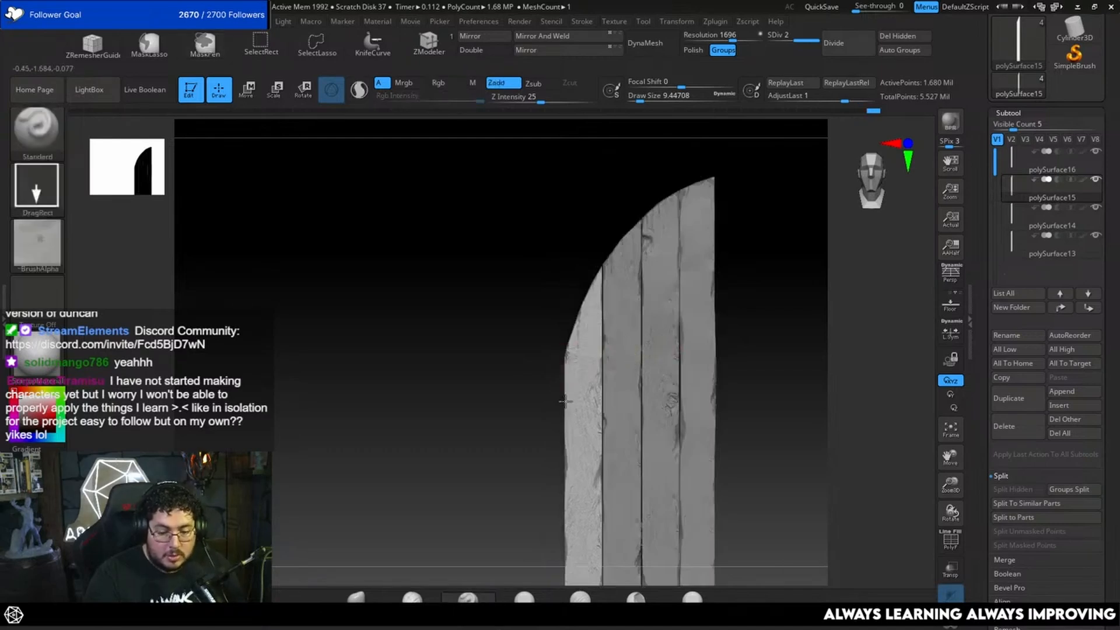
pyautogui.moveTo(580, 362); pyautogui.dragTo(667, 376)
pyautogui.hotkey('ctrl', 'z')
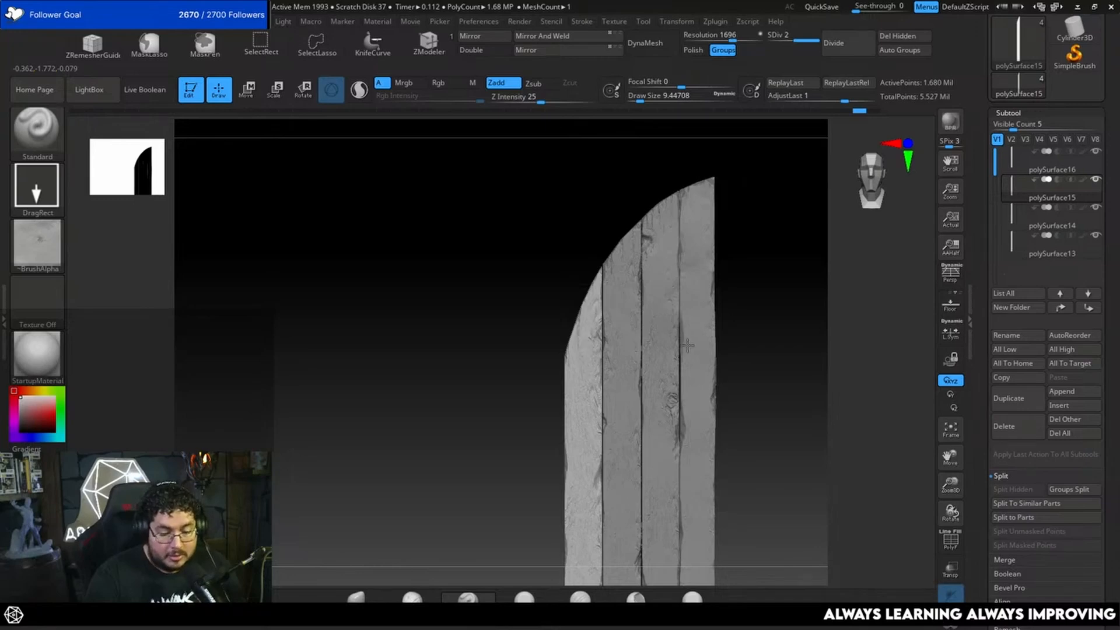
pyautogui.moveTo(767, 316); pyautogui.dragTo(768, 354)
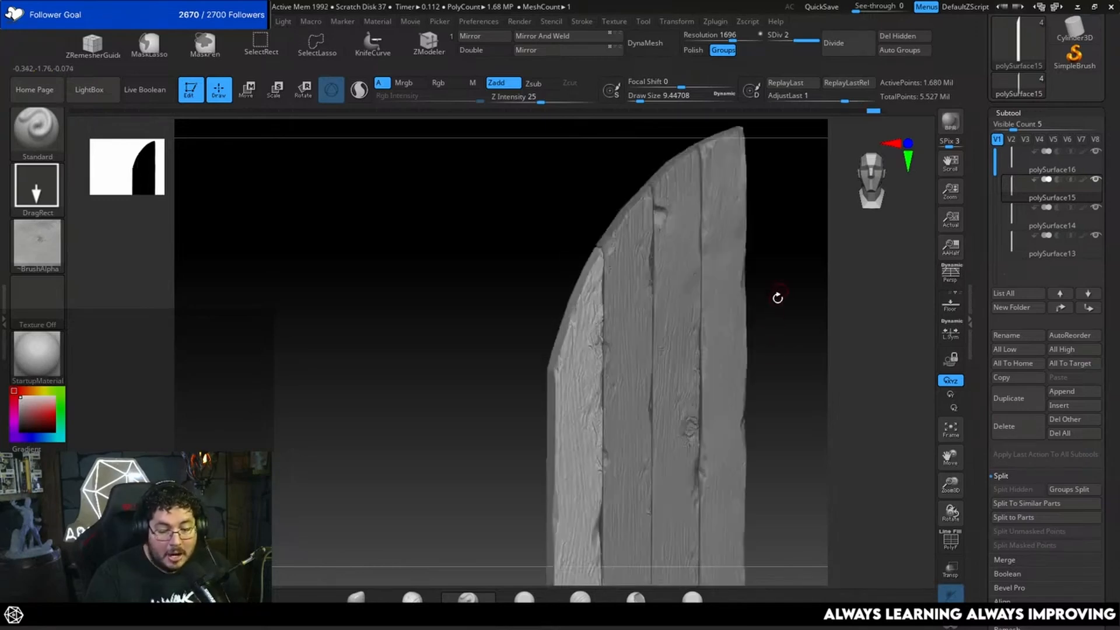
# Soften the wood grain on the upper part of the plank with TrimDynamic at a draw size of 28.75.
pyautogui.press('b')
pyautogui.press('t')
pyautogui.press('d')
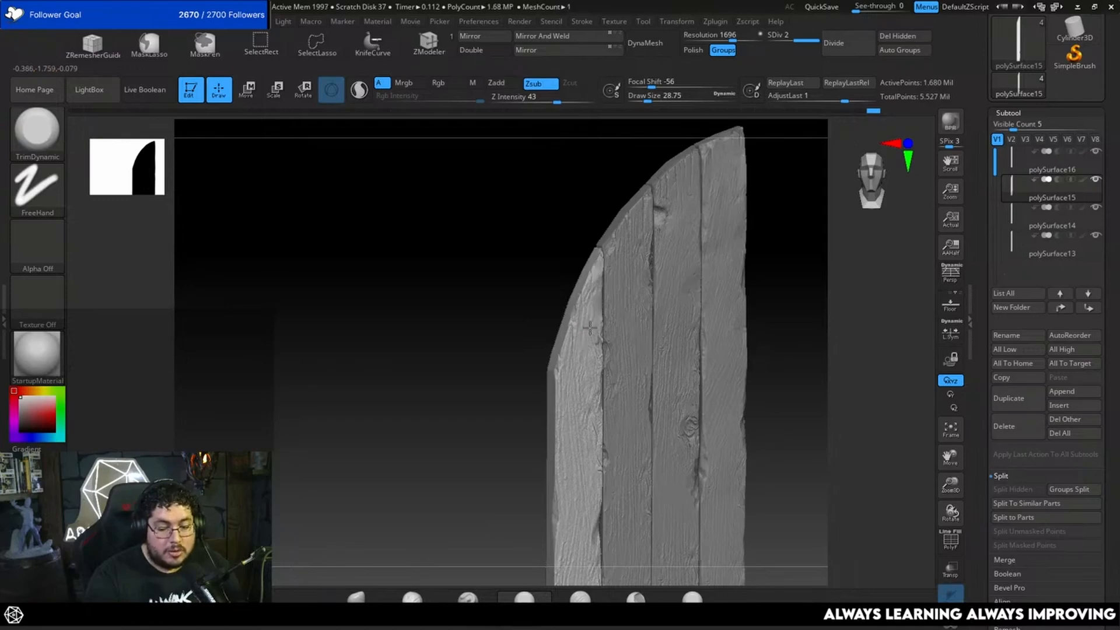
pyautogui.keyDown('shift'); pyautogui.moveTo(813, 280); pyautogui.dragTo(785, 283); pyautogui.keyUp('shift')
pyautogui.moveTo(597, 392)
pyautogui.mouseDown()
pyautogui.moveTo(588, 427)
pyautogui.moveTo(597, 337)
pyautogui.mouseUp()
pyautogui.moveTo(542, 457)
pyautogui.keyDown('alt'); pyautogui.mouseDown()
pyautogui.moveTo(556, 320)
pyautogui.moveTo(600, 396)
pyautogui.mouseUp(); pyautogui.keyUp('alt')
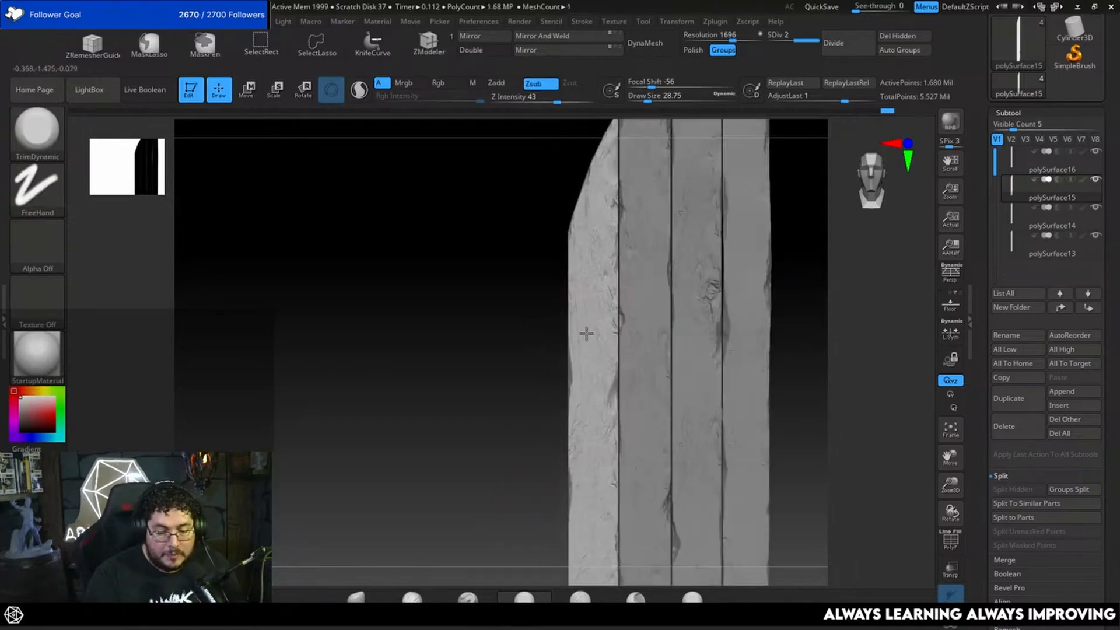
pyautogui.moveTo(587, 436)
pyautogui.mouseDown()
pyautogui.moveTo(580, 416)
pyautogui.moveTo(579, 464)
pyautogui.mouseUp()
# Continue softening the wood grain down the lower part of the plank to its bottom end with TrimDynamic.
pyautogui.keyDown('alt'); pyautogui.moveTo(539, 480); pyautogui.dragTo(514, 377); pyautogui.keyUp('alt')
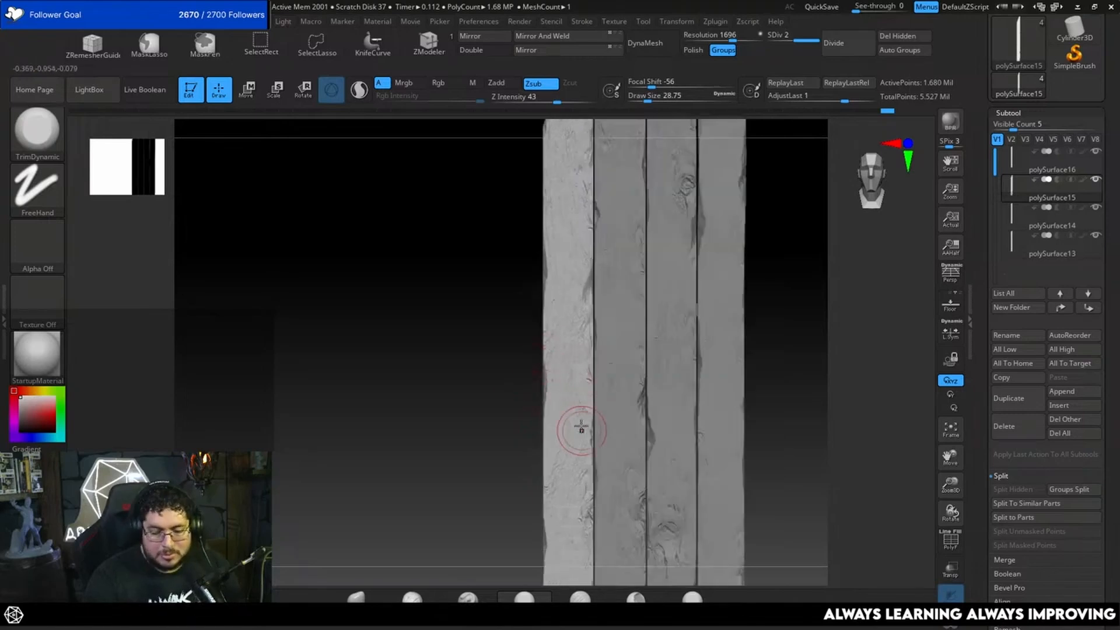
pyautogui.moveTo(579, 431); pyautogui.dragTo(551, 479)
pyautogui.keyDown('alt'); pyautogui.moveTo(525, 538); pyautogui.dragTo(509, 423); pyautogui.keyUp('alt')
pyautogui.moveTo(572, 400); pyautogui.dragTo(556, 401)
pyautogui.keyDown('alt'); pyautogui.moveTo(524, 523); pyautogui.dragTo(527, 408); pyautogui.keyUp('alt')
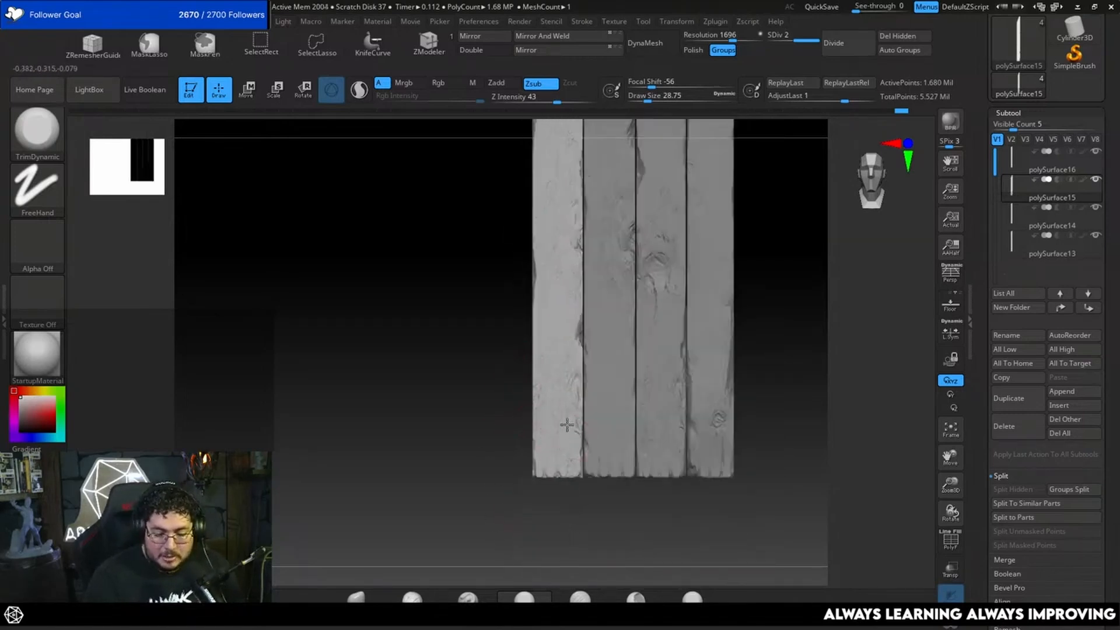
pyautogui.keyDown('alt'); pyautogui.moveTo(785, 251); pyautogui.dragTo(737, 429); pyautogui.keyUp('alt')
# Flatten grain patches near the plank's slanted top with TrimDynamic, reducing the draw size to about 20 and on to about 11.7.
pyautogui.press('space')
pyautogui.click(732, 267)
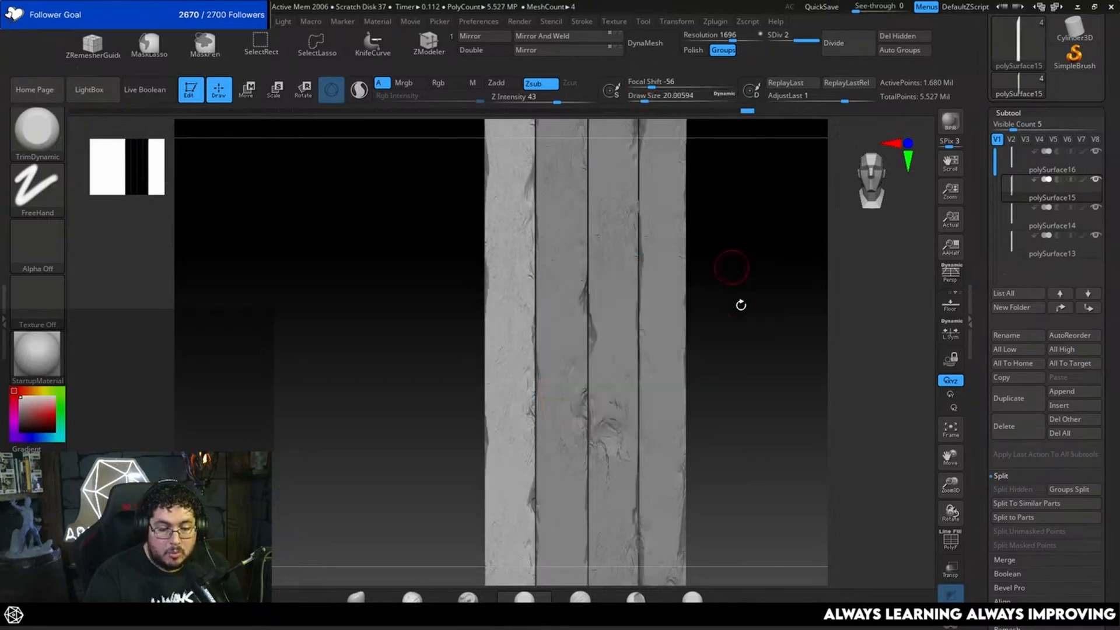
pyautogui.keyDown('alt'); pyautogui.moveTo(741, 306); pyautogui.dragTo(765, 346); pyautogui.keyUp('alt')
pyautogui.keyDown('alt'); pyautogui.moveTo(692, 205); pyautogui.dragTo(694, 313); pyautogui.keyUp('alt')
pyautogui.keyDown('alt'); pyautogui.moveTo(696, 249); pyautogui.dragTo(724, 352); pyautogui.keyUp('alt')
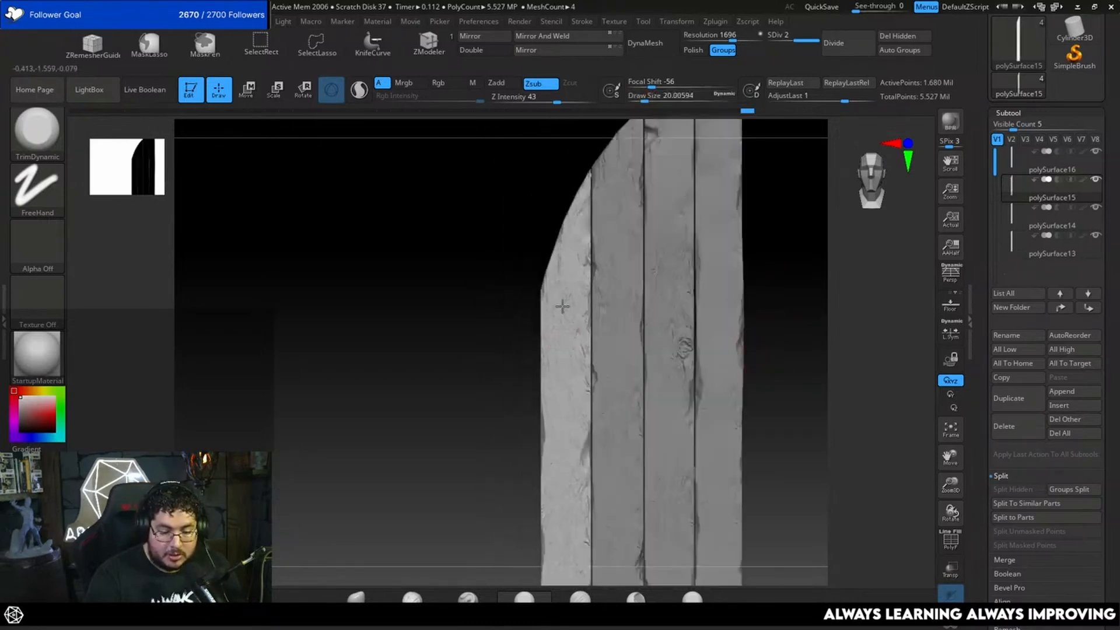
pyautogui.keyDown('alt'); pyautogui.moveTo(484, 382); pyautogui.dragTo(495, 484); pyautogui.keyUp('alt')
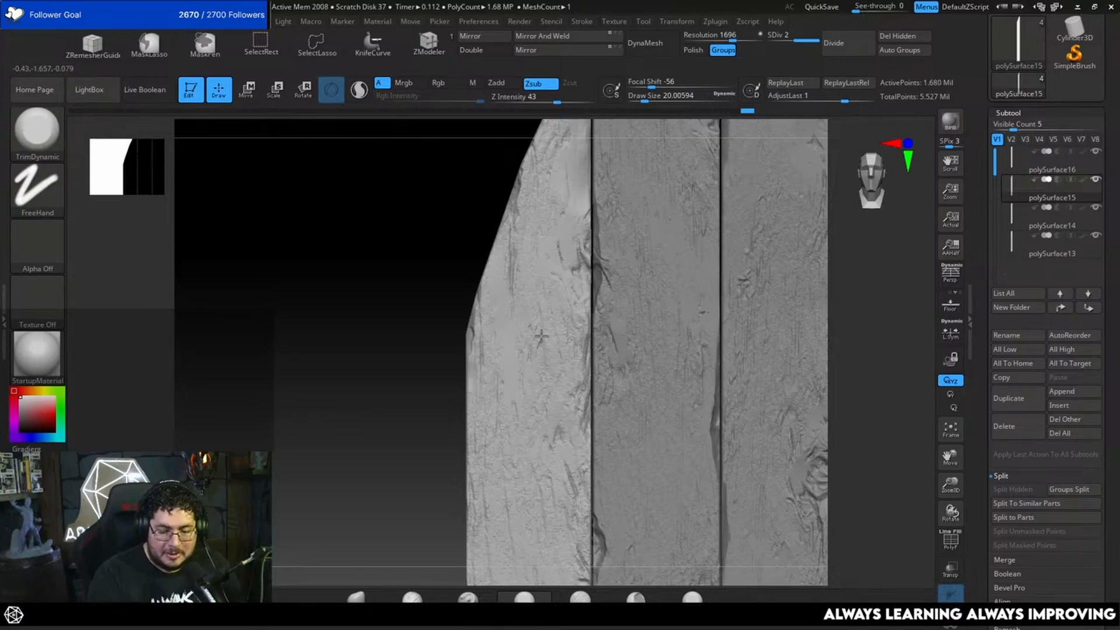
pyautogui.keyDown('alt'); pyautogui.moveTo(432, 303); pyautogui.dragTo(438, 409); pyautogui.keyUp('alt')
pyautogui.press('space')
pyautogui.moveTo(543, 288)
pyautogui.mouseDown()
pyautogui.moveTo(531, 288)
pyautogui.moveTo(528, 363)
pyautogui.mouseUp()
pyautogui.press(']')
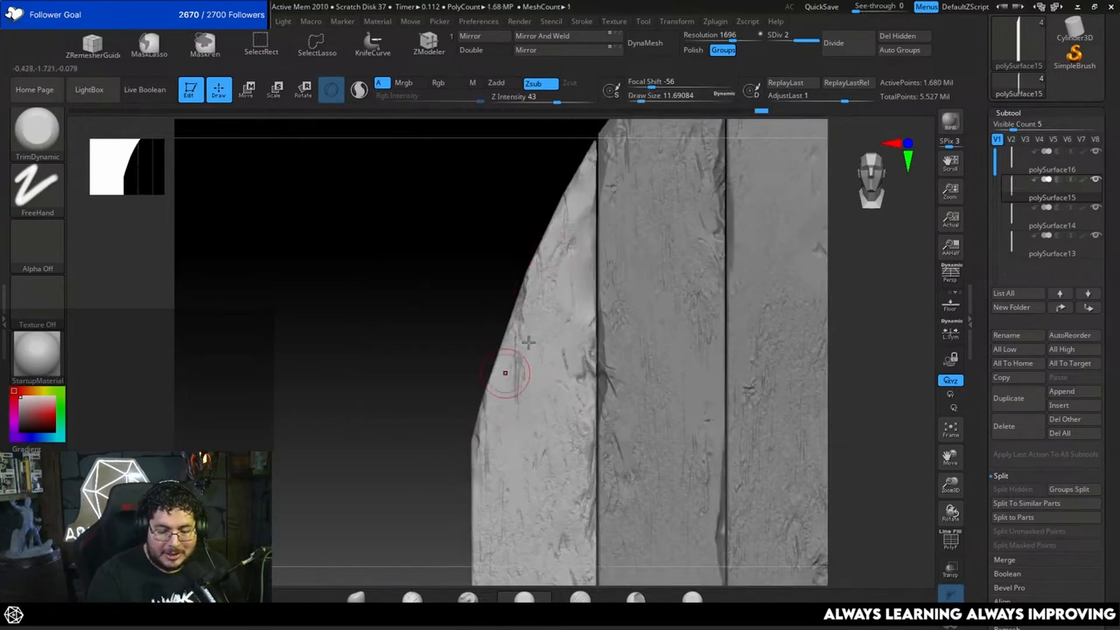
# Carve fine cracks into the plank's slanted top edge with DamStandard at a draw size of about 4.3.
pyautogui.press('b')
pyautogui.press('d')
pyautogui.press('s')
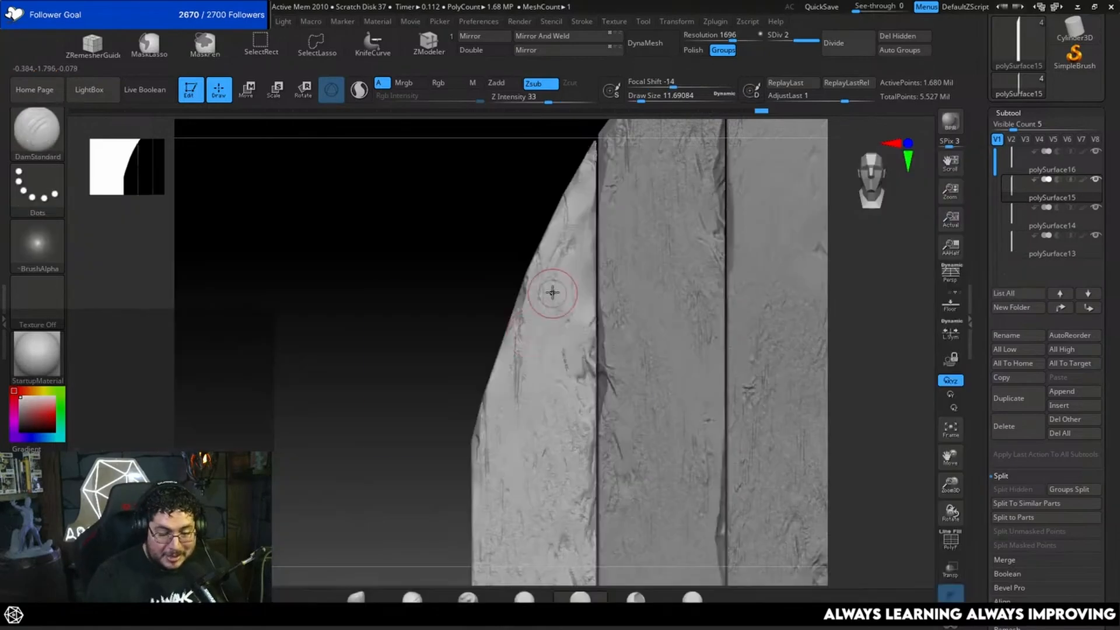
pyautogui.press('space')
pyautogui.moveTo(552, 293); pyautogui.dragTo(547, 293)
pyautogui.press('space')
pyautogui.moveTo(475, 315); pyautogui.dragTo(546, 264)
pyautogui.keyDown('alt'); pyautogui.moveTo(856, 268); pyautogui.dragTo(831, 286); pyautogui.keyUp('alt')
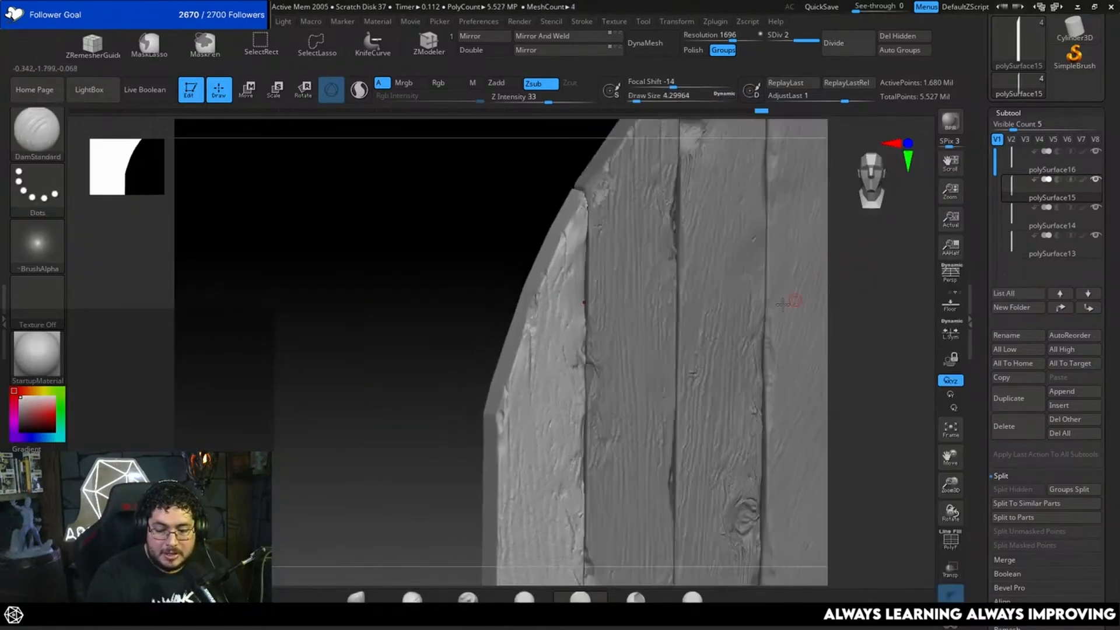
pyautogui.moveTo(455, 425); pyautogui.dragTo(633, 335)
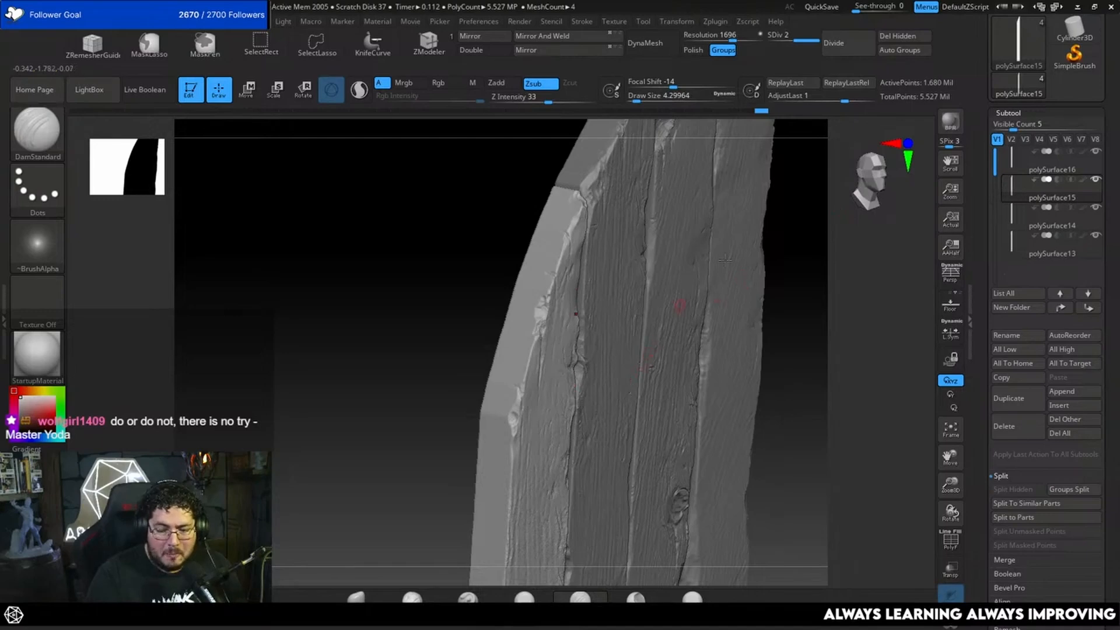
pyautogui.moveTo(784, 277)
pyautogui.mouseDown()
pyautogui.moveTo(788, 290)
pyautogui.moveTo(688, 327)
pyautogui.mouseUp()
pyautogui.keyDown('shift'); pyautogui.moveTo(471, 374); pyautogui.dragTo(487, 345); pyautogui.keyUp('shift')
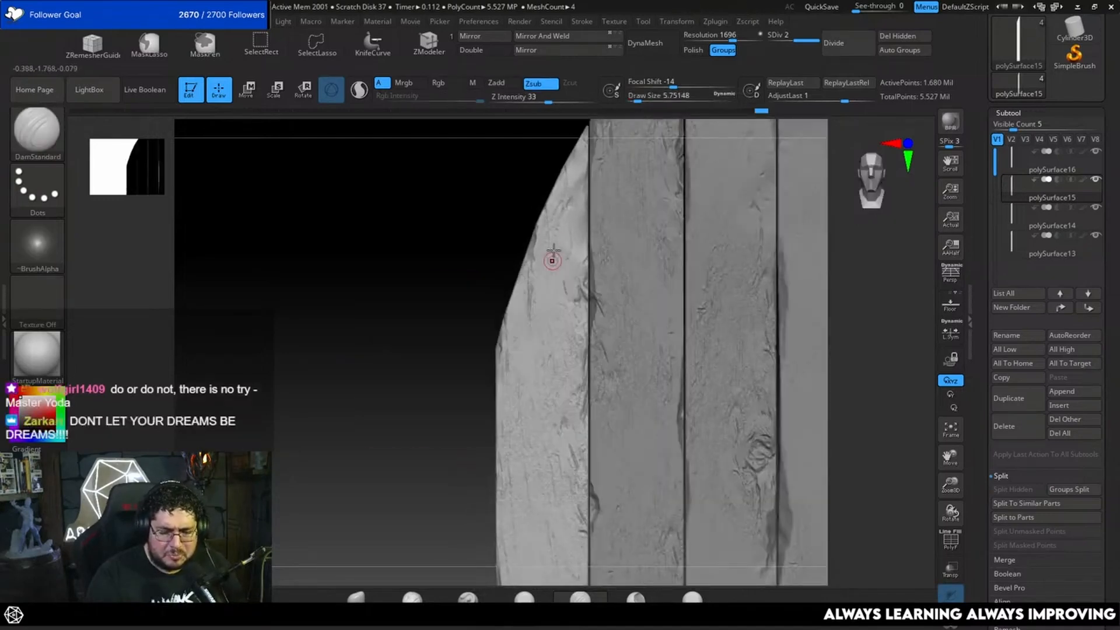
# Cut deeper notches across the thickness of the slanted top with DamStandard, raising the draw size to about 10.5.
pyautogui.press('space')
pyautogui.moveTo(553, 251); pyautogui.dragTo(557, 251)
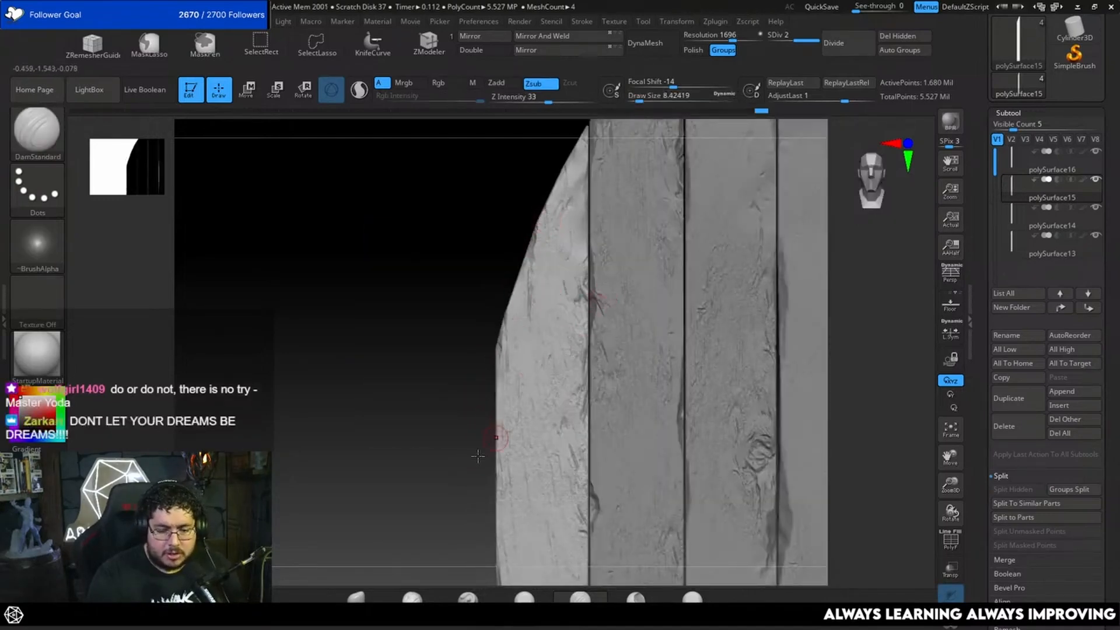
pyautogui.keyDown('alt'); pyautogui.moveTo(440, 439); pyautogui.dragTo(440, 485); pyautogui.keyUp('alt')
pyautogui.moveTo(525, 233)
pyautogui.mouseDown()
pyautogui.moveTo(532, 258)
pyautogui.moveTo(490, 267)
pyautogui.moveTo(512, 279)
pyautogui.moveTo(467, 311)
pyautogui.mouseUp()
pyautogui.press('space')
pyautogui.press('space')
pyautogui.moveTo(605, 236); pyautogui.dragTo(591, 251)
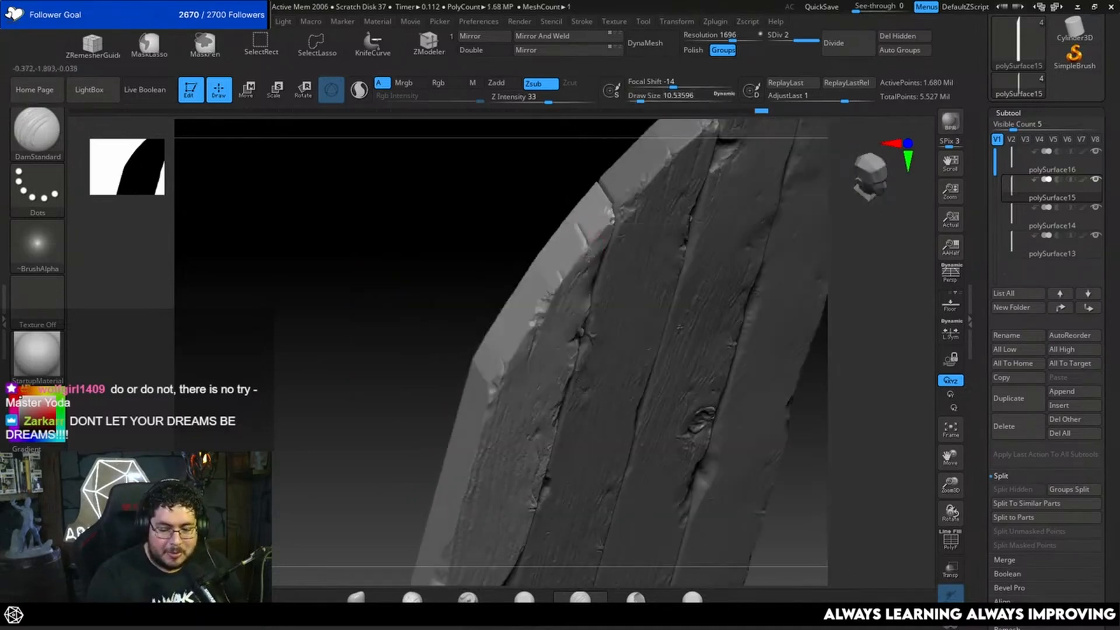
# Cut another crack near the plank's slanted top with DamStandard, reducing the draw size to about 5.75.
pyautogui.keyDown('shift'); pyautogui.moveTo(851, 281); pyautogui.dragTo(795, 217); pyautogui.keyUp('shift')
pyautogui.moveTo(588, 262)
pyautogui.mouseDown()
pyautogui.moveTo(572, 233)
pyautogui.moveTo(586, 283)
pyautogui.mouseUp()
pyautogui.press('space')
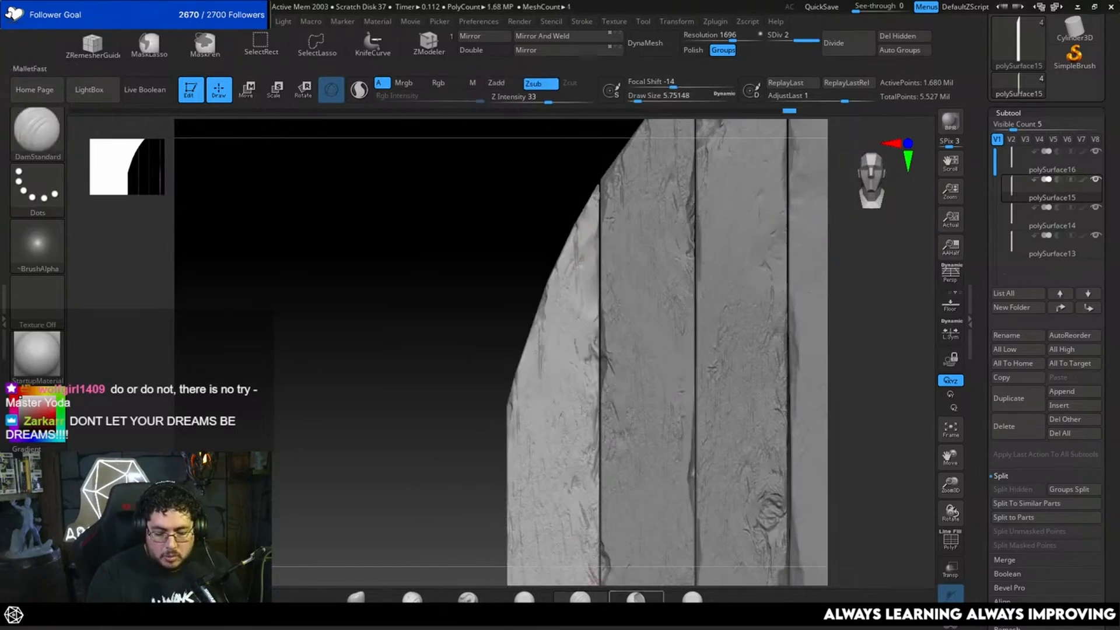
# Chip the front edge of the plank's slanted top with the MalletFast brush at a draw size of about 8.4.
pyautogui.click(636, 597)
pyautogui.moveTo(460, 322); pyautogui.dragTo(495, 320)
pyautogui.press('space')
pyautogui.moveTo(582, 221); pyautogui.dragTo(573, 220)
pyautogui.press('space')
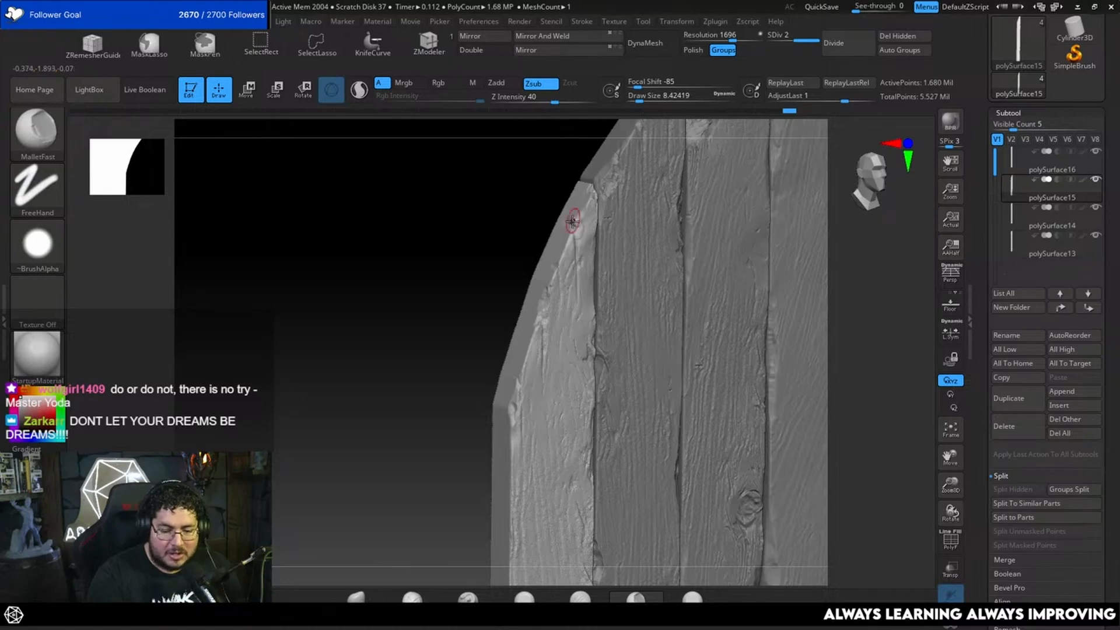
pyautogui.moveTo(572, 229); pyautogui.dragTo(574, 232)
pyautogui.moveTo(477, 297)
pyautogui.keyDown('shift'); pyautogui.mouseDown()
pyautogui.moveTo(495, 277)
pyautogui.moveTo(459, 378)
pyautogui.moveTo(506, 357)
pyautogui.mouseUp(); pyautogui.keyUp('shift')
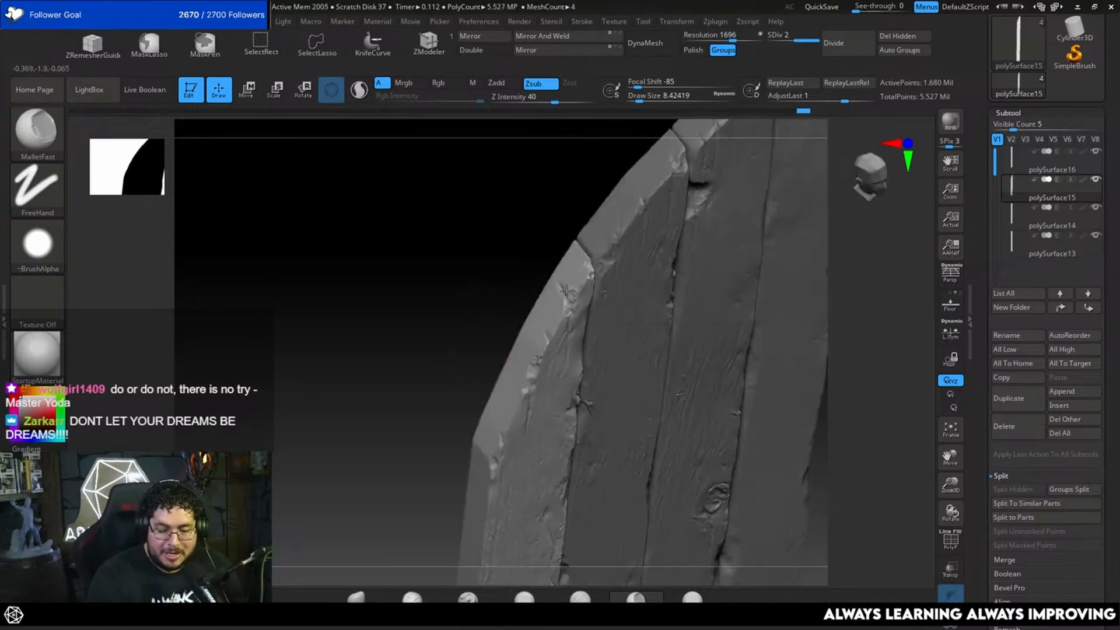
pyautogui.moveTo(572, 298); pyautogui.dragTo(573, 315)
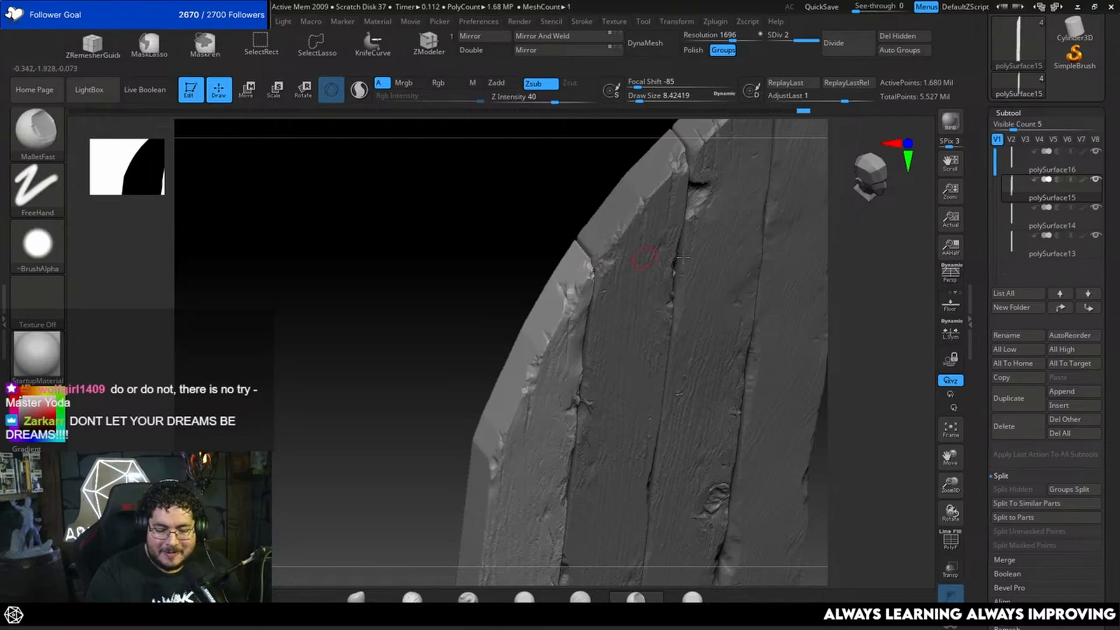
# Flatten rough spots along the upper part of the outermost plank with TrimDynamic at a draw size of about 23.3.
pyautogui.keyDown('shift'); pyautogui.moveTo(881, 301); pyautogui.dragTo(865, 243); pyautogui.keyUp('shift')
pyautogui.keyDown('alt'); pyautogui.moveTo(830, 348); pyautogui.dragTo(815, 280); pyautogui.keyUp('alt')
pyautogui.keyDown('alt'); pyautogui.moveTo(787, 374); pyautogui.dragTo(766, 306); pyautogui.keyUp('alt')
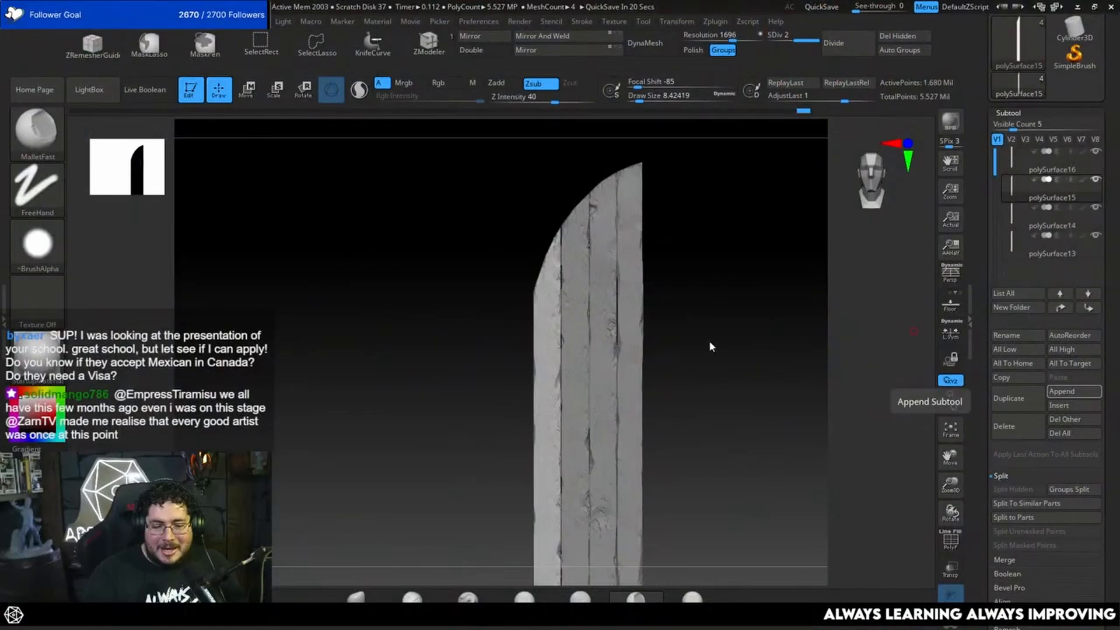
pyautogui.moveTo(711, 347)
pyautogui.mouseDown()
pyautogui.moveTo(733, 394)
pyautogui.moveTo(759, 382)
pyautogui.moveTo(741, 335)
pyautogui.moveTo(555, 400)
pyautogui.mouseUp()
pyautogui.press('b')
pyautogui.press('t')
pyautogui.press('d')
pyautogui.press('space')
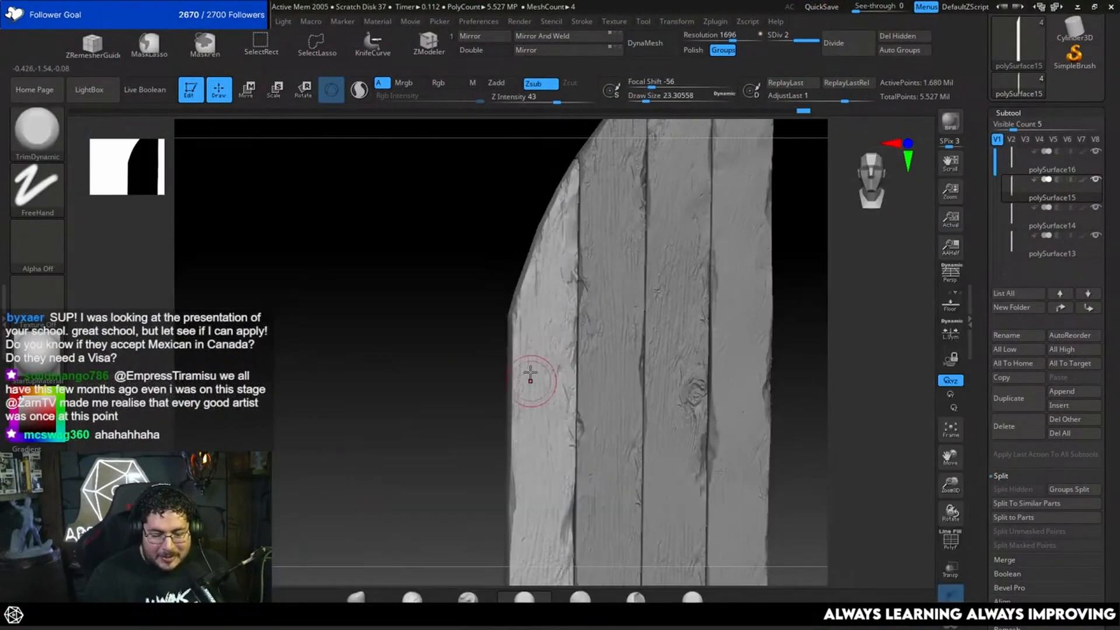
pyautogui.moveTo(793, 327); pyautogui.dragTo(793, 292)
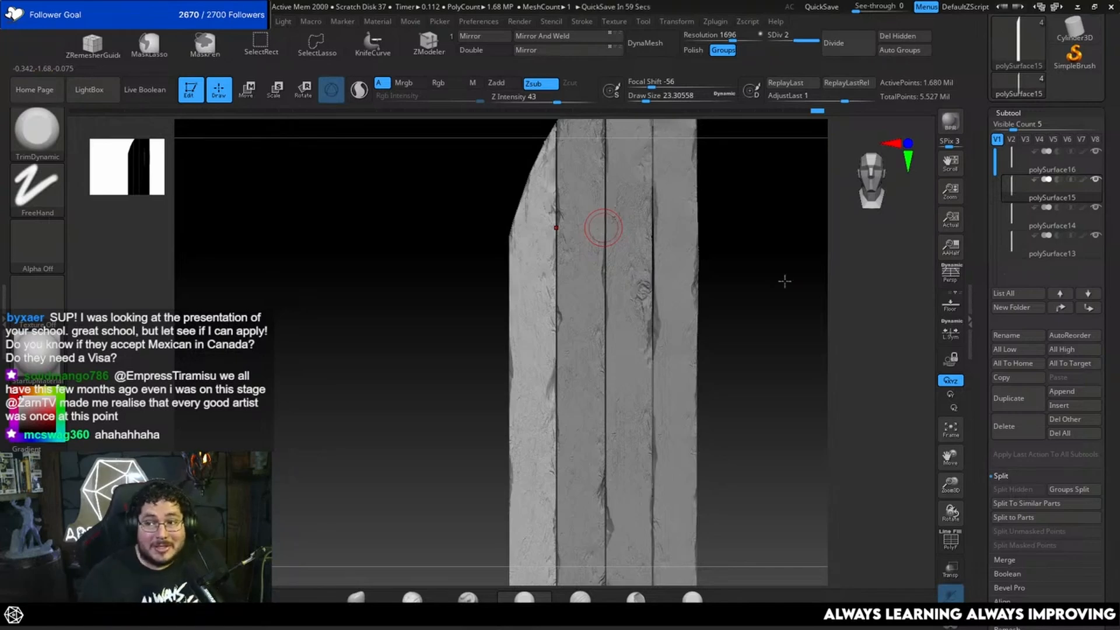
pyautogui.moveTo(783, 280); pyautogui.dragTo(759, 396)
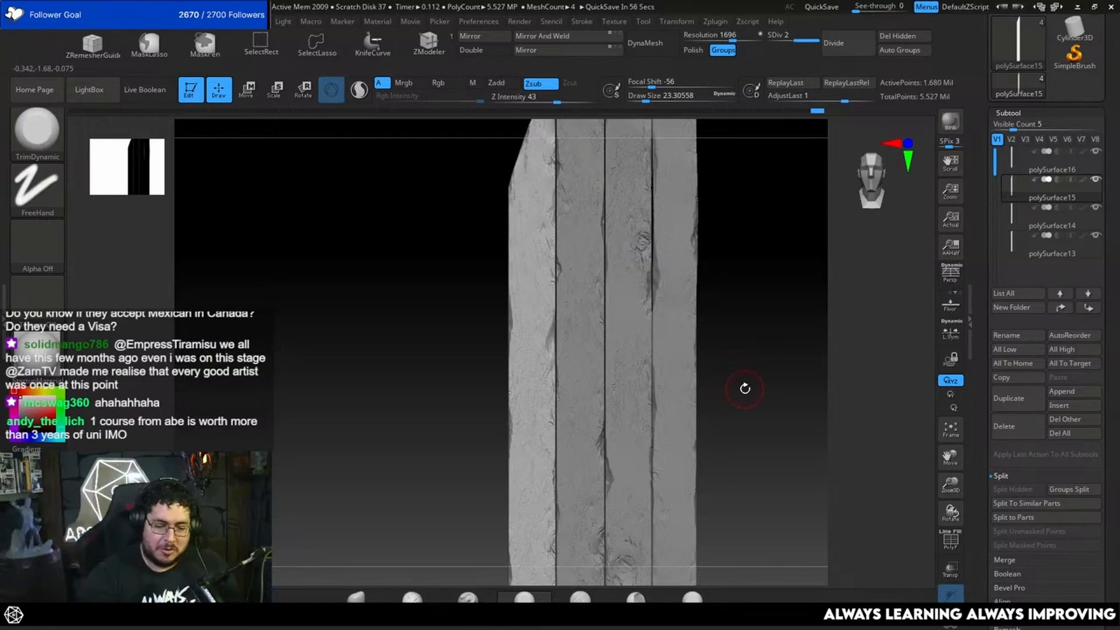
pyautogui.moveTo(513, 397); pyautogui.dragTo(516, 393, button='right')
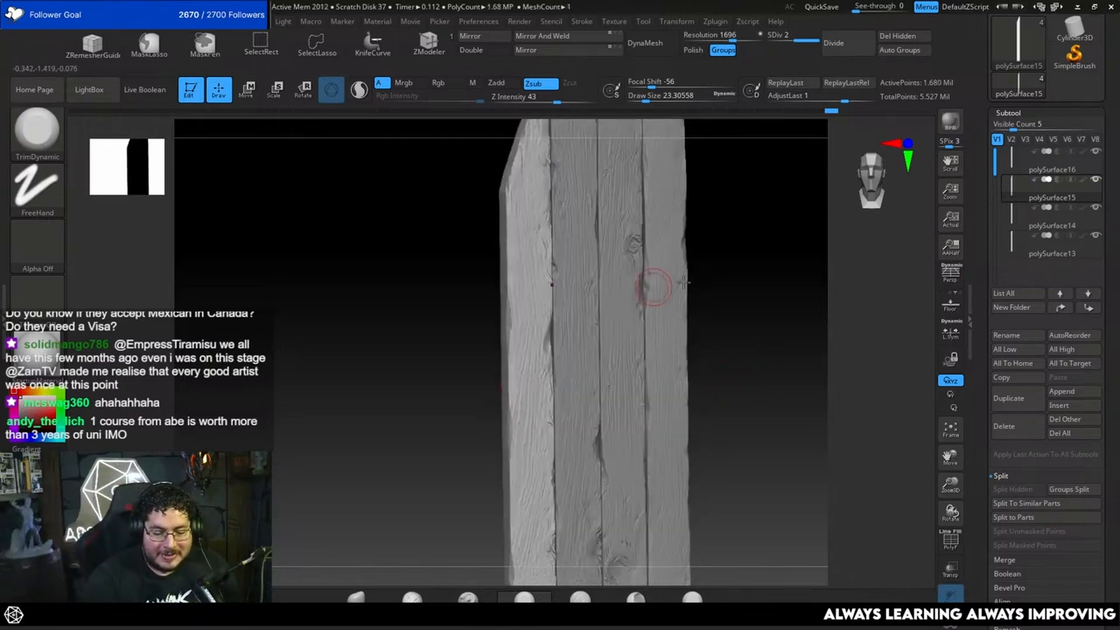
# Soften the grain along the middle and lower part of the outermost plank with TrimDynamic.
pyautogui.keyDown('shift'); pyautogui.moveTo(655, 288); pyautogui.dragTo(636, 291); pyautogui.keyUp('shift')
pyautogui.keyDown('alt'); pyautogui.moveTo(473, 467); pyautogui.dragTo(486, 357); pyautogui.keyUp('alt')
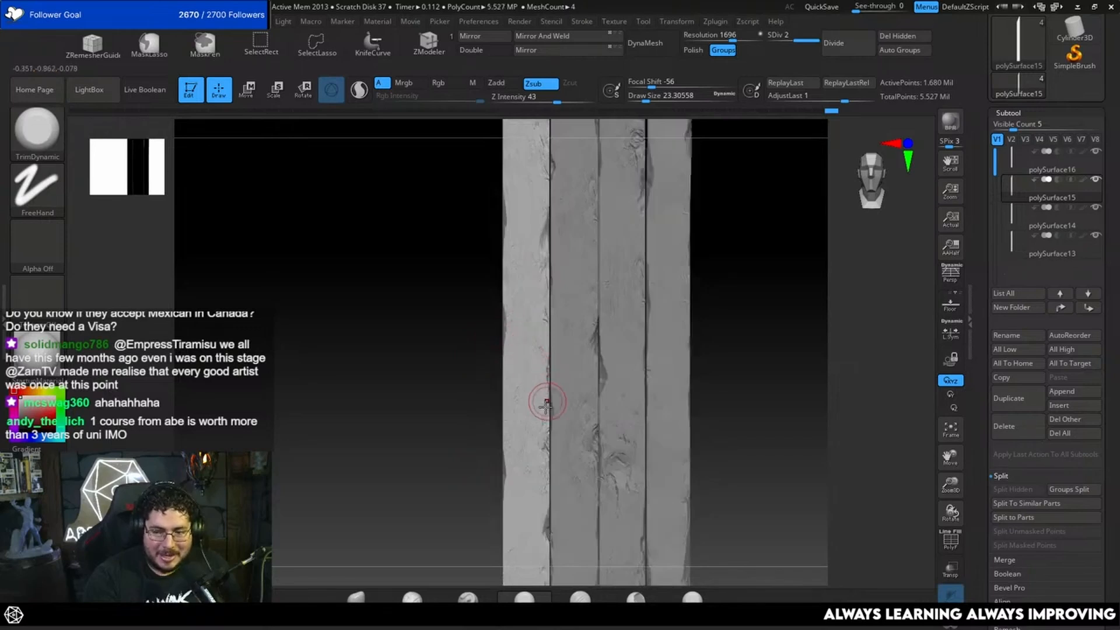
pyautogui.keyDown('shift'); pyautogui.moveTo(472, 465); pyautogui.dragTo(457, 405); pyautogui.keyUp('shift')
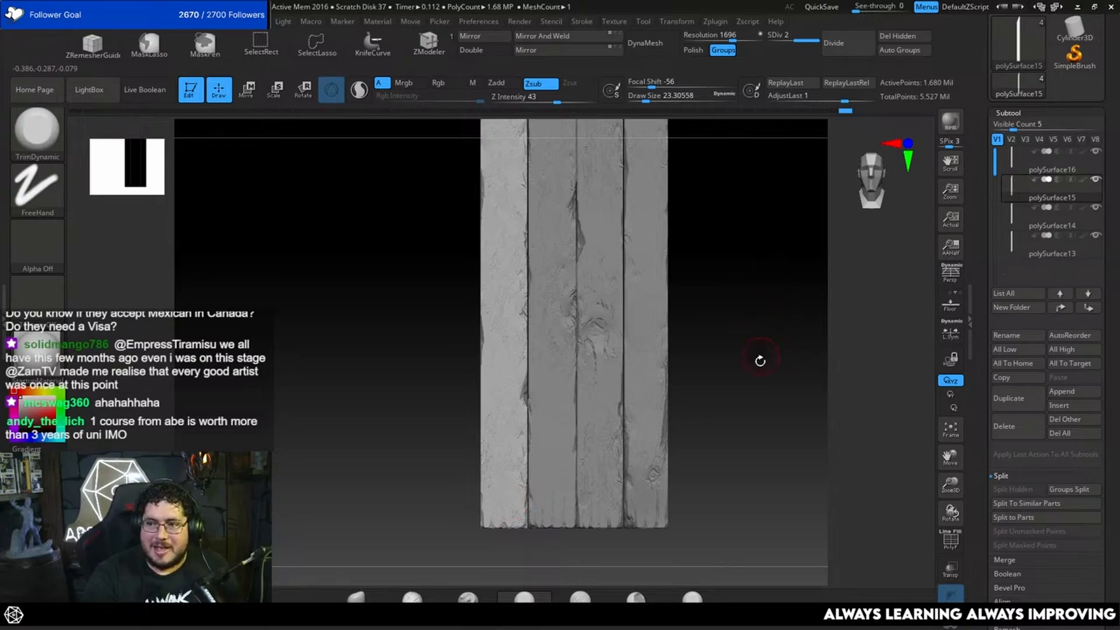
pyautogui.keyDown('shift'); pyautogui.moveTo(774, 309); pyautogui.dragTo(497, 465); pyautogui.keyUp('shift')
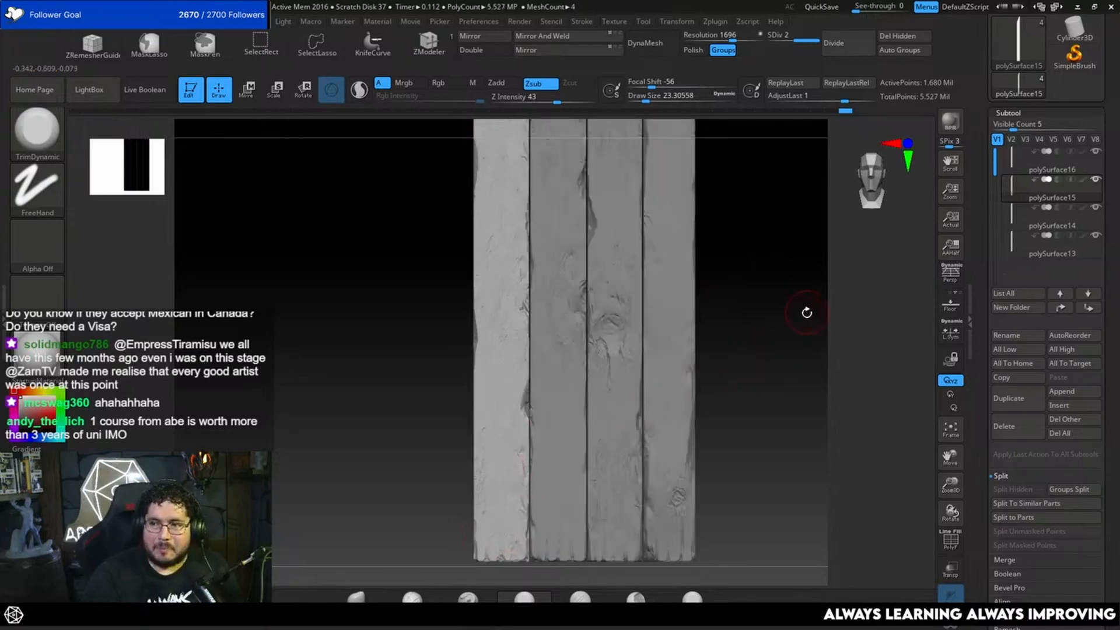
pyautogui.keyDown('shift'); pyautogui.moveTo(807, 313); pyautogui.dragTo(770, 360); pyautogui.keyUp('shift')
pyautogui.moveTo(740, 476)
pyautogui.keyDown('shift'); pyautogui.mouseDown()
pyautogui.moveTo(743, 448)
pyautogui.moveTo(747, 461)
pyautogui.mouseUp(); pyautogui.keyUp('shift')
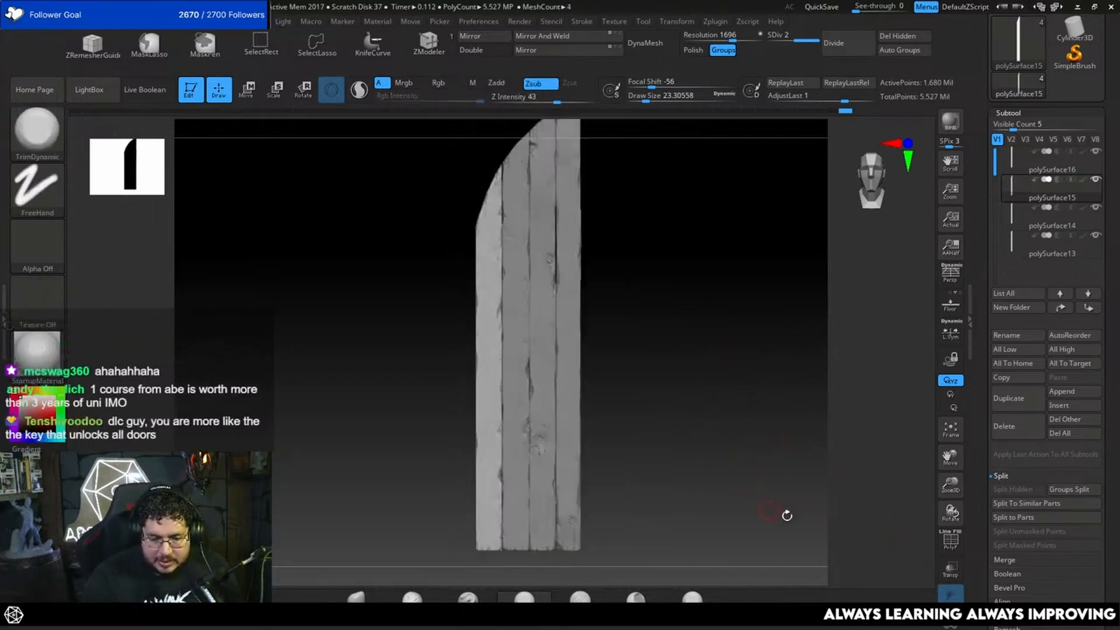
pyautogui.keyDown('shift'); pyautogui.moveTo(700, 483); pyautogui.dragTo(737, 474); pyautogui.keyUp('shift')
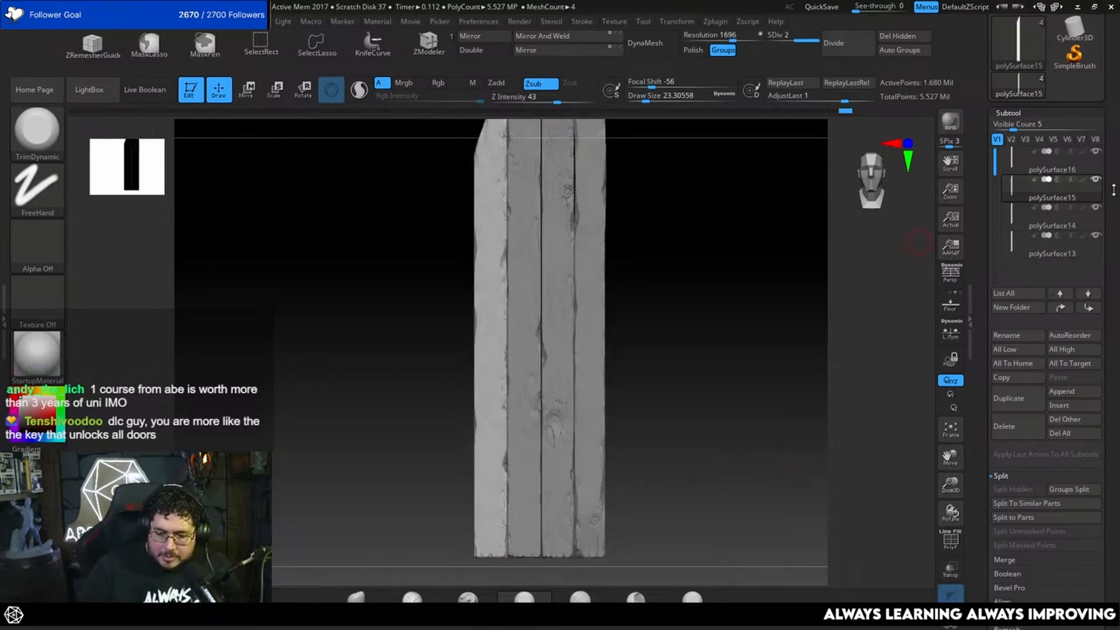
# Merge all visible plank subtools into one new tool with MergeVisible and make the merged tool active.
pyautogui.scroll(5, 1097, 187)
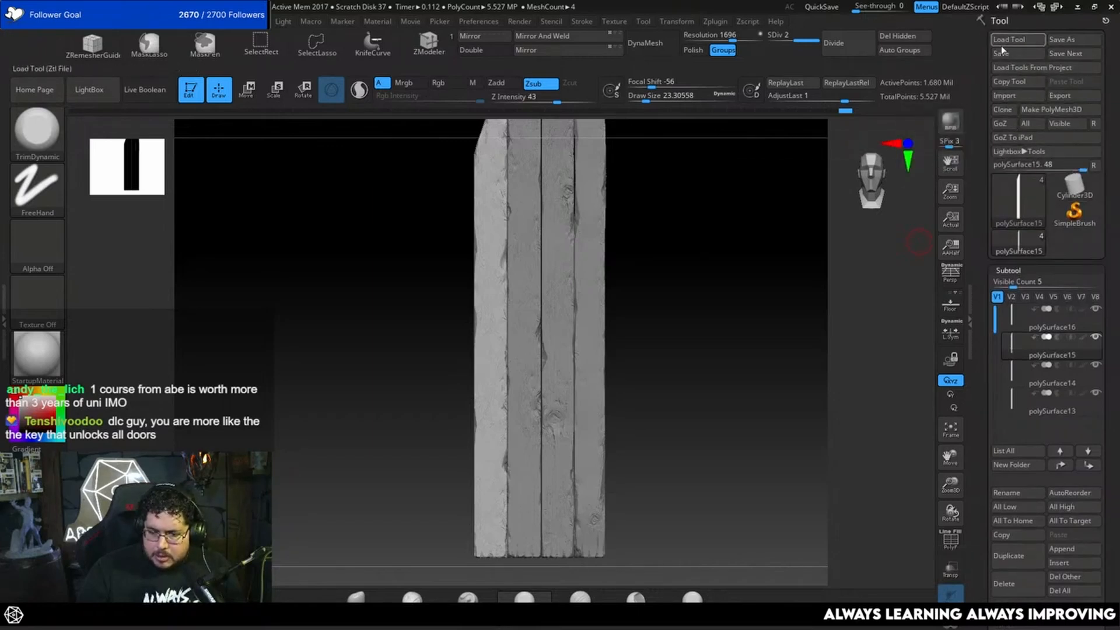
pyautogui.click(1022, 268)
pyautogui.click(1008, 171)
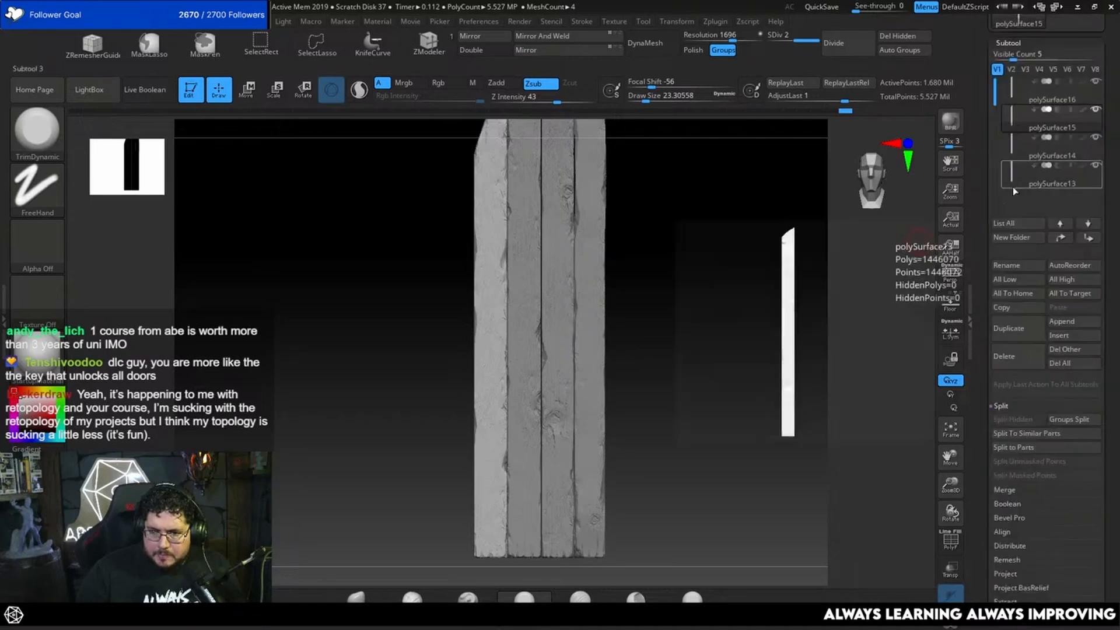
pyautogui.click(1005, 490)
pyautogui.click(1011, 447)
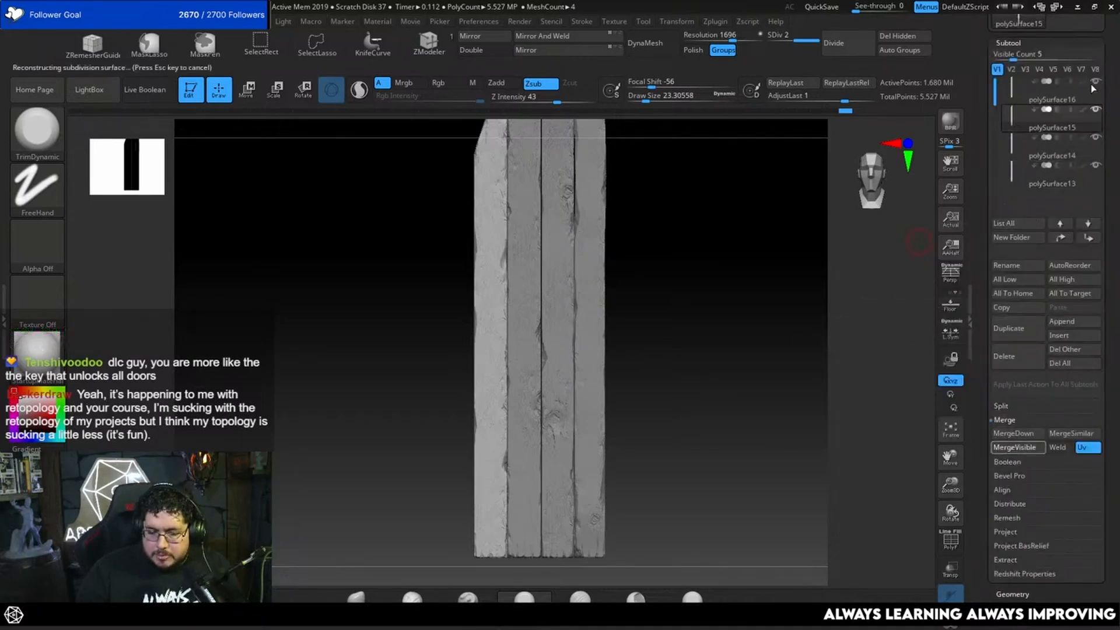
pyautogui.moveTo(1111, 84); pyautogui.dragTo(1109, 136)
pyautogui.click(1017, 100)
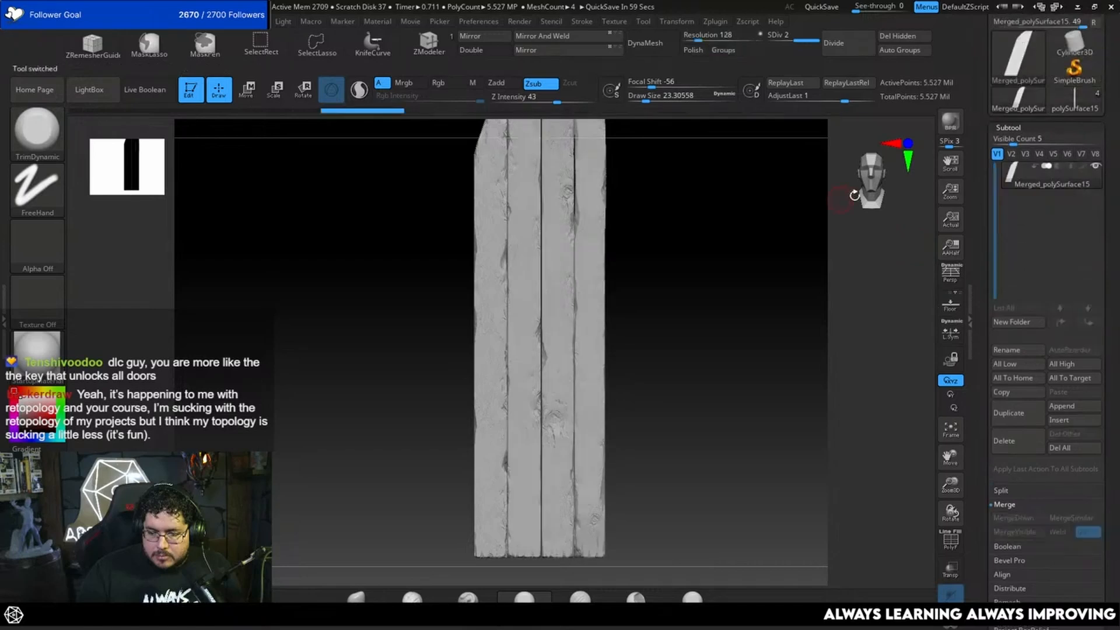
# Decimate the merged door with Decimation Master's 250k preset.
pyautogui.moveTo(738, 238); pyautogui.dragTo(762, 156)
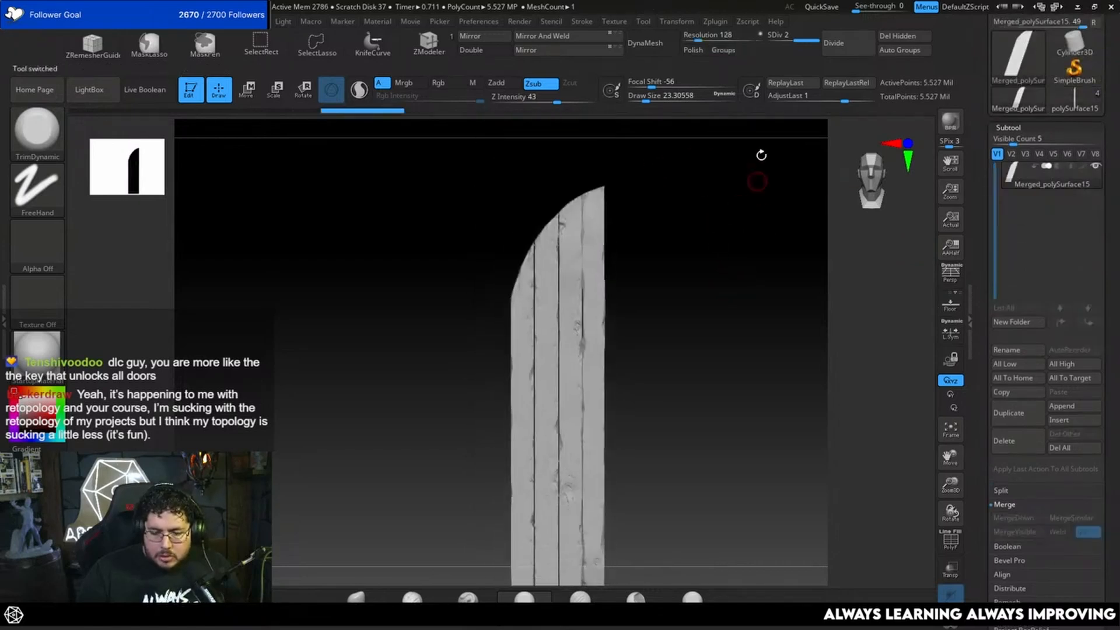
pyautogui.click(714, 23)
pyautogui.click(749, 127)
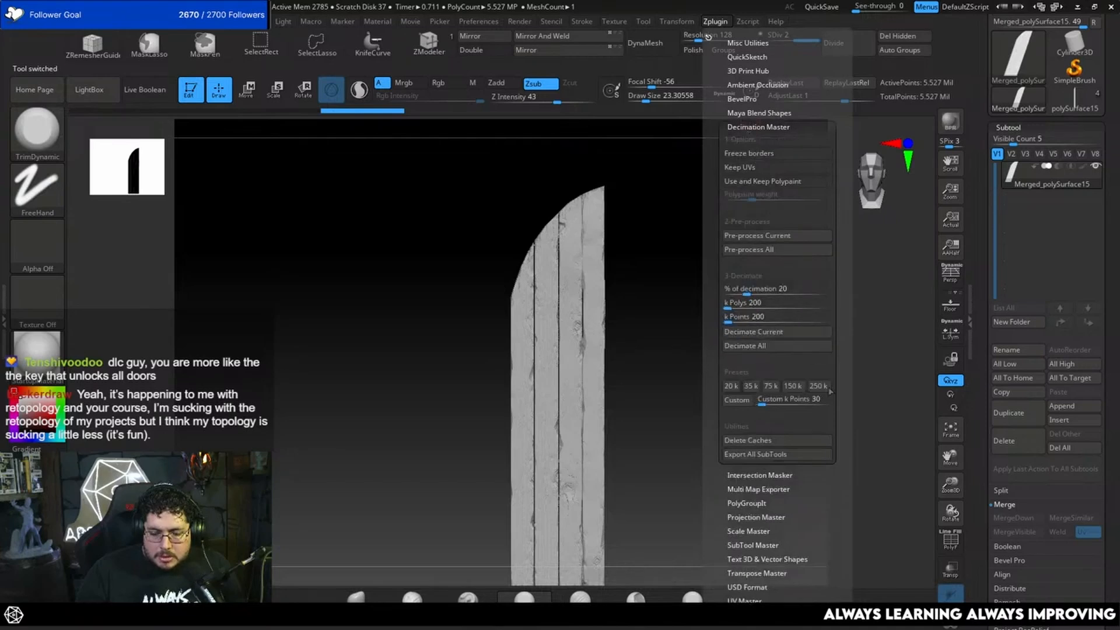
pyautogui.click(823, 385)
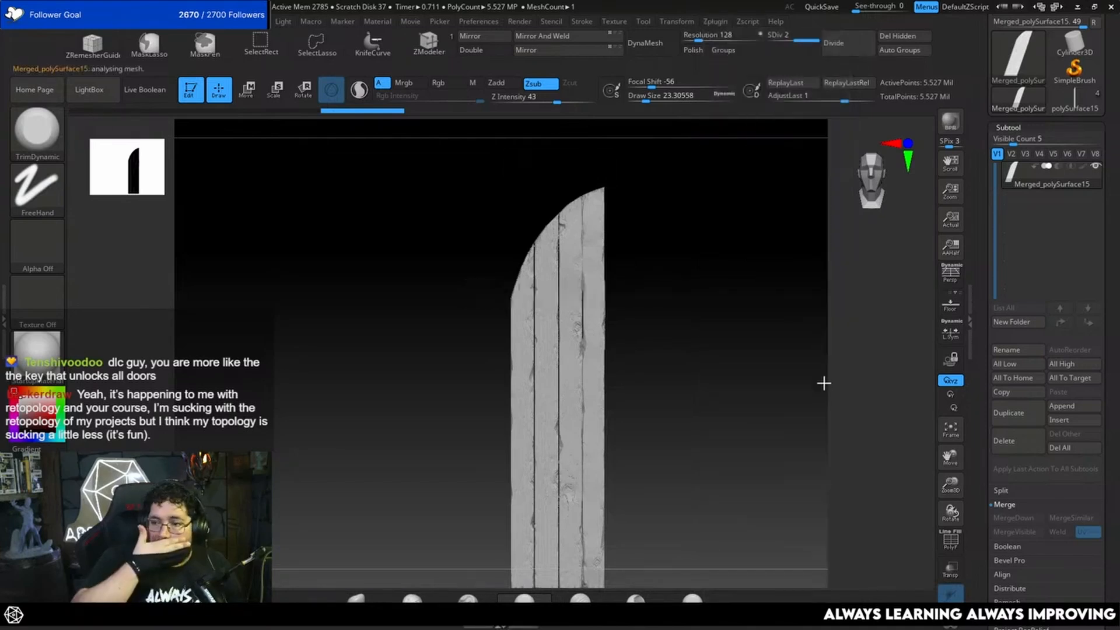
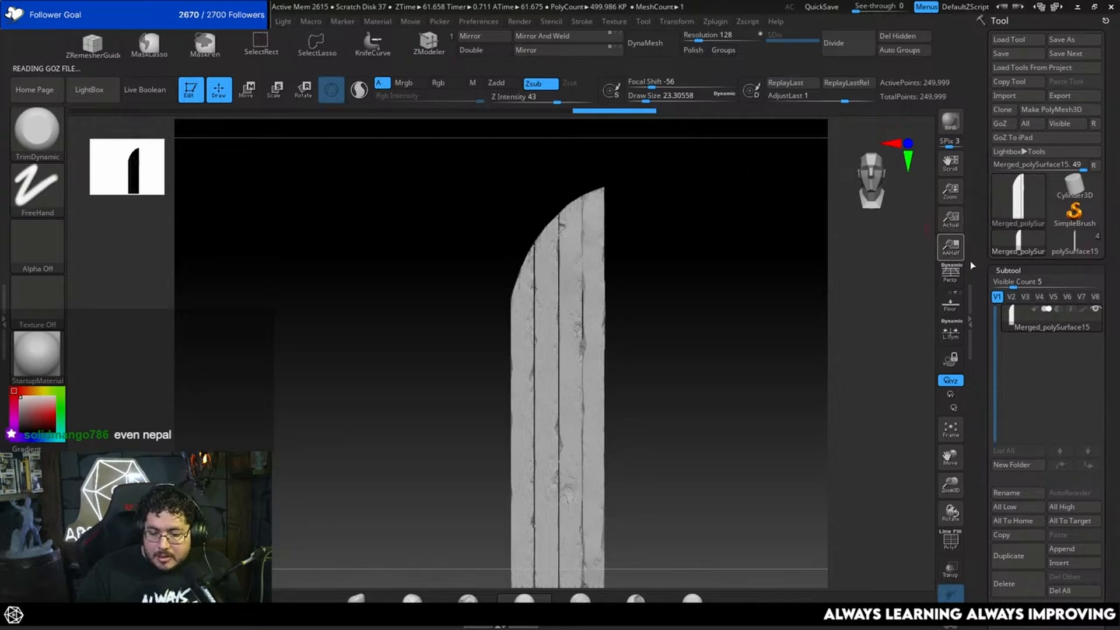
# Rename the decimated subtool DECIMATEDOOR, send it through GoZ and switch to Maya.
pyautogui.click(1016, 495)
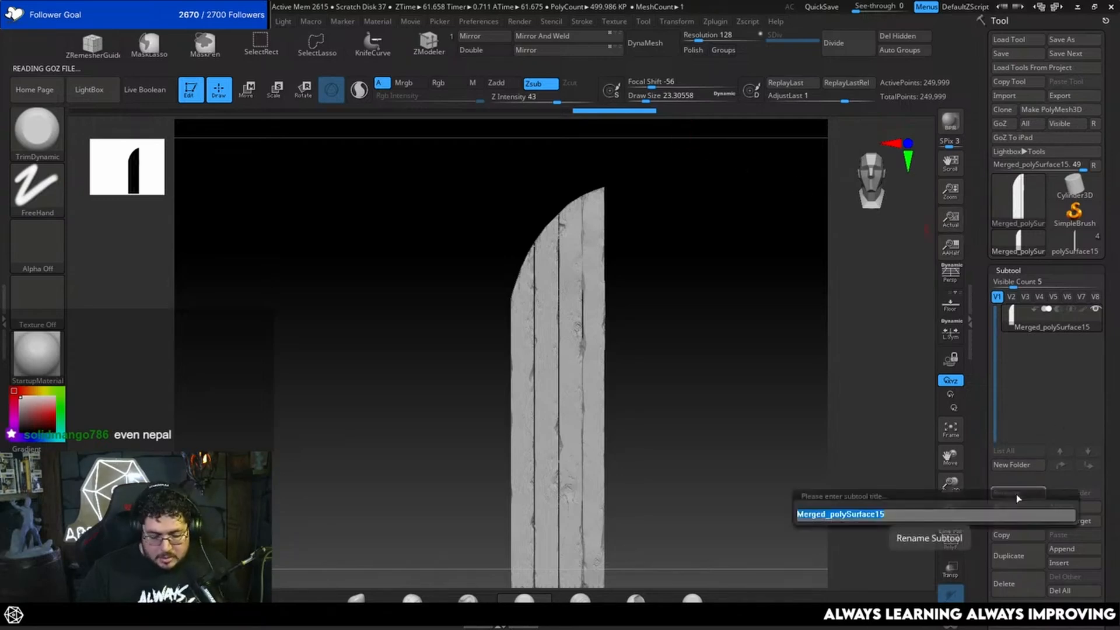
pyautogui.write('DECIMATEDOOR')
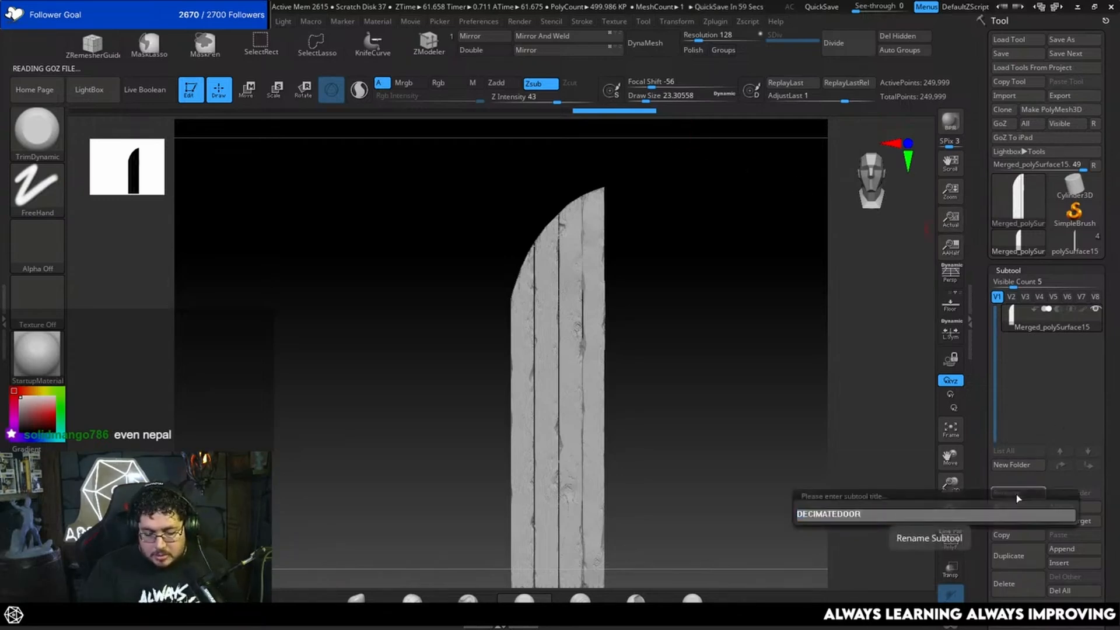
pyautogui.press('Return')
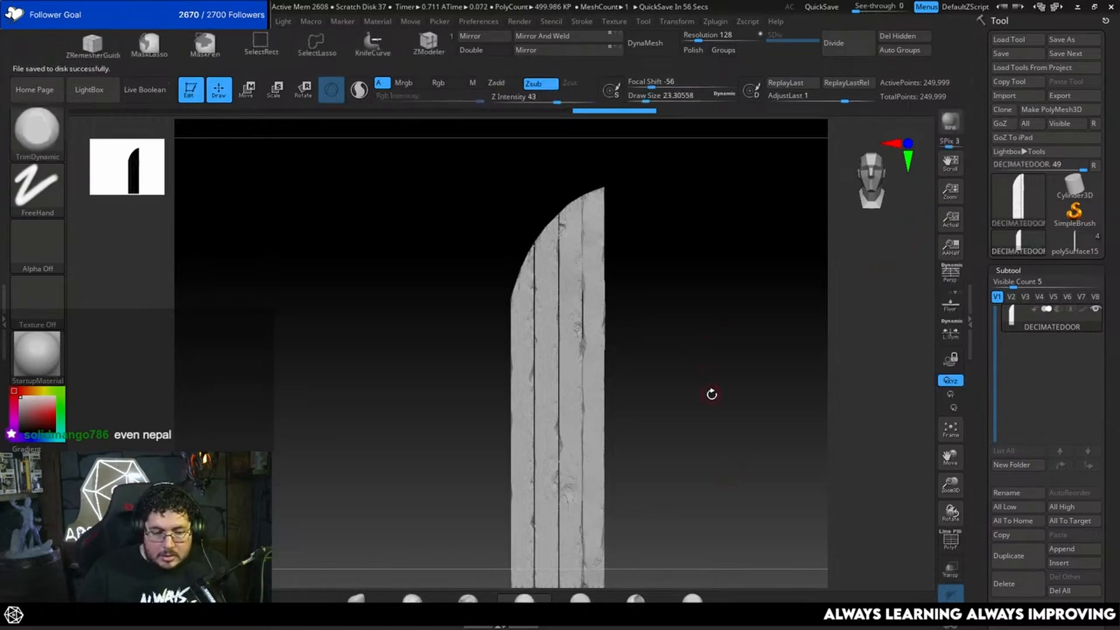
pyautogui.hotkey('alt', 'Tab')
pyautogui.hotkey('alt', 'Tab')
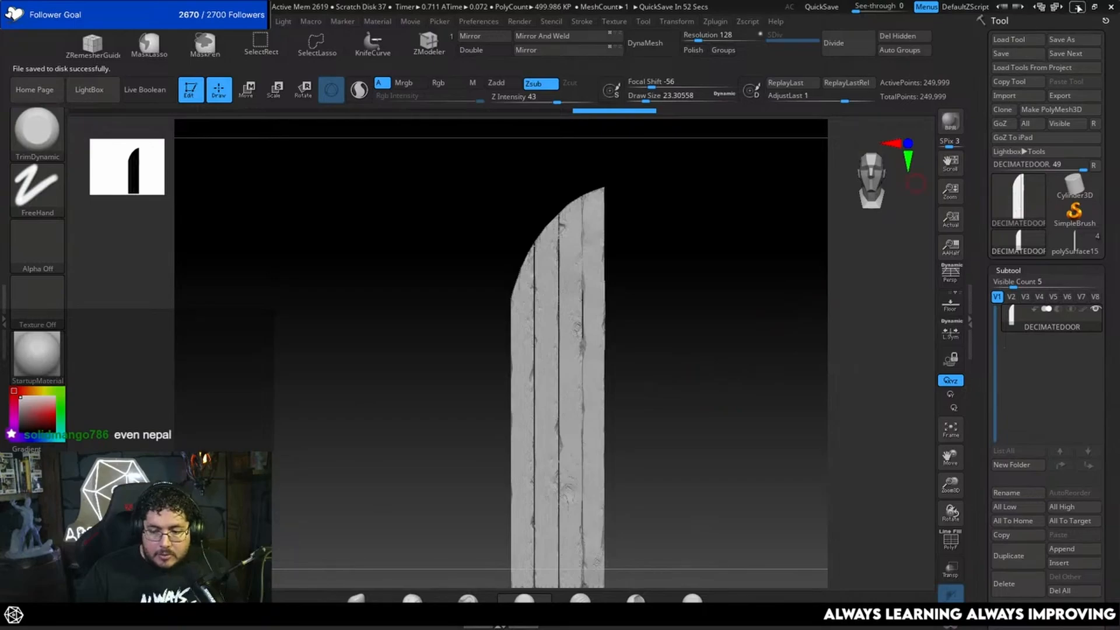
pyautogui.hotkey('alt', 'Tab')
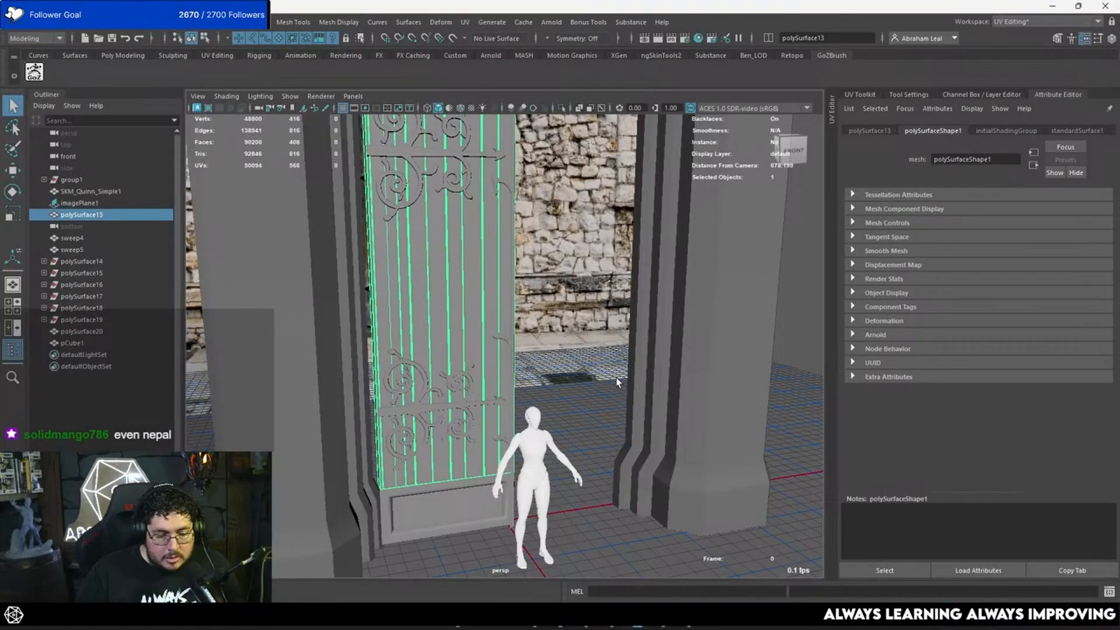
# Examine how the imported DECIMATEDOOR mesh fits the low-poly door, ironwork and arch from several angles.
pyautogui.scroll(-5, 631, 368)
pyautogui.scroll(5, 555, 372)
pyautogui.keyDown('alt'); pyautogui.moveTo(556, 372); pyautogui.dragTo(452, 333); pyautogui.keyUp('alt')
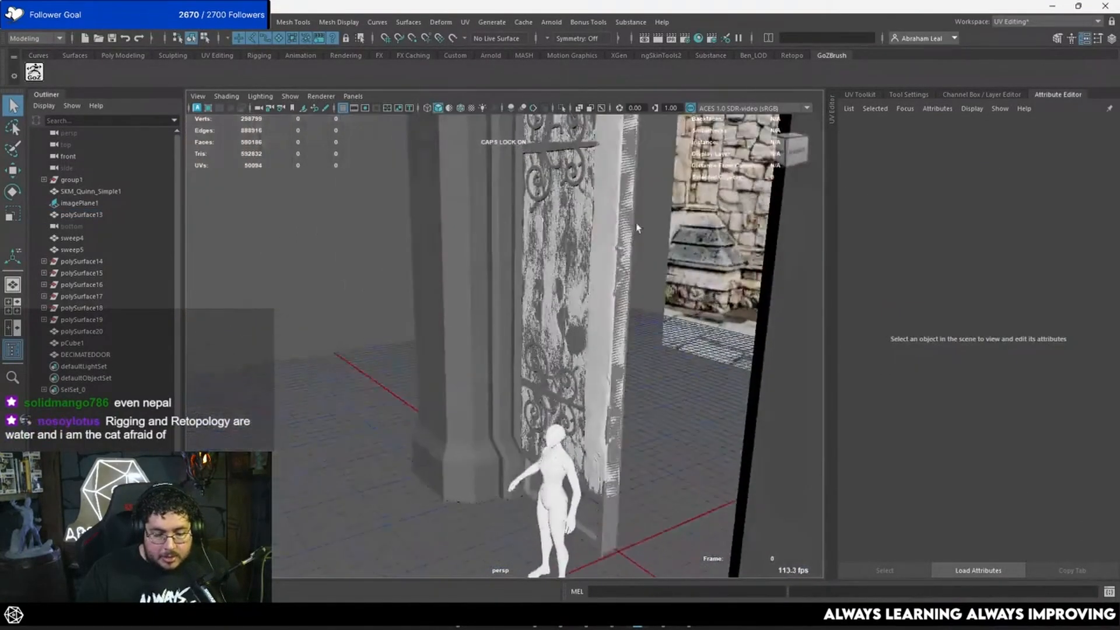
pyautogui.keyDown('alt'); pyautogui.moveTo(636, 227); pyautogui.dragTo(515, 305, button='middle'); pyautogui.keyUp('alt')
pyautogui.keyDown('alt'); pyautogui.moveTo(485, 318); pyautogui.dragTo(537, 334); pyautogui.keyUp('alt')
pyautogui.scroll(4, 563, 244)
pyautogui.click(564, 243)
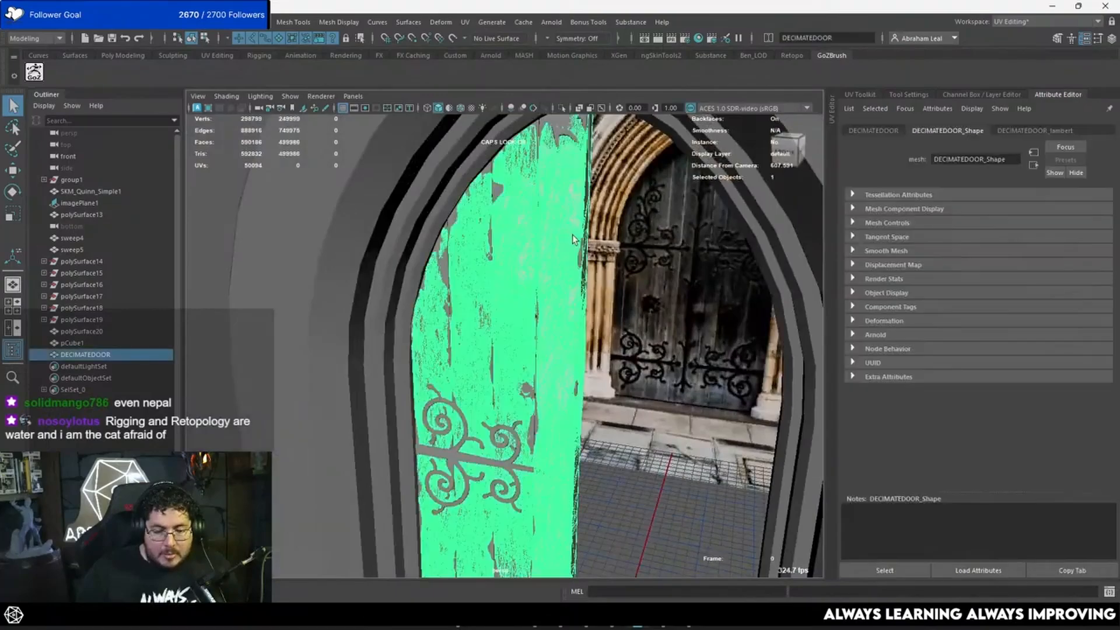
pyautogui.keyDown('alt'); pyautogui.moveTo(563, 243); pyautogui.dragTo(558, 156); pyautogui.keyUp('alt')
# Isolate the low-poly door polySurface13 in the viewport.
pyautogui.click(559, 152)
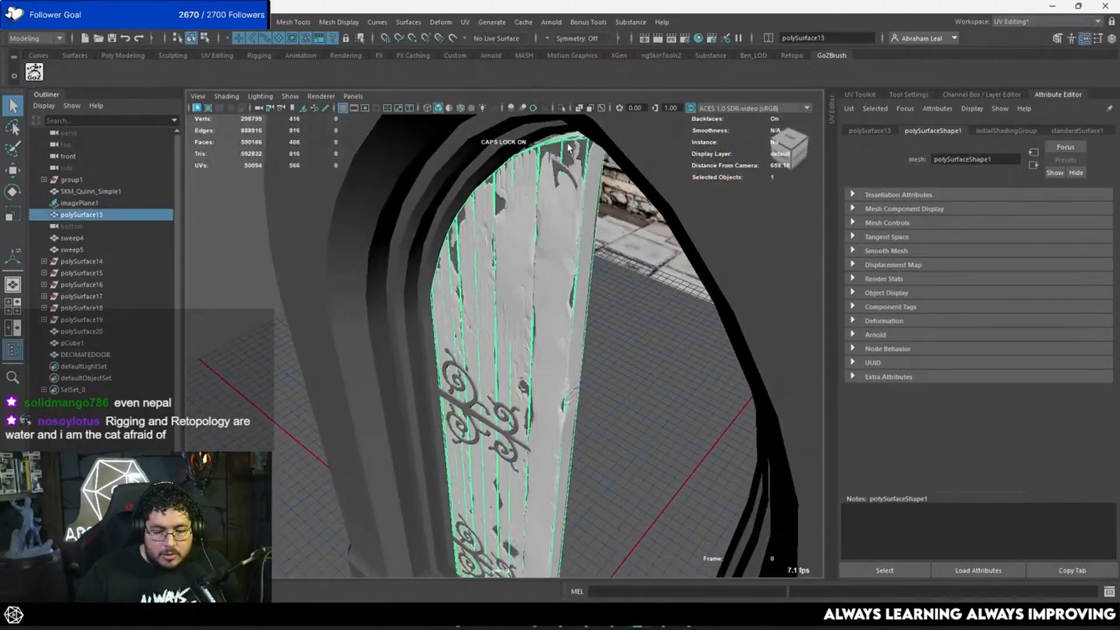
pyautogui.hotkey('ctrl', '1')
pyautogui.keyDown('alt'); pyautogui.moveTo(628, 202); pyautogui.dragTo(562, 233); pyautogui.keyUp('alt')
pyautogui.keyDown('alt'); pyautogui.moveTo(620, 439); pyautogui.dragTo(589, 233); pyautogui.keyUp('alt')
# Apply a planar UV projection to the isolated low-poly door.
pyautogui.click(465, 23)
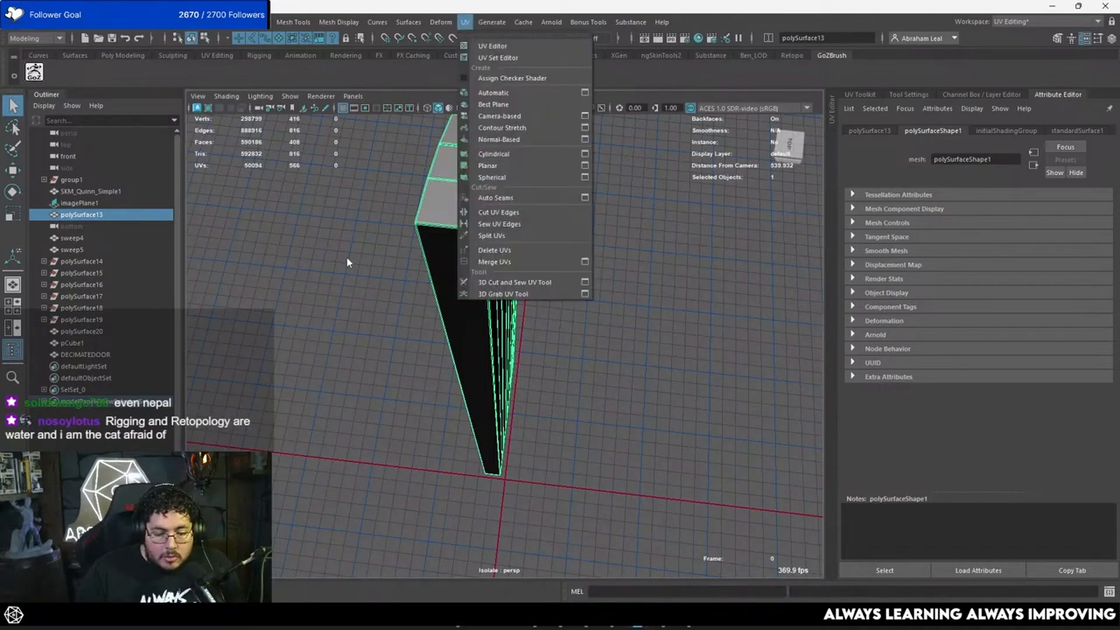
pyautogui.keyDown('alt'); pyautogui.moveTo(347, 256); pyautogui.dragTo(315, 243); pyautogui.keyUp('alt')
pyautogui.click(465, 24)
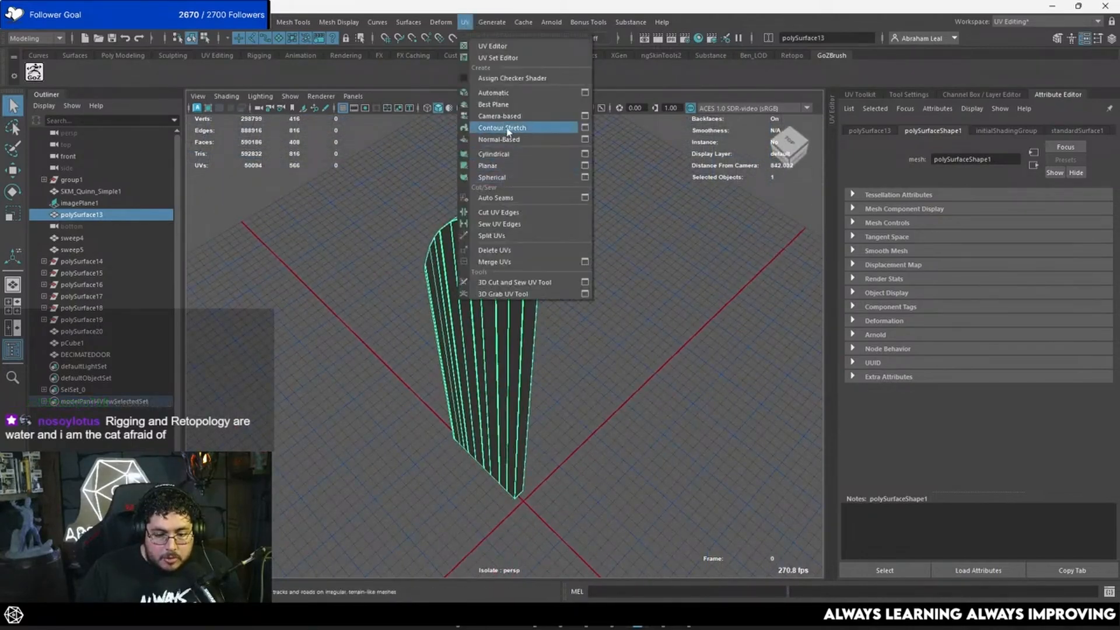
pyautogui.click(488, 165)
pyautogui.keyDown('alt'); pyautogui.moveTo(520, 233); pyautogui.dragTo(490, 232); pyautogui.keyUp('alt')
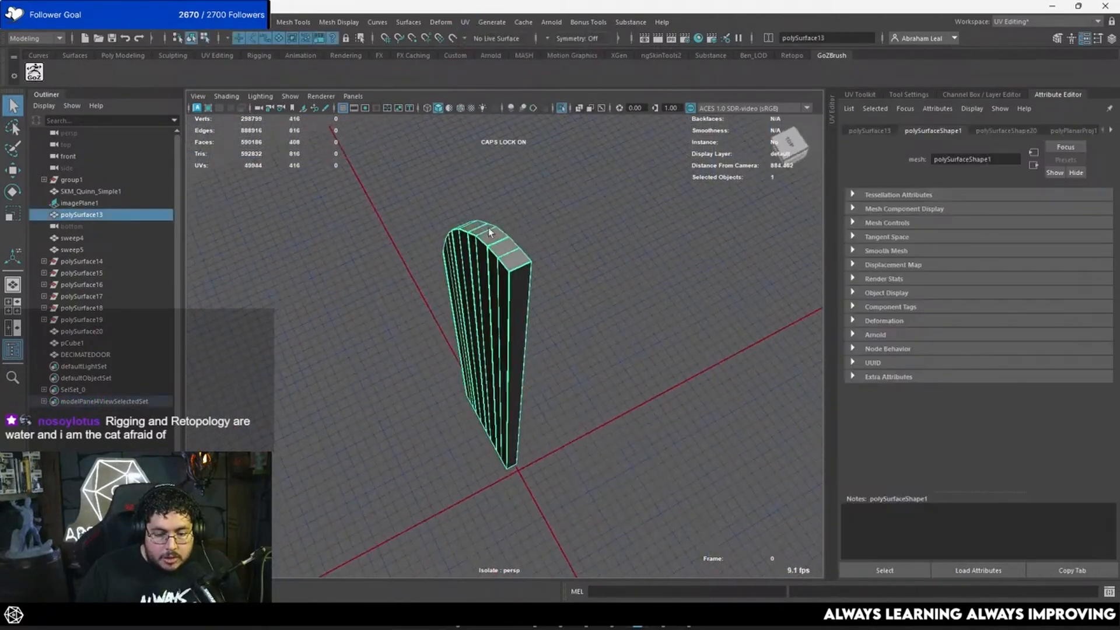
pyautogui.click(465, 24)
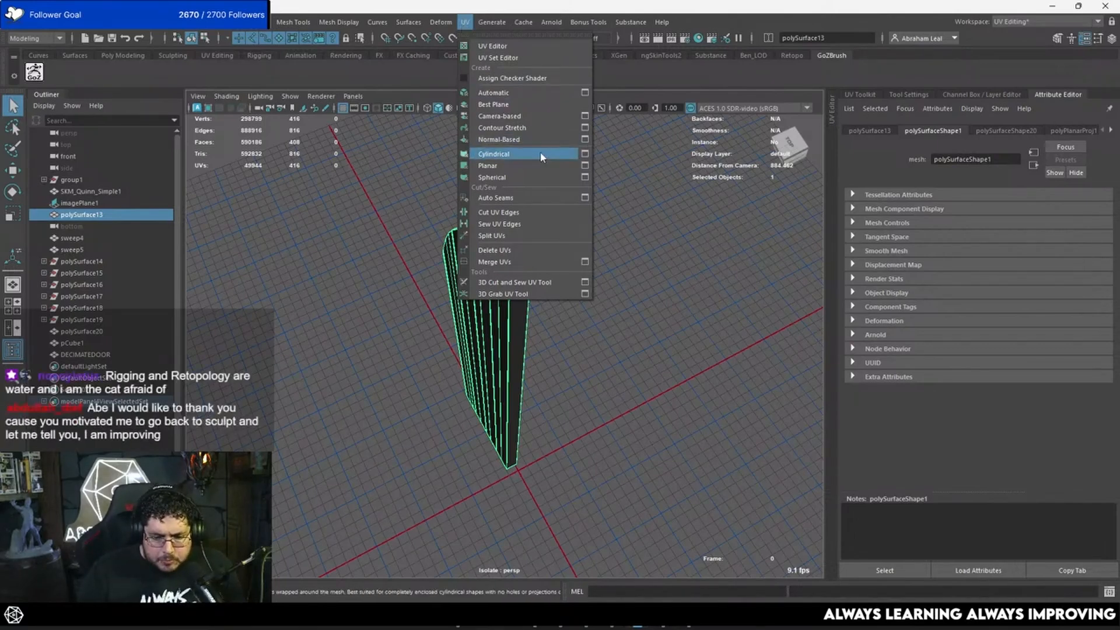
pyautogui.click(549, 177)
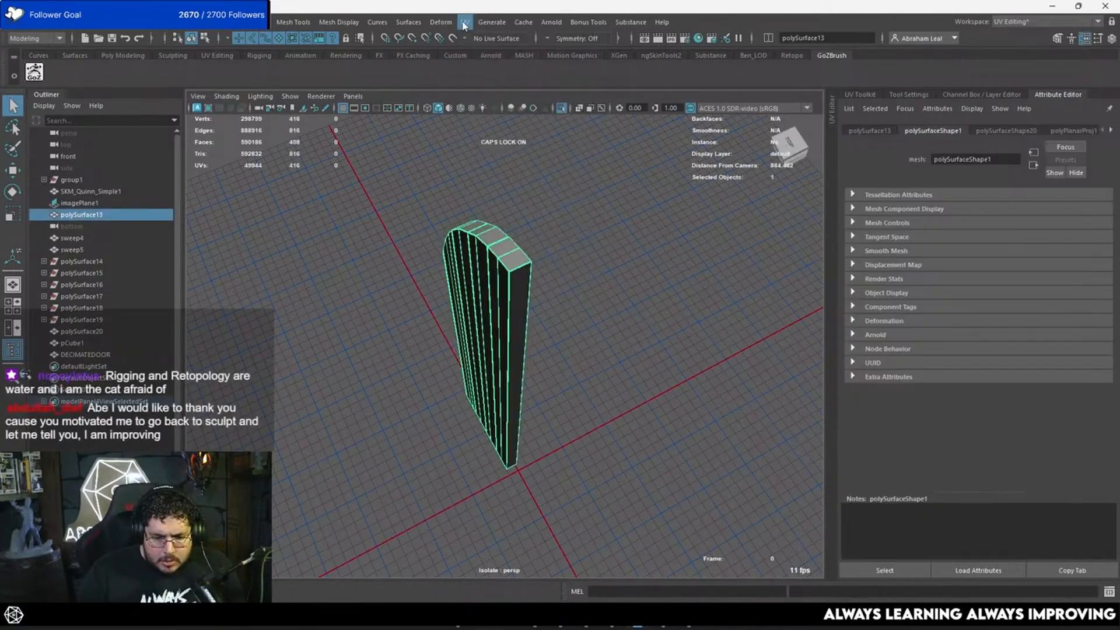
# Cut UV seams along the plank edge loops of the low-poly door with the 3D Cut and Sew UV tool.
pyautogui.click(463, 24)
pyautogui.click(512, 281)
pyautogui.keyDown('alt'); pyautogui.moveTo(535, 271); pyautogui.dragTo(487, 265); pyautogui.keyUp('alt')
pyautogui.keyDown('alt'); pyautogui.moveTo(487, 266); pyautogui.dragTo(531, 257, button='right'); pyautogui.keyUp('alt')
pyautogui.keyDown('alt'); pyautogui.moveTo(531, 257); pyautogui.dragTo(525, 300, button='middle'); pyautogui.keyUp('alt')
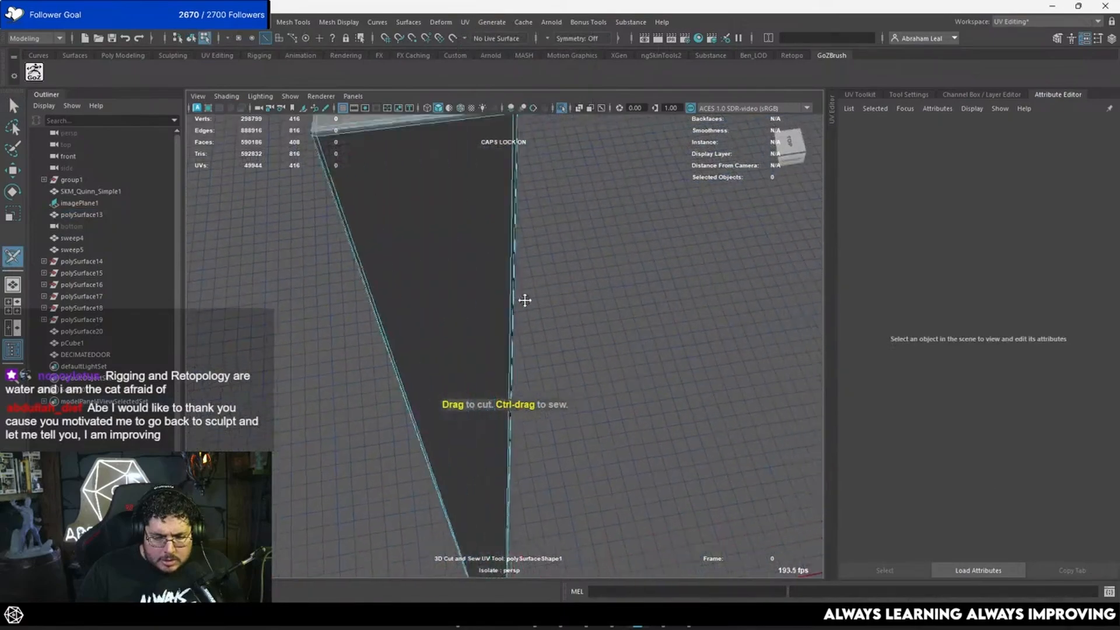
pyautogui.keyDown('alt'); pyautogui.moveTo(524, 300); pyautogui.dragTo(537, 232); pyautogui.keyUp('alt')
pyautogui.doubleClick(418, 285)
pyautogui.doubleClick(549, 207)
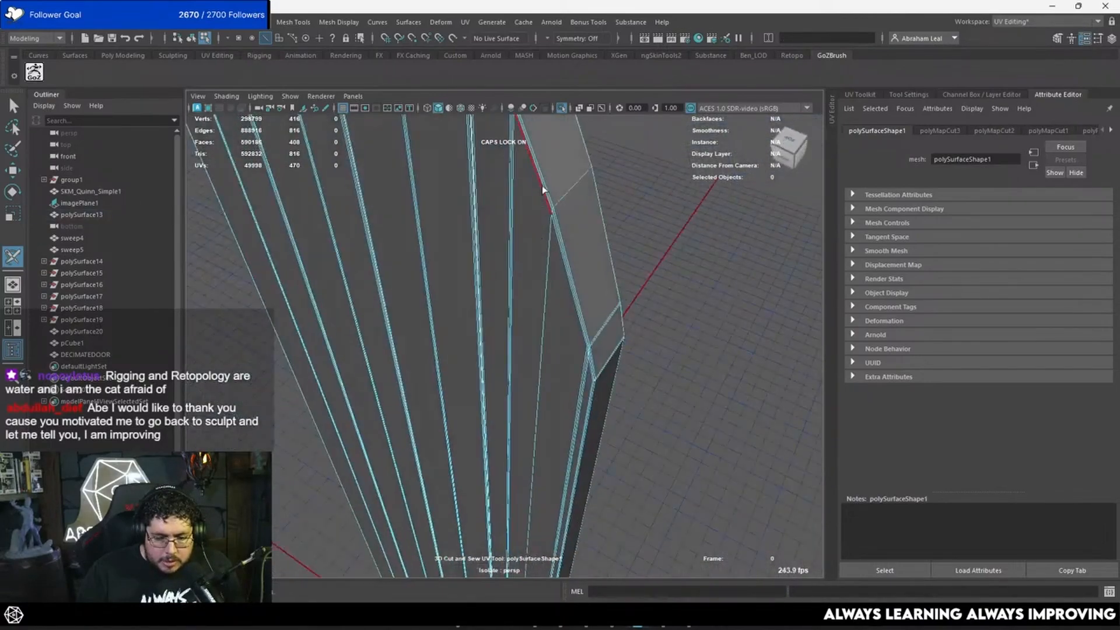
pyautogui.doubleClick(543, 190)
pyautogui.keyDown('alt'); pyautogui.moveTo(545, 187); pyautogui.dragTo(454, 260); pyautogui.keyUp('alt')
pyautogui.scroll(3, 518, 248)
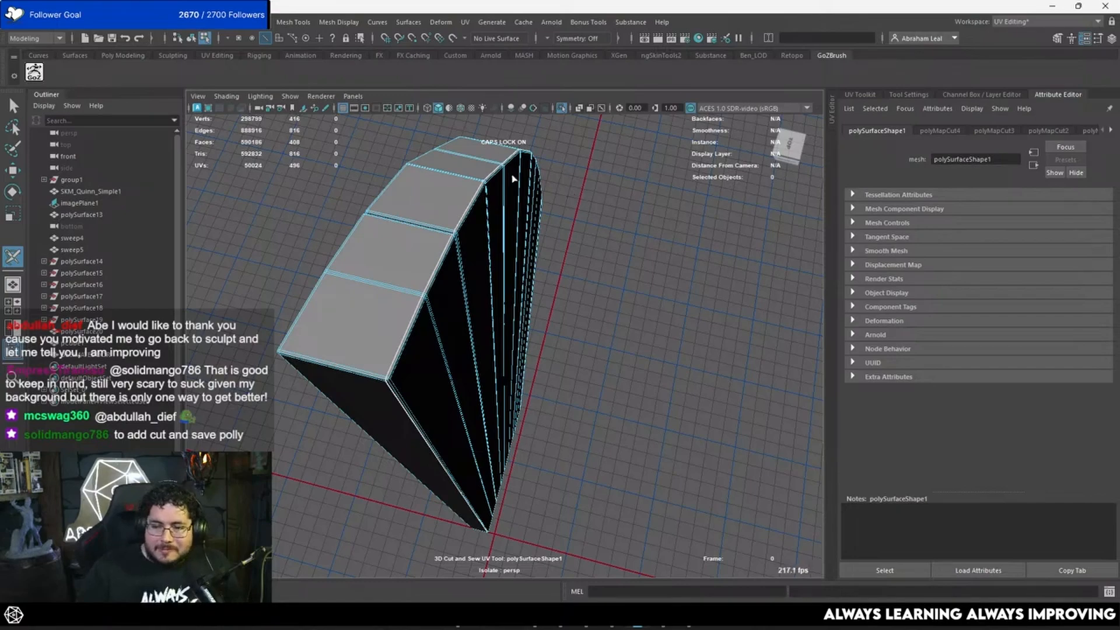
pyautogui.keyDown('alt'); pyautogui.moveTo(513, 177); pyautogui.dragTo(500, 203); pyautogui.keyUp('alt')
# Save the scene under the new name dOOR.ma in the project's scenes folder.
pyautogui.hotkey('ctrl', 'shift', 's')
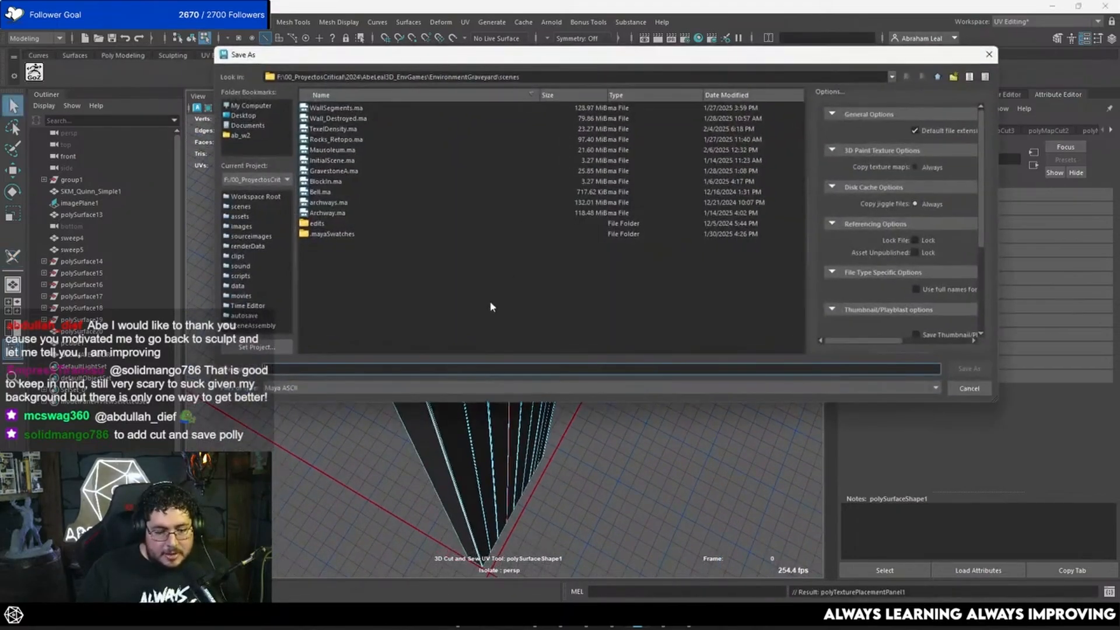
pyautogui.write('ASD')
pyautogui.press('Return')
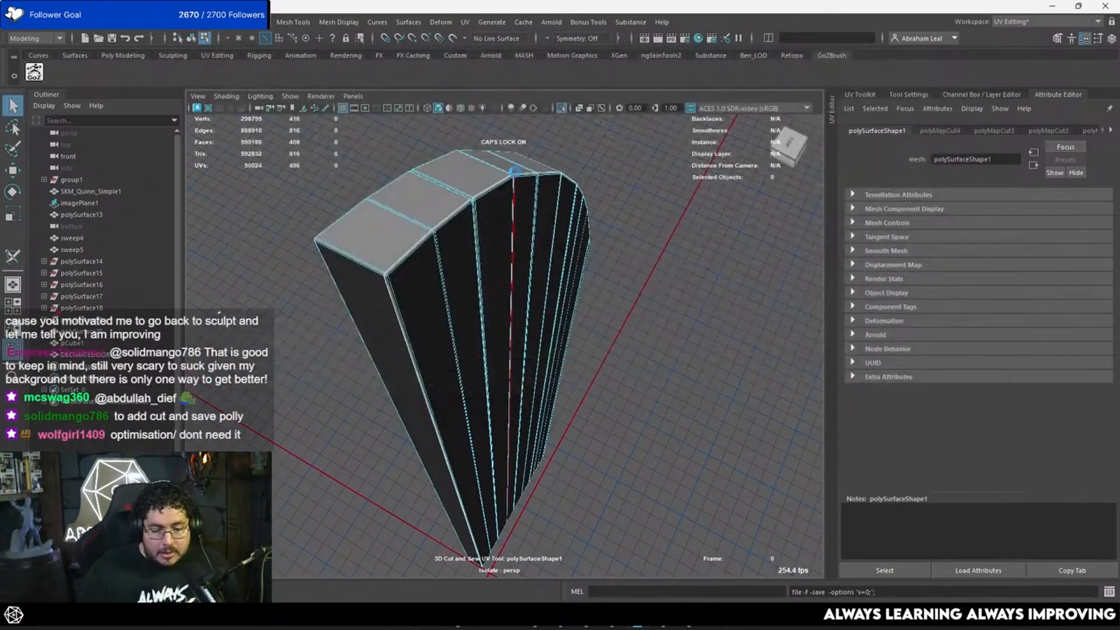
# Select the plank faces covering one broad side of the low-poly door polySurface13 and delete them.
pyautogui.scroll(-4, 547, 260)
pyautogui.scroll(5, 525, 257)
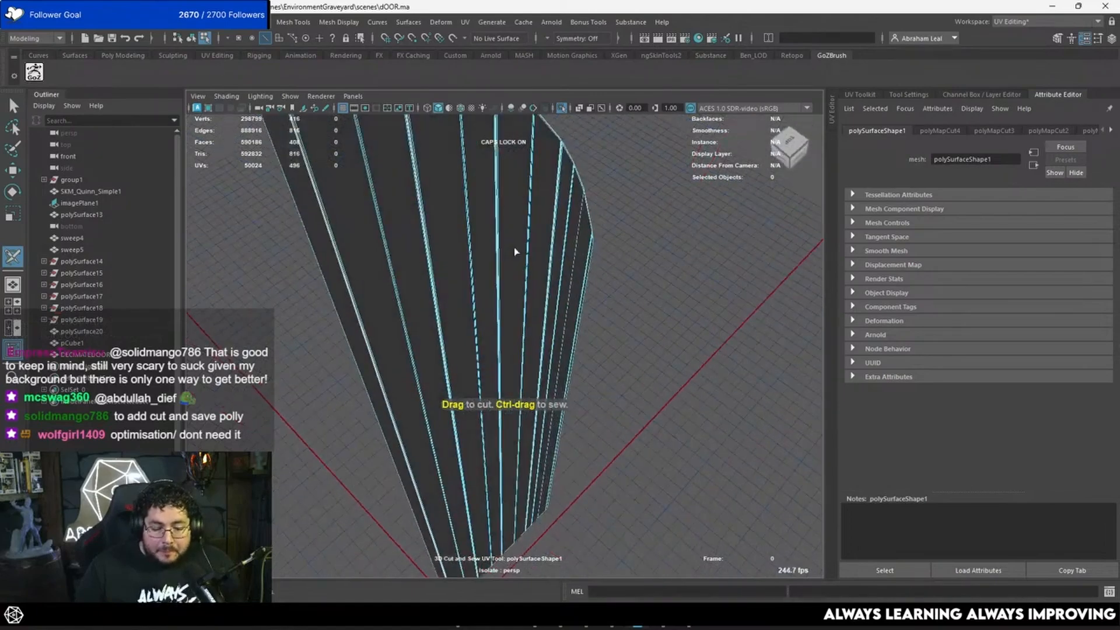
pyautogui.scroll(-2, 525, 269)
pyautogui.press('q')
pyautogui.click(526, 280)
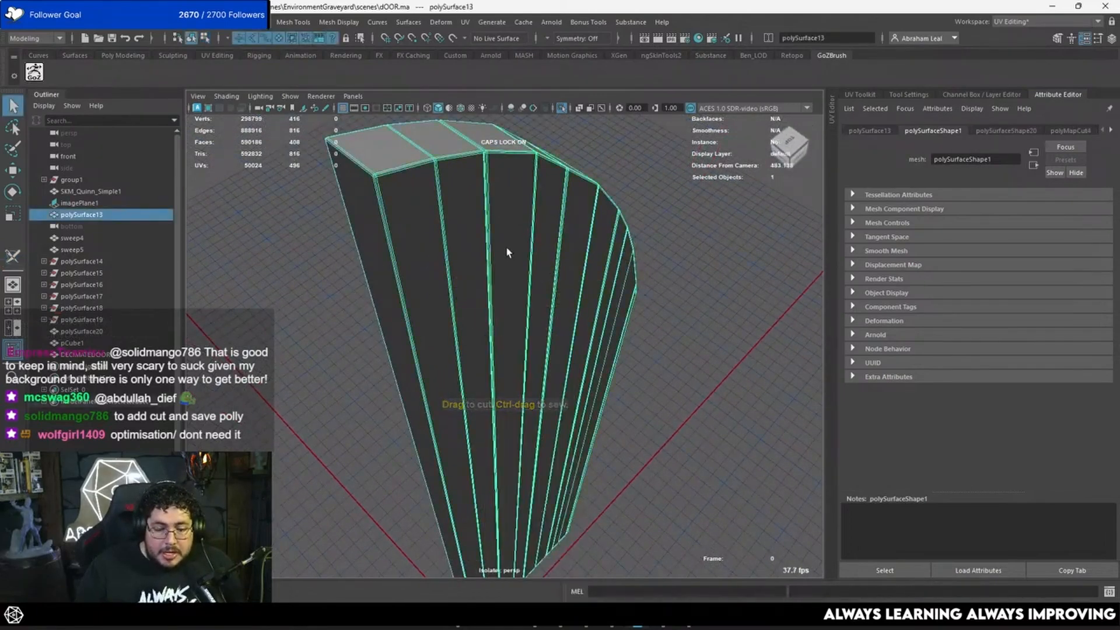
pyautogui.moveTo(477, 209); pyautogui.dragTo(535, 238, button='right')
pyautogui.click(424, 238)
pyautogui.keyDown('shift'); pyautogui.click(551, 243); pyautogui.keyUp('shift')
pyautogui.keyDown('shift'); pyautogui.click(601, 278); pyautogui.keyUp('shift')
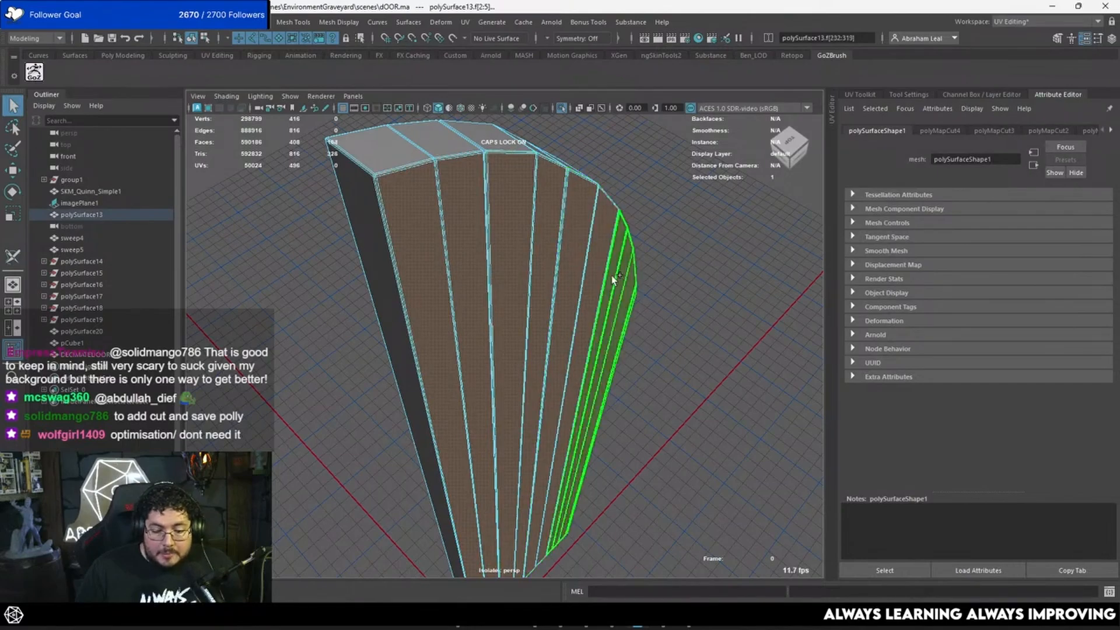
pyautogui.press('Delete')
# Unfold all of the low-poly door's UVs and lay out the shells in the UV Editor.
pyautogui.keyDown('alt'); pyautogui.moveTo(612, 275); pyautogui.dragTo(533, 280); pyautogui.keyUp('alt')
pyautogui.press('F8')
pyautogui.click(587, 260)
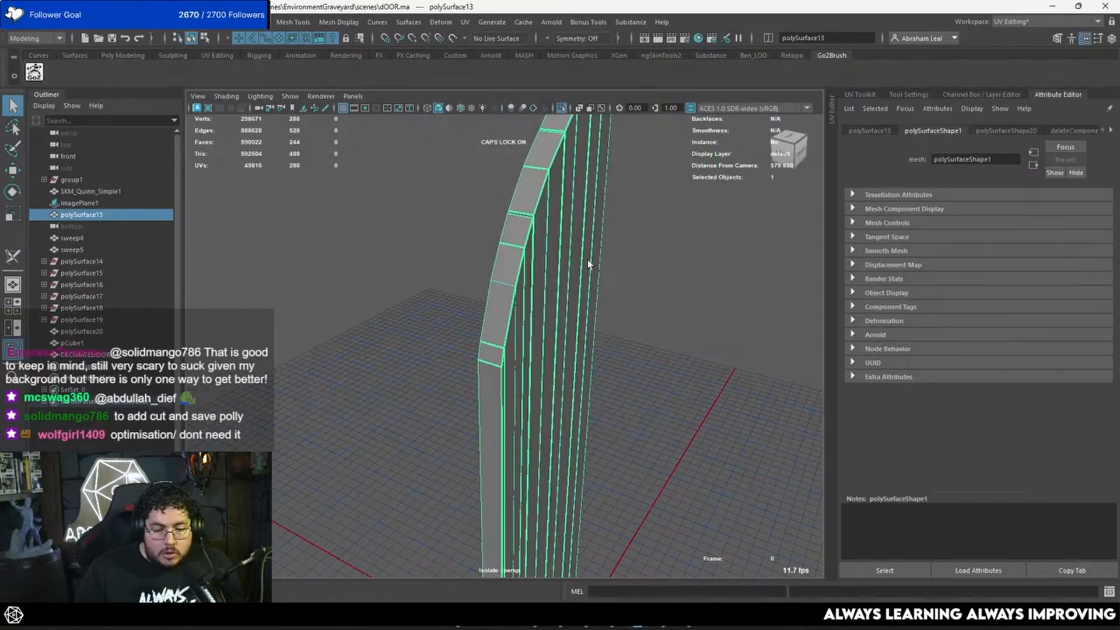
pyautogui.click(466, 22)
pyautogui.click(487, 41)
pyautogui.moveTo(462, 190); pyautogui.dragTo(572, 344)
pyautogui.hotkey('ctrl', 'u')
pyautogui.hotkey('ctrl', 'l')
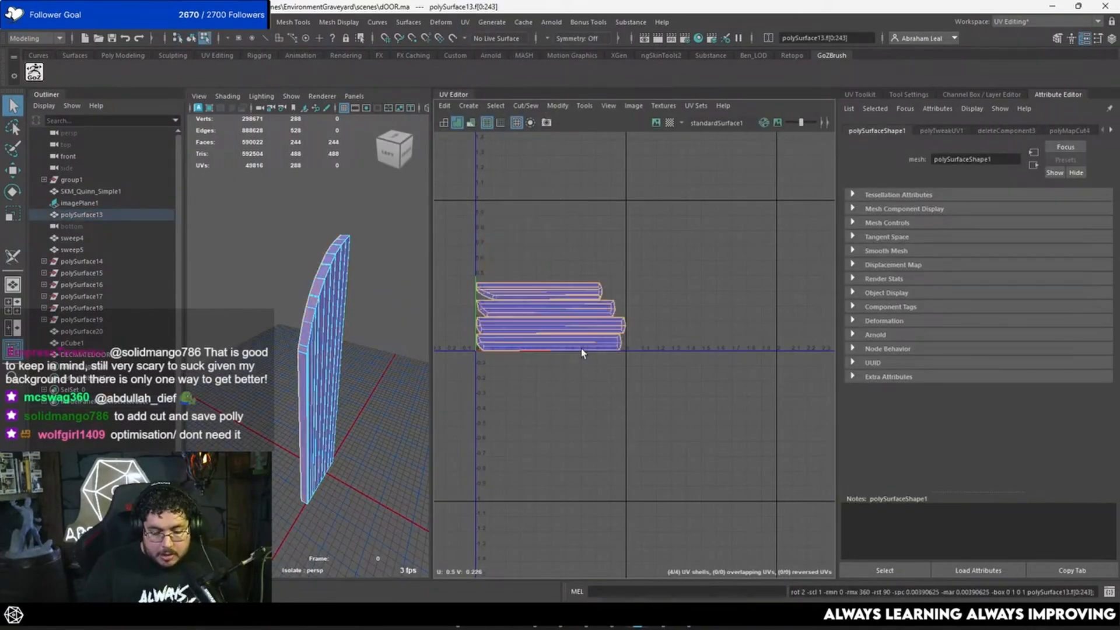
pyautogui.click(596, 234)
pyautogui.scroll(4, 597, 243)
pyautogui.keyDown('alt'); pyautogui.moveTo(493, 226); pyautogui.dragTo(642, 173, button='middle'); pyautogui.keyUp('alt')
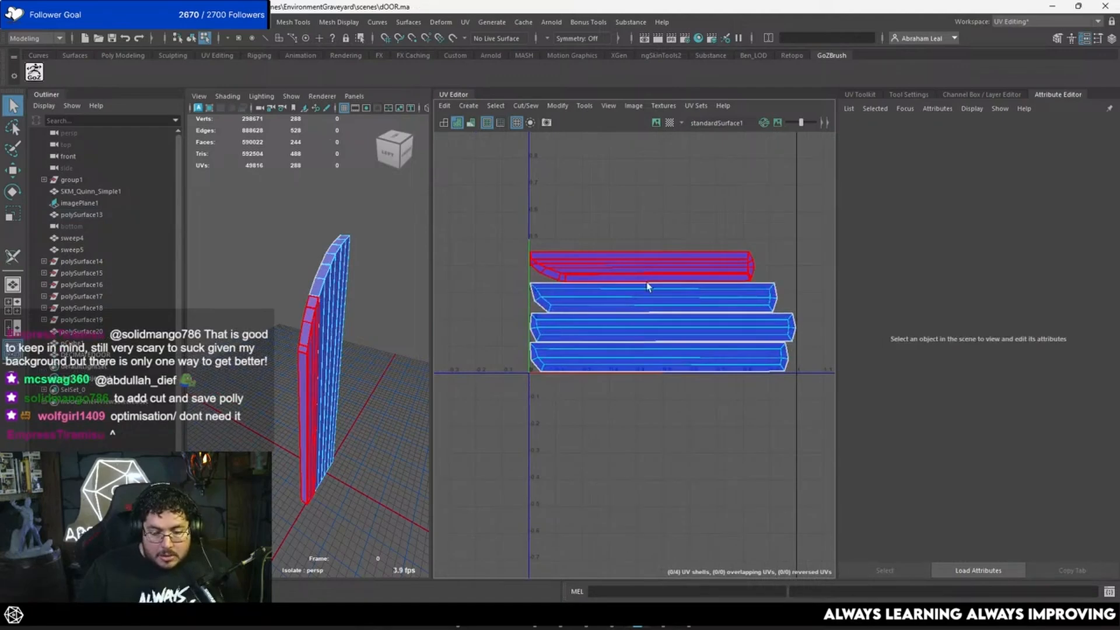
# Select the middle bevel edge running diagonally into the upper-left corner of the second-from-top plank's UV shell.
pyautogui.scroll(4, 646, 312)
pyautogui.keyDown('alt'); pyautogui.moveTo(545, 267); pyautogui.dragTo(744, 292, button='middle'); pyautogui.keyUp('alt')
pyautogui.scroll(5, 647, 293)
pyautogui.scroll(4, 526, 262)
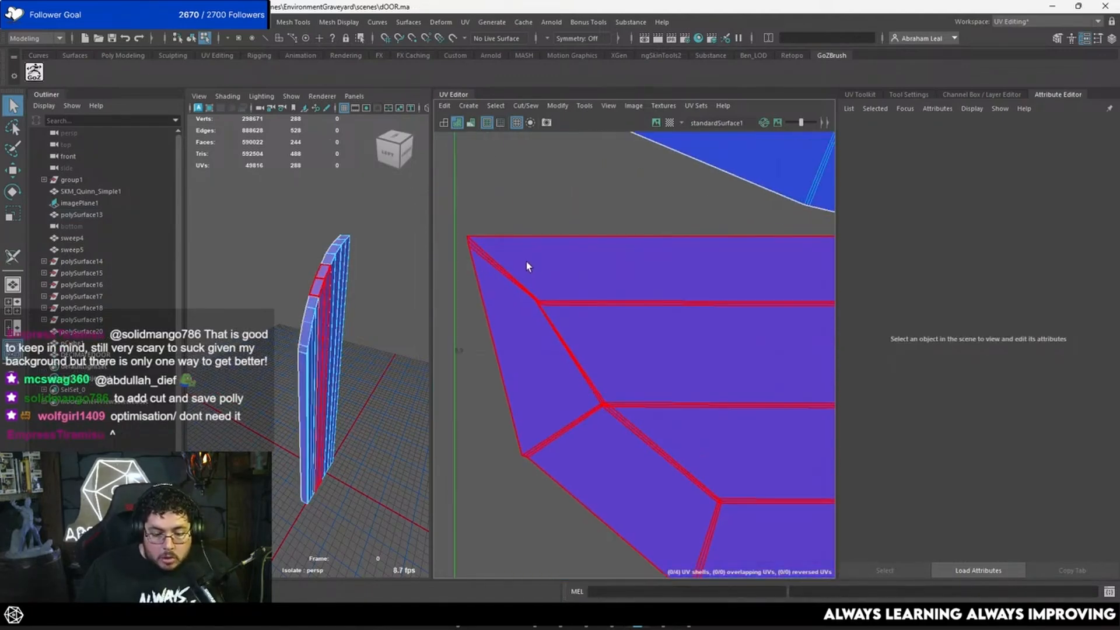
pyautogui.scroll(4, 526, 262)
pyautogui.keyDown('alt'); pyautogui.moveTo(507, 289); pyautogui.dragTo(548, 266, button='middle'); pyautogui.keyUp('alt')
pyautogui.scroll(8, 271, 334)
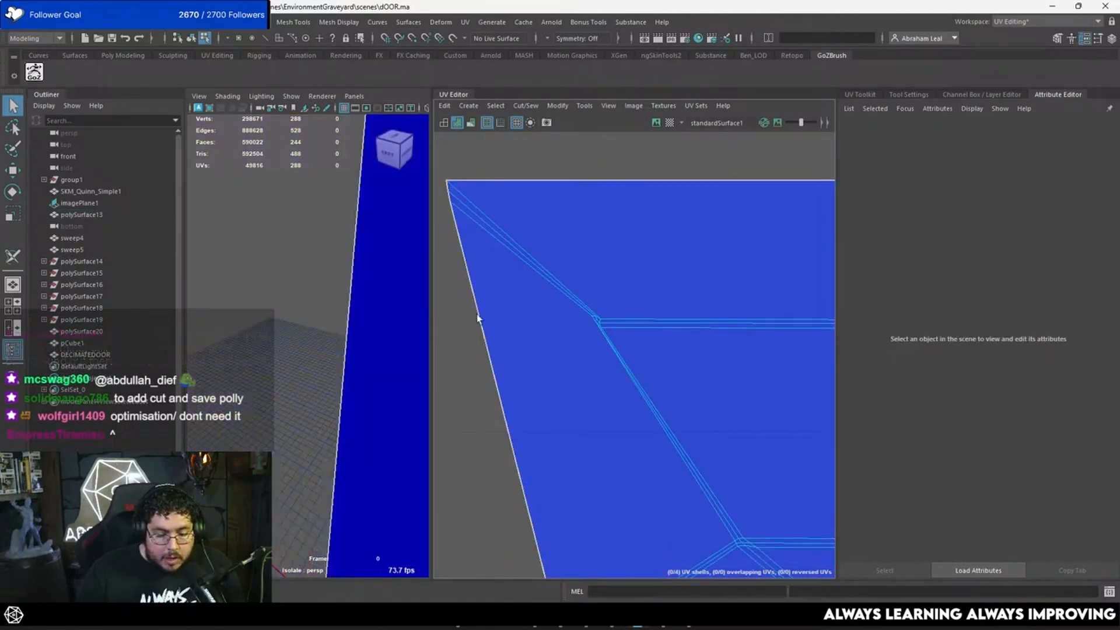
pyautogui.moveTo(575, 315); pyautogui.dragTo(519, 260, button='right')
pyautogui.click(521, 251)
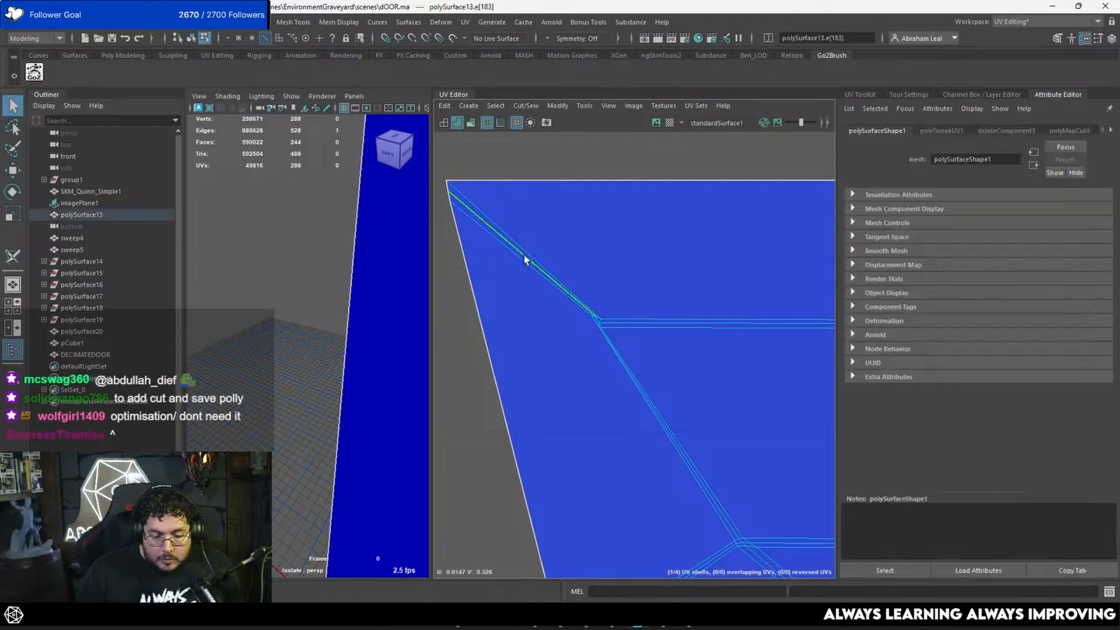
pyautogui.press('f')
# Add the diagonal bevel edge at the lower-left corner of the second plank's UV shell to the edge selection.
pyautogui.scroll(-5, 615, 385)
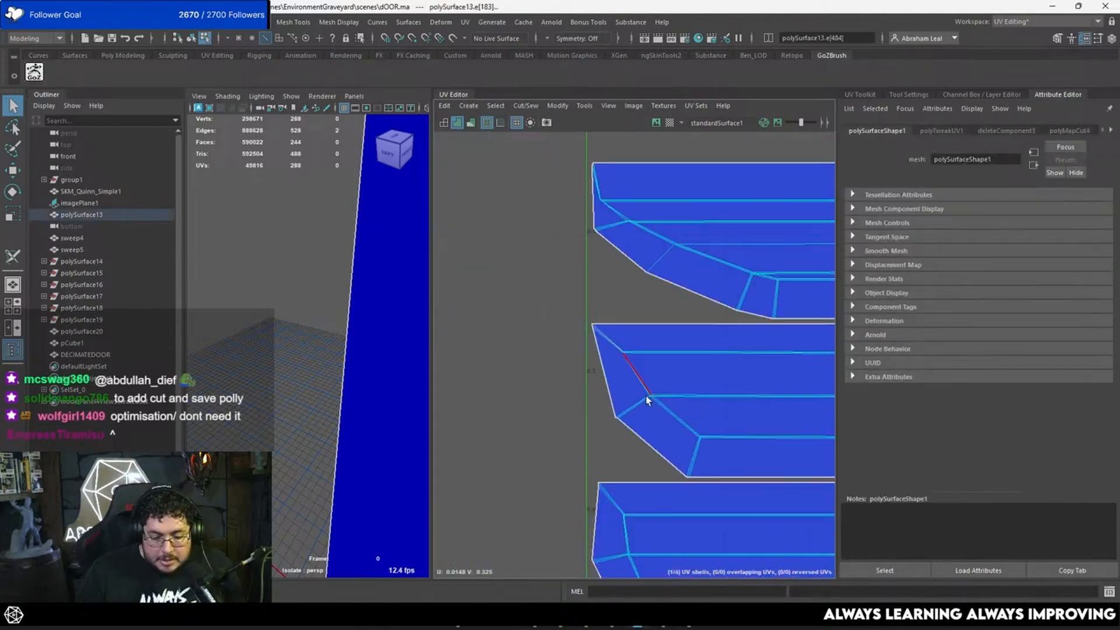
pyautogui.keyDown('alt'); pyautogui.moveTo(646, 396); pyautogui.dragTo(553, 299, button='middle'); pyautogui.keyUp('alt')
pyautogui.scroll(5, 595, 327)
pyautogui.click(592, 298)
pyautogui.scroll(-4, 592, 299)
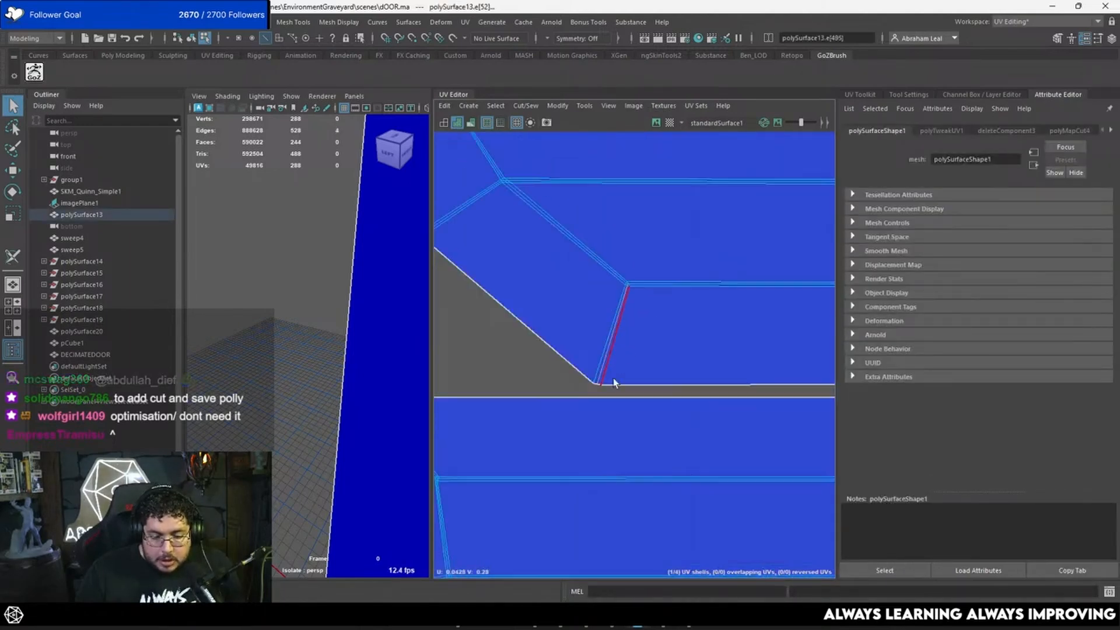
# Add the diagonal bevel edges at the upper-left and lower-left corners of the third plank's UV shell to the selection.
pyautogui.keyDown('alt'); pyautogui.moveTo(613, 380); pyautogui.dragTo(611, 296, button='middle'); pyautogui.keyUp('alt')
pyautogui.scroll(4, 518, 300)
pyautogui.click(510, 252)
pyautogui.keyDown('shift'); pyautogui.click(510, 252); pyautogui.keyUp('shift')
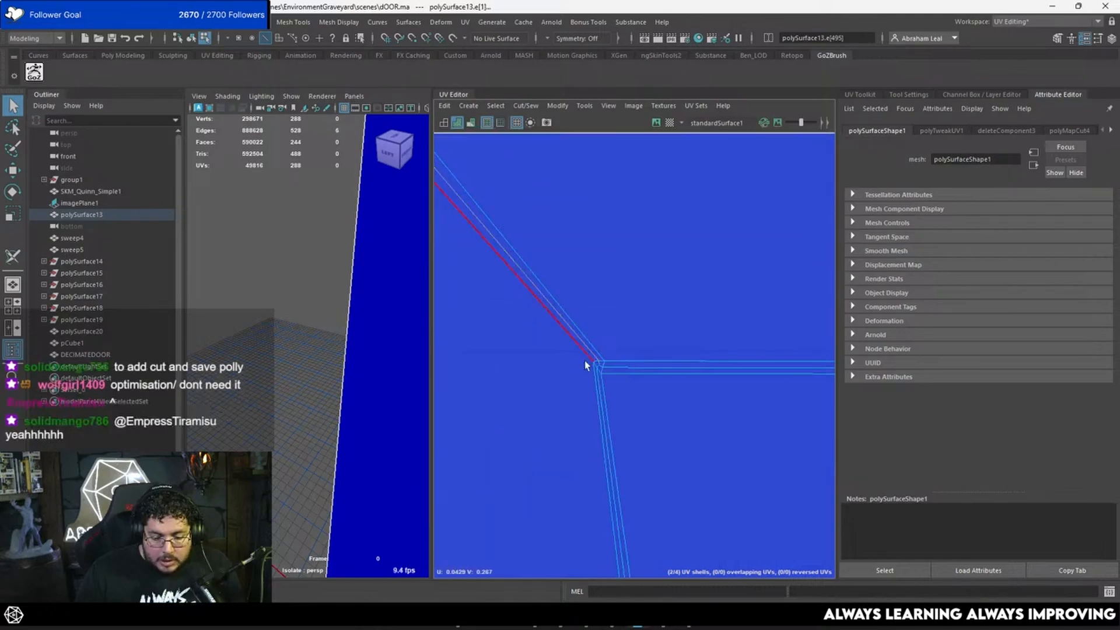
pyautogui.scroll(-4, 585, 360)
pyautogui.keyDown('alt'); pyautogui.moveTo(634, 525); pyautogui.dragTo(577, 222, button='middle'); pyautogui.keyUp('alt')
pyautogui.keyDown('shift'); pyautogui.click(597, 340); pyautogui.keyUp('shift')
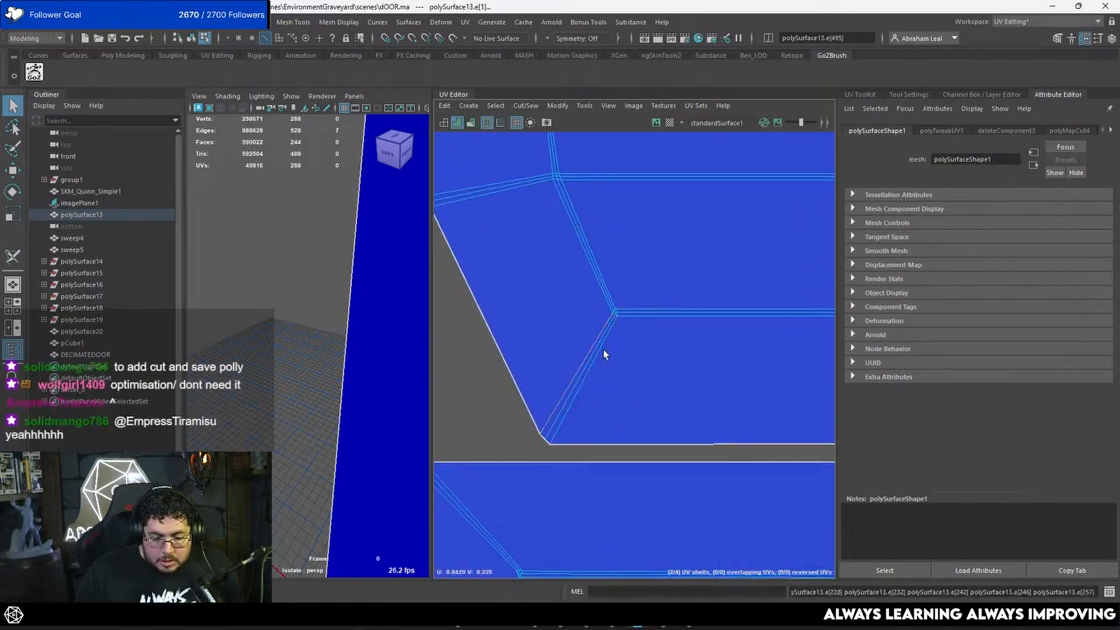
pyautogui.keyDown('shift'); pyautogui.click(601, 348); pyautogui.keyUp('shift')
# Add the diagonal bevel edges at the upper-left and lower-left corners of the bottom plank's UV shell to the selection.
pyautogui.scroll(-4, 597, 352)
pyautogui.keyDown('alt'); pyautogui.moveTo(589, 380); pyautogui.dragTo(620, 261, button='middle'); pyautogui.keyUp('alt')
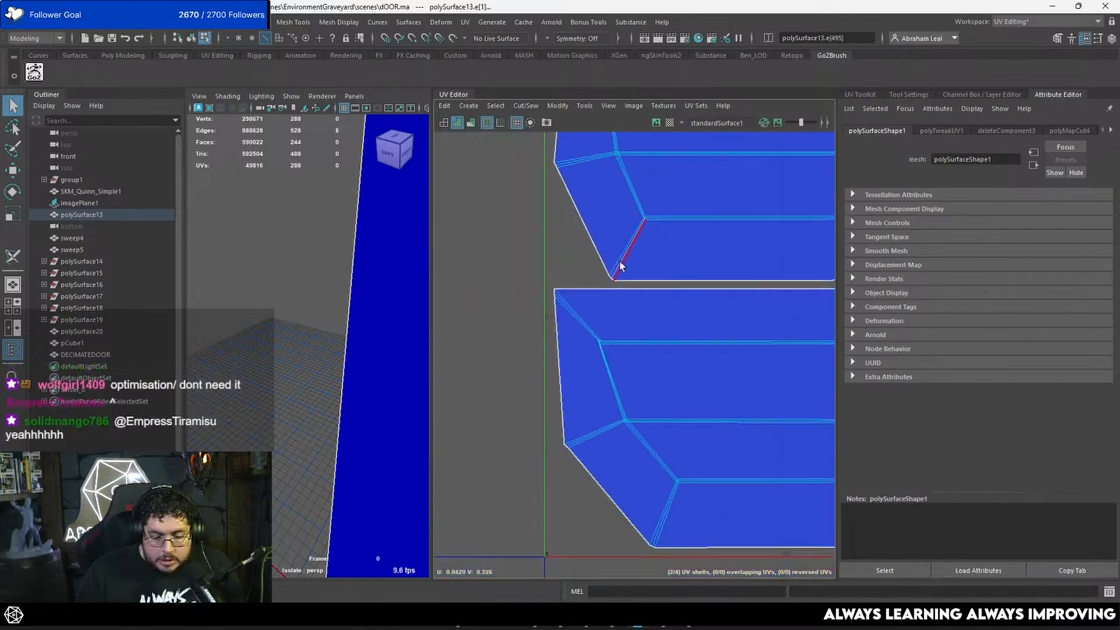
pyautogui.scroll(6, 592, 292)
pyautogui.keyDown('shift'); pyautogui.click(492, 334); pyautogui.keyUp('shift')
pyautogui.keyDown('alt'); pyautogui.moveTo(612, 418); pyautogui.dragTo(566, 219, button='middle'); pyautogui.keyUp('alt')
pyautogui.scroll(-3, 566, 219)
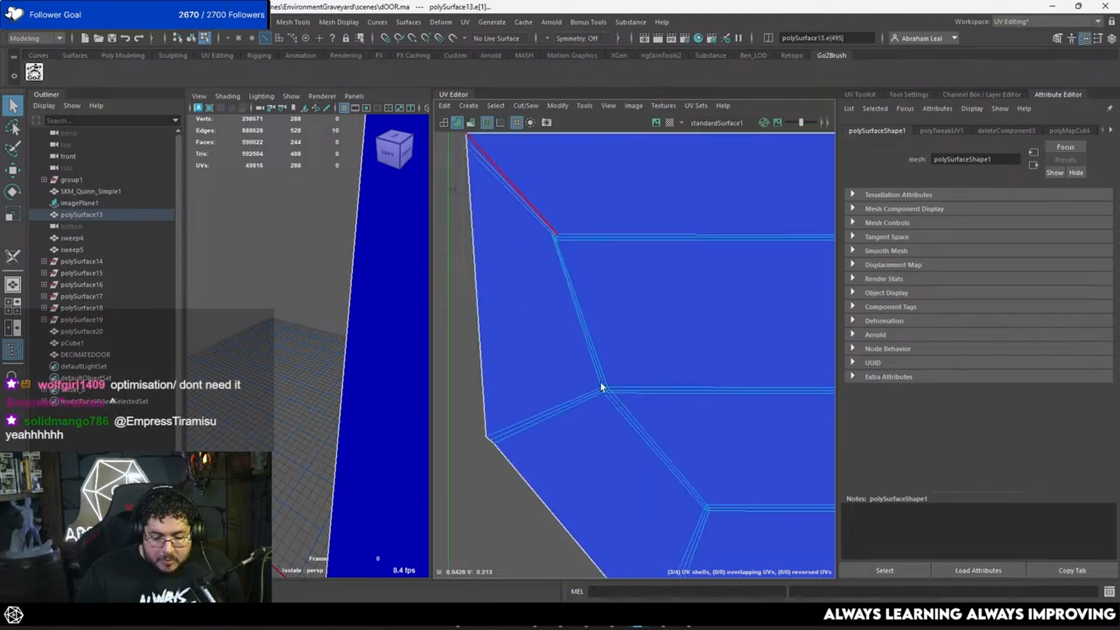
pyautogui.keyDown('alt'); pyautogui.moveTo(603, 386); pyautogui.dragTo(548, 525, button='middle'); pyautogui.keyUp('alt')
pyautogui.scroll(3, 607, 341)
pyautogui.keyDown('shift'); pyautogui.click(598, 330); pyautogui.keyUp('shift')
pyautogui.scroll(-5, 597, 320)
pyautogui.keyDown('shift'); pyautogui.click(599, 312); pyautogui.keyUp('shift')
# Extend the edge selection with the bevel edges at the lower side of the top plank's UV shell, near its left end.
pyautogui.scroll(-4, 599, 312)
pyautogui.scroll(3, 575, 362)
pyautogui.keyDown('alt'); pyautogui.moveTo(682, 327); pyautogui.dragTo(672, 339, button='middle'); pyautogui.keyUp('alt')
pyautogui.scroll(3, 671, 332)
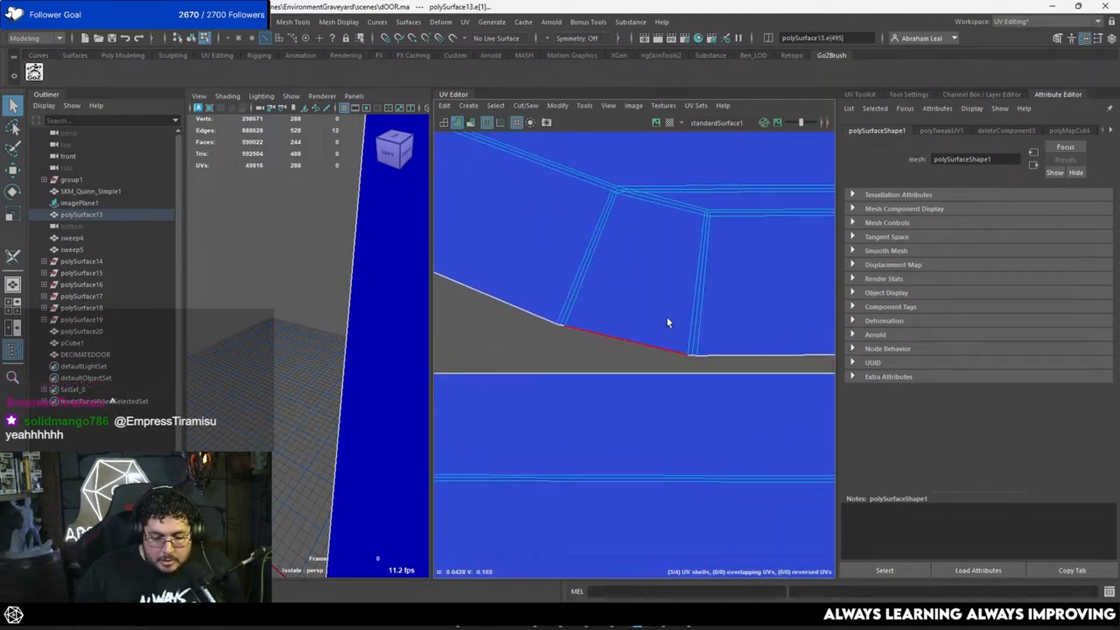
pyautogui.keyDown('shift'); pyautogui.click(704, 260); pyautogui.keyUp('shift')
pyautogui.keyDown('shift'); pyautogui.click(592, 245); pyautogui.keyUp('shift')
# Add the diagonal bevel edges near the upper-left corner of the top plank's UV shell, undoing the unwanted edge-loop selections.
pyautogui.keyDown('alt'); pyautogui.moveTo(551, 205); pyautogui.dragTo(636, 402, button='middle'); pyautogui.keyUp('alt')
pyautogui.keyDown('alt'); pyautogui.moveTo(458, 222); pyautogui.dragTo(752, 368, button='middle'); pyautogui.keyUp('alt')
pyautogui.keyDown('alt'); pyautogui.moveTo(443, 254); pyautogui.dragTo(556, 250, button='middle'); pyautogui.keyUp('alt')
pyautogui.scroll(1, 650, 351)
pyautogui.scroll(3, 659, 390)
pyautogui.keyDown('shift'); pyautogui.doubleClick(681, 393); pyautogui.keyUp('shift')
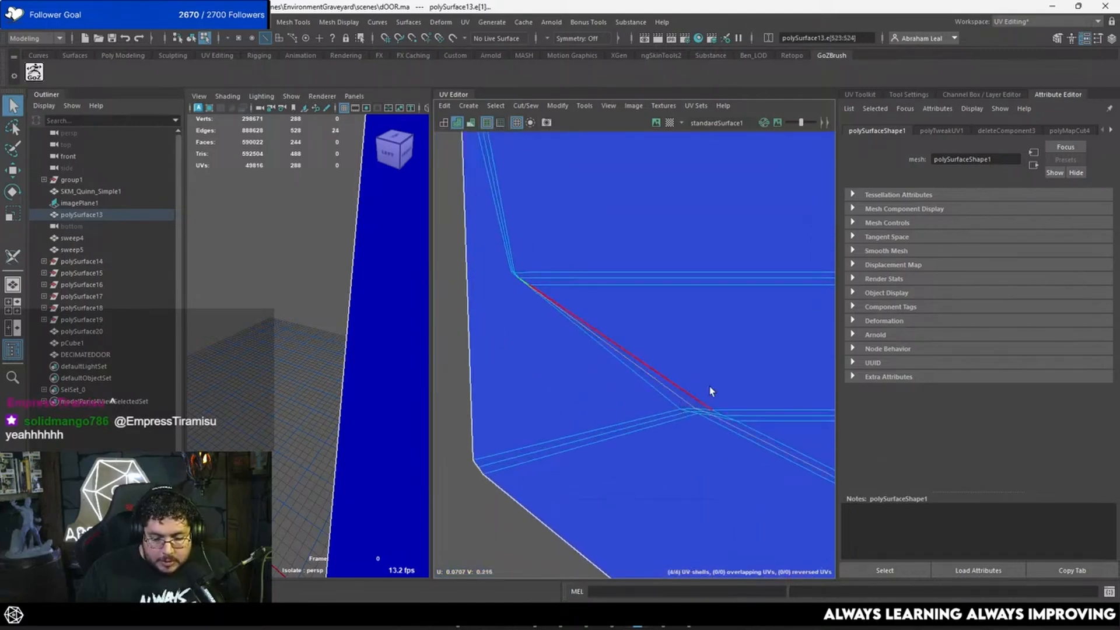
pyautogui.hotkey('ctrl', 'z')
pyautogui.scroll(5, 506, 247)
pyautogui.keyDown('alt'); pyautogui.moveTo(516, 255); pyautogui.dragTo(557, 283, button='middle'); pyautogui.keyUp('alt')
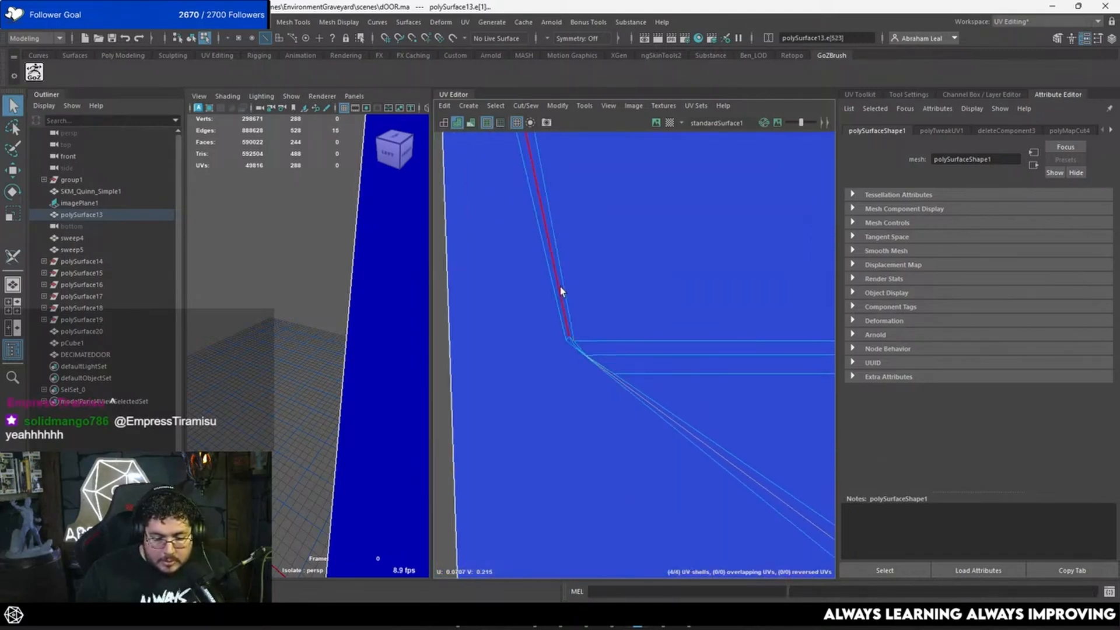
pyautogui.keyDown('shift'); pyautogui.doubleClick(557, 283); pyautogui.keyUp('shift')
pyautogui.hotkey('ctrl', 'z')
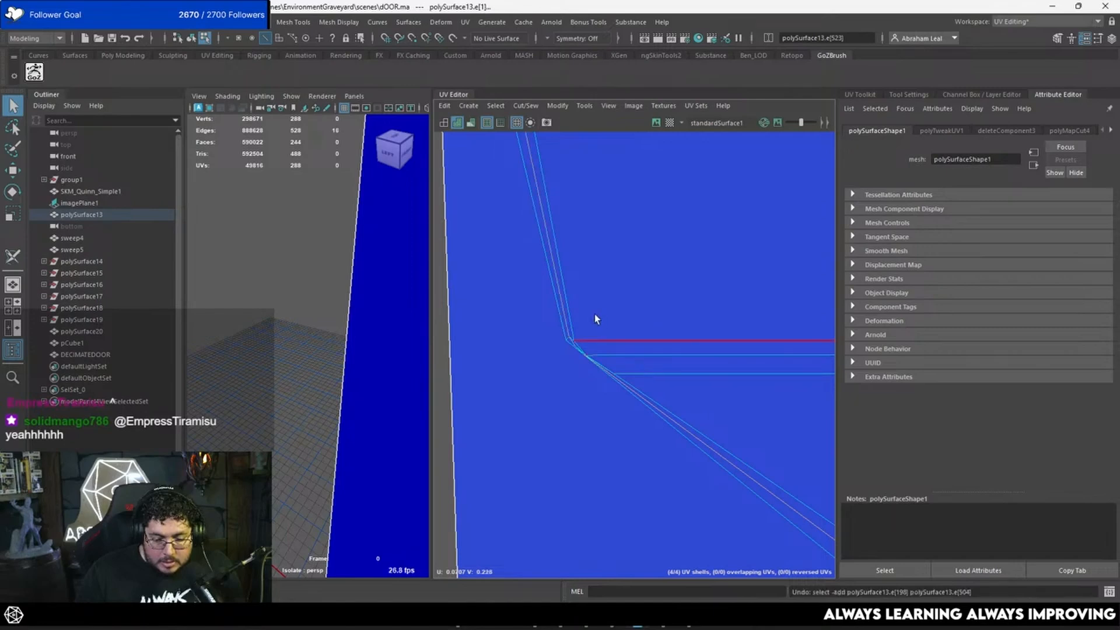
pyautogui.hotkey('ctrl', 'z')
pyautogui.hotkey('ctrl', 'z')
pyautogui.keyDown('shift'); pyautogui.click(559, 287); pyautogui.keyUp('shift')
# Cut the UVs along the selected corner edges at the left ends of the four plank shells.
pyautogui.scroll(-7, 657, 310)
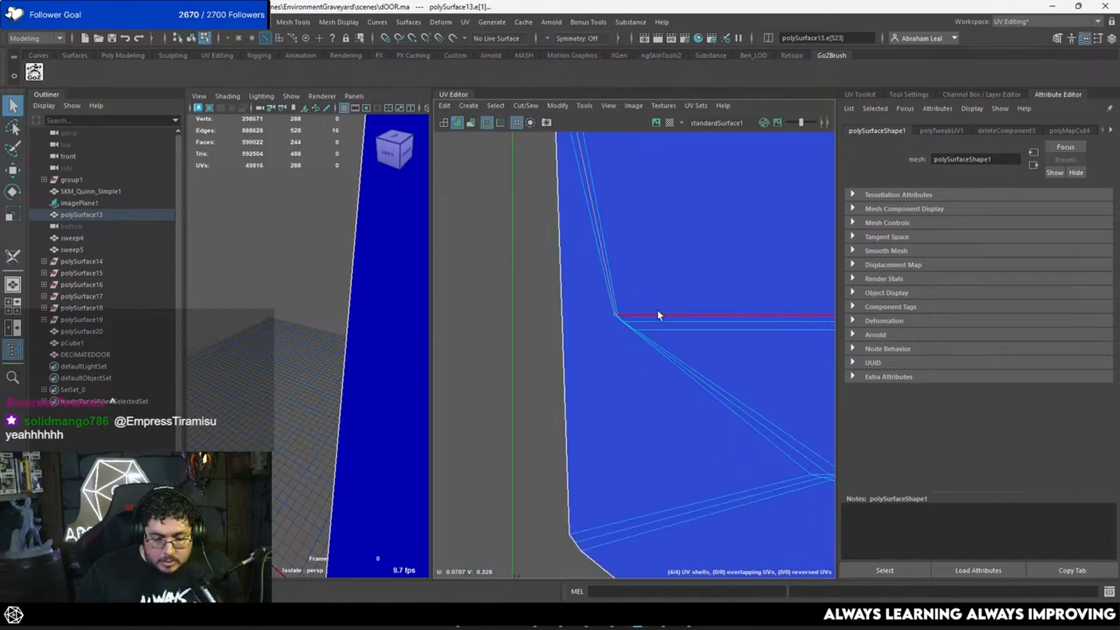
pyautogui.keyDown('alt'); pyautogui.moveTo(723, 334); pyautogui.dragTo(549, 292, button='middle'); pyautogui.keyUp('alt')
pyautogui.click(860, 94)
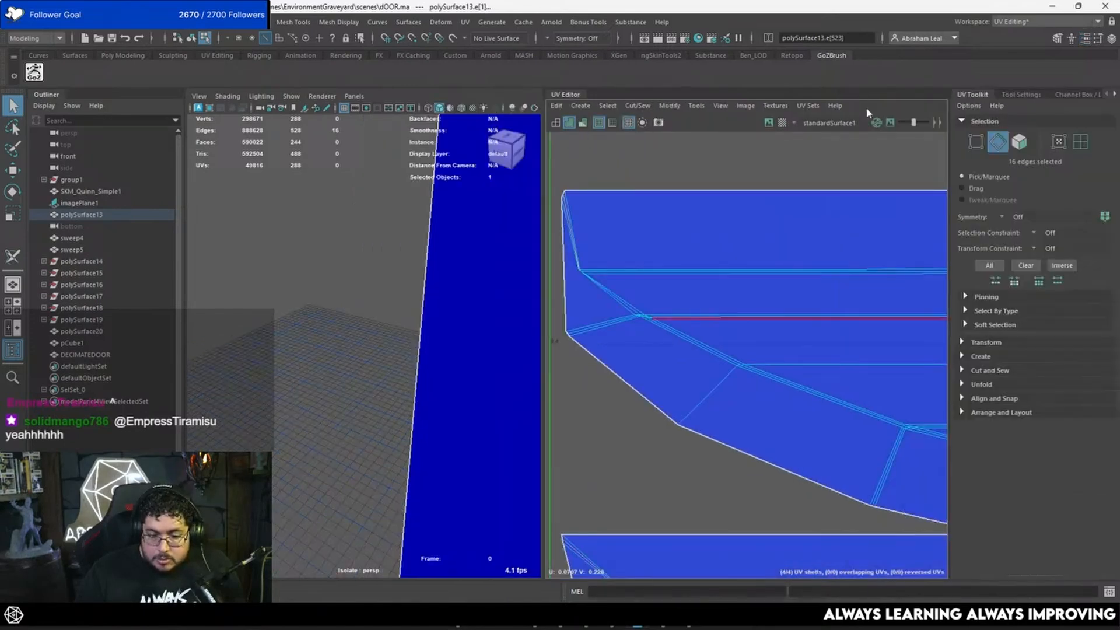
pyautogui.click(976, 370)
pyautogui.click(985, 400)
# Select the diagonal bevel edges at the upper and lower corners of the top plank shell's right end.
pyautogui.scroll(-6, 806, 420)
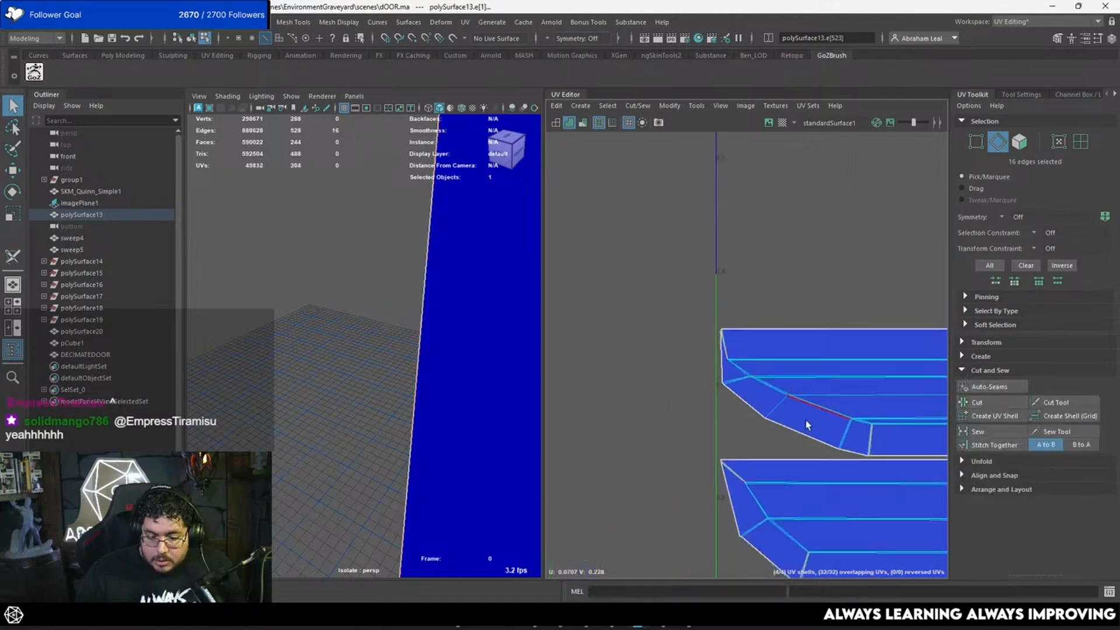
pyautogui.scroll(5, 730, 385)
pyautogui.scroll(4, 768, 374)
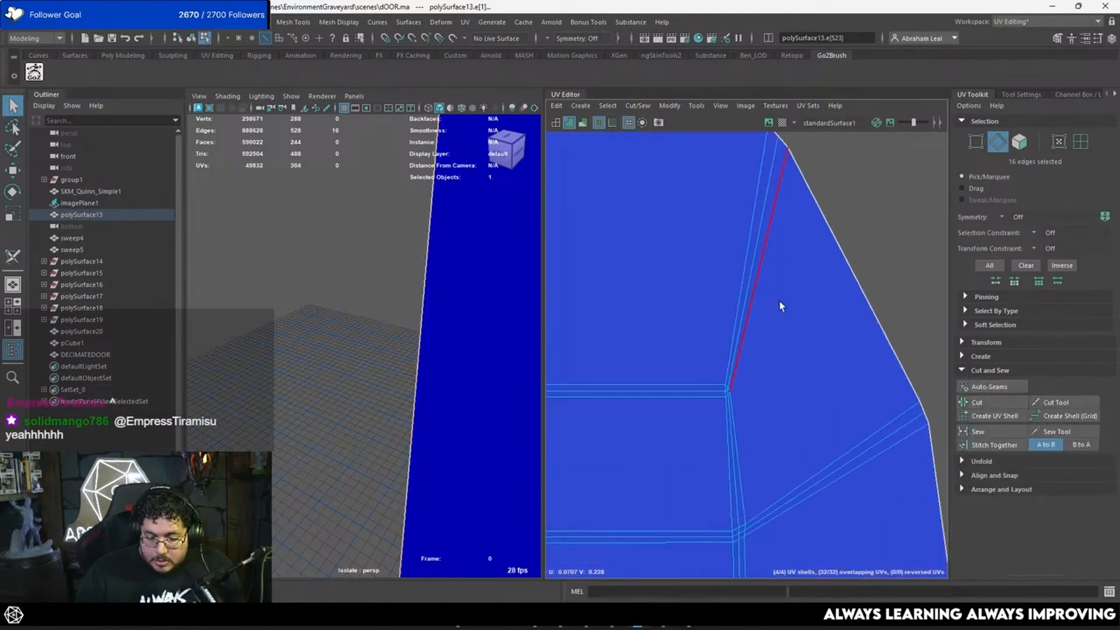
pyautogui.click(754, 246)
pyautogui.keyDown('alt'); pyautogui.moveTo(785, 440); pyautogui.dragTo(764, 335, button='middle'); pyautogui.keyUp('alt')
pyautogui.scroll(4, 765, 334)
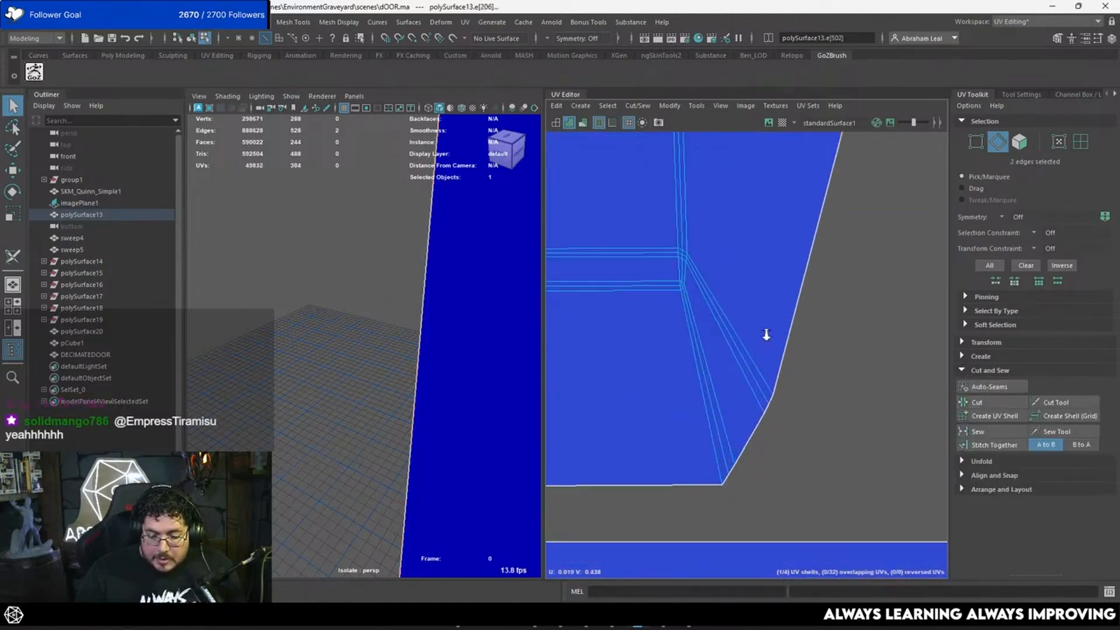
pyautogui.keyDown('shift'); pyautogui.click(685, 358); pyautogui.keyUp('shift')
# Add the diagonal bevel edge at the upper-right corner of the second plank's UV shell to the selection.
pyautogui.scroll(-1, 842, 433)
pyautogui.scroll(-3, 842, 433)
pyautogui.keyDown('alt'); pyautogui.moveTo(842, 433); pyautogui.dragTo(589, 267, button='middle'); pyautogui.keyUp('alt')
pyautogui.keyDown('alt'); pyautogui.moveTo(928, 387); pyautogui.dragTo(753, 359, button='middle'); pyautogui.keyUp('alt')
pyautogui.scroll(4, 753, 359)
pyautogui.keyDown('shift'); pyautogui.click(739, 313); pyautogui.keyUp('shift')
pyautogui.scroll(-2, 780, 436)
pyautogui.keyDown('alt'); pyautogui.moveTo(780, 461); pyautogui.dragTo(780, 338, button='middle'); pyautogui.keyUp('alt')
pyautogui.scroll(4, 788, 352)
pyautogui.keyDown('shift'); pyautogui.doubleClick(772, 340); pyautogui.keyUp('shift')
pyautogui.scroll(-2, 755, 405)
pyautogui.hotkey('ctrl', 'z')
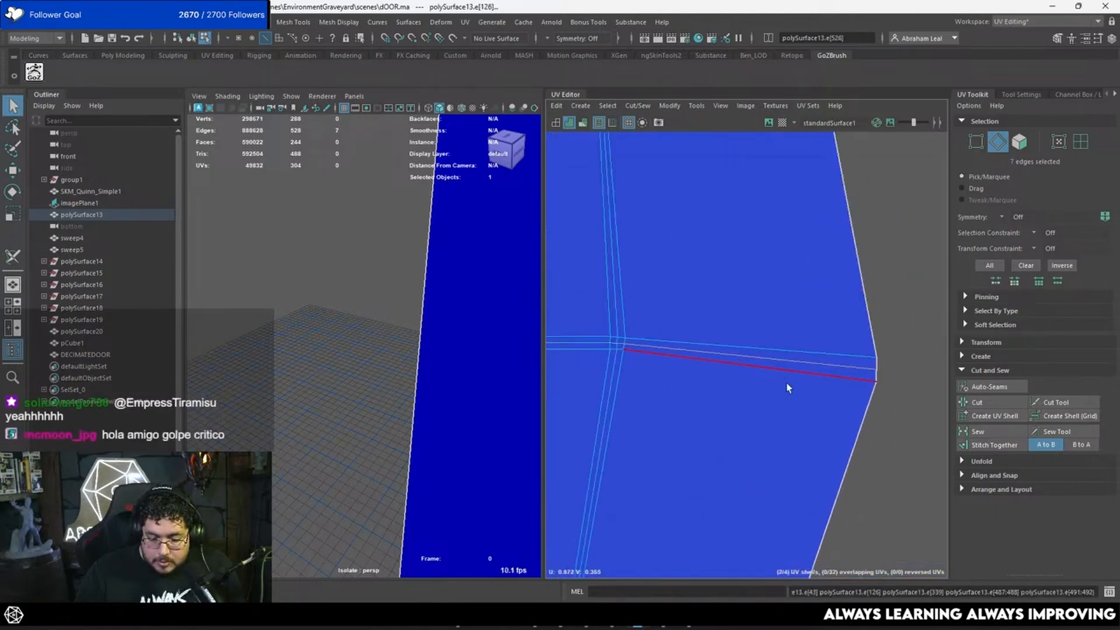
# Add the diagonal bevel edge at the lower-right corner of the second plank's UV shell to the selection.
pyautogui.scroll(-3, 796, 416)
pyautogui.scroll(-1, 793, 425)
pyautogui.keyDown('alt'); pyautogui.moveTo(788, 447); pyautogui.dragTo(812, 224, button='middle'); pyautogui.keyUp('alt')
pyautogui.scroll(2, 763, 386)
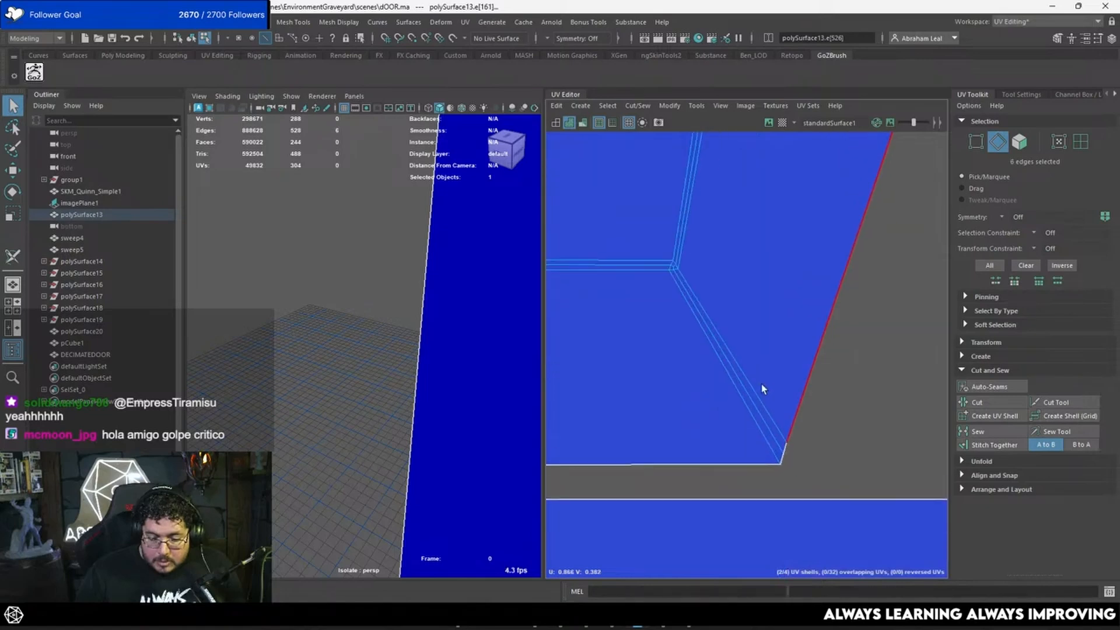
pyautogui.keyDown('shift'); pyautogui.doubleClick(742, 392); pyautogui.keyUp('shift')
# Add the diagonal bevel edges at the upper-right and lower-right corners of the third plank's UV shell to the selection.
pyautogui.scroll(-3, 802, 416)
pyautogui.keyDown('alt'); pyautogui.moveTo(808, 415); pyautogui.dragTo(618, 305, button='middle'); pyautogui.keyUp('alt')
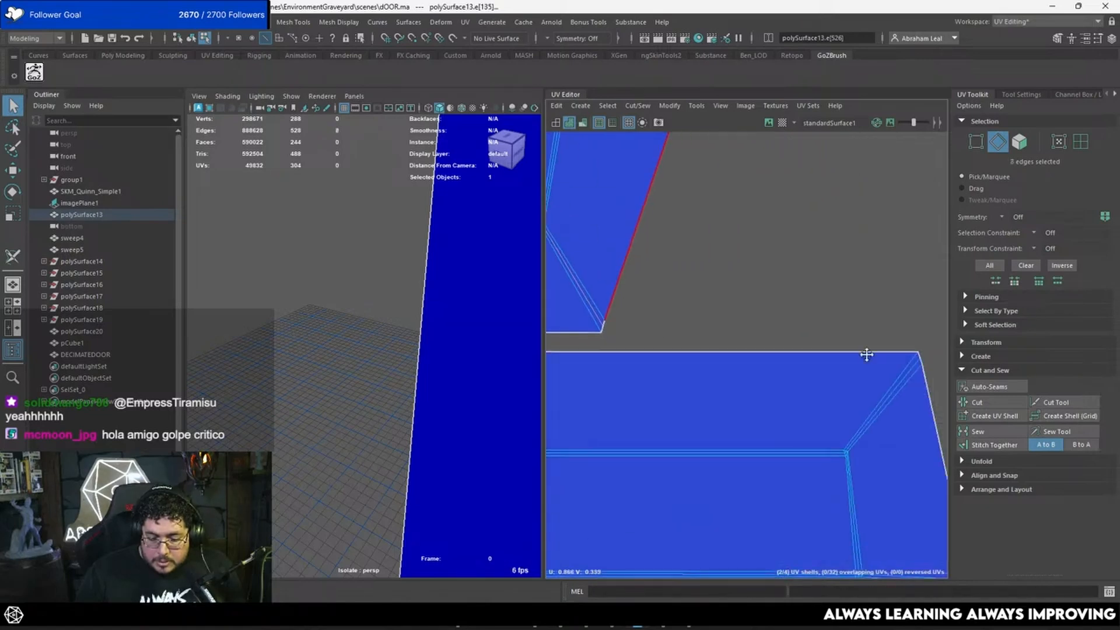
pyautogui.keyDown('alt'); pyautogui.moveTo(866, 352); pyautogui.dragTo(742, 305, button='middle'); pyautogui.keyUp('alt')
pyautogui.scroll(3, 797, 322)
pyautogui.keyDown('shift'); pyautogui.doubleClick(784, 307); pyautogui.keyUp('shift')
pyautogui.keyDown('alt'); pyautogui.moveTo(826, 477); pyautogui.dragTo(831, 366, button='middle'); pyautogui.keyUp('alt')
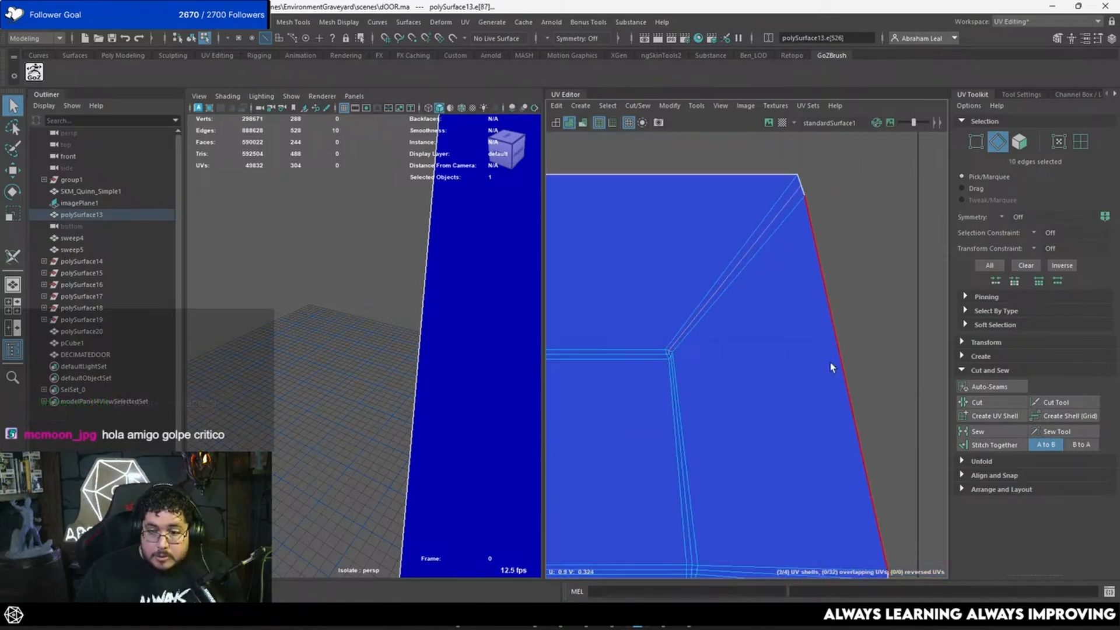
pyautogui.scroll(-2, 818, 365)
pyautogui.keyDown('alt'); pyautogui.moveTo(799, 473); pyautogui.dragTo(801, 270, button='middle'); pyautogui.keyUp('alt')
pyautogui.keyDown('alt'); pyautogui.moveTo(798, 378); pyautogui.dragTo(840, 225, button='middle'); pyautogui.keyUp('alt')
pyautogui.scroll(2, 835, 374)
pyautogui.keyDown('shift'); pyautogui.doubleClick(765, 323); pyautogui.keyUp('shift')
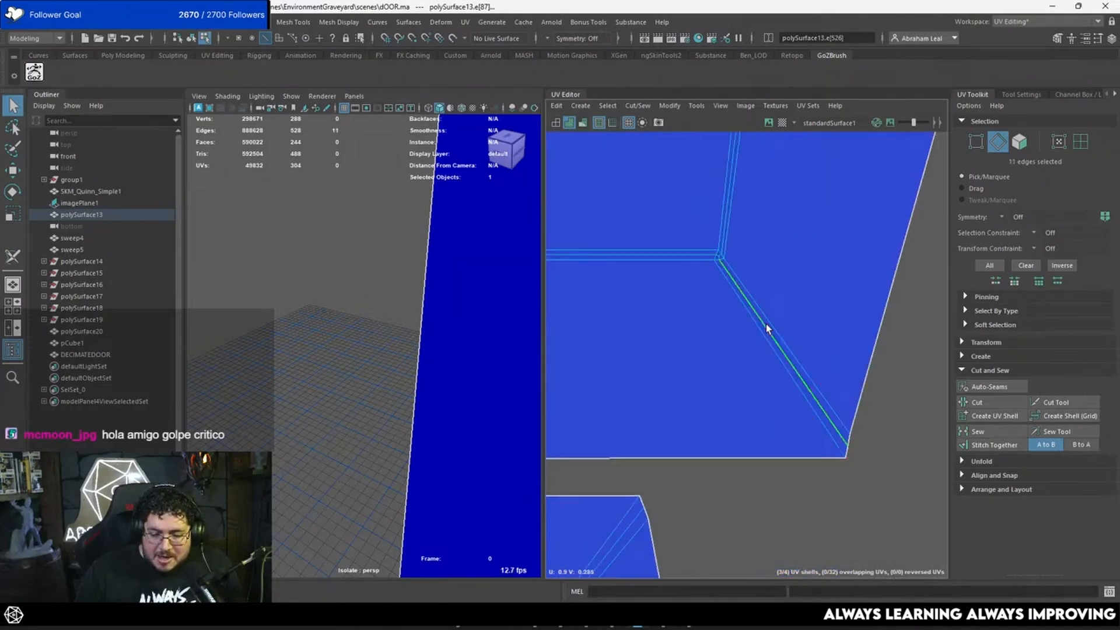
# Add the diagonal bevel edges at the upper-right and lower-right corners of the bottom plank's UV shell to the selection.
pyautogui.keyDown('alt'); pyautogui.moveTo(732, 383); pyautogui.dragTo(849, 206, button='middle'); pyautogui.keyUp('alt')
pyautogui.keyDown('shift'); pyautogui.click(744, 350); pyautogui.keyUp('shift')
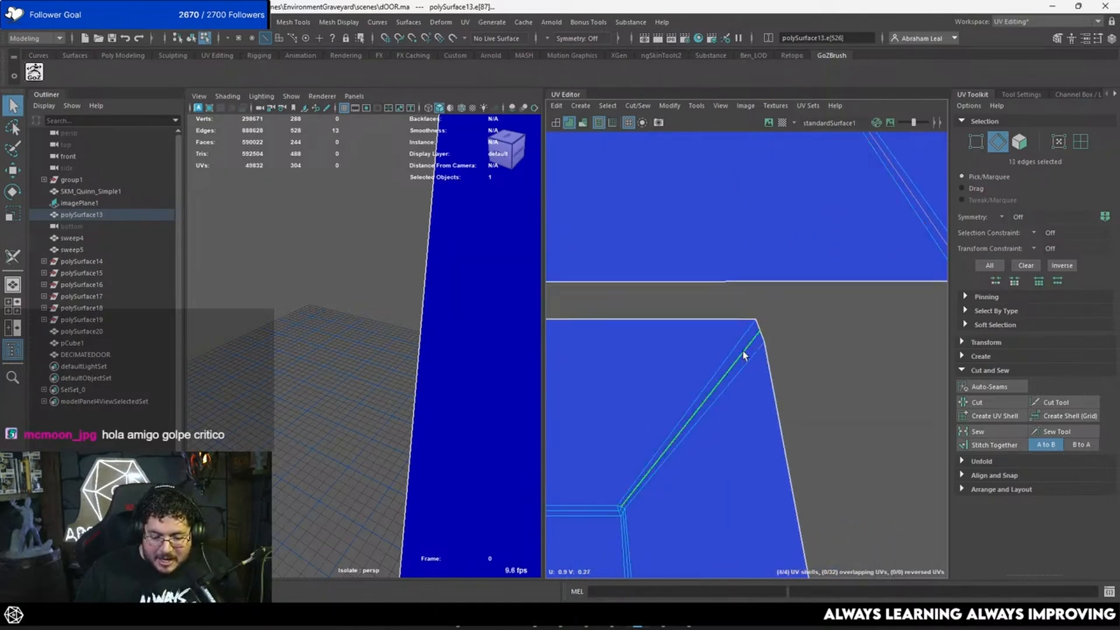
pyautogui.scroll(-2, 785, 395)
pyautogui.keyDown('alt'); pyautogui.moveTo(854, 415); pyautogui.dragTo(852, 255, button='middle'); pyautogui.keyUp('alt')
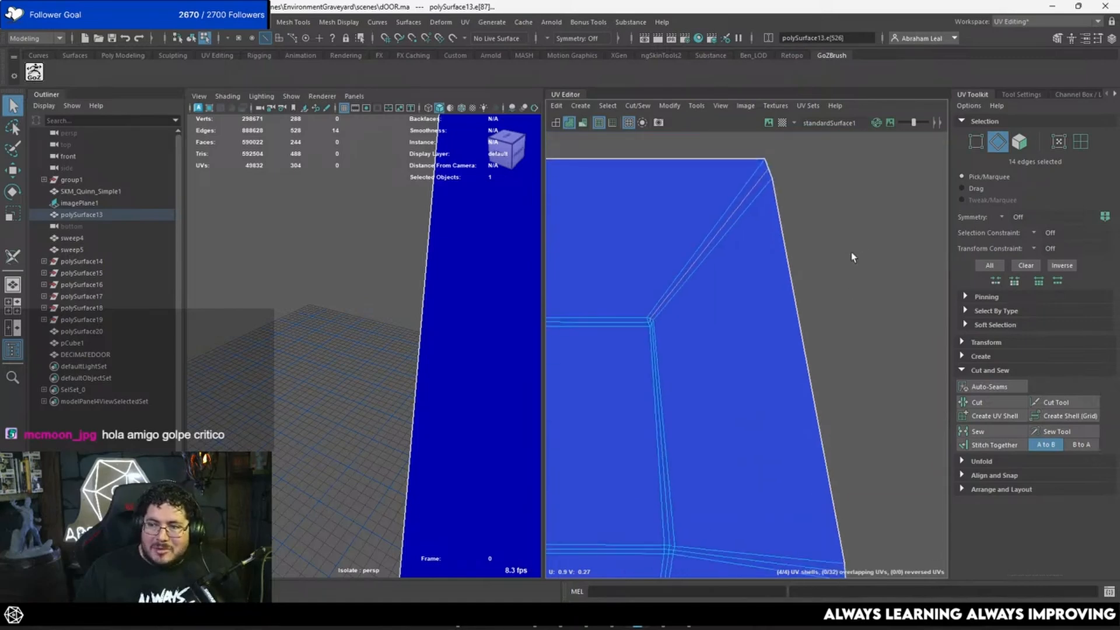
pyautogui.keyDown('alt'); pyautogui.moveTo(842, 466); pyautogui.dragTo(858, 245, button='middle'); pyautogui.keyUp('alt')
pyautogui.keyDown('alt'); pyautogui.moveTo(800, 410); pyautogui.dragTo(854, 241, button='middle'); pyautogui.keyUp('alt')
pyautogui.keyDown('shift'); pyautogui.click(747, 432); pyautogui.keyUp('shift')
pyautogui.keyDown('shift'); pyautogui.doubleClick(748, 432); pyautogui.keyUp('shift')
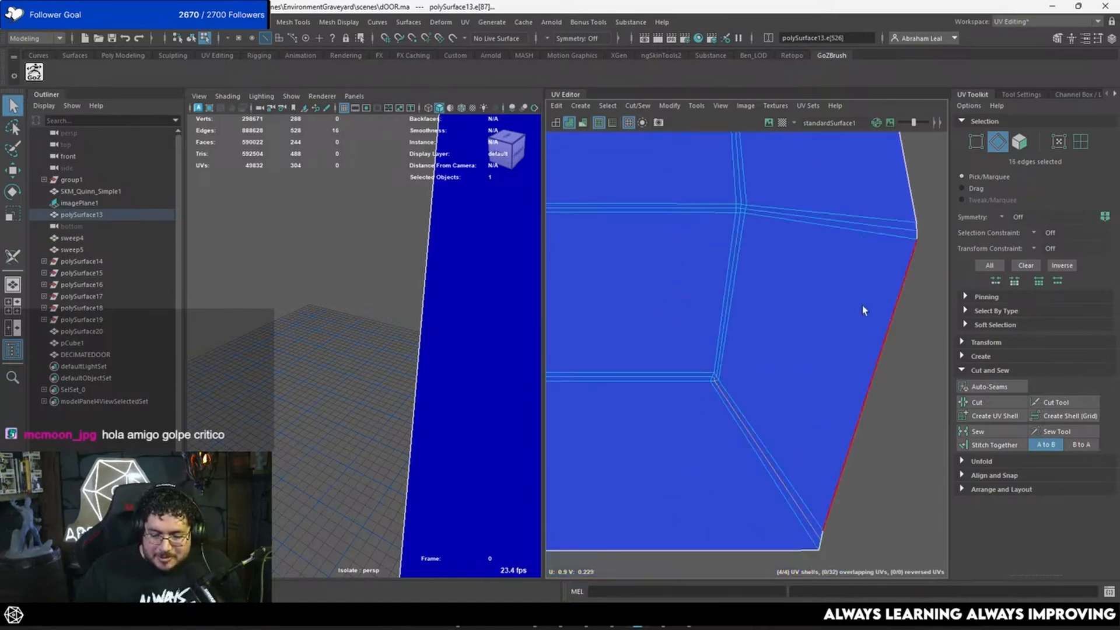
# Cut the UVs along the selected corner edges at the right ends of the four plank shells.
pyautogui.scroll(-7, 784, 292)
pyautogui.keyDown('alt'); pyautogui.moveTo(780, 292); pyautogui.dragTo(778, 348, button='middle'); pyautogui.keyUp('alt')
pyautogui.scroll(4, 805, 277)
pyautogui.keyDown('alt'); pyautogui.moveTo(748, 188); pyautogui.dragTo(822, 422, button='middle'); pyautogui.keyUp('alt')
pyautogui.click(1000, 403)
# Switch to UV shell selection, select all four plank shells and unfold them.
pyautogui.scroll(-9, 727, 322)
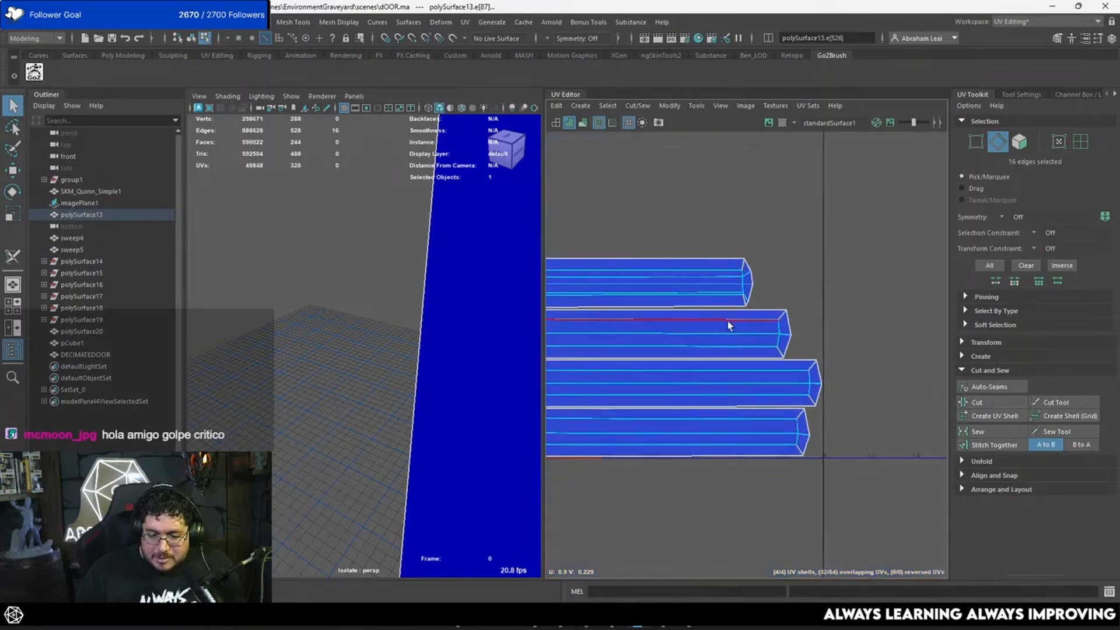
pyautogui.keyDown('alt'); pyautogui.moveTo(727, 322); pyautogui.dragTo(750, 307, button='middle'); pyautogui.keyUp('alt')
pyautogui.moveTo(750, 306); pyautogui.dragTo(779, 334, button='right')
pyautogui.moveTo(605, 239); pyautogui.dragTo(861, 395)
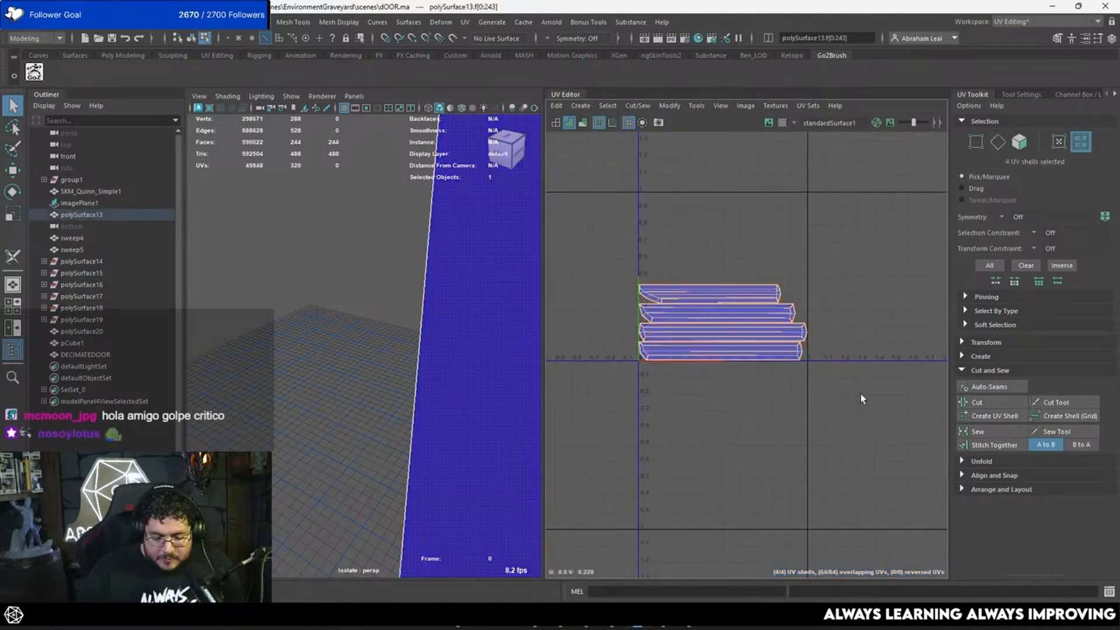
pyautogui.hotkey('ctrl', 'u')
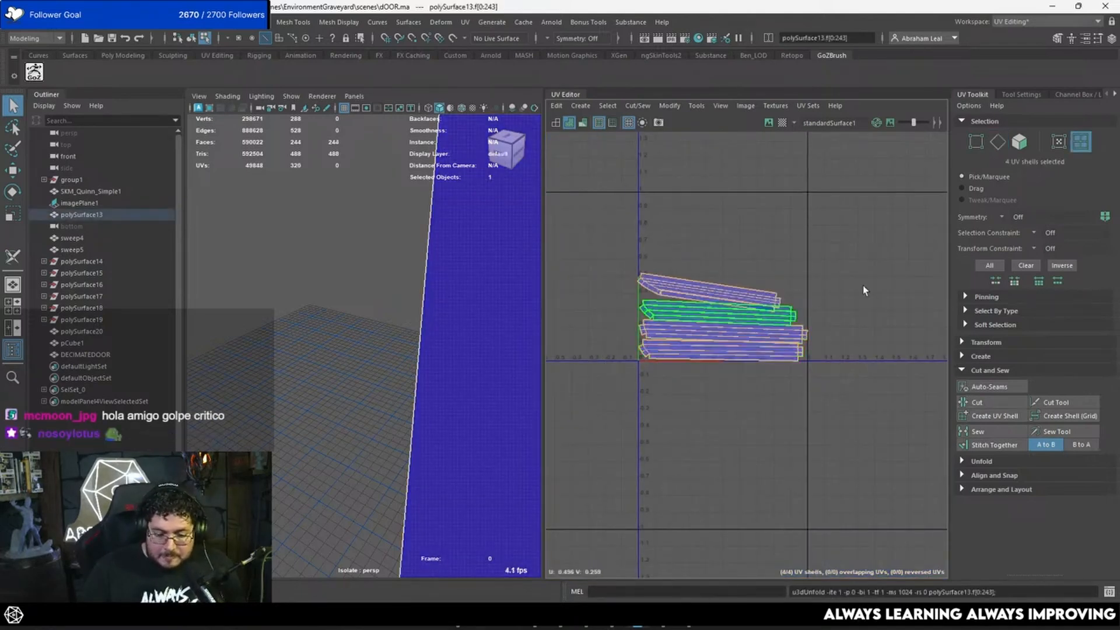
# Select all four unfolded plank shells again and lay them out in the UV tile.
pyautogui.click(862, 286)
pyautogui.scroll(5, 861, 274)
pyautogui.scroll(-3, 662, 334)
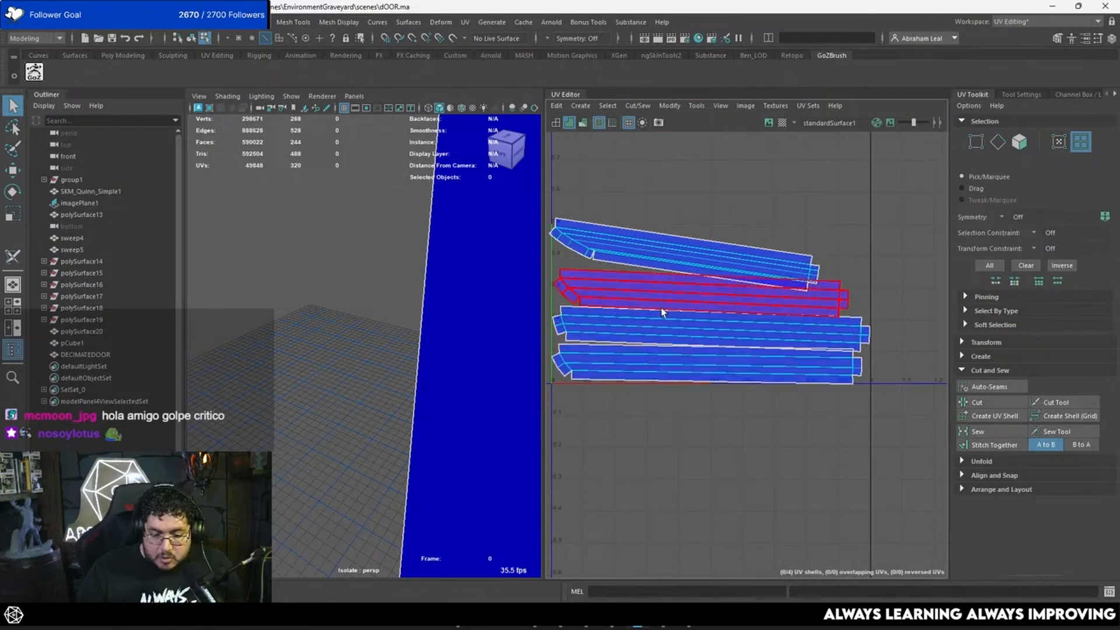
pyautogui.scroll(-2, 661, 307)
pyautogui.click(674, 278)
pyautogui.moveTo(779, 245); pyautogui.dragTo(588, 399)
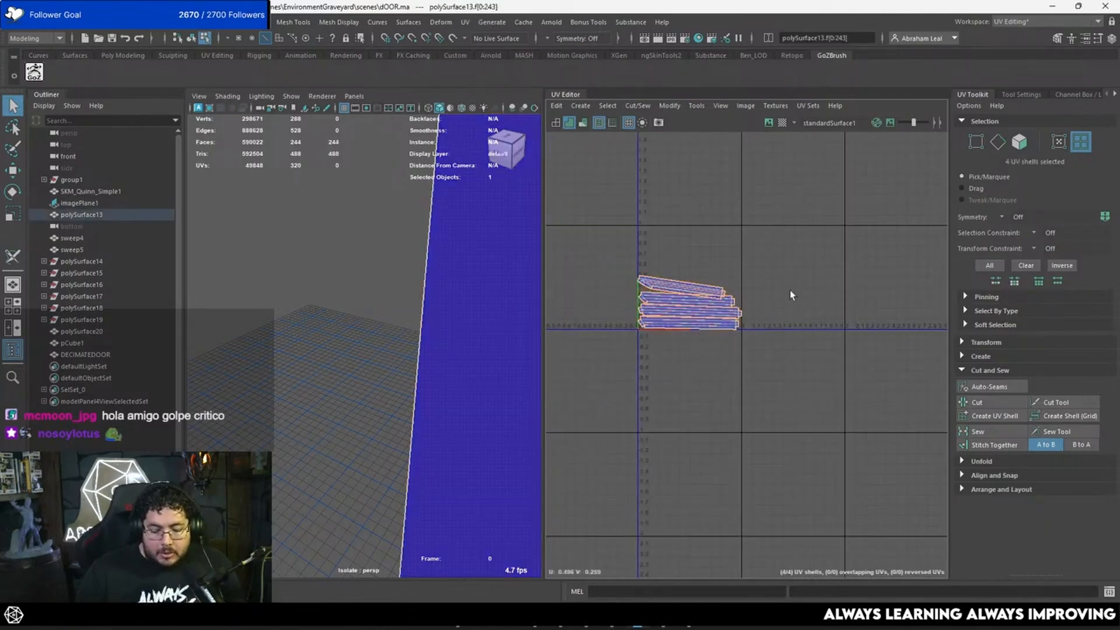
pyautogui.hotkey('ctrl', 'l')
# Select all four plank UV shells and get their average texel density at map size 4096.
pyautogui.click(789, 218)
pyautogui.scroll(3, 785, 239)
pyautogui.keyDown('alt'); pyautogui.moveTo(724, 230); pyautogui.dragTo(852, 222, button='middle'); pyautogui.keyUp('alt')
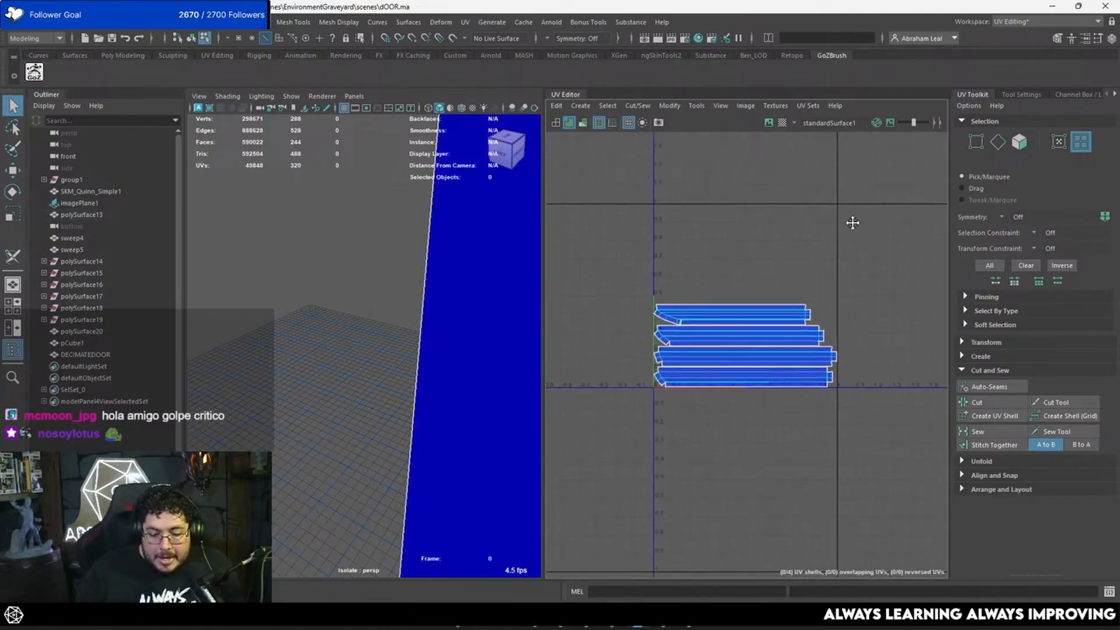
pyautogui.moveTo(866, 245); pyautogui.dragTo(606, 425)
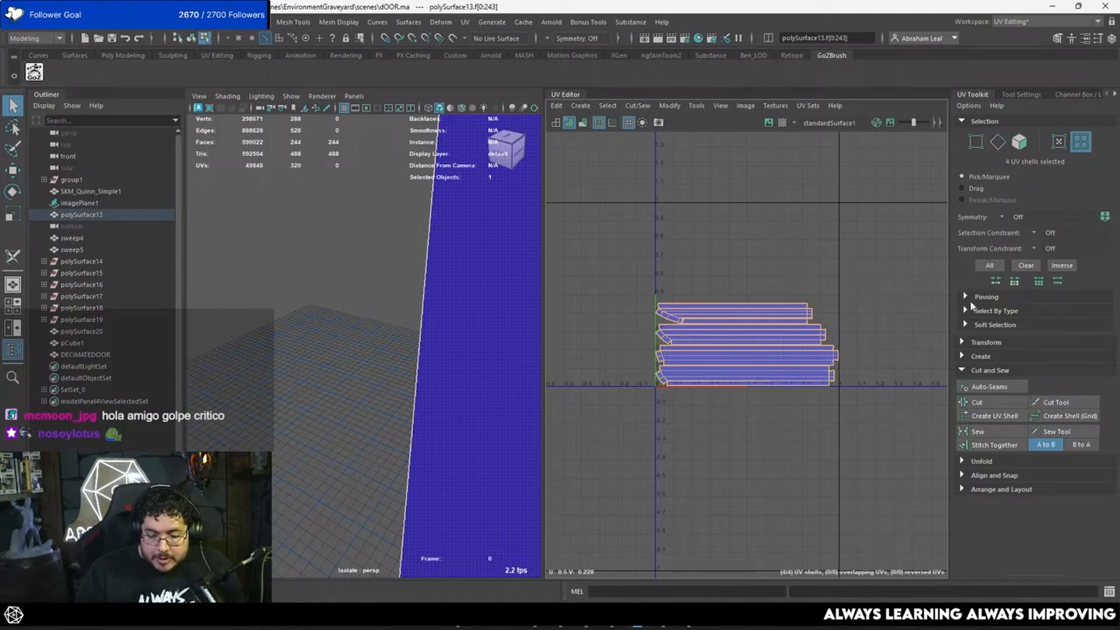
pyautogui.click(962, 342)
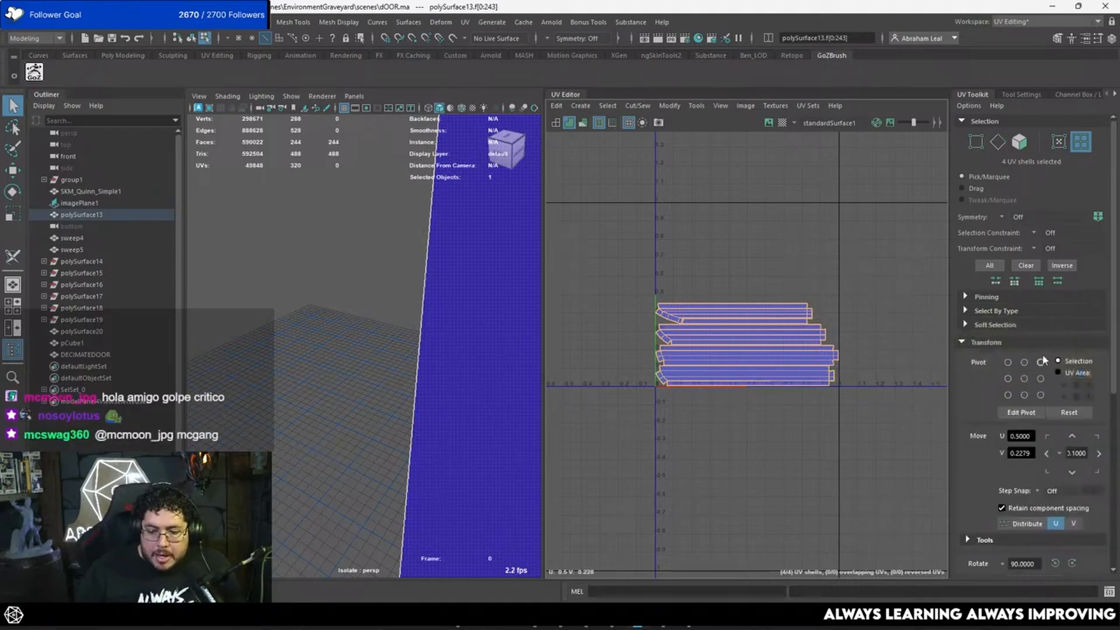
pyautogui.scroll(-3, 1030, 370)
pyautogui.scroll(-3, 1027, 435)
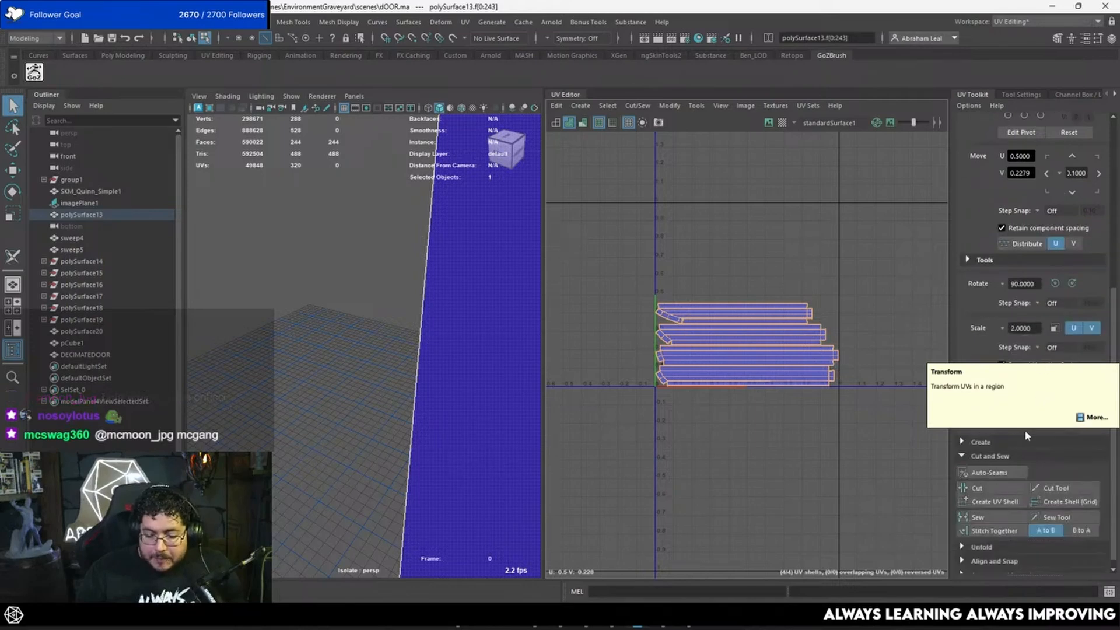
pyautogui.keyDown('alt'); pyautogui.moveTo(868, 411); pyautogui.dragTo(847, 396, button='middle'); pyautogui.keyUp('alt')
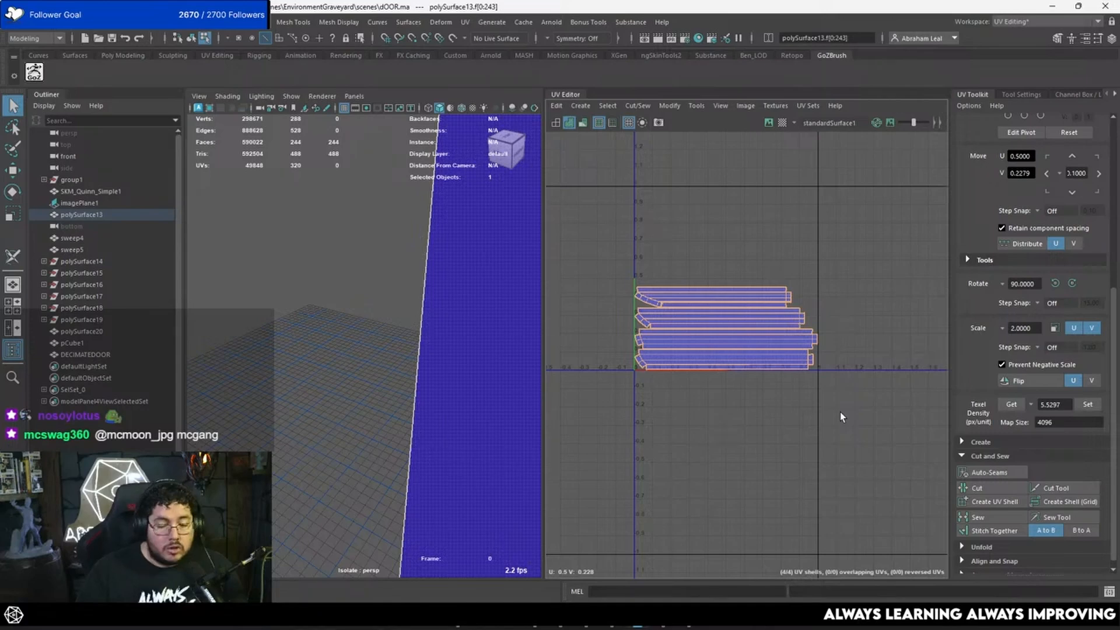
# Show the door planks in the front view and return them to object mode.
pyautogui.press('f')
pyautogui.keyDown('alt'); pyautogui.moveTo(391, 375); pyautogui.dragTo(293, 324); pyautogui.keyUp('alt')
pyautogui.scroll(5, 293, 324)
pyautogui.keyDown('alt'); pyautogui.moveTo(404, 347); pyautogui.dragTo(418, 216, button='middle'); pyautogui.keyUp('alt')
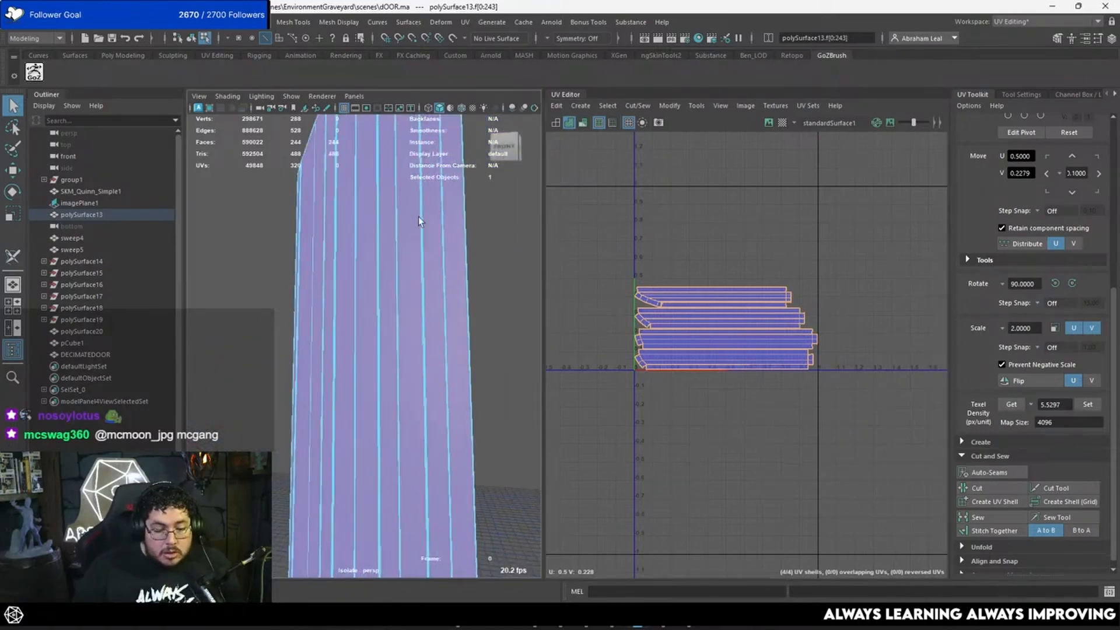
pyautogui.scroll(-5, 419, 216)
pyautogui.keyDown('alt'); pyautogui.moveTo(418, 216); pyautogui.dragTo(459, 317); pyautogui.keyUp('alt')
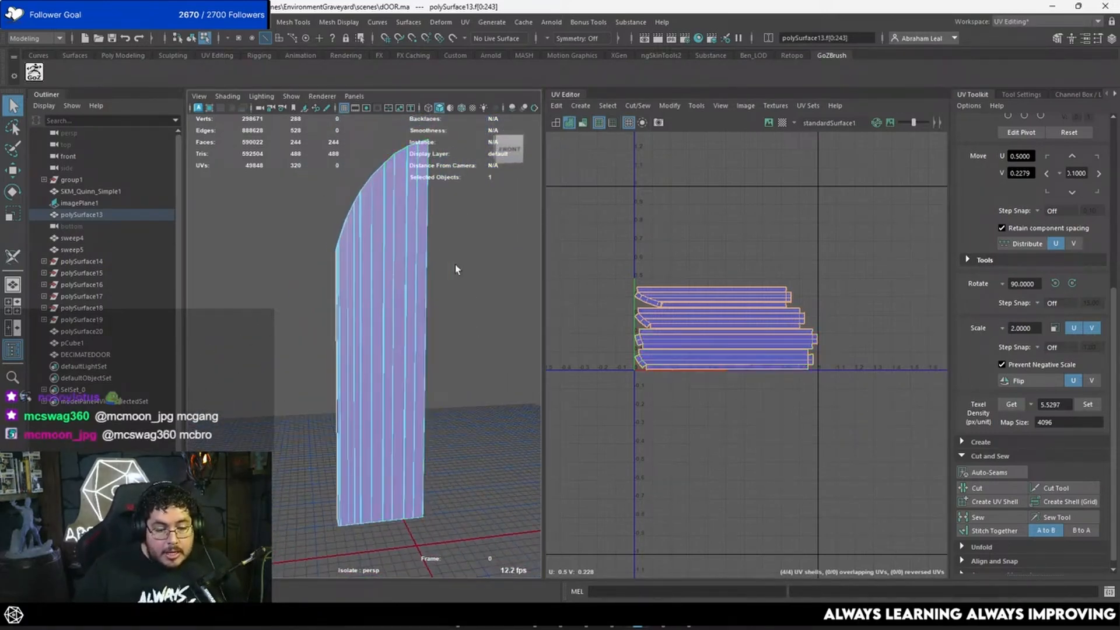
pyautogui.press('space')
pyautogui.moveTo(455, 266); pyautogui.dragTo(455, 296)
pyautogui.moveTo(376, 248); pyautogui.dragTo(460, 210, button='right')
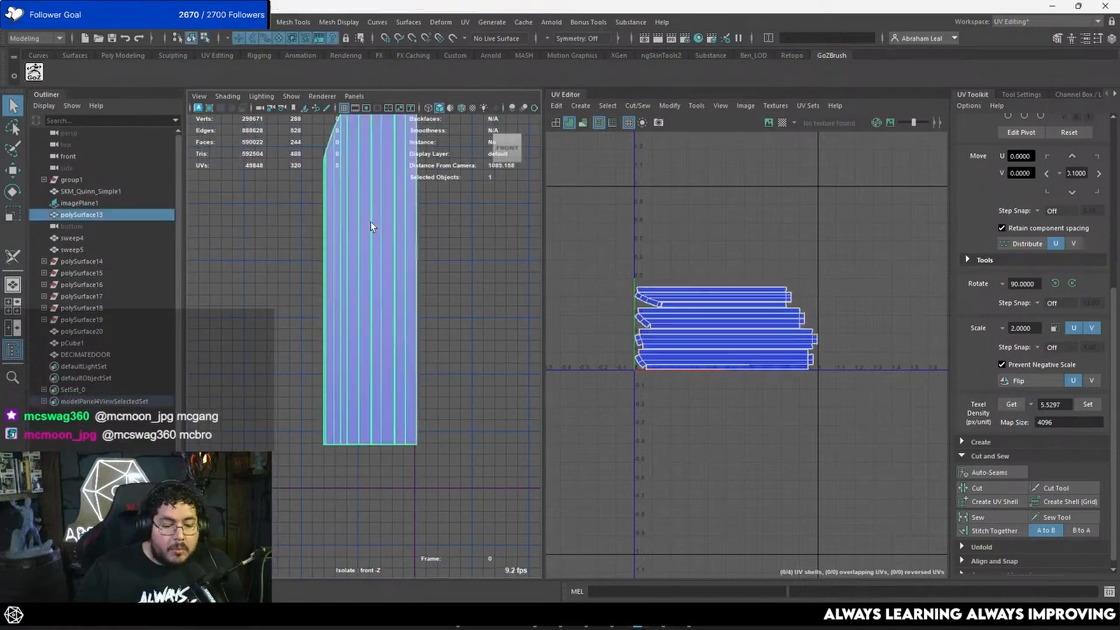
# Slice the door planks straight across at three heights with the Multi-Cut tool, then reselect the door object.
pyautogui.click(335, 56)
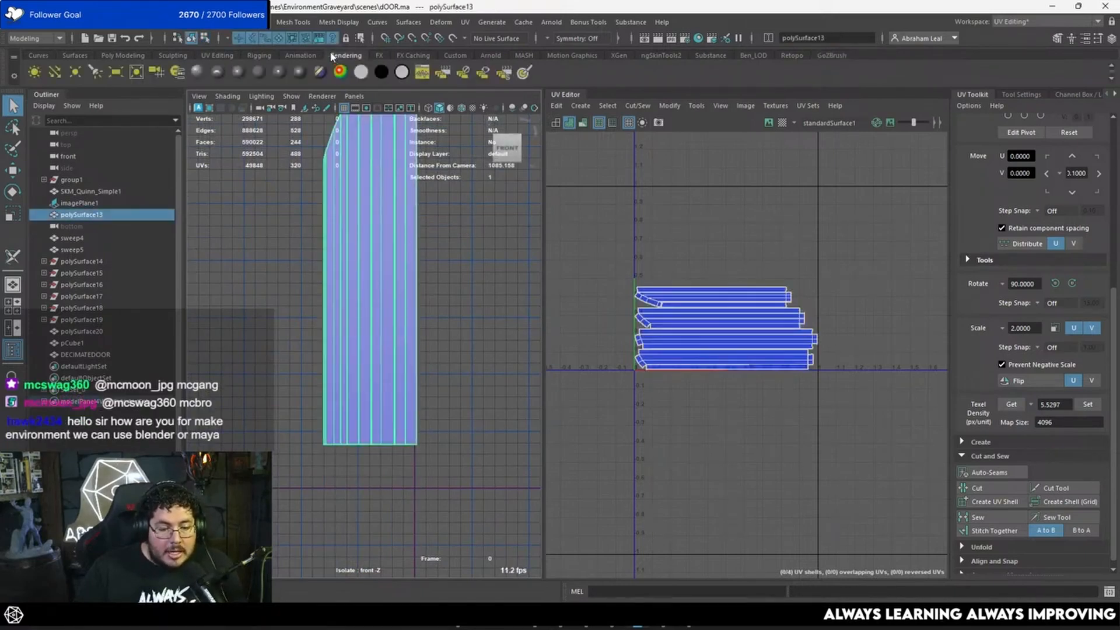
pyautogui.click(217, 56)
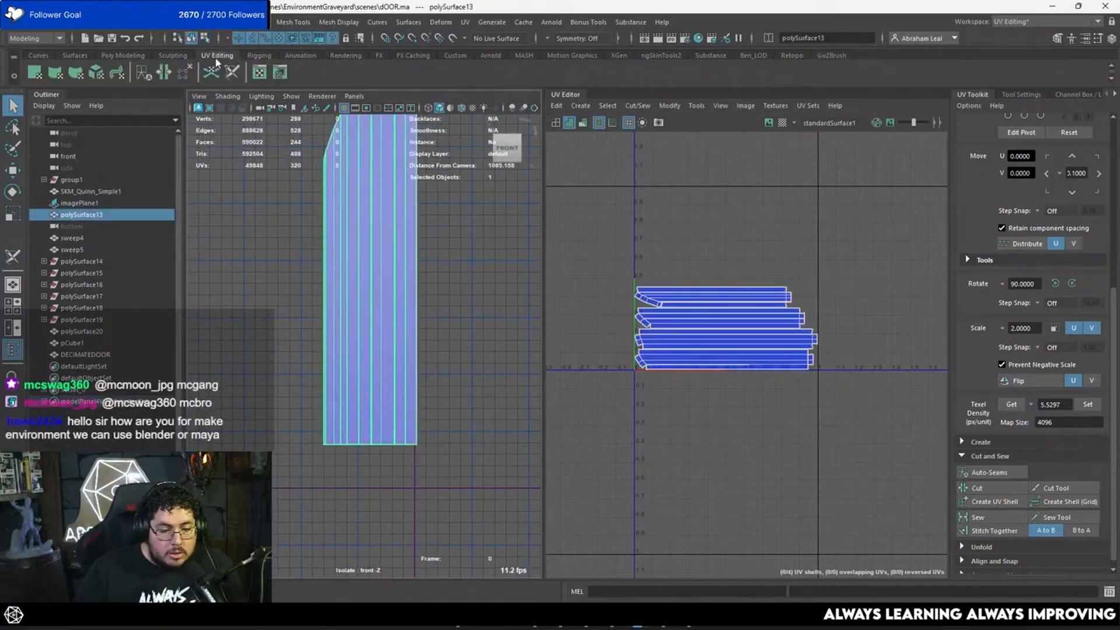
pyautogui.click(291, 56)
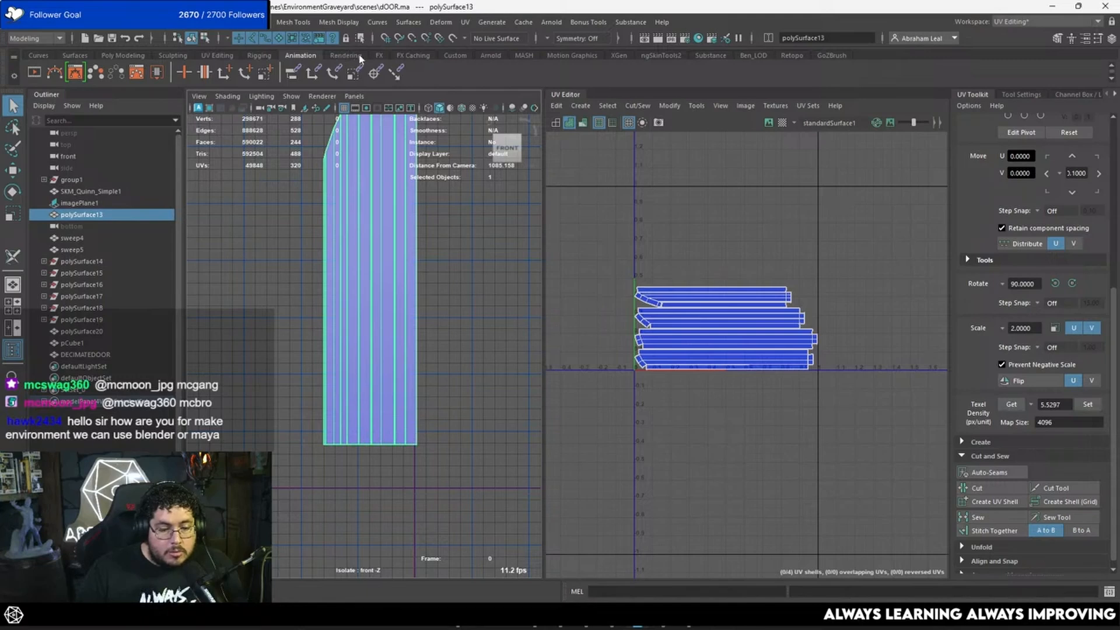
pyautogui.click(144, 56)
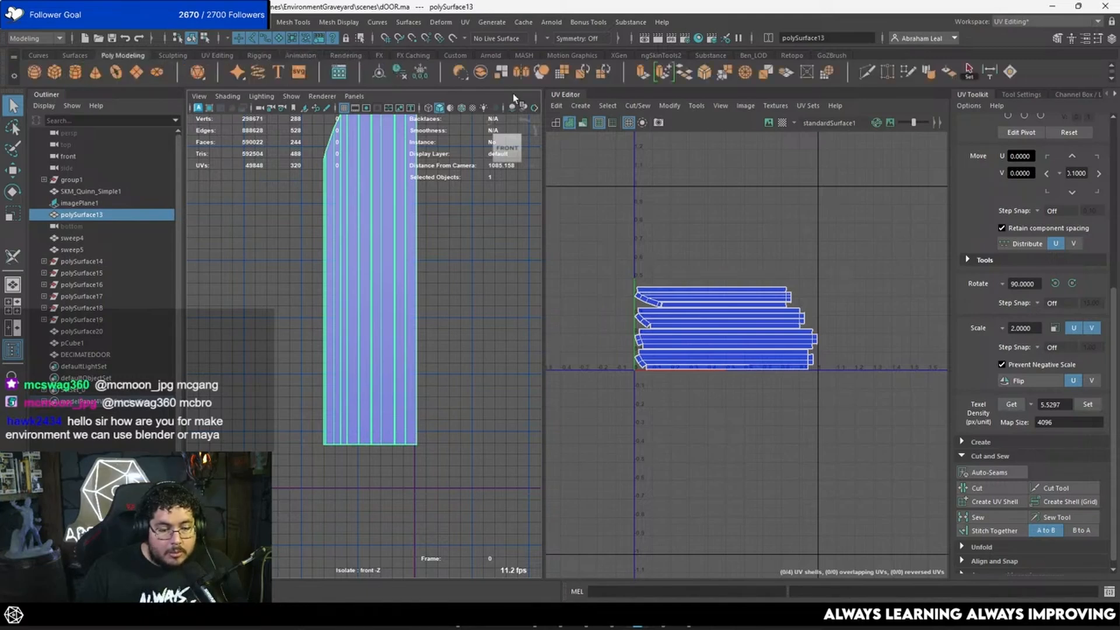
pyautogui.click(872, 71)
pyautogui.keyDown('alt'); pyautogui.moveTo(457, 204); pyautogui.dragTo(465, 262, button='middle'); pyautogui.keyUp('alt')
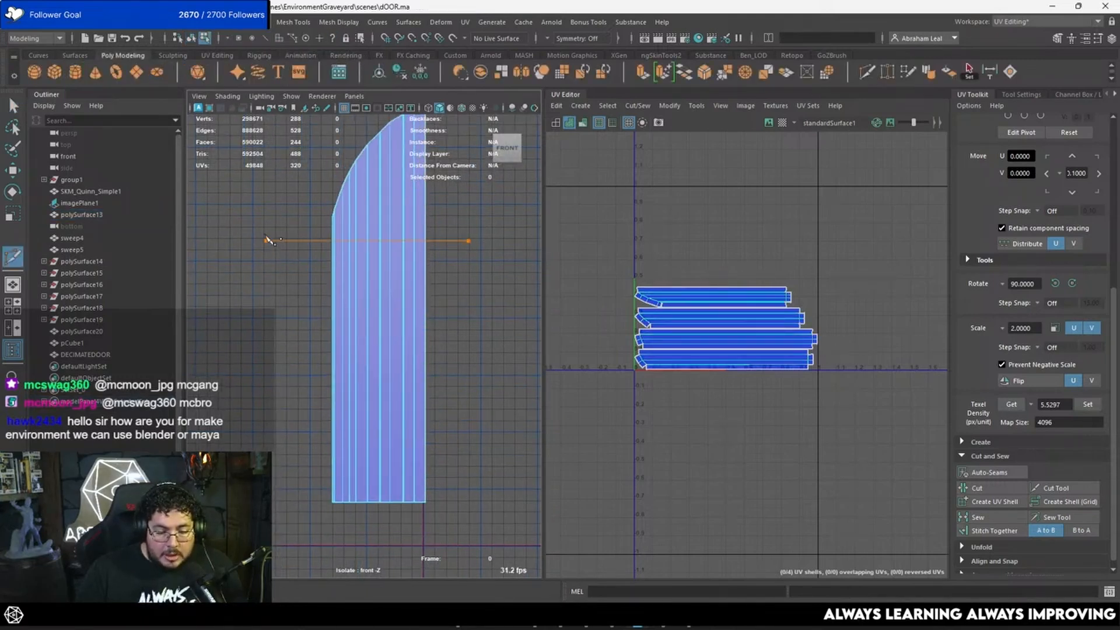
pyautogui.moveTo(282, 336); pyautogui.dragTo(282, 337)
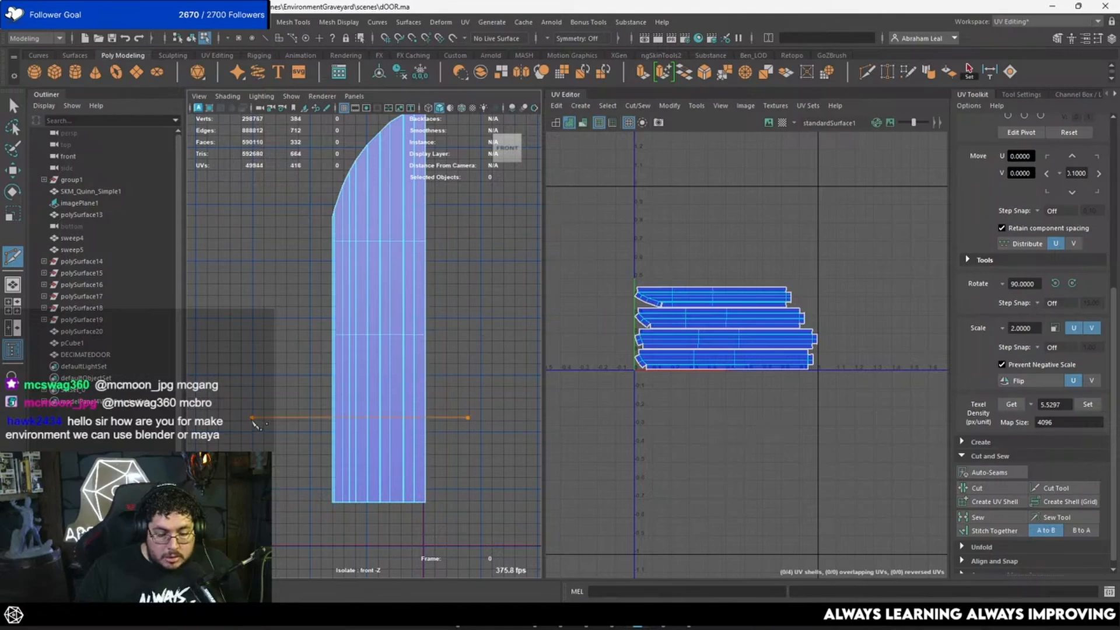
pyautogui.moveTo(252, 419); pyautogui.dragTo(252, 418)
pyautogui.press('q')
pyautogui.moveTo(380, 327); pyautogui.dragTo(466, 251, button='right')
pyautogui.click(466, 251)
pyautogui.click(426, 276)
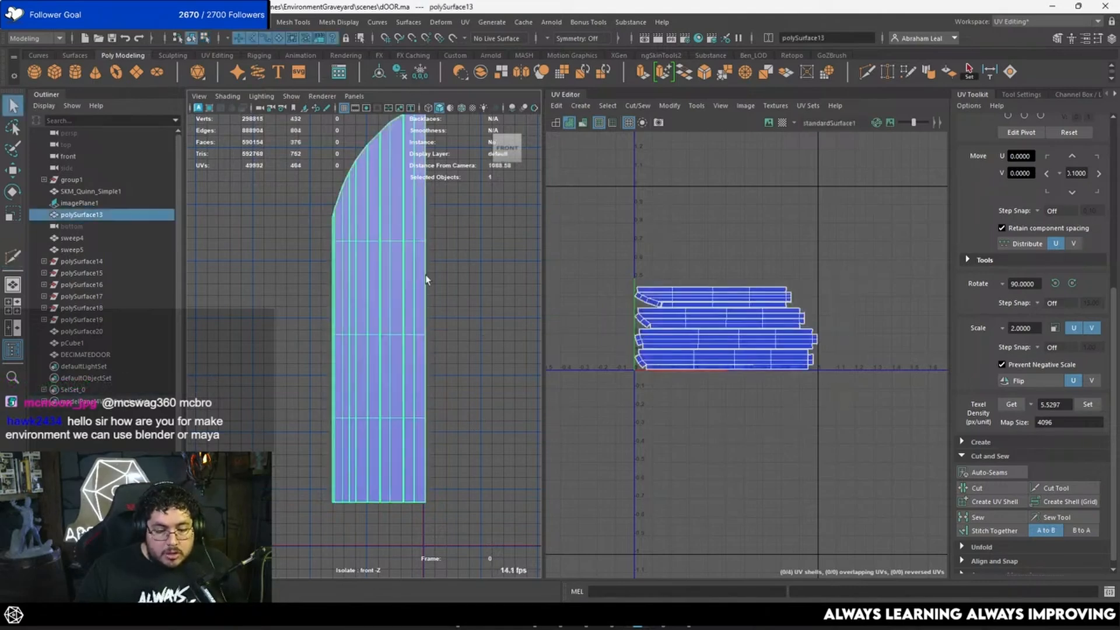
# Switch the UV Editor to edge selection and select edges on the uppermost plank shell.
pyautogui.moveTo(699, 312); pyautogui.dragTo(641, 287, button='right')
pyautogui.scroll(5, 659, 290)
pyautogui.keyDown('alt'); pyautogui.moveTo(709, 320); pyautogui.dragTo(667, 270, button='middle'); pyautogui.keyUp('alt')
pyautogui.scroll(3, 666, 270)
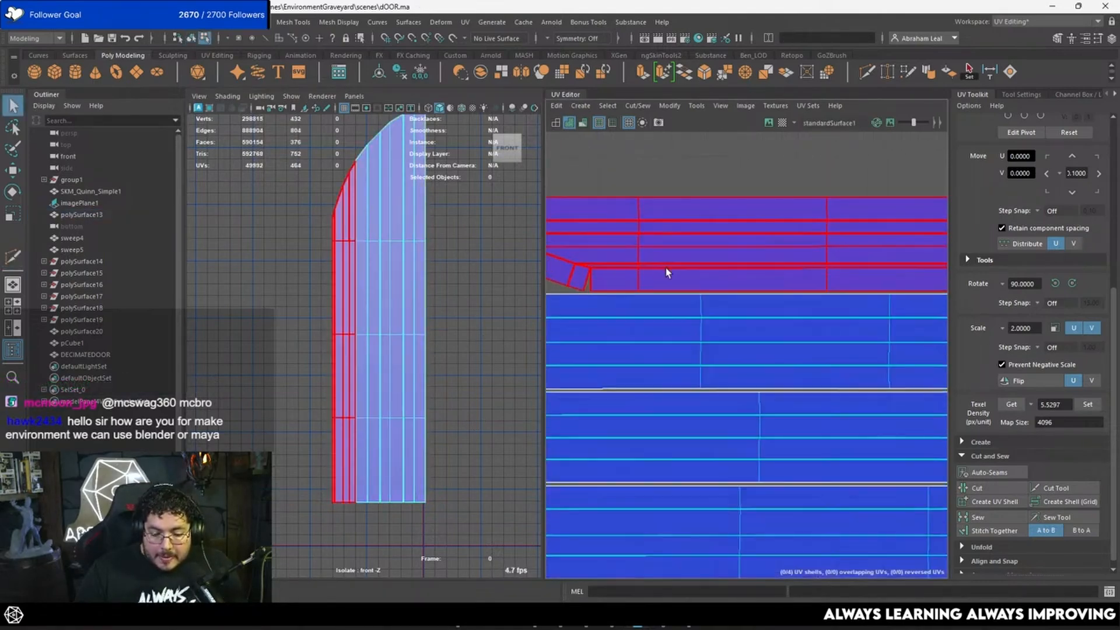
pyautogui.moveTo(635, 226); pyautogui.dragTo(634, 201, button='right')
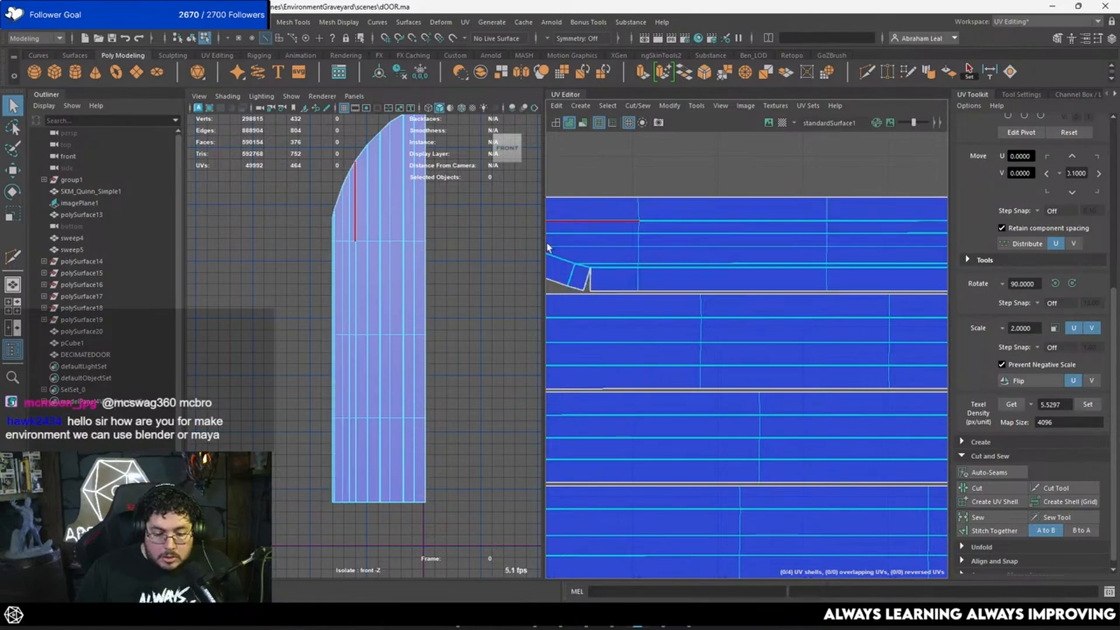
pyautogui.doubleClick(636, 214)
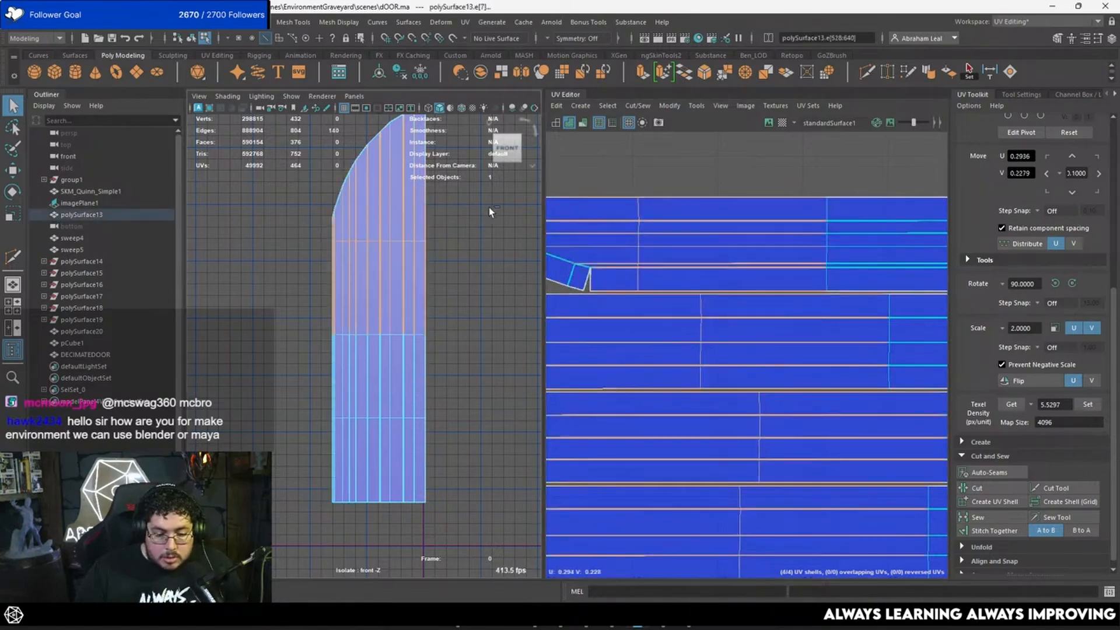
# Select only the three horizontal rows of slice edges across the door planks and cut the UVs along them.
pyautogui.keyDown('ctrl'); pyautogui.moveTo(490, 211); pyautogui.dragTo(315, 231); pyautogui.keyUp('ctrl')
pyautogui.keyDown('ctrl'); pyautogui.moveTo(460, 273); pyautogui.dragTo(312, 297); pyautogui.keyUp('ctrl')
pyautogui.keyDown('alt'); pyautogui.moveTo(486, 290); pyautogui.dragTo(479, 261, button='middle'); pyautogui.keyUp('alt')
pyautogui.moveTo(480, 261); pyautogui.dragTo(304, 344)
pyautogui.keyDown('ctrl'); pyautogui.moveTo(481, 260); pyautogui.dragTo(246, 258); pyautogui.keyUp('ctrl')
pyautogui.keyDown('ctrl'); pyautogui.moveTo(476, 350); pyautogui.dragTo(291, 353); pyautogui.keyUp('ctrl')
pyautogui.keyDown('alt'); pyautogui.moveTo(470, 376); pyautogui.dragTo(488, 311, button='middle'); pyautogui.keyUp('alt')
pyautogui.keyDown('shift'); pyautogui.moveTo(489, 311); pyautogui.dragTo(245, 401); pyautogui.keyUp('shift')
pyautogui.keyDown('ctrl'); pyautogui.moveTo(486, 290); pyautogui.dragTo(330, 298); pyautogui.keyUp('ctrl')
pyautogui.click(985, 489)
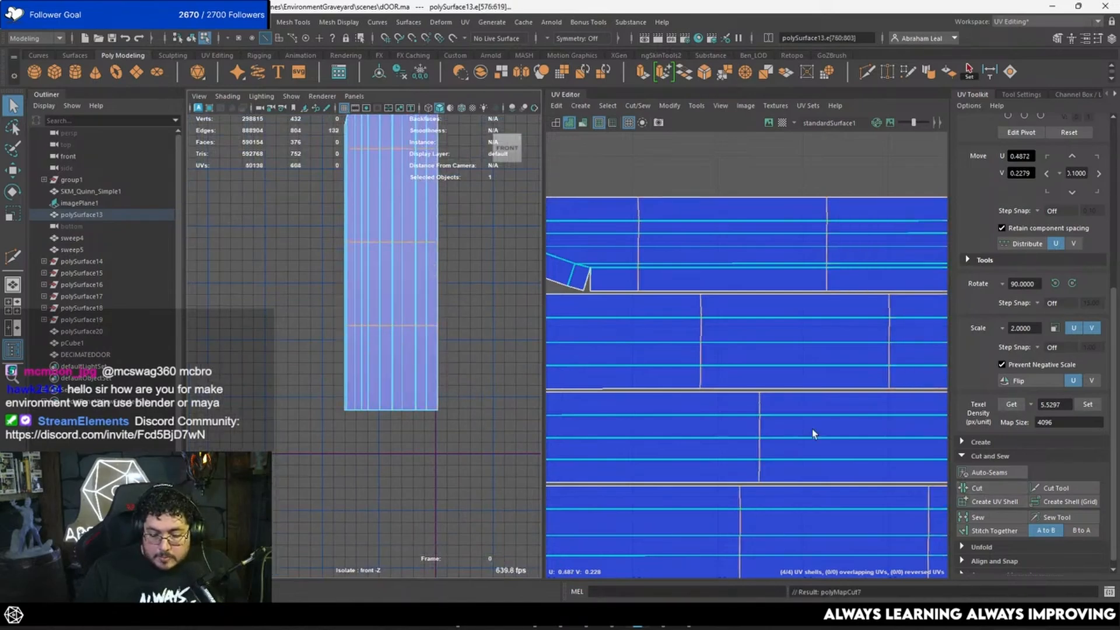
# Select all the cut plank shells and lay them out to fill the UV tile.
pyautogui.scroll(-8, 750, 394)
pyautogui.click(646, 319)
pyautogui.moveTo(647, 320); pyautogui.dragTo(916, 475)
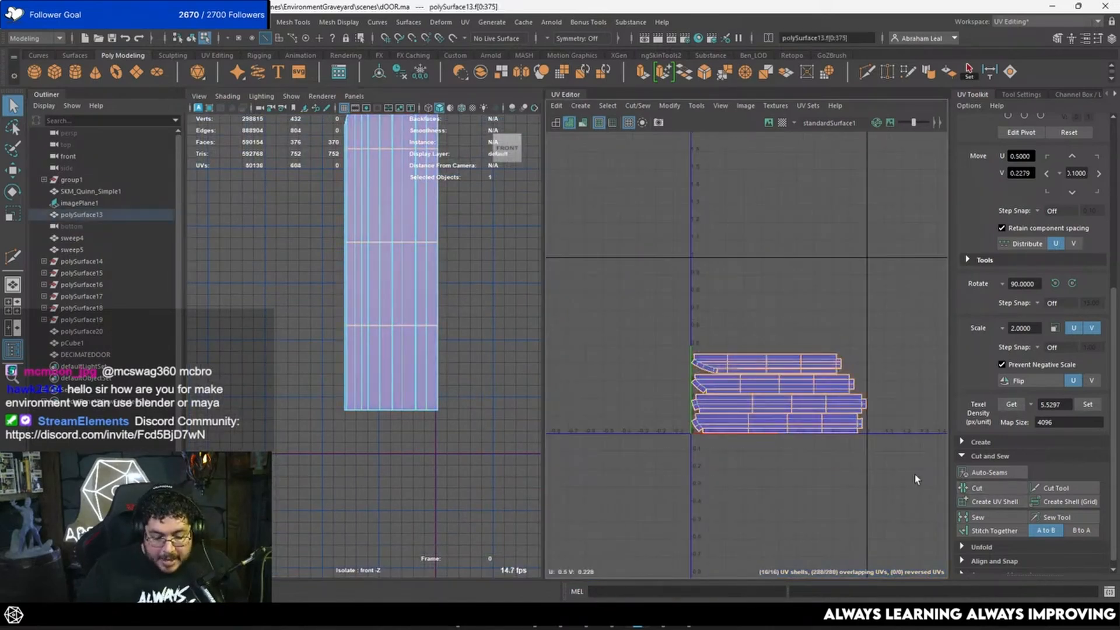
pyautogui.hotkey('ctrl', 'l')
pyautogui.click(734, 220)
pyautogui.scroll(3, 799, 350)
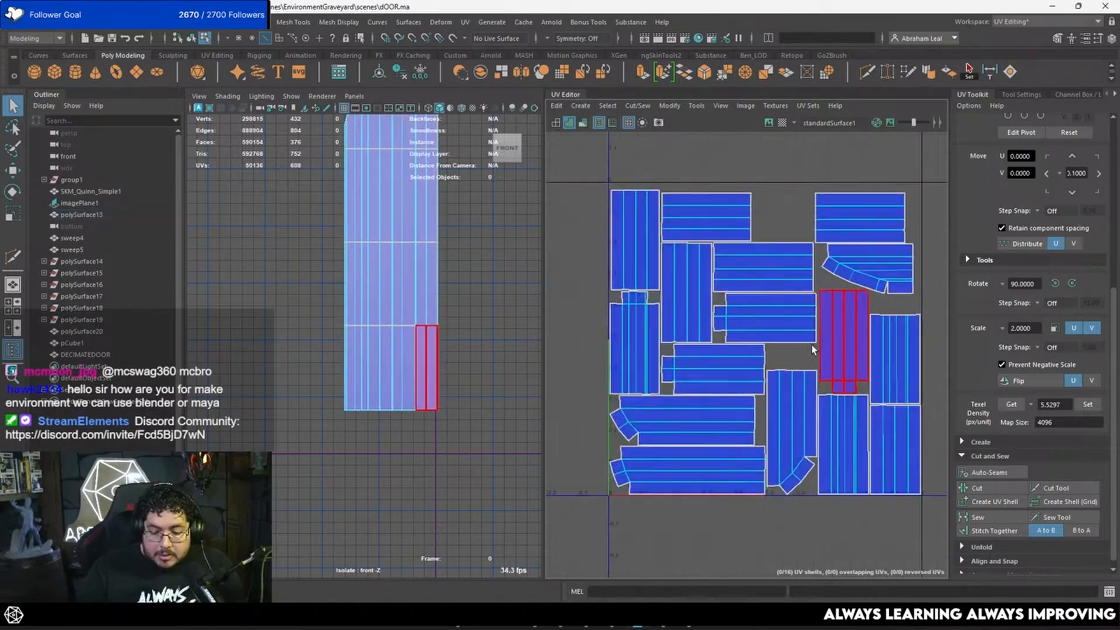
# Select all the laid-out UV shells again and get their average texel density.
pyautogui.click(1015, 405)
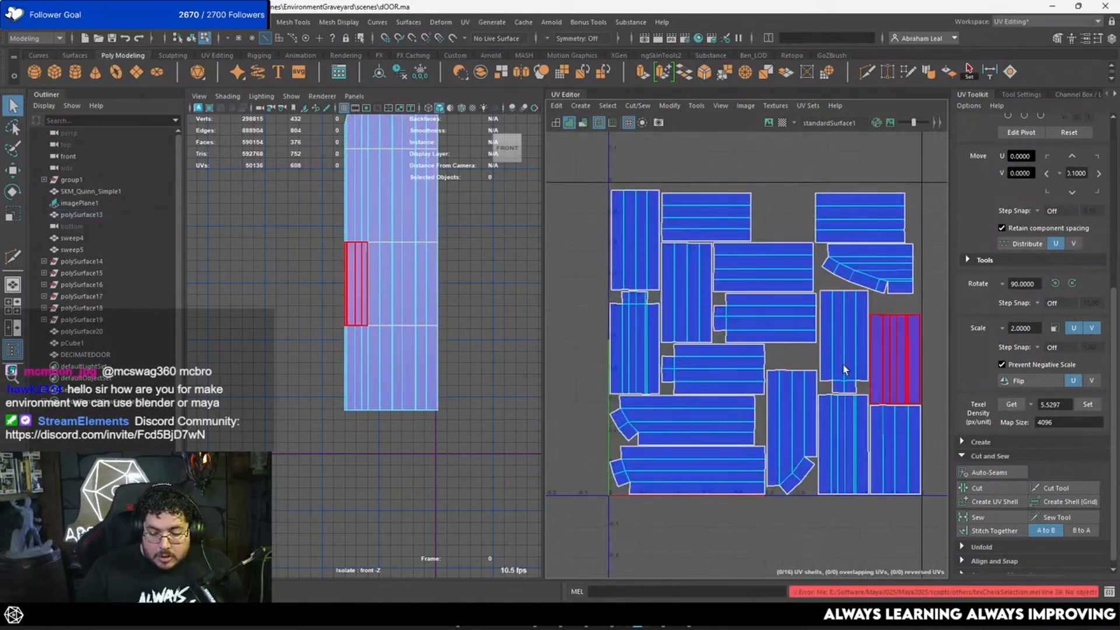
pyautogui.moveTo(810, 335); pyautogui.dragTo(771, 305, button='right')
pyautogui.scroll(-6, 765, 301)
pyautogui.moveTo(636, 210); pyautogui.dragTo(932, 390)
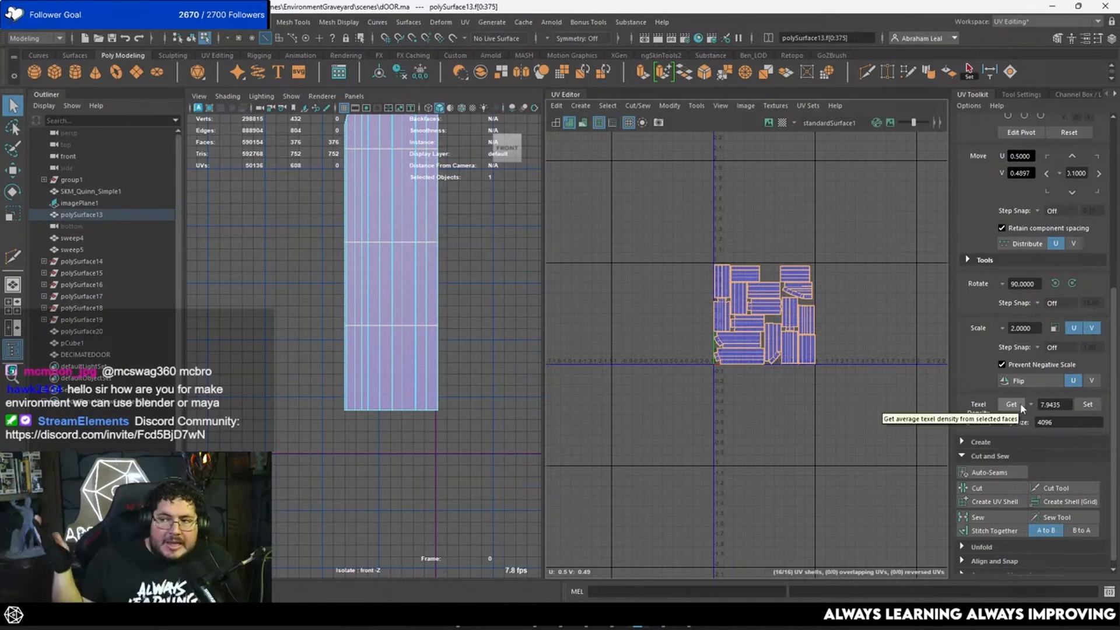
pyautogui.scroll(3, 831, 313)
pyautogui.scroll(4, 793, 324)
pyautogui.keyDown('alt'); pyautogui.moveTo(694, 283); pyautogui.dragTo(791, 279, button='middle'); pyautogui.keyUp('alt')
pyautogui.scroll(-4, 793, 280)
pyautogui.scroll(1, 792, 317)
pyautogui.scroll(-1, 791, 280)
# Leave component selection, switch the viewport back to perspective and select the door object.
pyautogui.moveTo(420, 283); pyautogui.dragTo(490, 253, button='right')
pyautogui.click(456, 289)
pyautogui.press('space')
pyautogui.moveTo(456, 289); pyautogui.dragTo(436, 276)
pyautogui.scroll(-2, 435, 276)
pyautogui.press('space')
pyautogui.click(435, 279)
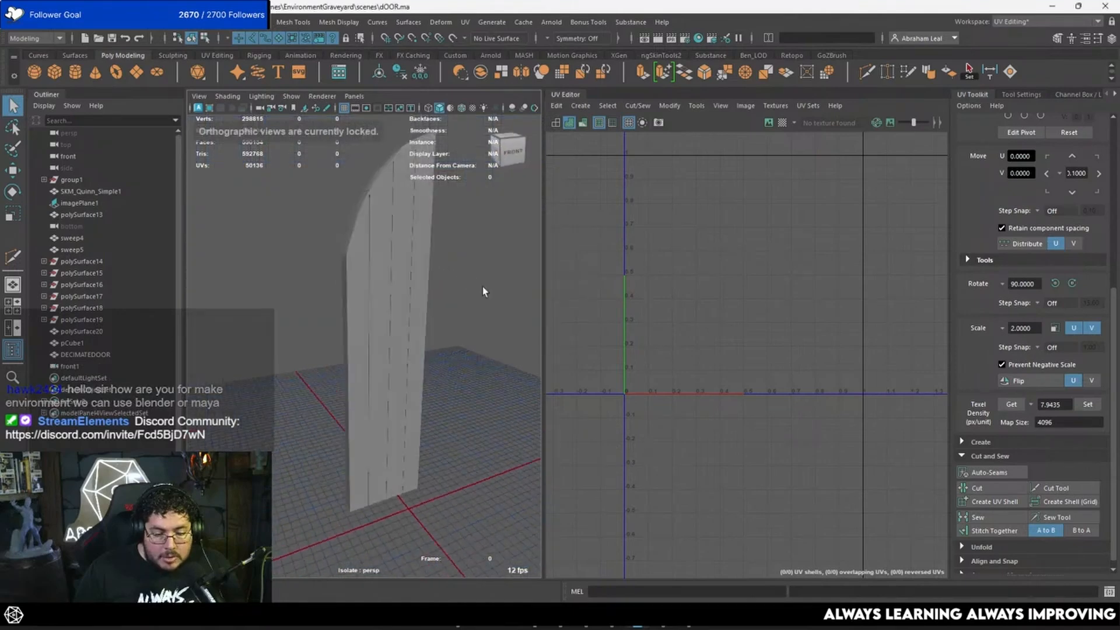
pyautogui.click(387, 289)
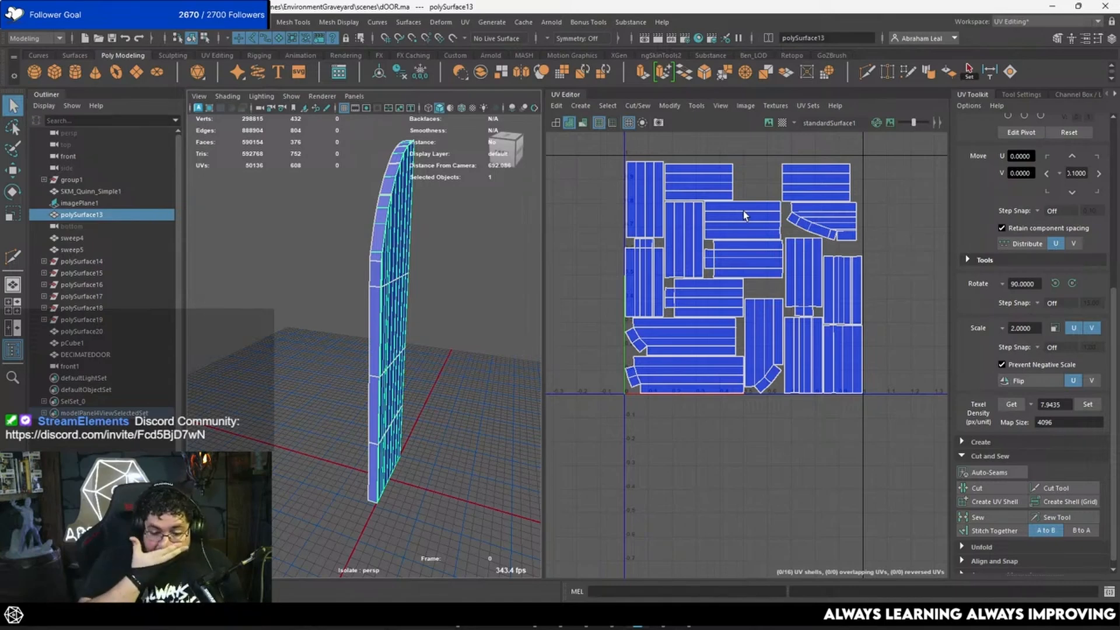
# Examine how the cut plank shells are packed in the UV tile.
pyautogui.rightClick(693, 212)
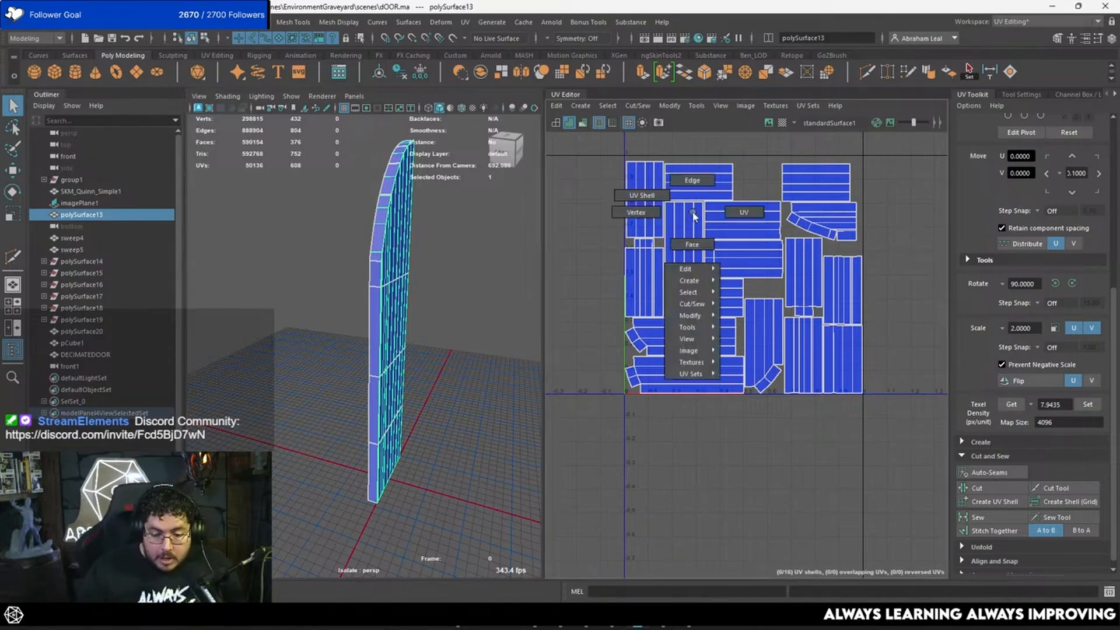
pyautogui.scroll(-3, 736, 204)
pyautogui.keyDown('alt'); pyautogui.moveTo(736, 204); pyautogui.dragTo(793, 196, button='middle'); pyautogui.keyUp('alt')
pyautogui.rightClick(427, 231)
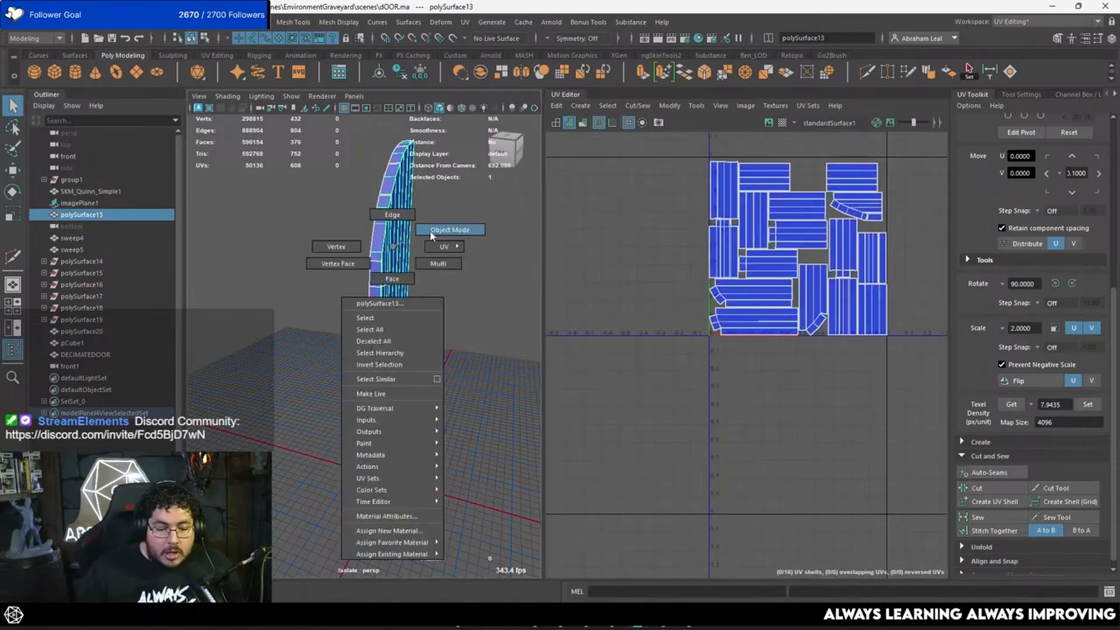
pyautogui.scroll(3, 827, 239)
pyautogui.keyDown('alt'); pyautogui.moveTo(828, 235); pyautogui.dragTo(779, 322, button='middle'); pyautogui.keyUp('alt')
pyautogui.scroll(3, 780, 278)
pyautogui.scroll(-3, 780, 322)
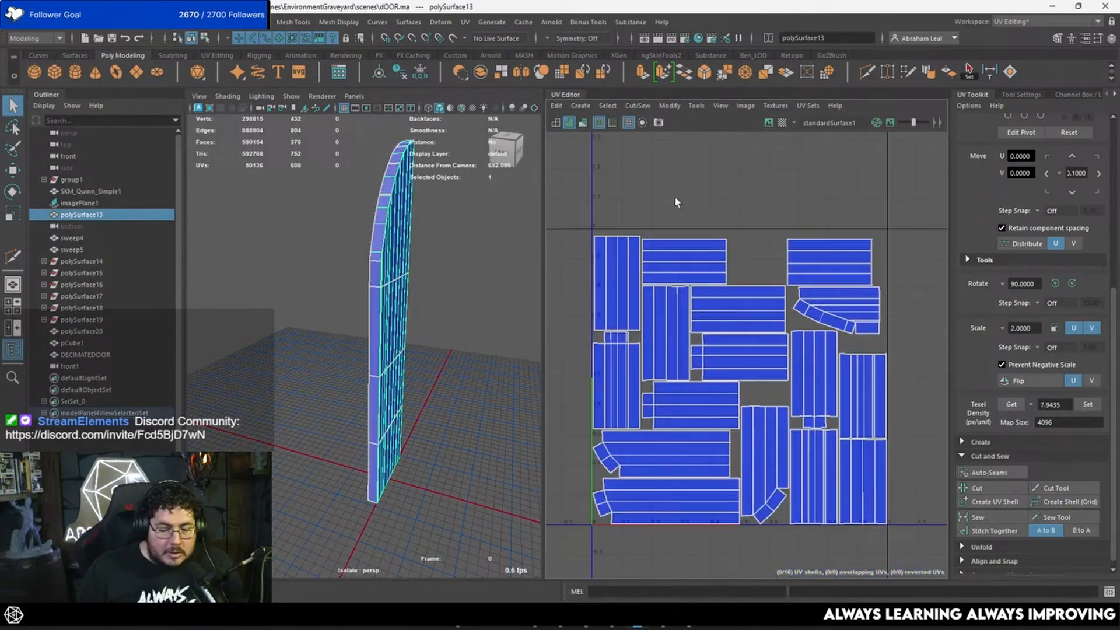
# Examine the door planks and their horizontal UV seams from several angles in the perspective view.
pyautogui.click(379, 218)
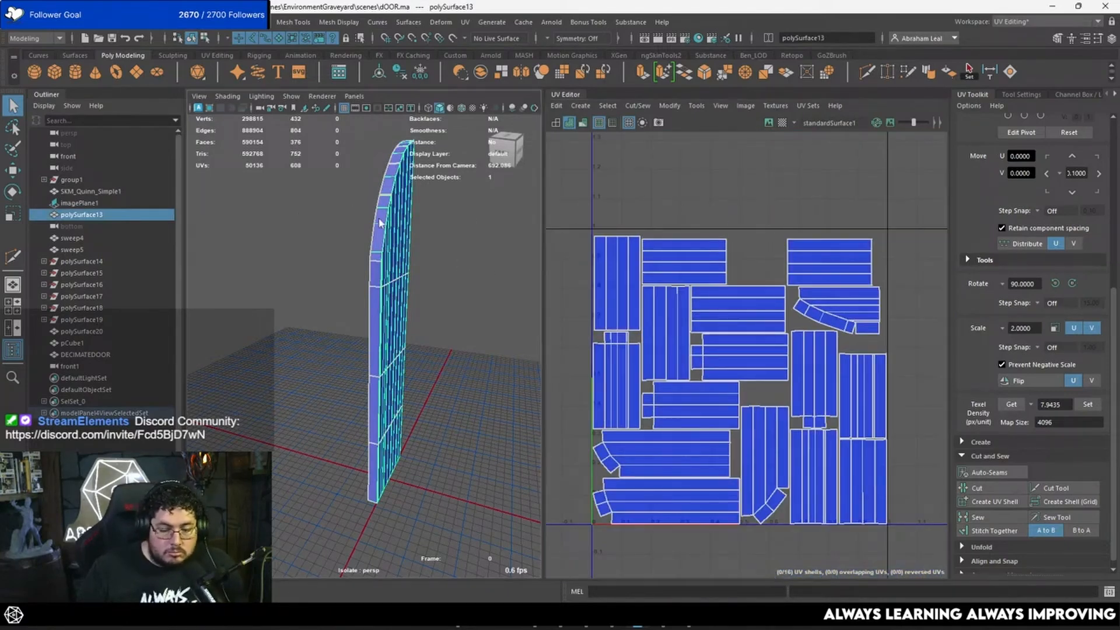
pyautogui.click(394, 227)
pyautogui.keyDown('alt'); pyautogui.moveTo(393, 227); pyautogui.dragTo(350, 233); pyautogui.keyUp('alt')
pyautogui.keyDown('alt'); pyautogui.moveTo(350, 233); pyautogui.dragTo(474, 263, button='right'); pyautogui.keyUp('alt')
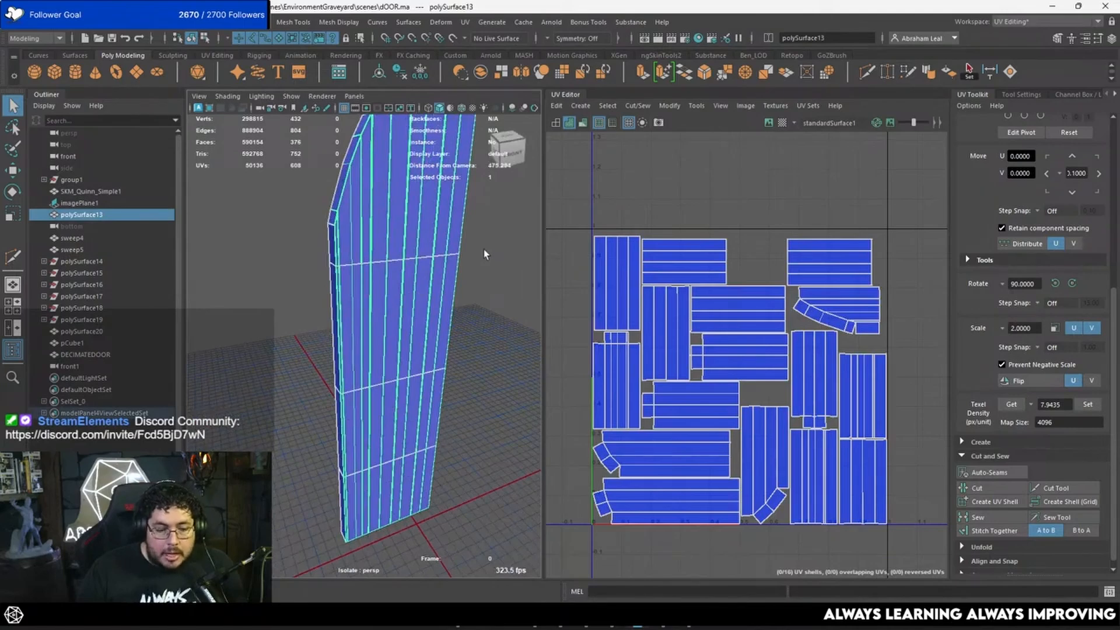
pyautogui.keyDown('alt'); pyautogui.moveTo(487, 244); pyautogui.dragTo(338, 242); pyautogui.keyUp('alt')
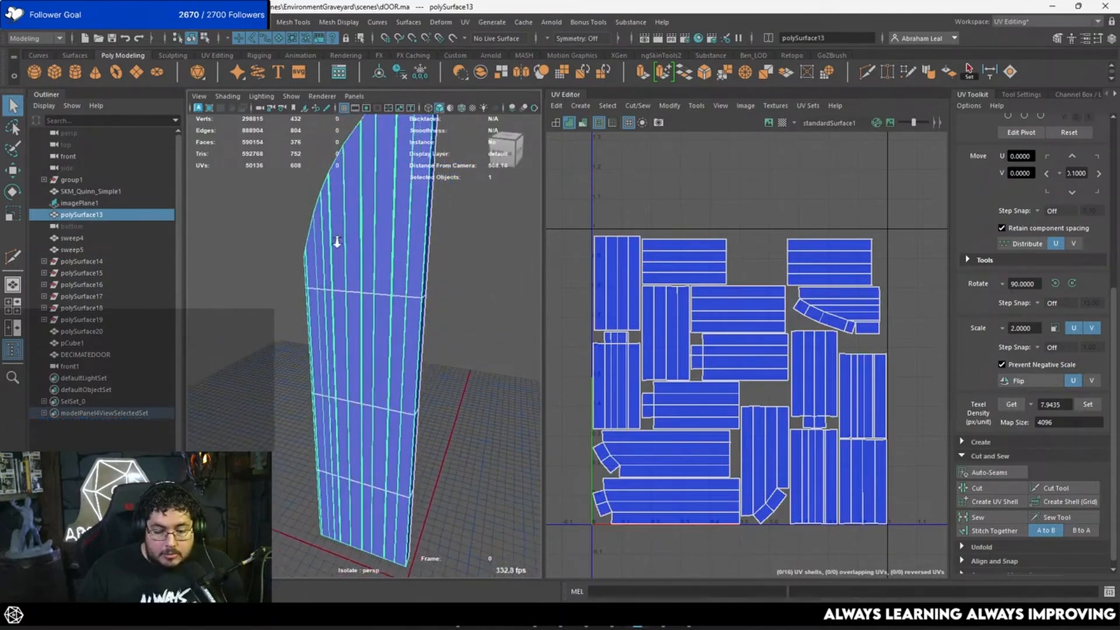
pyautogui.keyDown('alt'); pyautogui.moveTo(337, 241); pyautogui.dragTo(342, 238, button='right'); pyautogui.keyUp('alt')
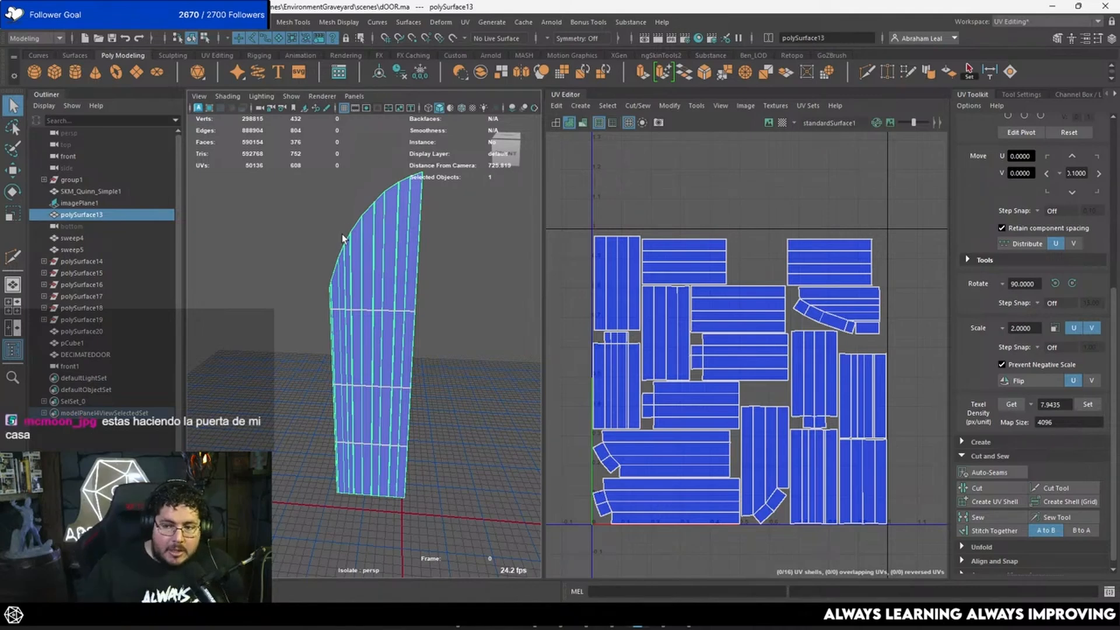
pyautogui.keyDown('alt'); pyautogui.moveTo(430, 239); pyautogui.dragTo(488, 239); pyautogui.keyUp('alt')
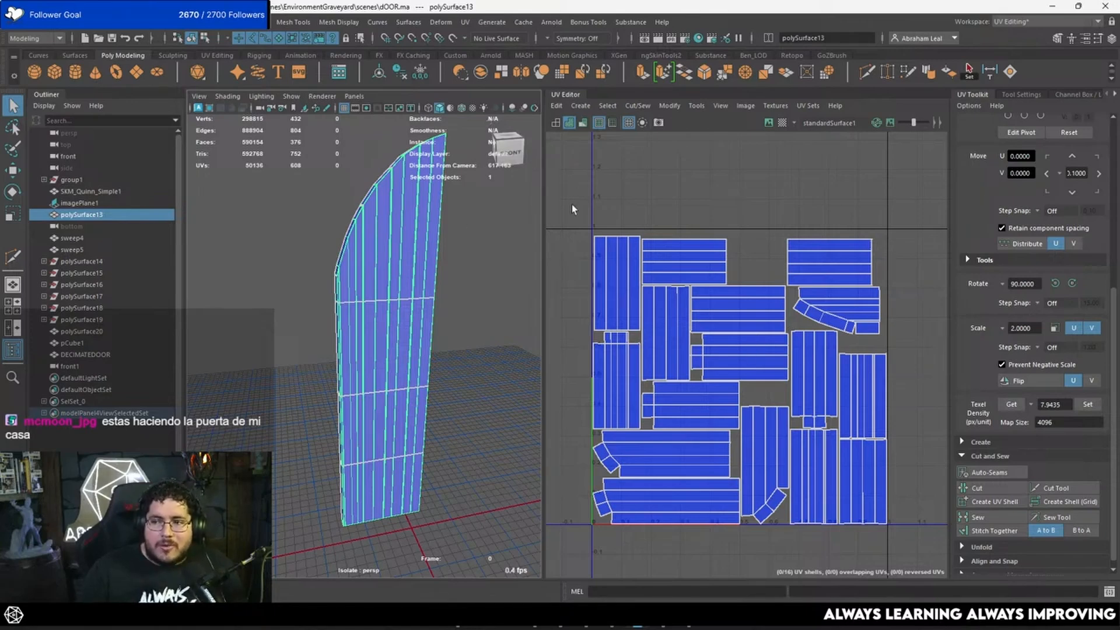
# Collapse the UV Editor to enlarge the viewport and show the whole door.
pyautogui.click(569, 95)
pyautogui.scroll(-6, 673, 276)
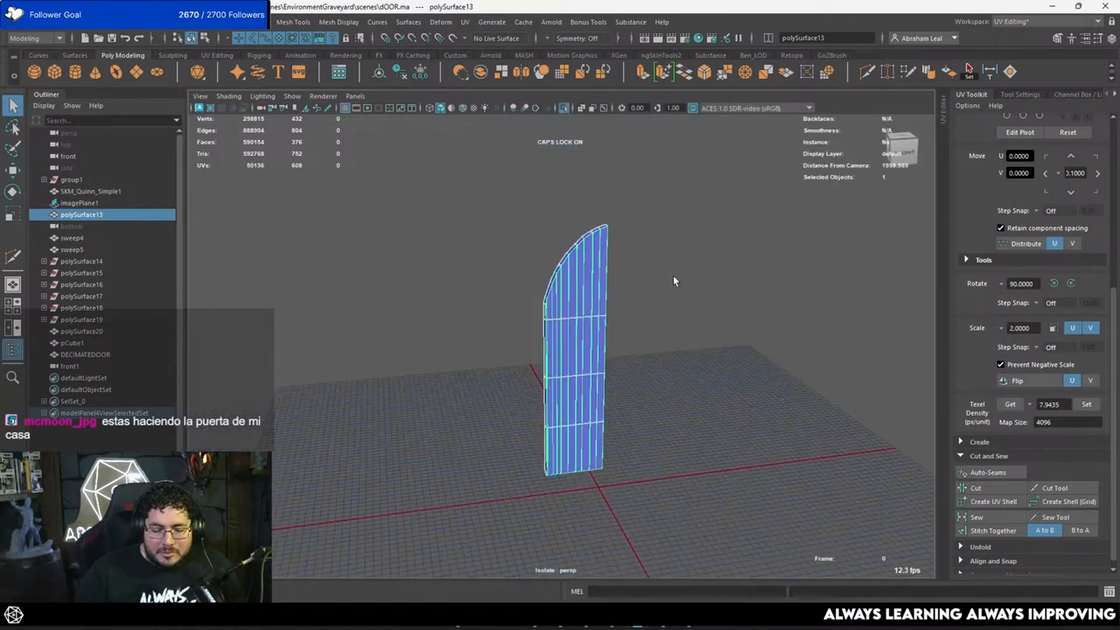
pyautogui.scroll(2, 623, 291)
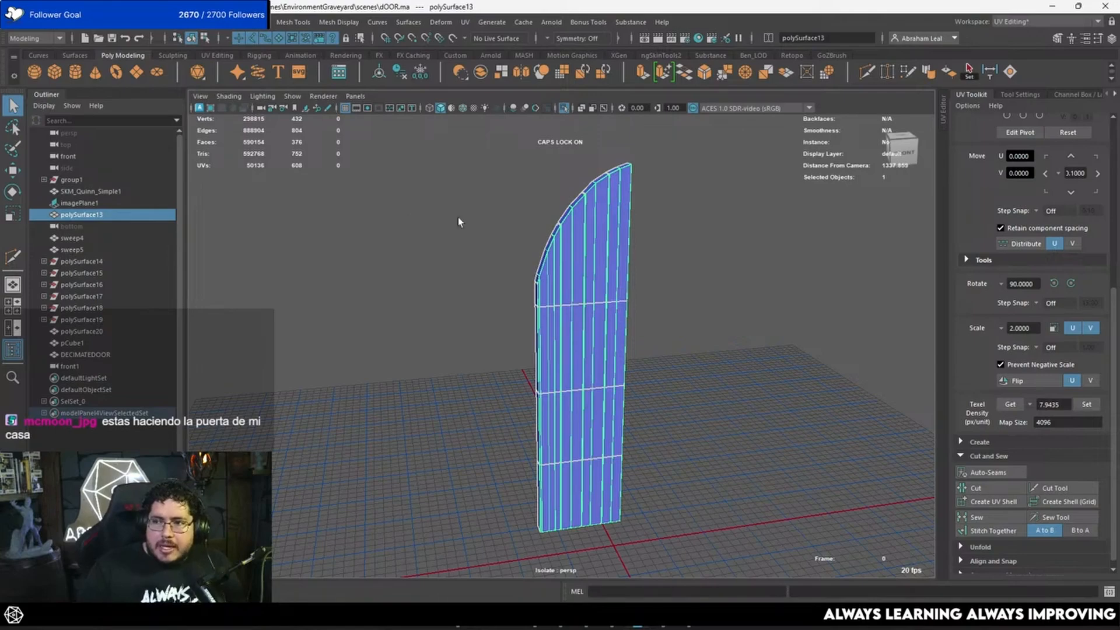
# Examine the door's arched top and plank edges close up from raised and frontal angles.
pyautogui.keyDown('alt'); pyautogui.moveTo(648, 279); pyautogui.dragTo(712, 262, button='right'); pyautogui.keyUp('alt')
pyautogui.keyDown('alt'); pyautogui.moveTo(647, 262); pyautogui.dragTo(542, 298); pyautogui.keyUp('alt')
pyautogui.keyDown('alt'); pyautogui.moveTo(542, 297); pyautogui.dragTo(530, 345, button='middle'); pyautogui.keyUp('alt')
pyautogui.keyDown('alt'); pyautogui.moveTo(530, 344); pyautogui.dragTo(575, 336, button='right'); pyautogui.keyUp('alt')
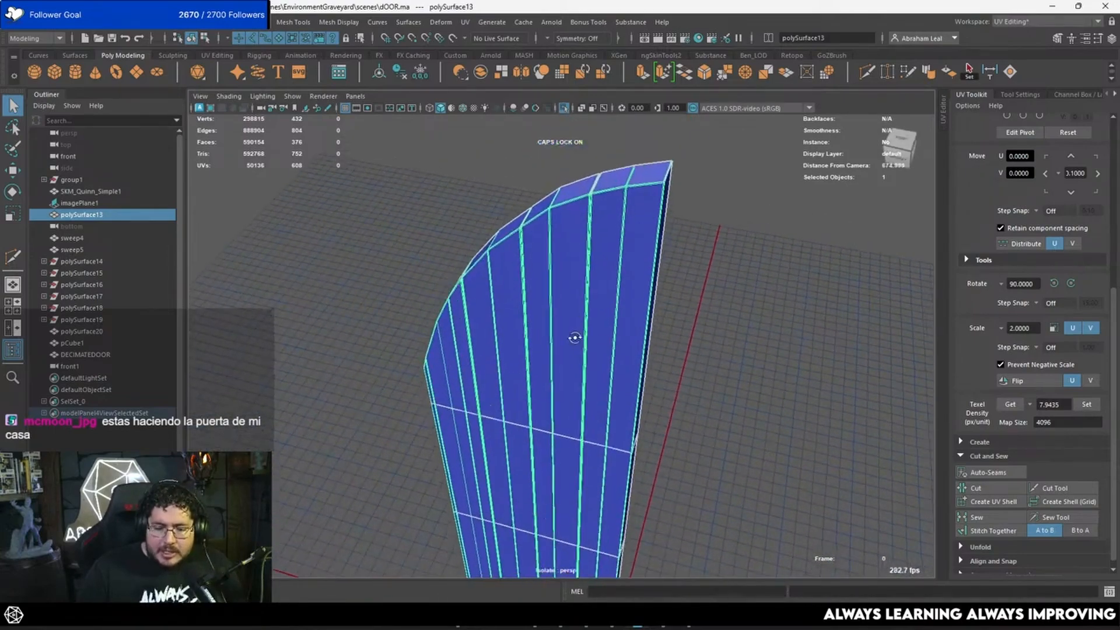
pyautogui.keyDown('alt'); pyautogui.moveTo(575, 336); pyautogui.dragTo(586, 347); pyautogui.keyUp('alt')
pyautogui.keyDown('alt'); pyautogui.moveTo(577, 303); pyautogui.dragTo(588, 326, button='middle'); pyautogui.keyUp('alt')
pyautogui.keyDown('alt'); pyautogui.moveTo(588, 326); pyautogui.dragTo(638, 314); pyautogui.keyUp('alt')
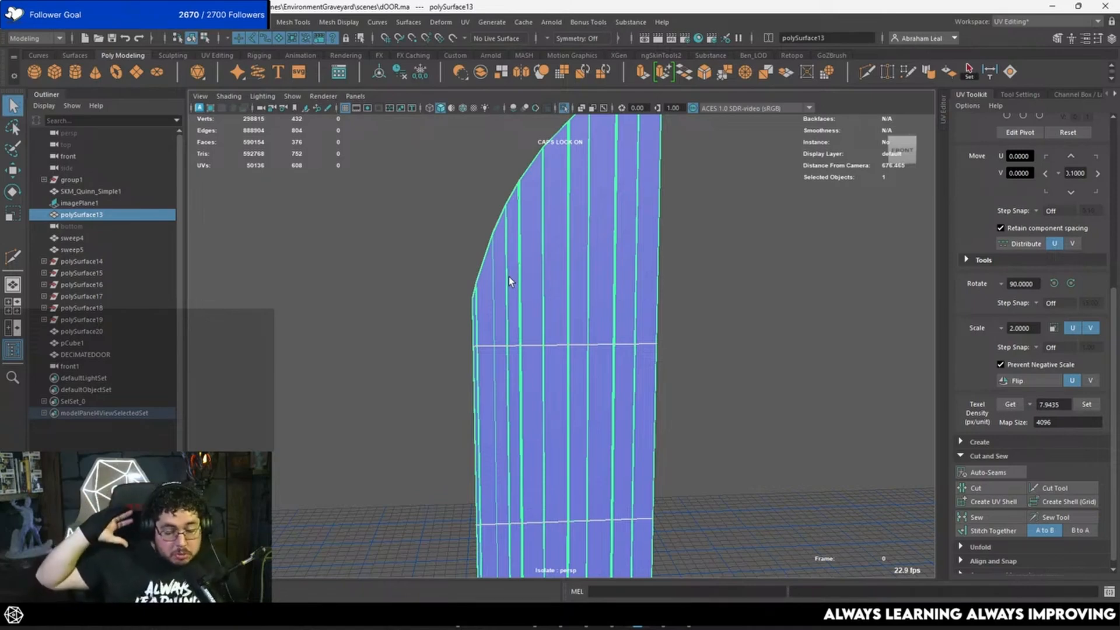
pyautogui.keyDown('alt'); pyautogui.moveTo(511, 281); pyautogui.dragTo(650, 242); pyautogui.keyUp('alt')
# Select individual door planks in face mode to examine how they are divided into separate pieces.
pyautogui.press('q')
pyautogui.moveTo(632, 245); pyautogui.dragTo(628, 262, button='right')
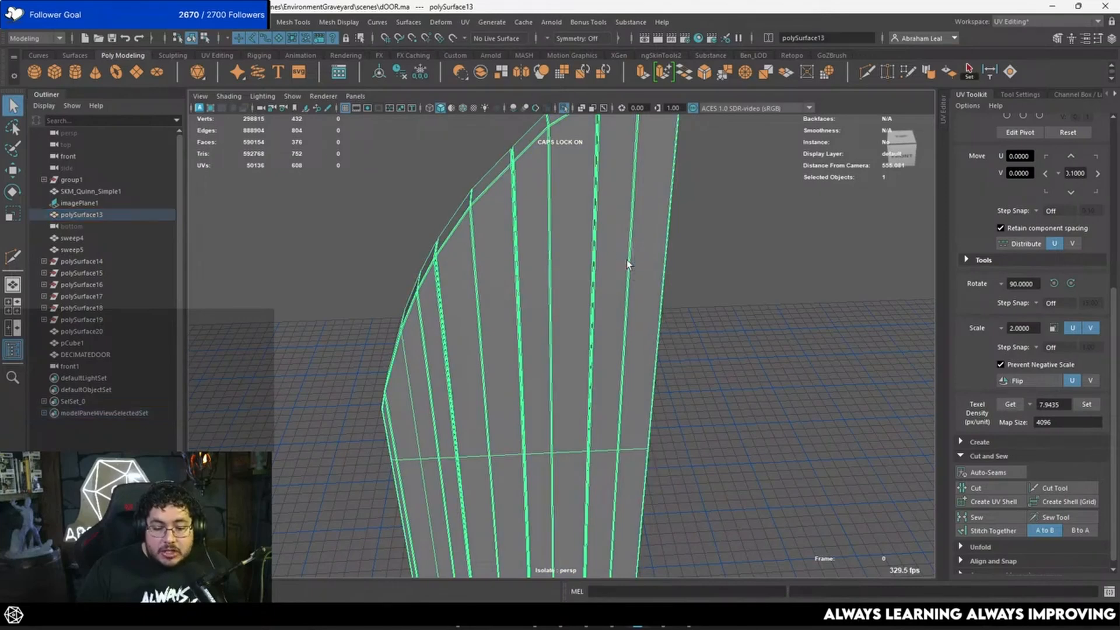
pyautogui.doubleClick(627, 262)
pyautogui.doubleClick(564, 272)
pyautogui.doubleClick(411, 327)
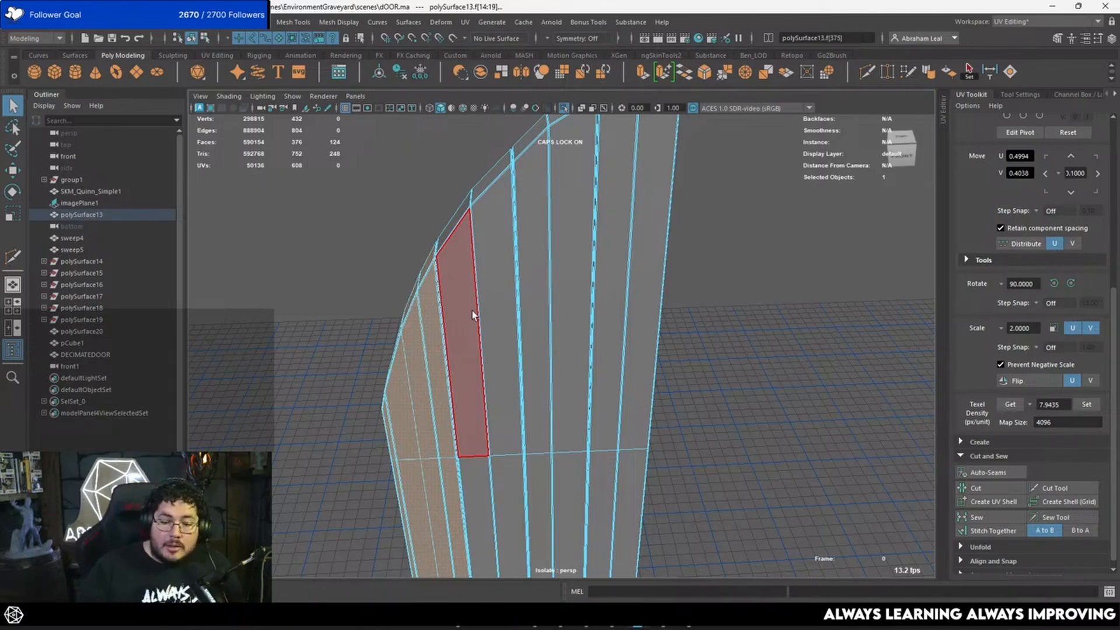
pyautogui.doubleClick(515, 300)
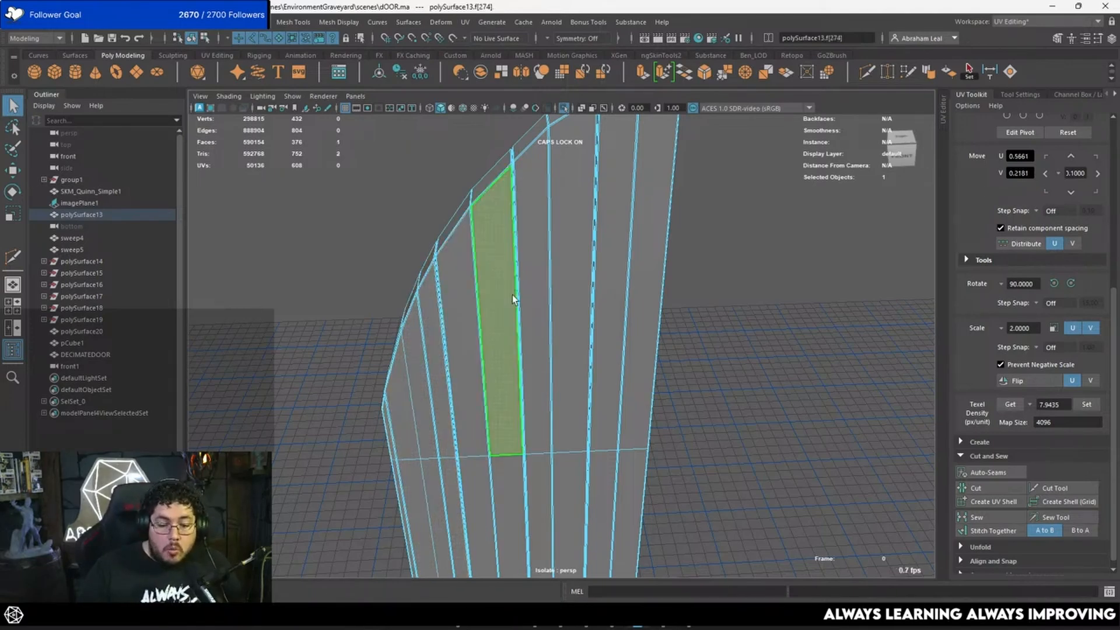
pyautogui.scroll(-8, 603, 369)
pyautogui.scroll(6, 602, 350)
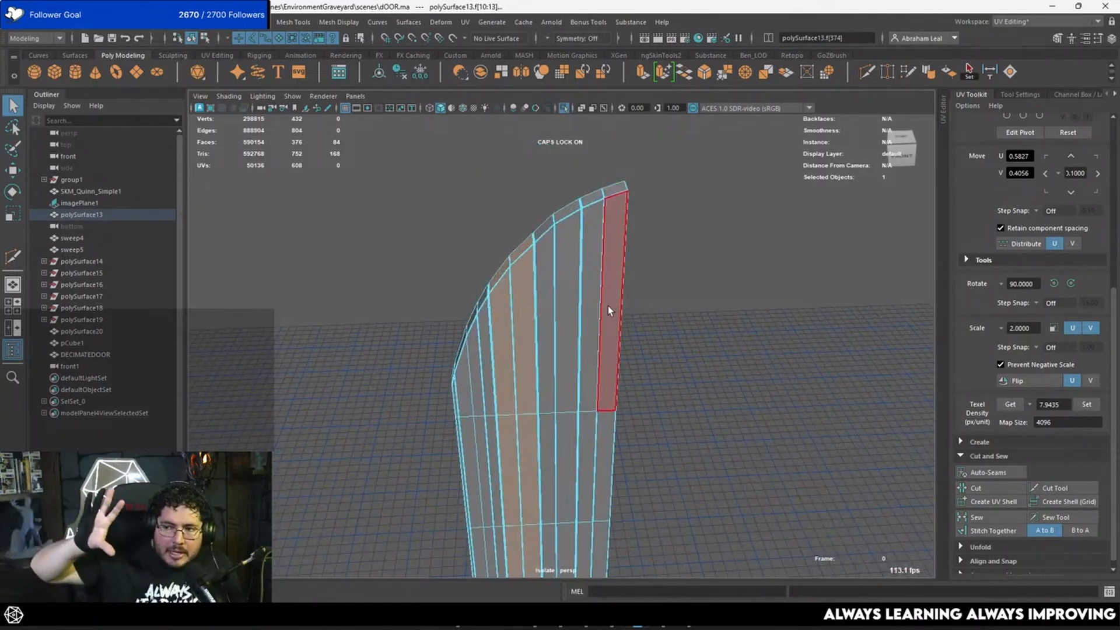
# Reselect the door, pick the upper face of its tallest plank to examine the sections, and return to object mode.
pyautogui.press('F8')
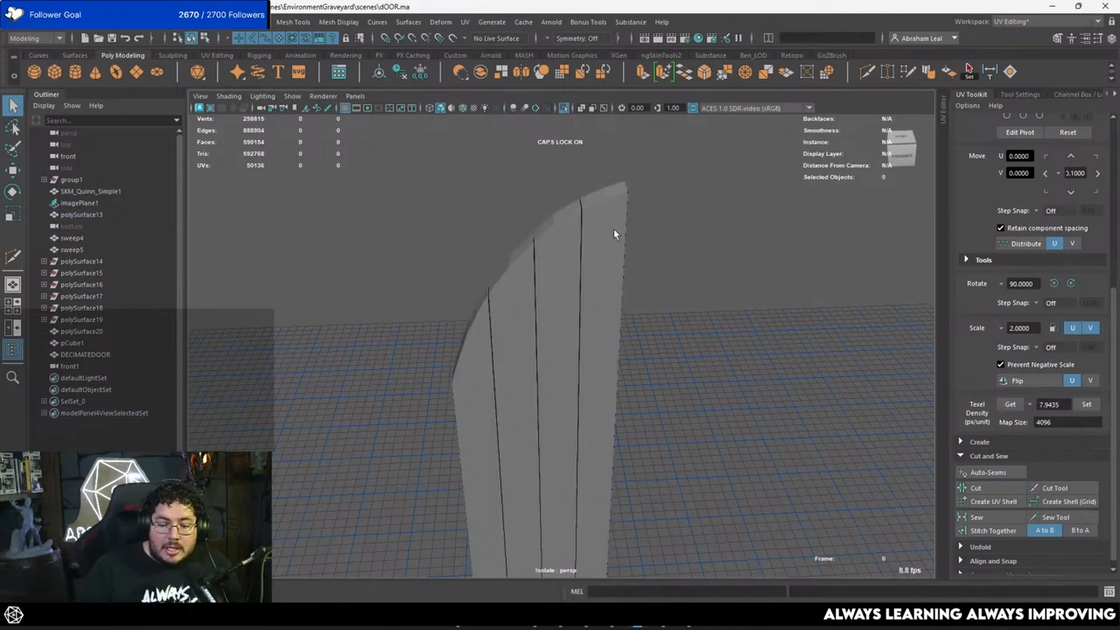
pyautogui.click(583, 292)
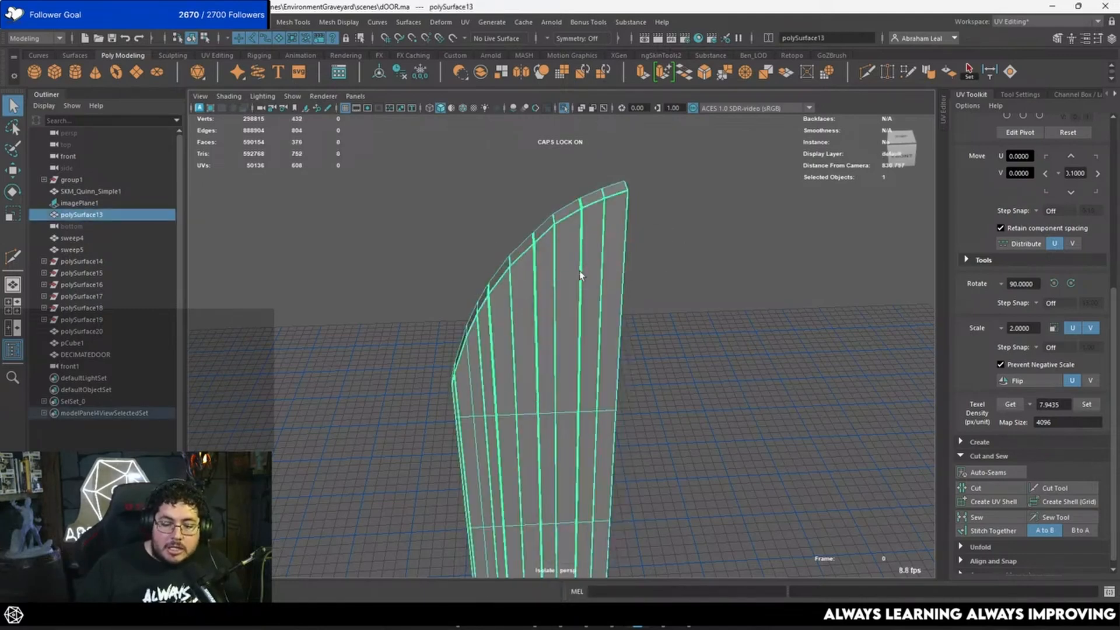
pyautogui.press('F11')
pyautogui.click(613, 256)
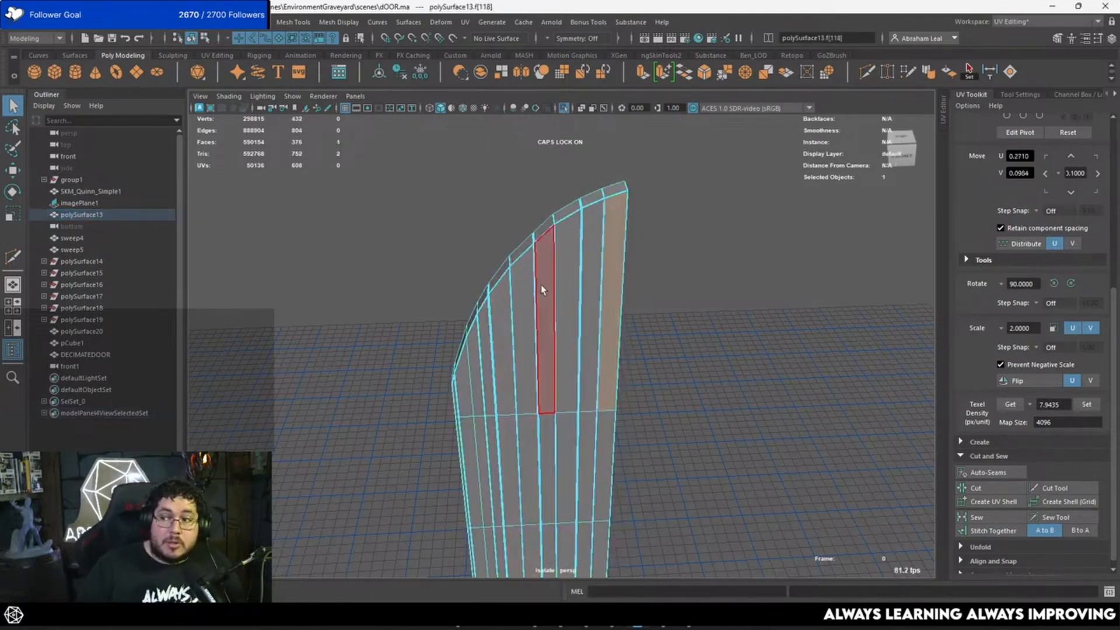
pyautogui.keyDown('alt'); pyautogui.moveTo(541, 285); pyautogui.dragTo(524, 246); pyautogui.keyUp('alt')
pyautogui.scroll(3, 524, 245)
pyautogui.scroll(2, 597, 227)
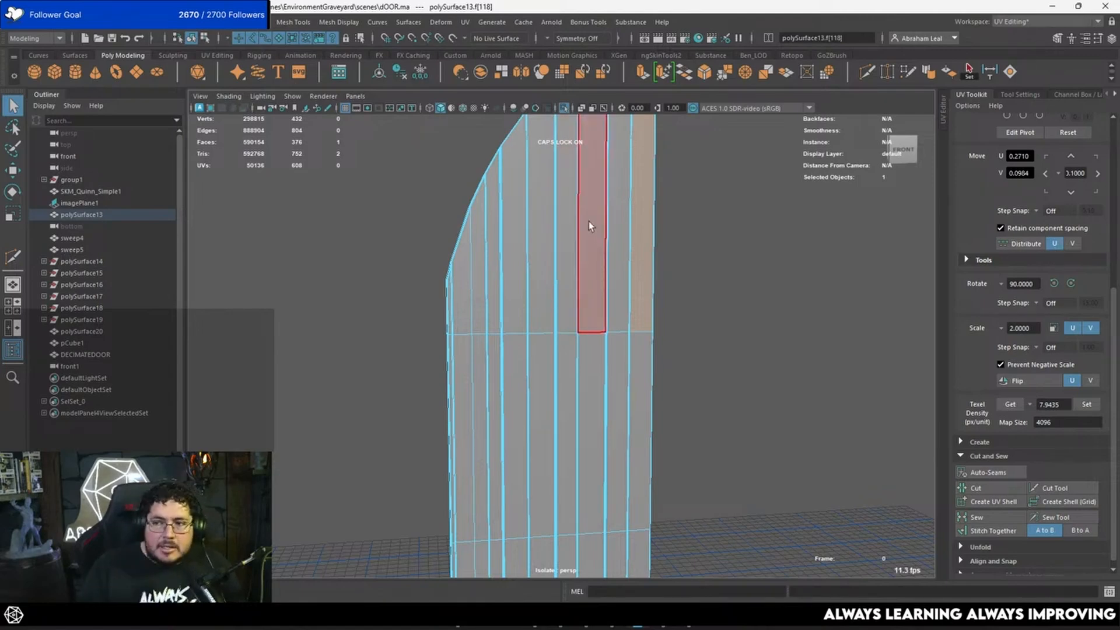
pyautogui.scroll(-5, 555, 177)
pyautogui.scroll(4, 577, 257)
pyautogui.moveTo(582, 264); pyautogui.dragTo(649, 222, button='right')
pyautogui.click(651, 222)
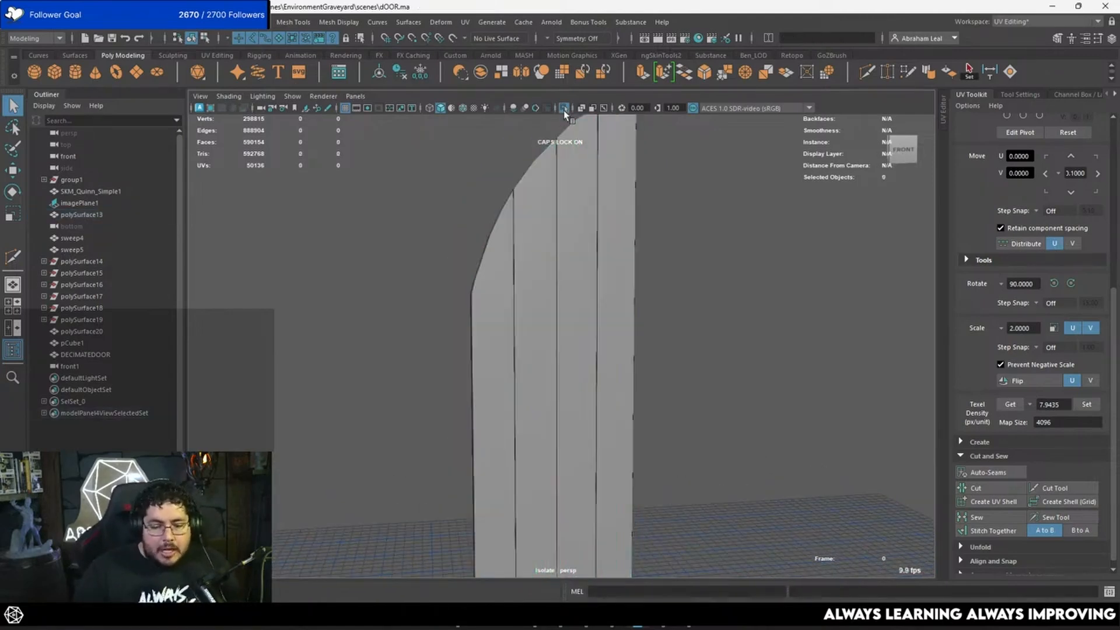
# Turn off isolation to show the whole doorway and select both ornamental scroll hinges on the door.
pyautogui.click(563, 109)
pyautogui.scroll(-6, 574, 269)
pyautogui.scroll(4, 567, 284)
pyautogui.keyDown('alt'); pyautogui.moveTo(568, 284); pyautogui.dragTo(539, 359); pyautogui.keyUp('alt')
pyautogui.scroll(6, 539, 359)
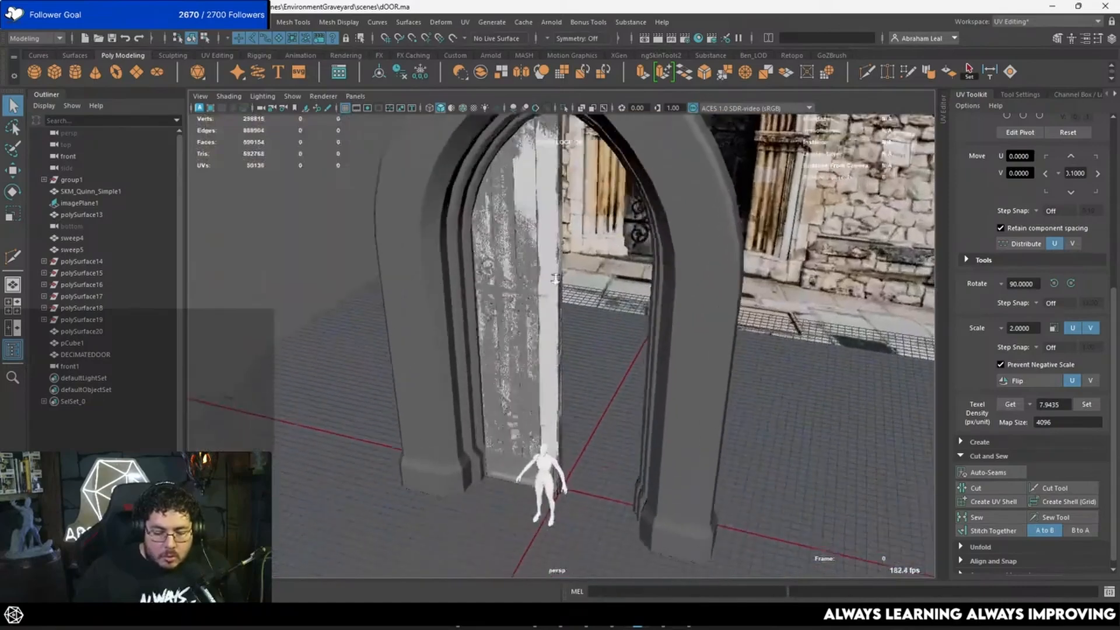
pyautogui.click(514, 183)
pyautogui.click(418, 260)
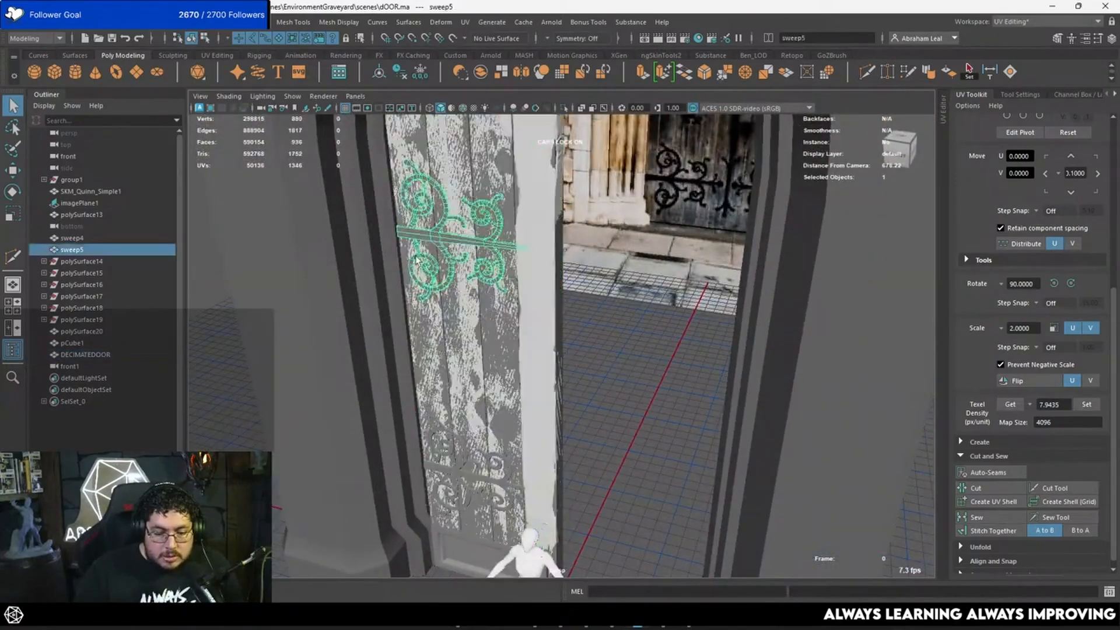
pyautogui.click(467, 472)
pyautogui.press('z')
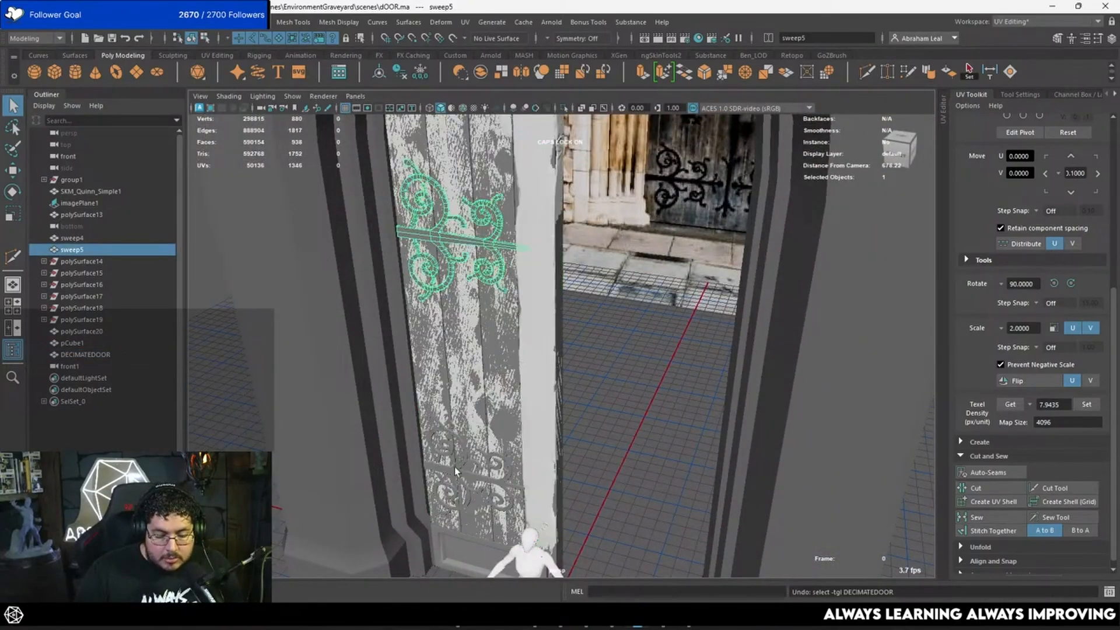
pyautogui.keyDown('shift'); pyautogui.click(454, 467); pyautogui.keyUp('shift')
# Add the vertical metal strip on the door's edge to the hinge selection and isolate the three pieces.
pyautogui.keyDown('alt'); pyautogui.moveTo(553, 240); pyautogui.dragTo(597, 295); pyautogui.keyUp('alt')
pyautogui.keyDown('alt'); pyautogui.moveTo(598, 296); pyautogui.dragTo(583, 368, button='middle'); pyautogui.keyUp('alt')
pyautogui.keyDown('alt'); pyautogui.moveTo(584, 368); pyautogui.dragTo(710, 405, button='right'); pyautogui.keyUp('alt')
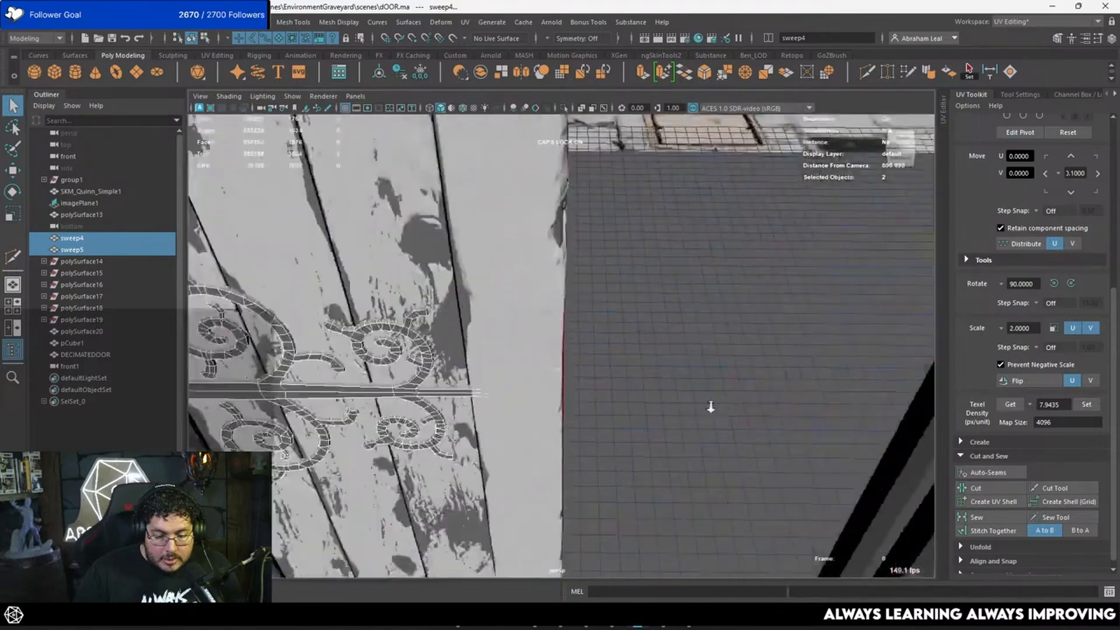
pyautogui.keyDown('shift'); pyautogui.click(562, 216); pyautogui.keyUp('shift')
pyautogui.keyDown('alt'); pyautogui.moveTo(613, 235); pyautogui.dragTo(558, 189); pyautogui.keyUp('alt')
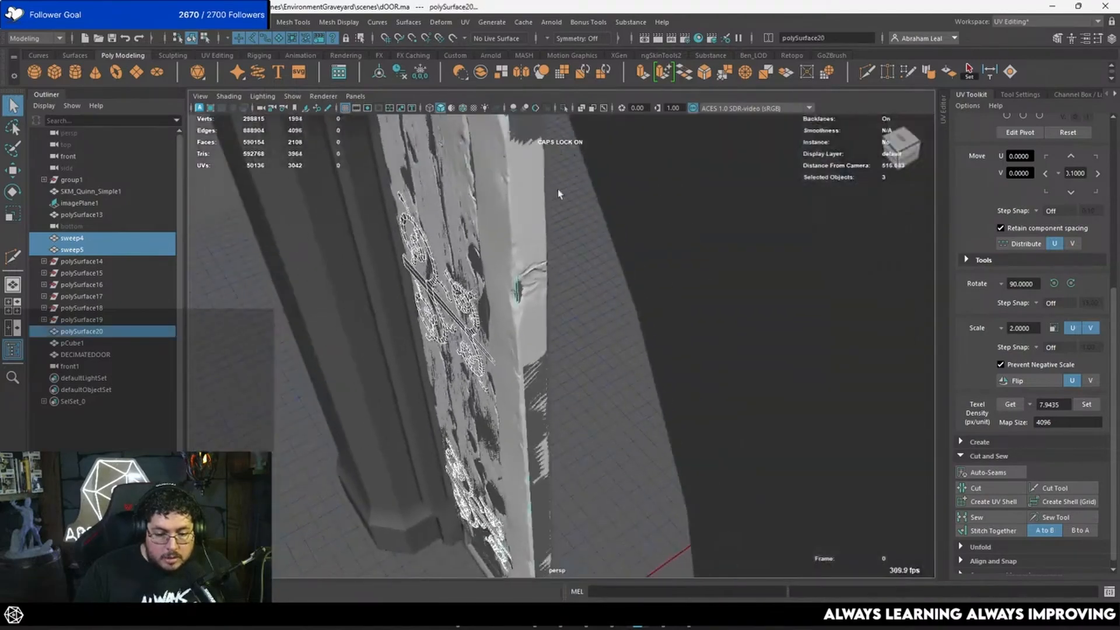
pyautogui.click(563, 109)
# Examine the isolated hinges and vertical strip from the front and back.
pyautogui.keyDown('alt'); pyautogui.moveTo(573, 254); pyautogui.dragTo(590, 211); pyautogui.keyUp('alt')
pyautogui.keyDown('alt'); pyautogui.moveTo(590, 211); pyautogui.dragTo(387, 170, button='right'); pyautogui.keyUp('alt')
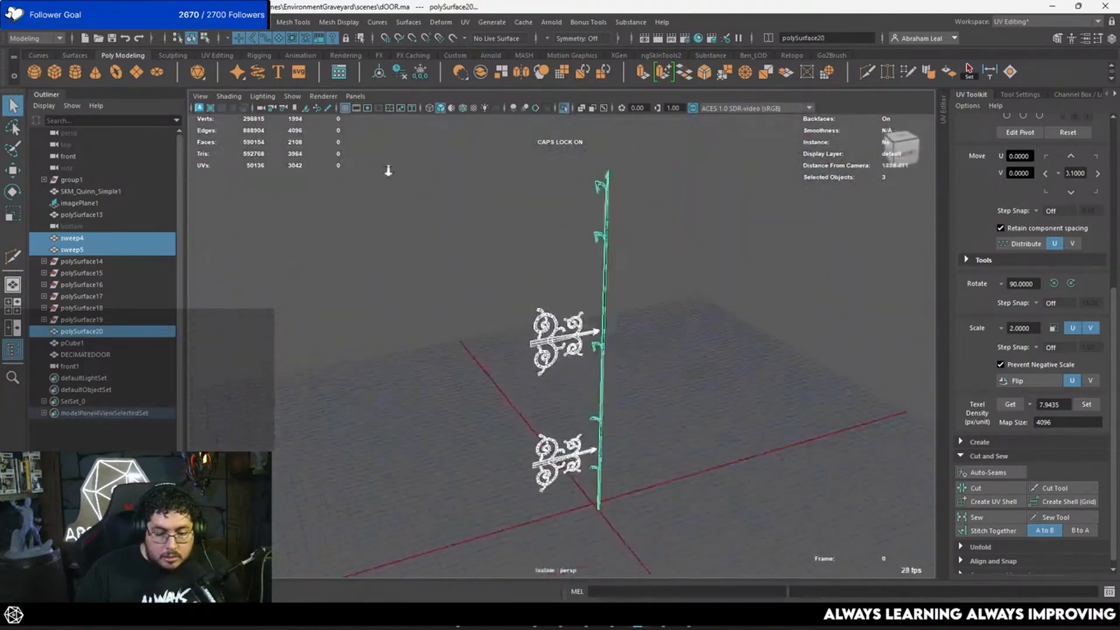
pyautogui.keyDown('alt'); pyautogui.moveTo(387, 170); pyautogui.dragTo(490, 266); pyautogui.keyUp('alt')
pyautogui.keyDown('alt'); pyautogui.moveTo(490, 267); pyautogui.dragTo(546, 199, button='right'); pyautogui.keyUp('alt')
pyautogui.keyDown('alt'); pyautogui.moveTo(546, 199); pyautogui.dragTo(632, 292); pyautogui.keyUp('alt')
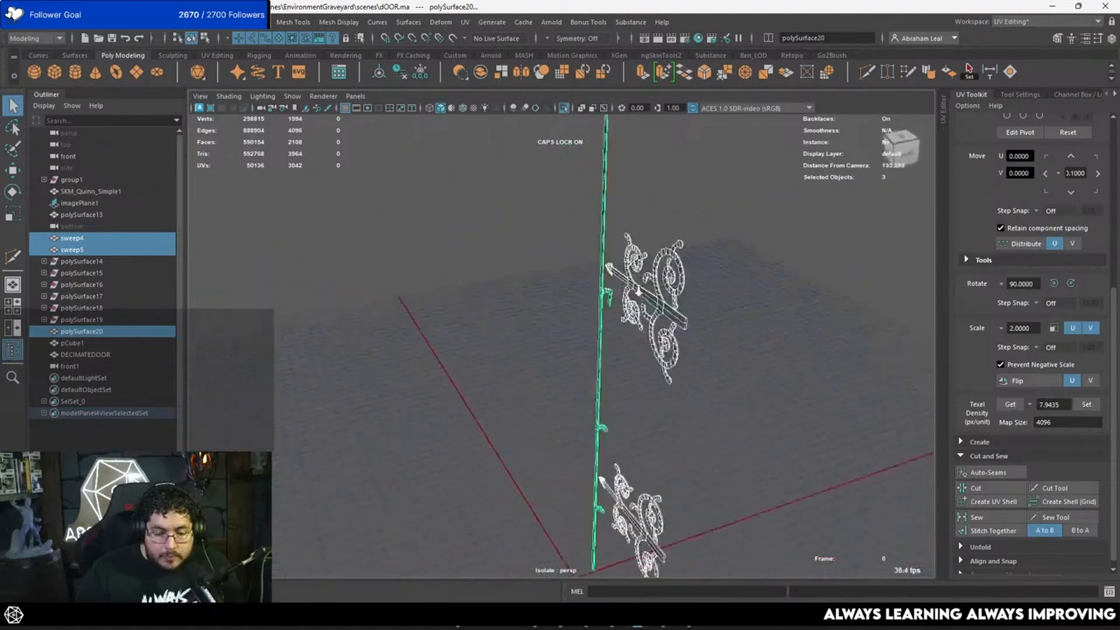
pyautogui.keyDown('alt'); pyautogui.moveTo(632, 291); pyautogui.dragTo(694, 274, button='right'); pyautogui.keyUp('alt')
pyautogui.keyDown('alt'); pyautogui.moveTo(694, 274); pyautogui.dragTo(627, 373, button='middle'); pyautogui.keyUp('alt')
pyautogui.keyDown('alt'); pyautogui.moveTo(628, 374); pyautogui.dragTo(585, 357, button='right'); pyautogui.keyUp('alt')
pyautogui.press('space')
pyautogui.click(590, 350)
pyautogui.keyDown('alt'); pyautogui.moveTo(589, 350); pyautogui.dragTo(489, 280); pyautogui.keyUp('alt')
pyautogui.keyDown('alt'); pyautogui.moveTo(489, 280); pyautogui.dragTo(385, 256, button='right'); pyautogui.keyUp('alt')
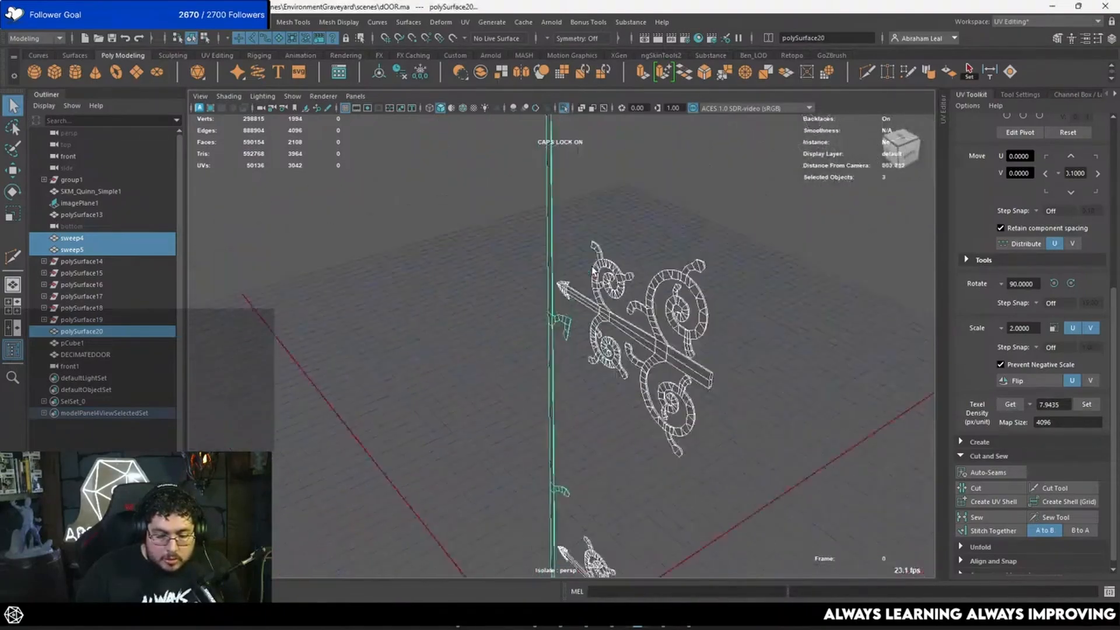
# Switch to the top view and combine the two hinges and the vertical strip into one mesh.
pyautogui.press('space')
pyautogui.moveTo(614, 324); pyautogui.dragTo(565, 325)
pyautogui.scroll(-5, 565, 325)
pyautogui.press('f')
pyautogui.scroll(5, 542, 348)
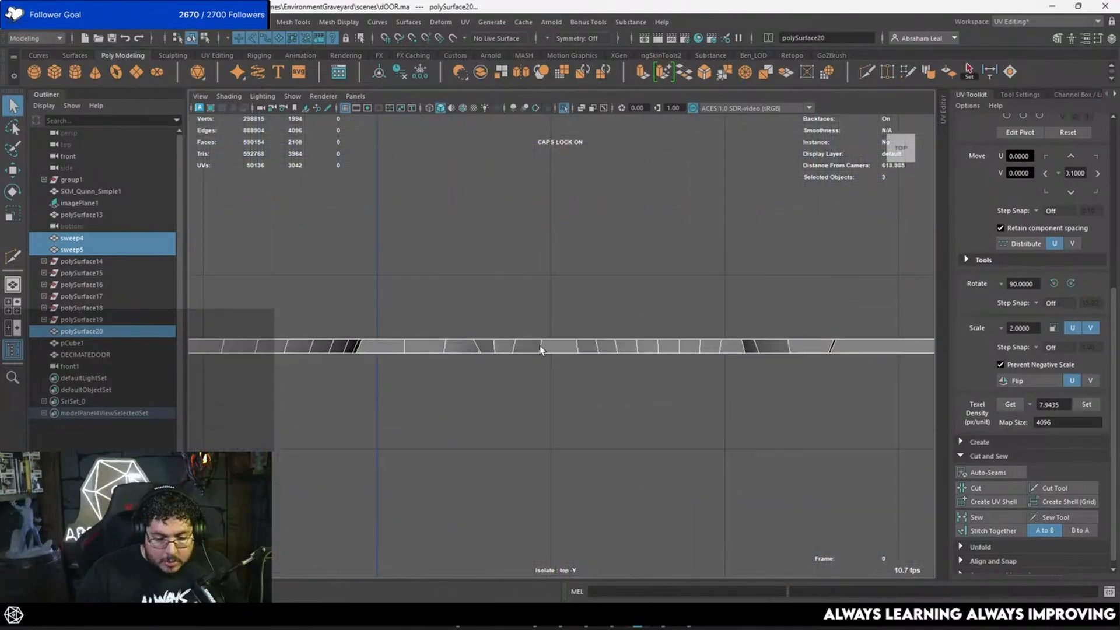
pyautogui.scroll(-5, 588, 347)
pyautogui.keyDown('alt'); pyautogui.moveTo(588, 345); pyautogui.dragTo(520, 303, button='middle'); pyautogui.keyUp('alt')
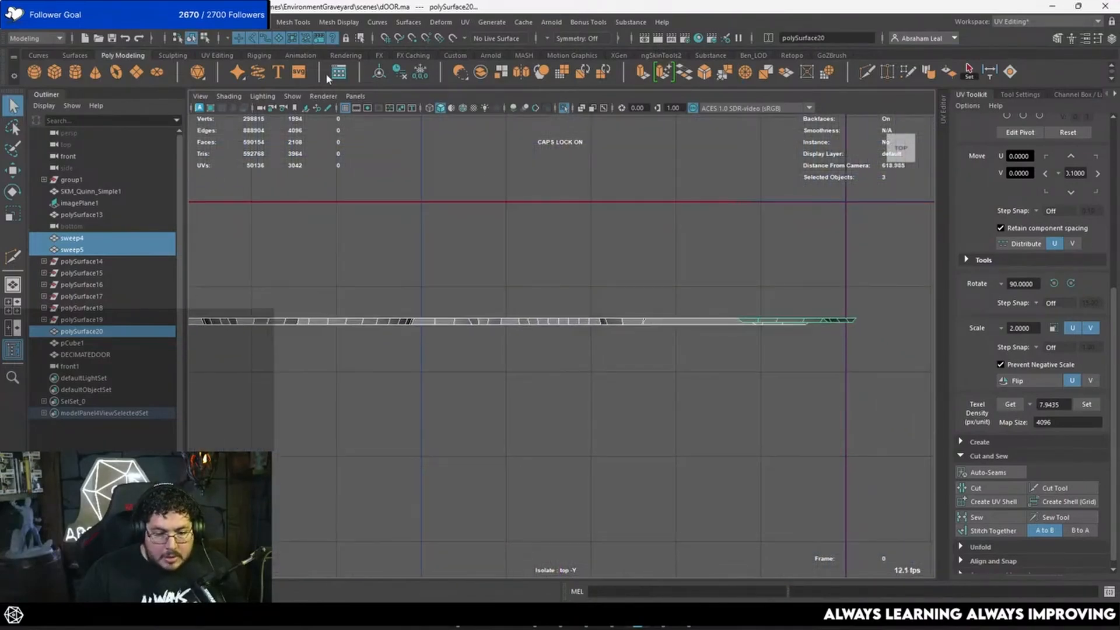
pyautogui.click(480, 73)
# Select the back-side faces of the combined metalwork from the top view and delete them.
pyautogui.moveTo(576, 310); pyautogui.dragTo(579, 322, button='right')
pyautogui.scroll(-3, 594, 299)
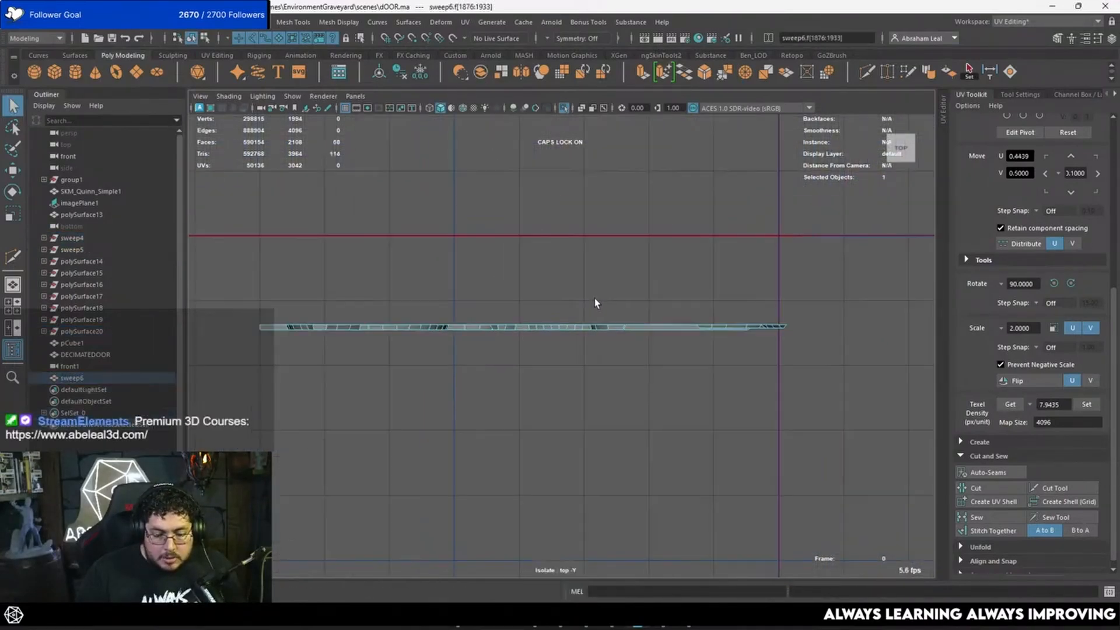
pyautogui.moveTo(856, 282); pyautogui.dragTo(185, 331)
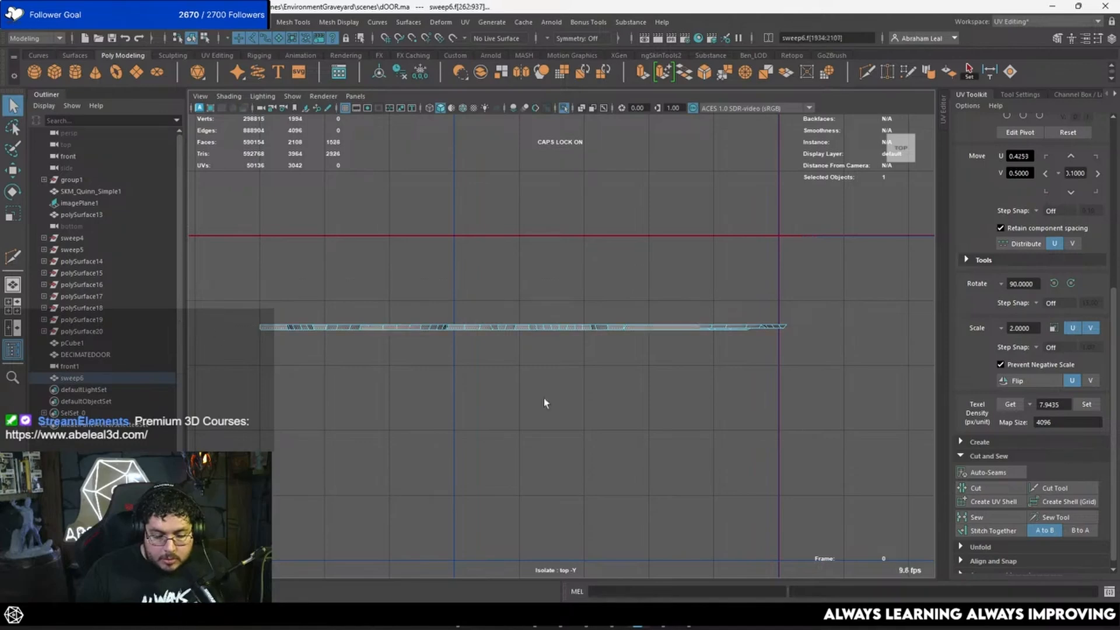
pyautogui.moveTo(868, 417); pyautogui.dragTo(198, 325)
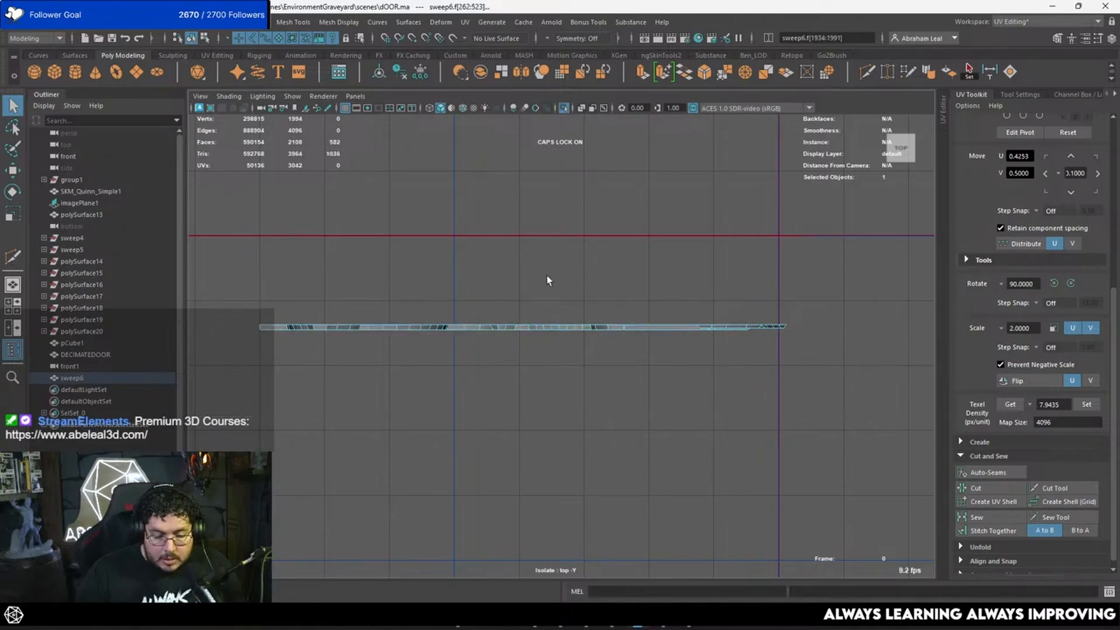
pyautogui.press('Delete')
# Return to the shaded perspective view and select the combined metalwork, facing the front of its hinges.
pyautogui.press('space')
pyautogui.moveTo(547, 277); pyautogui.dragTo(548, 255)
pyautogui.moveTo(560, 252)
pyautogui.keyDown('alt'); pyautogui.mouseDown()
pyautogui.moveTo(600, 248)
pyautogui.moveTo(466, 284)
pyautogui.mouseUp(); pyautogui.keyUp('alt')
pyautogui.press('5')
pyautogui.moveTo(466, 285)
pyautogui.keyDown('alt'); pyautogui.mouseDown(button='right')
pyautogui.moveTo(679, 276)
pyautogui.moveTo(703, 243)
pyautogui.mouseUp(button='right'); pyautogui.keyUp('alt')
pyautogui.click(549, 217)
pyautogui.keyDown('alt'); pyautogui.moveTo(543, 214); pyautogui.dragTo(630, 229); pyautogui.keyUp('alt')
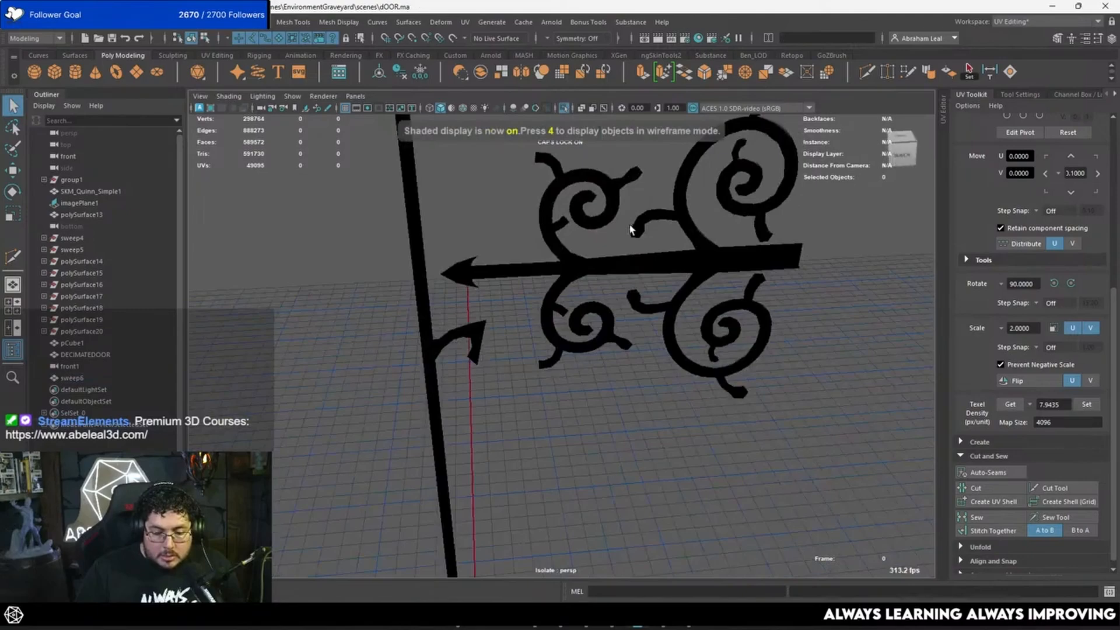
pyautogui.click(550, 210)
pyautogui.keyDown('alt'); pyautogui.moveTo(549, 210); pyautogui.dragTo(610, 351); pyautogui.keyUp('alt')
pyautogui.scroll(5, 634, 304)
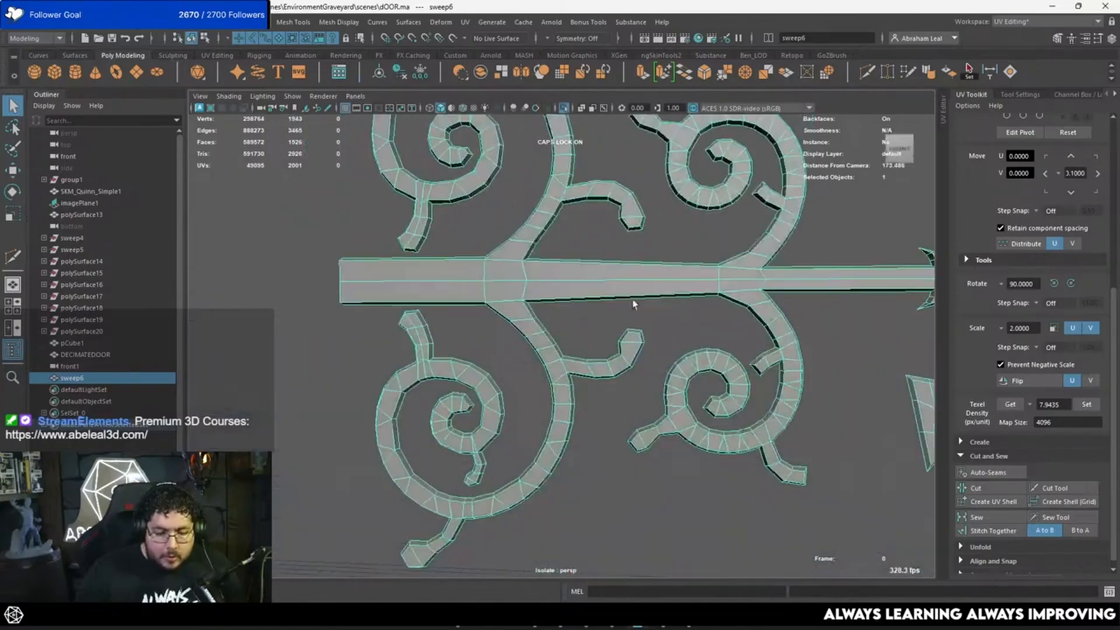
# Apply a camera-based UV projection to the combined metalwork from its front.
pyautogui.click(465, 22)
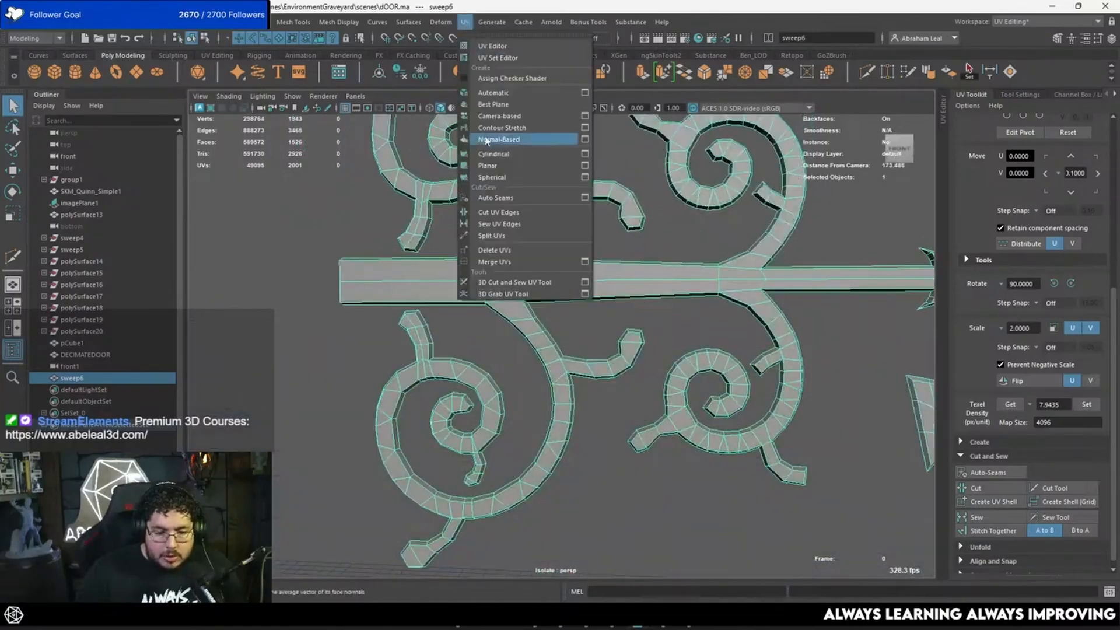
pyautogui.click(512, 120)
pyautogui.scroll(-8, 559, 253)
pyautogui.keyDown('alt'); pyautogui.moveTo(618, 248); pyautogui.dragTo(569, 286, button='middle'); pyautogui.keyUp('alt')
pyautogui.scroll(5, 568, 288)
pyautogui.keyDown('alt'); pyautogui.moveTo(568, 288); pyautogui.dragTo(557, 280); pyautogui.keyUp('alt')
pyautogui.keyDown('alt'); pyautogui.moveTo(557, 262); pyautogui.dragTo(562, 200, button='middle'); pyautogui.keyUp('alt')
pyautogui.scroll(5, 560, 270)
pyautogui.scroll(-5, 553, 363)
pyautogui.scroll(-3, 559, 344)
pyautogui.scroll(3, 563, 333)
pyautogui.scroll(-6, 562, 332)
pyautogui.scroll(-5, 572, 262)
# Open the UV Editor, select all the metalwork's UVs and unfold them.
pyautogui.click(465, 24)
pyautogui.click(481, 46)
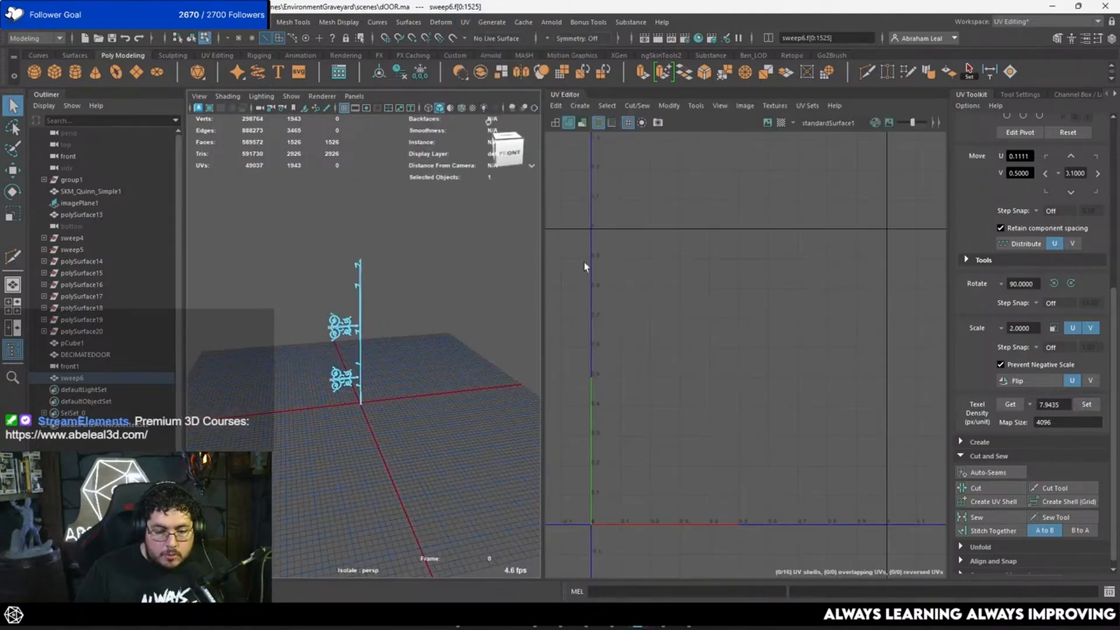
pyautogui.click(565, 226)
pyautogui.scroll(-5, 566, 226)
pyautogui.moveTo(559, 234); pyautogui.dragTo(702, 432)
pyautogui.hotkey('ctrl', 'u')
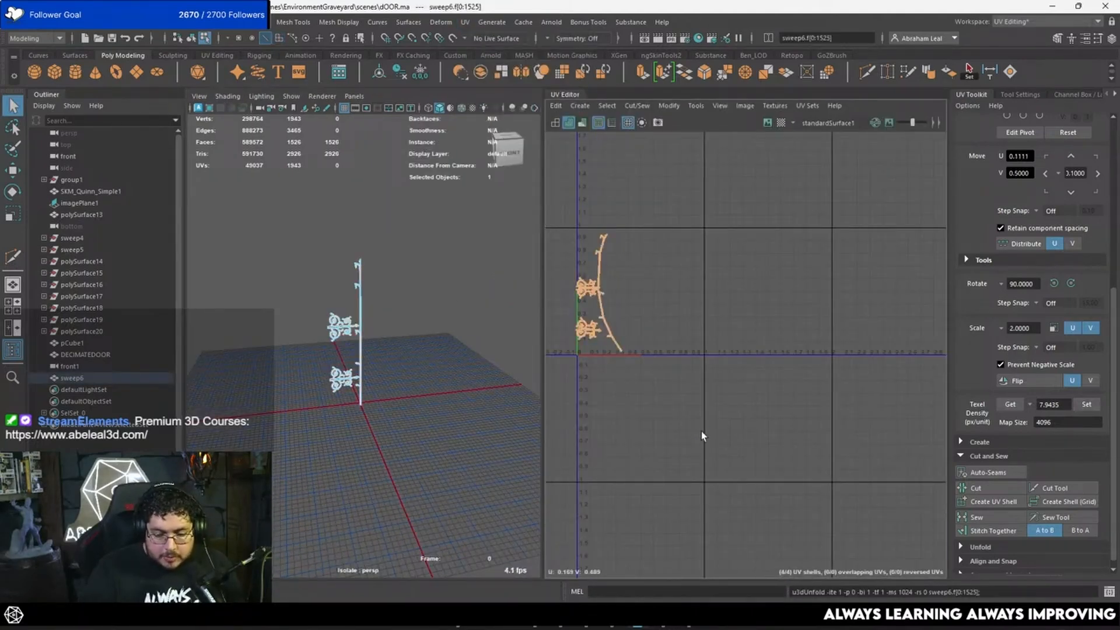
# Lay out the unfolded metalwork shells in the UV tile and check the long bent strip.
pyautogui.scroll(5, 772, 305)
pyautogui.hotkey('ctrl', 'l')
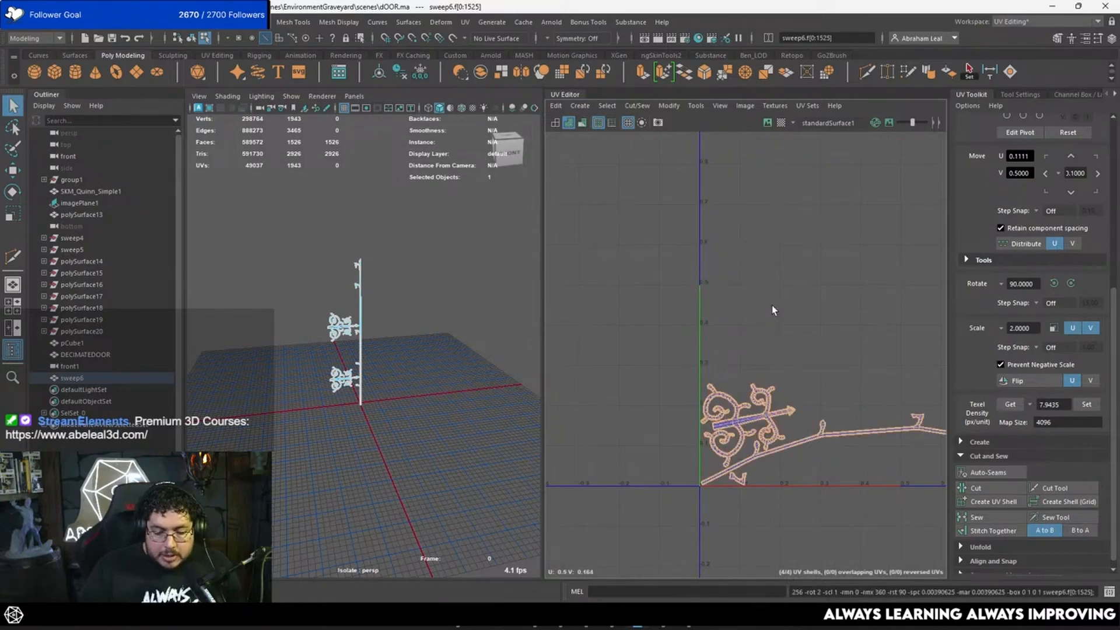
pyautogui.scroll(3, 772, 306)
pyautogui.keyDown('alt'); pyautogui.moveTo(771, 306); pyautogui.dragTo(653, 240, button='middle'); pyautogui.keyUp('alt')
pyautogui.scroll(-8, 715, 294)
pyautogui.scroll(5, 814, 293)
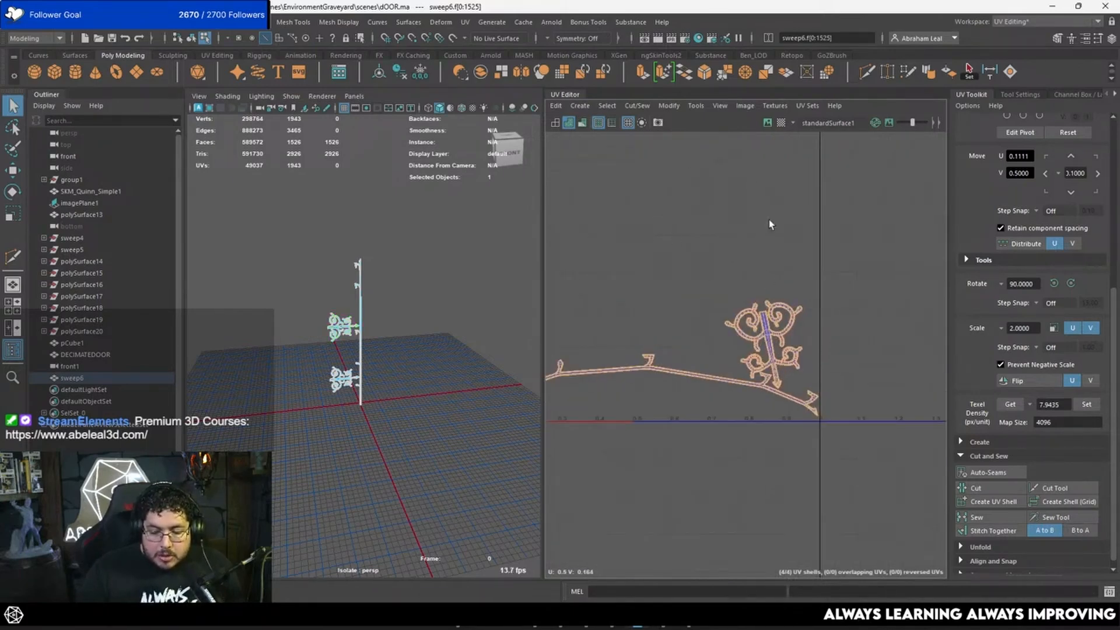
pyautogui.scroll(5, 735, 327)
pyautogui.scroll(-5, 758, 263)
pyautogui.scroll(4, 725, 278)
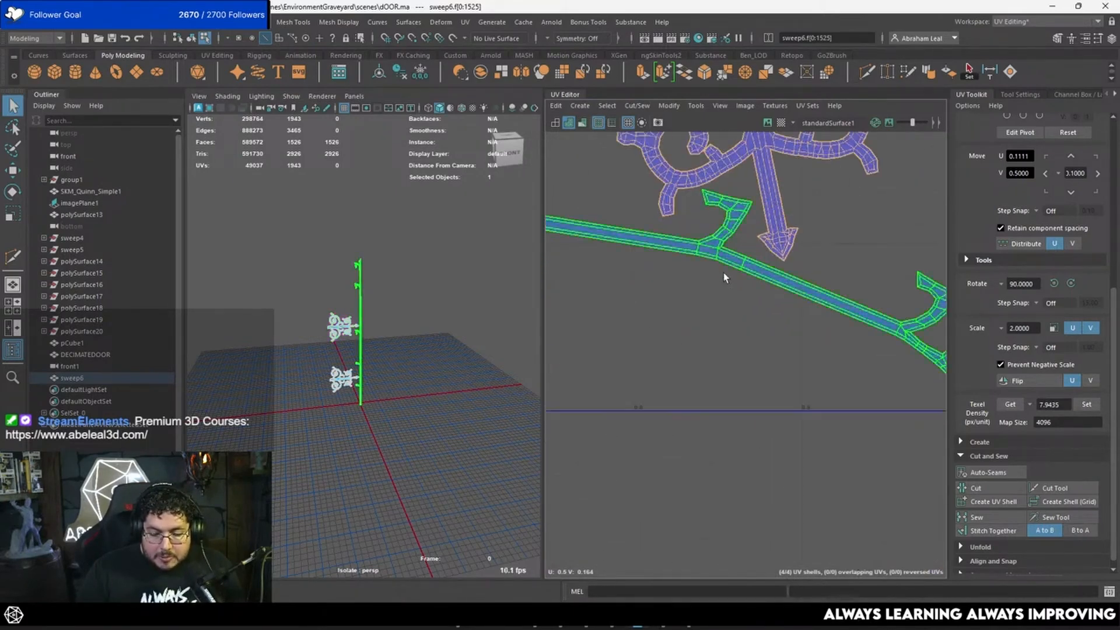
# Cut the long strip's UV shell across its width beside the hook junction below the hinge's arrow tip.
pyautogui.scroll(5, 722, 275)
pyautogui.press('F10')
pyautogui.click(711, 234)
pyautogui.keyDown('shift'); pyautogui.click(700, 263); pyautogui.keyUp('shift')
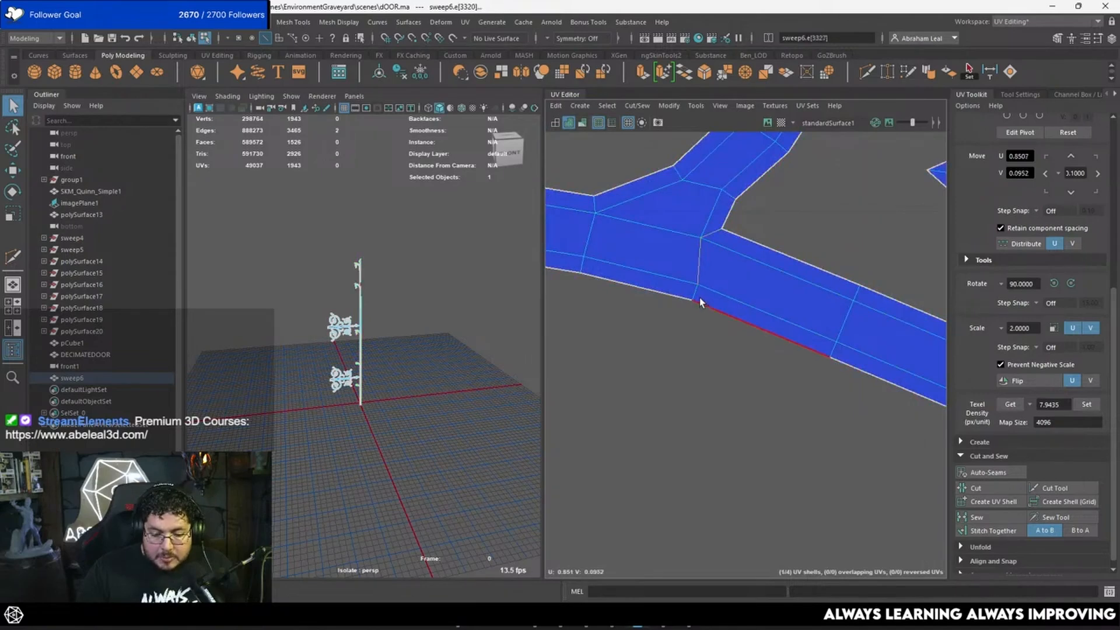
pyautogui.click(975, 488)
# Cut the long strip's UV shell across its width on the right side of the hook junction near the strip's middle.
pyautogui.scroll(-4, 703, 344)
pyautogui.scroll(4, 690, 335)
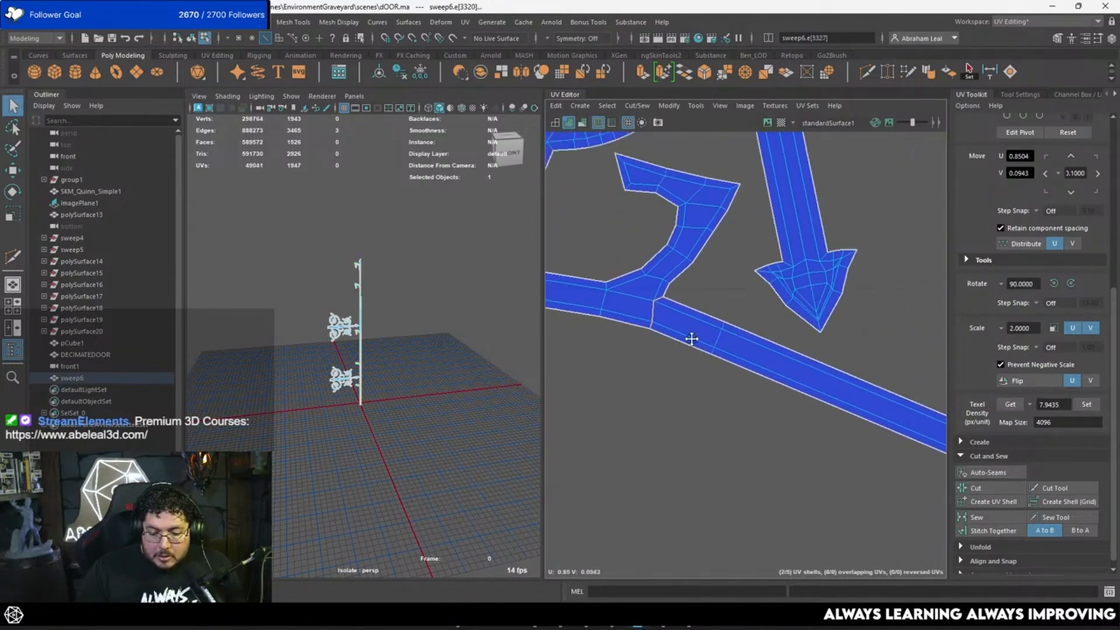
pyautogui.scroll(-4, 680, 320)
pyautogui.scroll(4, 732, 332)
pyautogui.scroll(2, 690, 229)
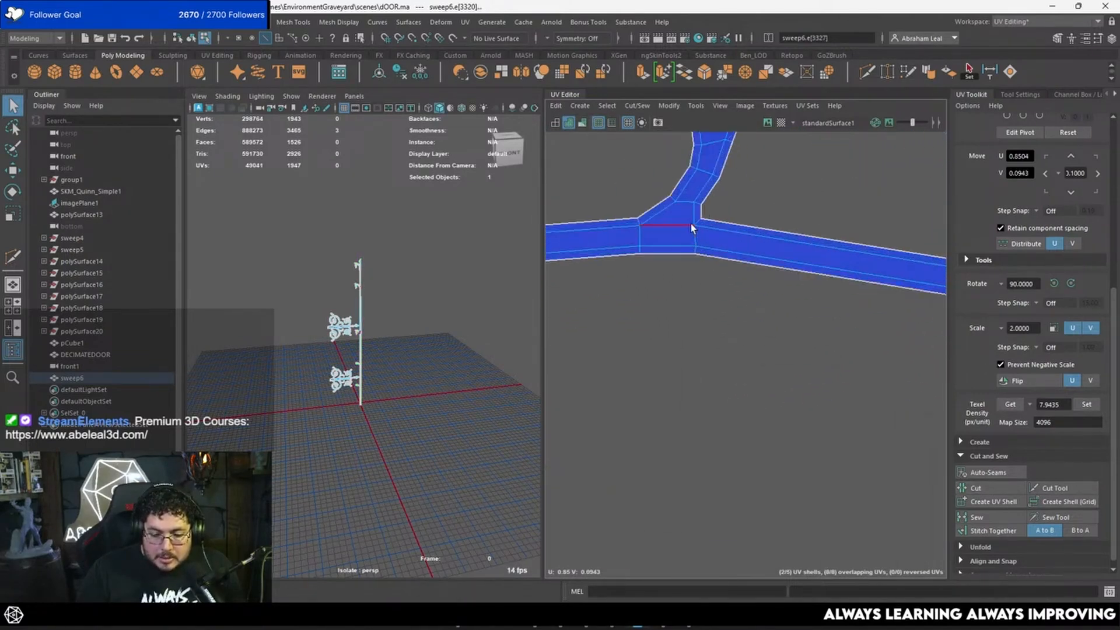
pyautogui.click(694, 230)
pyautogui.doubleClick(700, 252)
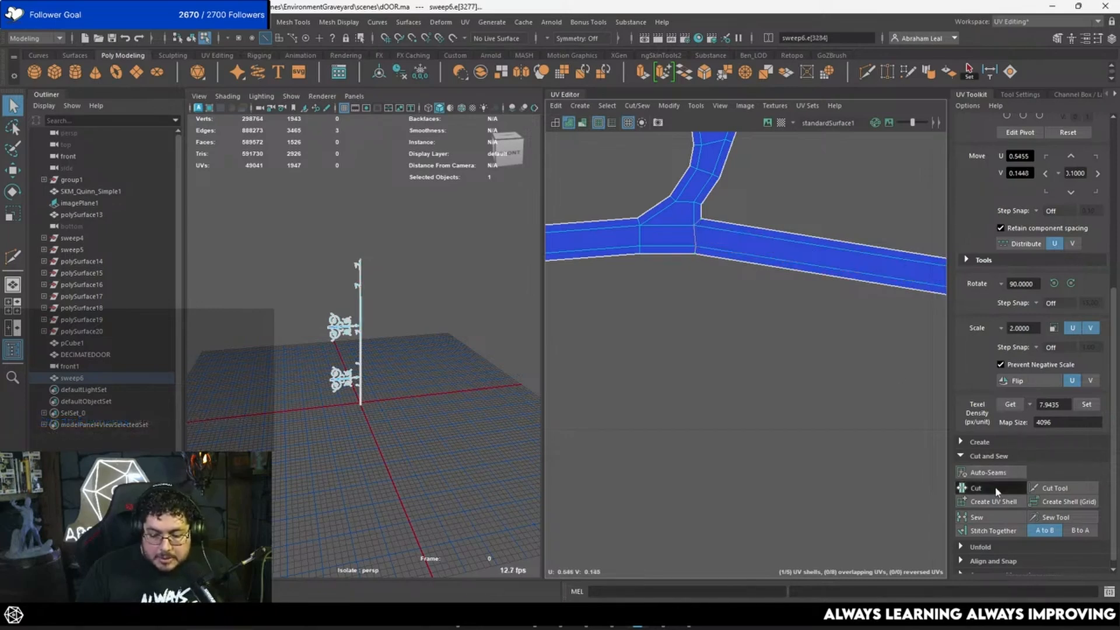
pyautogui.click(975, 488)
# Cut the strip's UV shell across its width on the left side of the middle hook junction.
pyautogui.scroll(-5, 765, 325)
pyautogui.scroll(5, 723, 331)
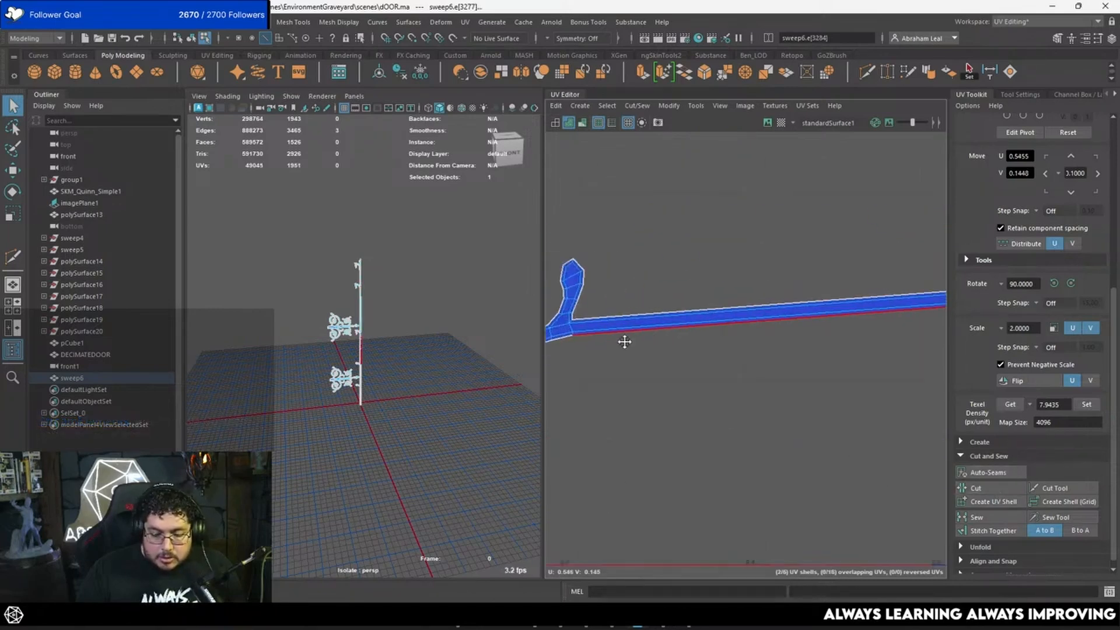
pyautogui.scroll(-5, 625, 337)
pyautogui.scroll(4, 771, 322)
pyautogui.scroll(4, 756, 334)
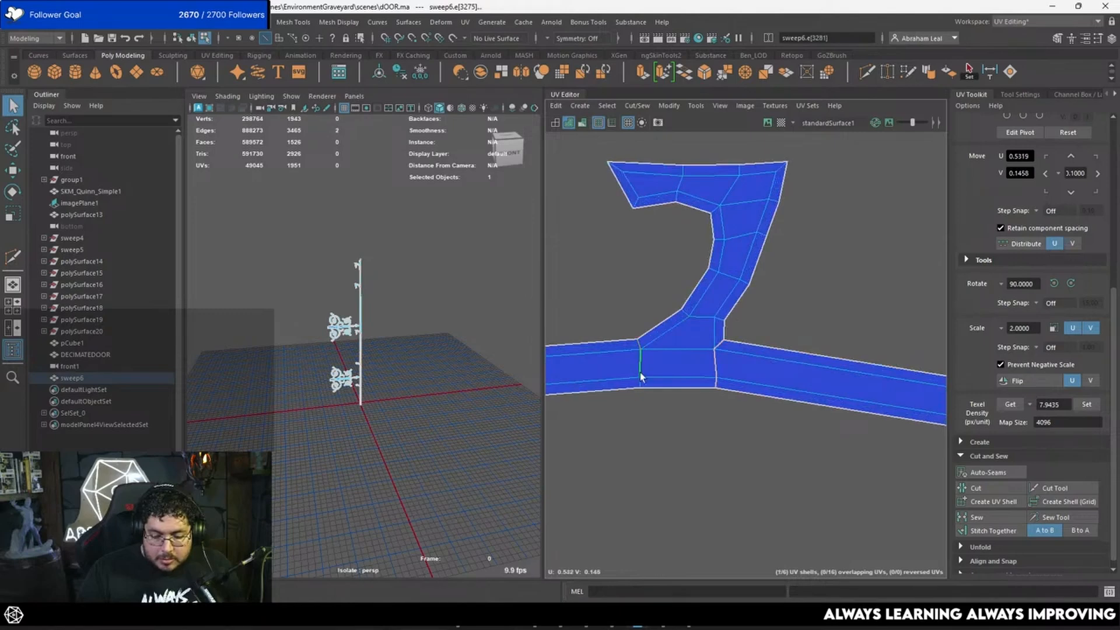
pyautogui.click(986, 488)
# Cut the strip's UV shell across its width on the left side of the hook junction below the hinge's arrow tip.
pyautogui.scroll(-8, 700, 380)
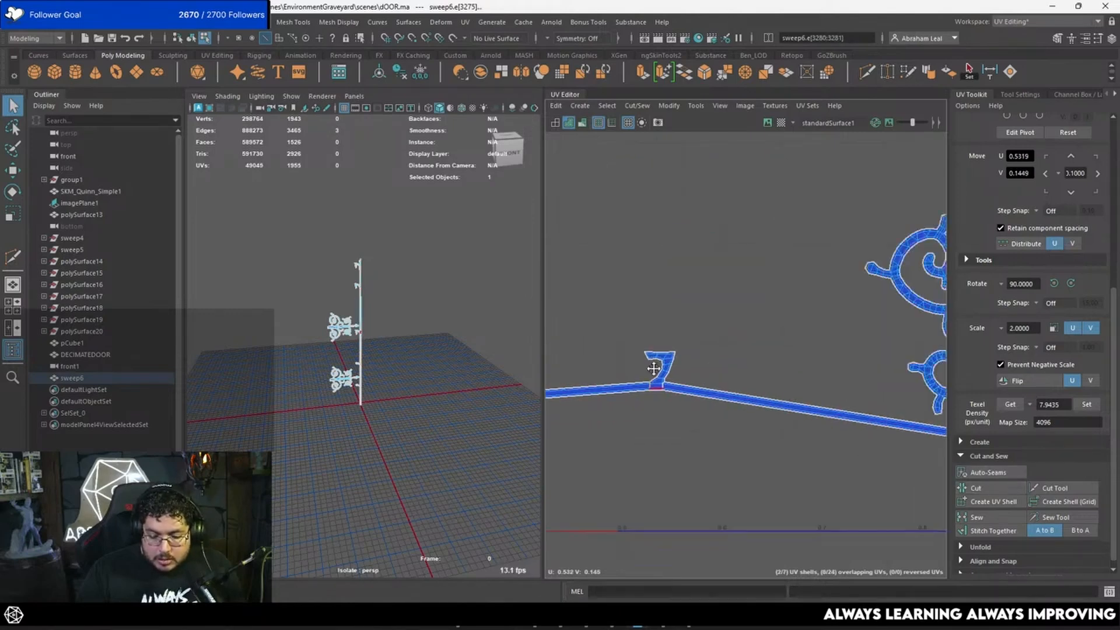
pyautogui.scroll(8, 805, 397)
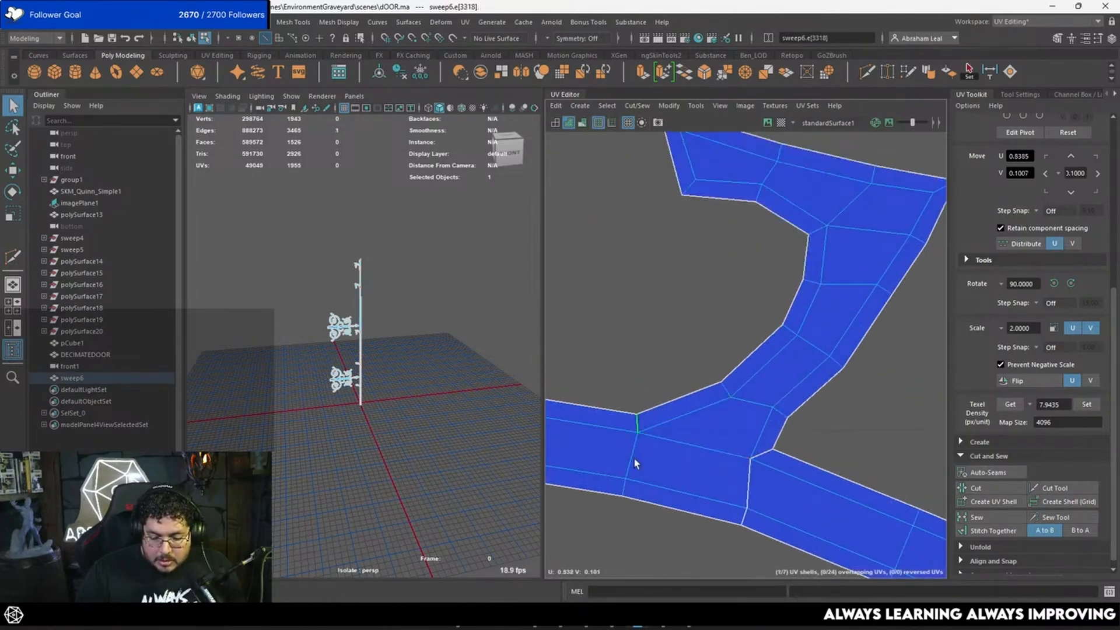
pyautogui.keyDown('shift'); pyautogui.click(625, 488); pyautogui.keyUp('shift')
pyautogui.click(986, 487)
pyautogui.scroll(-5, 810, 390)
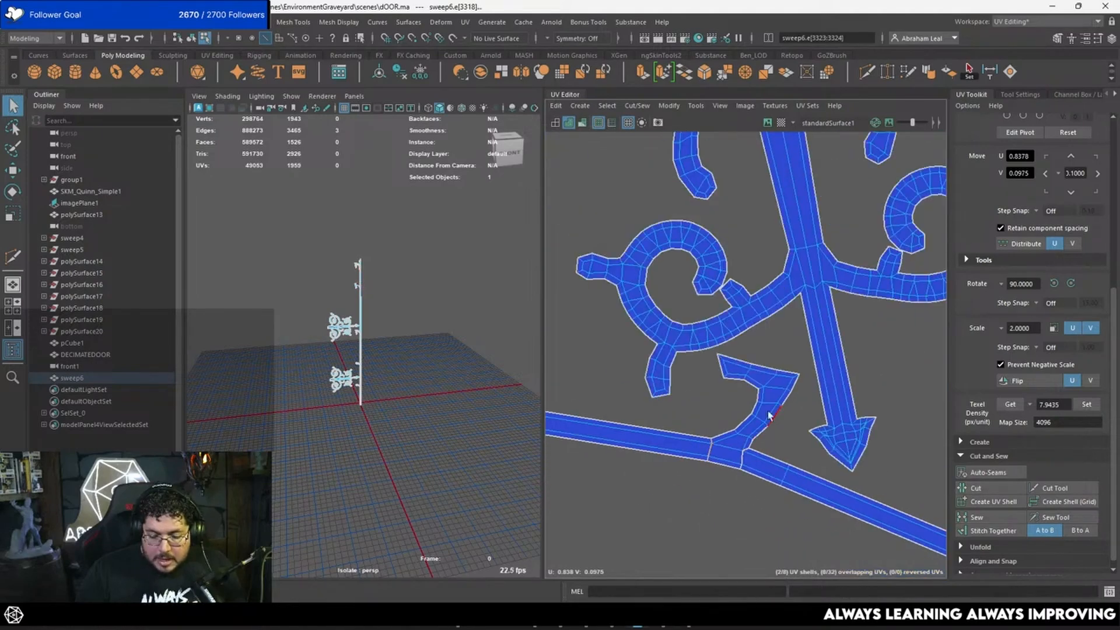
# Cut the strip's UV shell across its width just before the forked hook at its right end.
pyautogui.scroll(3, 810, 390)
pyautogui.scroll(4, 811, 389)
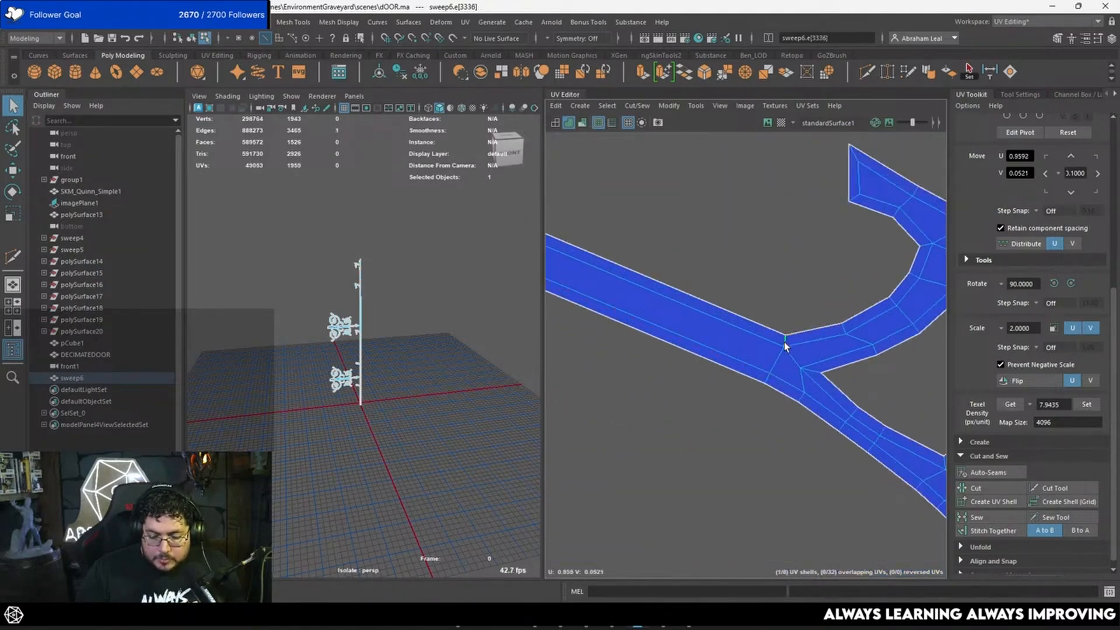
pyautogui.click(980, 487)
pyautogui.scroll(-6, 632, 365)
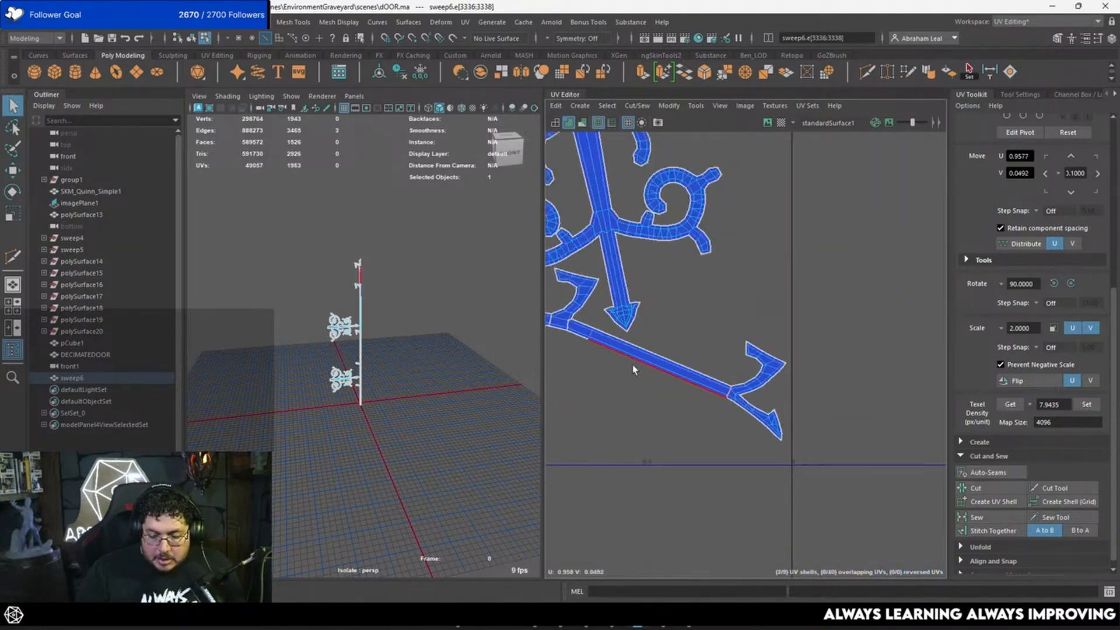
# Cut the strip's UV shell across its width on both sides of the bud-shaped branch nearest its left end.
pyautogui.keyDown('alt'); pyautogui.moveTo(797, 305); pyautogui.dragTo(970, 265, button='middle'); pyautogui.keyUp('alt')
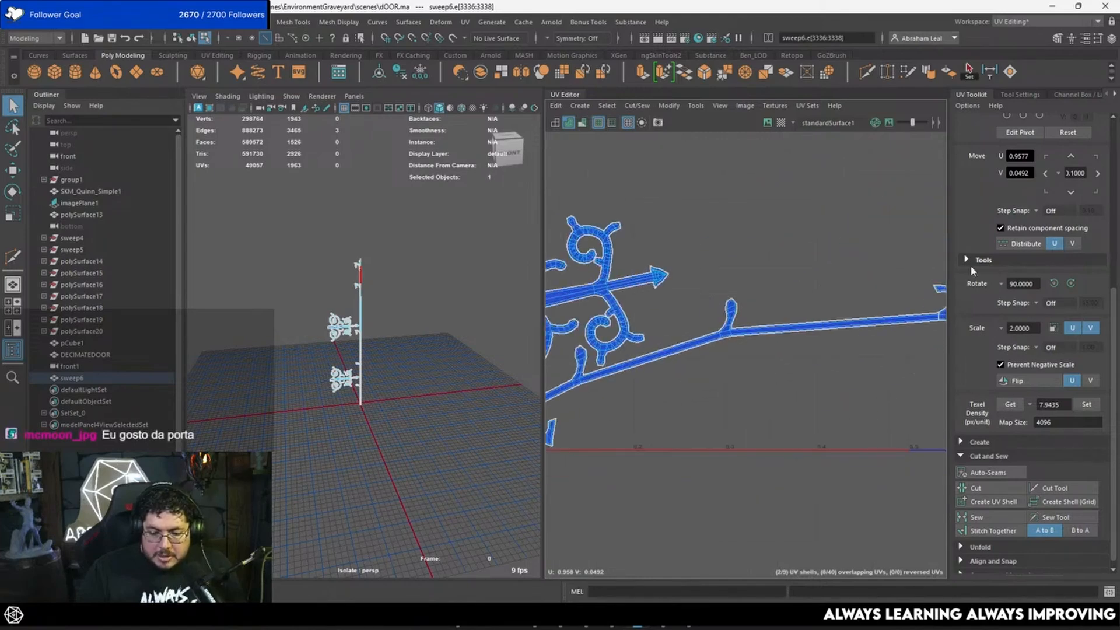
pyautogui.keyDown('alt'); pyautogui.moveTo(662, 313); pyautogui.dragTo(891, 272, button='middle'); pyautogui.keyUp('alt')
pyautogui.scroll(4, 786, 319)
pyautogui.keyDown('alt'); pyautogui.moveTo(792, 299); pyautogui.dragTo(801, 274, button='middle'); pyautogui.keyUp('alt')
pyautogui.scroll(4, 757, 362)
pyautogui.scroll(2, 757, 362)
pyautogui.keyDown('alt'); pyautogui.moveTo(769, 416); pyautogui.dragTo(666, 434, button='middle'); pyautogui.keyUp('alt')
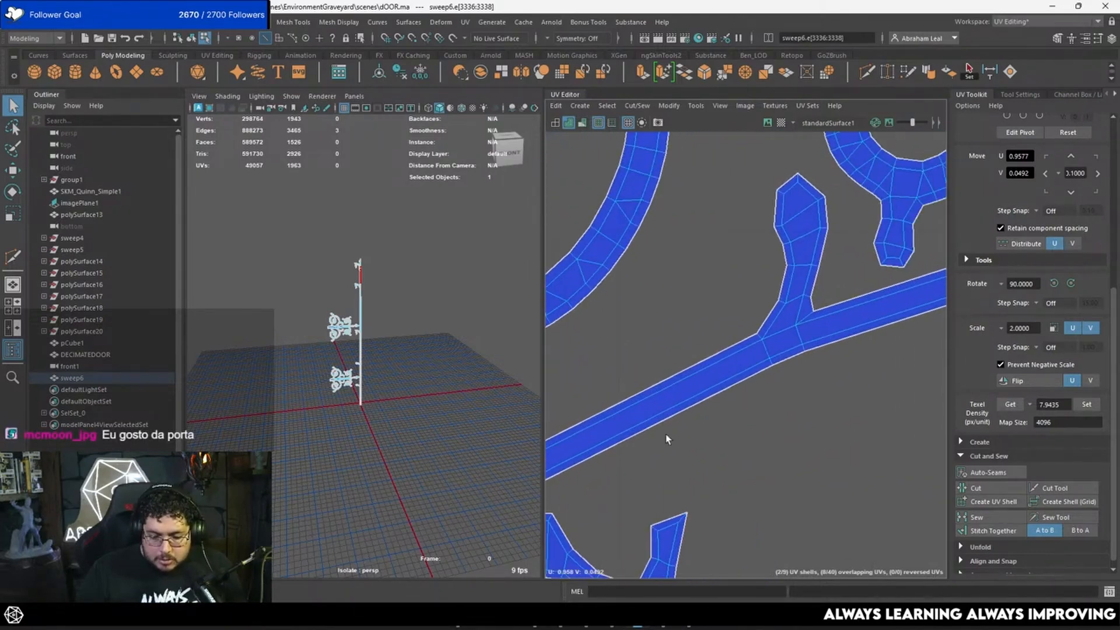
pyautogui.keyDown('shift'); pyautogui.click(799, 333); pyautogui.keyUp('shift')
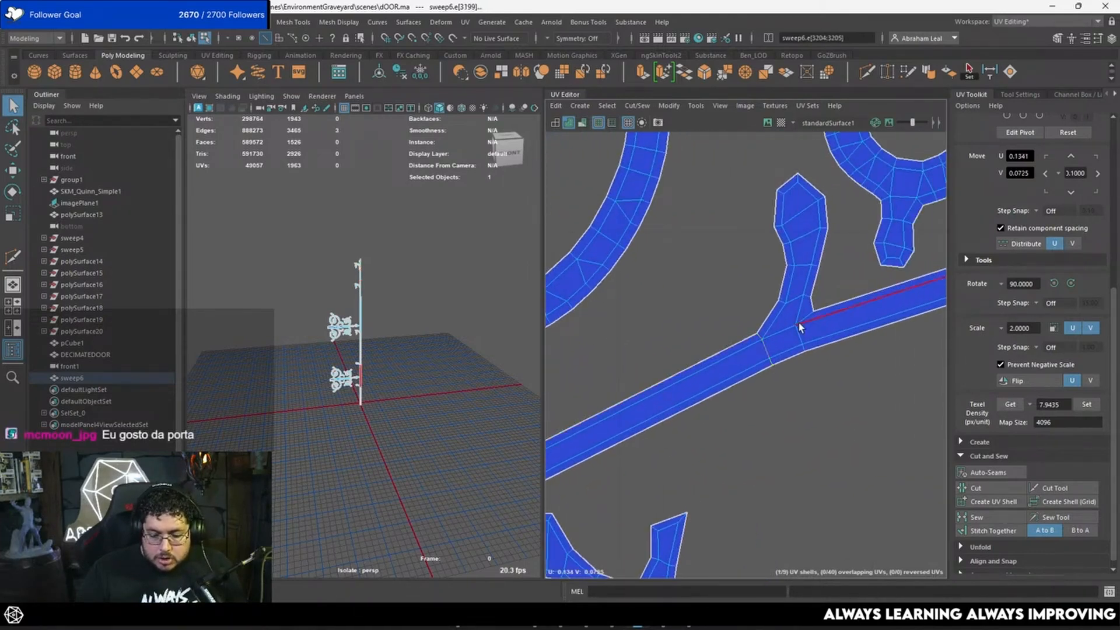
pyautogui.click(975, 488)
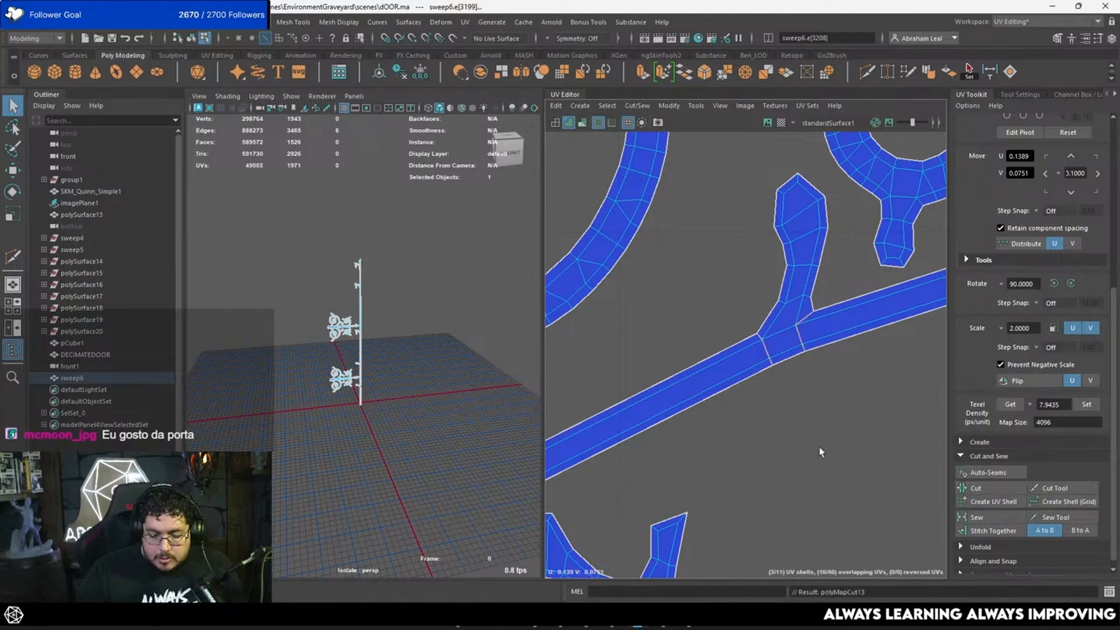
# Cut the strip's UV shell across its width on both sides of the second bud-shaped branch from the left end.
pyautogui.scroll(-3, 760, 360)
pyautogui.scroll(2, 906, 368)
pyautogui.scroll(5, 906, 368)
pyautogui.keyDown('alt'); pyautogui.moveTo(906, 366); pyautogui.dragTo(718, 367, button='middle'); pyautogui.keyUp('alt')
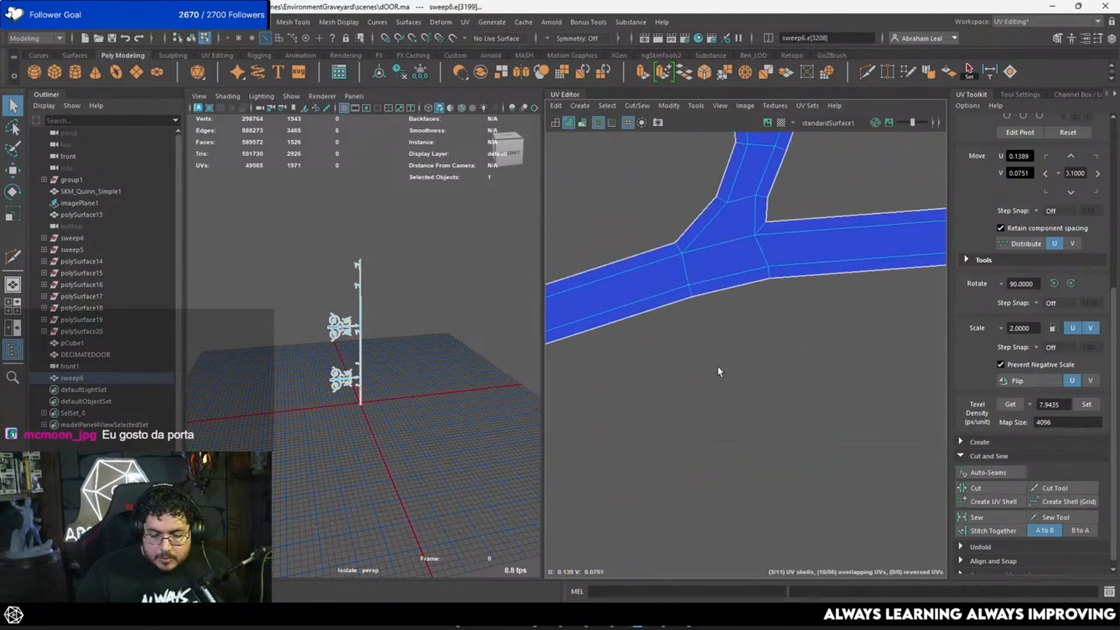
pyautogui.click(680, 252)
pyautogui.keyDown('shift'); pyautogui.click(690, 290); pyautogui.keyUp('shift')
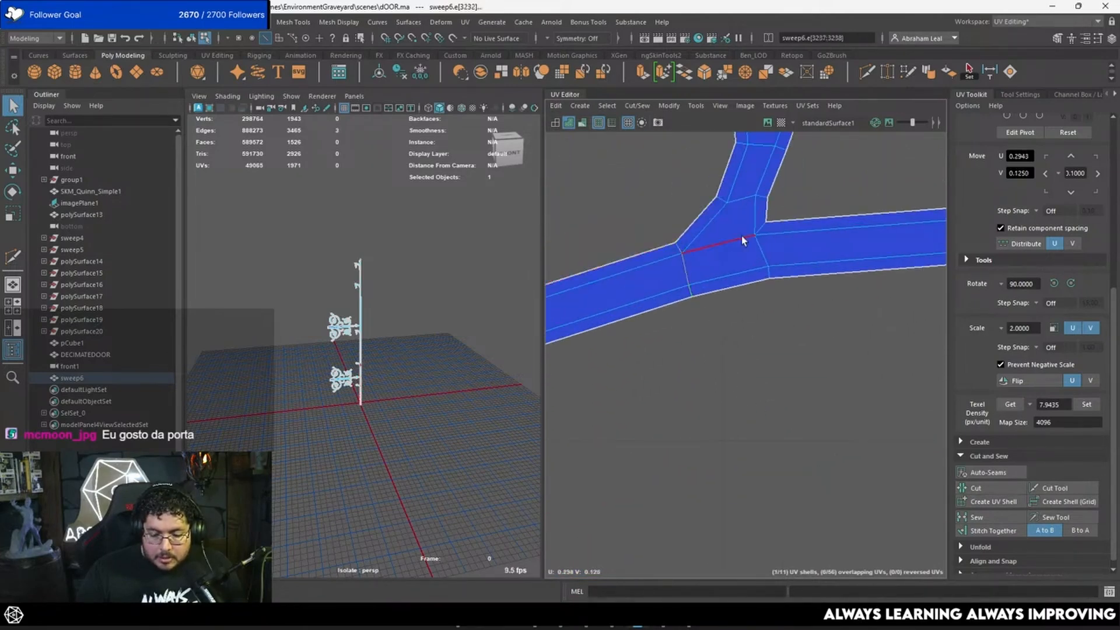
pyautogui.keyDown('shift'); pyautogui.click(760, 230); pyautogui.keyUp('shift')
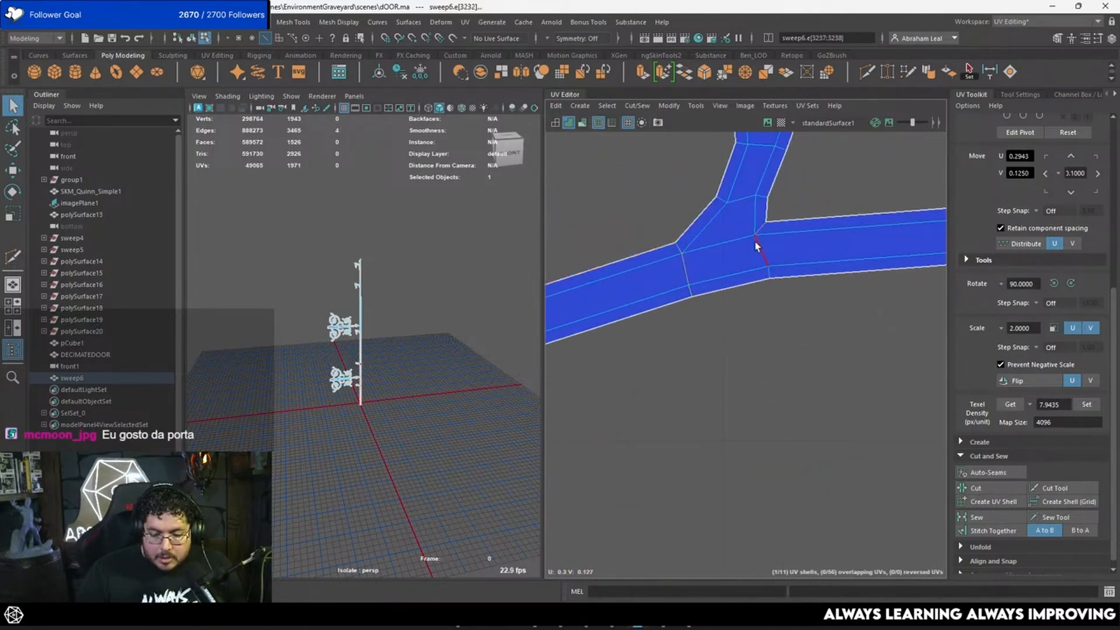
pyautogui.click(998, 488)
# Select all the metalwork's UV faces, unfold them and lay out the separated shells in the UV tile.
pyautogui.scroll(-12, 764, 347)
pyautogui.moveTo(812, 341); pyautogui.dragTo(749, 297, button='right')
pyautogui.moveTo(638, 235); pyautogui.dragTo(1002, 462)
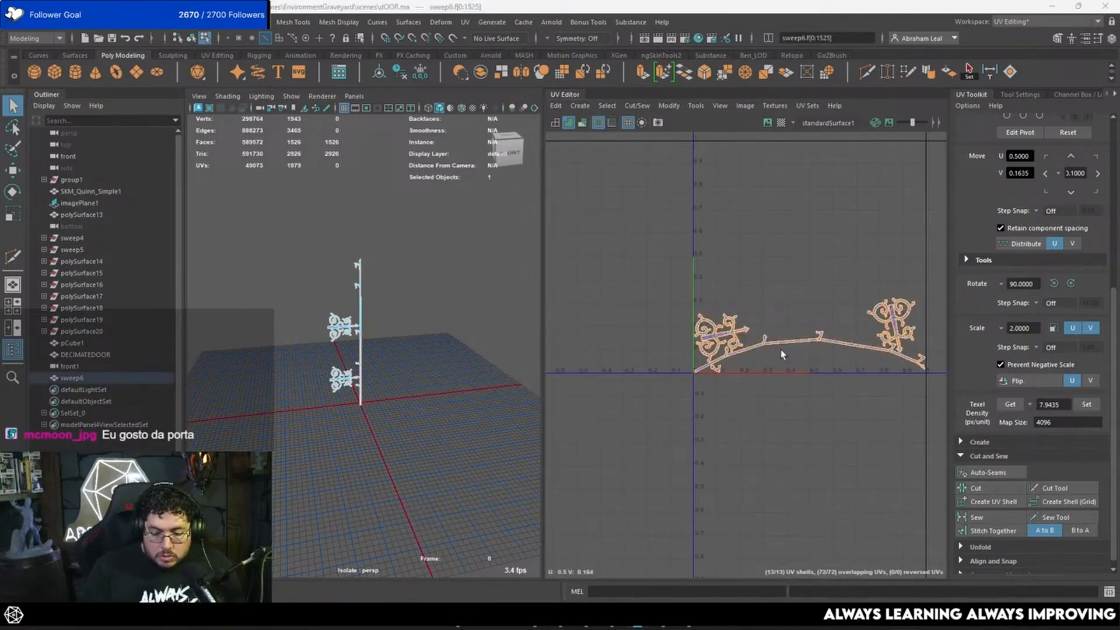
pyautogui.hotkey('ctrl', 'u')
pyautogui.hotkey('ctrl', 'l')
pyautogui.click(752, 219)
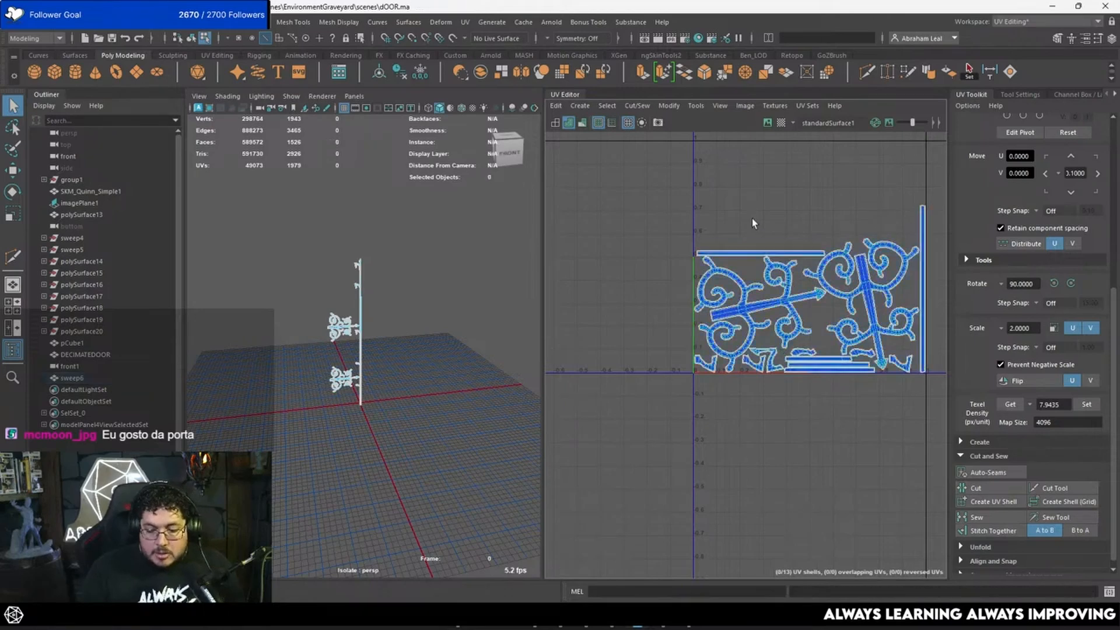
# Select all the packed metalwork shells and get their texel density.
pyautogui.scroll(-3, 761, 233)
pyautogui.keyDown('alt'); pyautogui.moveTo(781, 247); pyautogui.dragTo(710, 269, button='middle'); pyautogui.keyUp('alt')
pyautogui.moveTo(893, 201); pyautogui.dragTo(620, 447)
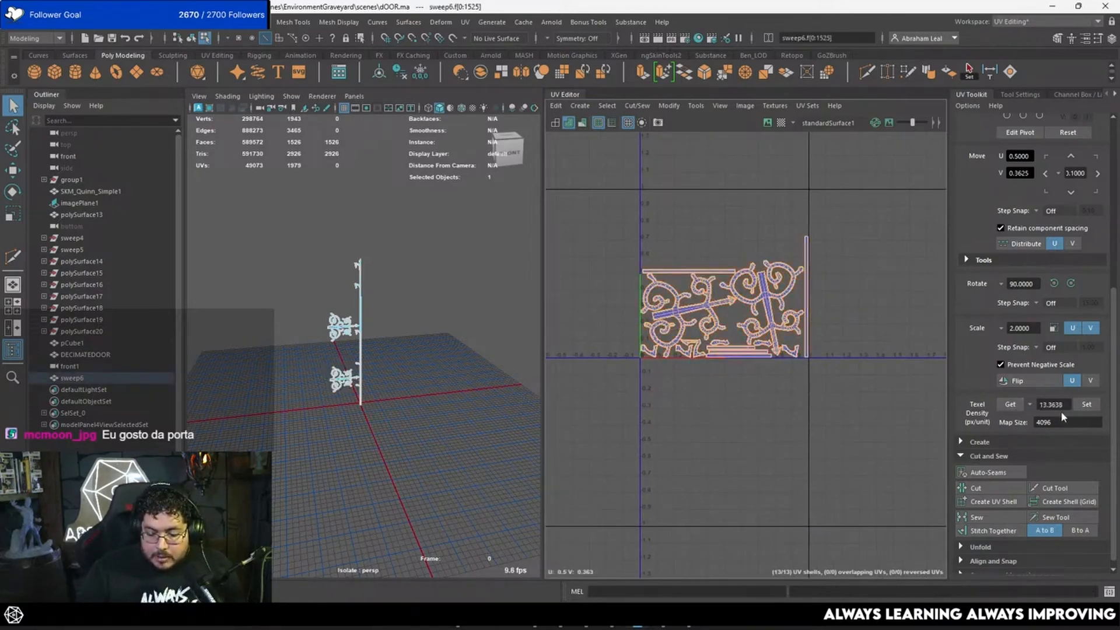
pyautogui.moveTo(1066, 404); pyautogui.dragTo(1014, 405)
pyautogui.write('20')
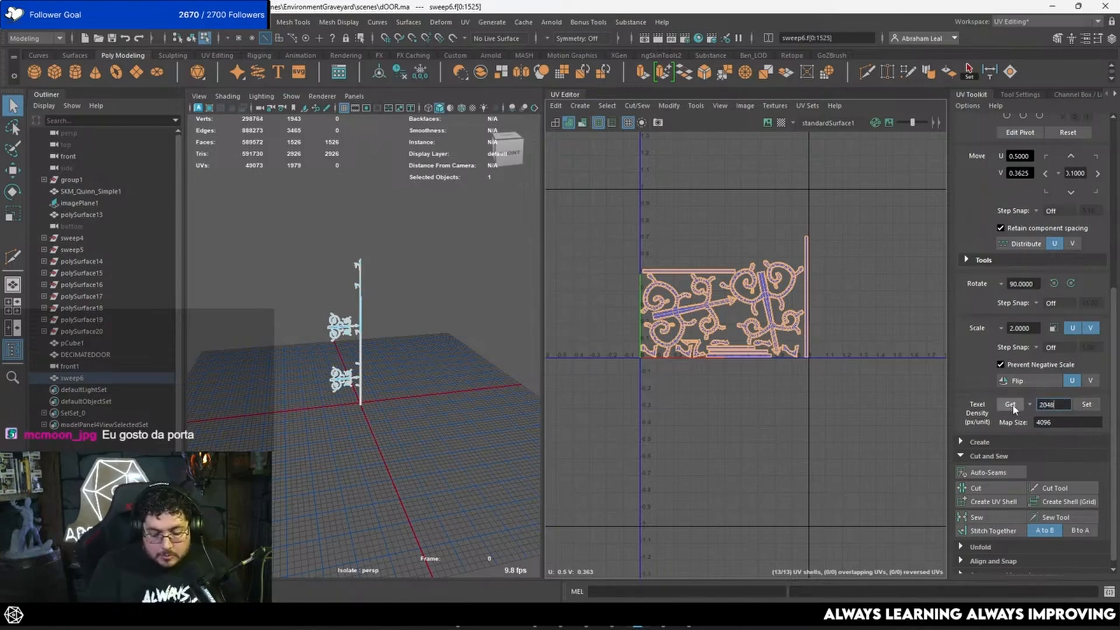
pyautogui.write('48')
pyautogui.click(1011, 404)
pyautogui.click(804, 317)
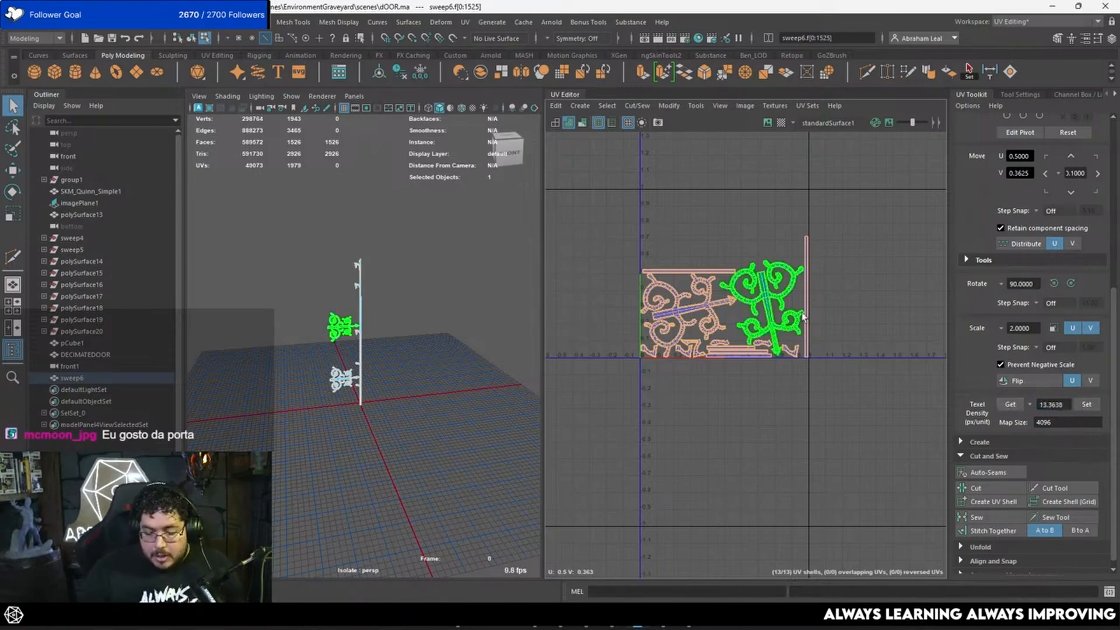
pyautogui.click(840, 289)
# Set the texel density map size to 2048 and get the selected shells' density again.
pyautogui.moveTo(1050, 422); pyautogui.dragTo(980, 423)
pyautogui.write('20')
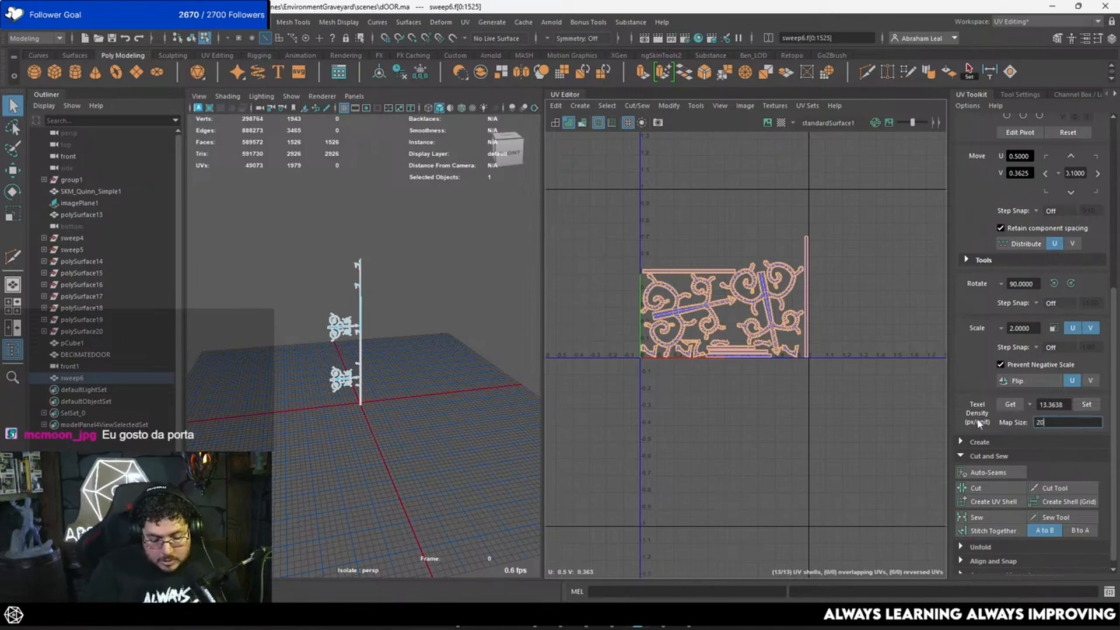
pyautogui.write('48')
pyautogui.press('Return')
pyautogui.click(1010, 405)
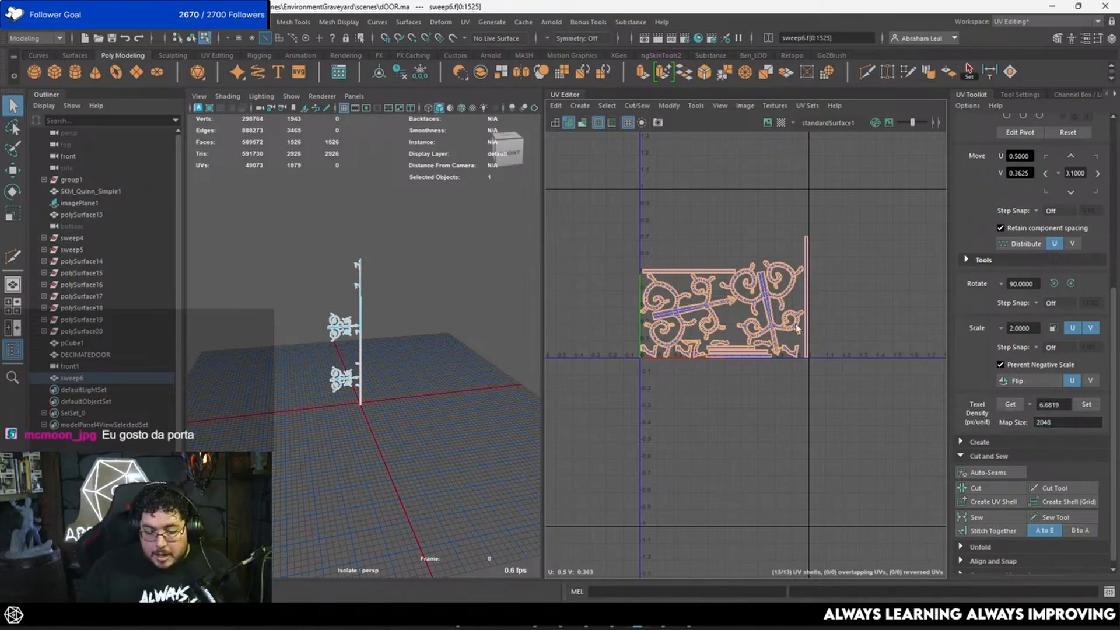
# Inspect how the hinge and strip shells are packed in the UV tile and clear the selection.
pyautogui.click(806, 310)
pyautogui.scroll(3, 807, 308)
pyautogui.click(776, 335)
pyautogui.scroll(2, 776, 335)
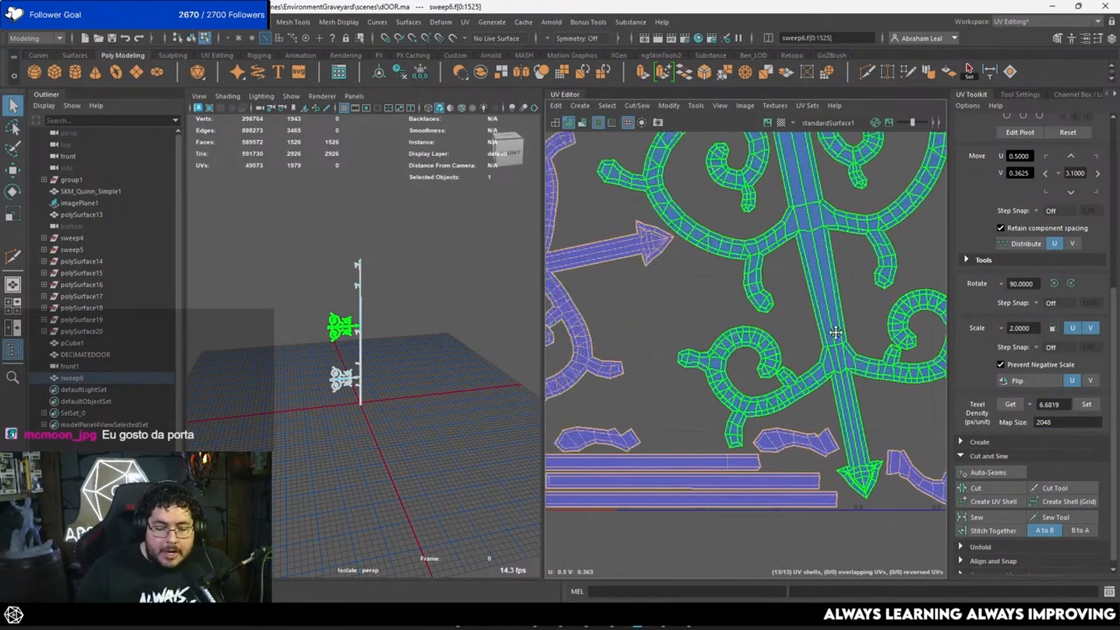
pyautogui.scroll(-5, 775, 260)
pyautogui.scroll(3, 774, 258)
pyautogui.click(765, 210)
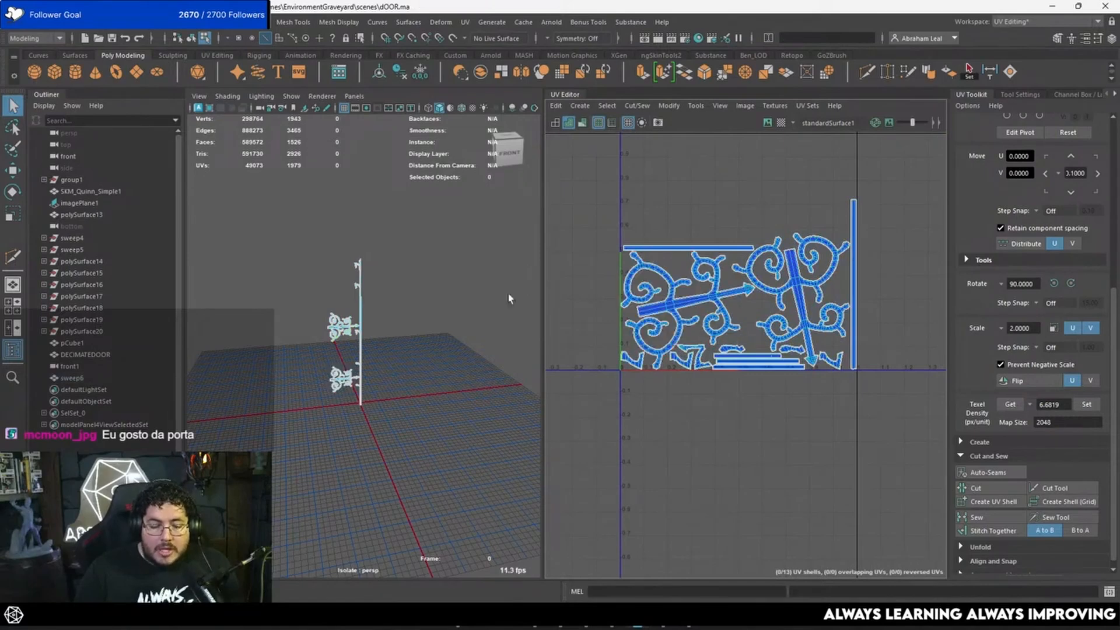
# Return to object mode and examine the isolated metalwork from several angles.
pyautogui.moveTo(353, 286); pyautogui.dragTo(407, 266, button='right')
pyautogui.click(392, 303)
pyautogui.scroll(5, 392, 302)
pyautogui.scroll(-5, 389, 292)
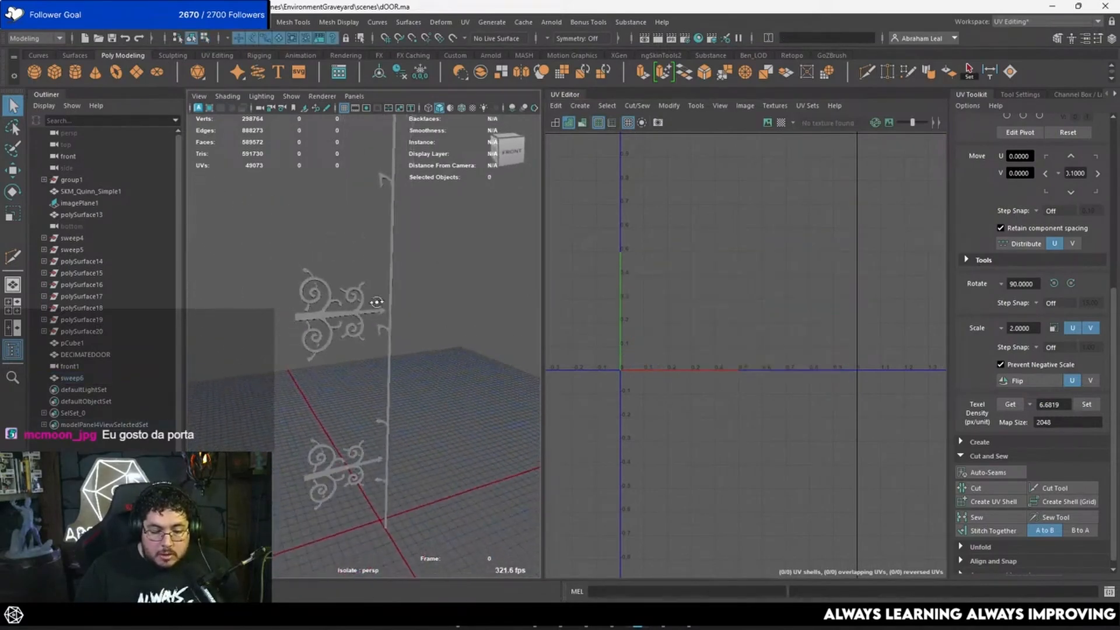
pyautogui.keyDown('alt'); pyautogui.moveTo(387, 280); pyautogui.dragTo(412, 310); pyautogui.keyUp('alt')
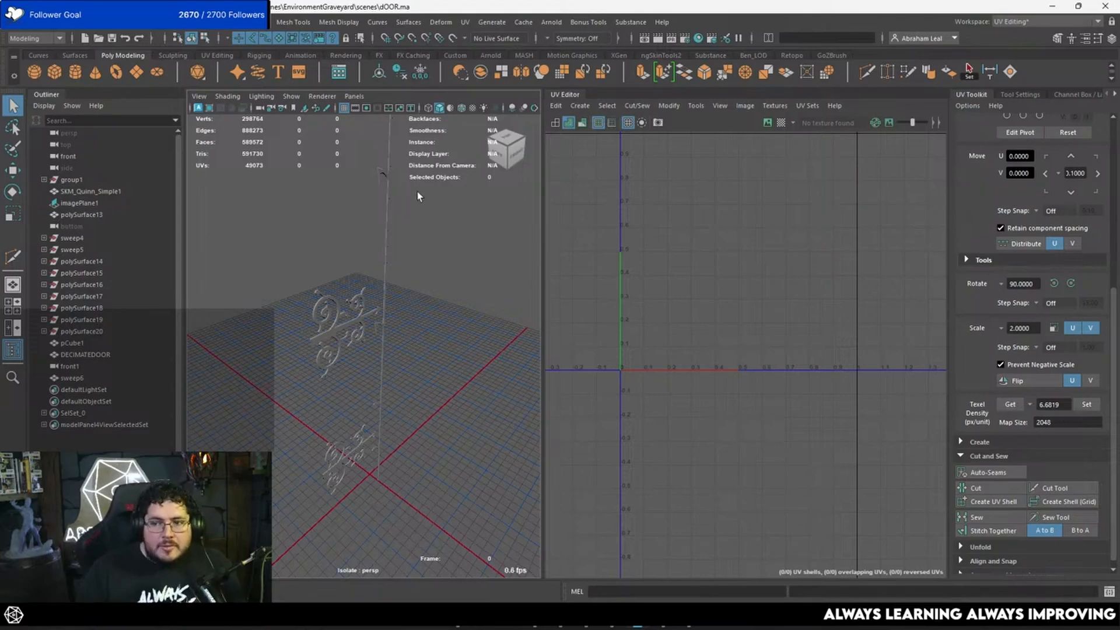
pyautogui.moveTo(418, 191)
pyautogui.keyDown('alt'); pyautogui.mouseDown()
pyautogui.moveTo(455, 195)
pyautogui.moveTo(438, 192)
pyautogui.mouseUp(); pyautogui.keyUp('alt')
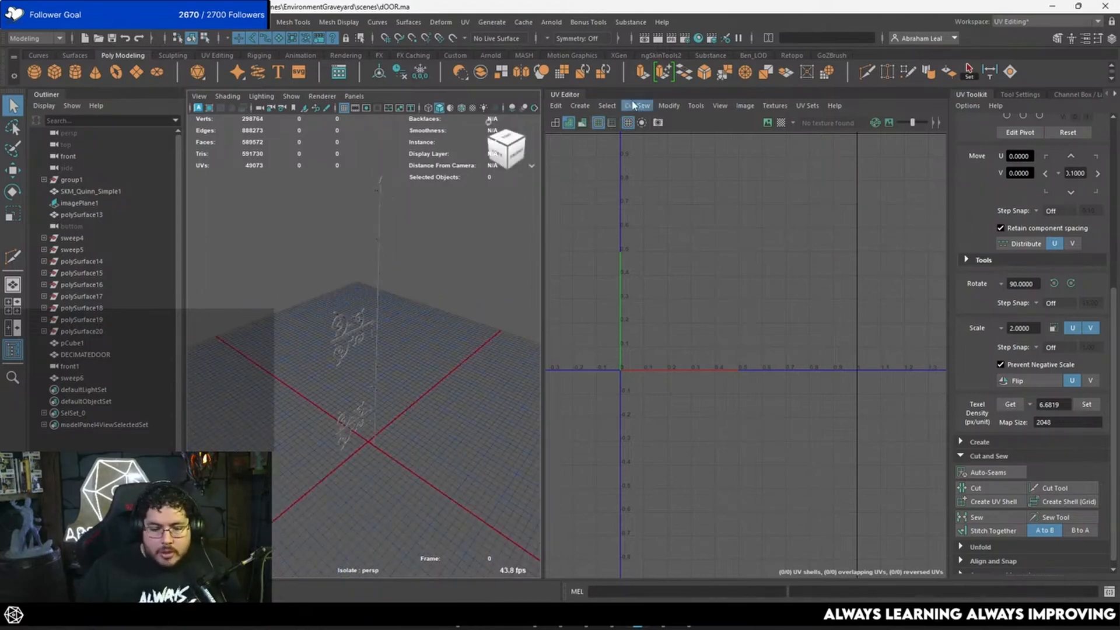
# Collapse the UV Editor, select and frame the metalwork, and turn off isolation to show the whole door.
pyautogui.click(564, 98)
pyautogui.click(570, 304)
pyautogui.press('f')
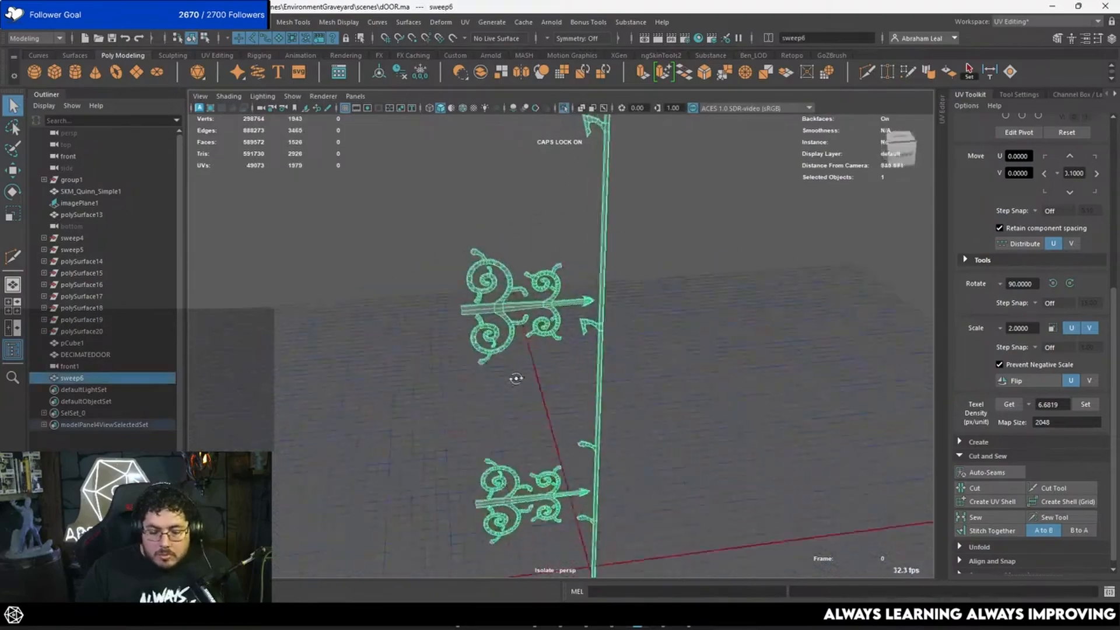
pyautogui.click(564, 108)
pyautogui.scroll(5, 576, 396)
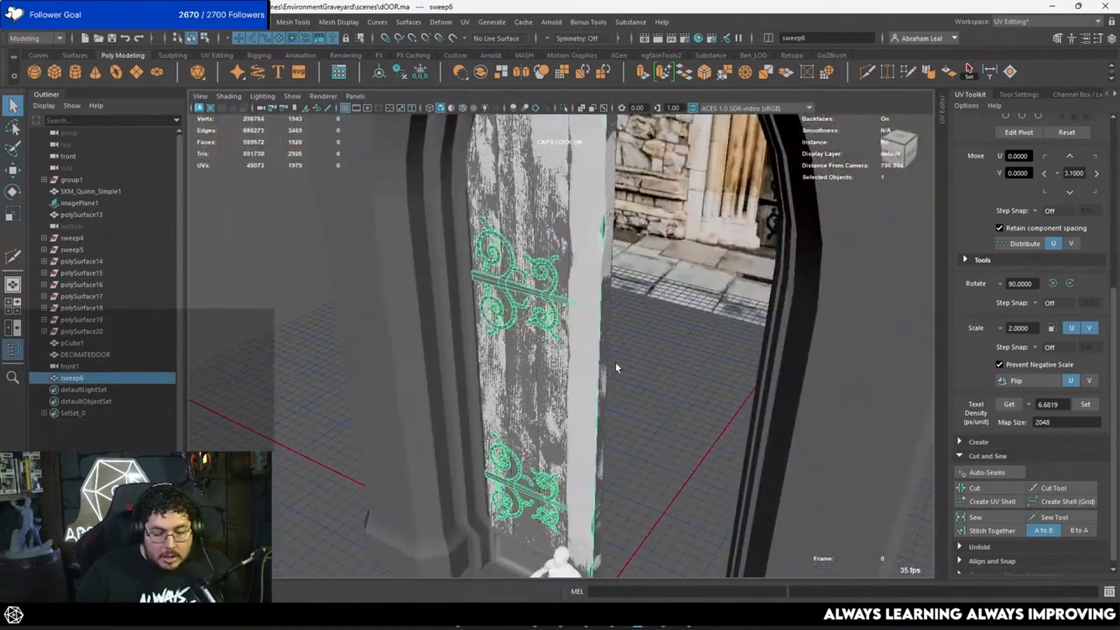
# Isolate the low-poly wooden door leaf together with the metalwork, frame them and clear the selection.
pyautogui.keyDown('alt'); pyautogui.moveTo(615, 363); pyautogui.dragTo(653, 300); pyautogui.keyUp('alt')
pyautogui.keyDown('shift'); pyautogui.click(642, 234); pyautogui.keyUp('shift')
pyautogui.hotkey('ctrl', 'z')
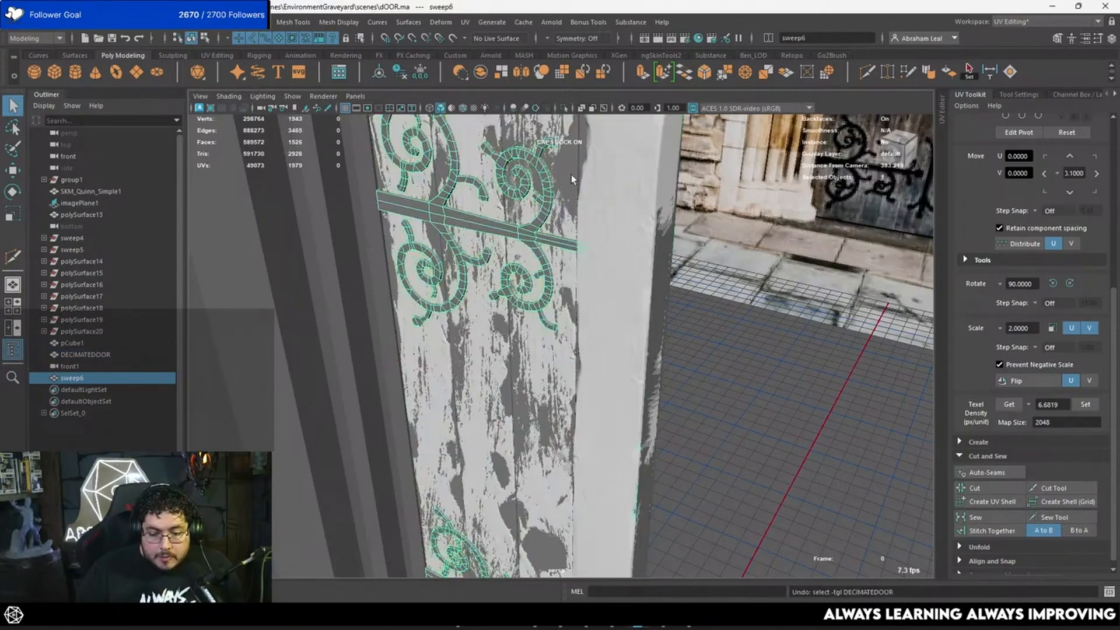
pyautogui.keyDown('shift'); pyautogui.click(565, 173); pyautogui.keyUp('shift')
pyautogui.keyDown('alt'); pyautogui.moveTo(561, 187); pyautogui.dragTo(564, 232, button='middle'); pyautogui.keyUp('alt')
pyautogui.scroll(3, 564, 231)
pyautogui.click(564, 232)
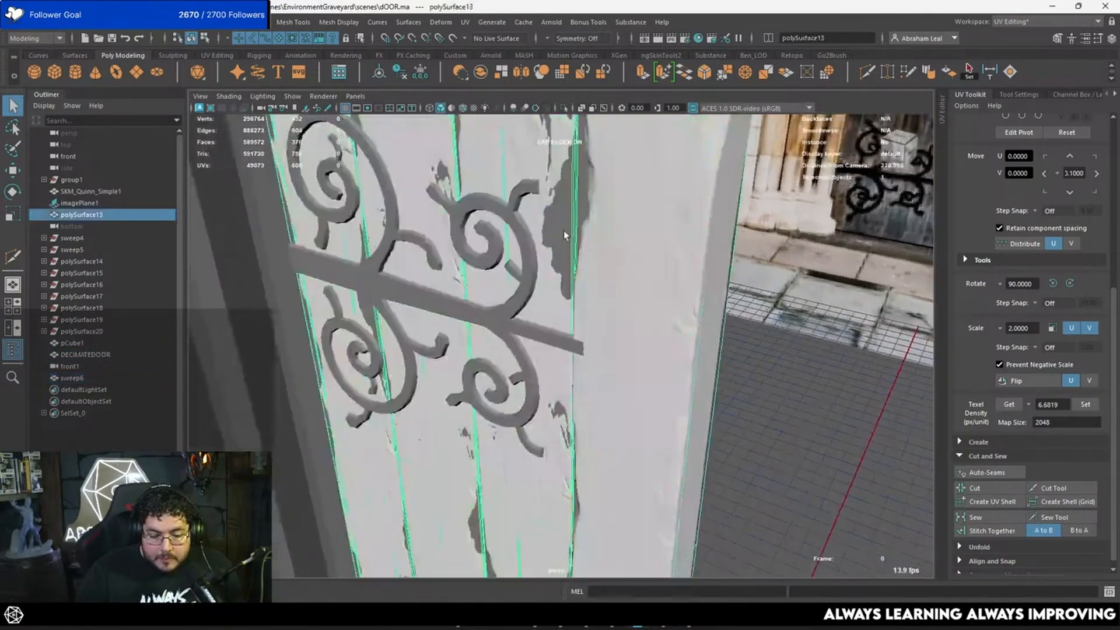
pyautogui.keyDown('shift'); pyautogui.click(521, 261); pyautogui.keyUp('shift')
pyautogui.hotkey('ctrl', '1')
pyautogui.press('f')
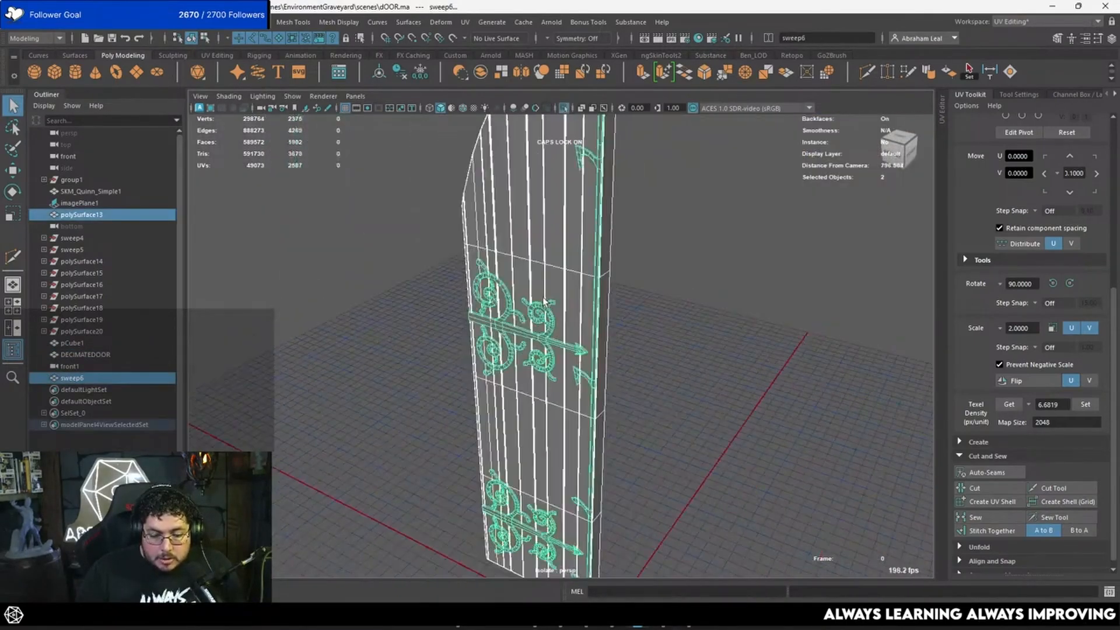
pyautogui.click(700, 272)
pyautogui.keyDown('alt'); pyautogui.moveTo(700, 272); pyautogui.dragTo(606, 245); pyautogui.keyUp('alt')
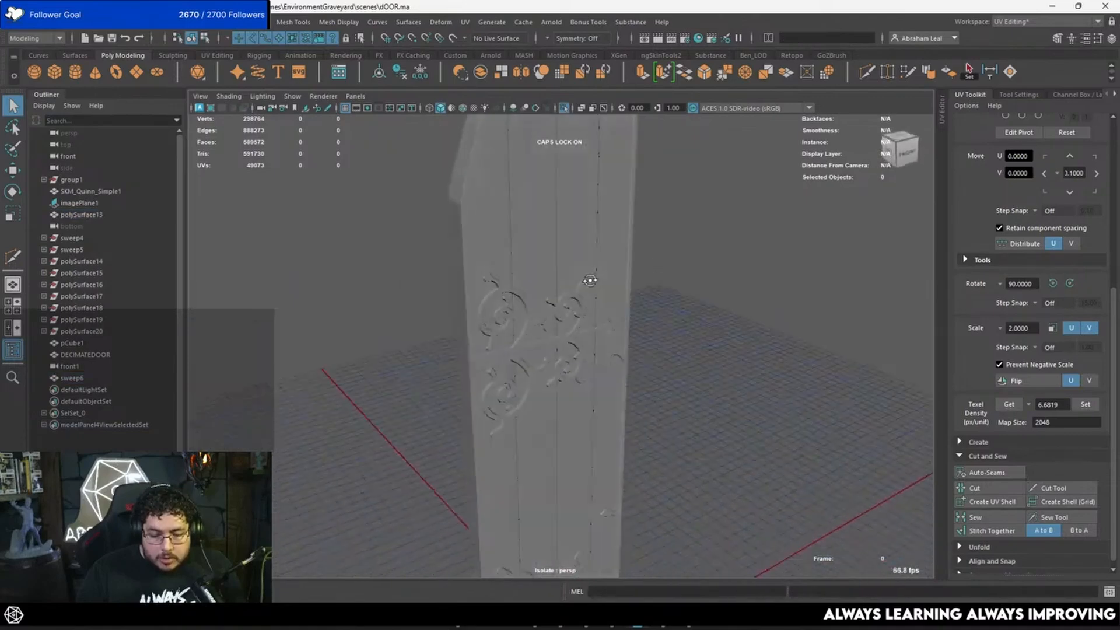
# Assign a new Lambert material to the low-poly wooden door leaf.
pyautogui.click(555, 227)
pyautogui.moveTo(555, 226); pyautogui.dragTo(555, 516, button='right')
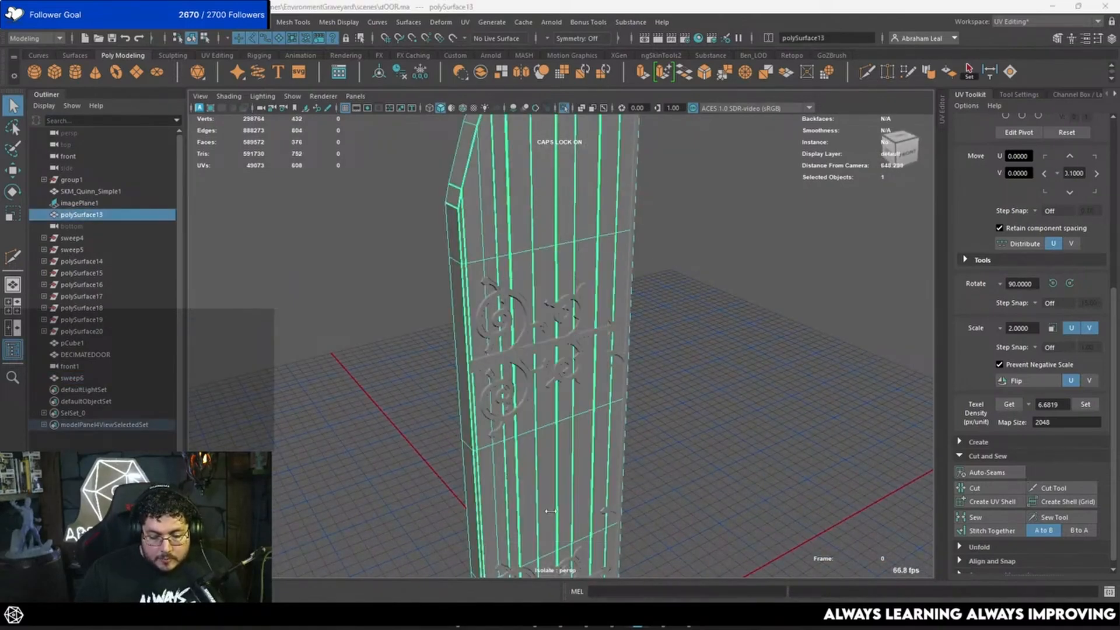
pyautogui.click(408, 333)
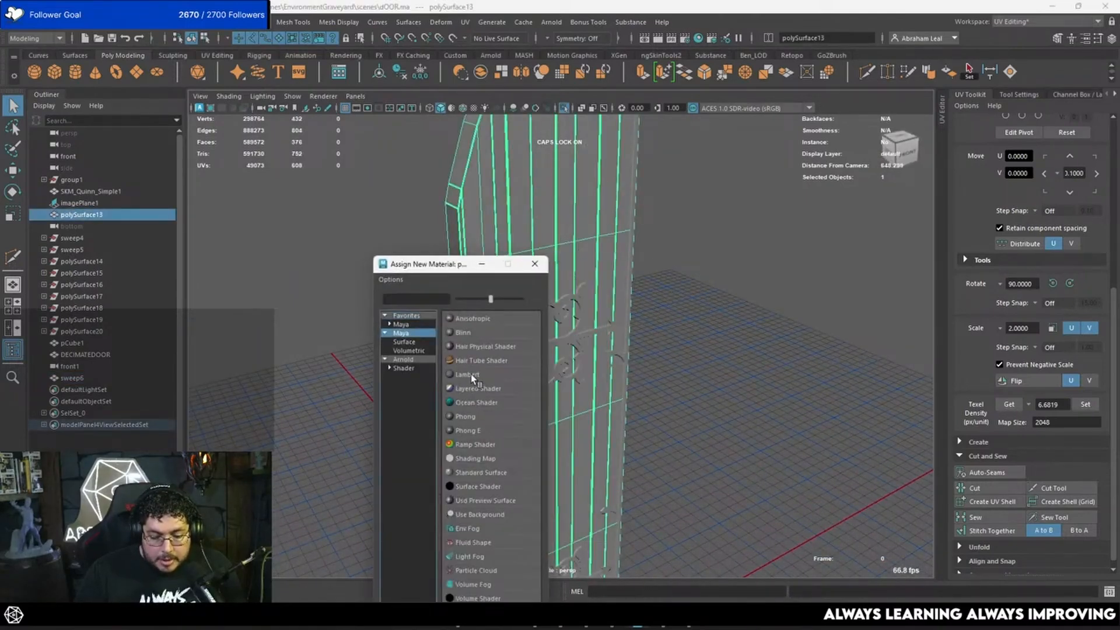
pyautogui.click(469, 375)
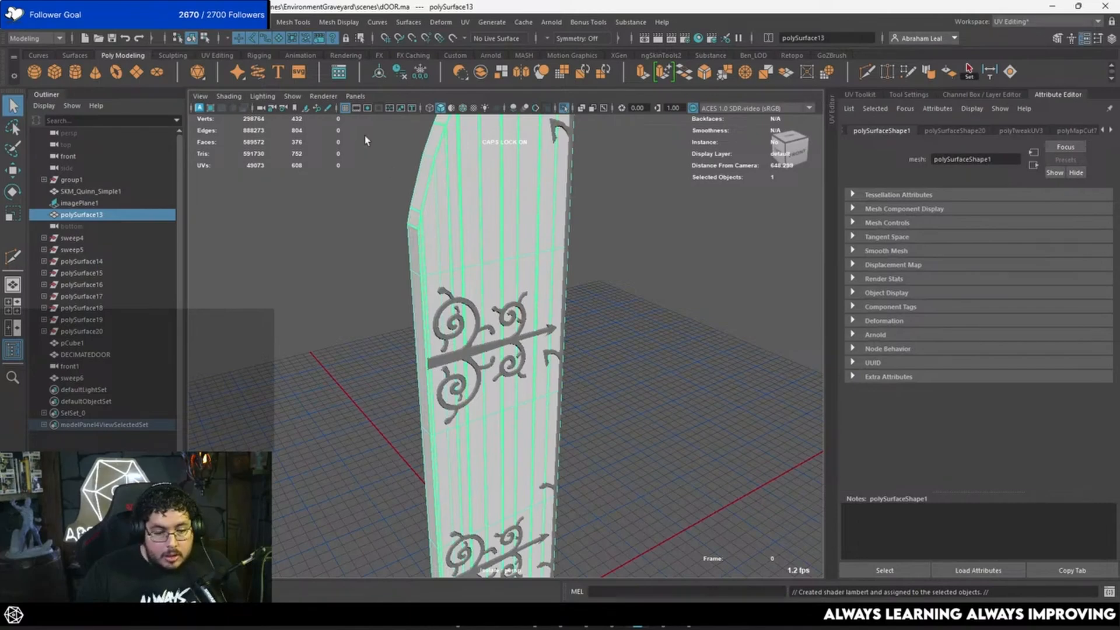
# Rename the door leaf's new Lambert material as M_Door.
pyautogui.click(978, 132)
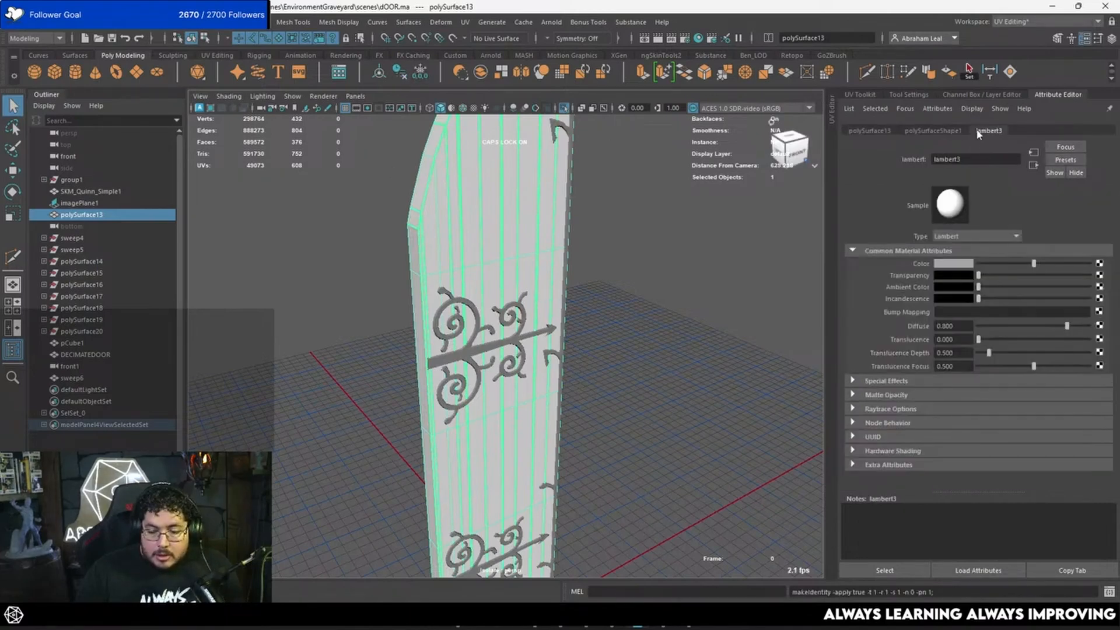
pyautogui.doubleClick(954, 159)
pyautogui.write('m')
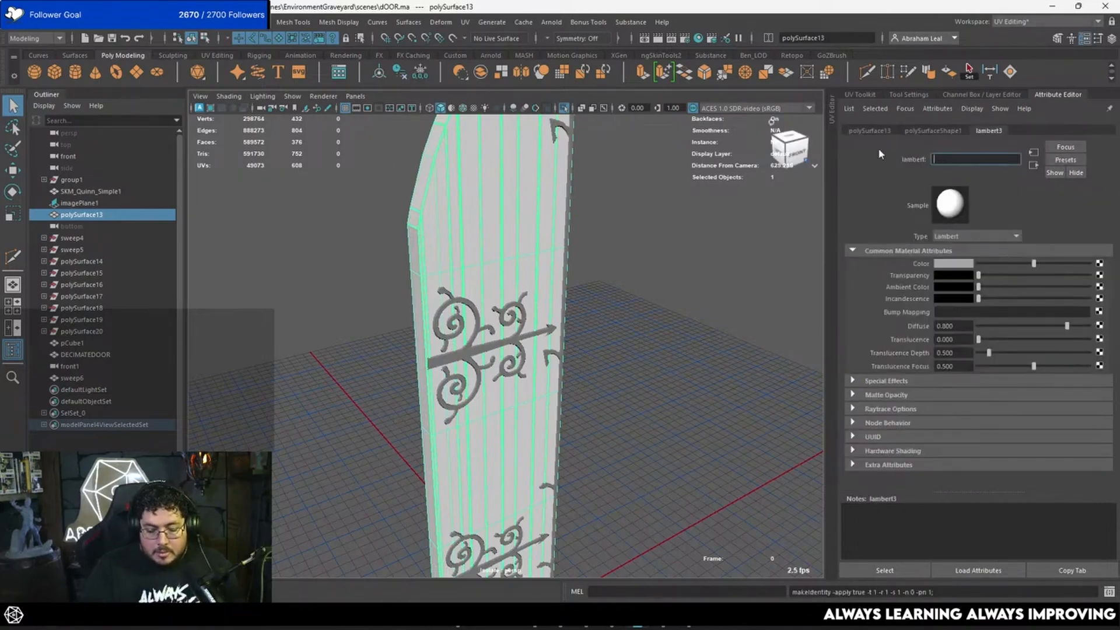
pyautogui.write('M_Door')
pyautogui.press('Return')
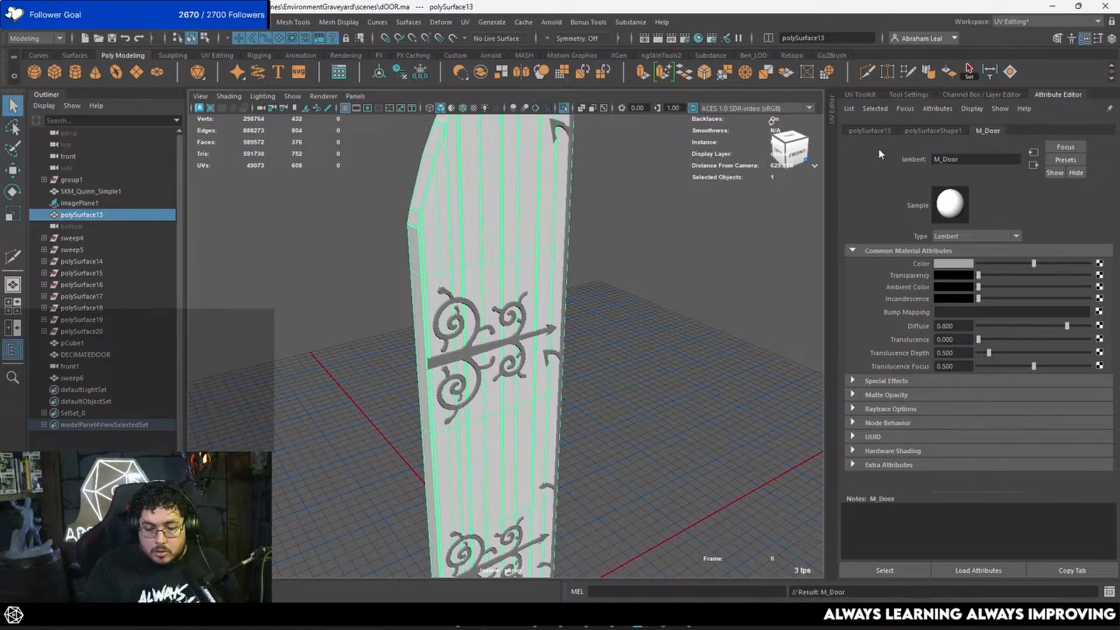
# Assign a separate new Lambert material to the scrolled metalwork on the door.
pyautogui.click(505, 341)
pyautogui.moveTo(512, 342); pyautogui.dragTo(516, 550, button='right')
pyautogui.click(409, 359)
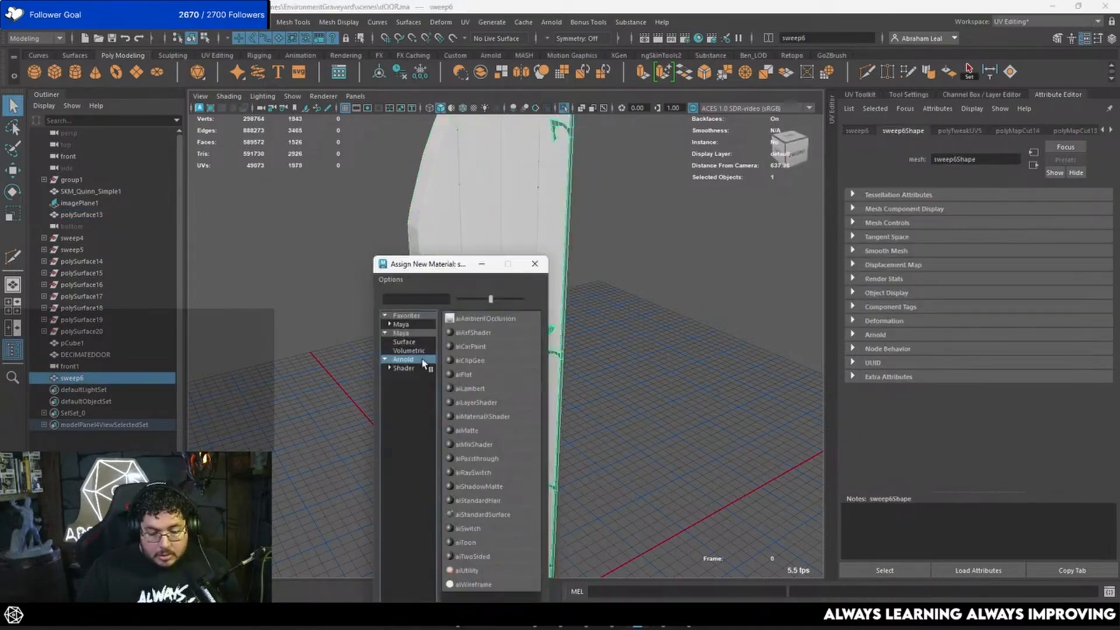
pyautogui.click(409, 333)
pyautogui.click(471, 373)
# Rename the metalwork's new Lambert material as M_DoorTrims.
pyautogui.doubleClick(965, 159)
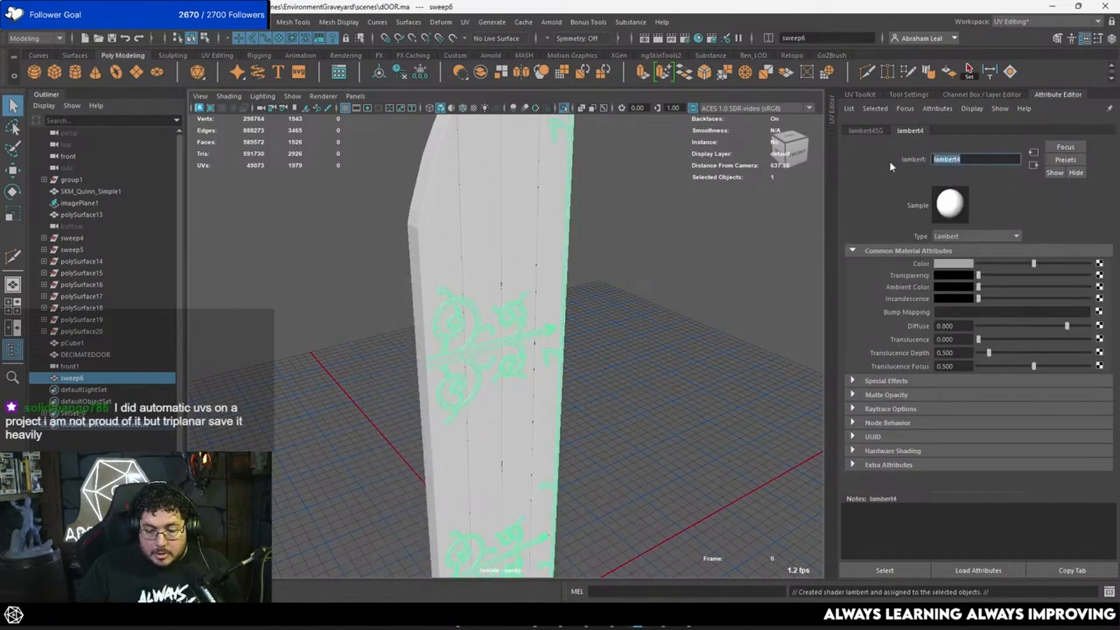
pyautogui.write('M_')
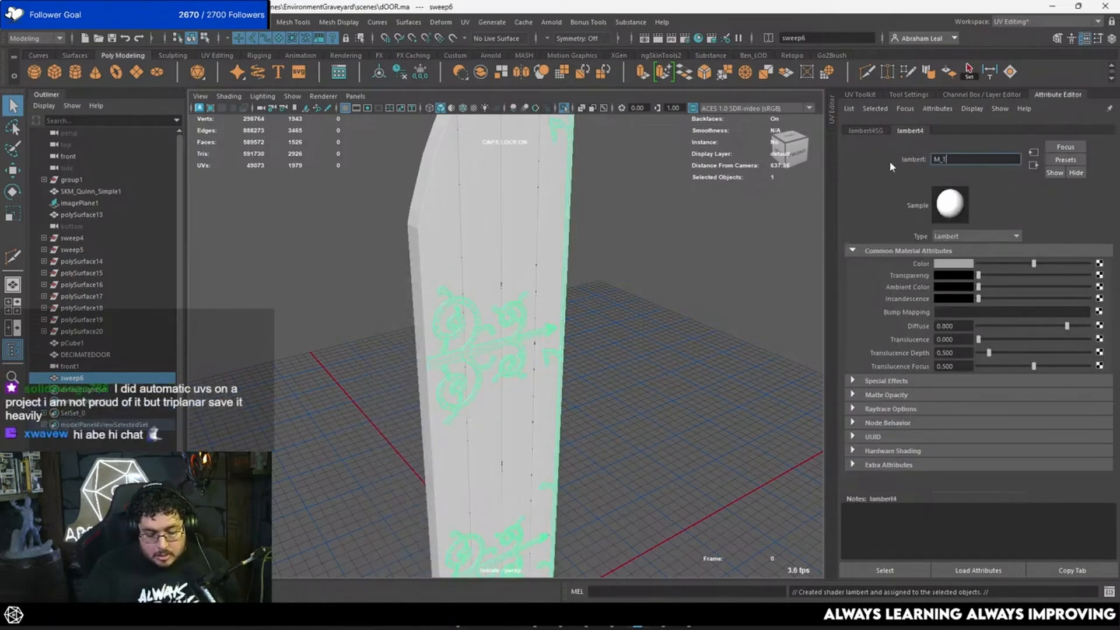
pyautogui.write('doorTrims')
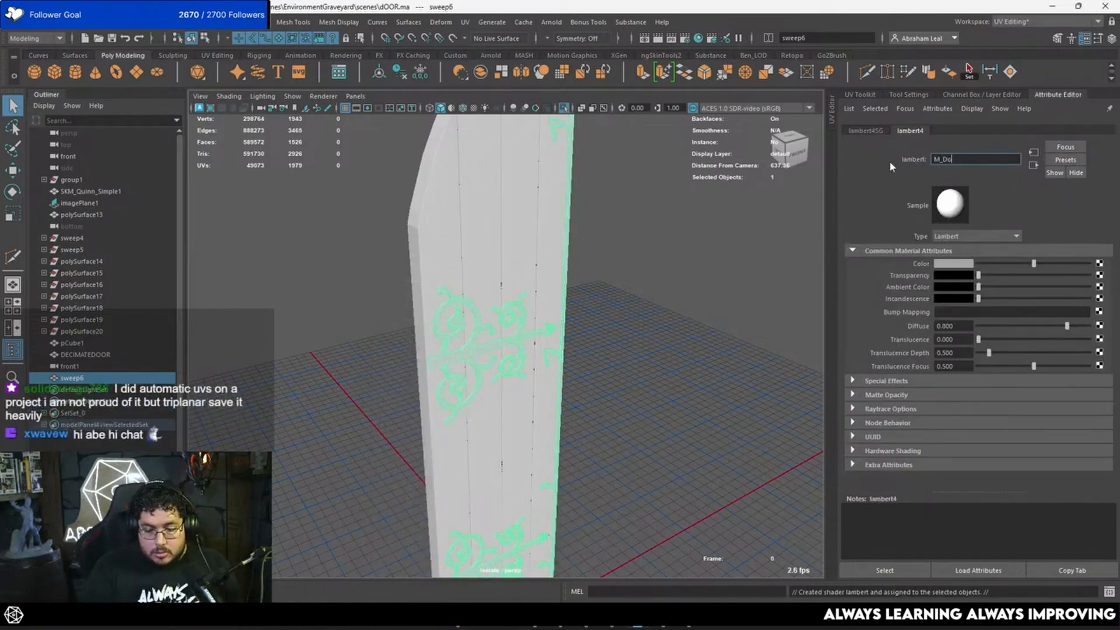
pyautogui.press('Return')
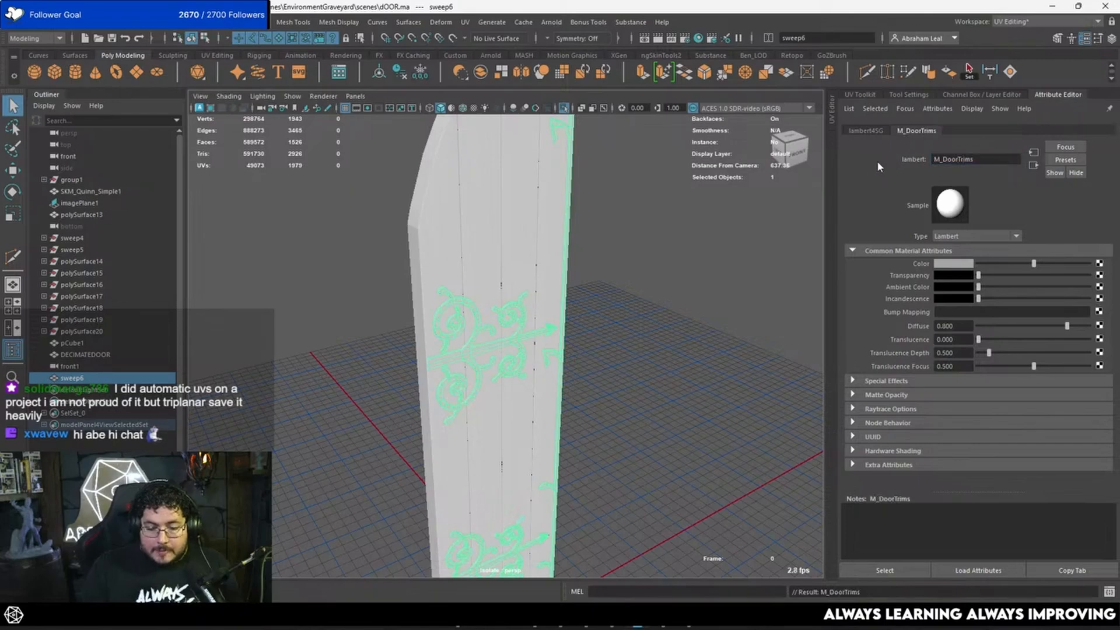
# Separate the low-poly wooden door leaf into its individual plank meshes.
pyautogui.click(601, 262)
pyautogui.scroll(5, 601, 261)
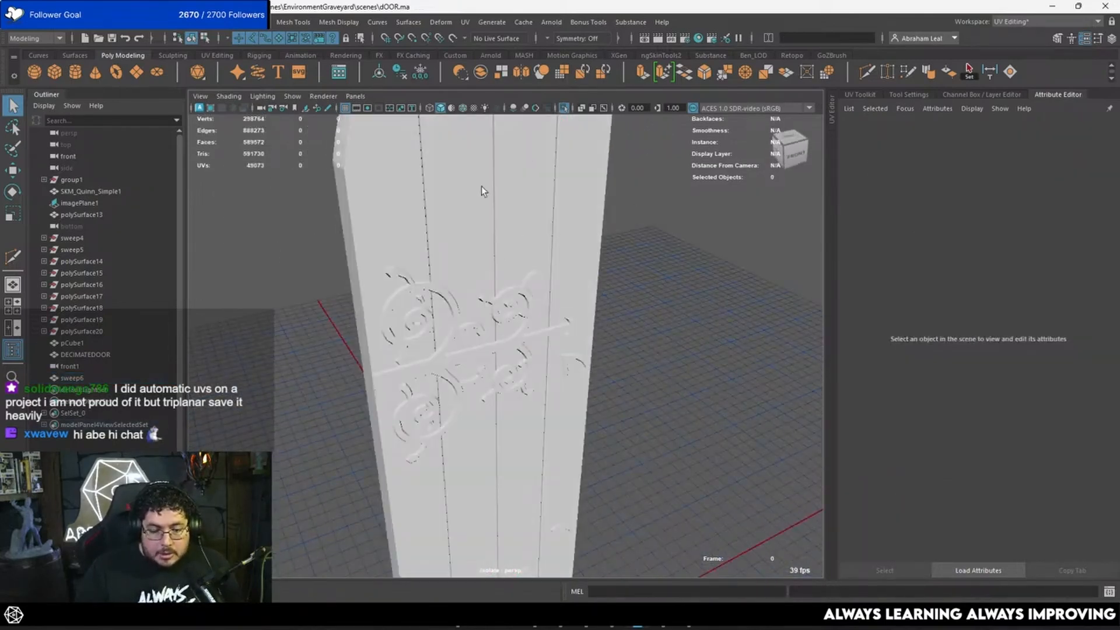
pyautogui.click(481, 191)
pyautogui.keyDown('alt'); pyautogui.moveTo(481, 191); pyautogui.dragTo(517, 309); pyautogui.keyUp('alt')
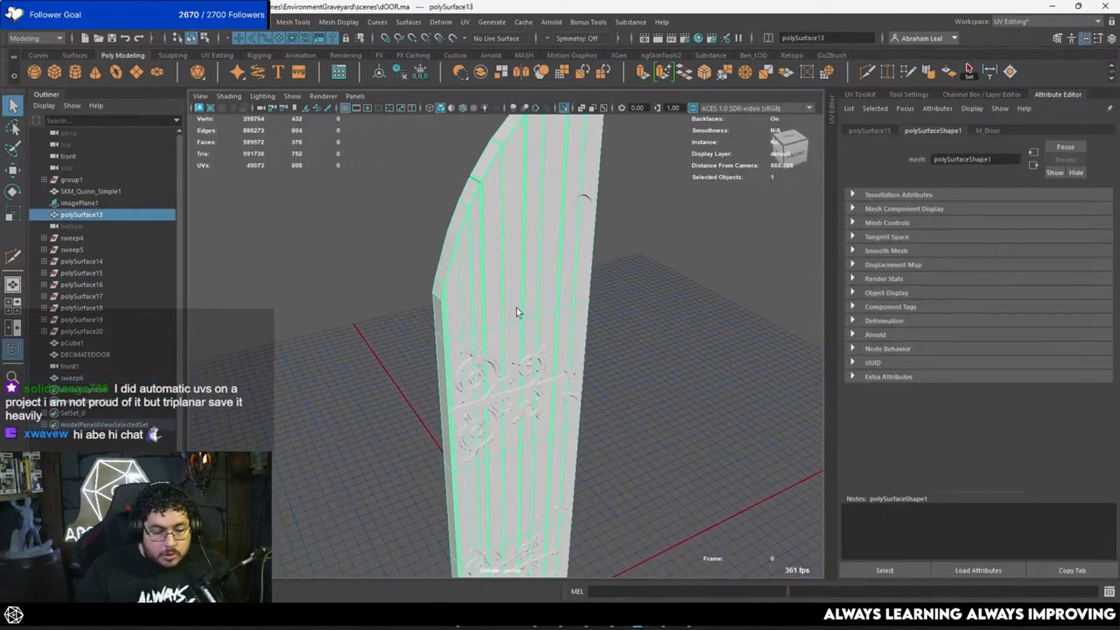
pyautogui.click(264, 22)
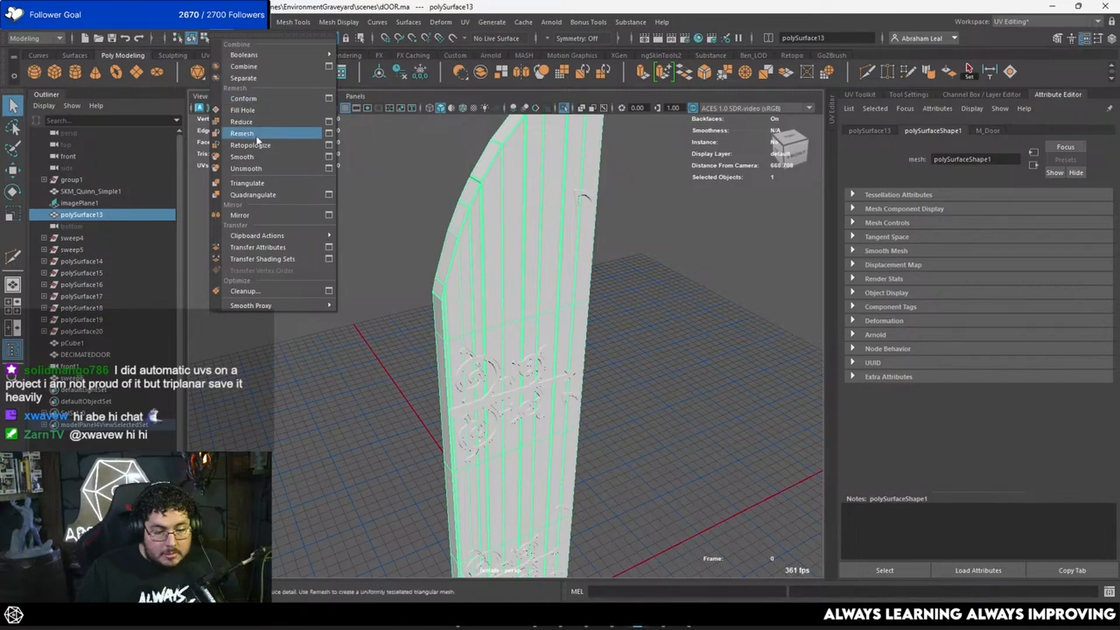
pyautogui.click(244, 78)
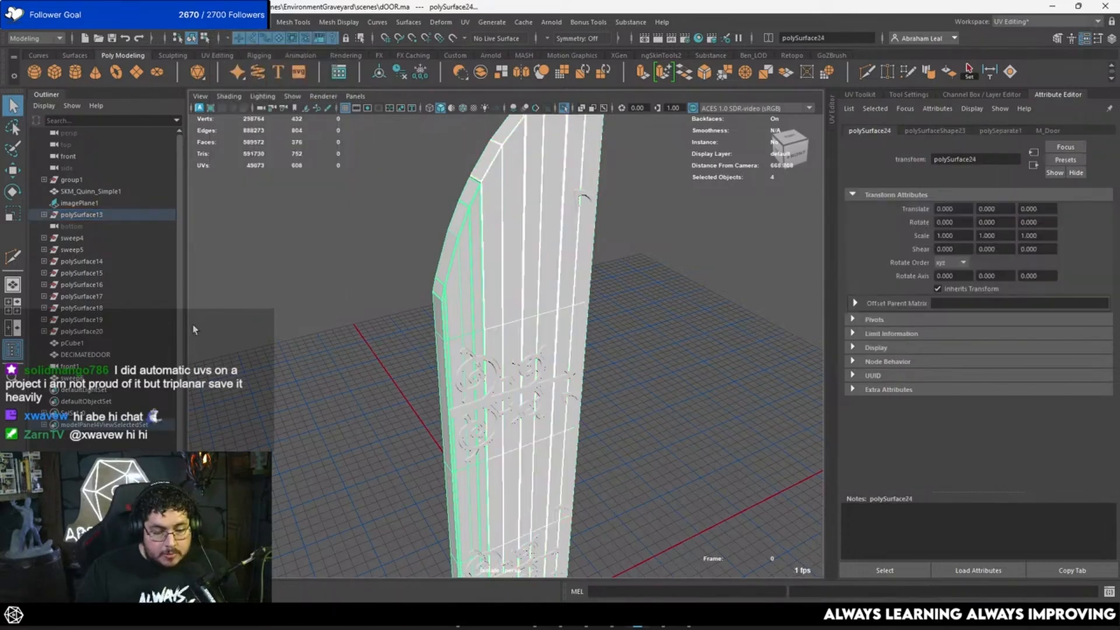
# Expand the separated door's group and rename its first plank as Door_Plank_A_low.
pyautogui.click(43, 215)
pyautogui.click(122, 227)
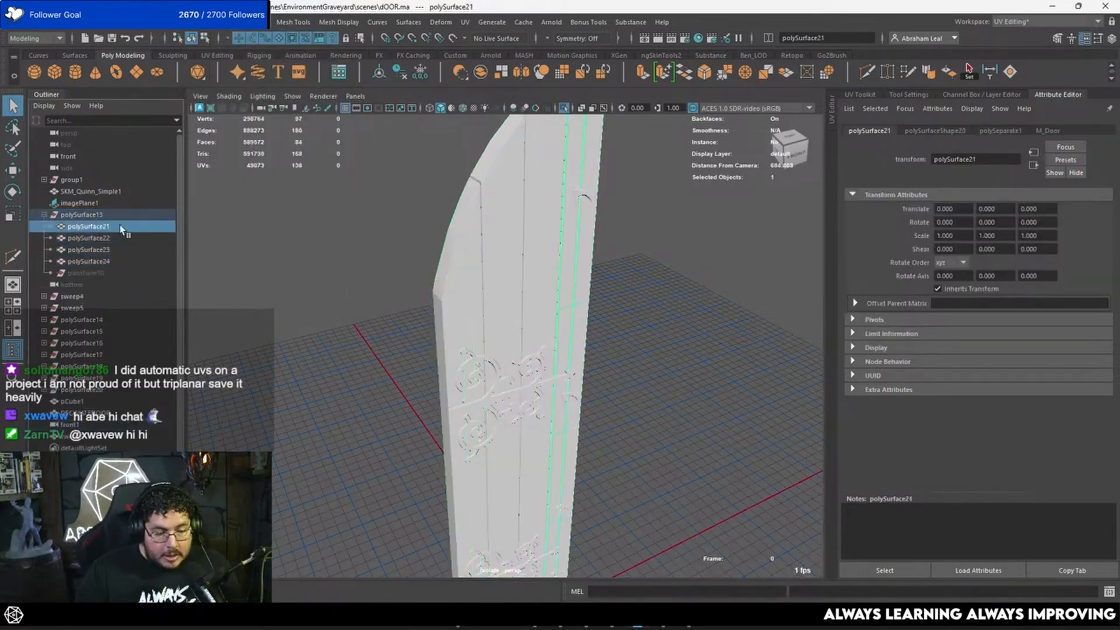
pyautogui.doubleClick(122, 227)
pyautogui.write('Door_Pl')
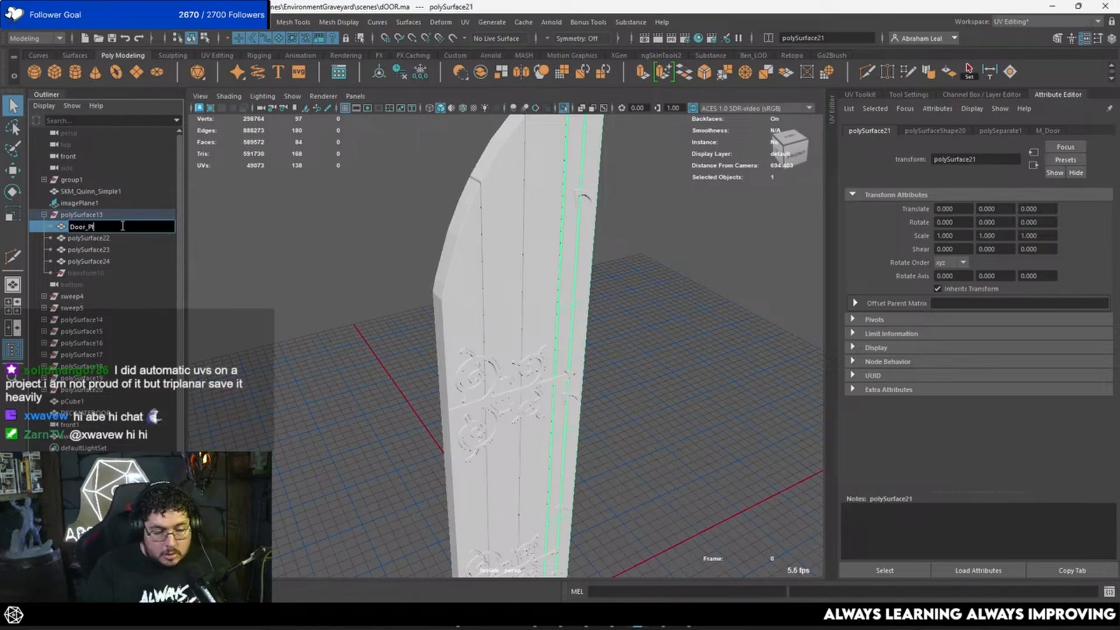
pyautogui.write('anlk_')
pyautogui.press('capslock')
pyautogui.write('A')
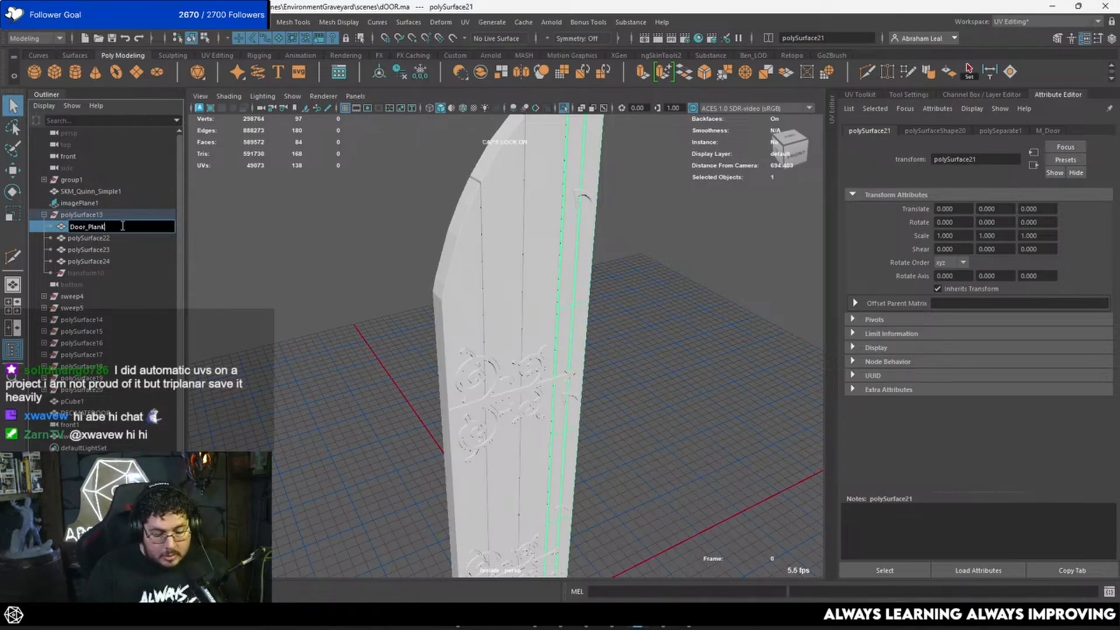
pyautogui.write('_a')
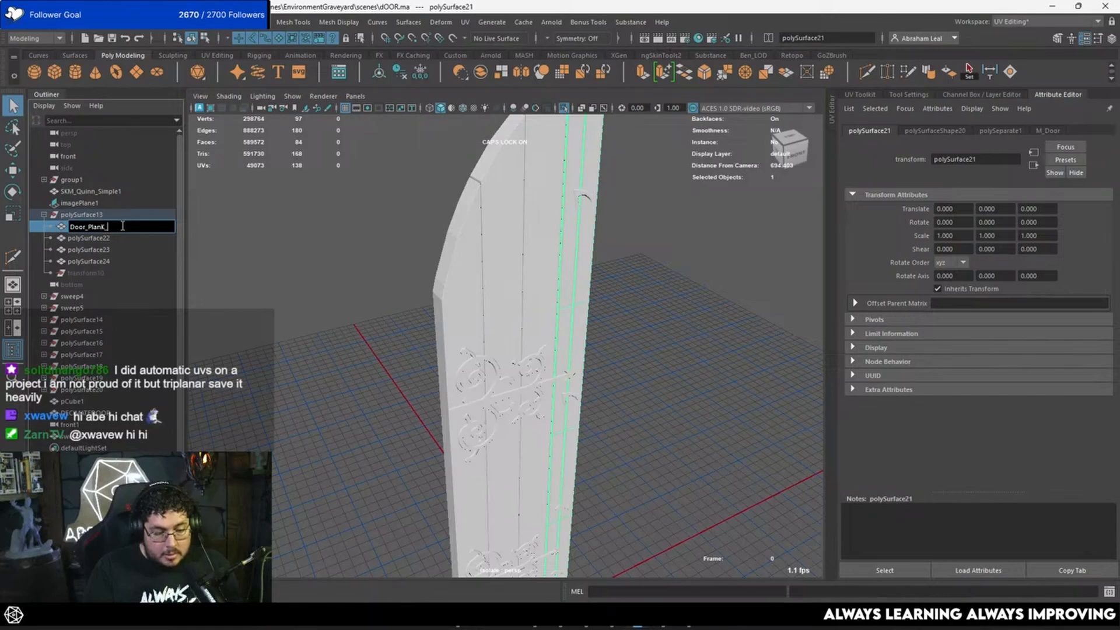
pyautogui.press('BackSpace')
pyautogui.press('BackSpace')
pyautogui.write('_A')
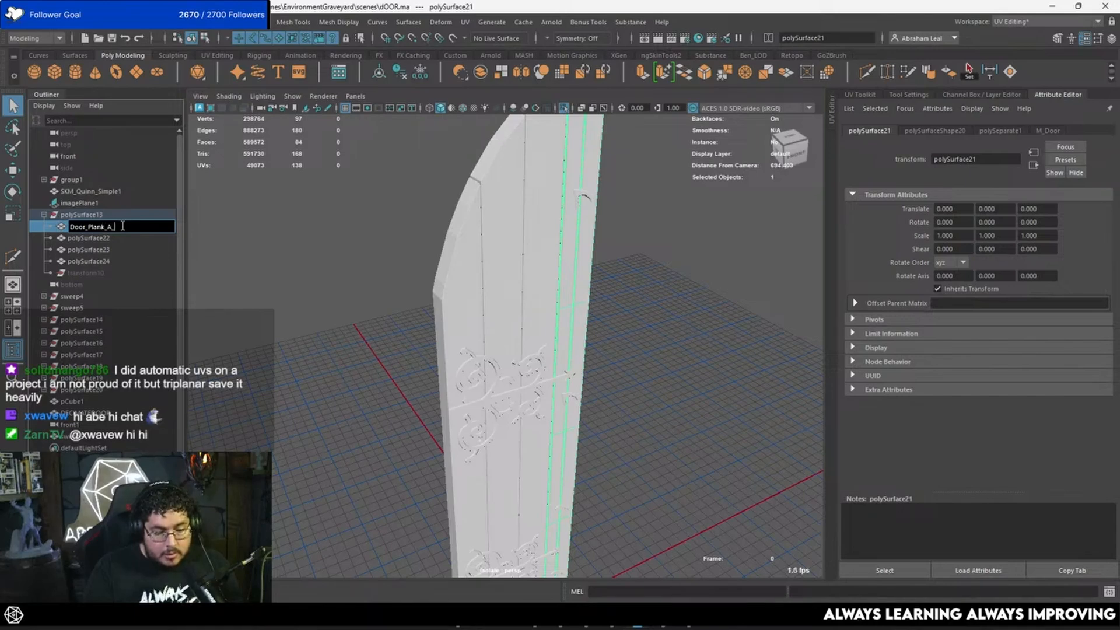
pyautogui.write('_low')
pyautogui.press('Return')
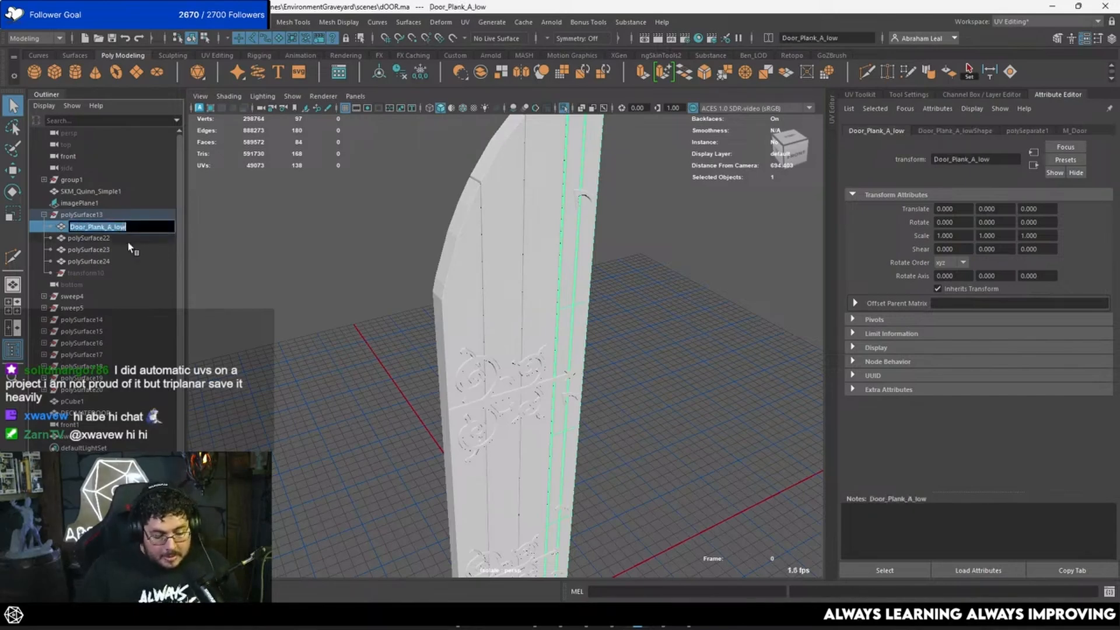
# Rename the second low-poly plank as Door_Plank_B_low.
pyautogui.click(117, 237)
pyautogui.doubleClick(113, 237)
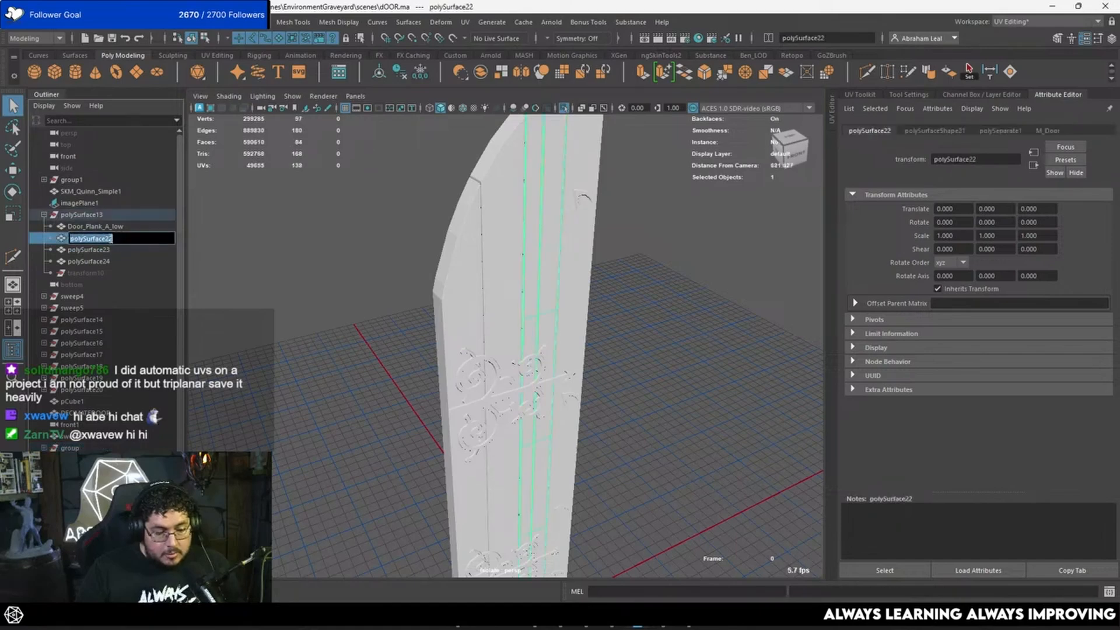
pyautogui.write('Door_Plank_A_low')
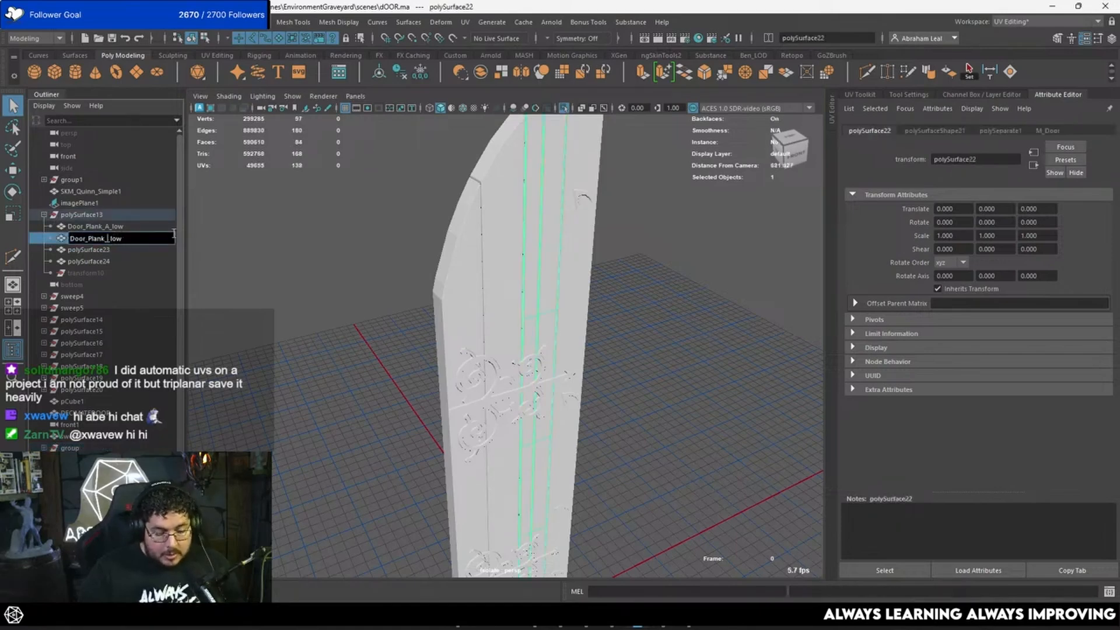
pyautogui.press('Return')
# Rename the third low-poly plank as Door_Plank_C_low.
pyautogui.doubleClick(120, 249)
pyautogui.write('Door_Plank_A_low')
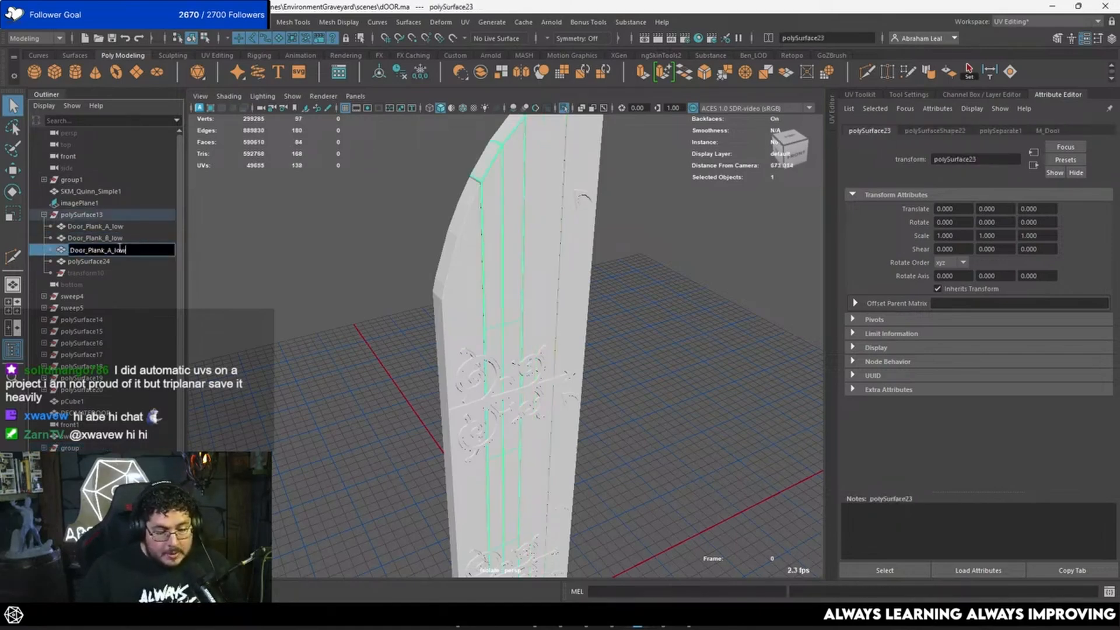
pyautogui.click(111, 249)
pyautogui.press('BackSpace')
pyautogui.write('C')
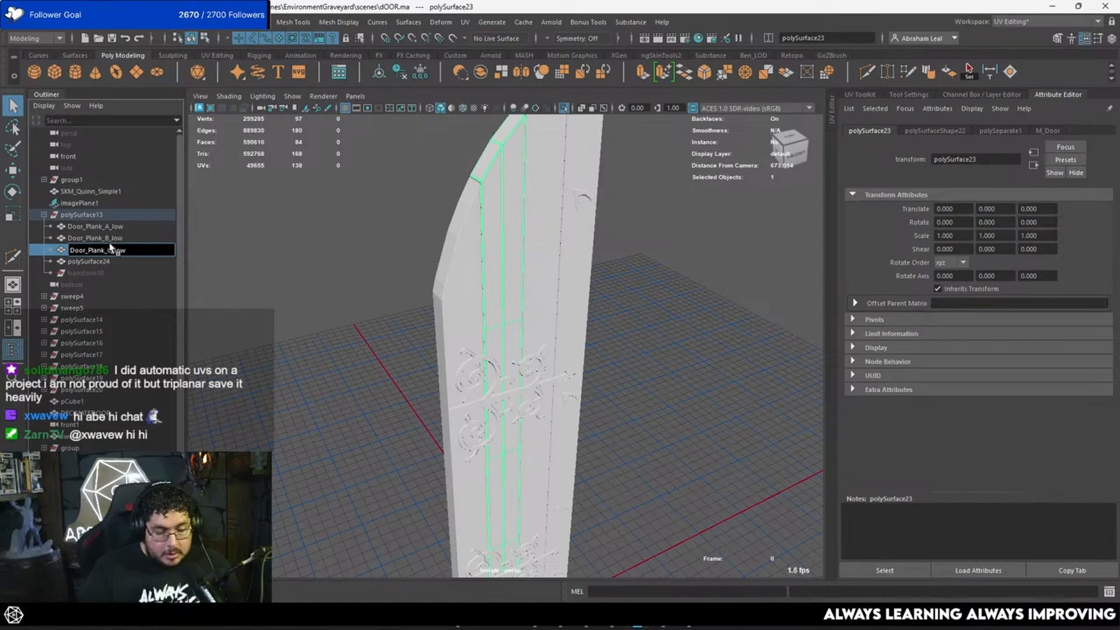
pyautogui.press('Return')
# Rename the fourth low-poly plank as Door_Plank_D_low.
pyautogui.click(151, 262)
pyautogui.doubleClick(150, 262)
pyautogui.write('Door_Plank_A_low')
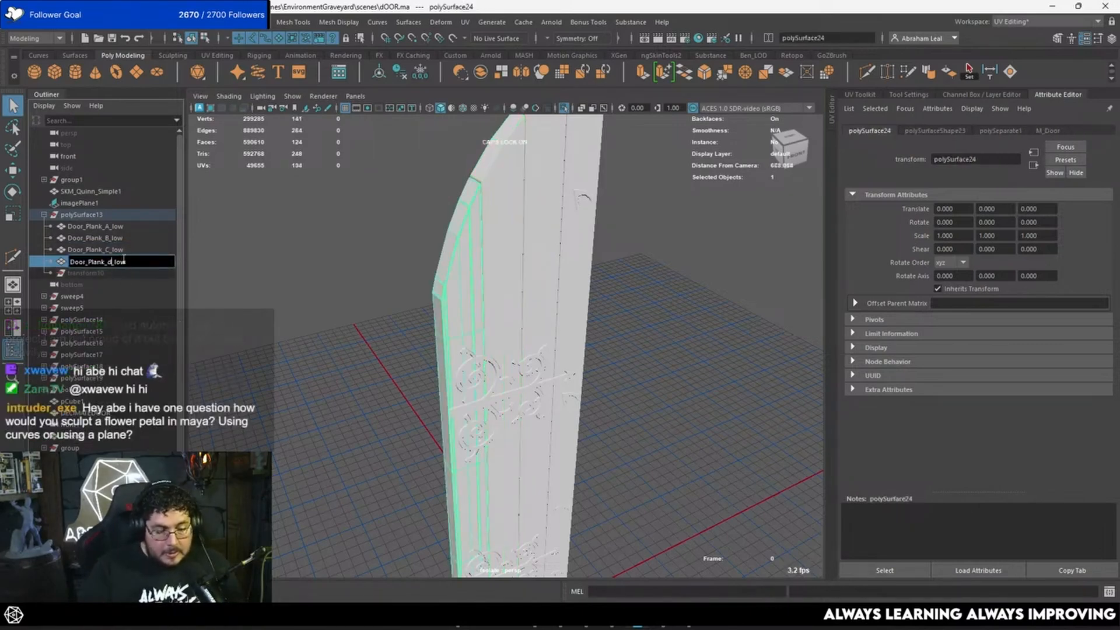
pyautogui.press('BackSpace')
pyautogui.write('D')
pyautogui.press('Return')
# Rename the low-poly planks' parent group as Door_Grp_low and delete the construction history of the group and its planks.
pyautogui.doubleClick(76, 215)
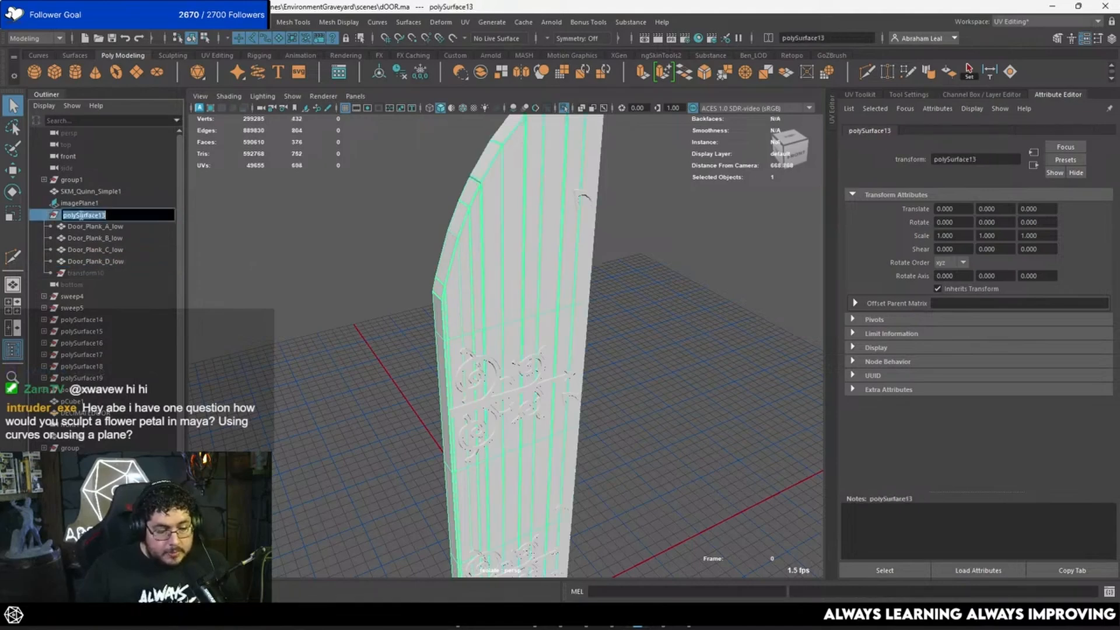
pyautogui.write('Door')
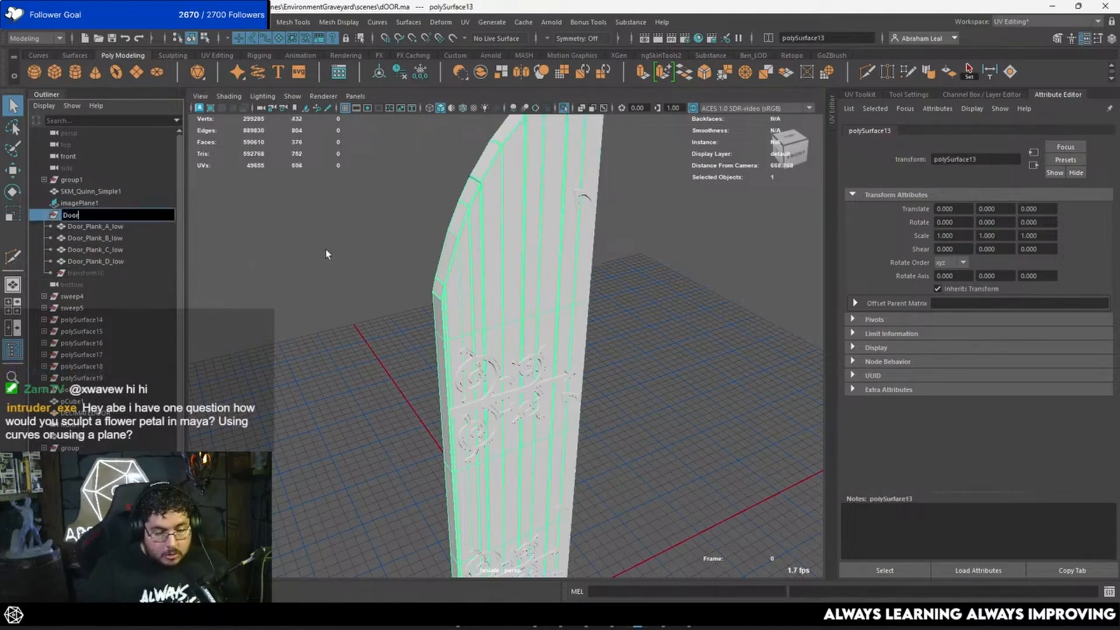
pyautogui.write('_Grp_low')
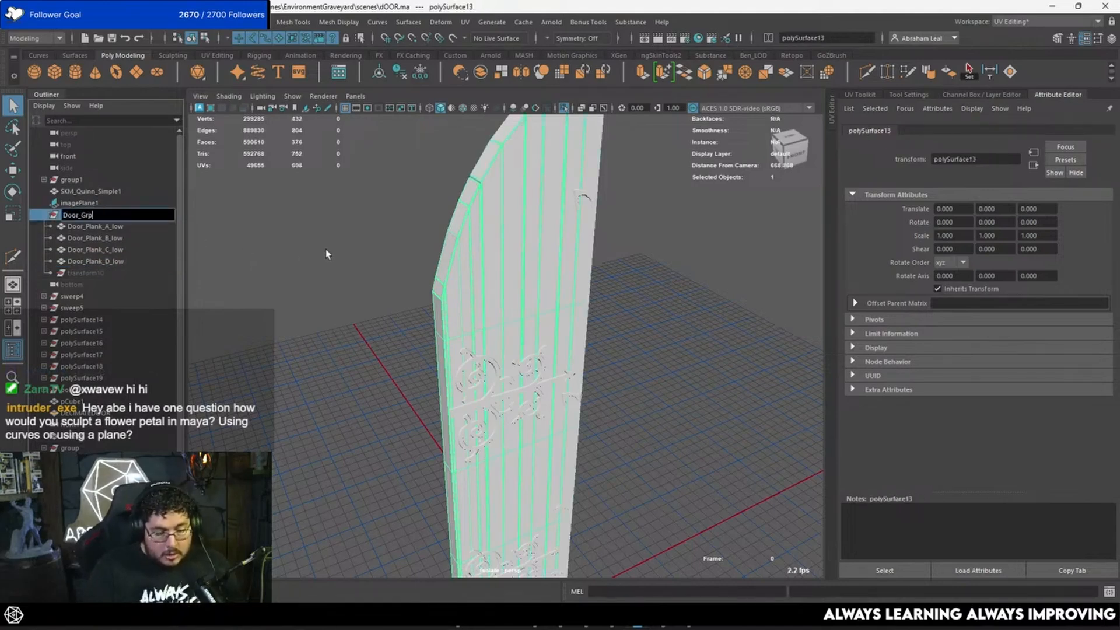
pyautogui.press('Return')
pyautogui.keyDown('shift'); pyautogui.click(136, 272); pyautogui.keyUp('shift')
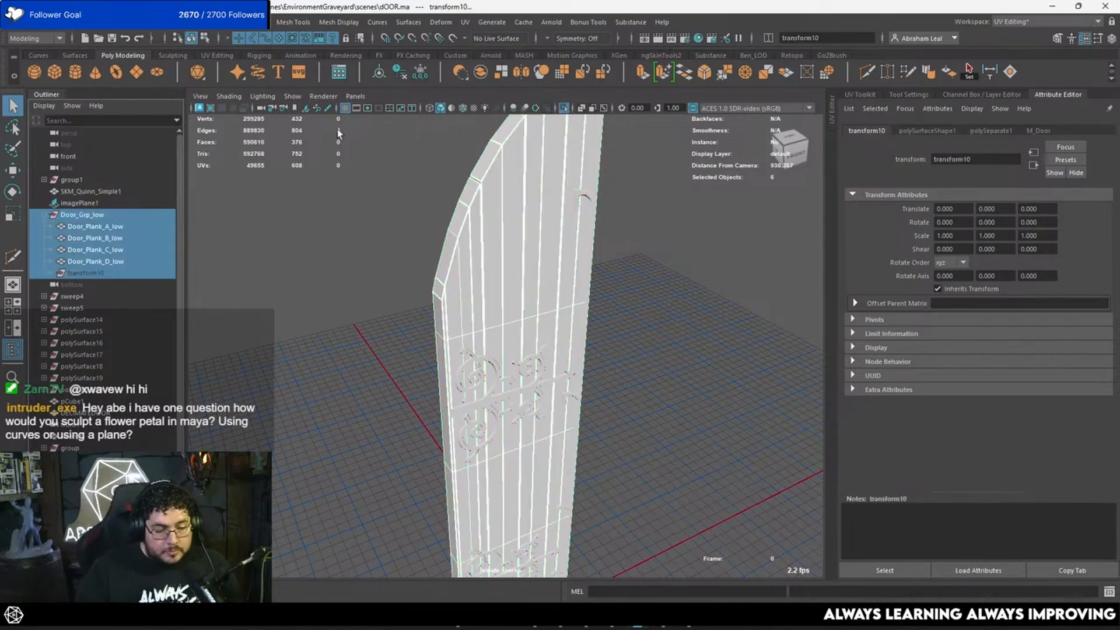
pyautogui.click(399, 73)
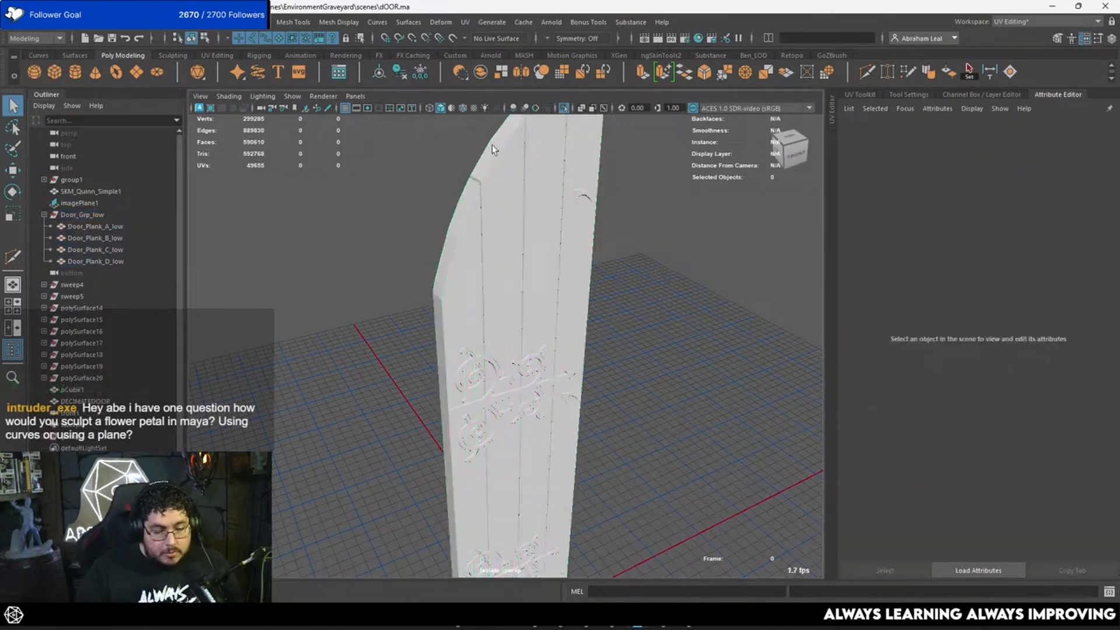
# Separate the high-poly DECIMATEDOOR mesh into its individual planks.
pyautogui.click(543, 180)
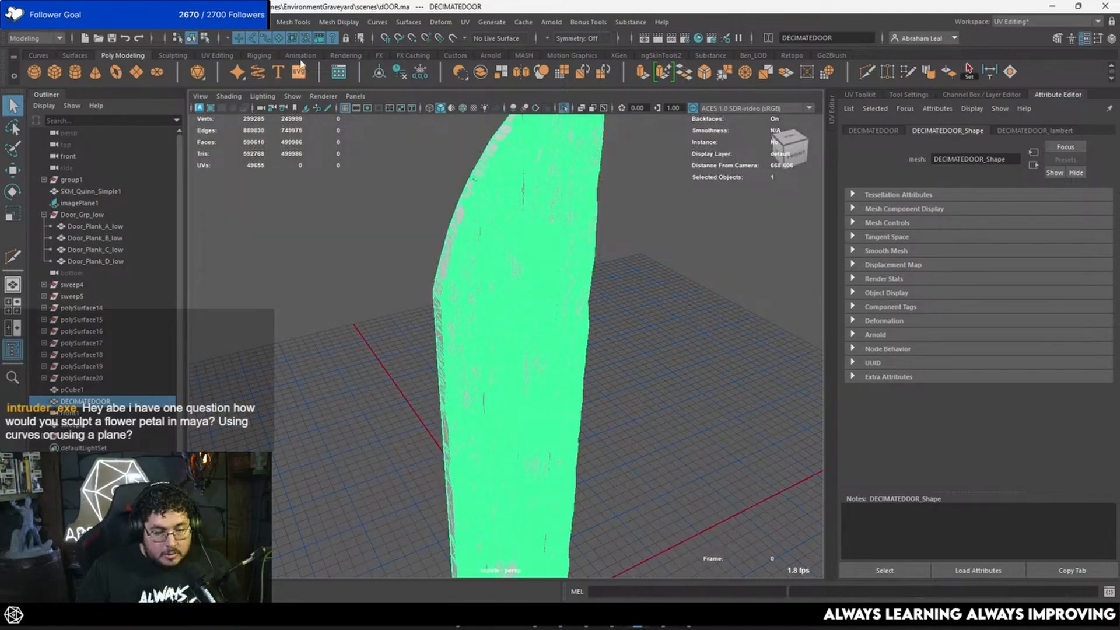
pyautogui.click(225, 22)
pyautogui.click(240, 80)
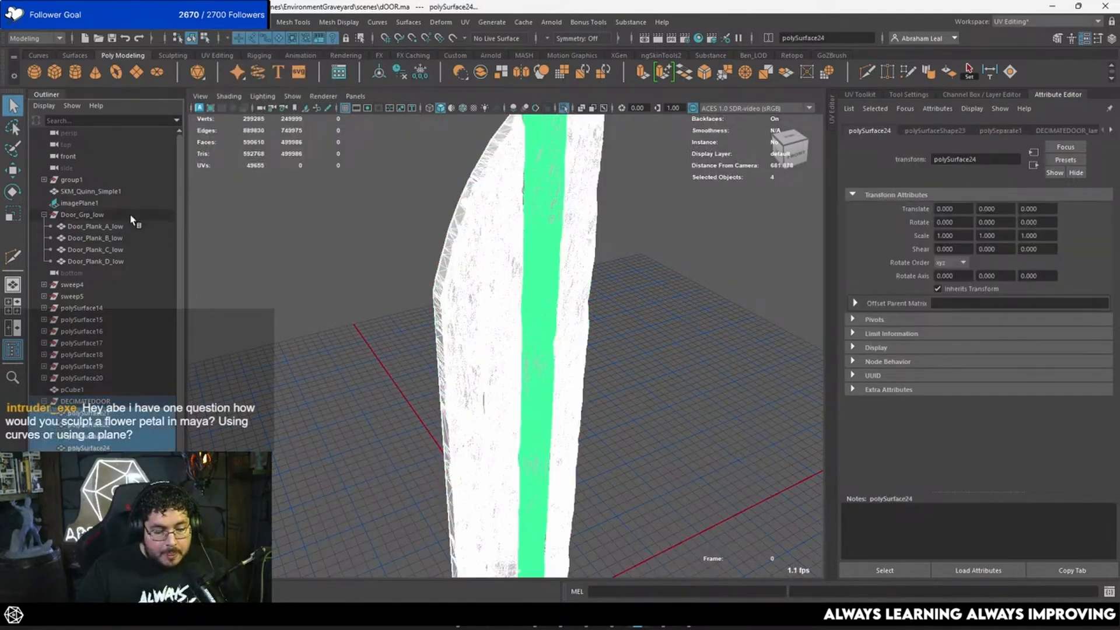
# Rename the high-poly planks' parent group as Door_Grp_high, reusing the low-poly group's name.
pyautogui.doubleClick(85, 215)
pyautogui.hotkey('ctrl', 'c')
pyautogui.doubleClick(100, 403)
pyautogui.hotkey('ctrl', 'v')
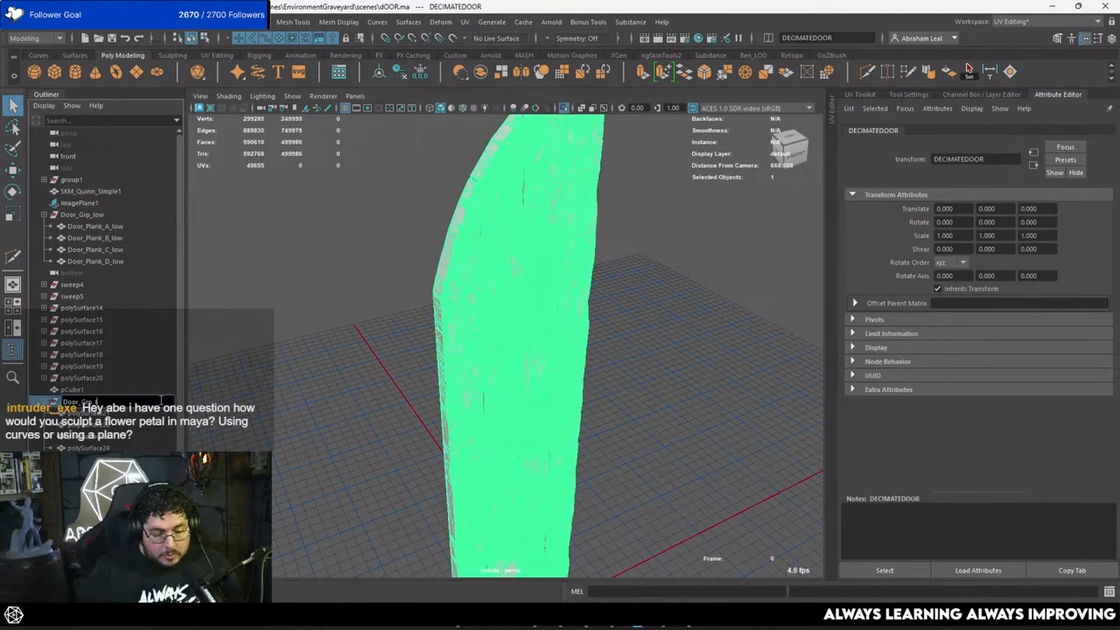
pyautogui.write('high')
pyautogui.press('Return')
# Rename the high-poly plank polySurface21 as Door_Plank_A_high, reusing the matching low-poly plank's name.
pyautogui.click(146, 414)
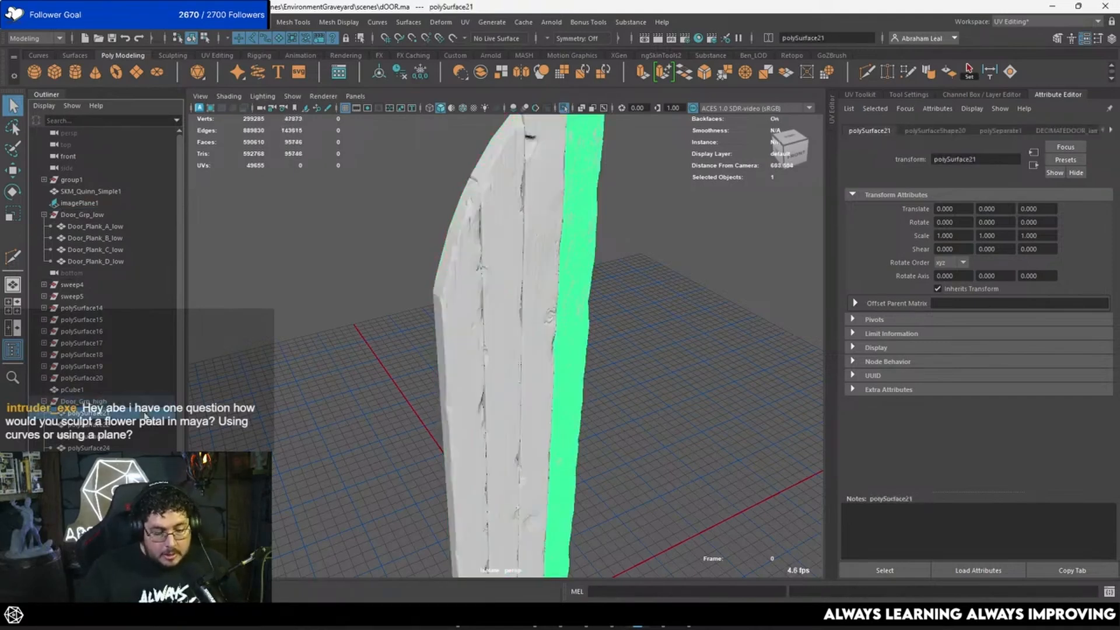
pyautogui.doubleClick(119, 227)
pyautogui.hotkey('ctrl', 'c')
pyautogui.doubleClick(119, 414)
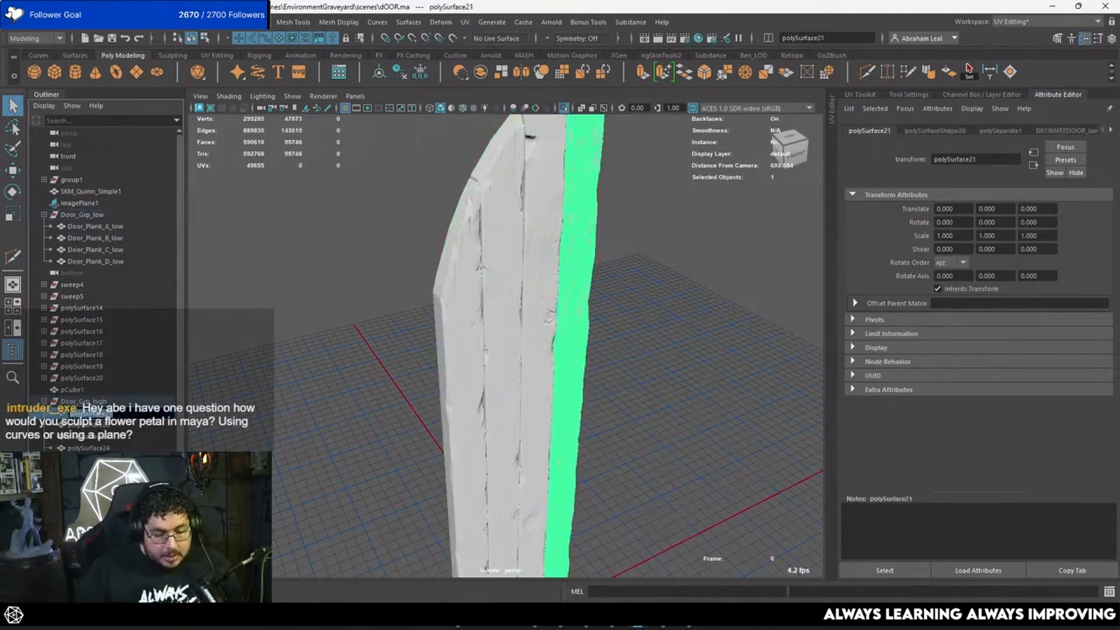
pyautogui.hotkey('ctrl', 'v')
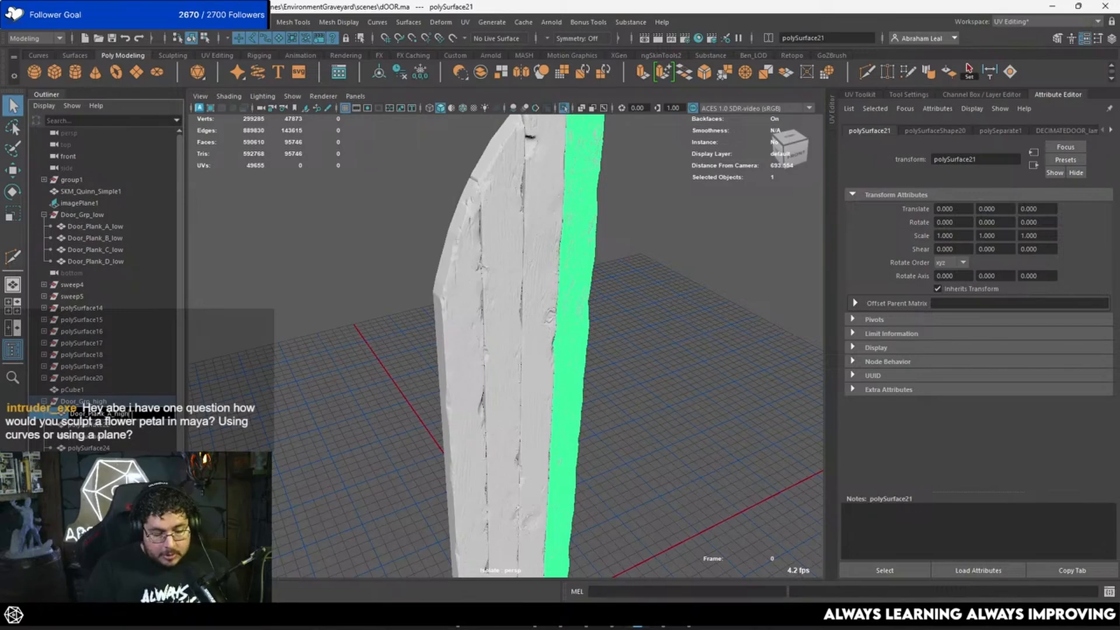
pyautogui.write('high')
pyautogui.press('Return')
# Rename the high-poly plank polySurface24, next to Door_Plank_A_high, as Door_Plank_B_high.
pyautogui.click(130, 427)
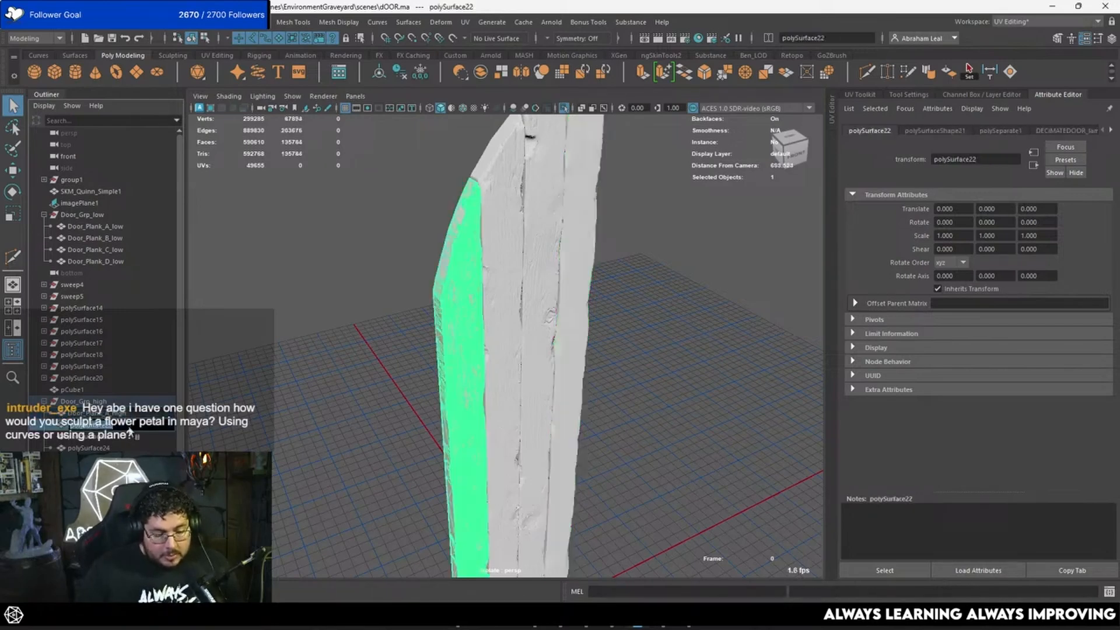
pyautogui.click(127, 437)
pyautogui.doubleClick(127, 447)
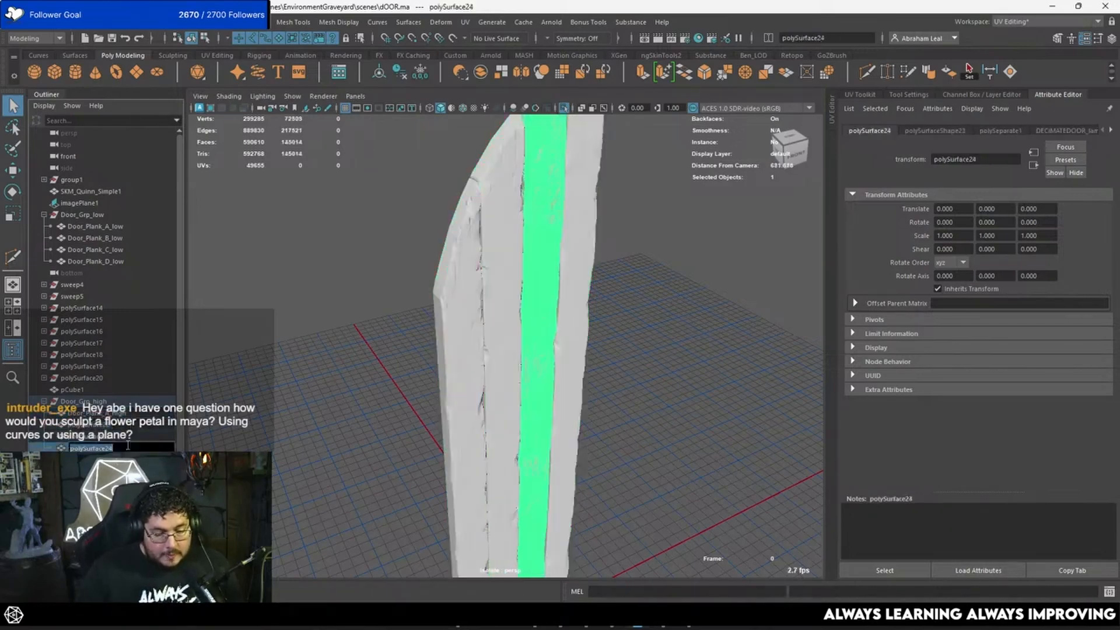
pyautogui.hotkey('ctrl', 'v')
pyautogui.click(113, 448)
pyautogui.press('BackSpace')
pyautogui.write('B')
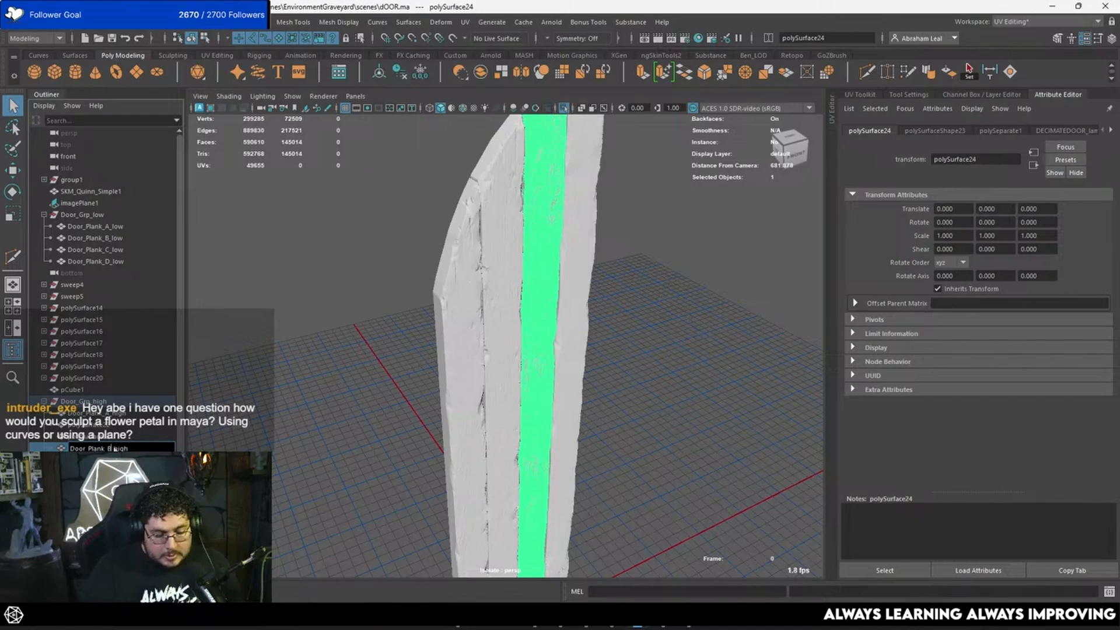
pyautogui.press('Return')
# Rename the high-poly plank beside Door_Plank_B_high as Door_Plank_C_high and the outermost curved plank as Door_Plank_D_high.
pyautogui.click(123, 428)
pyautogui.click(125, 437)
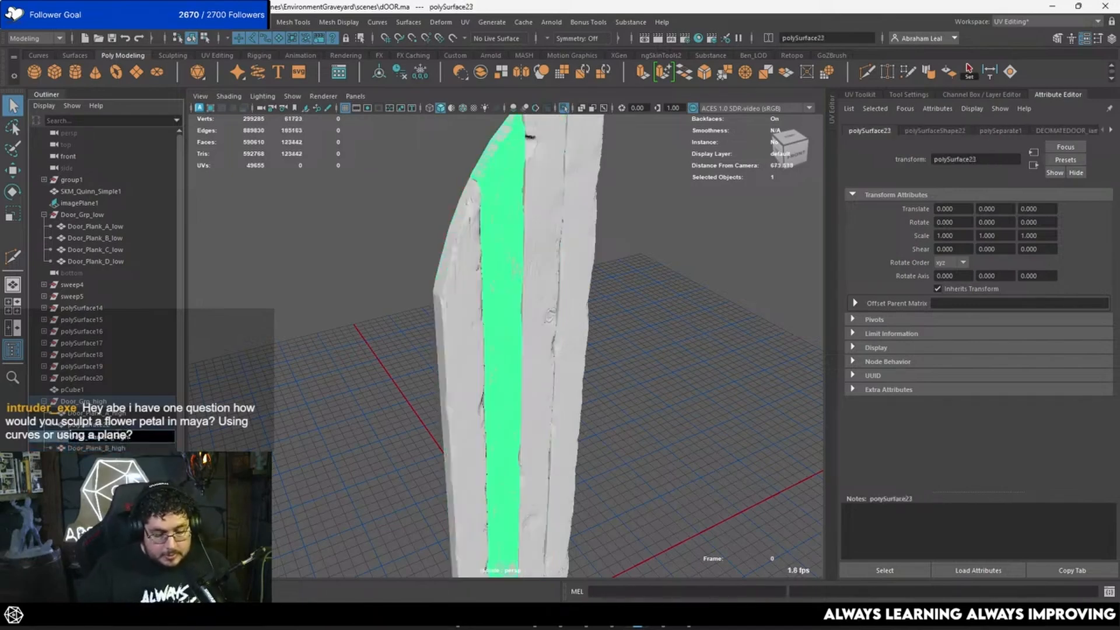
pyautogui.press('Return')
pyautogui.doubleClick(121, 426)
pyautogui.hotkey('ctrl', 'v')
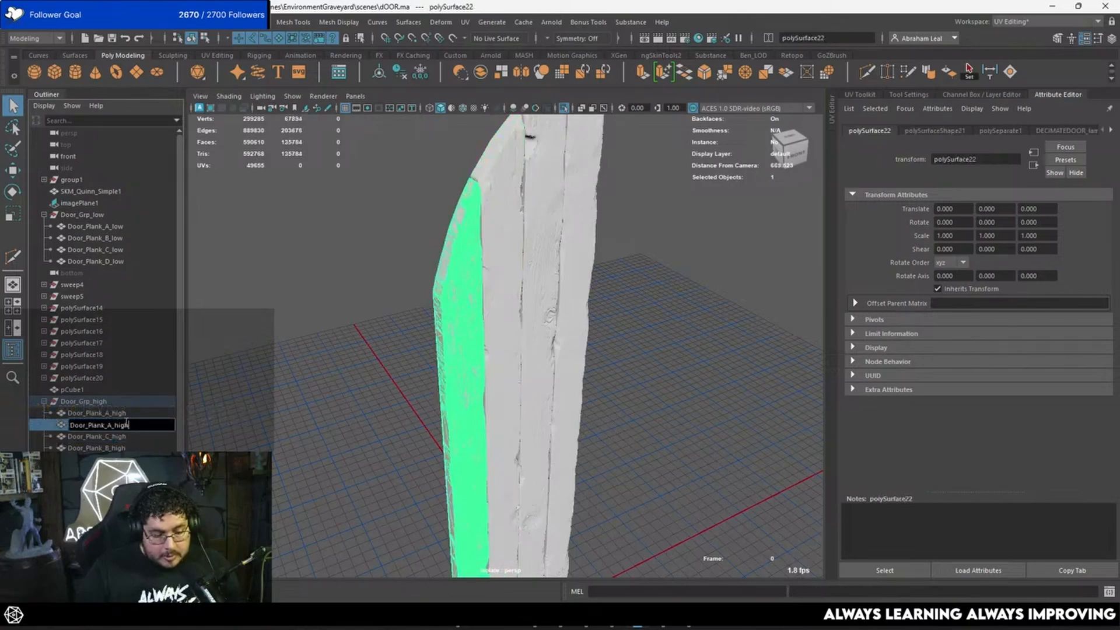
pyautogui.press('BackSpace')
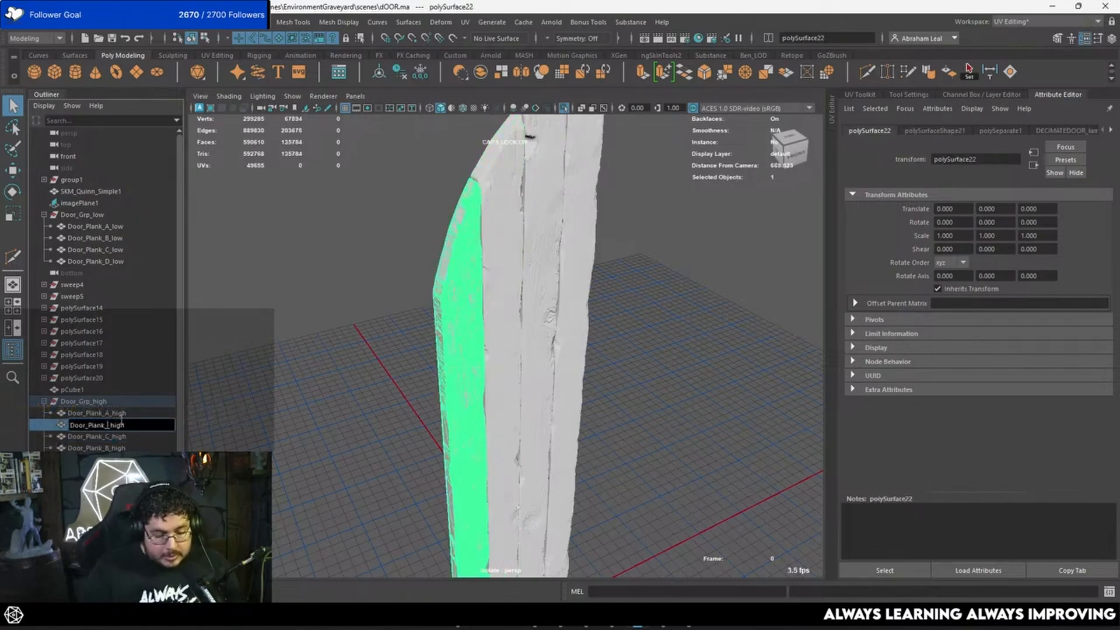
pyautogui.write('D')
pyautogui.press('Return')
# Delete the construction history of Door_Grp_high and its four planks, and clear the selection.
pyautogui.click(98, 402)
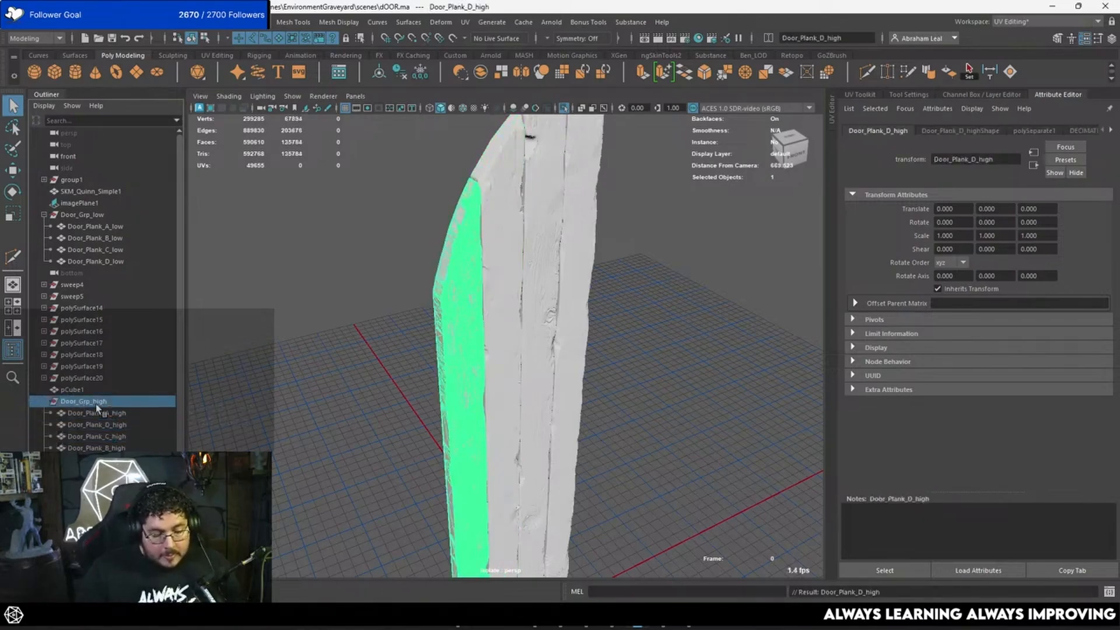
pyautogui.keyDown('shift'); pyautogui.click(129, 447); pyautogui.keyUp('shift')
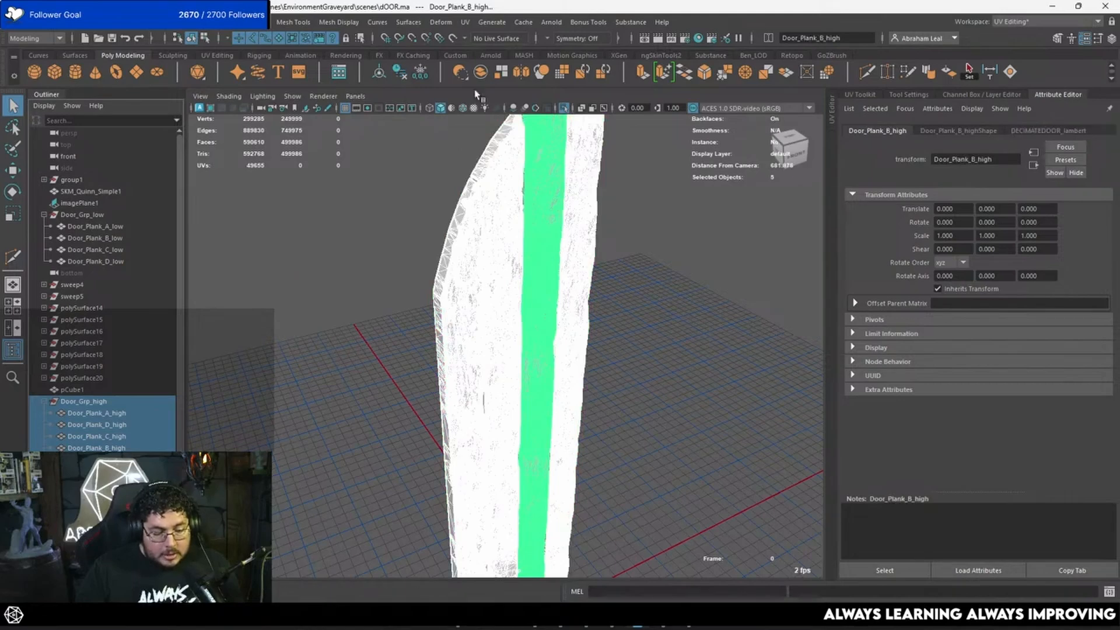
pyautogui.click(284, 338)
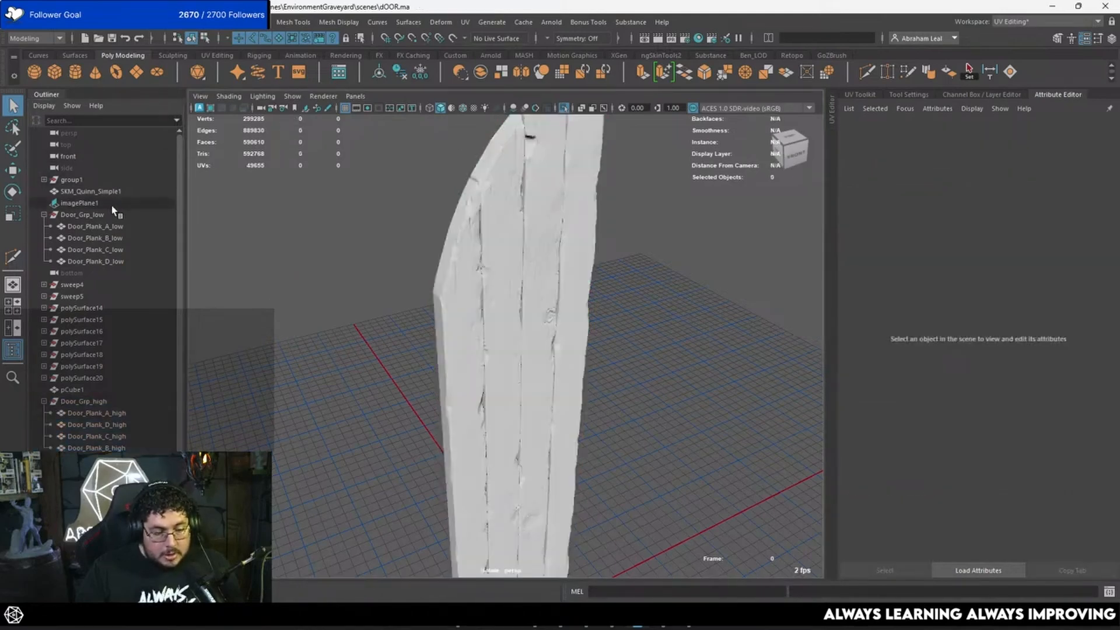
# Move the scrollwork trim mesh sweep6 into Door_Grp_low and rename it Door_Trims_low.
pyautogui.scroll(-5, 380, 231)
pyautogui.scroll(5, 380, 231)
pyautogui.scroll(3, 541, 207)
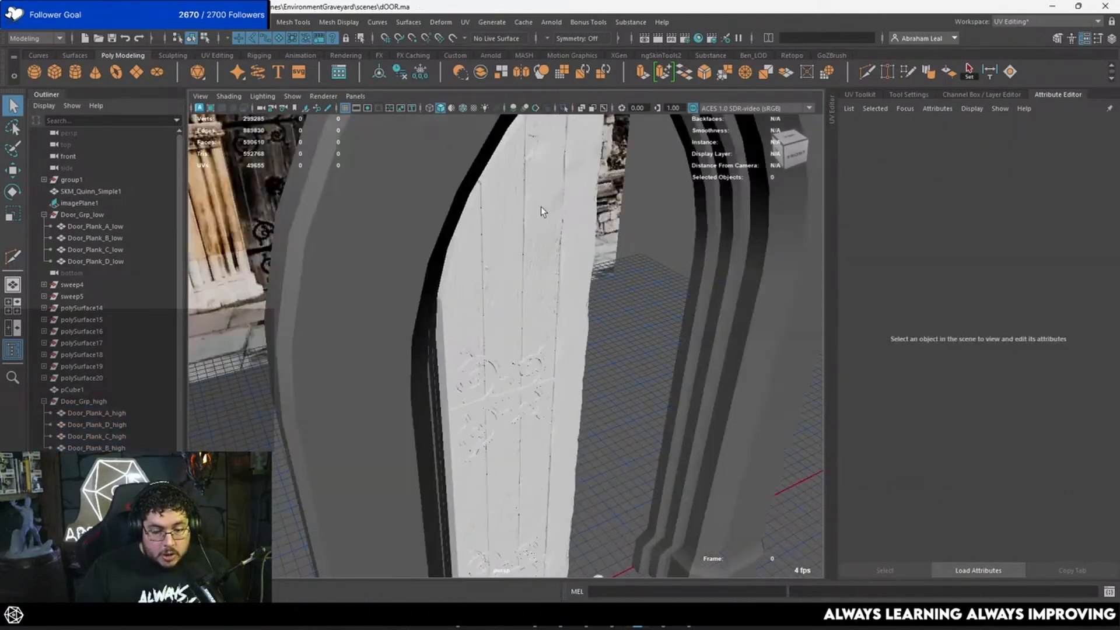
pyautogui.click(467, 368)
pyautogui.press('f')
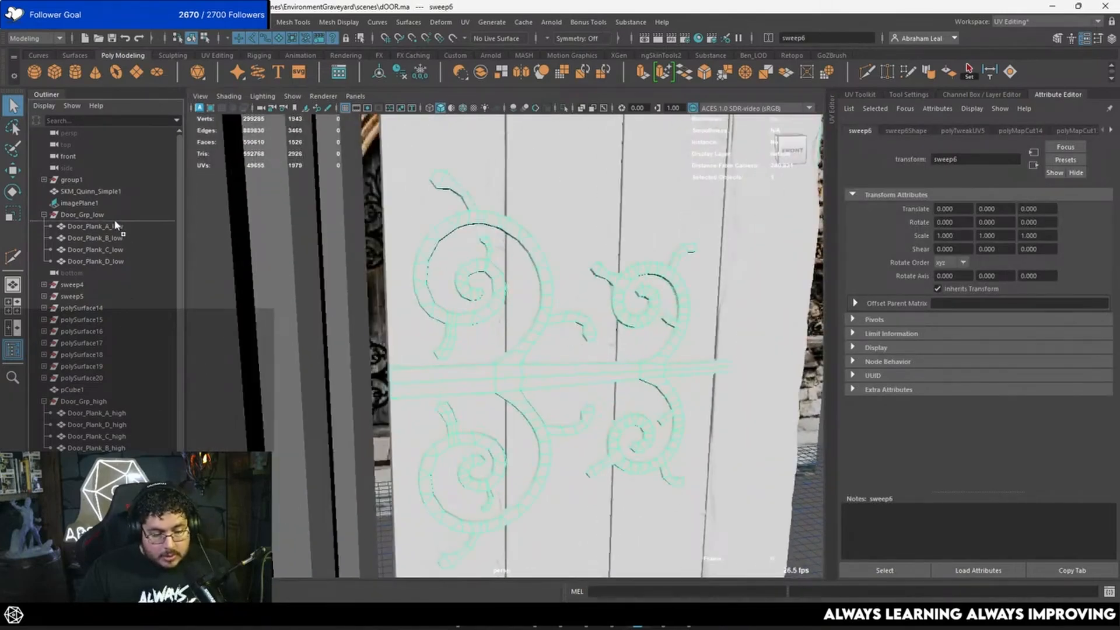
pyautogui.click(122, 225)
pyautogui.doubleClick(124, 226)
pyautogui.write('Door_')
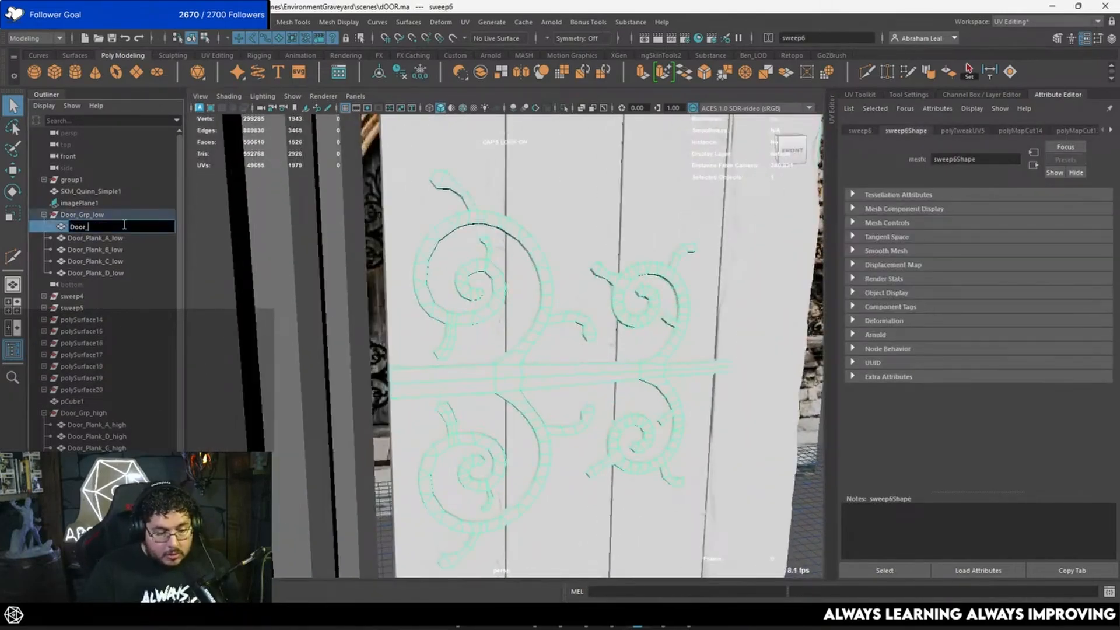
pyautogui.write('Trims_lo')
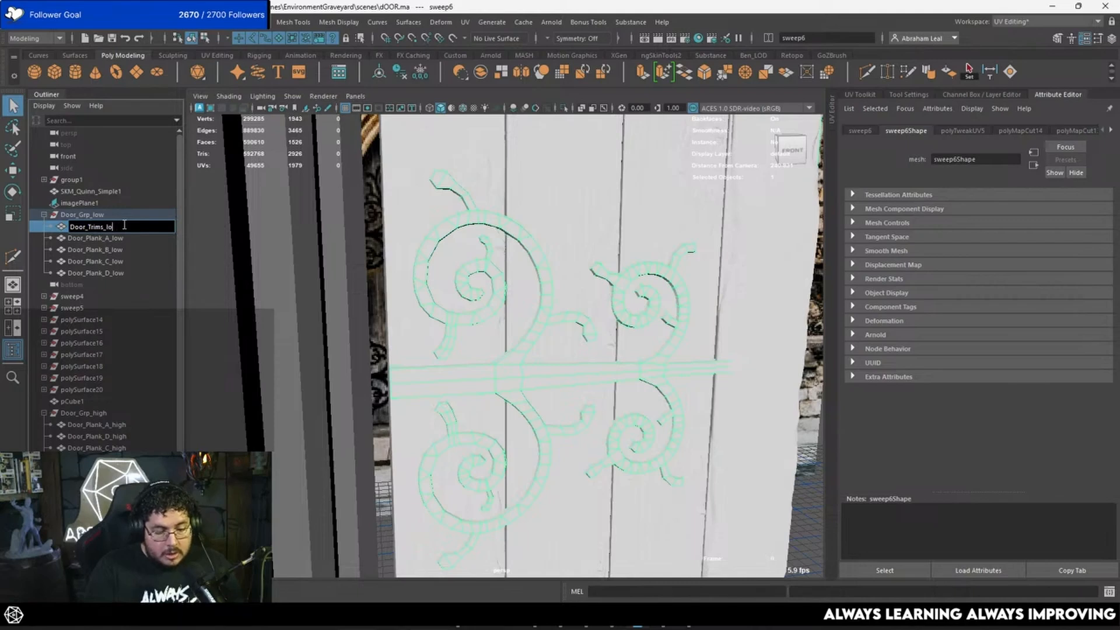
pyautogui.write('w')
pyautogui.press('Return')
# Duplicate Door_Trims_low, move the copy into Door_Grp_high and rename it Door_Trims_high.
pyautogui.click(123, 236)
pyautogui.click(119, 226)
pyautogui.hotkey('ctrl', 'd')
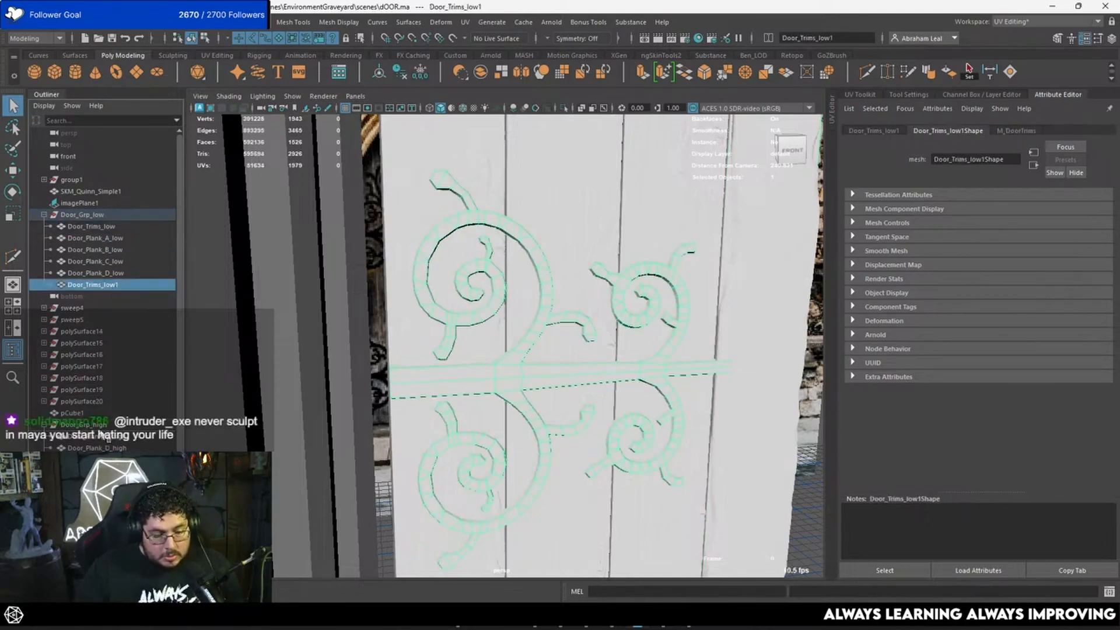
pyautogui.moveTo(106, 438); pyautogui.dragTo(108, 436, button='middle')
pyautogui.doubleClick(139, 428)
pyautogui.click(140, 427)
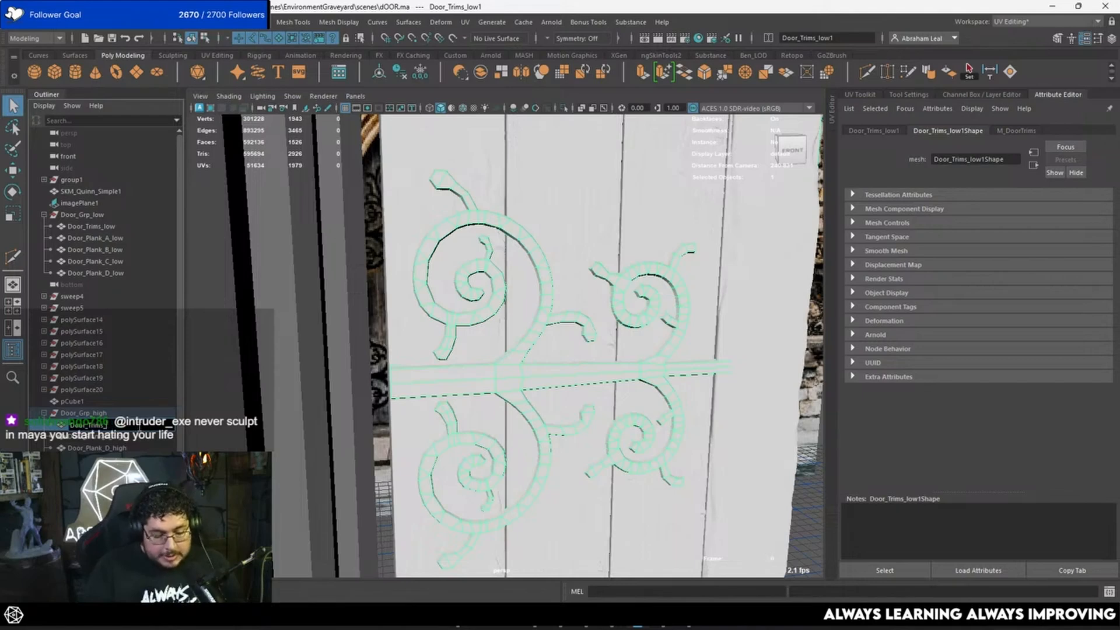
pyautogui.write('high')
pyautogui.press('Return')
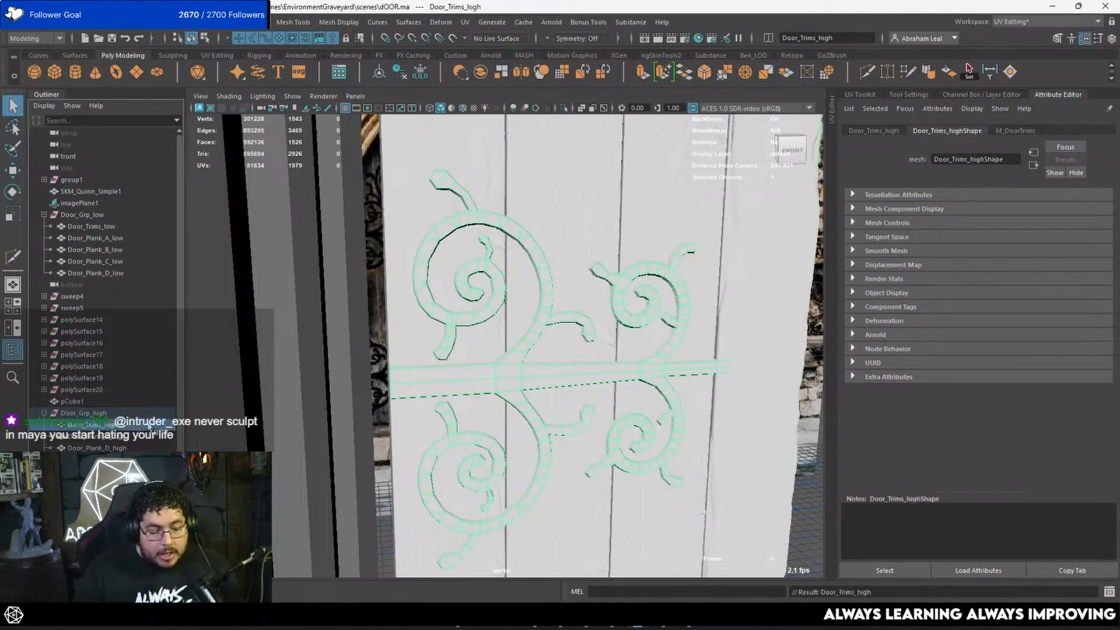
# Isolate the door trims and examine the scrolls, arrow tips and edges up close, then leave isolation.
pyautogui.keyDown('alt'); pyautogui.moveTo(405, 318); pyautogui.dragTo(326, 327, button='right'); pyautogui.keyUp('alt')
pyautogui.click(685, 428)
pyautogui.keyDown('alt'); pyautogui.moveTo(408, 373); pyautogui.dragTo(590, 327, button='right'); pyautogui.keyUp('alt')
pyautogui.click(516, 368)
pyautogui.click(564, 109)
pyautogui.keyDown('alt'); pyautogui.moveTo(653, 274); pyautogui.dragTo(568, 256, button='right'); pyautogui.keyUp('alt')
pyautogui.click(572, 249)
pyautogui.moveTo(432, 257)
pyautogui.keyDown('alt'); pyautogui.mouseDown(button='right')
pyautogui.moveTo(498, 261)
pyautogui.moveTo(438, 251)
pyautogui.mouseUp(button='right'); pyautogui.keyUp('alt')
pyautogui.keyDown('alt'); pyautogui.moveTo(439, 251); pyautogui.dragTo(528, 304, button='middle'); pyautogui.keyUp('alt')
pyautogui.keyDown('alt'); pyautogui.moveTo(527, 303); pyautogui.dragTo(533, 270, button='right'); pyautogui.keyUp('alt')
pyautogui.keyDown('alt'); pyautogui.moveTo(688, 274); pyautogui.dragTo(506, 282, button='middle'); pyautogui.keyUp('alt')
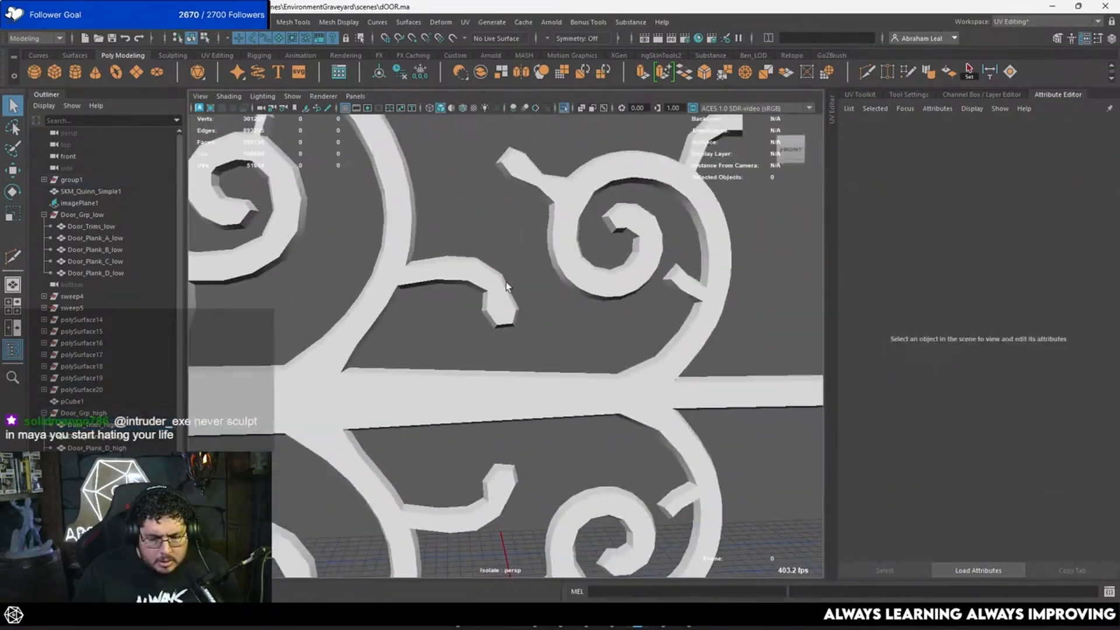
pyautogui.keyDown('alt'); pyautogui.moveTo(505, 282); pyautogui.dragTo(496, 280, button='right'); pyautogui.keyUp('alt')
pyautogui.keyDown('alt'); pyautogui.moveTo(496, 280); pyautogui.dragTo(529, 280); pyautogui.keyUp('alt')
pyautogui.keyDown('alt'); pyautogui.moveTo(618, 327); pyautogui.dragTo(601, 344, button='right'); pyautogui.keyUp('alt')
pyautogui.keyDown('alt'); pyautogui.moveTo(601, 408); pyautogui.dragTo(575, 288, button='middle'); pyautogui.keyUp('alt')
pyautogui.keyDown('alt'); pyautogui.moveTo(671, 356); pyautogui.dragTo(680, 333); pyautogui.keyUp('alt')
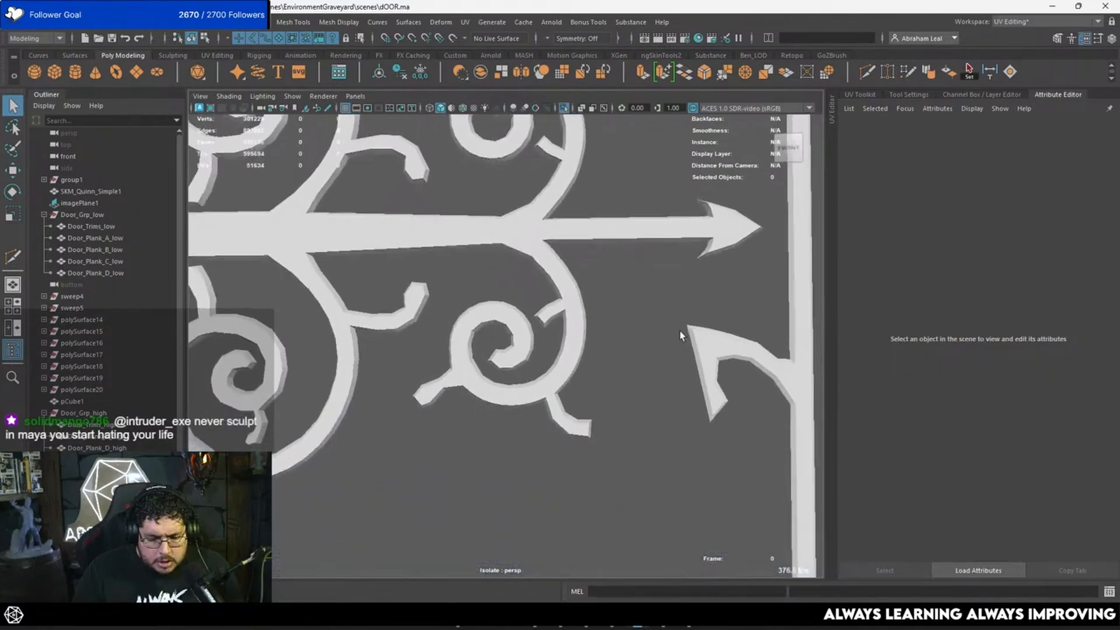
pyautogui.keyDown('alt'); pyautogui.moveTo(680, 333); pyautogui.dragTo(603, 347, button='right'); pyautogui.keyUp('alt')
pyautogui.keyDown('alt'); pyautogui.moveTo(603, 347); pyautogui.dragTo(600, 187, button='middle'); pyautogui.keyUp('alt')
pyautogui.keyDown('alt'); pyautogui.moveTo(600, 188); pyautogui.dragTo(618, 333); pyautogui.keyUp('alt')
pyautogui.keyDown('alt'); pyautogui.moveTo(543, 338); pyautogui.dragTo(583, 350, button='right'); pyautogui.keyUp('alt')
pyautogui.keyDown('alt'); pyautogui.moveTo(583, 350); pyautogui.dragTo(633, 320); pyautogui.keyUp('alt')
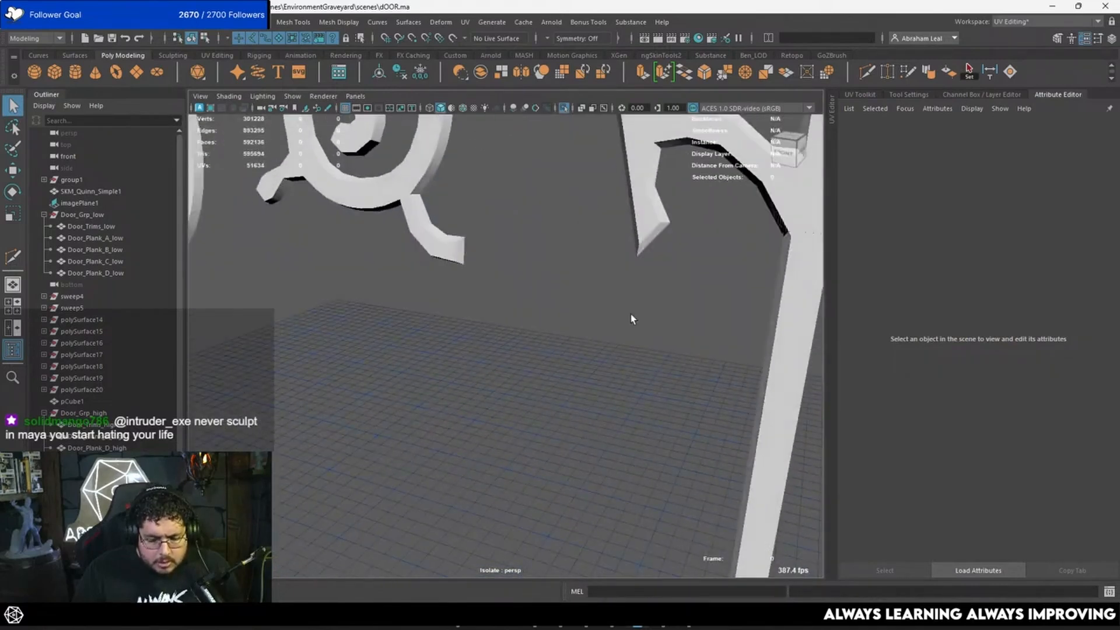
pyautogui.keyDown('alt'); pyautogui.moveTo(632, 320); pyautogui.dragTo(371, 258, button='right'); pyautogui.keyUp('alt')
pyautogui.click(564, 108)
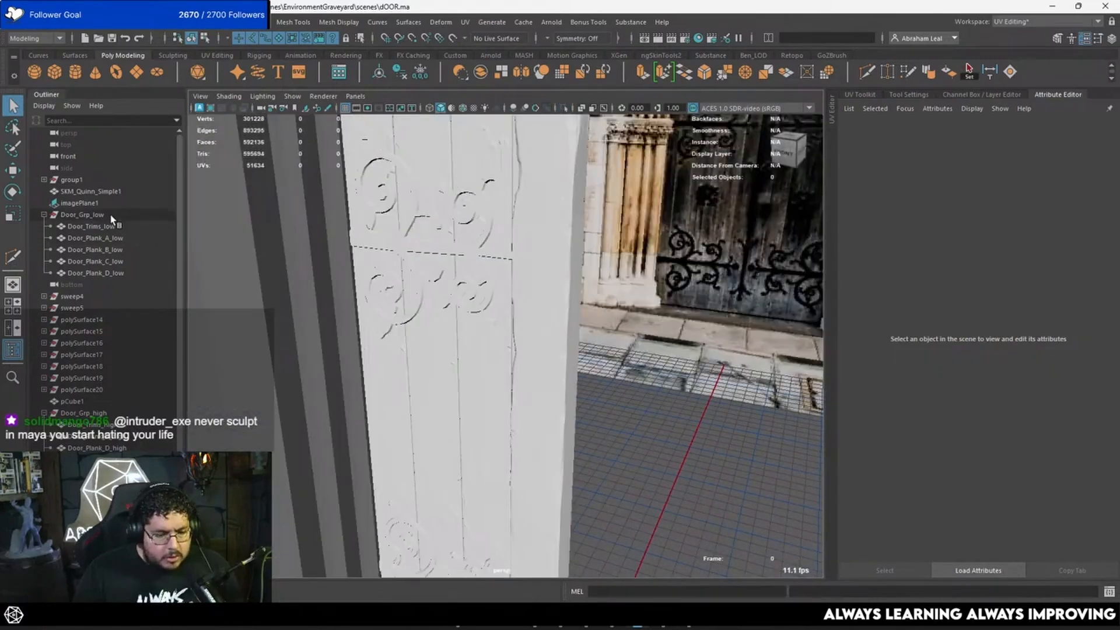
# Export Door_Grp_low with its trims and planks as the FBX file Door_Text into the assets/Mausoleum/Door folder.
pyautogui.moveTo(70, 215); pyautogui.dragTo(94, 273)
pyautogui.click(25, 24)
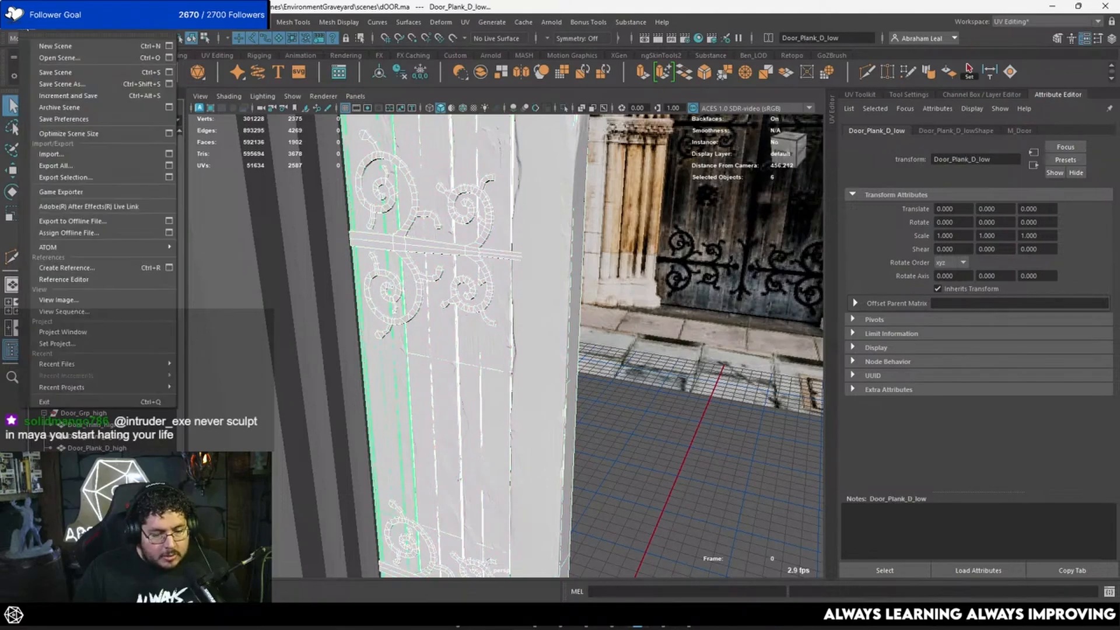
pyautogui.click(55, 177)
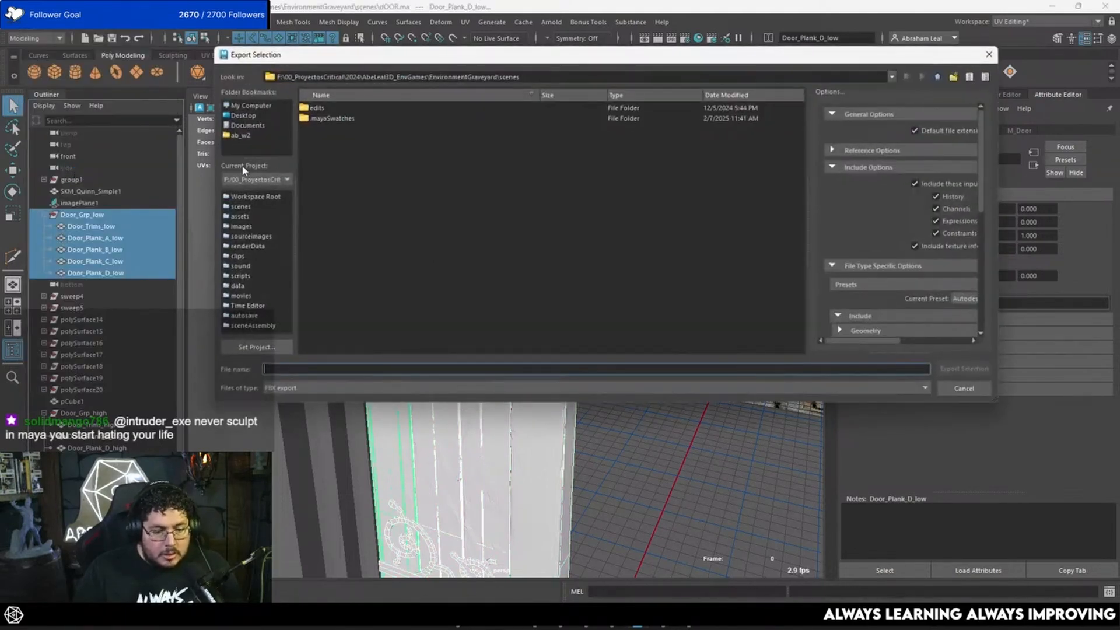
pyautogui.click(242, 216)
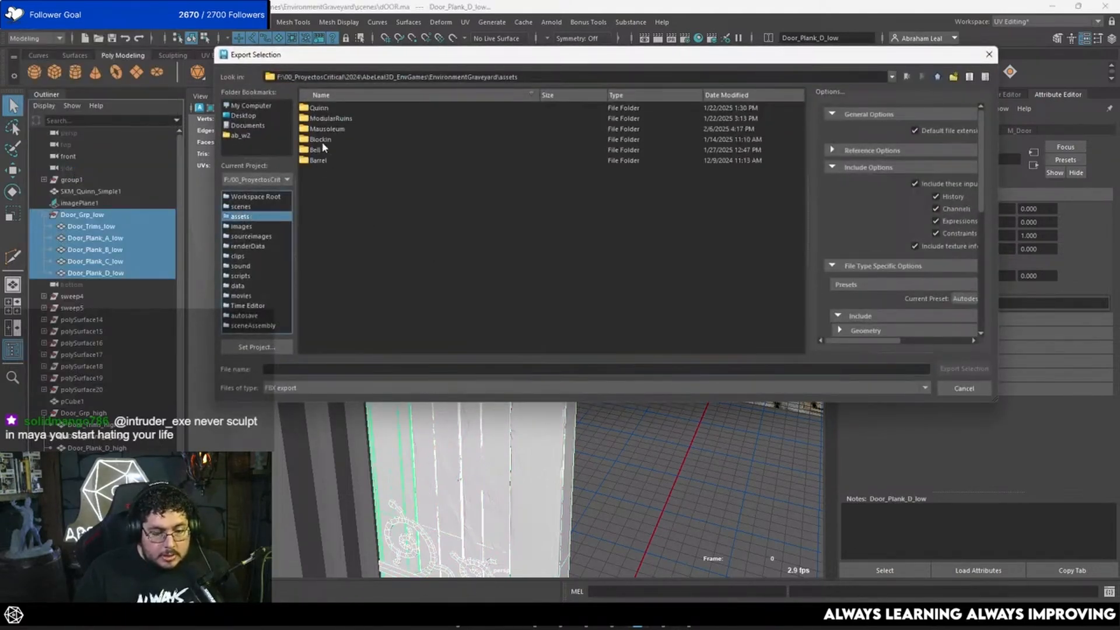
pyautogui.doubleClick(330, 129)
pyautogui.doubleClick(318, 119)
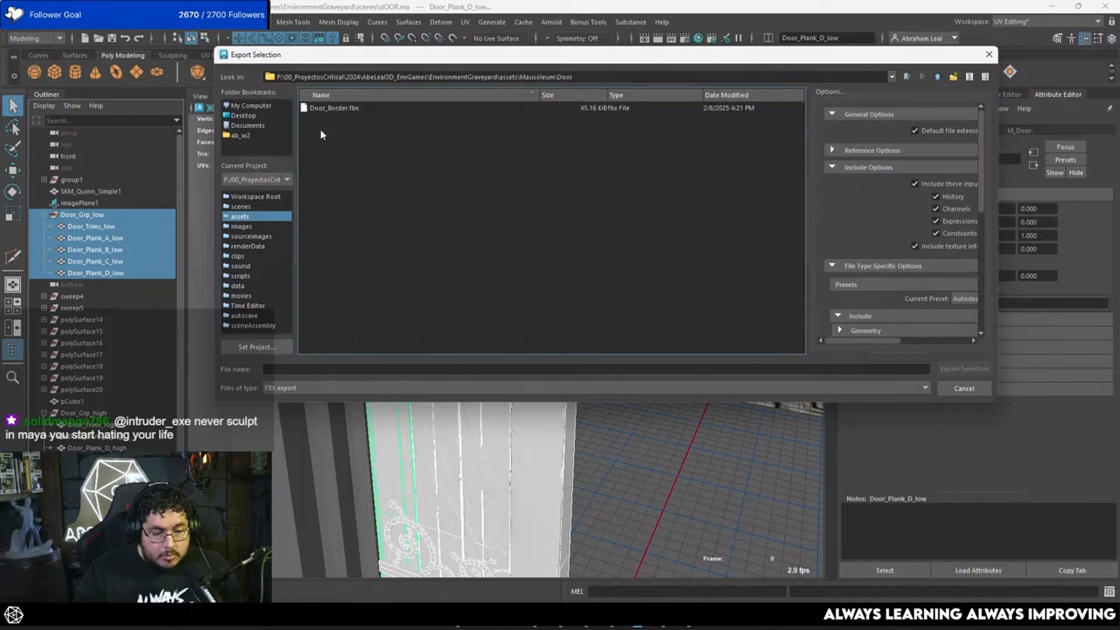
pyautogui.click(315, 367)
pyautogui.write('Door_')
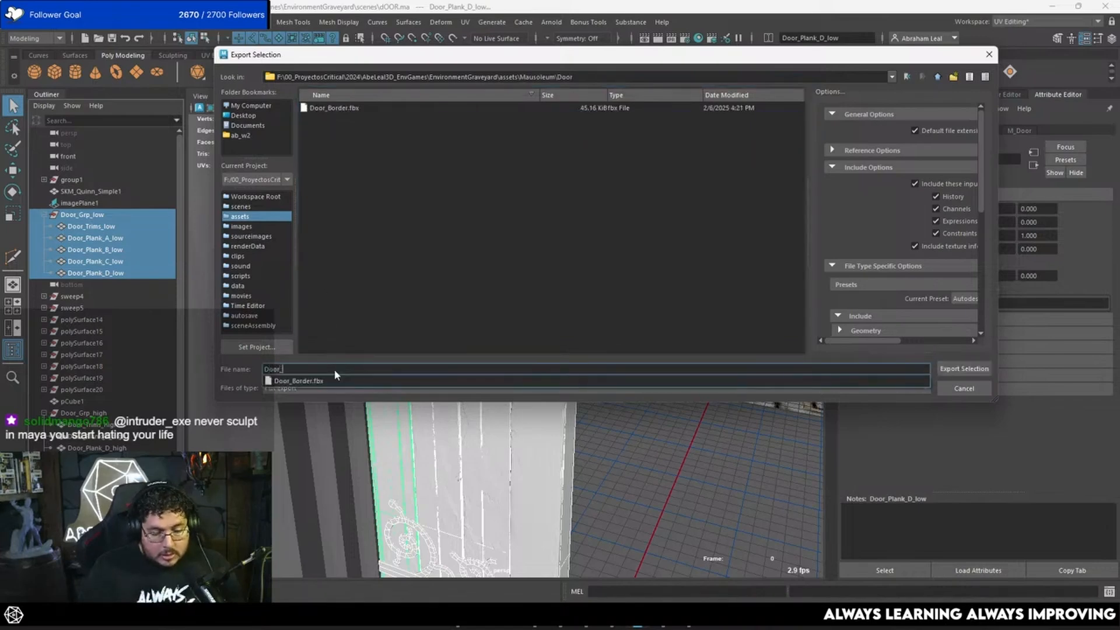
pyautogui.write('Tex')
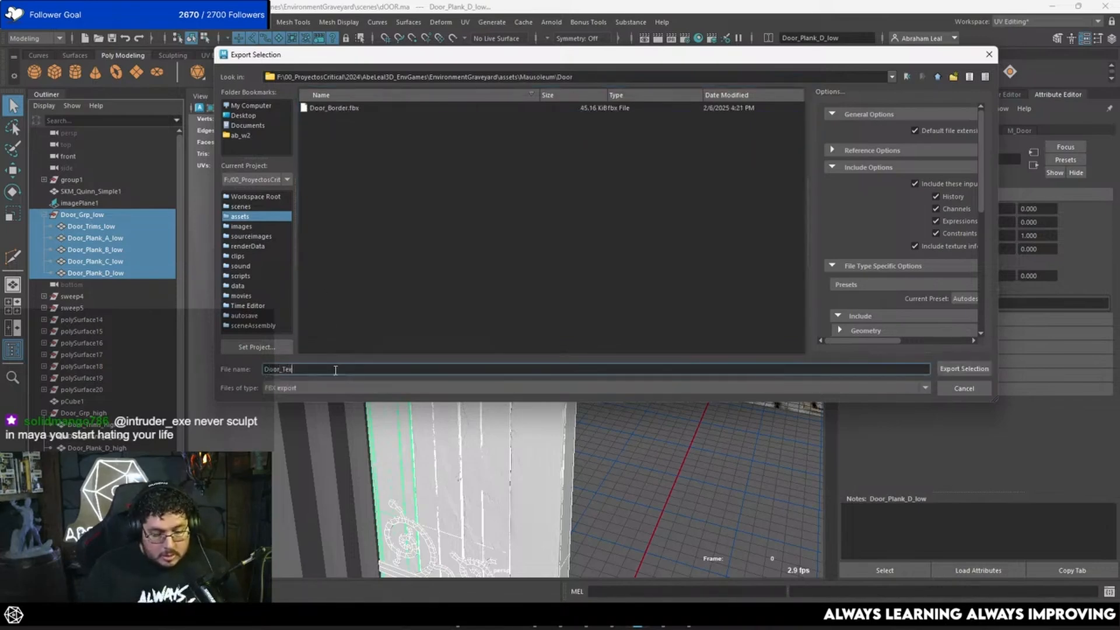
pyautogui.press('Return')
# Export Door_Grp_high with its trims and planks as the FBX file Door_Text_hi into the same Door folder.
pyautogui.click(105, 412)
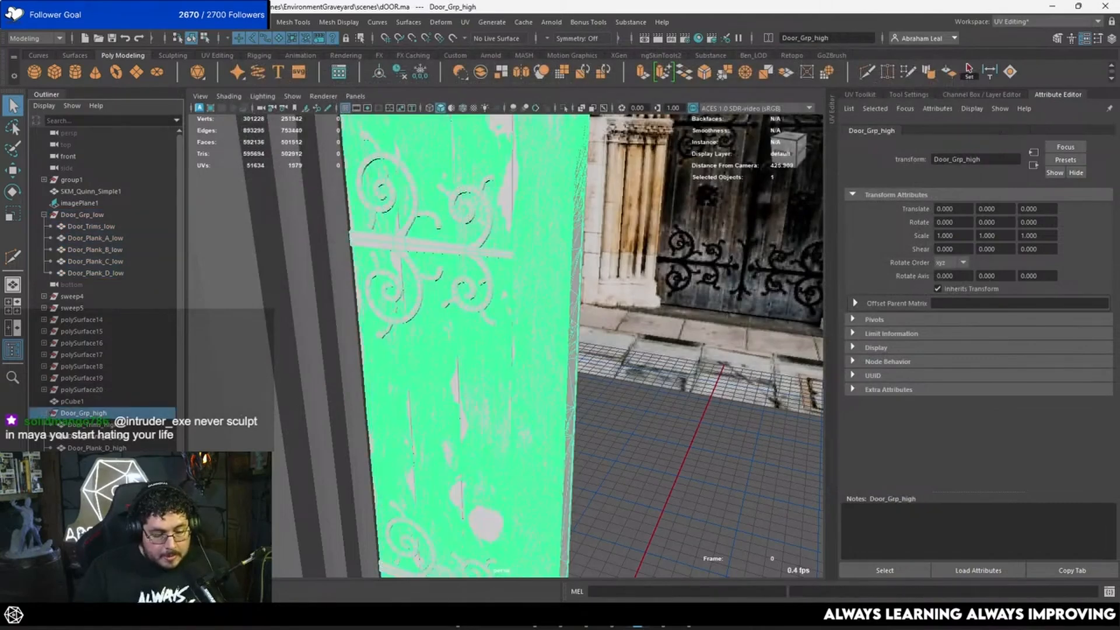
pyautogui.keyDown('shift'); pyautogui.click(97, 472); pyautogui.keyUp('shift')
pyautogui.hotkey('ctrl', 'shift', 'e')
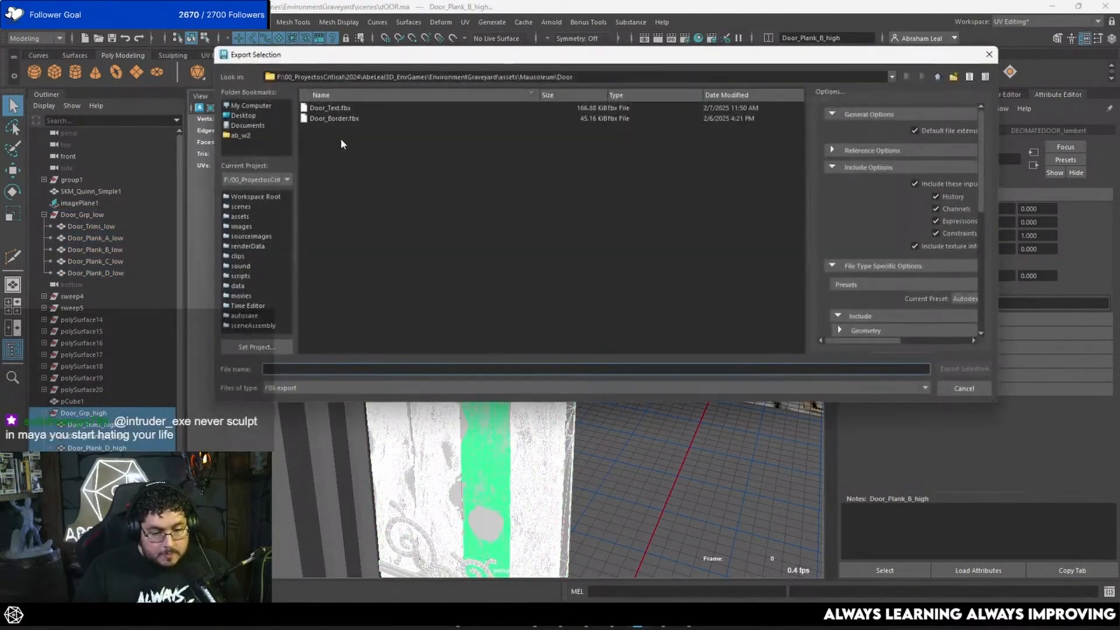
pyautogui.click(341, 109)
pyautogui.click(294, 370)
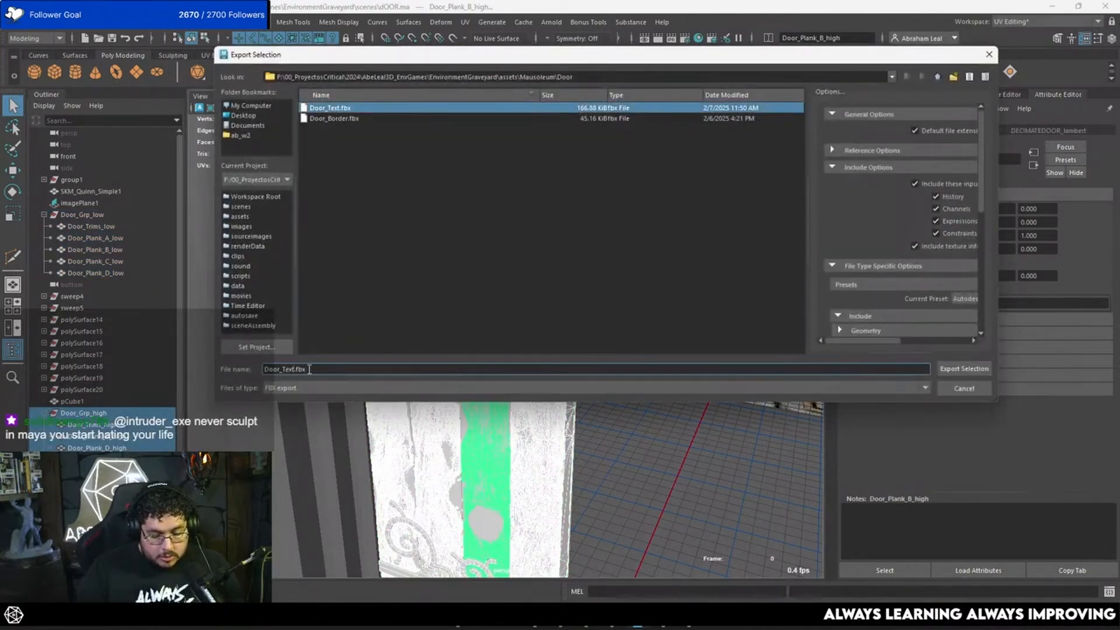
pyautogui.write('_hi')
pyautogui.press('Return')
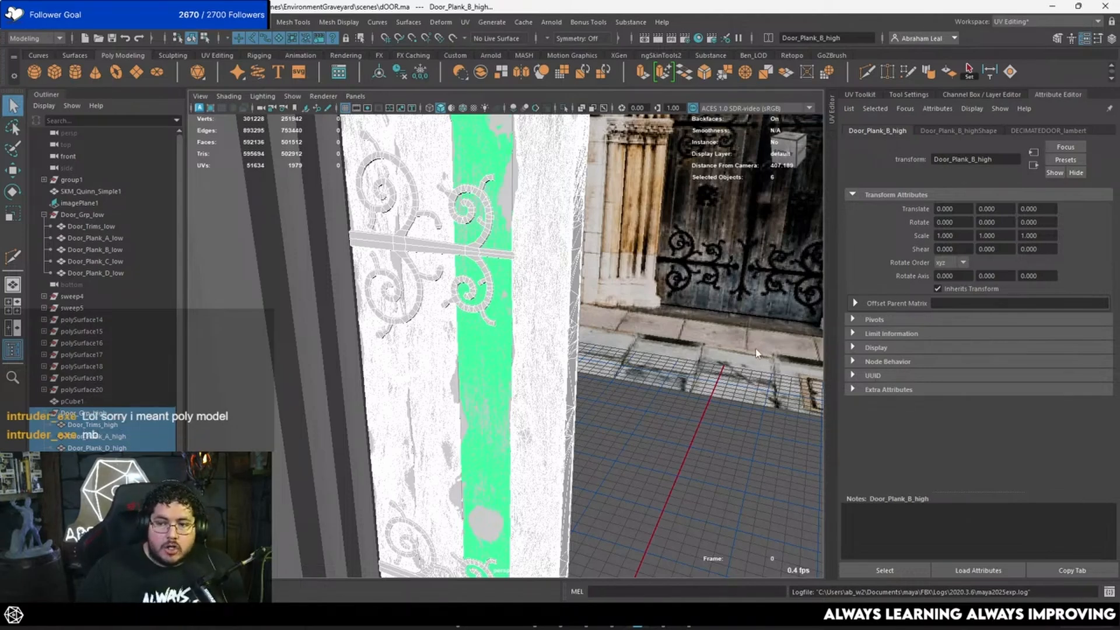
pyautogui.click(700, 338)
pyautogui.press('space')
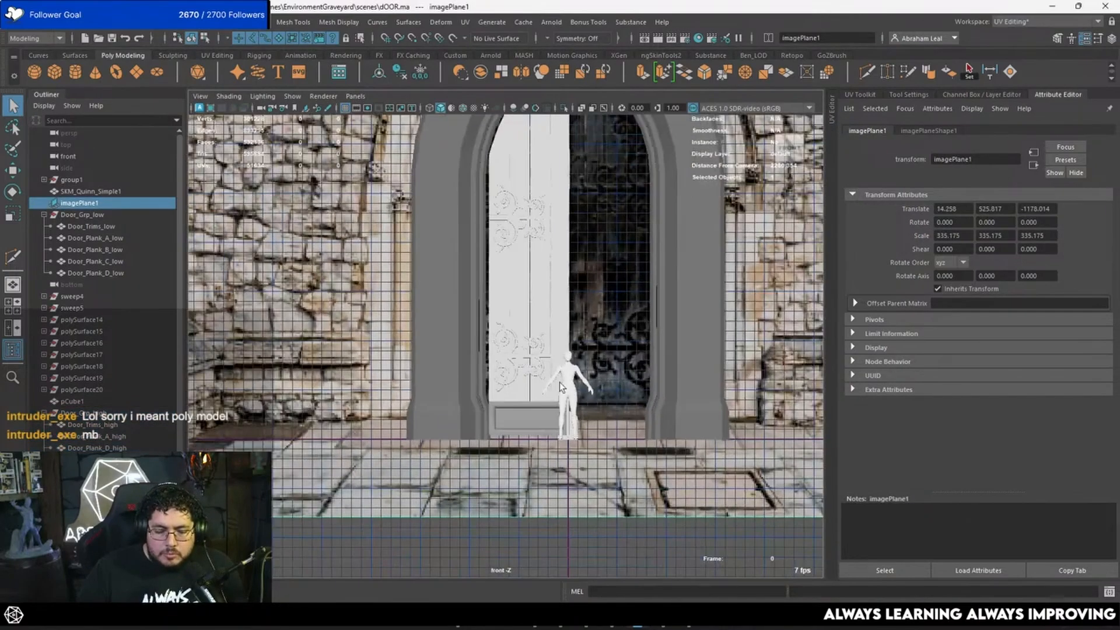
pyautogui.scroll(5, 429, 258)
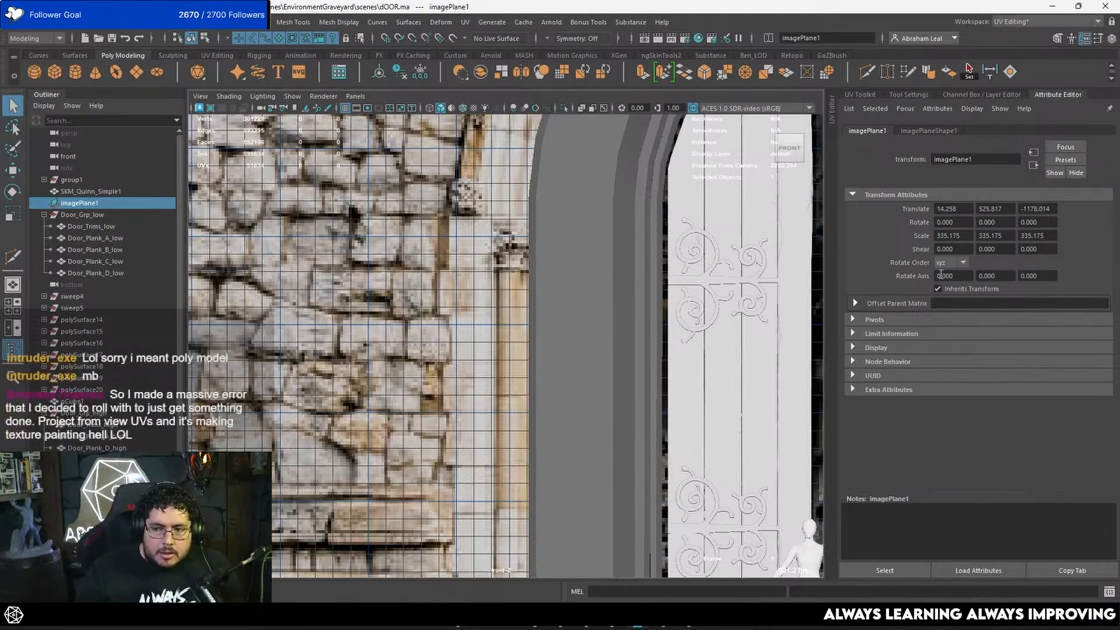
# Minimise Maya, close the door reference photo and search the installed apps for Substance 3D Painter.
pyautogui.click(1052, 7)
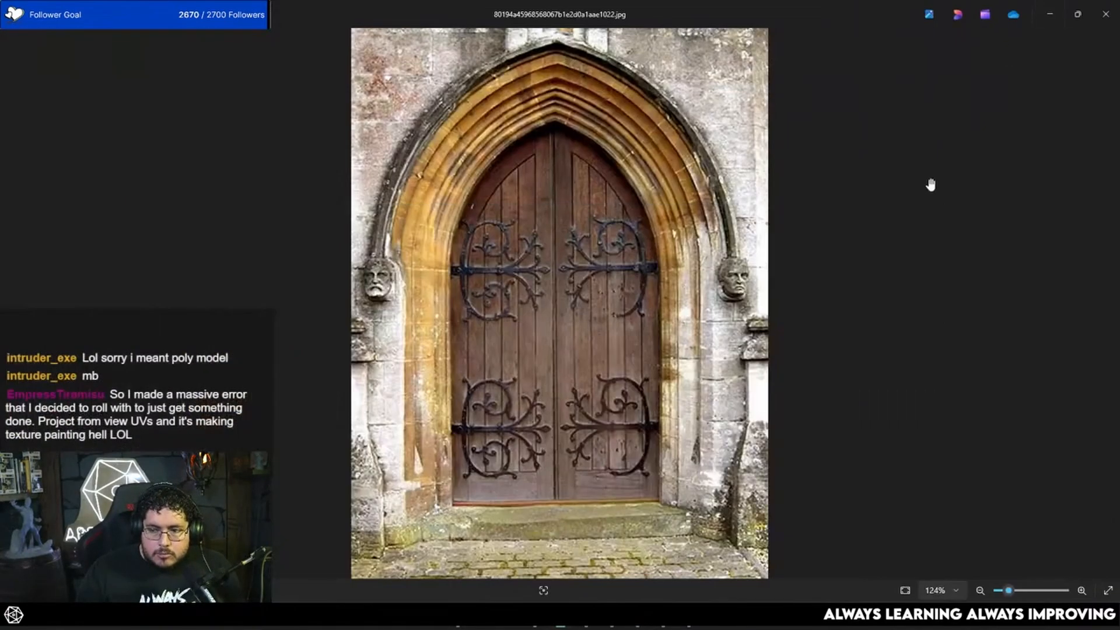
pyautogui.click(1105, 8)
pyautogui.press('super')
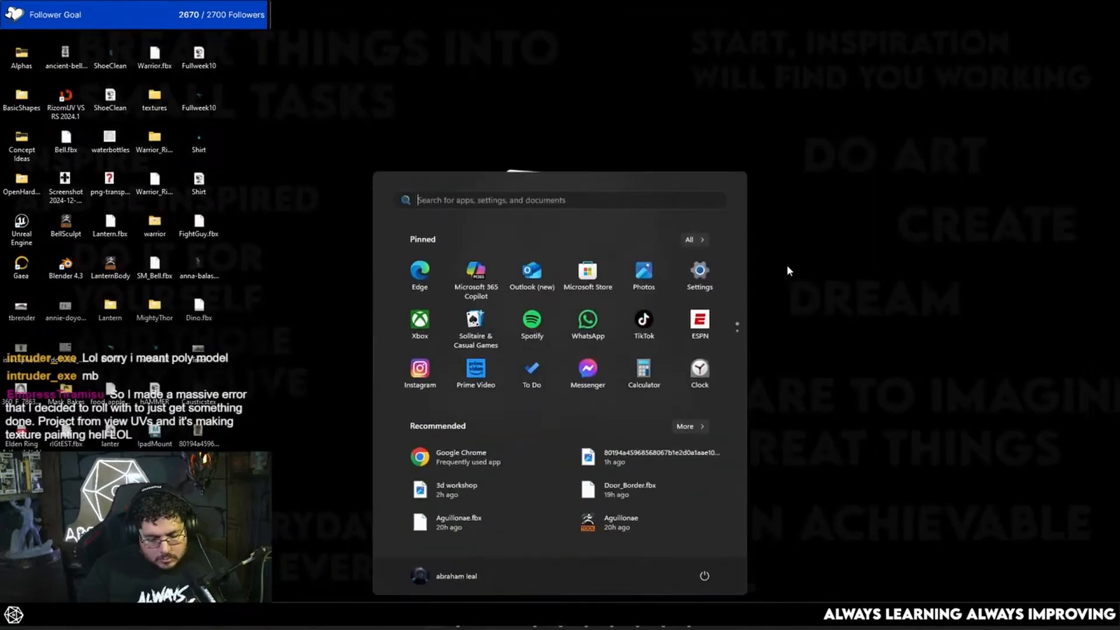
pyautogui.write('subs')
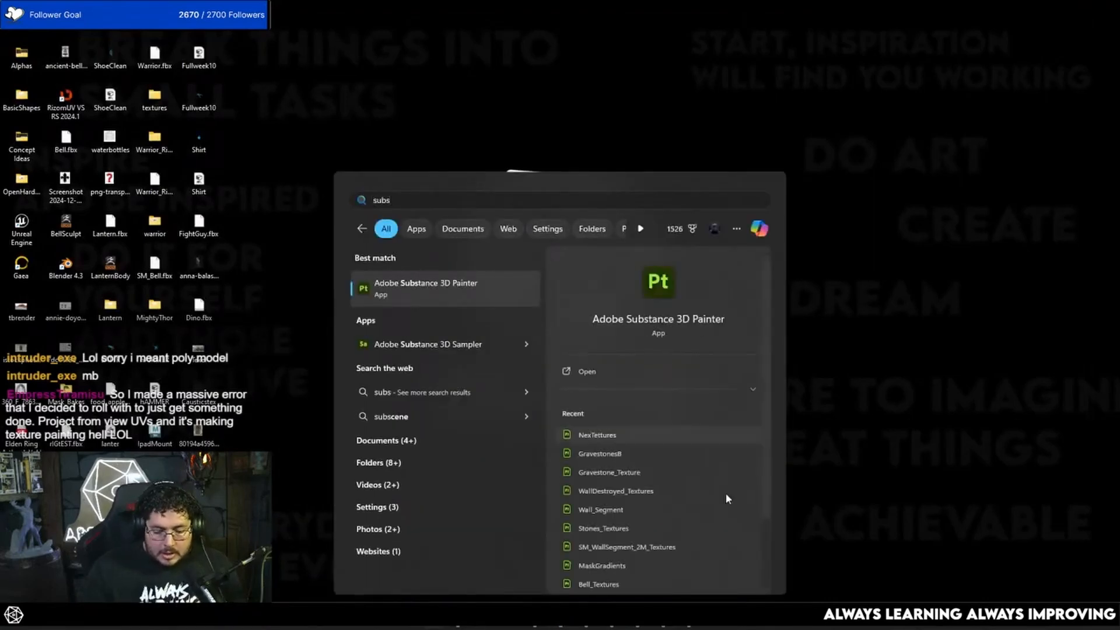
# Switch to ZBrush, make the polySurface tool with the four plank subtools active and start saving it under a new name.
pyautogui.click(689, 618)
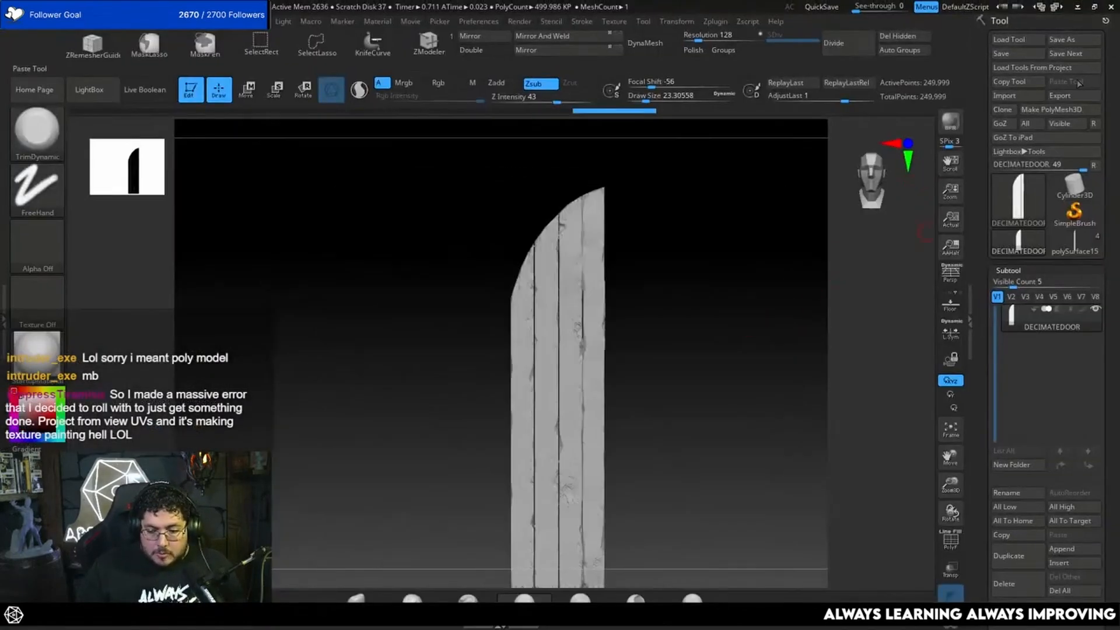
pyautogui.click(1065, 39)
pyautogui.press('Return')
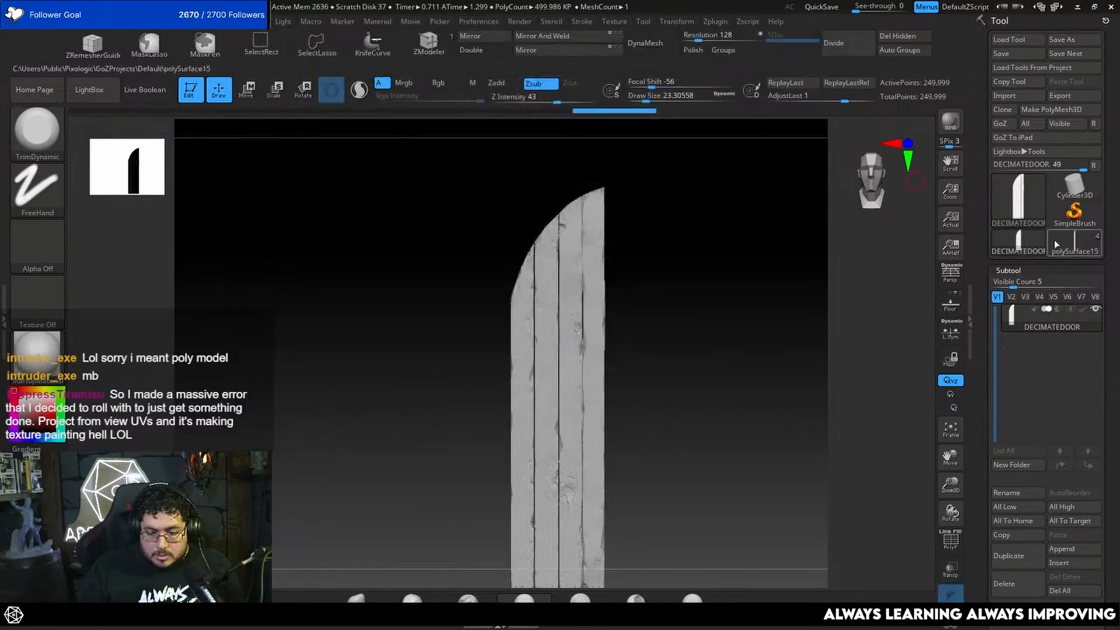
pyautogui.click(1075, 242)
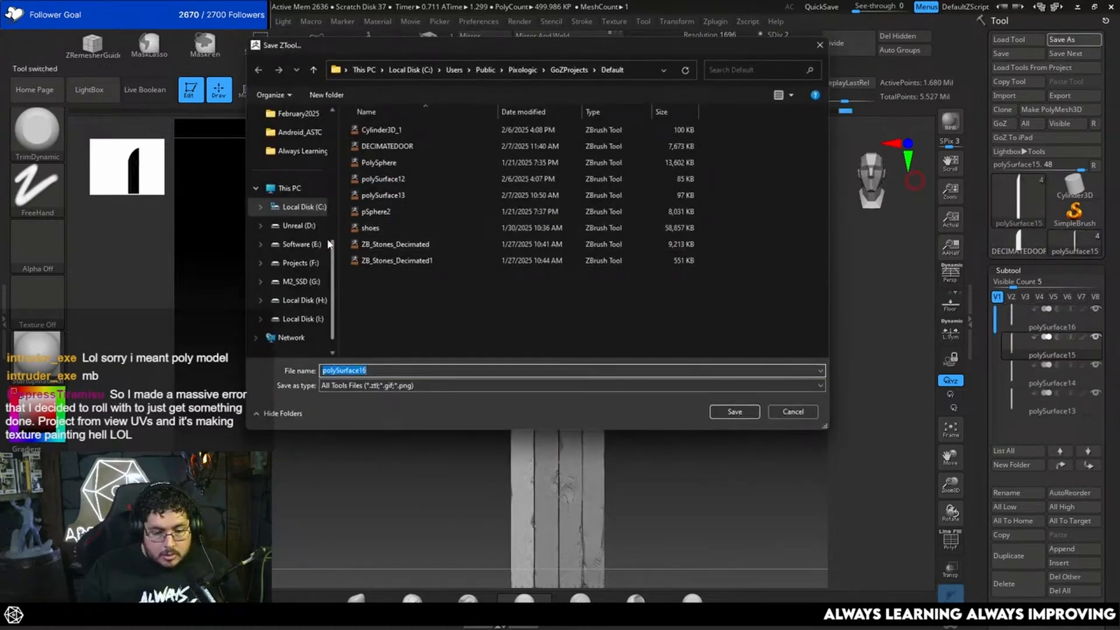
# Choose the EnvironmentGraveyard/assets/Mausoleum/Door folder as the save location for the ZBrush tool.
pyautogui.scroll(1, 315, 169)
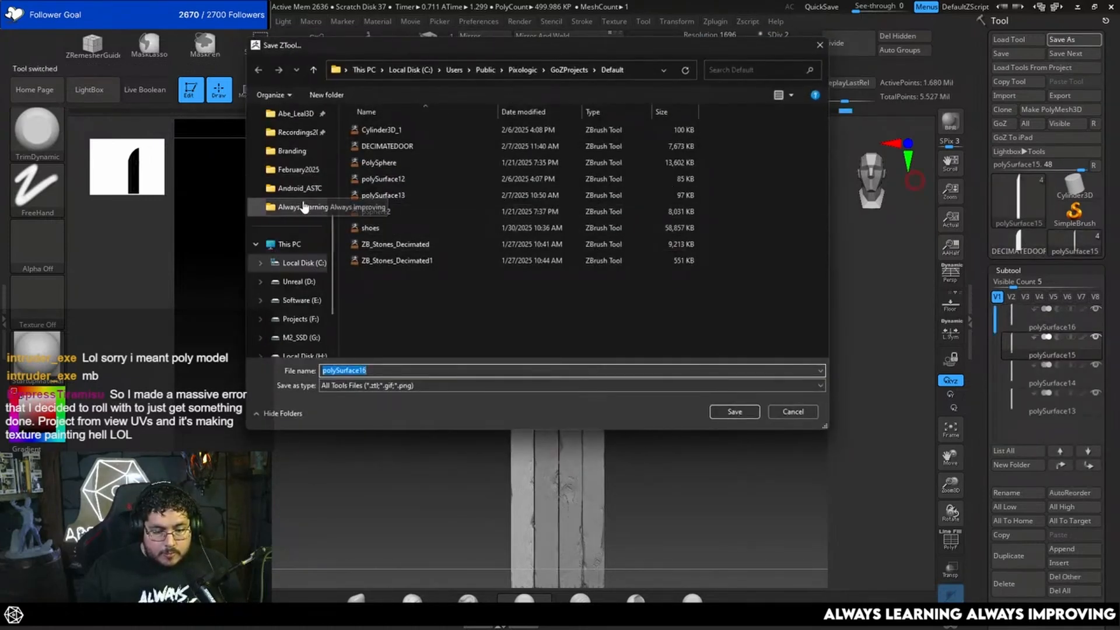
pyautogui.click(309, 206)
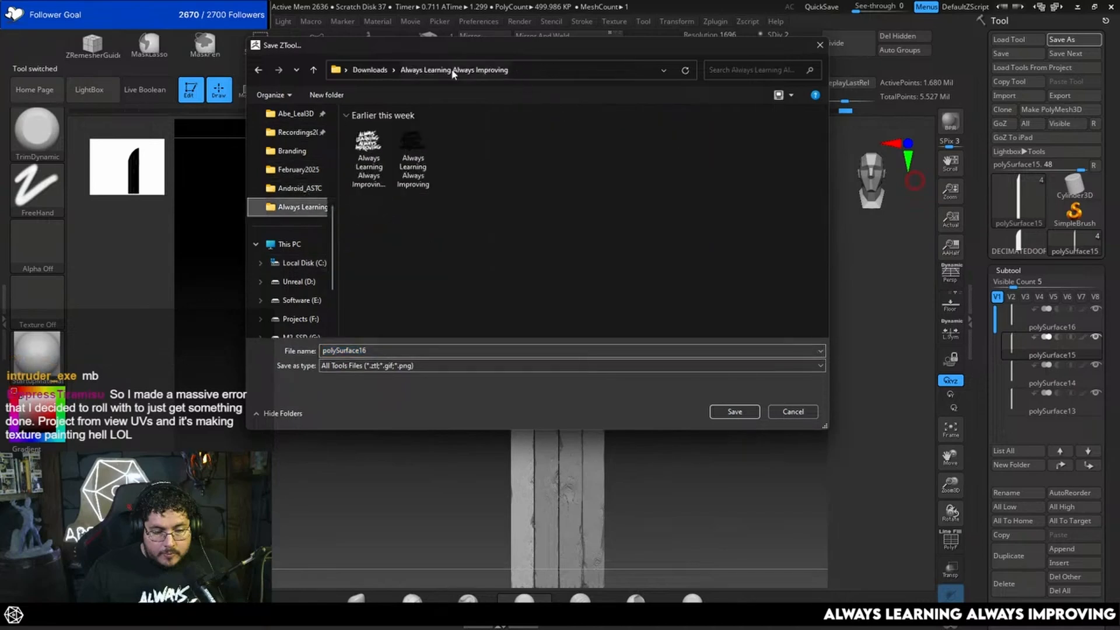
pyautogui.click(366, 70)
pyautogui.scroll(1, 314, 199)
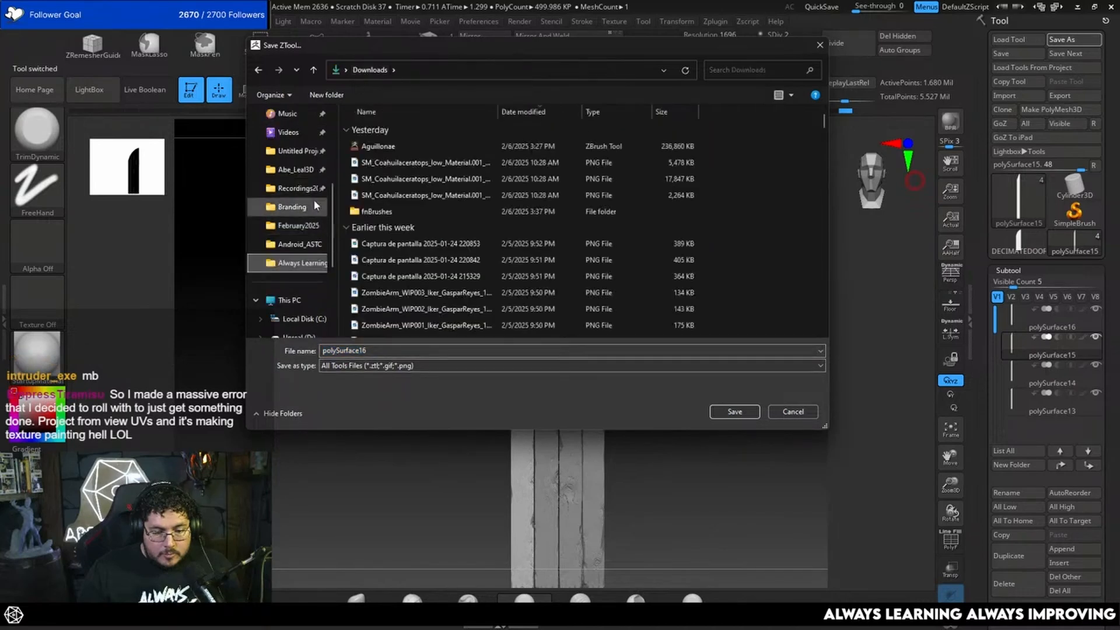
pyautogui.click(295, 170)
pyautogui.click(478, 72)
pyautogui.doubleClick(404, 195)
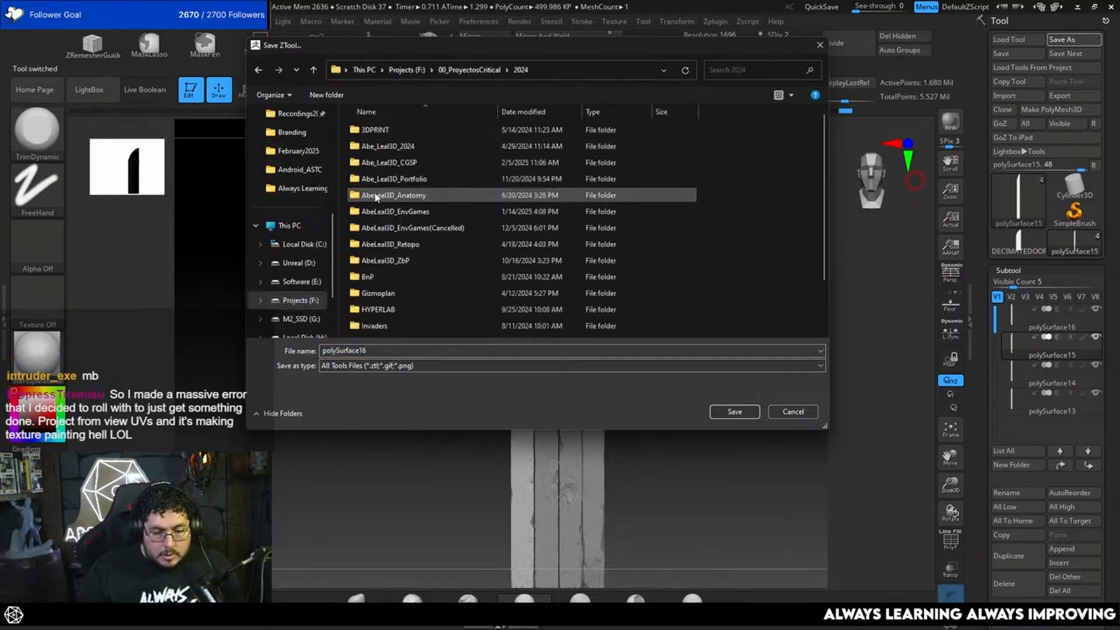
pyautogui.doubleClick(403, 212)
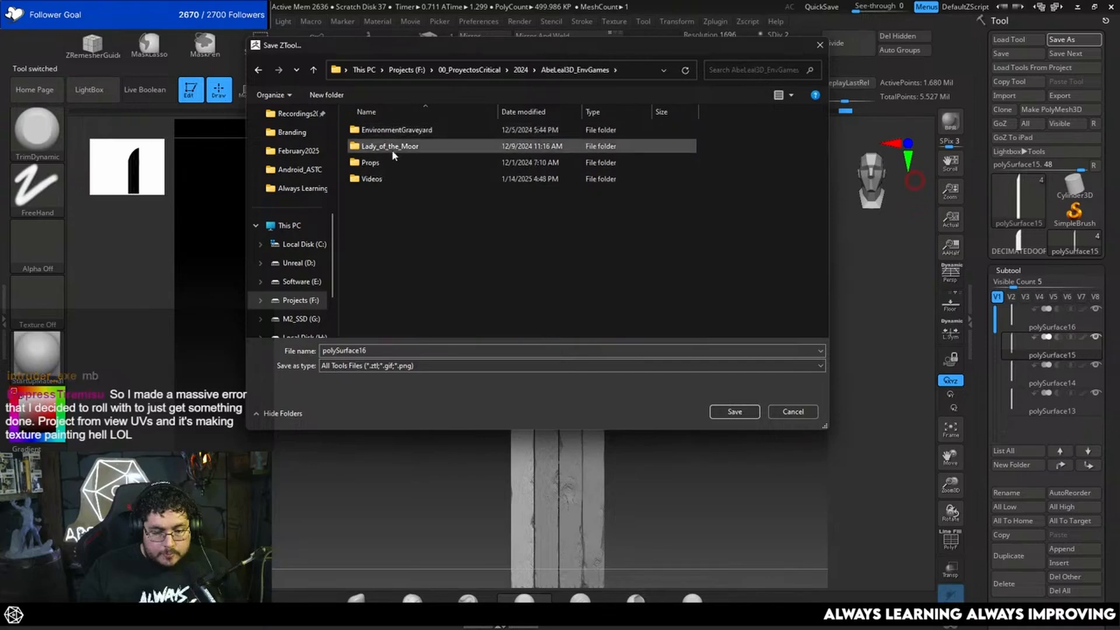
pyautogui.doubleClick(392, 130)
pyautogui.doubleClick(394, 130)
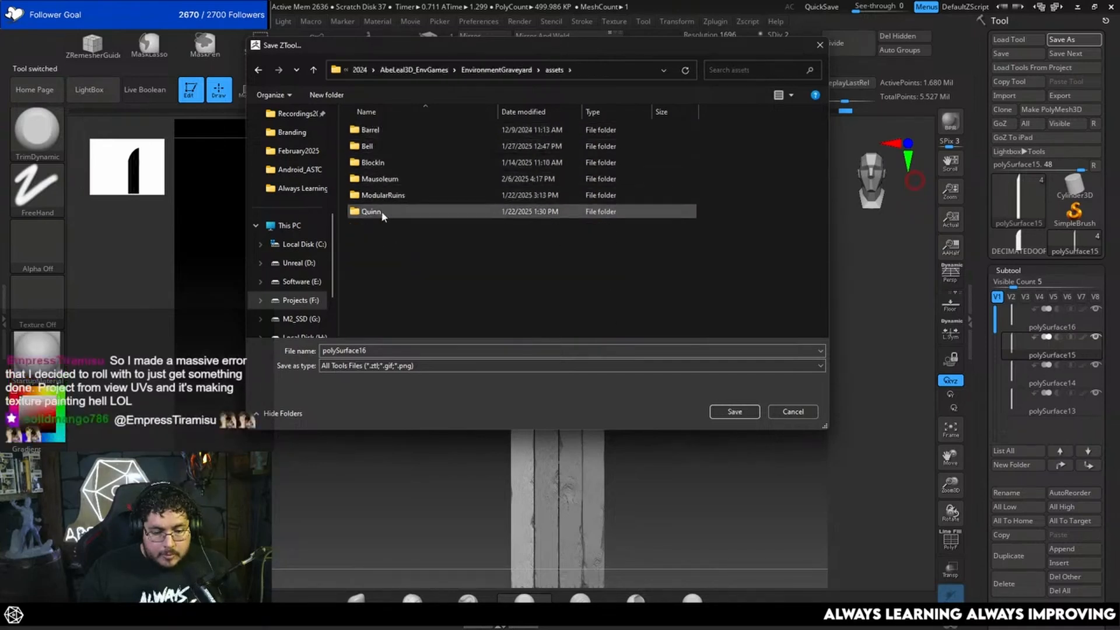
pyautogui.doubleClick(379, 179)
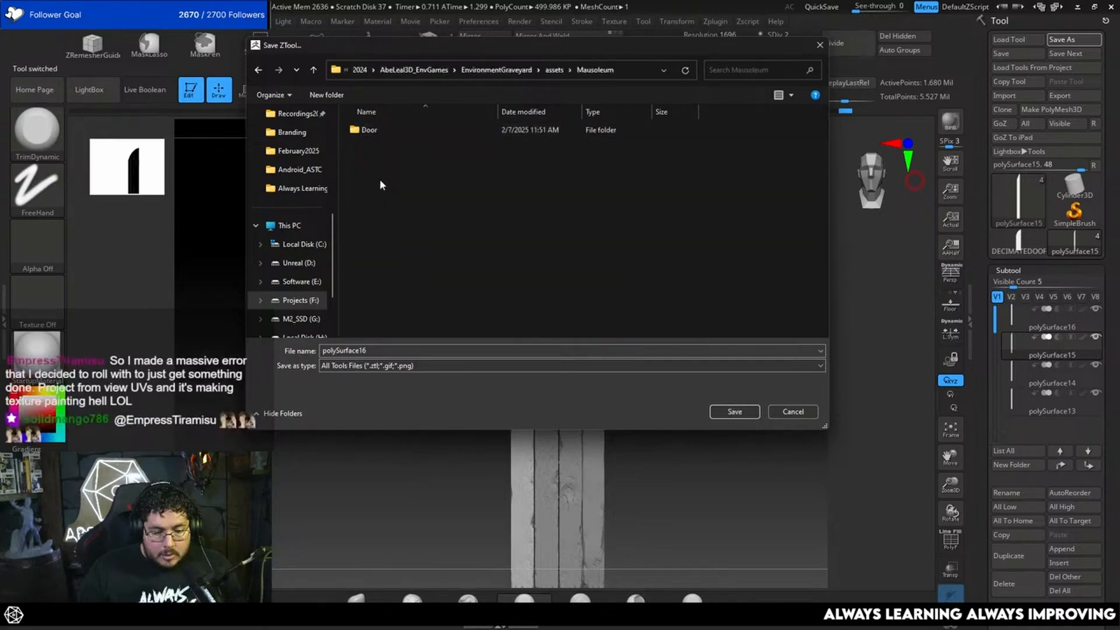
pyautogui.doubleClick(373, 130)
# Save the plank tool as Door_Sculpt and close ZBrush.
pyautogui.doubleClick(380, 349)
pyautogui.write('Door_S')
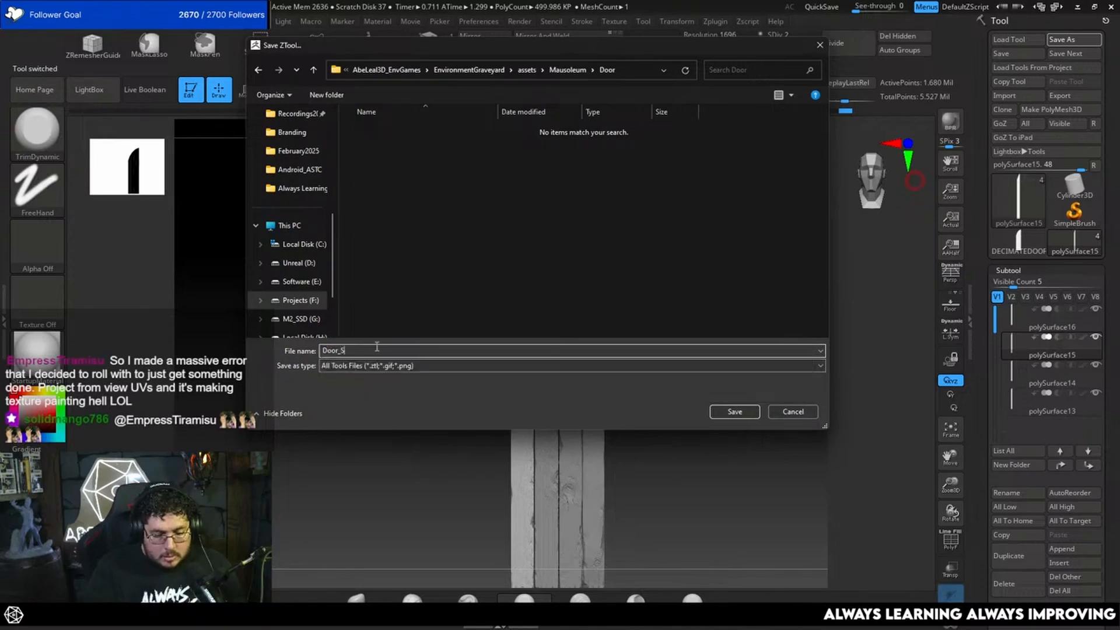
pyautogui.write('culpt')
pyautogui.press('Return')
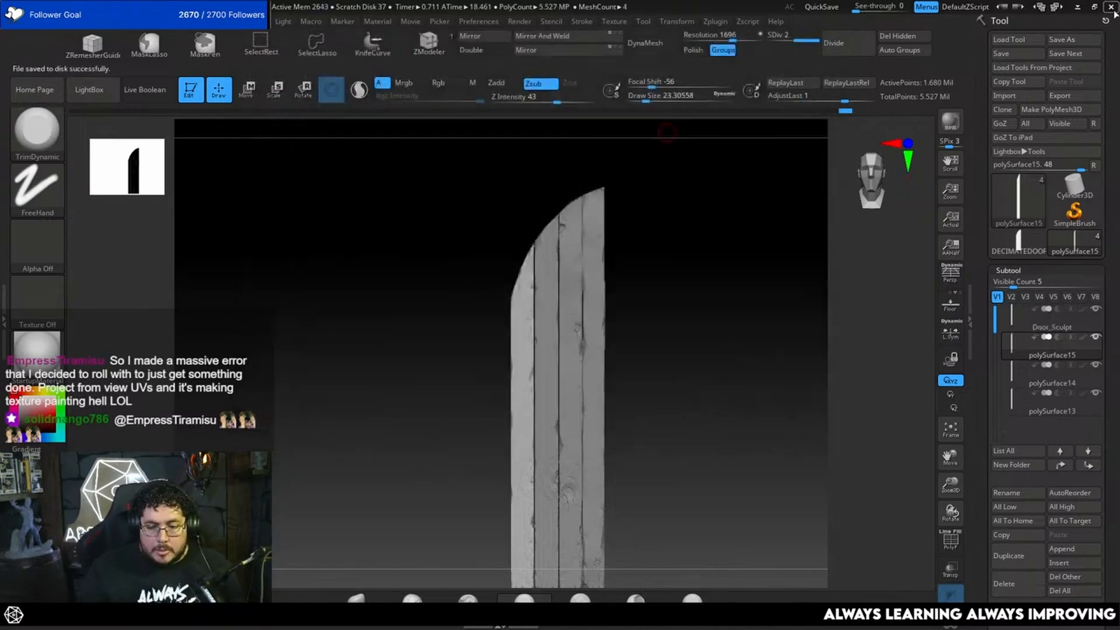
pyautogui.click(1111, 8)
pyautogui.click(570, 343)
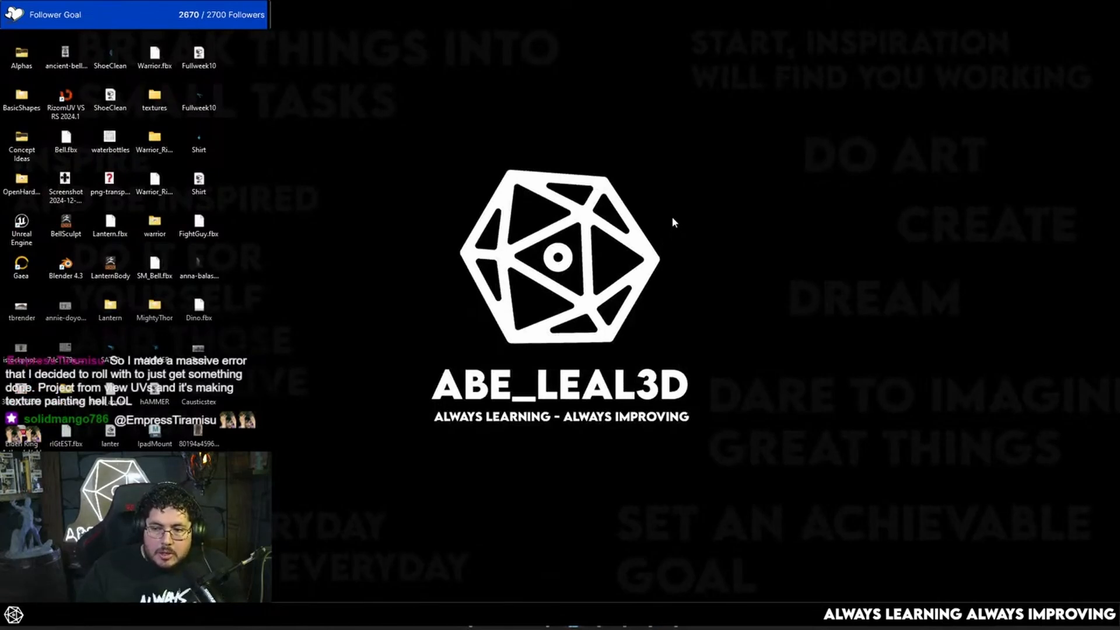
# Launch Adobe Substance 3D Painter and dismiss its home screen.
pyautogui.press('super')
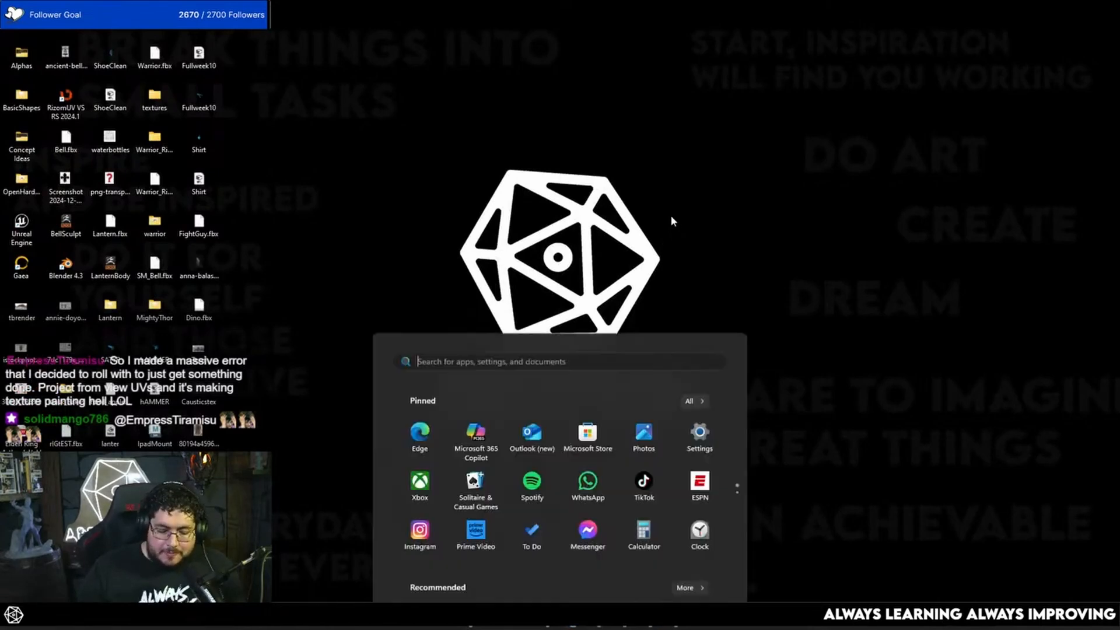
pyautogui.write('sub')
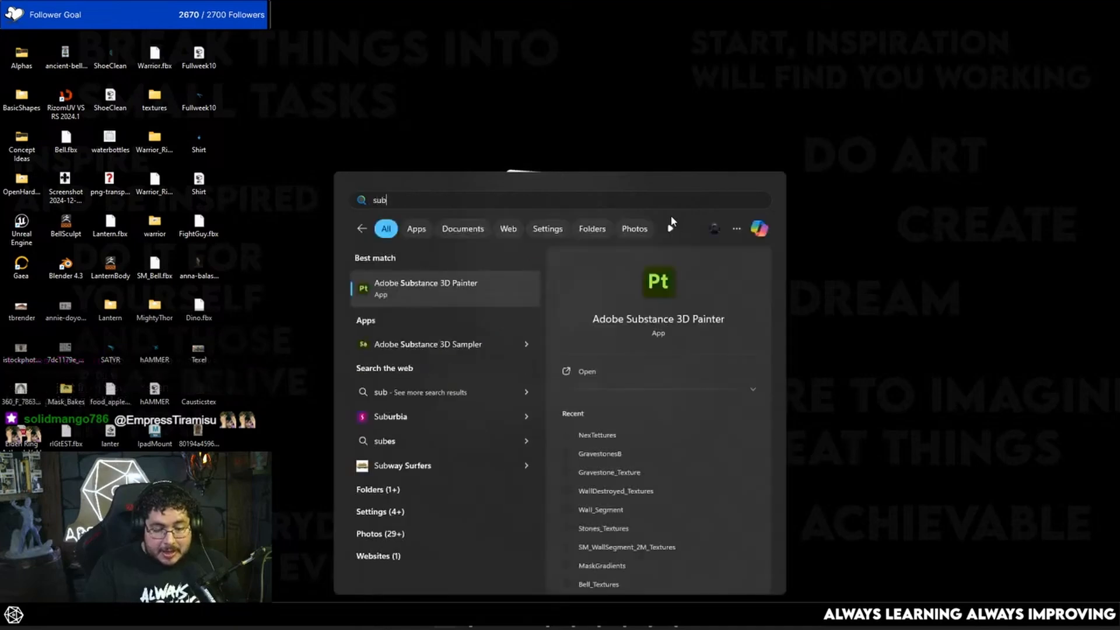
pyautogui.press('Return')
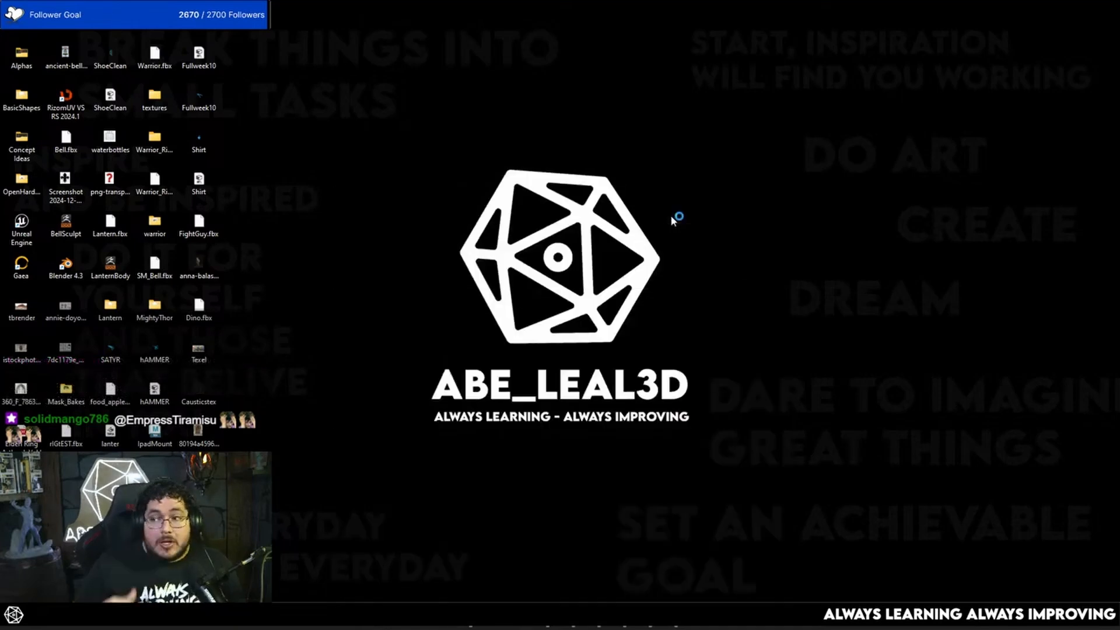
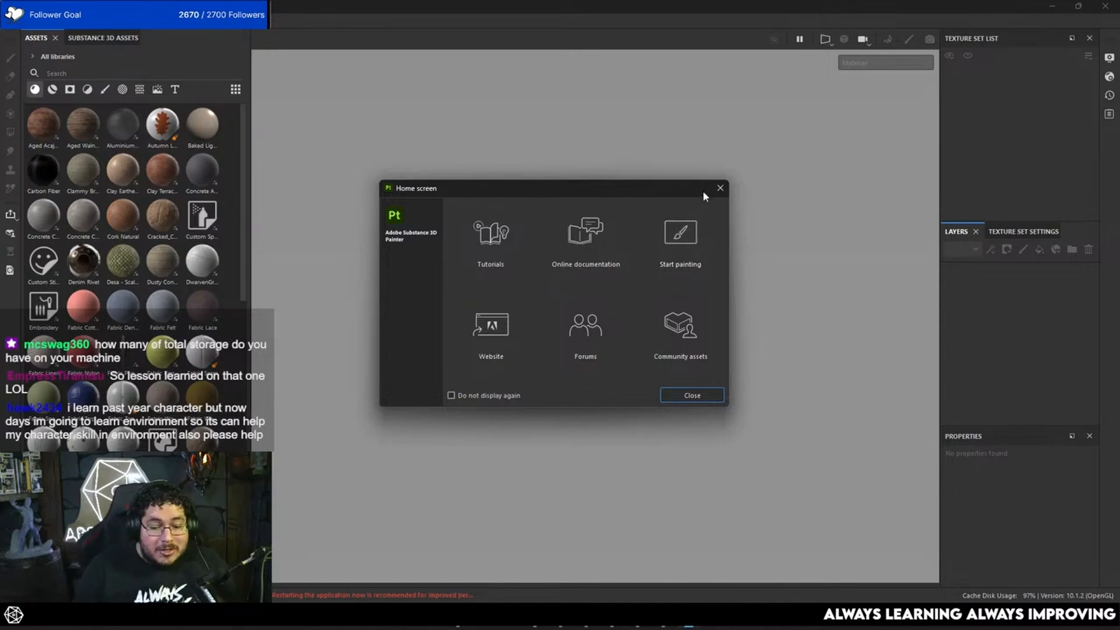
pyautogui.click(720, 188)
# Start a new project and set its document resolution to 4096.
pyautogui.click(11, 21)
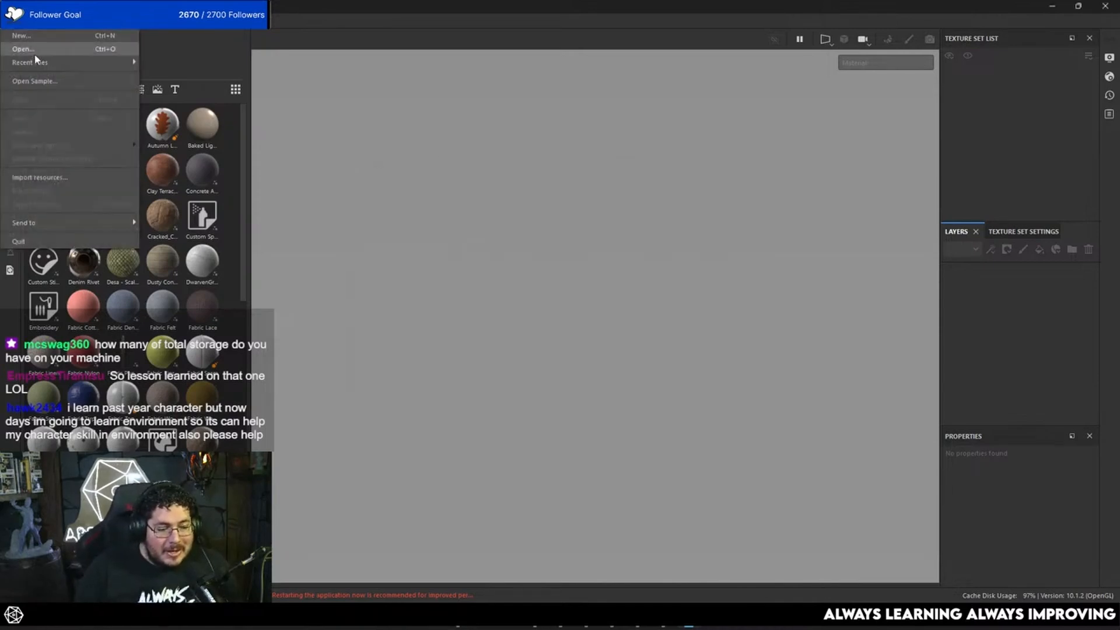
pyautogui.click(41, 43)
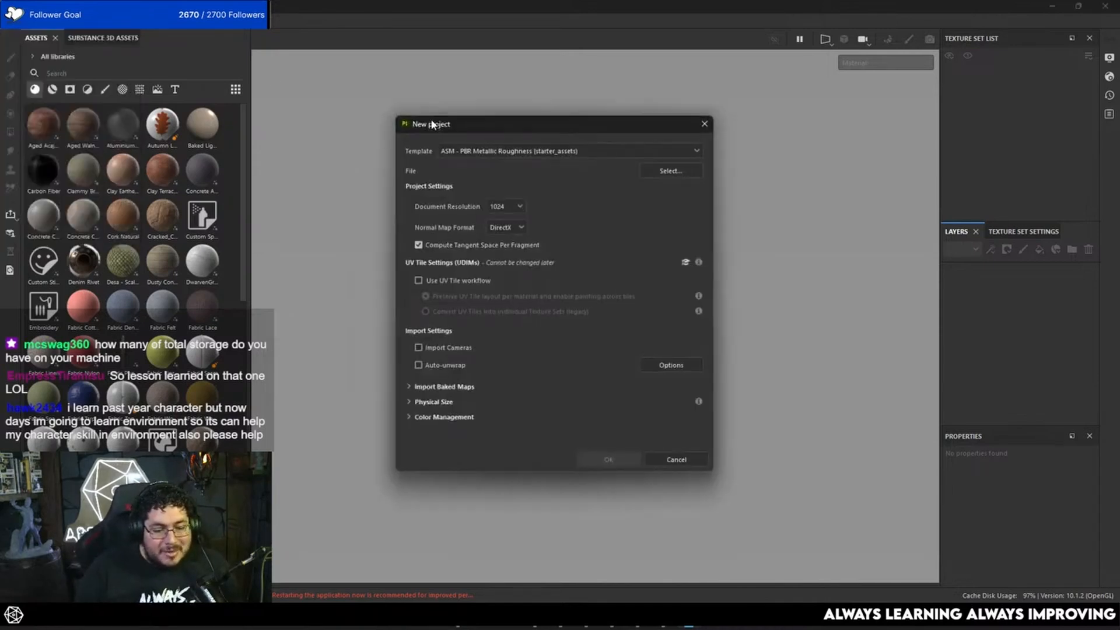
pyautogui.click(508, 205)
pyautogui.click(504, 267)
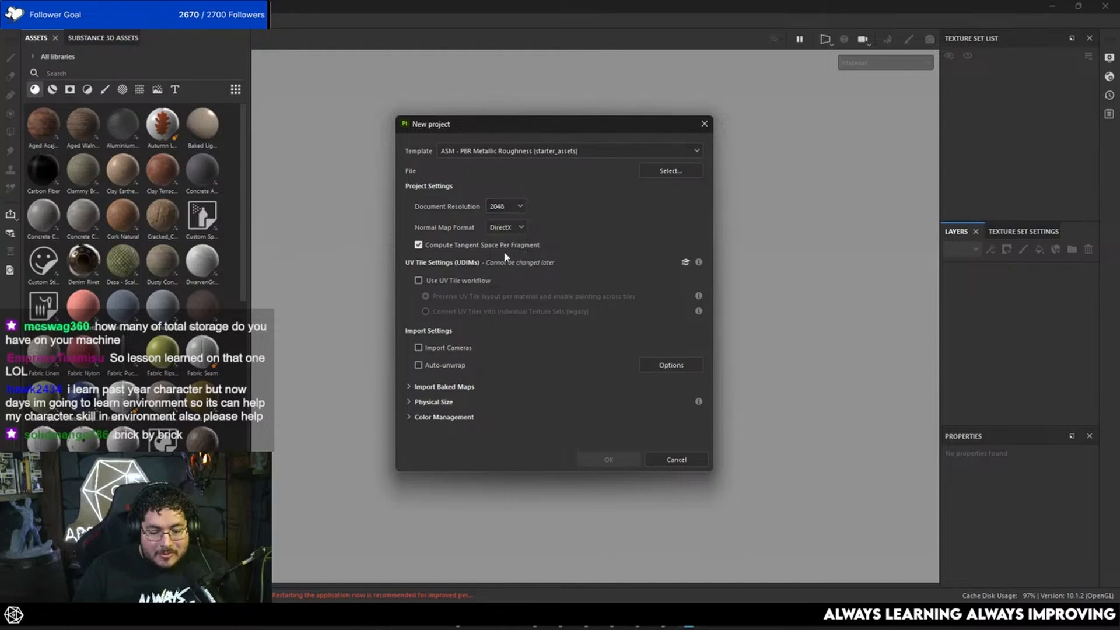
pyautogui.click(514, 205)
pyautogui.click(497, 280)
# Browse for the project's mesh in the AbeLeal3D_EnvGames/EnvironmentGraveyard/assets folder.
pyautogui.click(668, 170)
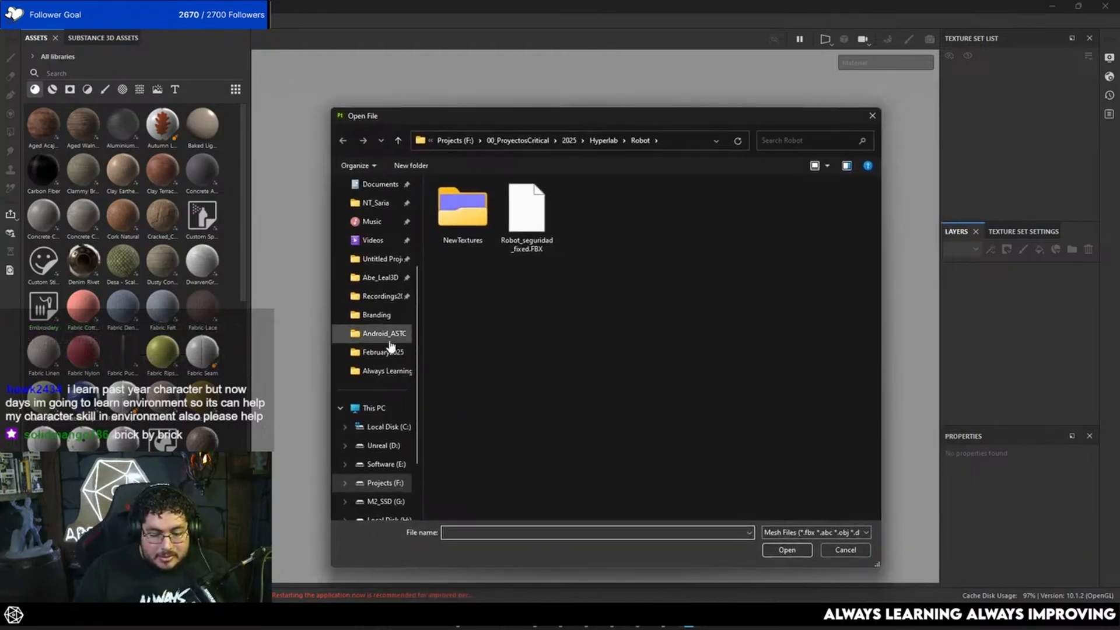
pyautogui.click(521, 145)
pyautogui.doubleClick(462, 265)
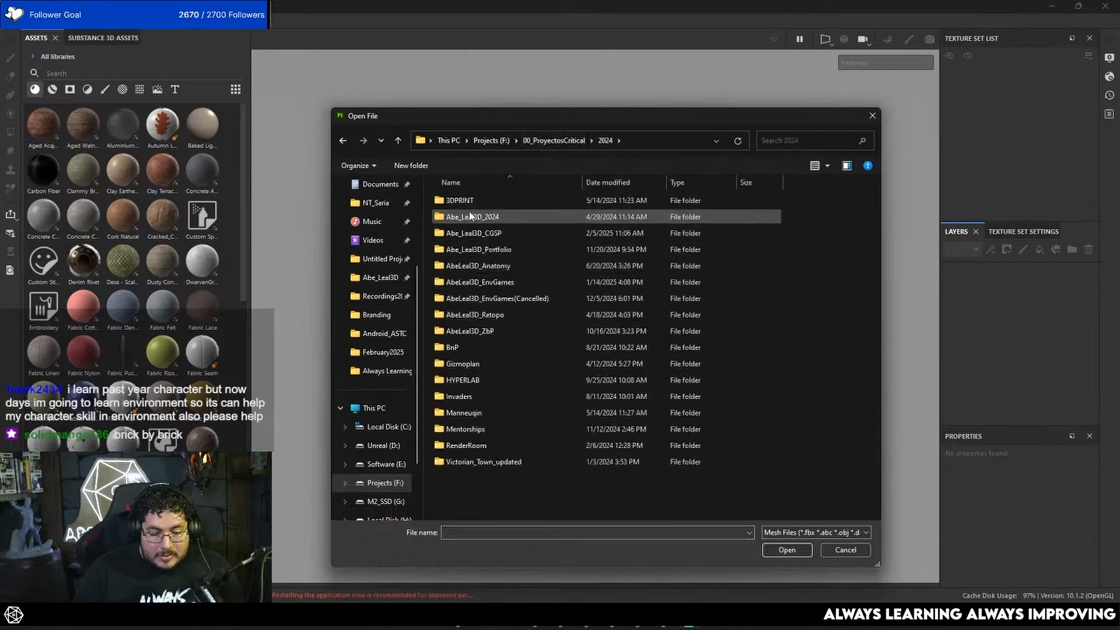
pyautogui.doubleClick(469, 286)
pyautogui.click(569, 141)
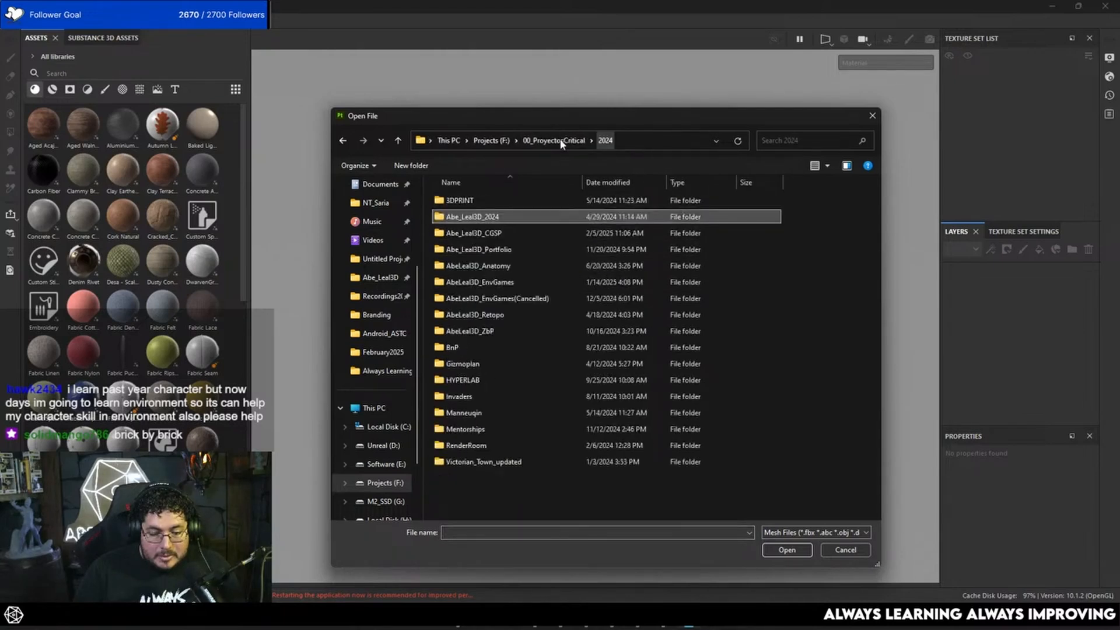
pyautogui.doubleClick(487, 297)
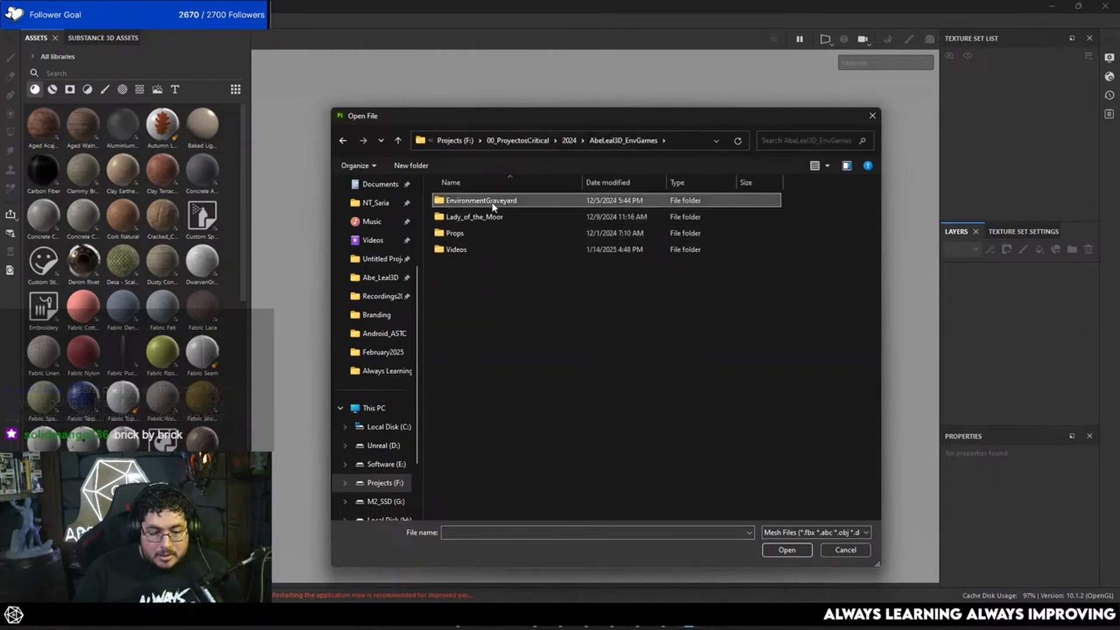
pyautogui.doubleClick(469, 201)
pyautogui.doubleClick(467, 201)
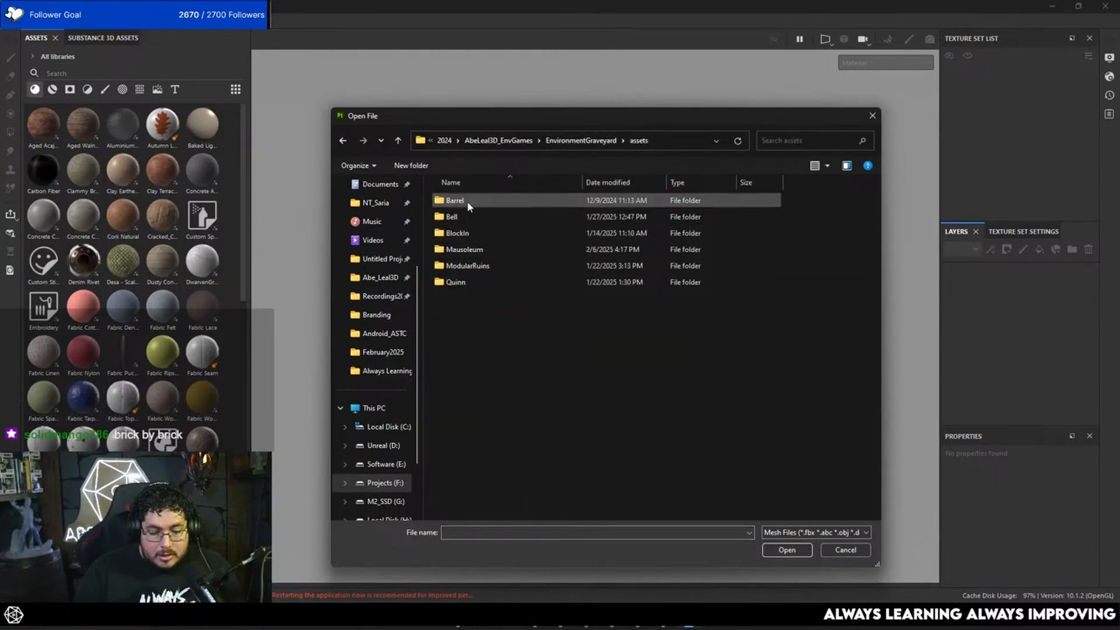
# Choose Door_Text.fbx from the Mausoleum/Door folder as the mesh and create the project.
pyautogui.click(470, 253)
pyautogui.doubleClick(470, 256)
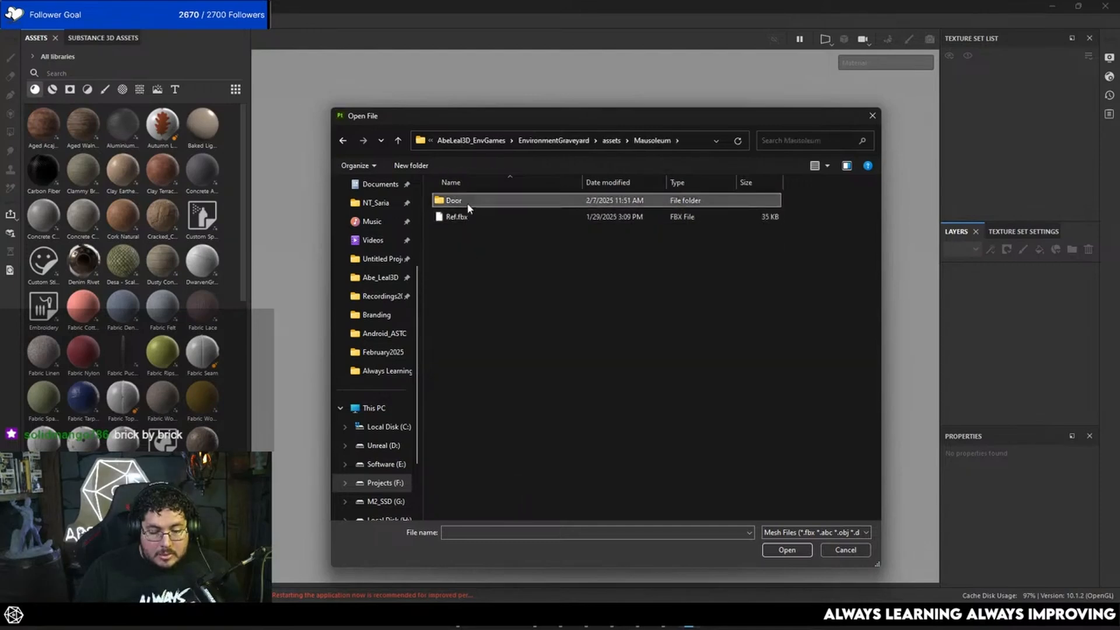
pyautogui.doubleClick(467, 203)
pyautogui.click(471, 219)
pyautogui.doubleClick(472, 218)
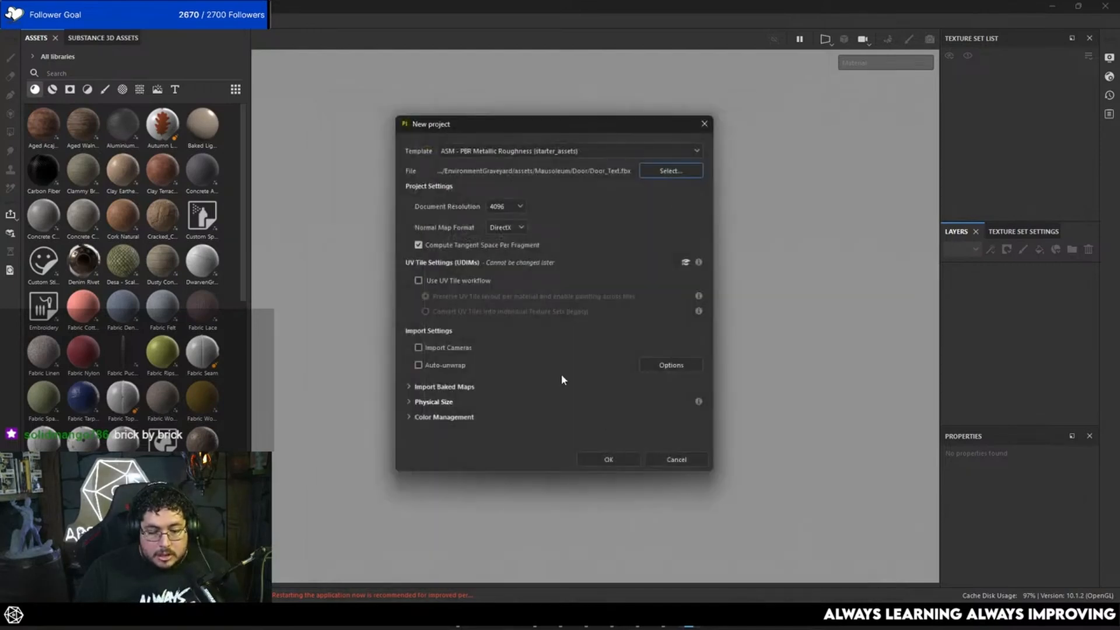
pyautogui.click(606, 461)
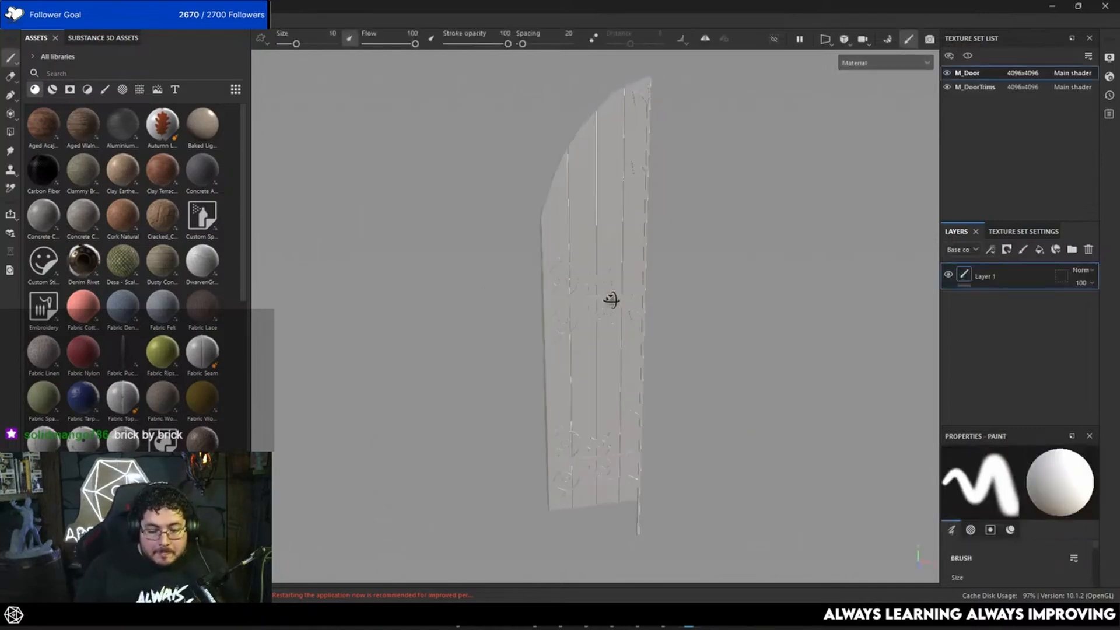
# Examine the imported door's lower end, its trims and its underside from several angles.
pyautogui.keyDown('alt'); pyautogui.moveTo(668, 352); pyautogui.dragTo(692, 227, button='middle'); pyautogui.keyUp('alt')
pyautogui.keyDown('alt'); pyautogui.moveTo(765, 371); pyautogui.dragTo(645, 247); pyautogui.keyUp('alt')
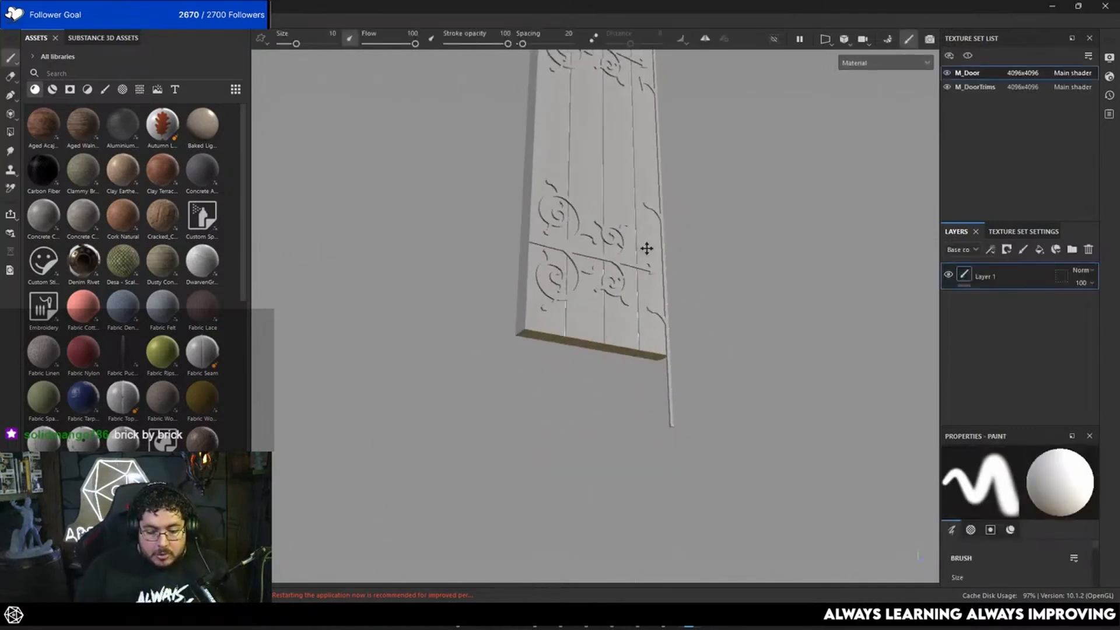
pyautogui.keyDown('alt'); pyautogui.moveTo(645, 247); pyautogui.dragTo(617, 397, button='right'); pyautogui.keyUp('alt')
pyautogui.keyDown('alt'); pyautogui.moveTo(617, 397); pyautogui.dragTo(596, 489); pyautogui.keyUp('alt')
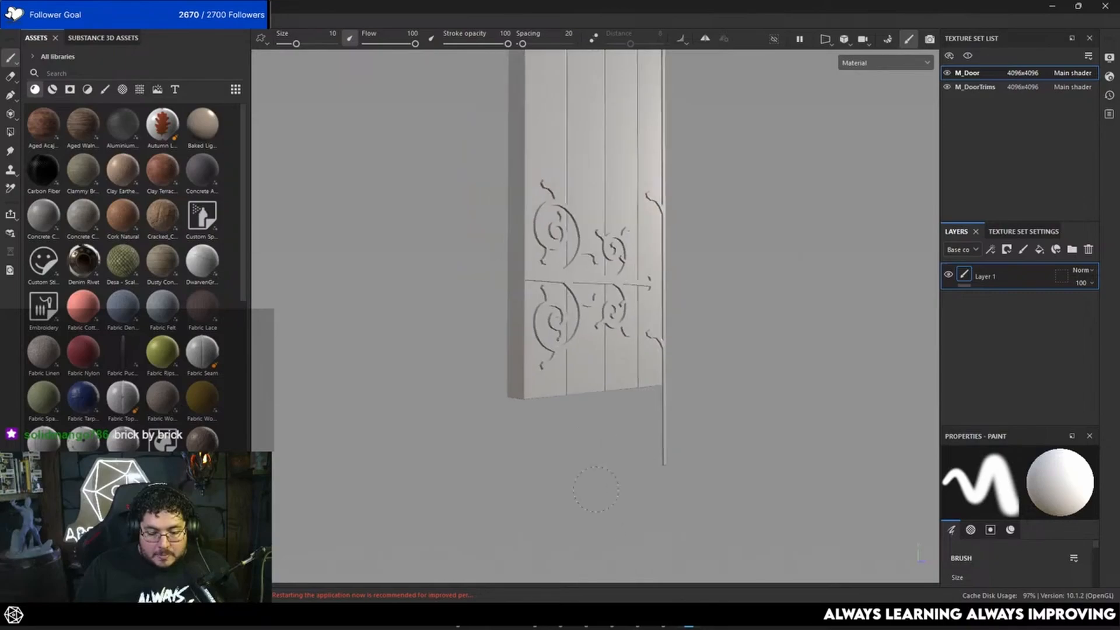
# Switch to Maya, minimize the material editor and select the framed wood panel at the base of the door.
pyautogui.click(611, 627)
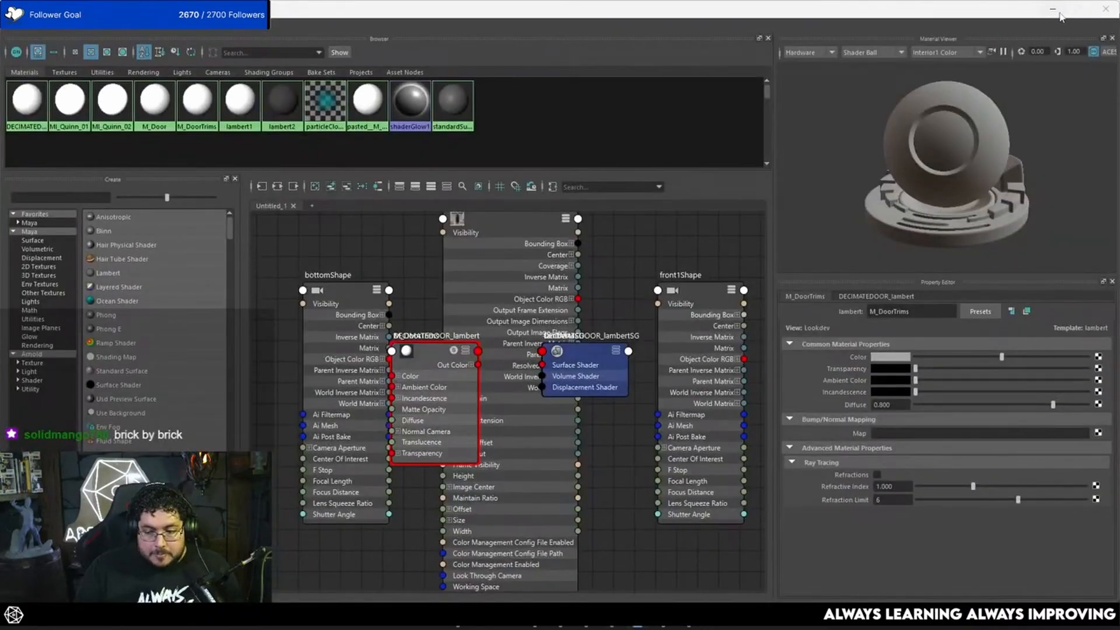
pyautogui.click(1055, 10)
pyautogui.keyDown('alt'); pyautogui.moveTo(629, 387); pyautogui.dragTo(648, 373); pyautogui.keyUp('alt')
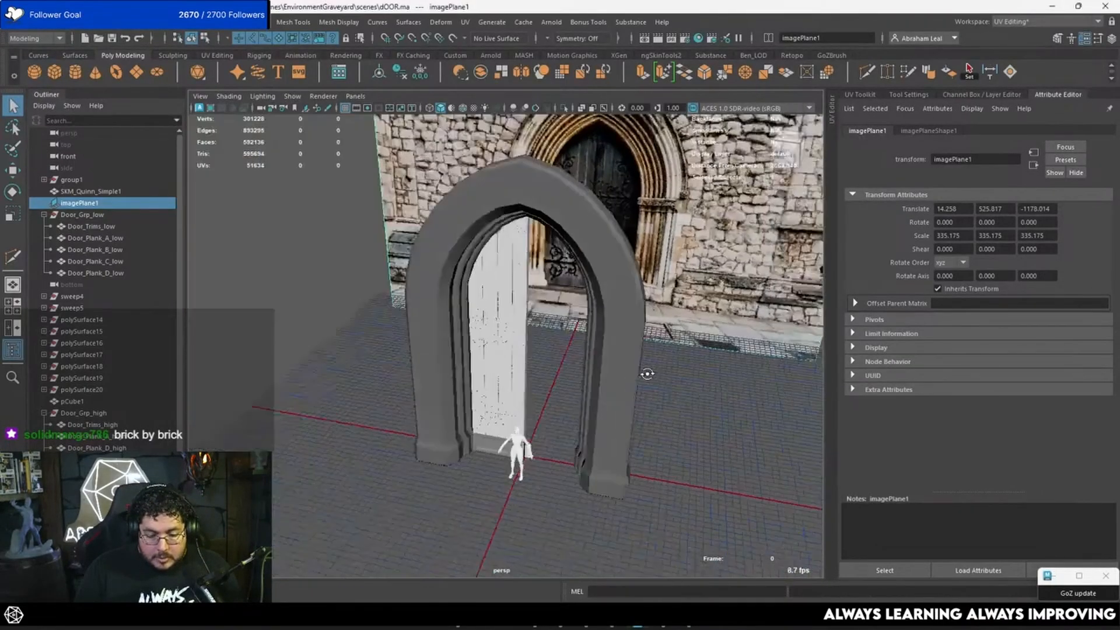
pyautogui.scroll(10, 648, 373)
pyautogui.click(564, 275)
pyautogui.scroll(5, 660, 360)
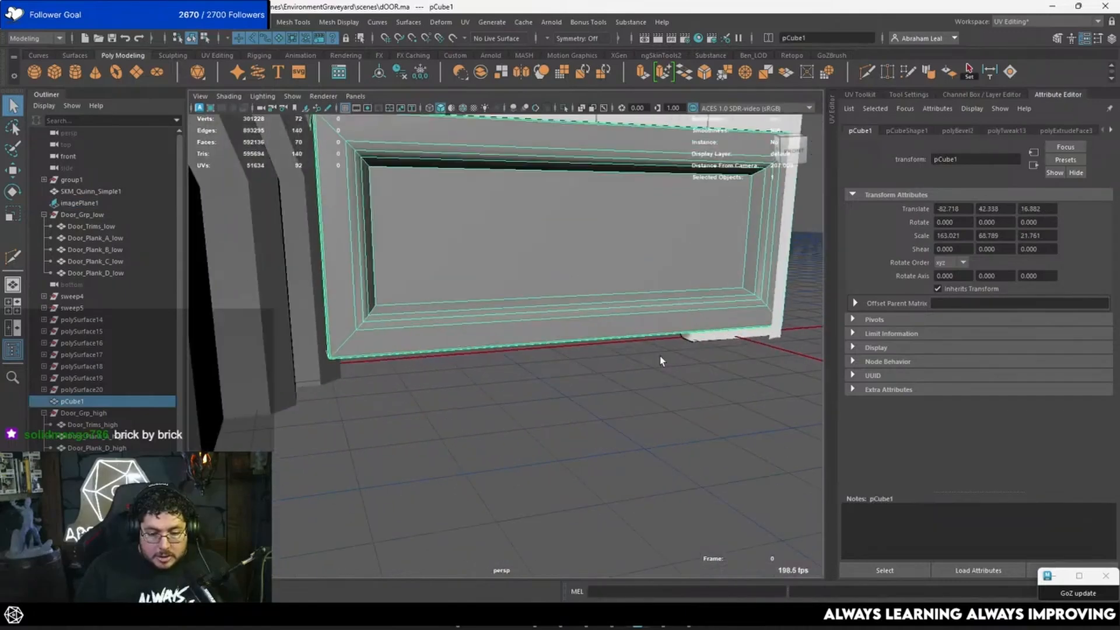
# Rename the base panel Wood_Trim_low and place it inside the Door_Grp_low group.
pyautogui.keyDown('alt'); pyautogui.moveTo(371, 363); pyautogui.dragTo(392, 300); pyautogui.keyUp('alt')
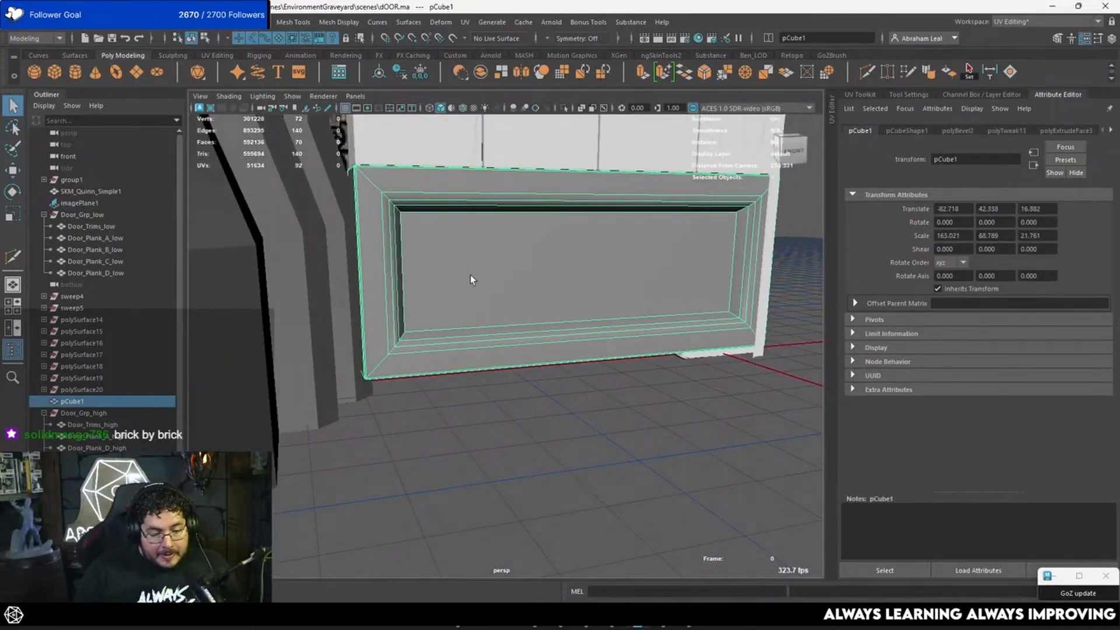
pyautogui.doubleClick(142, 401)
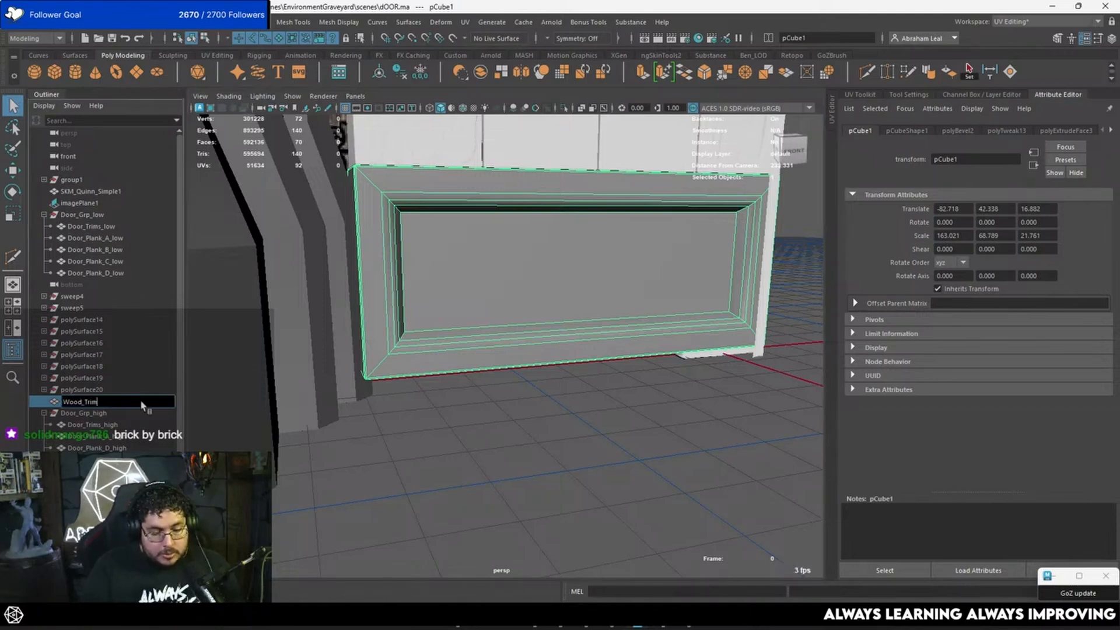
pyautogui.press('Return')
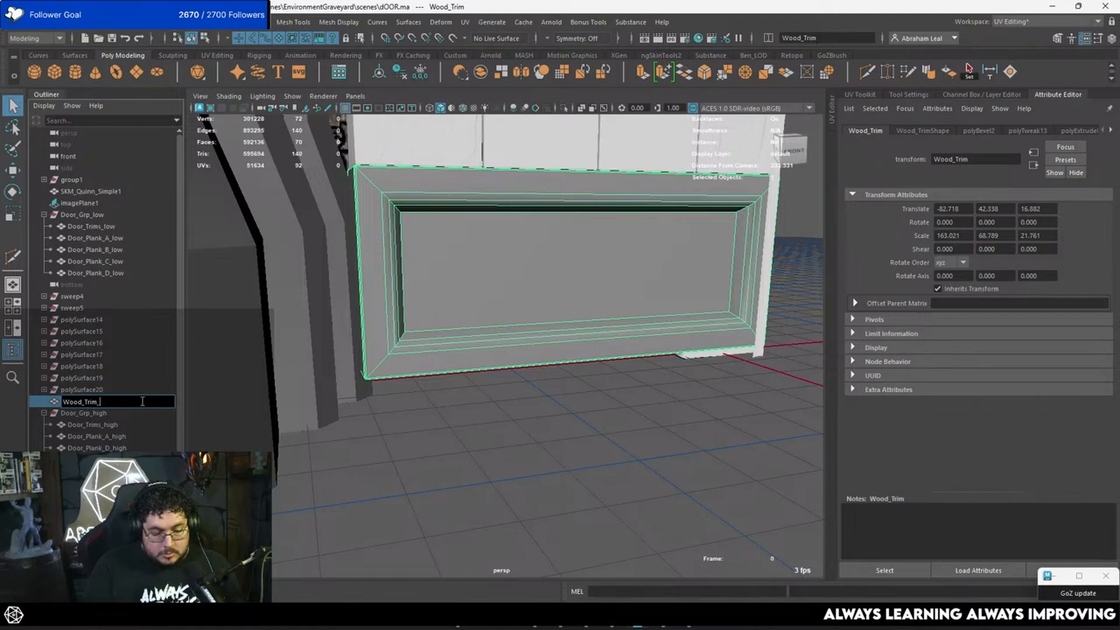
pyautogui.write('low')
pyautogui.press('Return')
pyautogui.moveTo(128, 308); pyautogui.dragTo(141, 257, button='middle')
# Isolate the wood trim and delete its large back face.
pyautogui.click(562, 109)
pyautogui.keyDown('alt'); pyautogui.moveTo(391, 257); pyautogui.dragTo(777, 275); pyautogui.keyUp('alt')
pyautogui.scroll(-3, 777, 275)
pyautogui.moveTo(481, 259); pyautogui.dragTo(491, 276, button='right')
pyautogui.click(491, 277)
pyautogui.press('Delete')
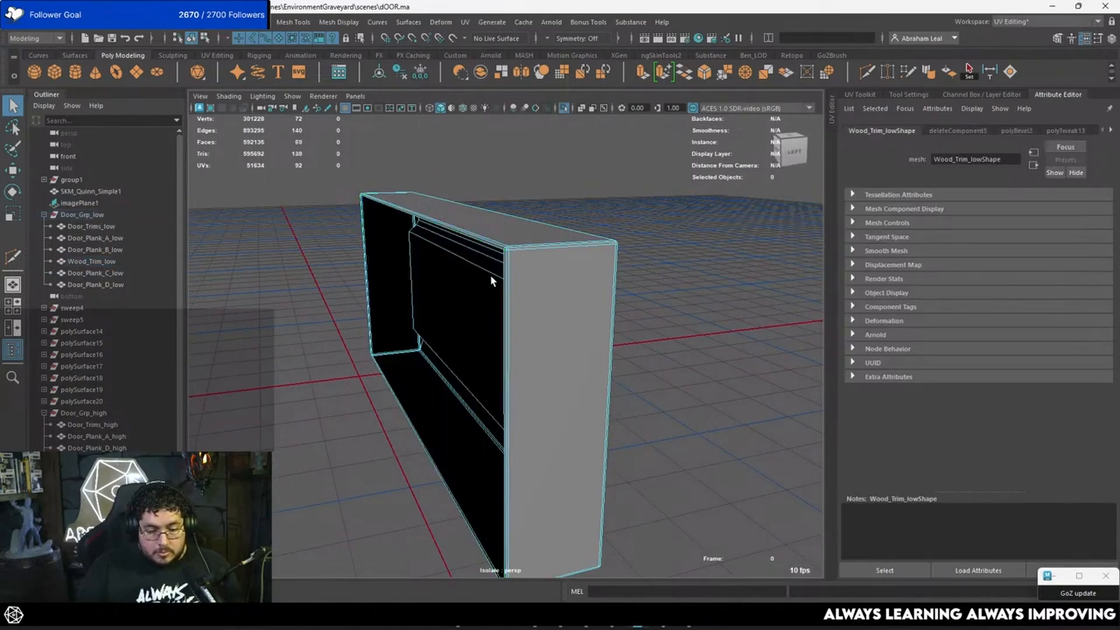
# Delete the outer strip of bevel faces running around the trim's open back.
pyautogui.scroll(4, 480, 256)
pyautogui.keyDown('alt'); pyautogui.moveTo(478, 254); pyautogui.dragTo(498, 325, button='middle'); pyautogui.keyUp('alt')
pyautogui.keyDown('alt'); pyautogui.moveTo(527, 196); pyautogui.dragTo(531, 235, button='middle'); pyautogui.keyUp('alt')
pyautogui.click(547, 229)
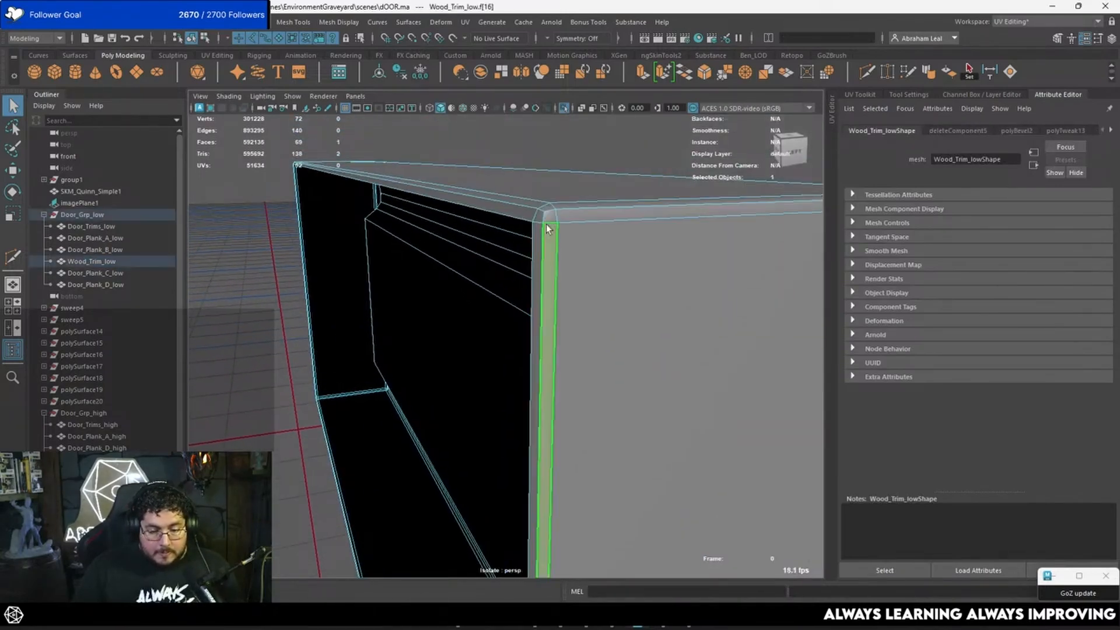
pyautogui.keyDown('shift'); pyautogui.doubleClick(550, 216); pyautogui.keyUp('shift')
pyautogui.press('Delete')
# Delete the remaining narrow face strip around the open back and reselect the whole trim as an object.
pyautogui.click(538, 218)
pyautogui.keyDown('shift'); pyautogui.doubleClick(537, 217); pyautogui.keyUp('shift')
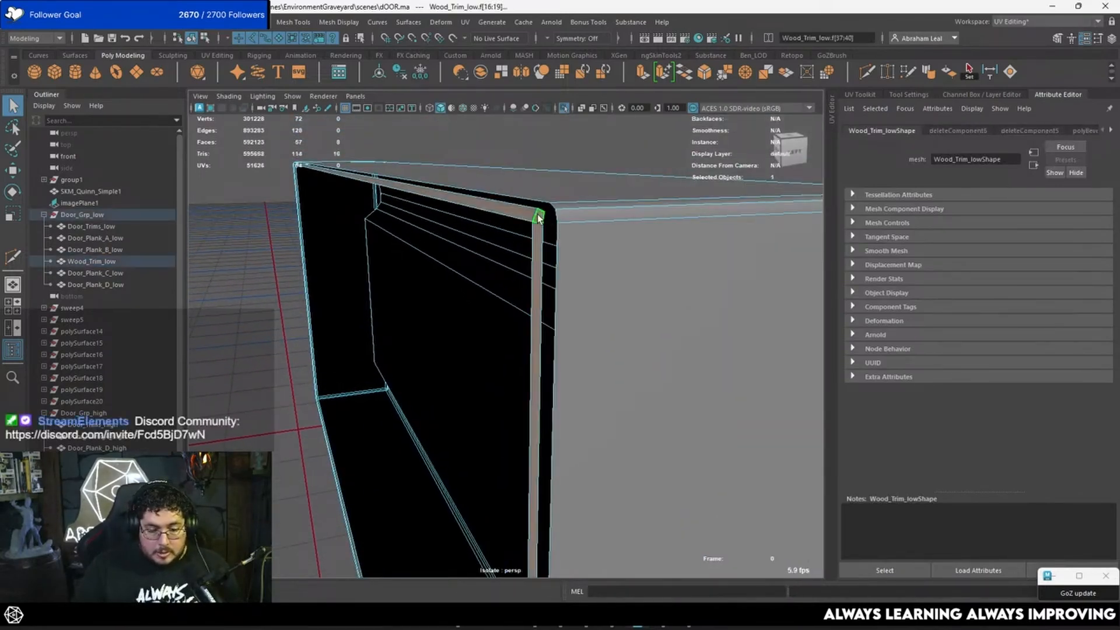
pyautogui.press('Delete')
pyautogui.scroll(-6, 535, 215)
pyautogui.keyDown('alt'); pyautogui.moveTo(535, 214); pyautogui.dragTo(468, 317); pyautogui.keyUp('alt')
pyautogui.moveTo(482, 295); pyautogui.dragTo(537, 273, button='right')
pyautogui.click(533, 290)
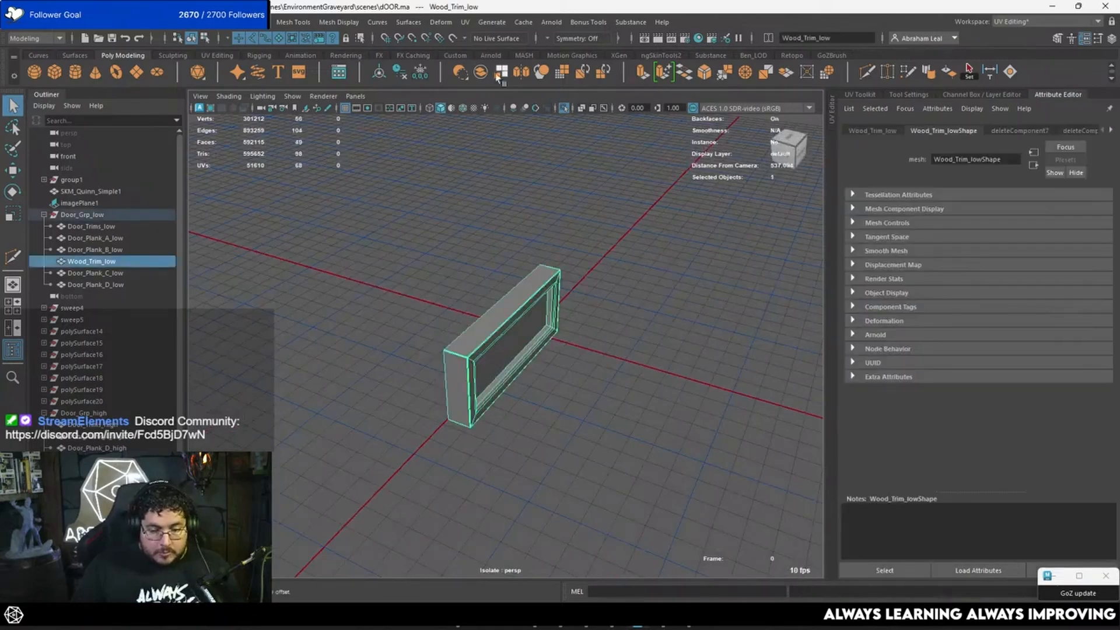
# Apply a fresh planar UV projection to the whole wood trim and return to object selection.
pyautogui.click(466, 23)
pyautogui.click(519, 252)
pyautogui.keyDown('alt'); pyautogui.moveTo(686, 304); pyautogui.dragTo(733, 350); pyautogui.keyUp('alt')
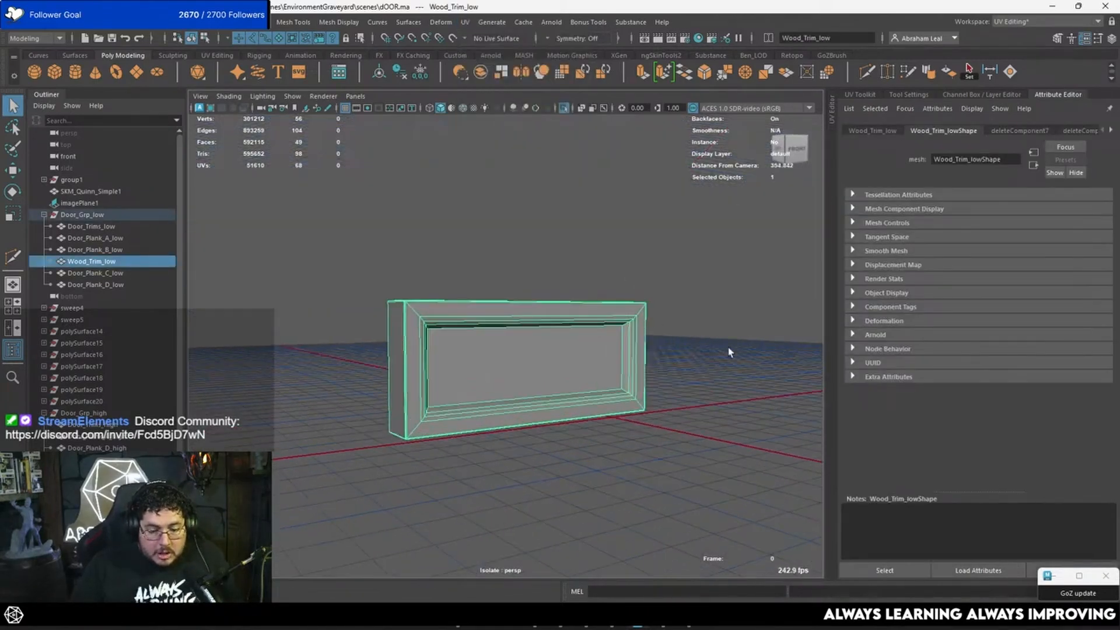
pyautogui.scroll(4, 566, 333)
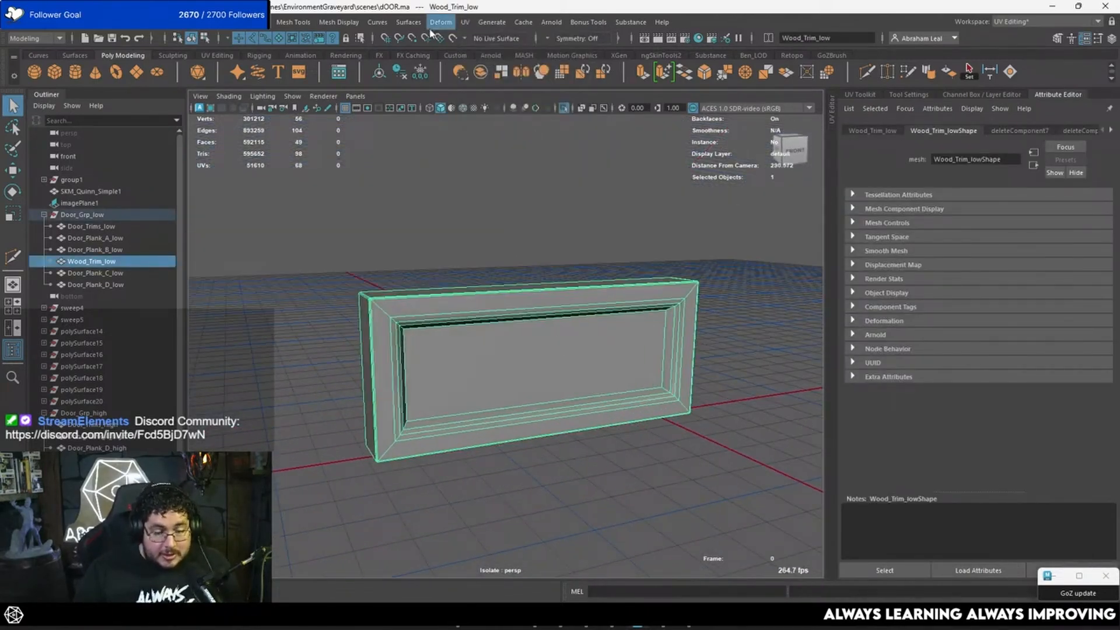
pyautogui.scroll(4, 445, 300)
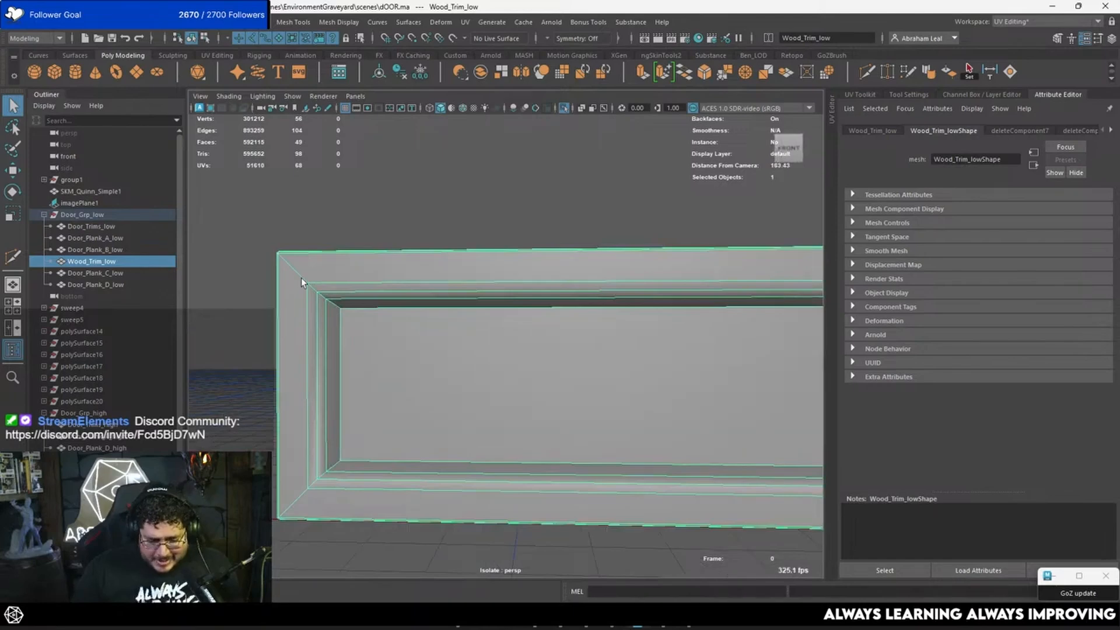
pyautogui.keyDown('alt'); pyautogui.moveTo(332, 302); pyautogui.dragTo(408, 290); pyautogui.keyUp('alt')
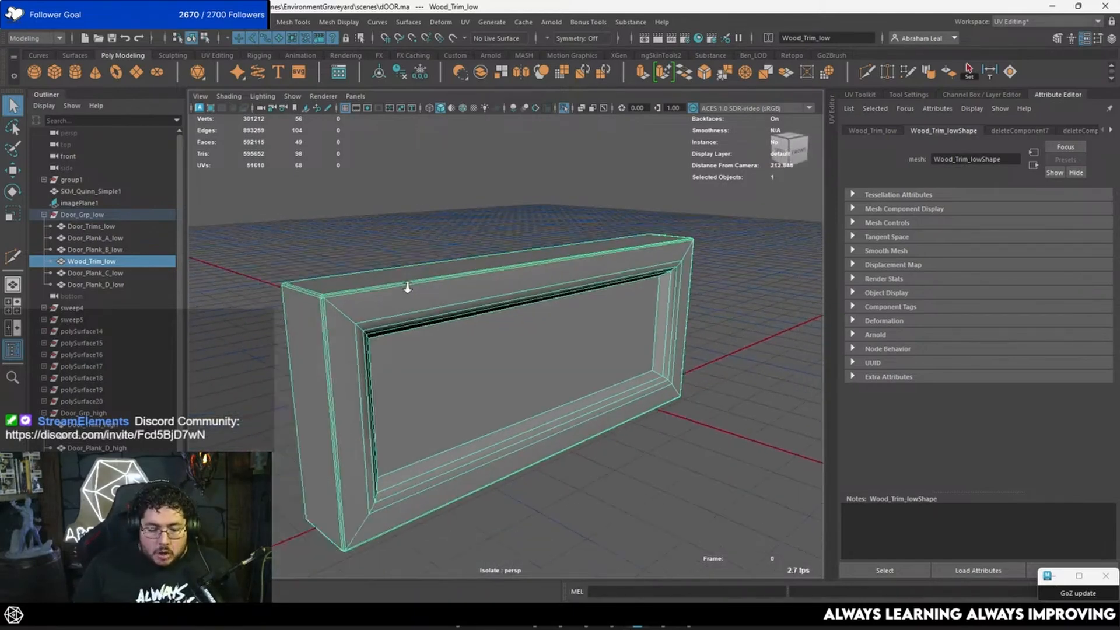
pyautogui.click(465, 24)
pyautogui.click(501, 118)
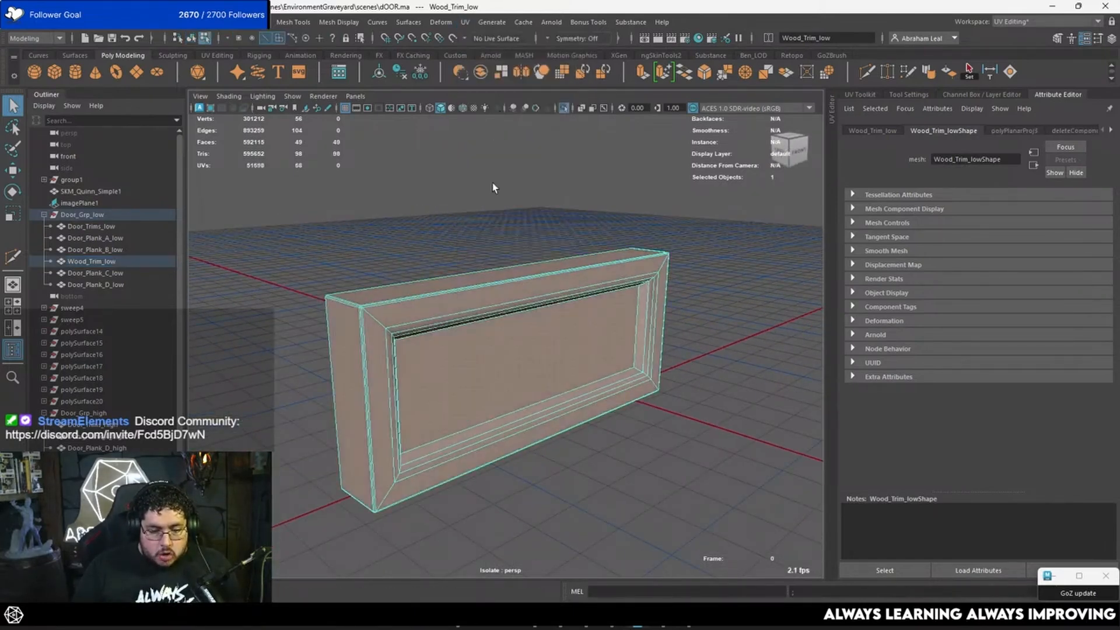
pyautogui.press('F8')
pyautogui.click(555, 226)
pyautogui.click(545, 306)
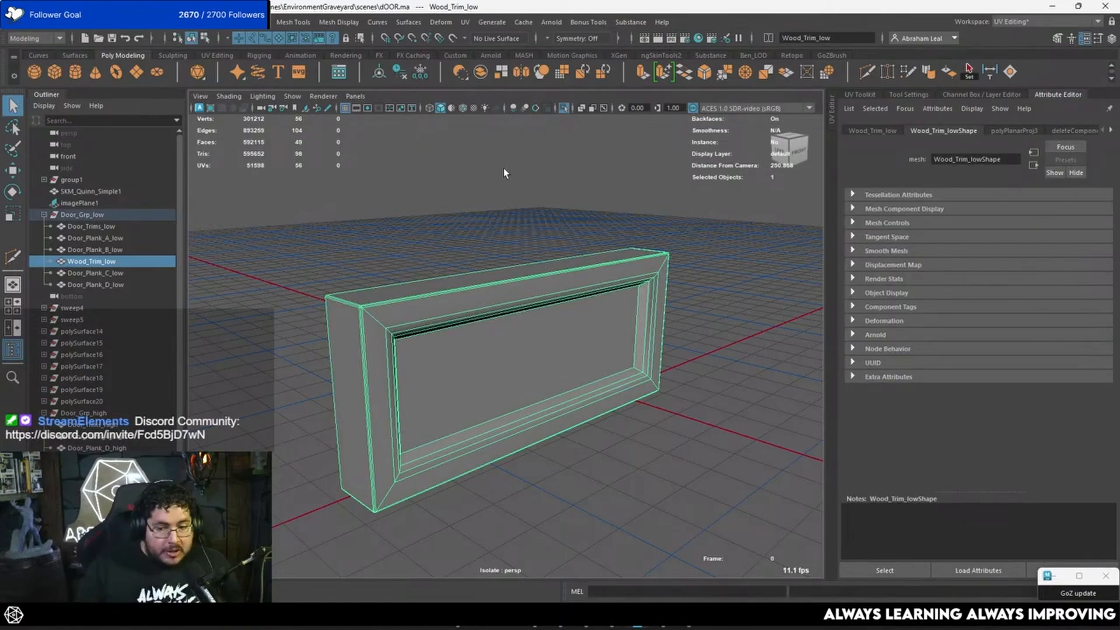
# With the 3D Cut and Sew UV tool, cut seams along the upper-left miter and the edge running back from it.
pyautogui.click(464, 22)
pyautogui.click(497, 284)
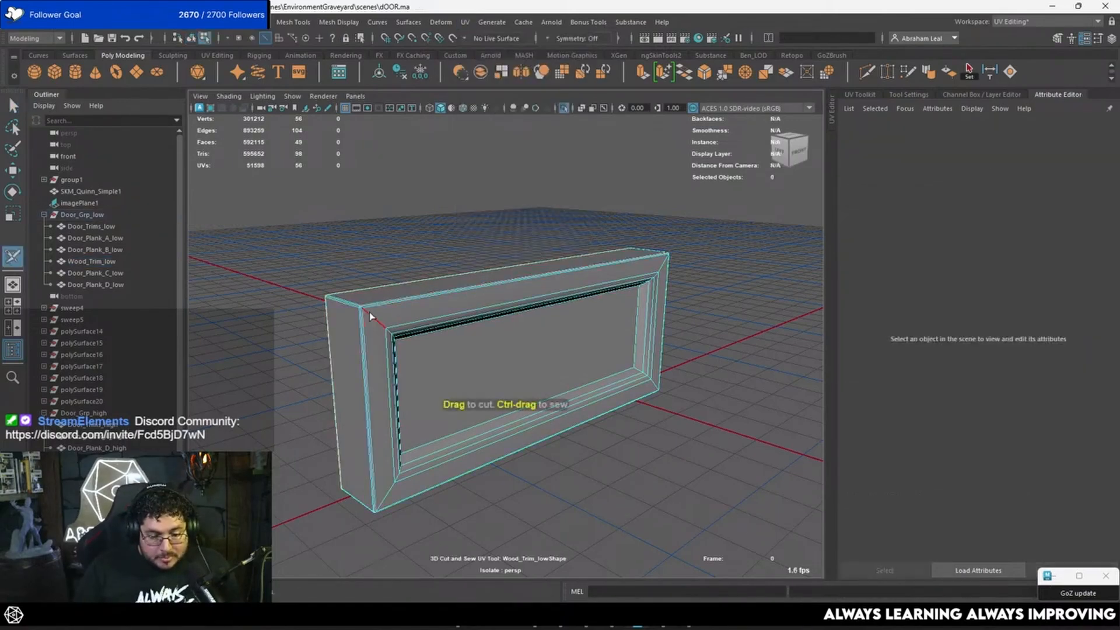
pyautogui.doubleClick(372, 317)
pyautogui.keyDown('alt'); pyautogui.moveTo(461, 336); pyautogui.dragTo(493, 322); pyautogui.keyUp('alt')
pyautogui.scroll(3, 493, 322)
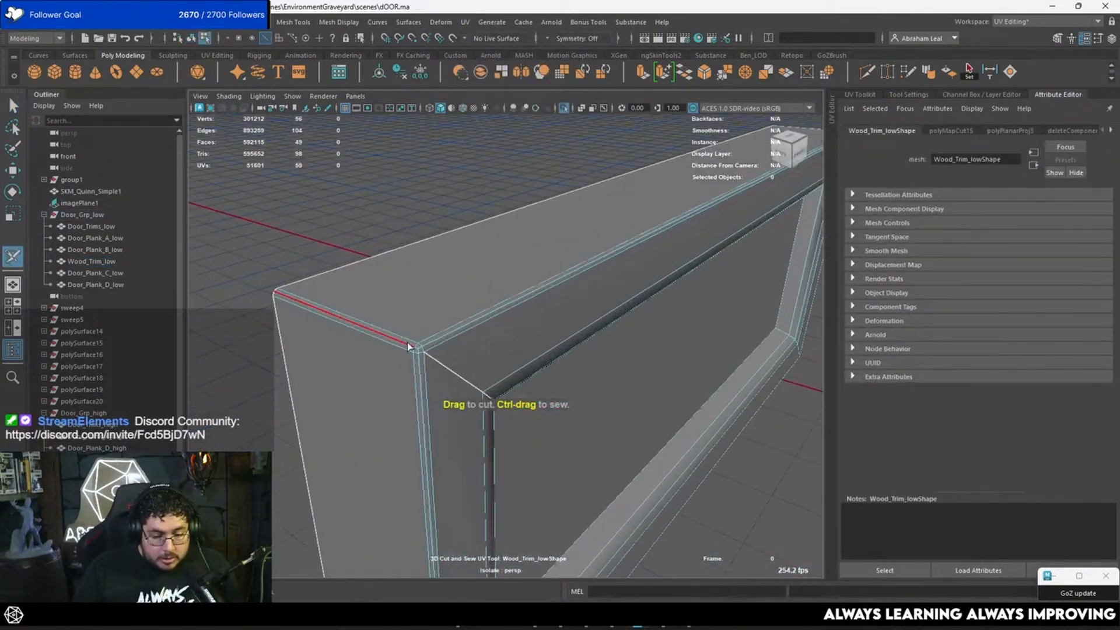
pyautogui.doubleClick(410, 345)
# Refine the seams at the frame's upper-left front corner, sewing the unwanted cuts on its bevel edges.
pyautogui.keyDown('alt'); pyautogui.moveTo(530, 370); pyautogui.dragTo(380, 347); pyautogui.keyUp('alt')
pyautogui.scroll(3, 380, 347)
pyautogui.keyDown('alt'); pyautogui.moveTo(380, 348); pyautogui.dragTo(511, 404, button='middle'); pyautogui.keyUp('alt')
pyautogui.keyDown('alt'); pyautogui.moveTo(511, 405); pyautogui.dragTo(420, 338); pyautogui.keyUp('alt')
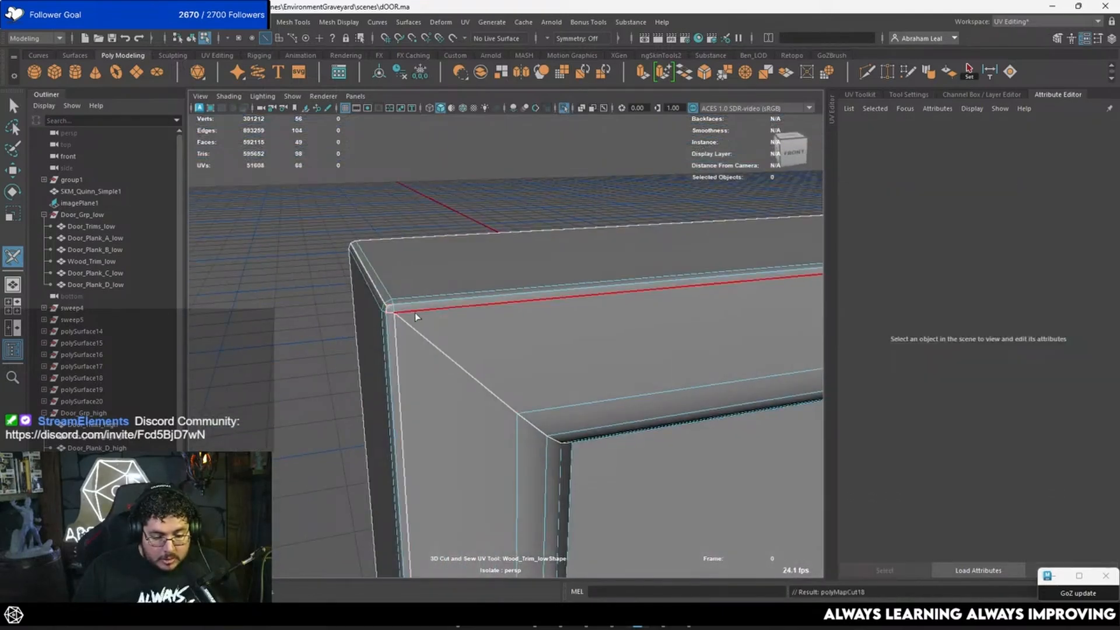
pyautogui.keyDown('ctrl'); pyautogui.doubleClick(390, 309); pyautogui.keyUp('ctrl')
pyautogui.keyDown('ctrl'); pyautogui.click(392, 309); pyautogui.keyUp('ctrl')
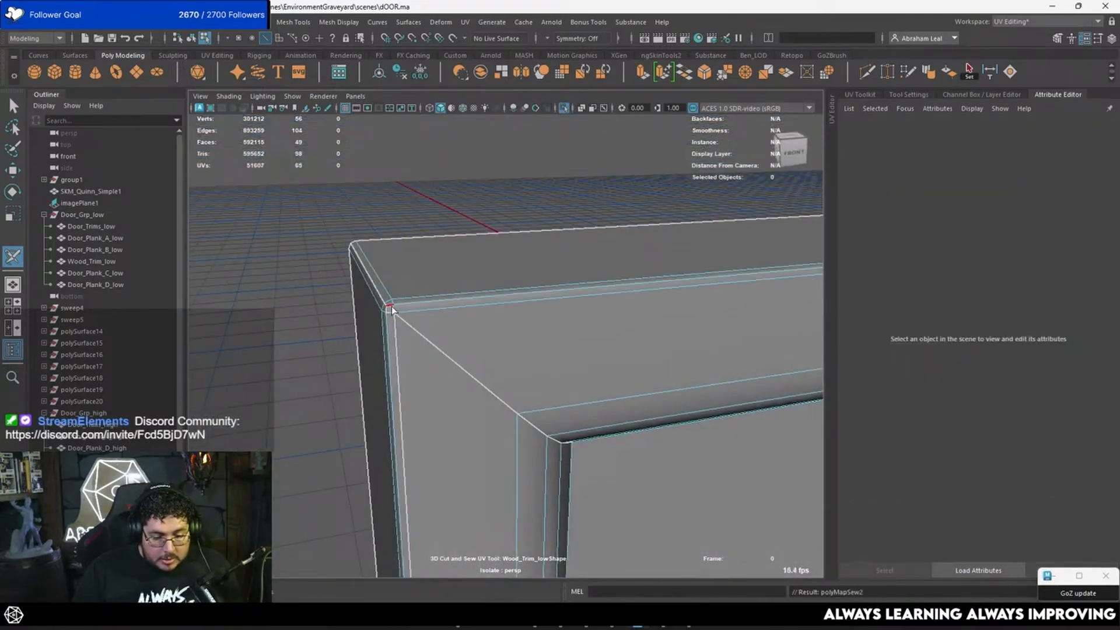
# Cut UV seams along the frame's upper-right miter, across its bevel corner and along the edge running back.
pyautogui.keyDown('alt'); pyautogui.moveTo(560, 350); pyautogui.dragTo(517, 303); pyautogui.keyUp('alt')
pyautogui.scroll(-3, 705, 353)
pyautogui.keyDown('alt'); pyautogui.moveTo(705, 353); pyautogui.dragTo(245, 302, button='middle'); pyautogui.keyUp('alt')
pyautogui.keyDown('alt'); pyautogui.moveTo(245, 302); pyautogui.dragTo(199, 299, button='right'); pyautogui.keyUp('alt')
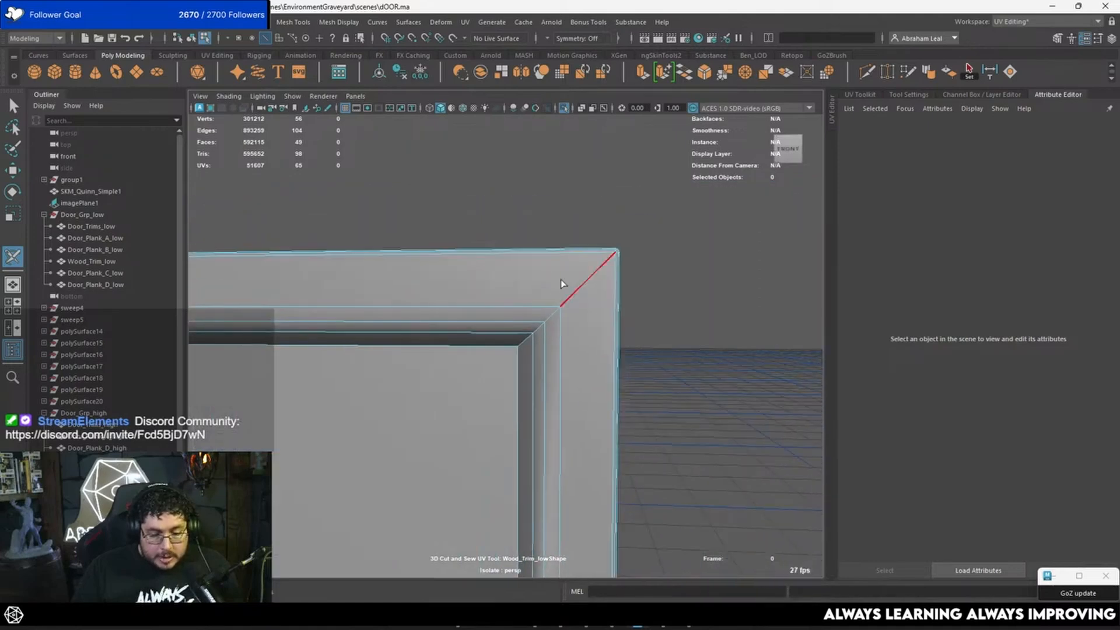
pyautogui.doubleClick(575, 276)
pyautogui.keyDown('alt'); pyautogui.moveTo(595, 282); pyautogui.dragTo(525, 332); pyautogui.keyUp('alt')
pyautogui.keyDown('alt'); pyautogui.moveTo(525, 333); pyautogui.dragTo(604, 350, button='right'); pyautogui.keyUp('alt')
pyautogui.keyDown('alt'); pyautogui.moveTo(483, 291); pyautogui.dragTo(620, 404, button='middle'); pyautogui.keyUp('alt')
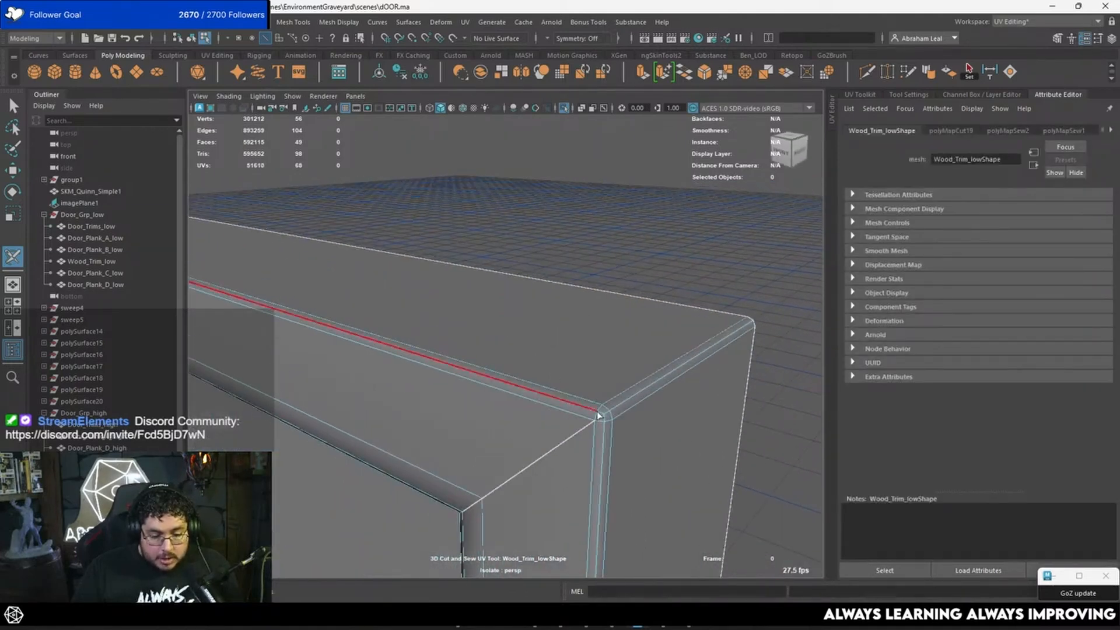
pyautogui.click(622, 404)
pyautogui.click(607, 412)
pyautogui.click(599, 417)
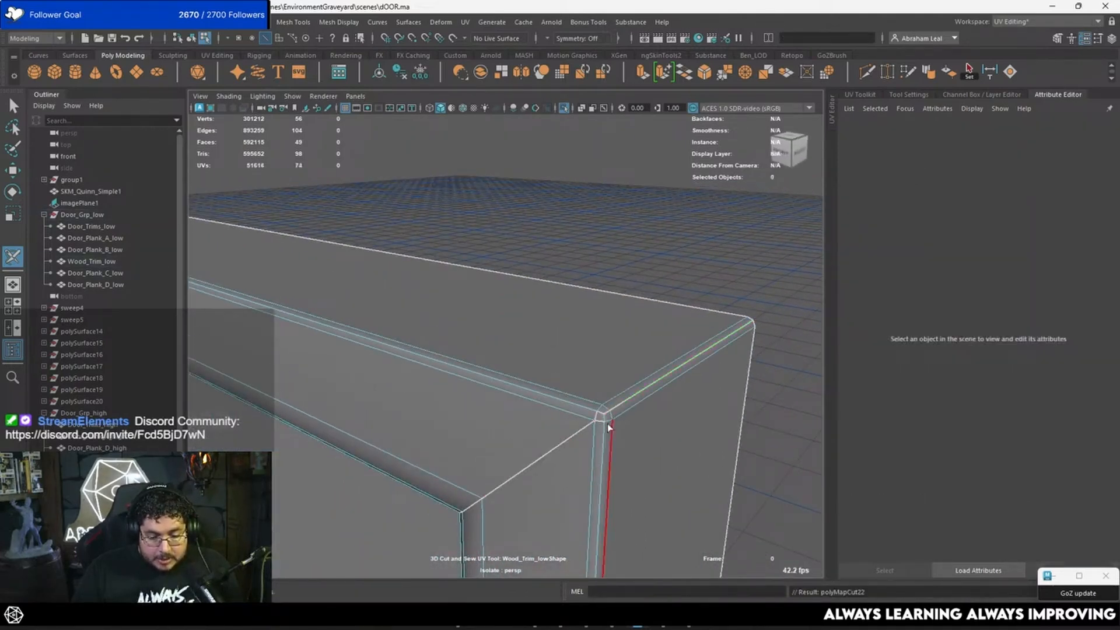
# Cut UV seams at the frame's lower-right corner, across the bevel and along the edge running back.
pyautogui.keyDown('alt'); pyautogui.moveTo(595, 424); pyautogui.dragTo(490, 353); pyautogui.keyUp('alt')
pyautogui.click(461, 326)
pyautogui.click(458, 332)
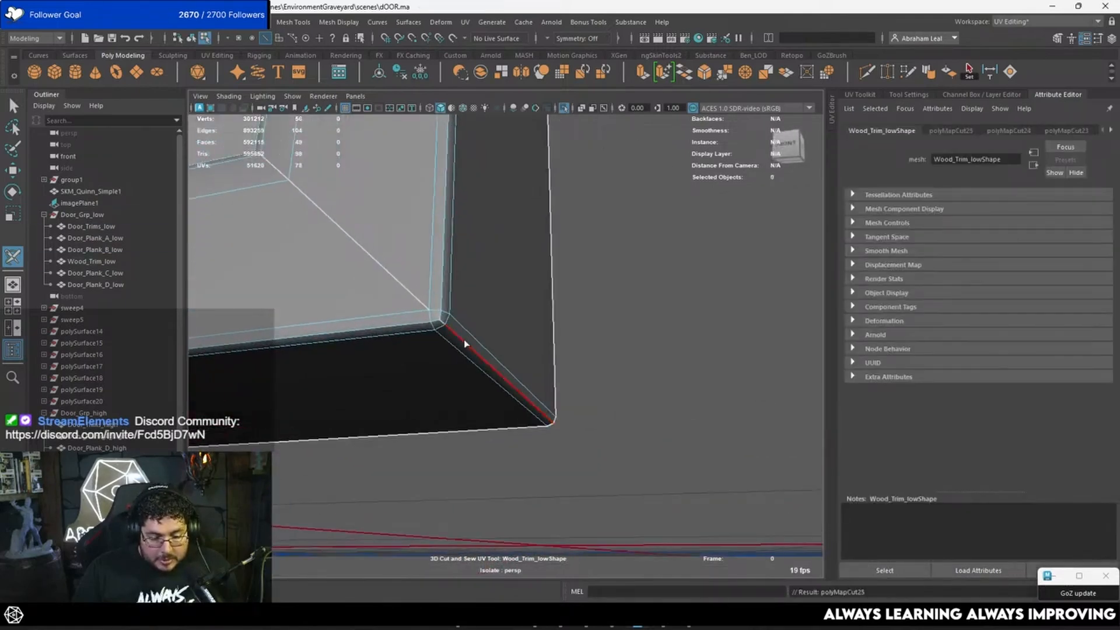
pyautogui.click(451, 321)
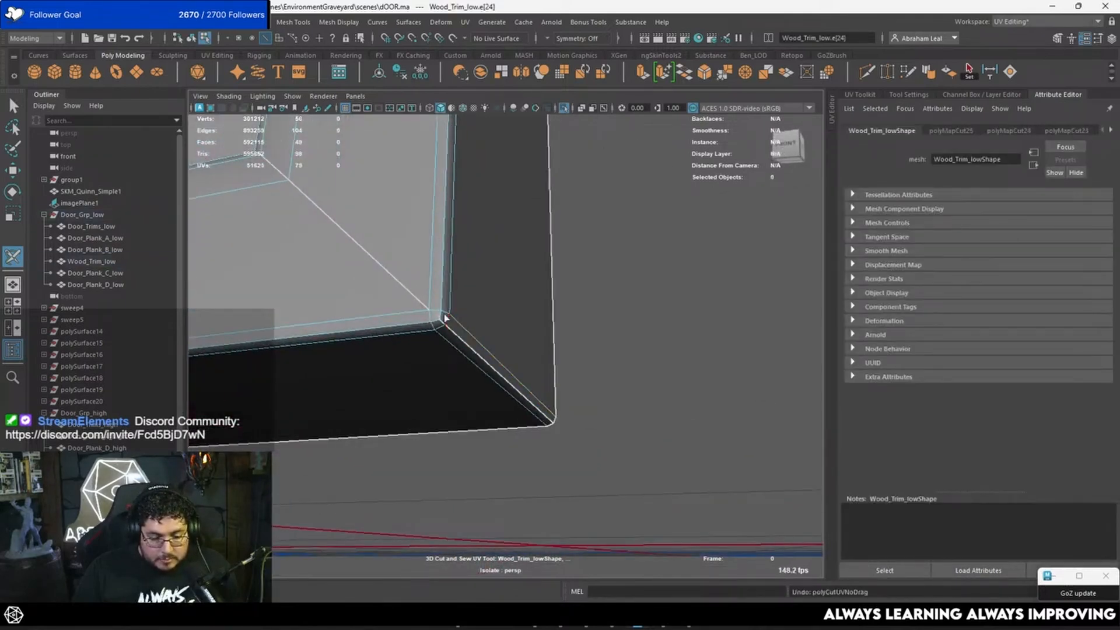
pyautogui.click(441, 317)
pyautogui.keyDown('alt'); pyautogui.moveTo(465, 327); pyautogui.dragTo(443, 322); pyautogui.keyUp('alt')
# Cut UV seams along the frame's lower-left miter, across its bevel corner and along the edge running back.
pyautogui.keyDown('alt'); pyautogui.moveTo(443, 322); pyautogui.dragTo(358, 317, button='right'); pyautogui.keyUp('alt')
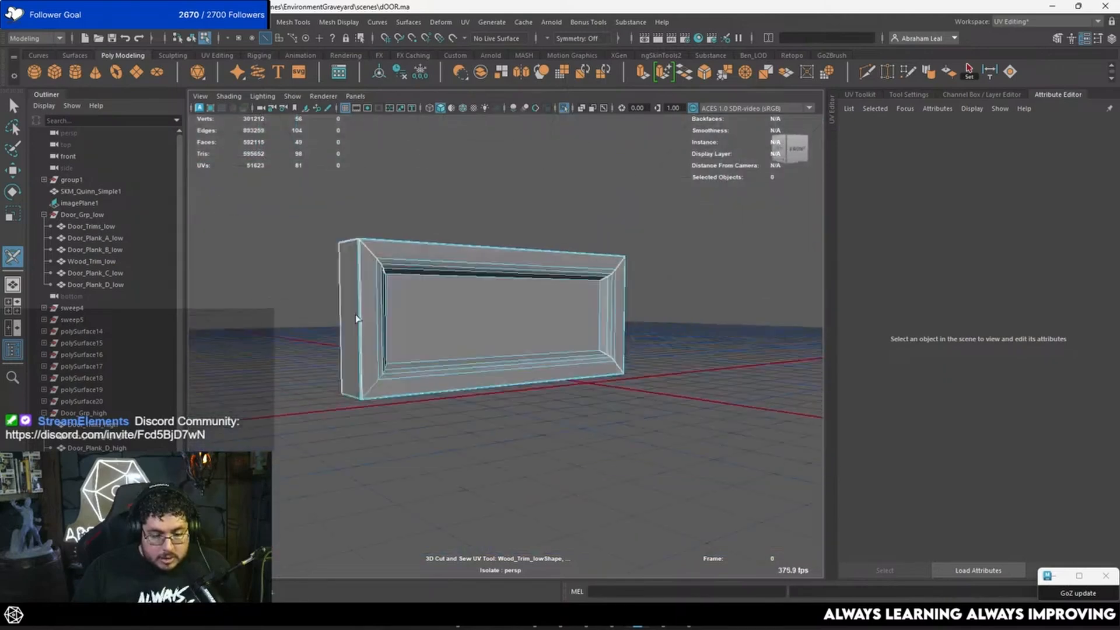
pyautogui.keyDown('alt'); pyautogui.moveTo(358, 317); pyautogui.dragTo(501, 304, button='middle'); pyautogui.keyUp('alt')
pyautogui.keyDown('alt'); pyautogui.moveTo(502, 303); pyautogui.dragTo(588, 375, button='right'); pyautogui.keyUp('alt')
pyautogui.keyDown('alt'); pyautogui.moveTo(588, 375); pyautogui.dragTo(525, 315); pyautogui.keyUp('alt')
pyautogui.keyDown('alt'); pyautogui.moveTo(525, 315); pyautogui.dragTo(538, 403, button='middle'); pyautogui.keyUp('alt')
pyautogui.click(527, 259)
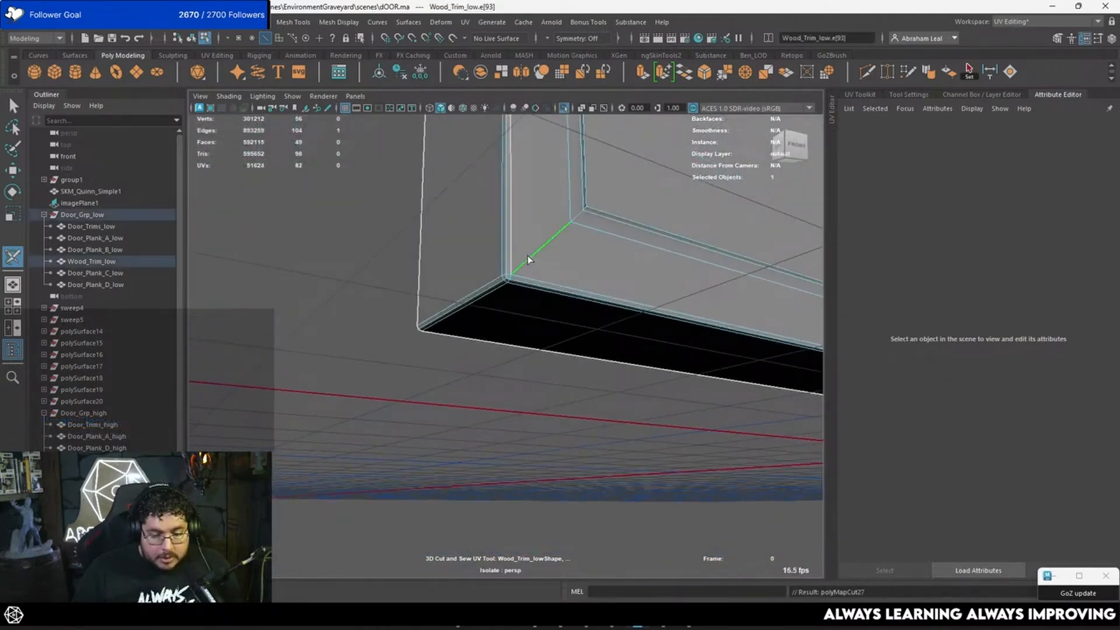
pyautogui.click(502, 289)
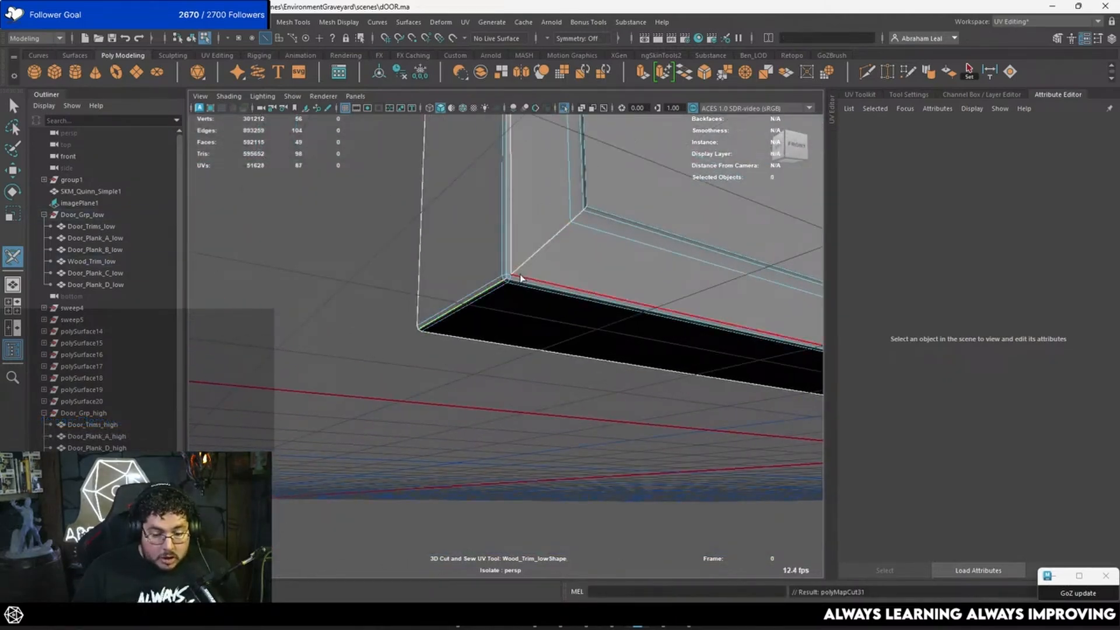
pyautogui.scroll(3, 510, 293)
pyautogui.keyDown('alt'); pyautogui.moveTo(513, 295); pyautogui.dragTo(490, 191, button='middle'); pyautogui.keyUp('alt')
pyautogui.click(494, 173)
pyautogui.click(501, 162)
pyautogui.keyDown('alt'); pyautogui.moveTo(501, 162); pyautogui.dragTo(397, 181, button='right'); pyautogui.keyUp('alt')
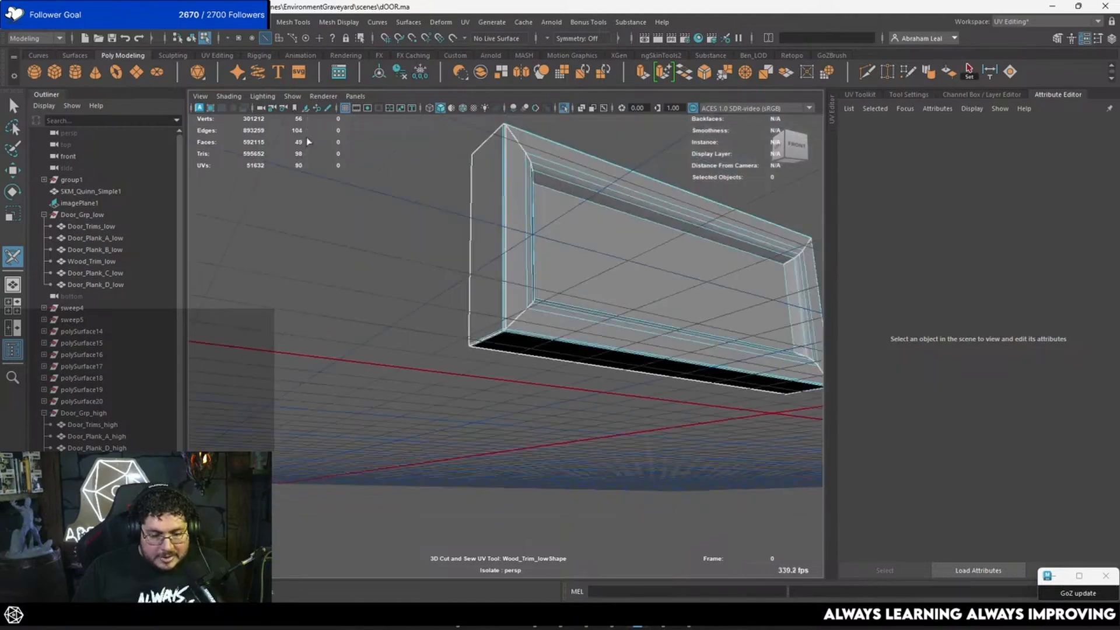
# Cut UV seams along the border of the recessed center panel and reselect the trim as an object.
pyautogui.keyDown('alt'); pyautogui.moveTo(397, 181); pyautogui.dragTo(383, 258); pyautogui.keyUp('alt')
pyautogui.keyDown('alt'); pyautogui.moveTo(382, 257); pyautogui.dragTo(445, 330, button='right'); pyautogui.keyUp('alt')
pyautogui.keyDown('alt'); pyautogui.moveTo(390, 267); pyautogui.dragTo(321, 280); pyautogui.keyUp('alt')
pyautogui.click(320, 280)
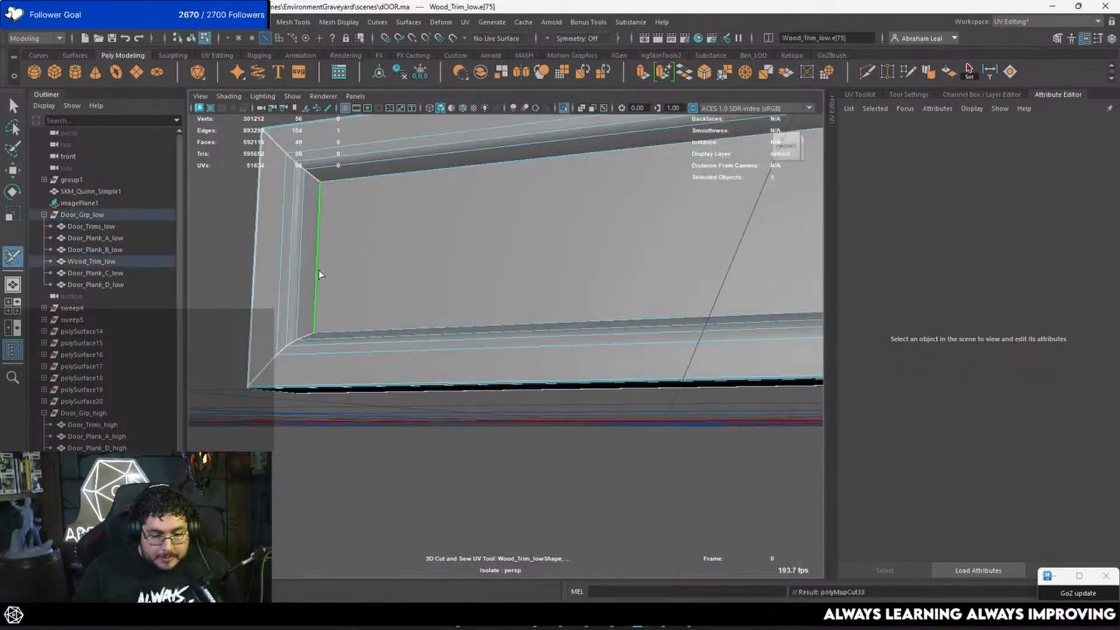
pyautogui.keyDown('alt'); pyautogui.moveTo(350, 191); pyautogui.dragTo(414, 456); pyautogui.keyUp('alt')
pyautogui.click(433, 472)
pyautogui.keyDown('alt'); pyautogui.moveTo(480, 471); pyautogui.dragTo(705, 277); pyautogui.keyUp('alt')
pyautogui.keyDown('alt'); pyautogui.moveTo(706, 278); pyautogui.dragTo(646, 278, button='right'); pyautogui.keyUp('alt')
pyautogui.press('q')
pyautogui.moveTo(569, 286); pyautogui.dragTo(602, 251, button='right')
pyautogui.click(602, 252)
pyautogui.click(556, 288)
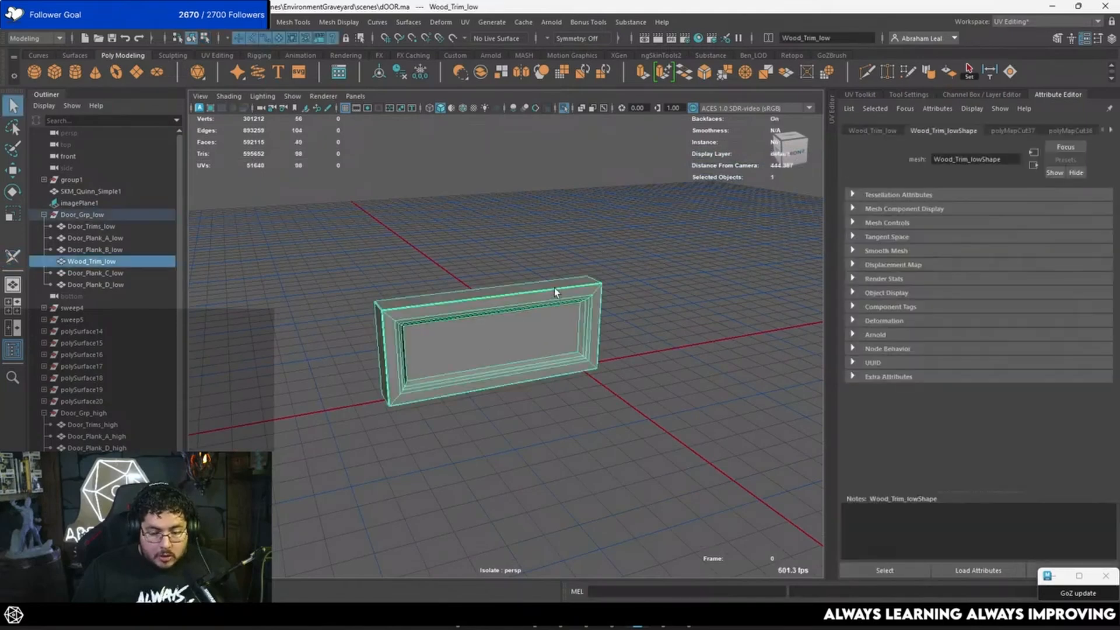
# Exit the trim's isolation, then isolate Door_Plank_A_low through Door_Plank_D_low together with Wood_Trim_low, leaving out Door_Trims_low.
pyautogui.keyDown('alt'); pyautogui.moveTo(554, 288); pyautogui.dragTo(514, 277, button='right'); pyautogui.keyUp('alt')
pyautogui.click(564, 108)
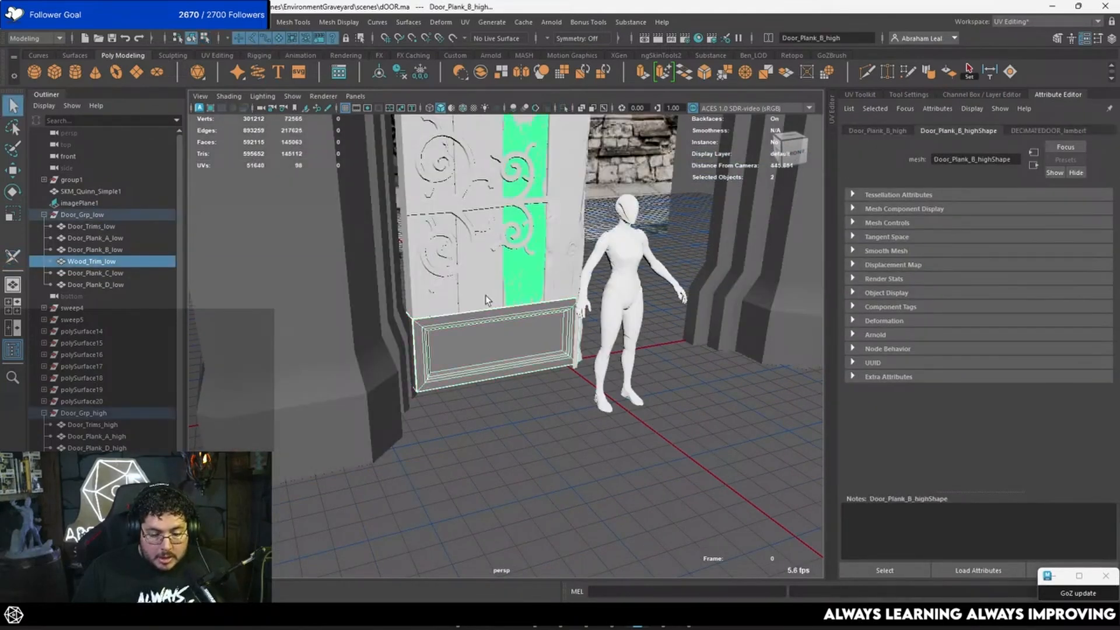
pyautogui.click(96, 238)
pyautogui.keyDown('shift'); pyautogui.click(110, 284); pyautogui.keyUp('shift')
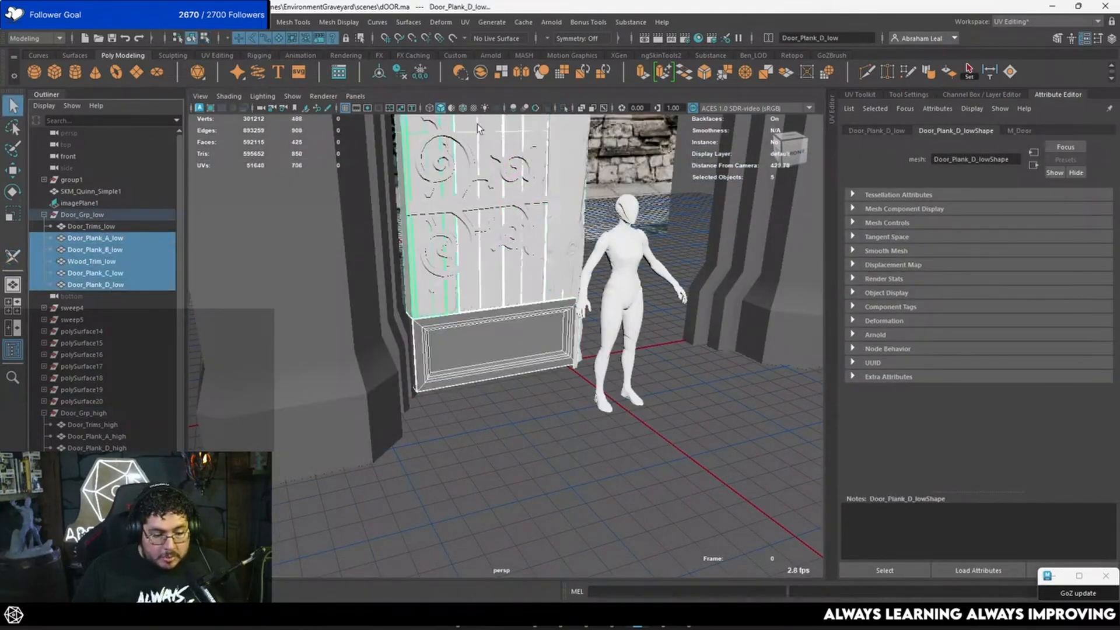
pyautogui.keyDown('ctrl'); pyautogui.click(92, 227); pyautogui.keyUp('ctrl')
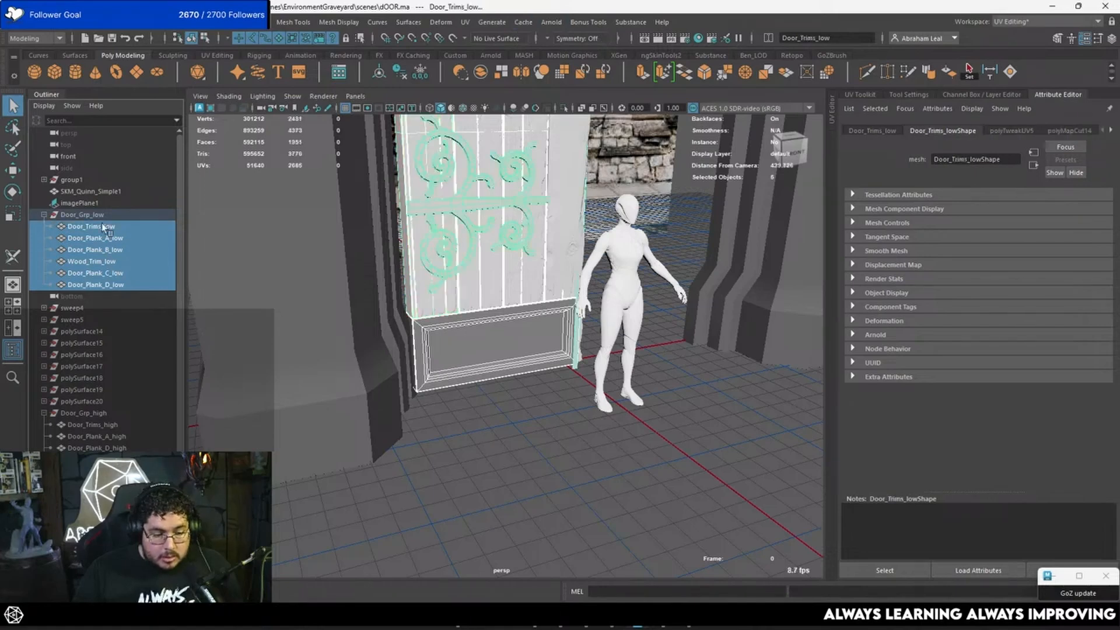
pyautogui.keyDown('ctrl'); pyautogui.click(103, 226); pyautogui.keyUp('ctrl')
pyautogui.click(563, 109)
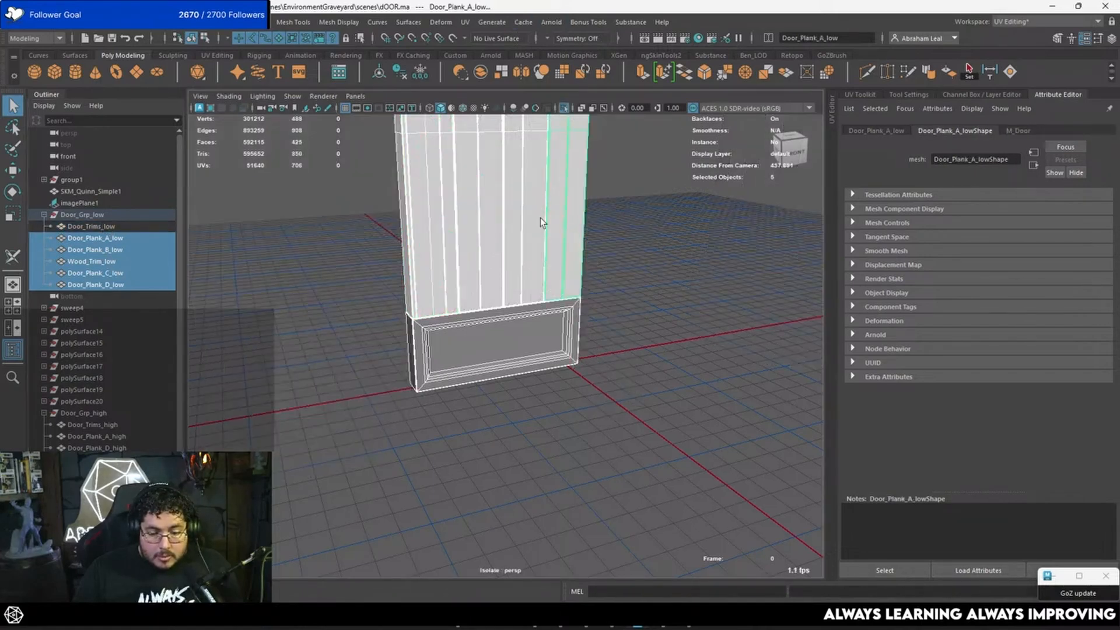
# Unfold and lay out all UV shells of the four door planks and Wood_Trim_low together in the UV Editor.
pyautogui.click(465, 21)
pyautogui.click(492, 44)
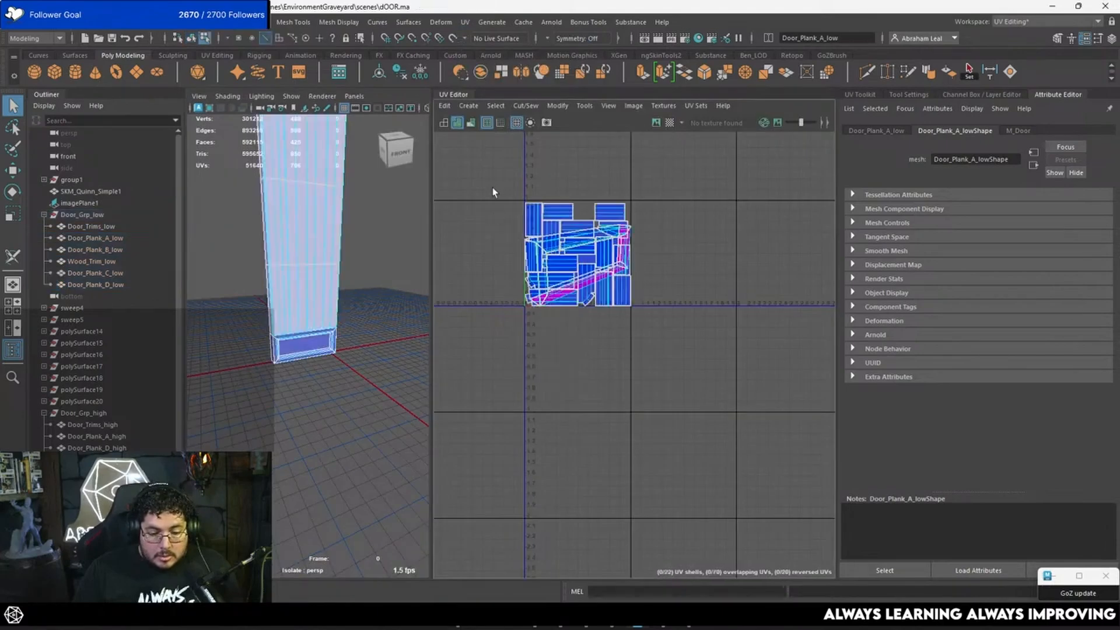
pyautogui.press('F11')
pyautogui.moveTo(507, 216); pyautogui.dragTo(667, 395)
pyautogui.hotkey('ctrl', 'l')
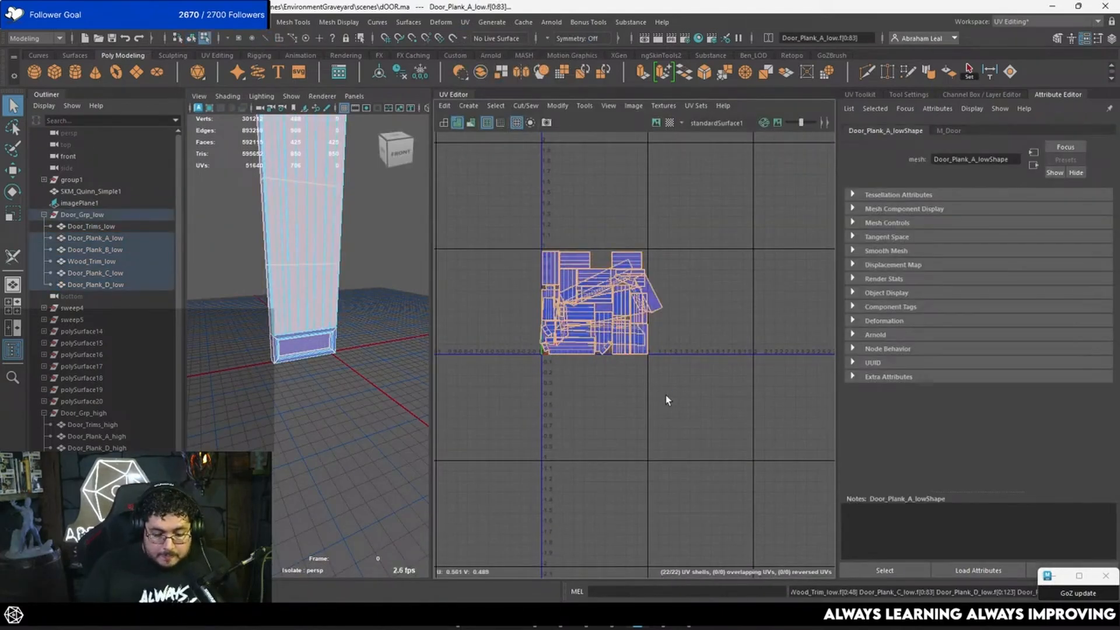
# Examine the packed UV layout and check which parts of the door and wood trim individual shells belong to.
pyautogui.click(677, 282)
pyautogui.scroll(5, 676, 282)
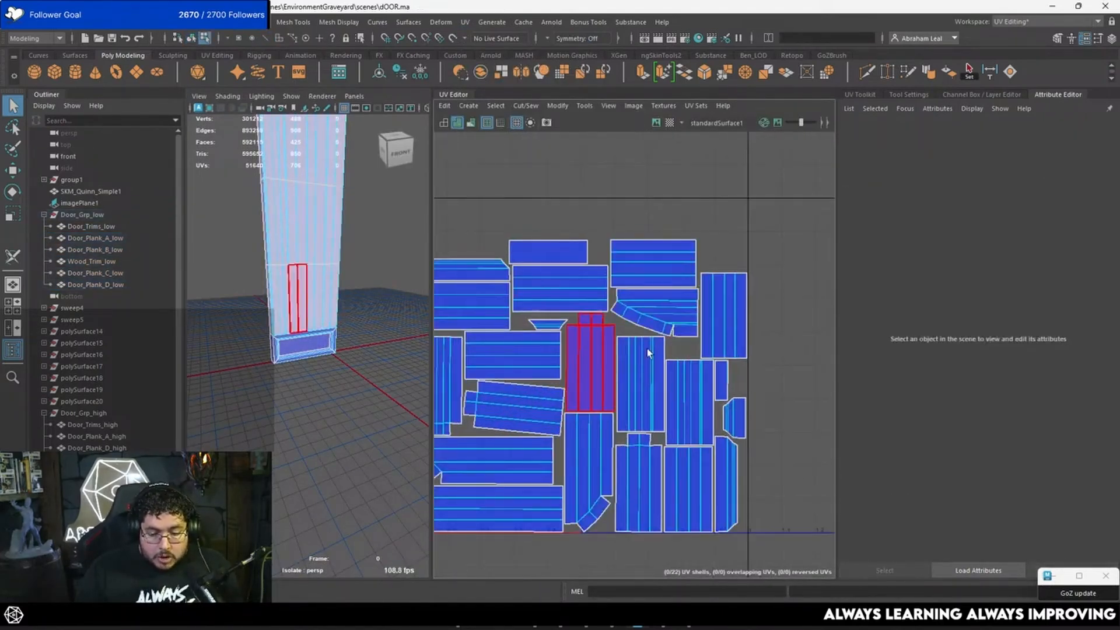
pyautogui.scroll(1, 640, 366)
pyautogui.click(641, 367)
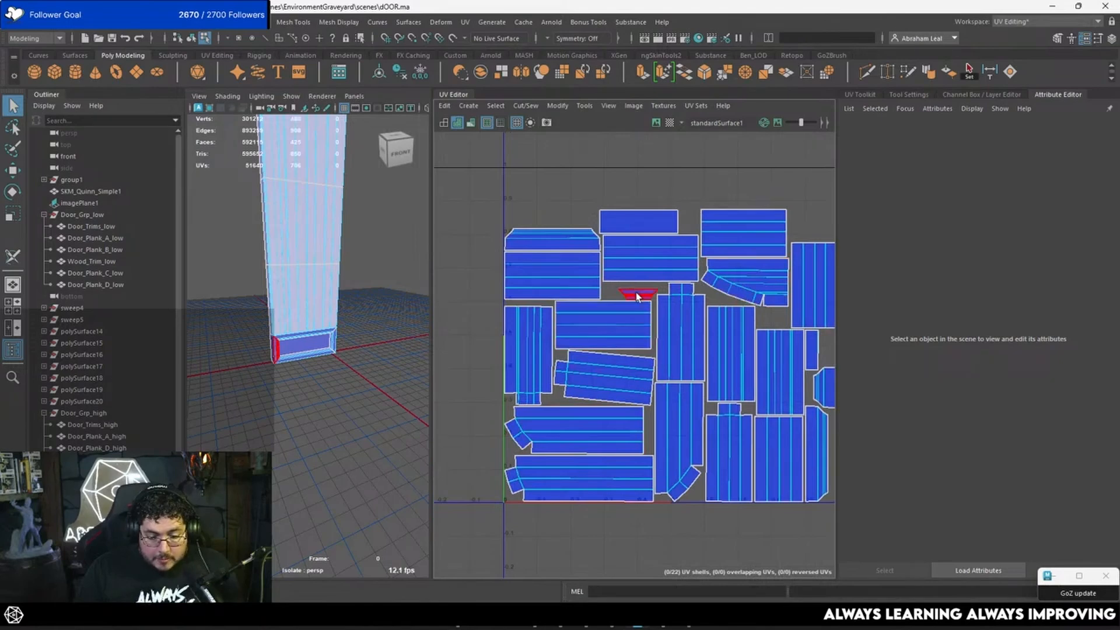
pyautogui.click(746, 337)
pyautogui.keyDown('alt'); pyautogui.moveTo(617, 311); pyautogui.dragTo(640, 332, button='middle'); pyautogui.keyUp('alt')
pyautogui.scroll(-3, 458, 375)
pyautogui.click(458, 375)
pyautogui.scroll(2, 554, 343)
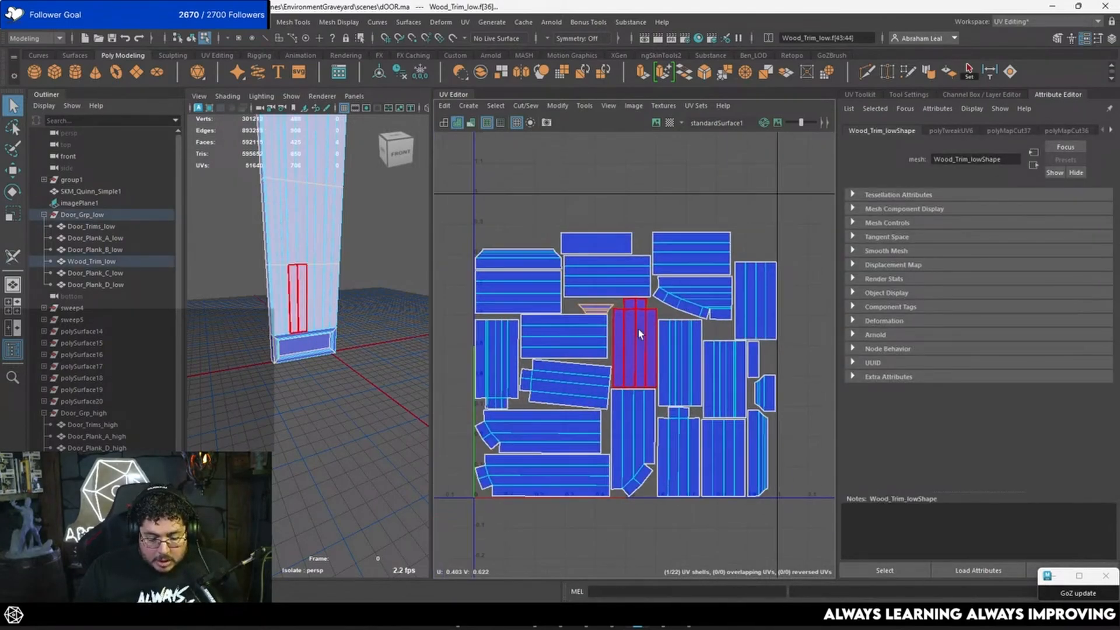
pyautogui.scroll(2, 627, 356)
pyautogui.scroll(-6, 624, 359)
pyautogui.click(312, 355)
pyautogui.scroll(5, 305, 331)
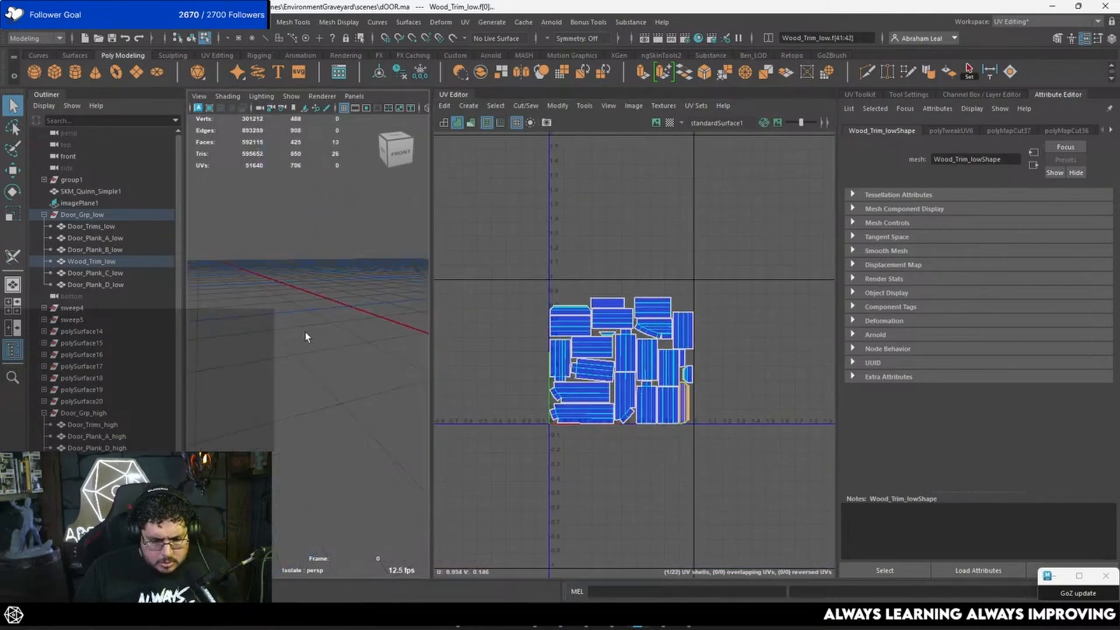
pyautogui.keyDown('alt'); pyautogui.moveTo(306, 331); pyautogui.dragTo(336, 339, button='middle'); pyautogui.keyUp('alt')
pyautogui.scroll(-3, 280, 335)
pyautogui.scroll(2, 339, 339)
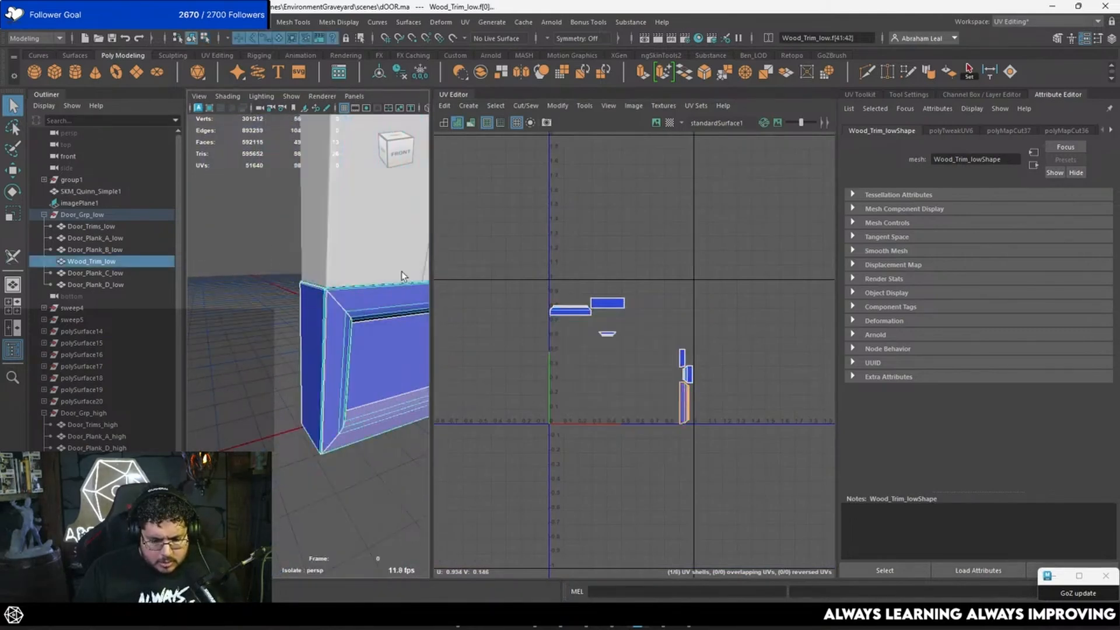
# Return to object selection, reselect the four planks with Wood_Trim_low and review their combined UV layout.
pyautogui.press('F8')
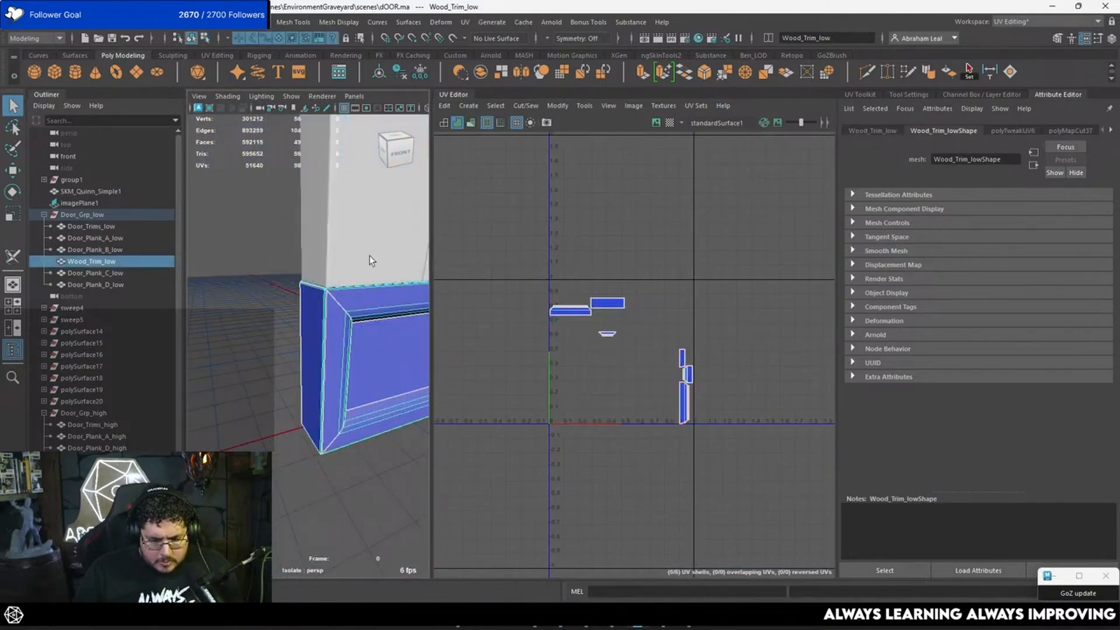
pyautogui.moveTo(371, 257); pyautogui.dragTo(408, 231, button='right')
pyautogui.scroll(-10, 403, 234)
pyautogui.moveTo(364, 269); pyautogui.dragTo(225, 456)
pyautogui.scroll(5, 705, 331)
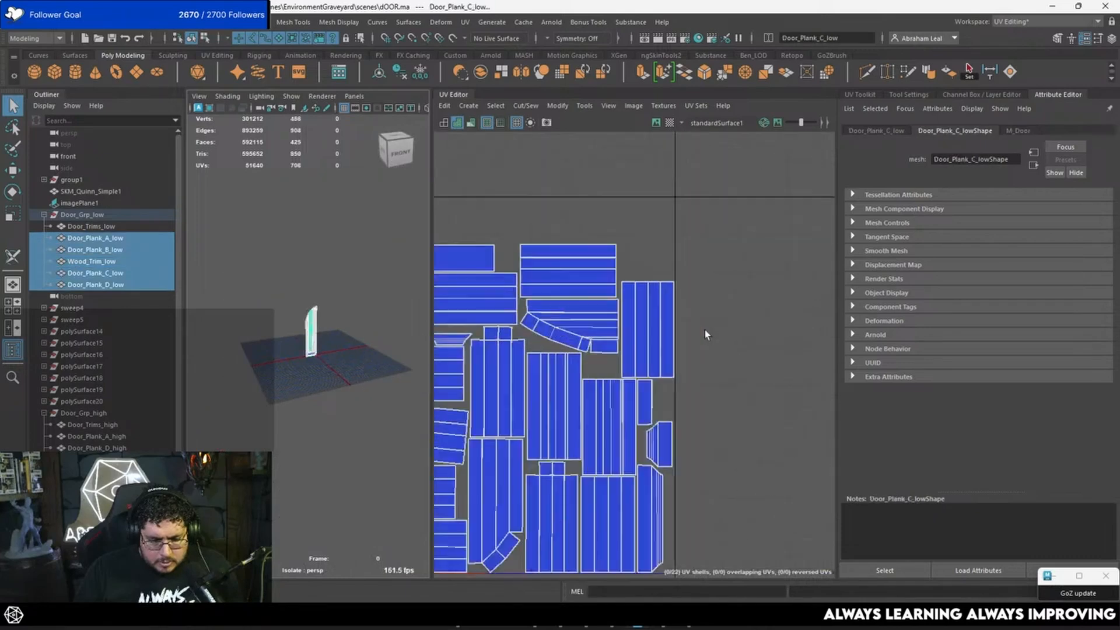
pyautogui.scroll(2, 705, 331)
pyautogui.scroll(-3, 525, 336)
pyautogui.keyDown('alt'); pyautogui.moveTo(525, 337); pyautogui.dragTo(660, 317, button='middle'); pyautogui.keyUp('alt')
pyautogui.scroll(2, 453, 318)
# Inspect the UV shells of Wood_Trim_low and Door_Plank_A_low one object at a time.
pyautogui.keyDown('alt'); pyautogui.moveTo(309, 351); pyautogui.dragTo(203, 378, button='middle'); pyautogui.keyUp('alt')
pyautogui.scroll(5, 339, 341)
pyautogui.moveTo(303, 283); pyautogui.dragTo(348, 267, button='right')
pyautogui.click(368, 326)
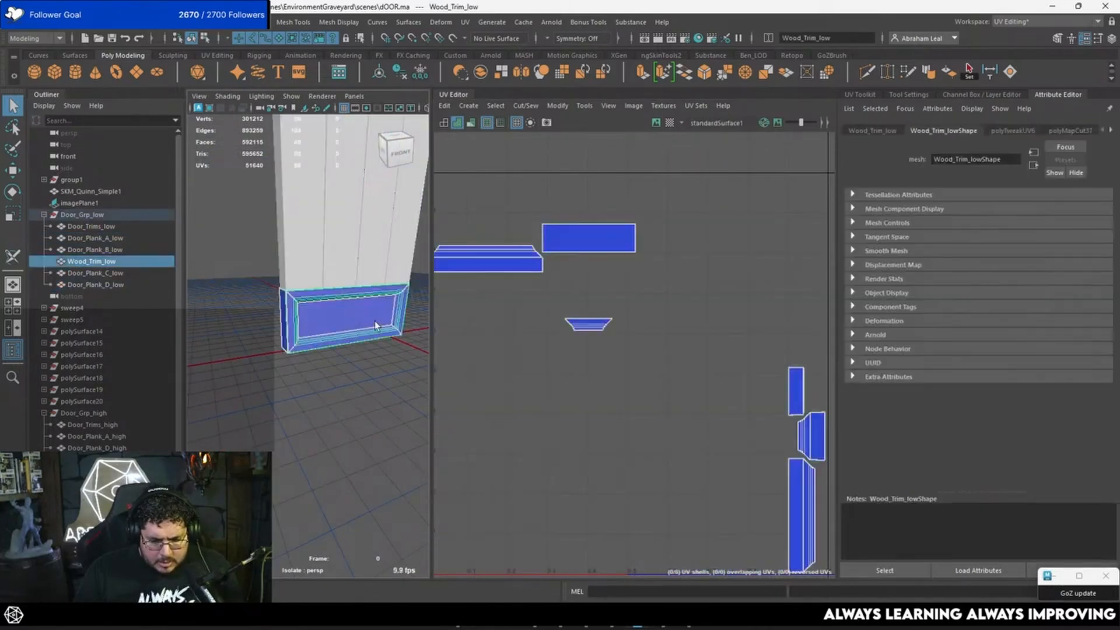
pyautogui.scroll(-2, 726, 389)
pyautogui.click(393, 234)
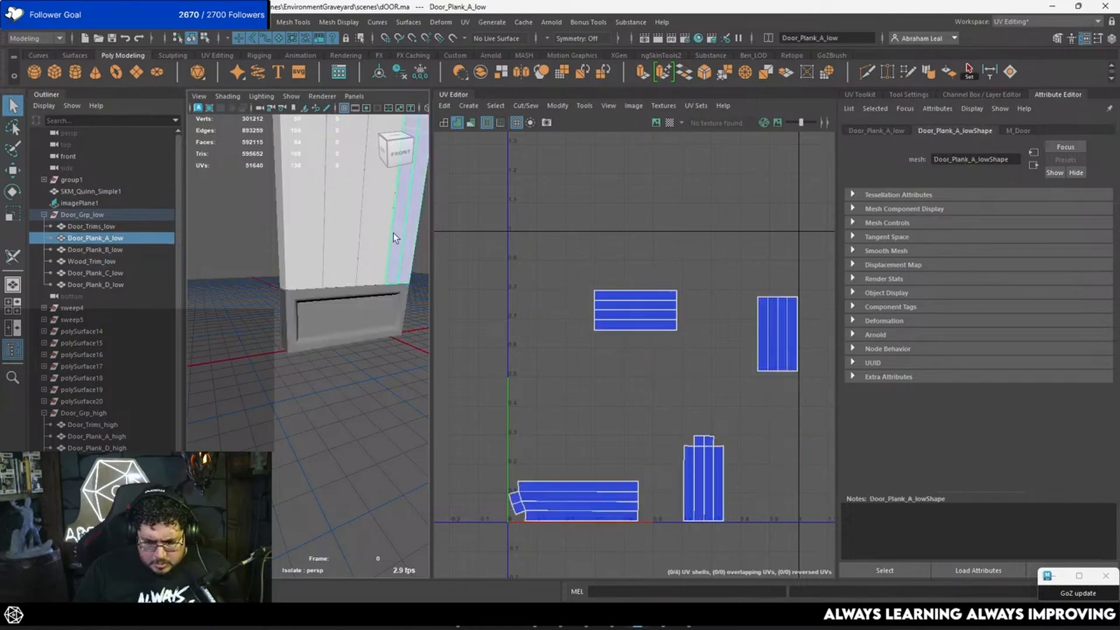
pyautogui.moveTo(393, 233); pyautogui.dragTo(198, 380)
pyautogui.click(199, 379)
pyautogui.scroll(-10, 229, 386)
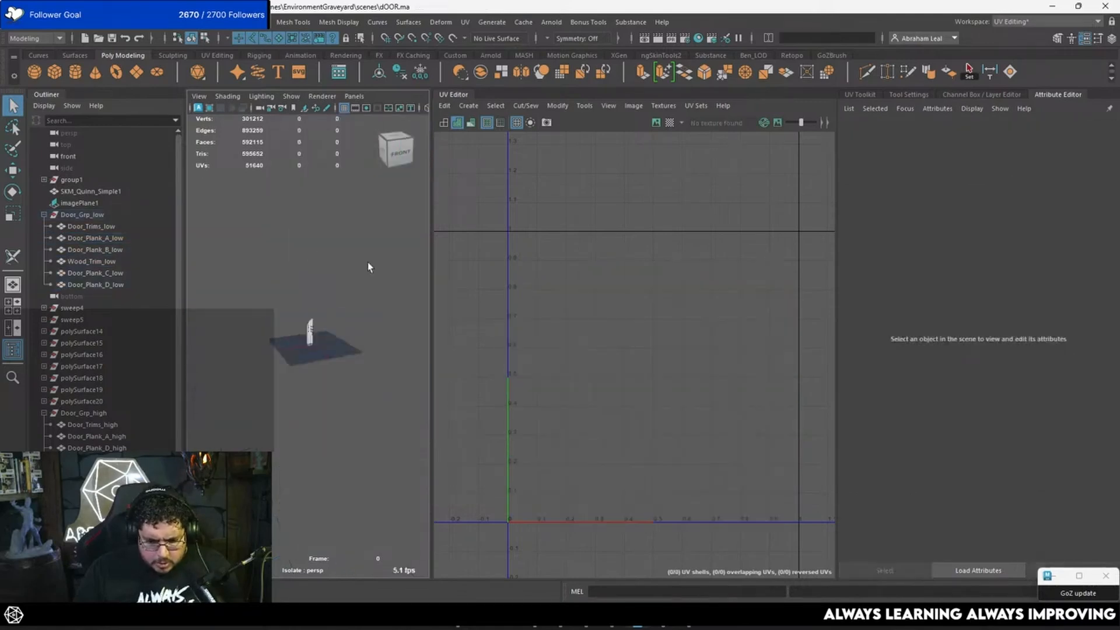
pyautogui.moveTo(367, 262); pyautogui.dragTo(272, 374)
pyautogui.scroll(8, 358, 373)
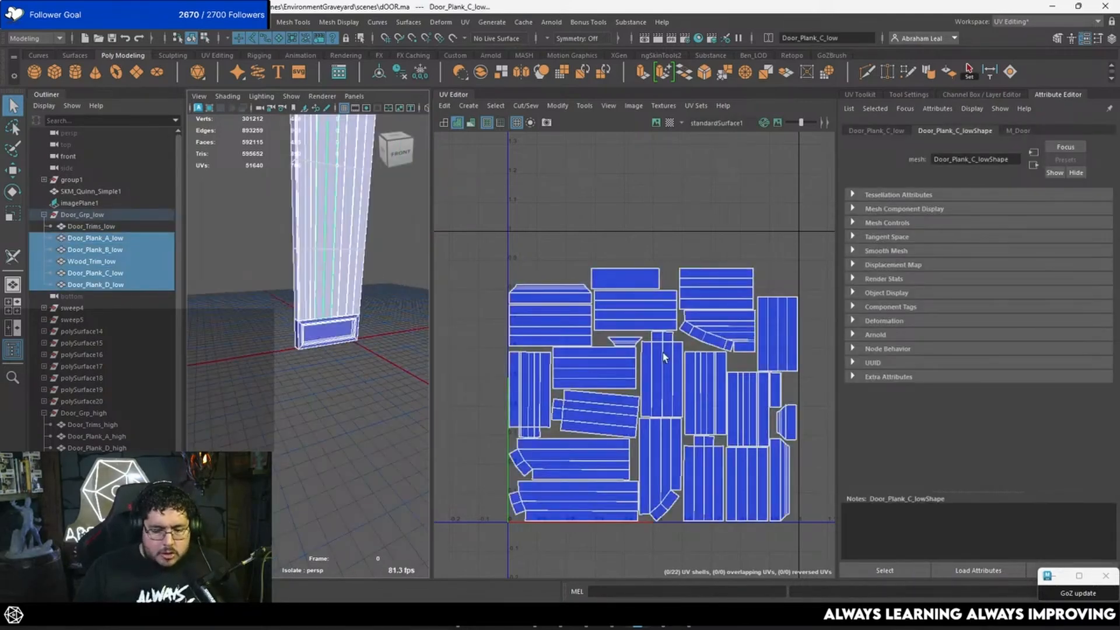
pyautogui.moveTo(604, 308); pyautogui.dragTo(551, 456, button='right')
pyautogui.moveTo(311, 277); pyautogui.dragTo(383, 237, button='right')
pyautogui.click(384, 237)
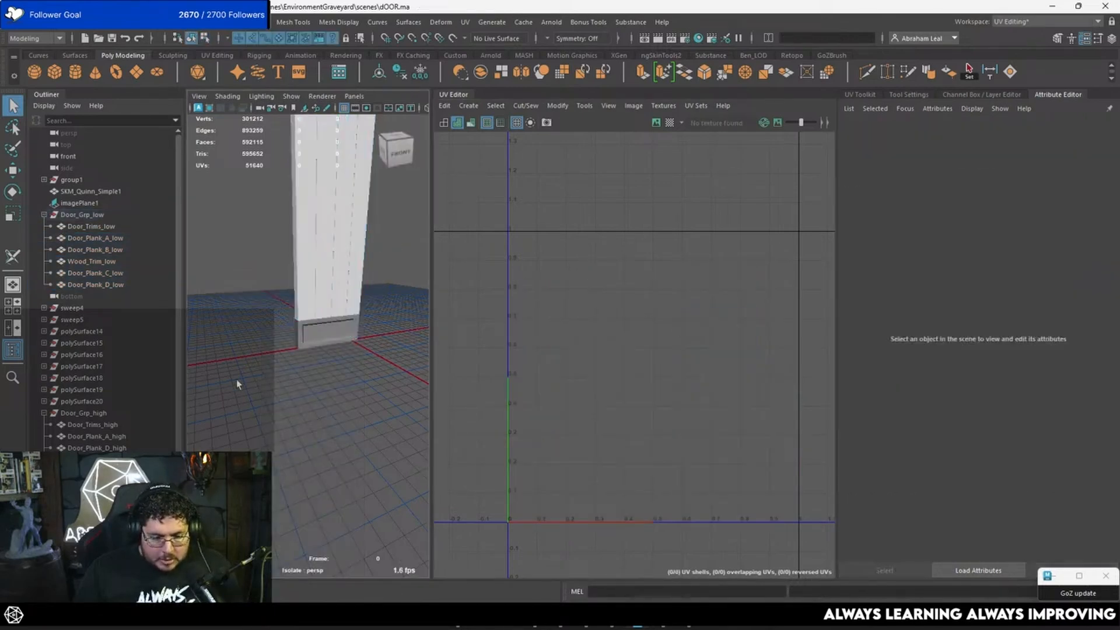
# Select the four planks together with Wood_Trim_low and assign them the existing M_Door material.
pyautogui.scroll(-10, 236, 379)
pyautogui.moveTo(366, 280); pyautogui.dragTo(277, 370)
pyautogui.scroll(10, 320, 272)
pyautogui.moveTo(321, 240); pyautogui.dragTo(415, 518, button='right')
pyautogui.scroll(-12, 362, 435)
pyautogui.click(350, 354)
pyautogui.scroll(5, 348, 354)
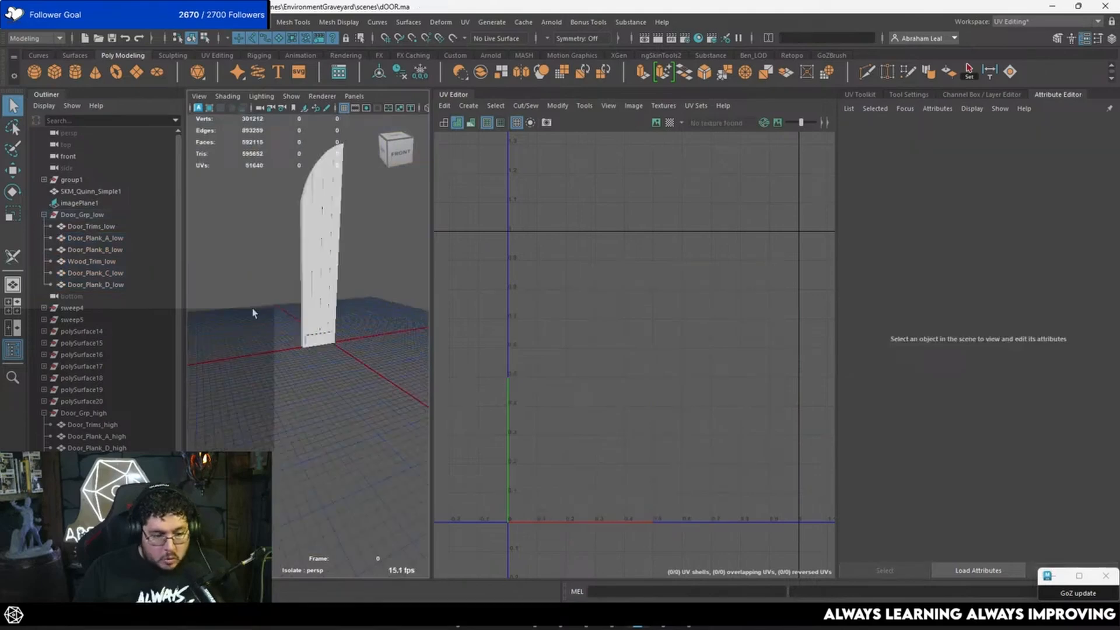
# Export Door_Grp_low with all its meshes over the existing Door_Text.fbx, and switch to Substance 3D Painter.
pyautogui.click(117, 215)
pyautogui.keyDown('shift'); pyautogui.click(119, 284); pyautogui.keyUp('shift')
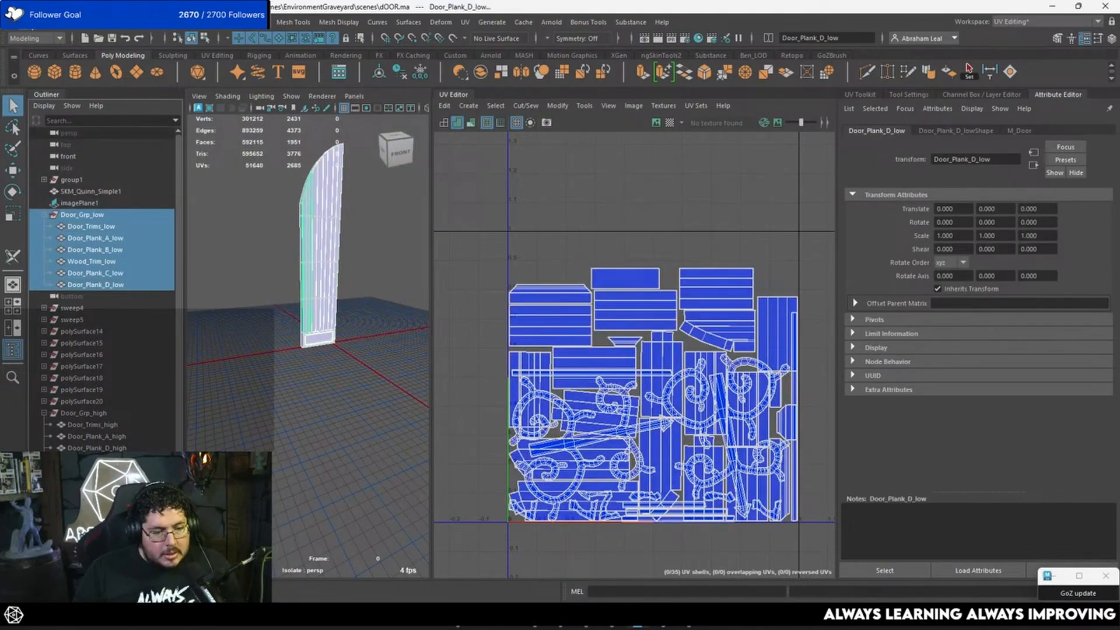
pyautogui.click(17, 22)
pyautogui.click(113, 191)
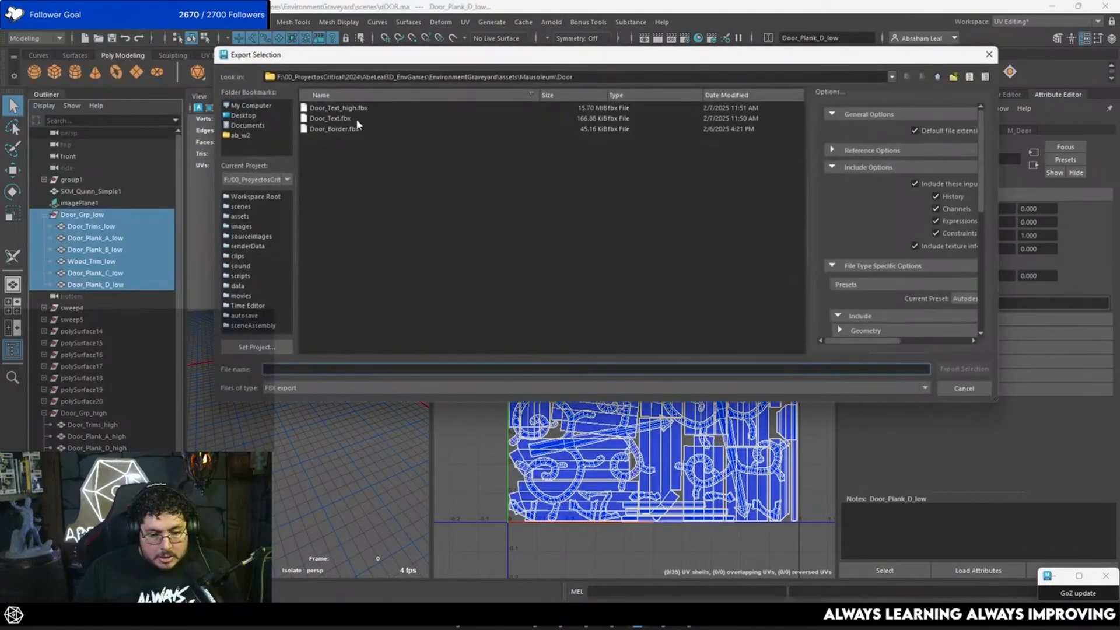
pyautogui.click(330, 118)
pyautogui.click(964, 369)
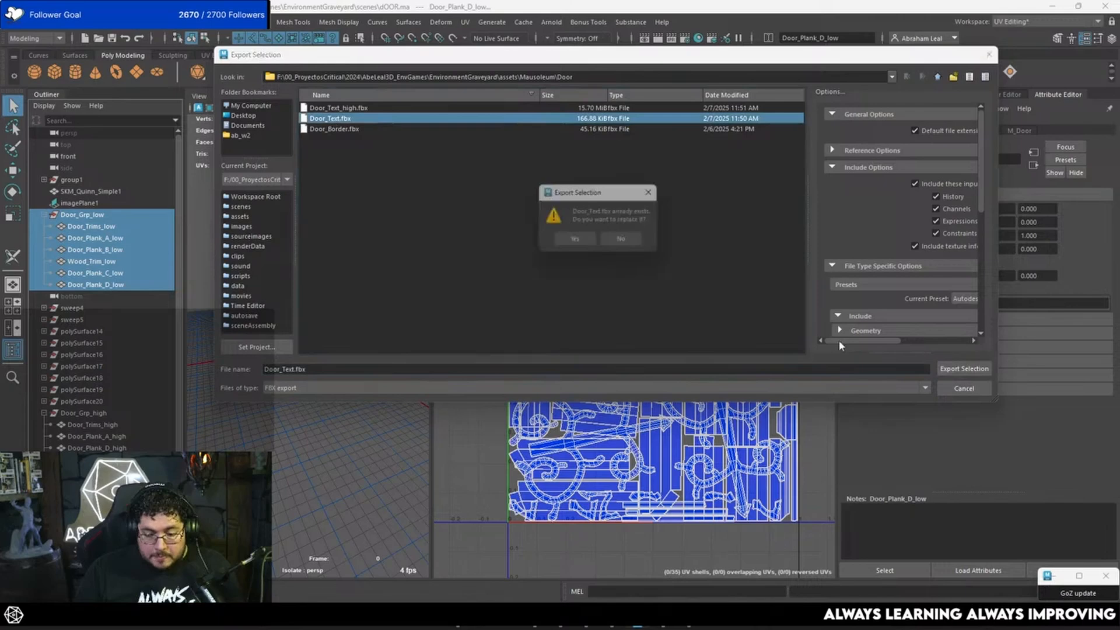
pyautogui.click(576, 243)
pyautogui.hotkey('alt', 'Tab')
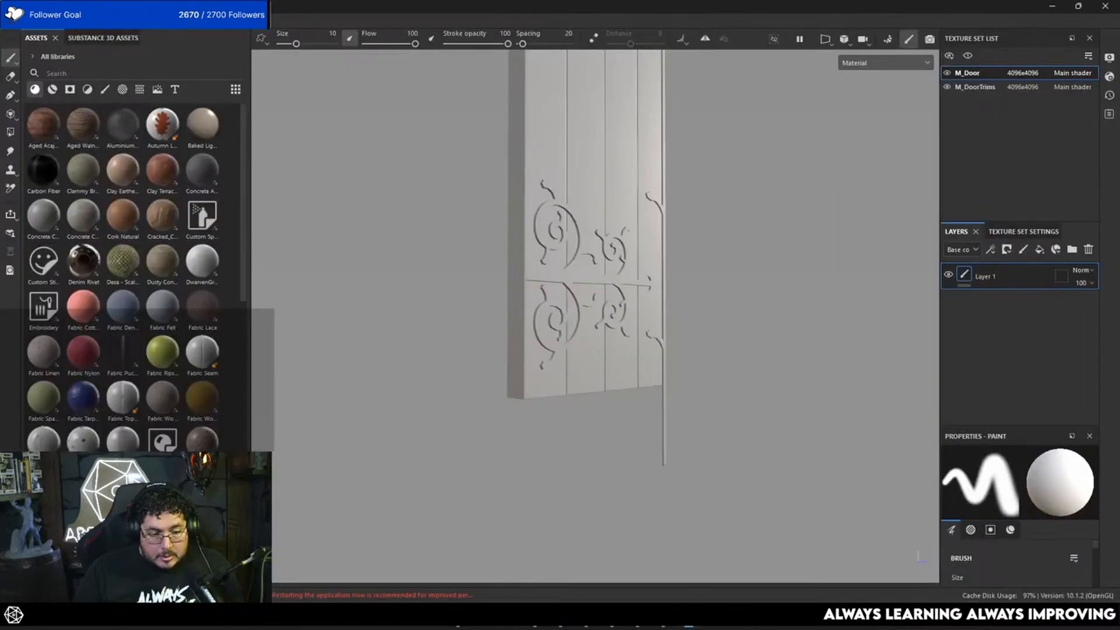
pyautogui.click(15, 22)
pyautogui.click(23, 35)
pyautogui.click(657, 172)
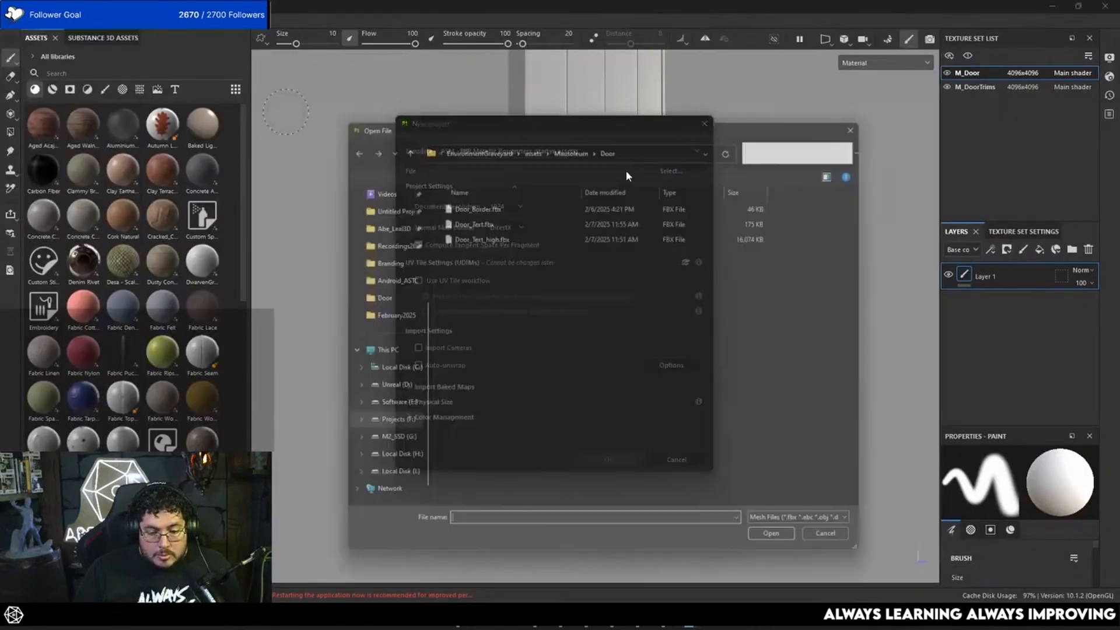
pyautogui.doubleClick(474, 224)
pyautogui.click(507, 206)
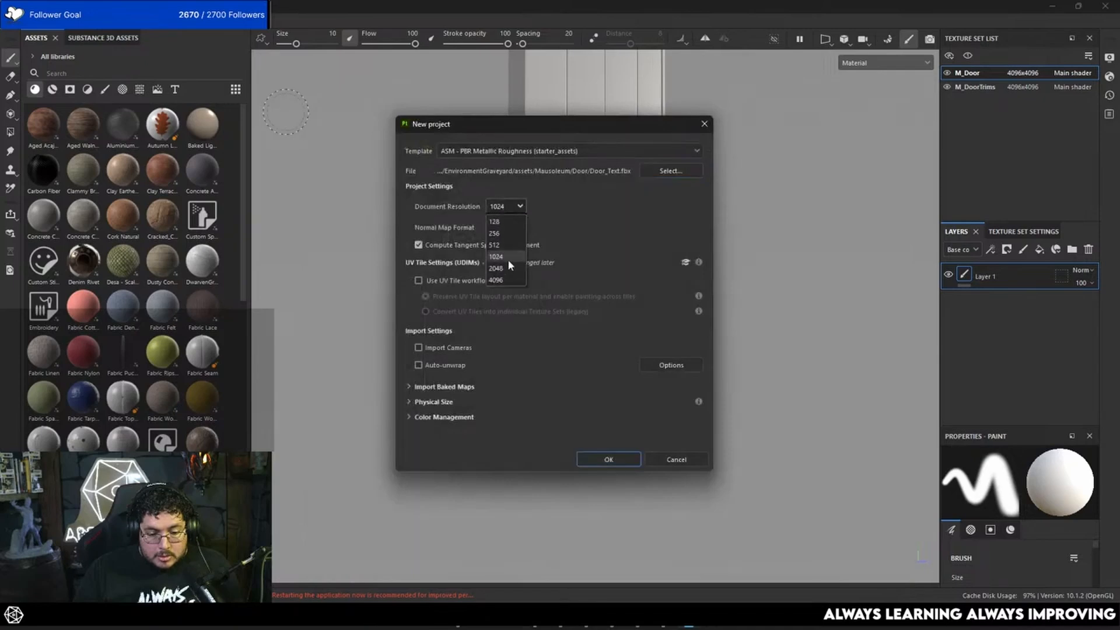
pyautogui.click(507, 267)
pyautogui.click(609, 460)
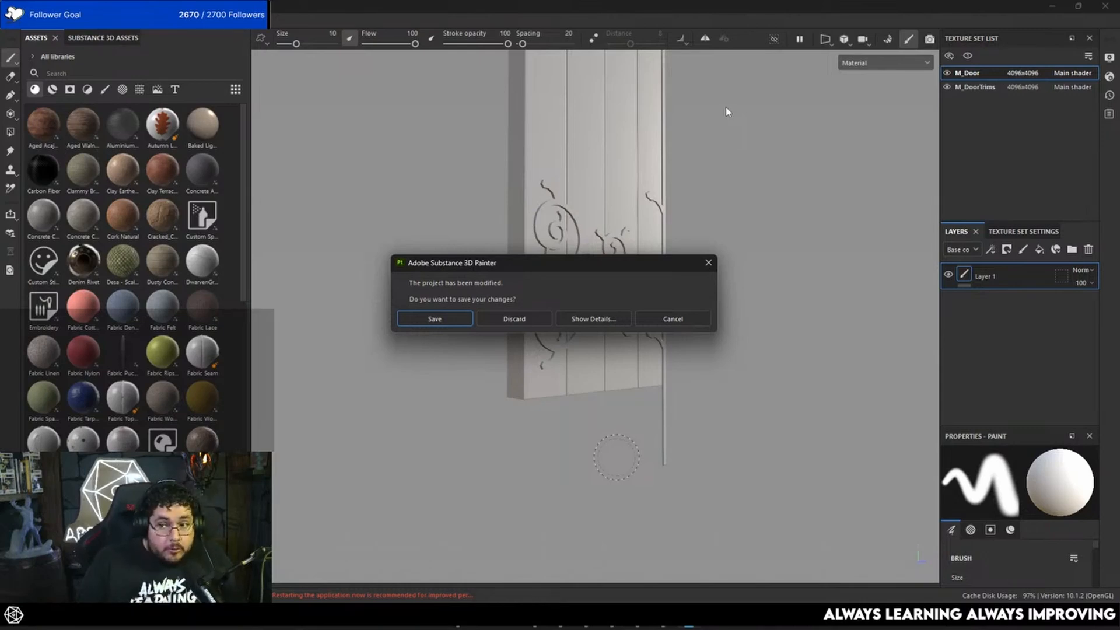
pyautogui.click(463, 322)
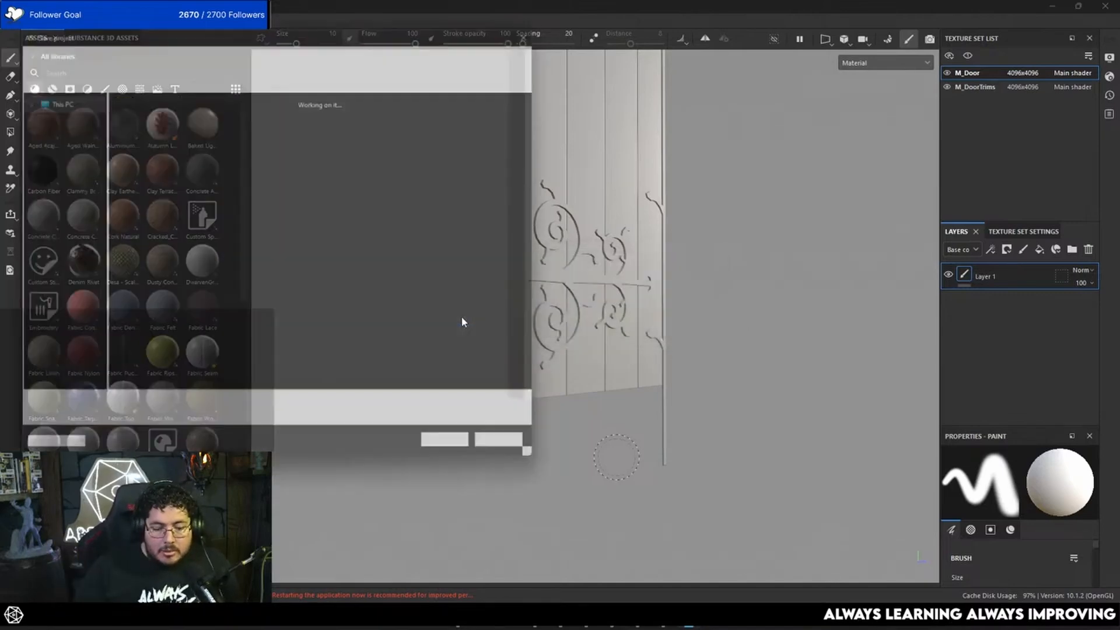
pyautogui.click(520, 457)
pyautogui.keyDown('alt'); pyautogui.moveTo(532, 458); pyautogui.dragTo(605, 332); pyautogui.keyUp('alt')
# Create a new project from Door_Text.fbx at 4096 document resolution, discarding the changes in the old project.
pyautogui.click(17, 22)
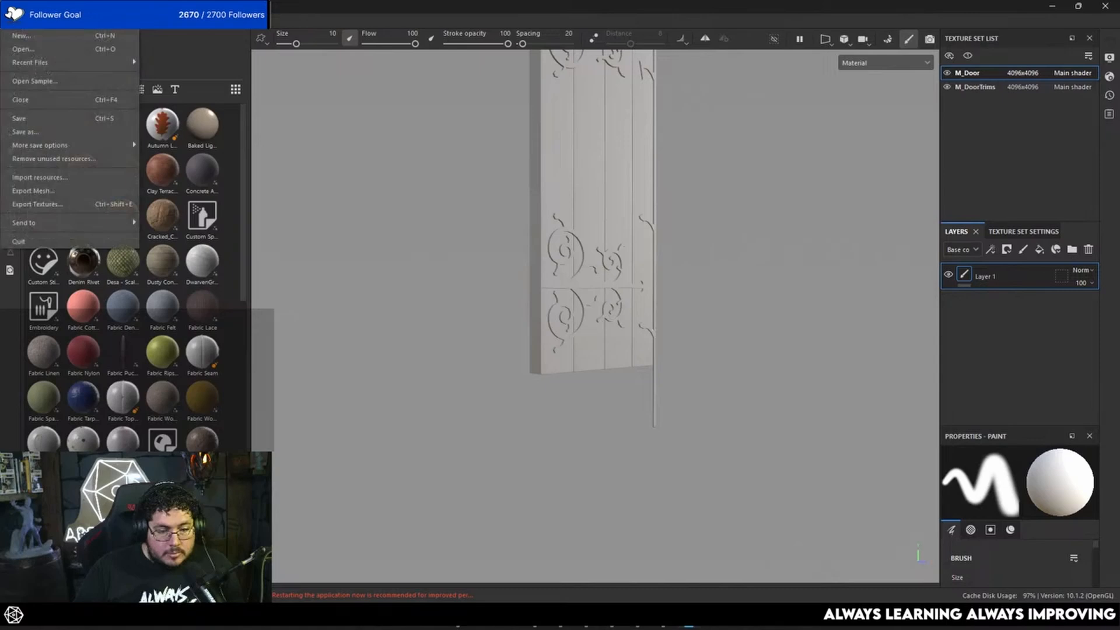
pyautogui.click(26, 37)
pyautogui.click(663, 170)
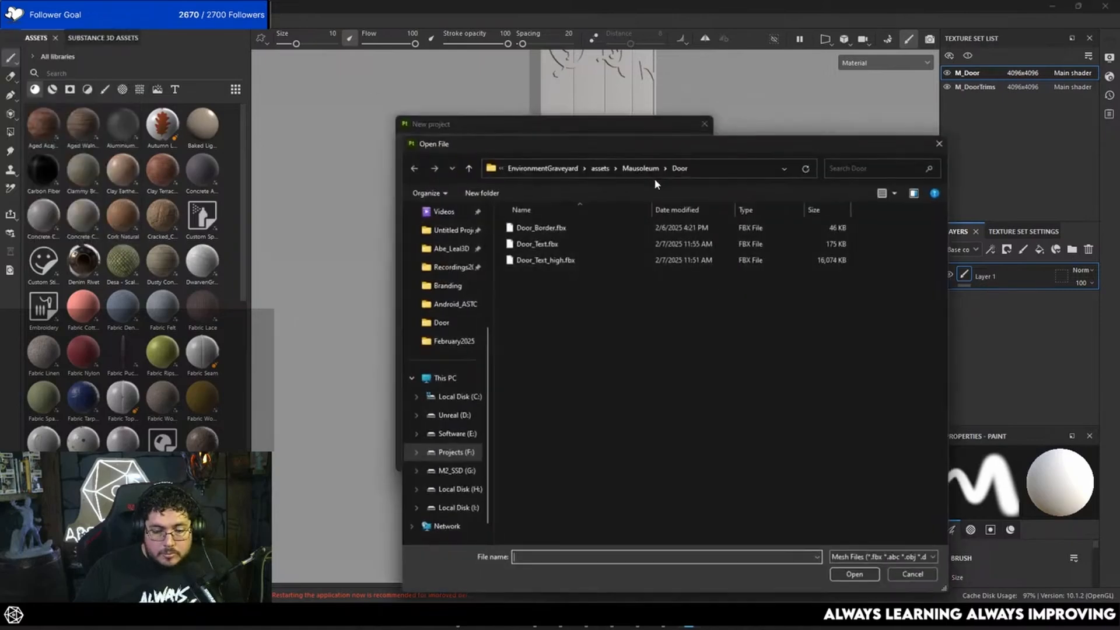
pyautogui.doubleClick(540, 242)
pyautogui.click(505, 206)
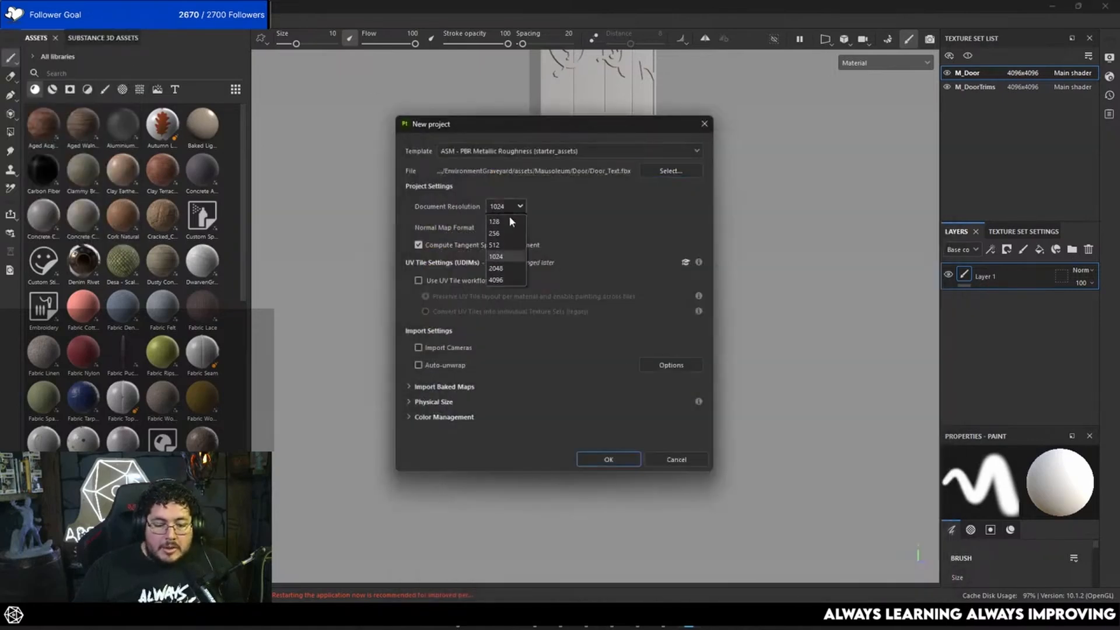
pyautogui.click(497, 280)
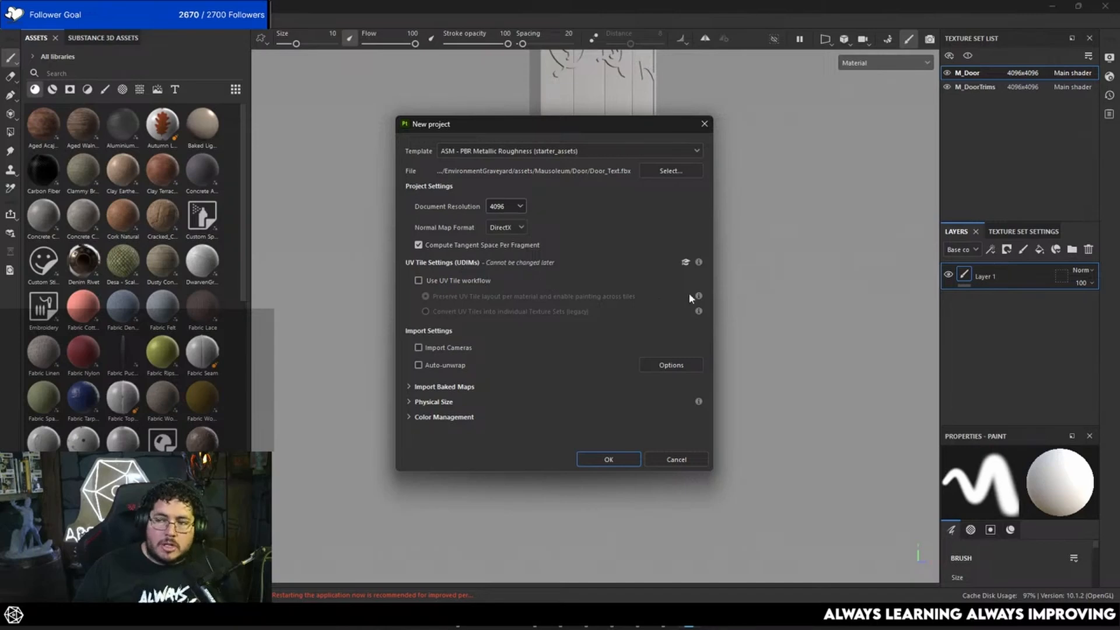
pyautogui.click(609, 460)
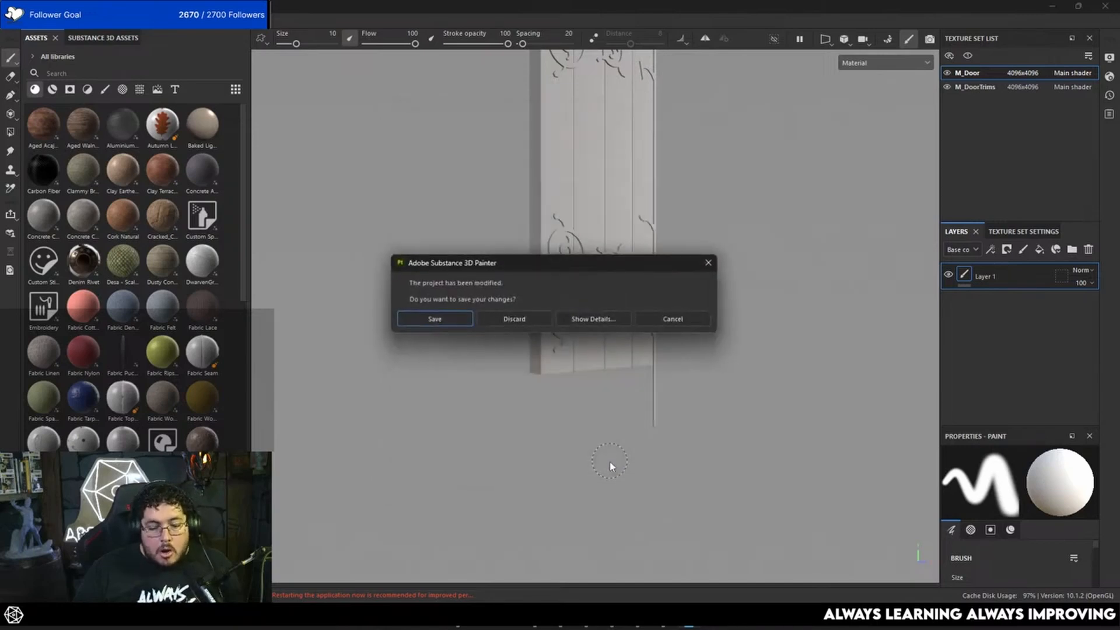
pyautogui.click(514, 319)
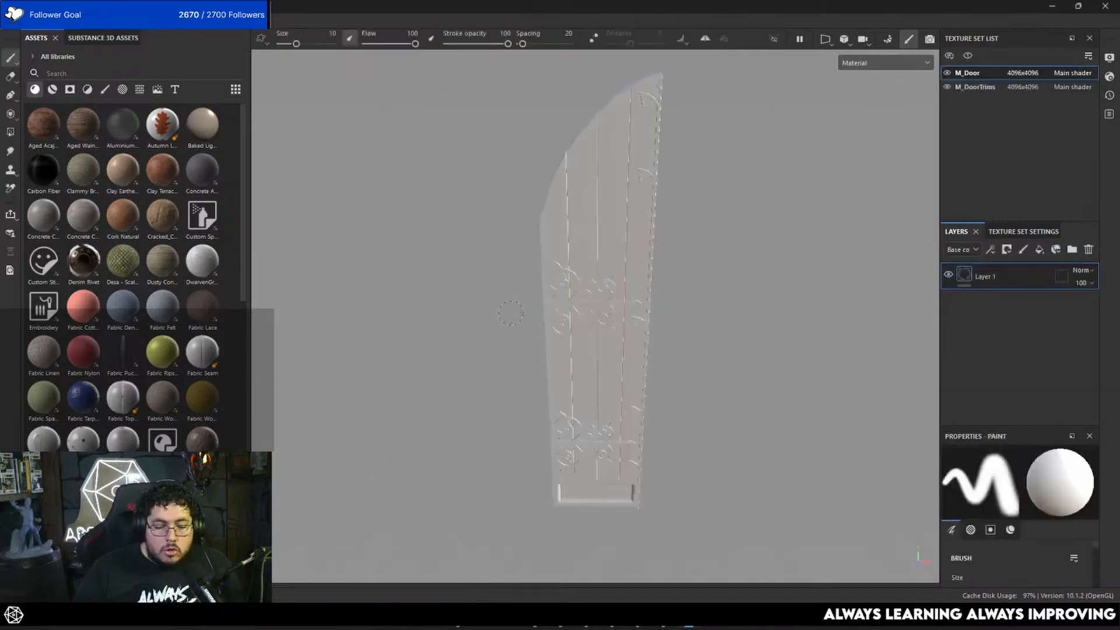
# Look over the imported door, enter baking mode and set the mesh map output size to 4096.
pyautogui.keyDown('alt'); pyautogui.moveTo(600, 314); pyautogui.dragTo(591, 345); pyautogui.keyUp('alt')
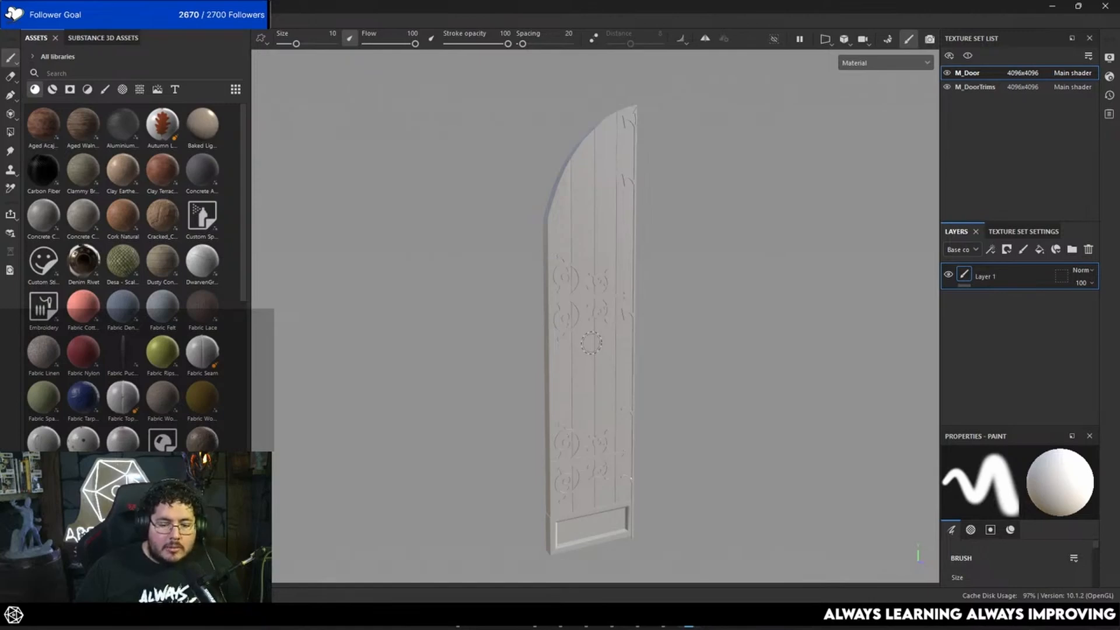
pyautogui.keyDown('alt'); pyautogui.moveTo(591, 343); pyautogui.dragTo(692, 331, button='right'); pyautogui.keyUp('alt')
pyautogui.keyDown('alt'); pyautogui.moveTo(693, 332); pyautogui.dragTo(675, 317); pyautogui.keyUp('alt')
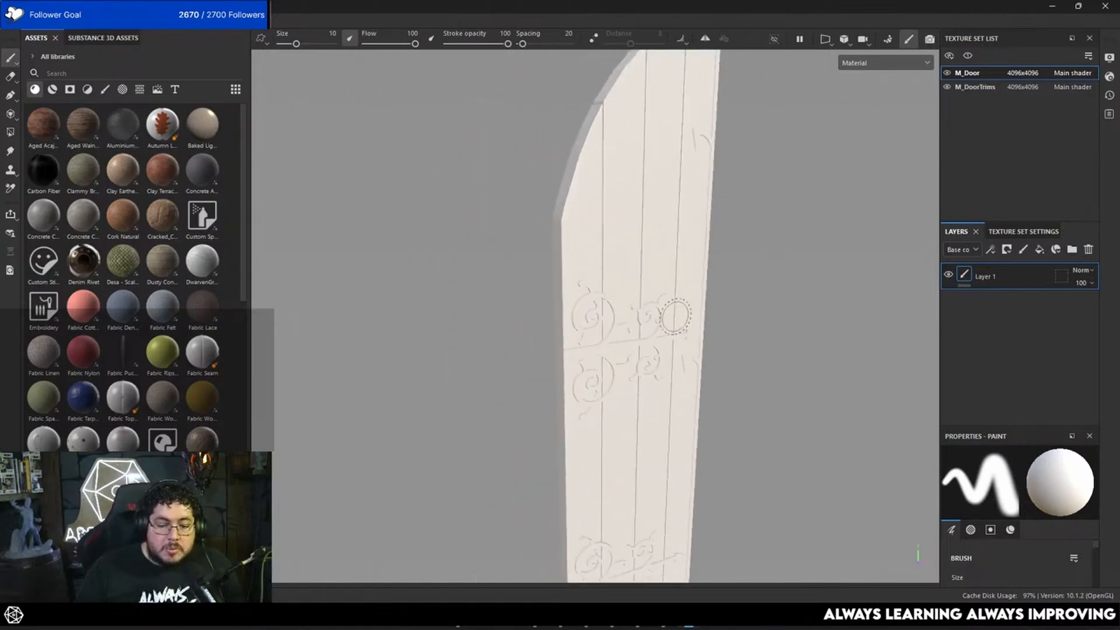
pyautogui.keyDown('alt'); pyautogui.moveTo(723, 286); pyautogui.dragTo(654, 341, button='middle'); pyautogui.keyUp('alt')
pyautogui.scroll(-1, 654, 341)
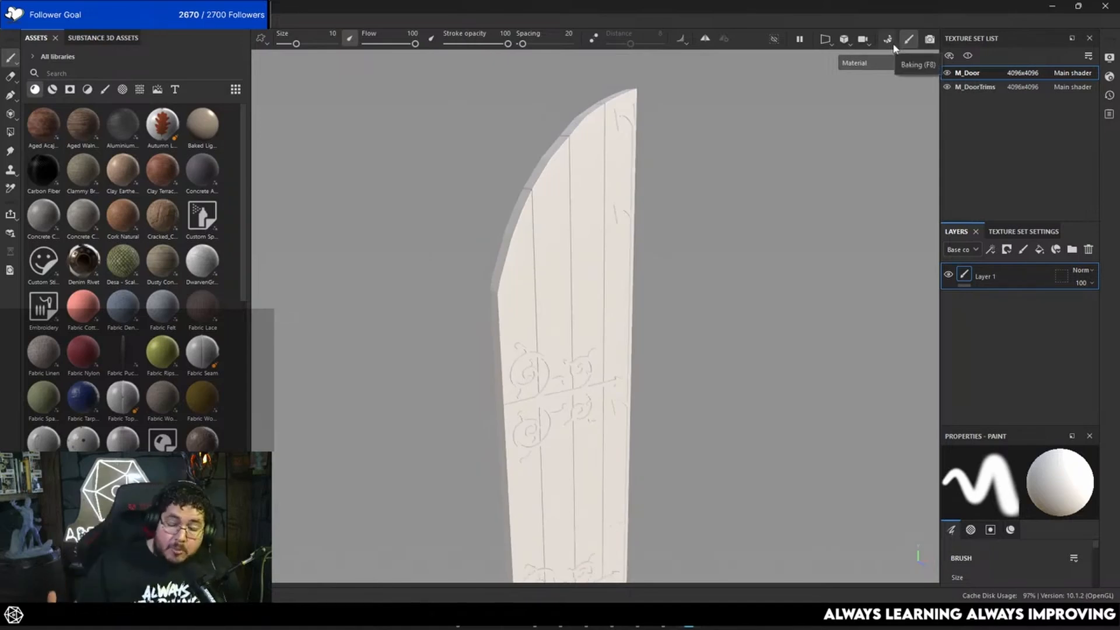
pyautogui.click(894, 46)
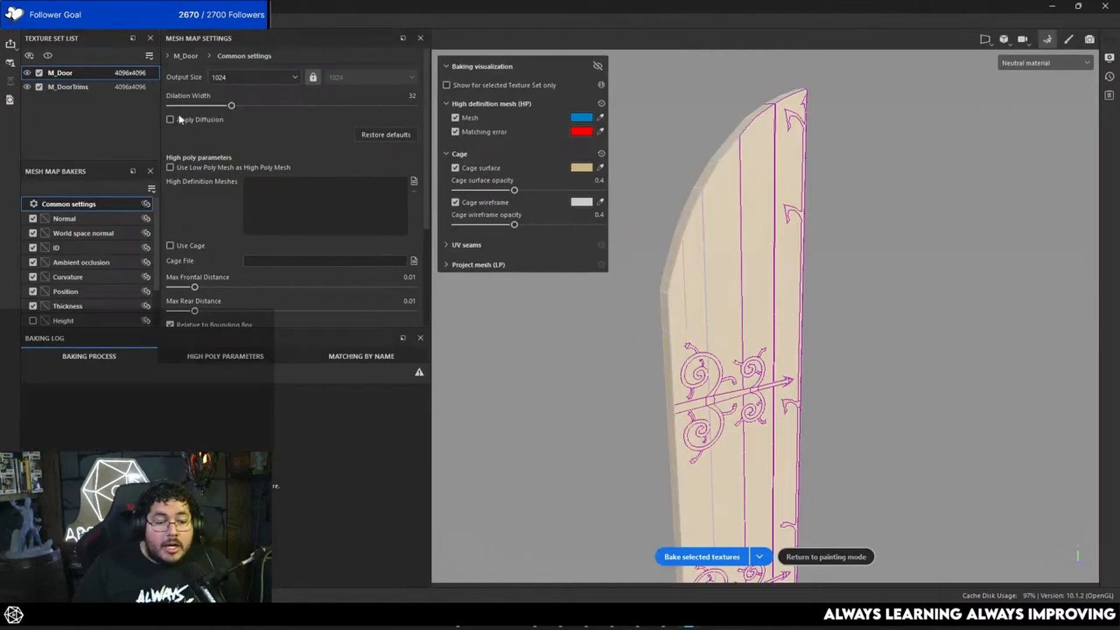
pyautogui.click(271, 76)
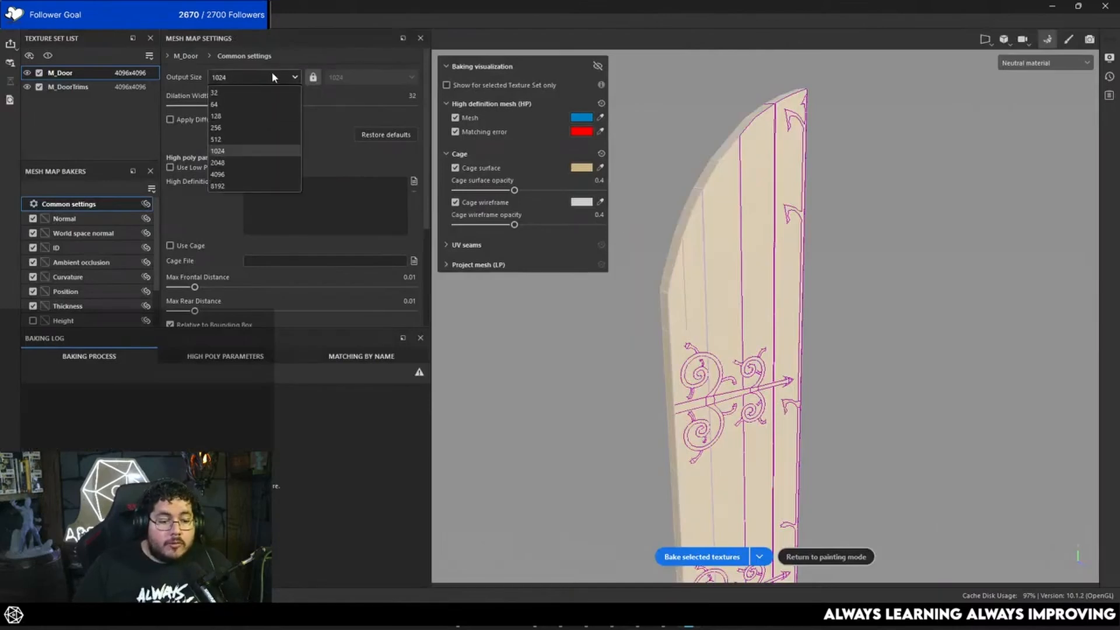
pyautogui.click(241, 173)
pyautogui.click(132, 86)
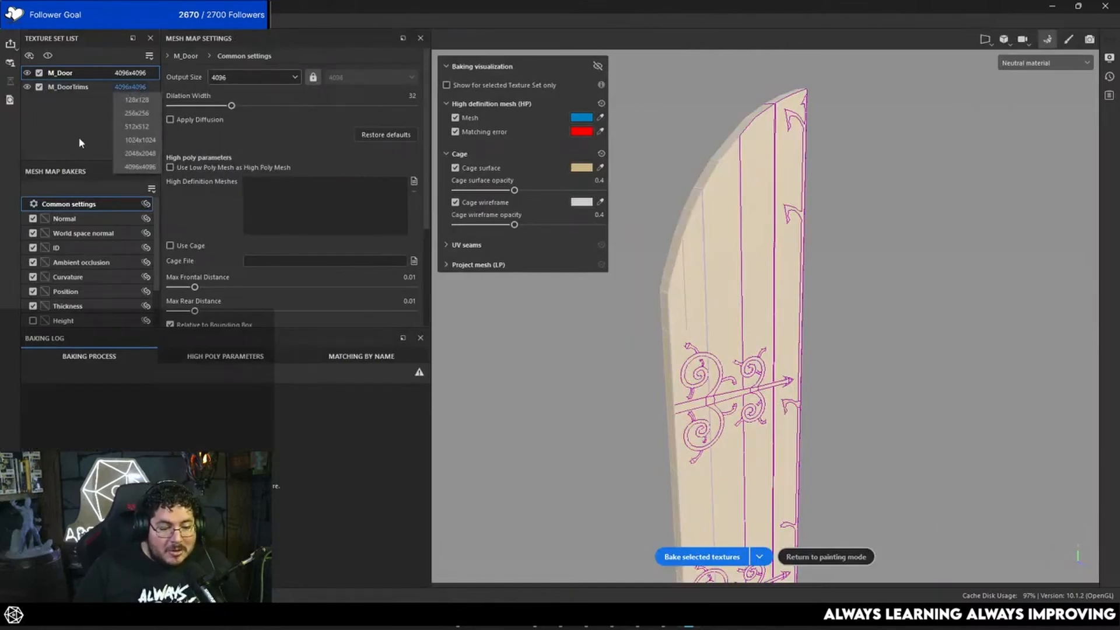
# For the M_DoorTrims texture set, set the mesh map output size to 2048 and the texture resolution to 2048x2048.
pyautogui.click(79, 138)
pyautogui.click(84, 87)
pyautogui.click(257, 77)
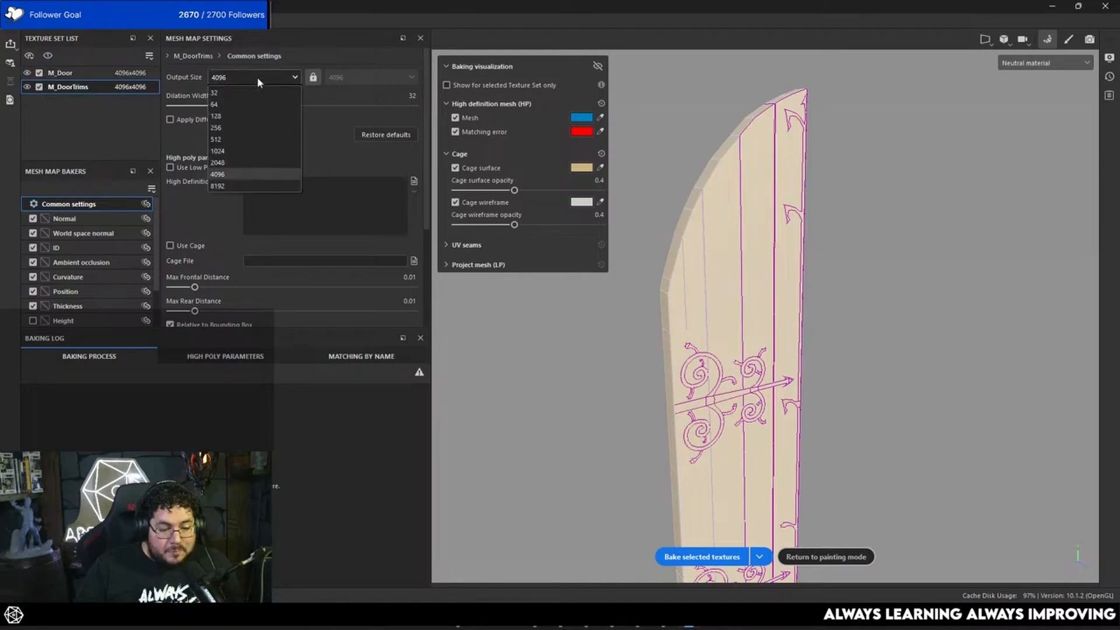
pyautogui.click(231, 163)
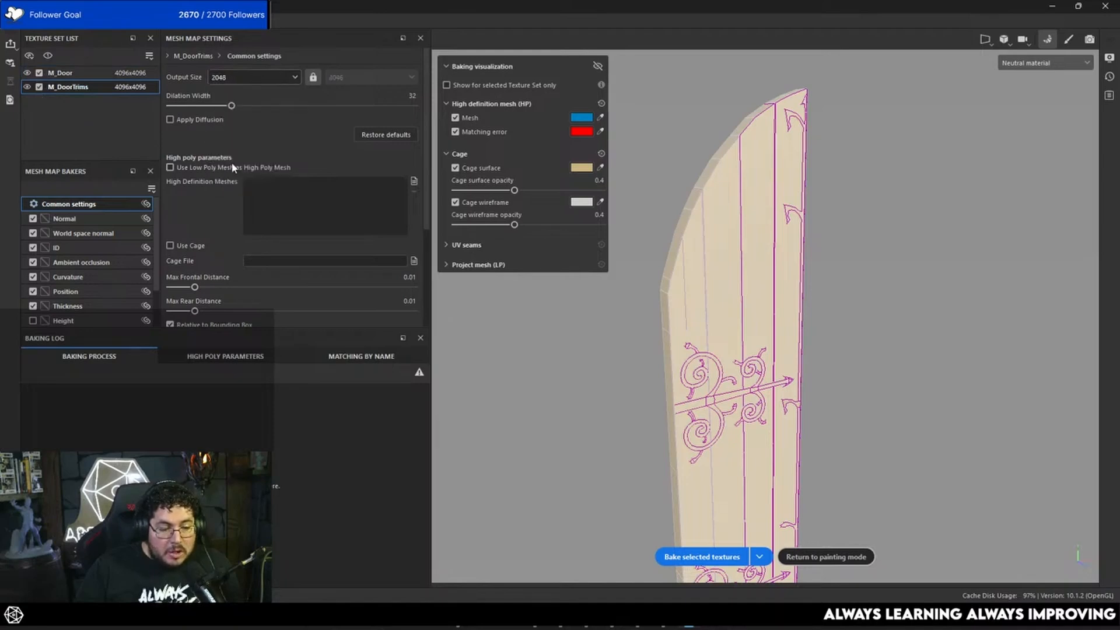
pyautogui.click(115, 75)
pyautogui.click(102, 110)
pyautogui.click(115, 86)
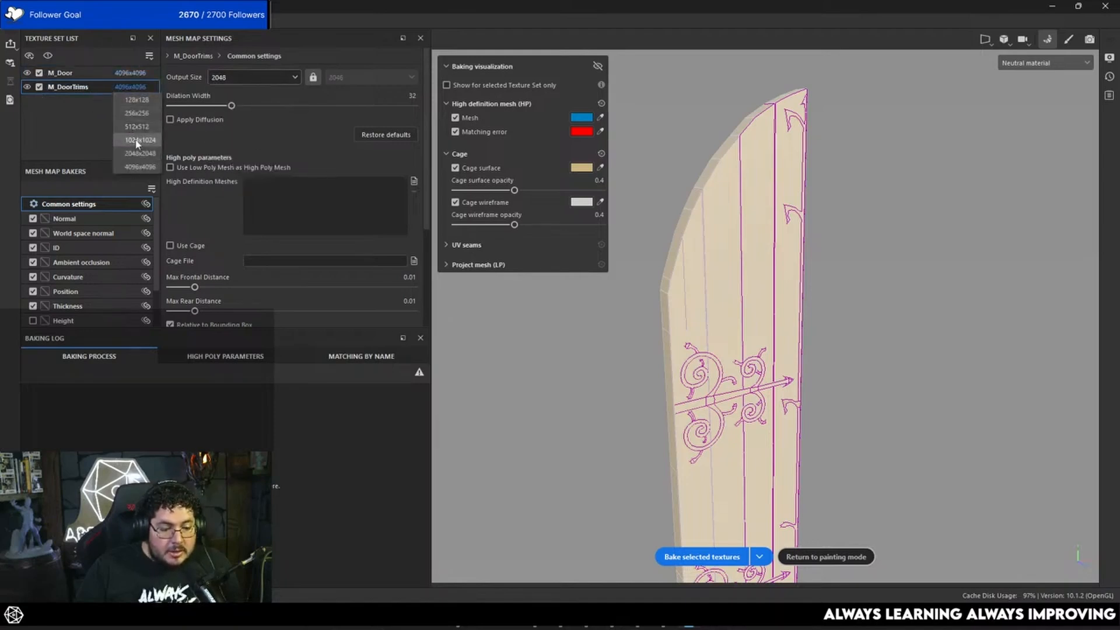
pyautogui.click(138, 140)
pyautogui.click(139, 88)
pyautogui.click(140, 154)
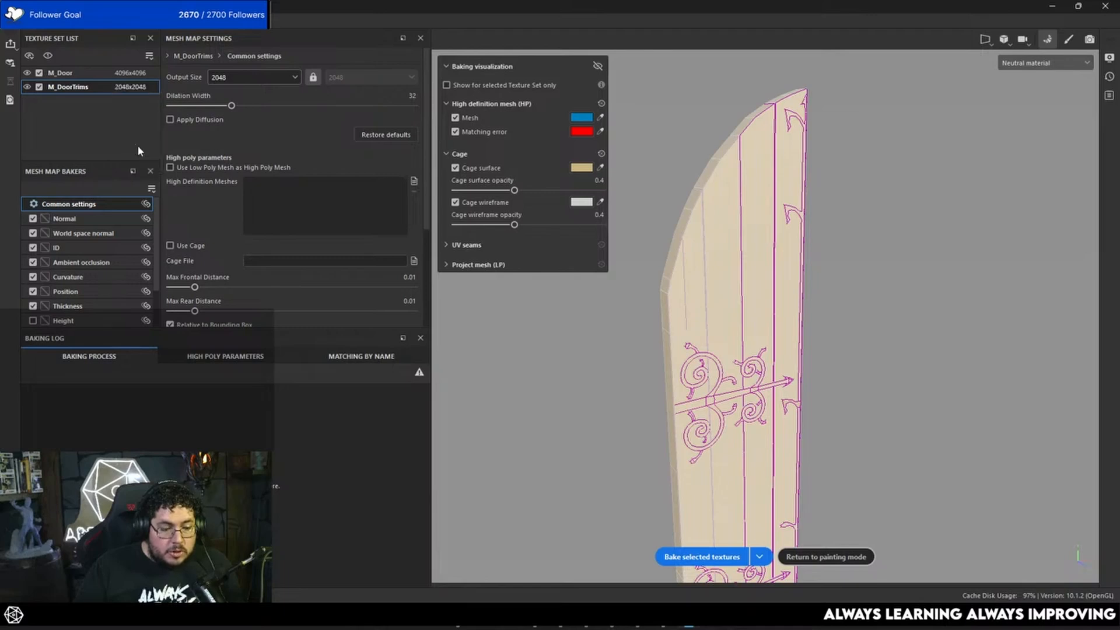
# Select the M_Door texture set and set its mesh map output size to 4096.
pyautogui.click(134, 74)
pyautogui.click(285, 119)
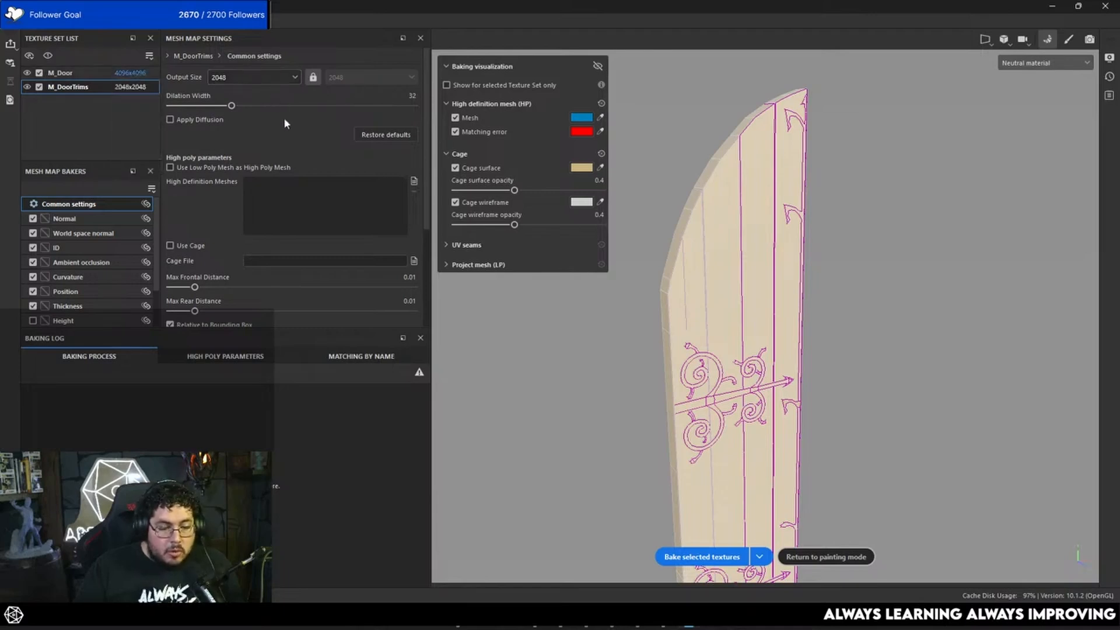
pyautogui.click(65, 72)
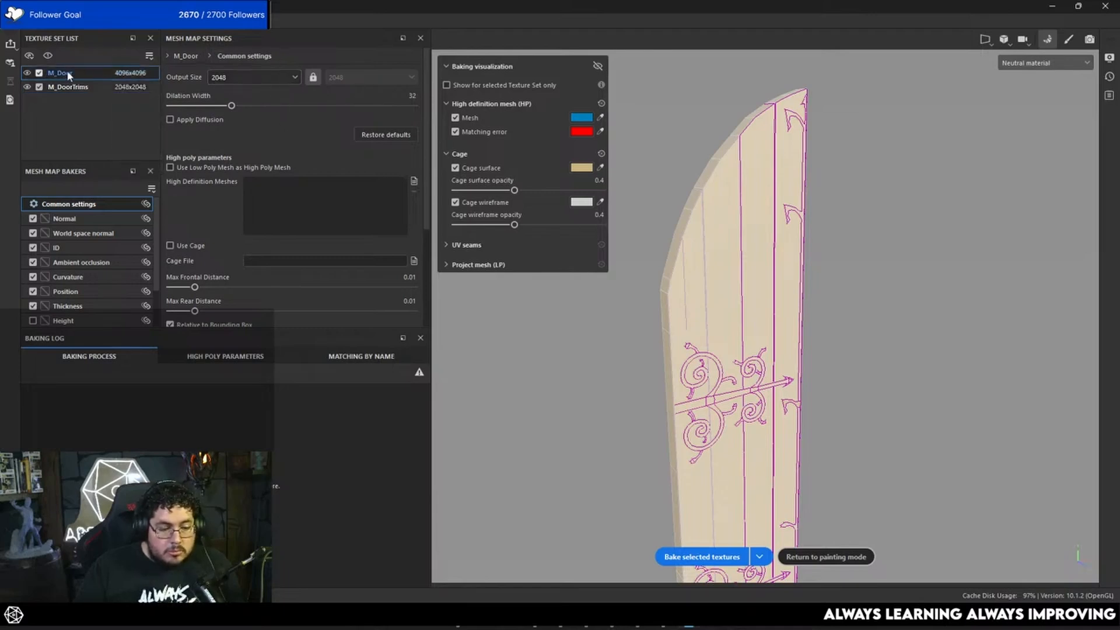
pyautogui.click(254, 77)
pyautogui.click(229, 174)
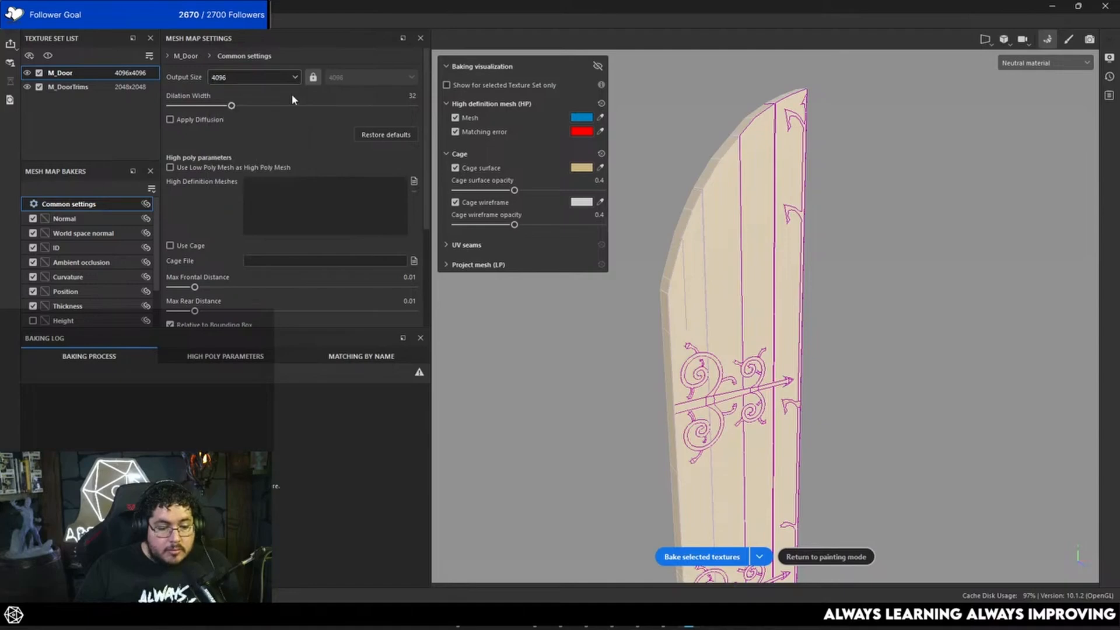
# Load Door_Text_high.fbx as the high definition mesh and bake the selected textures.
pyautogui.click(414, 183)
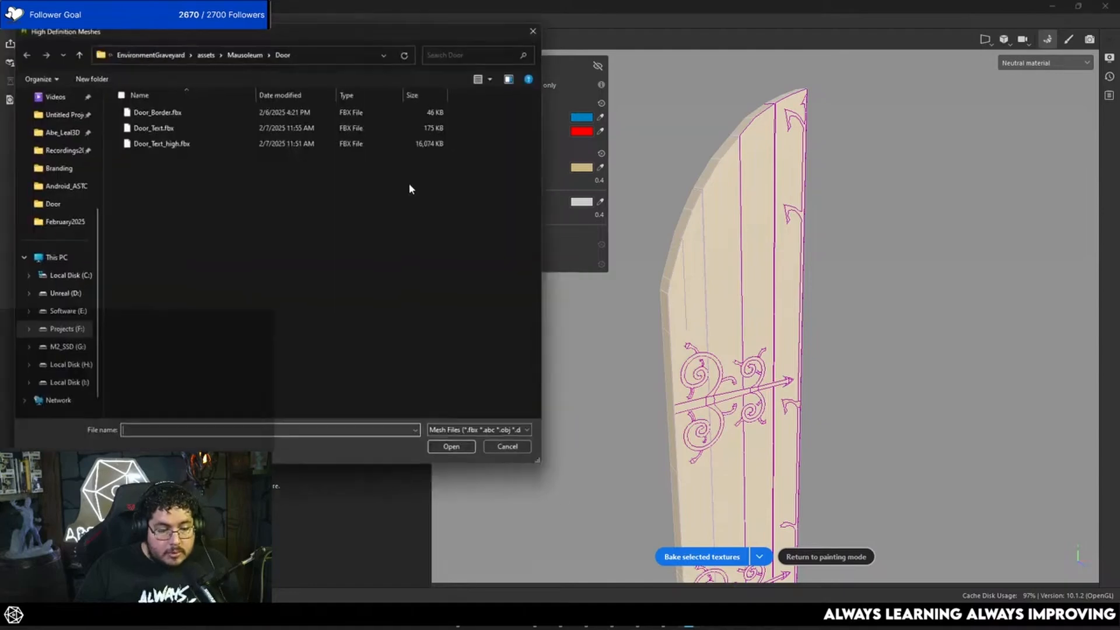
pyautogui.doubleClick(174, 140)
pyautogui.scroll(5, 619, 307)
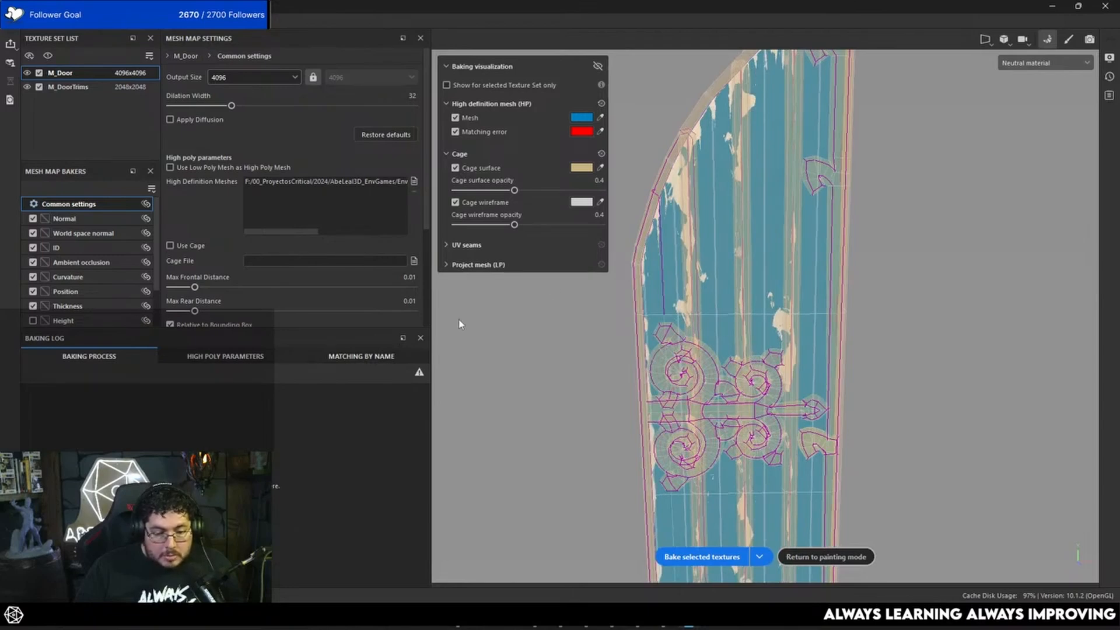
pyautogui.scroll(-4, 215, 277)
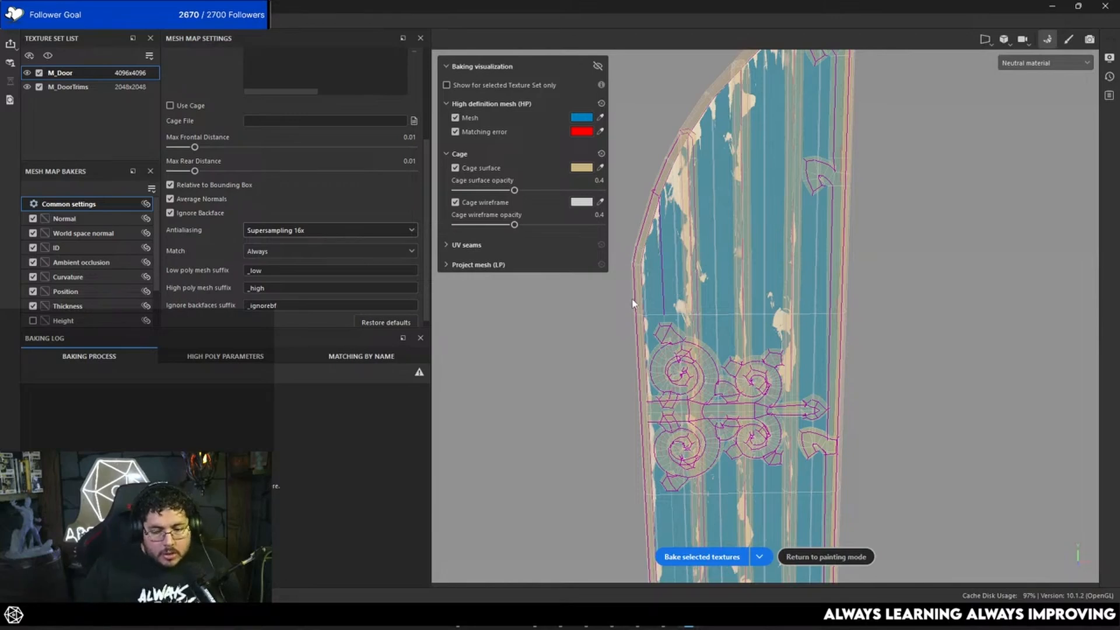
pyautogui.click(684, 558)
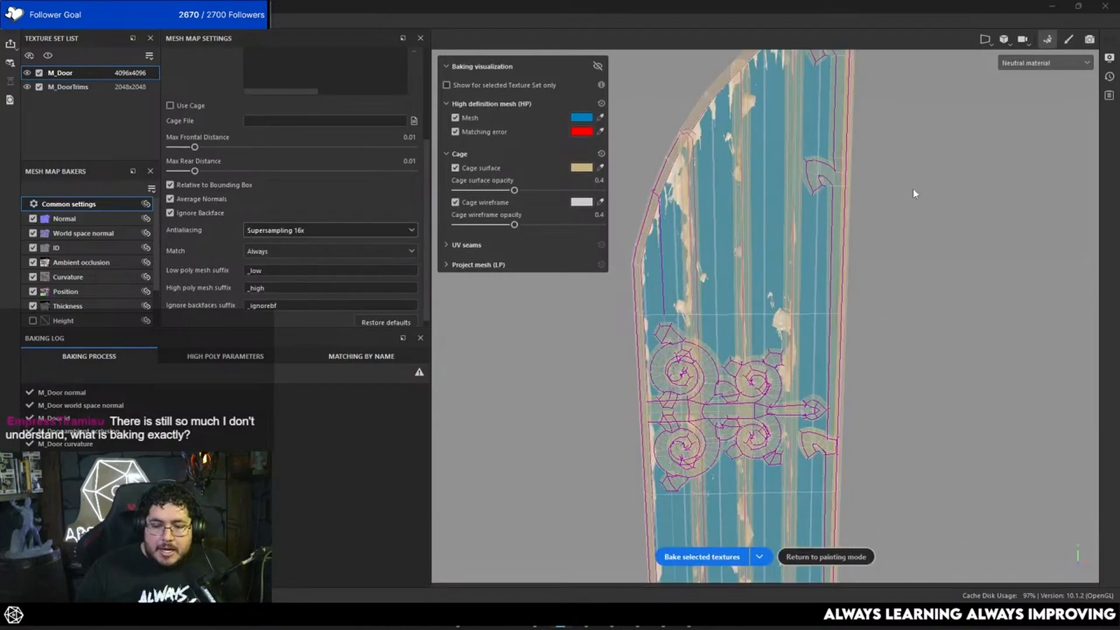
# Return to painting mode and examine the baked planks, the scroll trims and the panel at the door's base.
pyautogui.click(1068, 39)
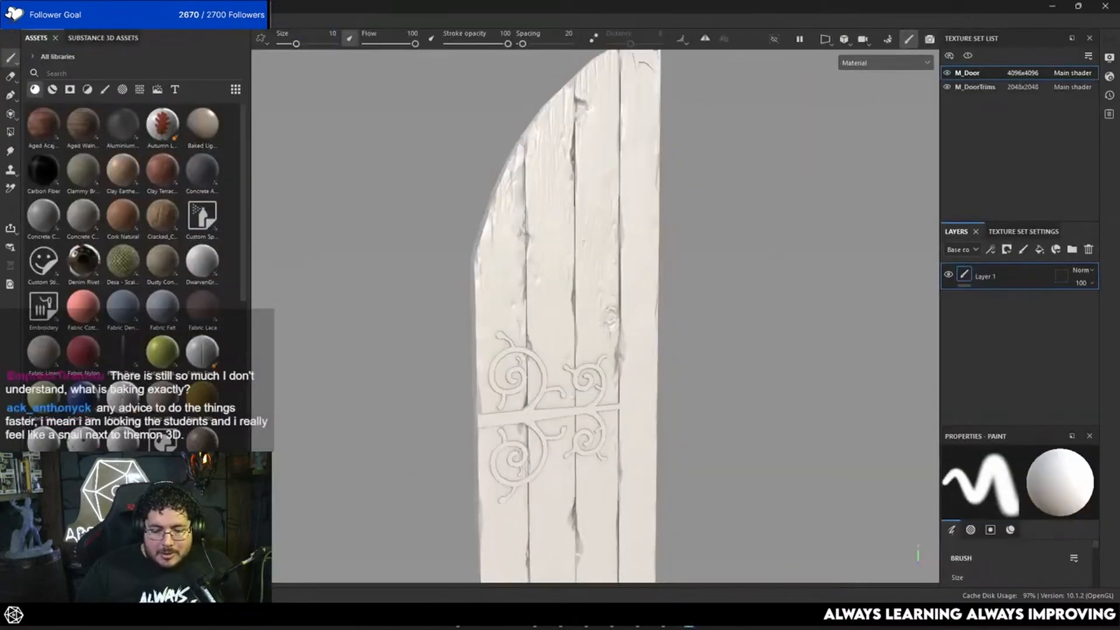
pyautogui.scroll(8, 718, 332)
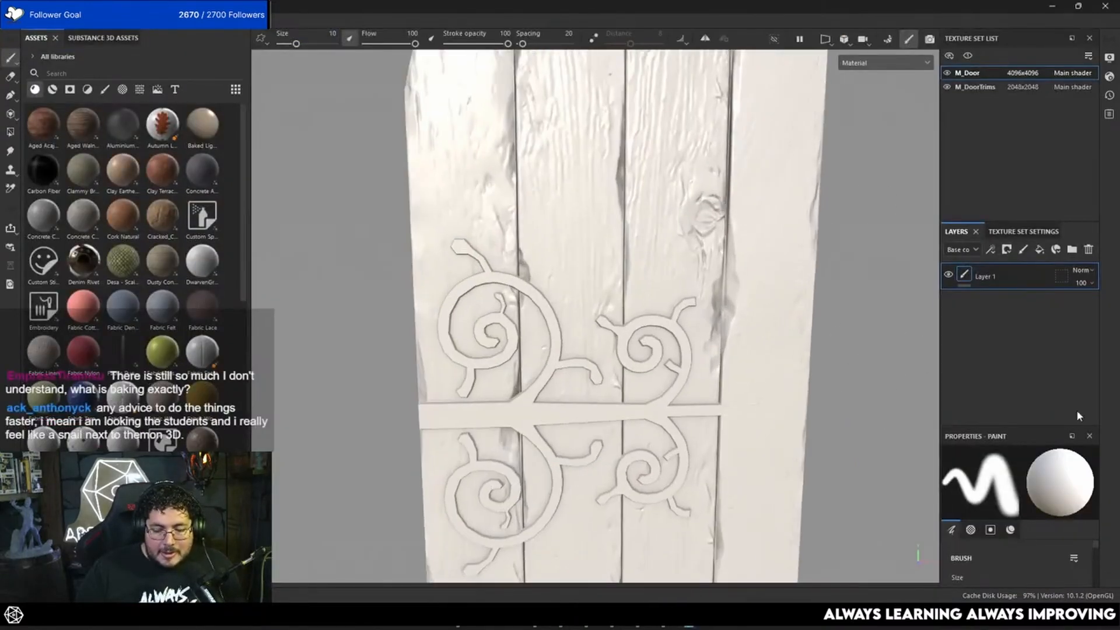
pyautogui.scroll(3, 795, 343)
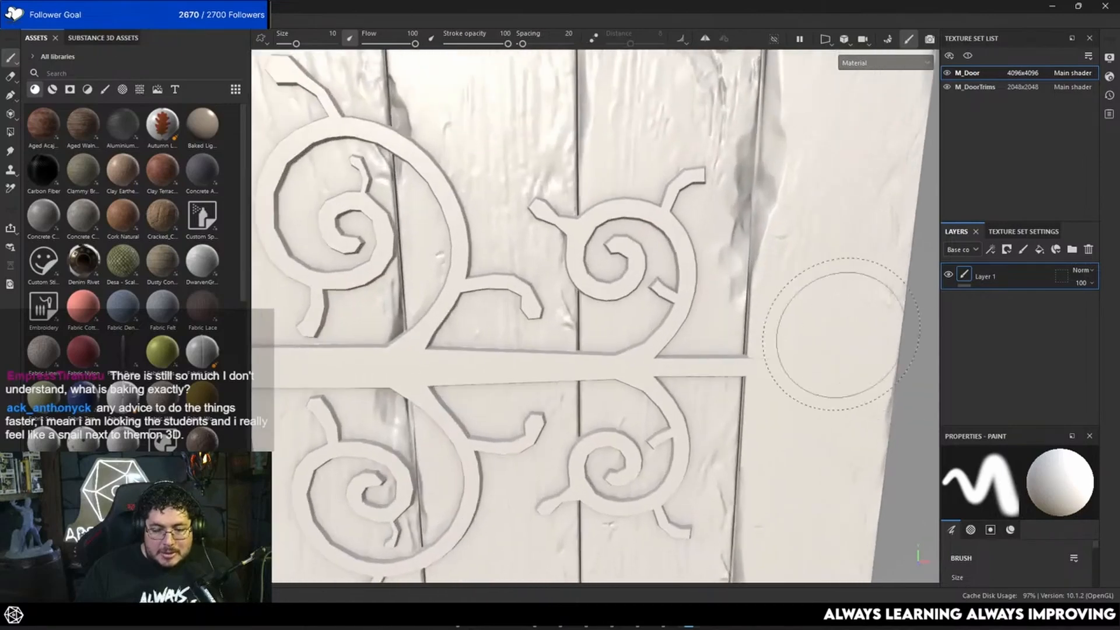
pyautogui.keyDown('alt'); pyautogui.moveTo(760, 370); pyautogui.dragTo(680, 369); pyautogui.keyUp('alt')
pyautogui.scroll(-2, 688, 335)
pyautogui.scroll(-5, 701, 324)
pyautogui.keyDown('alt'); pyautogui.moveTo(680, 368); pyautogui.dragTo(675, 274, button='middle'); pyautogui.keyUp('alt')
pyautogui.keyDown('alt'); pyautogui.moveTo(675, 274); pyautogui.dragTo(712, 426, button='right'); pyautogui.keyUp('alt')
pyautogui.keyDown('alt'); pyautogui.moveTo(716, 446); pyautogui.dragTo(745, 267, button='middle'); pyautogui.keyUp('alt')
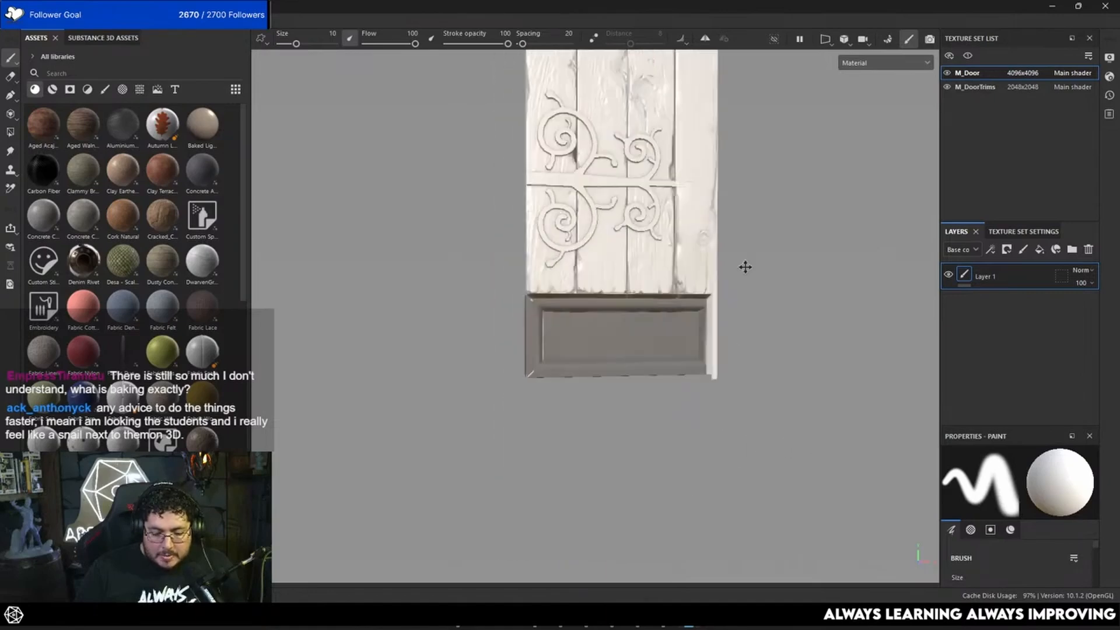
pyautogui.keyDown('alt'); pyautogui.moveTo(745, 267); pyautogui.dragTo(673, 382, button='right'); pyautogui.keyUp('alt')
pyautogui.keyDown('alt'); pyautogui.moveTo(673, 382); pyautogui.dragTo(699, 175, button='middle'); pyautogui.keyUp('alt')
pyautogui.keyDown('alt'); pyautogui.moveTo(699, 175); pyautogui.dragTo(785, 442, button='right'); pyautogui.keyUp('alt')
pyautogui.keyDown('alt'); pyautogui.moveTo(785, 442); pyautogui.dragTo(631, 445); pyautogui.keyUp('alt')
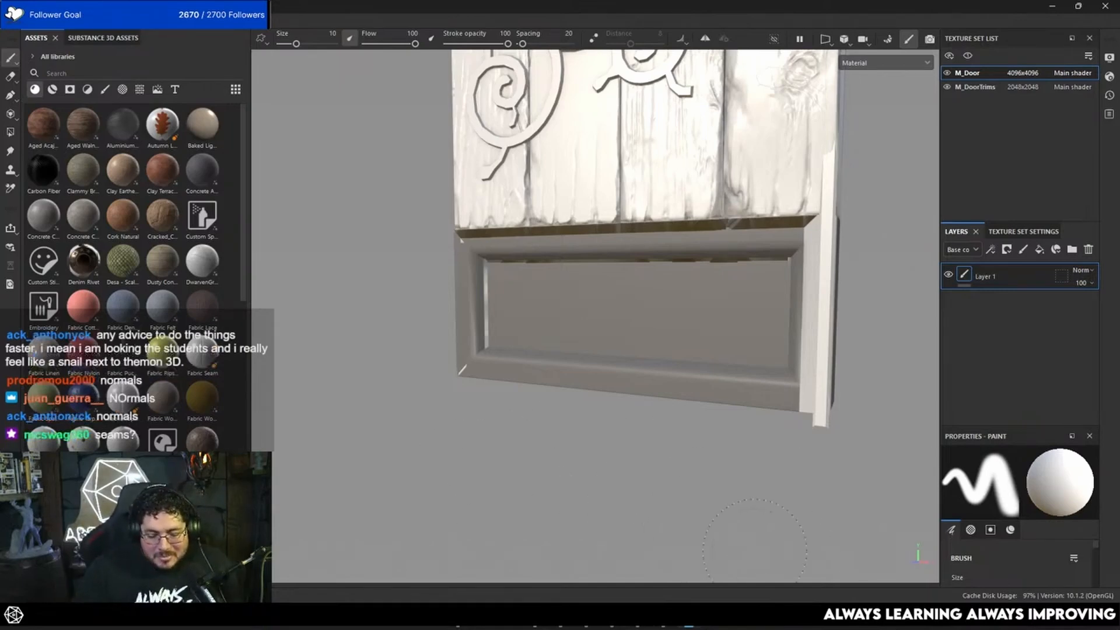
# Switch to Maya, duplicate Wood_Trim_low into Door_Grp_high and rename the copy Wood_Trim_high.
pyautogui.hotkey('alt', 'Tab')
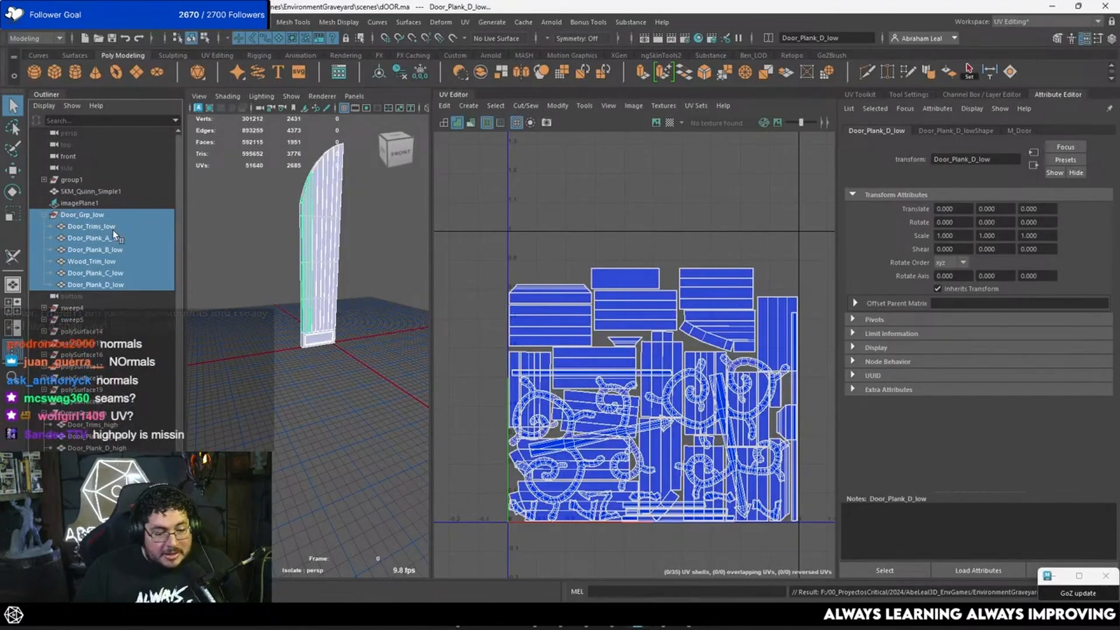
pyautogui.click(120, 261)
pyautogui.hotkey('ctrl', 'd')
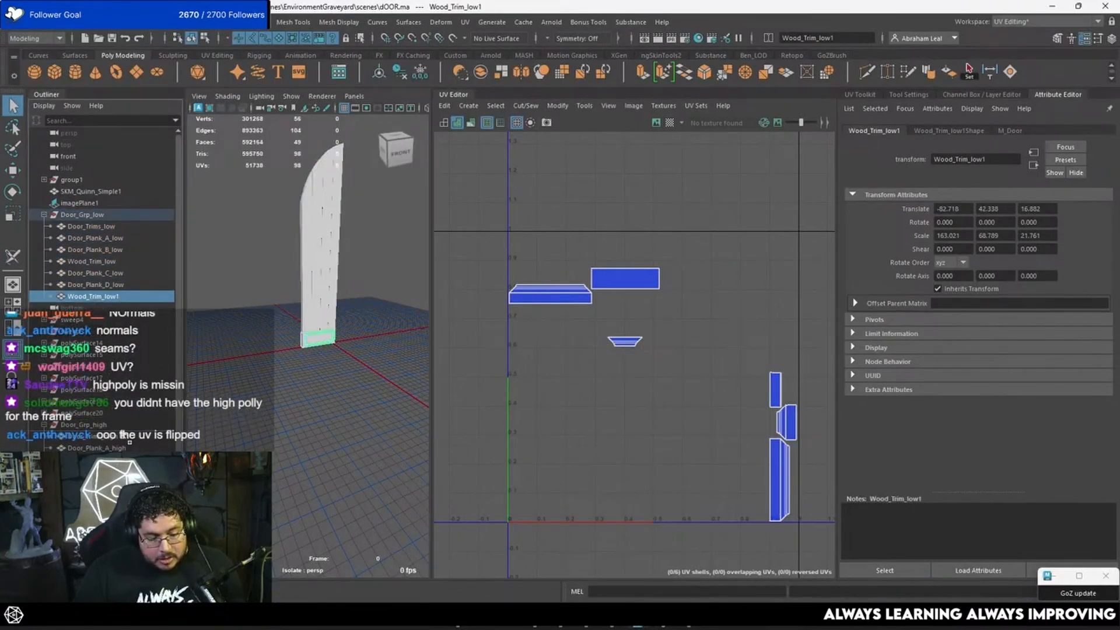
pyautogui.moveTo(129, 442); pyautogui.dragTo(131, 438, button='middle')
pyautogui.doubleClick(133, 422)
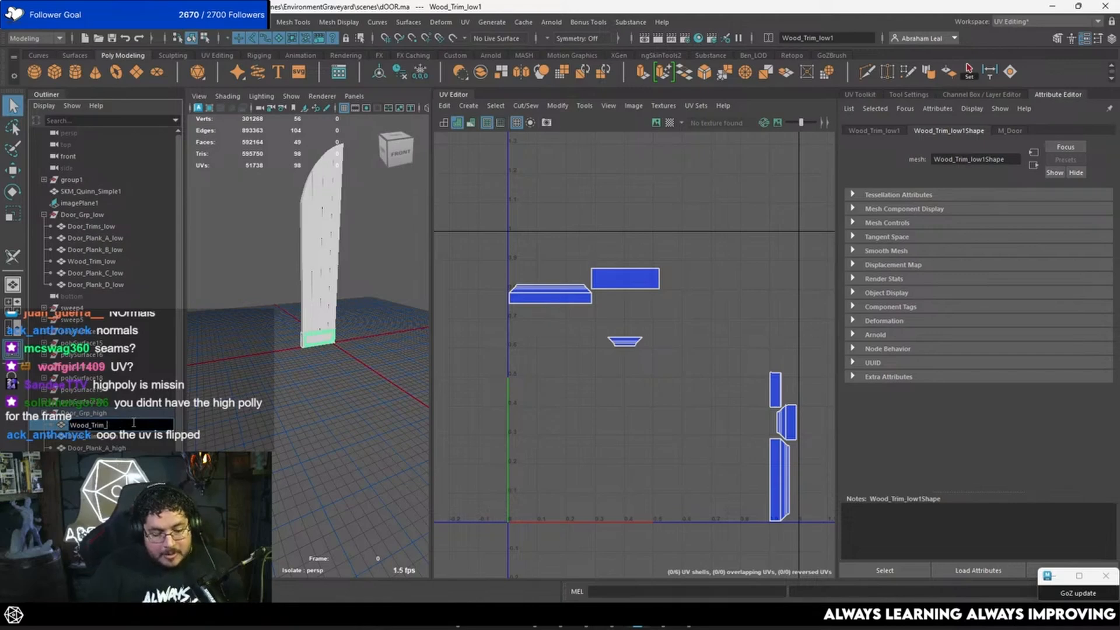
pyautogui.write('Wood_Trim_high')
pyautogui.press('Return')
# Export Door_Grp_high with all its meshes over the existing Door_Text_high.fbx.
pyautogui.click(111, 414)
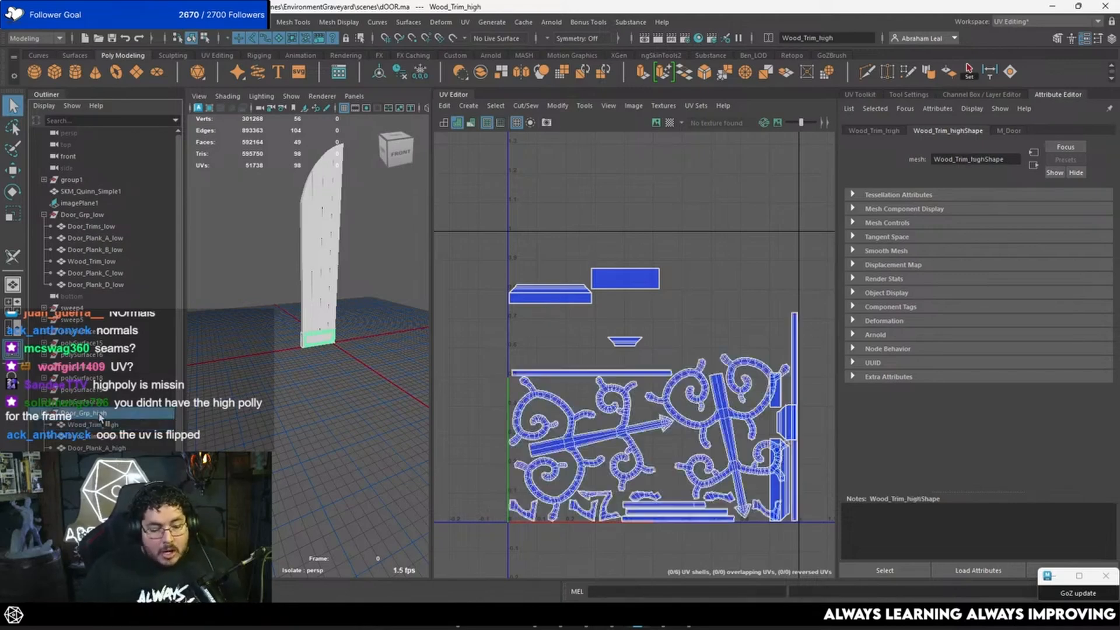
pyautogui.keyDown('shift'); pyautogui.click(98, 482); pyautogui.keyUp('shift')
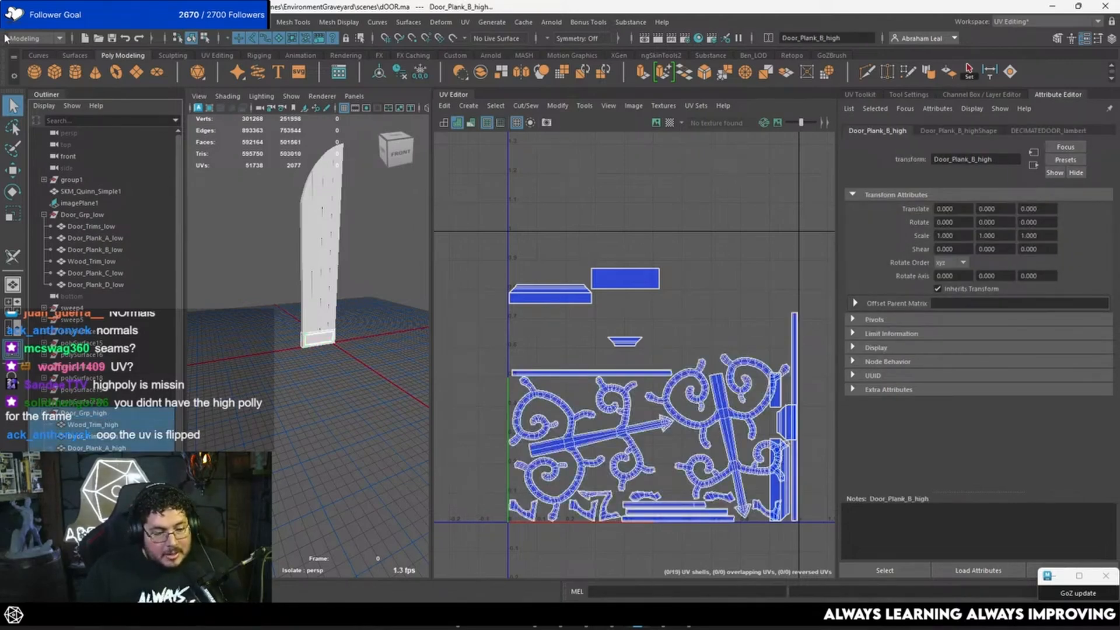
pyautogui.click(8, 21)
pyautogui.click(76, 176)
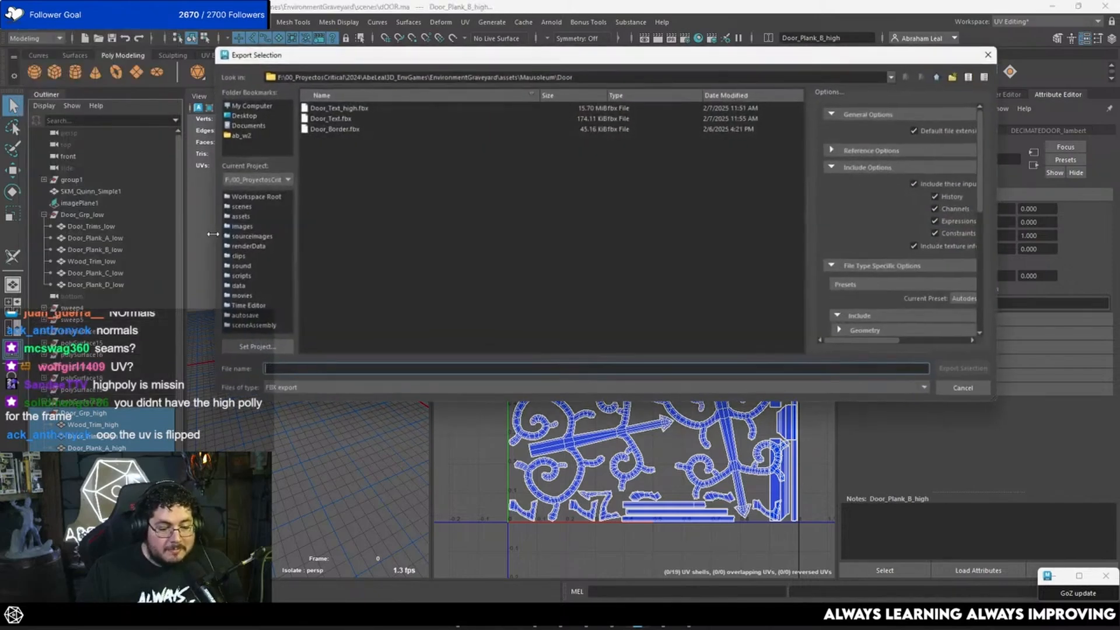
pyautogui.click(340, 115)
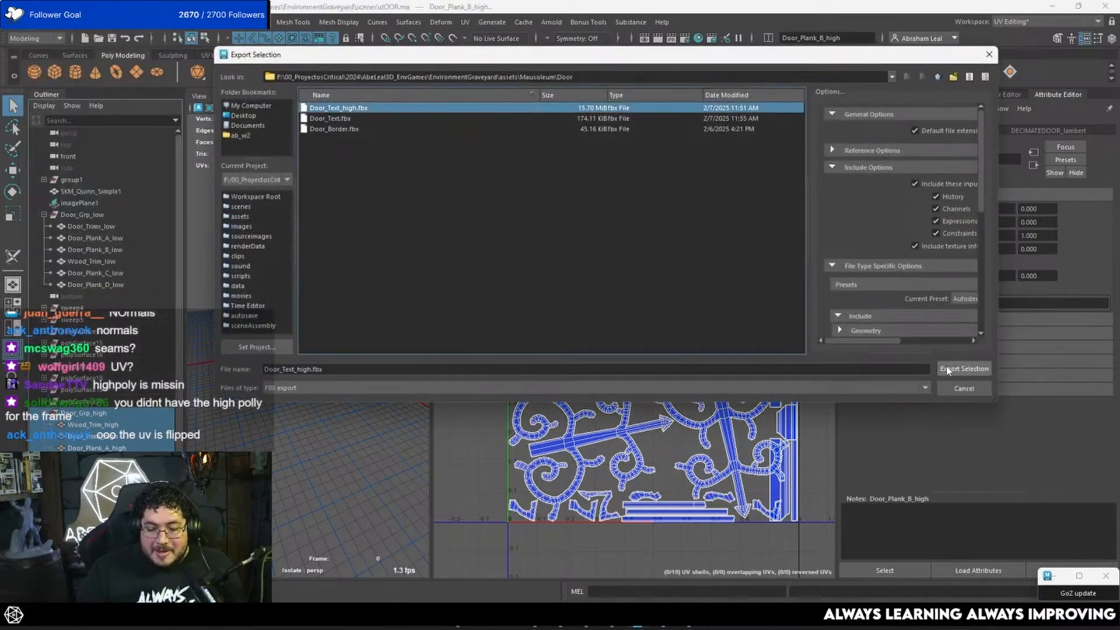
pyautogui.click(965, 368)
pyautogui.click(575, 240)
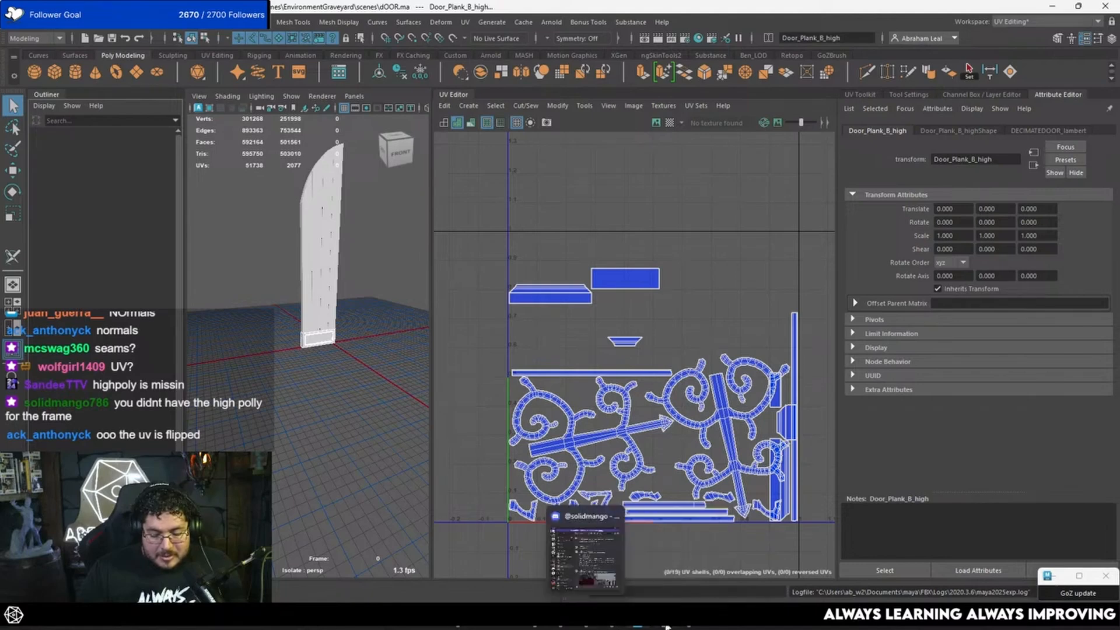
# Switch to Substance 3D Painter, enter baking mode and try to bake the selected textures from the updated high-poly file.
pyautogui.click(702, 626)
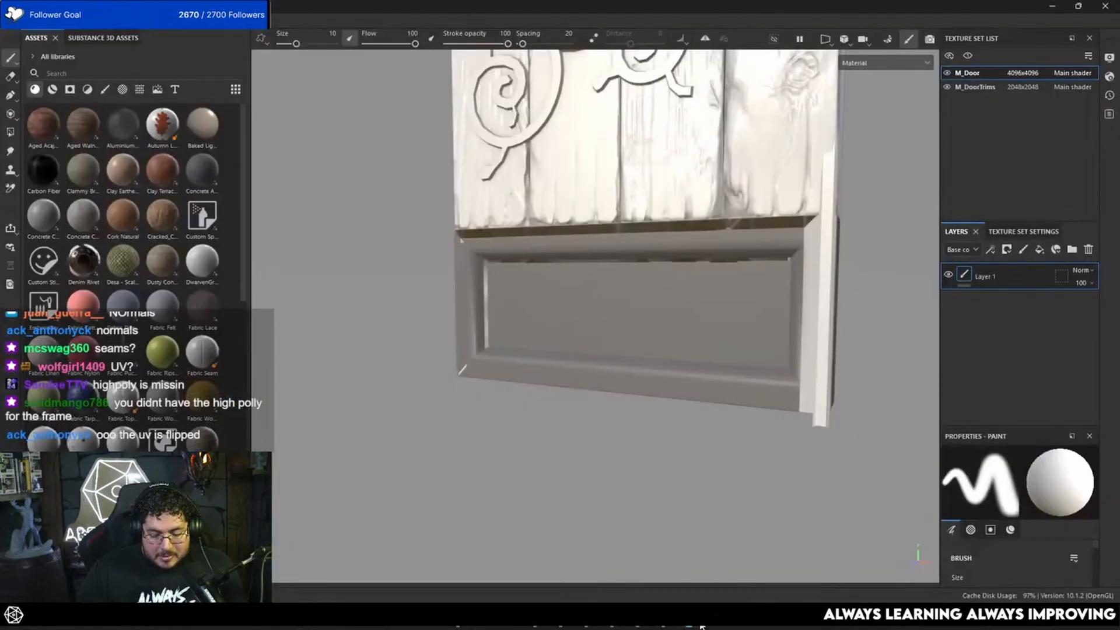
pyautogui.click(888, 39)
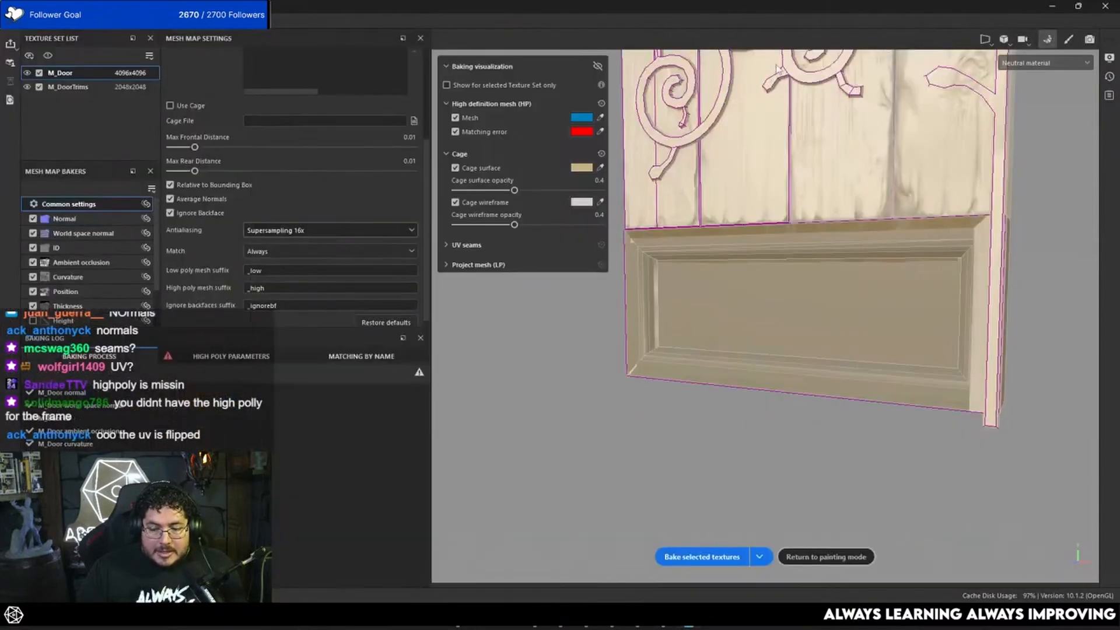
pyautogui.click(687, 559)
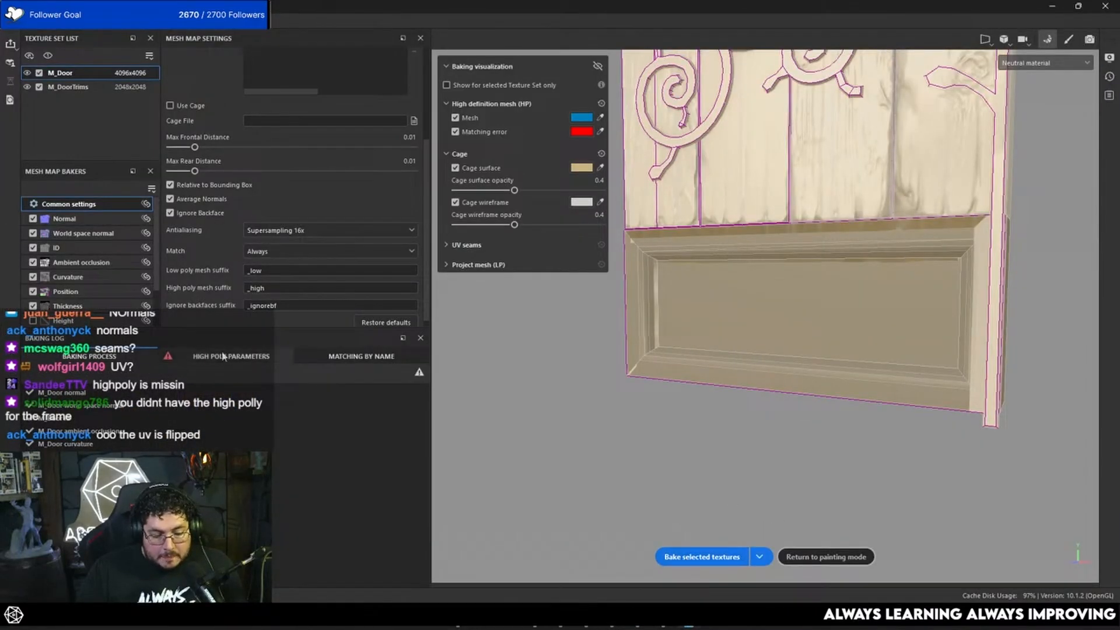
pyautogui.click(120, 360)
pyautogui.click(691, 557)
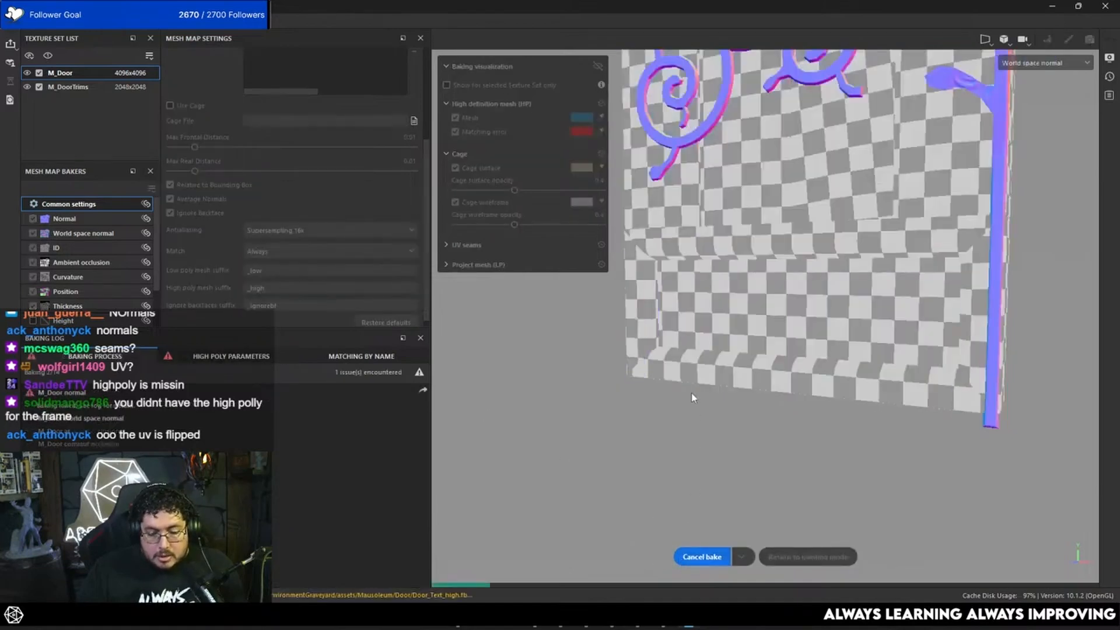
pyautogui.click(694, 557)
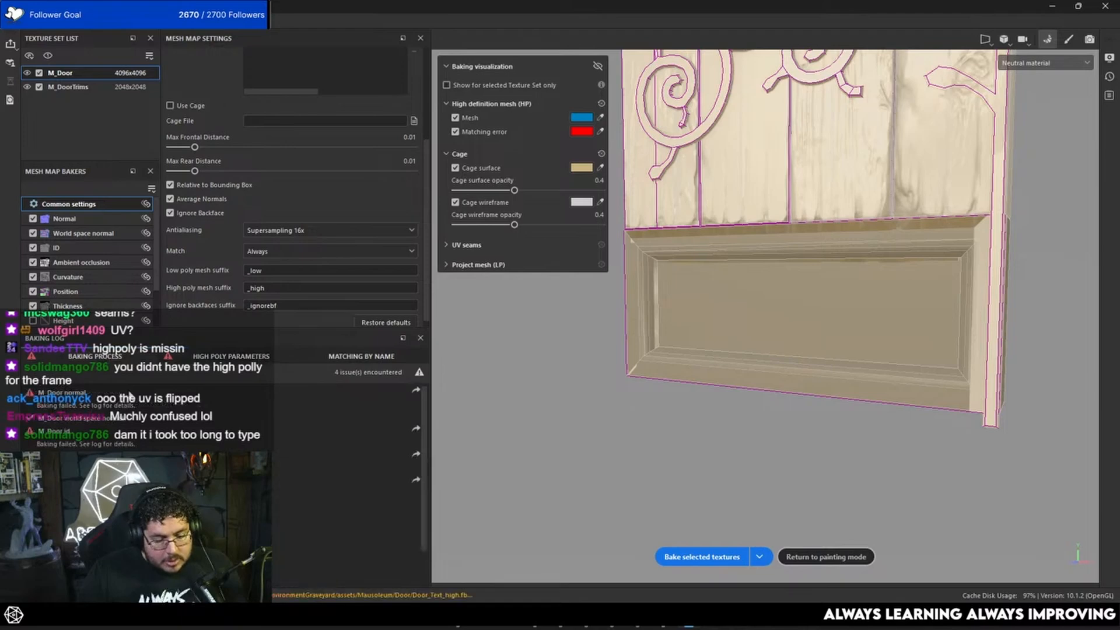
# Bake the selected textures again with the reloaded high-poly mesh and check the door and its base panel in painting mode.
pyautogui.click(1050, 7)
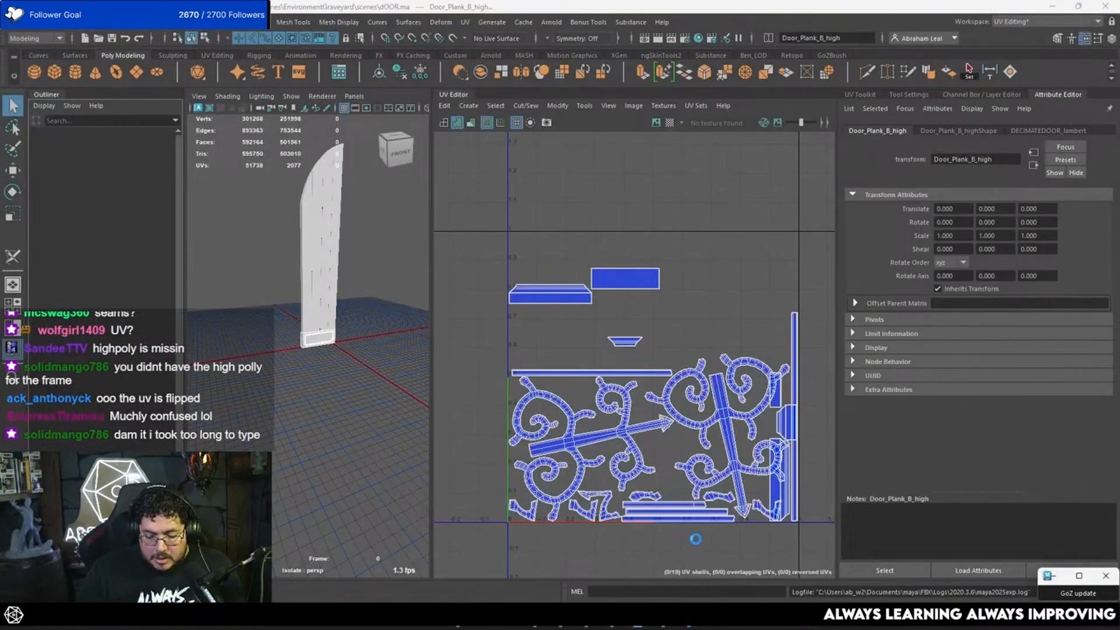
pyautogui.click(688, 618)
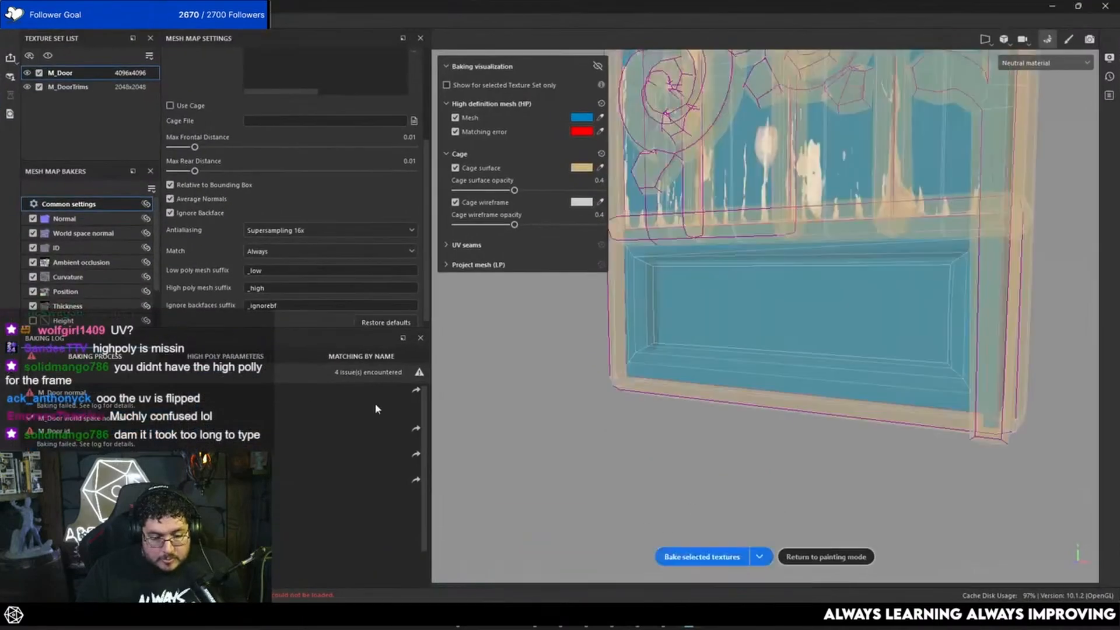
pyautogui.click(226, 364)
pyautogui.click(141, 363)
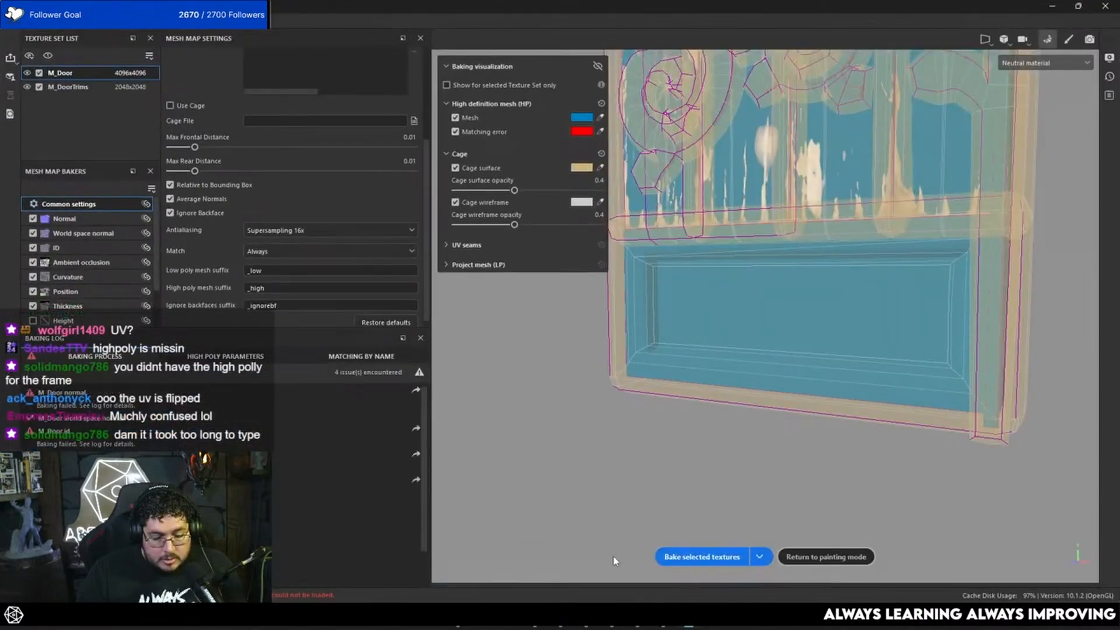
pyautogui.click(671, 555)
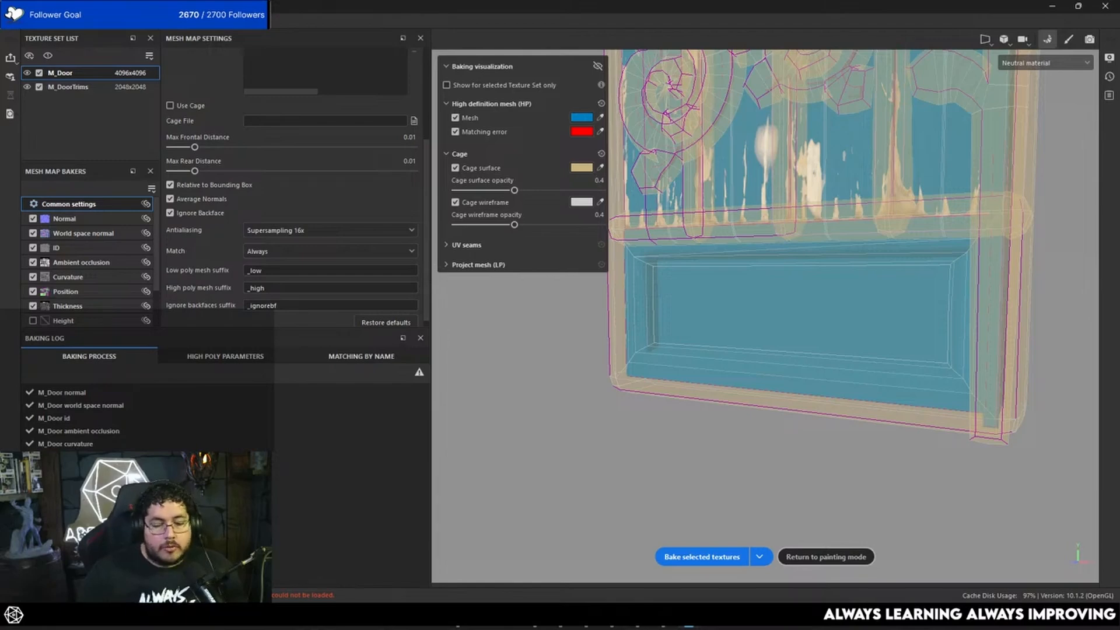
pyautogui.click(1067, 40)
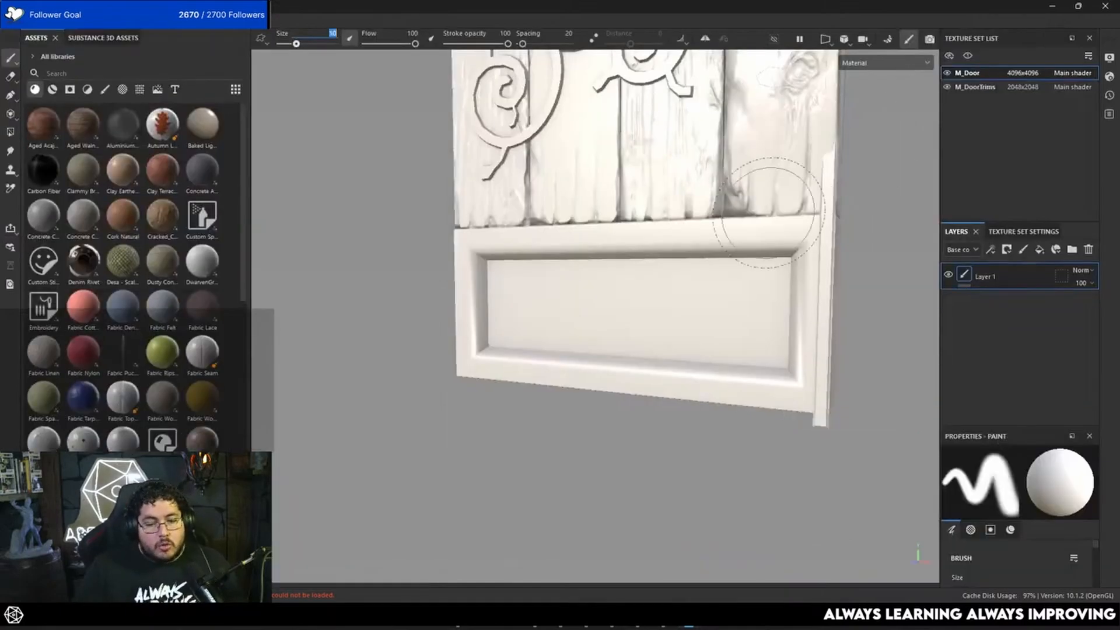
pyautogui.moveTo(658, 307)
pyautogui.keyDown('alt'); pyautogui.mouseDown()
pyautogui.moveTo(665, 275)
pyautogui.moveTo(622, 220)
pyautogui.moveTo(635, 300)
pyautogui.moveTo(600, 257)
pyautogui.moveTo(525, 233)
pyautogui.moveTo(521, 217)
pyautogui.moveTo(603, 278)
pyautogui.moveTo(607, 237)
pyautogui.moveTo(565, 240)
pyautogui.moveTo(763, 328)
pyautogui.moveTo(622, 247)
pyautogui.moveTo(650, 295)
pyautogui.moveTo(647, 276)
pyautogui.mouseUp(); pyautogui.keyUp('alt')
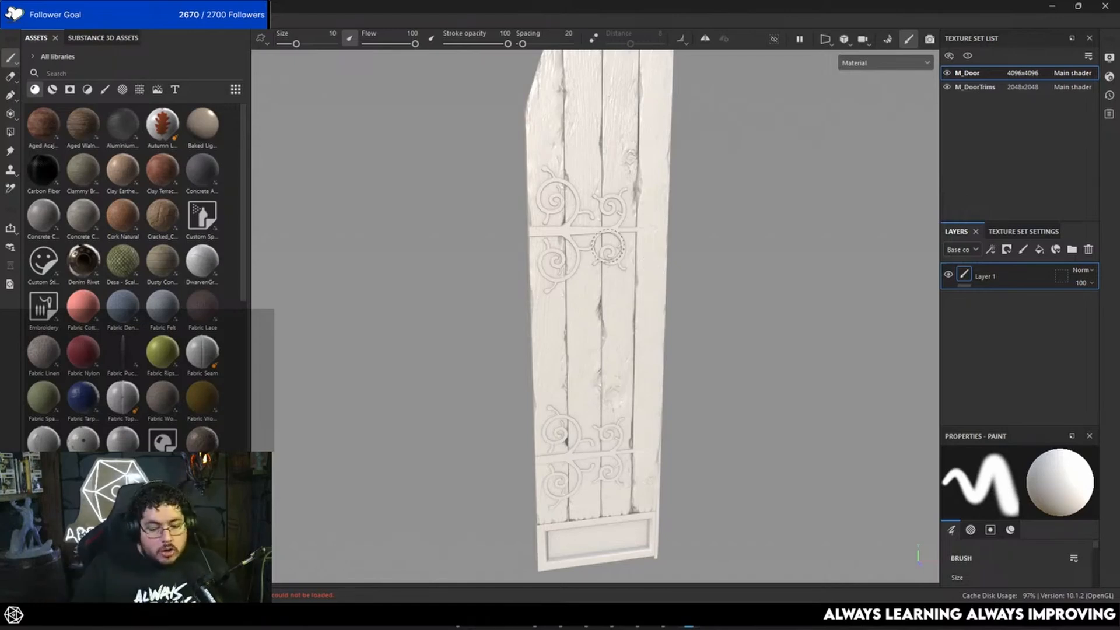
# Examine the baked base wood panel and its bevelled frame up close and from several angles, along with the adjoining planks.
pyautogui.keyDown('alt'); pyautogui.moveTo(635, 355); pyautogui.dragTo(580, 190, button='middle'); pyautogui.keyUp('alt')
pyautogui.keyDown('alt'); pyautogui.moveTo(580, 191); pyautogui.dragTo(608, 344, button='right'); pyautogui.keyUp('alt')
pyautogui.keyDown('alt'); pyautogui.moveTo(608, 345); pyautogui.dragTo(639, 198, button='middle'); pyautogui.keyUp('alt')
pyautogui.keyDown('alt'); pyautogui.moveTo(640, 200); pyautogui.dragTo(665, 344, button='right'); pyautogui.keyUp('alt')
pyautogui.keyDown('alt'); pyautogui.moveTo(666, 350); pyautogui.dragTo(597, 367); pyautogui.keyUp('alt')
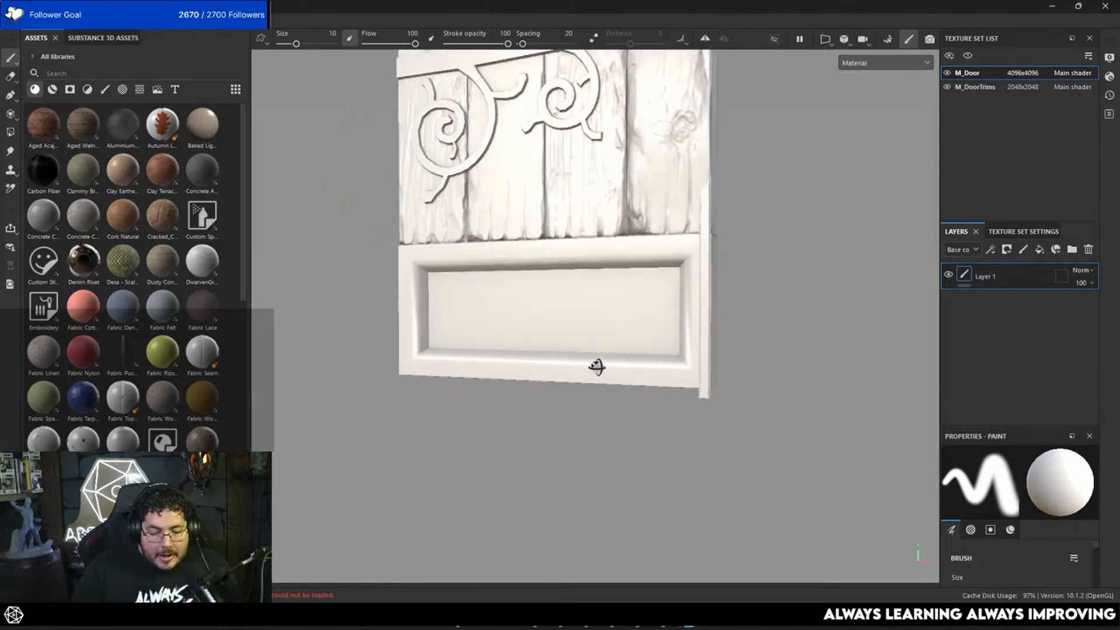
pyautogui.keyDown('alt'); pyautogui.moveTo(597, 367); pyautogui.dragTo(752, 363, button='right'); pyautogui.keyUp('alt')
pyautogui.moveTo(752, 363)
pyautogui.keyDown('alt'); pyautogui.mouseDown()
pyautogui.moveTo(908, 373)
pyautogui.moveTo(700, 335)
pyautogui.mouseUp(); pyautogui.keyUp('alt')
pyautogui.keyDown('alt'); pyautogui.moveTo(700, 335); pyautogui.dragTo(613, 284, button='right'); pyautogui.keyUp('alt')
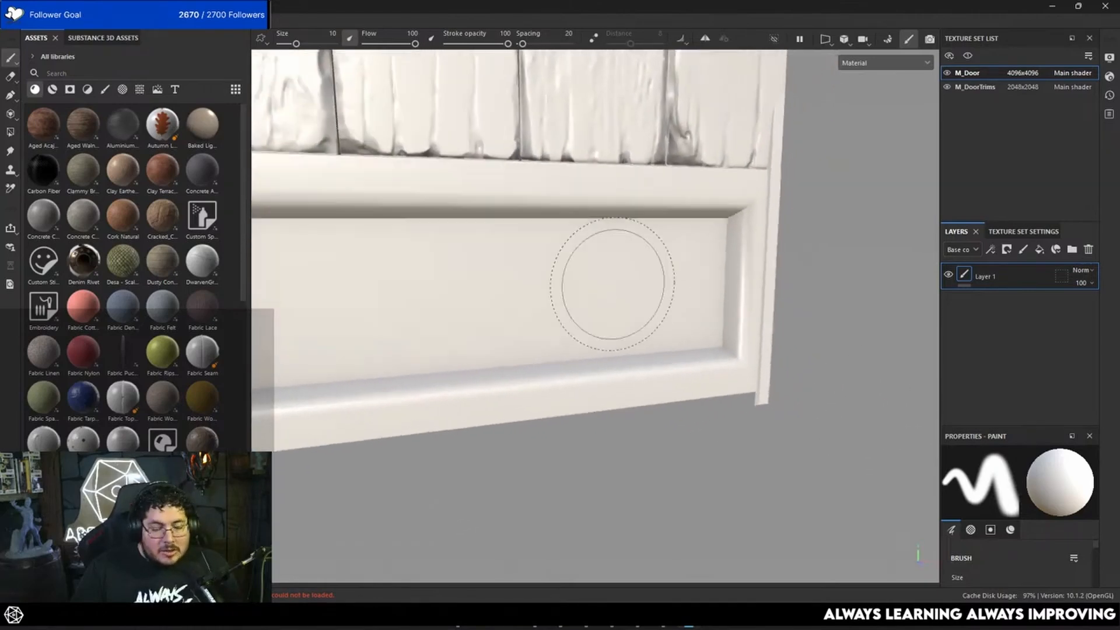
pyautogui.keyDown('alt'); pyautogui.moveTo(613, 284); pyautogui.dragTo(681, 325); pyautogui.keyUp('alt')
pyautogui.keyDown('alt'); pyautogui.moveTo(680, 325); pyautogui.dragTo(507, 310, button='right'); pyautogui.keyUp('alt')
pyautogui.keyDown('alt'); pyautogui.moveTo(508, 311); pyautogui.dragTo(596, 348, button='middle'); pyautogui.keyUp('alt')
pyautogui.keyDown('alt'); pyautogui.moveTo(596, 348); pyautogui.dragTo(580, 288, button='right'); pyautogui.keyUp('alt')
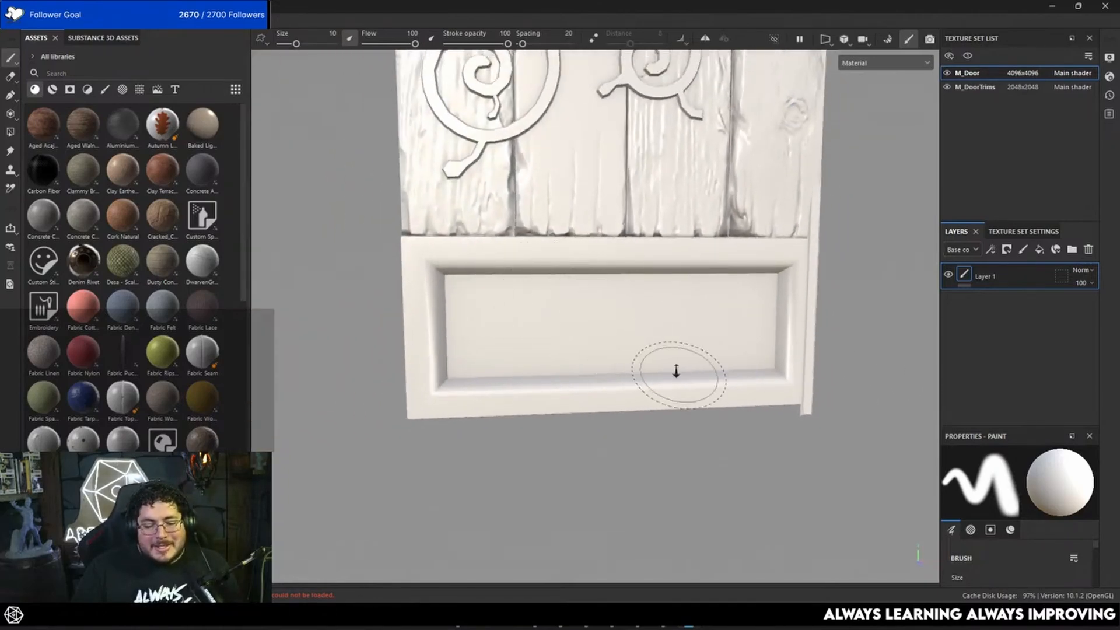
pyautogui.keyDown('alt'); pyautogui.moveTo(676, 371); pyautogui.dragTo(591, 299, button='right'); pyautogui.keyUp('alt')
pyautogui.moveTo(590, 299)
pyautogui.keyDown('alt'); pyautogui.mouseDown(button='middle')
pyautogui.moveTo(605, 342)
pyautogui.moveTo(566, 366)
pyautogui.mouseUp(button='middle'); pyautogui.keyUp('alt')
pyautogui.keyDown('alt'); pyautogui.moveTo(566, 366); pyautogui.dragTo(679, 373, button='right'); pyautogui.keyUp('alt')
pyautogui.keyDown('alt'); pyautogui.moveTo(679, 374); pyautogui.dragTo(787, 363); pyautogui.keyUp('alt')
pyautogui.keyDown('alt'); pyautogui.moveTo(788, 363); pyautogui.dragTo(478, 346, button='right'); pyautogui.keyUp('alt')
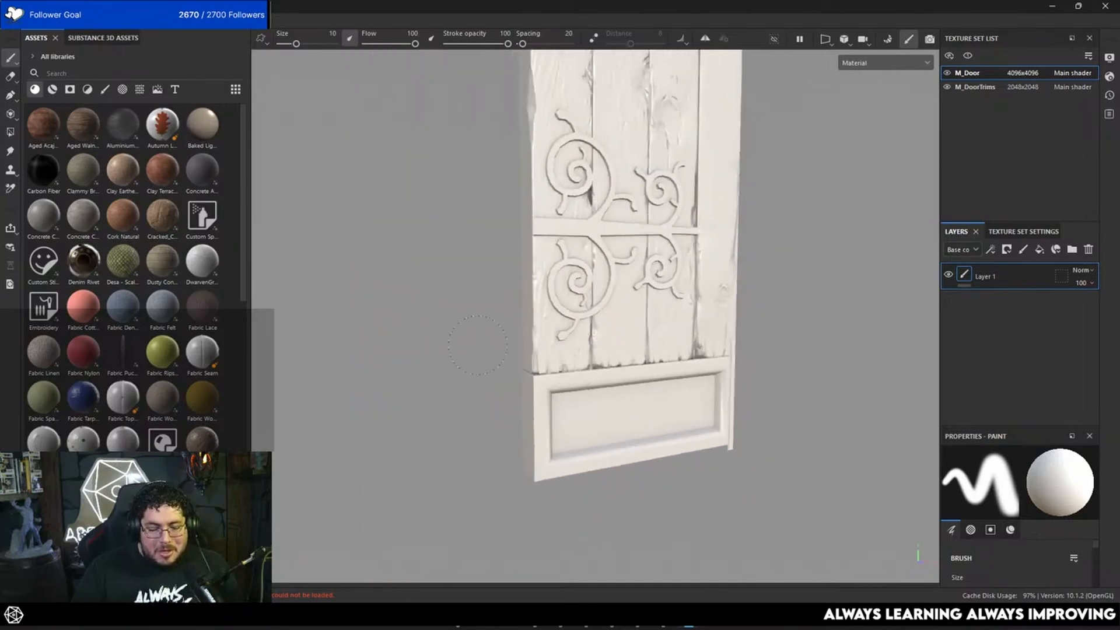
pyautogui.keyDown('alt'); pyautogui.moveTo(478, 345); pyautogui.dragTo(374, 350); pyautogui.keyUp('alt')
pyautogui.keyDown('alt'); pyautogui.moveTo(670, 395); pyautogui.dragTo(650, 400); pyautogui.keyUp('alt')
pyautogui.keyDown('alt'); pyautogui.moveTo(650, 400); pyautogui.dragTo(542, 344, button='right'); pyautogui.keyUp('alt')
pyautogui.keyDown('alt'); pyautogui.moveTo(736, 351); pyautogui.dragTo(677, 310, button='middle'); pyautogui.keyUp('alt')
pyautogui.keyDown('alt'); pyautogui.moveTo(677, 309); pyautogui.dragTo(770, 345, button='right'); pyautogui.keyUp('alt')
pyautogui.keyDown('alt'); pyautogui.moveTo(770, 345); pyautogui.dragTo(729, 333); pyautogui.keyUp('alt')
pyautogui.moveTo(656, 302)
pyautogui.keyDown('alt'); pyautogui.mouseDown(button='middle')
pyautogui.moveTo(680, 268)
pyautogui.moveTo(664, 263)
pyautogui.mouseUp(button='middle'); pyautogui.keyUp('alt')
pyautogui.keyDown('alt'); pyautogui.moveTo(664, 264); pyautogui.dragTo(738, 286, button='right'); pyautogui.keyUp('alt')
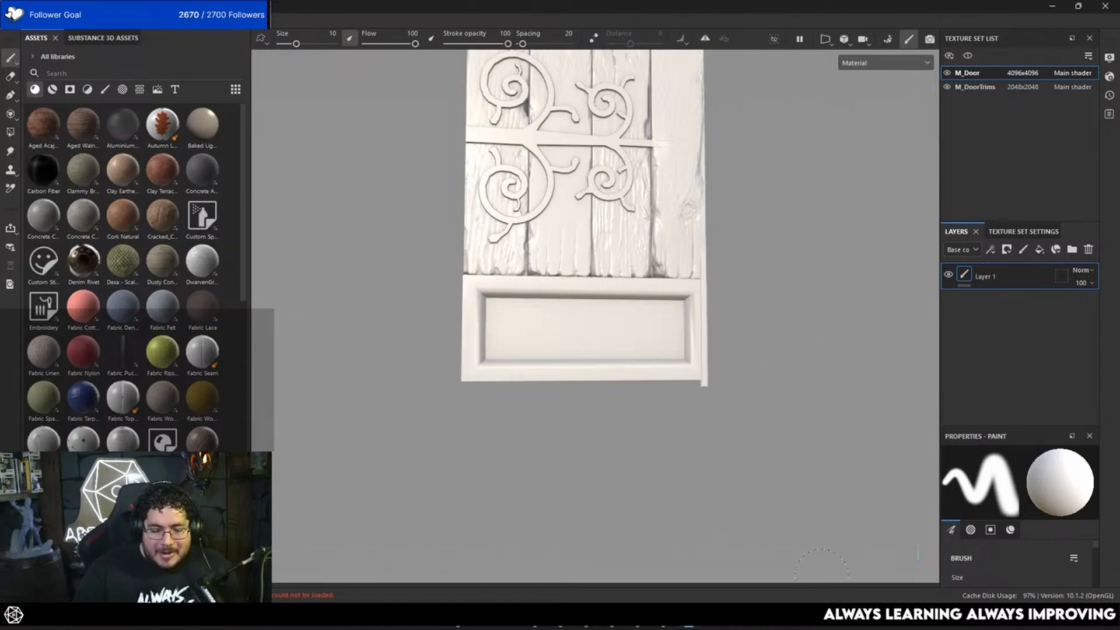
# Switch to Maya and select only Wood_Trim_high in Door_Grp_high.
pyautogui.hotkey('alt', 'Tab')
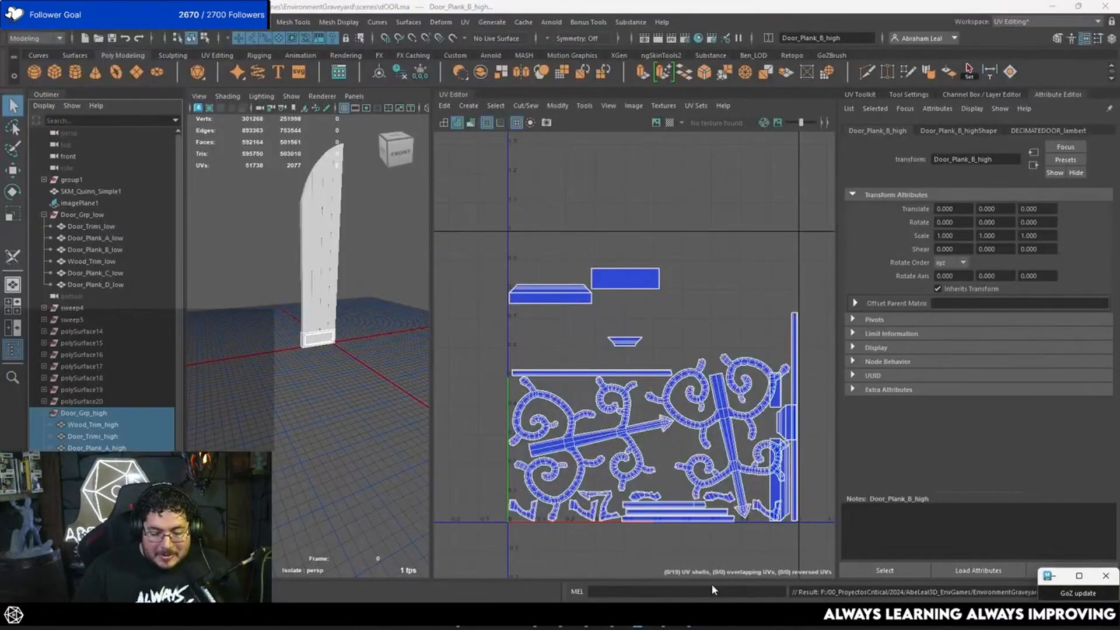
pyautogui.click(155, 428)
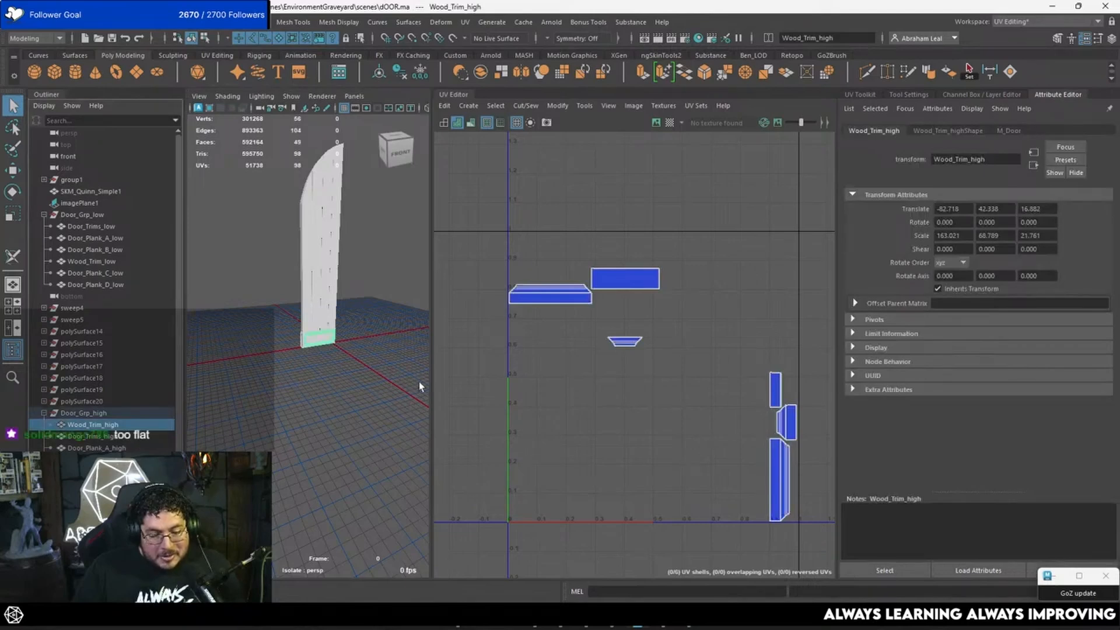
pyautogui.scroll(3, 565, 337)
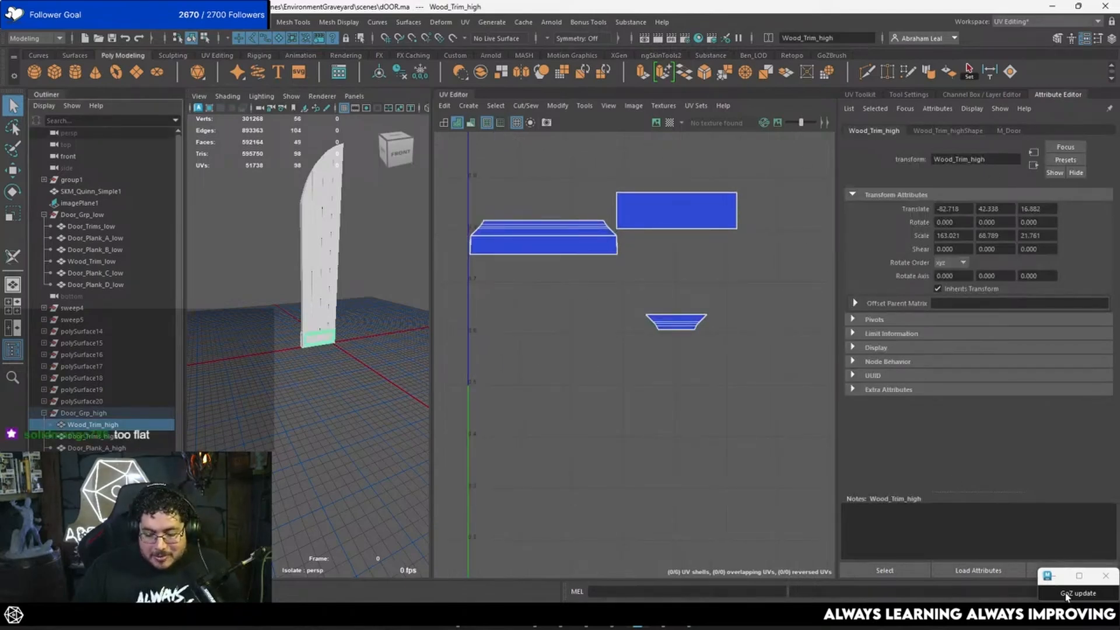
# Show the GoZ tools used for exchanging meshes with ZBrush.
pyautogui.click(830, 56)
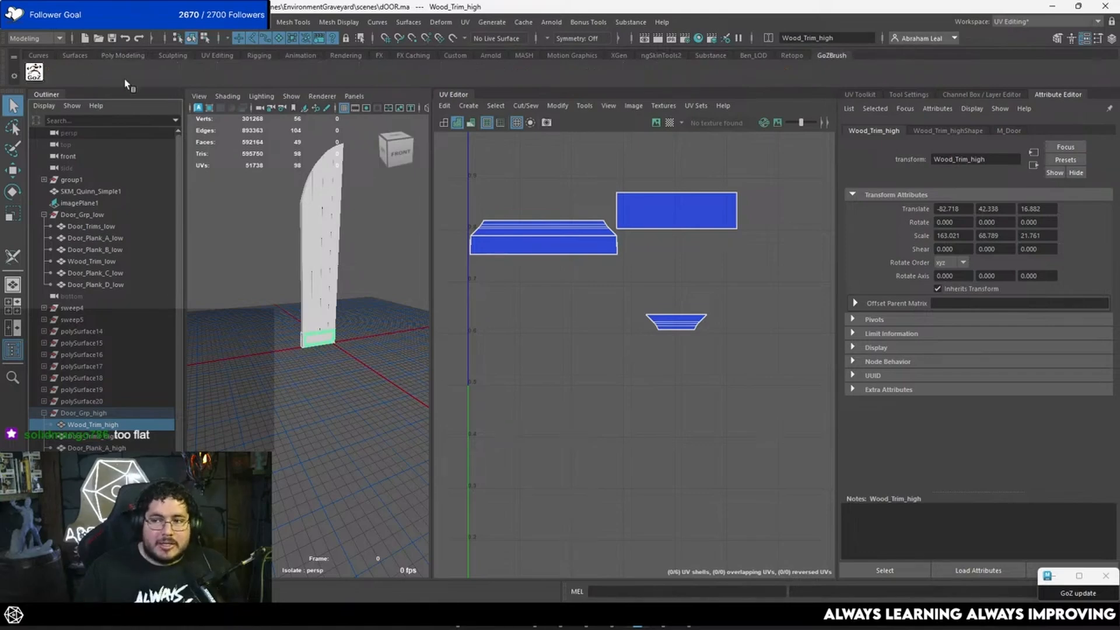
# Switch to Substance Painter and examine the baked detail on the door's lower wood panel and planks.
pyautogui.hotkey('alt', 'Tab')
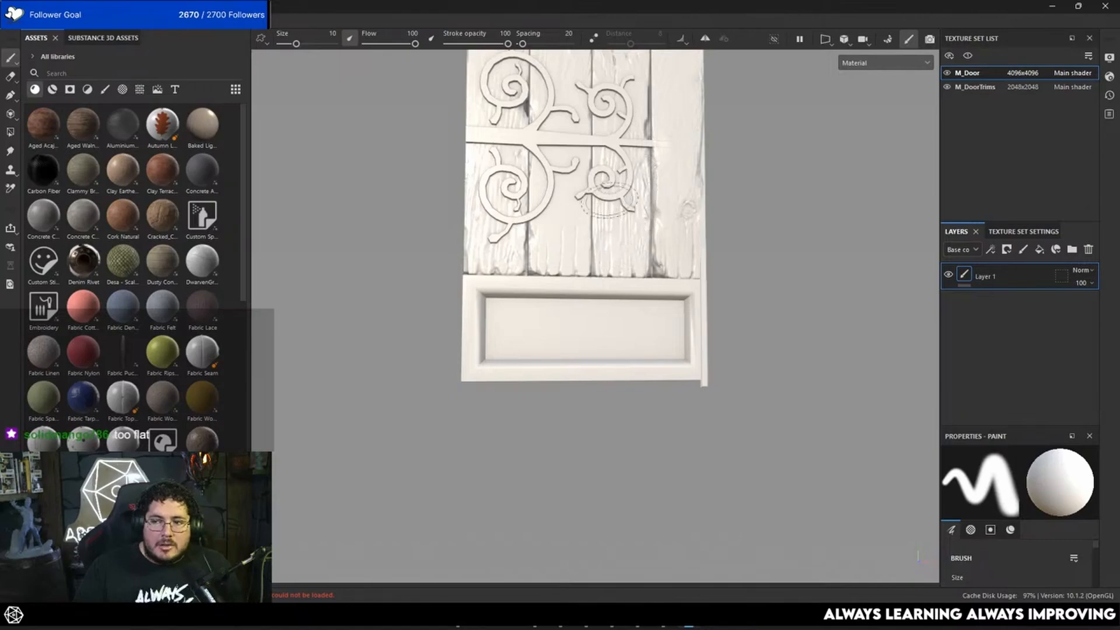
pyautogui.keyDown('alt'); pyautogui.moveTo(659, 225); pyautogui.dragTo(667, 228); pyautogui.keyUp('alt')
pyautogui.keyDown('alt'); pyautogui.moveTo(668, 227); pyautogui.dragTo(618, 265, button='middle'); pyautogui.keyUp('alt')
pyautogui.keyDown('alt'); pyautogui.moveTo(618, 265); pyautogui.dragTo(782, 266, button='right'); pyautogui.keyUp('alt')
pyautogui.keyDown('alt'); pyautogui.moveTo(782, 265); pyautogui.dragTo(750, 280); pyautogui.keyUp('alt')
pyautogui.keyDown('alt'); pyautogui.moveTo(750, 280); pyautogui.dragTo(715, 216, button='middle'); pyautogui.keyUp('alt')
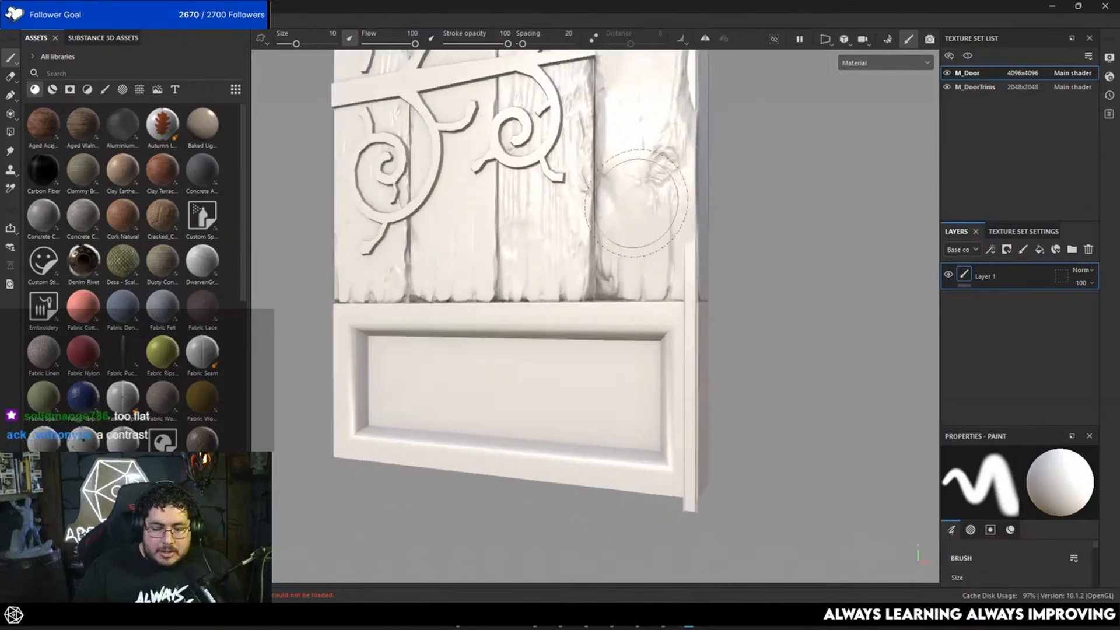
pyautogui.keyDown('alt'); pyautogui.moveTo(604, 373); pyautogui.dragTo(618, 387); pyautogui.keyUp('alt')
pyautogui.keyDown('alt'); pyautogui.moveTo(600, 248); pyautogui.dragTo(537, 313, button='middle'); pyautogui.keyUp('alt')
pyautogui.keyDown('alt'); pyautogui.moveTo(537, 313); pyautogui.dragTo(720, 300, button='right'); pyautogui.keyUp('alt')
pyautogui.moveTo(720, 300)
pyautogui.keyDown('alt'); pyautogui.mouseDown()
pyautogui.moveTo(571, 315)
pyautogui.moveTo(736, 303)
pyautogui.moveTo(693, 356)
pyautogui.moveTo(610, 312)
pyautogui.moveTo(671, 320)
pyautogui.mouseUp(); pyautogui.keyUp('alt')
pyautogui.keyDown('alt'); pyautogui.moveTo(671, 320); pyautogui.dragTo(665, 461, button='middle'); pyautogui.keyUp('alt')
pyautogui.keyDown('alt'); pyautogui.moveTo(647, 216); pyautogui.dragTo(653, 496, button='middle'); pyautogui.keyUp('alt')
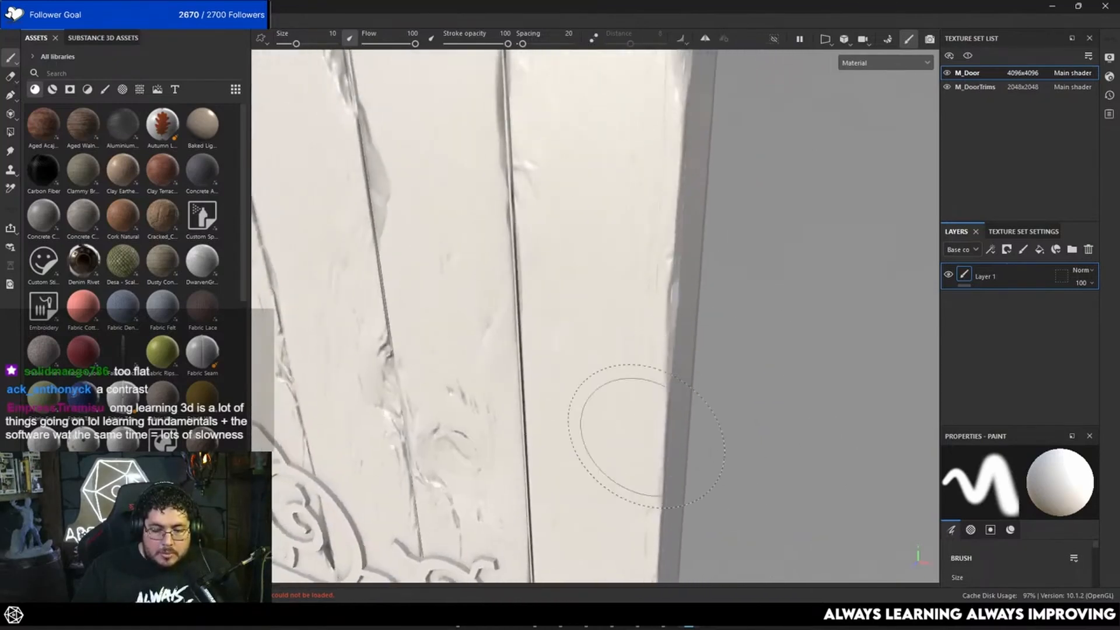
# Examine the baked door's side edge and where the ornamental hinge meets the outer plank.
pyautogui.keyDown('alt'); pyautogui.moveTo(647, 436); pyautogui.dragTo(575, 429, button='right'); pyautogui.keyUp('alt')
pyautogui.keyDown('alt'); pyautogui.moveTo(595, 409); pyautogui.dragTo(636, 403); pyautogui.keyUp('alt')
pyautogui.keyDown('alt'); pyautogui.moveTo(489, 204); pyautogui.dragTo(514, 496, button='middle'); pyautogui.keyUp('alt')
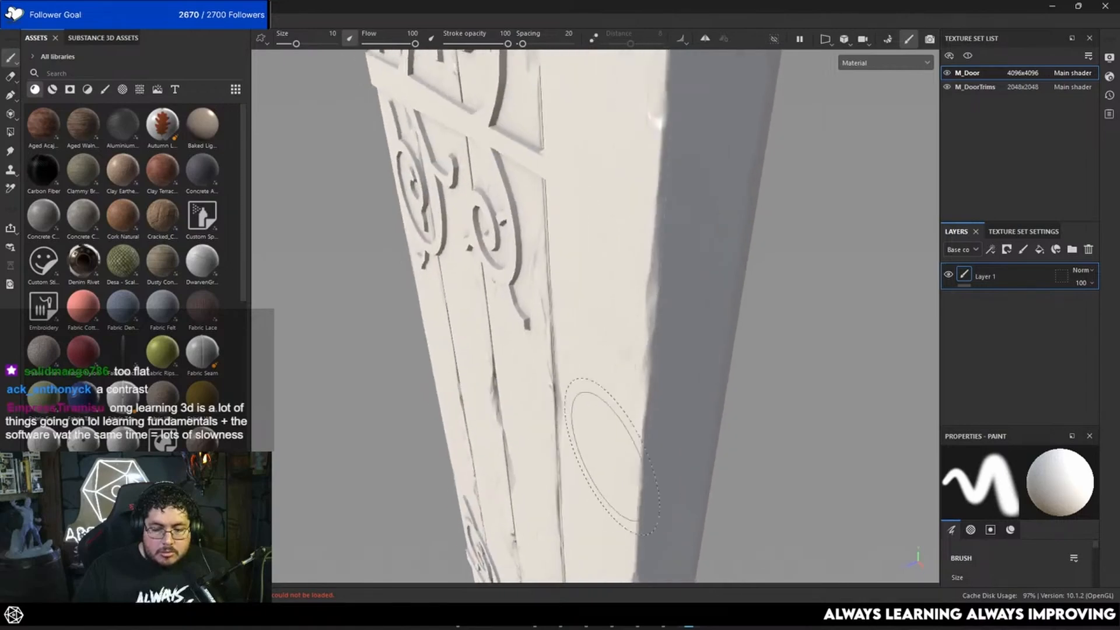
pyautogui.moveTo(612, 455)
pyautogui.keyDown('alt'); pyautogui.mouseDown()
pyautogui.moveTo(610, 358)
pyautogui.moveTo(682, 443)
pyautogui.moveTo(625, 435)
pyautogui.moveTo(656, 341)
pyautogui.moveTo(825, 297)
pyautogui.moveTo(815, 208)
pyautogui.mouseUp(); pyautogui.keyUp('alt')
pyautogui.keyDown('alt'); pyautogui.moveTo(630, 257); pyautogui.dragTo(688, 263, button='right'); pyautogui.keyUp('alt')
pyautogui.keyDown('alt'); pyautogui.moveTo(689, 263); pyautogui.dragTo(682, 339); pyautogui.keyUp('alt')
pyautogui.keyDown('alt'); pyautogui.moveTo(630, 297); pyautogui.dragTo(682, 288, button='right'); pyautogui.keyUp('alt')
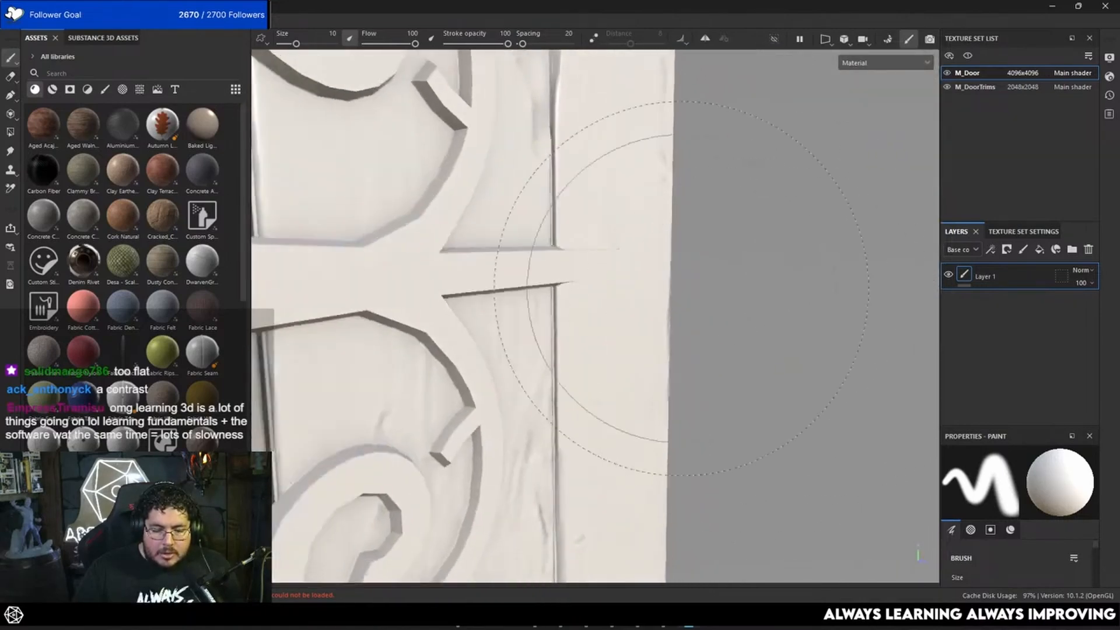
pyautogui.keyDown('alt'); pyautogui.moveTo(681, 289); pyautogui.dragTo(529, 299); pyautogui.keyUp('alt')
pyautogui.keyDown('alt'); pyautogui.moveTo(529, 298); pyautogui.dragTo(505, 316, button='right'); pyautogui.keyUp('alt')
pyautogui.keyDown('alt'); pyautogui.moveTo(505, 316); pyautogui.dragTo(689, 321, button='middle'); pyautogui.keyUp('alt')
pyautogui.keyDown('alt'); pyautogui.moveTo(689, 320); pyautogui.dragTo(870, 349, button='right'); pyautogui.keyUp('alt')
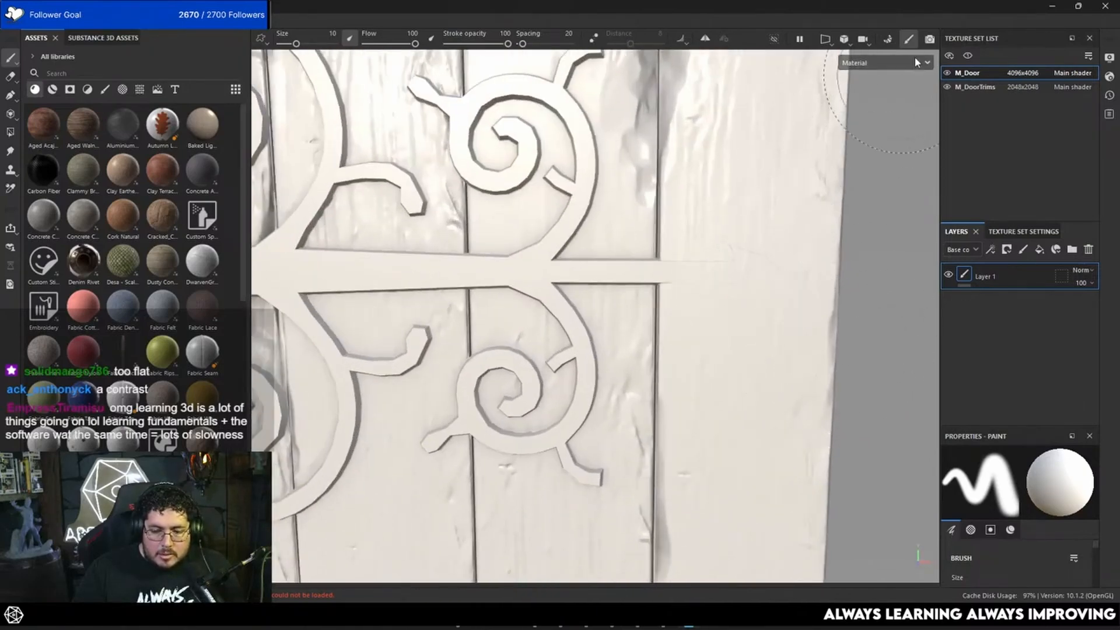
pyautogui.keyDown('alt'); pyautogui.moveTo(782, 348); pyautogui.dragTo(554, 301, button='right'); pyautogui.keyUp('alt')
pyautogui.moveTo(597, 353)
pyautogui.keyDown('alt'); pyautogui.mouseDown()
pyautogui.moveTo(603, 400)
pyautogui.moveTo(505, 378)
pyautogui.moveTo(670, 330)
pyautogui.moveTo(593, 418)
pyautogui.moveTo(576, 367)
pyautogui.moveTo(743, 386)
pyautogui.moveTo(642, 265)
pyautogui.moveTo(805, 274)
pyautogui.moveTo(870, 307)
pyautogui.moveTo(553, 246)
pyautogui.moveTo(541, 234)
pyautogui.mouseUp(); pyautogui.keyUp('alt')
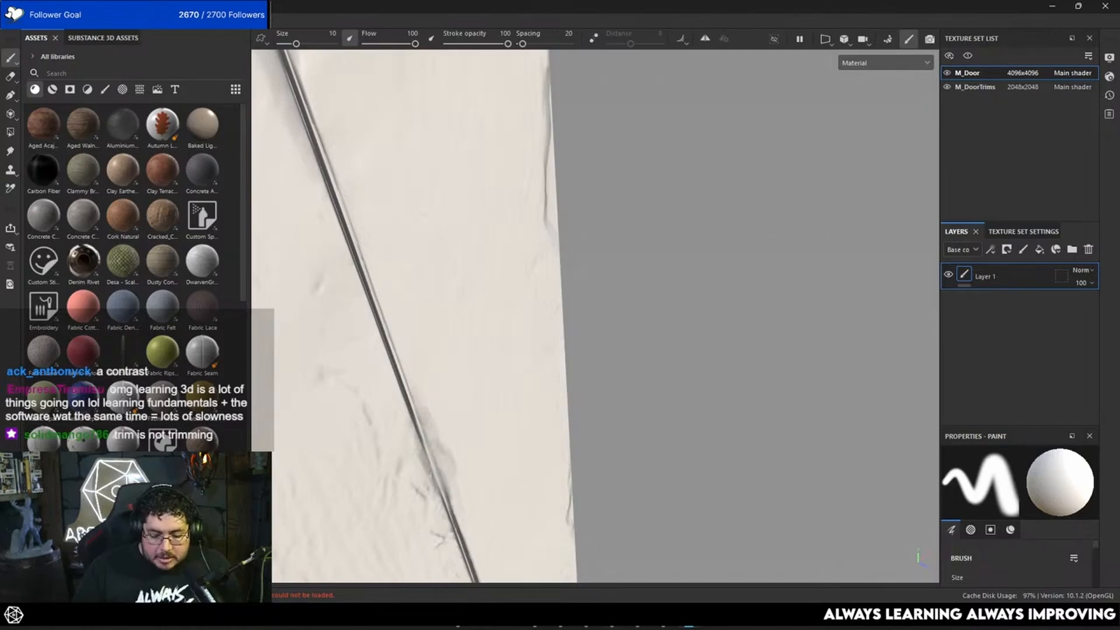
# Leave Substance Painter and launch ZBrush 2025.1.2.
pyautogui.click(1052, 6)
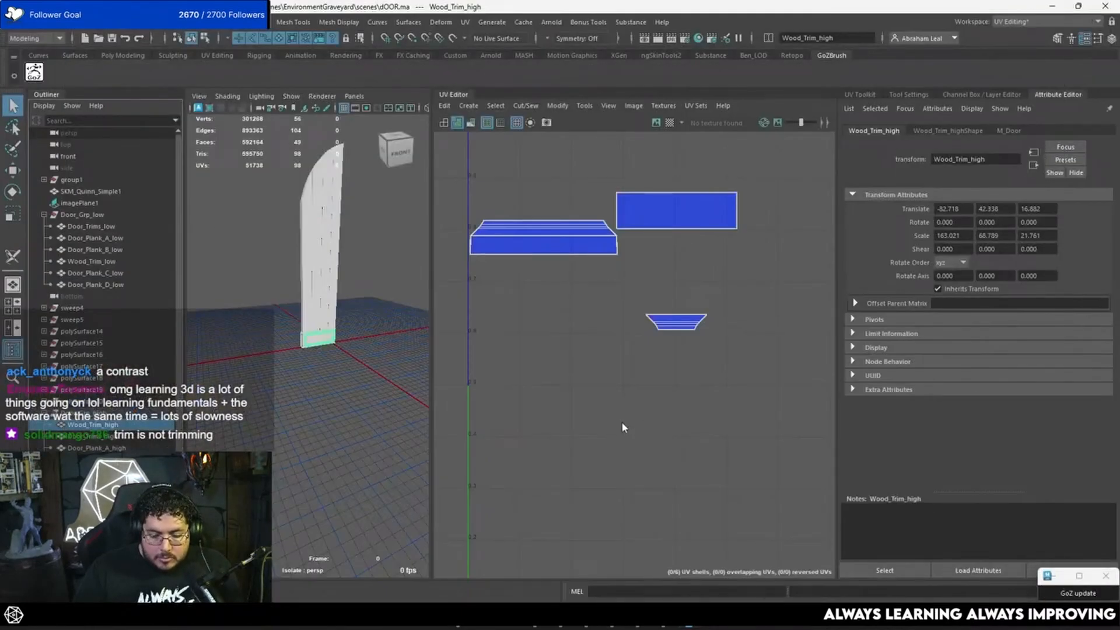
pyautogui.press('super')
pyautogui.write('zbrush 2025.1.2')
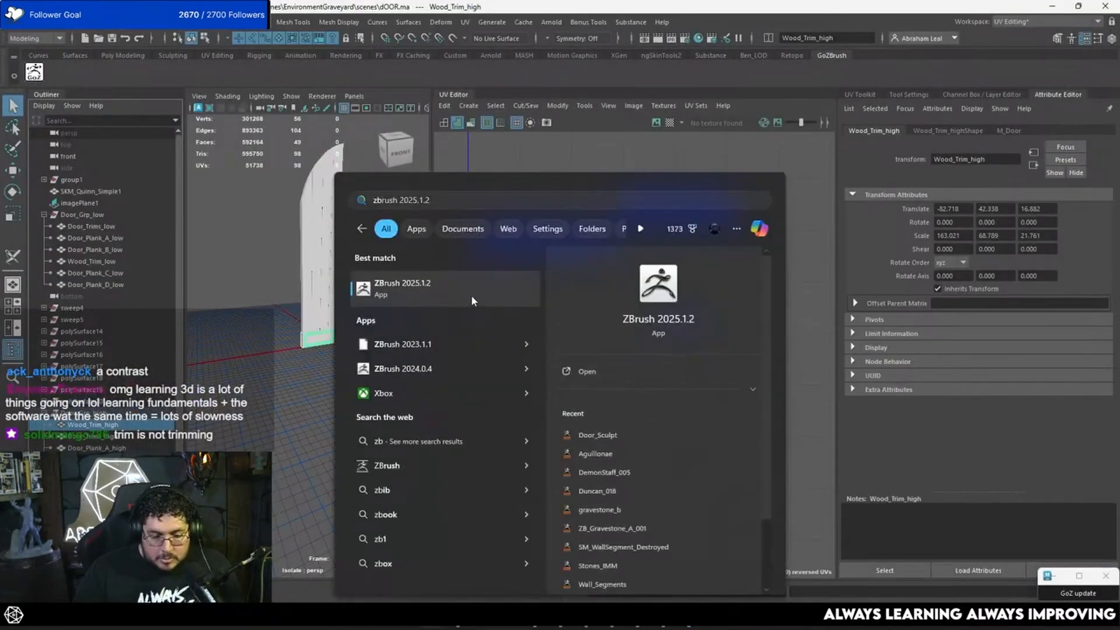
pyautogui.click(471, 296)
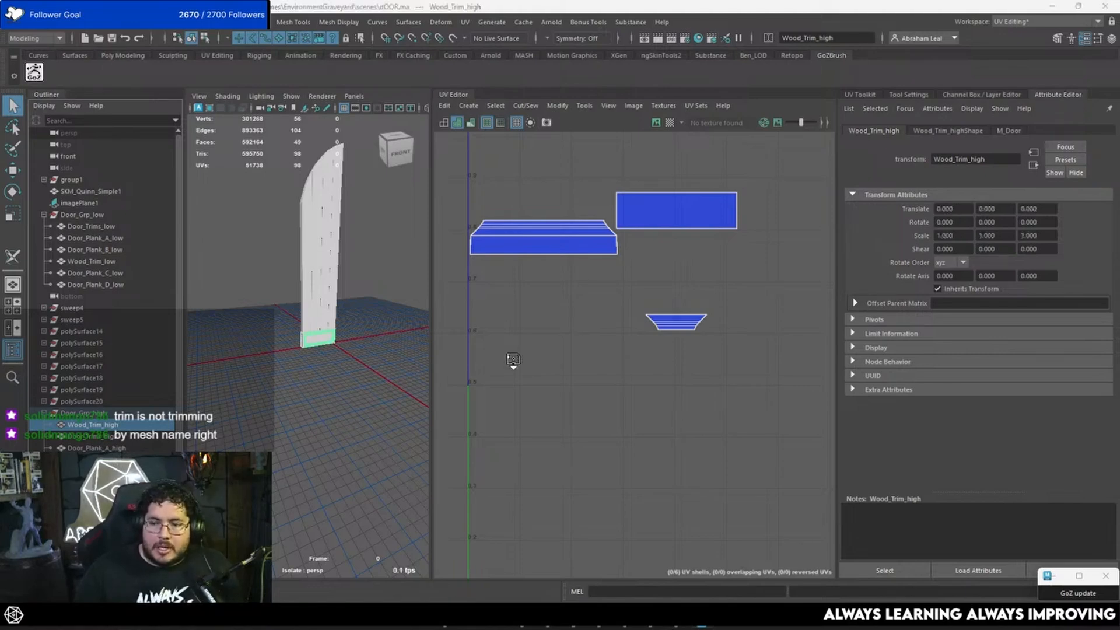
# Switch to Substance Painter's baking mode and set the M_Door mesh matching to By Mesh Name.
pyautogui.hotkey('alt', 'Tab')
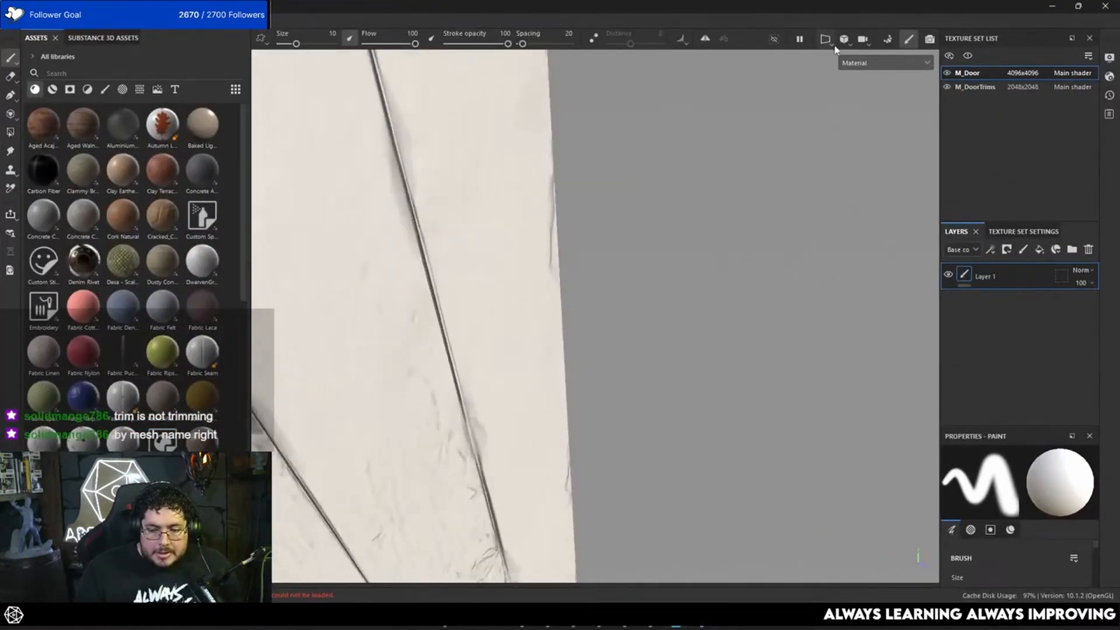
pyautogui.click(887, 38)
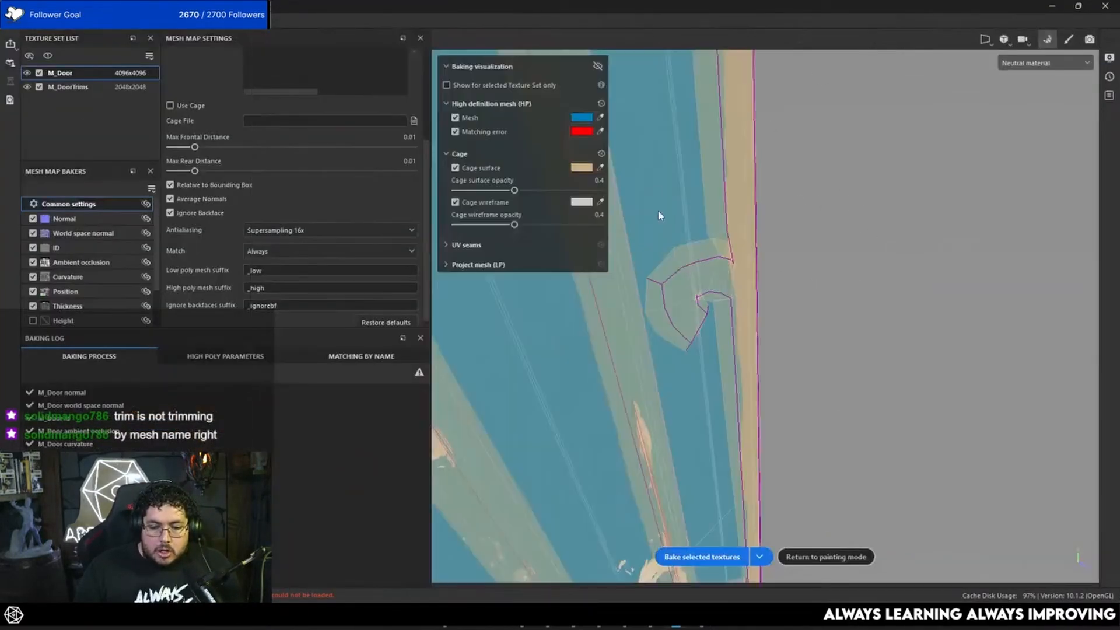
pyautogui.click(278, 245)
pyautogui.click(276, 278)
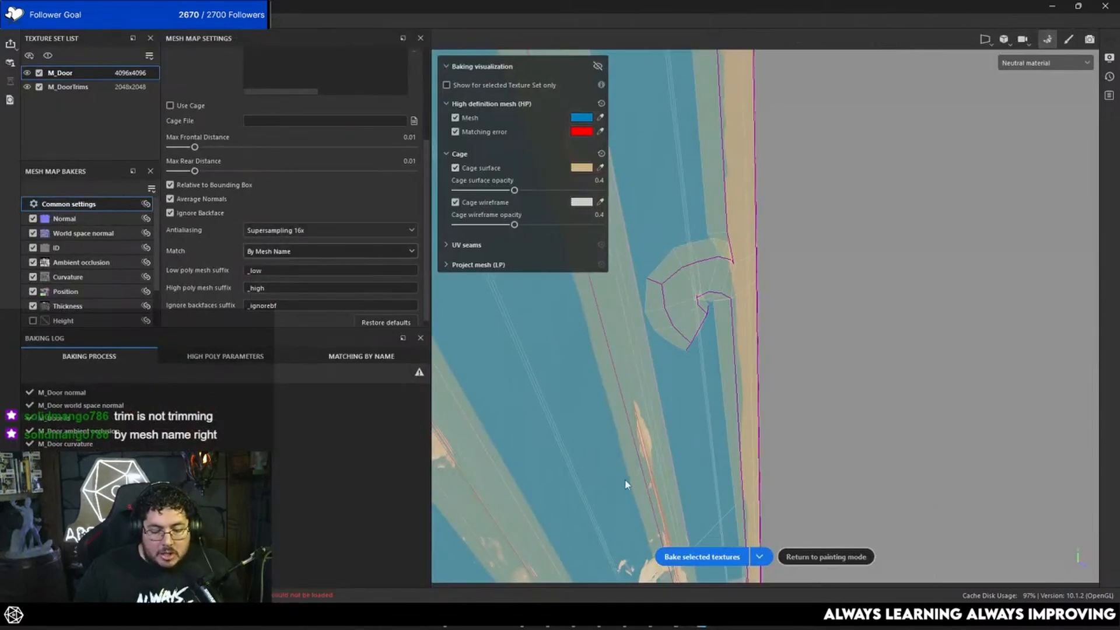
# Start baking the selected textures, dismiss the ZBrush home page window and cancel the bake.
pyautogui.click(702, 556)
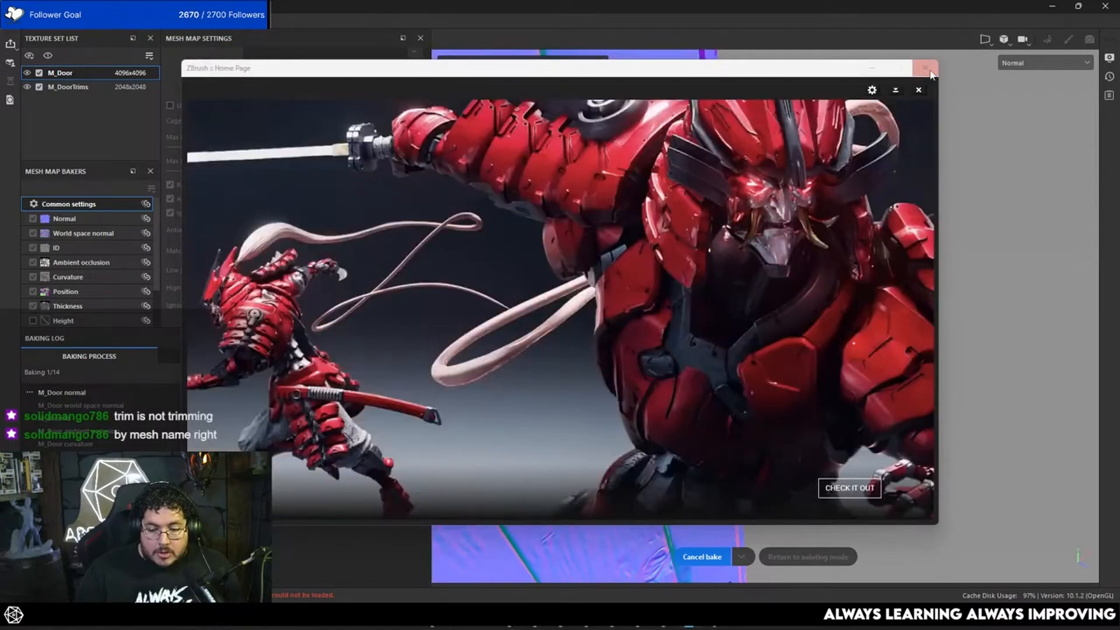
pyautogui.click(925, 68)
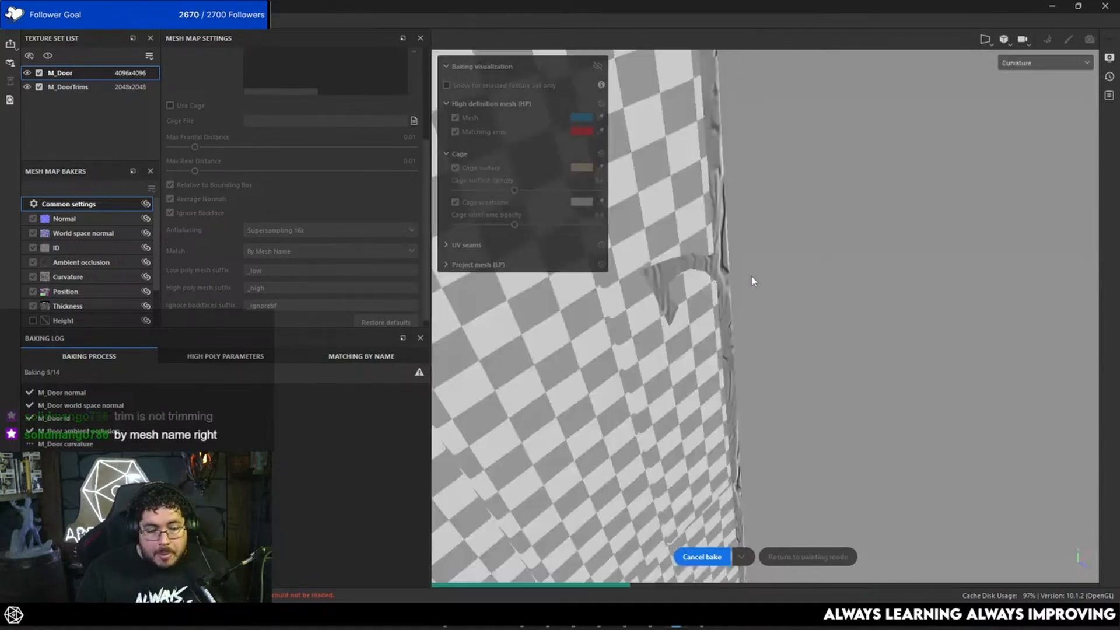
pyautogui.click(711, 560)
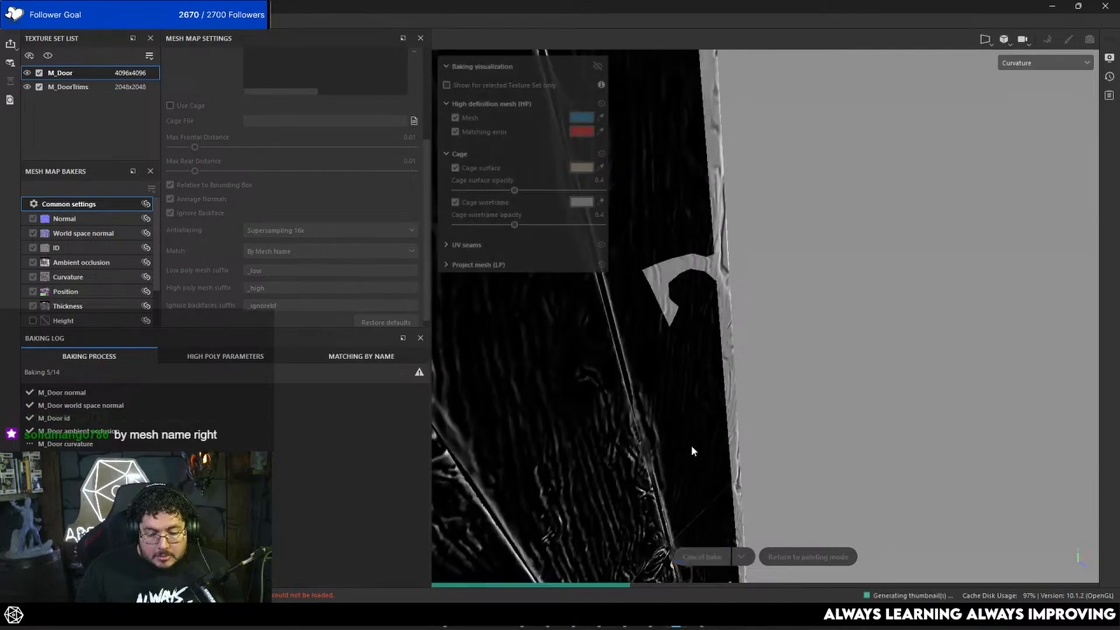
# Select the M_DoorTrims texture set and check its common mesh map baking settings.
pyautogui.click(129, 86)
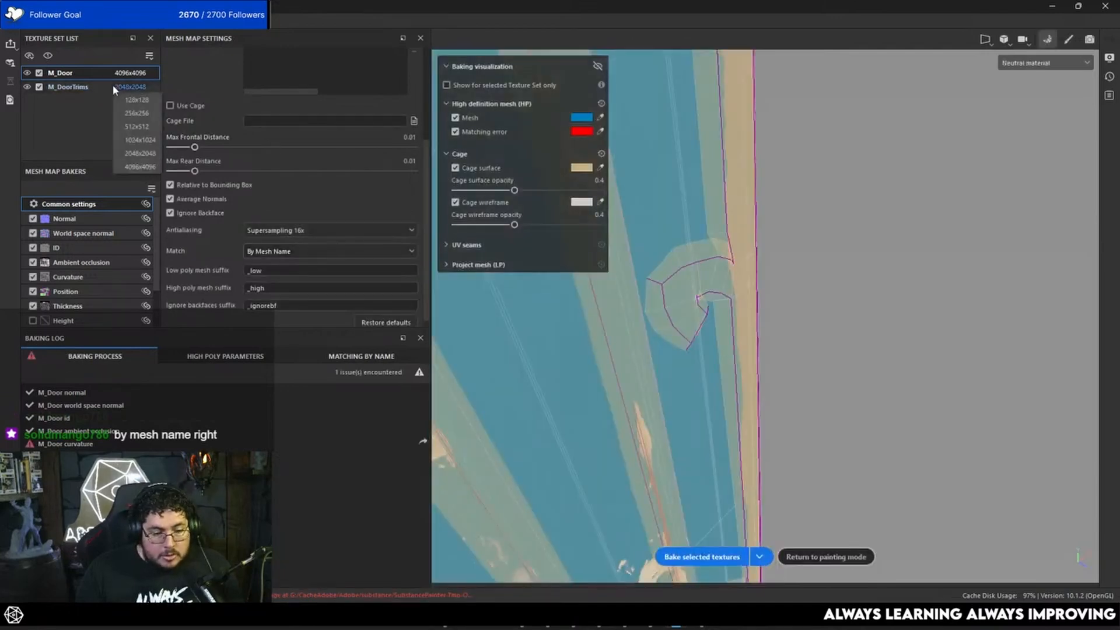
pyautogui.click(92, 88)
pyautogui.click(91, 87)
pyautogui.scroll(-3, 251, 284)
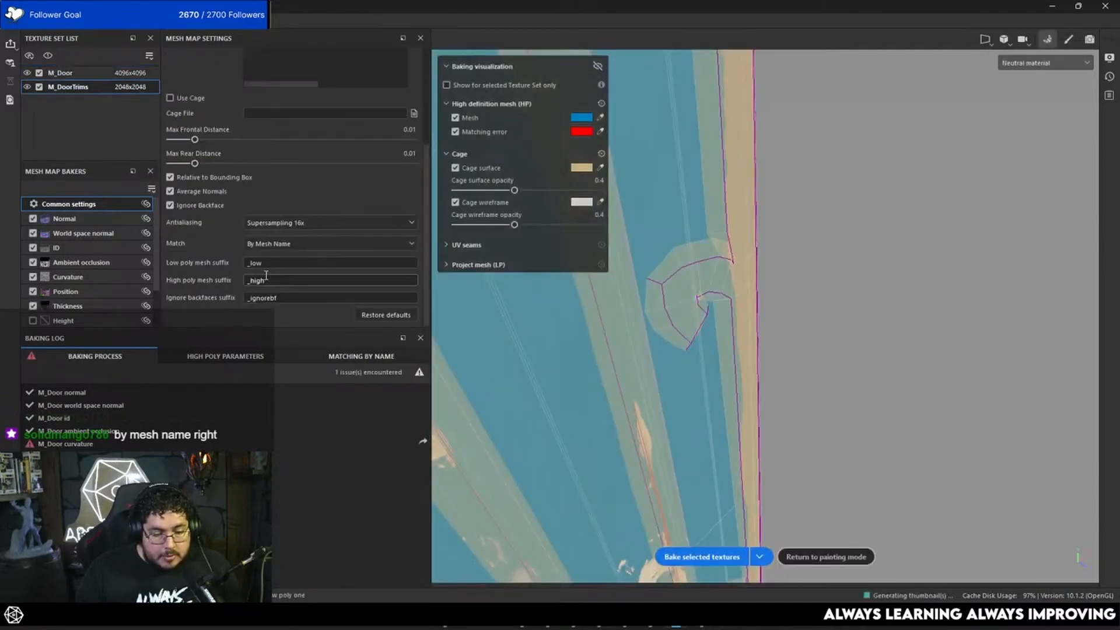
pyautogui.scroll(3, 335, 243)
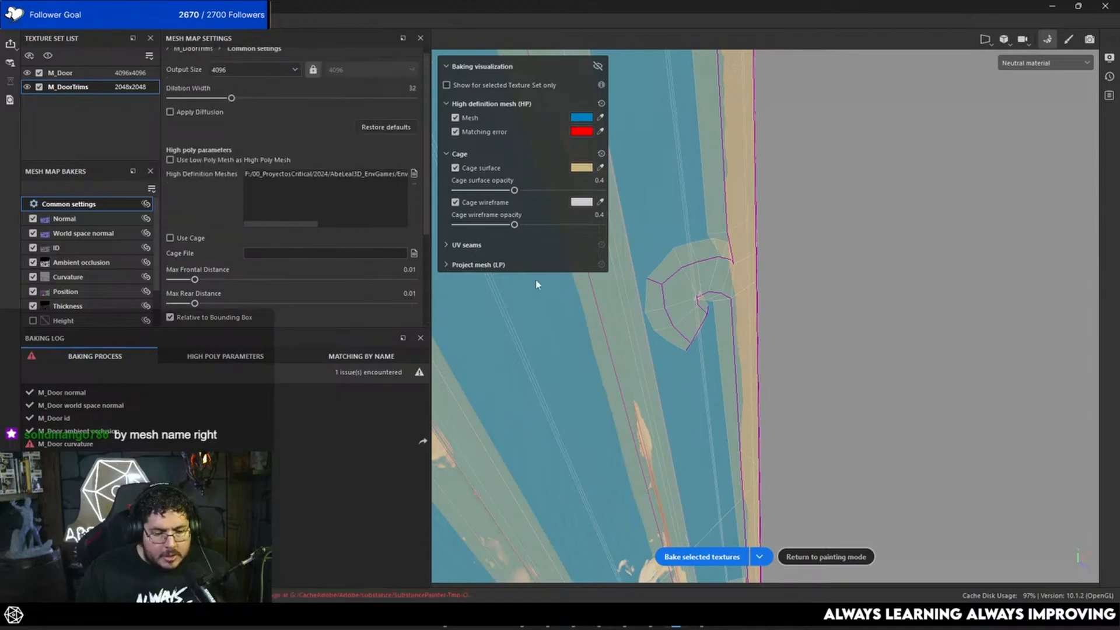
# Return to painting mode and examine the bake along the door's side edge.
pyautogui.click(1068, 39)
pyautogui.moveTo(432, 251)
pyautogui.keyDown('alt'); pyautogui.mouseDown()
pyautogui.moveTo(493, 221)
pyautogui.moveTo(472, 229)
pyautogui.mouseUp(); pyautogui.keyUp('alt')
pyautogui.keyDown('alt'); pyautogui.moveTo(560, 233); pyautogui.dragTo(624, 242, button='middle'); pyautogui.keyUp('alt')
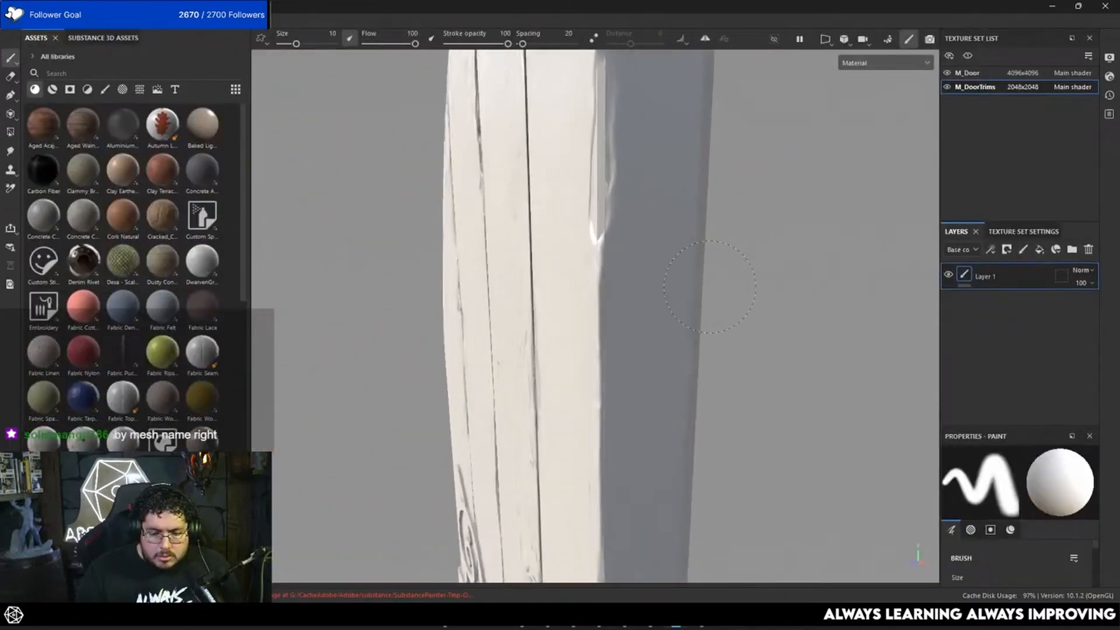
pyautogui.keyDown('alt'); pyautogui.moveTo(636, 251); pyautogui.dragTo(709, 219); pyautogui.keyUp('alt')
pyautogui.keyDown('alt'); pyautogui.moveTo(709, 219); pyautogui.dragTo(743, 266, button='right'); pyautogui.keyUp('alt')
pyautogui.moveTo(742, 266)
pyautogui.keyDown('alt'); pyautogui.mouseDown()
pyautogui.moveTo(800, 190)
pyautogui.moveTo(803, 128)
pyautogui.moveTo(758, 274)
pyautogui.mouseUp(); pyautogui.keyUp('alt')
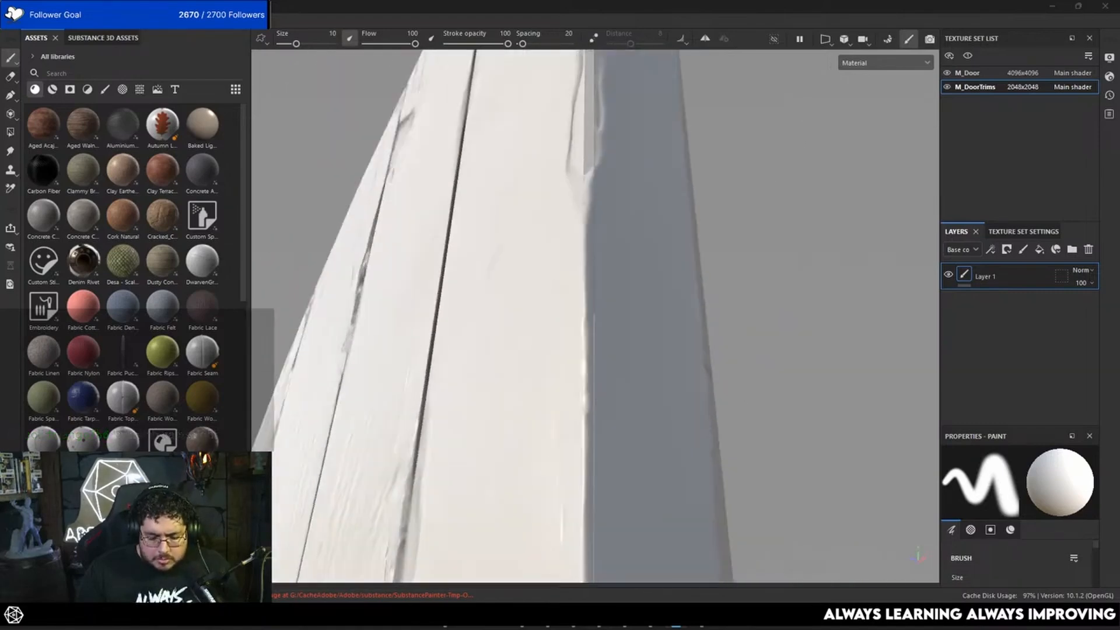
# Switch to Maya, collapse the UV Editor and isolate the Door_Grp_low group in the viewport.
pyautogui.hotkey('alt', 'Tab')
pyautogui.click(345, 220)
pyautogui.click(132, 214)
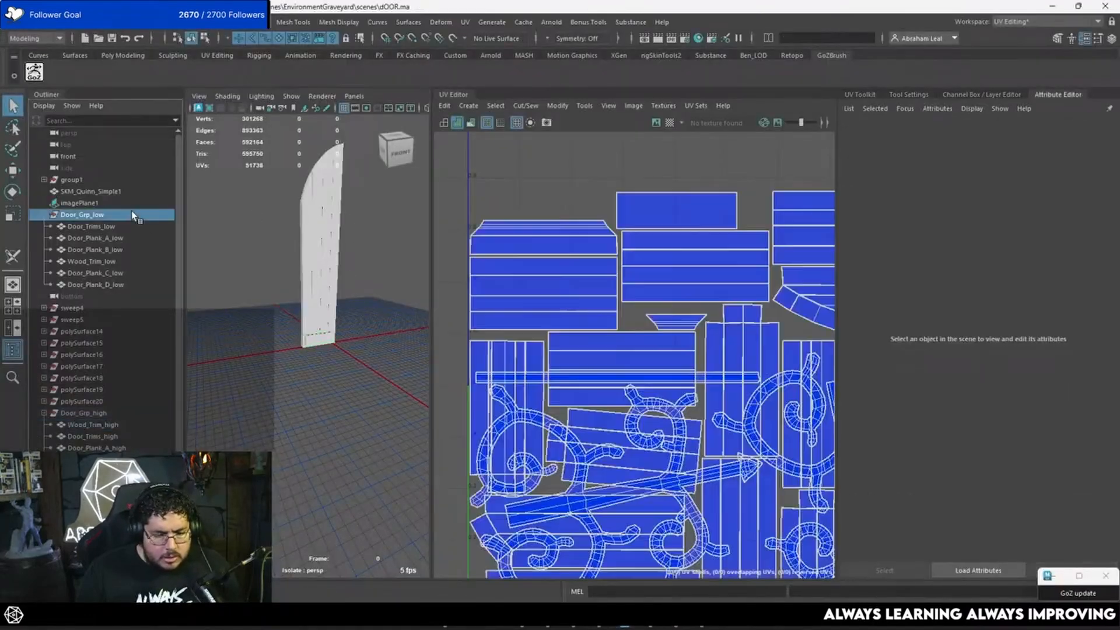
pyautogui.click(459, 96)
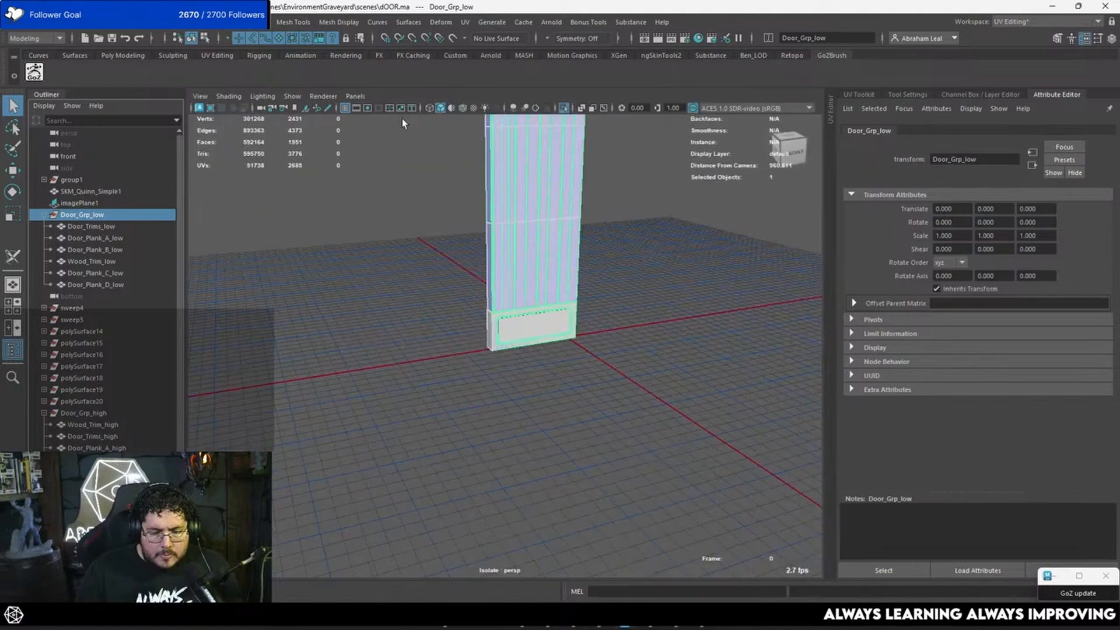
pyautogui.click(564, 109)
pyautogui.click(564, 109)
# Examine the low-poly door's edge geometry up close and select the Door_Trims_low mesh.
pyautogui.keyDown('alt'); pyautogui.moveTo(550, 291); pyautogui.dragTo(534, 375, button='middle'); pyautogui.keyUp('alt')
pyautogui.keyDown('alt'); pyautogui.moveTo(534, 375); pyautogui.dragTo(675, 400, button='right'); pyautogui.keyUp('alt')
pyautogui.keyDown('alt'); pyautogui.moveTo(675, 400); pyautogui.dragTo(678, 424); pyautogui.keyUp('alt')
pyautogui.click(726, 337)
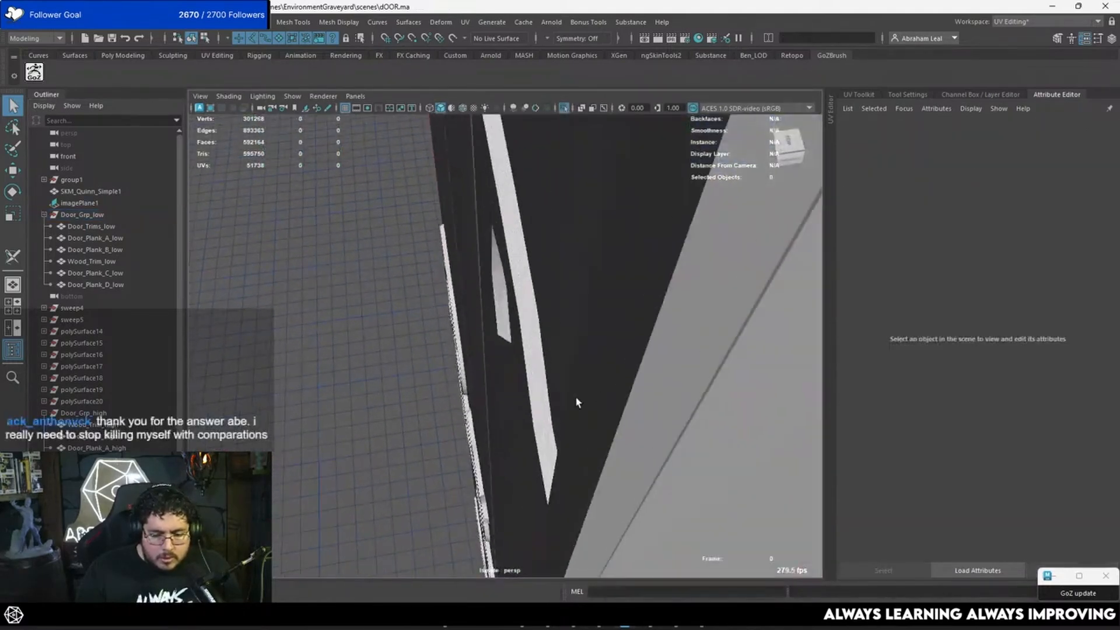
pyautogui.click(578, 401)
pyautogui.keyDown('alt'); pyautogui.moveTo(591, 451); pyautogui.dragTo(647, 402); pyautogui.keyUp('alt')
pyautogui.keyDown('alt'); pyautogui.moveTo(647, 403); pyautogui.dragTo(675, 422, button='right'); pyautogui.keyUp('alt')
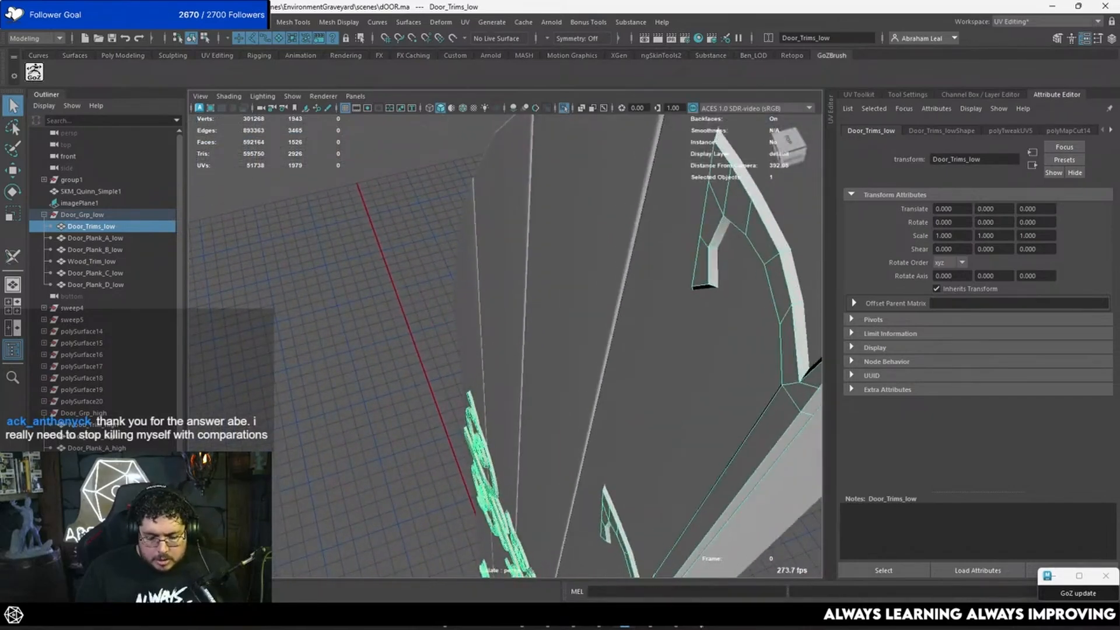
# Switch to ZBrush and close the LightBox browser.
pyautogui.click(701, 617)
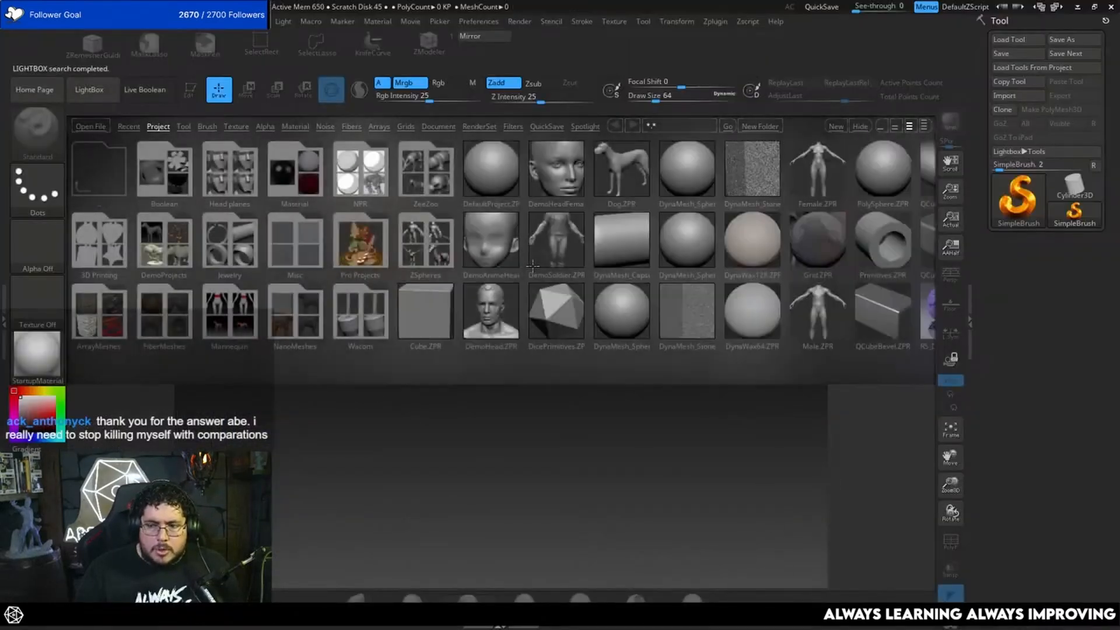
pyautogui.click(75, 91)
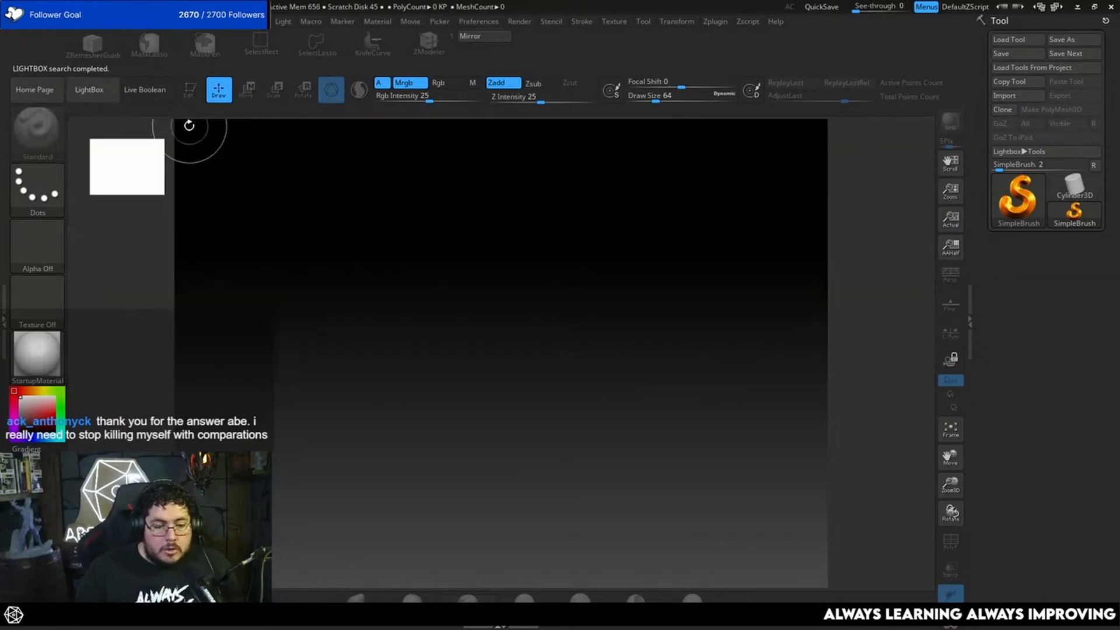
# Switch back to Maya and select the Wood_Trim_low panel at the door's base.
pyautogui.press('super')
pyautogui.moveTo(625, 625)
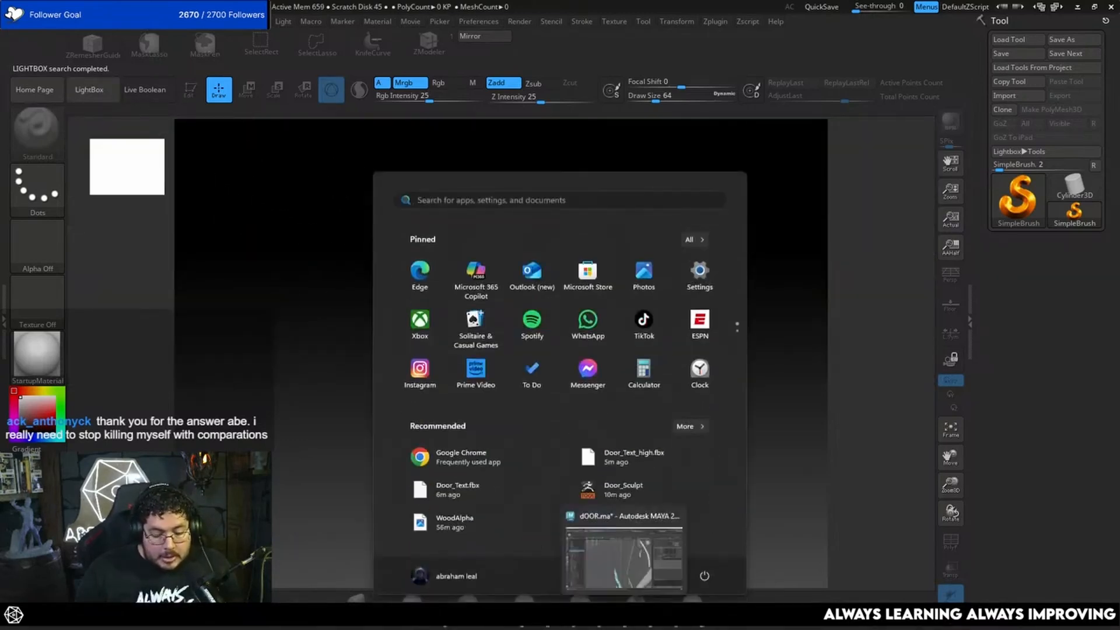
pyautogui.click(623, 561)
pyautogui.keyDown('alt'); pyautogui.moveTo(564, 456); pyautogui.dragTo(618, 411); pyautogui.keyUp('alt')
pyautogui.keyDown('alt'); pyautogui.moveTo(618, 411); pyautogui.dragTo(434, 253, button='middle'); pyautogui.keyUp('alt')
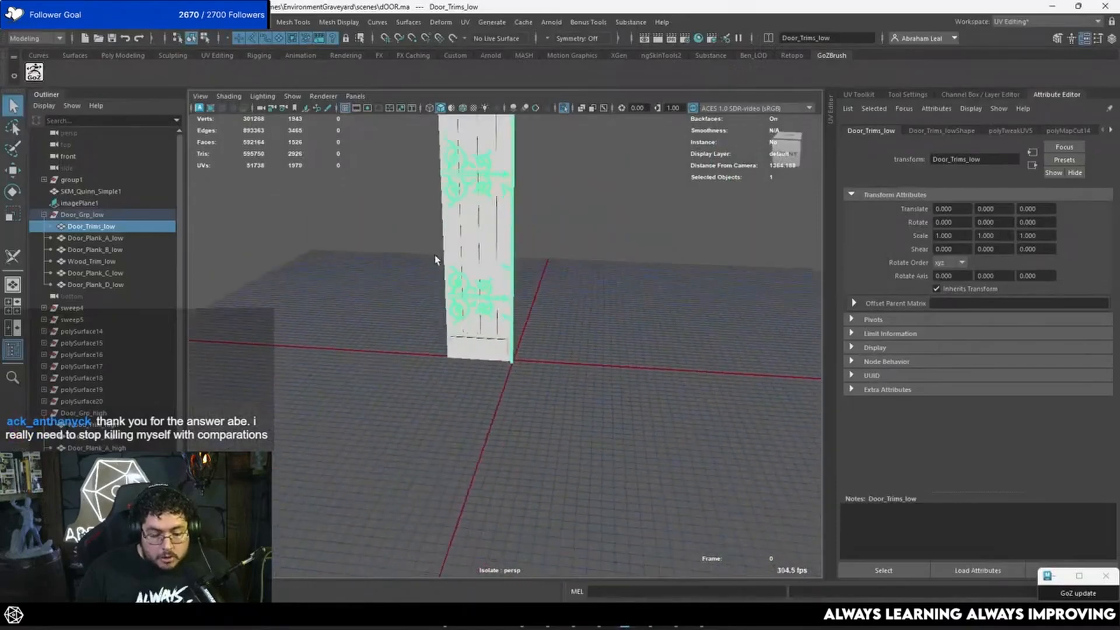
pyautogui.scroll(5, 434, 255)
pyautogui.click(471, 364)
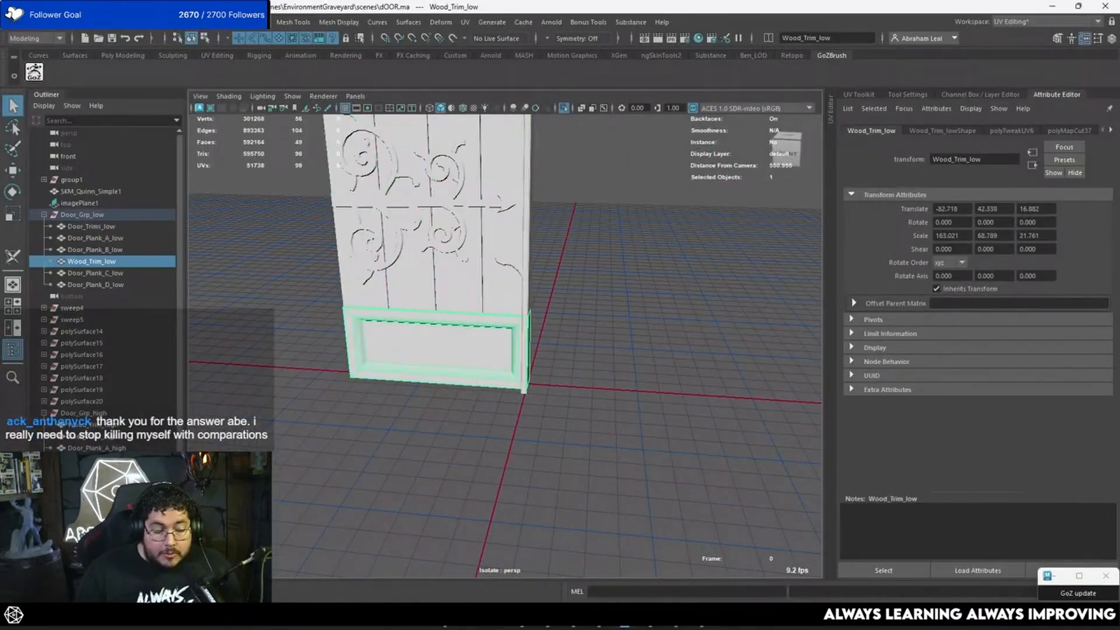
# Open the Hypershade to view the scene's materials and minimize its window.
pyautogui.click(698, 38)
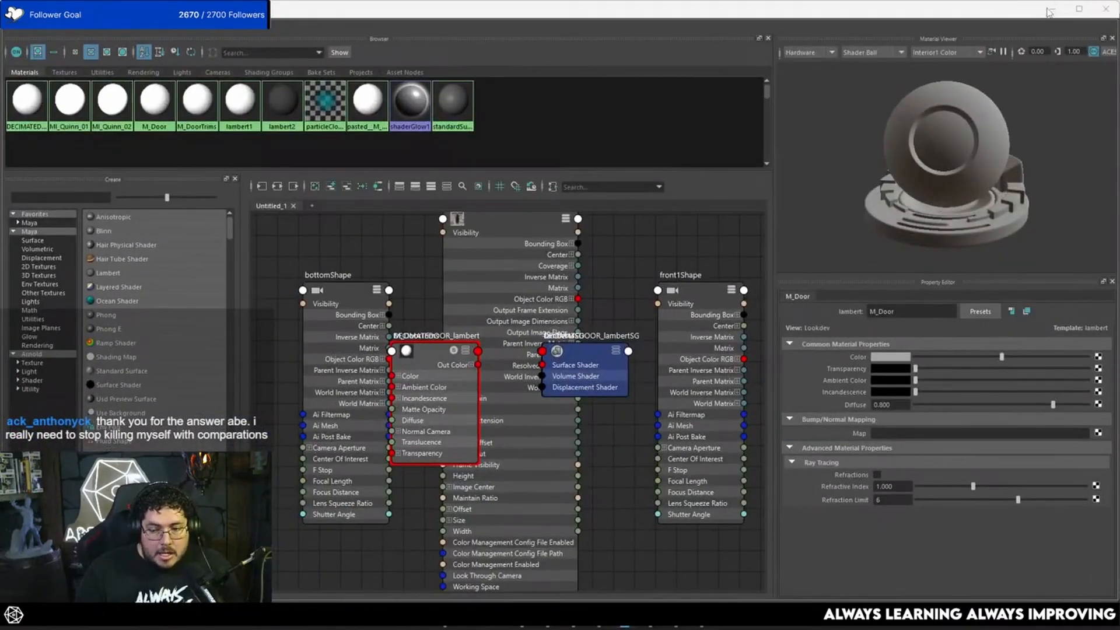
pyautogui.click(1050, 11)
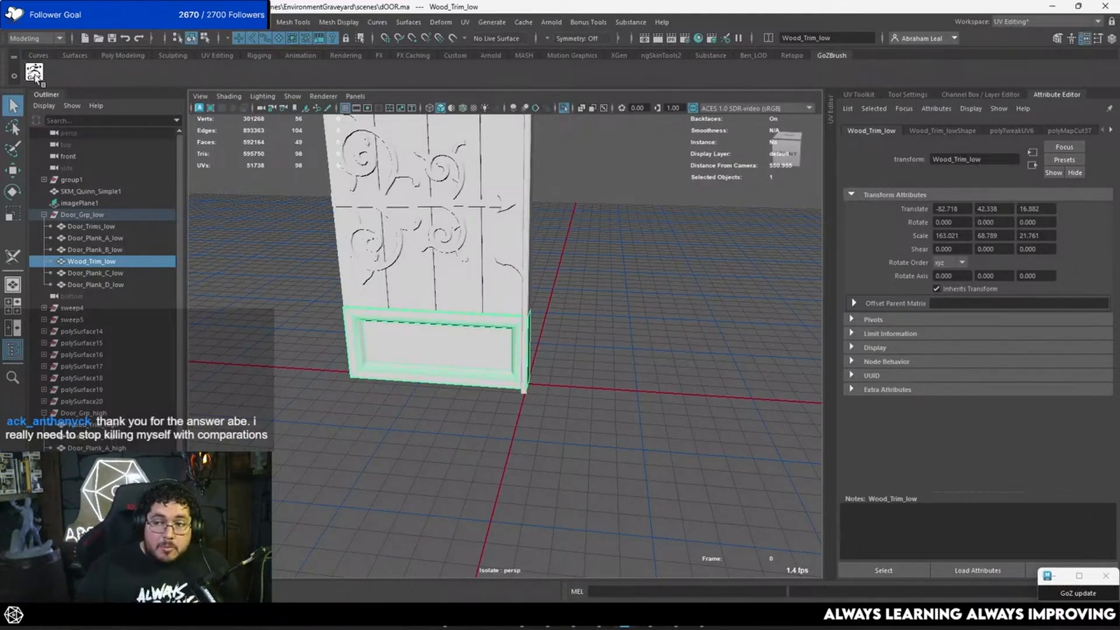
# Switch to ZBrush, clear the canvas and select the Cylinder3D tool.
pyautogui.click(701, 619)
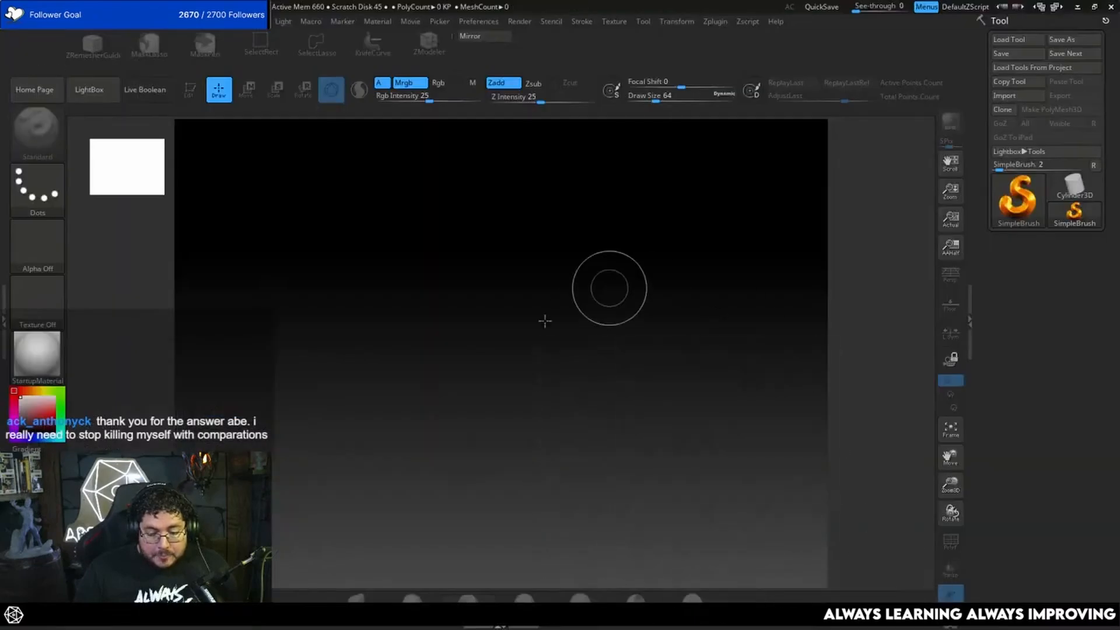
pyautogui.moveTo(507, 355); pyautogui.dragTo(512, 448)
pyautogui.hotkey('ctrl', 'n')
pyautogui.click(1075, 186)
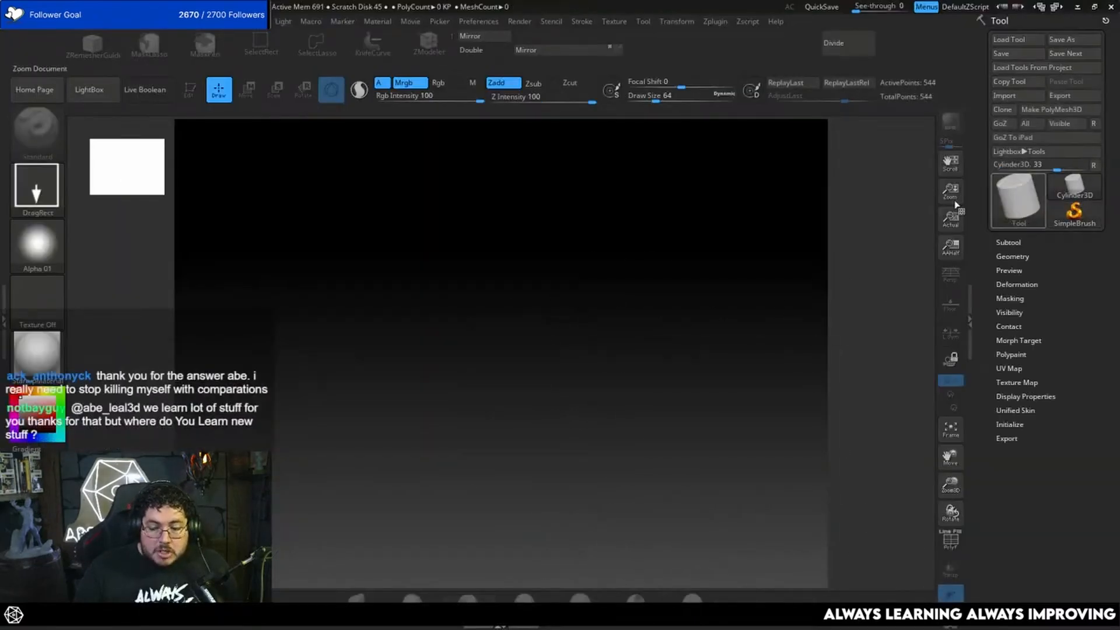
# Draw a Cylinder3D primitive on the empty ZBrush canvas and switch back to Maya.
pyautogui.moveTo(525, 311); pyautogui.dragTo(546, 396)
pyautogui.hotkey('alt', 'Tab')
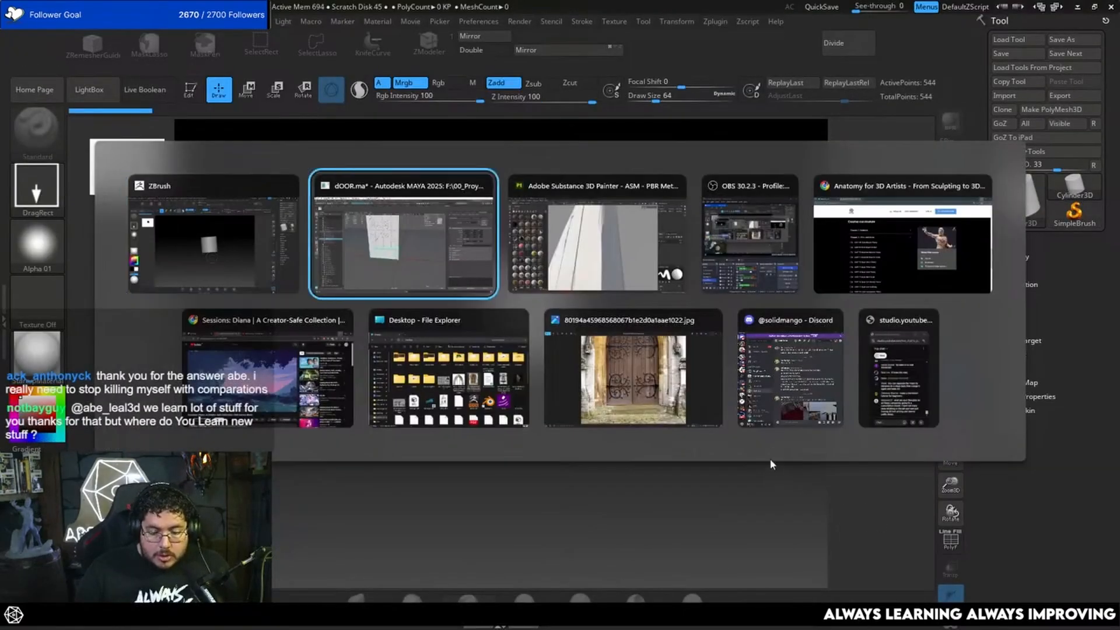
pyautogui.hotkey('alt', 'Tab')
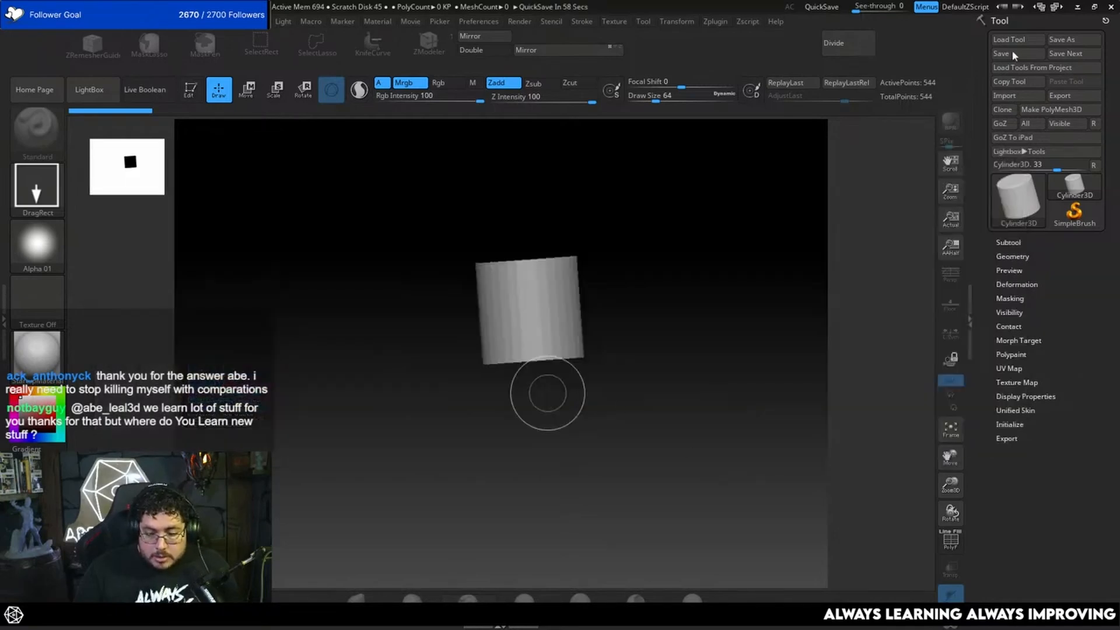
pyautogui.click(1076, 7)
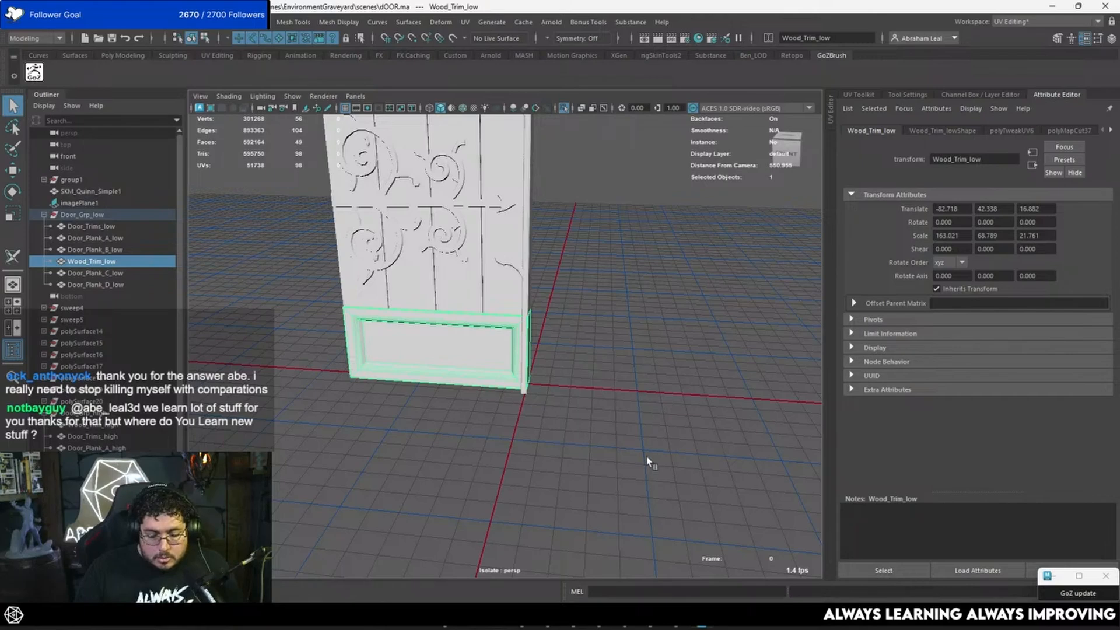
pyautogui.click(701, 620)
pyautogui.moveTo(622, 356); pyautogui.dragTo(620, 455)
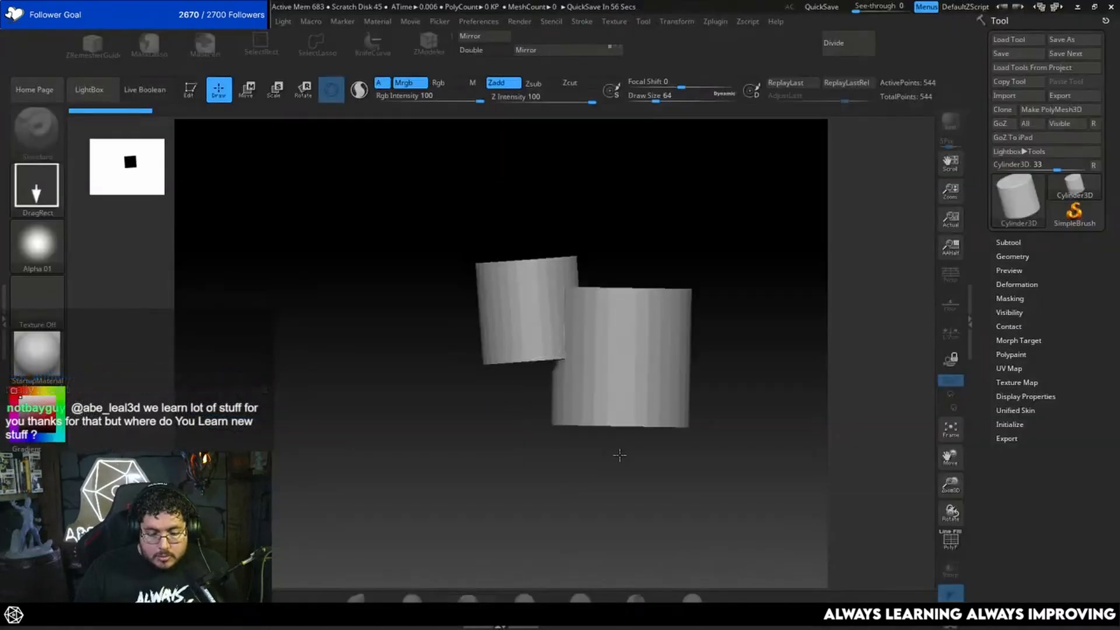
pyautogui.hotkey('ctrl', 'z')
pyautogui.hotkey('alt', 'Tab')
pyautogui.hotkey('alt', 'shift', 'Tab')
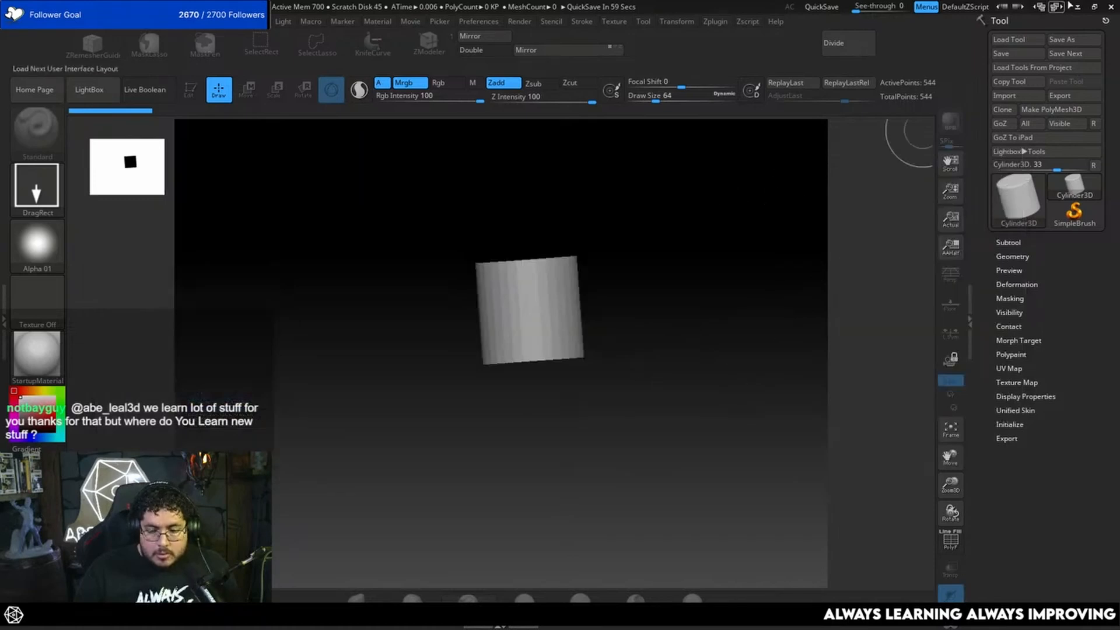
pyautogui.hotkey('alt', 'Tab')
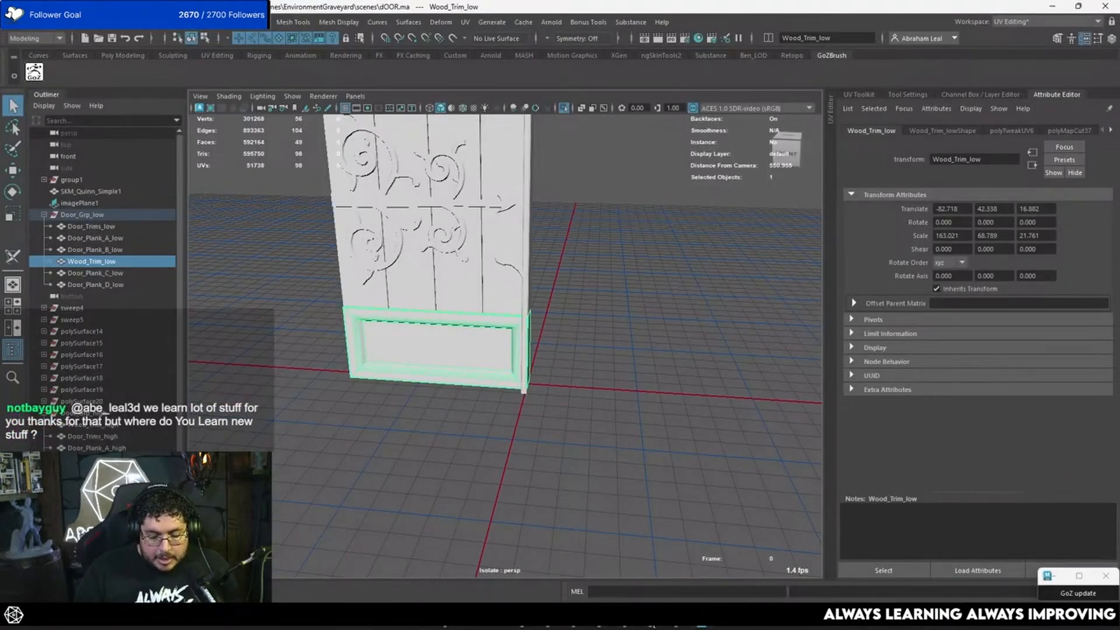
# Switch to Substance Painter, review the door's baking setup and rebake the mesh maps for M_Door and M_DoorTrims.
pyautogui.click(676, 619)
pyautogui.moveTo(529, 239)
pyautogui.keyDown('alt'); pyautogui.mouseDown()
pyautogui.moveTo(540, 315)
pyautogui.moveTo(575, 222)
pyautogui.moveTo(685, 305)
pyautogui.moveTo(709, 337)
pyautogui.moveTo(573, 340)
pyautogui.moveTo(735, 152)
pyautogui.moveTo(807, 23)
pyautogui.mouseUp(); pyautogui.keyUp('alt')
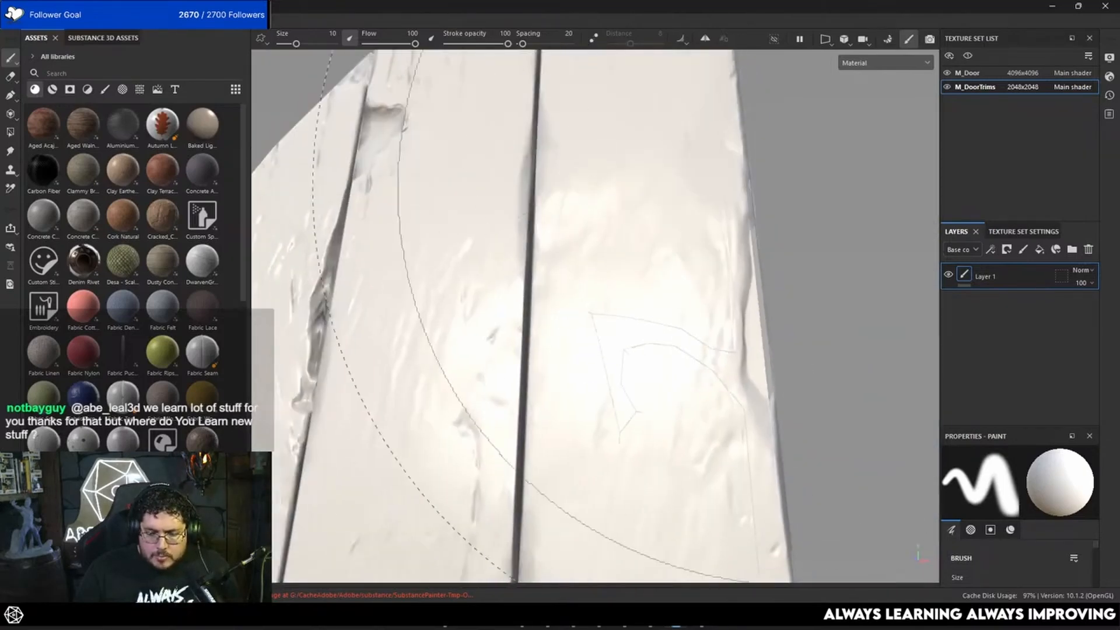
pyautogui.keyDown('alt'); pyautogui.moveTo(587, 180); pyautogui.dragTo(620, 280); pyautogui.keyUp('alt')
pyautogui.click(888, 39)
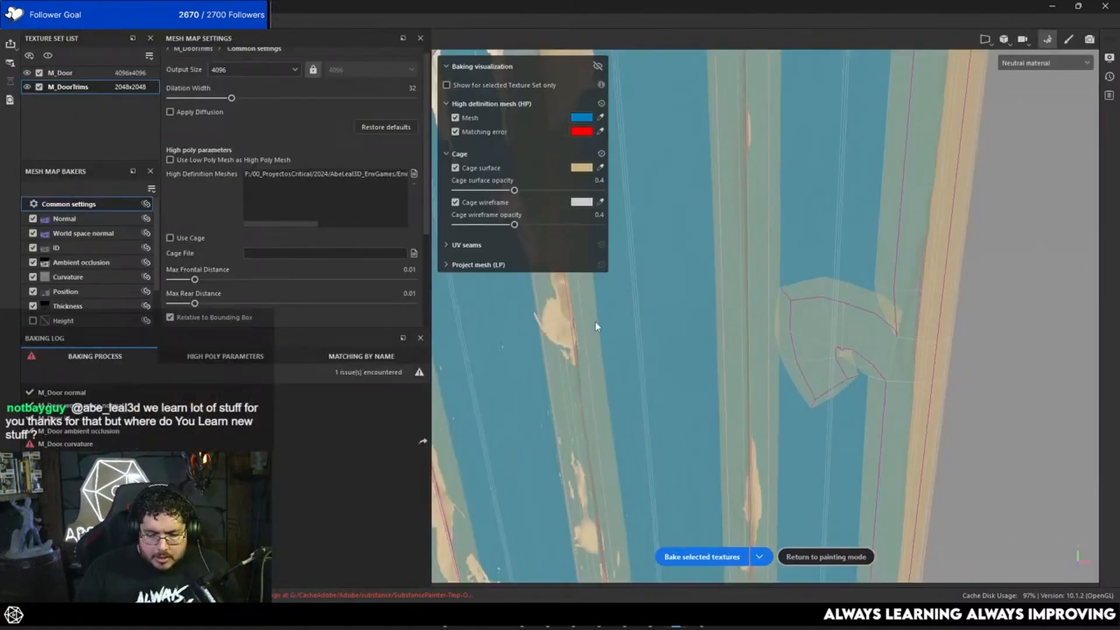
pyautogui.click(218, 361)
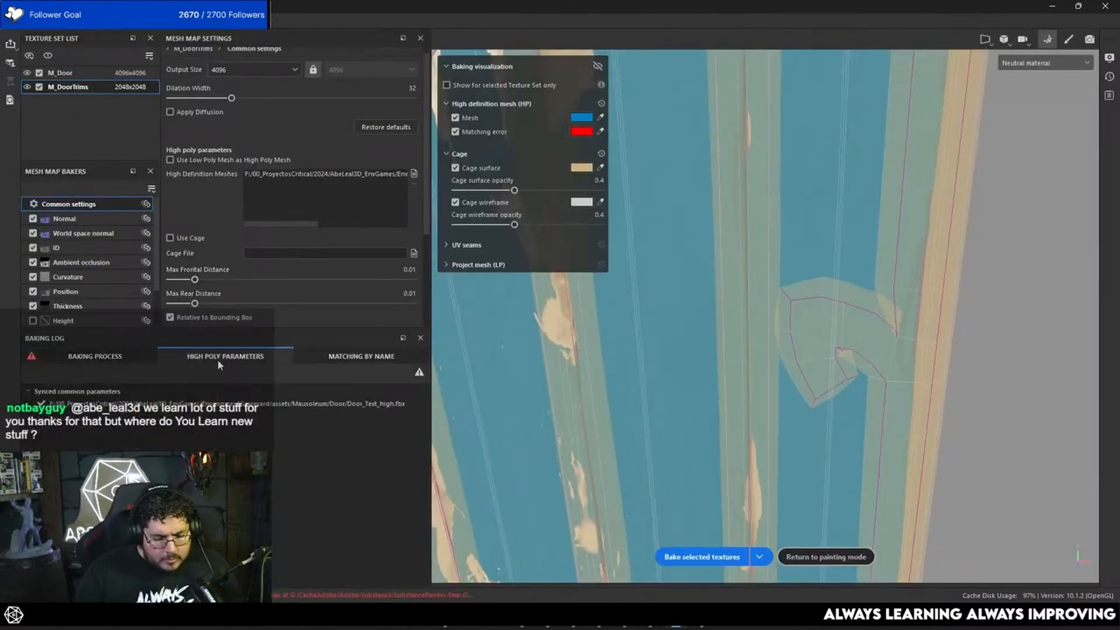
pyautogui.click(705, 556)
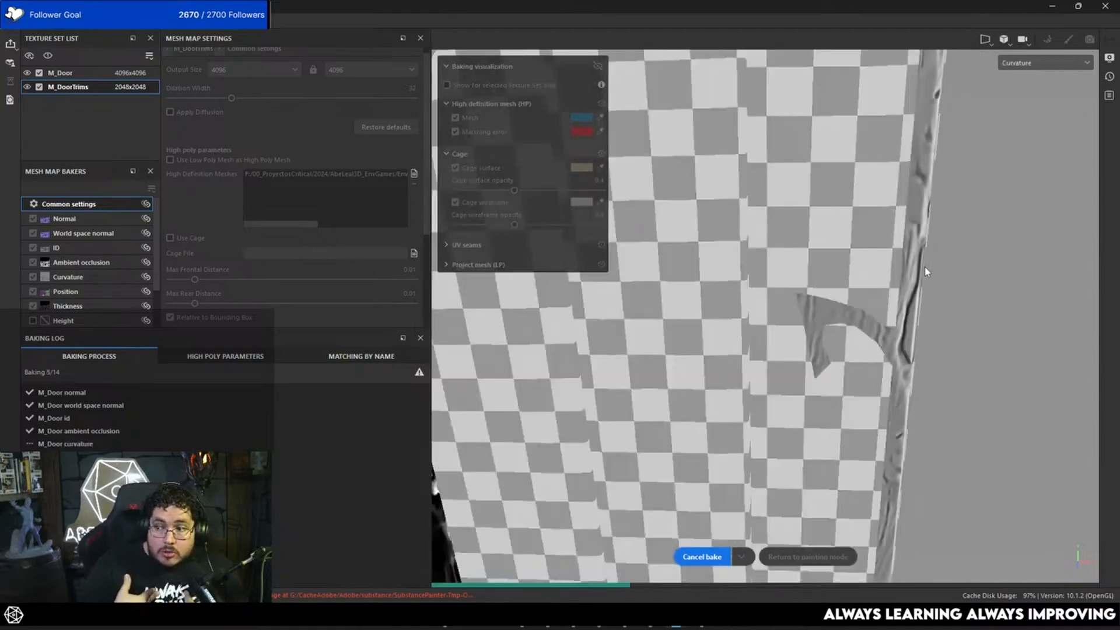
# Switch to ZBrush, clear the canvas, and place Wood_Trim_low in Edit mode, framed in a straight front view.
pyautogui.hotkey('alt', 'Tab')
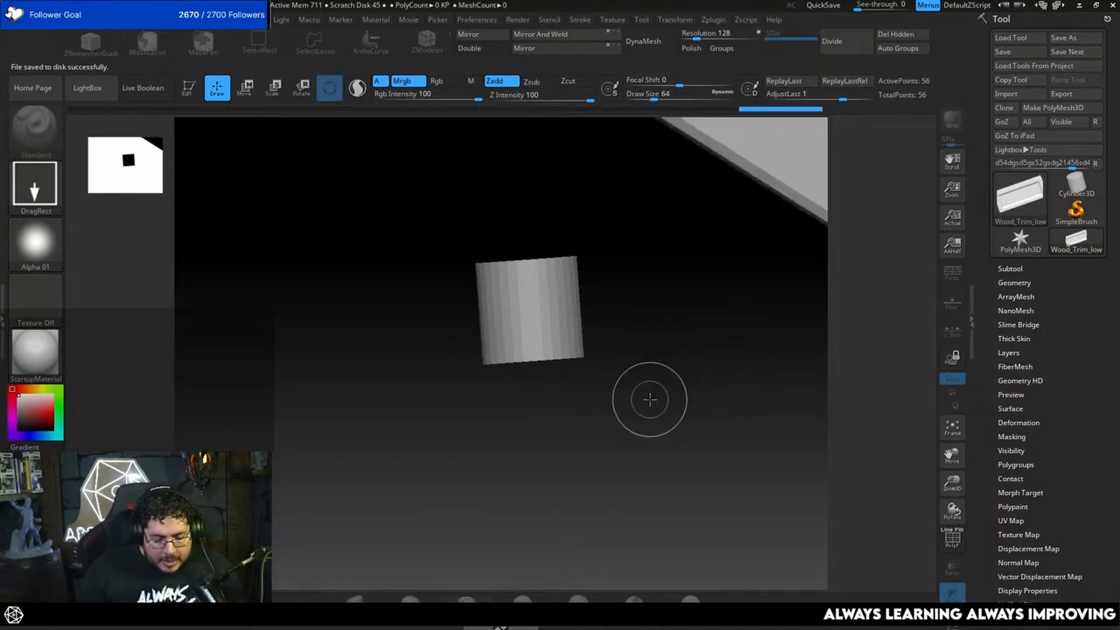
pyautogui.hotkey('ctrl', 'n')
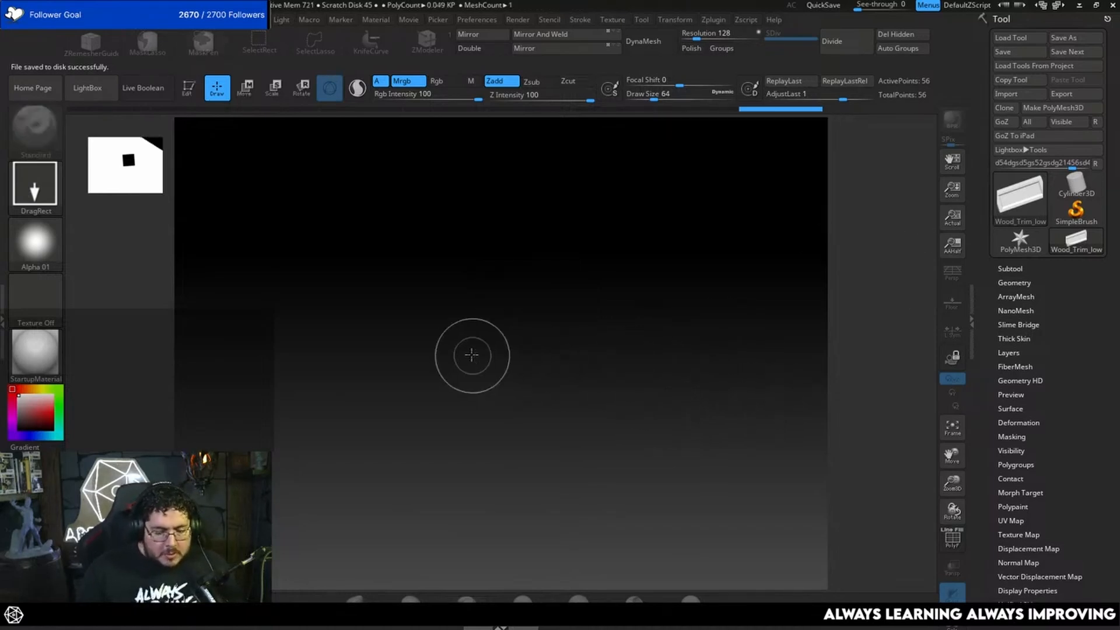
pyautogui.click(479, 390)
pyautogui.press('t')
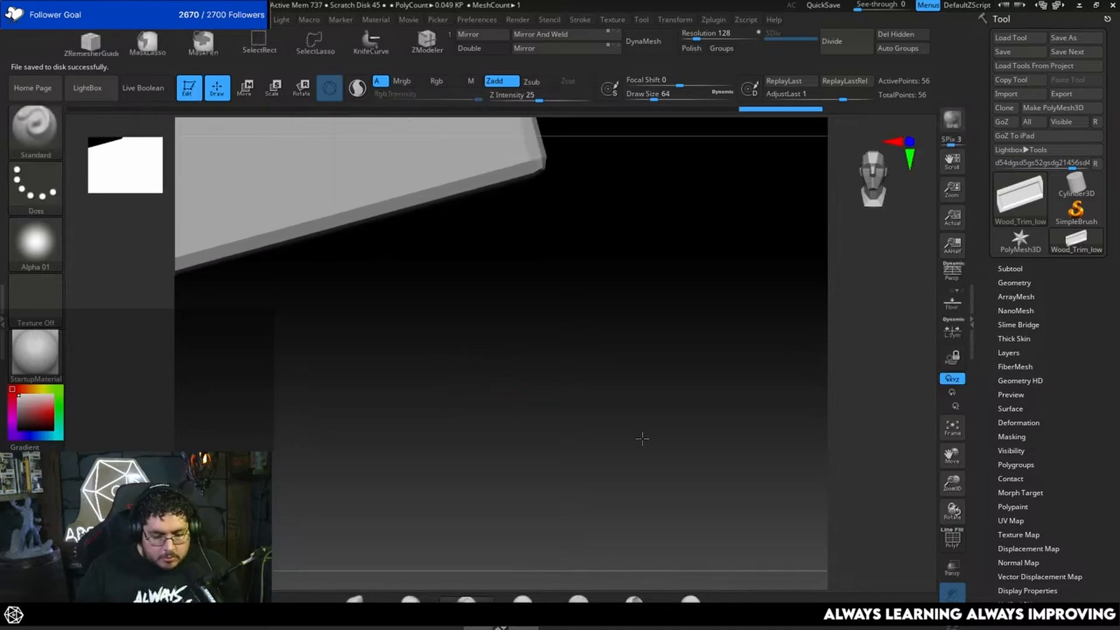
pyautogui.press('f')
pyautogui.keyDown('alt'); pyautogui.moveTo(734, 495); pyautogui.dragTo(769, 517); pyautogui.keyUp('alt')
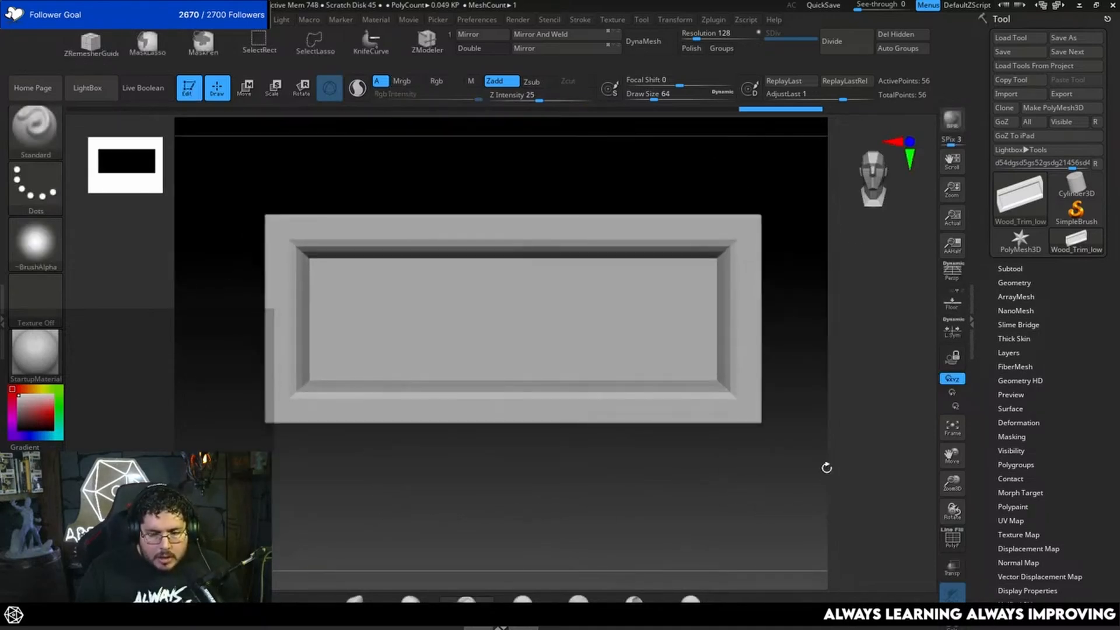
# Turn on DynaMesh Polish for Wood_Trim_low and set the DynaMesh resolution to 760.
pyautogui.click(711, 19)
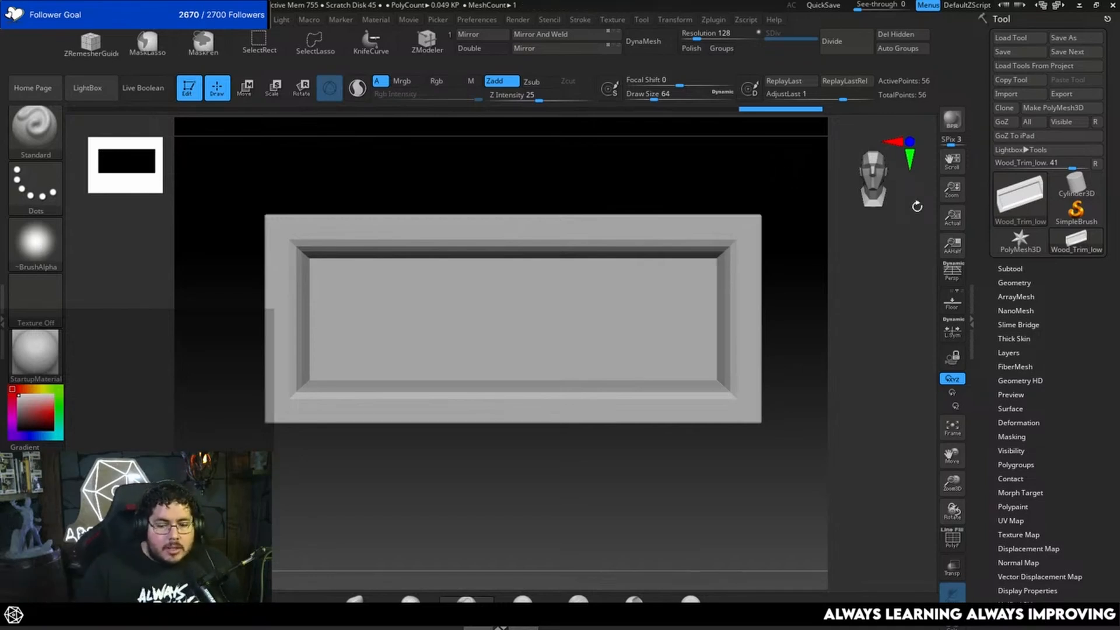
pyautogui.moveTo(1031, 198)
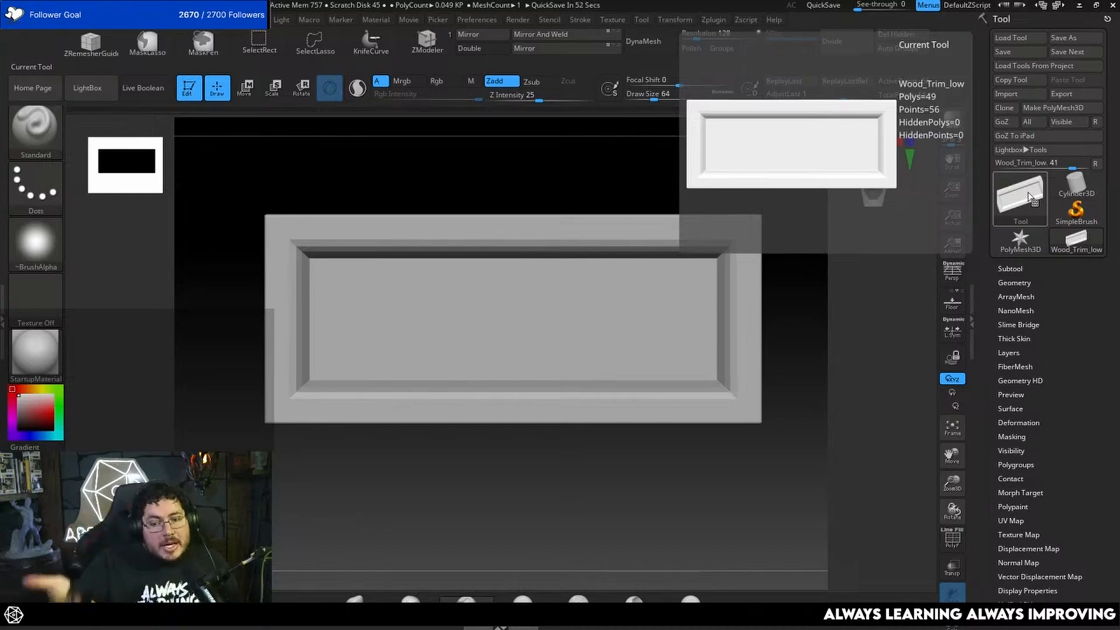
pyautogui.moveTo(825, 295); pyautogui.dragTo(710, 300)
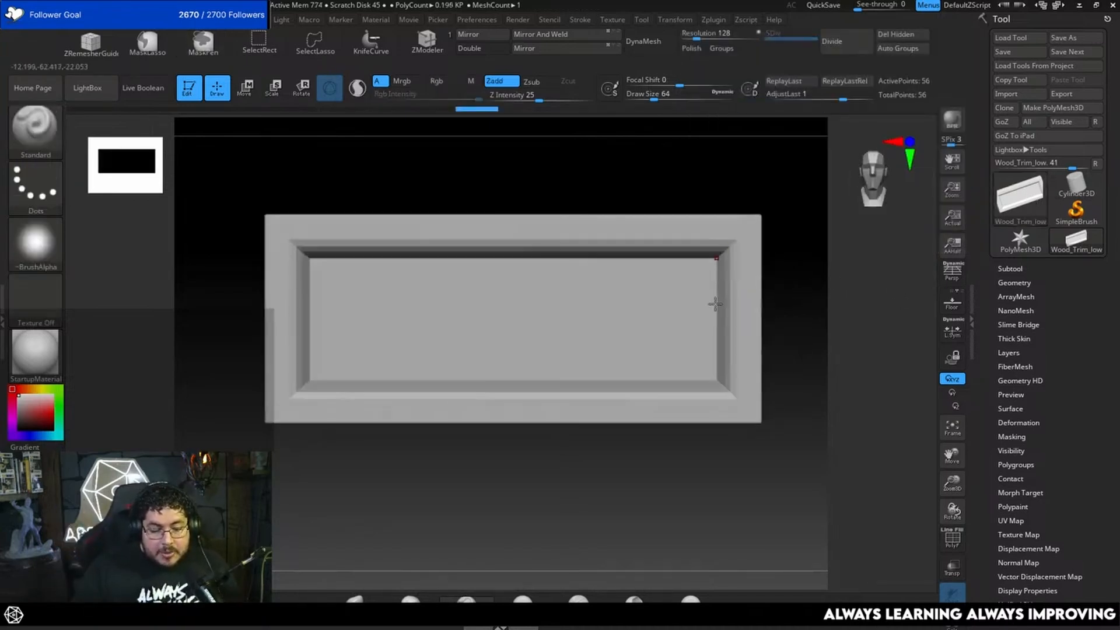
pyautogui.click(695, 50)
pyautogui.moveTo(698, 39); pyautogui.dragTo(716, 40)
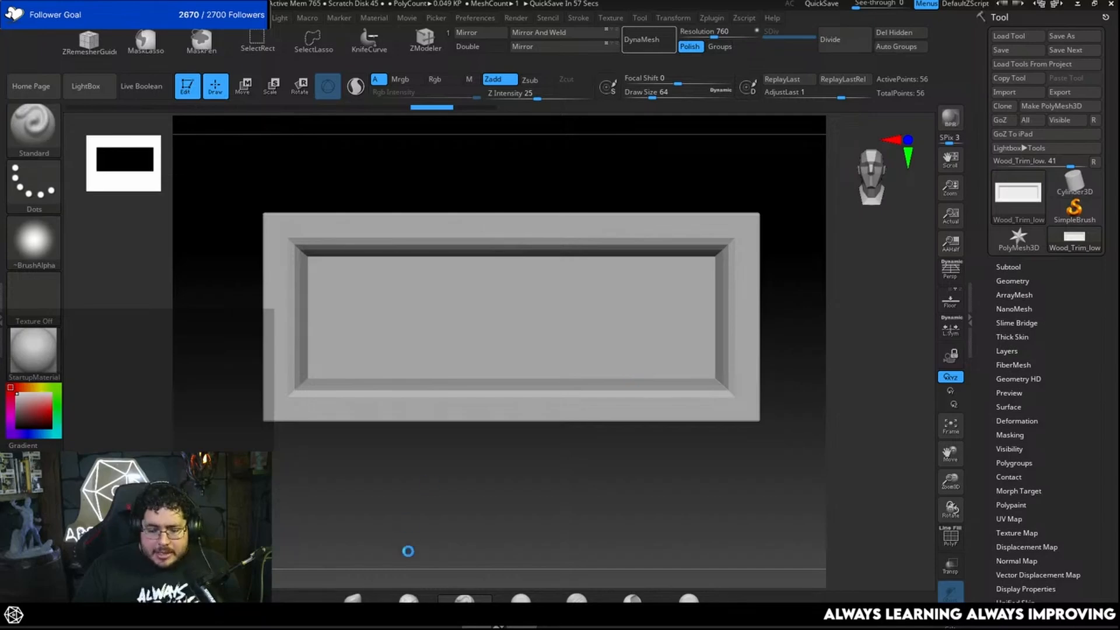
# Switch to the Chrome browser and prepare its address bar for a new search.
pyautogui.press('super')
pyautogui.click(658, 626)
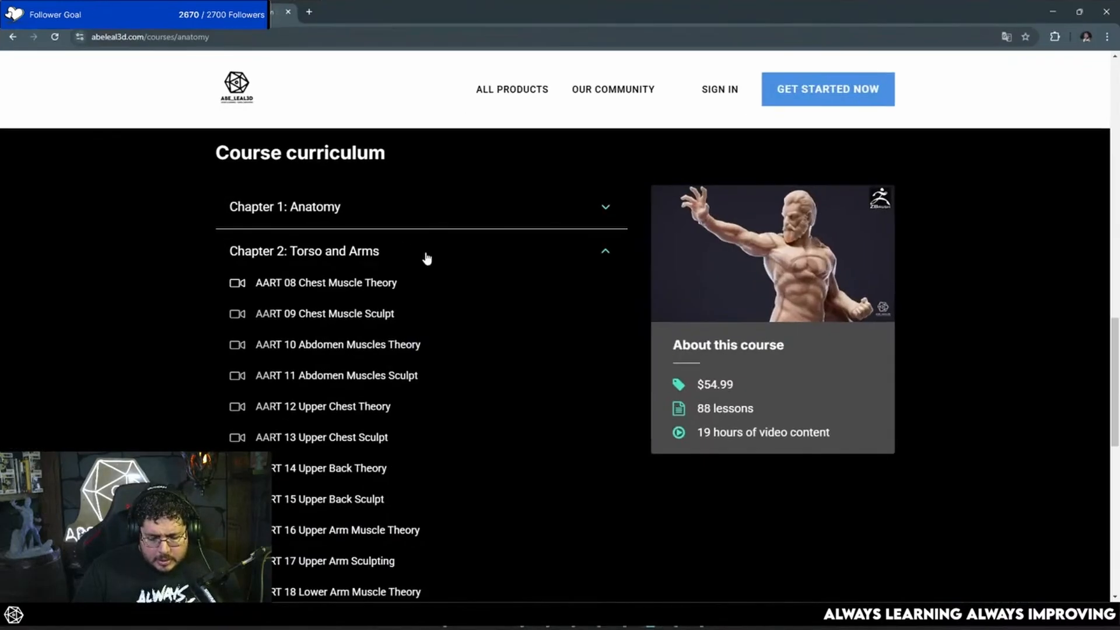
pyautogui.click(268, 38)
pyautogui.write('abele')
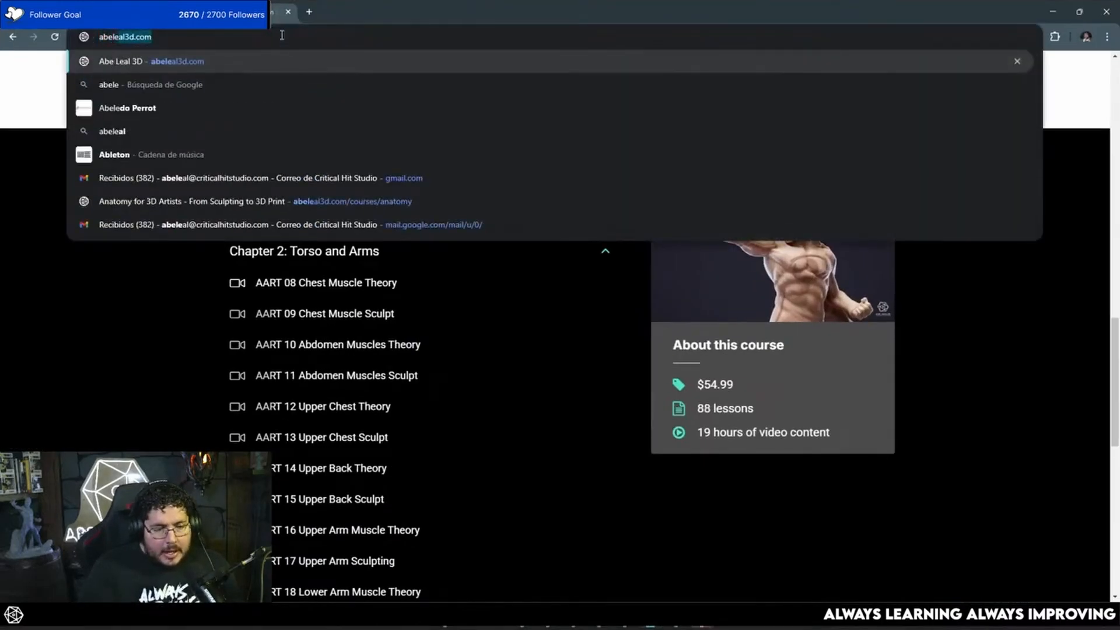
pyautogui.press('BackSpace')
pyautogui.press('BackSpace')
pyautogui.press('BackSpace')
pyautogui.press('BackSpace')
pyautogui.press('BackSpace')
# Search the web for "youtube abe leal 3d" and open the Abe Leal 3D YouTube channel.
pyautogui.write('youtube')
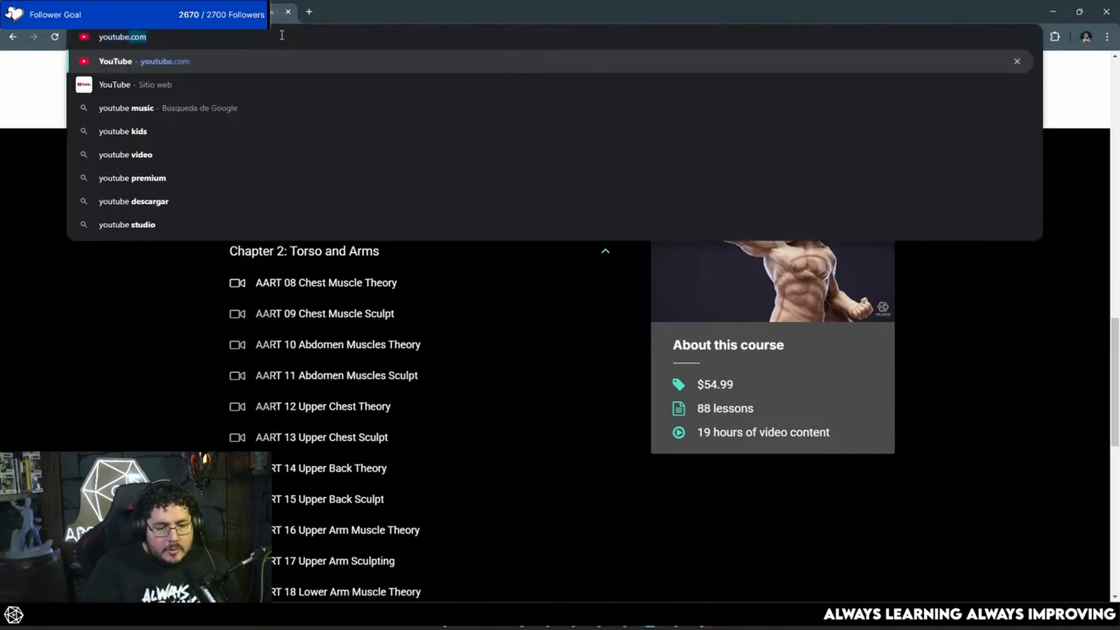
pyautogui.write(' abe leal 3d')
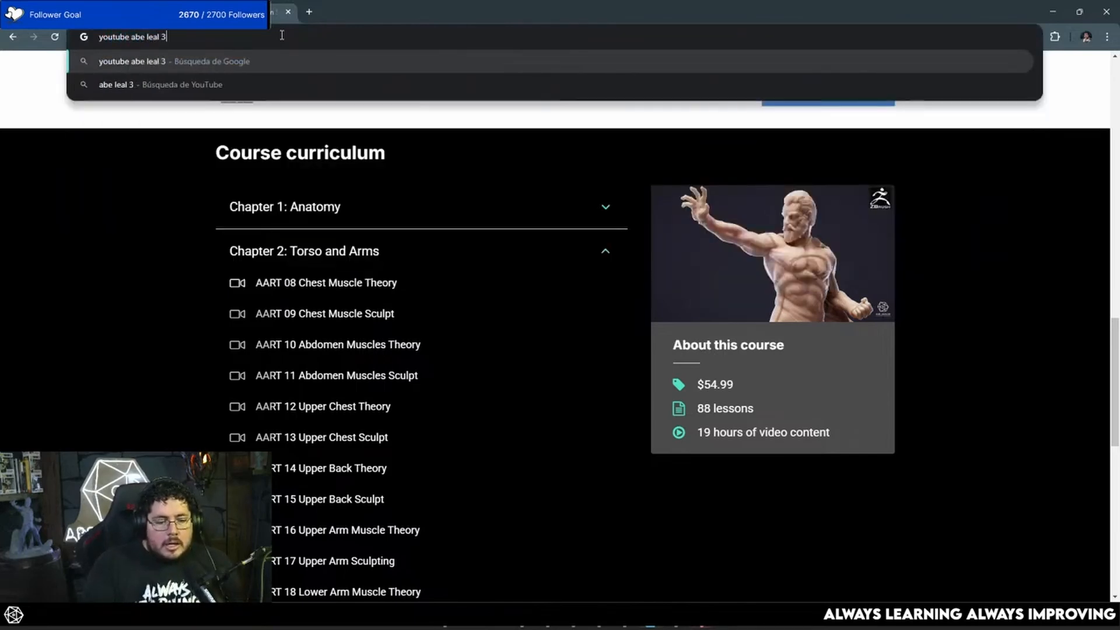
pyautogui.press('Return')
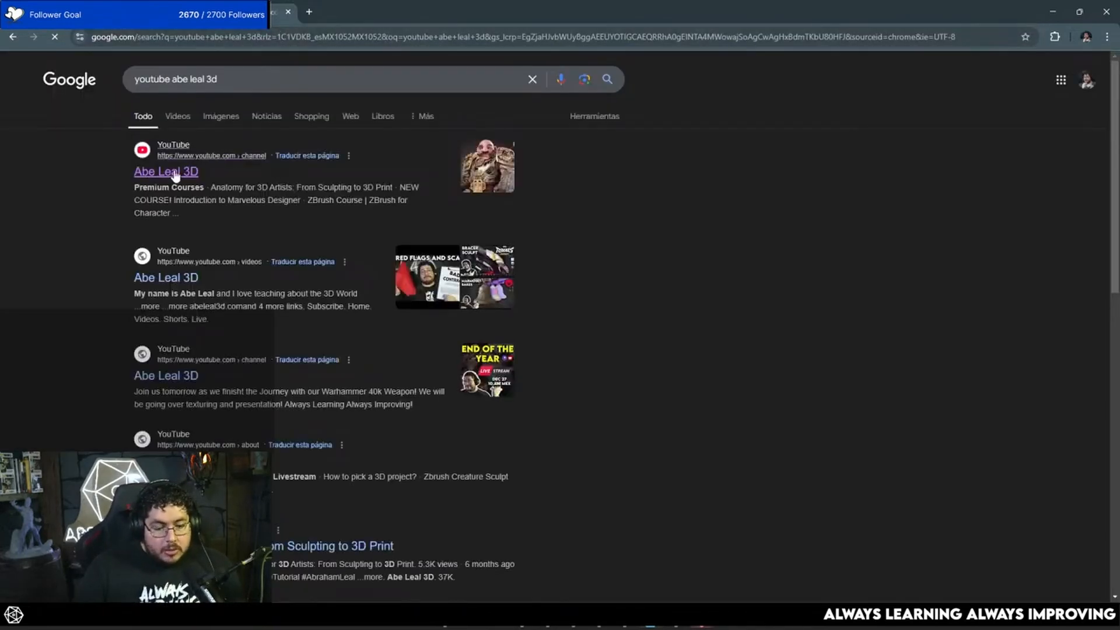
pyautogui.click(175, 170)
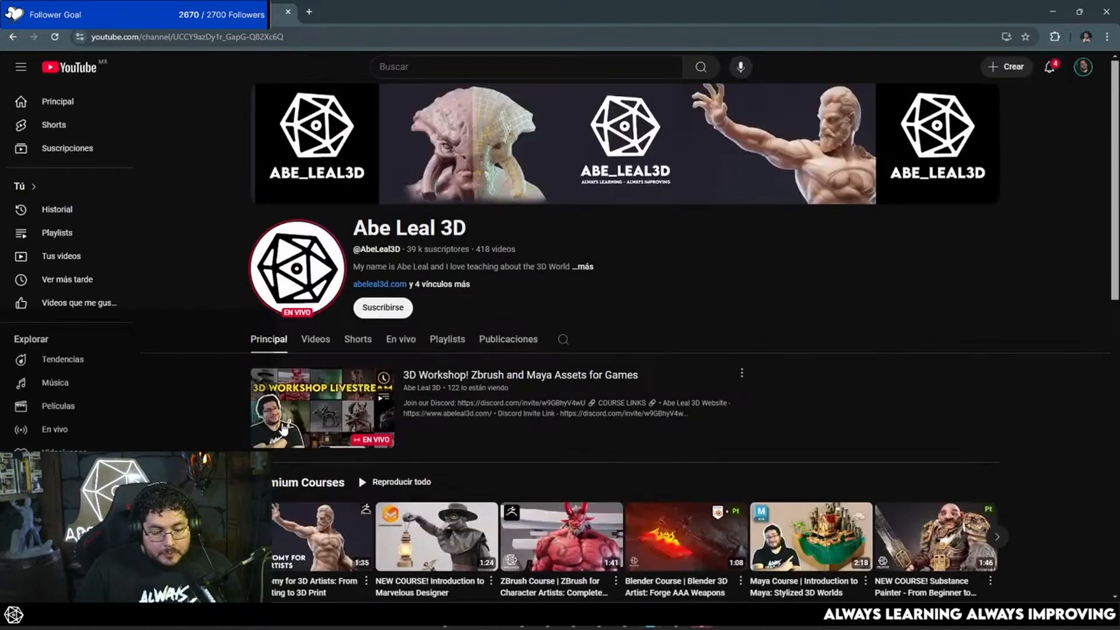
# Browse the channel's home page and its uploaded videos for the available 3D tutorials.
pyautogui.scroll(-4, 432, 338)
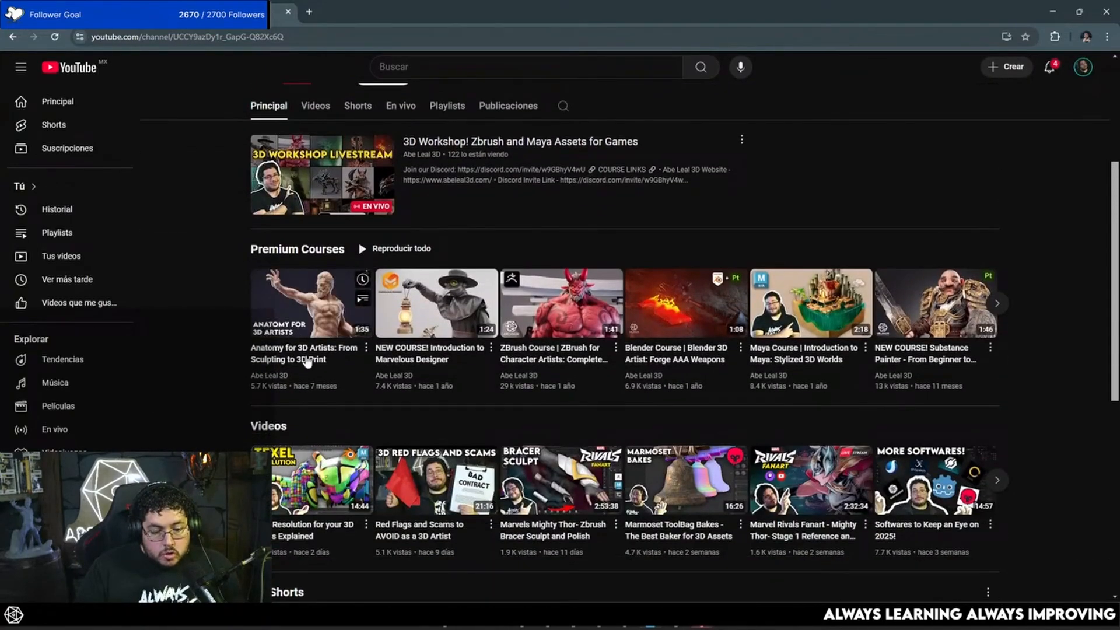
pyautogui.click(315, 107)
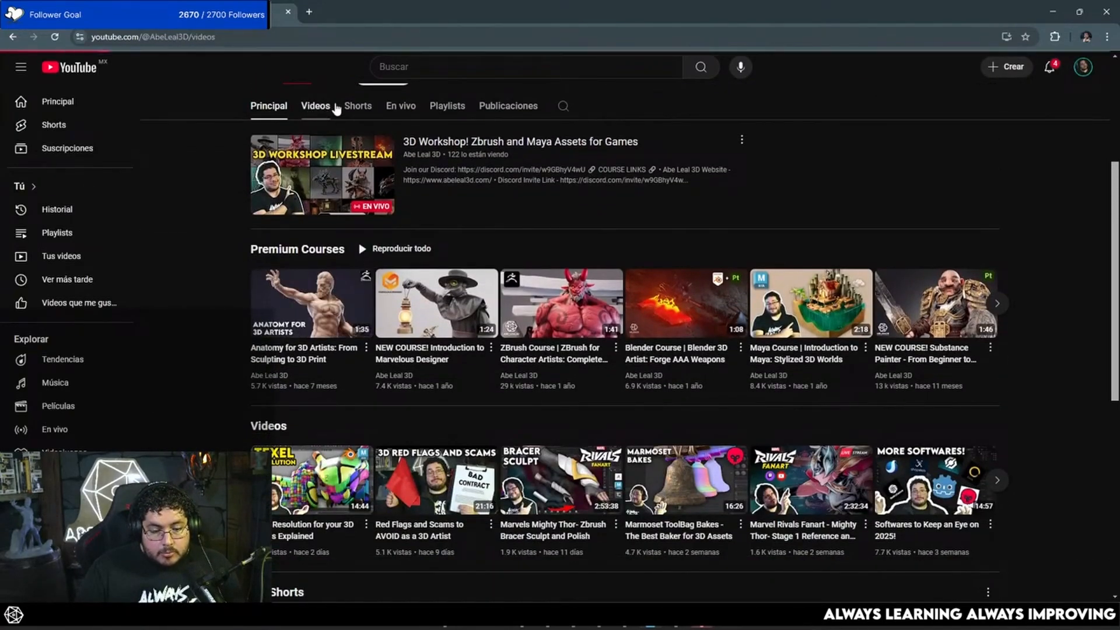
pyautogui.scroll(-4, 482, 371)
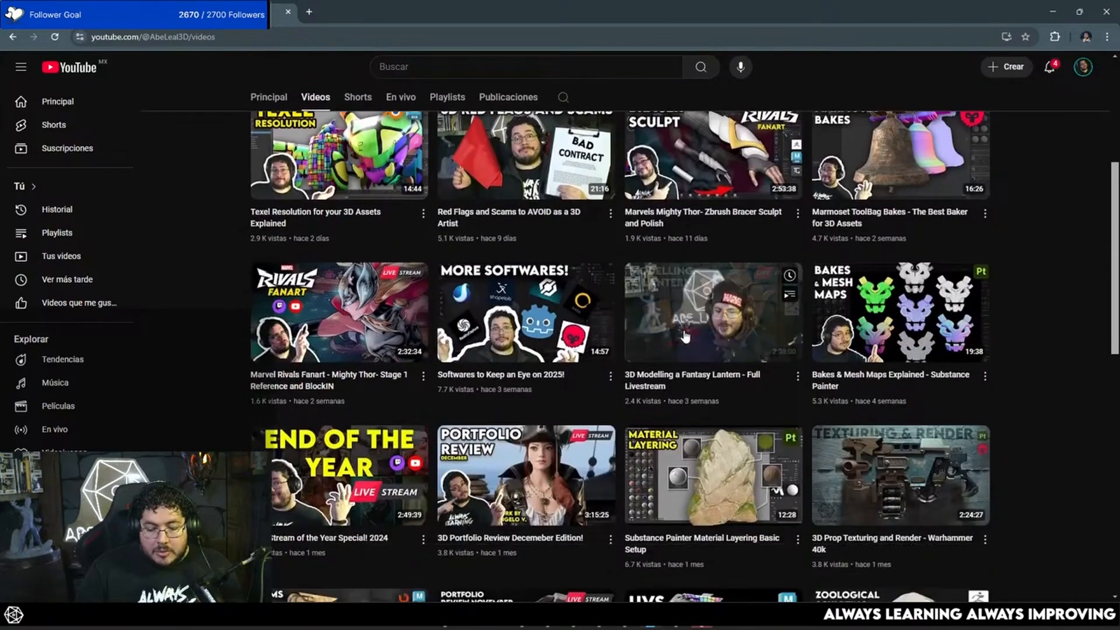
pyautogui.scroll(-3, 705, 309)
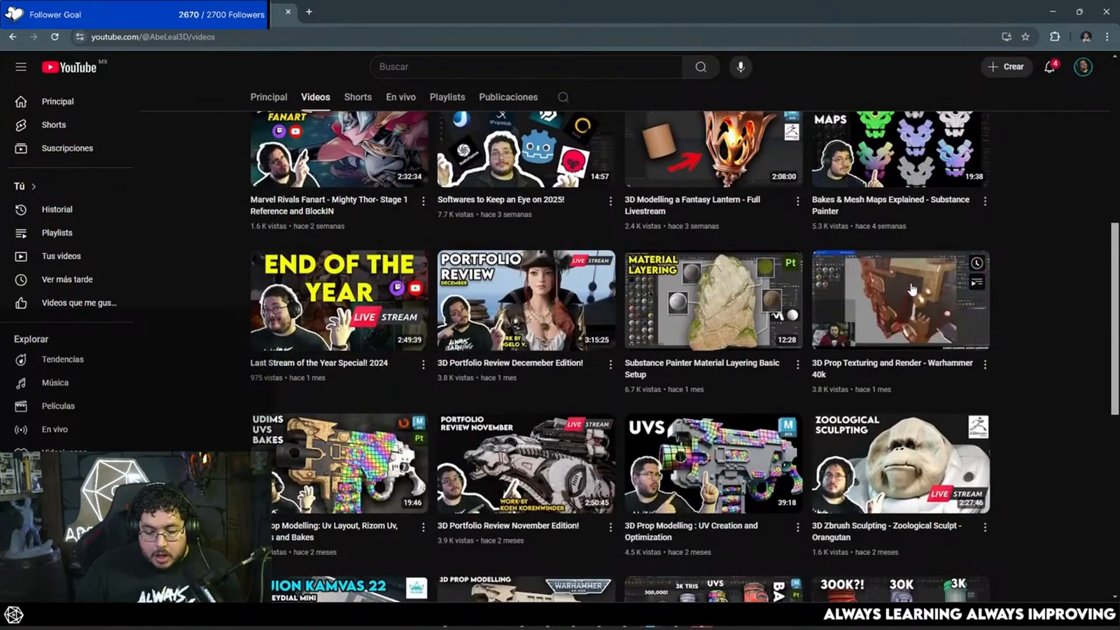
pyautogui.scroll(-3, 899, 292)
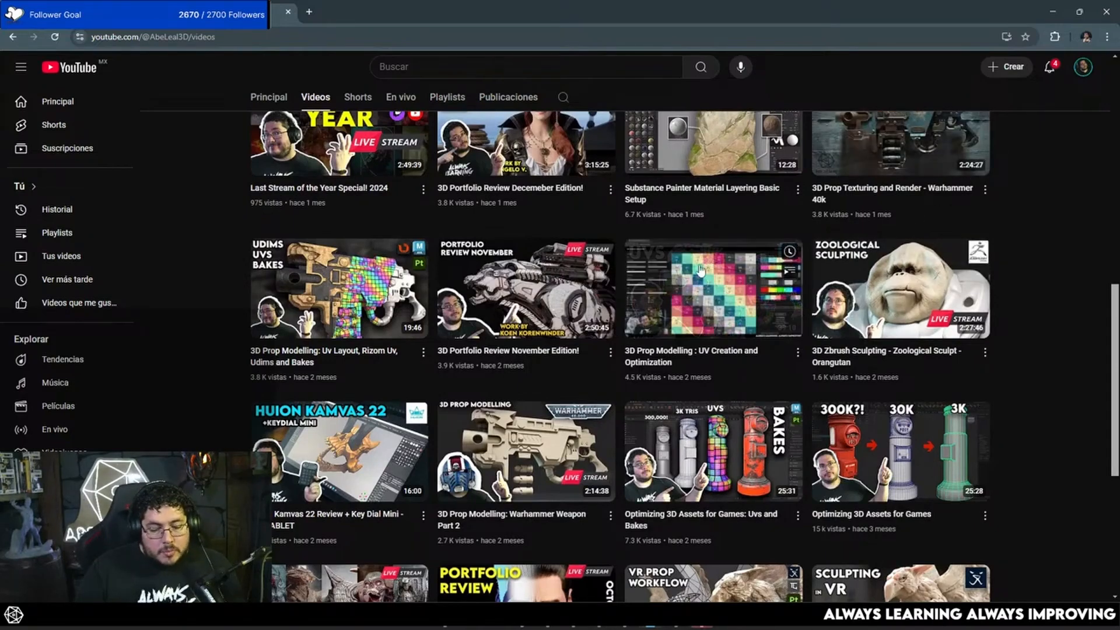
pyautogui.scroll(7, 712, 280)
pyautogui.scroll(2, 418, 225)
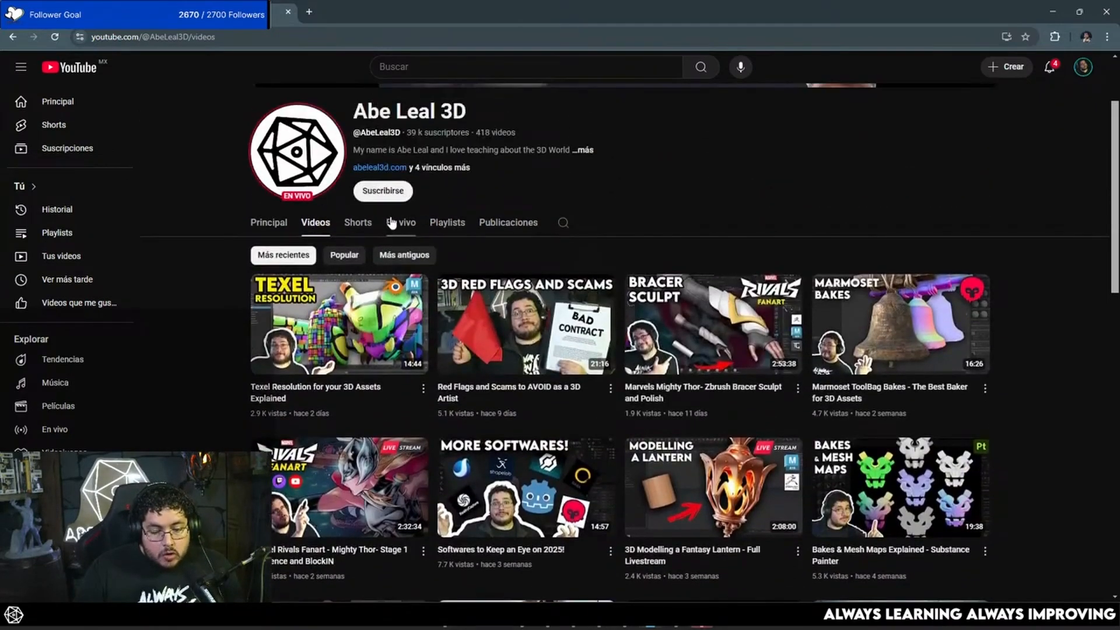
# Browse the channel's past livestreams down to the oldest ones and return to the start of the list.
pyautogui.click(391, 222)
pyautogui.scroll(-3, 239, 286)
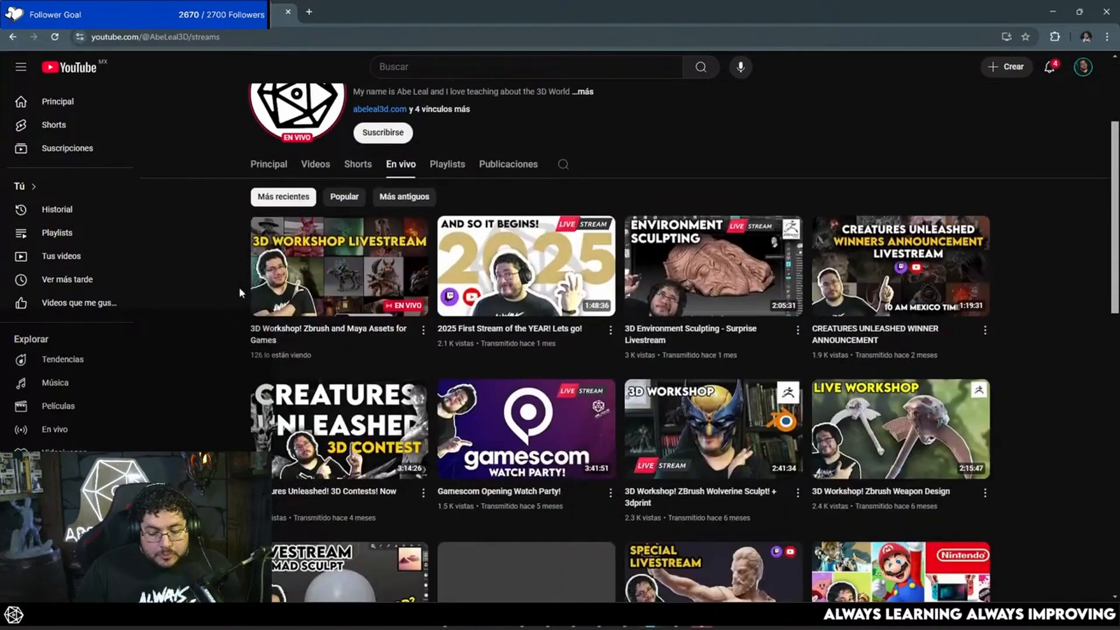
pyautogui.scroll(-3, 240, 289)
pyautogui.scroll(-3, 441, 232)
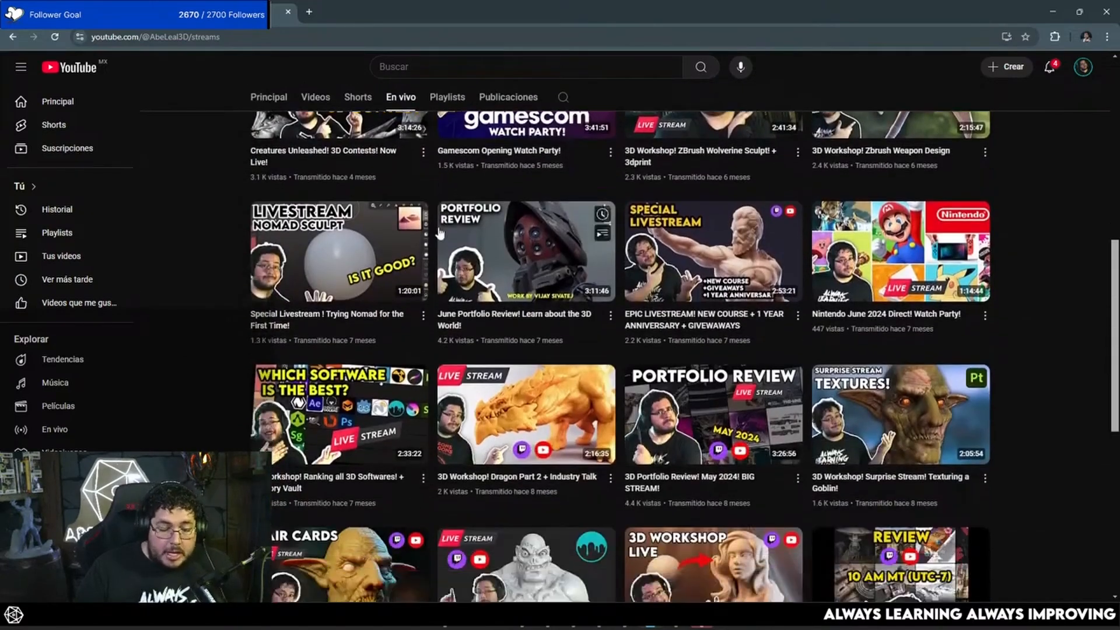
pyautogui.scroll(-5, 440, 233)
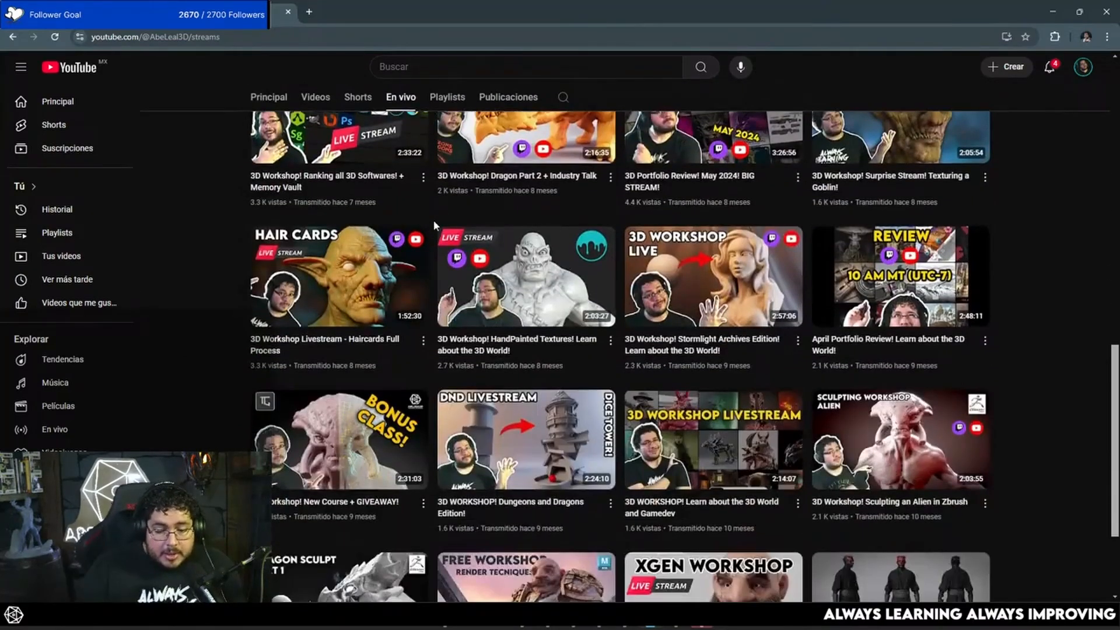
pyautogui.scroll(-4, 433, 220)
pyautogui.scroll(-4, 517, 225)
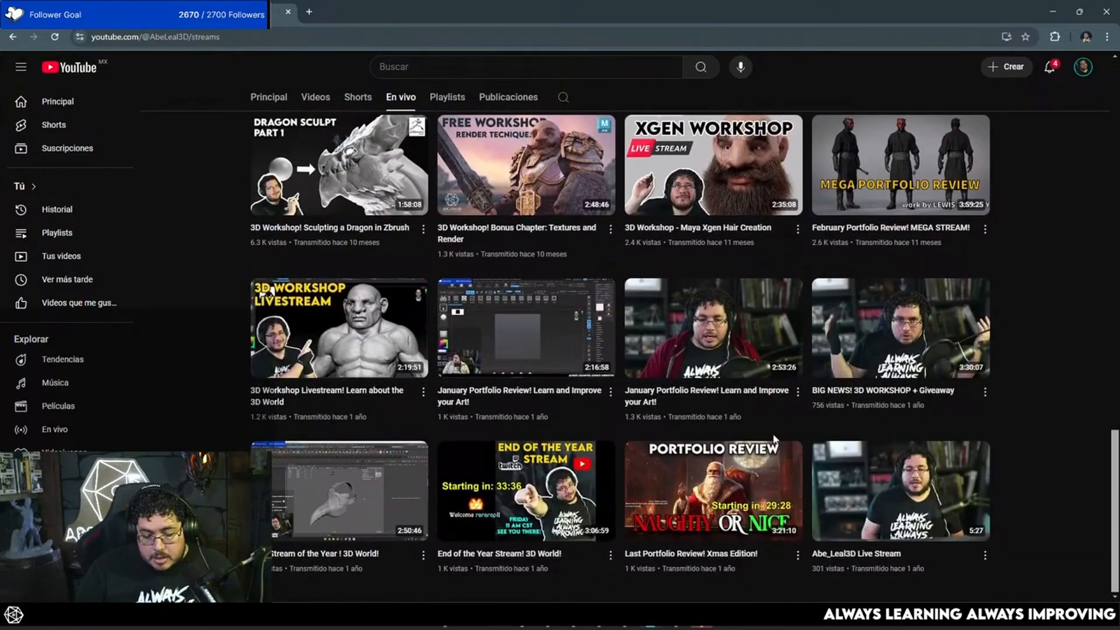
pyautogui.scroll(20, 624, 333)
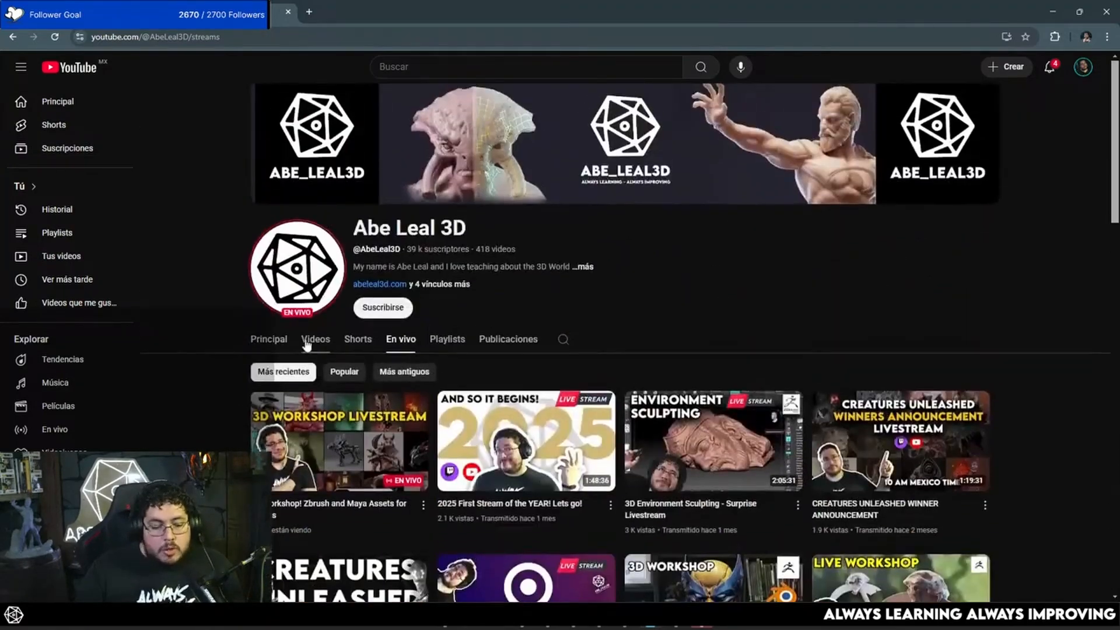
# Show the channel's videos and livestreams once more and look through its created playlists.
pyautogui.click(312, 336)
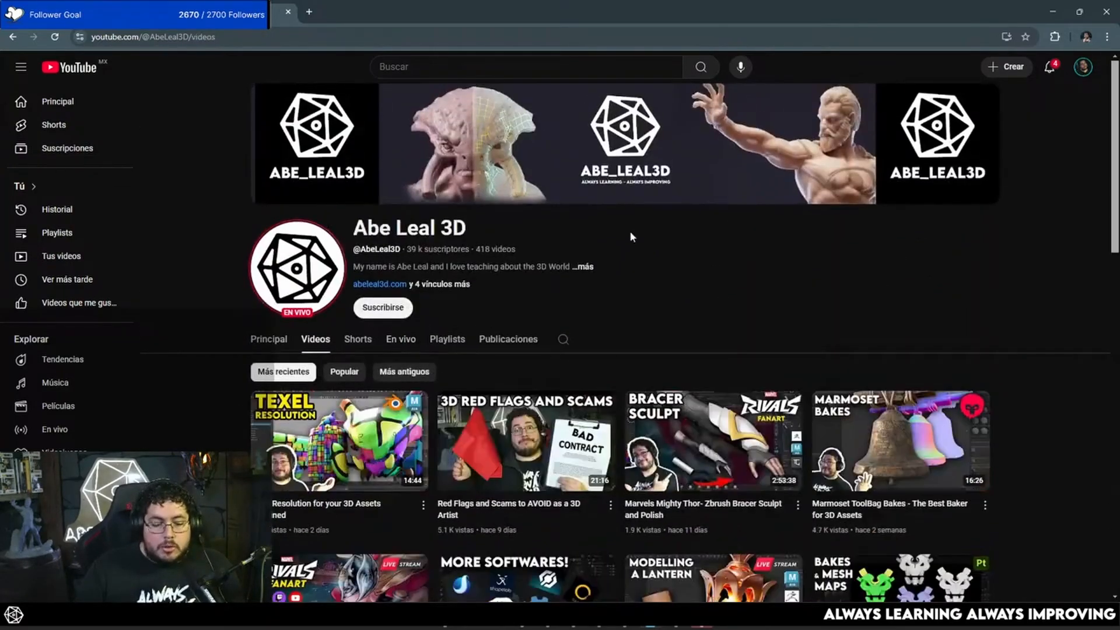
pyautogui.click(401, 343)
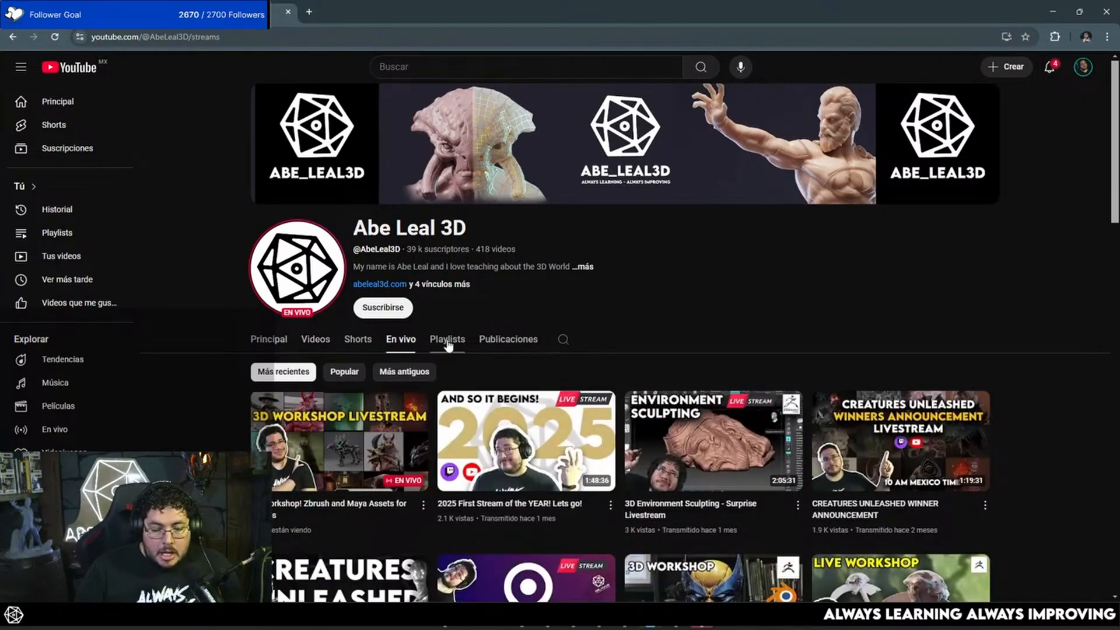
pyautogui.click(448, 343)
pyautogui.scroll(-3, 448, 344)
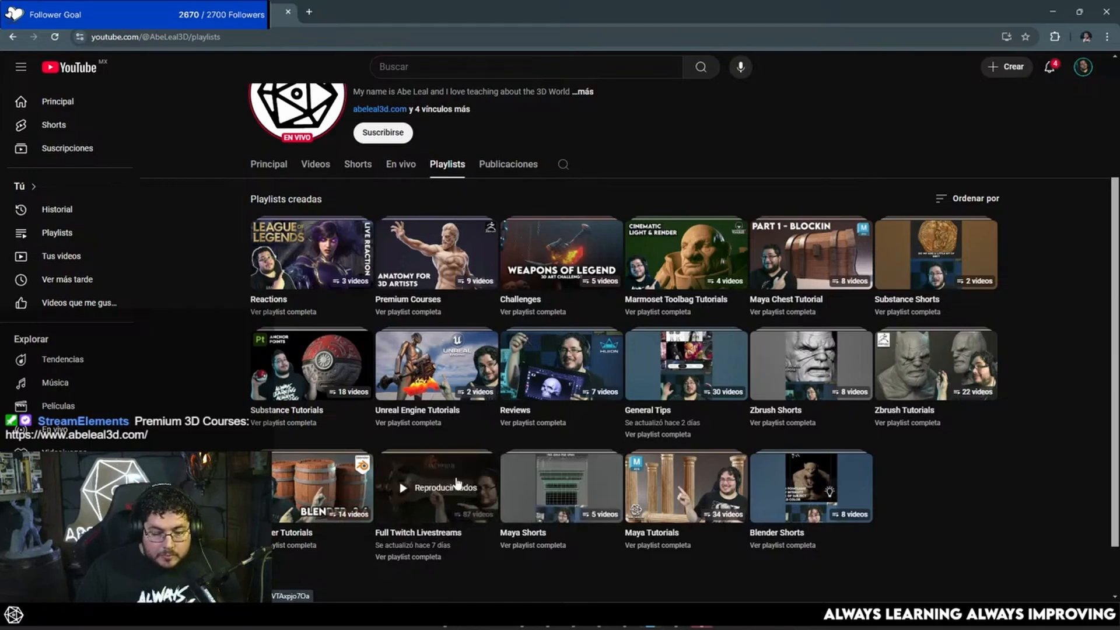
pyautogui.scroll(3, 432, 499)
pyautogui.scroll(-3, 453, 322)
pyautogui.scroll(3, 452, 323)
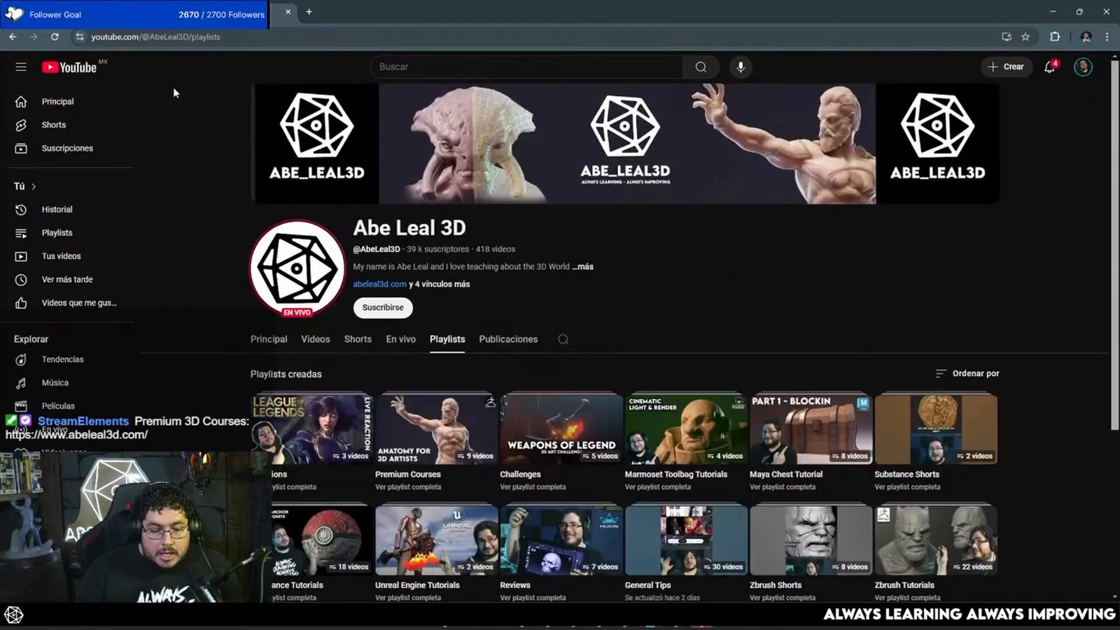
# Minimize the browser, choose to wait for the unresponsive ZBrush, and switch to Substance Painter's painting mode.
pyautogui.click(1051, 13)
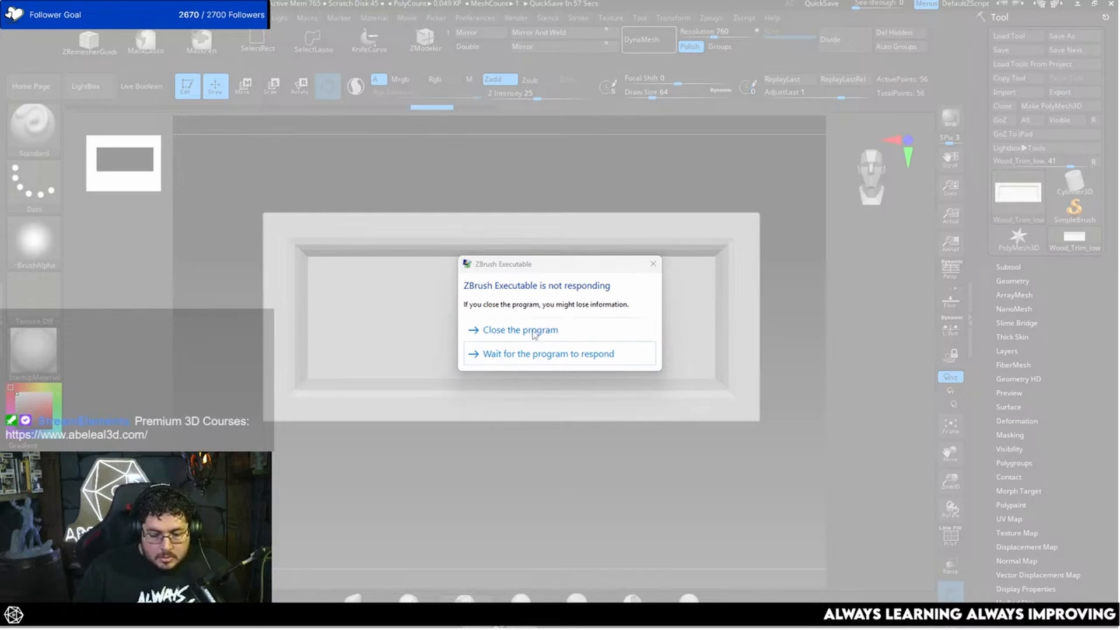
pyautogui.click(546, 353)
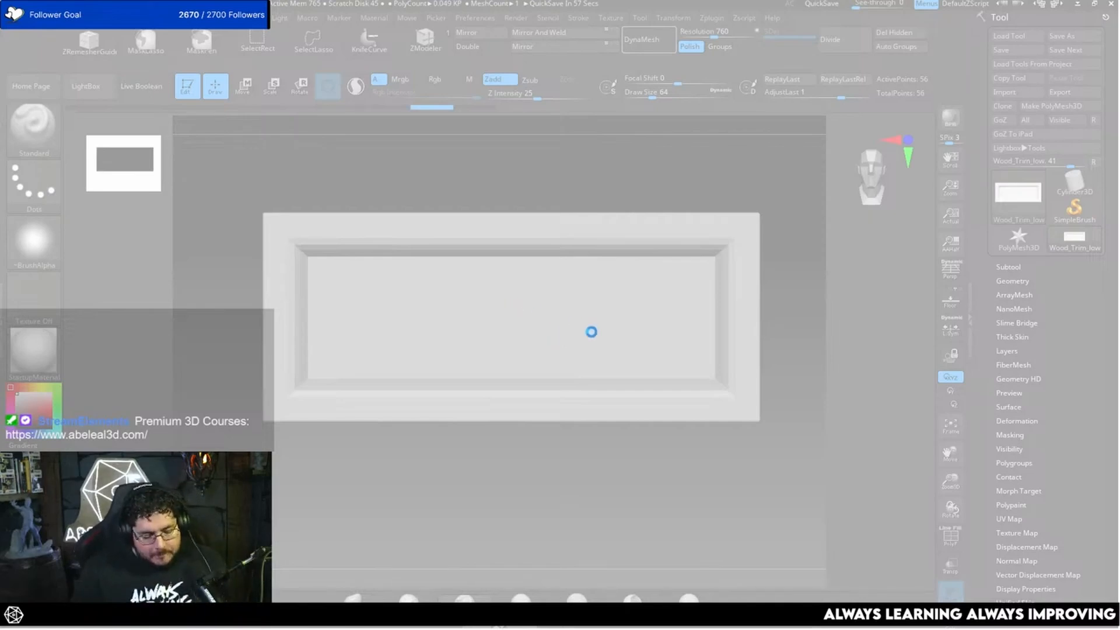
pyautogui.hotkey('alt', 'Tab')
pyautogui.hotkey('alt', 'Tab')
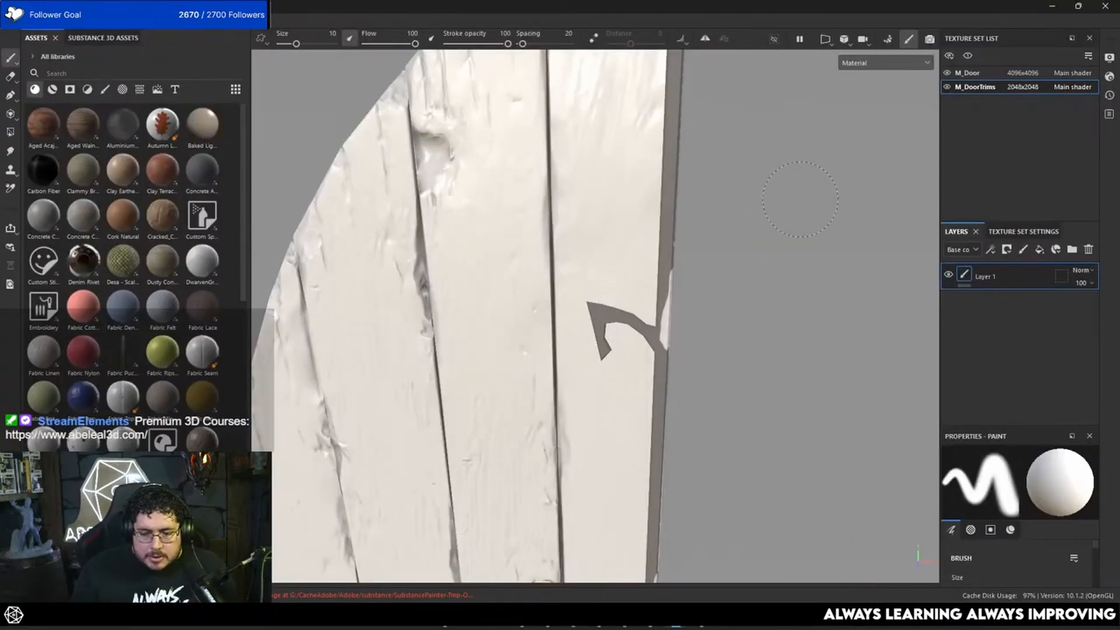
pyautogui.click(1068, 39)
# Inspect the baked shading on the door's planks, side edge and hook-shaped metal pieces, down to the hinge ornament.
pyautogui.keyDown('alt'); pyautogui.moveTo(641, 251); pyautogui.dragTo(703, 265); pyautogui.keyUp('alt')
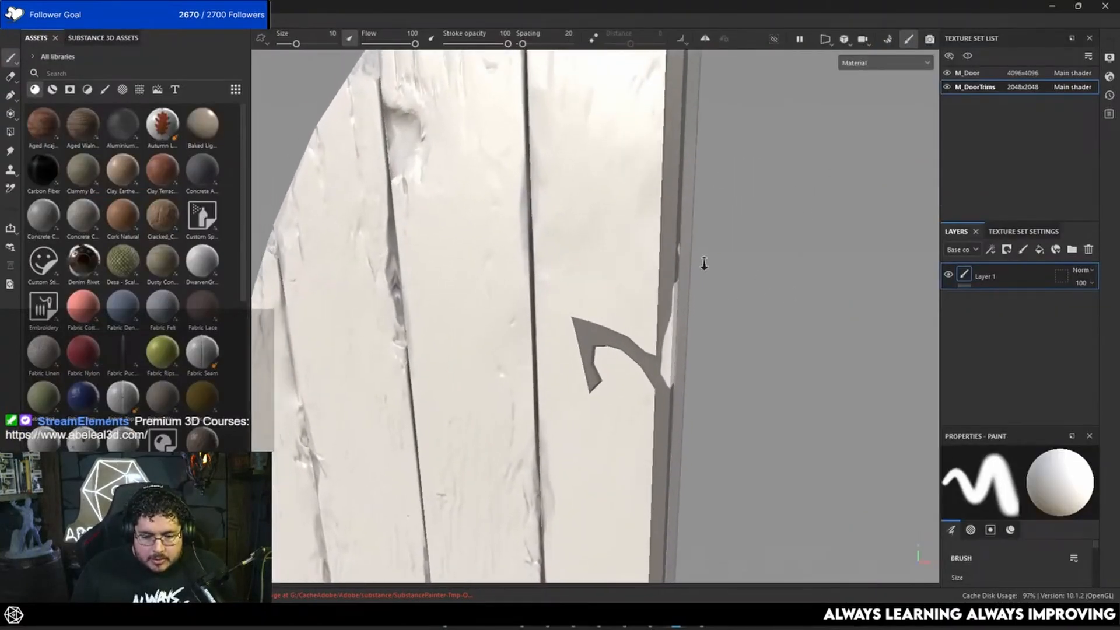
pyautogui.keyDown('alt'); pyautogui.moveTo(703, 265); pyautogui.dragTo(603, 237, button='right'); pyautogui.keyUp('alt')
pyautogui.keyDown('alt'); pyautogui.moveTo(607, 432); pyautogui.dragTo(606, 216, button='middle'); pyautogui.keyUp('alt')
pyautogui.keyDown('alt'); pyautogui.moveTo(805, 304); pyautogui.dragTo(863, 332); pyautogui.keyUp('alt')
pyautogui.keyDown('alt'); pyautogui.moveTo(875, 344); pyautogui.dragTo(927, 390, button='right'); pyautogui.keyUp('alt')
pyautogui.keyDown('alt'); pyautogui.moveTo(700, 234); pyautogui.dragTo(753, 268); pyautogui.keyUp('alt')
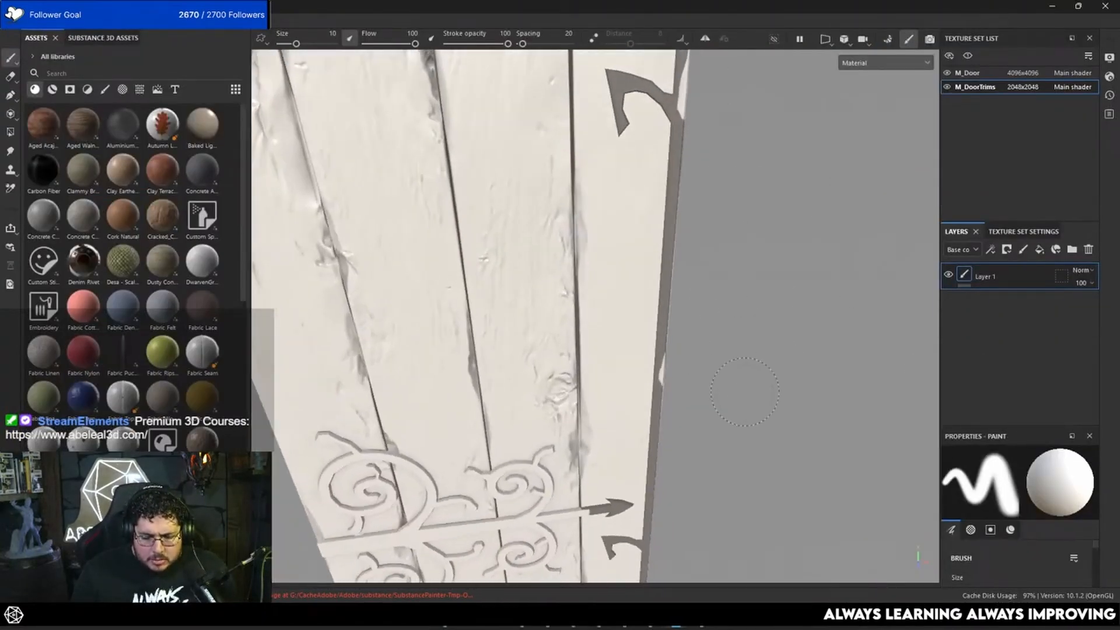
pyautogui.keyDown('alt'); pyautogui.moveTo(623, 285); pyautogui.dragTo(601, 216, button='middle'); pyautogui.keyUp('alt')
pyautogui.keyDown('alt'); pyautogui.moveTo(601, 216); pyautogui.dragTo(653, 292, button='right'); pyautogui.keyUp('alt')
pyautogui.keyDown('alt'); pyautogui.moveTo(627, 376); pyautogui.dragTo(704, 76, button='middle'); pyautogui.keyUp('alt')
pyautogui.moveTo(705, 77)
pyautogui.keyDown('alt'); pyautogui.mouseDown(button='right')
pyautogui.moveTo(704, 113)
pyautogui.moveTo(723, 87)
pyautogui.mouseUp(button='right'); pyautogui.keyUp('alt')
pyautogui.keyDown('alt'); pyautogui.moveTo(723, 87); pyautogui.dragTo(706, 170, button='middle'); pyautogui.keyUp('alt')
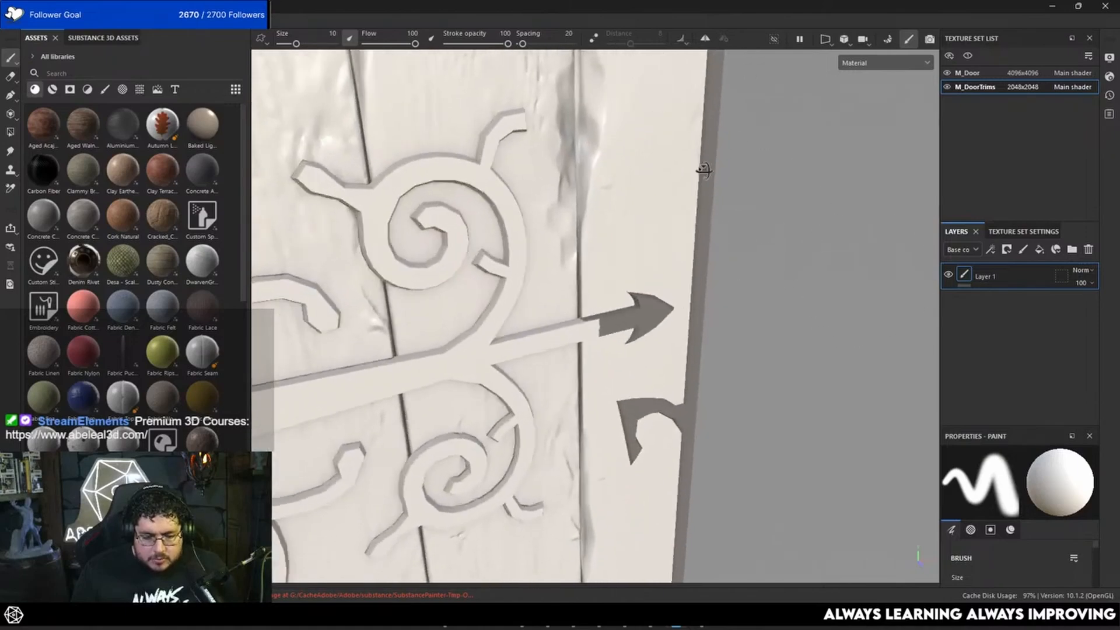
# Examine the dark arrow tip of the hinge ornament and the hook beside it from several angles.
pyautogui.keyDown('alt'); pyautogui.moveTo(706, 170); pyautogui.dragTo(683, 205); pyautogui.keyUp('alt')
pyautogui.keyDown('alt'); pyautogui.moveTo(683, 204); pyautogui.dragTo(689, 303, button='right'); pyautogui.keyUp('alt')
pyautogui.keyDown('alt'); pyautogui.moveTo(689, 303); pyautogui.dragTo(750, 327); pyautogui.keyUp('alt')
pyautogui.keyDown('alt'); pyautogui.moveTo(750, 326); pyautogui.dragTo(737, 264, button='middle'); pyautogui.keyUp('alt')
pyautogui.keyDown('alt'); pyautogui.moveTo(738, 265); pyautogui.dragTo(770, 245, button='right'); pyautogui.keyUp('alt')
pyautogui.keyDown('alt'); pyautogui.moveTo(770, 245); pyautogui.dragTo(764, 175); pyautogui.keyUp('alt')
pyautogui.keyDown('alt'); pyautogui.moveTo(764, 175); pyautogui.dragTo(799, 274, button='middle'); pyautogui.keyUp('alt')
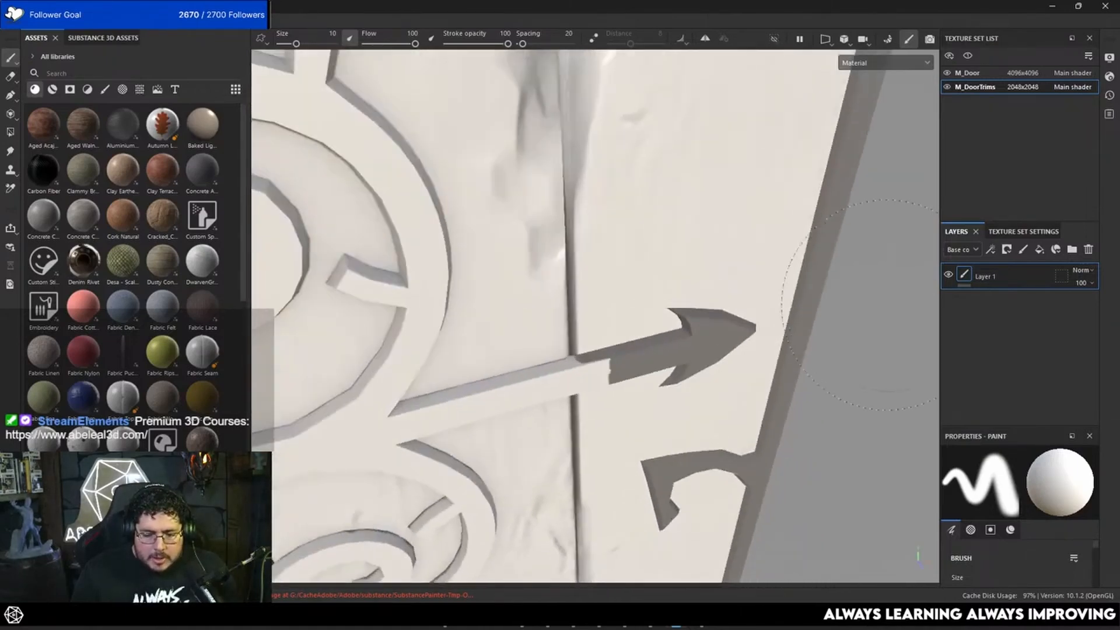
pyautogui.keyDown('alt'); pyautogui.moveTo(799, 275); pyautogui.dragTo(752, 261, button='right'); pyautogui.keyUp('alt')
pyautogui.keyDown('alt'); pyautogui.moveTo(752, 260); pyautogui.dragTo(653, 196); pyautogui.keyUp('alt')
pyautogui.keyDown('alt'); pyautogui.moveTo(654, 195); pyautogui.dragTo(635, 216, button='right'); pyautogui.keyUp('alt')
pyautogui.keyDown('alt'); pyautogui.moveTo(634, 216); pyautogui.dragTo(546, 208, button='middle'); pyautogui.keyUp('alt')
pyautogui.keyDown('alt'); pyautogui.moveTo(545, 208); pyautogui.dragTo(688, 221, button='right'); pyautogui.keyUp('alt')
pyautogui.keyDown('alt'); pyautogui.moveTo(689, 222); pyautogui.dragTo(758, 263); pyautogui.keyUp('alt')
pyautogui.moveTo(759, 262)
pyautogui.keyDown('alt'); pyautogui.mouseDown(button='right')
pyautogui.moveTo(623, 233)
pyautogui.moveTo(776, 263)
pyautogui.mouseUp(button='right'); pyautogui.keyUp('alt')
pyautogui.moveTo(776, 263)
pyautogui.keyDown('alt'); pyautogui.mouseDown()
pyautogui.moveTo(732, 249)
pyautogui.moveTo(805, 265)
pyautogui.moveTo(720, 367)
pyautogui.moveTo(776, 260)
pyautogui.moveTo(595, 237)
pyautogui.moveTo(606, 228)
pyautogui.mouseUp(); pyautogui.keyUp('alt')
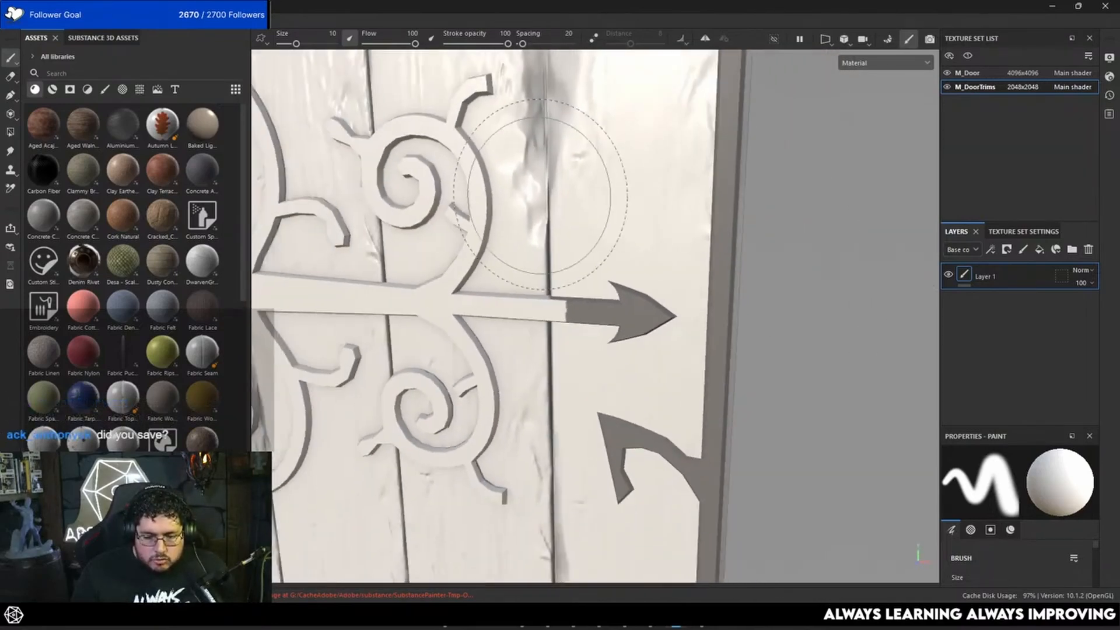
# Rebake the selected textures with M_DoorTrims' ambient occlusion Self Occlusion set to Only Same Mesh Name, and return to painting mode.
pyautogui.click(888, 39)
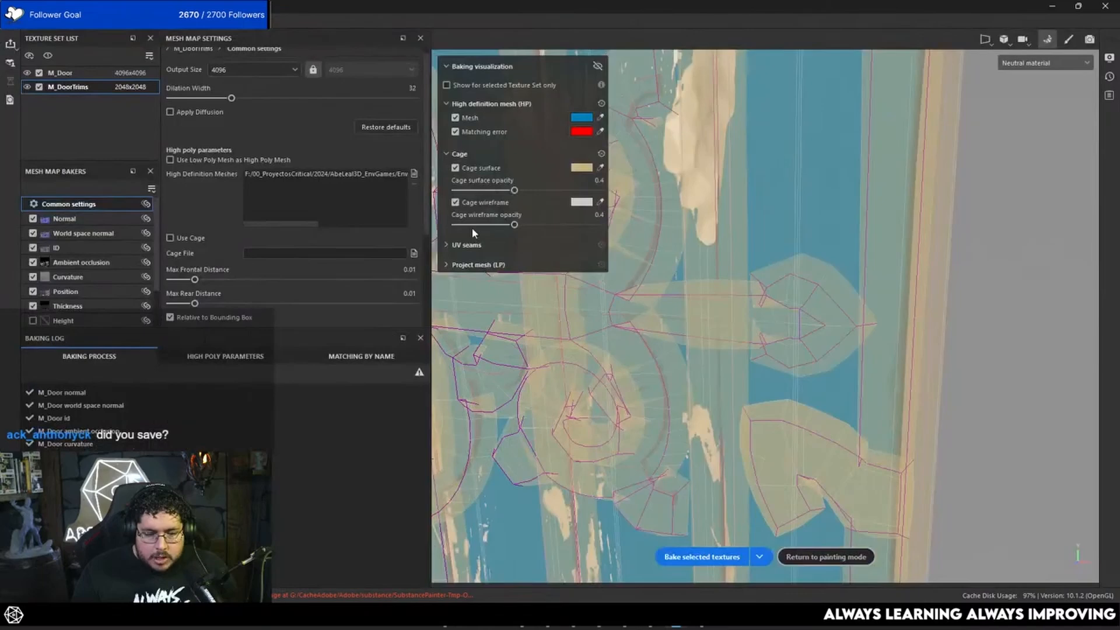
pyautogui.click(93, 264)
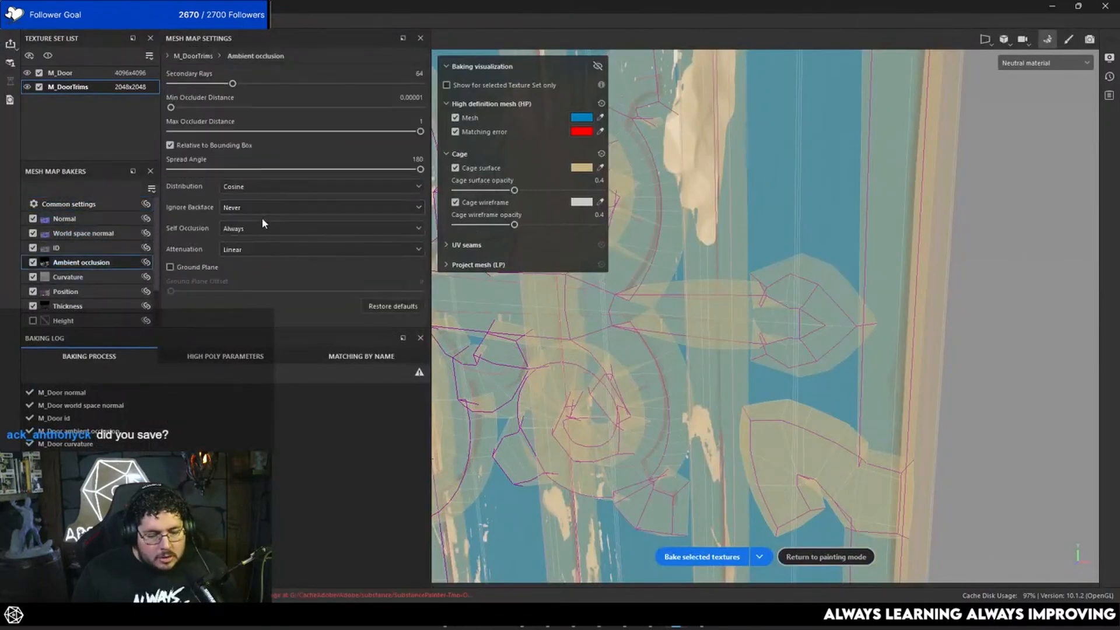
pyautogui.click(262, 228)
pyautogui.click(265, 244)
pyautogui.click(702, 556)
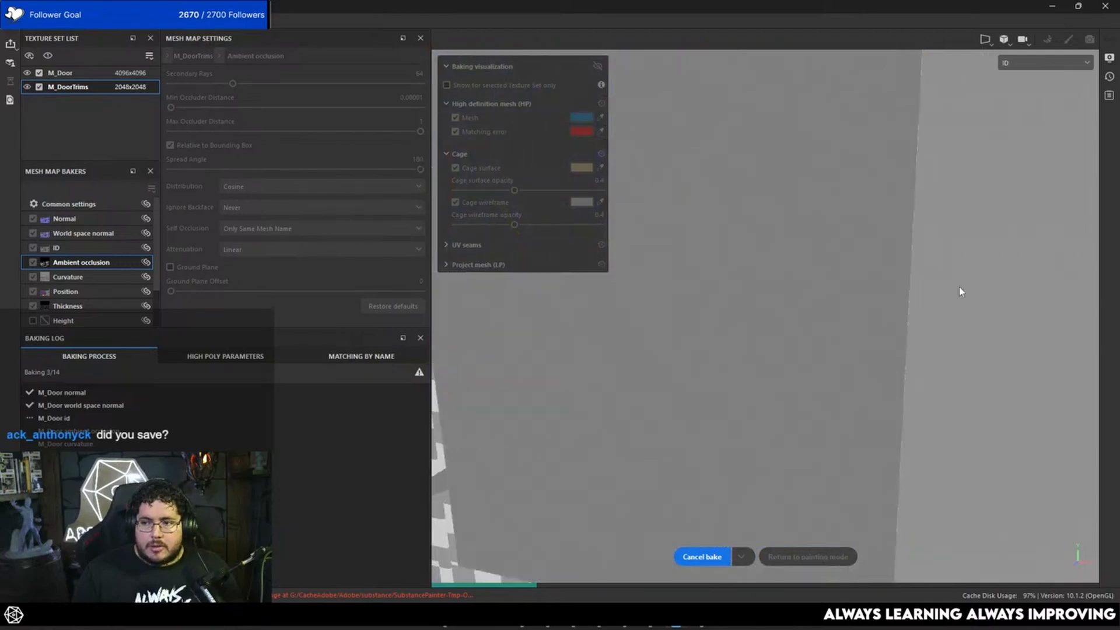
pyautogui.hotkey('alt', 'Tab')
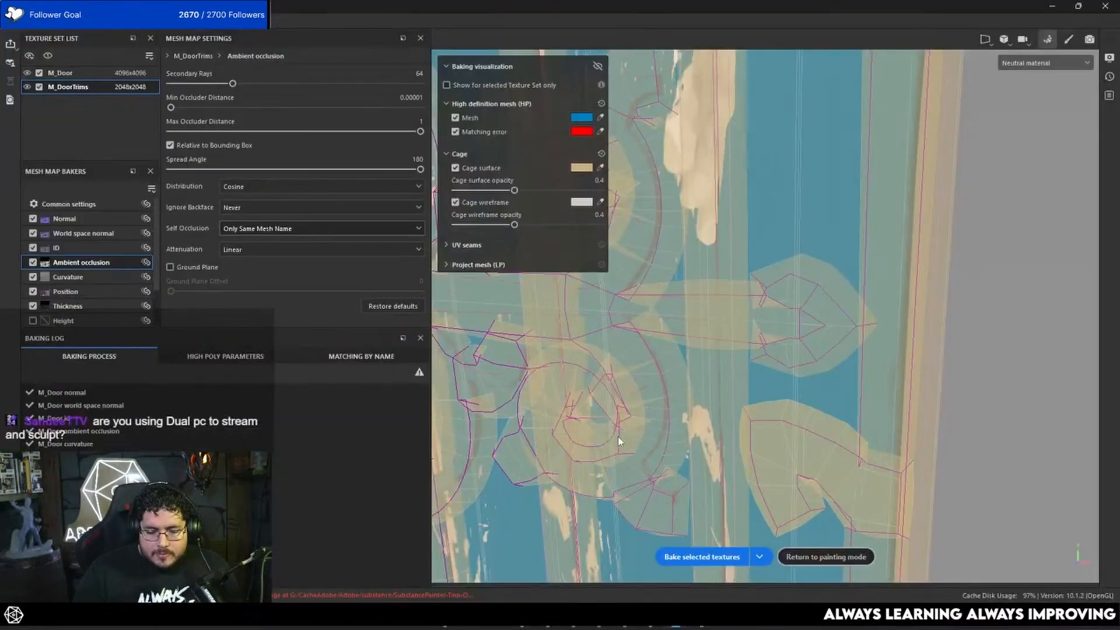
pyautogui.click(1069, 39)
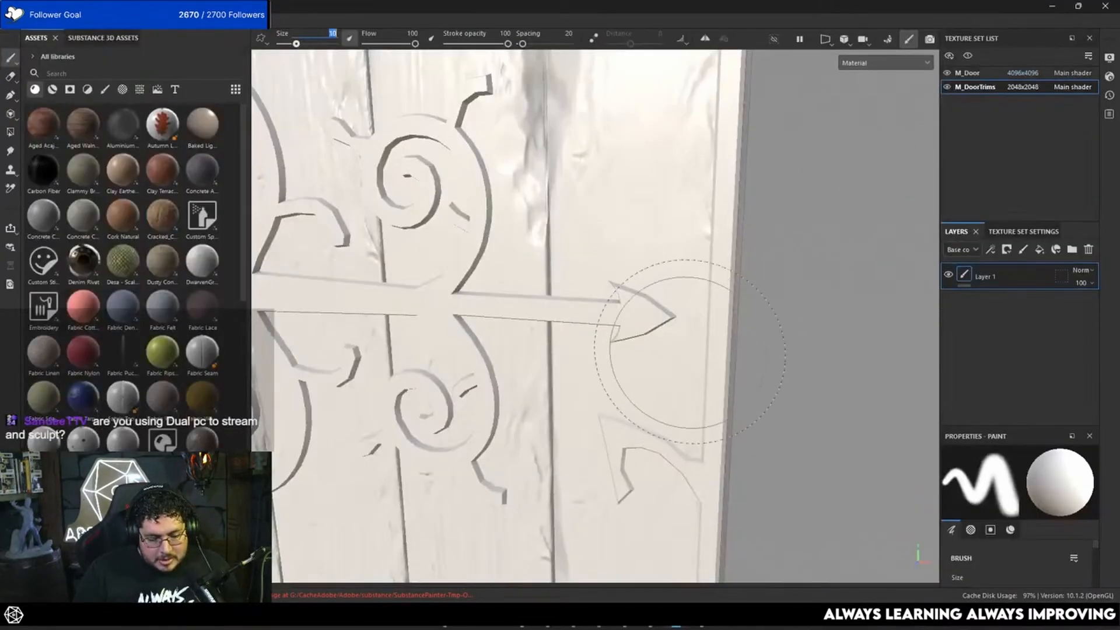
# Check the rebaked shading on the hinge ornament and on the wood trim panel at the door's base.
pyautogui.scroll(3, 803, 271)
pyautogui.scroll(-5, 804, 272)
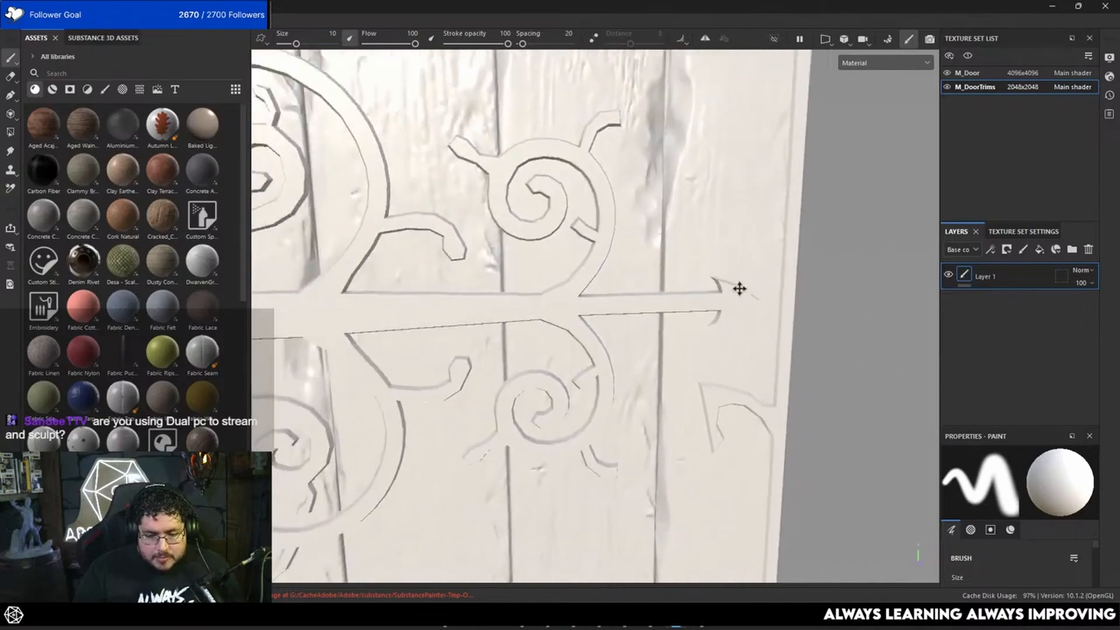
pyautogui.keyDown('alt'); pyautogui.moveTo(759, 379); pyautogui.dragTo(619, 228, button='middle'); pyautogui.keyUp('alt')
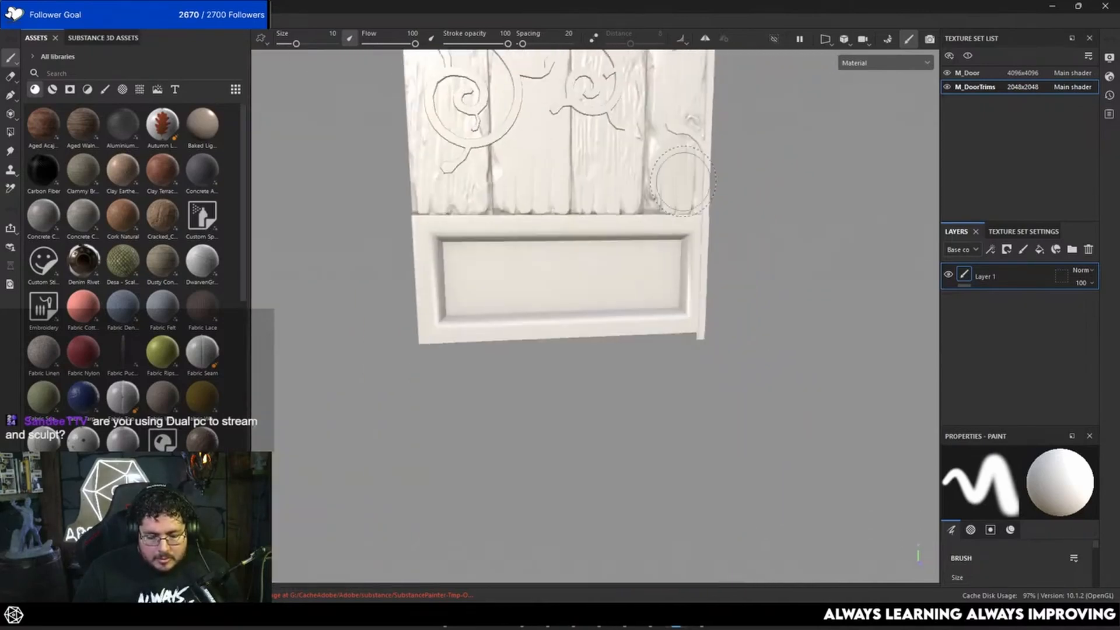
pyautogui.scroll(5, 588, 312)
pyautogui.keyDown('alt'); pyautogui.moveTo(592, 402); pyautogui.dragTo(593, 308, button='middle'); pyautogui.keyUp('alt')
pyautogui.scroll(1, 592, 308)
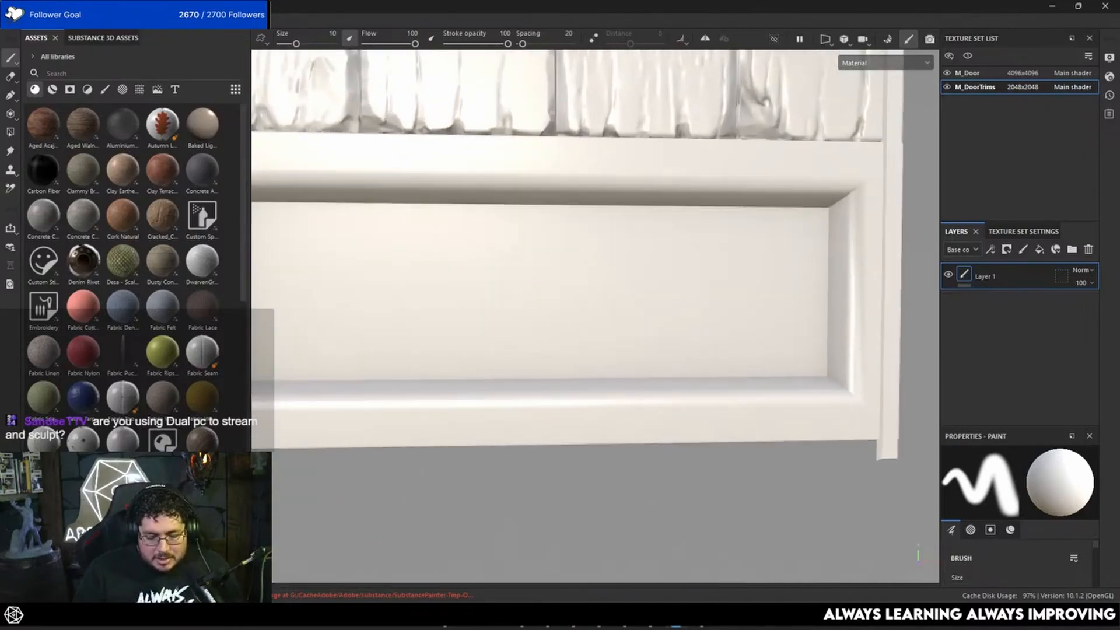
# Find the ZBrush Executable process in Task Manager by filtering for "zbr", and end it.
pyautogui.rightClick(706, 626)
pyautogui.rightClick(765, 626)
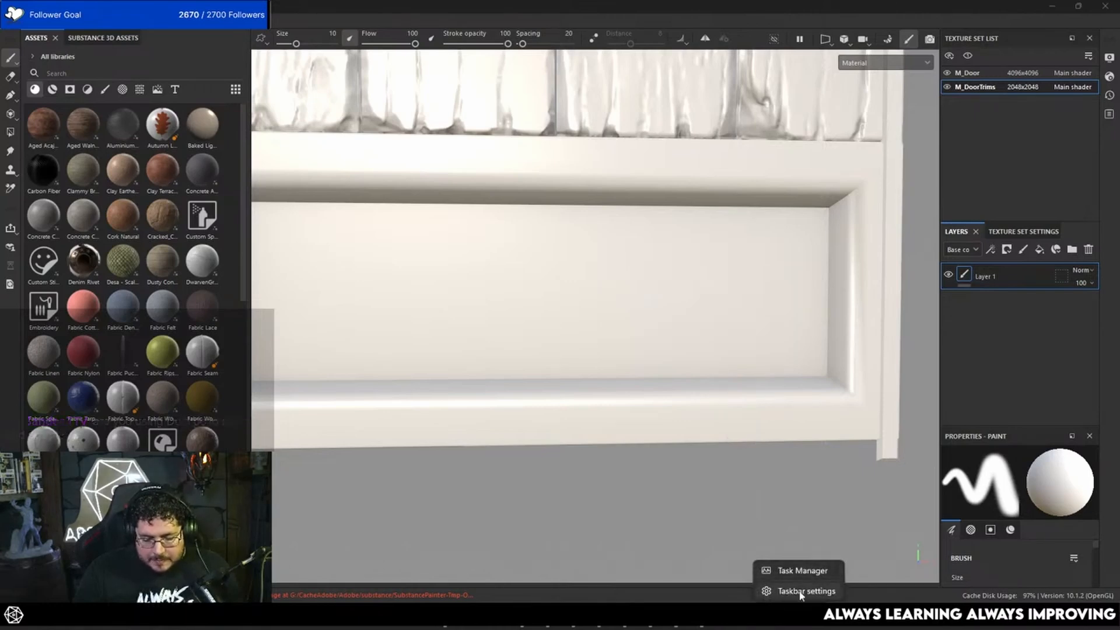
pyautogui.click(801, 570)
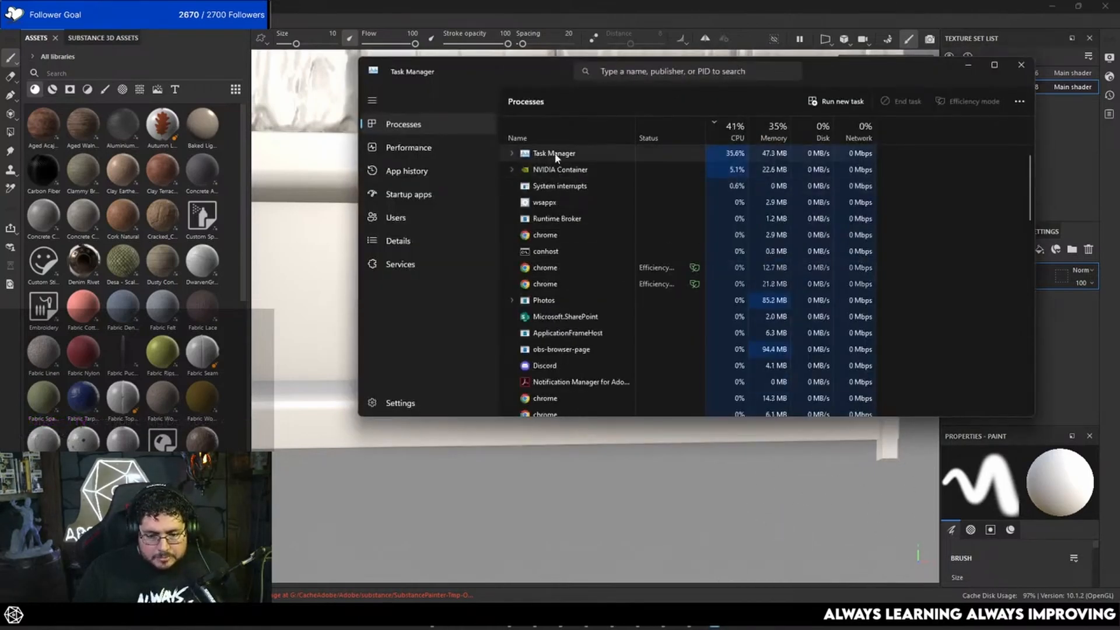
pyautogui.click(610, 76)
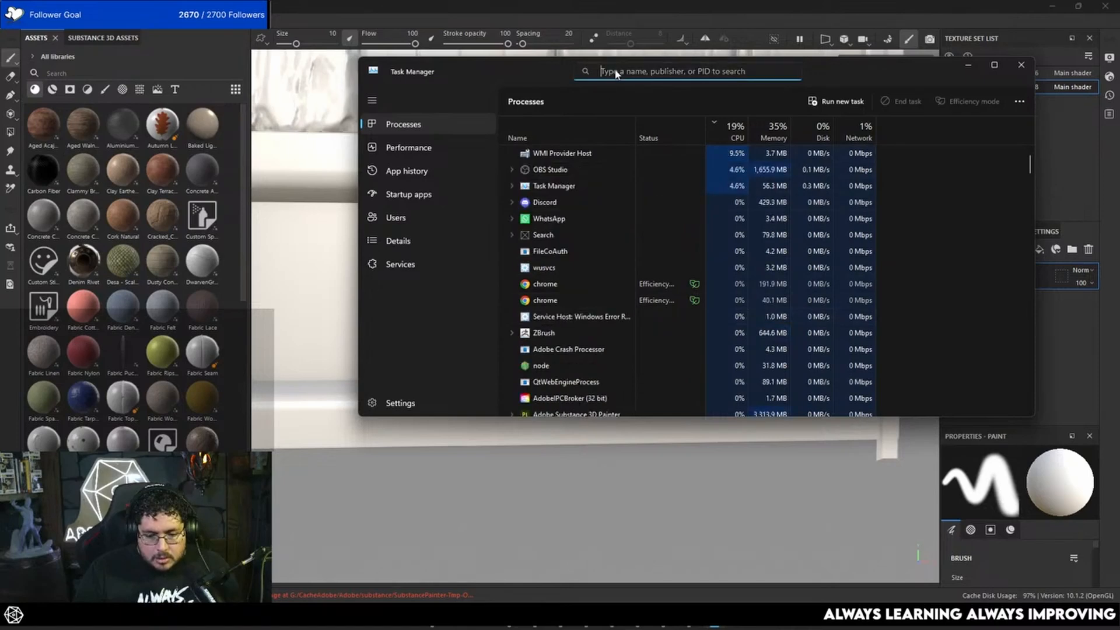
pyautogui.write('zbr')
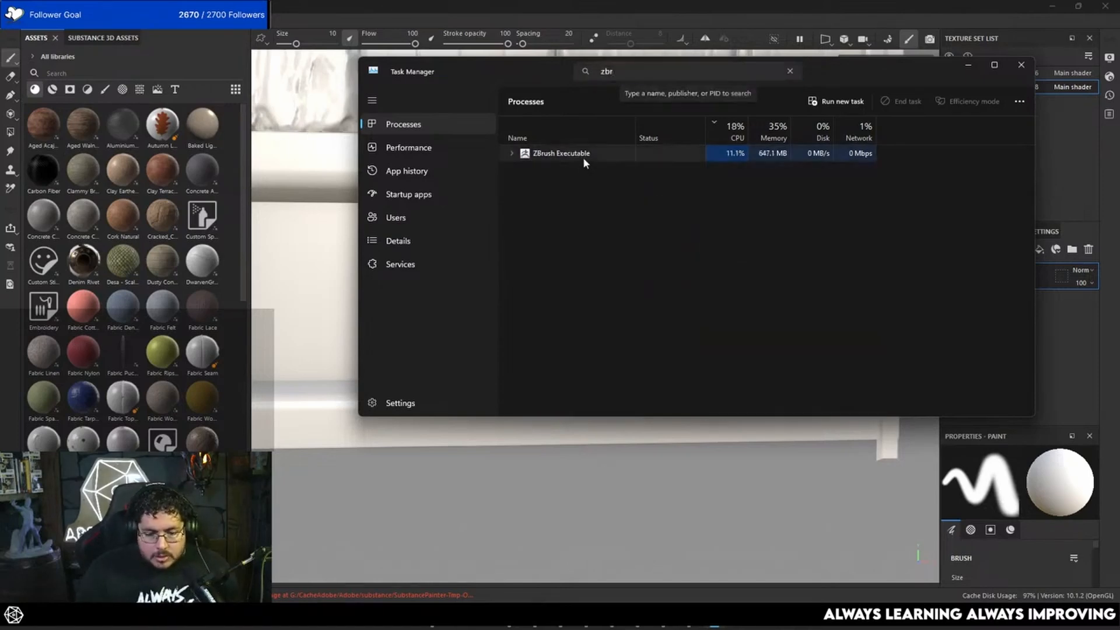
pyautogui.click(584, 155)
pyautogui.press('Delete')
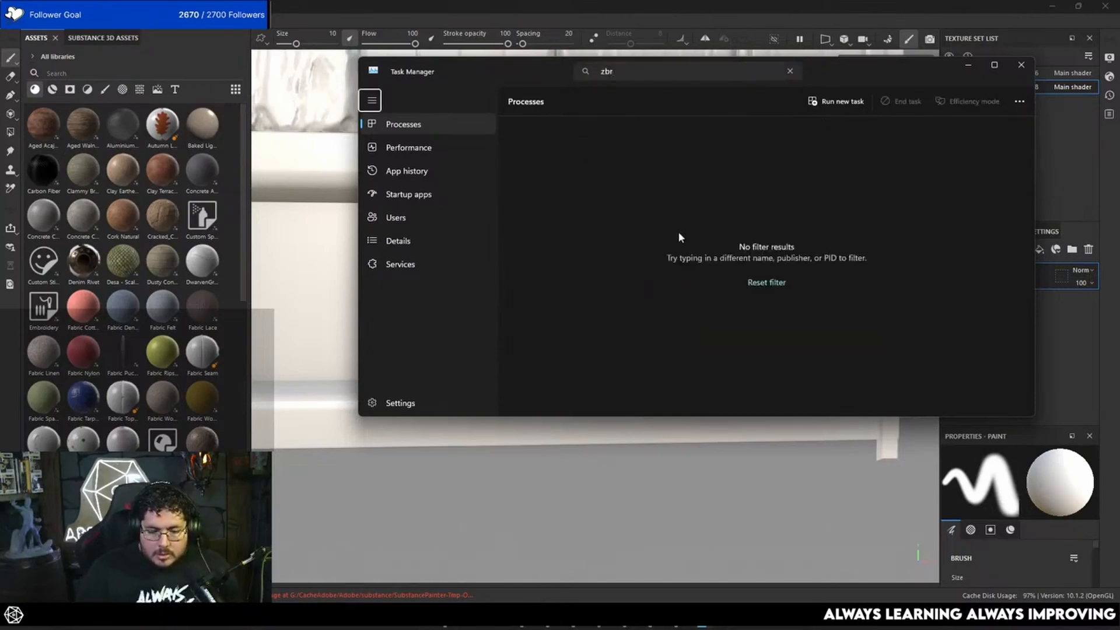
pyautogui.click(965, 67)
# Search the asset library for "wood" materials and preview the candidates for the door.
pyautogui.keyDown('alt'); pyautogui.moveTo(692, 368); pyautogui.dragTo(655, 226, button='right'); pyautogui.keyUp('alt')
pyautogui.keyDown('alt'); pyautogui.moveTo(655, 226); pyautogui.dragTo(680, 300); pyautogui.keyUp('alt')
pyautogui.moveTo(680, 300)
pyautogui.keyDown('alt'); pyautogui.mouseDown(button='right')
pyautogui.moveTo(632, 303)
pyautogui.moveTo(466, 239)
pyautogui.mouseUp(button='right'); pyautogui.keyUp('alt')
pyautogui.moveTo(467, 240)
pyautogui.keyDown('alt'); pyautogui.mouseDown()
pyautogui.moveTo(647, 239)
pyautogui.moveTo(476, 257)
pyautogui.mouseUp(); pyautogui.keyUp('alt')
pyautogui.keyDown('alt'); pyautogui.moveTo(475, 256); pyautogui.dragTo(543, 215, button='right'); pyautogui.keyUp('alt')
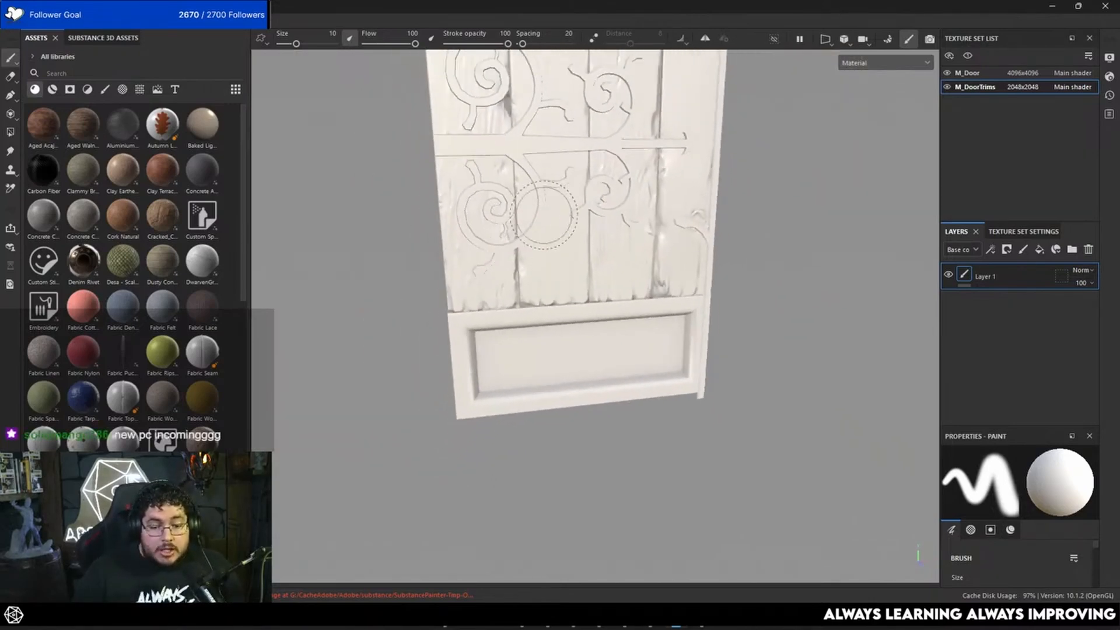
pyautogui.keyDown('alt'); pyautogui.moveTo(544, 214); pyautogui.dragTo(328, 207); pyautogui.keyUp('alt')
pyautogui.click(65, 72)
pyautogui.write('w')
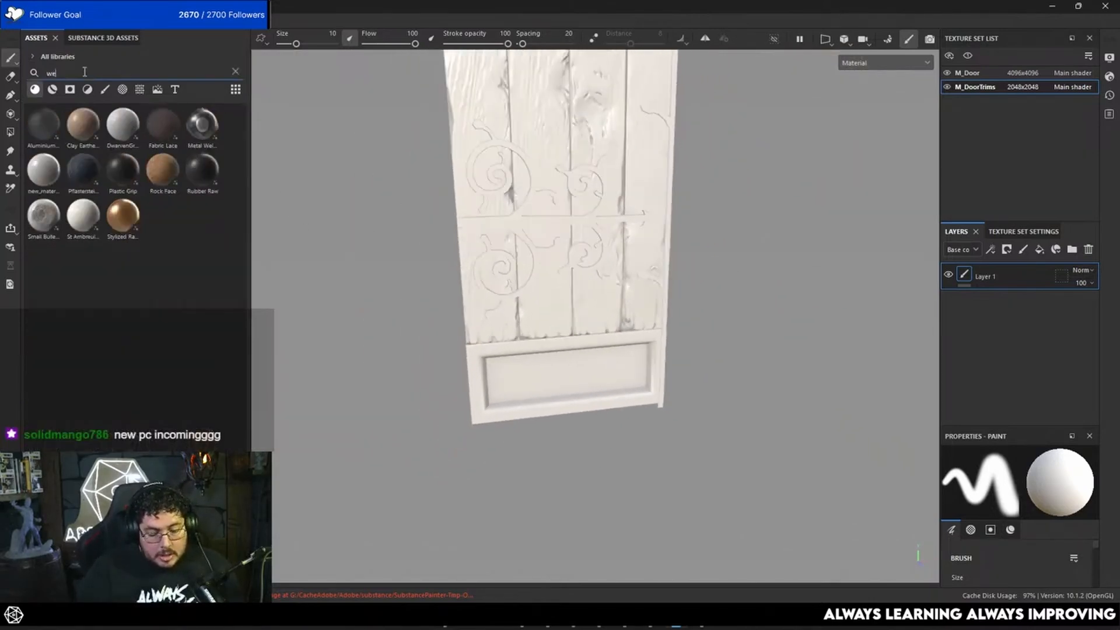
pyautogui.write('ood')
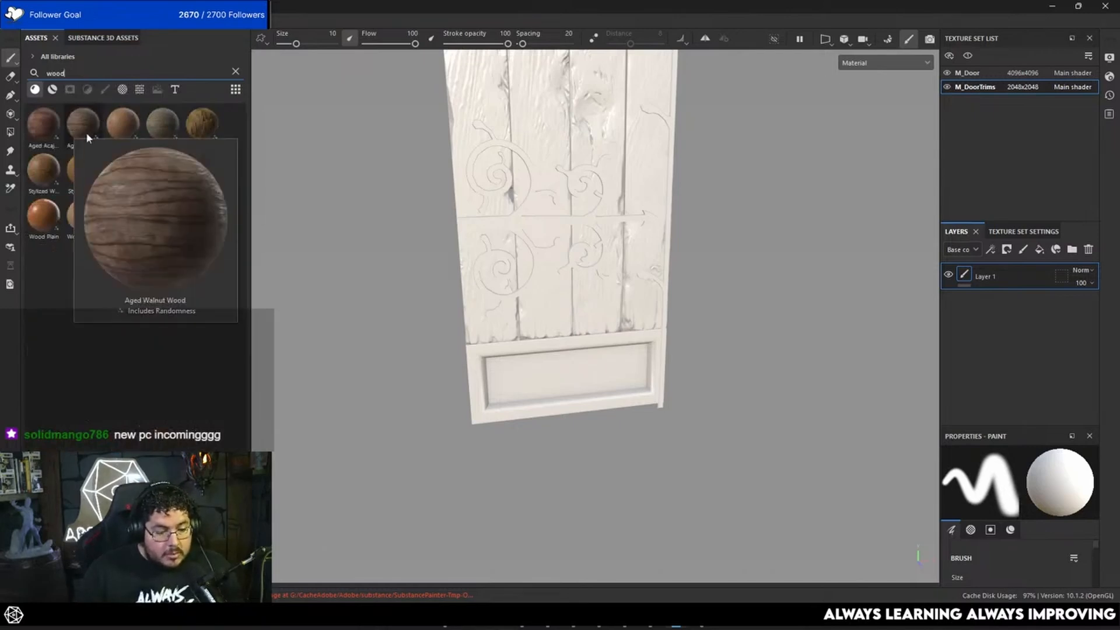
pyautogui.moveTo(116, 174)
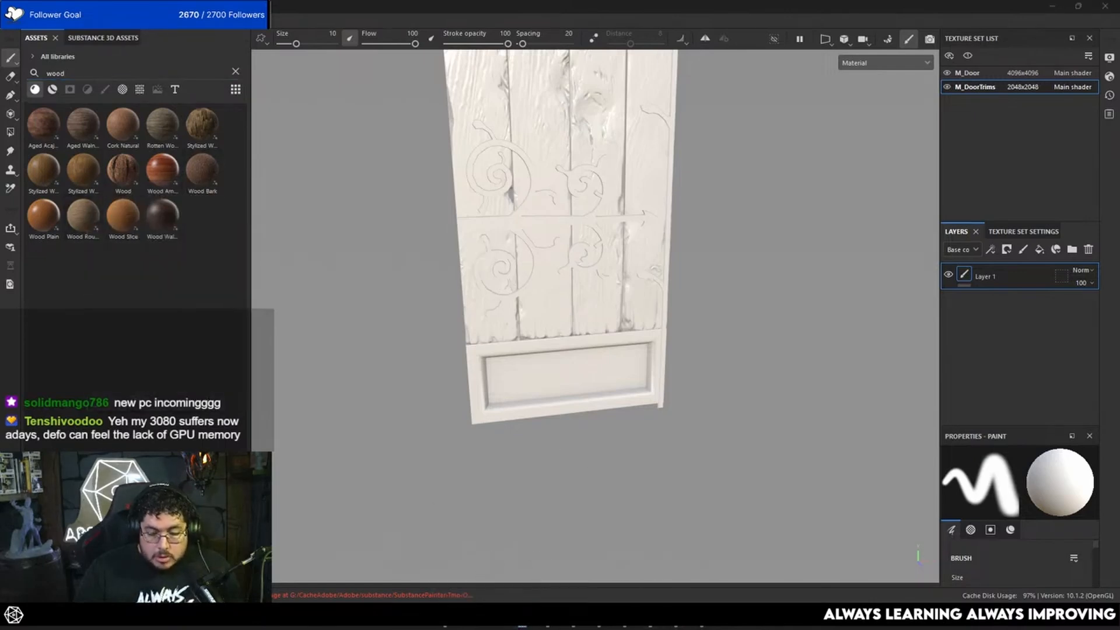
# Switch to the Chrome browser and open the Adobe Substance 3D Assets site.
pyautogui.hotkey('alt', 'Tab')
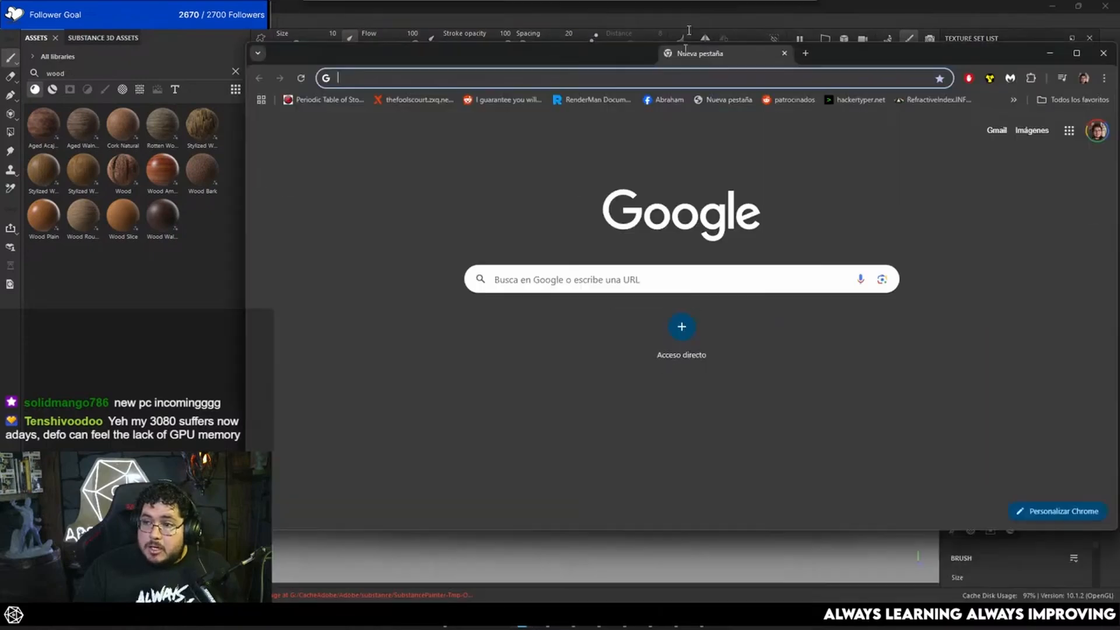
pyautogui.click(725, 41)
pyautogui.write('asset')
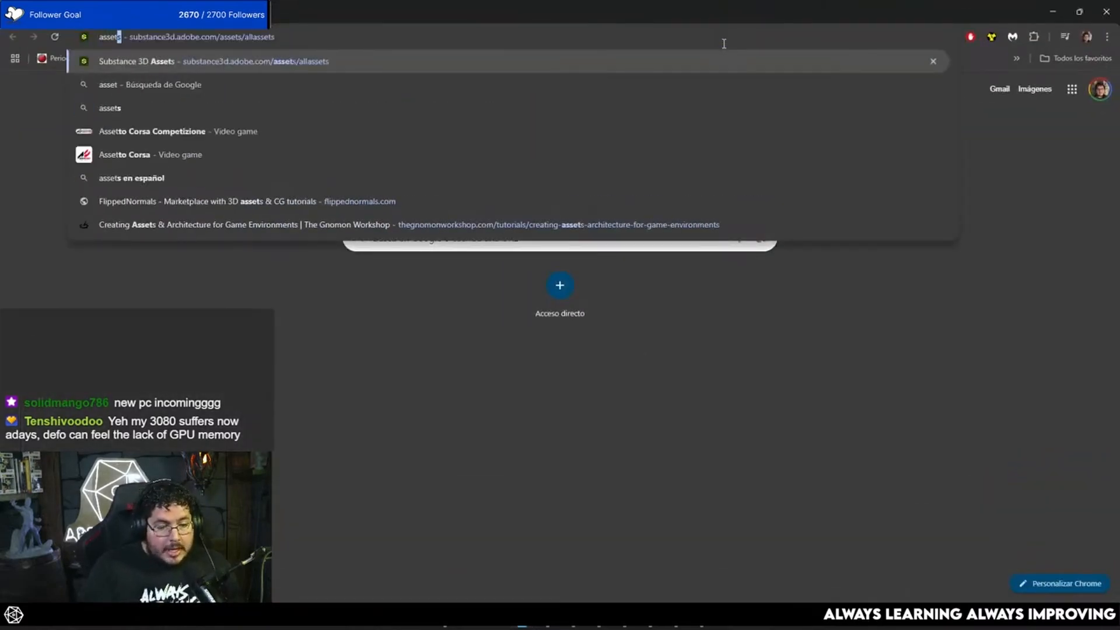
pyautogui.press('Return')
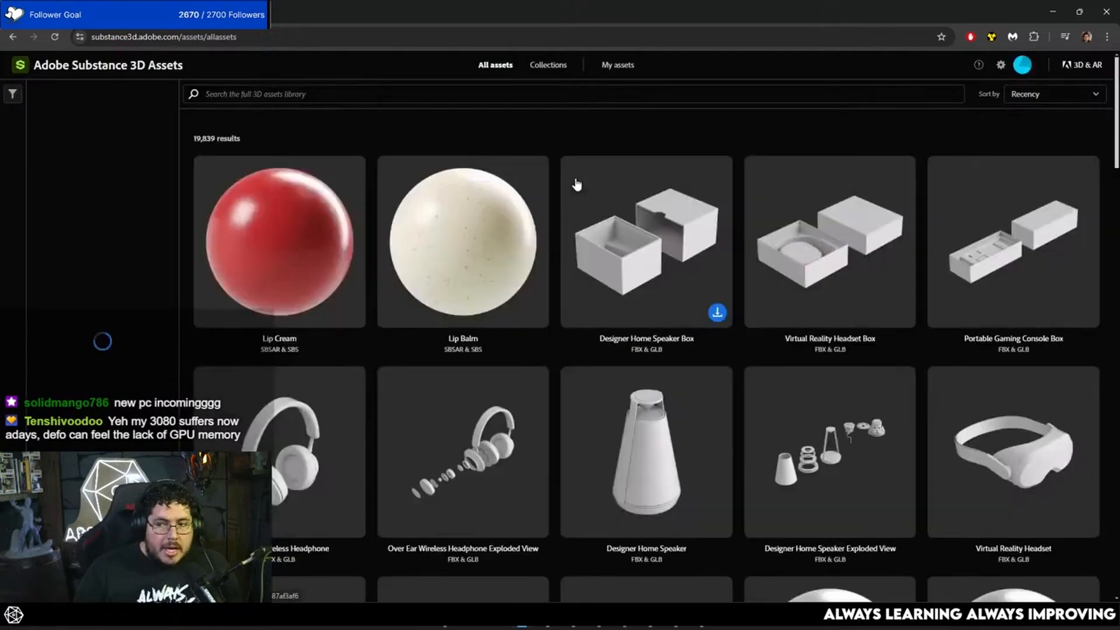
# Search the full 3D assets library for "wood" and look through the results.
pyautogui.click(438, 100)
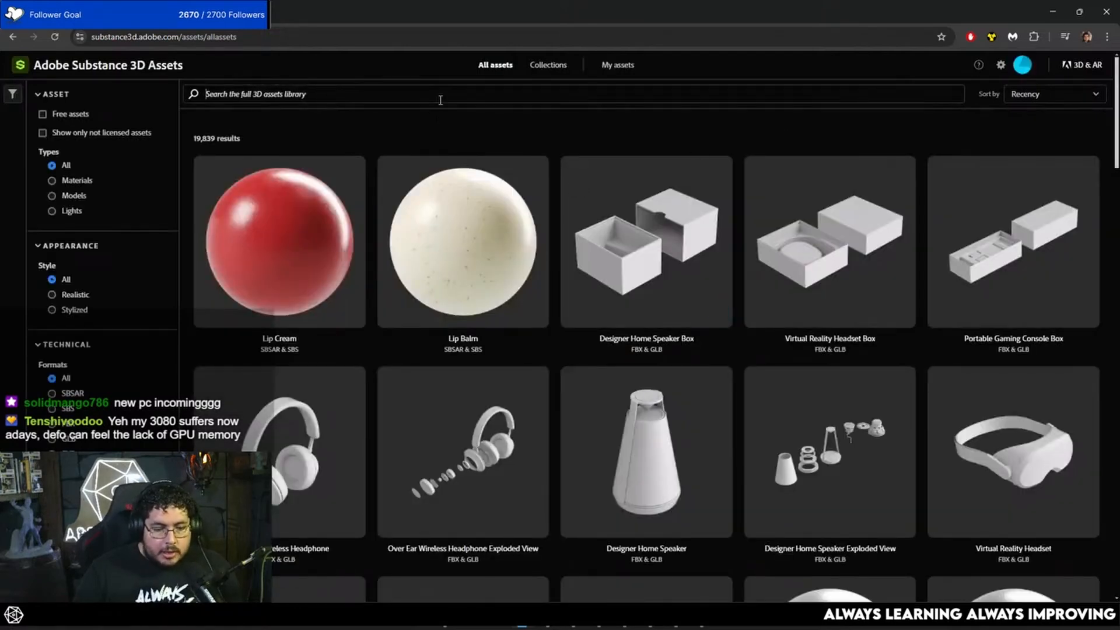
pyautogui.write('wood')
pyautogui.press('Return')
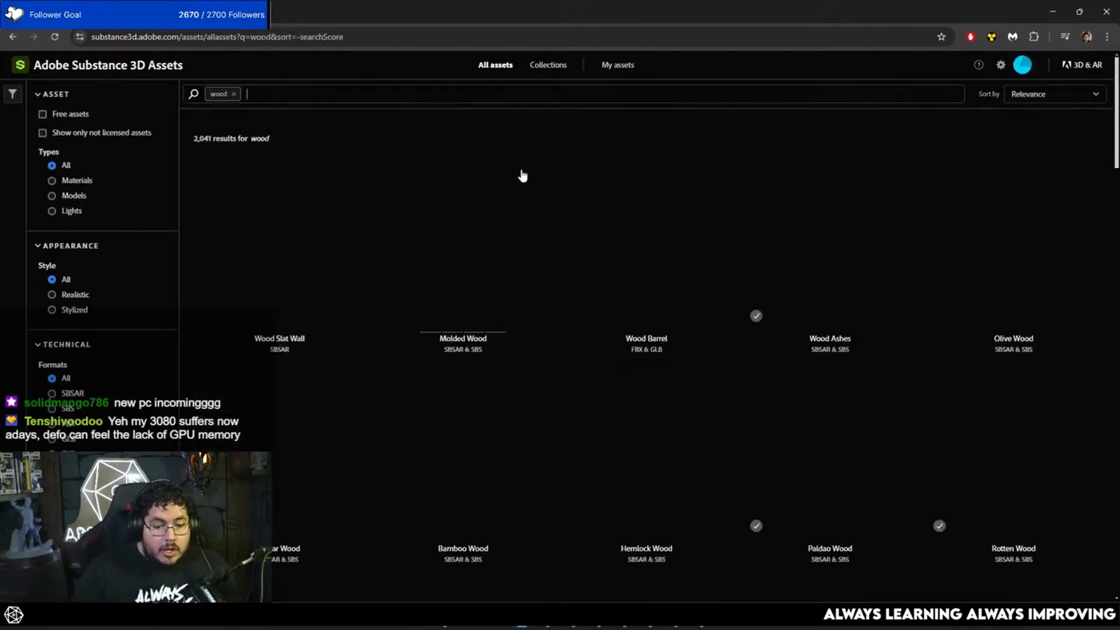
pyautogui.scroll(-2, 513, 166)
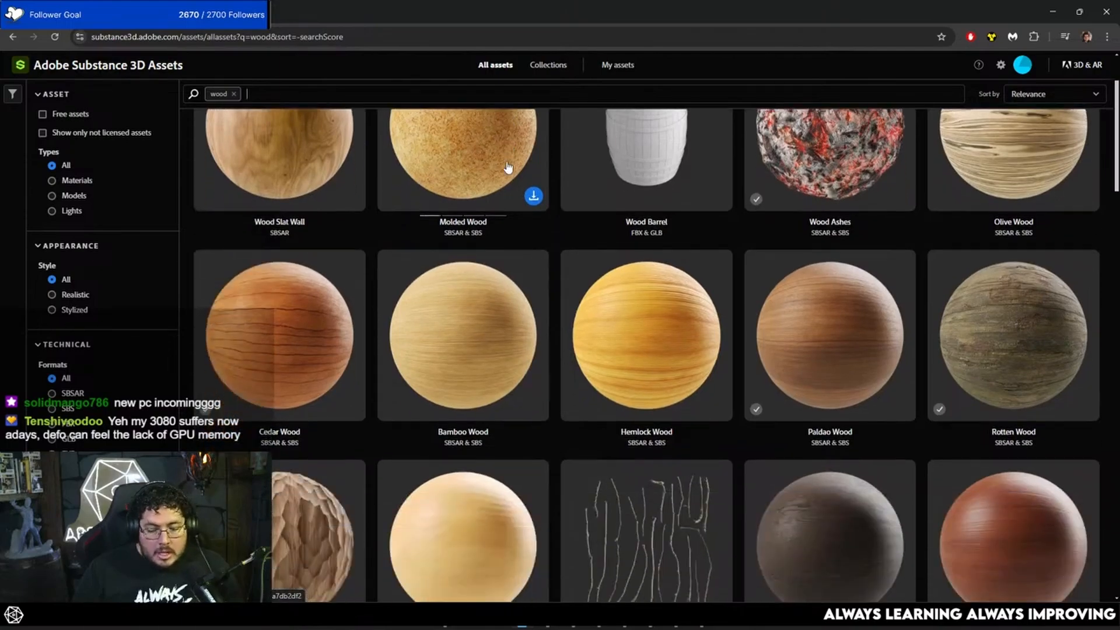
# Look through the wood results and download the Rotten Wood material.
pyautogui.scroll(-13, 506, 168)
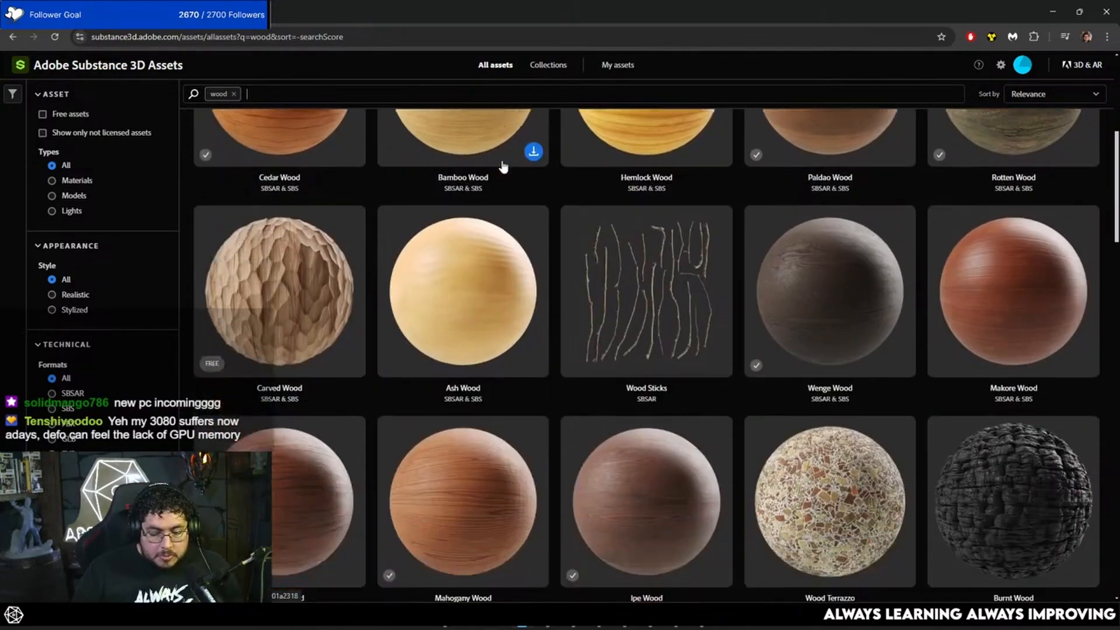
pyautogui.scroll(-7, 508, 169)
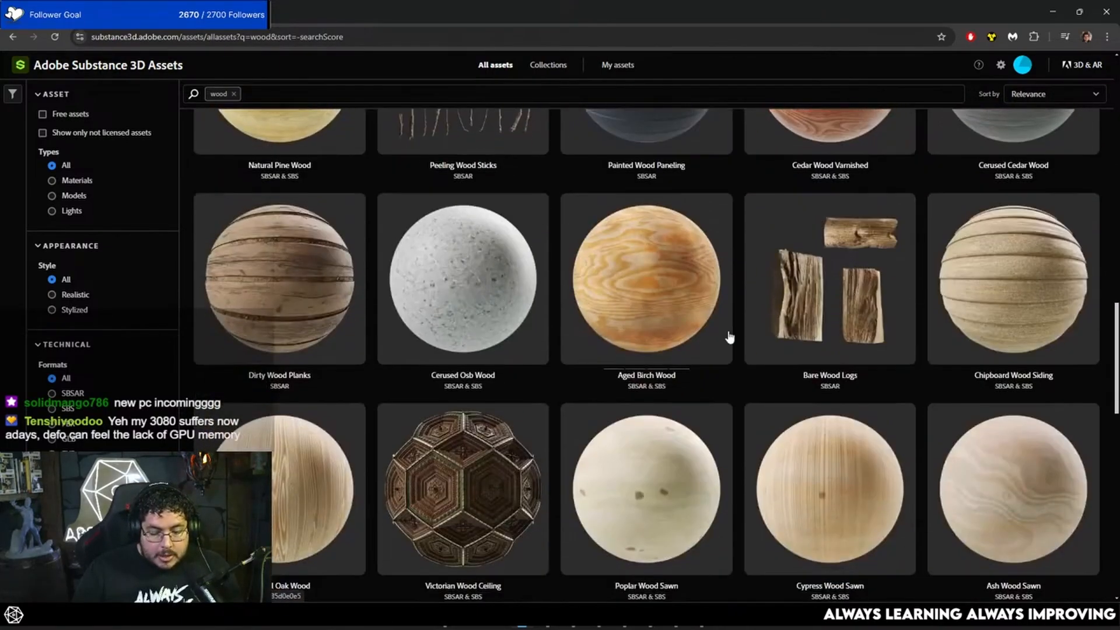
pyautogui.scroll(13, 878, 318)
pyautogui.scroll(6, 878, 318)
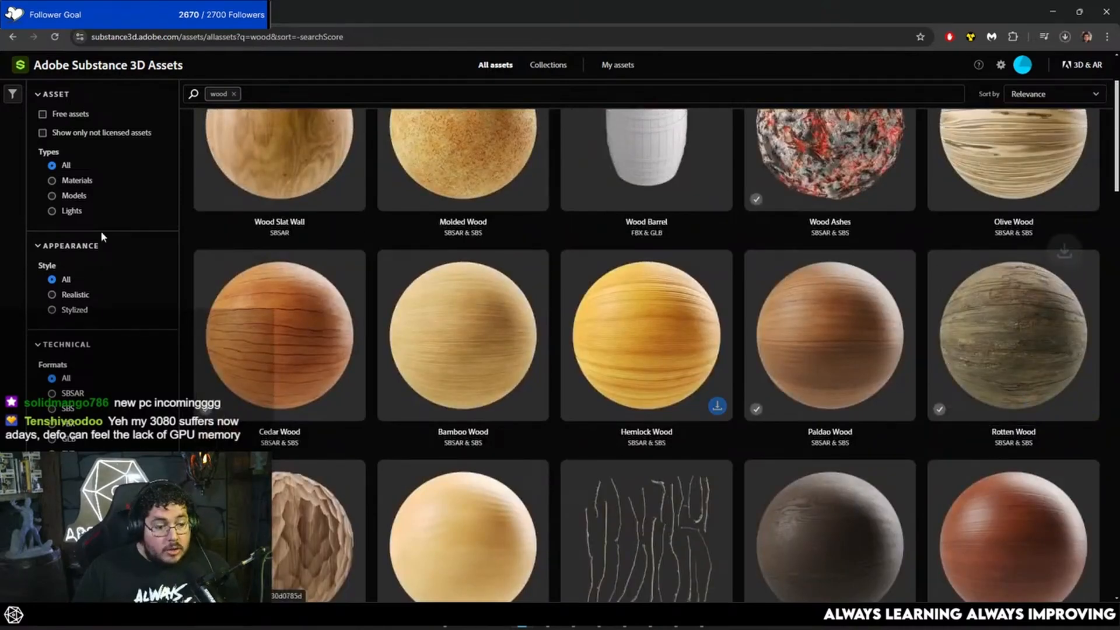
# Switch back to Substance Painter and import rotten_wood.sbsar as a base material into the 'your_assets' library.
pyautogui.hotkey('alt', 'Tab')
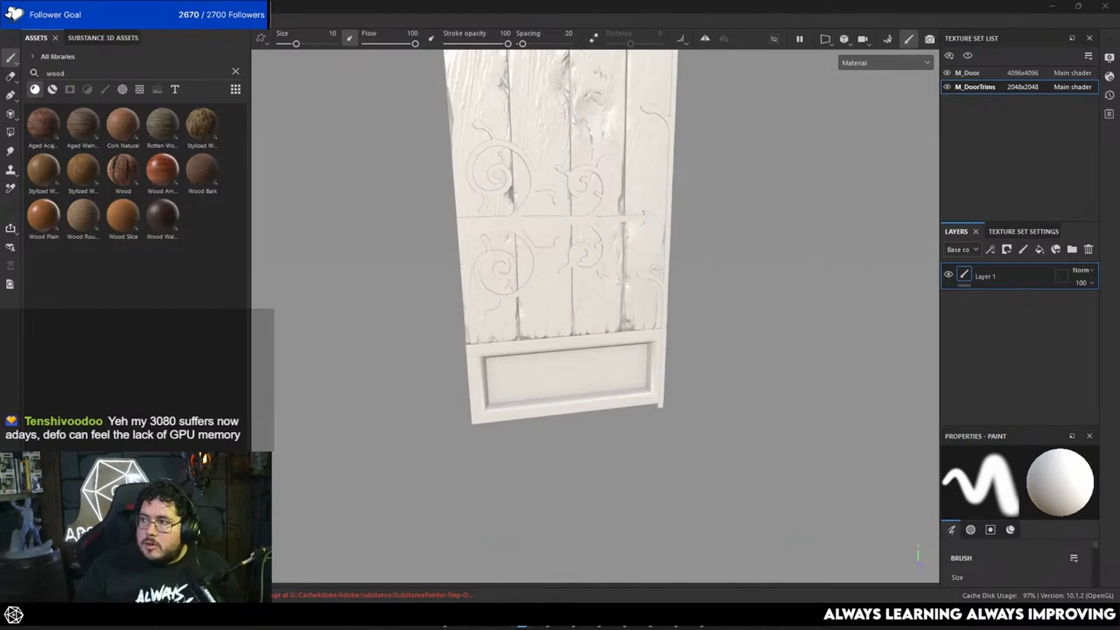
pyautogui.moveTo(916, 274); pyautogui.dragTo(190, 303)
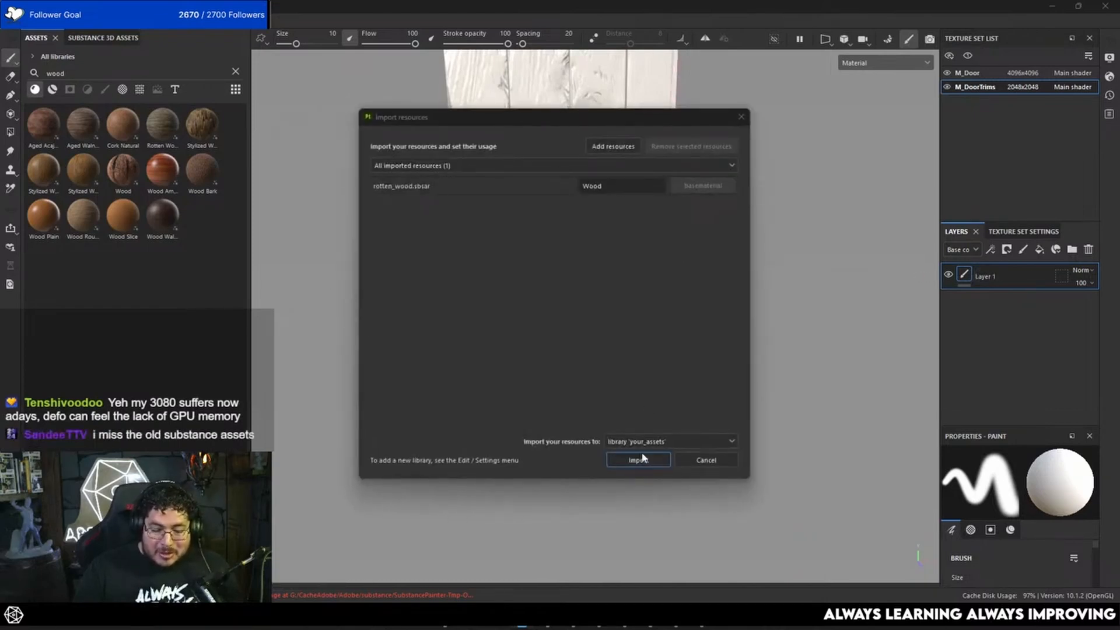
pyautogui.click(639, 460)
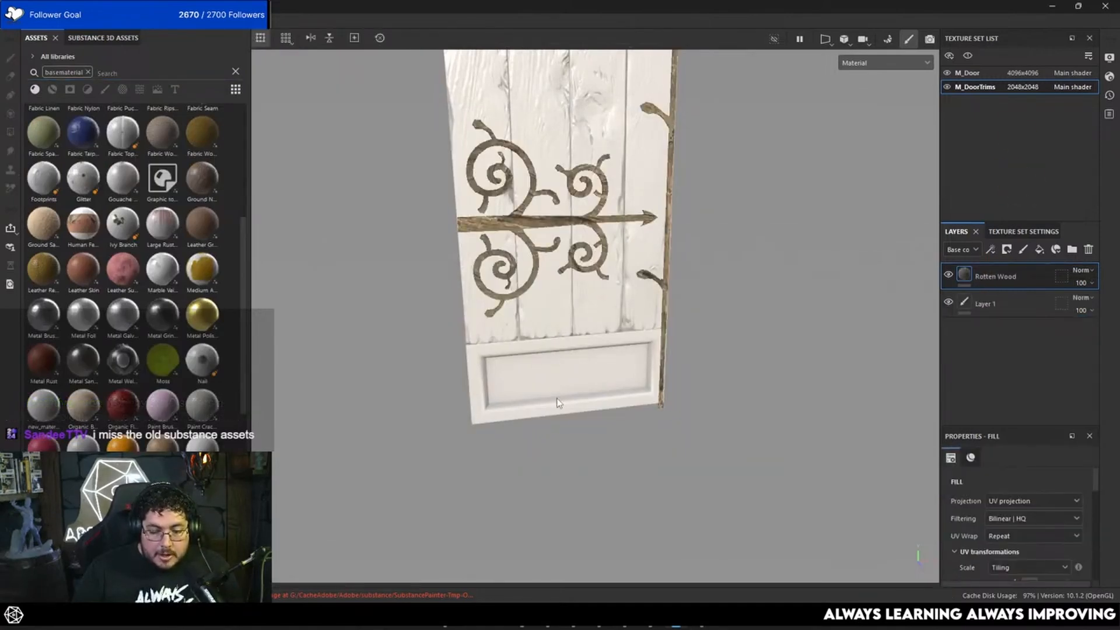
# Remove the Rotten Wood layer from M_DoorTrims and add the Rotten Wood material as a fill layer on M_Door.
pyautogui.scroll(5, 595, 411)
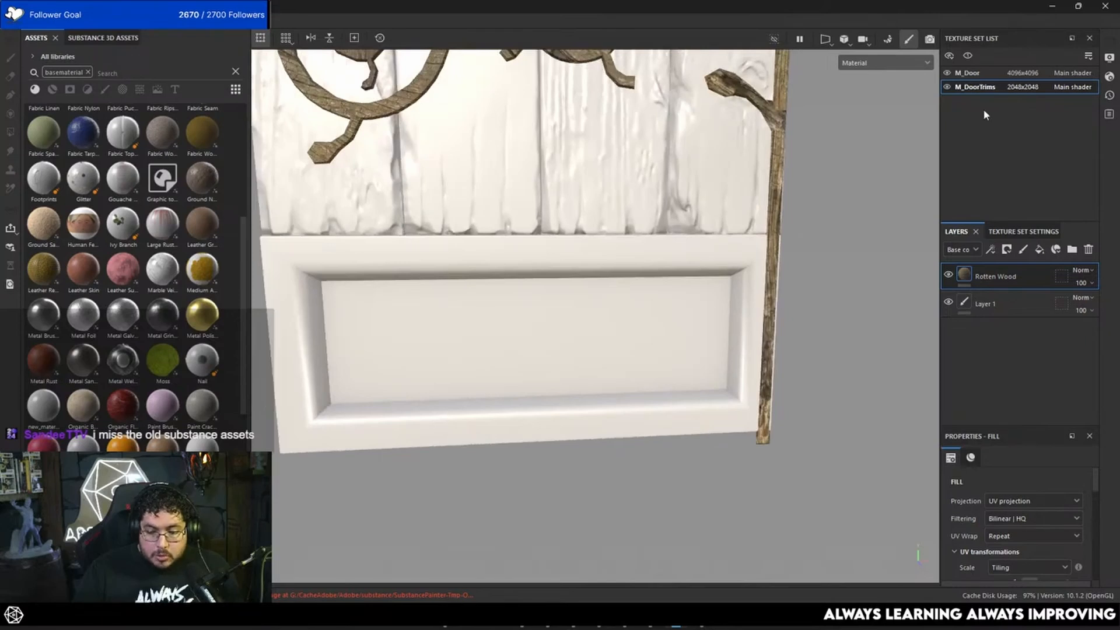
pyautogui.press('Delete')
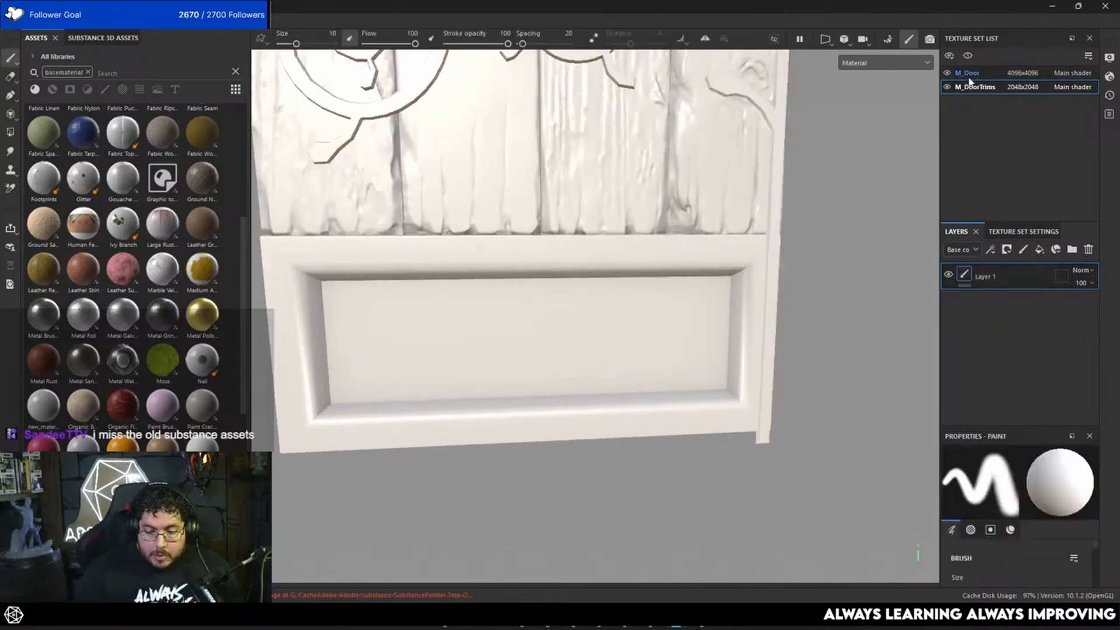
pyautogui.click(968, 74)
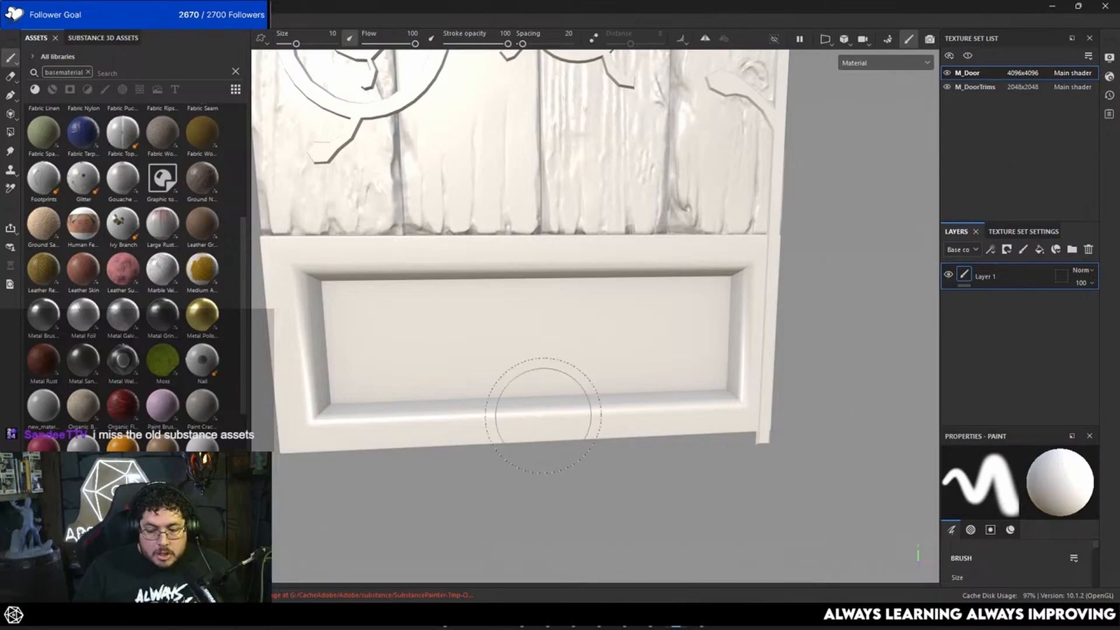
pyautogui.moveTo(175, 507); pyautogui.dragTo(995, 269)
# Try rotating the Rotten Wood texture on the door, and undo the rotation.
pyautogui.keyDown('alt'); pyautogui.moveTo(789, 337); pyautogui.dragTo(540, 280, button='right'); pyautogui.keyUp('alt')
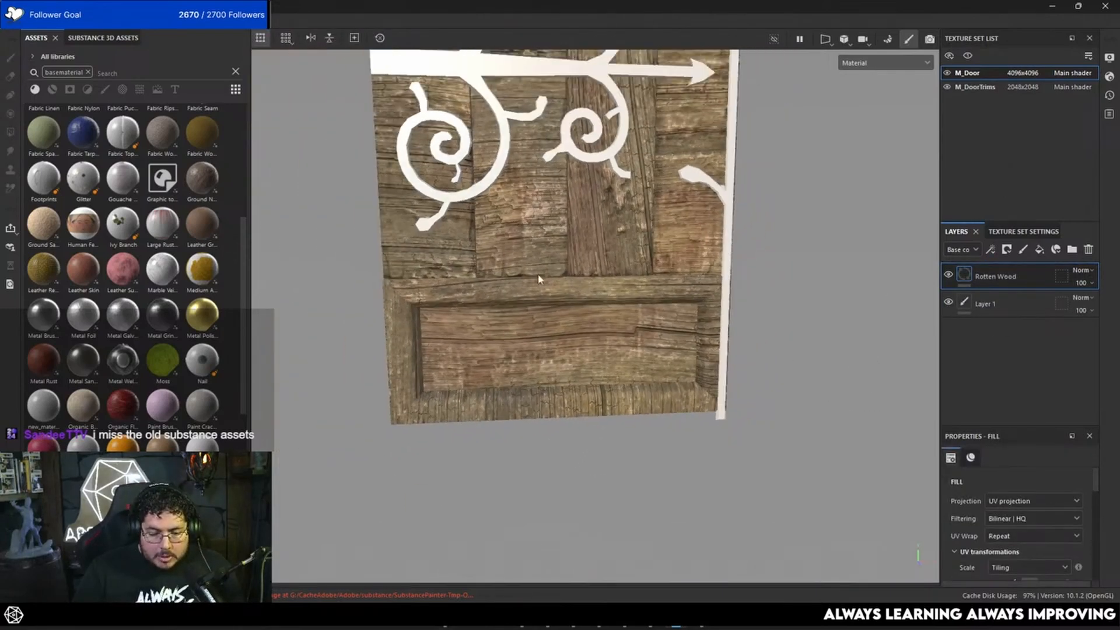
pyautogui.keyDown('alt'); pyautogui.moveTo(540, 280); pyautogui.dragTo(575, 288); pyautogui.keyUp('alt')
pyautogui.keyDown('alt'); pyautogui.moveTo(575, 288); pyautogui.dragTo(660, 334, button='right'); pyautogui.keyUp('alt')
pyautogui.keyDown('alt'); pyautogui.moveTo(660, 334); pyautogui.dragTo(658, 269, button='middle'); pyautogui.keyUp('alt')
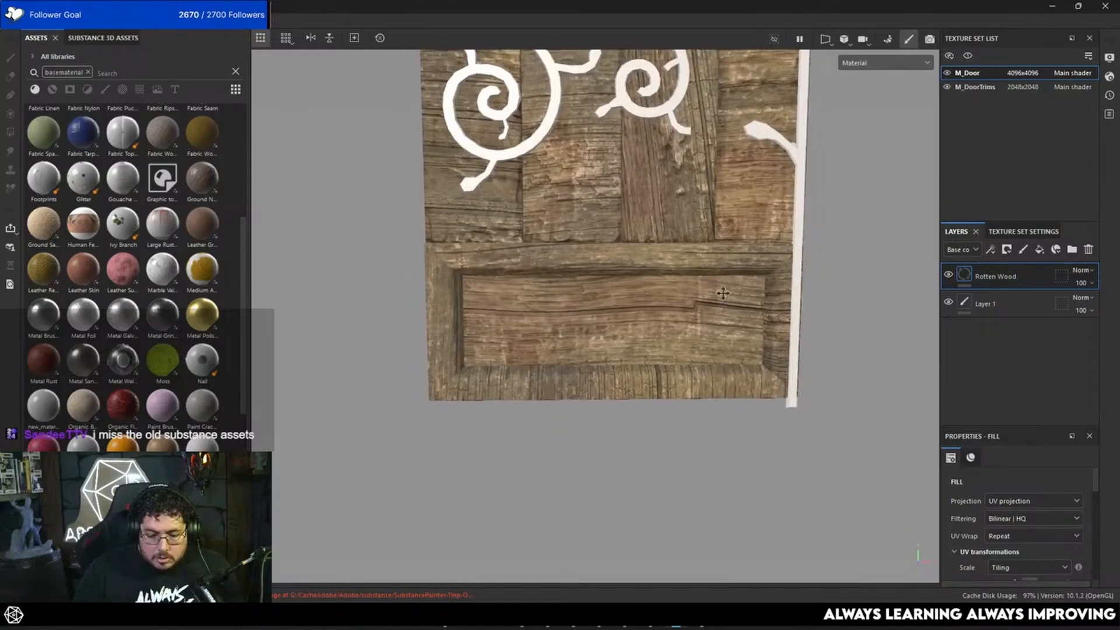
pyautogui.scroll(-5, 1032, 547)
pyautogui.scroll(2, 1003, 516)
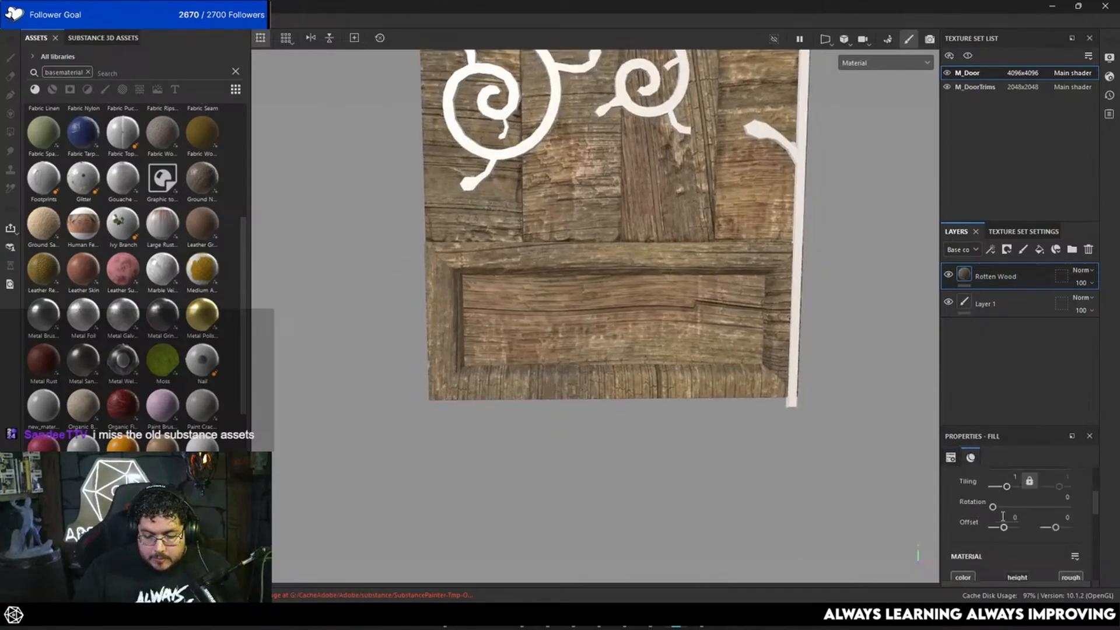
pyautogui.moveTo(994, 510); pyautogui.dragTo(1015, 509)
pyautogui.hotkey('ctrl', 'z')
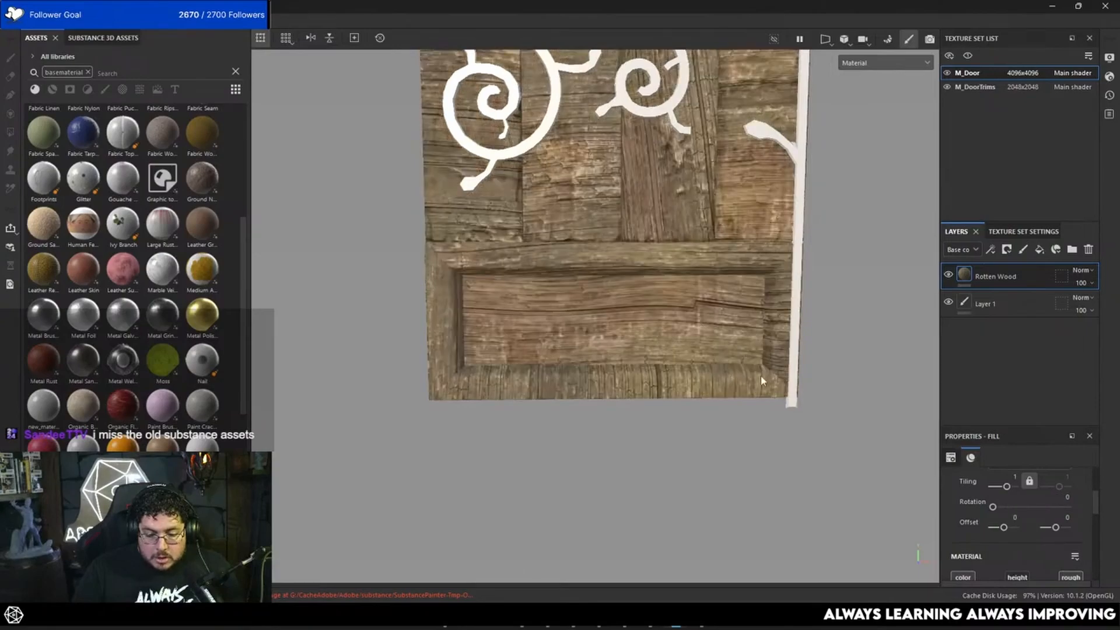
# Examine how the wood grain runs across the door's bottom panel and planks up close.
pyautogui.keyDown('alt'); pyautogui.moveTo(762, 287); pyautogui.dragTo(794, 258); pyautogui.keyUp('alt')
pyautogui.keyDown('alt'); pyautogui.moveTo(795, 259); pyautogui.dragTo(825, 356, button='right'); pyautogui.keyUp('alt')
pyautogui.moveTo(825, 356)
pyautogui.keyDown('alt'); pyautogui.mouseDown()
pyautogui.moveTo(882, 352)
pyautogui.moveTo(817, 351)
pyautogui.mouseUp(); pyautogui.keyUp('alt')
pyautogui.keyDown('alt'); pyautogui.moveTo(816, 350); pyautogui.dragTo(744, 343, button='right'); pyautogui.keyUp('alt')
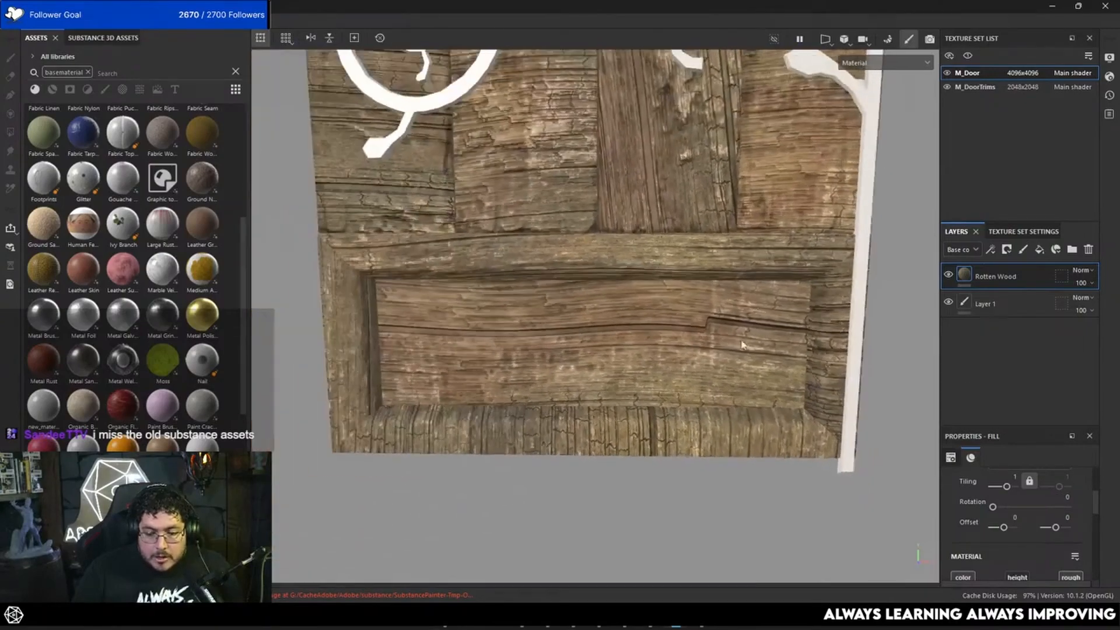
pyautogui.keyDown('alt'); pyautogui.moveTo(744, 343); pyautogui.dragTo(761, 514, button='middle'); pyautogui.keyUp('alt')
pyautogui.keyDown('alt'); pyautogui.moveTo(761, 513); pyautogui.dragTo(712, 280, button='right'); pyautogui.keyUp('alt')
pyautogui.keyDown('alt'); pyautogui.moveTo(712, 280); pyautogui.dragTo(720, 455, button='middle'); pyautogui.keyUp('alt')
pyautogui.keyDown('alt'); pyautogui.moveTo(721, 455); pyautogui.dragTo(649, 277, button='right'); pyautogui.keyUp('alt')
pyautogui.scroll(2, 649, 277)
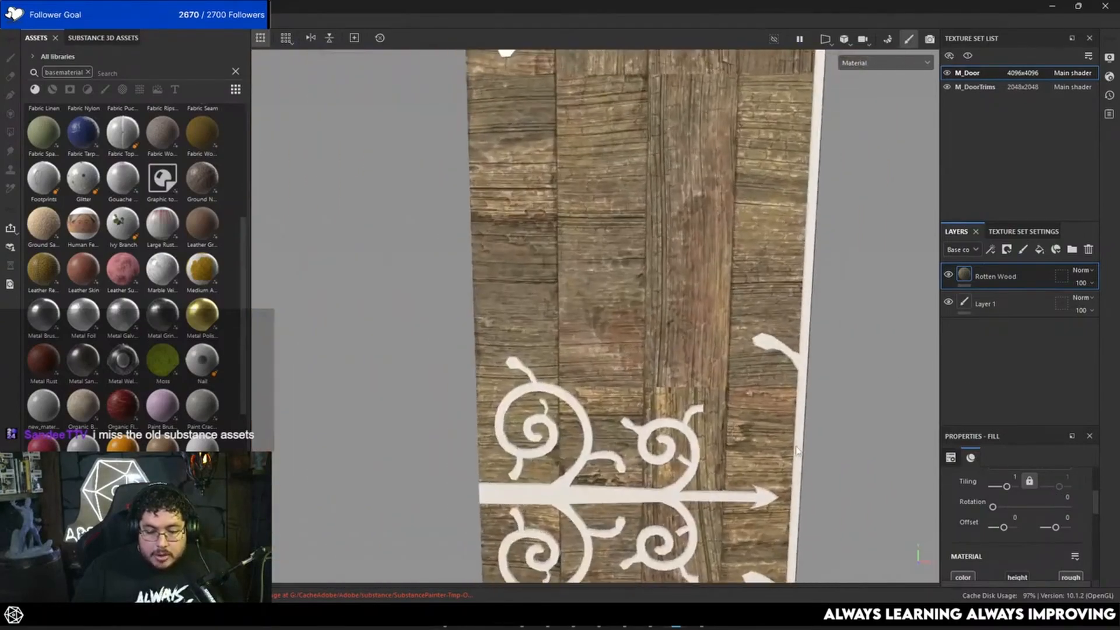
# Change the Rotten Wood fill's projection to Tri-planar projection.
pyautogui.click(950, 458)
pyautogui.click(1011, 501)
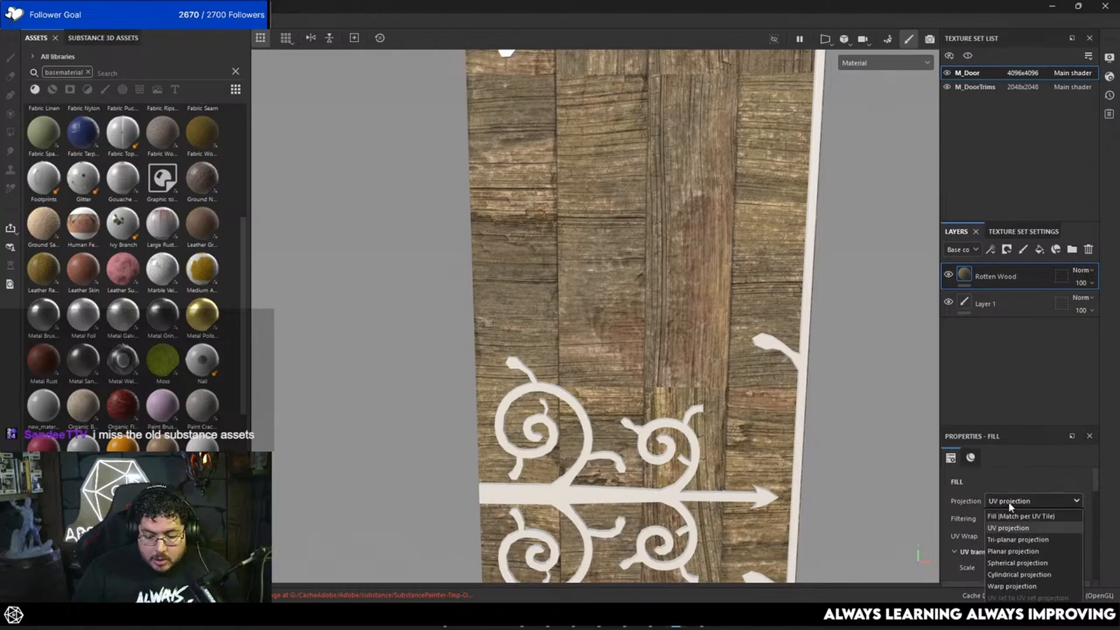
pyautogui.click(1018, 539)
pyautogui.scroll(-1, 687, 345)
pyautogui.keyDown('alt'); pyautogui.moveTo(688, 345); pyautogui.dragTo(570, 268, button='right'); pyautogui.keyUp('alt')
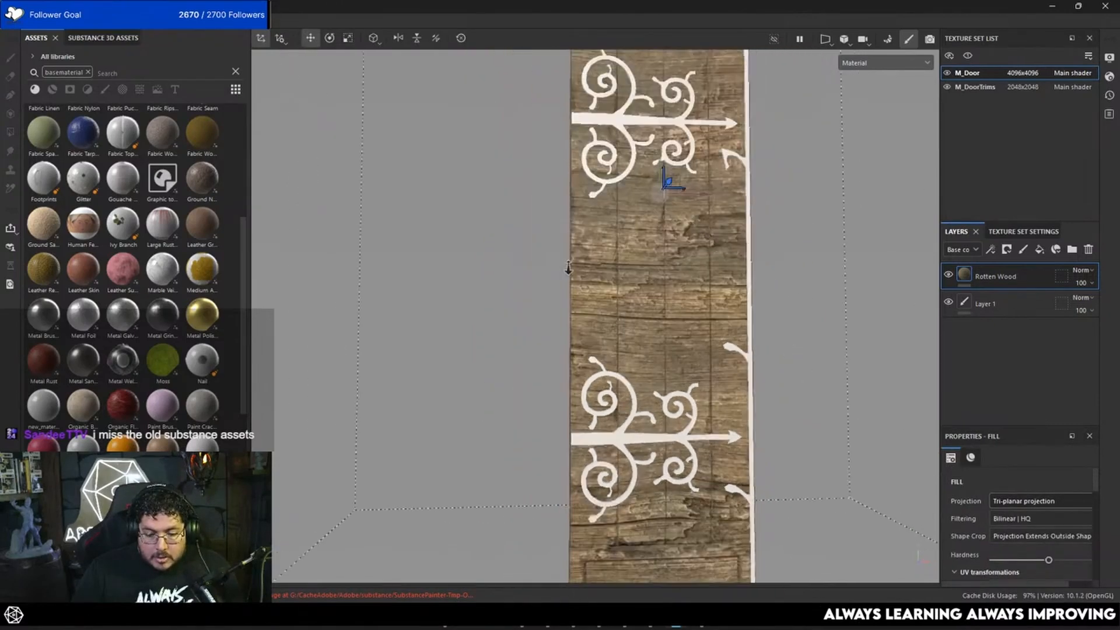
pyautogui.keyDown('alt'); pyautogui.moveTo(787, 438); pyautogui.dragTo(740, 317, button='middle'); pyautogui.keyUp('alt')
pyautogui.keyDown('alt'); pyautogui.moveTo(740, 318); pyautogui.dragTo(798, 407); pyautogui.keyUp('alt')
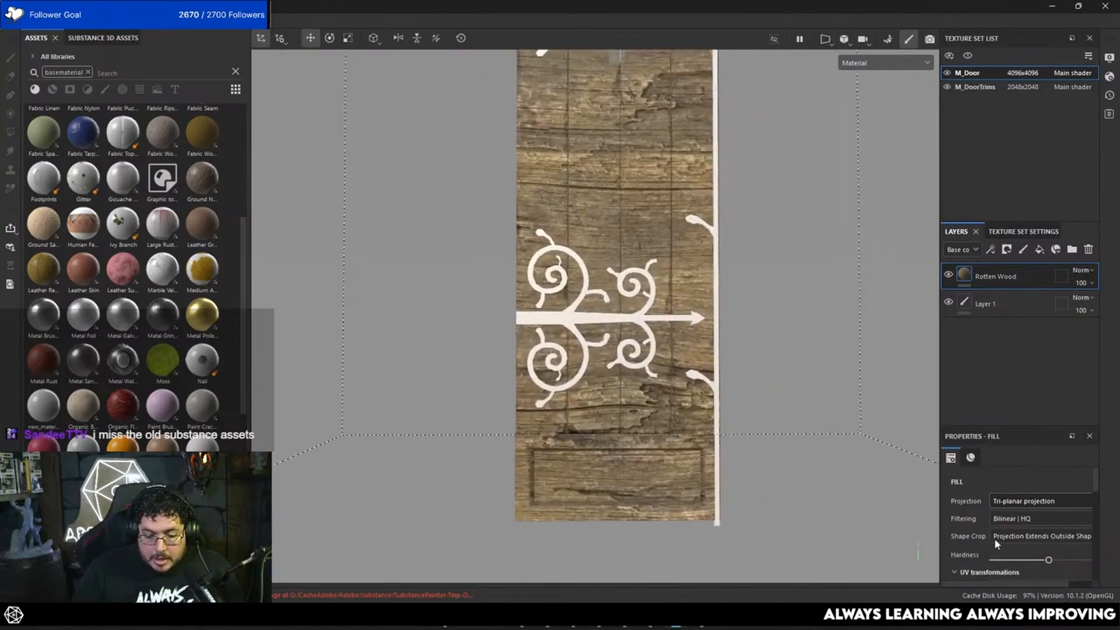
# Rotate the Rotten Wood fill by 90 degrees to run the grain along the door's height.
pyautogui.scroll(-7, 995, 535)
pyautogui.scroll(7, 996, 530)
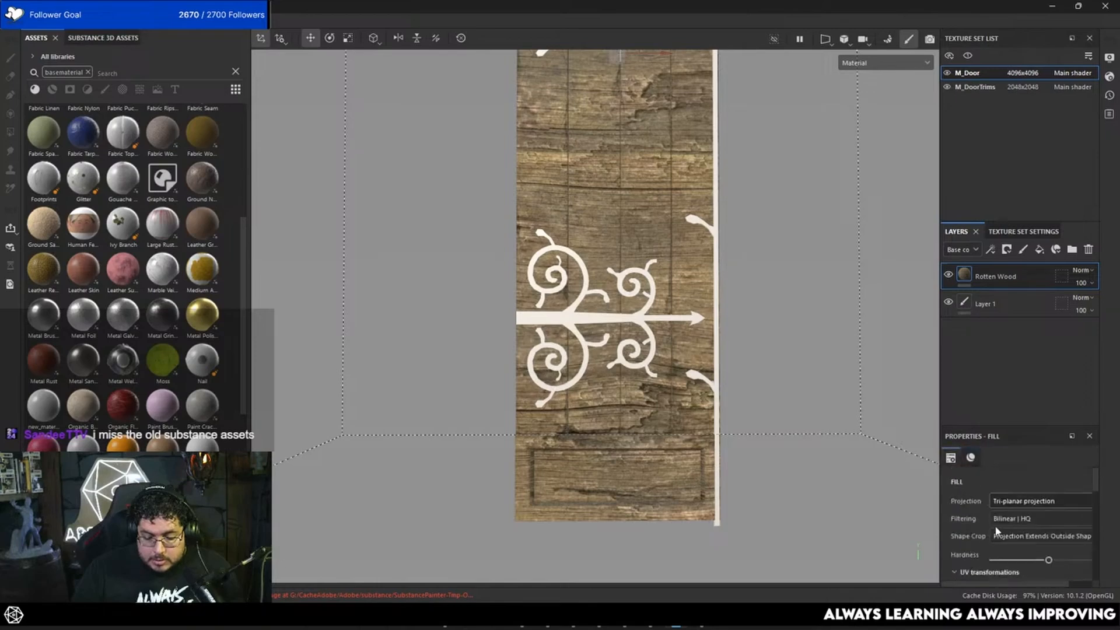
pyautogui.scroll(-12, 996, 526)
pyautogui.scroll(11, 993, 519)
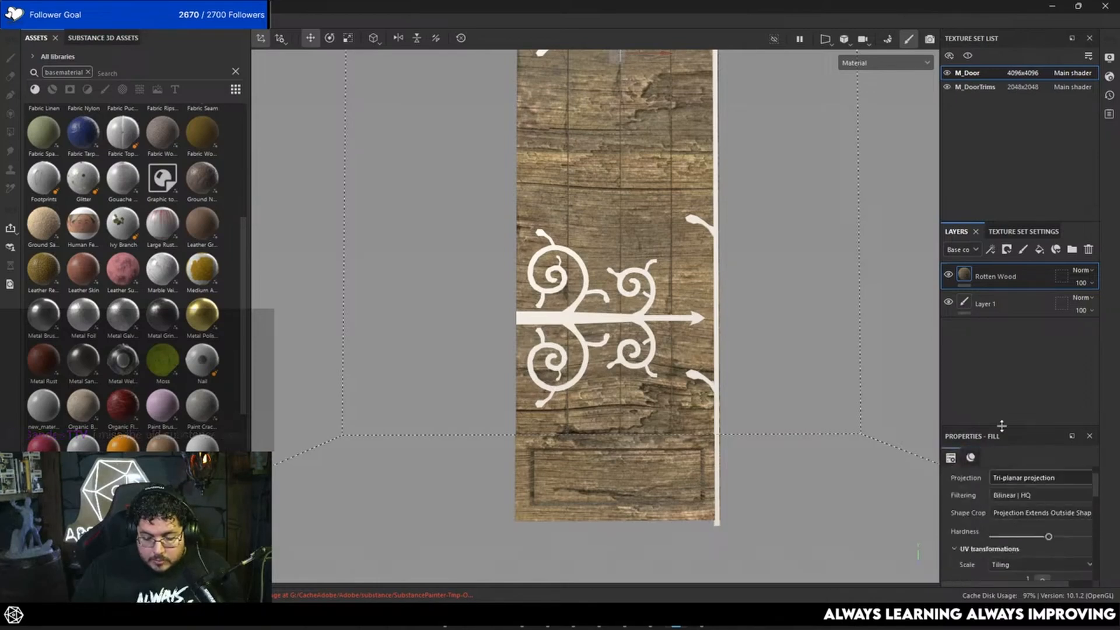
pyautogui.moveTo(1002, 426); pyautogui.dragTo(1002, 294)
pyautogui.moveTo(993, 470); pyautogui.dragTo(1050, 470)
pyautogui.click(1079, 460)
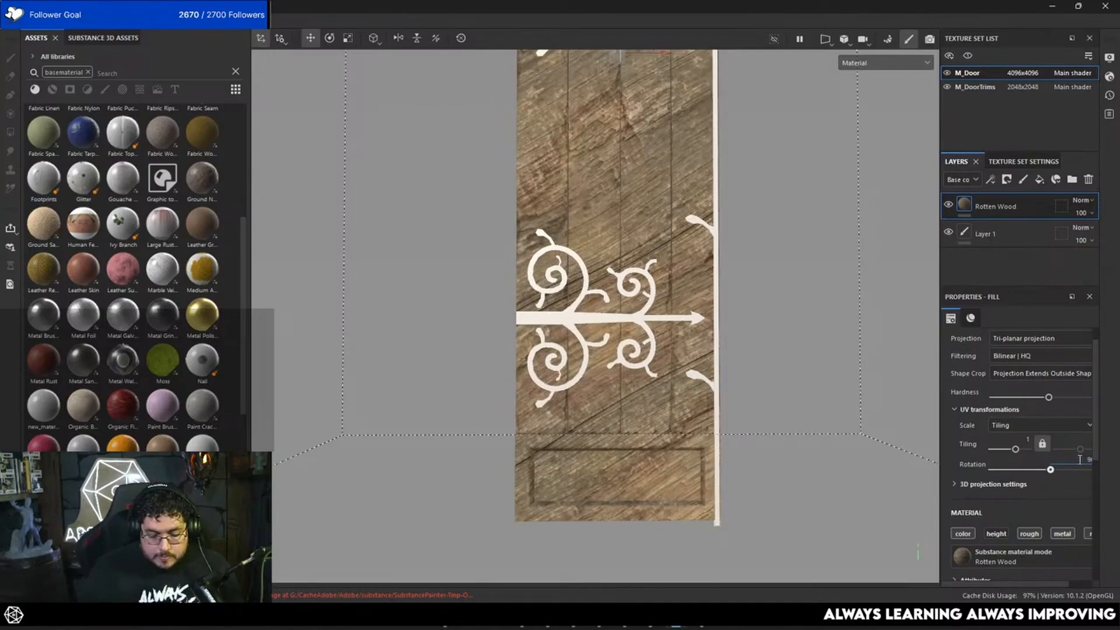
pyautogui.press('Return')
# Inspect the grain size on the upper door and set the Rotten Wood fill's tiling to 2.
pyautogui.keyDown('alt'); pyautogui.moveTo(607, 234); pyautogui.dragTo(615, 280); pyautogui.keyUp('alt')
pyautogui.keyDown('alt'); pyautogui.moveTo(615, 280); pyautogui.dragTo(593, 228, button='right'); pyautogui.keyUp('alt')
pyautogui.keyDown('alt'); pyautogui.moveTo(593, 228); pyautogui.dragTo(567, 492, button='middle'); pyautogui.keyUp('alt')
pyautogui.keyDown('alt'); pyautogui.moveTo(567, 491); pyautogui.dragTo(750, 222, button='right'); pyautogui.keyUp('alt')
pyautogui.keyDown('alt'); pyautogui.moveTo(751, 221); pyautogui.dragTo(735, 409, button='middle'); pyautogui.keyUp('alt')
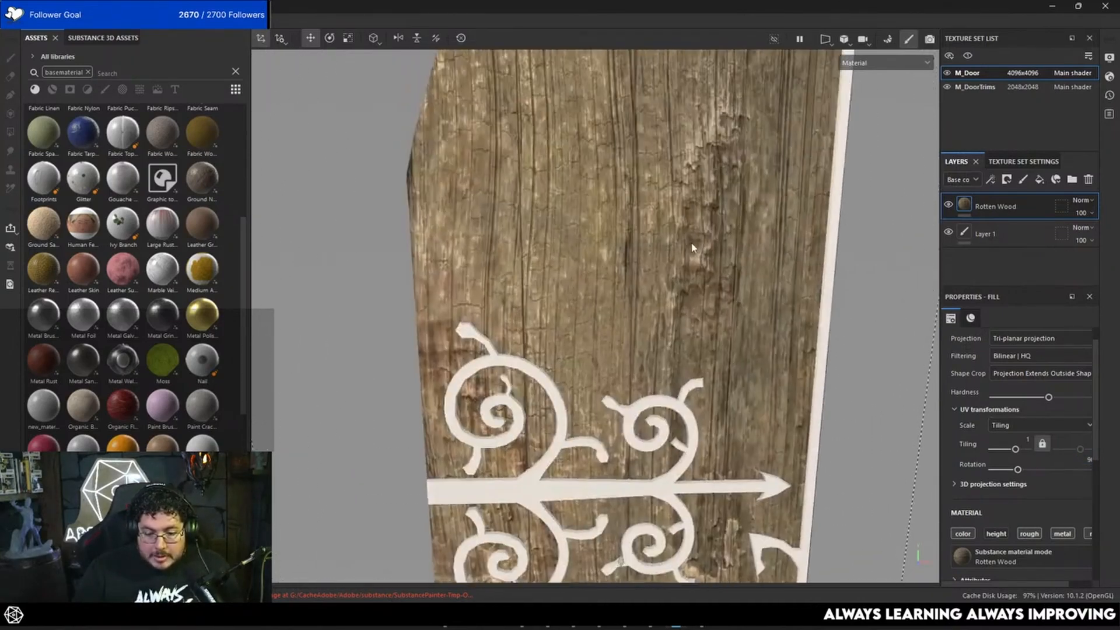
pyautogui.keyDown('alt'); pyautogui.moveTo(693, 248); pyautogui.dragTo(677, 334, button='middle'); pyautogui.keyUp('alt')
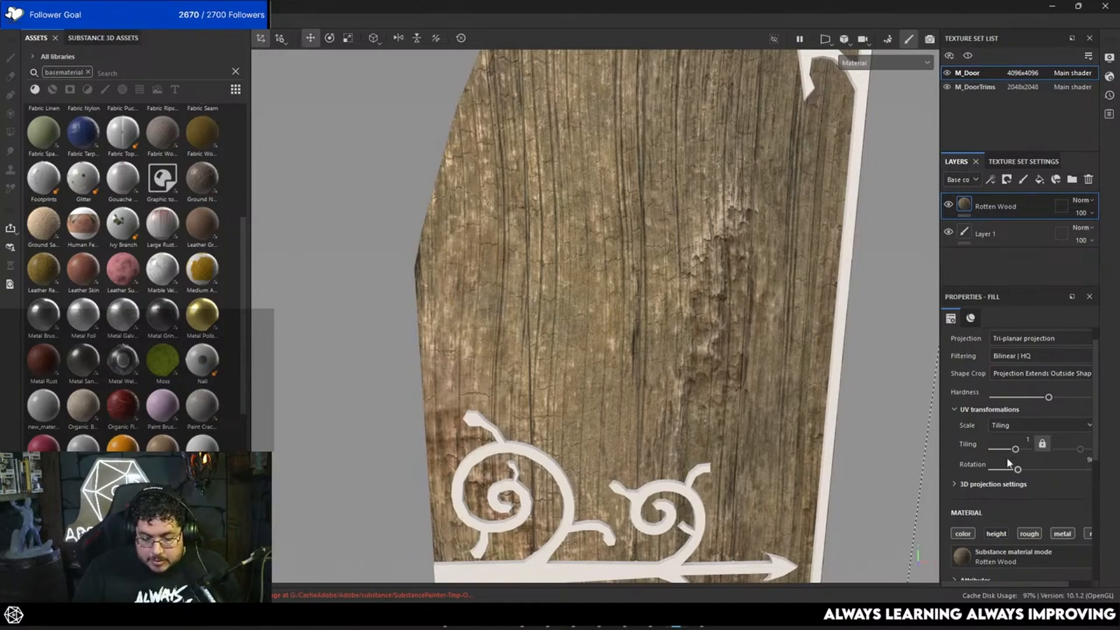
pyautogui.write('2')
pyautogui.press('Return')
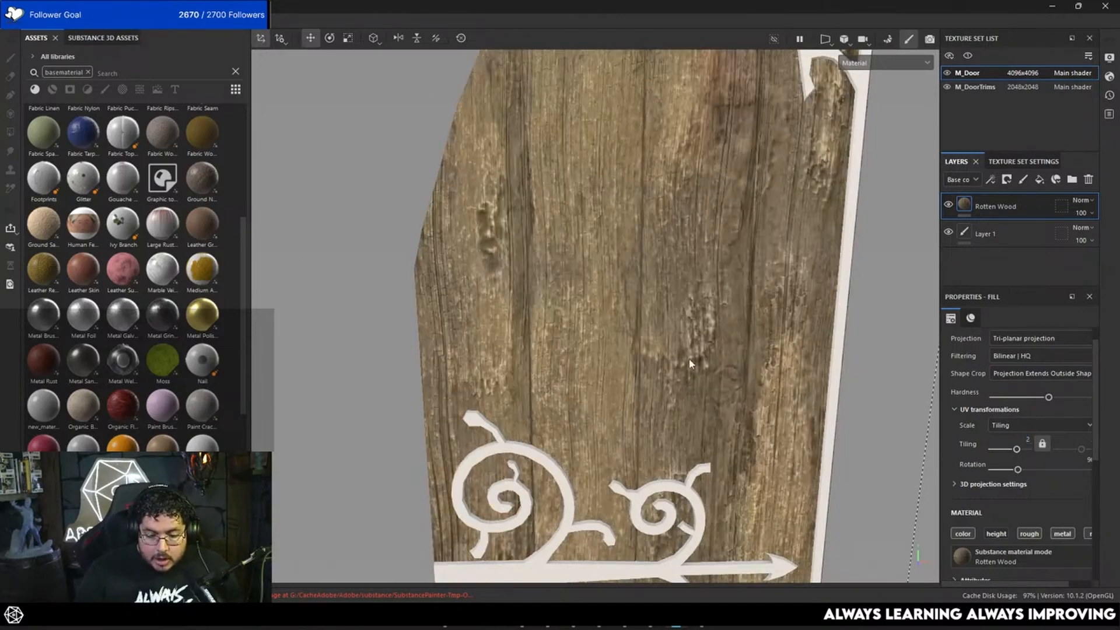
# Check the retiled wood over the whole door and add a black mask to the Rotten Wood layer.
pyautogui.keyDown('alt'); pyautogui.moveTo(842, 407); pyautogui.dragTo(728, 330, button='right'); pyautogui.keyUp('alt')
pyautogui.keyDown('alt'); pyautogui.moveTo(777, 560); pyautogui.dragTo(762, 408, button='middle'); pyautogui.keyUp('alt')
pyautogui.keyDown('alt'); pyautogui.moveTo(763, 407); pyautogui.dragTo(712, 356); pyautogui.keyUp('alt')
pyautogui.keyDown('alt'); pyautogui.moveTo(633, 437); pyautogui.dragTo(653, 327, button='middle'); pyautogui.keyUp('alt')
pyautogui.keyDown('alt'); pyautogui.moveTo(654, 327); pyautogui.dragTo(598, 307, button='right'); pyautogui.keyUp('alt')
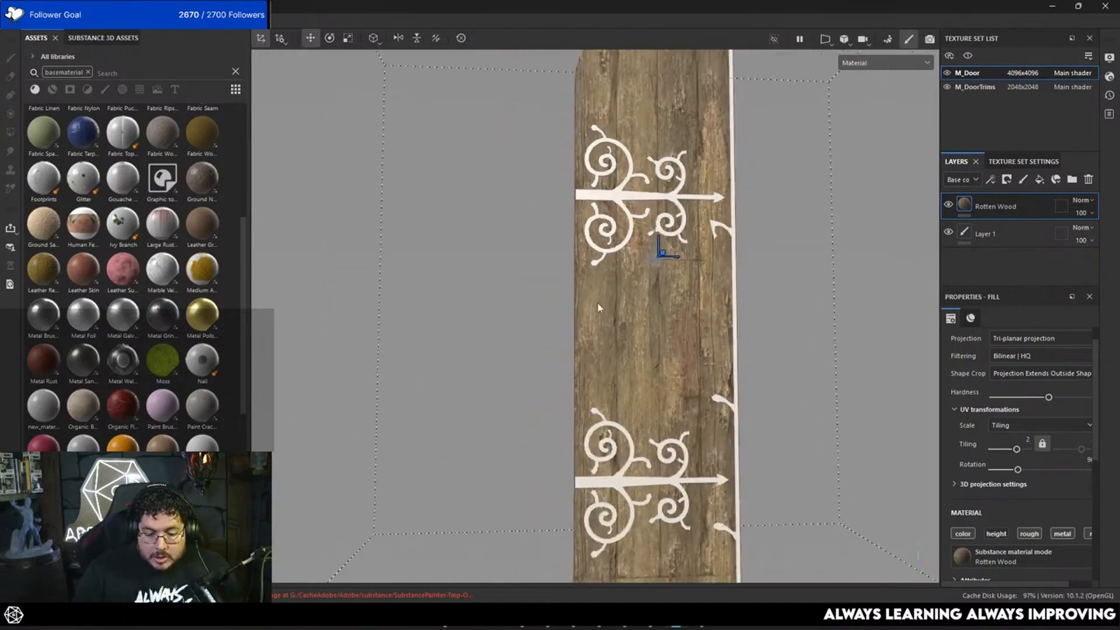
pyautogui.keyDown('alt'); pyautogui.moveTo(599, 307); pyautogui.dragTo(714, 346); pyautogui.keyUp('alt')
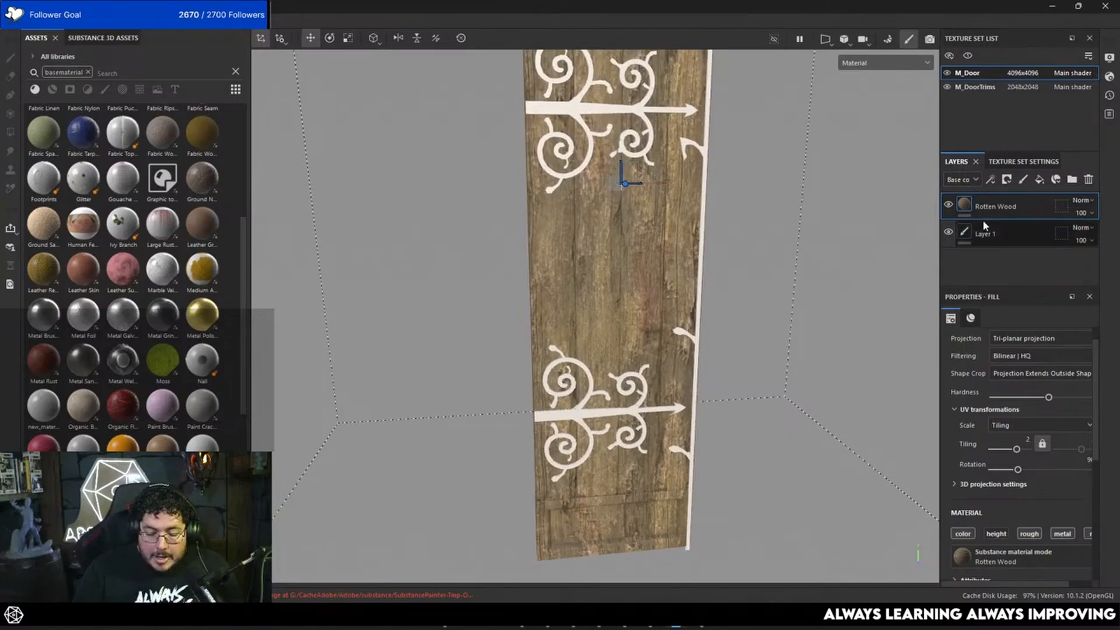
pyautogui.rightClick(1002, 204)
pyautogui.click(1010, 24)
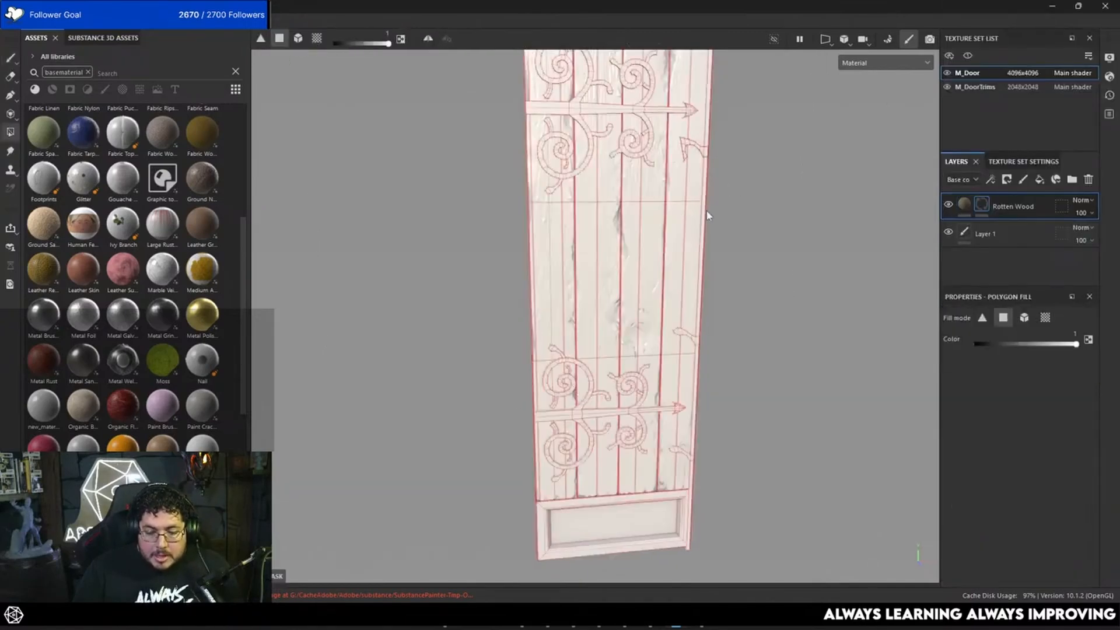
# Try filling a single polygon of the first plank in the mask, and clear it again.
pyautogui.click(556, 292)
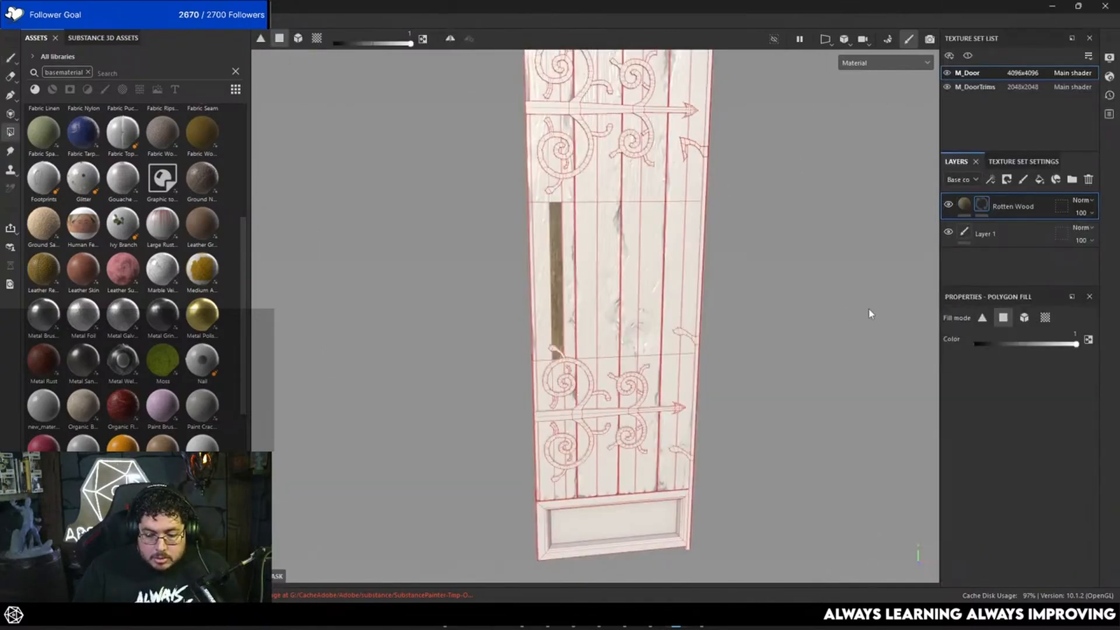
pyautogui.press('x')
pyautogui.click(556, 290)
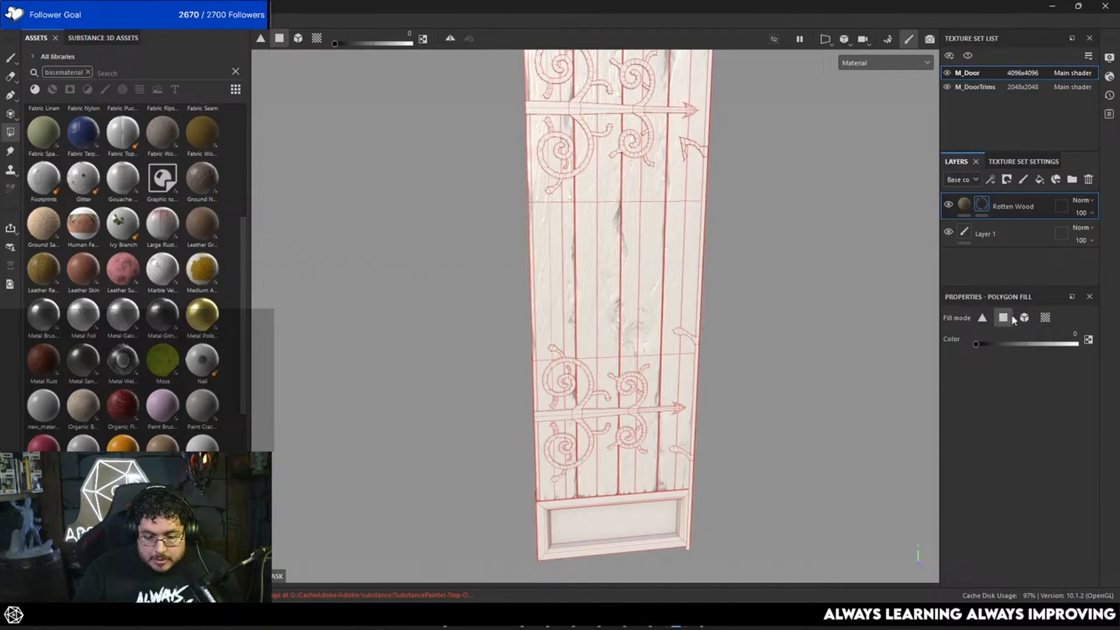
# Reveal the Rotten Wood on the entire first and third planks, using UV chunk fill and mesh fill in the layer mask.
pyautogui.press('4')
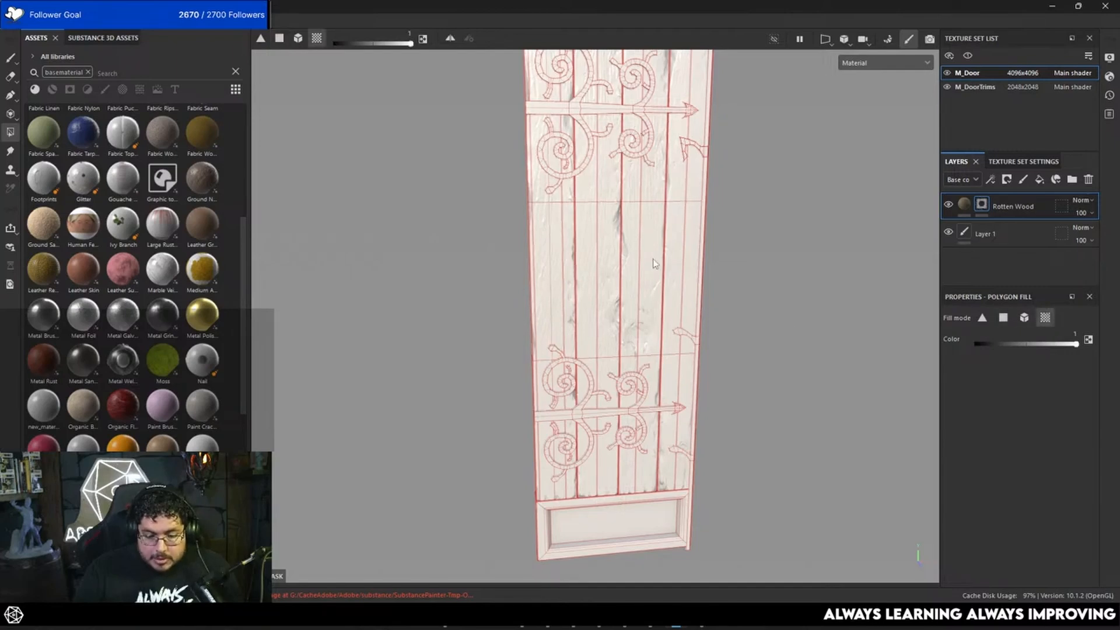
pyautogui.click(654, 263)
pyautogui.click(546, 289)
pyautogui.click(1024, 320)
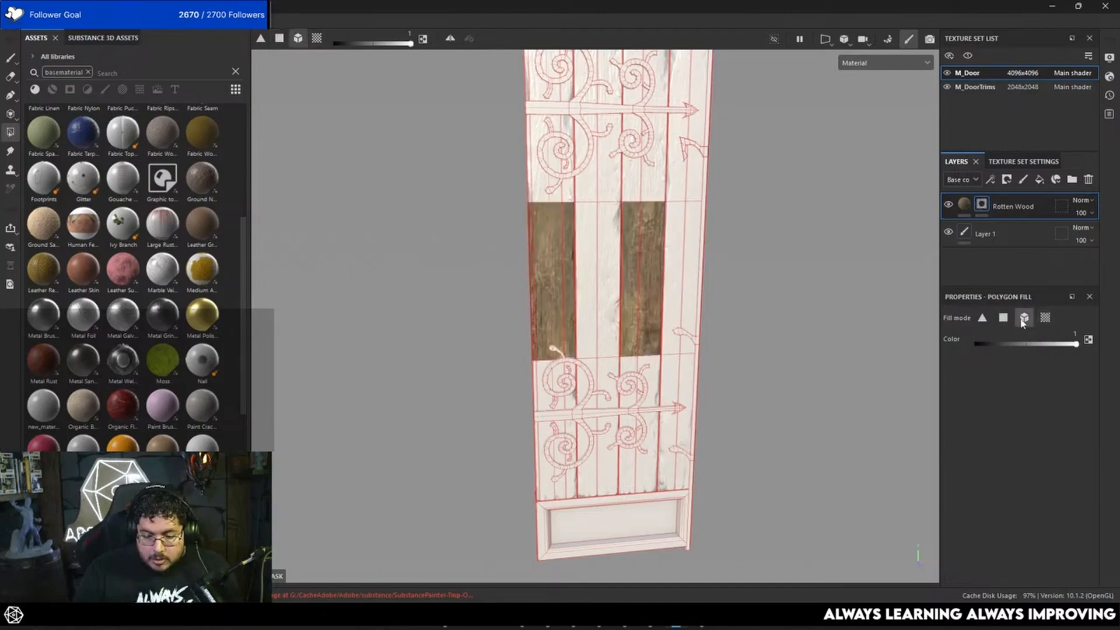
pyautogui.click(645, 203)
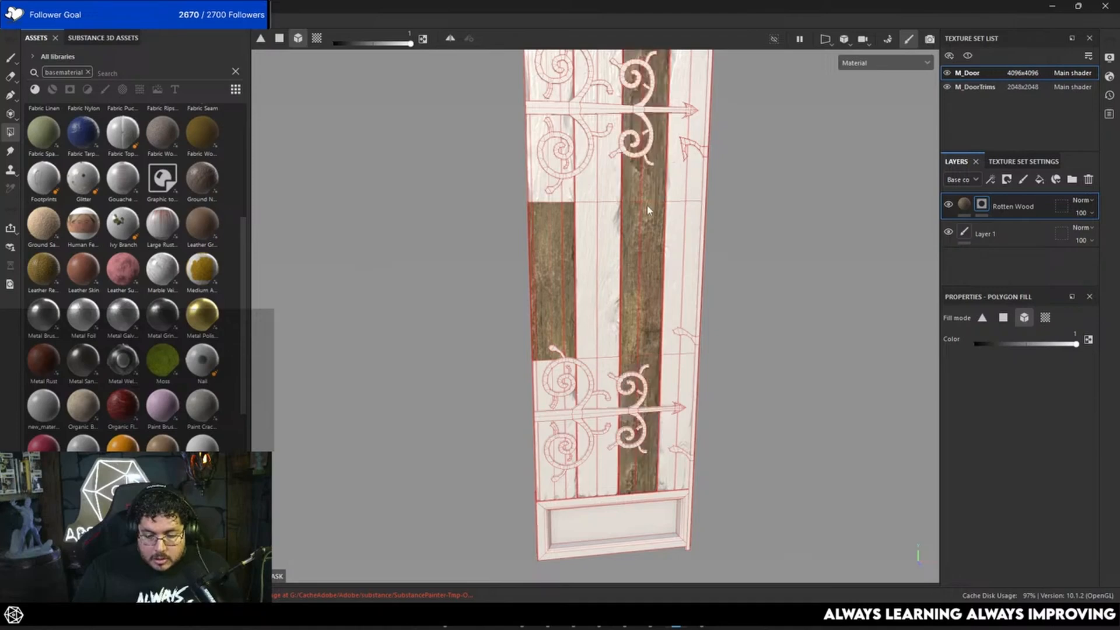
pyautogui.click(563, 206)
# Try revealing the wood on the whole bottom panel with mesh fill, and undo it.
pyautogui.moveTo(639, 321); pyautogui.dragTo(630, 172, button='middle')
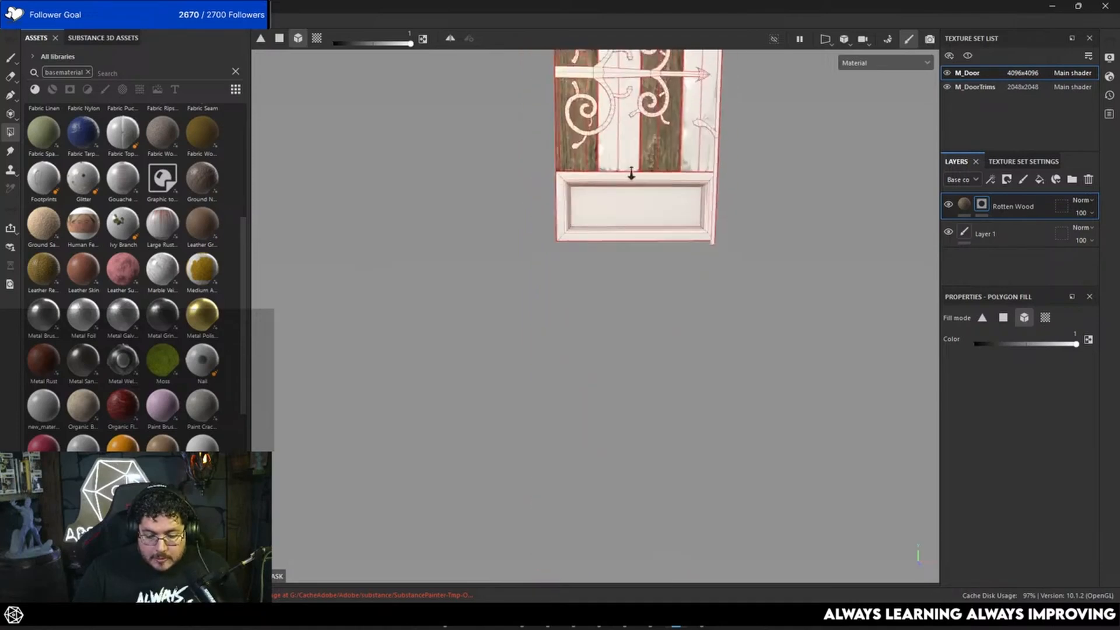
pyautogui.scroll(5, 593, 226)
pyautogui.click(493, 284)
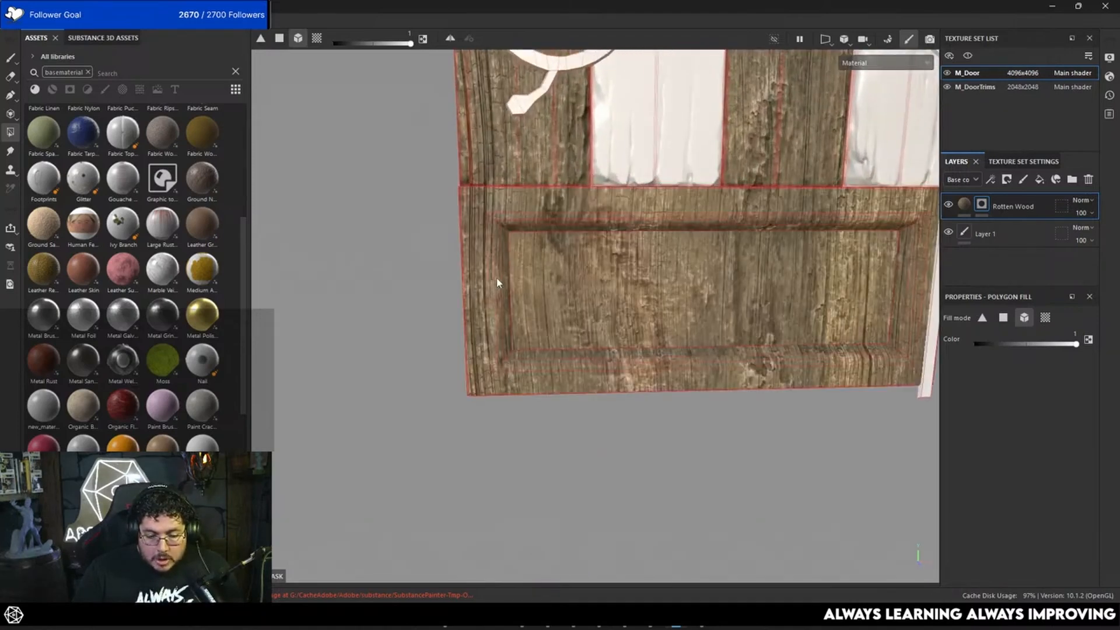
pyautogui.hotkey('ctrl', 'z')
# Reveal the Rotten Wood on the two vertical frame pieces of the bottom panel, using UV chunk fill in the layer mask.
pyautogui.click(1045, 319)
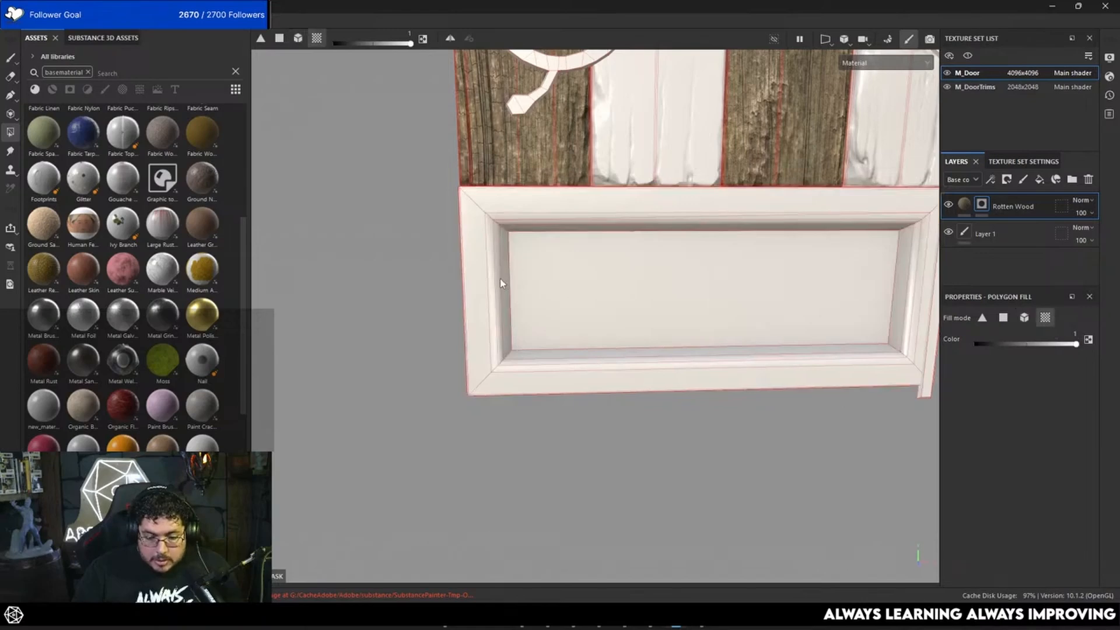
pyautogui.click(500, 279)
pyautogui.keyDown('alt'); pyautogui.moveTo(640, 296); pyautogui.dragTo(453, 288, button='middle'); pyautogui.keyUp('alt')
pyautogui.click(742, 270)
pyautogui.scroll(-3, 700, 262)
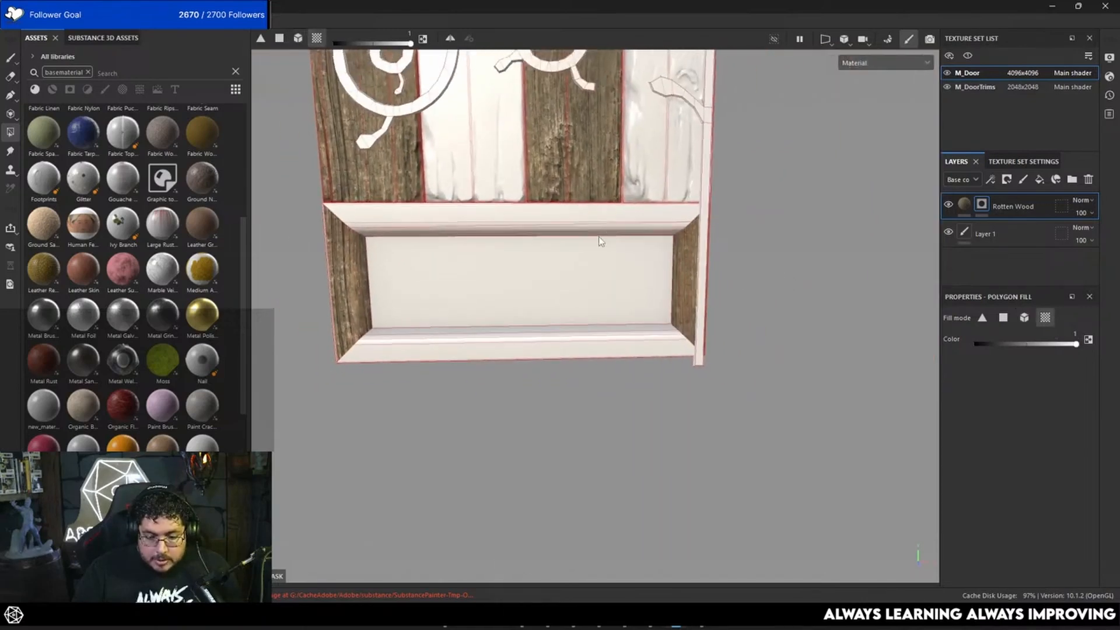
# Duplicate the Rotten Wood layer and clear the duplicate's mask to black.
pyautogui.keyDown('alt'); pyautogui.moveTo(601, 241); pyautogui.dragTo(661, 307, button='middle'); pyautogui.keyUp('alt')
pyautogui.scroll(-3, 607, 280)
pyautogui.keyDown('alt'); pyautogui.moveTo(674, 250); pyautogui.dragTo(670, 318, button='middle'); pyautogui.keyUp('alt')
pyautogui.scroll(-2, 670, 317)
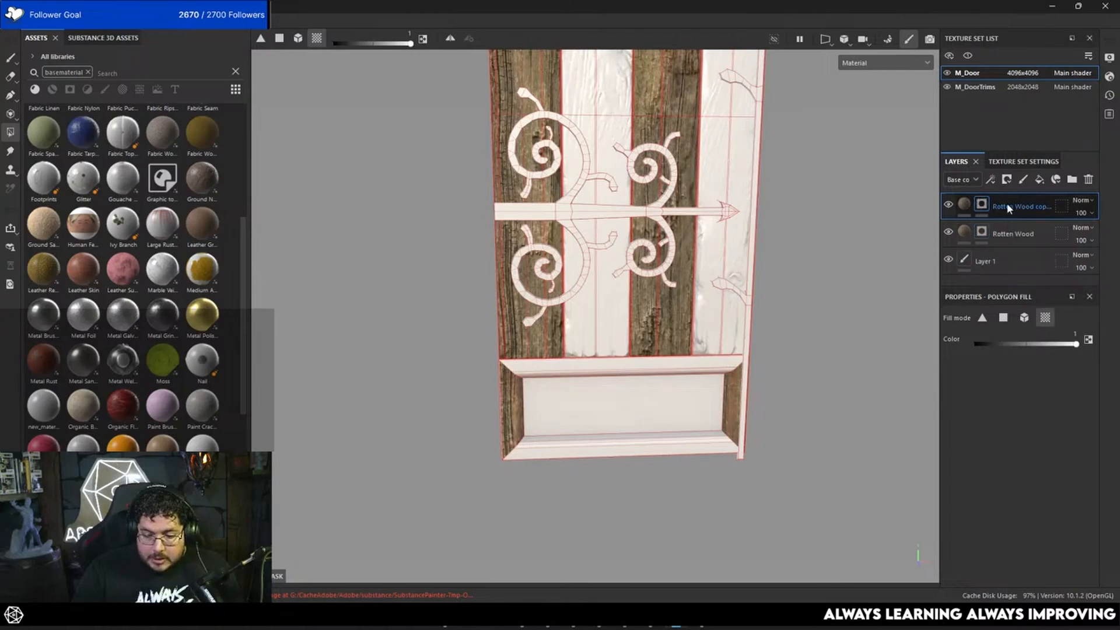
pyautogui.rightClick(1004, 198)
pyautogui.click(1008, 22)
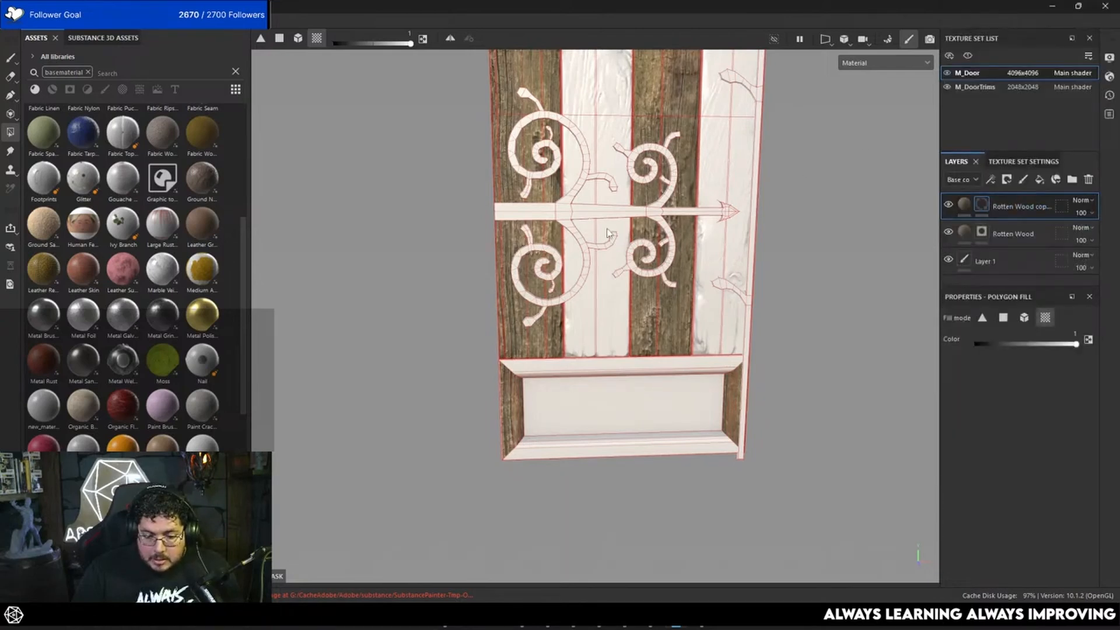
# Reveal the duplicated wood on the entire second and fourth planks, using mesh fill in its mask.
pyautogui.click(596, 121)
pyautogui.click(1025, 318)
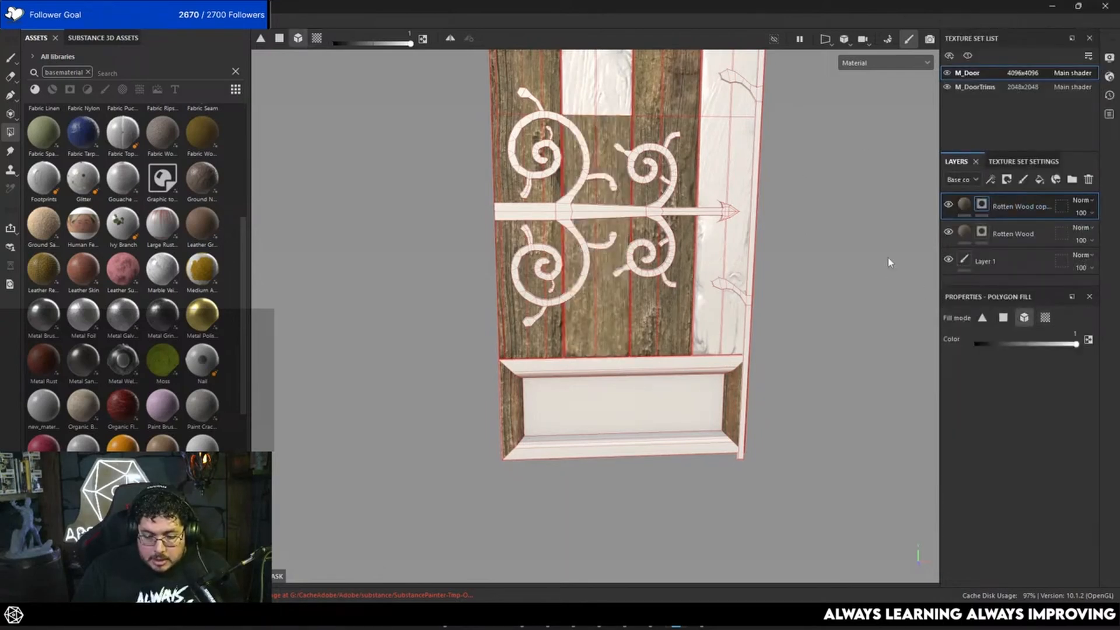
pyautogui.click(600, 115)
pyautogui.click(735, 127)
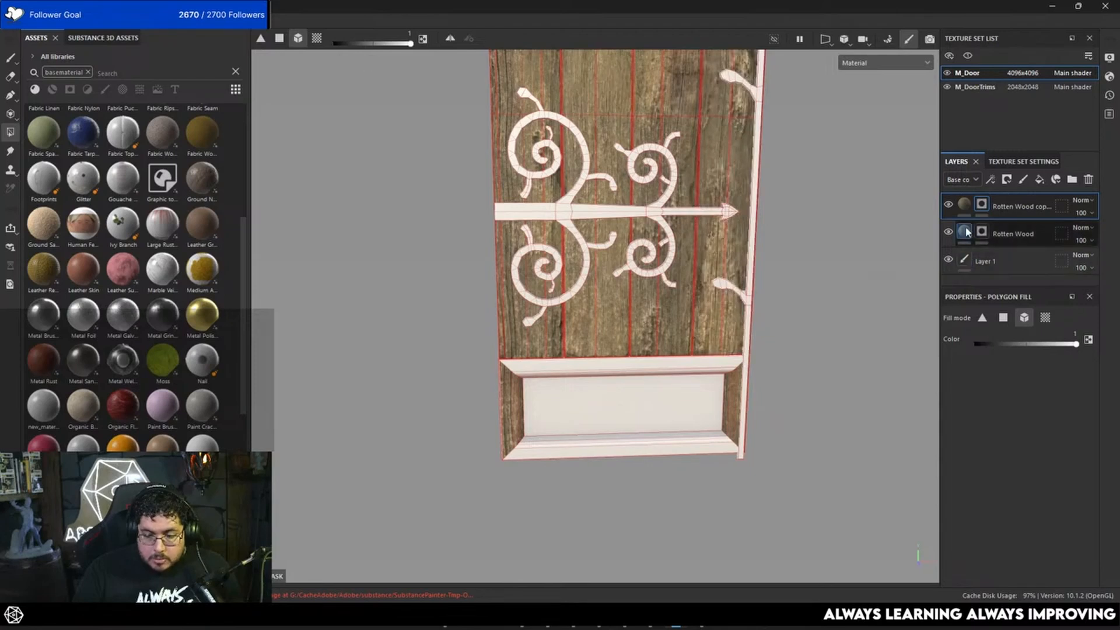
# Randomize the seed of the duplicated wood material and check the grain variation along the planks.
pyautogui.click(961, 207)
pyautogui.scroll(-3, 1004, 444)
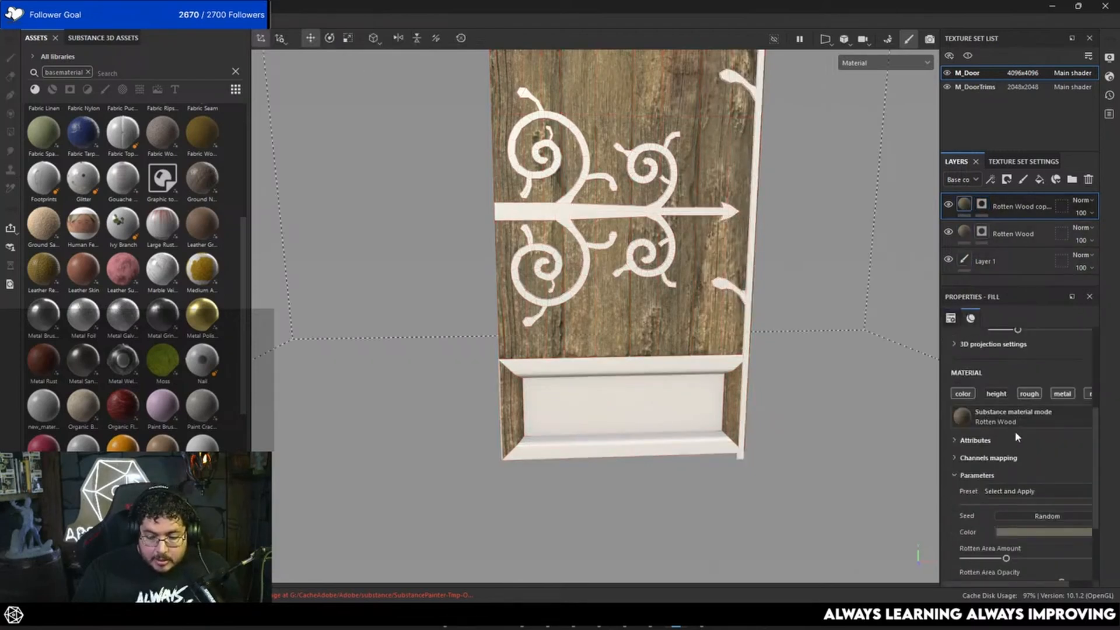
pyautogui.scroll(-3, 1021, 455)
pyautogui.scroll(1, 1022, 458)
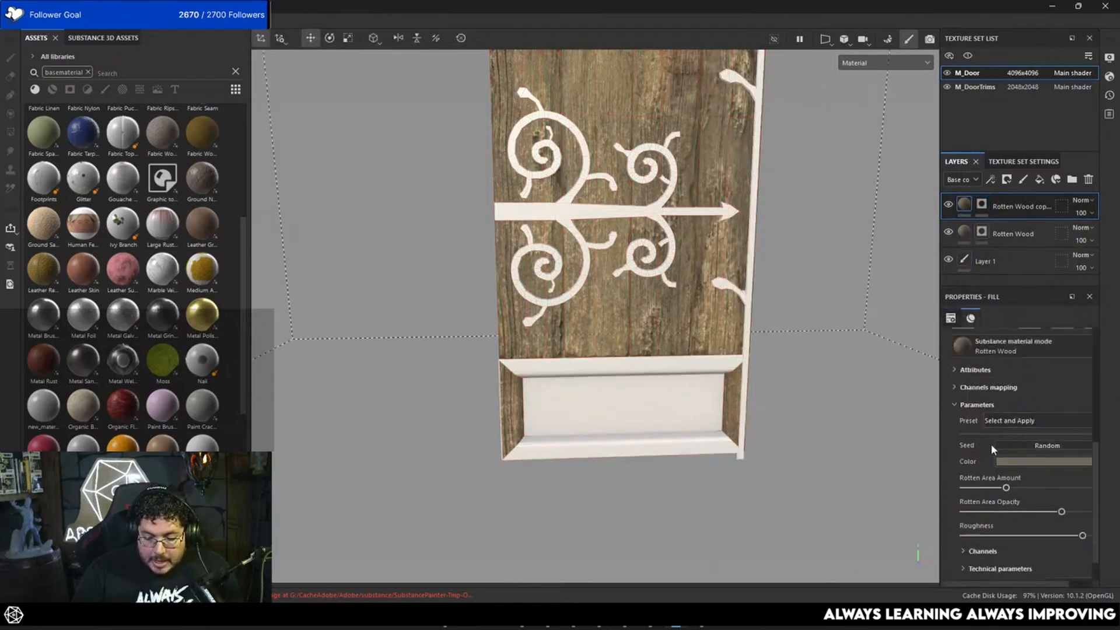
pyautogui.click(1018, 444)
pyautogui.keyDown('alt'); pyautogui.moveTo(760, 406); pyautogui.dragTo(775, 508, button='middle'); pyautogui.keyUp('alt')
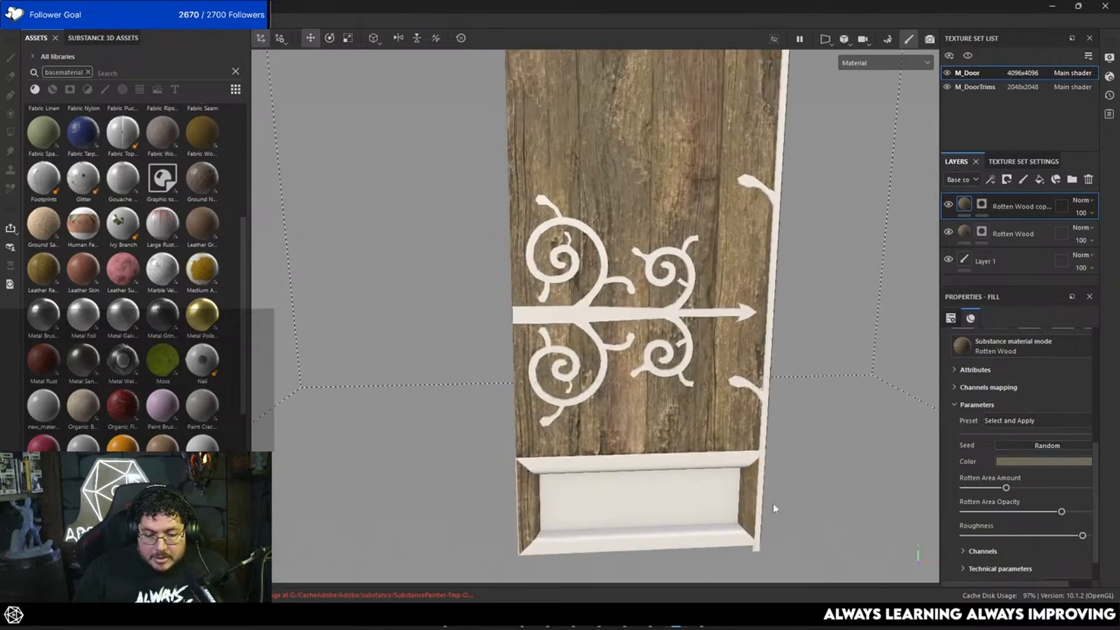
pyautogui.keyDown('alt'); pyautogui.moveTo(775, 508); pyautogui.dragTo(815, 328, button='right'); pyautogui.keyUp('alt')
pyautogui.keyDown('alt'); pyautogui.moveTo(815, 327); pyautogui.dragTo(784, 534, button='middle'); pyautogui.keyUp('alt')
pyautogui.keyDown('alt'); pyautogui.moveTo(784, 534); pyautogui.dragTo(745, 364, button='right'); pyautogui.keyUp('alt')
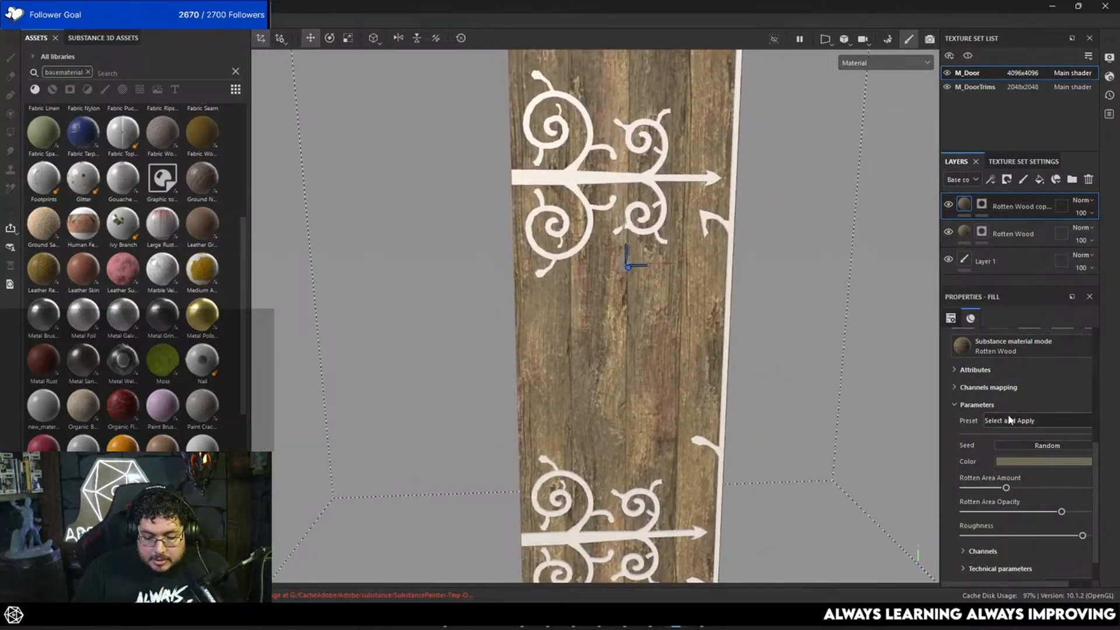
# Randomize the duplicated wood's seed once more and compare the neighbouring planks over the door.
pyautogui.click(1014, 448)
pyautogui.keyDown('alt'); pyautogui.moveTo(893, 425); pyautogui.dragTo(803, 383); pyautogui.keyUp('alt')
pyautogui.keyDown('alt'); pyautogui.moveTo(802, 383); pyautogui.dragTo(793, 350, button='middle'); pyautogui.keyUp('alt')
pyautogui.keyDown('alt'); pyautogui.moveTo(792, 350); pyautogui.dragTo(882, 397, button='right'); pyautogui.keyUp('alt')
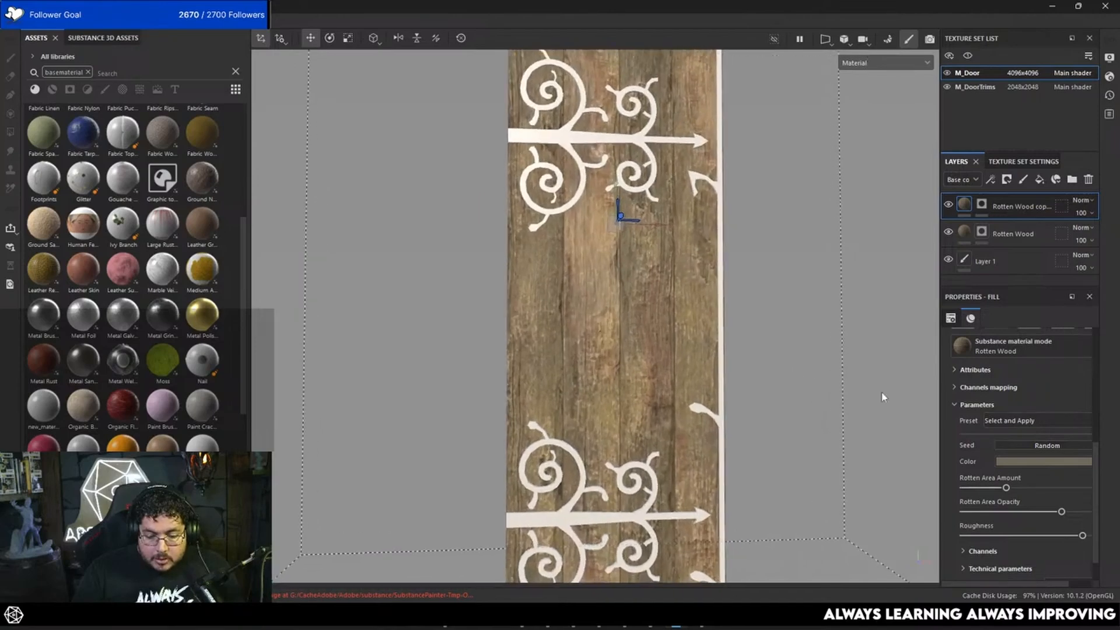
pyautogui.keyDown('alt'); pyautogui.moveTo(688, 304); pyautogui.dragTo(700, 365); pyautogui.keyUp('alt')
pyautogui.keyDown('alt'); pyautogui.moveTo(700, 365); pyautogui.dragTo(668, 286, button='right'); pyautogui.keyUp('alt')
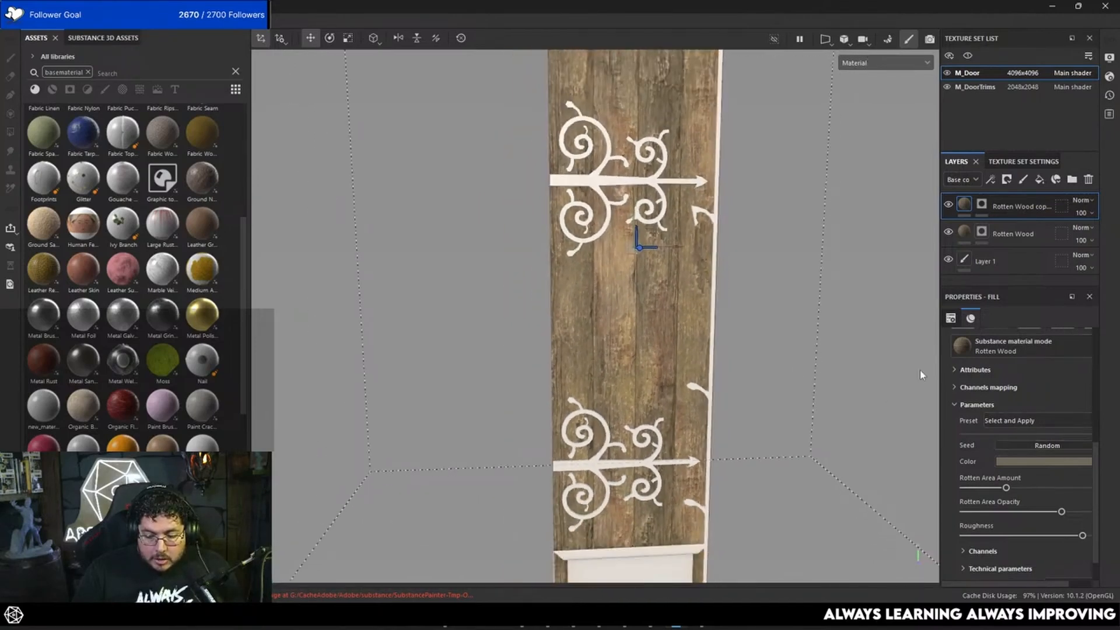
# Duplicate the second wood layer for the bottom panel and clear the new copy's mask to black.
pyautogui.keyDown('alt'); pyautogui.moveTo(921, 374); pyautogui.dragTo(790, 190, button='middle'); pyautogui.keyUp('alt')
pyautogui.keyDown('alt'); pyautogui.moveTo(790, 191); pyautogui.dragTo(846, 350, button='right'); pyautogui.keyUp('alt')
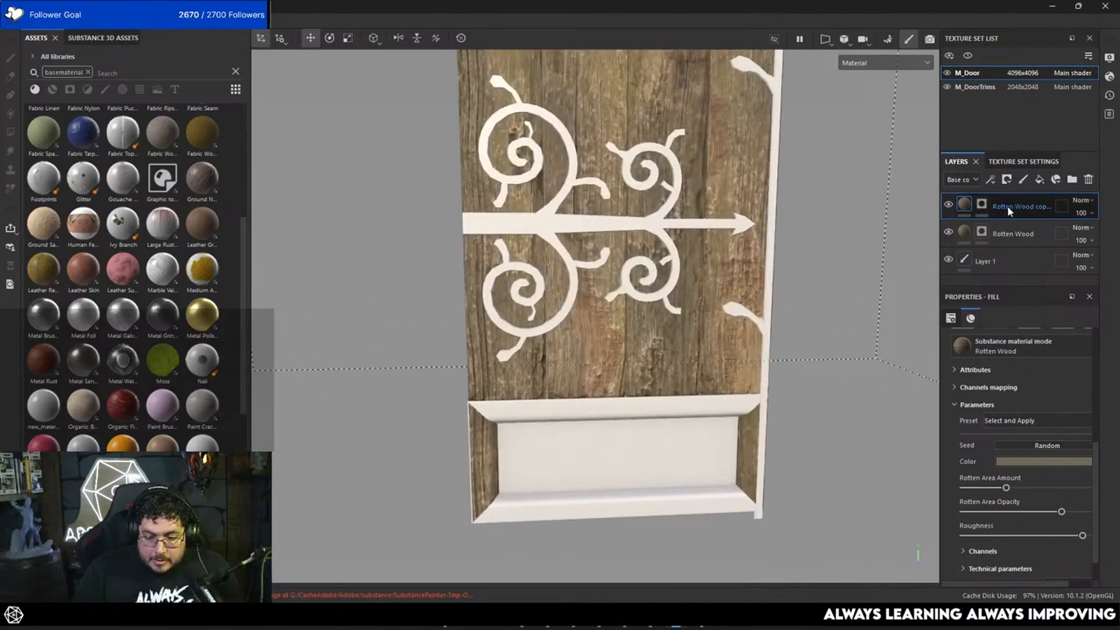
pyautogui.click(985, 208)
pyautogui.hotkey('ctrl', 'd')
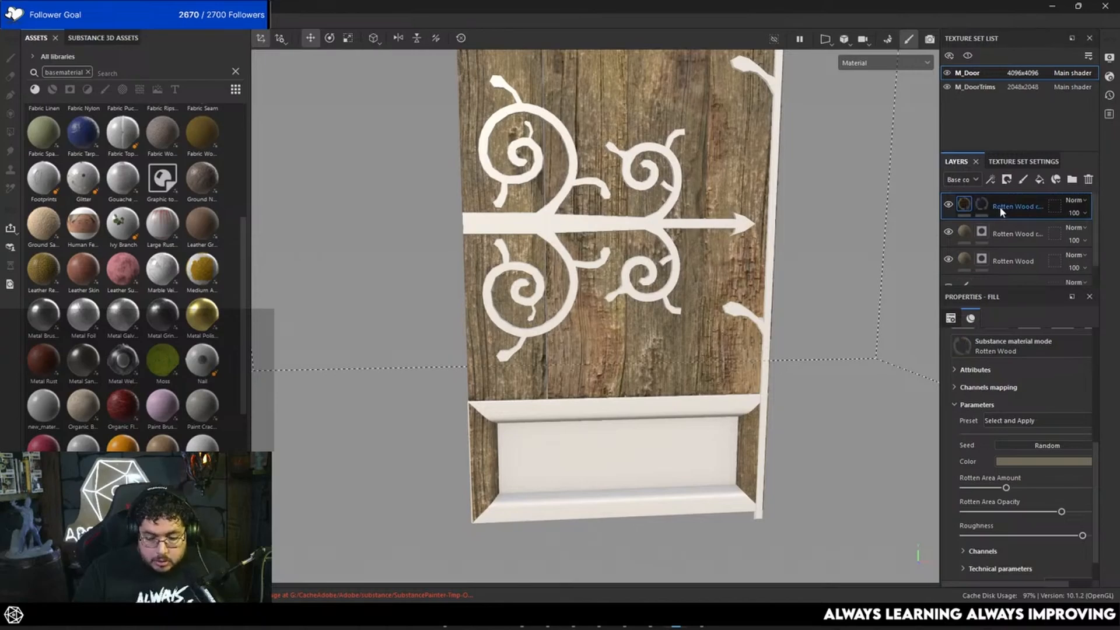
pyautogui.rightClick(997, 207)
pyautogui.click(1004, 23)
# Reveal the newest wood copy on the bottom panel's centre and horizontal frame pieces, using UV chunk fill.
pyautogui.keyDown('alt'); pyautogui.moveTo(699, 422); pyautogui.dragTo(770, 350, button='middle'); pyautogui.keyUp('alt')
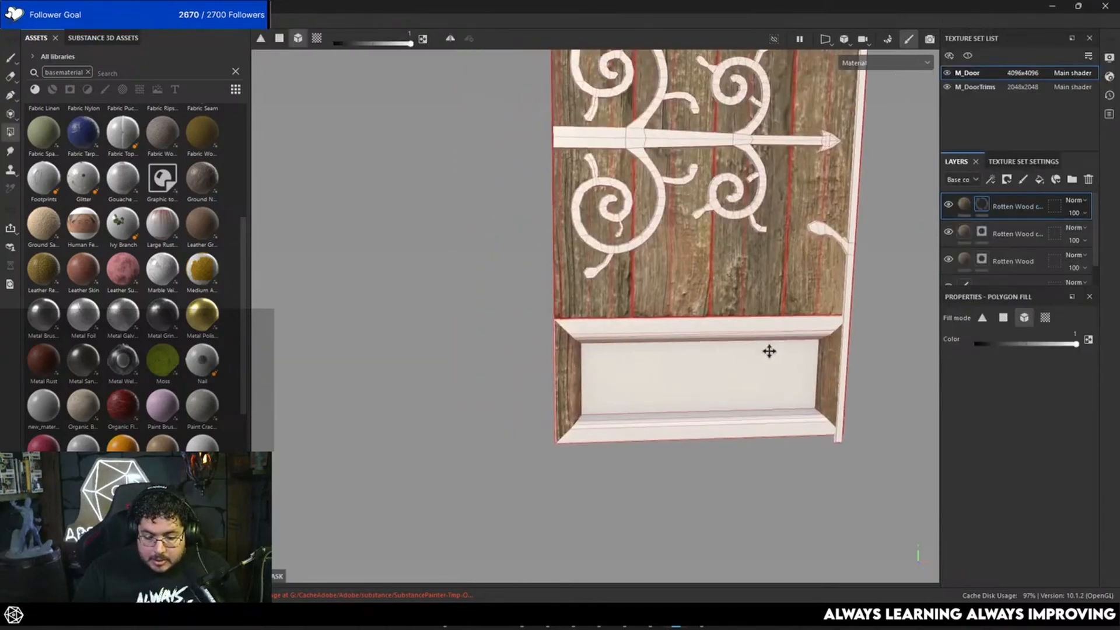
pyautogui.keyDown('alt'); pyautogui.moveTo(770, 350); pyautogui.dragTo(755, 350, button='right'); pyautogui.keyUp('alt')
pyautogui.click(742, 338)
pyautogui.hotkey('ctrl', 'z')
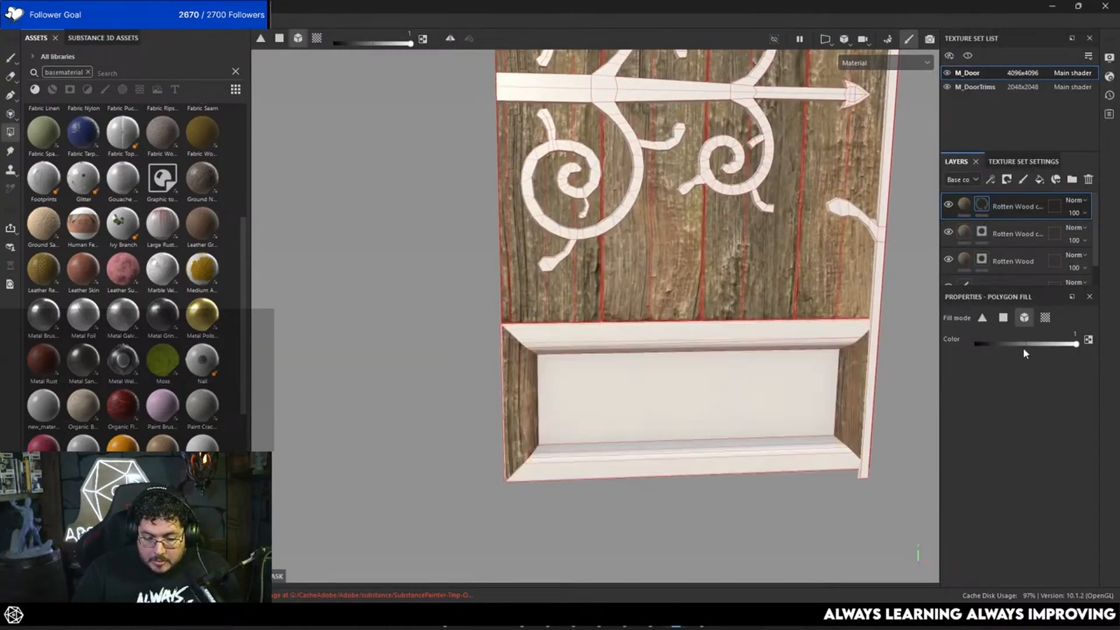
pyautogui.click(1046, 318)
pyautogui.click(774, 385)
pyautogui.click(770, 456)
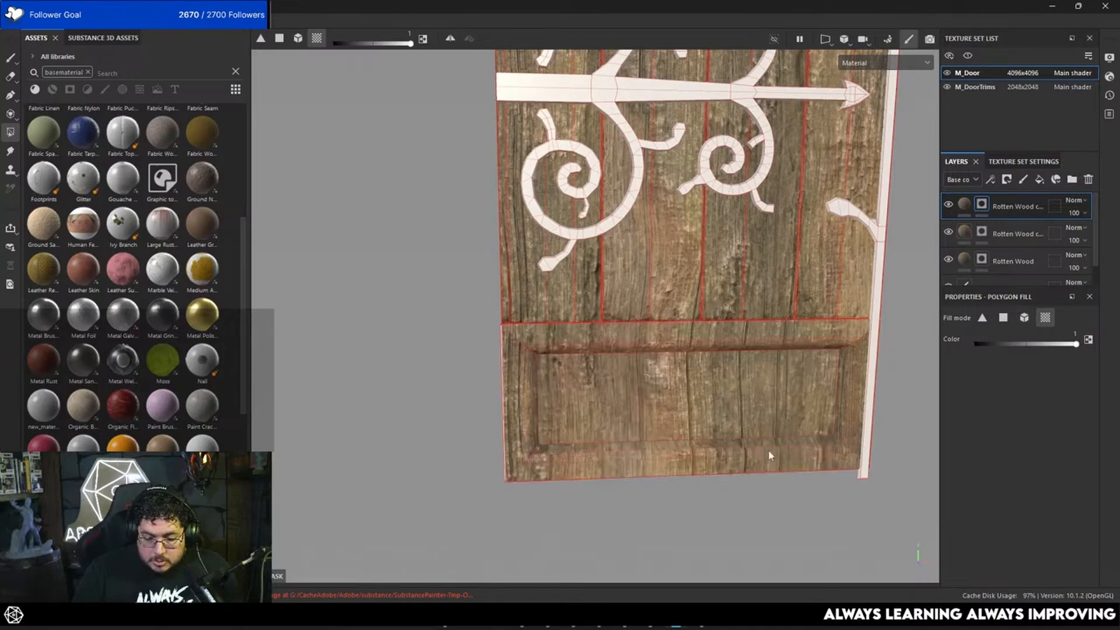
# Rotate the newest wood copy's UV projection so its grain runs horizontally, and inspect the bottom panel from several angles.
pyautogui.click(965, 204)
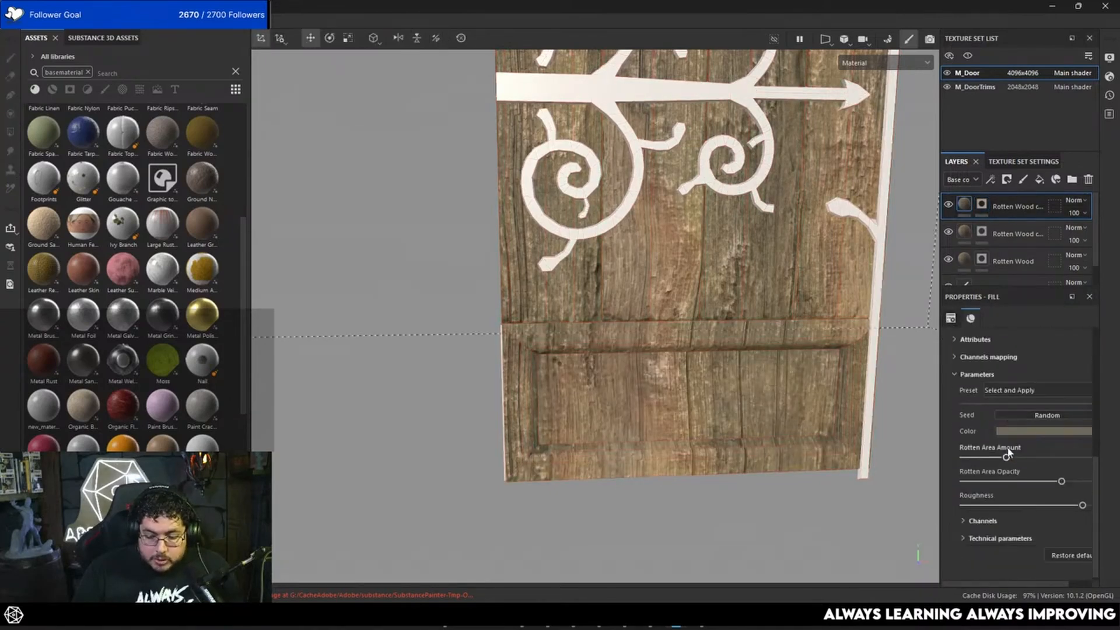
pyautogui.scroll(3, 1001, 421)
pyautogui.moveTo(1018, 439); pyautogui.dragTo(961, 436)
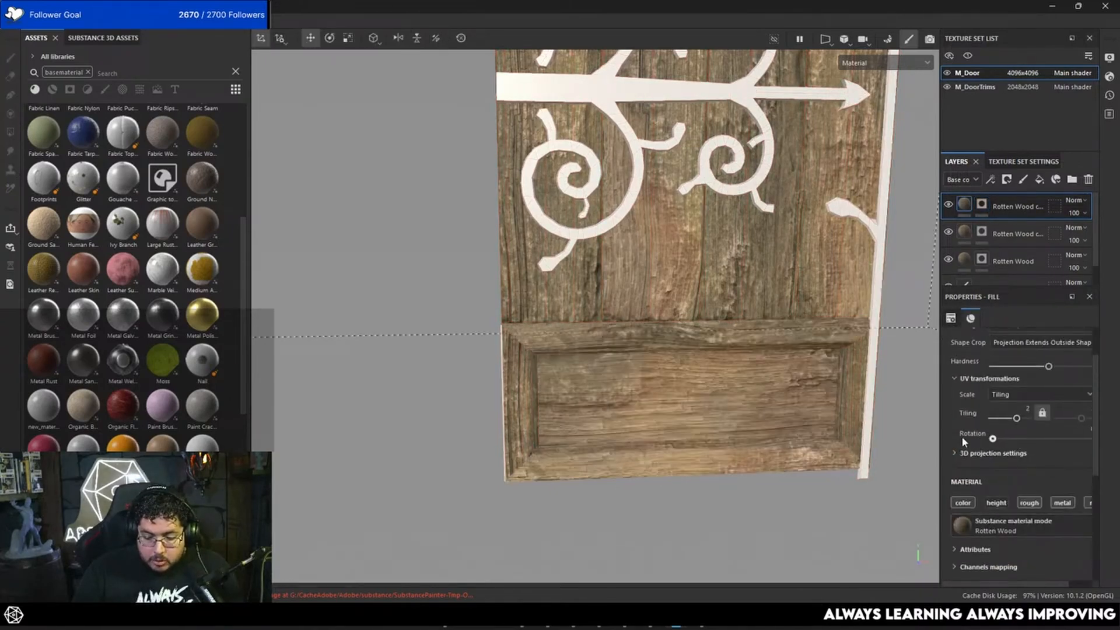
pyautogui.scroll(2, 758, 454)
pyautogui.keyDown('alt'); pyautogui.moveTo(828, 427); pyautogui.dragTo(787, 442); pyautogui.keyUp('alt')
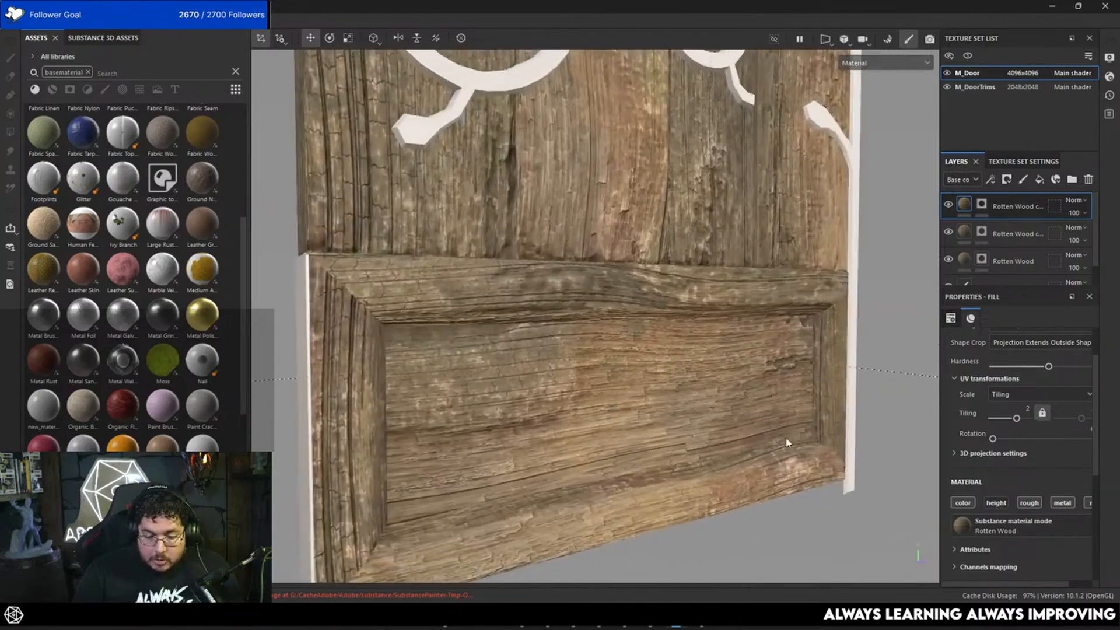
pyautogui.keyDown('alt'); pyautogui.moveTo(765, 380); pyautogui.dragTo(749, 415); pyautogui.keyUp('alt')
pyautogui.keyDown('alt'); pyautogui.moveTo(908, 333); pyautogui.dragTo(866, 325); pyautogui.keyUp('alt')
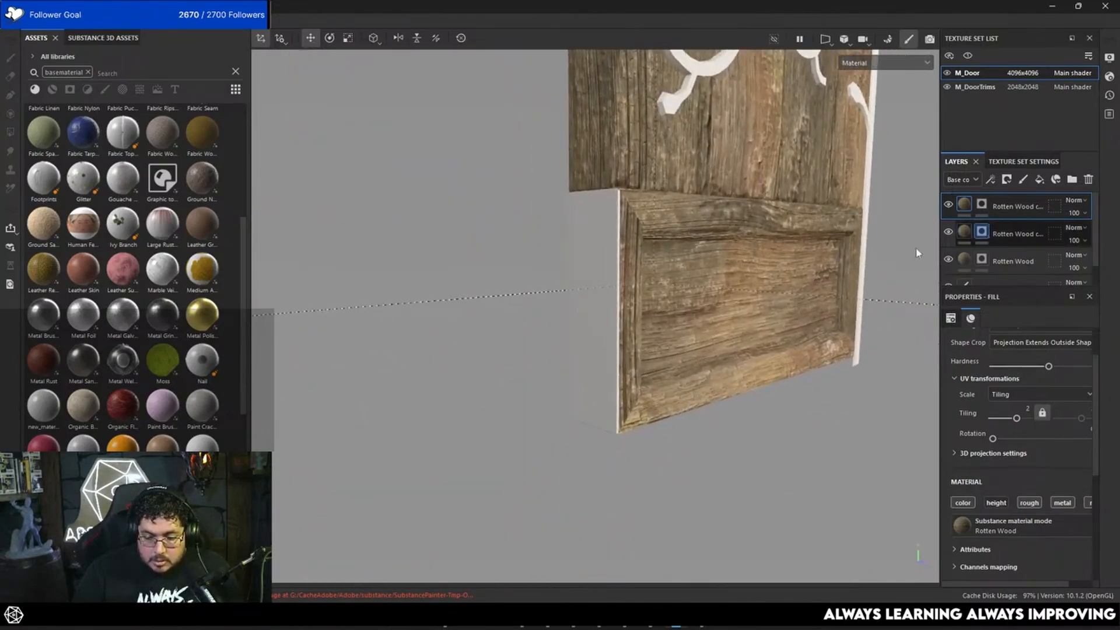
pyautogui.click(983, 233)
pyautogui.click(990, 260)
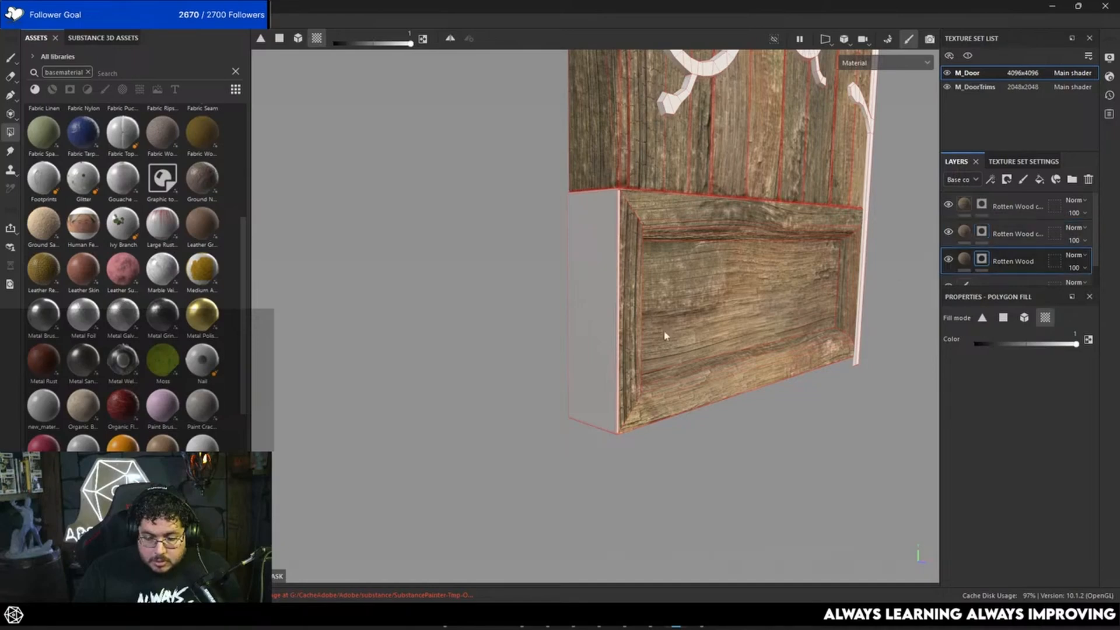
pyautogui.moveTo(670, 331)
pyautogui.keyDown('alt'); pyautogui.mouseDown()
pyautogui.moveTo(655, 321)
pyautogui.moveTo(736, 228)
pyautogui.moveTo(681, 387)
pyautogui.moveTo(770, 365)
pyautogui.moveTo(683, 468)
pyautogui.moveTo(718, 315)
pyautogui.moveTo(584, 274)
pyautogui.mouseUp(); pyautogui.keyUp('alt')
pyautogui.press('1')
pyautogui.keyDown('alt'); pyautogui.moveTo(758, 278); pyautogui.dragTo(841, 350); pyautogui.keyUp('alt')
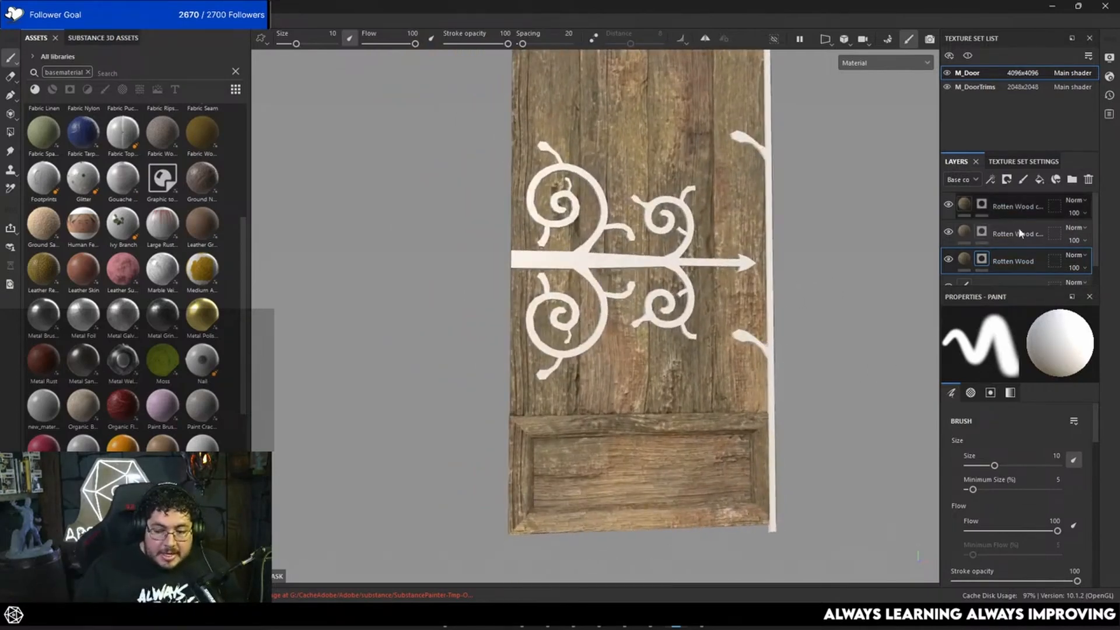
# Group the three Rotten Wood layers into one folder.
pyautogui.click(1015, 206)
pyautogui.keyDown('shift'); pyautogui.click(1017, 260); pyautogui.keyUp('shift')
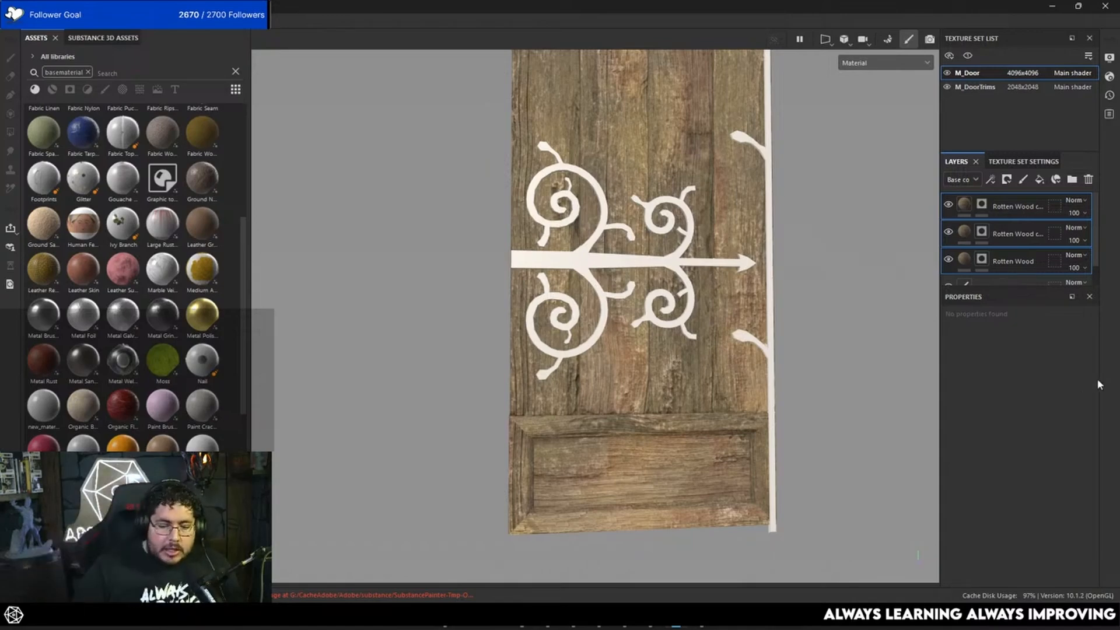
pyautogui.keyDown('alt'); pyautogui.moveTo(610, 321); pyautogui.dragTo(737, 312); pyautogui.keyUp('alt')
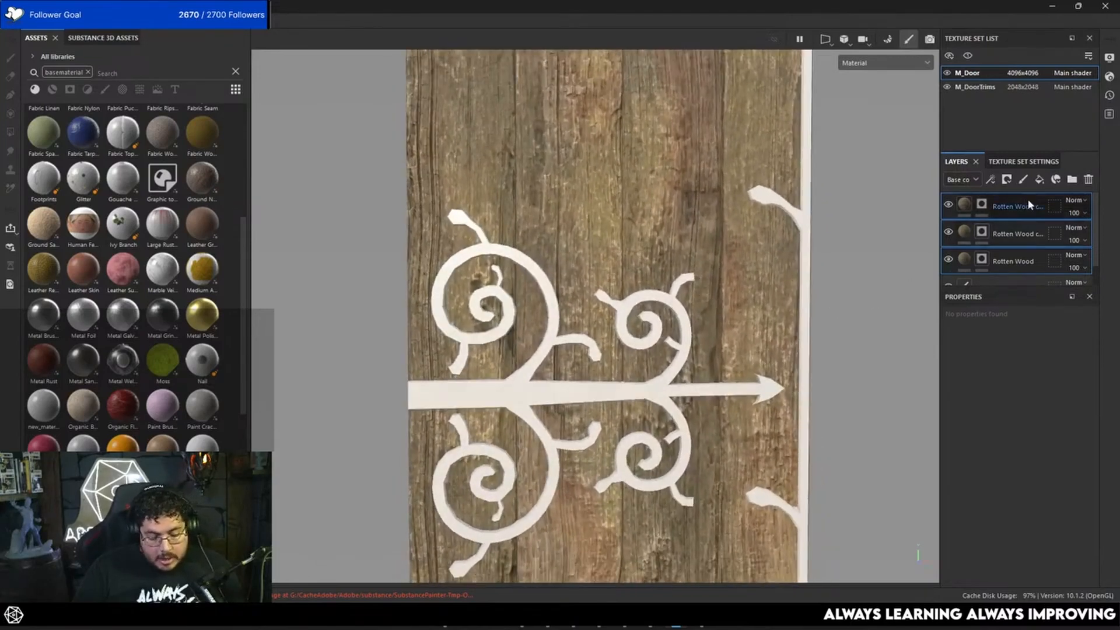
pyautogui.hotkey('ctrl', 'g')
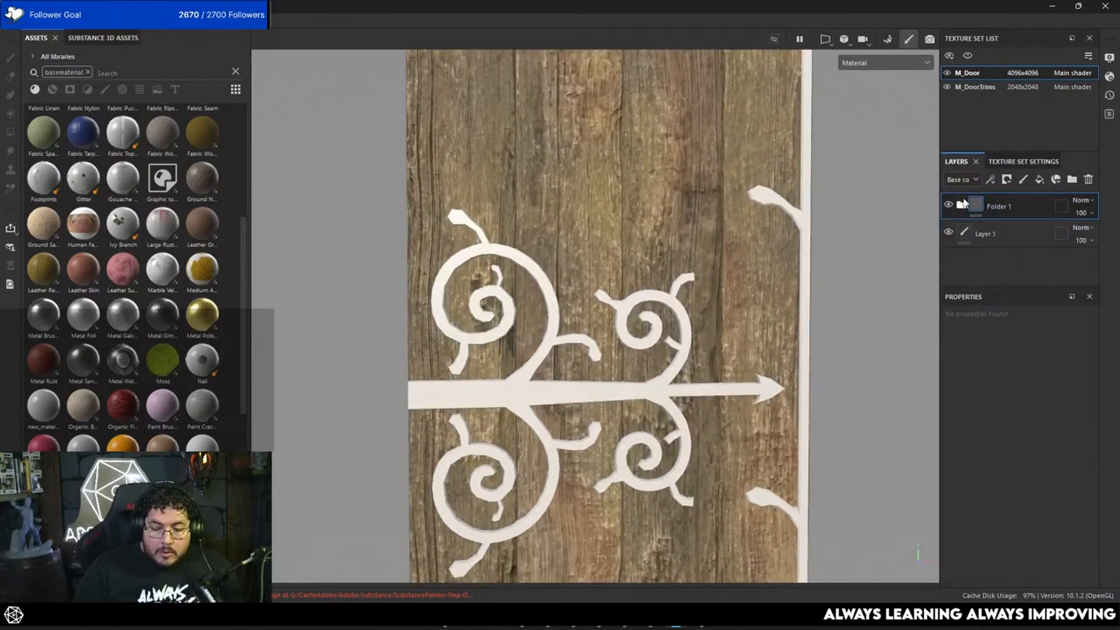
# Set the wood folder's opacity in the Height channel to 24.
pyautogui.click(961, 180)
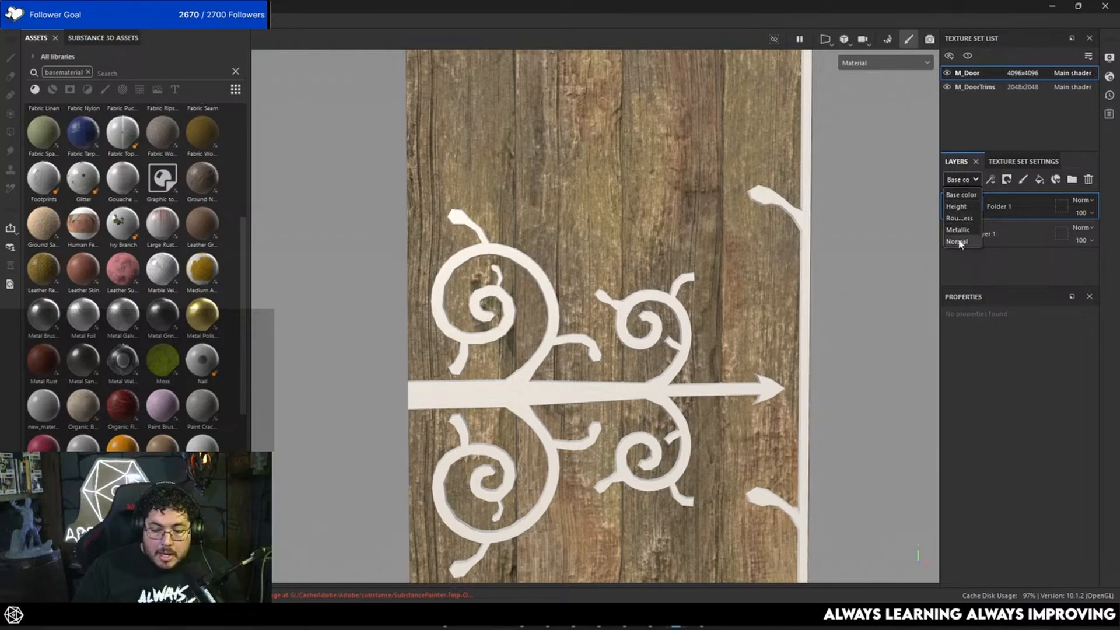
pyautogui.click(957, 207)
pyautogui.click(1081, 240)
pyautogui.moveTo(1112, 234); pyautogui.dragTo(1080, 236)
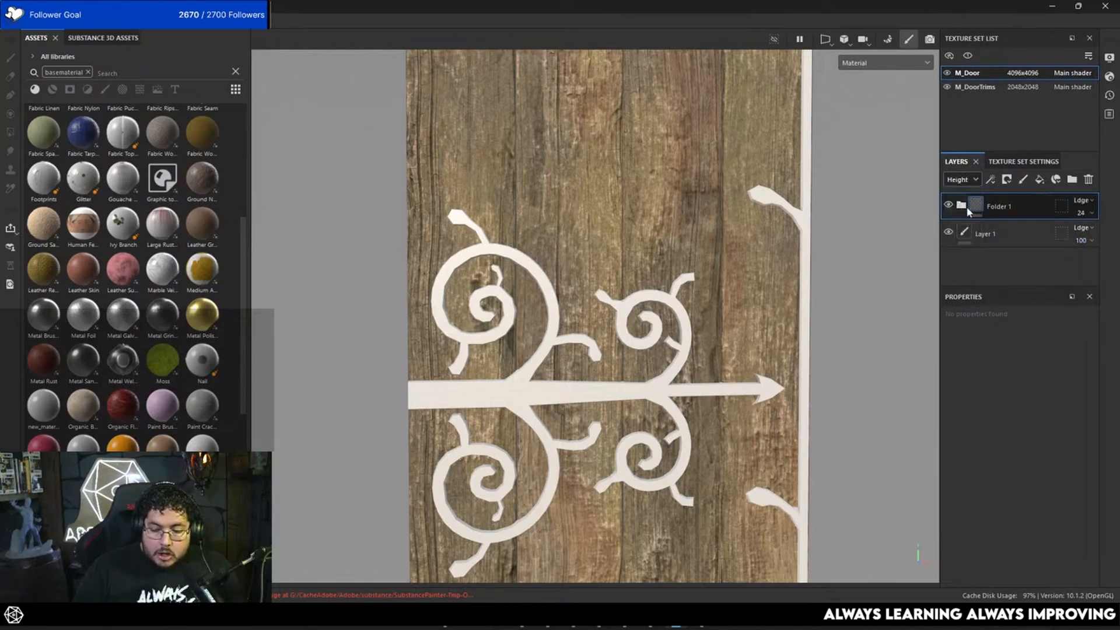
# Set the wood folder's opacity in the Normal channel to 29 and check the softened relief across the door.
pyautogui.click(961, 180)
pyautogui.click(963, 246)
pyautogui.click(1092, 213)
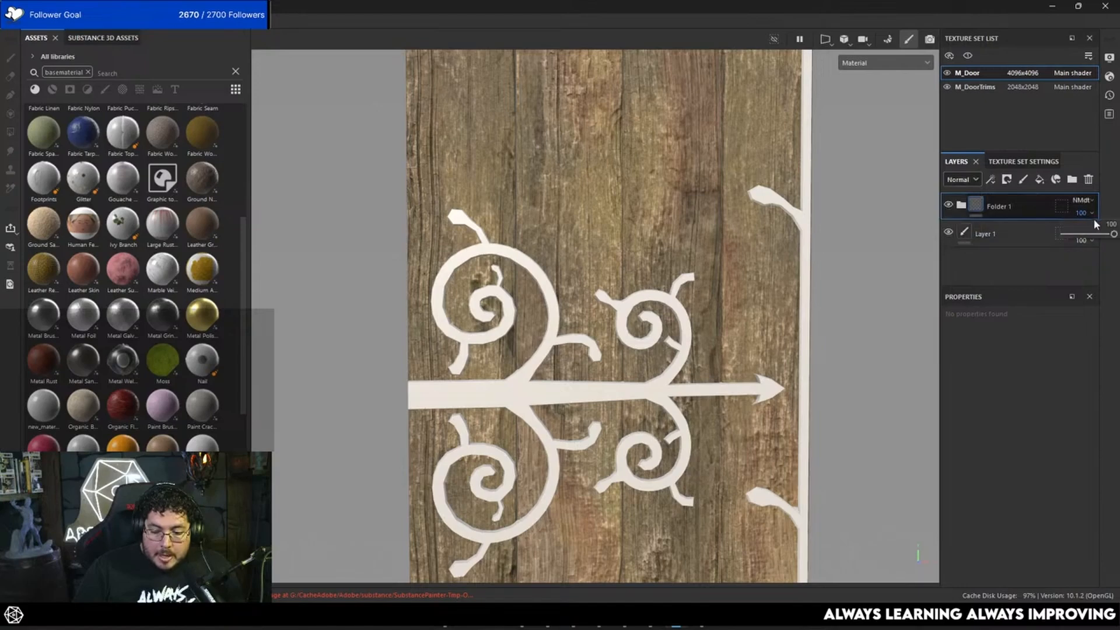
pyautogui.moveTo(1112, 234); pyautogui.dragTo(1077, 236)
pyautogui.keyDown('alt'); pyautogui.moveTo(793, 280); pyautogui.dragTo(764, 304); pyautogui.keyUp('alt')
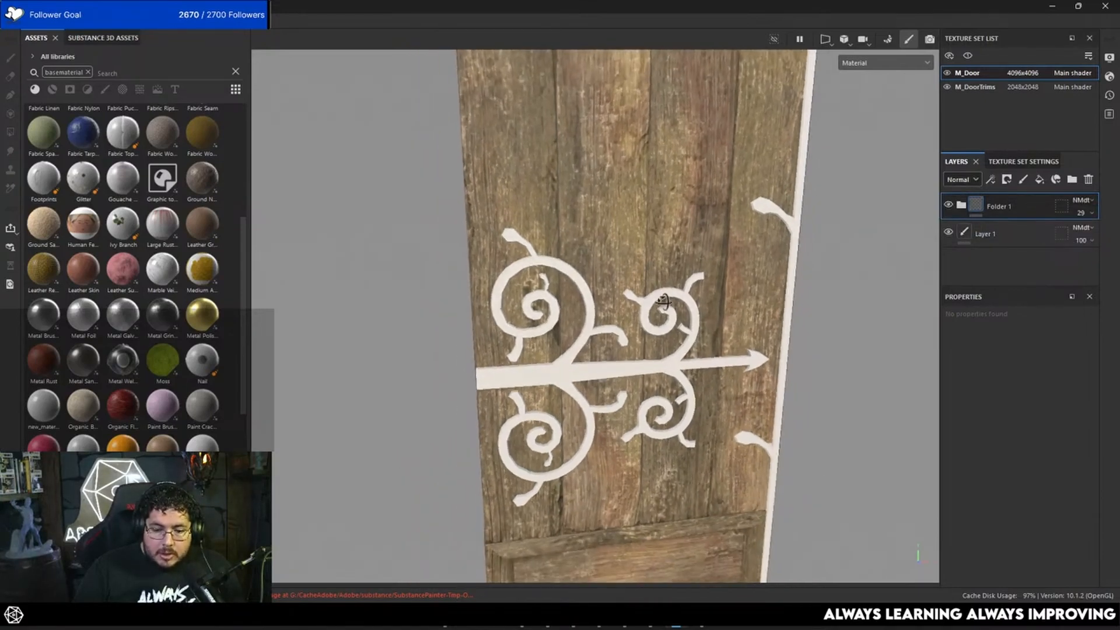
pyautogui.keyDown('alt'); pyautogui.moveTo(764, 303); pyautogui.dragTo(671, 260, button='right'); pyautogui.keyUp('alt')
pyautogui.keyDown('alt'); pyautogui.moveTo(671, 260); pyautogui.dragTo(697, 318, button='middle'); pyautogui.keyUp('alt')
pyautogui.keyDown('alt'); pyautogui.moveTo(697, 318); pyautogui.dragTo(611, 279, button='right'); pyautogui.keyUp('alt')
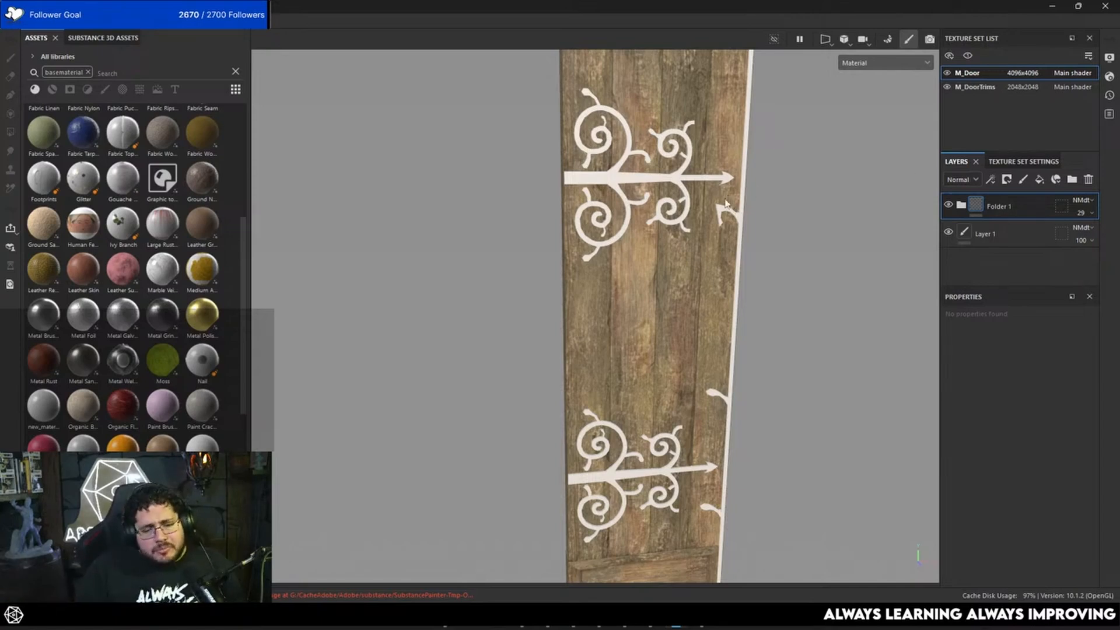
# Add the Metal Rust material as a new fill layer above the wood folder.
pyautogui.moveTo(37, 361); pyautogui.dragTo(1027, 197)
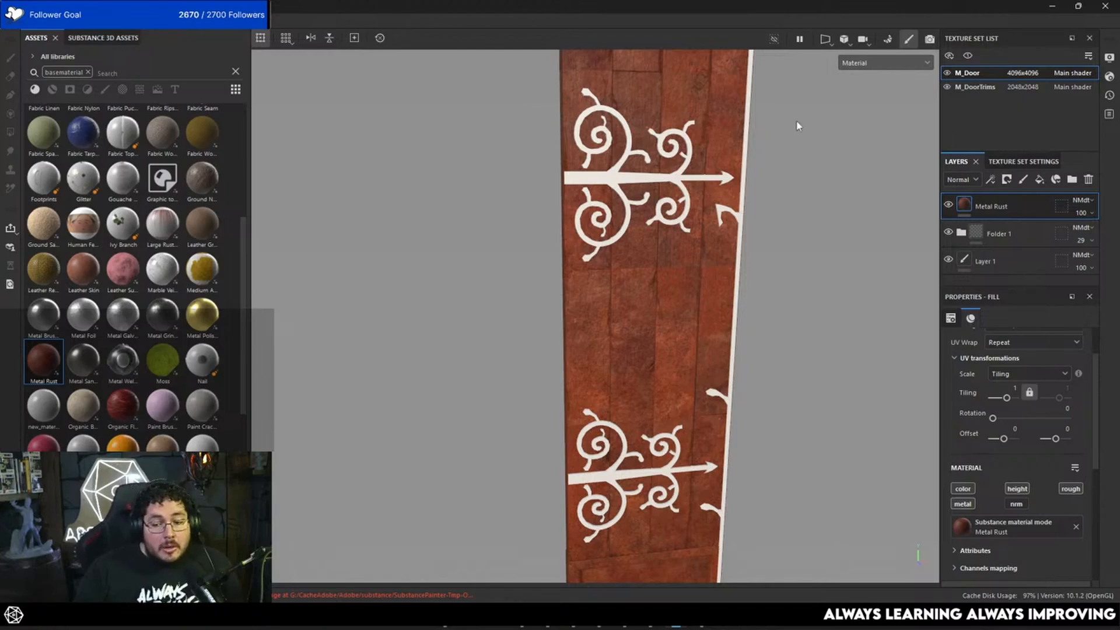
pyautogui.keyDown('alt'); pyautogui.moveTo(844, 150); pyautogui.dragTo(754, 123); pyautogui.keyUp('alt')
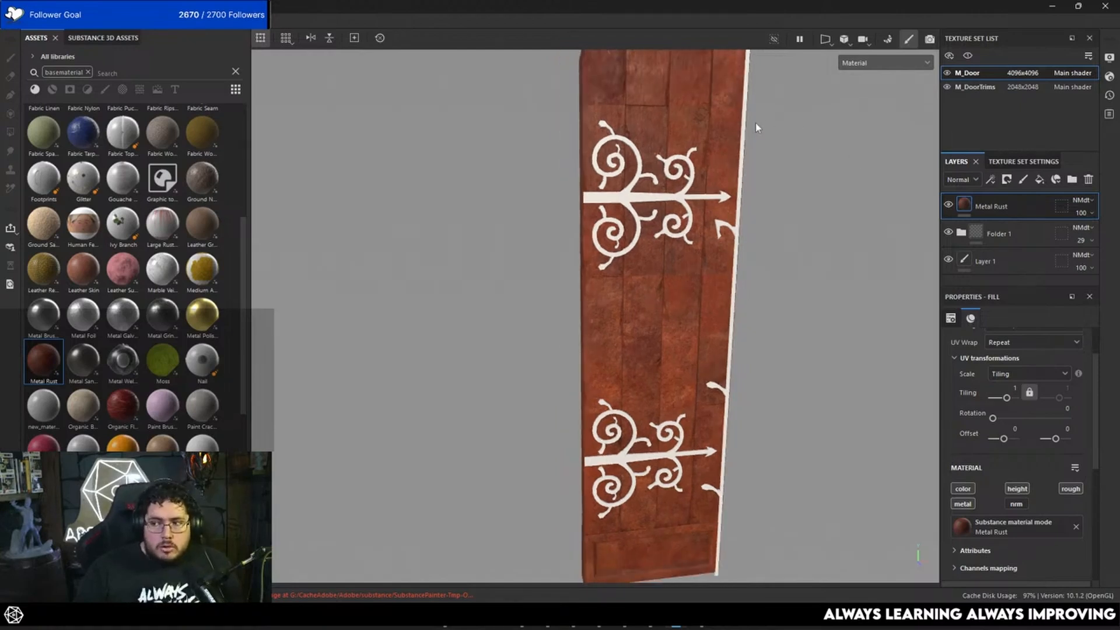
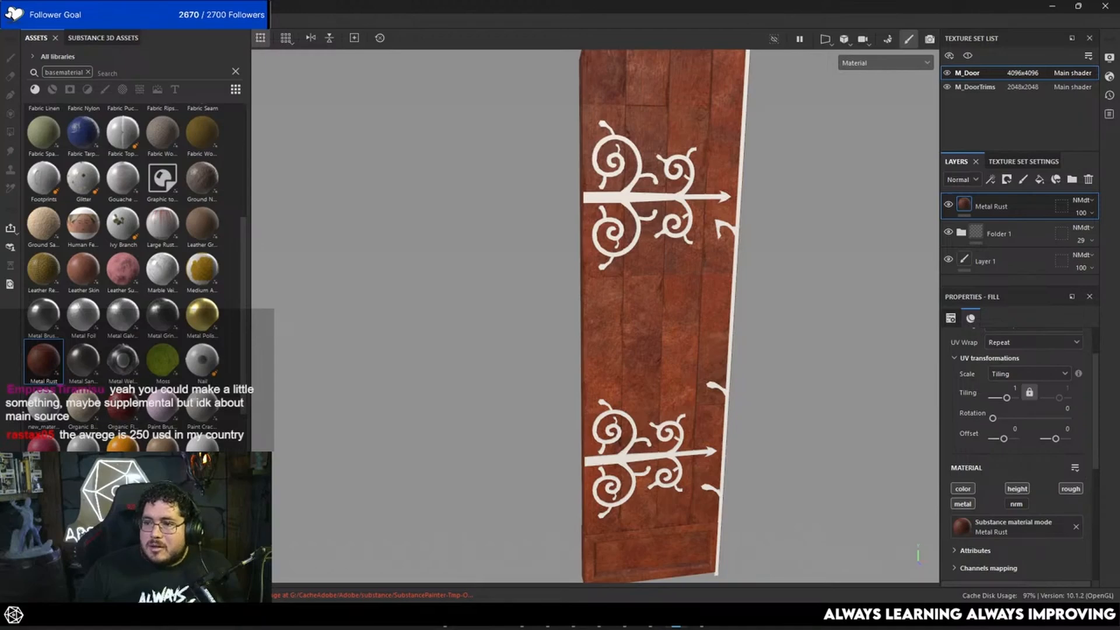
# Switch to Chrome, open abeleal3d.com in a new tab and browse the course catalogue.
pyautogui.hotkey('alt', 'Tab')
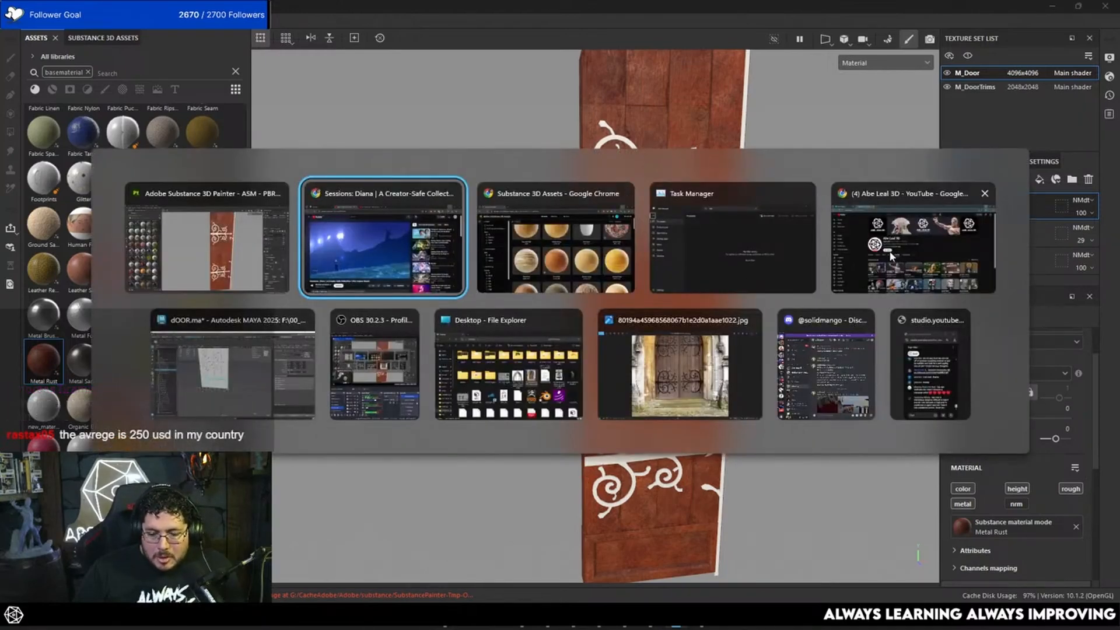
pyautogui.click(913, 245)
pyautogui.click(309, 12)
pyautogui.write('abeleal3d.com')
pyautogui.press('Return')
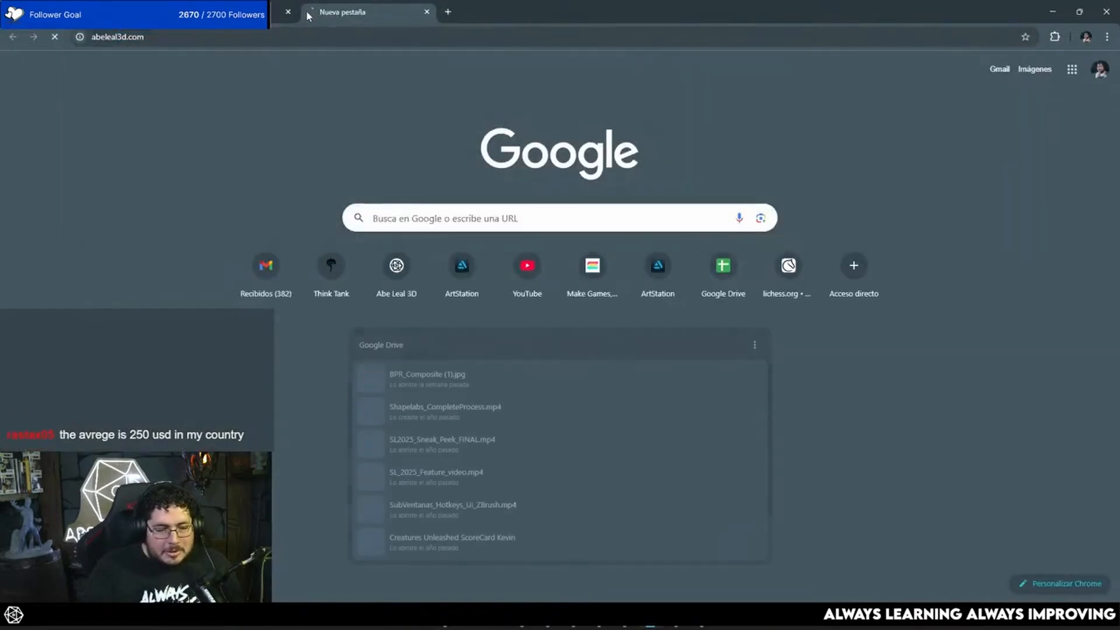
pyautogui.scroll(-1, 530, 324)
pyautogui.scroll(-5, 530, 324)
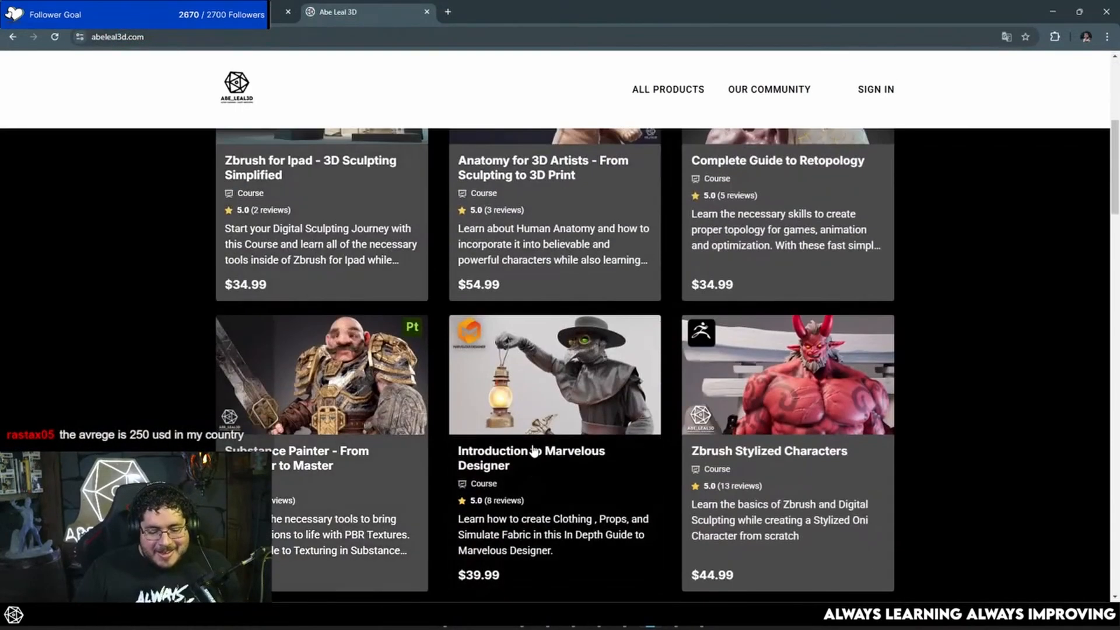
# Open the Introduction to Marvelous Designer course page, look through it and return to Substance Painter.
pyautogui.click(531, 448)
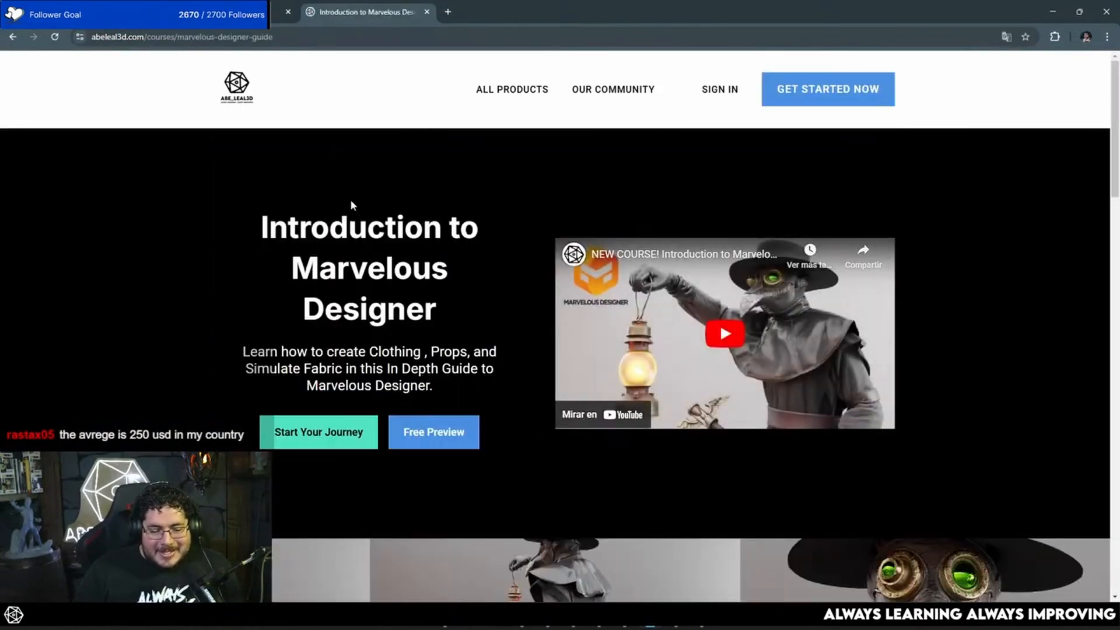
pyautogui.scroll(-3, 350, 198)
pyautogui.scroll(1, 350, 198)
pyautogui.scroll(2, 348, 195)
pyautogui.scroll(-2, 333, 189)
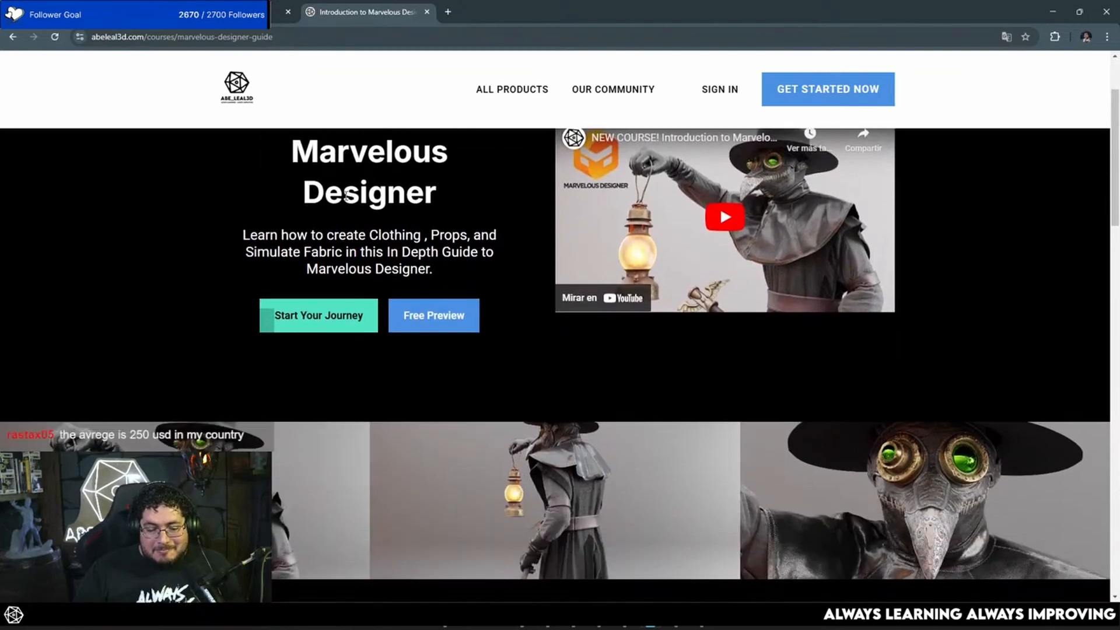
pyautogui.scroll(-1, 320, 182)
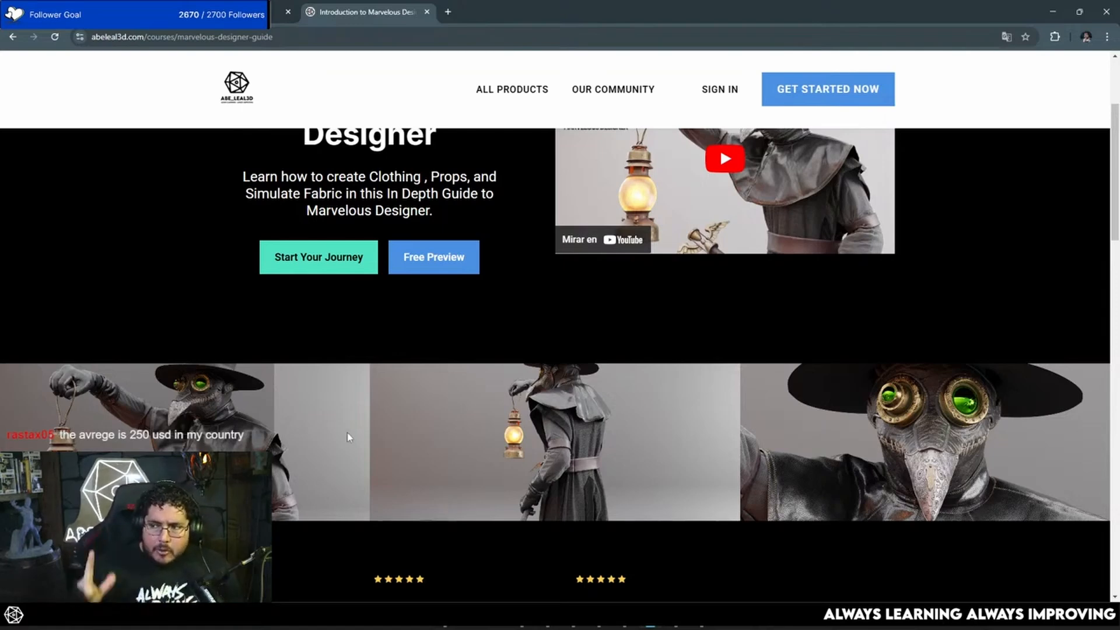
pyautogui.click(1053, 12)
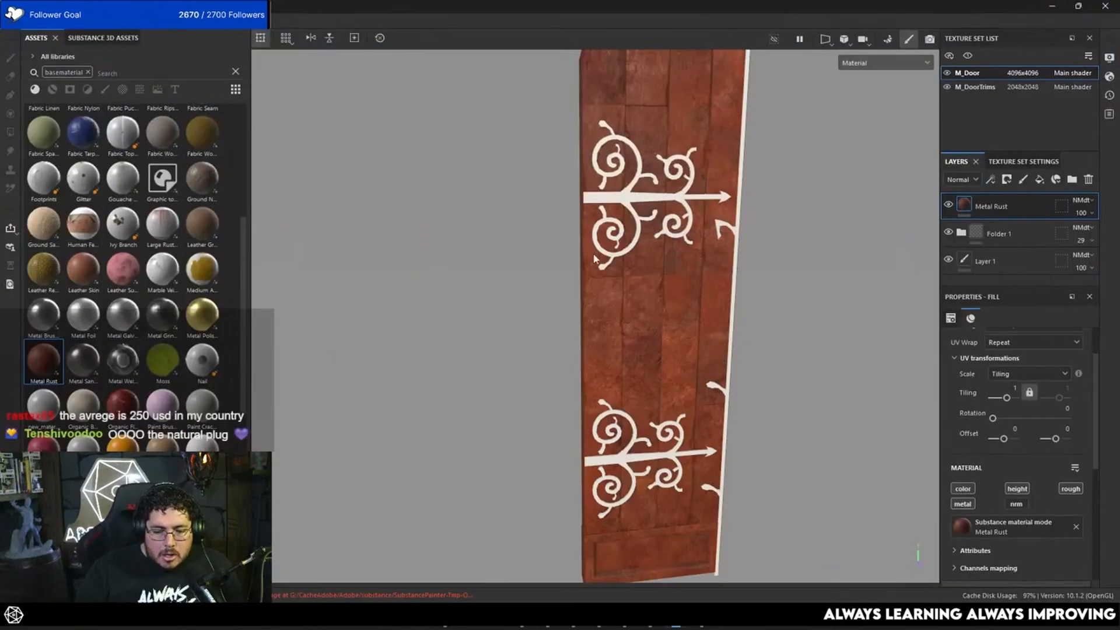
# Add a black mask to the Metal Rust layer and drive it with a Dirt generator.
pyautogui.rightClick(998, 209)
pyautogui.click(1010, 24)
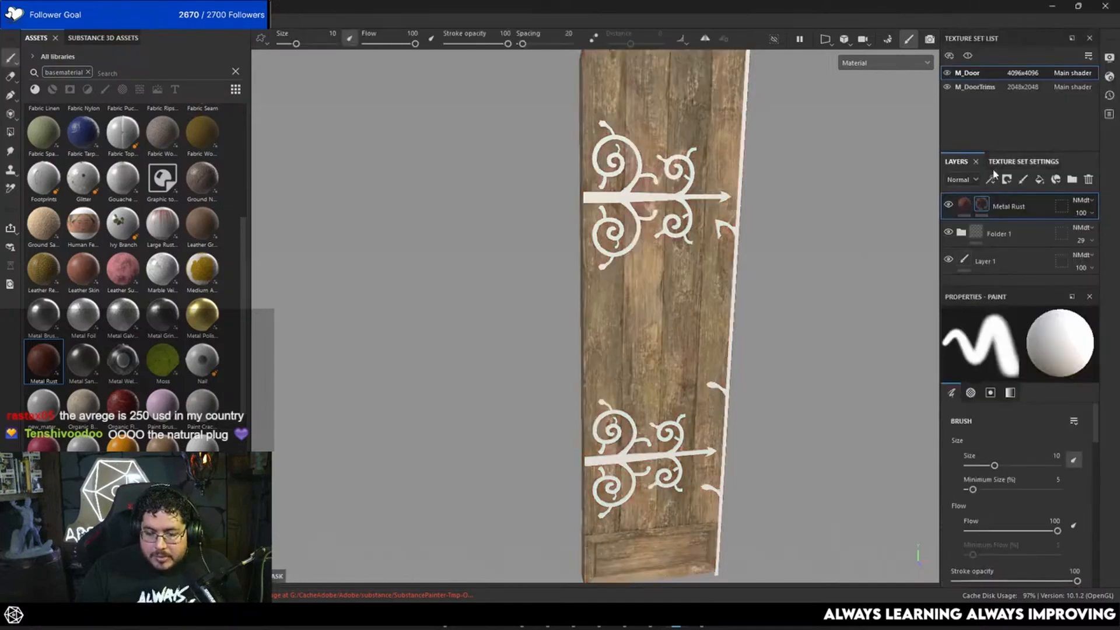
pyautogui.rightClick(987, 206)
pyautogui.click(989, 375)
pyautogui.click(1006, 349)
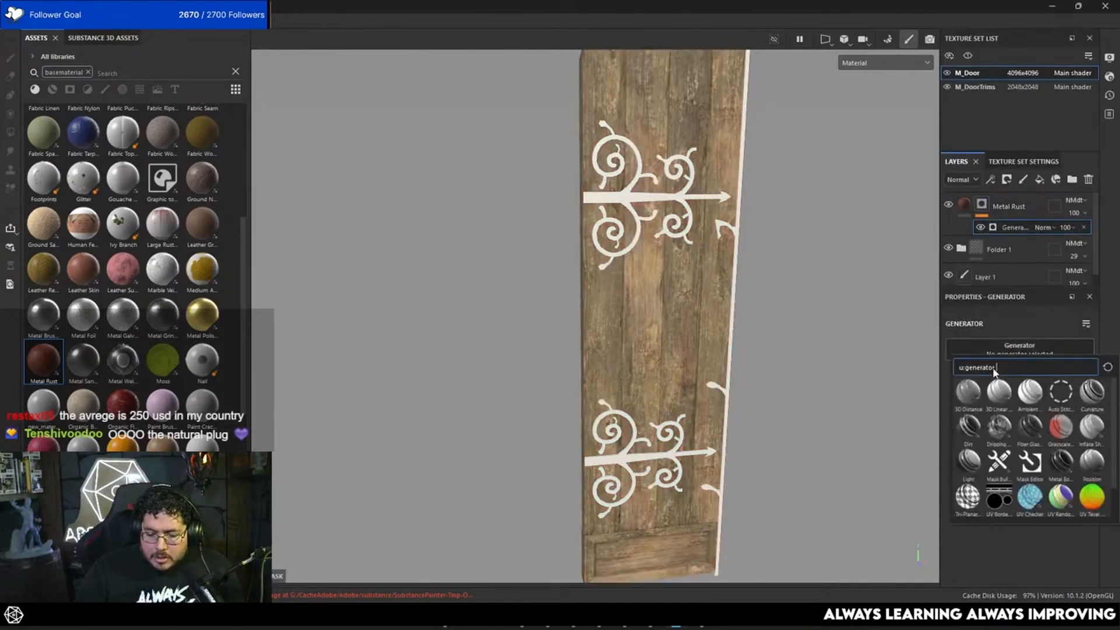
pyautogui.click(969, 429)
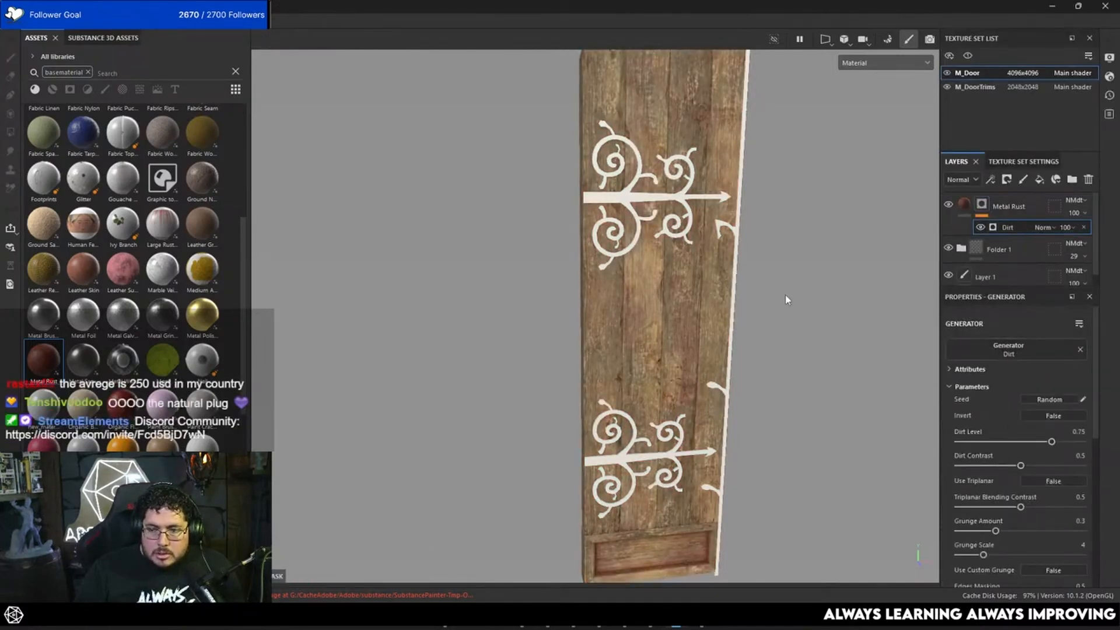
# Set the Metal Rust mask's Dirt Level to 0.67 and inspect the wood around the upper hinge.
pyautogui.scroll(8, 799, 297)
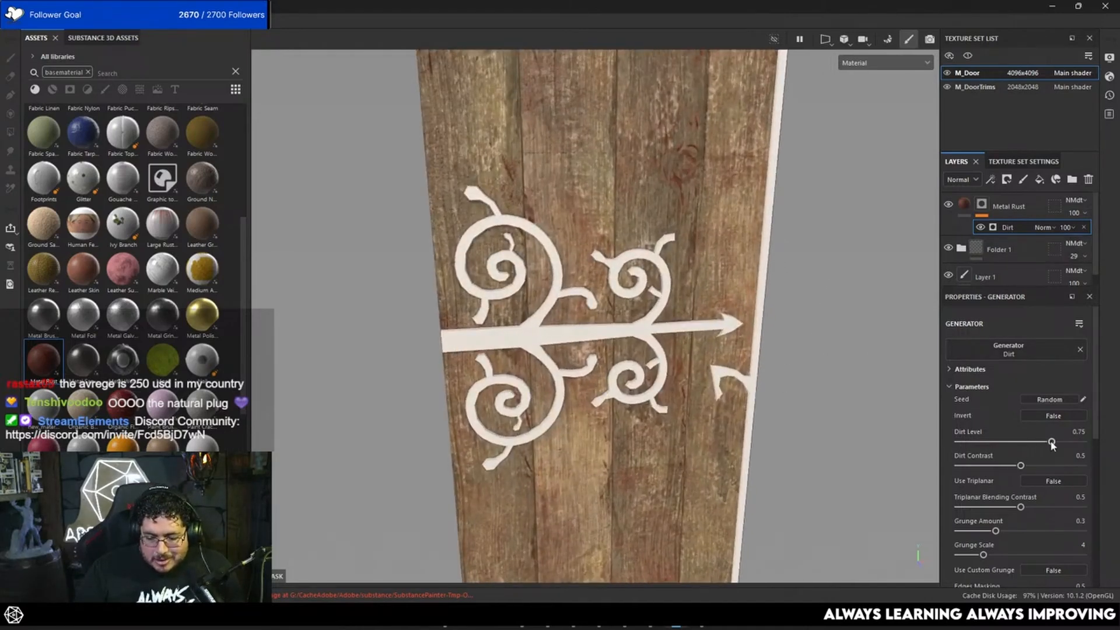
pyautogui.moveTo(1052, 441)
pyautogui.mouseDown()
pyautogui.moveTo(1032, 446)
pyautogui.moveTo(1061, 440)
pyautogui.moveTo(1029, 437)
pyautogui.moveTo(1042, 442)
pyautogui.mouseUp()
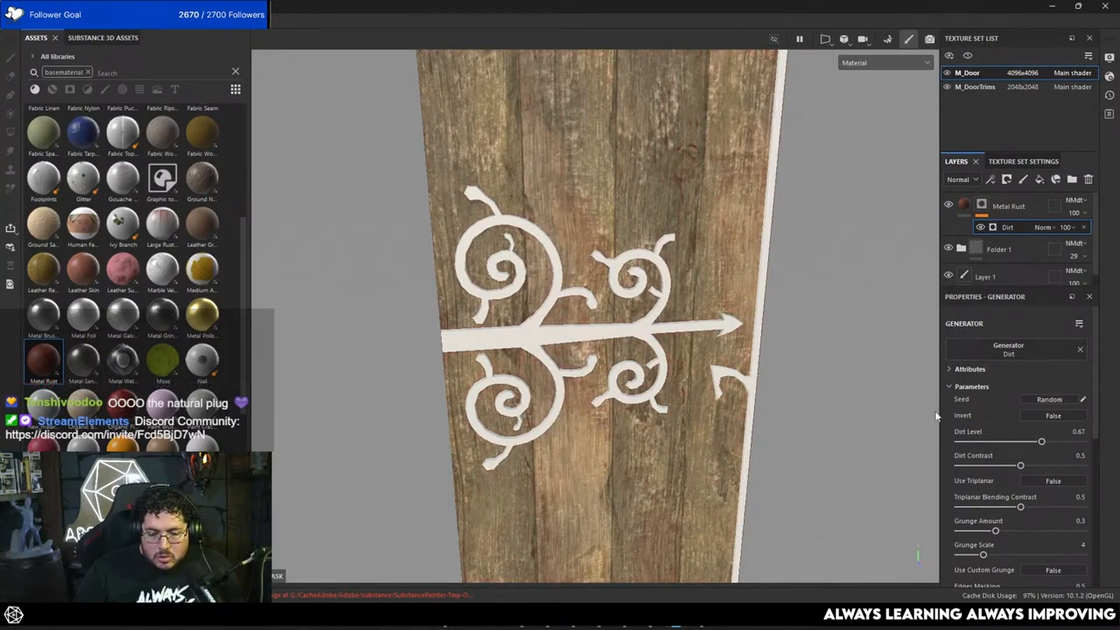
pyautogui.keyDown('alt'); pyautogui.moveTo(859, 383); pyautogui.dragTo(802, 361); pyautogui.keyUp('alt')
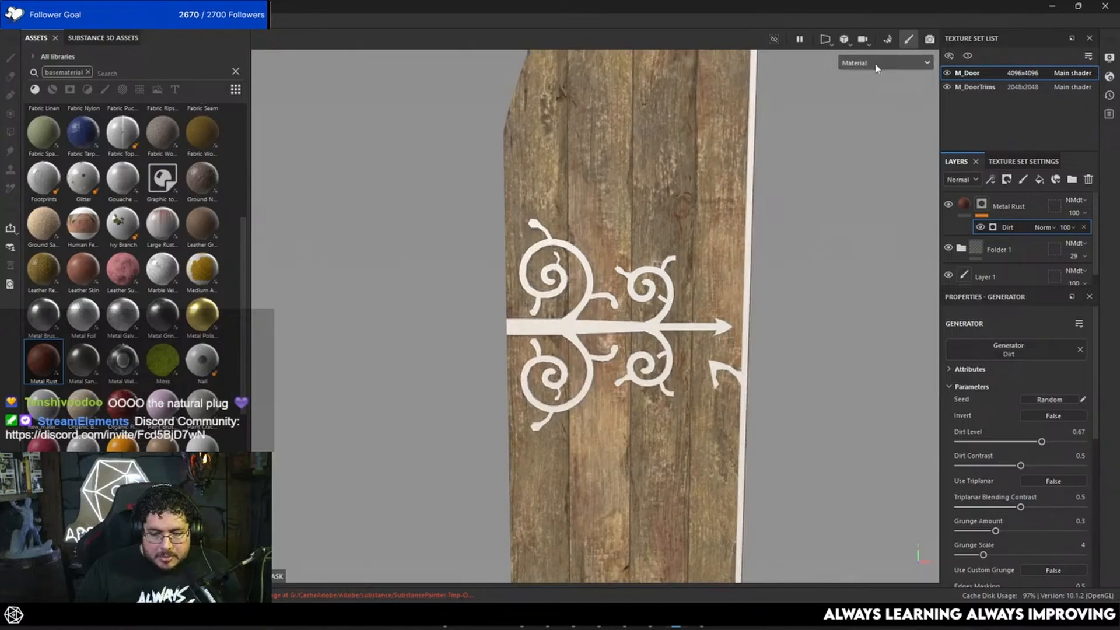
# Enter baking mode and set Self Occlusion to Always in M_Door's ambient occlusion settings.
pyautogui.click(887, 41)
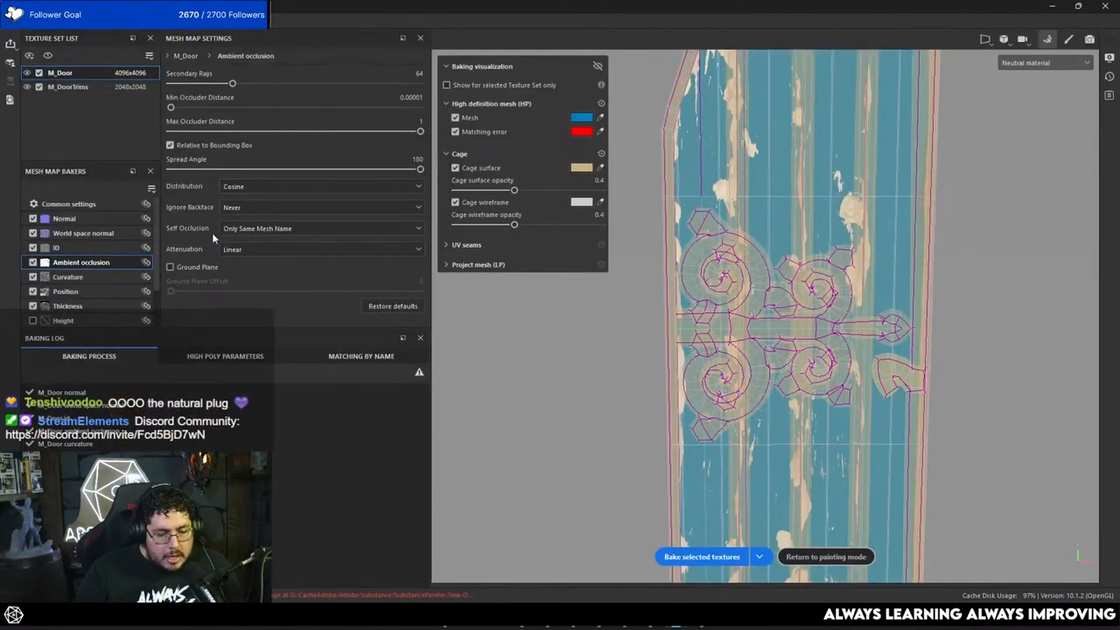
pyautogui.click(246, 230)
pyautogui.click(247, 243)
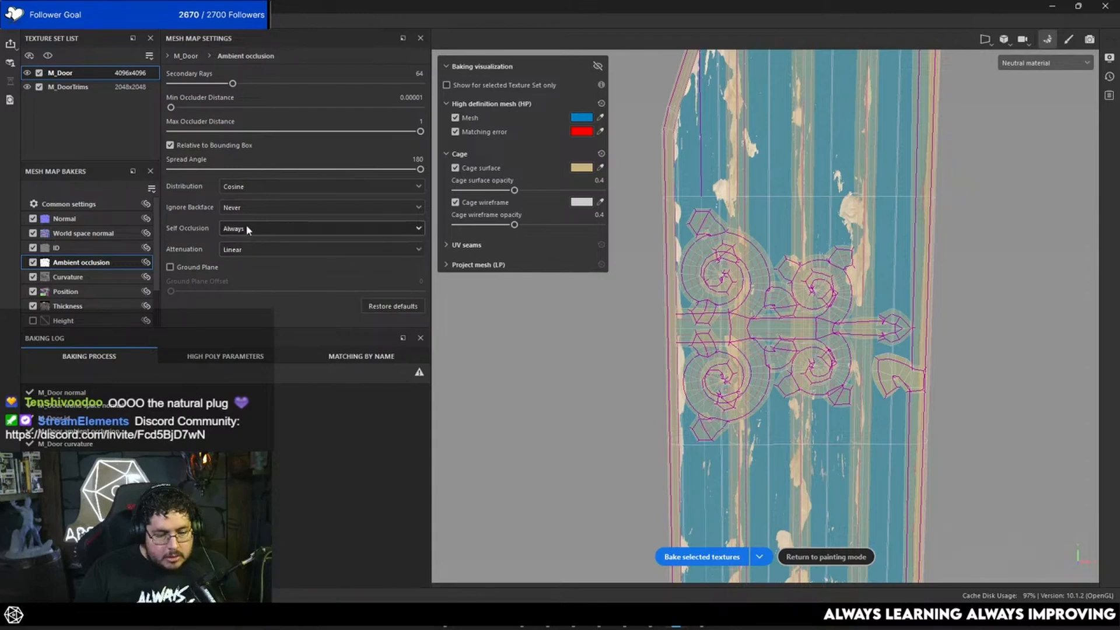
# Try Self Occlusion as Only Same Mesh Name for M_DoorTrims, then restore M_Door's ambient occlusion setting to Always.
pyautogui.click(79, 86)
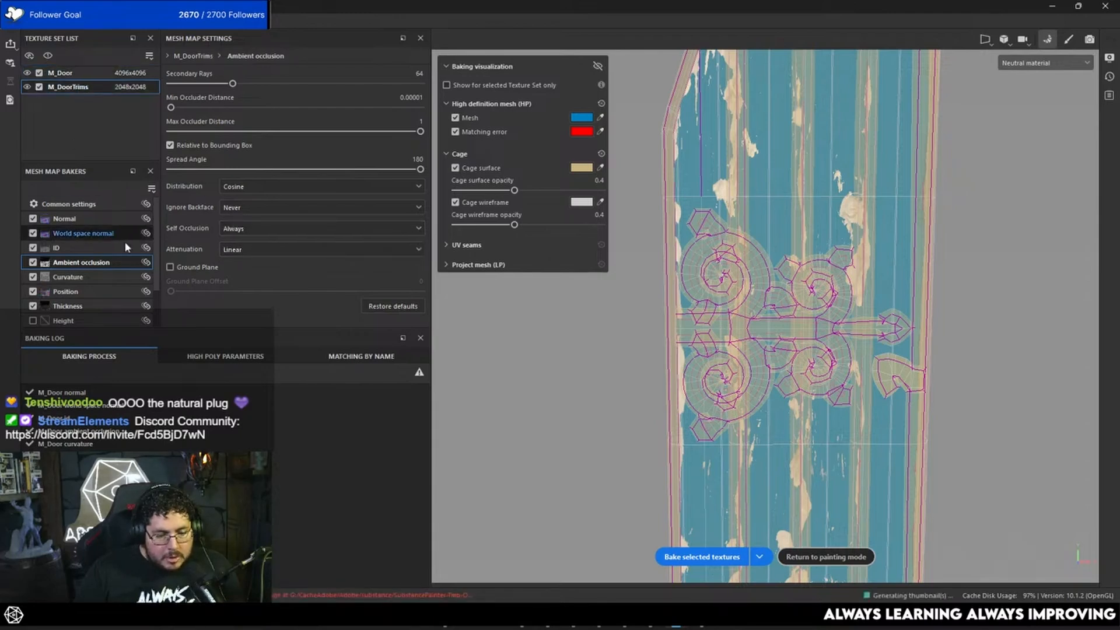
pyautogui.click(254, 229)
pyautogui.click(250, 256)
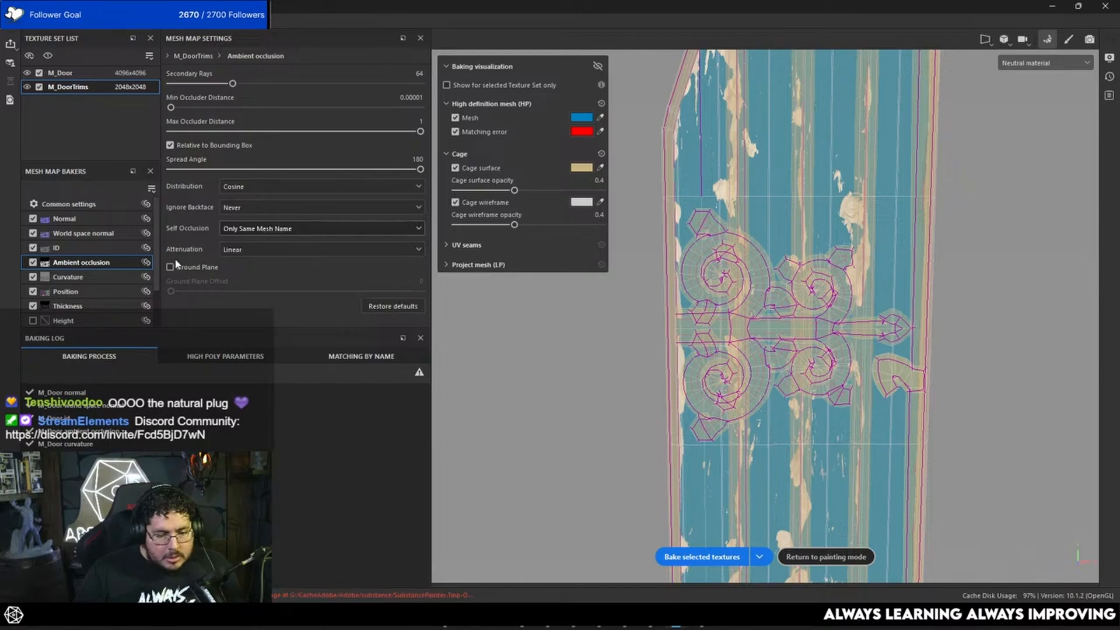
pyautogui.click(101, 74)
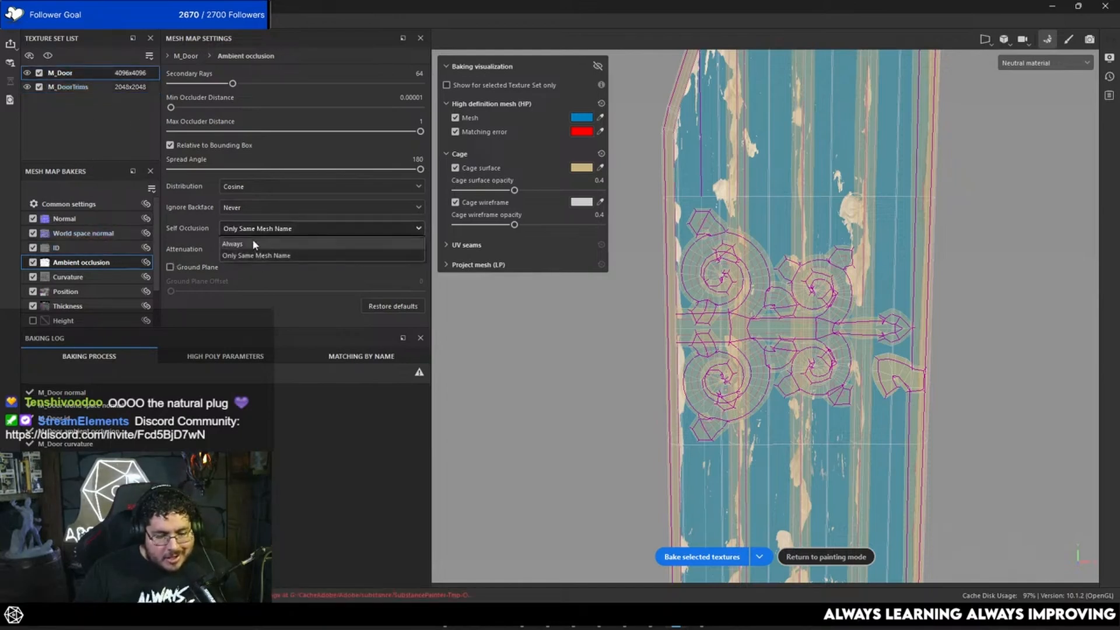
pyautogui.click(252, 244)
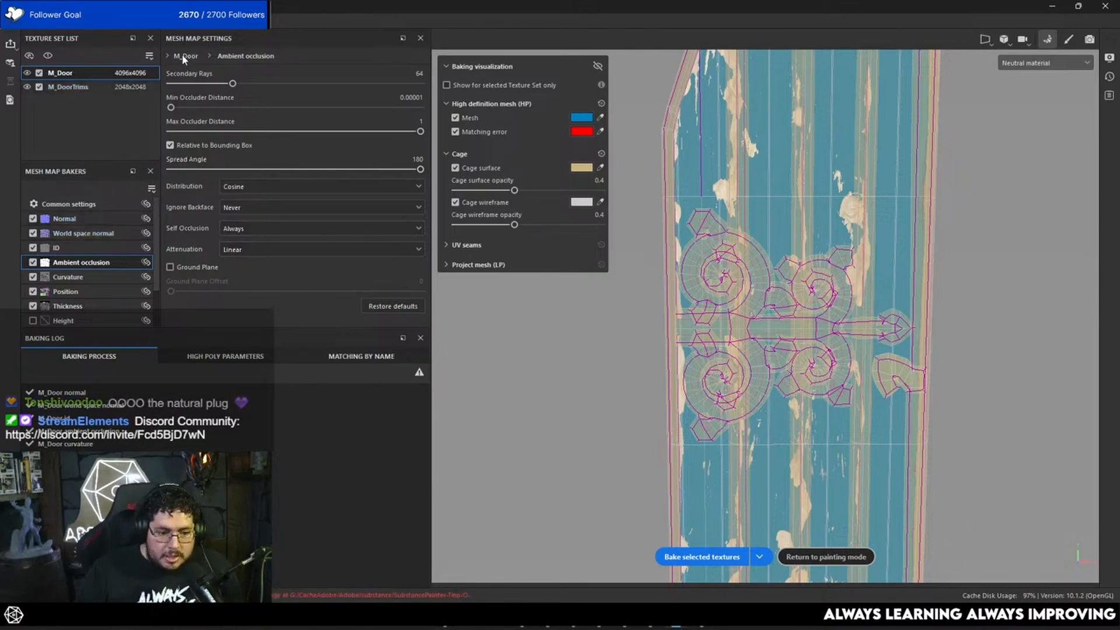
# Exclude M_DoorTrims from the bake and leave only the ambient occlusion map selected for M_Door.
pyautogui.click(82, 204)
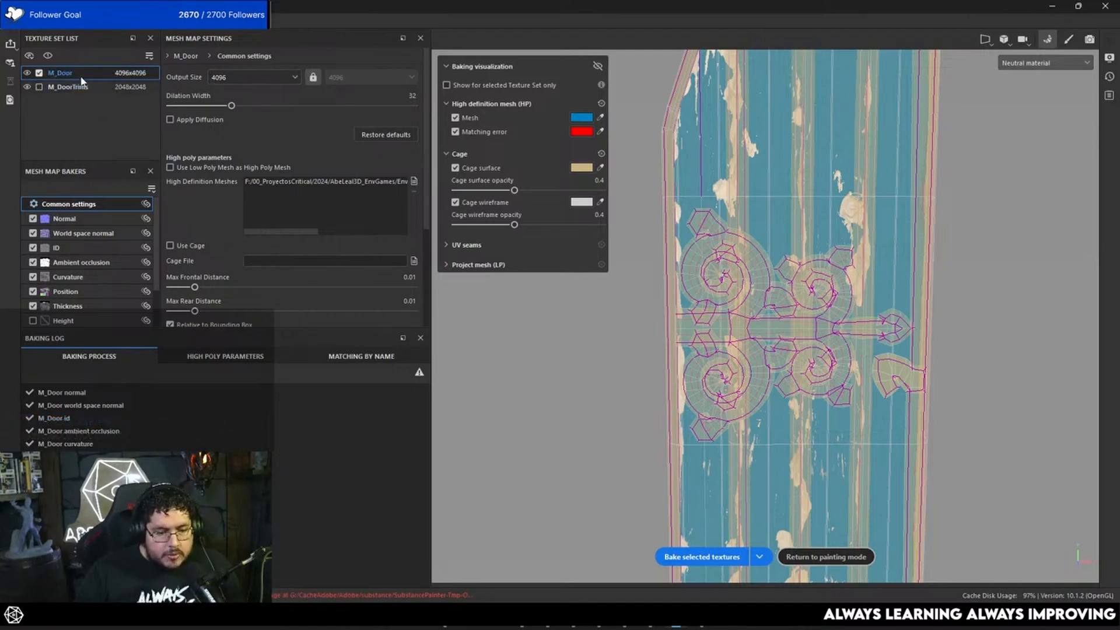
pyautogui.click(34, 219)
pyautogui.click(33, 233)
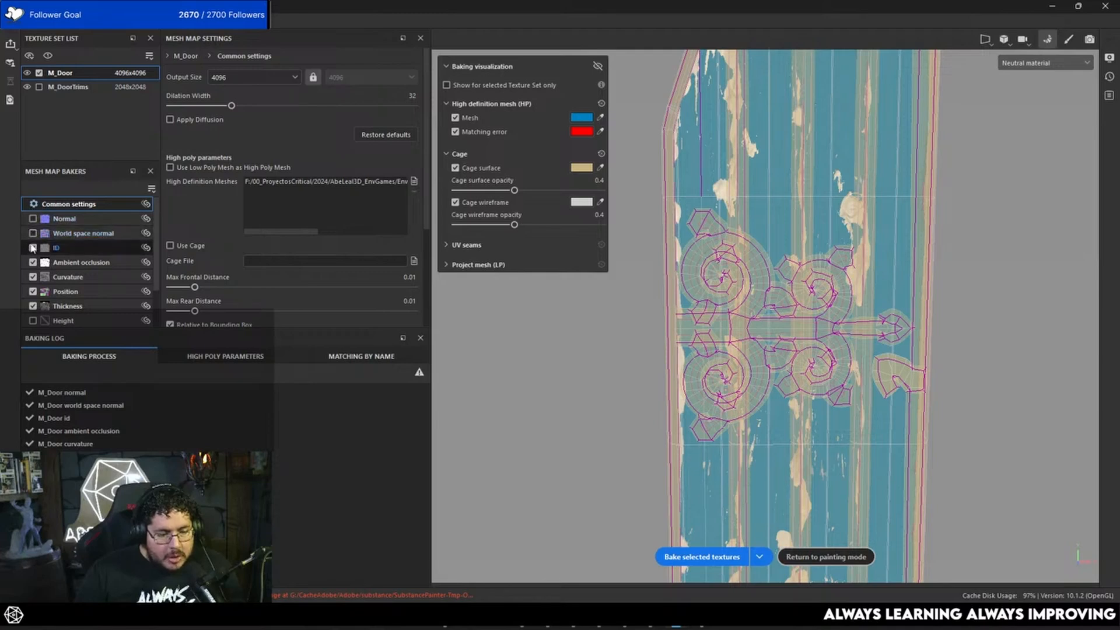
pyautogui.click(33, 248)
pyautogui.click(33, 278)
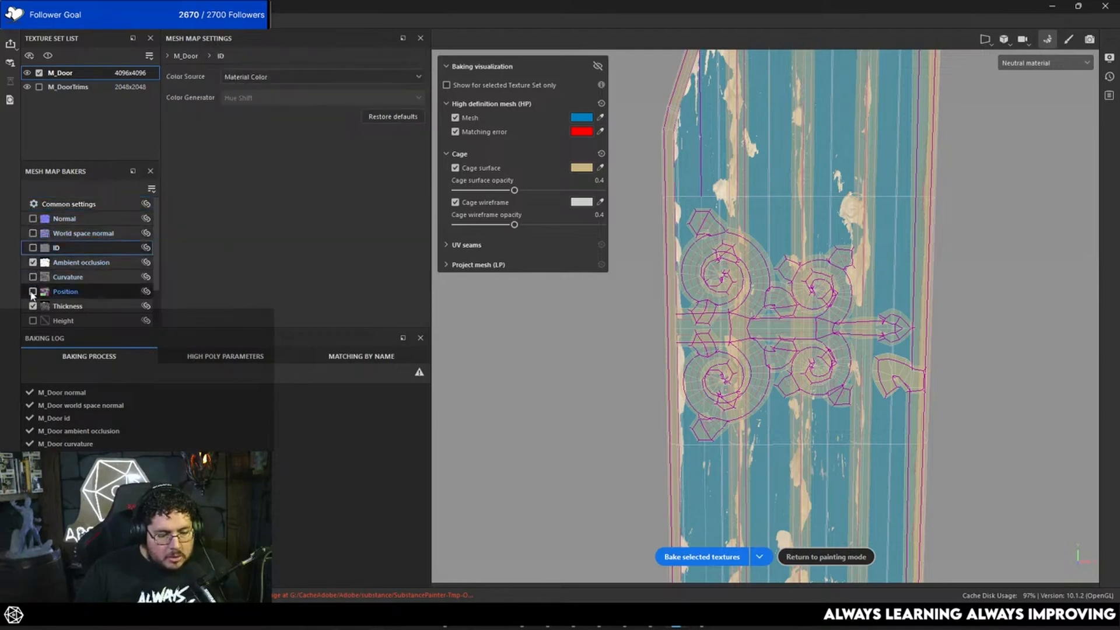
pyautogui.click(33, 306)
pyautogui.click(33, 292)
pyautogui.click(34, 277)
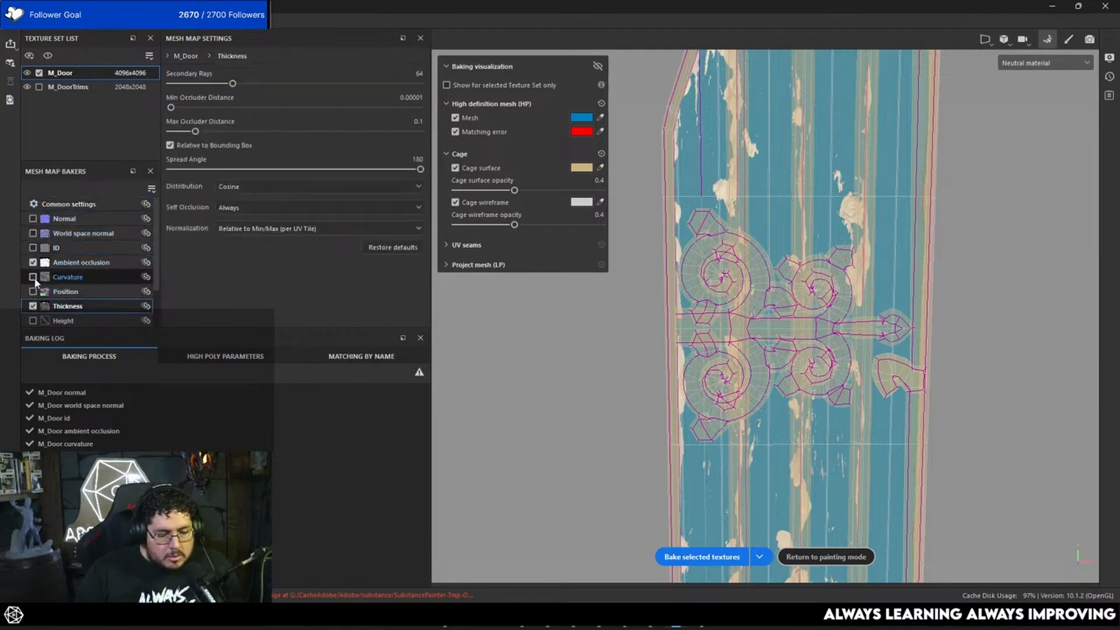
pyautogui.click(33, 307)
pyautogui.click(84, 264)
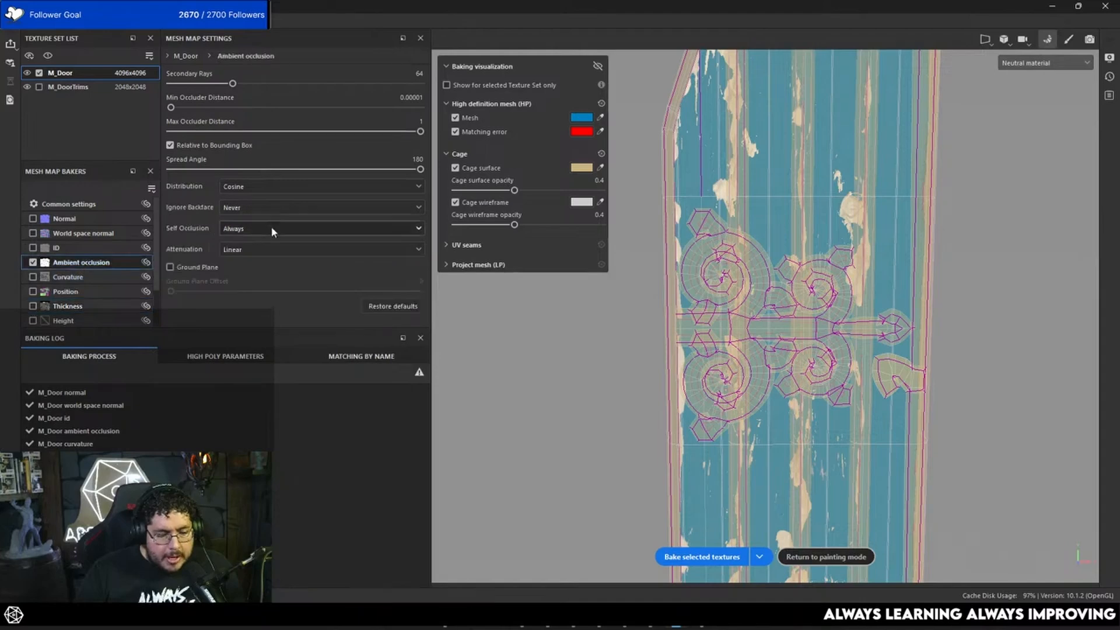
# Bake M_Door's ambient occlusion map and return to painting mode to view the door.
pyautogui.click(723, 555)
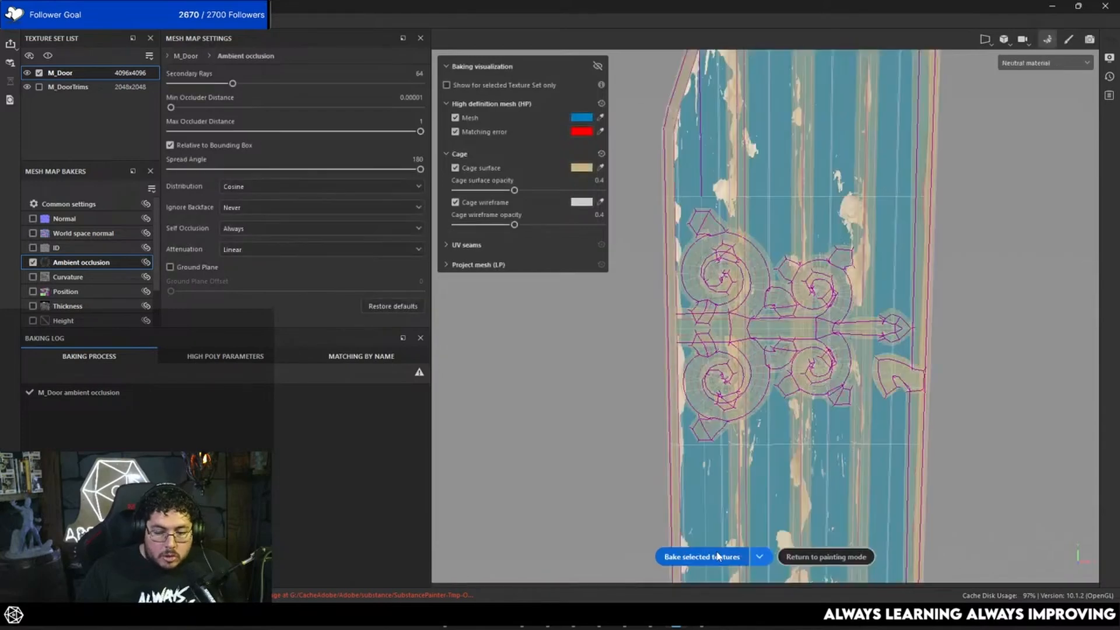
pyautogui.click(1068, 39)
pyautogui.keyDown('alt'); pyautogui.moveTo(653, 262); pyautogui.dragTo(790, 299); pyautogui.keyUp('alt')
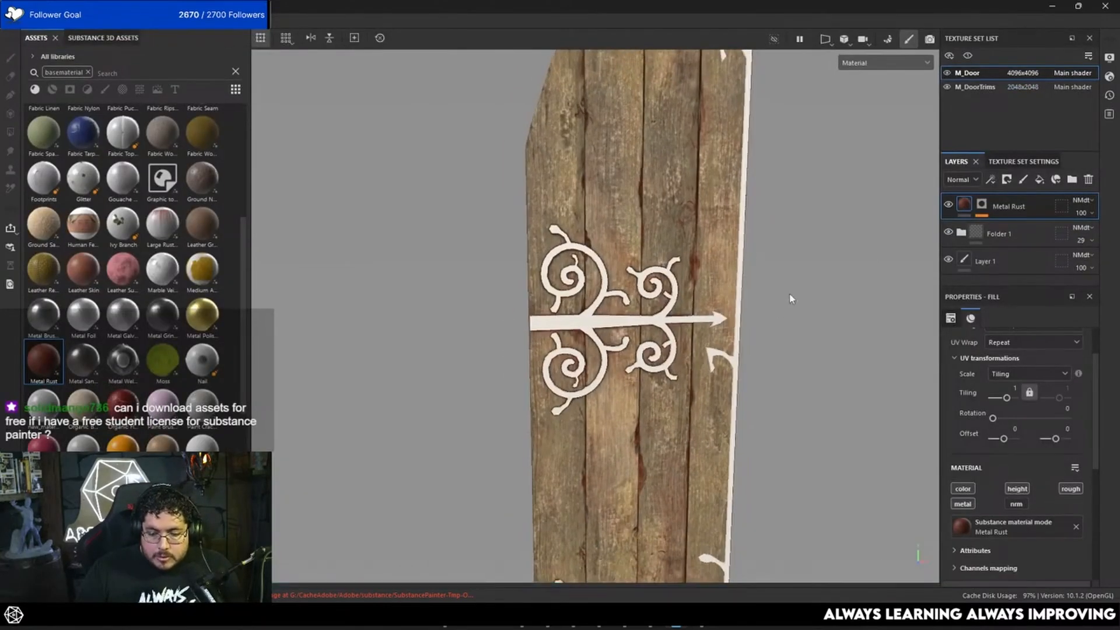
# In the Metal Rust mask's Dirt generator, set Dirt Level to 0.76 and Grunge Amount to 0.11.
pyautogui.click(982, 203)
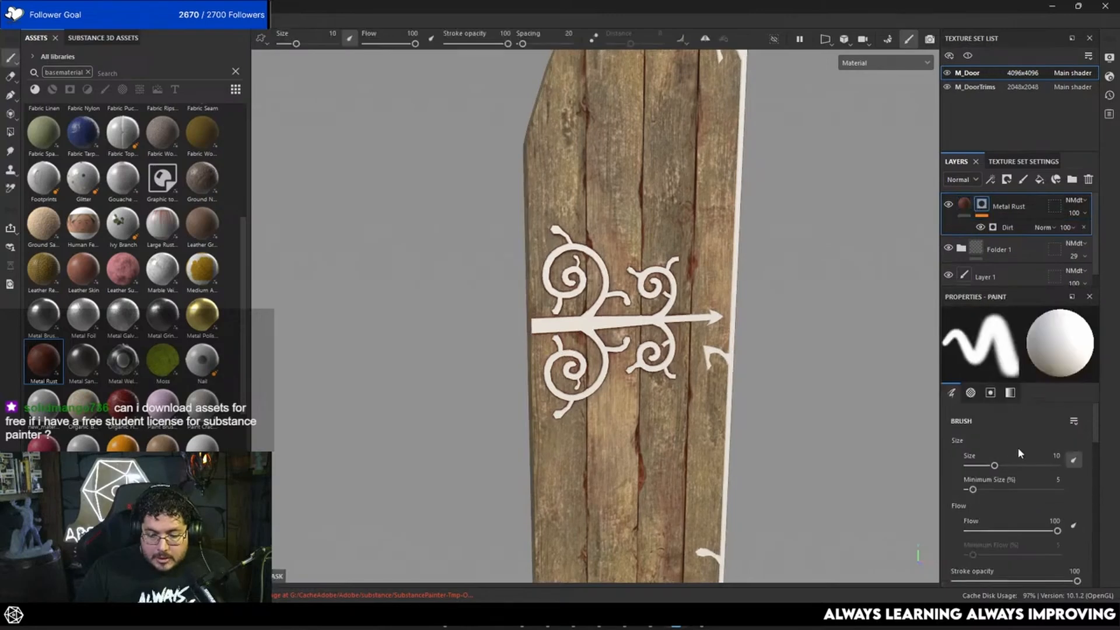
pyautogui.scroll(-2, 998, 496)
pyautogui.click(1008, 227)
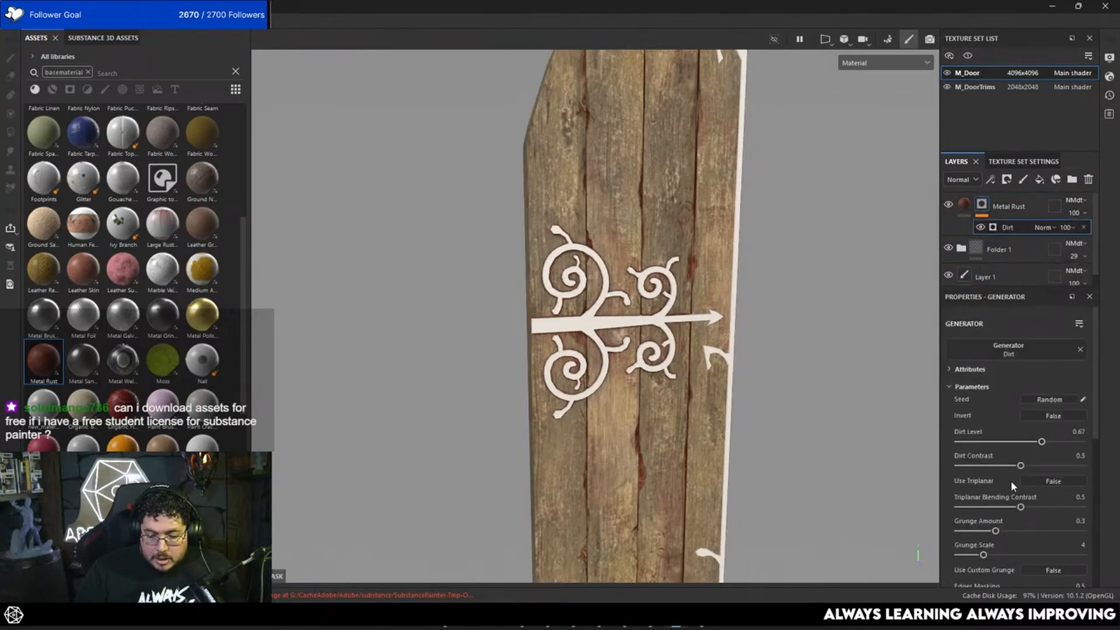
pyautogui.moveTo(1057, 441)
pyautogui.mouseDown()
pyautogui.moveTo(1073, 442)
pyautogui.moveTo(1054, 441)
pyautogui.mouseUp()
pyautogui.moveTo(995, 532); pyautogui.dragTo(973, 532)
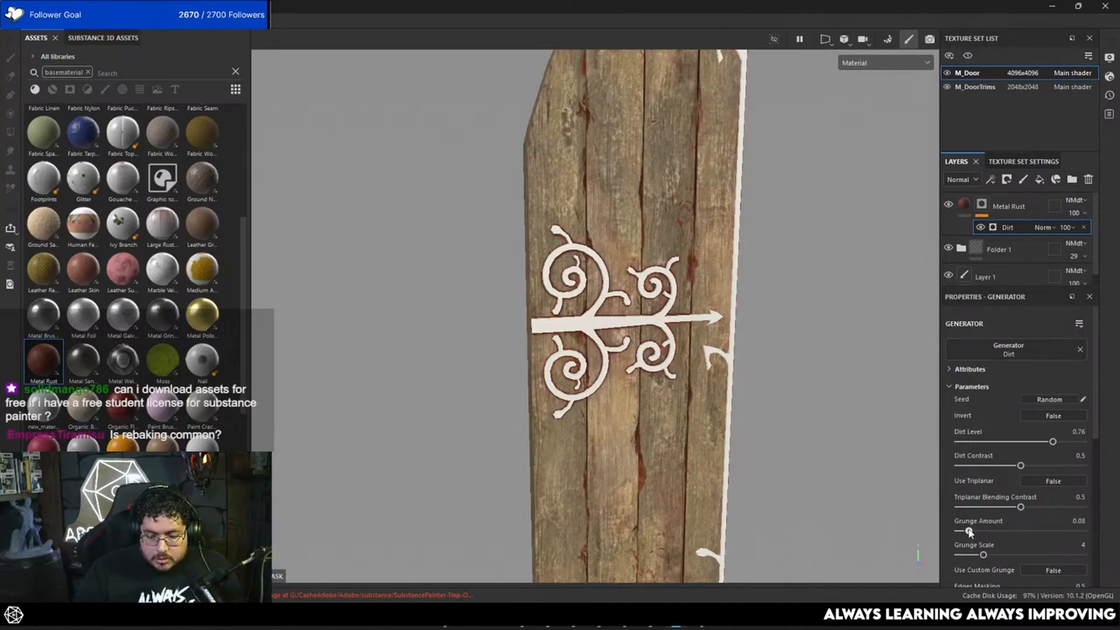
# Inspect the rust in the plank gaps and raise the generator's Dirt Level to 0.88.
pyautogui.scroll(3, 823, 356)
pyautogui.moveTo(834, 299); pyautogui.dragTo(795, 513, button='middle')
pyautogui.scroll(2, 850, 285)
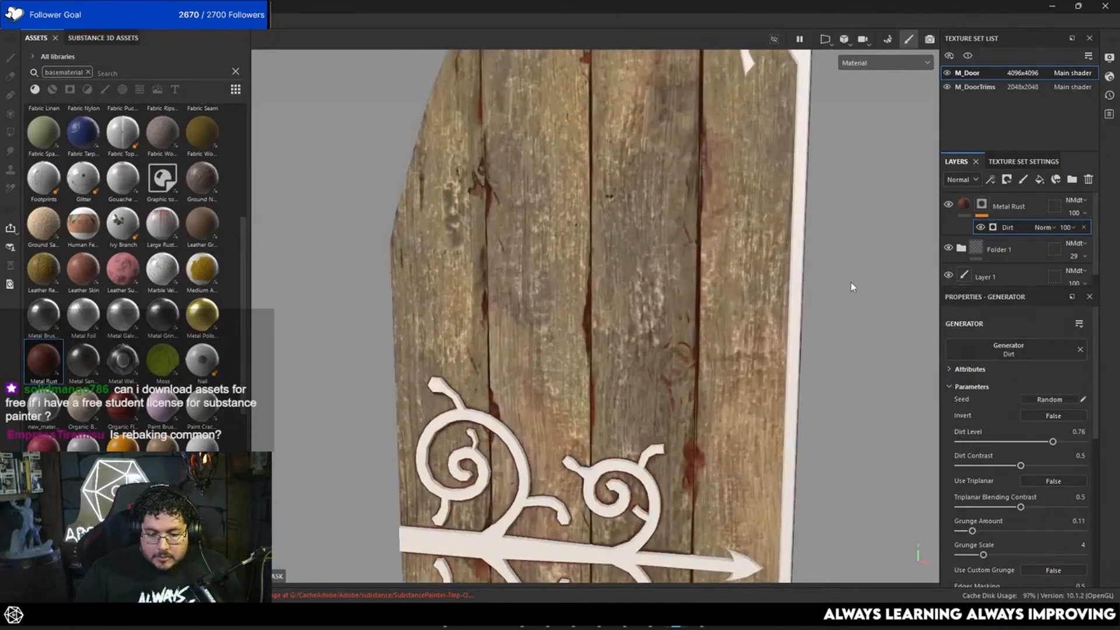
pyautogui.scroll(1, 842, 432)
pyautogui.keyDown('alt'); pyautogui.moveTo(841, 431); pyautogui.dragTo(789, 397); pyautogui.keyUp('alt')
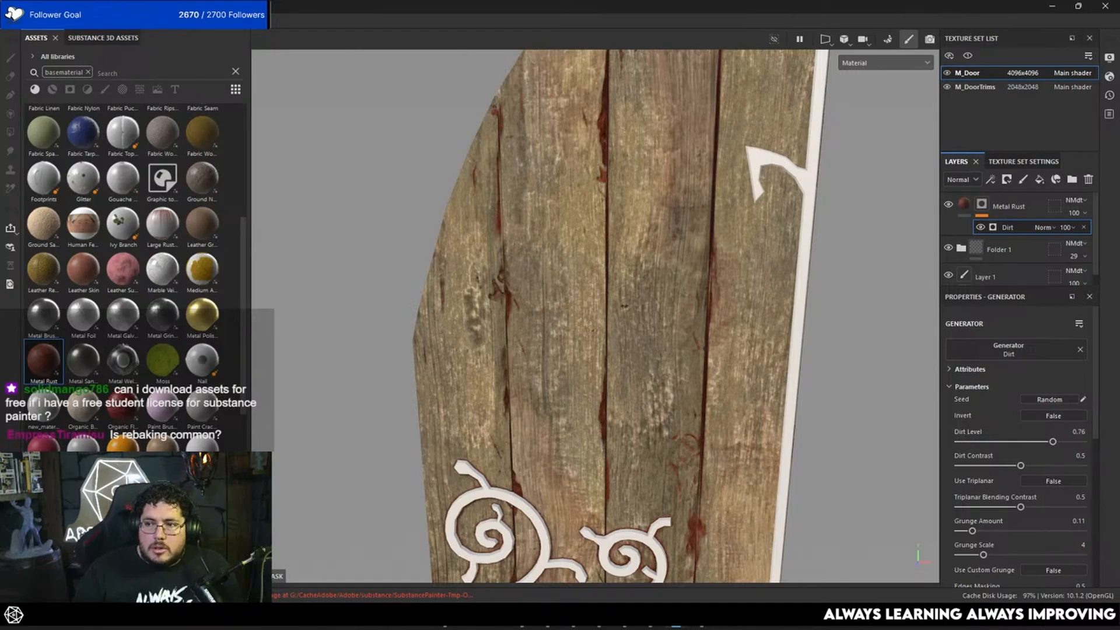
pyautogui.scroll(-2, 802, 383)
pyautogui.keyDown('alt'); pyautogui.moveTo(800, 383); pyautogui.dragTo(780, 303, button='middle'); pyautogui.keyUp('alt')
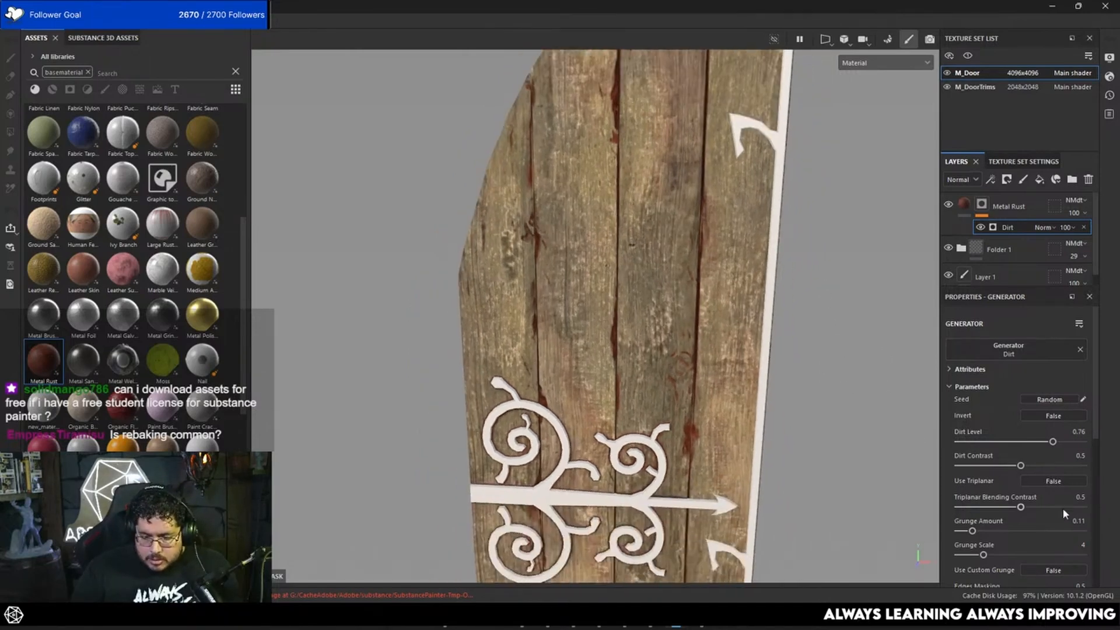
pyautogui.moveTo(1058, 442); pyautogui.dragTo(1068, 442)
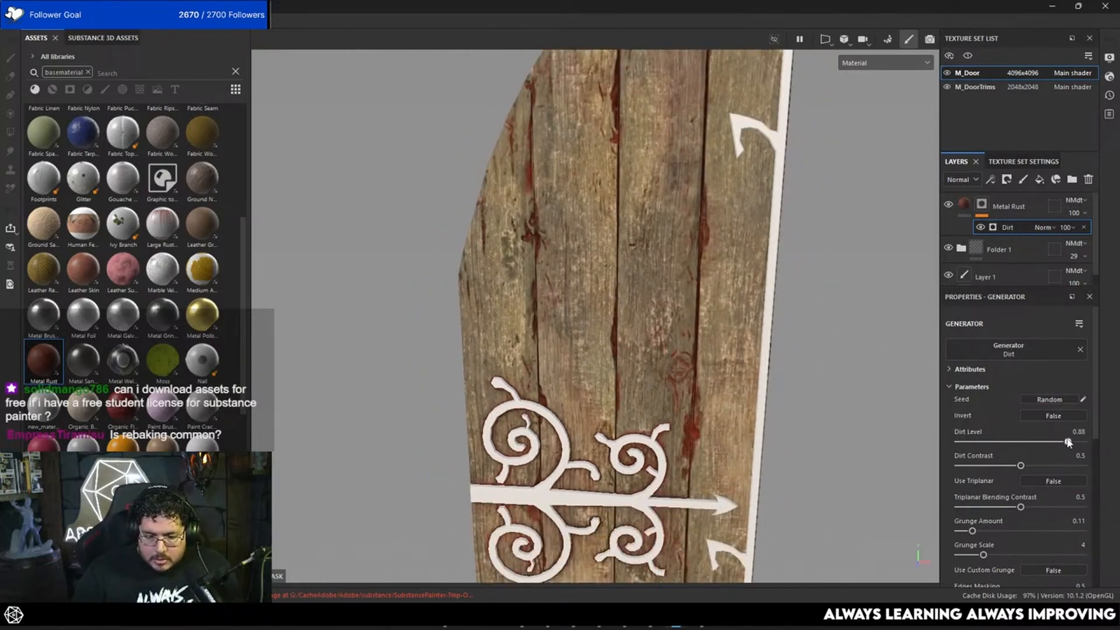
# Set the Metal Rust layer's blending mode in the Normal channel to Multiply and check the door.
pyautogui.click(1076, 200)
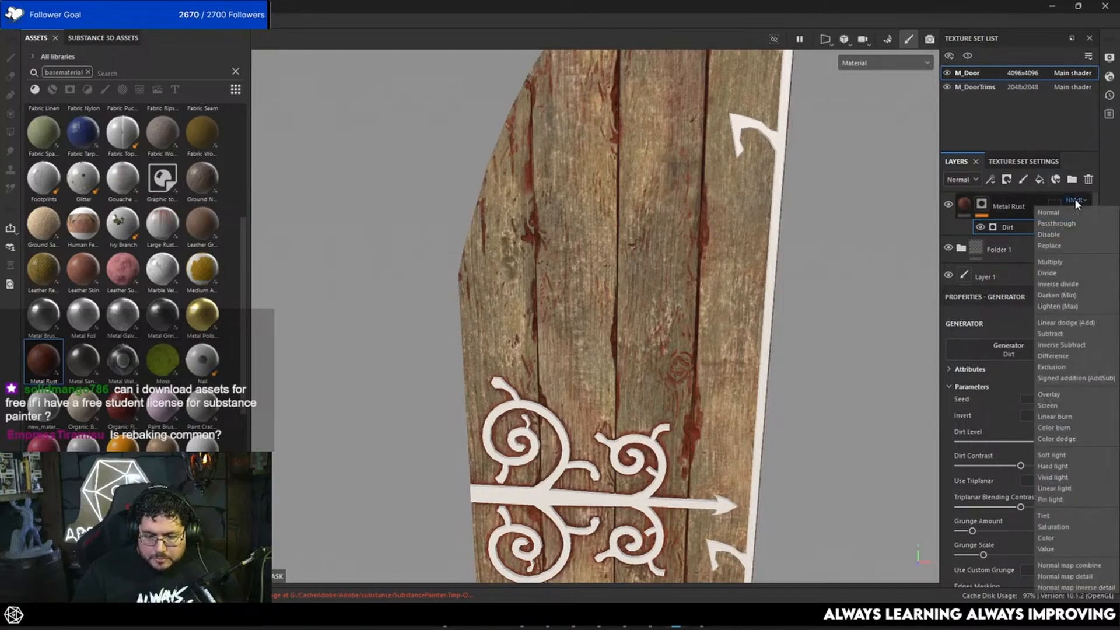
pyautogui.click(1050, 262)
pyautogui.keyDown('alt'); pyautogui.moveTo(785, 330); pyautogui.dragTo(813, 313); pyautogui.keyUp('alt')
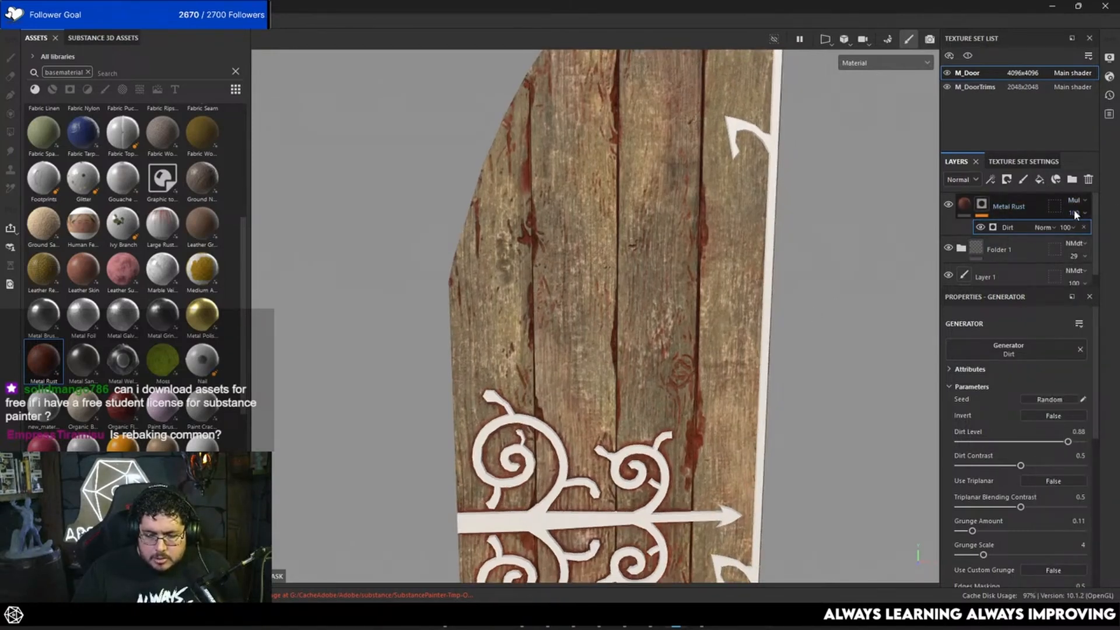
# Set the Metal Rust layer's Base color blending mode to Multiply and its opacity in that channel to 55.
pyautogui.moveTo(1113, 235)
pyautogui.mouseDown()
pyautogui.moveTo(1077, 234)
pyautogui.moveTo(1114, 213)
pyautogui.mouseUp()
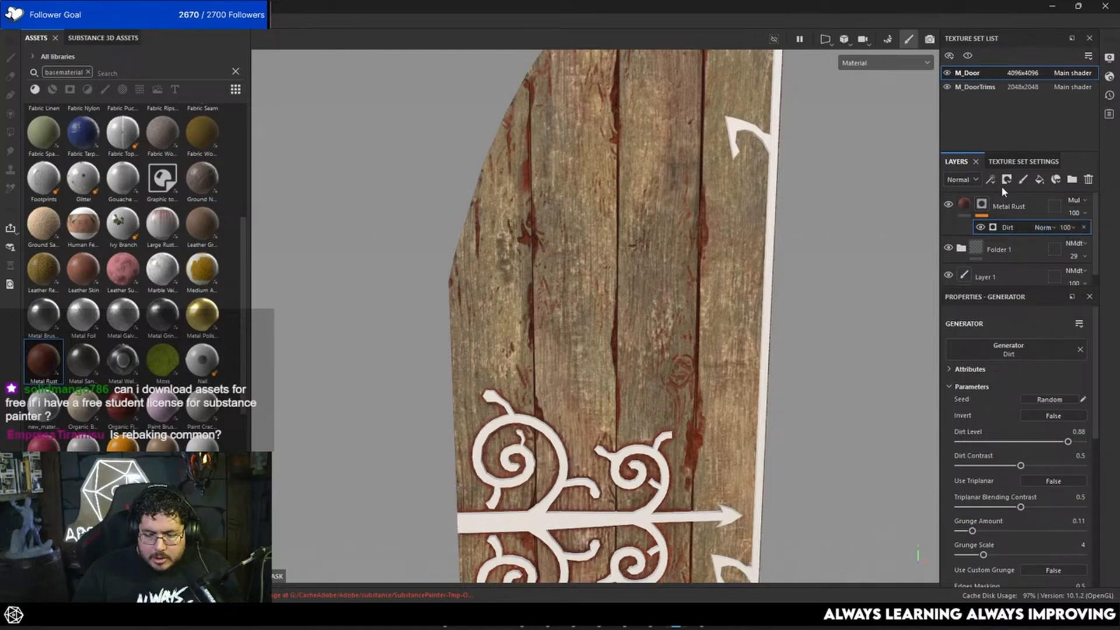
pyautogui.click(961, 180)
pyautogui.click(961, 197)
pyautogui.click(1072, 204)
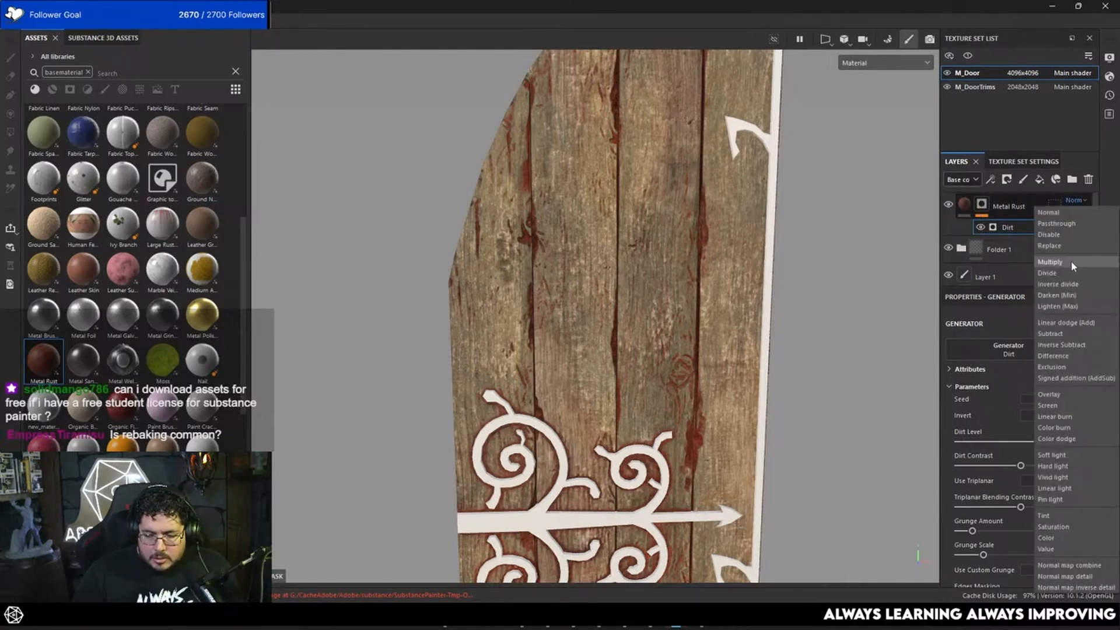
pyautogui.click(1071, 261)
pyautogui.click(1074, 212)
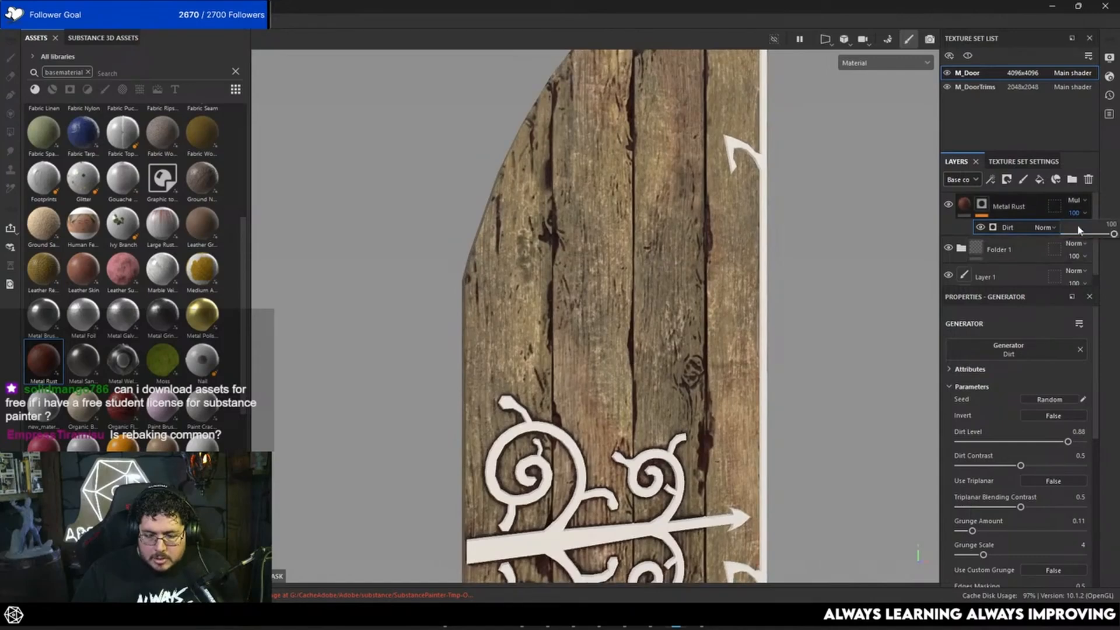
pyautogui.moveTo(1112, 235); pyautogui.dragTo(1092, 234)
# In the Dirt generator, set Dirt Contrast to 0.39, Triplanar Blending Contrast to 0.41 and Grunge Amount to 0.27.
pyautogui.keyDown('alt'); pyautogui.moveTo(771, 320); pyautogui.dragTo(725, 356, button='right'); pyautogui.keyUp('alt')
pyautogui.keyDown('alt'); pyautogui.moveTo(725, 356); pyautogui.dragTo(783, 238, button='middle'); pyautogui.keyUp('alt')
pyautogui.moveTo(1021, 466); pyautogui.dragTo(1048, 466)
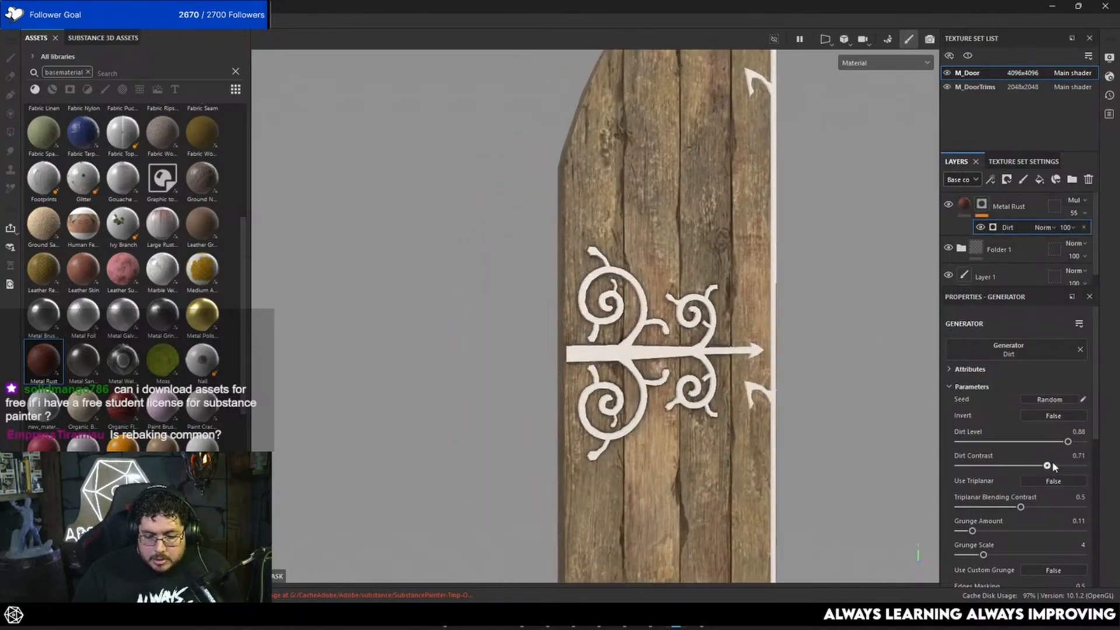
pyautogui.moveTo(959, 466); pyautogui.dragTo(1007, 466)
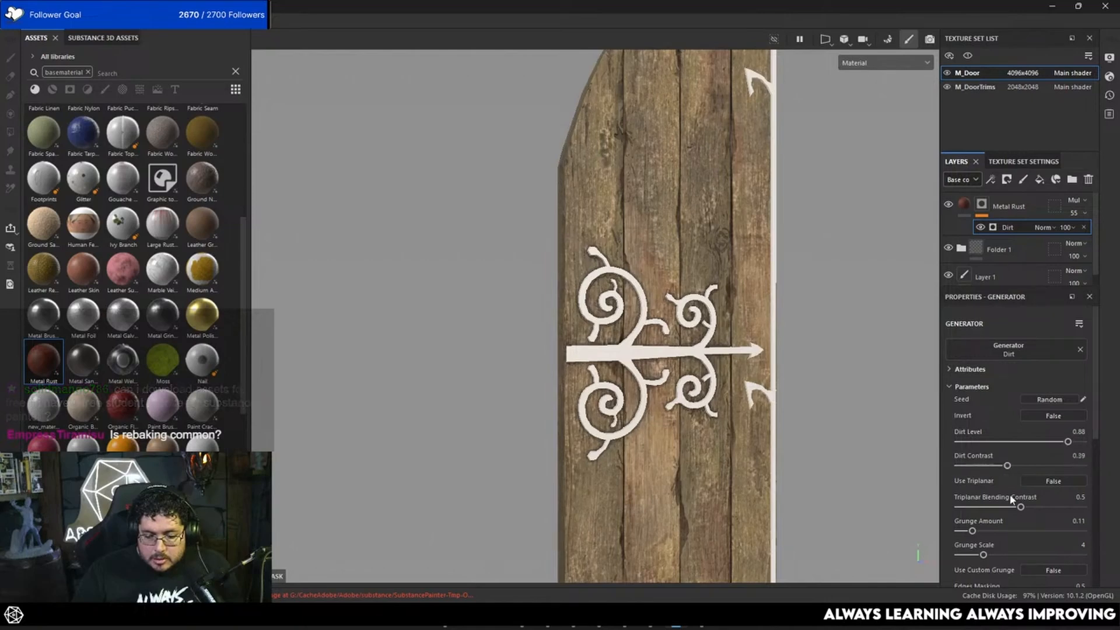
pyautogui.moveTo(1021, 507); pyautogui.dragTo(974, 531)
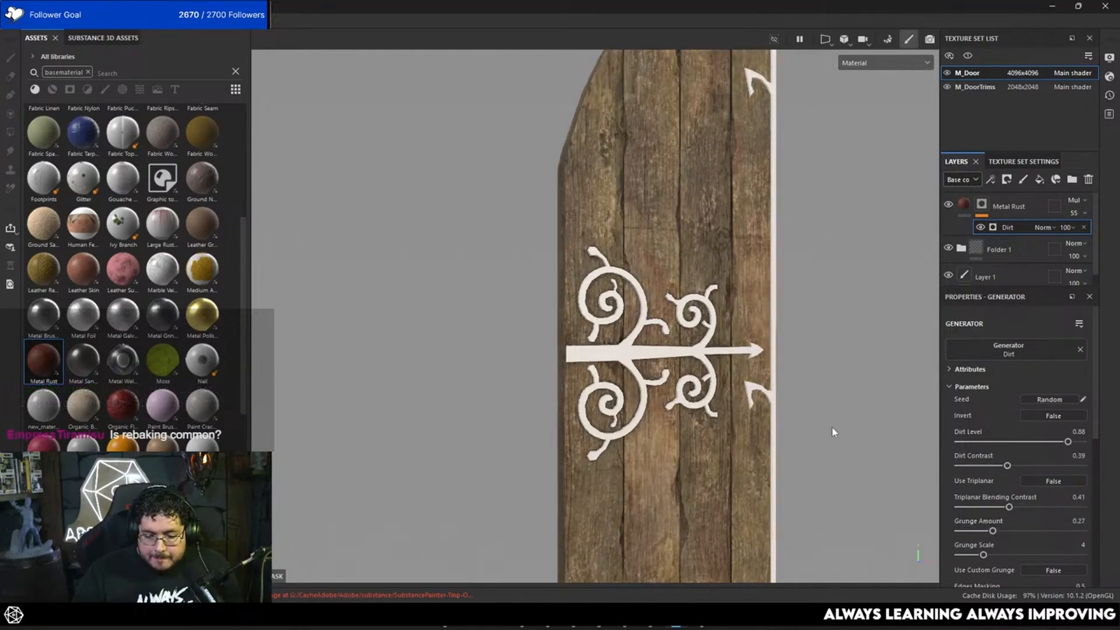
# Examine the rust shading across the door's planks, hinges and arched upper part.
pyautogui.keyDown('alt'); pyautogui.moveTo(833, 430); pyautogui.dragTo(625, 335, button='right'); pyautogui.keyUp('alt')
pyautogui.keyDown('alt'); pyautogui.moveTo(624, 335); pyautogui.dragTo(750, 387); pyautogui.keyUp('alt')
pyautogui.keyDown('alt'); pyautogui.moveTo(750, 387); pyautogui.dragTo(828, 394, button='right'); pyautogui.keyUp('alt')
pyautogui.keyDown('alt'); pyautogui.moveTo(828, 394); pyautogui.dragTo(817, 356); pyautogui.keyUp('alt')
pyautogui.keyDown('alt'); pyautogui.moveTo(752, 297); pyautogui.dragTo(755, 397, button='middle'); pyautogui.keyUp('alt')
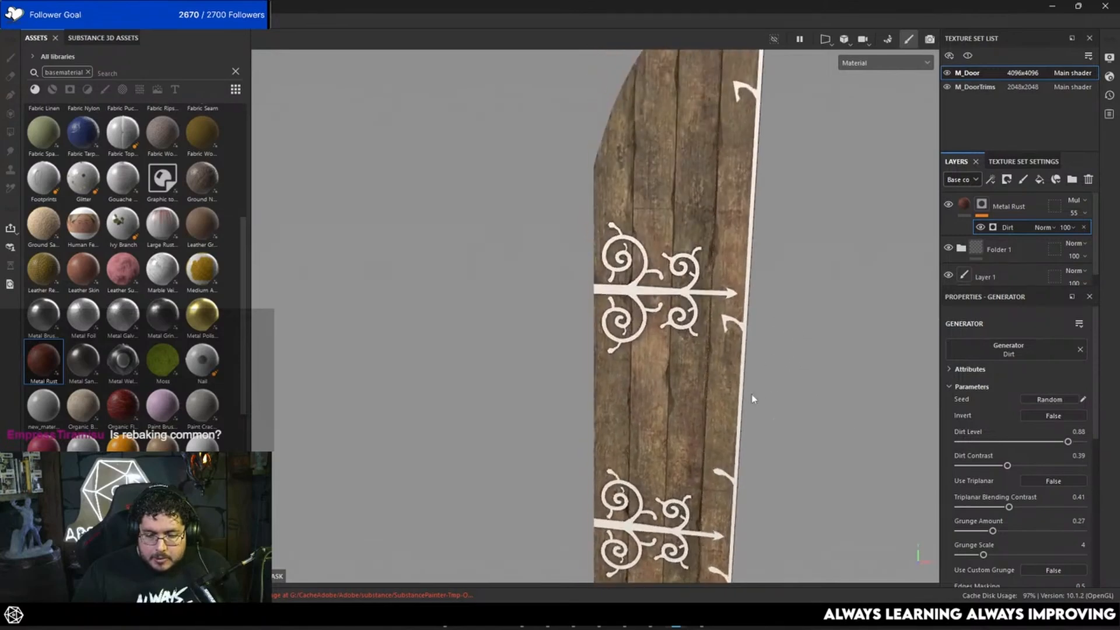
pyautogui.keyDown('alt'); pyautogui.moveTo(755, 397); pyautogui.dragTo(848, 361, button='right'); pyautogui.keyUp('alt')
pyautogui.keyDown('alt'); pyautogui.moveTo(723, 140); pyautogui.dragTo(743, 313, button='middle'); pyautogui.keyUp('alt')
pyautogui.keyDown('alt'); pyautogui.moveTo(743, 313); pyautogui.dragTo(889, 390, button='right'); pyautogui.keyUp('alt')
pyautogui.keyDown('alt'); pyautogui.moveTo(864, 353); pyautogui.dragTo(860, 409, button='middle'); pyautogui.keyUp('alt')
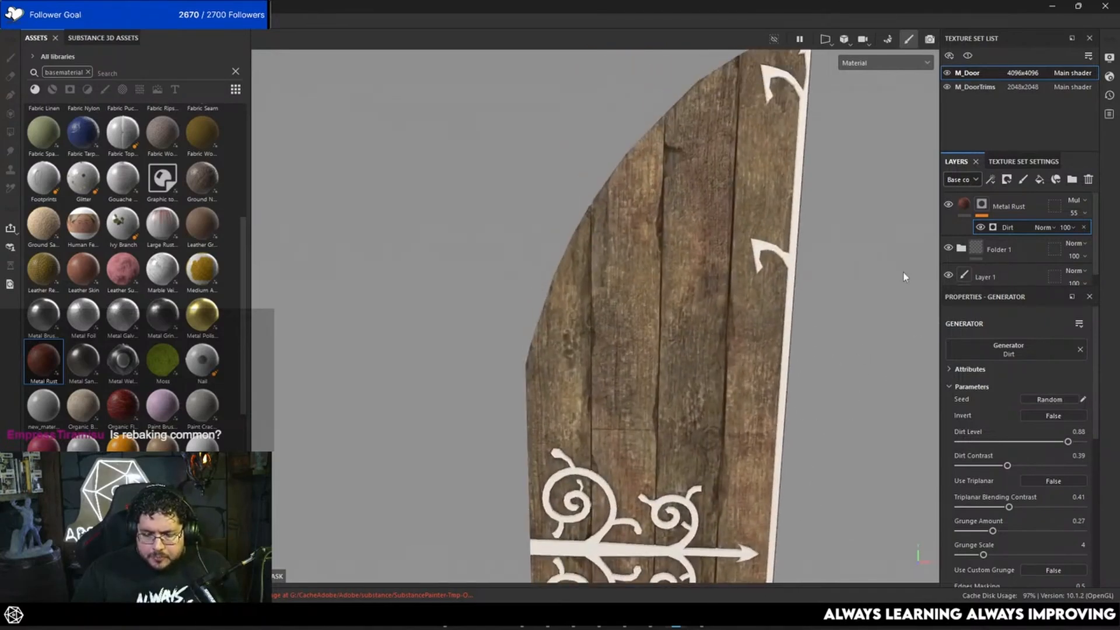
# Add a paint effect to the Metal Rust mask and choose the Dirt Brushed brush at size 6.53.
pyautogui.rightClick(981, 206)
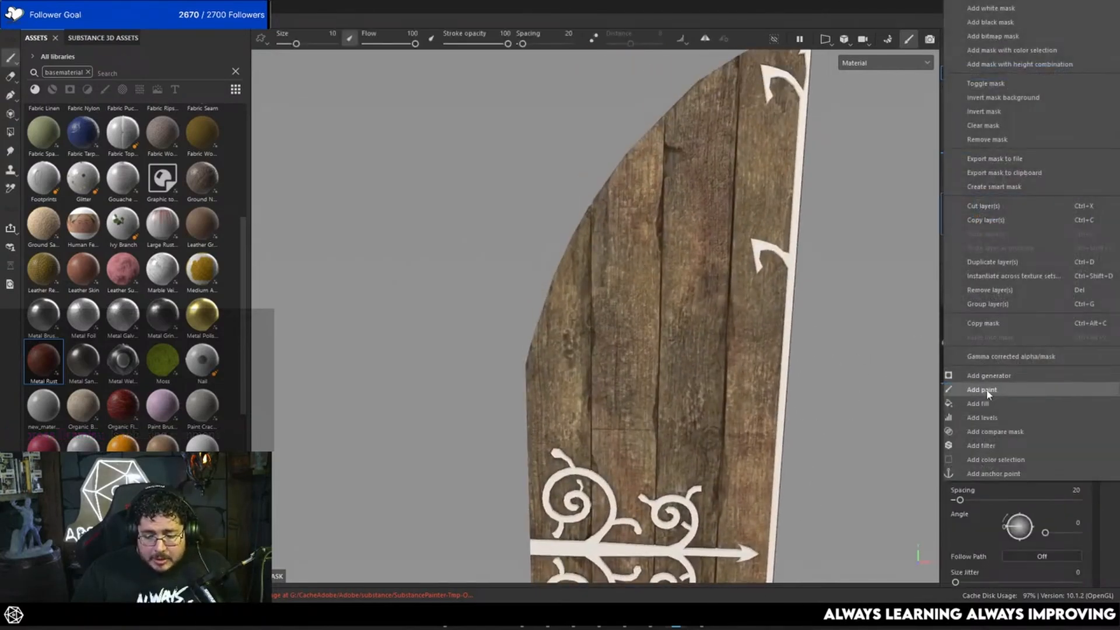
pyautogui.click(988, 389)
pyautogui.keyDown('alt'); pyautogui.moveTo(607, 362); pyautogui.dragTo(644, 350); pyautogui.keyUp('alt')
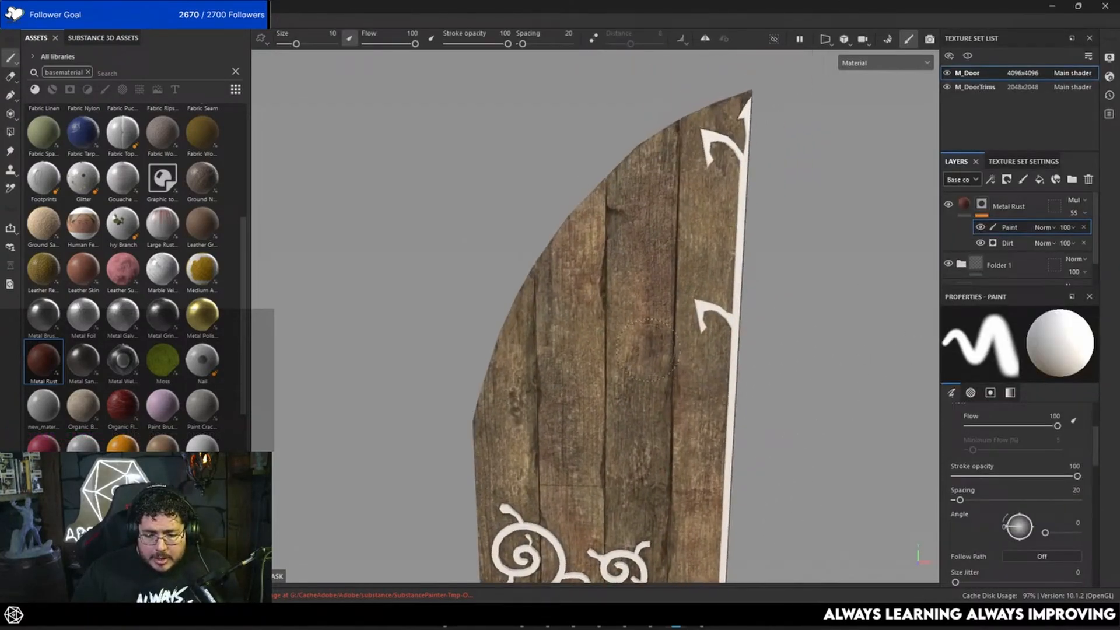
pyautogui.click(88, 71)
pyautogui.click(105, 88)
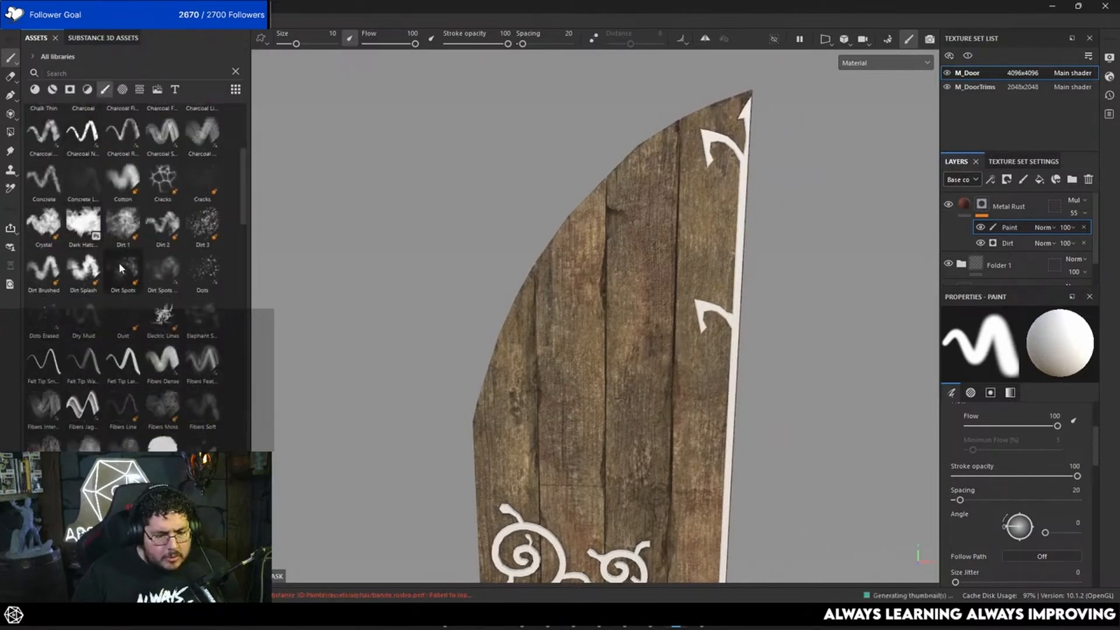
pyautogui.click(44, 268)
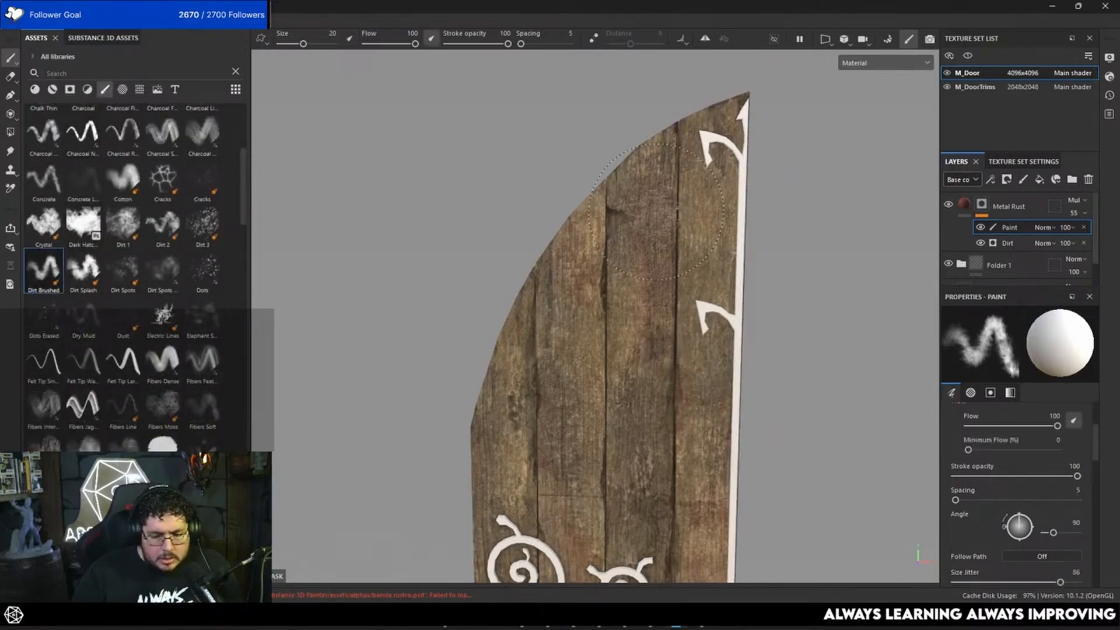
pyautogui.keyDown('ctrl'); pyautogui.moveTo(664, 200); pyautogui.dragTo(652, 200, button='right'); pyautogui.keyUp('ctrl')
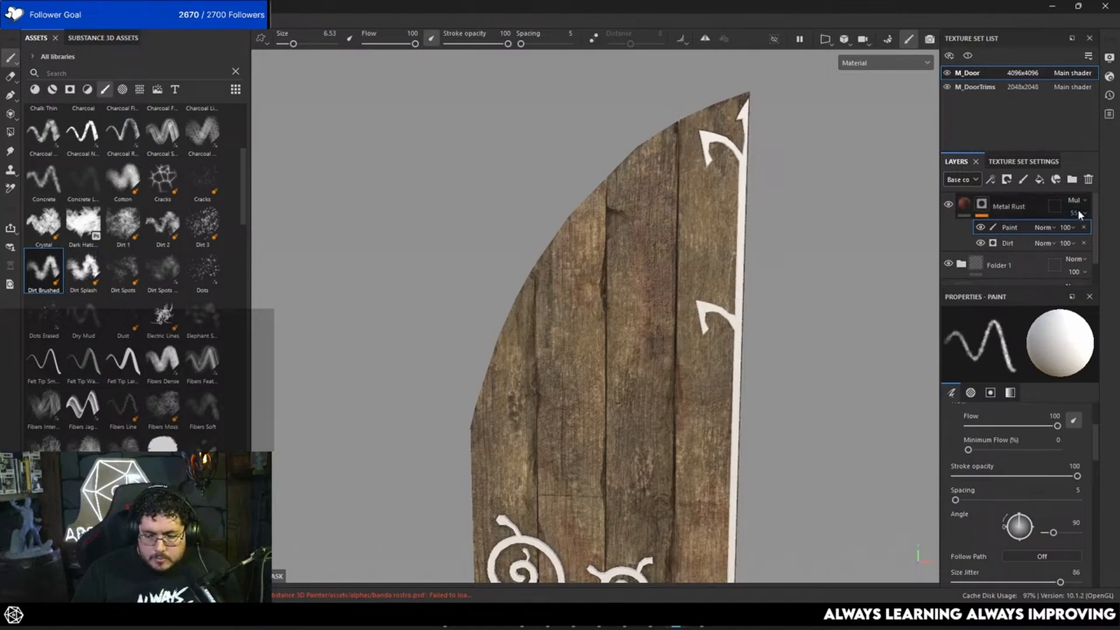
# Set the Metal Rust layer's Base color opacity to 100 and the Dirt generator's opacity to 23.
pyautogui.moveTo(1088, 232)
pyautogui.mouseDown()
pyautogui.moveTo(1114, 234)
pyautogui.moveTo(1072, 263)
pyautogui.mouseUp()
pyautogui.click(1065, 243)
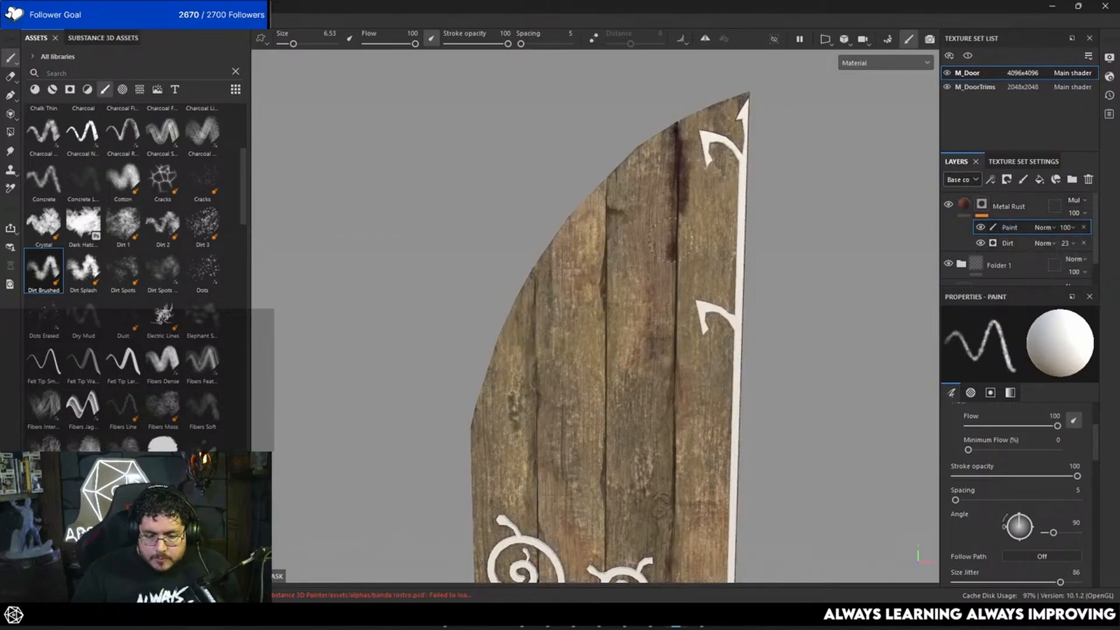
# Paint grime on the mask along the plank gap nearest the white-trimmed edge, from the arch down to the upper hinge.
pyautogui.moveTo(669, 239)
pyautogui.mouseDown()
pyautogui.moveTo(680, 260)
pyautogui.moveTo(677, 392)
pyautogui.mouseUp()
pyautogui.keyDown('alt'); pyautogui.moveTo(676, 394); pyautogui.dragTo(700, 264, button='middle'); pyautogui.keyUp('alt')
pyautogui.moveTo(702, 257); pyautogui.dragTo(697, 331)
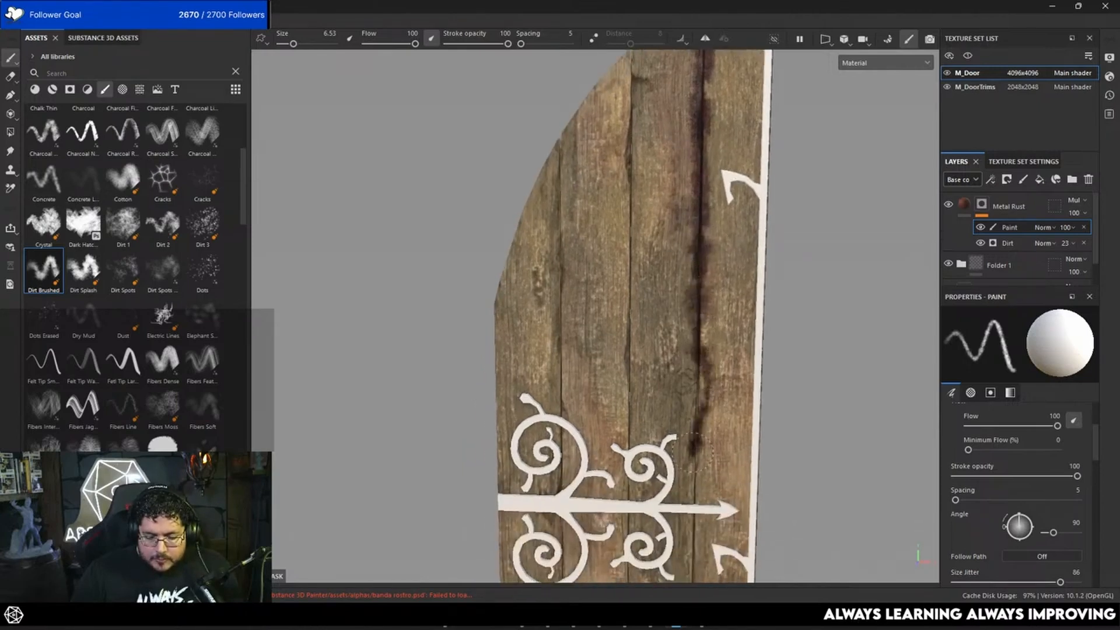
pyautogui.moveTo(693, 453); pyautogui.dragTo(701, 379)
pyautogui.keyDown('alt'); pyautogui.moveTo(699, 371); pyautogui.dragTo(694, 258, button='middle'); pyautogui.keyUp('alt')
pyautogui.moveTo(694, 259); pyautogui.dragTo(698, 386)
pyautogui.keyDown('alt'); pyautogui.moveTo(698, 386); pyautogui.dragTo(700, 228, button='middle'); pyautogui.keyUp('alt')
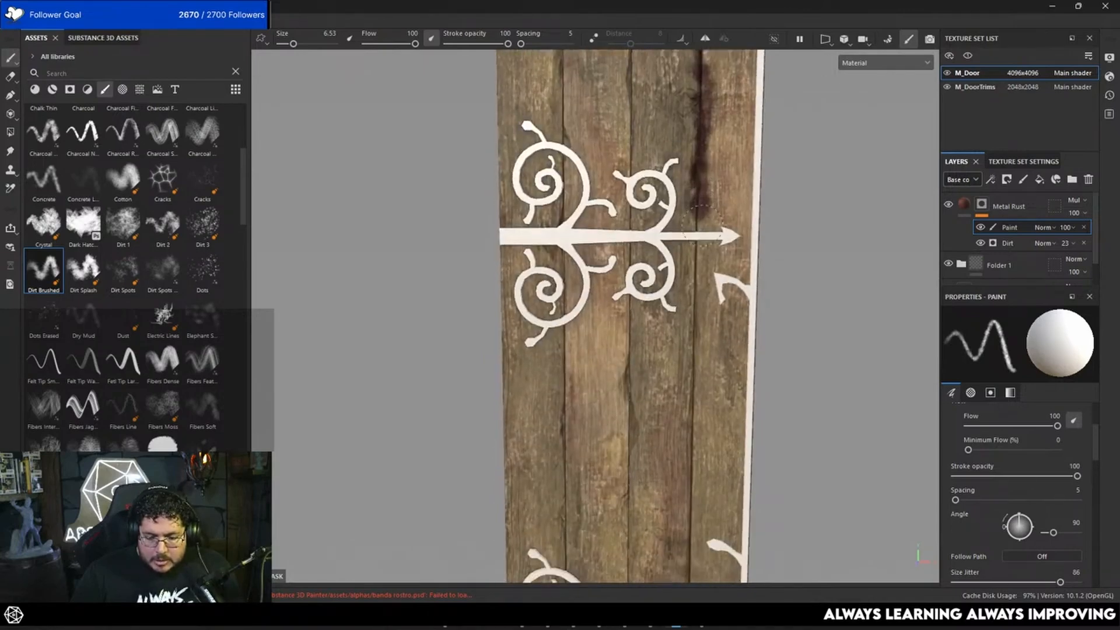
# Continue the grime down the same plank gap from the upper hinge past the lower hinge to the bottom panel.
pyautogui.moveTo(698, 266); pyautogui.dragTo(686, 343)
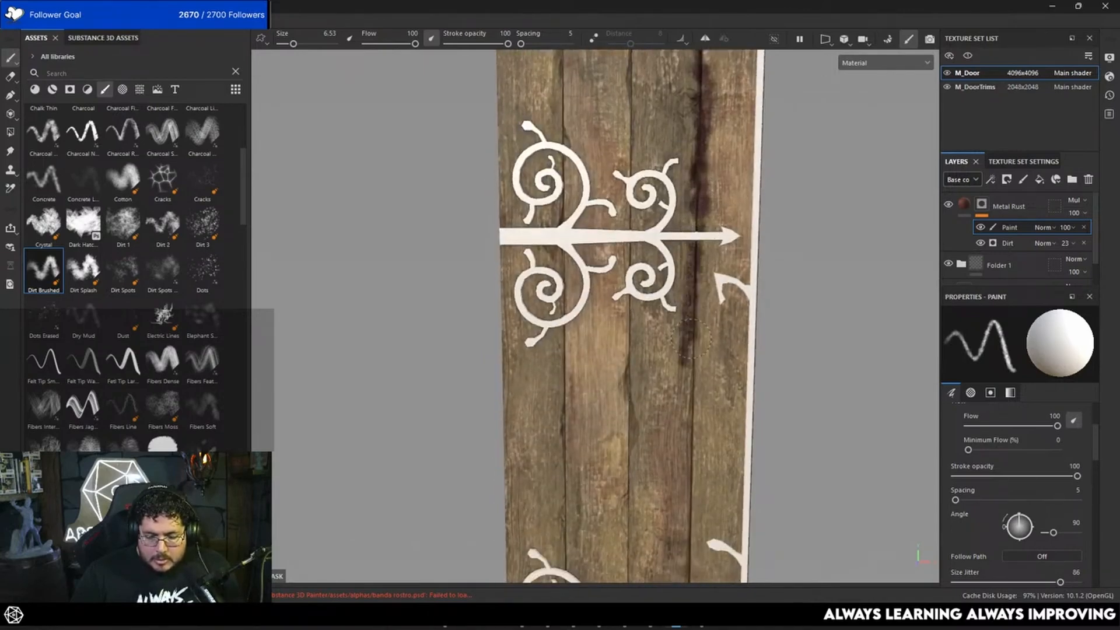
pyautogui.keyDown('alt'); pyautogui.moveTo(691, 326); pyautogui.dragTo(690, 152, button='middle'); pyautogui.keyUp('alt')
pyautogui.moveTo(686, 169); pyautogui.dragTo(684, 455)
pyautogui.keyDown('alt'); pyautogui.moveTo(684, 455); pyautogui.dragTo(688, 292, button='middle'); pyautogui.keyUp('alt')
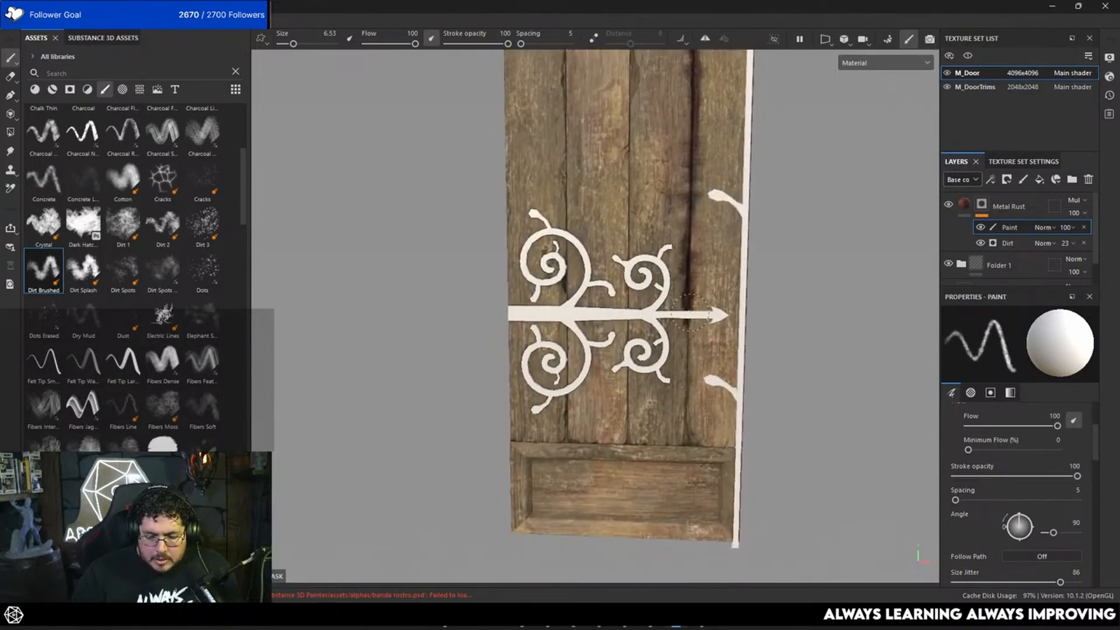
pyautogui.keyDown('alt'); pyautogui.moveTo(693, 452); pyautogui.dragTo(693, 318, button='middle'); pyautogui.keyUp('alt')
# Paint grime along the lower ends of the planks and up the remaining gaps just above the bottom panel.
pyautogui.keyDown('alt'); pyautogui.moveTo(693, 318); pyautogui.dragTo(870, 380, button='right'); pyautogui.keyUp('alt')
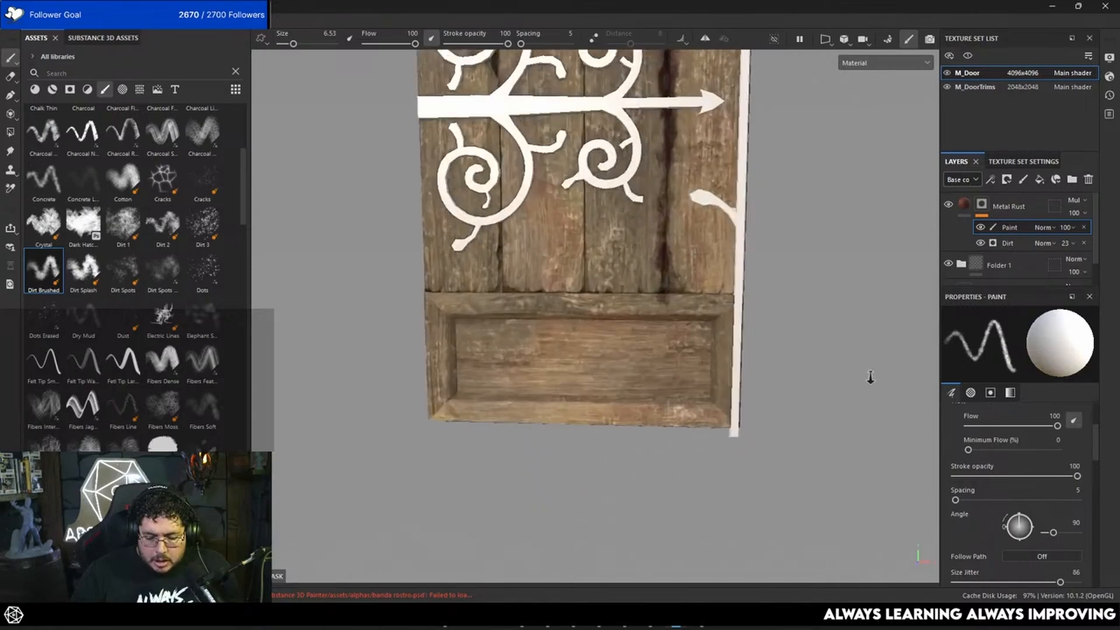
pyautogui.keyDown('alt'); pyautogui.moveTo(870, 380); pyautogui.dragTo(881, 350); pyautogui.keyUp('alt')
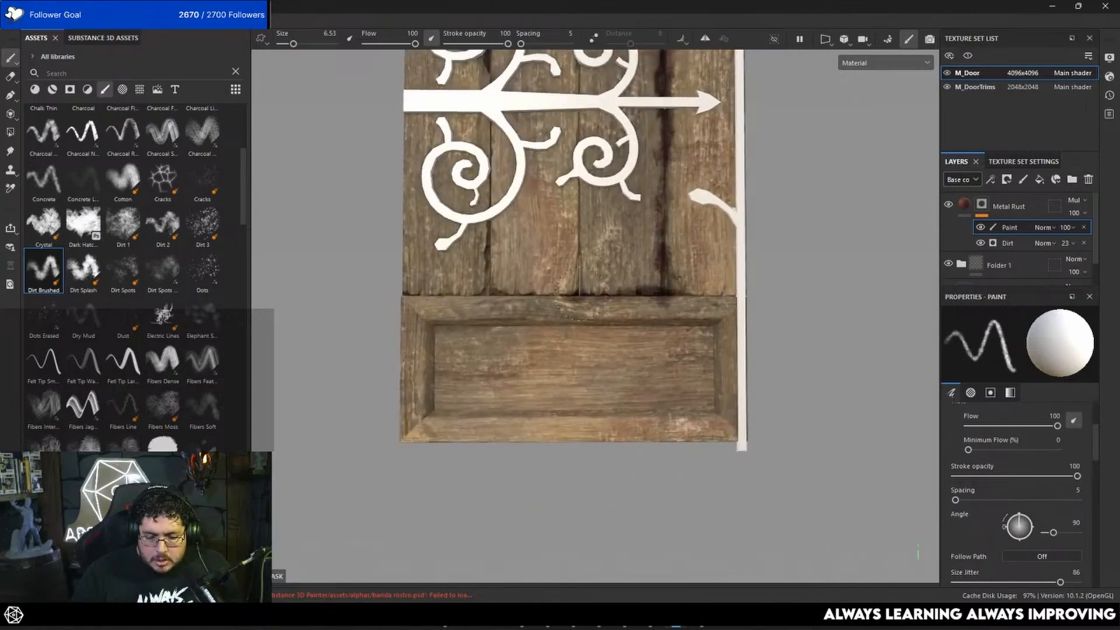
pyautogui.moveTo(579, 251)
pyautogui.mouseDown()
pyautogui.moveTo(584, 192)
pyautogui.moveTo(575, 274)
pyautogui.moveTo(574, 257)
pyautogui.moveTo(513, 298)
pyautogui.moveTo(489, 282)
pyautogui.moveTo(405, 283)
pyautogui.mouseUp()
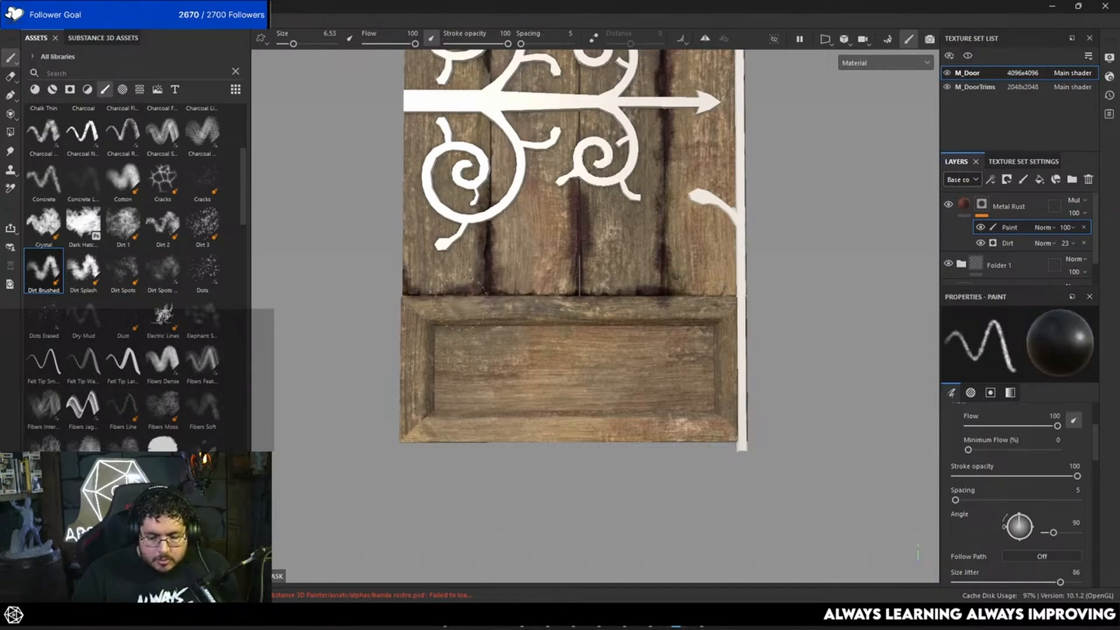
pyautogui.keyDown('alt'); pyautogui.moveTo(567, 311); pyautogui.dragTo(560, 283); pyautogui.keyUp('alt')
pyautogui.keyDown('alt'); pyautogui.moveTo(568, 281); pyautogui.dragTo(575, 248, button='middle'); pyautogui.keyUp('alt')
pyautogui.keyDown('alt'); pyautogui.moveTo(575, 248); pyautogui.dragTo(603, 251, button='right'); pyautogui.keyUp('alt')
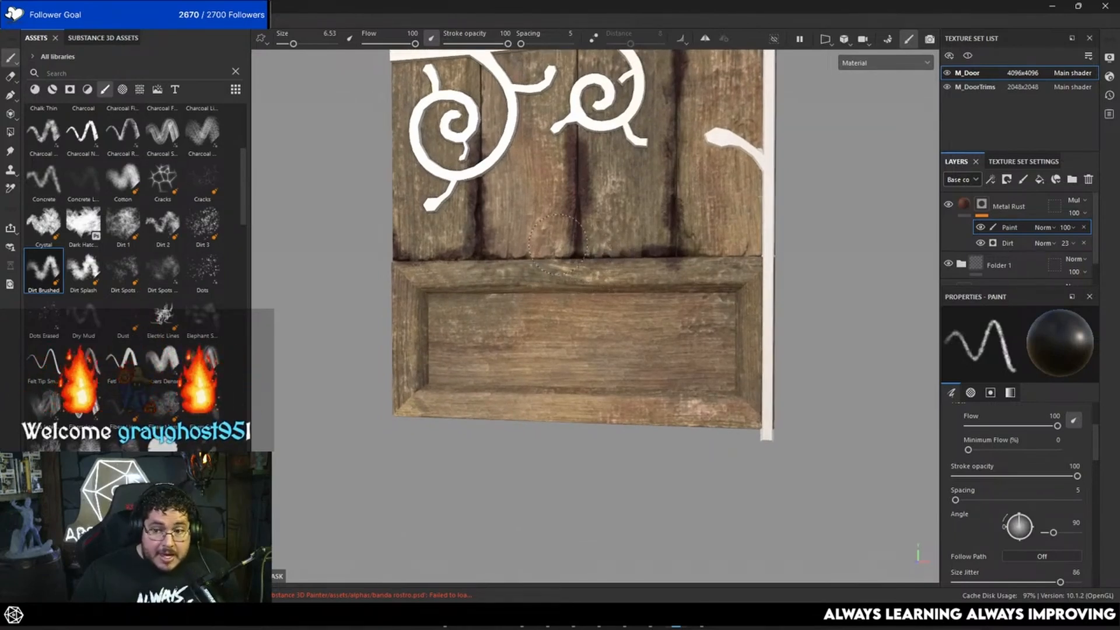
# Refine the grime at the plank ends above the bottom panel, alternating white and black and enlarging the brush to 10.32.
pyautogui.keyDown('ctrl'); pyautogui.moveTo(561, 245); pyautogui.dragTo(568, 245, button='right'); pyautogui.keyUp('ctrl')
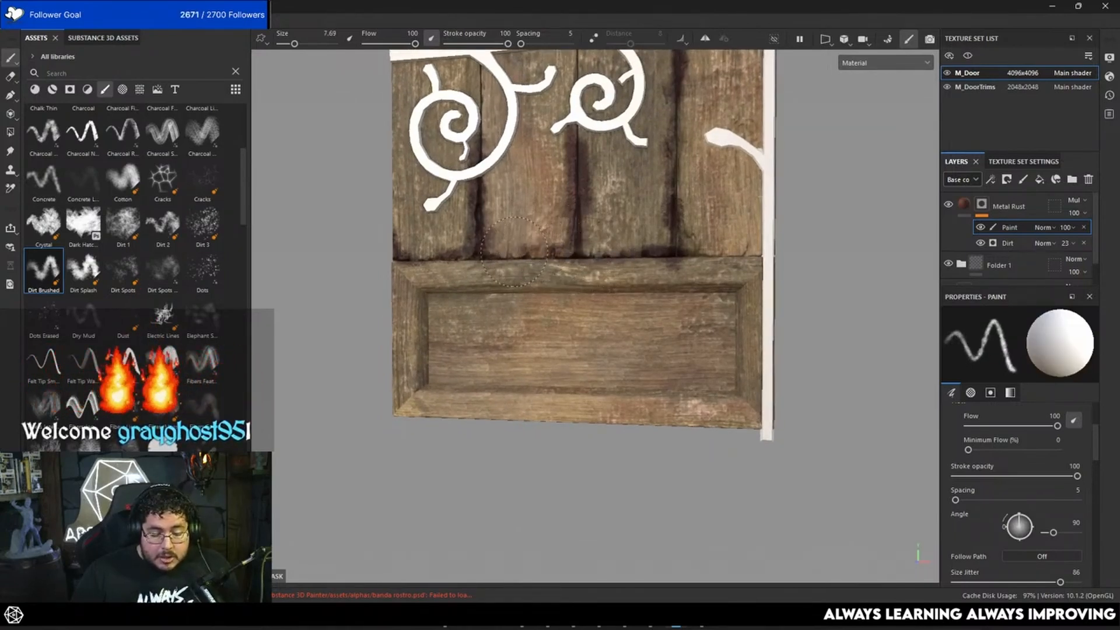
pyautogui.keyDown('ctrl'); pyautogui.moveTo(506, 249); pyautogui.dragTo(499, 243, button='right'); pyautogui.keyUp('ctrl')
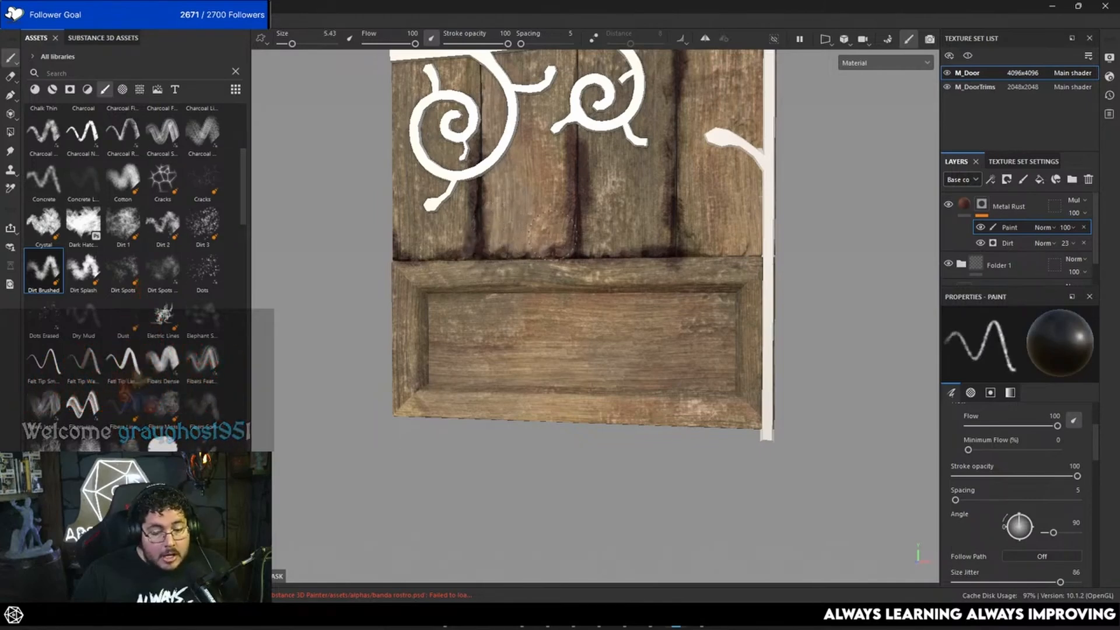
pyautogui.moveTo(549, 158)
pyautogui.keyDown('alt'); pyautogui.mouseDown()
pyautogui.moveTo(572, 145)
pyautogui.moveTo(562, 146)
pyautogui.mouseUp(); pyautogui.keyUp('alt')
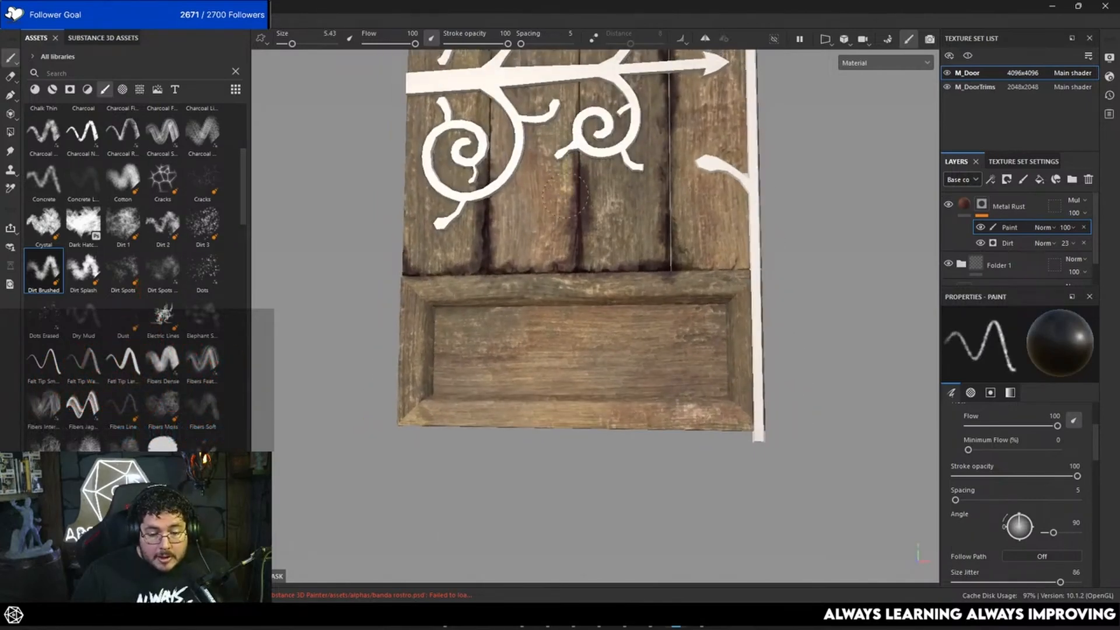
pyautogui.keyDown('ctrl'); pyautogui.moveTo(564, 194); pyautogui.dragTo(584, 190, button='right'); pyautogui.keyUp('ctrl')
pyautogui.keyDown('alt'); pyautogui.moveTo(569, 146); pyautogui.dragTo(644, 267); pyautogui.keyUp('alt')
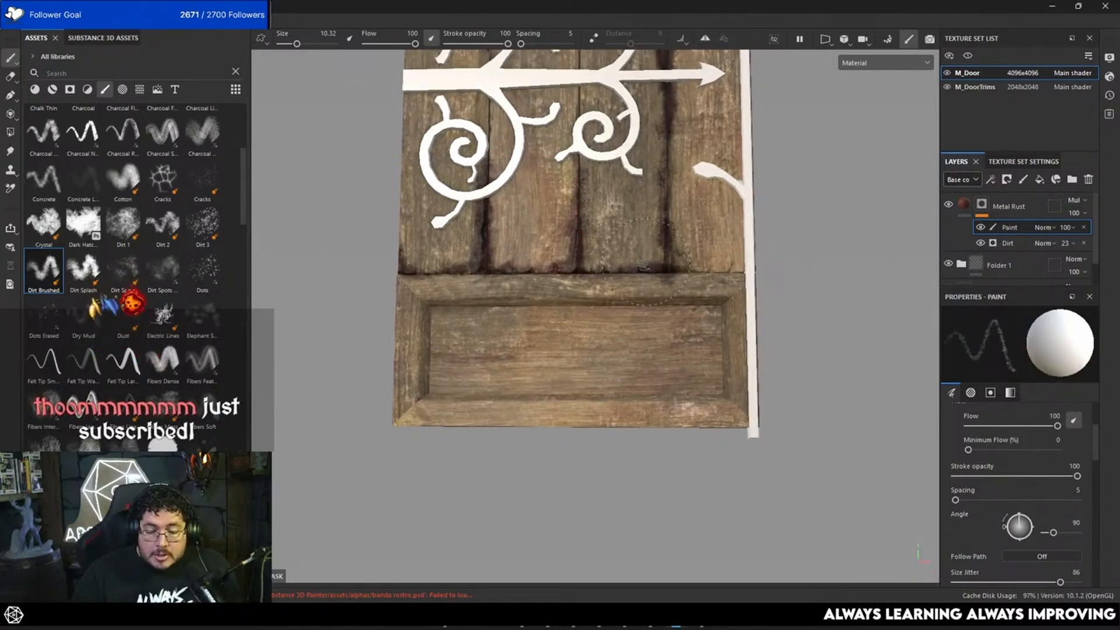
# Raise the Dirt generator's opacity to 100 and reduce its Grunge Amount to 0.07.
pyautogui.click(1065, 244)
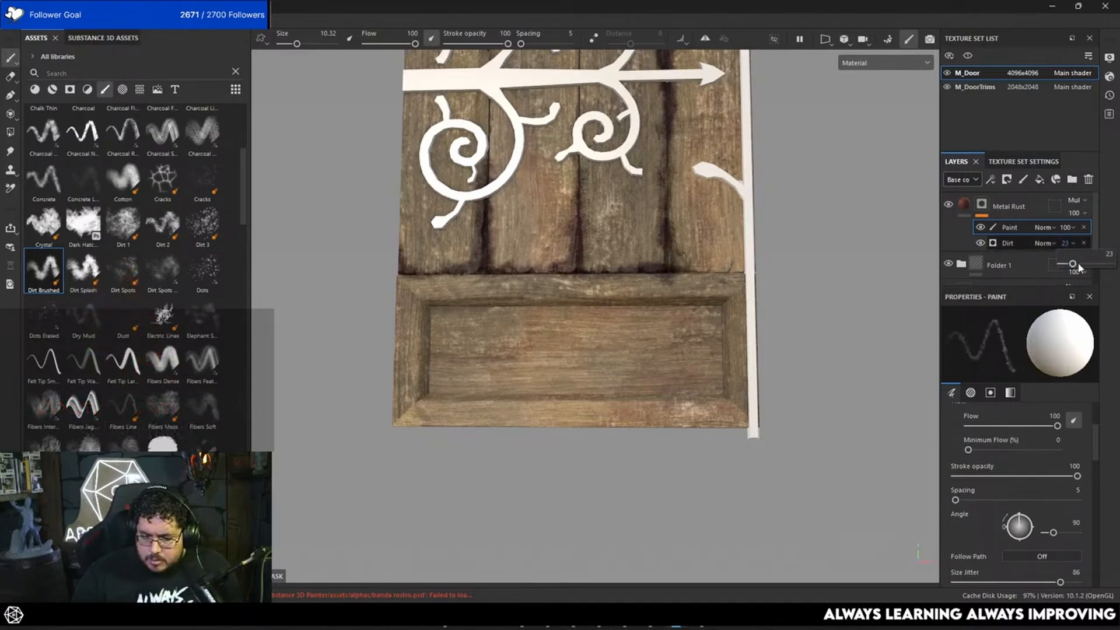
pyautogui.moveTo(1095, 267); pyautogui.dragTo(1115, 265)
pyautogui.click(1020, 236)
pyautogui.click(1010, 241)
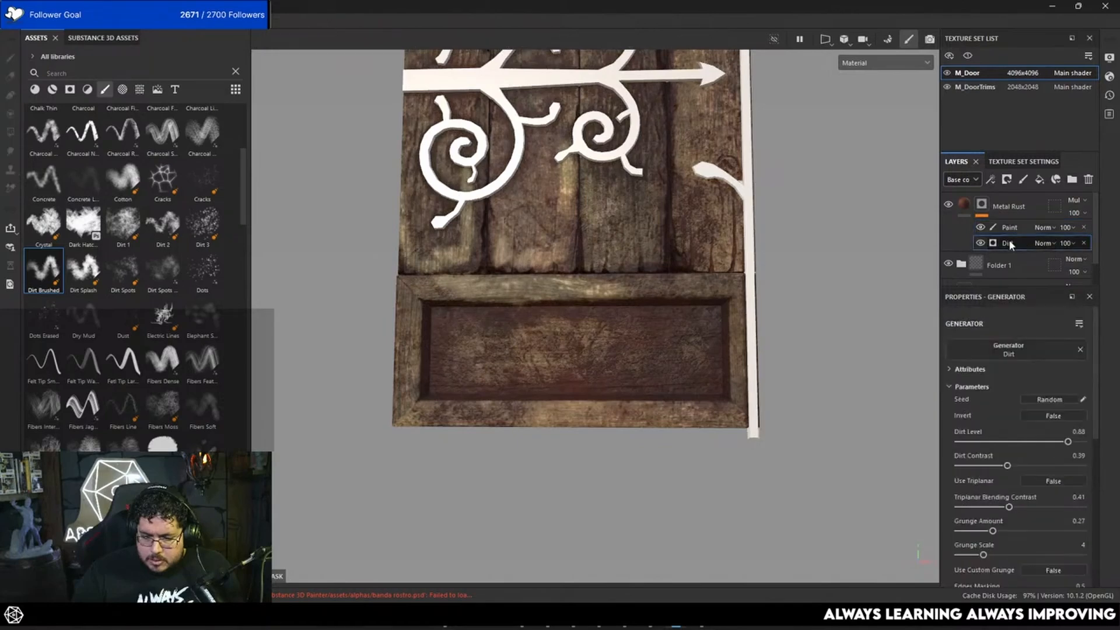
pyautogui.moveTo(995, 531); pyautogui.dragTo(968, 534)
# Check the generated dirt around the lower hinge and bottom panel, and set the Dirt generator's opacity to 76.
pyautogui.keyDown('alt'); pyautogui.moveTo(817, 309); pyautogui.dragTo(814, 326); pyautogui.keyUp('alt')
pyautogui.keyDown('alt'); pyautogui.moveTo(813, 327); pyautogui.dragTo(850, 235, button='right'); pyautogui.keyUp('alt')
pyautogui.keyDown('alt'); pyautogui.moveTo(850, 235); pyautogui.dragTo(768, 297); pyautogui.keyUp('alt')
pyautogui.keyDown('alt'); pyautogui.moveTo(768, 297); pyautogui.dragTo(823, 291, button='right'); pyautogui.keyUp('alt')
pyautogui.keyDown('alt'); pyautogui.moveTo(823, 291); pyautogui.dragTo(808, 373, button='middle'); pyautogui.keyUp('alt')
pyautogui.keyDown('alt'); pyautogui.moveTo(808, 373); pyautogui.dragTo(815, 303); pyautogui.keyUp('alt')
pyautogui.keyDown('alt'); pyautogui.moveTo(815, 302); pyautogui.dragTo(905, 285, button='right'); pyautogui.keyUp('alt')
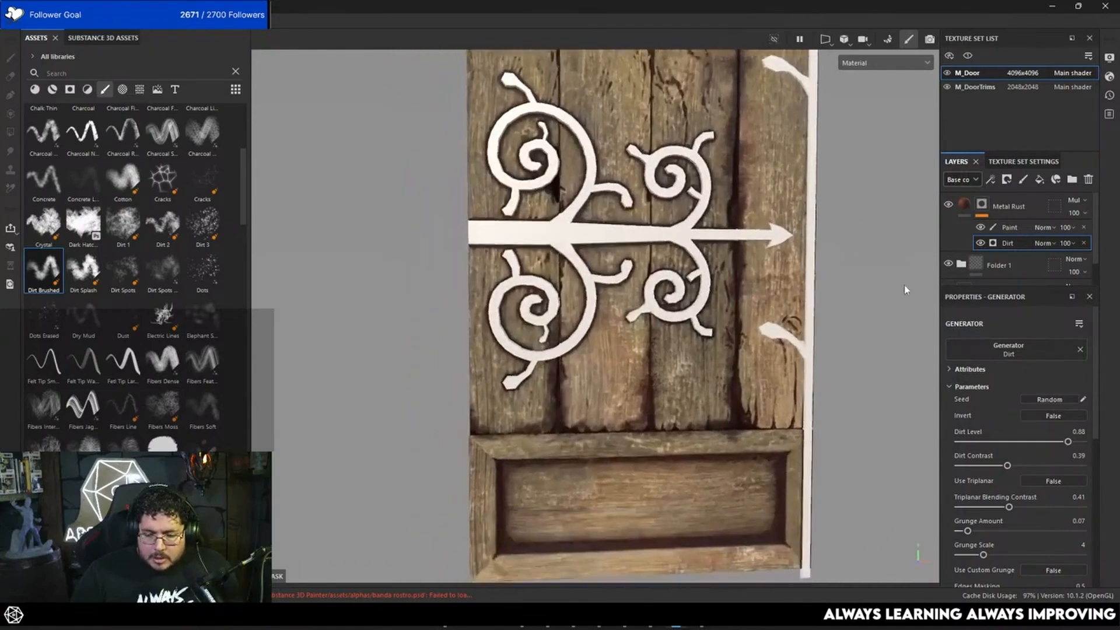
pyautogui.click(1066, 243)
pyautogui.moveTo(1107, 263); pyautogui.dragTo(1099, 266)
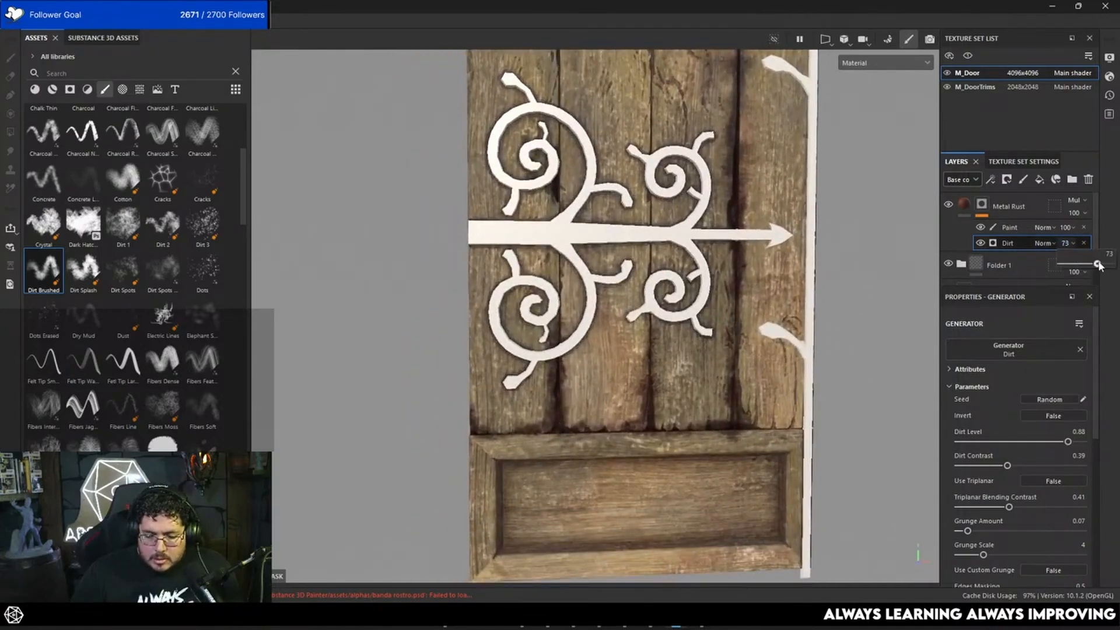
# Select the Metal Rust mask's Paint effect, enlarge the brush to 11.77 and paint grime beneath the lower hinge's horizontal bar.
pyautogui.keyDown('alt'); pyautogui.moveTo(765, 321); pyautogui.dragTo(751, 345); pyautogui.keyUp('alt')
pyautogui.keyDown('alt'); pyautogui.moveTo(750, 345); pyautogui.dragTo(843, 349, button='right'); pyautogui.keyUp('alt')
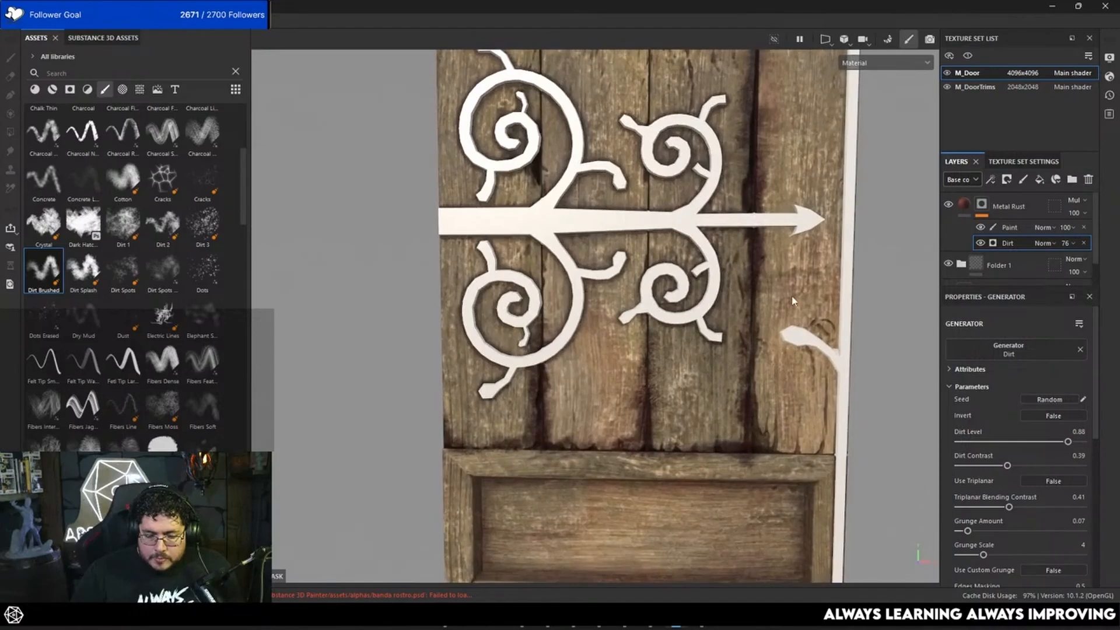
pyautogui.keyDown('alt'); pyautogui.moveTo(793, 301); pyautogui.dragTo(823, 392, button='middle'); pyautogui.keyUp('alt')
pyautogui.keyDown('alt'); pyautogui.moveTo(822, 392); pyautogui.dragTo(908, 385, button='right'); pyautogui.keyUp('alt')
pyautogui.click(1010, 227)
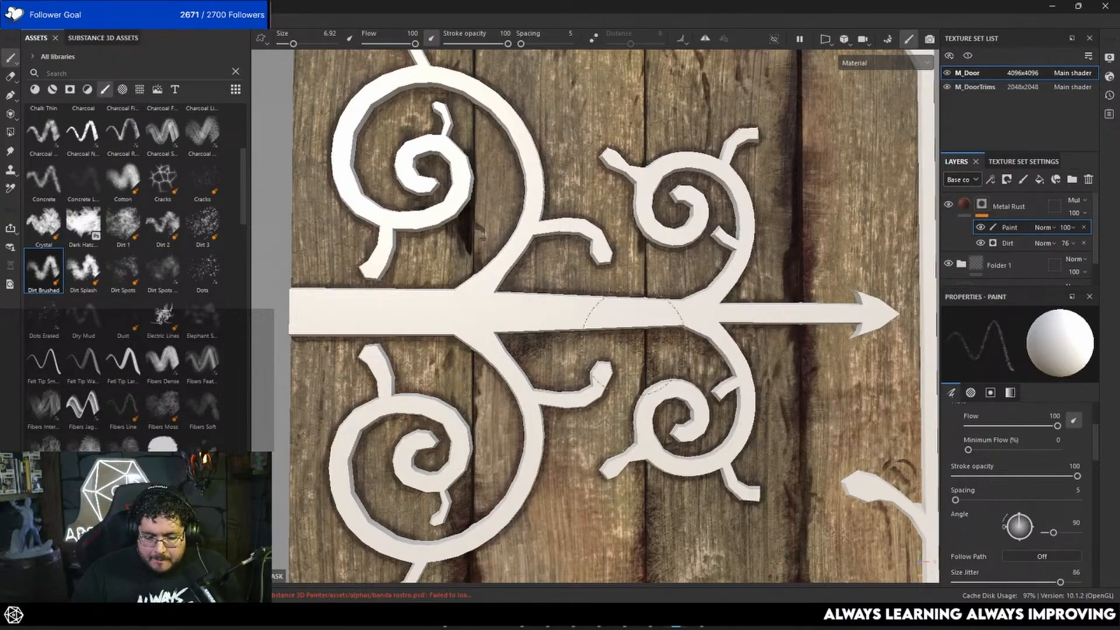
pyautogui.keyDown('alt'); pyautogui.moveTo(746, 379); pyautogui.dragTo(709, 367, button='right'); pyautogui.keyUp('alt')
pyautogui.keyDown('alt'); pyautogui.moveTo(710, 368); pyautogui.dragTo(672, 328, button='middle'); pyautogui.keyUp('alt')
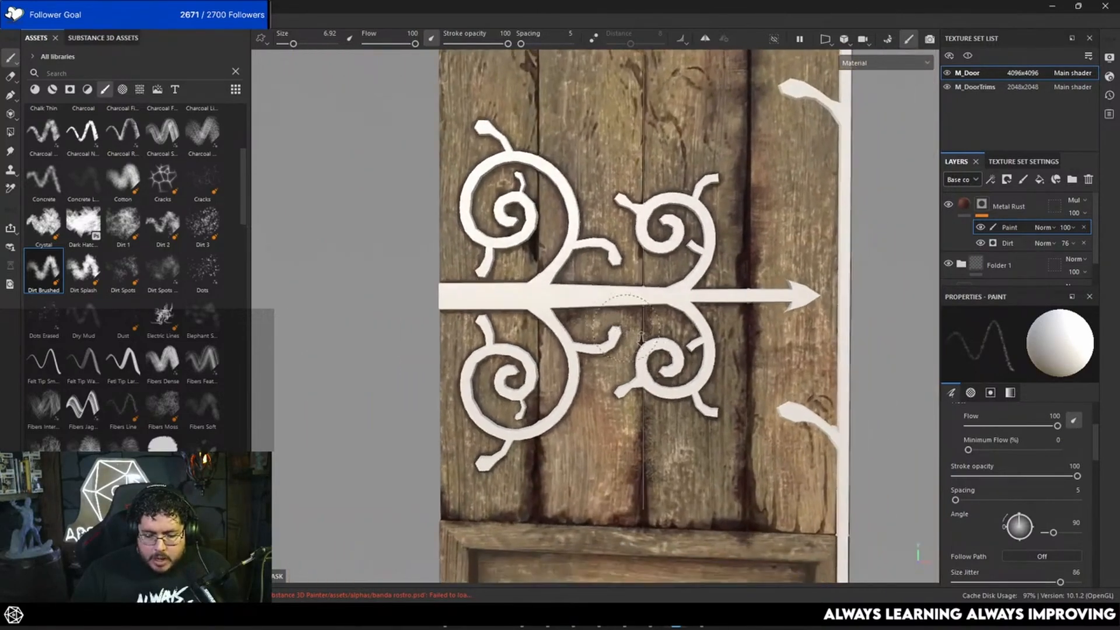
pyautogui.keyDown('alt'); pyautogui.moveTo(672, 328); pyautogui.dragTo(739, 247, button='right'); pyautogui.keyUp('alt')
pyautogui.keyDown('alt'); pyautogui.moveTo(740, 247); pyautogui.dragTo(736, 351, button='middle'); pyautogui.keyUp('alt')
pyautogui.keyDown('alt'); pyautogui.moveTo(736, 351); pyautogui.dragTo(747, 387); pyautogui.keyUp('alt')
pyautogui.keyDown('ctrl'); pyautogui.moveTo(530, 240); pyautogui.dragTo(549, 240, button='right'); pyautogui.keyUp('ctrl')
pyautogui.press('x')
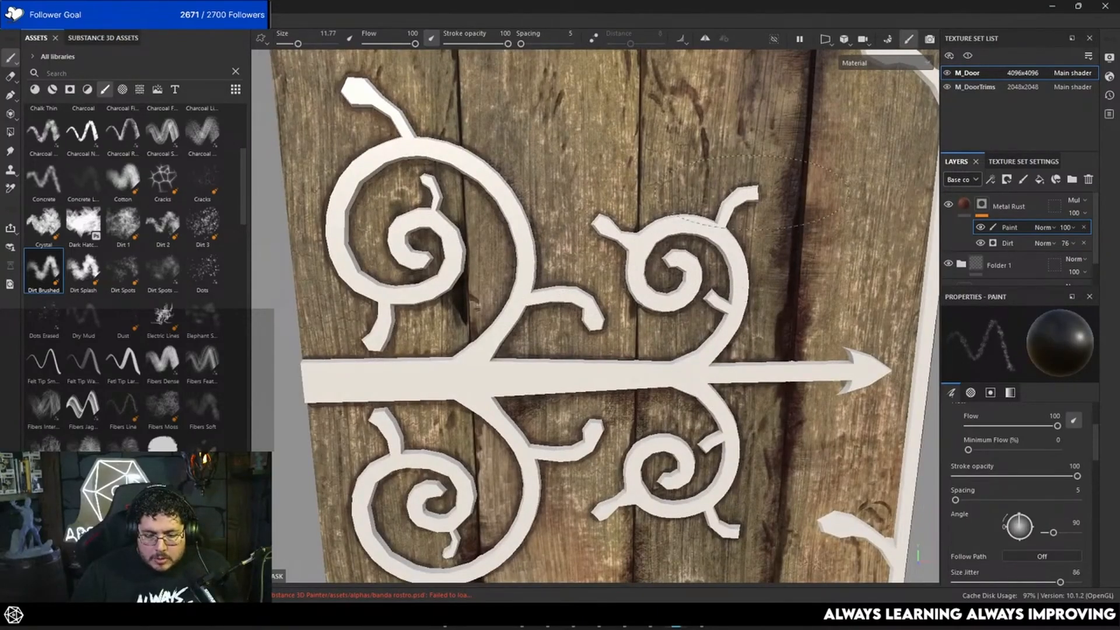
pyautogui.press('x')
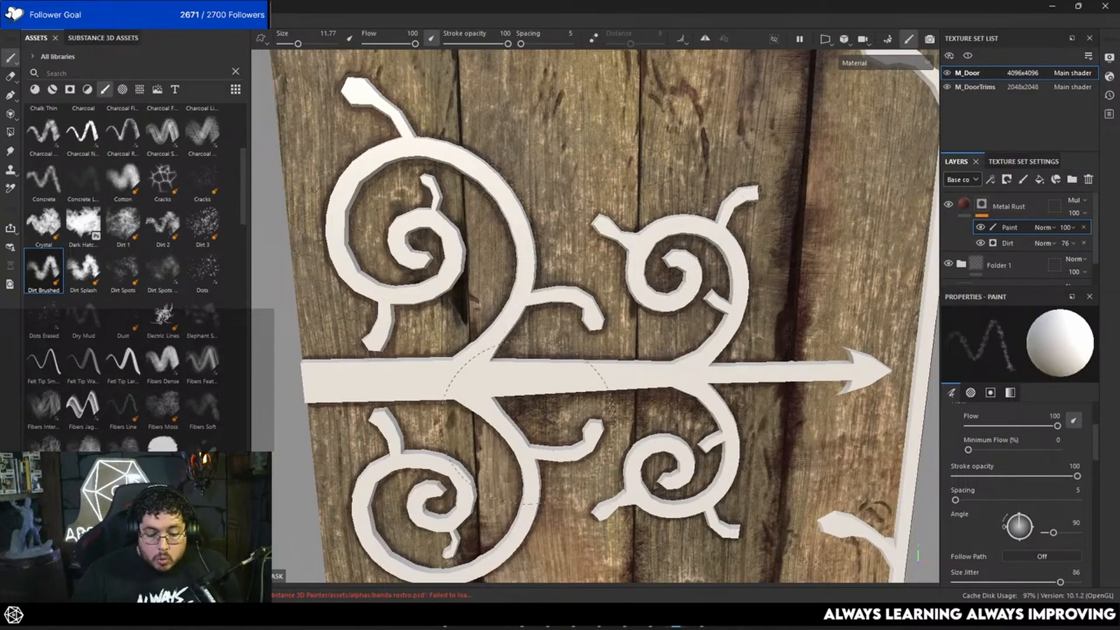
# Choose the Dirt Splash brush at size 5.35 and paint grime inside the large spiral above the hinge bar.
pyautogui.click(85, 274)
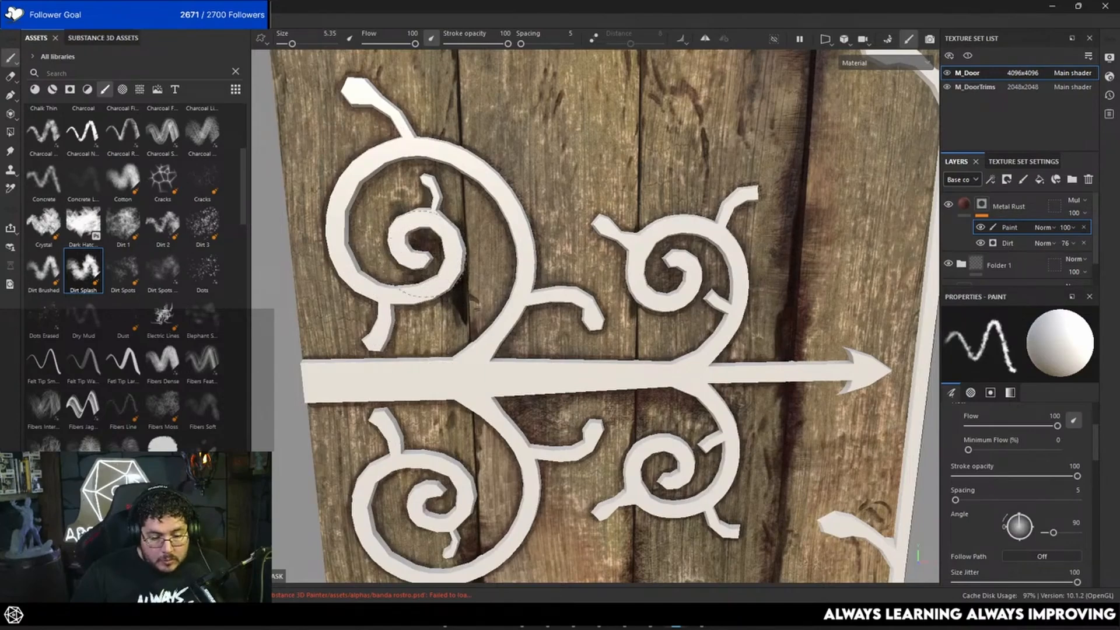
pyautogui.press('x')
pyautogui.moveTo(356, 190)
pyautogui.mouseDown()
pyautogui.moveTo(403, 178)
pyautogui.moveTo(391, 194)
pyautogui.moveTo(429, 175)
pyautogui.mouseUp()
pyautogui.press('x')
pyautogui.press('x')
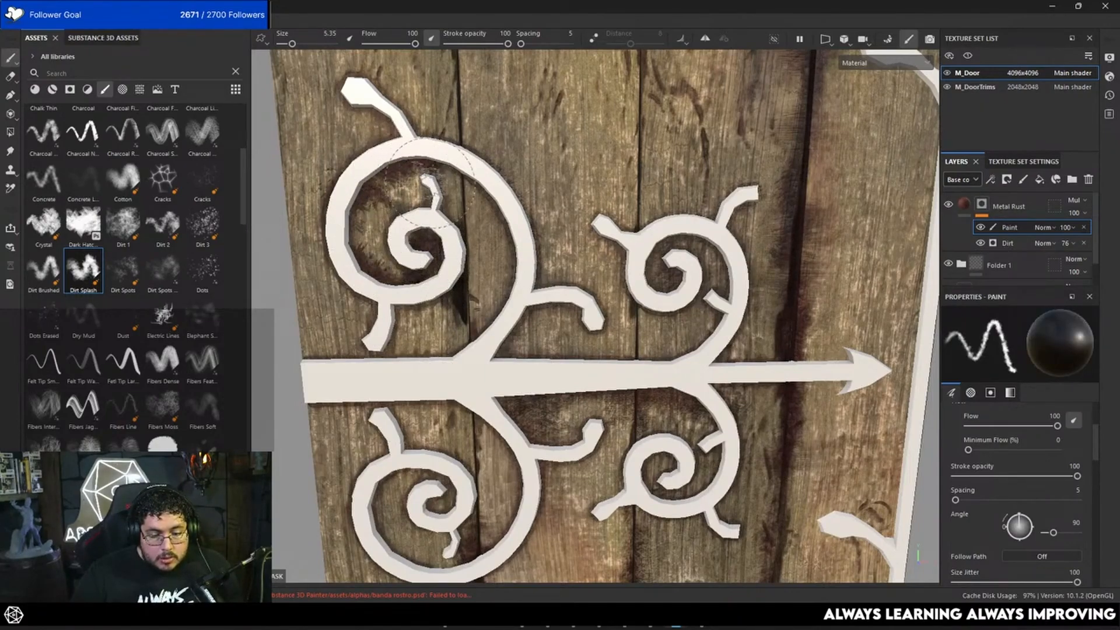
# Try a Dirt Splash stroke at size 3.31 beneath the lower trim hook beside the door's edge, and undo it.
pyautogui.keyDown('alt'); pyautogui.moveTo(519, 265); pyautogui.dragTo(467, 251, button='right'); pyautogui.keyUp('alt')
pyautogui.keyDown('alt'); pyautogui.moveTo(467, 251); pyautogui.dragTo(464, 219); pyautogui.keyUp('alt')
pyautogui.keyDown('alt'); pyautogui.moveTo(464, 218); pyautogui.dragTo(435, 228, button='right'); pyautogui.keyUp('alt')
pyautogui.keyDown('alt'); pyautogui.moveTo(636, 302); pyautogui.dragTo(467, 242, button='middle'); pyautogui.keyUp('alt')
pyautogui.keyDown('alt'); pyautogui.moveTo(466, 242); pyautogui.dragTo(688, 315, button='right'); pyautogui.keyUp('alt')
pyautogui.keyDown('alt'); pyautogui.moveTo(723, 344); pyautogui.dragTo(543, 257, button='middle'); pyautogui.keyUp('alt')
pyautogui.keyDown('ctrl'); pyautogui.moveTo(543, 256); pyautogui.dragTo(523, 257, button='right'); pyautogui.keyUp('ctrl')
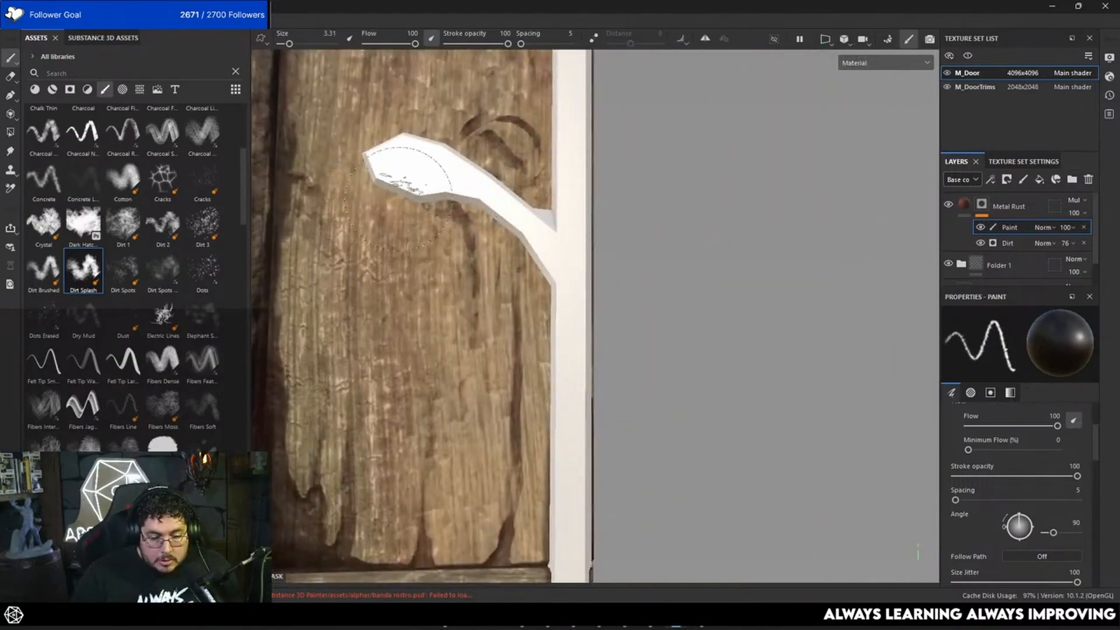
pyautogui.press('x')
pyautogui.moveTo(397, 201); pyautogui.dragTo(376, 178)
pyautogui.hotkey('ctrl', 'z')
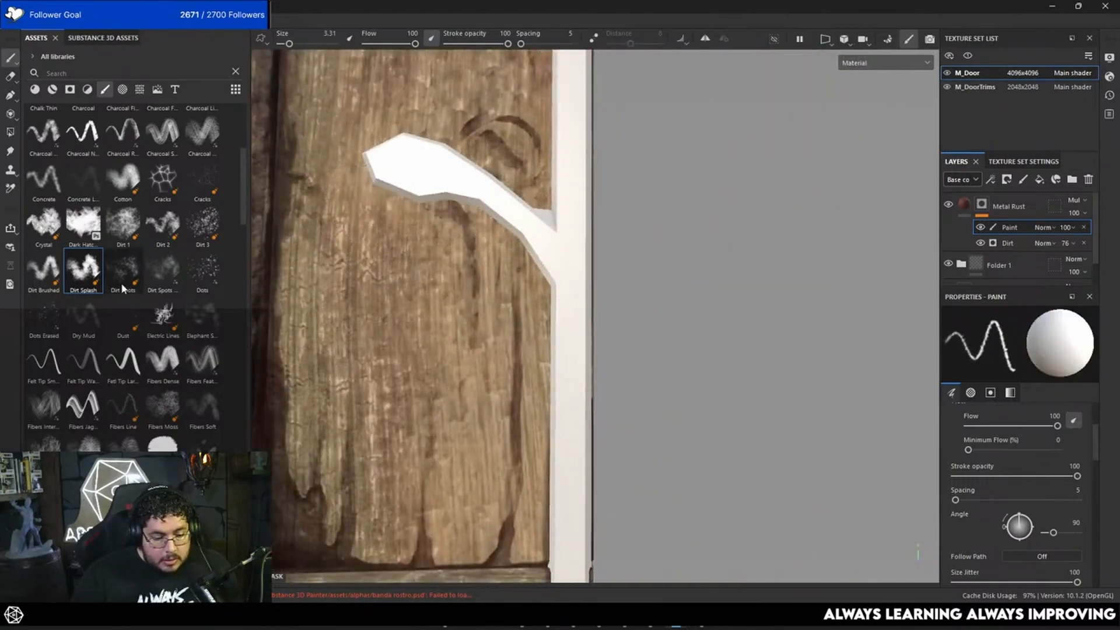
# Choose the Dirt 1 brush and paint grime around the lower trim hook and down the adjoining edge trim, enlarging the brush to 1.99.
pyautogui.click(122, 225)
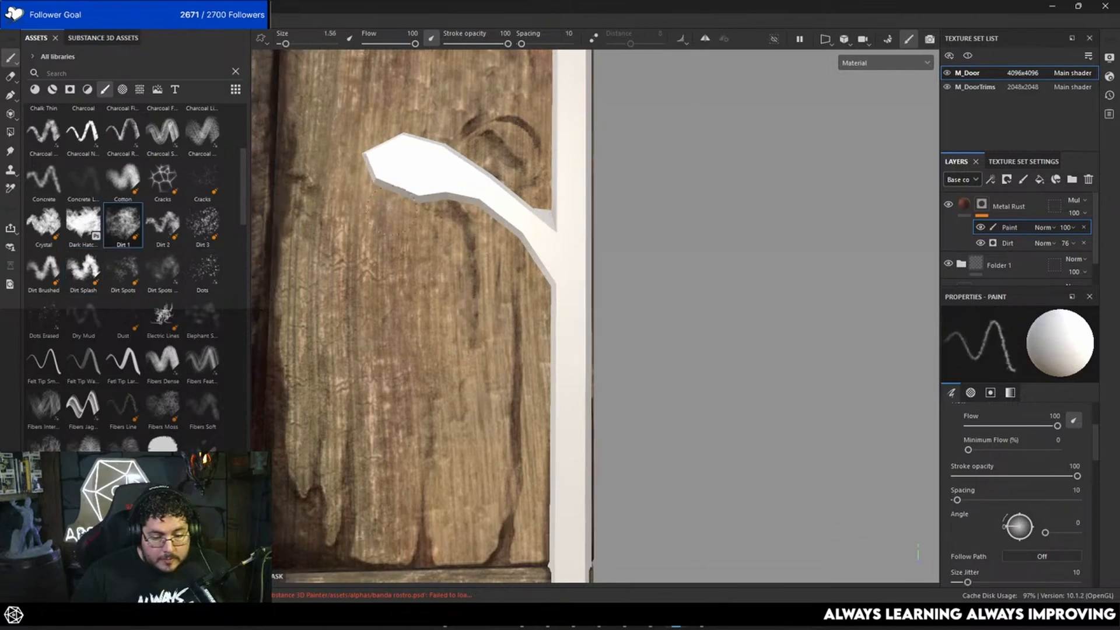
pyautogui.moveTo(394, 204)
pyautogui.mouseDown()
pyautogui.moveTo(364, 186)
pyautogui.moveTo(490, 239)
pyautogui.moveTo(540, 294)
pyautogui.moveTo(542, 528)
pyautogui.mouseUp()
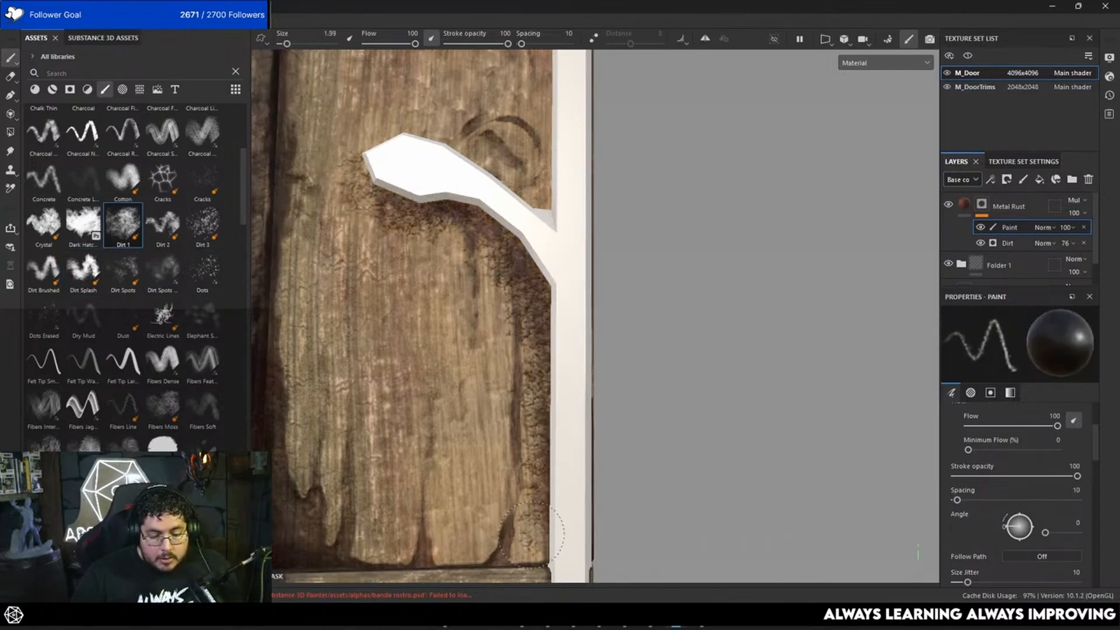
pyautogui.moveTo(347, 154)
pyautogui.keyDown('alt'); pyautogui.mouseDown()
pyautogui.moveTo(353, 174)
pyautogui.moveTo(353, 153)
pyautogui.moveTo(396, 114)
pyautogui.mouseUp(); pyautogui.keyUp('alt')
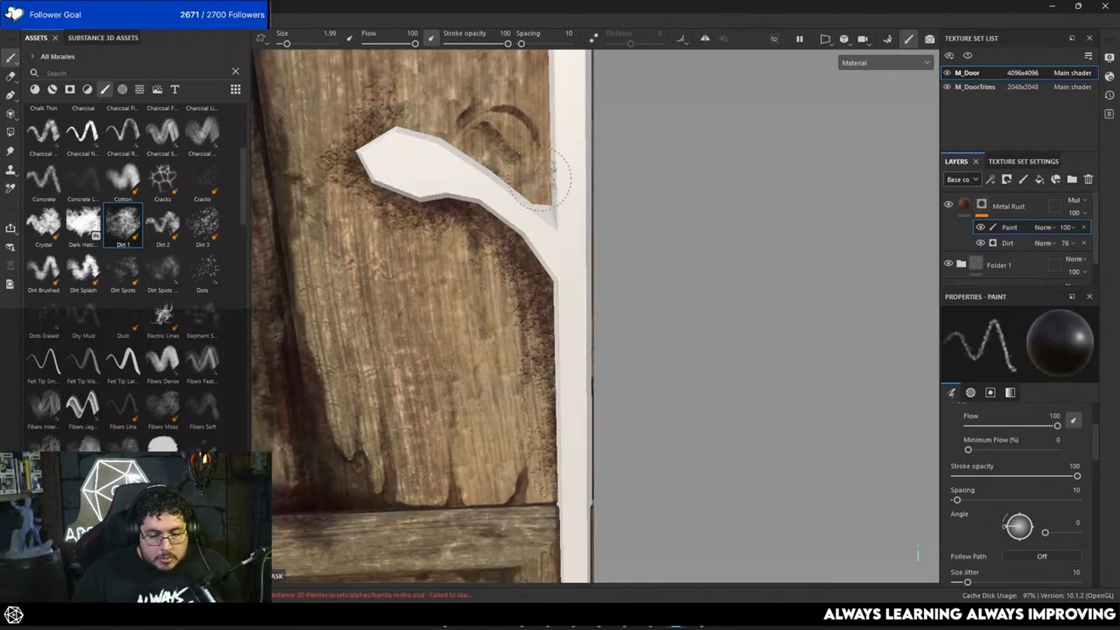
pyautogui.moveTo(540, 178)
pyautogui.mouseDown()
pyautogui.moveTo(507, 155)
pyautogui.moveTo(530, 163)
pyautogui.mouseUp()
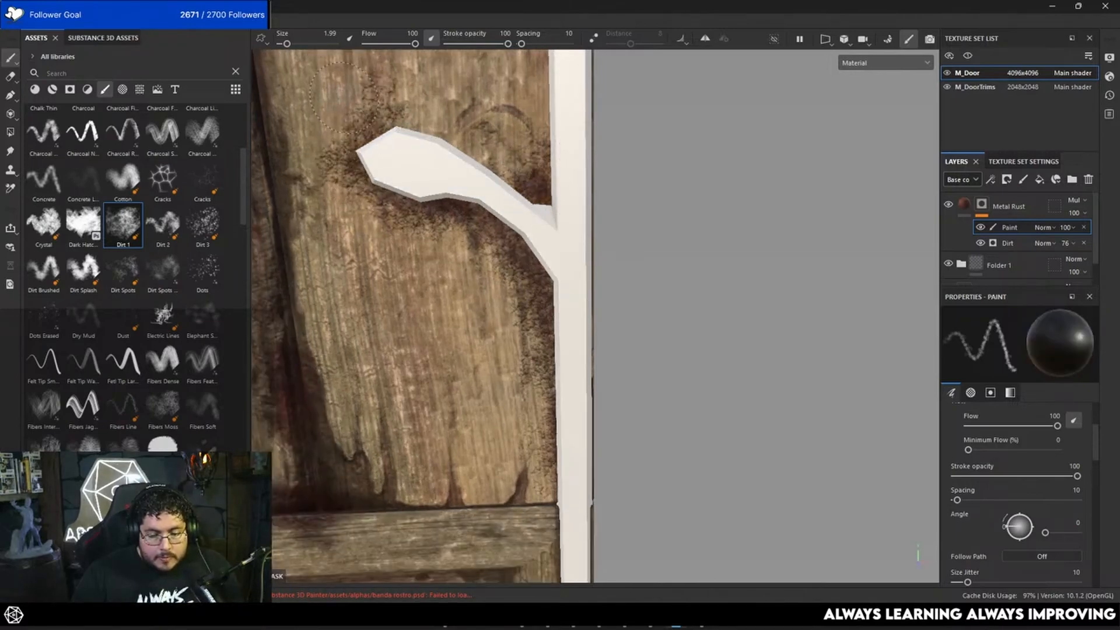
# Compare the grime strength over the whole door and set the Metal Rust layer's opacity to 87.
pyautogui.keyDown('alt'); pyautogui.moveTo(385, 140); pyautogui.dragTo(644, 233, button='right'); pyautogui.keyUp('alt')
pyautogui.keyDown('alt'); pyautogui.moveTo(467, 268); pyautogui.dragTo(630, 227, button='middle'); pyautogui.keyUp('alt')
pyautogui.keyDown('alt'); pyautogui.moveTo(630, 227); pyautogui.dragTo(450, 192, button='right'); pyautogui.keyUp('alt')
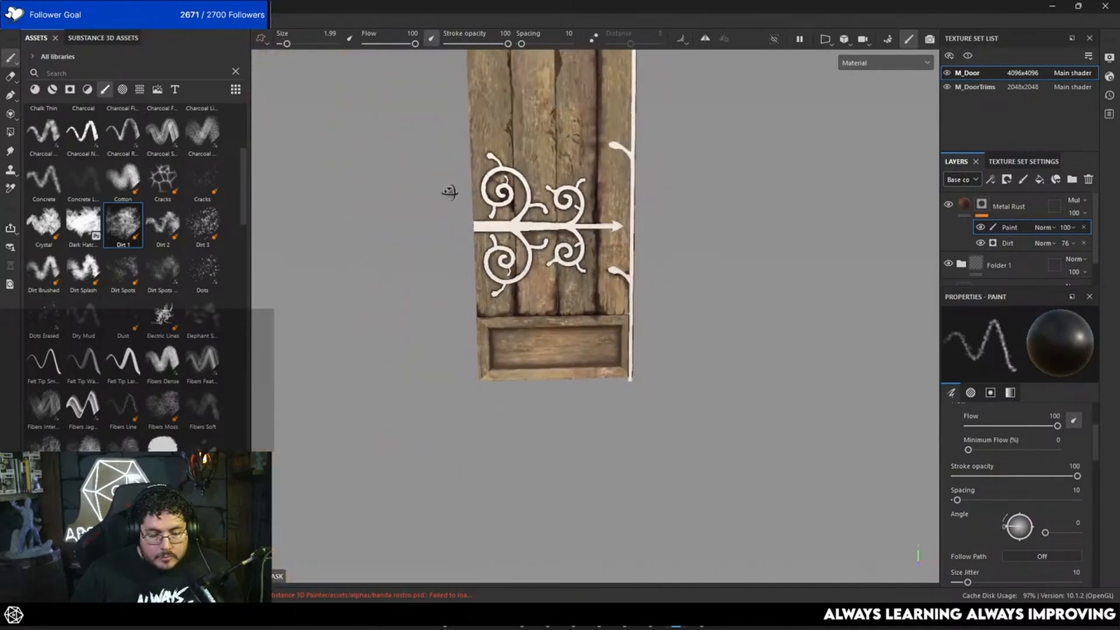
pyautogui.keyDown('alt'); pyautogui.moveTo(449, 193); pyautogui.dragTo(798, 385, button='middle'); pyautogui.keyUp('alt')
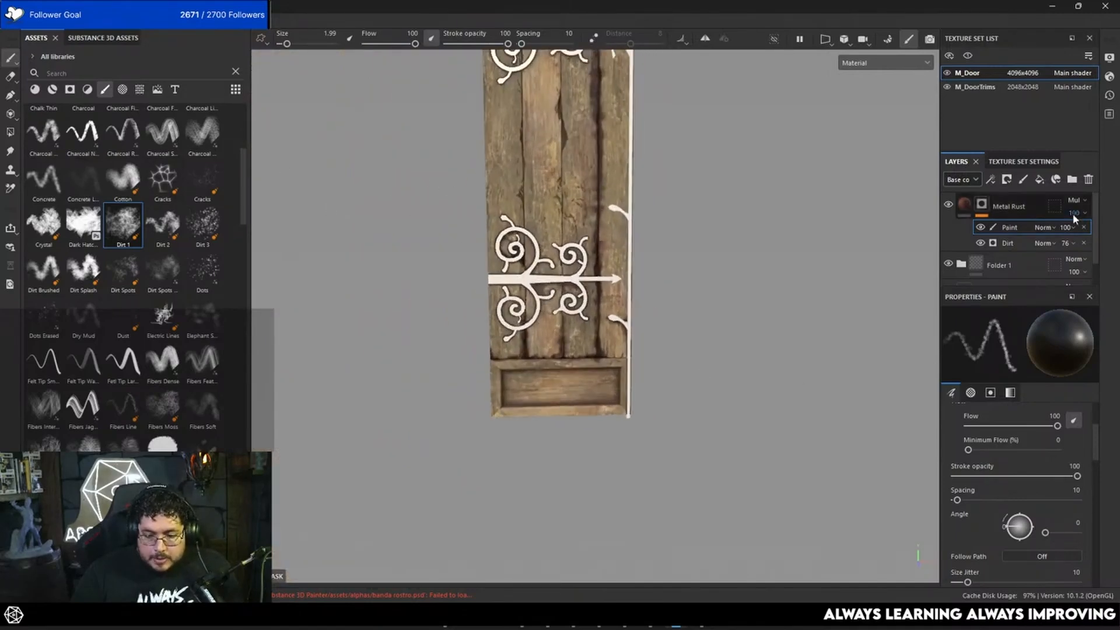
pyautogui.moveTo(1107, 236)
pyautogui.mouseDown()
pyautogui.moveTo(1090, 236)
pyautogui.moveTo(1099, 236)
pyautogui.mouseUp()
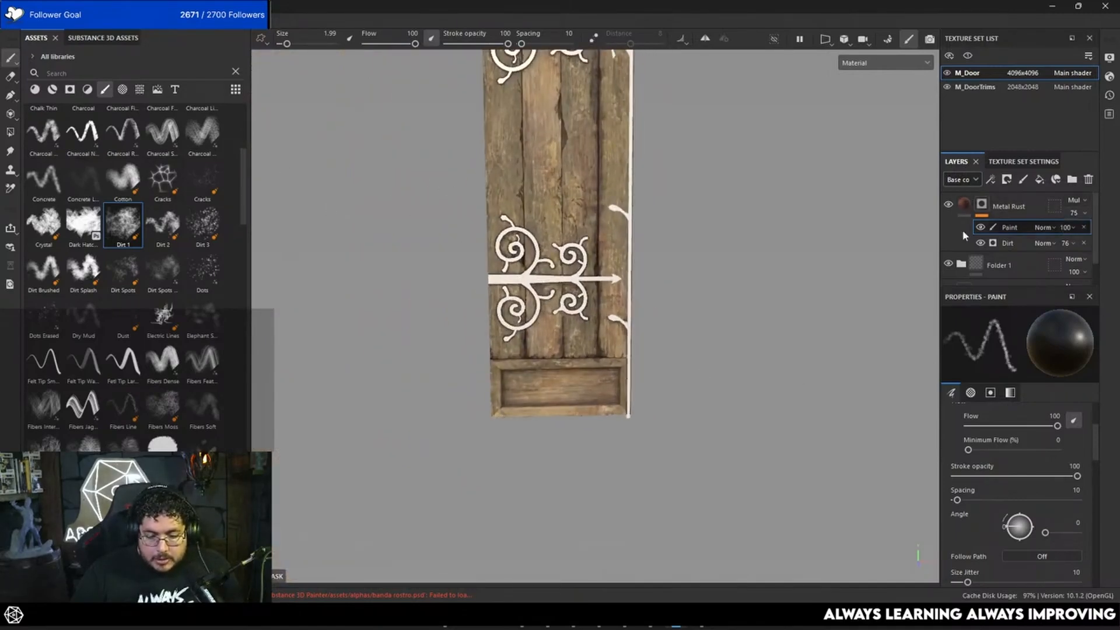
pyautogui.scroll(3, 572, 262)
pyautogui.scroll(3, 703, 251)
pyautogui.click(1074, 215)
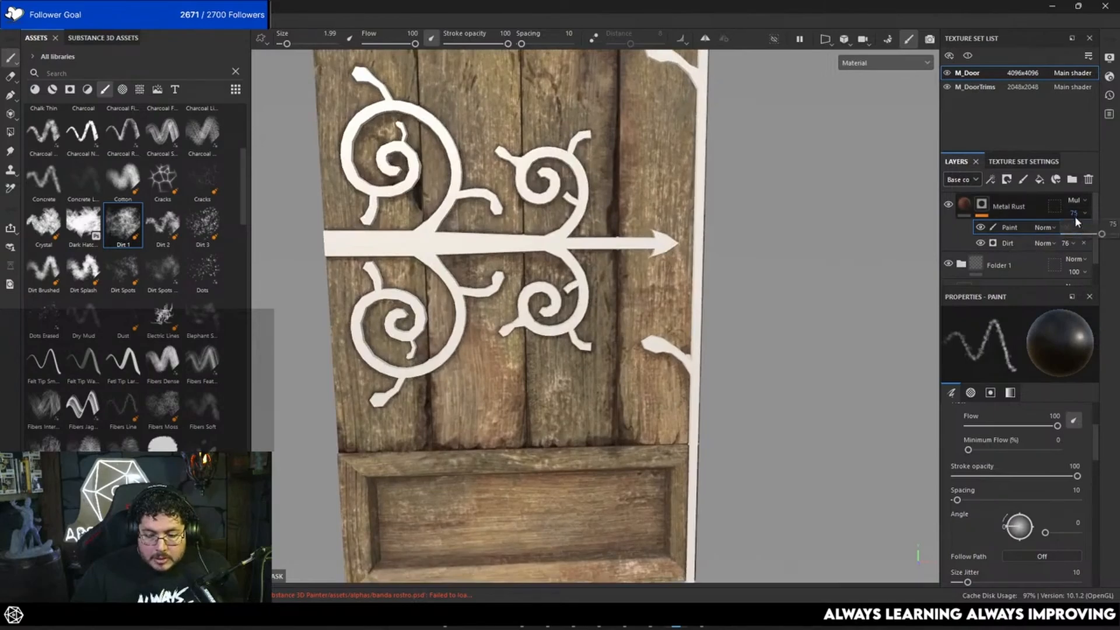
pyautogui.moveTo(1111, 236); pyautogui.dragTo(1109, 236)
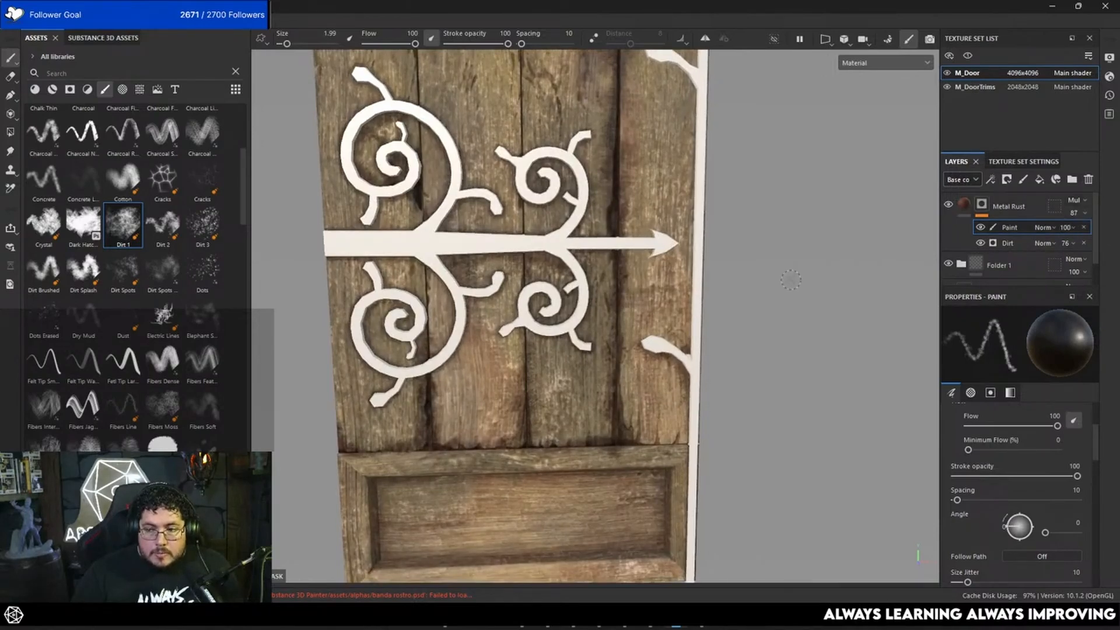
# Enlarge the brush to 3.42 and paint grime beneath the upper trim hook and down along the door's edge trim.
pyautogui.scroll(5, 546, 290)
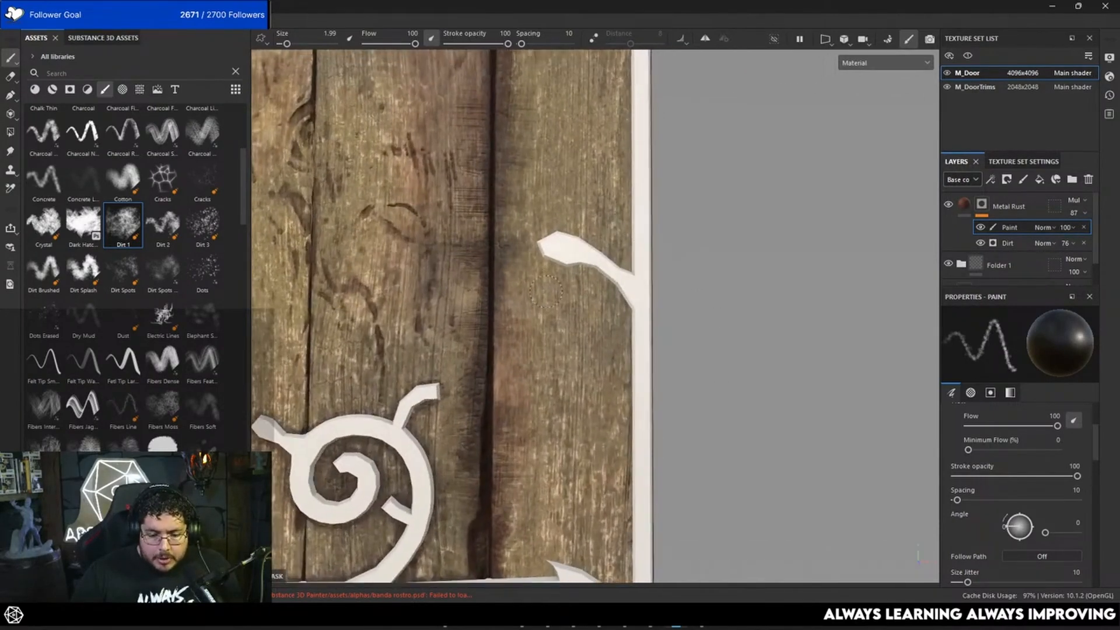
pyautogui.keyDown('ctrl'); pyautogui.moveTo(546, 291); pyautogui.dragTo(543, 284, button='right'); pyautogui.keyUp('ctrl')
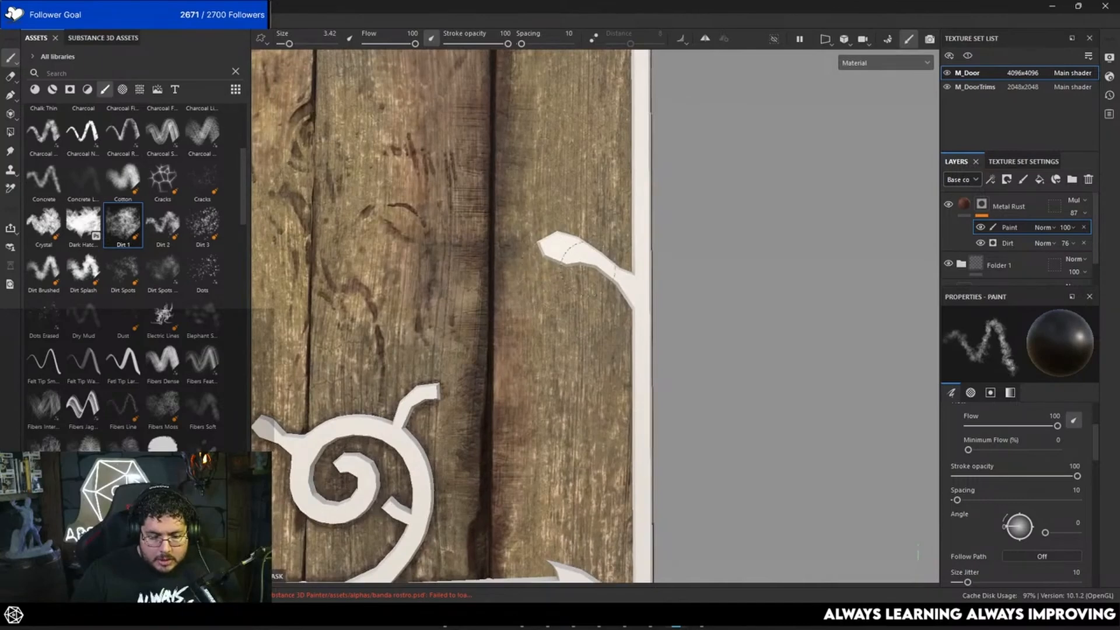
pyautogui.moveTo(583, 271)
pyautogui.mouseDown()
pyautogui.moveTo(612, 309)
pyautogui.moveTo(627, 485)
pyautogui.mouseUp()
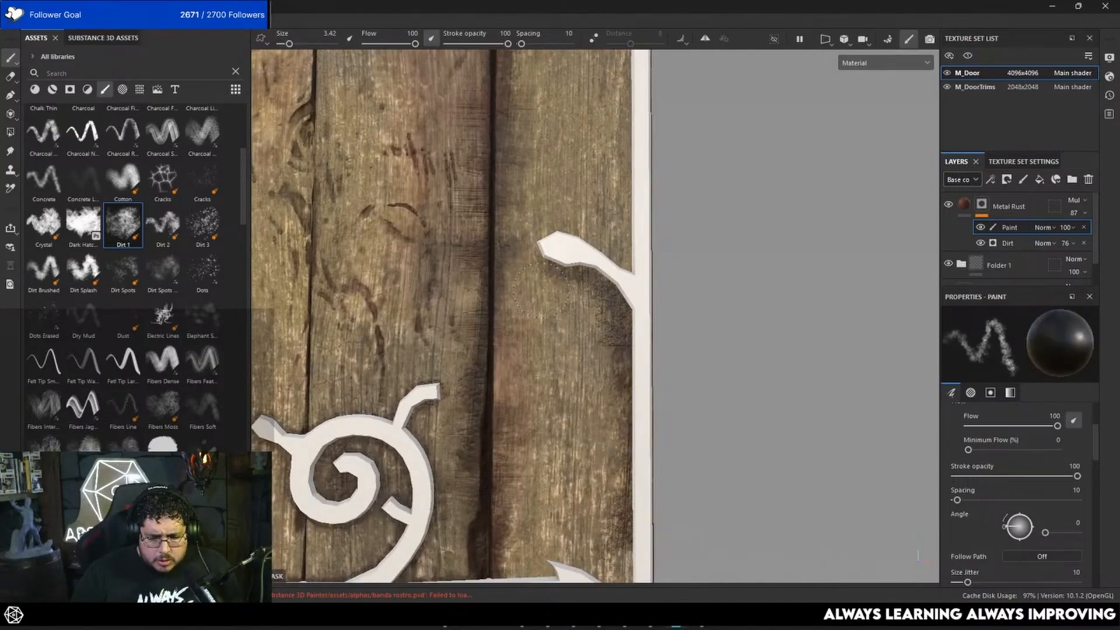
pyautogui.keyDown('alt'); pyautogui.moveTo(619, 274); pyautogui.dragTo(622, 257); pyautogui.keyUp('alt')
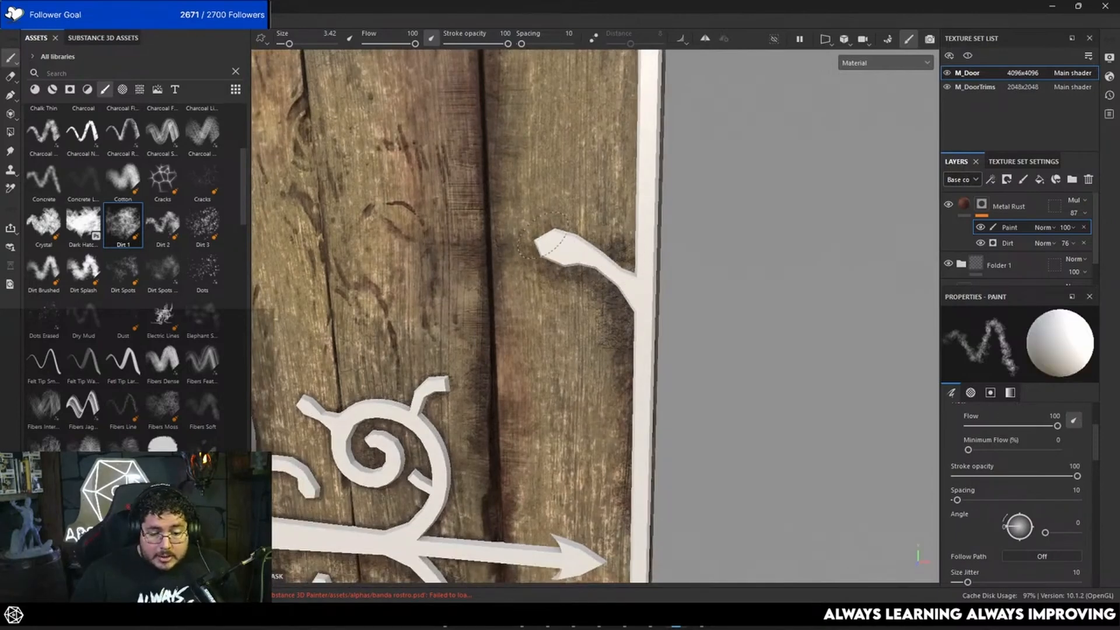
# Enlarge the brush to 4.53 and paint grime patches along the plank gaps above the hinge spirals.
pyautogui.moveTo(618, 216)
pyautogui.keyDown('alt'); pyautogui.mouseDown()
pyautogui.moveTo(550, 298)
pyautogui.moveTo(554, 356)
pyautogui.mouseUp(); pyautogui.keyUp('alt')
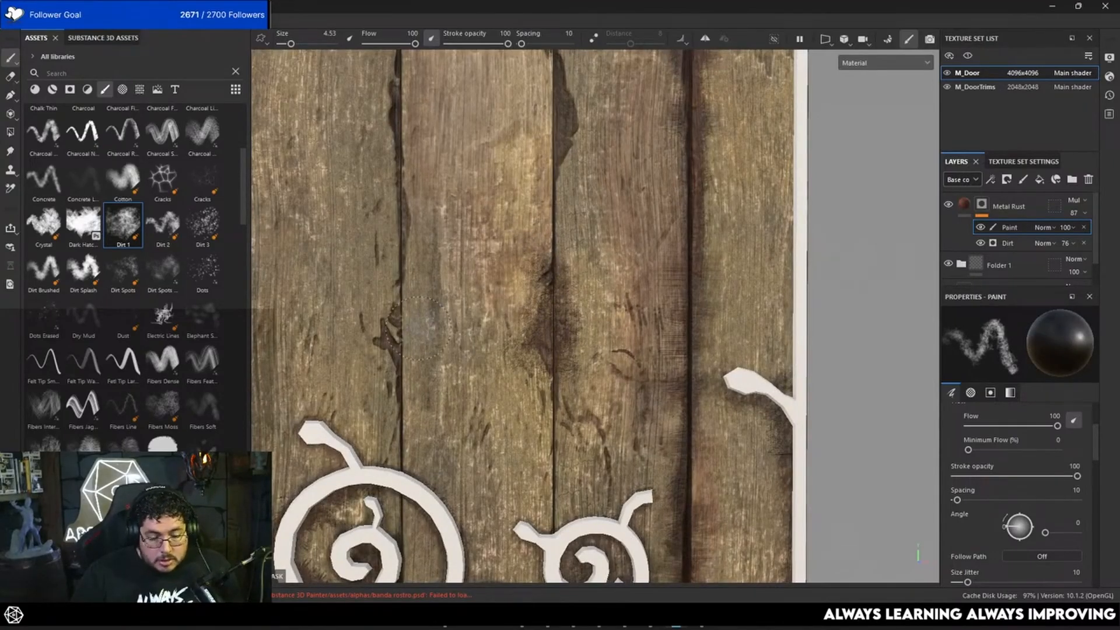
pyautogui.moveTo(420, 330)
pyautogui.mouseDown()
pyautogui.moveTo(409, 379)
pyautogui.moveTo(443, 257)
pyautogui.mouseUp()
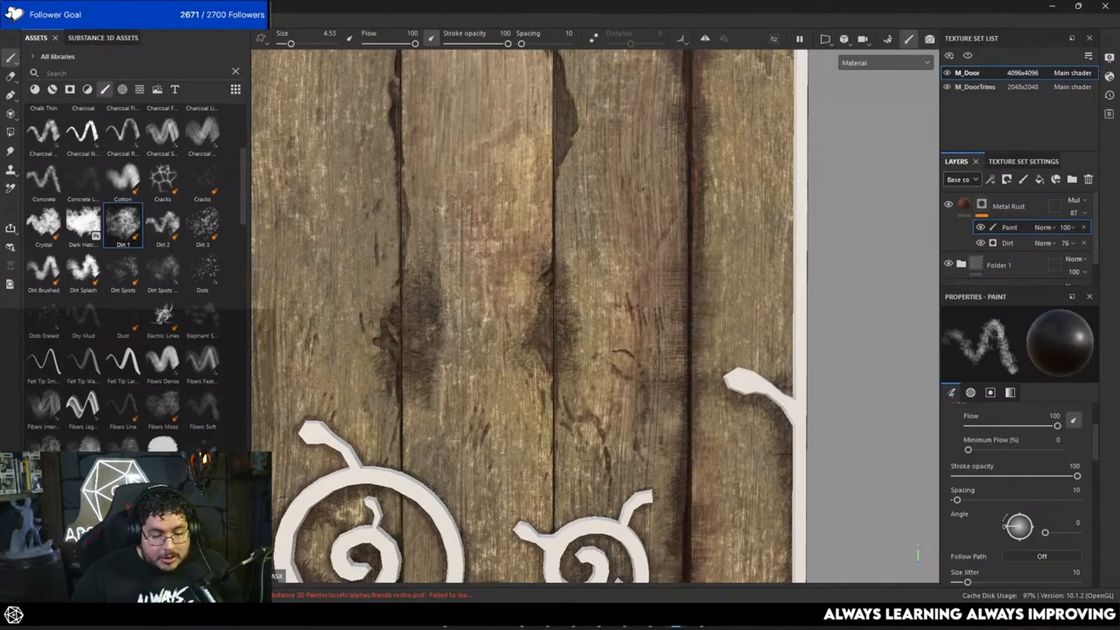
pyautogui.keyDown('alt'); pyautogui.moveTo(396, 362); pyautogui.dragTo(540, 329, button='middle'); pyautogui.keyUp('alt')
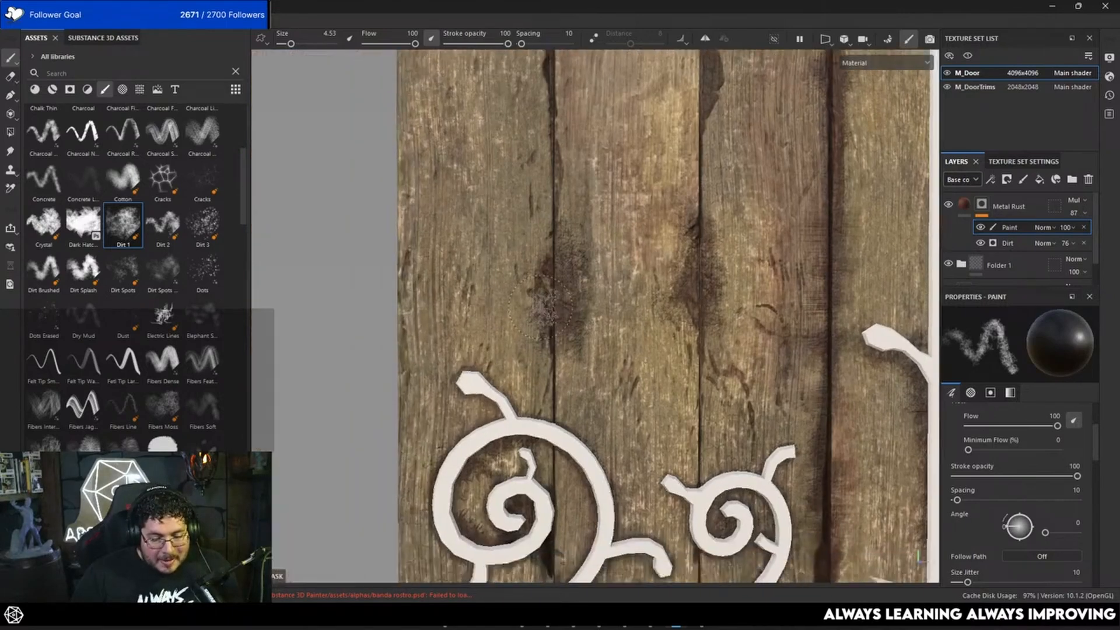
# Reduce the brush to 2.4 and paint grime beneath the curled tip on top of the large upper spiral.
pyautogui.moveTo(539, 330)
pyautogui.keyDown('alt'); pyautogui.mouseDown()
pyautogui.moveTo(560, 304)
pyautogui.moveTo(542, 312)
pyautogui.mouseUp(); pyautogui.keyUp('alt')
pyautogui.keyDown('alt'); pyautogui.moveTo(541, 312); pyautogui.dragTo(506, 299, button='right'); pyautogui.keyUp('alt')
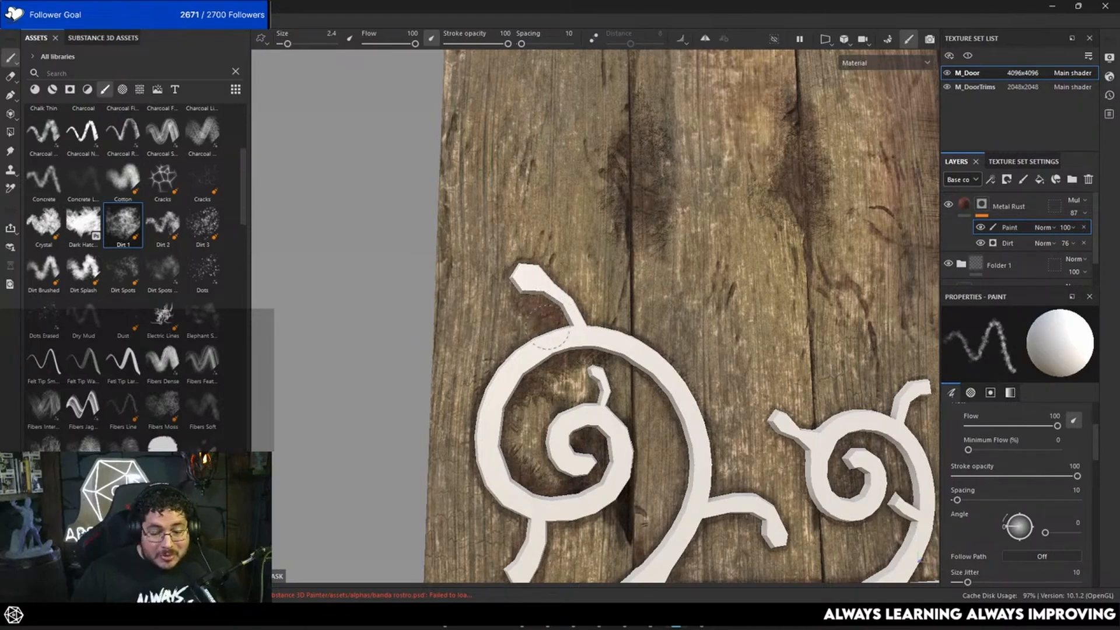
pyautogui.keyDown('alt'); pyautogui.moveTo(540, 318); pyautogui.dragTo(529, 268); pyautogui.keyUp('alt')
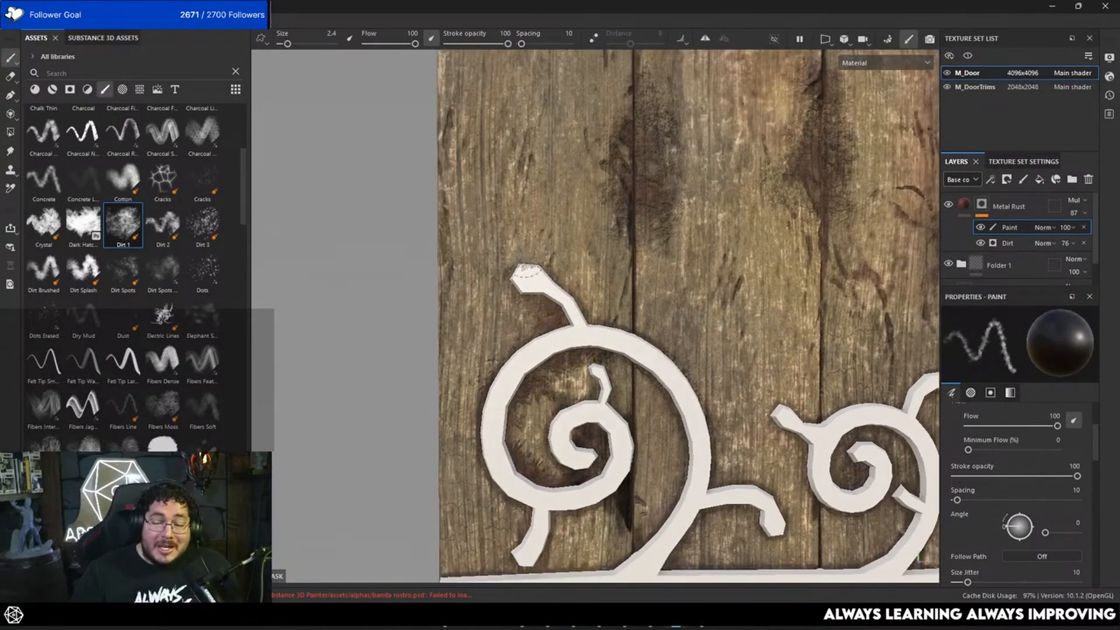
# Enlarge the brush to 3.62 and paint grime beneath the hinge bar, from the door's outer edge to the first plank gap.
pyautogui.keyDown('alt'); pyautogui.moveTo(528, 257); pyautogui.dragTo(525, 173, button='middle'); pyautogui.keyUp('alt')
pyautogui.keyDown('alt'); pyautogui.moveTo(579, 255); pyautogui.dragTo(577, 178, button='middle'); pyautogui.keyUp('alt')
pyautogui.keyDown('alt'); pyautogui.moveTo(577, 178); pyautogui.dragTo(639, 169, button='right'); pyautogui.keyUp('alt')
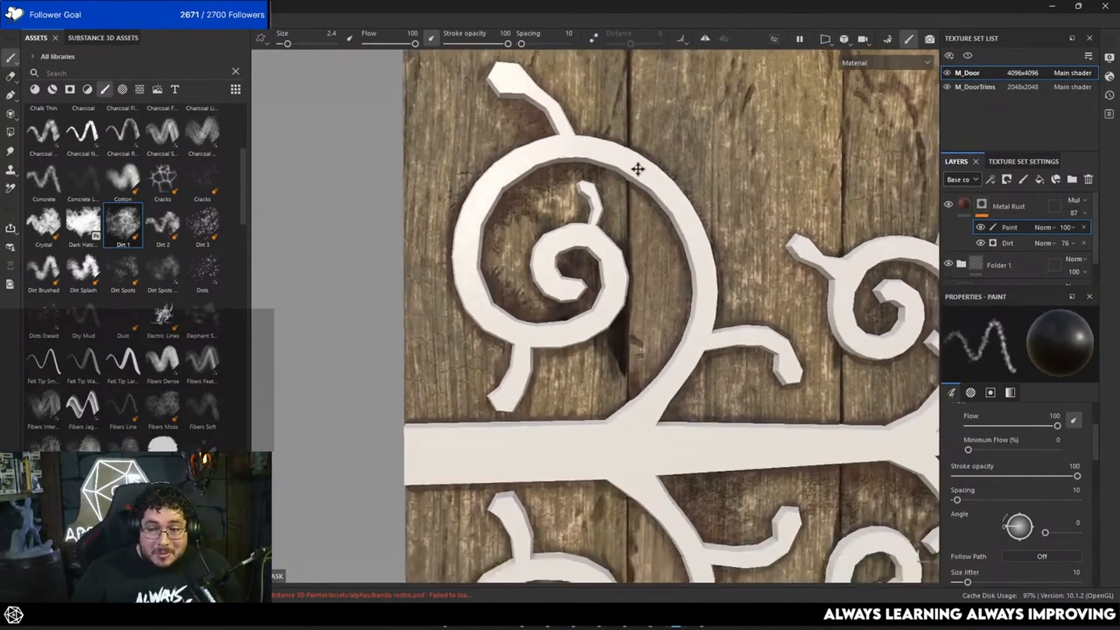
pyautogui.keyDown('alt'); pyautogui.moveTo(638, 169); pyautogui.dragTo(530, 243, button='middle'); pyautogui.keyUp('alt')
pyautogui.keyDown('alt'); pyautogui.moveTo(505, 371); pyautogui.dragTo(518, 200, button='middle'); pyautogui.keyUp('alt')
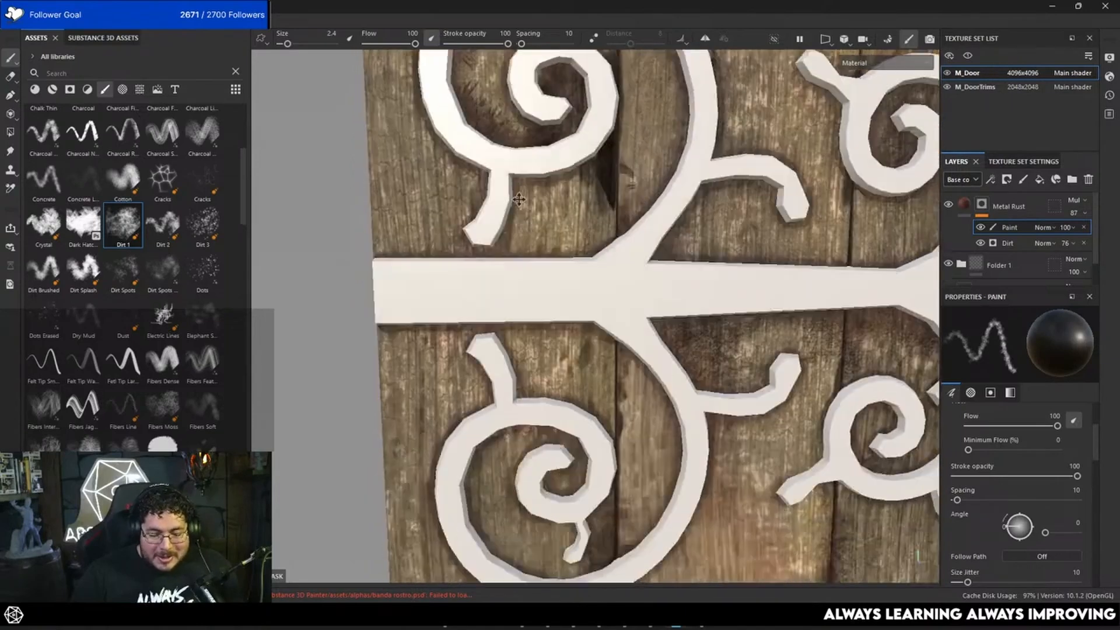
pyautogui.keyDown('alt'); pyautogui.moveTo(519, 199); pyautogui.dragTo(500, 275); pyautogui.keyUp('alt')
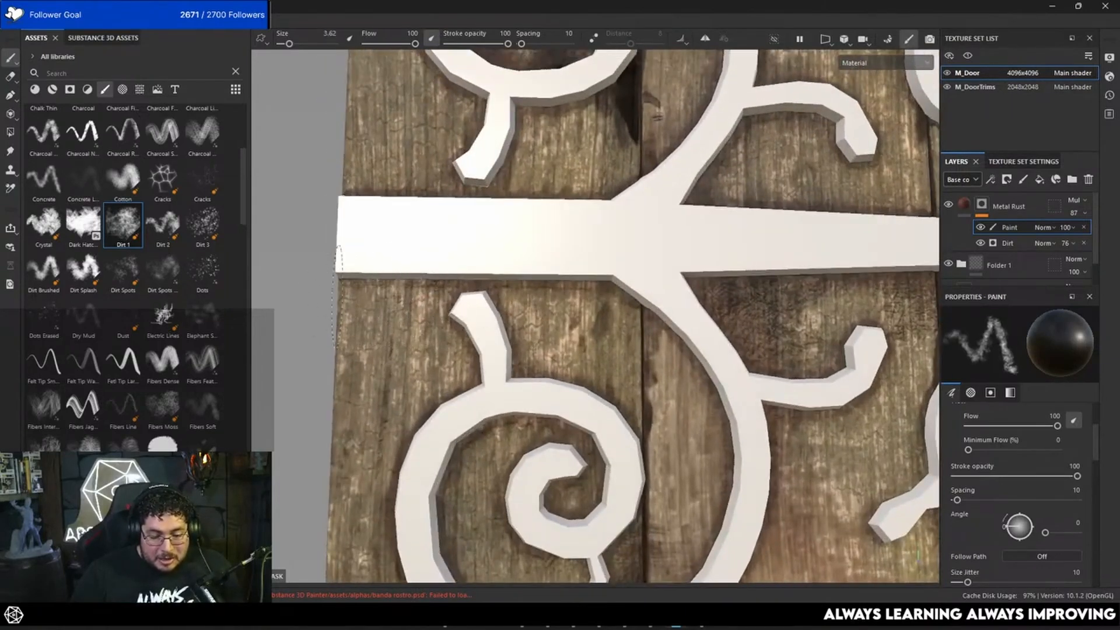
pyautogui.moveTo(341, 297); pyautogui.dragTo(359, 291)
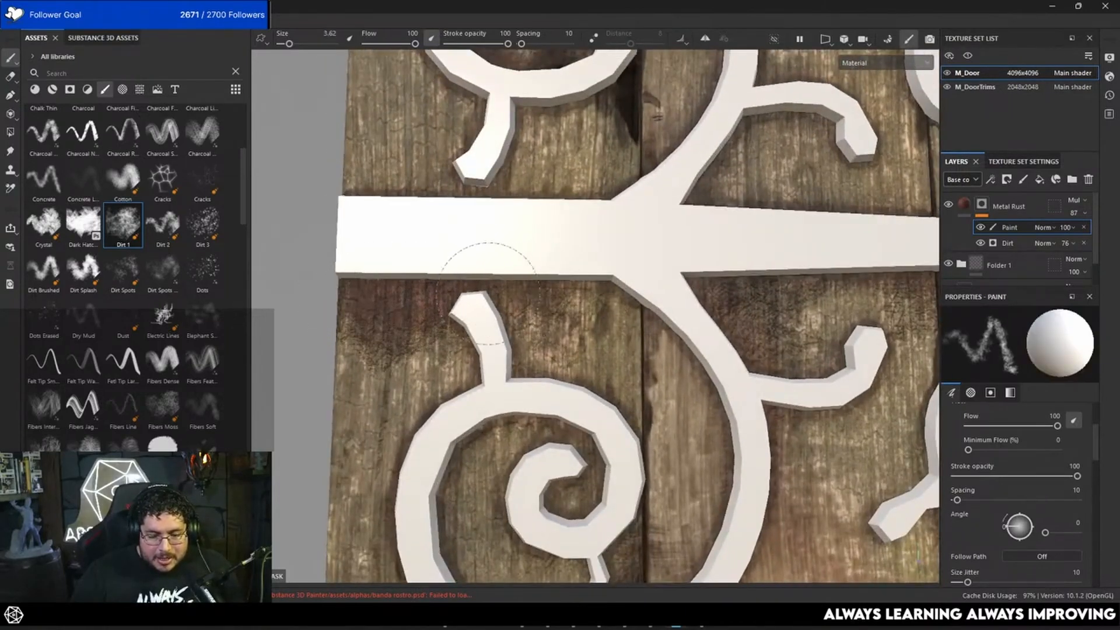
pyautogui.moveTo(487, 292); pyautogui.dragTo(575, 344)
pyautogui.moveTo(432, 344); pyautogui.dragTo(382, 332)
# Refine the grime at the door's outer edge beneath the hinge bar with a 2.02 brush, alternating white and black.
pyautogui.keyDown('alt'); pyautogui.moveTo(478, 403); pyautogui.dragTo(478, 275); pyautogui.keyUp('alt')
pyautogui.keyDown('alt'); pyautogui.moveTo(478, 275); pyautogui.dragTo(536, 214, button='middle'); pyautogui.keyUp('alt')
pyautogui.keyDown('ctrl'); pyautogui.moveTo(485, 261); pyautogui.dragTo(473, 261, button='right'); pyautogui.keyUp('ctrl')
pyautogui.press('x')
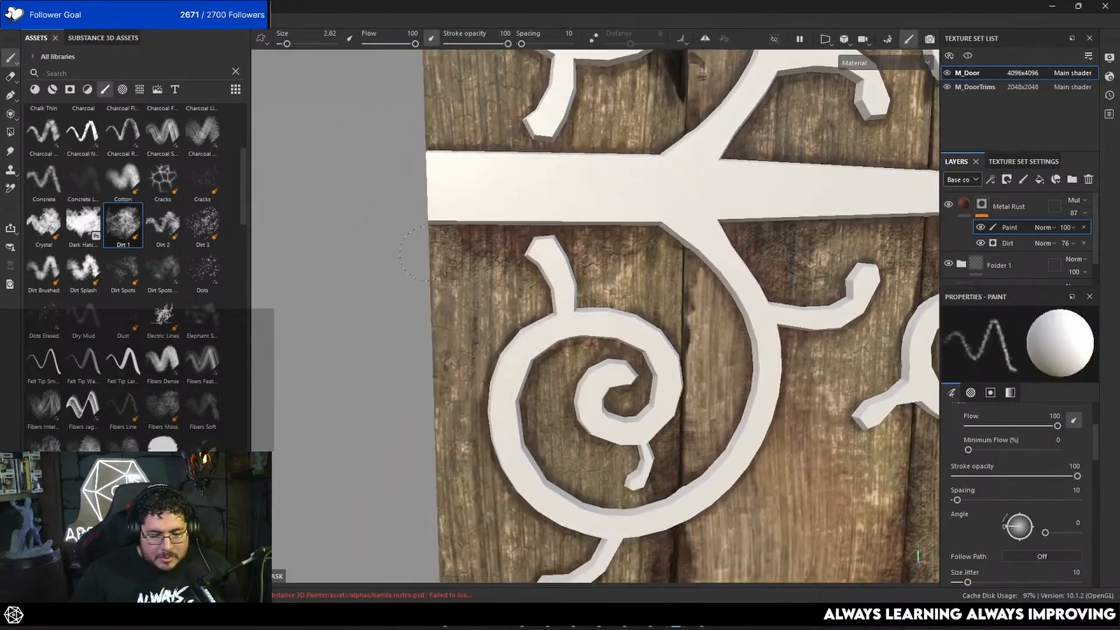
pyautogui.moveTo(436, 257); pyautogui.dragTo(441, 354)
pyautogui.press('x')
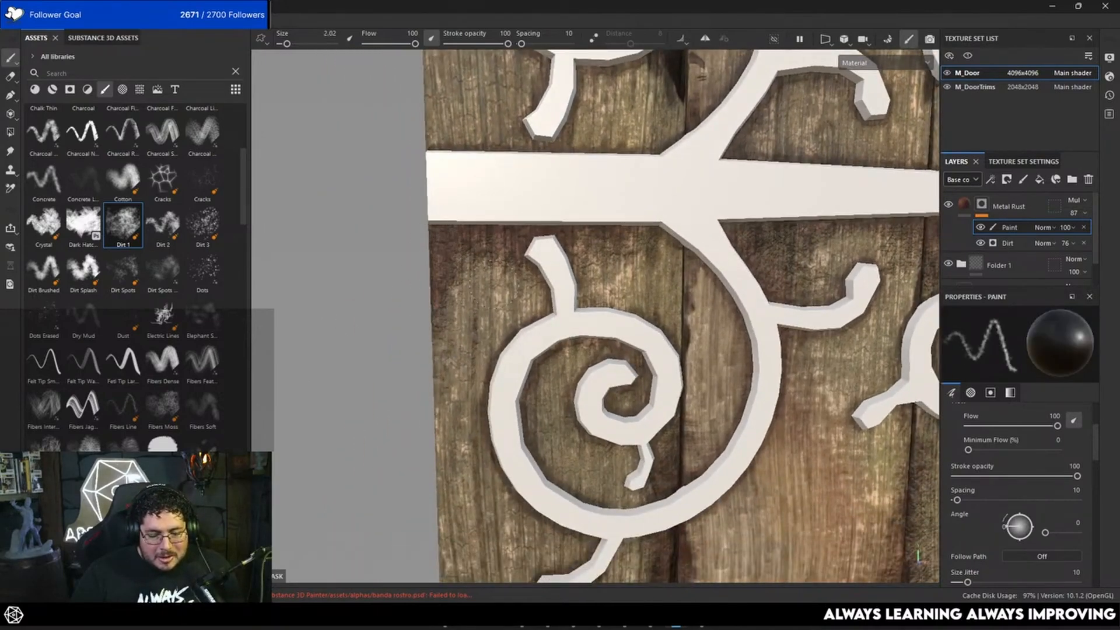
pyautogui.moveTo(519, 269); pyautogui.dragTo(478, 261)
# Enlarge the brush to 4.42 and touch up the grime between the hinge bar and the large lower spiral, swapping the paint colour.
pyautogui.scroll(-2, 563, 284)
pyautogui.keyDown('alt'); pyautogui.moveTo(563, 283); pyautogui.dragTo(466, 220, button='middle'); pyautogui.keyUp('alt')
pyautogui.scroll(-2, 466, 220)
pyautogui.keyDown('ctrl'); pyautogui.moveTo(544, 194); pyautogui.dragTo(572, 194, button='right'); pyautogui.keyUp('ctrl')
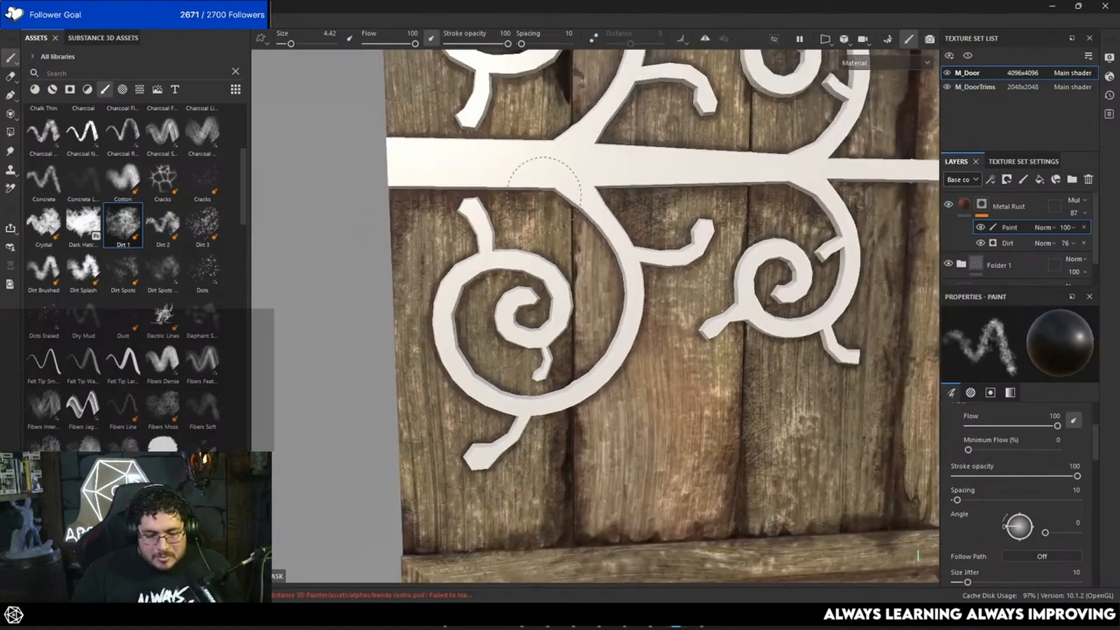
pyautogui.press('x')
pyautogui.moveTo(542, 193)
pyautogui.mouseDown()
pyautogui.moveTo(560, 227)
pyautogui.moveTo(557, 256)
pyautogui.mouseUp()
pyautogui.press('x')
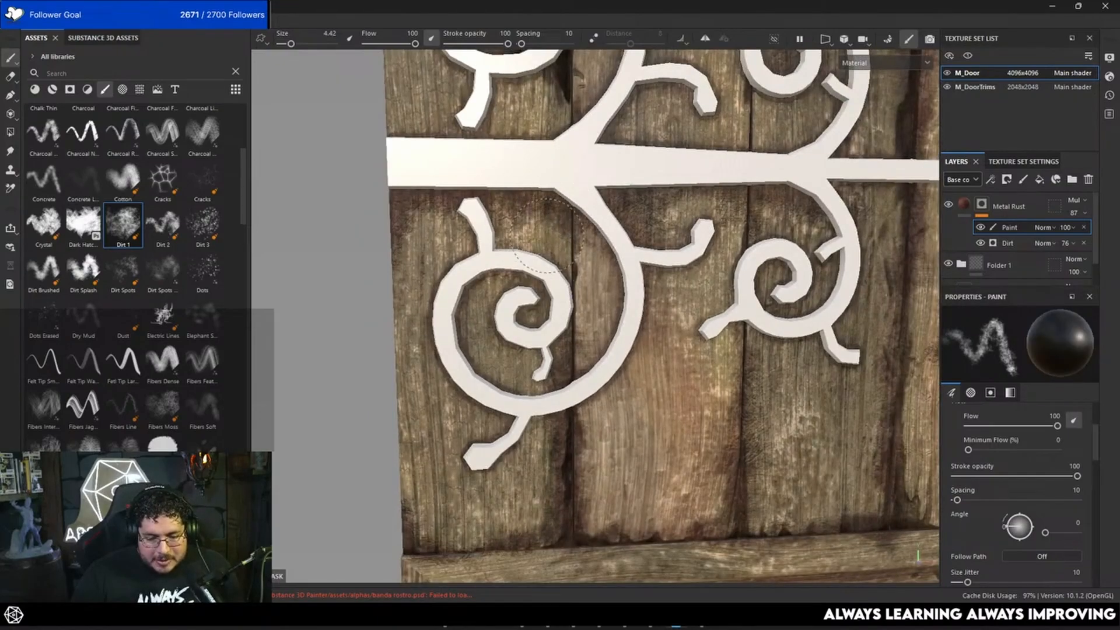
# Reduce the brush to 2.21 and touch up the grime beneath the arrowhead of the lower hinge.
pyautogui.keyDown('alt'); pyautogui.moveTo(596, 263); pyautogui.dragTo(513, 275, button='middle'); pyautogui.keyUp('alt')
pyautogui.keyDown('alt'); pyautogui.moveTo(513, 275); pyautogui.dragTo(523, 233); pyautogui.keyUp('alt')
pyautogui.moveTo(732, 159)
pyautogui.keyDown('alt'); pyautogui.mouseDown(button='middle')
pyautogui.moveTo(613, 257)
pyautogui.moveTo(531, 358)
pyautogui.mouseUp(button='middle'); pyautogui.keyUp('alt')
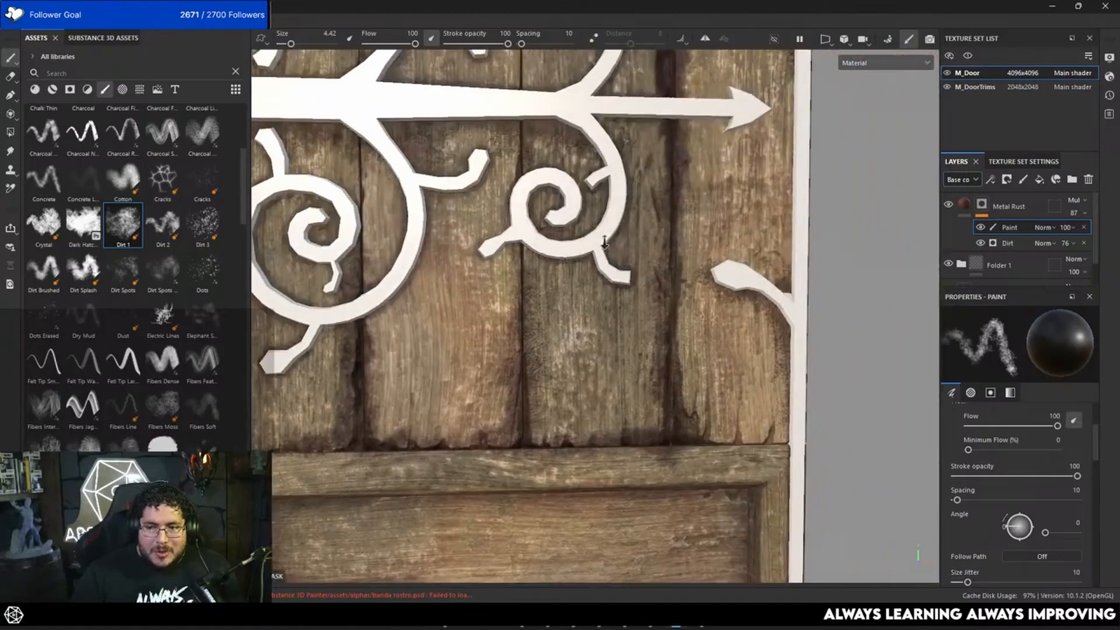
pyautogui.keyDown('alt'); pyautogui.moveTo(584, 216); pyautogui.dragTo(616, 224); pyautogui.keyUp('alt')
pyautogui.keyDown('alt'); pyautogui.moveTo(615, 224); pyautogui.dragTo(562, 309, button='middle'); pyautogui.keyUp('alt')
pyautogui.keyDown('ctrl'); pyautogui.moveTo(623, 177); pyautogui.dragTo(580, 192, button='right'); pyautogui.keyUp('ctrl')
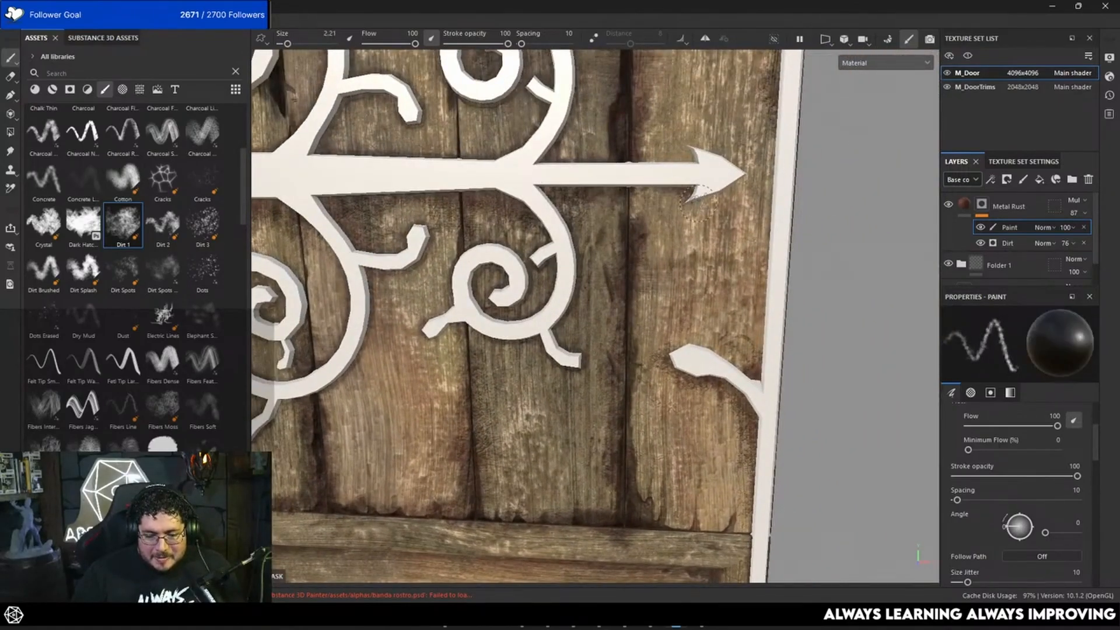
pyautogui.keyDown('alt'); pyautogui.moveTo(660, 217); pyautogui.dragTo(618, 199); pyautogui.keyUp('alt')
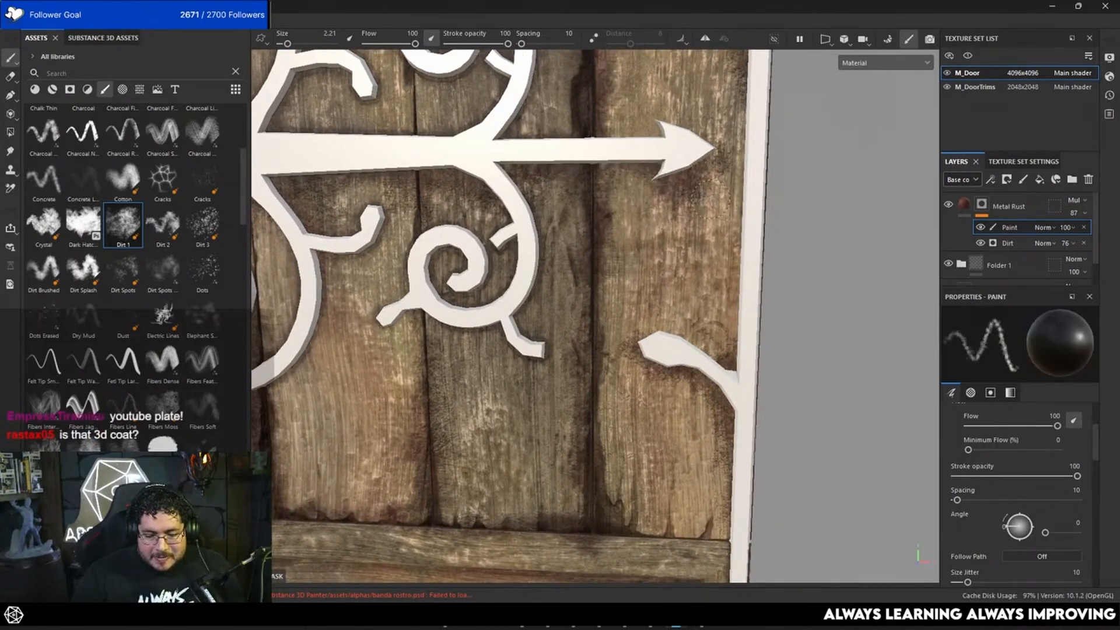
# Enlarge the brush to 3.95 and paint white mask grime beneath the upper hinge bar at the door's outer edge.
pyautogui.keyDown('alt'); pyautogui.moveTo(710, 170); pyautogui.dragTo(634, 99, button='right'); pyautogui.keyUp('alt')
pyautogui.keyDown('alt'); pyautogui.moveTo(635, 100); pyautogui.dragTo(616, 333, button='middle'); pyautogui.keyUp('alt')
pyautogui.keyDown('alt'); pyautogui.moveTo(617, 333); pyautogui.dragTo(560, 193, button='right'); pyautogui.keyUp('alt')
pyautogui.keyDown('alt'); pyautogui.moveTo(560, 192); pyautogui.dragTo(552, 343, button='middle'); pyautogui.keyUp('alt')
pyautogui.keyDown('alt'); pyautogui.moveTo(537, 262); pyautogui.dragTo(683, 402, button='right'); pyautogui.keyUp('alt')
pyautogui.keyDown('ctrl'); pyautogui.moveTo(516, 234); pyautogui.dragTo(527, 222, button='right'); pyautogui.keyUp('ctrl')
pyautogui.press('c')
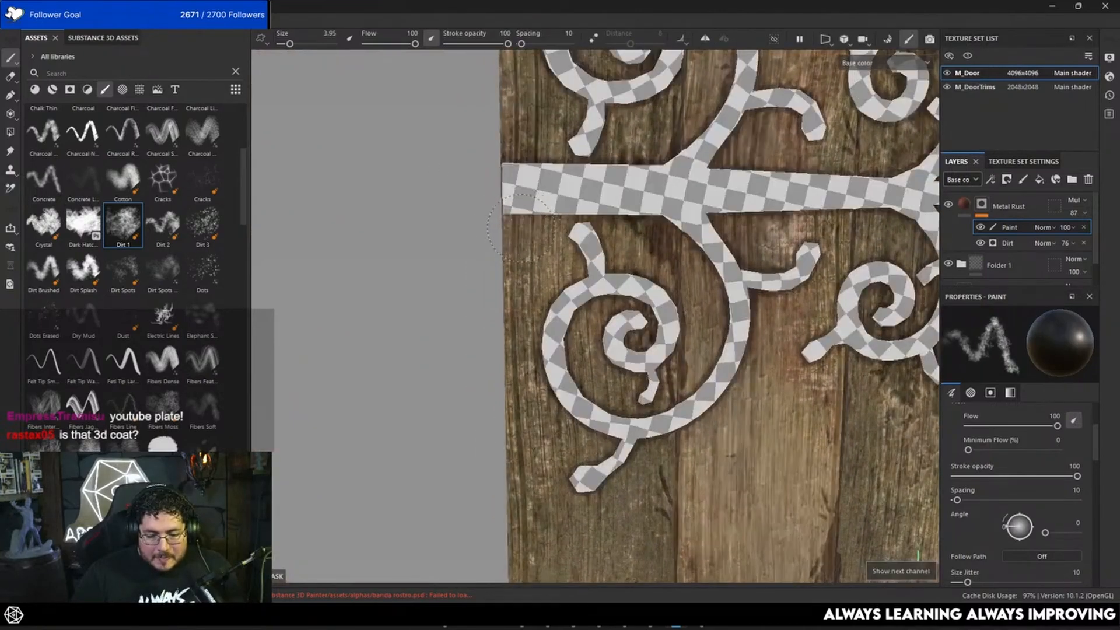
pyautogui.press('m')
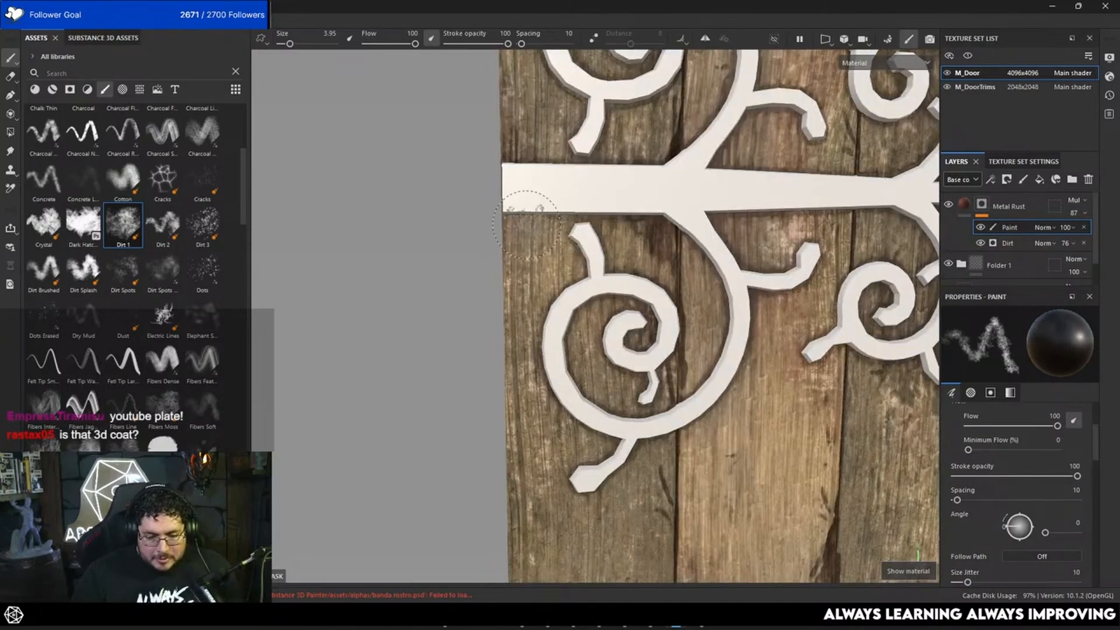
pyautogui.press('x')
pyautogui.moveTo(525, 226)
pyautogui.mouseDown()
pyautogui.moveTo(649, 235)
pyautogui.moveTo(637, 229)
pyautogui.mouseUp()
pyautogui.keyDown('alt'); pyautogui.moveTo(636, 225); pyautogui.dragTo(535, 195, button='middle'); pyautogui.keyUp('alt')
pyautogui.moveTo(467, 192)
pyautogui.mouseDown()
pyautogui.moveTo(420, 228)
pyautogui.moveTo(429, 256)
pyautogui.mouseUp()
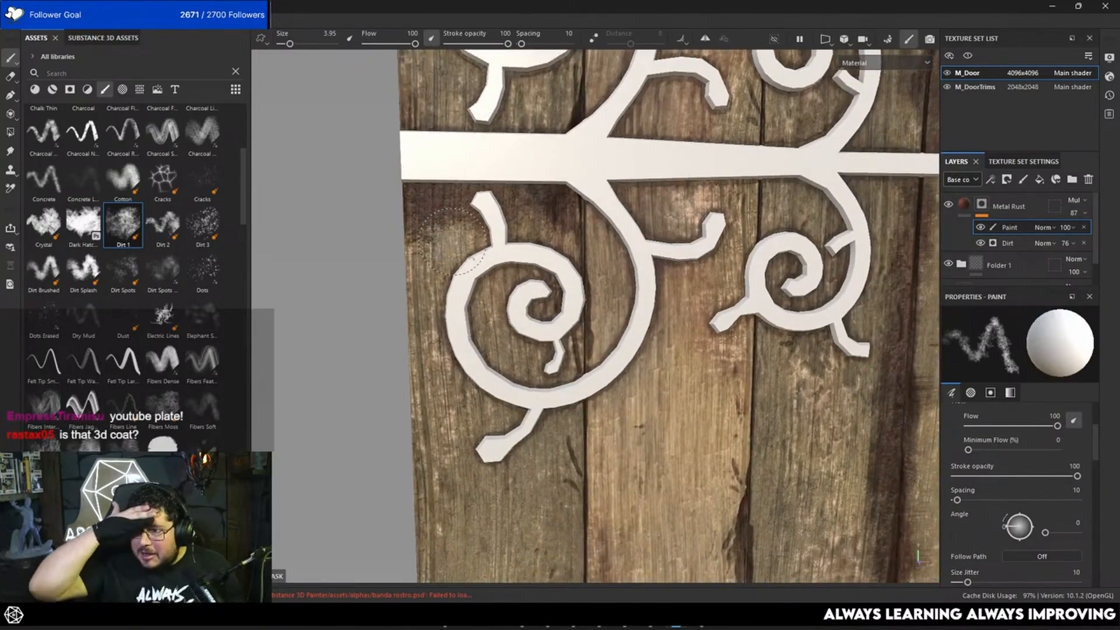
# Paint grime beneath the rest of the upper hinge bar and below its small lower spiral.
pyautogui.moveTo(707, 231); pyautogui.dragTo(665, 226)
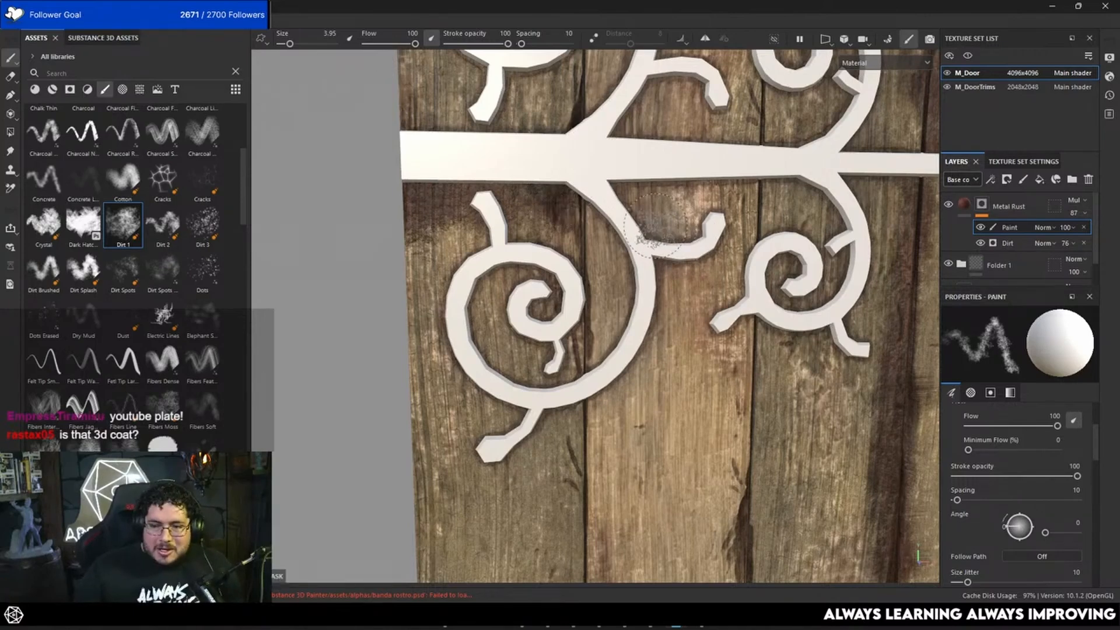
pyautogui.keyDown('alt'); pyautogui.moveTo(675, 175); pyautogui.dragTo(549, 178, button='middle'); pyautogui.keyUp('alt')
pyautogui.moveTo(548, 178)
pyautogui.mouseDown()
pyautogui.moveTo(576, 202)
pyautogui.moveTo(723, 184)
pyautogui.moveTo(703, 187)
pyautogui.mouseUp()
pyautogui.moveTo(703, 188)
pyautogui.mouseDown()
pyautogui.moveTo(755, 185)
pyautogui.moveTo(750, 288)
pyautogui.moveTo(772, 285)
pyautogui.moveTo(719, 262)
pyautogui.moveTo(766, 283)
pyautogui.mouseUp()
pyautogui.keyDown('alt'); pyautogui.moveTo(525, 315); pyautogui.dragTo(572, 316); pyautogui.keyUp('alt')
pyautogui.moveTo(571, 316)
pyautogui.mouseDown()
pyautogui.moveTo(543, 320)
pyautogui.moveTo(560, 350)
pyautogui.moveTo(606, 362)
pyautogui.moveTo(578, 397)
pyautogui.moveTo(499, 344)
pyautogui.mouseUp()
# Check the base colour channel, return to the material view and soften the grime beneath the small lower spiral with black.
pyautogui.press('c')
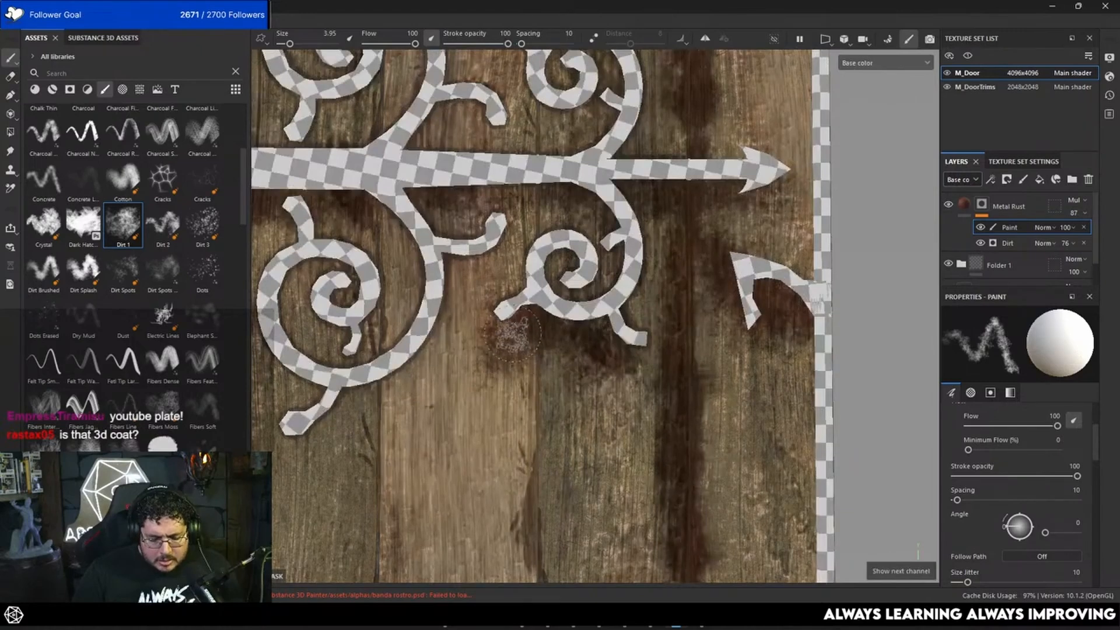
pyautogui.press('m')
pyautogui.keyDown('alt'); pyautogui.moveTo(576, 341); pyautogui.dragTo(568, 316, button='middle'); pyautogui.keyUp('alt')
pyautogui.moveTo(470, 336); pyautogui.dragTo(496, 362)
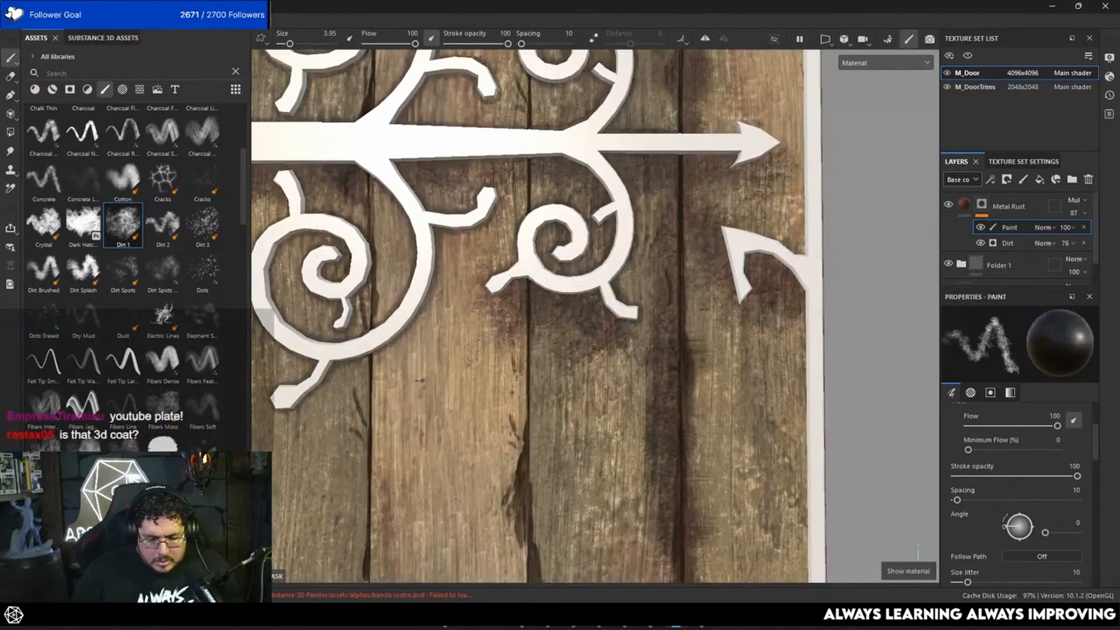
pyautogui.keyDown('alt'); pyautogui.moveTo(633, 344); pyautogui.dragTo(787, 327, button='middle'); pyautogui.keyUp('alt')
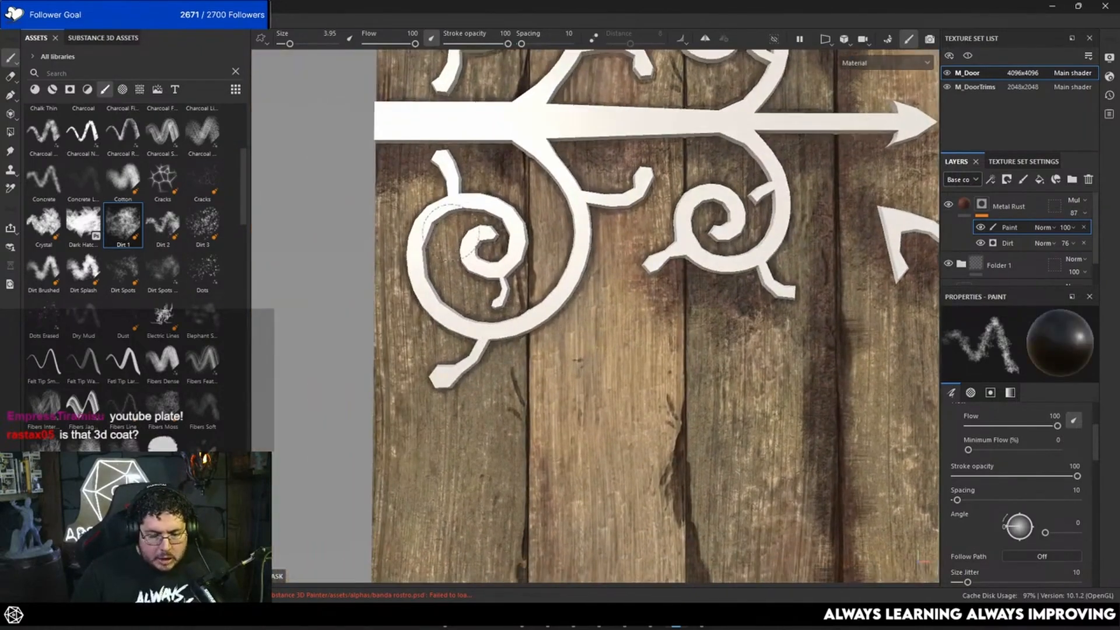
# Paint grime inside and beneath the upper hinge's large lower spiral, softening the door's outer edge beside it with black.
pyautogui.press('x')
pyautogui.moveTo(453, 235)
pyautogui.mouseDown()
pyautogui.moveTo(439, 245)
pyautogui.moveTo(452, 273)
pyautogui.moveTo(431, 306)
pyautogui.mouseUp()
pyautogui.moveTo(423, 308)
pyautogui.keyDown('alt'); pyautogui.mouseDown()
pyautogui.moveTo(428, 265)
pyautogui.moveTo(460, 293)
pyautogui.moveTo(455, 342)
pyautogui.moveTo(581, 282)
pyautogui.moveTo(615, 187)
pyautogui.moveTo(574, 291)
pyautogui.moveTo(537, 339)
pyautogui.moveTo(534, 374)
pyautogui.moveTo(492, 343)
pyautogui.mouseUp(); pyautogui.keyUp('alt')
pyautogui.press('x')
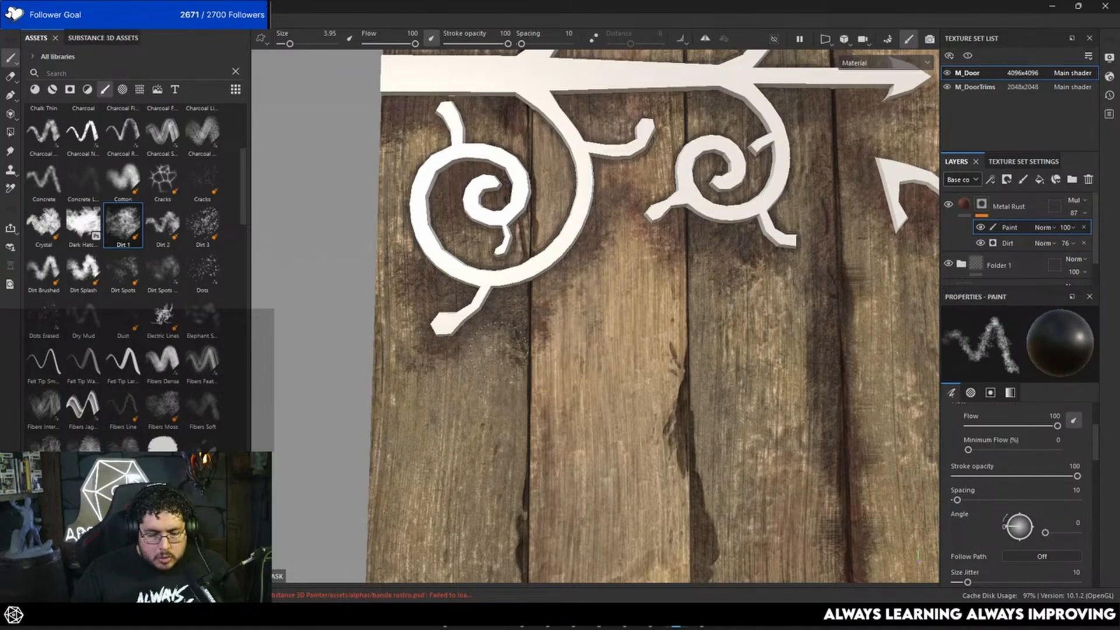
pyautogui.moveTo(416, 289); pyautogui.dragTo(423, 284)
pyautogui.keyDown('alt'); pyautogui.moveTo(422, 284); pyautogui.dragTo(496, 332); pyautogui.keyUp('alt')
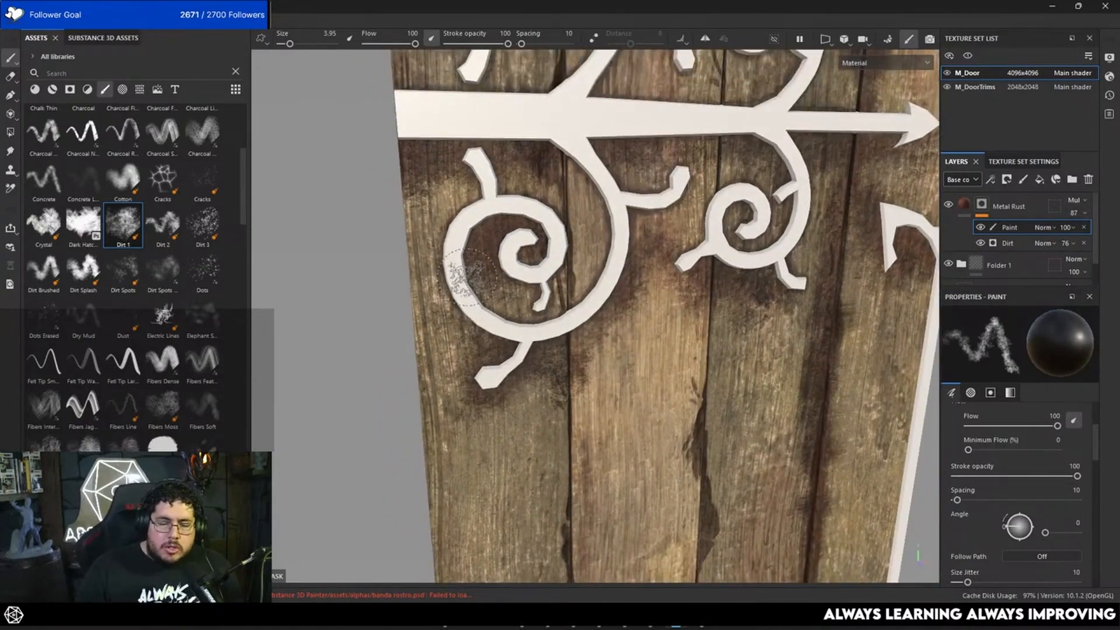
# Paint white mask grime inside the large and small upper spirals of the upper hinge.
pyautogui.keyDown('alt'); pyautogui.moveTo(467, 274); pyautogui.dragTo(560, 224); pyautogui.keyUp('alt')
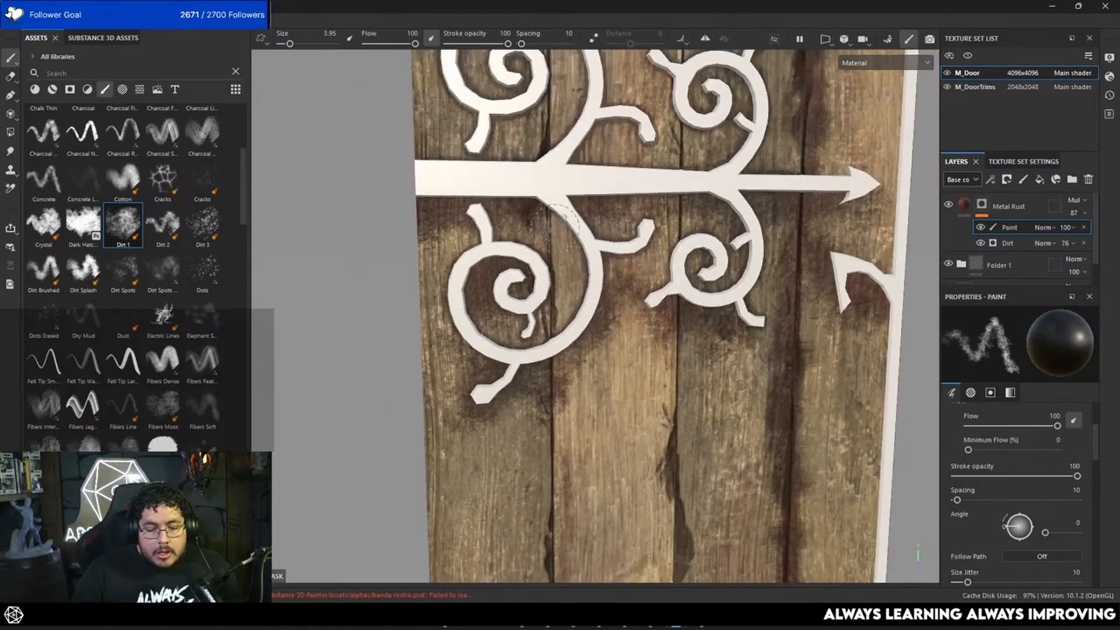
pyautogui.keyDown('alt'); pyautogui.moveTo(637, 241); pyautogui.dragTo(617, 210); pyautogui.keyUp('alt')
pyautogui.keyDown('alt'); pyautogui.moveTo(618, 210); pyautogui.dragTo(532, 231, button='middle'); pyautogui.keyUp('alt')
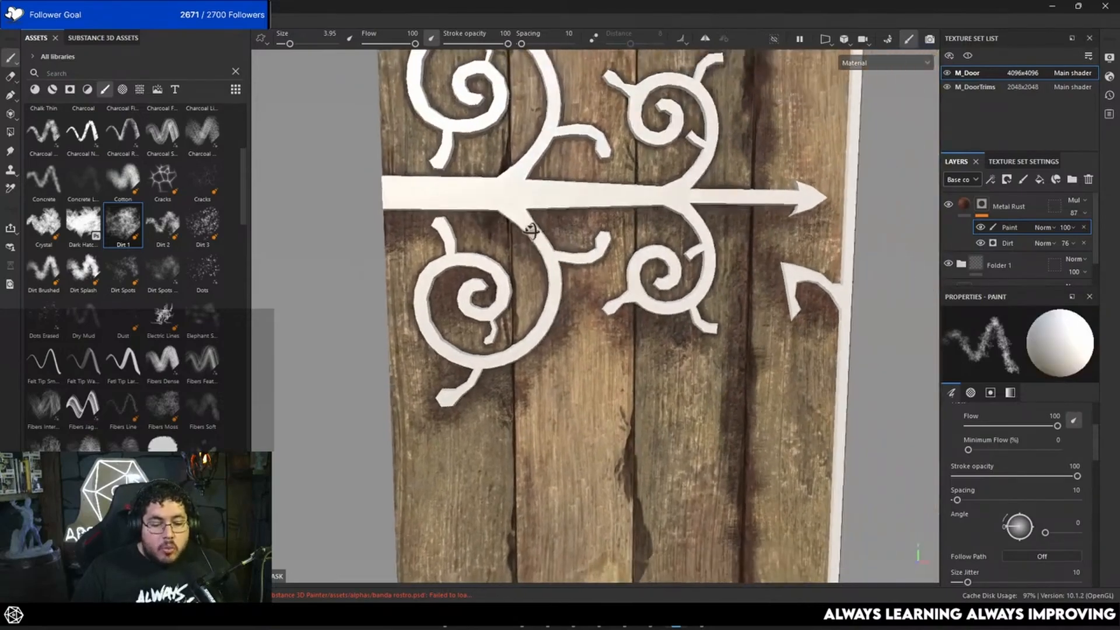
pyautogui.keyDown('alt'); pyautogui.moveTo(604, 237); pyautogui.dragTo(493, 251, button='middle'); pyautogui.keyUp('alt')
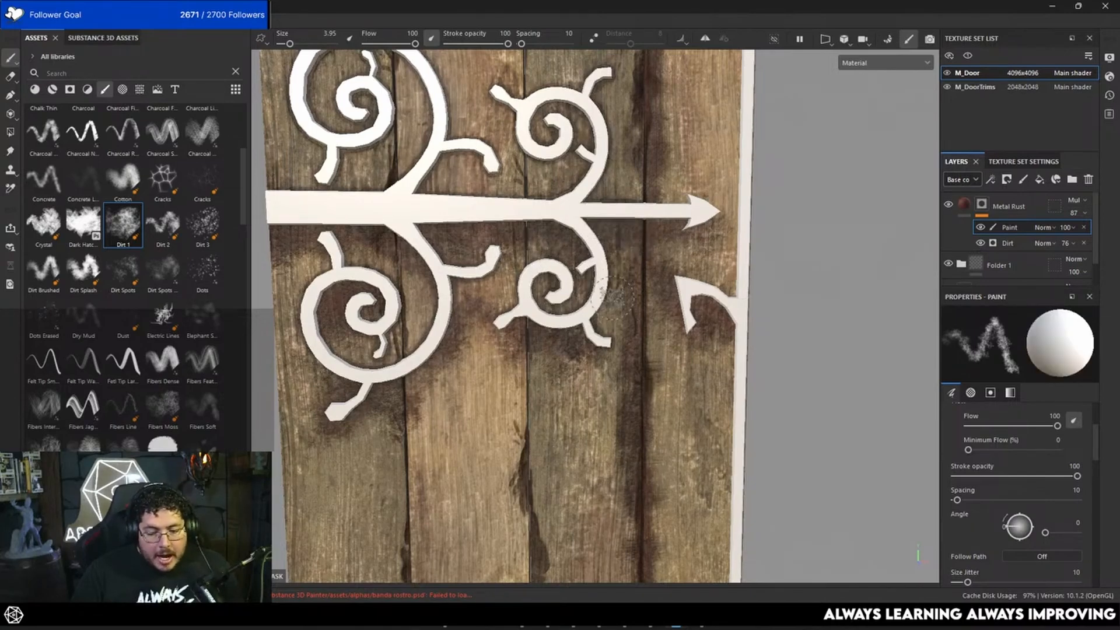
pyautogui.scroll(2, 598, 251)
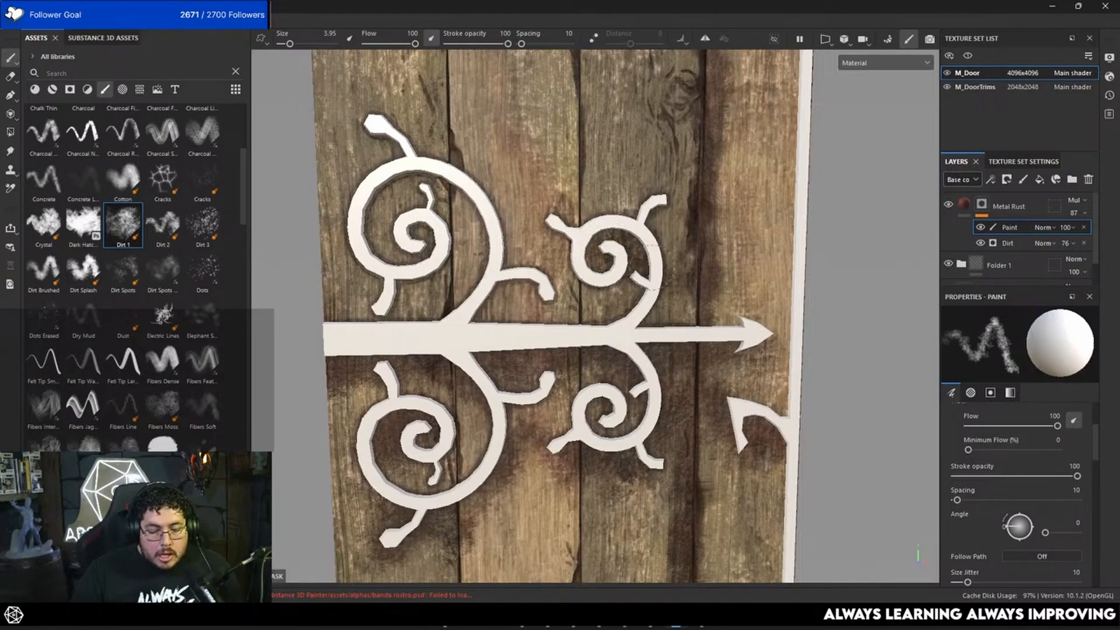
pyautogui.moveTo(418, 190)
pyautogui.mouseDown()
pyautogui.moveTo(461, 212)
pyautogui.moveTo(420, 228)
pyautogui.mouseUp()
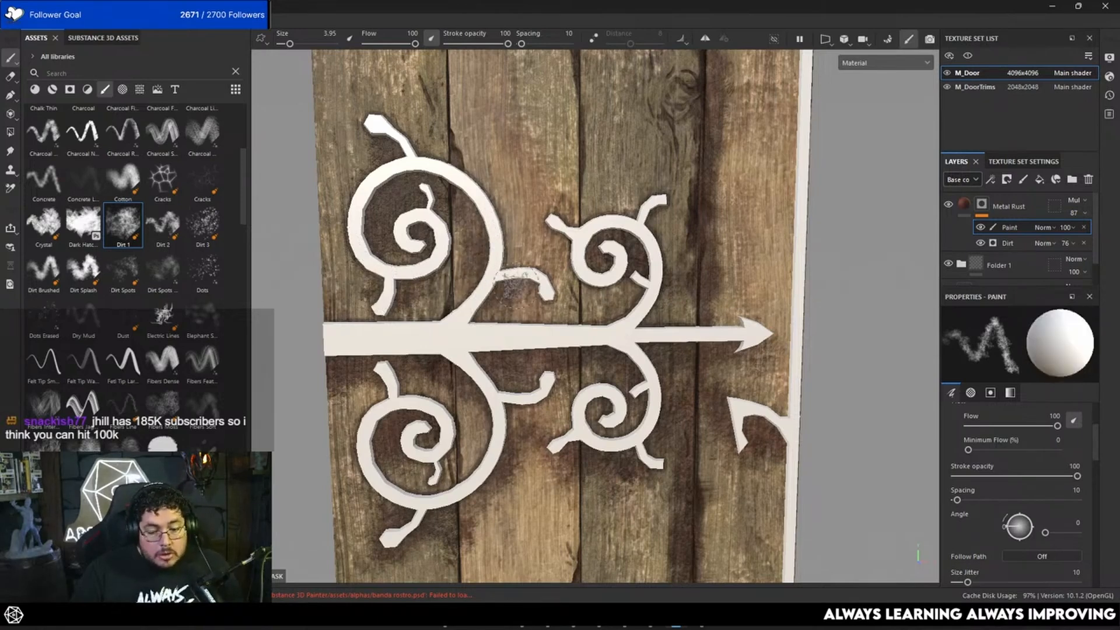
# Paint grime around the tip on top of the large upper spiral, refining it with black.
pyautogui.moveTo(548, 305)
pyautogui.keyDown('alt'); pyautogui.mouseDown()
pyautogui.moveTo(539, 340)
pyautogui.moveTo(546, 324)
pyautogui.mouseUp(); pyautogui.keyUp('alt')
pyautogui.moveTo(546, 324)
pyautogui.keyDown('alt'); pyautogui.mouseDown(button='middle')
pyautogui.moveTo(646, 402)
pyautogui.moveTo(669, 398)
pyautogui.mouseUp(button='middle'); pyautogui.keyUp('alt')
pyautogui.moveTo(493, 225)
pyautogui.mouseDown()
pyautogui.moveTo(537, 236)
pyautogui.moveTo(461, 225)
pyautogui.mouseUp()
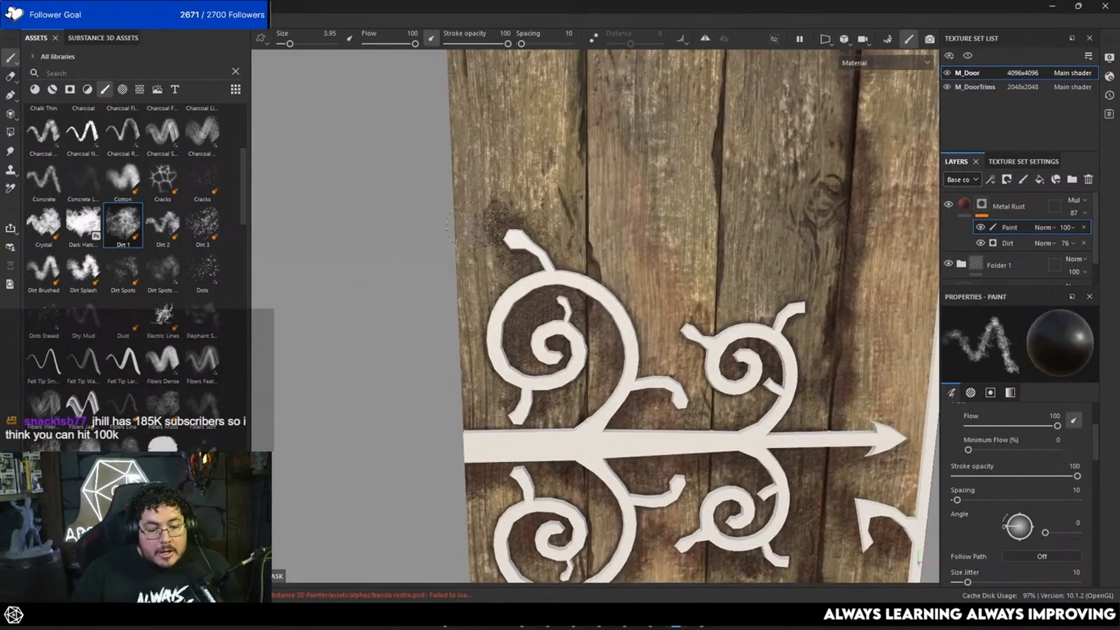
pyautogui.keyDown('alt'); pyautogui.moveTo(586, 239); pyautogui.dragTo(650, 287); pyautogui.keyUp('alt')
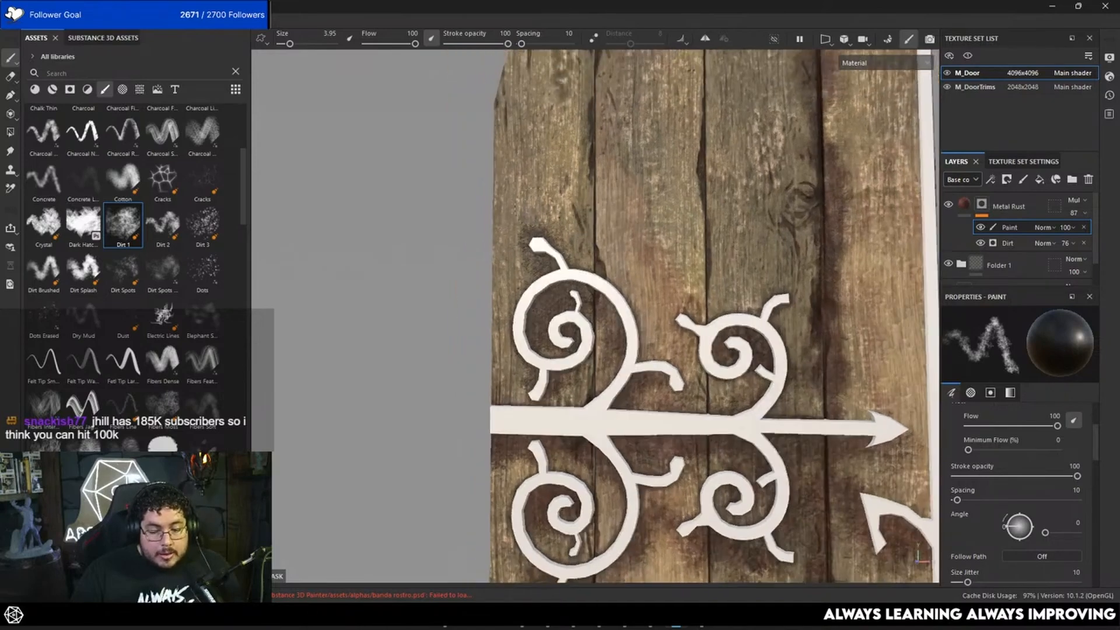
# Enlarge the brush to 4.51 and paint grime along the middle plank gap above the upper hinge.
pyautogui.keyDown('alt'); pyautogui.moveTo(891, 298); pyautogui.dragTo(706, 192, button='middle'); pyautogui.keyUp('alt')
pyautogui.keyDown('alt'); pyautogui.moveTo(800, 310); pyautogui.dragTo(540, 338, button='right'); pyautogui.keyUp('alt')
pyautogui.keyDown('alt'); pyautogui.moveTo(564, 177); pyautogui.dragTo(613, 199, button='middle'); pyautogui.keyUp('alt')
pyautogui.keyDown('alt'); pyautogui.moveTo(614, 199); pyautogui.dragTo(615, 221, button='right'); pyautogui.keyUp('alt')
pyautogui.keyDown('ctrl'); pyautogui.moveTo(518, 128); pyautogui.dragTo(528, 128, button='right'); pyautogui.keyUp('ctrl')
pyautogui.press('x')
pyautogui.moveTo(540, 98); pyautogui.dragTo(535, 112)
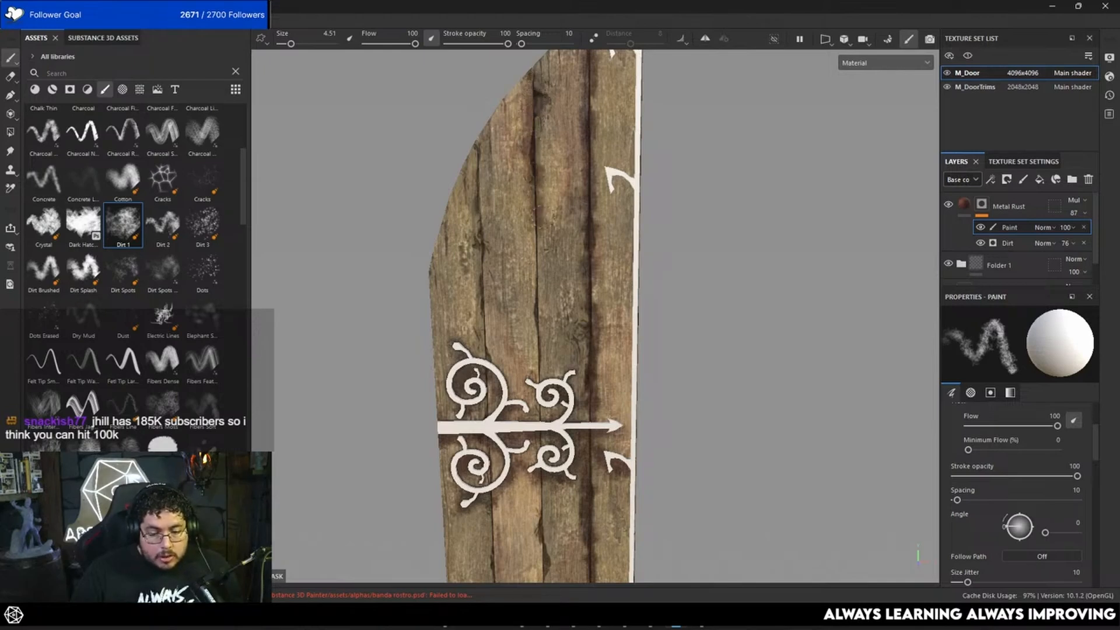
pyautogui.moveTo(538, 244); pyautogui.dragTo(518, 308)
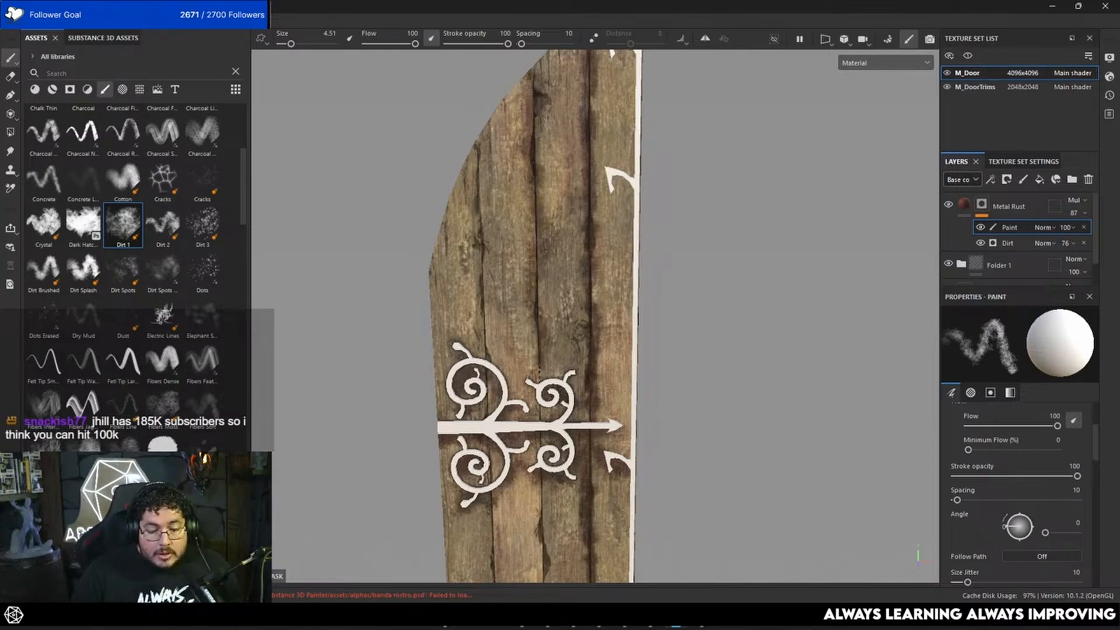
pyautogui.press('x')
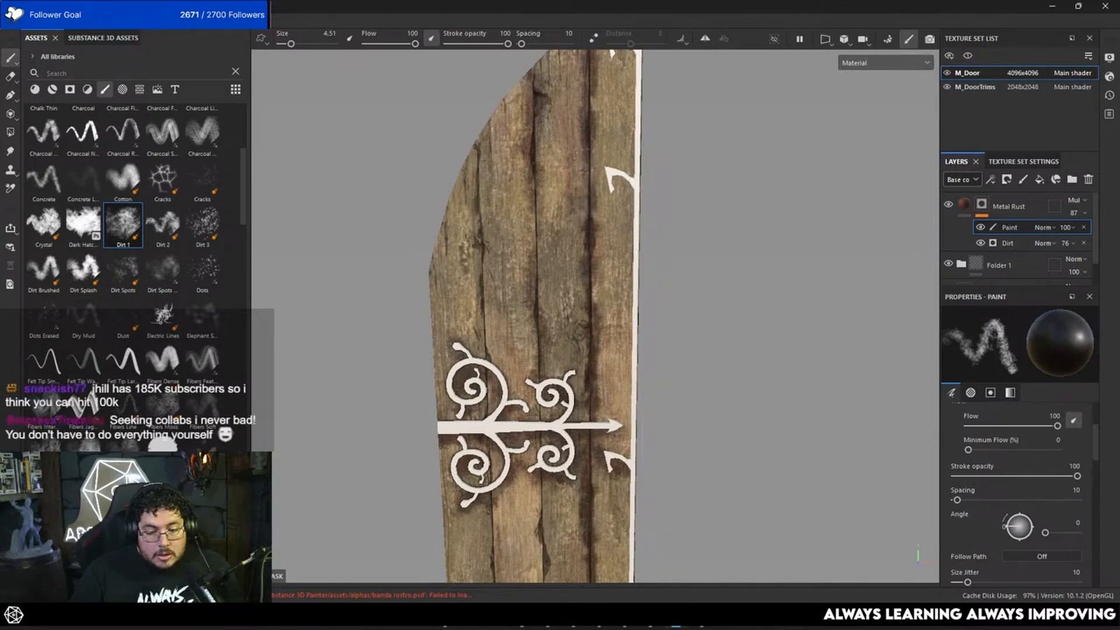
# Paint grime along the plank gap nearest the door's outer edge, above the upper hinge.
pyautogui.keyDown('alt'); pyautogui.moveTo(585, 303); pyautogui.dragTo(629, 243, button='middle'); pyautogui.keyUp('alt')
pyautogui.press('x')
pyautogui.moveTo(513, 195); pyautogui.dragTo(526, 166)
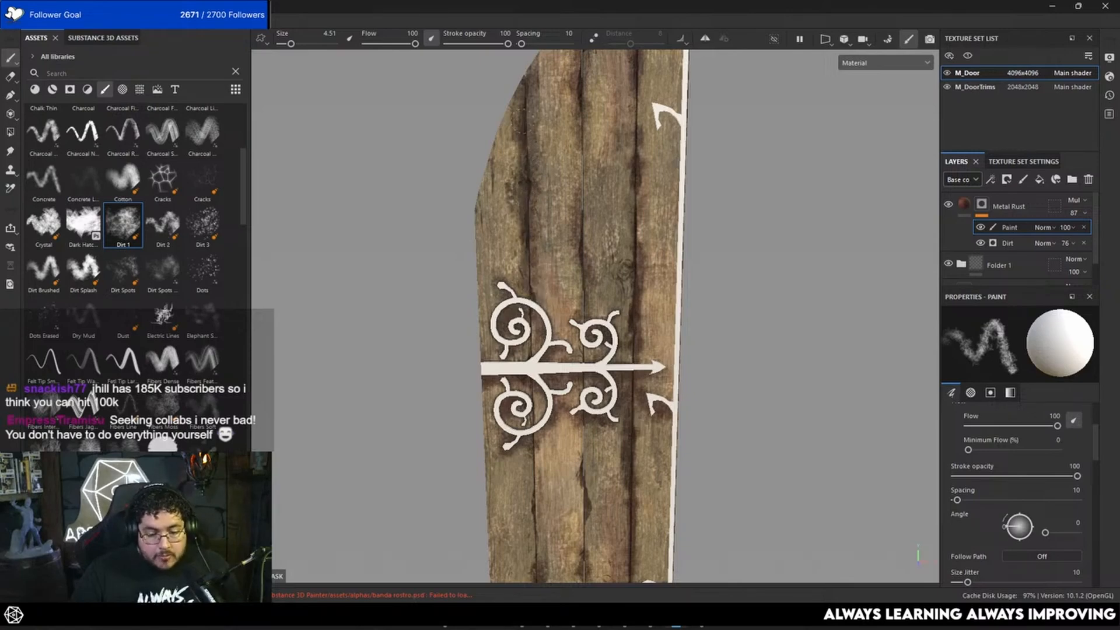
pyautogui.press('x')
# Build up grime along the plank gaps between the two hinges, alternating white and black.
pyautogui.keyDown('alt'); pyautogui.moveTo(578, 200); pyautogui.dragTo(545, 58, button='middle'); pyautogui.keyUp('alt')
pyautogui.keyDown('alt'); pyautogui.moveTo(490, 251); pyautogui.dragTo(525, 251, button='right'); pyautogui.keyUp('alt')
pyautogui.keyDown('alt'); pyautogui.keyDown('shift'); pyautogui.moveTo(525, 251); pyautogui.dragTo(507, 257); pyautogui.keyUp('shift'); pyautogui.keyUp('alt')
pyautogui.keyDown('alt'); pyautogui.moveTo(508, 256); pyautogui.dragTo(524, 169, button='middle'); pyautogui.keyUp('alt')
pyautogui.press('x')
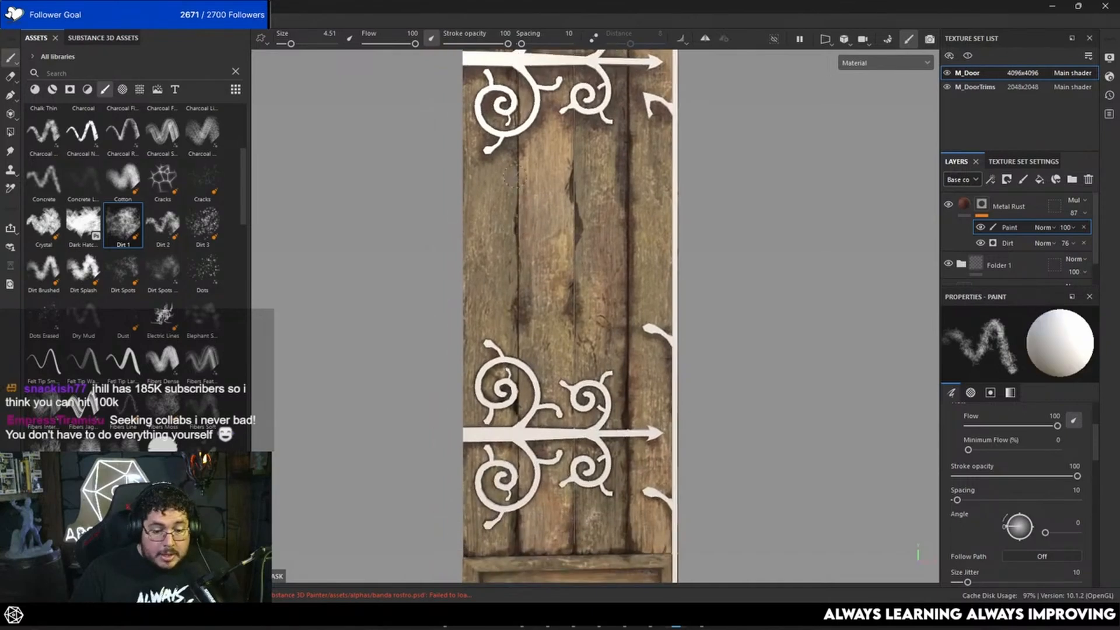
pyautogui.press('x')
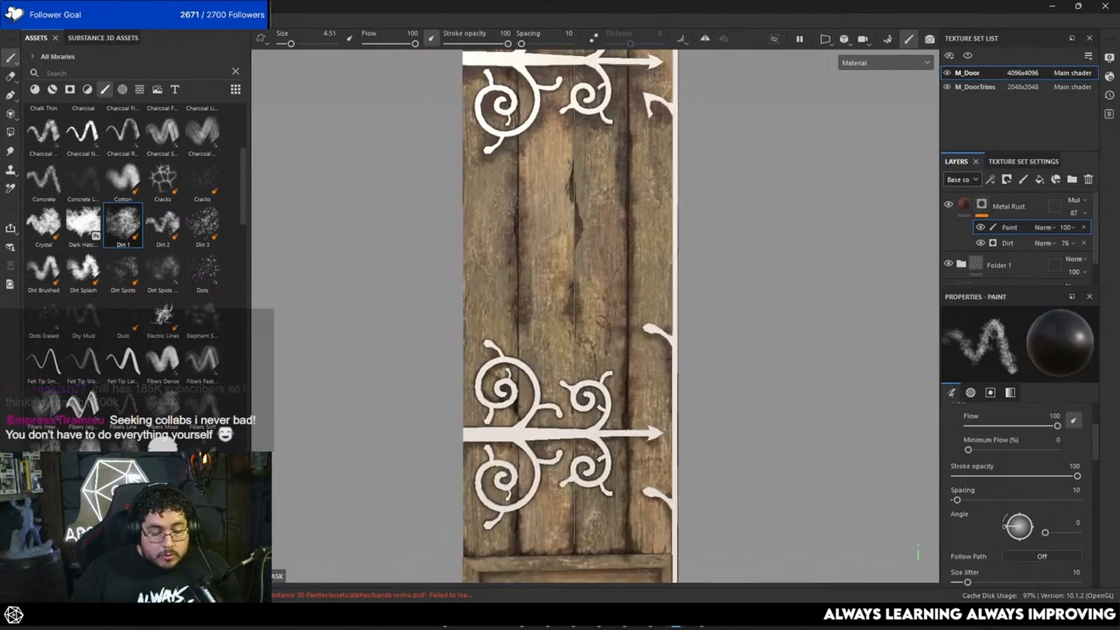
pyautogui.press('x')
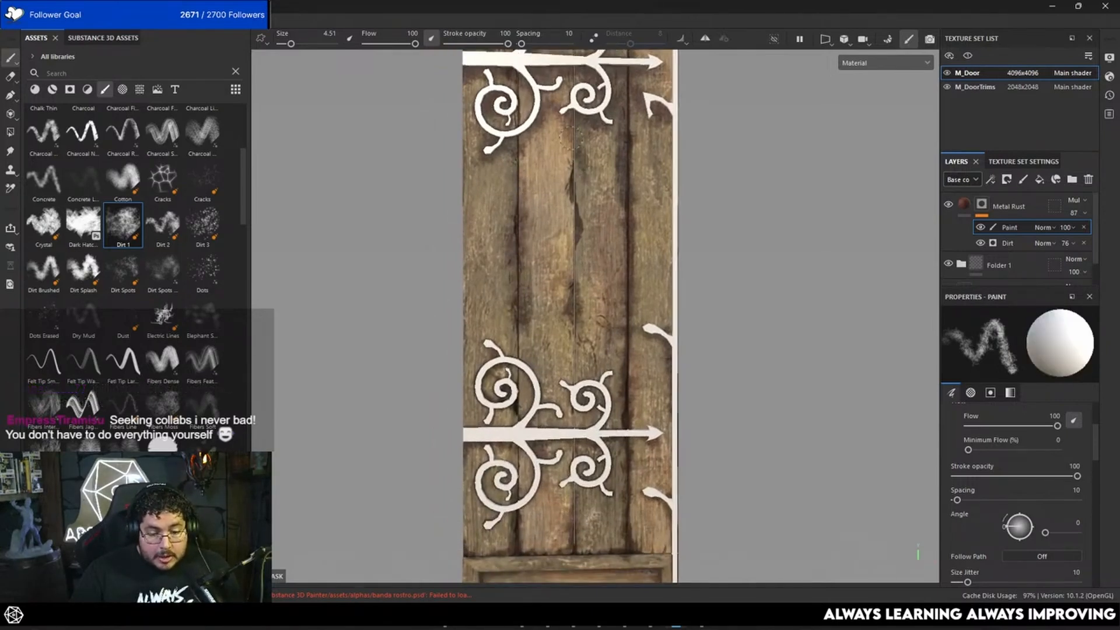
pyautogui.press('x')
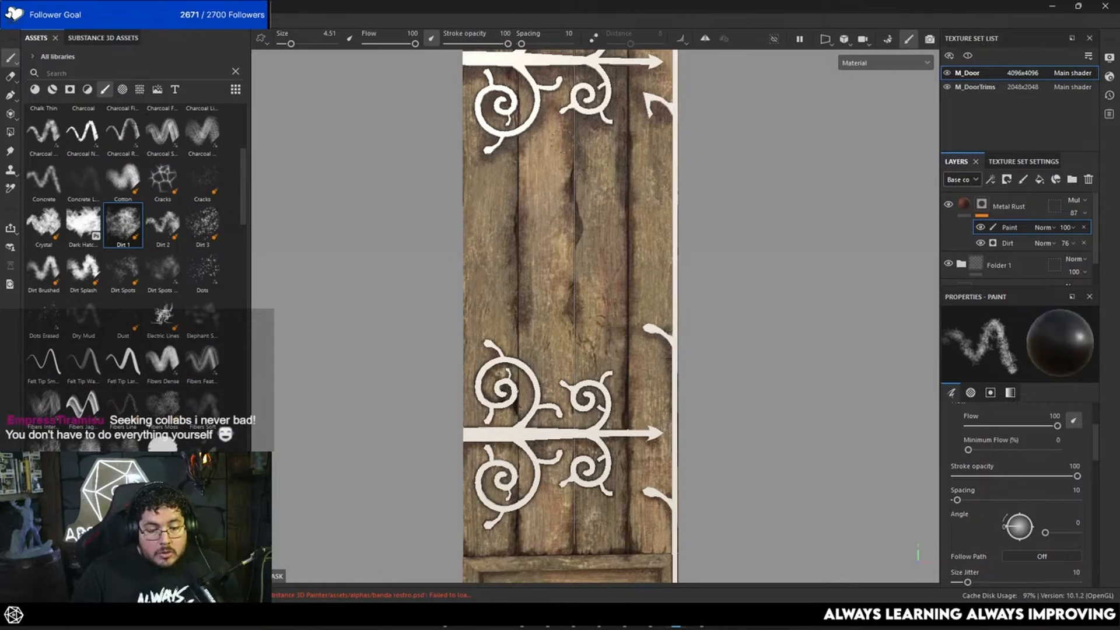
pyautogui.press('x')
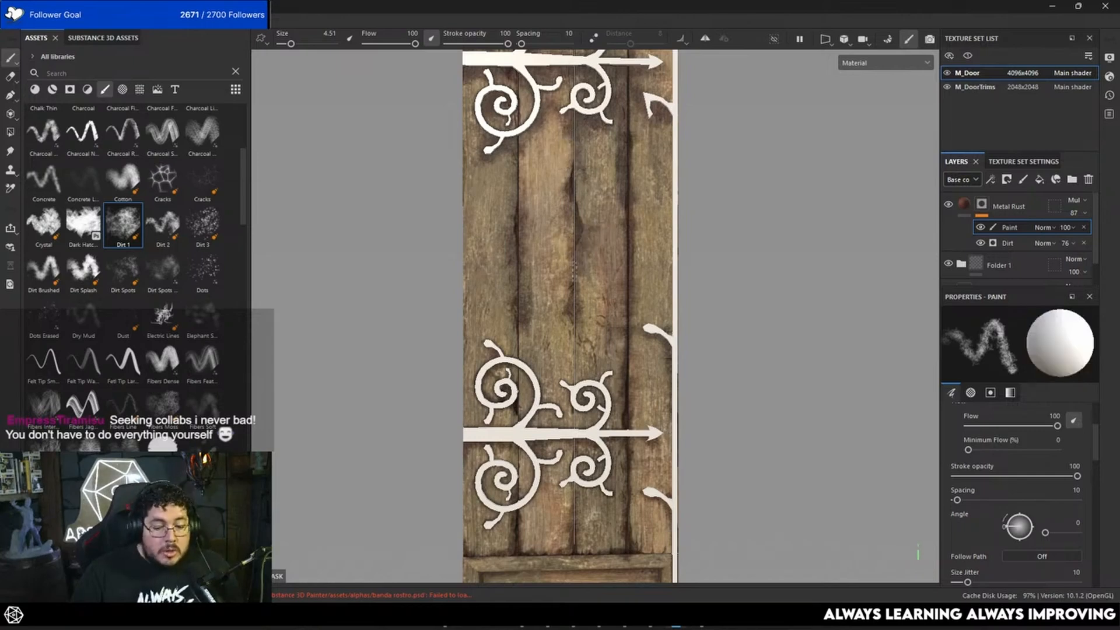
pyautogui.press('x')
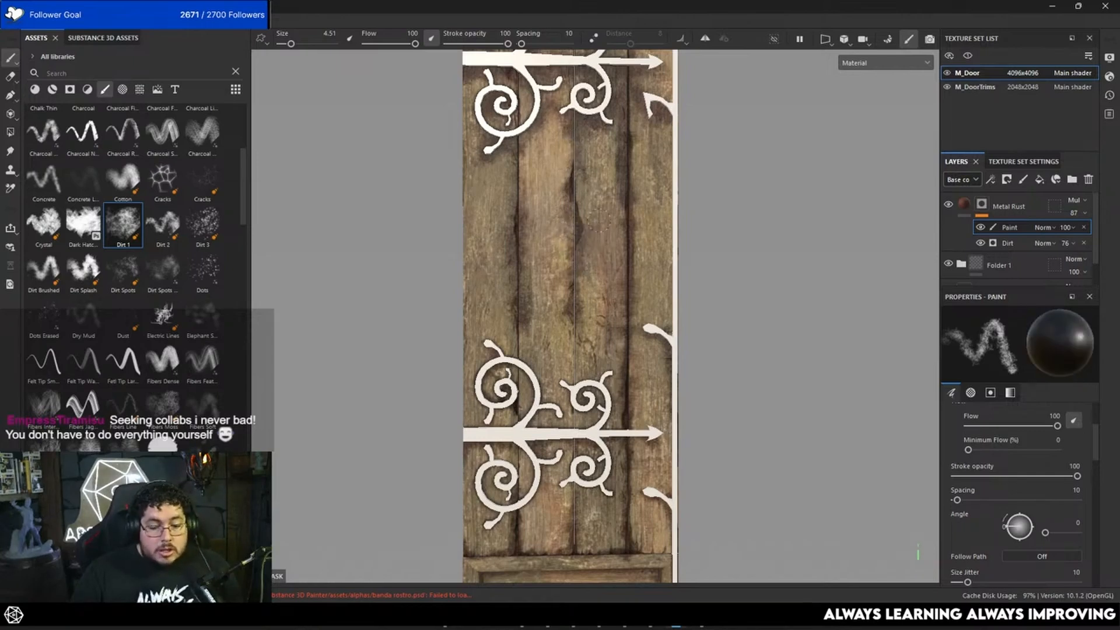
# Extend the grime down the middle plank gap toward the lower hinge, swapping the paint colour to refine it.
pyautogui.keyDown('alt'); pyautogui.moveTo(569, 314); pyautogui.dragTo(576, 239, button='middle'); pyautogui.keyUp('alt')
pyautogui.press('x')
pyautogui.moveTo(576, 239); pyautogui.dragTo(573, 279)
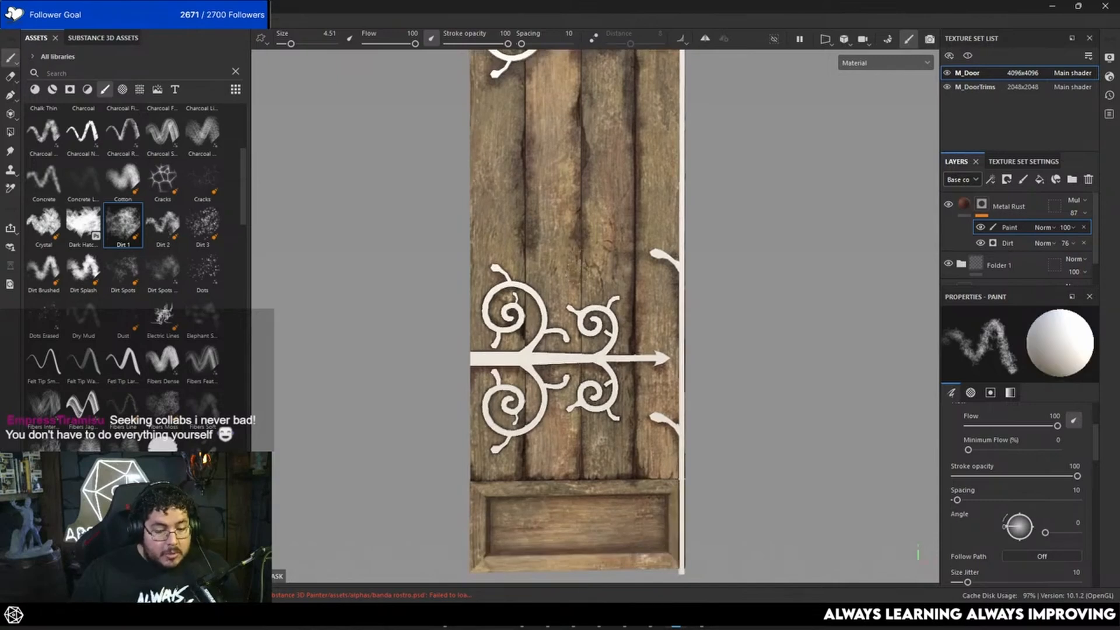
pyautogui.press('x')
pyautogui.press('x')
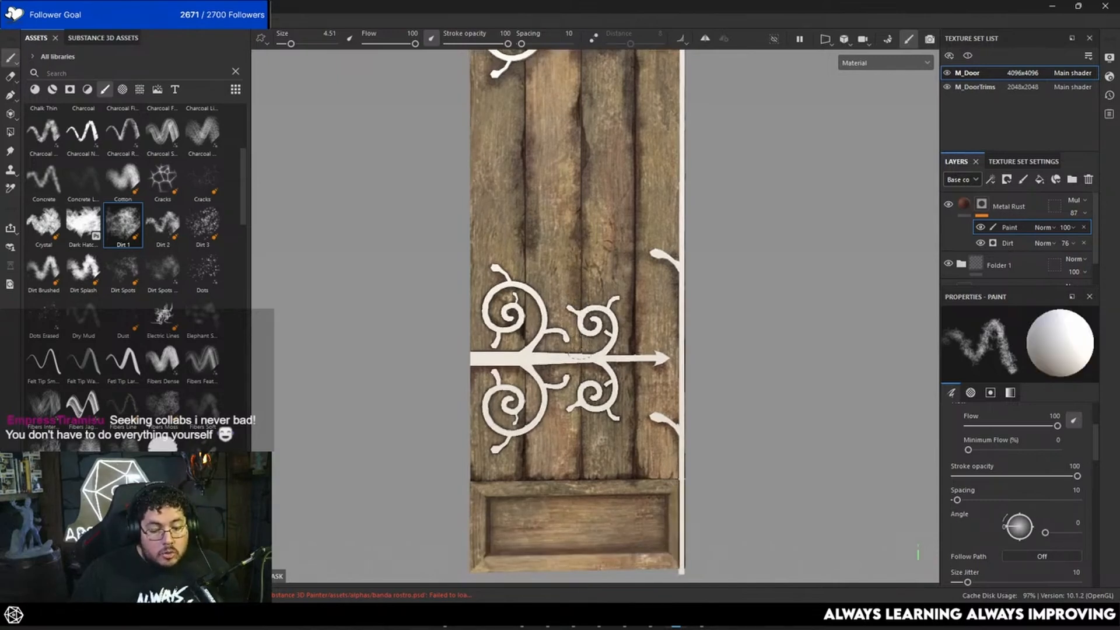
# Work grime along the door's outer edge between the two hinges, alternating black and white paint.
pyautogui.keyDown('alt'); pyautogui.moveTo(508, 271); pyautogui.dragTo(502, 179); pyautogui.keyUp('alt')
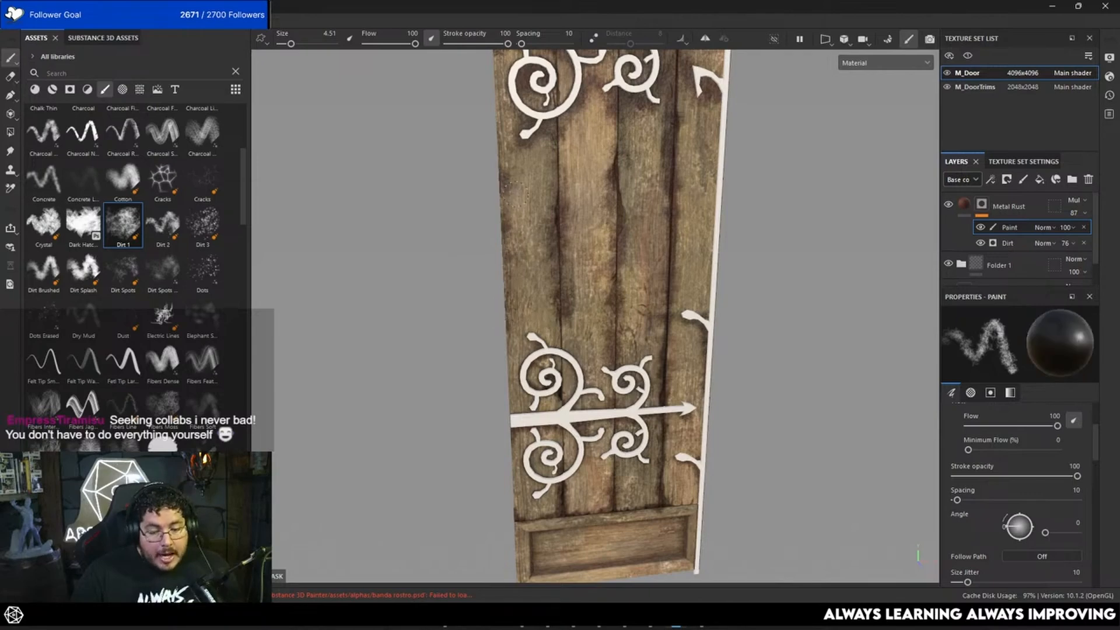
pyautogui.keyDown('alt'); pyautogui.moveTo(518, 190); pyautogui.dragTo(531, 286, button='middle'); pyautogui.keyUp('alt')
pyautogui.press('x')
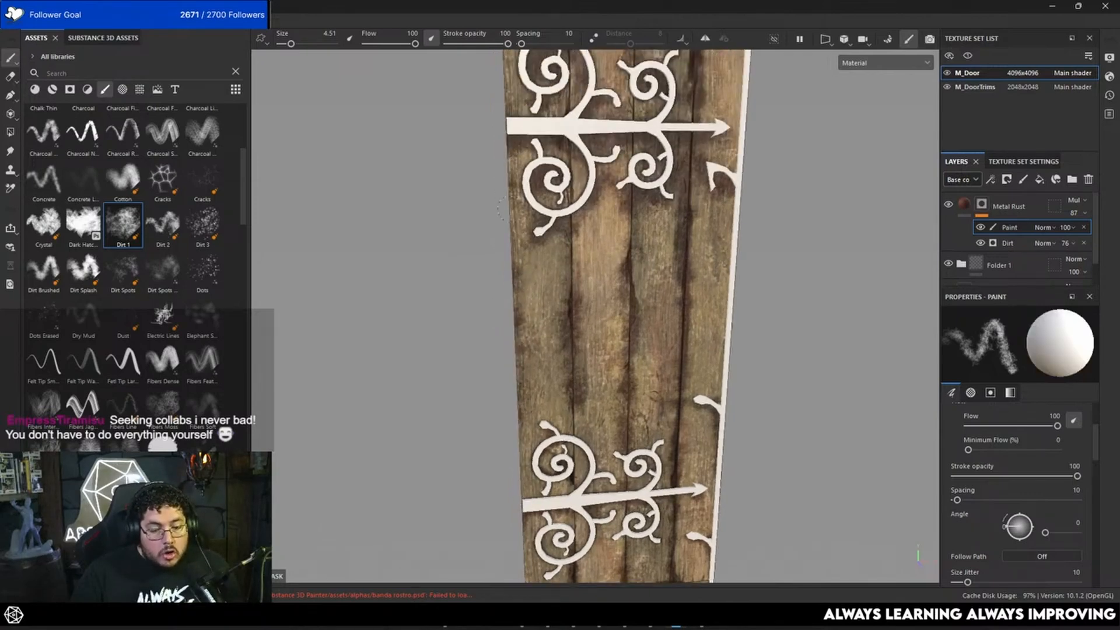
pyautogui.keyDown('alt'); pyautogui.moveTo(507, 156); pyautogui.dragTo(502, 292, button='middle'); pyautogui.keyUp('alt')
pyautogui.press('x')
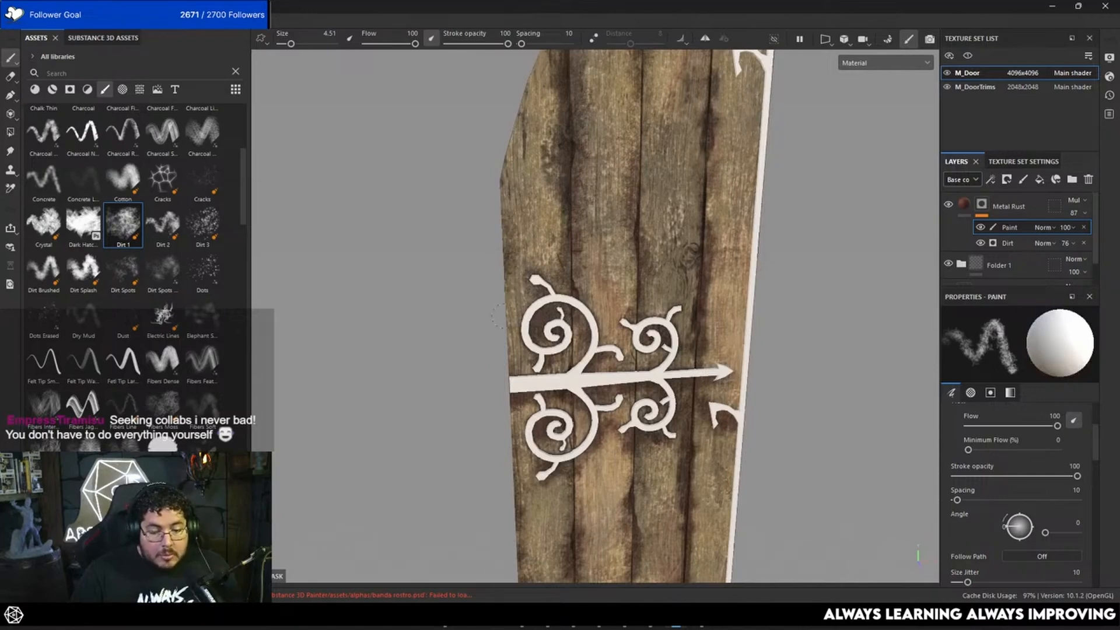
# Refine the grime along the door's outer edge beside and just above the upper hinge, swapping between black and white.
pyautogui.keyDown('alt'); pyautogui.moveTo(499, 222); pyautogui.dragTo(506, 186); pyautogui.keyUp('alt')
pyautogui.press('x')
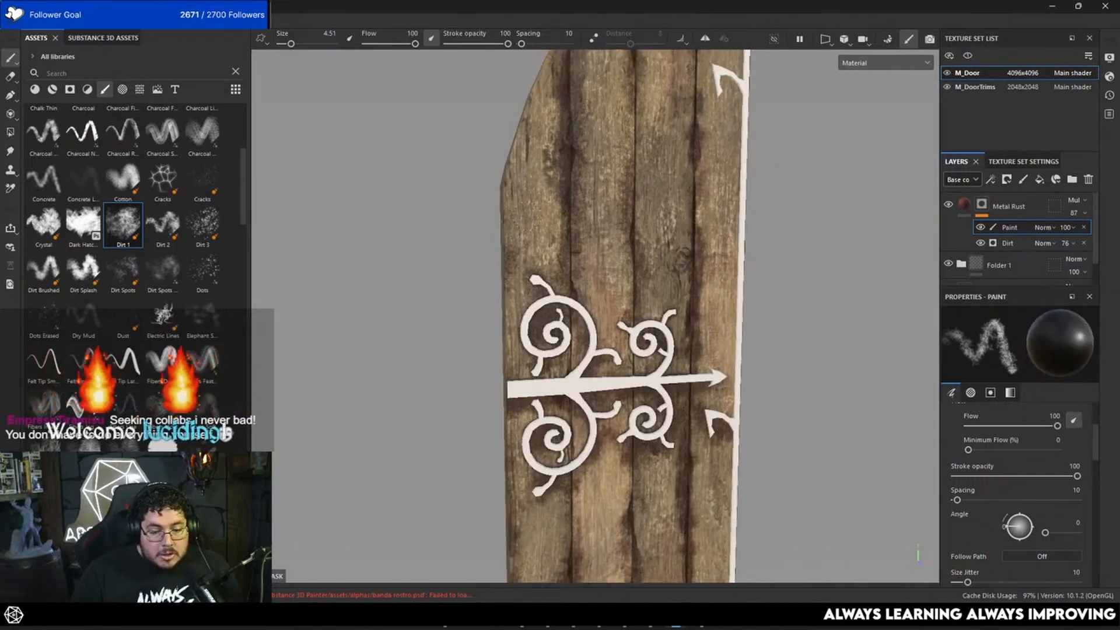
pyautogui.press('x')
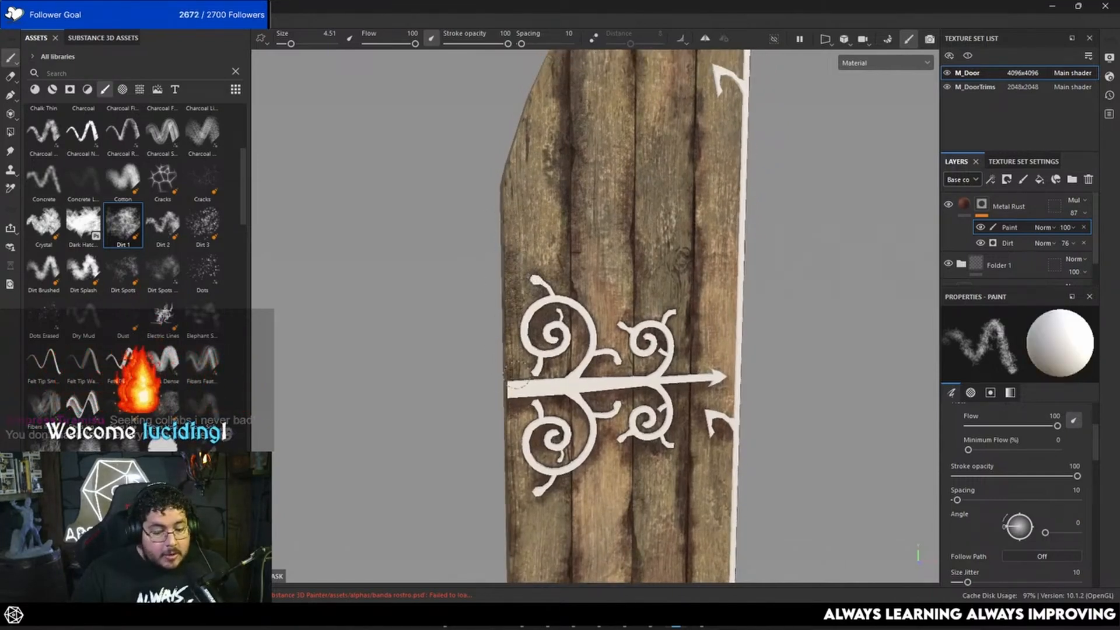
pyautogui.press('x')
pyautogui.keyDown('alt'); pyautogui.moveTo(518, 224); pyautogui.dragTo(516, 206); pyautogui.keyUp('alt')
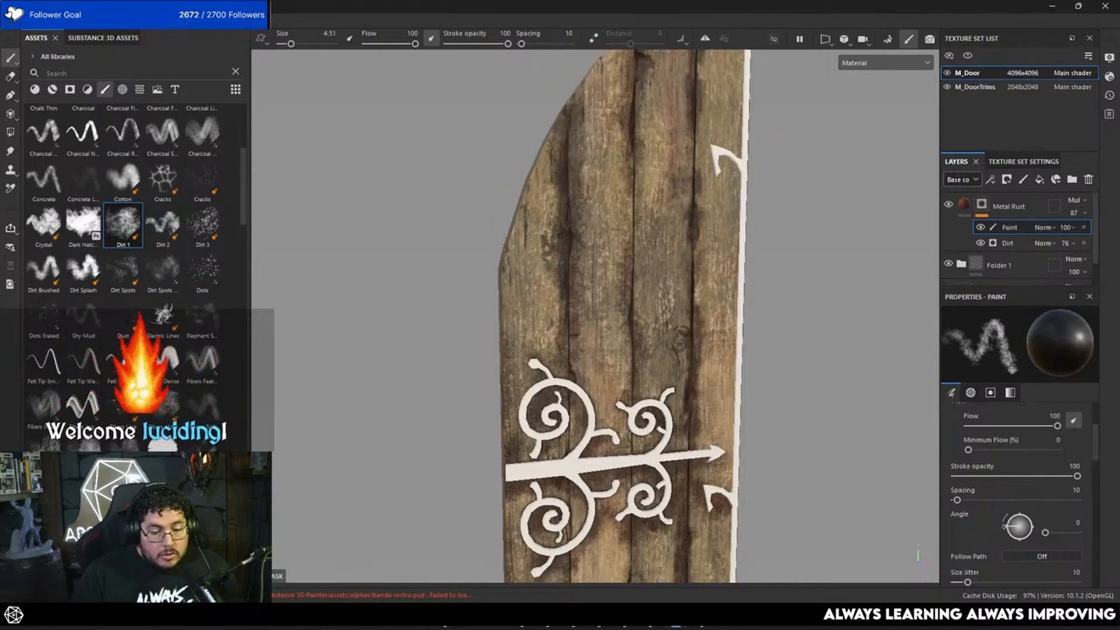
pyautogui.press('x')
pyautogui.press('x')
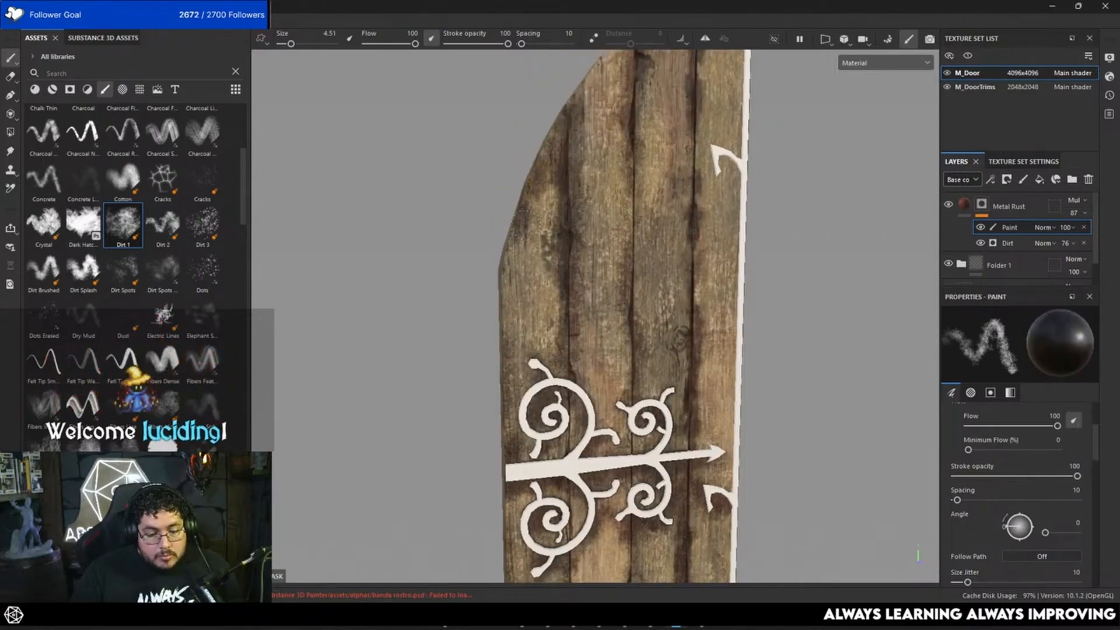
# Continue painting grime along the outer edge up the door's arched top.
pyautogui.keyDown('alt'); pyautogui.moveTo(567, 199); pyautogui.dragTo(553, 204); pyautogui.keyUp('alt')
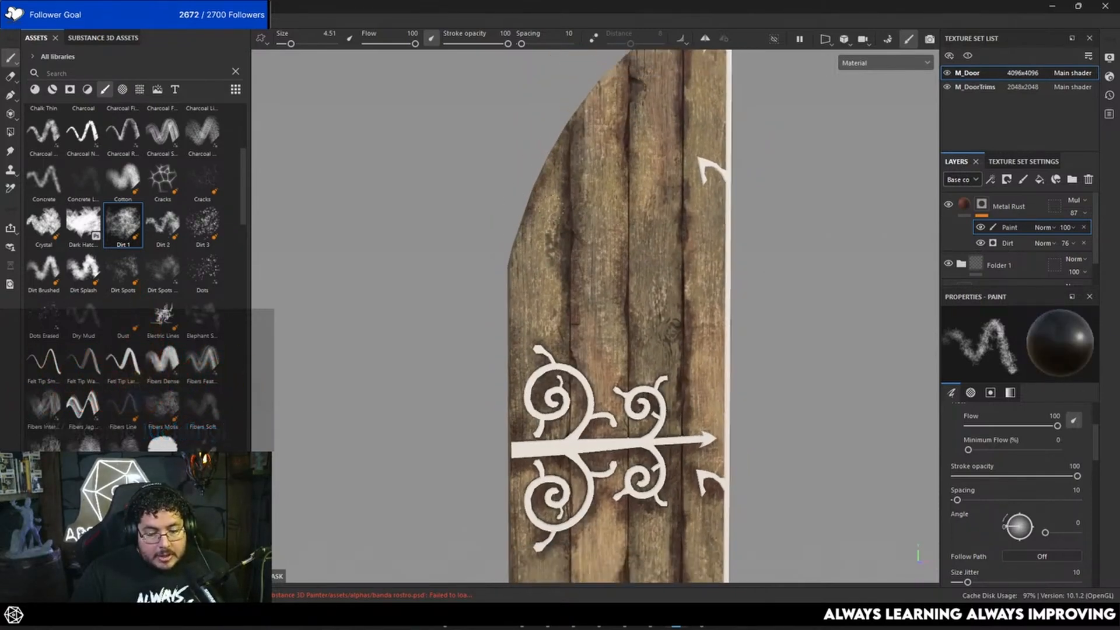
pyautogui.moveTo(537, 165)
pyautogui.keyDown('alt'); pyautogui.mouseDown()
pyautogui.moveTo(570, 251)
pyautogui.moveTo(543, 274)
pyautogui.moveTo(477, 292)
pyautogui.moveTo(537, 306)
pyautogui.moveTo(522, 286)
pyautogui.mouseUp(); pyautogui.keyUp('alt')
pyautogui.press('x')
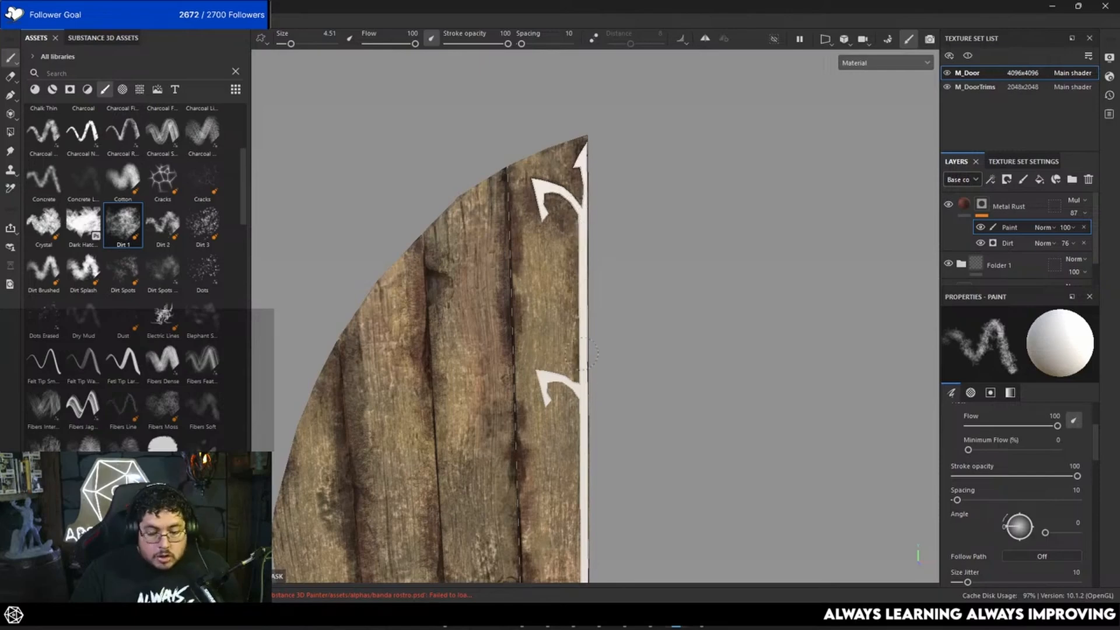
# Paint grime around the white trim on the narrow plank near the arch's peak, alternating white and black.
pyautogui.keyDown('alt'); pyautogui.moveTo(581, 338); pyautogui.dragTo(554, 280, button='middle'); pyautogui.keyUp('alt')
pyautogui.moveTo(540, 262); pyautogui.dragTo(512, 270)
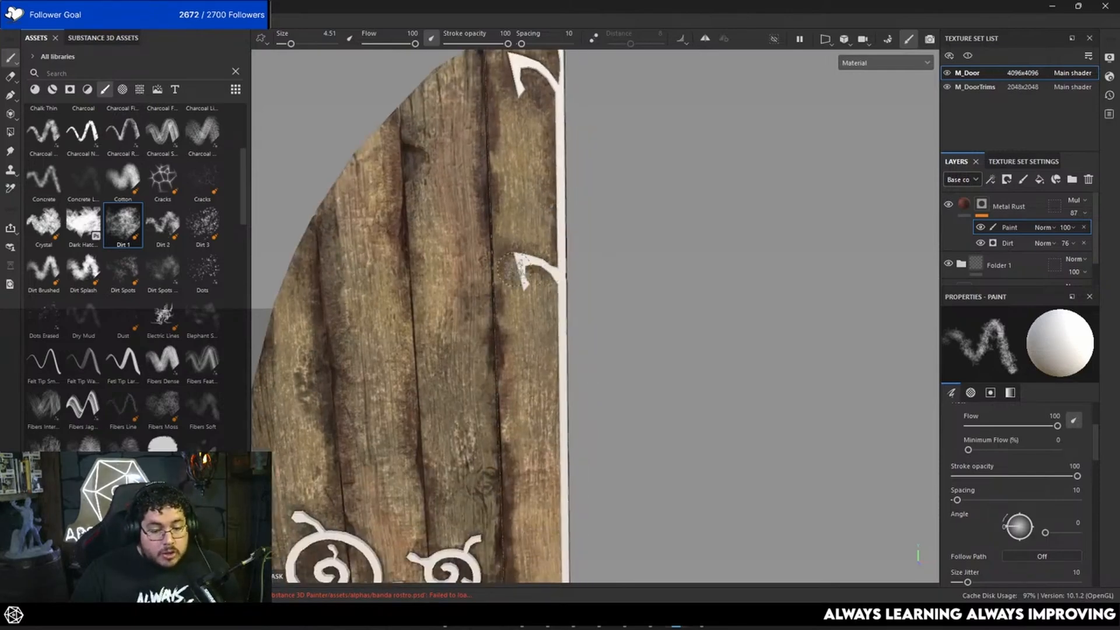
pyautogui.press('x')
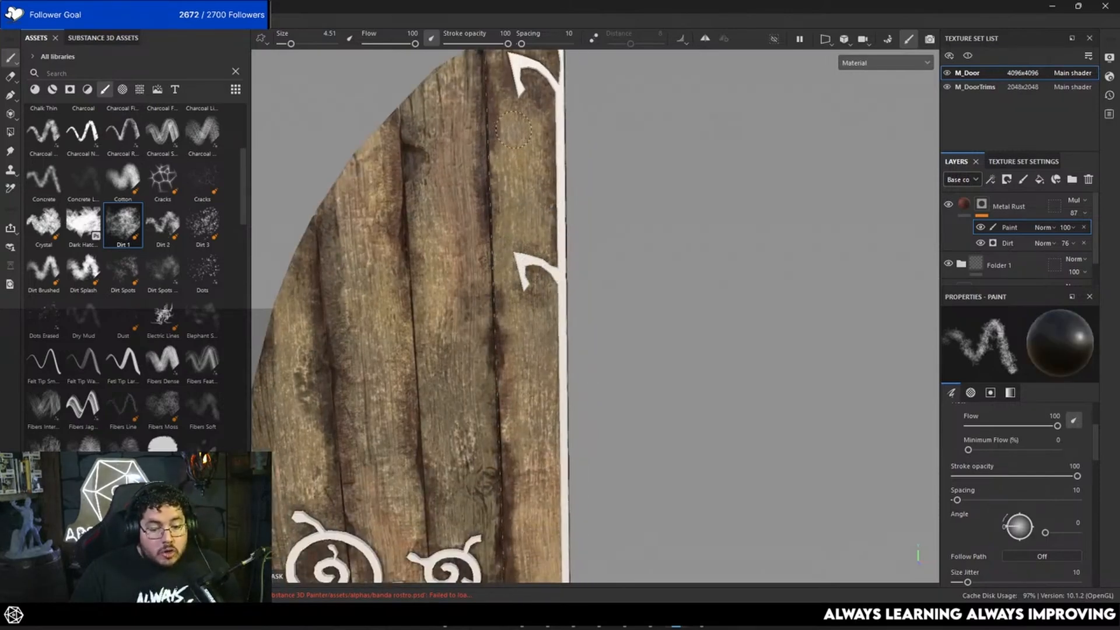
pyautogui.keyDown('alt'); pyautogui.moveTo(514, 128); pyautogui.dragTo(503, 192, button='middle'); pyautogui.keyUp('alt')
pyautogui.press('x')
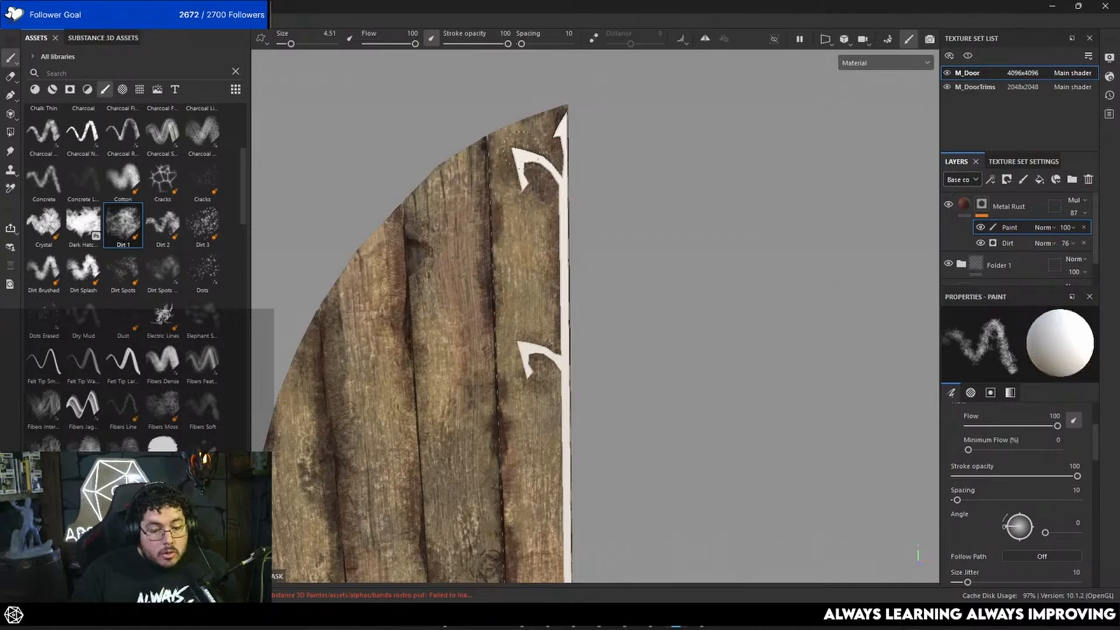
# Reduce the brush to 2.7 and then 3.64 while painting grime against the vertical trim above the upper hinge.
pyautogui.press('[')
pyautogui.press('[')
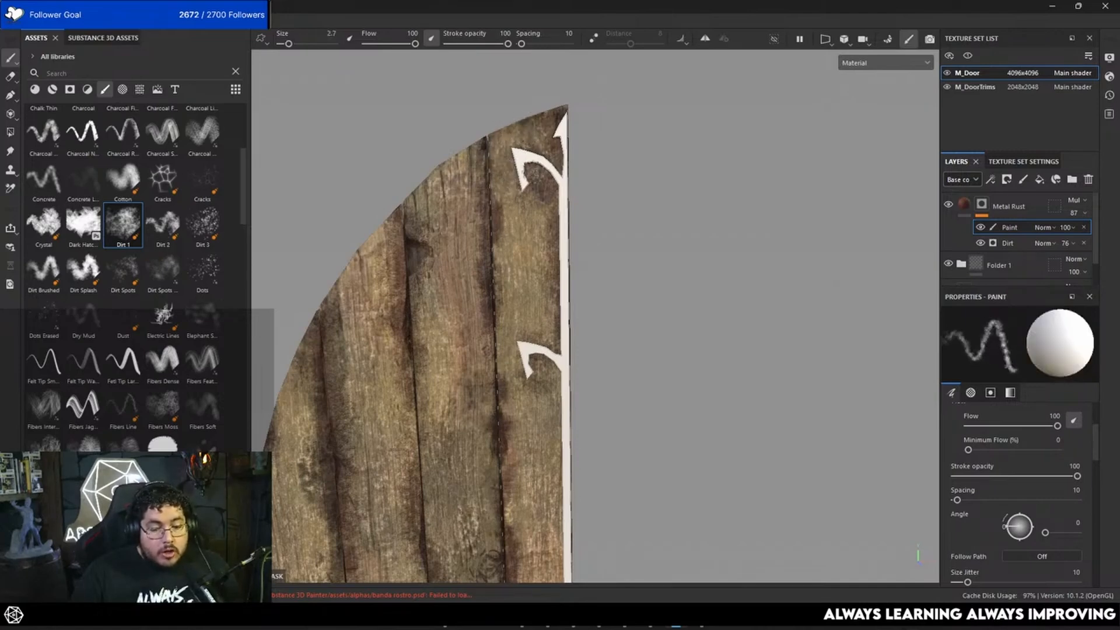
pyautogui.keyDown('alt'); pyautogui.moveTo(548, 358); pyautogui.dragTo(549, 181, button='middle'); pyautogui.keyUp('alt')
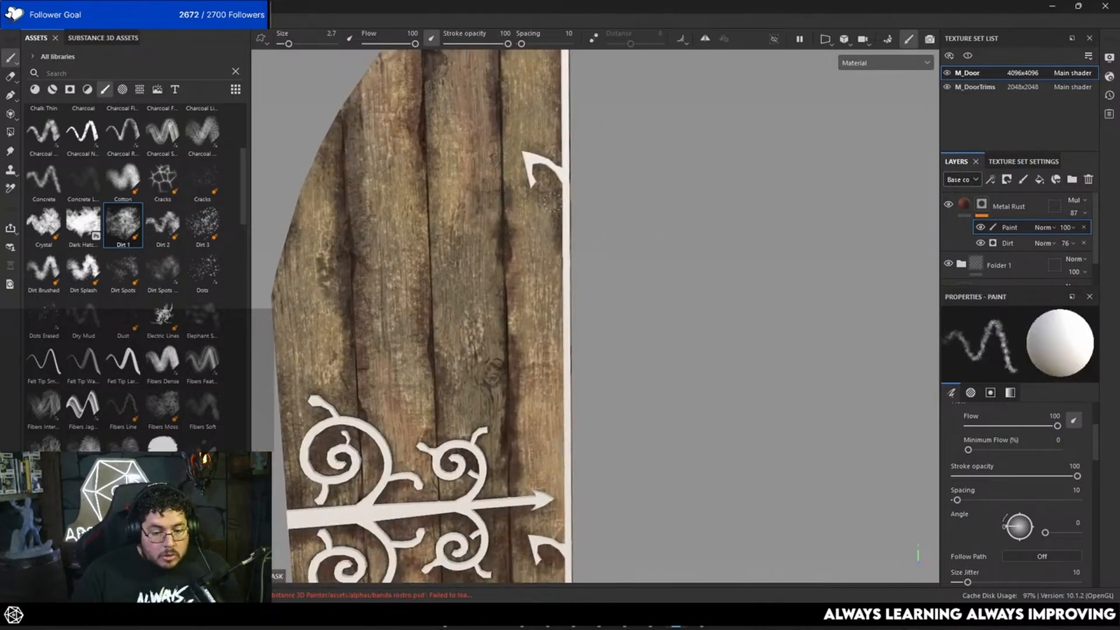
pyautogui.press(']')
pyautogui.press('x')
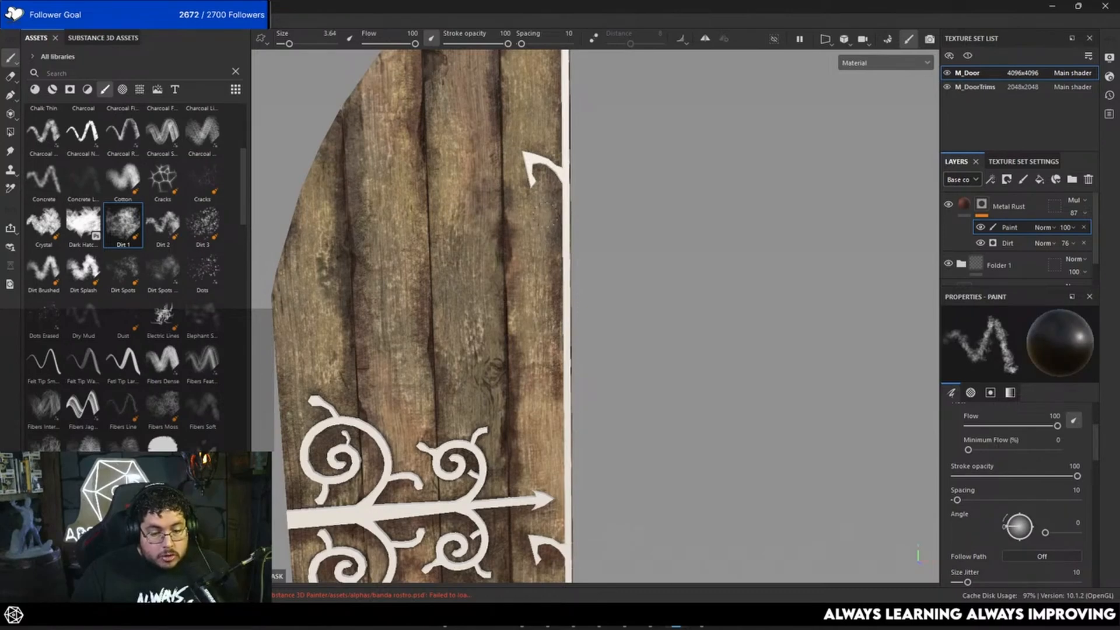
# Extend the grime along the vertical trim past the tip of the upper hinge, using both white and black.
pyautogui.keyDown('alt'); pyautogui.moveTo(529, 313); pyautogui.dragTo(541, 262, button='middle'); pyautogui.keyUp('alt')
pyautogui.press('x')
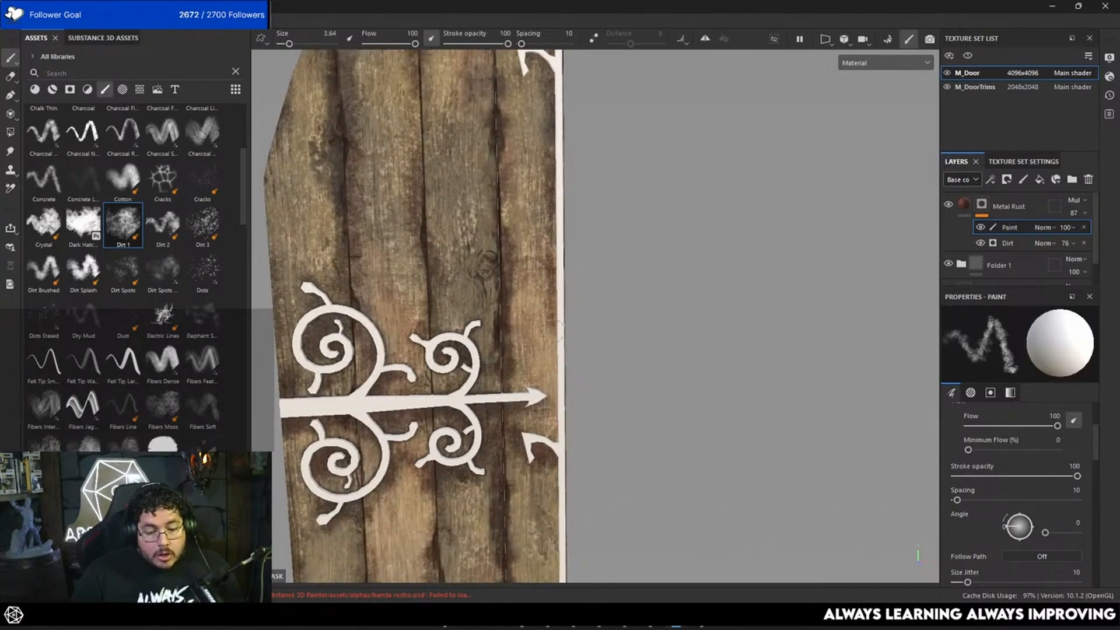
pyautogui.press('x')
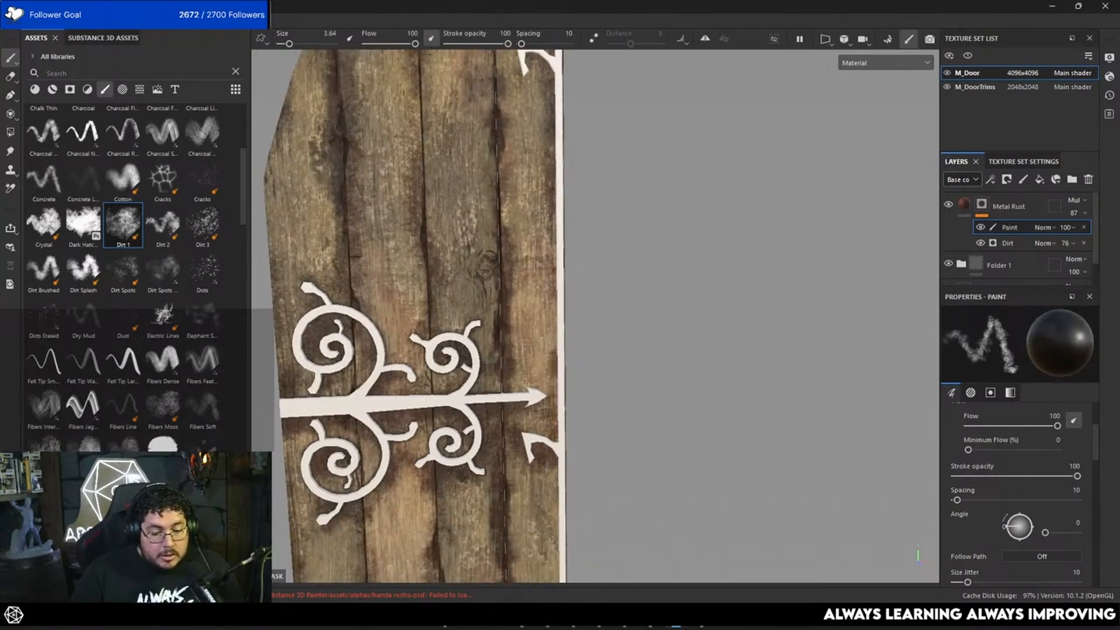
pyautogui.keyDown('alt'); pyautogui.moveTo(548, 166); pyautogui.dragTo(546, 64, button='middle'); pyautogui.keyUp('alt')
pyautogui.press('x')
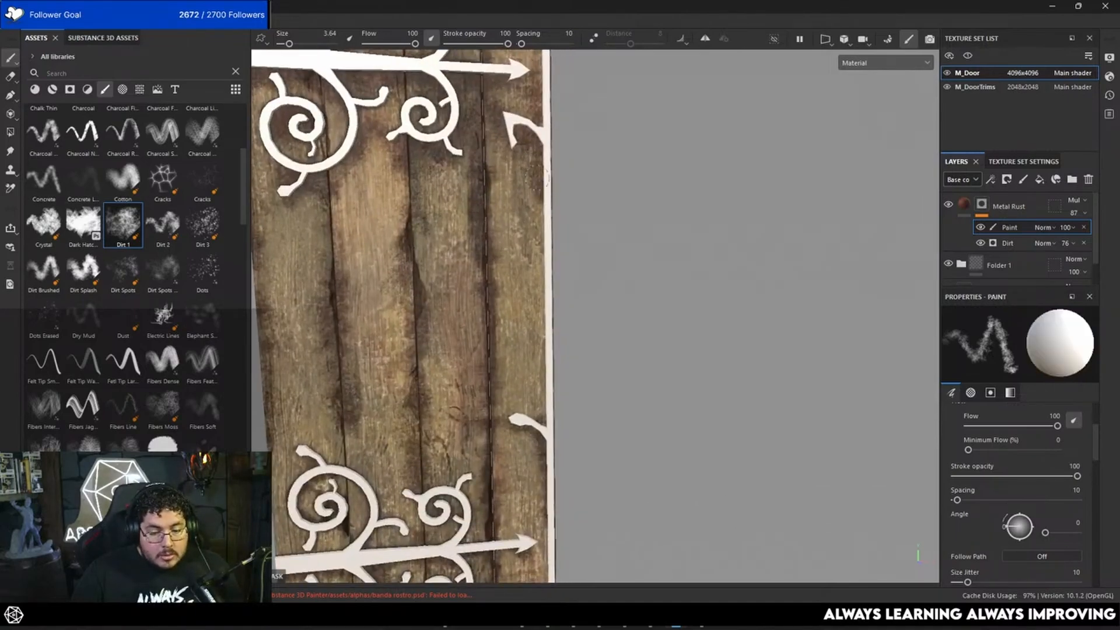
# Paint grime down the vertical trim between the two hinges and refine it with black.
pyautogui.moveTo(534, 178); pyautogui.dragTo(546, 396)
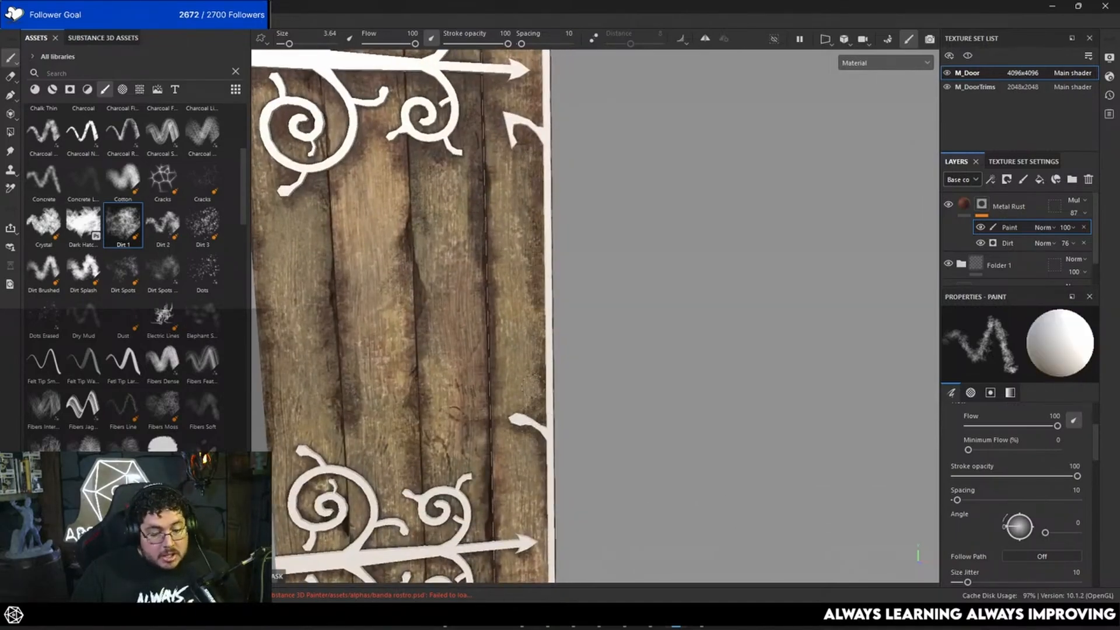
pyautogui.press('x')
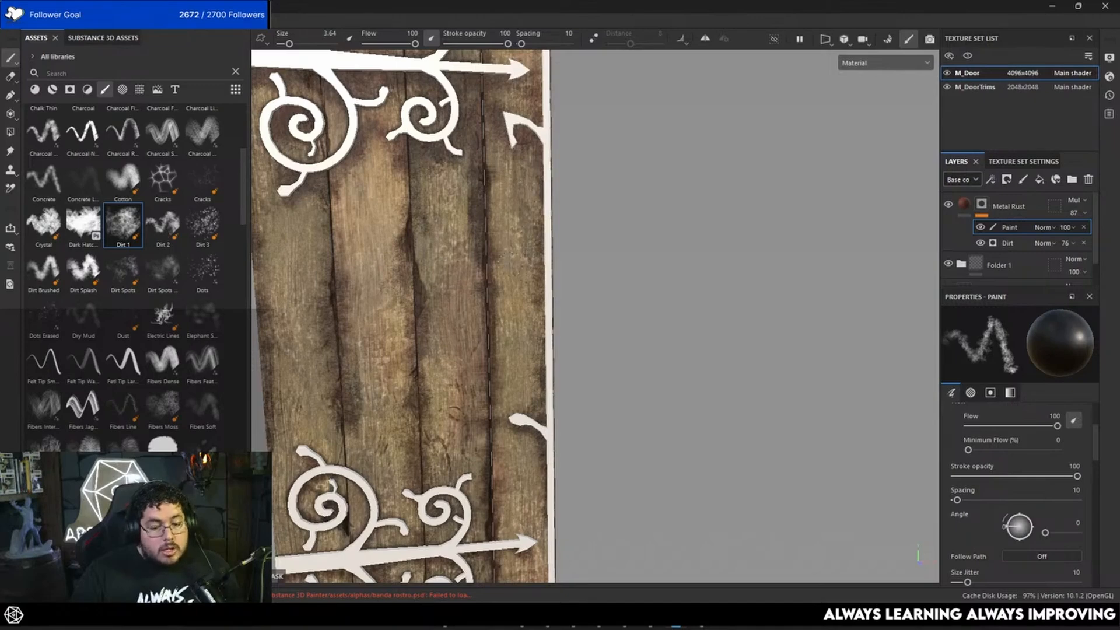
pyautogui.press('x')
pyautogui.press('x')
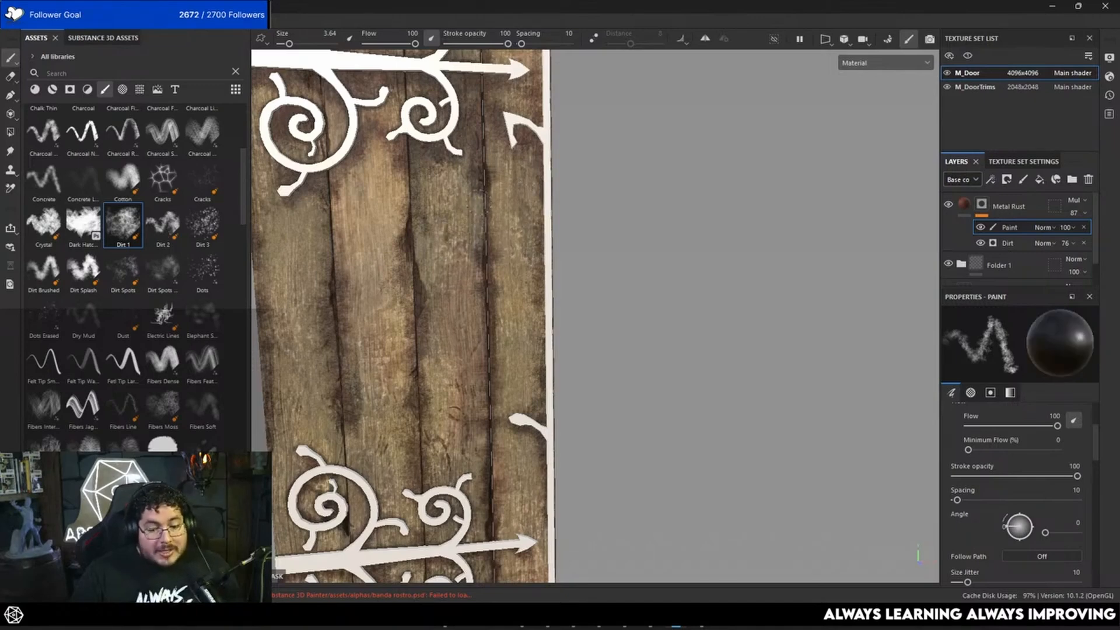
# Carry the grime down the vertical trim beside the lower hinge toward the bottom panel.
pyautogui.keyDown('alt'); pyautogui.moveTo(537, 408); pyautogui.dragTo(476, 400, button='right'); pyautogui.keyUp('alt')
pyautogui.moveTo(476, 400)
pyautogui.keyDown('alt'); pyautogui.mouseDown(button='middle')
pyautogui.moveTo(473, 327)
pyautogui.moveTo(525, 292)
pyautogui.mouseUp(button='middle'); pyautogui.keyUp('alt')
pyautogui.keyDown('alt'); pyautogui.moveTo(525, 292); pyautogui.dragTo(622, 357, button='right'); pyautogui.keyUp('alt')
pyautogui.press('x')
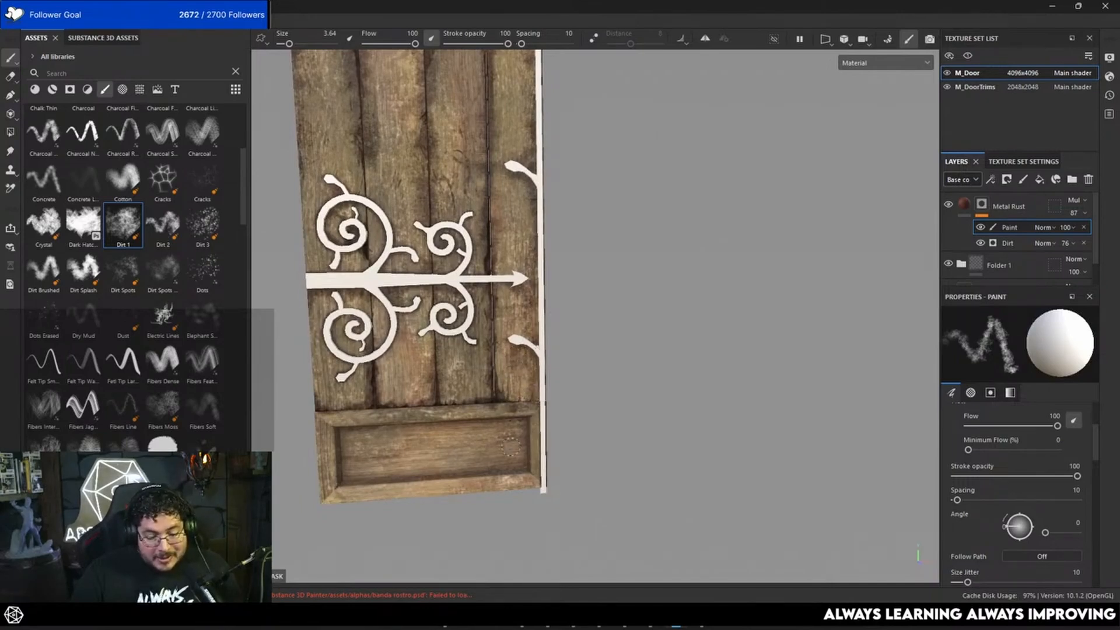
# Enlarge the brush to 7.34 and paint grime on the bottom panel, then refine the lower planks at size 6.71.
pyautogui.keyDown('alt'); pyautogui.moveTo(510, 447); pyautogui.dragTo(541, 330, button='middle'); pyautogui.keyUp('alt')
pyautogui.keyDown('ctrl'); pyautogui.moveTo(443, 383); pyautogui.dragTo(485, 383, button='right'); pyautogui.keyUp('ctrl')
pyautogui.moveTo(442, 384)
pyautogui.mouseDown()
pyautogui.moveTo(356, 376)
pyautogui.moveTo(573, 385)
pyautogui.moveTo(443, 362)
pyautogui.moveTo(358, 364)
pyautogui.moveTo(567, 360)
pyautogui.moveTo(368, 350)
pyautogui.moveTo(356, 338)
pyautogui.moveTo(562, 348)
pyautogui.moveTo(350, 365)
pyautogui.moveTo(541, 330)
pyautogui.mouseUp()
pyautogui.moveTo(541, 330)
pyautogui.keyDown('alt'); pyautogui.mouseDown(button='right')
pyautogui.moveTo(455, 257)
pyautogui.moveTo(305, 241)
pyautogui.moveTo(482, 288)
pyautogui.moveTo(432, 235)
pyautogui.moveTo(474, 224)
pyautogui.mouseUp(button='right'); pyautogui.keyUp('alt')
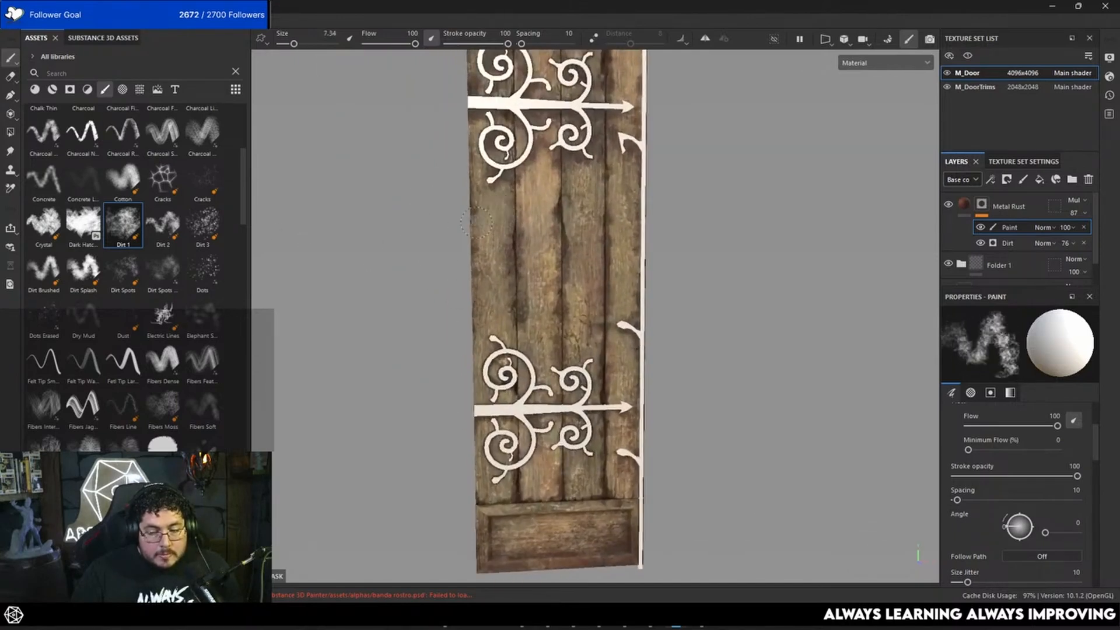
pyautogui.moveTo(476, 222)
pyautogui.keyDown('alt'); pyautogui.mouseDown(button='middle')
pyautogui.moveTo(553, 153)
pyautogui.moveTo(535, 141)
pyautogui.mouseUp(button='middle'); pyautogui.keyUp('alt')
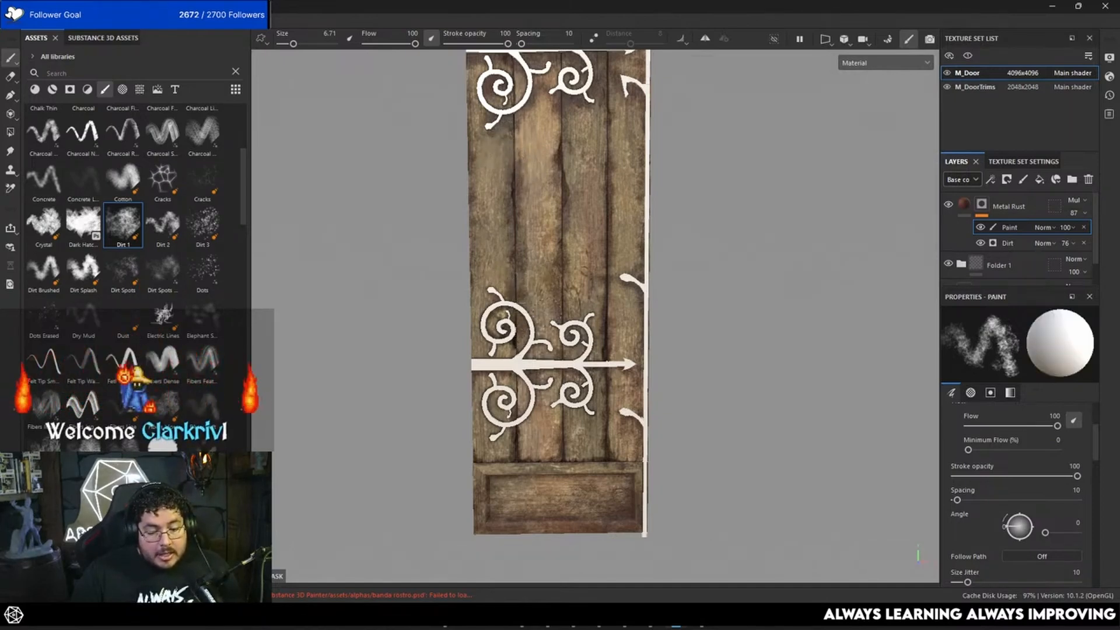
pyautogui.keyDown('alt'); pyautogui.moveTo(520, 366); pyautogui.dragTo(492, 266, button='middle'); pyautogui.keyUp('alt')
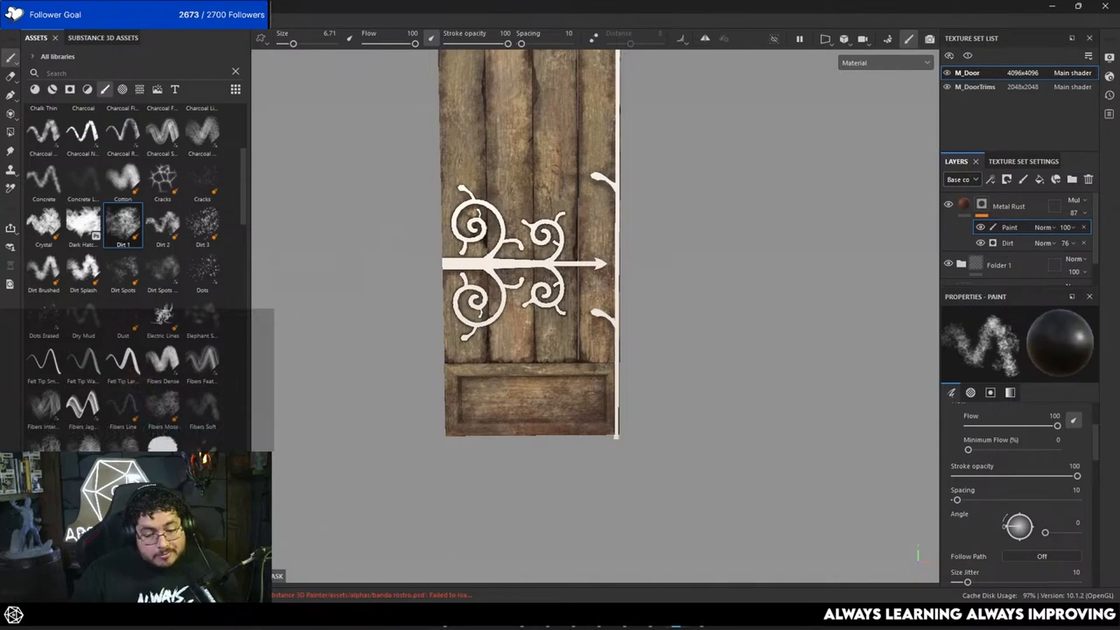
# Lower the Metal Rust layer's opacity to 70.
pyautogui.keyDown('alt'); pyautogui.moveTo(574, 290); pyautogui.dragTo(393, 246, button='right'); pyautogui.keyUp('alt')
pyautogui.keyDown('alt'); pyautogui.moveTo(393, 247); pyautogui.dragTo(403, 379, button='middle'); pyautogui.keyUp('alt')
pyautogui.keyDown('alt'); pyautogui.moveTo(502, 350); pyautogui.dragTo(409, 292, button='right'); pyautogui.keyUp('alt')
pyautogui.keyDown('alt'); pyautogui.moveTo(496, 262); pyautogui.dragTo(610, 311); pyautogui.keyUp('alt')
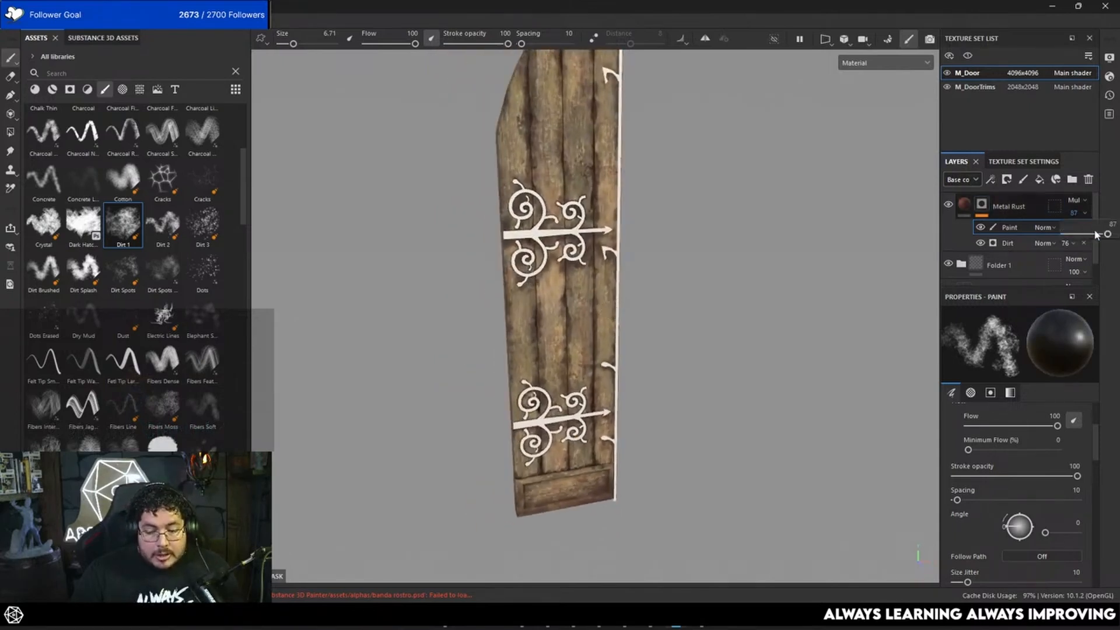
pyautogui.moveTo(1096, 234); pyautogui.dragTo(1100, 235)
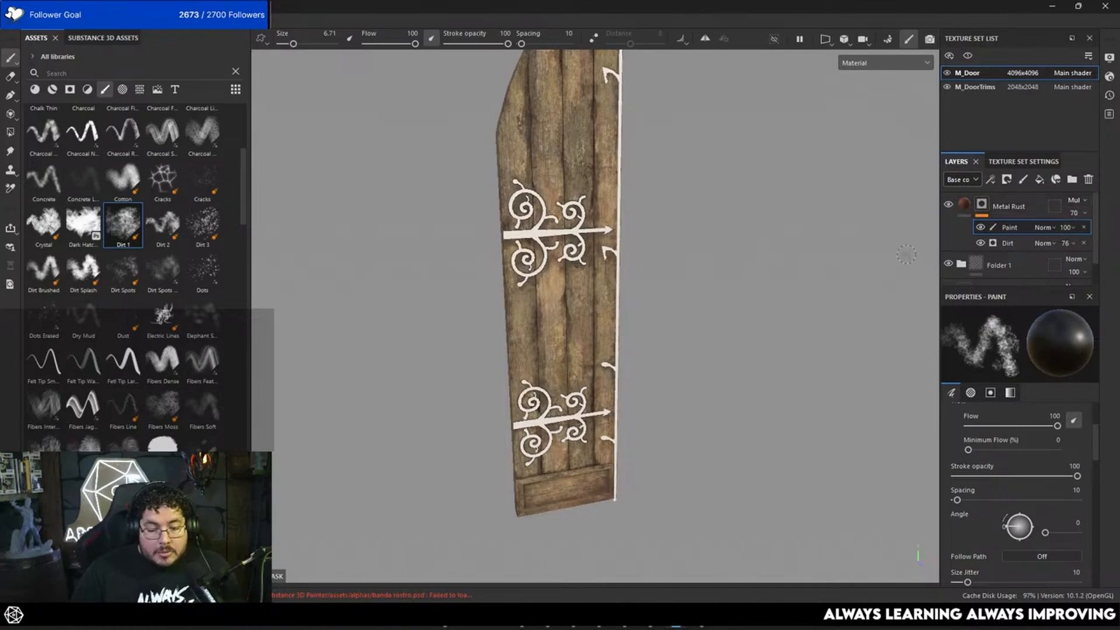
# Examine the softened grime over the whole door from several angles and distances.
pyautogui.keyDown('alt'); pyautogui.moveTo(811, 315); pyautogui.dragTo(716, 248); pyautogui.keyUp('alt')
pyautogui.keyDown('alt'); pyautogui.moveTo(716, 247); pyautogui.dragTo(730, 231, button='middle'); pyautogui.keyUp('alt')
pyautogui.keyDown('alt'); pyautogui.moveTo(730, 231); pyautogui.dragTo(737, 303, button='right'); pyautogui.keyUp('alt')
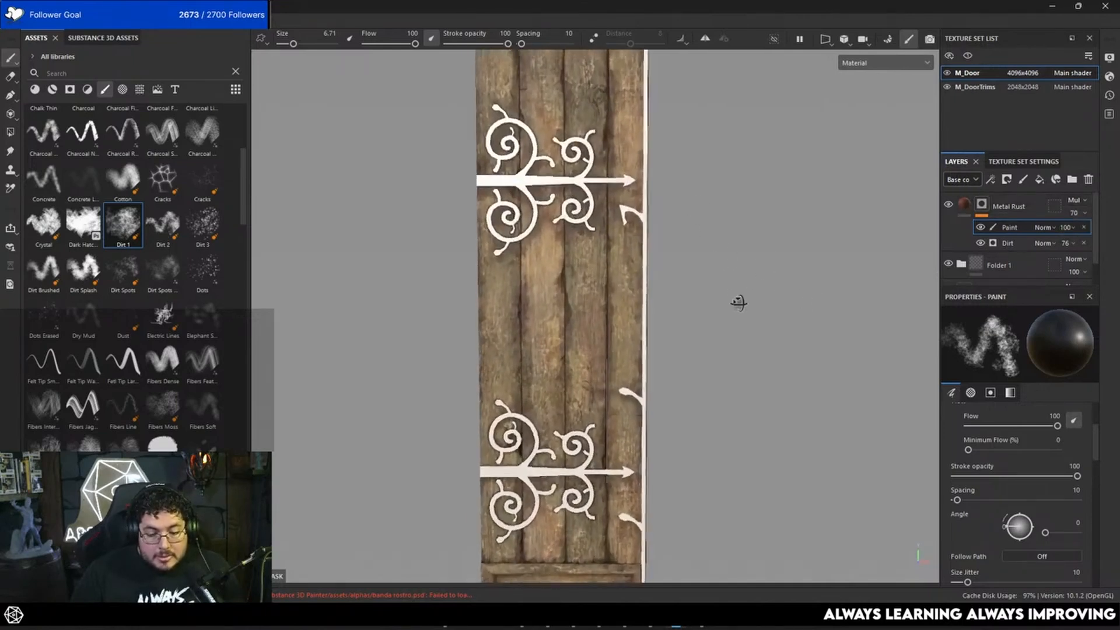
pyautogui.keyDown('alt'); pyautogui.moveTo(737, 303); pyautogui.dragTo(728, 297); pyautogui.keyUp('alt')
pyautogui.keyDown('alt'); pyautogui.moveTo(728, 298); pyautogui.dragTo(741, 321, button='middle'); pyautogui.keyUp('alt')
pyautogui.keyDown('alt'); pyautogui.moveTo(740, 320); pyautogui.dragTo(714, 305, button='right'); pyautogui.keyUp('alt')
pyautogui.keyDown('alt'); pyautogui.moveTo(713, 305); pyautogui.dragTo(683, 302); pyautogui.keyUp('alt')
pyautogui.keyDown('alt'); pyautogui.moveTo(684, 302); pyautogui.dragTo(641, 289, button='right'); pyautogui.keyUp('alt')
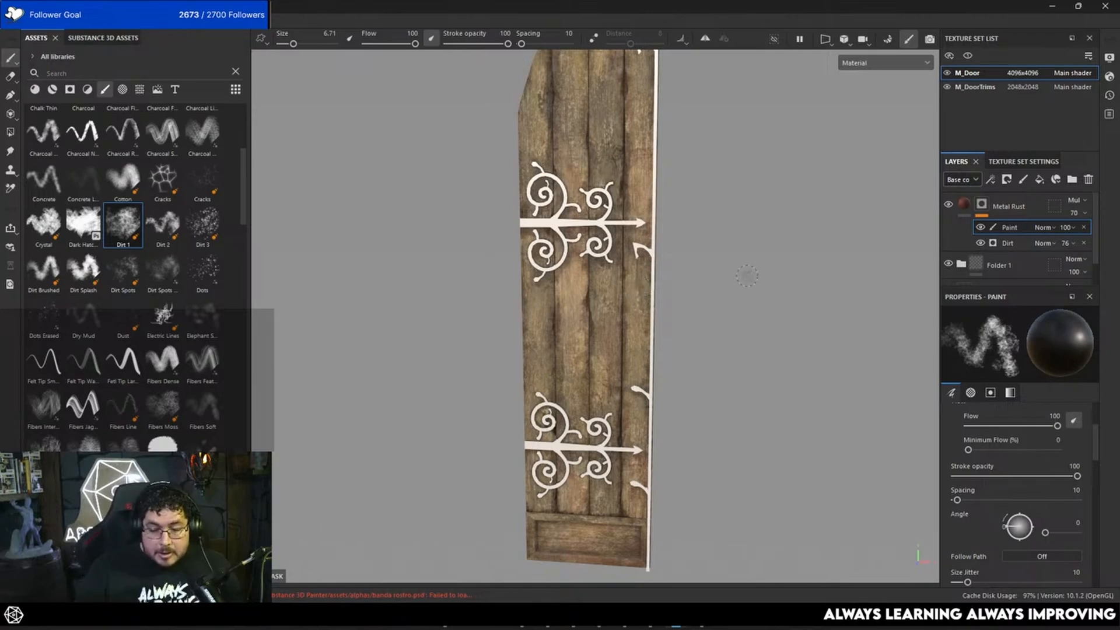
# Add an Organic Bone material layer above Metal Rust, keeping only its color and roughness channels.
pyautogui.click(1009, 208)
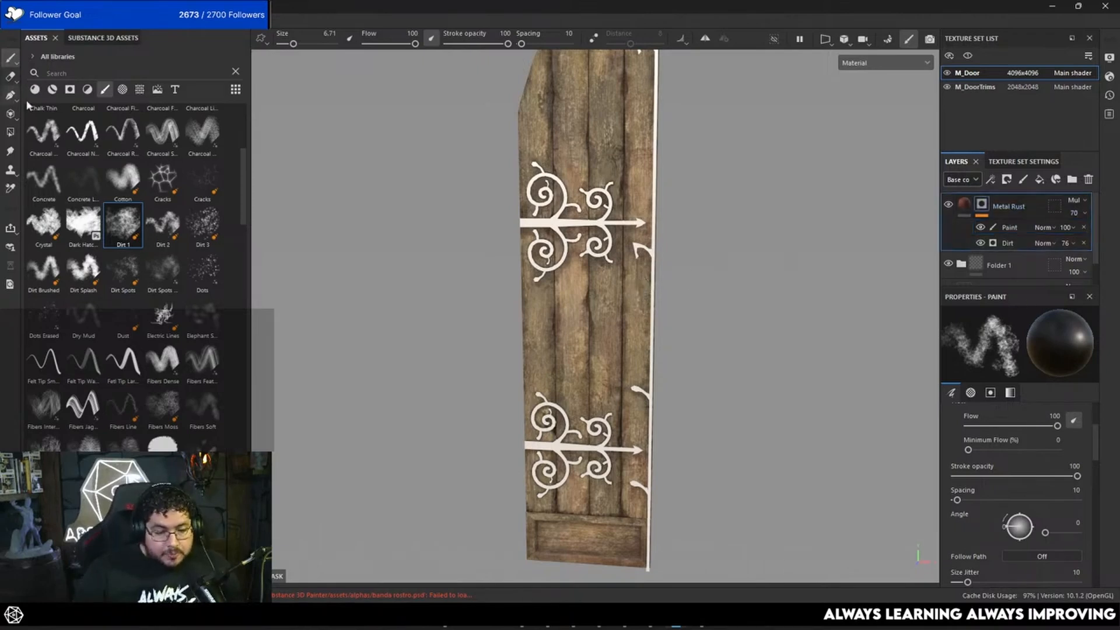
pyautogui.click(39, 89)
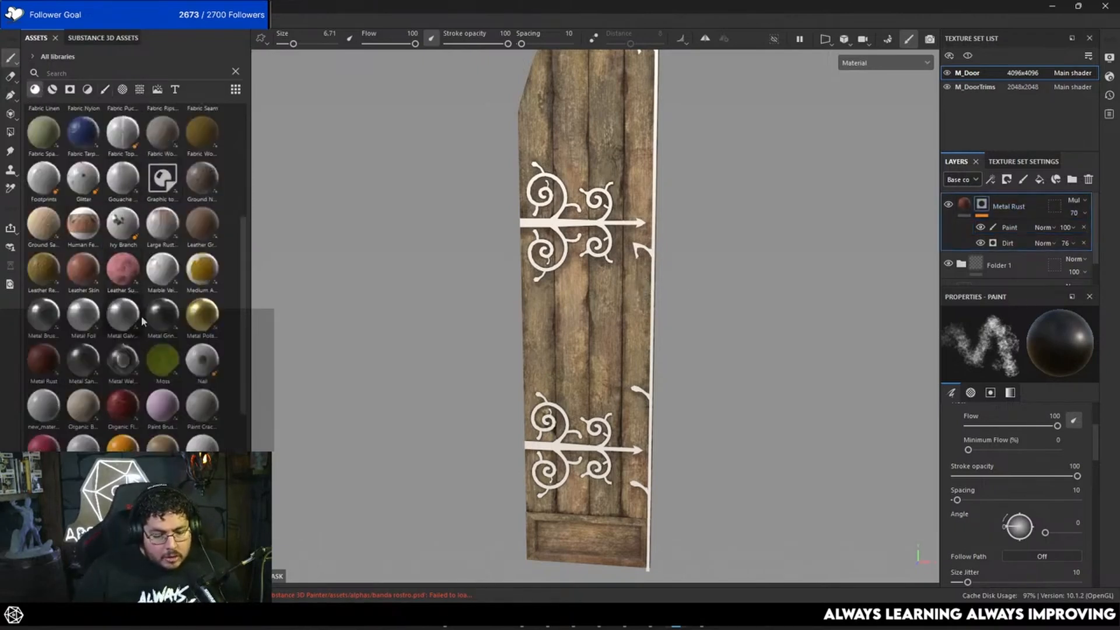
pyautogui.moveTo(81, 415); pyautogui.dragTo(984, 204)
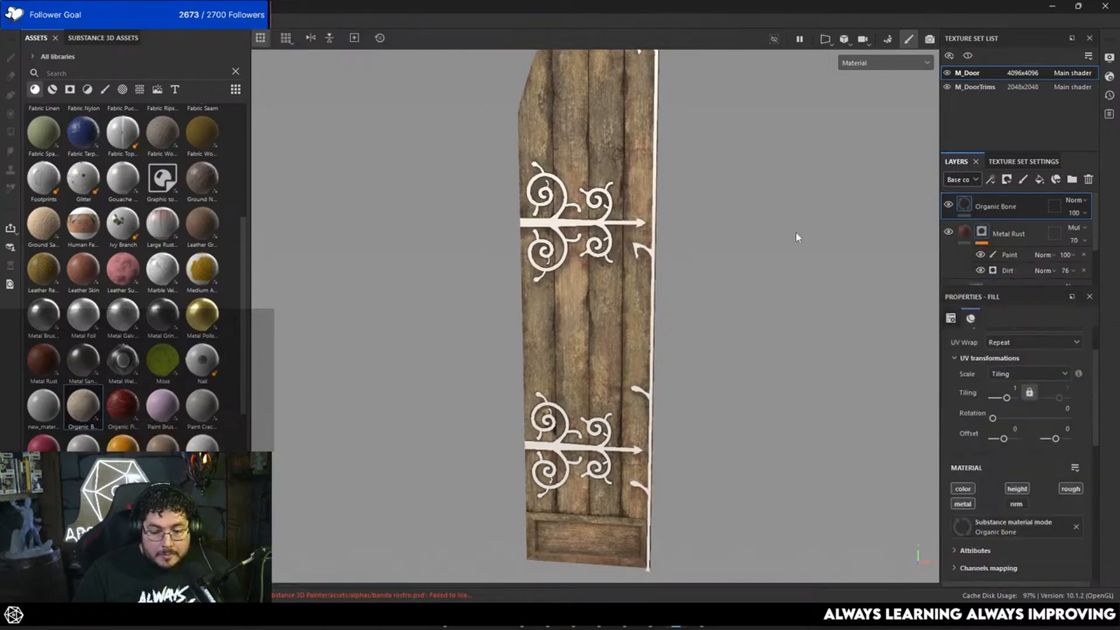
pyautogui.scroll(3, 751, 320)
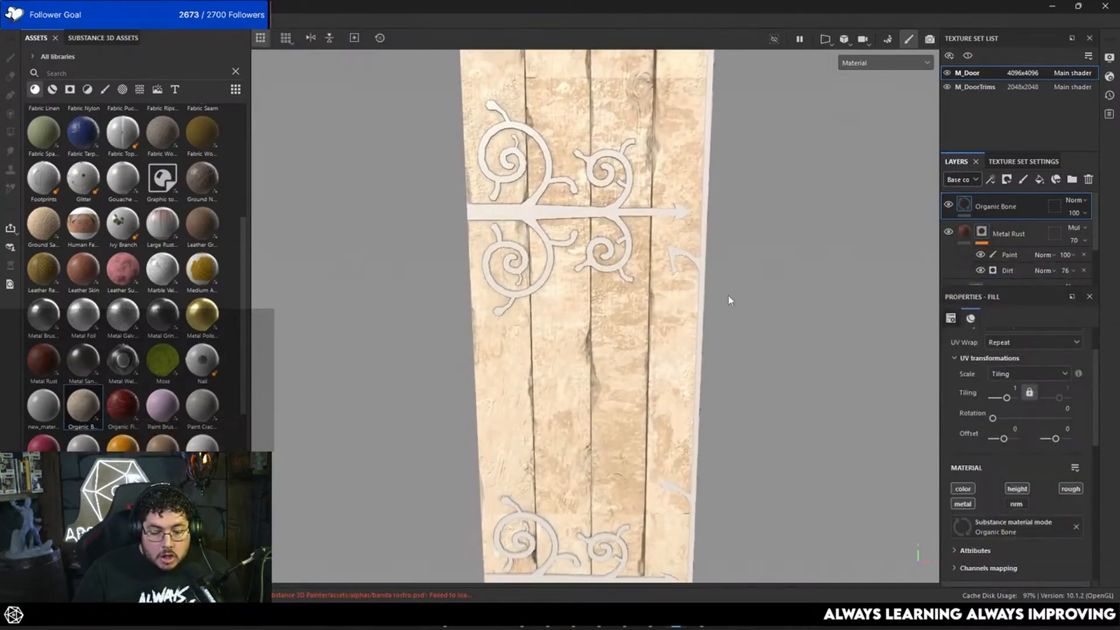
pyautogui.scroll(-2, 1018, 415)
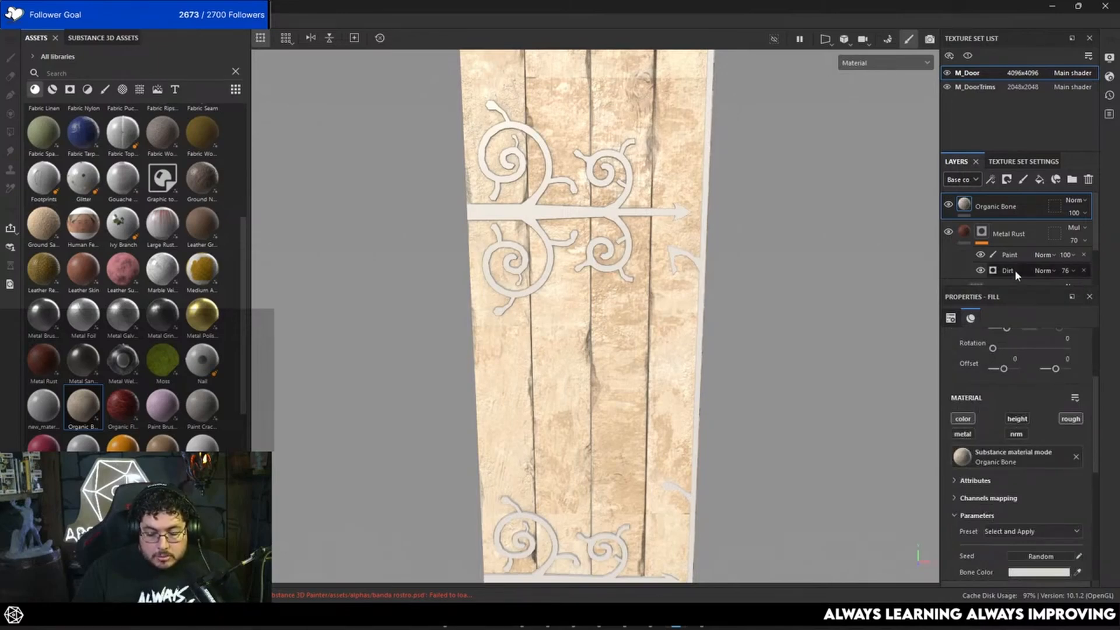
# Add a black mask to the Organic Bone layer and drive it with a Metal Edge Wear generator.
pyautogui.rightClick(1004, 208)
pyautogui.click(976, 29)
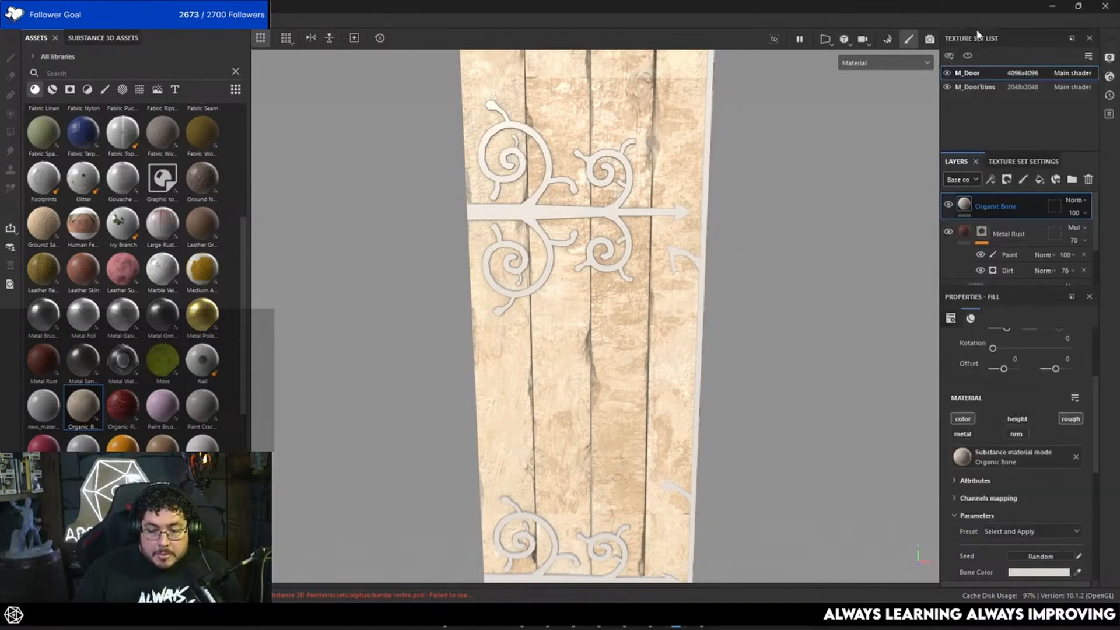
pyautogui.rightClick(986, 200)
pyautogui.click(986, 380)
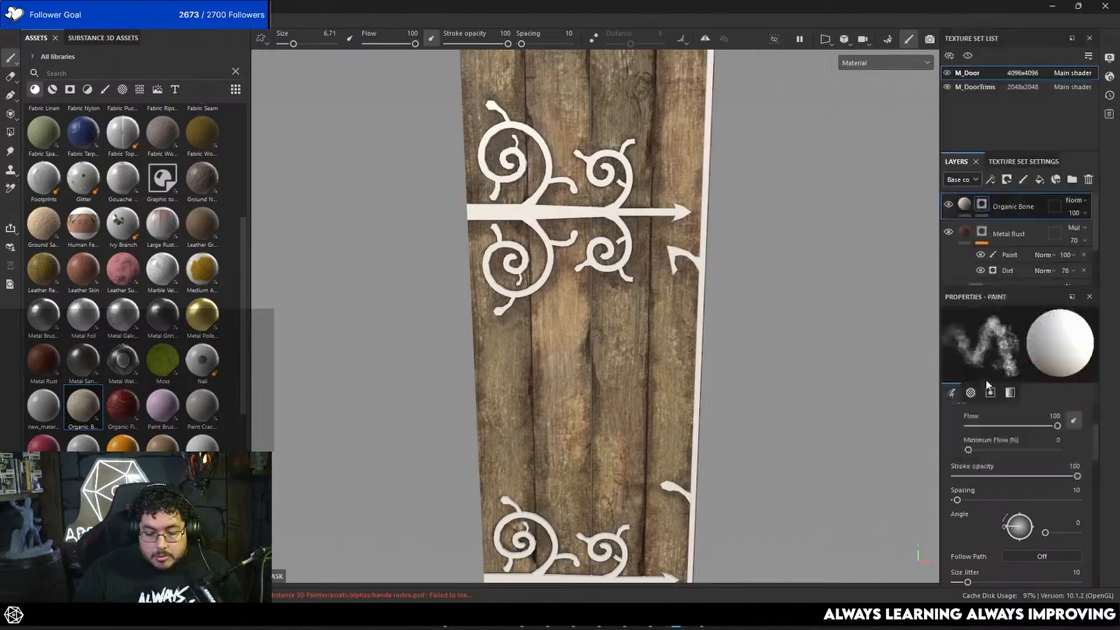
pyautogui.click(996, 359)
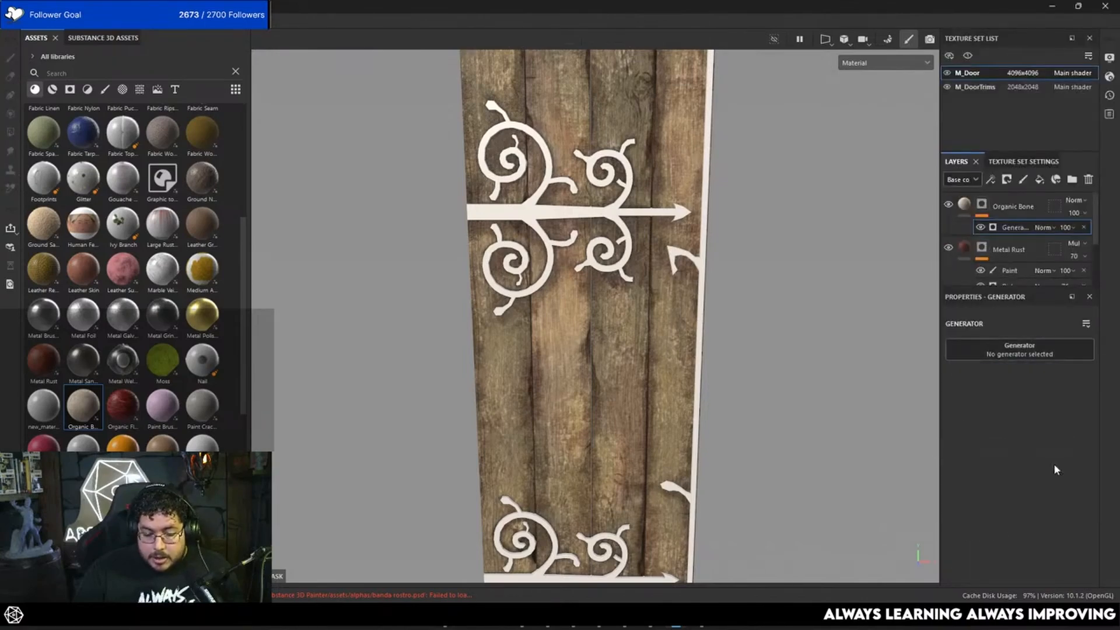
pyautogui.keyDown('alt'); pyautogui.moveTo(728, 317); pyautogui.dragTo(746, 371, button='middle'); pyautogui.keyUp('alt')
pyautogui.keyDown('alt'); pyautogui.moveTo(766, 334); pyautogui.dragTo(688, 327, button='right'); pyautogui.keyUp('alt')
pyautogui.keyDown('alt'); pyautogui.moveTo(688, 327); pyautogui.dragTo(724, 303); pyautogui.keyUp('alt')
pyautogui.keyDown('alt'); pyautogui.moveTo(723, 304); pyautogui.dragTo(700, 277, button='right'); pyautogui.keyUp('alt')
# Add a Clouds 2 fill above the generator in the Organic Bone mask, with balance 0.26 and contrast 0.49.
pyautogui.rightClick(982, 206)
pyautogui.click(990, 401)
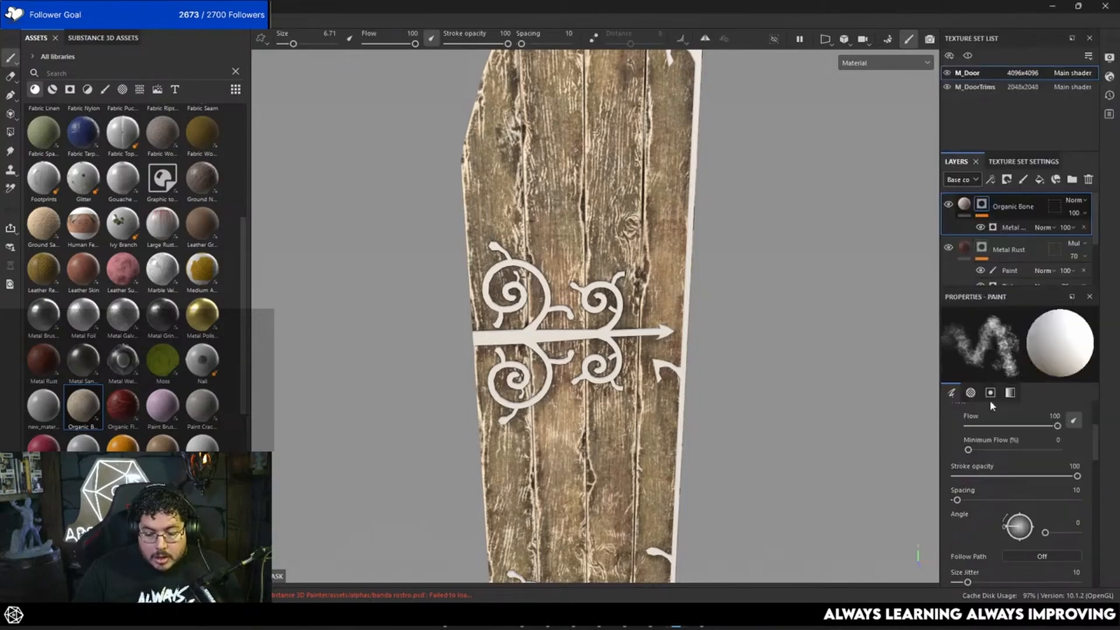
pyautogui.click(1020, 419)
pyautogui.write('clouds')
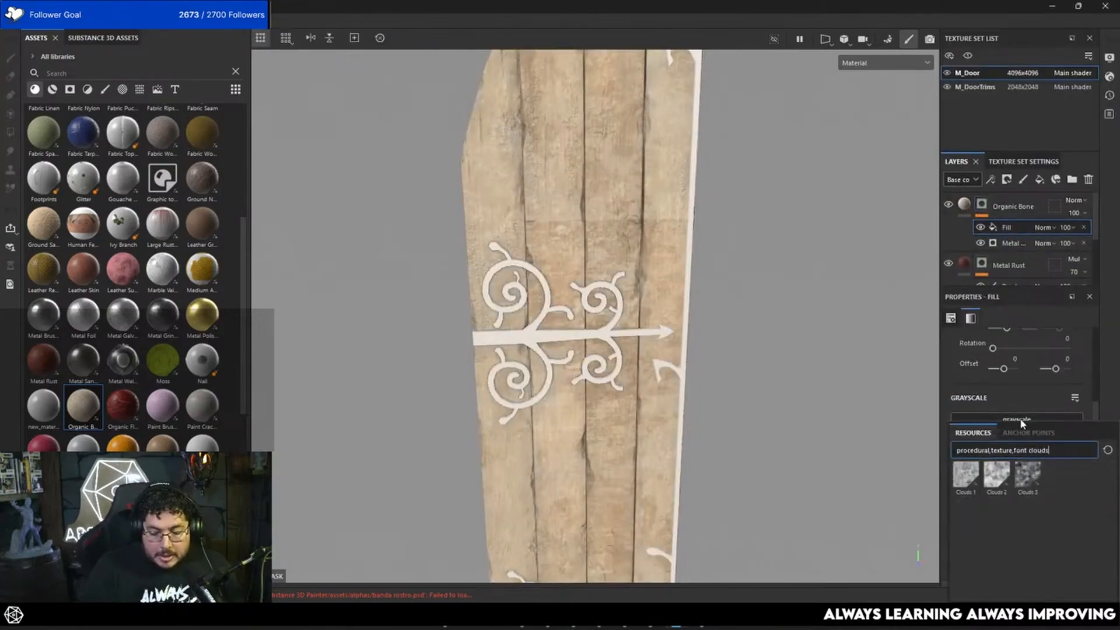
pyautogui.click(997, 476)
pyautogui.scroll(-2, 1000, 498)
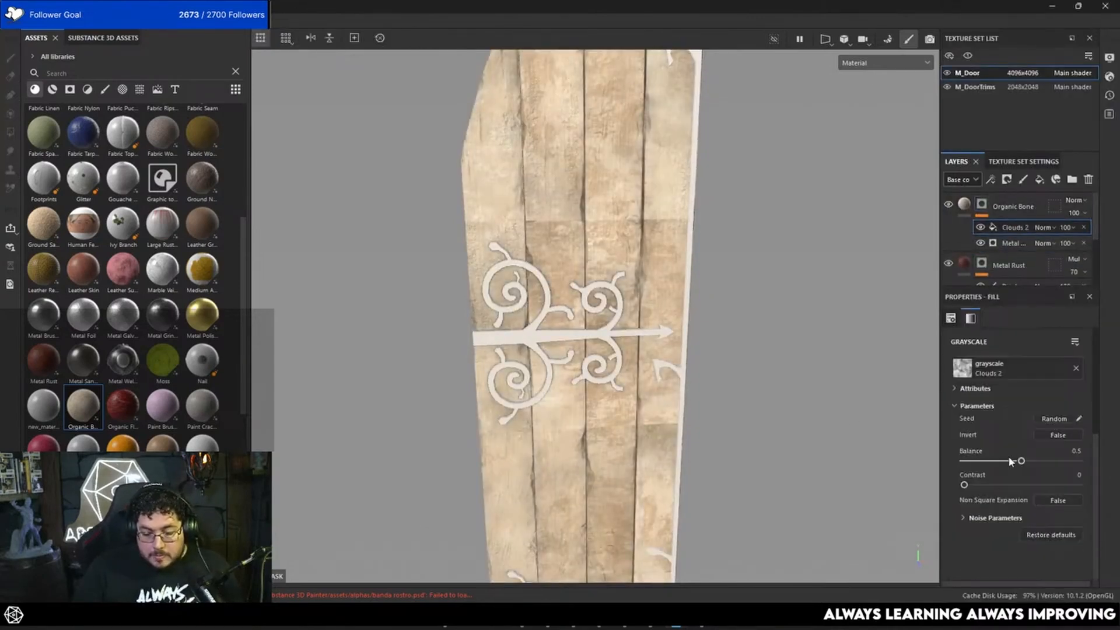
pyautogui.moveTo(1021, 461); pyautogui.dragTo(996, 462)
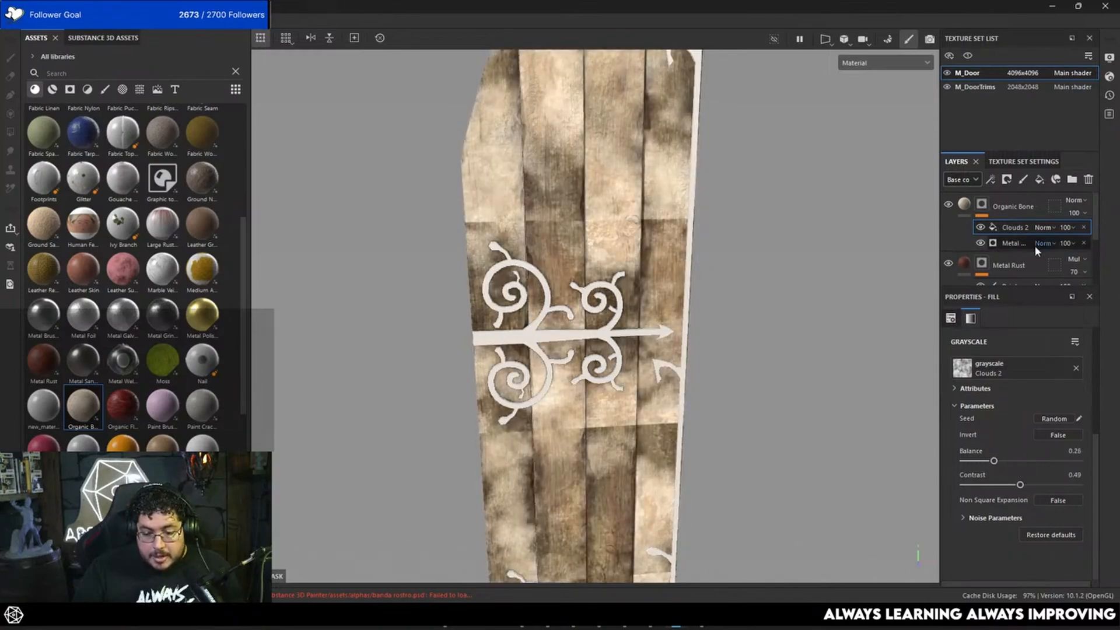
# Set the Clouds 2 fill's blend mode to Multiply and check the broken-up edge wear along the door.
pyautogui.click(1044, 227)
pyautogui.click(1060, 60)
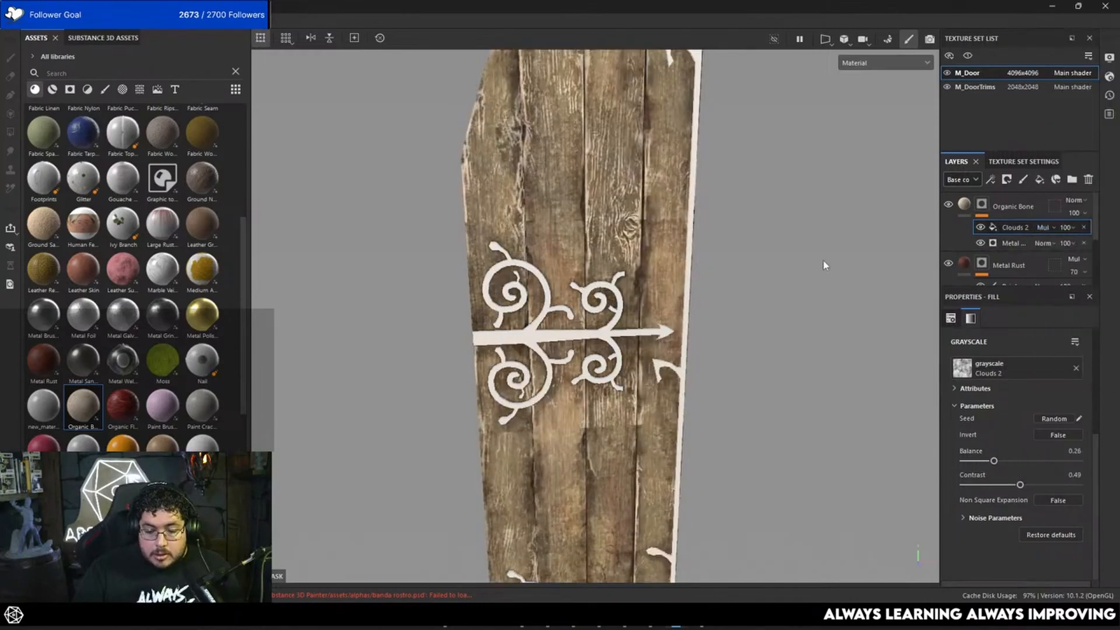
pyautogui.keyDown('alt'); pyautogui.moveTo(824, 265); pyautogui.dragTo(795, 257); pyautogui.keyUp('alt')
pyautogui.keyDown('alt'); pyautogui.moveTo(795, 258); pyautogui.dragTo(725, 327, button='right'); pyautogui.keyUp('alt')
pyautogui.keyDown('alt'); pyautogui.moveTo(724, 288); pyautogui.dragTo(726, 264, button='middle'); pyautogui.keyUp('alt')
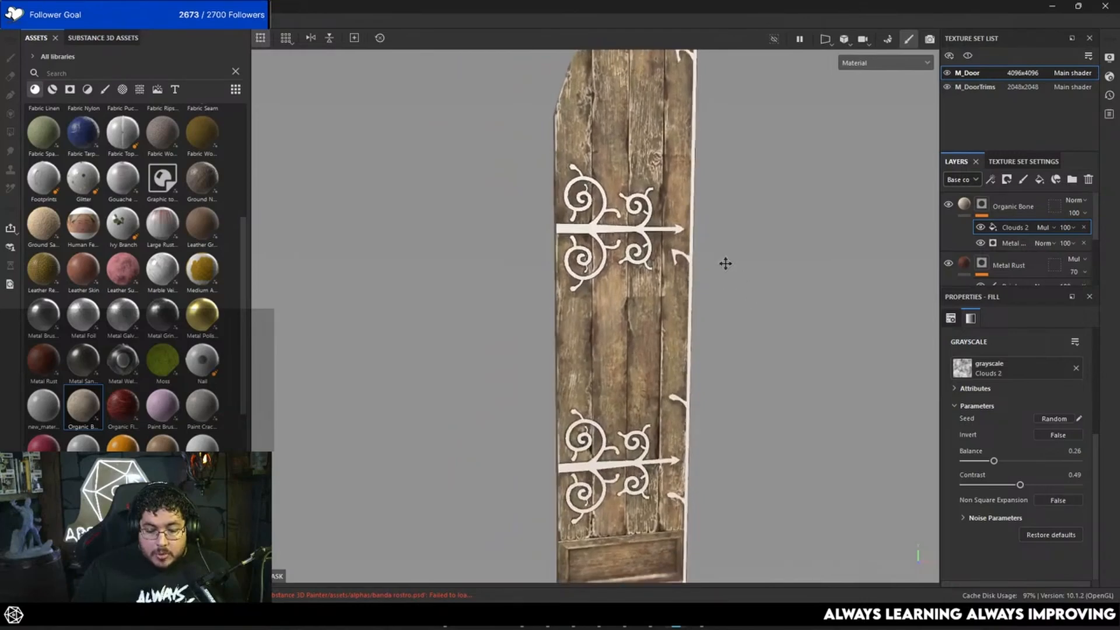
pyautogui.keyDown('alt'); pyautogui.moveTo(725, 263); pyautogui.dragTo(738, 289); pyautogui.keyUp('alt')
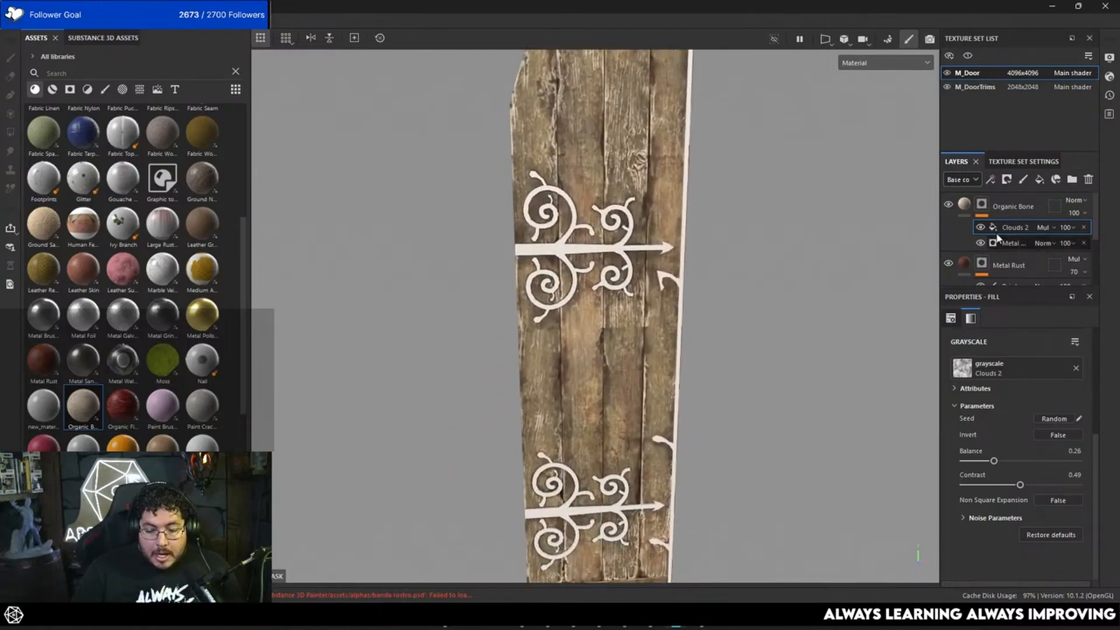
# Open the projection choices for the Clouds 2 fill in the Organic Bone mask.
pyautogui.scroll(5, 1004, 417)
pyautogui.click(1010, 356)
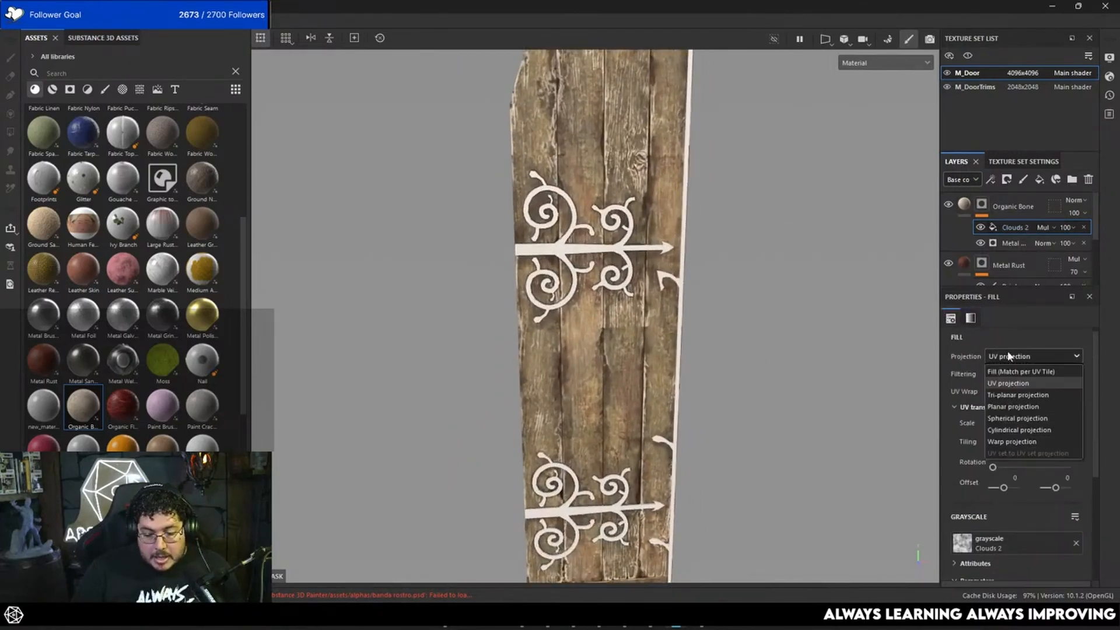
# Set the Clouds 2 mask fill to Tri-planar projection, slightly raise its balance and contrast, and set its tiling to about 3.07.
pyautogui.click(1018, 395)
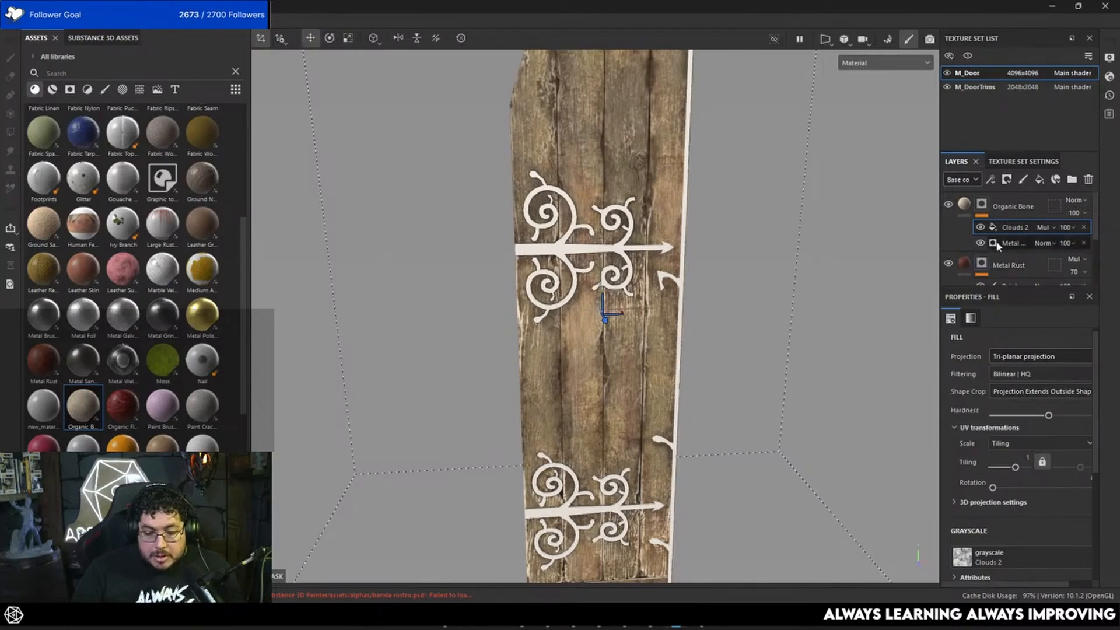
pyautogui.scroll(-5, 994, 457)
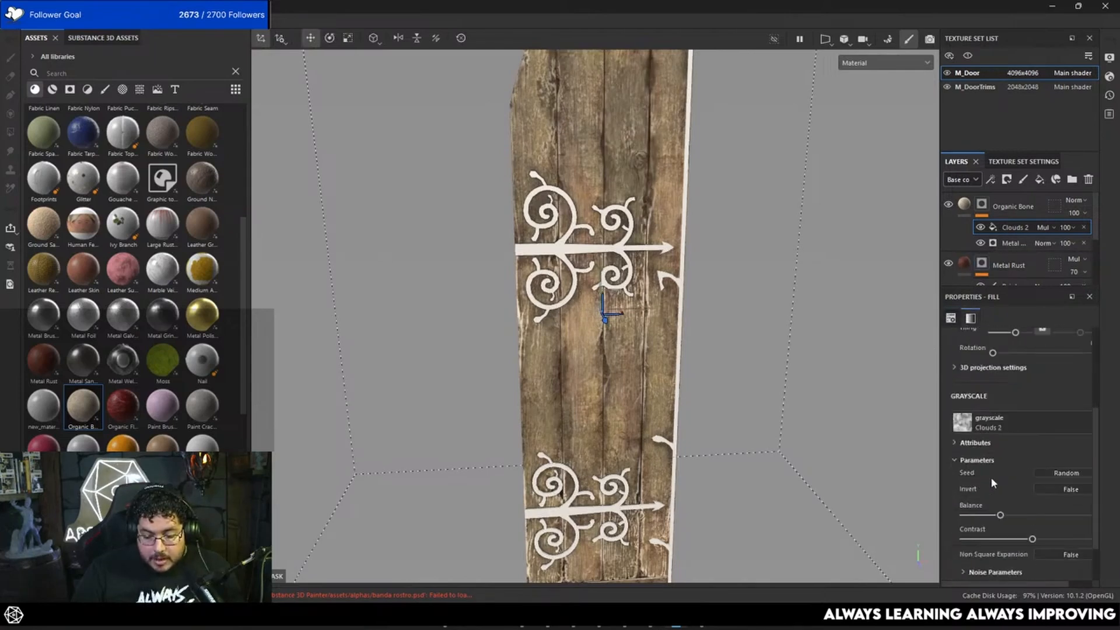
pyautogui.moveTo(1001, 518); pyautogui.dragTo(1038, 539)
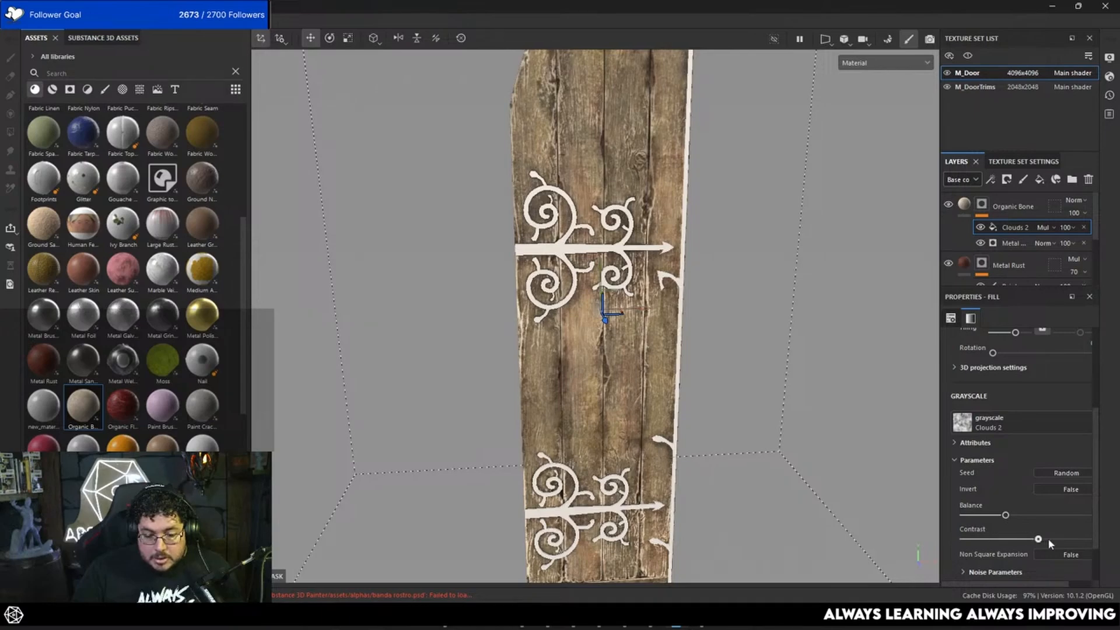
pyautogui.scroll(3, 986, 496)
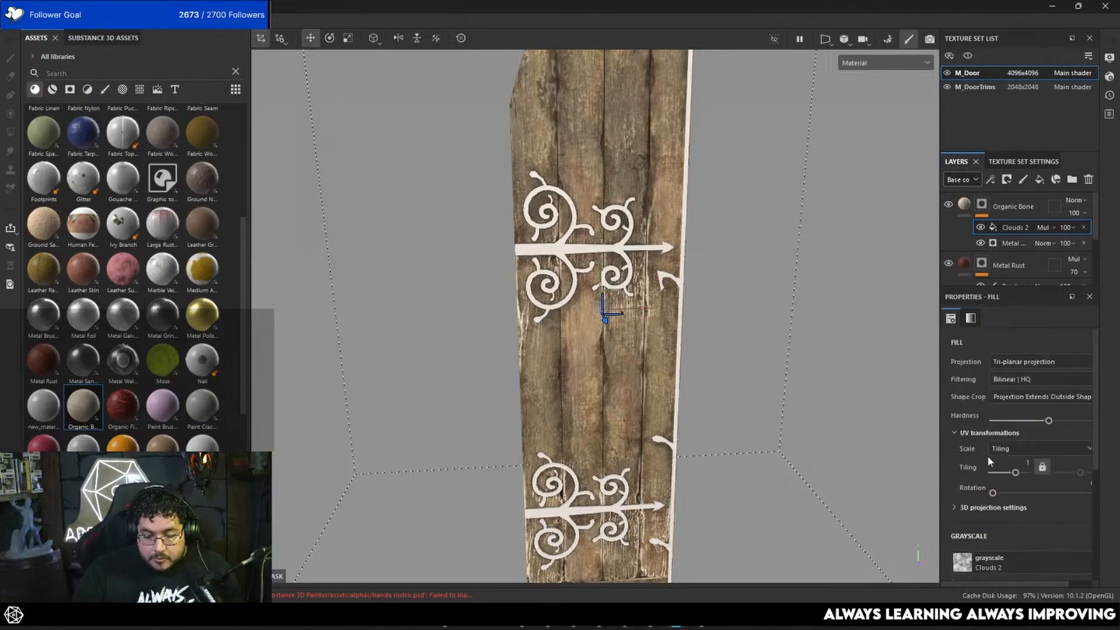
pyautogui.scroll(-3, 987, 461)
pyautogui.scroll(3, 983, 482)
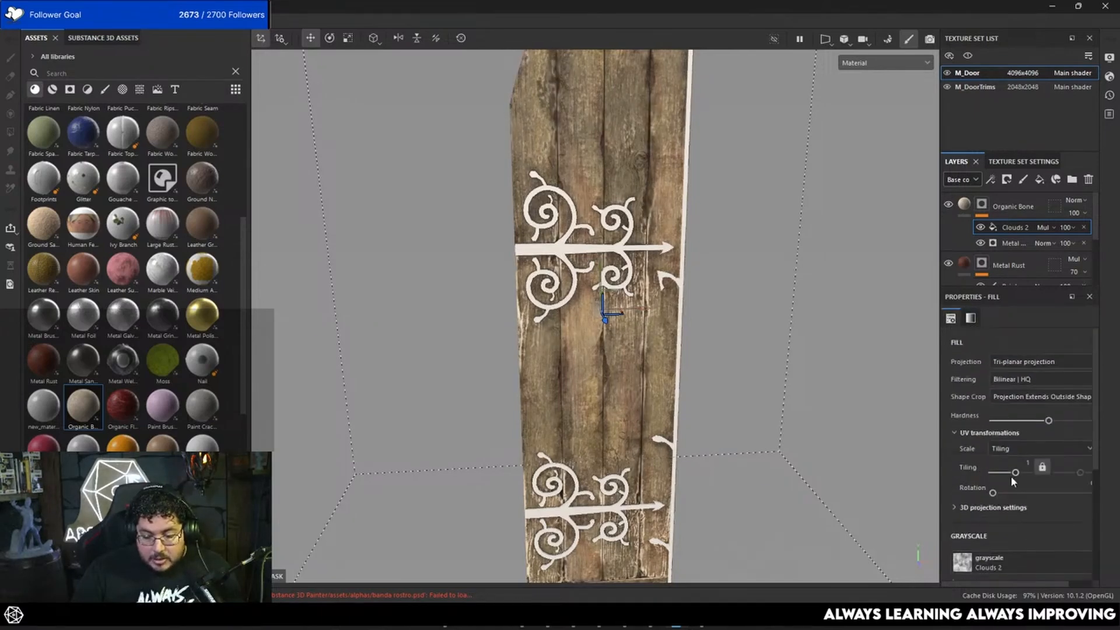
pyautogui.moveTo(1016, 474); pyautogui.dragTo(1018, 474)
# Raise the balance and lower the contrast of the Clouds 2 fill in the Organic Bone mask.
pyautogui.scroll(-3, 656, 345)
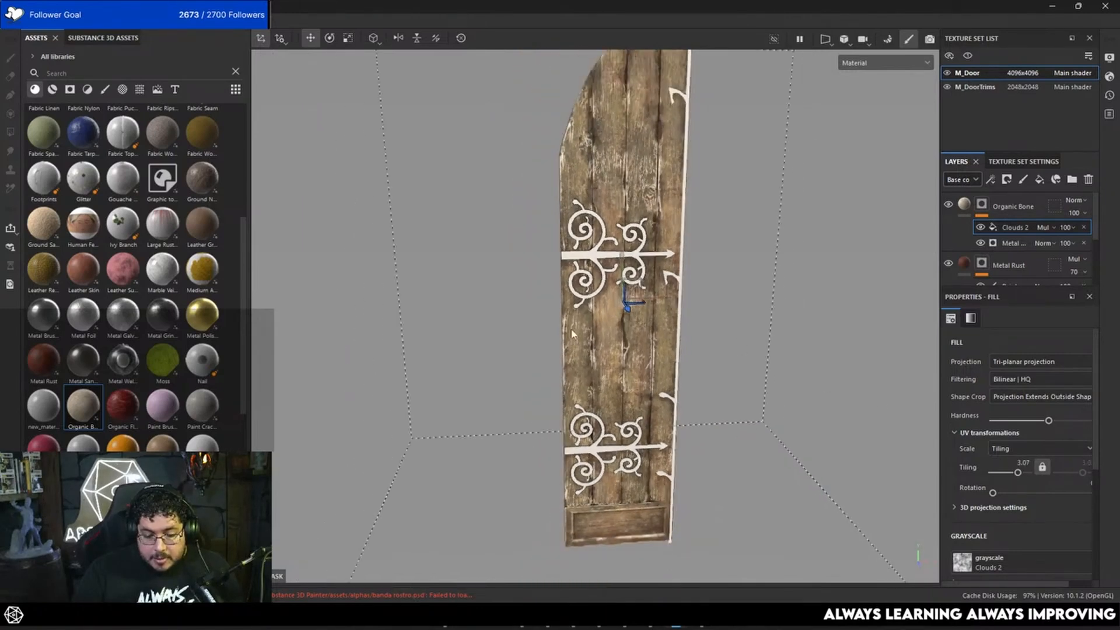
pyautogui.keyDown('alt'); pyautogui.moveTo(656, 349); pyautogui.dragTo(645, 343); pyautogui.keyUp('alt')
pyautogui.scroll(-1, 998, 519)
pyautogui.scroll(-3, 1013, 513)
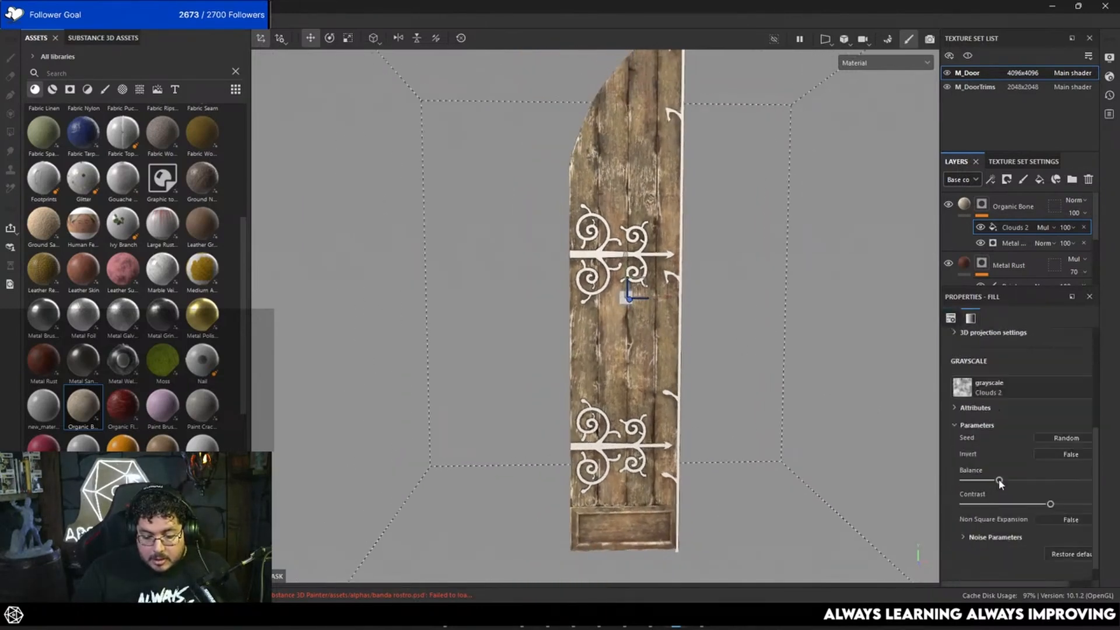
pyautogui.moveTo(999, 479); pyautogui.dragTo(1017, 482)
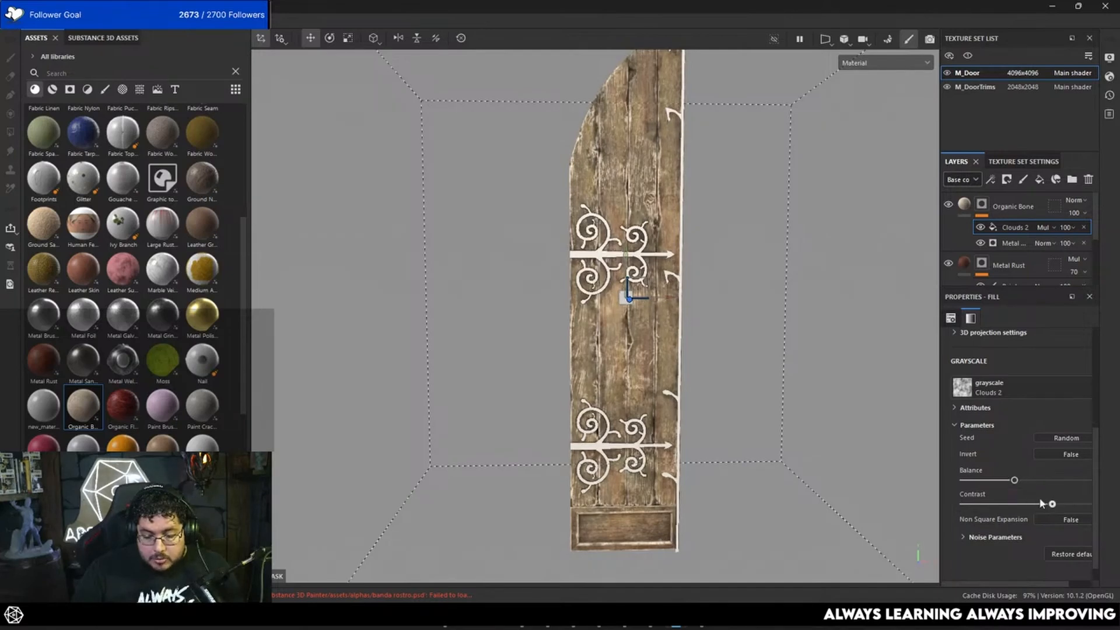
pyautogui.keyDown('alt'); pyautogui.moveTo(683, 417); pyautogui.dragTo(700, 455); pyautogui.keyUp('alt')
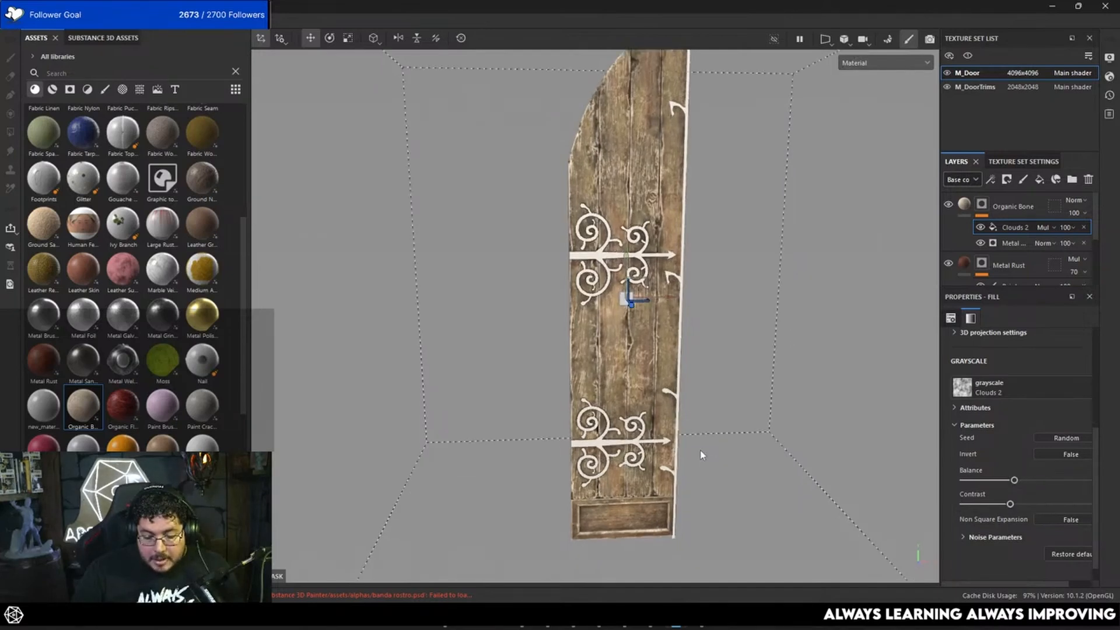
# Change the Organic Bone layer's blending mode to Linear dodge (Add) and reduce its opacity to 25.
pyautogui.keyDown('alt'); pyautogui.moveTo(700, 455); pyautogui.dragTo(700, 385, button='middle'); pyautogui.keyUp('alt')
pyautogui.scroll(1, 705, 385)
pyautogui.click(1068, 207)
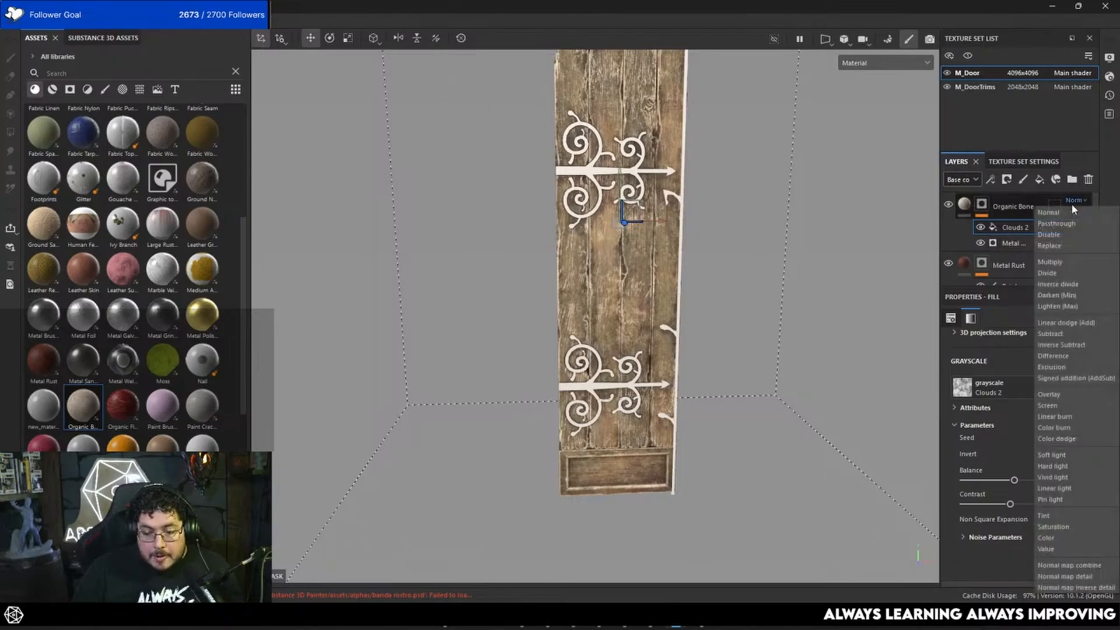
pyautogui.click(1067, 322)
pyautogui.keyDown('alt'); pyautogui.moveTo(707, 327); pyautogui.dragTo(707, 383, button='middle'); pyautogui.keyUp('alt')
pyautogui.keyDown('alt'); pyautogui.moveTo(708, 384); pyautogui.dragTo(709, 213, button='right'); pyautogui.keyUp('alt')
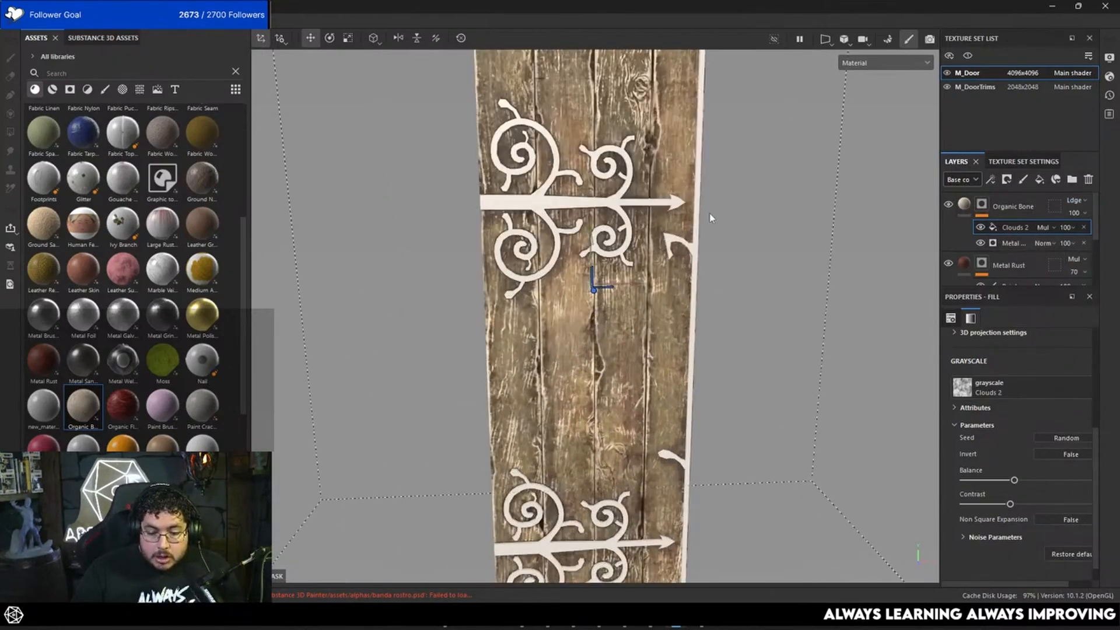
pyautogui.keyDown('alt'); pyautogui.moveTo(710, 214); pyautogui.dragTo(712, 397, button='middle'); pyautogui.keyUp('alt')
pyautogui.keyDown('alt'); pyautogui.moveTo(711, 396); pyautogui.dragTo(988, 461, button='right'); pyautogui.keyUp('alt')
pyautogui.click(1067, 215)
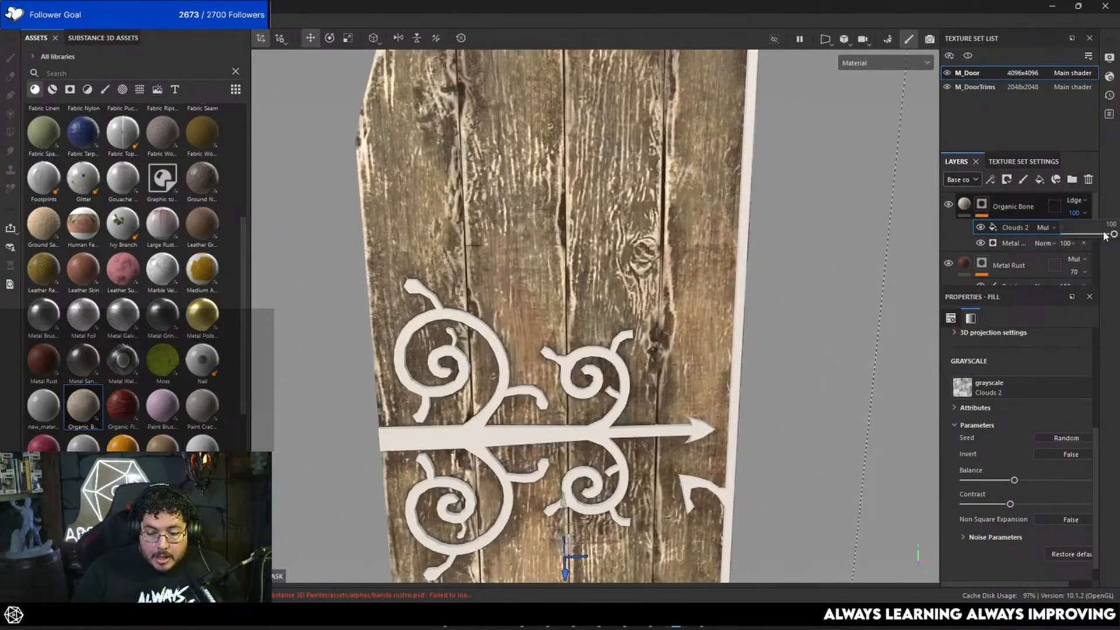
pyautogui.moveTo(1106, 234); pyautogui.dragTo(1080, 238)
# Compare the whole door with the Organic Bone layer hidden and shown.
pyautogui.scroll(-5, 680, 238)
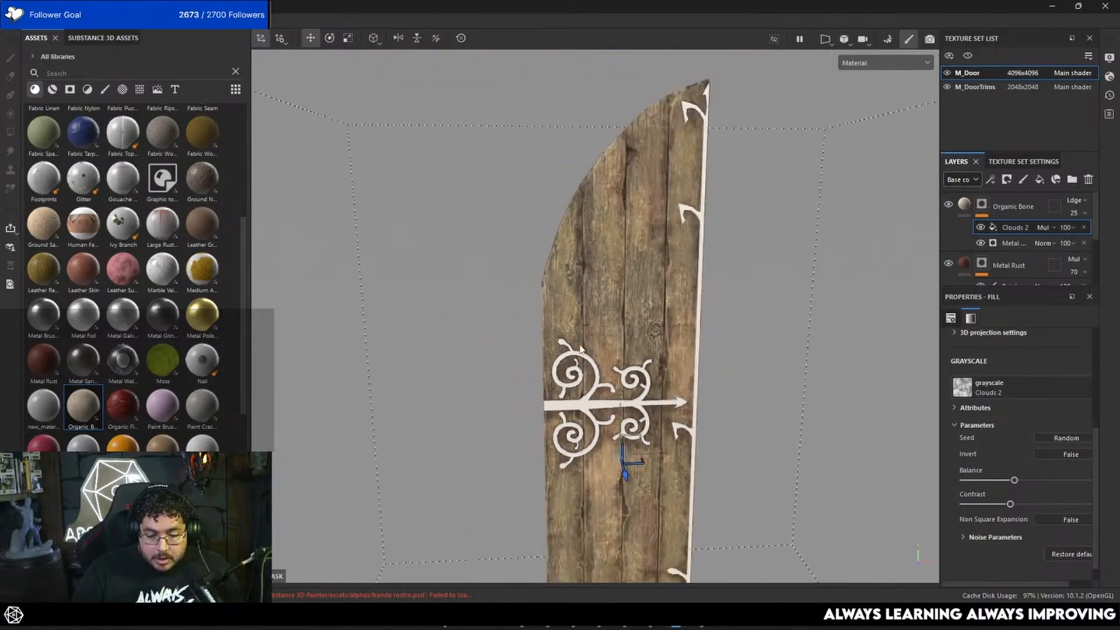
pyautogui.scroll(-3, 680, 237)
pyautogui.keyDown('alt'); pyautogui.moveTo(633, 312); pyautogui.dragTo(628, 331); pyautogui.keyUp('alt')
pyautogui.keyDown('alt'); pyautogui.moveTo(697, 330); pyautogui.dragTo(700, 353, button='middle'); pyautogui.keyUp('alt')
pyautogui.scroll(1, 700, 353)
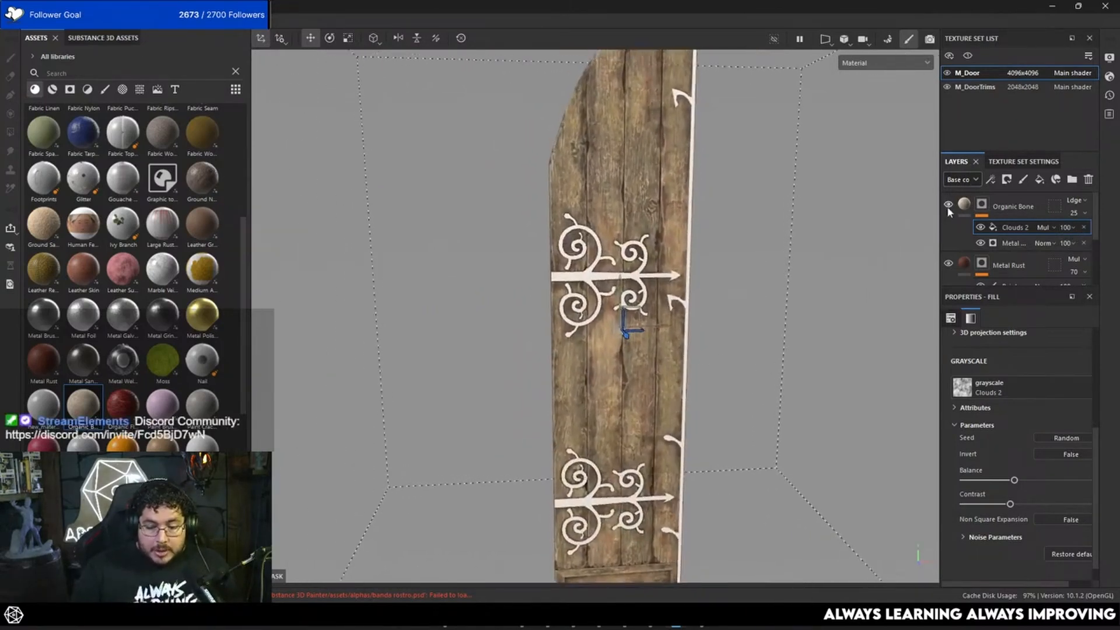
pyautogui.click(948, 205)
pyautogui.click(948, 206)
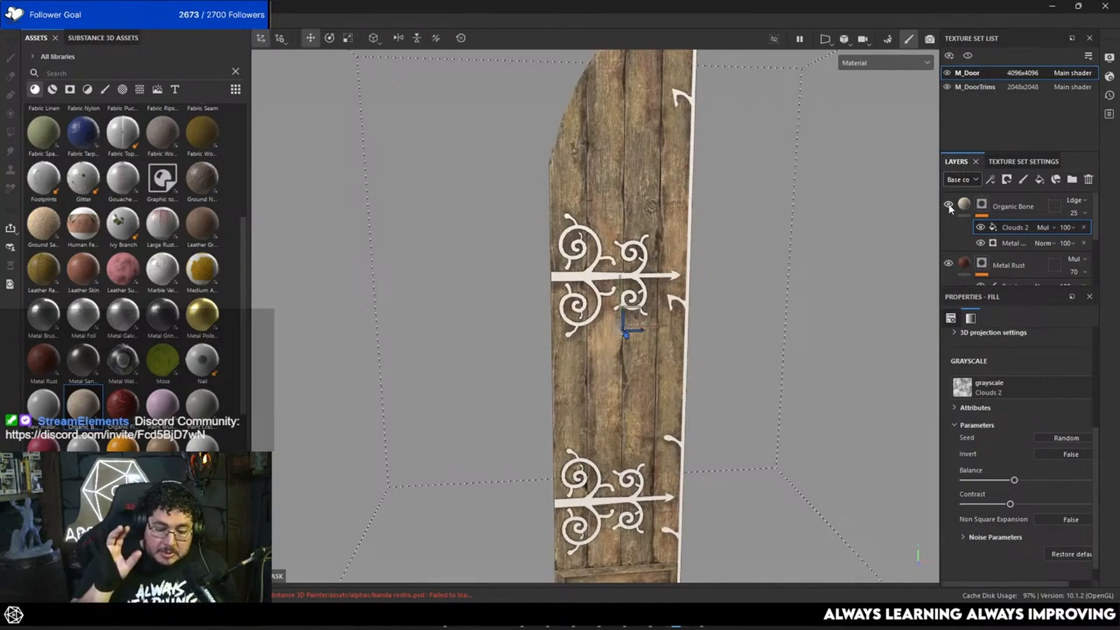
# Move the Metal Rust layer above Organic Bone and set Organic Bone's opacity to 32.
pyautogui.click(1008, 264)
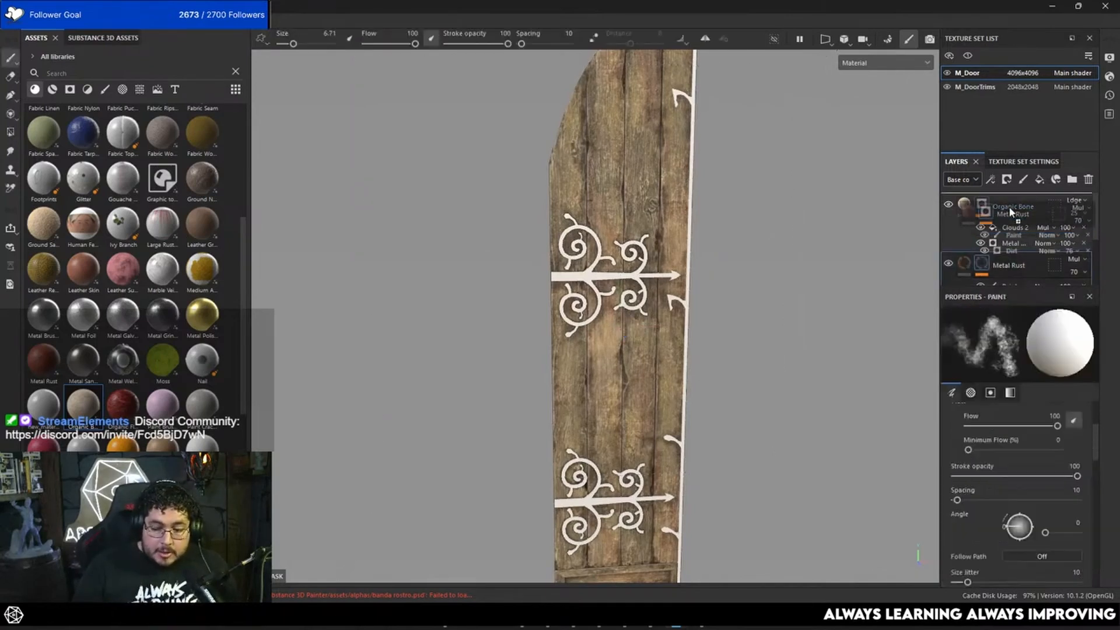
pyautogui.moveTo(1010, 200); pyautogui.dragTo(1010, 200)
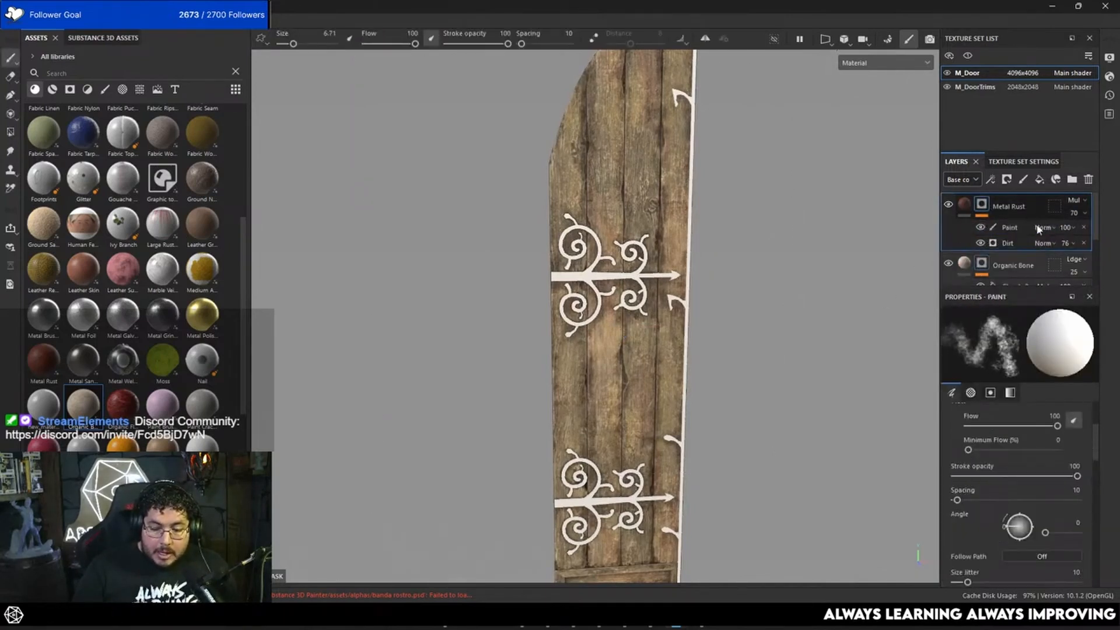
pyautogui.click(1074, 272)
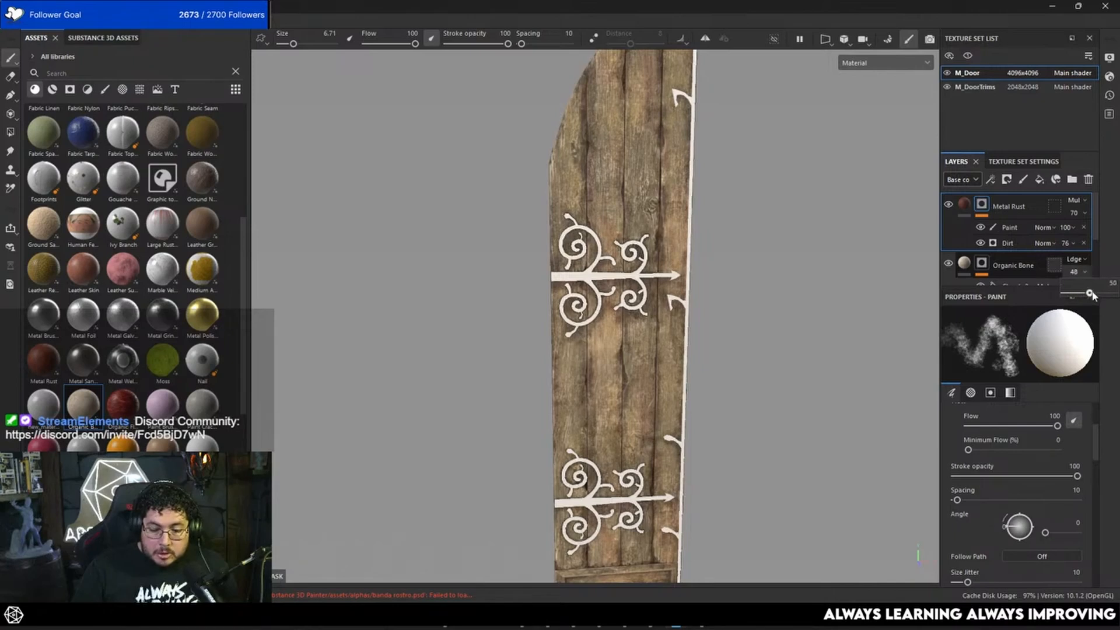
pyautogui.moveTo(1093, 295); pyautogui.dragTo(1099, 295)
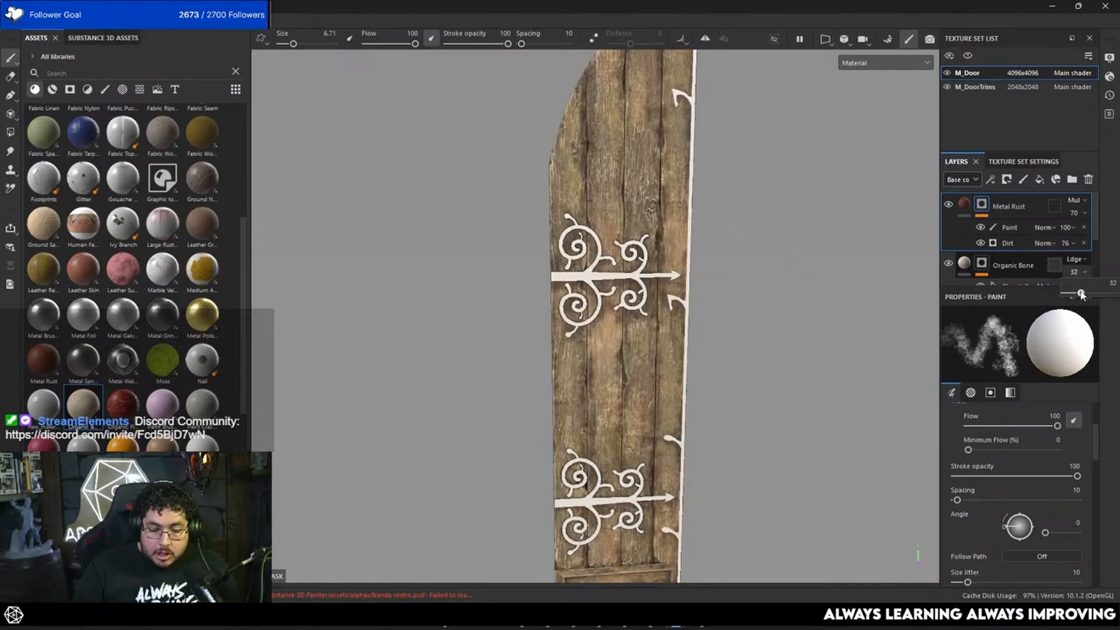
# Examine the layered wood texture on the door from several distances and angles.
pyautogui.keyDown('alt'); pyautogui.moveTo(745, 328); pyautogui.dragTo(692, 327, button='right'); pyautogui.keyUp('alt')
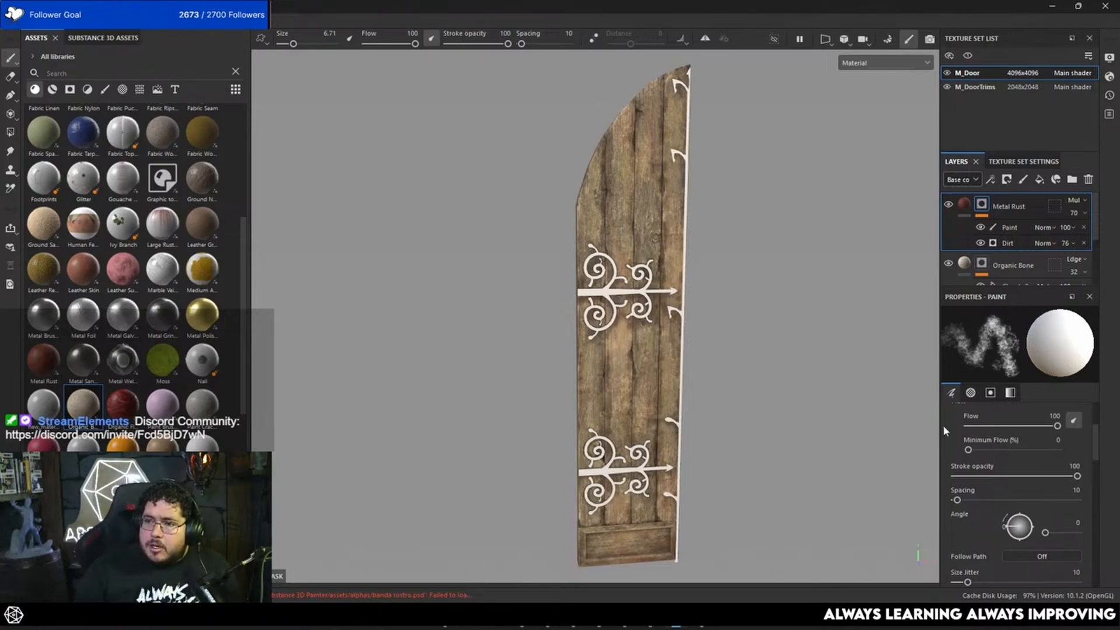
pyautogui.keyDown('alt'); pyautogui.moveTo(797, 347); pyautogui.dragTo(846, 336, button='right'); pyautogui.keyUp('alt')
pyautogui.keyDown('alt'); pyautogui.moveTo(846, 326); pyautogui.dragTo(850, 358); pyautogui.keyUp('alt')
pyautogui.keyDown('alt'); pyautogui.moveTo(728, 340); pyautogui.dragTo(713, 310); pyautogui.keyUp('alt')
pyautogui.keyDown('alt'); pyautogui.moveTo(713, 333); pyautogui.dragTo(750, 352, button='right'); pyautogui.keyUp('alt')
pyautogui.keyDown('alt'); pyautogui.moveTo(750, 352); pyautogui.dragTo(758, 313, button='middle'); pyautogui.keyUp('alt')
pyautogui.keyDown('alt'); pyautogui.moveTo(757, 313); pyautogui.dragTo(765, 292, button='right'); pyautogui.keyUp('alt')
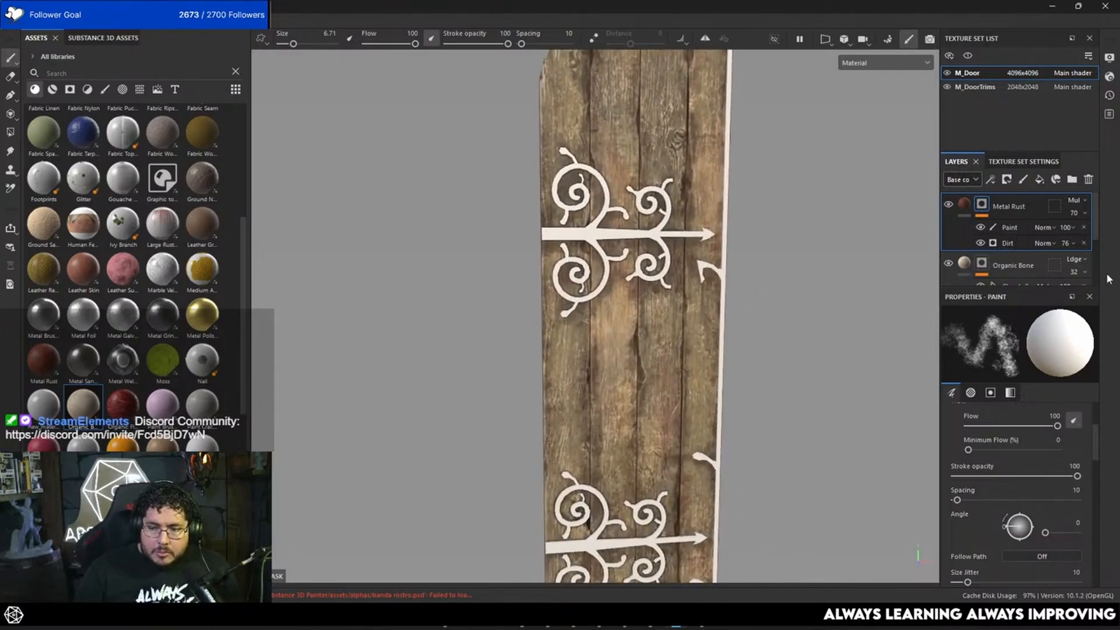
pyautogui.keyDown('alt'); pyautogui.moveTo(858, 265); pyautogui.dragTo(728, 318, button='right'); pyautogui.keyUp('alt')
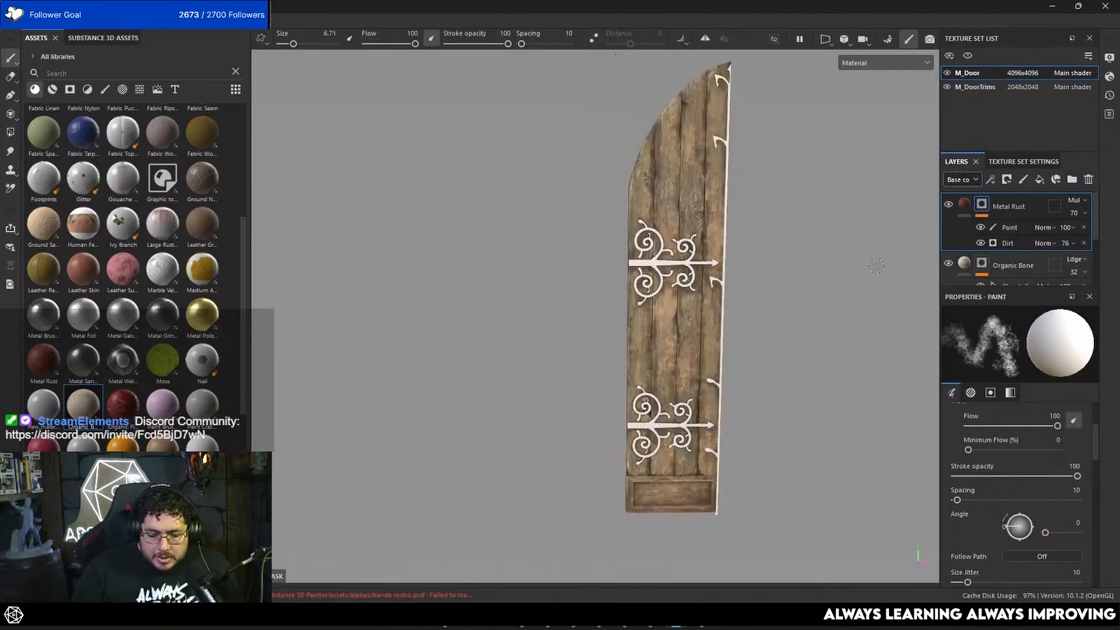
pyautogui.keyDown('alt'); pyautogui.moveTo(850, 253); pyautogui.dragTo(783, 226, button='middle'); pyautogui.keyUp('alt')
pyautogui.keyDown('alt'); pyautogui.moveTo(782, 226); pyautogui.dragTo(807, 299, button='right'); pyautogui.keyUp('alt')
pyautogui.keyDown('alt'); pyautogui.moveTo(756, 276); pyautogui.dragTo(763, 291); pyautogui.keyUp('alt')
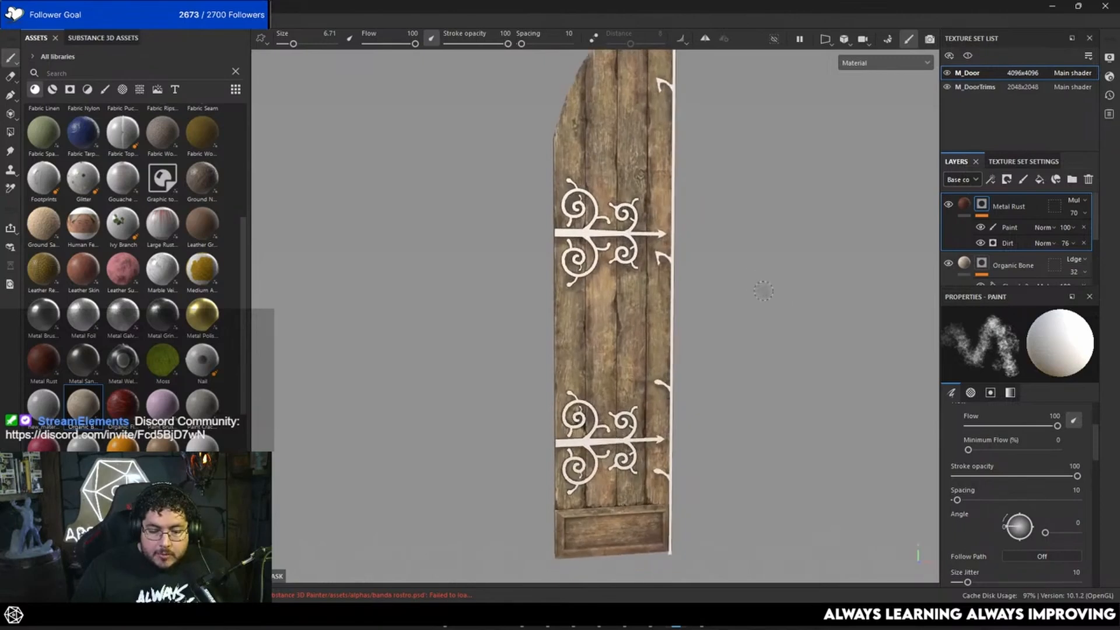
# Add a fill layer directly above Folder 1 and turn off its height and roughness channels.
pyautogui.scroll(-5, 1005, 274)
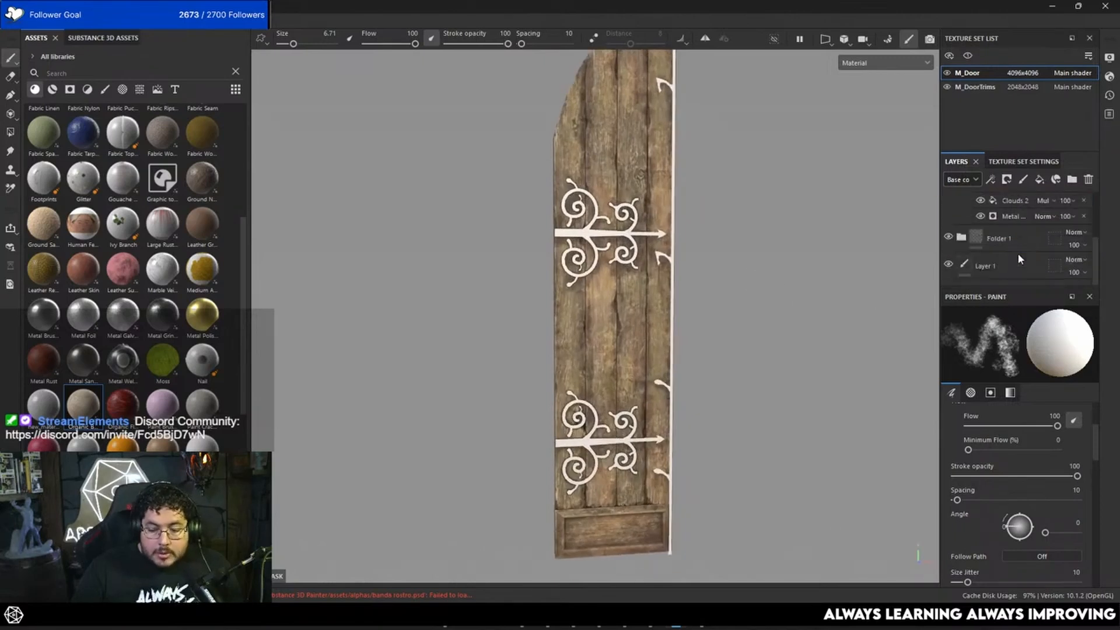
pyautogui.click(1039, 179)
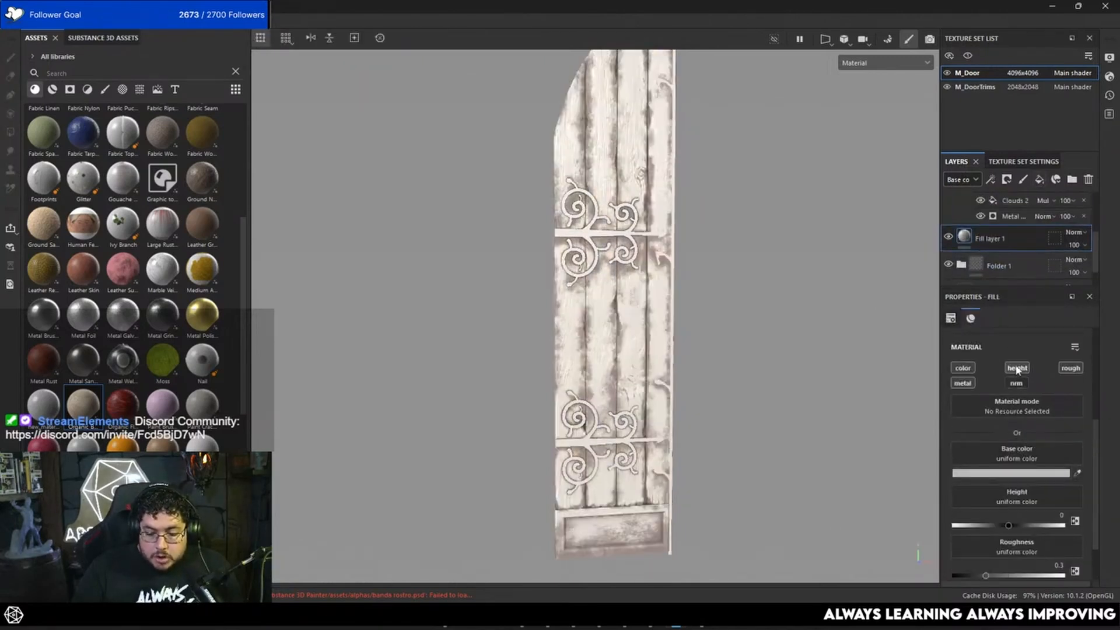
pyautogui.click(1017, 368)
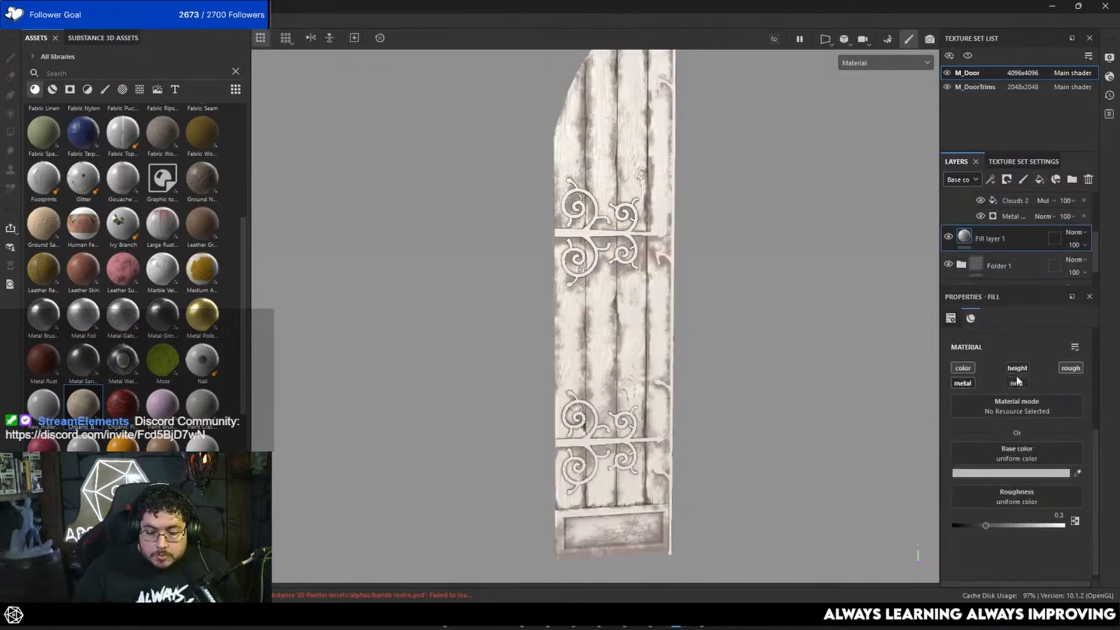
pyautogui.click(1072, 368)
# Set the new fill layer's base color to dark brown 493923.
pyautogui.click(1011, 473)
pyautogui.click(953, 479)
pyautogui.click(1011, 528)
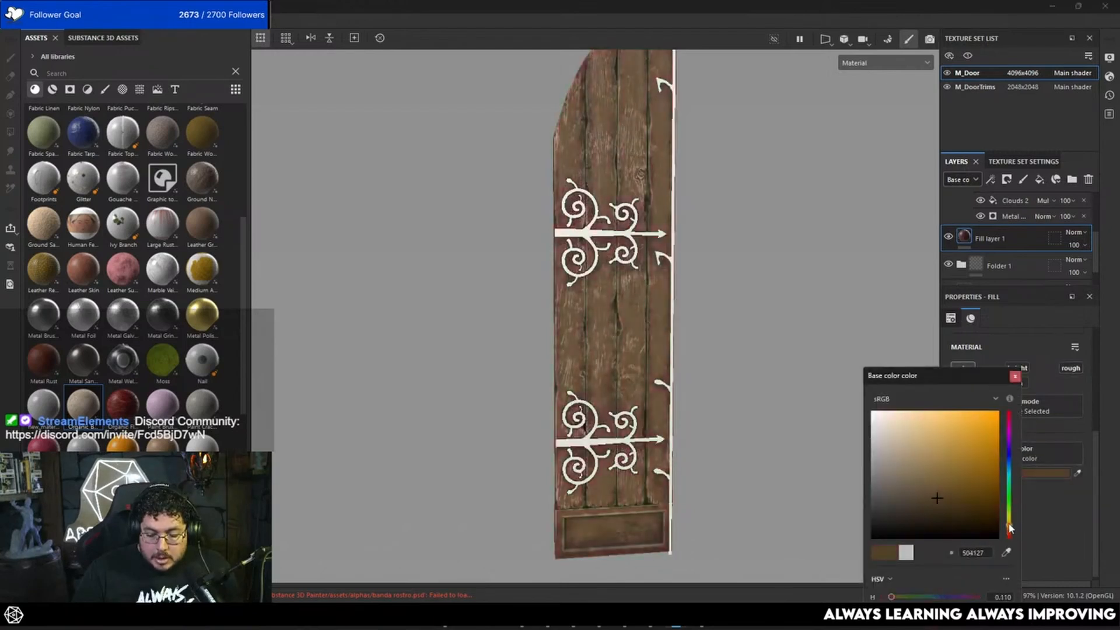
pyautogui.moveTo(938, 519); pyautogui.dragTo(937, 501)
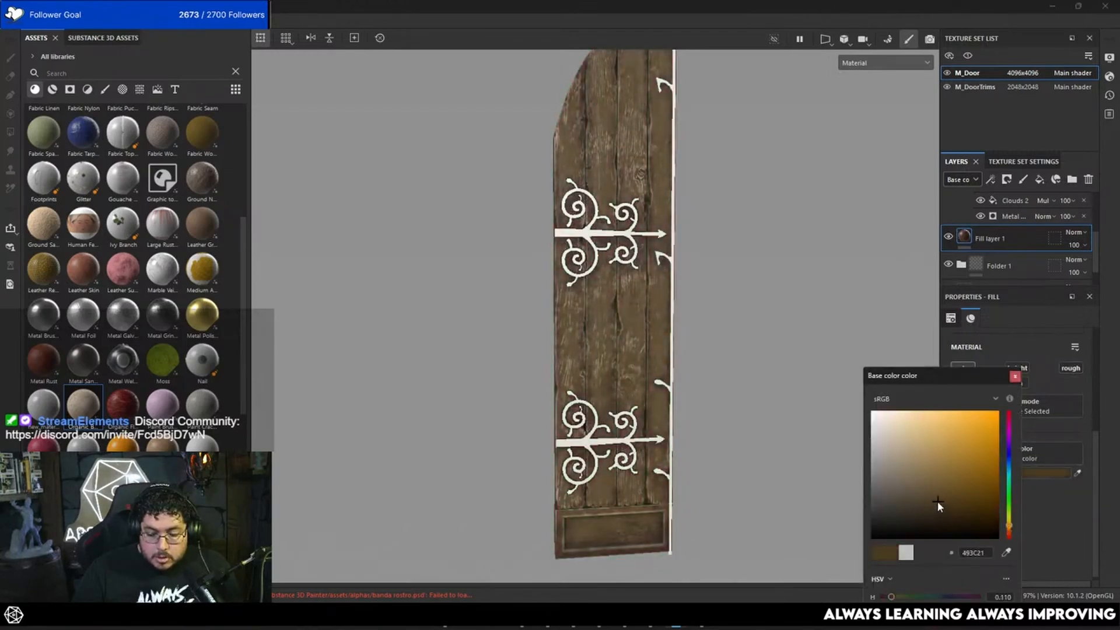
pyautogui.moveTo(1008, 525); pyautogui.dragTo(1009, 528)
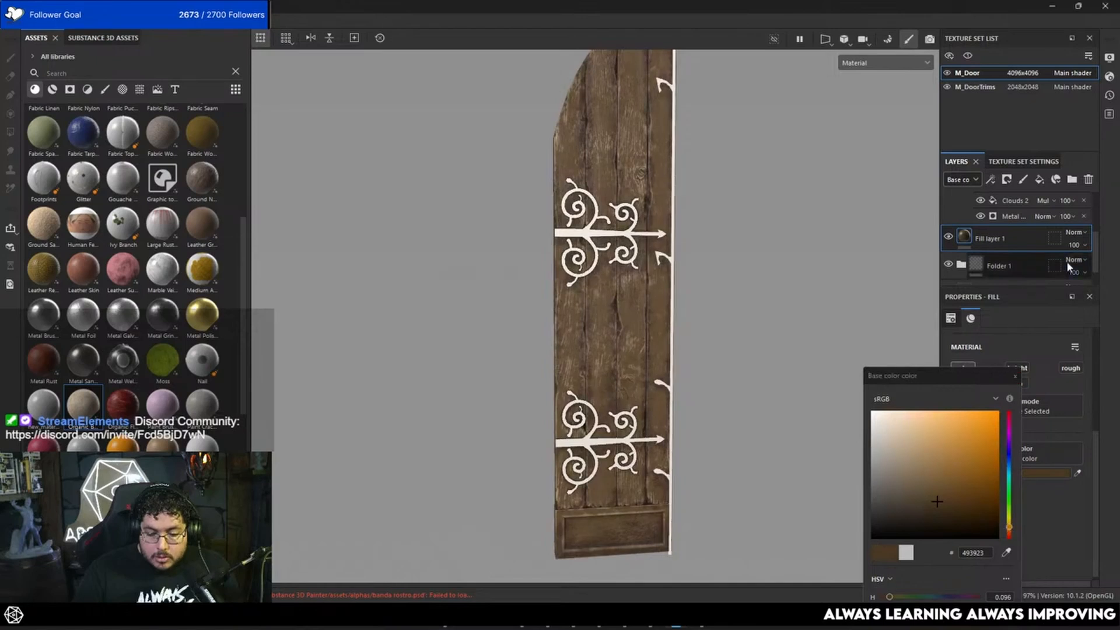
# Try the Overlay and Multiply blending modes on the brown fill layer and return it to Normal.
pyautogui.click(1076, 234)
pyautogui.click(1051, 193)
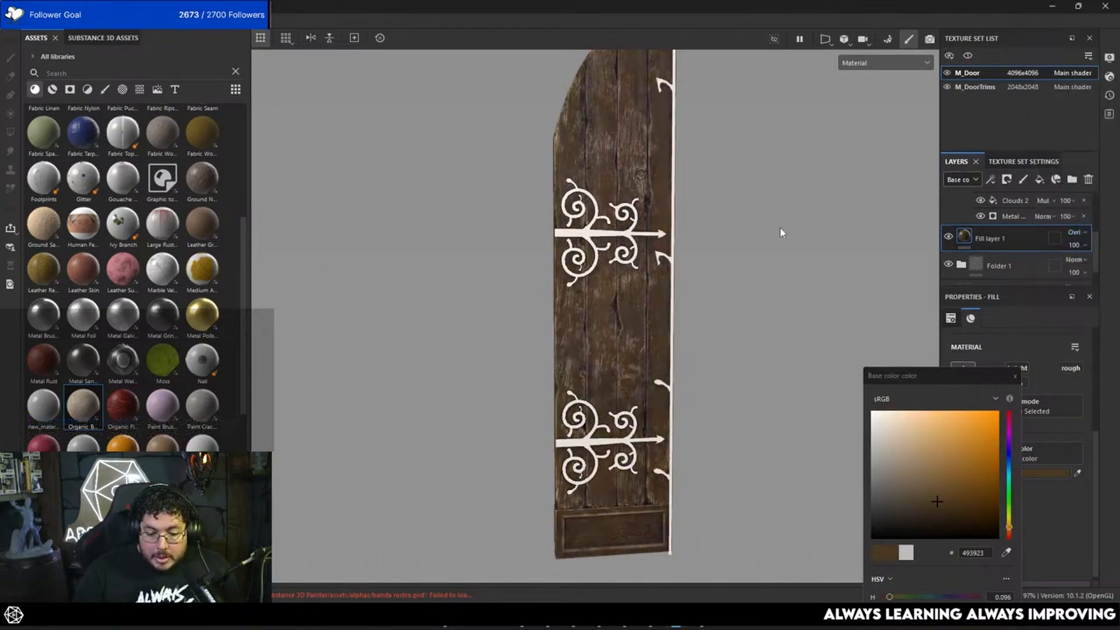
pyautogui.click(1075, 232)
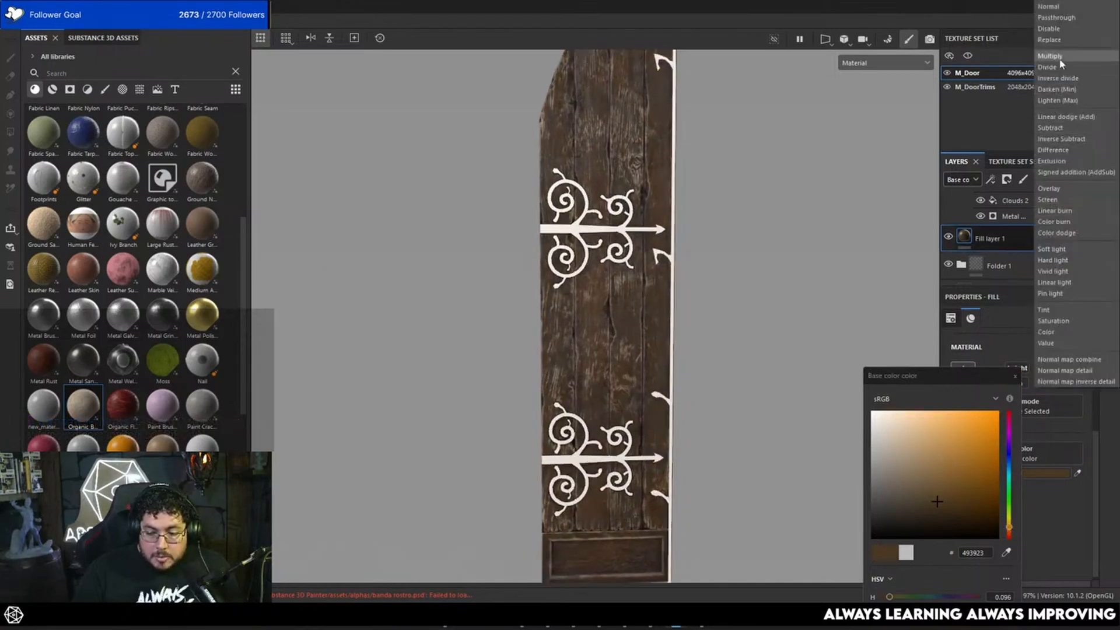
pyautogui.click(1061, 57)
pyautogui.click(1075, 232)
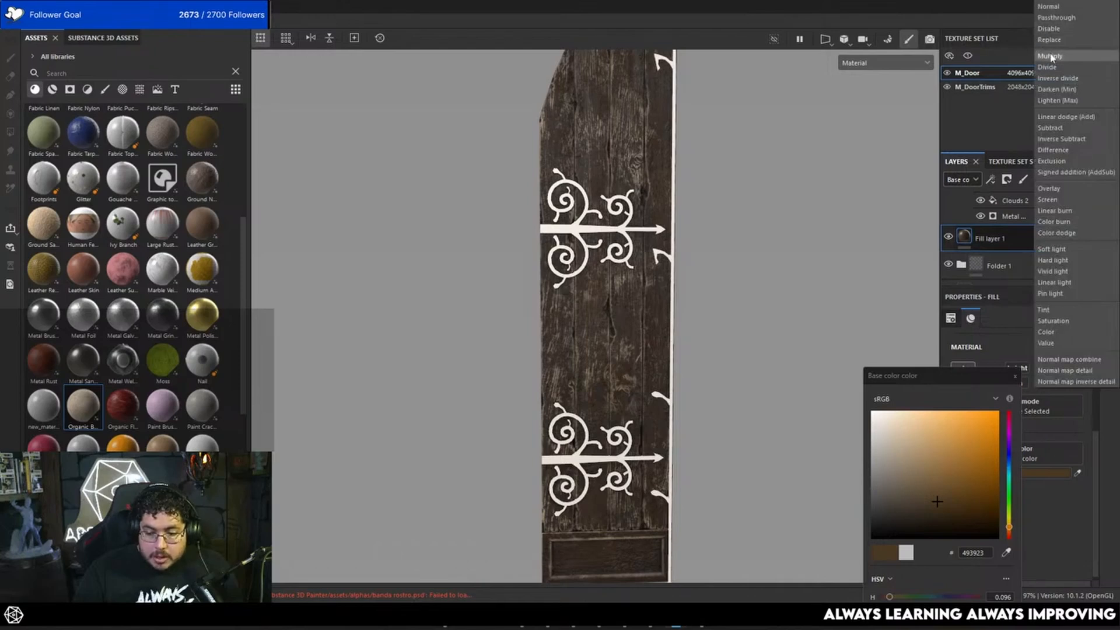
pyautogui.click(1062, 5)
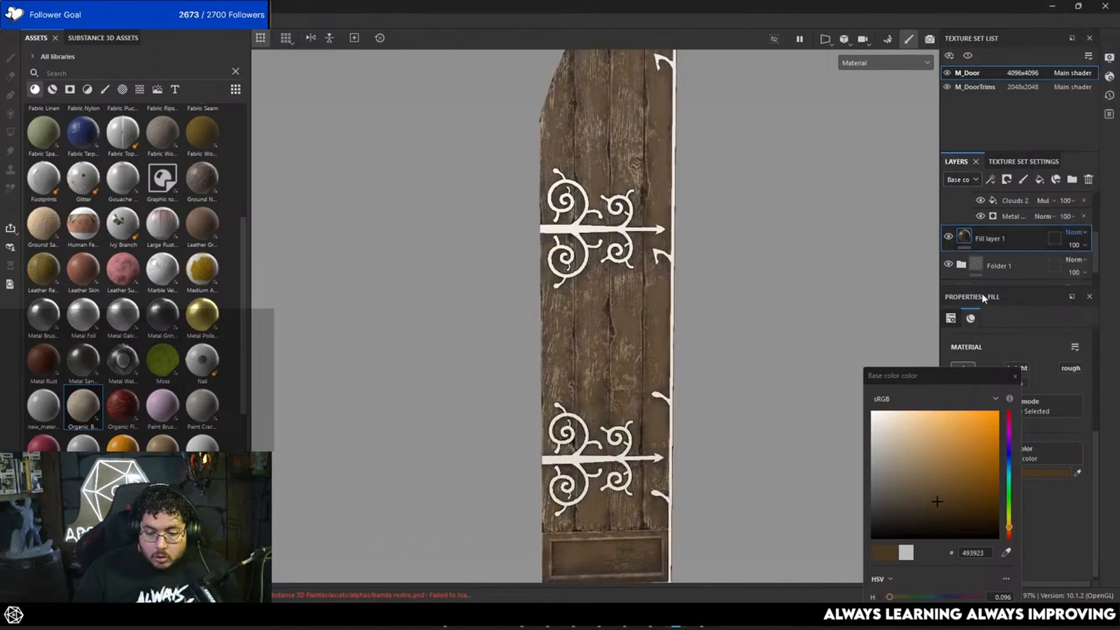
# Reduce the brown fill layer's opacity to 70 and hide the layer to compare the wood without it.
pyautogui.click(1015, 376)
pyautogui.moveTo(1105, 266); pyautogui.dragTo(1100, 266)
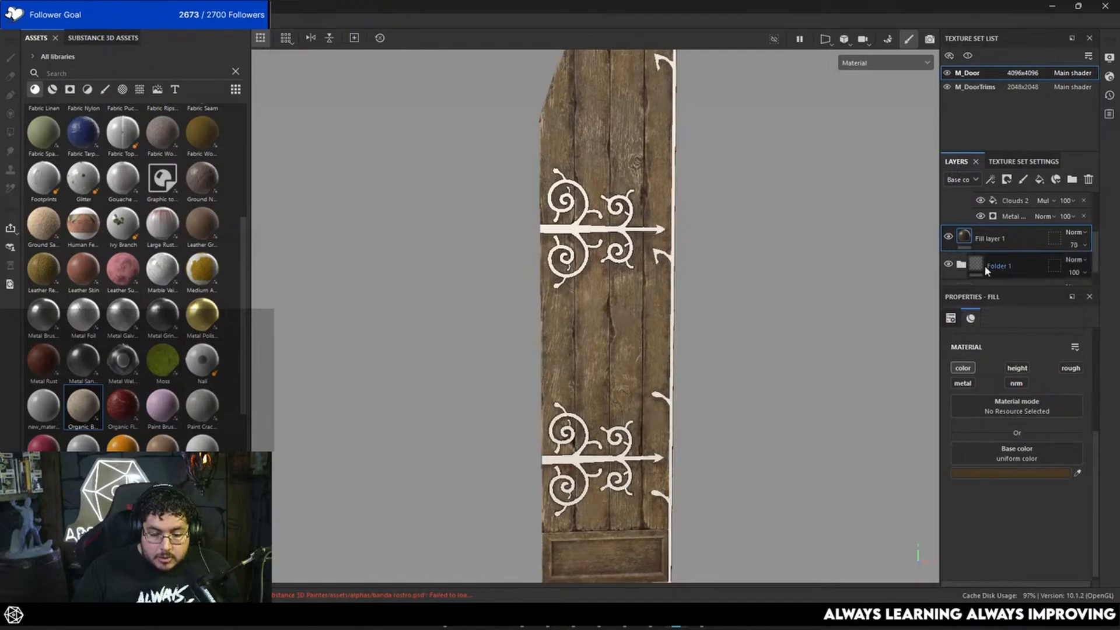
pyautogui.scroll(4, 701, 375)
pyautogui.click(951, 237)
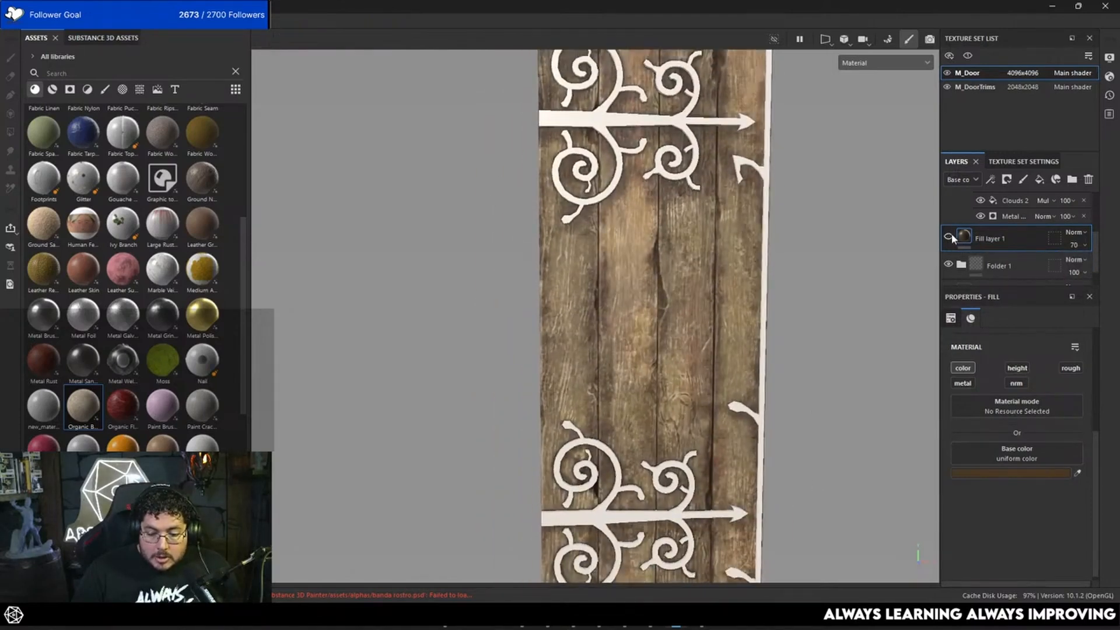
# Show the brown fill layer again, set its blending mode to Overlay and its opacity to 58.
pyautogui.click(951, 236)
pyautogui.click(1068, 233)
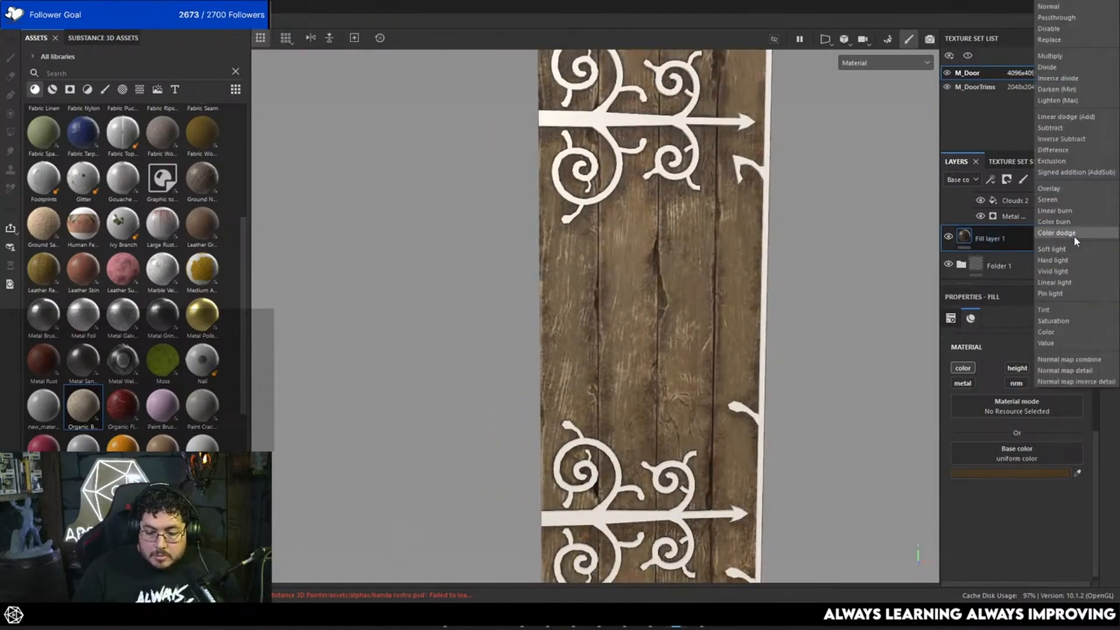
pyautogui.click(1054, 187)
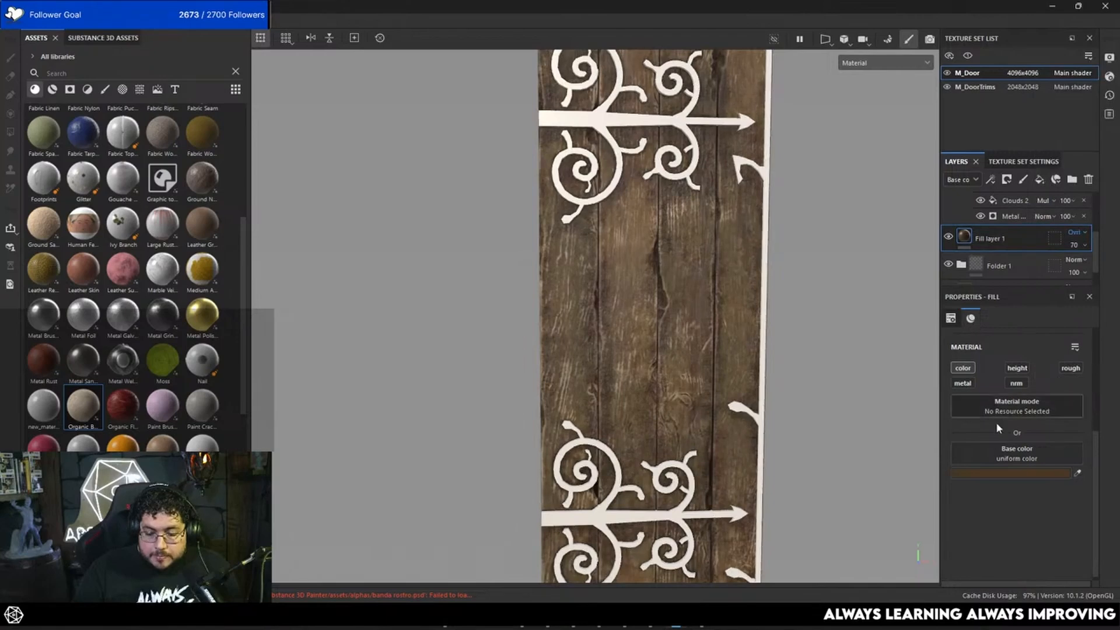
pyautogui.click(1071, 249)
pyautogui.moveTo(1098, 266)
pyautogui.mouseDown()
pyautogui.moveTo(1075, 267)
pyautogui.moveTo(1084, 265)
pyautogui.mouseUp()
pyautogui.scroll(-5, 839, 285)
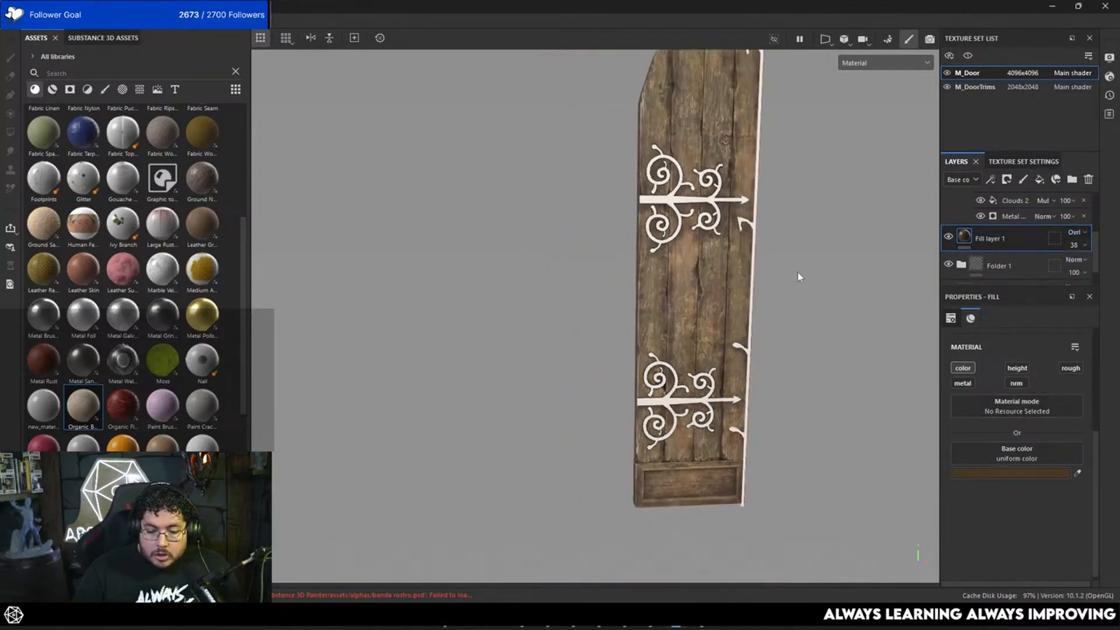
pyautogui.keyDown('alt'); pyautogui.moveTo(799, 273); pyautogui.dragTo(751, 365, button='middle'); pyautogui.keyUp('alt')
pyautogui.moveTo(1083, 267); pyautogui.dragTo(1095, 268)
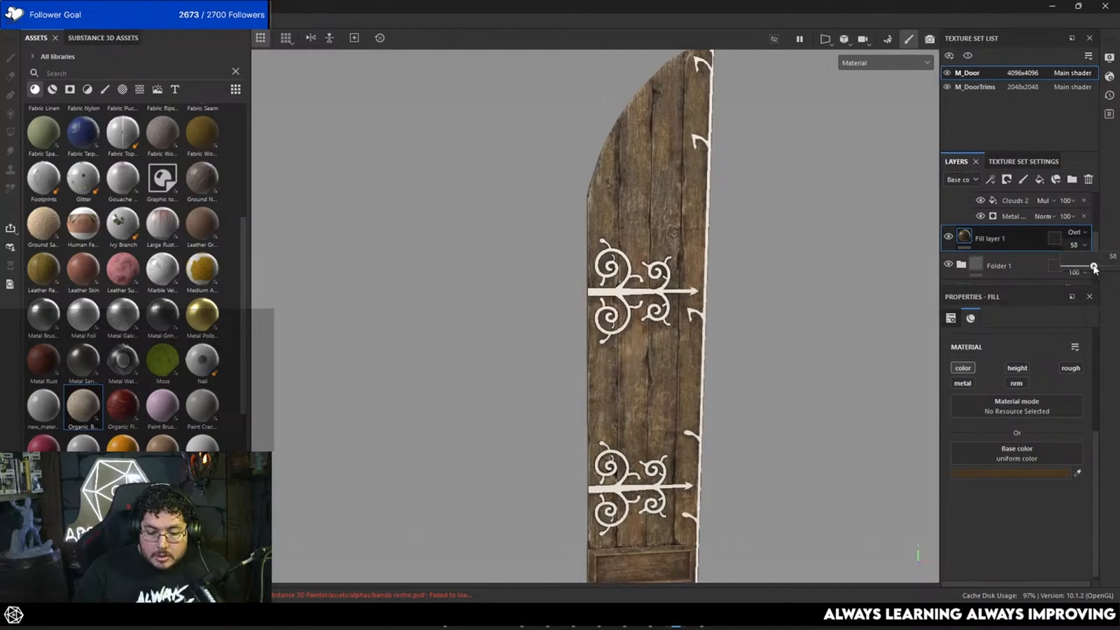
pyautogui.keyDown('alt'); pyautogui.moveTo(816, 292); pyautogui.dragTo(839, 378); pyautogui.keyUp('alt')
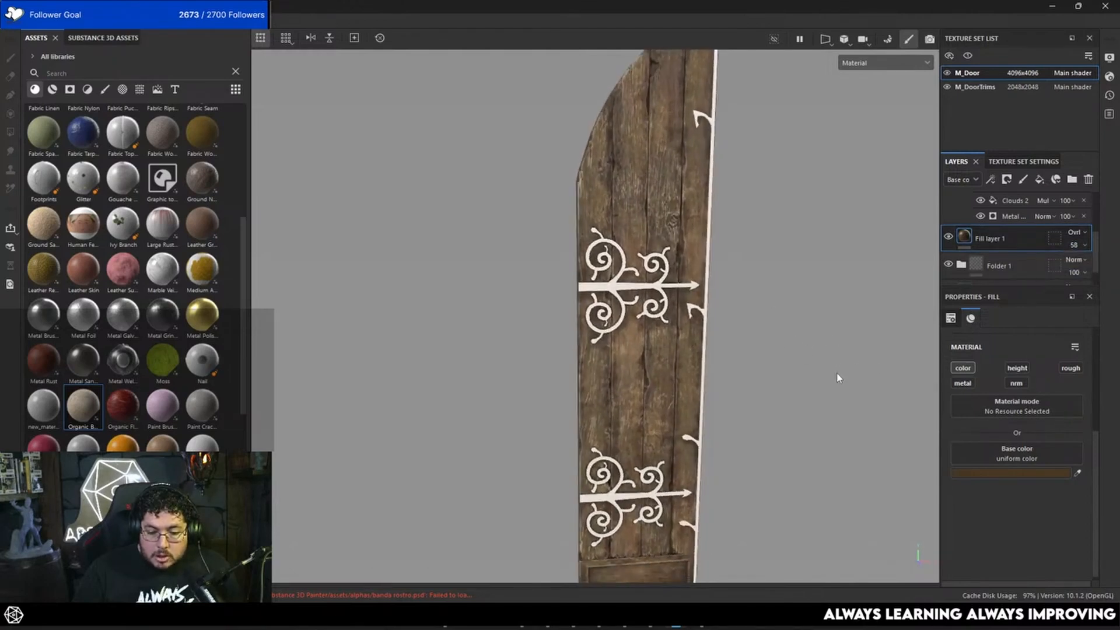
pyautogui.keyDown('alt'); pyautogui.moveTo(792, 309); pyautogui.dragTo(845, 362); pyautogui.keyUp('alt')
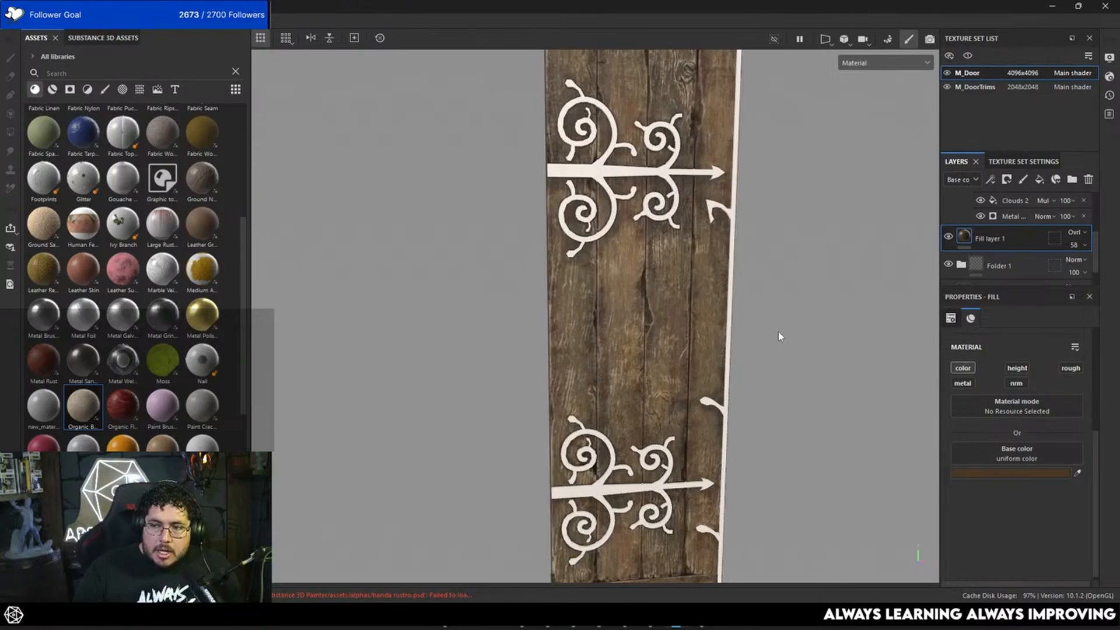
pyautogui.keyDown('alt'); pyautogui.moveTo(865, 231); pyautogui.dragTo(842, 240); pyautogui.keyUp('alt')
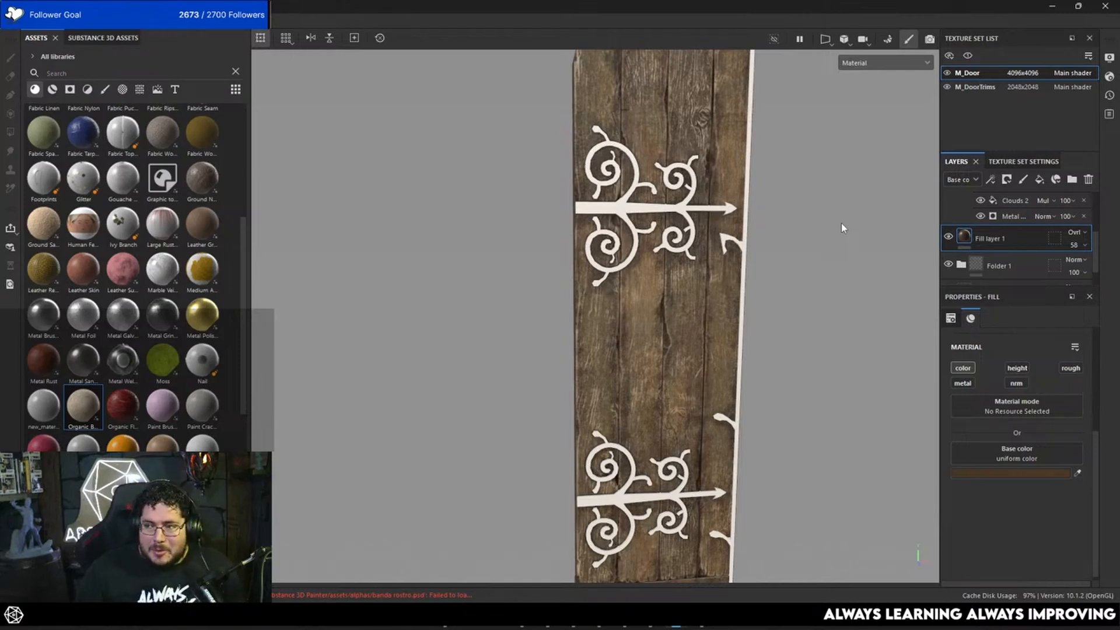
pyautogui.keyDown('alt'); pyautogui.moveTo(842, 222); pyautogui.dragTo(784, 245); pyautogui.keyUp('alt')
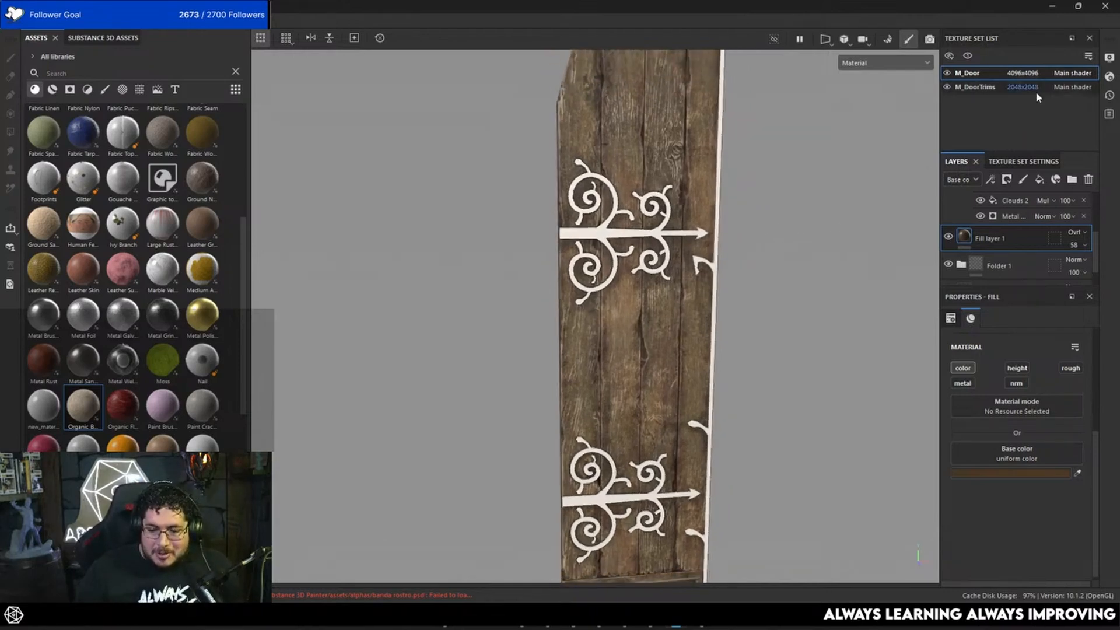
# Apply the Iron Forged Old smart material to the M_DoorTrims texture set, above Layer 1.
pyautogui.click(993, 87)
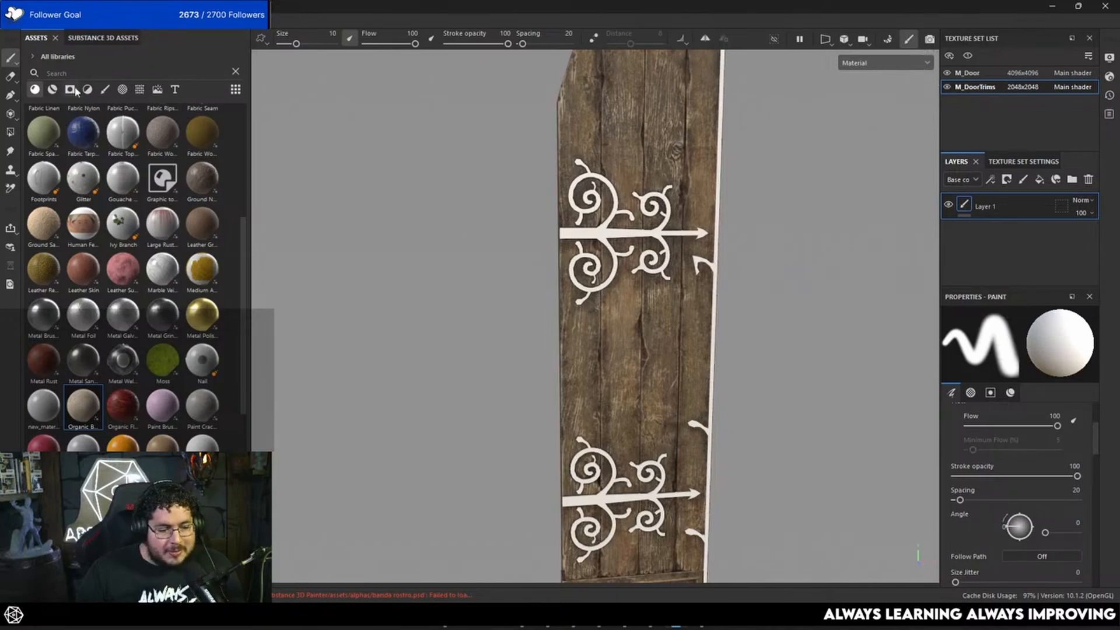
pyautogui.click(82, 73)
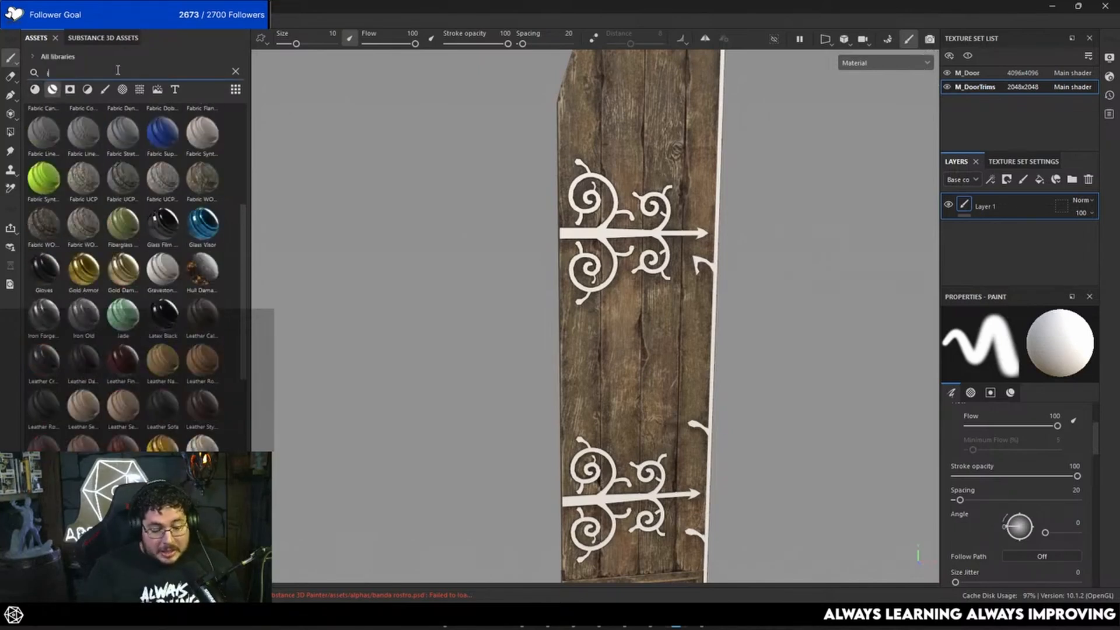
pyautogui.write('iron')
pyautogui.moveTo(43, 124); pyautogui.dragTo(956, 187)
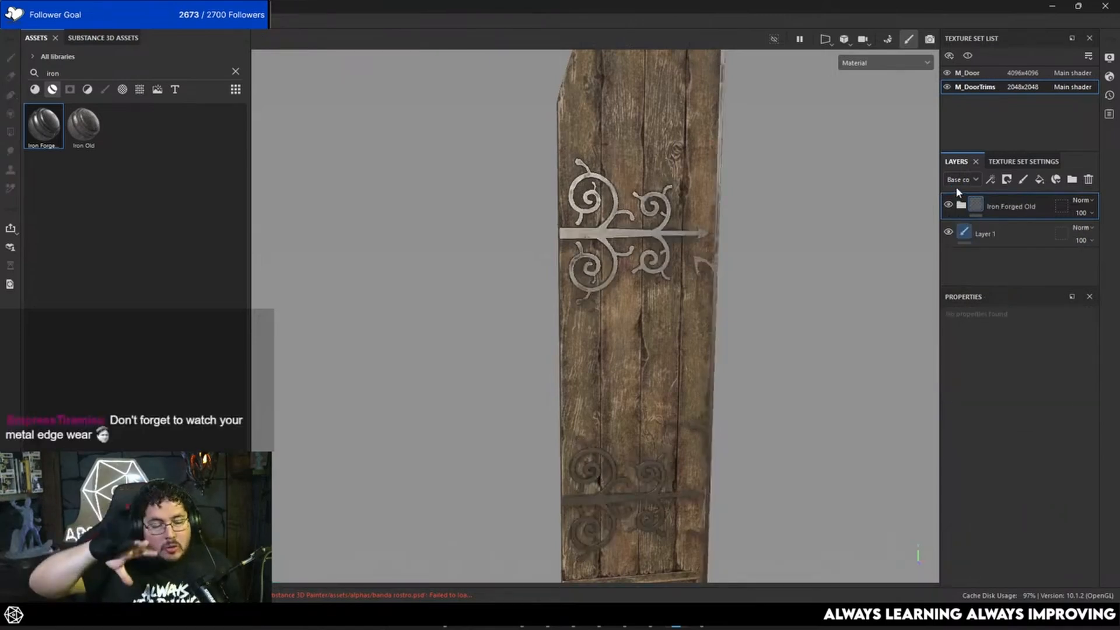
# Examine the iron material on the scrolled hinges up close and under different viewing angles.
pyautogui.keyDown('alt'); pyautogui.moveTo(804, 259); pyautogui.dragTo(734, 234, button='middle'); pyautogui.keyUp('alt')
pyautogui.keyDown('alt'); pyautogui.moveTo(734, 233); pyautogui.dragTo(867, 303, button='right'); pyautogui.keyUp('alt')
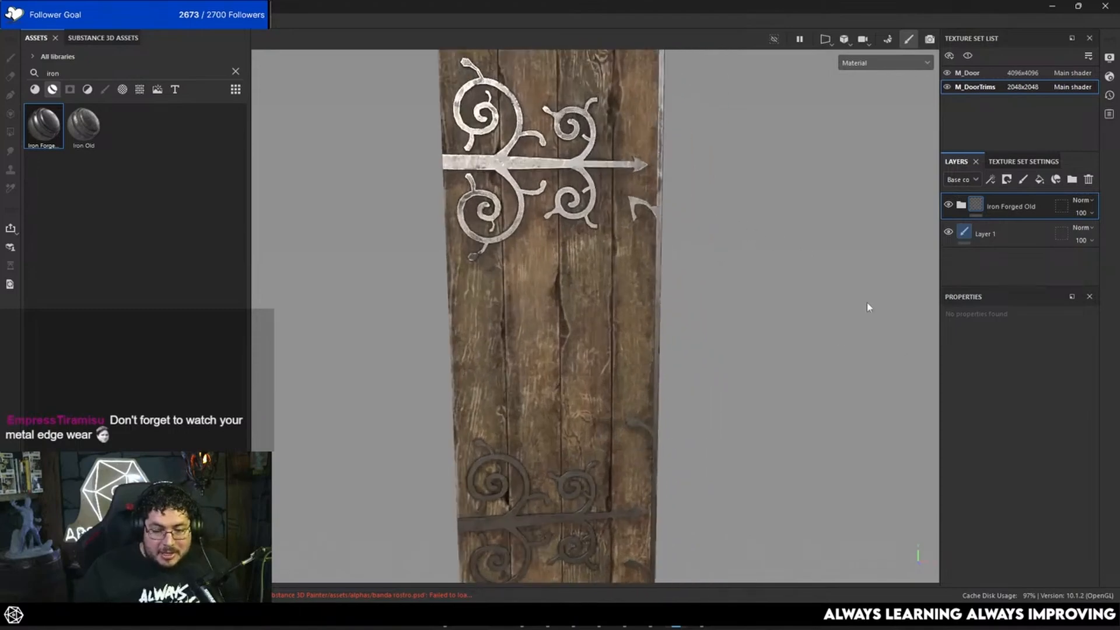
pyautogui.keyDown('alt'); pyautogui.moveTo(867, 303); pyautogui.dragTo(715, 245); pyautogui.keyUp('alt')
pyautogui.keyDown('alt'); pyautogui.moveTo(715, 245); pyautogui.dragTo(853, 318, button='right'); pyautogui.keyUp('alt')
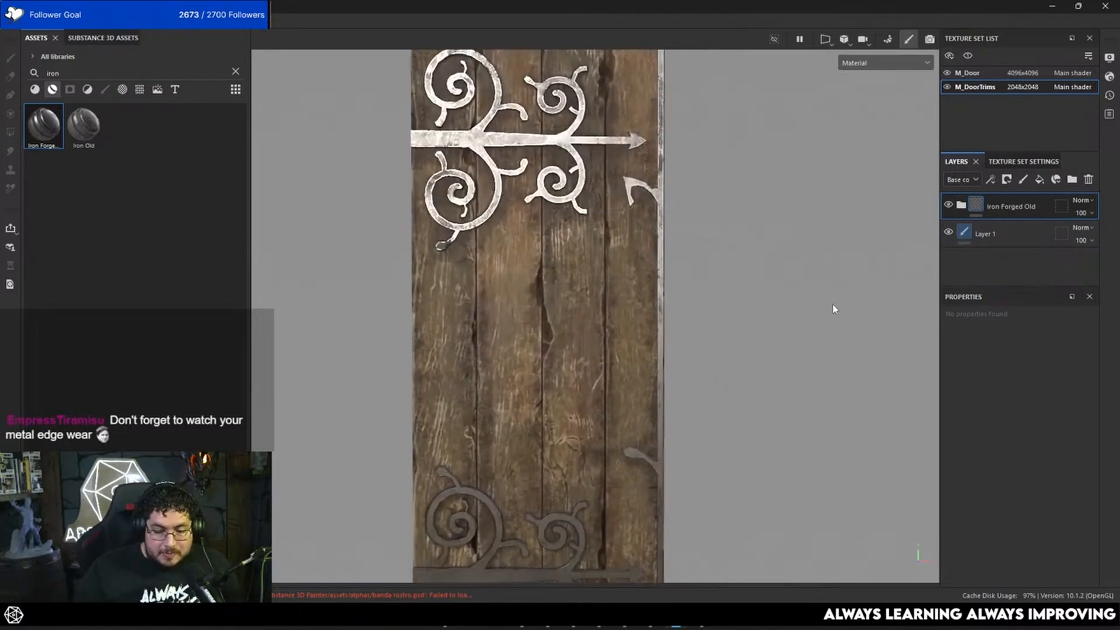
pyautogui.keyDown('alt'); pyautogui.moveTo(832, 304); pyautogui.dragTo(708, 332); pyautogui.keyUp('alt')
pyautogui.keyDown('alt'); pyautogui.moveTo(708, 332); pyautogui.dragTo(739, 396, button='right'); pyautogui.keyUp('alt')
pyautogui.keyDown('alt'); pyautogui.moveTo(739, 396); pyautogui.dragTo(800, 357); pyautogui.keyUp('alt')
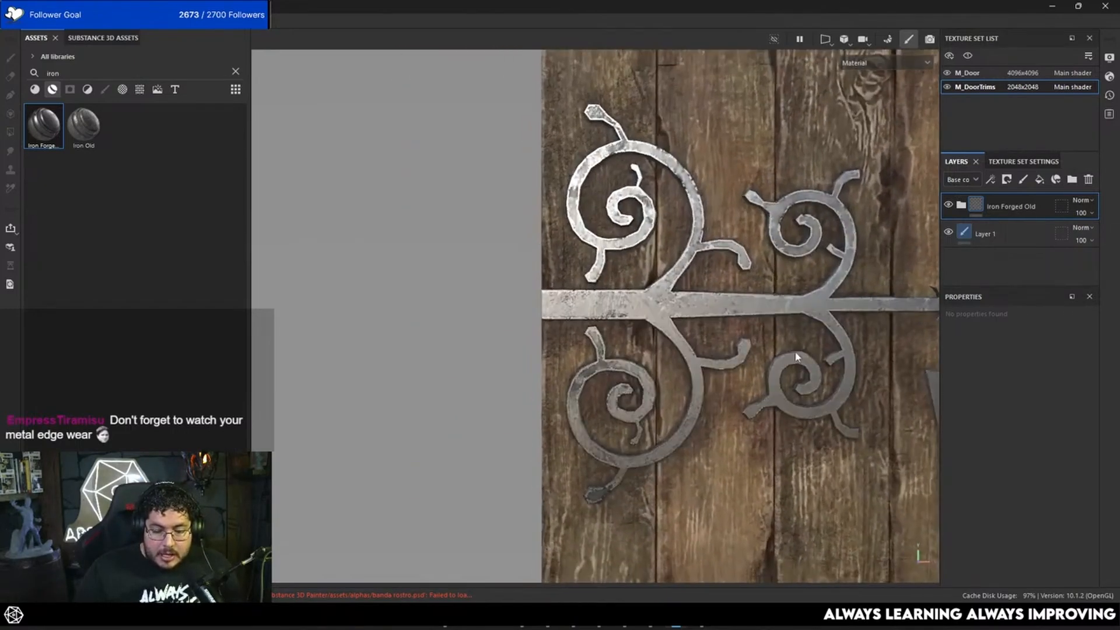
pyautogui.keyDown('alt'); pyautogui.moveTo(800, 358); pyautogui.dragTo(723, 353, button='middle'); pyautogui.keyUp('alt')
pyautogui.keyDown('alt'); pyautogui.moveTo(723, 353); pyautogui.dragTo(905, 447, button='right'); pyautogui.keyUp('alt')
pyautogui.keyDown('alt'); pyautogui.moveTo(905, 448); pyautogui.dragTo(910, 400); pyautogui.keyUp('alt')
# Expand the Iron Forged Old folder and raise its Base layer's roughness to about 0.67.
pyautogui.click(962, 205)
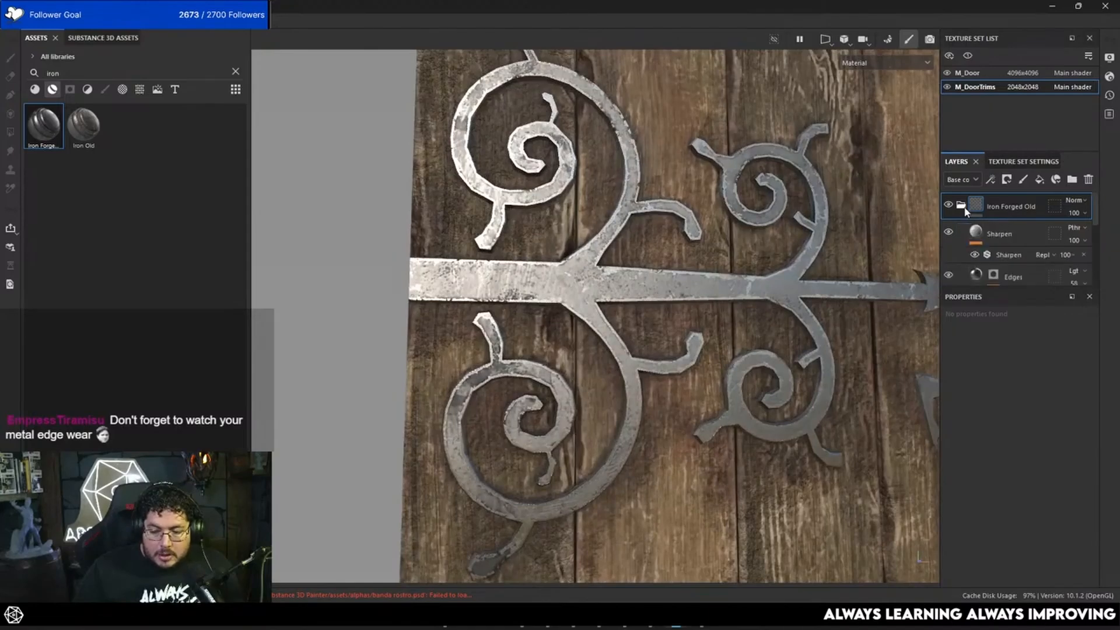
pyautogui.scroll(-2, 970, 230)
pyautogui.click(972, 225)
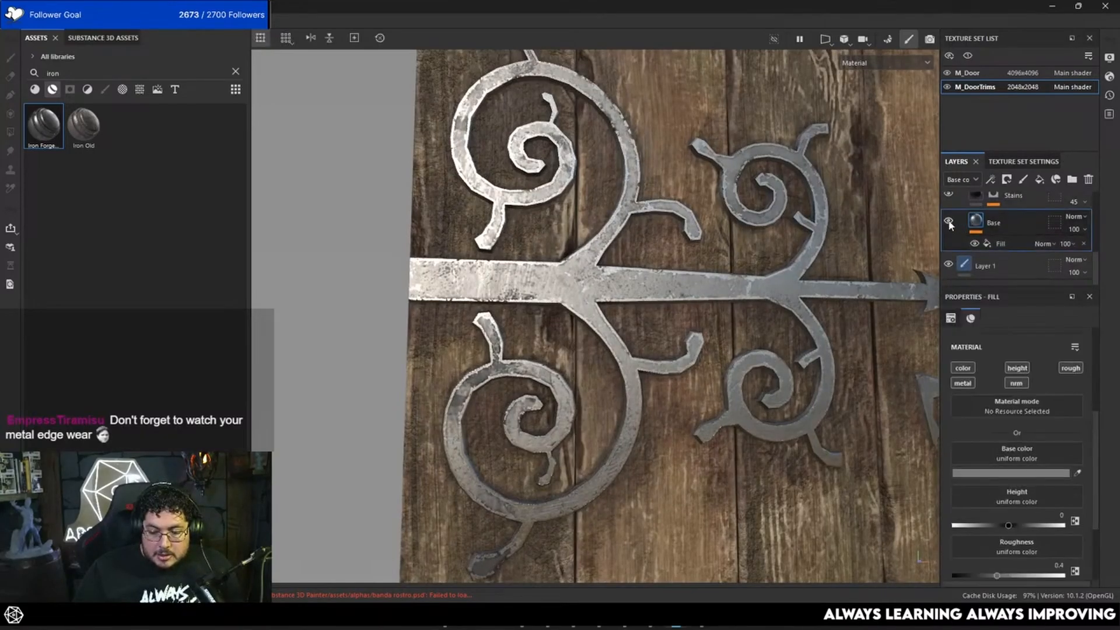
pyautogui.moveTo(999, 474); pyautogui.dragTo(1027, 478)
pyautogui.keyDown('alt'); pyautogui.moveTo(784, 383); pyautogui.dragTo(485, 376, button='right'); pyautogui.keyUp('alt')
pyautogui.keyDown('alt'); pyautogui.moveTo(484, 375); pyautogui.dragTo(776, 376); pyautogui.keyUp('alt')
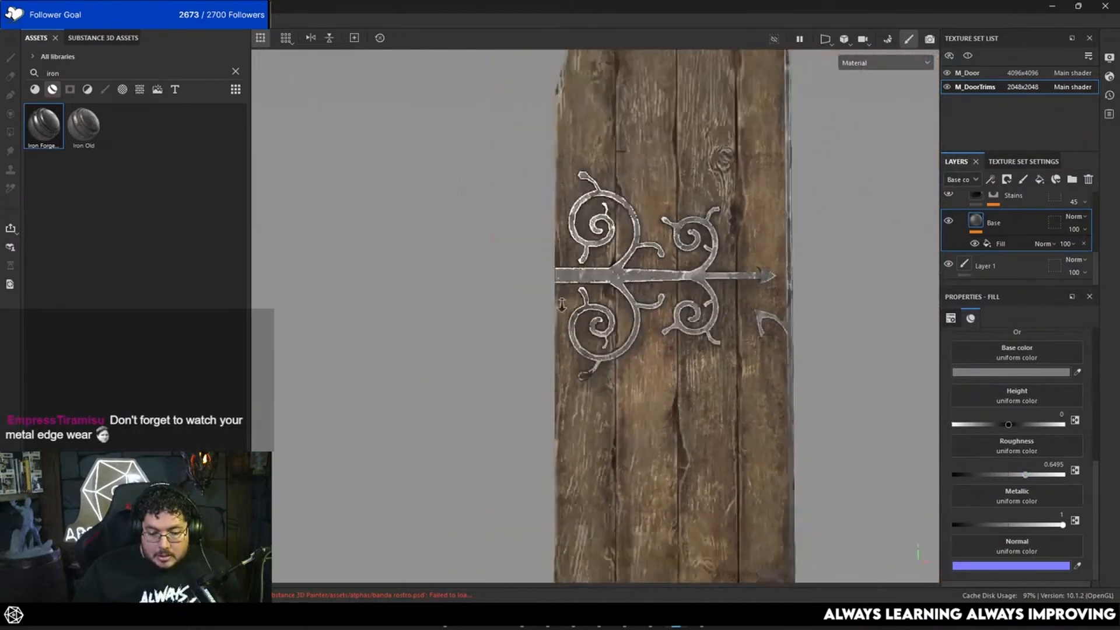
pyautogui.keyDown('alt'); pyautogui.moveTo(776, 377); pyautogui.dragTo(747, 371, button='right'); pyautogui.keyUp('alt')
pyautogui.keyDown('alt'); pyautogui.moveTo(747, 371); pyautogui.dragTo(720, 262, button='middle'); pyautogui.keyUp('alt')
pyautogui.keyDown('alt'); pyautogui.moveTo(720, 263); pyautogui.dragTo(660, 277, button='right'); pyautogui.keyUp('alt')
pyautogui.keyDown('alt'); pyautogui.moveTo(659, 278); pyautogui.dragTo(715, 336); pyautogui.keyUp('alt')
pyautogui.keyDown('alt'); pyautogui.moveTo(715, 336); pyautogui.dragTo(753, 320, button='right'); pyautogui.keyUp('alt')
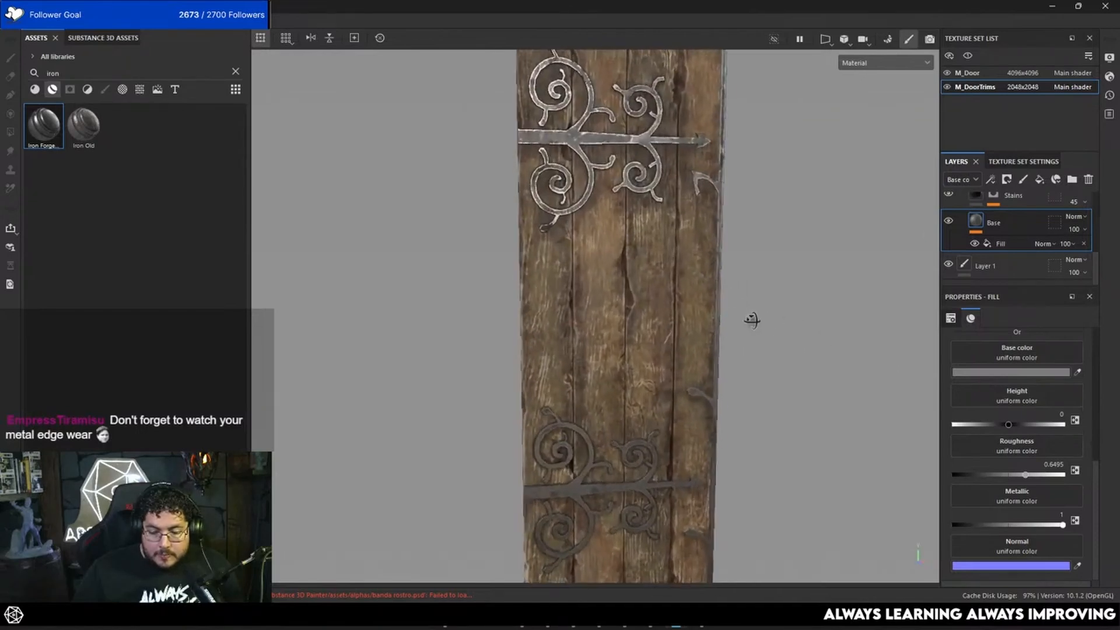
pyautogui.keyDown('alt'); pyautogui.moveTo(753, 321); pyautogui.dragTo(773, 325); pyautogui.keyUp('alt')
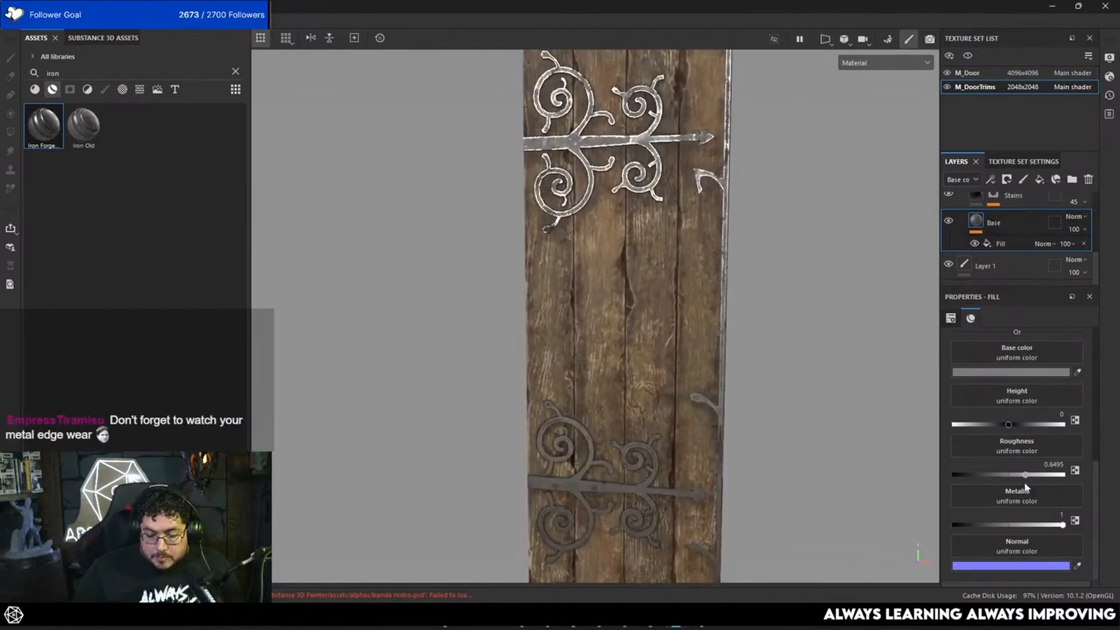
pyautogui.scroll(3, 997, 347)
pyautogui.scroll(2, 981, 245)
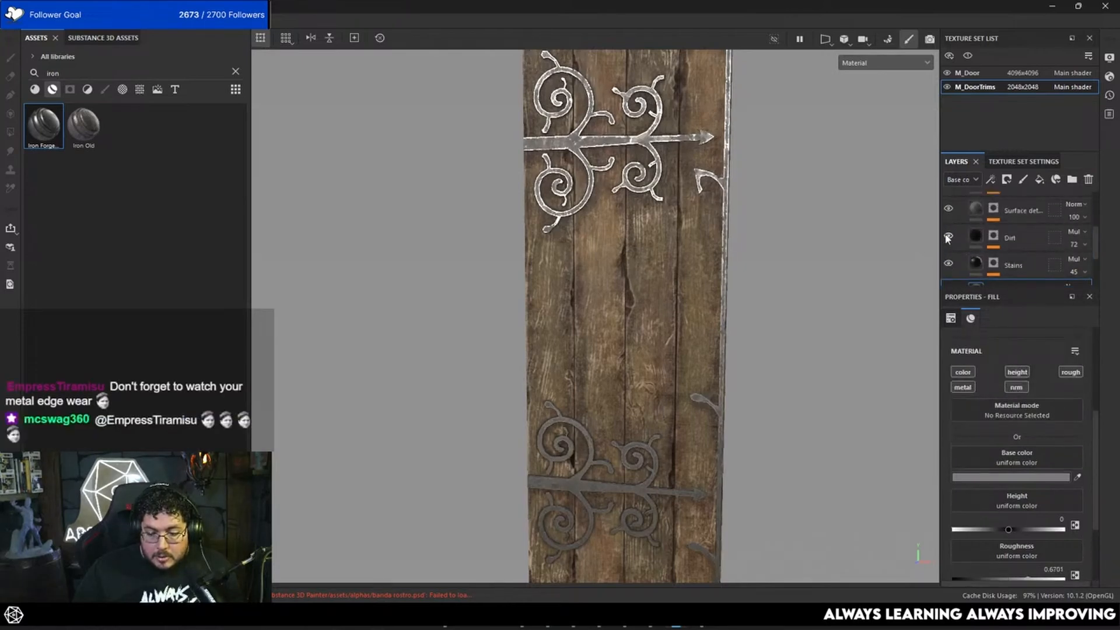
pyautogui.scroll(-2, 647, 274)
# Examine the rougher iron hinges against the wood across the whole door from several angles.
pyautogui.keyDown('alt'); pyautogui.moveTo(648, 274); pyautogui.dragTo(654, 344, button='middle'); pyautogui.keyUp('alt')
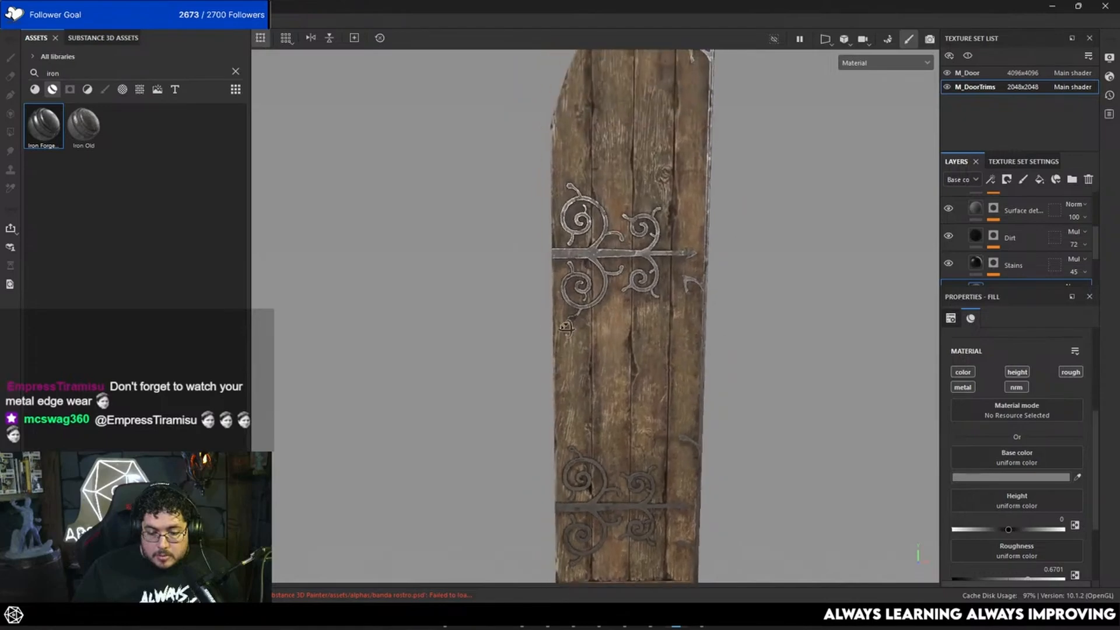
pyautogui.keyDown('alt'); pyautogui.moveTo(655, 344); pyautogui.dragTo(690, 347); pyautogui.keyUp('alt')
pyautogui.keyDown('alt'); pyautogui.moveTo(690, 347); pyautogui.dragTo(656, 290, button='middle'); pyautogui.keyUp('alt')
pyautogui.scroll(-1, 657, 291)
pyautogui.keyDown('alt'); pyautogui.moveTo(508, 300); pyautogui.dragTo(660, 235); pyautogui.keyUp('alt')
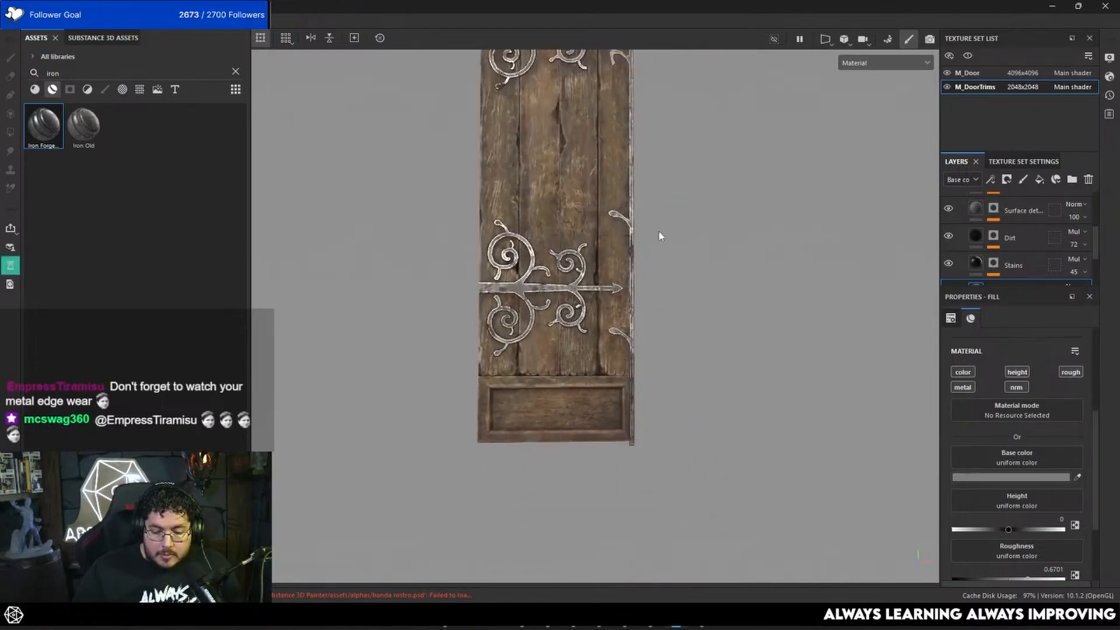
pyautogui.keyDown('alt'); pyautogui.moveTo(660, 235); pyautogui.dragTo(671, 379, button='middle'); pyautogui.keyUp('alt')
pyautogui.keyDown('alt'); pyautogui.moveTo(671, 379); pyautogui.dragTo(733, 402, button='right'); pyautogui.keyUp('alt')
pyautogui.keyDown('alt'); pyautogui.moveTo(733, 402); pyautogui.dragTo(562, 268); pyautogui.keyUp('alt')
pyautogui.keyDown('alt'); pyautogui.moveTo(562, 268); pyautogui.dragTo(566, 361, button='middle'); pyautogui.keyUp('alt')
pyautogui.keyDown('alt'); pyautogui.moveTo(566, 361); pyautogui.dragTo(694, 373); pyautogui.keyUp('alt')
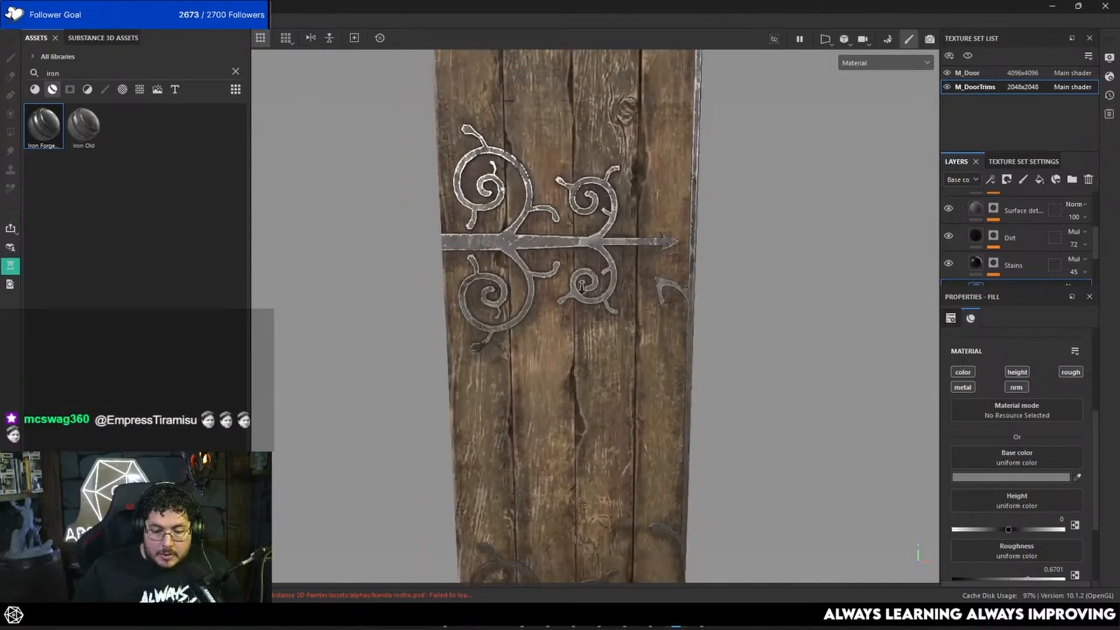
pyautogui.keyDown('alt'); pyautogui.moveTo(782, 346); pyautogui.dragTo(675, 333, button='middle'); pyautogui.keyUp('alt')
pyautogui.keyDown('alt'); pyautogui.moveTo(675, 332); pyautogui.dragTo(469, 282, button='right'); pyautogui.keyUp('alt')
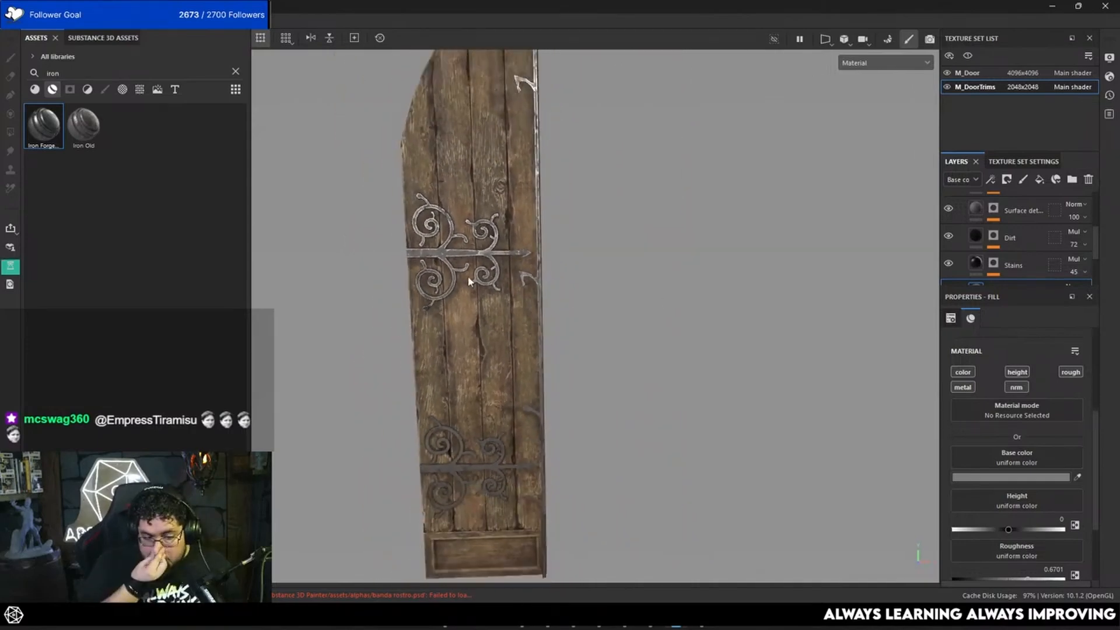
# Switch to the M_Door texture set and add a fill effect to the Organic Bone layer's mask.
pyautogui.scroll(3, 1006, 201)
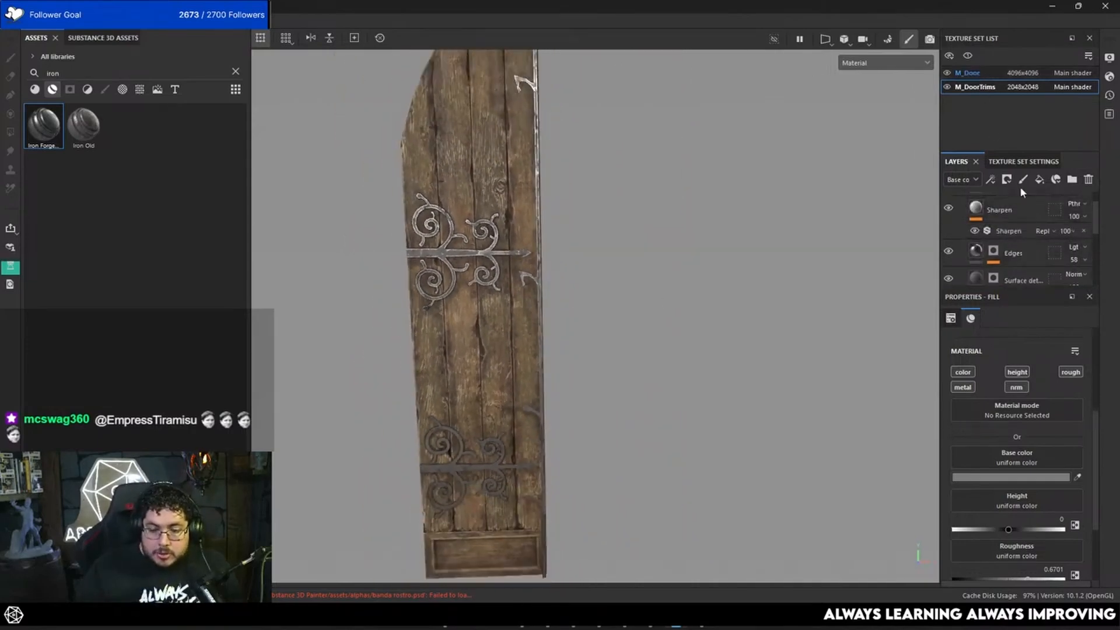
pyautogui.click(983, 211)
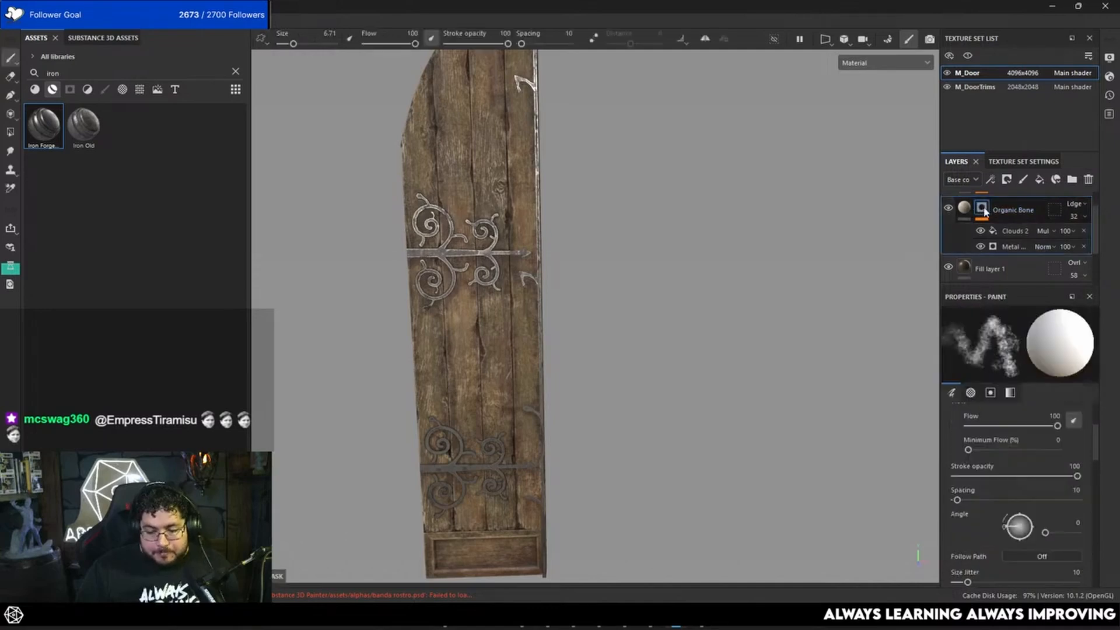
pyautogui.rightClick(980, 209)
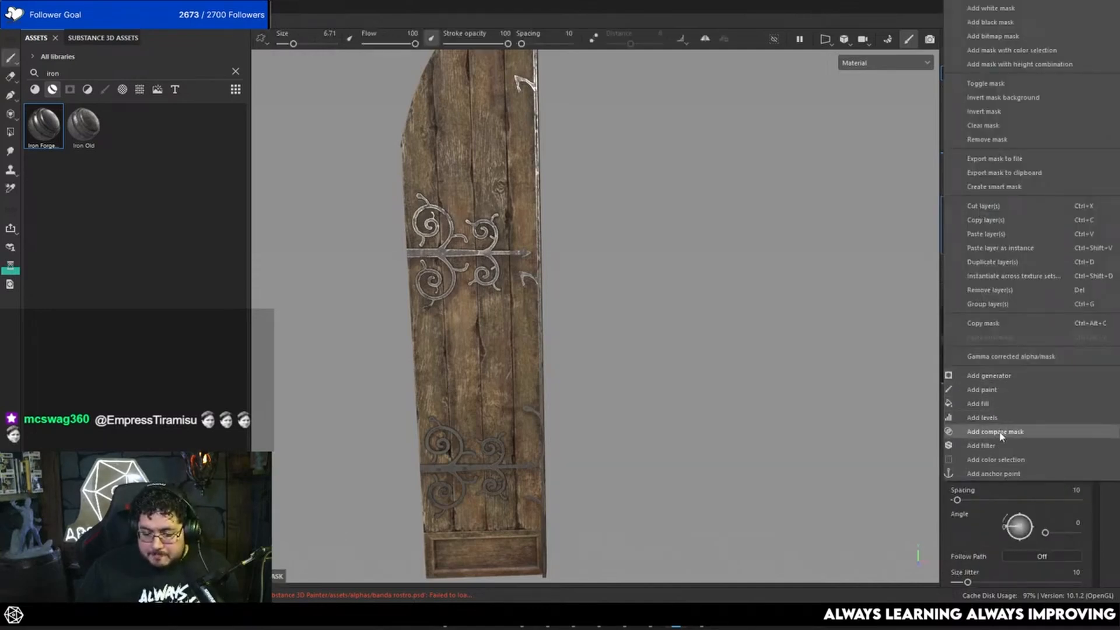
pyautogui.click(992, 404)
# Search the grayscale resources for scratches and assign Grunge Scratches Rough to the new mask fill.
pyautogui.click(1018, 385)
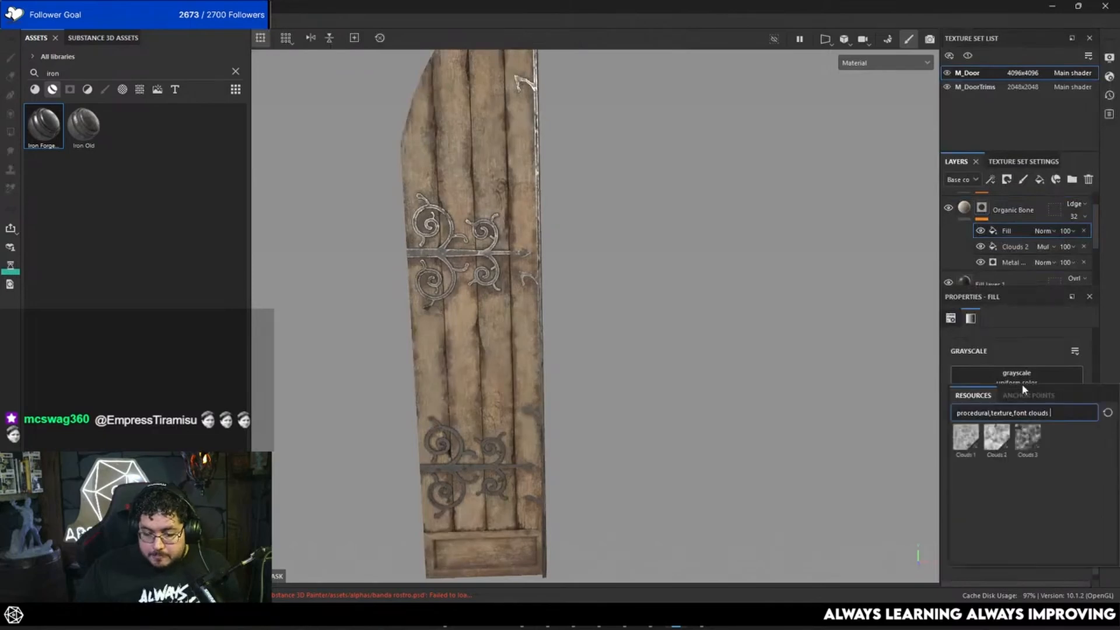
pyautogui.press('BackSpace')
pyautogui.press('BackSpace')
pyautogui.press('BackSpace')
pyautogui.press('BackSpace')
pyautogui.press('BackSpace')
pyautogui.press('BackSpace')
pyautogui.write('scrat')
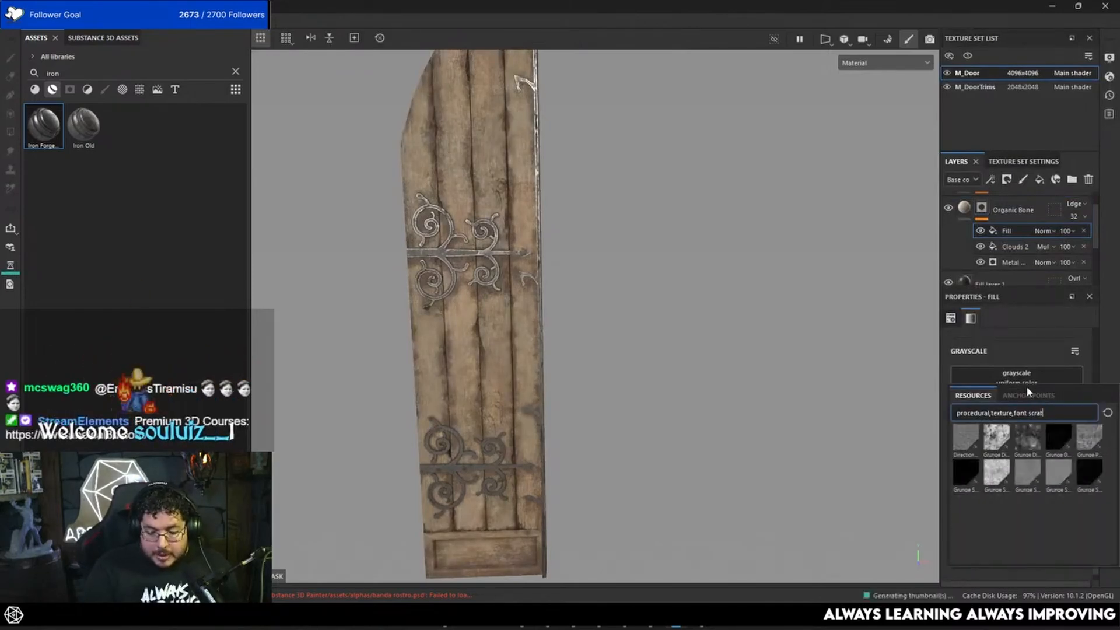
pyautogui.click(1085, 479)
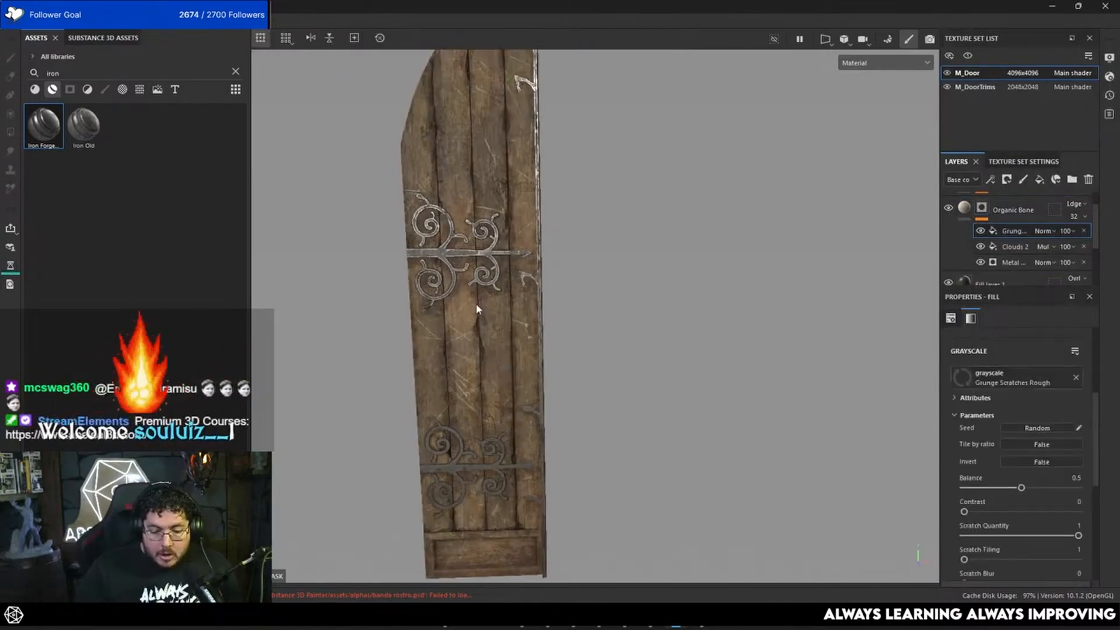
# Inspect the scratches on the wood planks and save the project.
pyautogui.keyDown('alt'); pyautogui.moveTo(584, 321); pyautogui.dragTo(660, 285, button='middle'); pyautogui.keyUp('alt')
pyautogui.keyDown('alt'); pyautogui.moveTo(660, 285); pyautogui.dragTo(662, 334, button='right'); pyautogui.keyUp('alt')
pyautogui.hotkey('ctrl', 's')
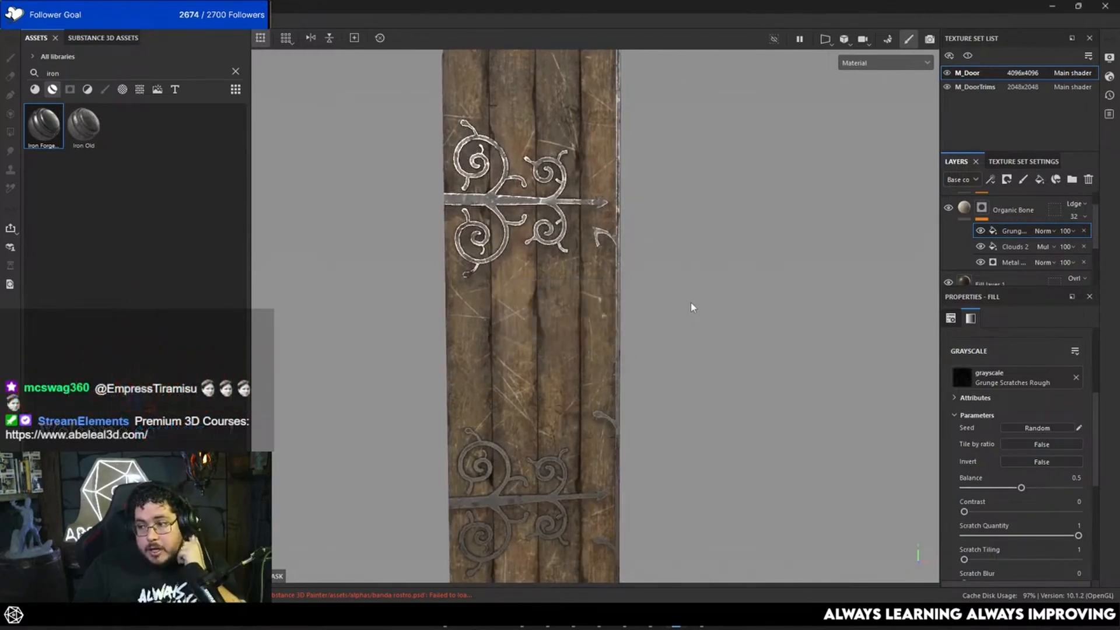
pyautogui.keyDown('alt'); pyautogui.moveTo(690, 351); pyautogui.dragTo(656, 335); pyautogui.keyUp('alt')
pyautogui.keyDown('alt'); pyautogui.moveTo(754, 366); pyautogui.dragTo(722, 344); pyautogui.keyUp('alt')
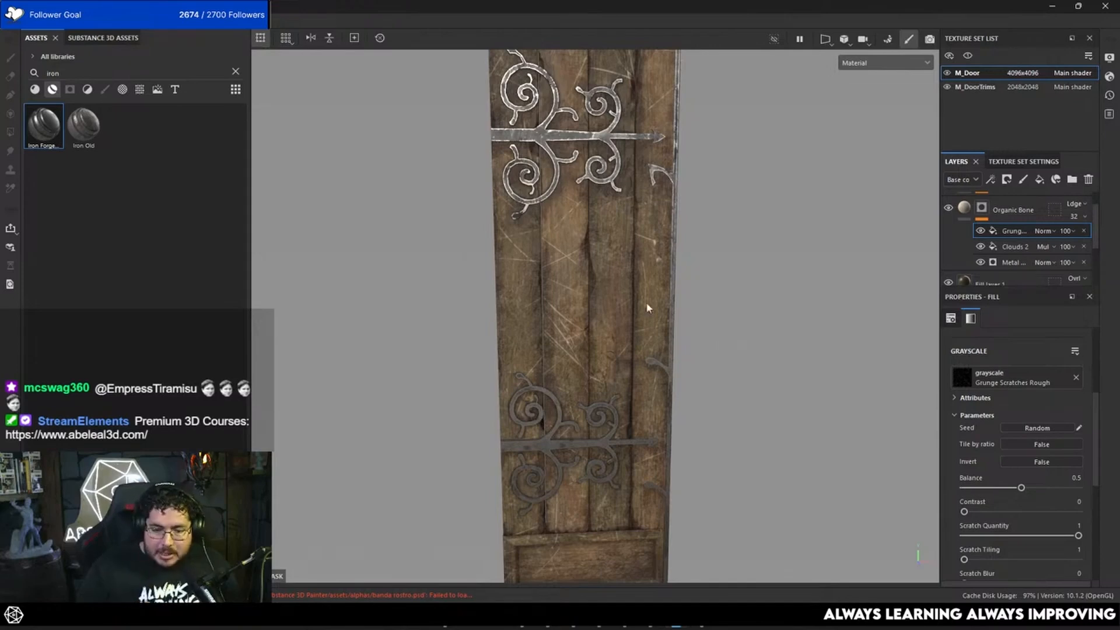
# In the M_DoorTrims set, lower the Balance of the Grunge Map 009 fill in the Edges layer's mask to 0.23.
pyautogui.keyDown('alt'); pyautogui.moveTo(564, 211); pyautogui.dragTo(588, 304, button='middle'); pyautogui.keyUp('alt')
pyautogui.keyDown('alt'); pyautogui.moveTo(619, 301); pyautogui.dragTo(792, 256, button='right'); pyautogui.keyUp('alt')
pyautogui.keyDown('alt'); pyautogui.moveTo(594, 209); pyautogui.dragTo(606, 274, button='middle'); pyautogui.keyUp('alt')
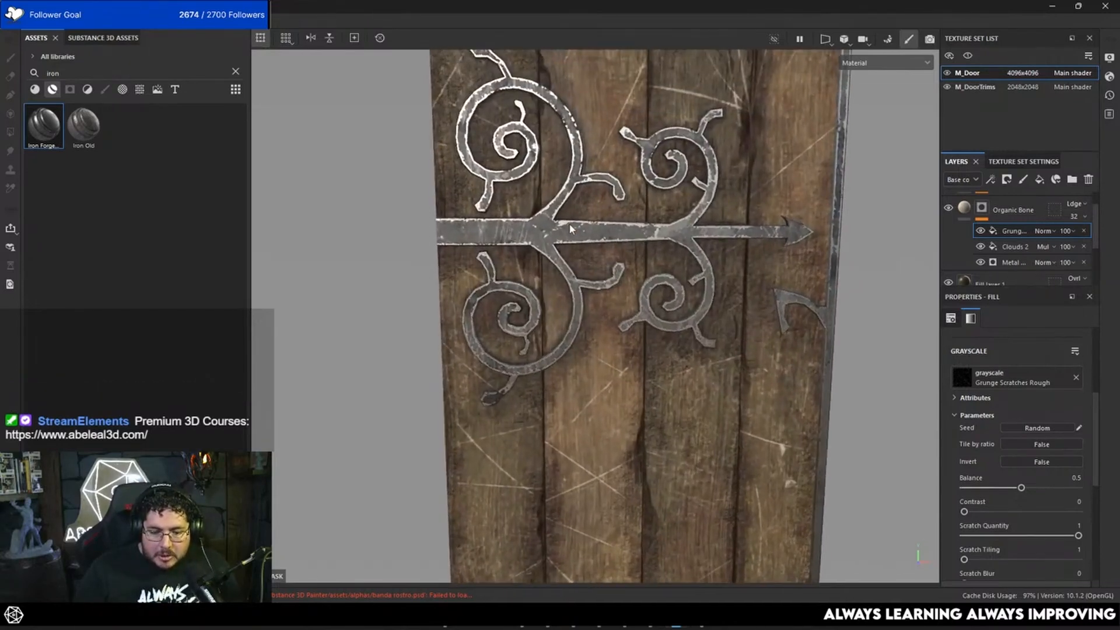
pyautogui.click(989, 88)
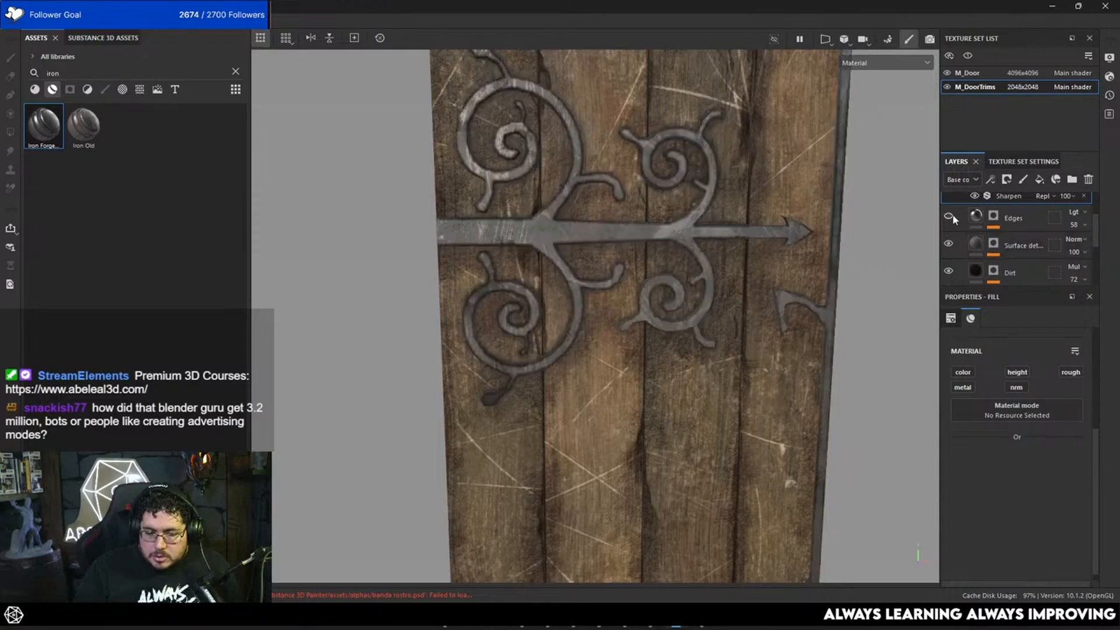
pyautogui.click(976, 217)
pyautogui.click(993, 216)
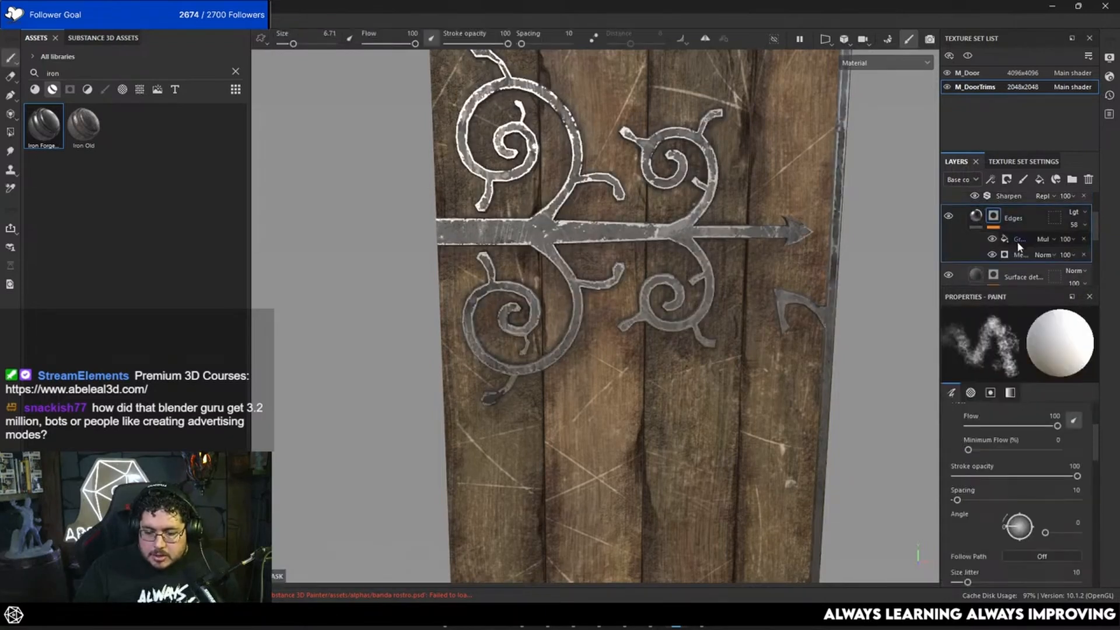
pyautogui.click(1018, 239)
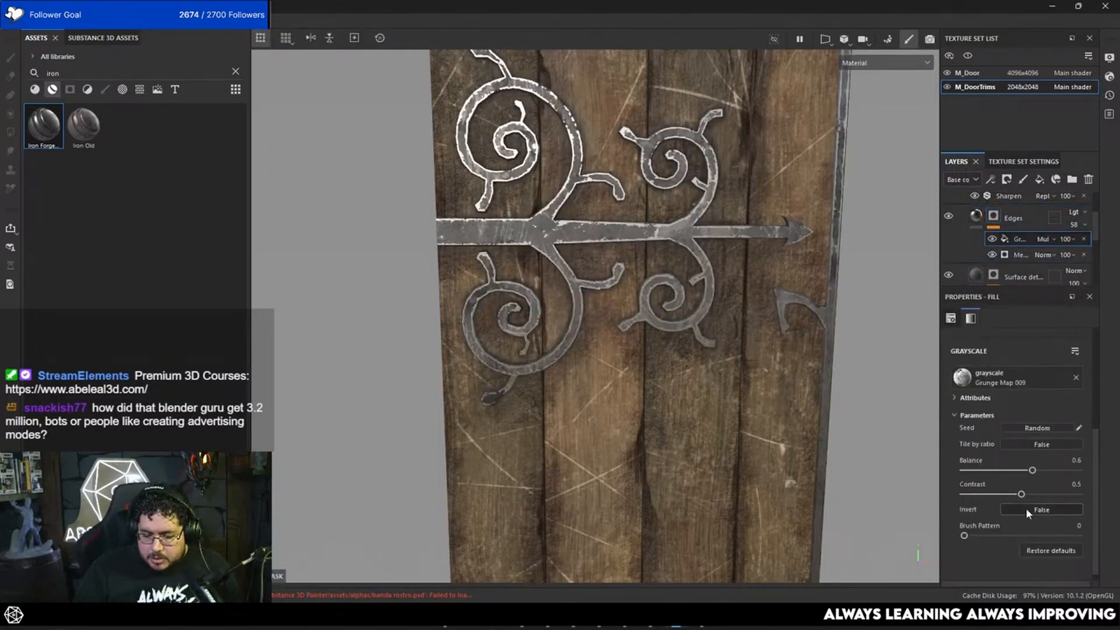
pyautogui.moveTo(1059, 470); pyautogui.dragTo(990, 470)
pyautogui.scroll(-6, 756, 294)
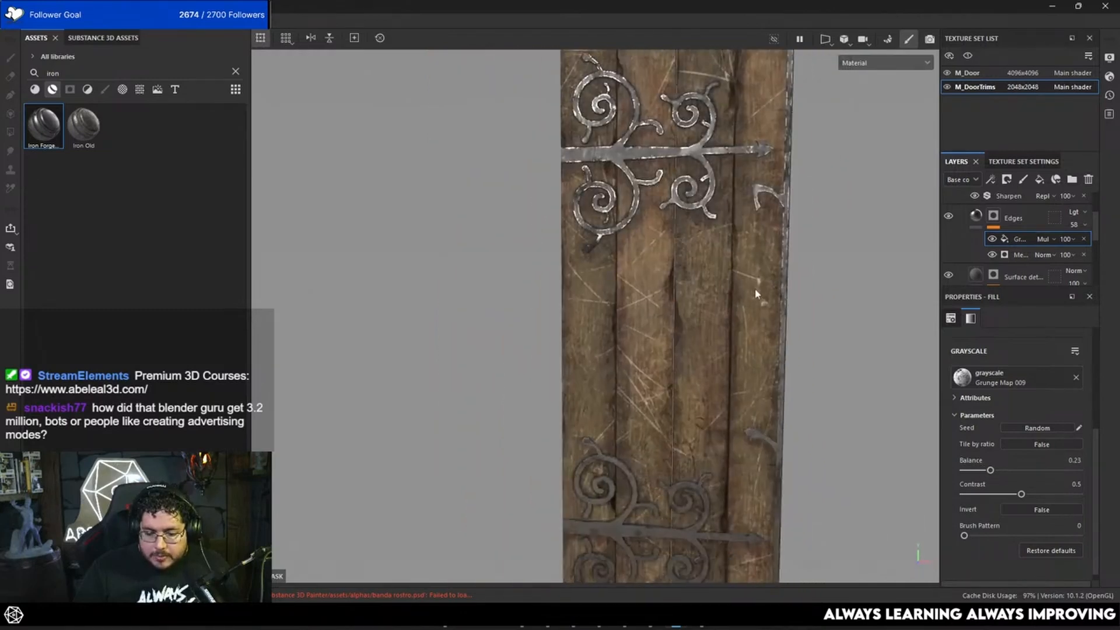
# Examine the edge wear on the iron hinges and trims across the whole door from several angles.
pyautogui.keyDown('alt'); pyautogui.moveTo(756, 293); pyautogui.dragTo(732, 326); pyautogui.keyUp('alt')
pyautogui.keyDown('alt'); pyautogui.moveTo(732, 327); pyautogui.dragTo(711, 330, button='right'); pyautogui.keyUp('alt')
pyautogui.keyDown('alt'); pyautogui.moveTo(711, 331); pyautogui.dragTo(647, 300, button='middle'); pyautogui.keyUp('alt')
pyautogui.keyDown('alt'); pyautogui.moveTo(647, 300); pyautogui.dragTo(803, 356, button='right'); pyautogui.keyUp('alt')
pyautogui.keyDown('alt'); pyautogui.moveTo(803, 356); pyautogui.dragTo(881, 338); pyautogui.keyUp('alt')
pyautogui.keyDown('alt'); pyautogui.moveTo(761, 298); pyautogui.dragTo(765, 373, button='middle'); pyautogui.keyUp('alt')
pyautogui.keyDown('alt'); pyautogui.moveTo(765, 373); pyautogui.dragTo(799, 386, button='right'); pyautogui.keyUp('alt')
pyautogui.keyDown('alt'); pyautogui.moveTo(799, 386); pyautogui.dragTo(768, 339); pyautogui.keyUp('alt')
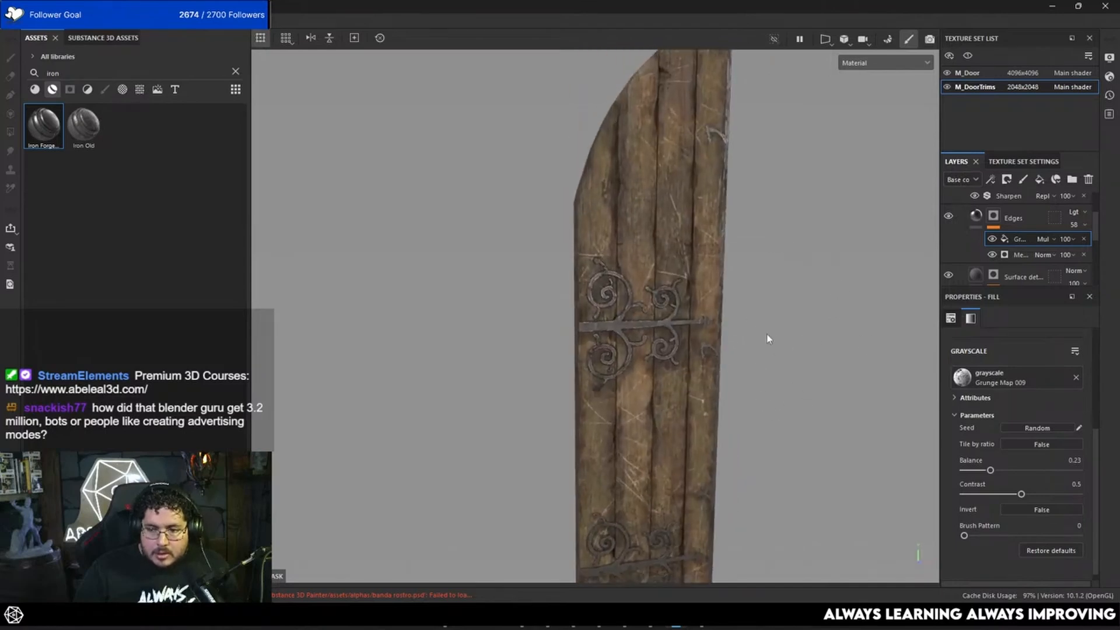
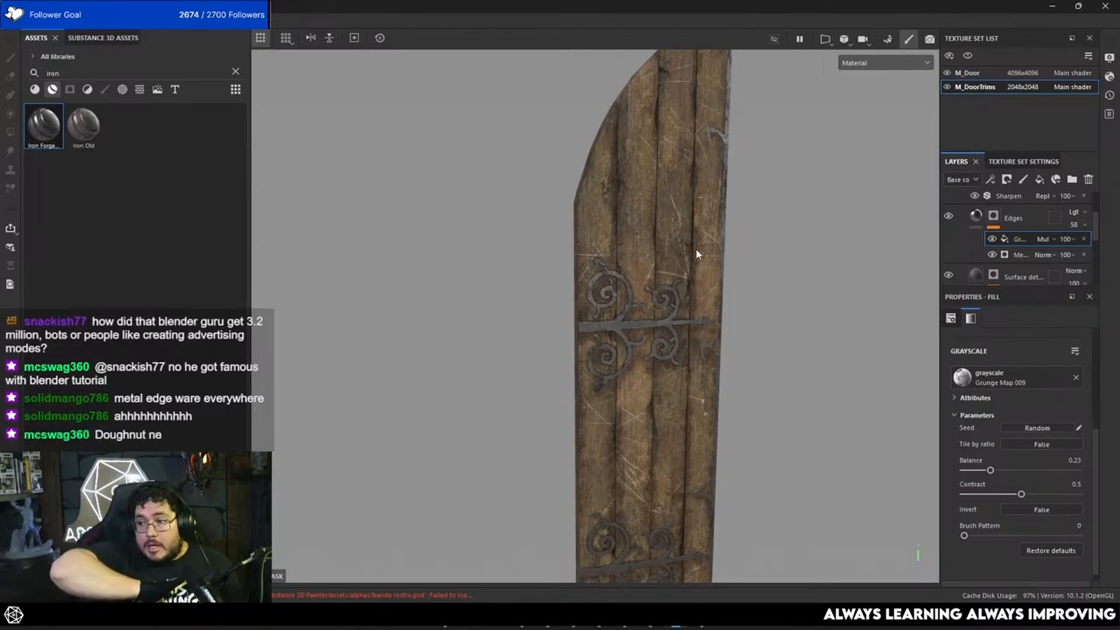
pyautogui.keyDown('alt'); pyautogui.moveTo(678, 234); pyautogui.dragTo(692, 330); pyautogui.keyUp('alt')
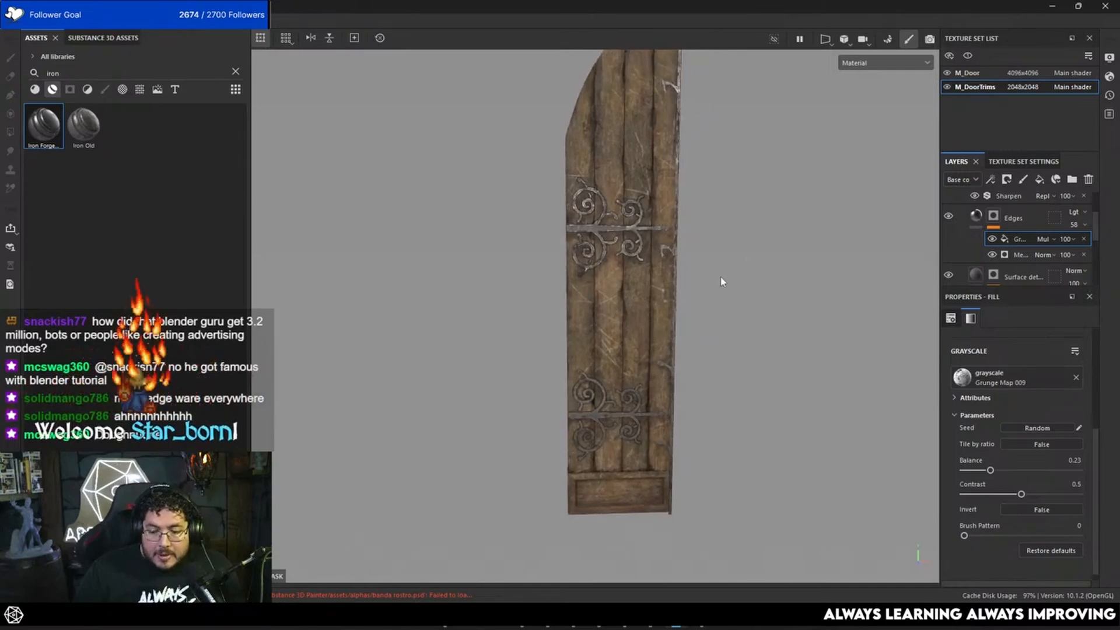
pyautogui.keyDown('alt'); pyautogui.moveTo(723, 282); pyautogui.dragTo(638, 308); pyautogui.keyUp('alt')
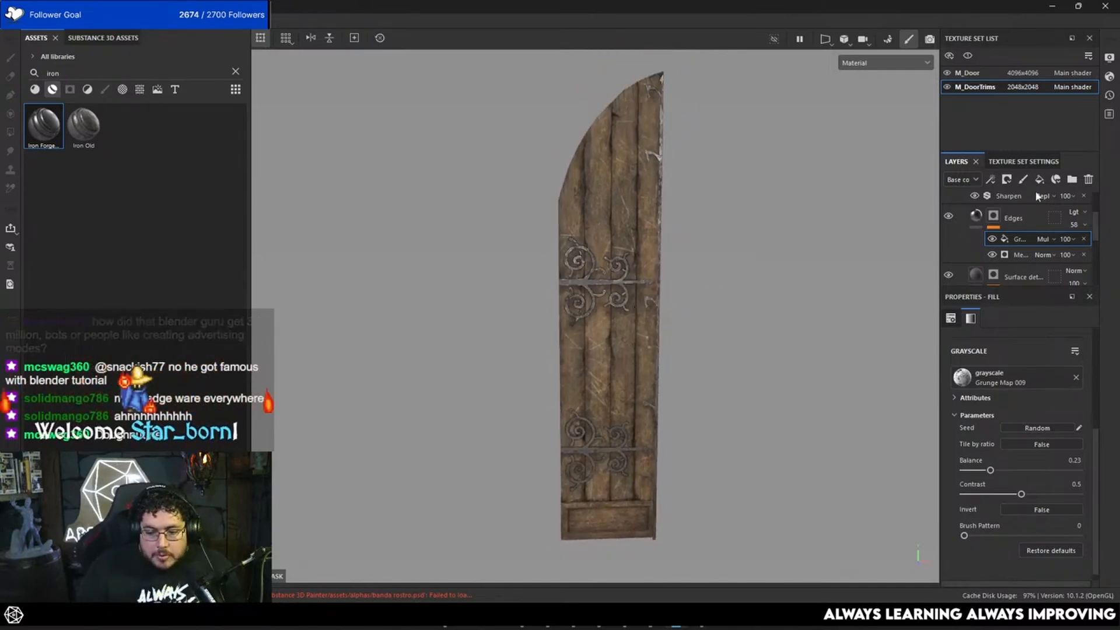
# Switch to the M_Door set, search the materials for bone and add Organic Bone as a new layer above Metal Rust.
pyautogui.scroll(2, 1013, 229)
pyautogui.click(1017, 207)
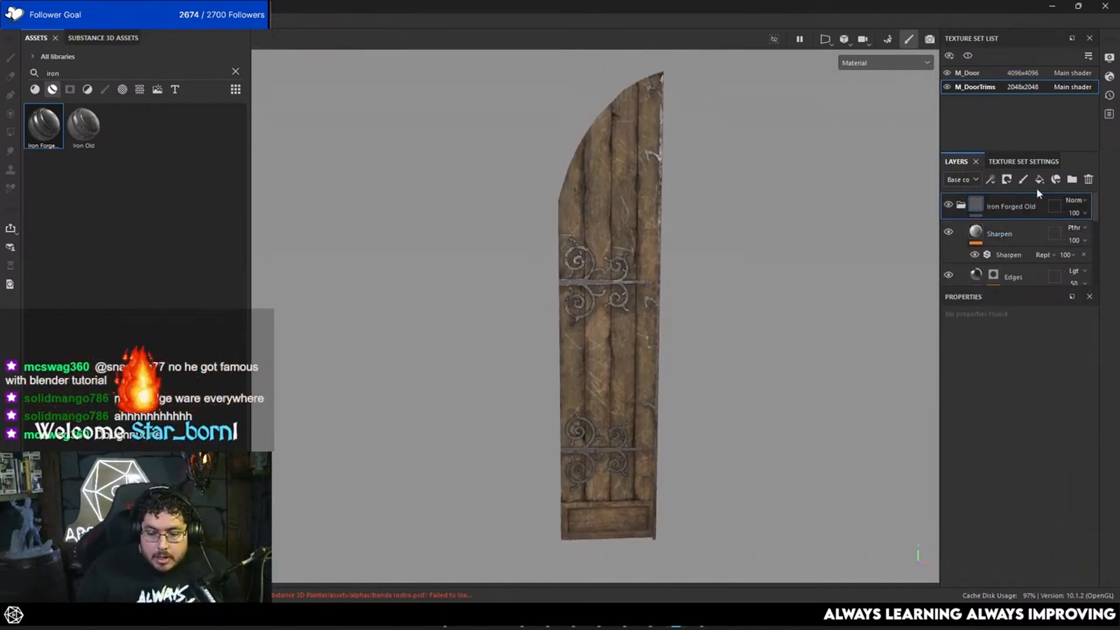
pyautogui.click(968, 72)
pyautogui.keyDown('alt'); pyautogui.moveTo(646, 251); pyautogui.dragTo(746, 269); pyautogui.keyUp('alt')
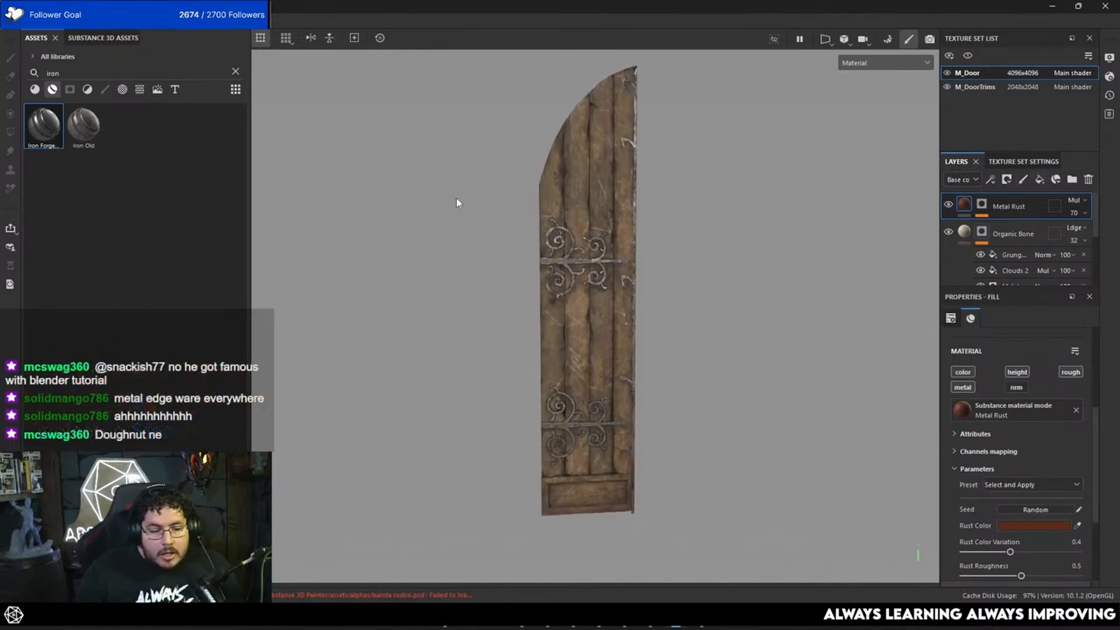
pyautogui.click(36, 90)
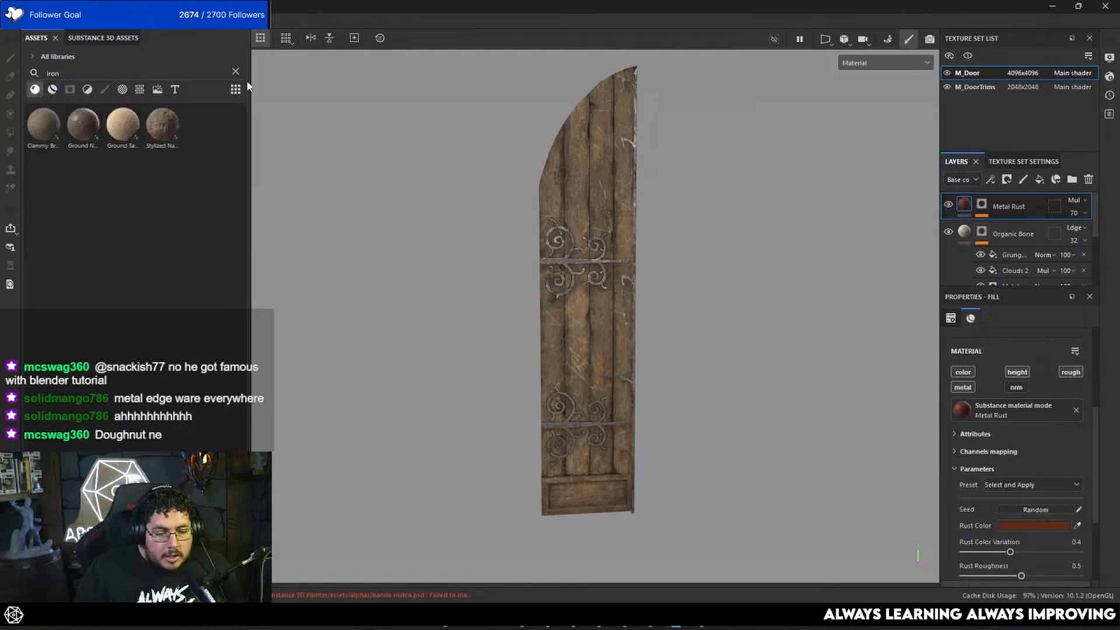
pyautogui.click(235, 71)
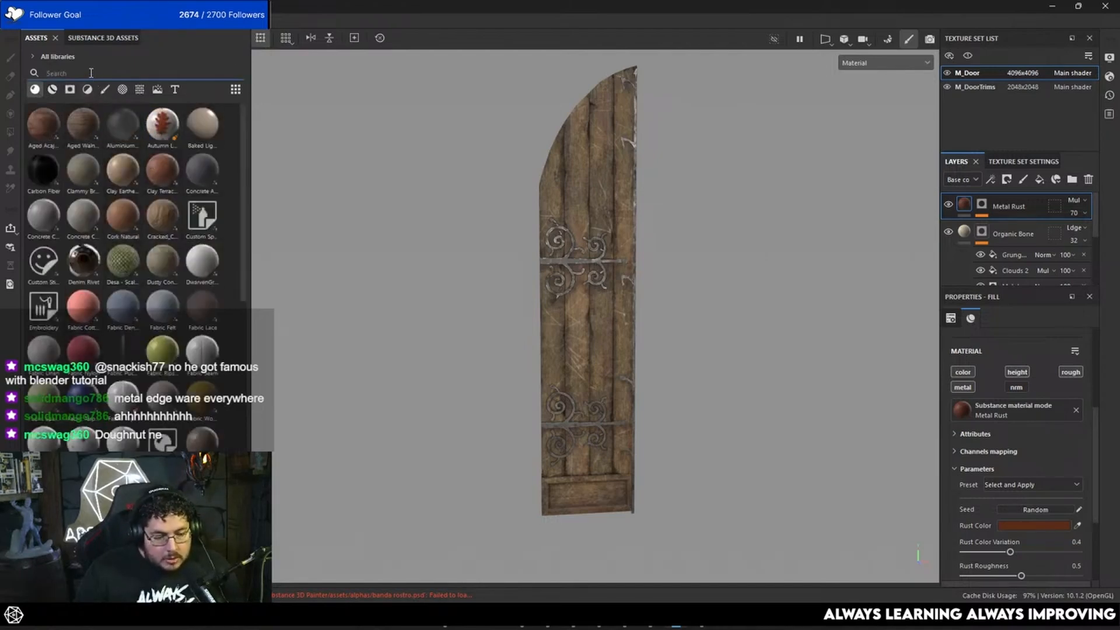
pyautogui.write('bone')
pyautogui.moveTo(104, 134); pyautogui.dragTo(980, 194)
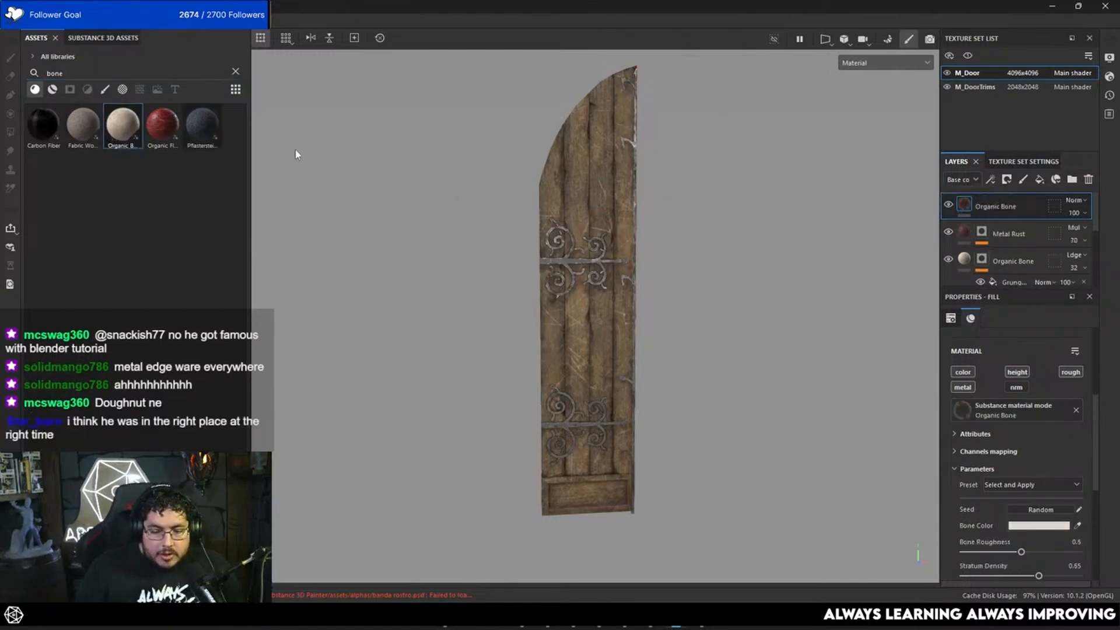
pyautogui.click(236, 71)
# Give the new Organic Bone layer a black mask driven by a Position generator.
pyautogui.rightClick(997, 205)
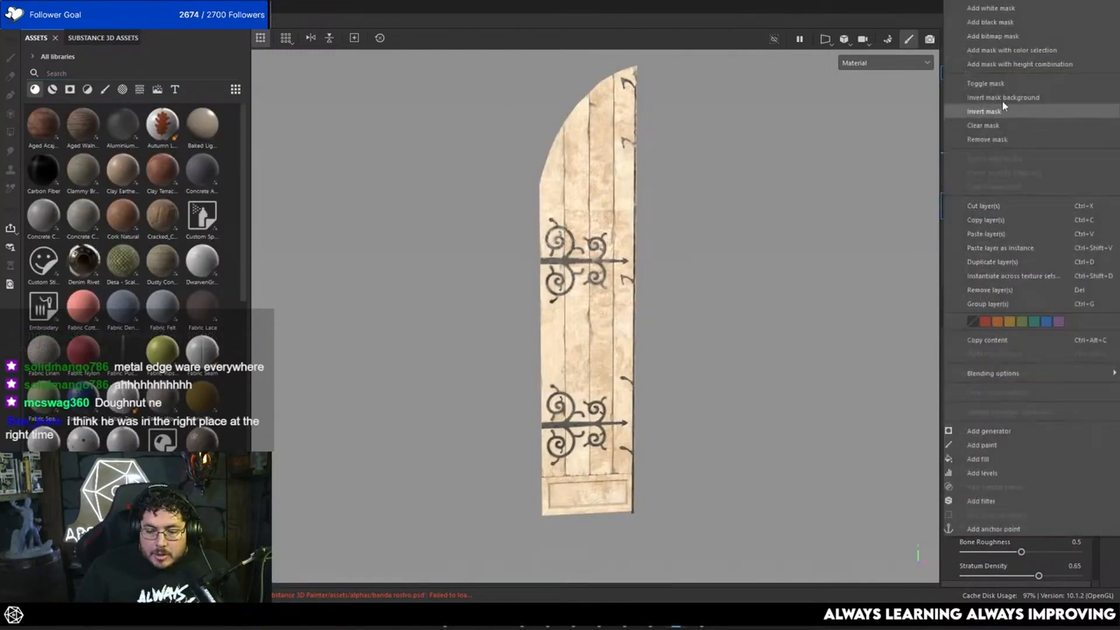
pyautogui.click(993, 35)
pyautogui.rightClick(991, 233)
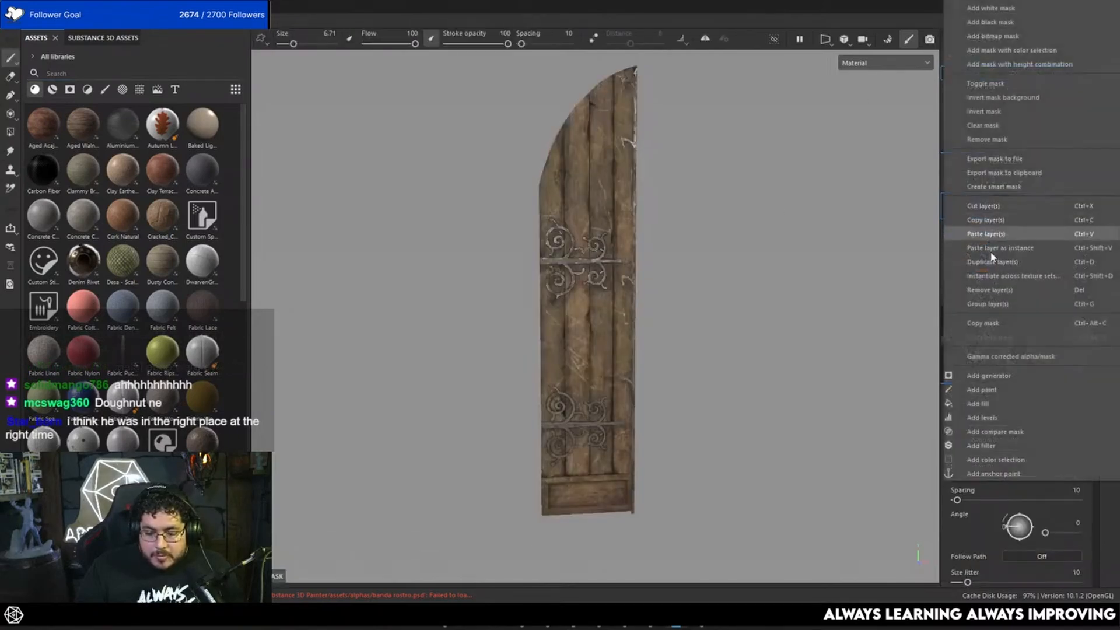
pyautogui.click(997, 377)
pyautogui.click(1005, 350)
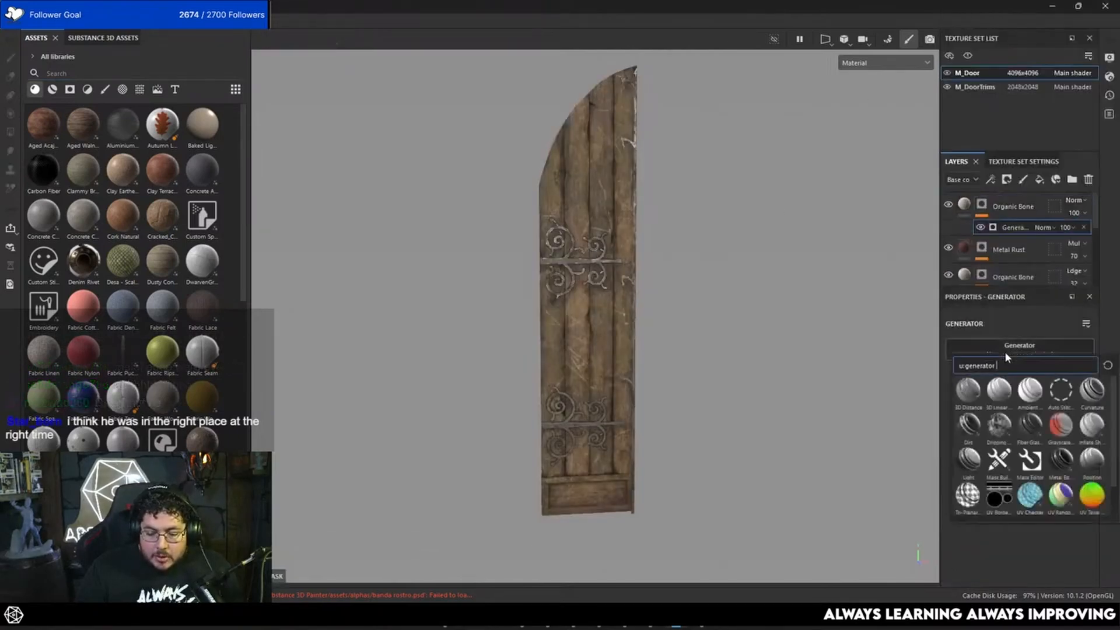
pyautogui.click(1090, 460)
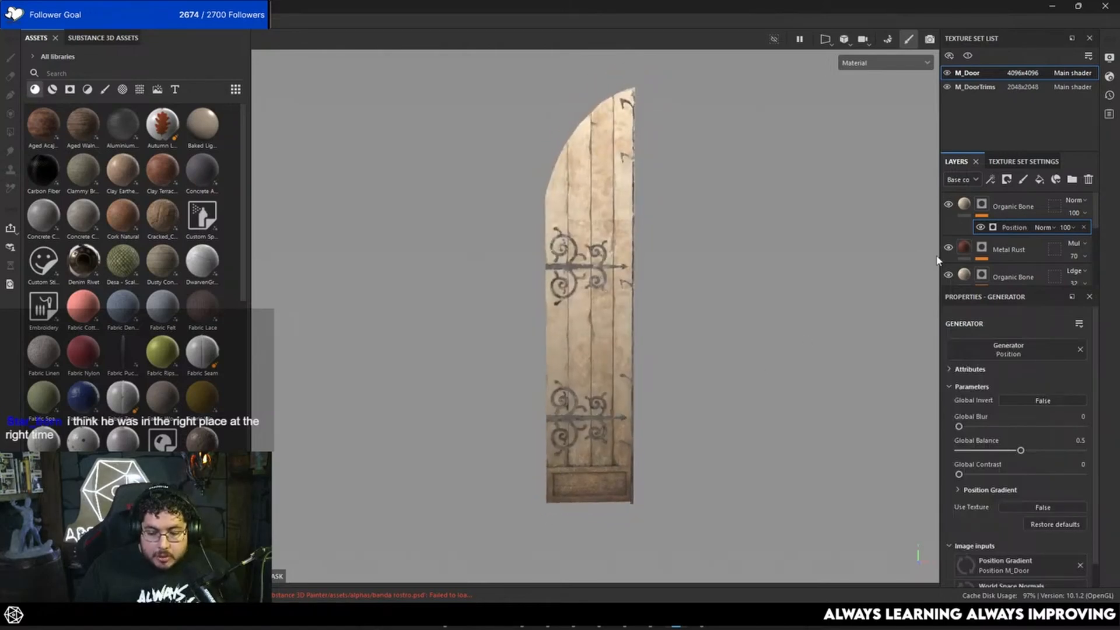
# Add a fill to the new Organic Bone mask, search the grayscale resources for grunge and assign Grunge Croncrete Spots.
pyautogui.rightClick(987, 209)
pyautogui.click(997, 405)
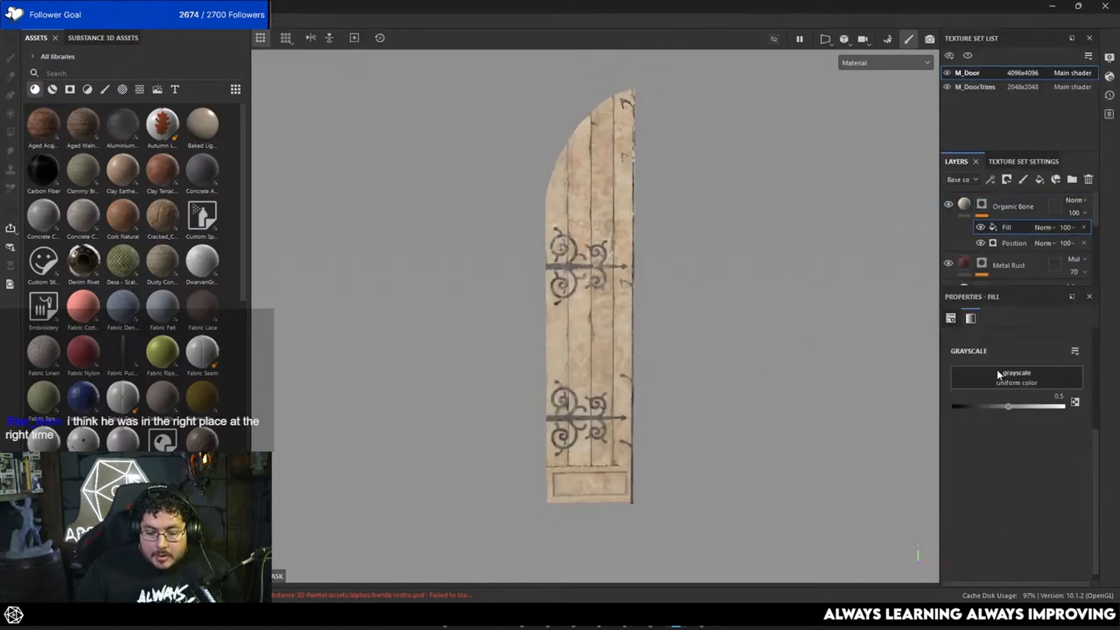
pyautogui.click(999, 374)
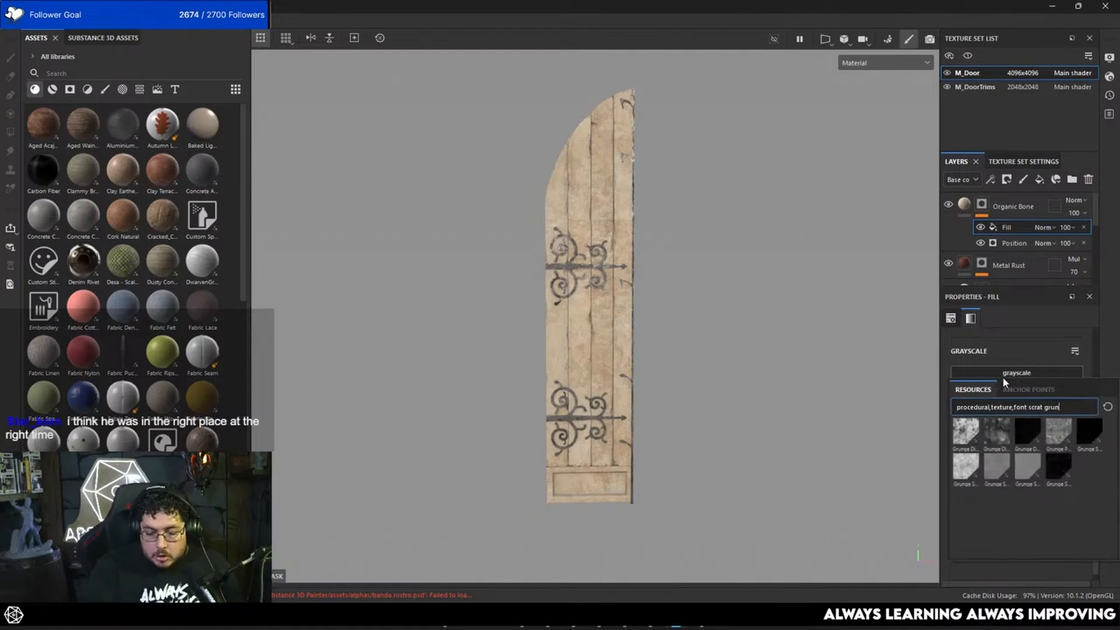
pyautogui.press('BackSpace')
pyautogui.press('BackSpace')
pyautogui.press('BackSpace')
pyautogui.press('BackSpace')
pyautogui.press('BackSpace')
pyautogui.press('BackSpace')
pyautogui.press('BackSpace')
pyautogui.press('BackSpace')
pyautogui.press('BackSpace')
pyautogui.press('BackSpace')
pyautogui.write('grun')
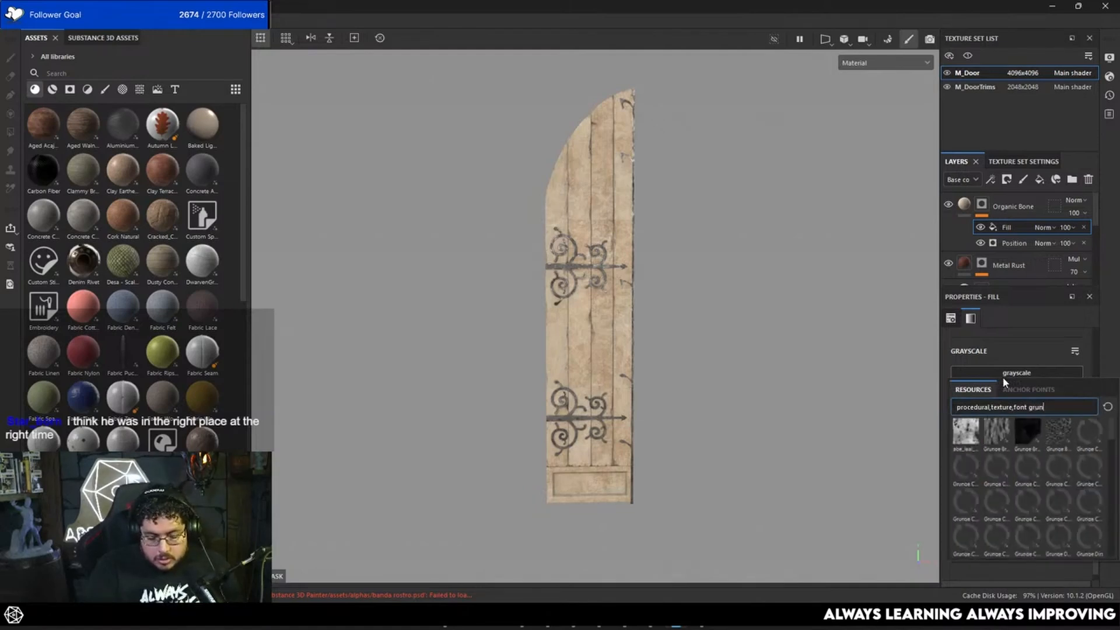
pyautogui.write('ge')
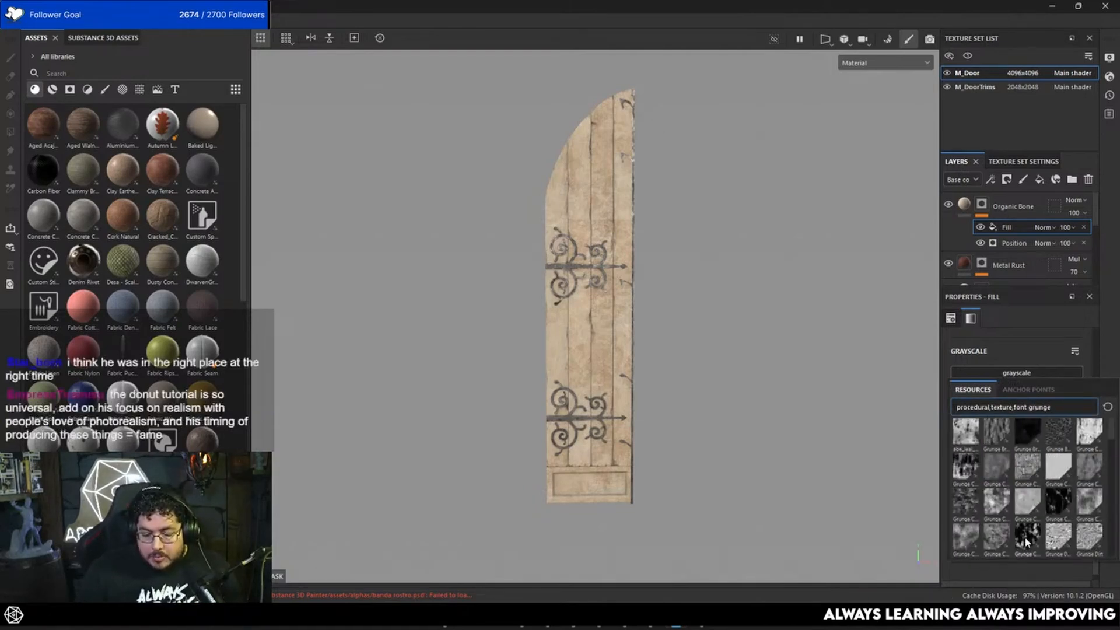
pyautogui.click(1026, 542)
# Set the grunge fill to tri-planar projection with a tiling of 3.8, and fine-tune its balance and contrast.
pyautogui.scroll(3, 990, 395)
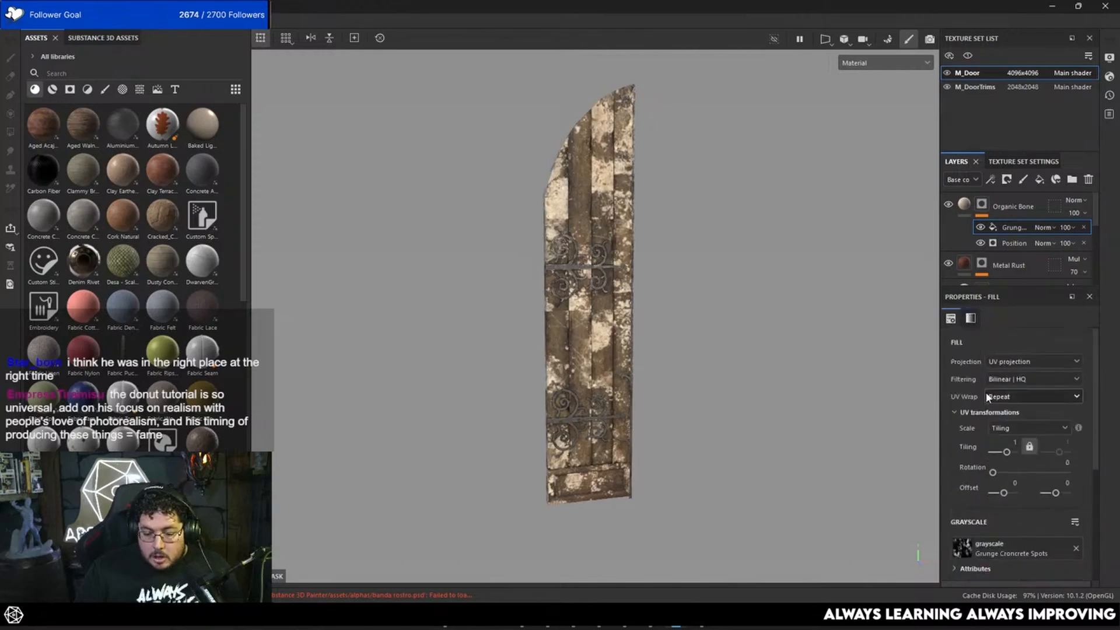
pyautogui.click(1012, 362)
pyautogui.click(1012, 400)
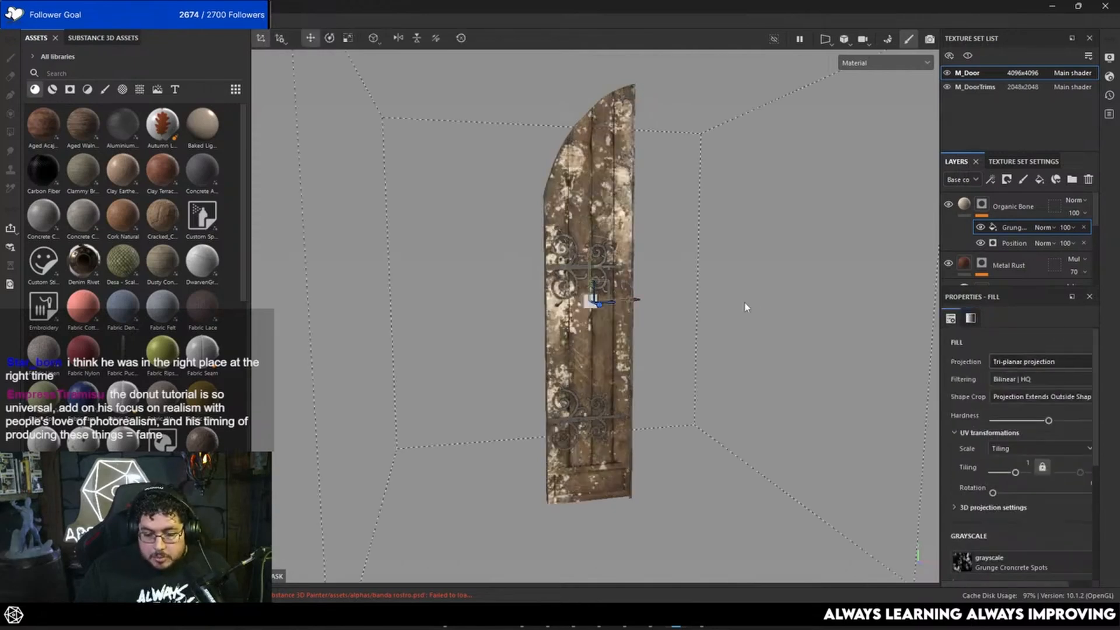
pyautogui.scroll(-3, 1004, 527)
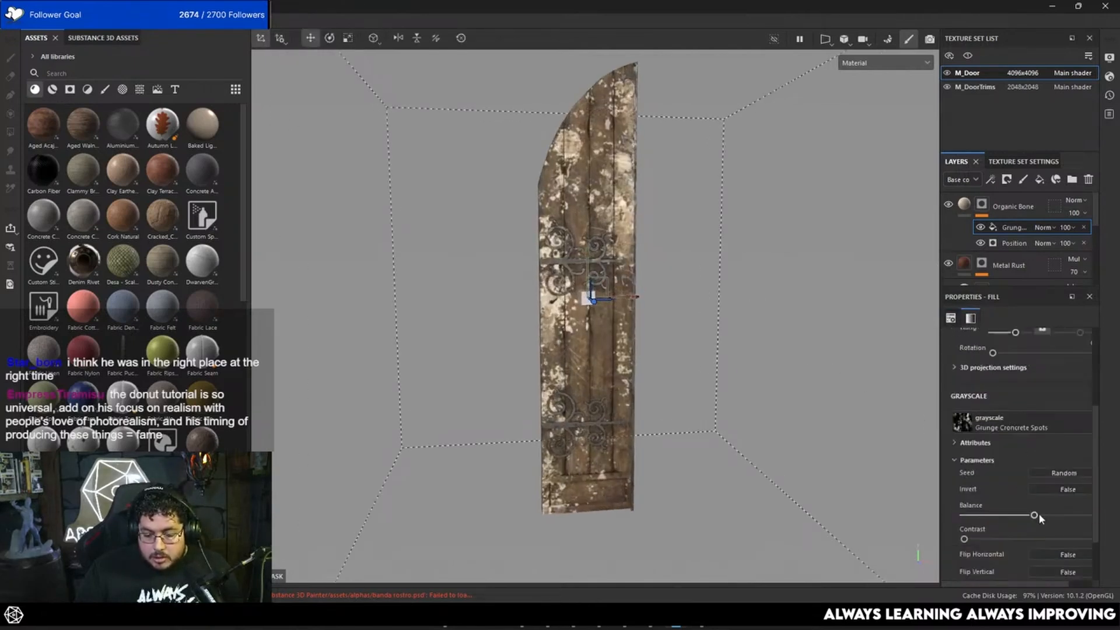
pyautogui.moveTo(1042, 518); pyautogui.dragTo(1038, 517)
pyautogui.scroll(3, 1008, 503)
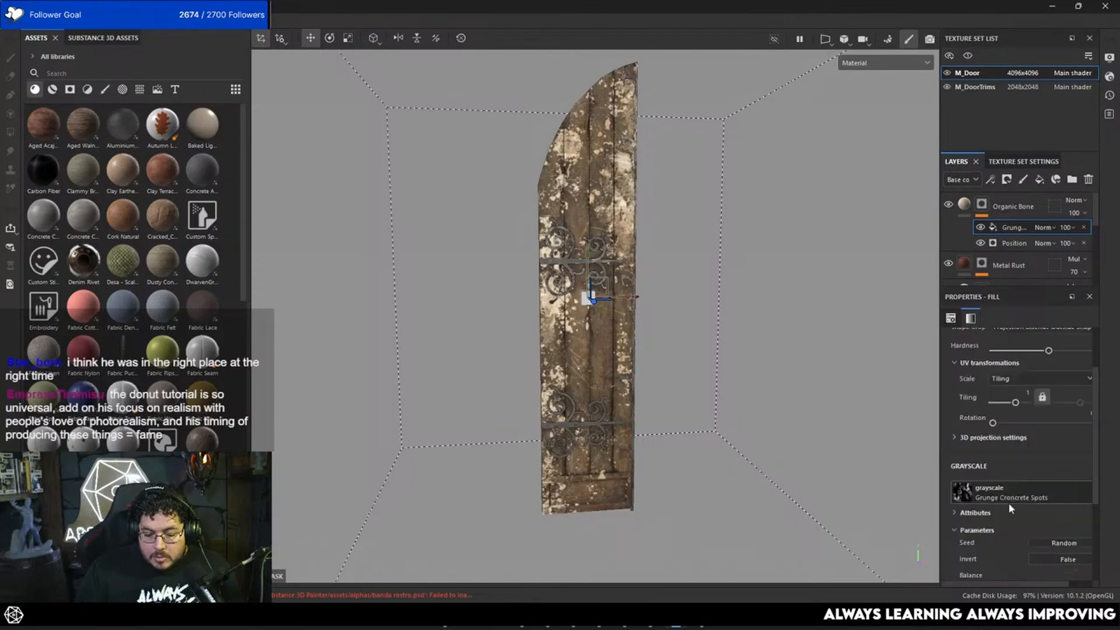
pyautogui.moveTo(1009, 475)
pyautogui.mouseDown()
pyautogui.moveTo(1022, 474)
pyautogui.moveTo(1005, 474)
pyautogui.mouseUp()
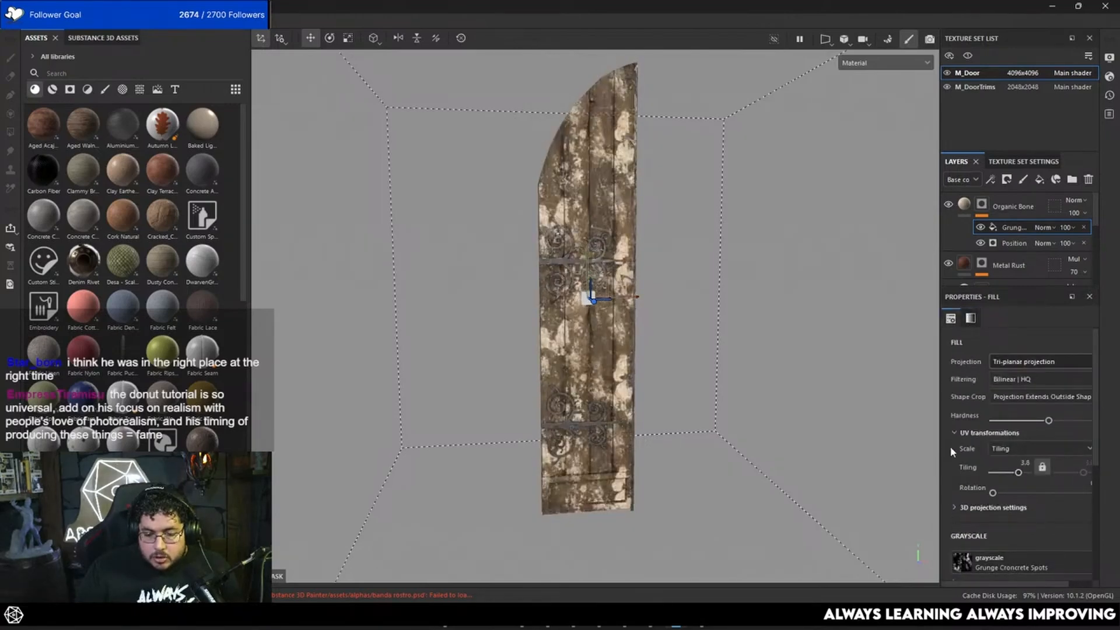
pyautogui.scroll(-3, 1016, 526)
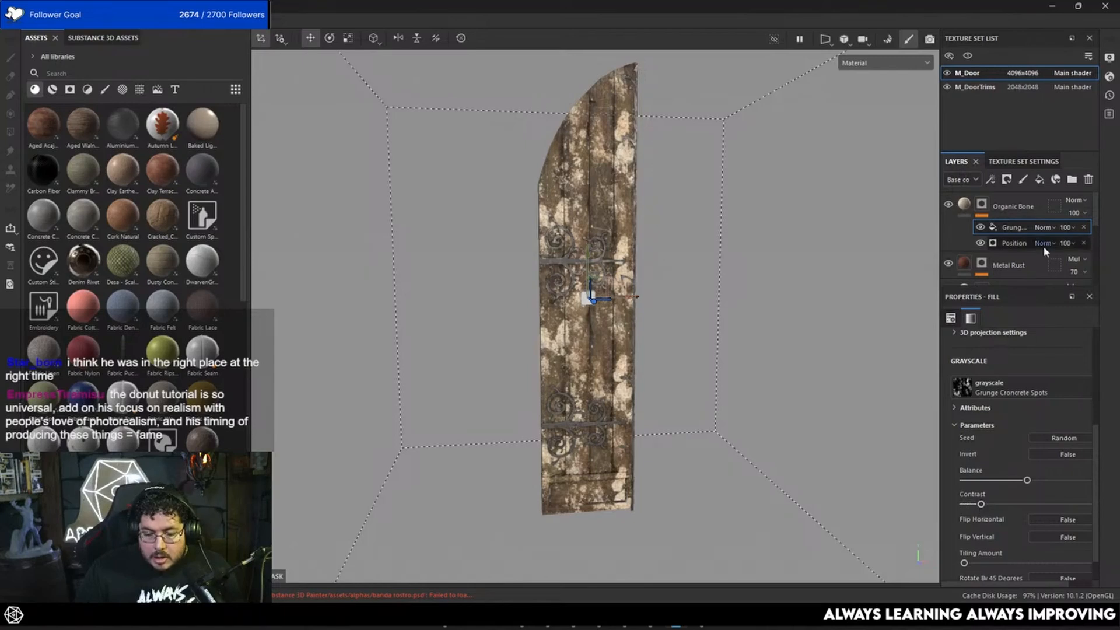
# Set the grunge fill's blend mode to Multiply over the Position generator and check the bone patches on the door.
pyautogui.click(1043, 227)
pyautogui.click(1047, 56)
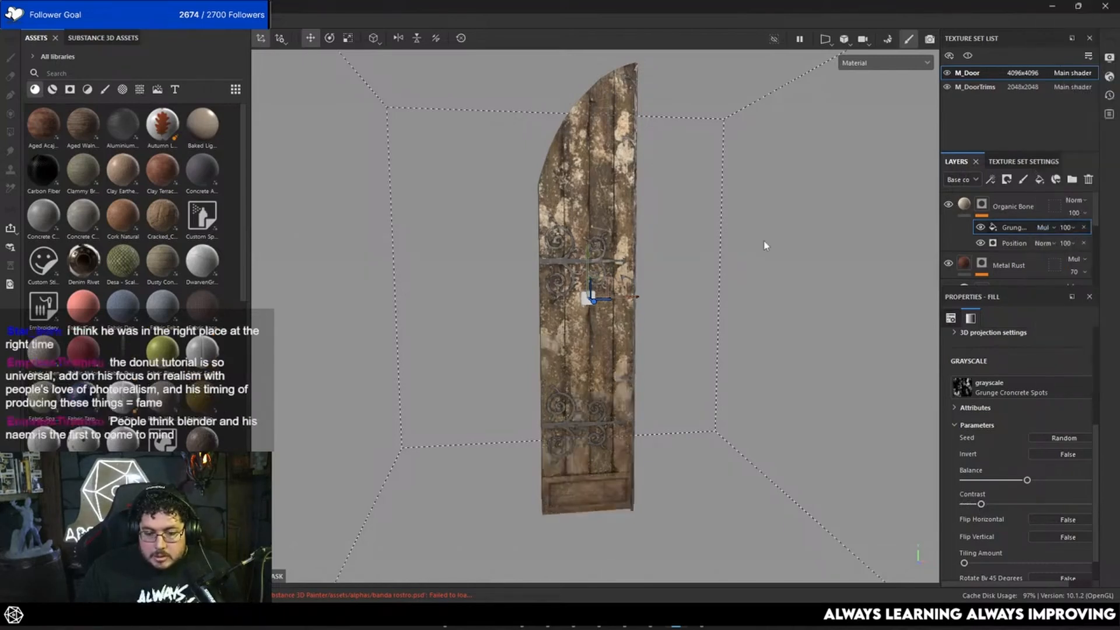
pyautogui.keyDown('alt'); pyautogui.moveTo(765, 242); pyautogui.dragTo(753, 282); pyautogui.keyUp('alt')
pyautogui.keyDown('alt'); pyautogui.moveTo(753, 283); pyautogui.dragTo(840, 392, button='right'); pyautogui.keyUp('alt')
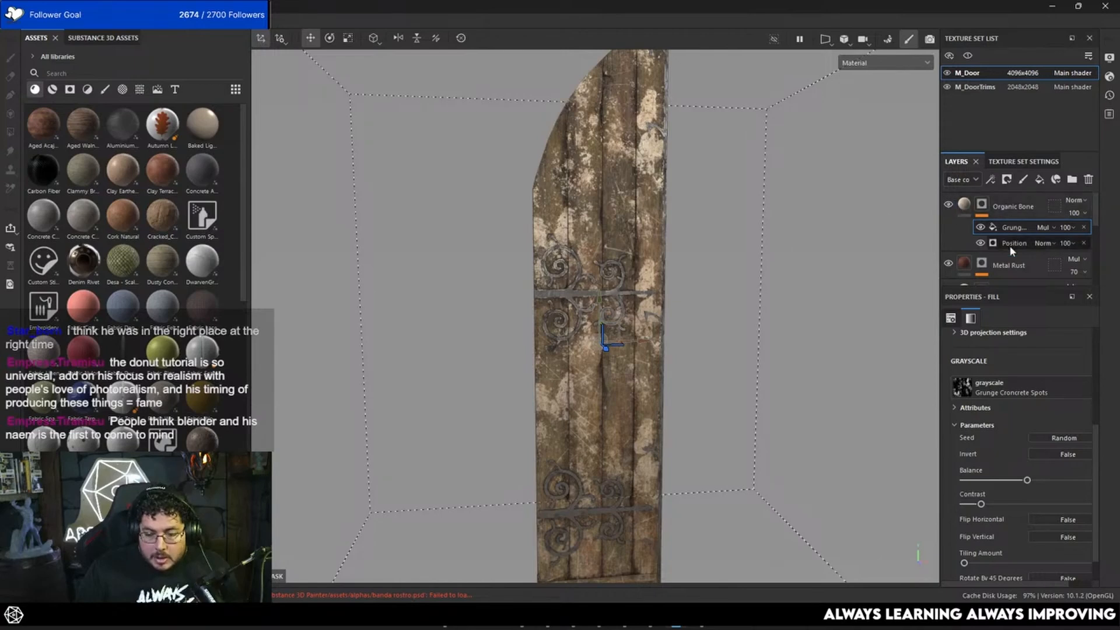
# Set the top Organic Bone layer's blend mode to Linear dodge (Add) and its opacity to 20.
pyautogui.click(1077, 205)
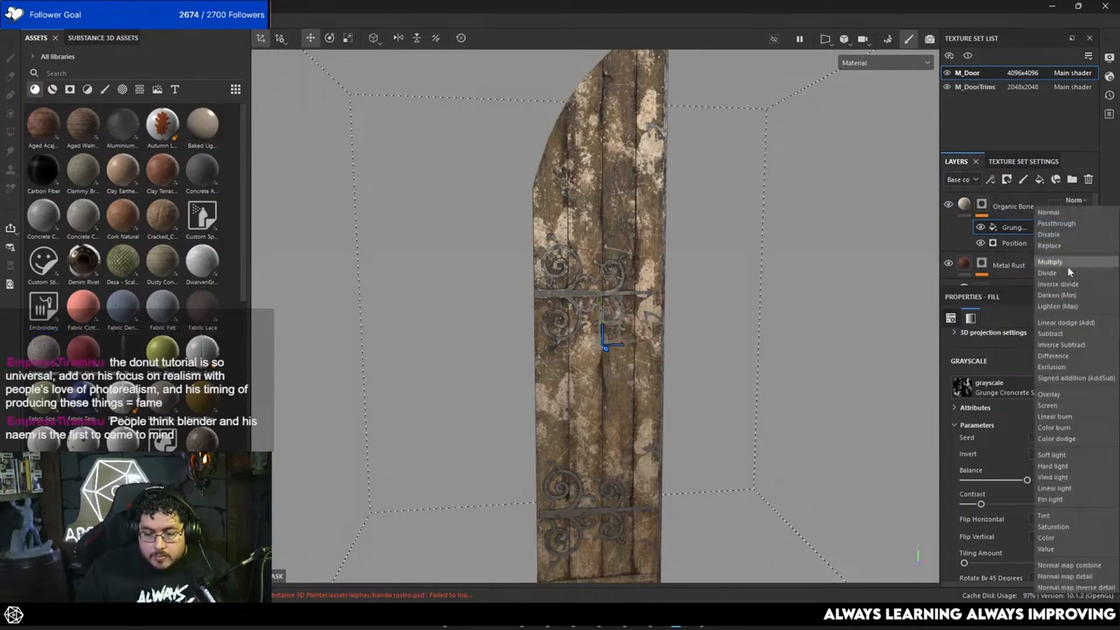
pyautogui.click(1067, 322)
pyautogui.moveTo(1088, 229)
pyautogui.mouseDown()
pyautogui.moveTo(1065, 234)
pyautogui.moveTo(1075, 239)
pyautogui.mouseUp()
pyautogui.keyDown('alt'); pyautogui.moveTo(816, 251); pyautogui.dragTo(831, 295, button='right'); pyautogui.keyUp('alt')
pyautogui.keyDown('alt'); pyautogui.moveTo(719, 223); pyautogui.dragTo(686, 234); pyautogui.keyUp('alt')
# Add a paint effect on top of the Organic Bone mask and set a black brush with a size of 34.45.
pyautogui.rightClick(983, 211)
pyautogui.click(994, 390)
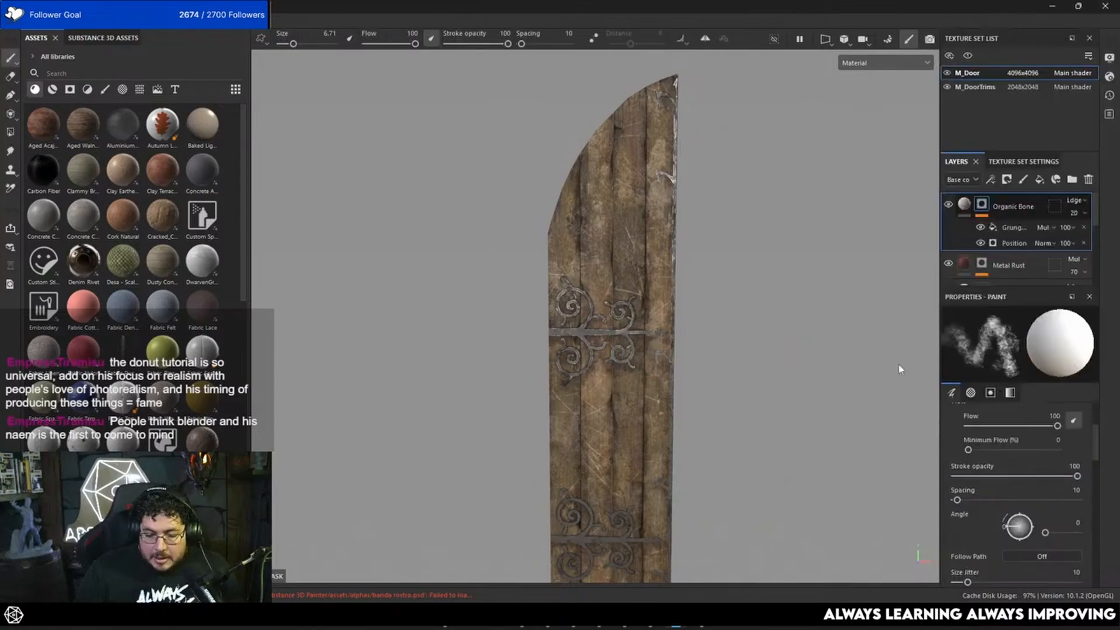
pyautogui.keyDown('alt'); pyautogui.moveTo(722, 337); pyautogui.dragTo(698, 263, button='middle'); pyautogui.keyUp('alt')
pyautogui.keyDown('ctrl'); pyautogui.moveTo(593, 314); pyautogui.dragTo(642, 315, button='right'); pyautogui.keyUp('ctrl')
pyautogui.press('x')
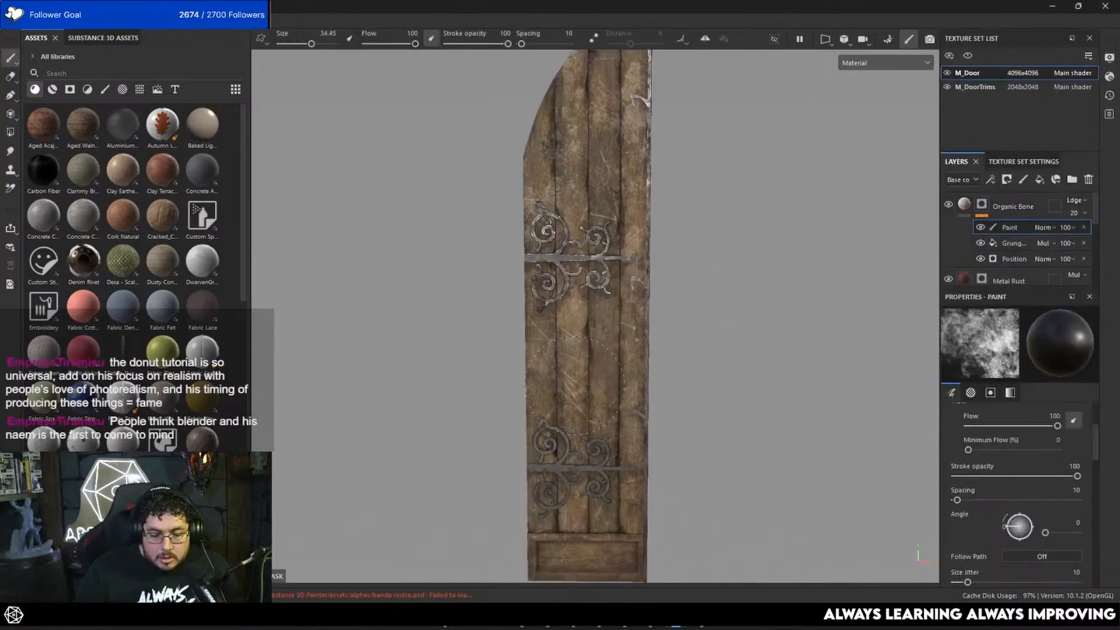
# Paint over the Organic Bone mask on the upper and middle planks, alternating between white and black.
pyautogui.keyDown('alt'); pyautogui.moveTo(613, 174); pyautogui.dragTo(613, 249, button='middle'); pyautogui.keyUp('alt')
pyautogui.press('x')
pyautogui.moveTo(595, 152)
pyautogui.mouseDown()
pyautogui.moveTo(625, 111)
pyautogui.moveTo(571, 212)
pyautogui.moveTo(615, 255)
pyautogui.moveTo(601, 228)
pyautogui.moveTo(627, 163)
pyautogui.moveTo(607, 266)
pyautogui.mouseUp()
pyautogui.press('x')
pyautogui.press('x')
pyautogui.moveTo(606, 399); pyautogui.dragTo(645, 301)
pyautogui.press('x')
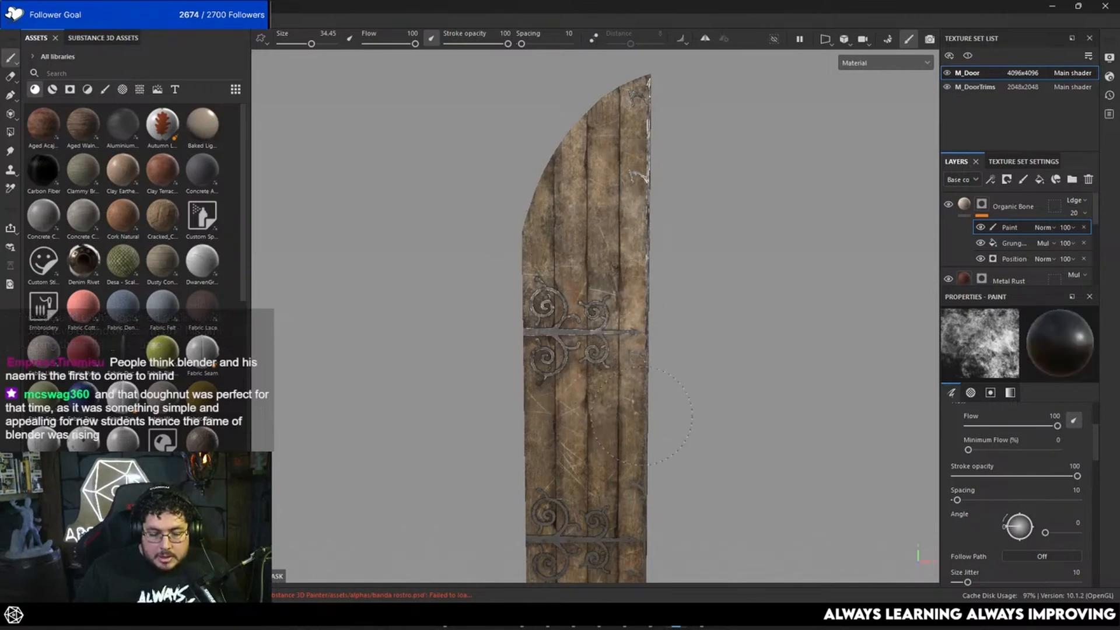
# Reduce the brush size to 13.62 and touch up the bone patches near the door's arched top.
pyautogui.scroll(-3, 575, 292)
pyautogui.moveTo(575, 262)
pyautogui.keyDown('alt'); pyautogui.mouseDown()
pyautogui.moveTo(575, 200)
pyautogui.moveTo(567, 228)
pyautogui.moveTo(532, 224)
pyautogui.mouseUp(); pyautogui.keyUp('alt')
pyautogui.scroll(3, 641, 268)
pyautogui.keyDown('alt'); pyautogui.moveTo(811, 325); pyautogui.dragTo(788, 321); pyautogui.keyUp('alt')
pyautogui.scroll(3, 701, 262)
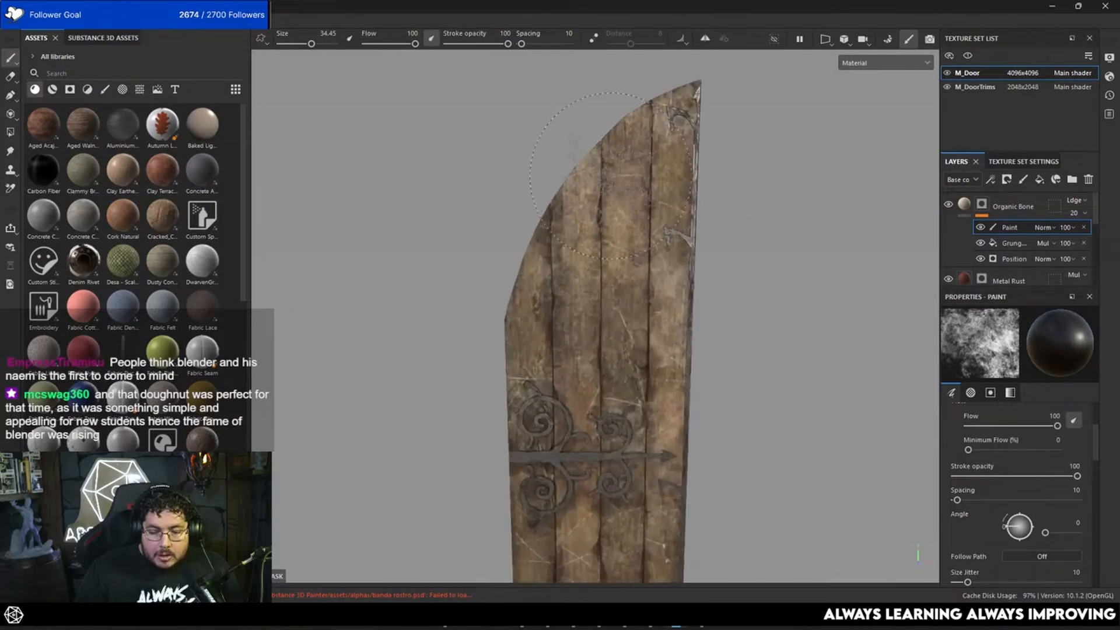
pyautogui.keyDown('ctrl'); pyautogui.moveTo(641, 178); pyautogui.dragTo(611, 178, button='right'); pyautogui.keyUp('ctrl')
pyautogui.press('x')
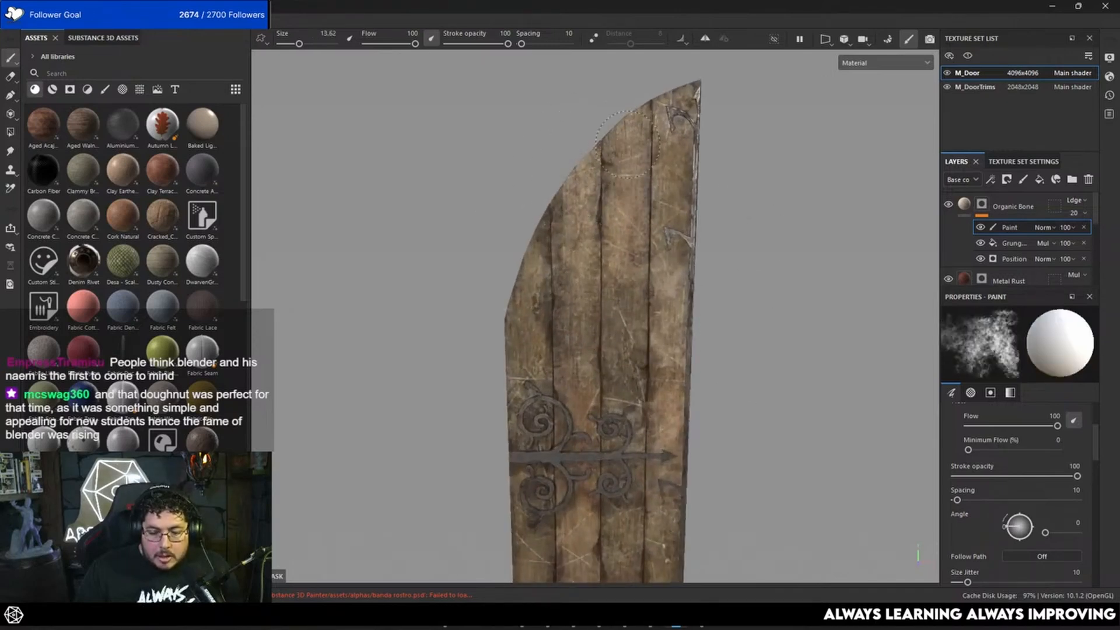
pyautogui.press('x')
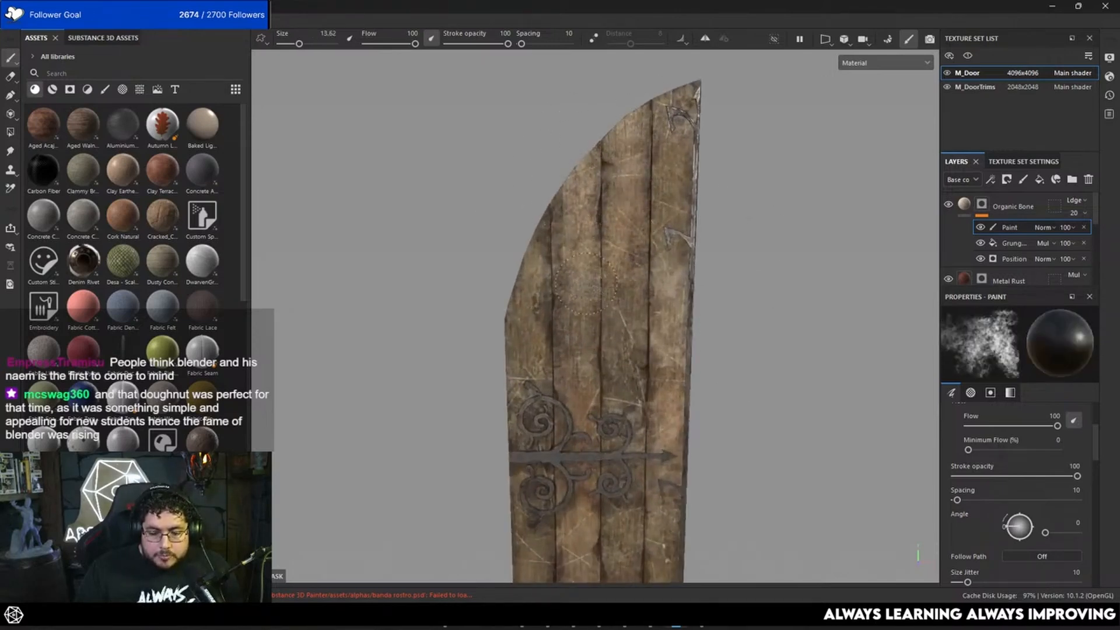
pyautogui.keyDown('alt'); pyautogui.moveTo(662, 345); pyautogui.dragTo(644, 173, button='middle'); pyautogui.keyUp('alt')
pyautogui.scroll(-1, 644, 174)
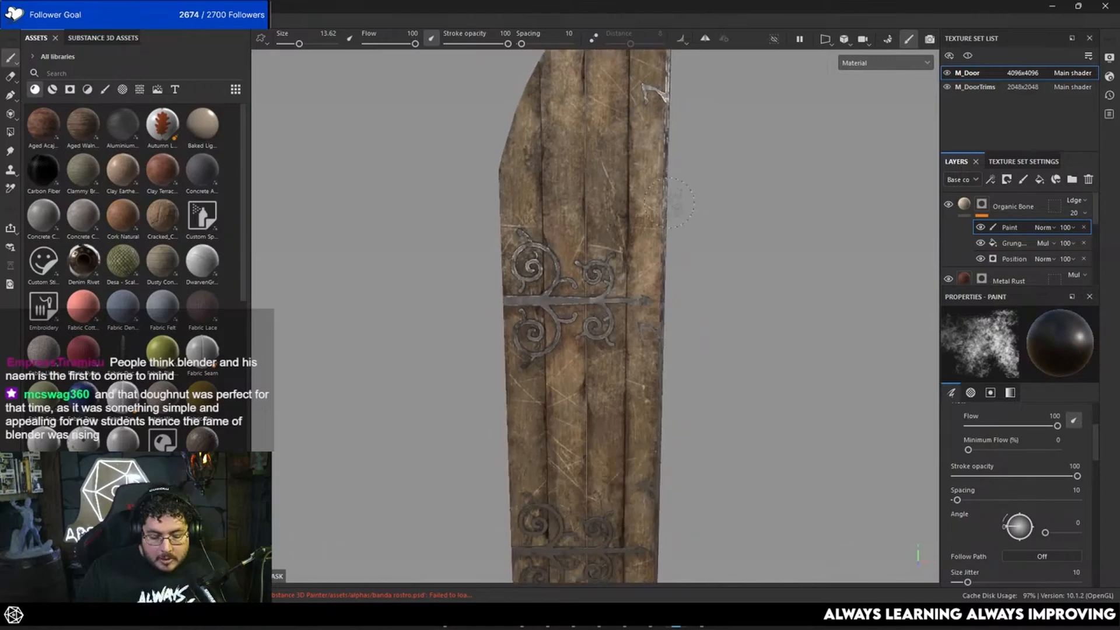
# Display the Organic Bone mask on its own, enlarge the brush to 19.43 and set the paint effect's blend mode to Linear dodge (Add).
pyautogui.keyDown('alt'); pyautogui.click(982, 205); pyautogui.keyUp('alt')
pyautogui.keyDown('alt'); pyautogui.moveTo(645, 237); pyautogui.dragTo(595, 219); pyautogui.keyUp('alt')
pyautogui.keyDown('ctrl'); pyautogui.moveTo(592, 218); pyautogui.dragTo(607, 217, button='right'); pyautogui.keyUp('ctrl')
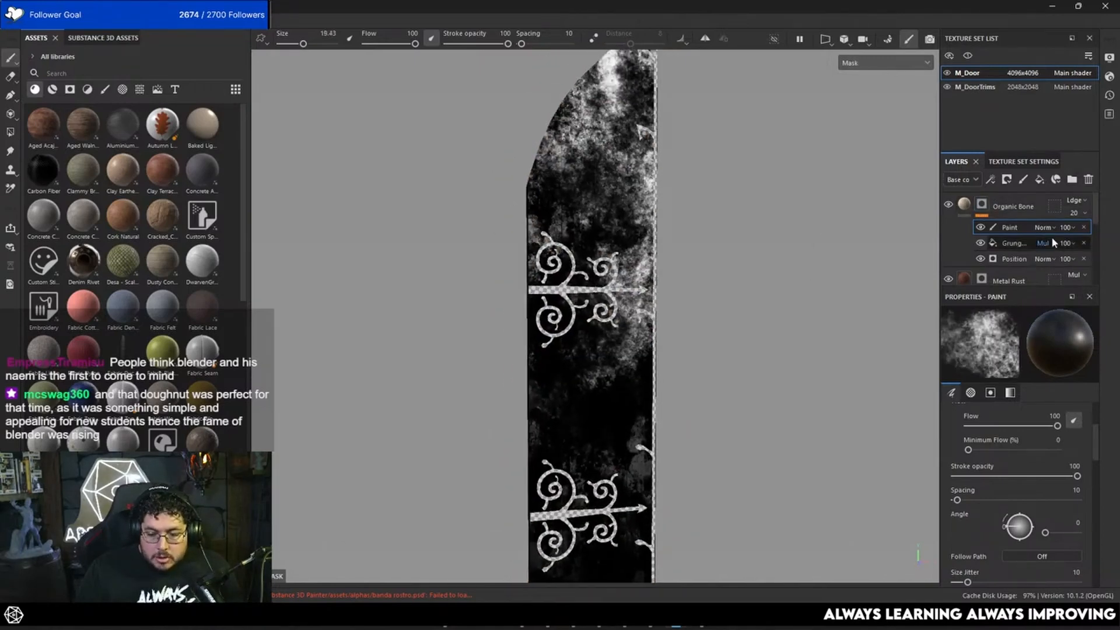
pyautogui.click(1047, 228)
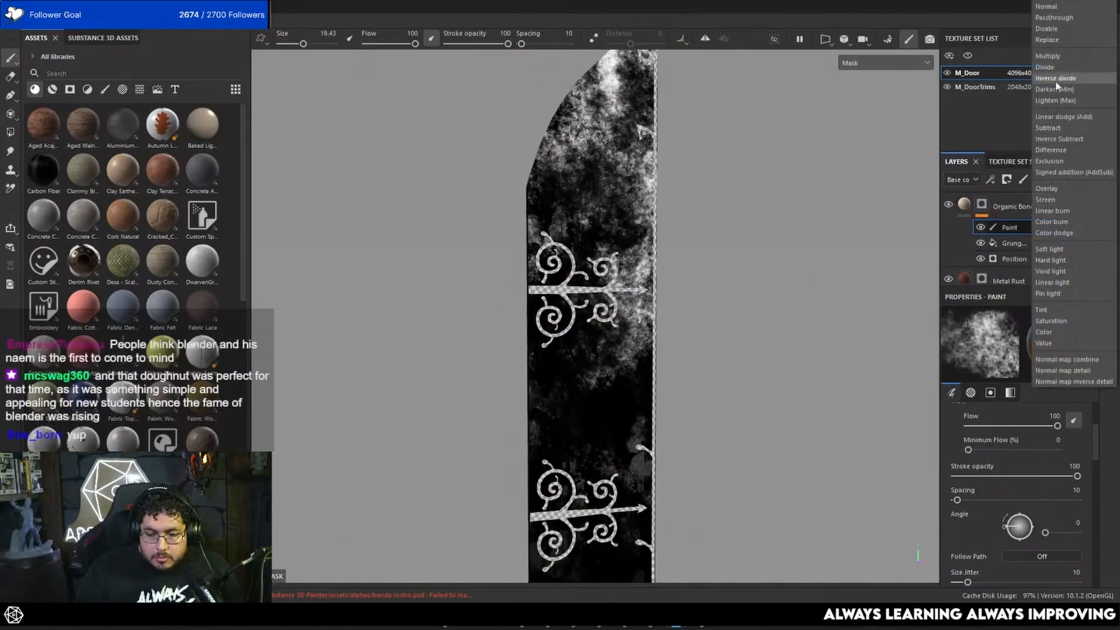
pyautogui.click(1065, 117)
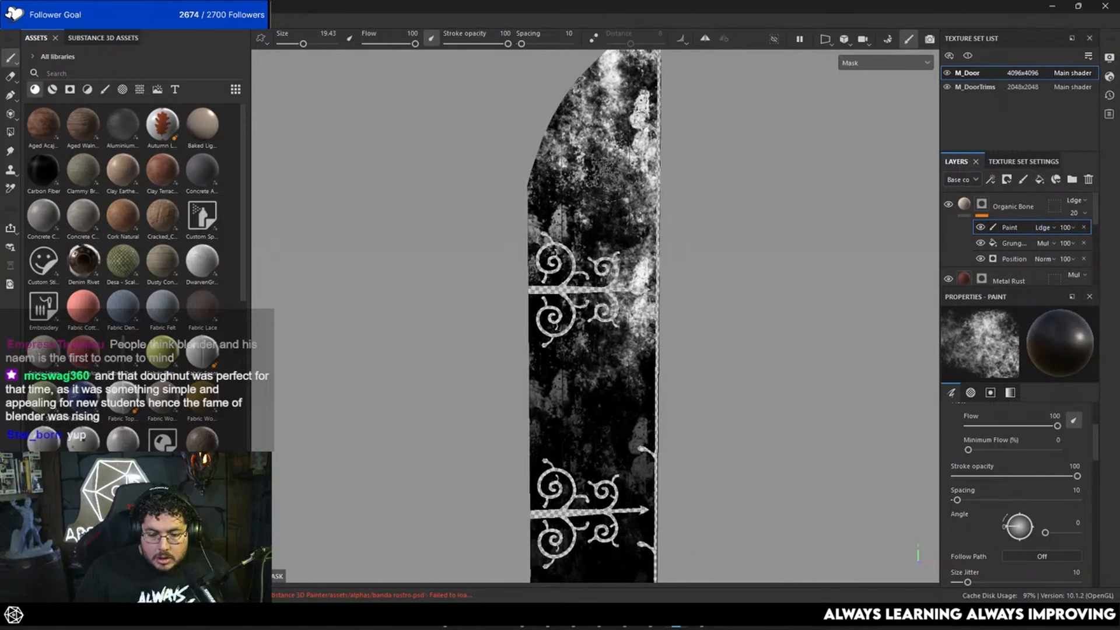
# Paint the bone mask along the door's straight edge and between the two hinges, alternating between white and black.
pyautogui.press('x')
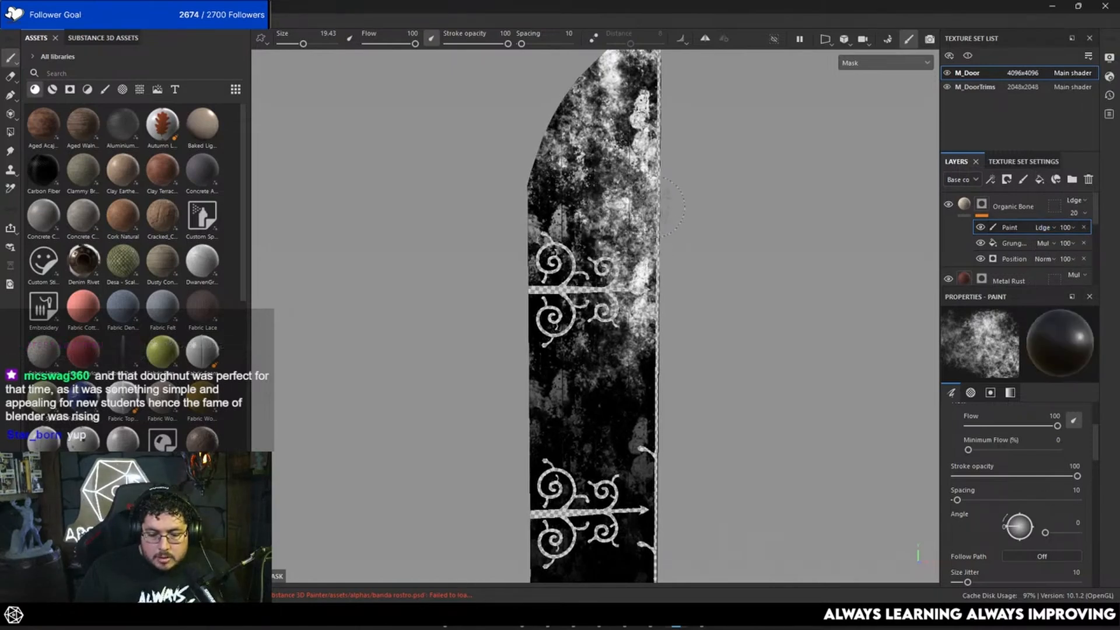
pyautogui.moveTo(665, 207); pyautogui.dragTo(642, 359)
pyautogui.press('x')
pyautogui.moveTo(637, 476); pyautogui.dragTo(634, 425)
pyautogui.press('x')
pyautogui.moveTo(635, 421); pyautogui.dragTo(659, 492)
pyautogui.keyDown('alt'); pyautogui.moveTo(626, 375); pyautogui.dragTo(551, 296); pyautogui.keyUp('alt')
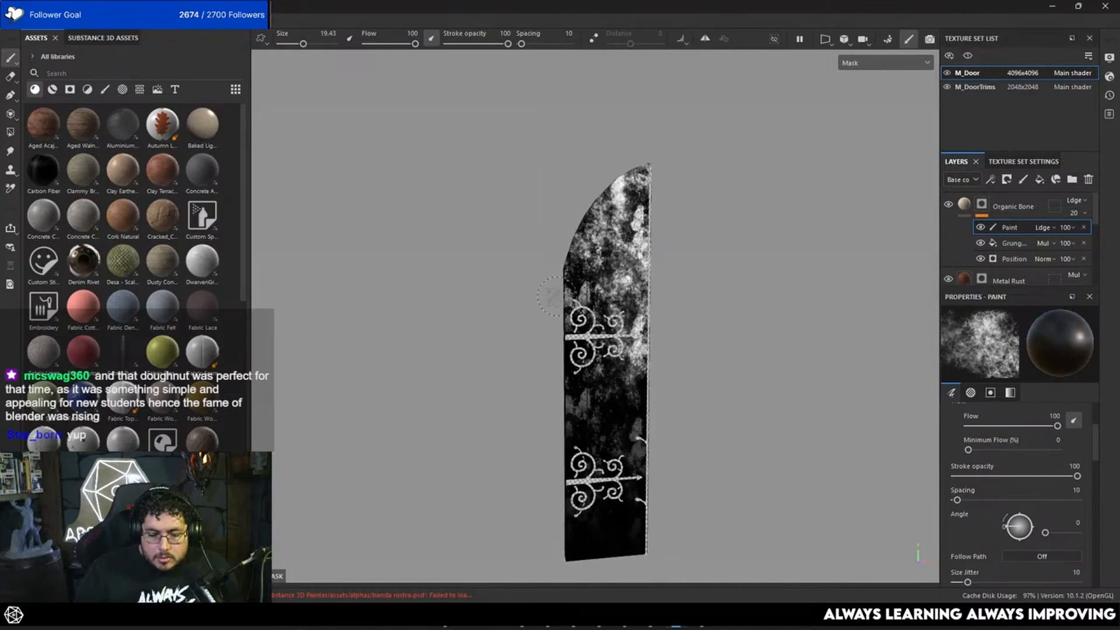
# Return to the material view and compare the door with the Organic Bone layer hidden and shown.
pyautogui.press('m')
pyautogui.keyDown('alt'); pyautogui.moveTo(609, 374); pyautogui.dragTo(561, 298, button='middle'); pyautogui.keyUp('alt')
pyautogui.keyDown('alt'); pyautogui.moveTo(677, 344); pyautogui.dragTo(724, 323, button='right'); pyautogui.keyUp('alt')
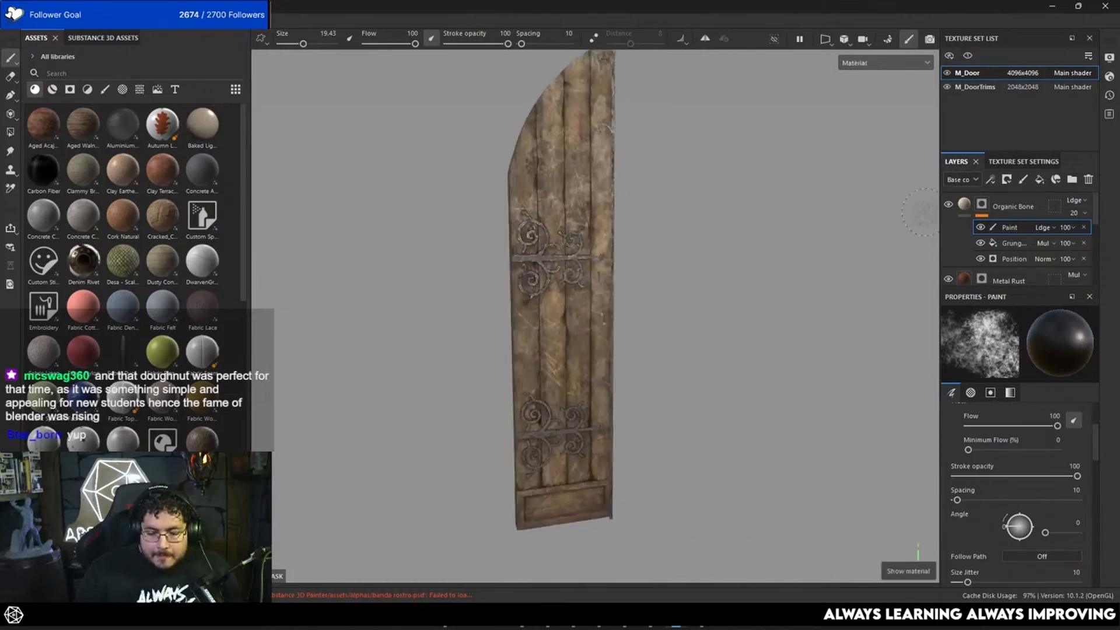
pyautogui.click(949, 202)
pyautogui.click(949, 202)
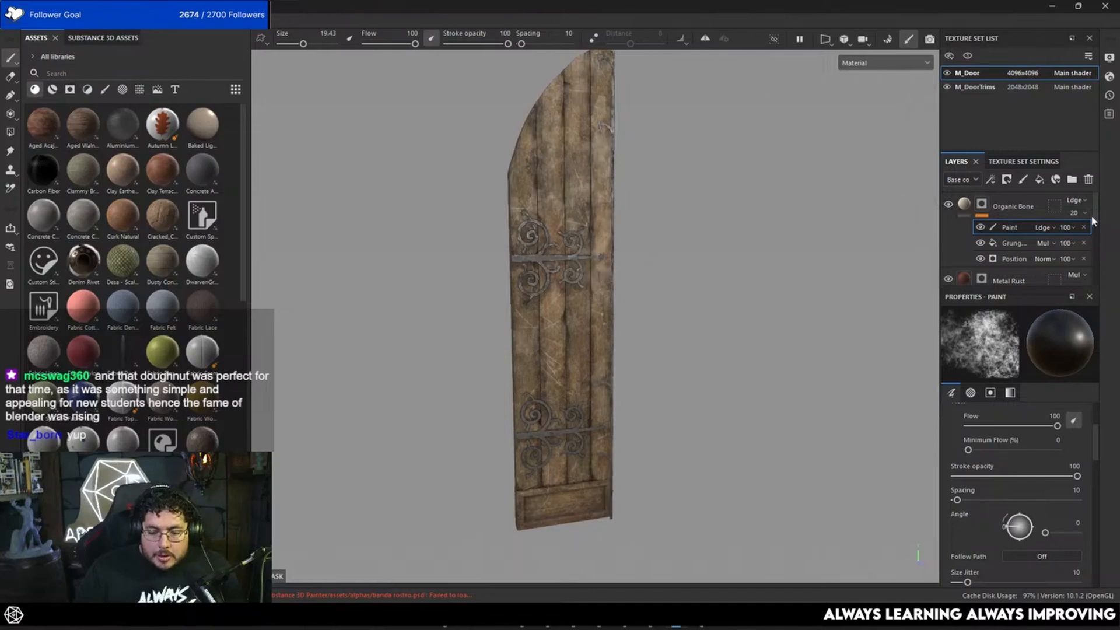
# Set the Organic Bone layer's opacity to 12 and check the discoloration along the whole door.
pyautogui.click(1077, 214)
pyautogui.moveTo(1074, 234)
pyautogui.mouseDown()
pyautogui.moveTo(1088, 235)
pyautogui.moveTo(1070, 234)
pyautogui.mouseUp()
pyautogui.keyDown('alt'); pyautogui.moveTo(805, 274); pyautogui.dragTo(672, 220); pyautogui.keyUp('alt')
pyautogui.keyDown('alt'); pyautogui.moveTo(672, 220); pyautogui.dragTo(680, 175, button='right'); pyautogui.keyUp('alt')
pyautogui.keyDown('alt'); pyautogui.moveTo(680, 175); pyautogui.dragTo(654, 374, button='middle'); pyautogui.keyUp('alt')
pyautogui.moveTo(662, 301)
pyautogui.keyDown('alt'); pyautogui.mouseDown()
pyautogui.moveTo(785, 313)
pyautogui.moveTo(830, 289)
pyautogui.mouseUp(); pyautogui.keyUp('alt')
pyautogui.keyDown('alt'); pyautogui.moveTo(829, 288); pyautogui.dragTo(678, 271, button='right'); pyautogui.keyUp('alt')
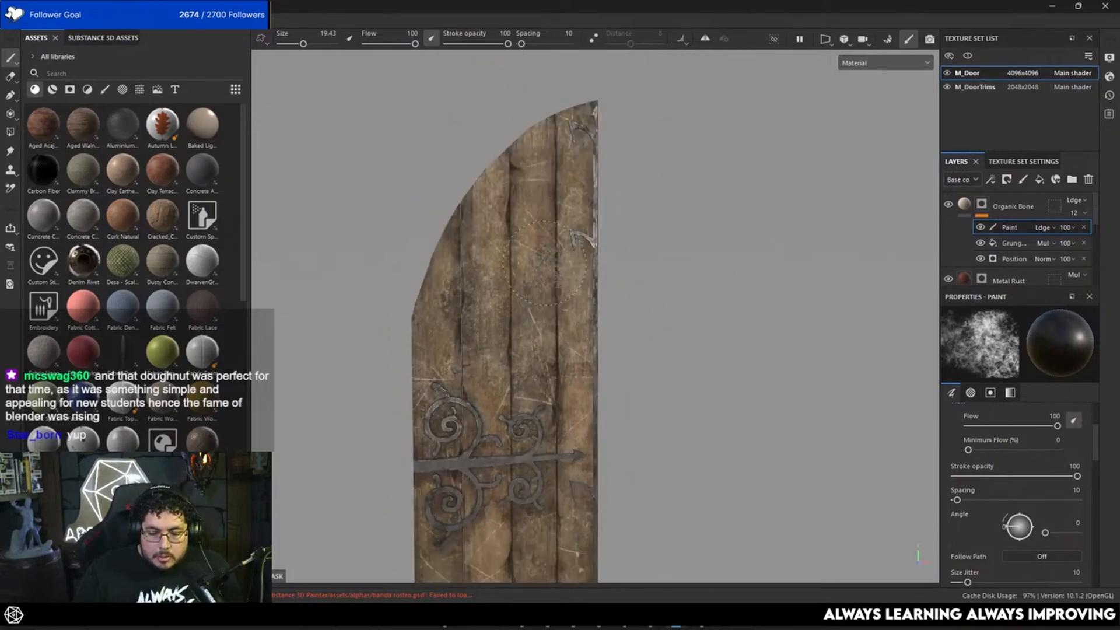
pyautogui.keyDown('alt'); pyautogui.moveTo(678, 271); pyautogui.dragTo(711, 146, button='middle'); pyautogui.keyUp('alt')
pyautogui.moveTo(712, 146)
pyautogui.keyDown('alt'); pyautogui.mouseDown(button='right')
pyautogui.moveTo(720, 203)
pyautogui.moveTo(626, 204)
pyautogui.mouseUp(button='right'); pyautogui.keyUp('alt')
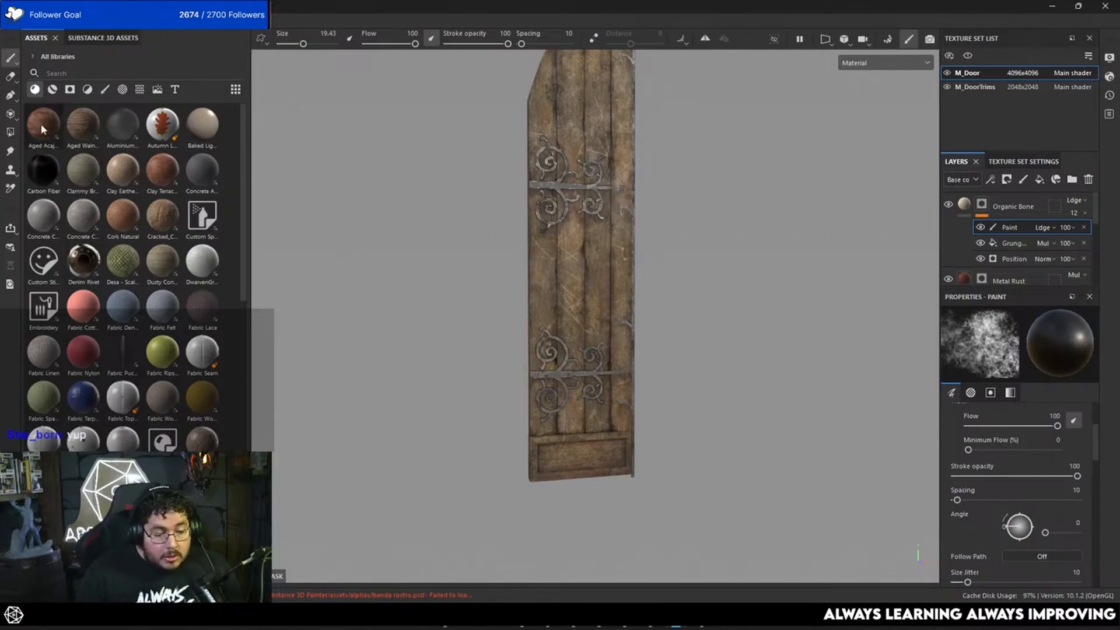
# Add the Clay Terracotta material as a fill layer above Organic Bone and set it to tri-planar projection.
pyautogui.moveTo(163, 169); pyautogui.dragTo(999, 202)
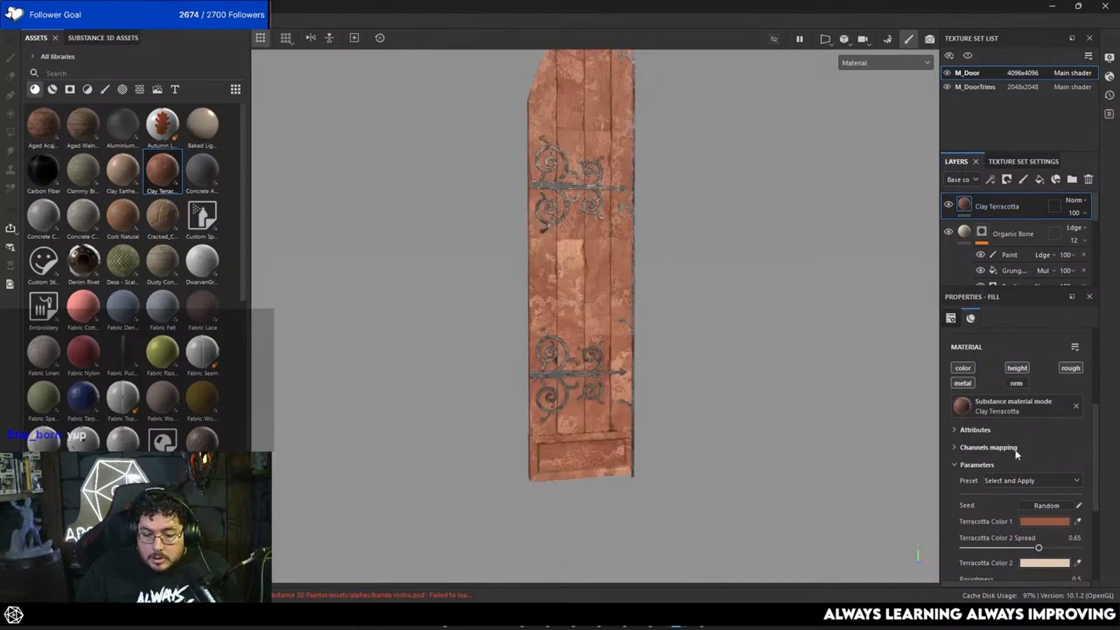
pyautogui.scroll(3, 1016, 452)
pyautogui.click(1018, 362)
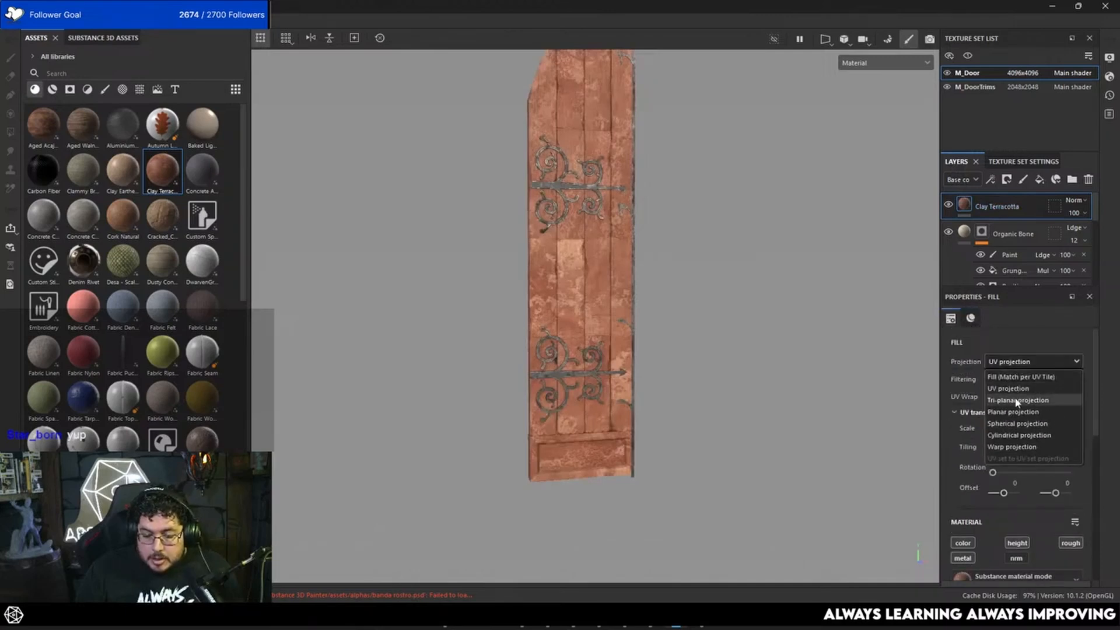
pyautogui.click(1018, 401)
# Set Terracotta Color 1 to dark brown 2D1C16 and Terracotta Color 2 to dark brown 302318.
pyautogui.scroll(-5, 1013, 467)
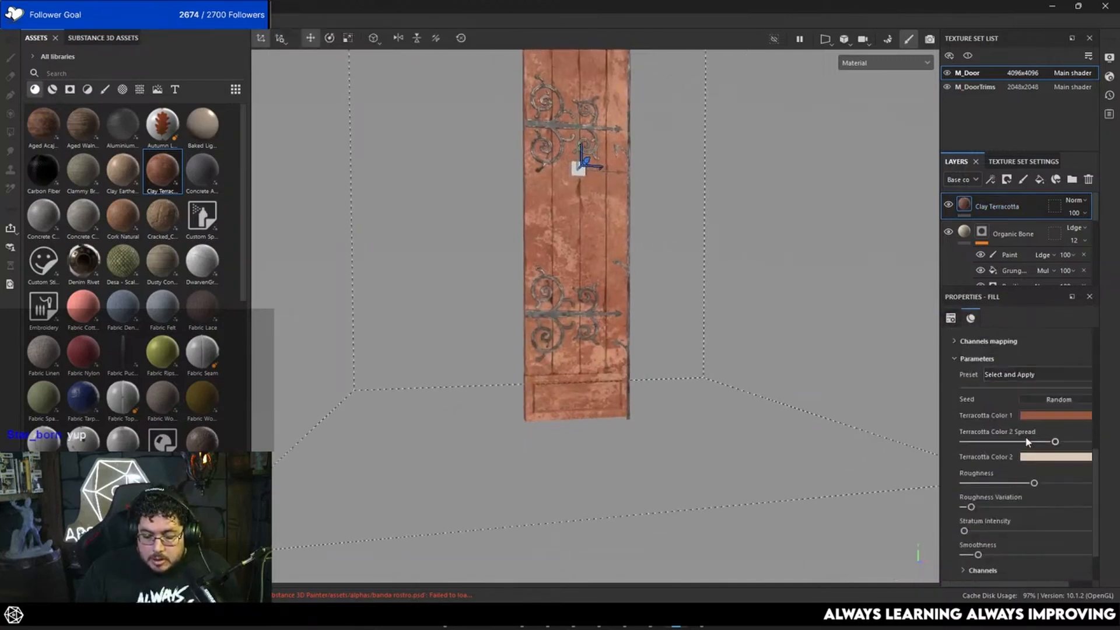
pyautogui.click(1037, 415)
pyautogui.click(937, 516)
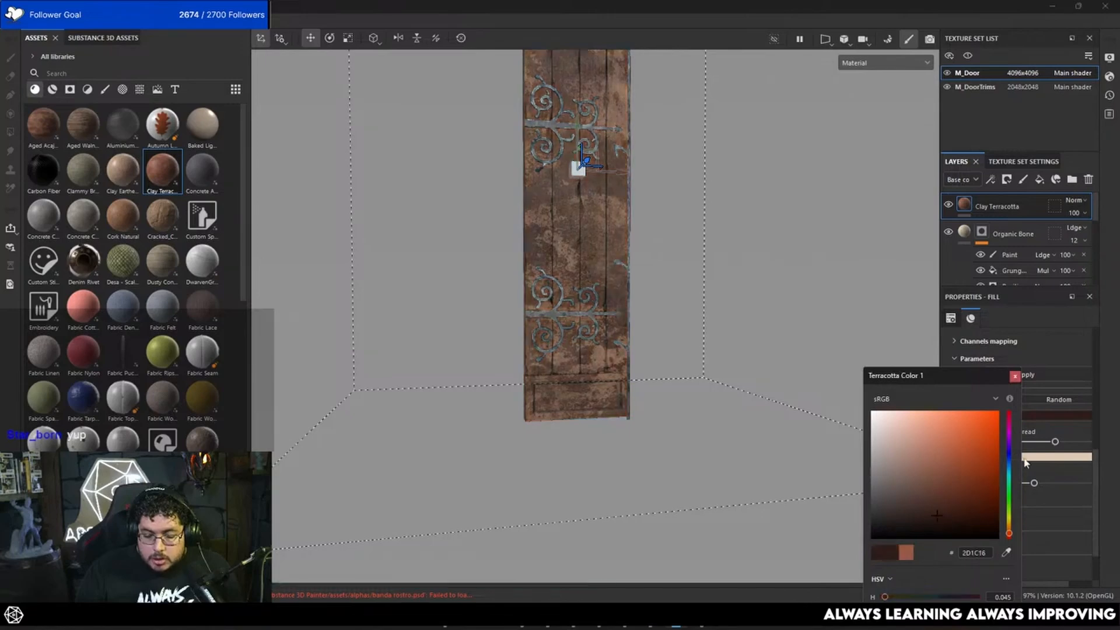
pyautogui.click(1056, 457)
pyautogui.click(940, 514)
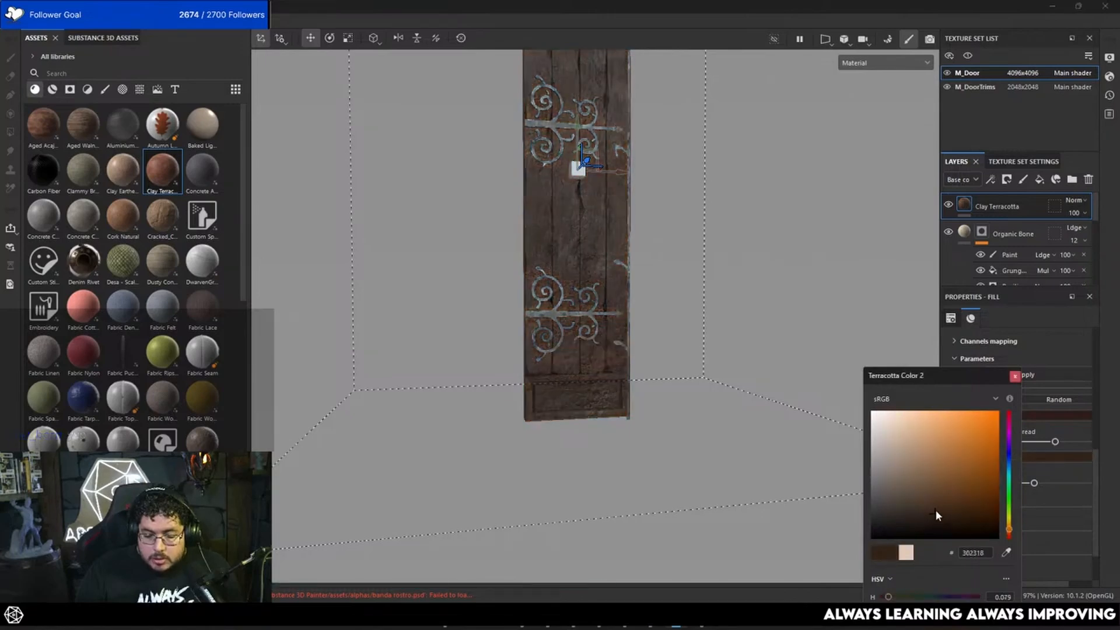
# Add a black mask to the Clay Terracotta layer and apply the Ground Dirt smart mask to it.
pyautogui.rightClick(984, 201)
pyautogui.click(1009, 107)
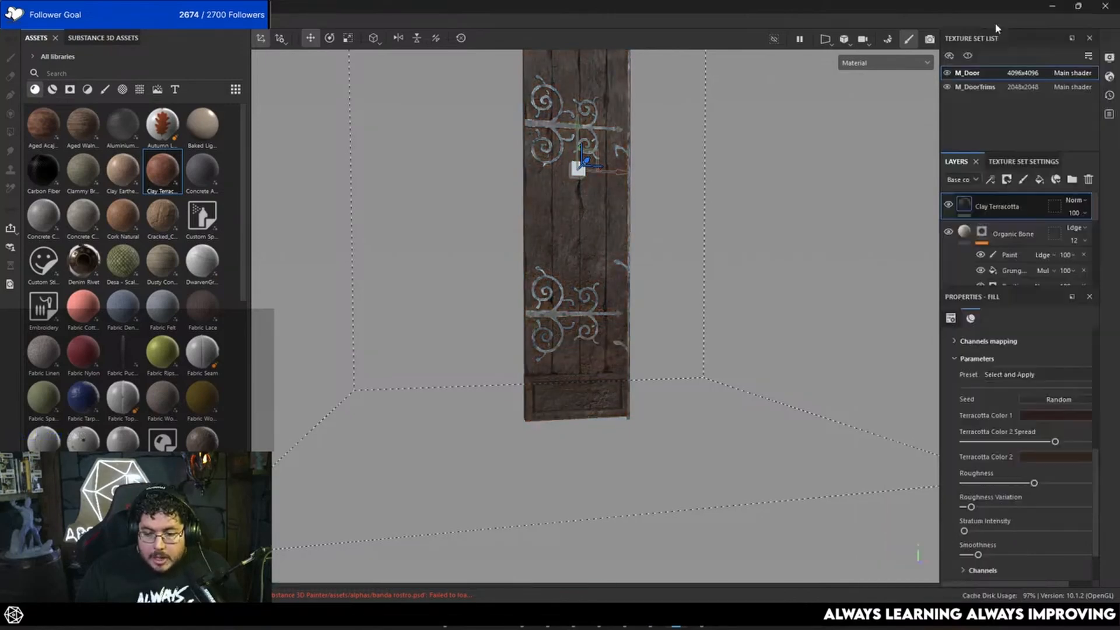
pyautogui.click(88, 91)
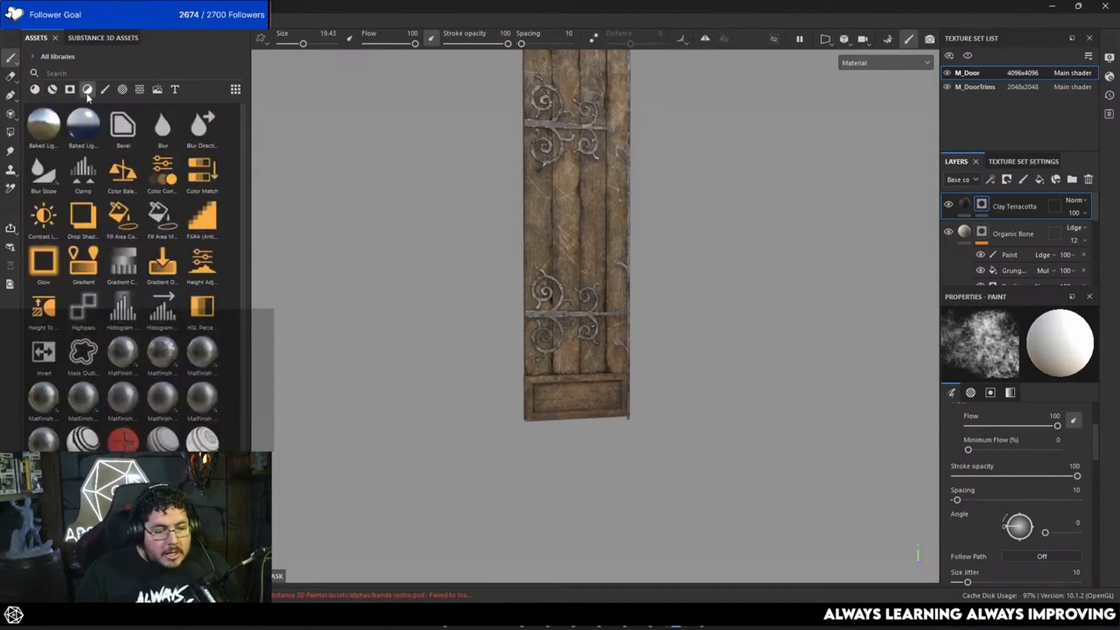
pyautogui.click(69, 90)
pyautogui.click(82, 74)
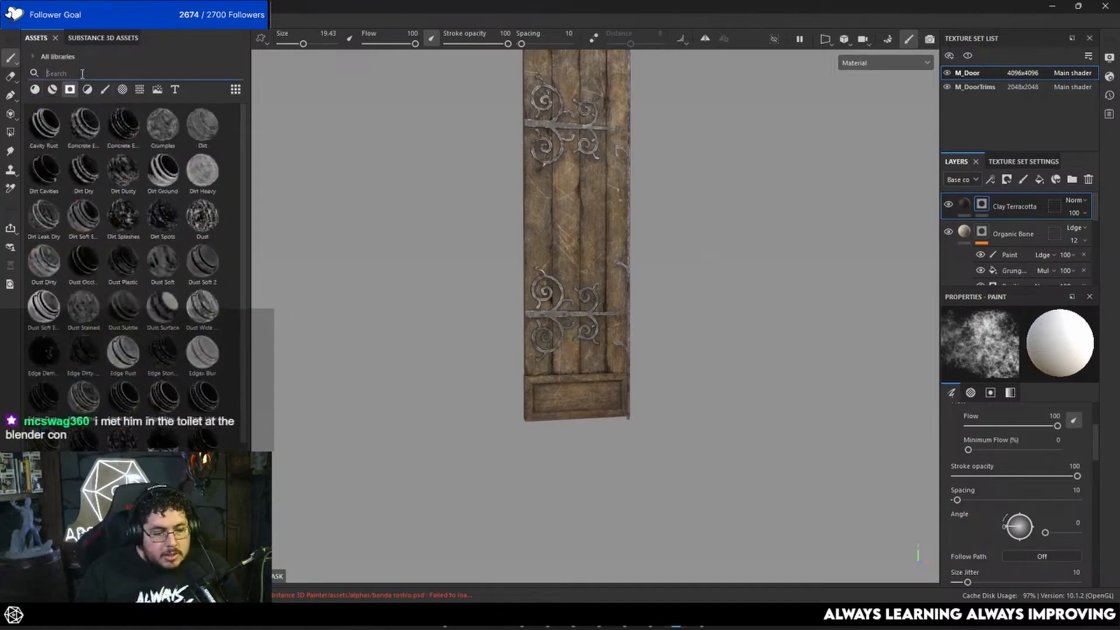
pyautogui.write('groun')
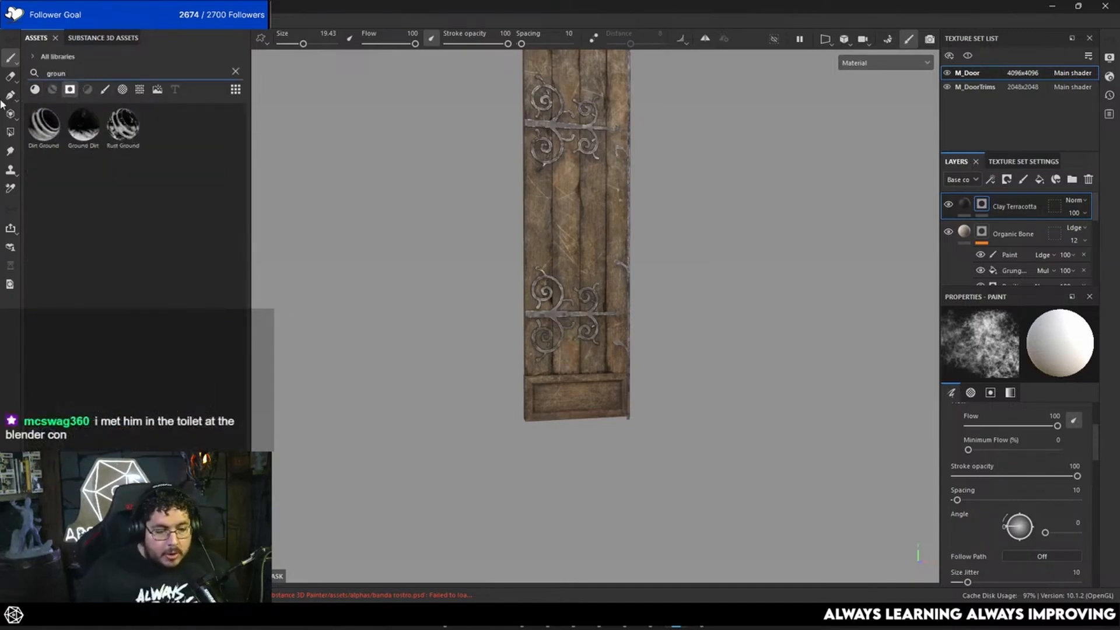
pyautogui.moveTo(84, 122); pyautogui.dragTo(988, 211)
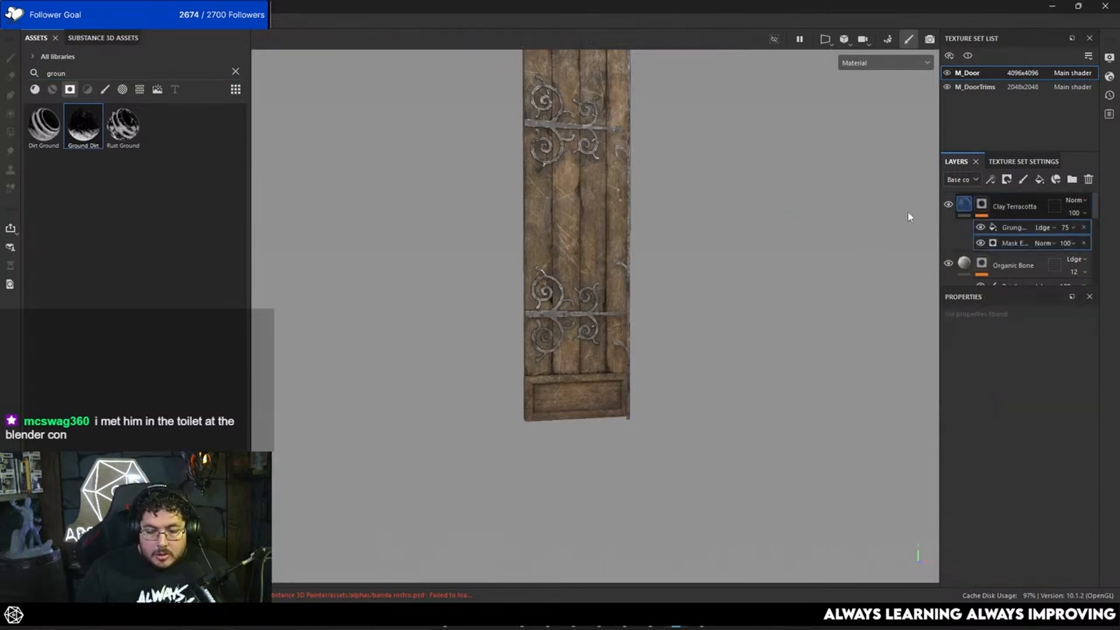
# Examine the ground dirt on the door's bottom panel, lower planks and lower hinge from several angles.
pyautogui.keyDown('alt'); pyautogui.moveTo(738, 296); pyautogui.dragTo(689, 421); pyautogui.keyUp('alt')
pyautogui.keyDown('alt'); pyautogui.moveTo(605, 379); pyautogui.dragTo(570, 273, button='middle'); pyautogui.keyUp('alt')
pyautogui.keyDown('alt'); pyautogui.moveTo(570, 272); pyautogui.dragTo(712, 394, button='right'); pyautogui.keyUp('alt')
pyautogui.keyDown('alt'); pyautogui.moveTo(536, 269); pyautogui.dragTo(551, 277); pyautogui.keyUp('alt')
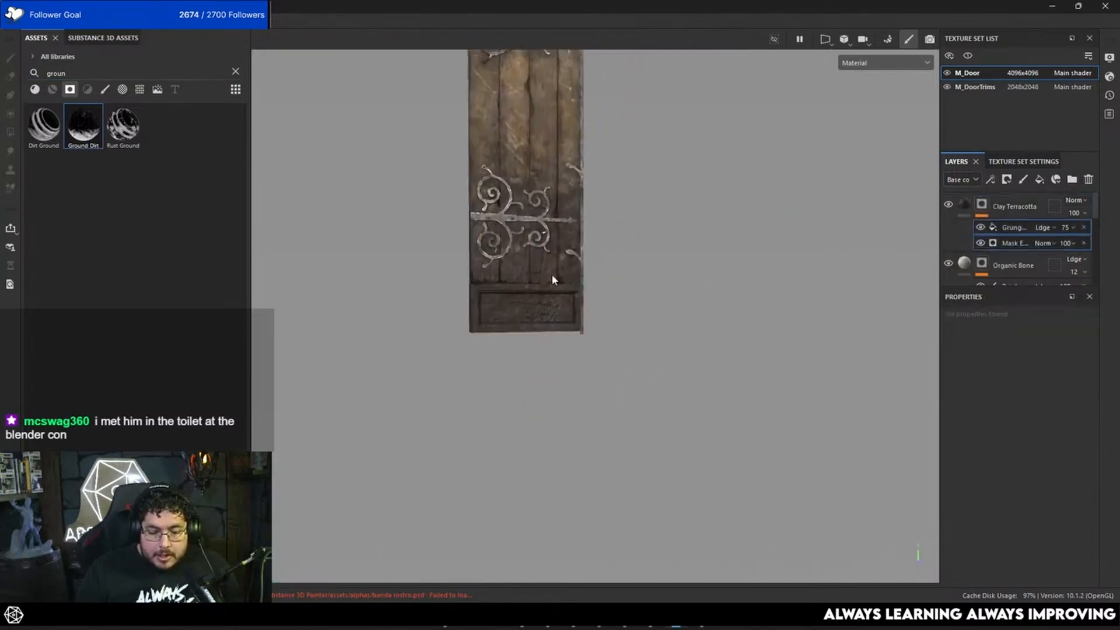
pyautogui.keyDown('alt'); pyautogui.moveTo(551, 276); pyautogui.dragTo(599, 328, button='right'); pyautogui.keyUp('alt')
pyautogui.keyDown('alt'); pyautogui.moveTo(599, 328); pyautogui.dragTo(659, 337, button='middle'); pyautogui.keyUp('alt')
pyautogui.keyDown('alt'); pyautogui.moveTo(566, 263); pyautogui.dragTo(617, 298, button='right'); pyautogui.keyUp('alt')
pyautogui.keyDown('alt'); pyautogui.moveTo(616, 298); pyautogui.dragTo(528, 274); pyautogui.keyUp('alt')
pyautogui.keyDown('alt'); pyautogui.moveTo(607, 350); pyautogui.dragTo(587, 306, button='right'); pyautogui.keyUp('alt')
pyautogui.keyDown('alt'); pyautogui.moveTo(586, 306); pyautogui.dragTo(622, 382, button='middle'); pyautogui.keyUp('alt')
pyautogui.keyDown('alt'); pyautogui.moveTo(622, 382); pyautogui.dragTo(624, 336, button='right'); pyautogui.keyUp('alt')
pyautogui.keyDown('alt'); pyautogui.moveTo(623, 336); pyautogui.dragTo(666, 250); pyautogui.keyUp('alt')
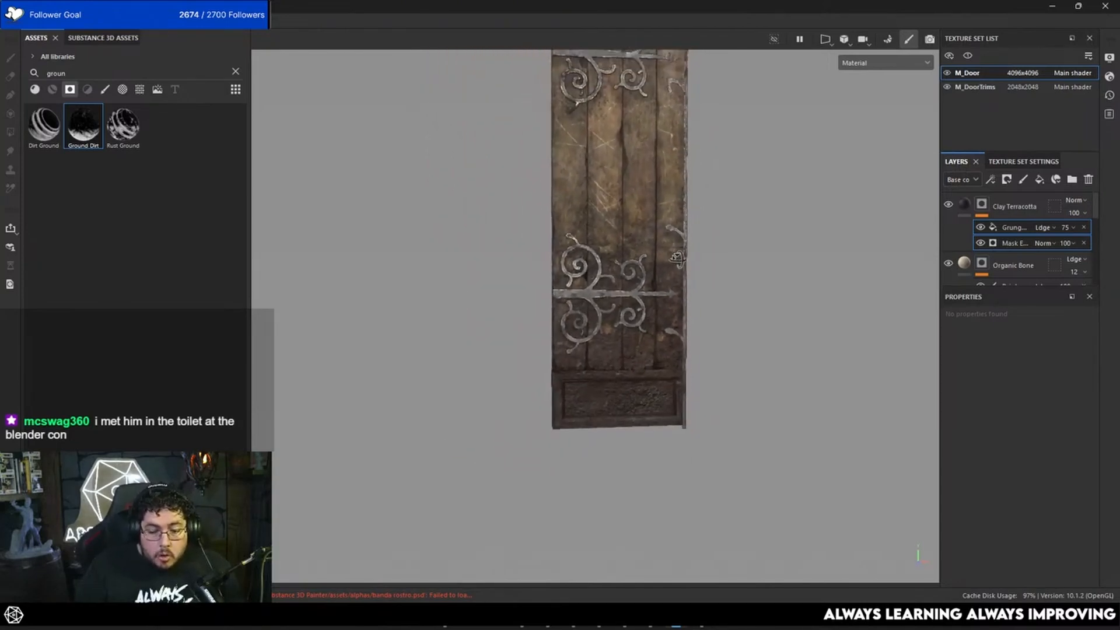
pyautogui.keyDown('alt'); pyautogui.moveTo(665, 251); pyautogui.dragTo(709, 280, button='right'); pyautogui.keyUp('alt')
# Set the Global Balance of the Clay Terracotta mask's Mask Editor generator to 0.83 and check the dirt coverage.
pyautogui.click(1014, 242)
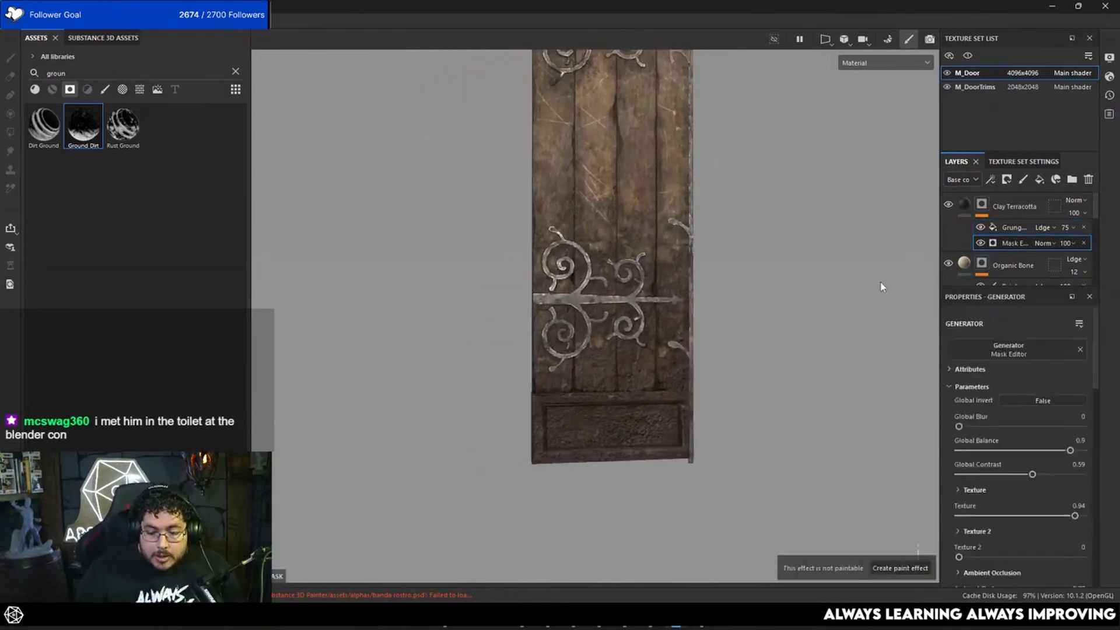
pyautogui.moveTo(1066, 454)
pyautogui.mouseDown()
pyautogui.moveTo(1027, 452)
pyautogui.moveTo(1064, 451)
pyautogui.mouseUp()
pyautogui.keyDown('alt'); pyautogui.moveTo(911, 409); pyautogui.dragTo(835, 387, button='right'); pyautogui.keyUp('alt')
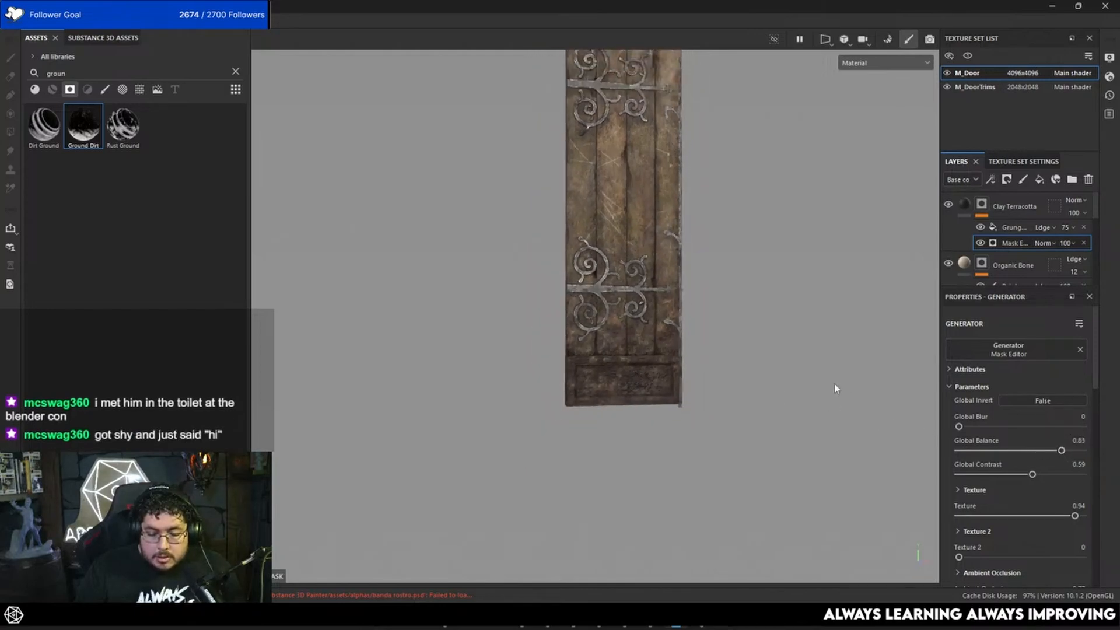
pyautogui.keyDown('alt'); pyautogui.moveTo(835, 388); pyautogui.dragTo(733, 327); pyautogui.keyUp('alt')
pyautogui.keyDown('alt'); pyautogui.moveTo(733, 328); pyautogui.dragTo(733, 352, button='middle'); pyautogui.keyUp('alt')
pyautogui.keyDown('alt'); pyautogui.moveTo(733, 352); pyautogui.dragTo(931, 372, button='right'); pyautogui.keyUp('alt')
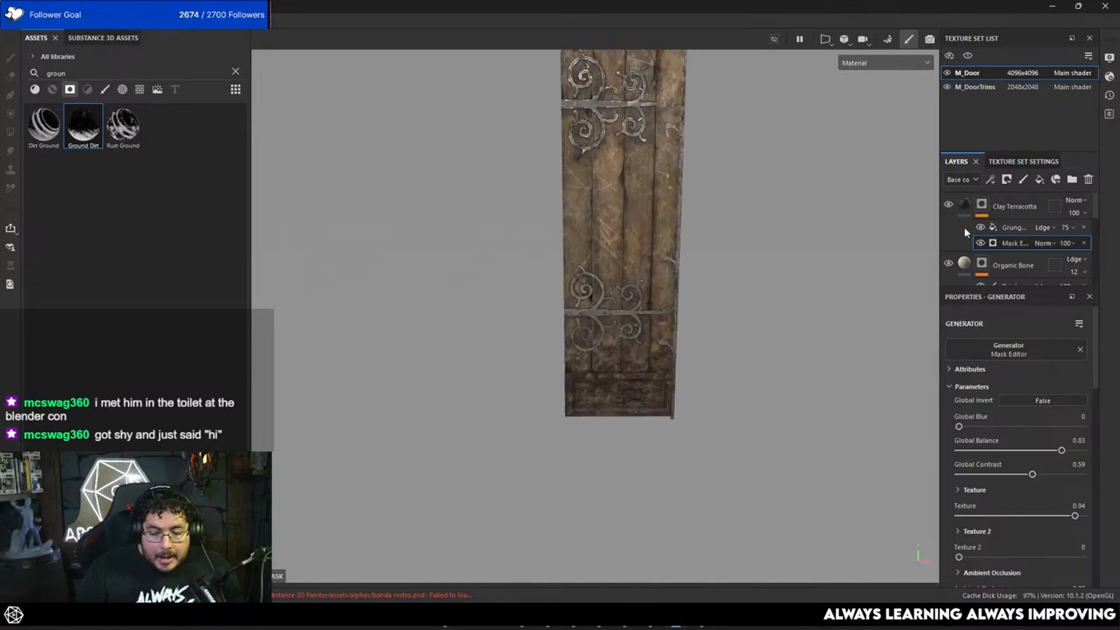
# Instantiate the Clay Terracotta layer in the M_DoorTrims texture set and inspect the dirt around the lower hinge.
pyautogui.rightClick(962, 208)
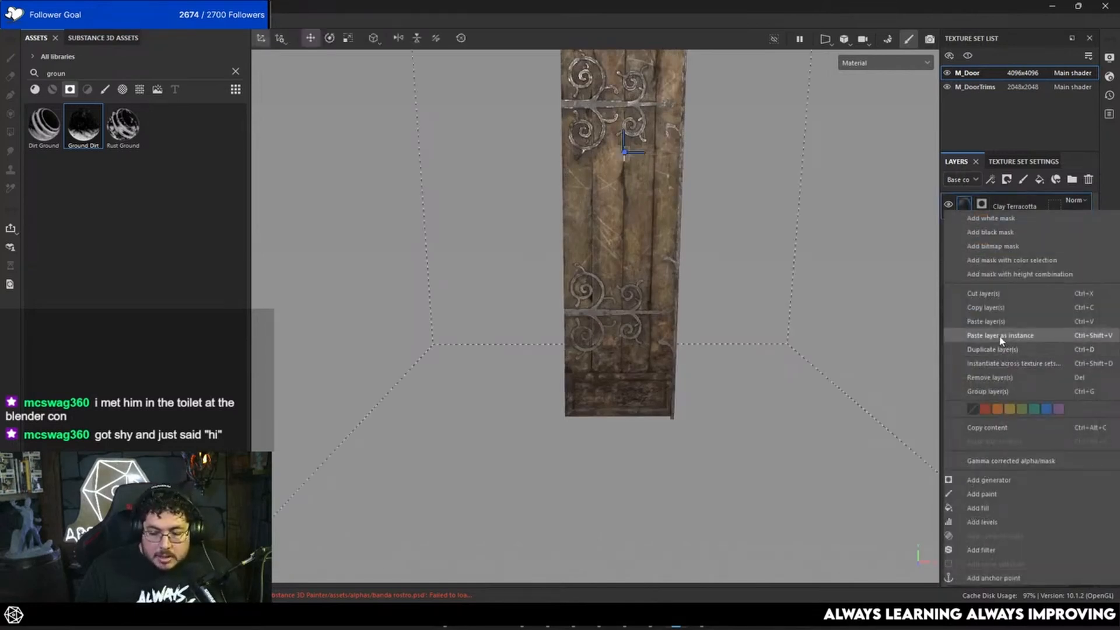
pyautogui.click(1004, 363)
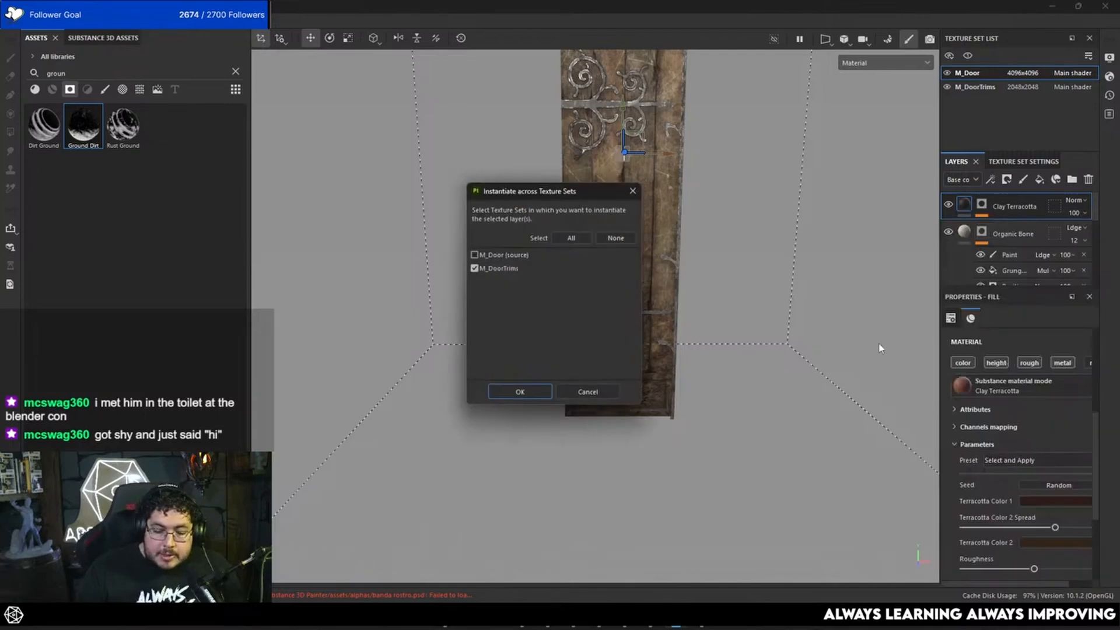
pyautogui.click(520, 392)
pyautogui.scroll(4, 692, 378)
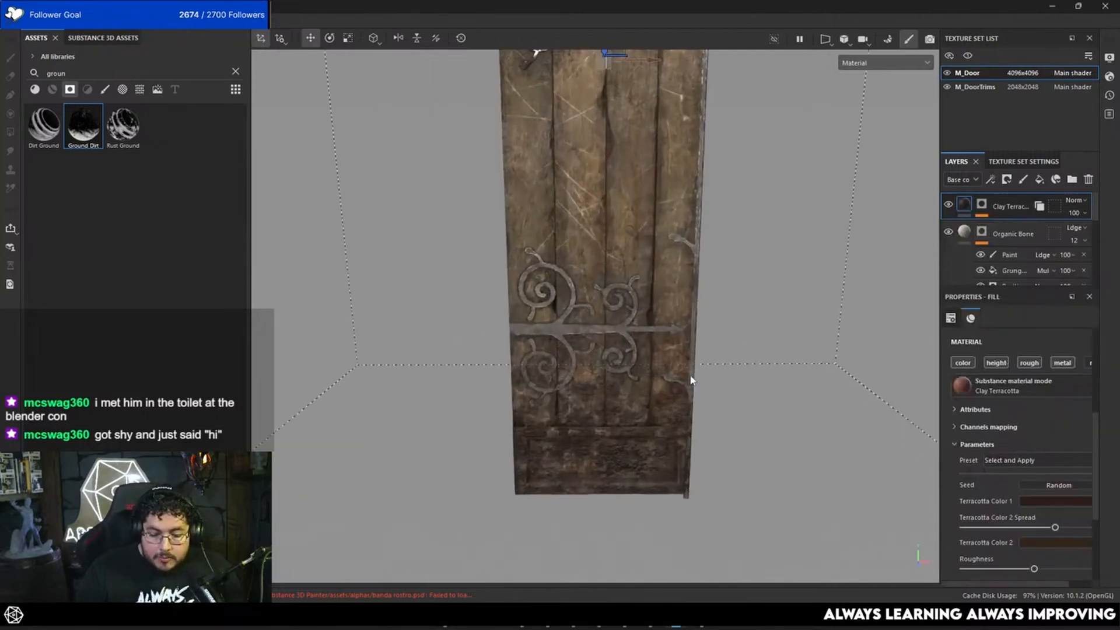
pyautogui.keyDown('alt'); pyautogui.moveTo(693, 380); pyautogui.dragTo(678, 343); pyautogui.keyUp('alt')
pyautogui.scroll(4, 590, 414)
pyautogui.keyDown('alt'); pyautogui.moveTo(577, 424); pyautogui.dragTo(584, 344, button='middle'); pyautogui.keyUp('alt')
pyautogui.keyDown('alt'); pyautogui.moveTo(584, 345); pyautogui.dragTo(786, 399, button='right'); pyautogui.keyUp('alt')
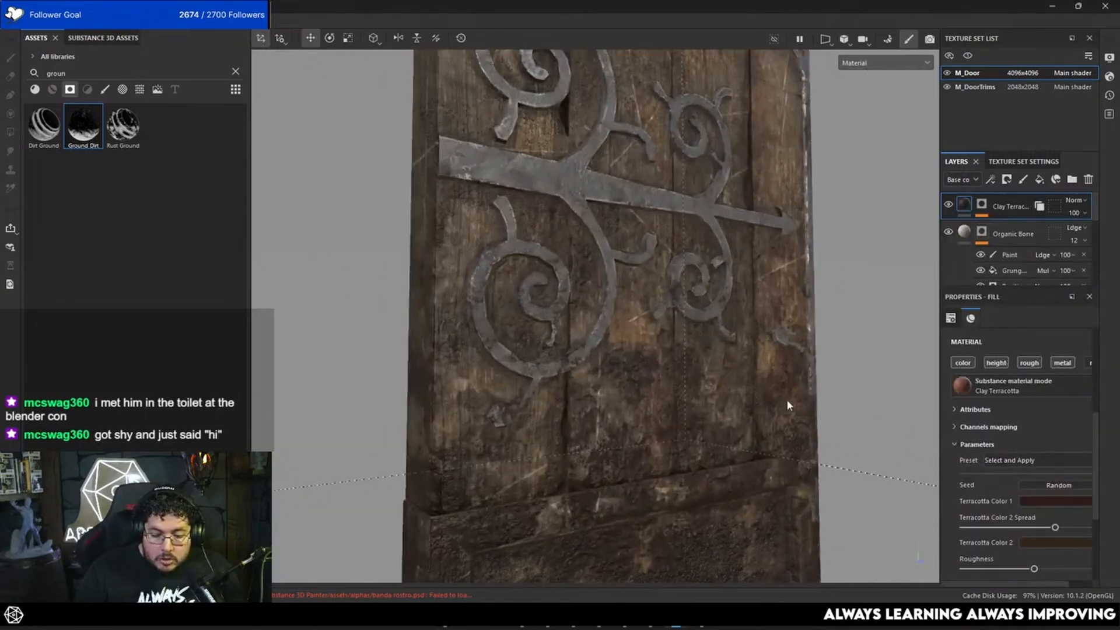
pyautogui.keyDown('alt'); pyautogui.moveTo(786, 399); pyautogui.dragTo(583, 395); pyautogui.keyUp('alt')
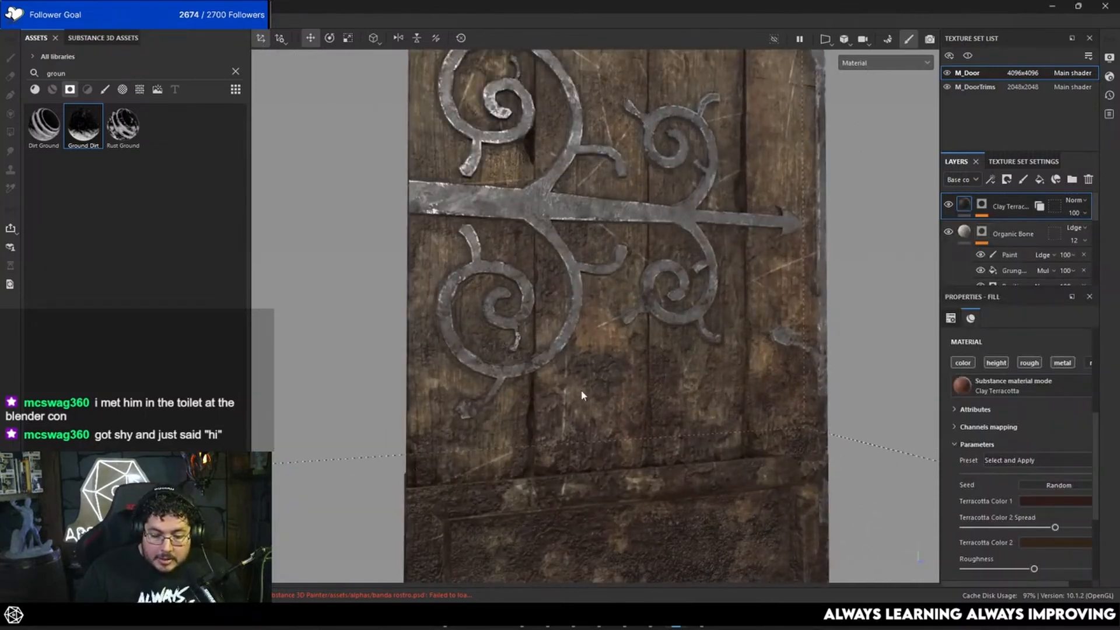
# Raise the Global Balance of the Clay Terracotta mask's Mask Editor generator to 0.88 and check the dirt coverage on the whole door.
pyautogui.click(978, 210)
pyautogui.click(1012, 244)
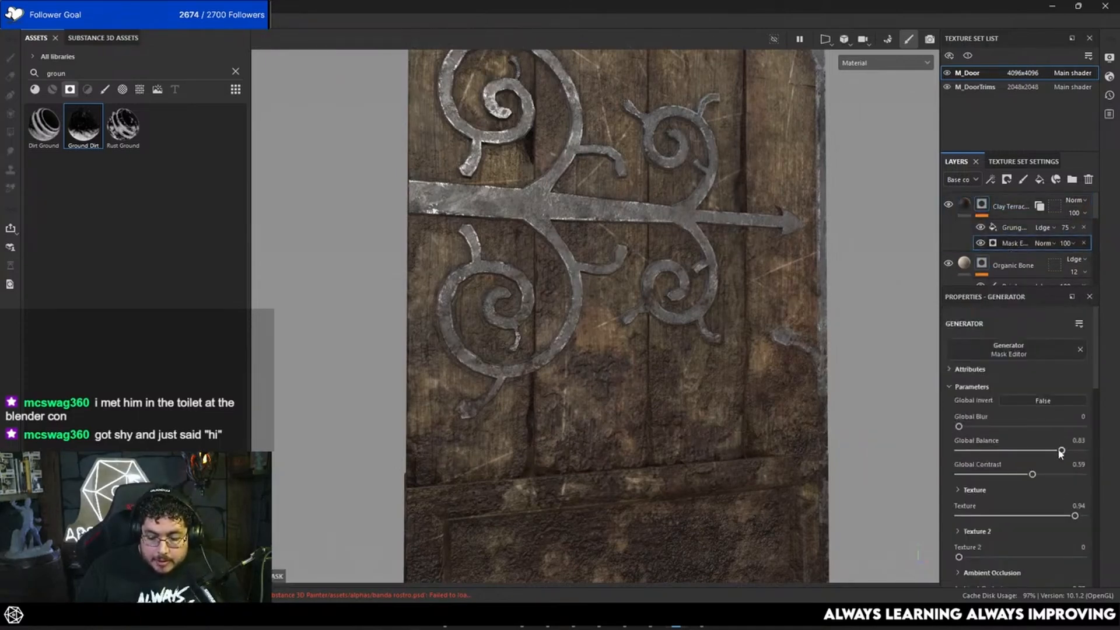
pyautogui.moveTo(1061, 452)
pyautogui.mouseDown()
pyautogui.moveTo(1006, 452)
pyautogui.moveTo(1077, 452)
pyautogui.mouseUp()
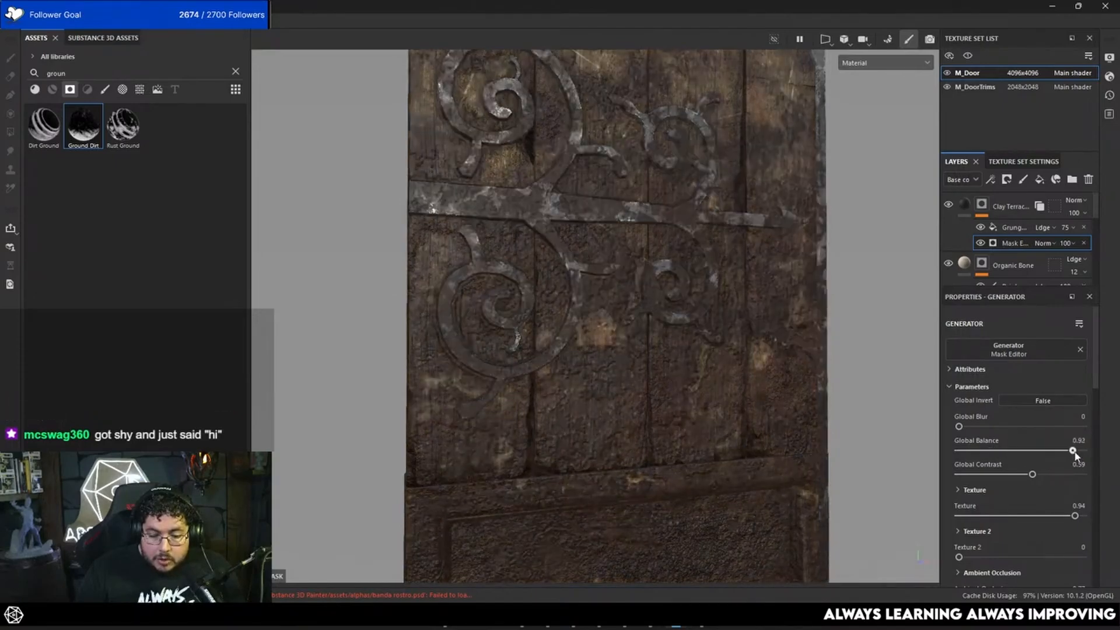
pyautogui.keyDown('alt'); pyautogui.moveTo(903, 408); pyautogui.dragTo(683, 315, button='right'); pyautogui.keyUp('alt')
pyautogui.keyDown('alt'); pyautogui.moveTo(683, 315); pyautogui.dragTo(666, 402, button='middle'); pyautogui.keyUp('alt')
pyautogui.keyDown('alt'); pyautogui.moveTo(666, 402); pyautogui.dragTo(736, 399); pyautogui.keyUp('alt')
pyautogui.click(1037, 451)
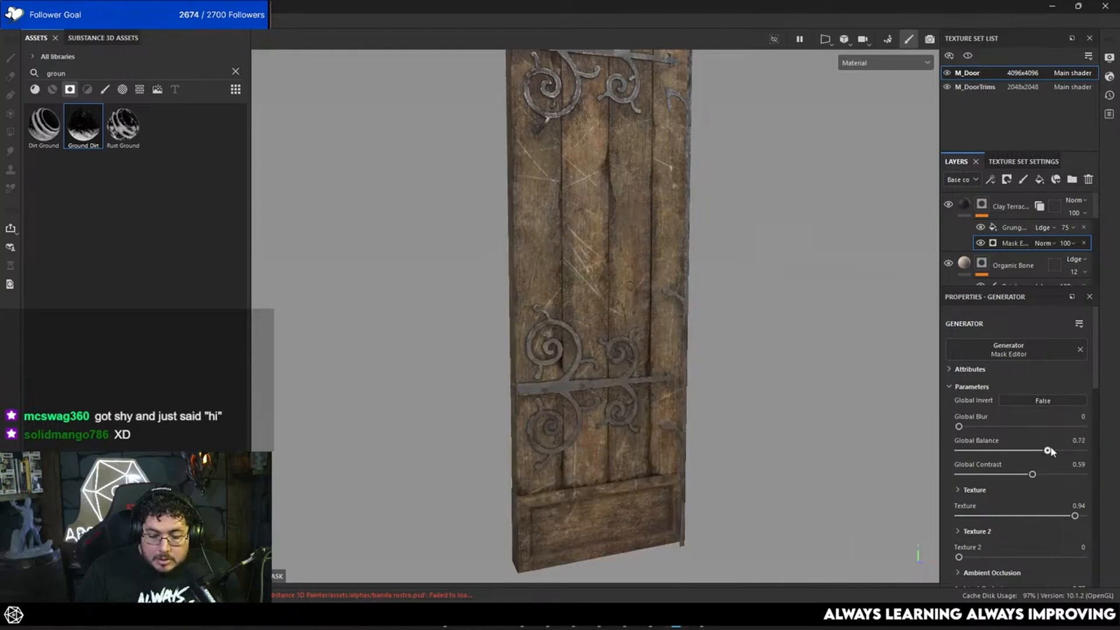
pyautogui.moveTo(1050, 452); pyautogui.dragTo(1070, 450)
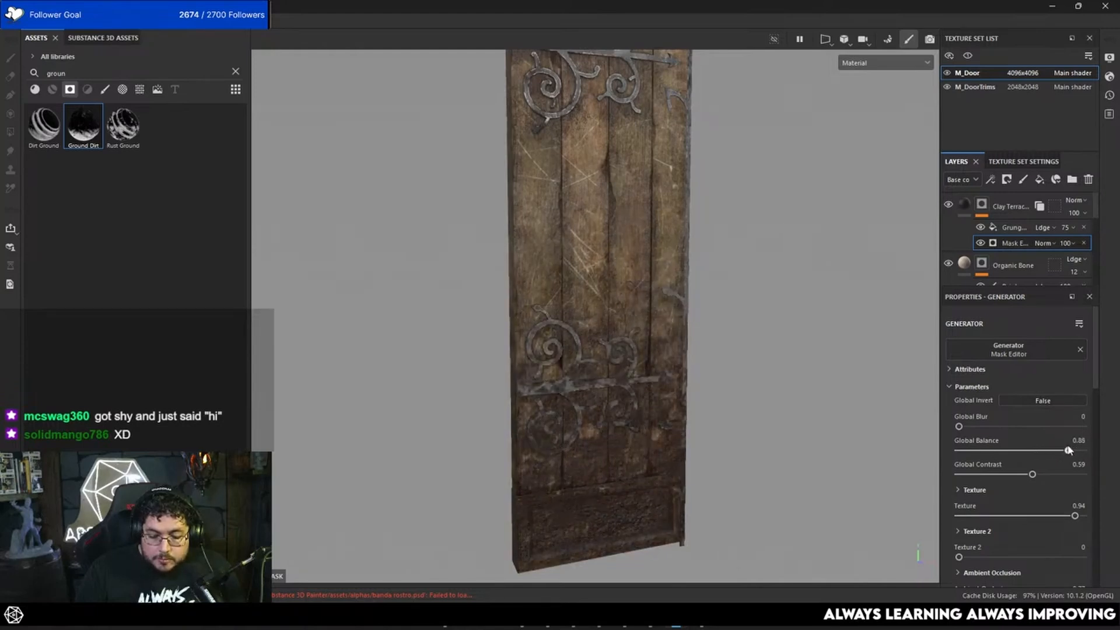
pyautogui.keyDown('alt'); pyautogui.moveTo(731, 414); pyautogui.dragTo(779, 418); pyautogui.keyUp('alt')
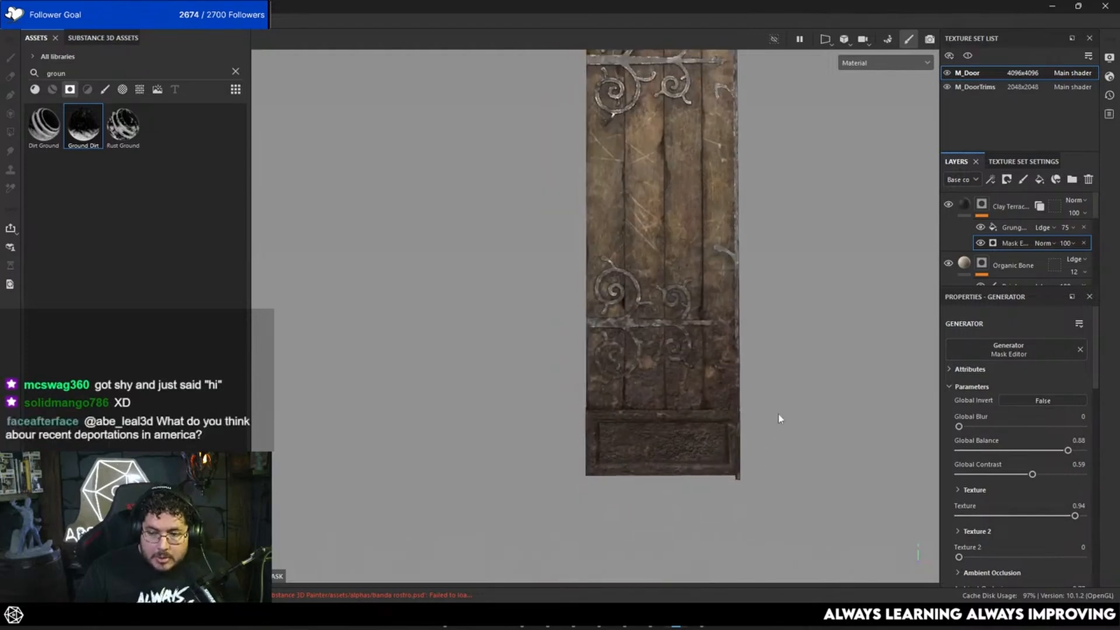
pyautogui.keyDown('alt'); pyautogui.moveTo(887, 309); pyautogui.dragTo(939, 309); pyautogui.keyUp('alt')
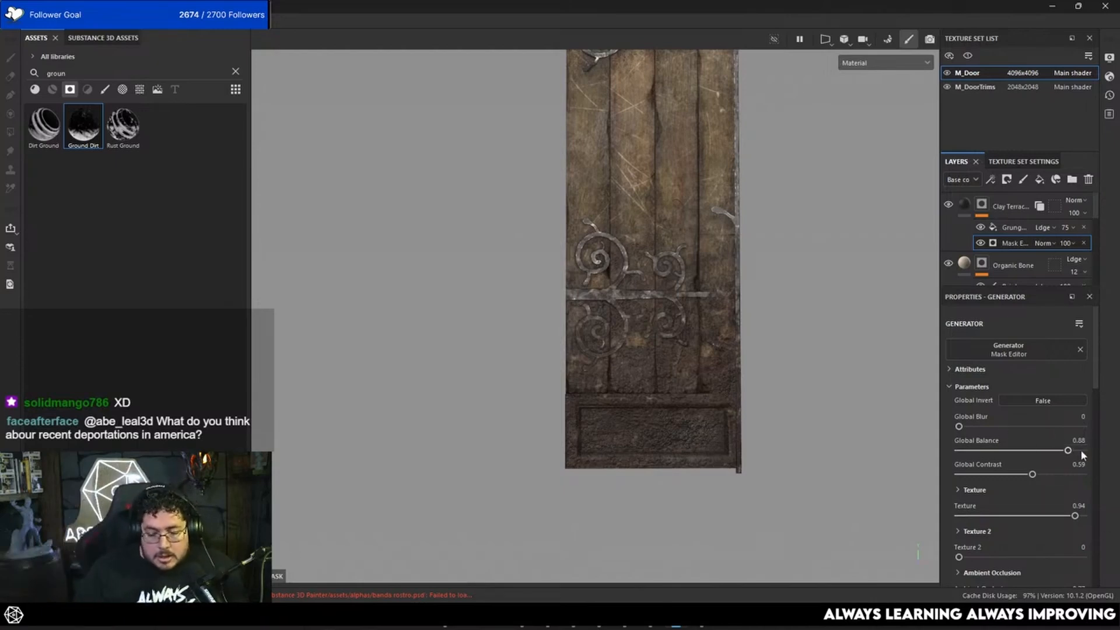
# Set the Mask Editor generator's Global Balance to 0.84 and Global Contrast to 0.57, checking the dirt over the full door height.
pyautogui.moveTo(1068, 451); pyautogui.dragTo(1065, 450)
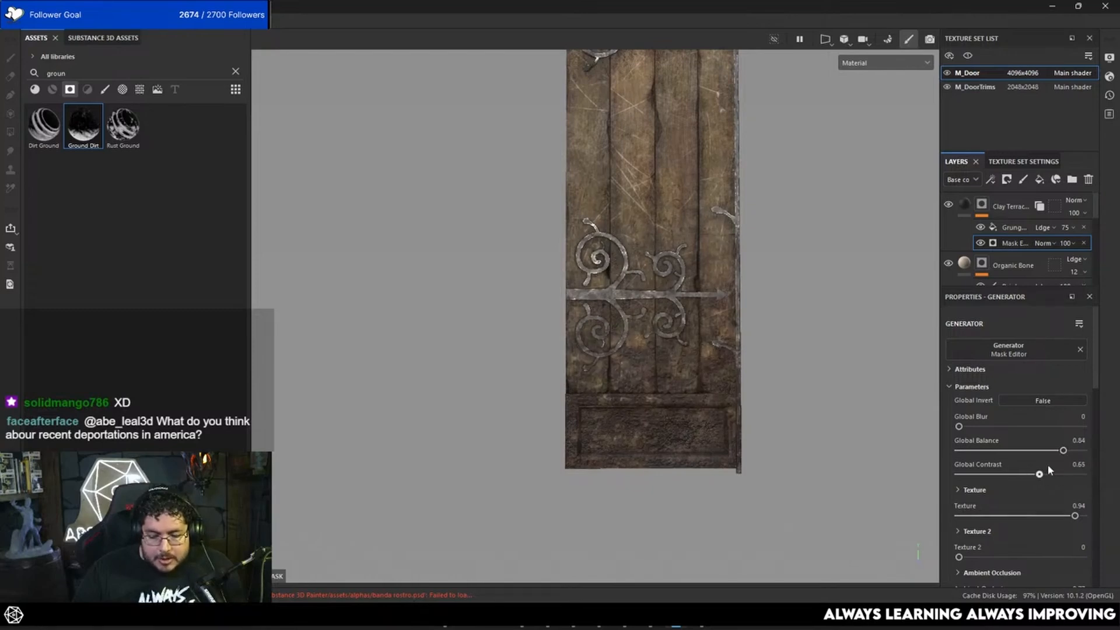
pyautogui.keyDown('alt'); pyautogui.moveTo(868, 428); pyautogui.dragTo(804, 370); pyautogui.keyUp('alt')
pyautogui.keyDown('alt'); pyautogui.moveTo(837, 347); pyautogui.dragTo(718, 353); pyautogui.keyUp('alt')
pyautogui.keyDown('alt'); pyautogui.moveTo(718, 352); pyautogui.dragTo(805, 402, button='right'); pyautogui.keyUp('alt')
pyautogui.keyDown('alt'); pyautogui.moveTo(805, 403); pyautogui.dragTo(635, 263); pyautogui.keyUp('alt')
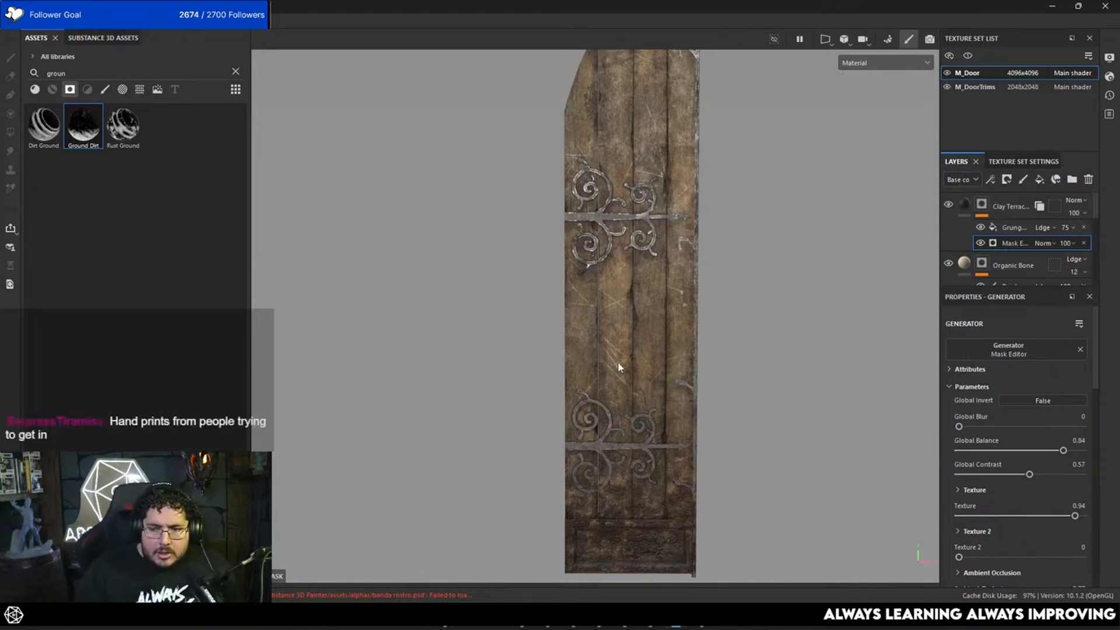
# Try painting small discoloration patches on the planks above the lower hinge in the Organic Bone mask's Paint effect.
pyautogui.keyDown('alt'); pyautogui.moveTo(677, 342); pyautogui.dragTo(656, 280, button='middle'); pyautogui.keyUp('alt')
pyautogui.keyDown('alt'); pyautogui.moveTo(656, 280); pyautogui.dragTo(745, 392, button='right'); pyautogui.keyUp('alt')
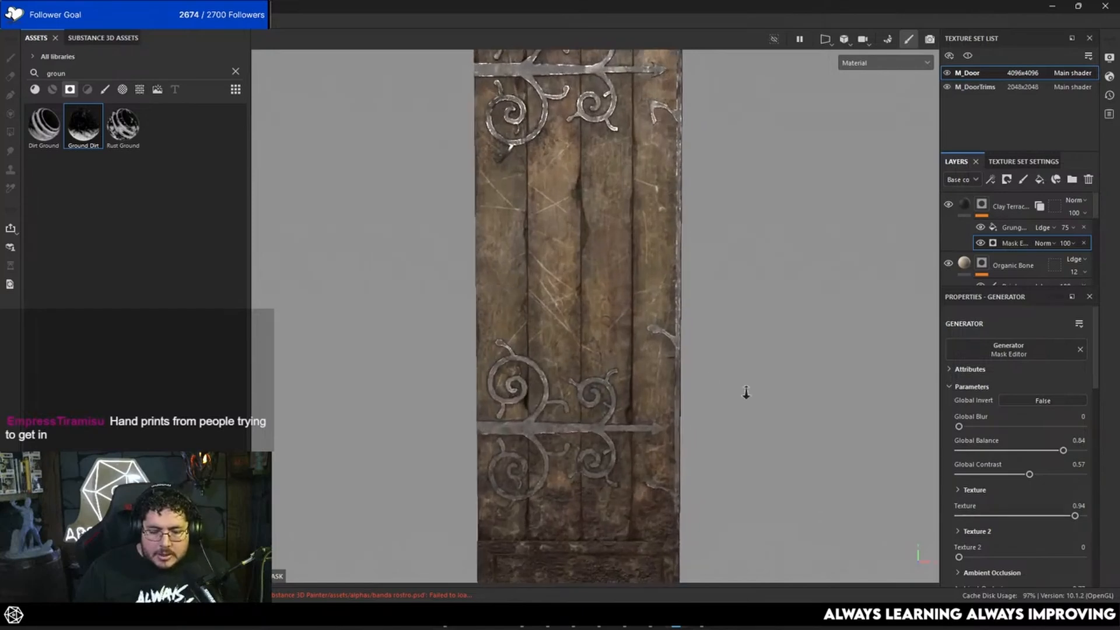
pyautogui.keyDown('alt'); pyautogui.moveTo(745, 393); pyautogui.dragTo(708, 378); pyautogui.keyUp('alt')
pyautogui.keyDown('alt'); pyautogui.moveTo(709, 378); pyautogui.dragTo(887, 408, button='right'); pyautogui.keyUp('alt')
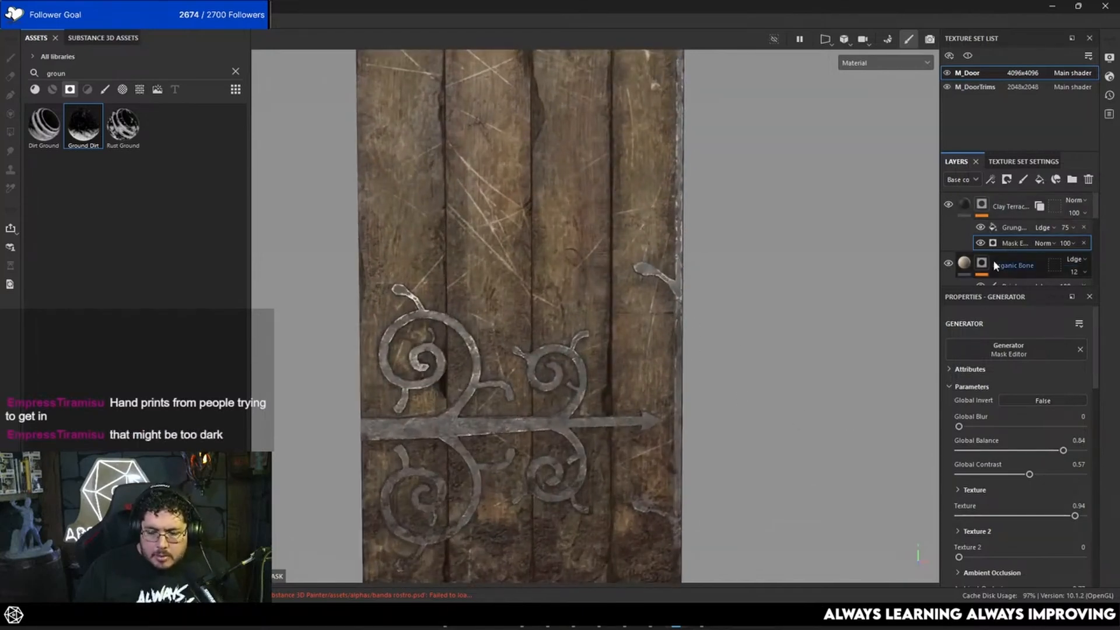
pyautogui.click(1009, 284)
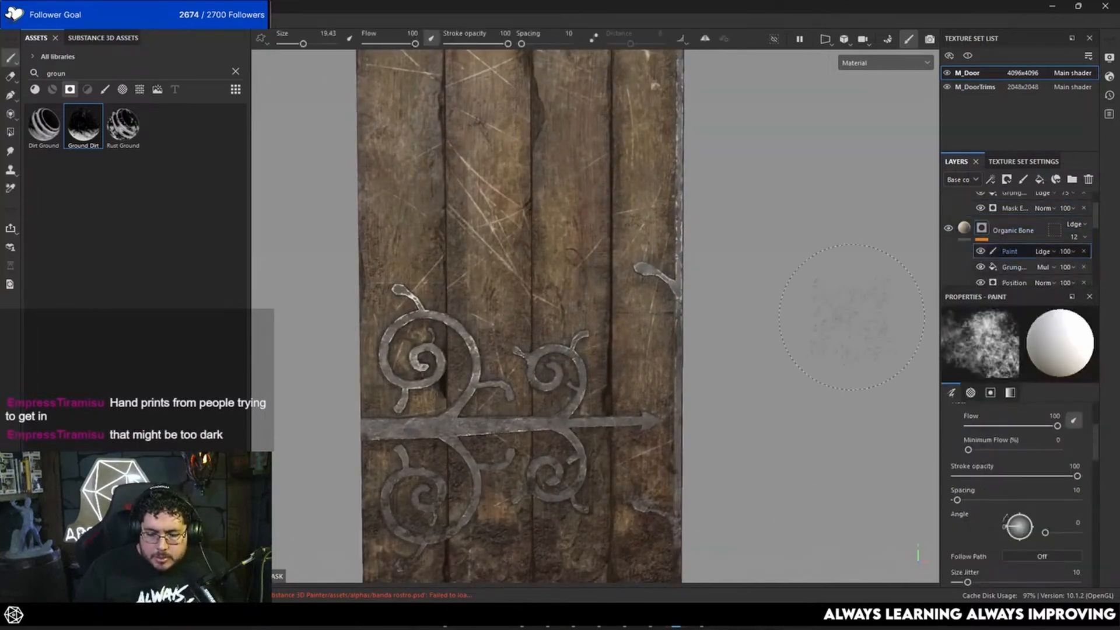
pyautogui.moveTo(640, 359)
pyautogui.mouseDown()
pyautogui.moveTo(608, 356)
pyautogui.moveTo(630, 374)
pyautogui.moveTo(616, 369)
pyautogui.mouseUp()
pyautogui.hotkey('ctrl', 'z')
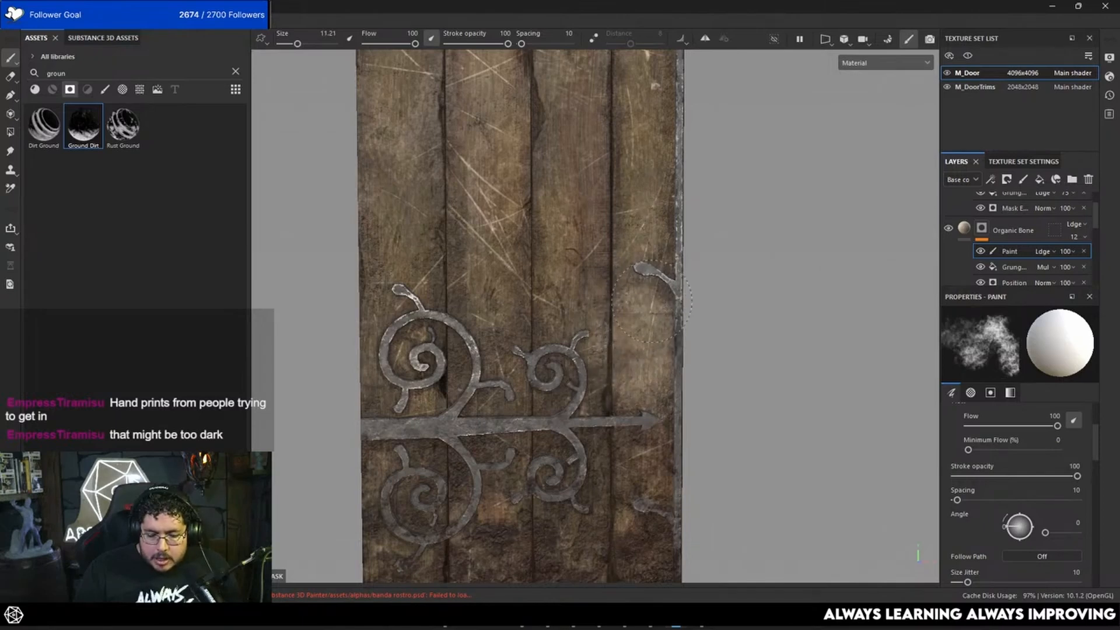
pyautogui.click(592, 290)
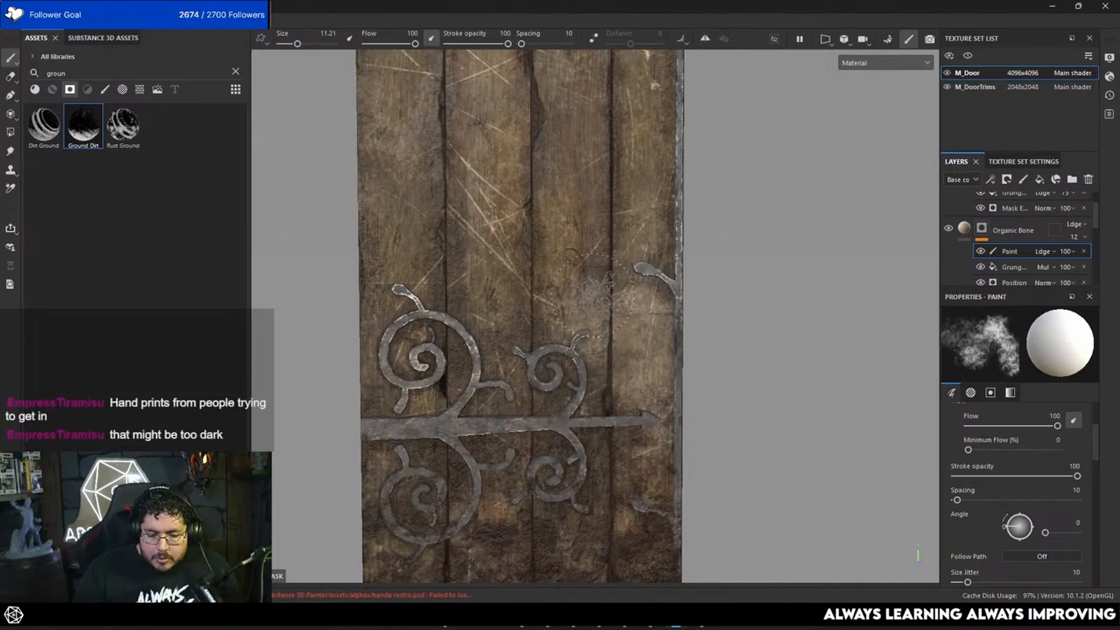
pyautogui.hotkey('ctrl', 'z')
pyautogui.keyDown('ctrl'); pyautogui.moveTo(637, 283); pyautogui.dragTo(632, 294, button='right'); pyautogui.keyUp('ctrl')
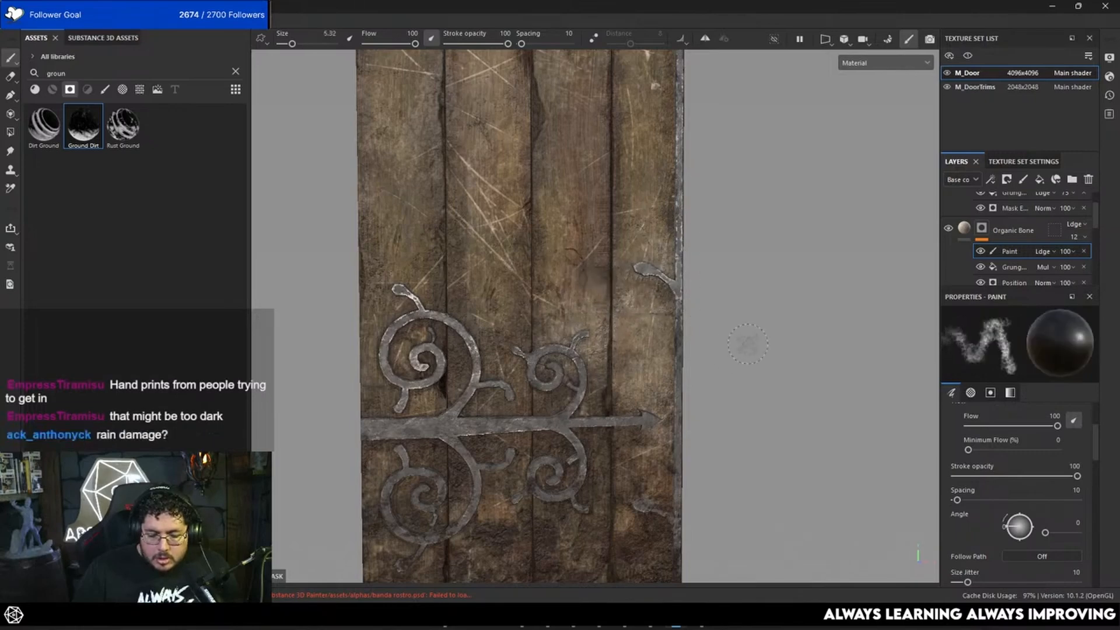
# Search the materials for rust and add Metal Rust as the top layer of the M_DoorTrims texture set.
pyautogui.scroll(-5, 748, 344)
pyautogui.keyDown('alt'); pyautogui.moveTo(642, 309); pyautogui.dragTo(479, 253); pyautogui.keyUp('alt')
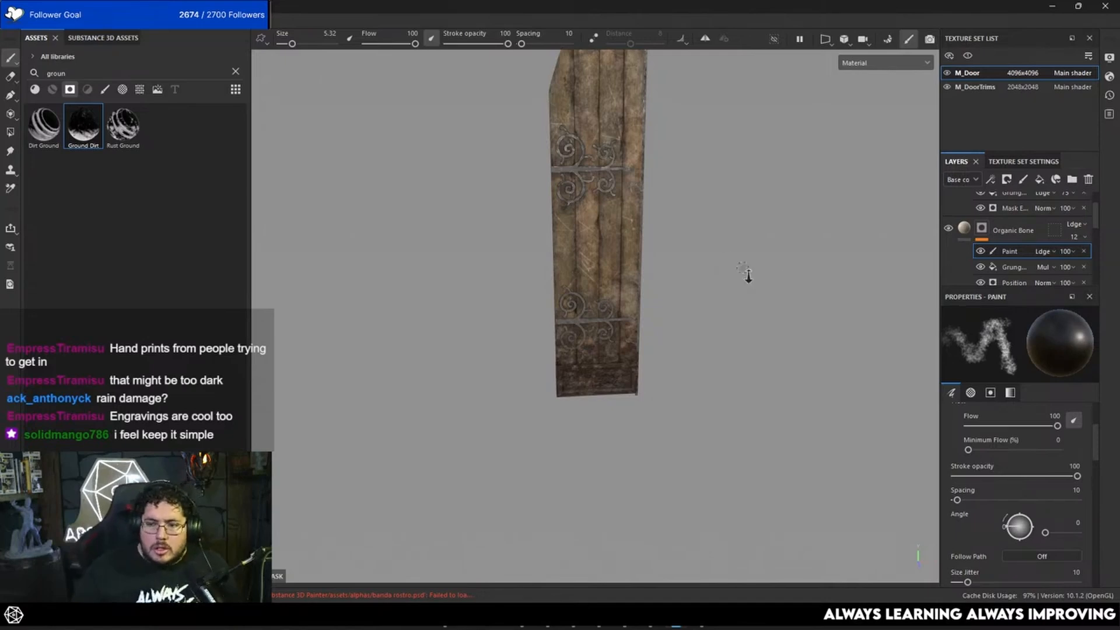
pyautogui.scroll(8, 748, 275)
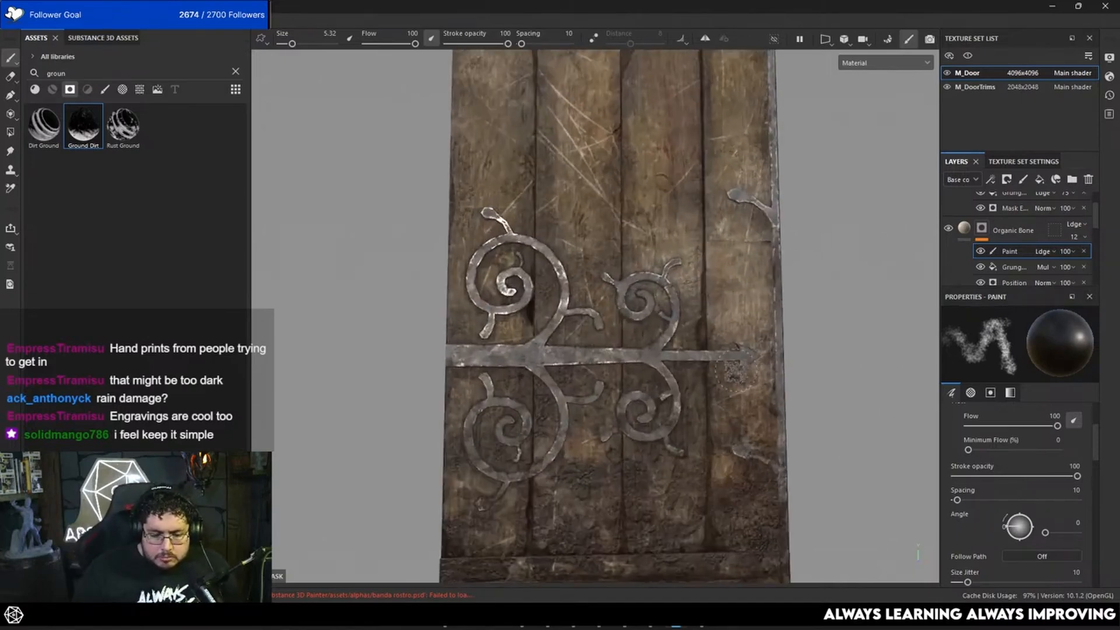
pyautogui.click(973, 87)
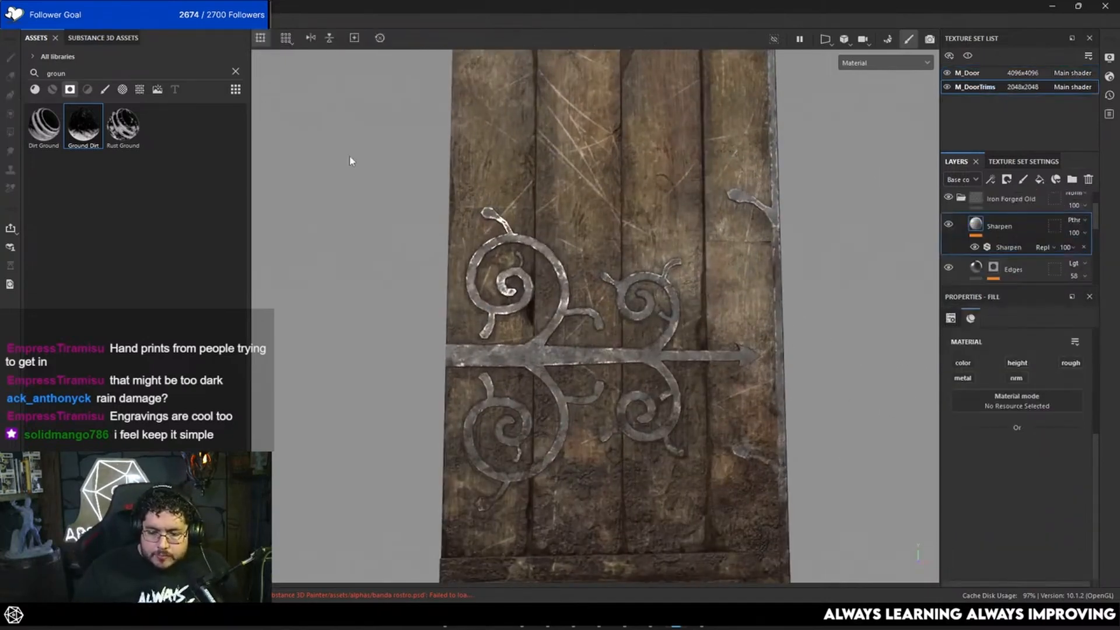
pyautogui.click(236, 71)
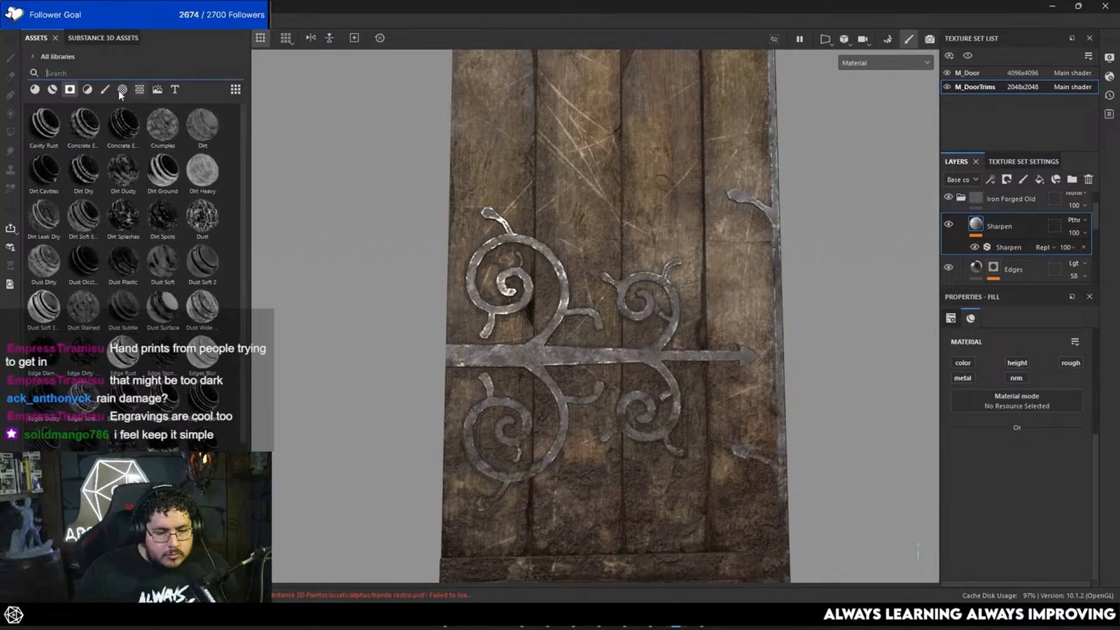
pyautogui.click(36, 89)
pyautogui.click(80, 73)
pyautogui.write('rust')
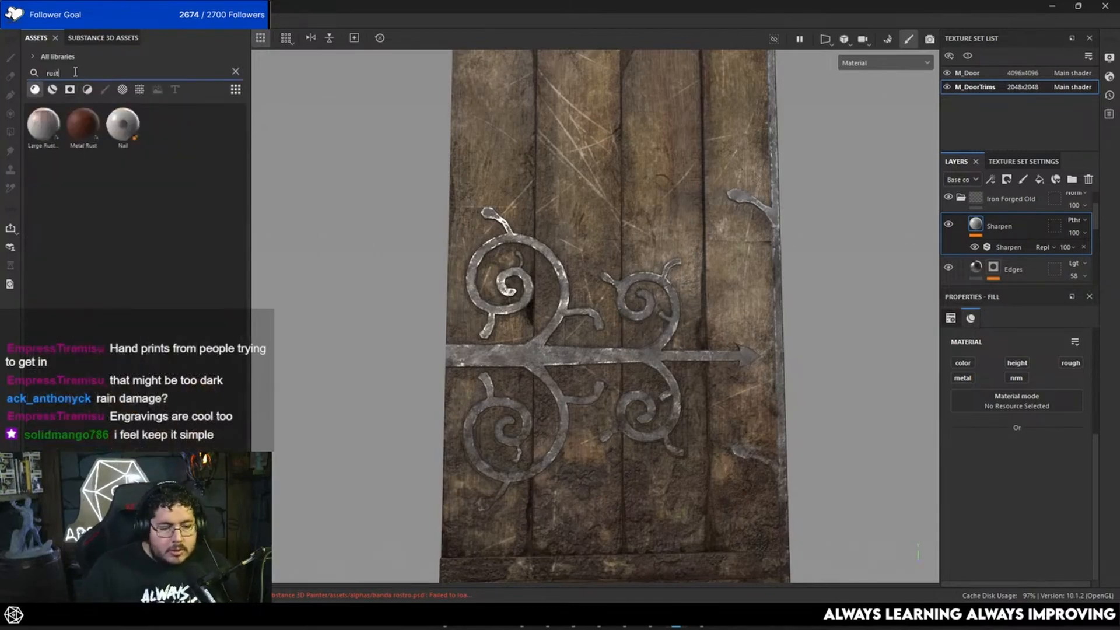
pyautogui.moveTo(90, 131); pyautogui.dragTo(998, 204)
# Add a black mask to the Metal Rust layer and drive it with a Dirt generator.
pyautogui.rightClick(997, 208)
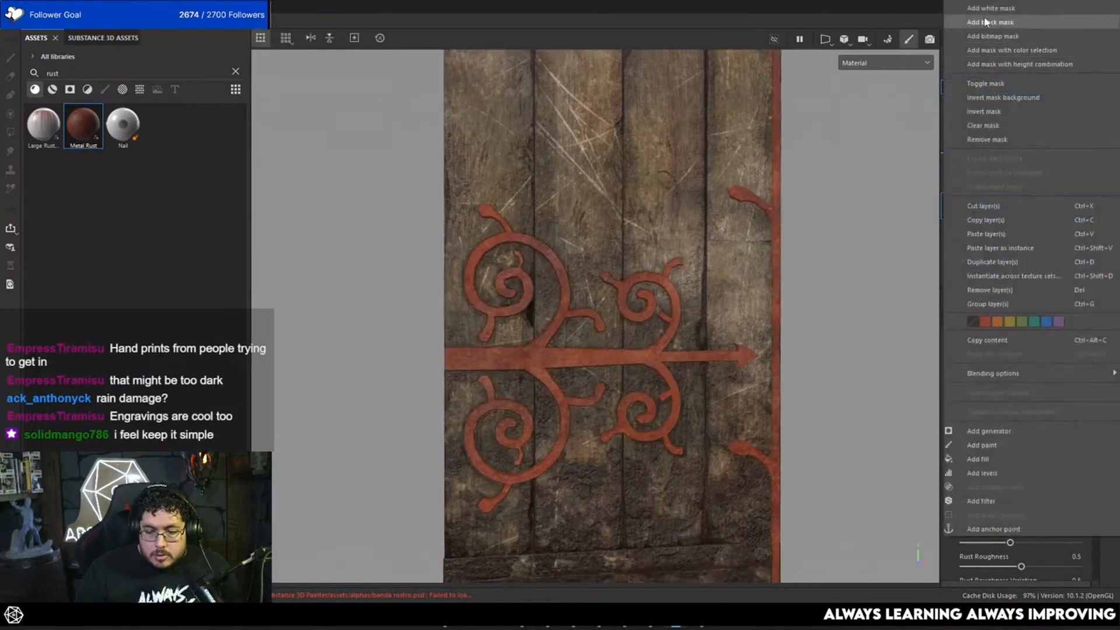
pyautogui.click(975, 212)
pyautogui.rightClick(982, 208)
pyautogui.click(992, 375)
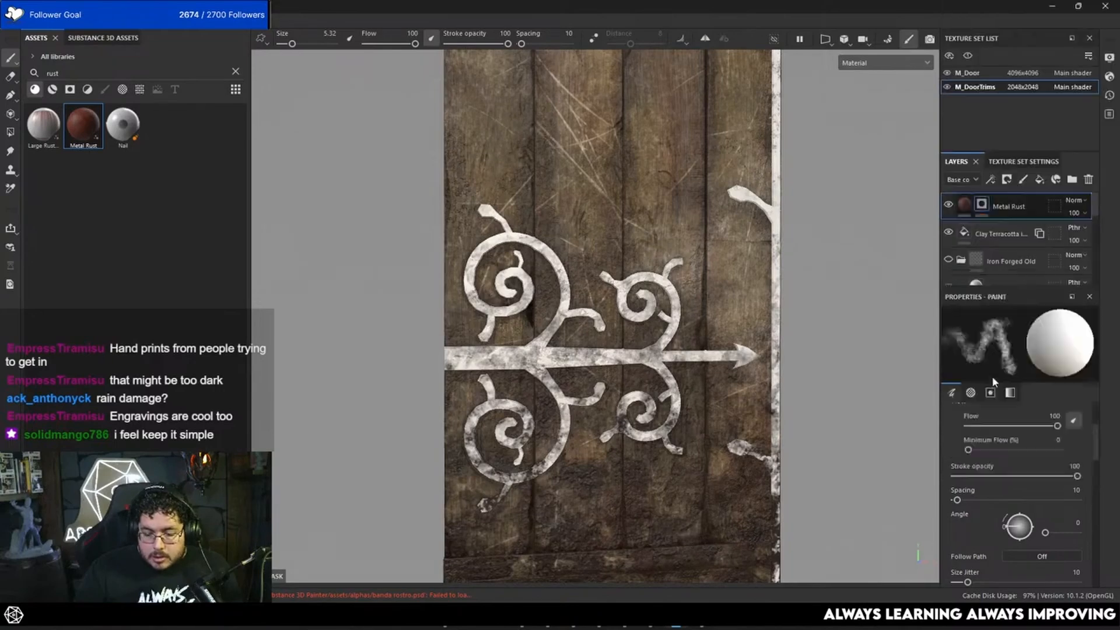
pyautogui.click(1004, 350)
pyautogui.click(969, 426)
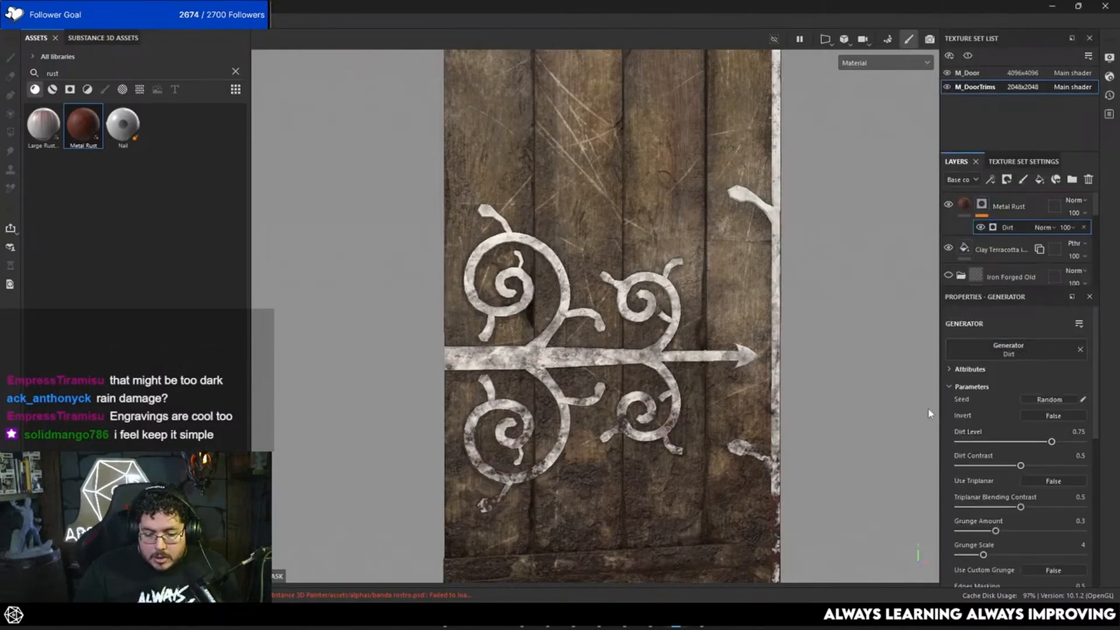
# Make the Iron Forged Old folder visible again beneath the Metal Rust layer.
pyautogui.scroll(1, 928, 274)
pyautogui.scroll(-1, 966, 263)
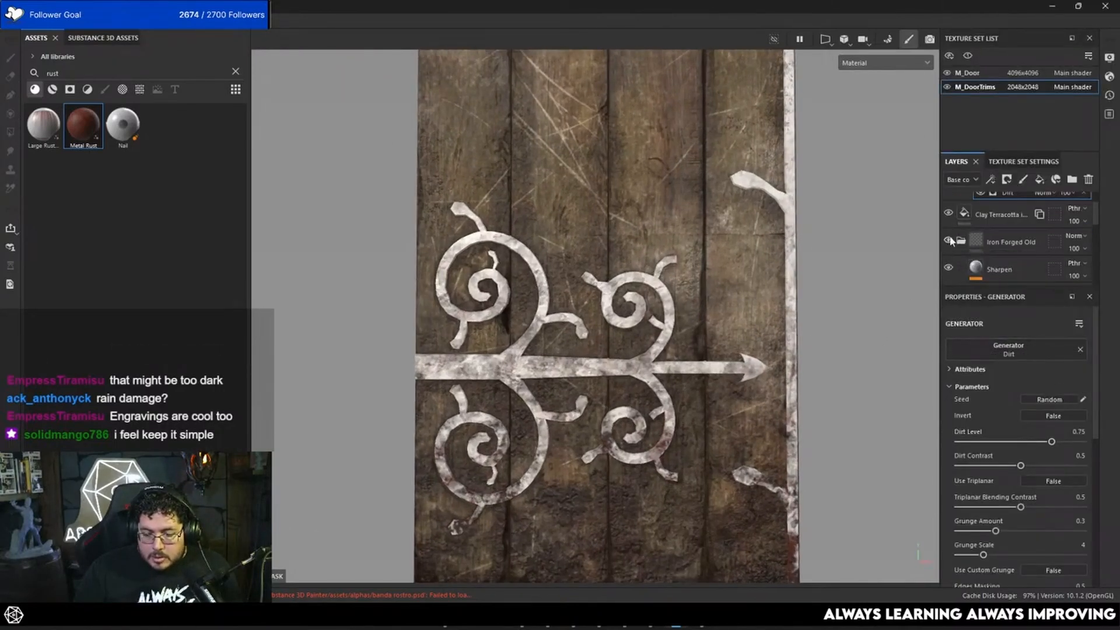
pyautogui.click(948, 240)
pyautogui.scroll(2, 723, 341)
pyautogui.scroll(-3, 681, 357)
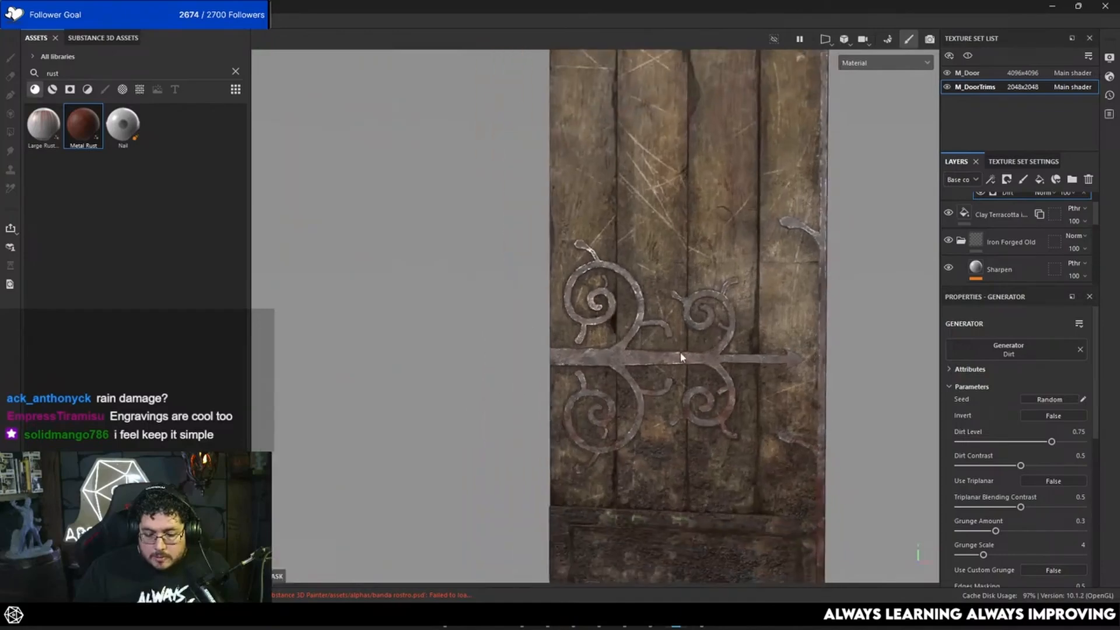
# Examine the rust on the upper and lower hinges from several distances and angles.
pyautogui.keyDown('alt'); pyautogui.moveTo(682, 357); pyautogui.dragTo(543, 222, button='middle'); pyautogui.keyUp('alt')
pyautogui.keyDown('alt'); pyautogui.moveTo(808, 362); pyautogui.dragTo(753, 313); pyautogui.keyUp('alt')
pyautogui.keyDown('alt'); pyautogui.moveTo(752, 313); pyautogui.dragTo(770, 432, button='middle'); pyautogui.keyUp('alt')
pyautogui.keyDown('alt'); pyautogui.moveTo(560, 198); pyautogui.dragTo(594, 416, button='middle'); pyautogui.keyUp('alt')
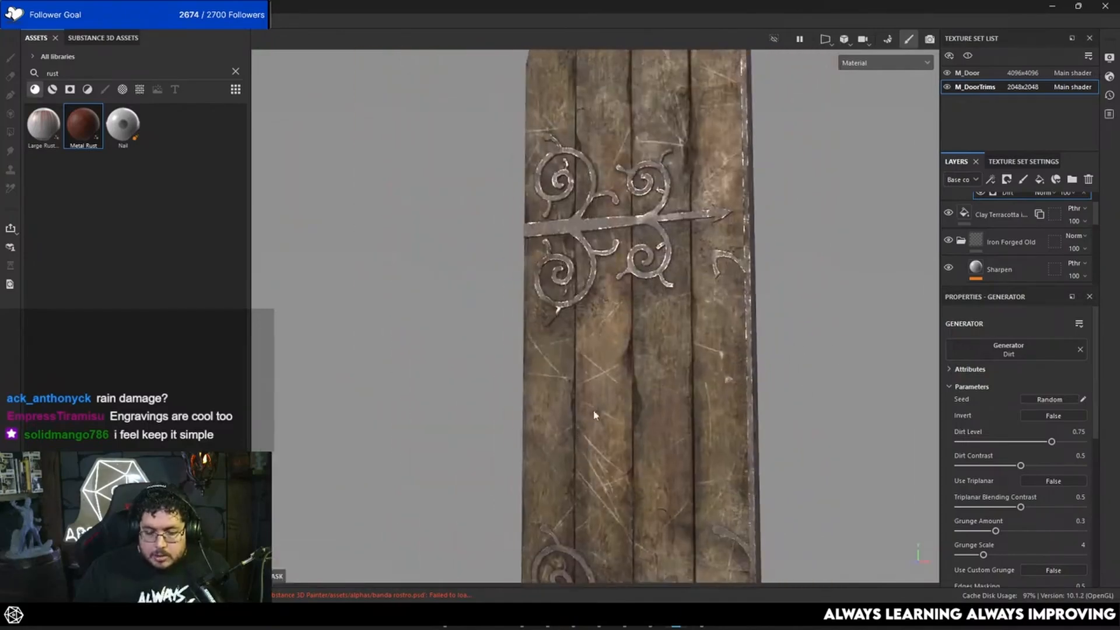
pyautogui.keyDown('alt'); pyautogui.moveTo(594, 415); pyautogui.dragTo(633, 428); pyautogui.keyUp('alt')
pyautogui.scroll(2, 620, 253)
pyautogui.keyDown('alt'); pyautogui.moveTo(633, 360); pyautogui.dragTo(633, 118, button='middle'); pyautogui.keyUp('alt')
pyautogui.scroll(2, 633, 119)
pyautogui.scroll(1, 1030, 246)
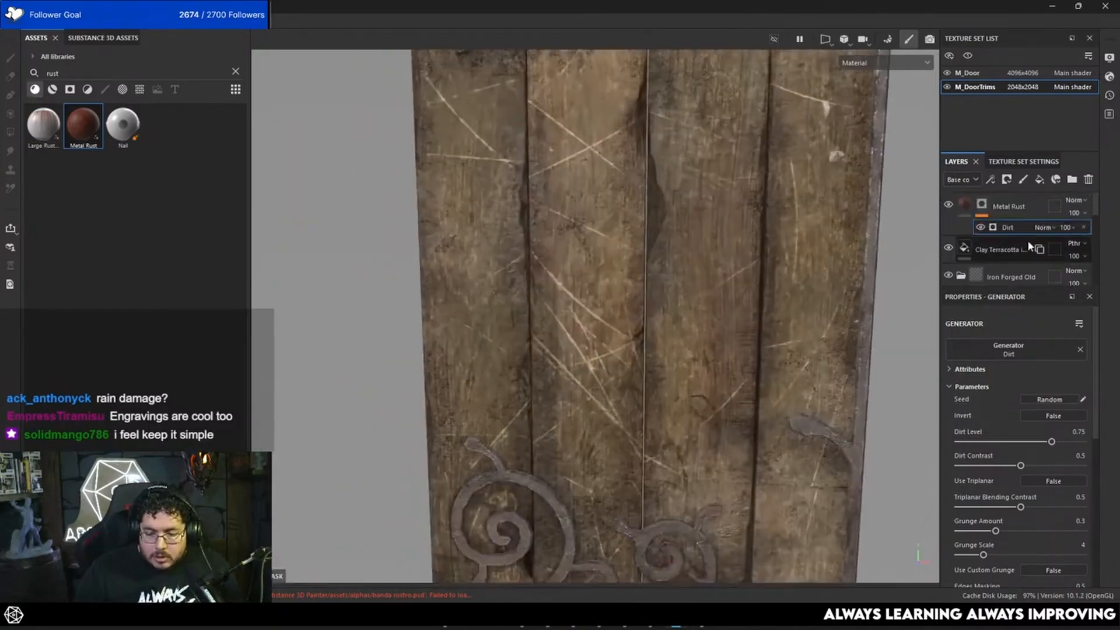
# Try Multiply as the Metal Rust layer's blend mode, and settle on Overlay.
pyautogui.click(1075, 200)
pyautogui.click(1067, 262)
pyautogui.scroll(2, 761, 363)
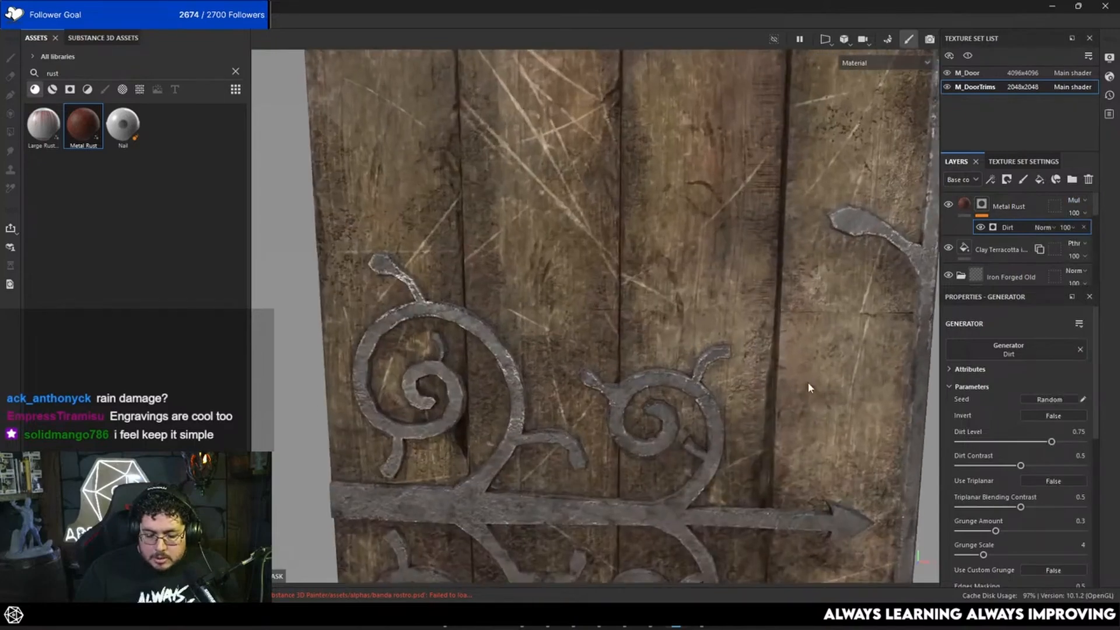
pyautogui.scroll(-2, 808, 382)
pyautogui.click(1073, 202)
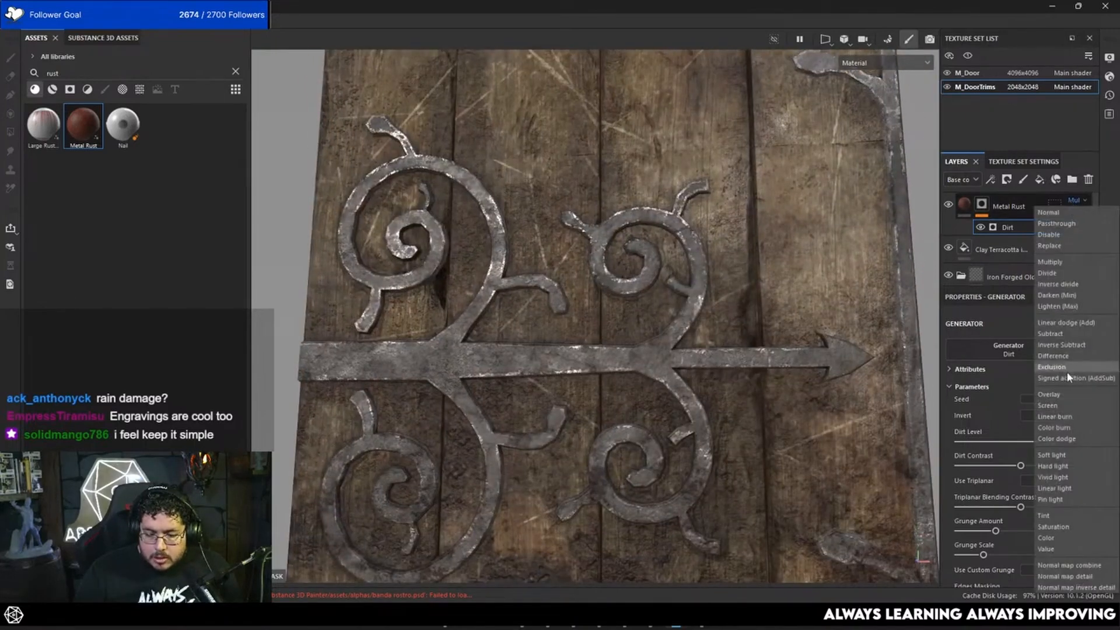
pyautogui.click(1066, 395)
pyautogui.keyDown('alt'); pyautogui.moveTo(773, 328); pyautogui.dragTo(804, 321); pyautogui.keyUp('alt')
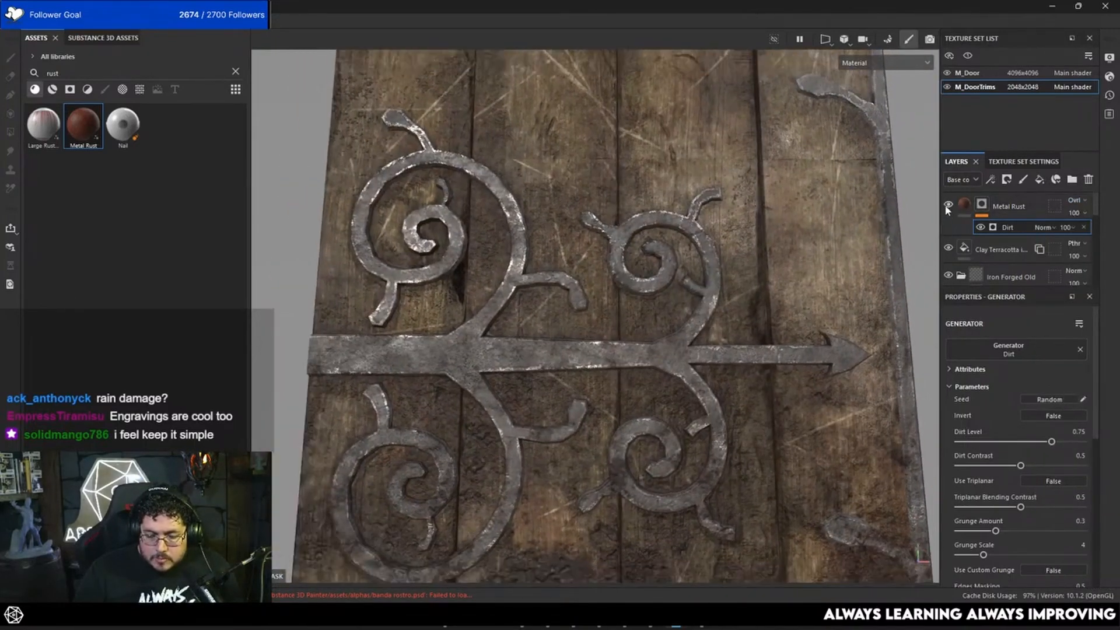
# Examine the rusted trims and ground dirt across the whole door, focusing on the lower hinge and bottom panel.
pyautogui.scroll(-5, 809, 406)
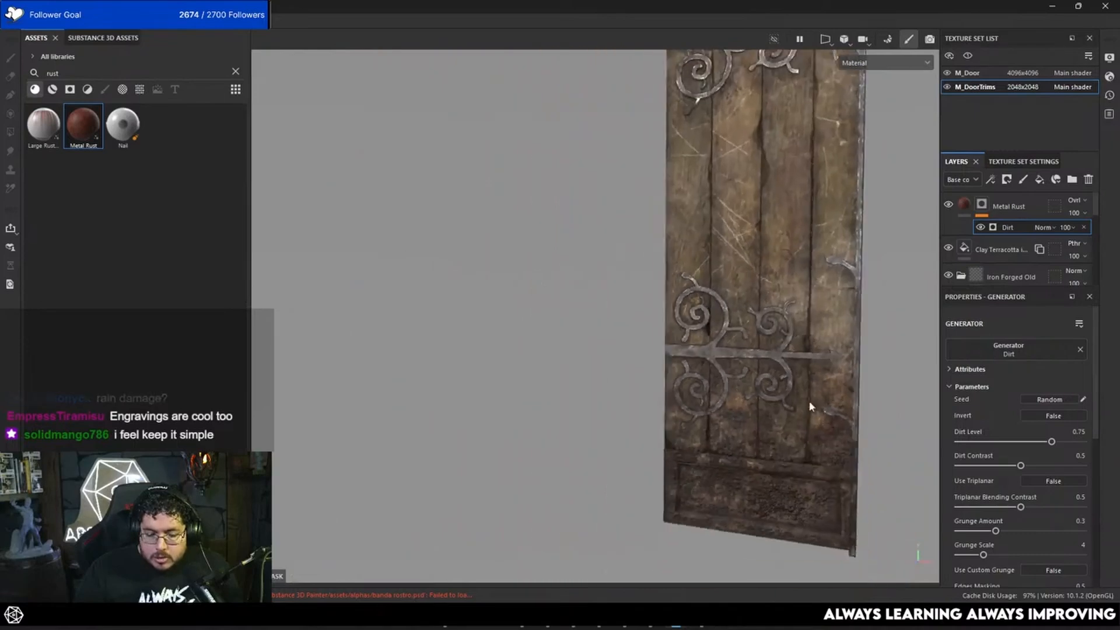
pyautogui.keyDown('alt'); pyautogui.moveTo(809, 400); pyautogui.dragTo(722, 333); pyautogui.keyUp('alt')
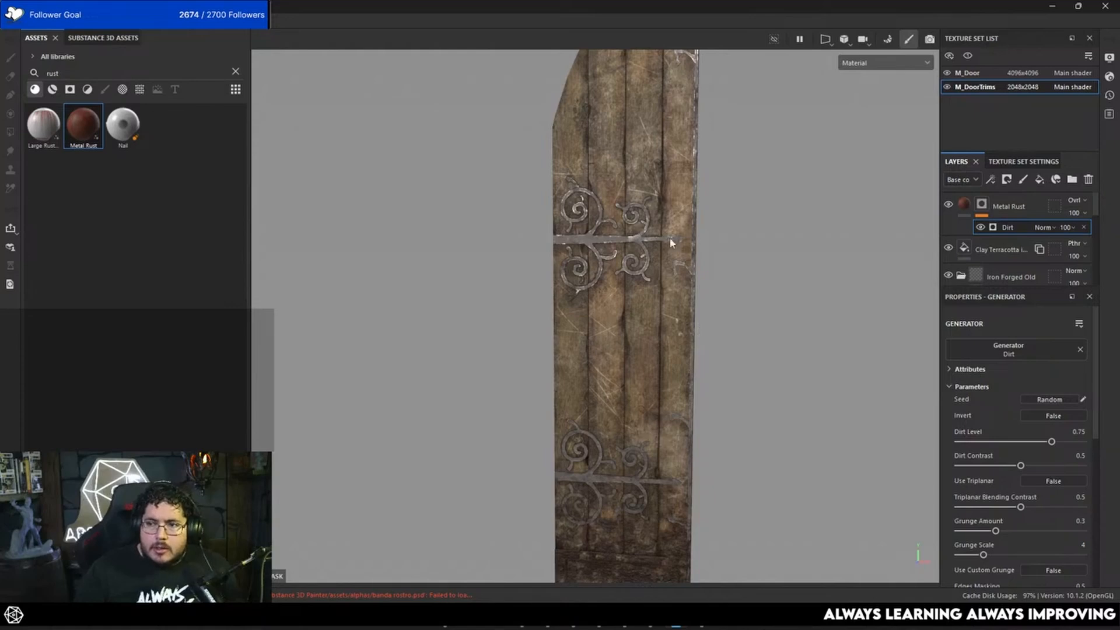
pyautogui.keyDown('alt'); pyautogui.moveTo(671, 243); pyautogui.dragTo(626, 228, button='middle'); pyautogui.keyUp('alt')
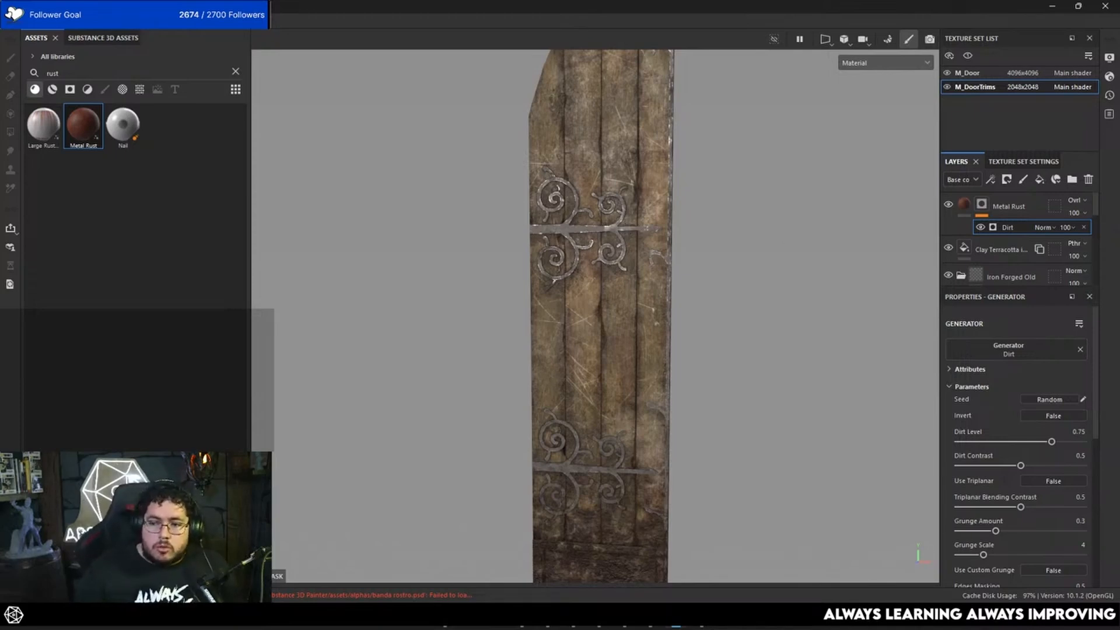
pyautogui.keyDown('alt'); pyautogui.moveTo(659, 275); pyautogui.dragTo(587, 326, button='right'); pyautogui.keyUp('alt')
pyautogui.keyDown('alt'); pyautogui.moveTo(586, 325); pyautogui.dragTo(532, 209, button='middle'); pyautogui.keyUp('alt')
pyautogui.keyDown('alt'); pyautogui.moveTo(532, 209); pyautogui.dragTo(680, 407, button='right'); pyautogui.keyUp('alt')
pyautogui.keyDown('alt'); pyautogui.moveTo(680, 407); pyautogui.dragTo(644, 391); pyautogui.keyUp('alt')
pyautogui.keyDown('alt'); pyautogui.moveTo(644, 391); pyautogui.dragTo(642, 340, button='middle'); pyautogui.keyUp('alt')
pyautogui.keyDown('alt'); pyautogui.moveTo(642, 341); pyautogui.dragTo(842, 475, button='right'); pyautogui.keyUp('alt')
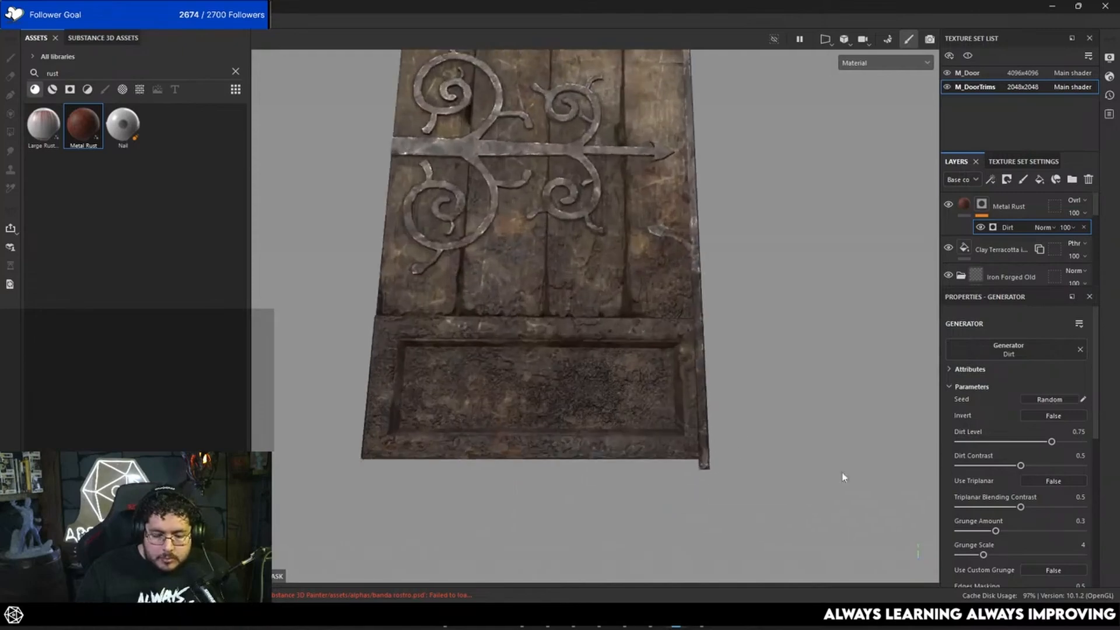
pyautogui.keyDown('alt'); pyautogui.moveTo(625, 437); pyautogui.dragTo(685, 342, button='middle'); pyautogui.keyUp('alt')
pyautogui.keyDown('alt'); pyautogui.moveTo(685, 343); pyautogui.dragTo(700, 367); pyautogui.keyUp('alt')
pyautogui.keyDown('alt'); pyautogui.moveTo(700, 368); pyautogui.dragTo(933, 385, button='right'); pyautogui.keyUp('alt')
pyautogui.keyDown('alt'); pyautogui.moveTo(580, 278); pyautogui.dragTo(635, 295); pyautogui.keyUp('alt')
pyautogui.keyDown('alt'); pyautogui.moveTo(635, 295); pyautogui.dragTo(570, 257, button='right'); pyautogui.keyUp('alt')
pyautogui.keyDown('alt'); pyautogui.moveTo(571, 257); pyautogui.dragTo(612, 355, button='middle'); pyautogui.keyUp('alt')
pyautogui.keyDown('alt'); pyautogui.moveTo(612, 356); pyautogui.dragTo(537, 268, button='right'); pyautogui.keyUp('alt')
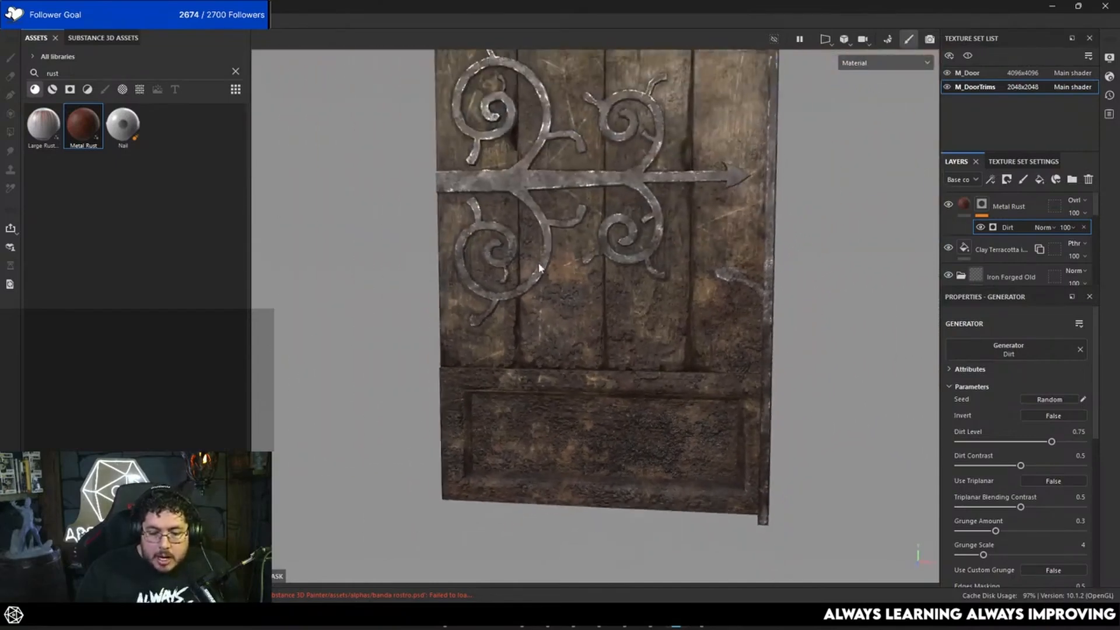
pyautogui.keyDown('alt'); pyautogui.moveTo(584, 266); pyautogui.dragTo(632, 264); pyautogui.keyUp('alt')
pyautogui.keyDown('alt'); pyautogui.moveTo(633, 264); pyautogui.dragTo(624, 344, button='middle'); pyautogui.keyUp('alt')
pyautogui.keyDown('alt'); pyautogui.moveTo(624, 344); pyautogui.dragTo(593, 420, button='right'); pyautogui.keyUp('alt')
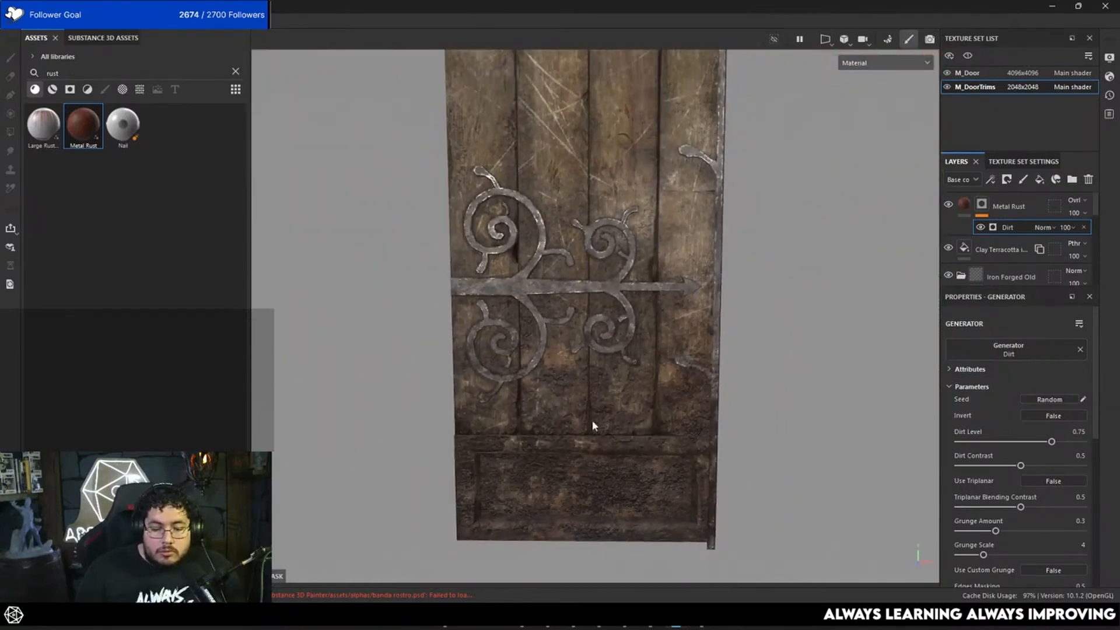
# Examine the lower hinge, the dirty bottom panel and the scratched middle planks from several distances.
pyautogui.keyDown('alt'); pyautogui.moveTo(593, 420); pyautogui.dragTo(560, 371); pyautogui.keyUp('alt')
pyautogui.keyDown('alt'); pyautogui.moveTo(648, 376); pyautogui.dragTo(673, 301, button='right'); pyautogui.keyUp('alt')
pyautogui.keyDown('alt'); pyautogui.moveTo(673, 297); pyautogui.dragTo(649, 347, button='middle'); pyautogui.keyUp('alt')
pyautogui.keyDown('alt'); pyautogui.moveTo(649, 347); pyautogui.dragTo(702, 392, button='right'); pyautogui.keyUp('alt')
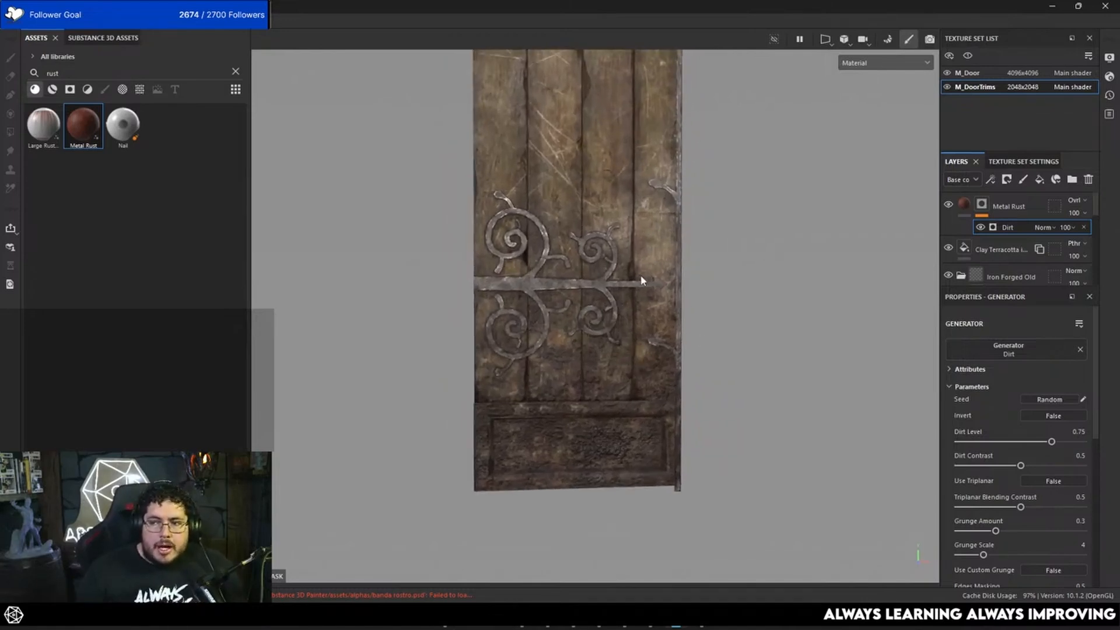
pyautogui.keyDown('alt'); pyautogui.moveTo(658, 201); pyautogui.dragTo(655, 280, button='middle'); pyautogui.keyUp('alt')
pyautogui.keyDown('alt'); pyautogui.moveTo(655, 280); pyautogui.dragTo(670, 284, button='right'); pyautogui.keyUp('alt')
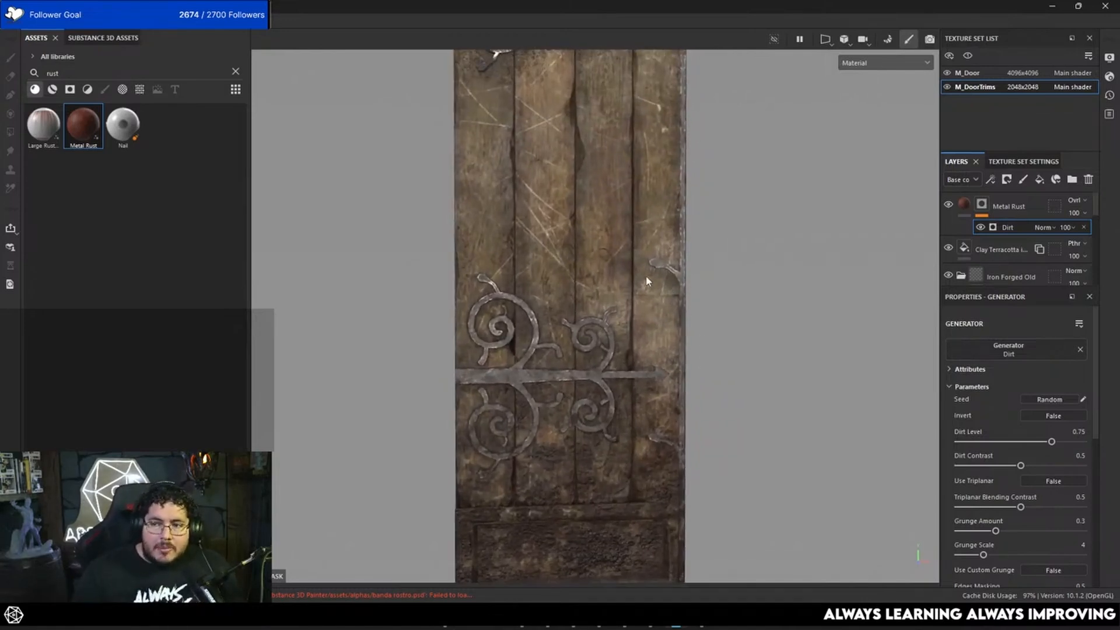
pyautogui.keyDown('alt'); pyautogui.moveTo(646, 282); pyautogui.dragTo(654, 327); pyautogui.keyUp('alt')
pyautogui.keyDown('alt'); pyautogui.moveTo(653, 327); pyautogui.dragTo(745, 340, button='right'); pyautogui.keyUp('alt')
pyautogui.keyDown('alt'); pyautogui.moveTo(700, 283); pyautogui.dragTo(695, 305); pyautogui.keyUp('alt')
pyautogui.keyDown('alt'); pyautogui.moveTo(695, 306); pyautogui.dragTo(706, 379, button='middle'); pyautogui.keyUp('alt')
pyautogui.keyDown('alt'); pyautogui.moveTo(753, 380); pyautogui.dragTo(808, 388, button='right'); pyautogui.keyUp('alt')
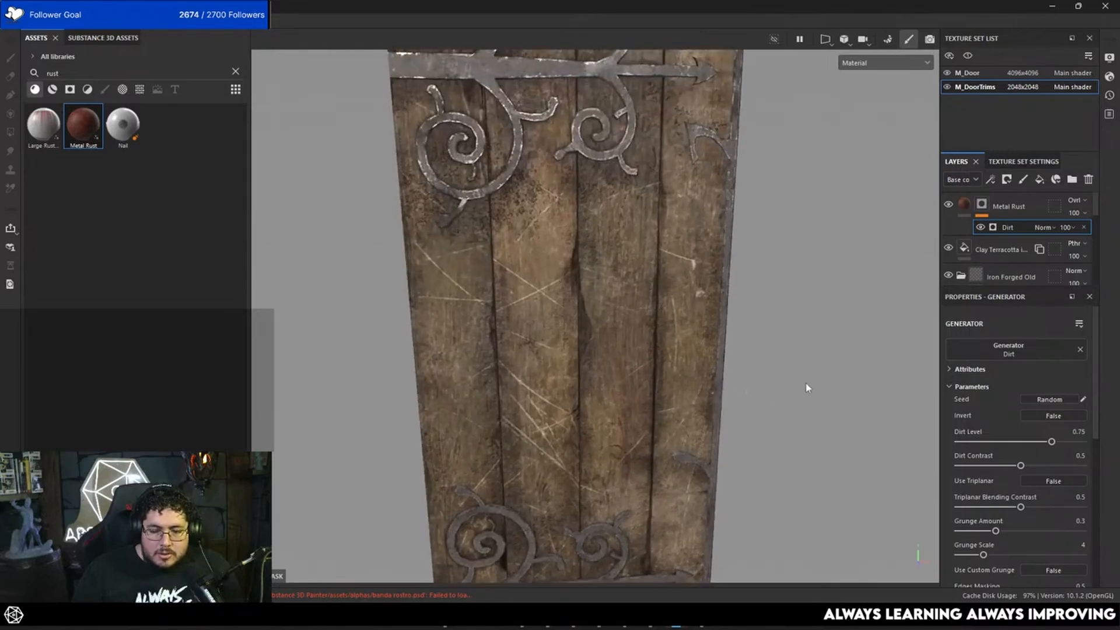
# Examine the rusted upper hinge up close, and compare it with the lower hinge on the full door.
pyautogui.keyDown('alt'); pyautogui.moveTo(808, 388); pyautogui.dragTo(725, 322); pyautogui.keyUp('alt')
pyautogui.keyDown('alt'); pyautogui.moveTo(725, 323); pyautogui.dragTo(730, 401, button='middle'); pyautogui.keyUp('alt')
pyautogui.keyDown('alt'); pyautogui.moveTo(730, 402); pyautogui.dragTo(800, 402, button='right'); pyautogui.keyUp('alt')
pyautogui.keyDown('alt'); pyautogui.moveTo(800, 403); pyautogui.dragTo(636, 304); pyautogui.keyUp('alt')
pyautogui.keyDown('alt'); pyautogui.moveTo(636, 304); pyautogui.dragTo(651, 403, button='middle'); pyautogui.keyUp('alt')
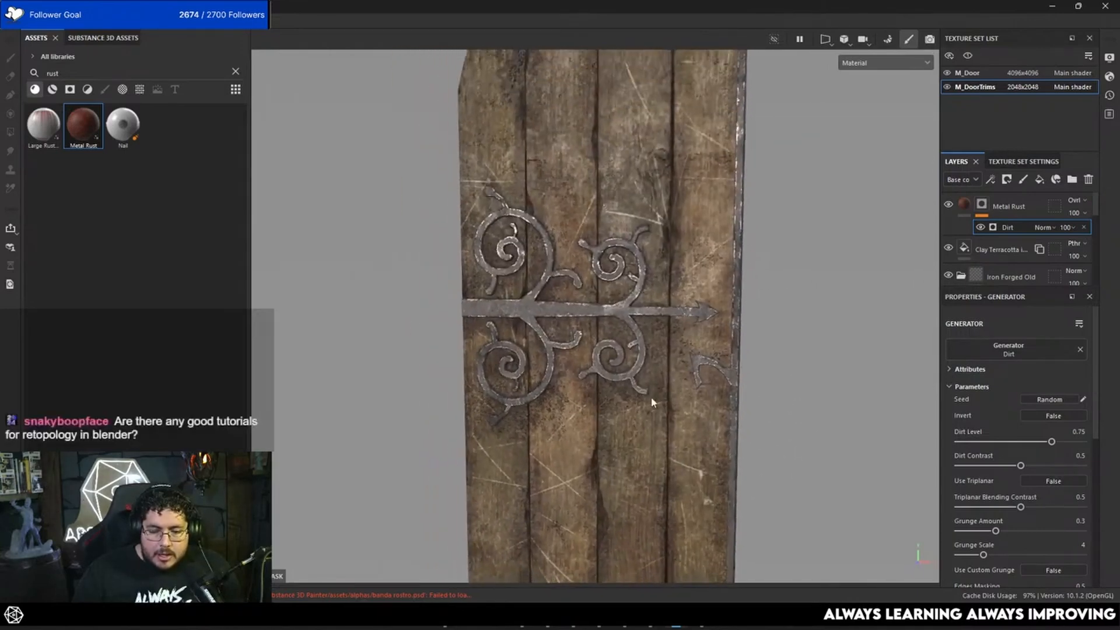
pyautogui.keyDown('alt'); pyautogui.moveTo(652, 403); pyautogui.dragTo(550, 255, button='right'); pyautogui.keyUp('alt')
pyautogui.keyDown('alt'); pyautogui.moveTo(550, 255); pyautogui.dragTo(725, 320); pyautogui.keyUp('alt')
pyautogui.keyDown('alt'); pyautogui.moveTo(725, 320); pyautogui.dragTo(698, 382, button='right'); pyautogui.keyUp('alt')
pyautogui.keyDown('alt'); pyautogui.moveTo(698, 383); pyautogui.dragTo(688, 321, button='middle'); pyautogui.keyUp('alt')
pyautogui.keyDown('alt'); pyautogui.moveTo(688, 321); pyautogui.dragTo(589, 273, button='right'); pyautogui.keyUp('alt')
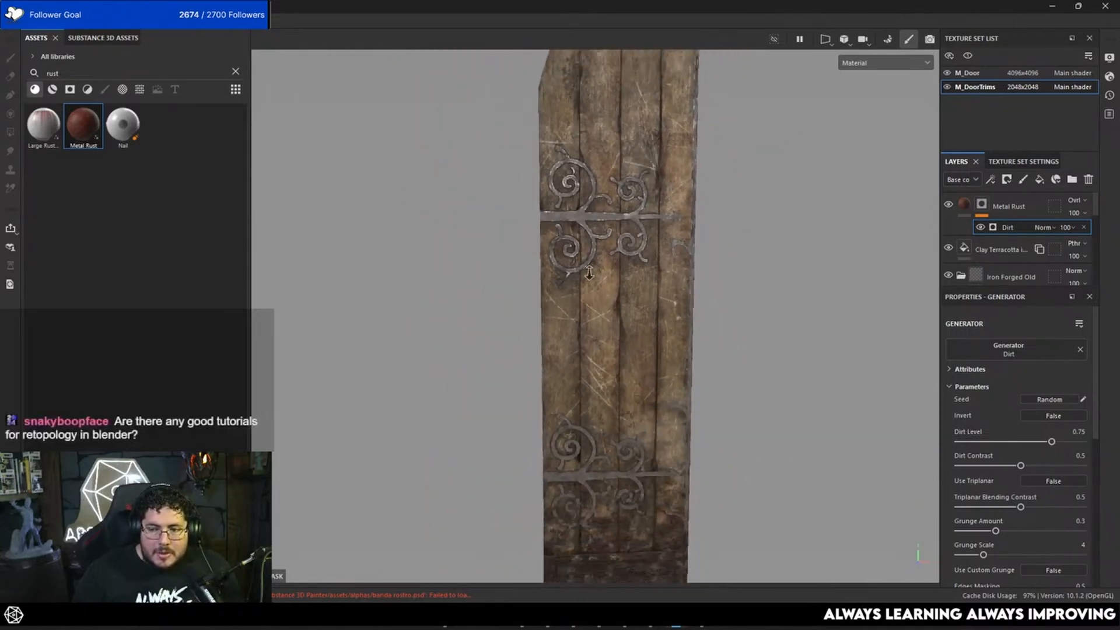
pyautogui.keyDown('alt'); pyautogui.moveTo(589, 273); pyautogui.dragTo(702, 313); pyautogui.keyUp('alt')
pyautogui.keyDown('alt'); pyautogui.moveTo(703, 313); pyautogui.dragTo(643, 300, button='middle'); pyautogui.keyUp('alt')
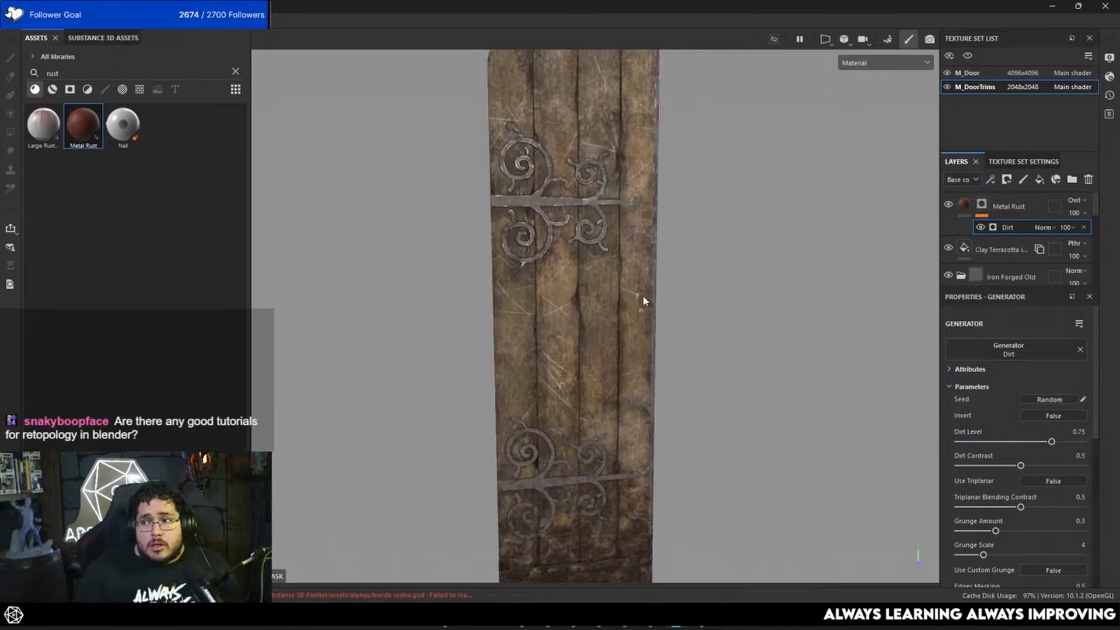
pyautogui.keyDown('alt'); pyautogui.moveTo(690, 257); pyautogui.dragTo(592, 312); pyautogui.keyUp('alt')
pyautogui.keyDown('alt'); pyautogui.moveTo(592, 312); pyautogui.dragTo(703, 328, button='right'); pyautogui.keyUp('alt')
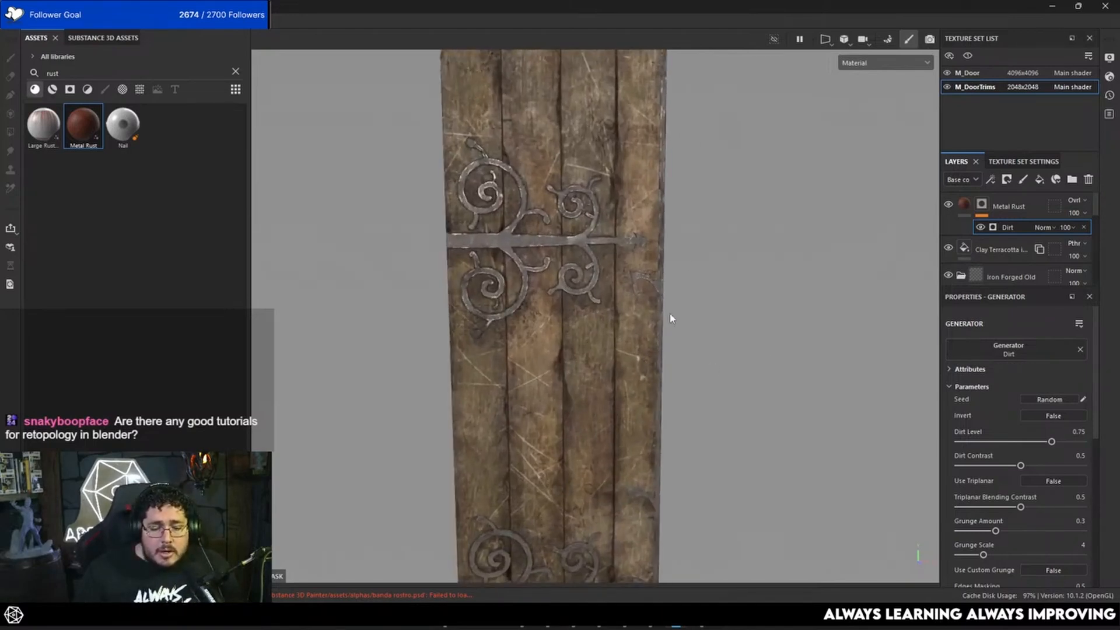
# Examine the iron trims at different viewing angles, focusing on the upper hinge and the door's arched top.
pyautogui.keyDown('alt'); pyautogui.moveTo(670, 317); pyautogui.dragTo(537, 296); pyautogui.keyUp('alt')
pyautogui.keyDown('alt'); pyautogui.moveTo(537, 296); pyautogui.dragTo(667, 316, button='right'); pyautogui.keyUp('alt')
pyautogui.keyDown('alt'); pyautogui.moveTo(667, 316); pyautogui.dragTo(927, 408); pyautogui.keyUp('alt')
pyautogui.keyDown('alt'); pyautogui.moveTo(928, 408); pyautogui.dragTo(831, 390, button='middle'); pyautogui.keyUp('alt')
pyautogui.keyDown('alt'); pyautogui.moveTo(831, 390); pyautogui.dragTo(752, 374); pyautogui.keyUp('alt')
pyautogui.keyDown('alt'); pyautogui.moveTo(752, 373); pyautogui.dragTo(697, 385, button='right'); pyautogui.keyUp('alt')
pyautogui.keyDown('alt'); pyautogui.moveTo(697, 386); pyautogui.dragTo(741, 276, button='middle'); pyautogui.keyUp('alt')
pyautogui.keyDown('alt'); pyautogui.moveTo(828, 327); pyautogui.dragTo(772, 348, button='right'); pyautogui.keyUp('alt')
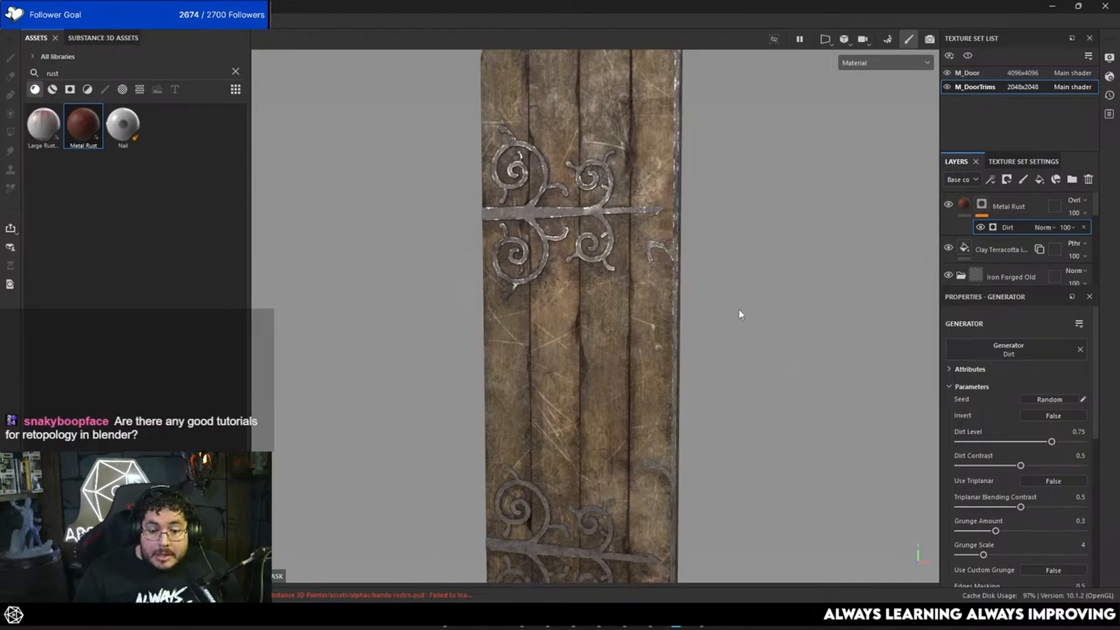
pyautogui.keyDown('alt'); pyautogui.moveTo(740, 315); pyautogui.dragTo(711, 420); pyautogui.keyUp('alt')
pyautogui.keyDown('alt'); pyautogui.moveTo(711, 420); pyautogui.dragTo(730, 342, button='middle'); pyautogui.keyUp('alt')
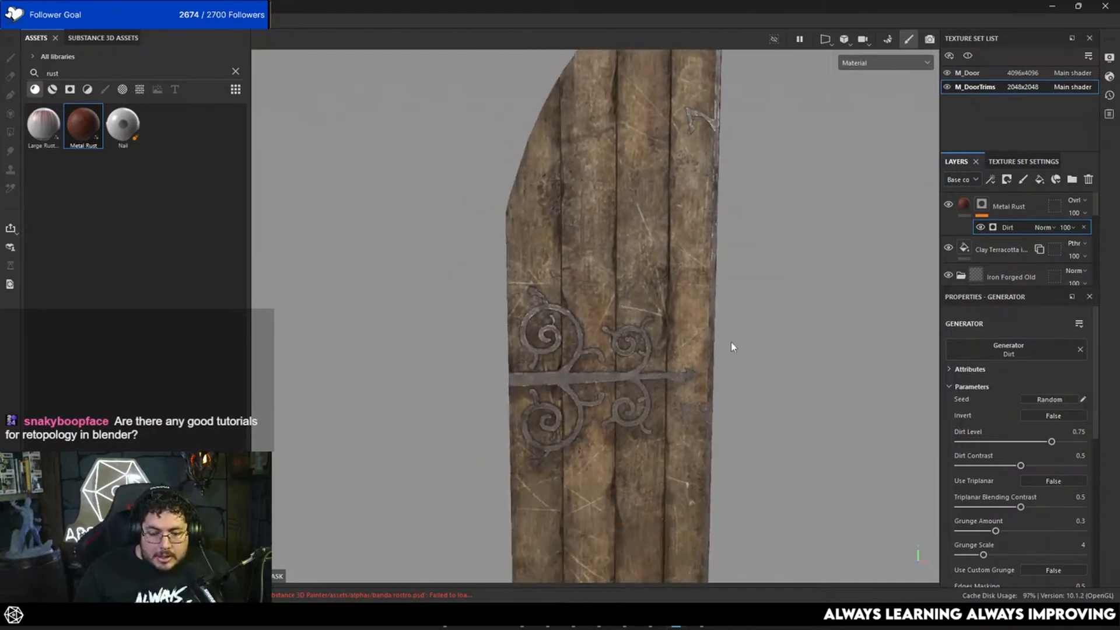
pyautogui.keyDown('alt'); pyautogui.moveTo(731, 341); pyautogui.dragTo(764, 350, button='right'); pyautogui.keyUp('alt')
pyautogui.keyDown('alt'); pyautogui.moveTo(764, 350); pyautogui.dragTo(782, 409); pyautogui.keyUp('alt')
pyautogui.keyDown('alt'); pyautogui.moveTo(688, 417); pyautogui.dragTo(604, 425, button='right'); pyautogui.keyUp('alt')
pyautogui.keyDown('alt'); pyautogui.moveTo(605, 425); pyautogui.dragTo(607, 339, button='middle'); pyautogui.keyUp('alt')
pyautogui.keyDown('alt'); pyautogui.moveTo(750, 446); pyautogui.dragTo(797, 461, button='right'); pyautogui.keyUp('alt')
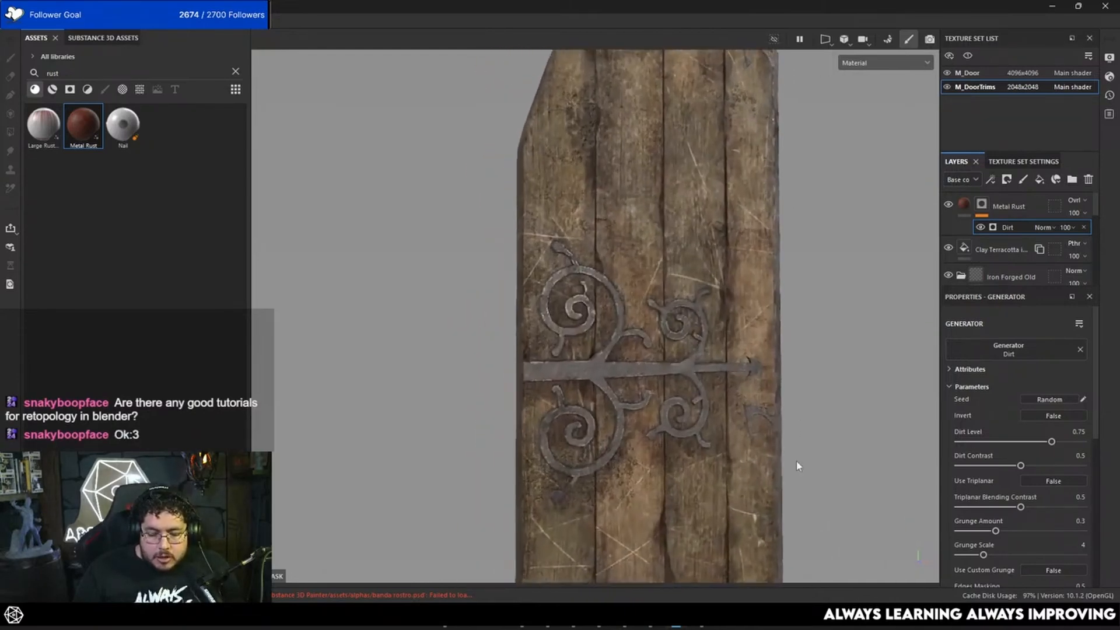
pyautogui.keyDown('alt'); pyautogui.moveTo(796, 461); pyautogui.dragTo(779, 437); pyautogui.keyUp('alt')
pyautogui.keyDown('alt'); pyautogui.moveTo(779, 438); pyautogui.dragTo(788, 373, button='middle'); pyautogui.keyUp('alt')
# Add a fill layer above Metal Rust with only the height channel enabled, and give it a black mask.
pyautogui.click(1037, 181)
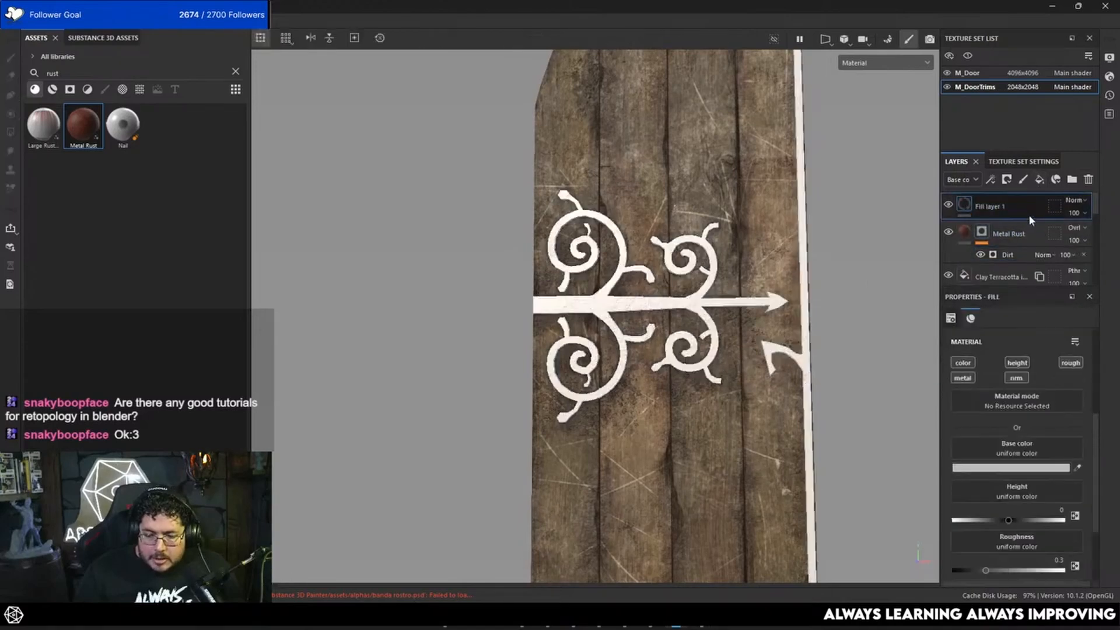
pyautogui.click(963, 364)
pyautogui.click(962, 378)
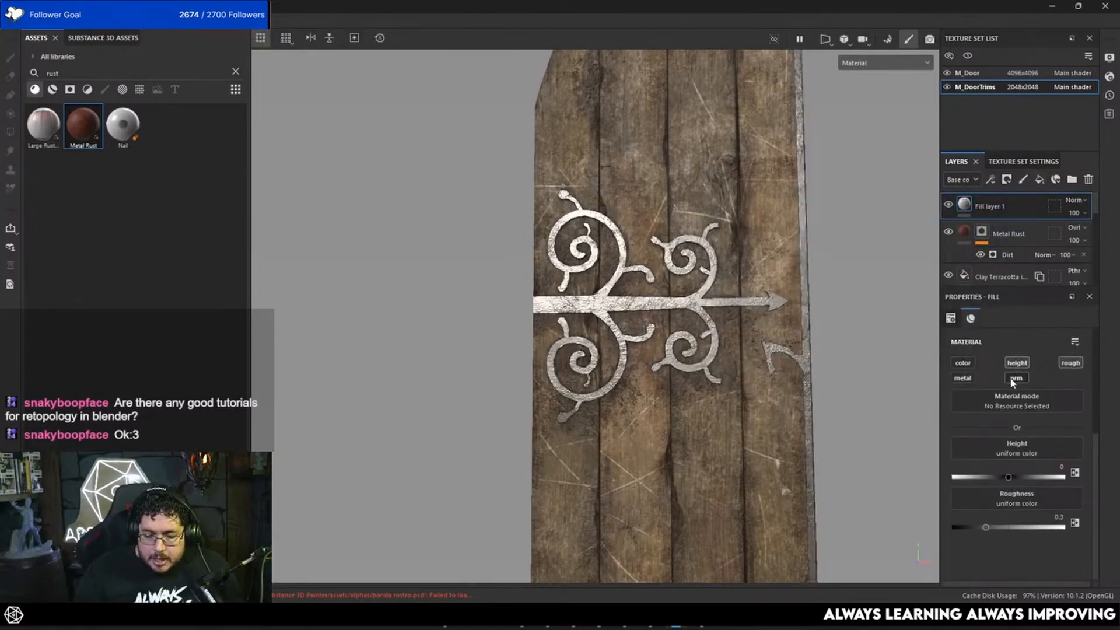
pyautogui.click(1070, 363)
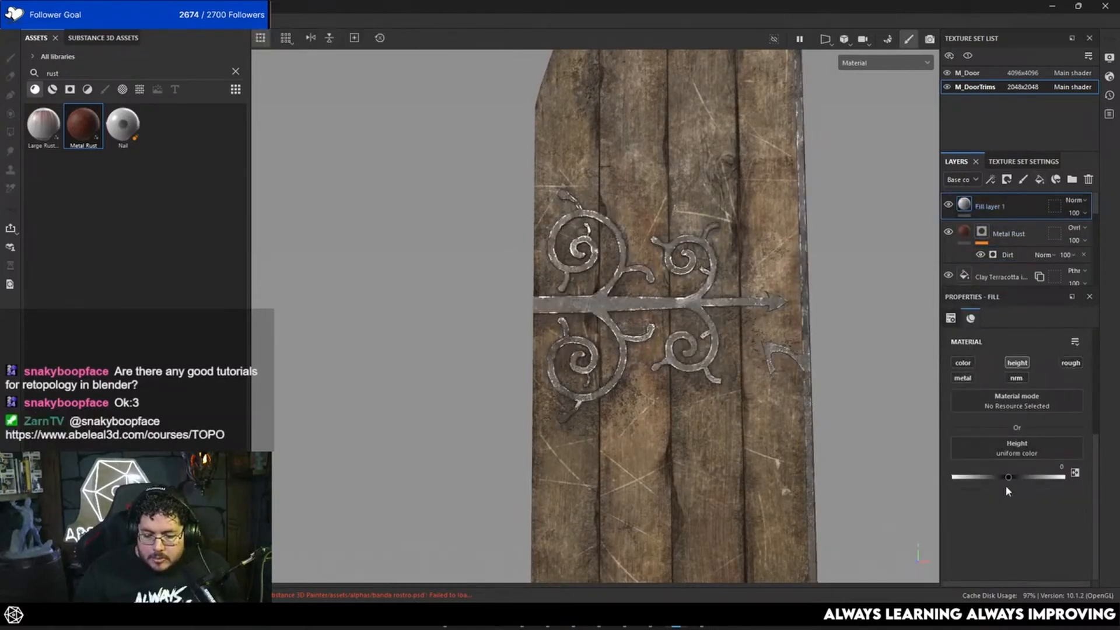
pyautogui.rightClick(1018, 208)
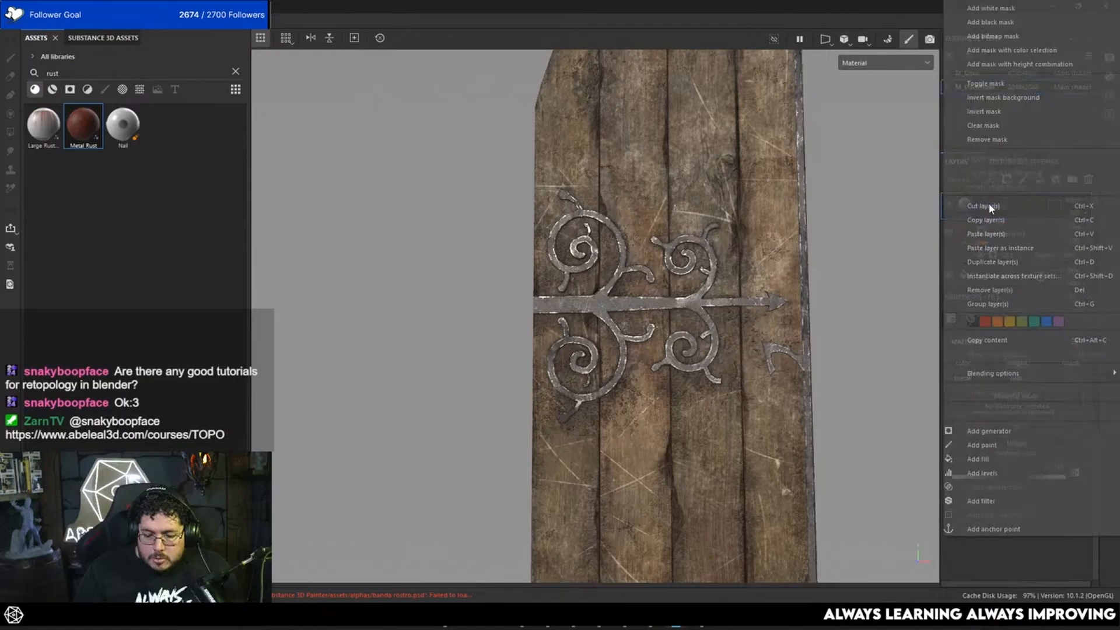
pyautogui.click(991, 22)
# Browse the brush library and choose the Basic Soft brush for painting the fill layer's mask.
pyautogui.scroll(5, 647, 315)
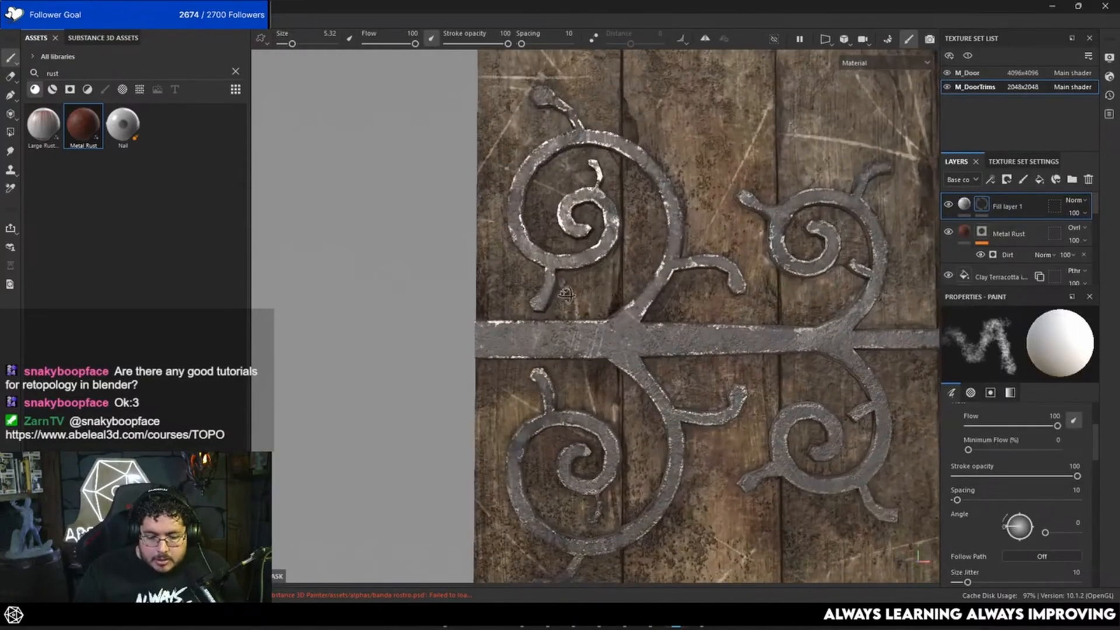
pyautogui.click(87, 89)
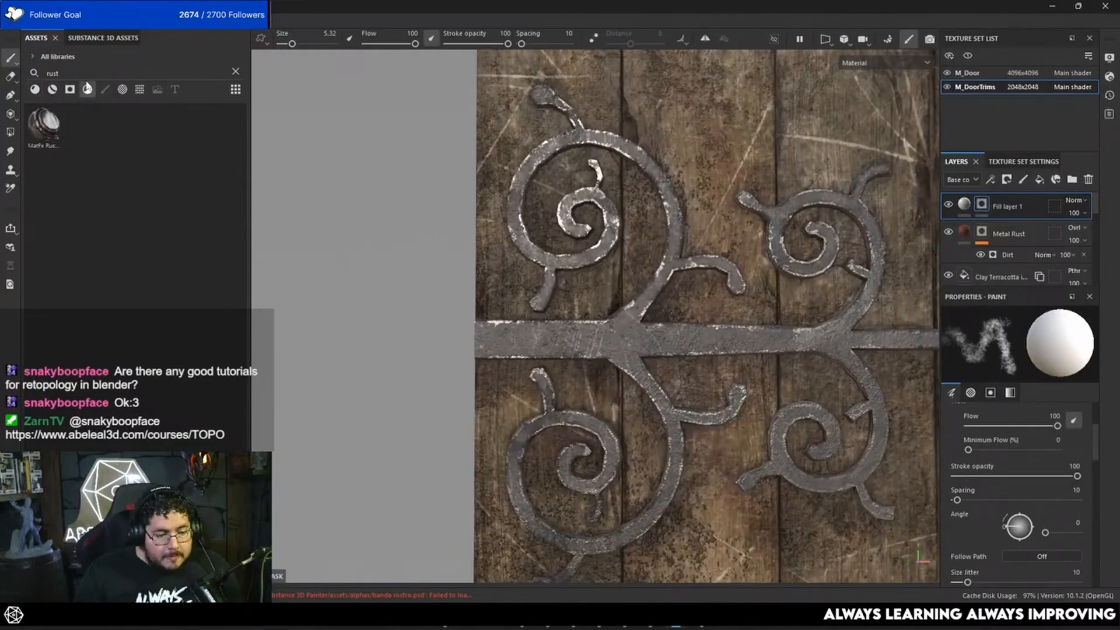
pyautogui.click(235, 71)
pyautogui.scroll(-3, 103, 327)
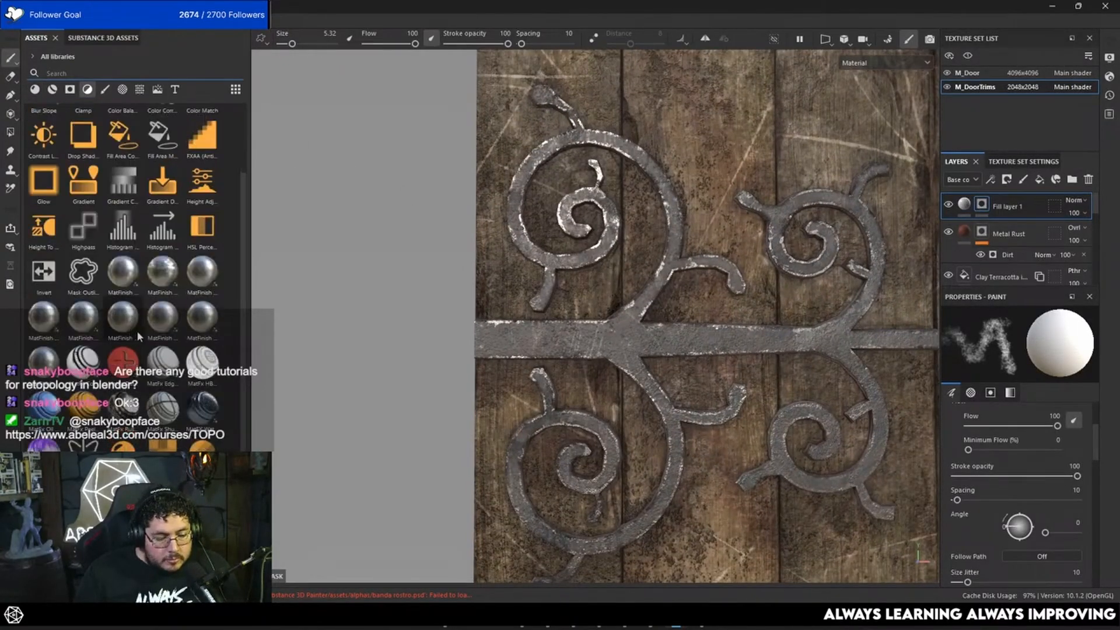
pyautogui.click(104, 89)
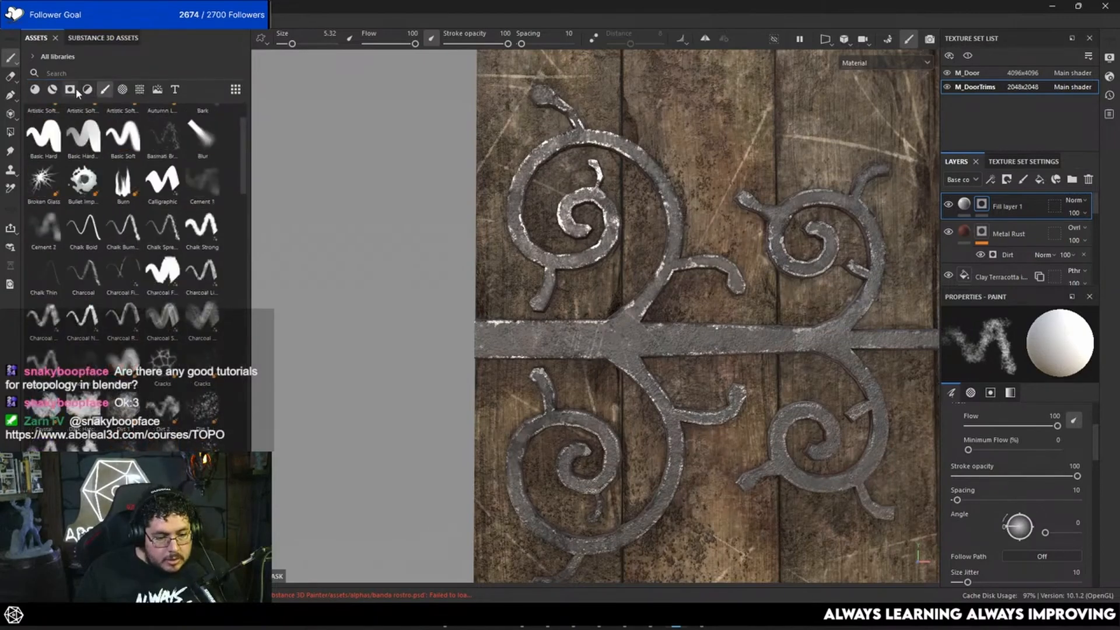
pyautogui.click(44, 137)
pyautogui.scroll(-10, 142, 252)
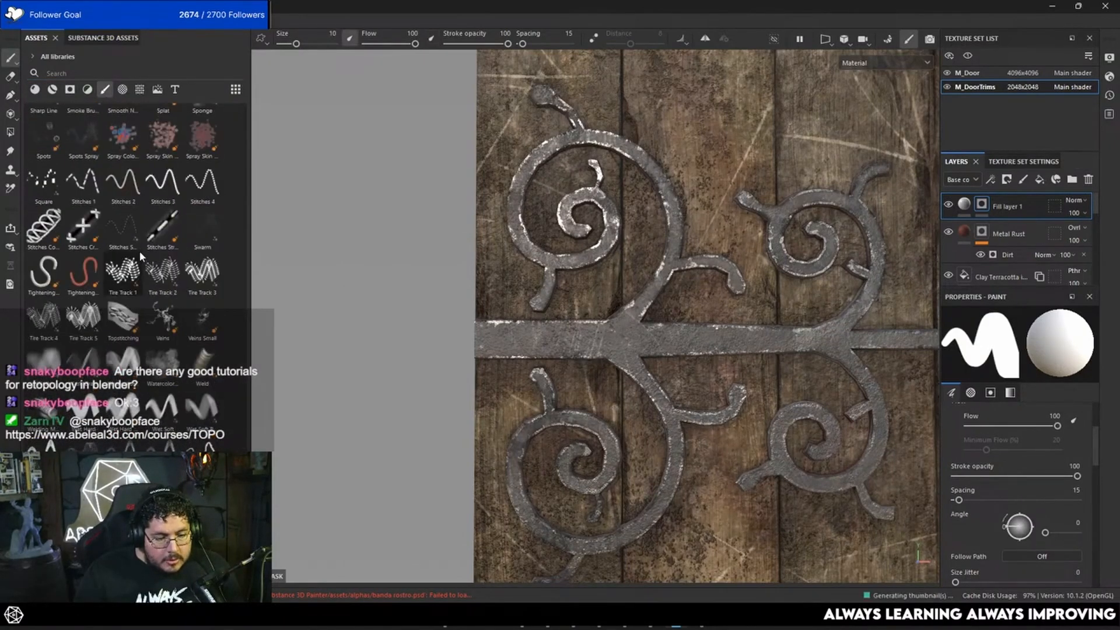
pyautogui.scroll(-10, 139, 251)
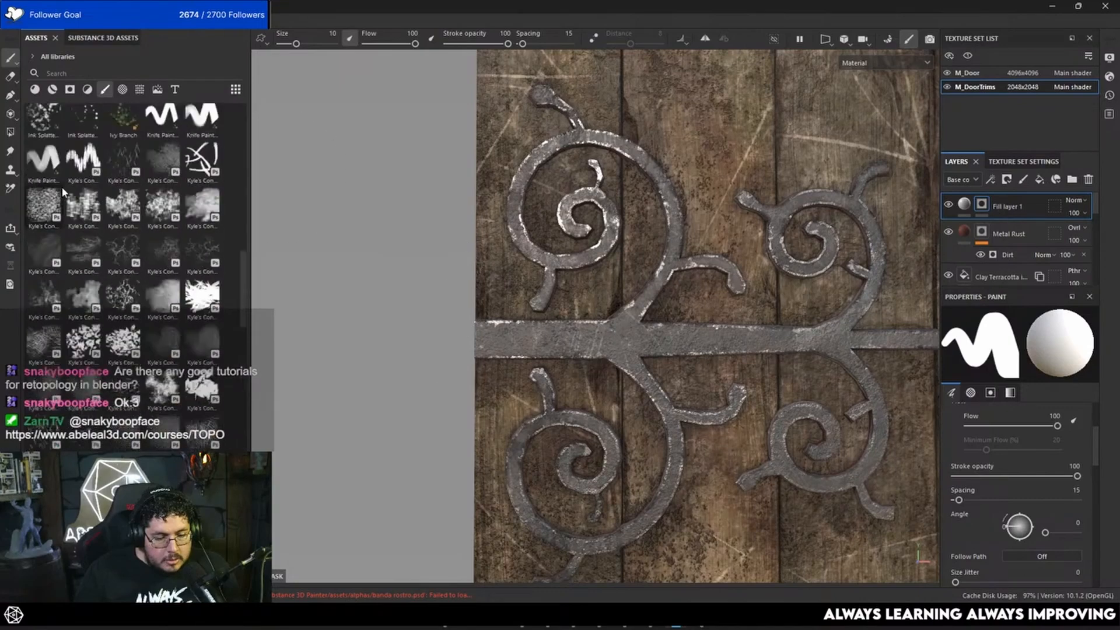
pyautogui.scroll(15, 140, 207)
pyautogui.click(123, 217)
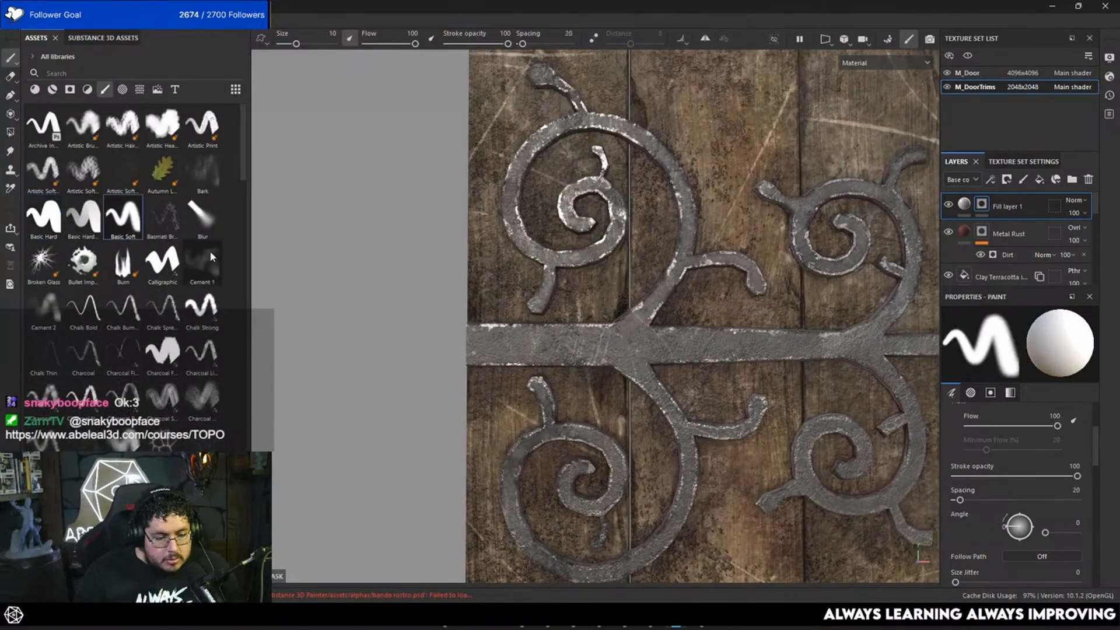
# Stamp a rivet at brush size 1.23 where the upper hinge's large scrolls meet the bar, and set the fill's height to about 0.45.
pyautogui.scroll(3, 635, 378)
pyautogui.keyDown('ctrl'); pyautogui.moveTo(644, 325); pyautogui.dragTo(601, 325, button='right'); pyautogui.keyUp('ctrl')
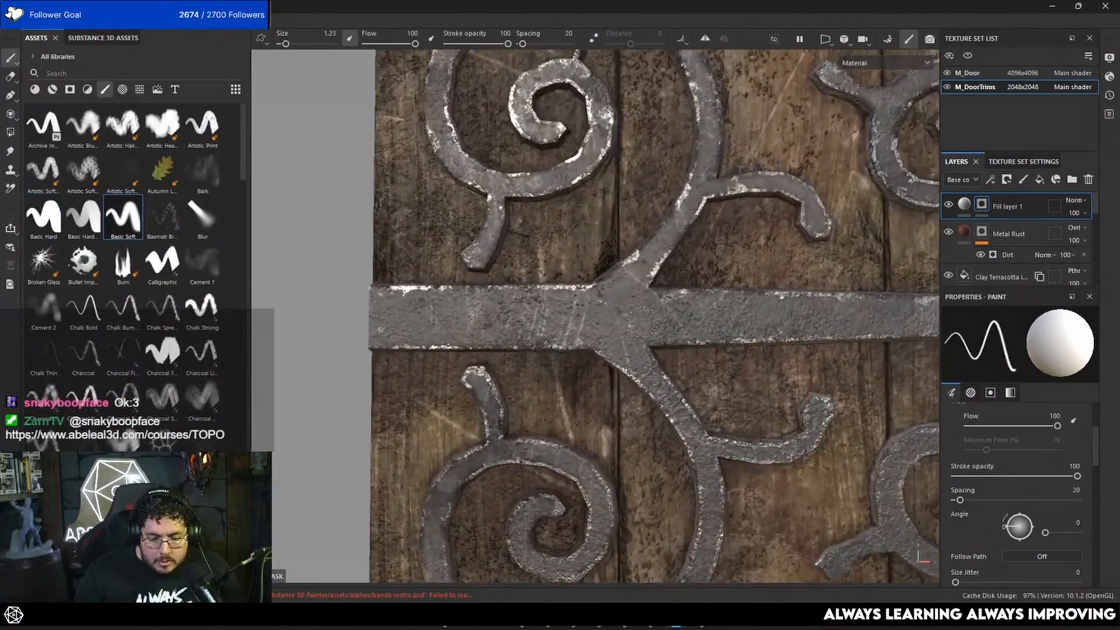
pyautogui.scroll(2, 619, 318)
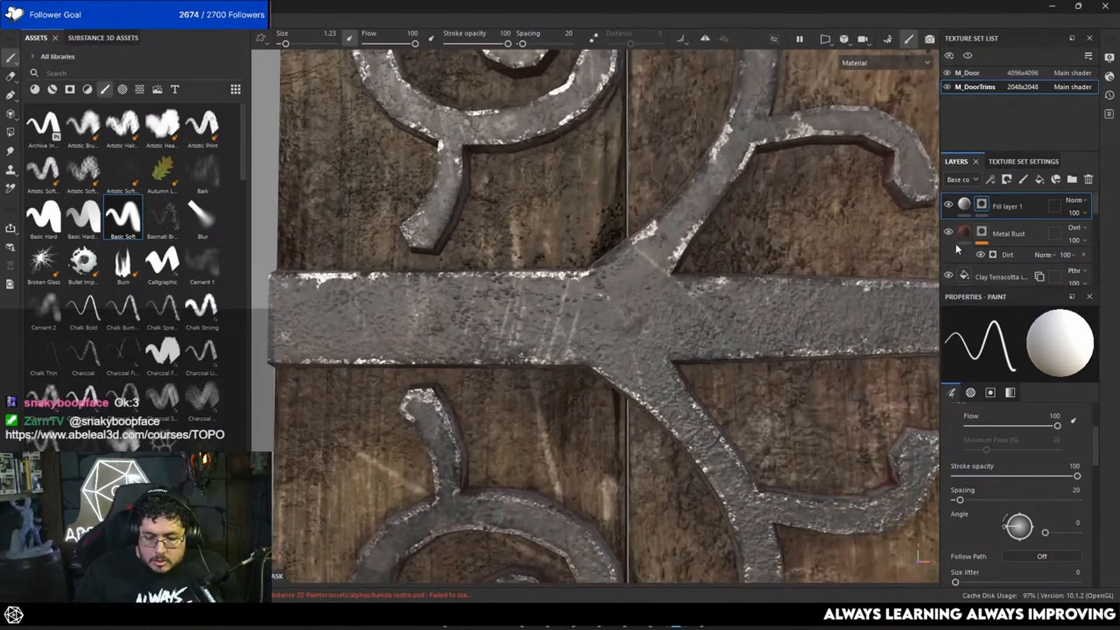
pyautogui.click(964, 203)
pyautogui.moveTo(1019, 479); pyautogui.dragTo(1043, 479)
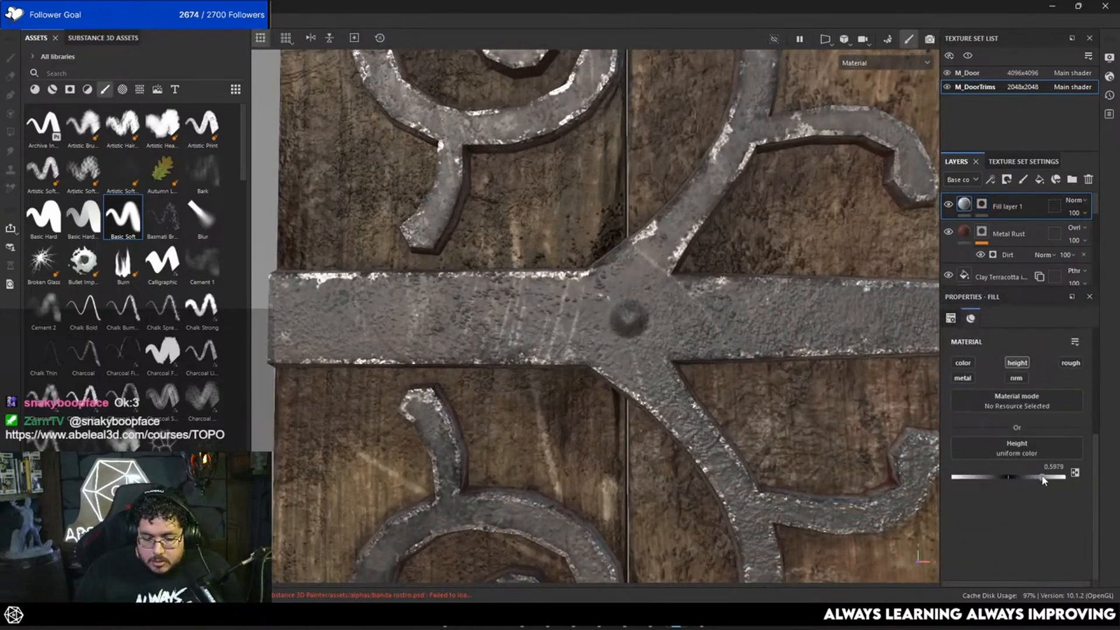
pyautogui.keyDown('alt'); pyautogui.moveTo(756, 363); pyautogui.dragTo(653, 322, button='right'); pyautogui.keyUp('alt')
pyautogui.keyDown('alt'); pyautogui.moveTo(654, 322); pyautogui.dragTo(680, 320); pyautogui.keyUp('alt')
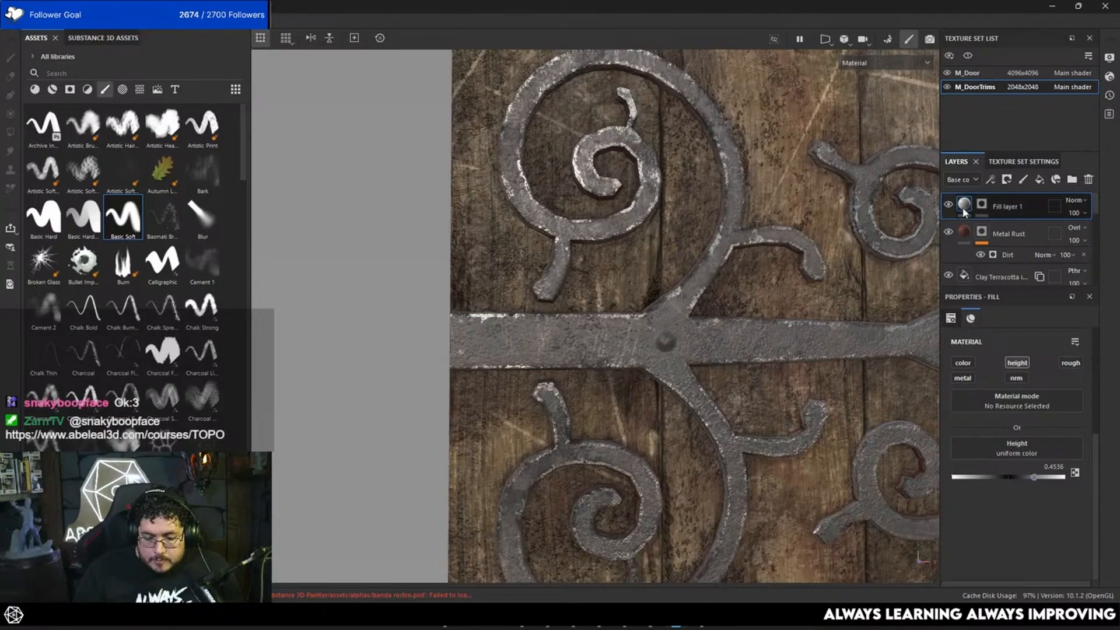
# Stamp a row of evenly spaced rivets on the mask along the wide part of the upper hinge's bar.
pyautogui.click(982, 204)
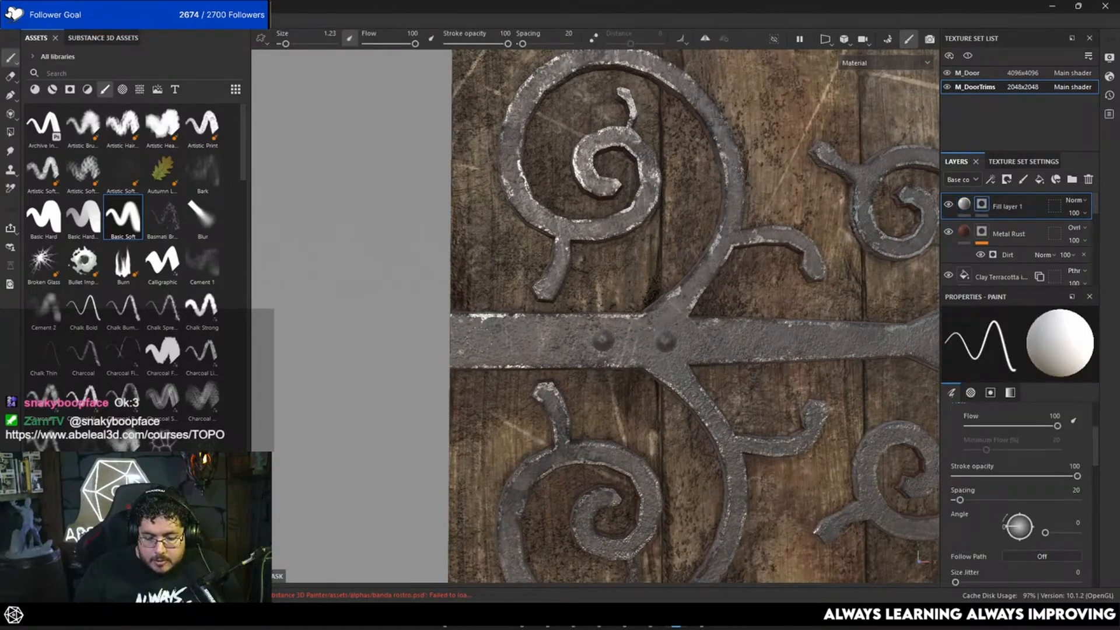
pyautogui.scroll(-5, 483, 340)
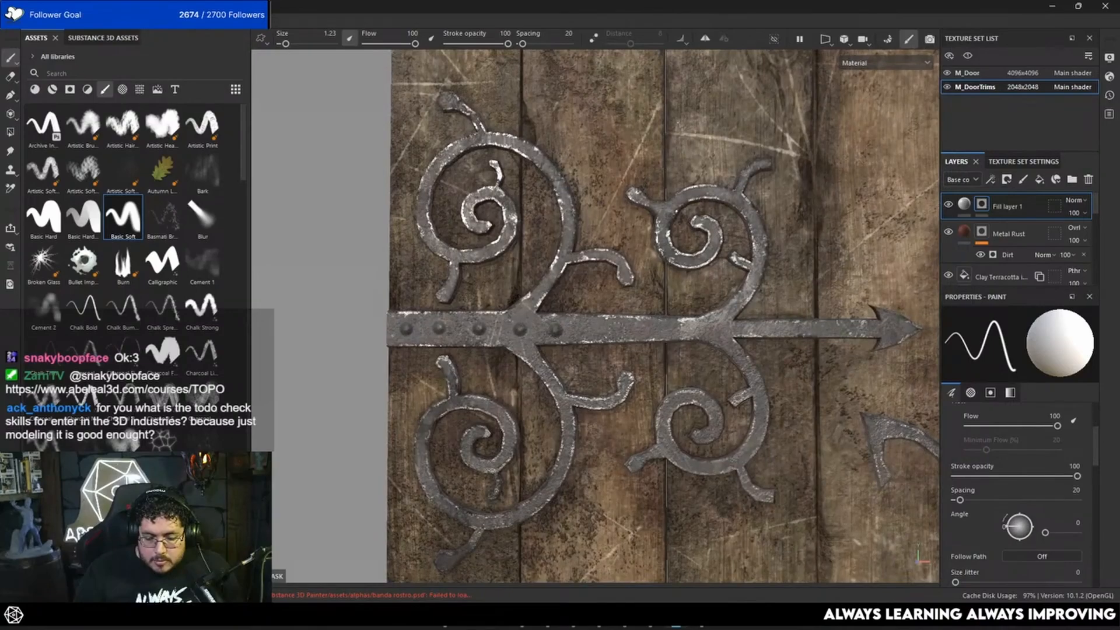
pyautogui.click(598, 330)
# Stamp smaller rivets at brush size 0.75 on the tips, centres and junctions of the upper hinge's upper scrolls.
pyautogui.moveTo(598, 330)
pyautogui.keyDown('alt'); pyautogui.mouseDown(button='middle')
pyautogui.moveTo(651, 287)
pyautogui.moveTo(412, 308)
pyautogui.mouseUp(button='middle'); pyautogui.keyUp('alt')
pyautogui.keyDown('alt'); pyautogui.moveTo(702, 305); pyautogui.dragTo(852, 400, button='middle'); pyautogui.keyUp('alt')
pyautogui.scroll(3, 852, 400)
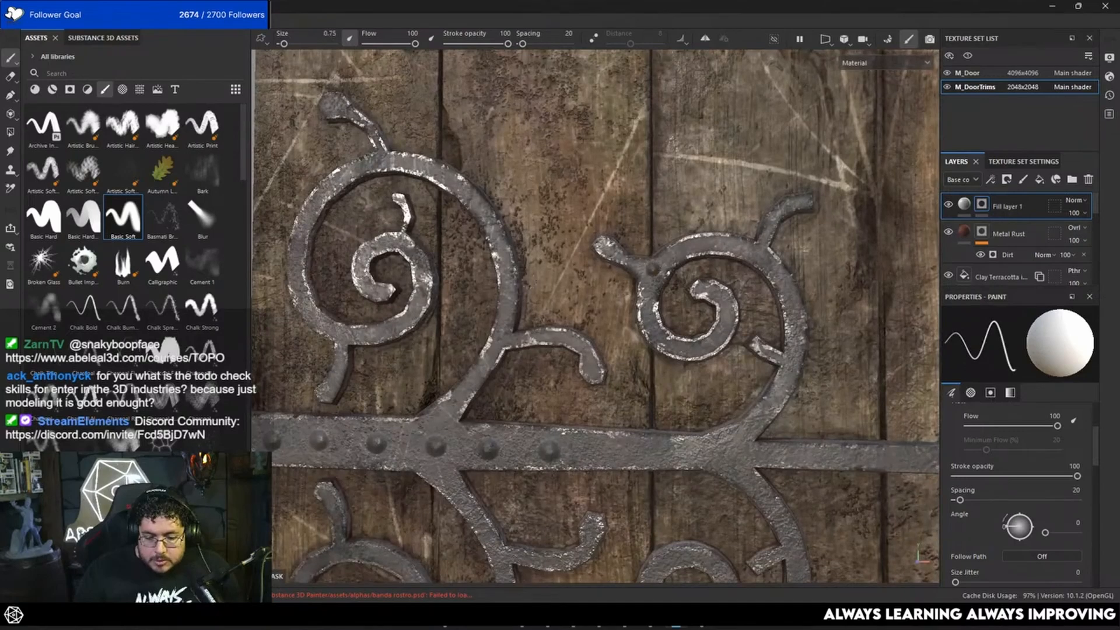
pyautogui.keyDown('alt'); pyautogui.moveTo(595, 315); pyautogui.dragTo(700, 339, button='middle'); pyautogui.keyUp('alt')
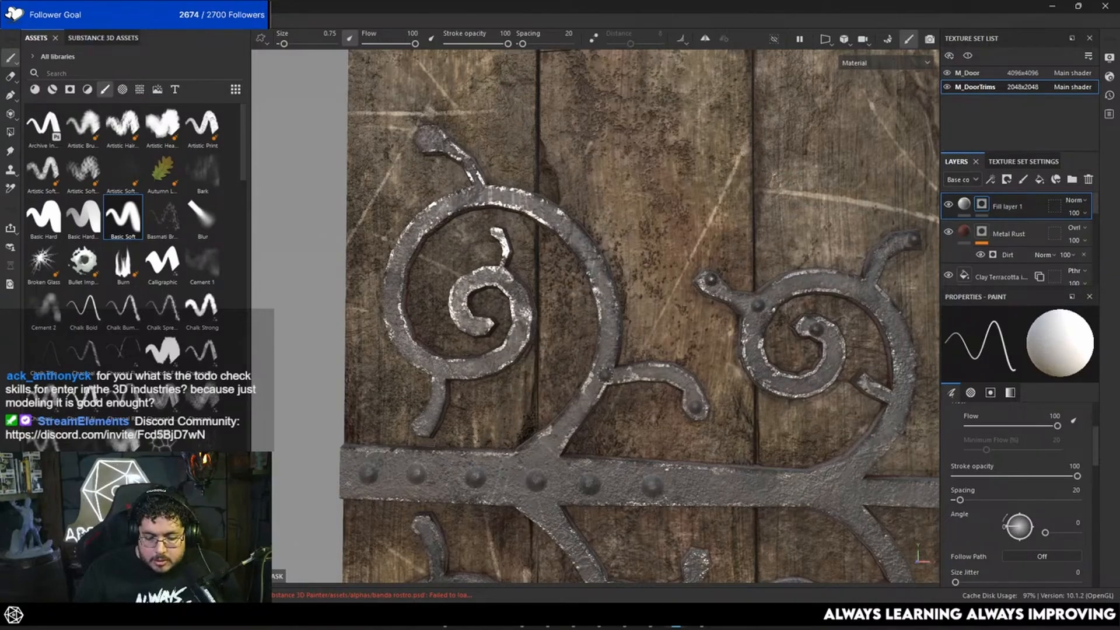
pyautogui.keyDown('alt'); pyautogui.moveTo(595, 314); pyautogui.dragTo(693, 343, button='middle'); pyautogui.keyUp('alt')
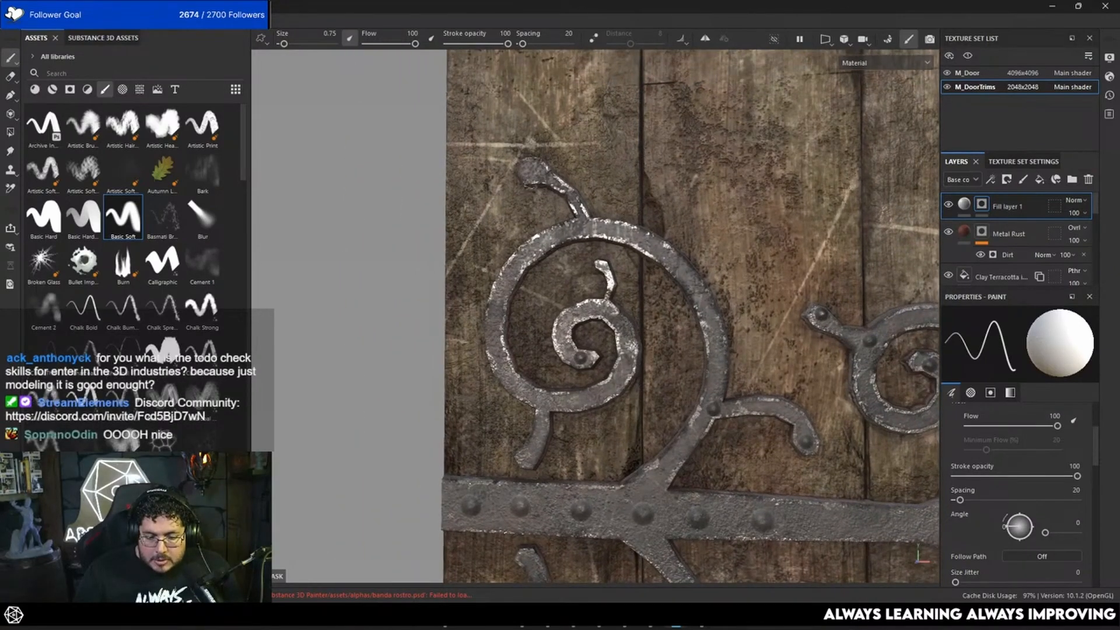
pyautogui.keyDown('alt'); pyautogui.moveTo(619, 373); pyautogui.dragTo(663, 273, button='middle'); pyautogui.keyUp('alt')
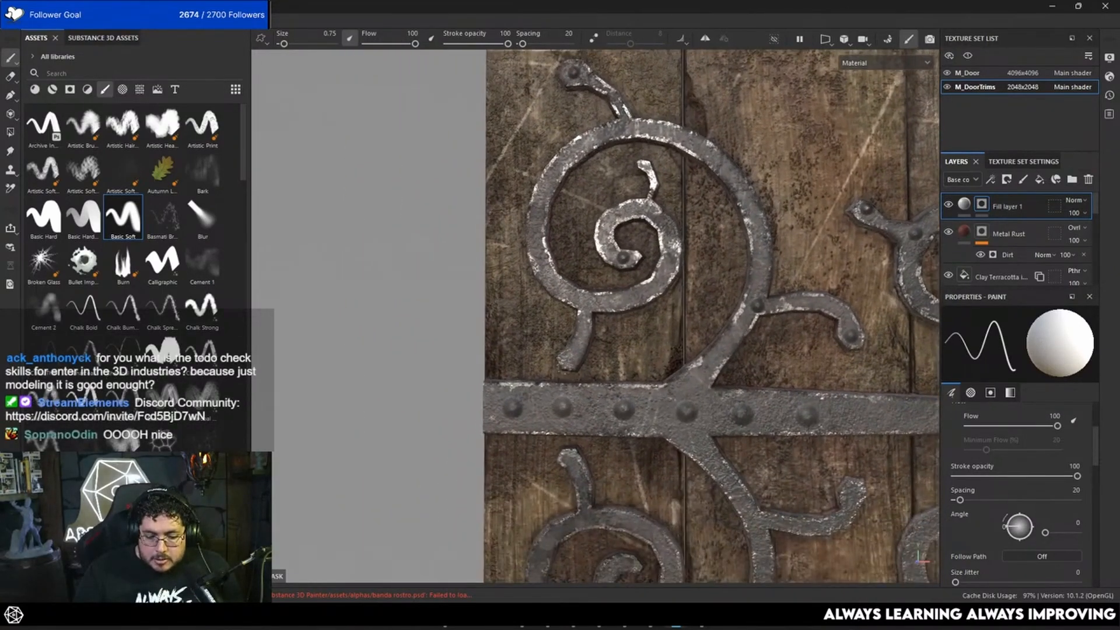
# Stamp rivets at brush size 1.03 on the bar's narrow section and arrowhead, and add rivets to the smaller lower scroll.
pyautogui.keyDown('alt'); pyautogui.moveTo(723, 294); pyautogui.dragTo(583, 300, button='right'); pyautogui.keyUp('alt')
pyautogui.keyDown('alt'); pyautogui.moveTo(671, 309); pyautogui.dragTo(525, 280, button='middle'); pyautogui.keyUp('alt')
pyautogui.keyDown('alt'); pyautogui.moveTo(616, 286); pyautogui.dragTo(741, 327, button='right'); pyautogui.keyUp('alt')
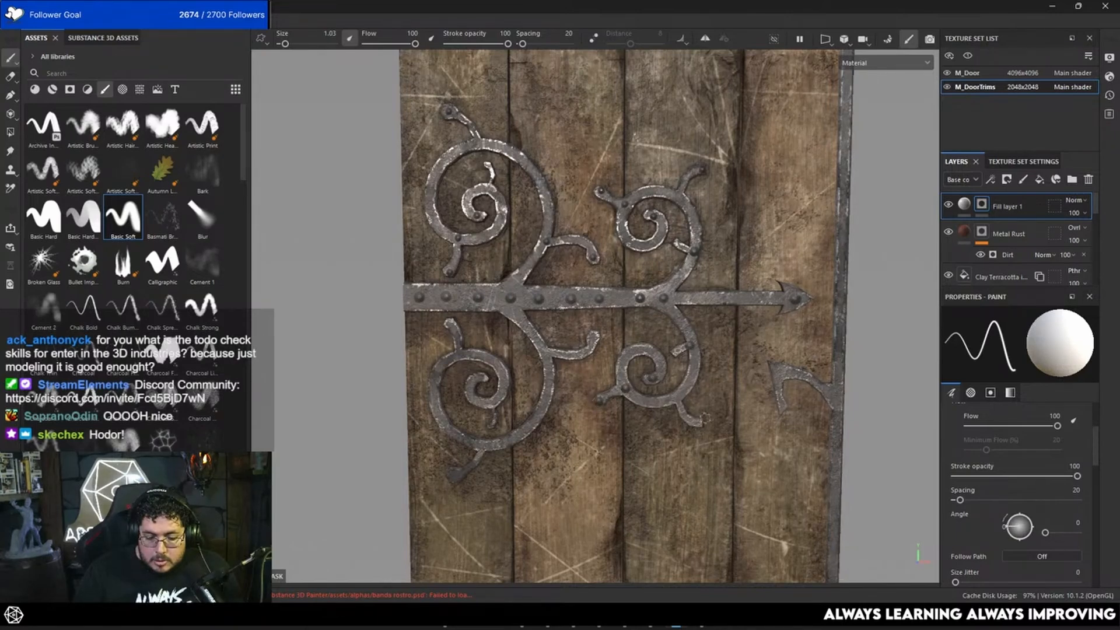
# Stamp rivets at brush size 1.03 up the vertical edge trim and on its hooks, from beside the upper hinge to the door's top.
pyautogui.keyDown('alt'); pyautogui.moveTo(811, 398); pyautogui.dragTo(727, 364, button='middle'); pyautogui.keyUp('alt')
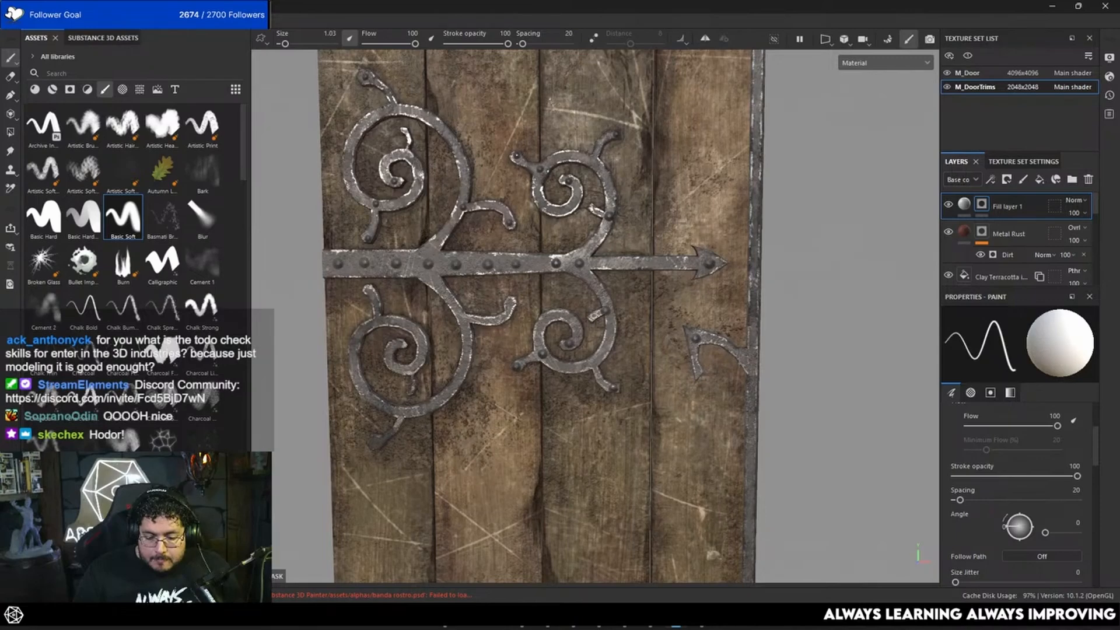
pyautogui.keyDown('alt'); pyautogui.moveTo(744, 361); pyautogui.dragTo(709, 499, button='middle'); pyautogui.keyUp('alt')
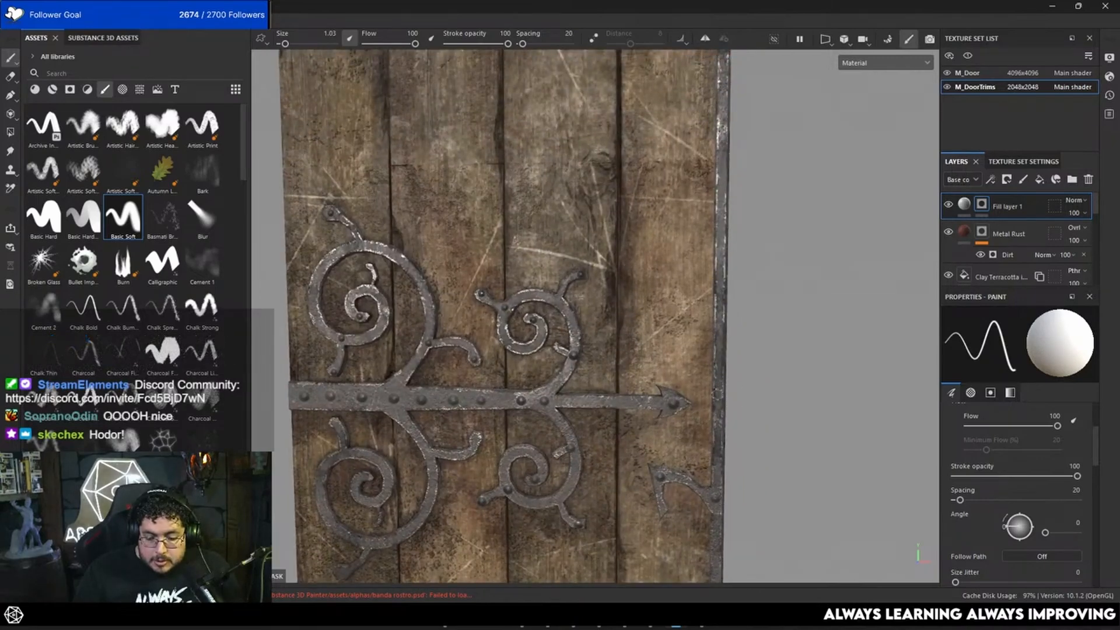
pyautogui.keyDown('alt'); pyautogui.moveTo(718, 394); pyautogui.dragTo(716, 474, button='middle'); pyautogui.keyUp('alt')
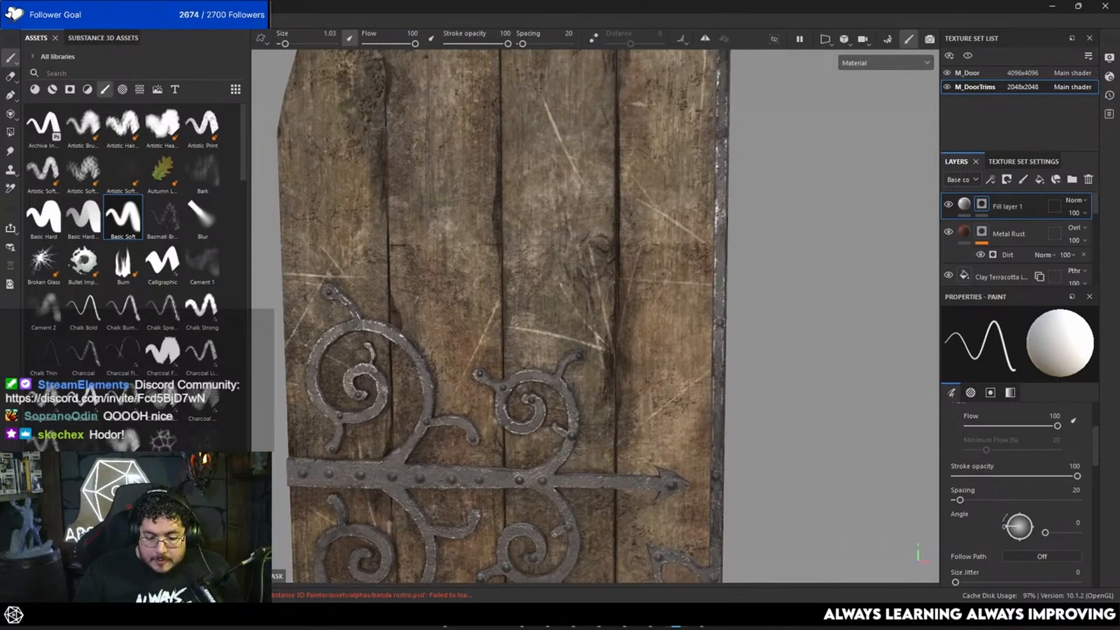
pyautogui.keyDown('alt'); pyautogui.moveTo(595, 292); pyautogui.dragTo(581, 431, button='middle'); pyautogui.keyUp('alt')
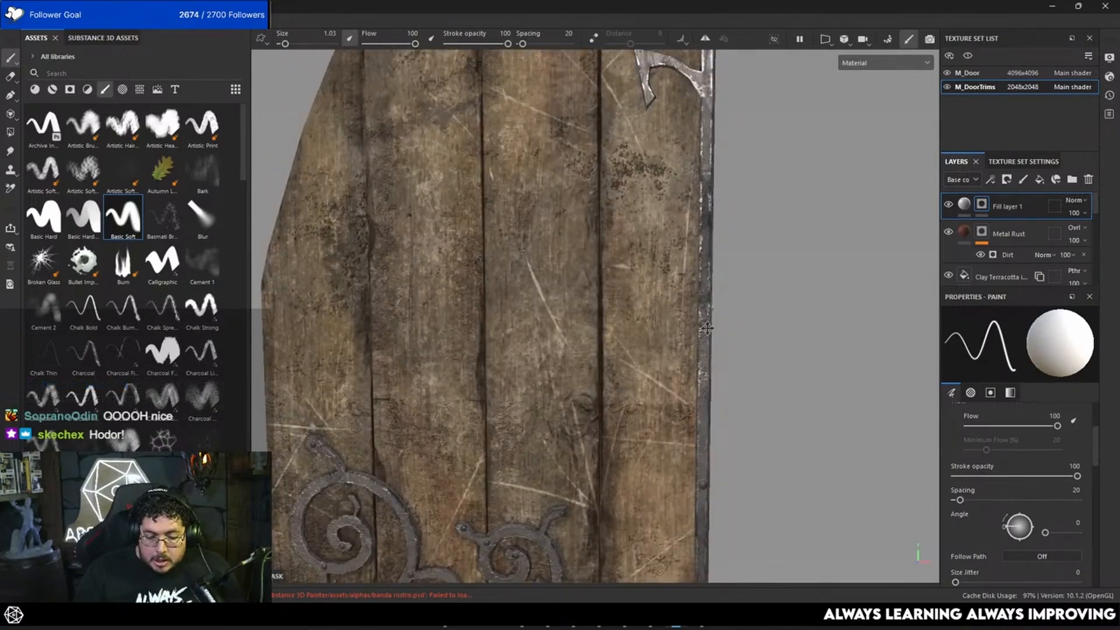
pyautogui.keyDown('alt'); pyautogui.moveTo(706, 327); pyautogui.dragTo(704, 434, button='middle'); pyautogui.keyUp('alt')
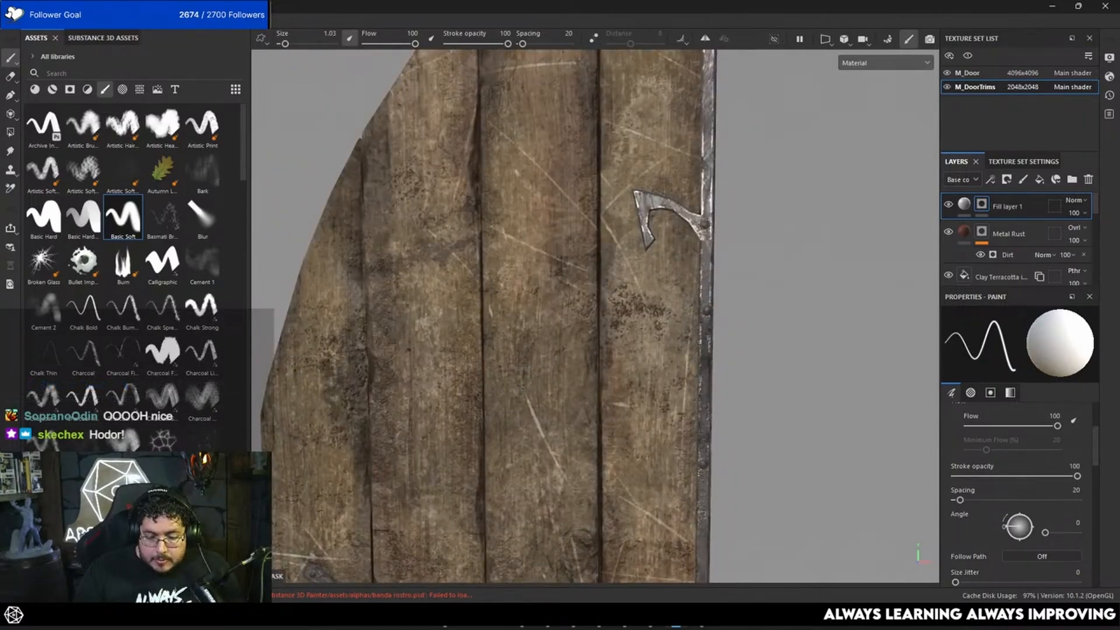
pyautogui.keyDown('alt'); pyautogui.moveTo(670, 291); pyautogui.dragTo(680, 414, button='middle'); pyautogui.keyUp('alt')
pyautogui.keyDown('alt'); pyautogui.moveTo(612, 292); pyautogui.dragTo(612, 432, button='middle'); pyautogui.keyUp('alt')
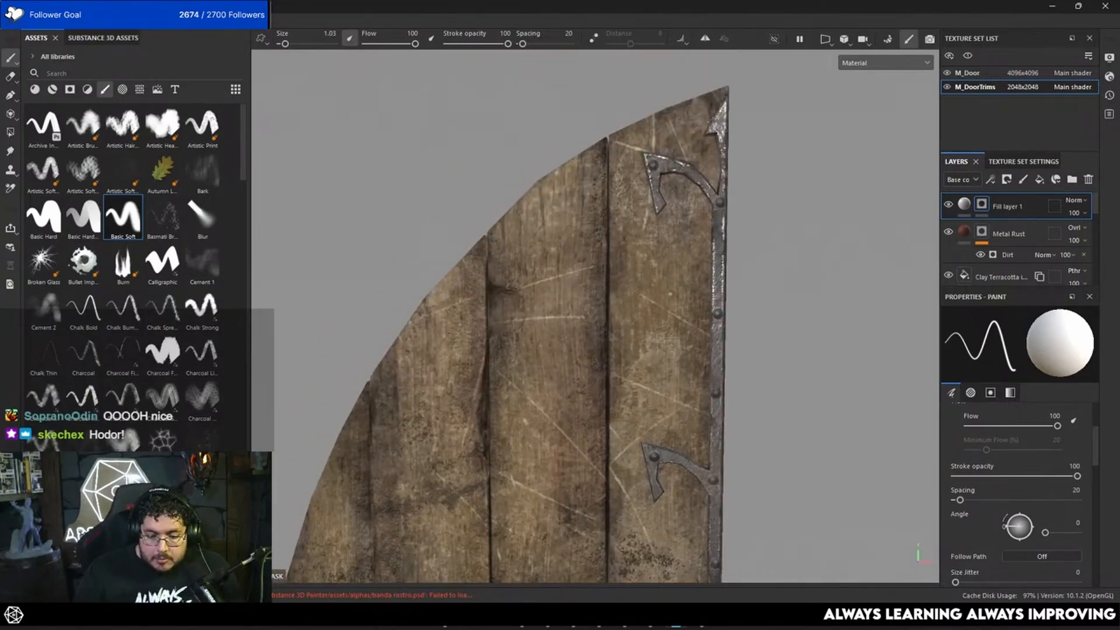
# Continue stamping rivets at brush size 1.03 down the vertical edge trim and its upper curved branch, from below the upper hinge to the door's bottom.
pyautogui.keyDown('alt'); pyautogui.moveTo(680, 341); pyautogui.dragTo(662, 263, button='right'); pyautogui.keyUp('alt')
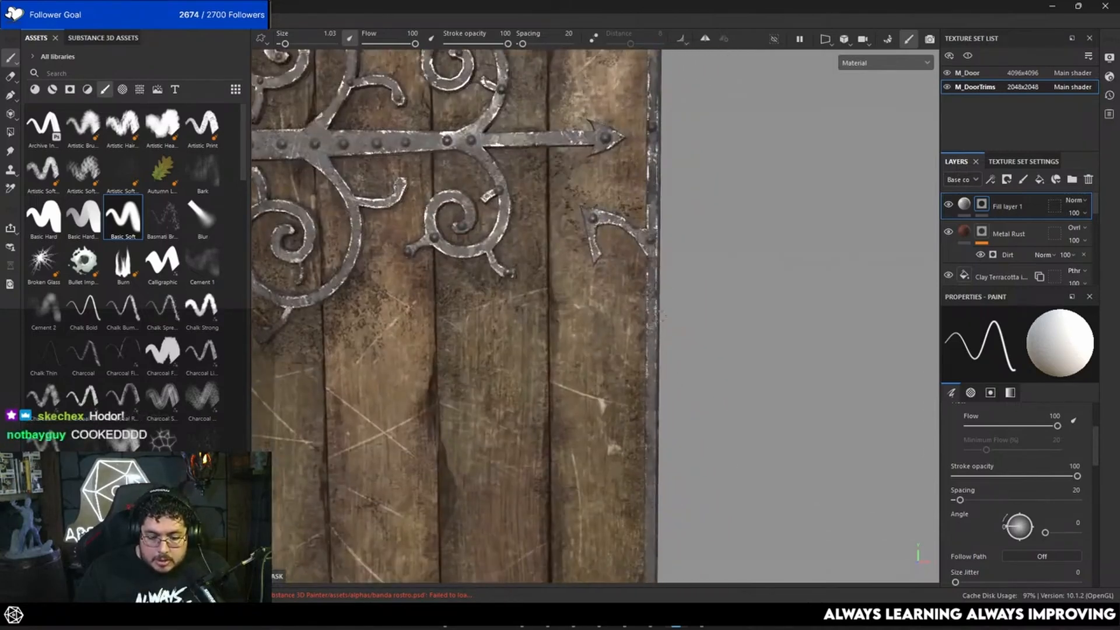
pyautogui.keyDown('alt'); pyautogui.moveTo(647, 424); pyautogui.dragTo(658, 327, button='middle'); pyautogui.keyUp('alt')
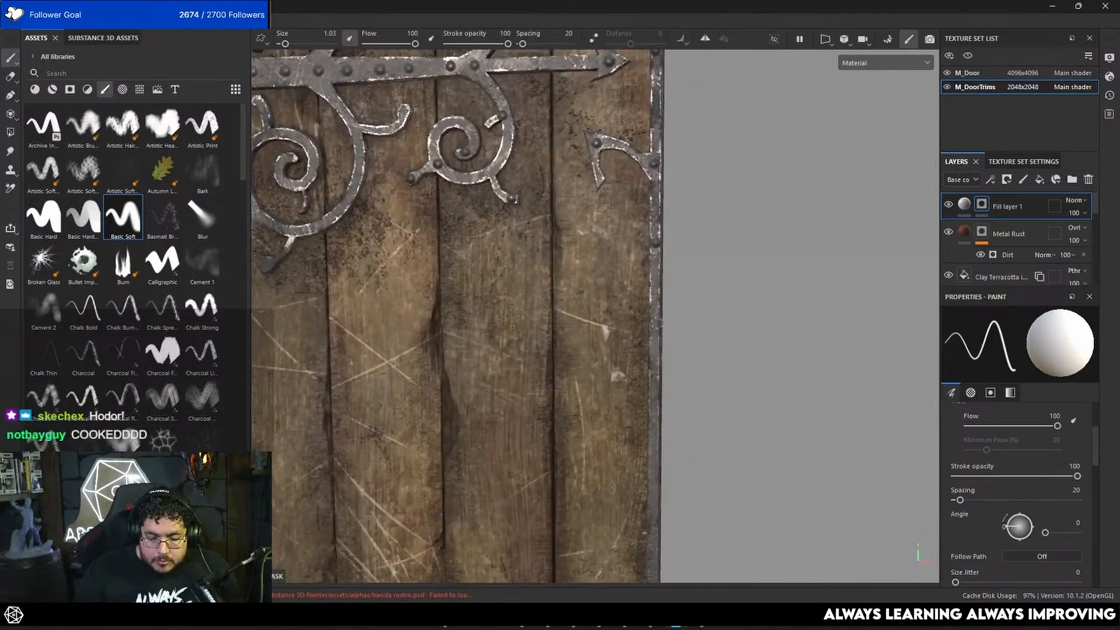
pyautogui.keyDown('alt'); pyautogui.moveTo(649, 451); pyautogui.dragTo(695, 217, button='middle'); pyautogui.keyUp('alt')
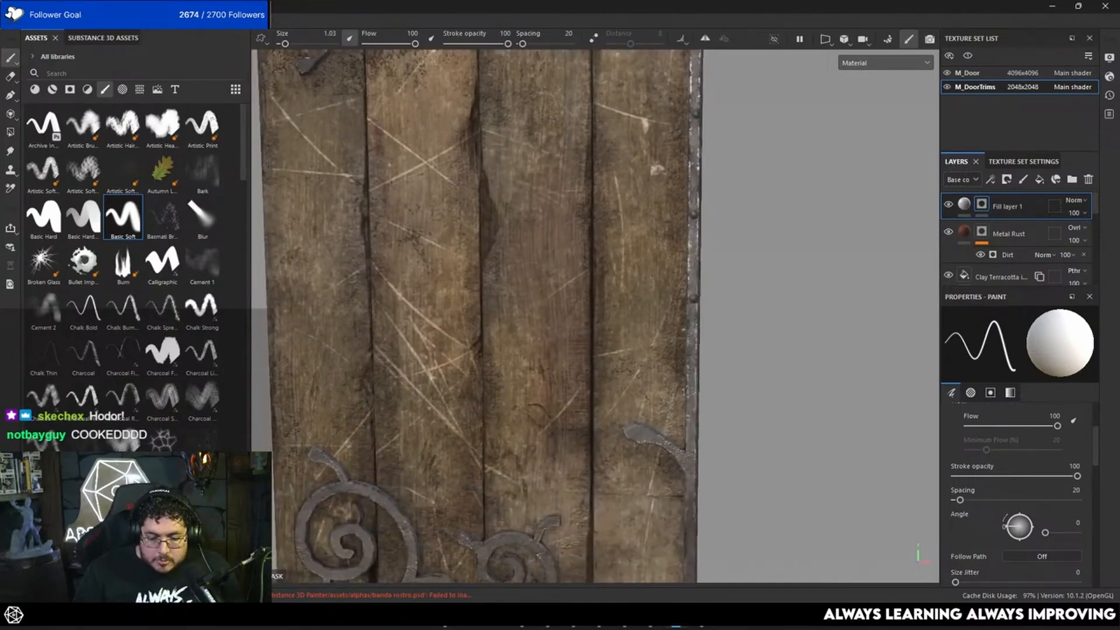
pyautogui.keyDown('alt'); pyautogui.moveTo(683, 350); pyautogui.dragTo(673, 254, button='middle'); pyautogui.keyUp('alt')
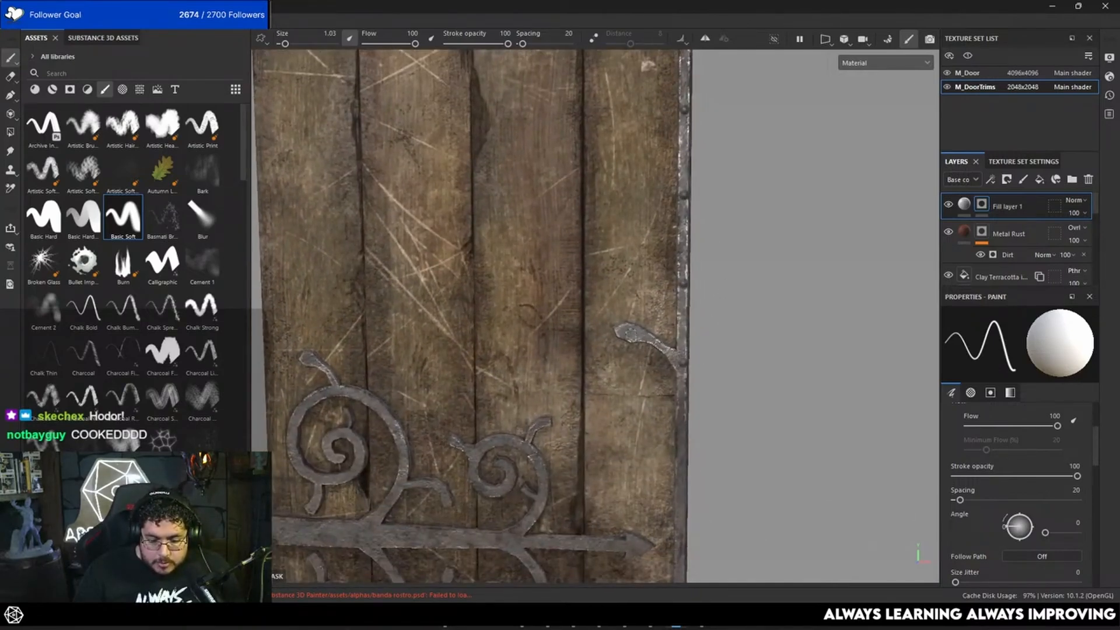
pyautogui.keyDown('alt'); pyautogui.moveTo(659, 347); pyautogui.dragTo(675, 227, button='middle'); pyautogui.keyUp('alt')
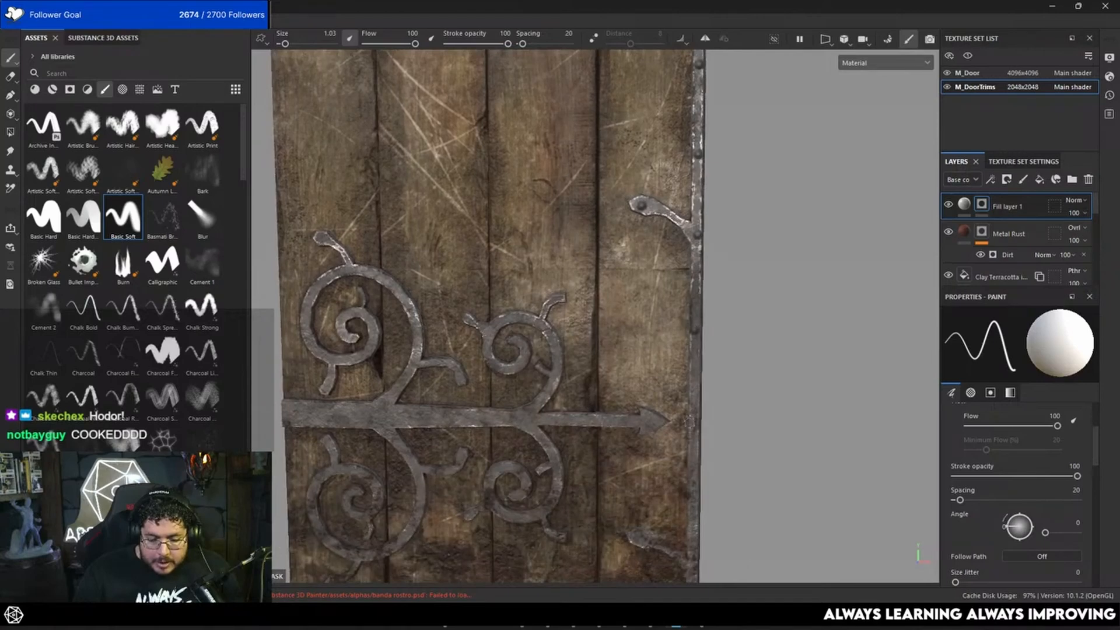
pyautogui.keyDown('alt'); pyautogui.moveTo(692, 421); pyautogui.dragTo(674, 294, button='middle'); pyautogui.keyUp('alt')
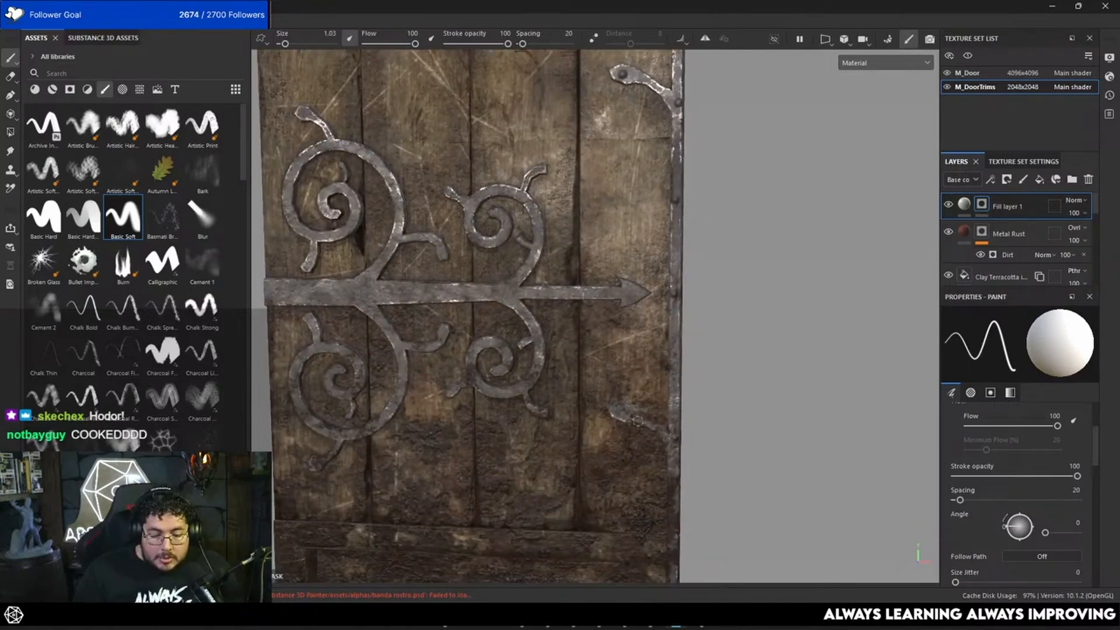
pyautogui.keyDown('alt'); pyautogui.moveTo(637, 420); pyautogui.dragTo(627, 298, button='middle'); pyautogui.keyUp('alt')
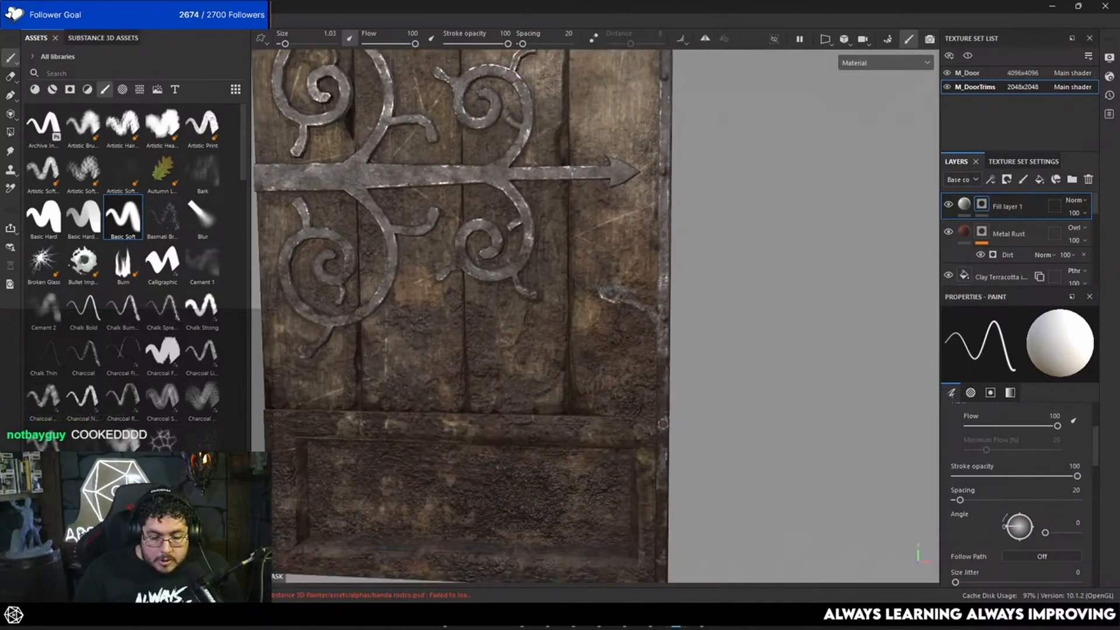
pyautogui.keyDown('alt'); pyautogui.moveTo(678, 452); pyautogui.dragTo(652, 403, button='middle'); pyautogui.keyUp('alt')
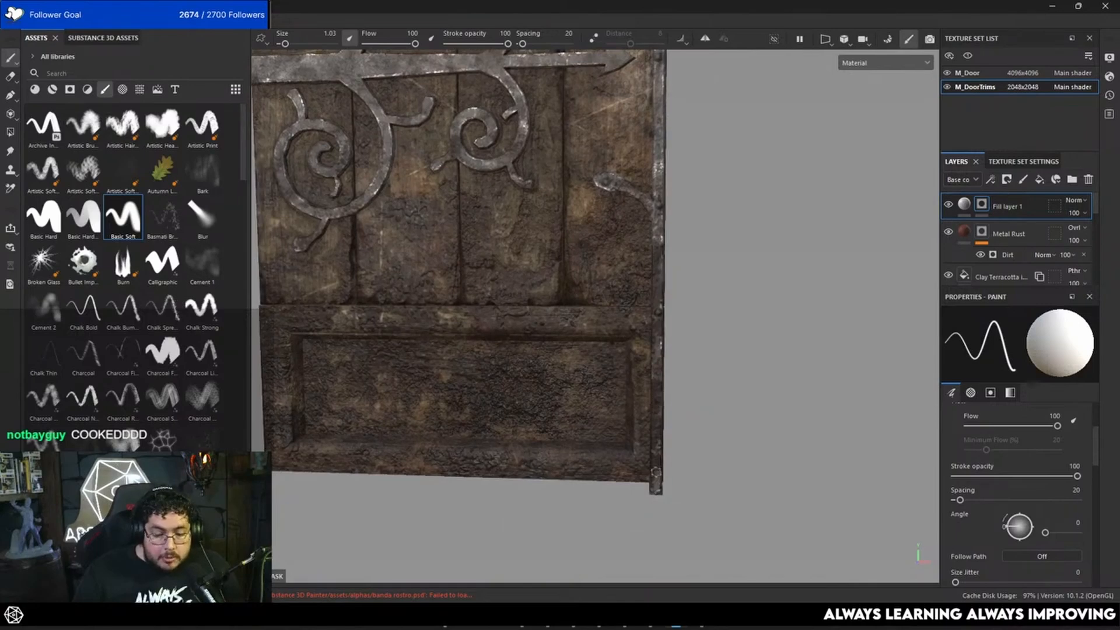
# Stamp rivets on the lower hinge's arrowhead and along its bar, enlarging the brush from 1.15 to 1.32.
pyautogui.press('f')
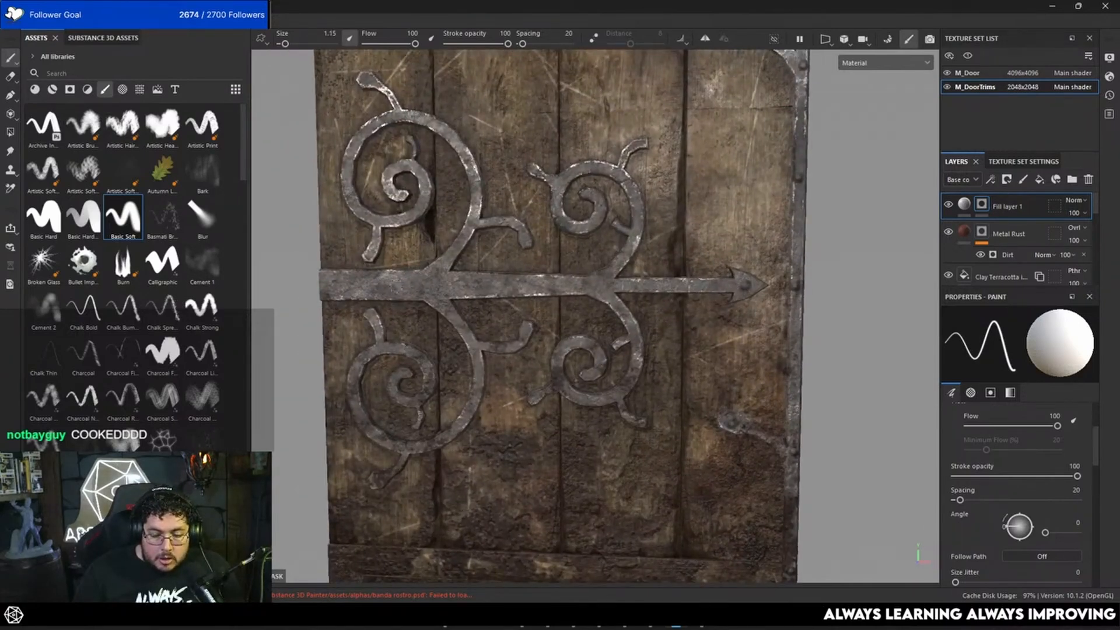
pyautogui.keyDown('alt'); pyautogui.moveTo(560, 291); pyautogui.dragTo(595, 292); pyautogui.keyUp('alt')
pyautogui.keyDown('alt'); pyautogui.moveTo(595, 291); pyautogui.dragTo(543, 233, button='right'); pyautogui.keyUp('alt')
pyautogui.keyDown('alt'); pyautogui.moveTo(542, 233); pyautogui.dragTo(539, 379, button='middle'); pyautogui.keyUp('alt')
pyautogui.scroll(3, 540, 380)
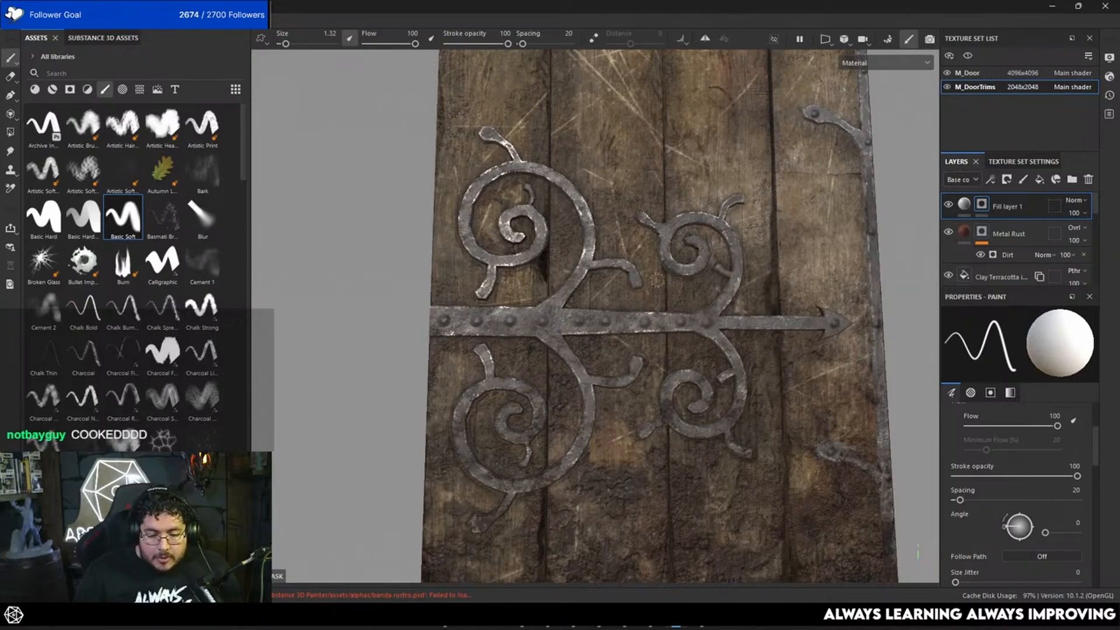
# Reduce the brush size to 0.79 and stamp small rivets on the tips and junctions of the lower hinge's scrolls.
pyautogui.press('[')
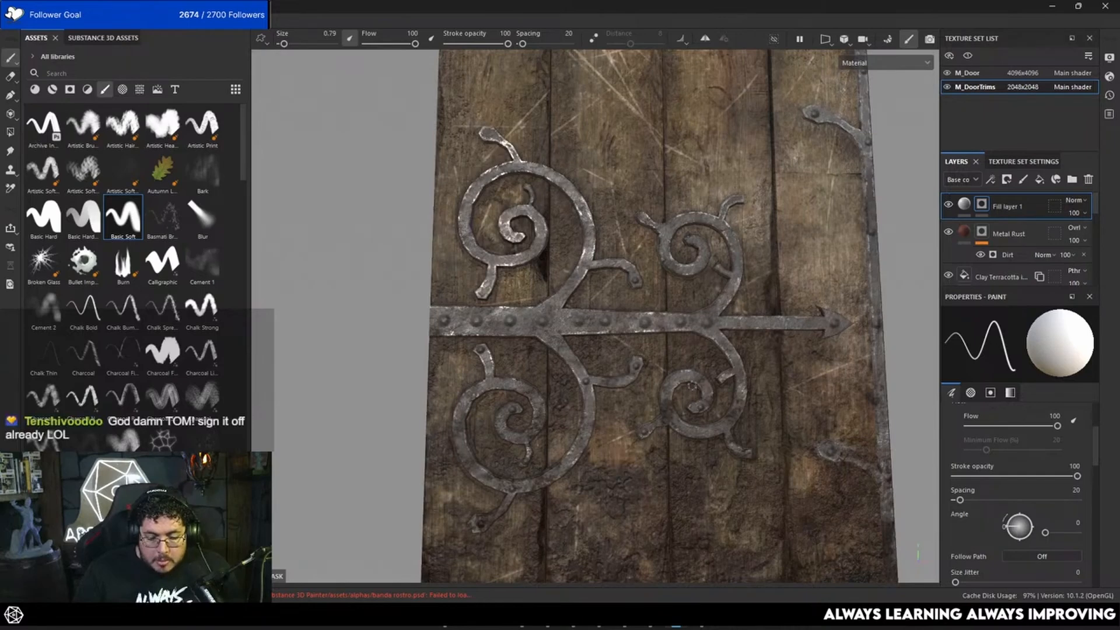
pyautogui.keyDown('alt'); pyautogui.moveTo(641, 306); pyautogui.dragTo(653, 400, button='middle'); pyautogui.keyUp('alt')
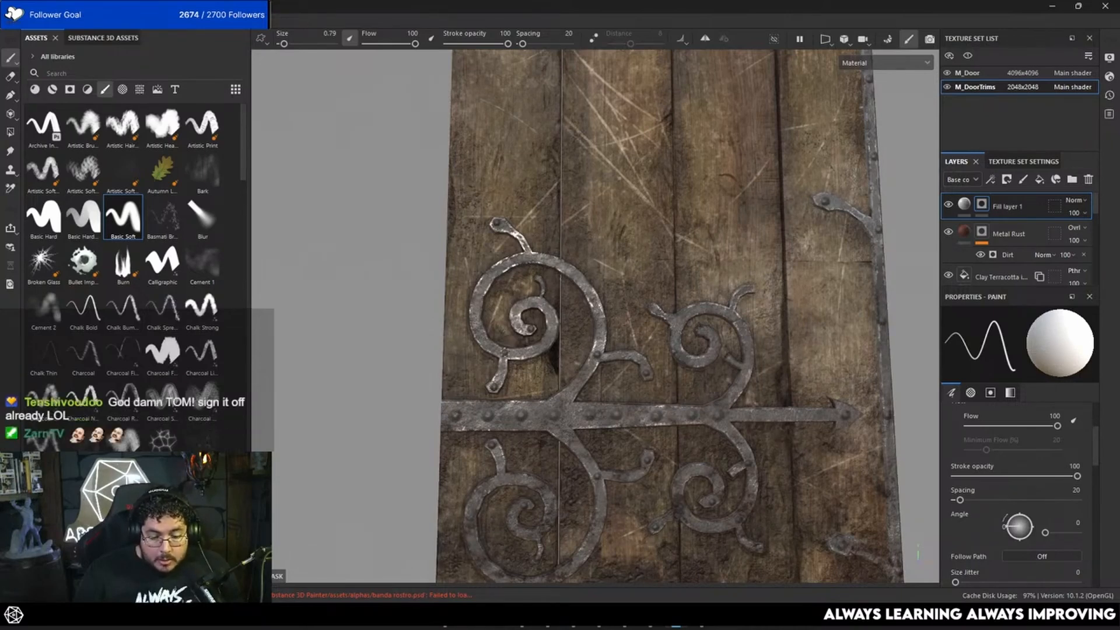
pyautogui.keyDown('alt'); pyautogui.moveTo(657, 332); pyautogui.dragTo(607, 334); pyautogui.keyUp('alt')
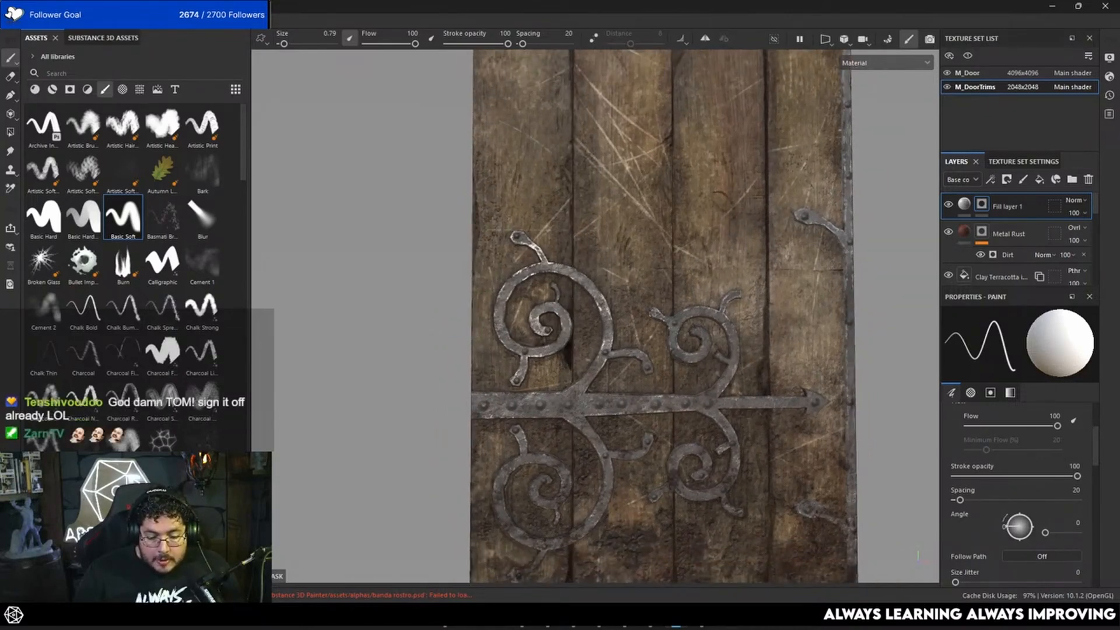
# Review the riveted door, switch to the M_Door texture set and toggle the upper Organic Bone layer's Paint and Grunge mask effects to compare them.
pyautogui.scroll(-3, 709, 356)
pyautogui.keyDown('alt'); pyautogui.moveTo(709, 356); pyautogui.dragTo(677, 444, button='middle'); pyautogui.keyUp('alt')
pyautogui.keyDown('alt'); pyautogui.moveTo(712, 175); pyautogui.dragTo(716, 195); pyautogui.keyUp('alt')
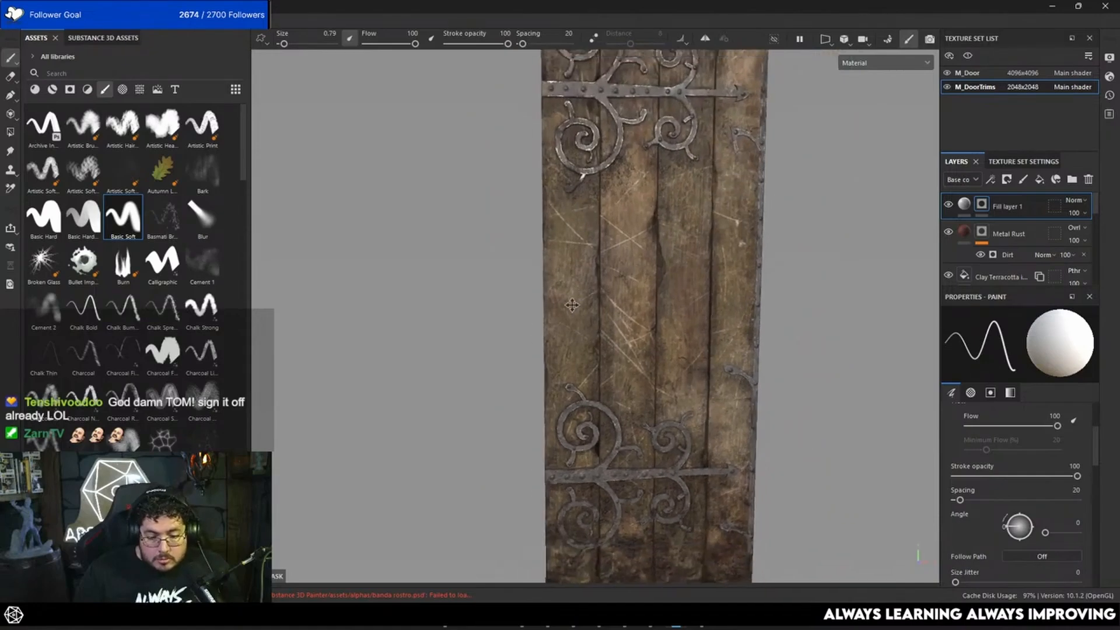
pyautogui.keyDown('alt'); pyautogui.moveTo(740, 93); pyautogui.dragTo(671, 492, button='middle'); pyautogui.keyUp('alt')
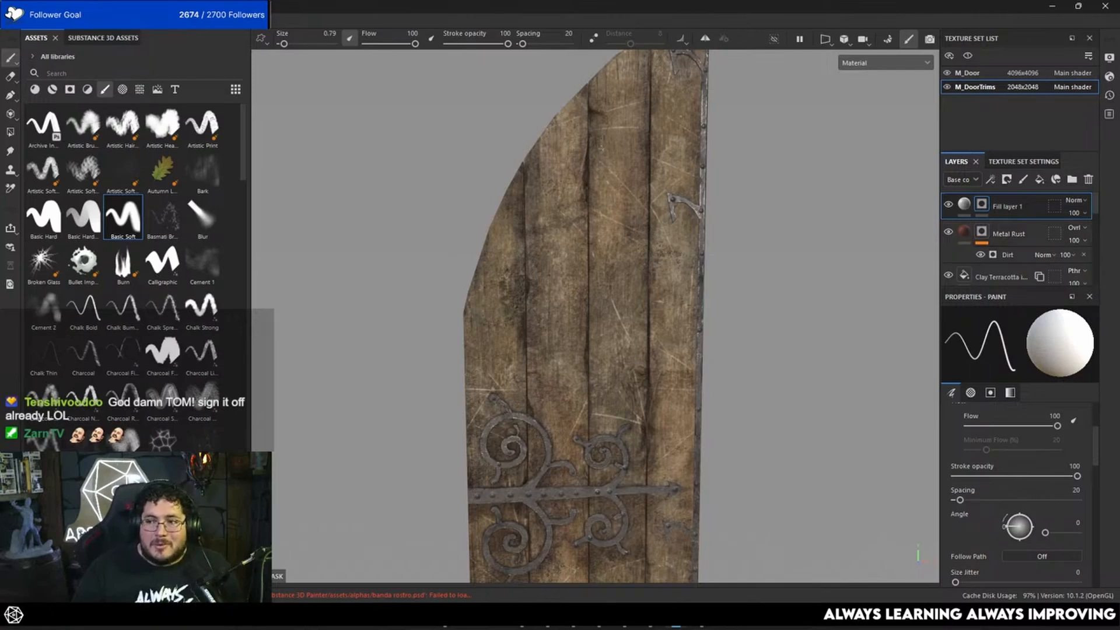
pyautogui.keyDown('alt'); pyautogui.moveTo(650, 139); pyautogui.dragTo(668, 44, button='middle'); pyautogui.keyUp('alt')
pyautogui.scroll(-2, 668, 53)
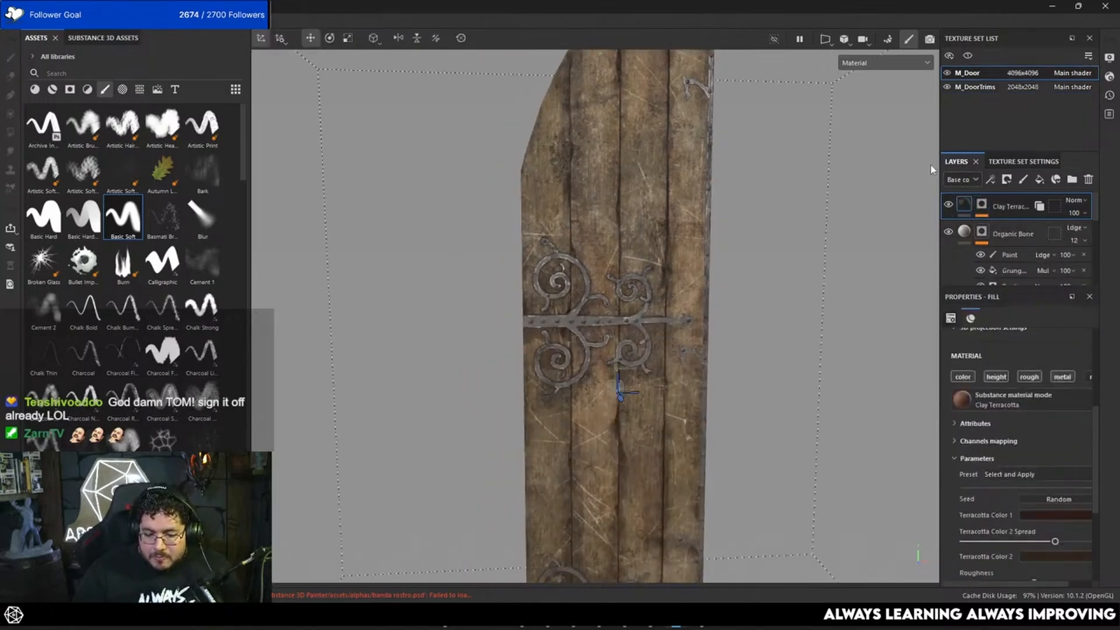
pyautogui.click(981, 255)
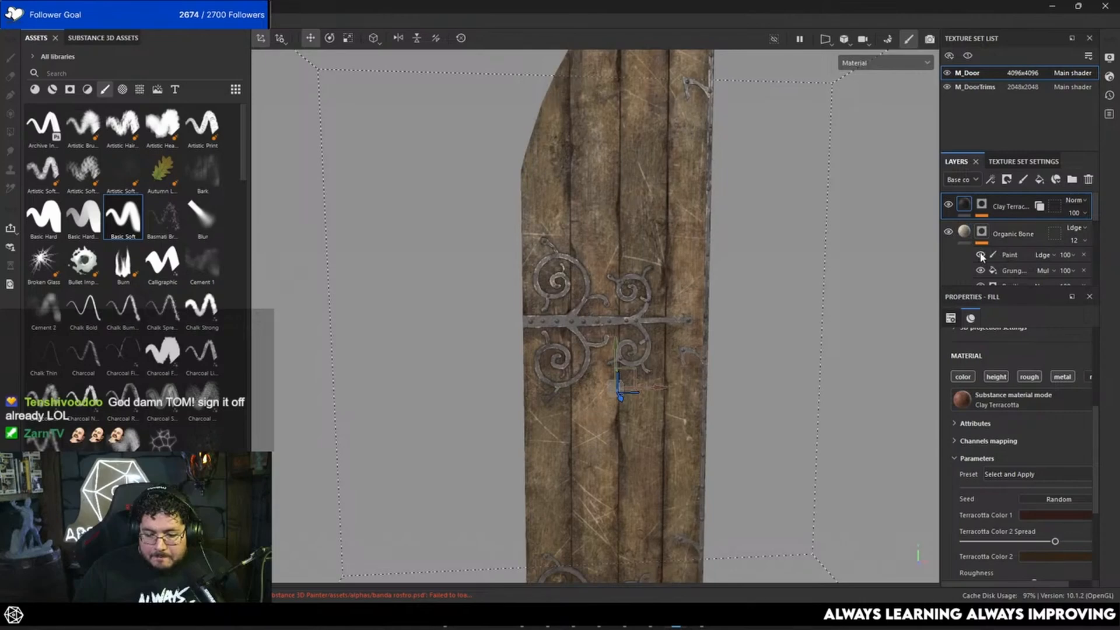
pyautogui.click(981, 255)
pyautogui.click(980, 270)
pyautogui.click(980, 270)
pyautogui.scroll(-1, 979, 271)
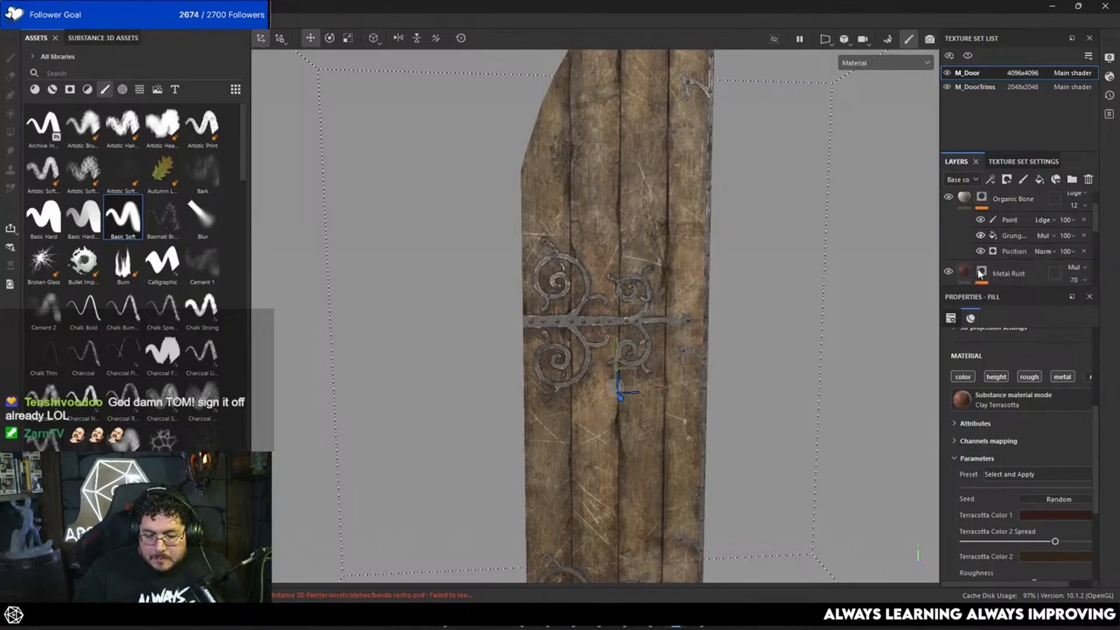
pyautogui.click(981, 236)
pyautogui.click(981, 235)
# Compare the lower Organic Bone layer with and without its Grunge mask effect, and set that effect's blend mode to Linear dodge (Add).
pyautogui.scroll(-2, 970, 242)
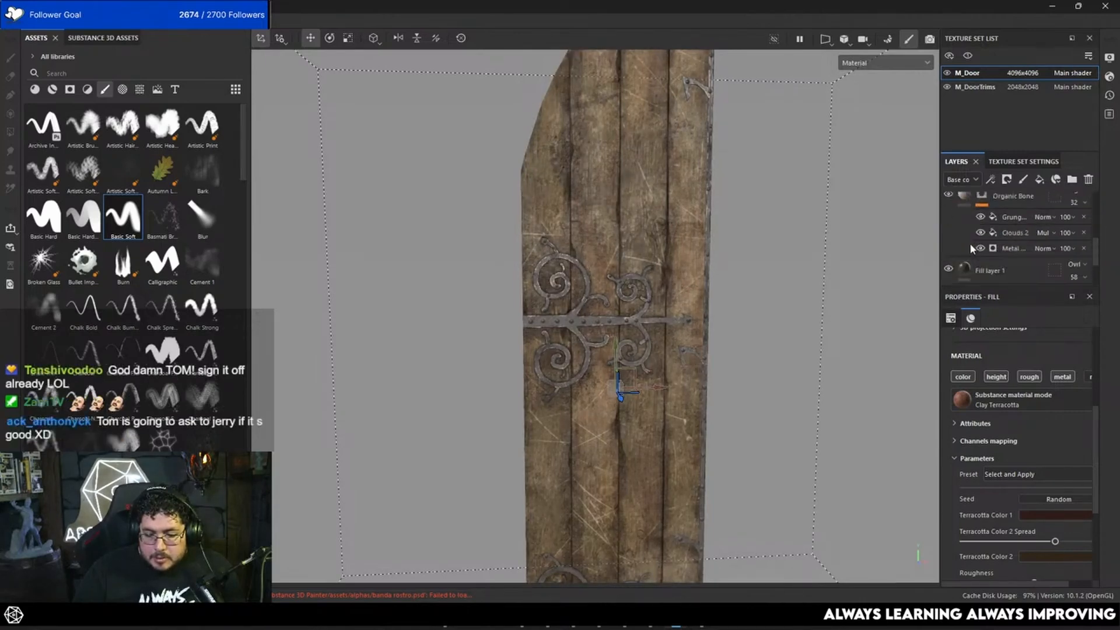
pyautogui.click(980, 262)
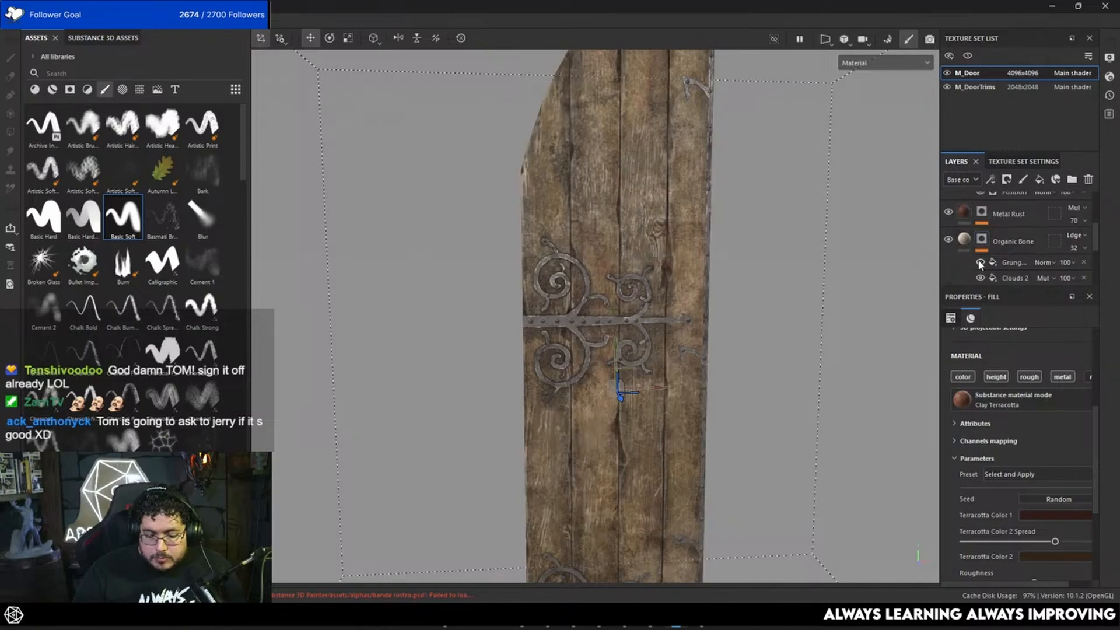
pyautogui.click(981, 262)
pyautogui.scroll(-2, 1018, 264)
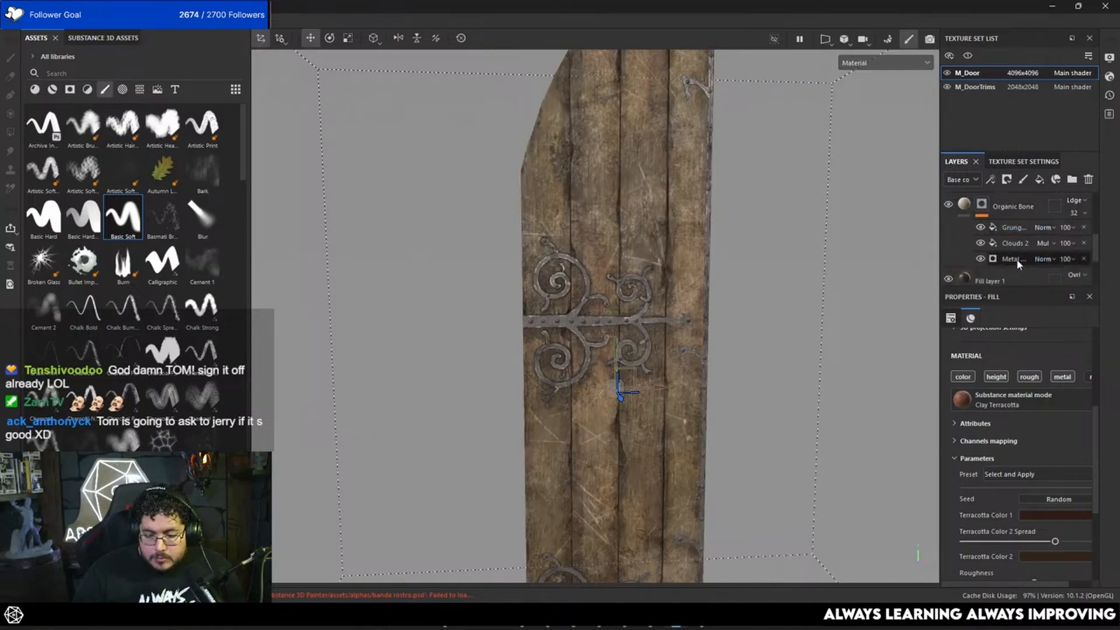
pyautogui.click(981, 228)
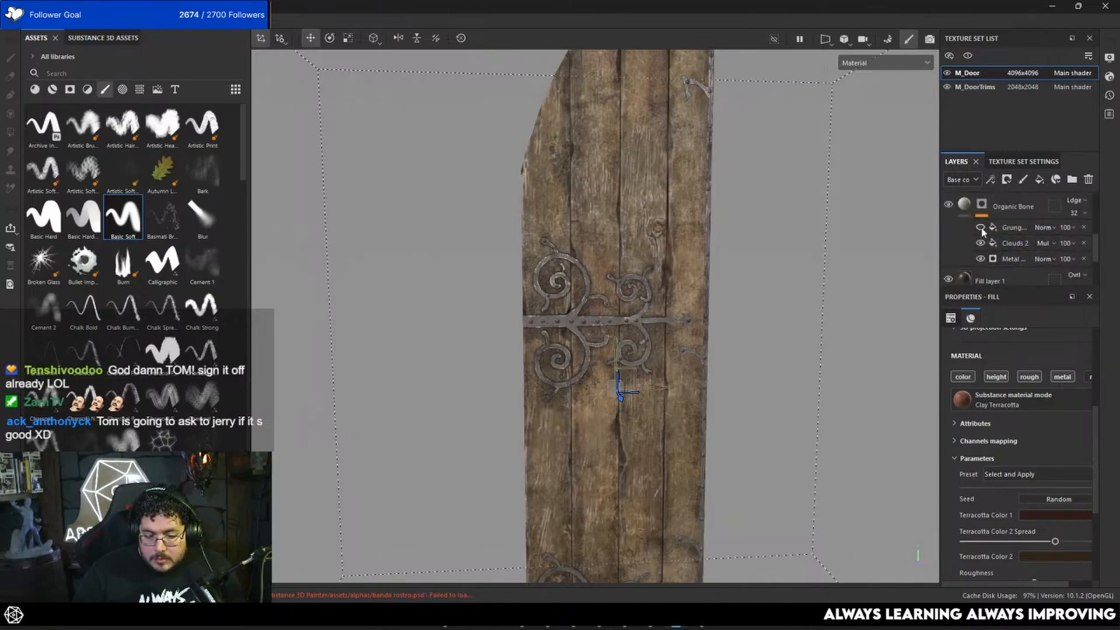
pyautogui.click(981, 228)
pyautogui.click(1042, 228)
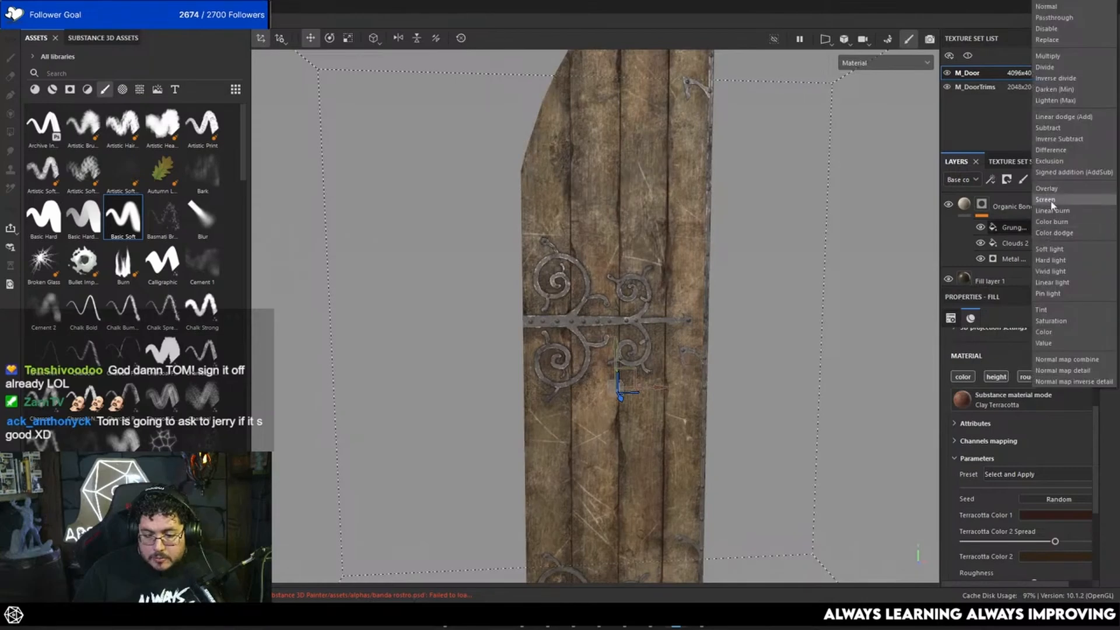
pyautogui.click(1057, 117)
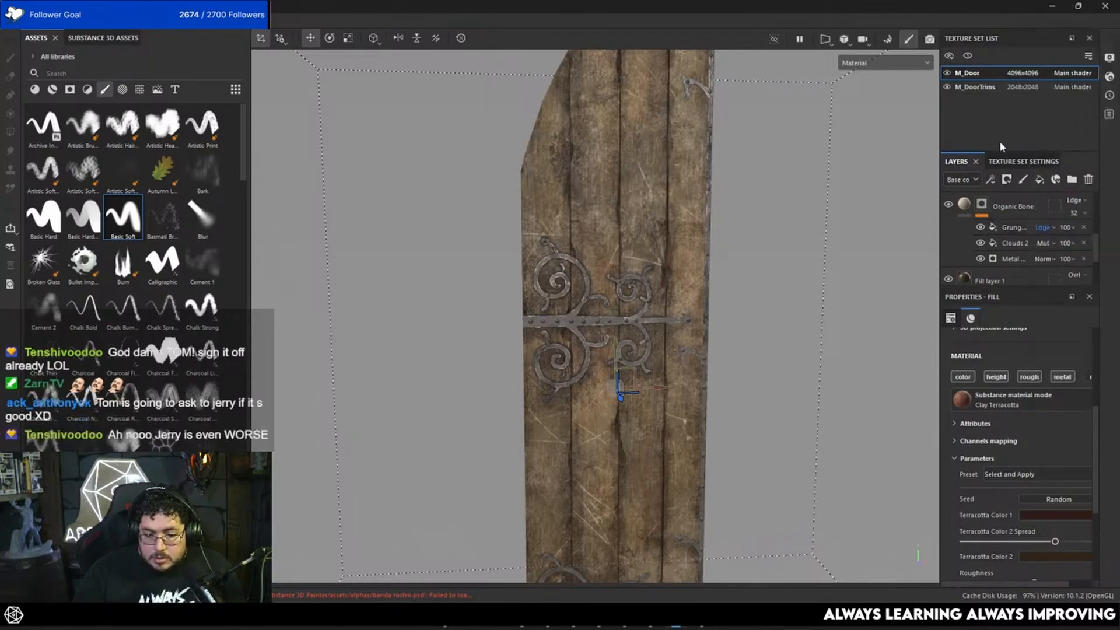
# Enable the height channel on the lower Organic Bone layer of the door's wood.
pyautogui.keyDown('alt'); pyautogui.moveTo(840, 224); pyautogui.dragTo(740, 263, button='right'); pyautogui.keyUp('alt')
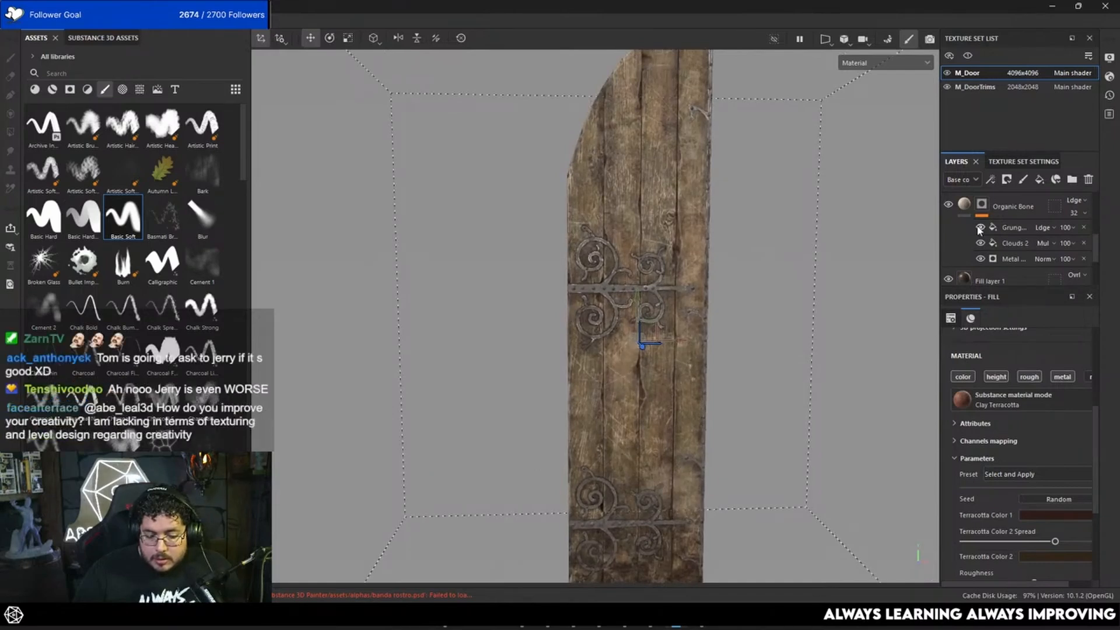
pyautogui.click(968, 206)
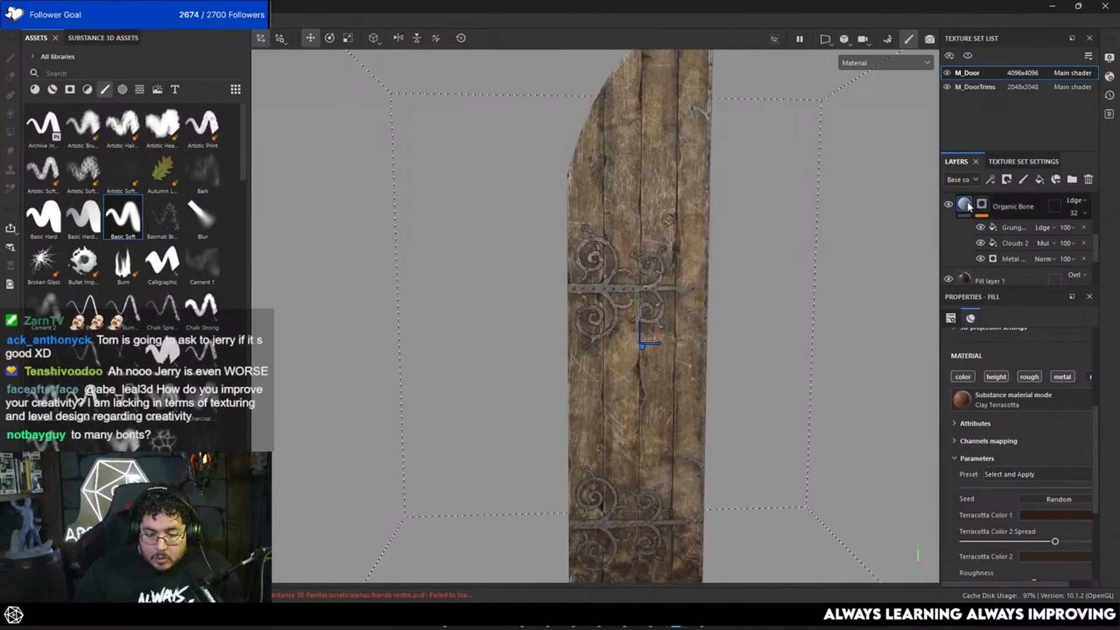
pyautogui.click(1017, 362)
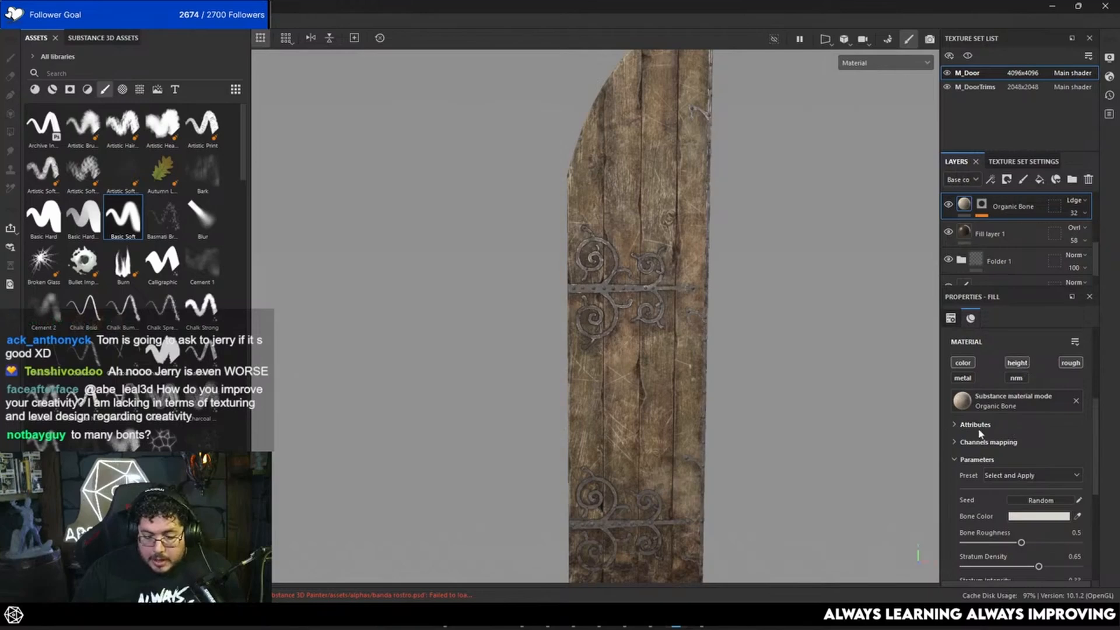
# Set the lower Organic Bone layer's Height Position to 0.45 so its scratches sink into the wood, and check the whole door.
pyautogui.scroll(-6, 997, 514)
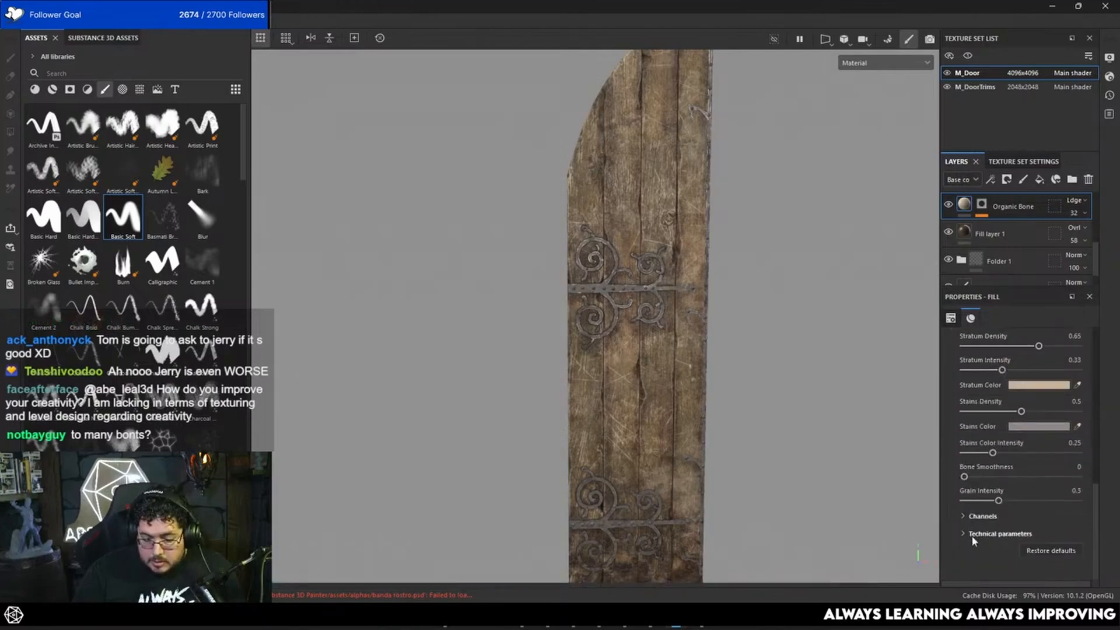
pyautogui.scroll(9, 617, 357)
pyautogui.keyDown('alt'); pyautogui.moveTo(618, 357); pyautogui.dragTo(636, 315); pyautogui.keyUp('alt')
pyautogui.click(983, 516)
pyautogui.scroll(-4, 984, 519)
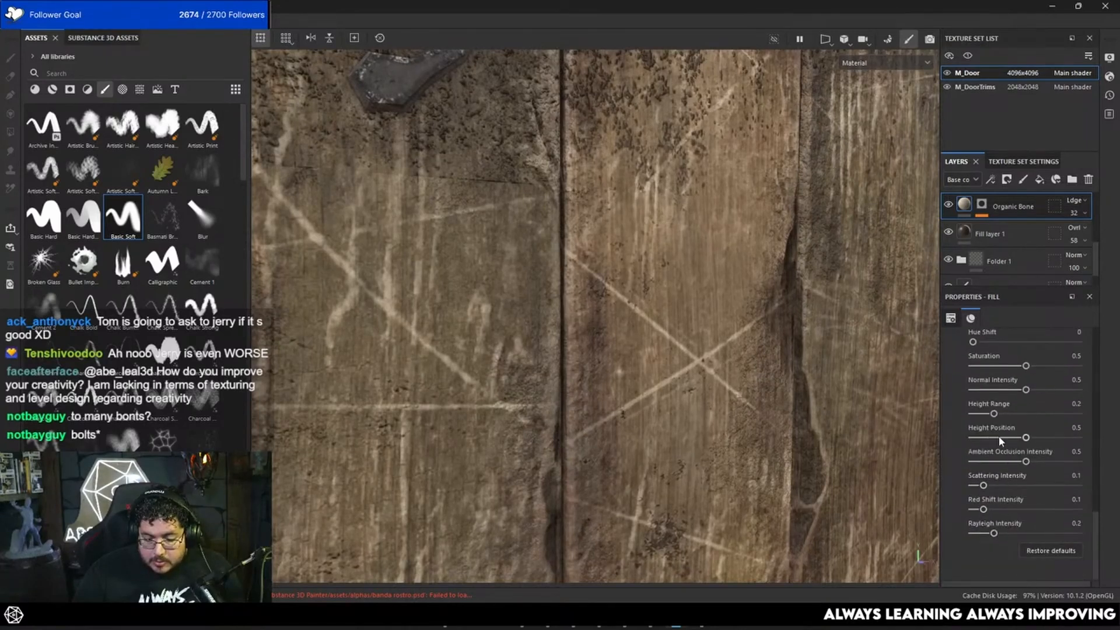
pyautogui.click(1016, 437)
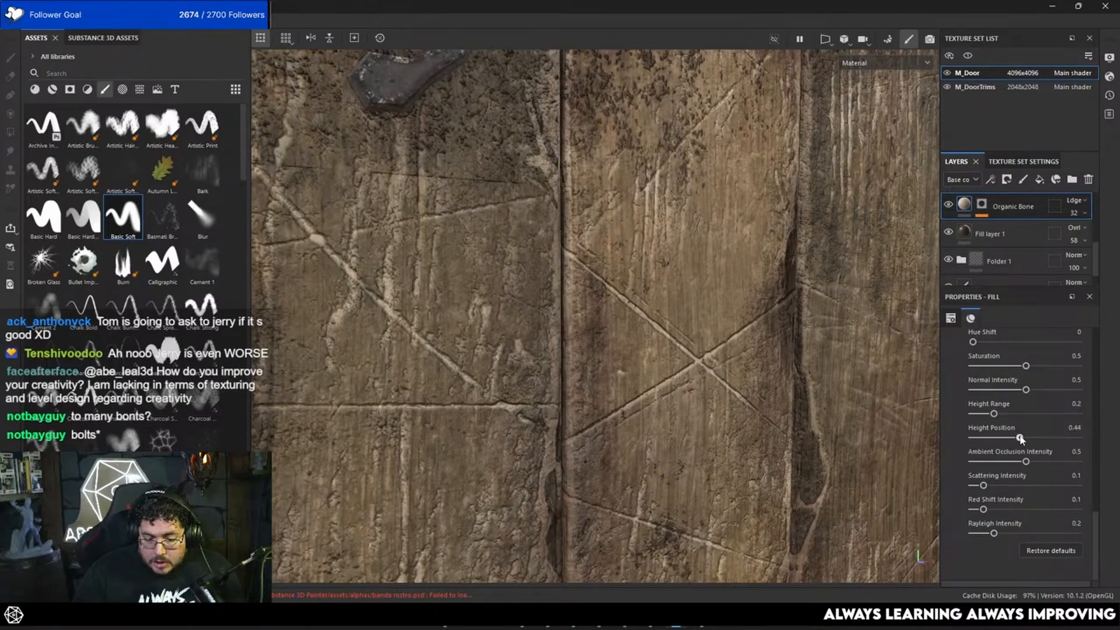
pyautogui.moveTo(1020, 439); pyautogui.dragTo(1020, 439)
pyautogui.keyDown('alt'); pyautogui.moveTo(828, 249); pyautogui.dragTo(385, 165, button='right'); pyautogui.keyUp('alt')
pyautogui.keyDown('alt'); pyautogui.moveTo(840, 256); pyautogui.dragTo(662, 302, button='middle'); pyautogui.keyUp('alt')
pyautogui.keyDown('alt'); pyautogui.moveTo(662, 302); pyautogui.dragTo(684, 274); pyautogui.keyUp('alt')
pyautogui.keyDown('alt'); pyautogui.moveTo(762, 278); pyautogui.dragTo(736, 267); pyautogui.keyUp('alt')
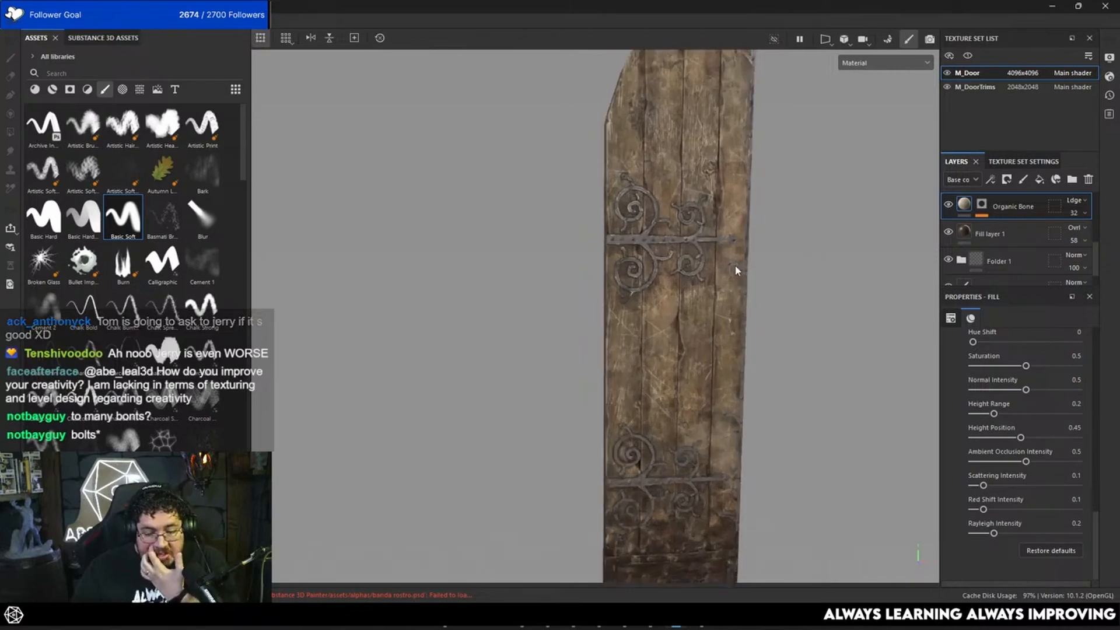
# Compare the door with and without Fill layer 1, and lower that layer's opacity to 43.
pyautogui.click(949, 233)
pyautogui.click(949, 232)
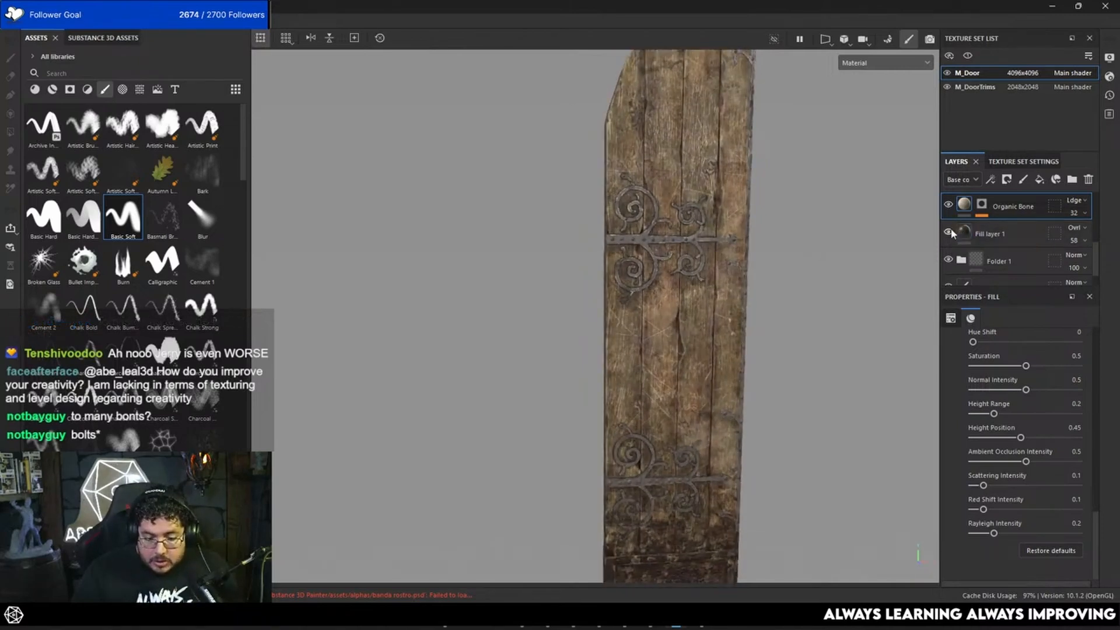
pyautogui.click(1003, 236)
pyautogui.click(1077, 243)
pyautogui.moveTo(1088, 262); pyautogui.dragTo(1089, 263)
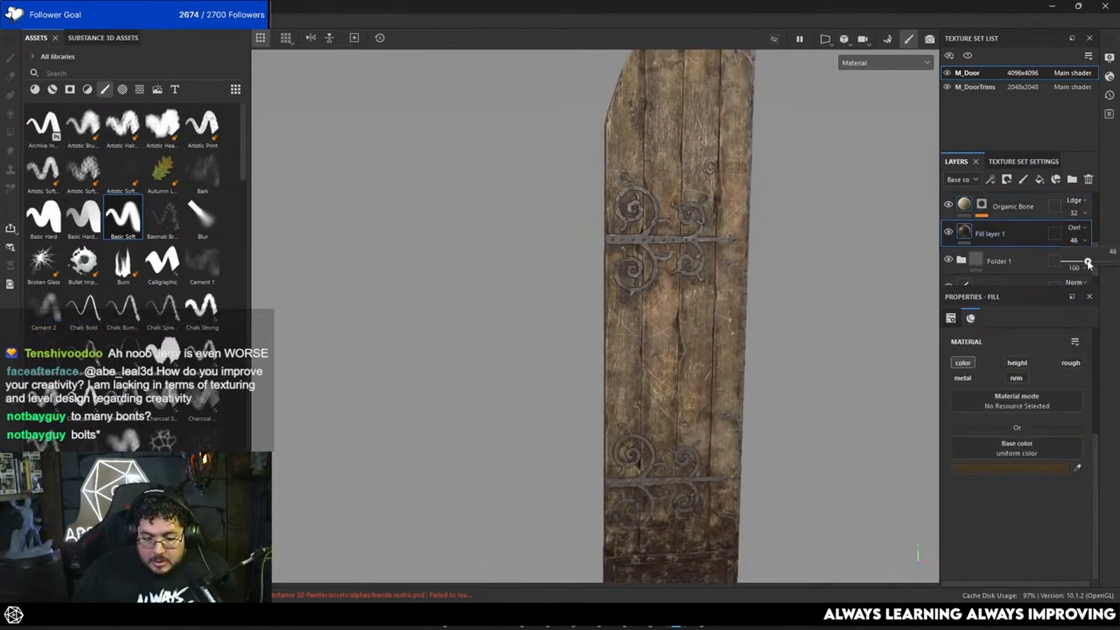
pyautogui.scroll(3, 958, 252)
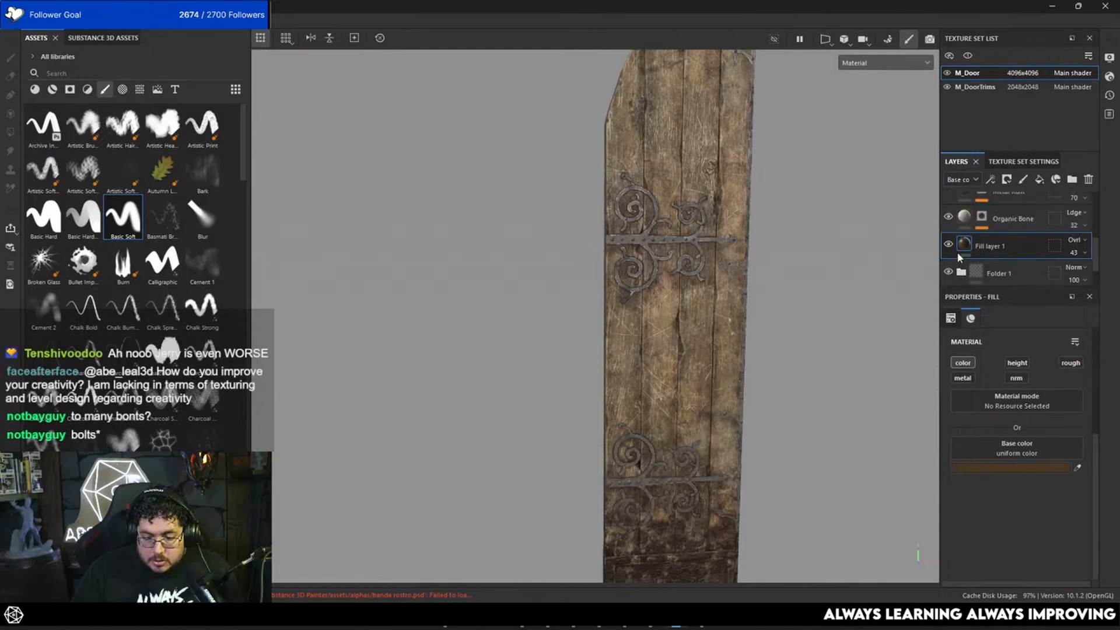
# Examine the contents of Folder 1 and compare the door with and without the Metal Rust layer.
pyautogui.scroll(-3, 949, 224)
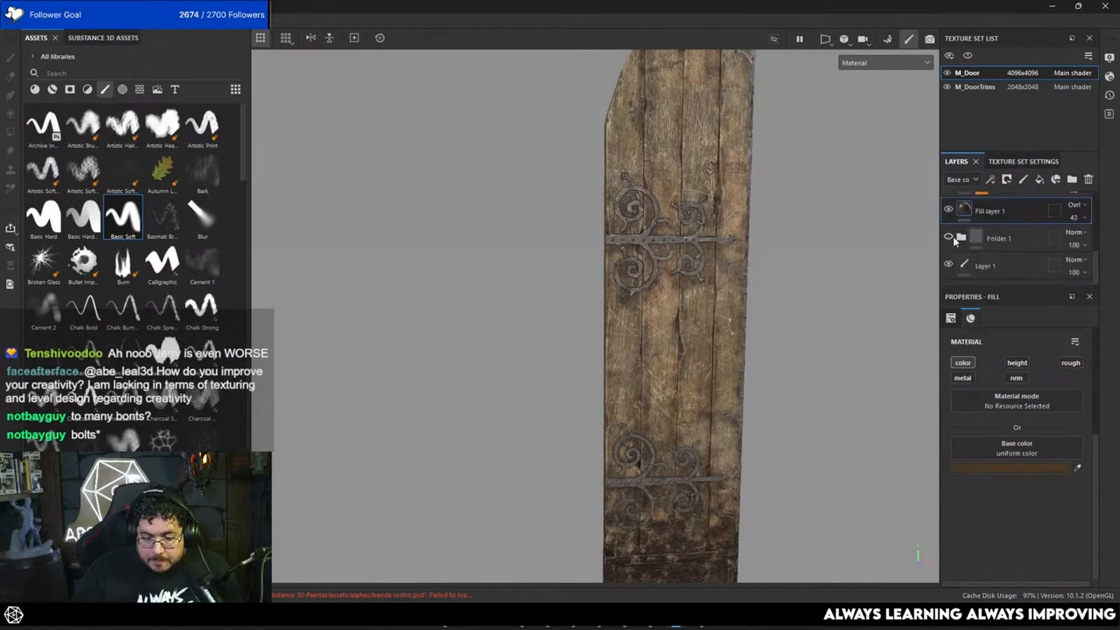
pyautogui.click(951, 238)
pyautogui.click(960, 239)
pyautogui.scroll(-2, 963, 242)
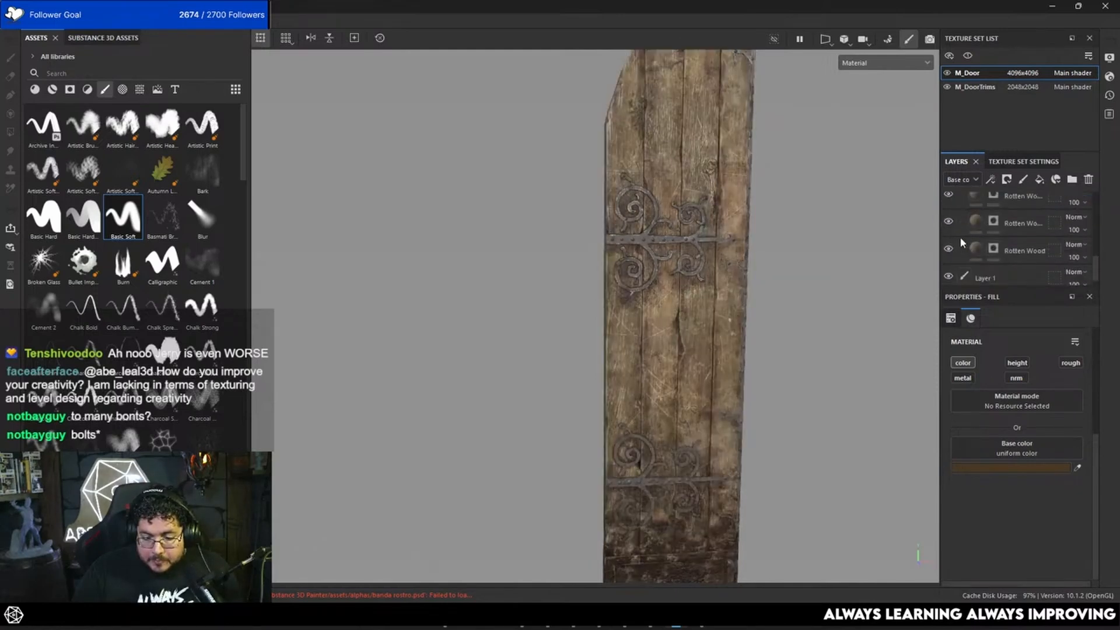
pyautogui.scroll(5, 961, 238)
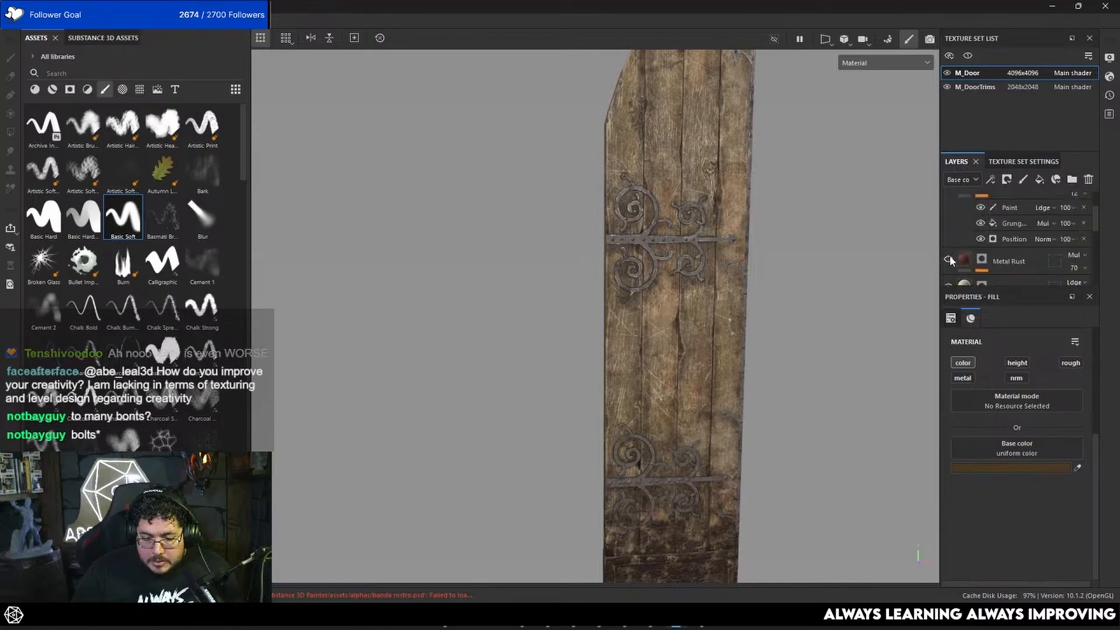
pyautogui.click(949, 259)
pyautogui.click(948, 259)
pyautogui.click(948, 259)
pyautogui.click(948, 259)
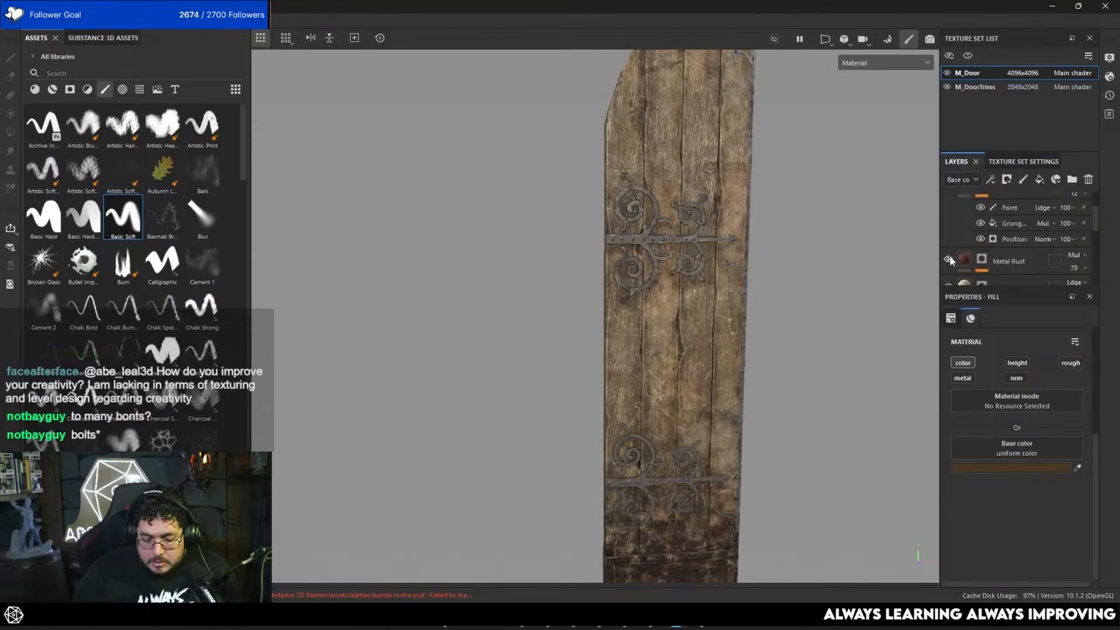
# Lower the top Clay Terracotta layer's opacity to 69 and check the wood around the upper hinge.
pyautogui.scroll(2, 953, 256)
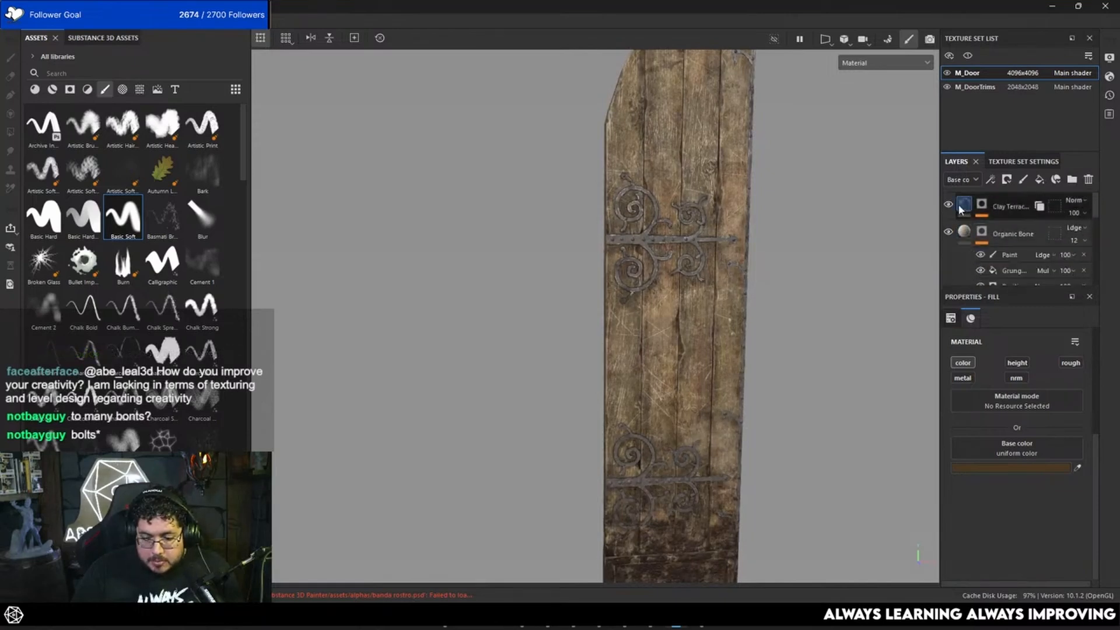
pyautogui.click(1085, 214)
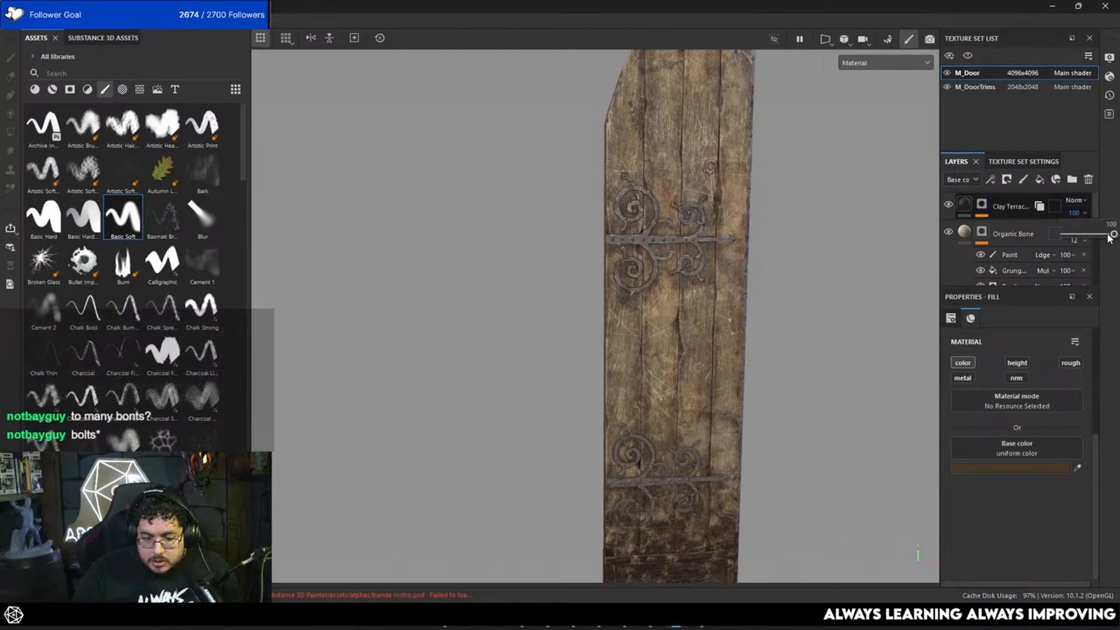
pyautogui.moveTo(1109, 235); pyautogui.dragTo(1098, 235)
pyautogui.keyDown('alt'); pyautogui.moveTo(852, 315); pyautogui.dragTo(688, 288); pyautogui.keyUp('alt')
pyautogui.keyDown('alt'); pyautogui.moveTo(688, 287); pyautogui.dragTo(678, 314, button='middle'); pyautogui.keyUp('alt')
pyautogui.keyDown('alt'); pyautogui.moveTo(678, 314); pyautogui.dragTo(710, 317, button='right'); pyautogui.keyUp('alt')
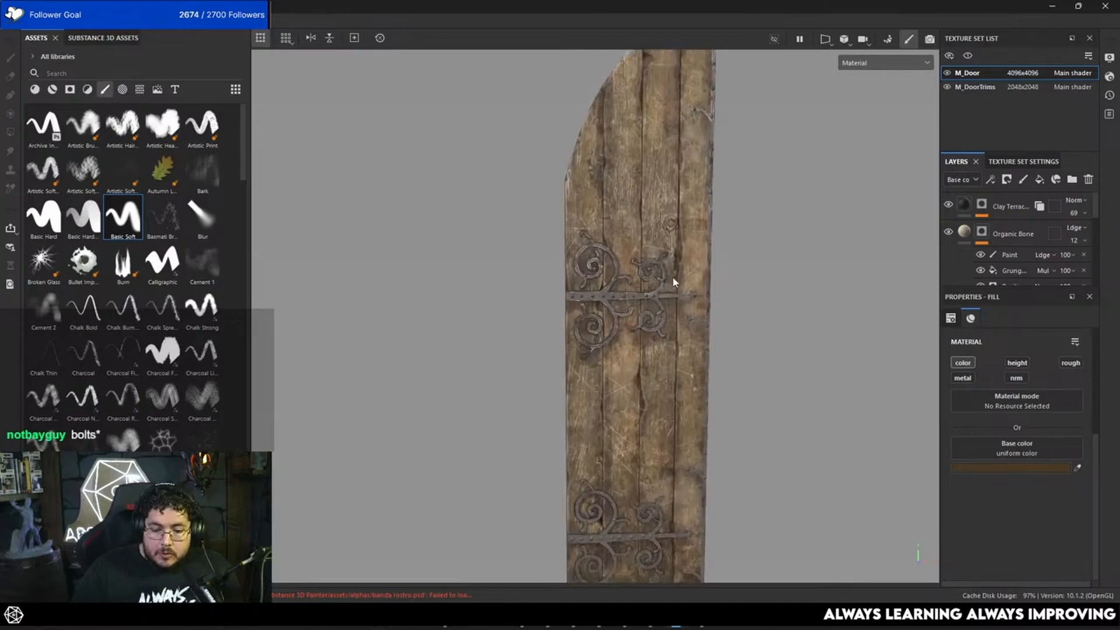
pyautogui.keyDown('alt'); pyautogui.moveTo(673, 282); pyautogui.dragTo(688, 289, button='right'); pyautogui.keyUp('alt')
pyautogui.keyDown('alt'); pyautogui.moveTo(688, 289); pyautogui.dragTo(638, 318); pyautogui.keyUp('alt')
pyautogui.keyDown('alt'); pyautogui.moveTo(638, 317); pyautogui.dragTo(671, 320, button='right'); pyautogui.keyUp('alt')
pyautogui.keyDown('alt'); pyautogui.moveTo(670, 321); pyautogui.dragTo(736, 310, button='middle'); pyautogui.keyUp('alt')
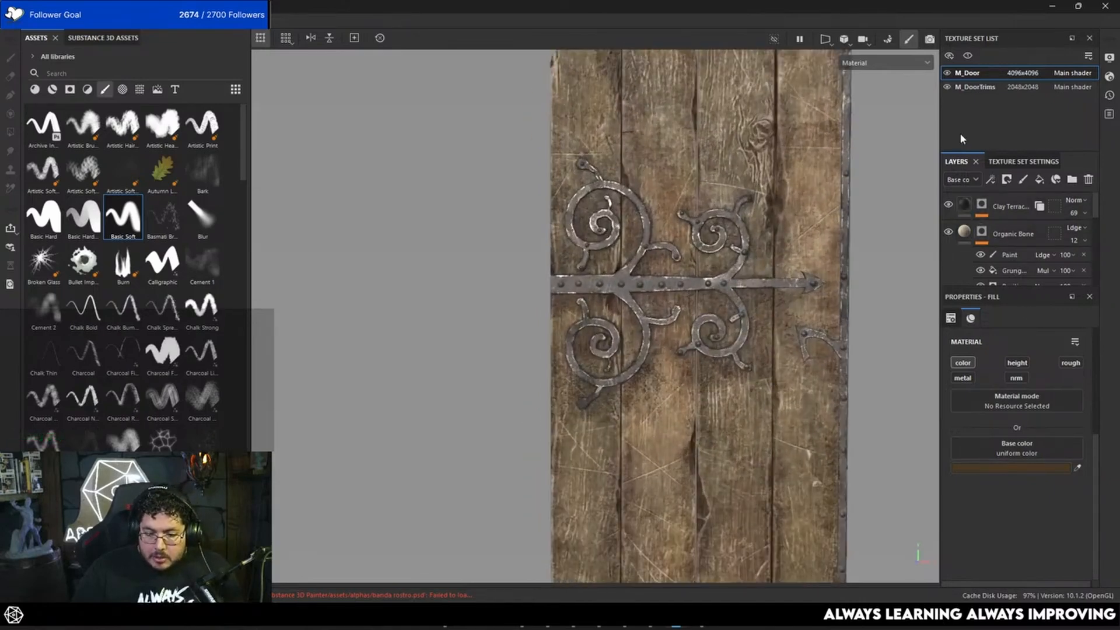
# In the M_DoorTrims set, erase alternate rivets along the hinge bars from Fill layer 1's mask with a black brush of size 3.32.
pyautogui.click(970, 87)
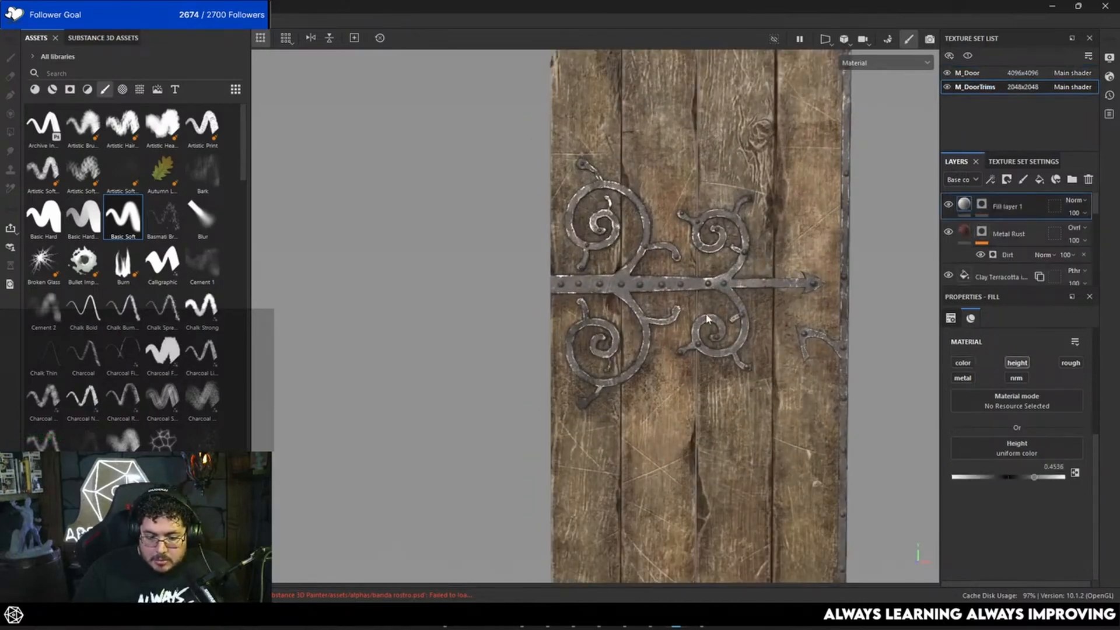
pyautogui.keyDown('alt'); pyautogui.moveTo(707, 319); pyautogui.dragTo(736, 320, button='right'); pyautogui.keyUp('alt')
pyautogui.keyDown('alt'); pyautogui.moveTo(736, 320); pyautogui.dragTo(824, 325, button='middle'); pyautogui.keyUp('alt')
pyautogui.click(981, 206)
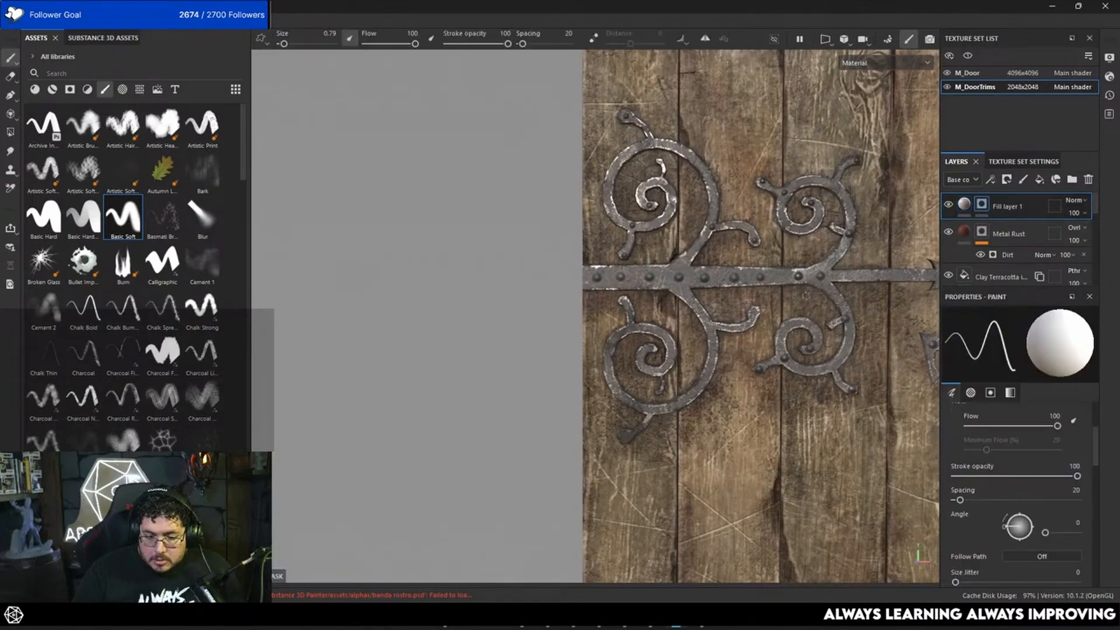
pyautogui.moveTo(624, 279)
pyautogui.keyDown('ctrl'); pyautogui.mouseDown(button='right')
pyautogui.moveTo(650, 279)
pyautogui.moveTo(636, 278)
pyautogui.mouseUp(button='right'); pyautogui.keyUp('ctrl')
pyautogui.press('x')
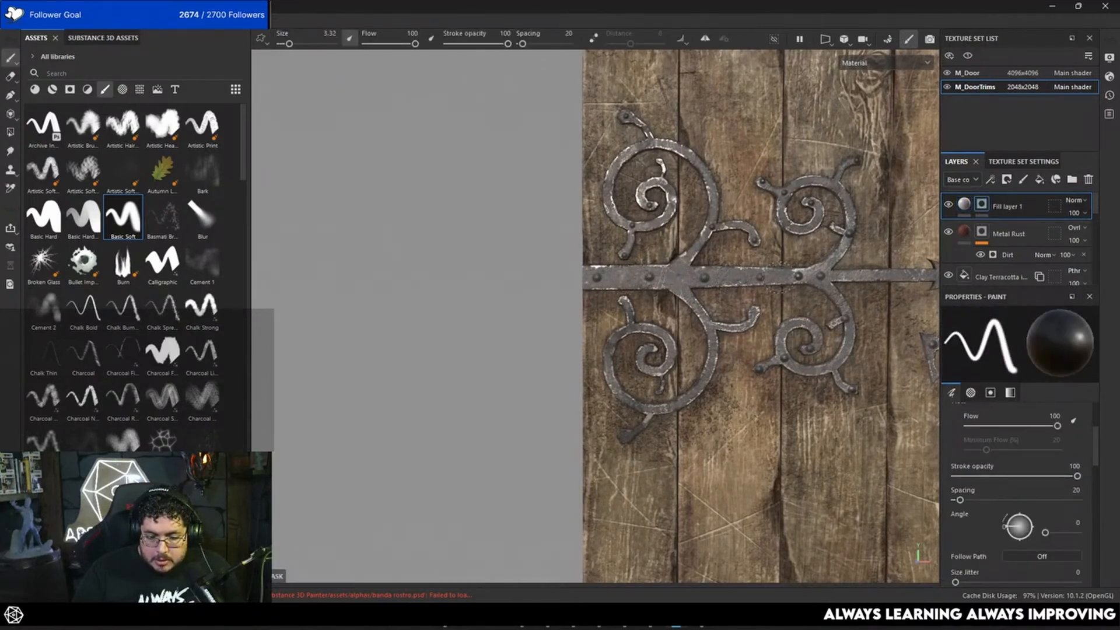
pyautogui.keyDown('alt'); pyautogui.moveTo(792, 357); pyautogui.dragTo(752, 543, button='right'); pyautogui.keyUp('alt')
pyautogui.keyDown('alt'); pyautogui.moveTo(752, 543); pyautogui.dragTo(725, 208, button='middle'); pyautogui.keyUp('alt')
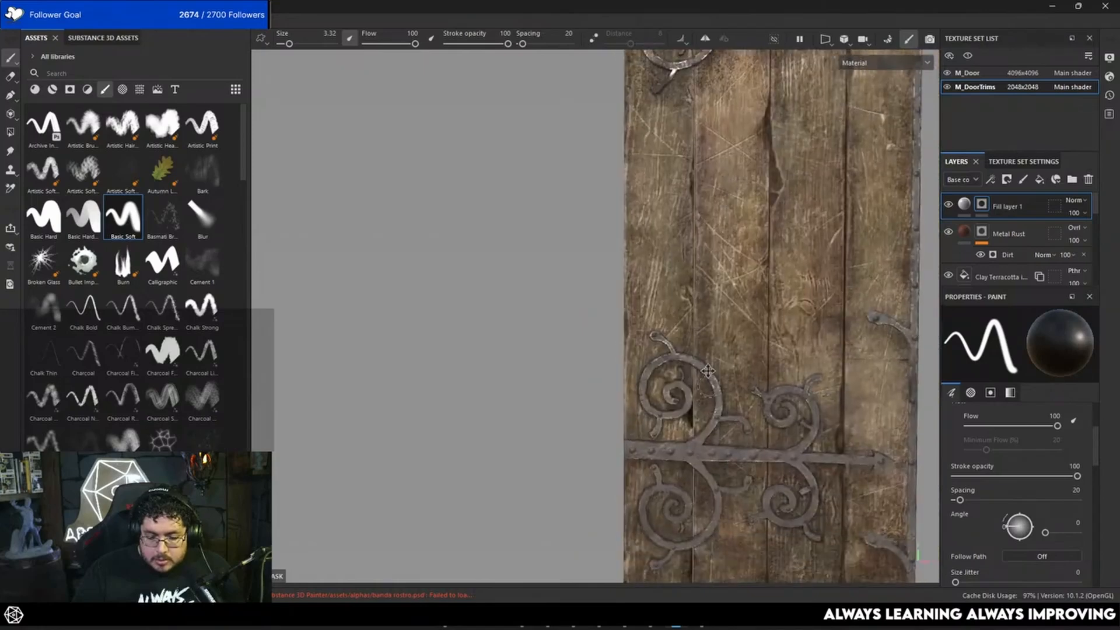
pyautogui.keyDown('alt'); pyautogui.moveTo(707, 381); pyautogui.dragTo(701, 257, button='middle'); pyautogui.keyUp('alt')
pyautogui.keyDown('alt'); pyautogui.moveTo(702, 256); pyautogui.dragTo(658, 358, button='right'); pyautogui.keyUp('alt')
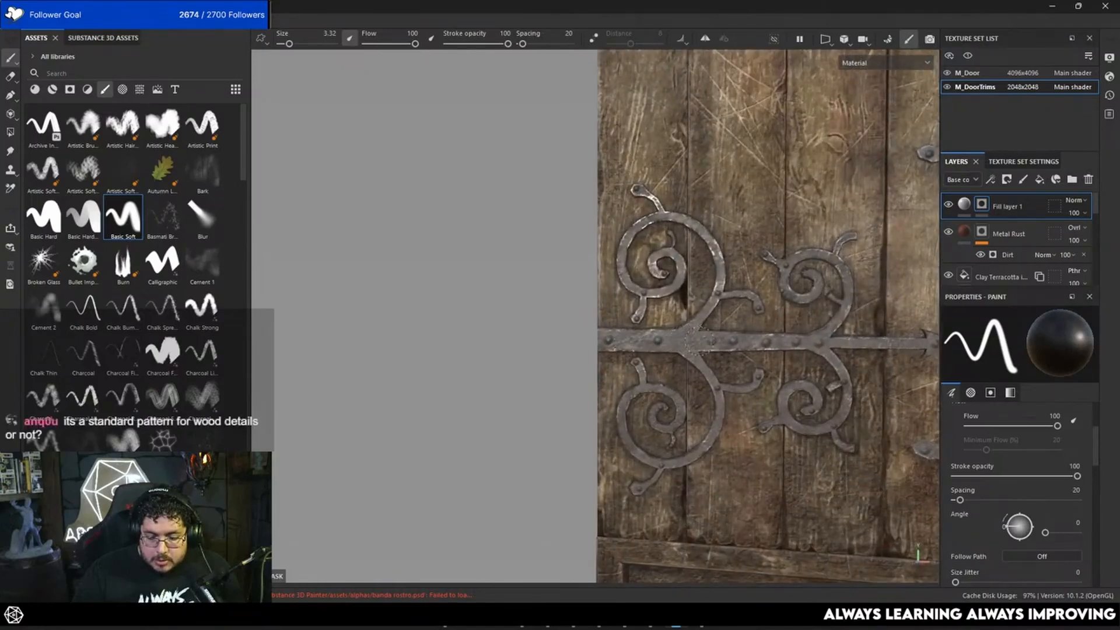
# Inspect the full door, both hinges and the bottom panel from several distances and angles.
pyautogui.keyDown('alt'); pyautogui.moveTo(799, 342); pyautogui.dragTo(726, 304, button='right'); pyautogui.keyUp('alt')
pyautogui.keyDown('alt'); pyautogui.moveTo(727, 303); pyautogui.dragTo(745, 275); pyautogui.keyUp('alt')
pyautogui.keyDown('alt'); pyautogui.moveTo(744, 274); pyautogui.dragTo(669, 339, button='middle'); pyautogui.keyUp('alt')
pyautogui.keyDown('alt'); pyautogui.moveTo(669, 339); pyautogui.dragTo(680, 294); pyautogui.keyUp('alt')
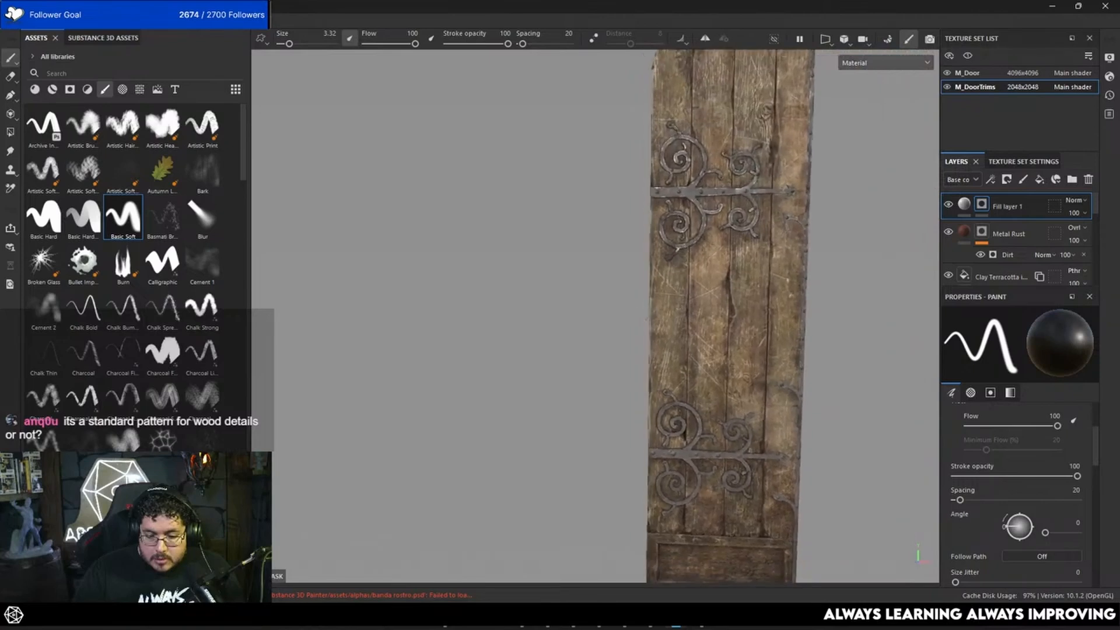
pyautogui.keyDown('alt'); pyautogui.moveTo(680, 295); pyautogui.dragTo(646, 301, button='middle'); pyautogui.keyUp('alt')
pyautogui.keyDown('alt'); pyautogui.moveTo(645, 301); pyautogui.dragTo(633, 263, button='right'); pyautogui.keyUp('alt')
pyautogui.moveTo(633, 263)
pyautogui.keyDown('alt'); pyautogui.mouseDown()
pyautogui.moveTo(638, 254)
pyautogui.moveTo(618, 245)
pyautogui.moveTo(518, 225)
pyautogui.moveTo(555, 252)
pyautogui.moveTo(655, 275)
pyautogui.moveTo(483, 270)
pyautogui.moveTo(639, 311)
pyautogui.moveTo(635, 438)
pyautogui.mouseUp(); pyautogui.keyUp('alt')
pyautogui.keyDown('alt'); pyautogui.moveTo(636, 437); pyautogui.dragTo(663, 280, button='middle'); pyautogui.keyUp('alt')
pyautogui.keyDown('alt'); pyautogui.moveTo(663, 280); pyautogui.dragTo(729, 399, button='right'); pyautogui.keyUp('alt')
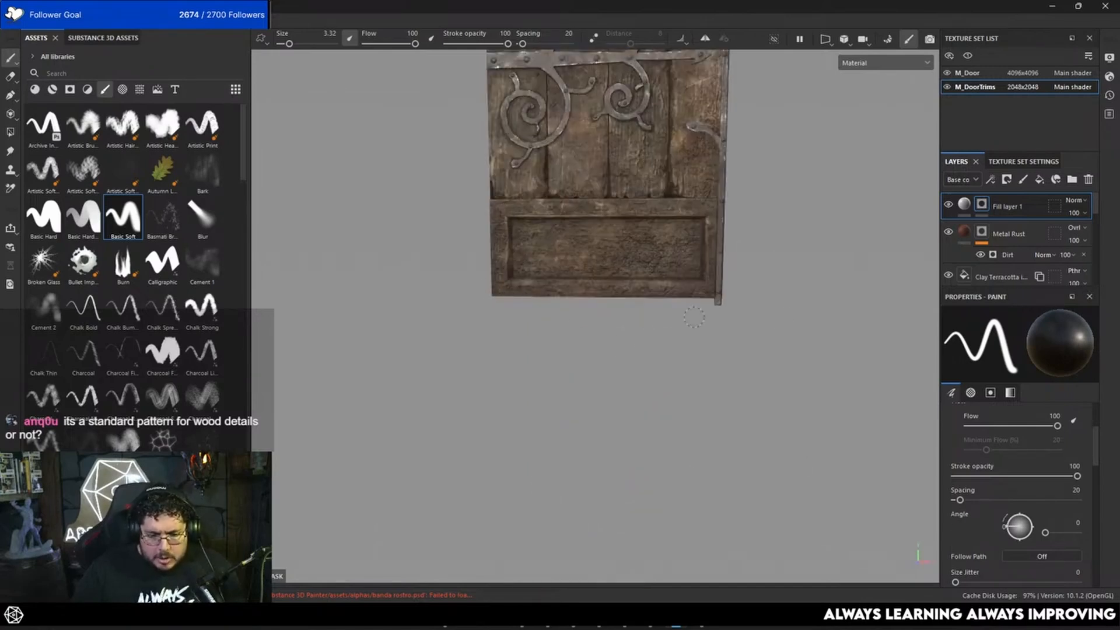
pyautogui.keyDown('alt'); pyautogui.moveTo(672, 253); pyautogui.dragTo(664, 403, button='middle'); pyautogui.keyUp('alt')
pyautogui.keyDown('alt'); pyautogui.moveTo(664, 402); pyautogui.dragTo(665, 379); pyautogui.keyUp('alt')
pyautogui.keyDown('alt'); pyautogui.moveTo(665, 379); pyautogui.dragTo(665, 513, button='middle'); pyautogui.keyUp('alt')
pyautogui.keyDown('alt'); pyautogui.moveTo(665, 513); pyautogui.dragTo(439, 294, button='right'); pyautogui.keyUp('alt')
pyautogui.keyDown('alt'); pyautogui.moveTo(439, 293); pyautogui.dragTo(492, 293); pyautogui.keyUp('alt')
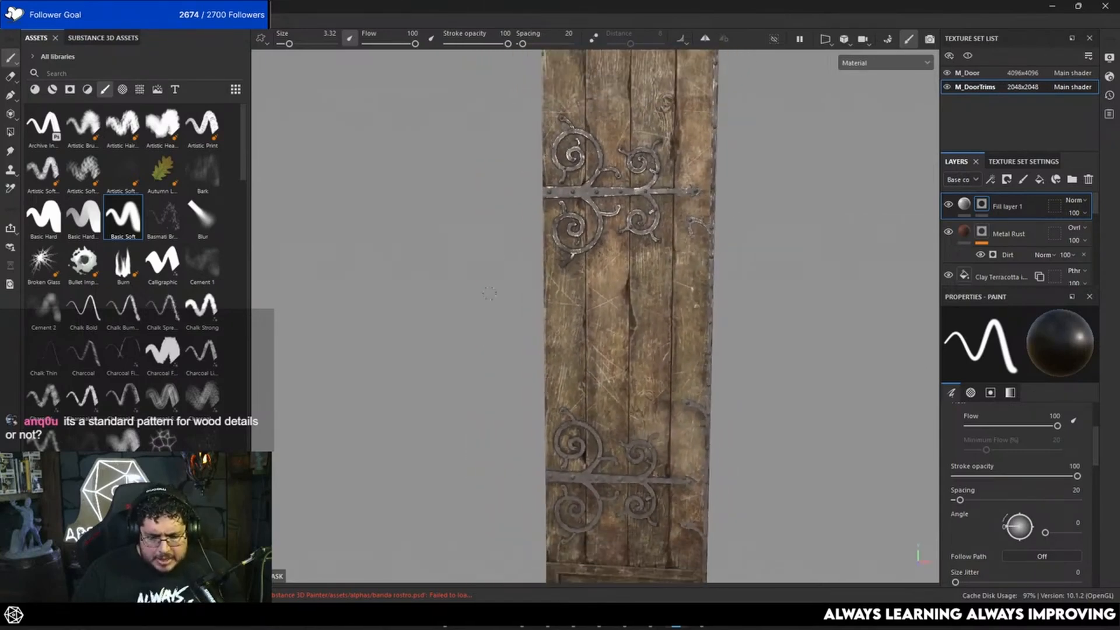
pyautogui.keyDown('alt'); pyautogui.moveTo(492, 293); pyautogui.dragTo(424, 249, button='right'); pyautogui.keyUp('alt')
pyautogui.keyDown('alt'); pyautogui.moveTo(424, 250); pyautogui.dragTo(449, 257); pyautogui.keyUp('alt')
pyautogui.keyDown('alt'); pyautogui.moveTo(449, 257); pyautogui.dragTo(671, 315, button='right'); pyautogui.keyUp('alt')
pyautogui.keyDown('alt'); pyautogui.moveTo(670, 315); pyautogui.dragTo(700, 292); pyautogui.keyUp('alt')
pyautogui.keyDown('alt'); pyautogui.moveTo(700, 292); pyautogui.dragTo(660, 265, button='right'); pyautogui.keyUp('alt')
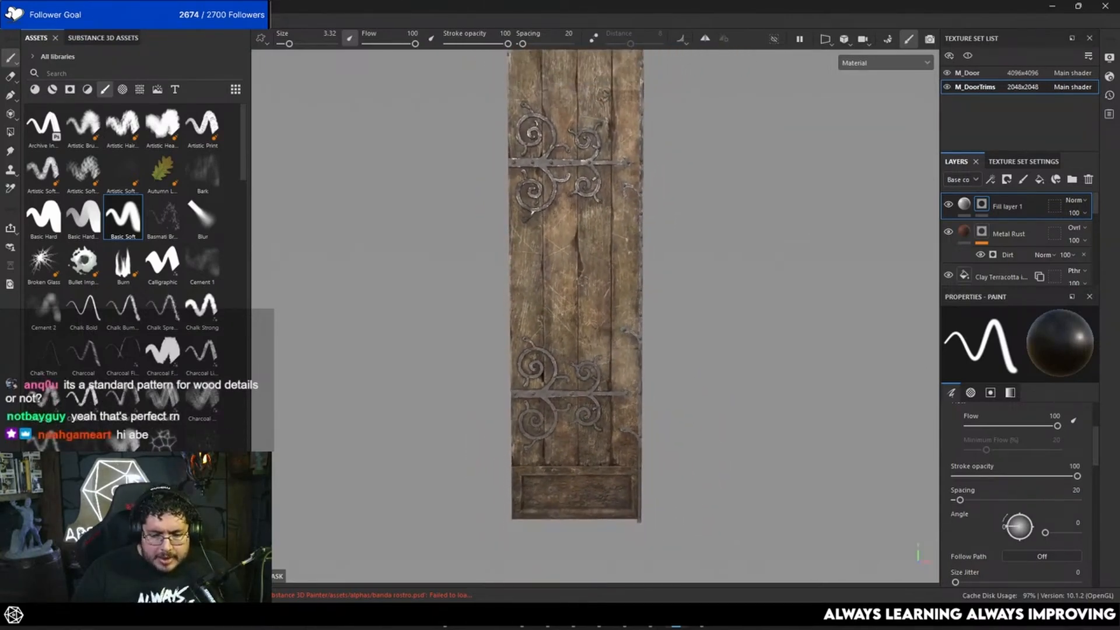
# Switch to the M_Door texture set and examine its roughness channel on the door for visible seams.
pyautogui.click(1039, 180)
pyautogui.press('Delete')
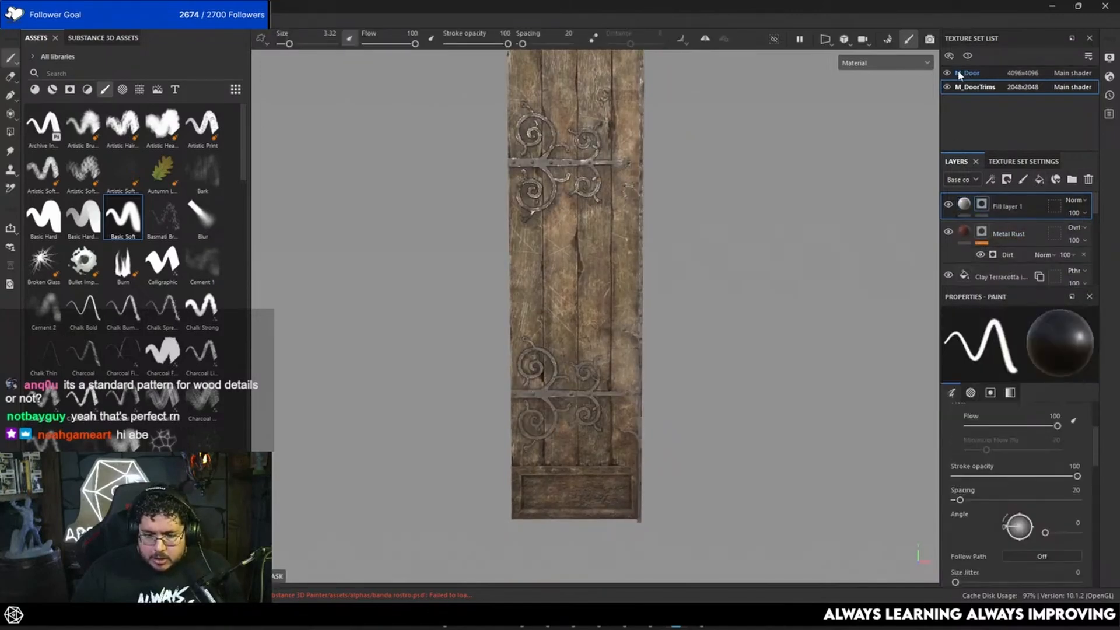
pyautogui.click(968, 73)
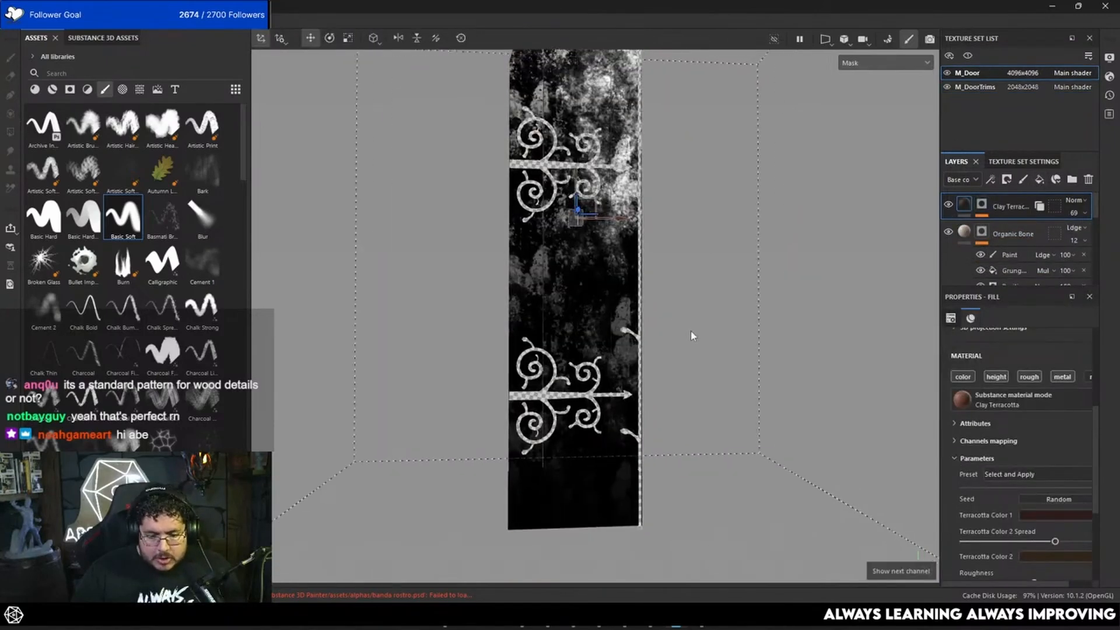
pyautogui.press('c')
pyautogui.press('c')
pyautogui.press('c')
pyautogui.moveTo(684, 342)
pyautogui.keyDown('alt'); pyautogui.mouseDown()
pyautogui.moveTo(712, 338)
pyautogui.moveTo(668, 375)
pyautogui.moveTo(650, 290)
pyautogui.moveTo(725, 278)
pyautogui.moveTo(685, 333)
pyautogui.mouseUp(); pyautogui.keyUp('alt')
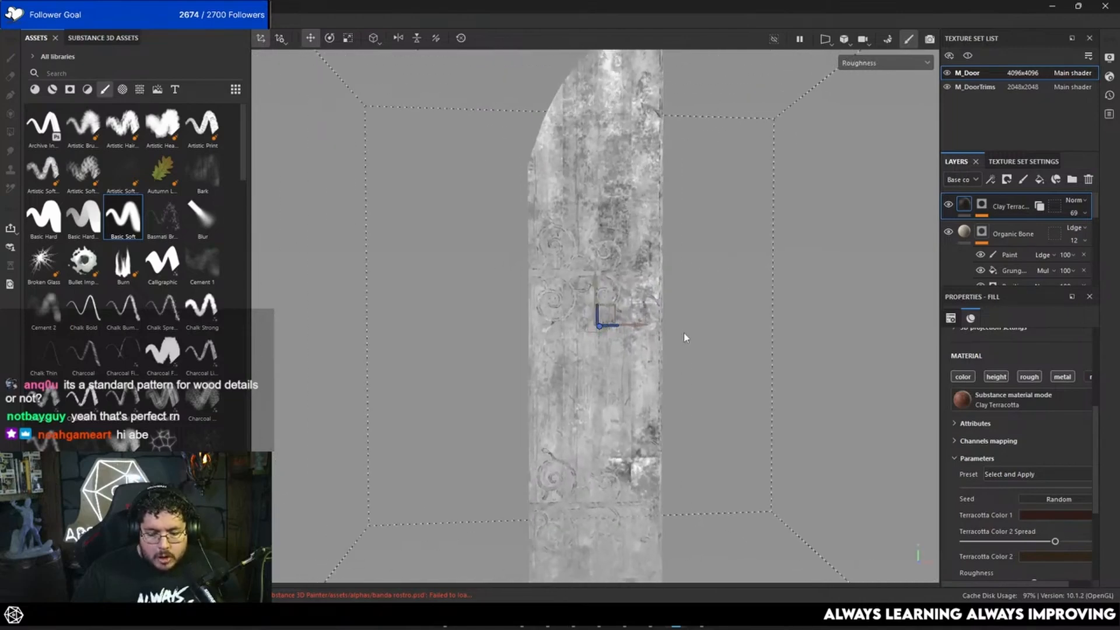
pyautogui.keyDown('alt'); pyautogui.moveTo(685, 332); pyautogui.dragTo(712, 338, button='right'); pyautogui.keyUp('alt')
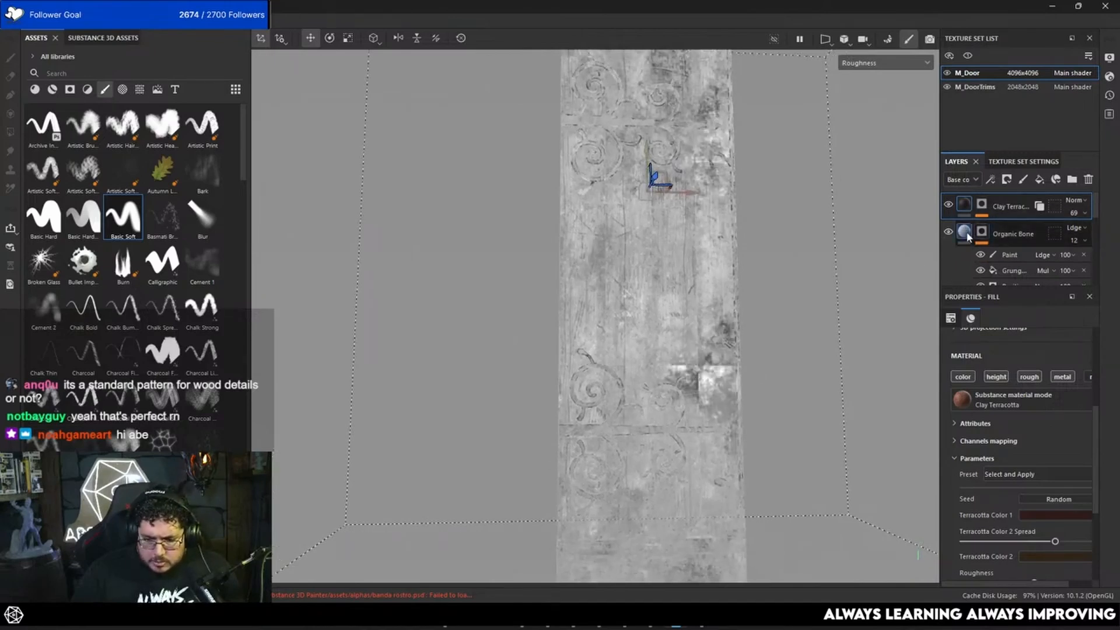
# Set the upper Organic Bone layer's projection to Tri-planar and check the door in the material view.
pyautogui.scroll(5, 998, 409)
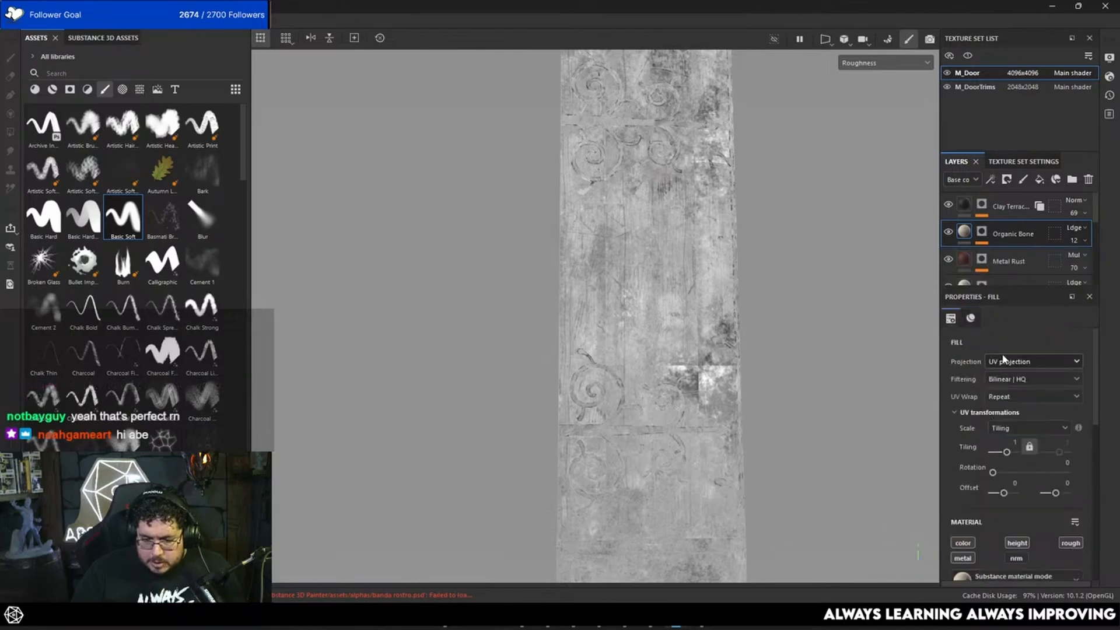
pyautogui.click(1012, 362)
pyautogui.click(1018, 400)
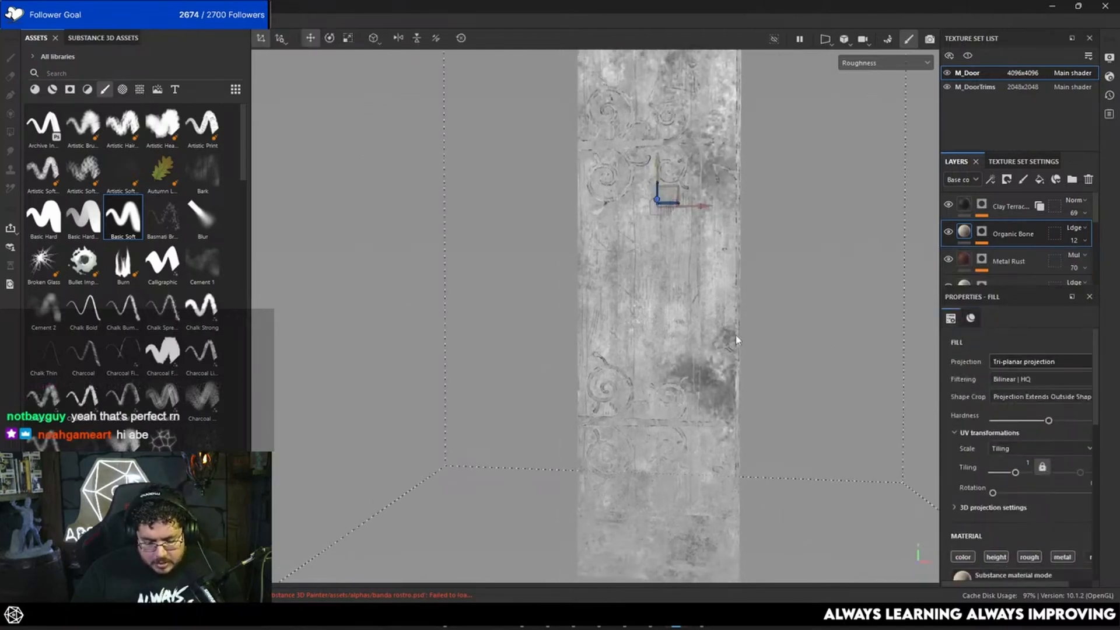
pyautogui.press('m')
pyautogui.keyDown('alt'); pyautogui.moveTo(745, 367); pyautogui.dragTo(674, 337); pyautogui.keyUp('alt')
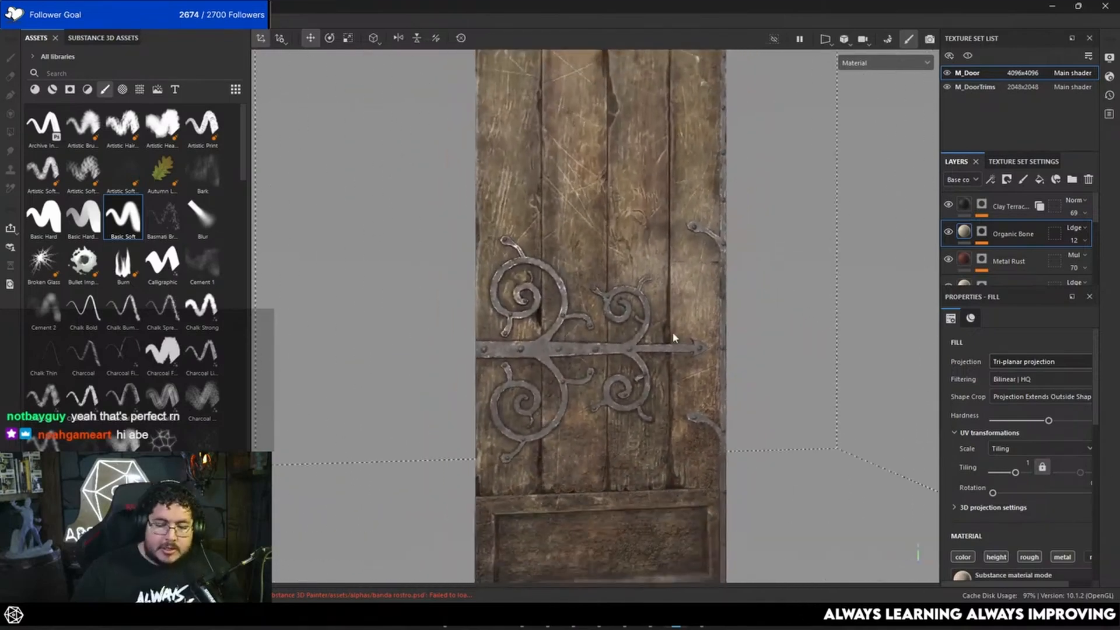
pyautogui.keyDown('alt'); pyautogui.moveTo(777, 320); pyautogui.dragTo(584, 266, button='middle'); pyautogui.keyUp('alt')
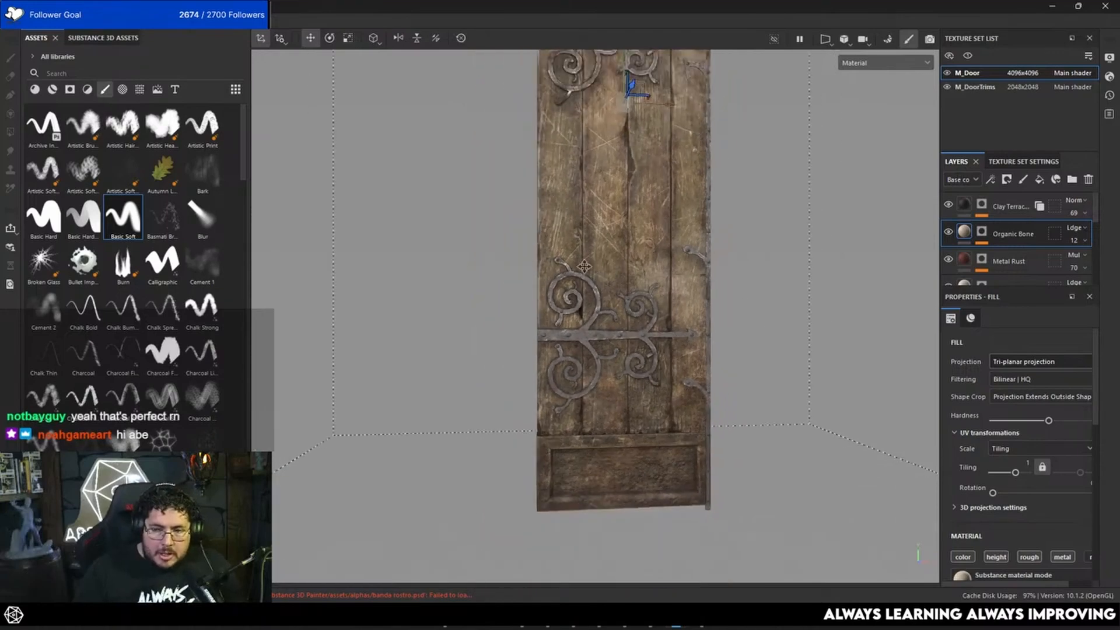
# Add a fill layer above the Clay Terracotta layer with a near-black base color and a black mask.
pyautogui.keyDown('alt'); pyautogui.moveTo(584, 266); pyautogui.dragTo(779, 365); pyautogui.keyUp('alt')
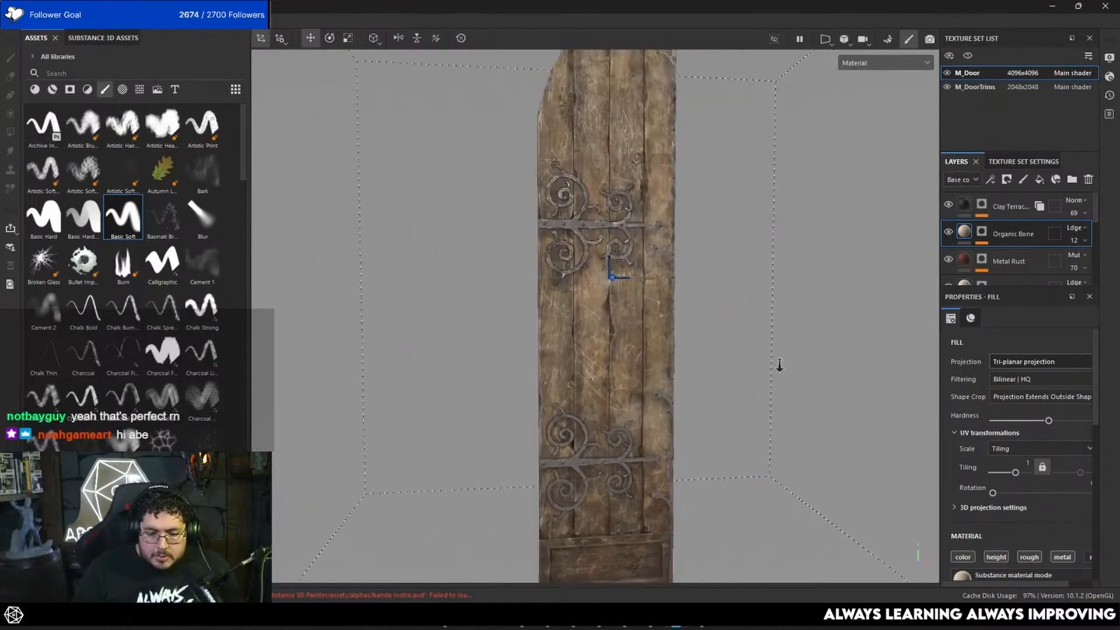
pyautogui.click(1009, 210)
pyautogui.click(1039, 179)
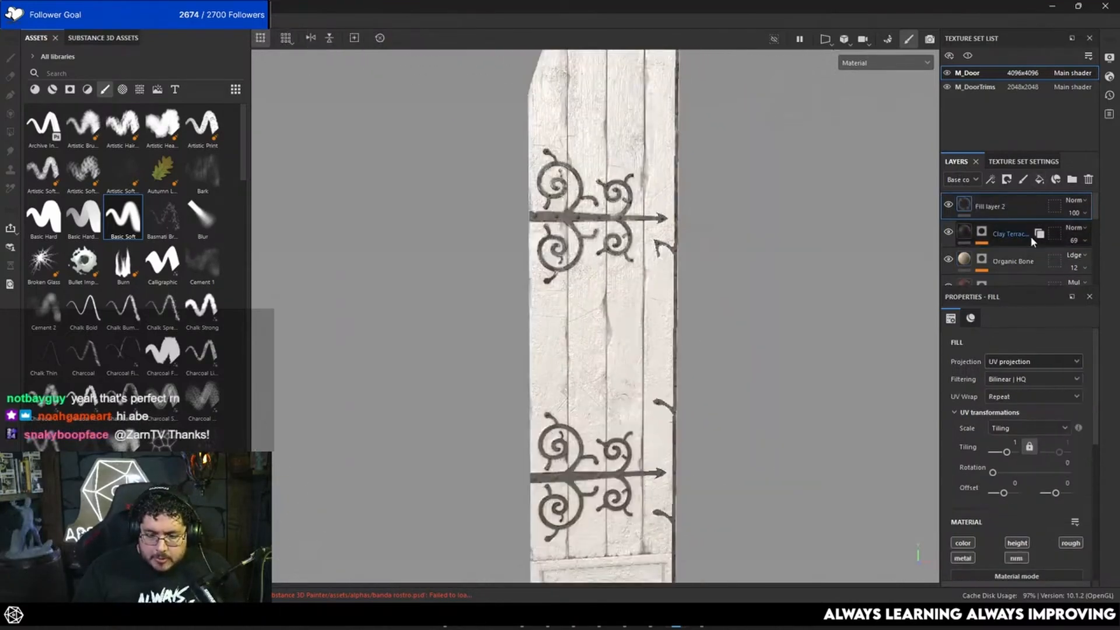
pyautogui.scroll(-3, 995, 459)
pyautogui.click(996, 512)
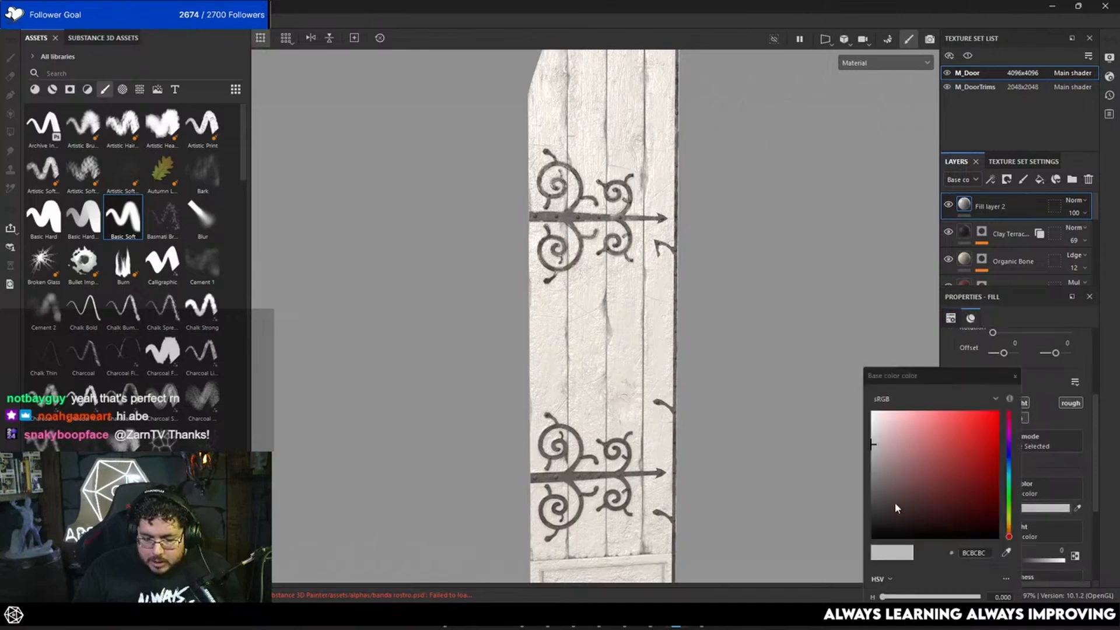
pyautogui.click(895, 533)
pyautogui.rightClick(1000, 219)
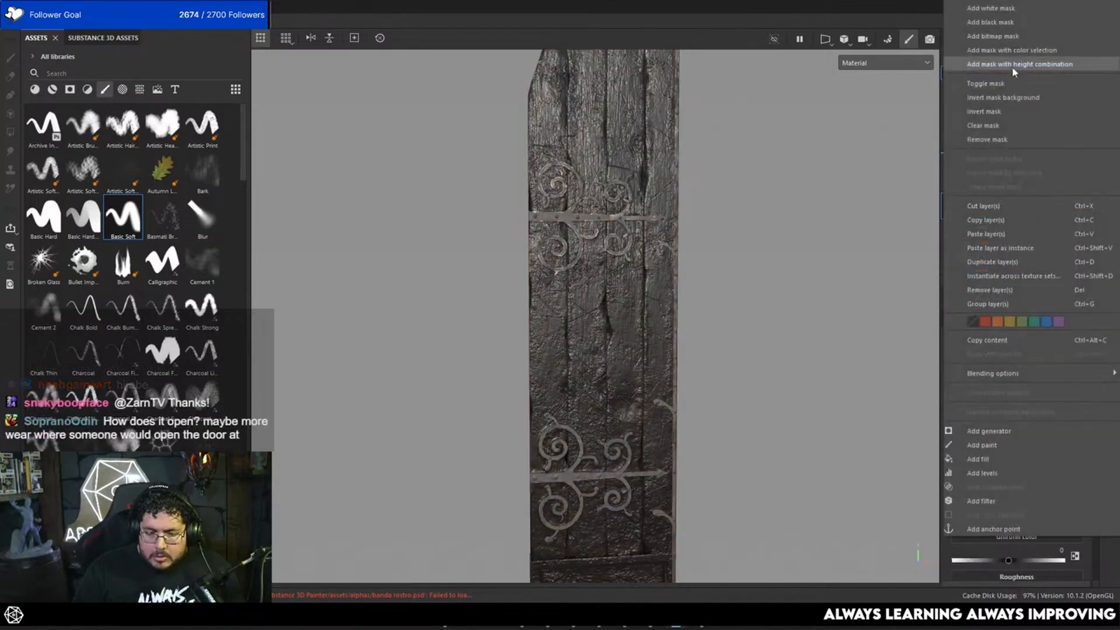
pyautogui.click(990, 21)
# Add a fill effect to Fill layer 2's mask and assign Grunge Map 004 as its grayscale.
pyautogui.rightClick(978, 204)
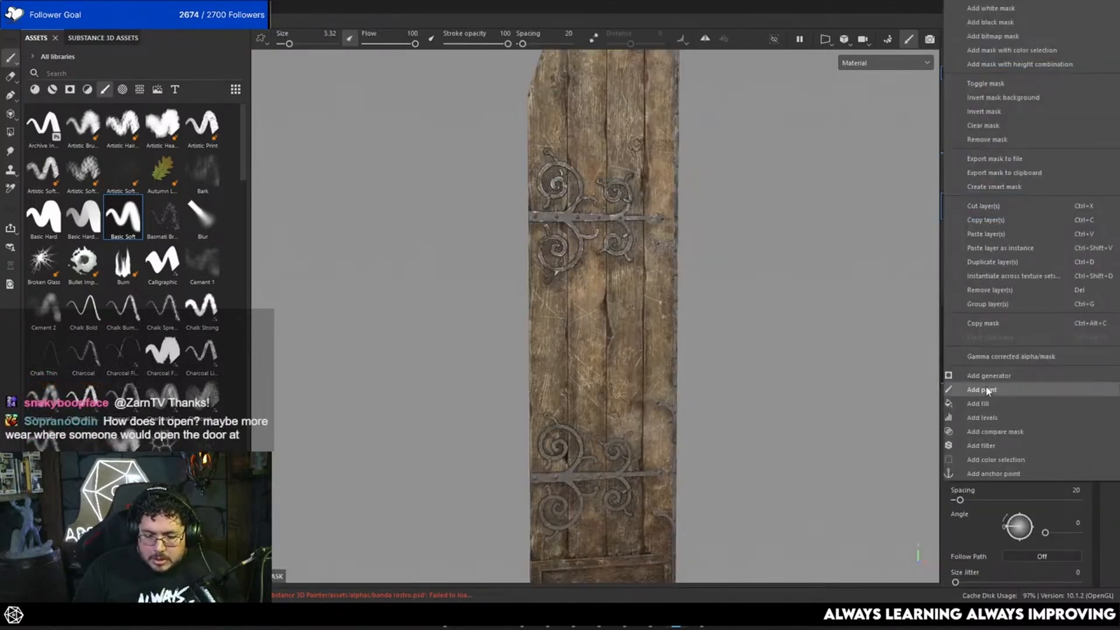
pyautogui.click(980, 404)
pyautogui.click(1017, 412)
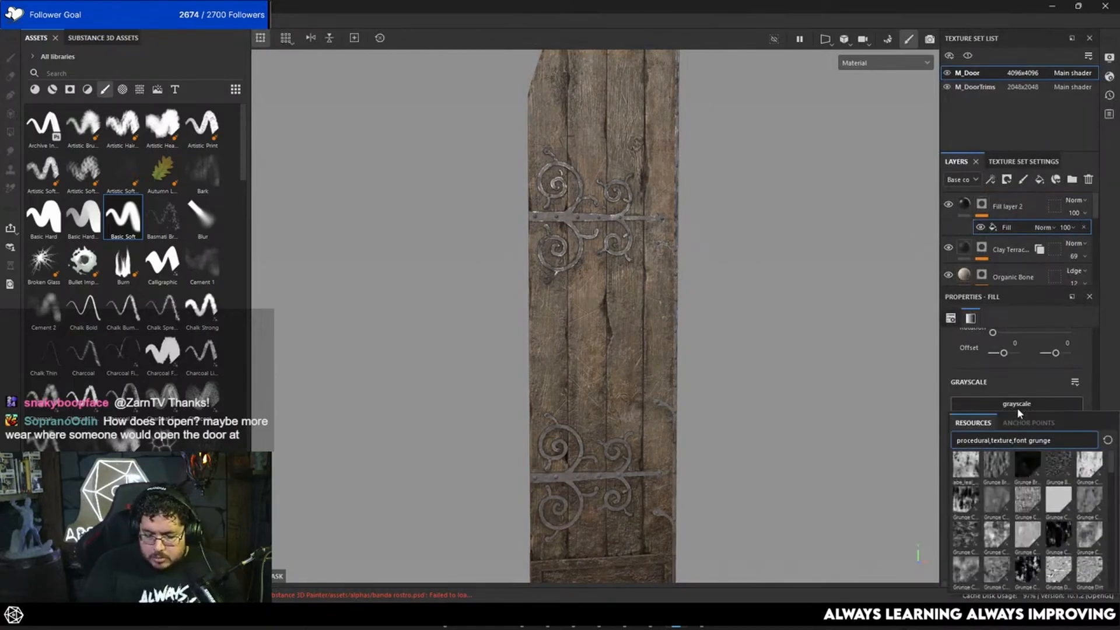
pyautogui.moveTo(1068, 531)
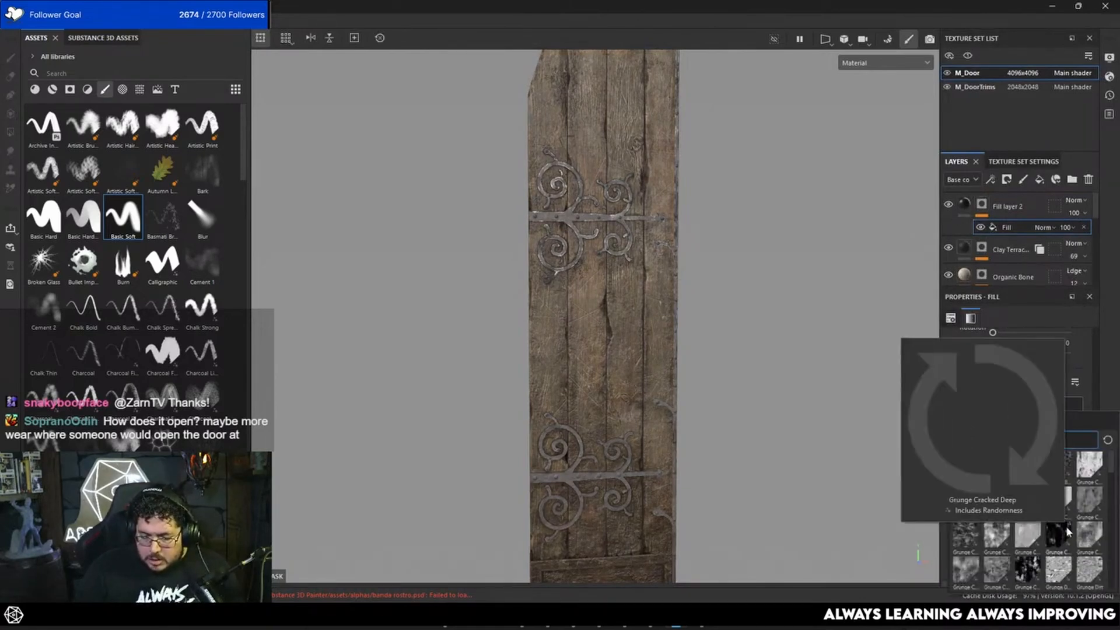
pyautogui.scroll(-5, 1007, 505)
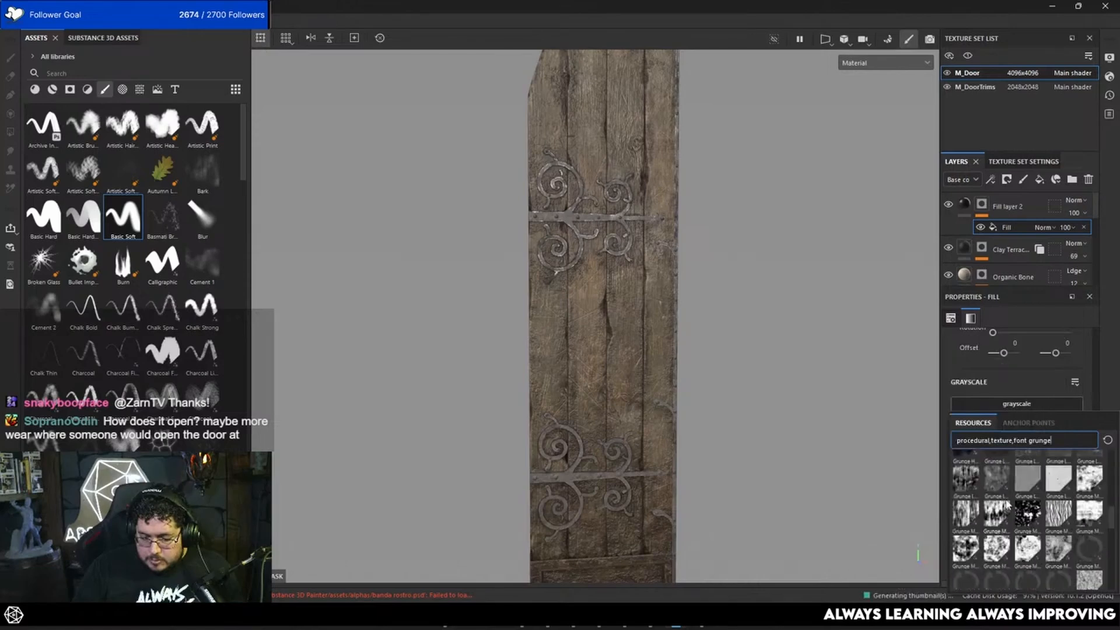
pyautogui.scroll(3, 1015, 505)
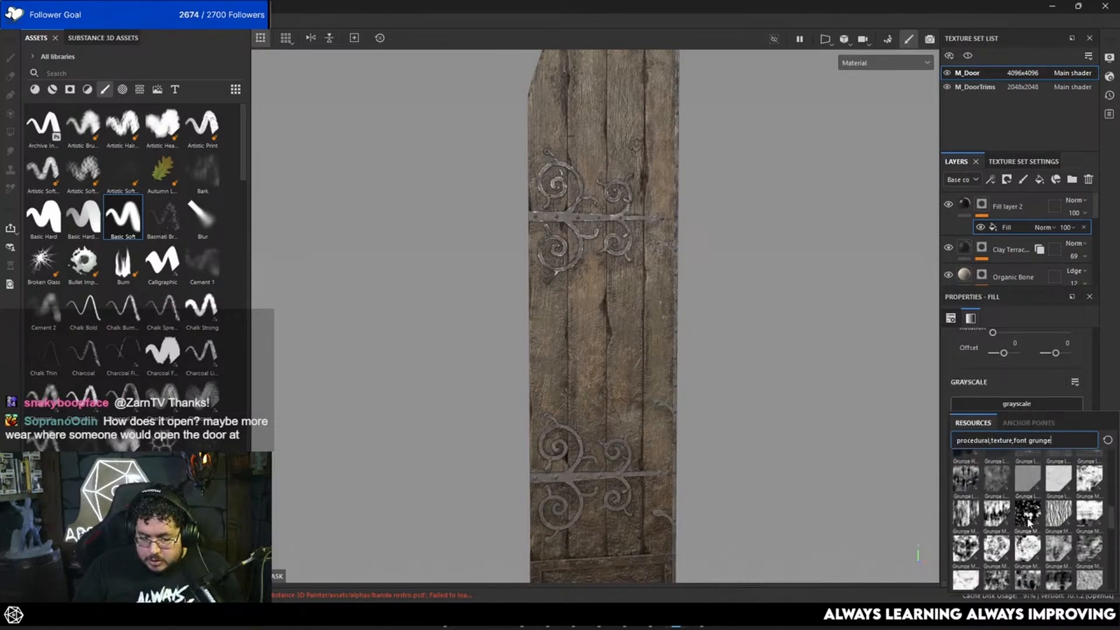
pyautogui.click(1028, 522)
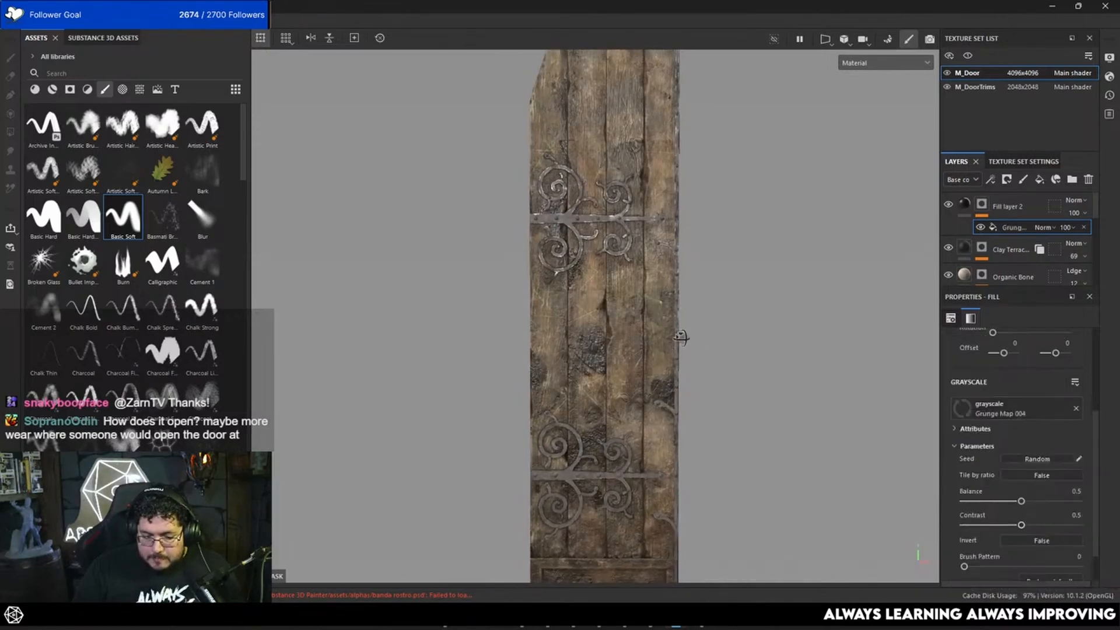
# Raise the tiling of the mask's Grunge Map 004 to about 7.89 for smaller dark spots on the planks.
pyautogui.scroll(1, 683, 338)
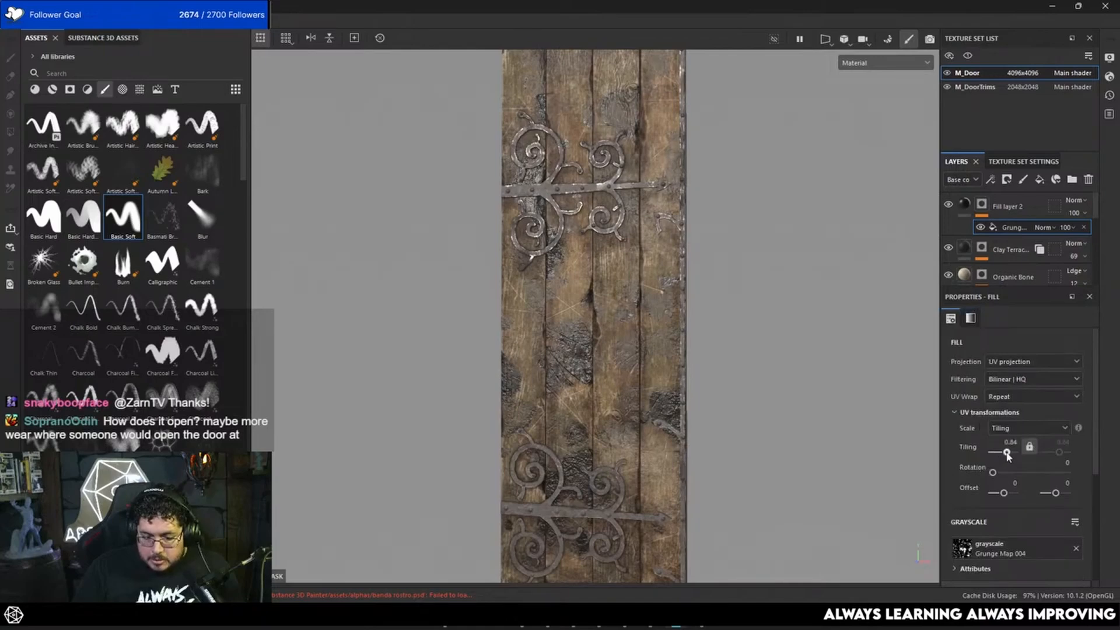
pyautogui.moveTo(1007, 456); pyautogui.dragTo(1010, 456)
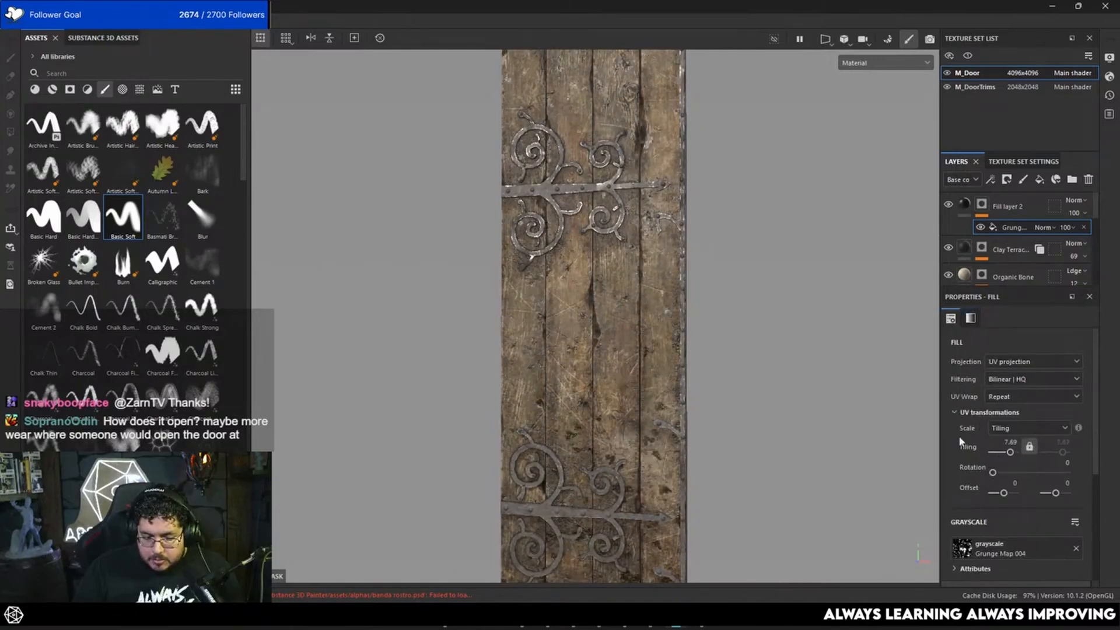
pyautogui.keyDown('alt'); pyautogui.moveTo(776, 391); pyautogui.dragTo(718, 374); pyautogui.keyUp('alt')
# Add a paint effect to Fill layer 2's mask and erase many grunge spots with a black Dirt 1 brush of size 16.41.
pyautogui.rightClick(984, 214)
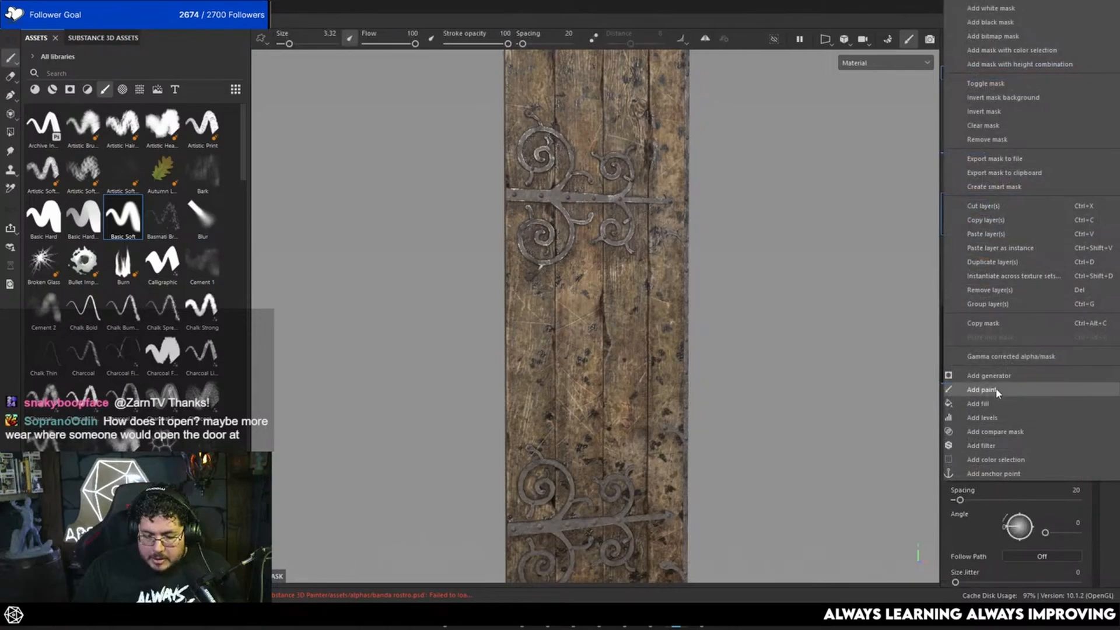
pyautogui.click(980, 387)
pyautogui.keyDown('ctrl'); pyautogui.moveTo(496, 152); pyautogui.dragTo(543, 153, button='right'); pyautogui.keyUp('ctrl')
pyautogui.keyDown('ctrl'); pyautogui.keyDown('alt'); pyautogui.moveTo(543, 153); pyautogui.dragTo(555, 231, button='middle'); pyautogui.keyUp('alt'); pyautogui.keyUp('ctrl')
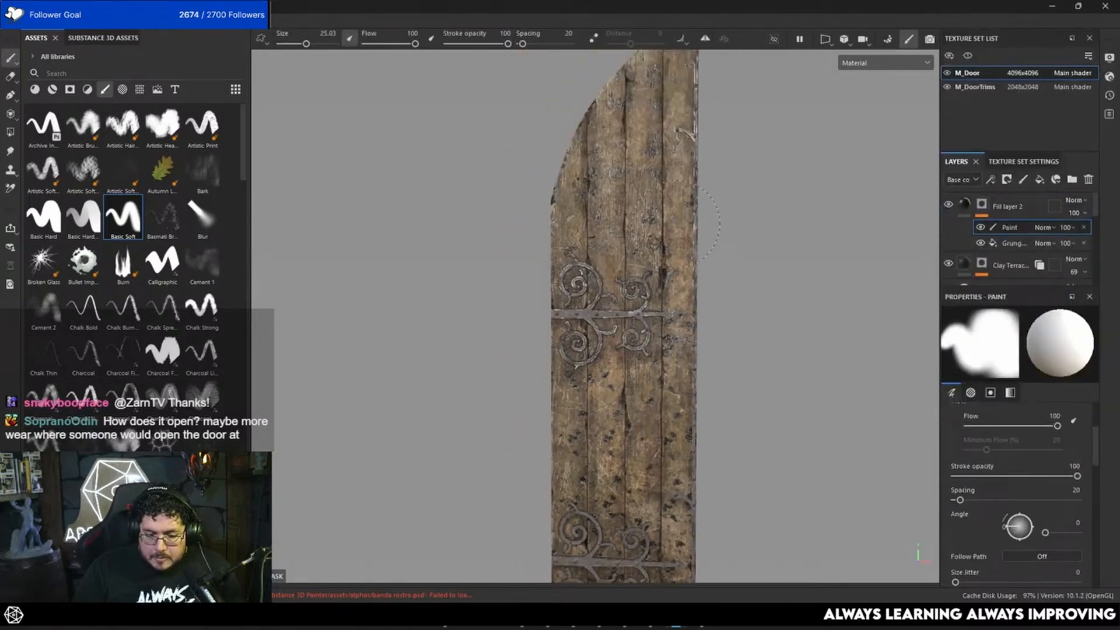
pyautogui.press('x')
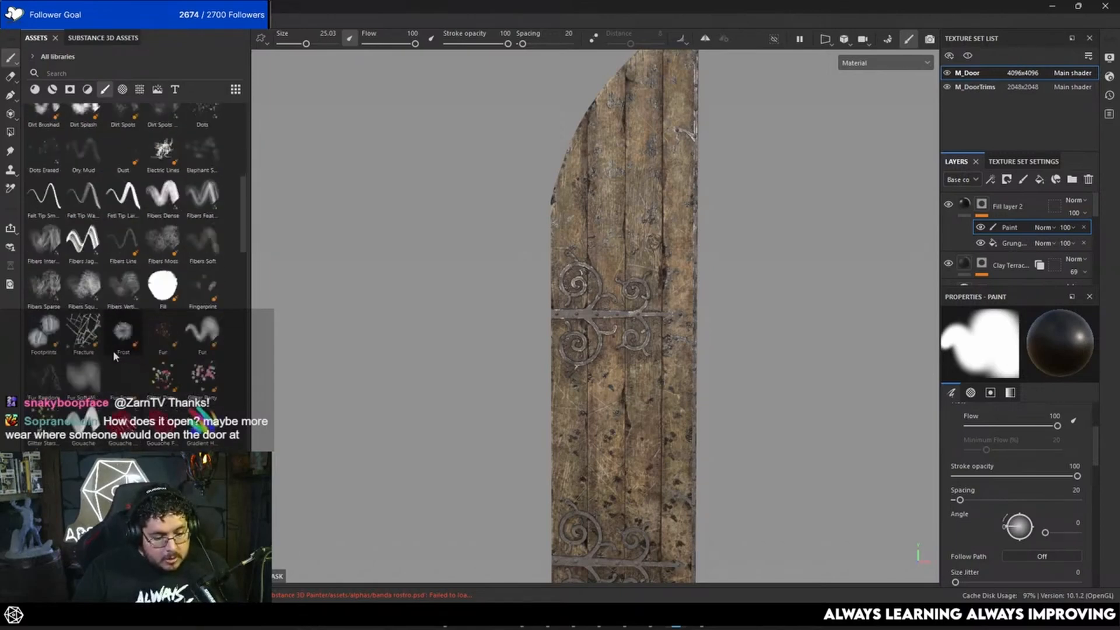
pyautogui.scroll(-3, 176, 407)
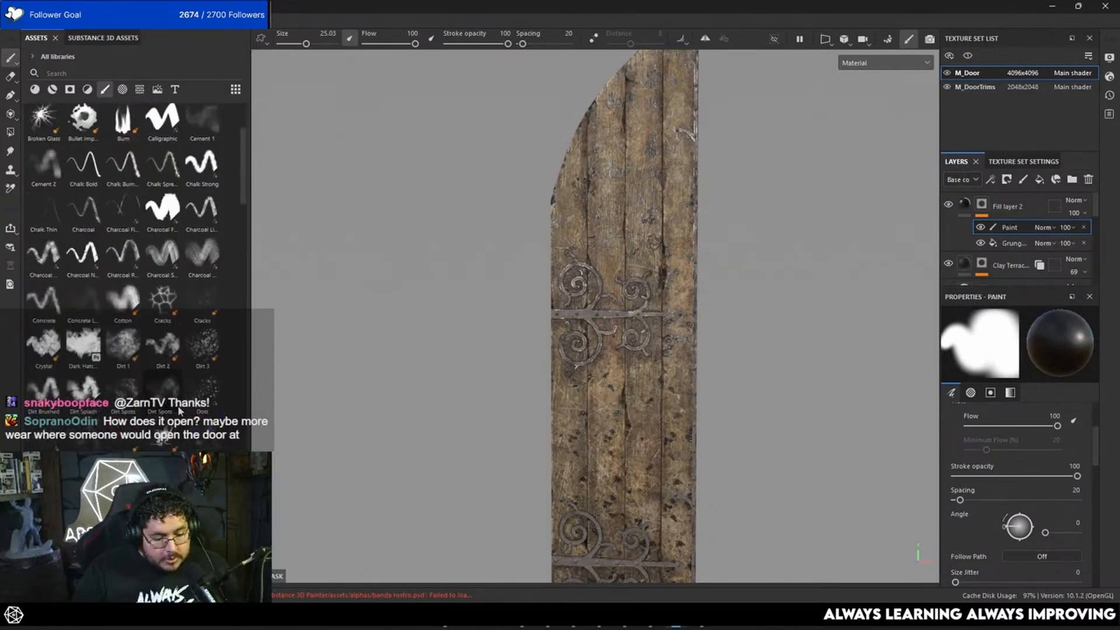
pyautogui.click(123, 344)
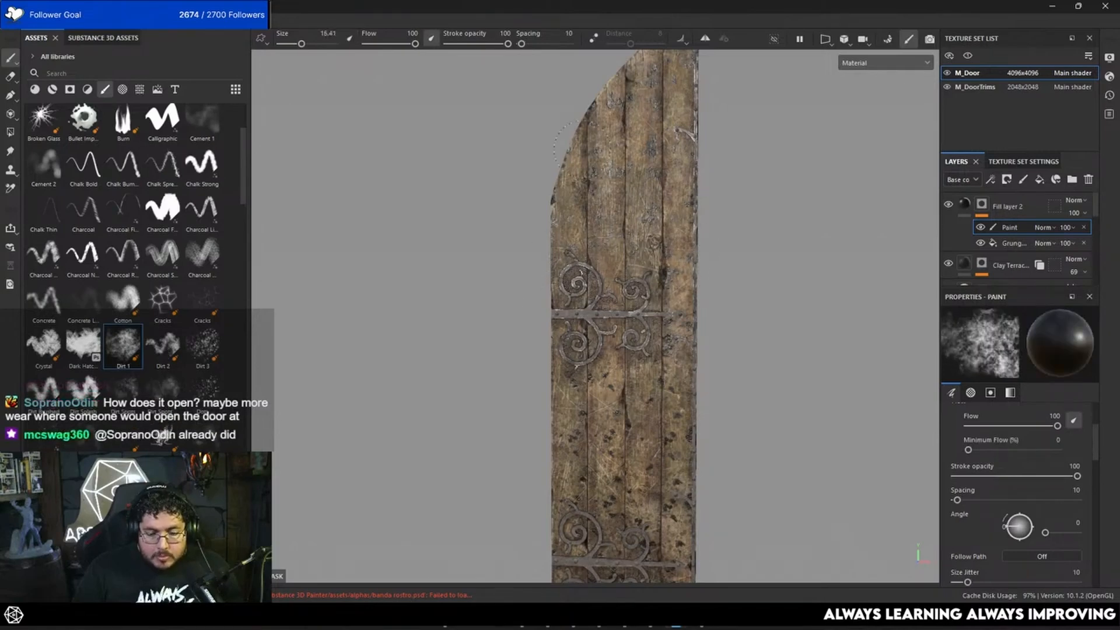
pyautogui.keyDown('alt'); pyautogui.moveTo(715, 347); pyautogui.dragTo(675, 168, button='middle'); pyautogui.keyUp('alt')
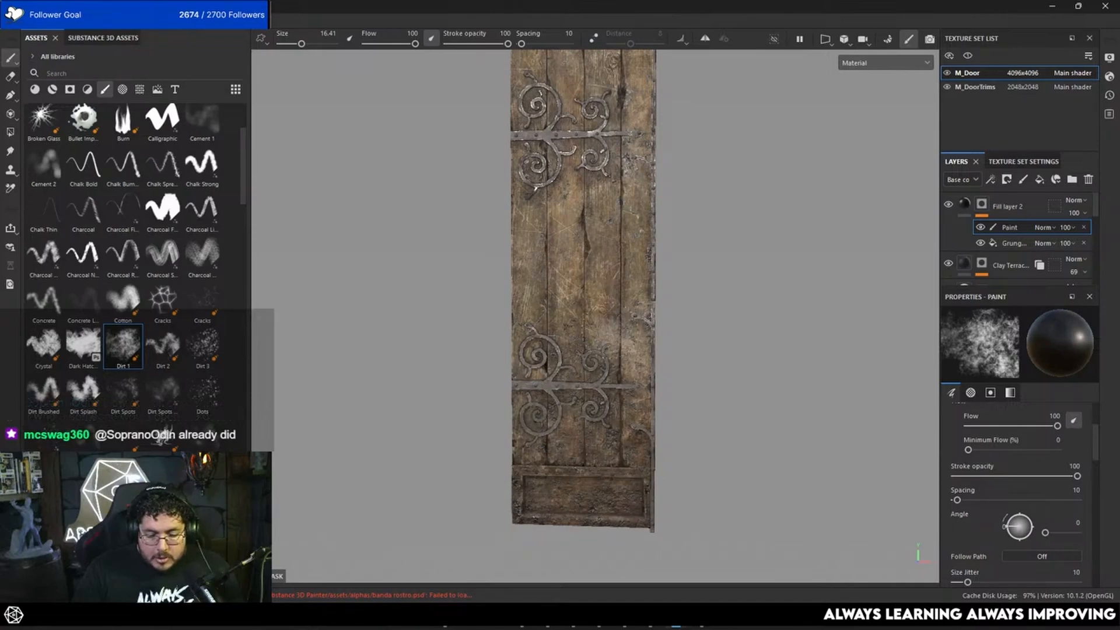
# Inspect the remaining spots on the door, and examine its roughness channel from the arched top to the bottom panel.
pyautogui.keyDown('alt'); pyautogui.moveTo(612, 350); pyautogui.dragTo(662, 365); pyautogui.keyUp('alt')
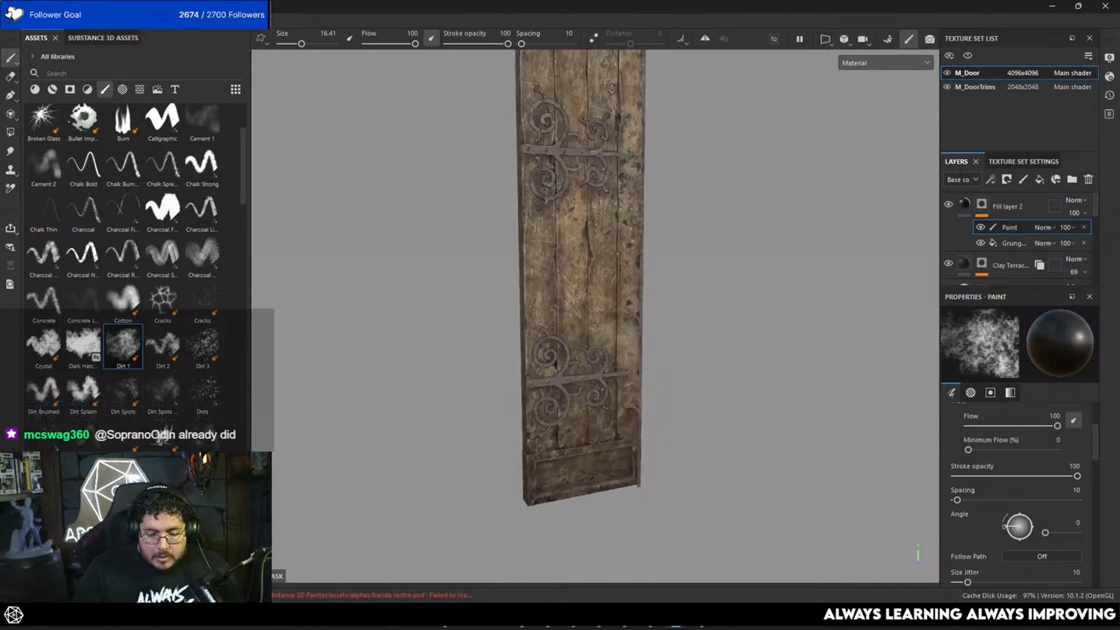
pyautogui.keyDown('alt'); pyautogui.moveTo(629, 114); pyautogui.dragTo(597, 258, button='middle'); pyautogui.keyUp('alt')
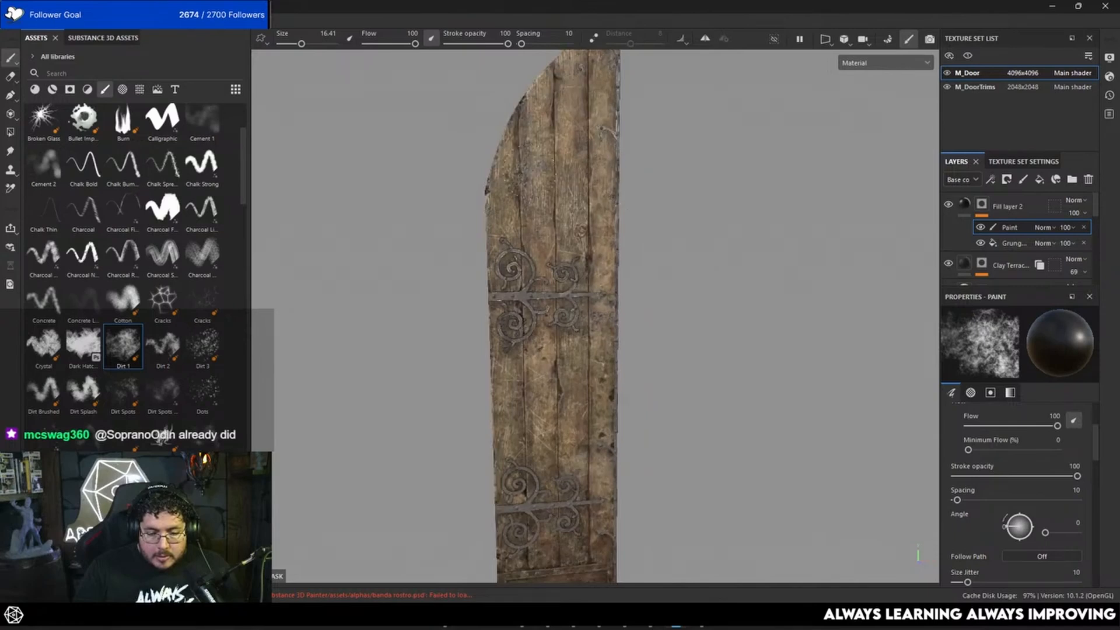
pyautogui.keyDown('alt'); pyautogui.moveTo(535, 263); pyautogui.dragTo(515, 252); pyautogui.keyUp('alt')
pyautogui.press('c')
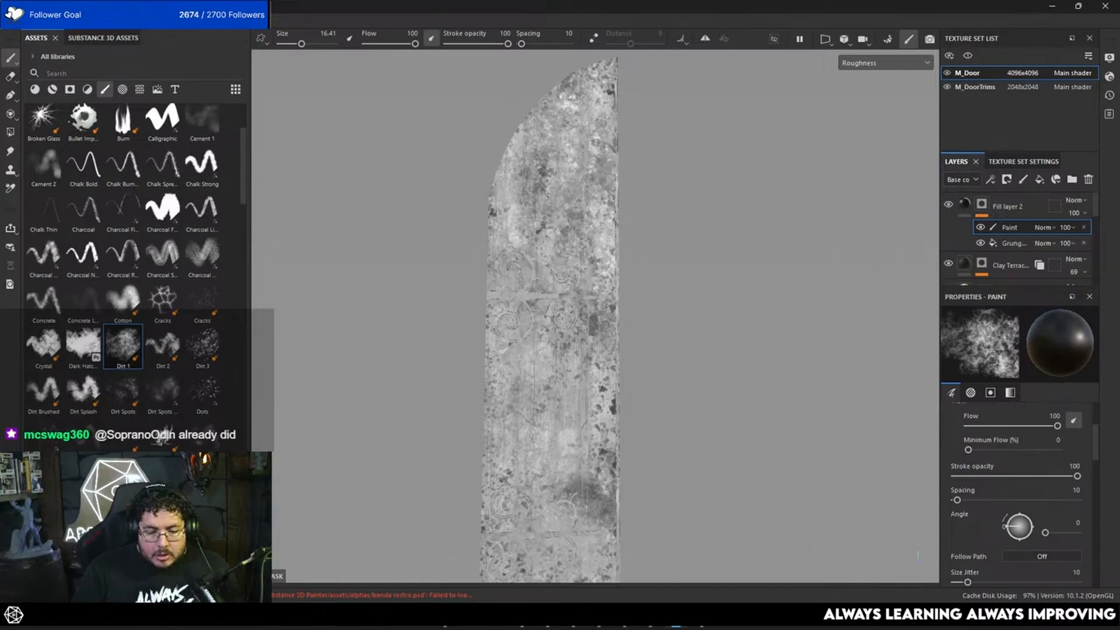
pyautogui.keyDown('alt'); pyautogui.moveTo(603, 204); pyautogui.dragTo(603, 178, button='middle'); pyautogui.keyUp('alt')
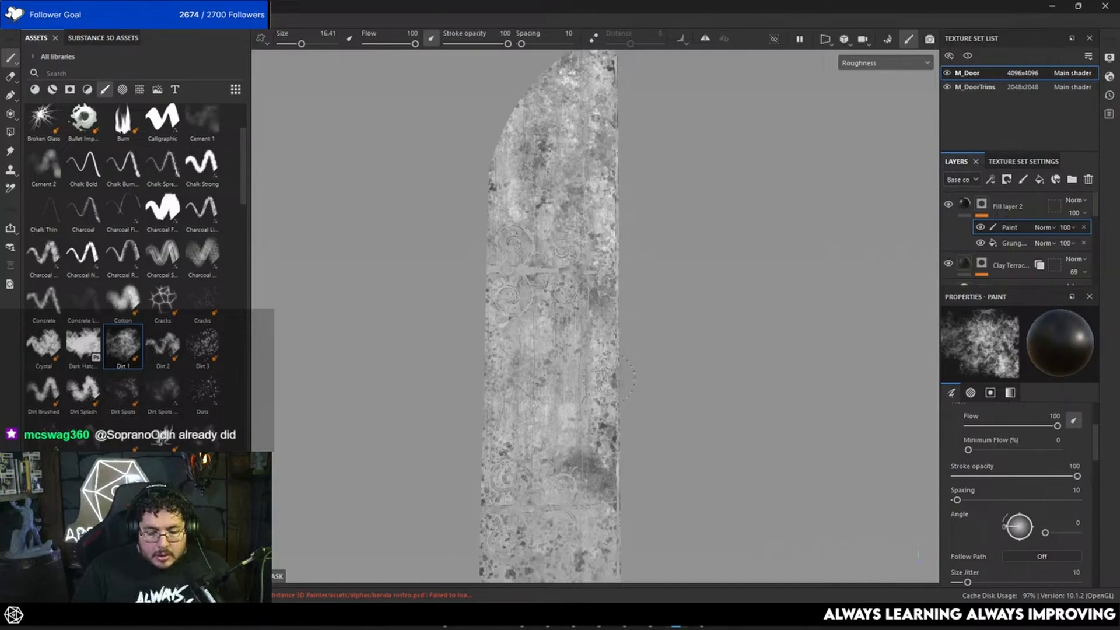
pyautogui.keyDown('alt'); pyautogui.moveTo(578, 411); pyautogui.dragTo(534, 193, button='middle'); pyautogui.keyUp('alt')
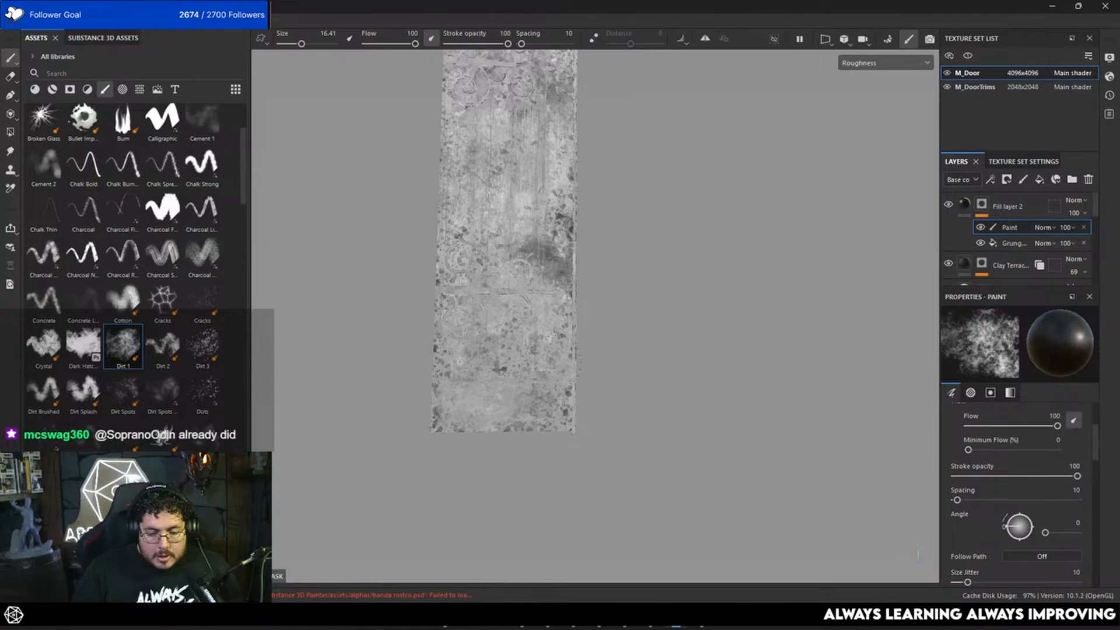
# Return to the material view, rotate the environment lighting and inspect the planks and hinges from several distances.
pyautogui.press('m')
pyautogui.keyDown('alt'); pyautogui.moveTo(700, 257); pyautogui.dragTo(776, 360); pyautogui.keyUp('alt')
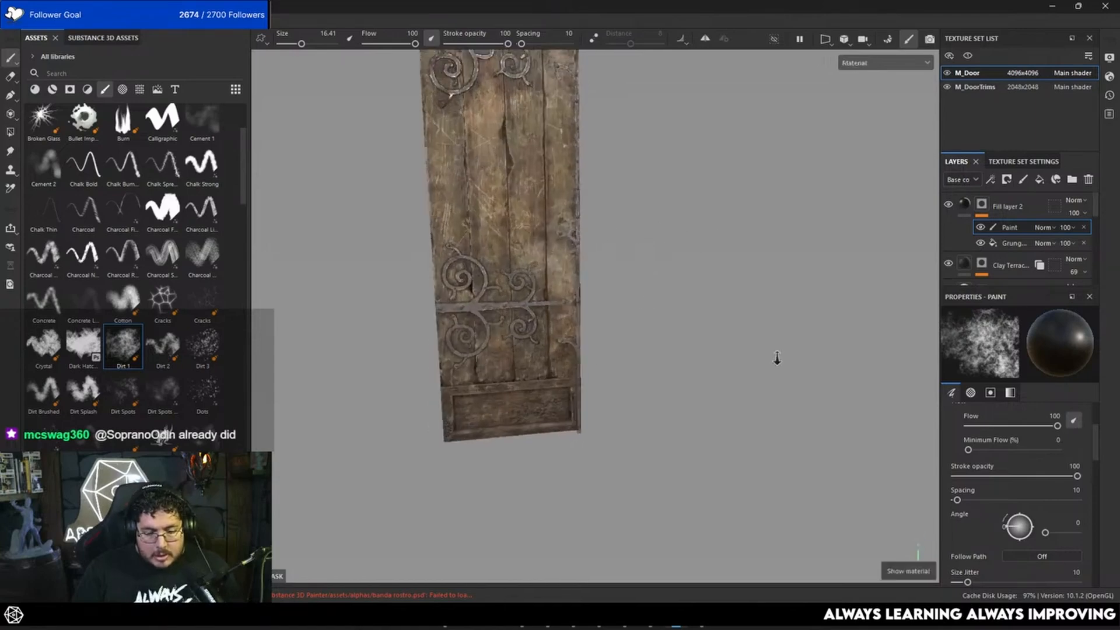
pyautogui.keyDown('alt'); pyautogui.moveTo(776, 360); pyautogui.dragTo(652, 231, button='right'); pyautogui.keyUp('alt')
pyautogui.moveTo(652, 231)
pyautogui.keyDown('alt'); pyautogui.mouseDown()
pyautogui.moveTo(657, 130)
pyautogui.moveTo(708, 90)
pyautogui.moveTo(811, 249)
pyautogui.moveTo(735, 239)
pyautogui.mouseUp(); pyautogui.keyUp('alt')
pyautogui.moveTo(736, 239)
pyautogui.keyDown('shift'); pyautogui.mouseDown(button='right')
pyautogui.moveTo(706, 235)
pyautogui.moveTo(750, 237)
pyautogui.moveTo(520, 200)
pyautogui.moveTo(446, 215)
pyautogui.mouseUp(button='right'); pyautogui.keyUp('shift')
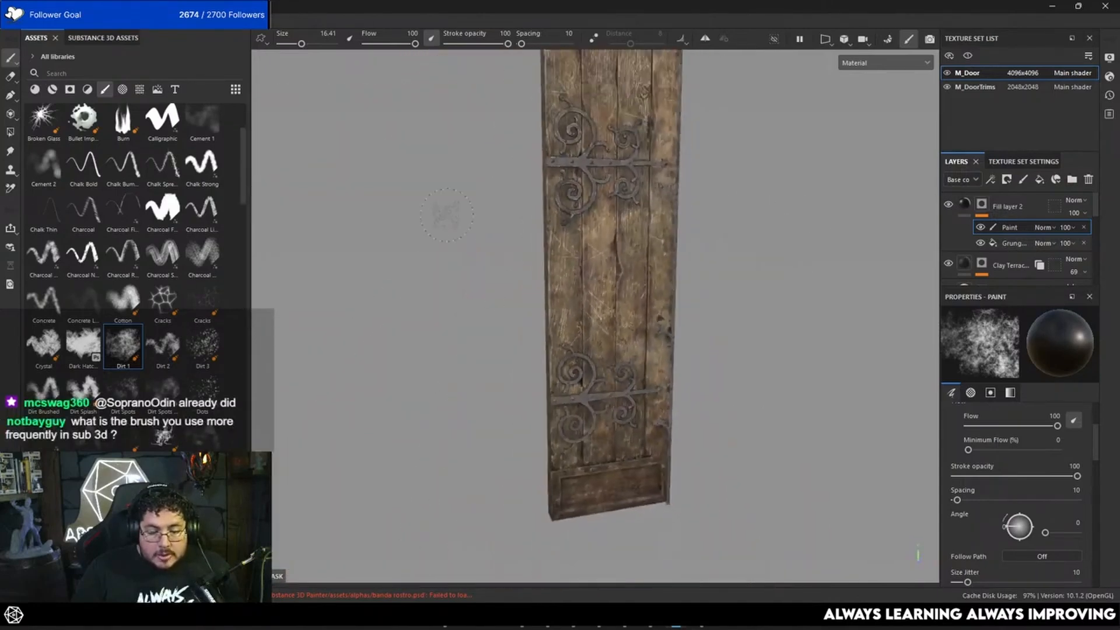
pyautogui.scroll(5, 629, 208)
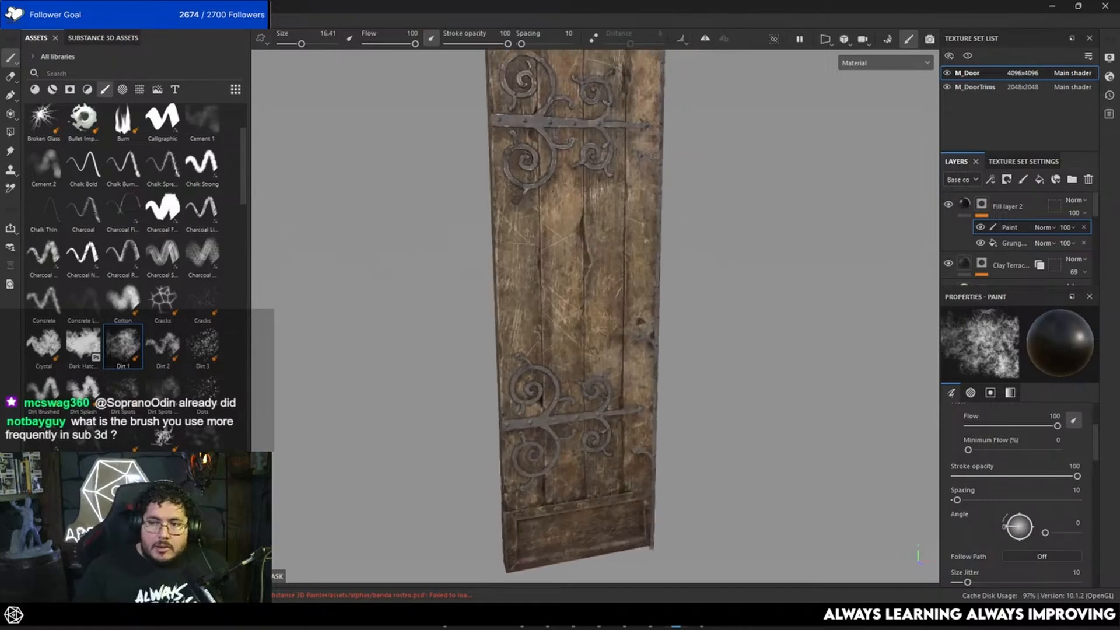
pyautogui.scroll(4, 630, 208)
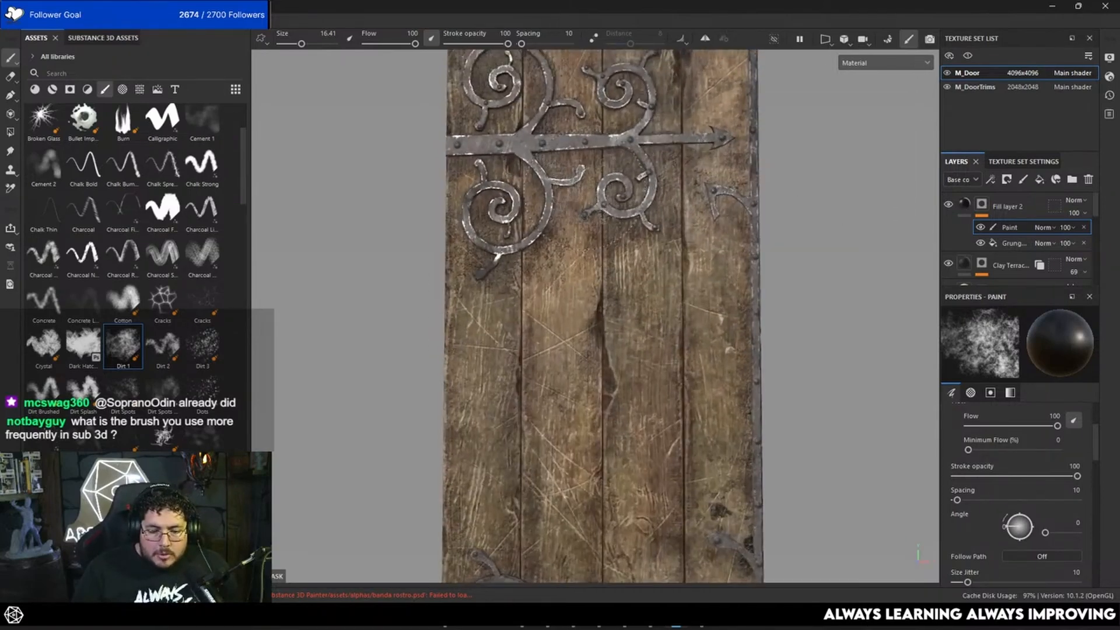
# Browse the alpha library for a drip or leak shape.
pyautogui.click(122, 89)
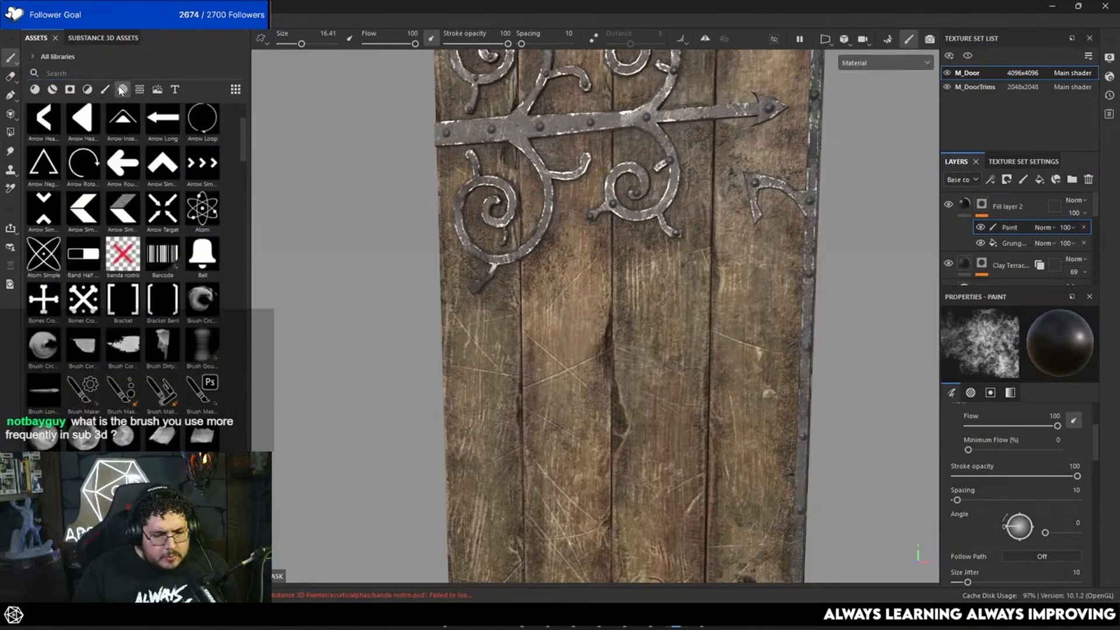
pyautogui.scroll(-5, 161, 241)
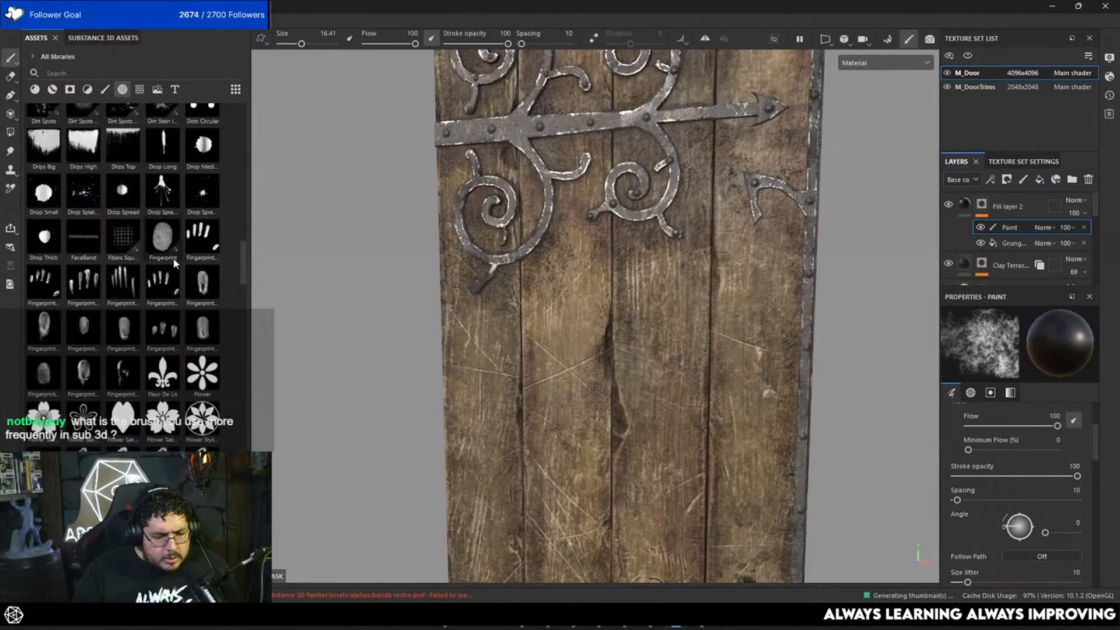
pyautogui.scroll(-10, 159, 245)
pyautogui.scroll(-10, 154, 261)
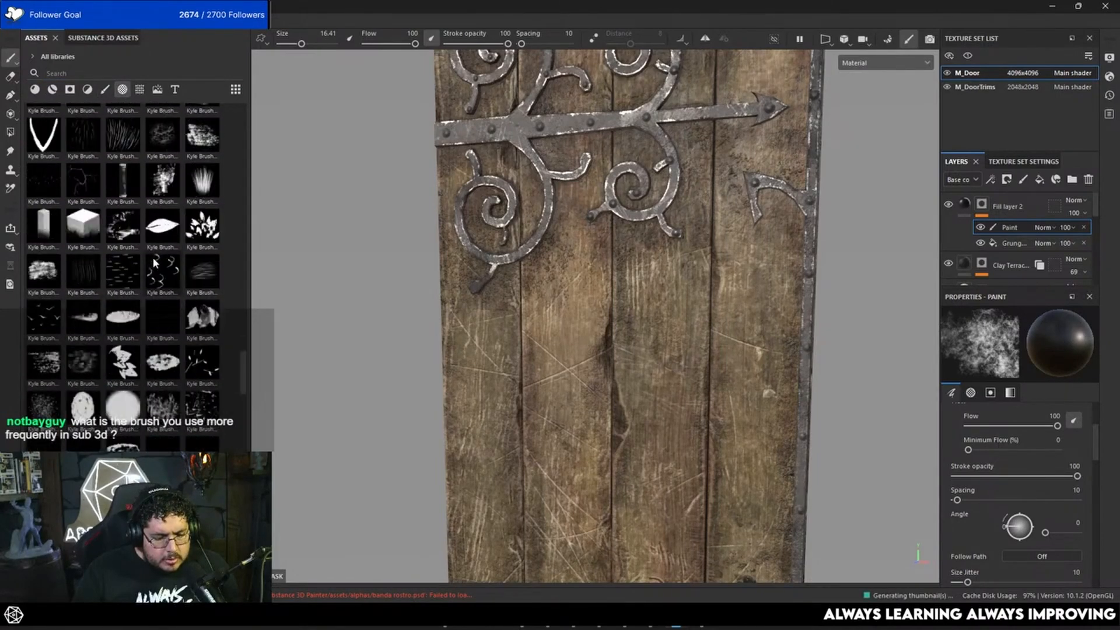
pyautogui.scroll(-10, 155, 263)
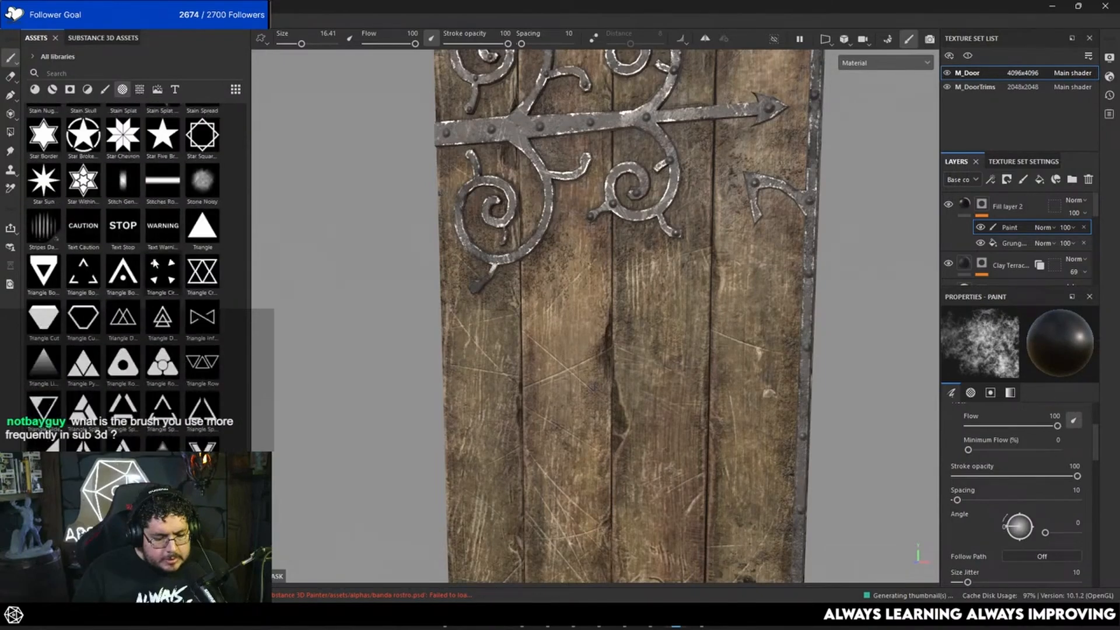
pyautogui.scroll(6, 155, 262)
pyautogui.scroll(8, 154, 263)
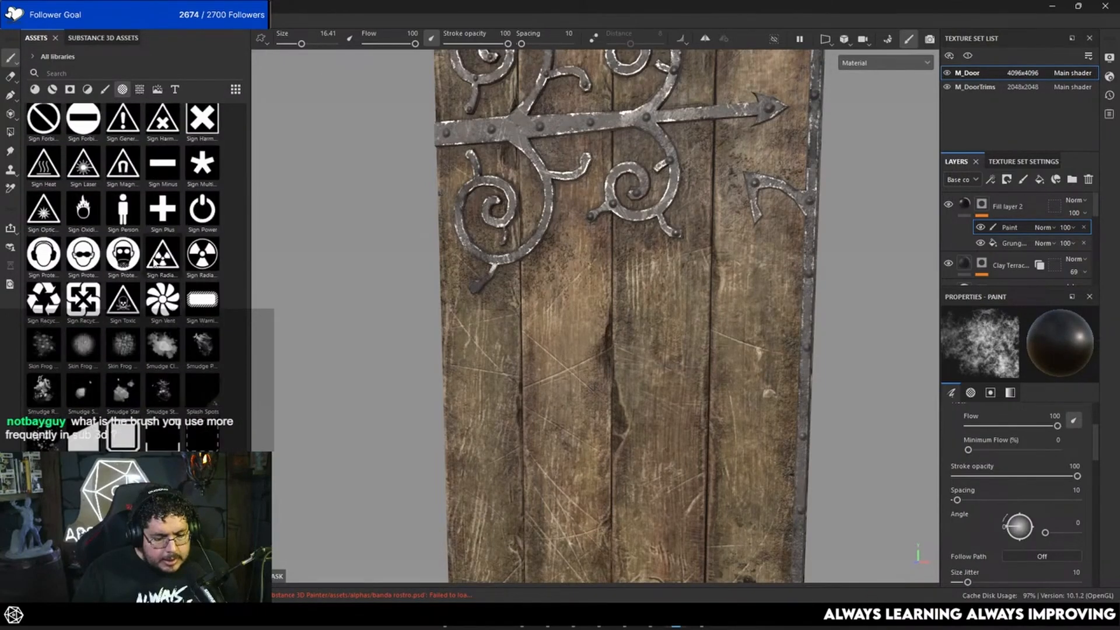
pyautogui.scroll(6, 154, 262)
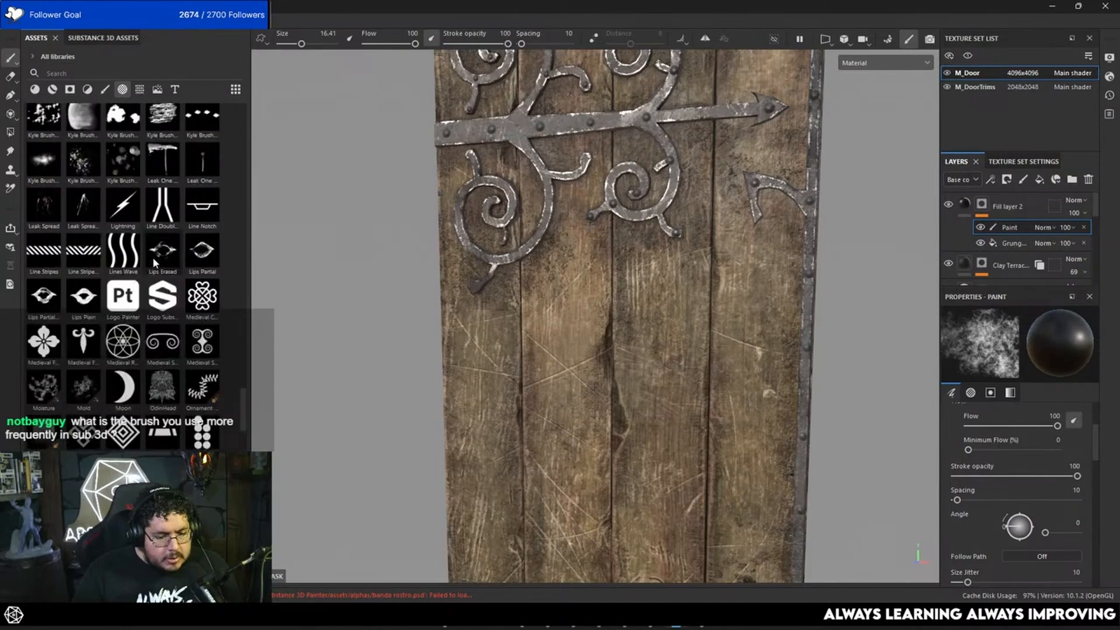
pyautogui.scroll(8, 124, 274)
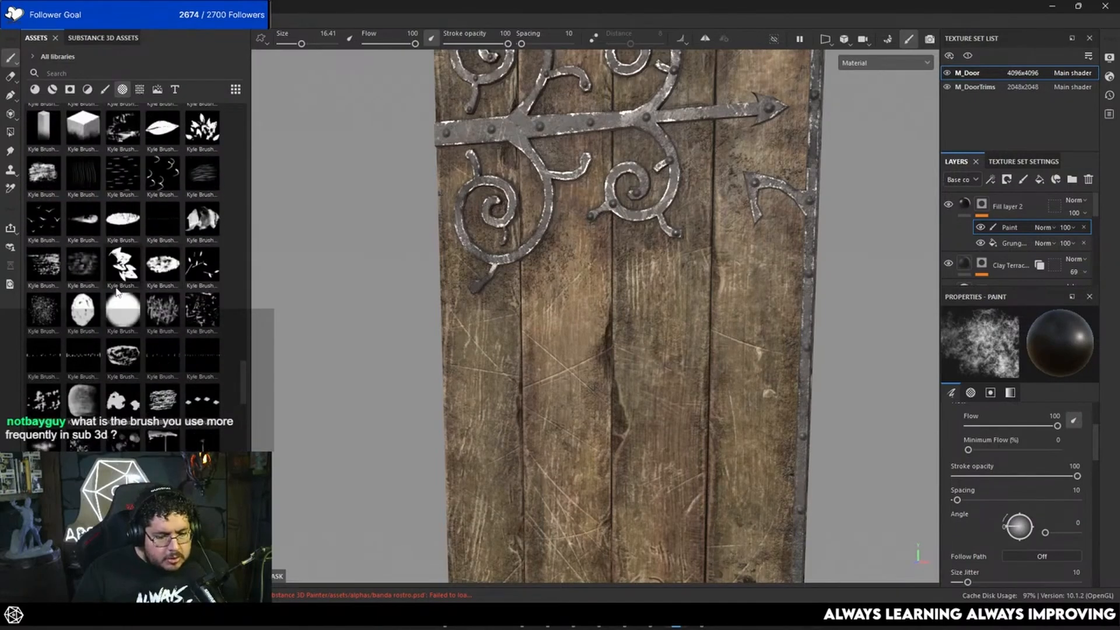
pyautogui.scroll(10, 116, 292)
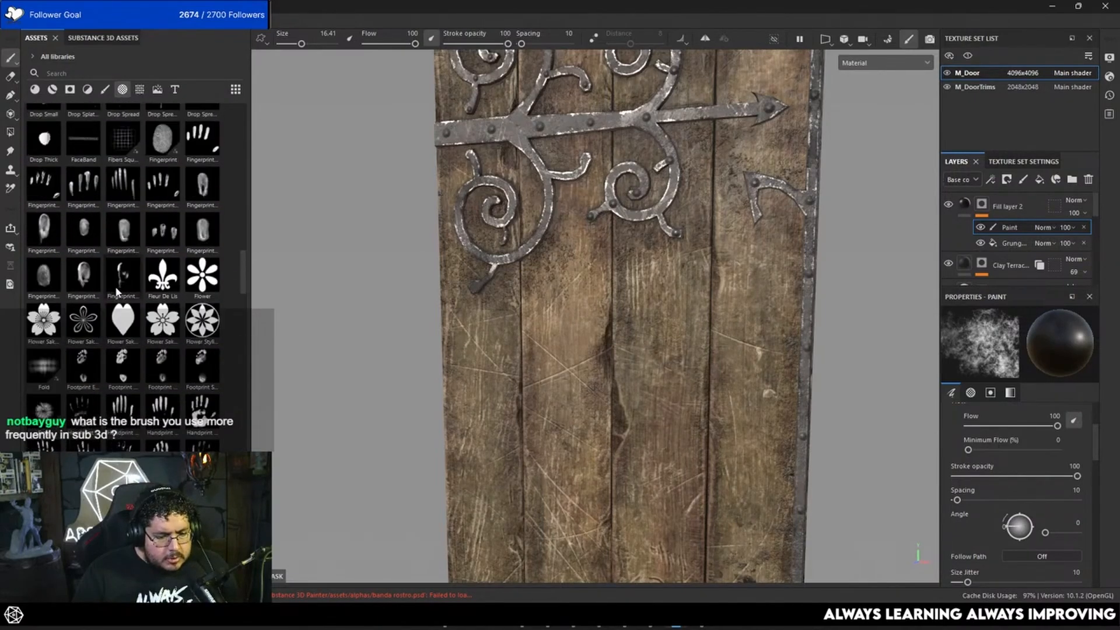
pyautogui.scroll(5, 117, 292)
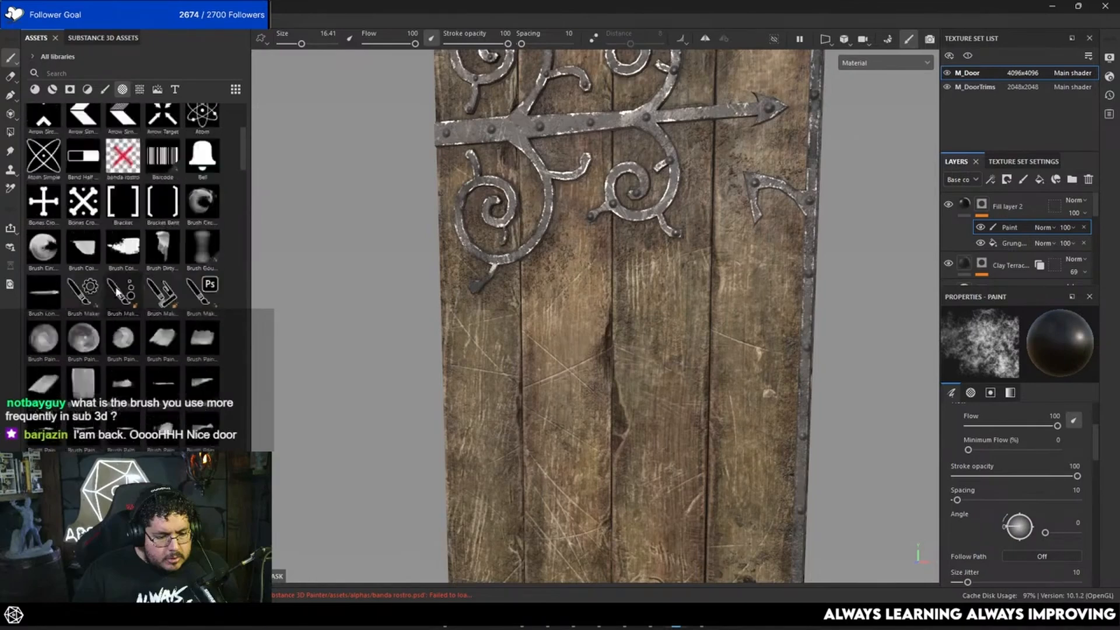
pyautogui.scroll(5, 117, 291)
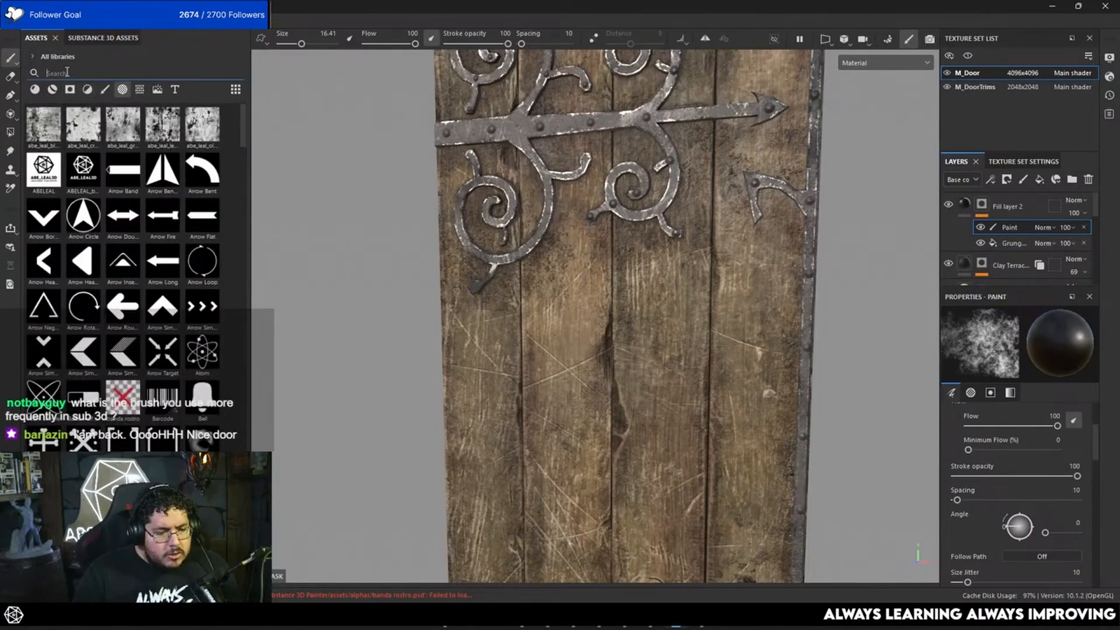
# Search the alphas for "leak", load Drips Top into the brush and switch the mask paint to white.
pyautogui.write('leak')
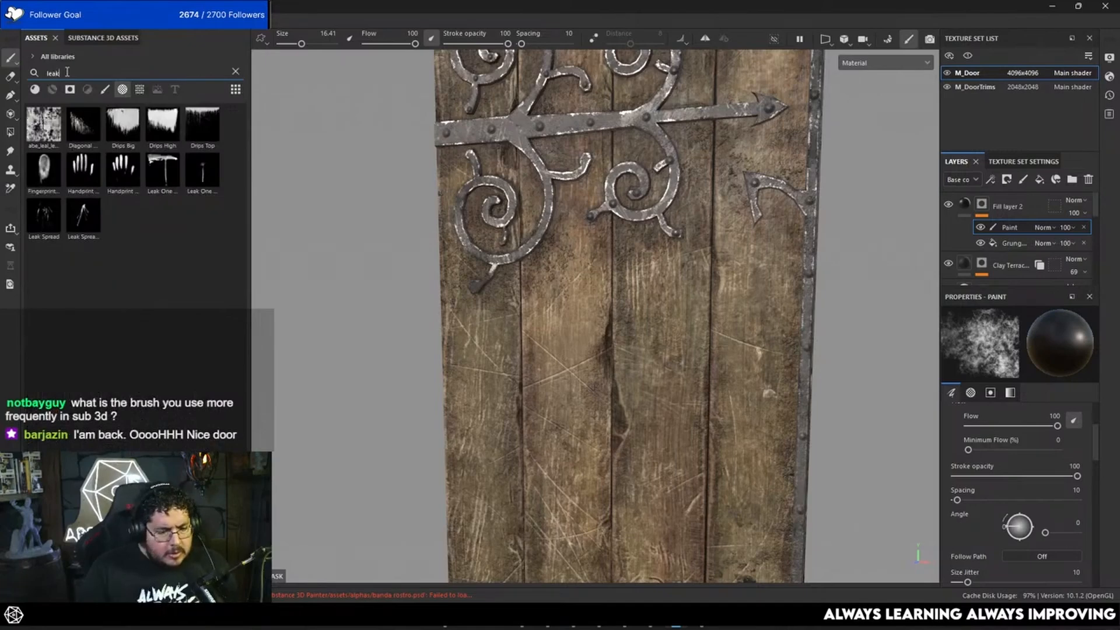
pyautogui.click(204, 117)
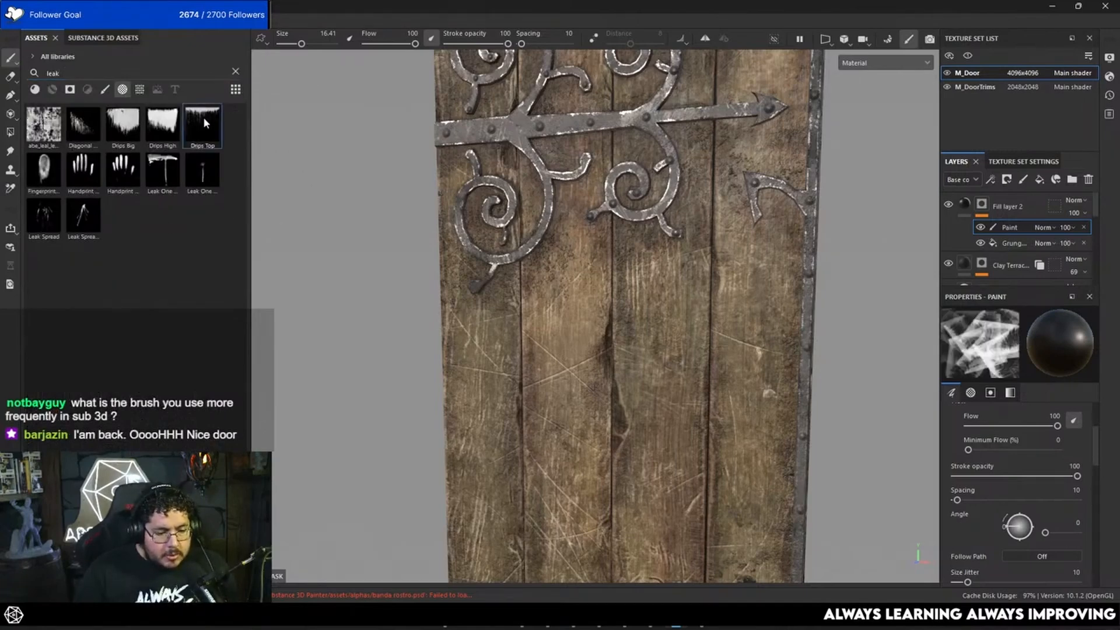
pyautogui.keyDown('alt'); pyautogui.moveTo(636, 187); pyautogui.dragTo(657, 190); pyautogui.keyUp('alt')
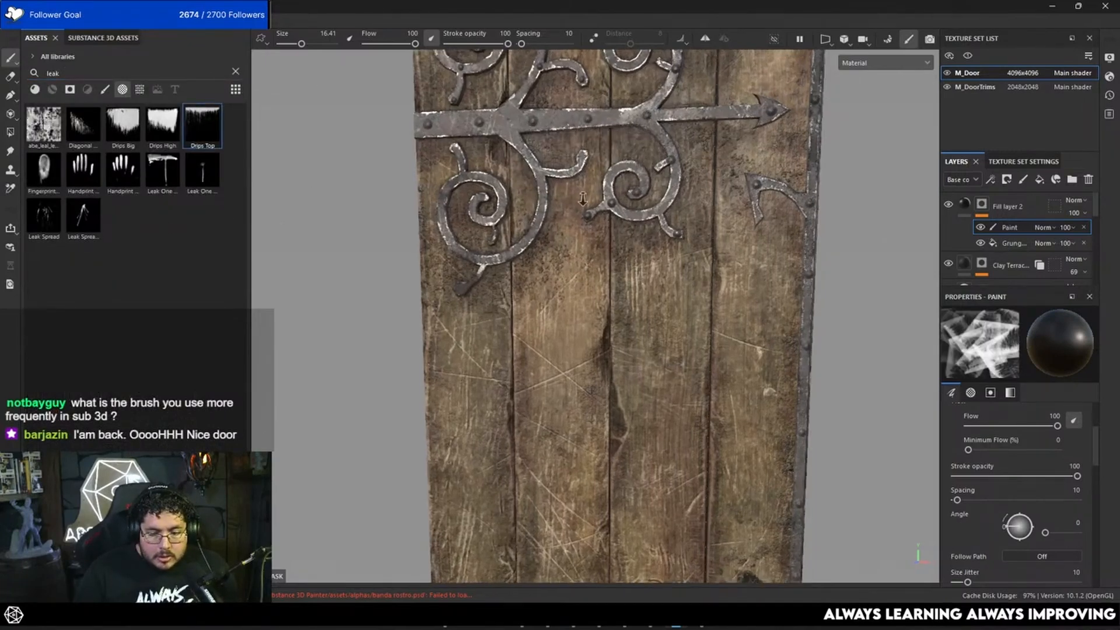
pyautogui.keyDown('alt'); pyautogui.moveTo(656, 190); pyautogui.dragTo(606, 181, button='right'); pyautogui.keyUp('alt')
pyautogui.keyDown('alt'); pyautogui.moveTo(607, 180); pyautogui.dragTo(598, 199, button='middle'); pyautogui.keyUp('alt')
pyautogui.press('x')
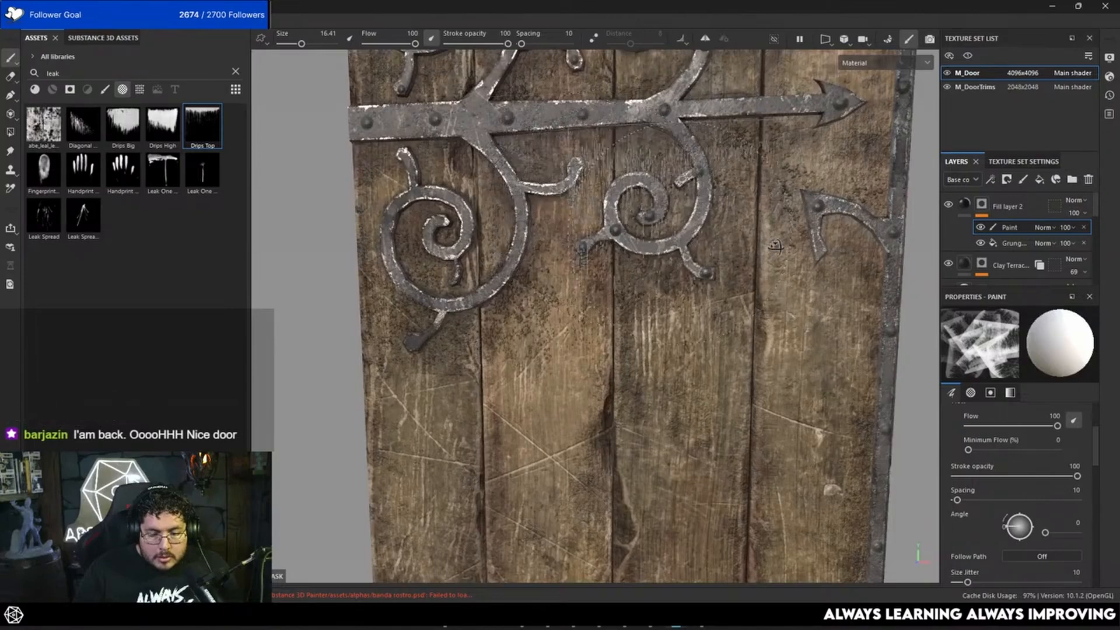
# View only the base color channel and enlarge the Drips Top brush to 20.72 over the upper hinge.
pyautogui.keyDown('alt'); pyautogui.moveTo(626, 201); pyautogui.dragTo(695, 231); pyautogui.keyUp('alt')
pyautogui.press('c')
pyautogui.press('c')
pyautogui.press('c')
pyautogui.press('c')
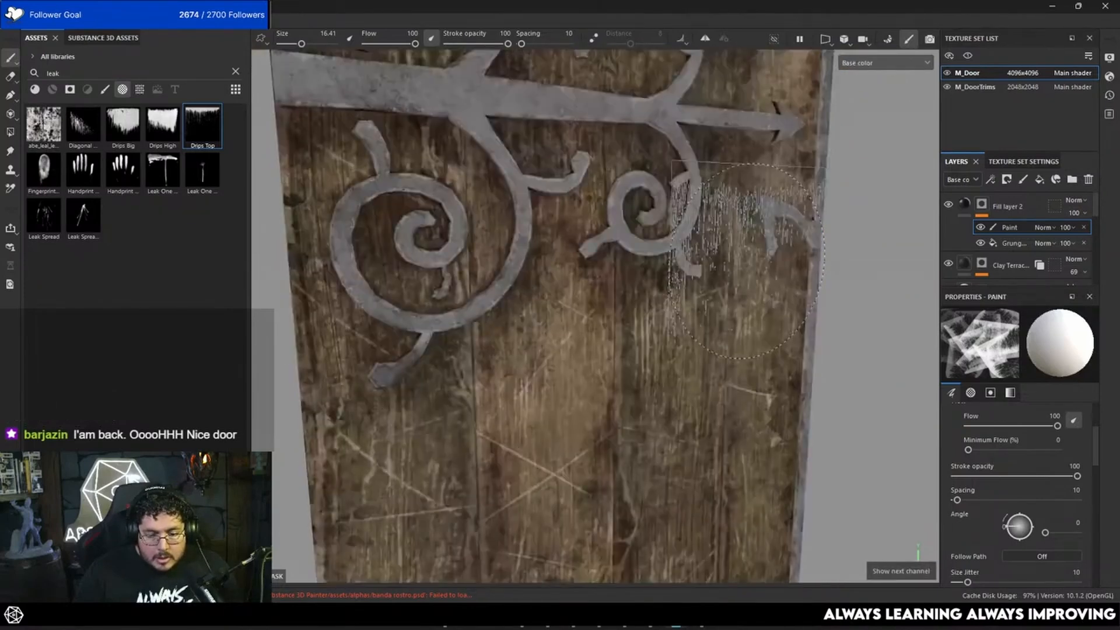
pyautogui.keyDown('alt'); pyautogui.moveTo(748, 261); pyautogui.dragTo(683, 251); pyautogui.keyUp('alt')
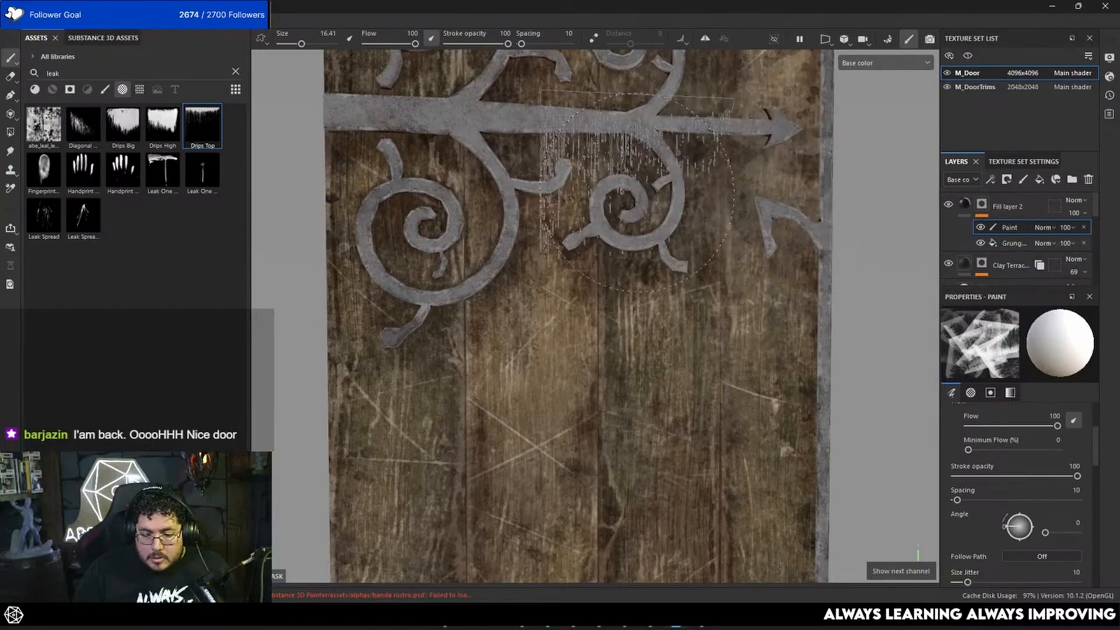
pyautogui.keyDown('ctrl'); pyautogui.moveTo(601, 205); pyautogui.dragTo(621, 207, button='right'); pyautogui.keyUp('ctrl')
pyautogui.keyDown('alt'); pyautogui.moveTo(618, 216); pyautogui.dragTo(616, 193); pyautogui.keyUp('alt')
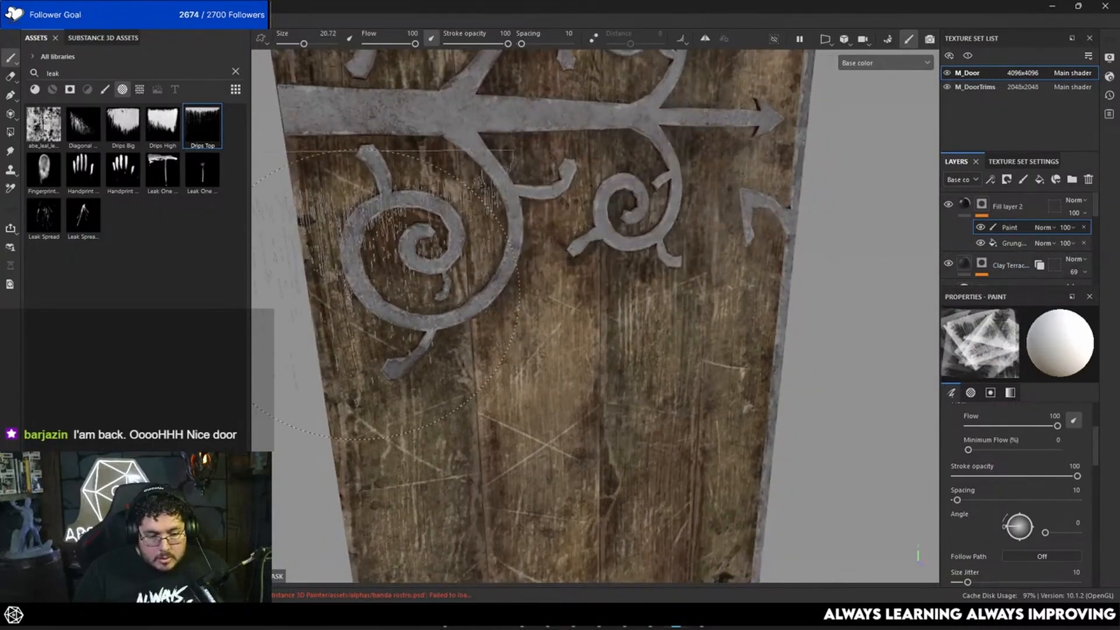
# Choose the Leaks particle brush and paint dark leaks below the upper hinge's arm and the small hook beside it.
pyautogui.click(105, 89)
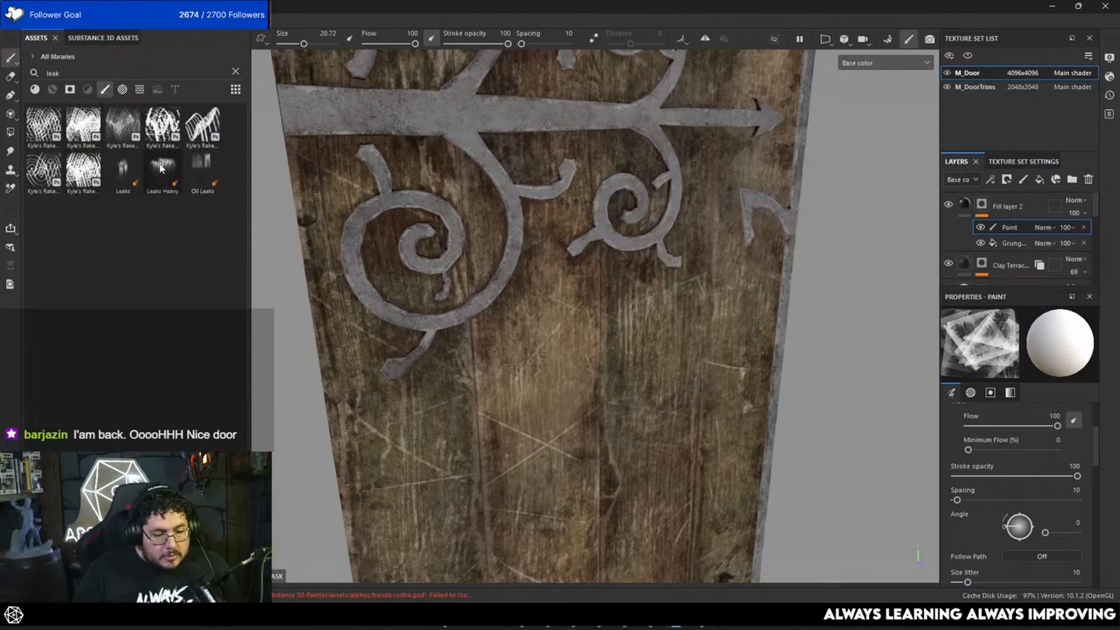
pyautogui.click(123, 170)
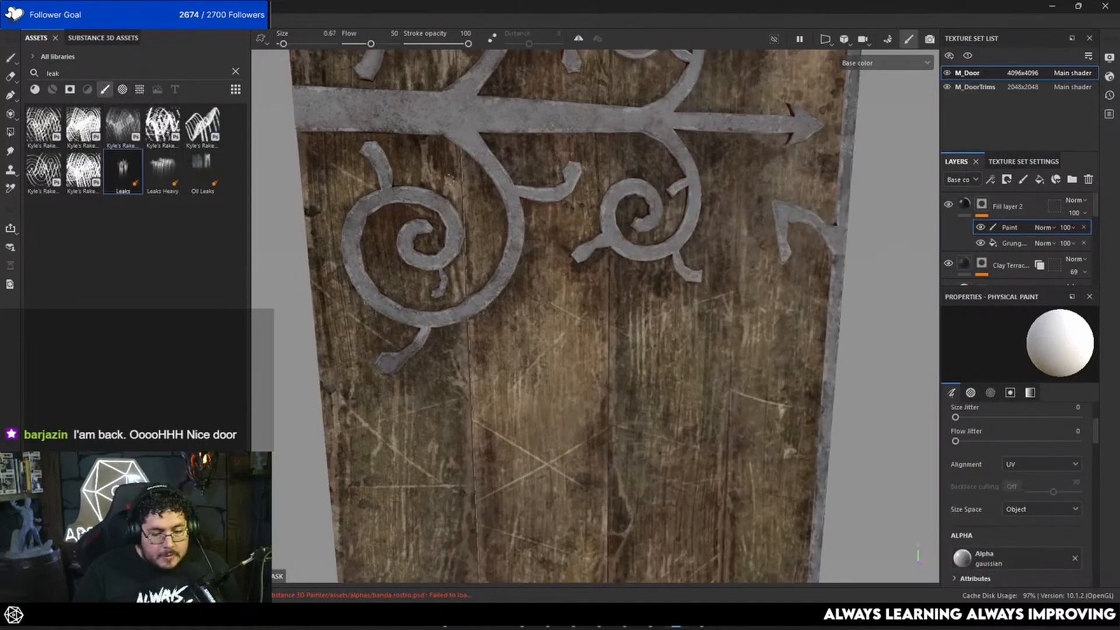
pyautogui.moveTo(578, 139)
pyautogui.mouseDown()
pyautogui.moveTo(519, 140)
pyautogui.moveTo(668, 139)
pyautogui.mouseUp()
pyautogui.keyDown('alt'); pyautogui.moveTo(692, 134); pyautogui.dragTo(527, 136, button='middle'); pyautogui.keyUp('alt')
pyautogui.moveTo(545, 138); pyautogui.dragTo(665, 142)
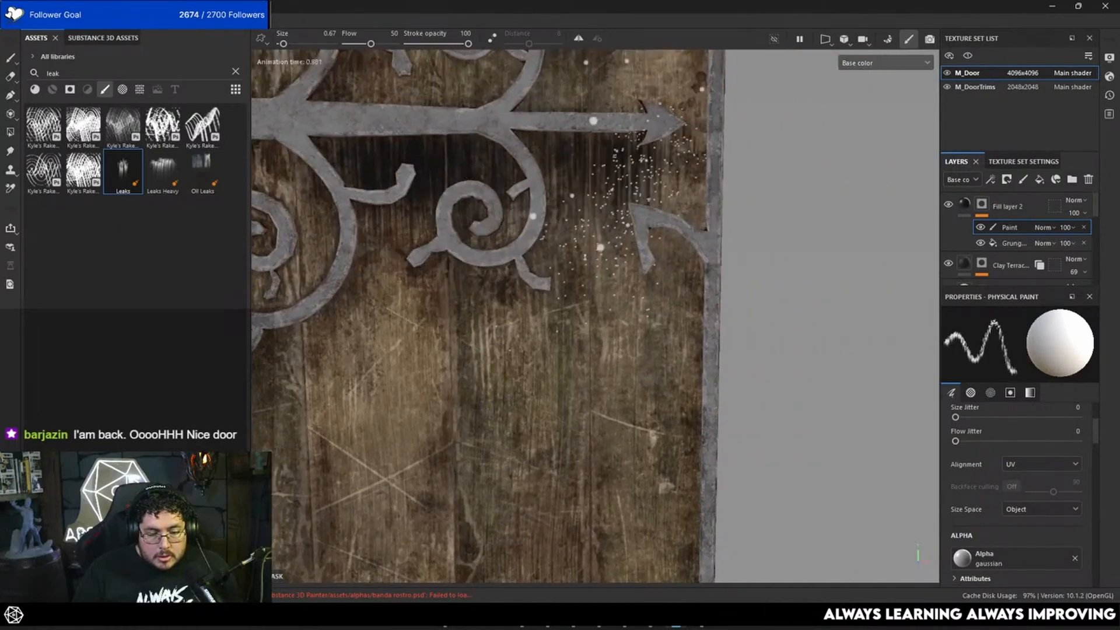
pyautogui.click(664, 247)
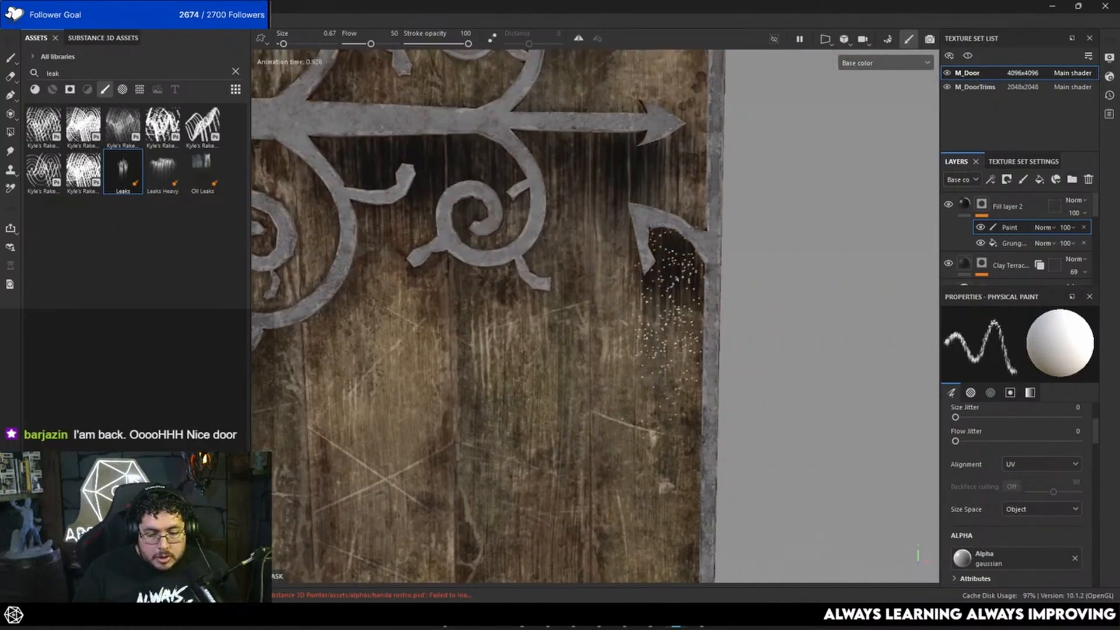
# Paint more dark leaks below the upper hinge's large scroll and beneath the lower hinge's arm on Fill layer 2's mask.
pyautogui.scroll(-4, 533, 280)
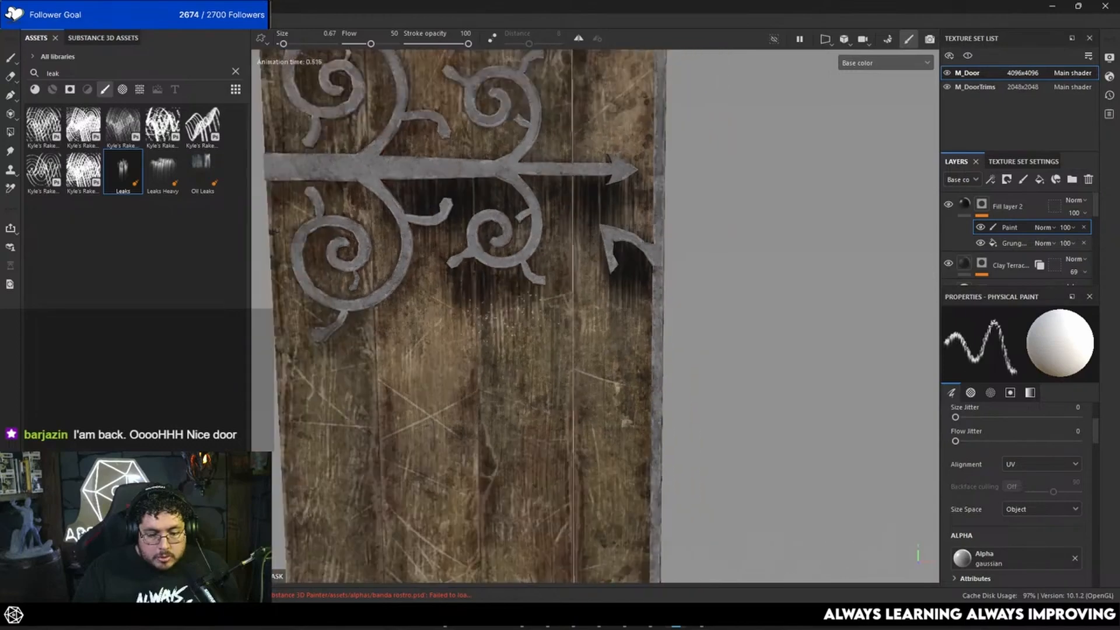
pyautogui.keyDown('alt'); pyautogui.moveTo(533, 279); pyautogui.dragTo(663, 257, button='middle'); pyautogui.keyUp('alt')
pyautogui.scroll(-2, 664, 257)
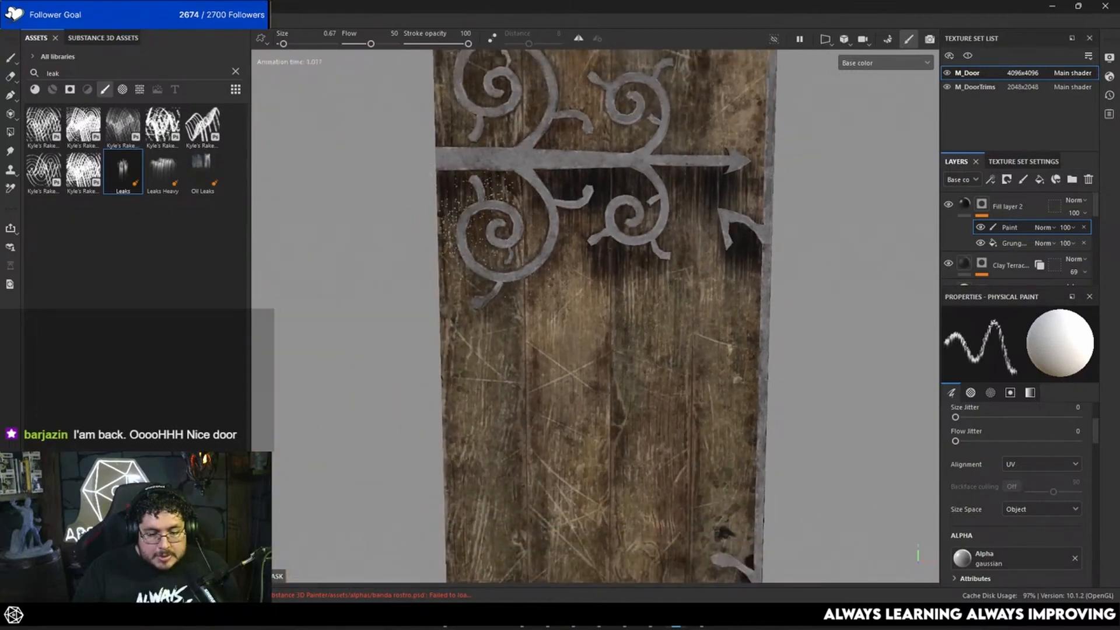
pyautogui.keyDown('alt'); pyautogui.moveTo(391, 269); pyautogui.dragTo(280, 59, button='middle'); pyautogui.keyUp('alt')
pyautogui.scroll(-3, 280, 58)
pyautogui.scroll(4, 569, 199)
pyautogui.keyDown('alt'); pyautogui.moveTo(569, 199); pyautogui.dragTo(599, 52, button='middle'); pyautogui.keyUp('alt')
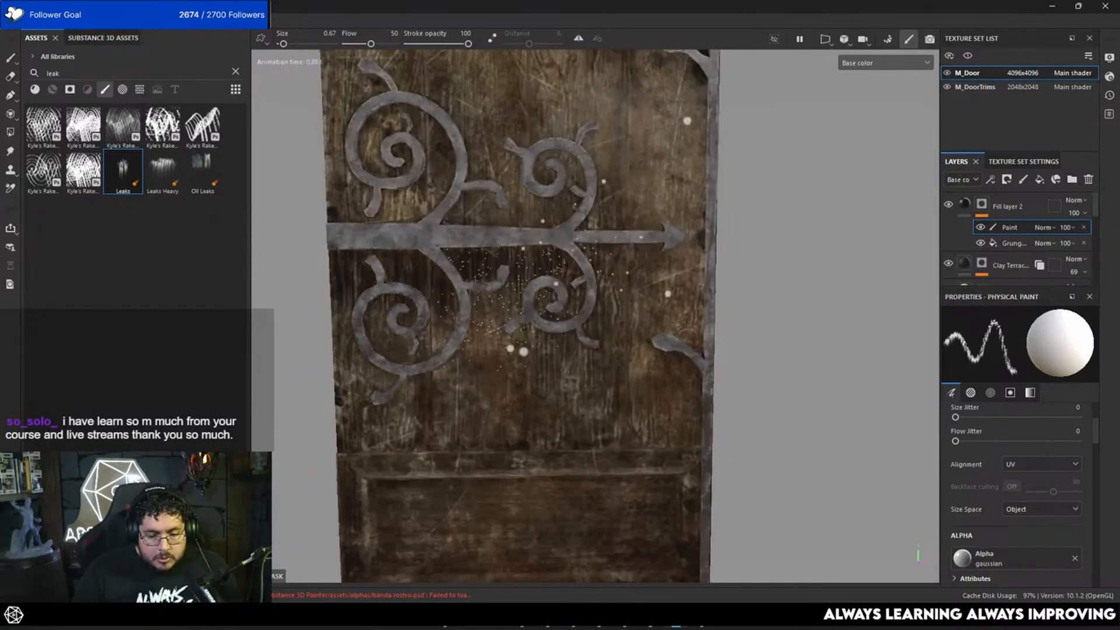
pyautogui.moveTo(608, 246); pyautogui.dragTo(671, 250)
# Return to the material view and inspect the painted leaks around both hinges, close up and across the whole door.
pyautogui.press('m')
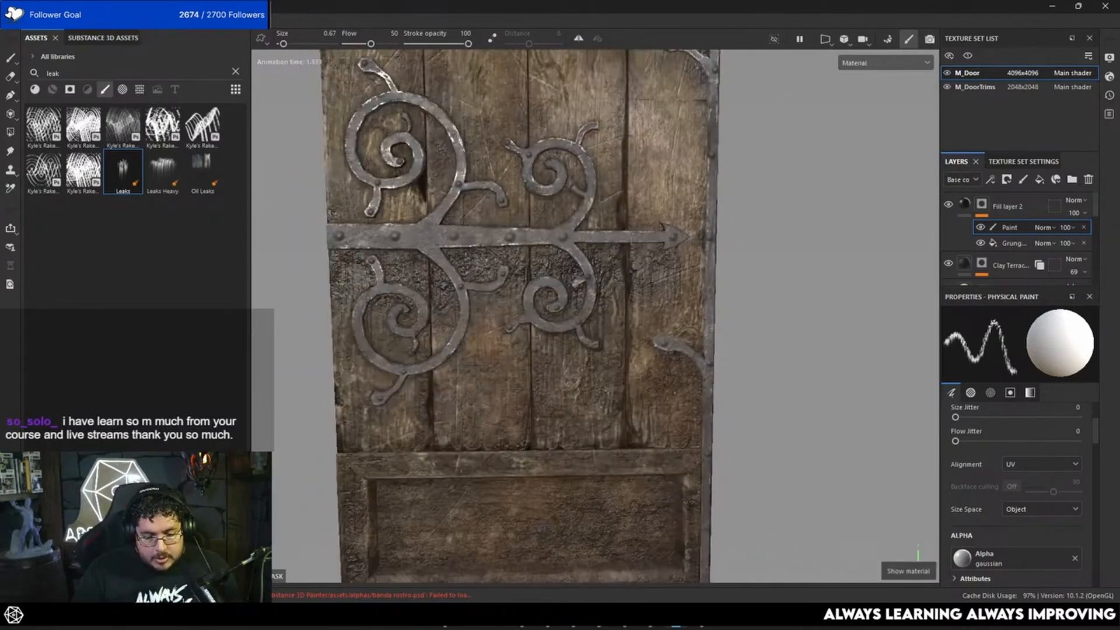
pyautogui.scroll(-4, 374, 187)
pyautogui.keyDown('alt'); pyautogui.moveTo(363, 186); pyautogui.dragTo(435, 165); pyautogui.keyUp('alt')
pyautogui.scroll(-3, 436, 165)
pyautogui.keyDown('alt'); pyautogui.moveTo(493, 177); pyautogui.dragTo(532, 373, button='middle'); pyautogui.keyUp('alt')
pyautogui.scroll(-1, 532, 373)
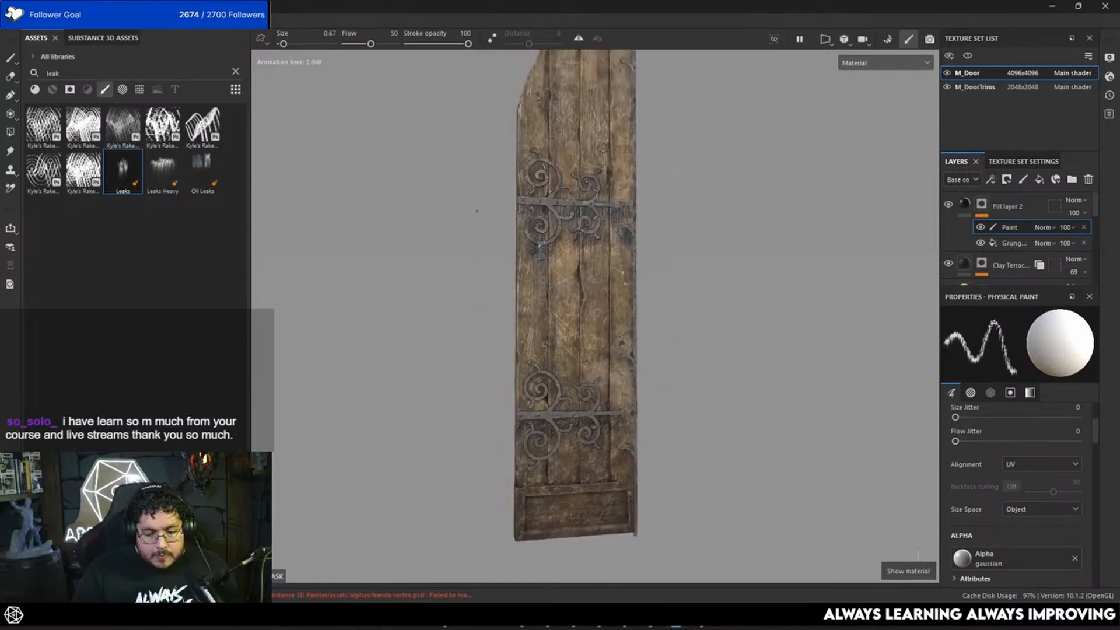
pyautogui.keyDown('alt'); pyautogui.moveTo(478, 212); pyautogui.dragTo(503, 198); pyautogui.keyUp('alt')
pyautogui.keyDown('alt'); pyautogui.moveTo(651, 248); pyautogui.dragTo(652, 367, button='middle'); pyautogui.keyUp('alt')
pyautogui.scroll(2, 653, 368)
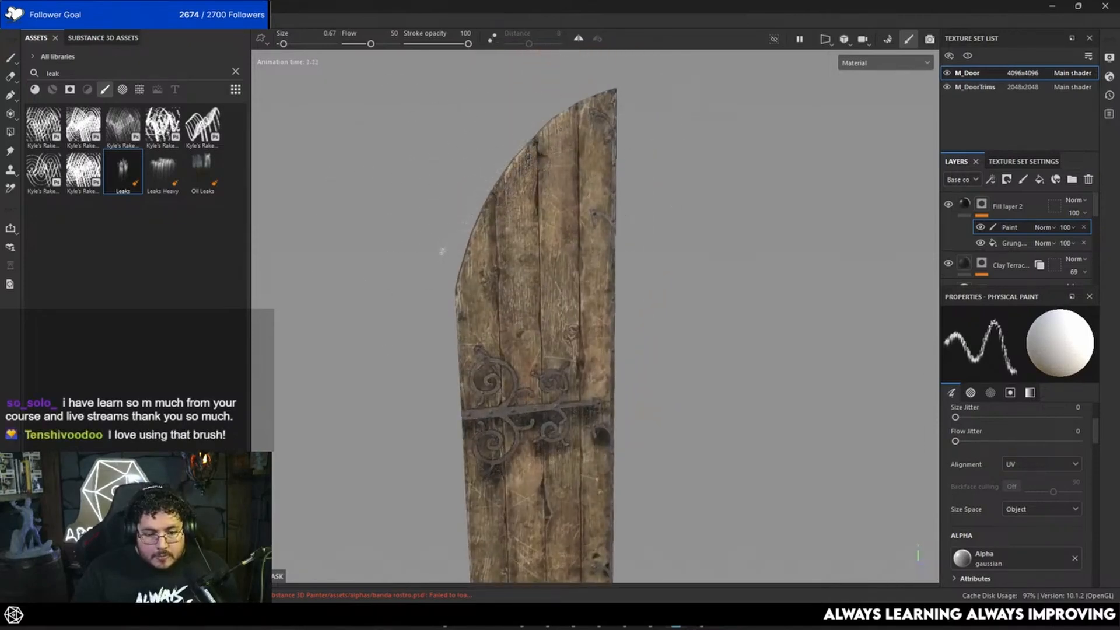
pyautogui.keyDown('alt'); pyautogui.moveTo(546, 409); pyautogui.dragTo(575, 198, button='middle'); pyautogui.keyUp('alt')
pyautogui.keyDown('alt'); pyautogui.moveTo(575, 198); pyautogui.dragTo(601, 233, button='right'); pyautogui.keyUp('alt')
pyautogui.keyDown('alt'); pyautogui.moveTo(577, 233); pyautogui.dragTo(563, 259); pyautogui.keyUp('alt')
pyautogui.keyDown('alt'); pyautogui.moveTo(563, 259); pyautogui.dragTo(543, 233, button='right'); pyautogui.keyUp('alt')
pyautogui.keyDown('alt'); pyautogui.moveTo(543, 233); pyautogui.dragTo(542, 210); pyautogui.keyUp('alt')
pyautogui.keyDown('alt'); pyautogui.moveTo(543, 210); pyautogui.dragTo(653, 250, button='right'); pyautogui.keyUp('alt')
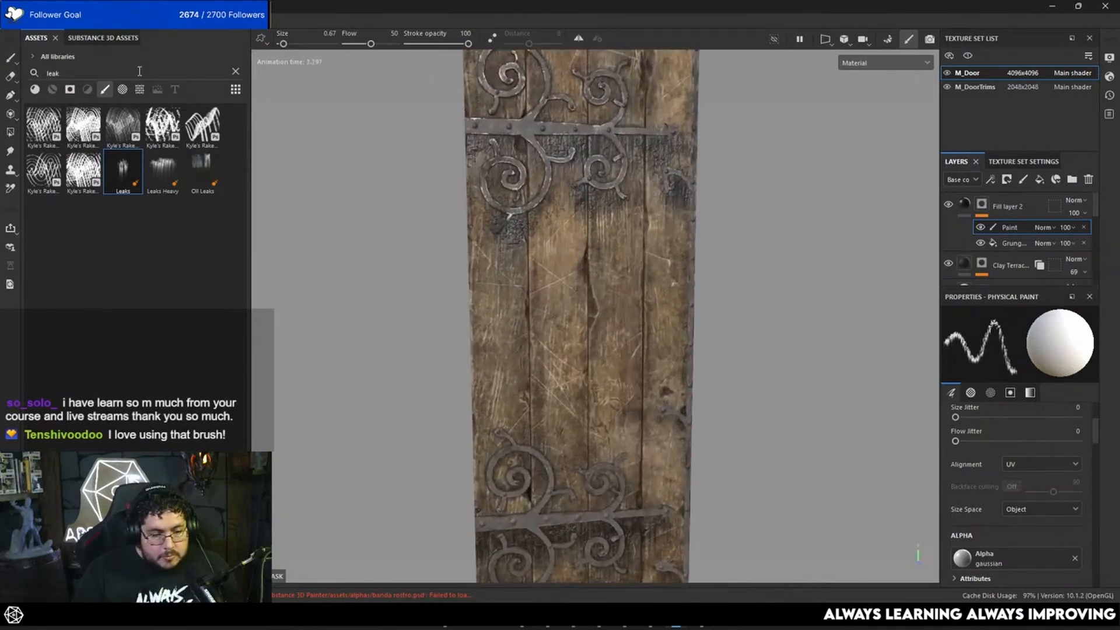
# Toggle Fill layer 2's visibility to compare the door with and without the leaks and dark spots.
pyautogui.click(947, 204)
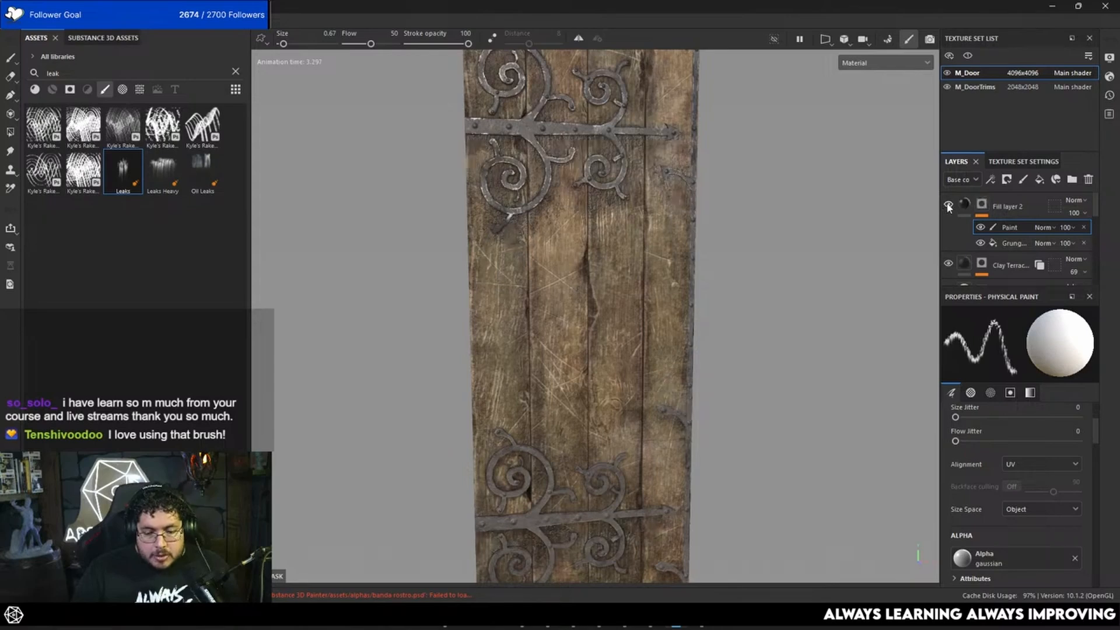
pyautogui.click(947, 204)
pyautogui.click(947, 204)
pyautogui.keyDown('alt'); pyautogui.moveTo(659, 219); pyautogui.dragTo(468, 188, button='right'); pyautogui.keyUp('alt')
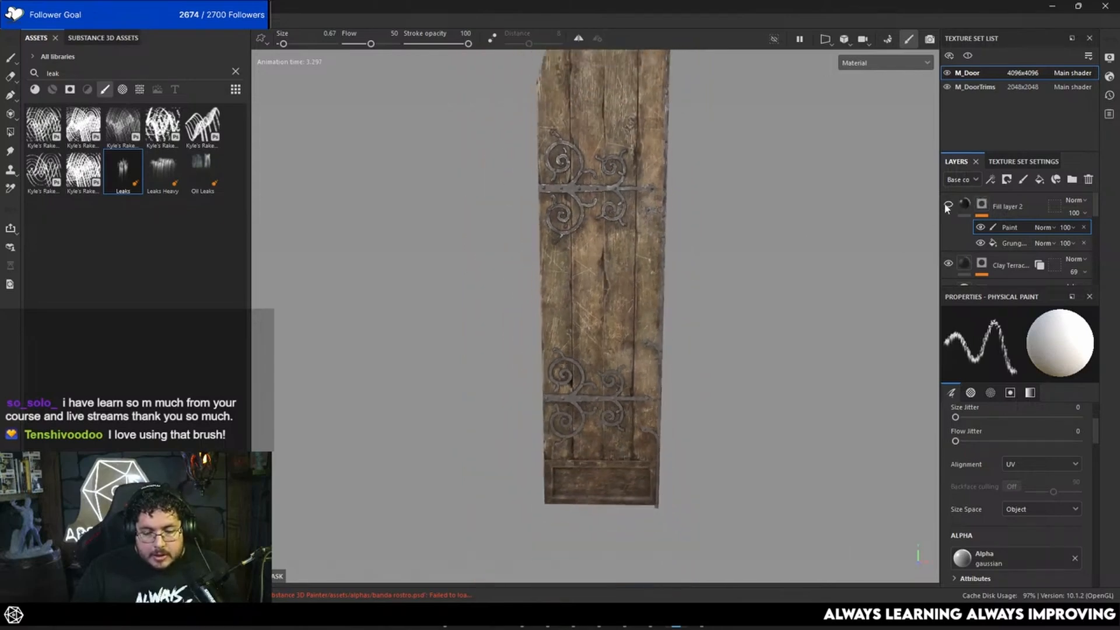
pyautogui.keyDown('alt'); pyautogui.moveTo(880, 237); pyautogui.dragTo(673, 226); pyautogui.keyUp('alt')
pyautogui.keyDown('alt'); pyautogui.moveTo(673, 225); pyautogui.dragTo(802, 272, button='right'); pyautogui.keyUp('alt')
pyautogui.keyDown('alt'); pyautogui.moveTo(801, 272); pyautogui.dragTo(759, 256); pyautogui.keyUp('alt')
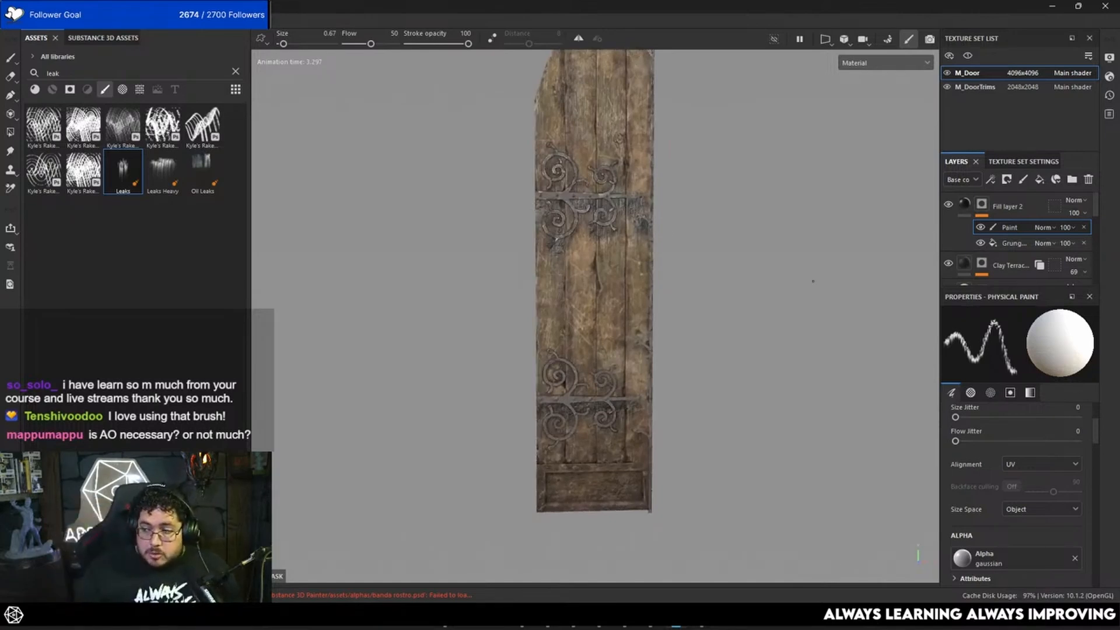
# Hide Fill layer 2 and check the whole door without it.
pyautogui.scroll(3, 615, 192)
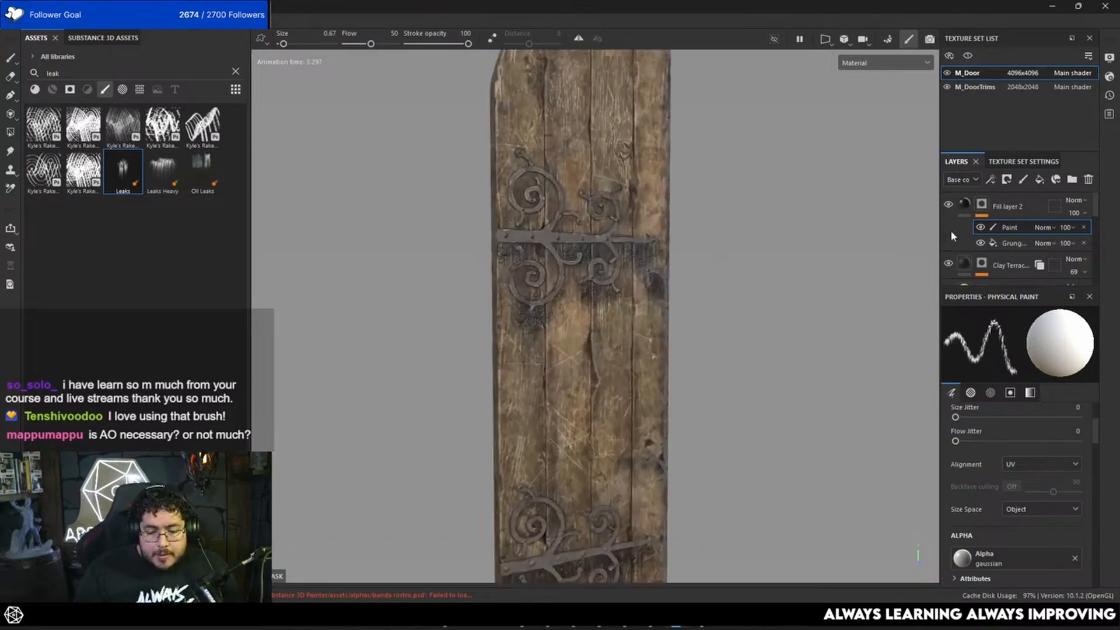
pyautogui.click(949, 205)
pyautogui.scroll(-3, 605, 268)
pyautogui.keyDown('alt'); pyautogui.moveTo(605, 269); pyautogui.dragTo(652, 294); pyautogui.keyUp('alt')
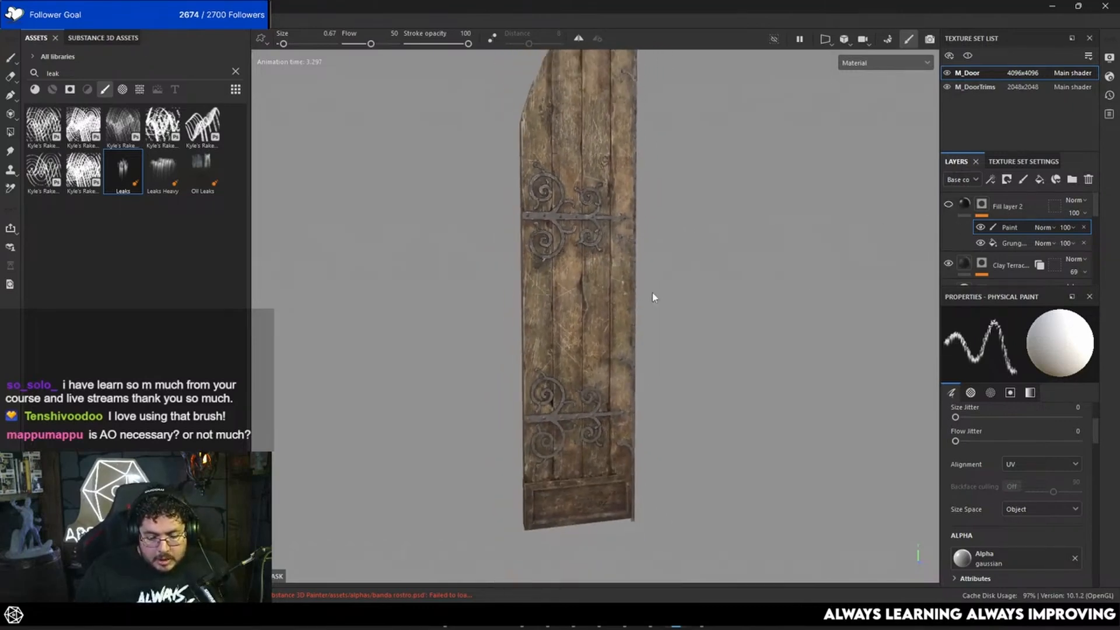
# Save the project as TextureDoor in the Mausoleum assets' Door folder.
pyautogui.hotkey('ctrl', 's')
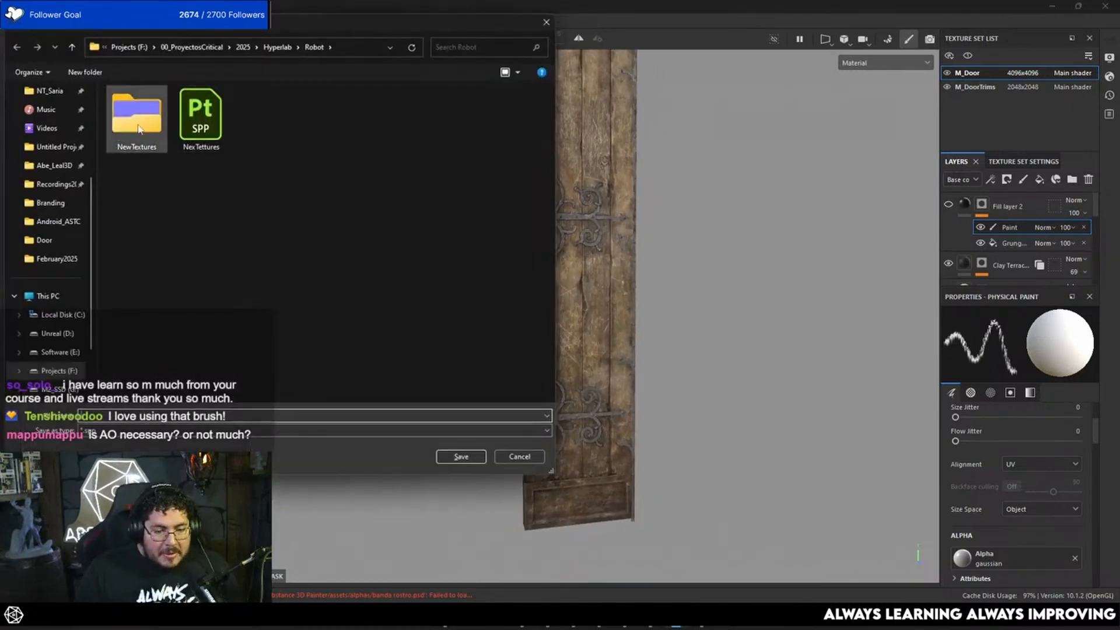
pyautogui.click(47, 241)
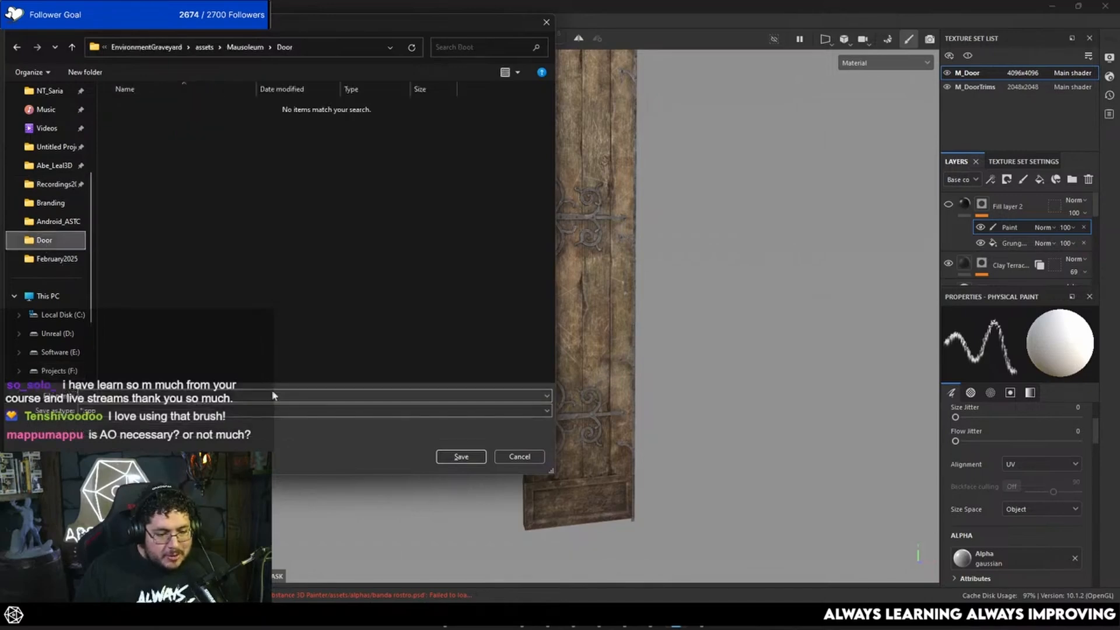
pyautogui.write('TextureDoor')
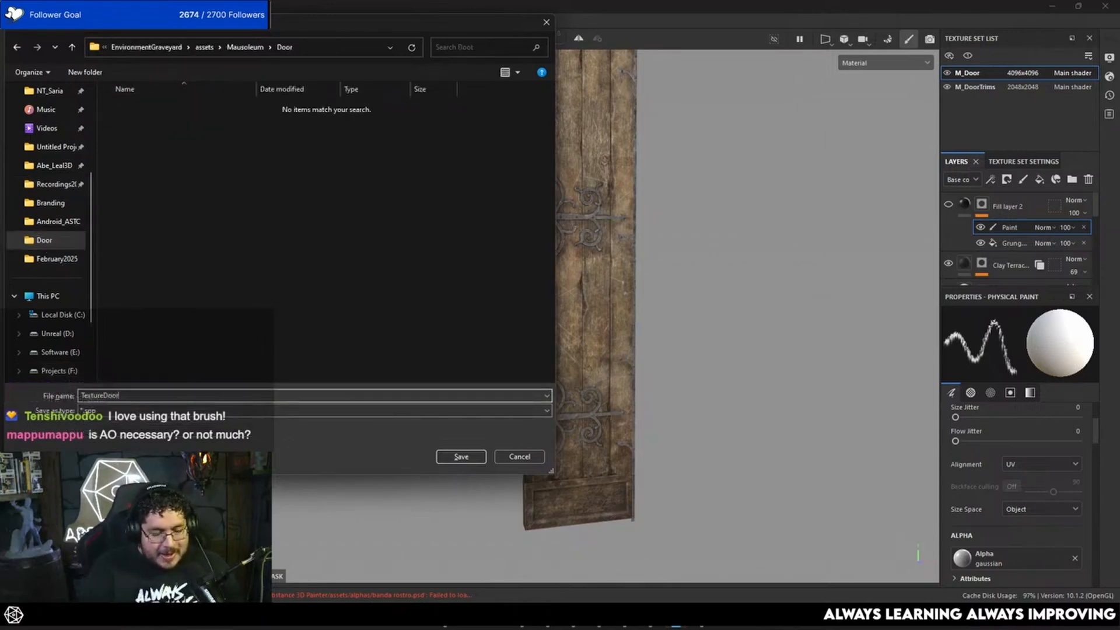
pyautogui.press('Return')
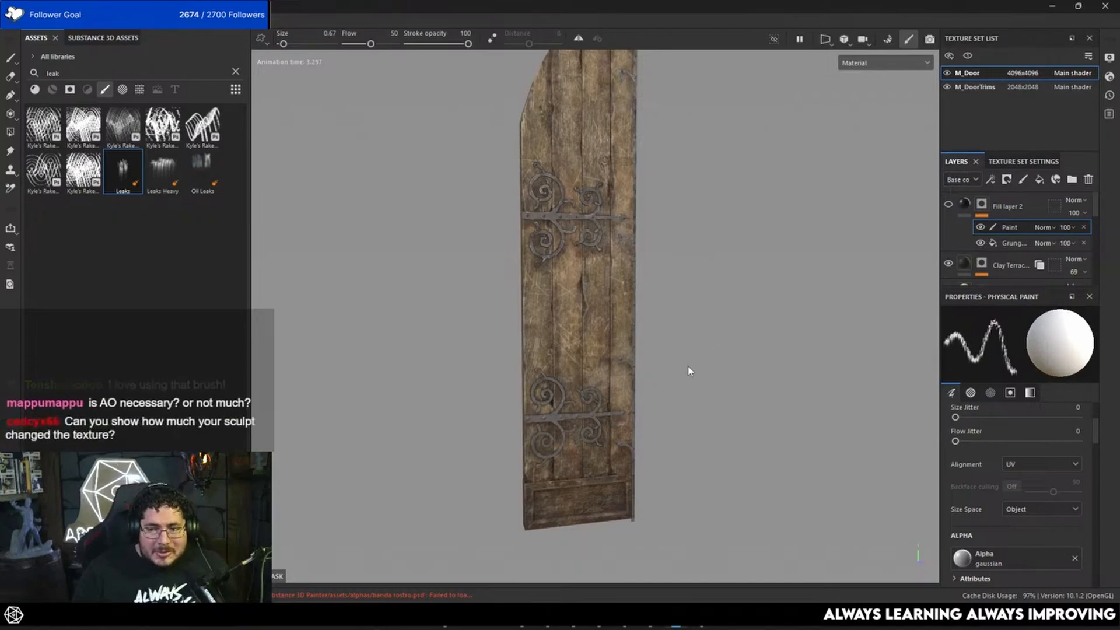
# Hide Fill layer 1, Folder 1 and Layer 1 in M_Door's layer stack to compare the door without its wood materials.
pyautogui.keyDown('alt'); pyautogui.moveTo(682, 350); pyautogui.dragTo(618, 318); pyautogui.keyUp('alt')
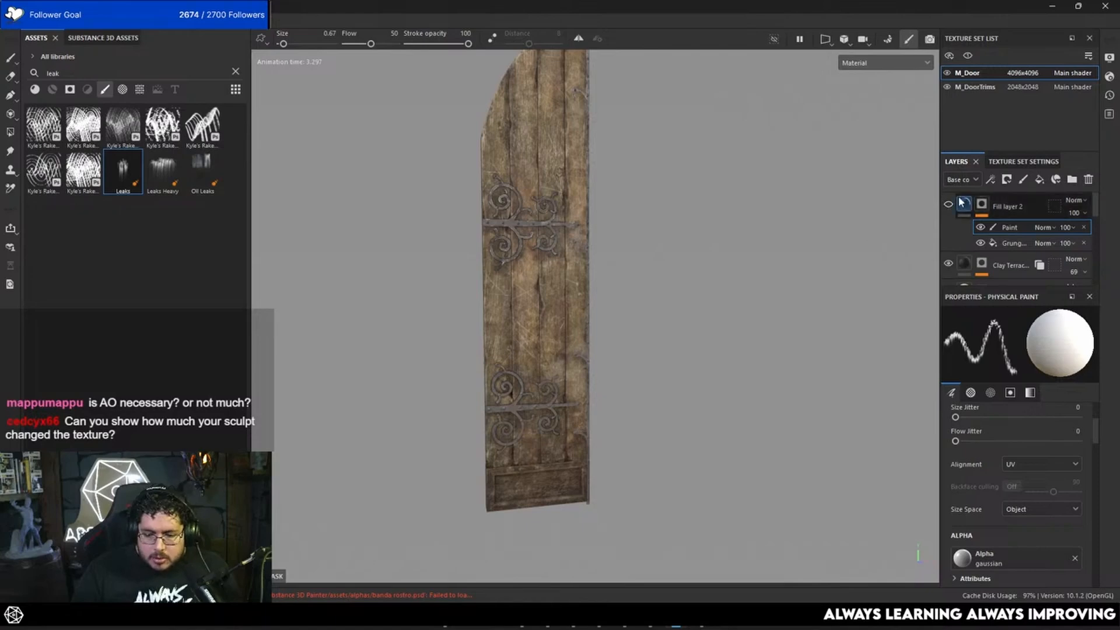
pyautogui.scroll(-4, 944, 244)
pyautogui.scroll(-5, 948, 253)
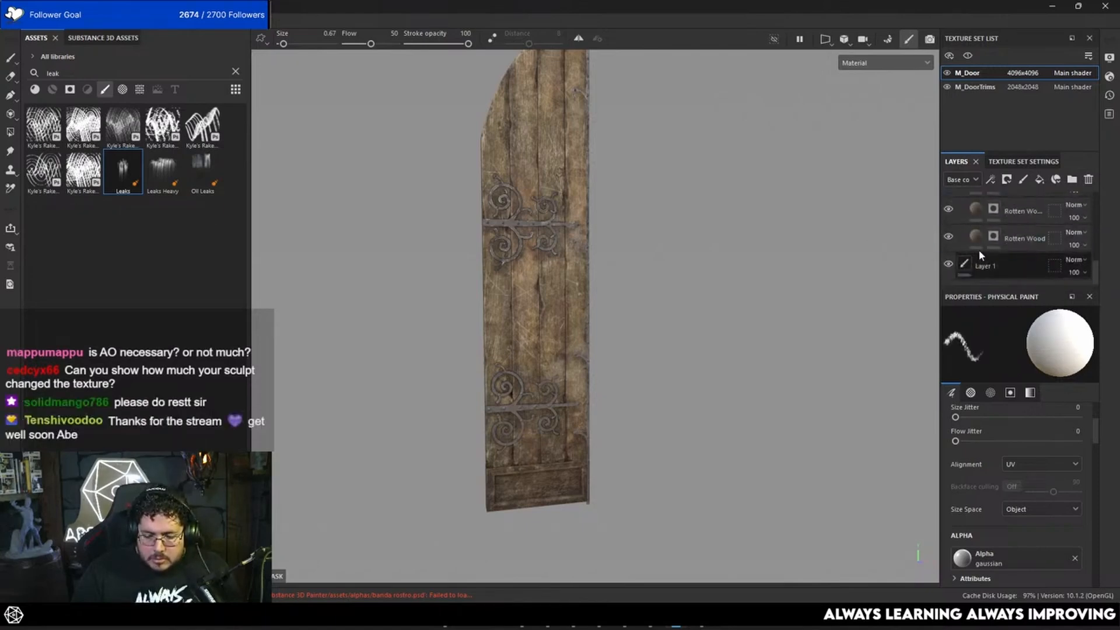
pyautogui.scroll(5, 963, 242)
pyautogui.click(962, 260)
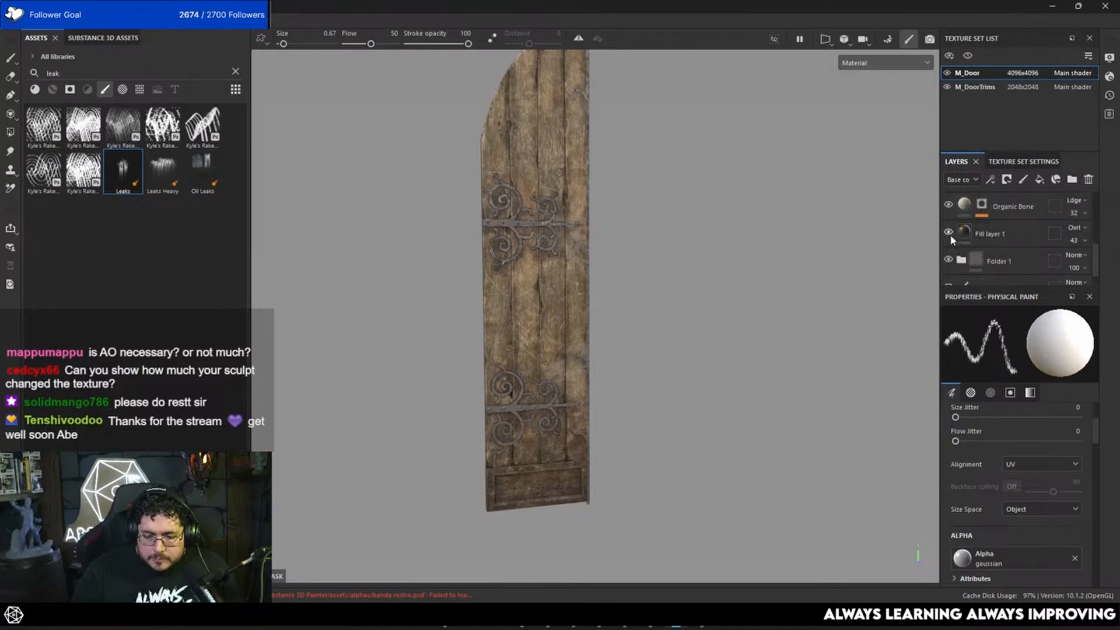
pyautogui.scroll(-1, 950, 258)
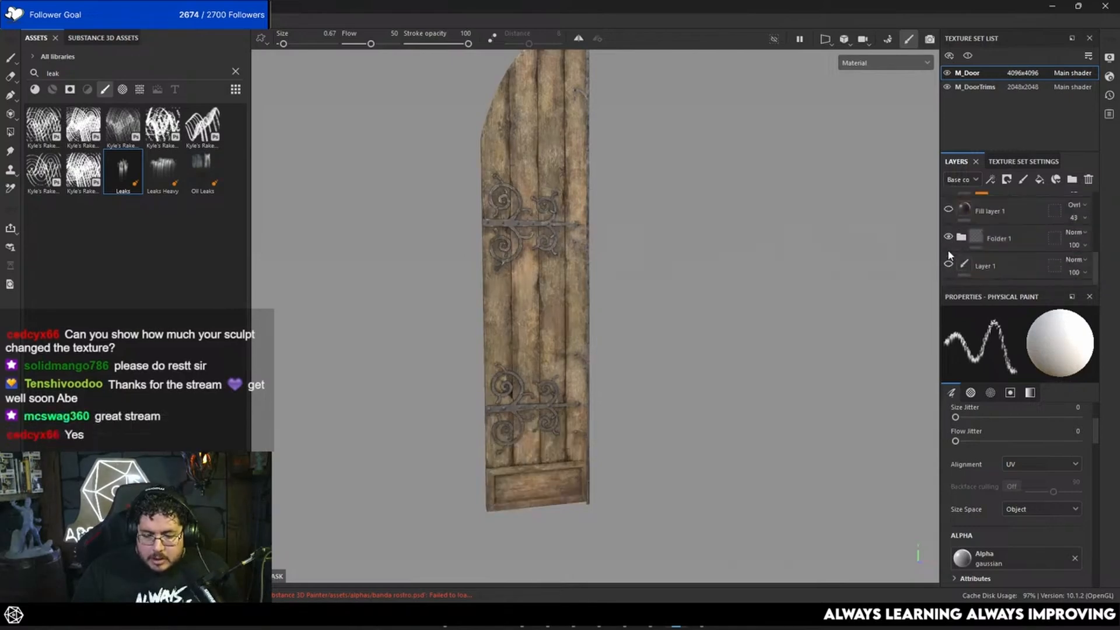
pyautogui.click(948, 239)
# Hide the M_DoorTrims texture set and examine the bare planks between the hinges, close up and from farther away.
pyautogui.keyDown('alt'); pyautogui.moveTo(526, 274); pyautogui.dragTo(719, 313, button='right'); pyautogui.keyUp('alt')
pyautogui.keyDown('alt'); pyautogui.moveTo(698, 303); pyautogui.dragTo(855, 273, button='middle'); pyautogui.keyUp('alt')
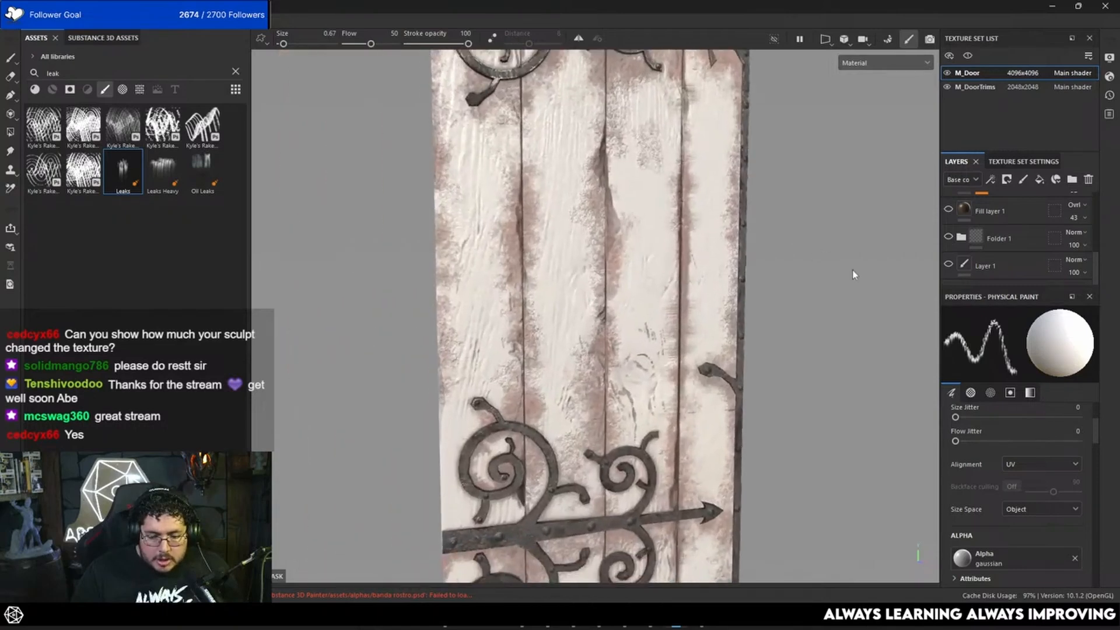
pyautogui.keyDown('alt'); pyautogui.moveTo(855, 274); pyautogui.dragTo(799, 270); pyautogui.keyUp('alt')
pyautogui.click(947, 87)
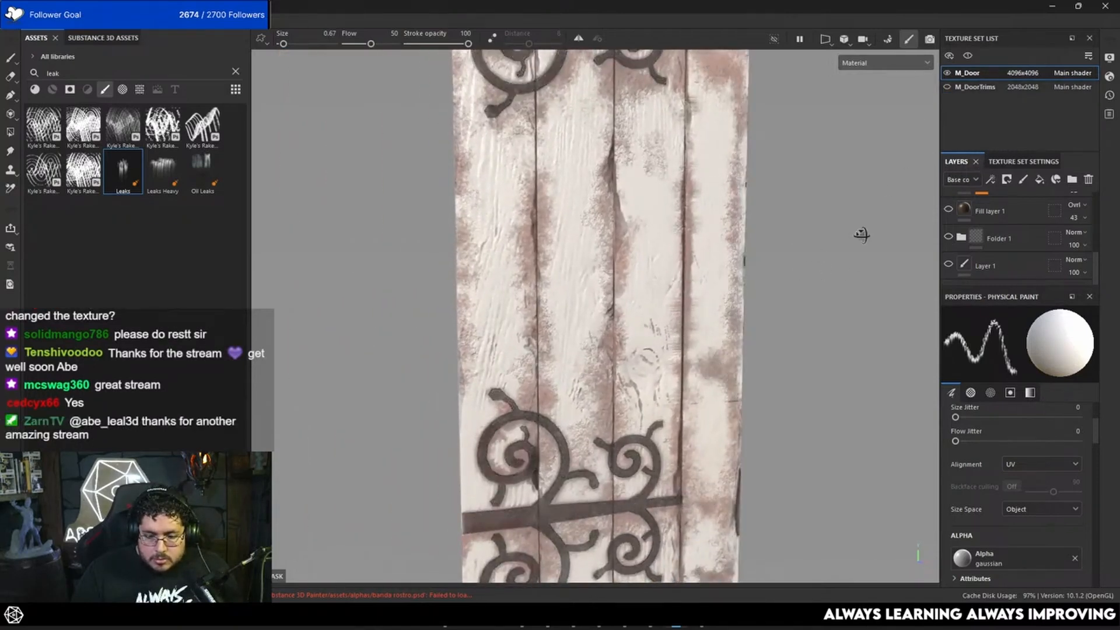
pyautogui.keyDown('alt'); pyautogui.moveTo(862, 232); pyautogui.dragTo(786, 184); pyautogui.keyUp('alt')
pyautogui.keyDown('alt'); pyautogui.moveTo(786, 184); pyautogui.dragTo(770, 258, button='middle'); pyautogui.keyUp('alt')
pyautogui.keyDown('alt'); pyautogui.moveTo(770, 257); pyautogui.dragTo(828, 235); pyautogui.keyUp('alt')
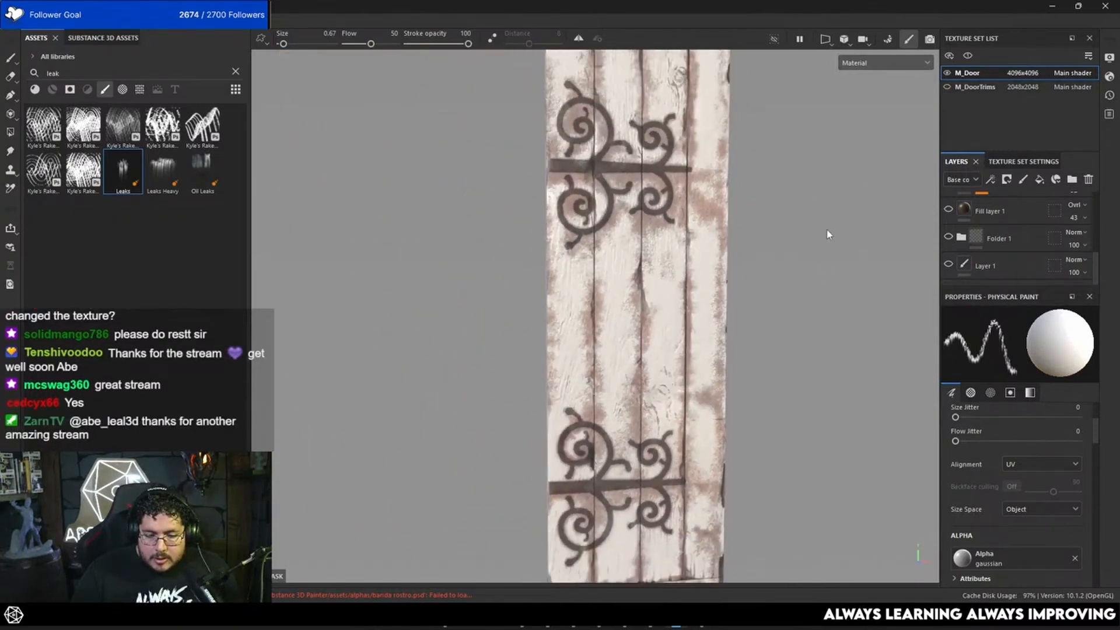
pyautogui.keyDown('alt'); pyautogui.moveTo(828, 235); pyautogui.dragTo(834, 282, button='middle'); pyautogui.keyUp('alt')
pyautogui.keyDown('alt'); pyautogui.moveTo(834, 282); pyautogui.dragTo(873, 247, button='right'); pyautogui.keyUp('alt')
# Hide the Metal Rust layer and examine the sculpted detail of the bare planks around the hinge imprint.
pyautogui.scroll(8, 972, 217)
pyautogui.scroll(-2, 969, 233)
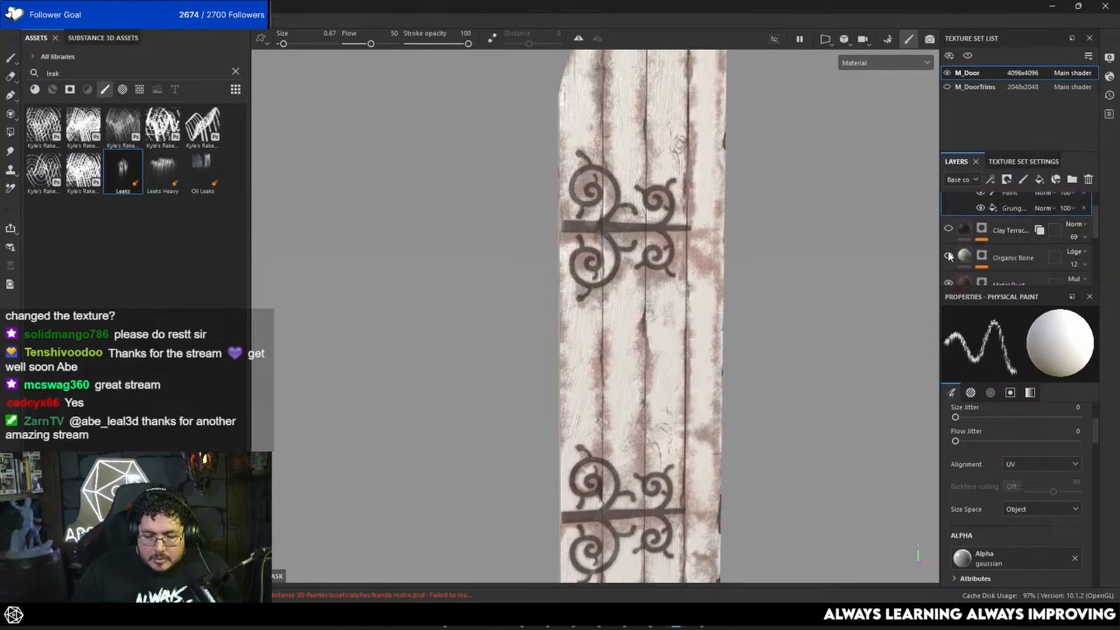
pyautogui.click(948, 283)
pyautogui.scroll(-5, 948, 283)
pyautogui.keyDown('alt'); pyautogui.moveTo(816, 323); pyautogui.dragTo(869, 265, button='right'); pyautogui.keyUp('alt')
pyautogui.keyDown('alt'); pyautogui.moveTo(803, 332); pyautogui.dragTo(812, 204, button='middle'); pyautogui.keyUp('alt')
pyautogui.keyDown('alt'); pyautogui.moveTo(811, 204); pyautogui.dragTo(636, 438, button='right'); pyautogui.keyUp('alt')
pyautogui.keyDown('alt'); pyautogui.moveTo(662, 368); pyautogui.dragTo(718, 287, button='middle'); pyautogui.keyUp('alt')
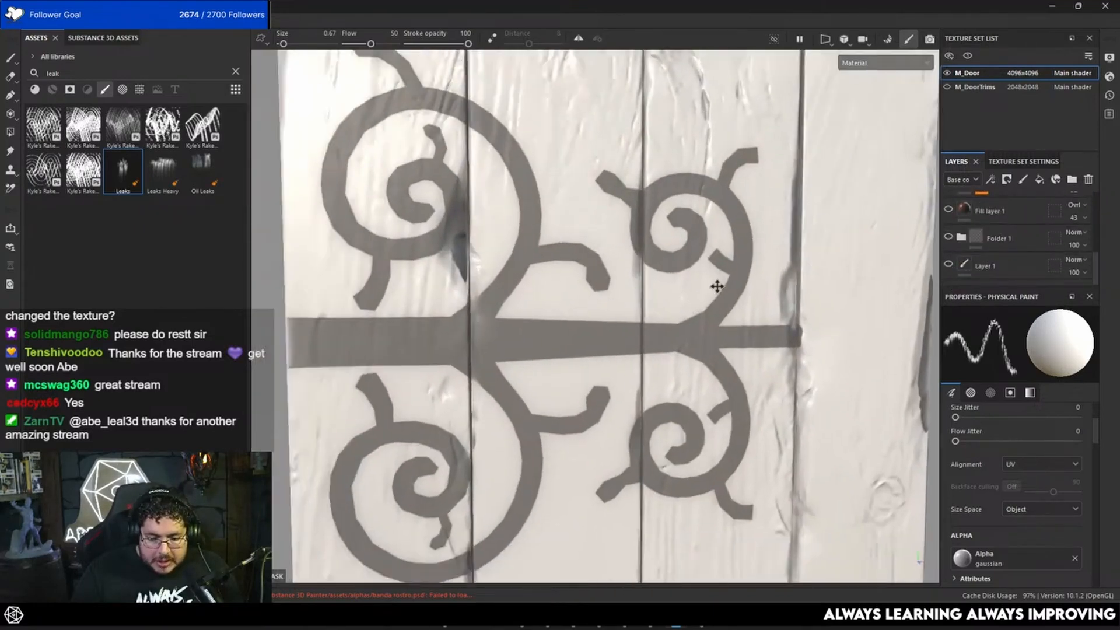
pyautogui.keyDown('alt'); pyautogui.moveTo(718, 288); pyautogui.dragTo(715, 249, button='right'); pyautogui.keyUp('alt')
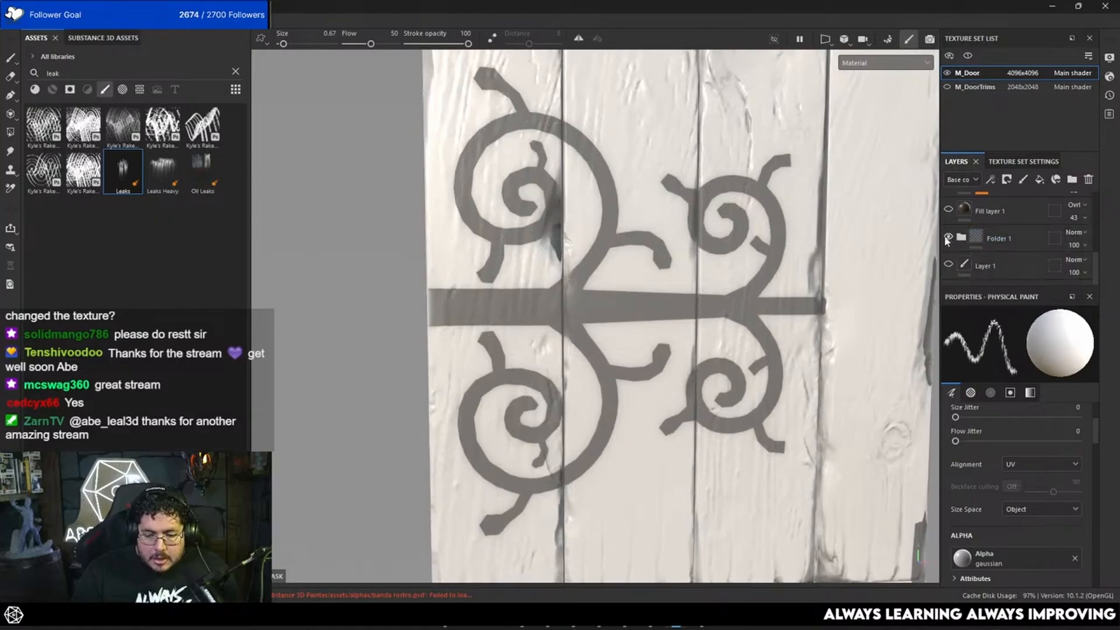
# Show Folder 1 again and inspect the base wood material across the door.
pyautogui.click(946, 238)
pyautogui.keyDown('alt'); pyautogui.moveTo(869, 296); pyautogui.dragTo(884, 190, button='right'); pyautogui.keyUp('alt')
pyautogui.keyDown('alt'); pyautogui.moveTo(884, 190); pyautogui.dragTo(805, 294, button='middle'); pyautogui.keyUp('alt')
pyautogui.keyDown('alt'); pyautogui.moveTo(785, 280); pyautogui.dragTo(784, 242, button='right'); pyautogui.keyUp('alt')
pyautogui.keyDown('alt'); pyautogui.moveTo(753, 248); pyautogui.dragTo(731, 284, button='middle'); pyautogui.keyUp('alt')
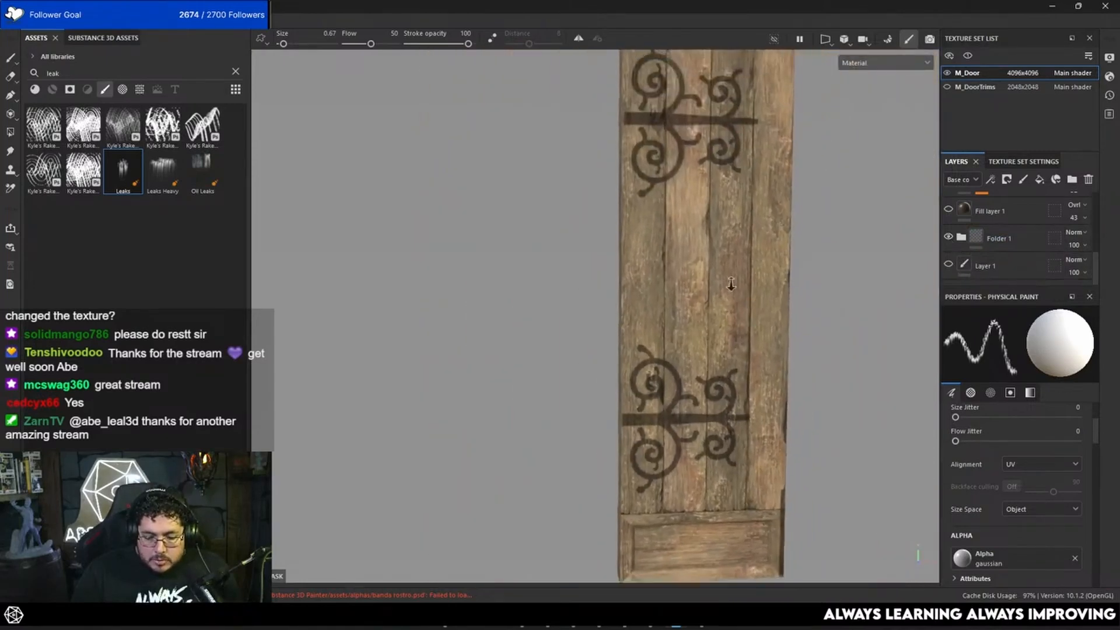
pyautogui.keyDown('alt'); pyautogui.moveTo(731, 284); pyautogui.dragTo(755, 254, button='right'); pyautogui.keyUp('alt')
pyautogui.keyDown('alt'); pyautogui.moveTo(770, 270); pyautogui.dragTo(766, 281, button='middle'); pyautogui.keyUp('alt')
pyautogui.keyDown('alt'); pyautogui.moveTo(706, 120); pyautogui.dragTo(733, 182); pyautogui.keyUp('alt')
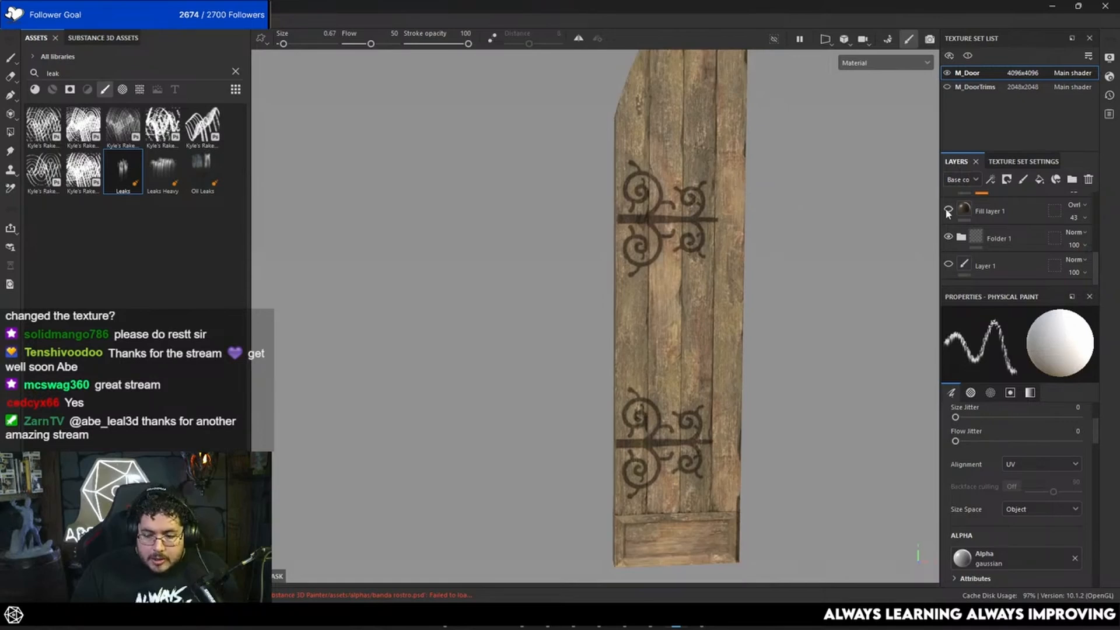
# Turn Fill layer 1, both Organic Bone layers and Metal Rust back on, one after another, to review their effect.
pyautogui.click(946, 210)
pyautogui.keyDown('alt'); pyautogui.moveTo(883, 242); pyautogui.dragTo(865, 251, button='right'); pyautogui.keyUp('alt')
pyautogui.scroll(2, 952, 215)
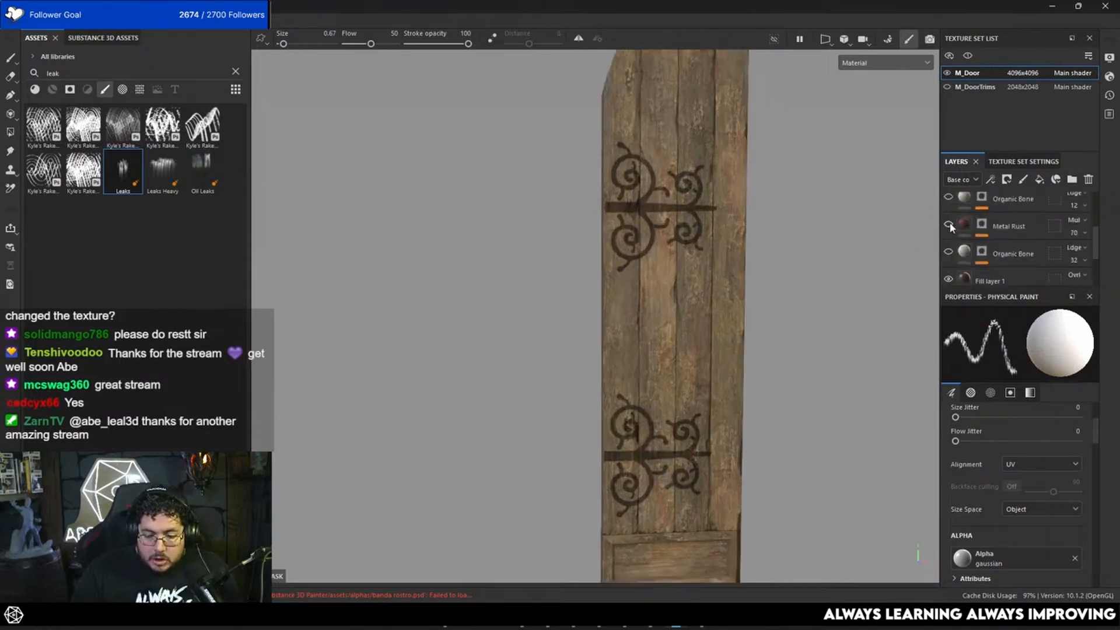
pyautogui.click(949, 252)
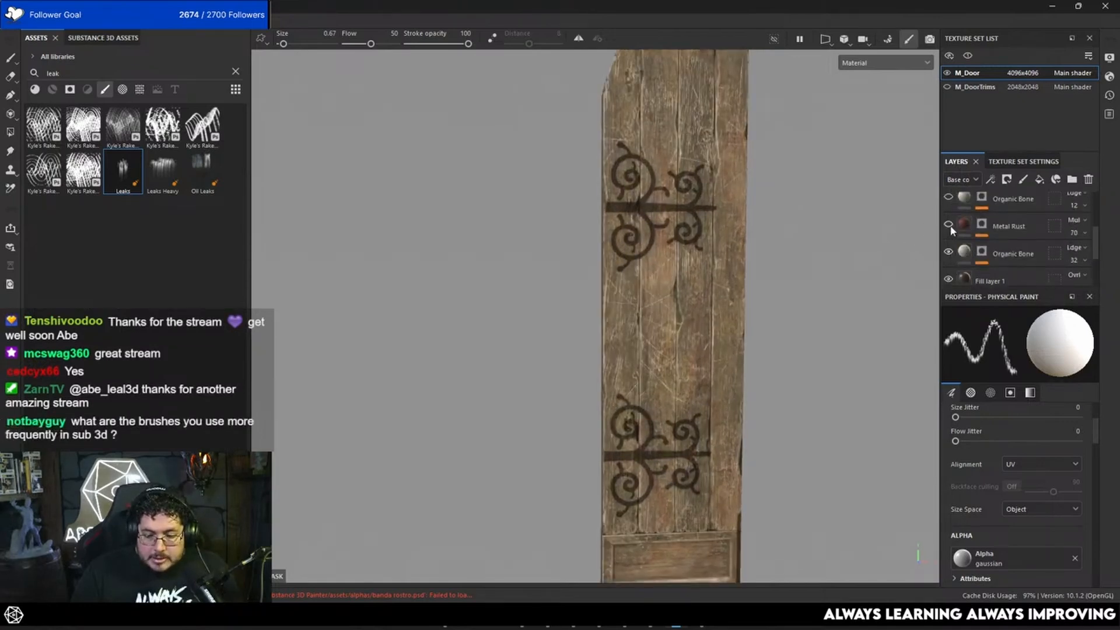
pyautogui.click(950, 227)
pyautogui.click(948, 199)
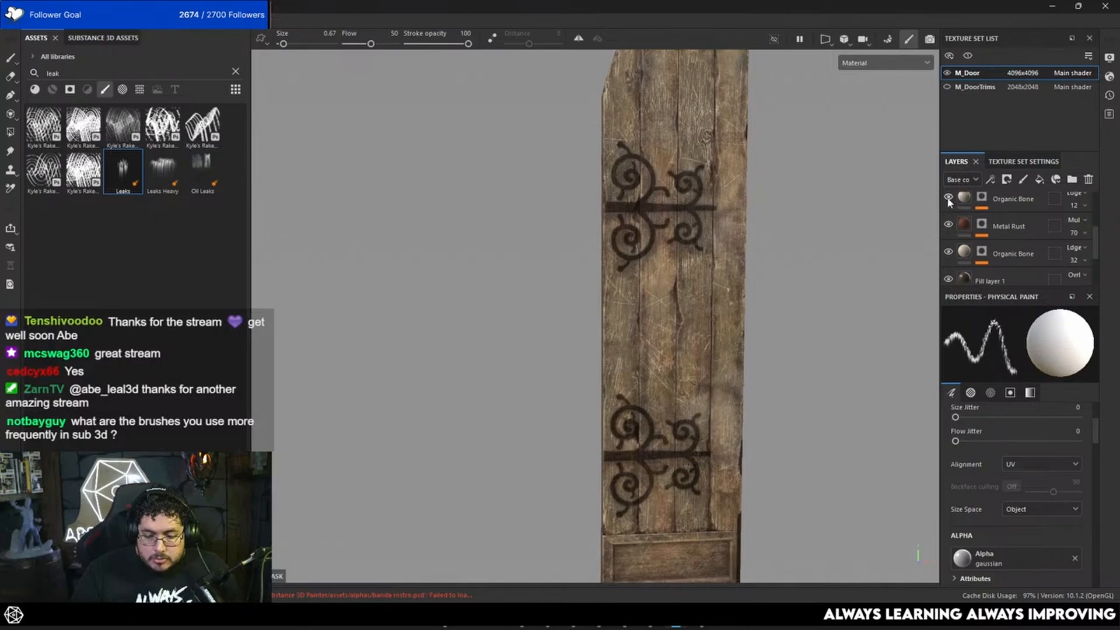
# Show the Clay Terracotta layer again and toggle Fill layer 2 on and off to compare the dirt and leaks.
pyautogui.scroll(1, 875, 255)
pyautogui.scroll(2, 957, 233)
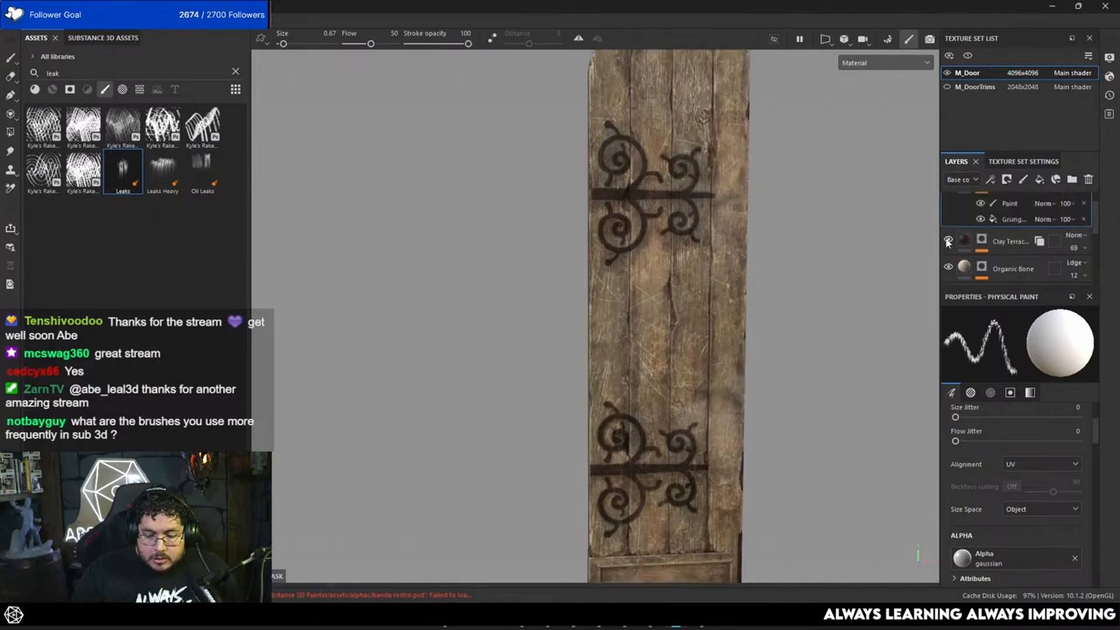
pyautogui.click(948, 241)
pyautogui.scroll(-1, 888, 267)
pyautogui.scroll(1, 968, 230)
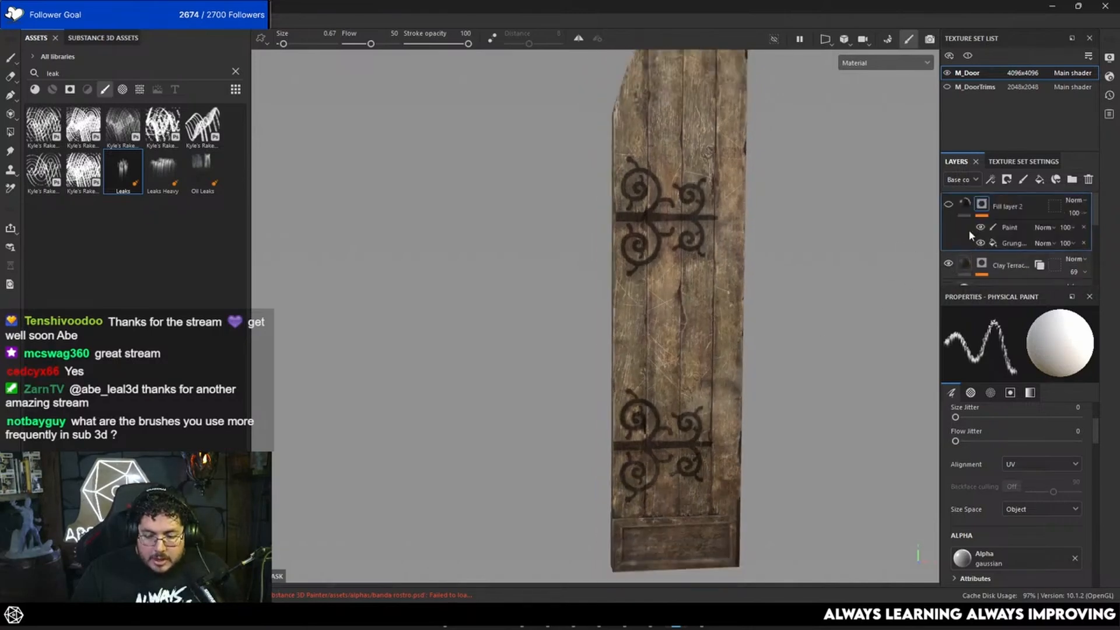
pyautogui.click(950, 205)
pyautogui.click(949, 207)
# Show the M_DoorTrims texture set again, bring the whole door into view and save the project.
pyautogui.click(947, 87)
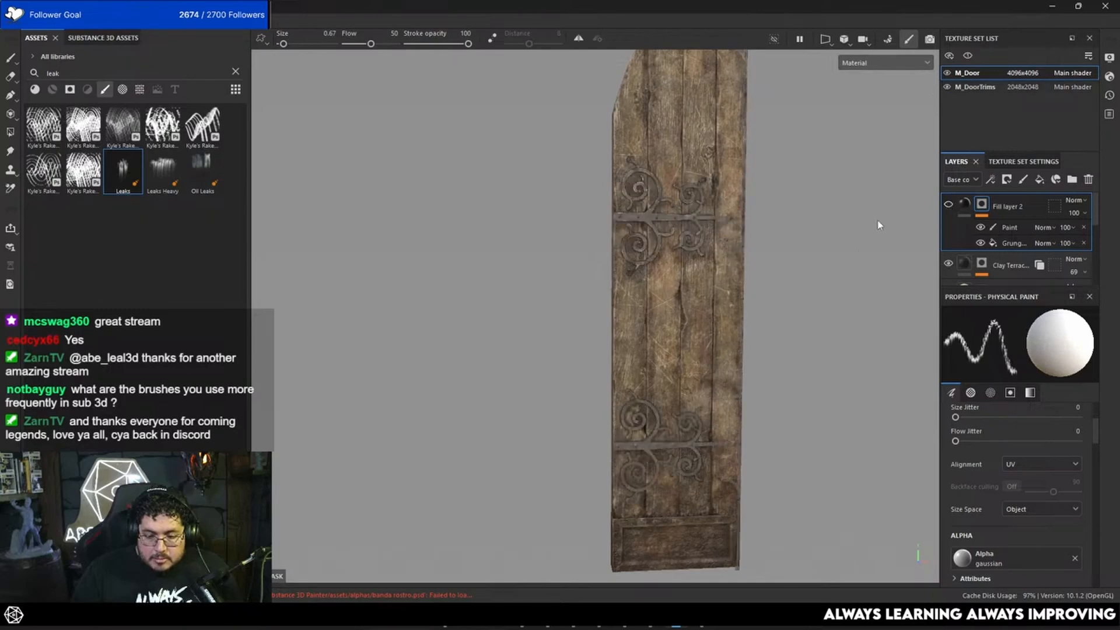
pyautogui.keyDown('alt'); pyautogui.moveTo(877, 226); pyautogui.dragTo(730, 265); pyautogui.keyUp('alt')
pyautogui.hotkey('ctrl', 's')
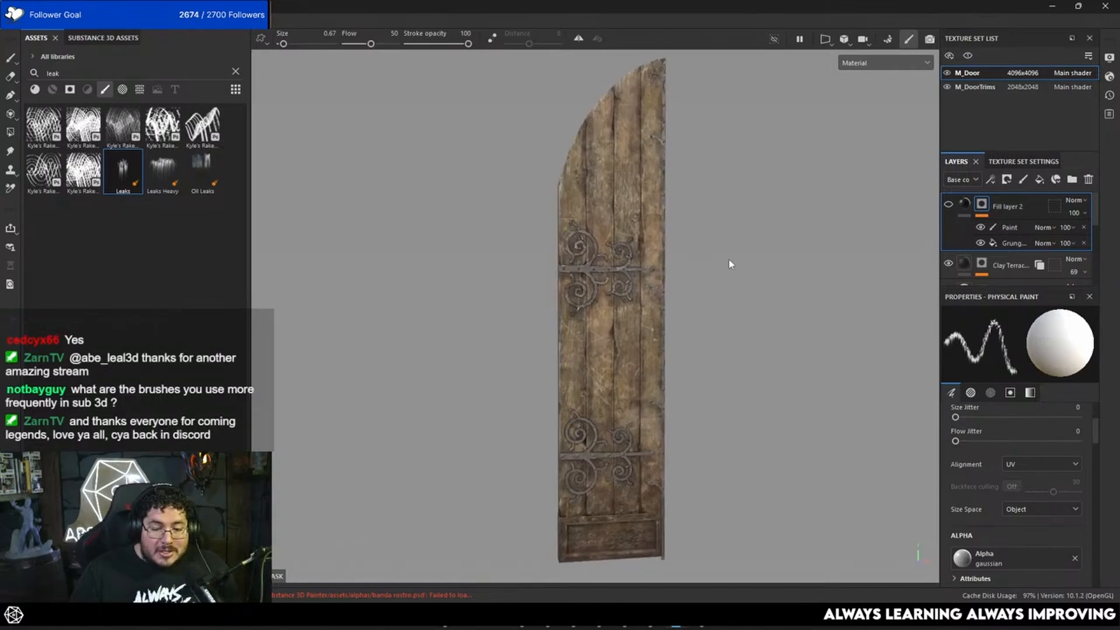